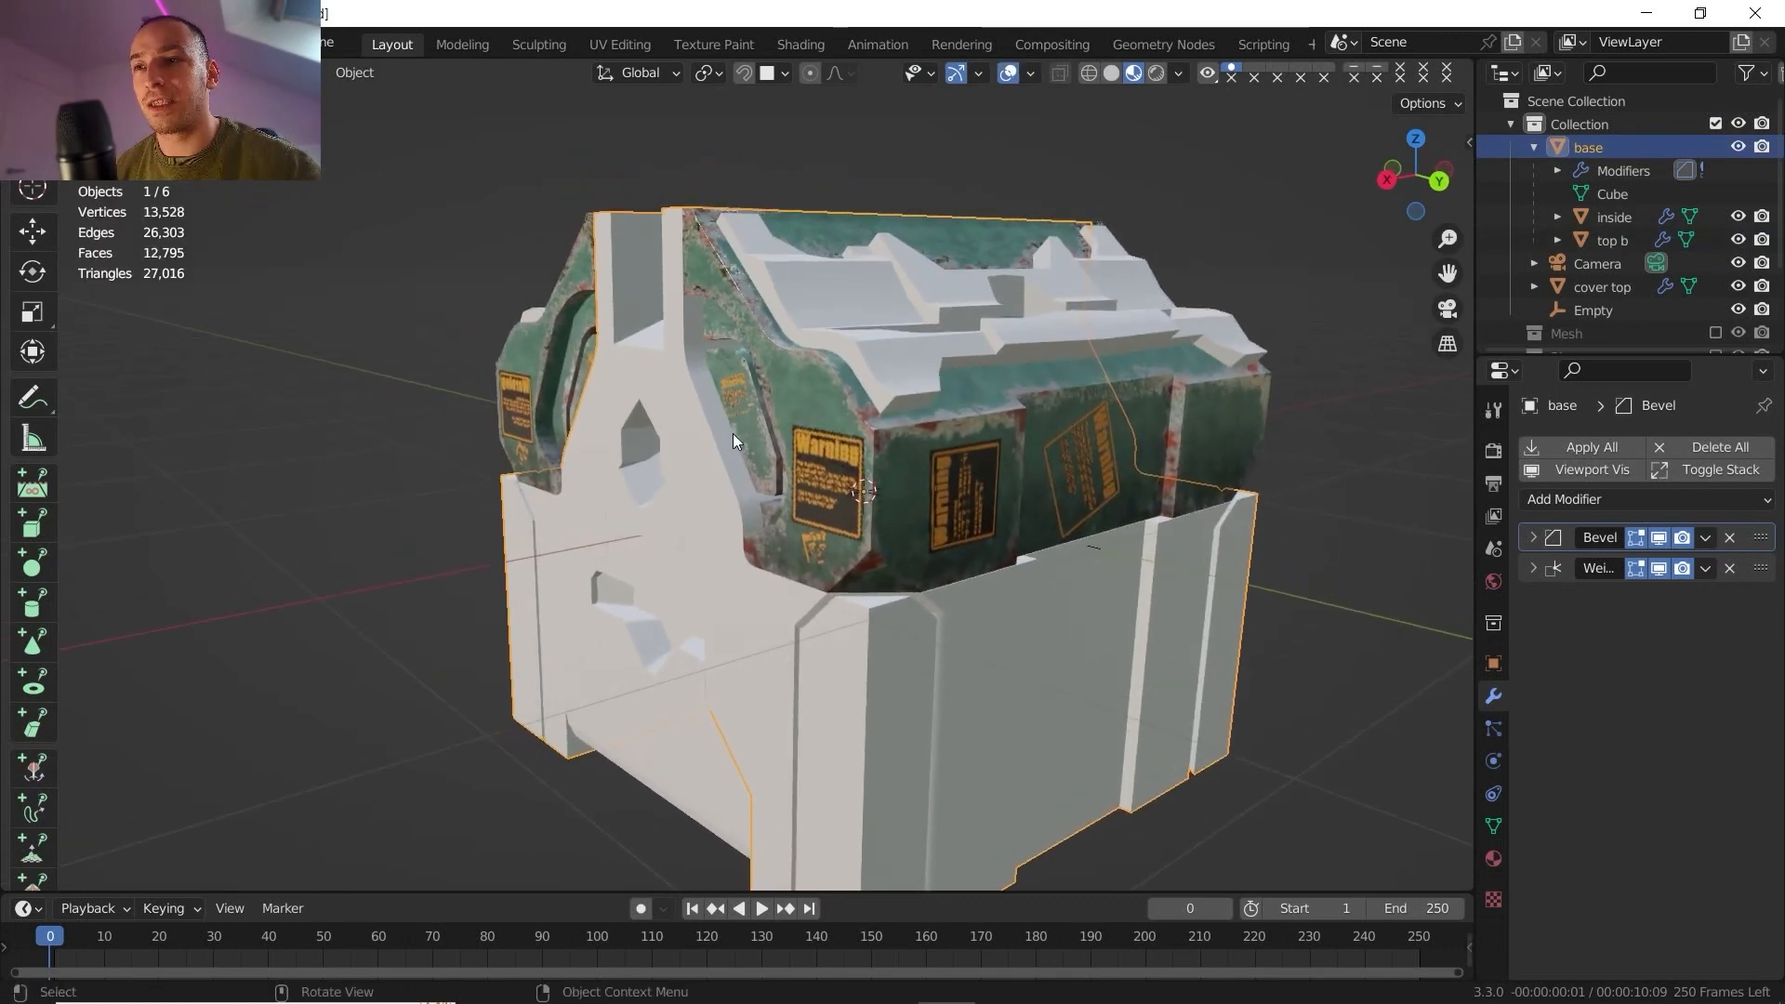
pyautogui.scroll(1, 739, 429)
pyautogui.moveTo(739, 427); pyautogui.dragTo(712, 488, button='middle')
pyautogui.scroll(2, 771, 465)
pyautogui.scroll(-2, 767, 418)
pyautogui.scroll(2, 840, 506)
pyautogui.scroll(-2, 840, 506)
pyautogui.scroll(2, 712, 488)
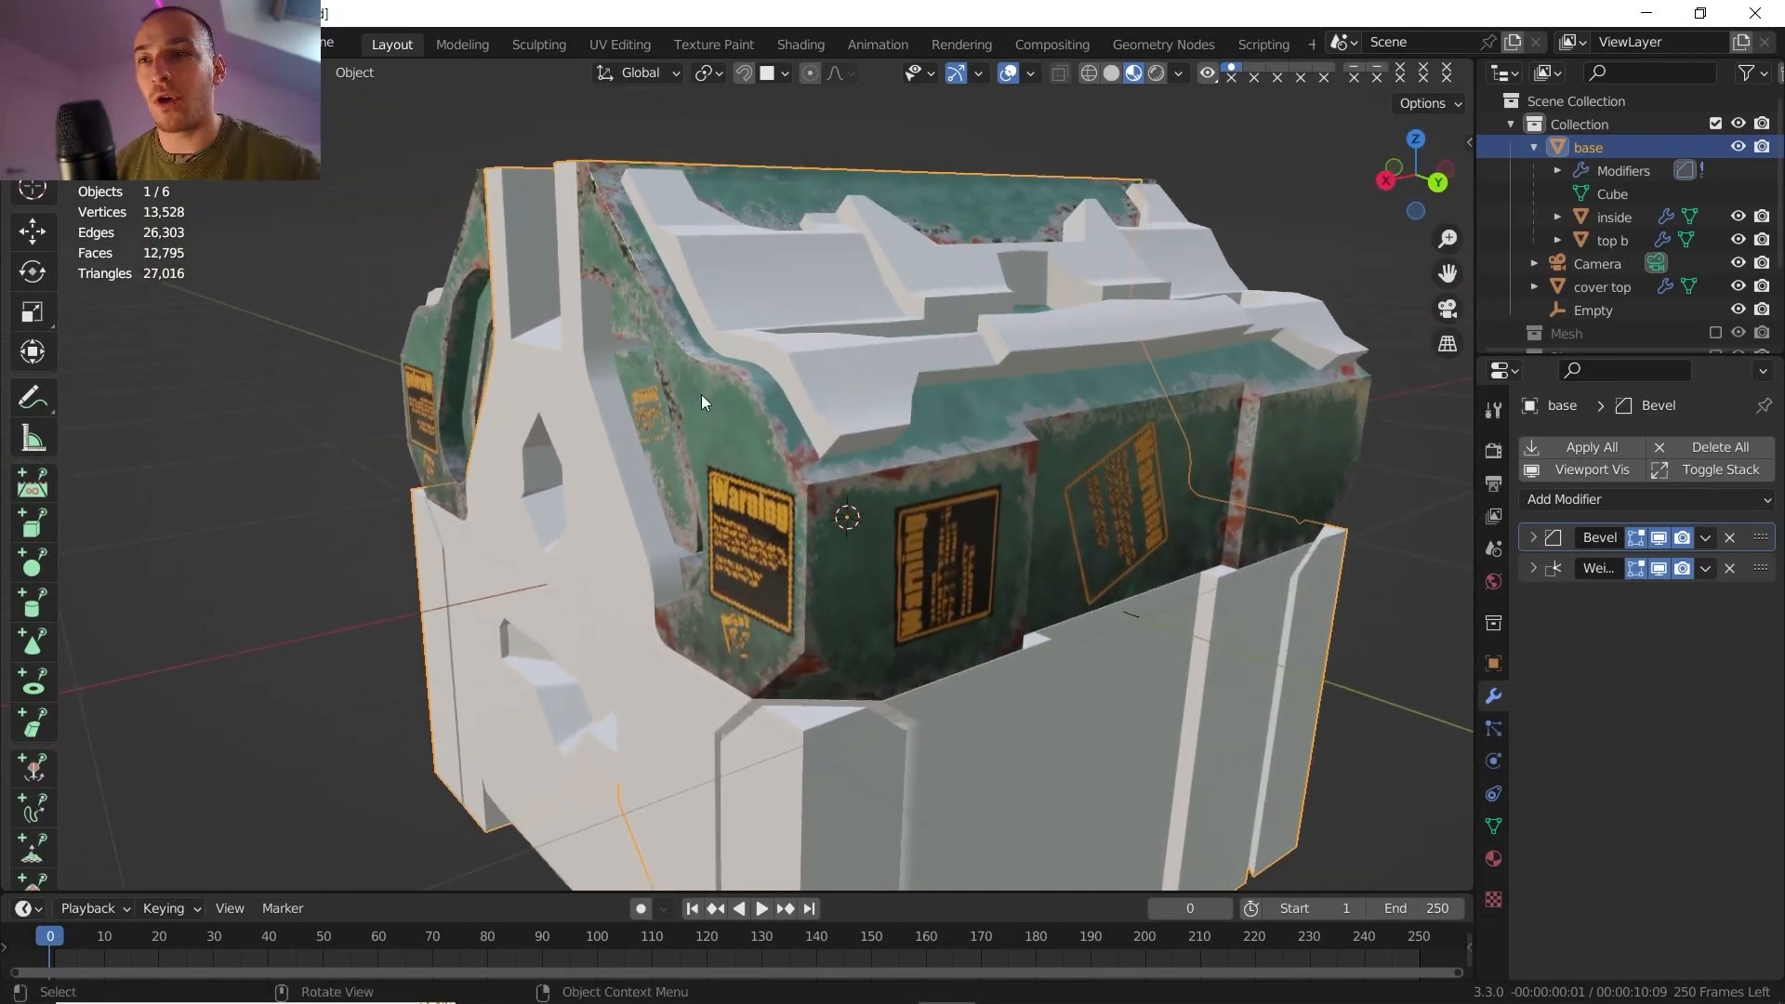
pyautogui.moveTo(702, 396); pyautogui.dragTo(779, 483, button='middle')
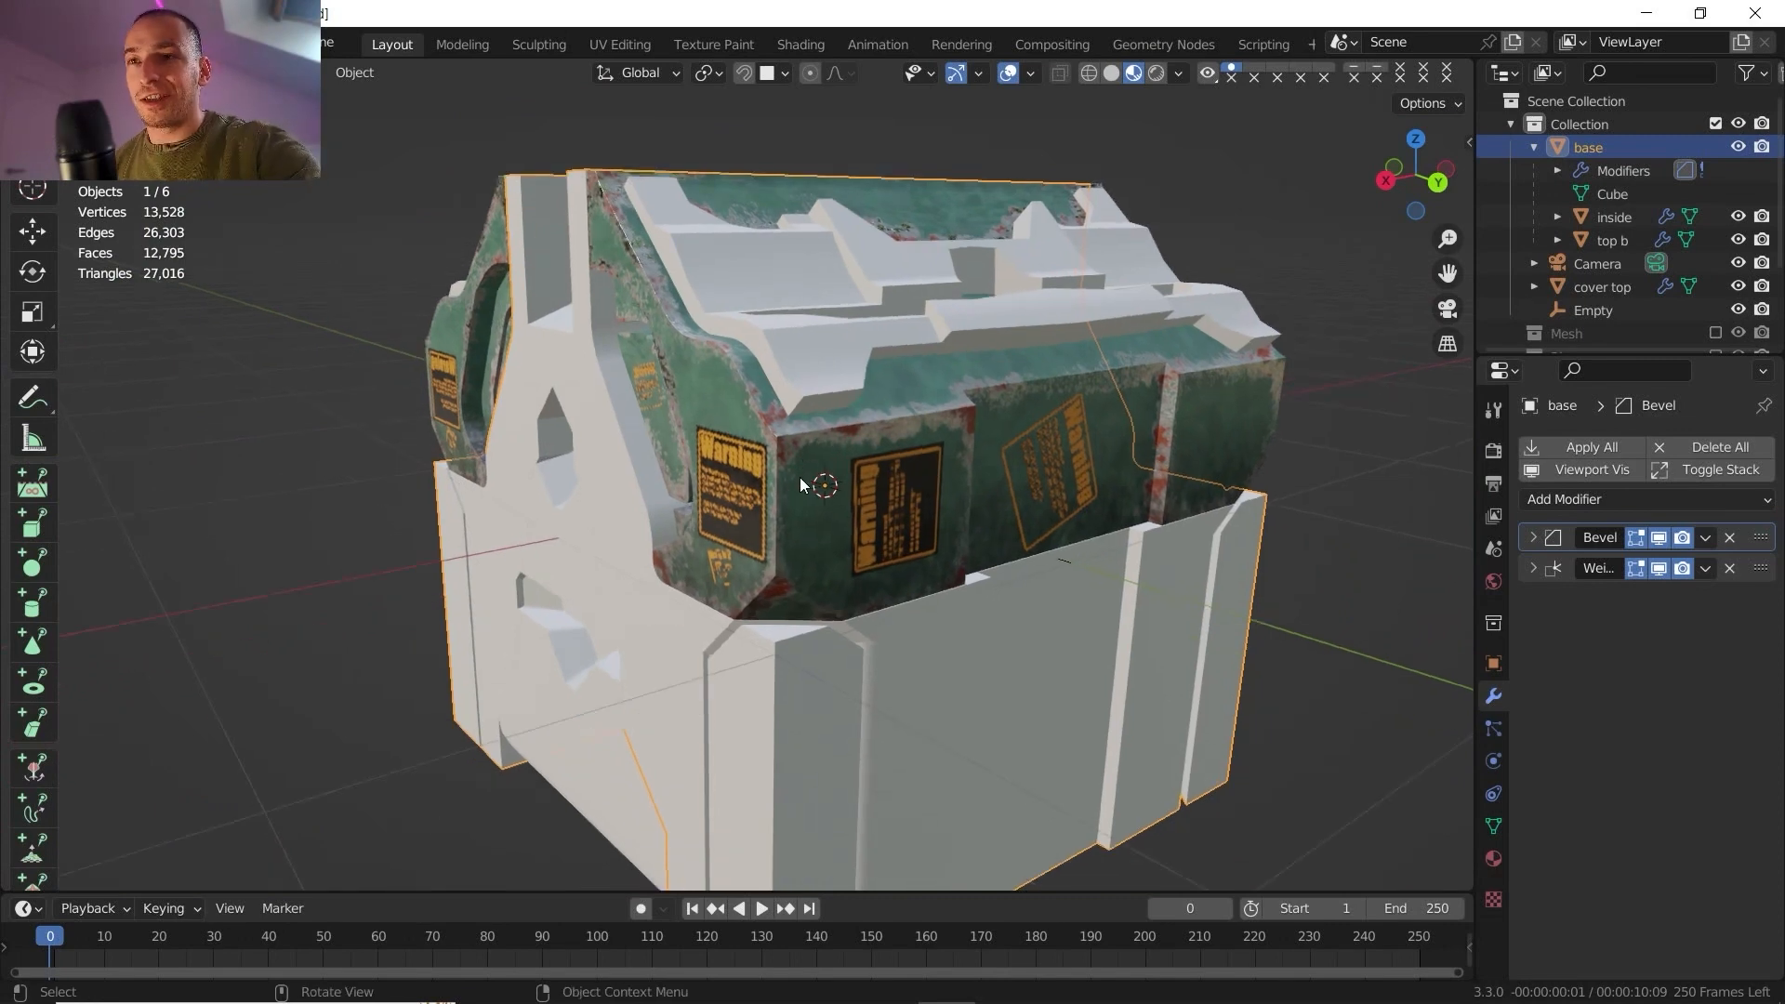
# Hide the textured top b part of the crate and save the file
pyautogui.click(801, 477)
pyautogui.press('h')
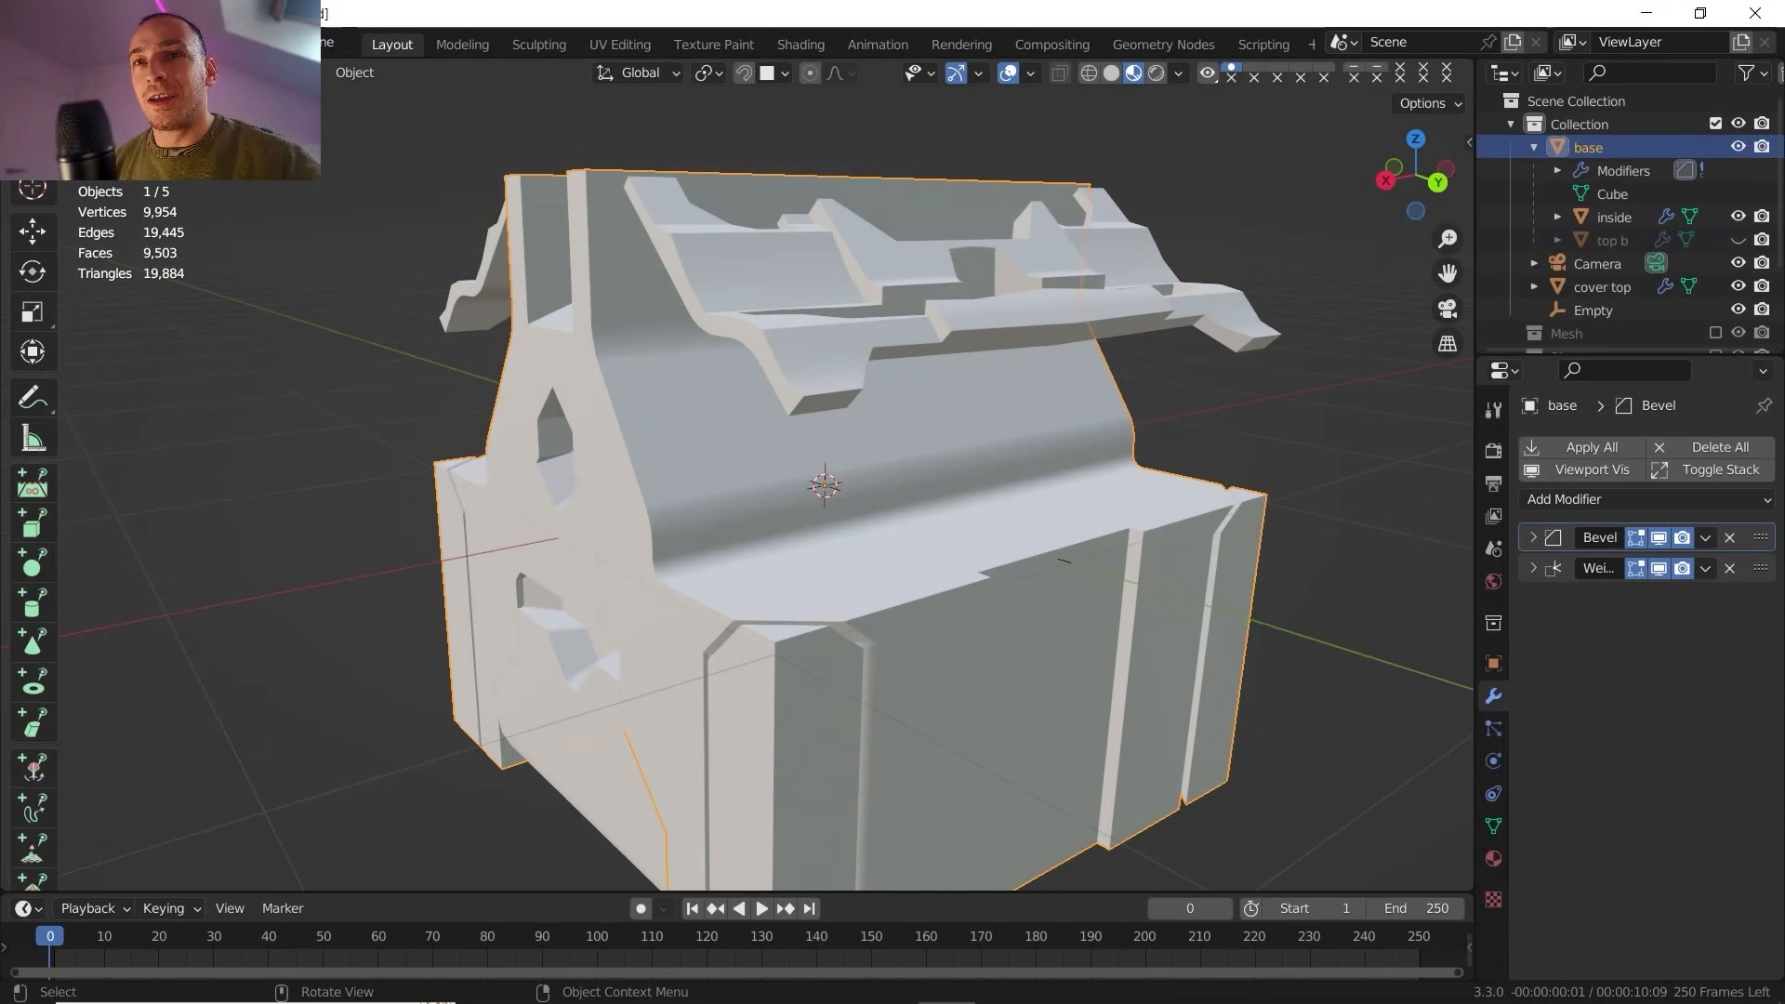
pyautogui.press('F4')
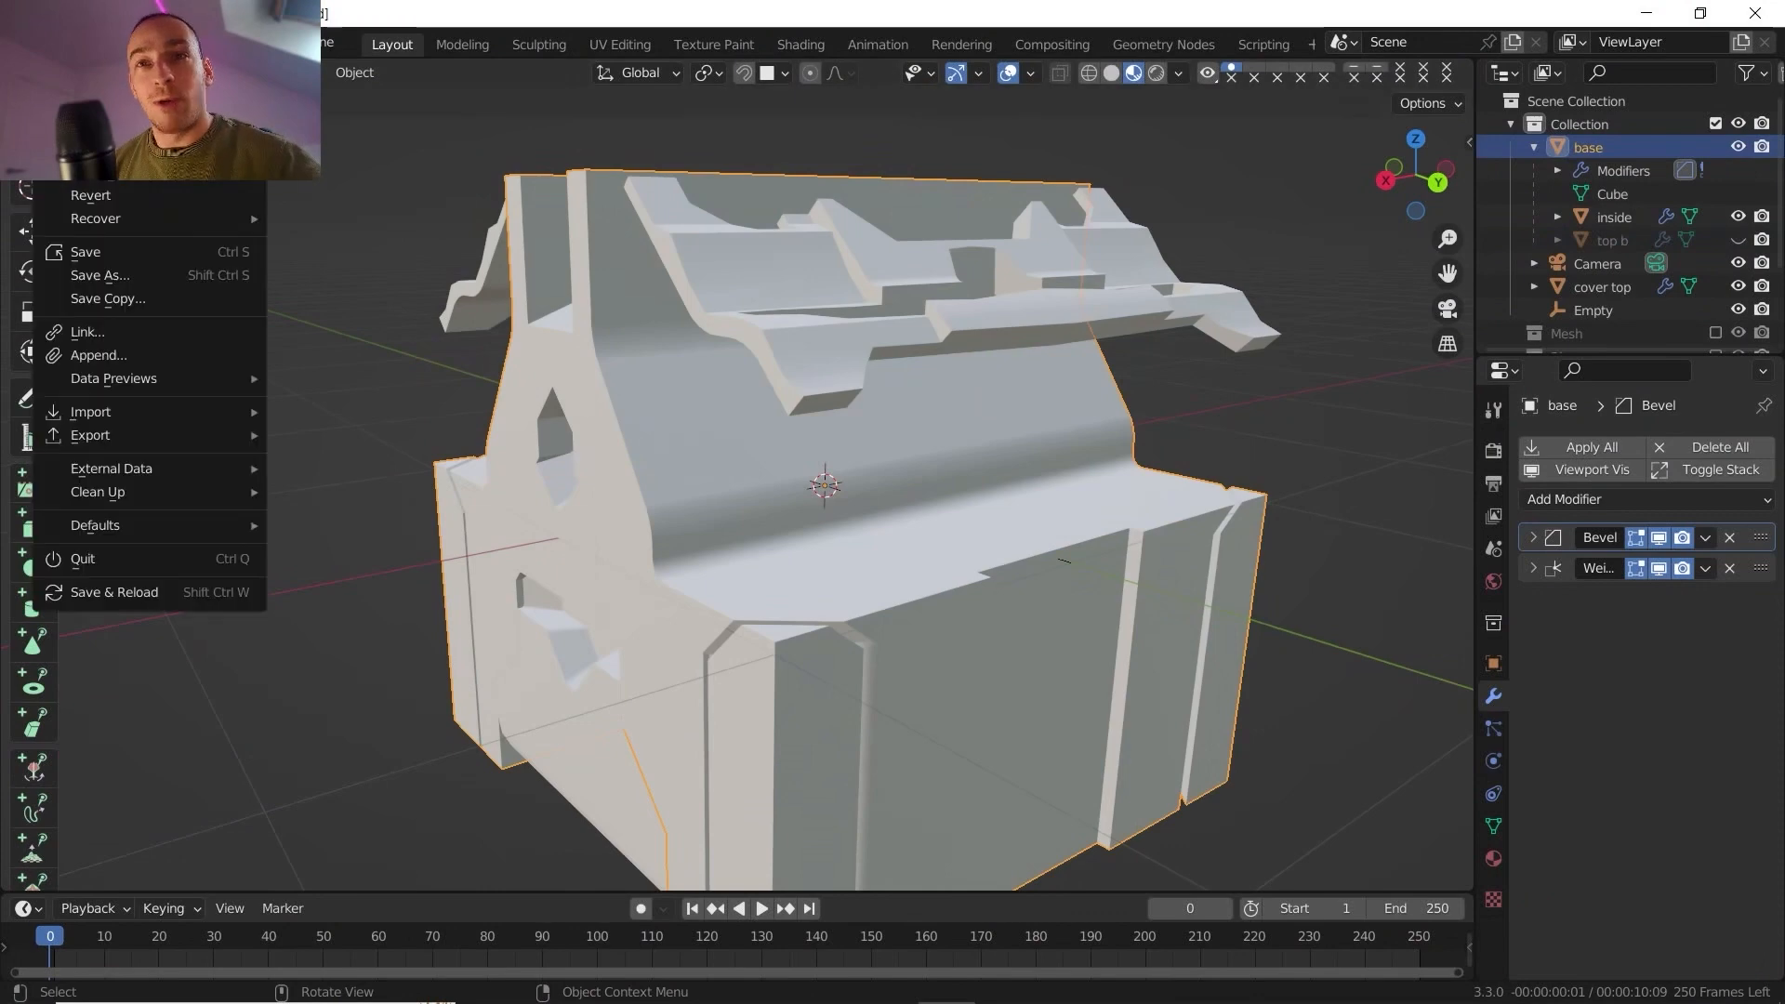
pyautogui.click(167, 244)
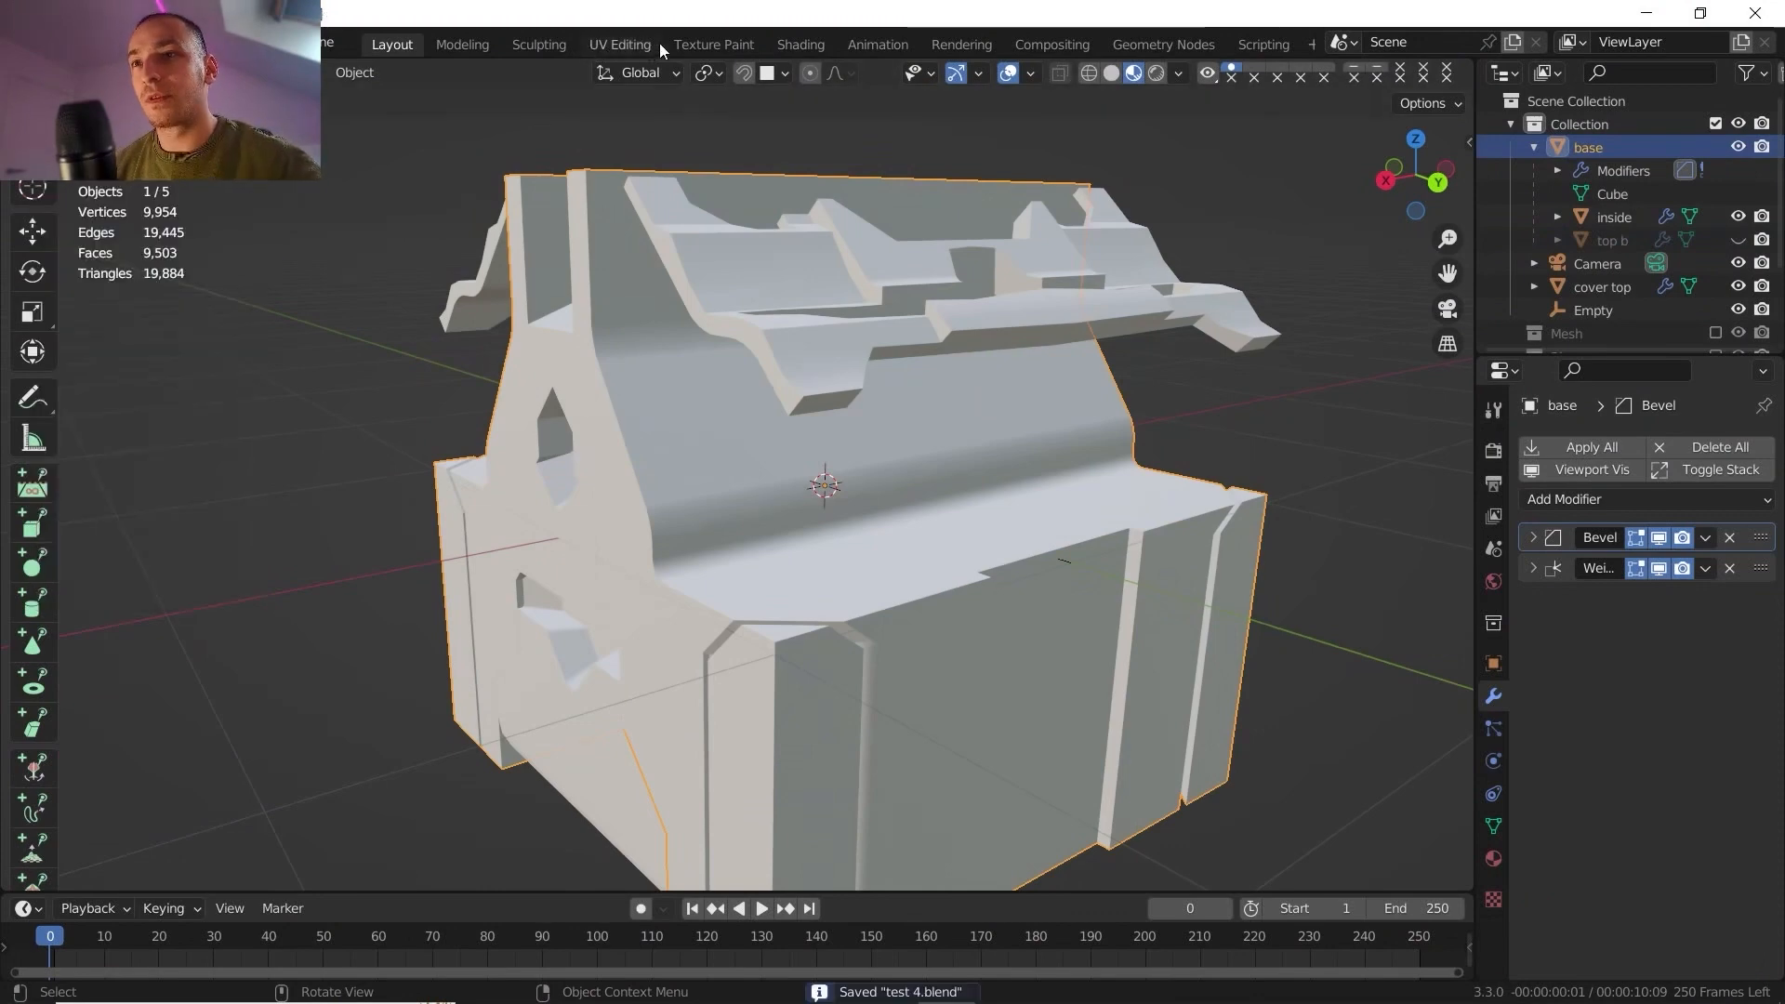
# Switch to the Shading workspace and turn on the viewport overlays to show the base object's outline
pyautogui.click(800, 45)
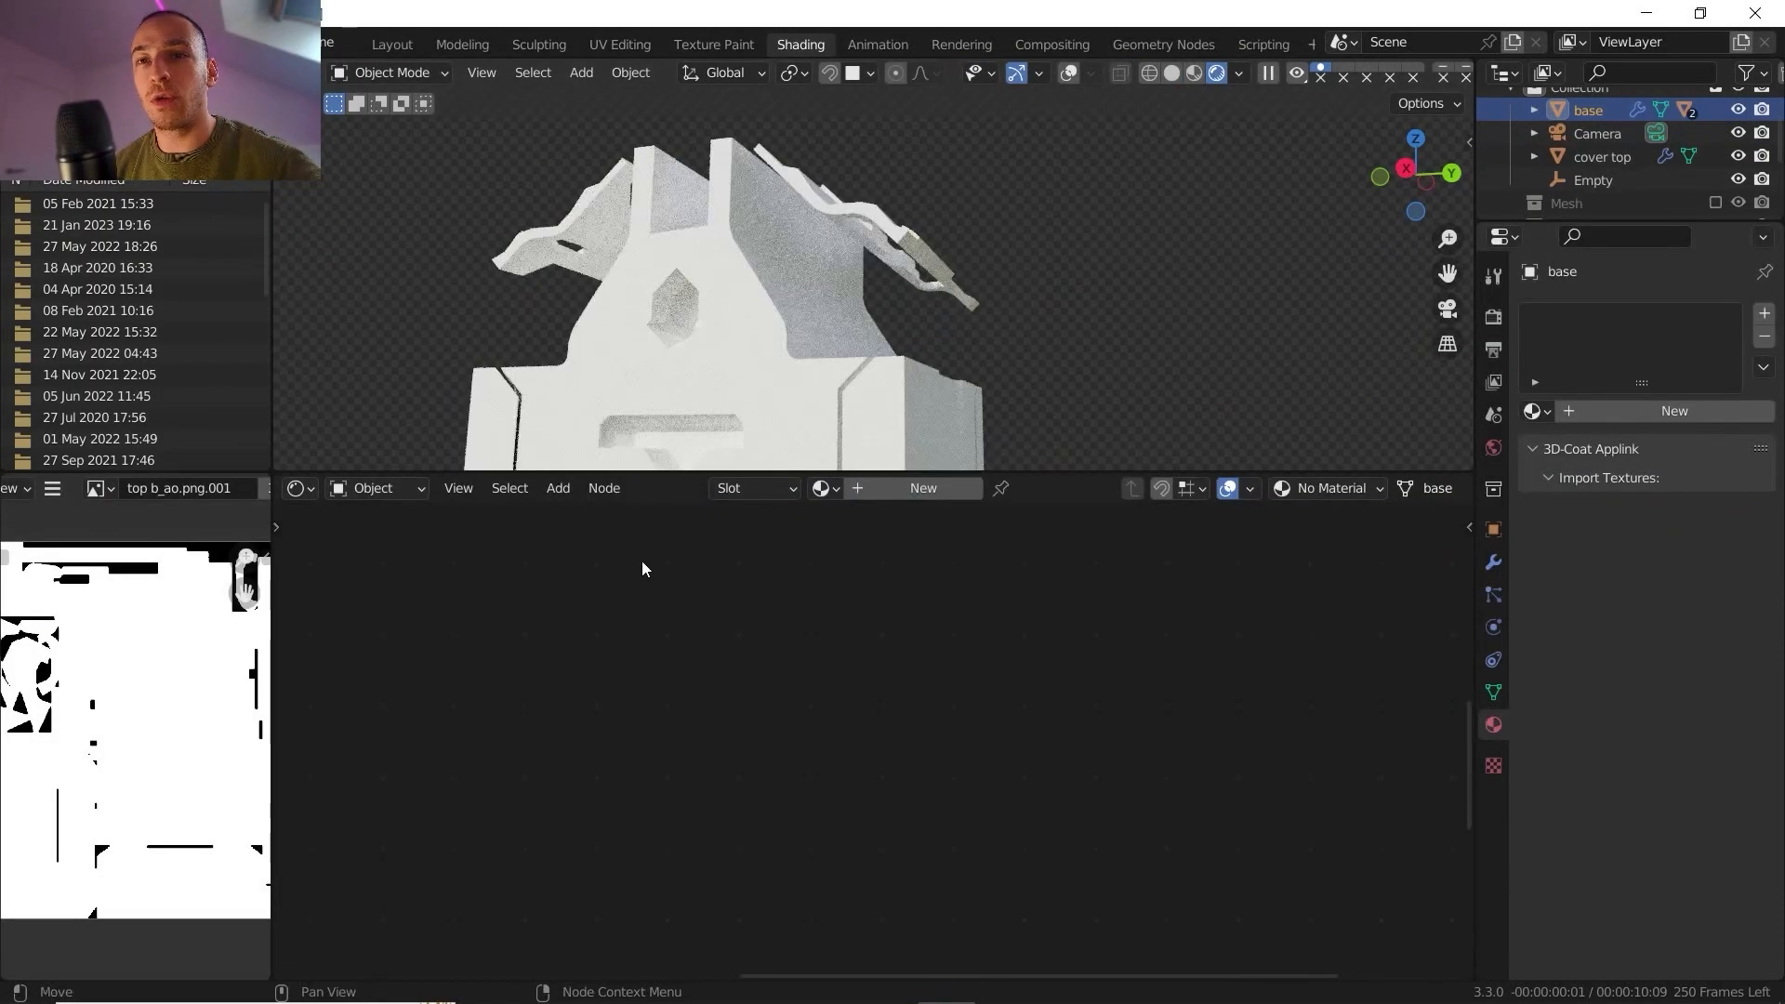
pyautogui.click(1069, 72)
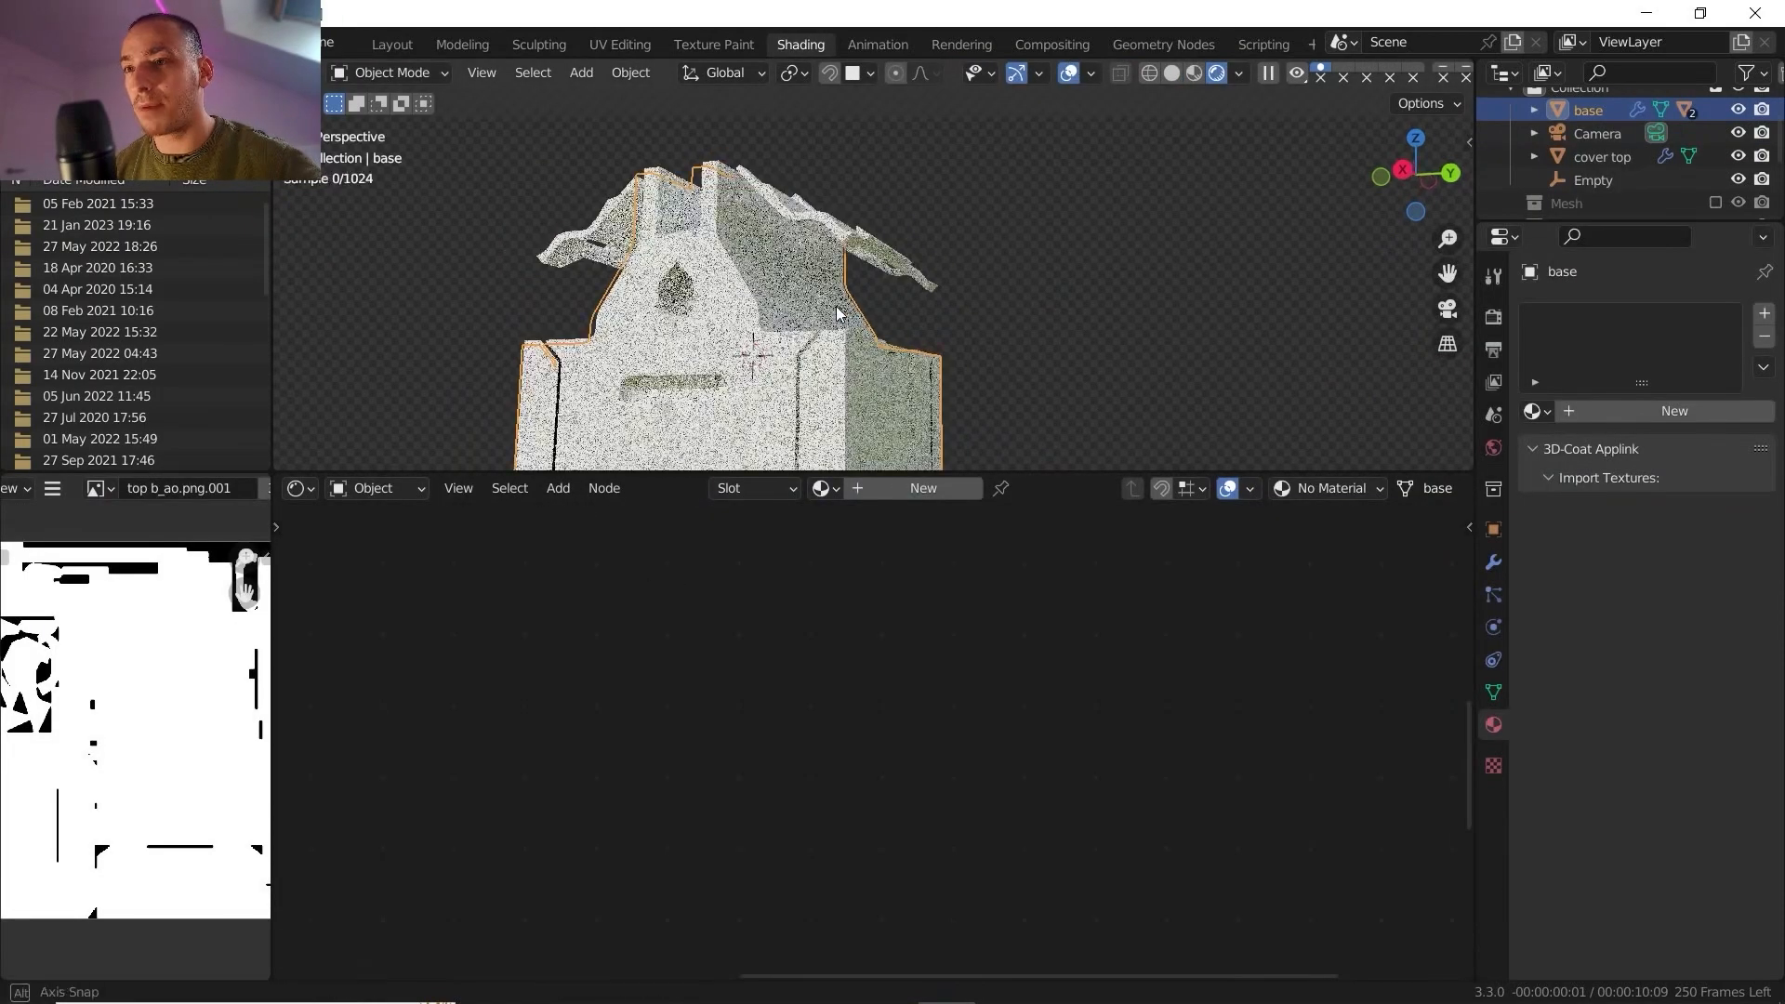
pyautogui.scroll(2, 855, 242)
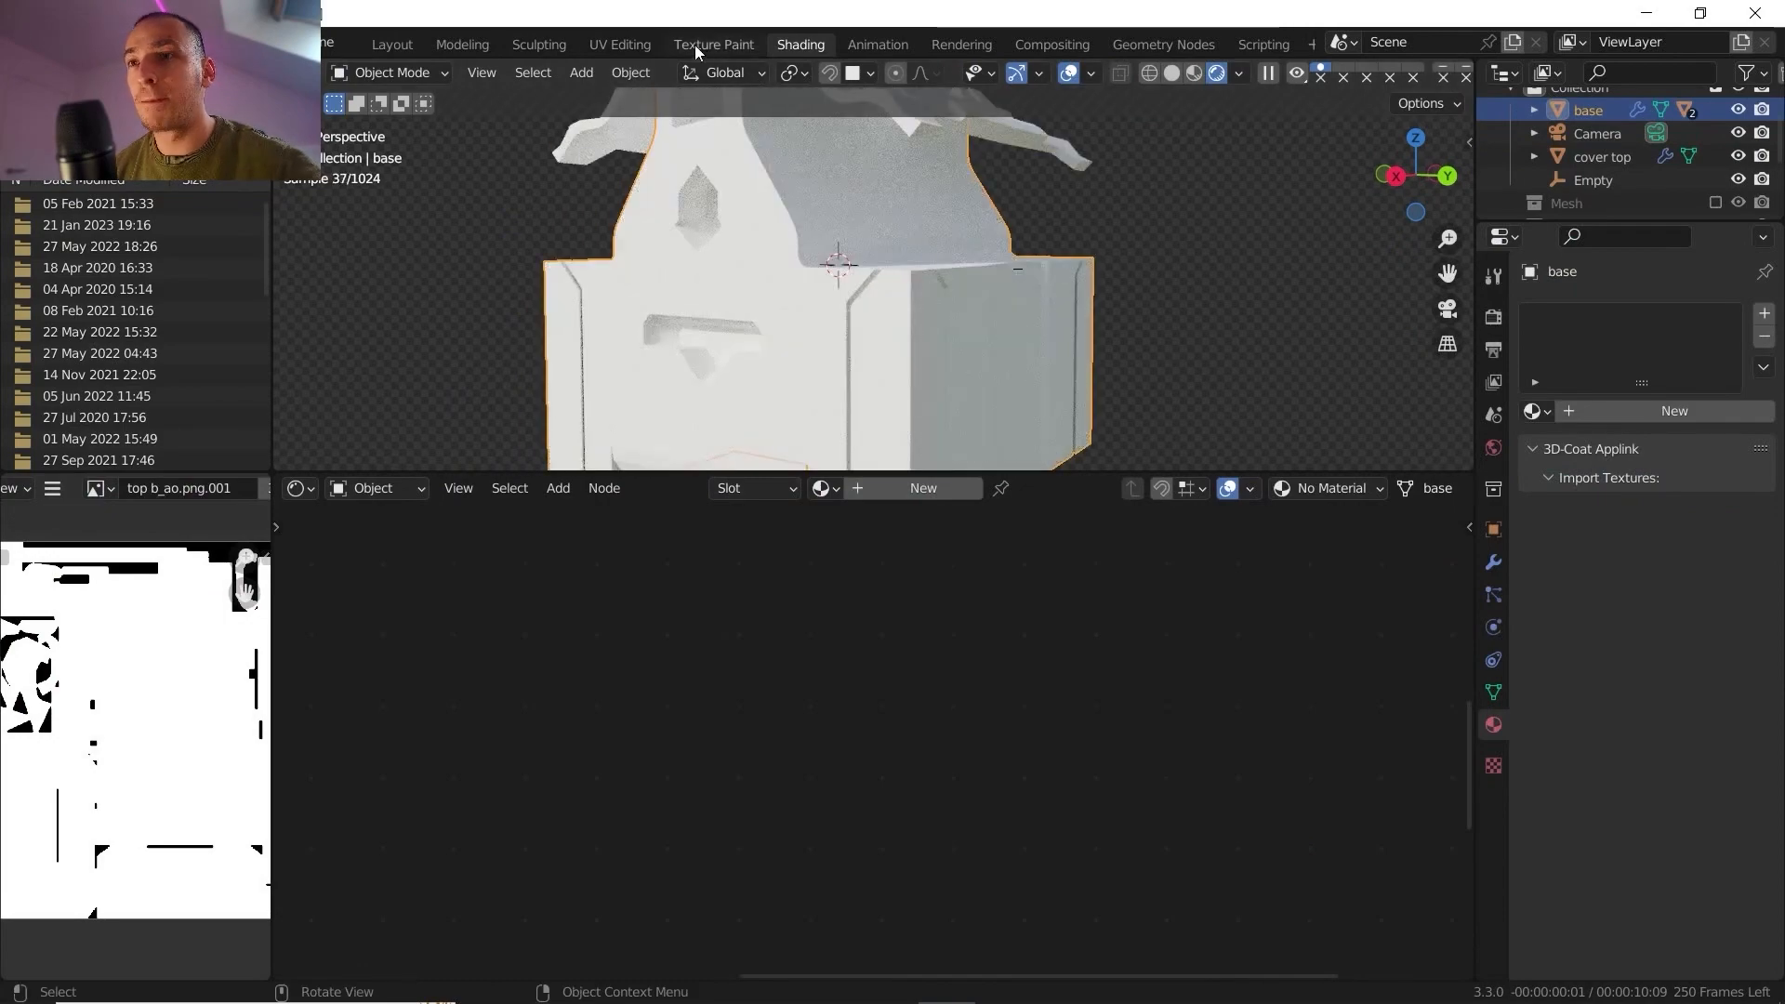
# Examine the base object's UV layout and its unwrapped mesh in the UV Editing workspace
pyautogui.click(614, 44)
pyautogui.moveTo(965, 474); pyautogui.dragTo(948, 468, button='middle')
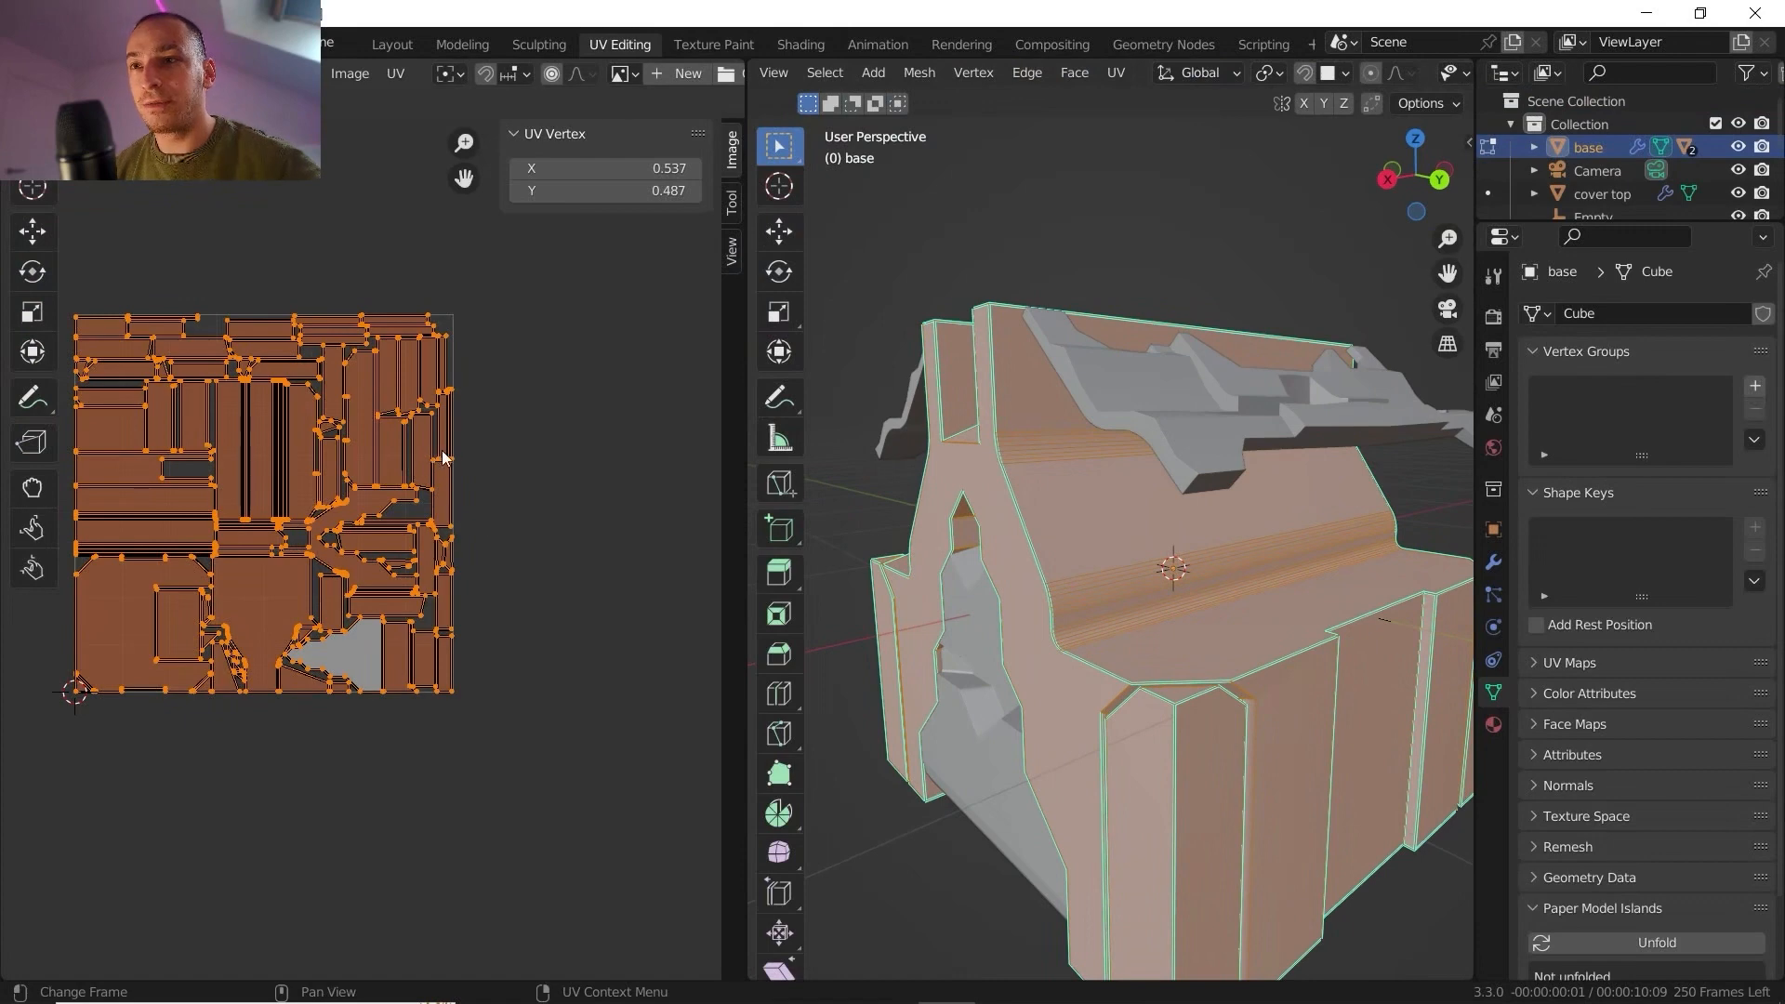
pyautogui.keyDown('shift'); pyautogui.moveTo(507, 478); pyautogui.dragTo(586, 482, button='middle'); pyautogui.keyUp('shift')
pyautogui.scroll(1, 567, 492)
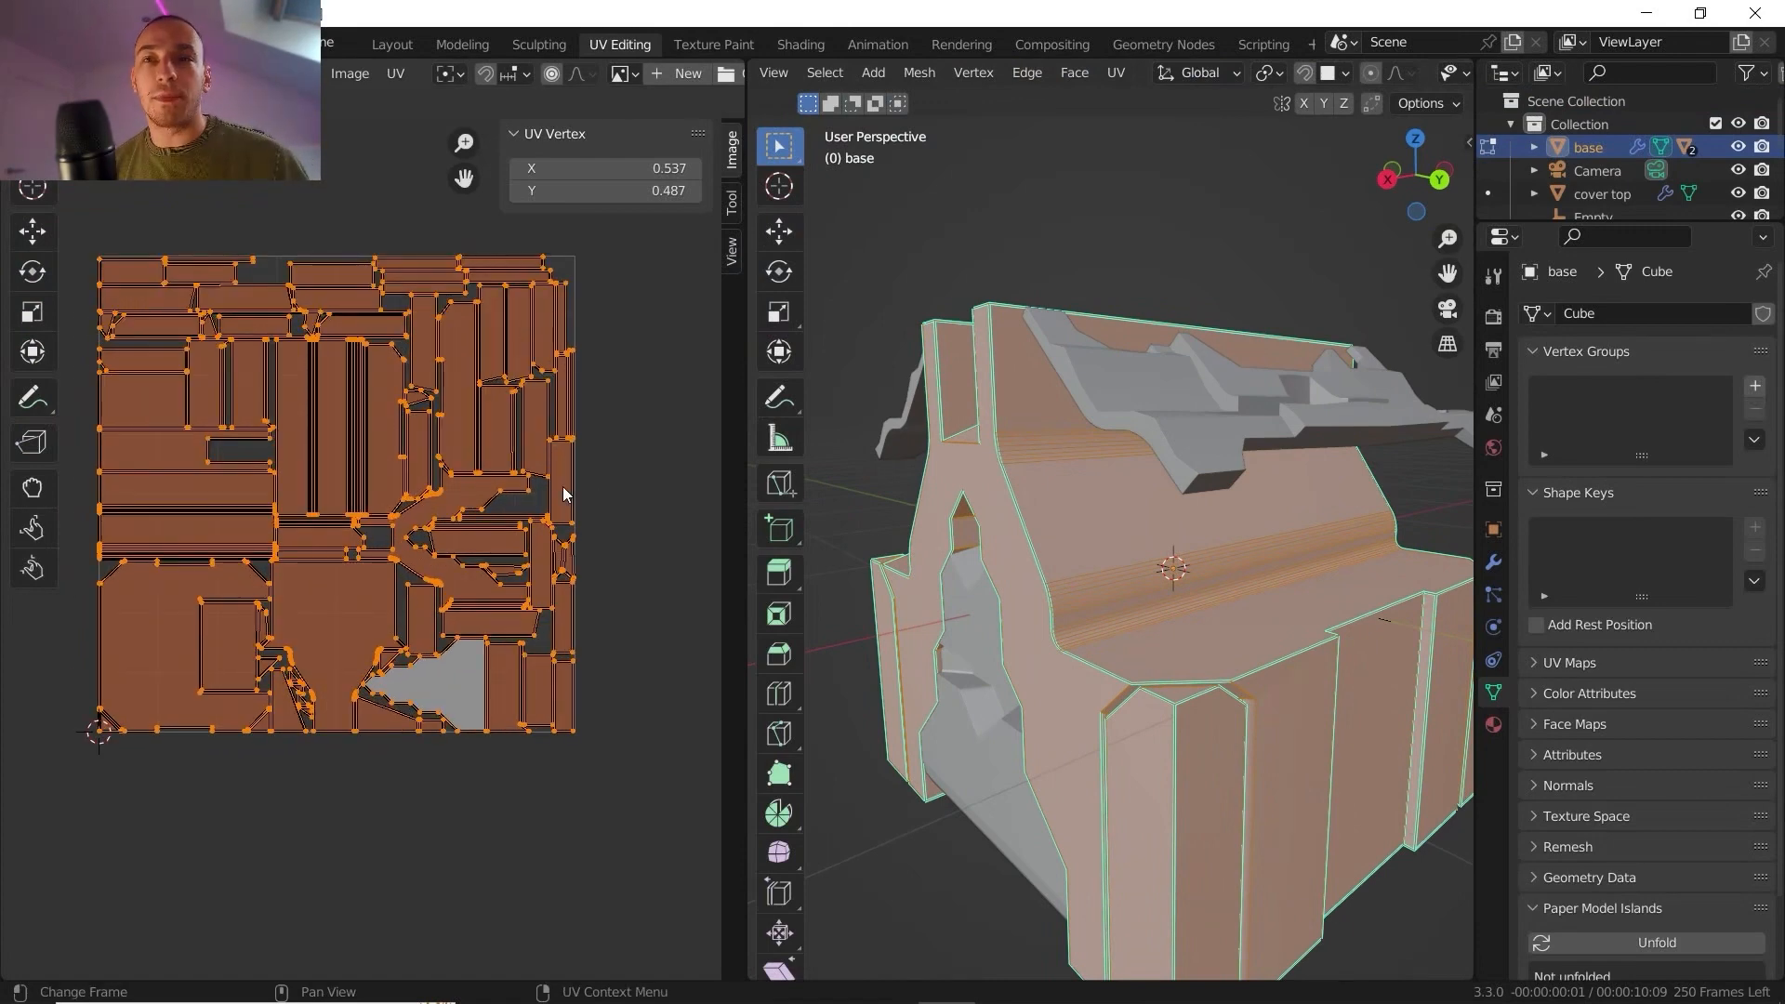
pyautogui.click(1115, 71)
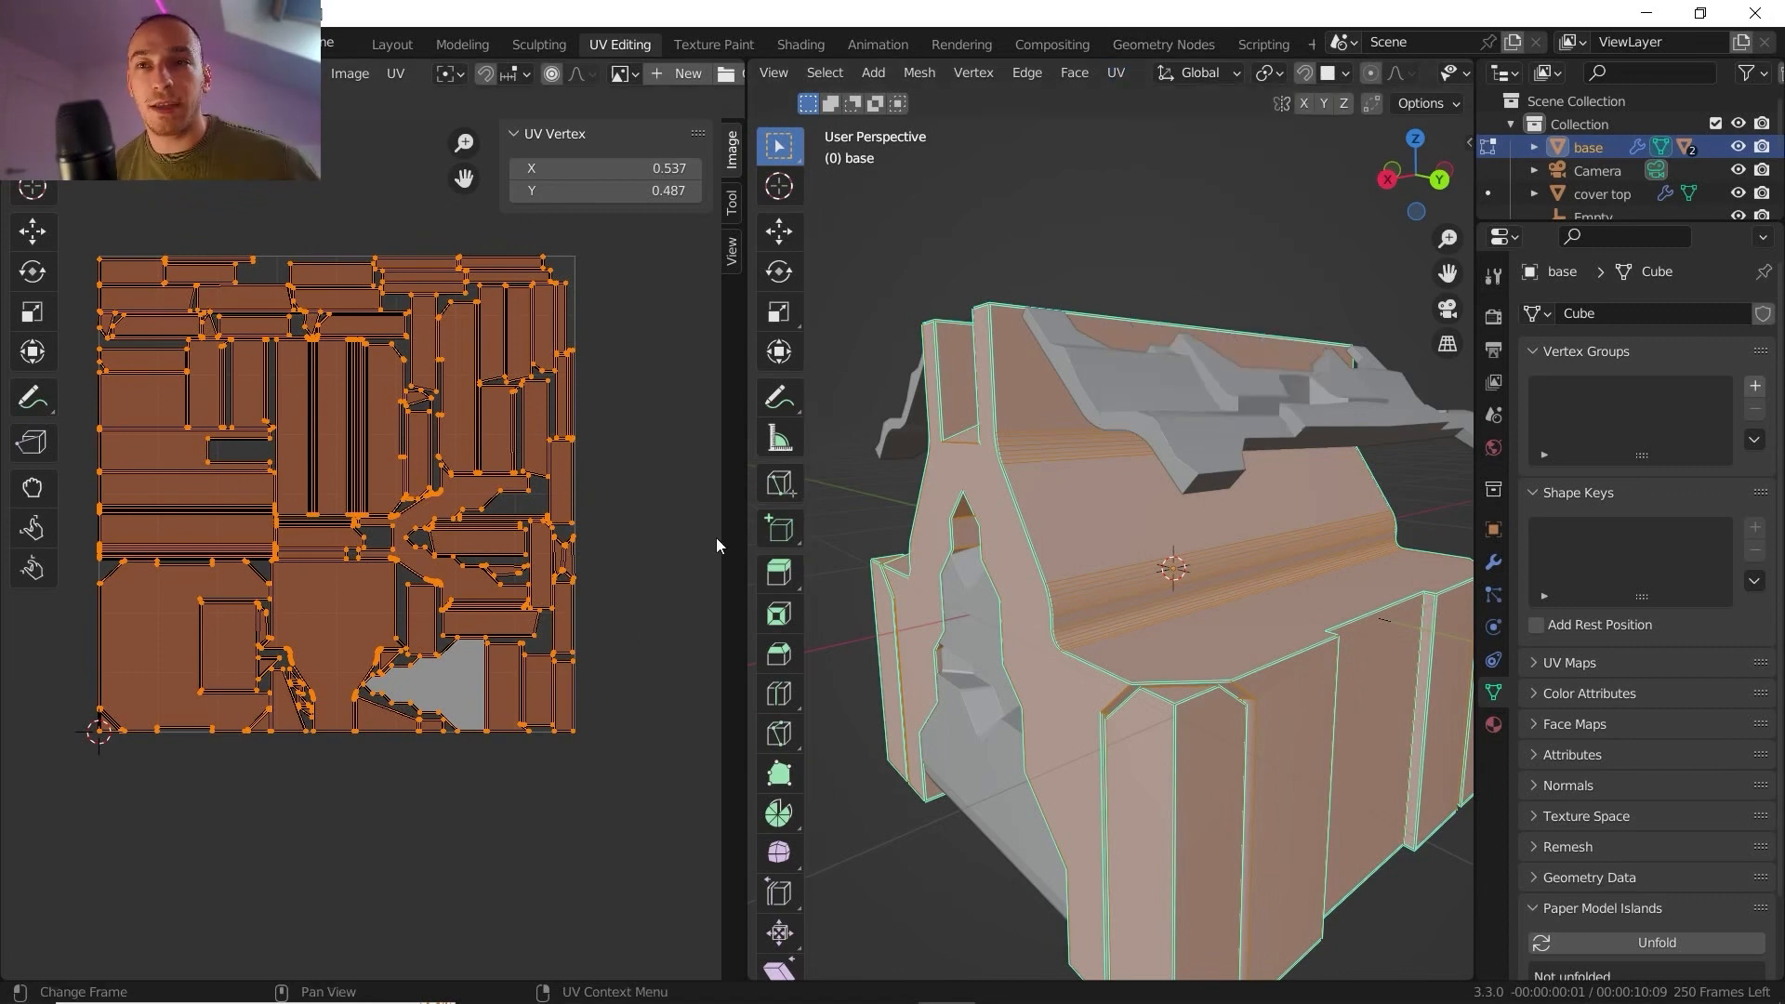
pyautogui.keyDown('shift'); pyautogui.moveTo(1111, 548); pyautogui.dragTo(999, 495, button='middle'); pyautogui.keyUp('shift')
pyautogui.moveTo(999, 495); pyautogui.dragTo(1066, 524, button='middle')
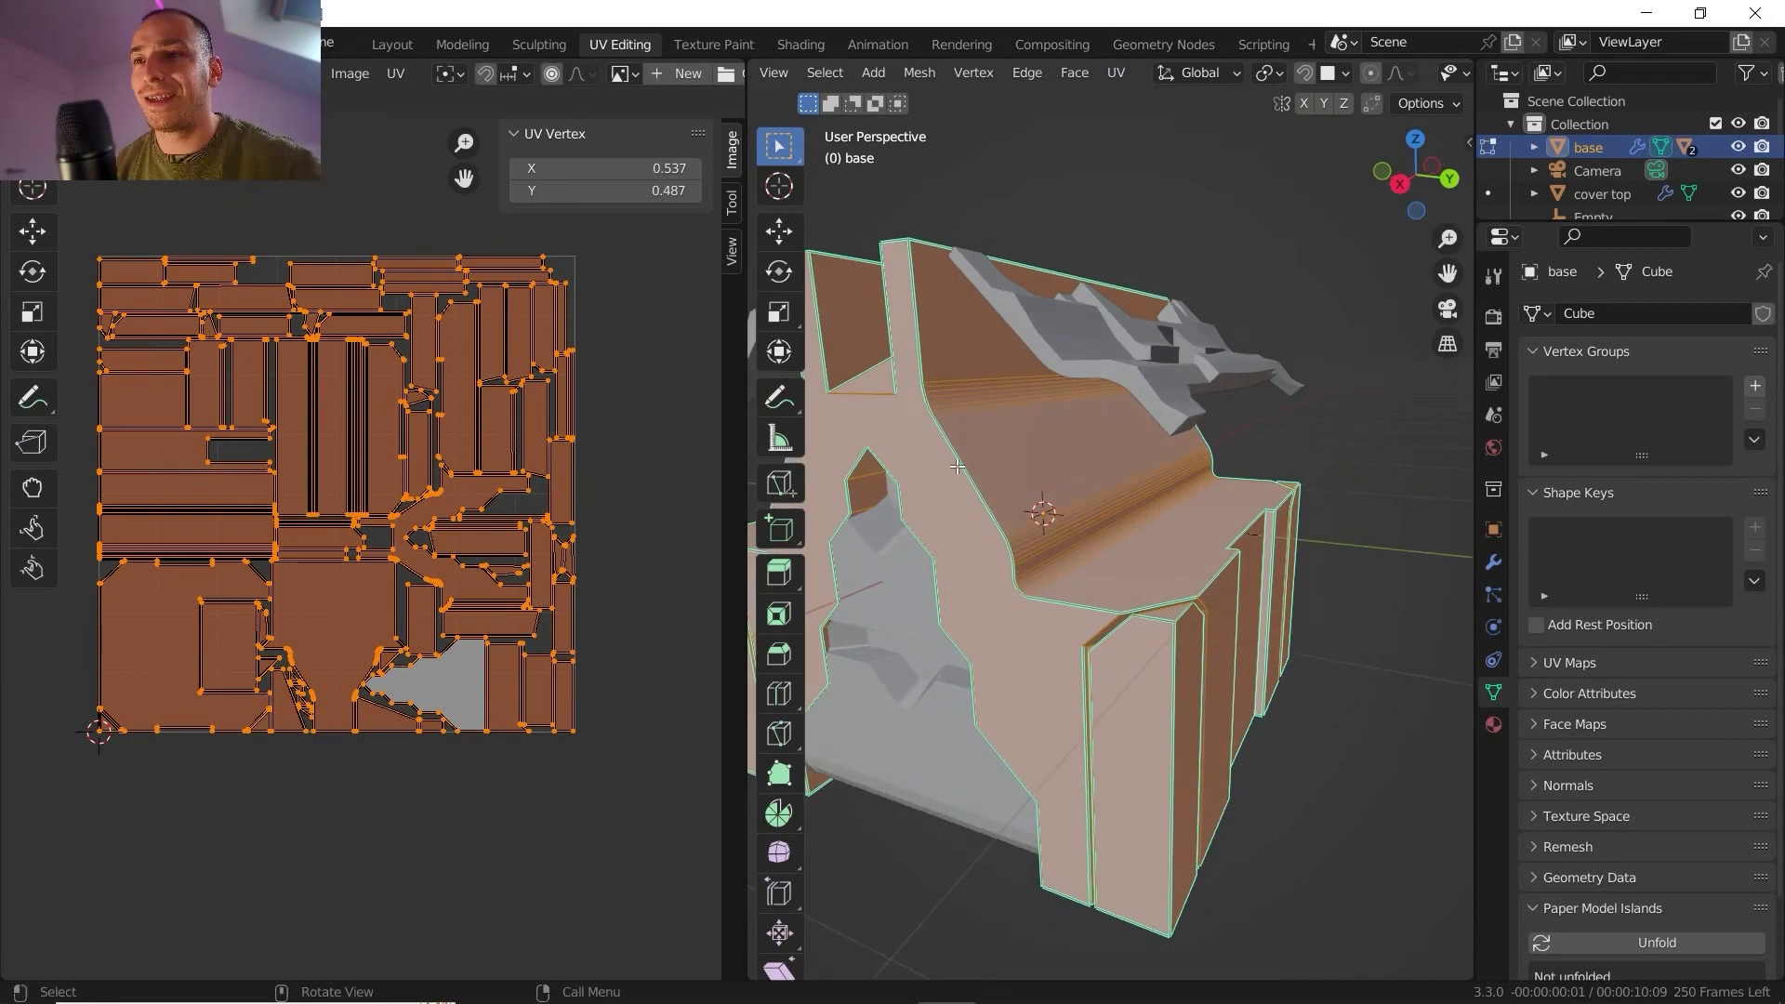
pyautogui.moveTo(958, 466); pyautogui.dragTo(943, 480, button='middle')
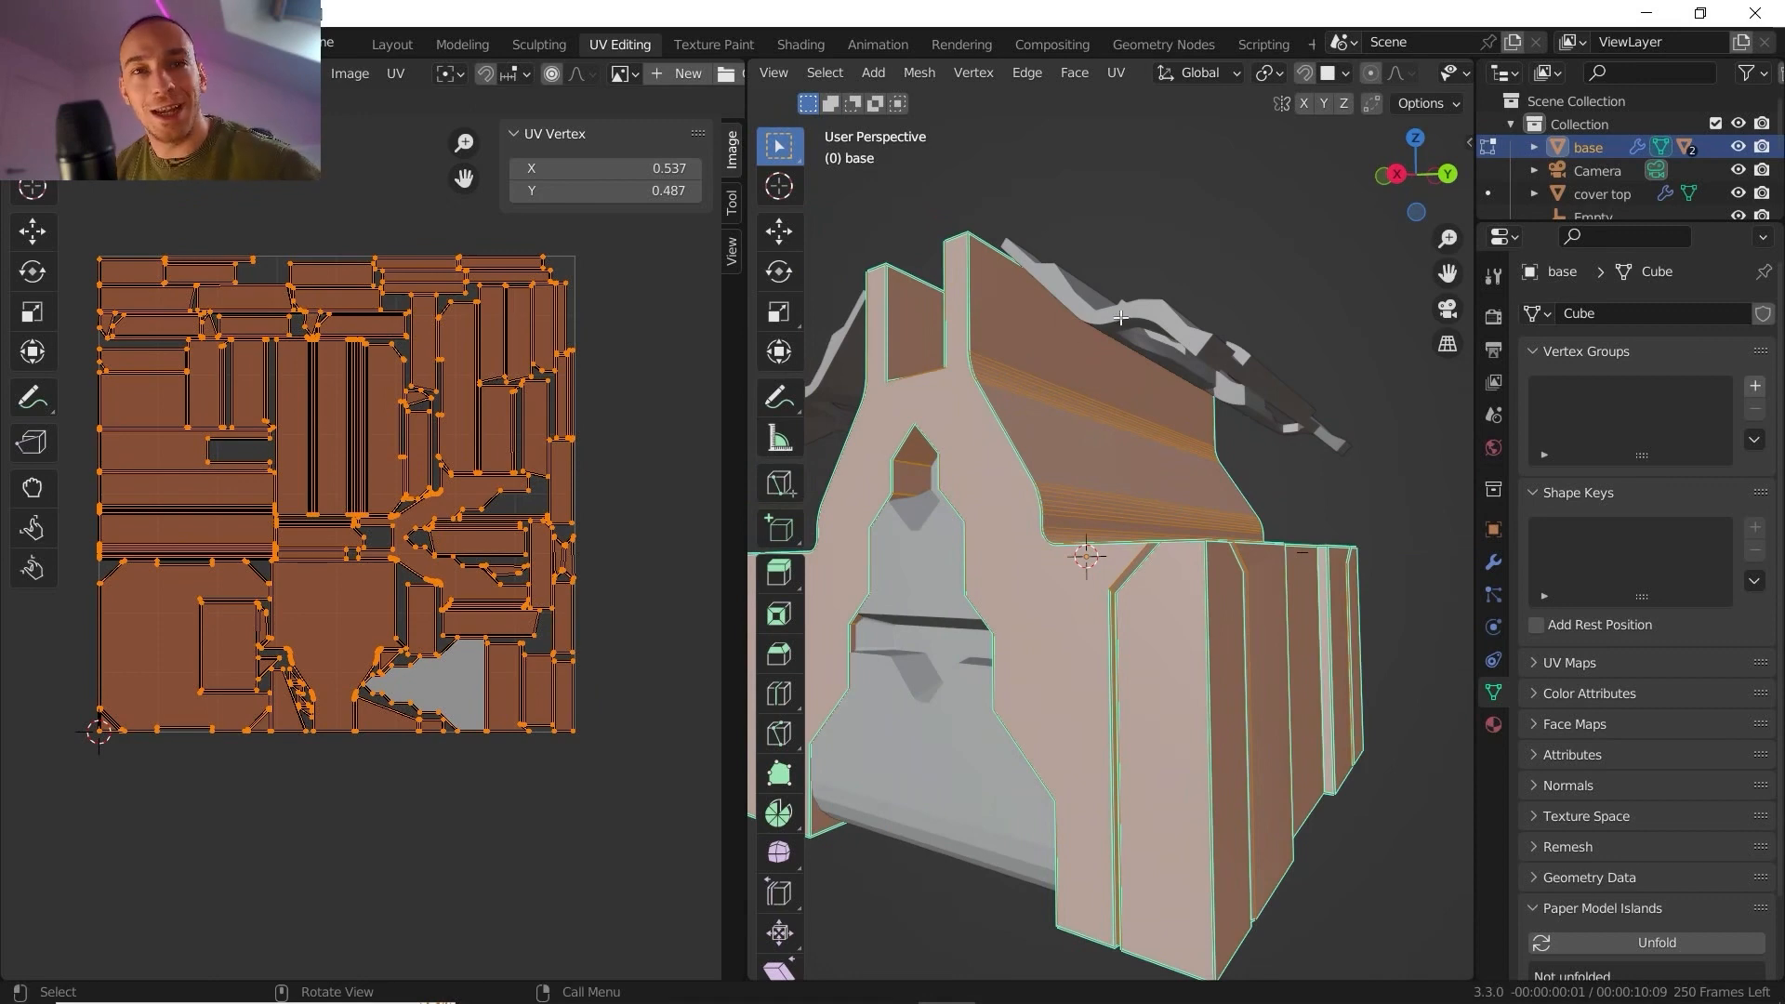
pyautogui.moveTo(1010, 658); pyautogui.dragTo(934, 497, button='middle')
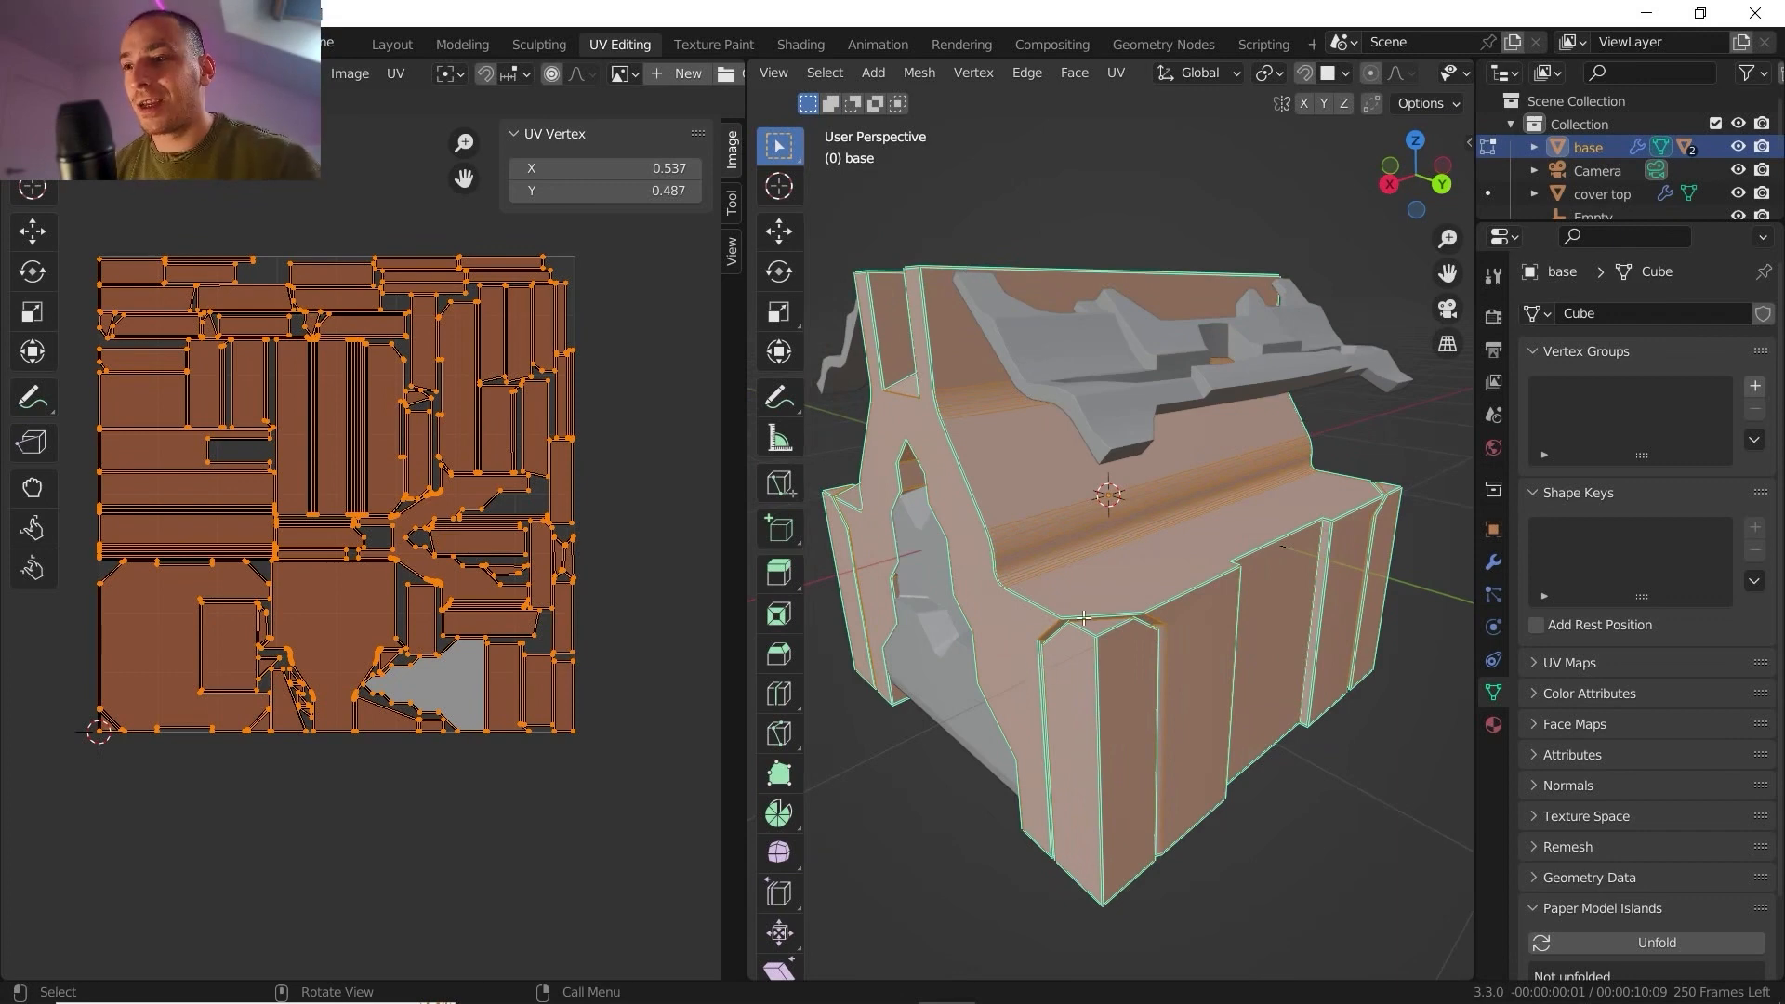
pyautogui.moveTo(1084, 617); pyautogui.dragTo(1025, 630, button='middle')
# Return to Object Mode and create a blank 1024 × 1024 px image named base
pyautogui.press('Tab')
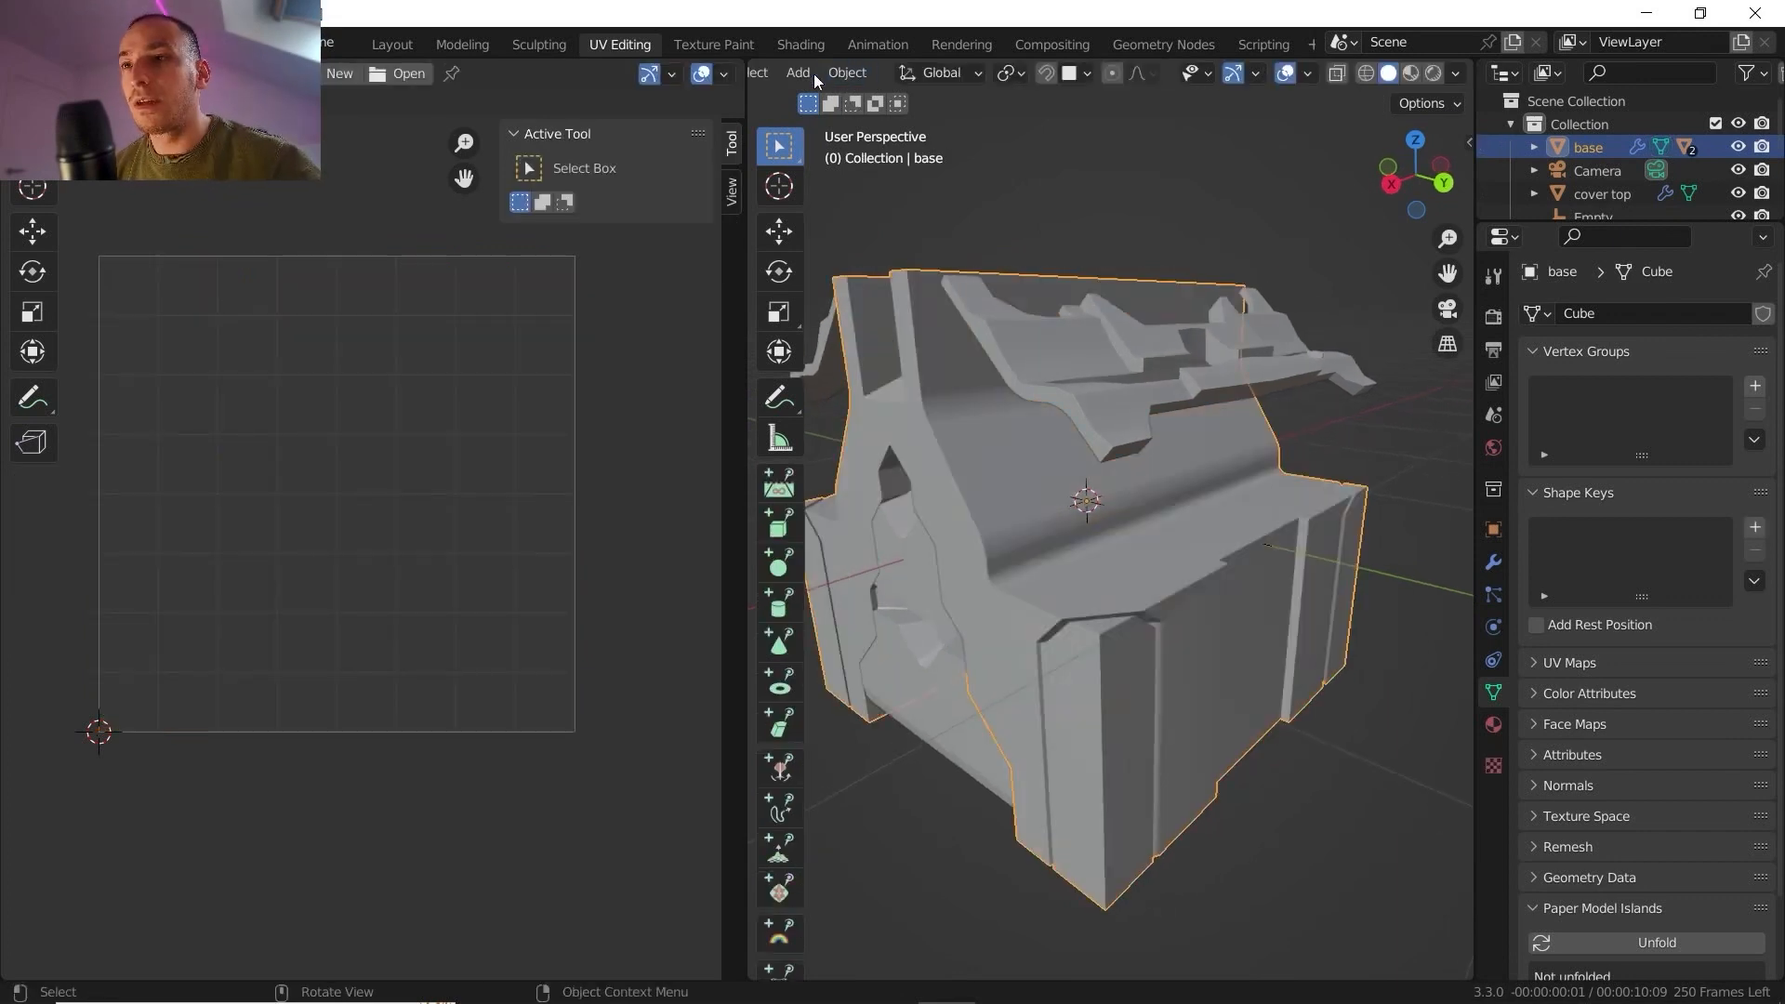
pyautogui.click(327, 81)
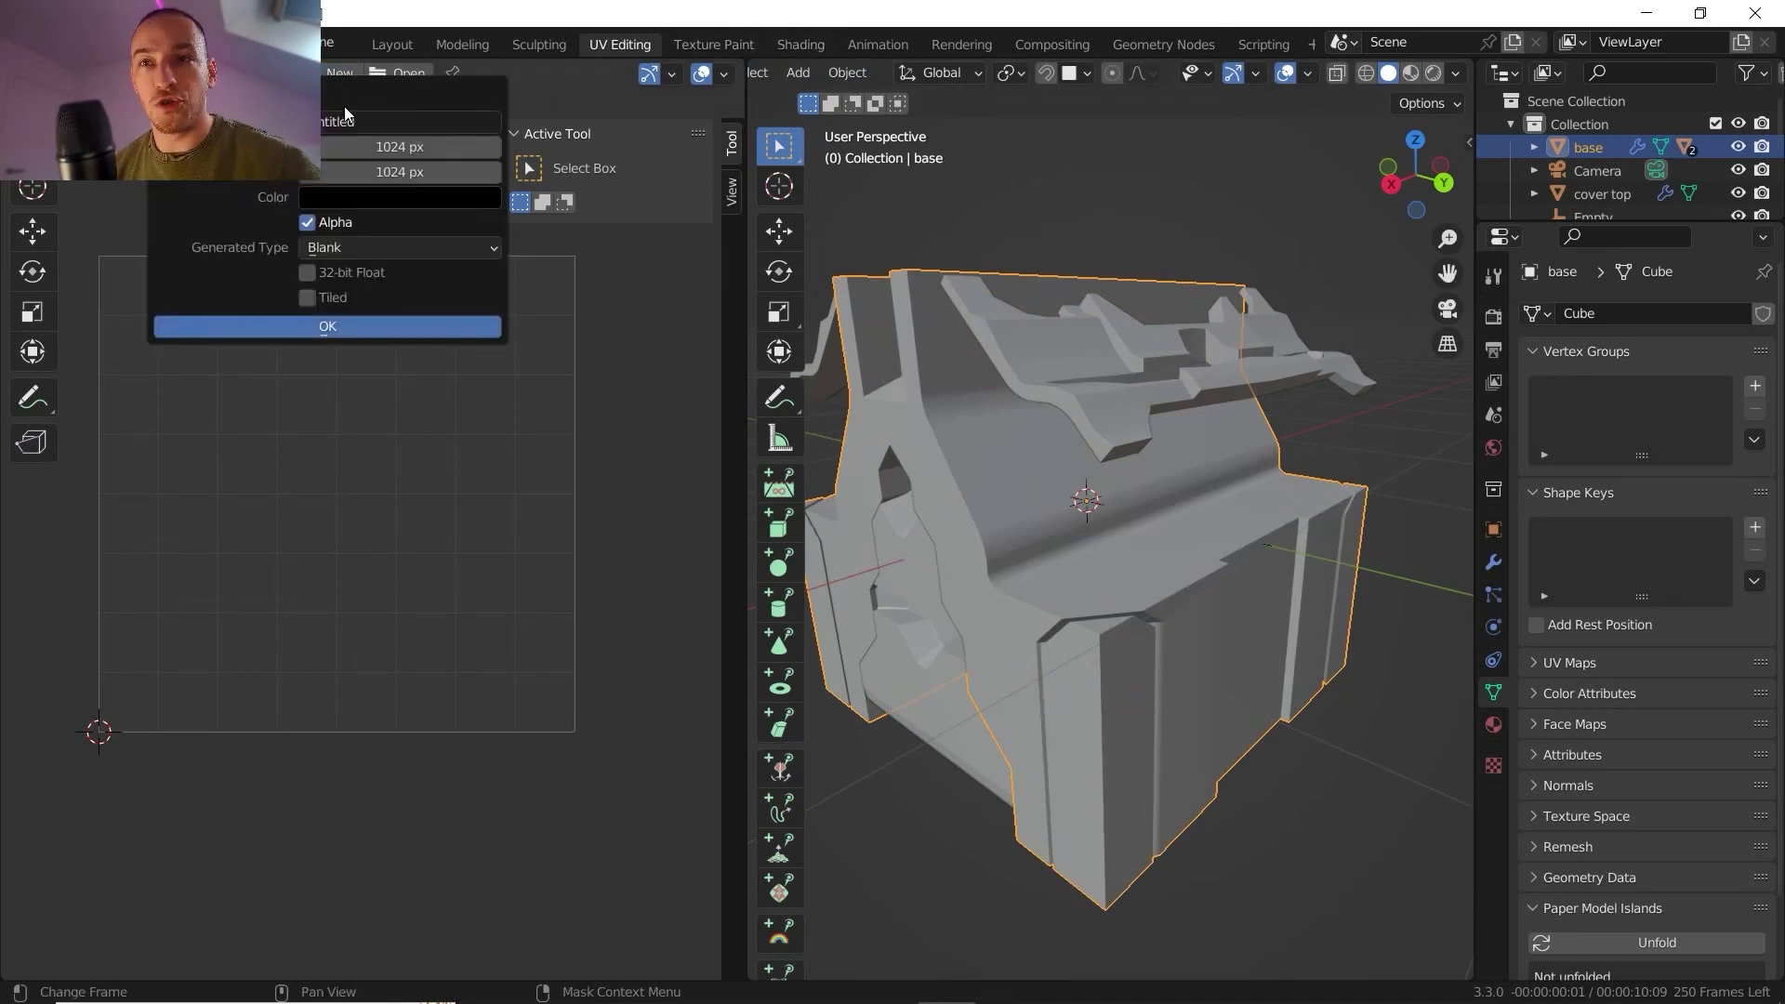
pyautogui.click(373, 123)
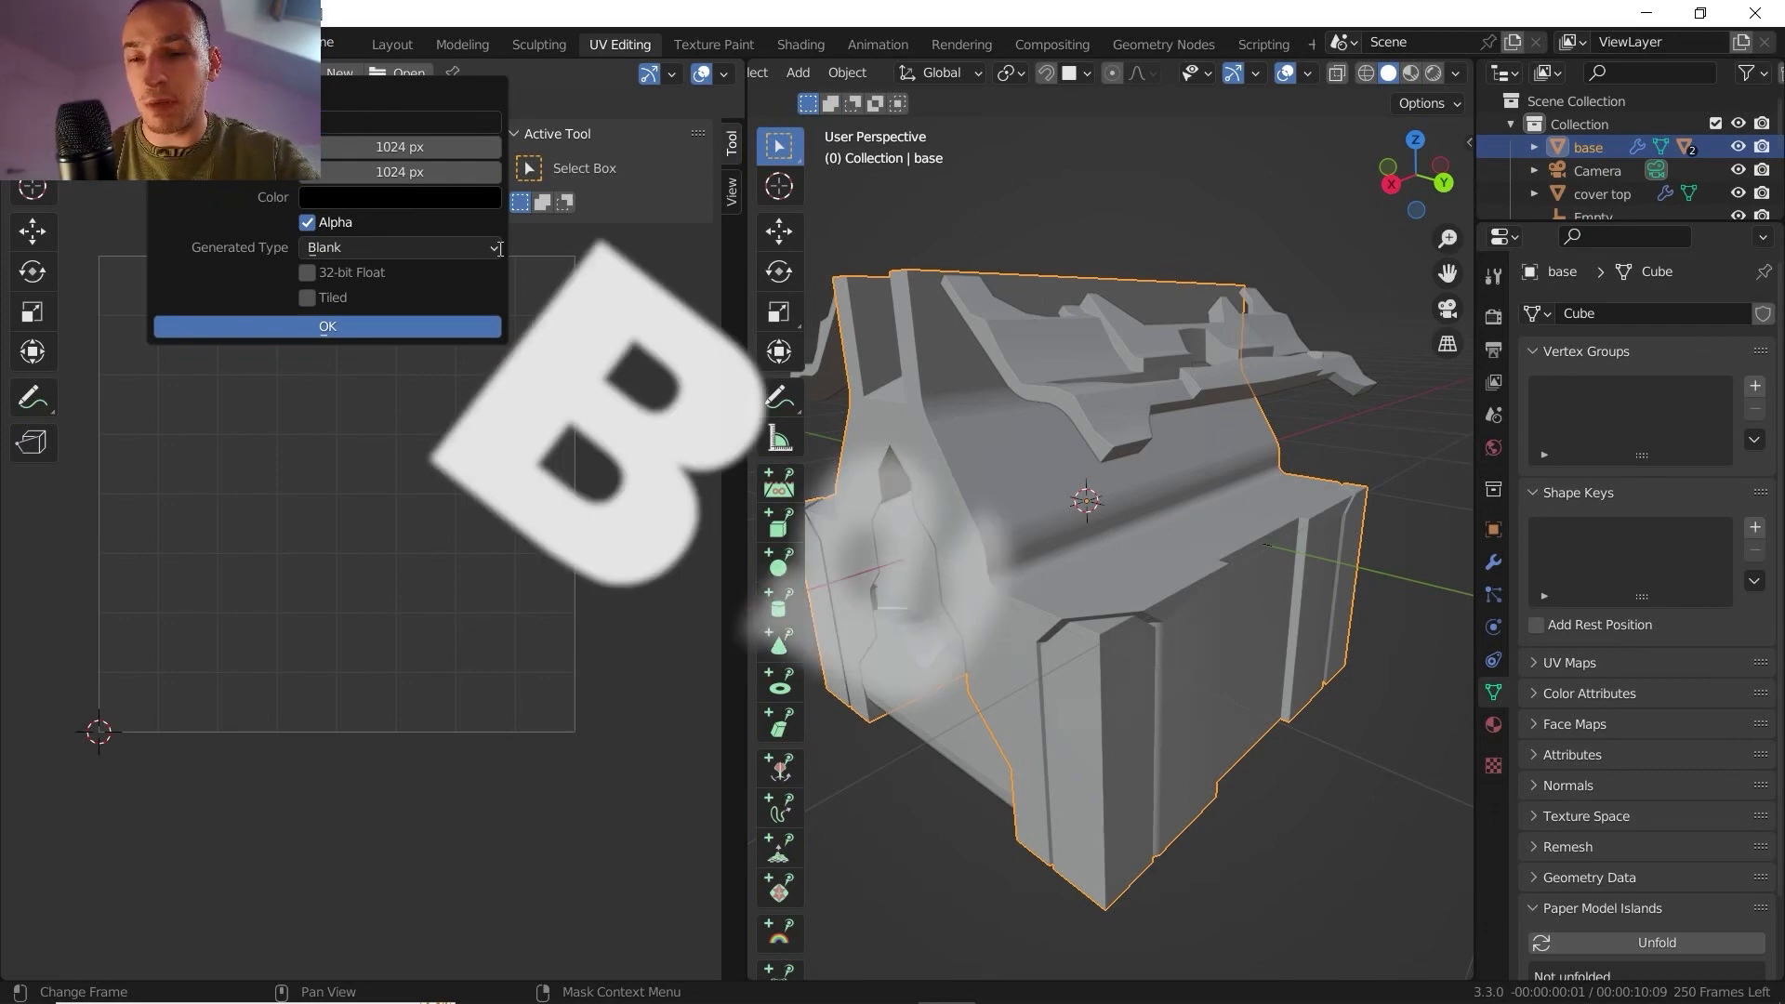
pyautogui.click(333, 325)
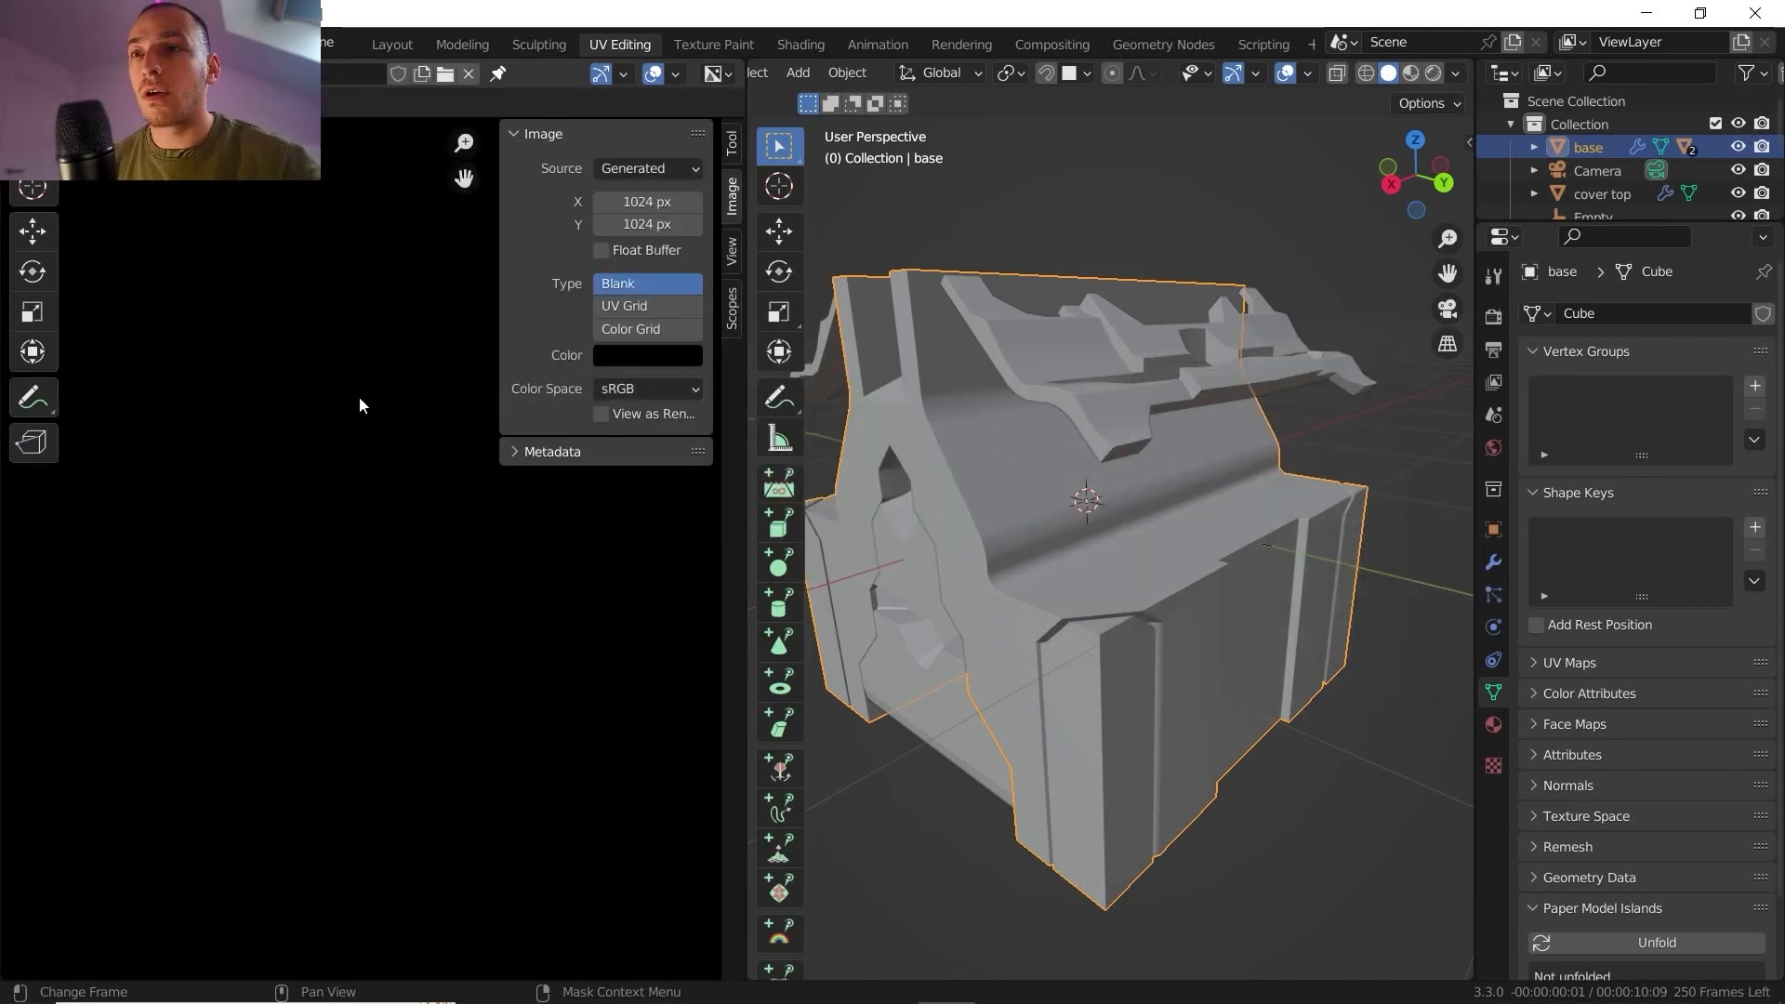
pyautogui.scroll(-3, 340, 417)
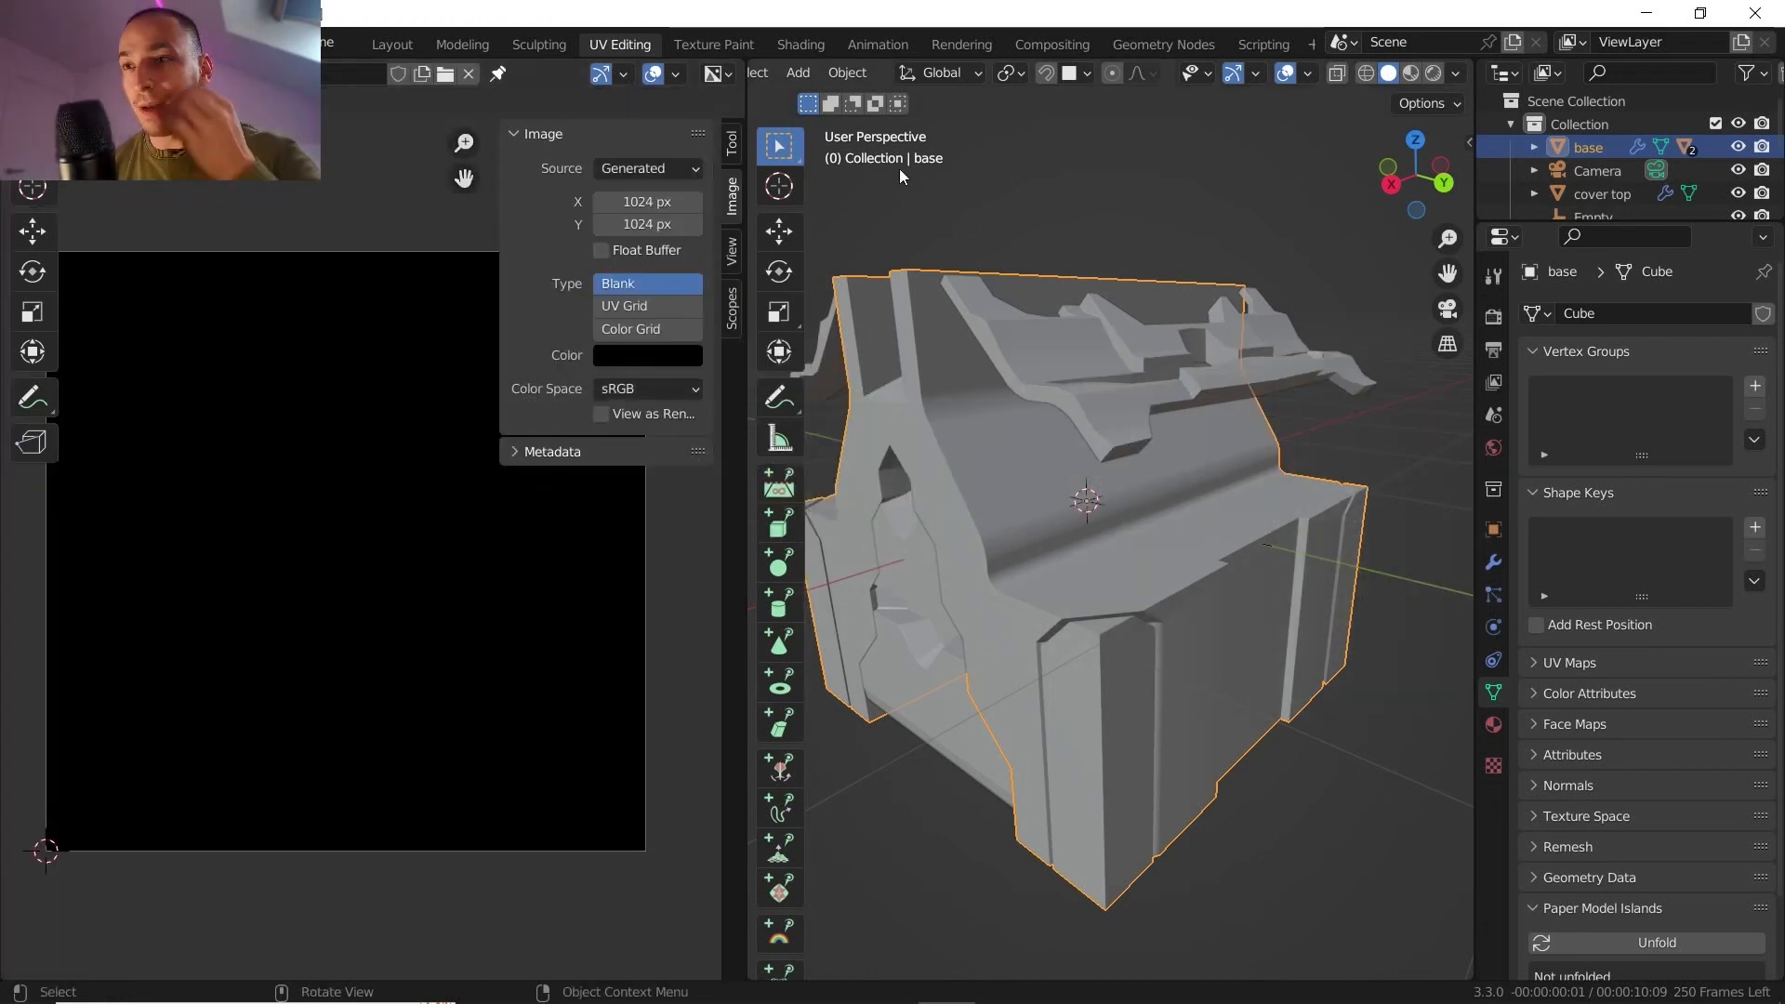
# Create a new material for the base object in the Shading workspace and name it base
pyautogui.click(801, 45)
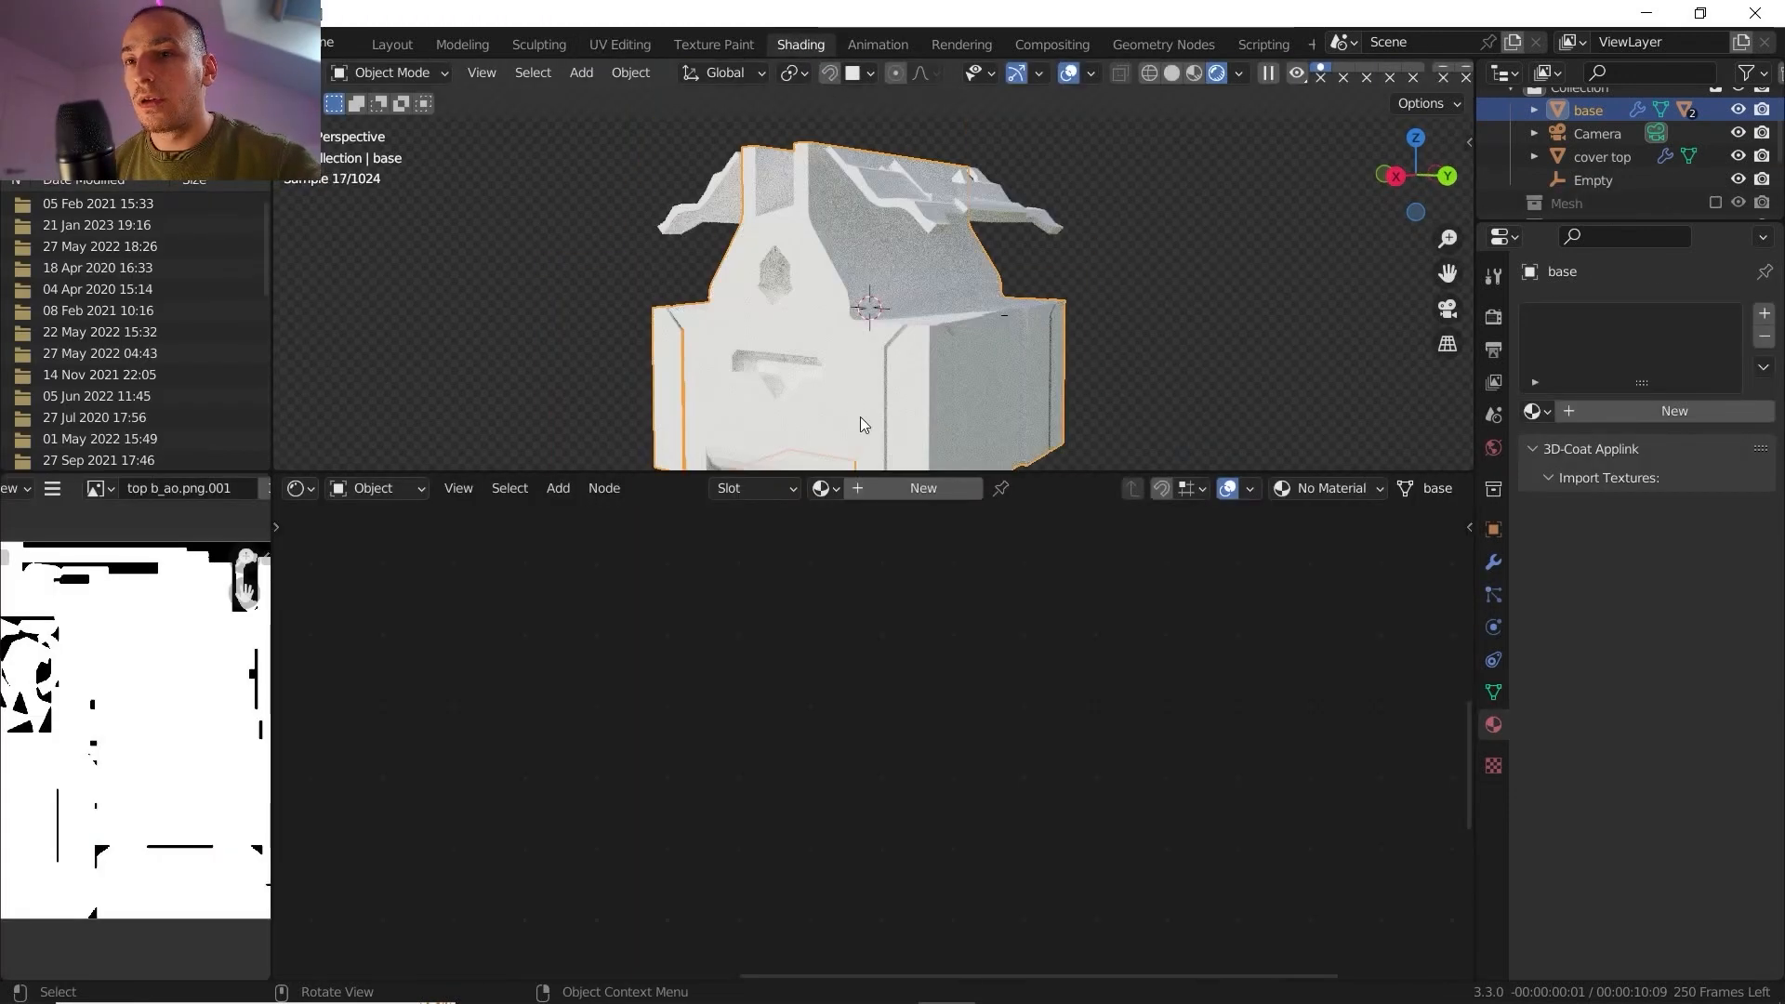
pyautogui.click(897, 493)
pyautogui.click(933, 489)
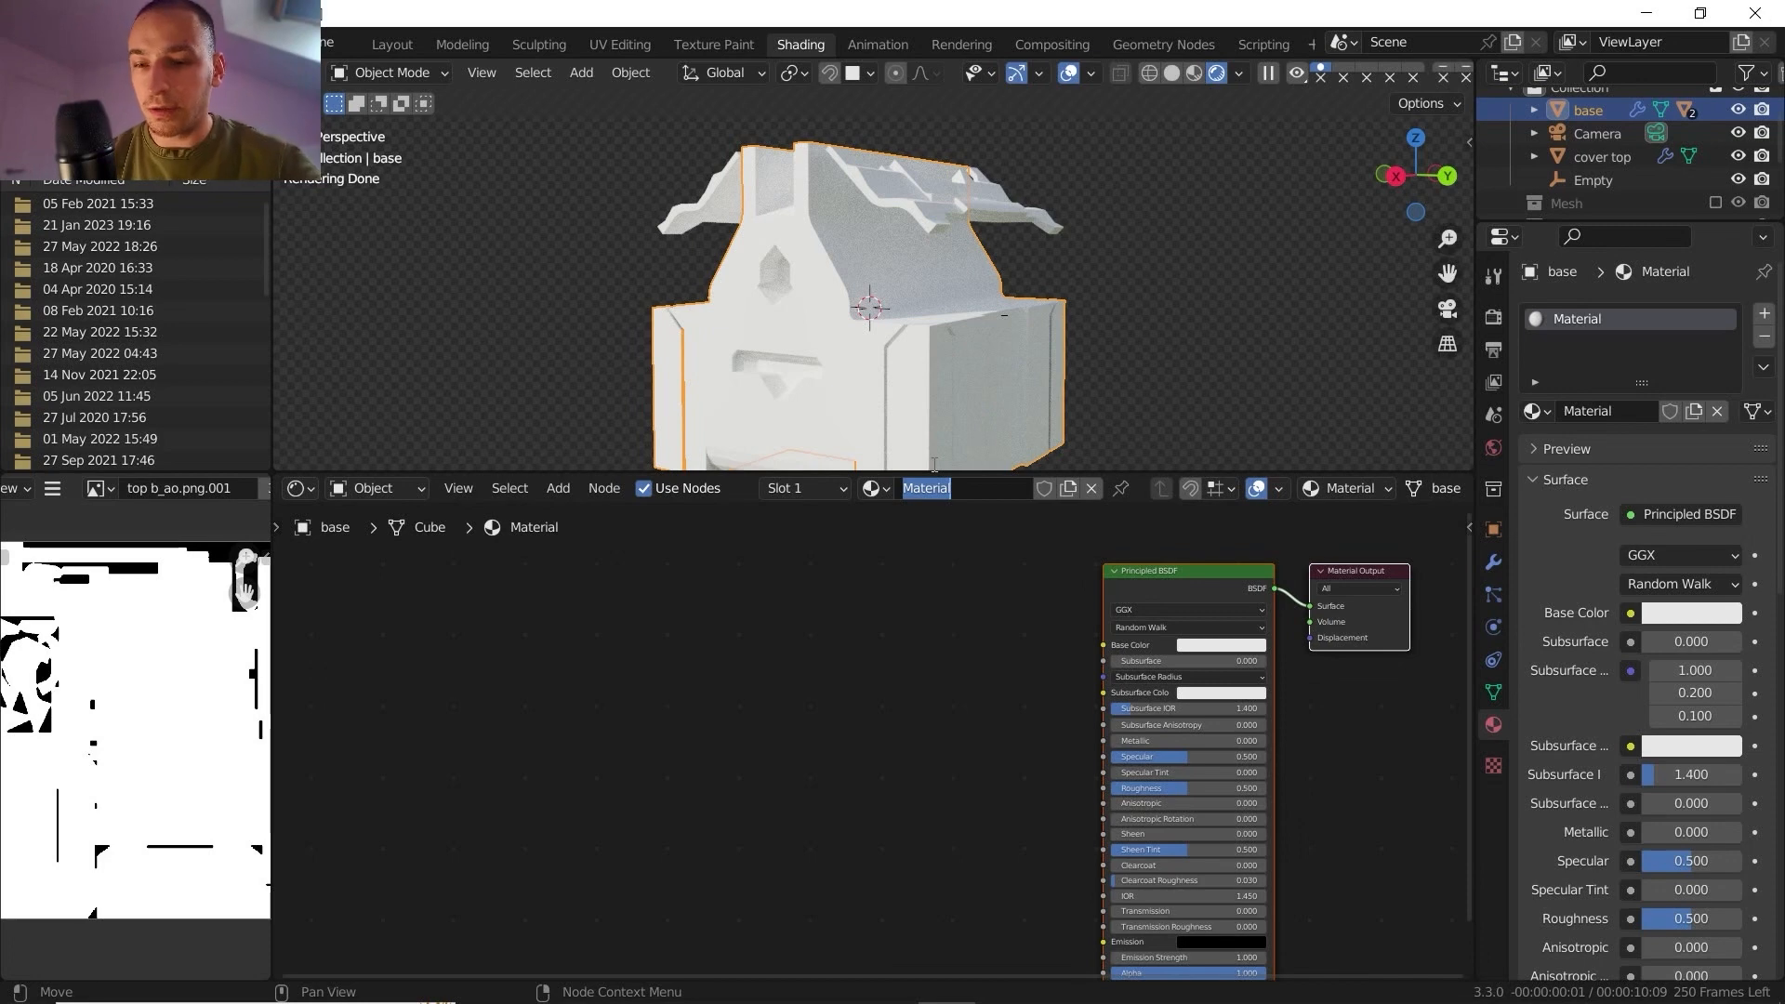
pyautogui.write('base')
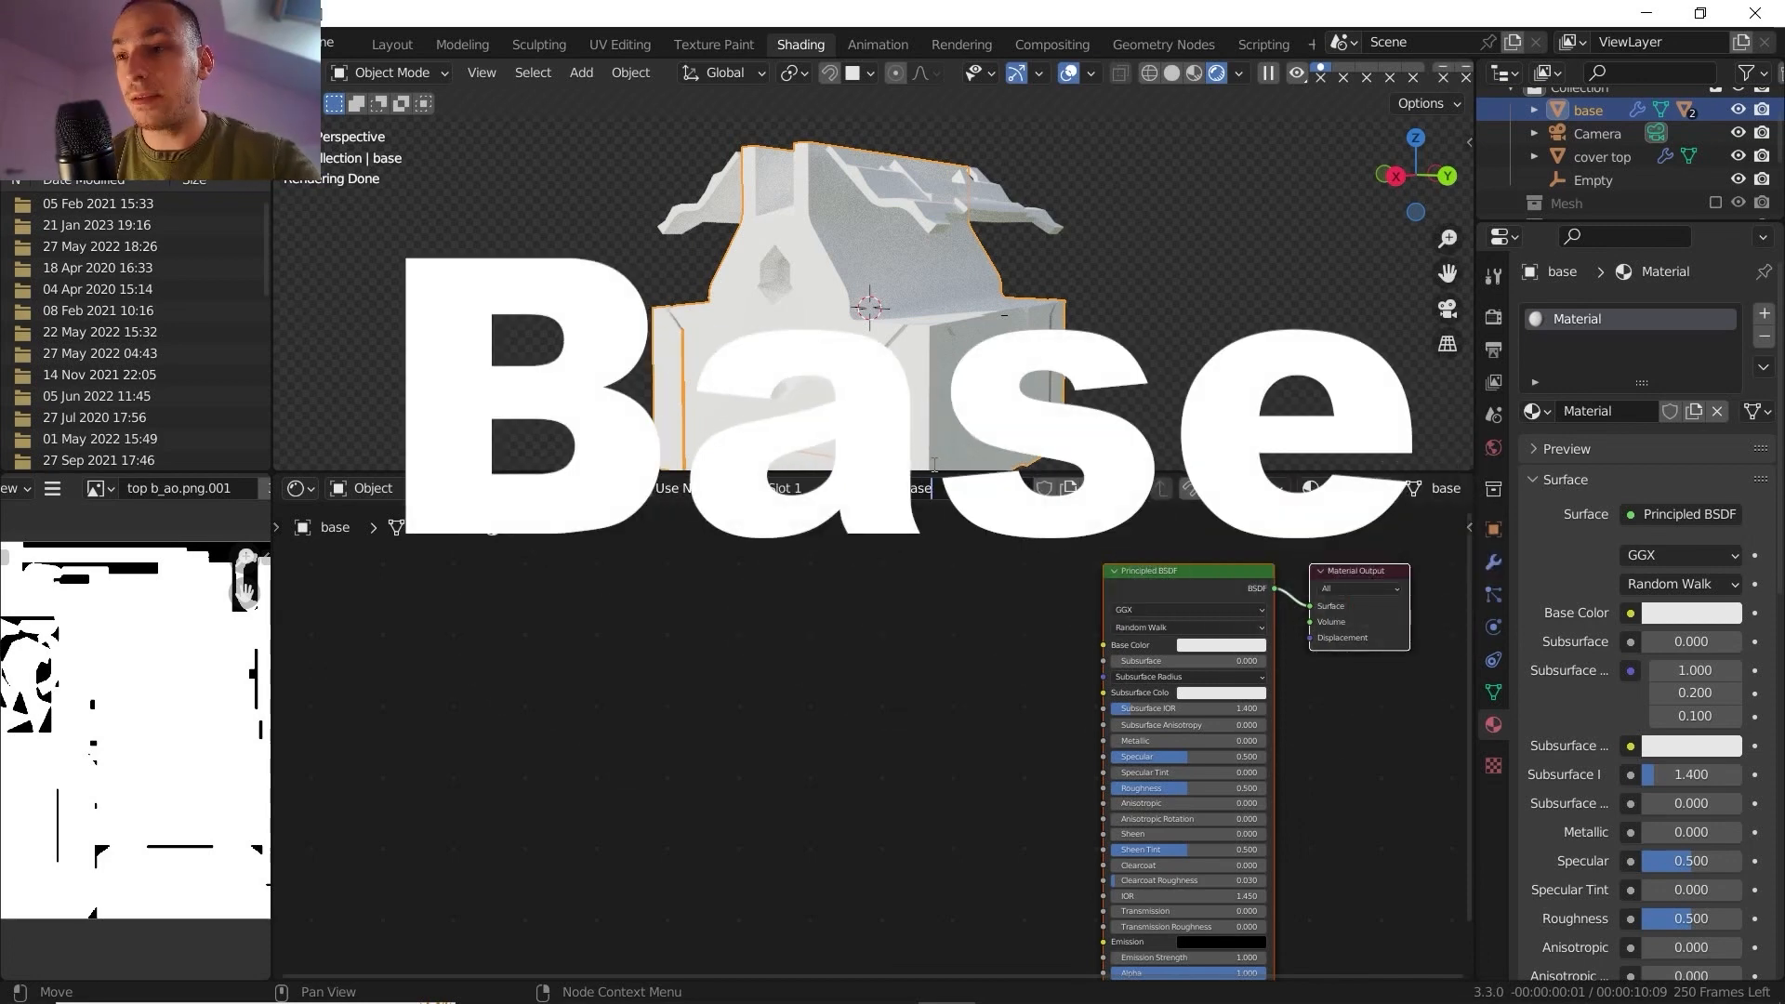
pyautogui.press('Return')
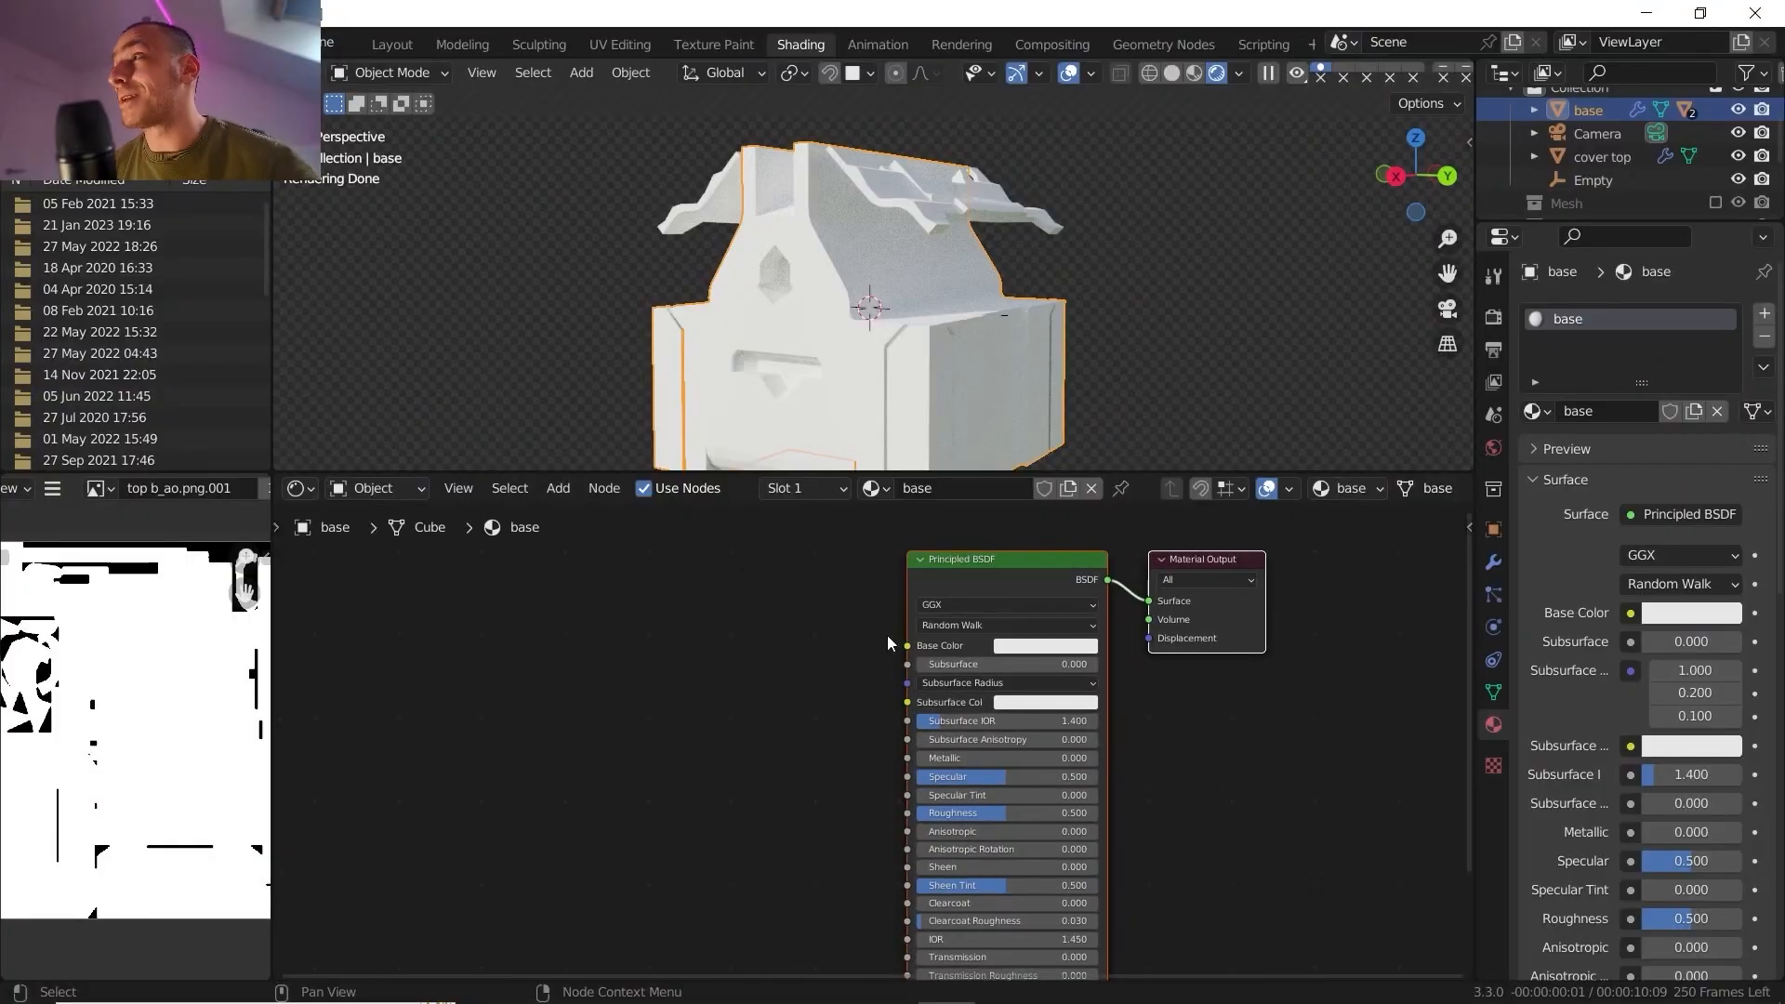
# Add an Image Texture node beside the Principled BSDF and assign the base image to it
pyautogui.click(887, 634)
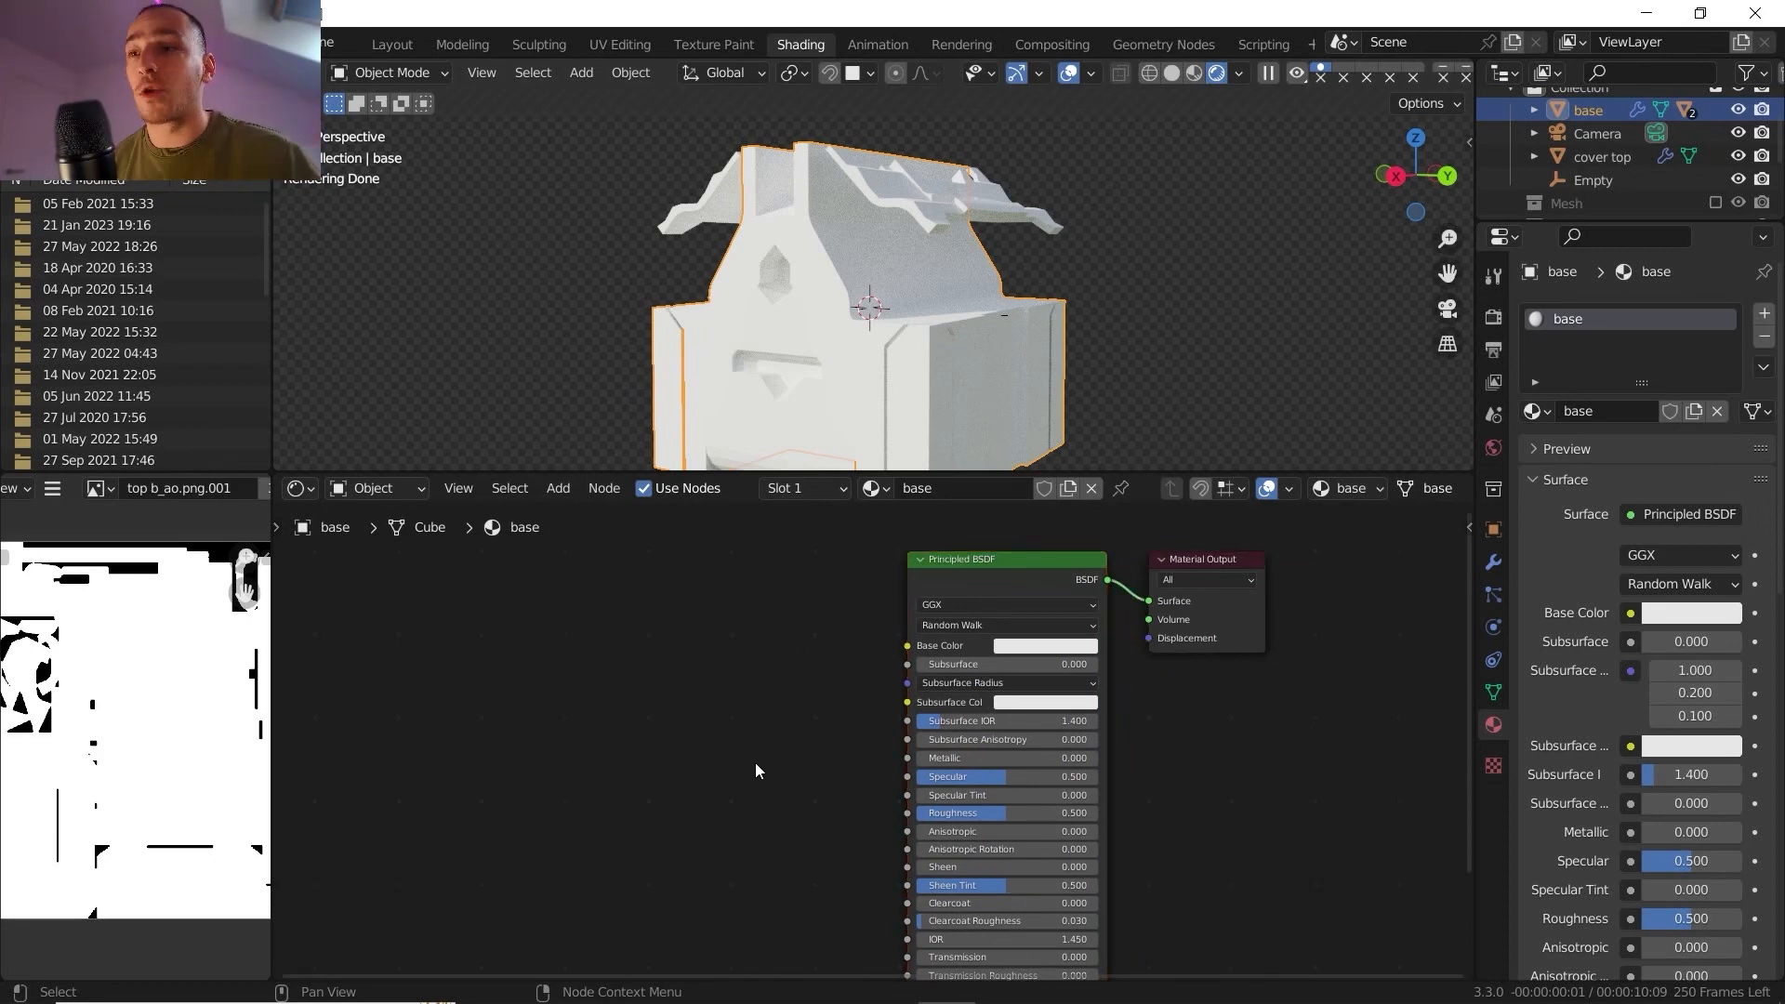
pyautogui.hotkey('shift', 'a')
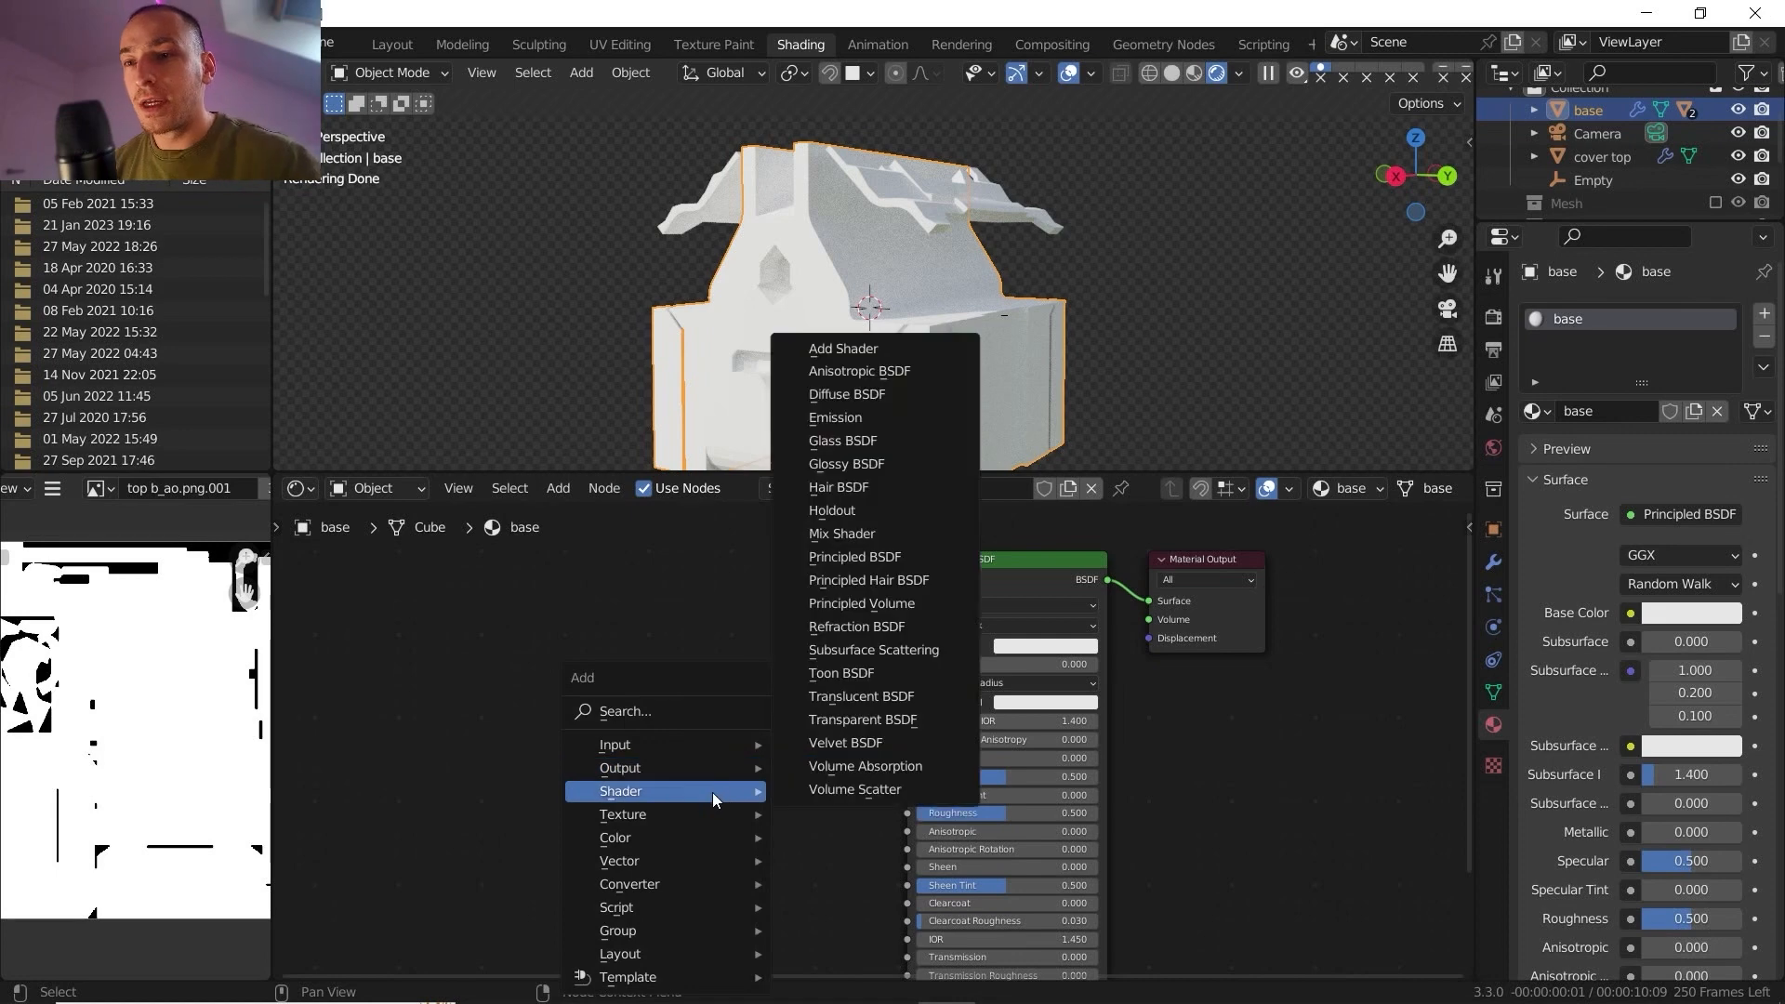
pyautogui.moveTo(699, 813)
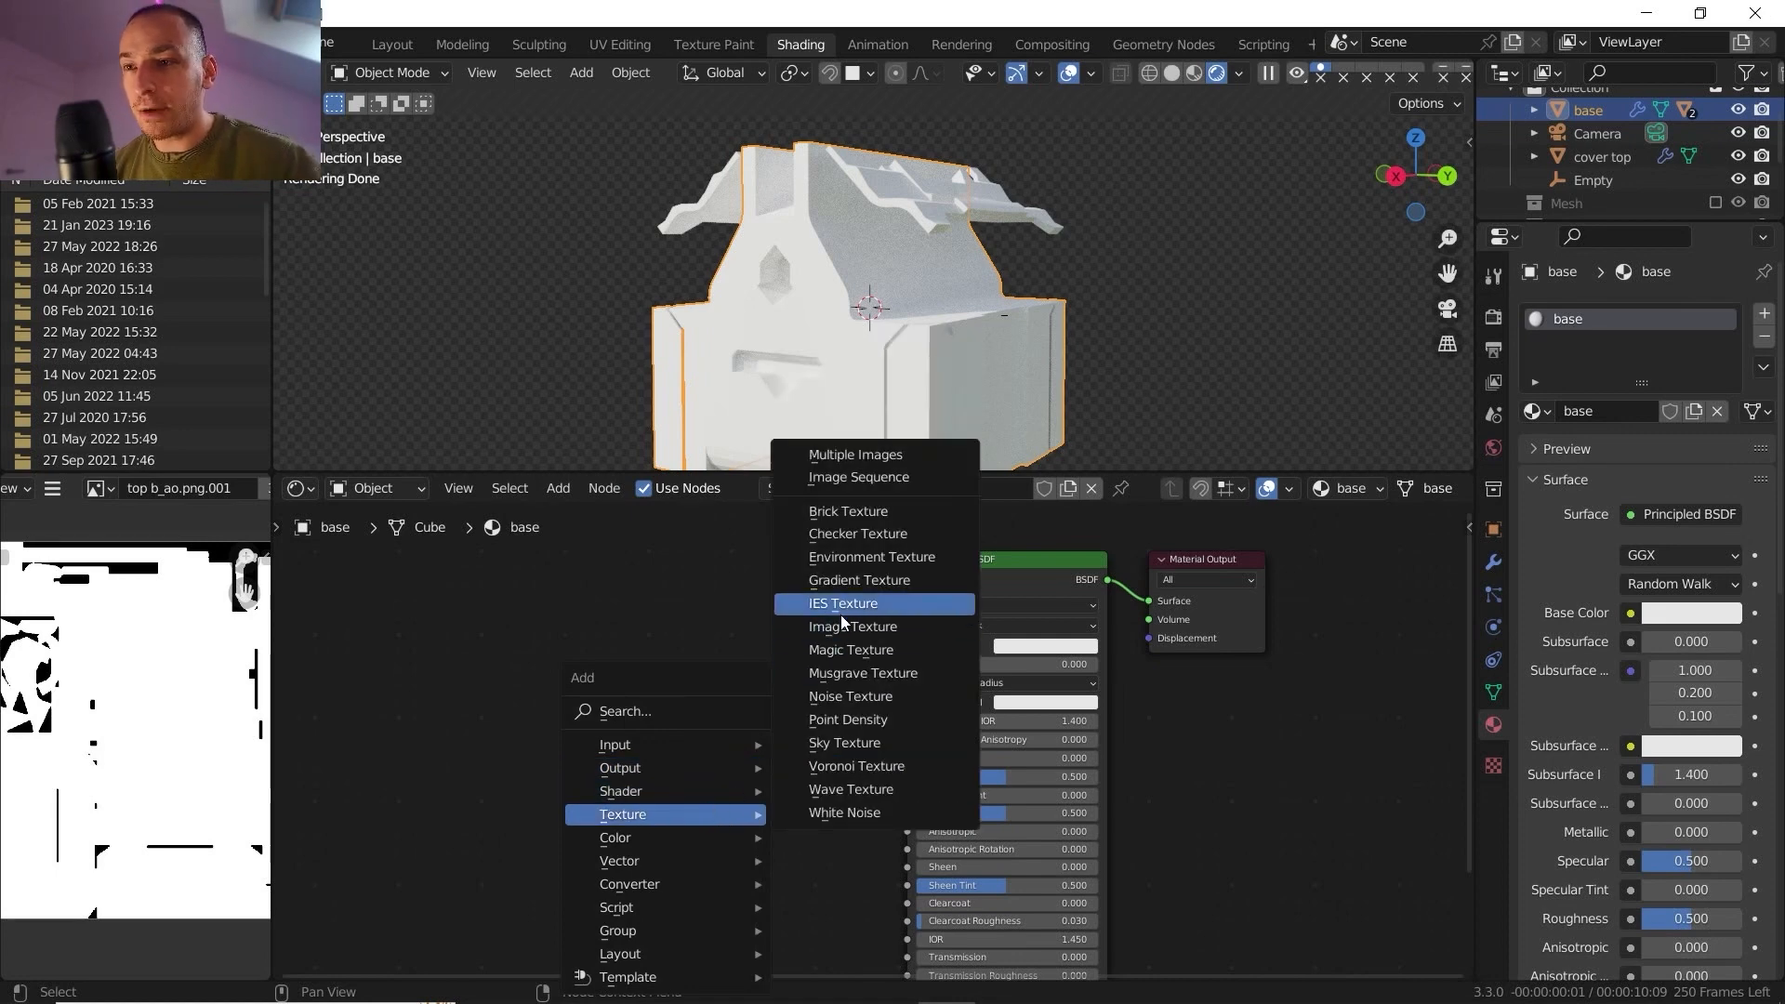
pyautogui.click(861, 626)
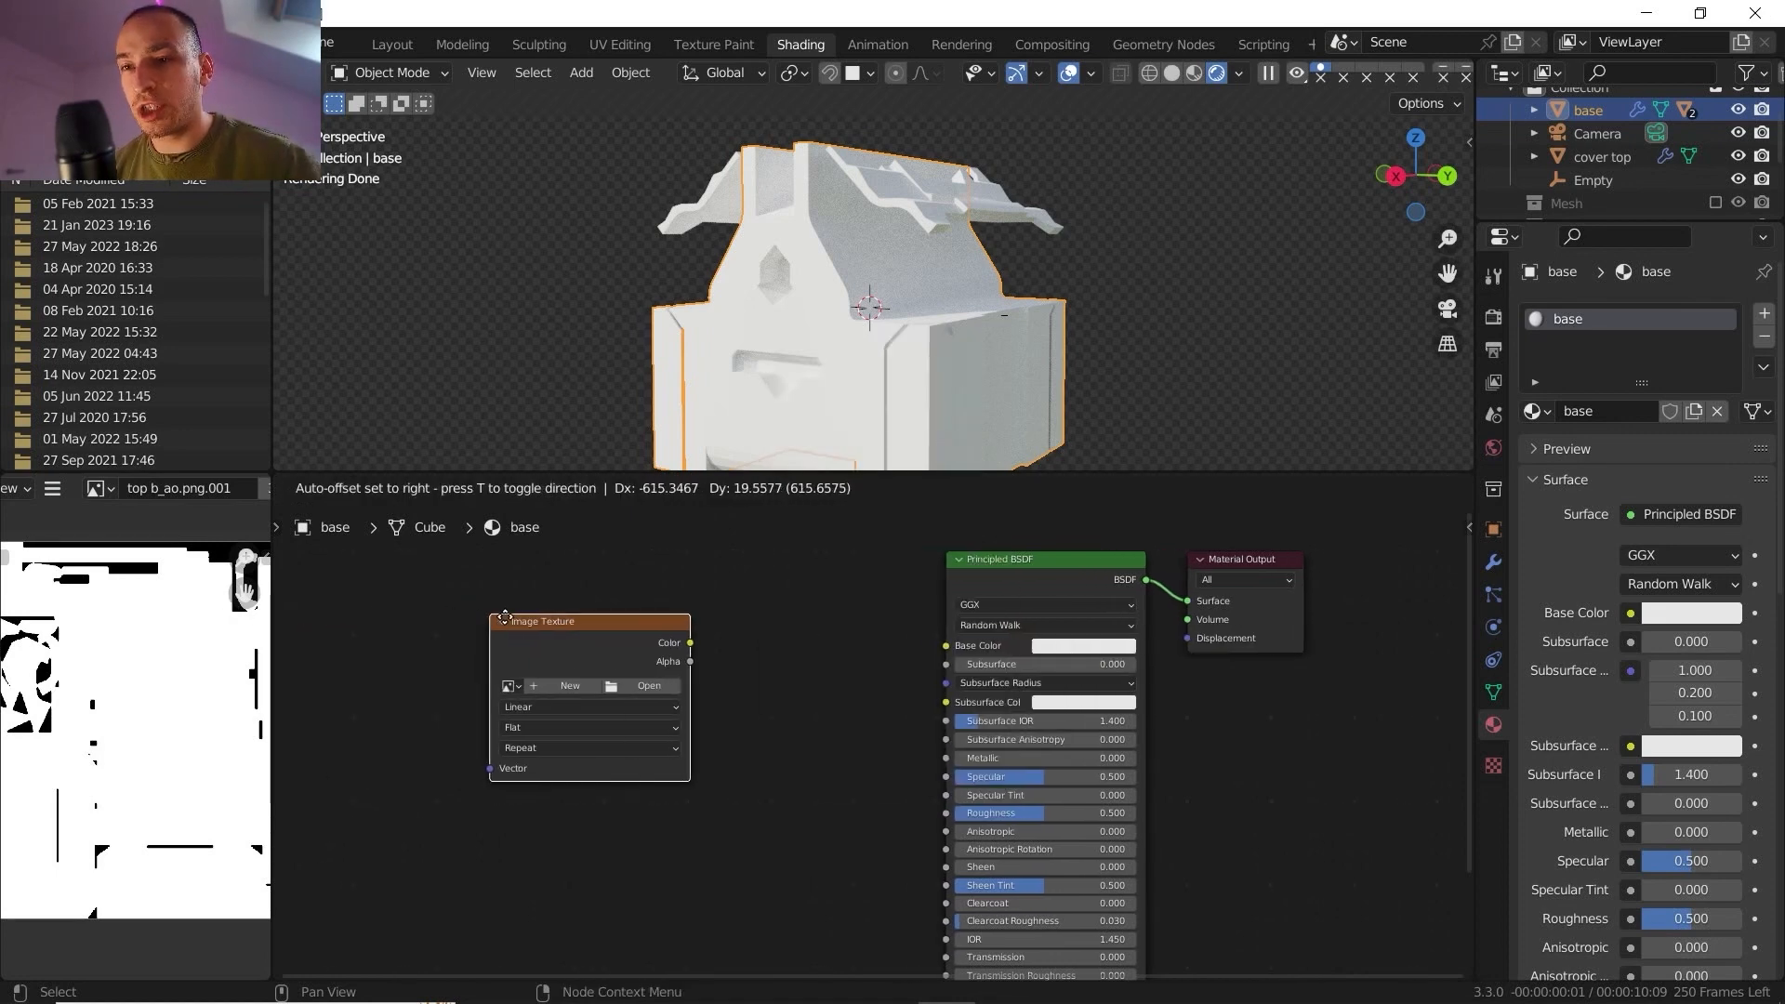
pyautogui.click(584, 629)
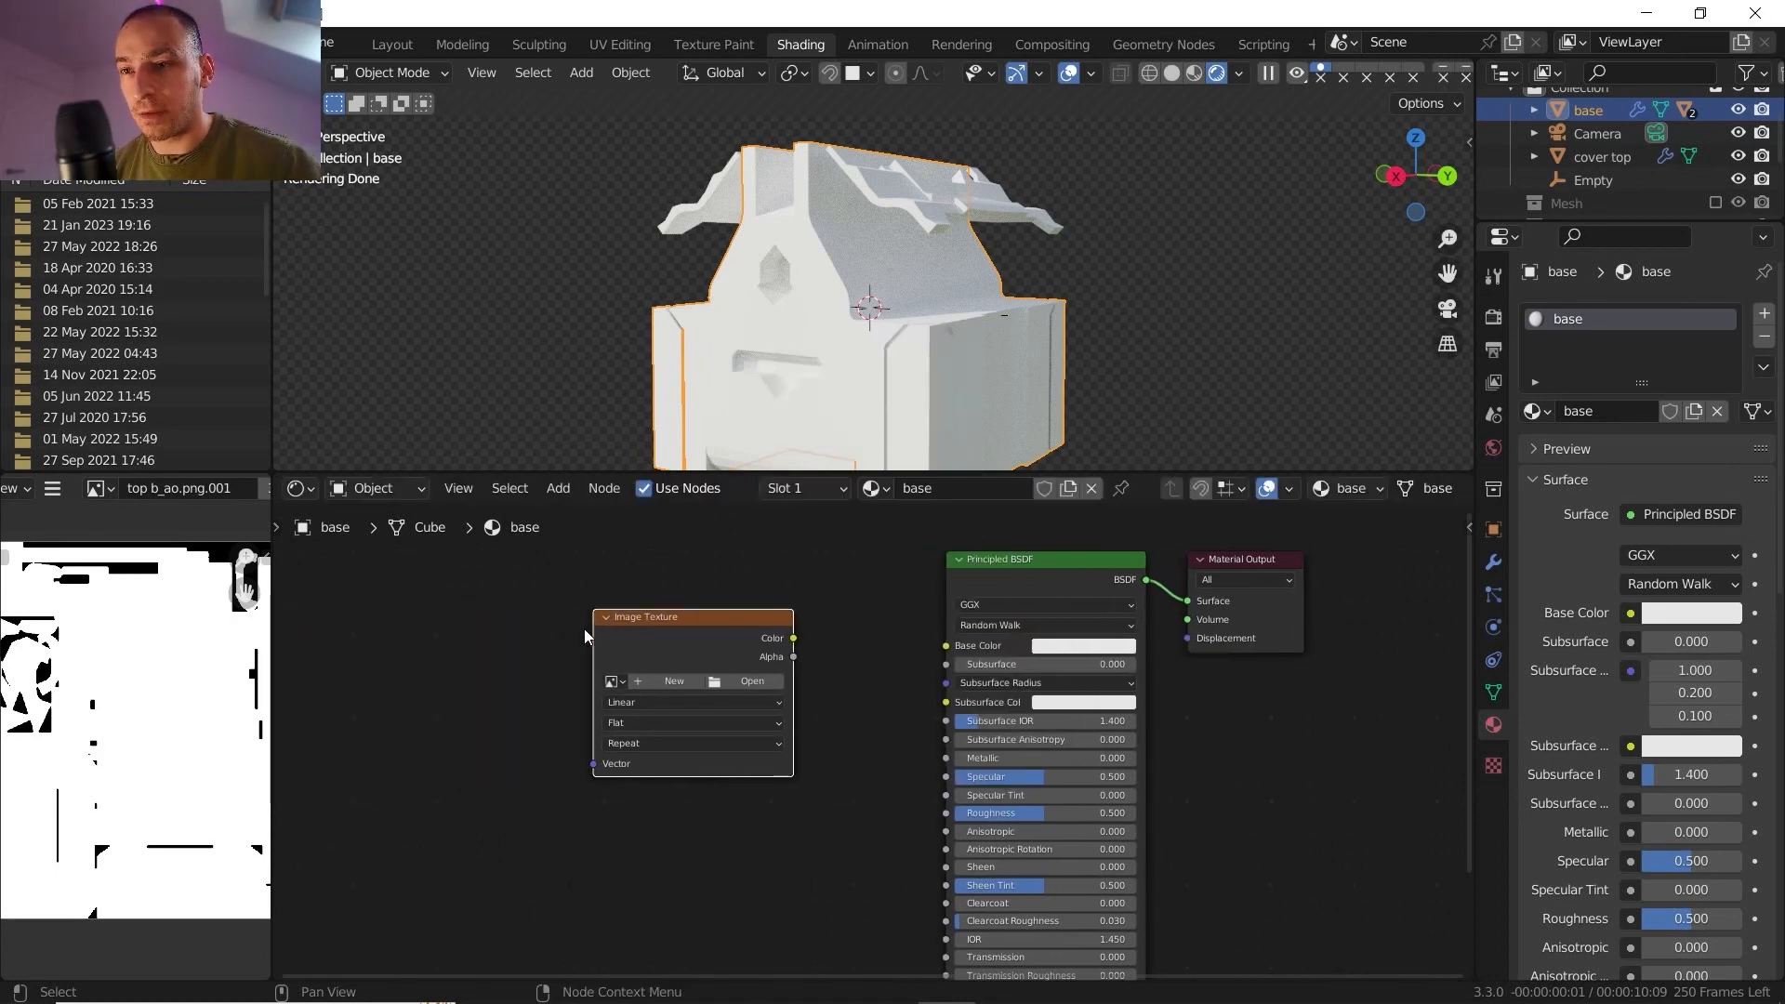
pyautogui.click(614, 682)
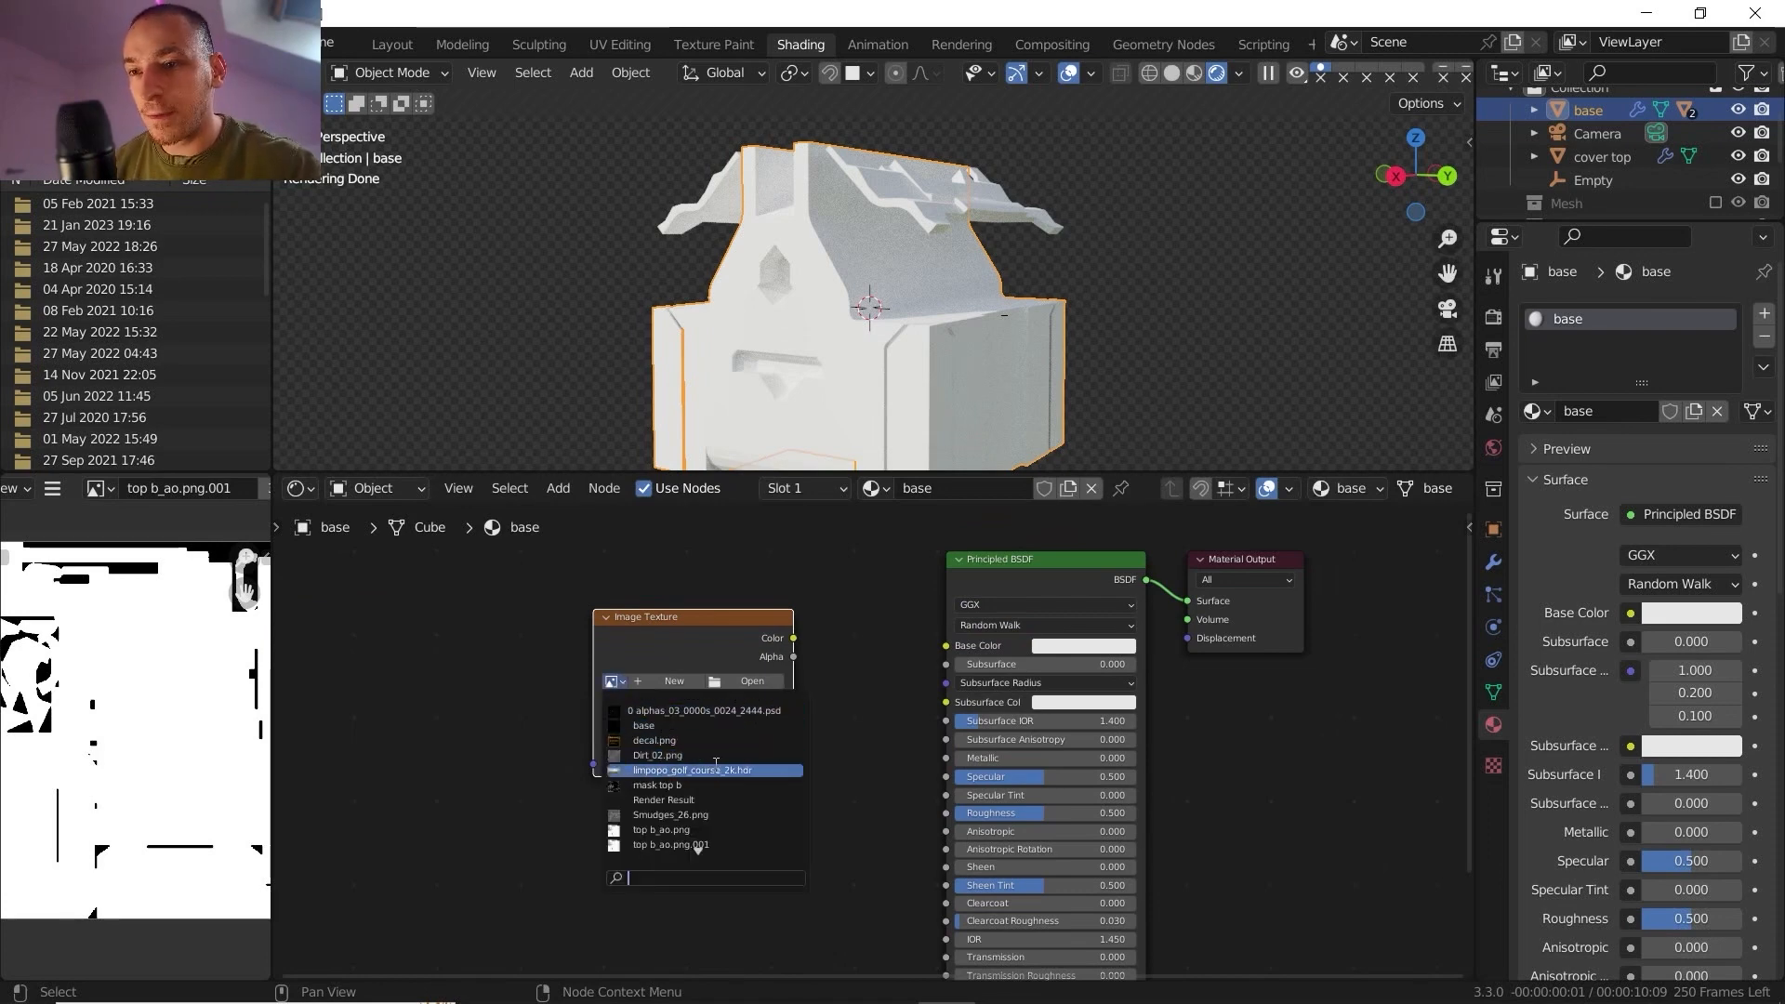
pyautogui.click(677, 726)
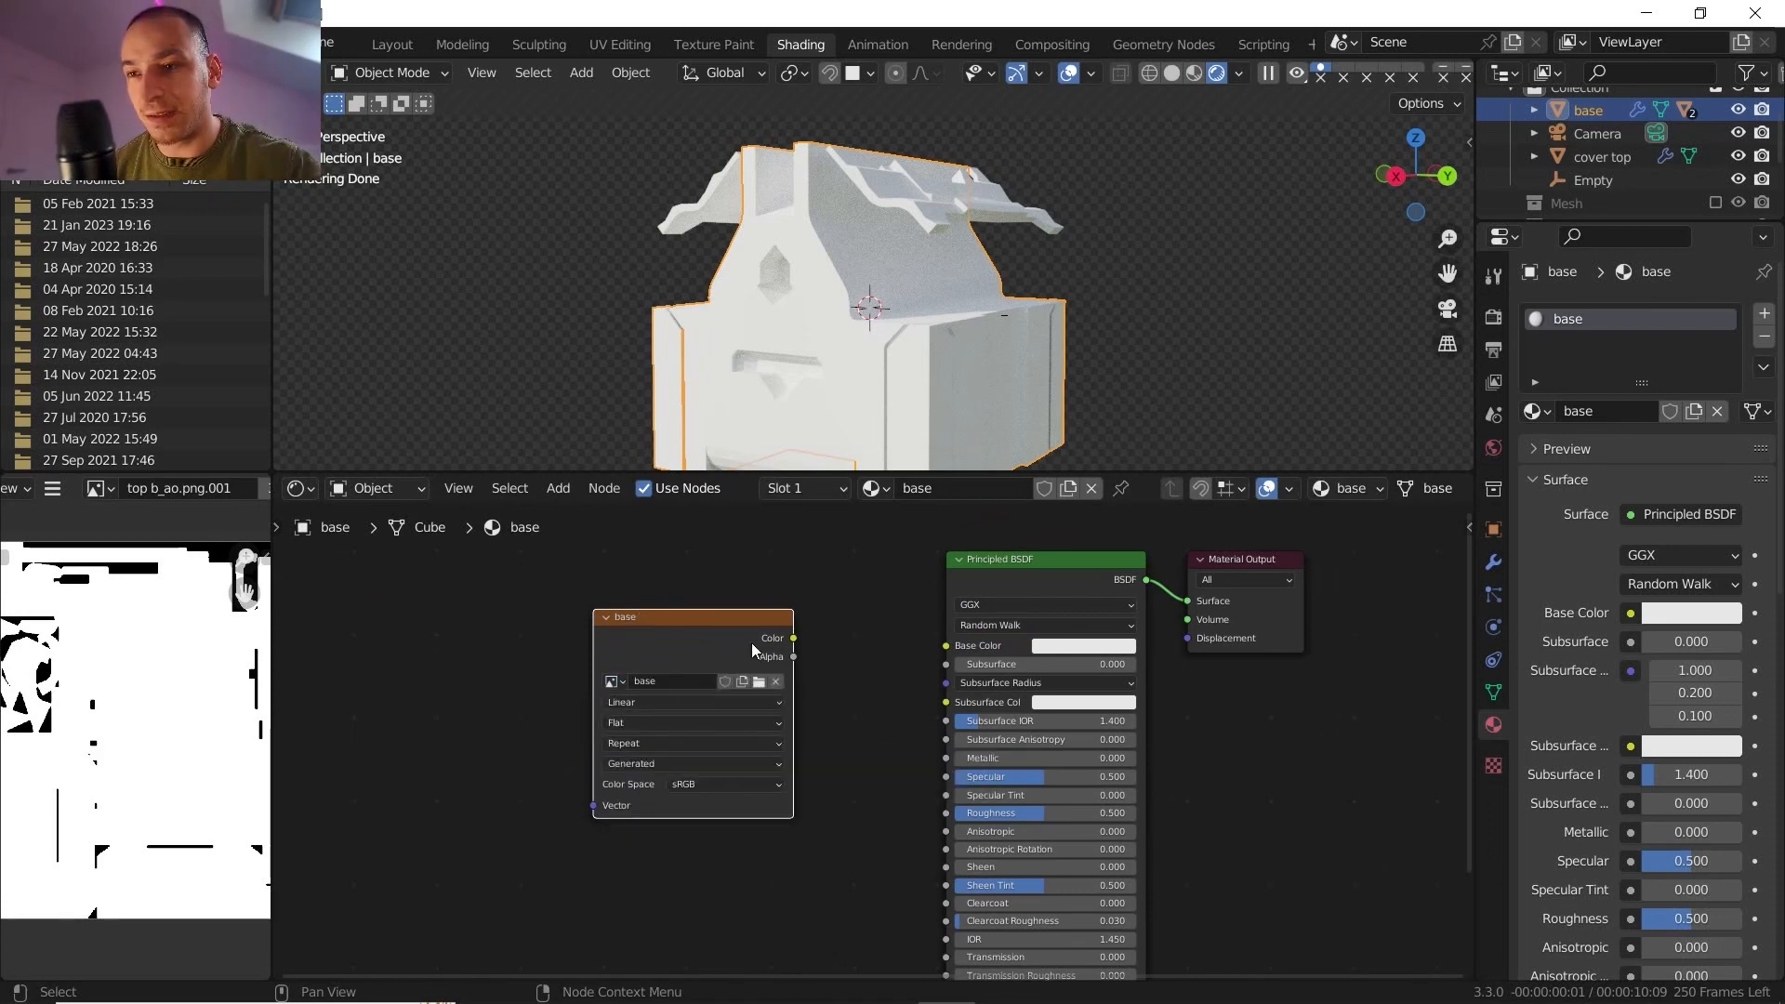
# Connect the image texture's Color to the Principled BSDF's Base Color, preview the texture alone, and reconnect the shader to the material output
pyautogui.moveTo(793, 637); pyautogui.dragTo(958, 644)
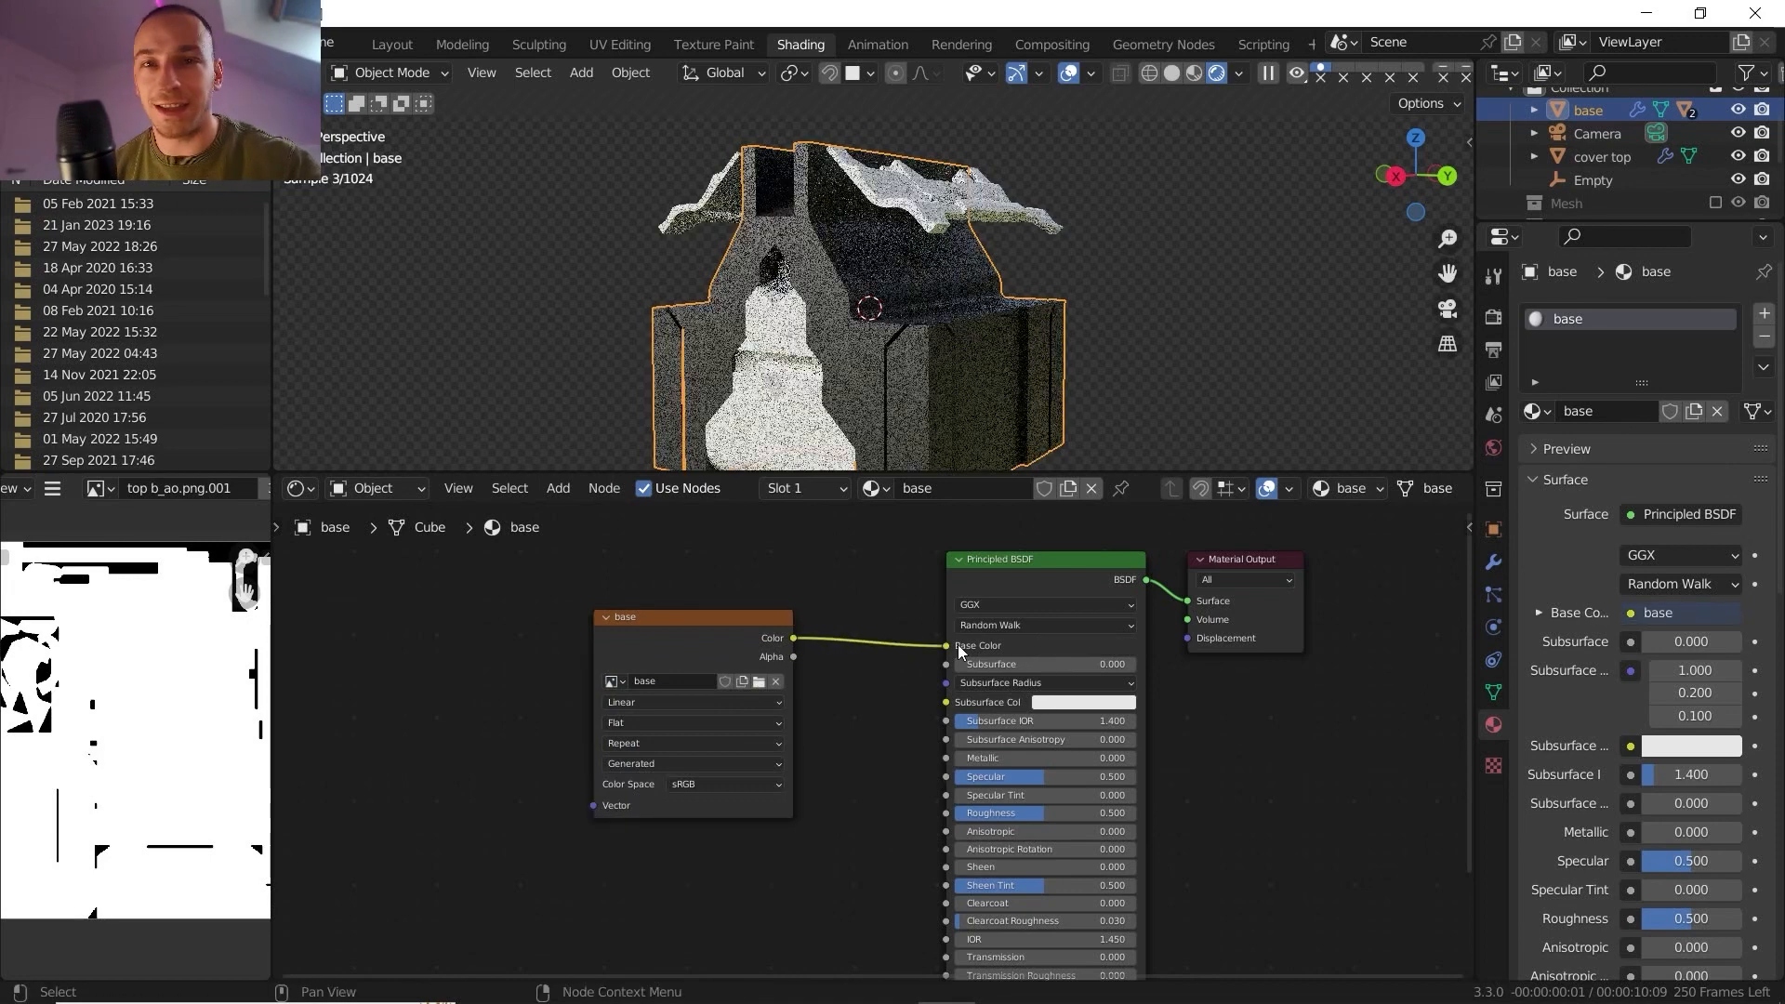
pyautogui.keyDown('ctrl'); pyautogui.keyDown('shift'); pyautogui.click(743, 632); pyautogui.keyUp('shift'); pyautogui.keyUp('ctrl')
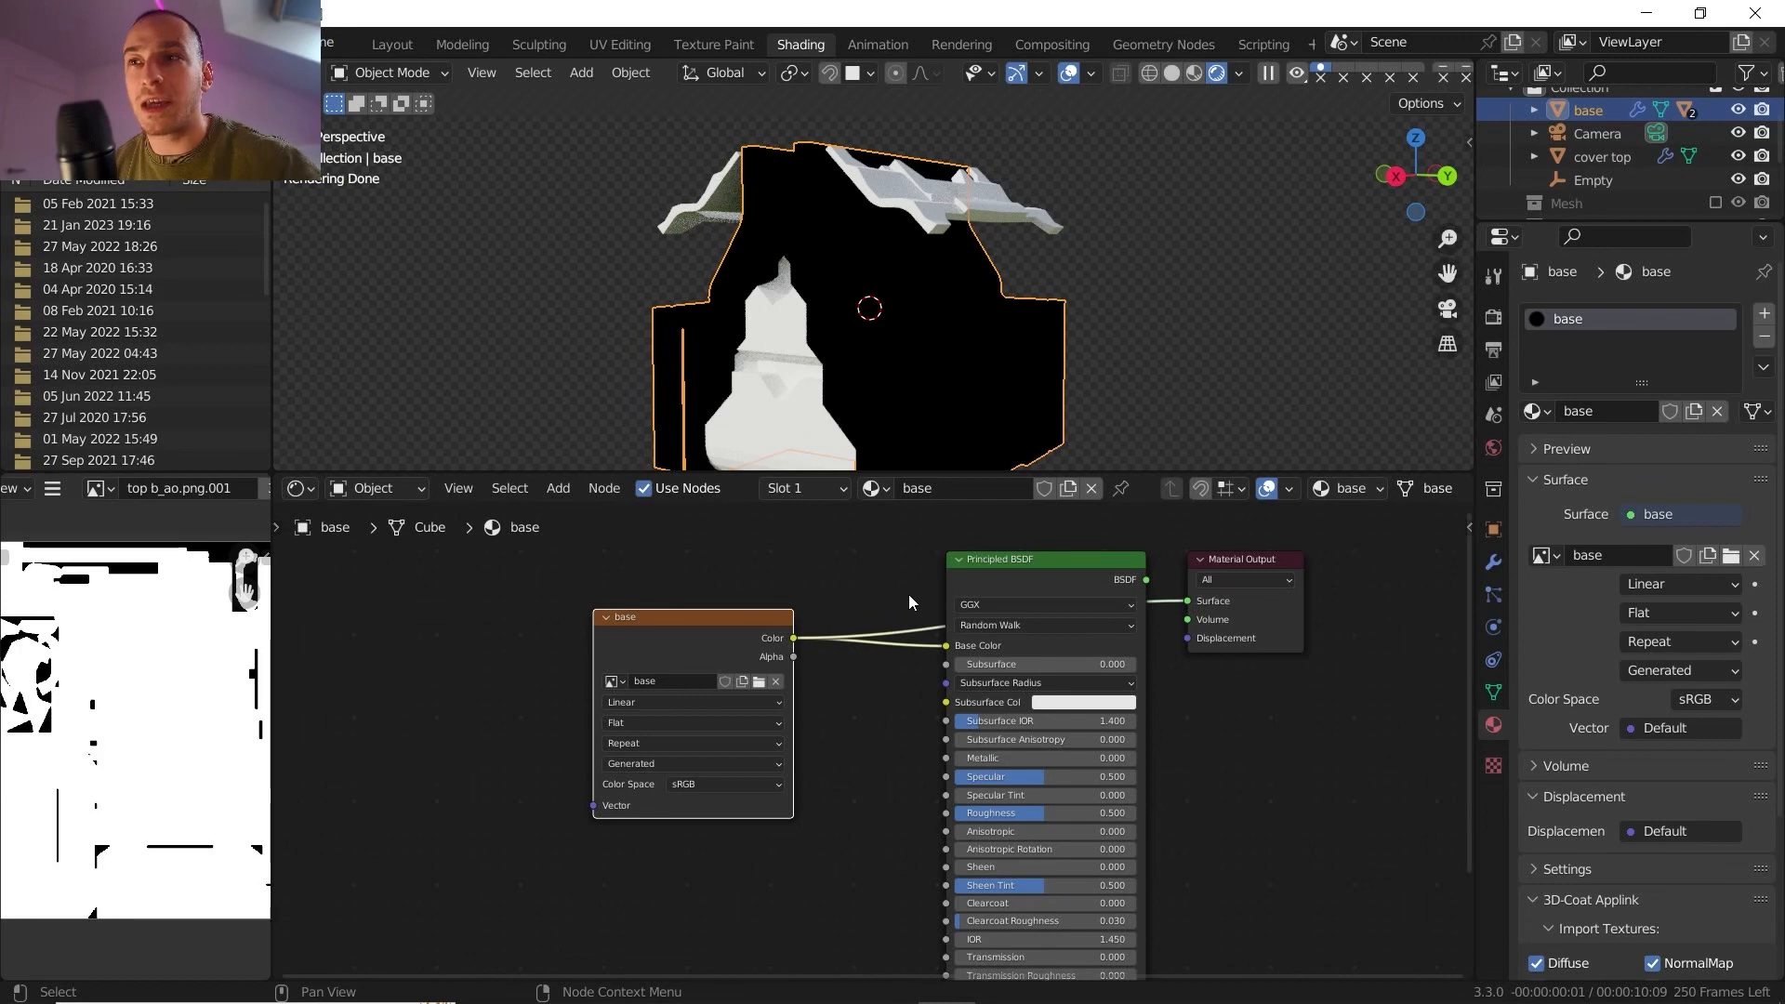
pyautogui.keyDown('ctrl'); pyautogui.keyDown('shift'); pyautogui.click(976, 586); pyautogui.keyUp('shift'); pyautogui.keyUp('ctrl')
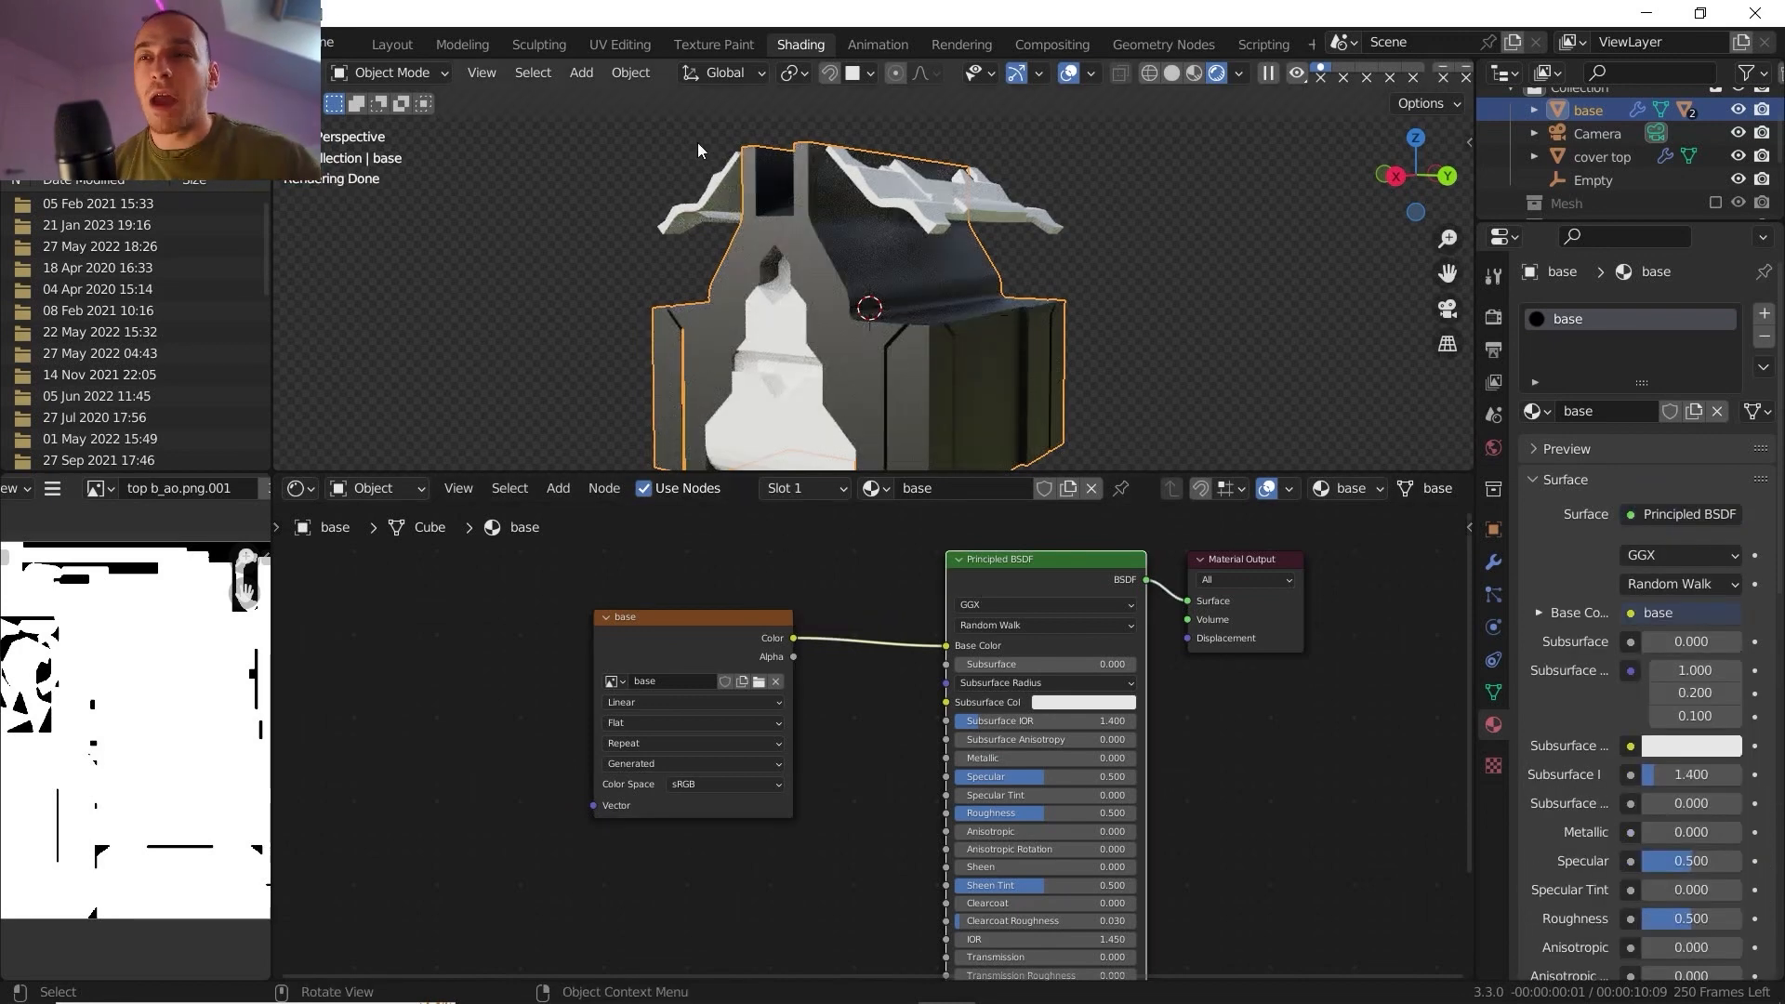
# Switch to the Texture Paint workspace with the base object ready for painting
pyautogui.click(620, 45)
pyautogui.click(713, 44)
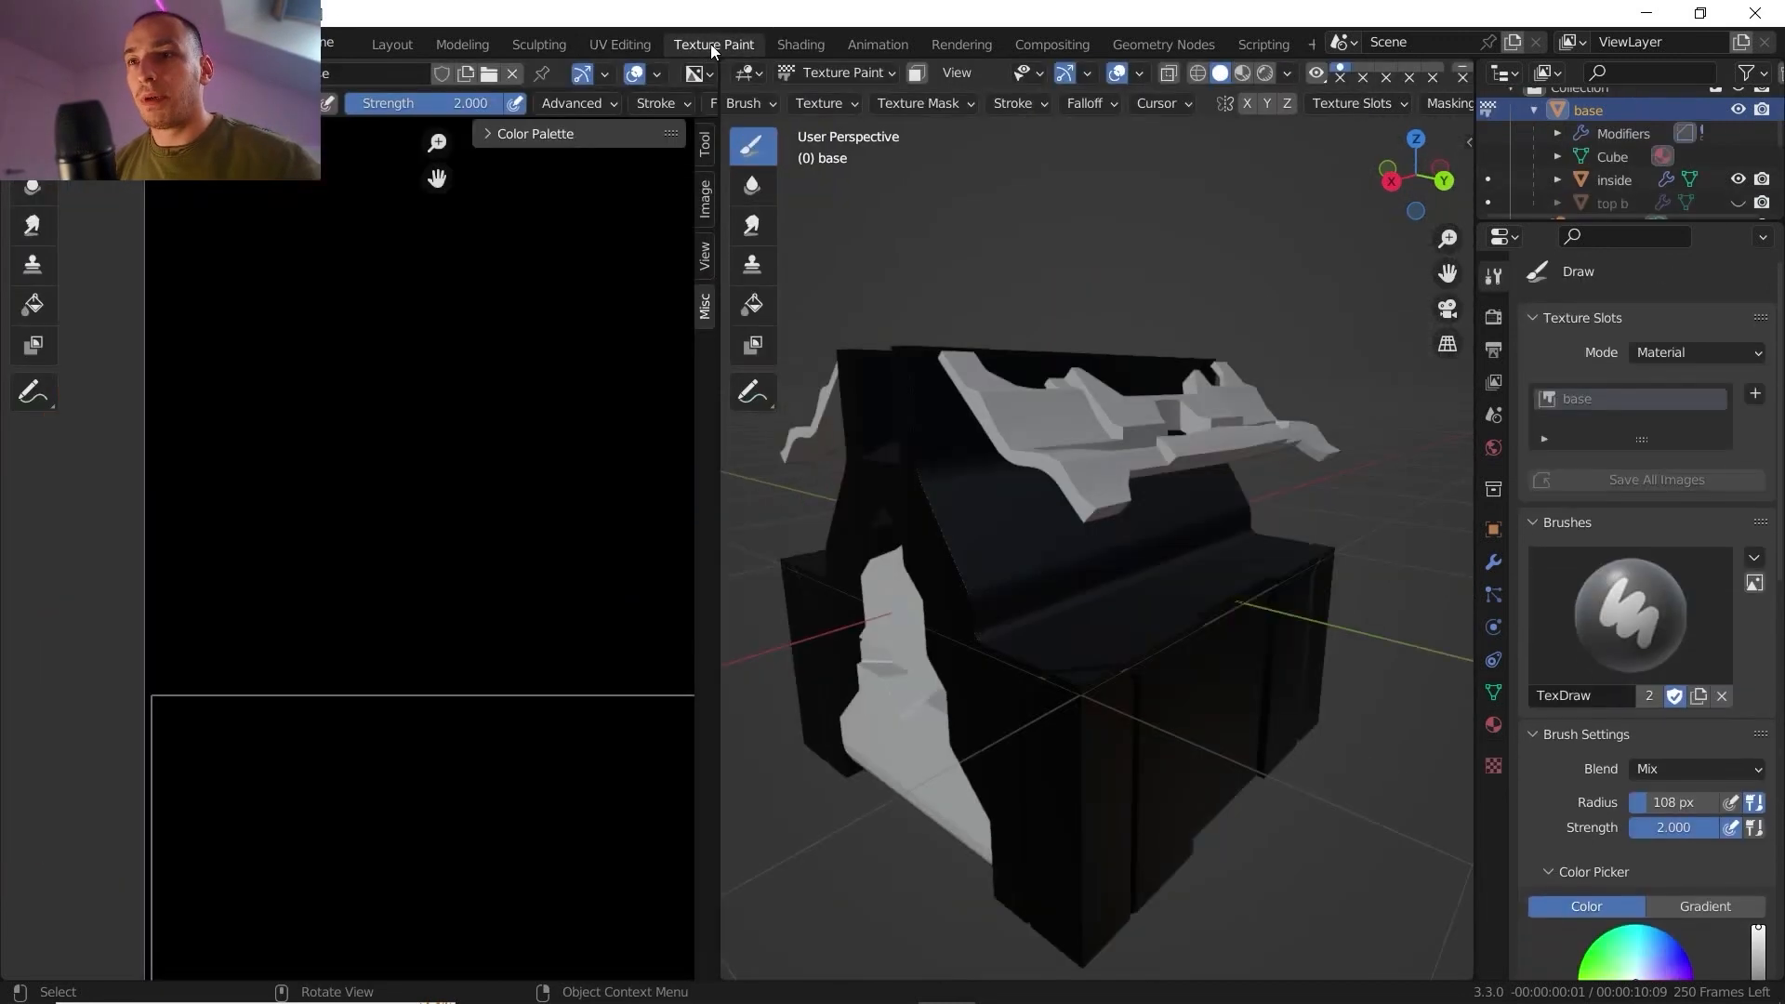
pyautogui.moveTo(1056, 537)
pyautogui.mouseDown(button='middle')
pyautogui.moveTo(1022, 451)
pyautogui.moveTo(1035, 418)
pyautogui.mouseUp(button='middle')
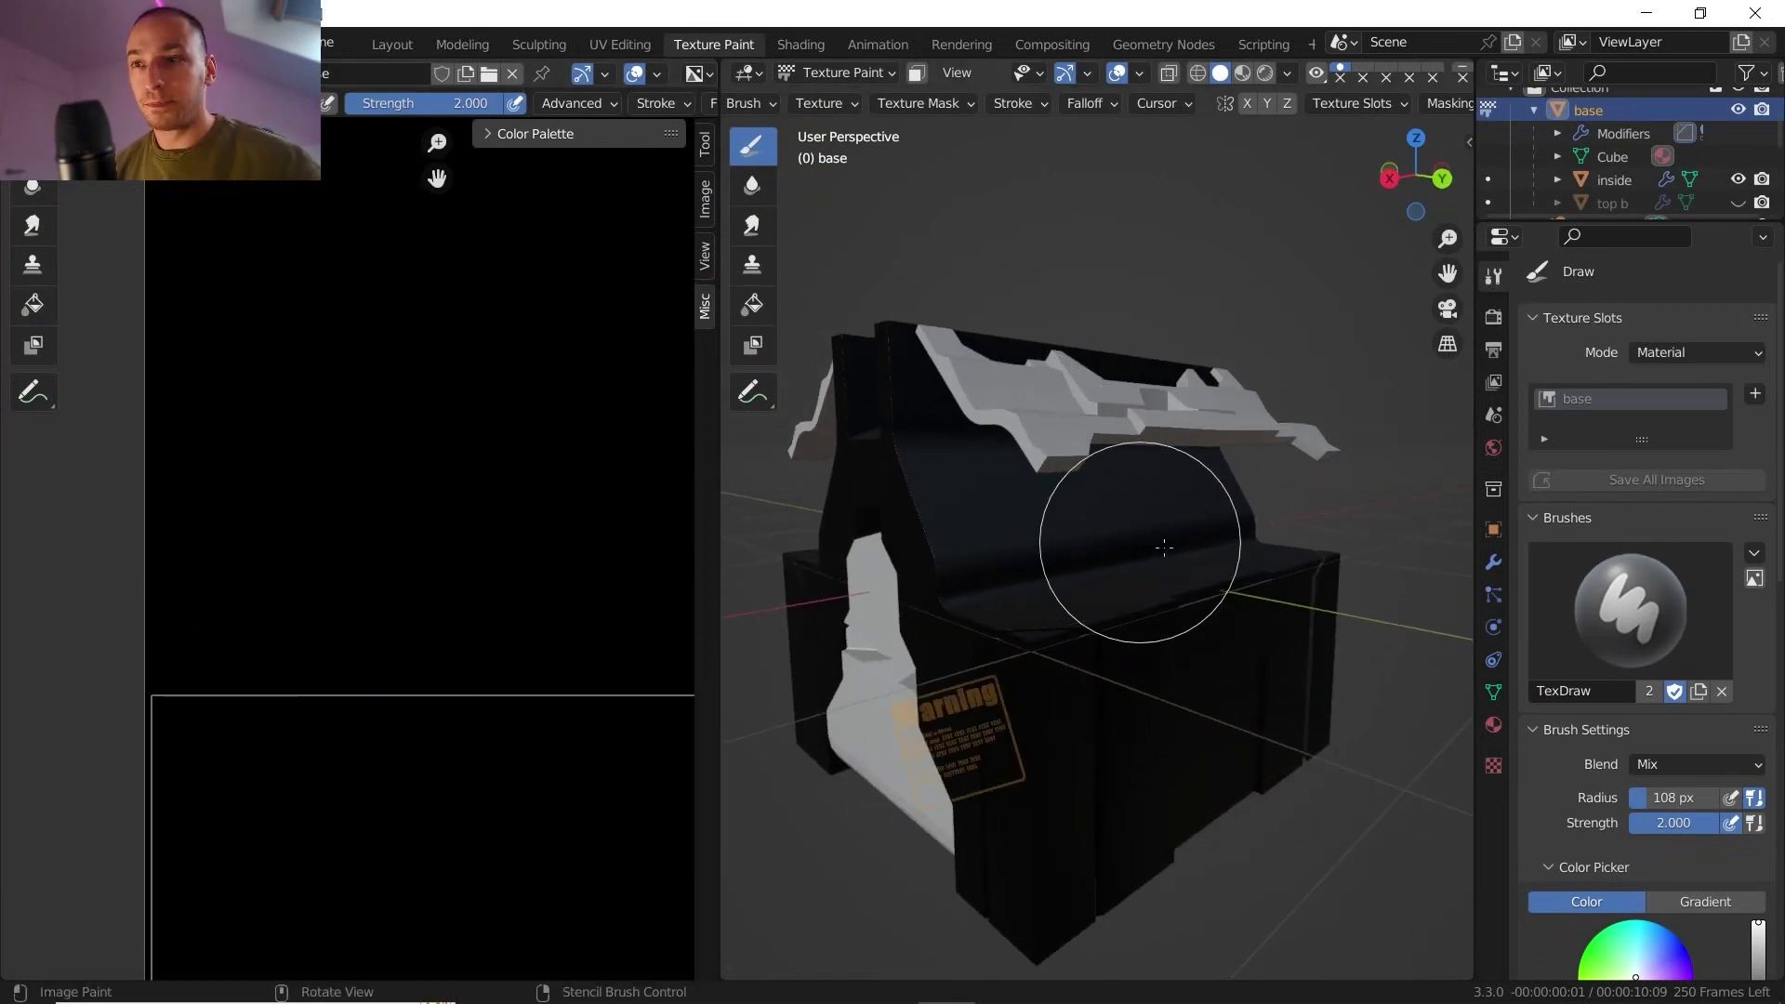
# Remove the Warning stencil texture from the TexDraw brush and collapse the brush's texture and advanced settings
pyautogui.scroll(-15, 1614, 676)
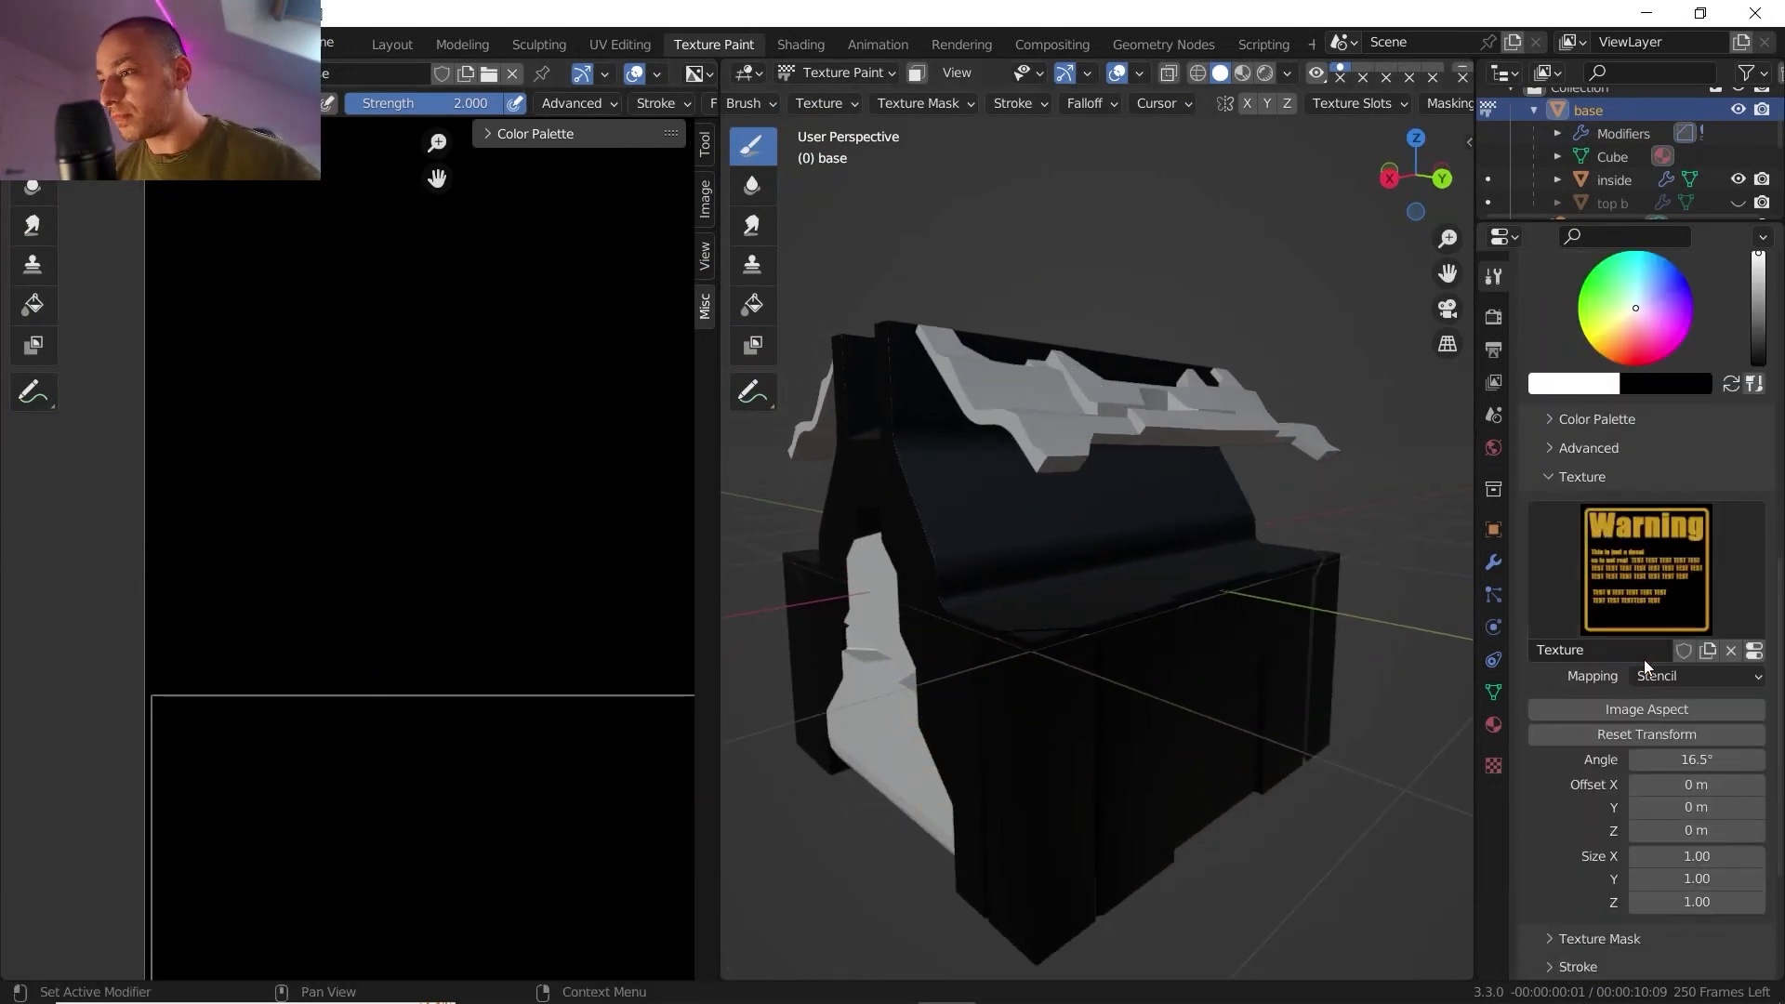
pyautogui.scroll(15, 1552, 557)
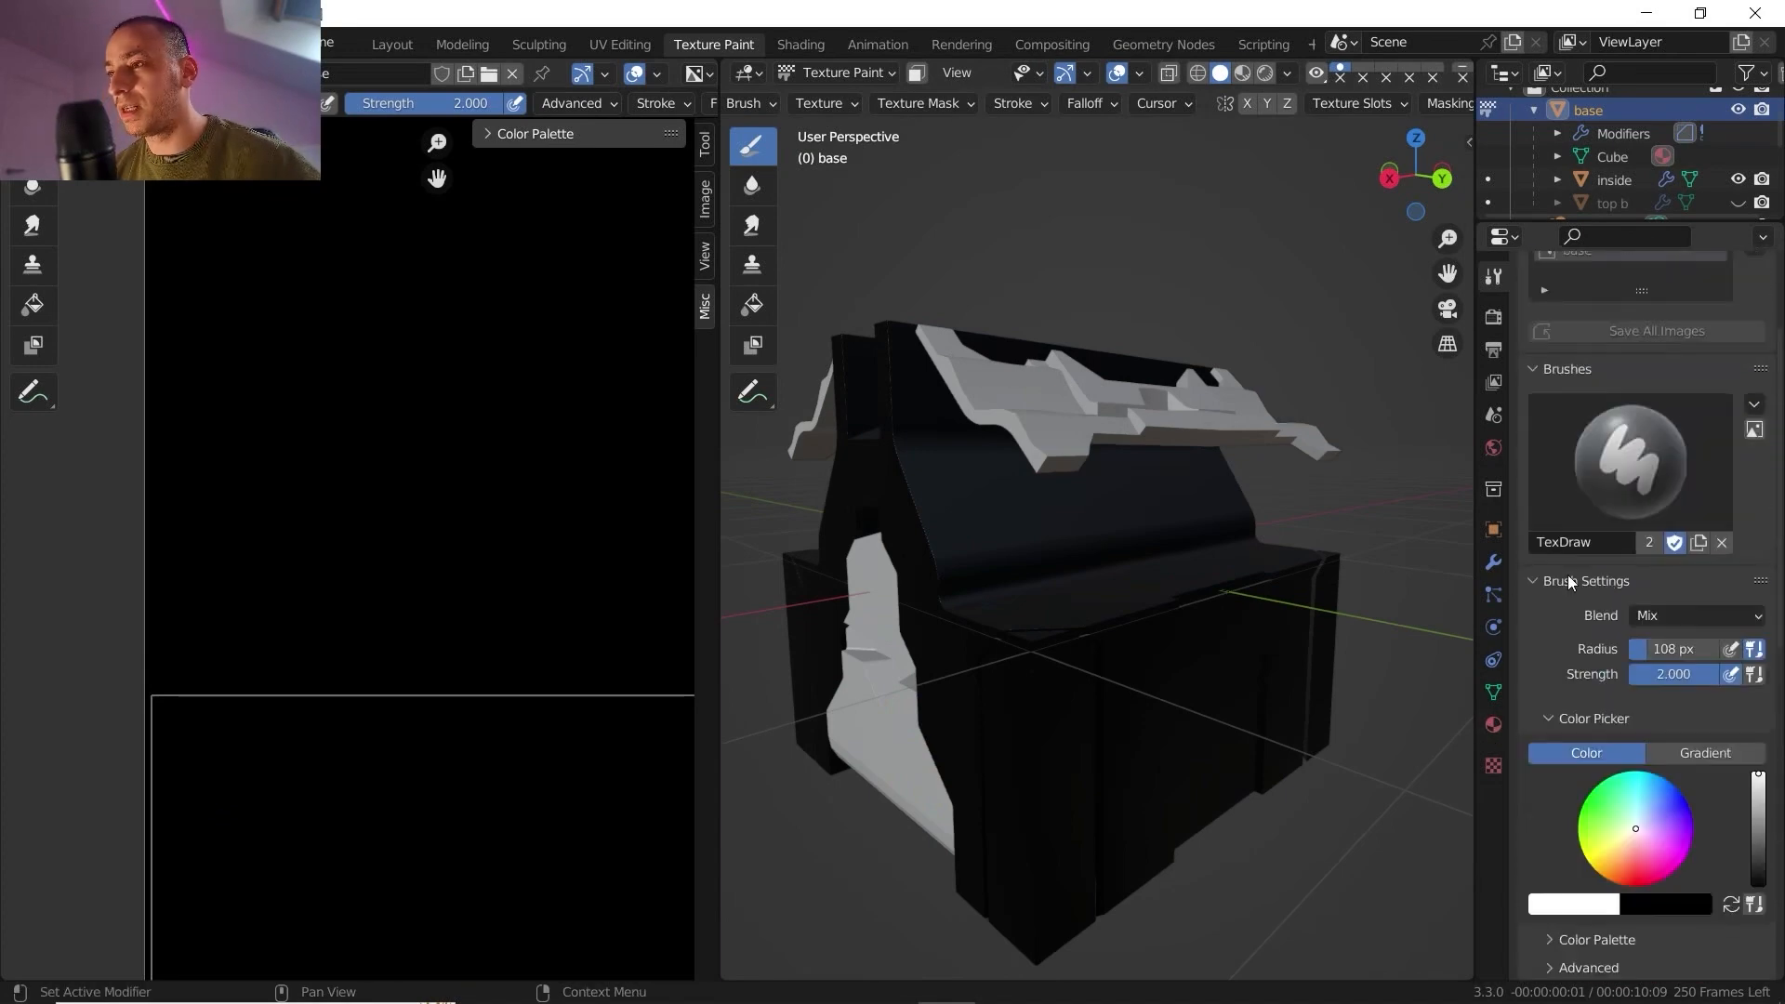
pyautogui.scroll(-15, 1581, 639)
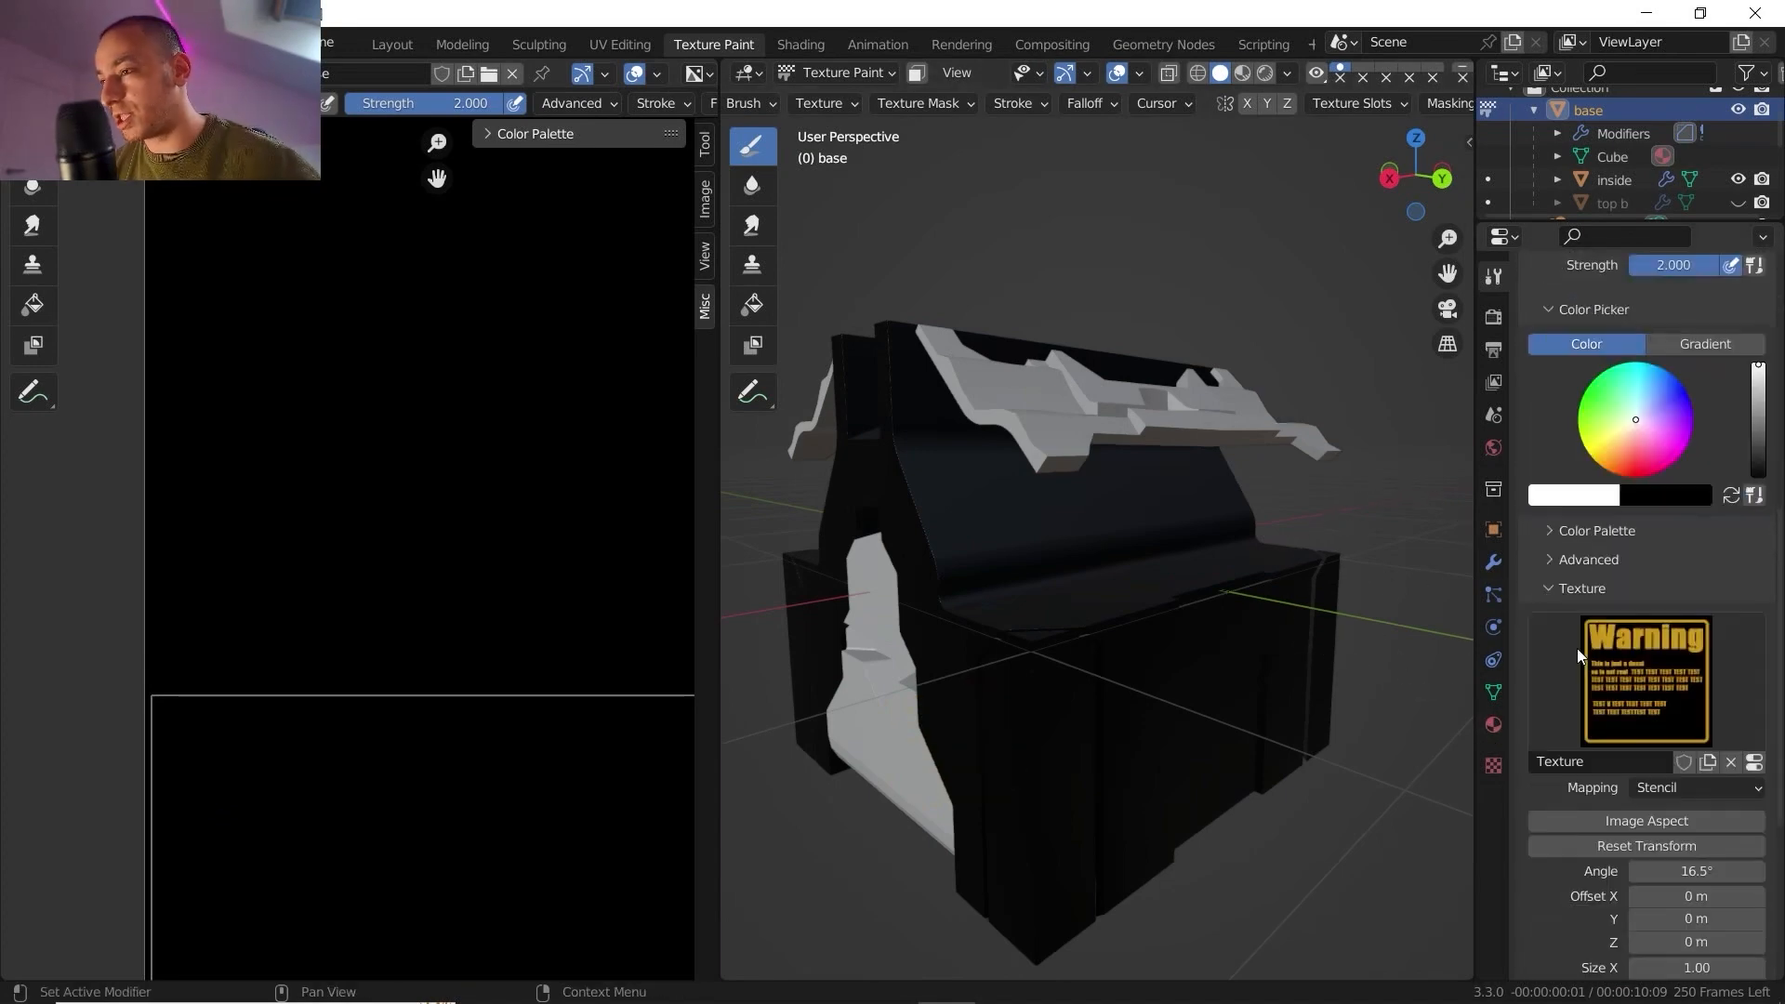
pyautogui.click(1728, 766)
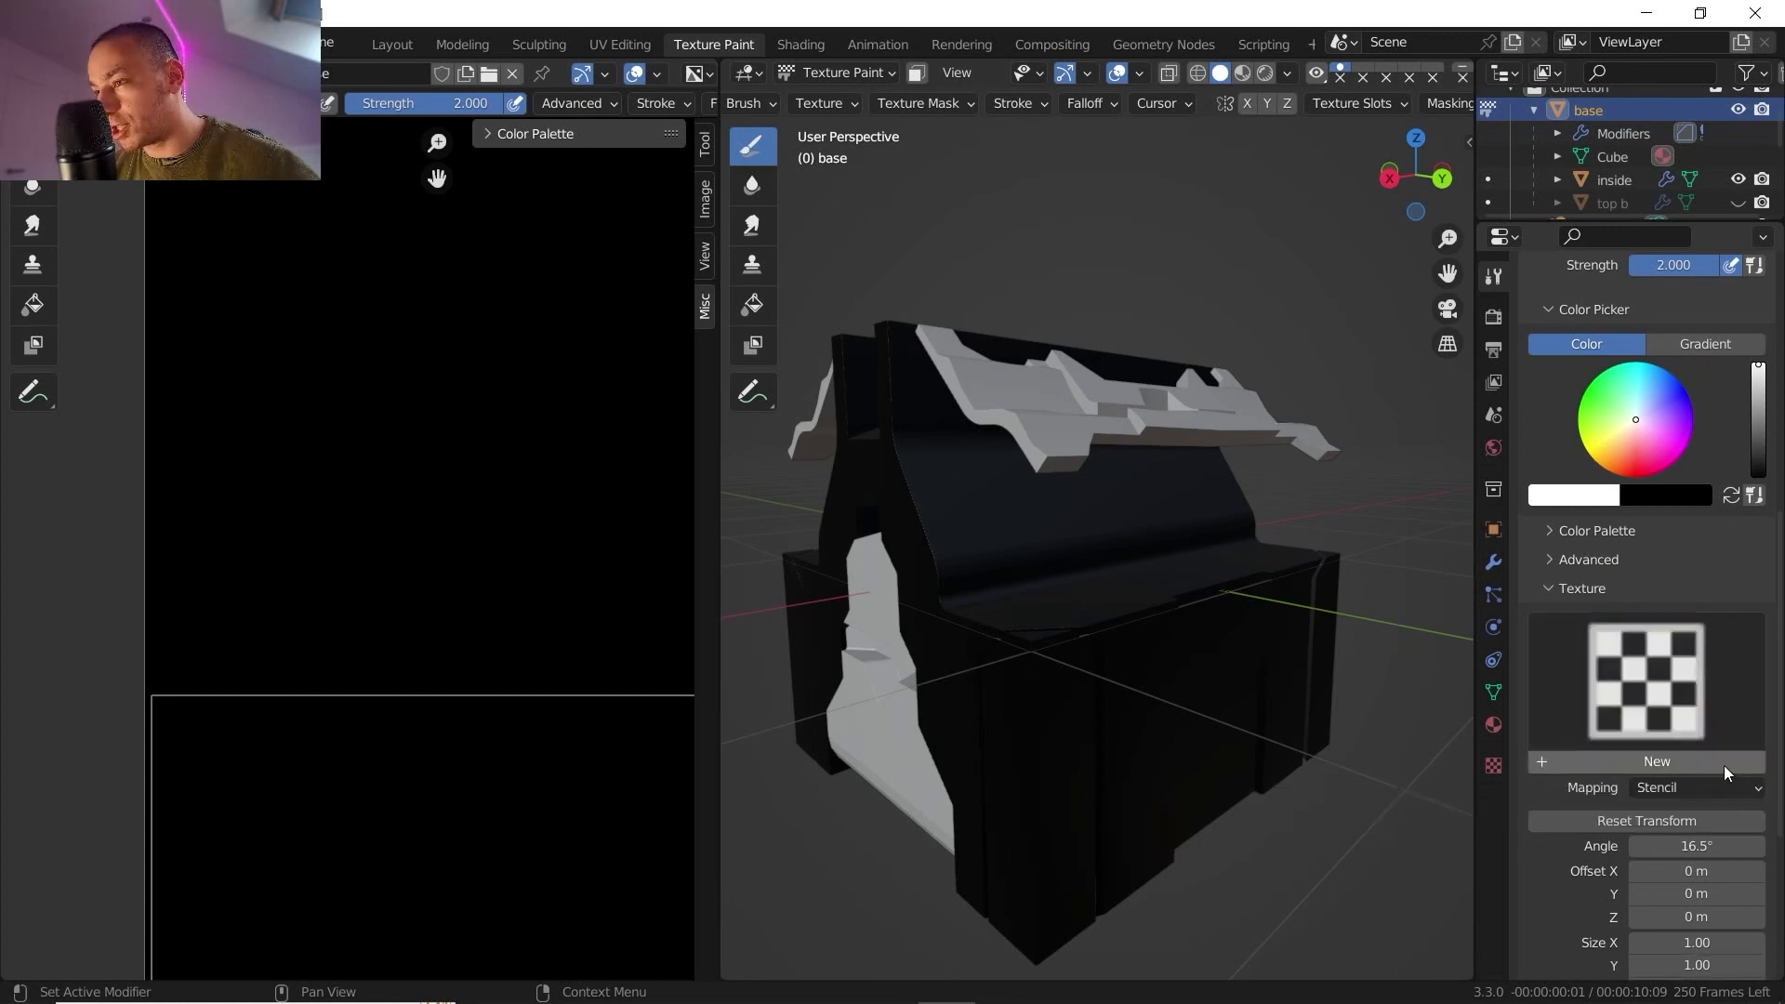
pyautogui.scroll(-2, 1562, 549)
pyautogui.click(1566, 477)
pyautogui.click(1550, 726)
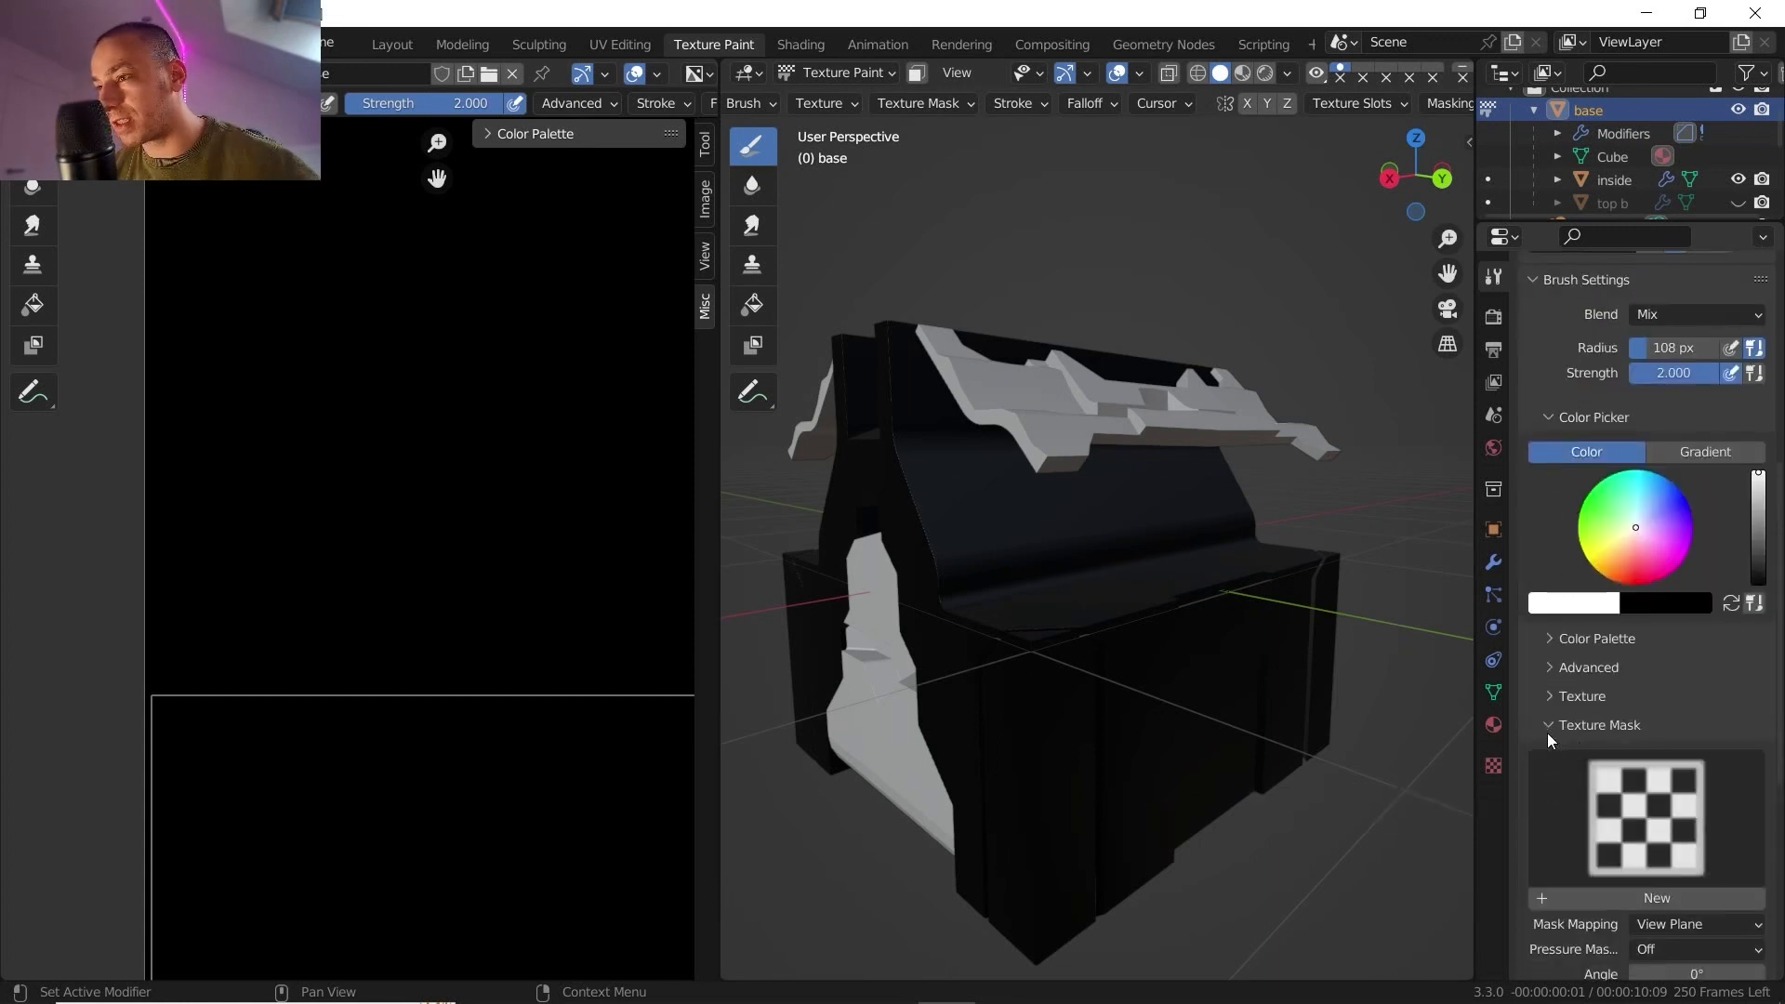
pyautogui.click(1560, 728)
pyautogui.click(1559, 670)
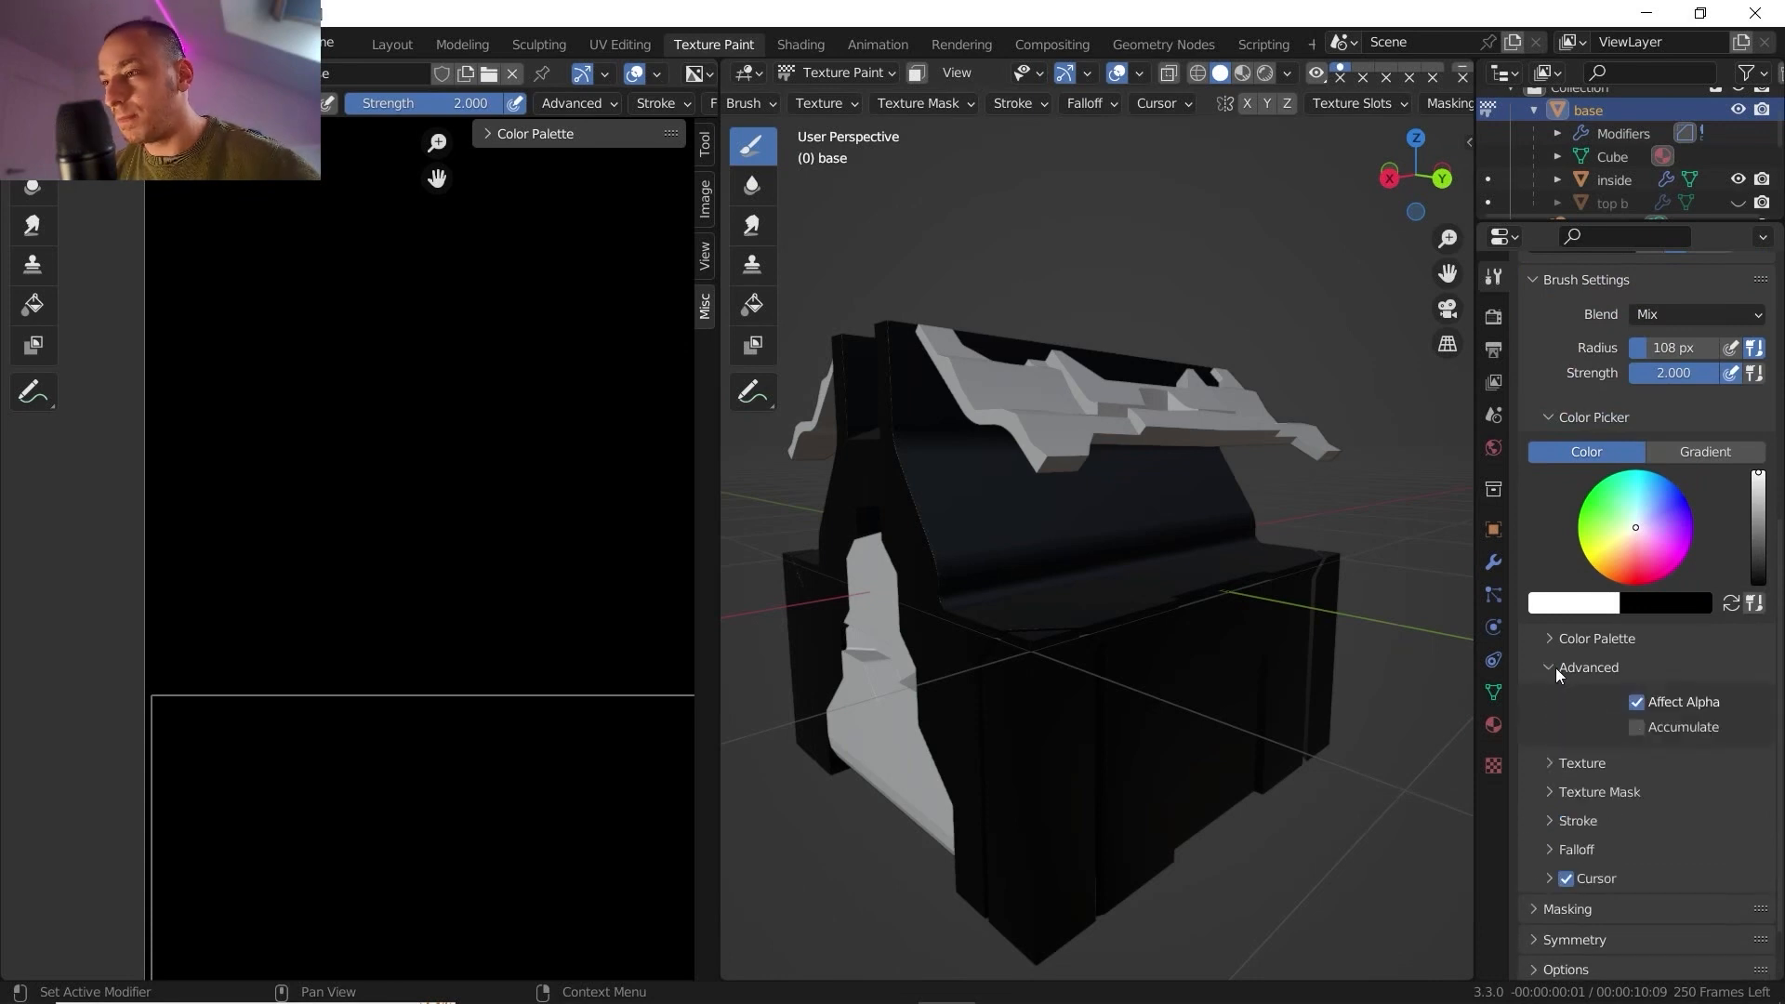
pyautogui.click(1554, 667)
# Try a broad white stroke over the crate's sloped face and corner with the draw brush, and undo it
pyautogui.moveTo(968, 545)
pyautogui.mouseDown(button='middle')
pyautogui.moveTo(993, 519)
pyautogui.moveTo(976, 498)
pyautogui.moveTo(1039, 524)
pyautogui.moveTo(1028, 551)
pyautogui.mouseUp(button='middle')
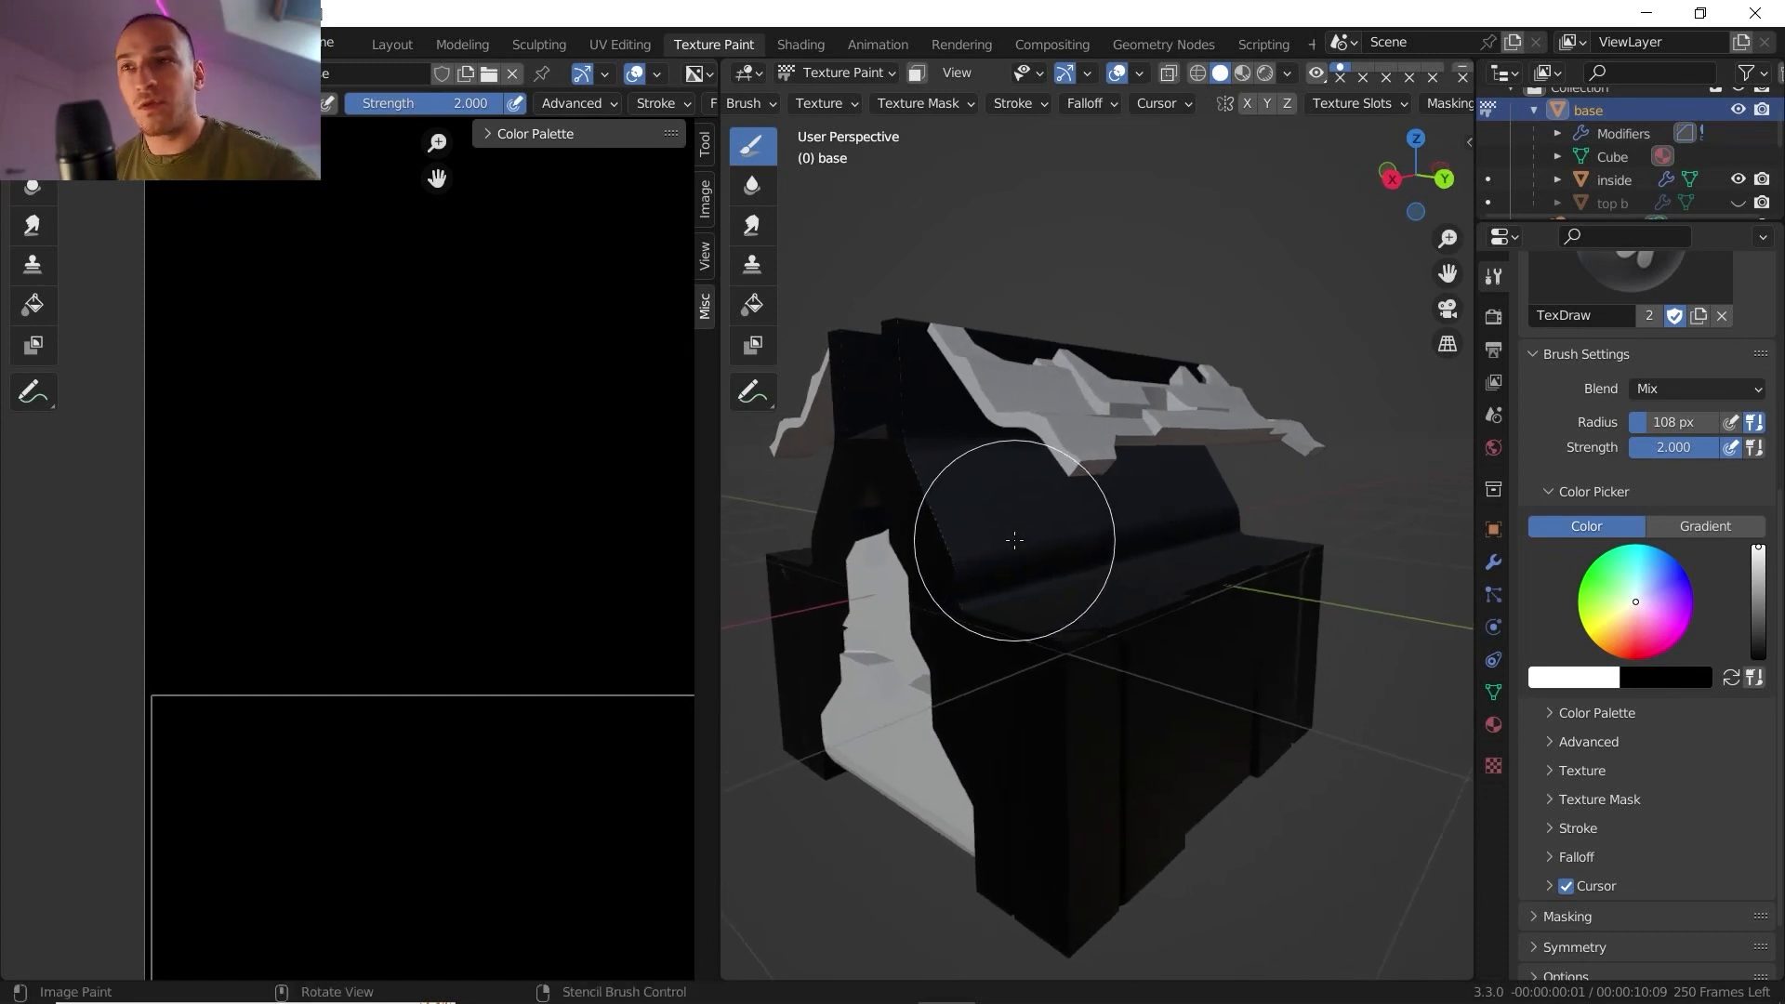
pyautogui.moveTo(945, 544)
pyautogui.mouseDown()
pyautogui.moveTo(1063, 347)
pyautogui.moveTo(1162, 735)
pyautogui.moveTo(995, 740)
pyautogui.mouseUp()
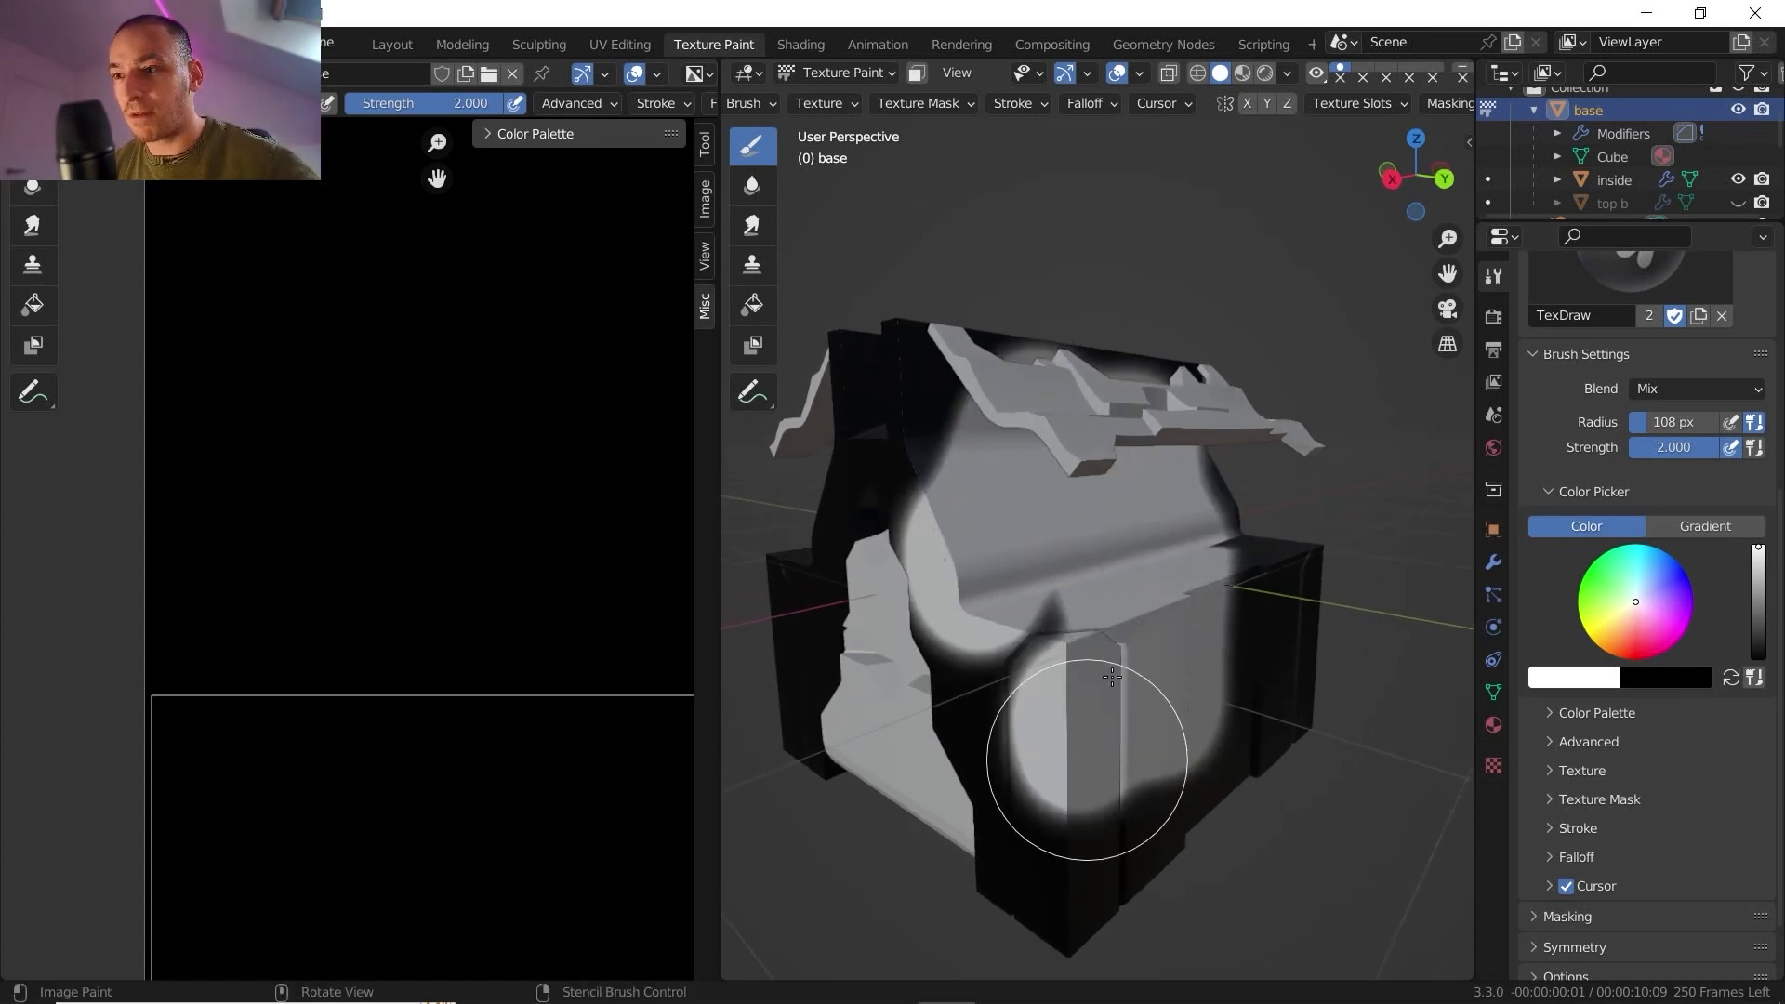
pyautogui.moveTo(995, 741)
pyautogui.mouseDown(button='middle')
pyautogui.moveTo(1024, 618)
pyautogui.moveTo(1080, 623)
pyautogui.moveTo(1135, 597)
pyautogui.moveTo(1049, 667)
pyautogui.moveTo(1175, 666)
pyautogui.moveTo(1091, 657)
pyautogui.moveTo(1100, 582)
pyautogui.moveTo(1072, 594)
pyautogui.mouseUp(button='middle')
pyautogui.scroll(2, 1175, 665)
pyautogui.hotkey('ctrl', 'z')
# Reduce the brush radius to 55 px and paint a small white patch on the upper part of the base's vertical corner
pyautogui.scroll(2, 1091, 657)
pyautogui.press('f')
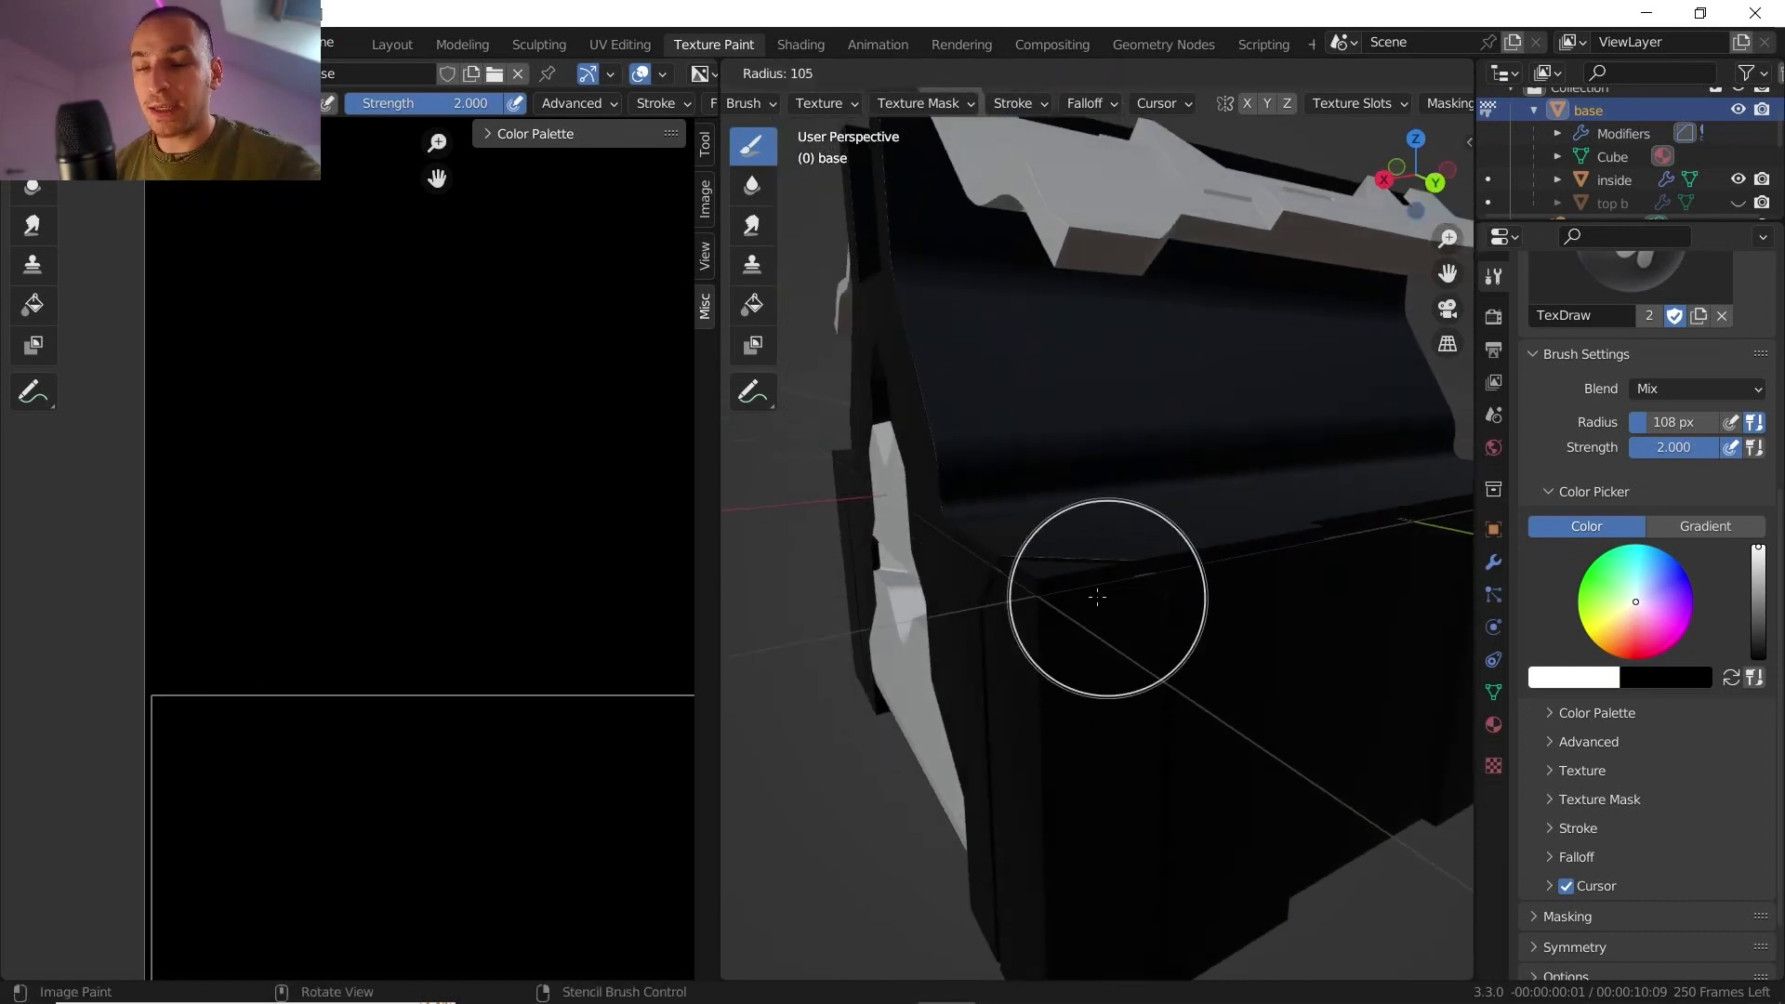
pyautogui.click(1159, 599)
pyautogui.moveTo(1059, 668)
pyautogui.mouseDown()
pyautogui.moveTo(1044, 694)
pyautogui.moveTo(1048, 676)
pyautogui.mouseUp()
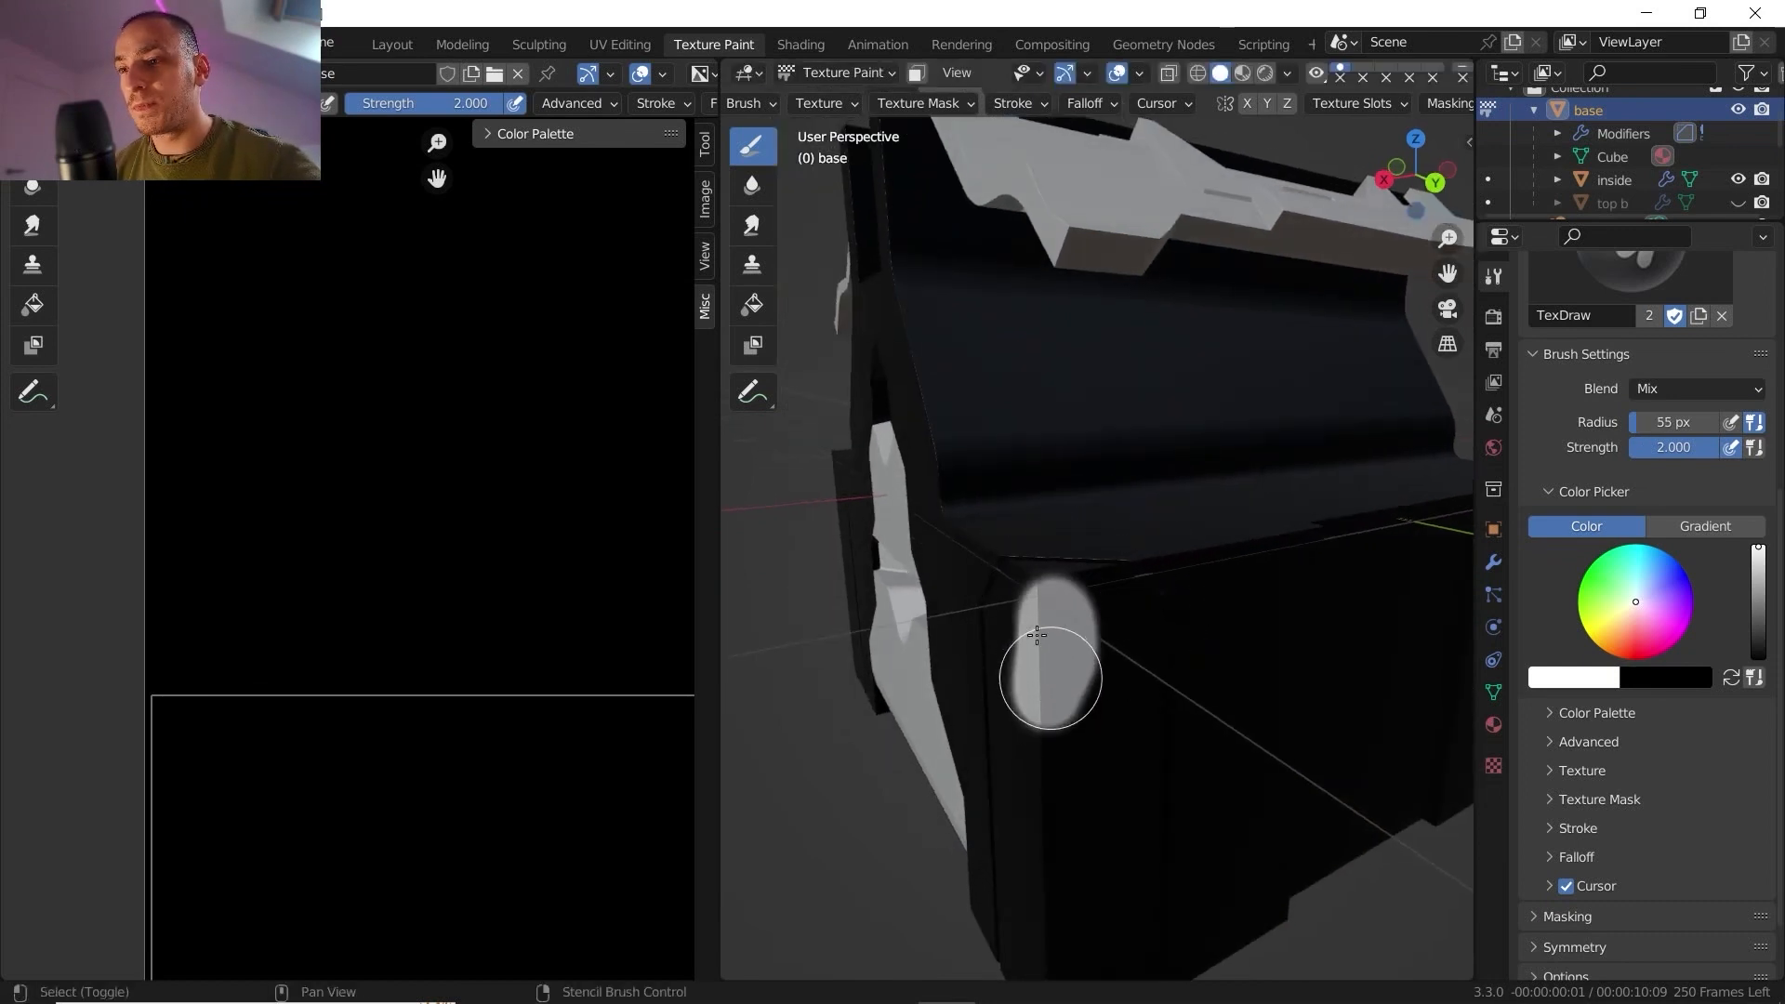
# Unhide the top b object and switch the viewport shading to Material Preview
pyautogui.keyDown('shift'); pyautogui.moveTo(1048, 675); pyautogui.dragTo(1047, 589, button='middle'); pyautogui.keyUp('shift')
pyautogui.moveTo(1048, 589)
pyautogui.mouseDown(button='middle')
pyautogui.moveTo(1012, 566)
pyautogui.moveTo(1024, 543)
pyautogui.mouseUp(button='middle')
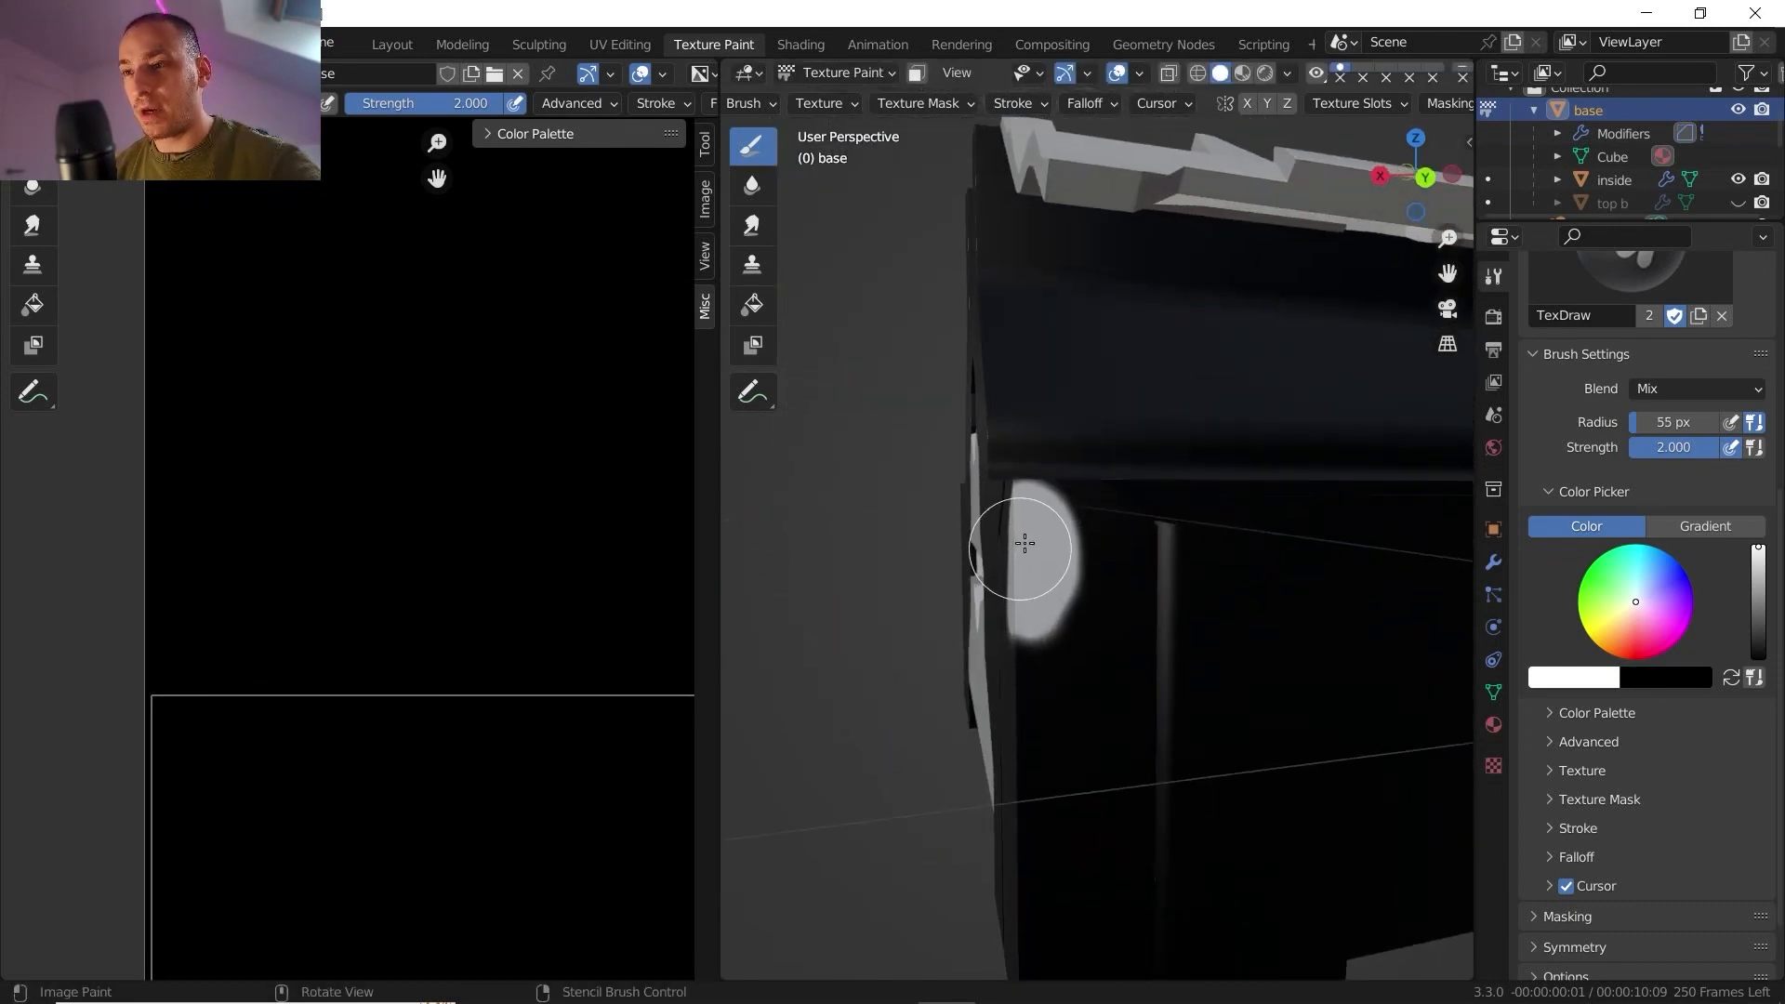
pyautogui.click(1737, 203)
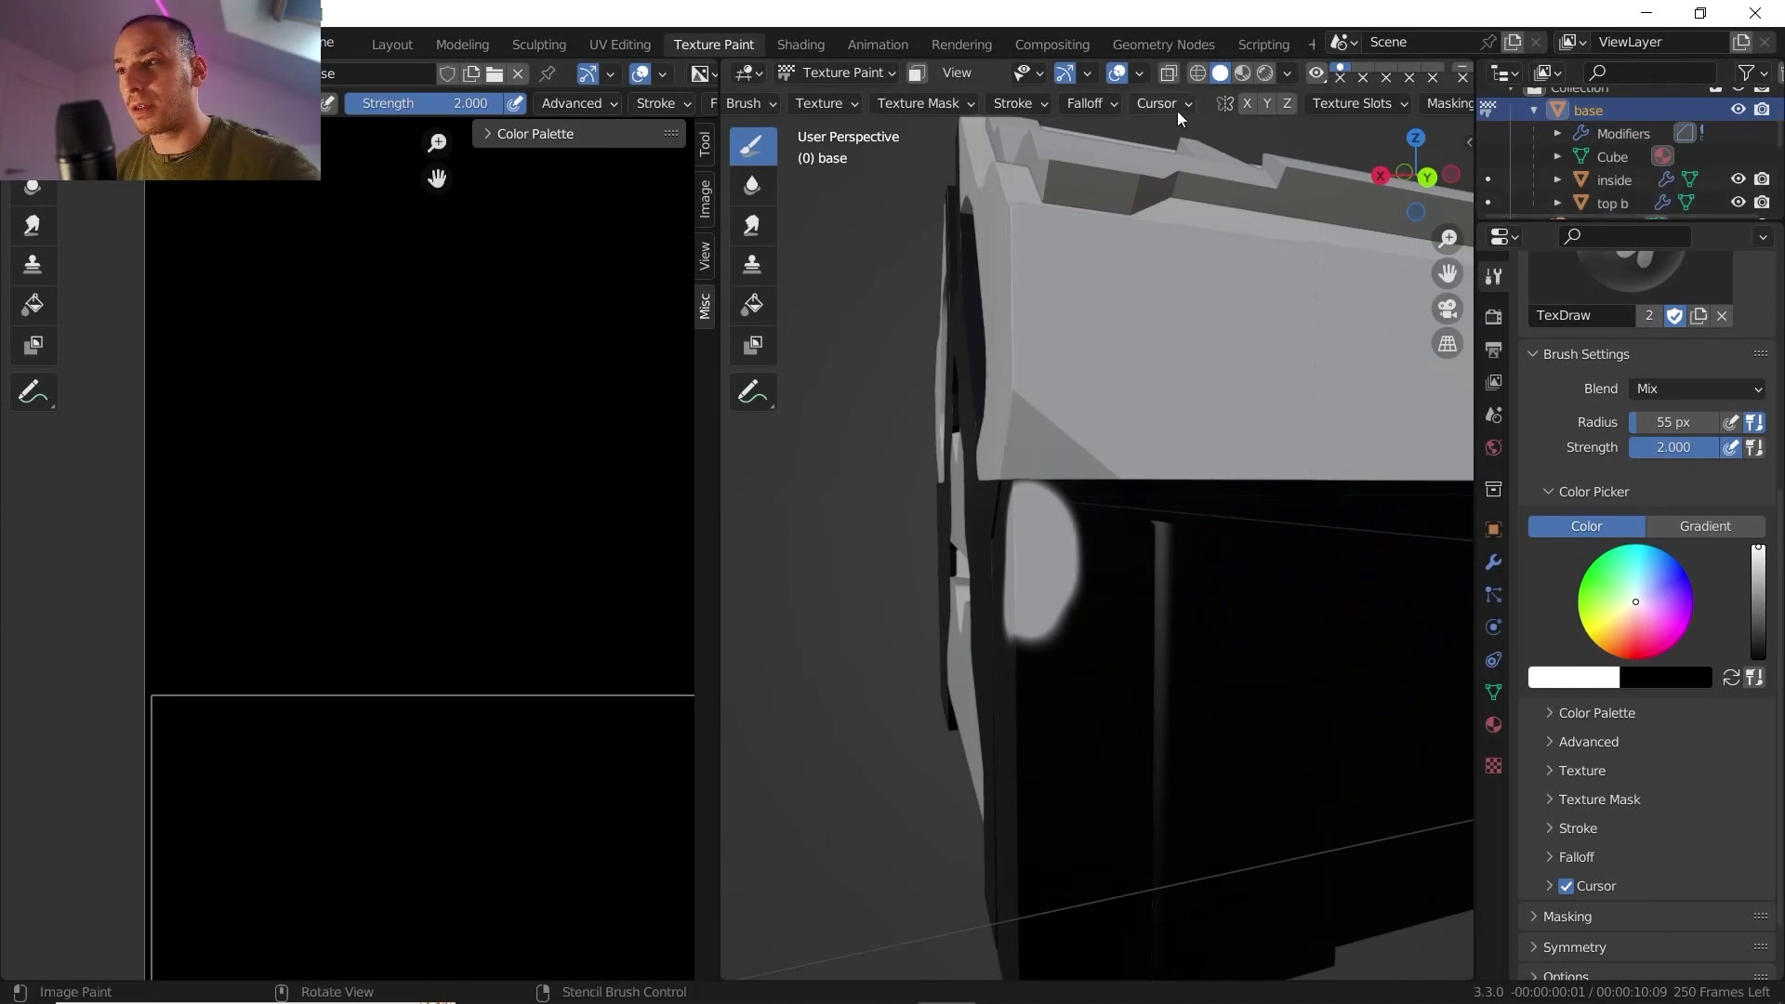
pyautogui.click(1241, 74)
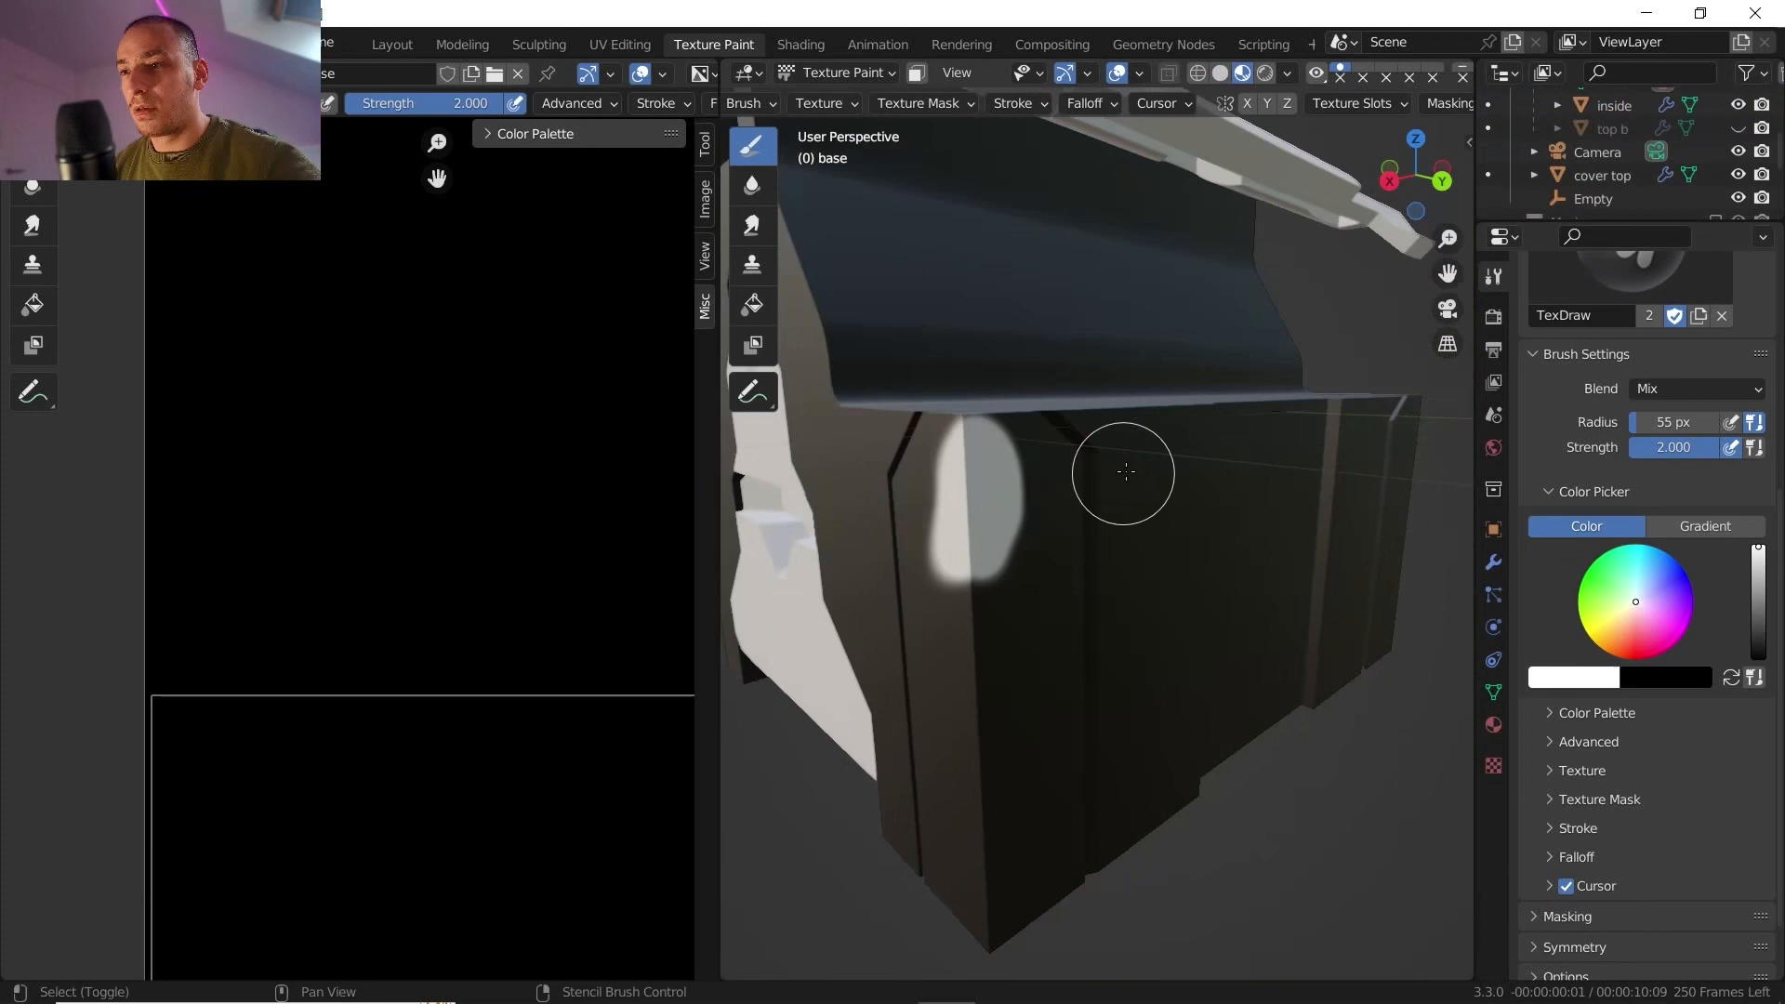
# Set the brush radius to 16 px, try cutting a ragged edge into the corner's white patch with black strokes, and undo the test painting
pyautogui.moveTo(1124, 474); pyautogui.dragTo(1136, 491, button='middle')
pyautogui.moveTo(1016, 522)
pyautogui.keyDown('shift'); pyautogui.mouseDown(button='middle')
pyautogui.moveTo(1019, 490)
pyautogui.moveTo(1073, 473)
pyautogui.moveTo(1140, 523)
pyautogui.moveTo(1112, 485)
pyautogui.moveTo(1020, 483)
pyautogui.moveTo(1033, 363)
pyautogui.moveTo(993, 435)
pyautogui.mouseUp(button='middle'); pyautogui.keyUp('shift')
pyautogui.scroll(4, 999, 510)
pyautogui.press('f')
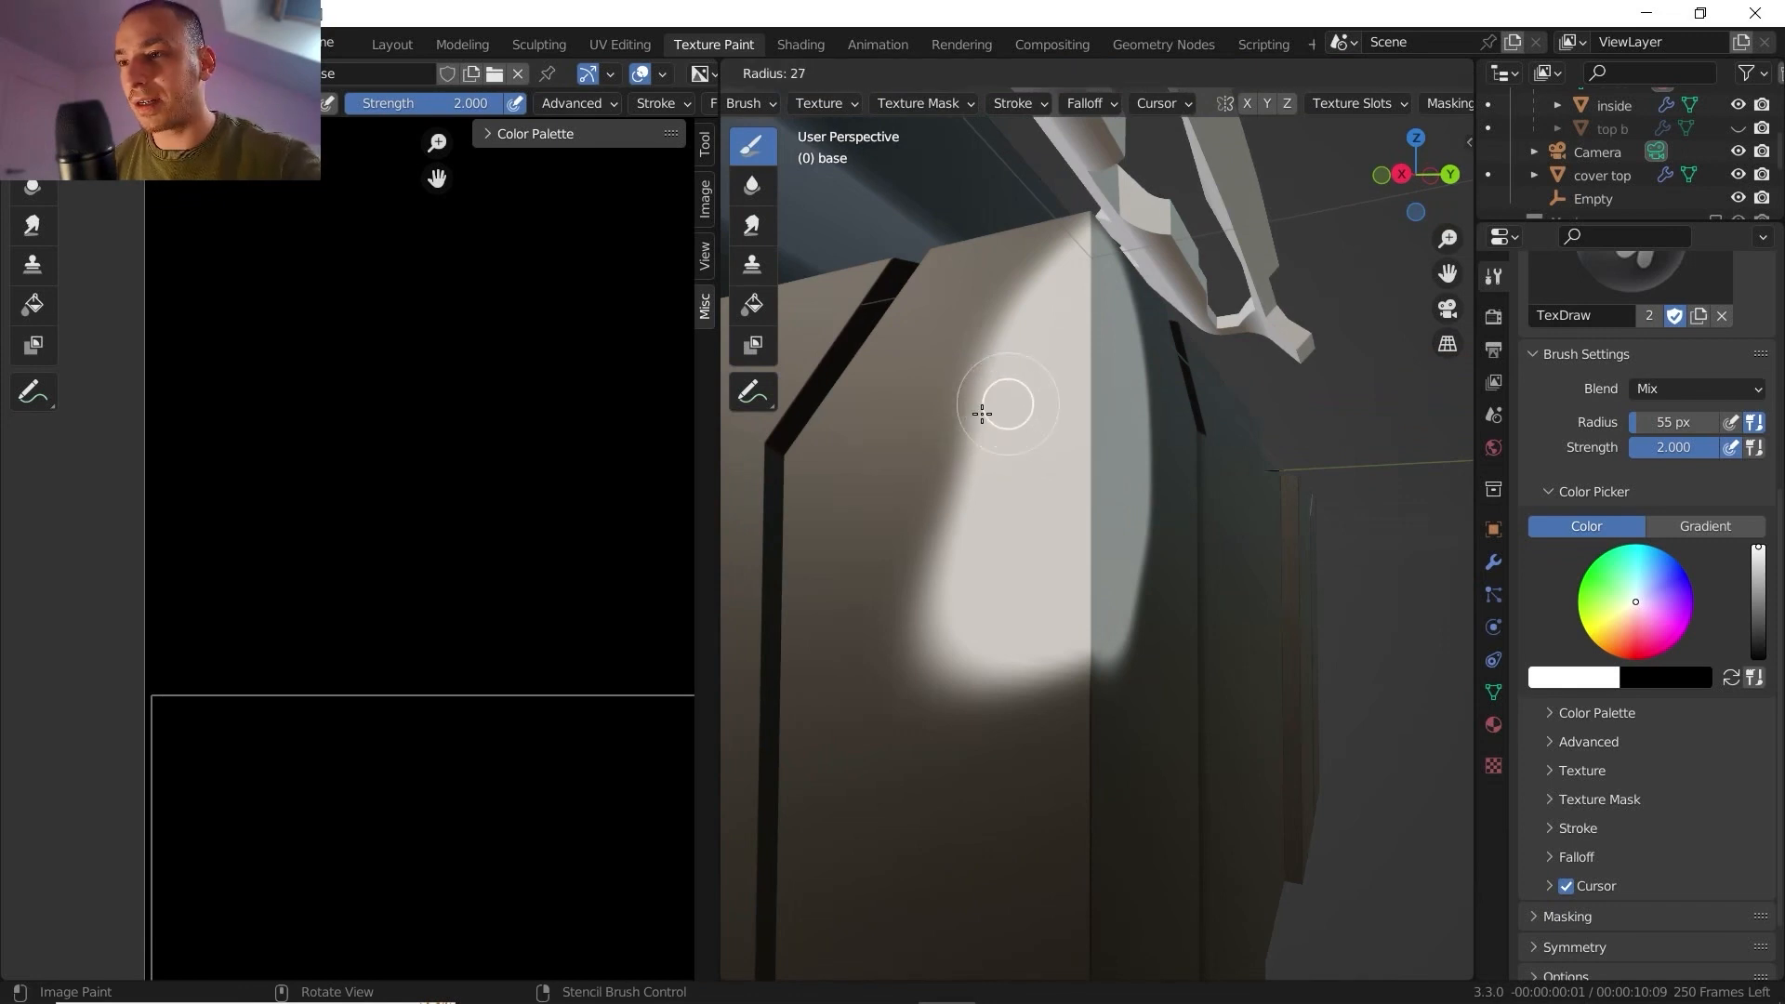
pyautogui.click(972, 415)
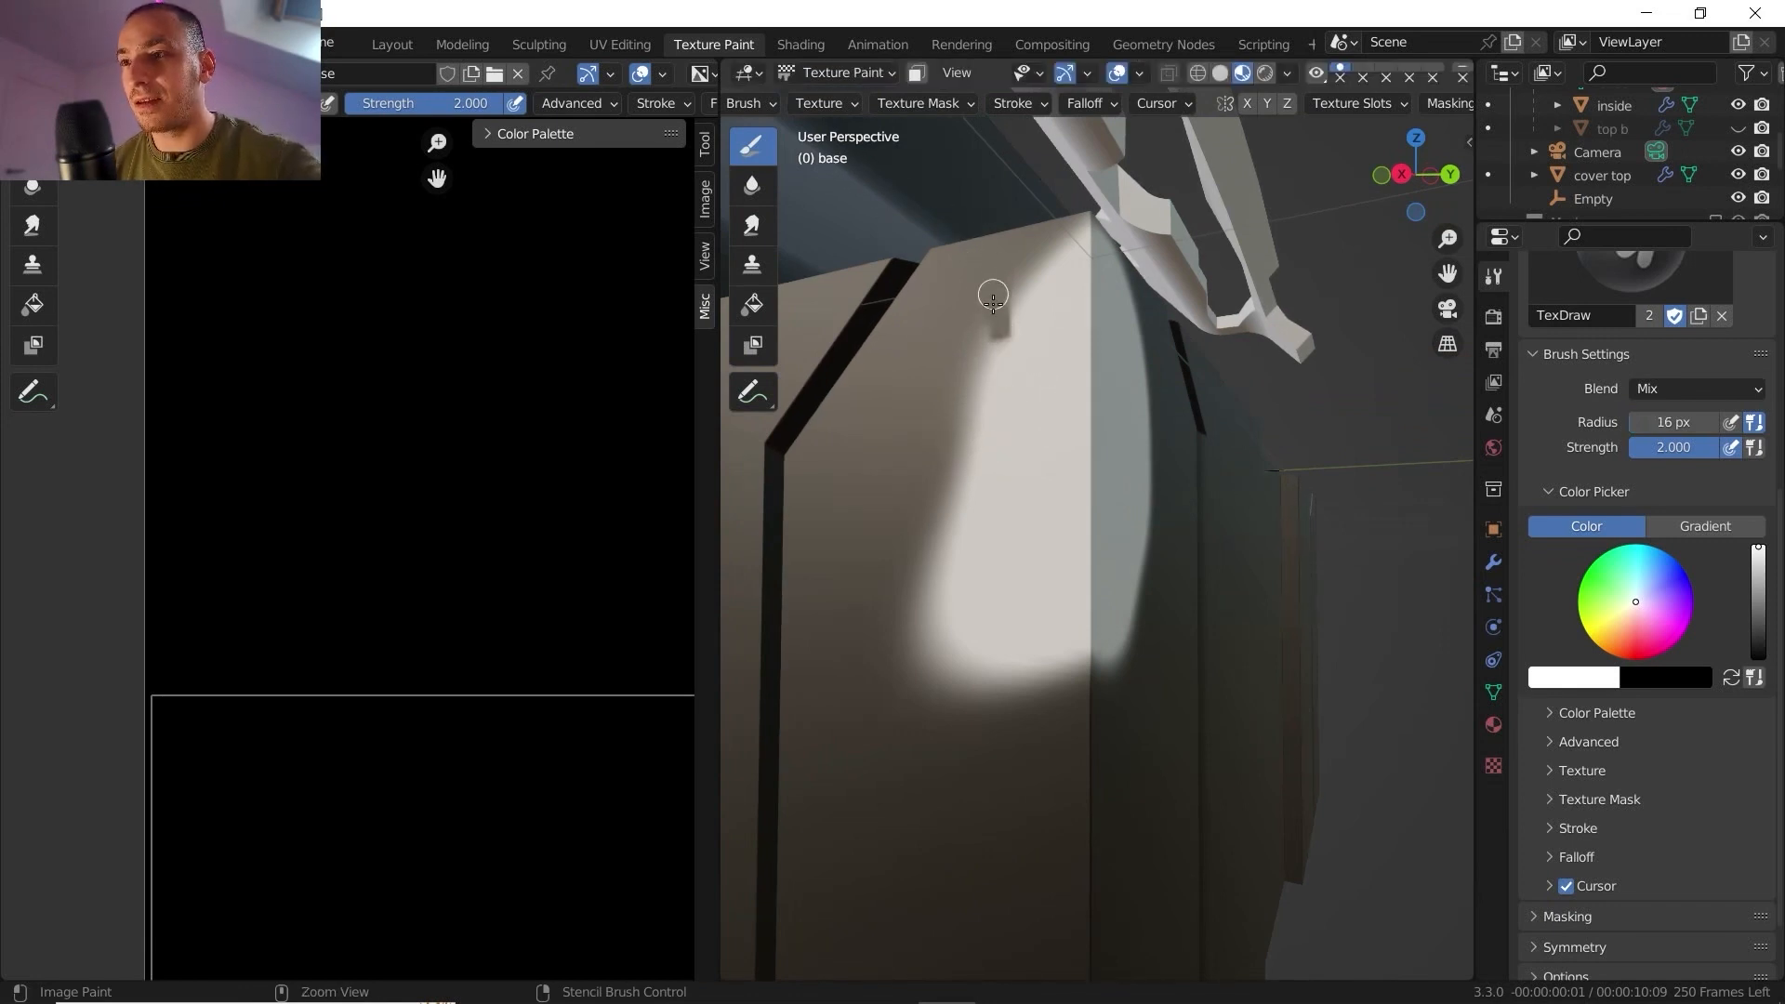
pyautogui.moveTo(993, 425)
pyautogui.mouseDown()
pyautogui.moveTo(962, 532)
pyautogui.moveTo(969, 460)
pyautogui.mouseUp()
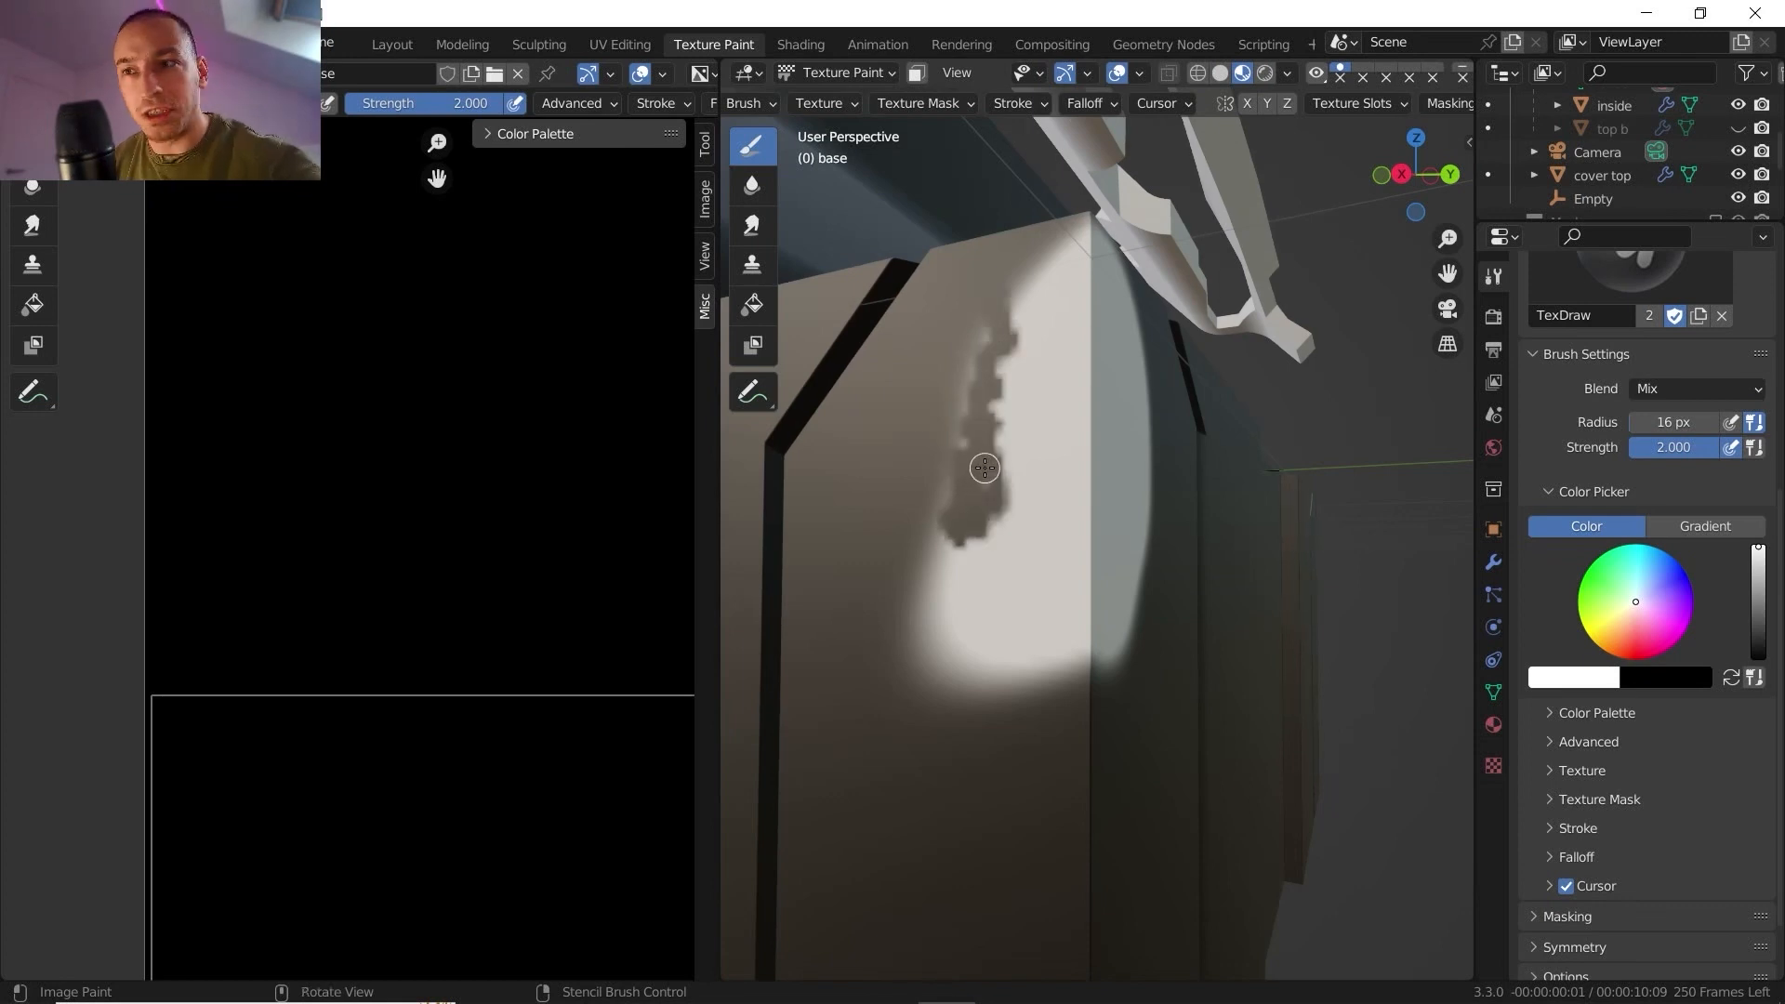
pyautogui.hotkey('ctrl', 'z')
# Create a new texture for the draw brush's texture mask
pyautogui.moveTo(992, 462); pyautogui.dragTo(1447, 588, button='middle')
pyautogui.scroll(-2, 1685, 635)
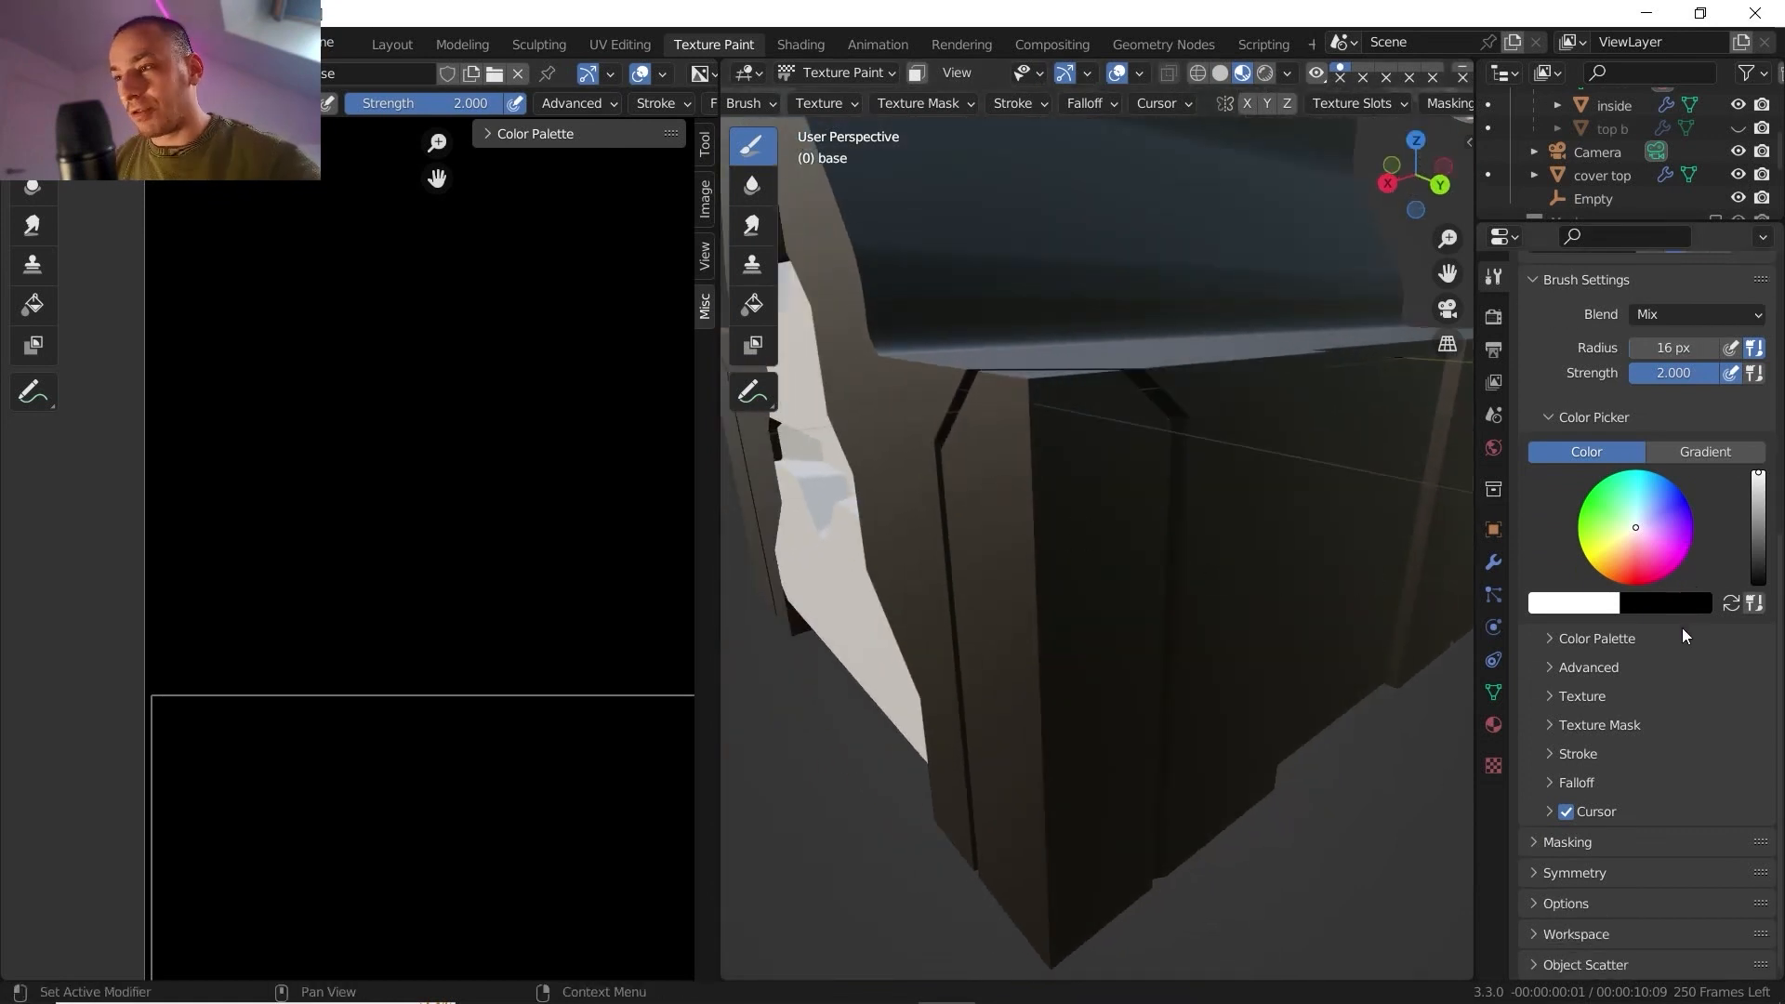
pyautogui.click(1580, 724)
pyautogui.scroll(-2, 1612, 726)
pyautogui.scroll(-1, 1635, 767)
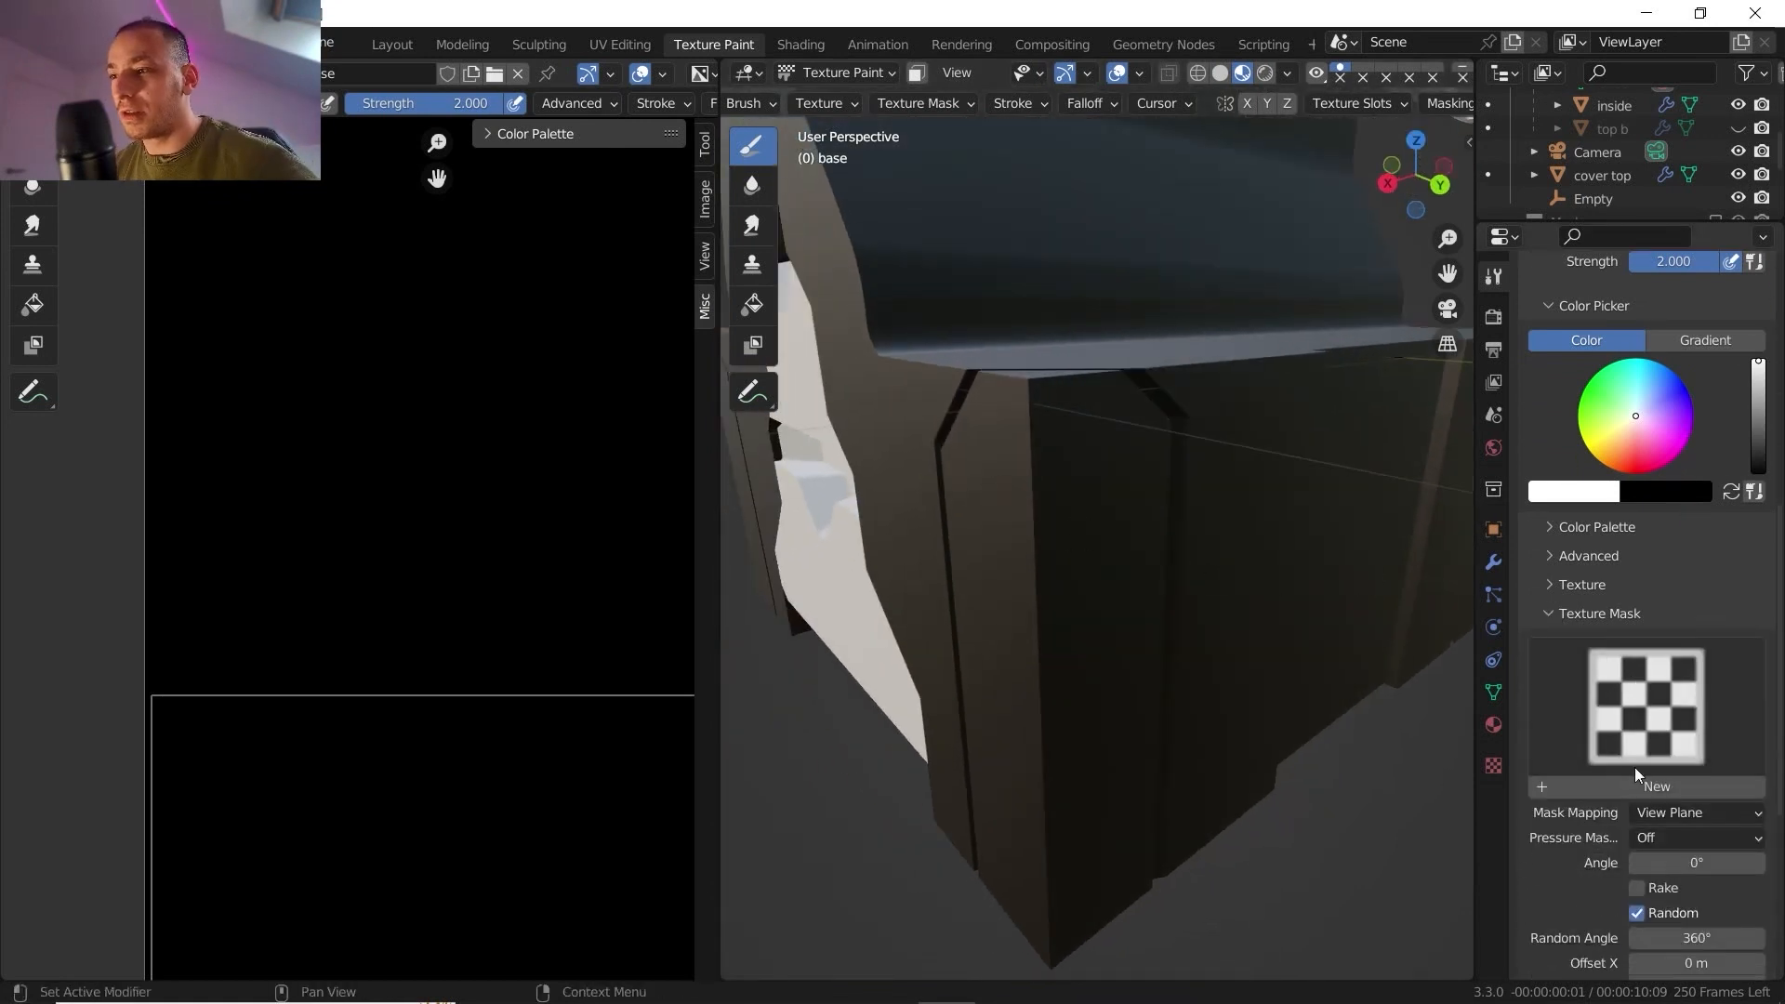
pyautogui.click(1603, 792)
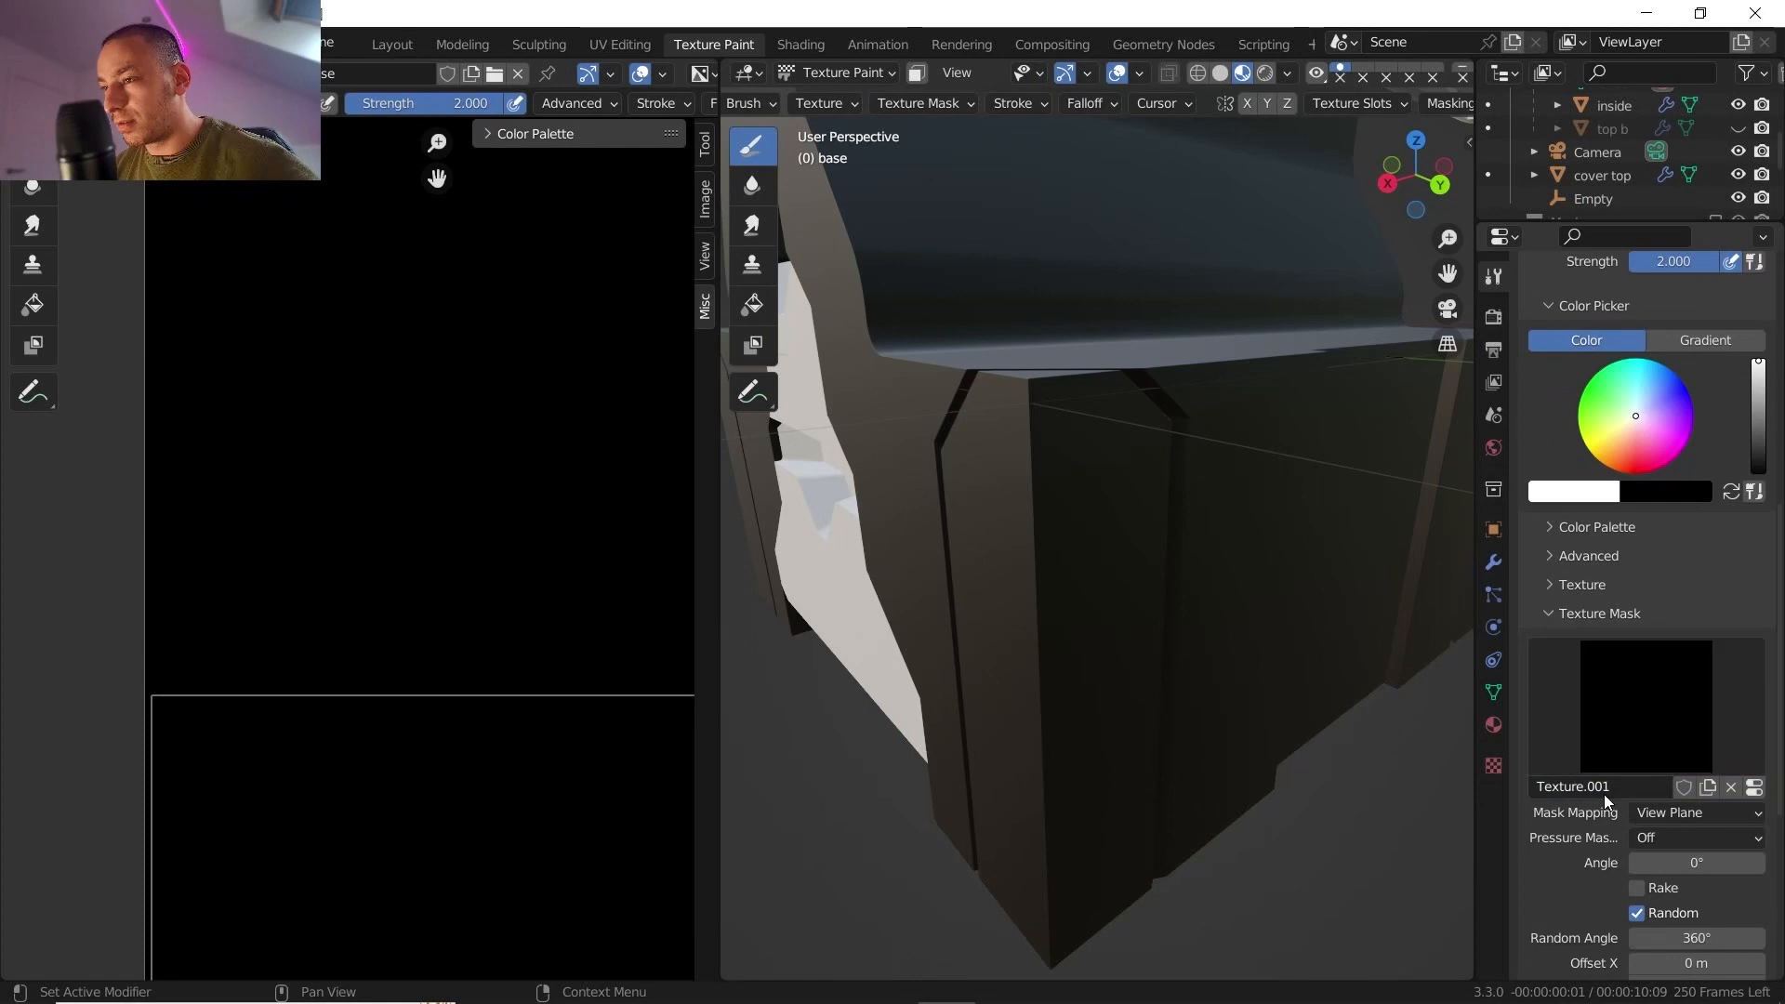
# Assign the existing Texture.001 to the brush in the texture properties
pyautogui.click(1493, 766)
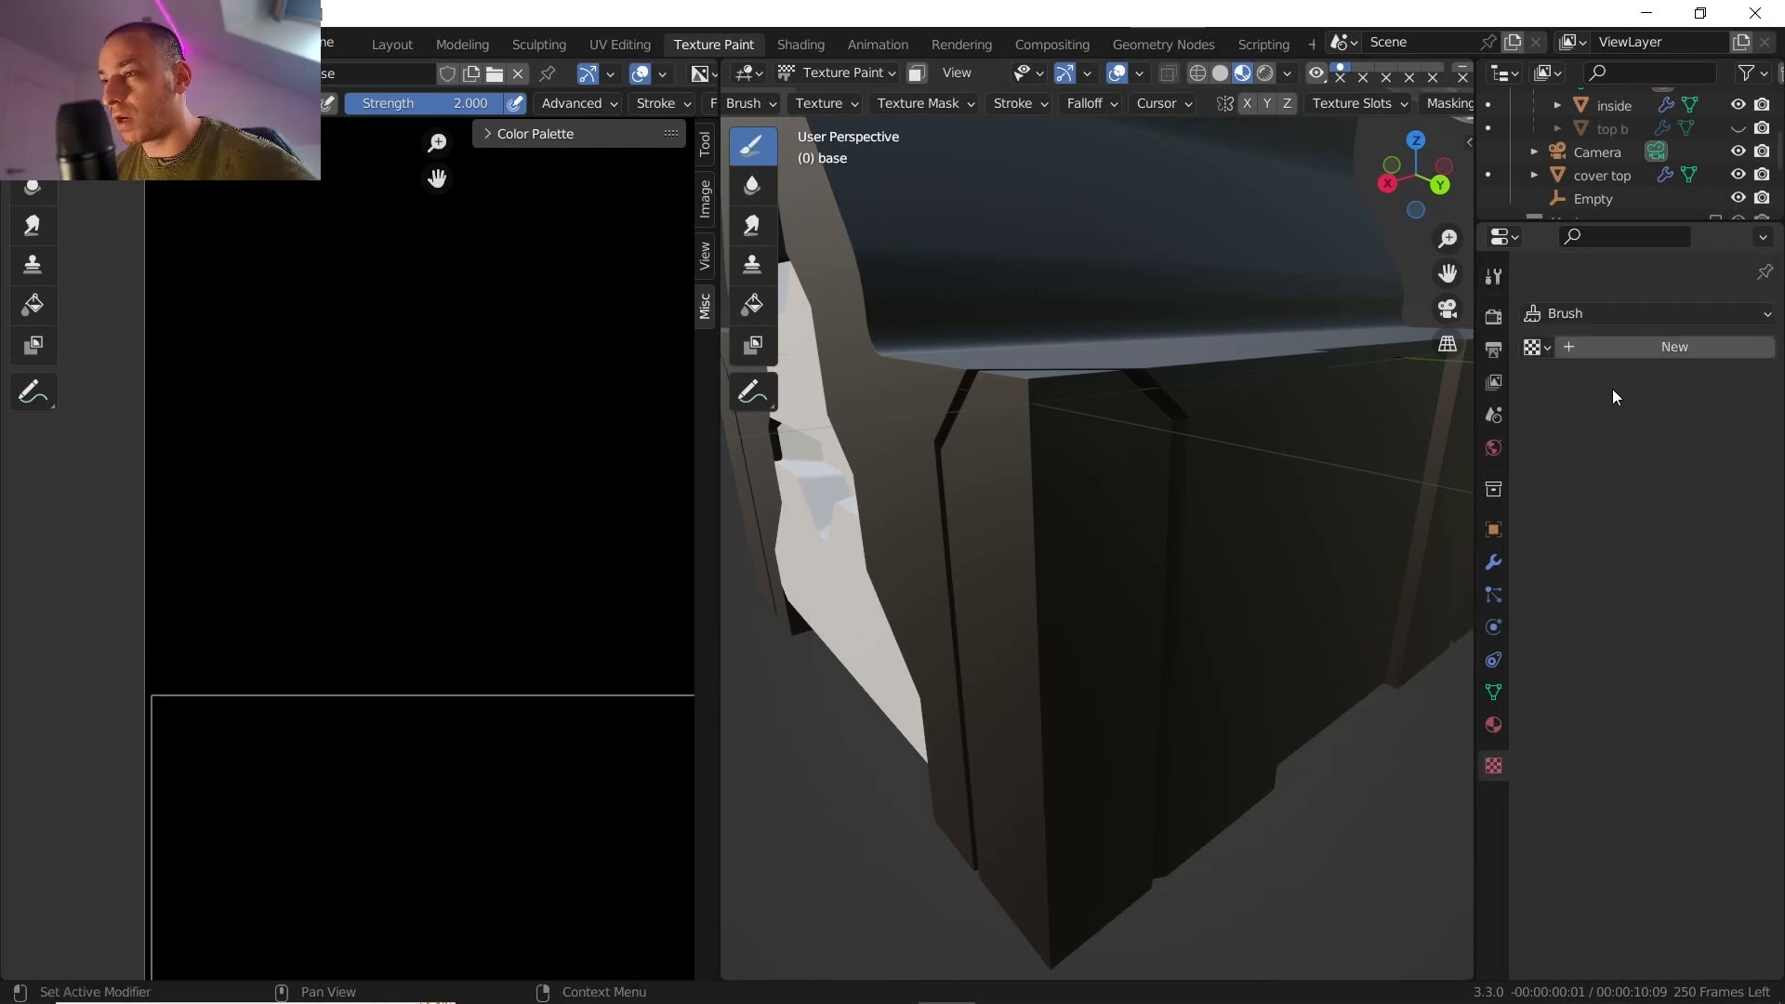
pyautogui.click(1537, 348)
pyautogui.click(1425, 401)
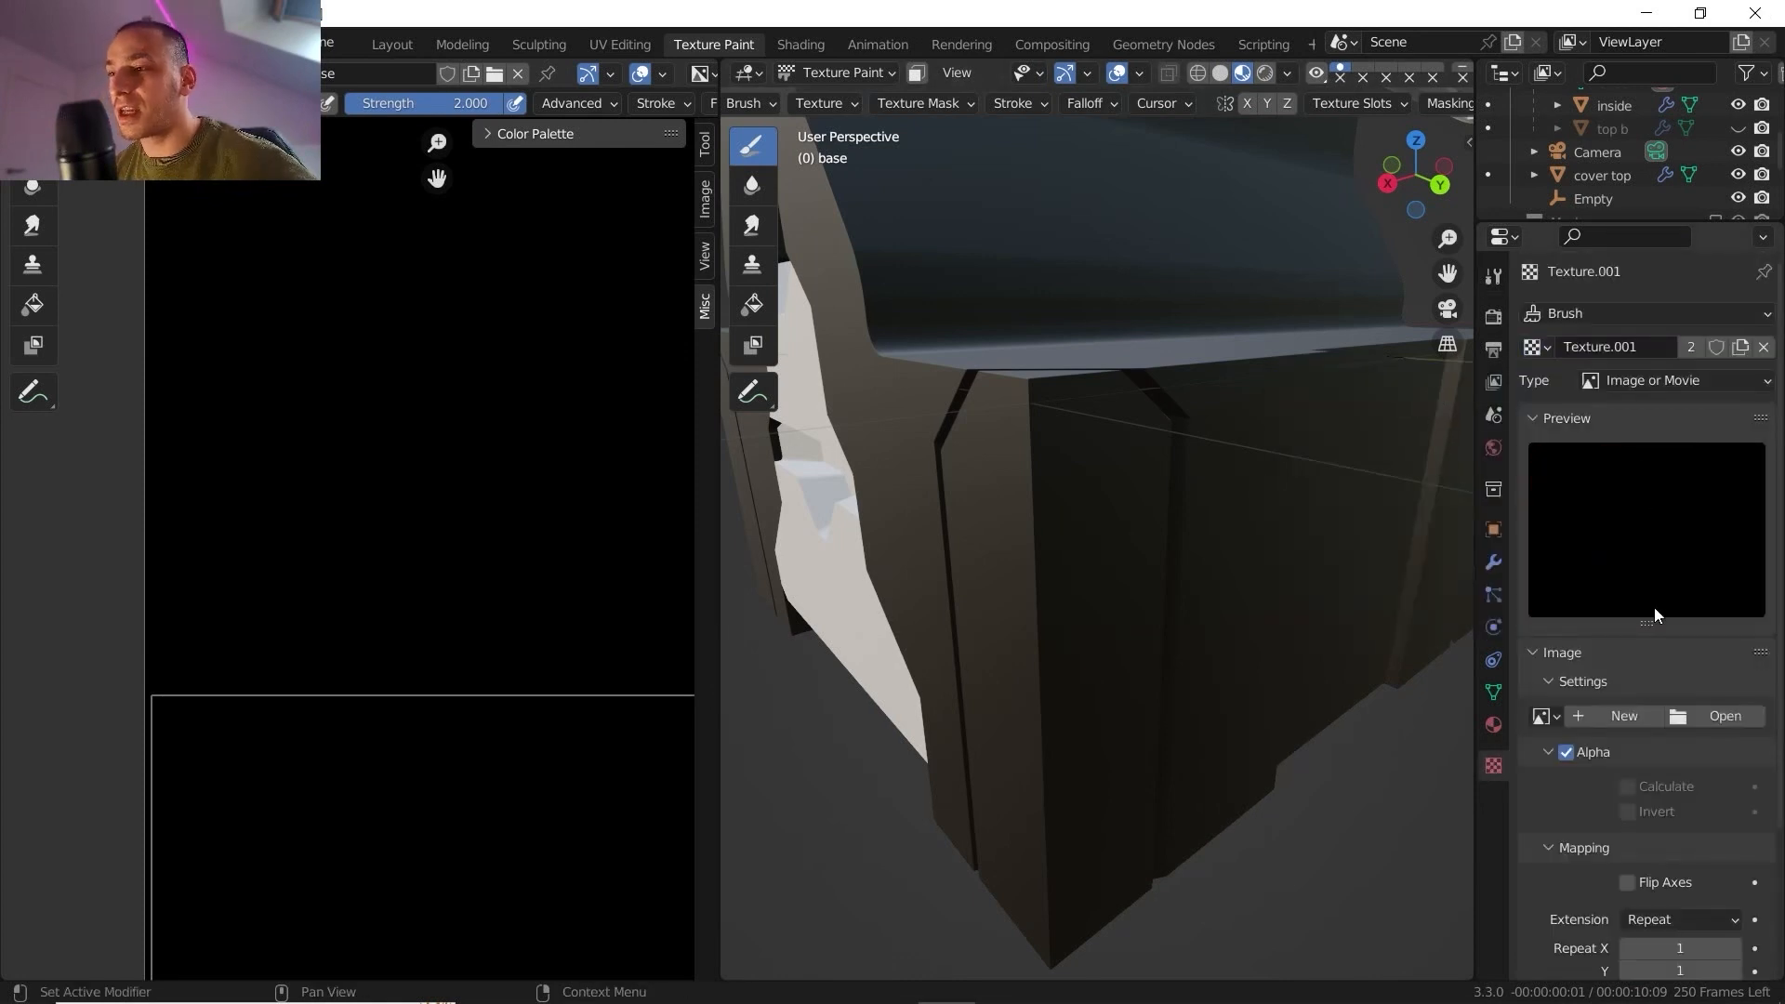
# Load alphas_01_0000s_0040_816.psd from its Downloads subfolder as the brush texture's image and return to the brush settings
pyautogui.scroll(-3, 1643, 702)
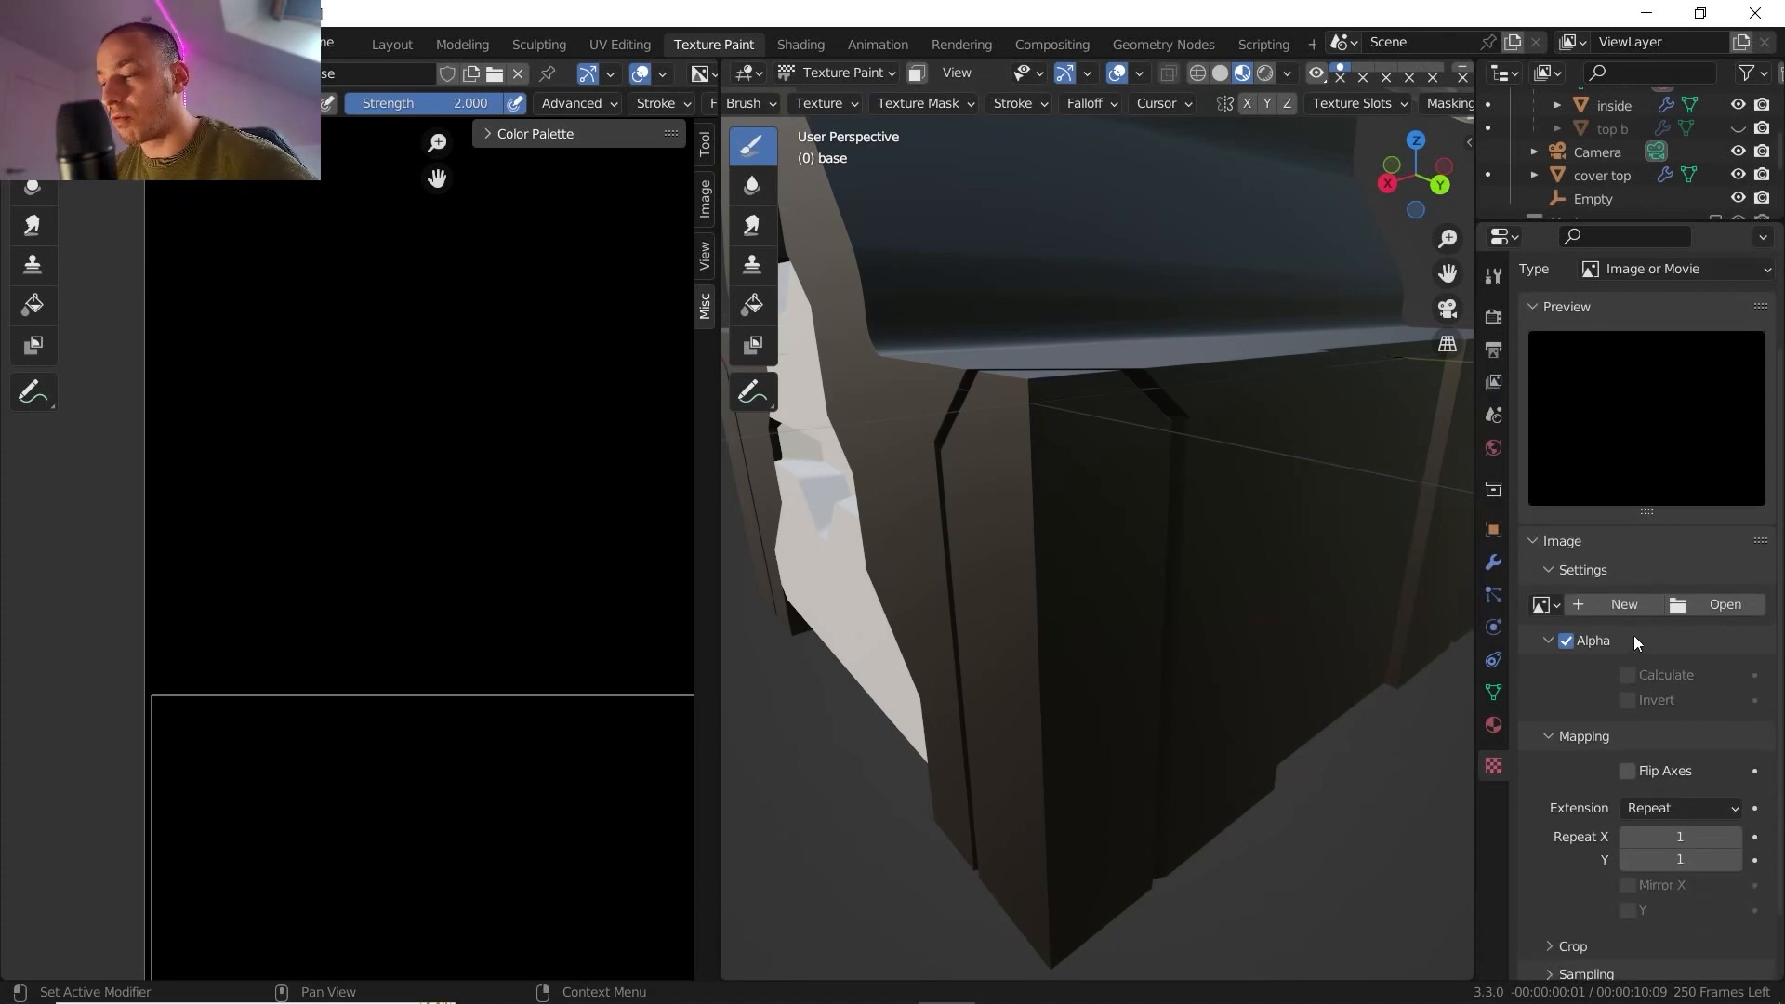
pyautogui.click(1698, 610)
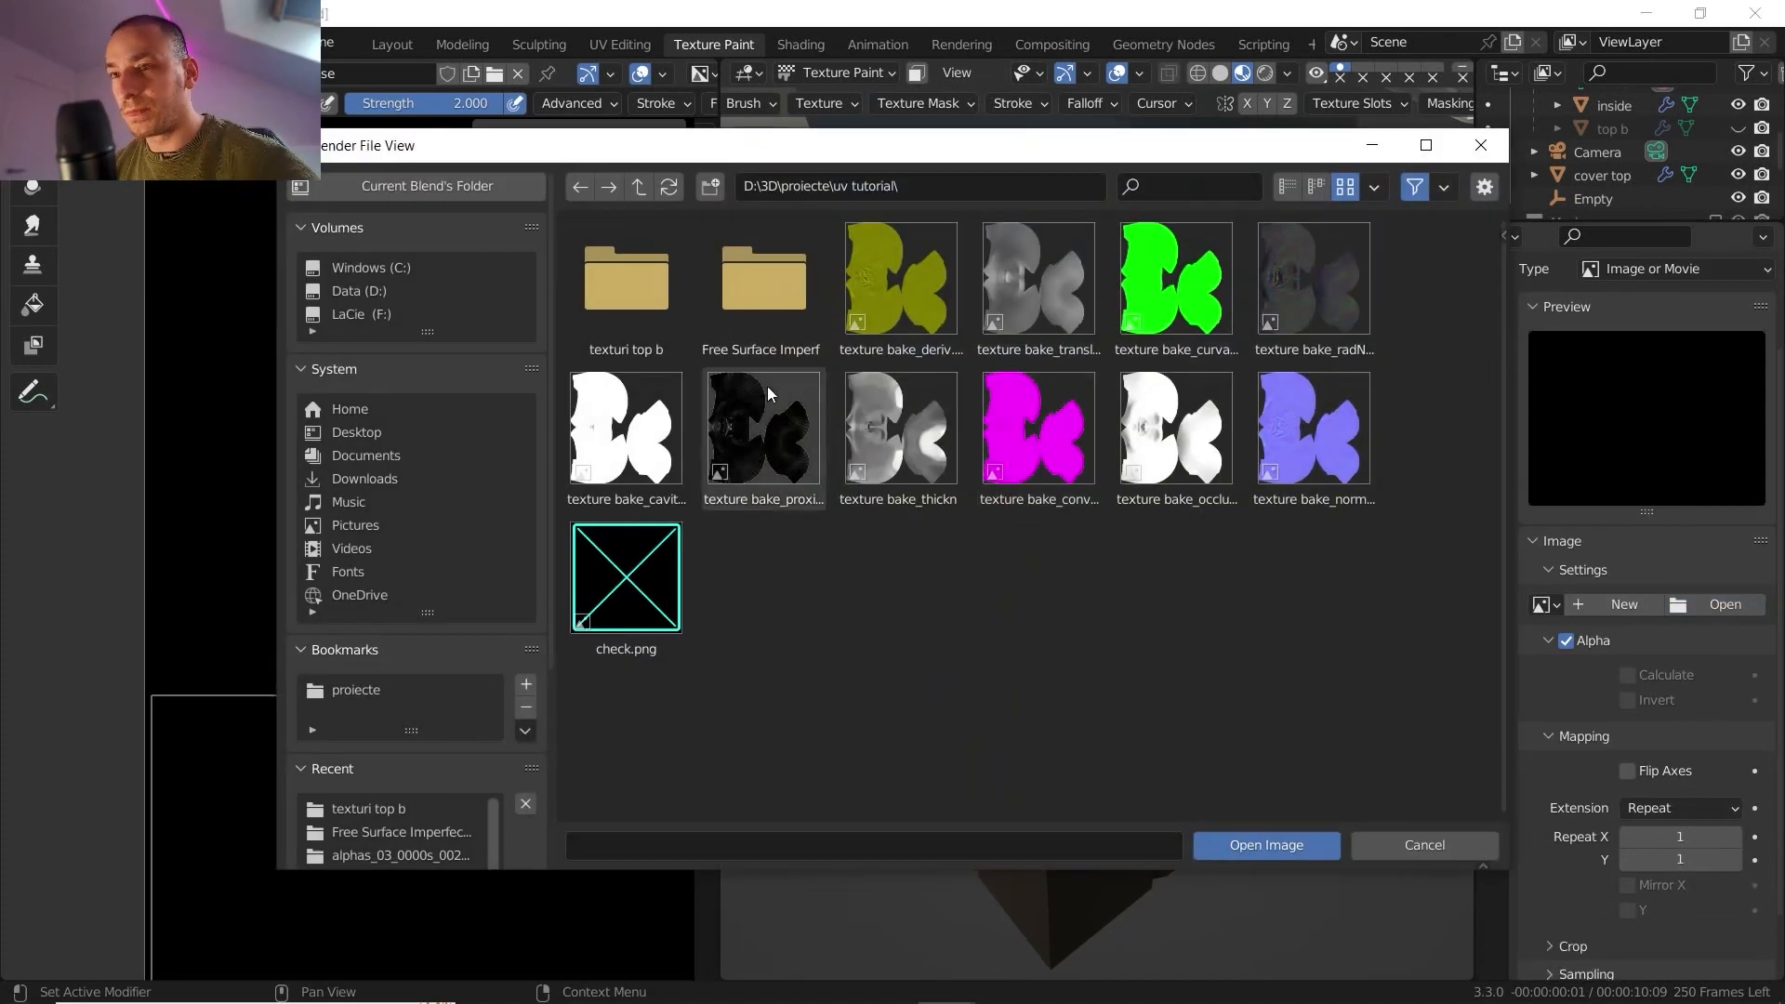
pyautogui.click(365, 478)
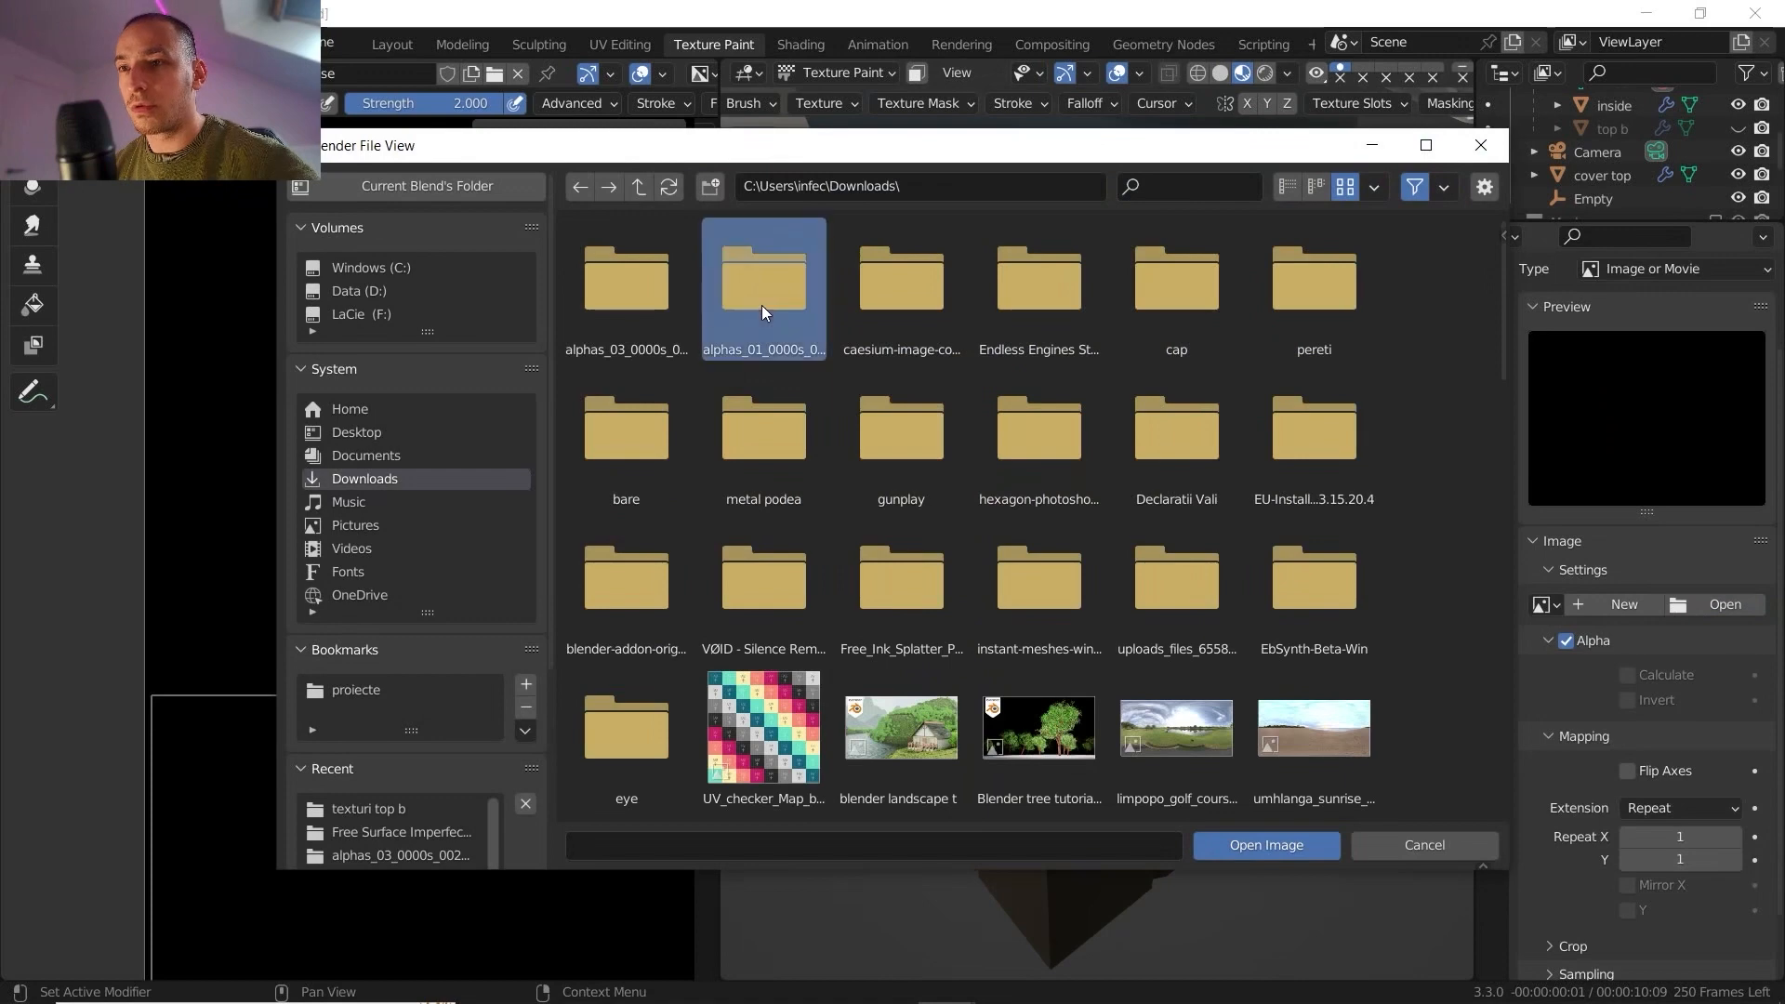
pyautogui.doubleClick(761, 305)
pyautogui.click(686, 349)
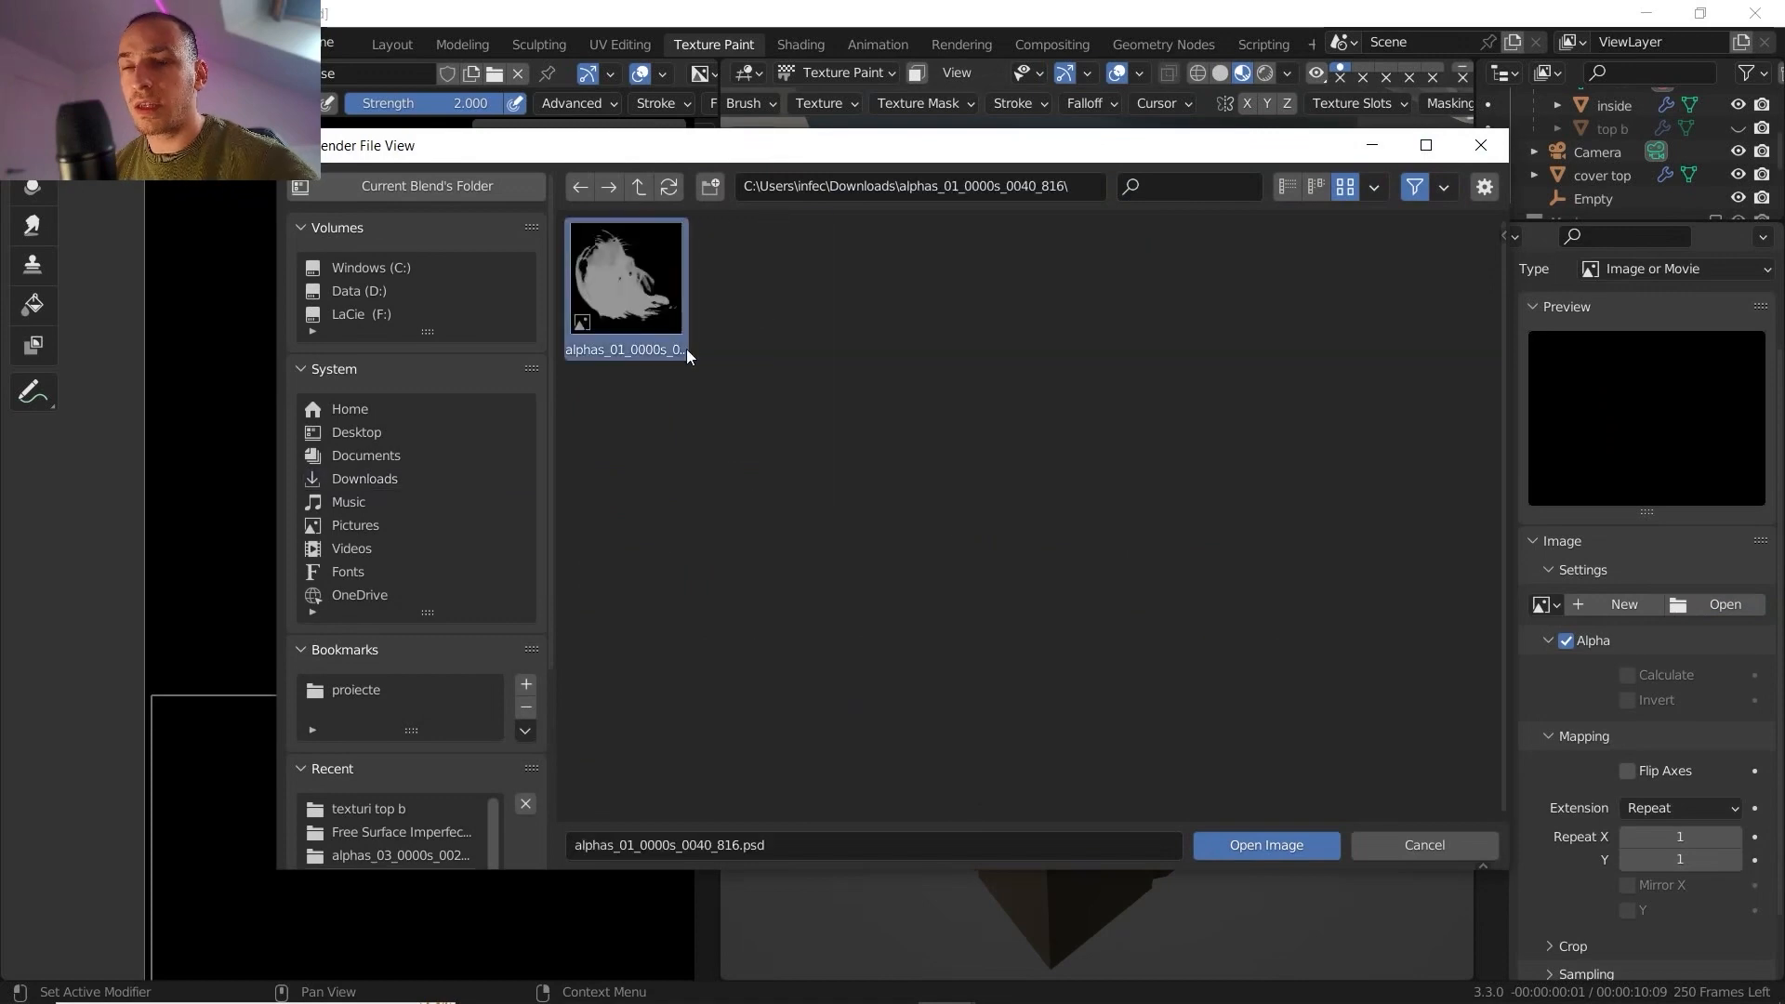
pyautogui.click(1253, 845)
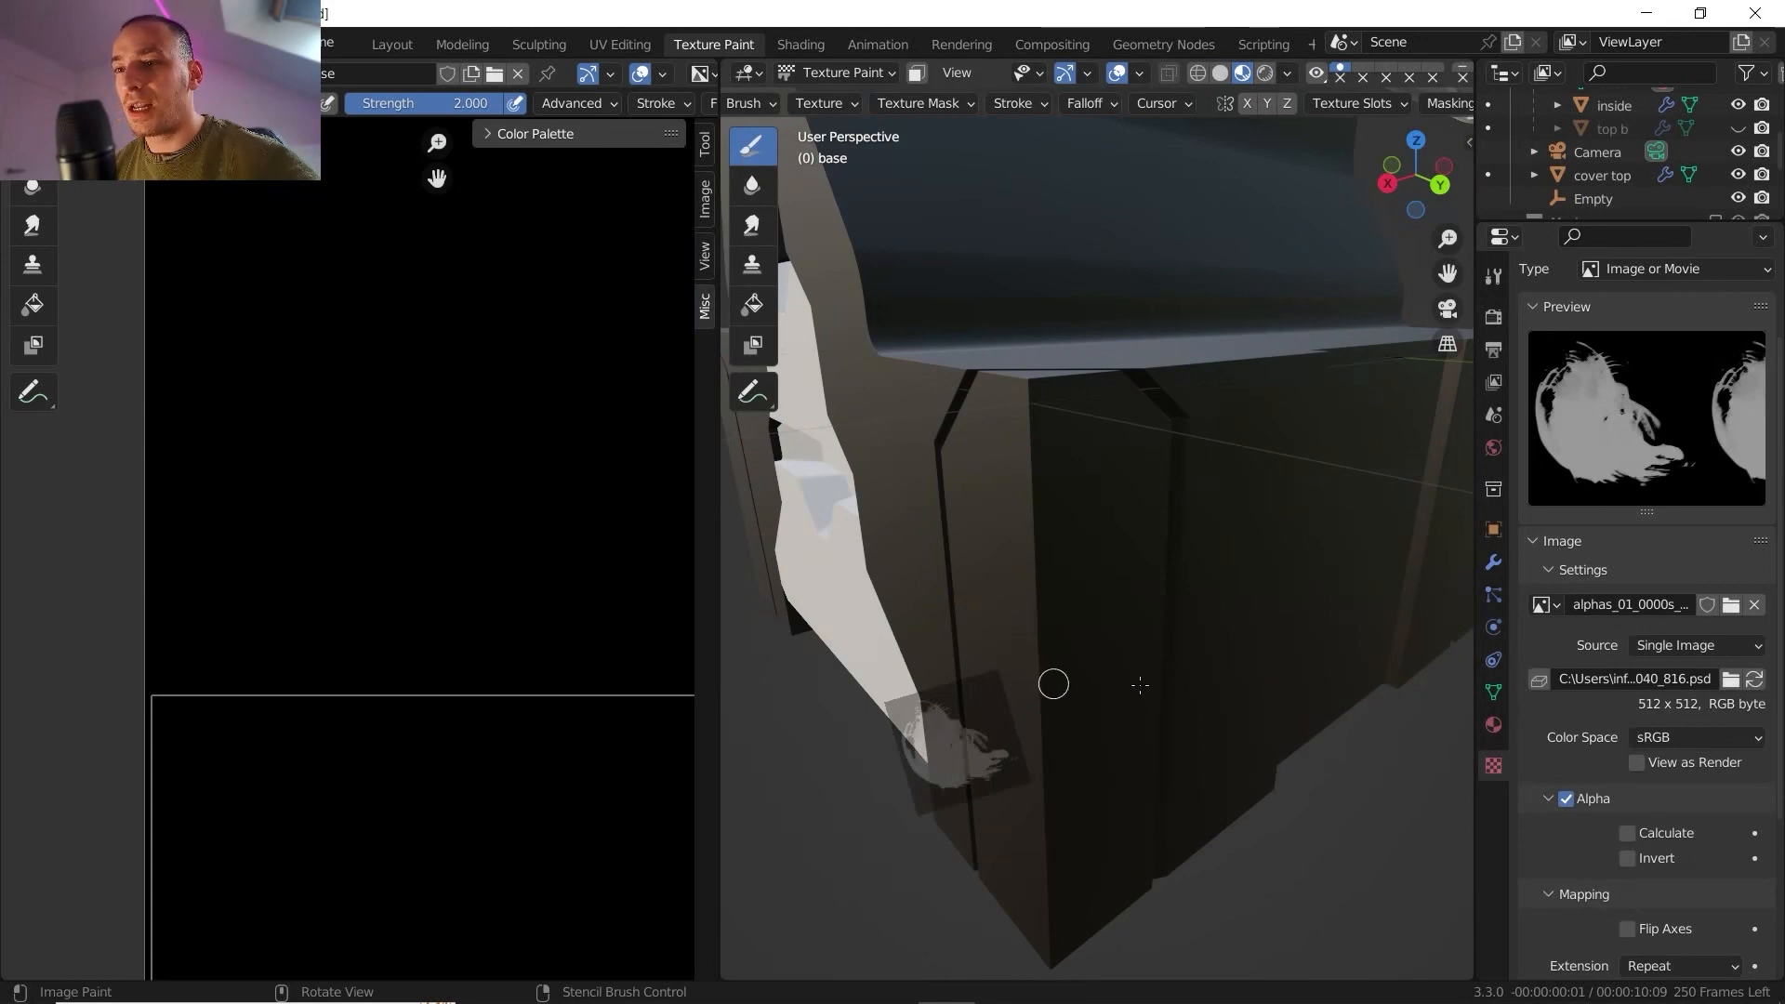
pyautogui.click(1493, 318)
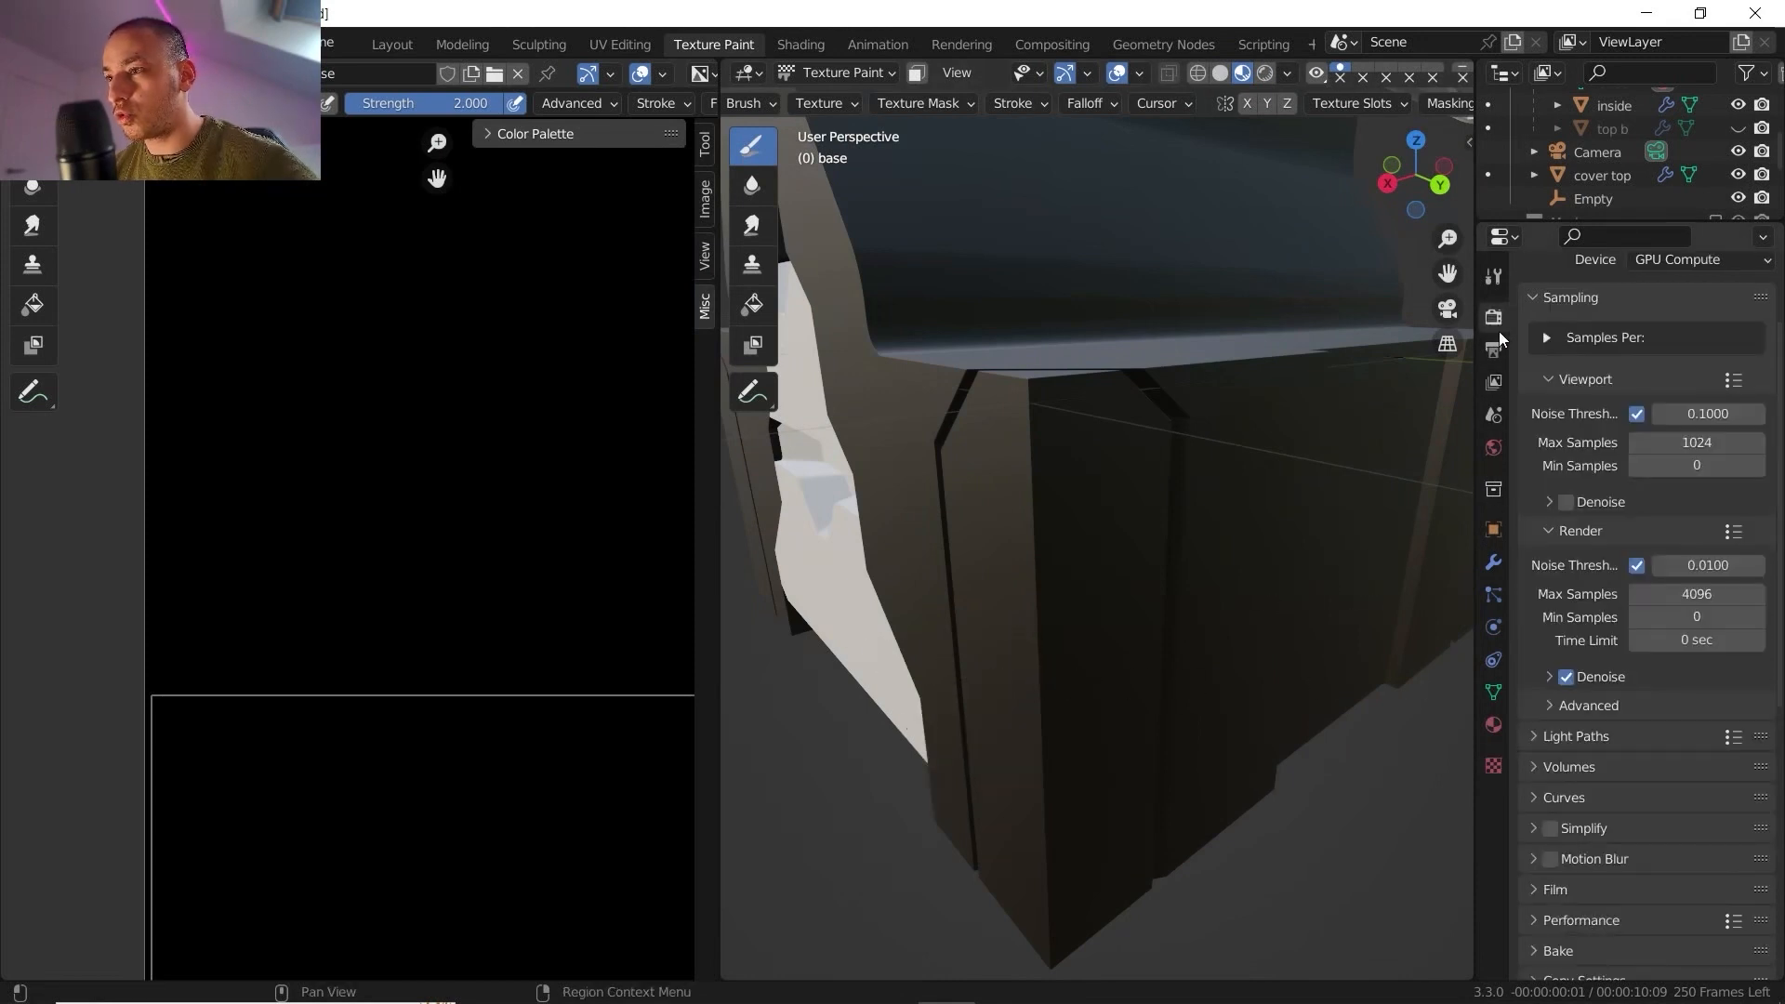
pyautogui.click(1494, 279)
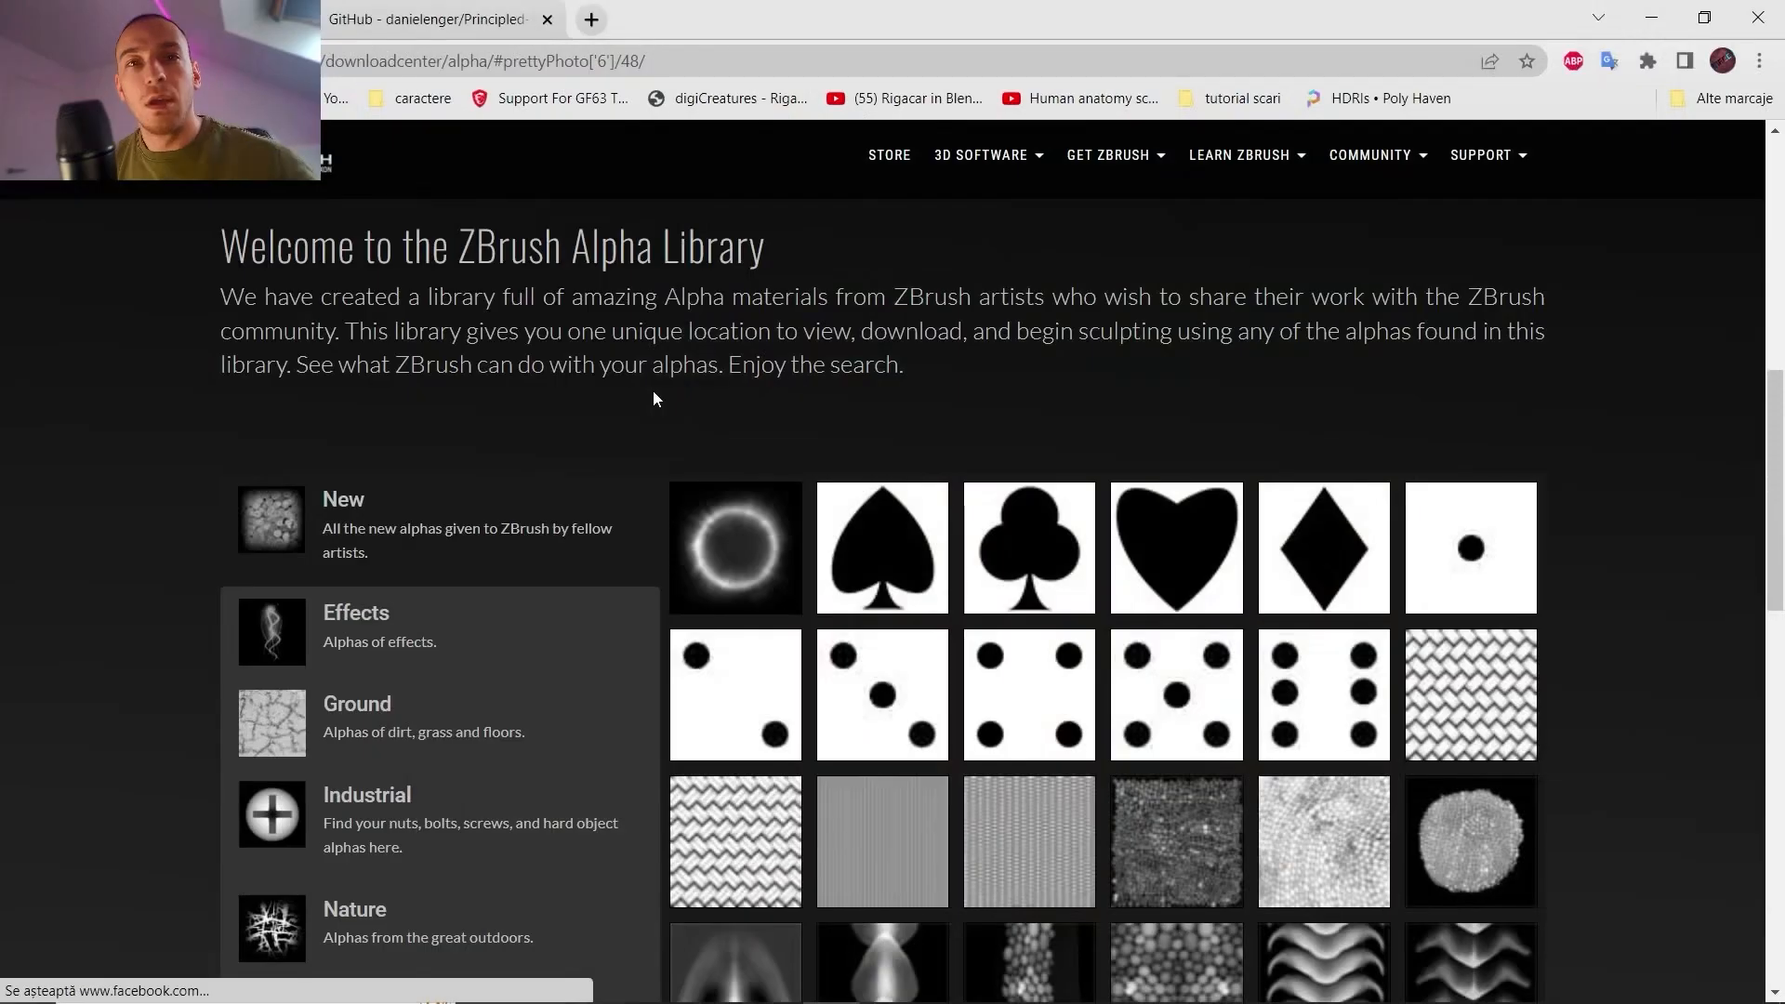
# Look over the categories and alphas of the ZBrush Alpha Library in the web browser, including the Effects alphas
pyautogui.scroll(-1, 652, 390)
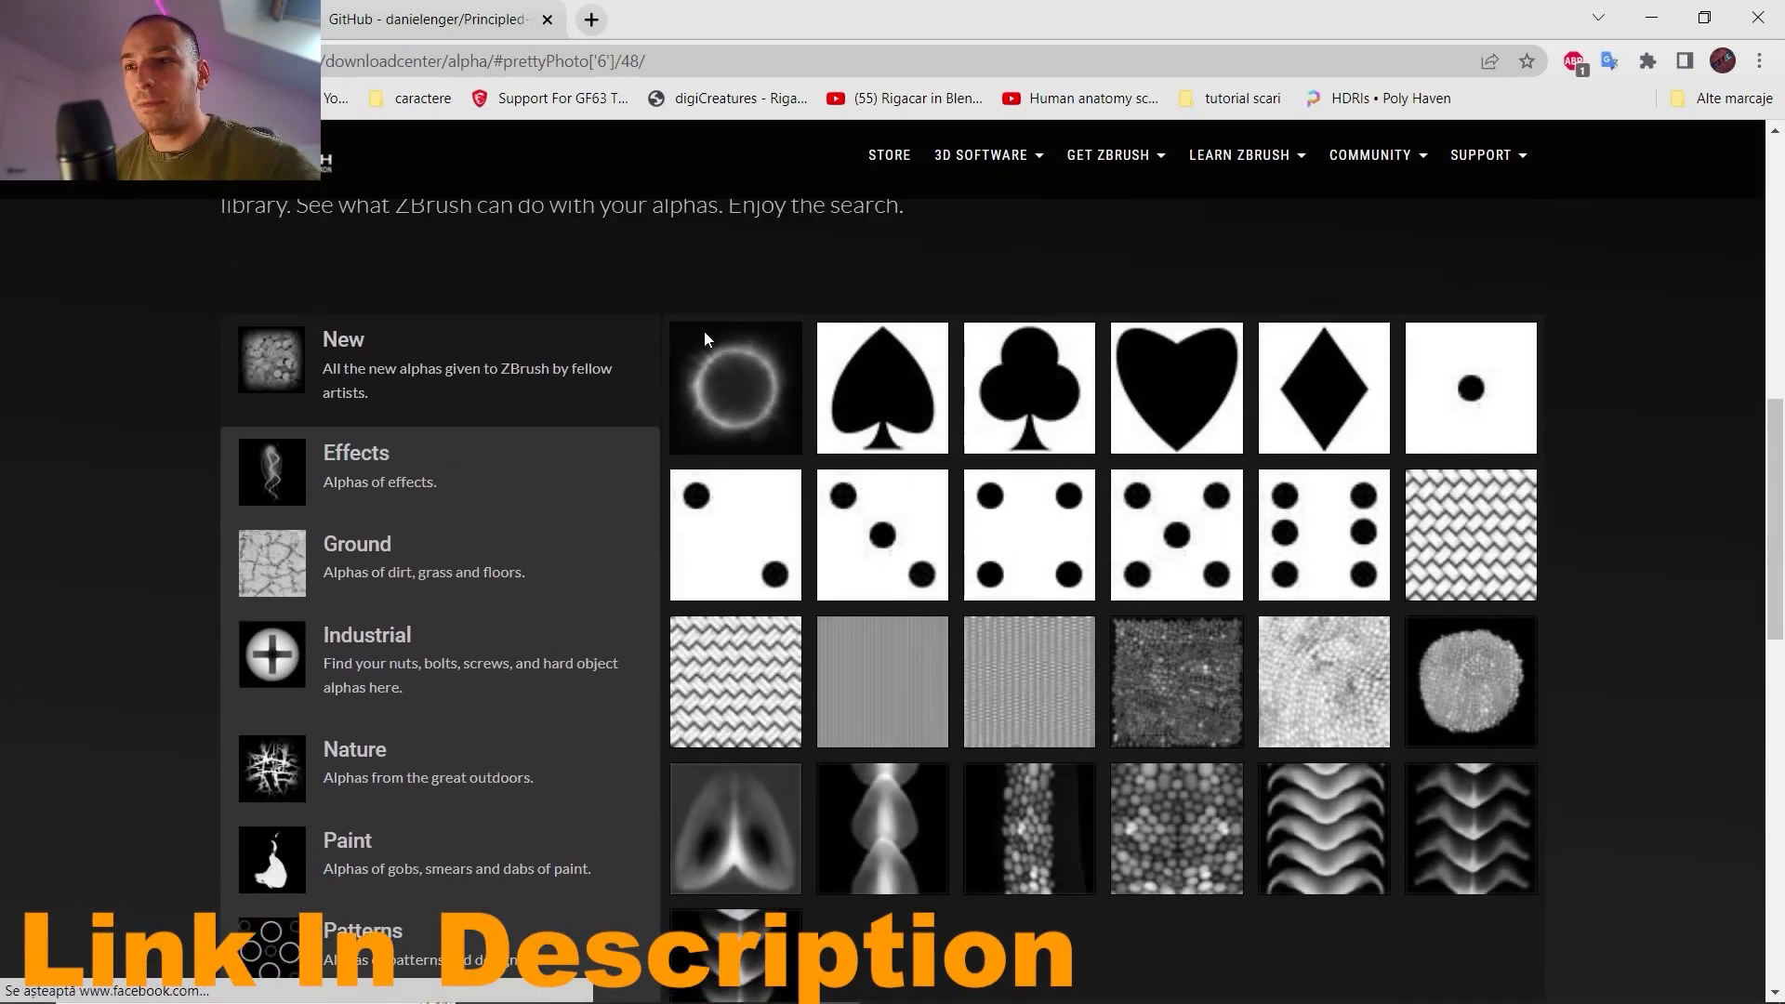
pyautogui.scroll(-3, 690, 399)
pyautogui.scroll(4, 535, 427)
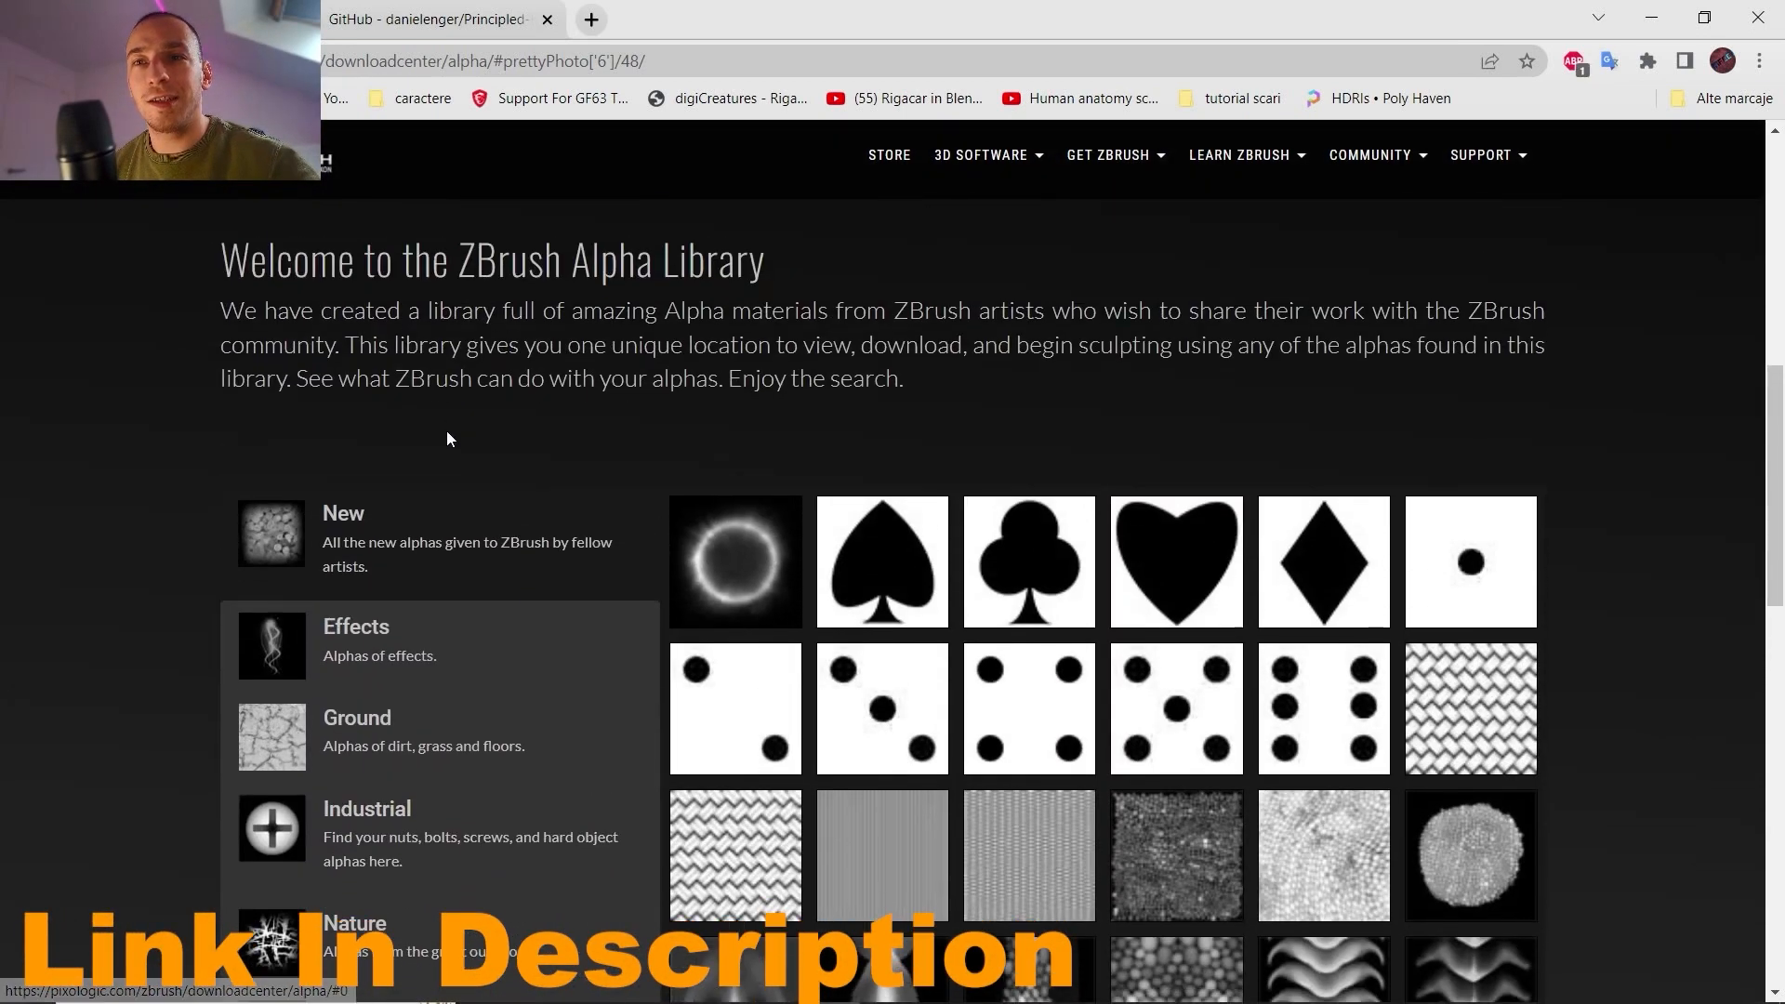
pyautogui.scroll(-4, 446, 429)
pyautogui.scroll(-1, 434, 427)
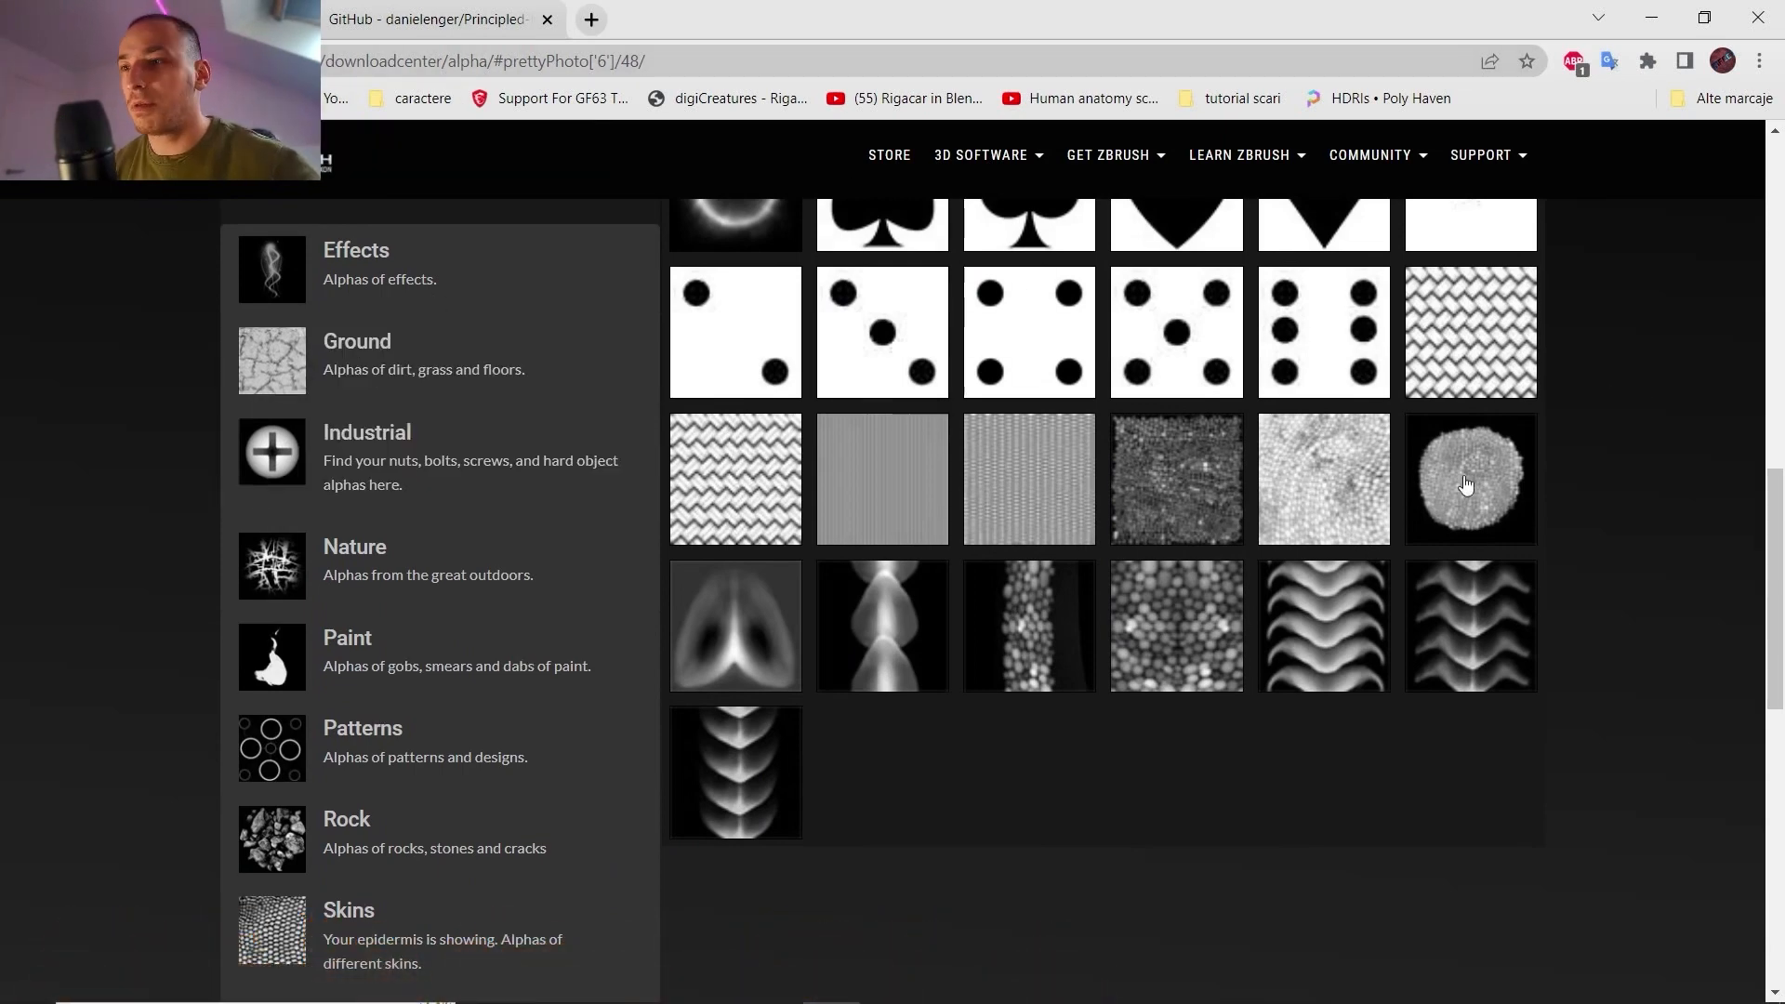
pyautogui.scroll(-1, 377, 490)
pyautogui.scroll(4, 471, 493)
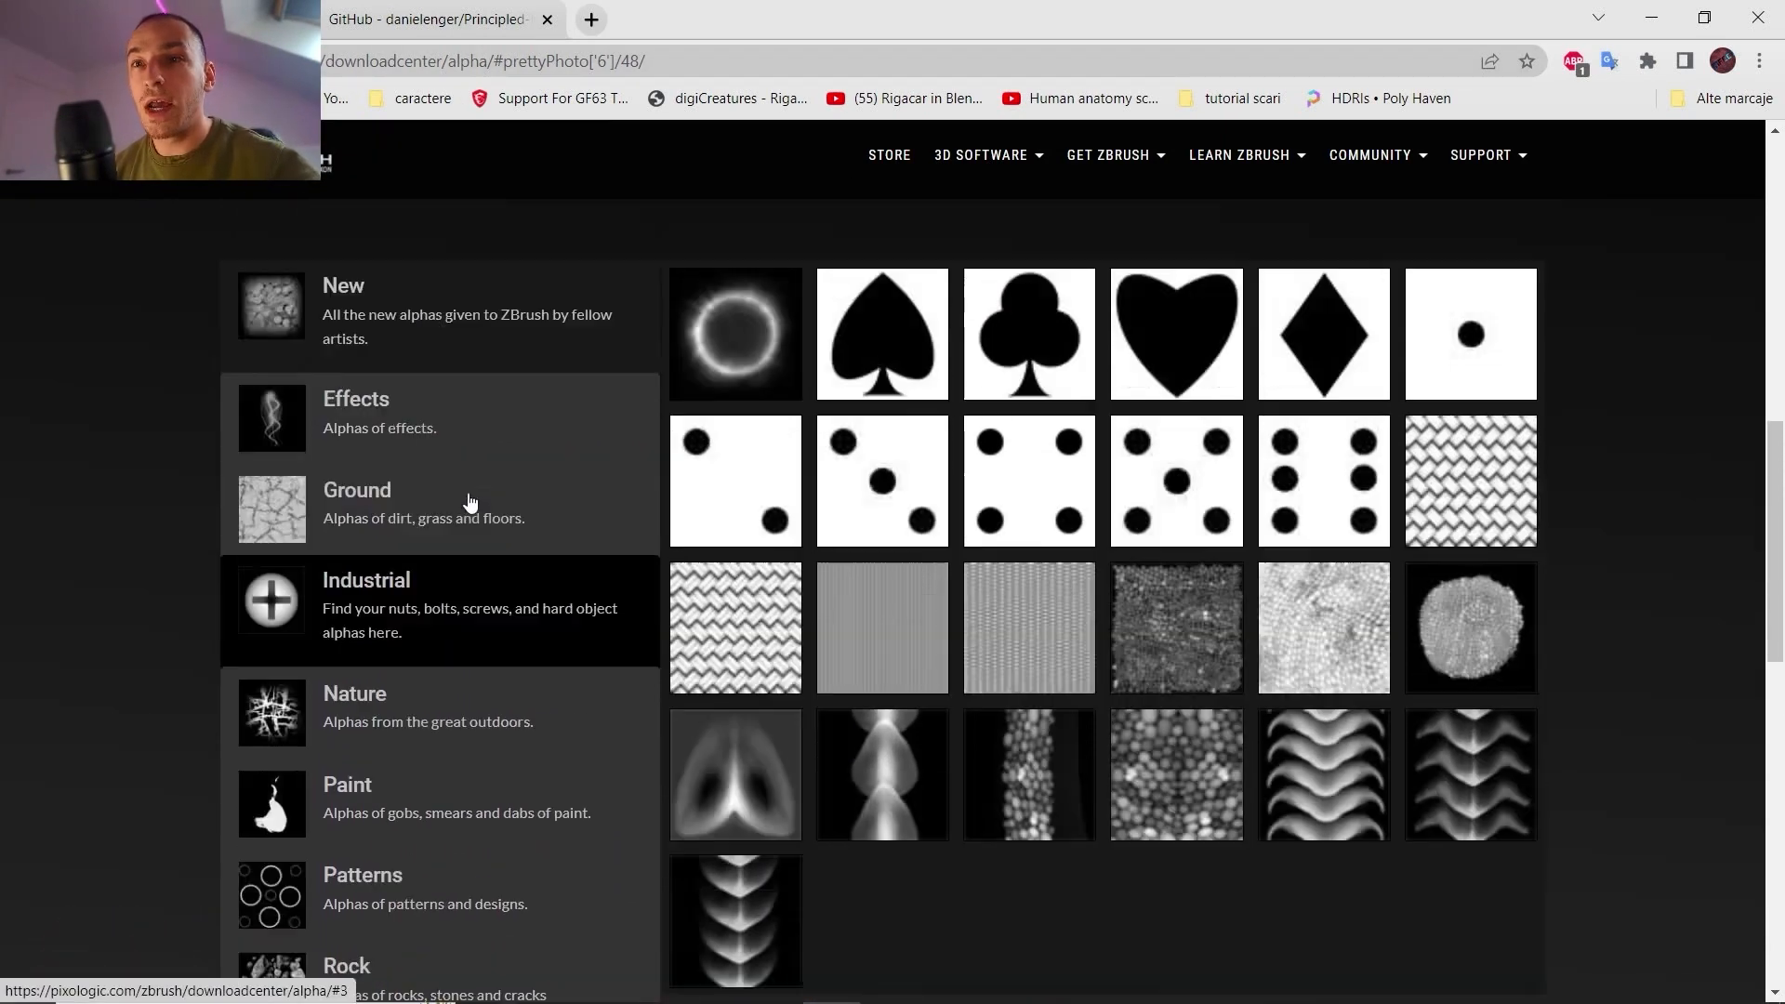
pyautogui.scroll(-2, 426, 410)
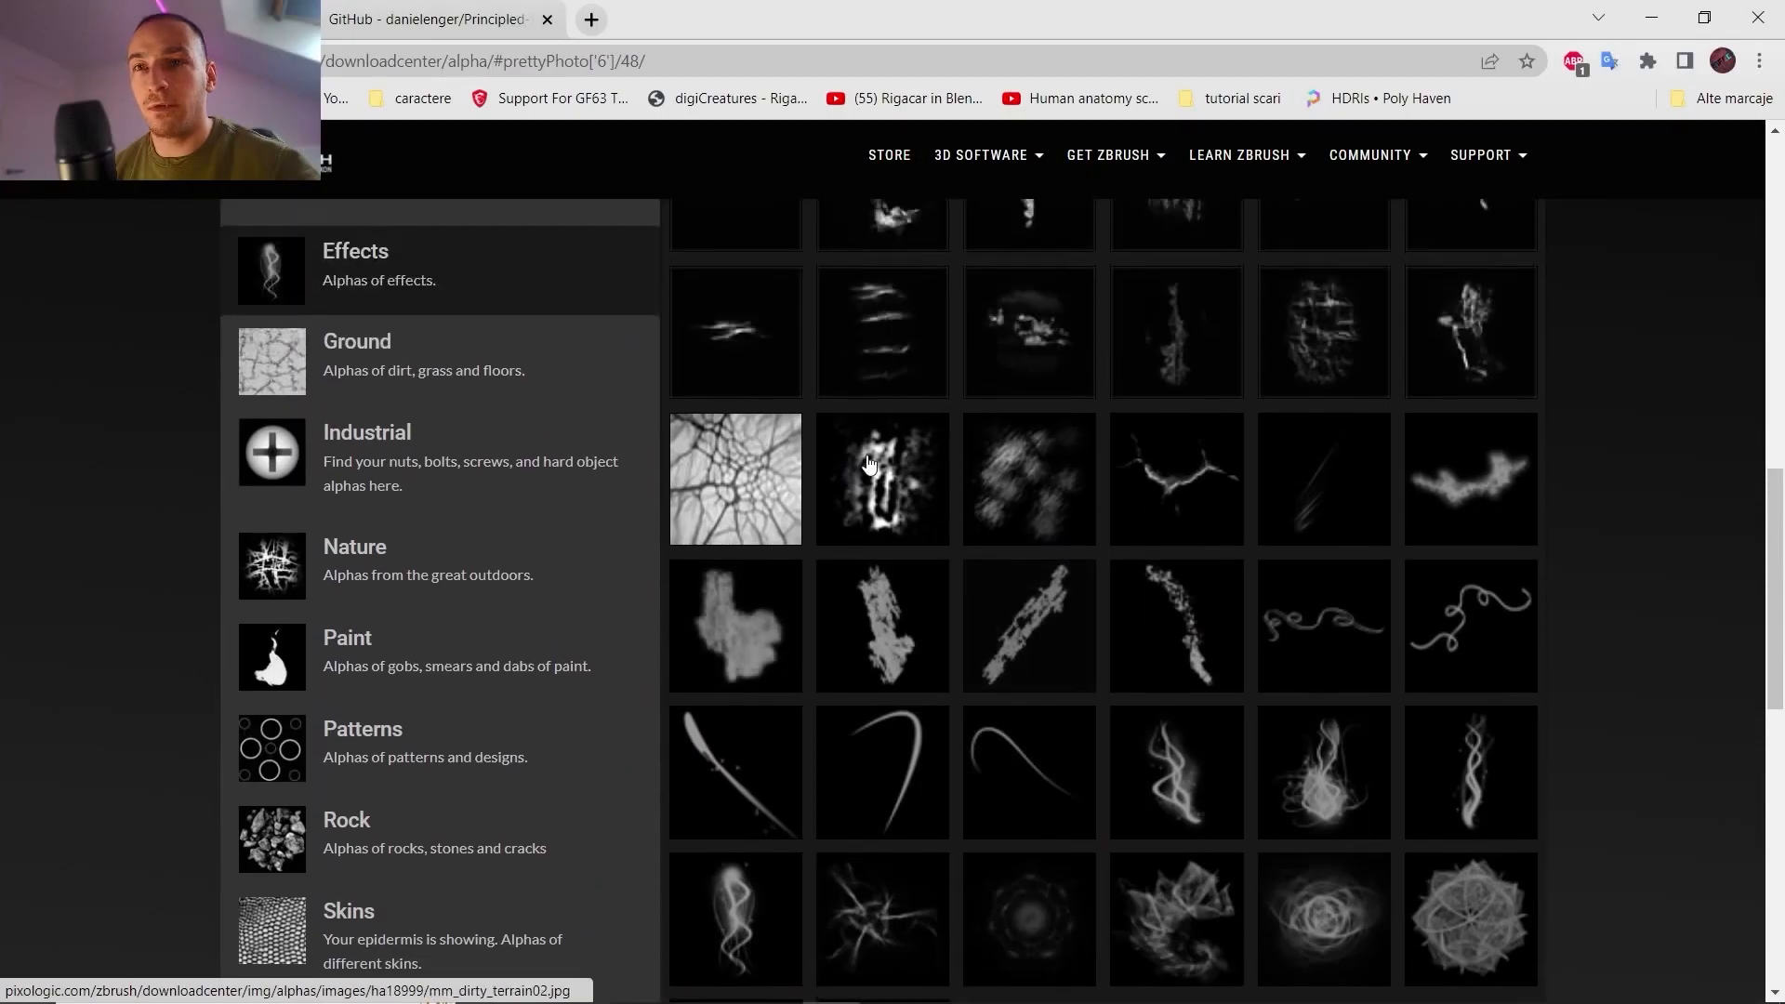
# Browse the library's Ground and Industrial alpha categories
pyautogui.click(466, 386)
pyautogui.scroll(3, 862, 489)
pyautogui.scroll(-2, 370, 421)
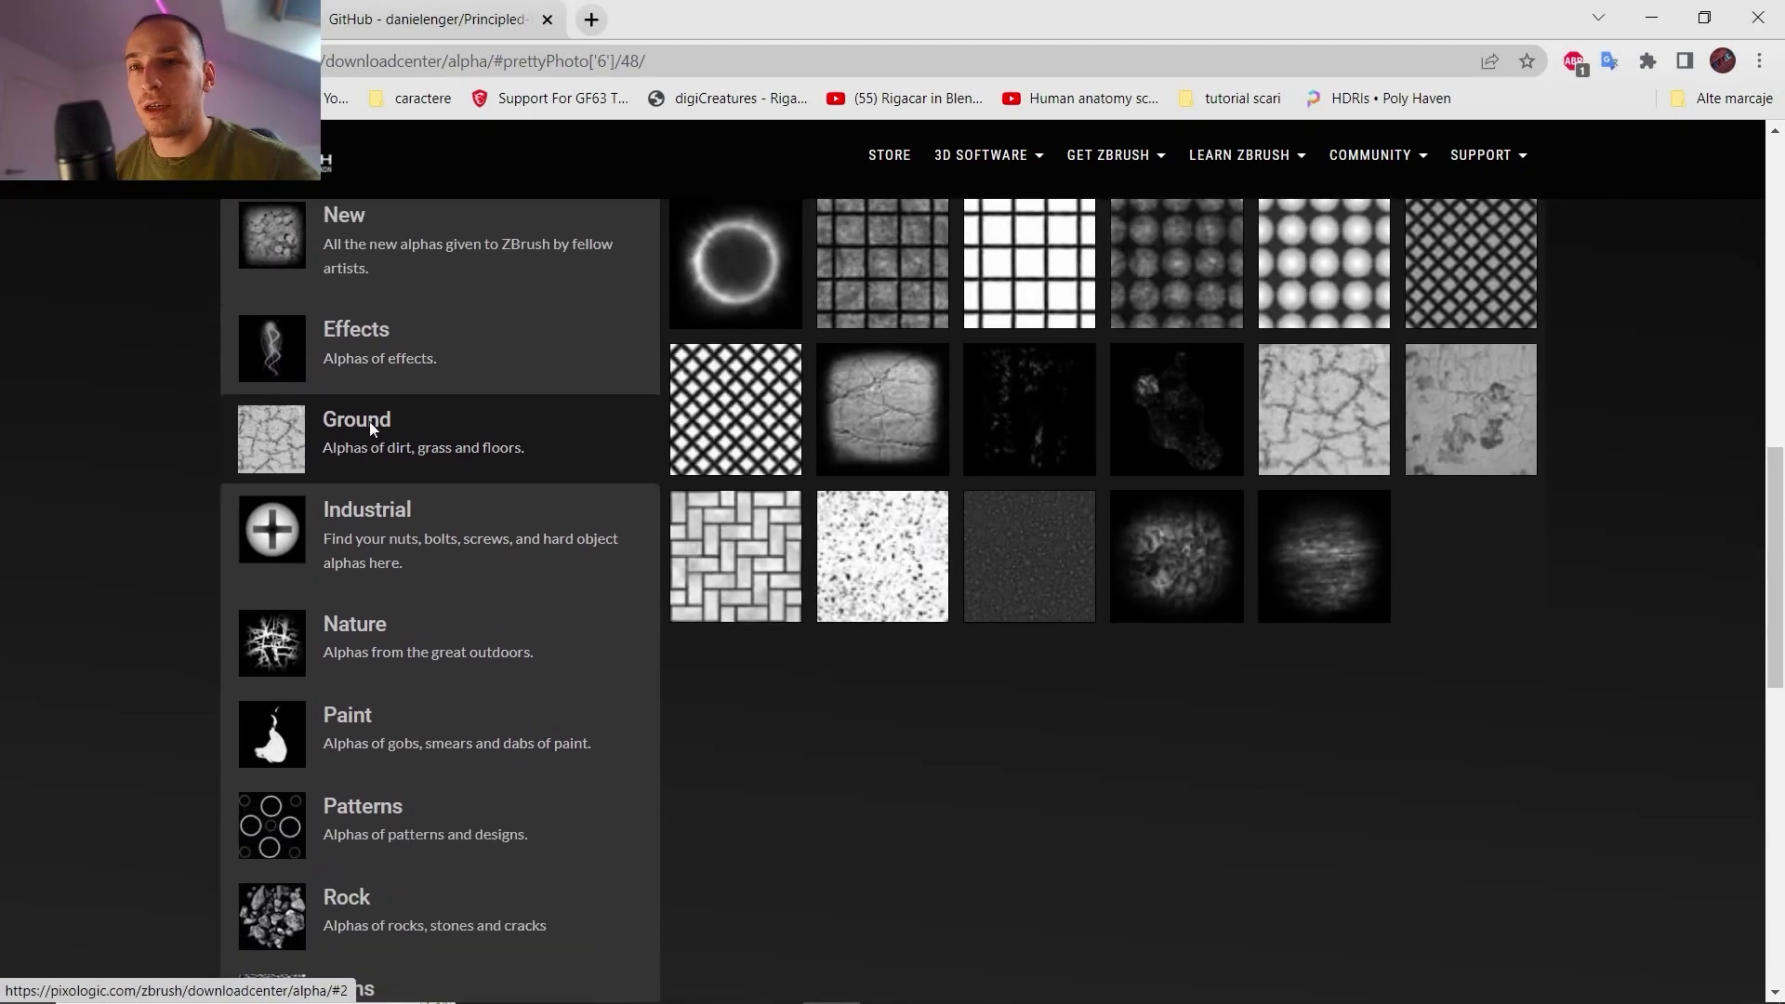
pyautogui.click(409, 518)
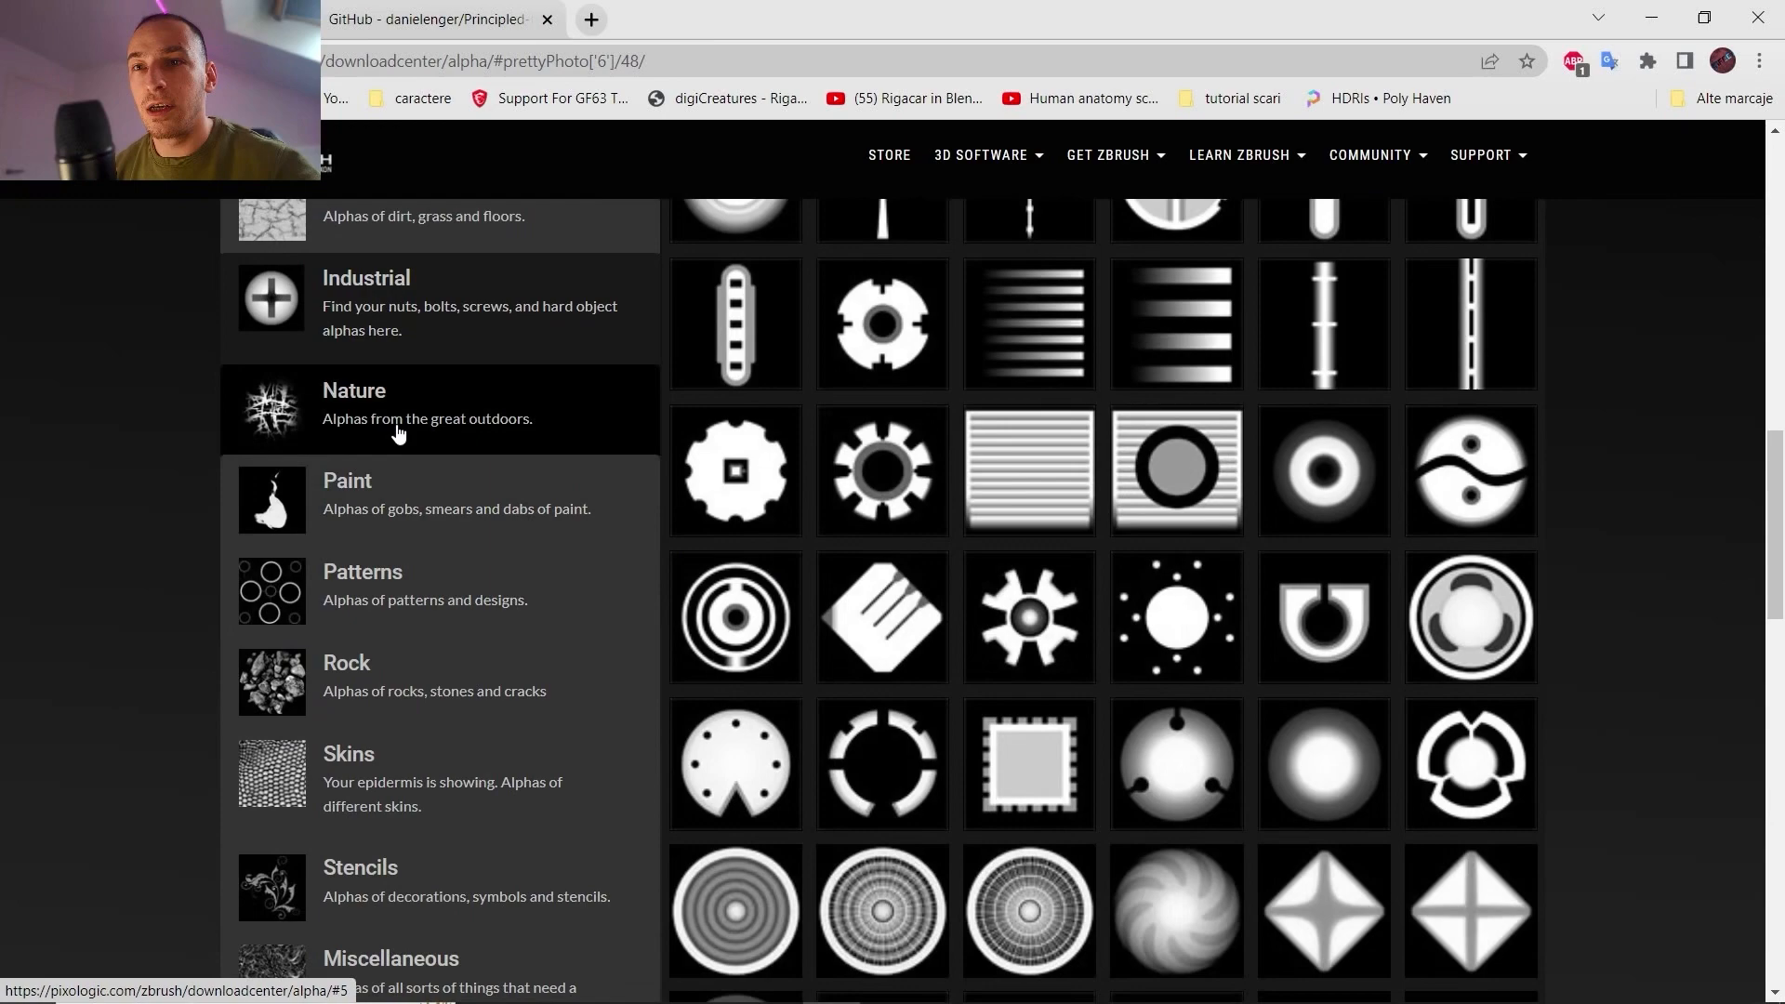
# Look over the Nature, Paint and Stencils alpha categories and preview an ornamental floral stencil alpha
pyautogui.click(398, 433)
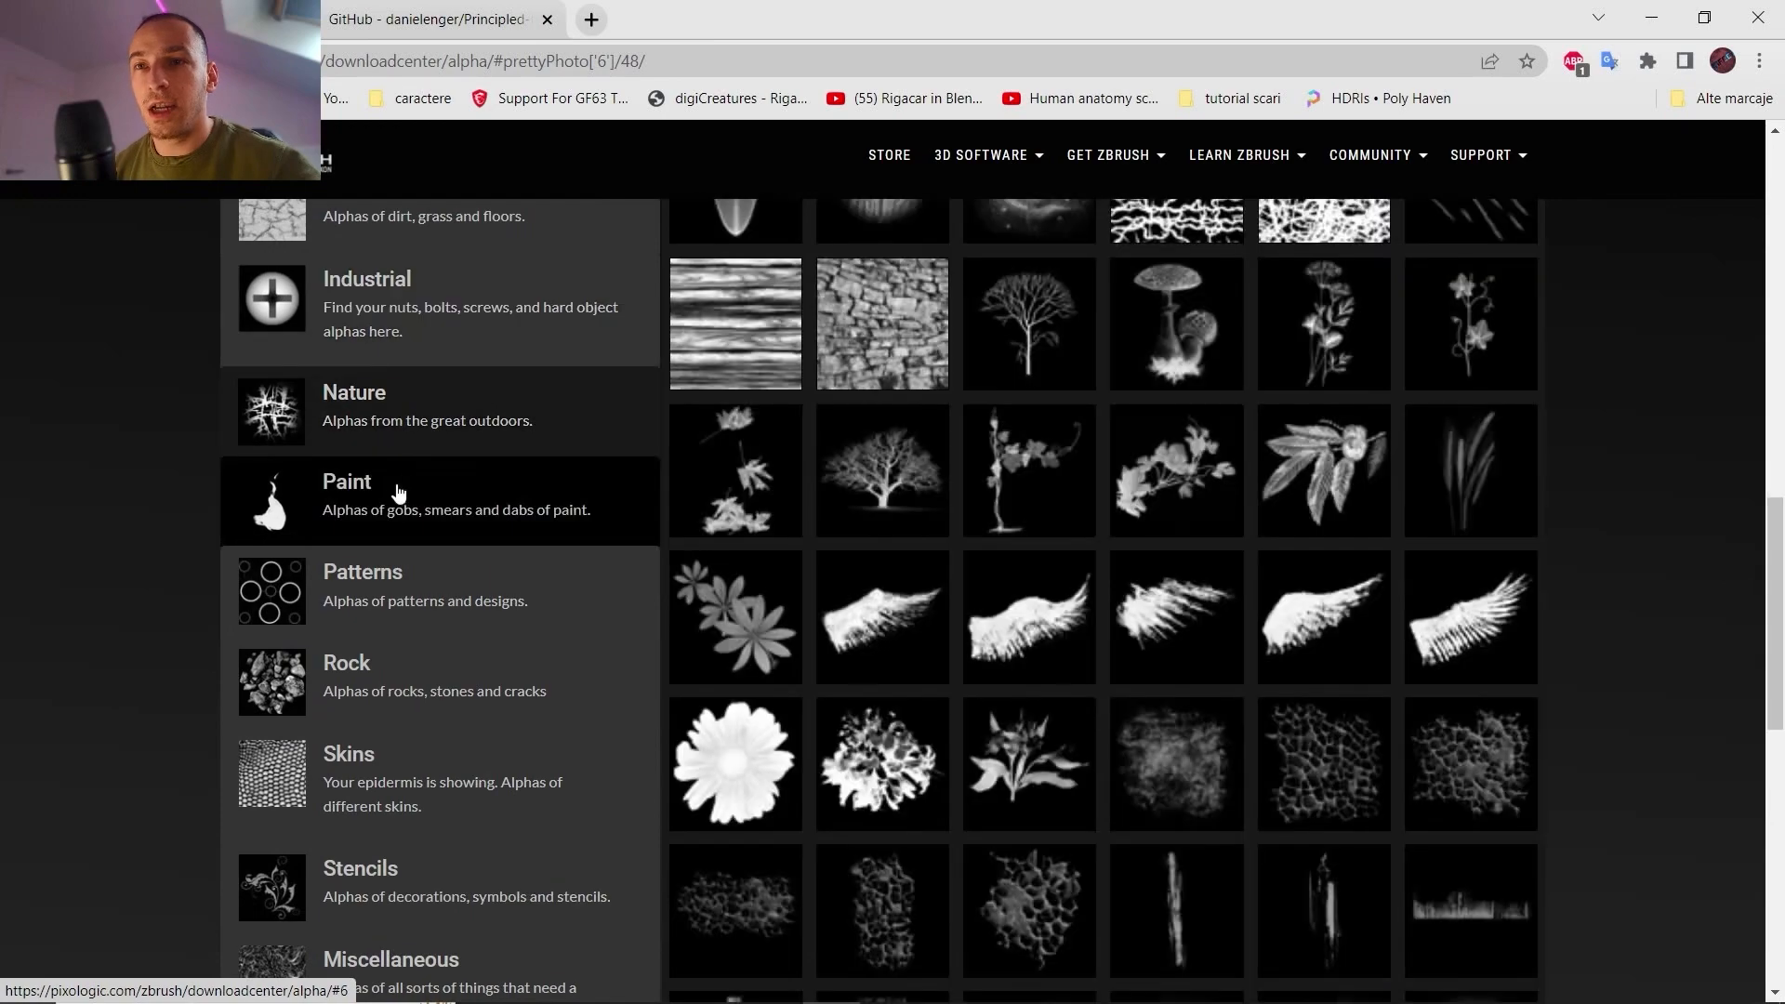
pyautogui.click(400, 498)
pyautogui.scroll(-4, 597, 509)
pyautogui.scroll(1, 649, 530)
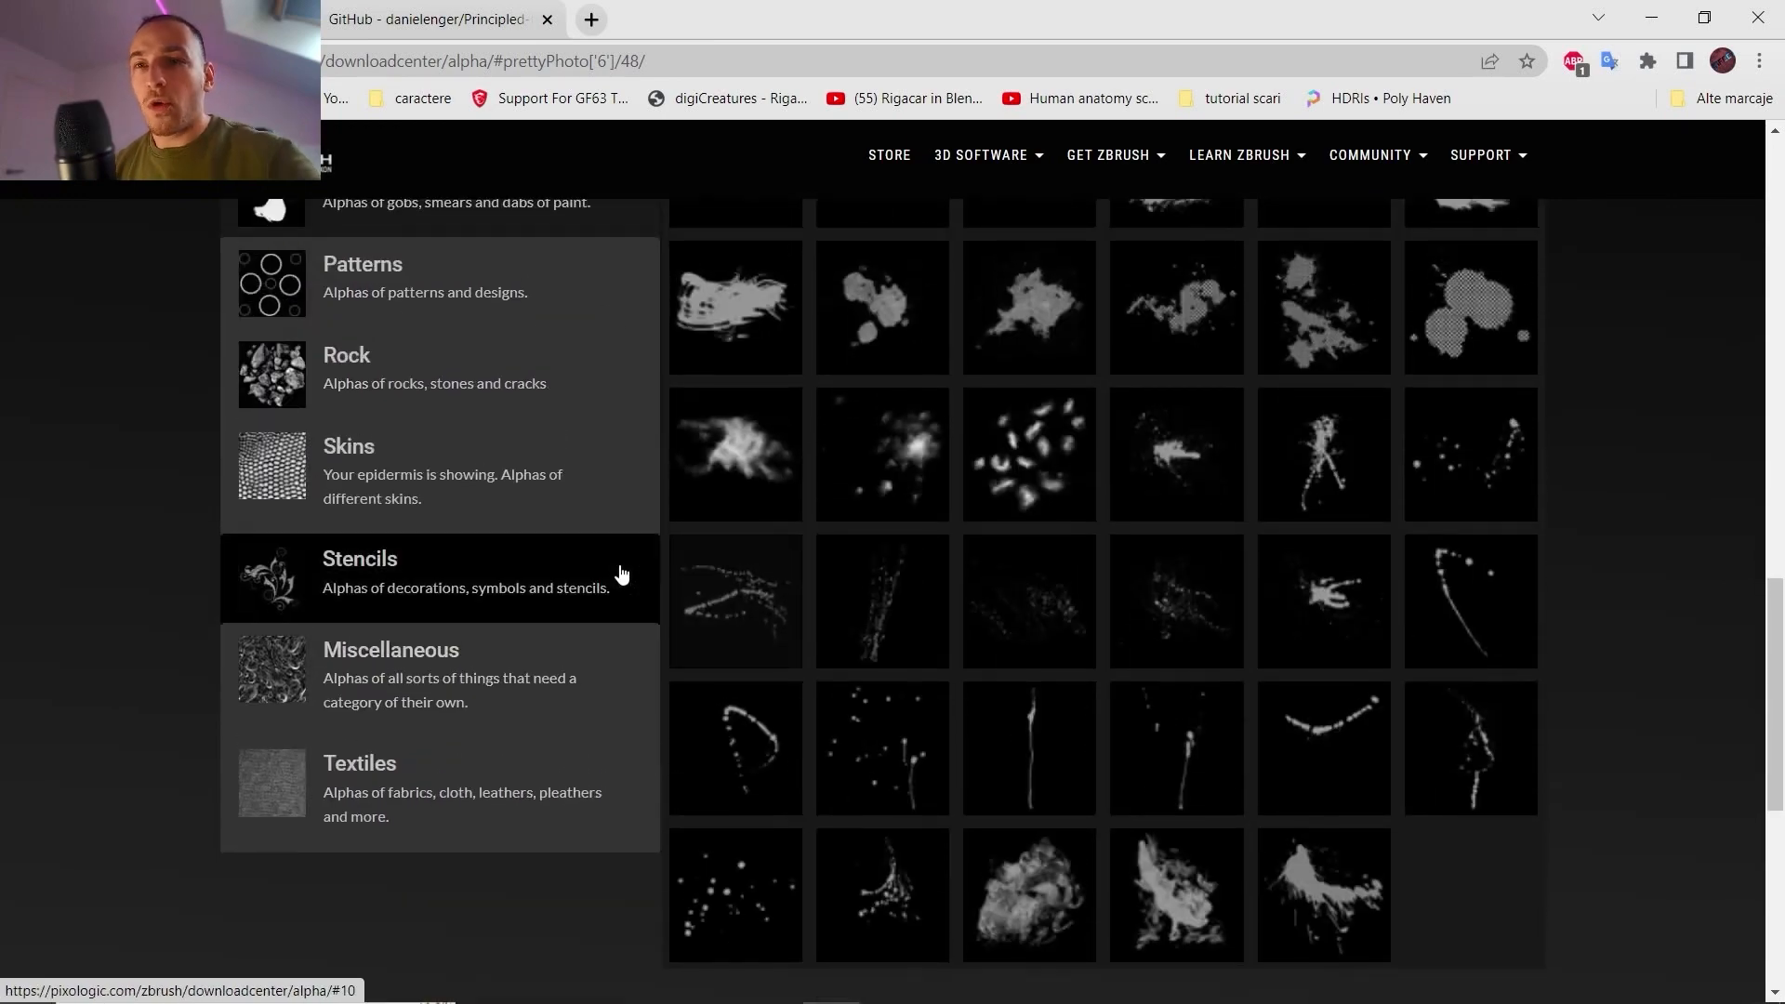
pyautogui.click(577, 574)
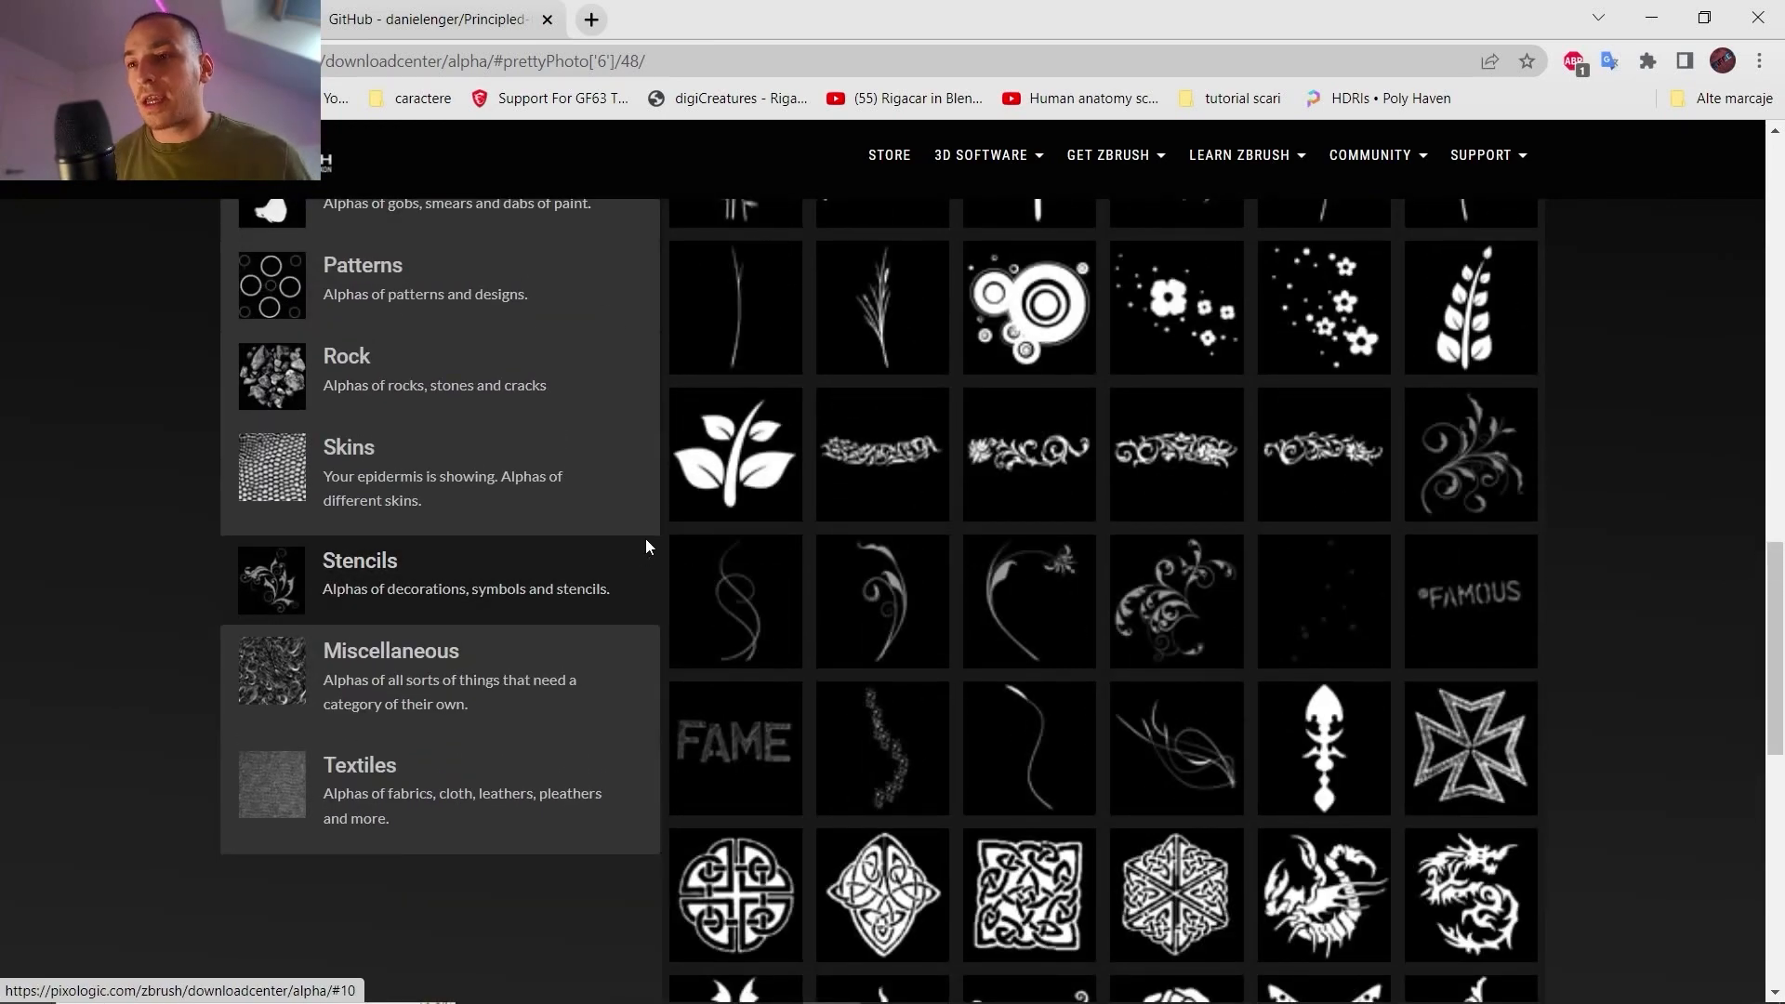
pyautogui.click(880, 451)
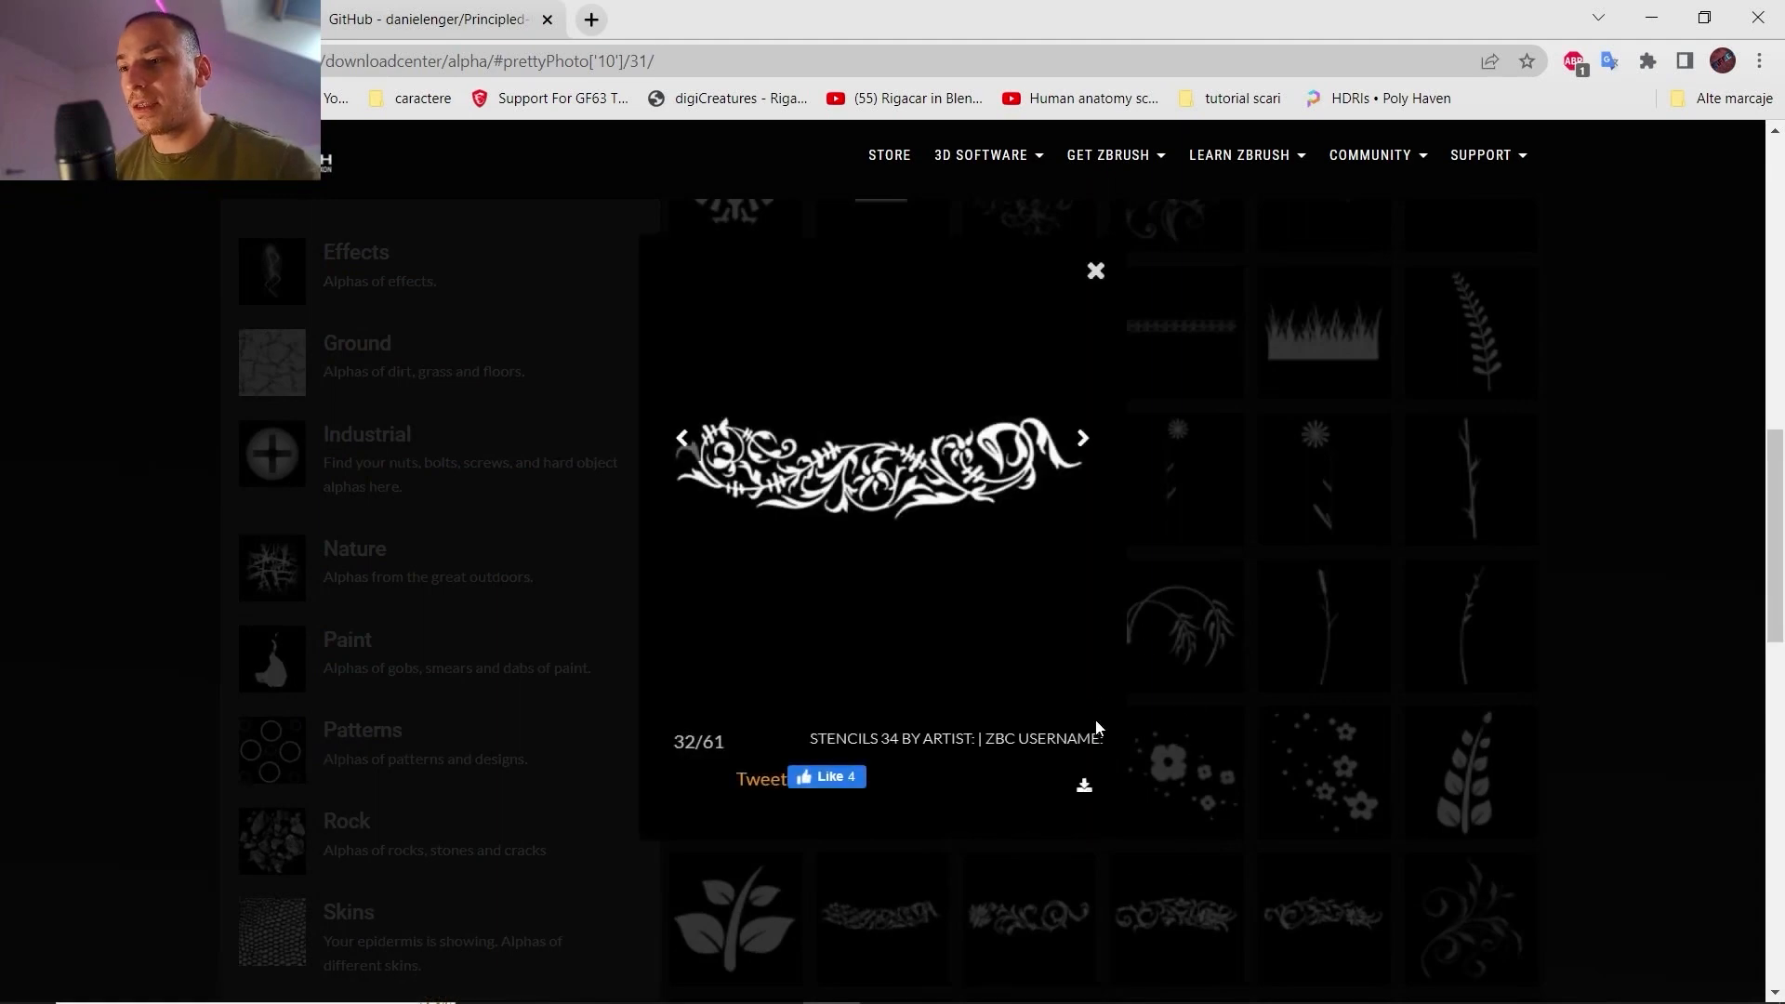
pyautogui.click(1095, 273)
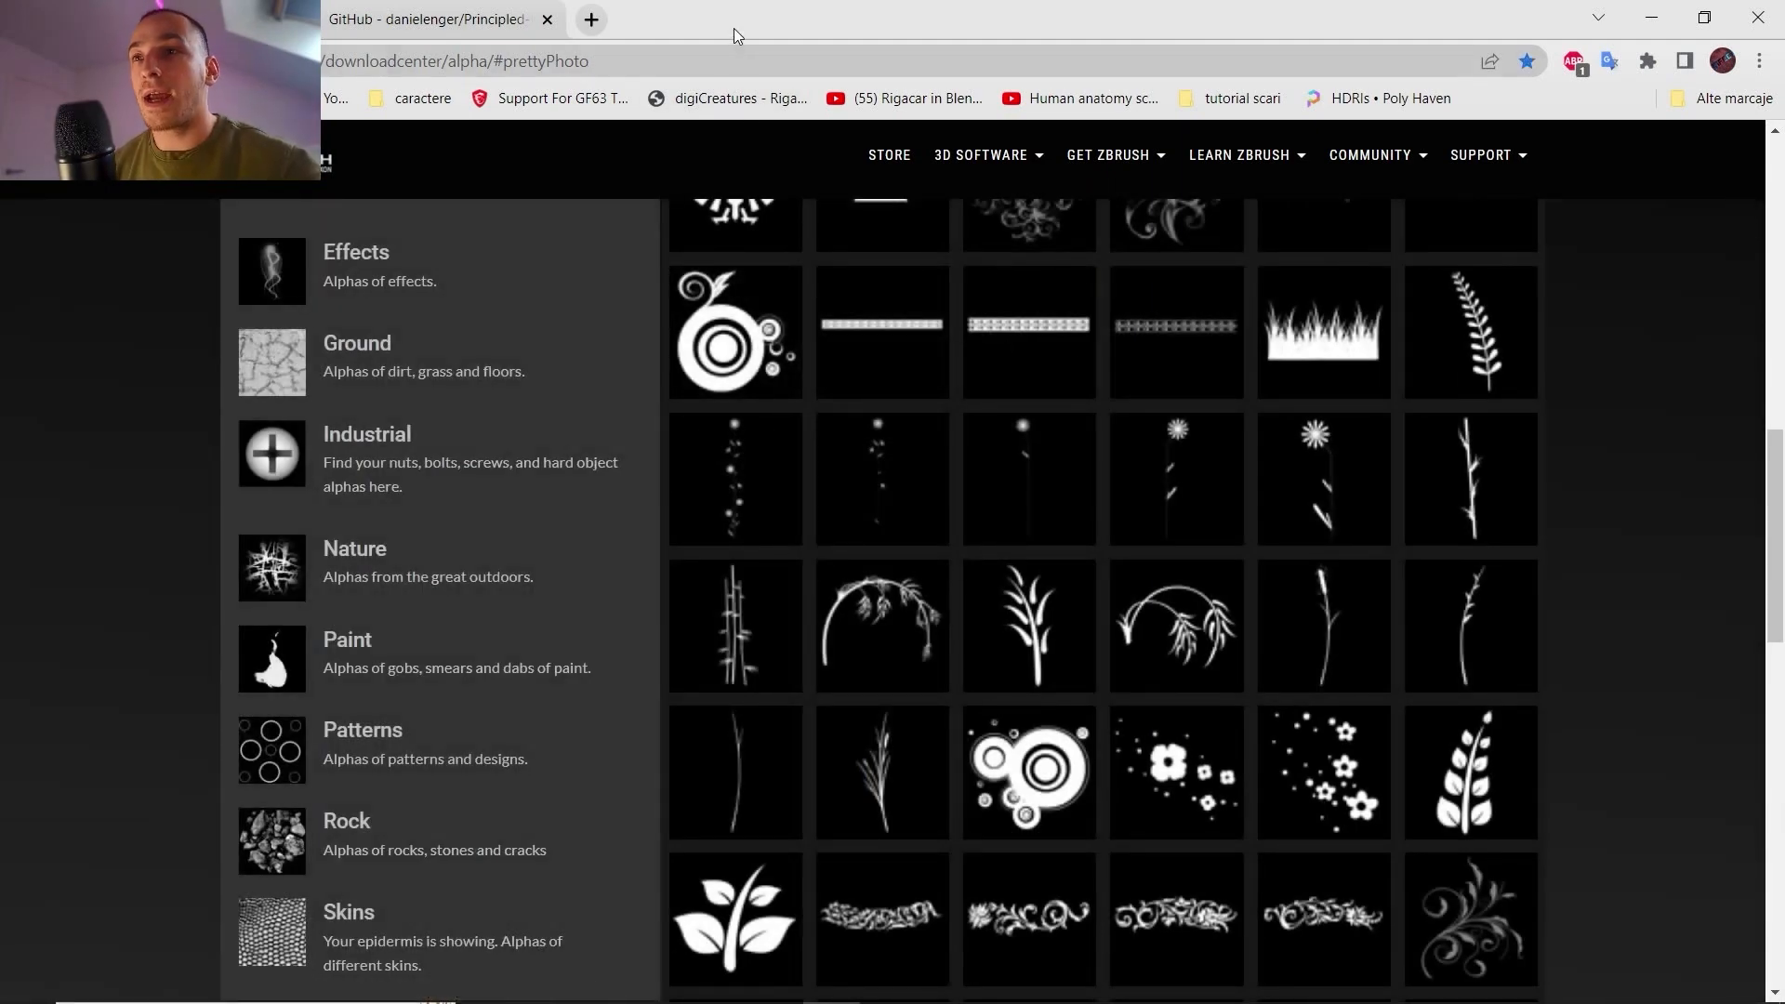
# Switch back to Blender and enlarge the brush's stencil image over the crate's lower corner
pyautogui.hotkey('alt', 'Tab')
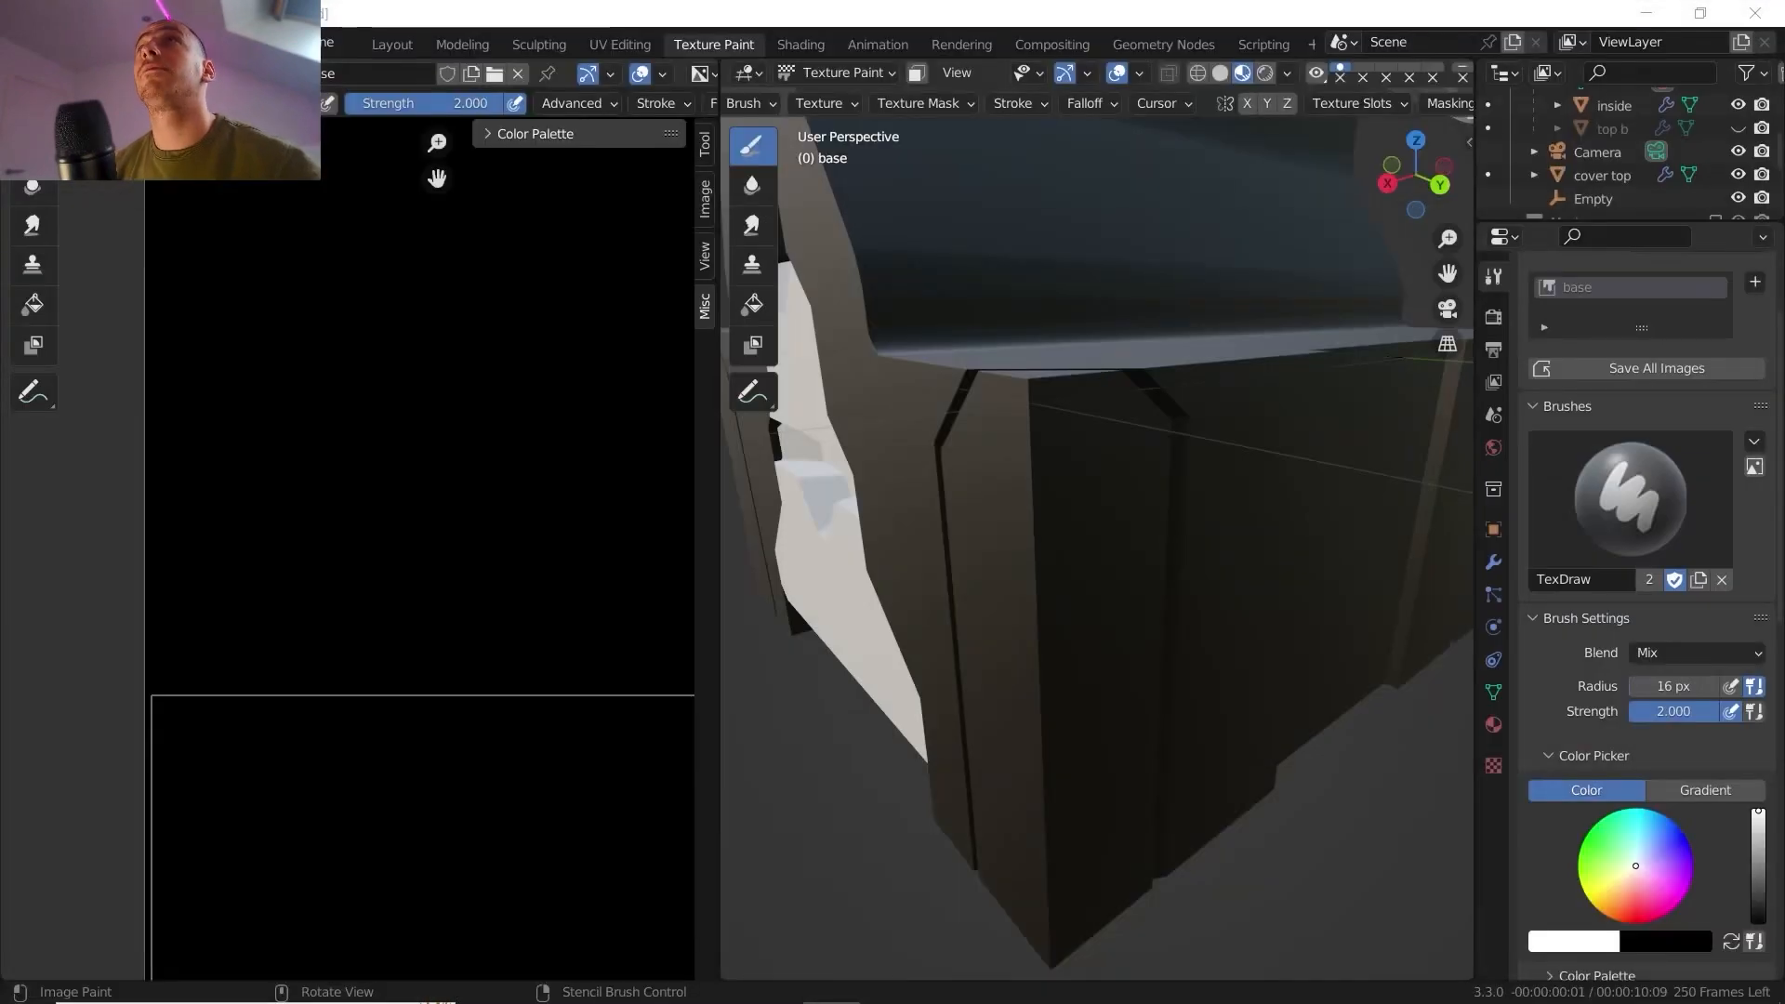
pyautogui.moveTo(896, 455); pyautogui.dragTo(1450, 585, button='middle')
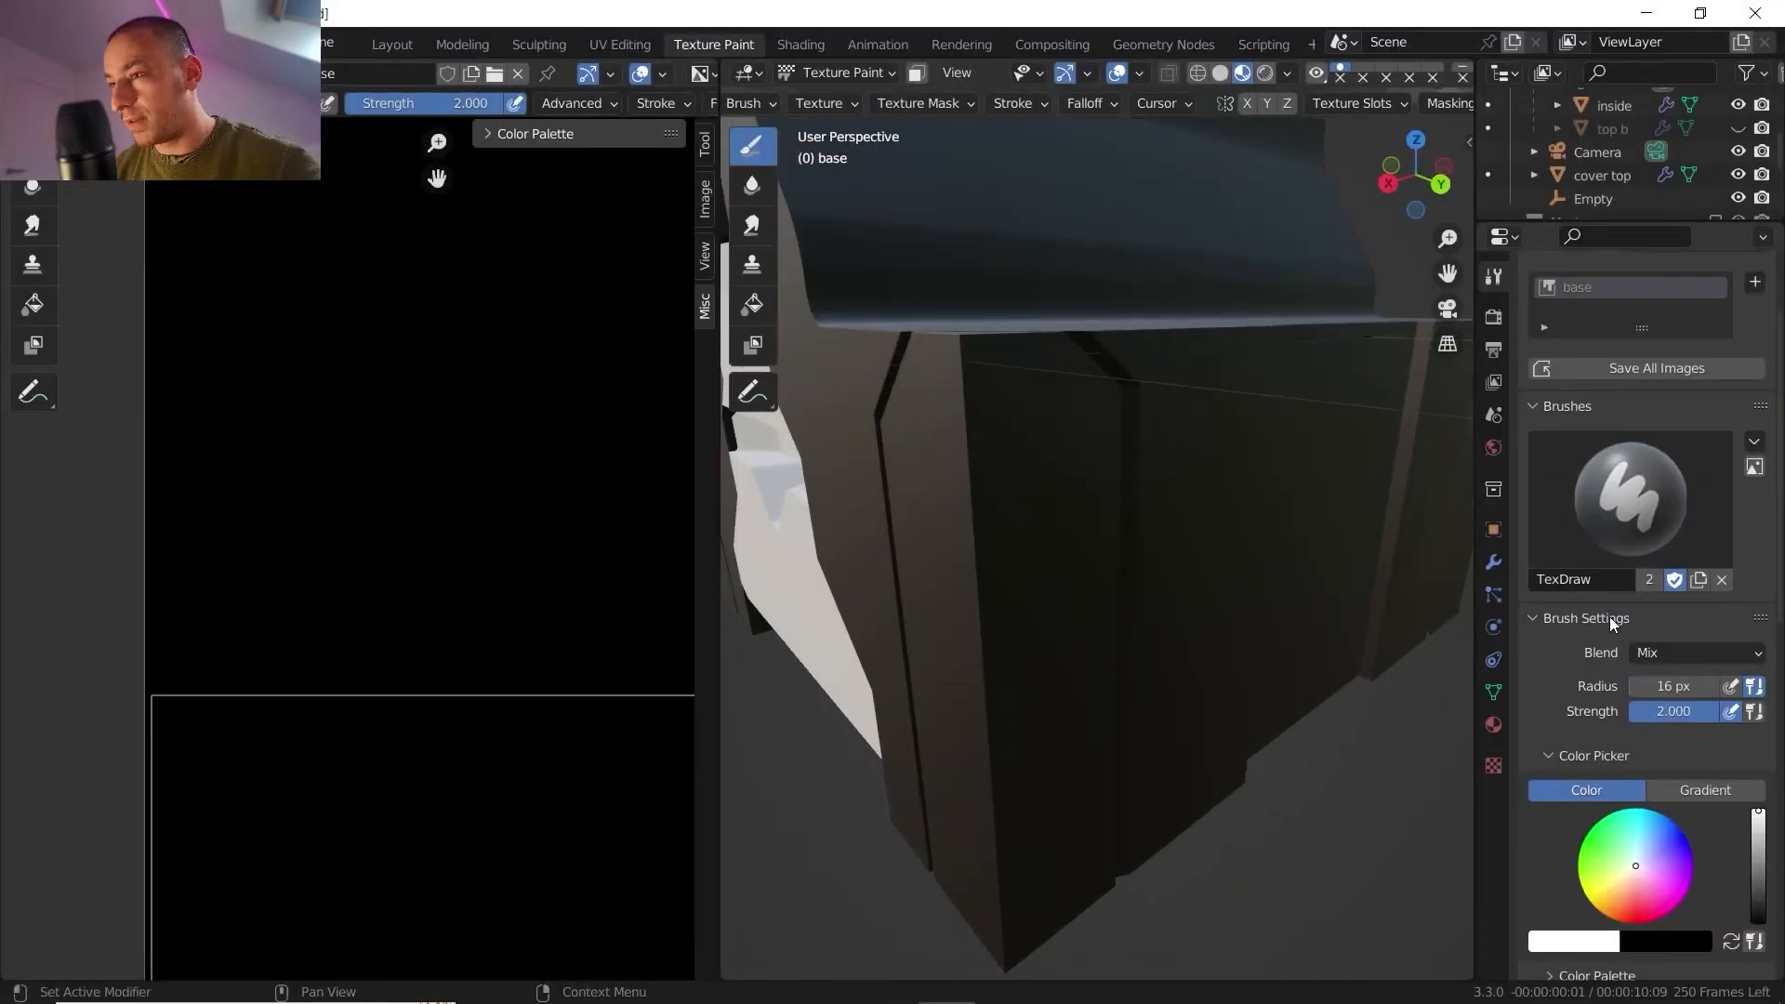
pyautogui.scroll(-5, 1613, 621)
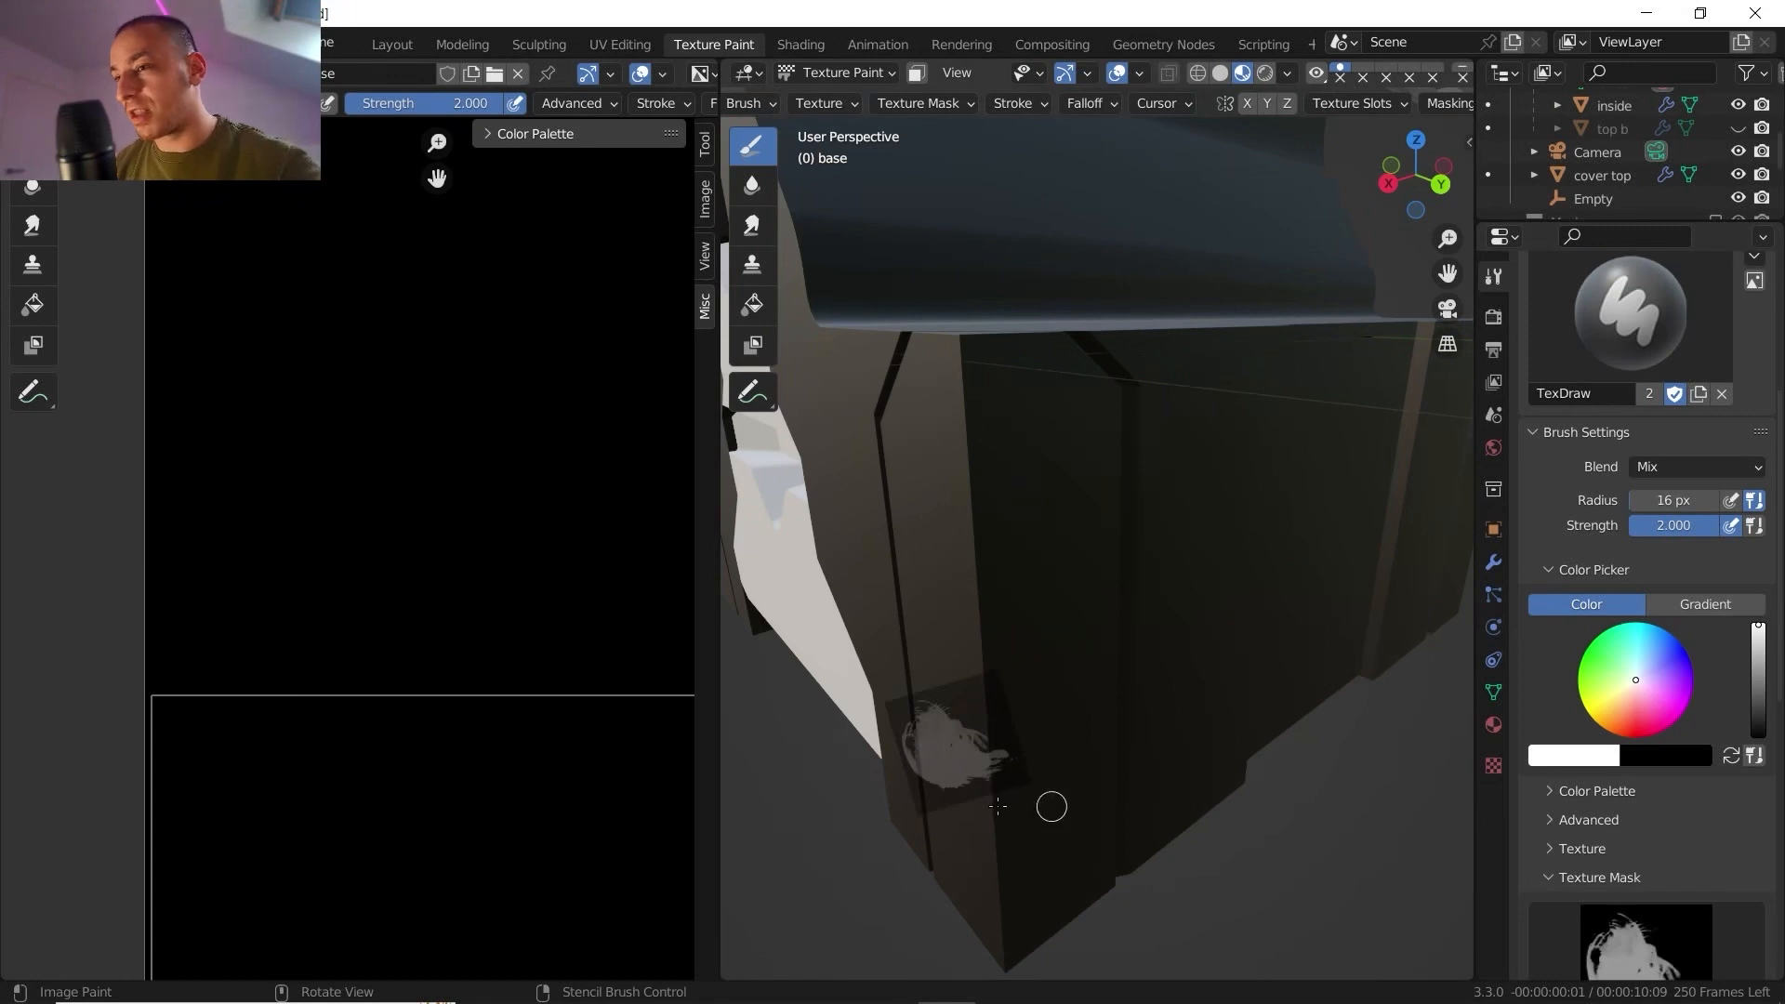
pyautogui.moveTo(1052, 805)
pyautogui.mouseDown(button='middle')
pyautogui.moveTo(959, 679)
pyautogui.moveTo(961, 629)
pyautogui.mouseUp(button='middle')
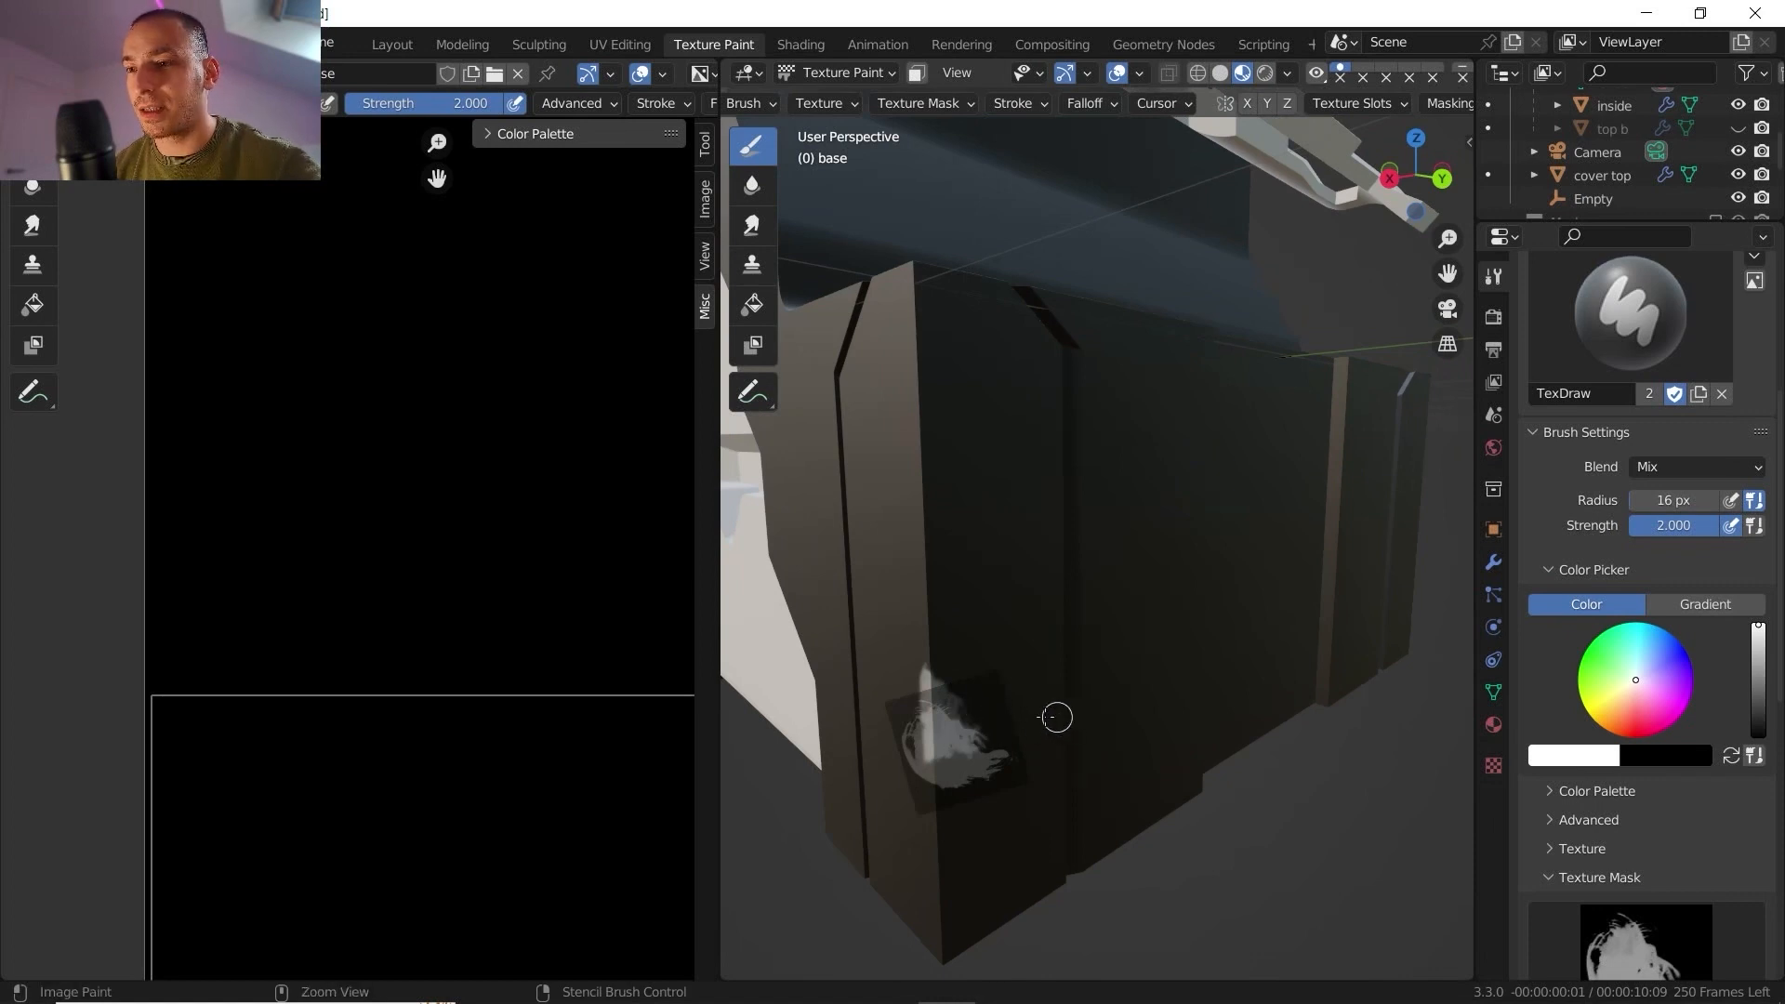
pyautogui.moveTo(1034, 706)
pyautogui.keyDown('shift'); pyautogui.mouseDown(button='right')
pyautogui.moveTo(1279, 594)
pyautogui.moveTo(1076, 684)
pyautogui.mouseUp(button='right'); pyautogui.keyUp('shift')
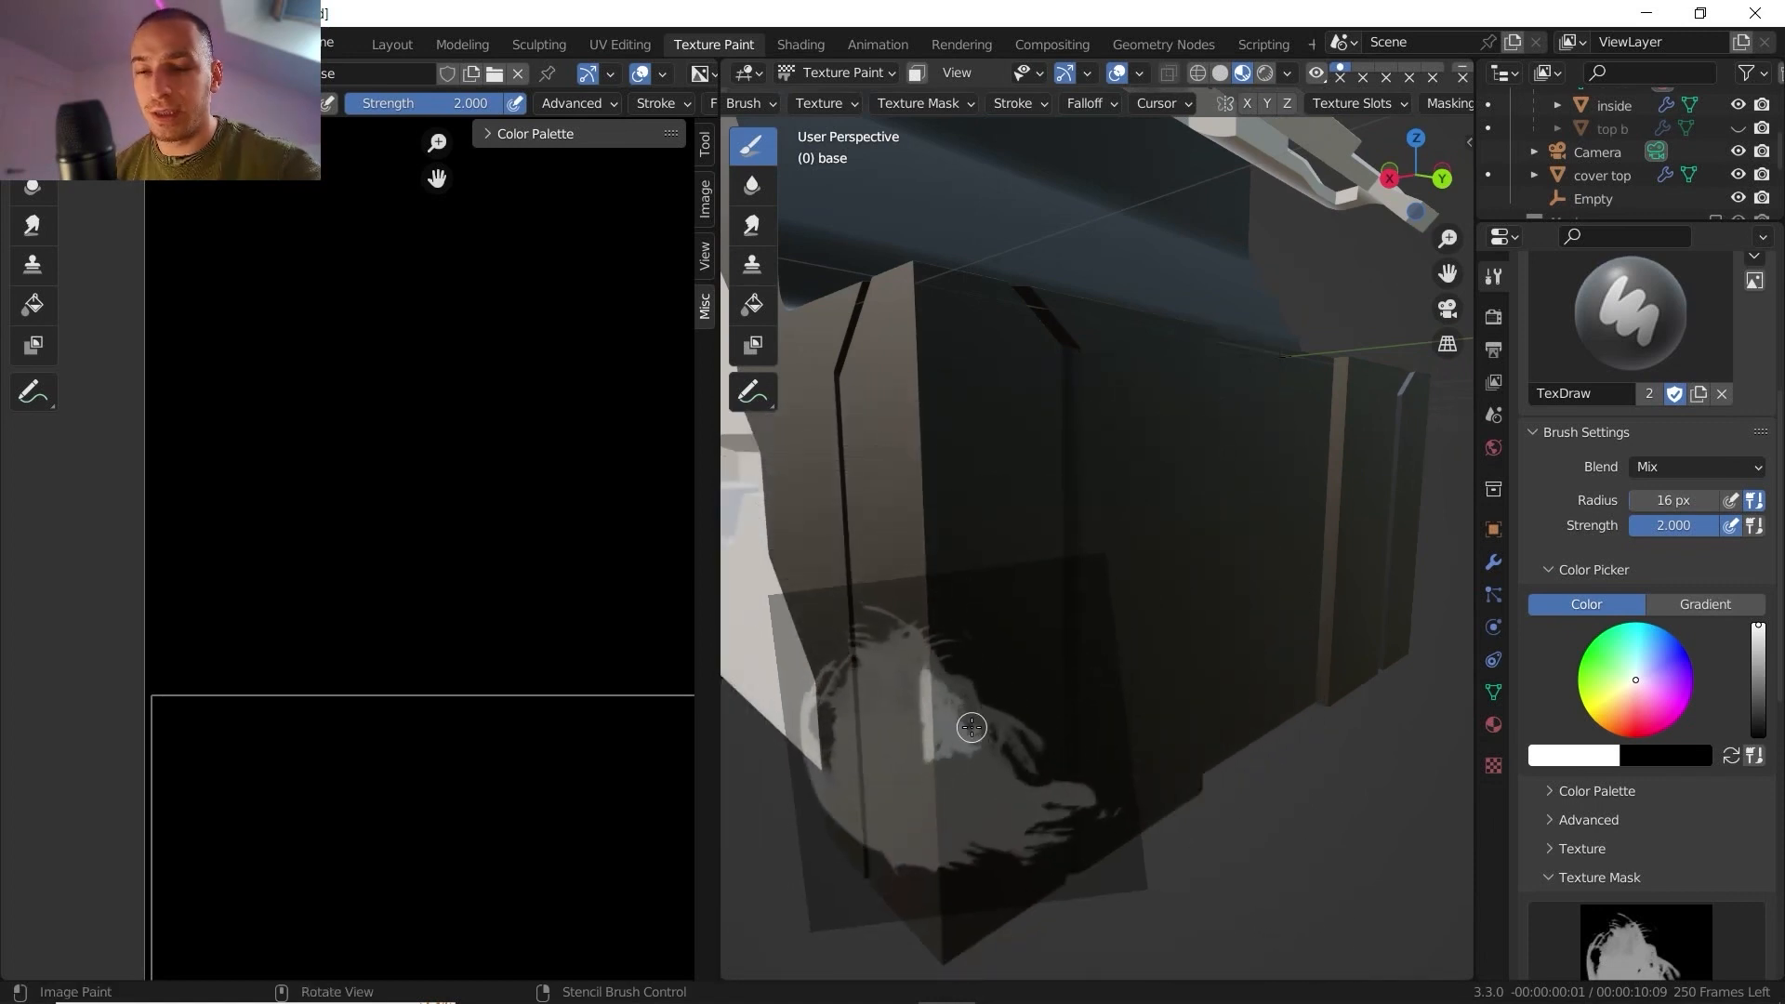
# Unlink Texture.001 from the brush's Texture slot and keep the Texture Mask mapping on View Plane
pyautogui.scroll(-4, 1676, 706)
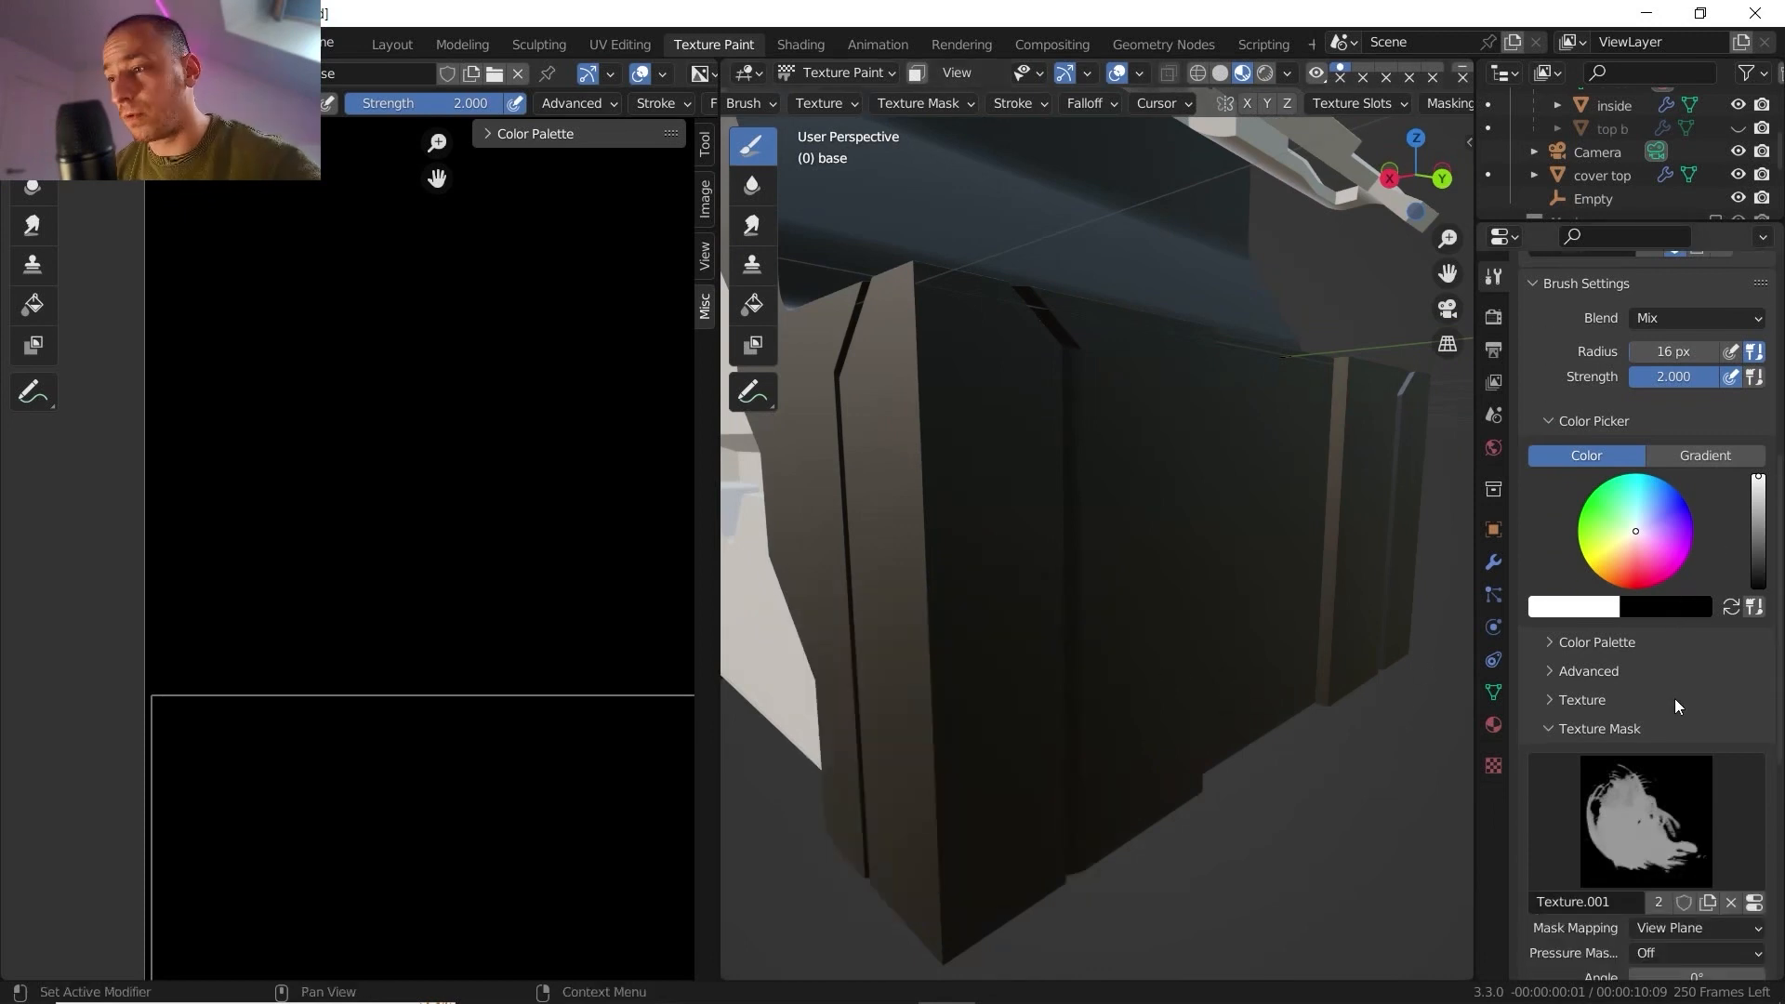
pyautogui.scroll(-5, 1675, 699)
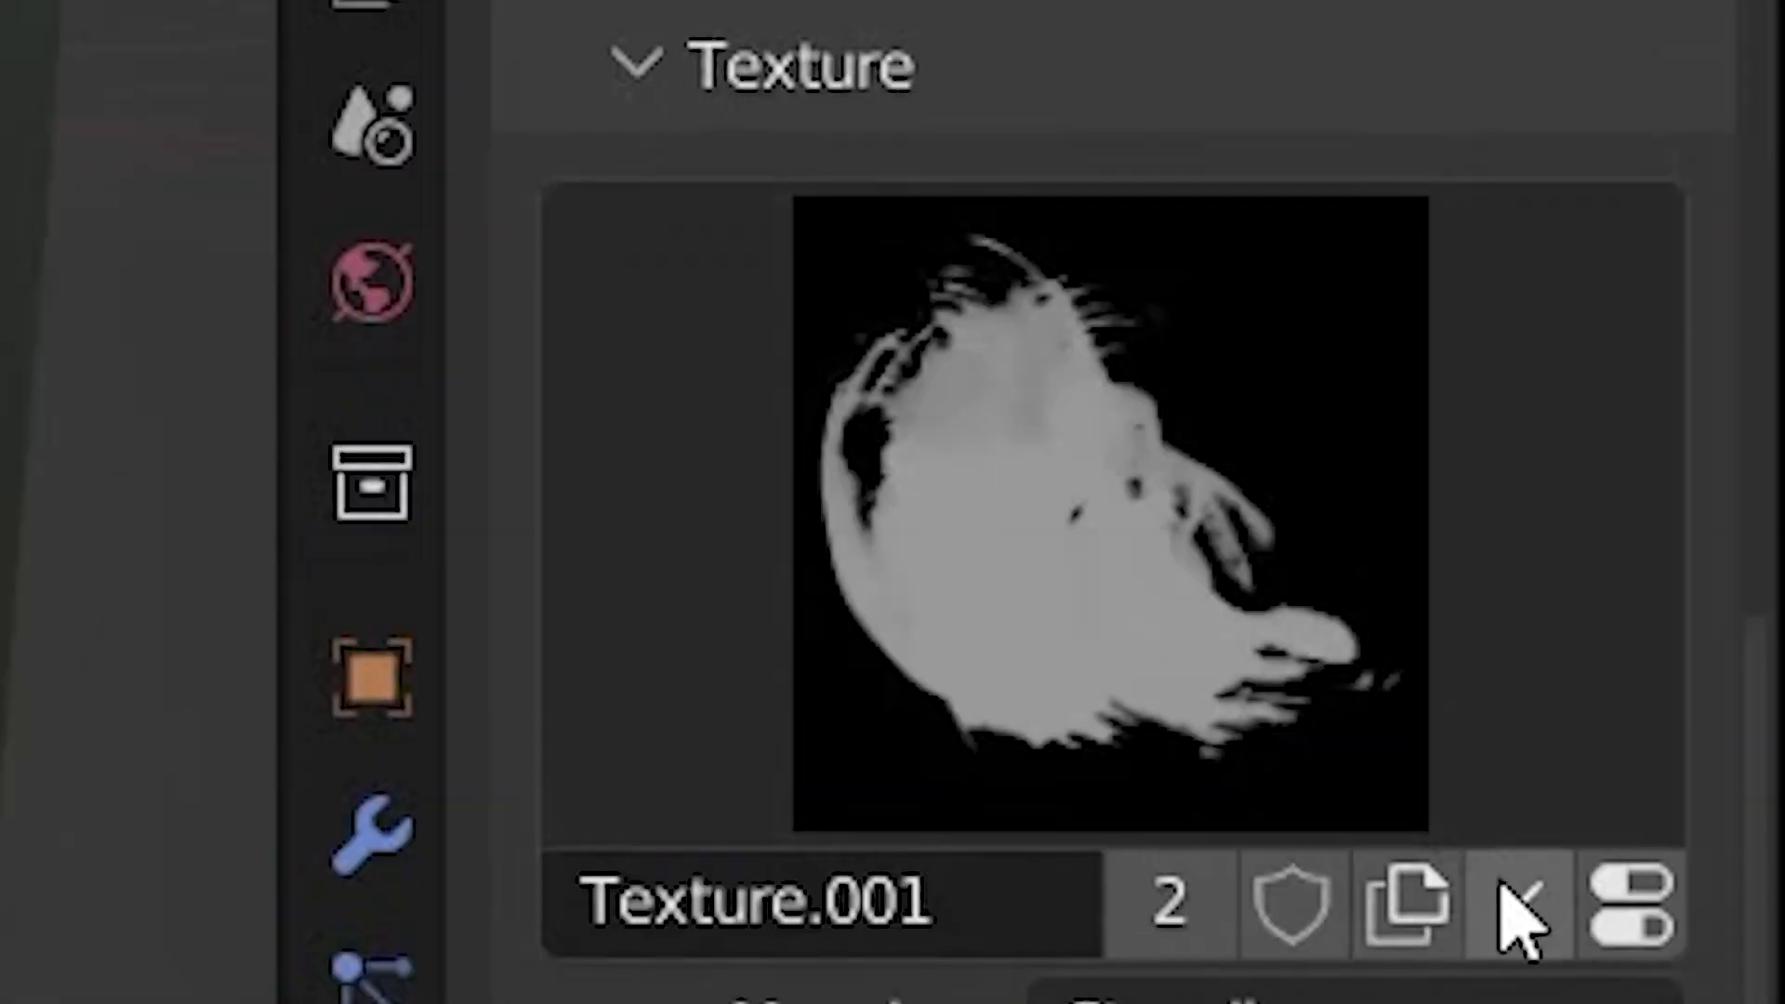
pyautogui.click(1517, 900)
pyautogui.click(634, 67)
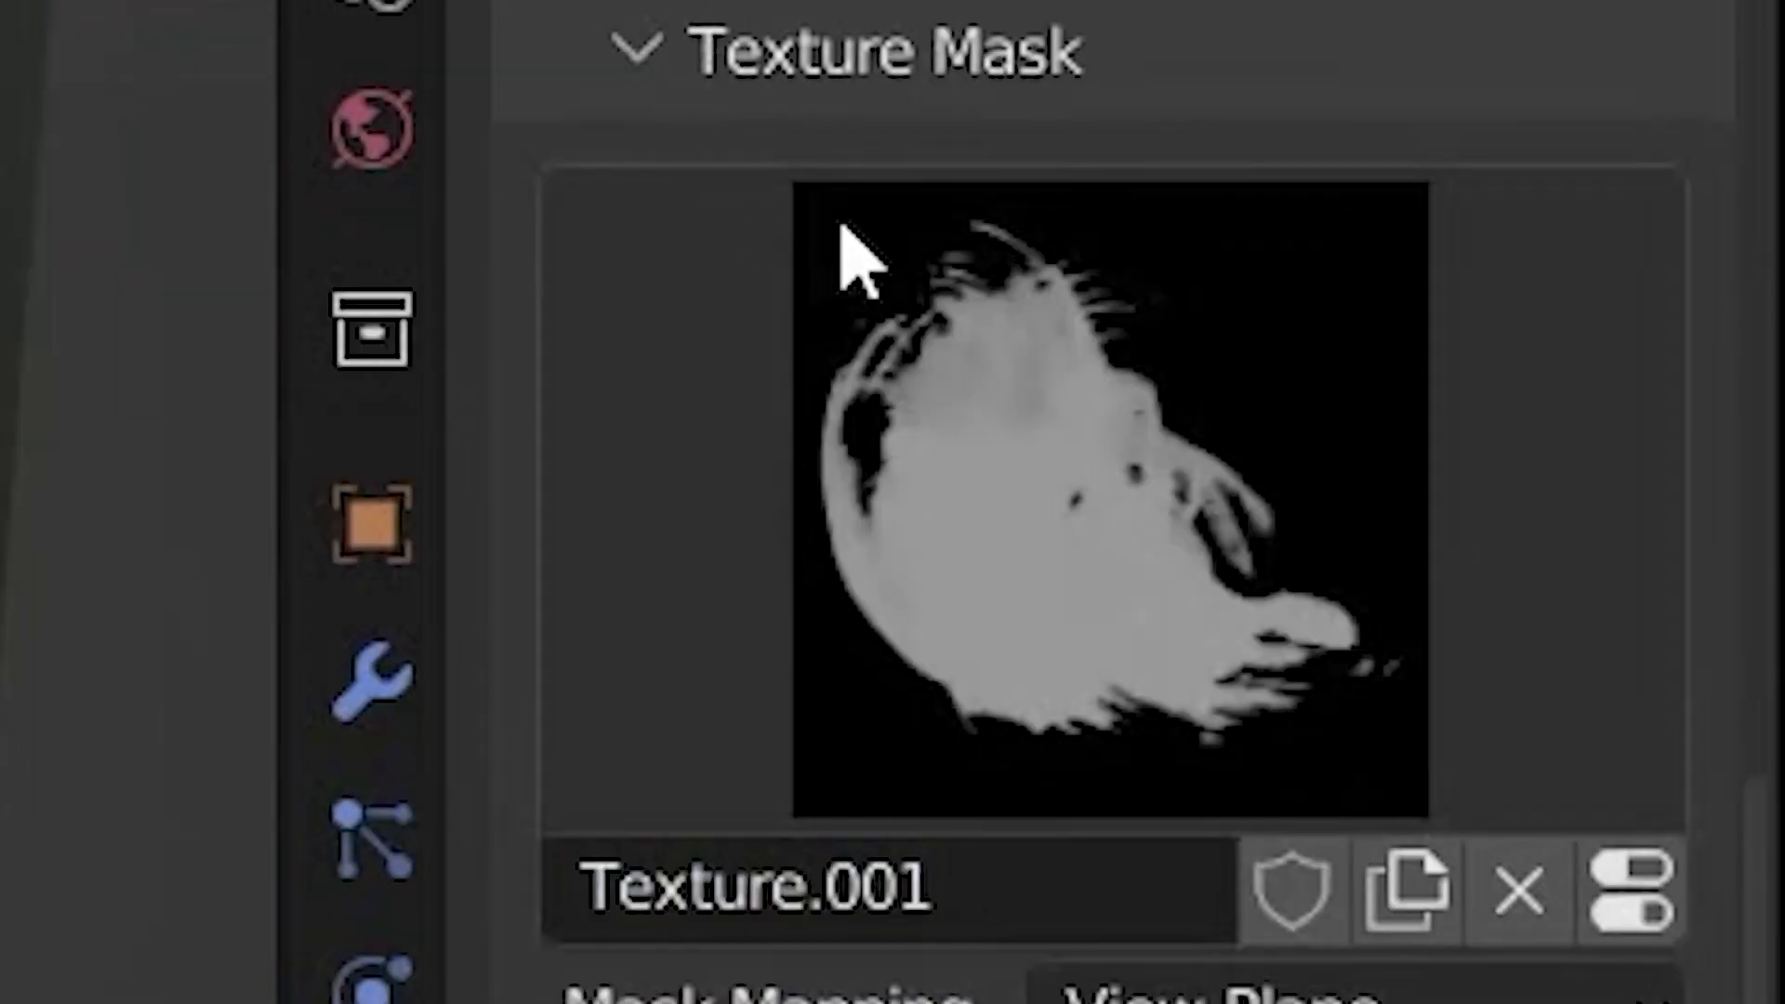
pyautogui.click(1171, 994)
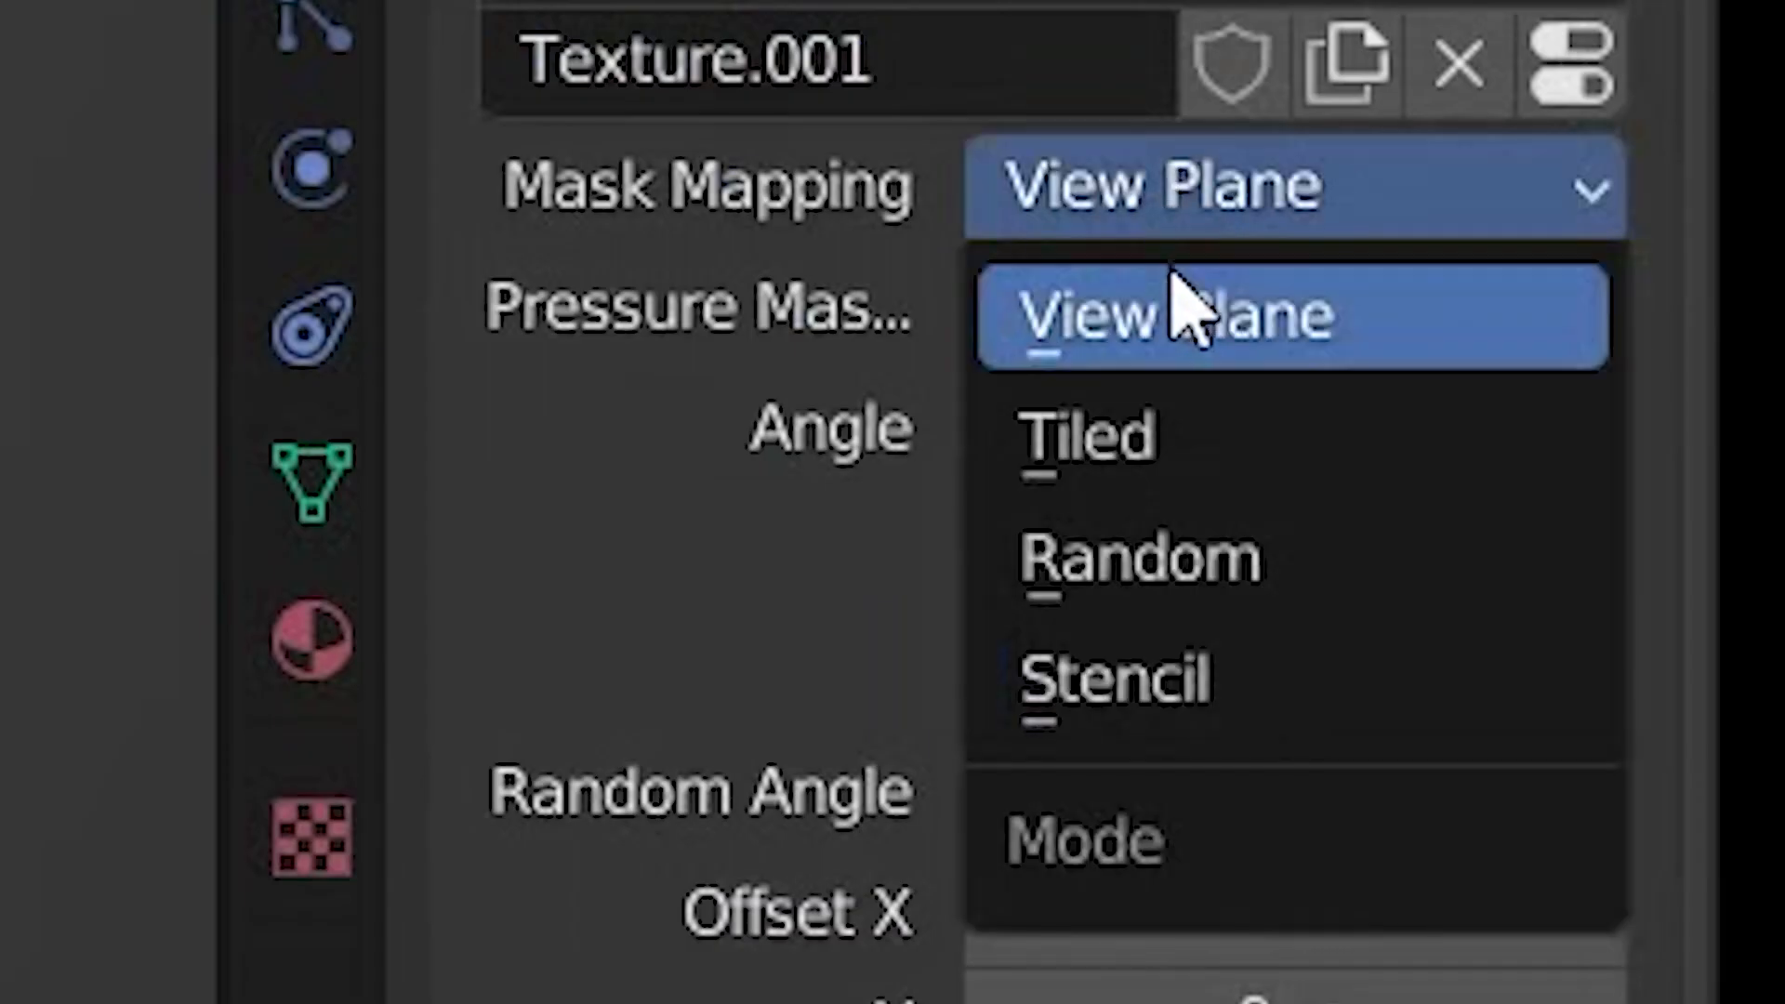
pyautogui.click(1178, 317)
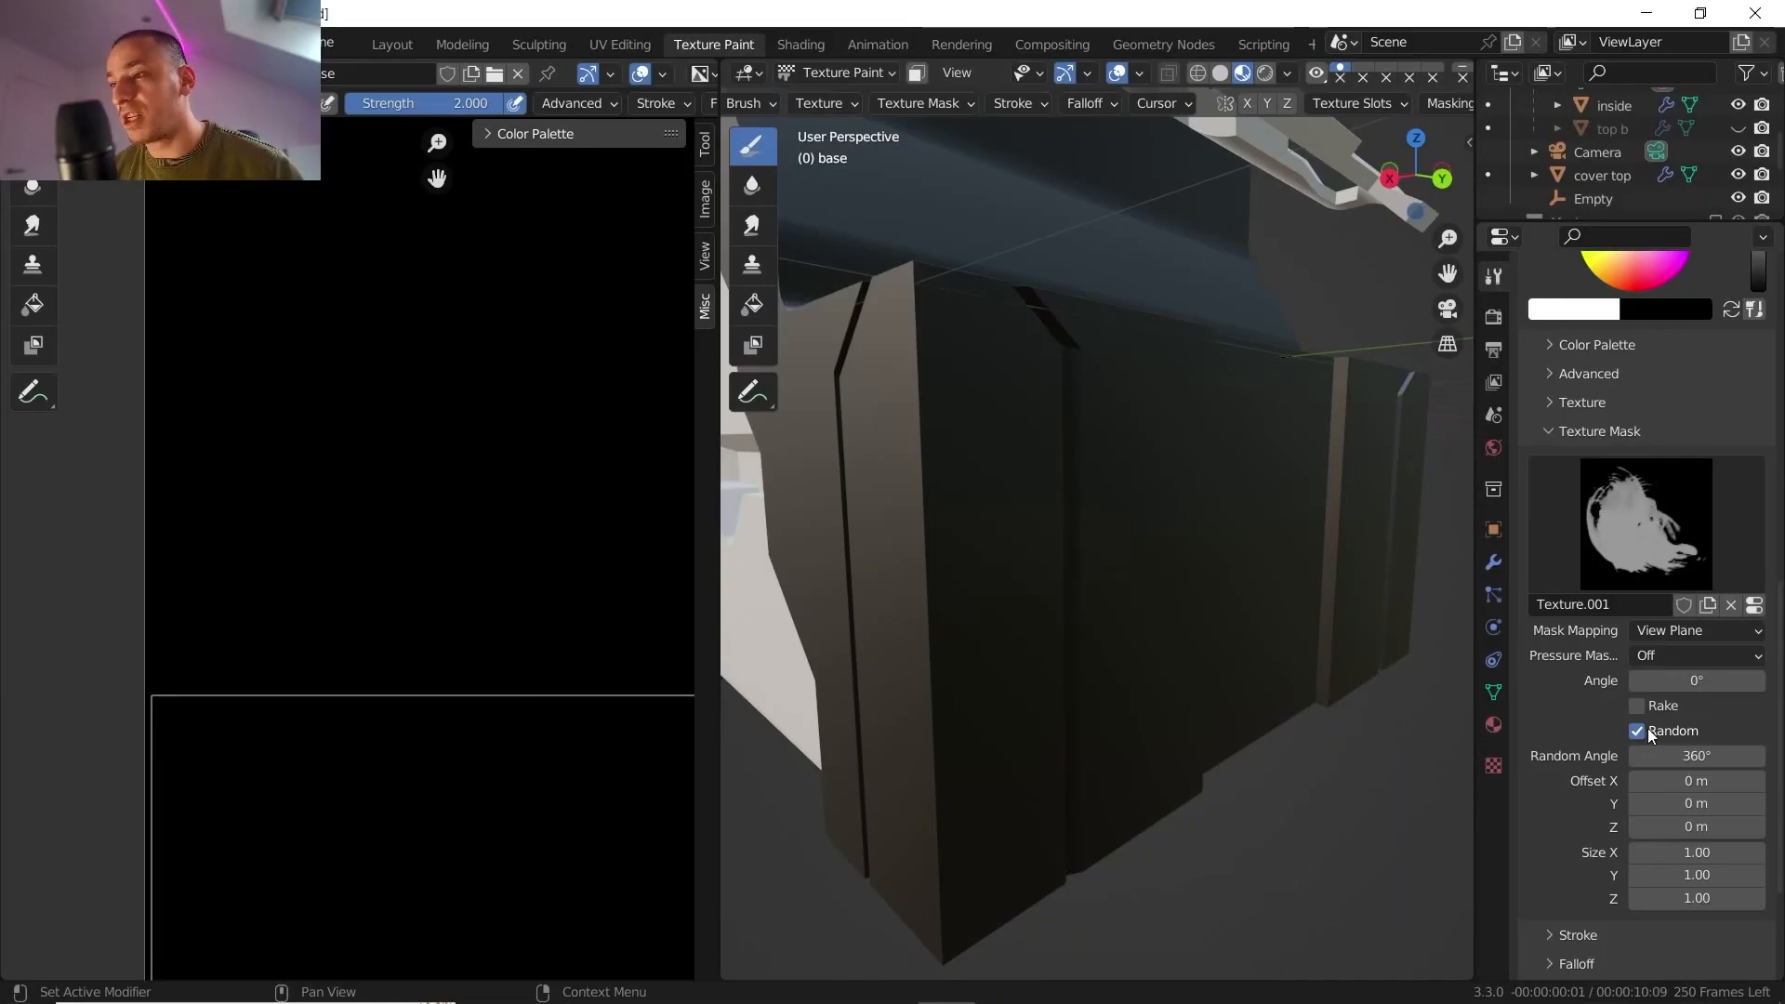
# Test the Texture.001 mask with scribbled strokes across the crate's vertical corner edge and undo them
pyautogui.moveTo(961, 474)
pyautogui.mouseDown()
pyautogui.moveTo(924, 427)
pyautogui.moveTo(981, 633)
pyautogui.mouseUp()
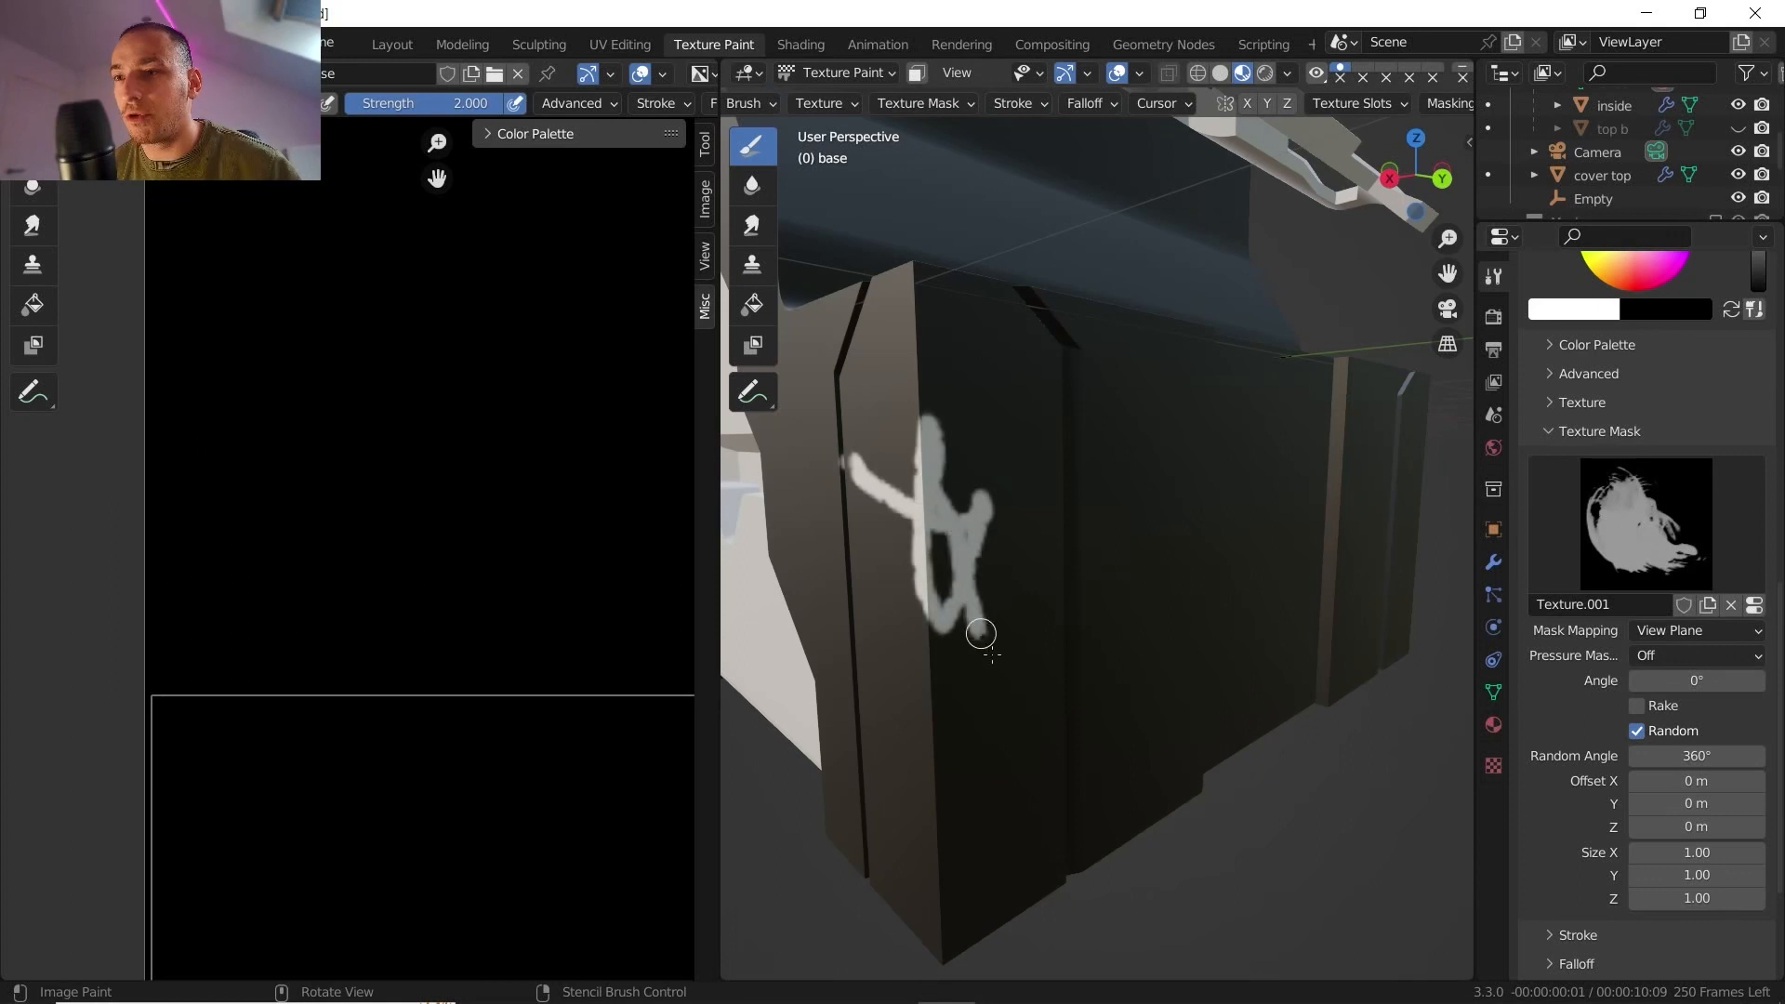
pyautogui.moveTo(980, 633); pyautogui.dragTo(962, 628, button='middle')
pyautogui.hotkey('ctrl', 'z')
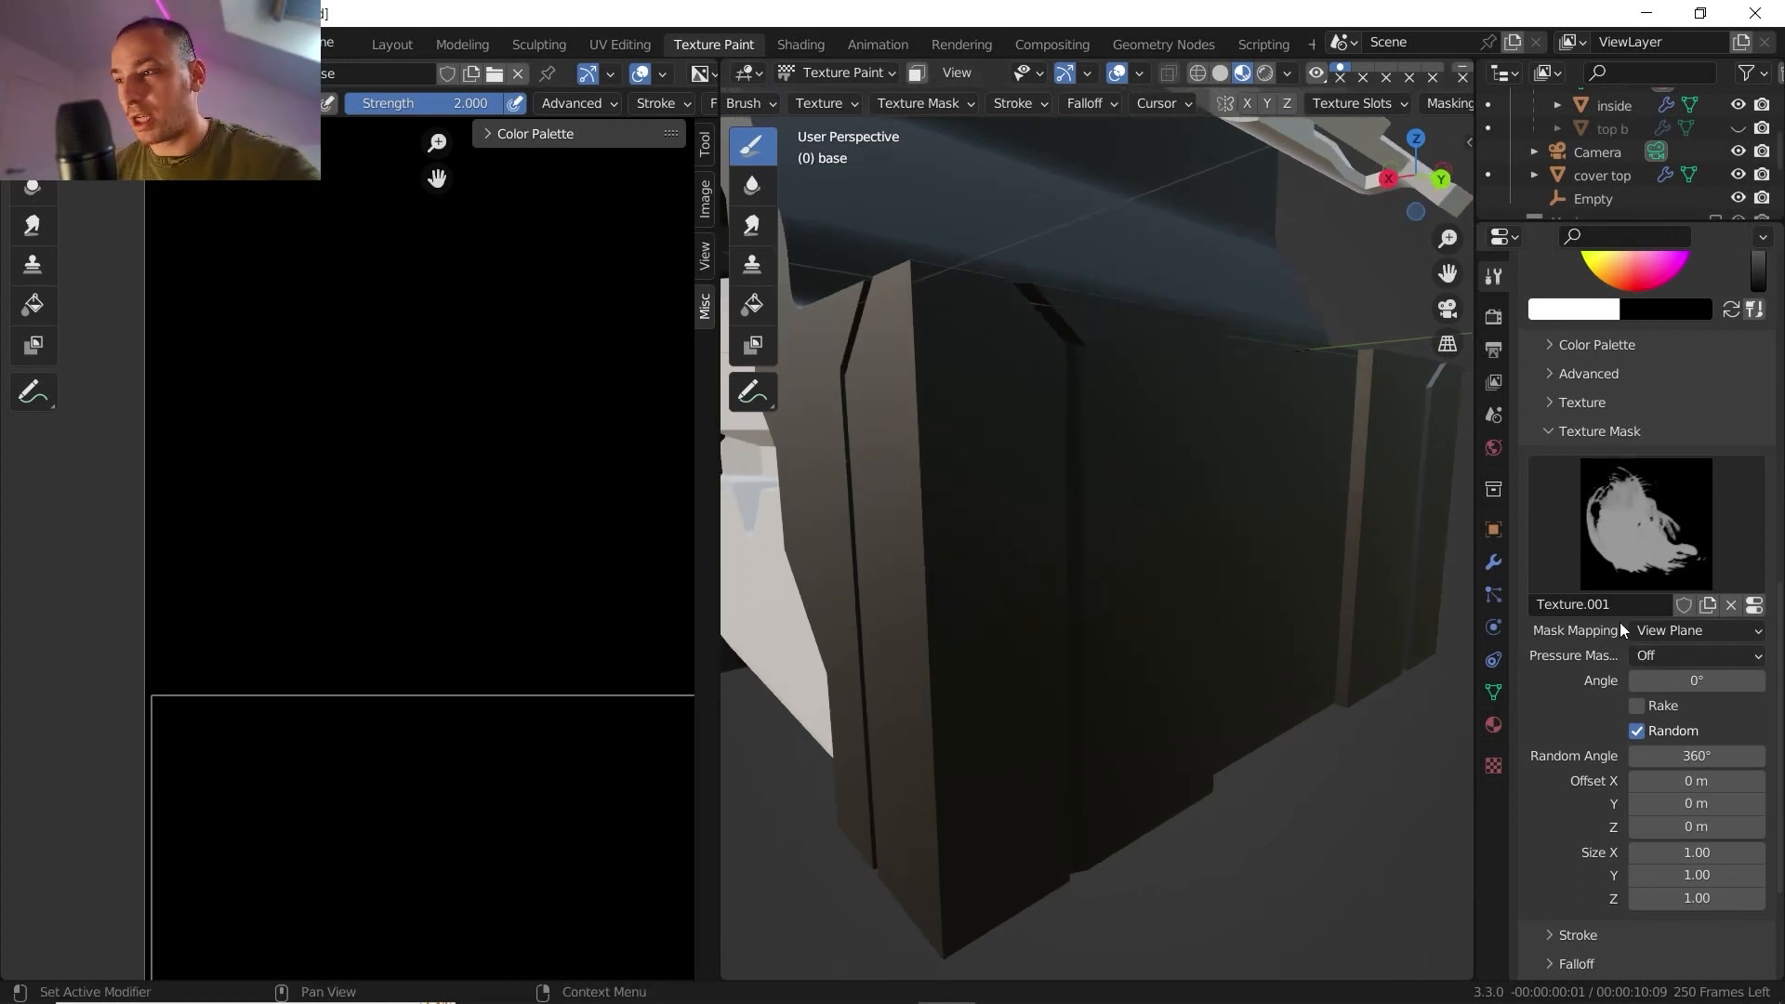
pyautogui.moveTo(981, 476)
pyautogui.mouseDown()
pyautogui.moveTo(967, 617)
pyautogui.moveTo(921, 540)
pyautogui.moveTo(988, 568)
pyautogui.mouseUp()
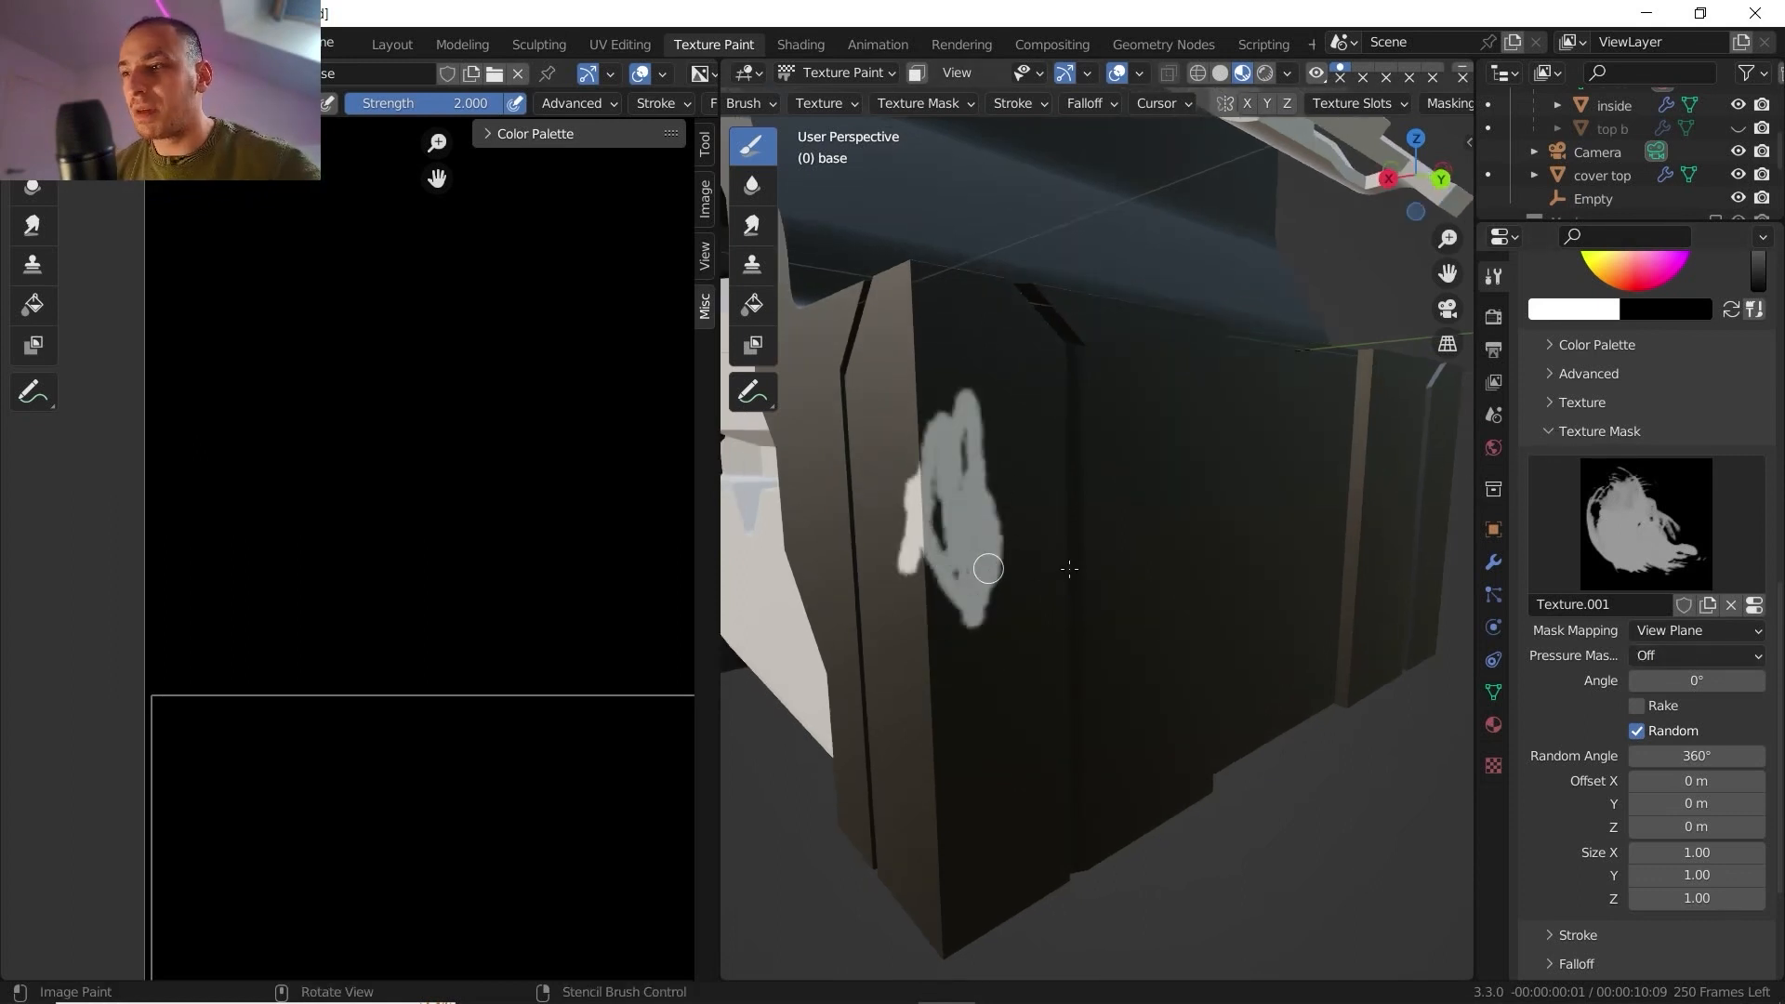
pyautogui.moveTo(959, 591); pyautogui.dragTo(965, 602, button='middle')
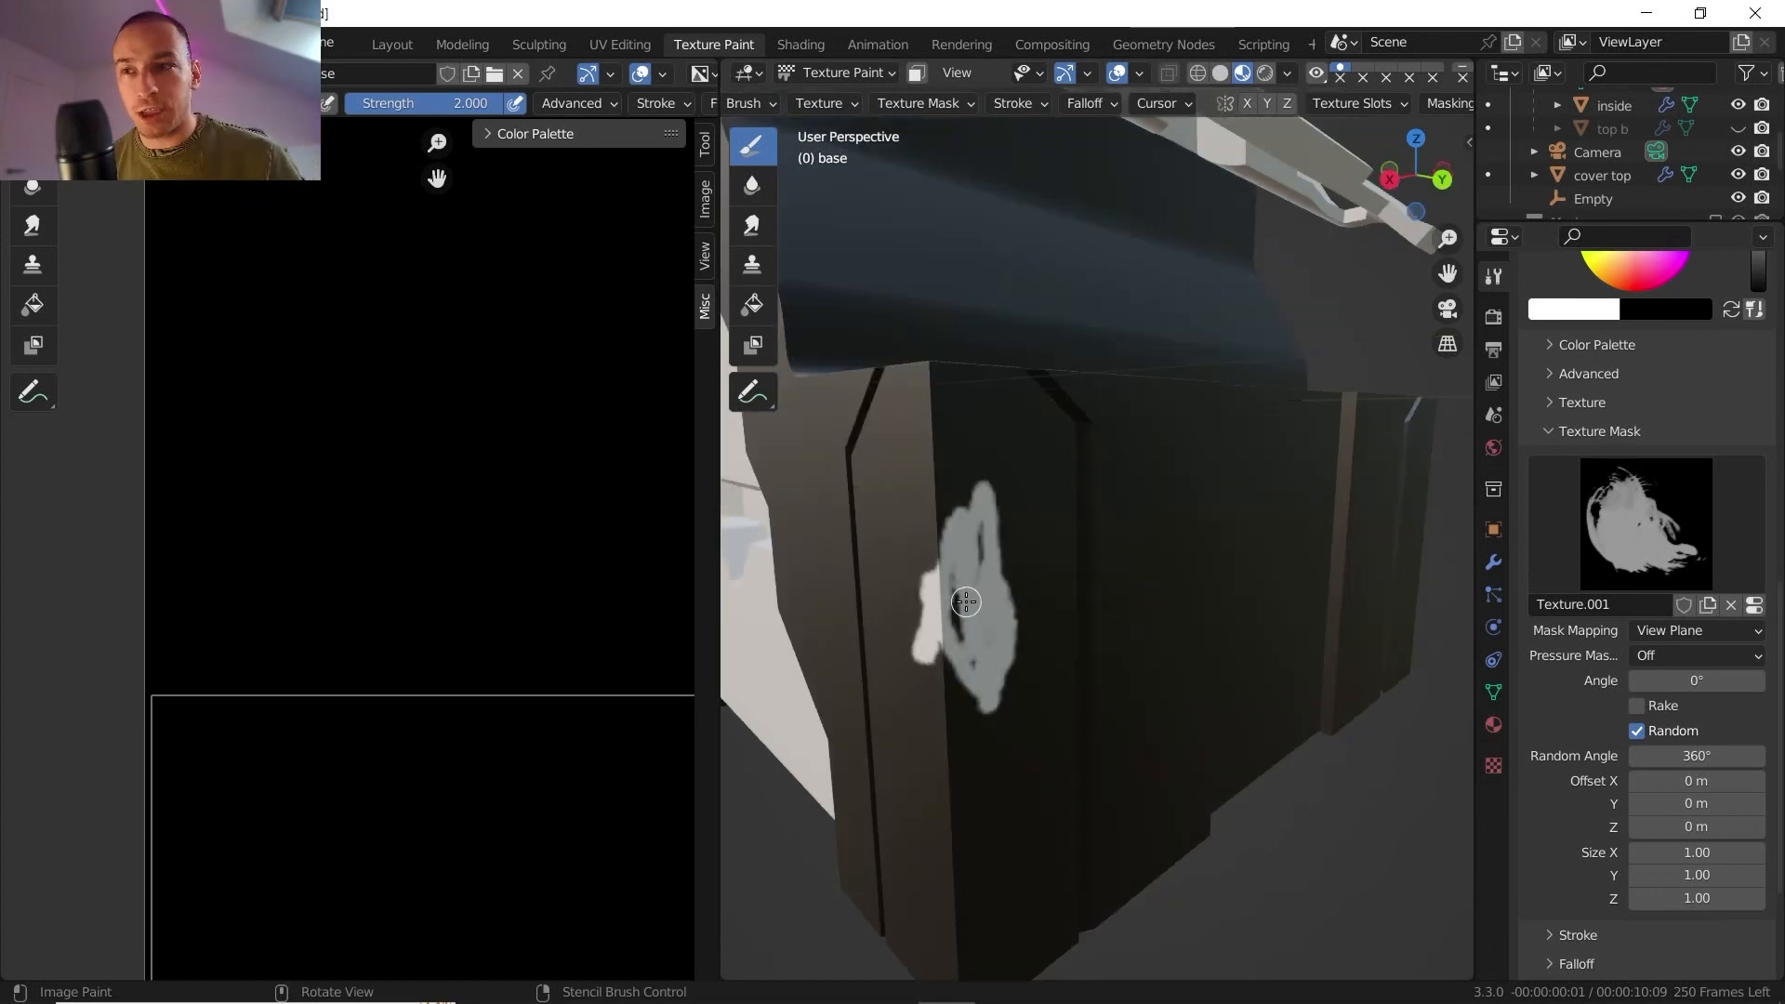
pyautogui.hotkey('ctrl', 'z')
# Create a new texture for the brush mask and set its type to Clouds
pyautogui.scroll(-2, 1597, 650)
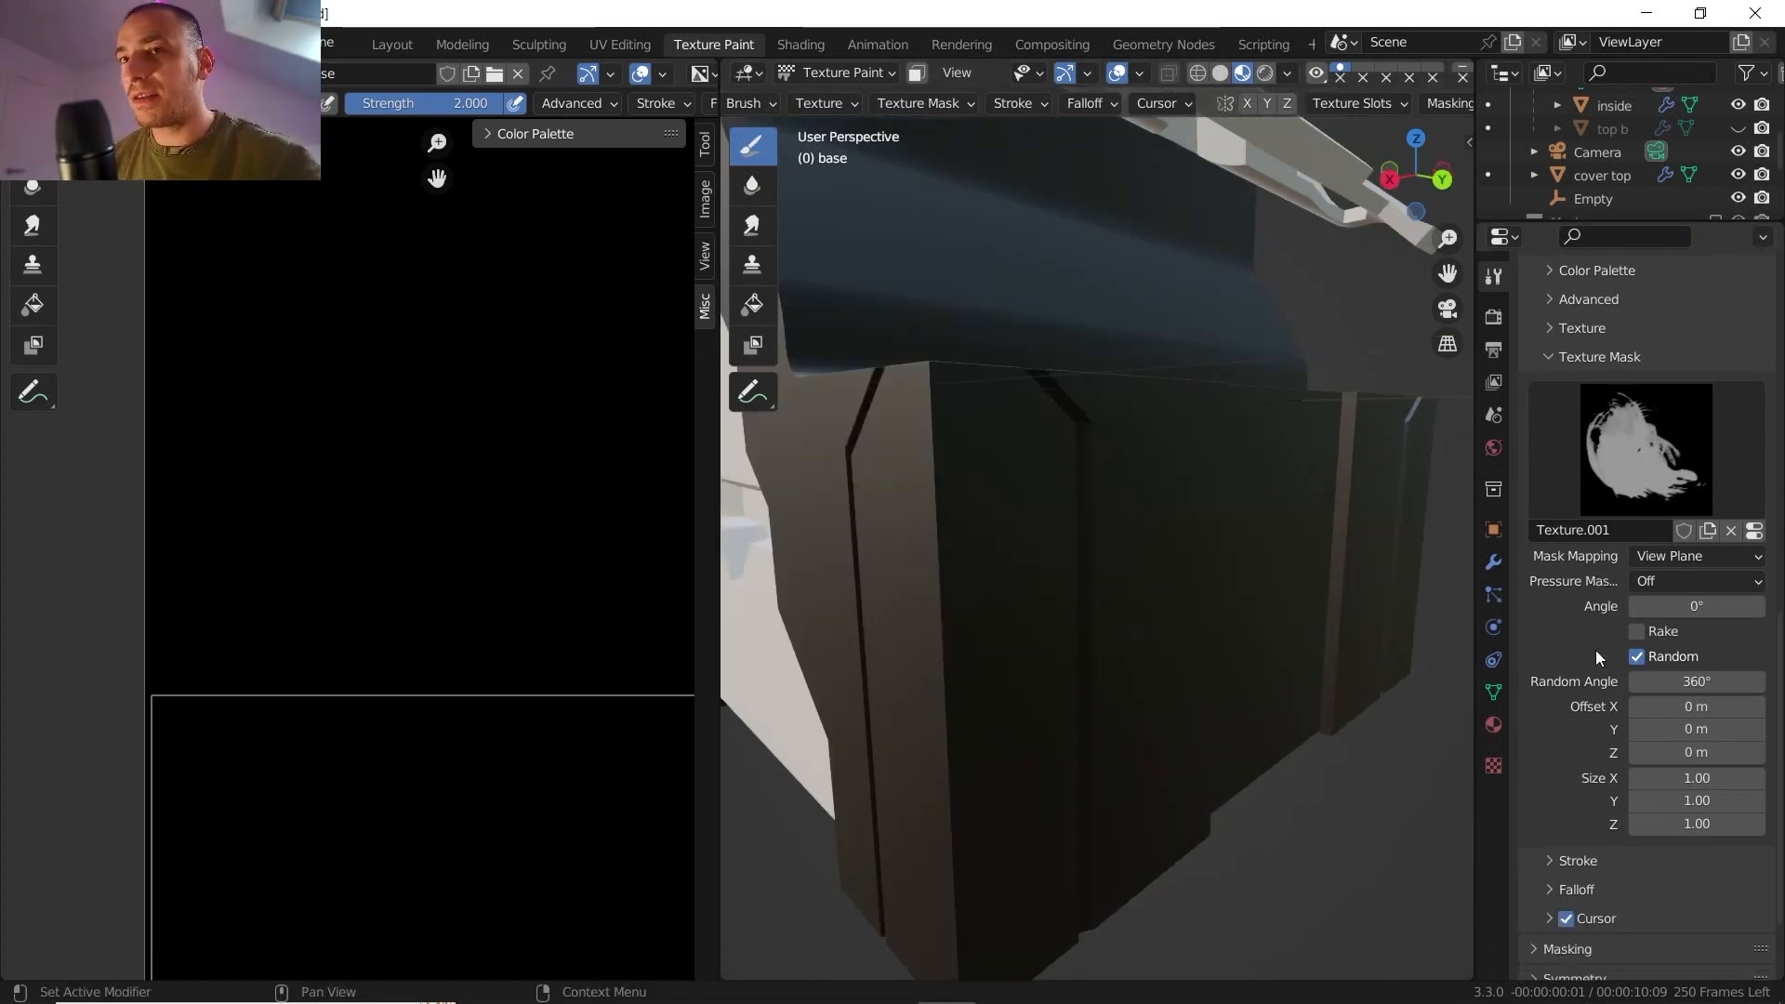
pyautogui.scroll(2, 1597, 650)
pyautogui.click(1493, 765)
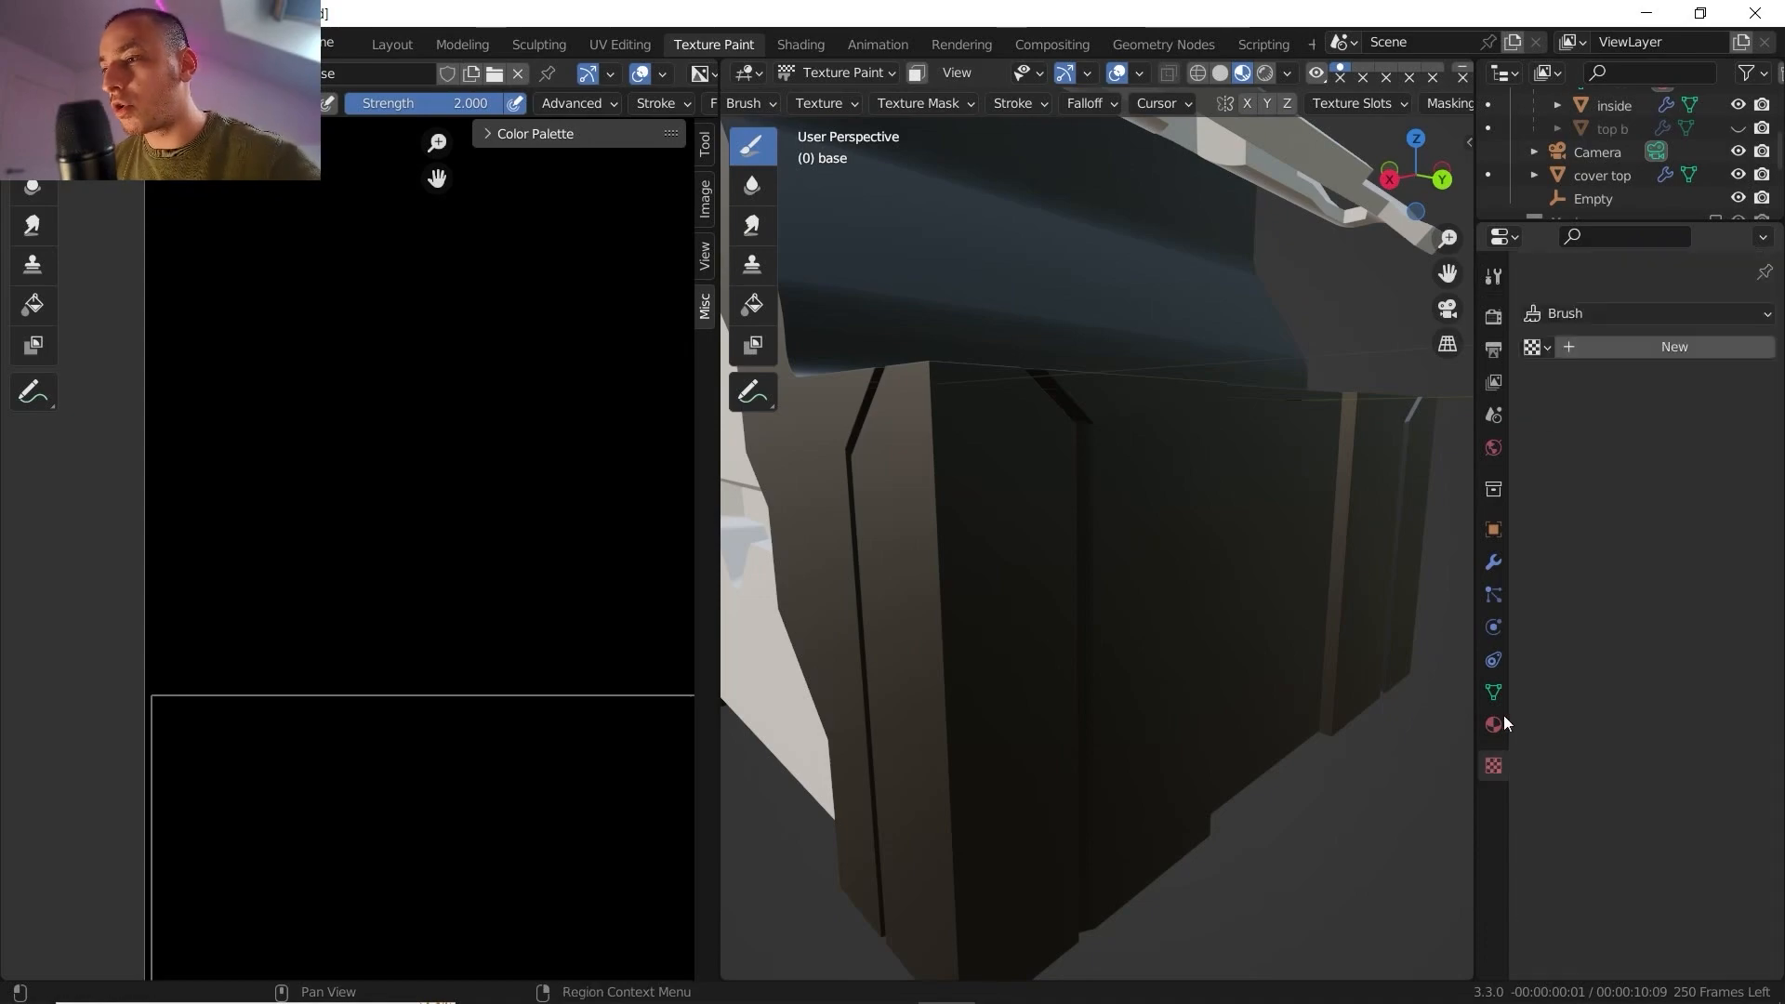
pyautogui.click(1538, 349)
pyautogui.click(1617, 348)
pyautogui.click(1613, 381)
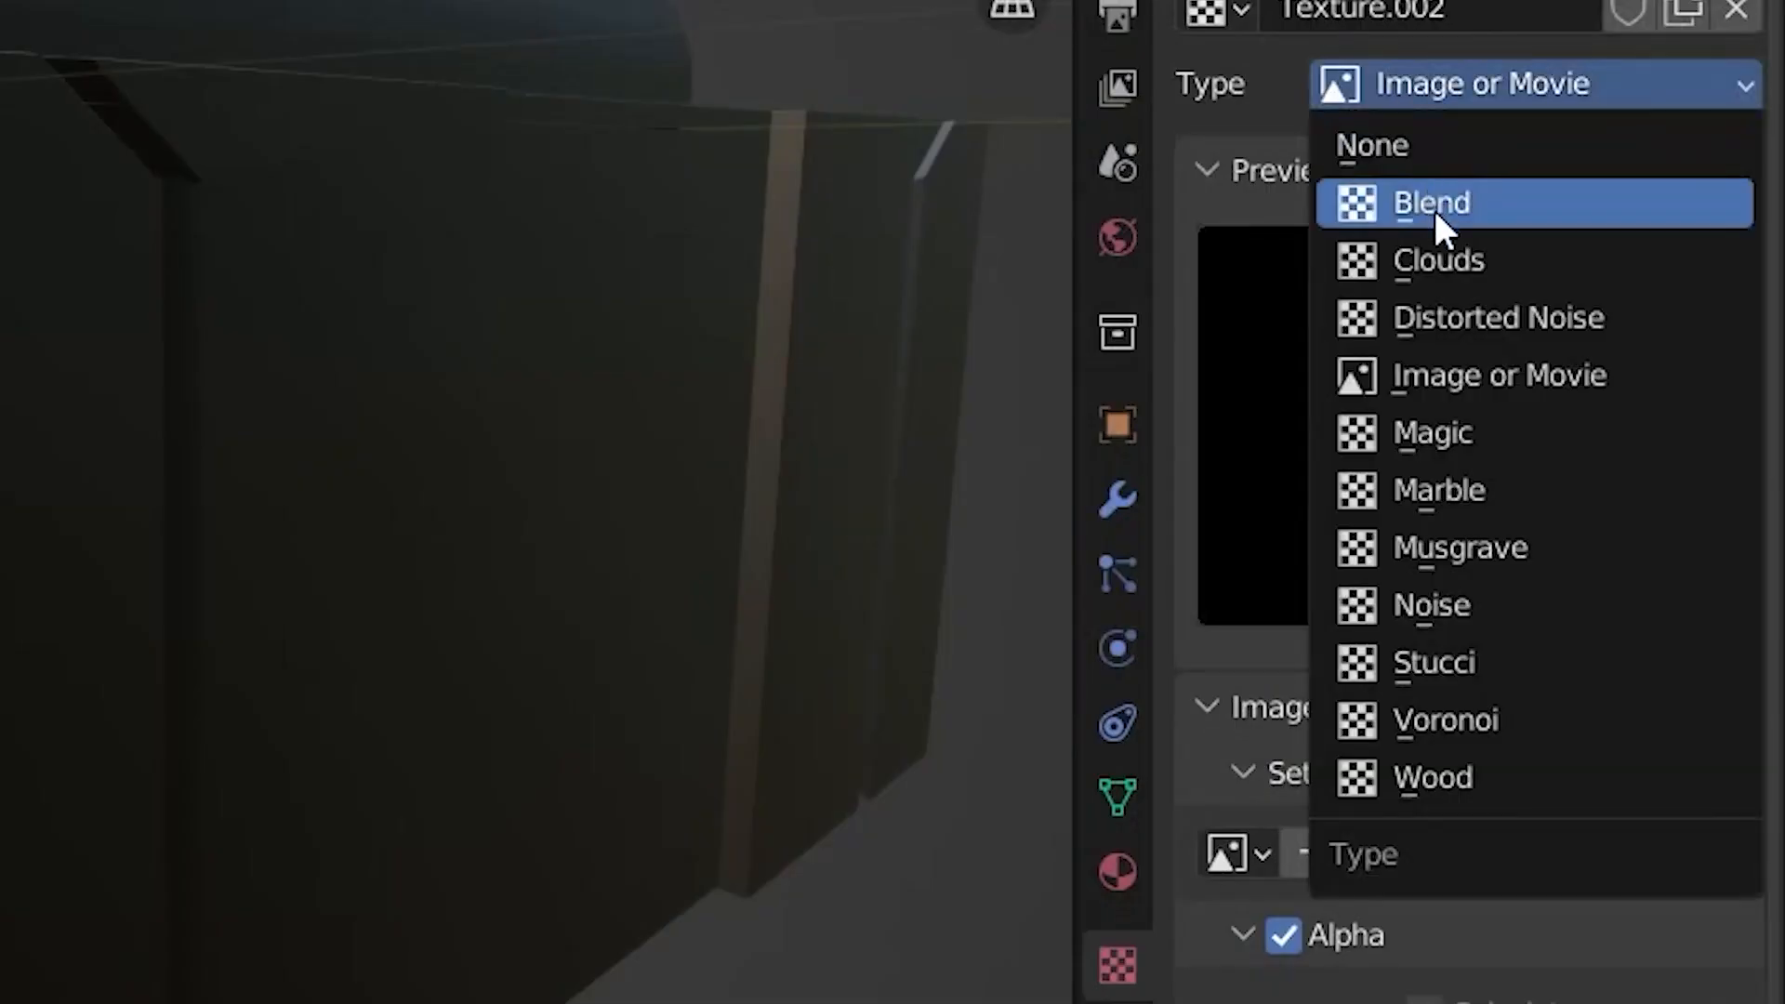
pyautogui.click(1424, 261)
# Try the Blend and Distorted Noise types on the new brush texture and return it to Clouds
pyautogui.click(1446, 99)
pyautogui.click(1411, 199)
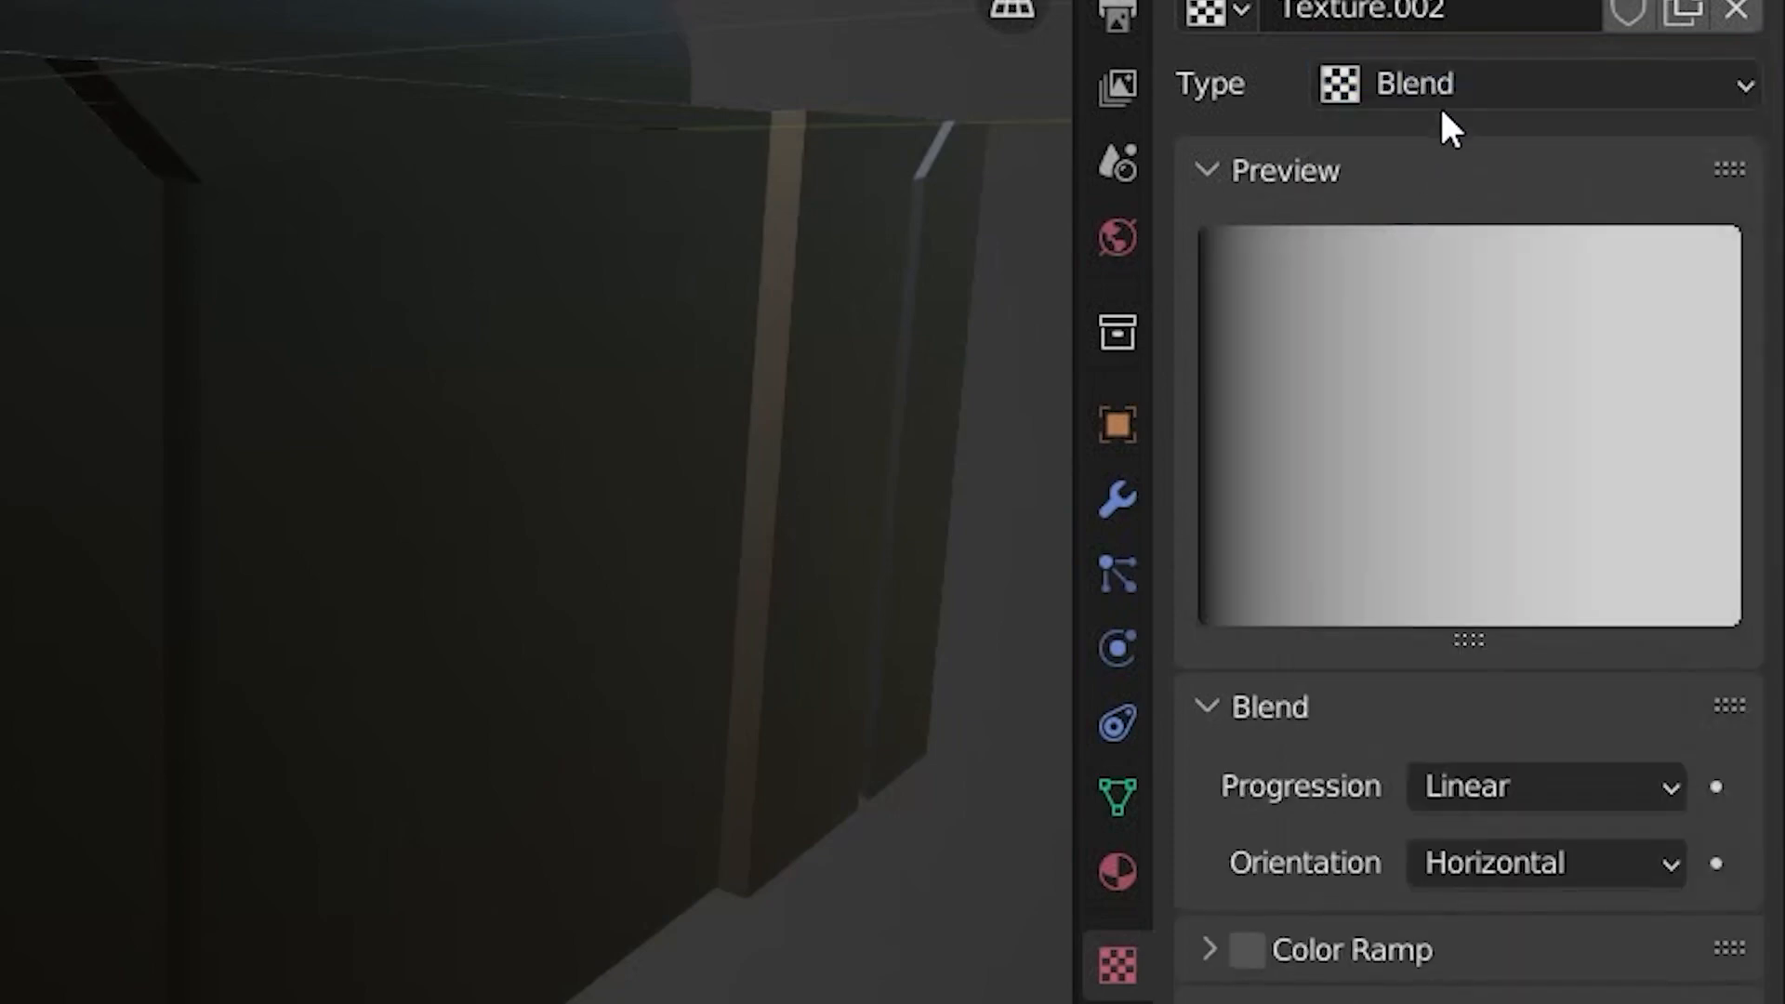
pyautogui.click(1441, 99)
pyautogui.click(1420, 296)
pyautogui.click(1437, 96)
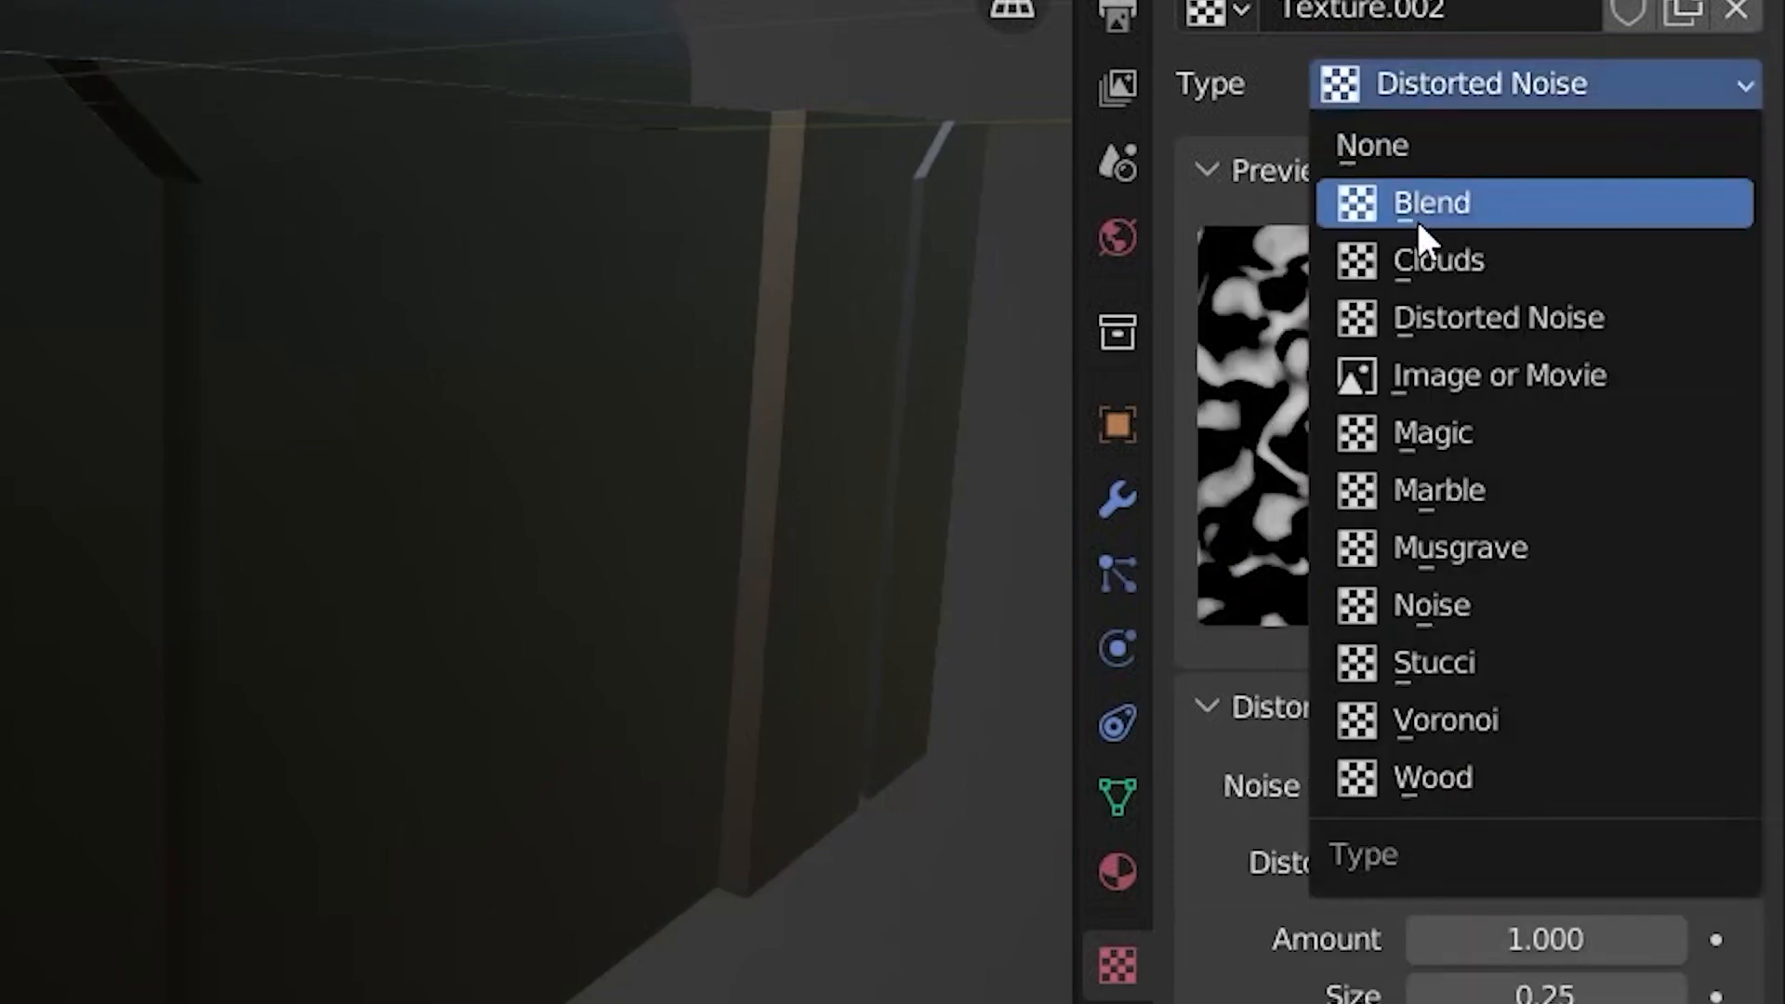
pyautogui.click(1423, 260)
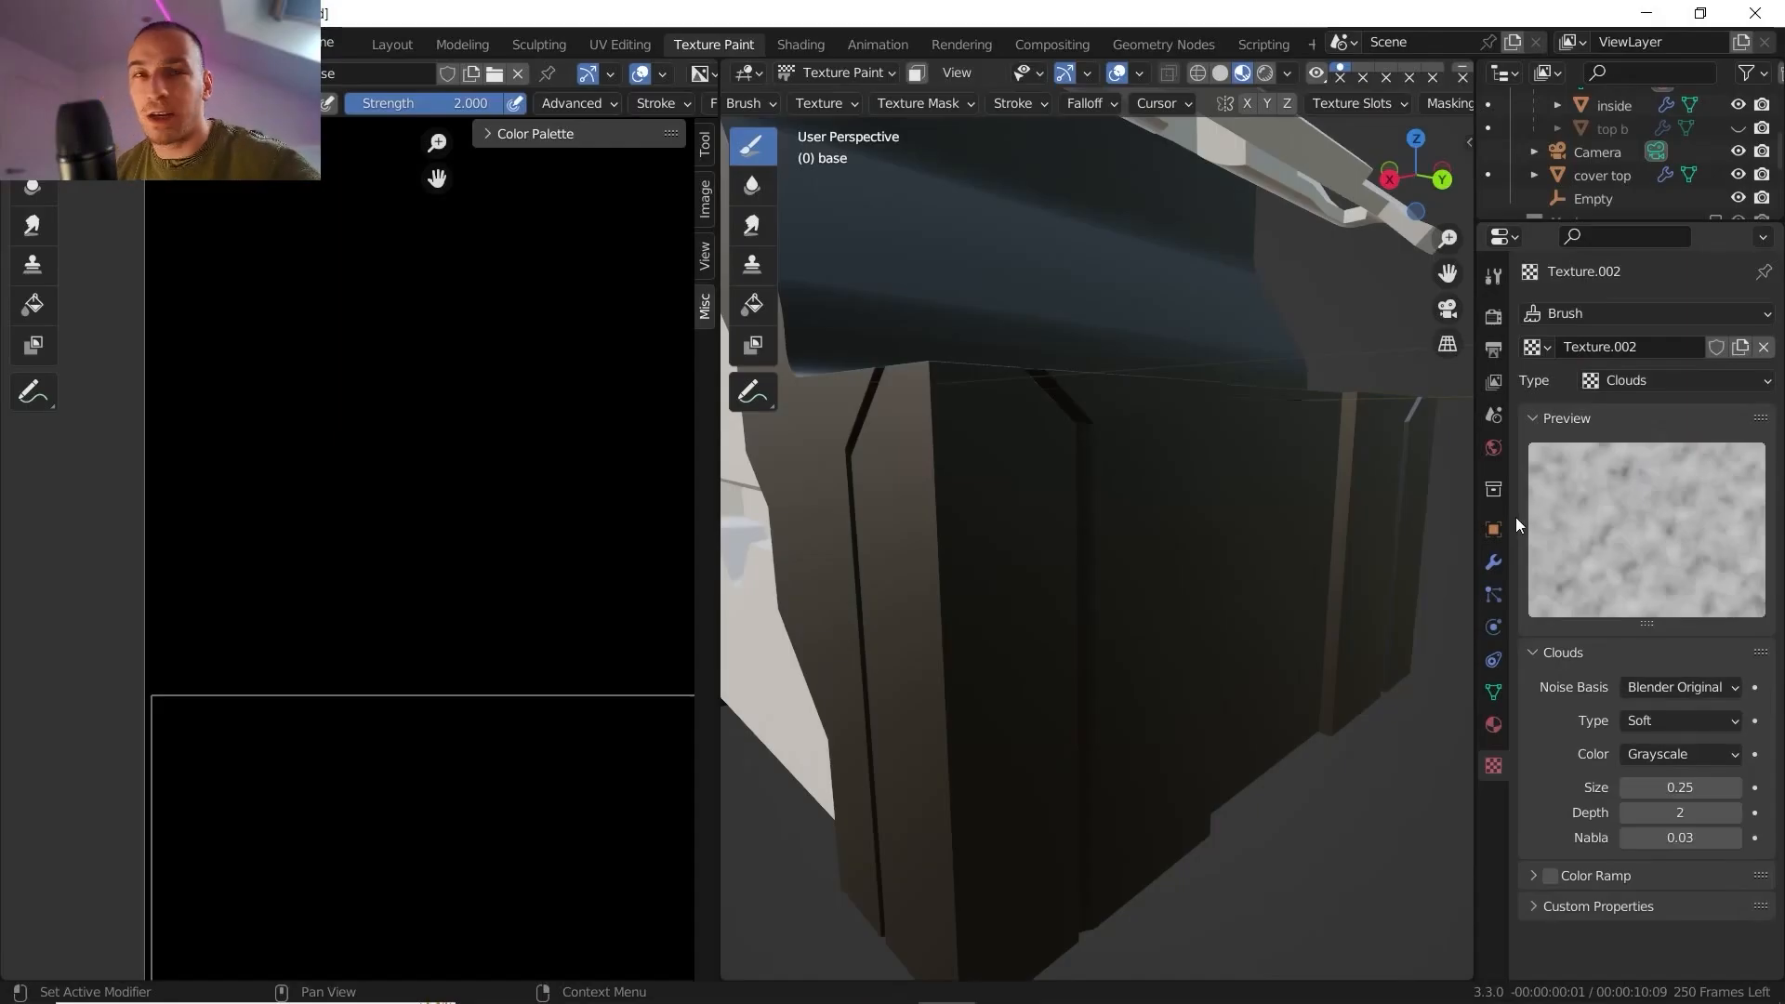
# Test the Clouds mask with small looping strokes on the crate's side and undo them
pyautogui.click(1492, 276)
pyautogui.moveTo(961, 569); pyautogui.dragTo(944, 590, button='middle')
pyautogui.moveTo(925, 600)
pyautogui.mouseDown()
pyautogui.moveTo(1028, 524)
pyautogui.moveTo(1107, 554)
pyautogui.moveTo(1143, 603)
pyautogui.mouseUp()
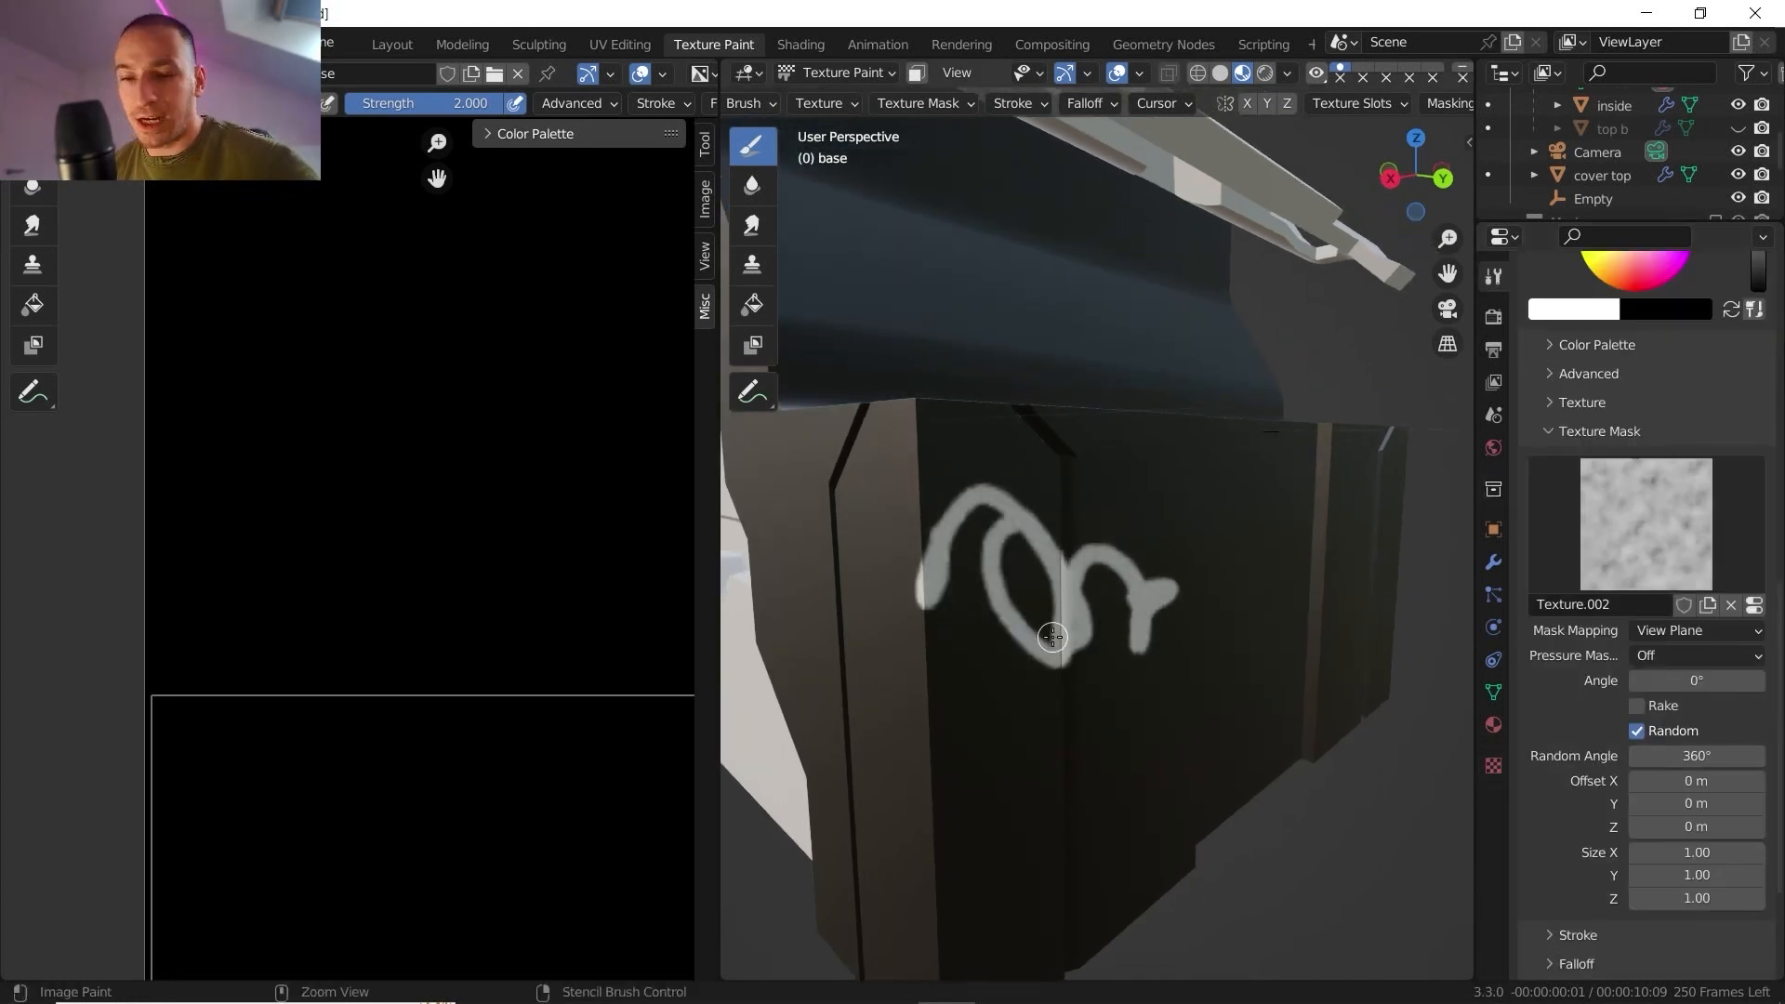
pyautogui.hotkey('ctrl', 'z')
pyautogui.moveTo(934, 580)
pyautogui.mouseDown()
pyautogui.moveTo(1068, 450)
pyautogui.moveTo(1131, 570)
pyautogui.moveTo(1209, 602)
pyautogui.mouseUp()
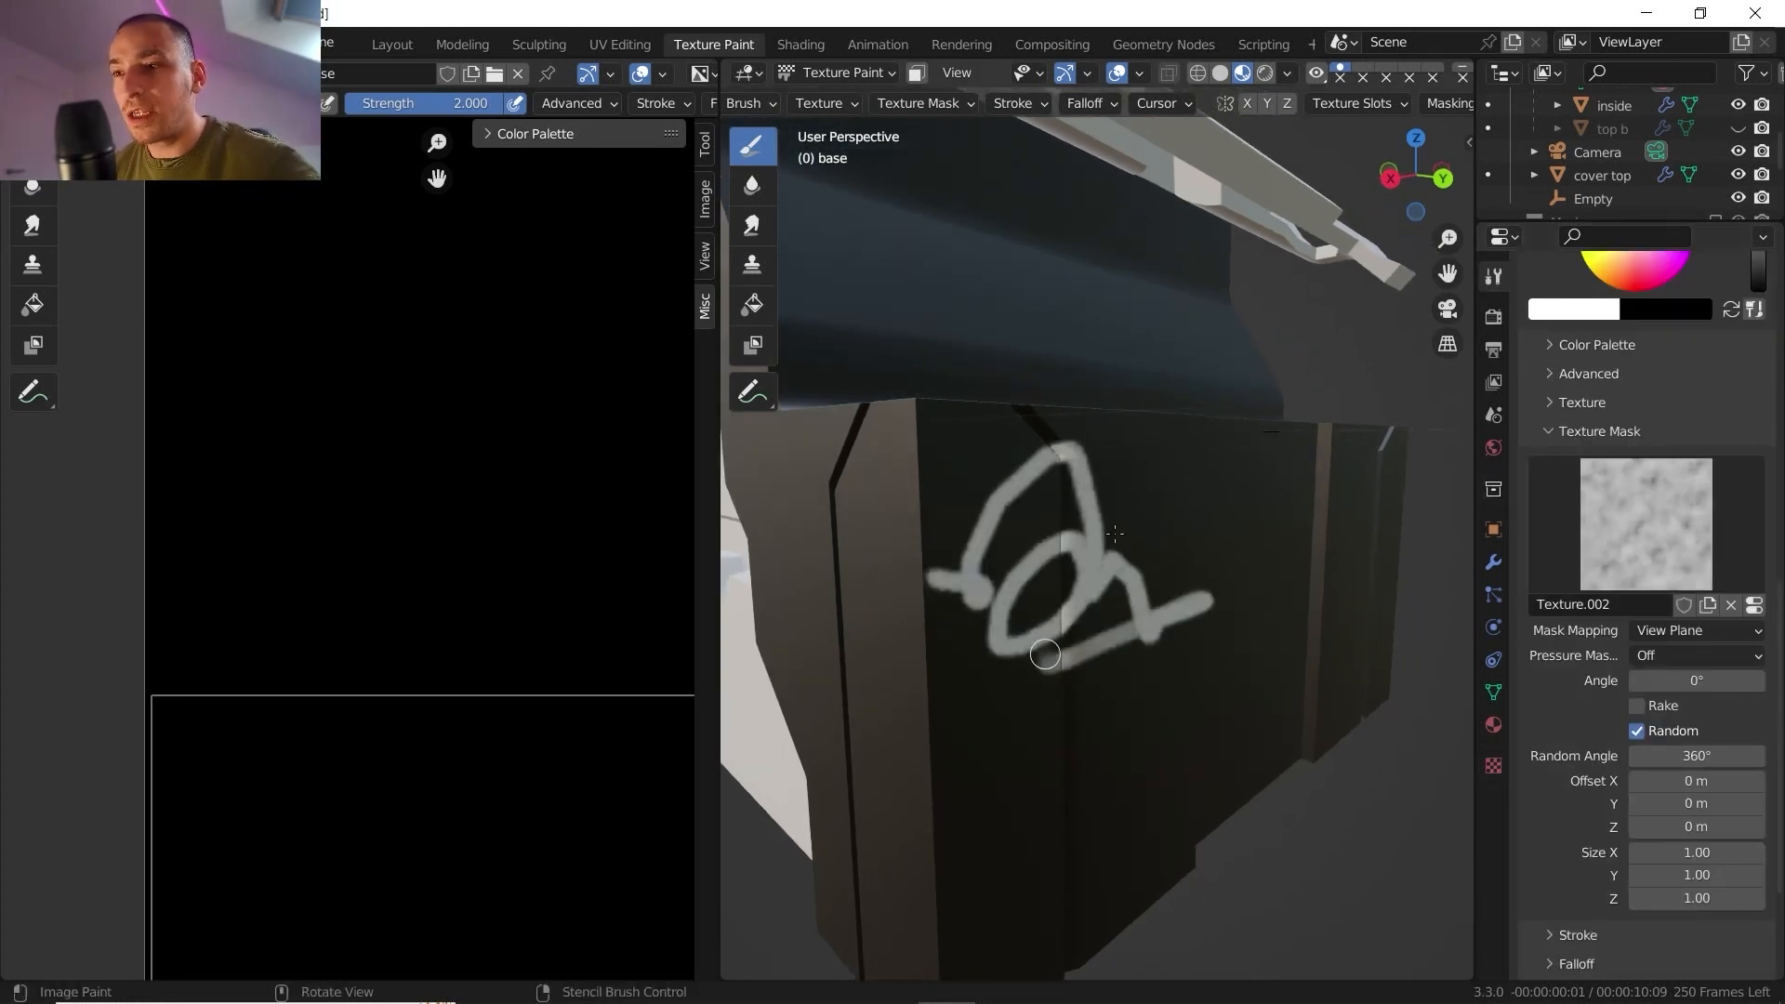
pyautogui.moveTo(1044, 654)
pyautogui.mouseDown()
pyautogui.moveTo(1162, 558)
pyautogui.moveTo(1160, 597)
pyautogui.moveTo(1279, 574)
pyautogui.moveTo(1287, 657)
pyautogui.mouseUp()
pyautogui.hotkey('ctrl', 'z')
# Enlarge the brush, paint broad cloud-masked strokes over the crate's side and undo them
pyautogui.press('f')
pyautogui.click(1257, 601)
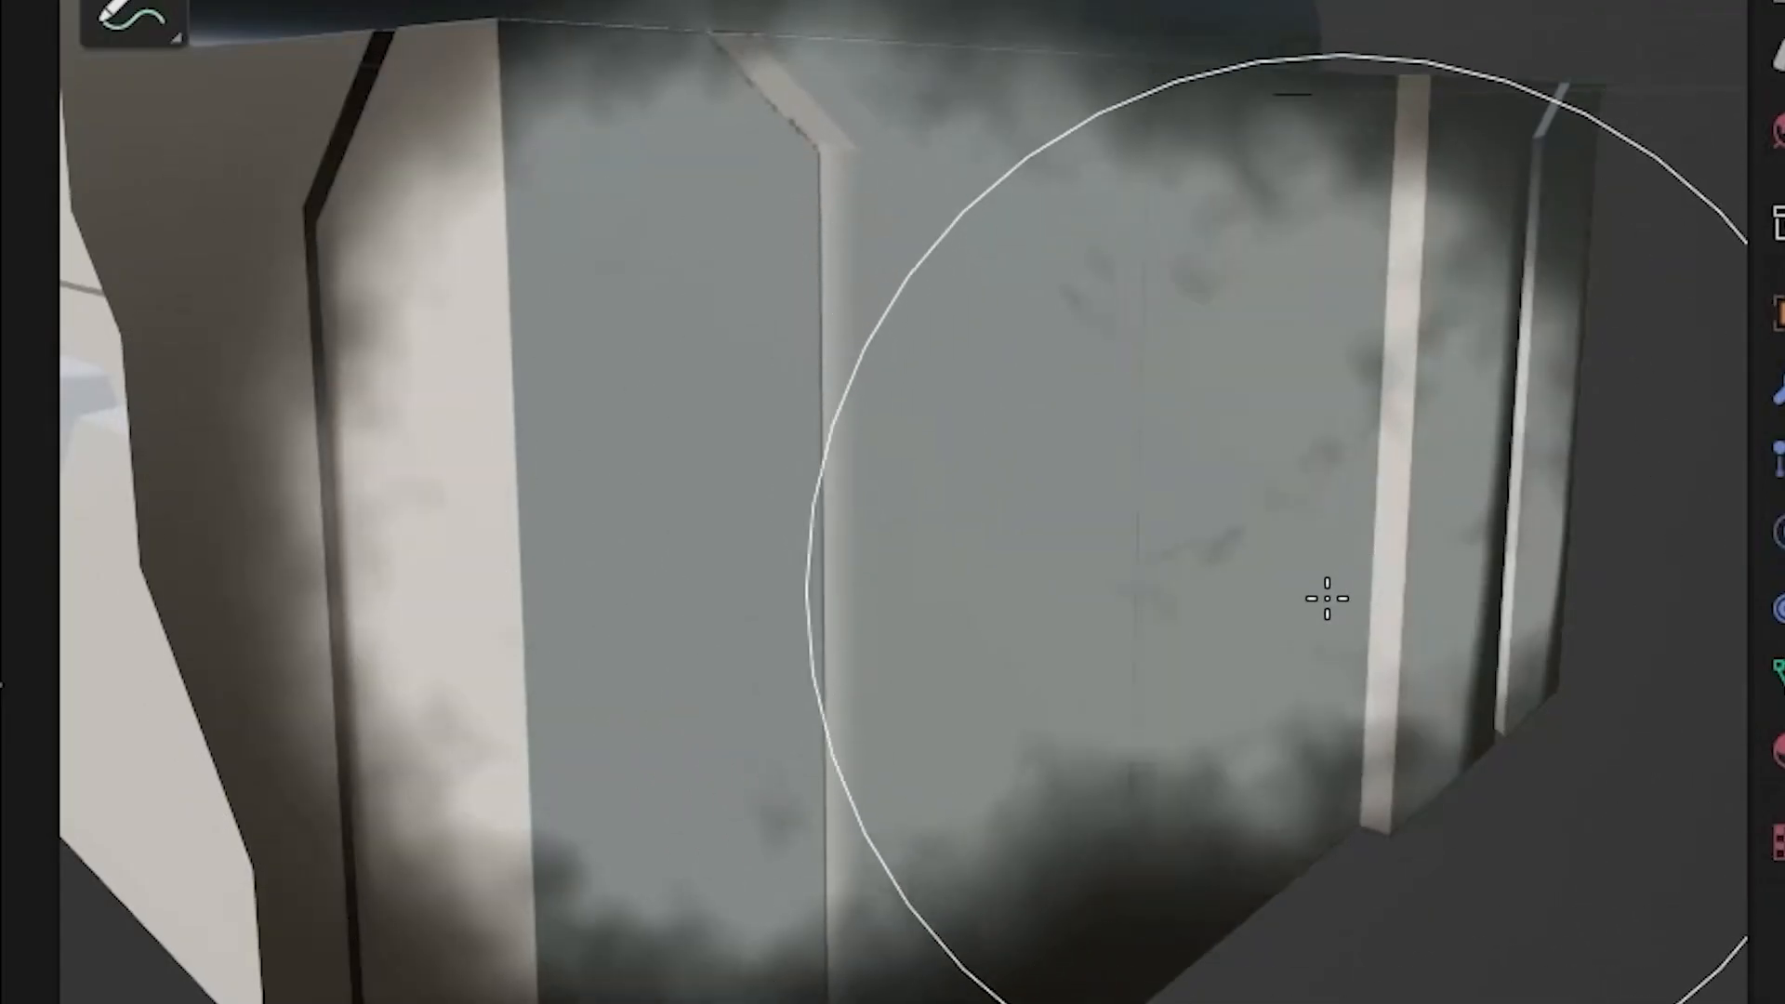
pyautogui.moveTo(1095, 678); pyautogui.dragTo(1088, 554, button='middle')
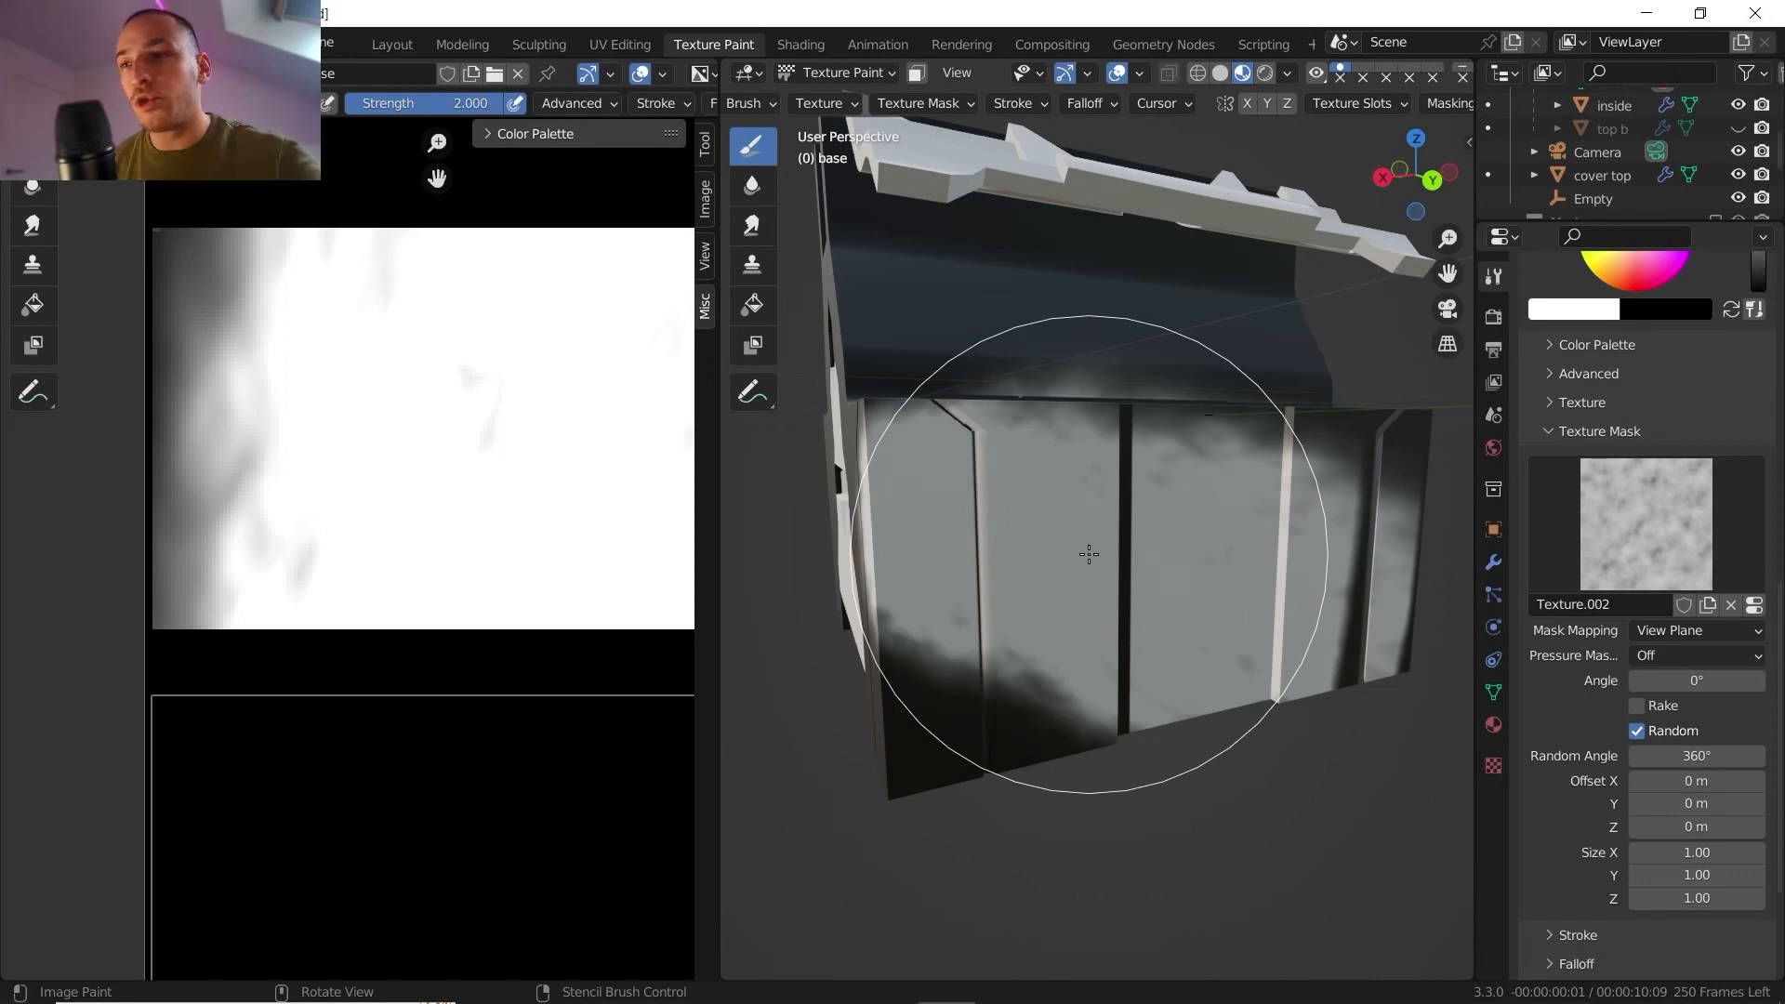
pyautogui.moveTo(996, 418)
pyautogui.mouseDown()
pyautogui.moveTo(1036, 366)
pyautogui.moveTo(1197, 423)
pyautogui.moveTo(1036, 319)
pyautogui.mouseUp()
pyautogui.moveTo(1035, 318)
pyautogui.mouseDown(button='middle')
pyautogui.moveTo(944, 350)
pyautogui.moveTo(957, 226)
pyautogui.mouseUp(button='middle')
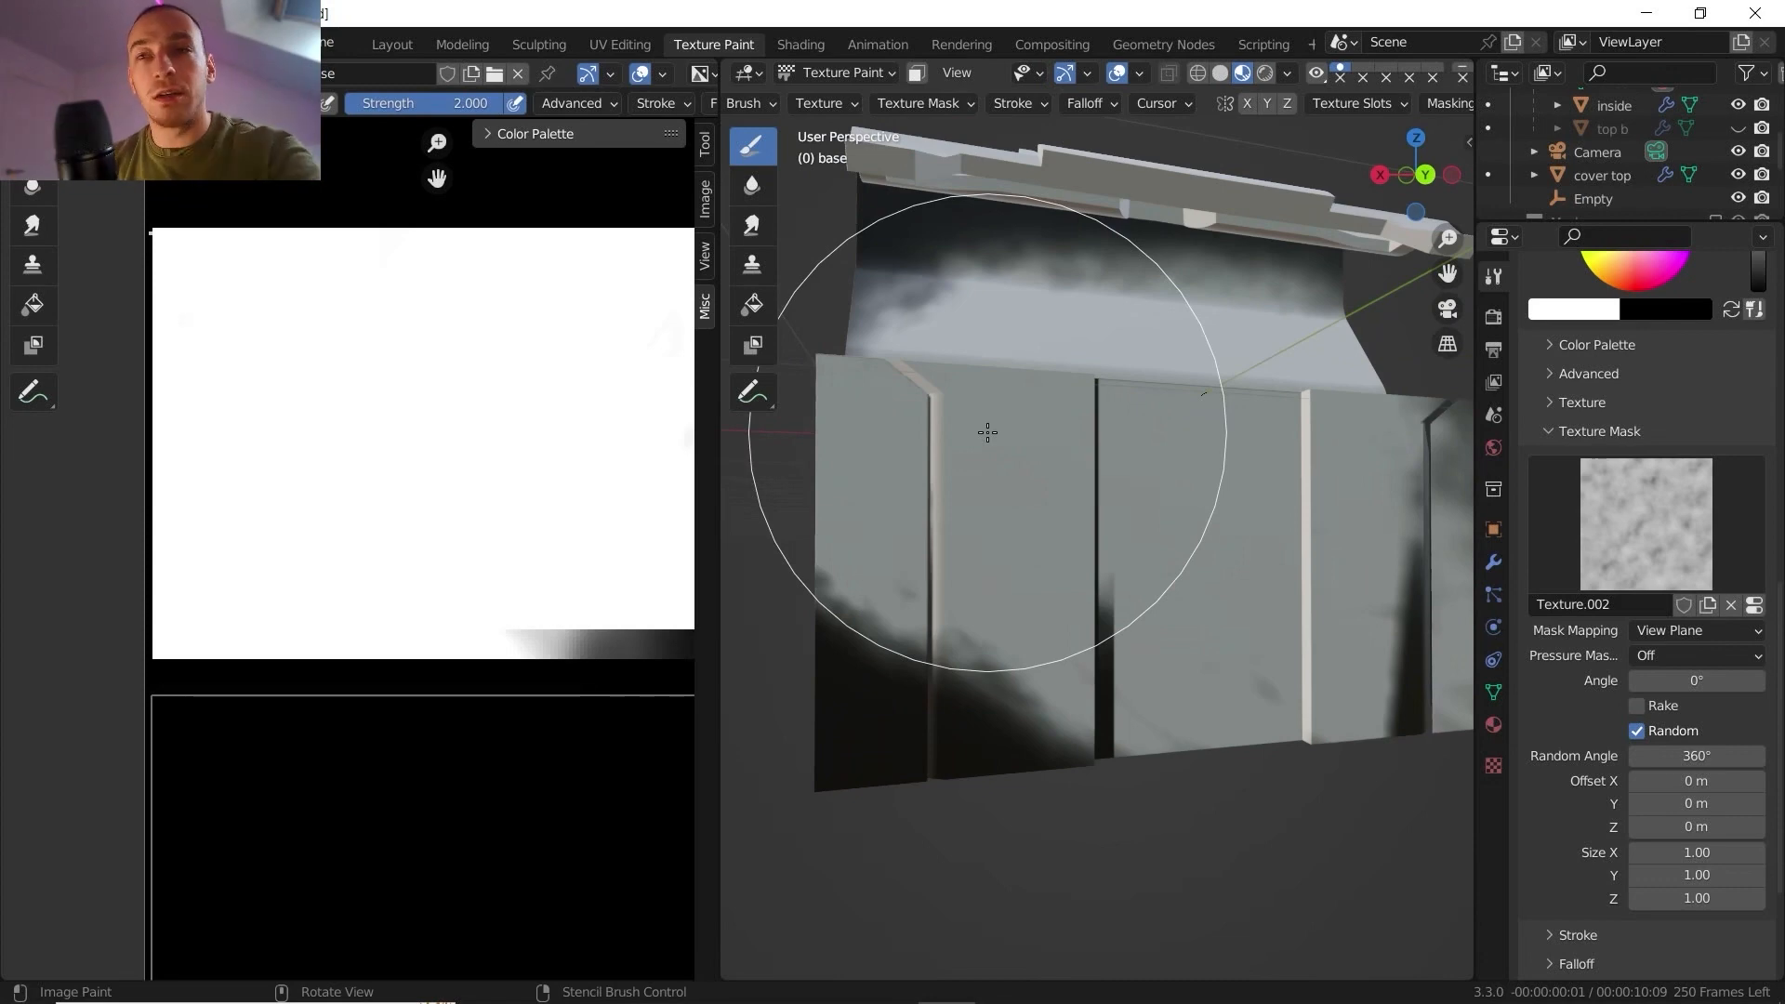
pyautogui.hotkey('ctrl', 'z')
# Assign Texture.001 to the brush's texture mask again and check that the Texture slot is empty
pyautogui.moveTo(1060, 506); pyautogui.dragTo(1148, 501, button='middle')
pyautogui.click(1645, 524)
pyautogui.click(1155, 651)
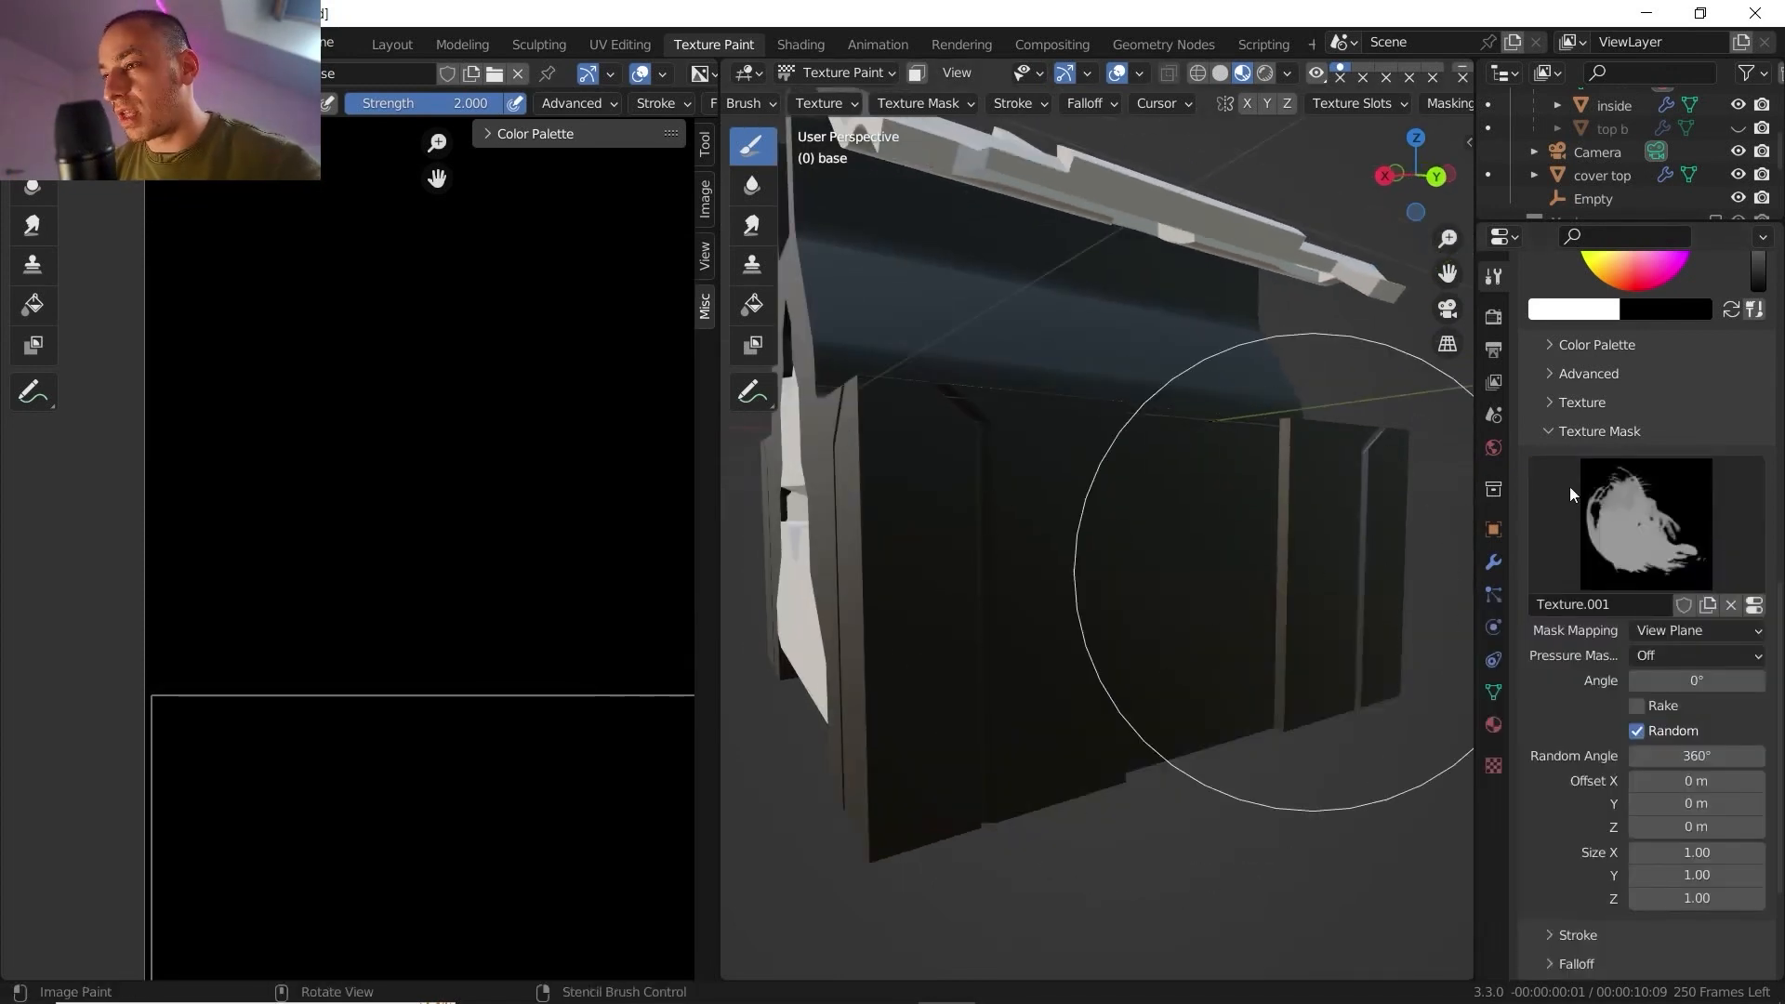
pyautogui.click(1554, 407)
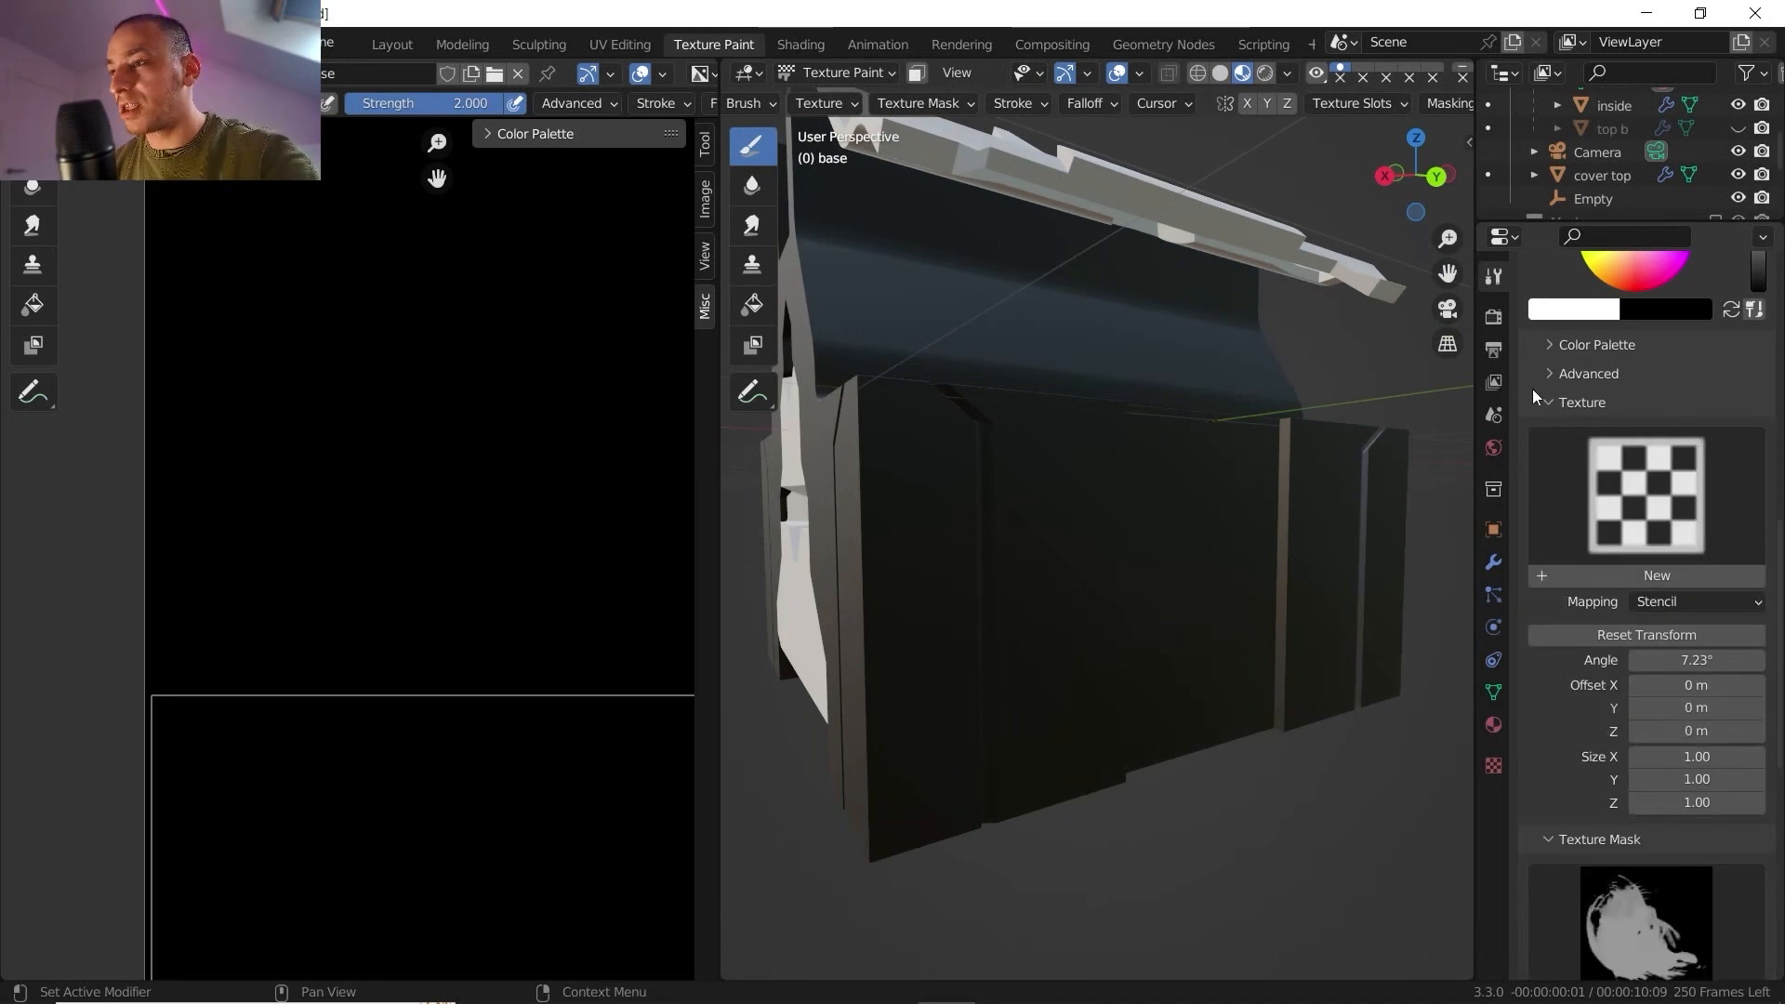
pyautogui.click(1535, 400)
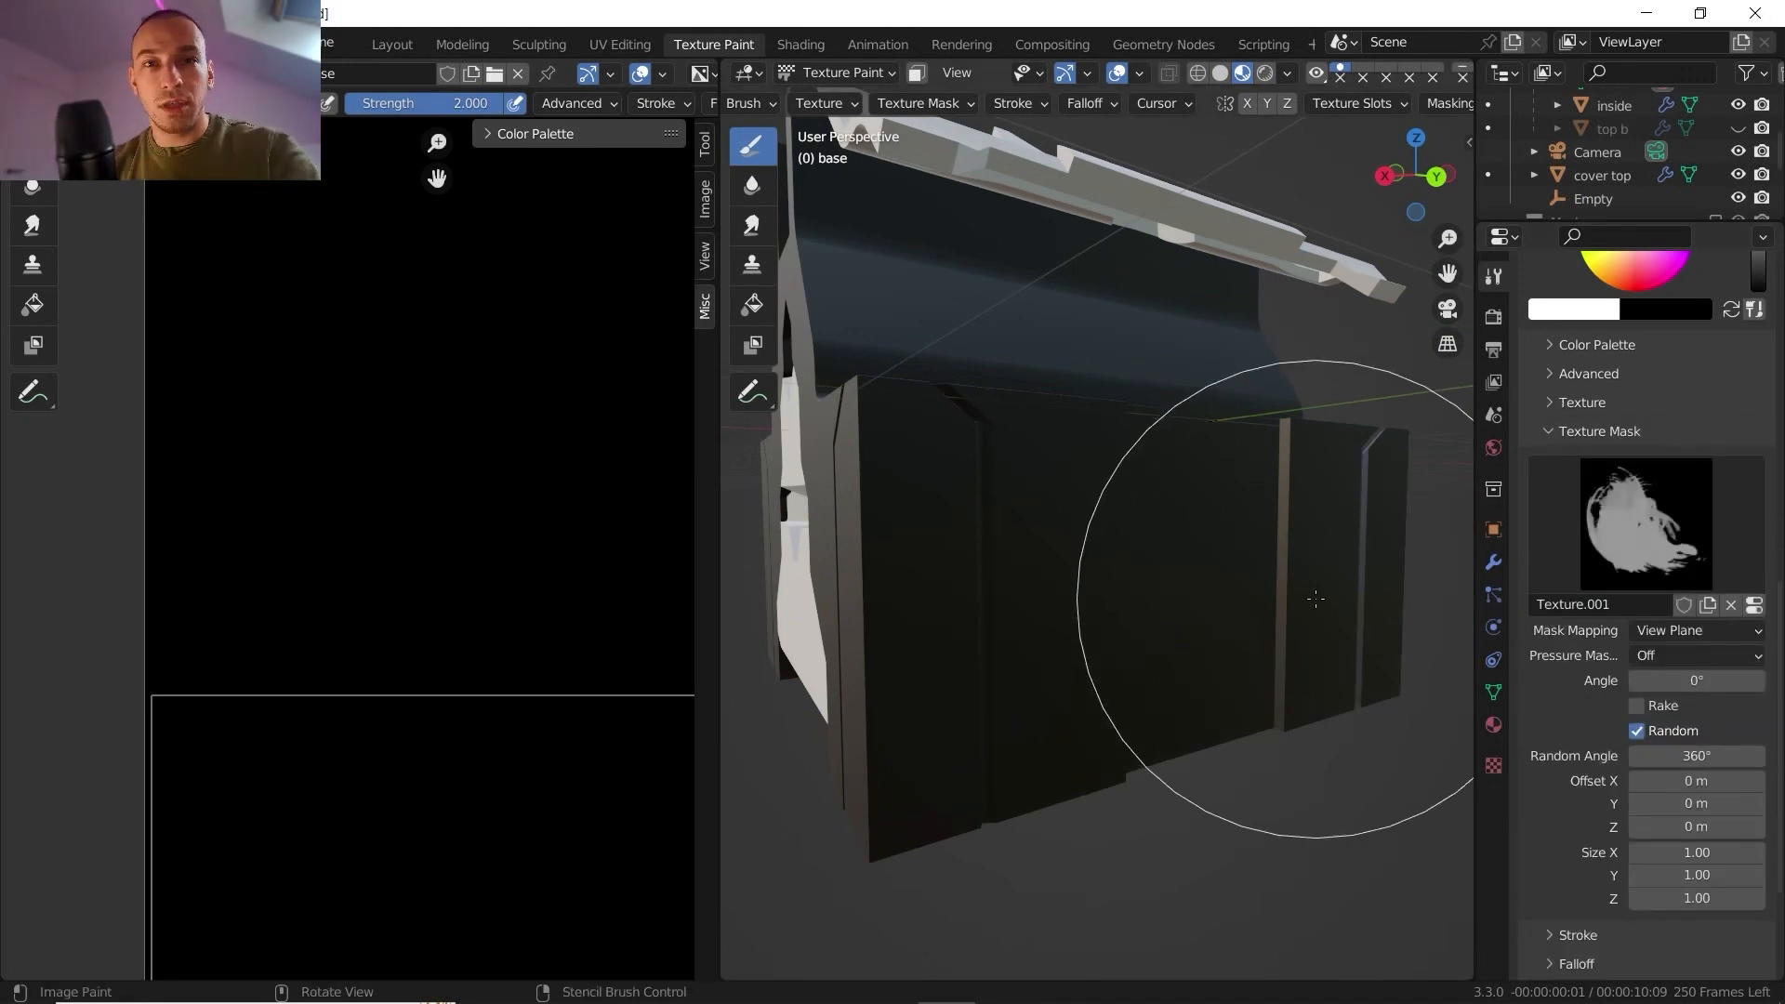
# Reduce the brush radius to 84 px at the crate's corner and return to the main brush settings
pyautogui.moveTo(976, 598)
pyautogui.mouseDown(button='middle')
pyautogui.moveTo(1091, 554)
pyautogui.moveTo(1085, 771)
pyautogui.moveTo(1093, 616)
pyautogui.mouseUp(button='middle')
pyautogui.press('f')
pyautogui.click(900, 542)
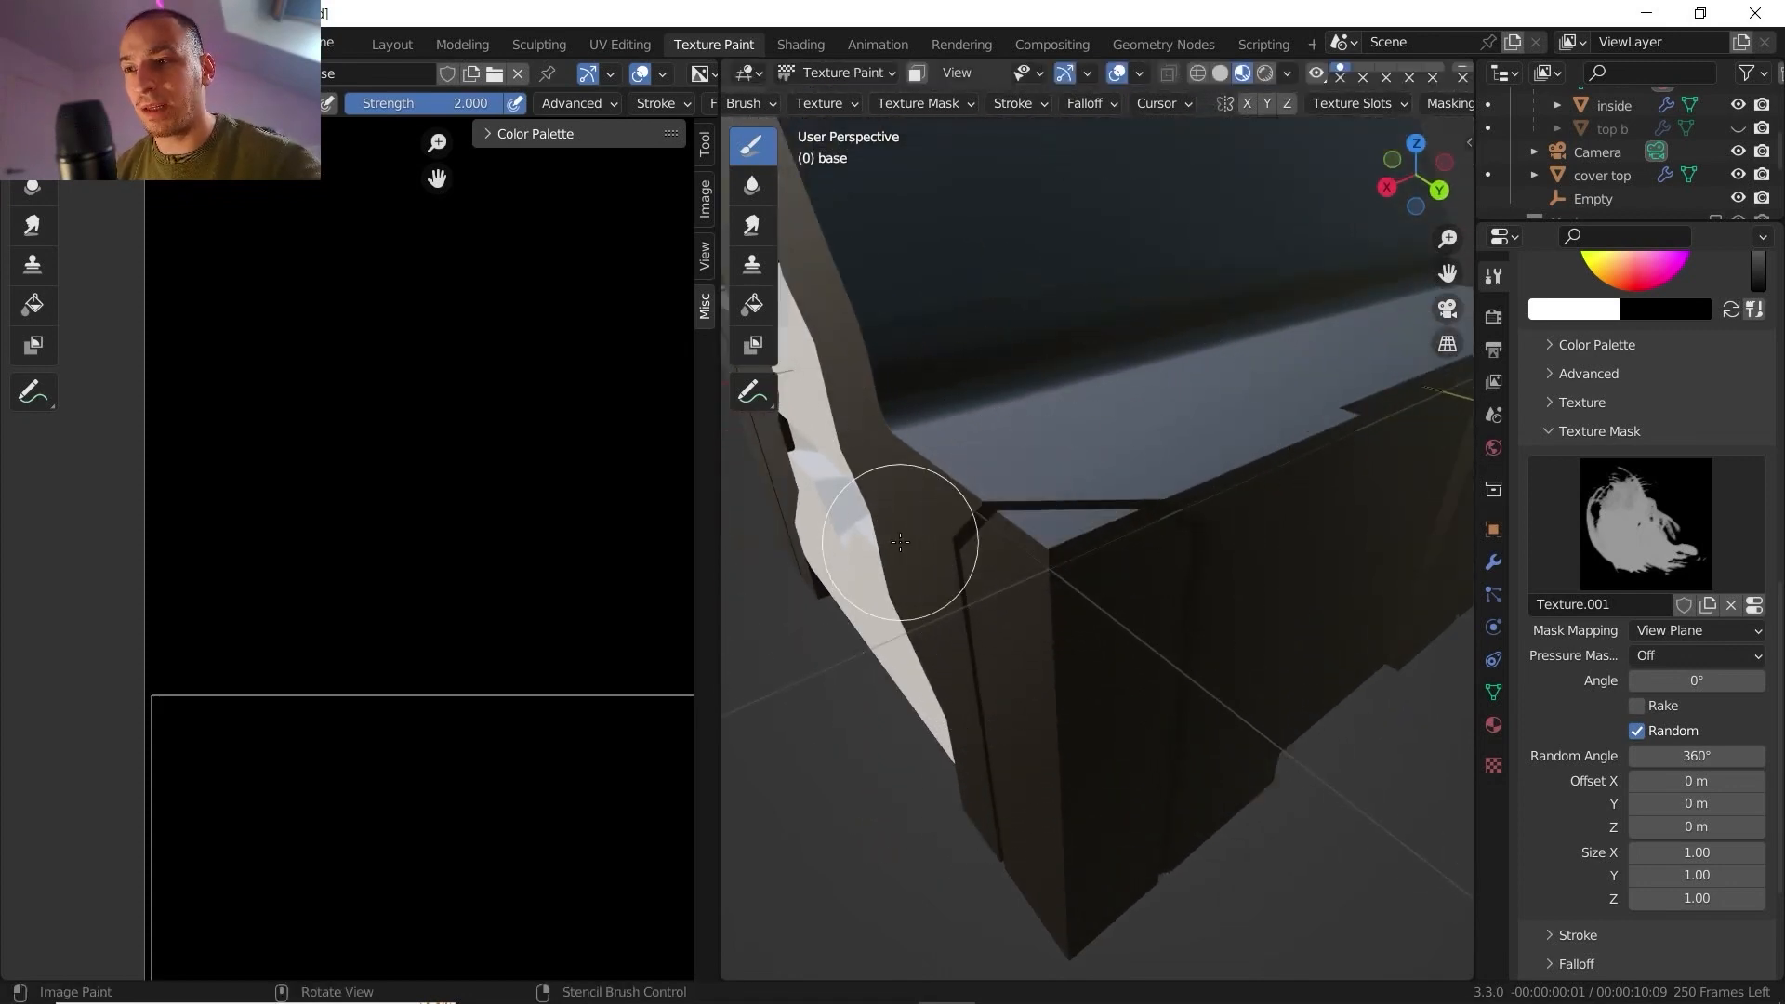
pyautogui.scroll(6, 1576, 555)
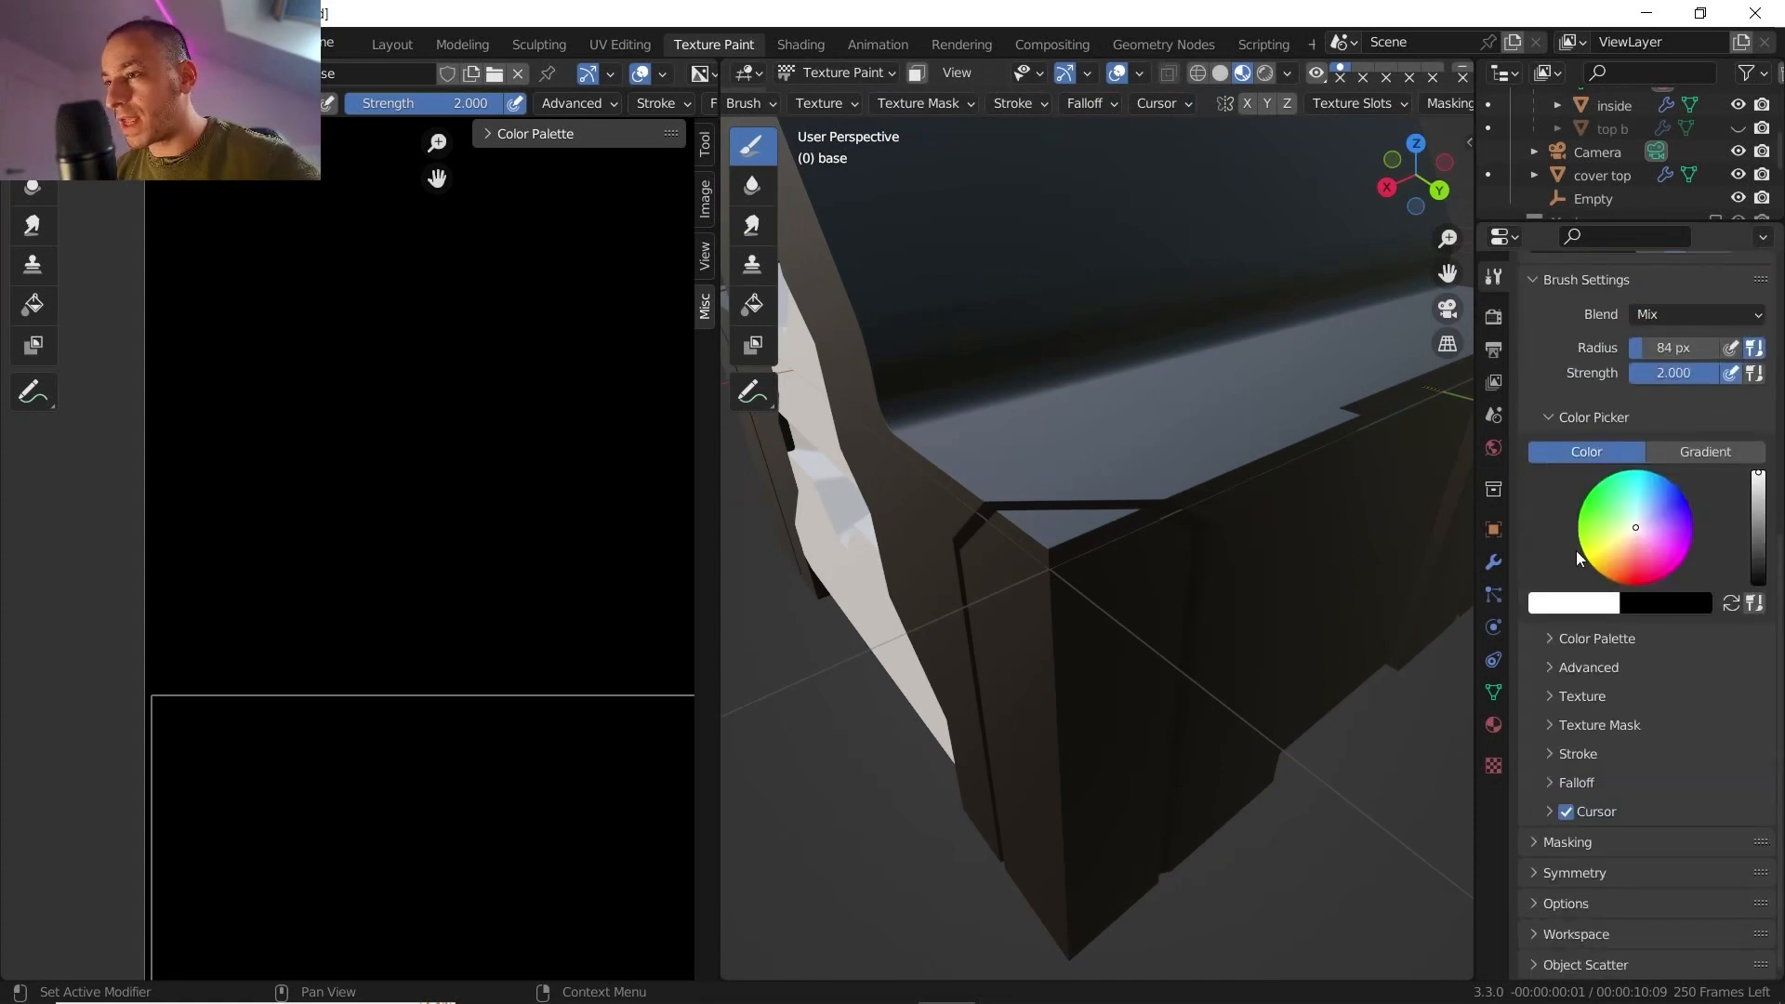
# Set the brush's falloff curve to the flat constant preset for a hard edge
pyautogui.click(1550, 783)
pyautogui.scroll(-7, 1561, 757)
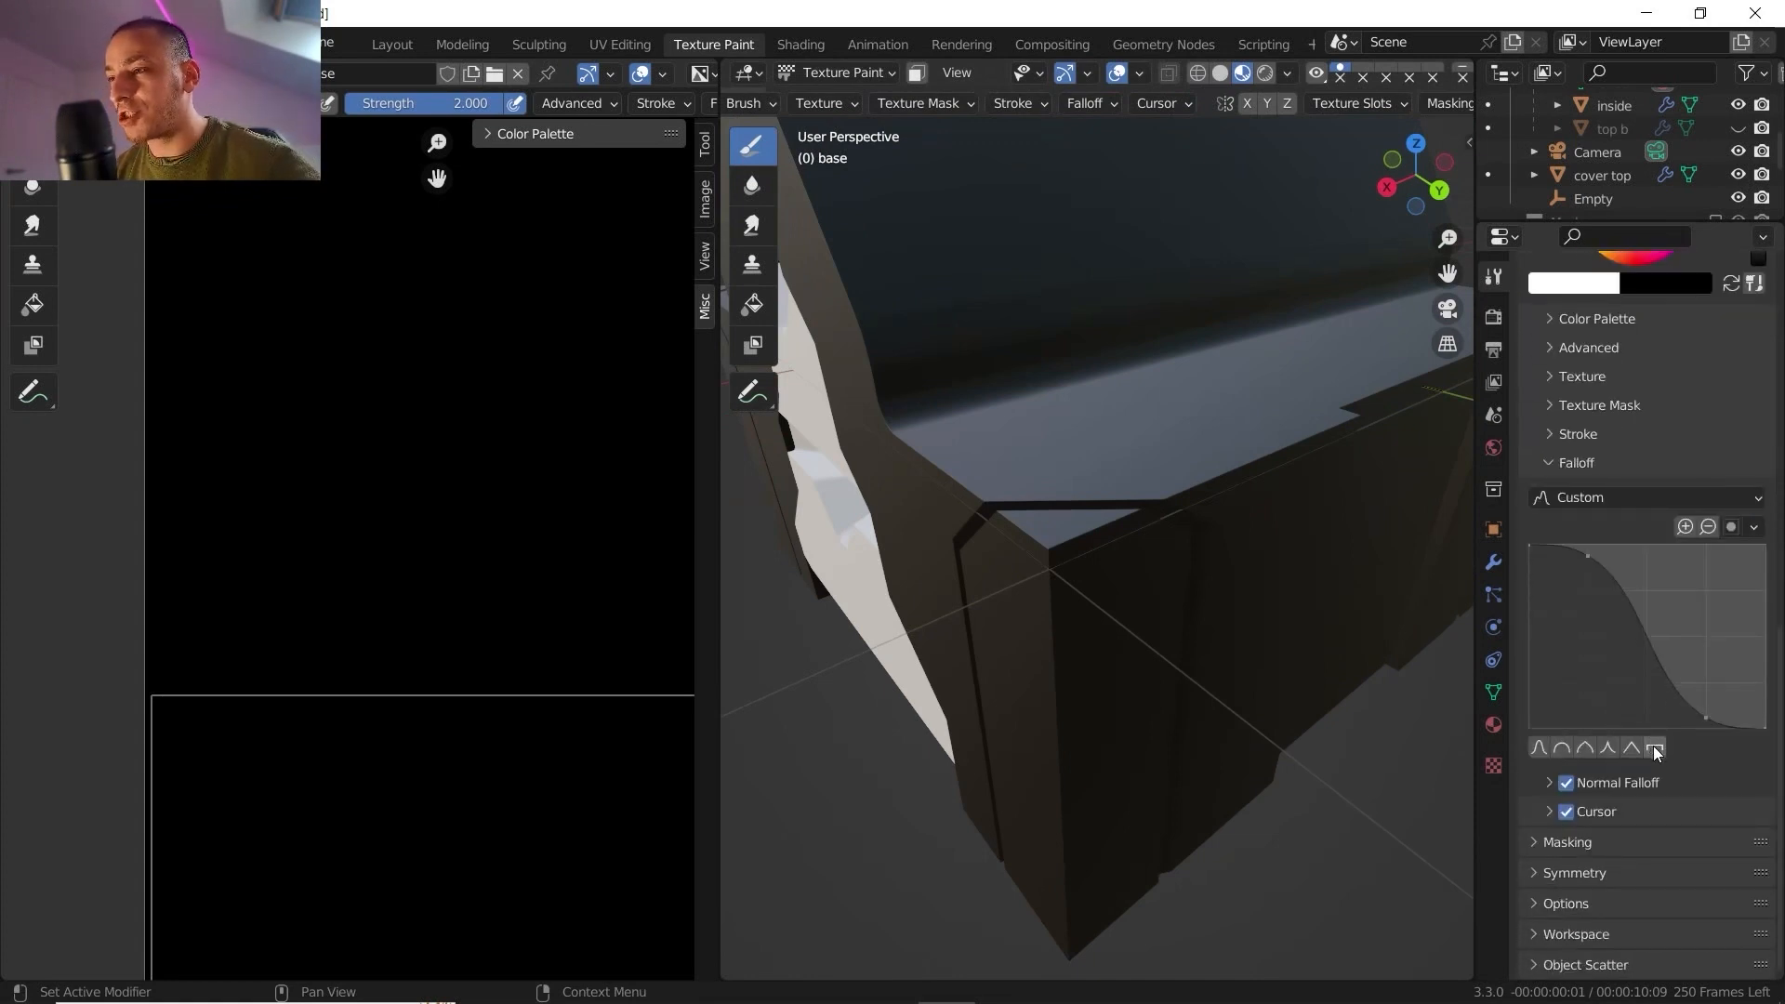
pyautogui.click(1655, 748)
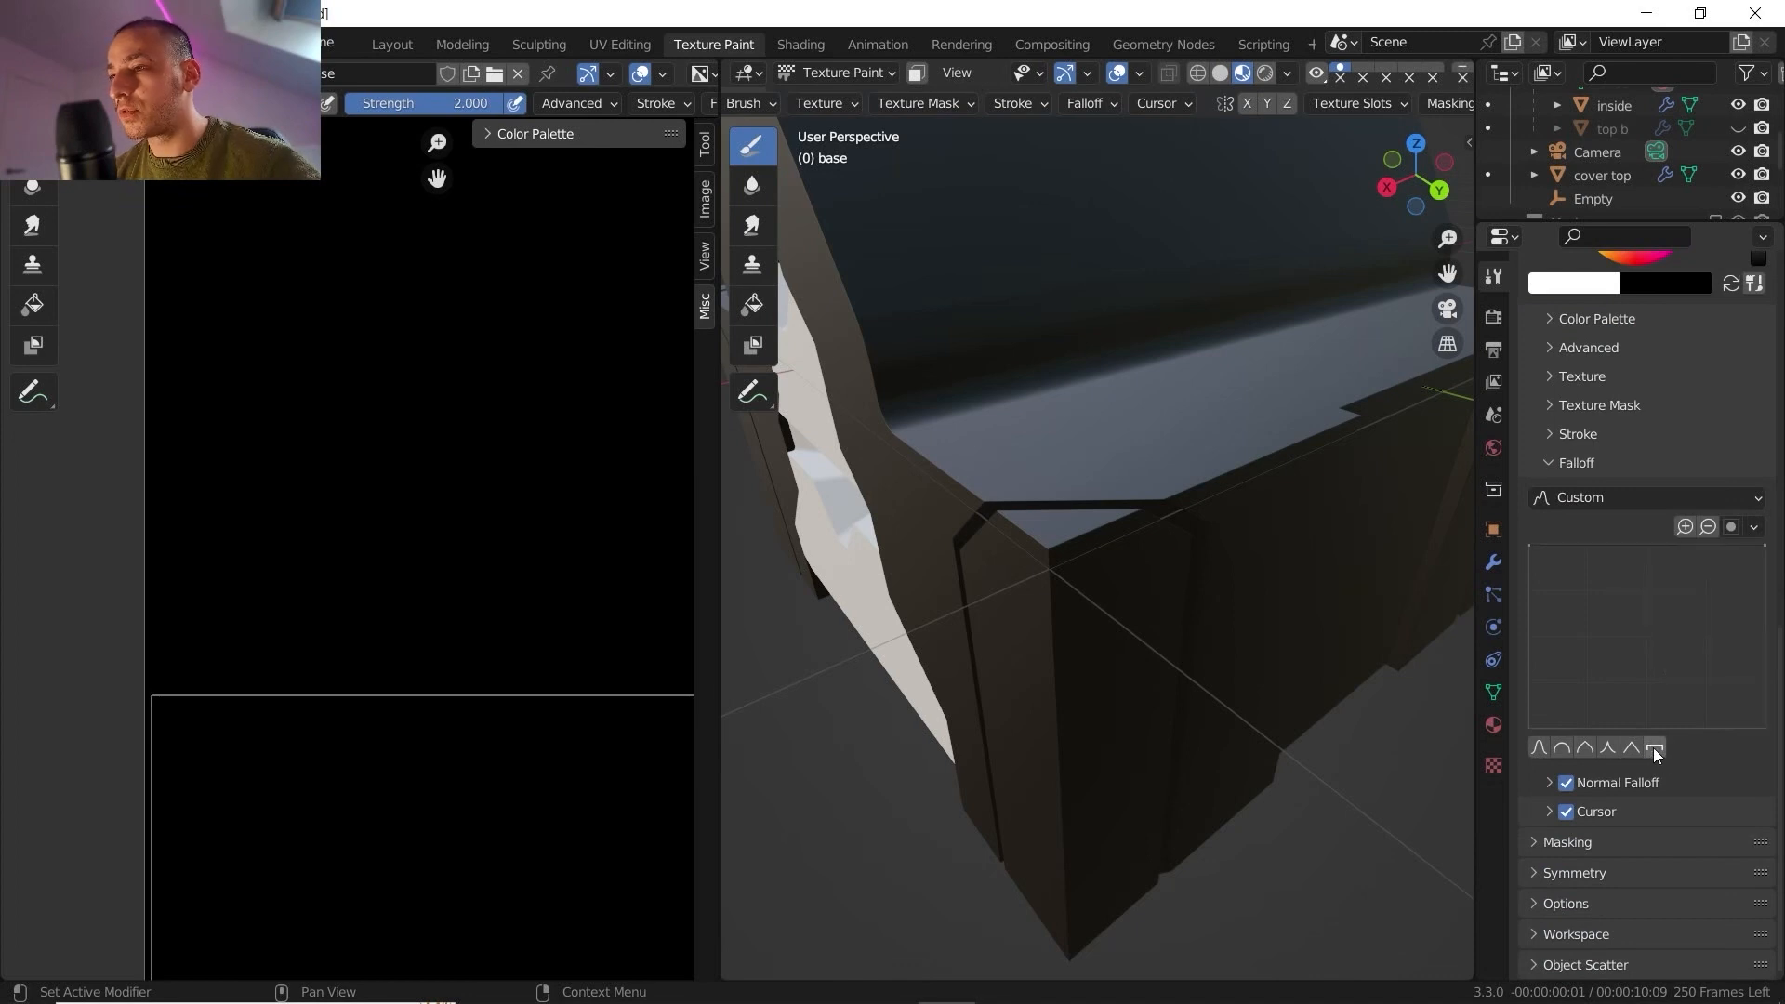
pyautogui.click(1553, 463)
# Set the brush stroke's jitter to 0.5968, keeping Brush as the jitter unit
pyautogui.click(1552, 778)
pyautogui.click(1553, 764)
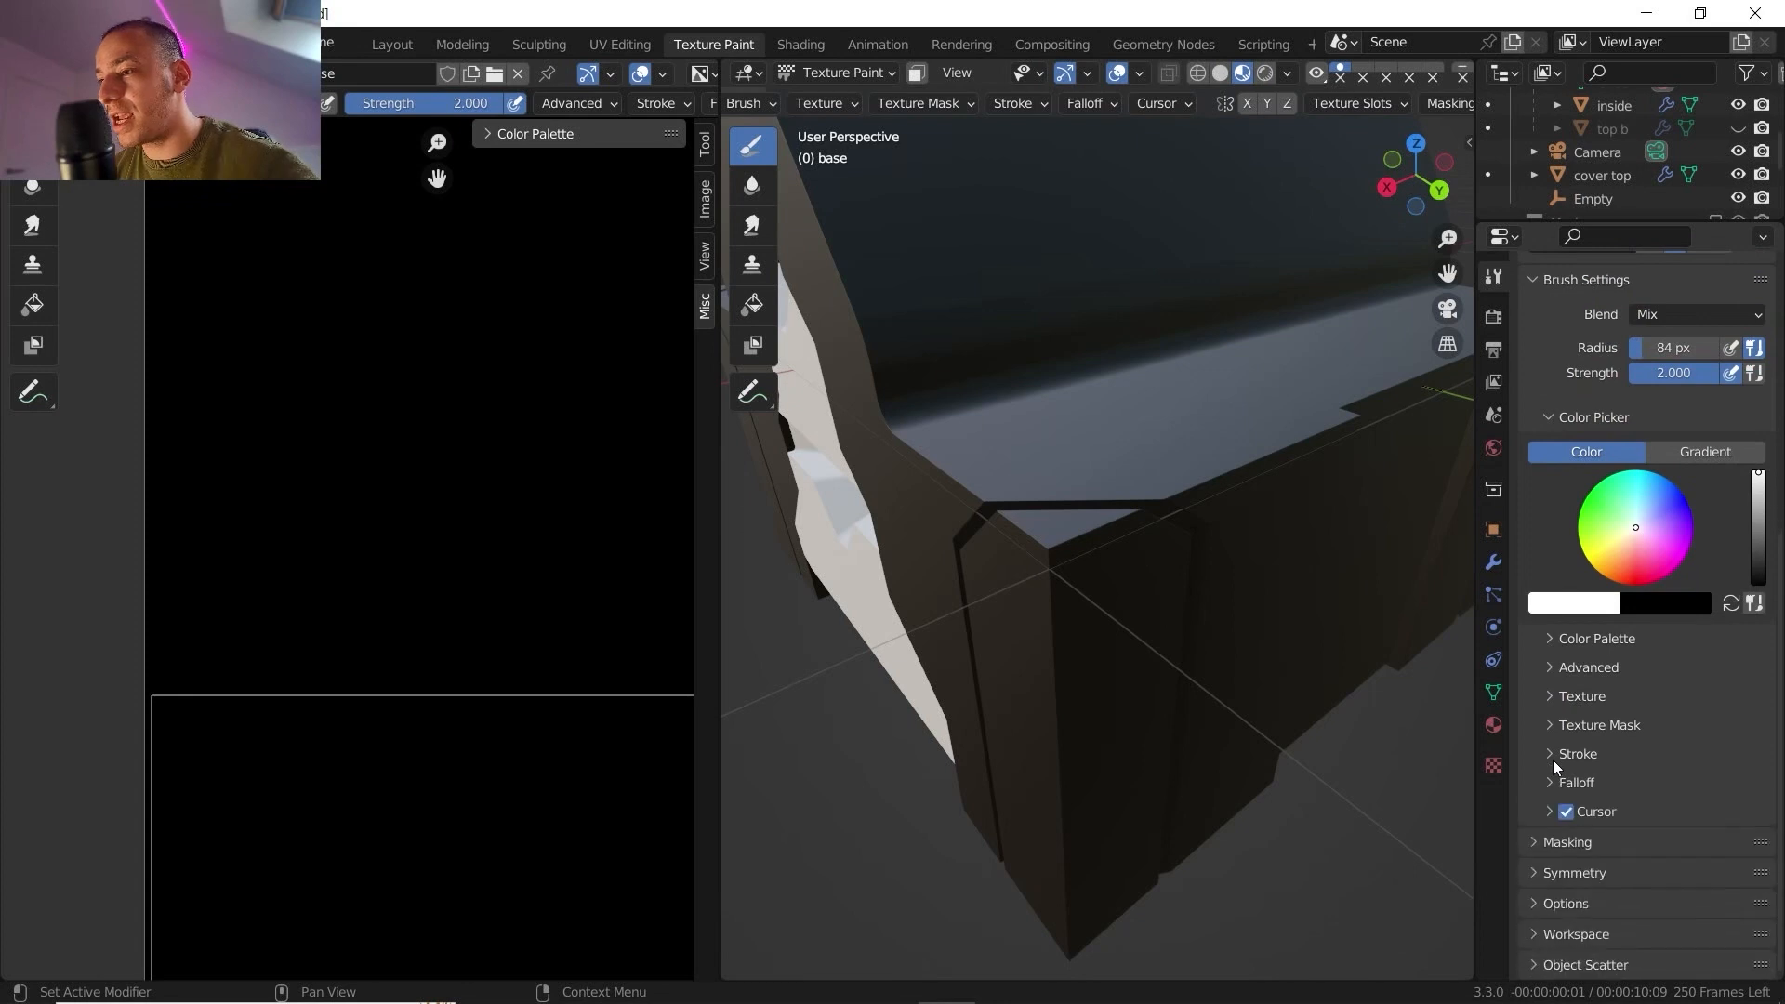
pyautogui.click(1552, 760)
pyautogui.scroll(-5, 1565, 764)
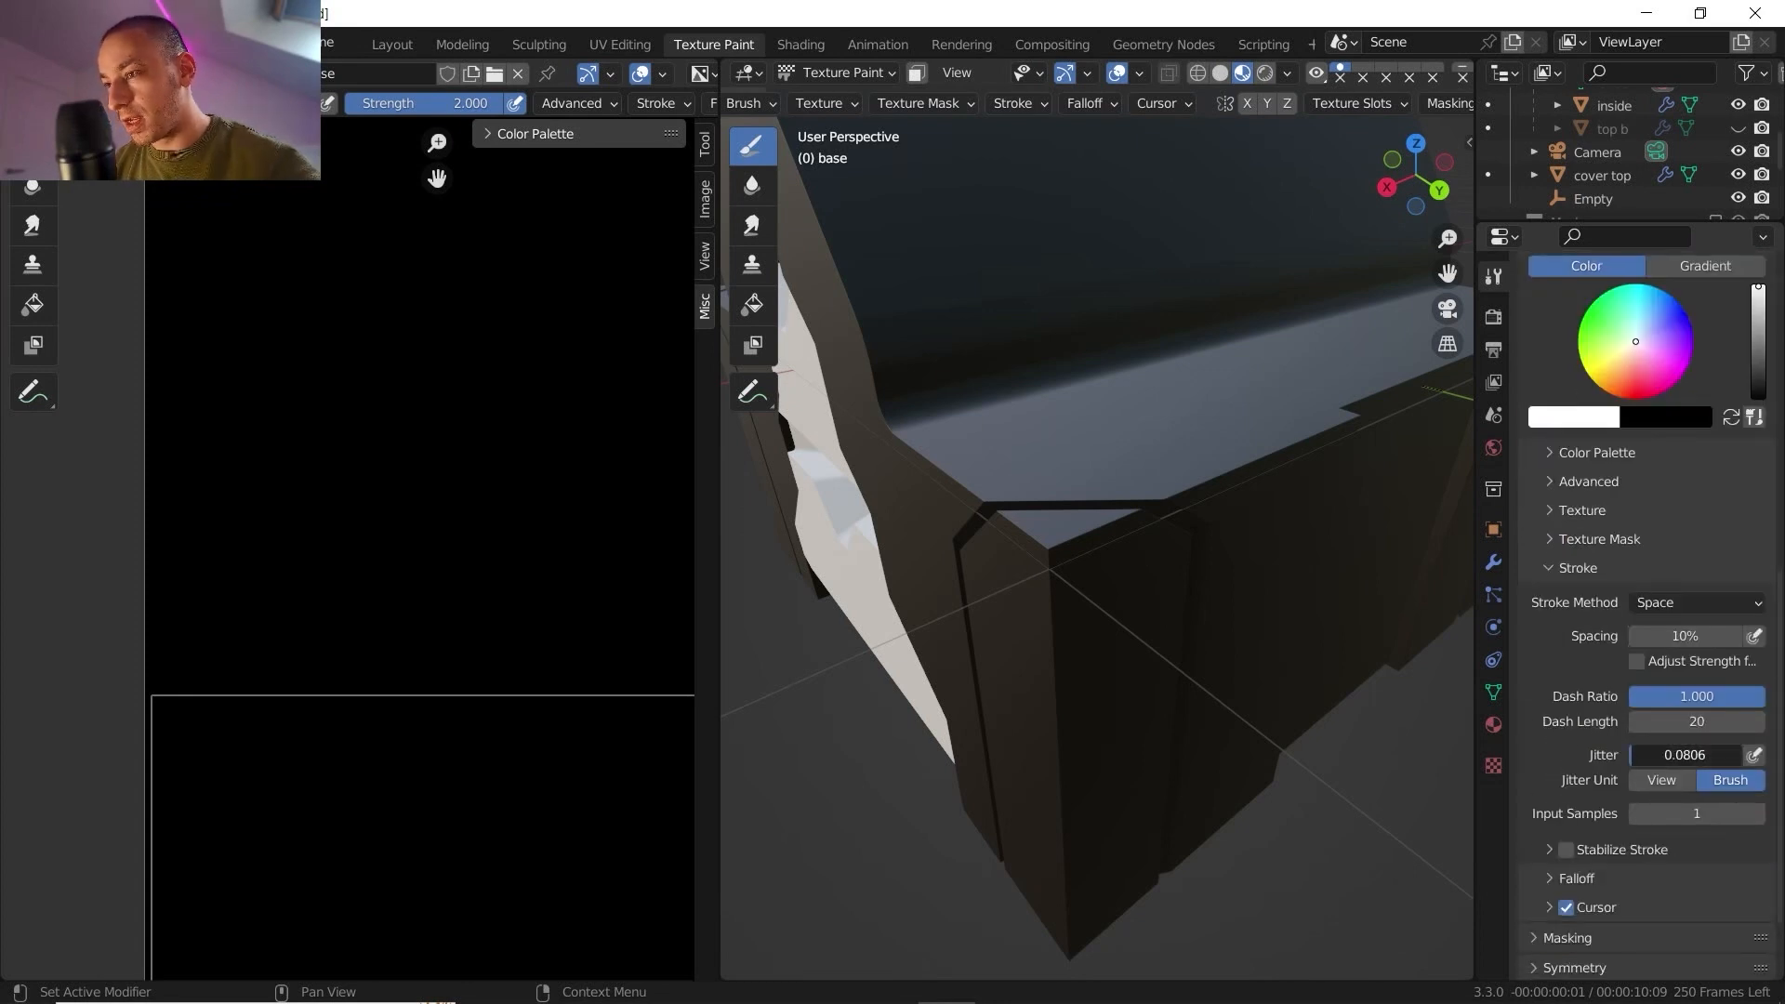
# Test jittered strokes across the crate's upper front corner and undo them
pyautogui.moveTo(957, 486)
pyautogui.mouseDown()
pyautogui.moveTo(1075, 561)
pyautogui.moveTo(1208, 430)
pyautogui.moveTo(1167, 531)
pyautogui.moveTo(1087, 630)
pyautogui.mouseUp()
pyautogui.moveTo(1088, 629)
pyautogui.mouseDown(button='middle')
pyautogui.moveTo(1012, 526)
pyautogui.moveTo(1047, 507)
pyautogui.mouseUp(button='middle')
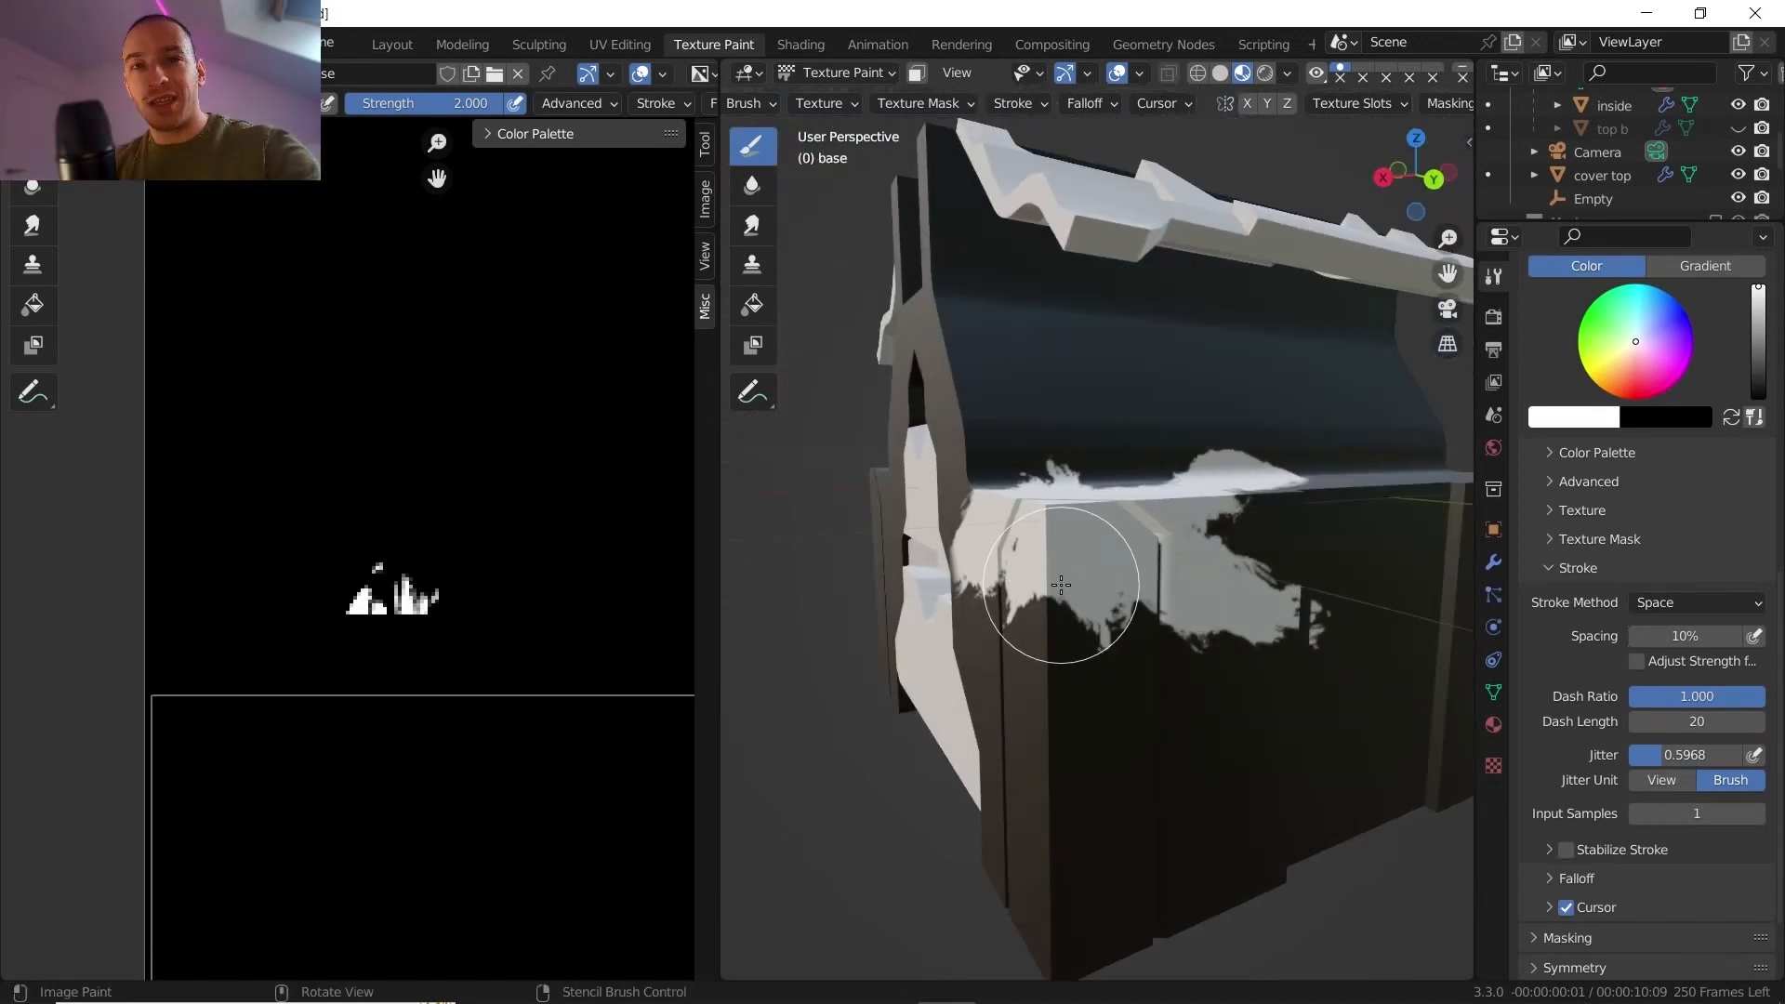
pyautogui.moveTo(1044, 599); pyautogui.dragTo(1106, 610, button='middle')
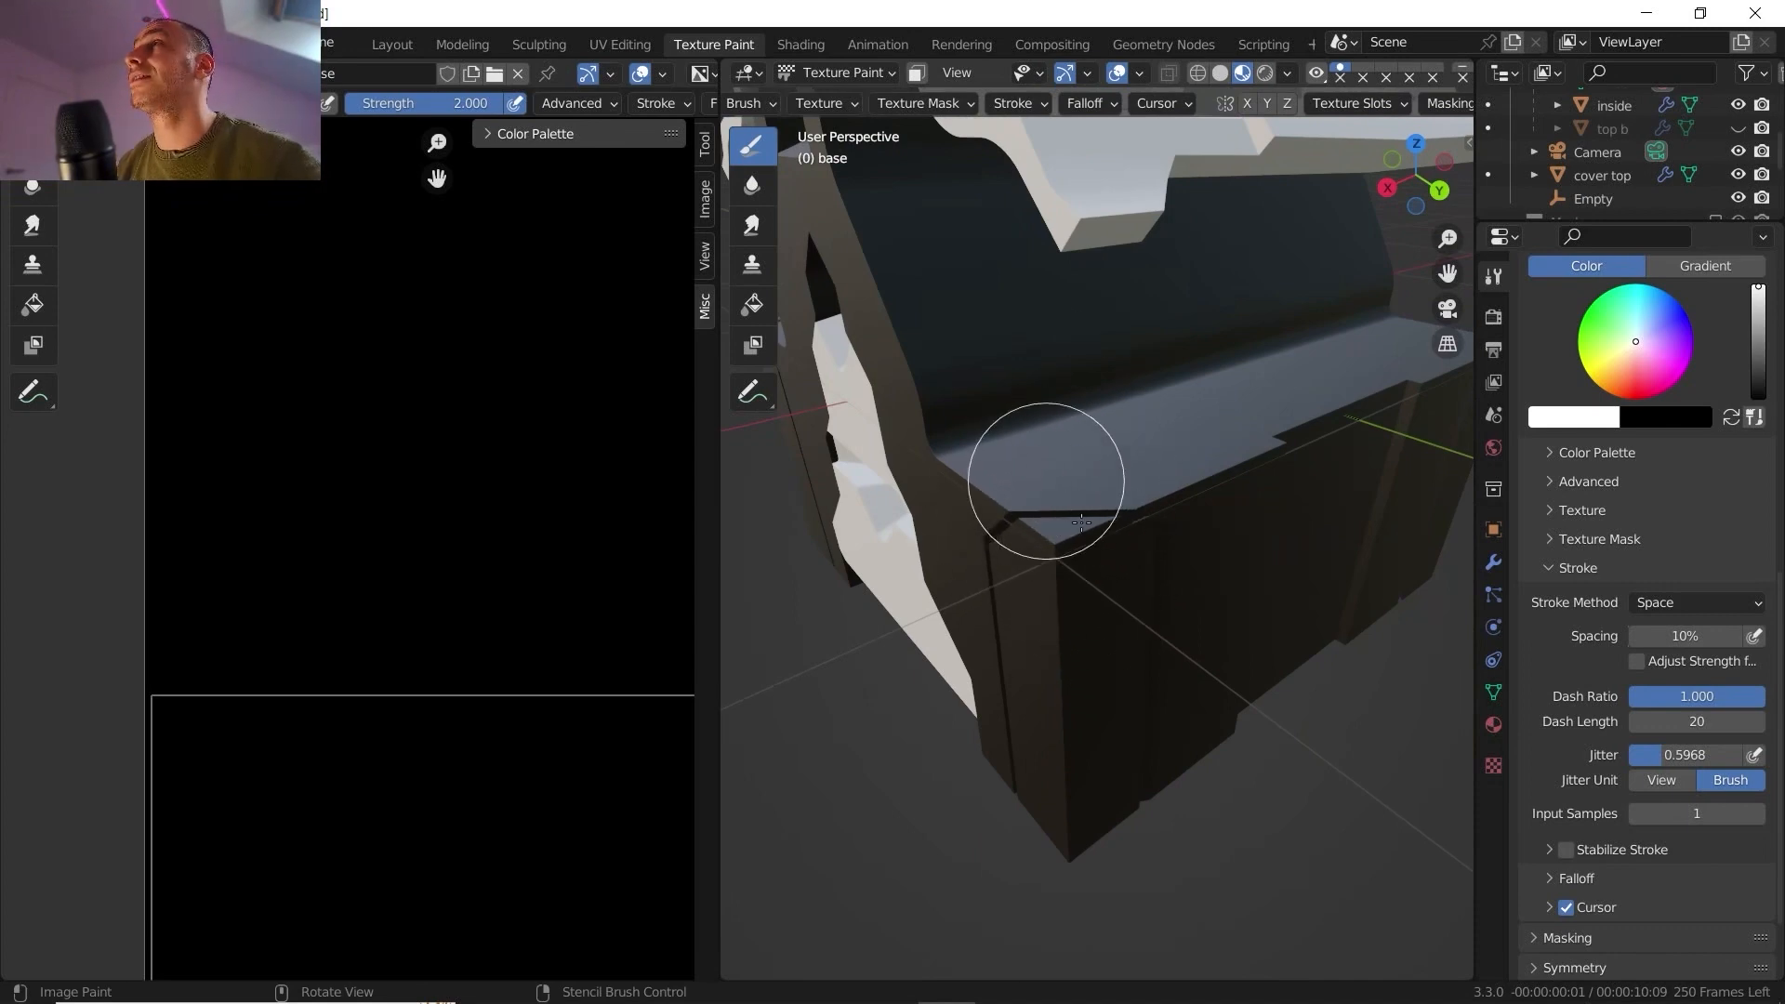
pyautogui.moveTo(1019, 515); pyautogui.dragTo(1170, 513)
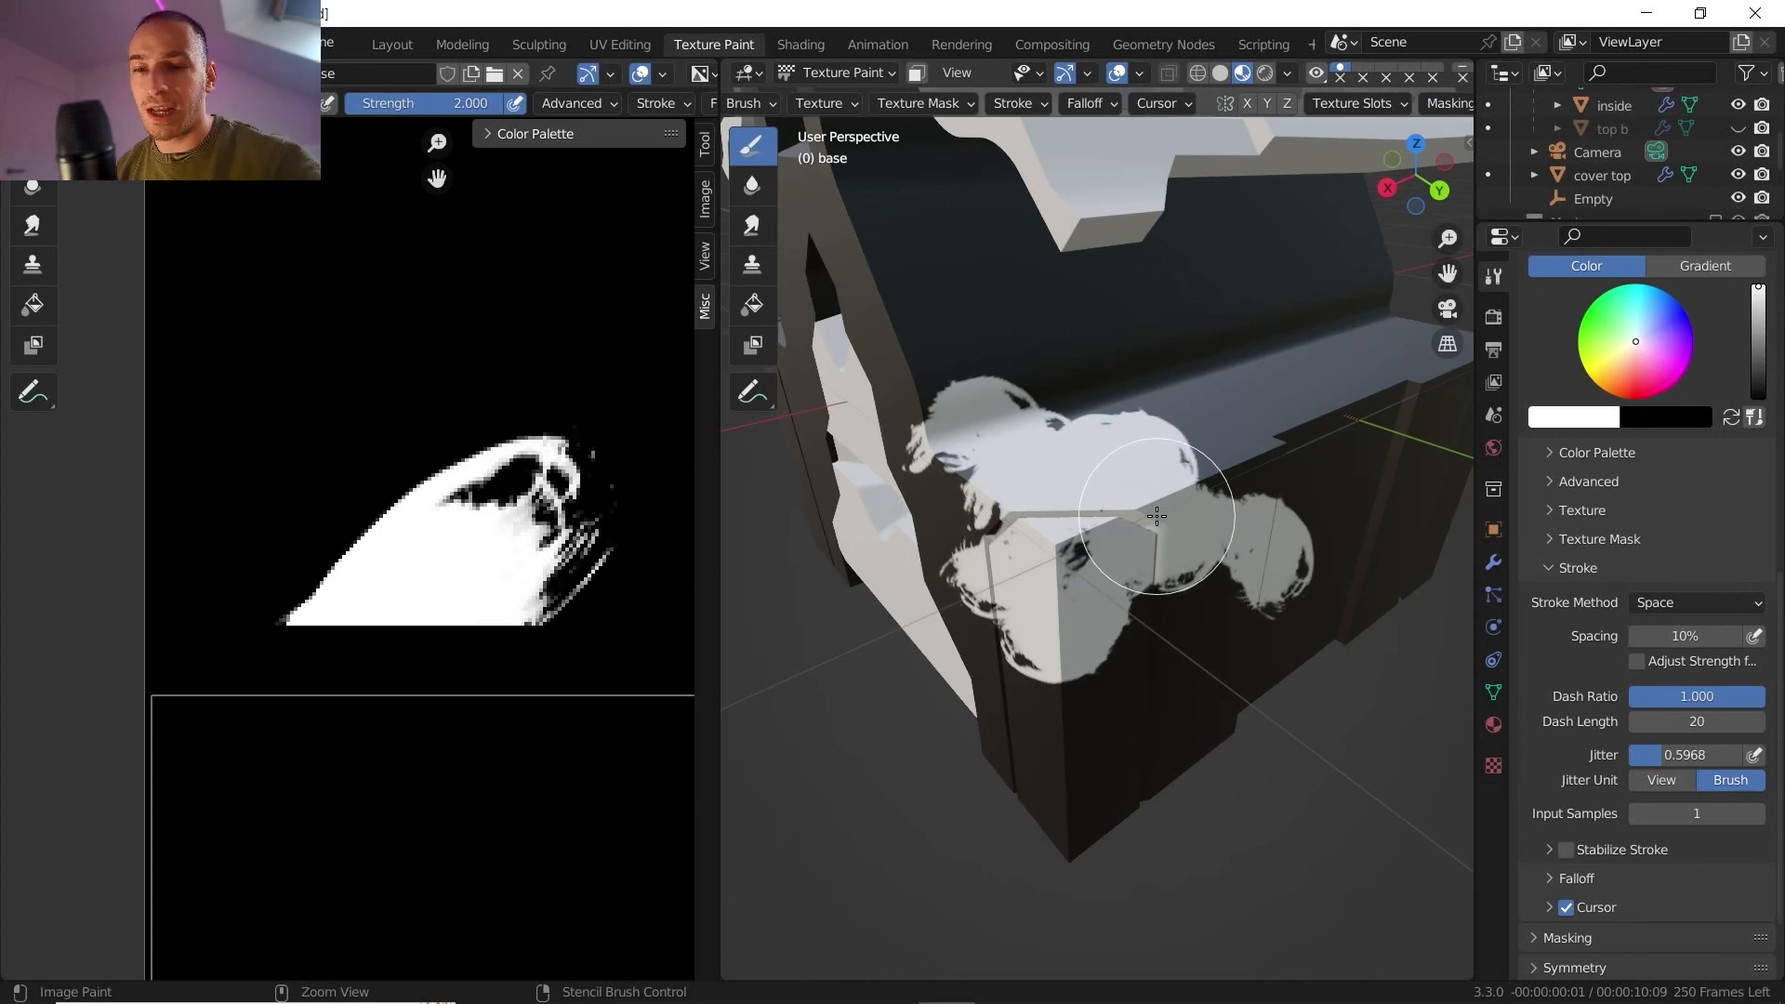
pyautogui.hotkey('ctrl', 'z')
pyautogui.moveTo(1127, 518); pyautogui.dragTo(1099, 504, button='middle')
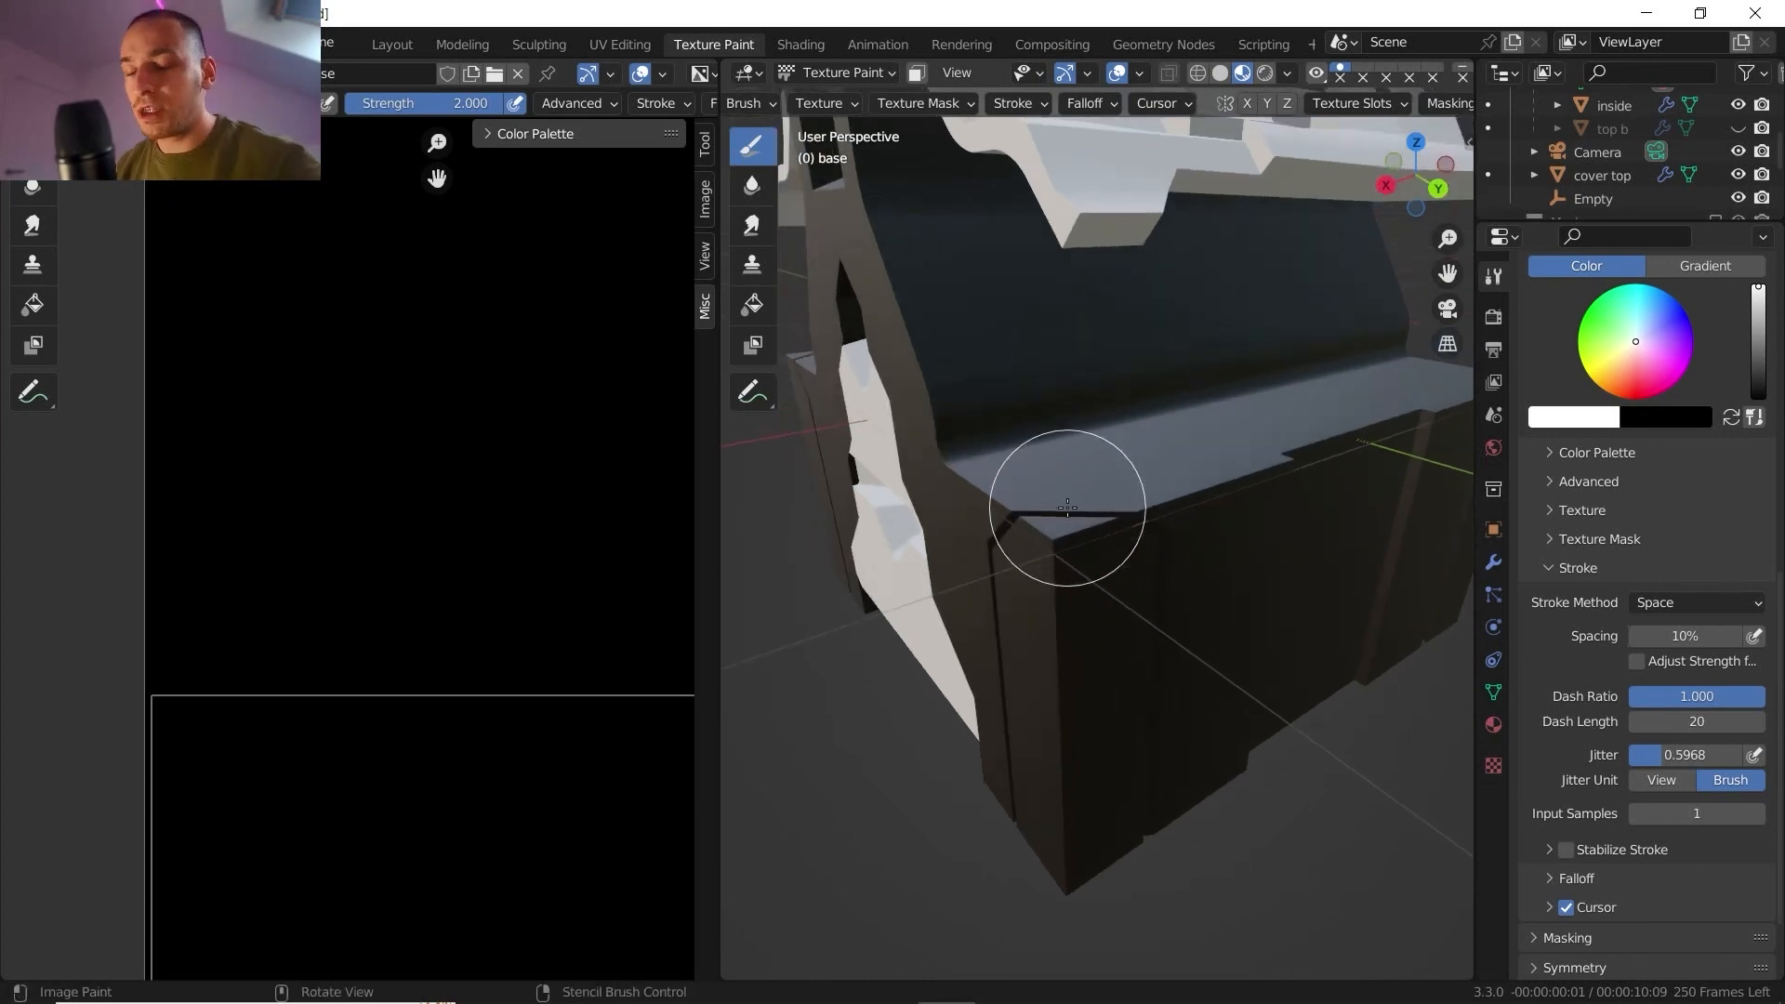
# Reduce the brush radius to about half its size at the crate's corner
pyautogui.press('f')
pyautogui.click(1033, 510)
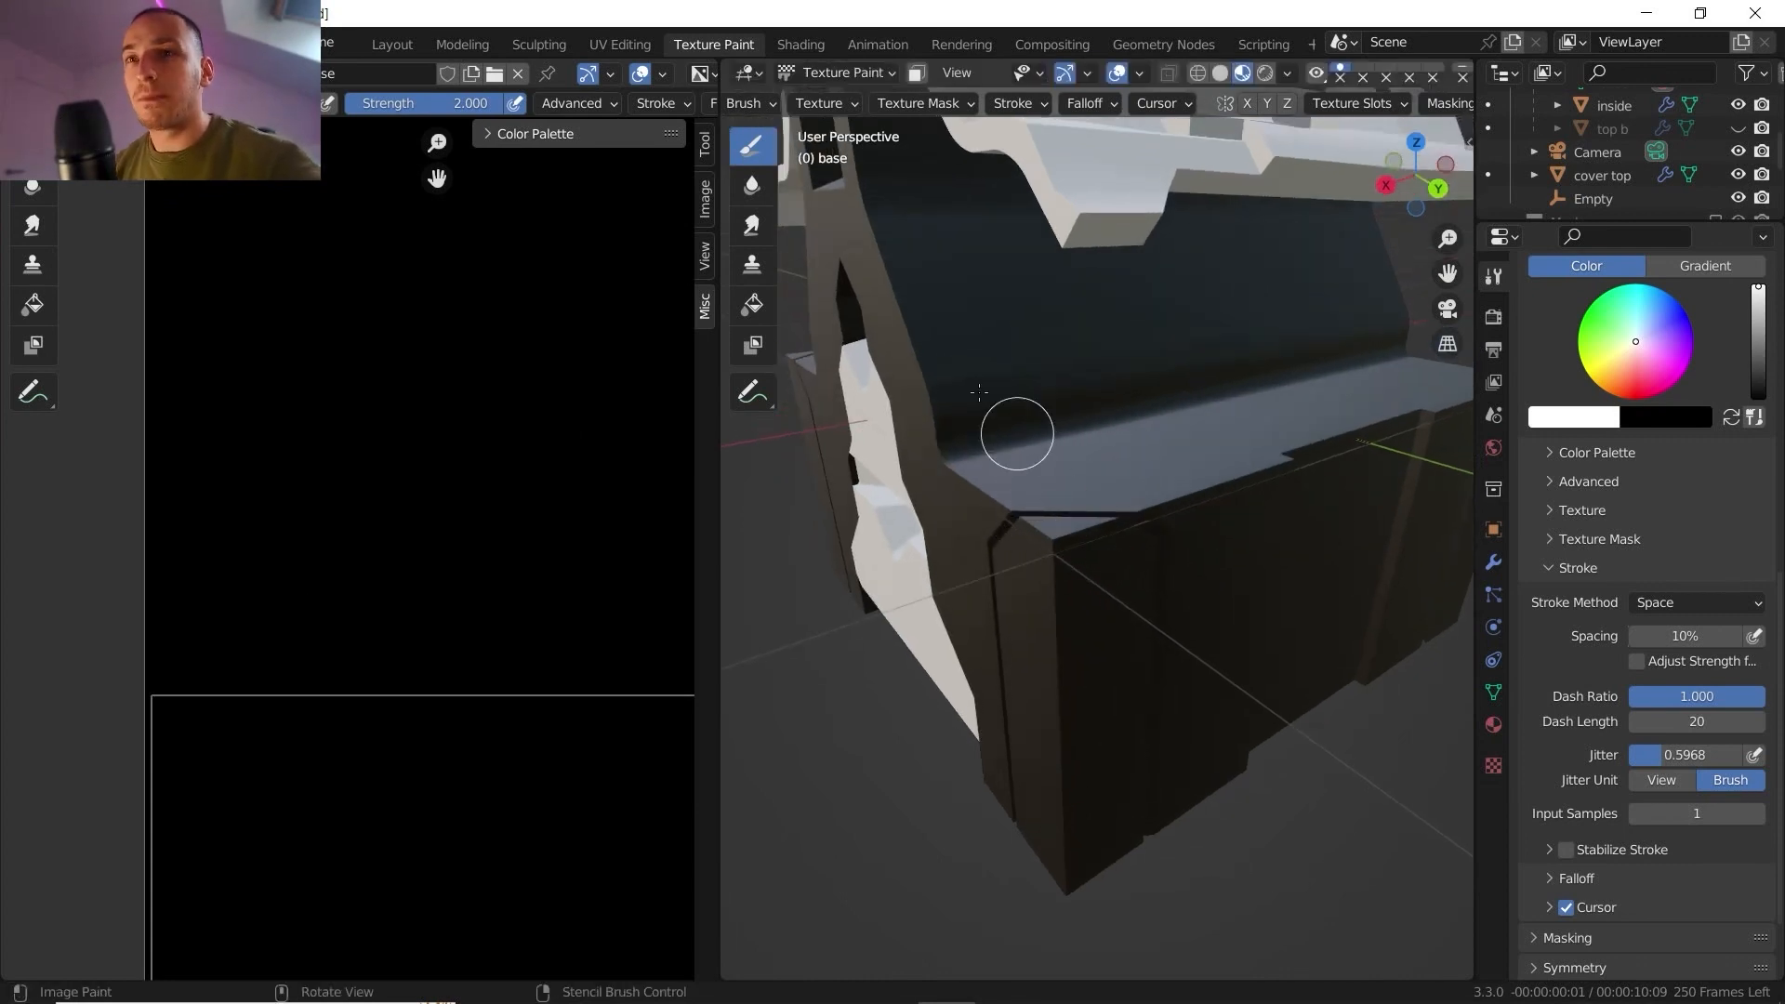
pyautogui.moveTo(1118, 481); pyautogui.dragTo(913, 380, button='middle')
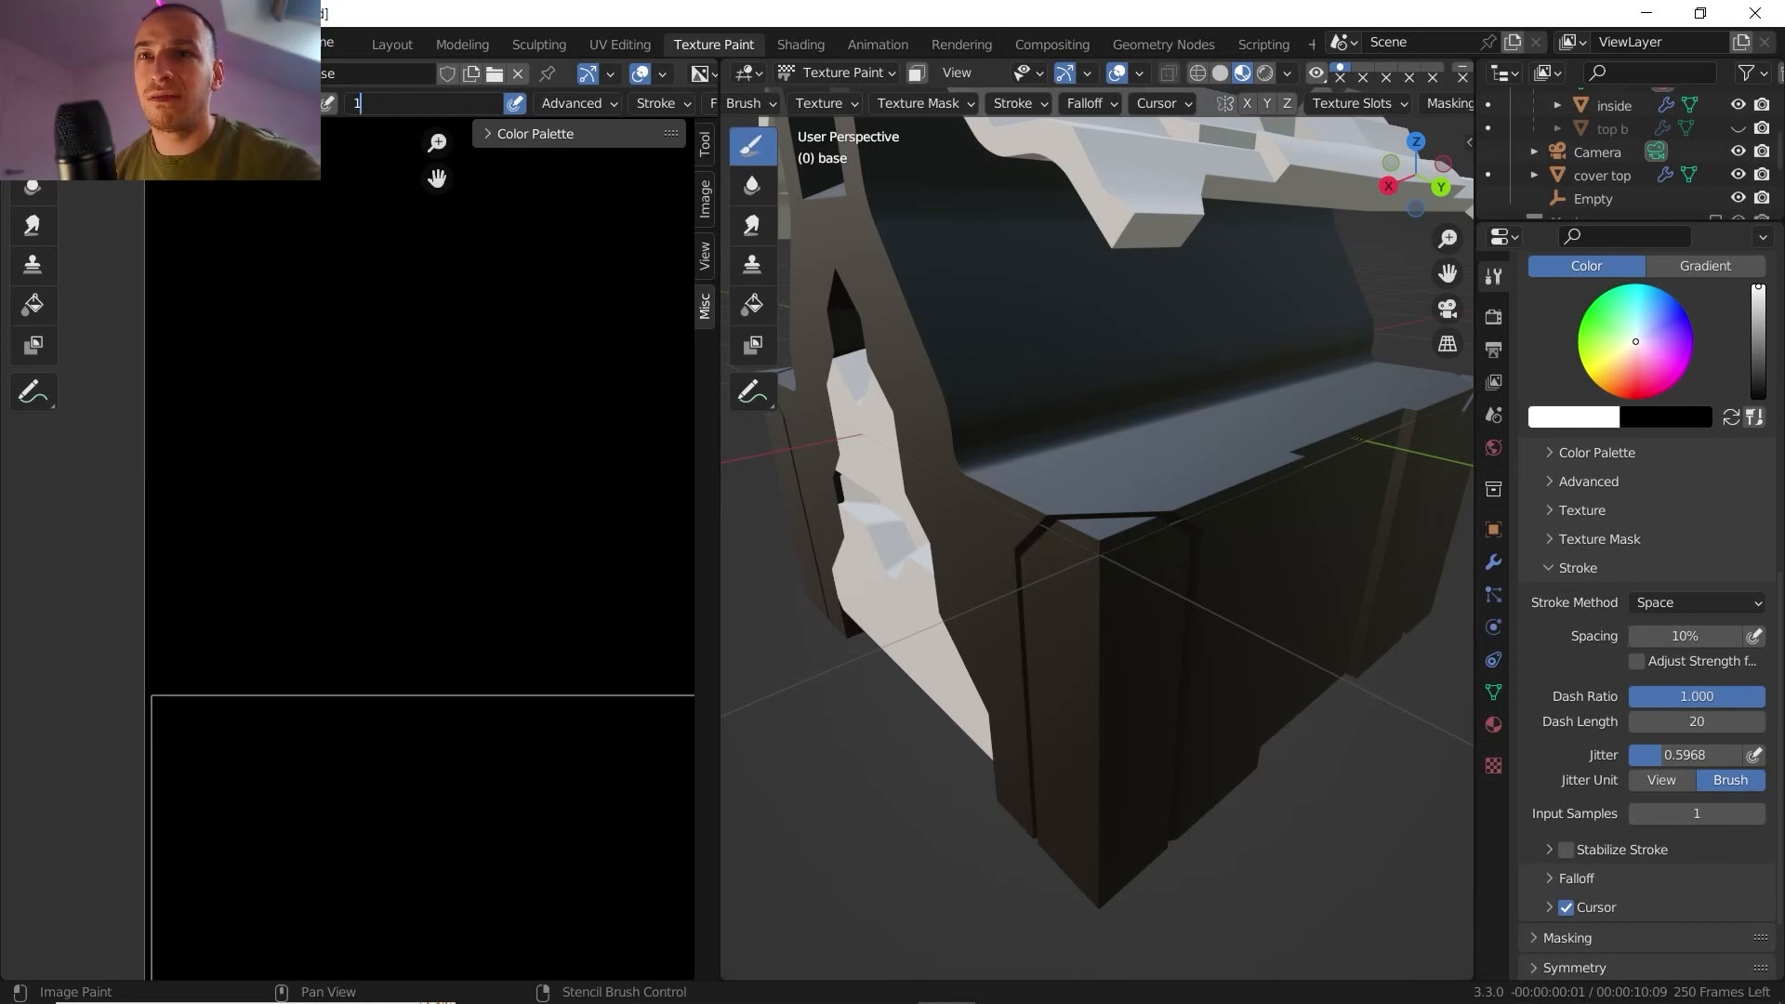
# Set the brush strength to 1.000, paint test strokes over the crate's corner and undo them
pyautogui.moveTo(1109, 481)
pyautogui.mouseDown()
pyautogui.moveTo(1028, 468)
pyautogui.moveTo(1128, 545)
pyautogui.moveTo(1055, 530)
pyautogui.mouseUp()
pyautogui.scroll(5, 1074, 540)
pyautogui.moveTo(1079, 542)
pyautogui.keyDown('shift'); pyautogui.mouseDown(button='middle')
pyautogui.moveTo(1162, 470)
pyautogui.moveTo(1100, 638)
pyautogui.moveTo(1075, 554)
pyautogui.moveTo(1111, 419)
pyautogui.moveTo(1100, 450)
pyautogui.moveTo(1072, 436)
pyautogui.mouseUp(button='middle'); pyautogui.keyUp('shift')
pyautogui.hotkey('ctrl', 'z')
pyautogui.hotkey('ctrl', 'z')
pyautogui.hotkey('ctrl', 'z')
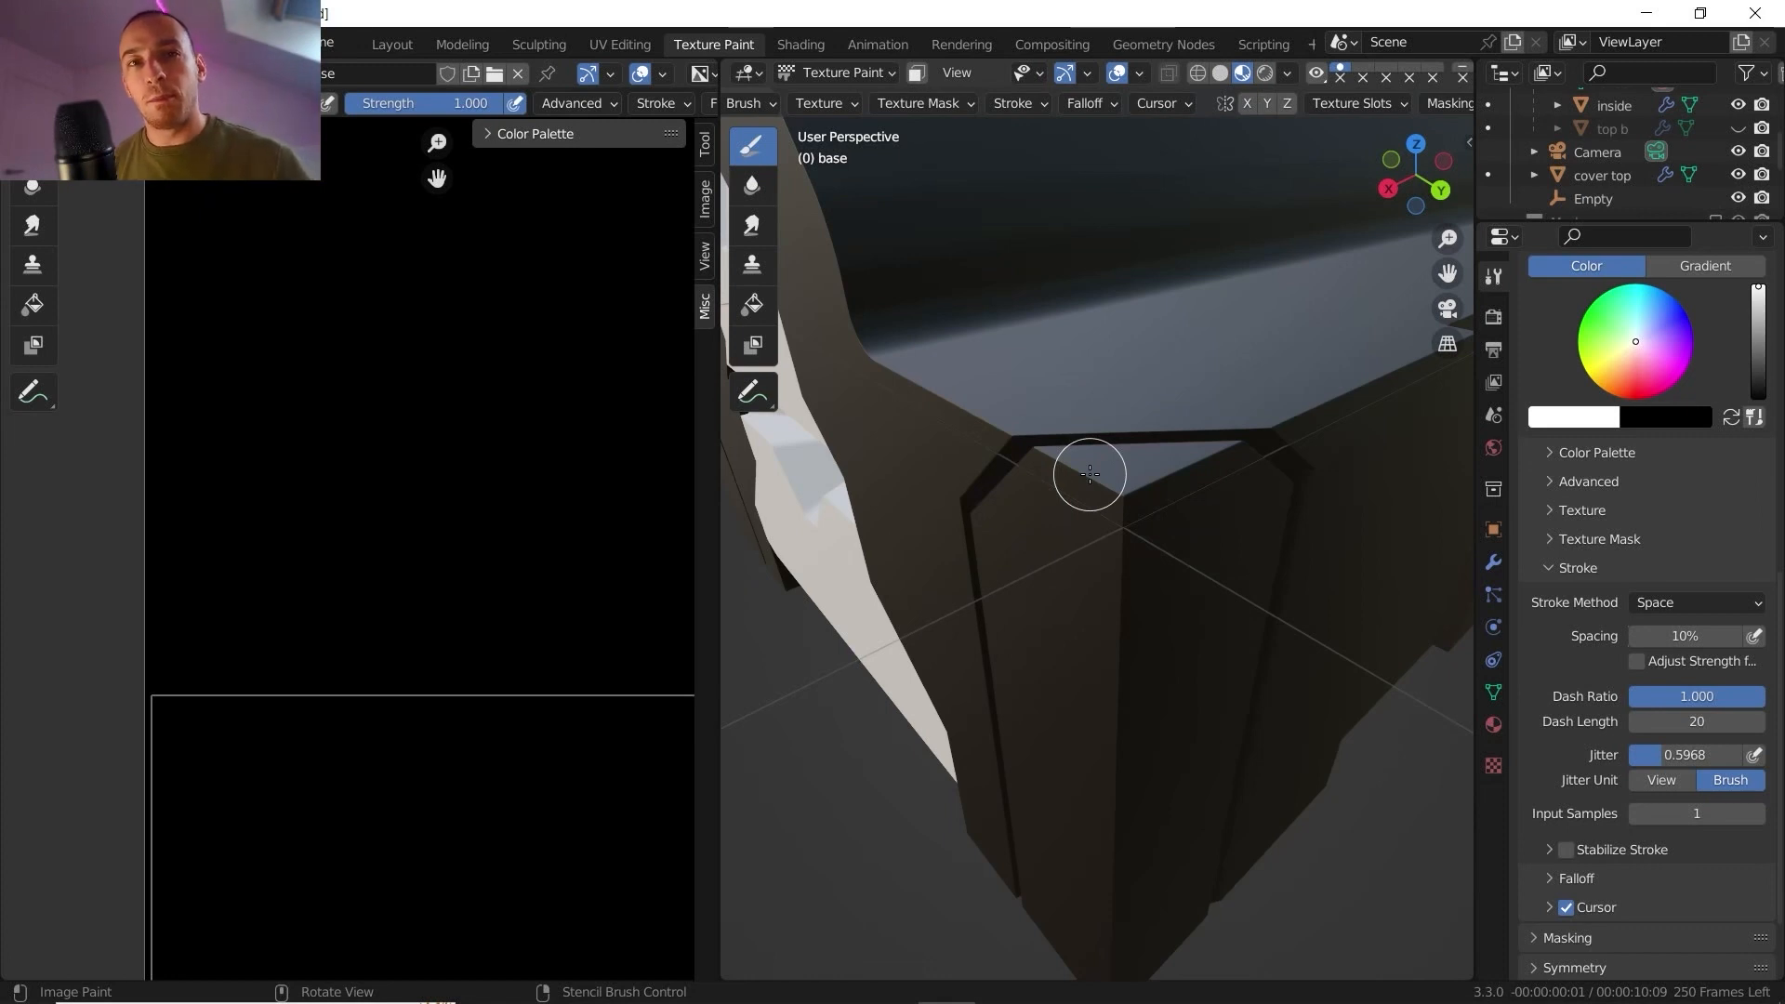
# Set the brush strength back to 2.000 and enable mesh symmetry in the Y axis
pyautogui.moveTo(1090, 474)
pyautogui.mouseDown(button='middle')
pyautogui.moveTo(1072, 430)
pyautogui.moveTo(1071, 489)
pyautogui.mouseUp(button='middle')
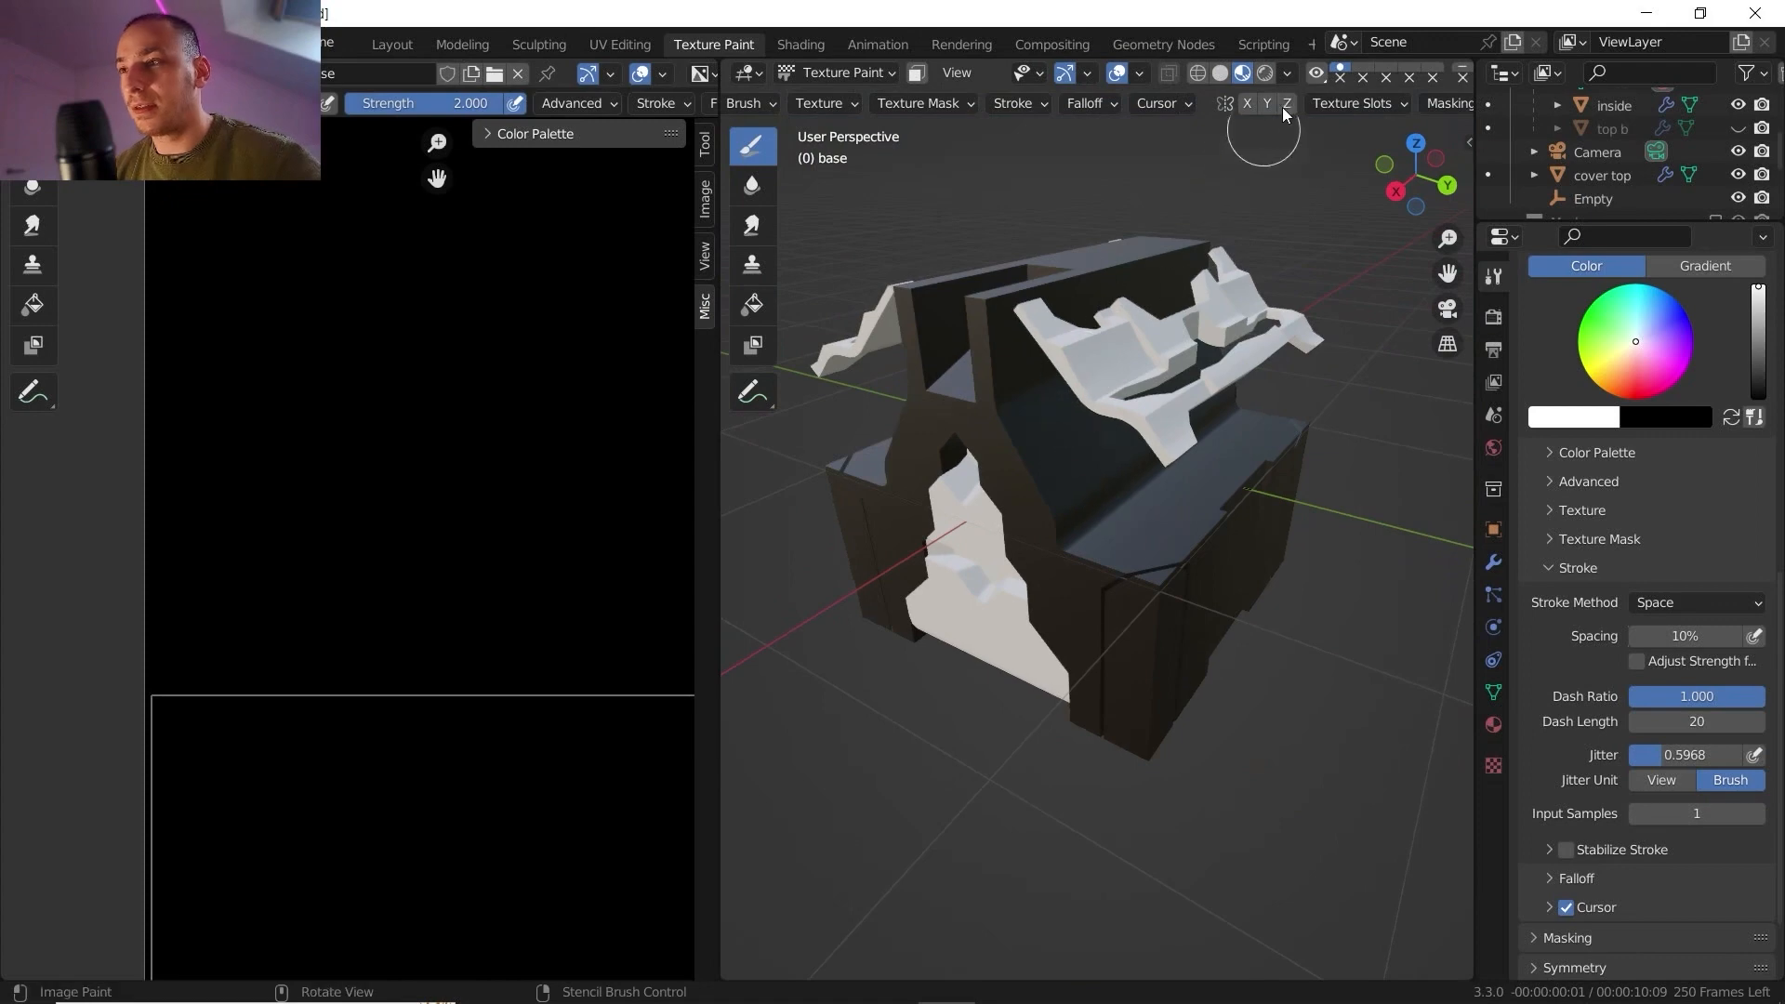
pyautogui.scroll(5, 1031, 409)
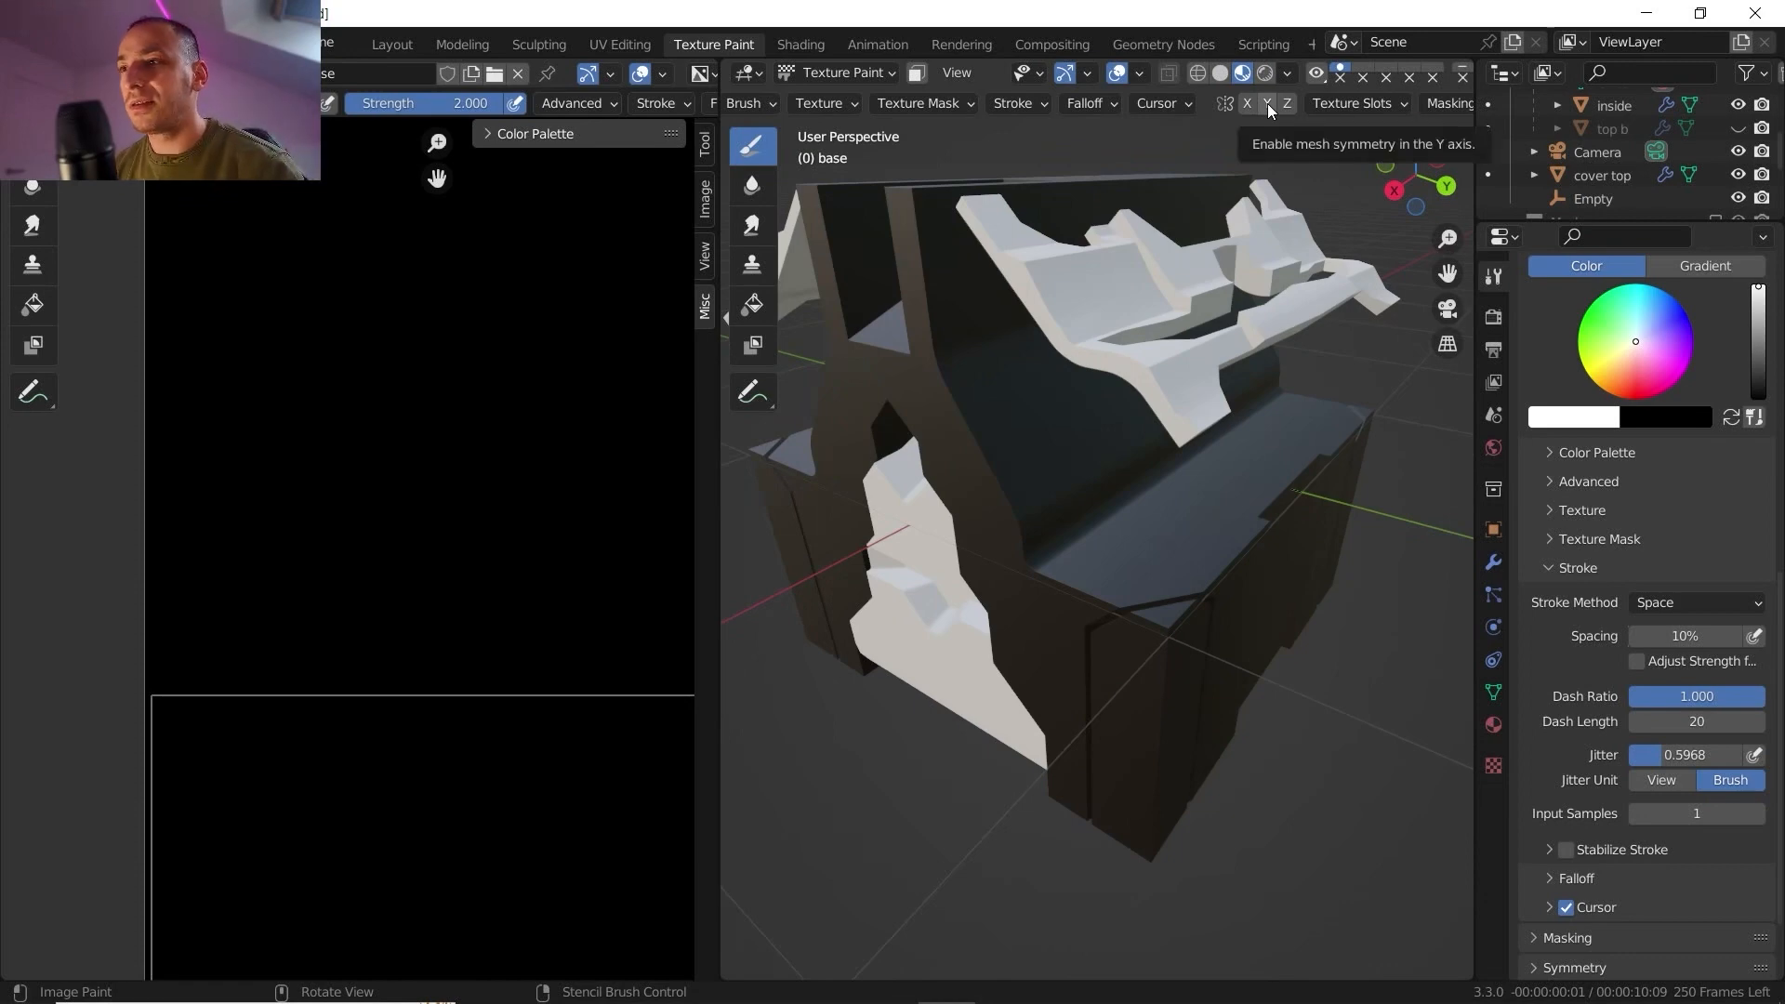
pyautogui.scroll(-3, 1055, 537)
pyautogui.moveTo(1055, 537); pyautogui.dragTo(1103, 533, button='middle')
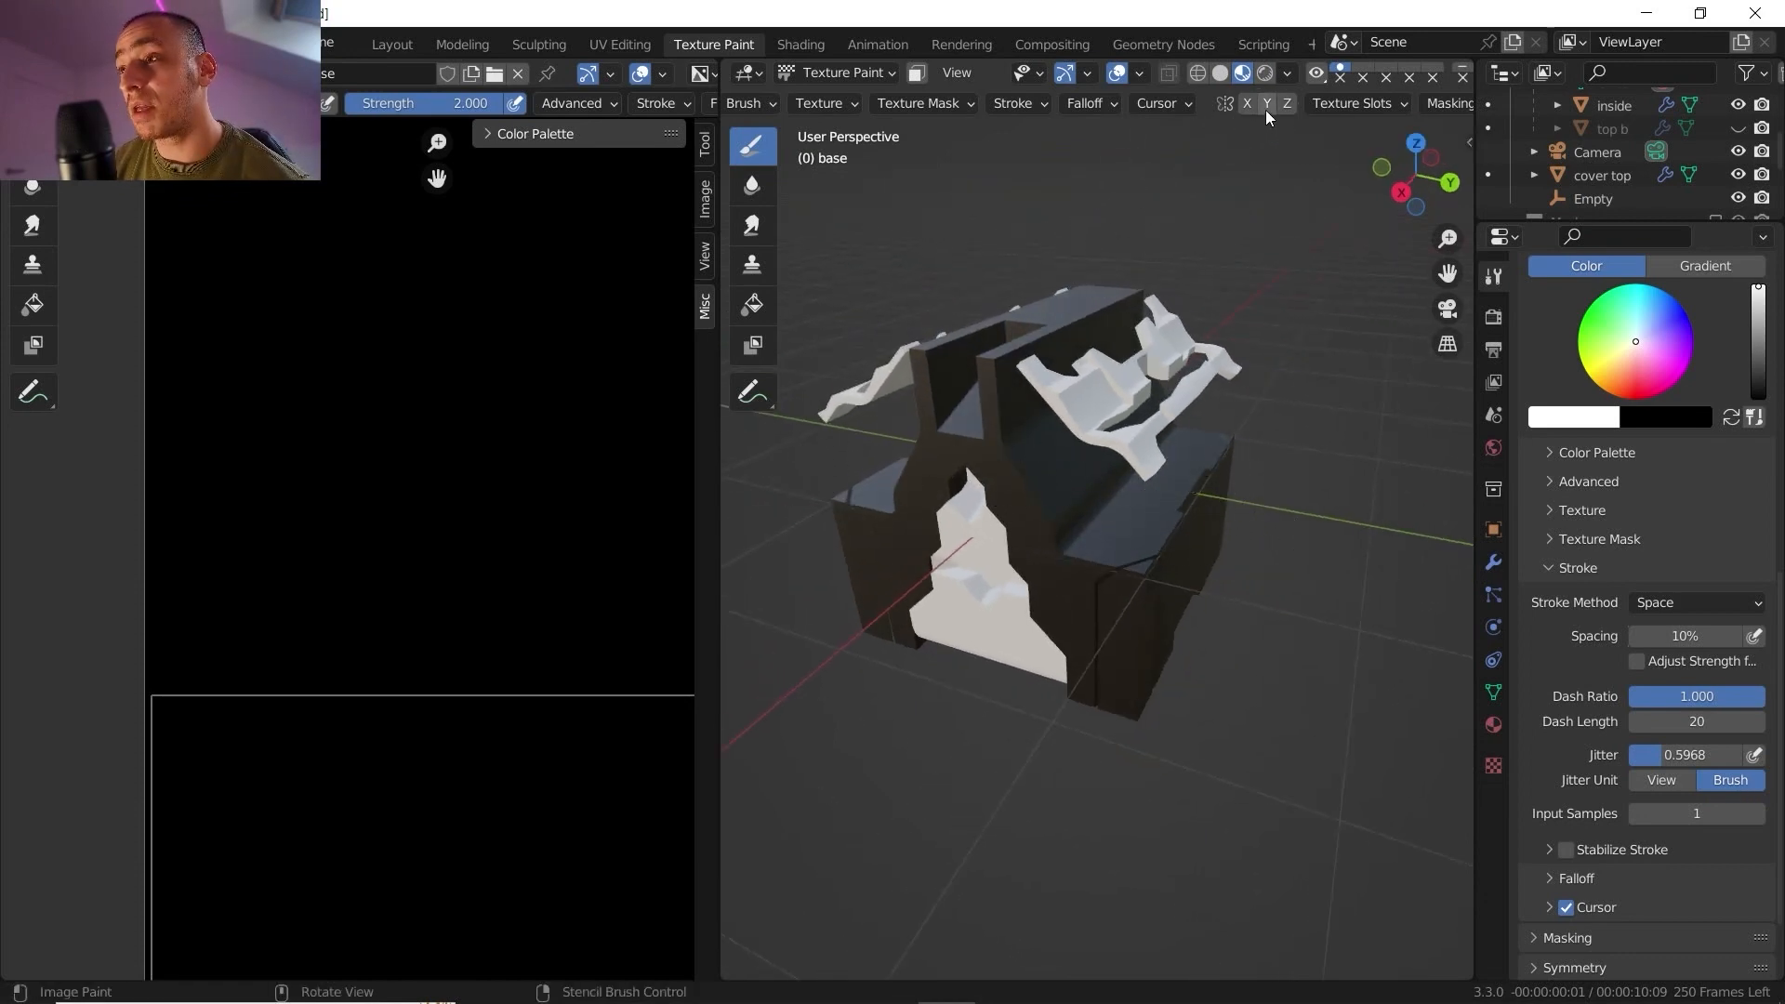
pyautogui.scroll(6, 1069, 507)
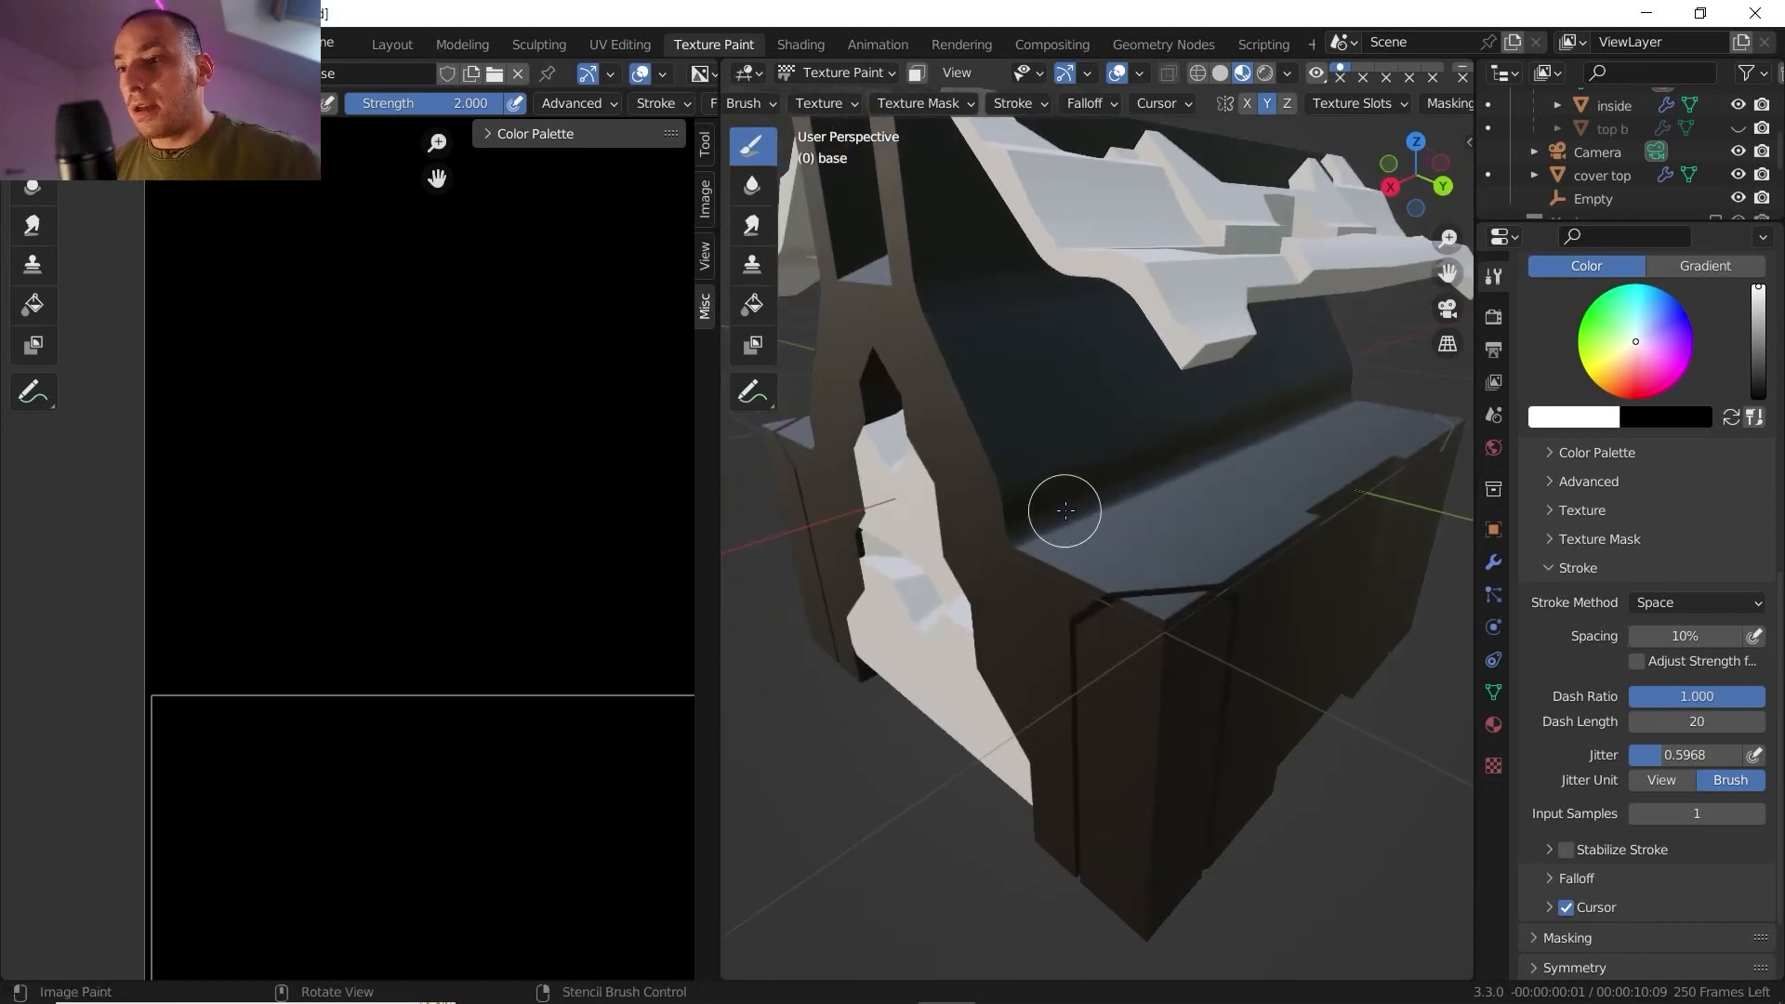
# Paint white ragged wear along the crate's slanted front edge down to the corner post
pyautogui.hotkey('ctrl', 'z')
pyautogui.scroll(-4, 999, 585)
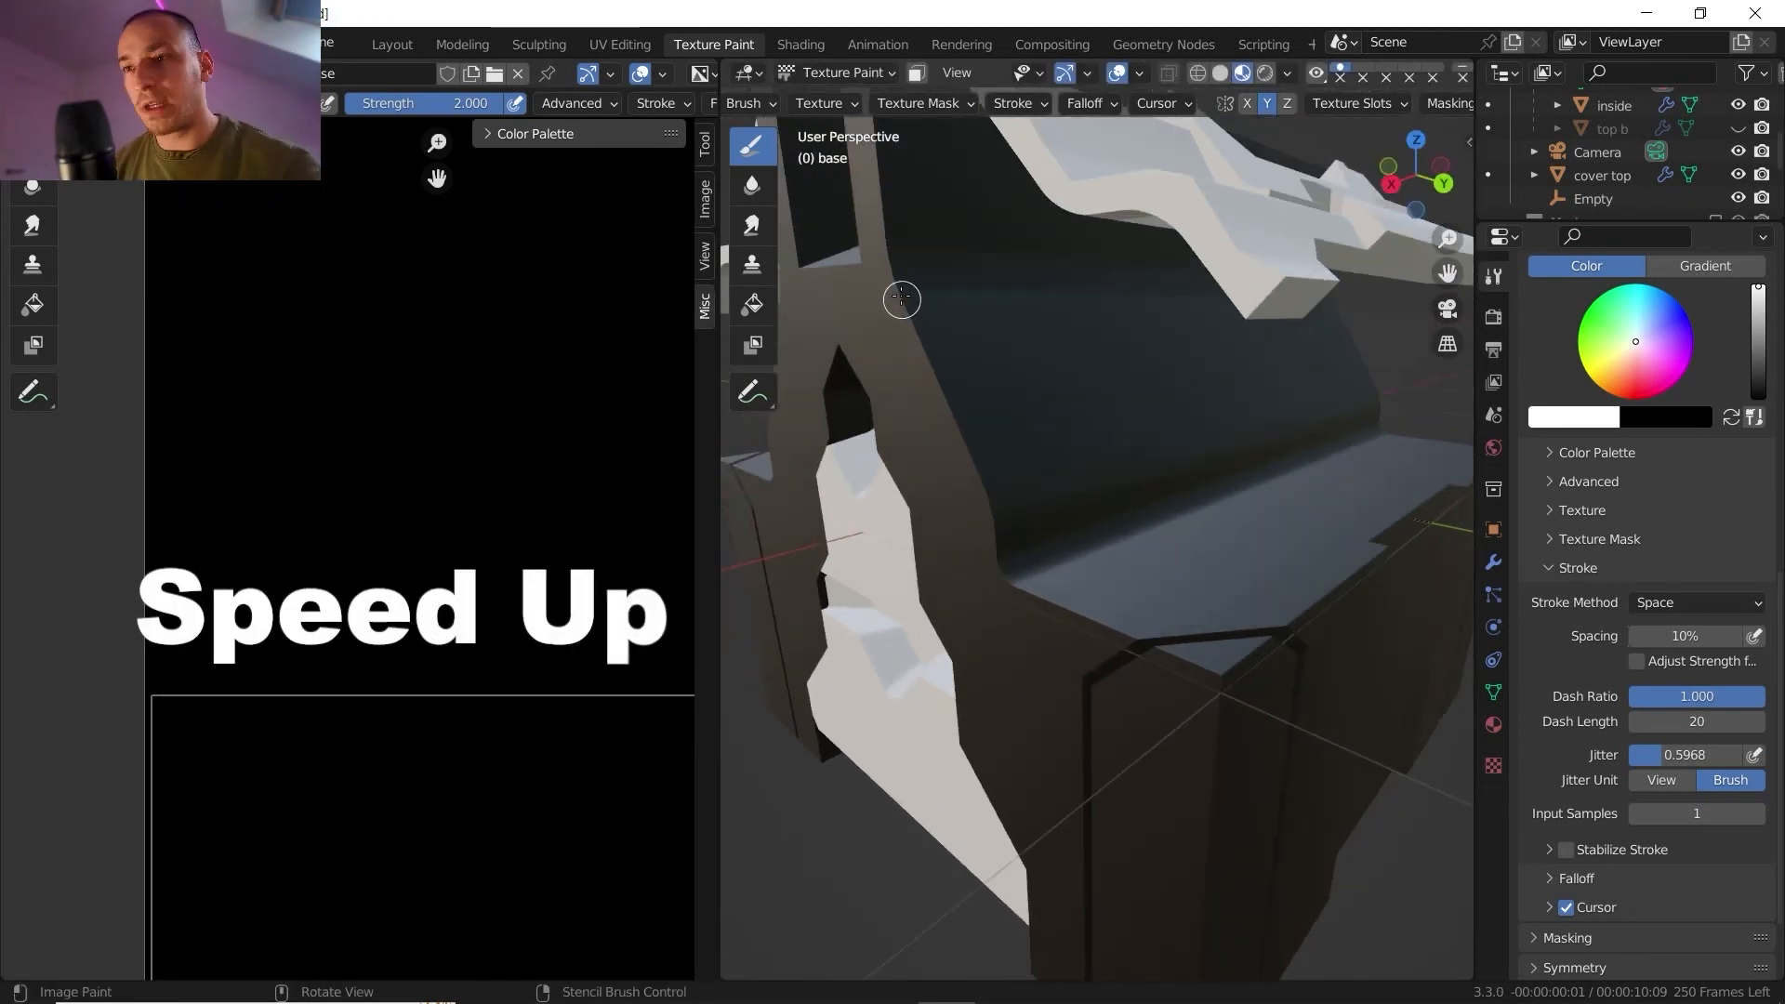
pyautogui.moveTo(900, 299); pyautogui.dragTo(1248, 629)
pyautogui.moveTo(1249, 629)
pyautogui.mouseDown(button='middle')
pyautogui.moveTo(1072, 547)
pyautogui.moveTo(999, 483)
pyautogui.mouseUp(button='middle')
# Switch the viewport to Solid shading with Cavity enabled and Studio lighting
pyautogui.click(1219, 73)
pyautogui.click(1286, 73)
pyautogui.click(1152, 584)
pyautogui.click(1264, 180)
pyautogui.click(1251, 235)
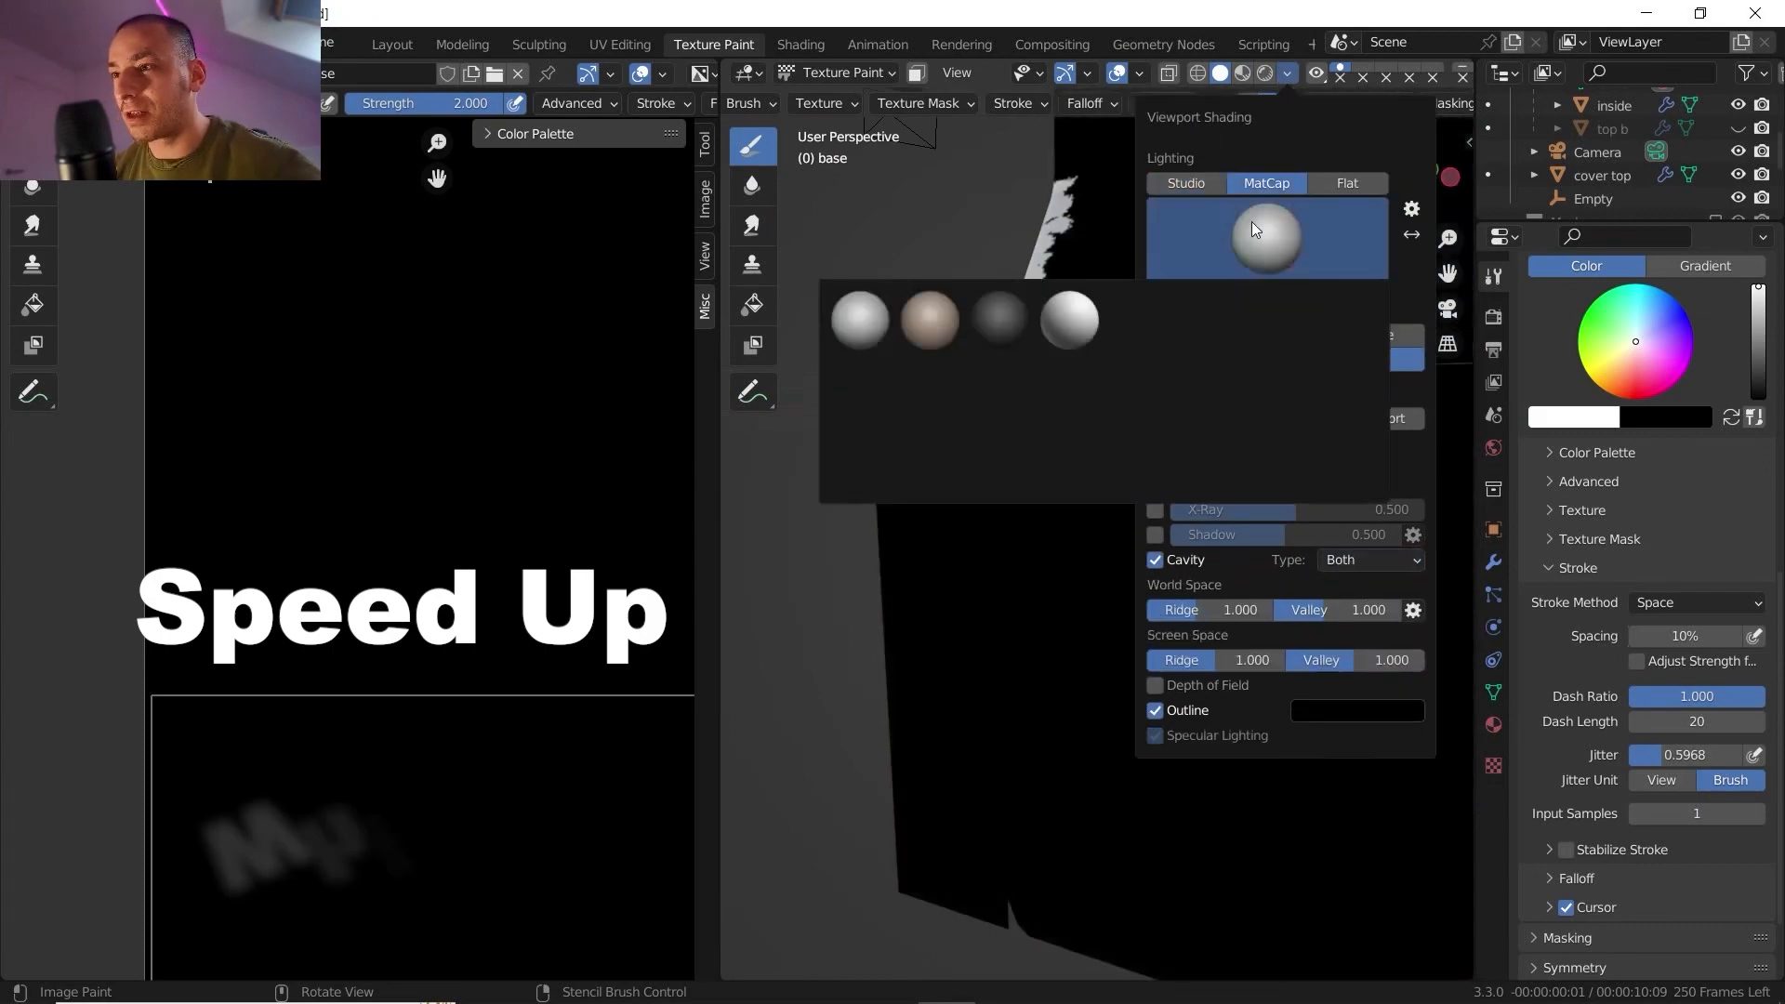
pyautogui.click(1188, 181)
# Paint white ragged wear down the vertical edge of the crate's front post
pyautogui.moveTo(966, 321); pyautogui.dragTo(982, 827)
pyautogui.moveTo(982, 827)
pyautogui.mouseDown(button='middle')
pyautogui.moveTo(1069, 558)
pyautogui.moveTo(1024, 390)
pyautogui.moveTo(1029, 558)
pyautogui.moveTo(1072, 638)
pyautogui.moveTo(1096, 590)
pyautogui.mouseUp(button='middle')
pyautogui.scroll(-3, 1041, 465)
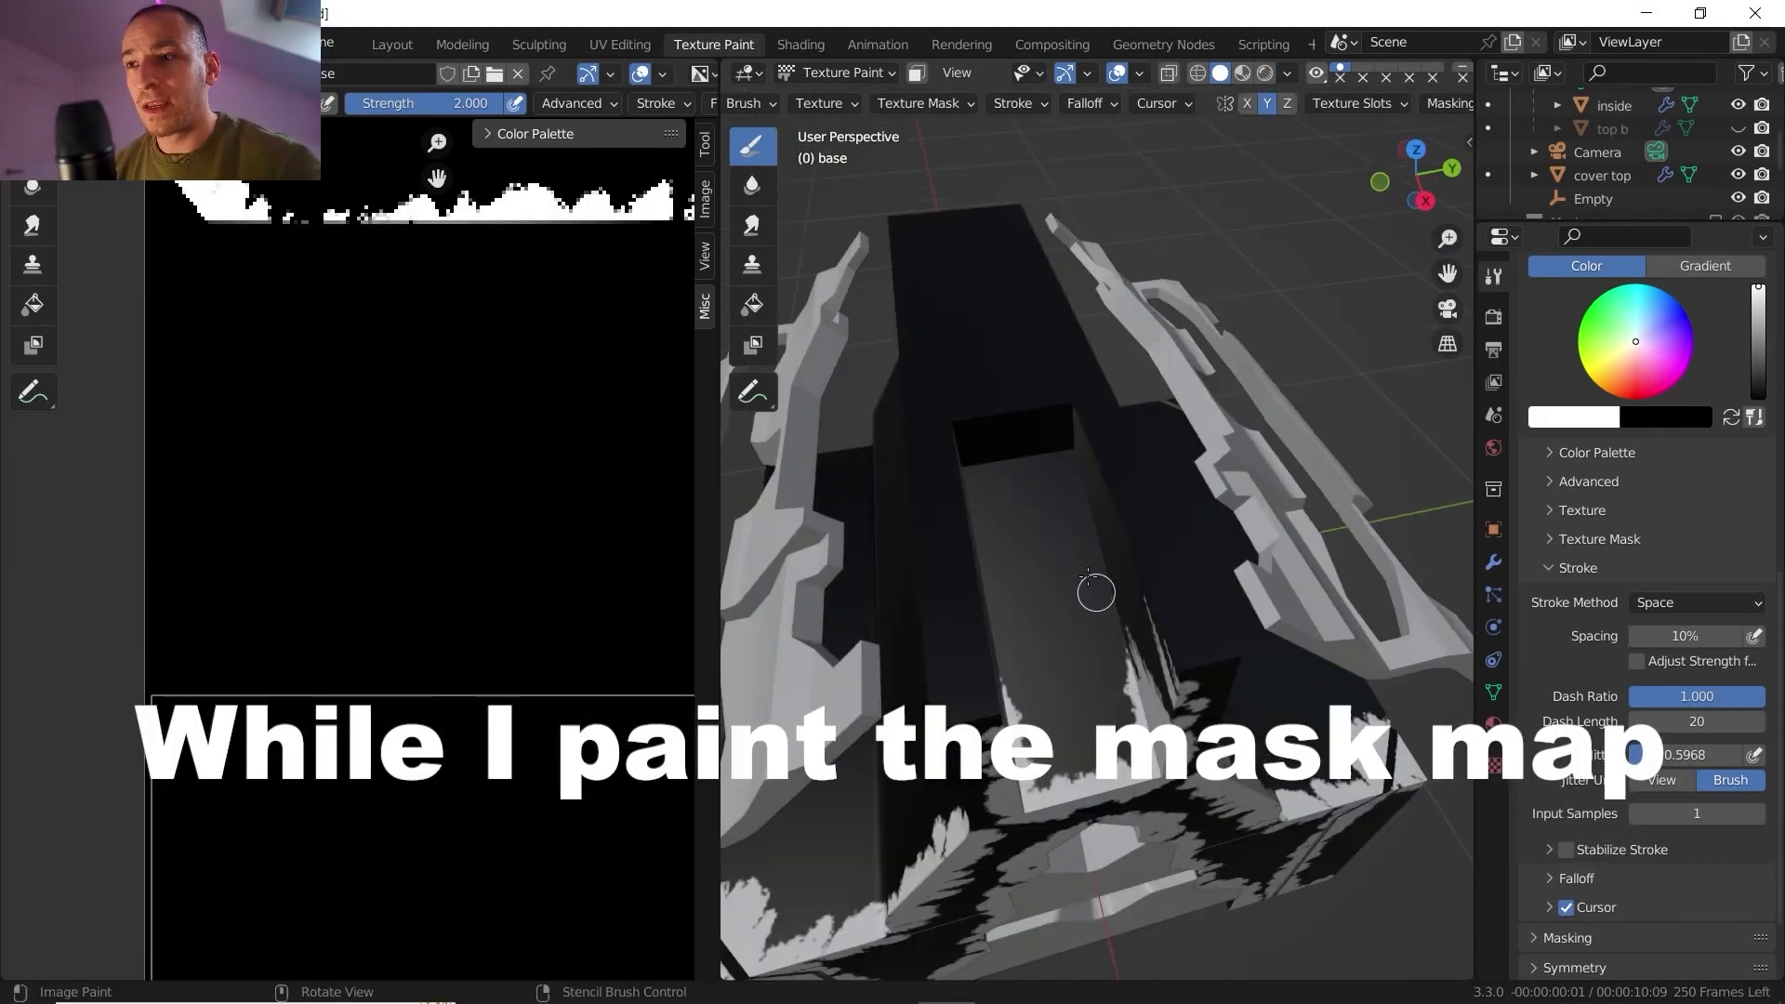
# Paint white ragged wear around the crate's top opening and along the remaining edges of its front face
pyautogui.moveTo(1095, 589); pyautogui.dragTo(1115, 707)
pyautogui.moveTo(1115, 706); pyautogui.dragTo(1069, 558, button='middle')
pyautogui.scroll(2, 1069, 558)
pyautogui.moveTo(953, 716); pyautogui.dragTo(887, 529)
pyautogui.moveTo(1101, 660); pyautogui.dragTo(1155, 519)
pyautogui.scroll(3, 1199, 400)
pyautogui.moveTo(1144, 516)
pyautogui.mouseDown(button='middle')
pyautogui.moveTo(1199, 400)
pyautogui.moveTo(1162, 483)
pyautogui.moveTo(1219, 617)
pyautogui.moveTo(1133, 594)
pyautogui.mouseUp(button='middle')
pyautogui.scroll(-2, 1162, 484)
pyautogui.scroll(-2, 1219, 617)
pyautogui.moveTo(1056, 716)
pyautogui.mouseDown(button='middle')
pyautogui.moveTo(1069, 609)
pyautogui.moveTo(976, 600)
pyautogui.moveTo(1060, 609)
pyautogui.mouseUp(button='middle')
pyautogui.scroll(4, 1060, 609)
# Sample black as the paint color and assign Texture.003 as the brush's texture mask
pyautogui.click(1562, 568)
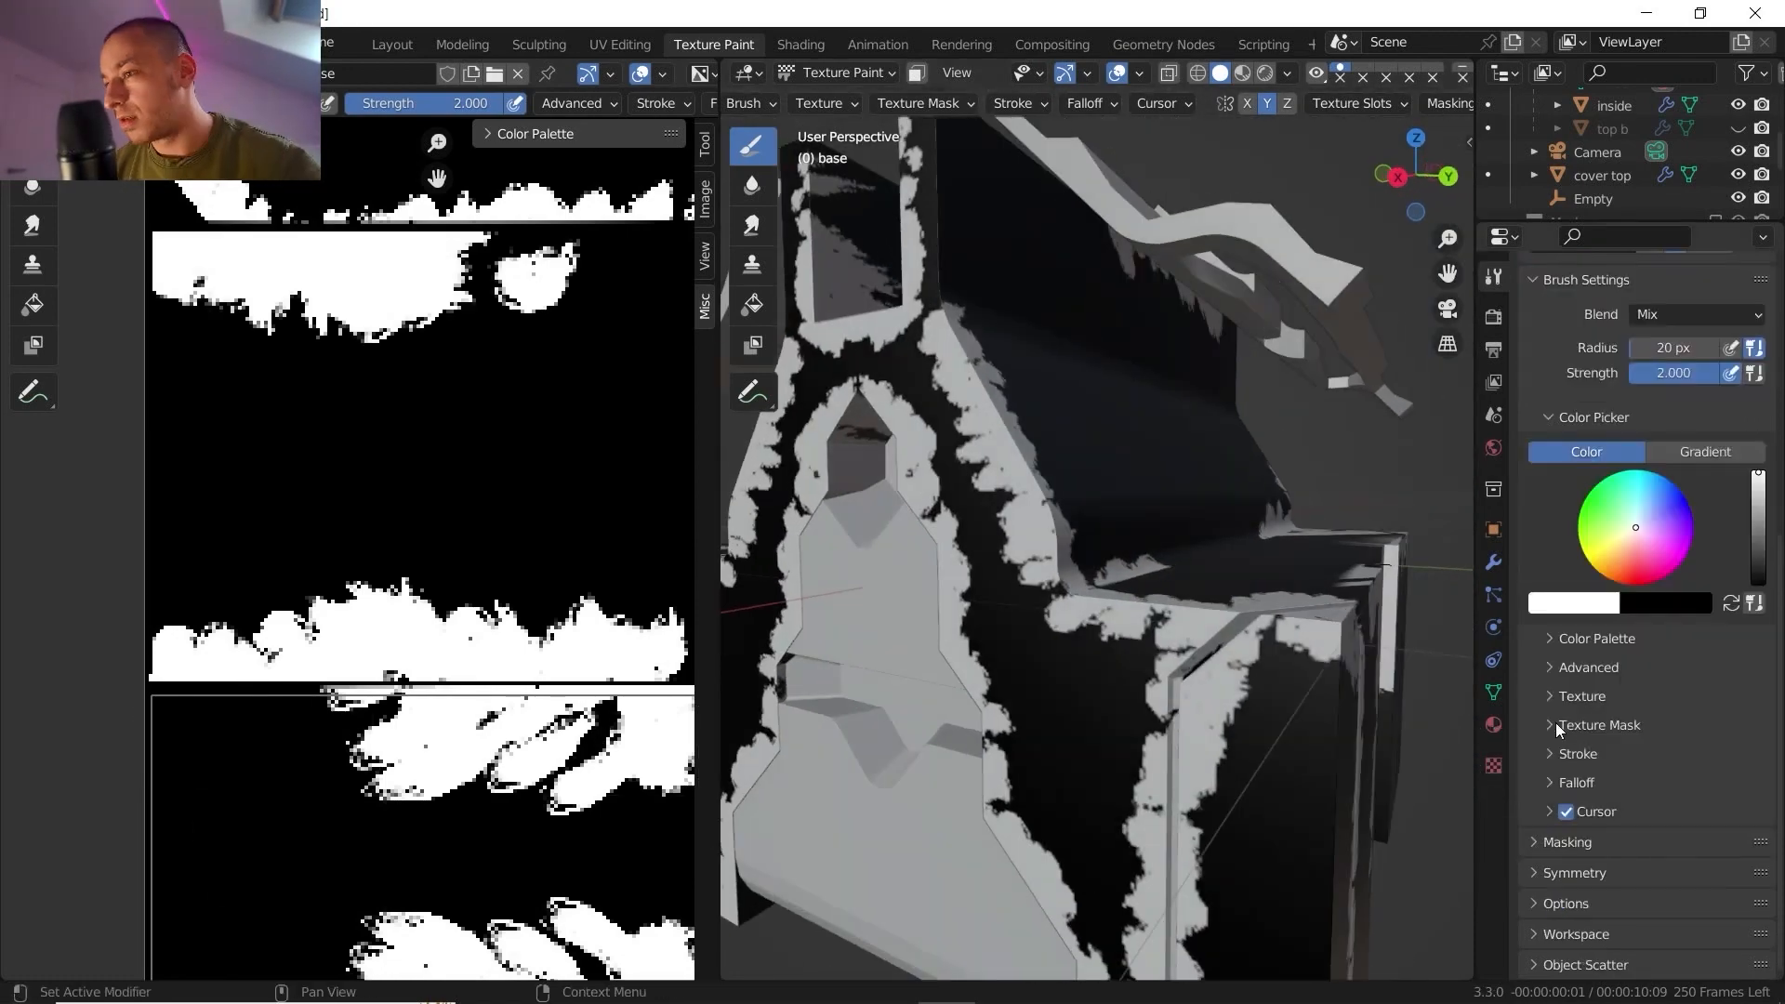
pyautogui.click(1554, 723)
pyautogui.scroll(-4, 1554, 722)
pyautogui.press('s')
pyautogui.scroll(3, 969, 540)
pyautogui.scroll(-3, 1039, 450)
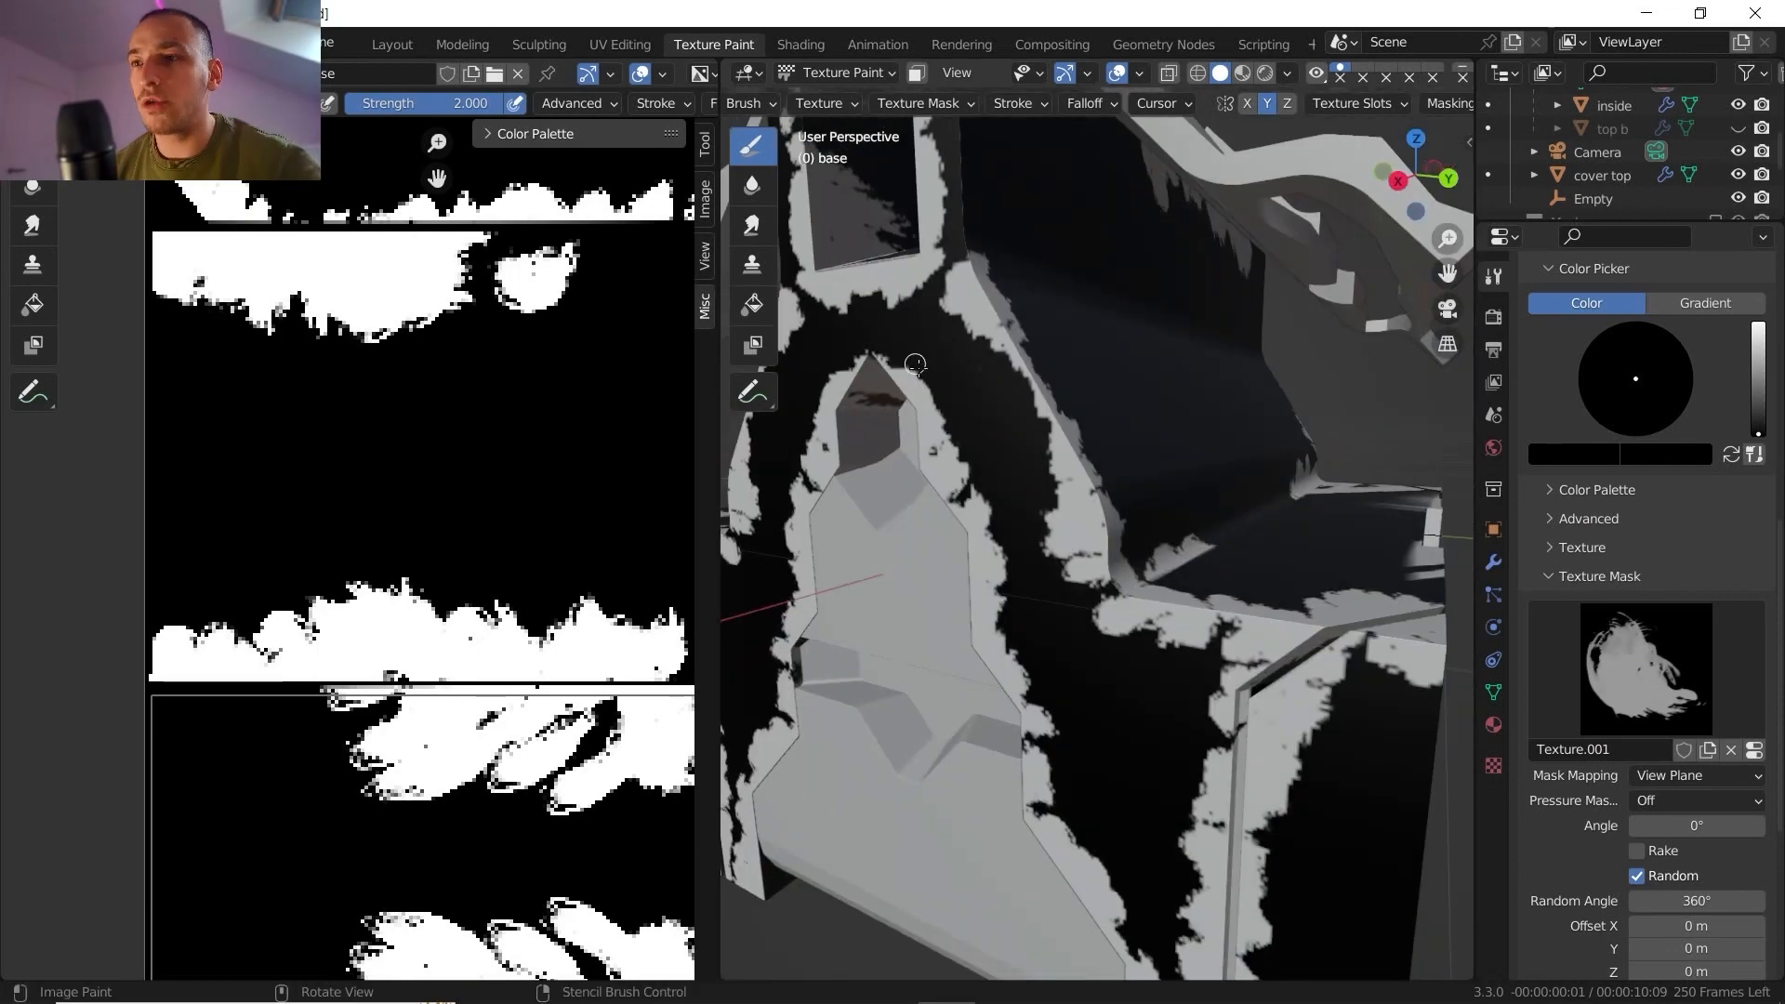
pyautogui.scroll(-3, 915, 362)
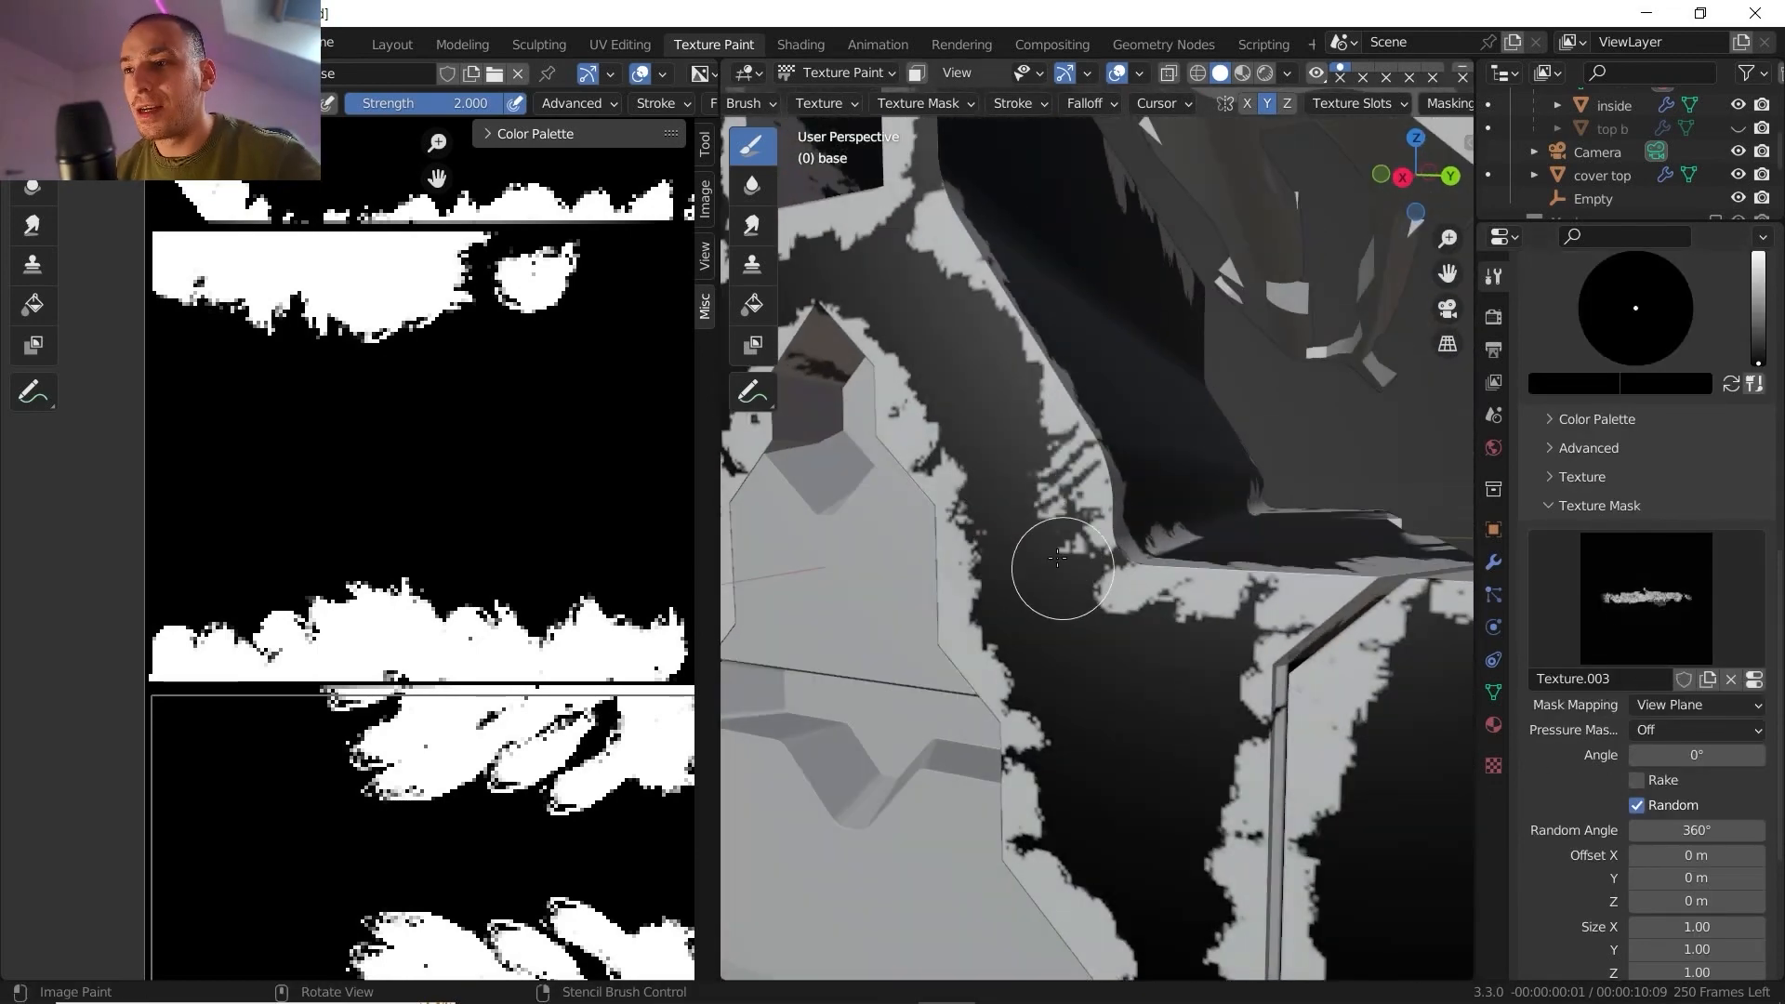
# Fray the white wear around the front opening and post edges with black masked strokes, finishing with a 33 px brush radius
pyautogui.scroll(-4, 1023, 701)
pyautogui.moveTo(1069, 372); pyautogui.dragTo(1084, 299, button='middle')
pyautogui.scroll(2, 1084, 299)
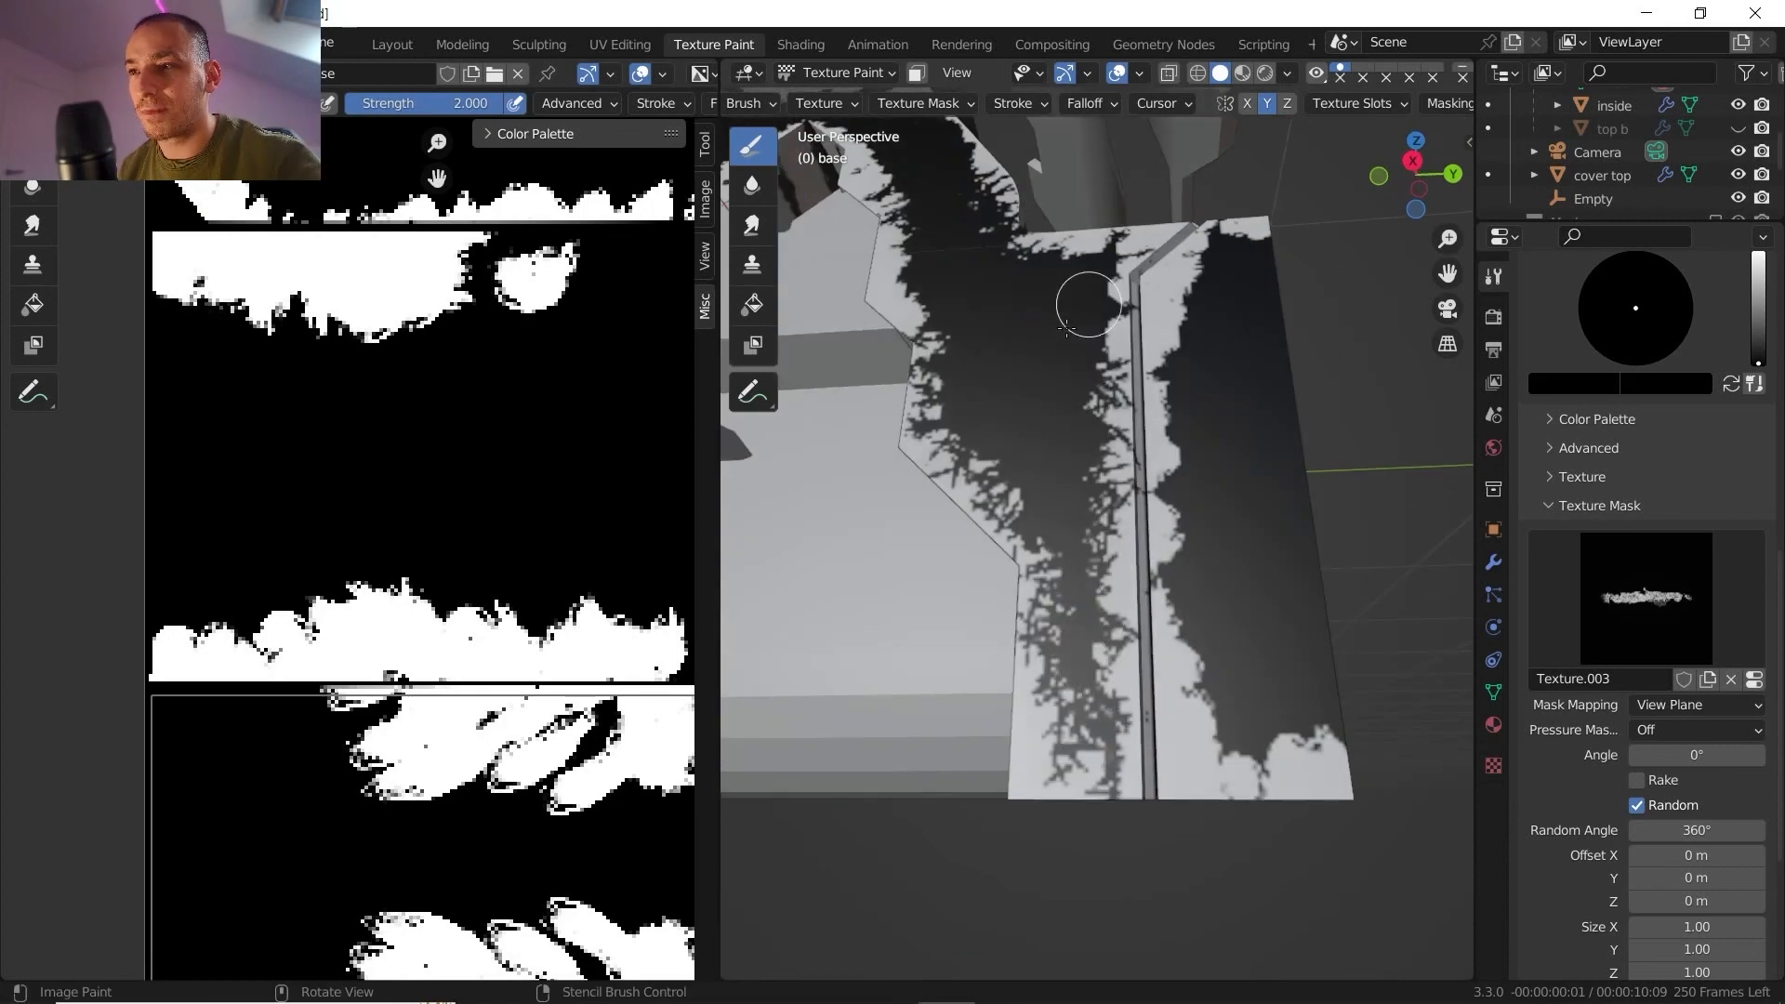
pyautogui.scroll(-2, 1090, 550)
pyautogui.scroll(3, 1032, 586)
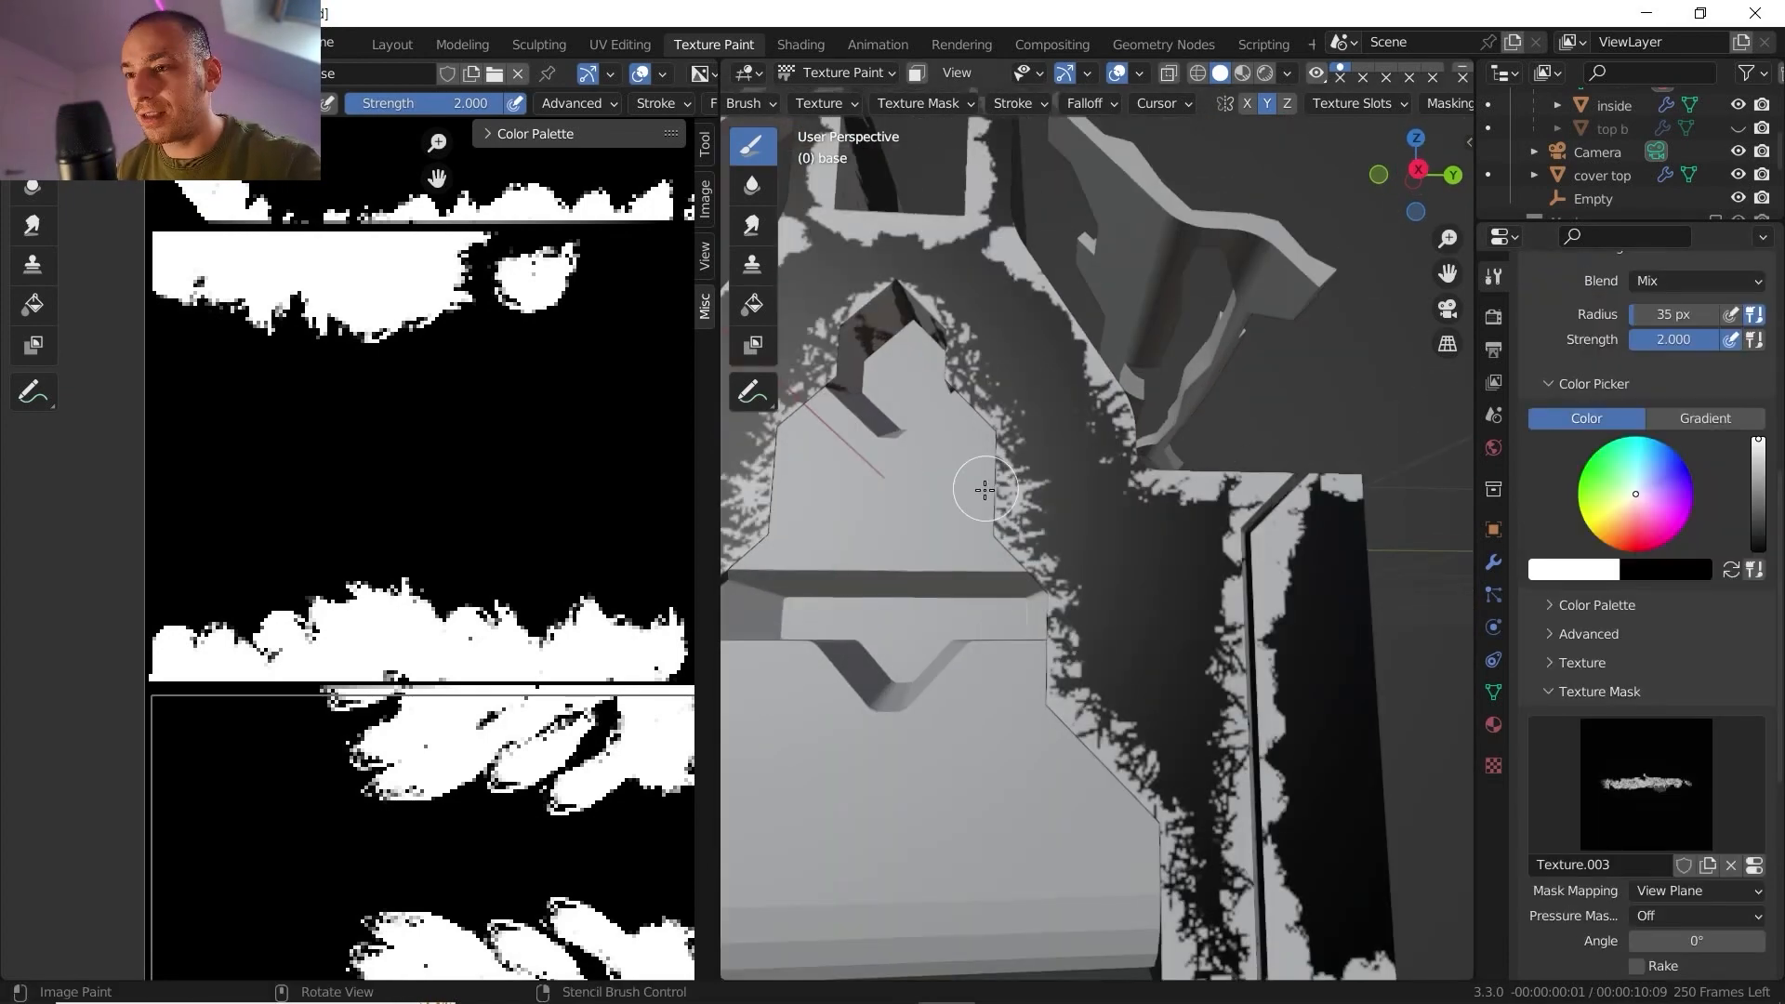
pyautogui.press('f')
pyautogui.moveTo(976, 486)
pyautogui.mouseDown(button='middle')
pyautogui.moveTo(1104, 374)
pyautogui.moveTo(1016, 351)
pyautogui.mouseUp(button='middle')
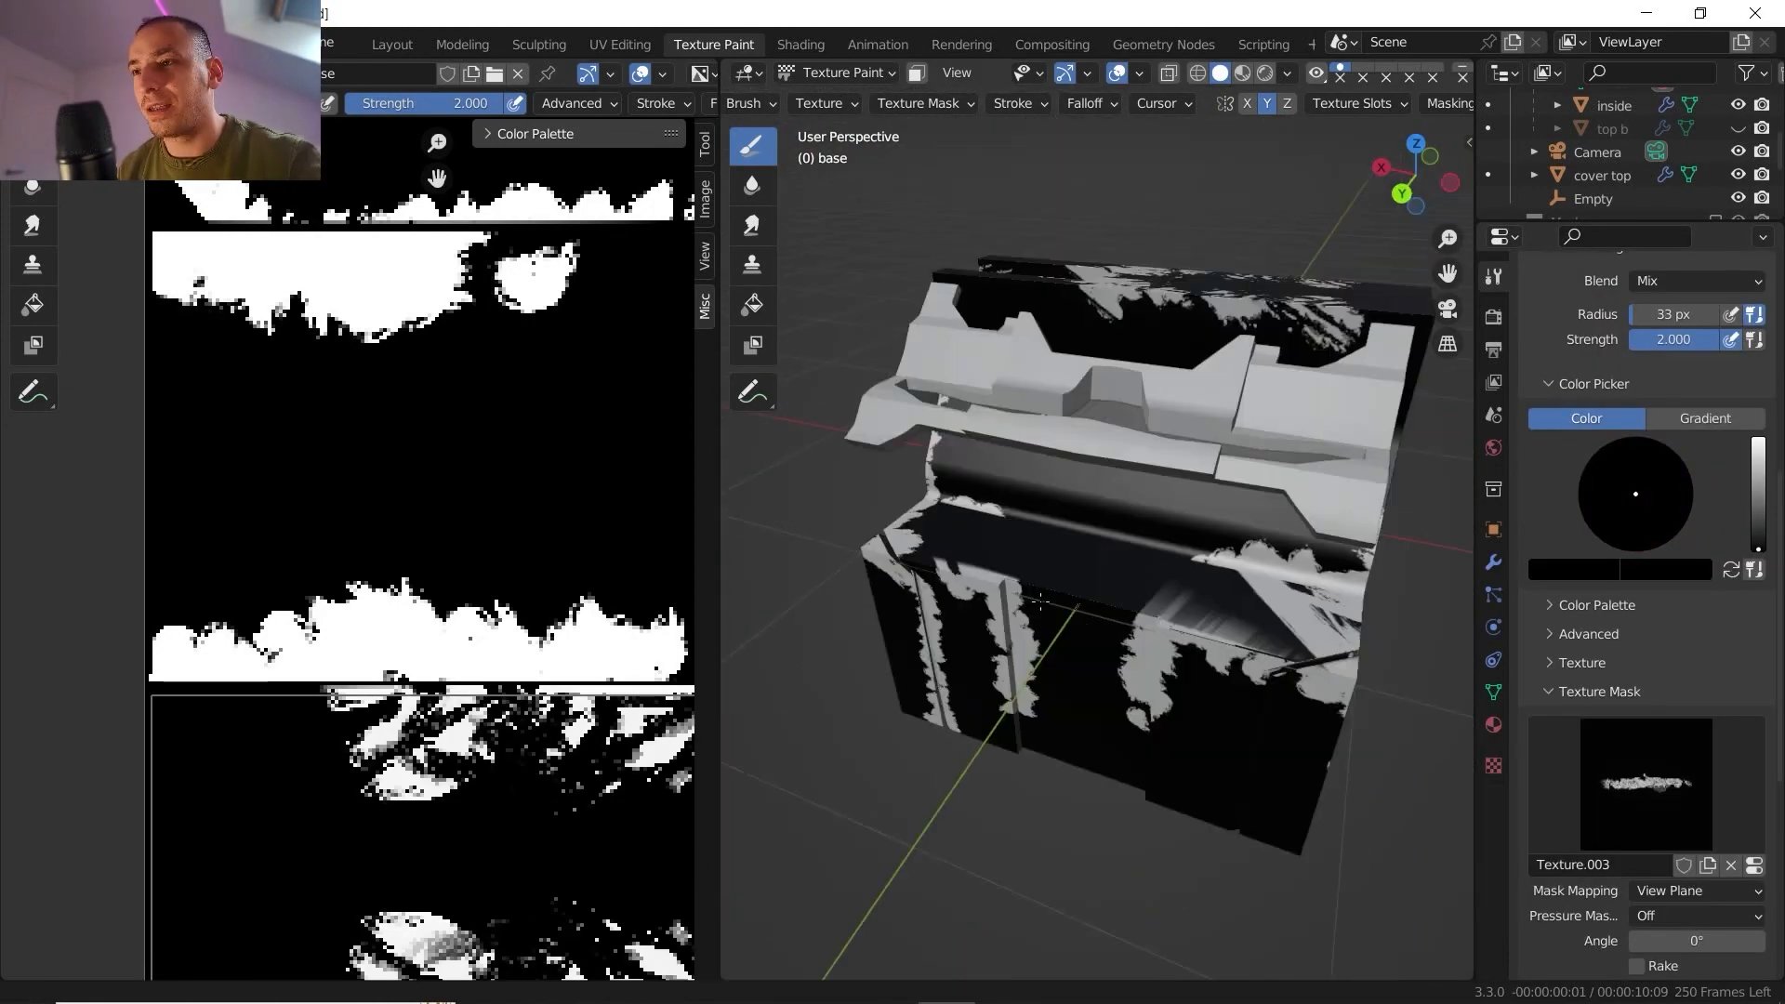
# Set the paint color to white and paint fine masked wear along the upper edge of the crate's long side
pyautogui.scroll(5, 1162, 483)
pyautogui.moveTo(1097, 549); pyautogui.dragTo(1301, 418, button='middle')
pyautogui.moveTo(1758, 521); pyautogui.dragTo(1758, 439)
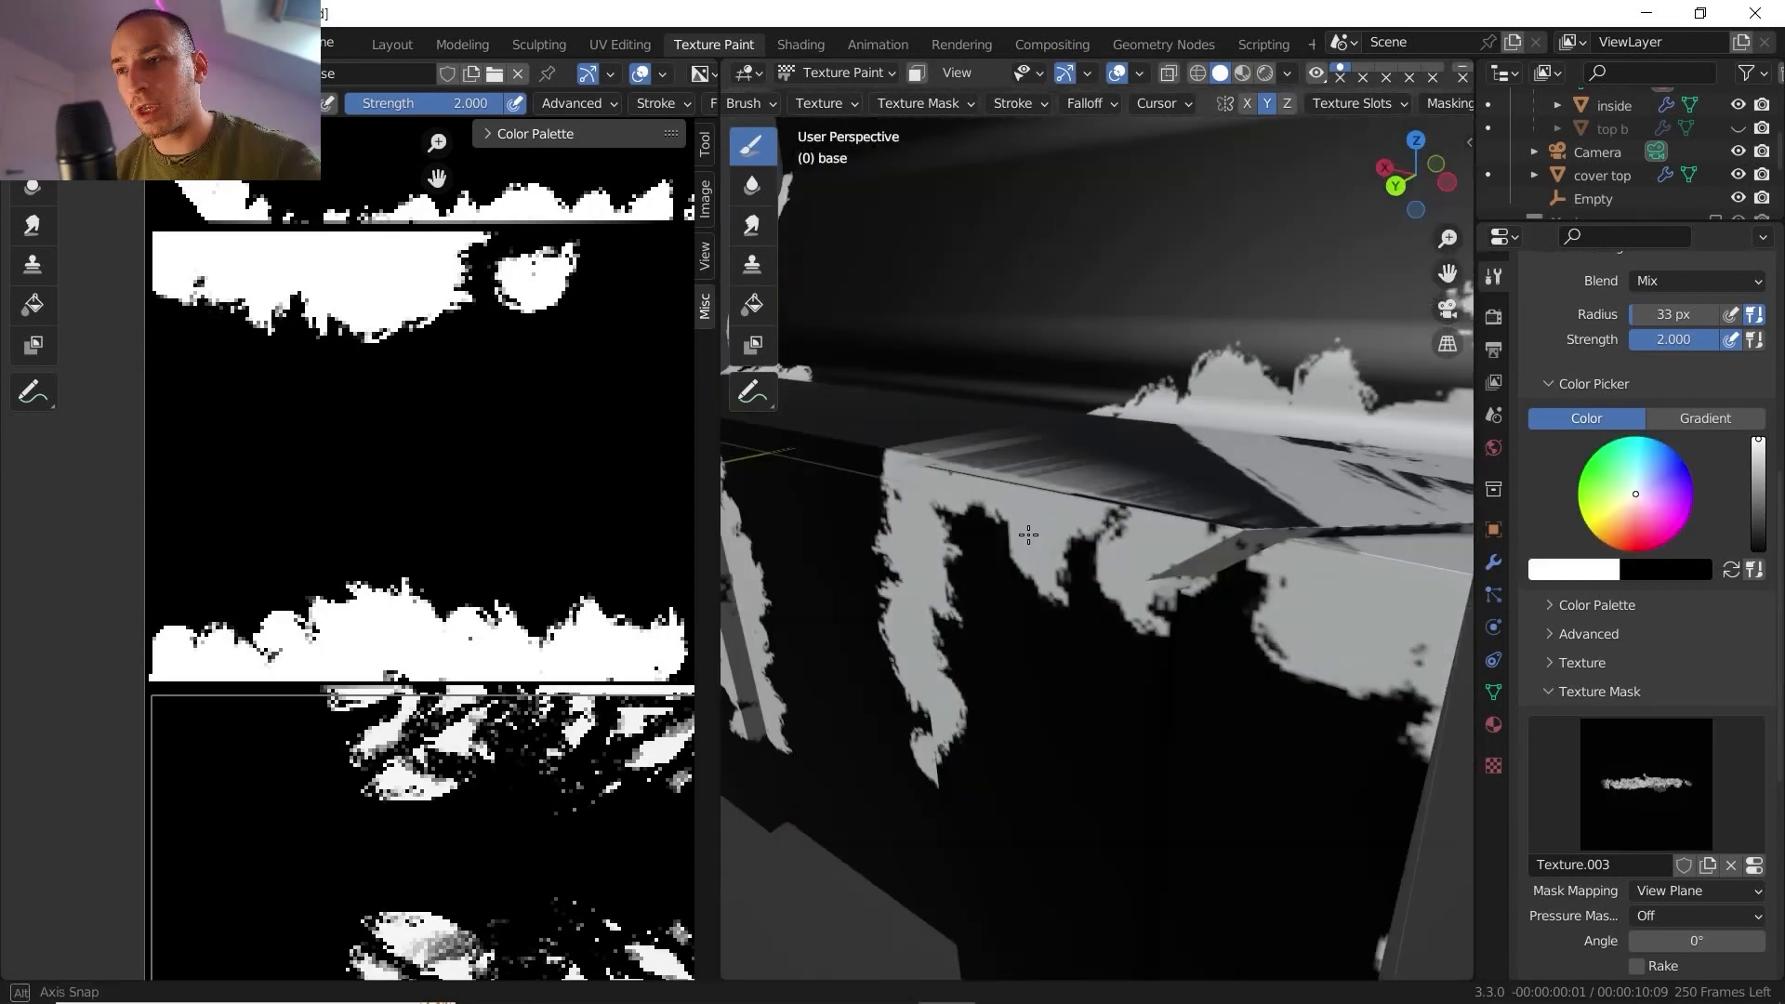
pyautogui.moveTo(1097, 520)
pyautogui.mouseDown(button='middle')
pyautogui.moveTo(1040, 462)
pyautogui.moveTo(1010, 576)
pyautogui.moveTo(1041, 502)
pyautogui.mouseUp(button='middle')
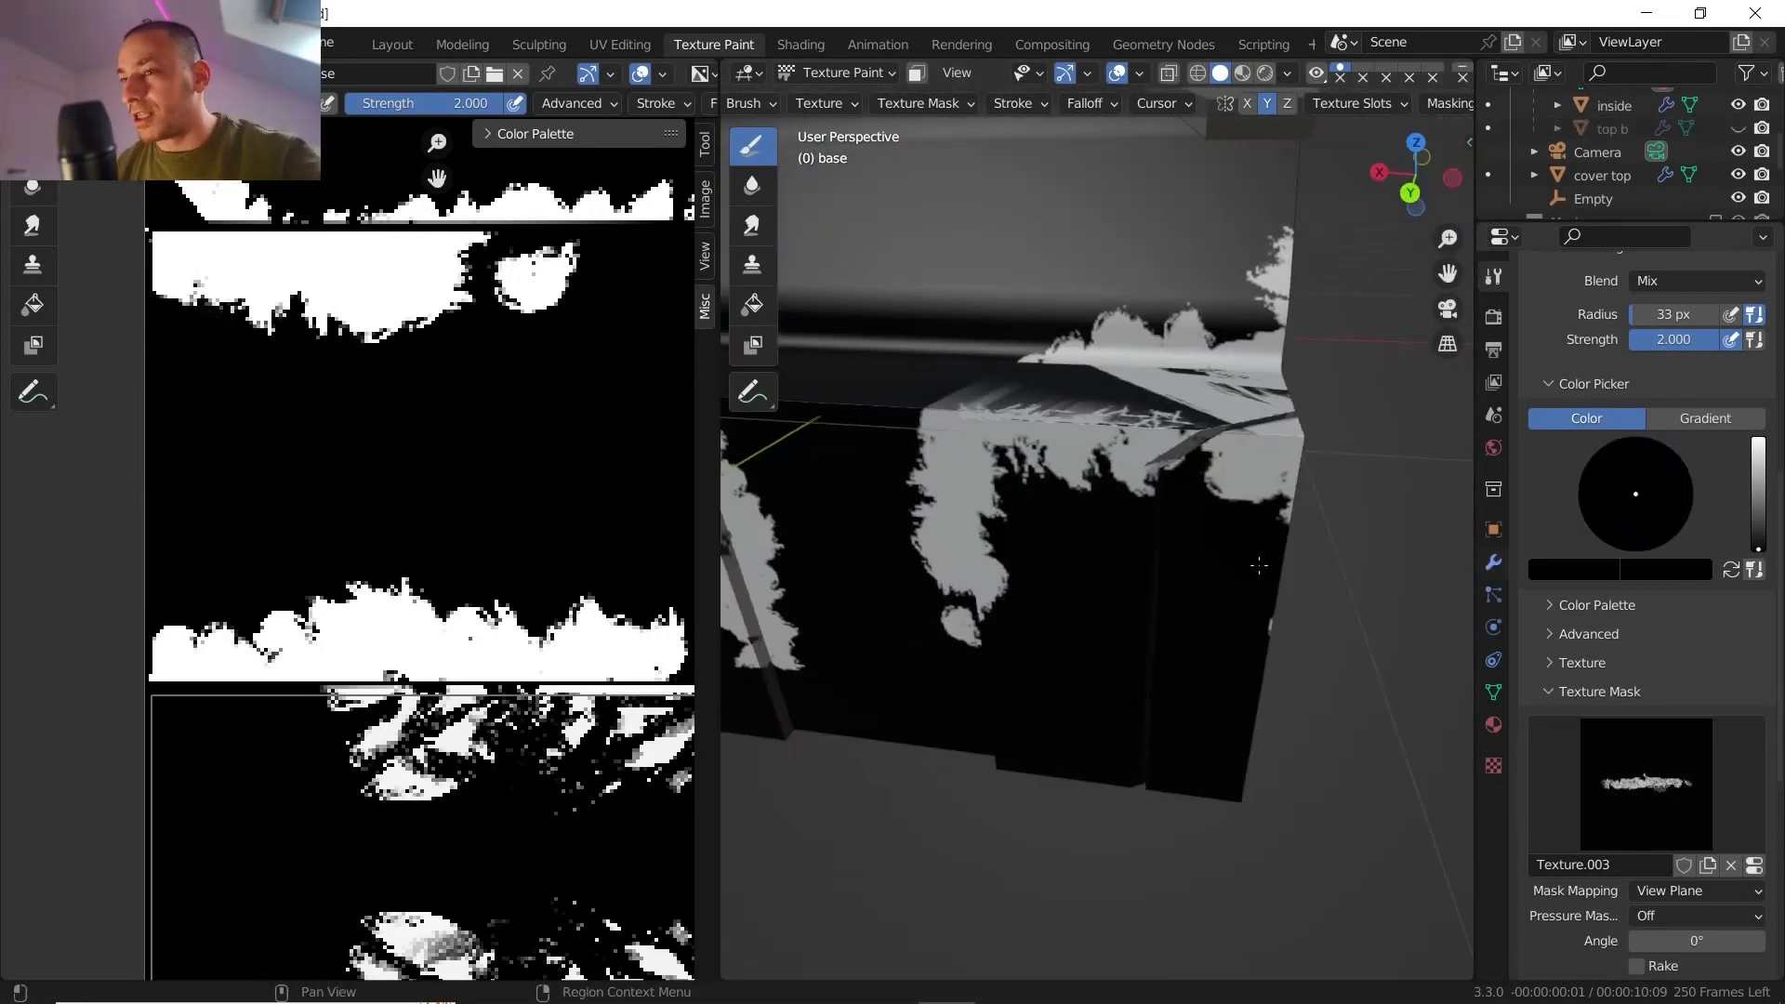
# Fray the white wear on the crate's end face and corner posts with black strokes at a 30 px brush radius
pyautogui.moveTo(1152, 465); pyautogui.dragTo(1177, 423, button='middle')
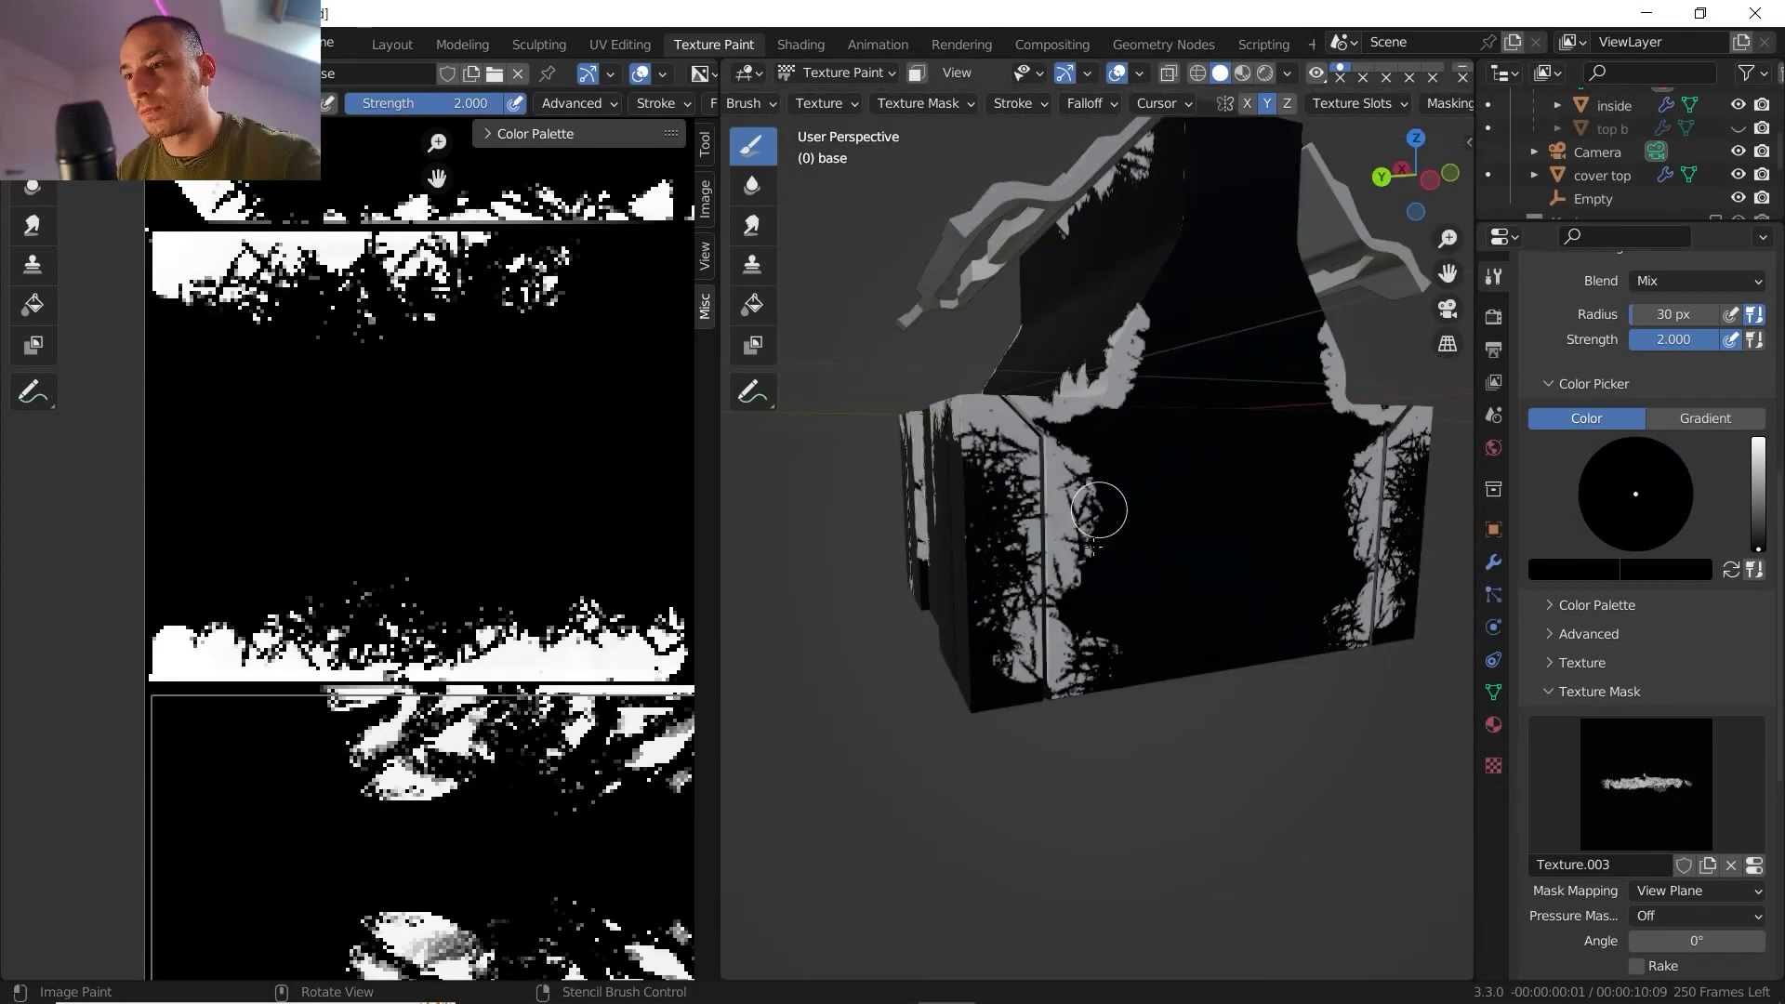
pyautogui.moveTo(1107, 506)
pyautogui.mouseDown(button='middle')
pyautogui.moveTo(1028, 646)
pyautogui.moveTo(1338, 625)
pyautogui.moveTo(1078, 650)
pyautogui.mouseUp(button='middle')
pyautogui.scroll(-5, 1028, 645)
pyautogui.scroll(6, 1060, 623)
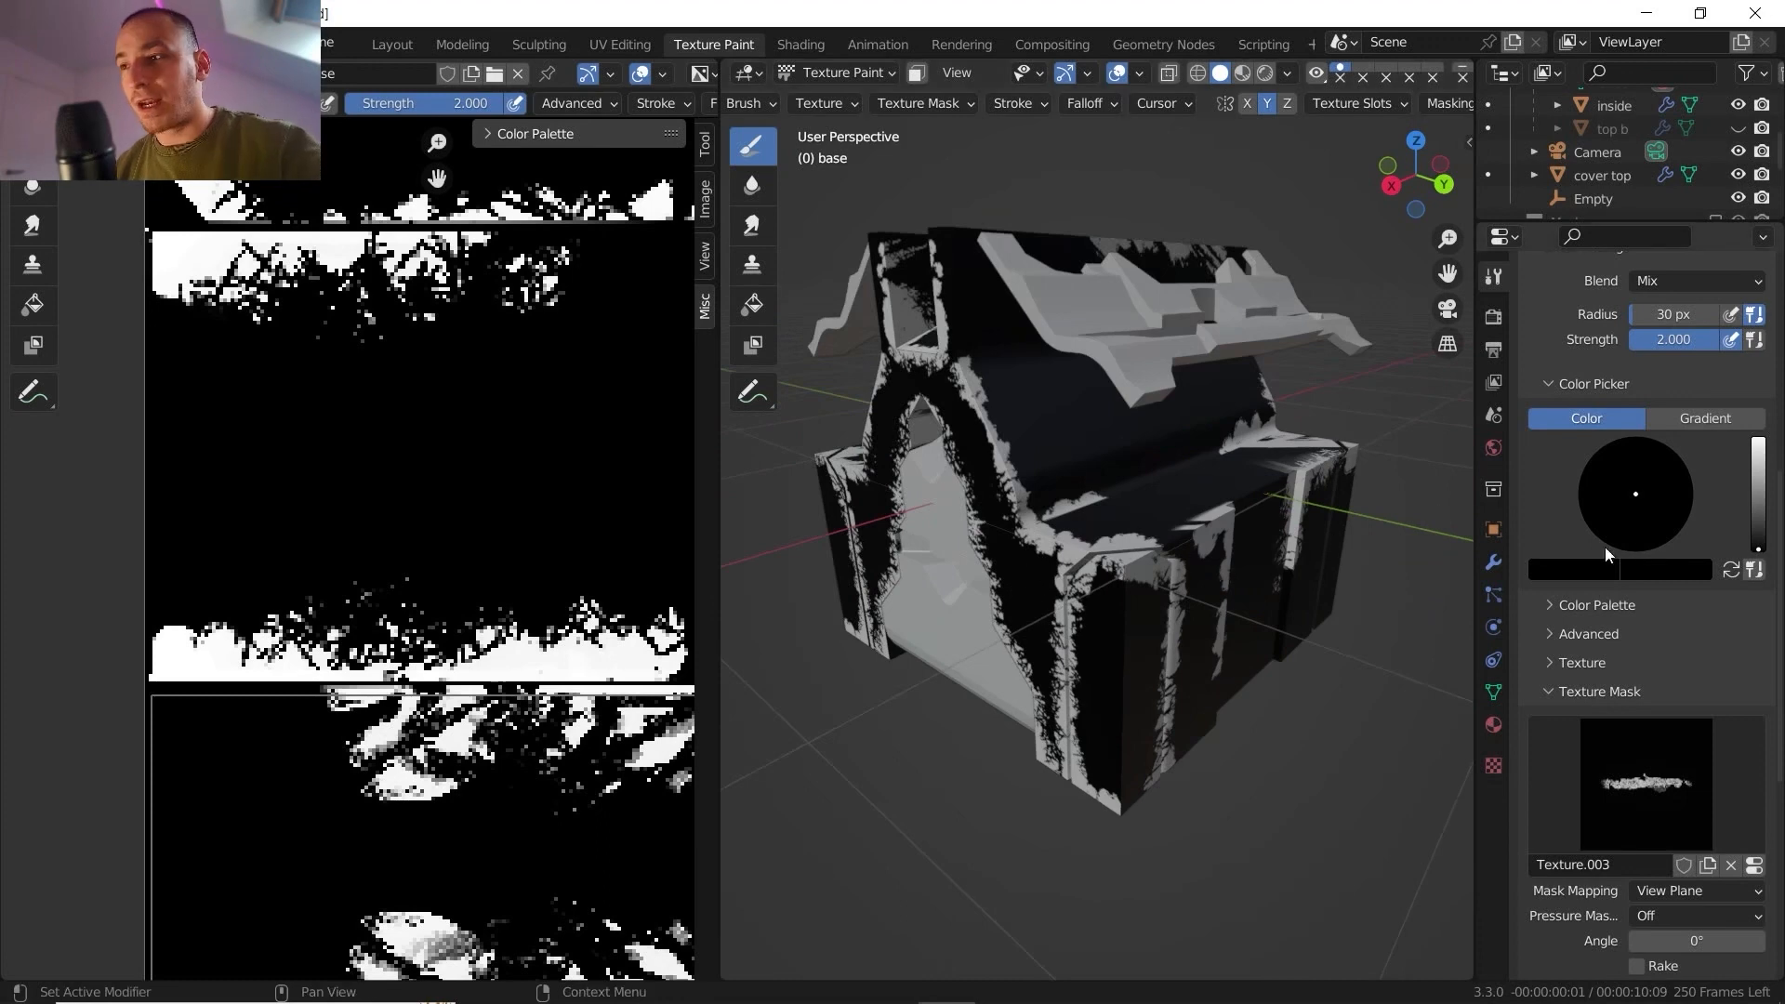
# Save all painted images and save the project file
pyautogui.scroll(10, 1649, 571)
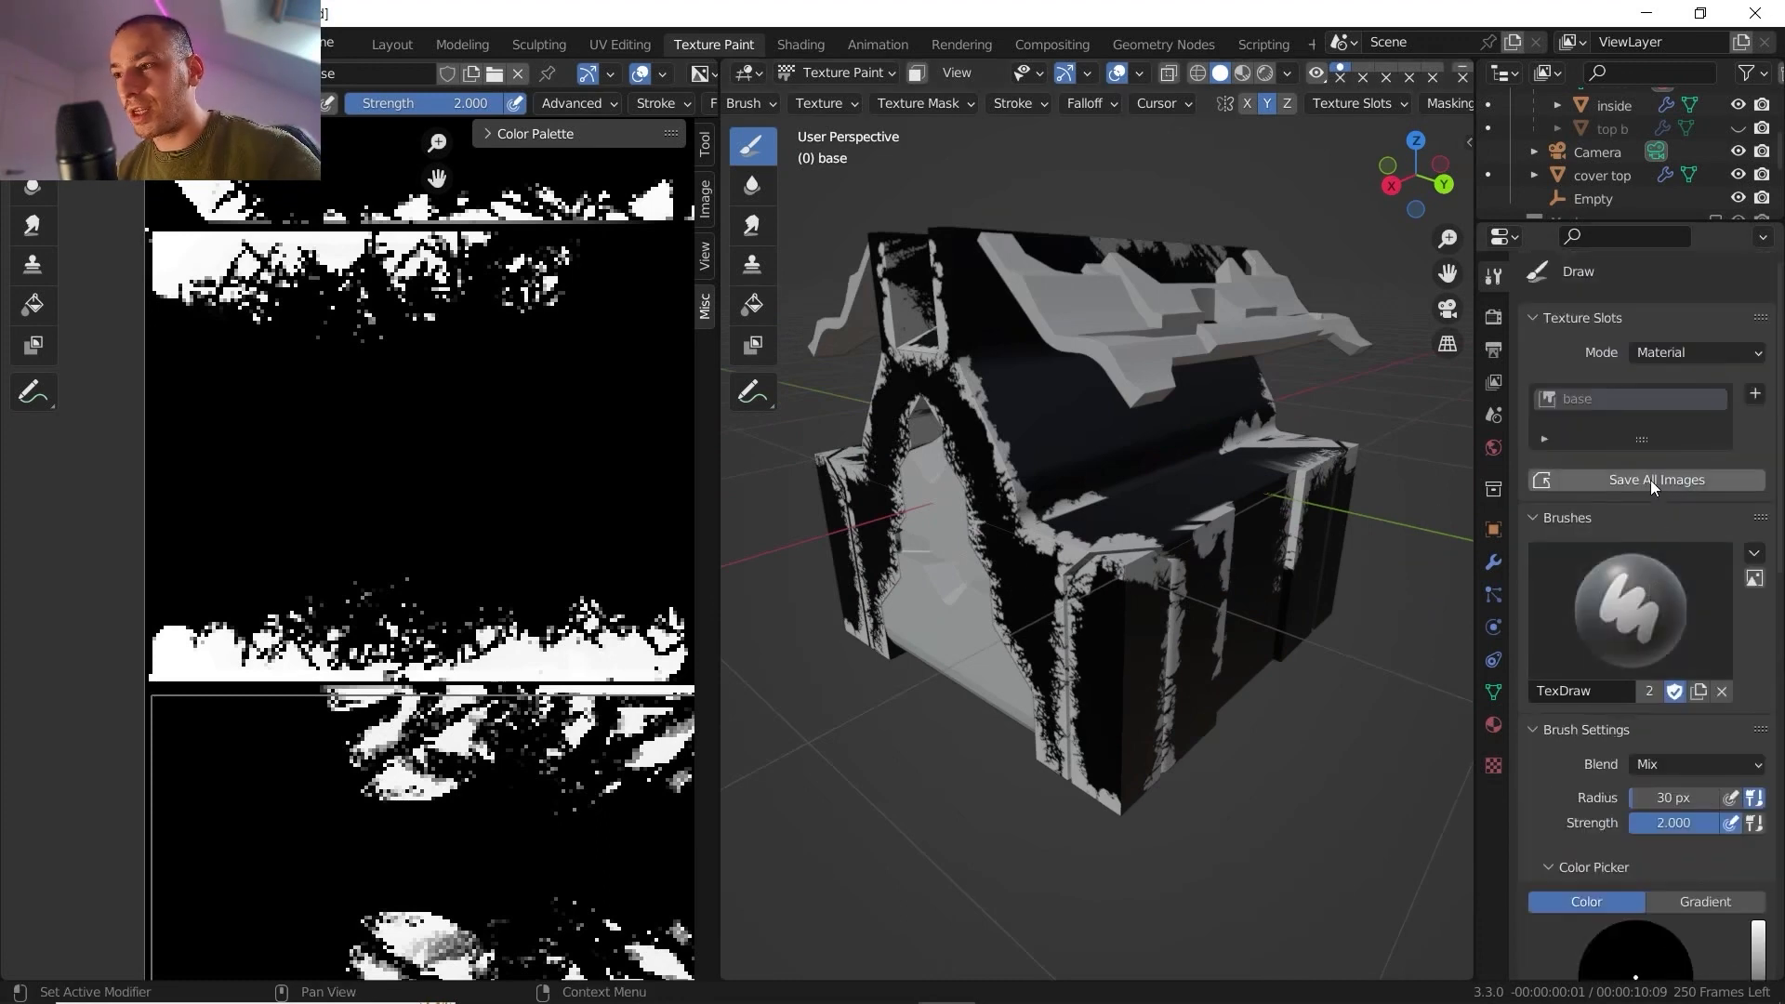
pyautogui.click(1650, 478)
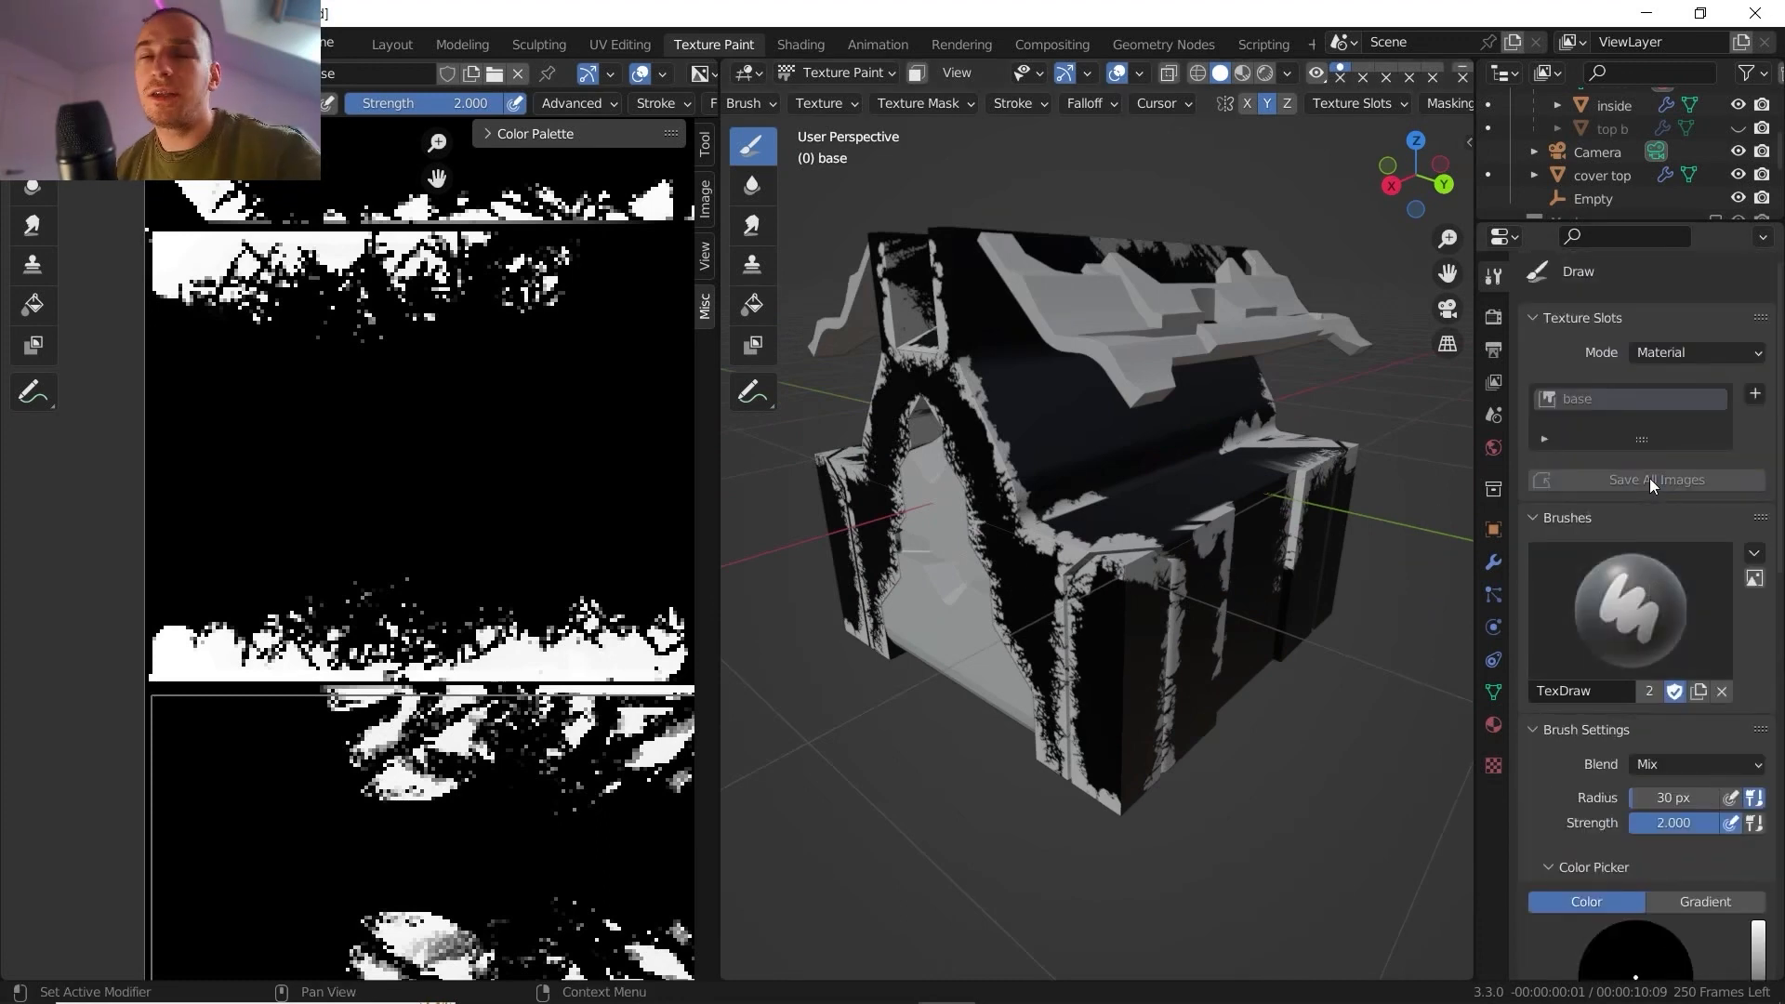
pyautogui.click(46, 44)
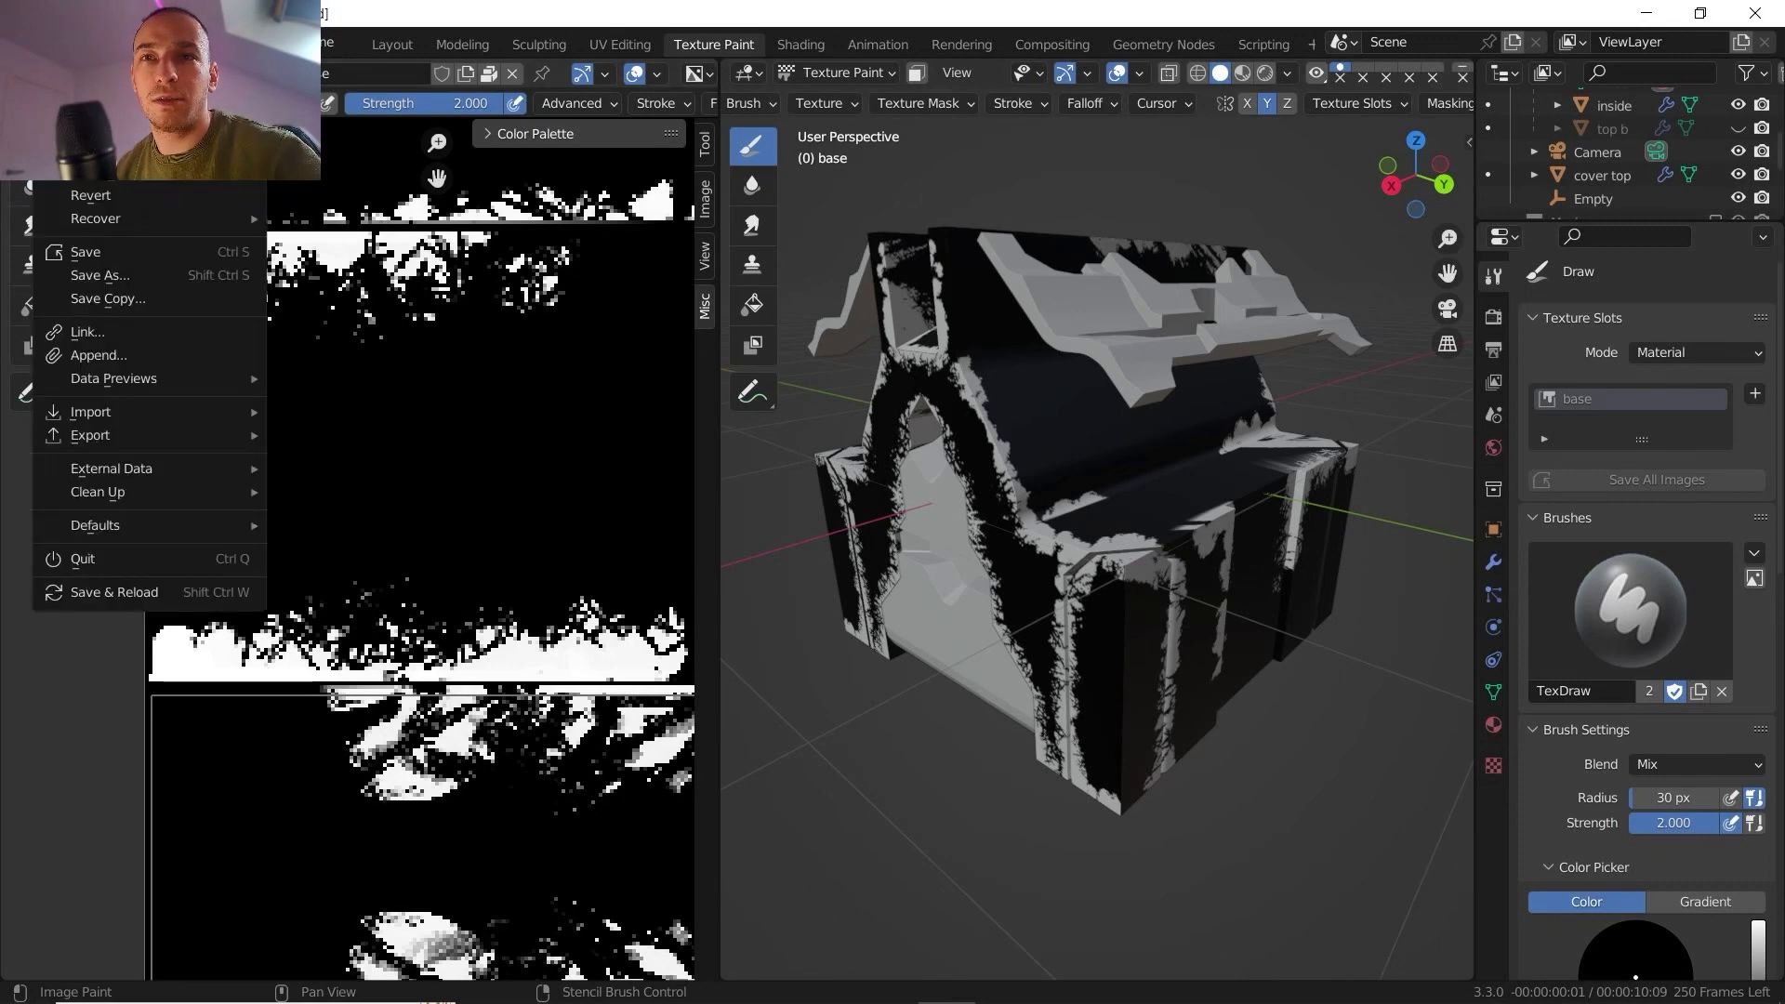
pyautogui.click(93, 252)
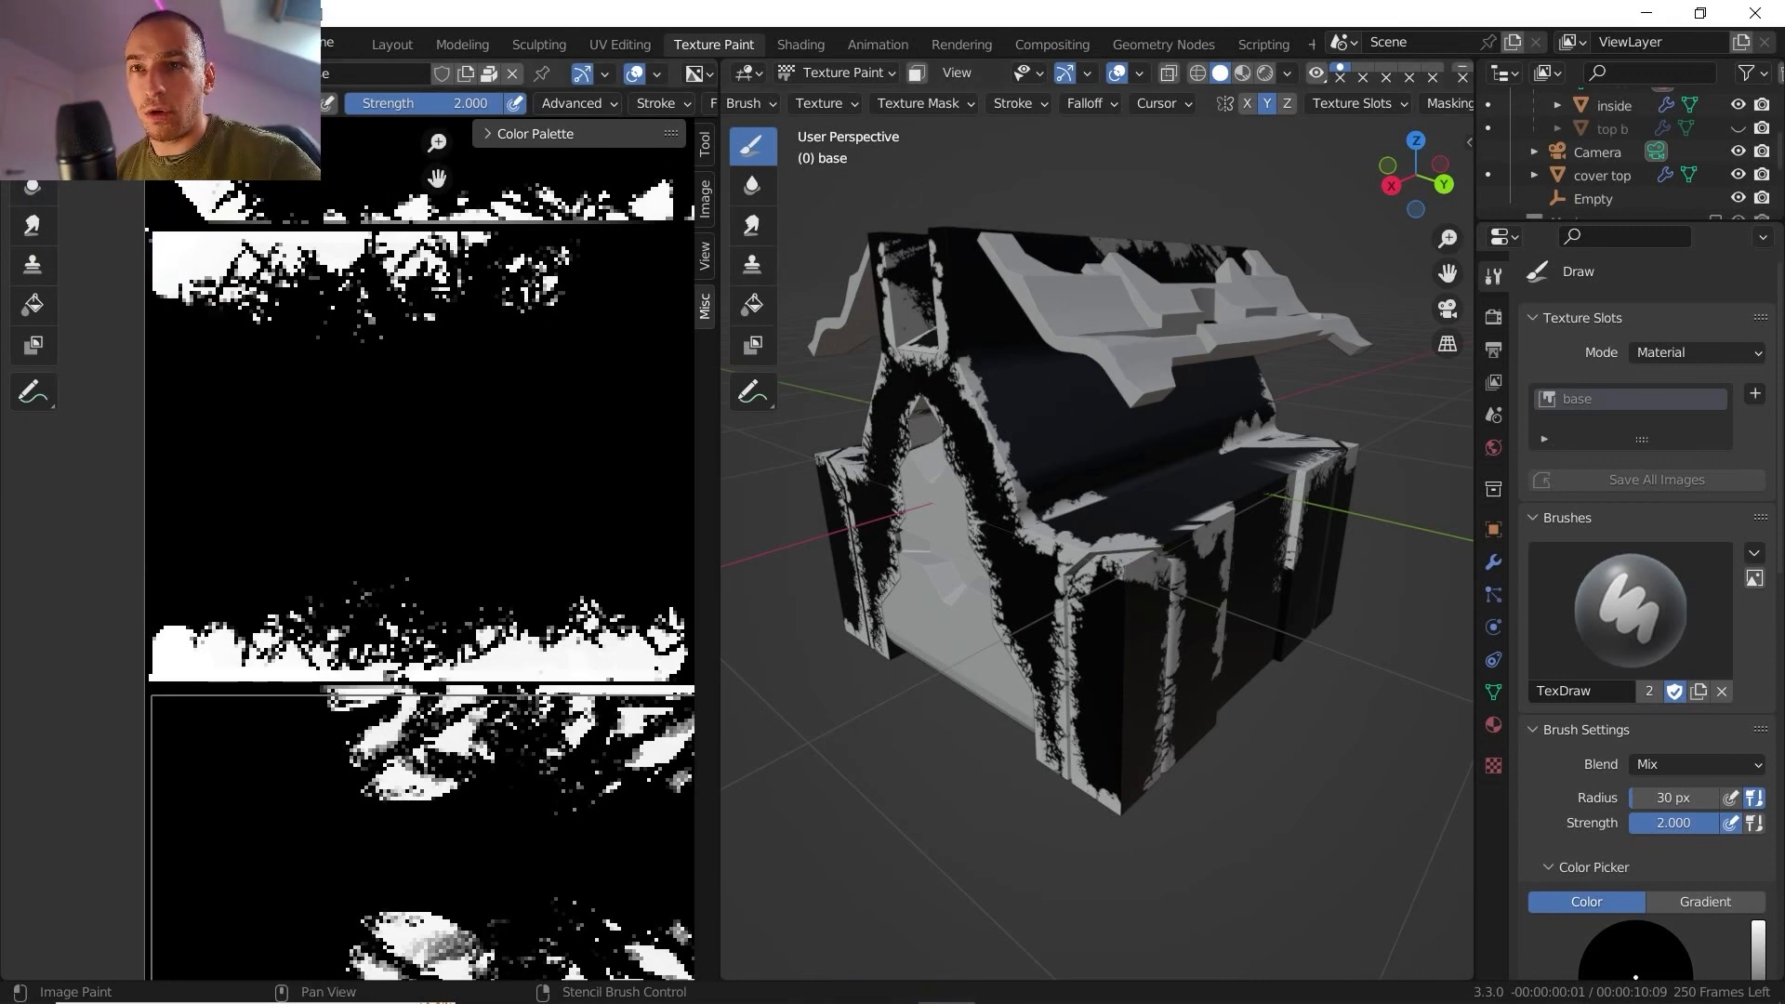
pyautogui.click(270, 73)
pyautogui.click(206, 73)
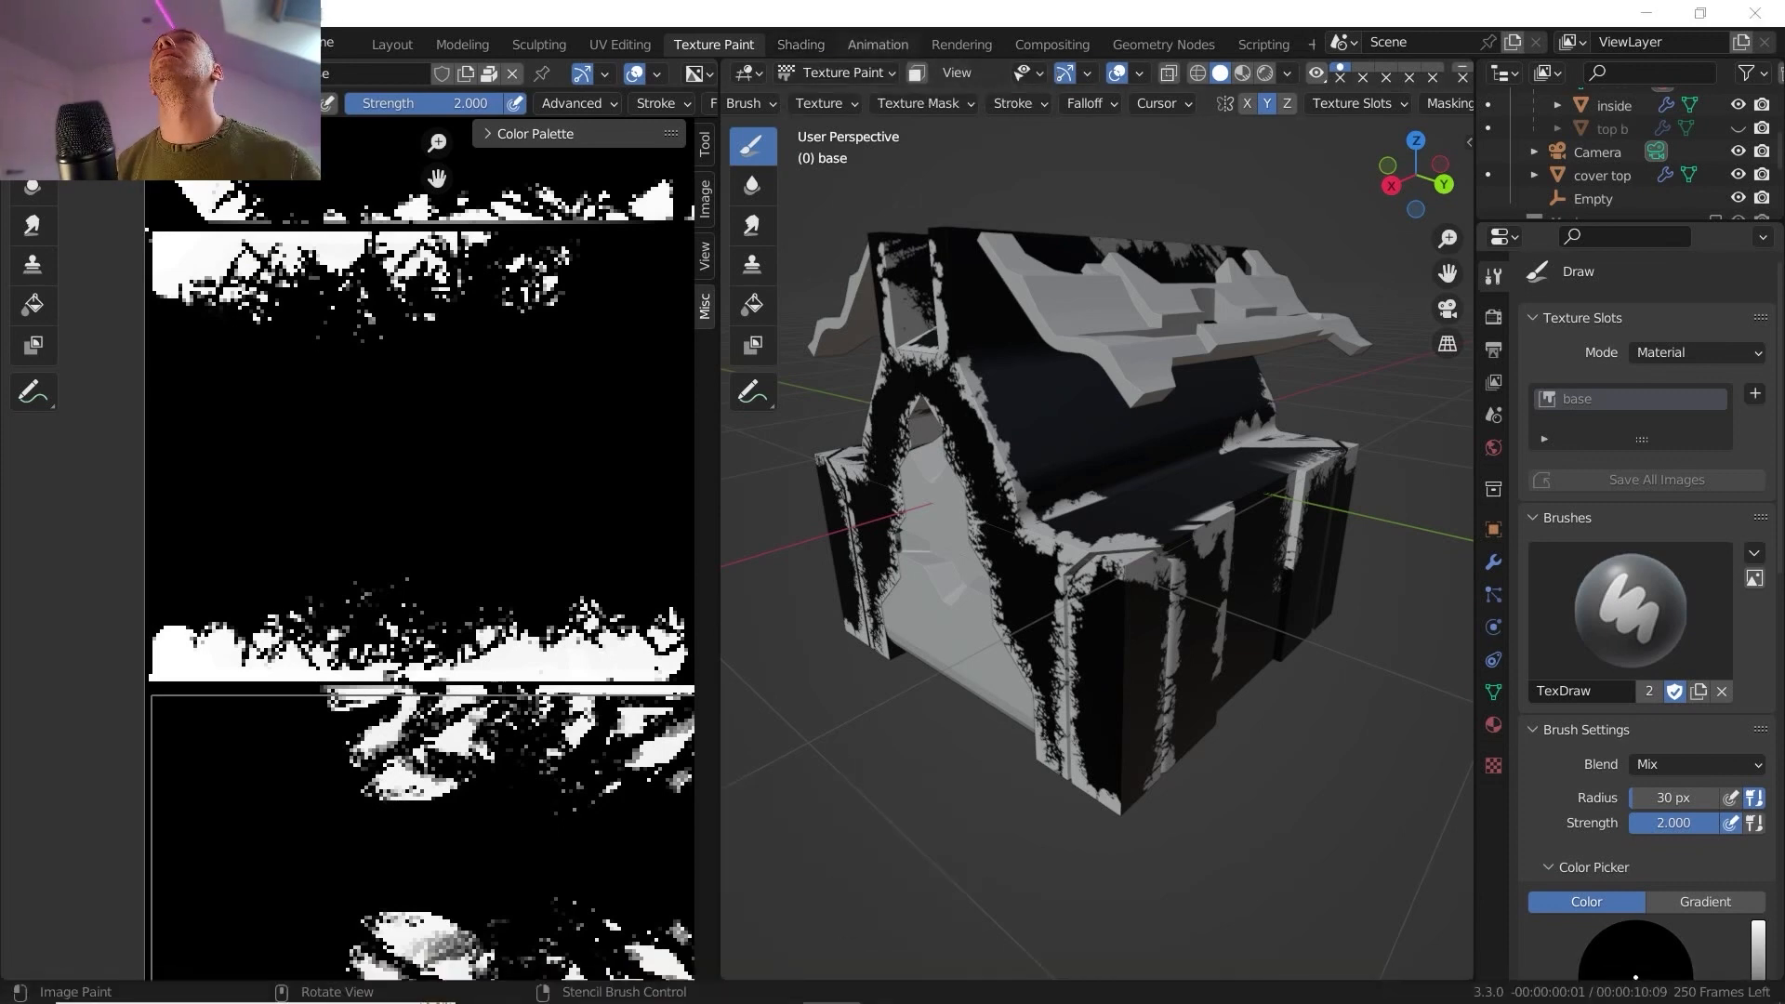
# Switch to the web browser and look through the Principled-Baker add-on's GitHub page down to its README features
pyautogui.moveTo(729, 2); pyautogui.dragTo(766, 2)
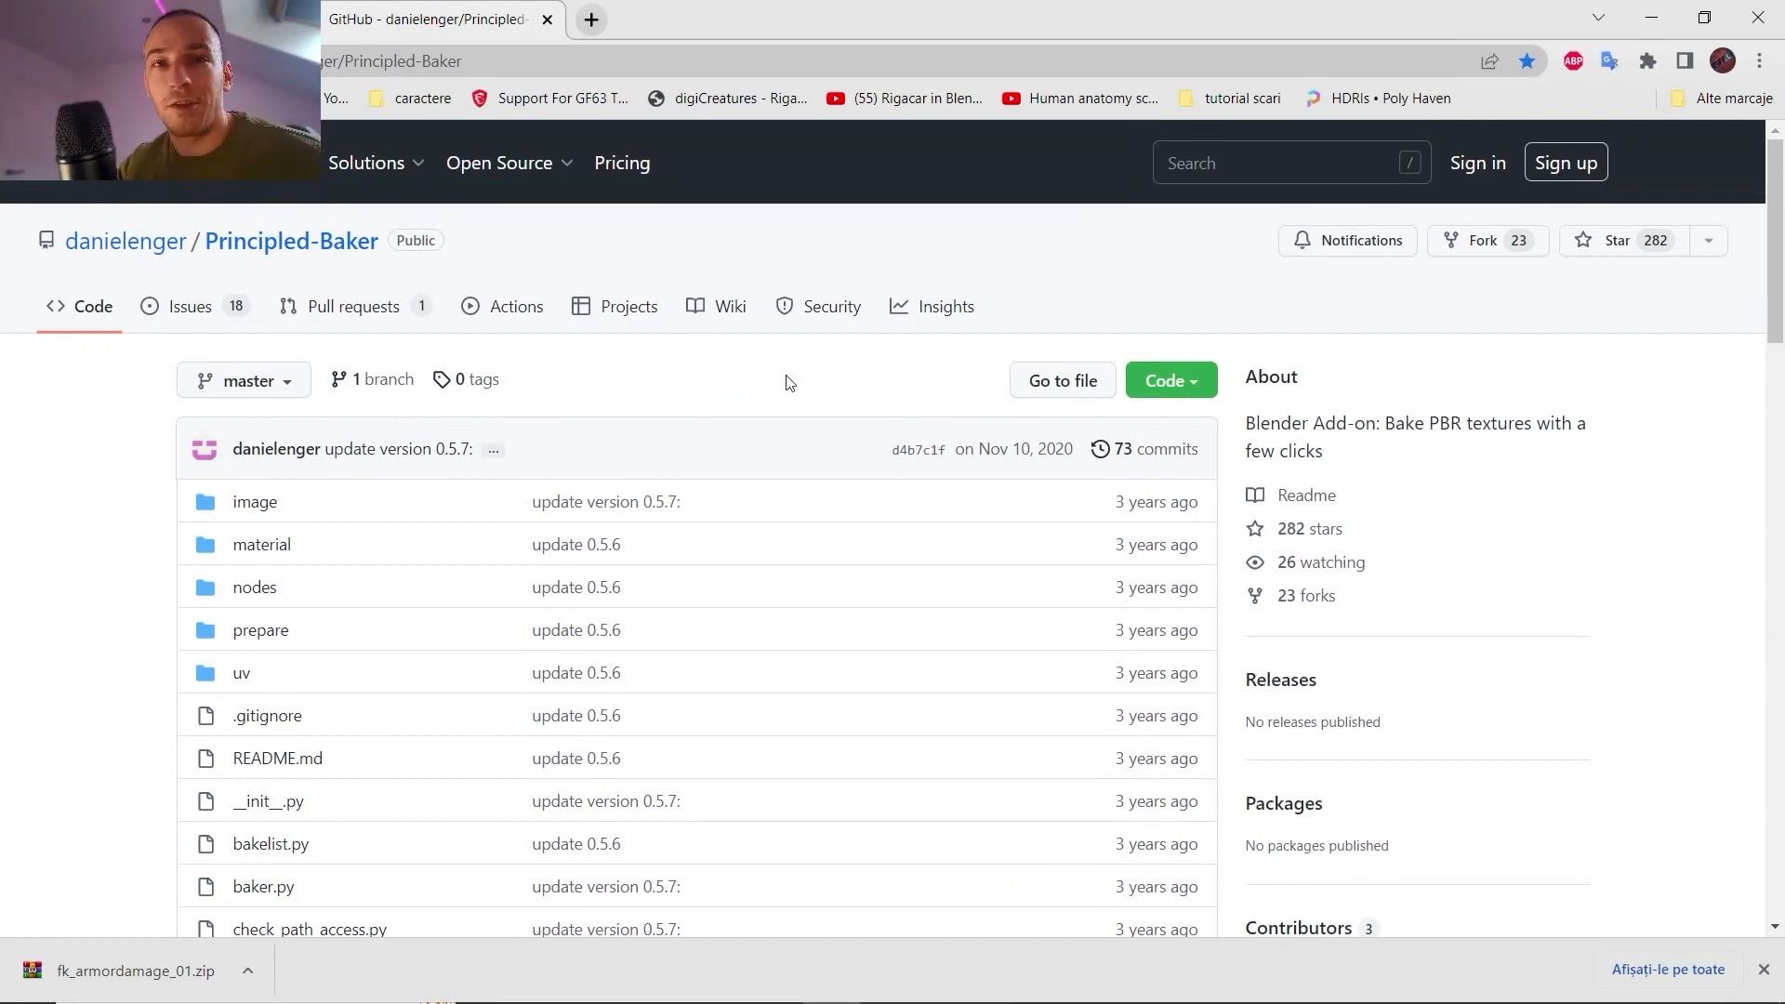
pyautogui.scroll(-8, 716, 364)
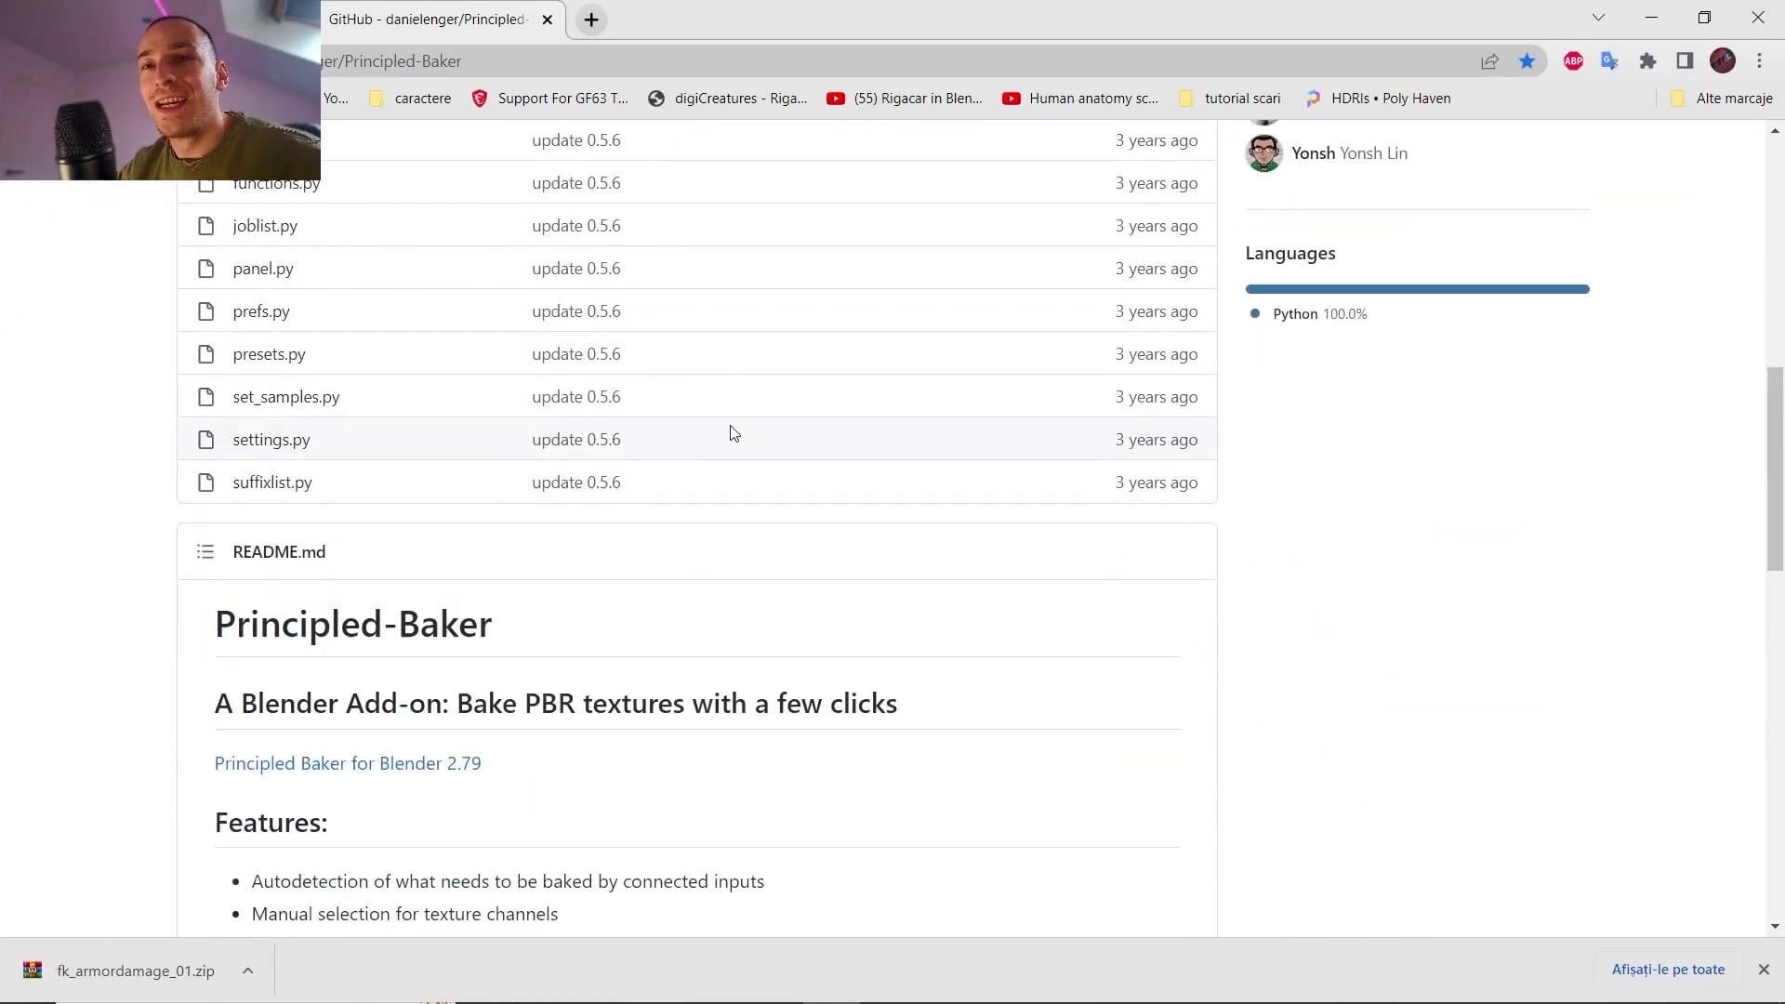
pyautogui.scroll(3, 733, 433)
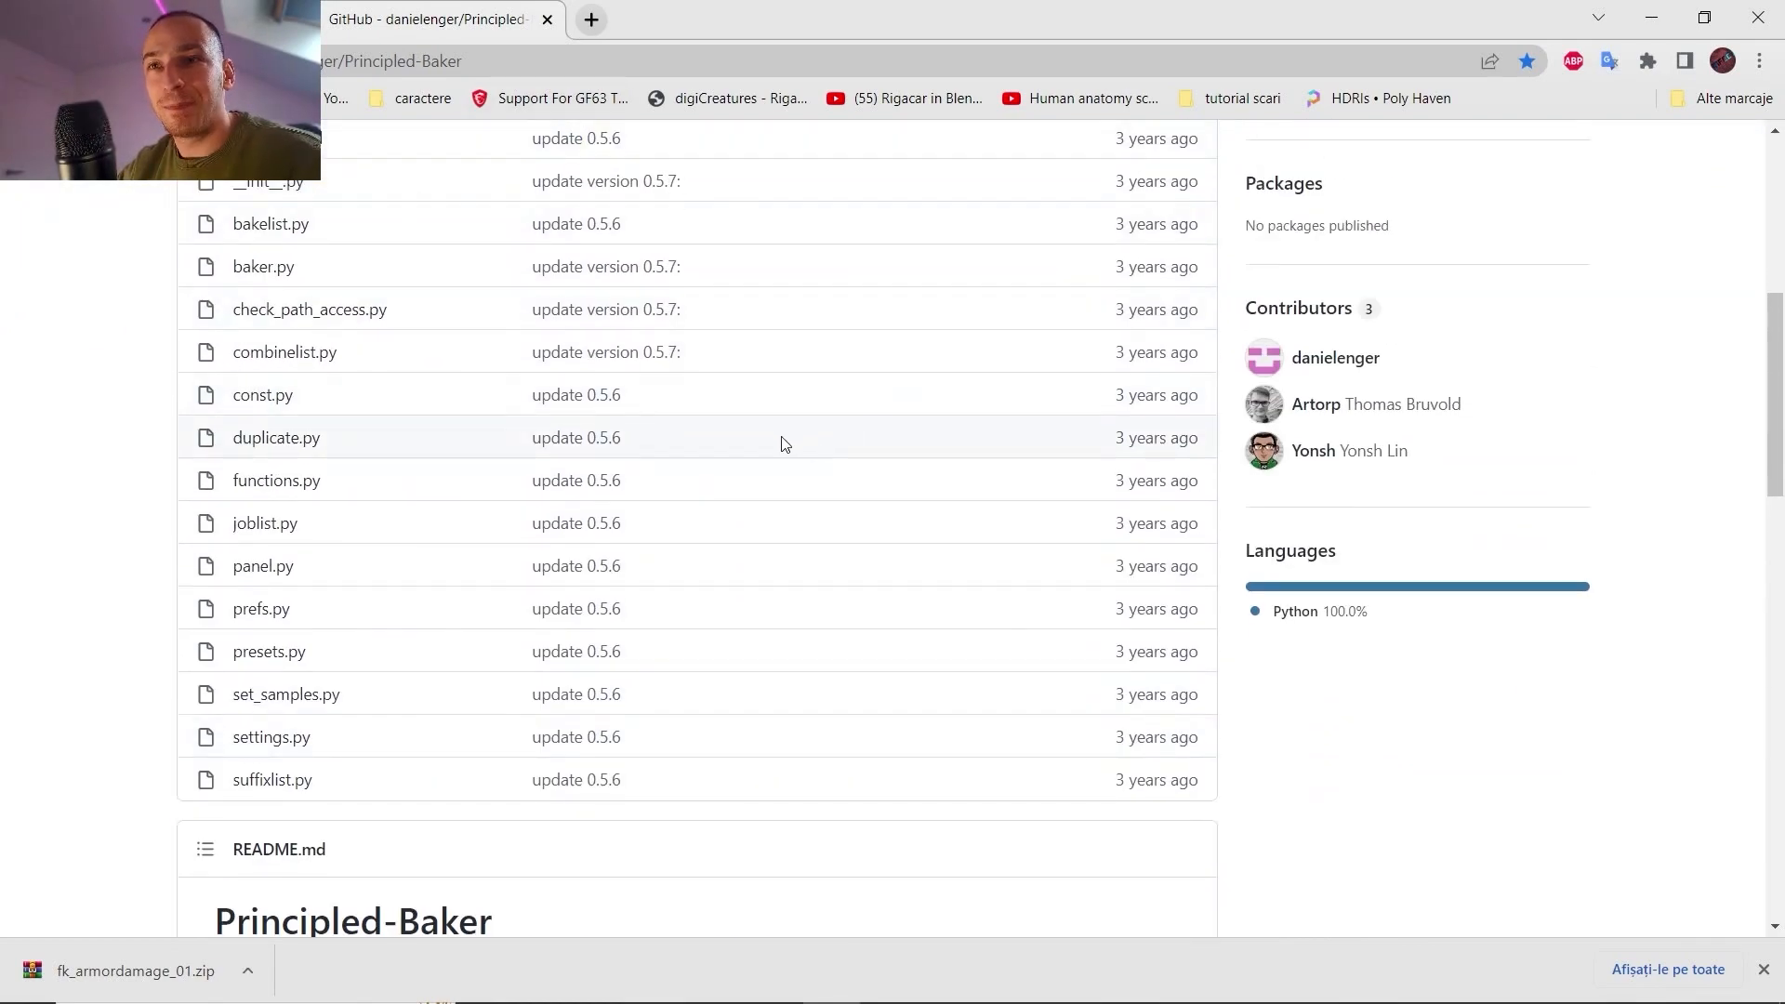
pyautogui.scroll(-5, 651, 474)
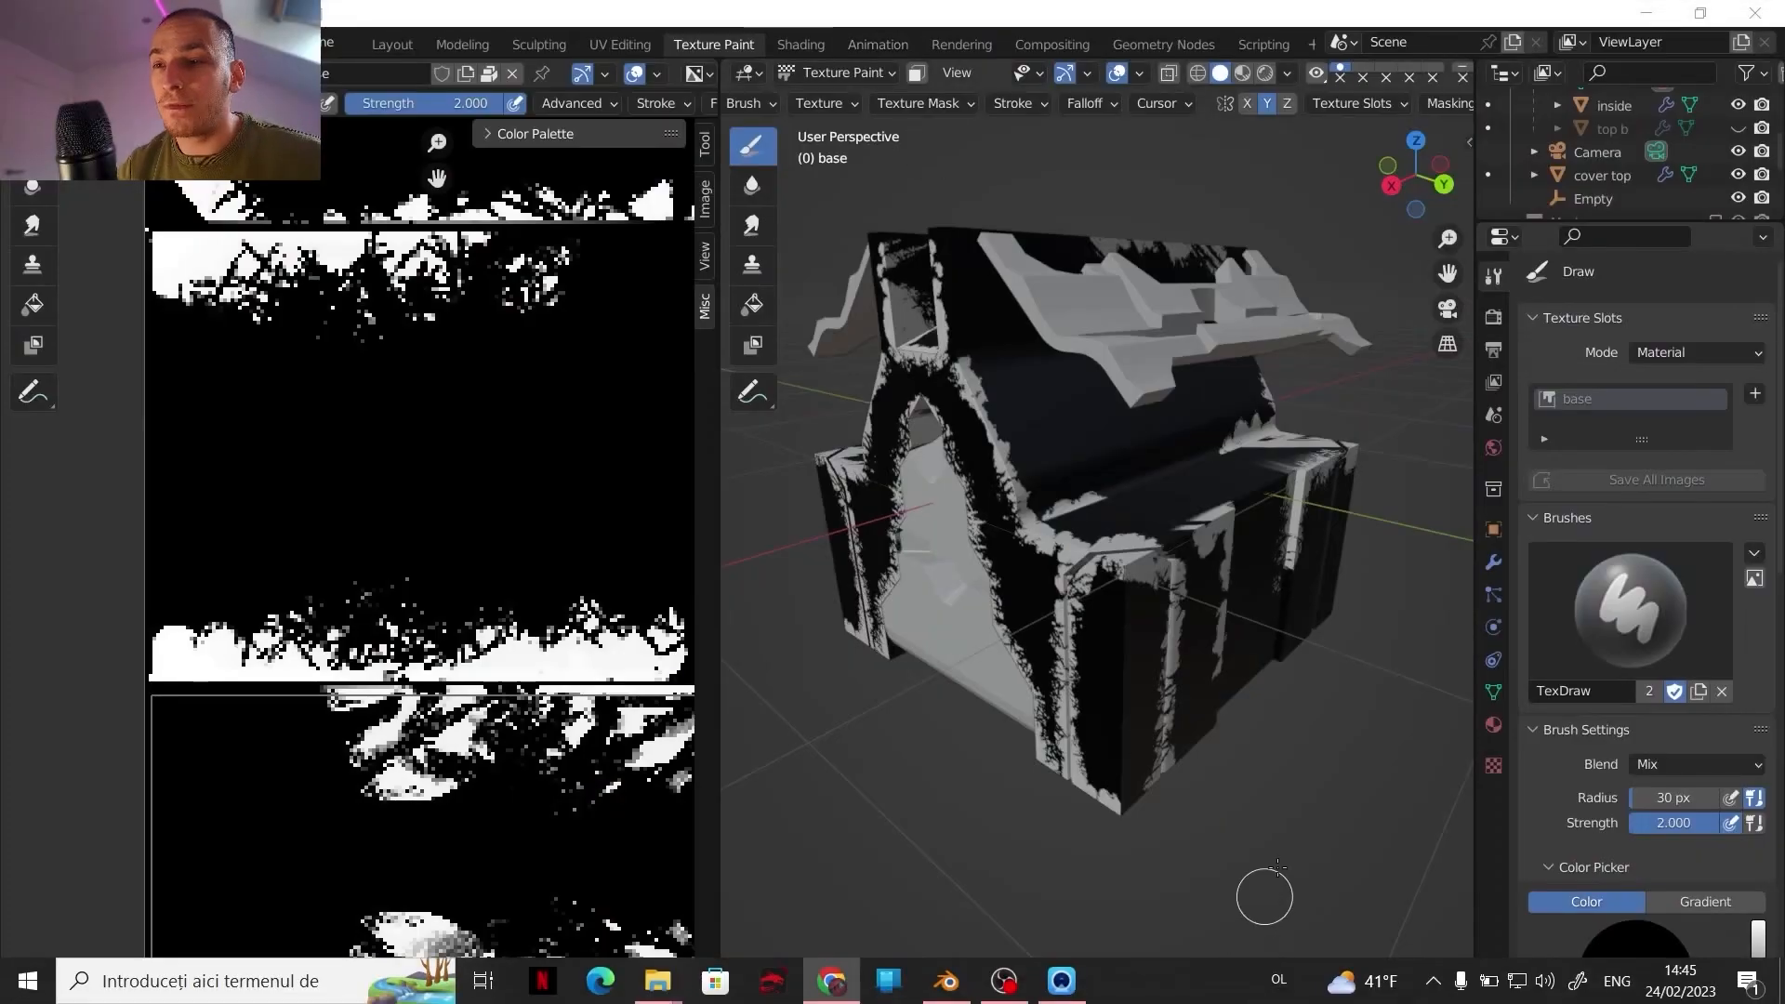
# Return to Blender and open the Shading workspace to view the crate base's material nodes and rendered look
pyautogui.moveTo(1259, 884)
pyautogui.mouseDown(button='middle')
pyautogui.moveTo(941, 435)
pyautogui.moveTo(1016, 350)
pyautogui.mouseUp(button='middle')
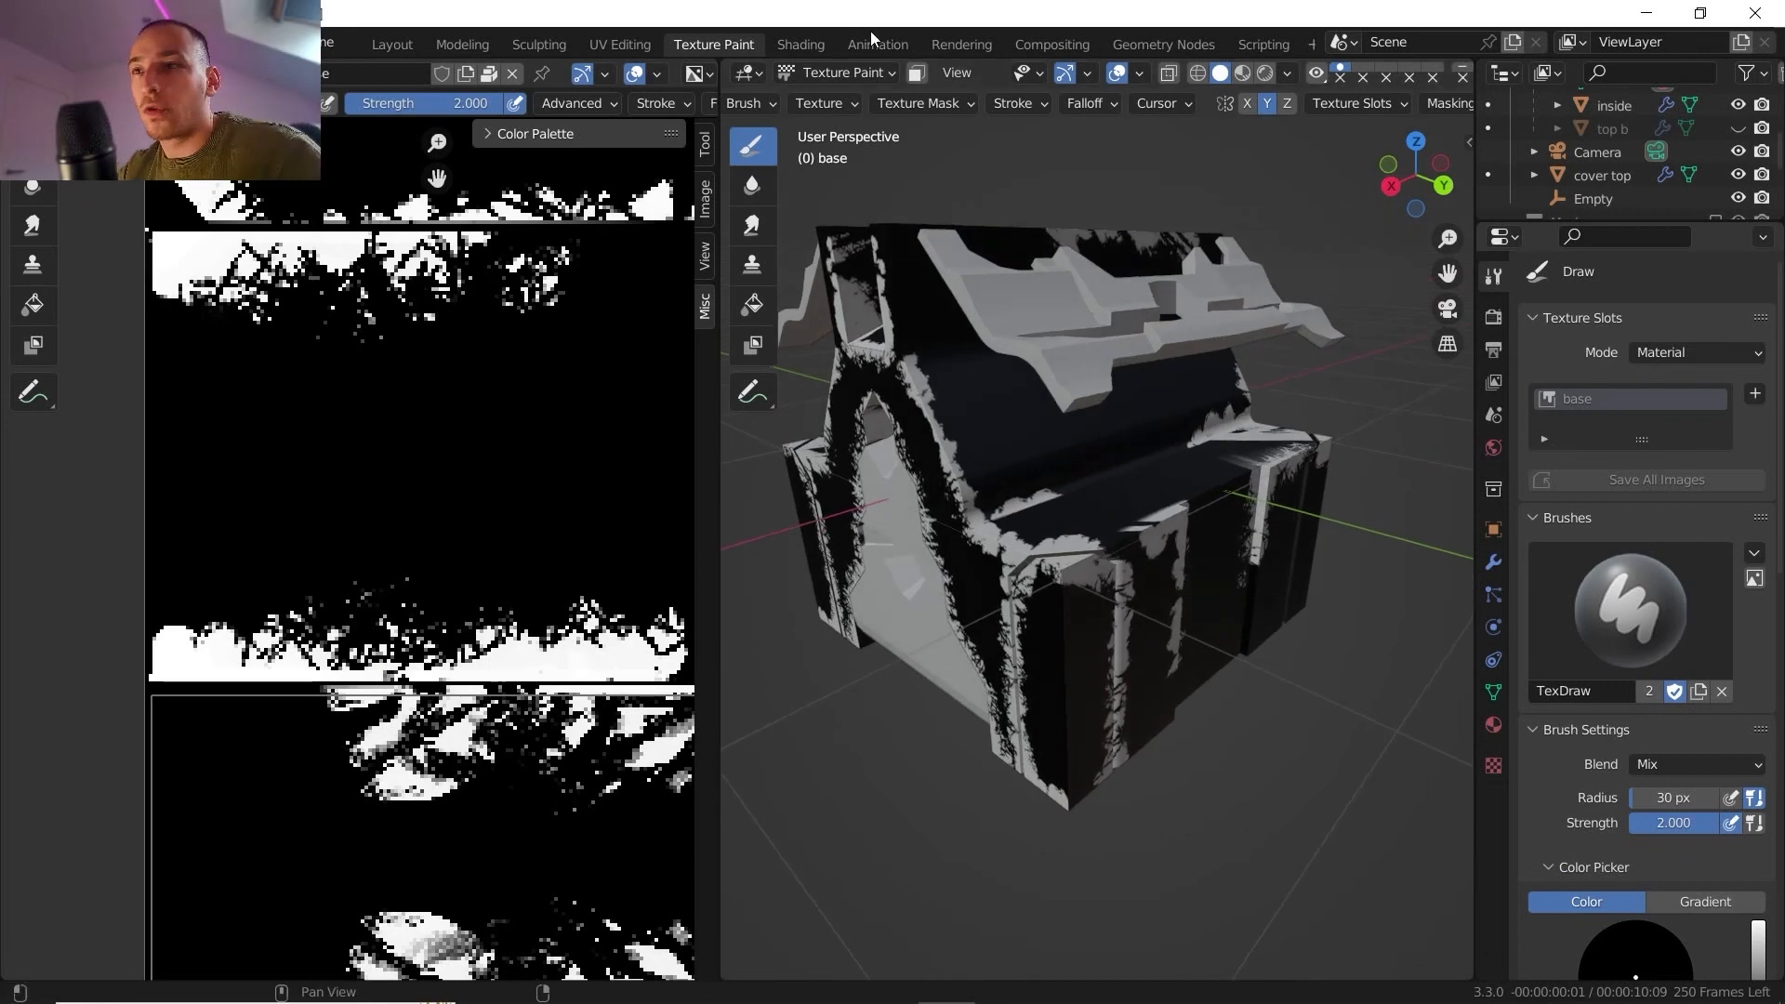
pyautogui.moveTo(1025, 485); pyautogui.dragTo(973, 462, button='middle')
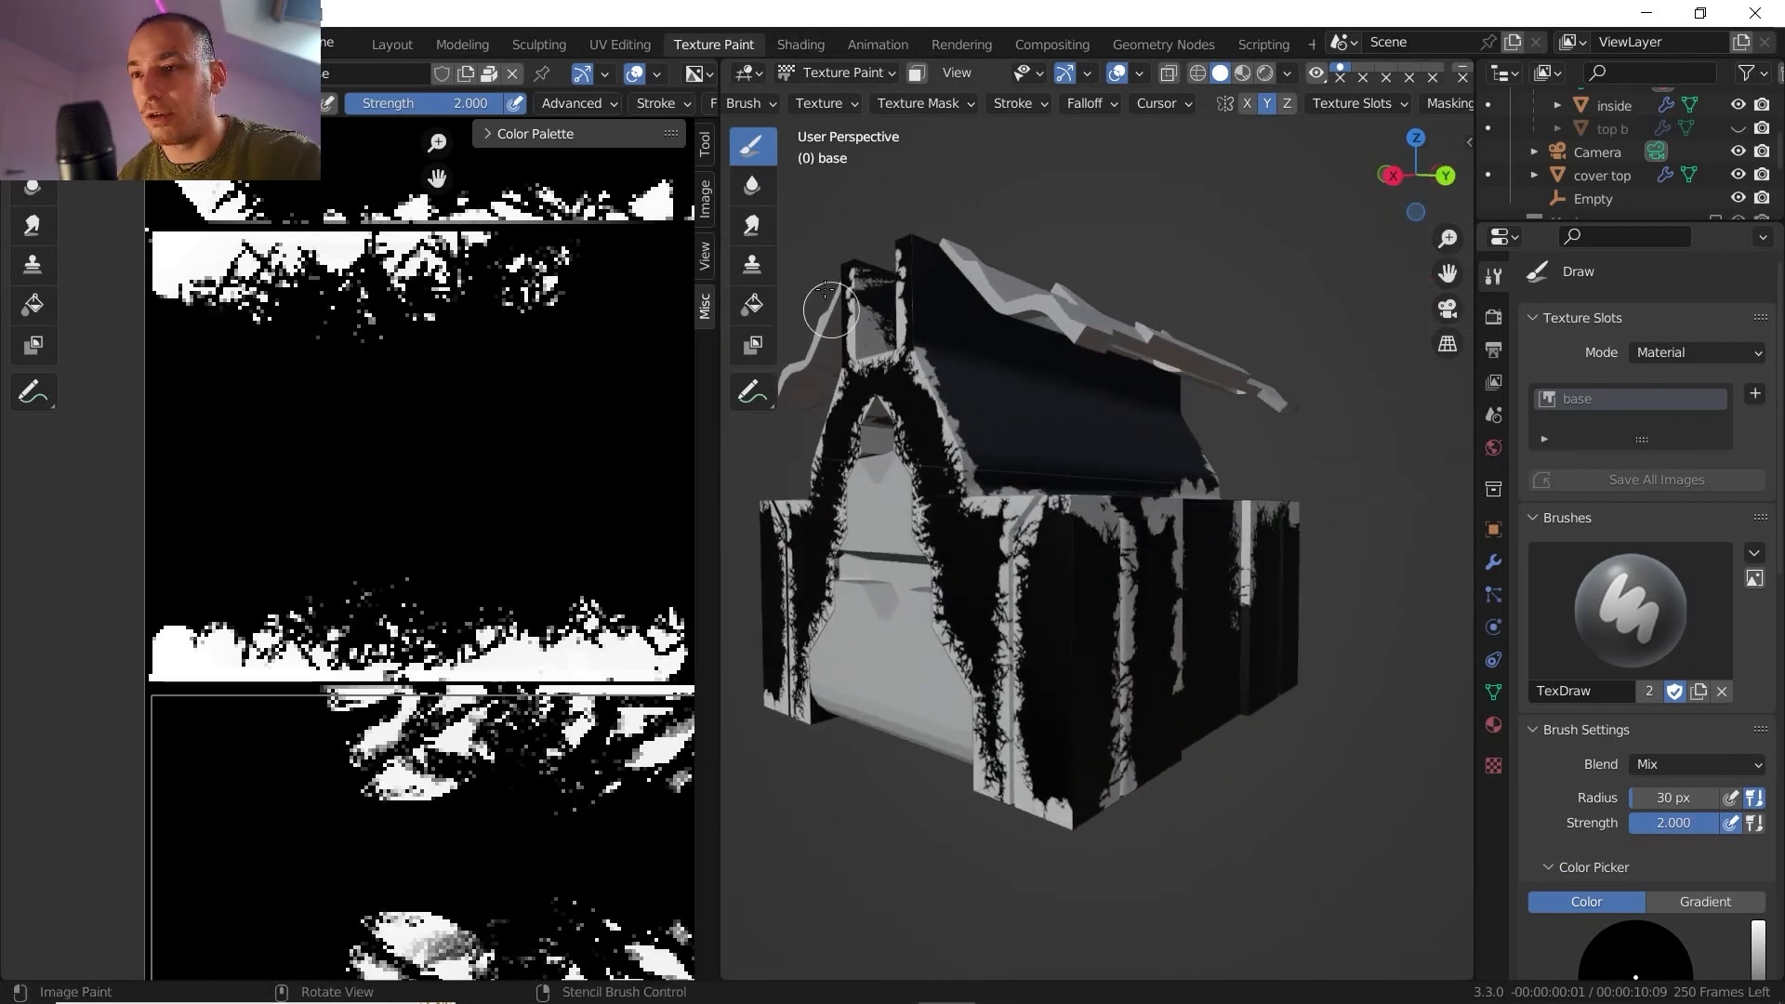
pyautogui.click(795, 44)
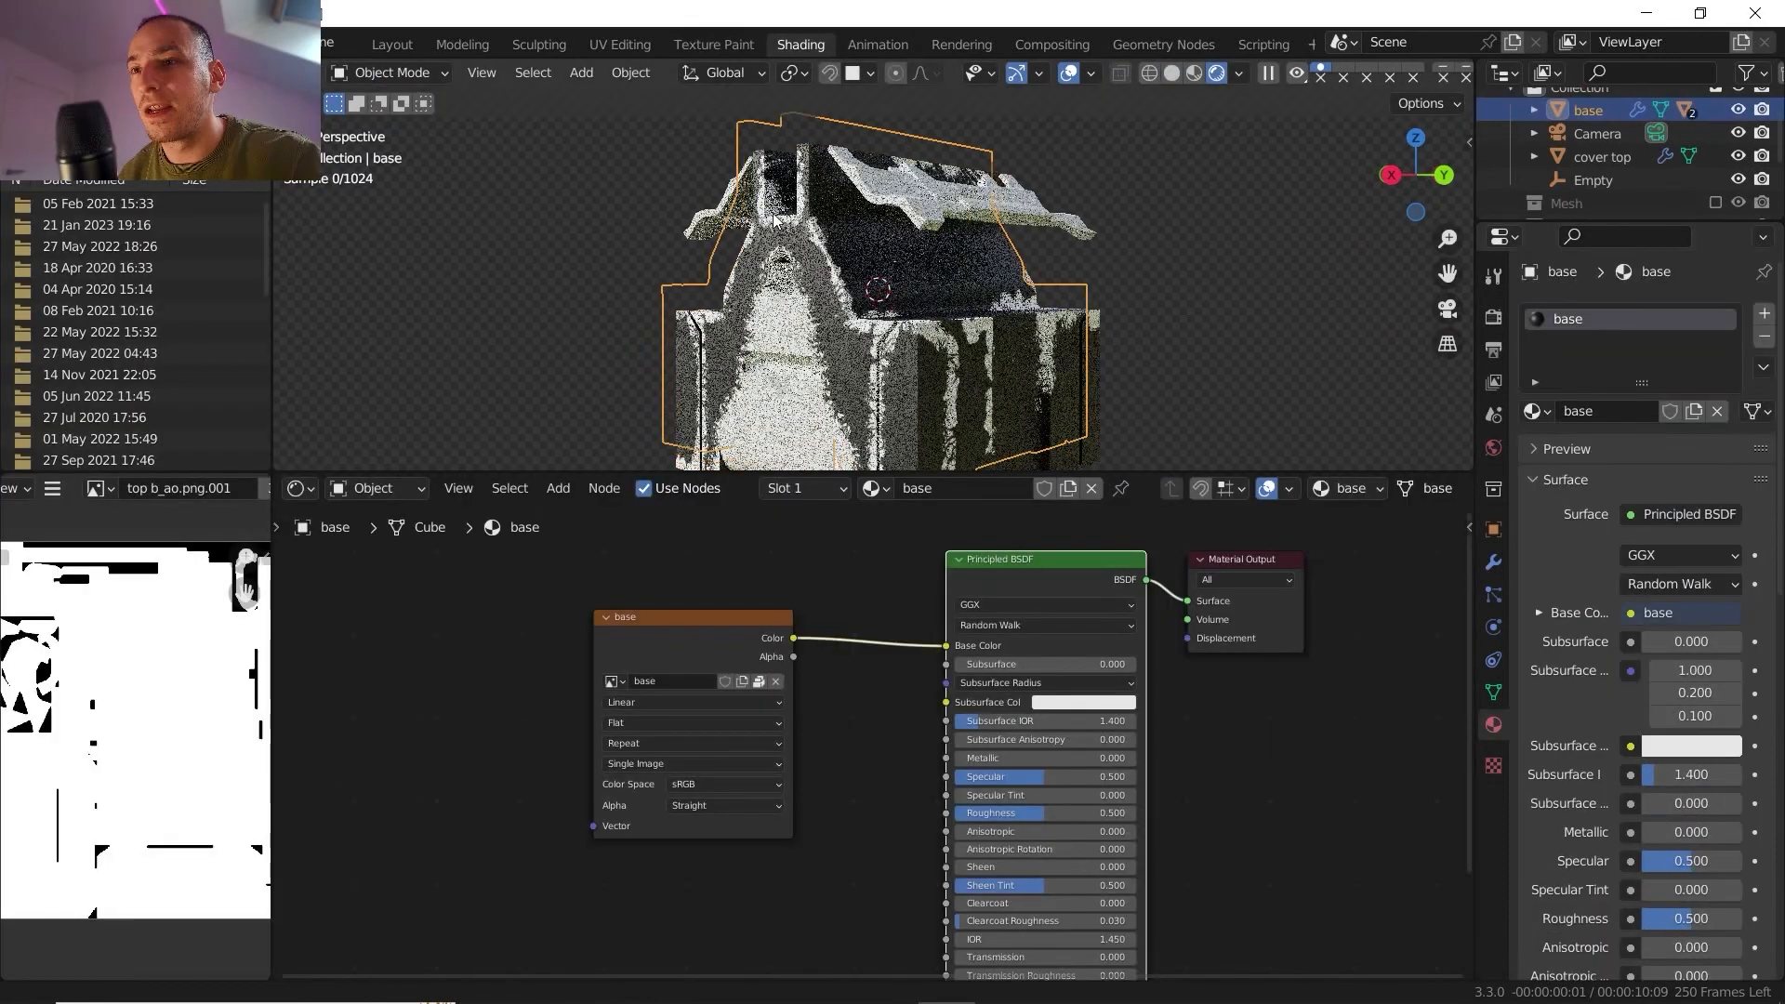
pyautogui.moveTo(774, 219); pyautogui.dragTo(692, 227, button='middle')
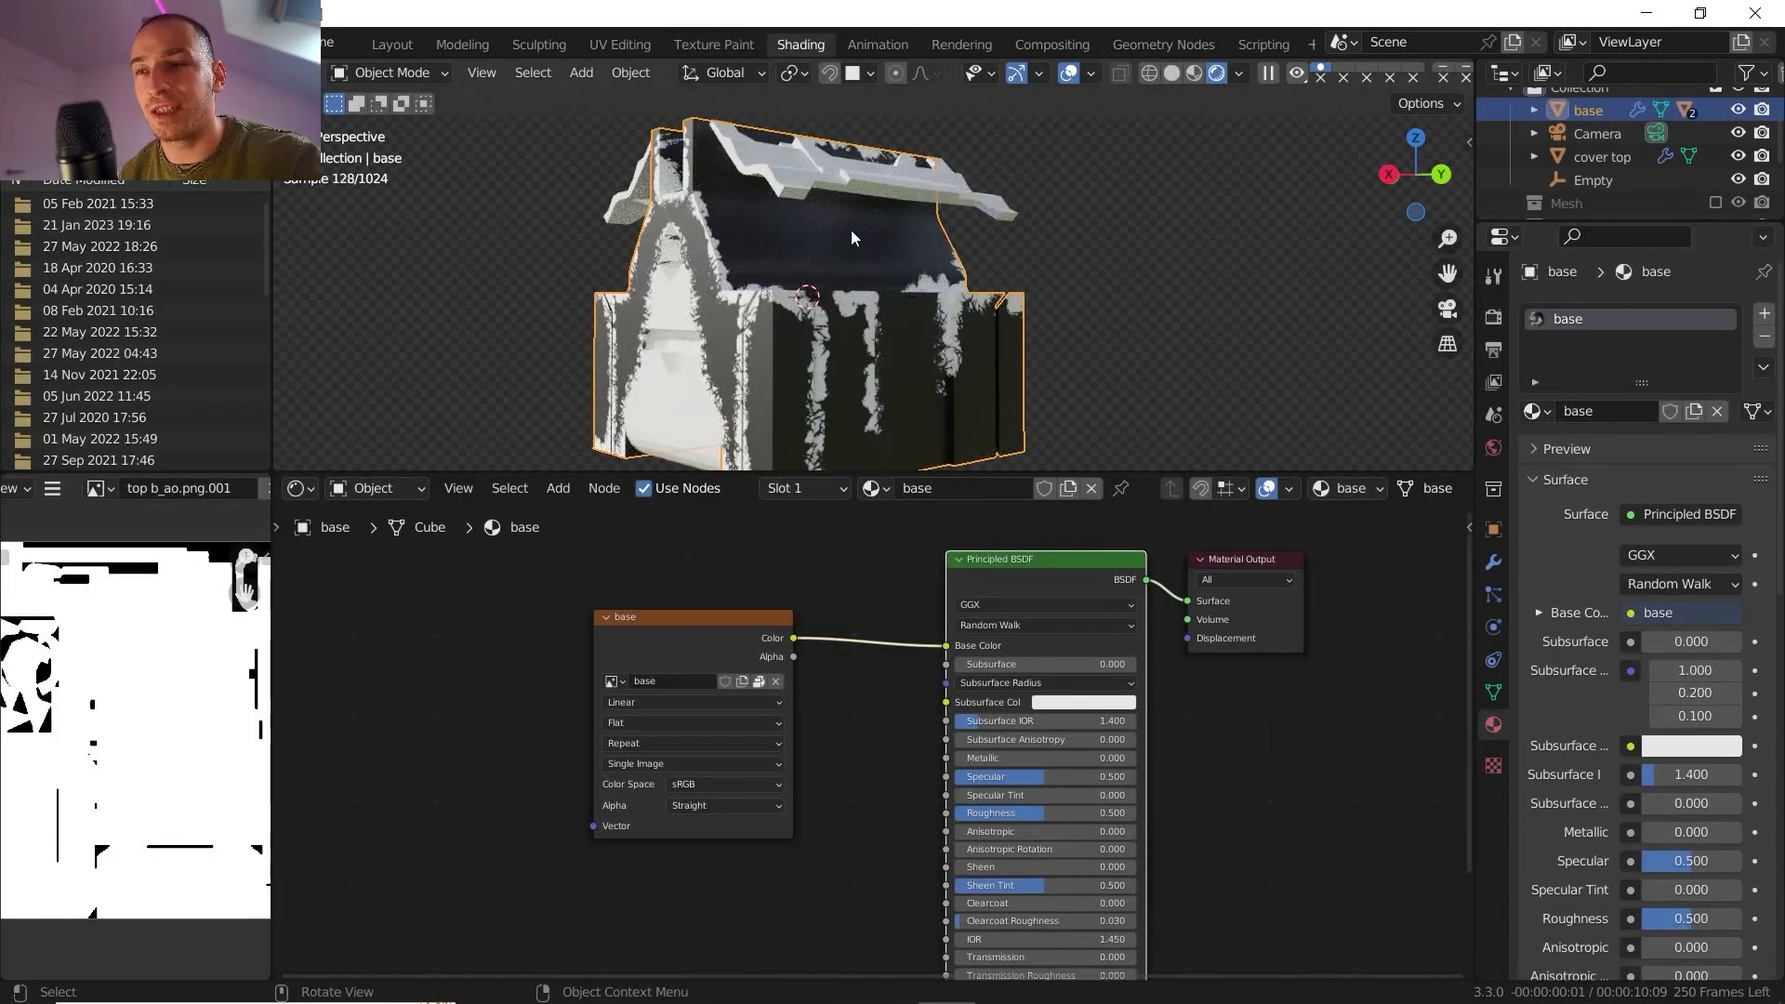
pyautogui.moveTo(889, 204); pyautogui.dragTo(894, 219, button='middle')
# Move the base image texture node away from the Principled BSDF to make room for more nodes
pyautogui.moveTo(697, 621); pyautogui.dragTo(406, 605)
pyautogui.moveTo(776, 694); pyautogui.dragTo(1122, 730, button='middle')
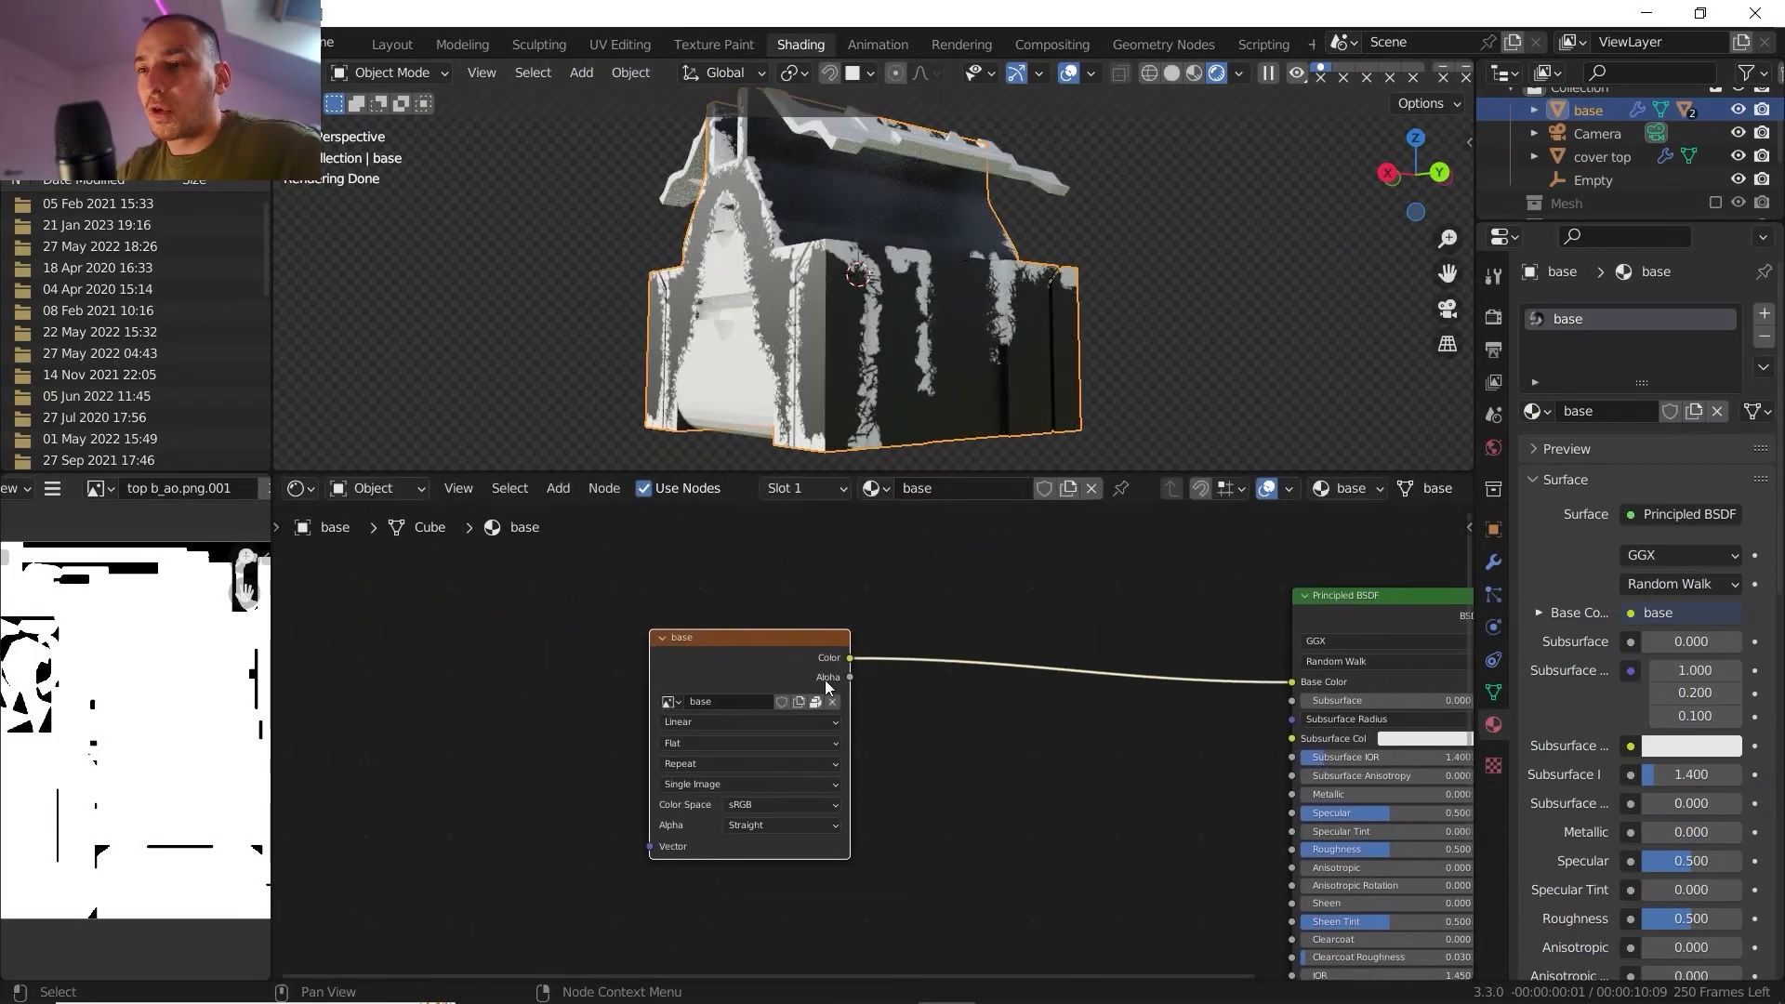
pyautogui.moveTo(824, 679); pyautogui.dragTo(640, 632)
pyautogui.moveTo(776, 700); pyautogui.dragTo(751, 680, button='middle')
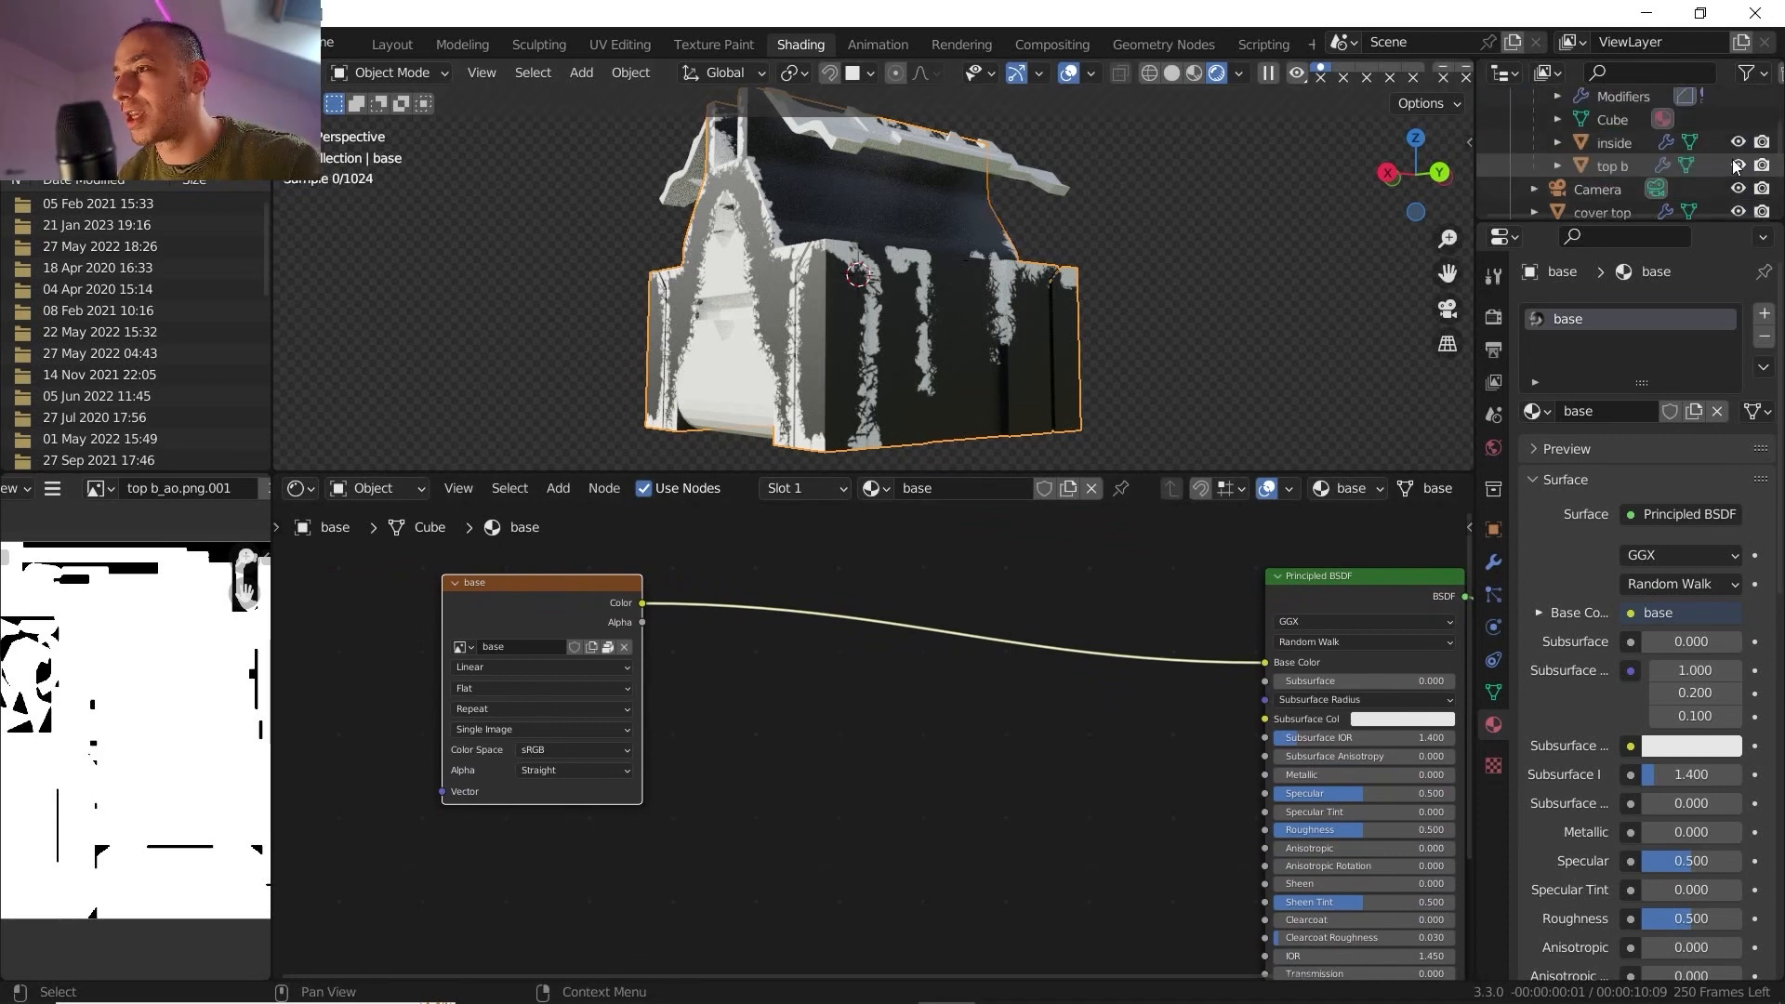
# Show the top b object and examine the node tree of its top b.001 material
pyautogui.click(1735, 165)
pyautogui.click(1615, 166)
pyautogui.scroll(-10, 805, 665)
pyautogui.scroll(1, 762, 644)
pyautogui.moveTo(811, 781); pyautogui.dragTo(829, 723, button='middle')
pyautogui.scroll(-2, 829, 723)
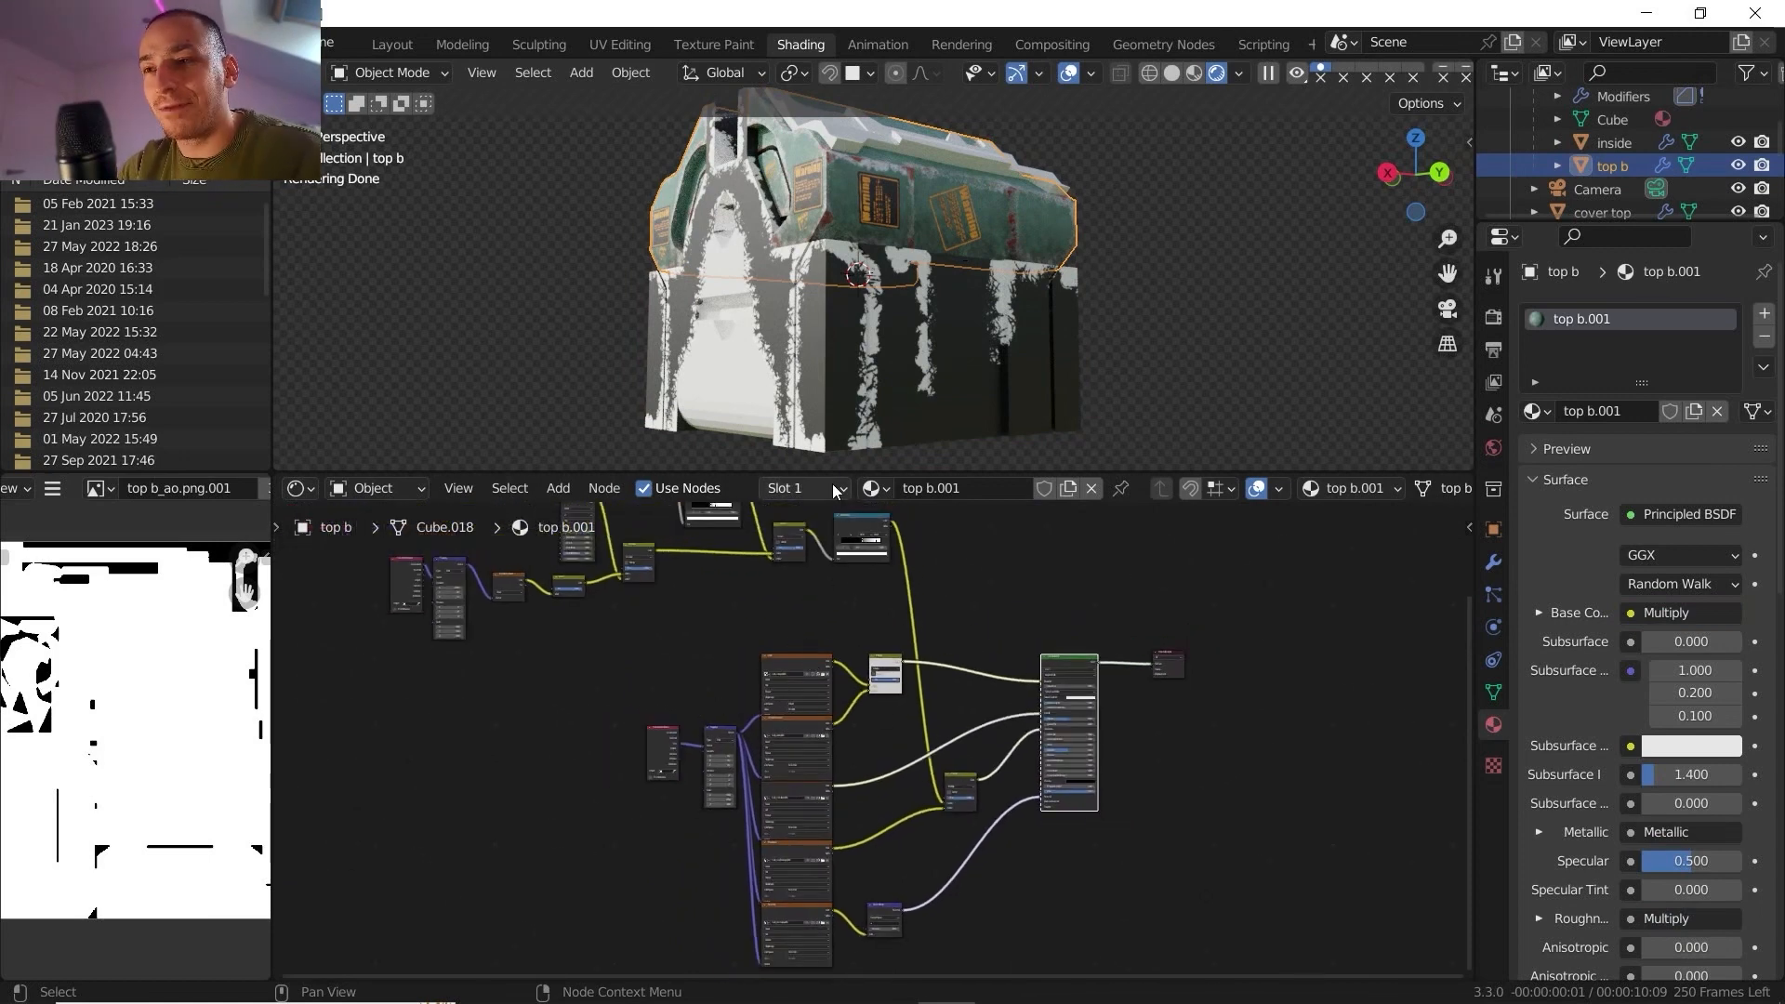
# Assign Material.001 to the top b object to examine its node tree, and undo the assignment
pyautogui.click(875, 490)
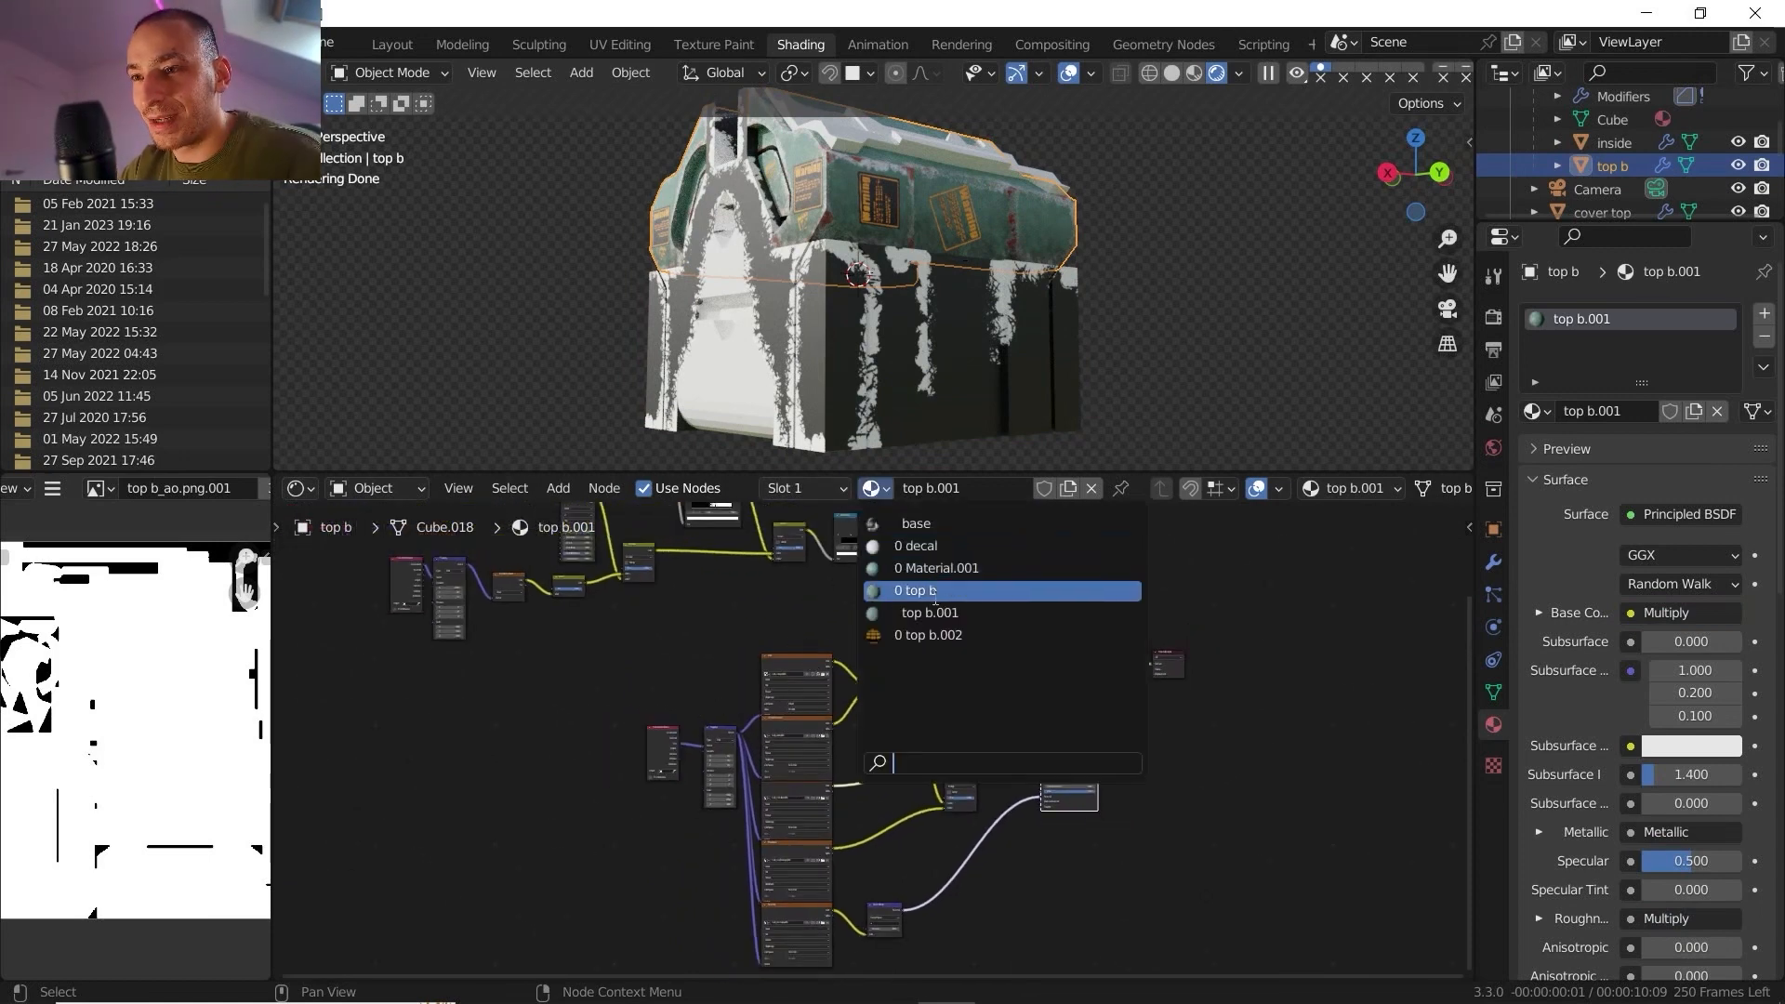
pyautogui.click(976, 568)
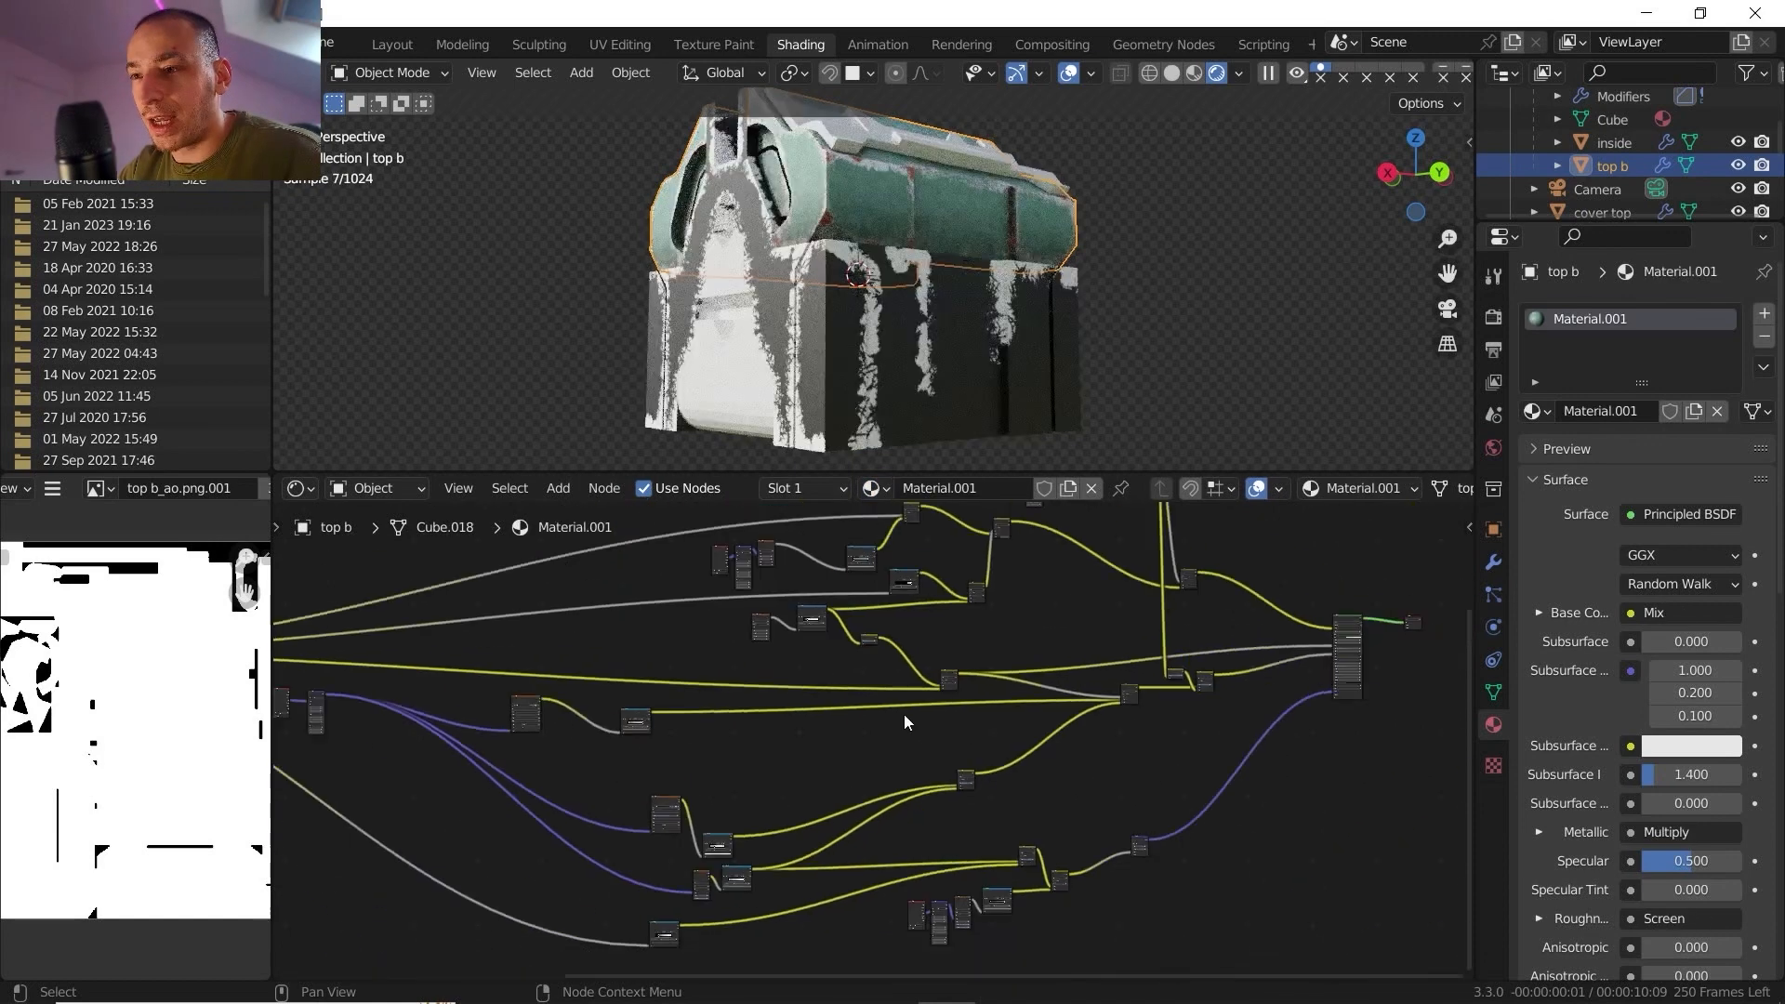
pyautogui.scroll(1, 906, 745)
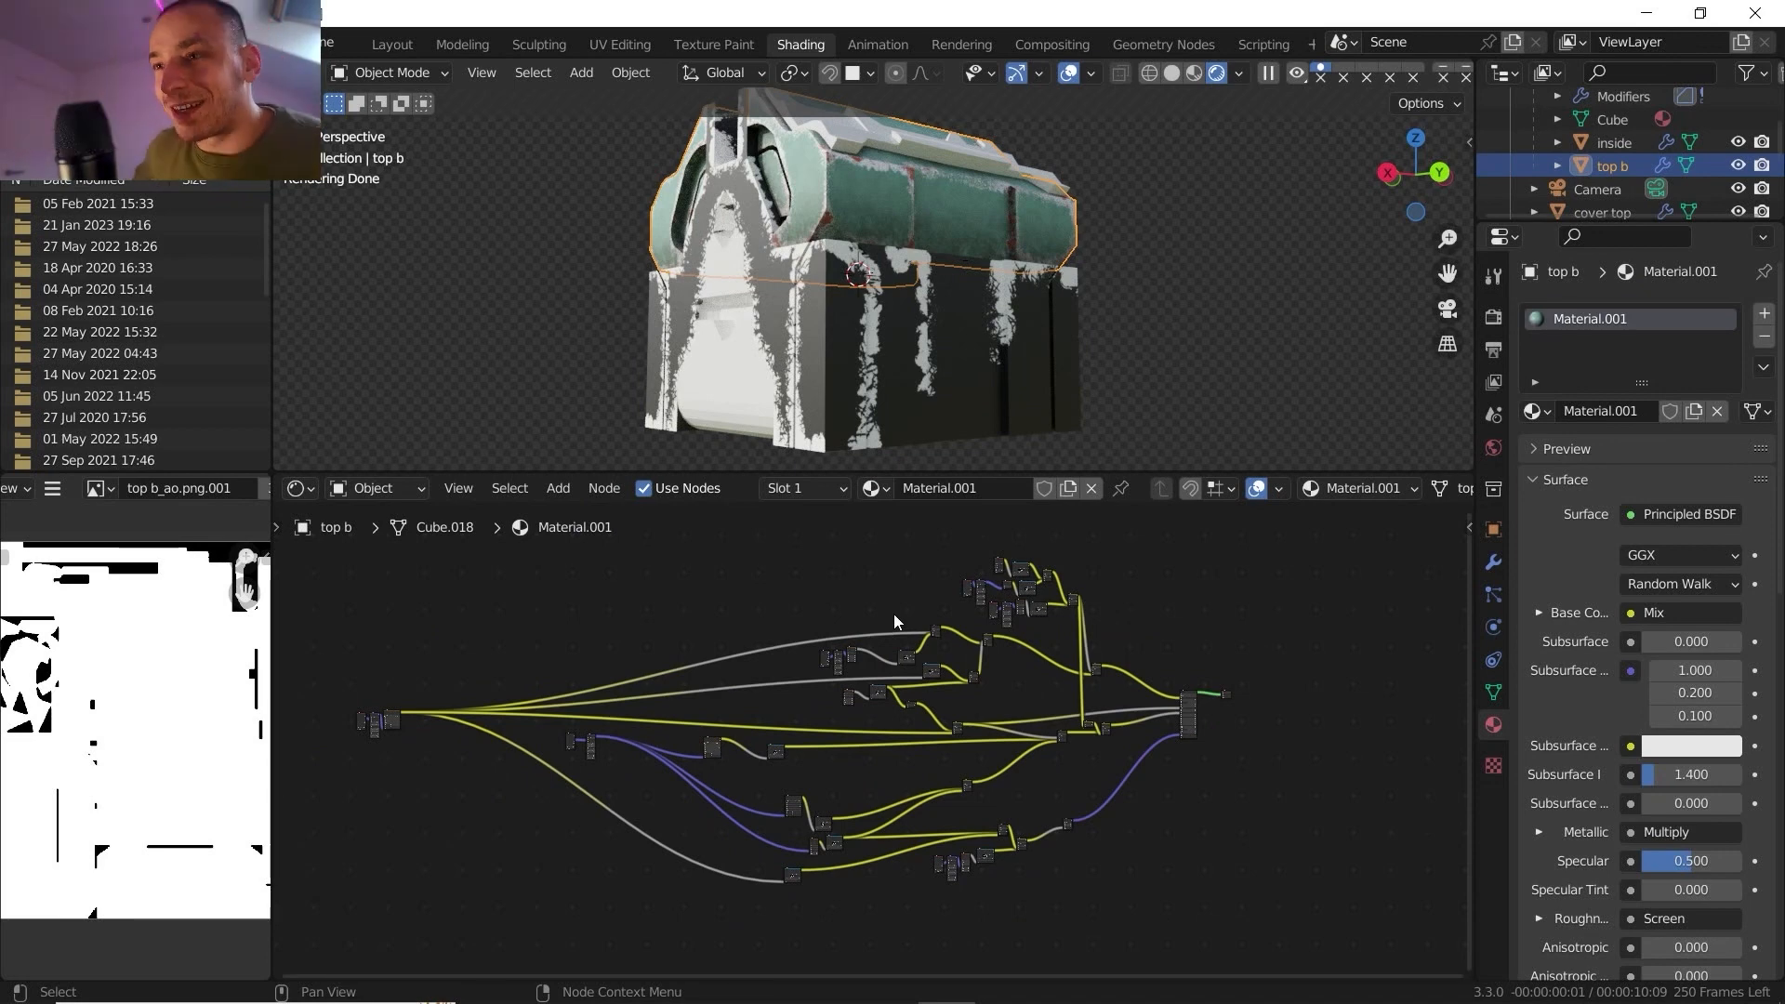
pyautogui.hotkey('ctrl', 'z')
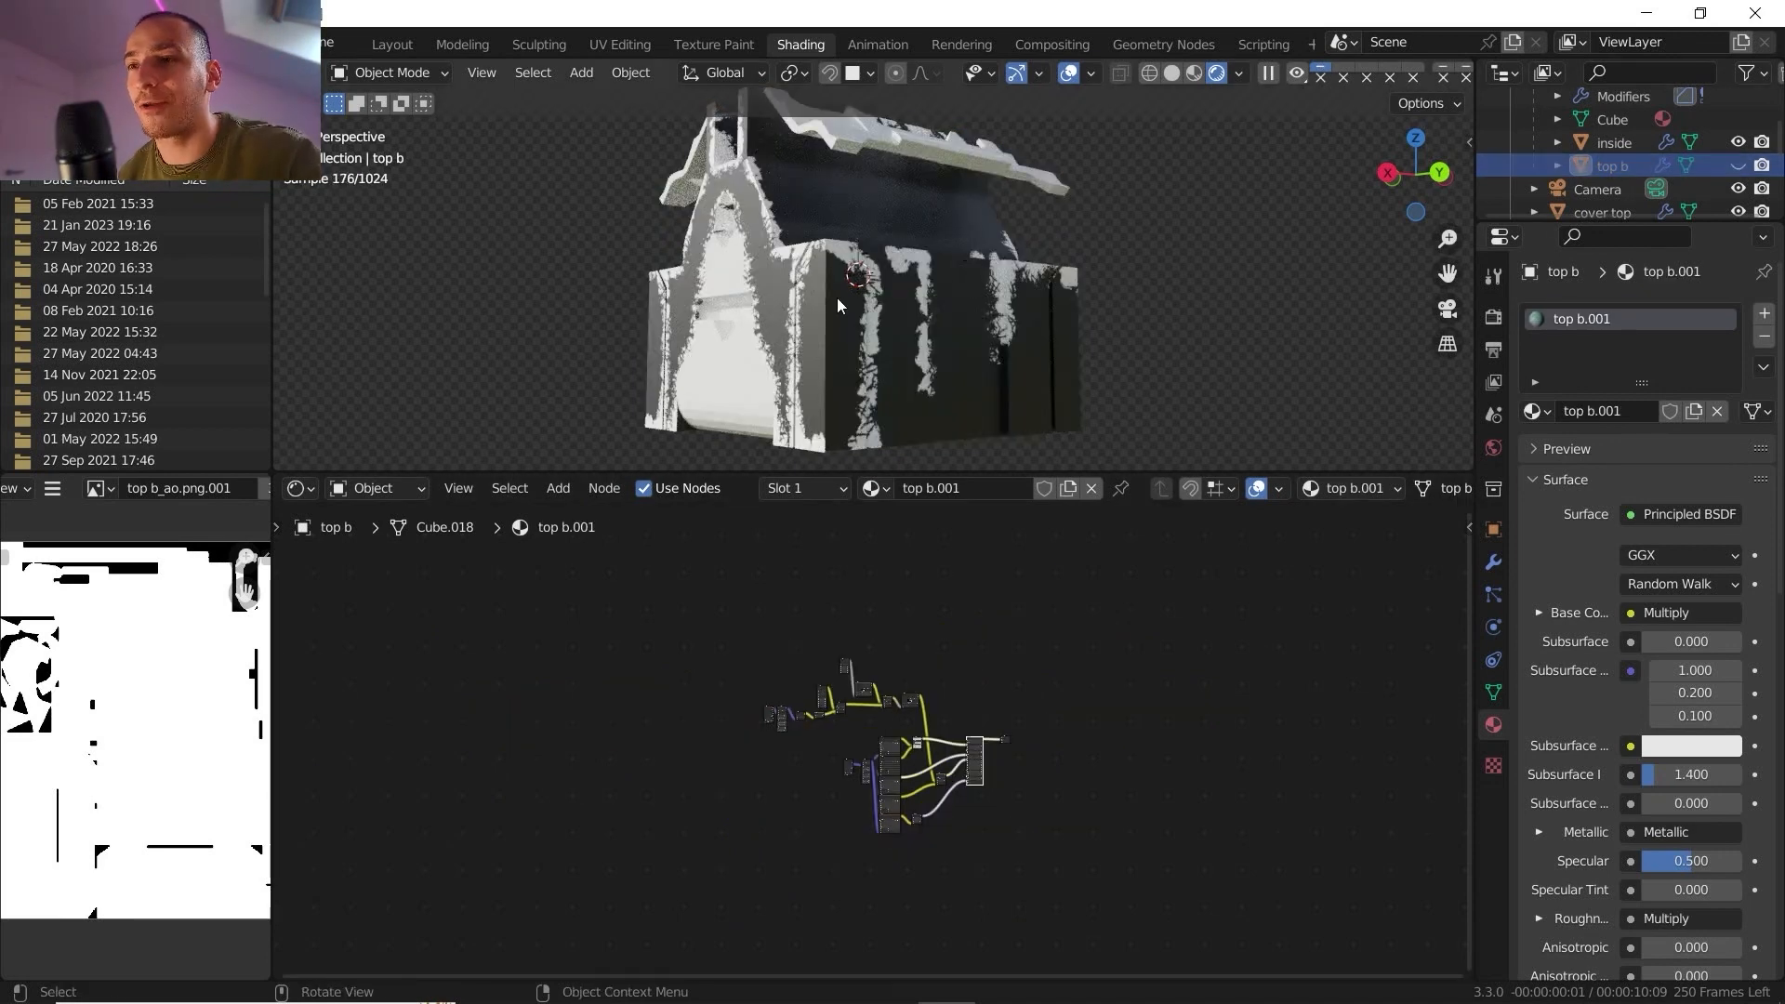
# Select the crate's base, shift its image texture node farther from the Principled BSDF, and hide the top b object
pyautogui.click(837, 297)
pyautogui.scroll(3, 771, 641)
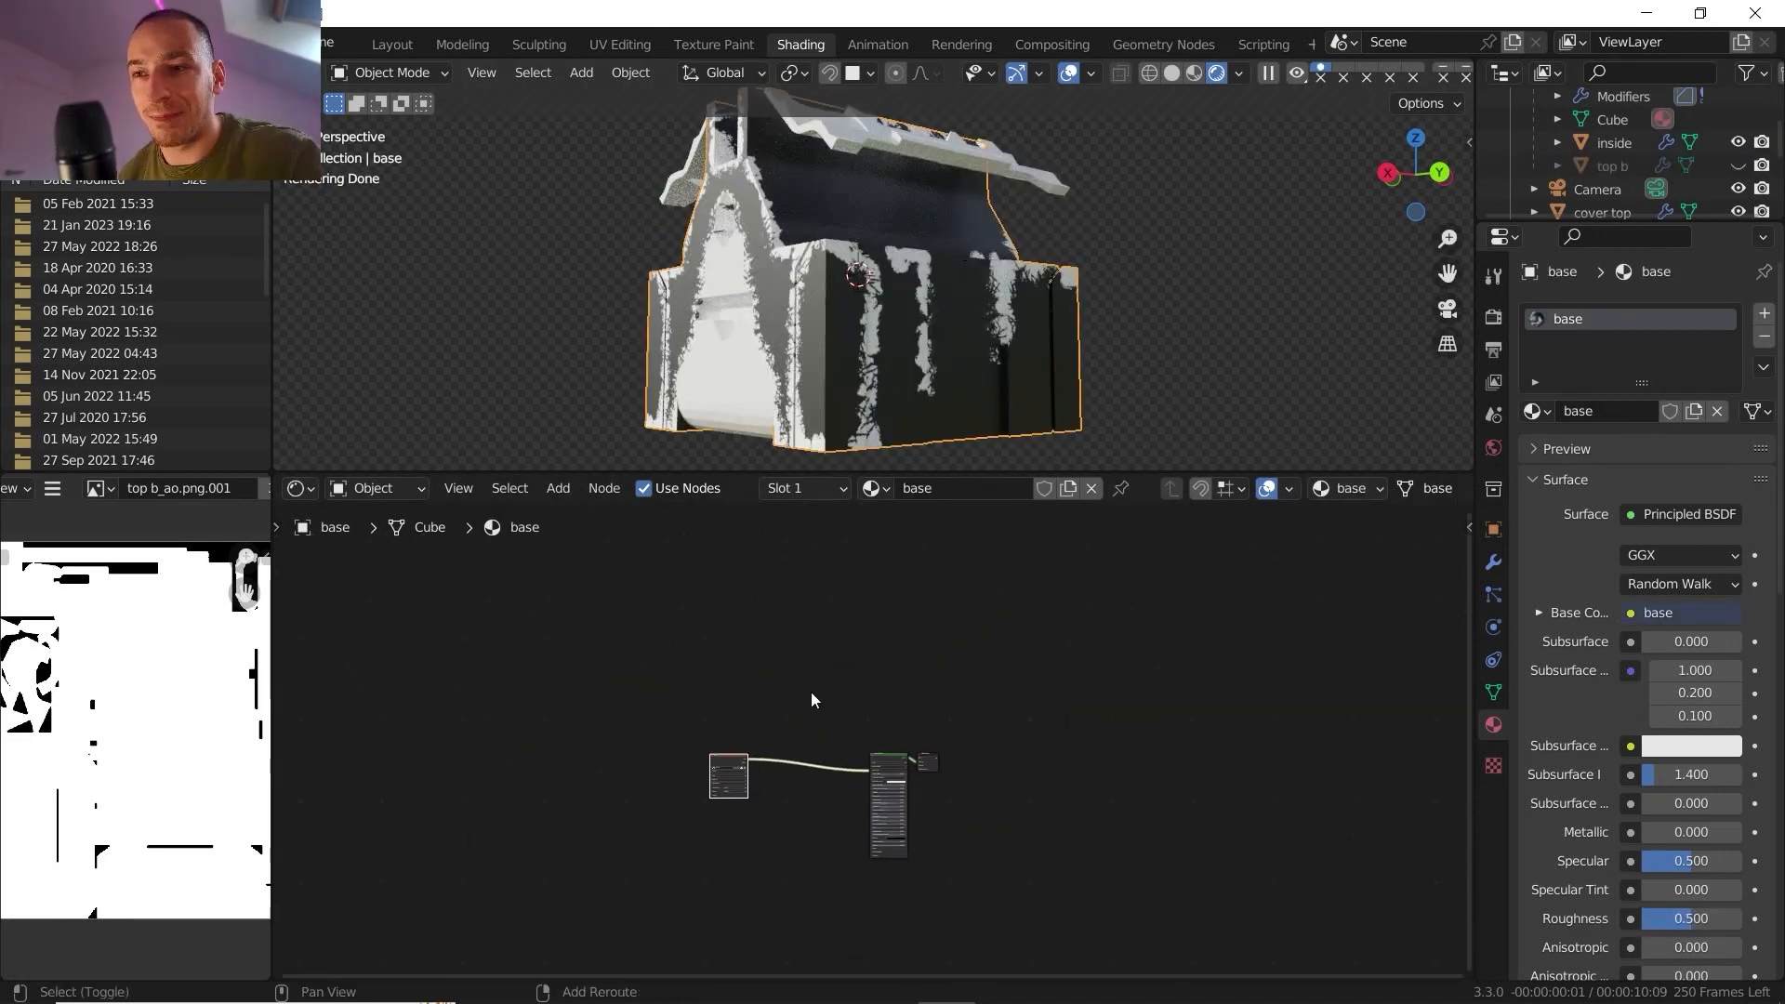
pyautogui.press('Home')
pyautogui.moveTo(697, 677); pyautogui.dragTo(610, 662)
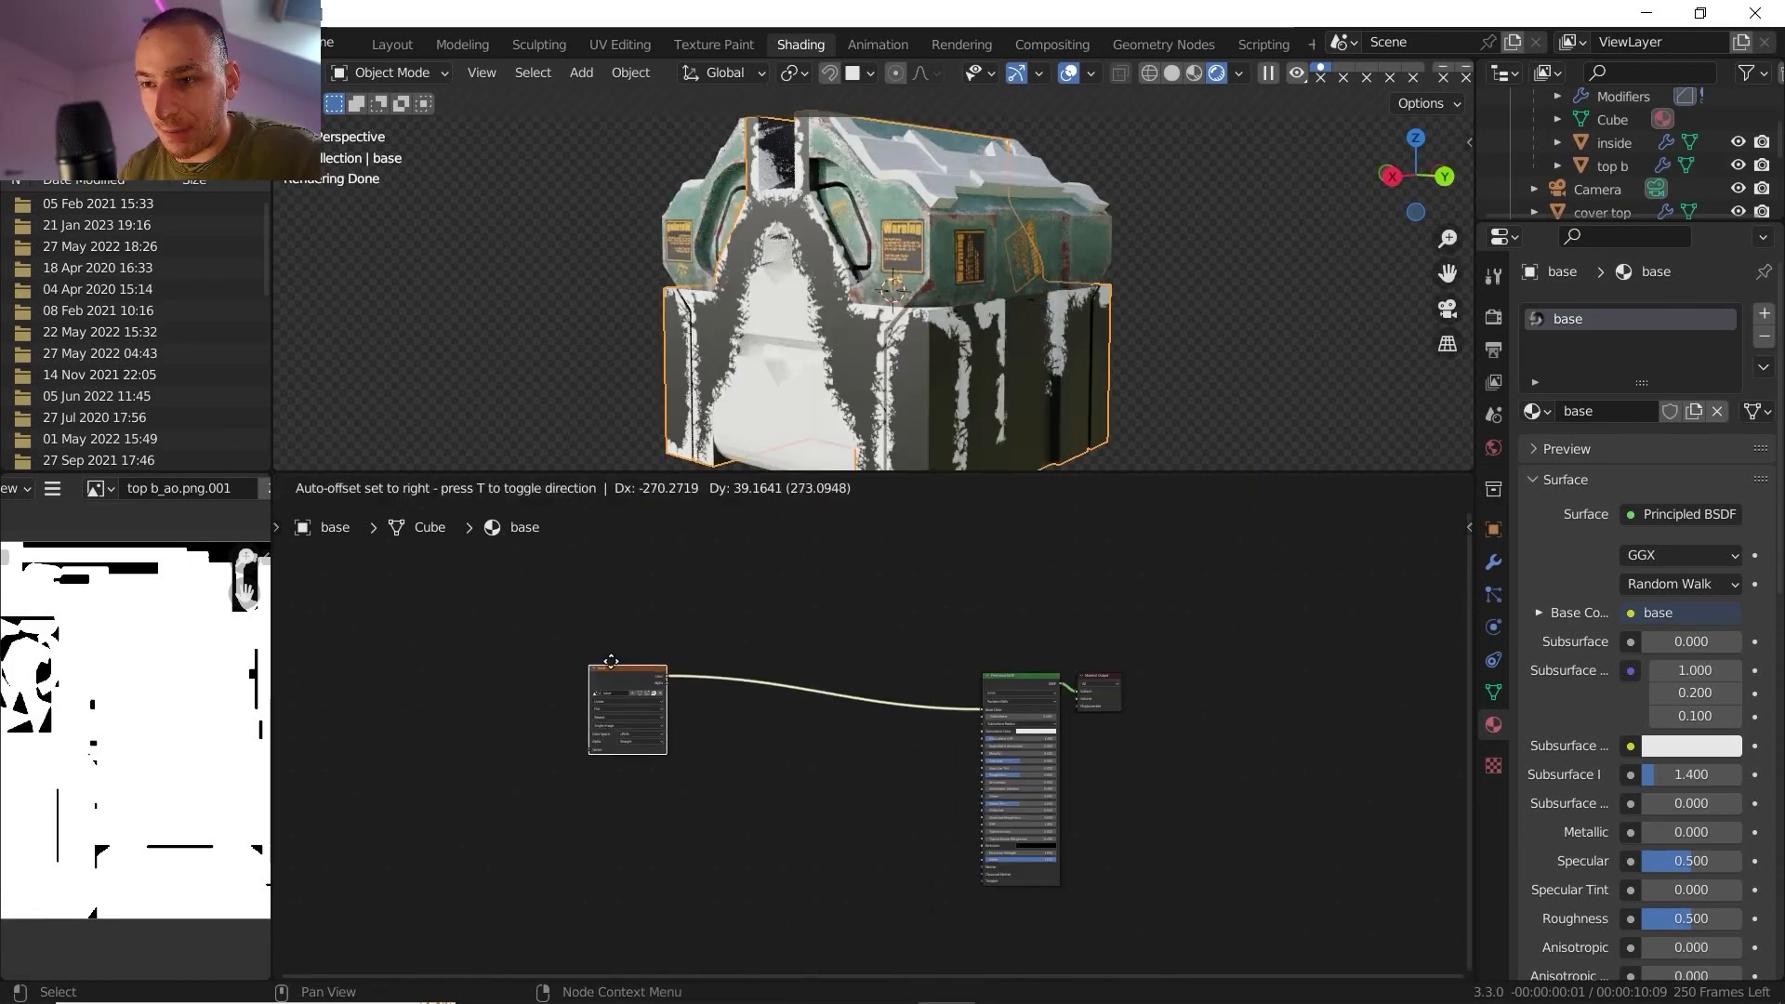
pyautogui.scroll(4, 884, 698)
pyautogui.click(1737, 165)
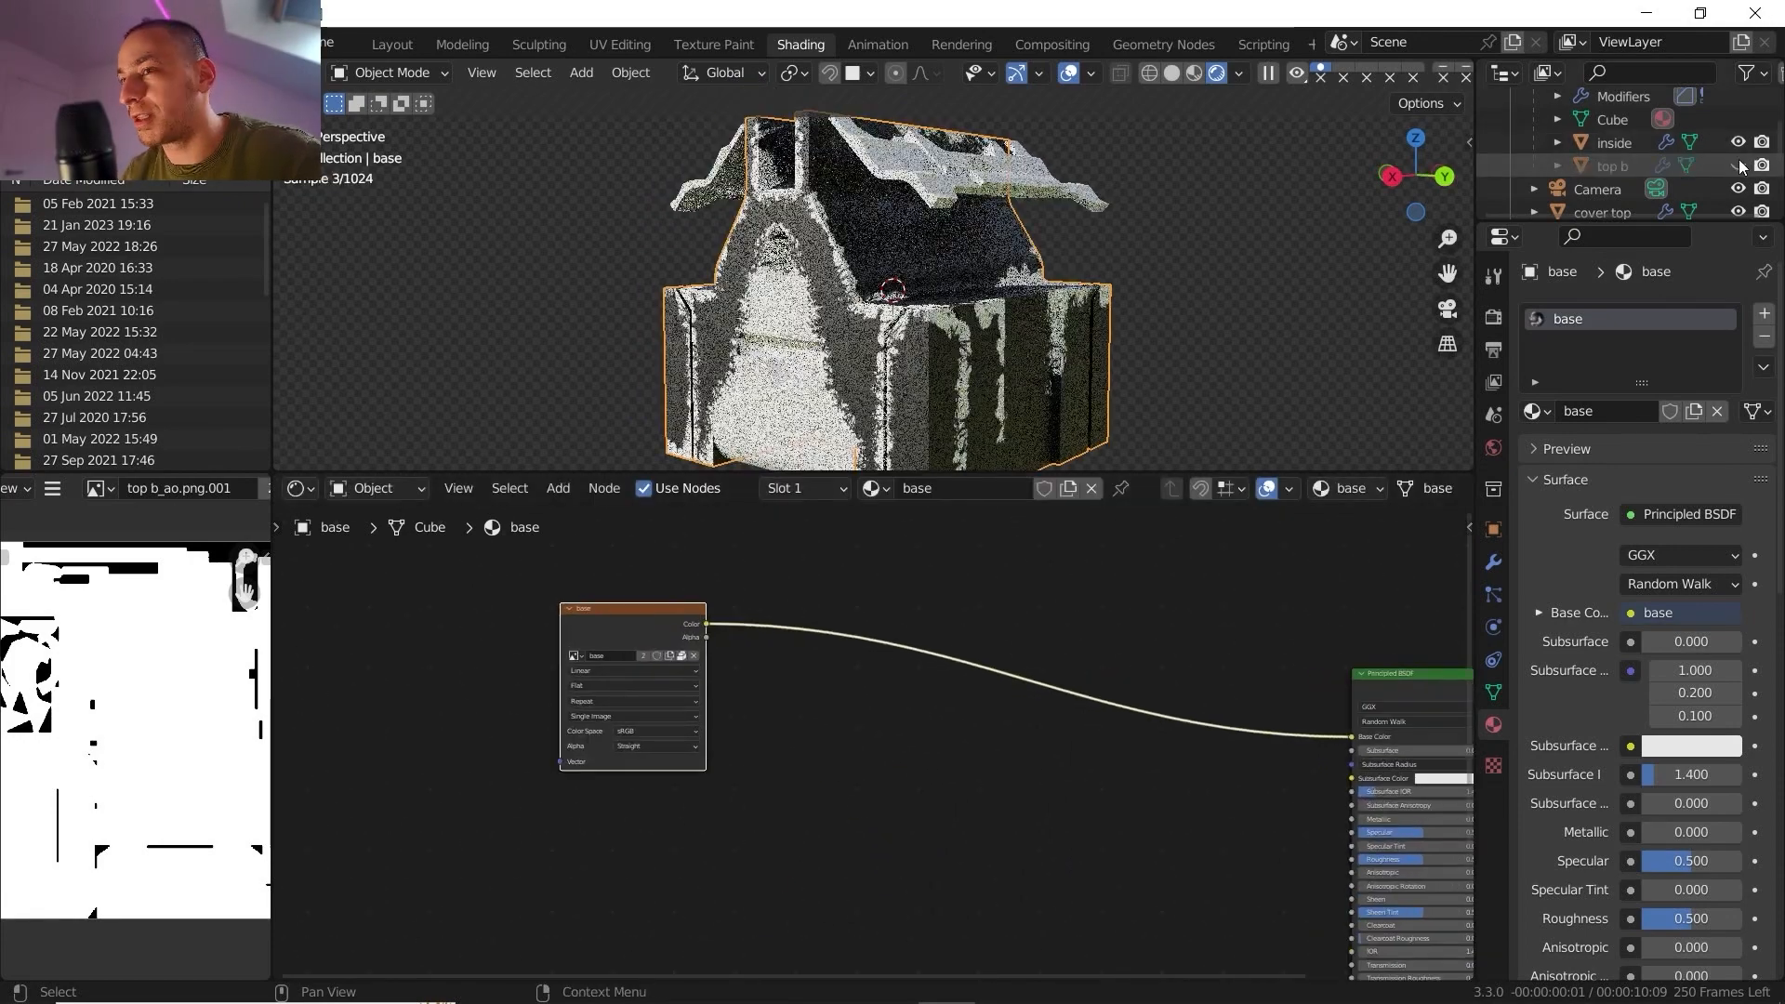
pyautogui.moveTo(920, 242); pyautogui.dragTo(762, 449, button='middle')
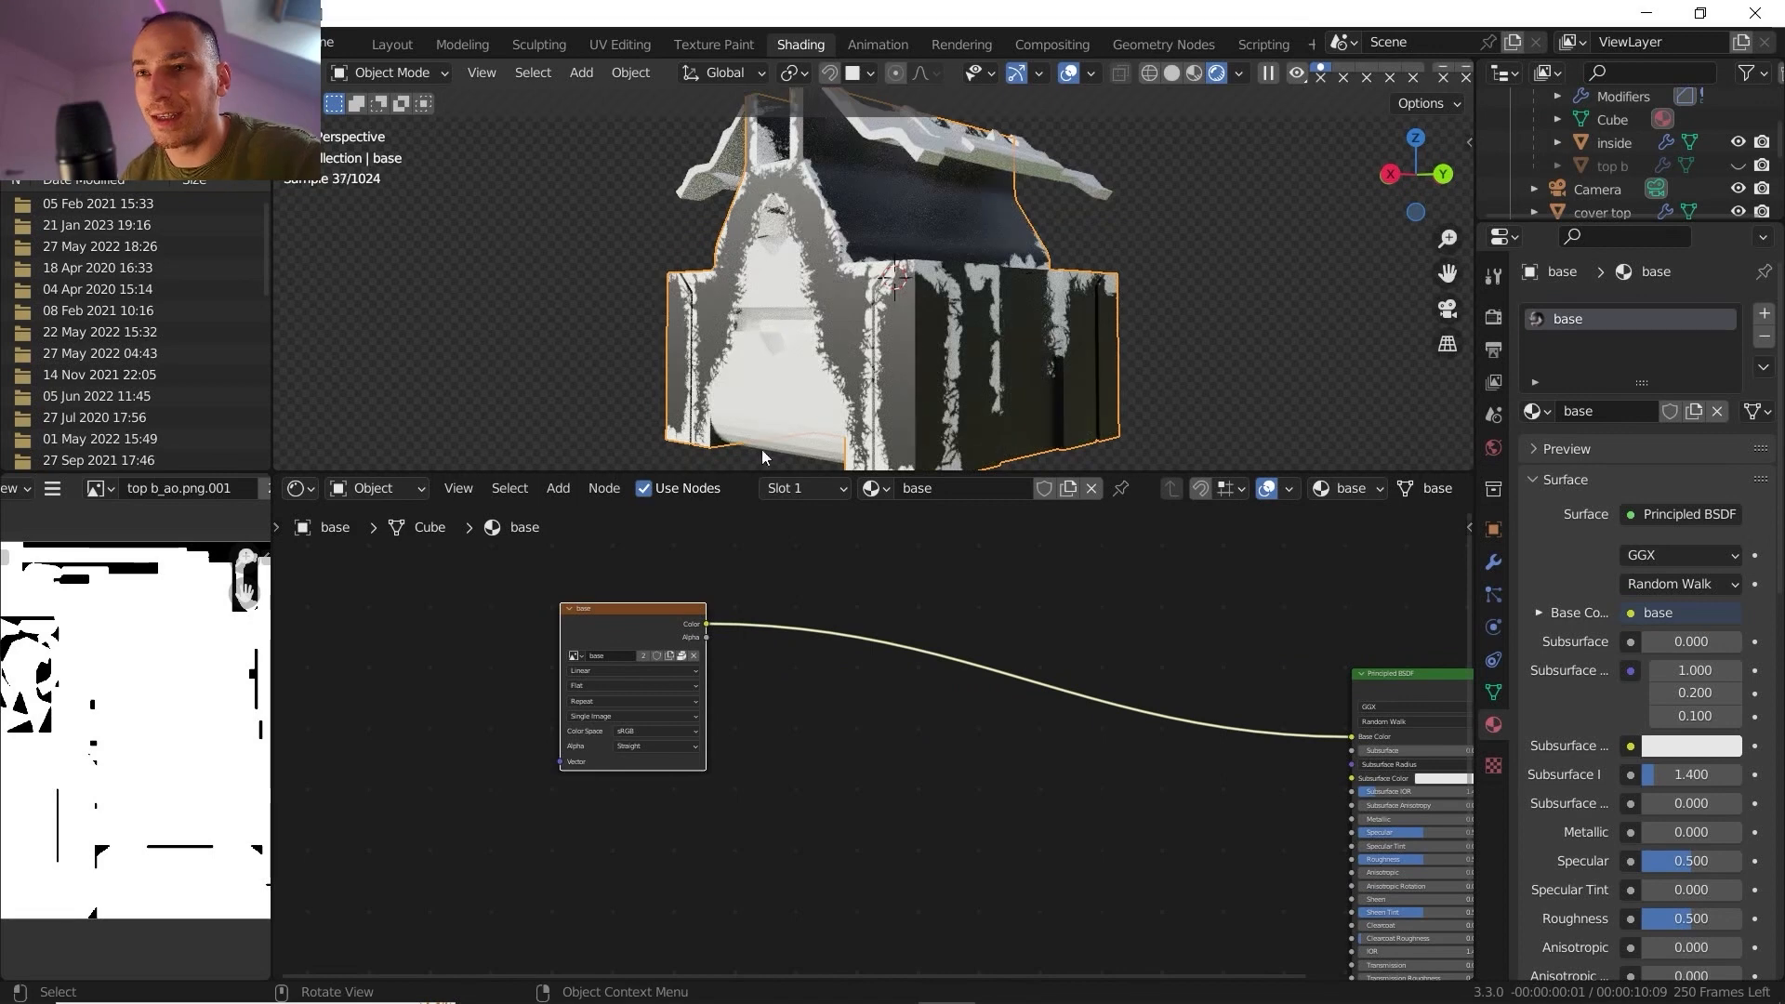
# Set the base image texture's color space to Non-Color and move the node slightly farther from the shader
pyautogui.scroll(1, 621, 716)
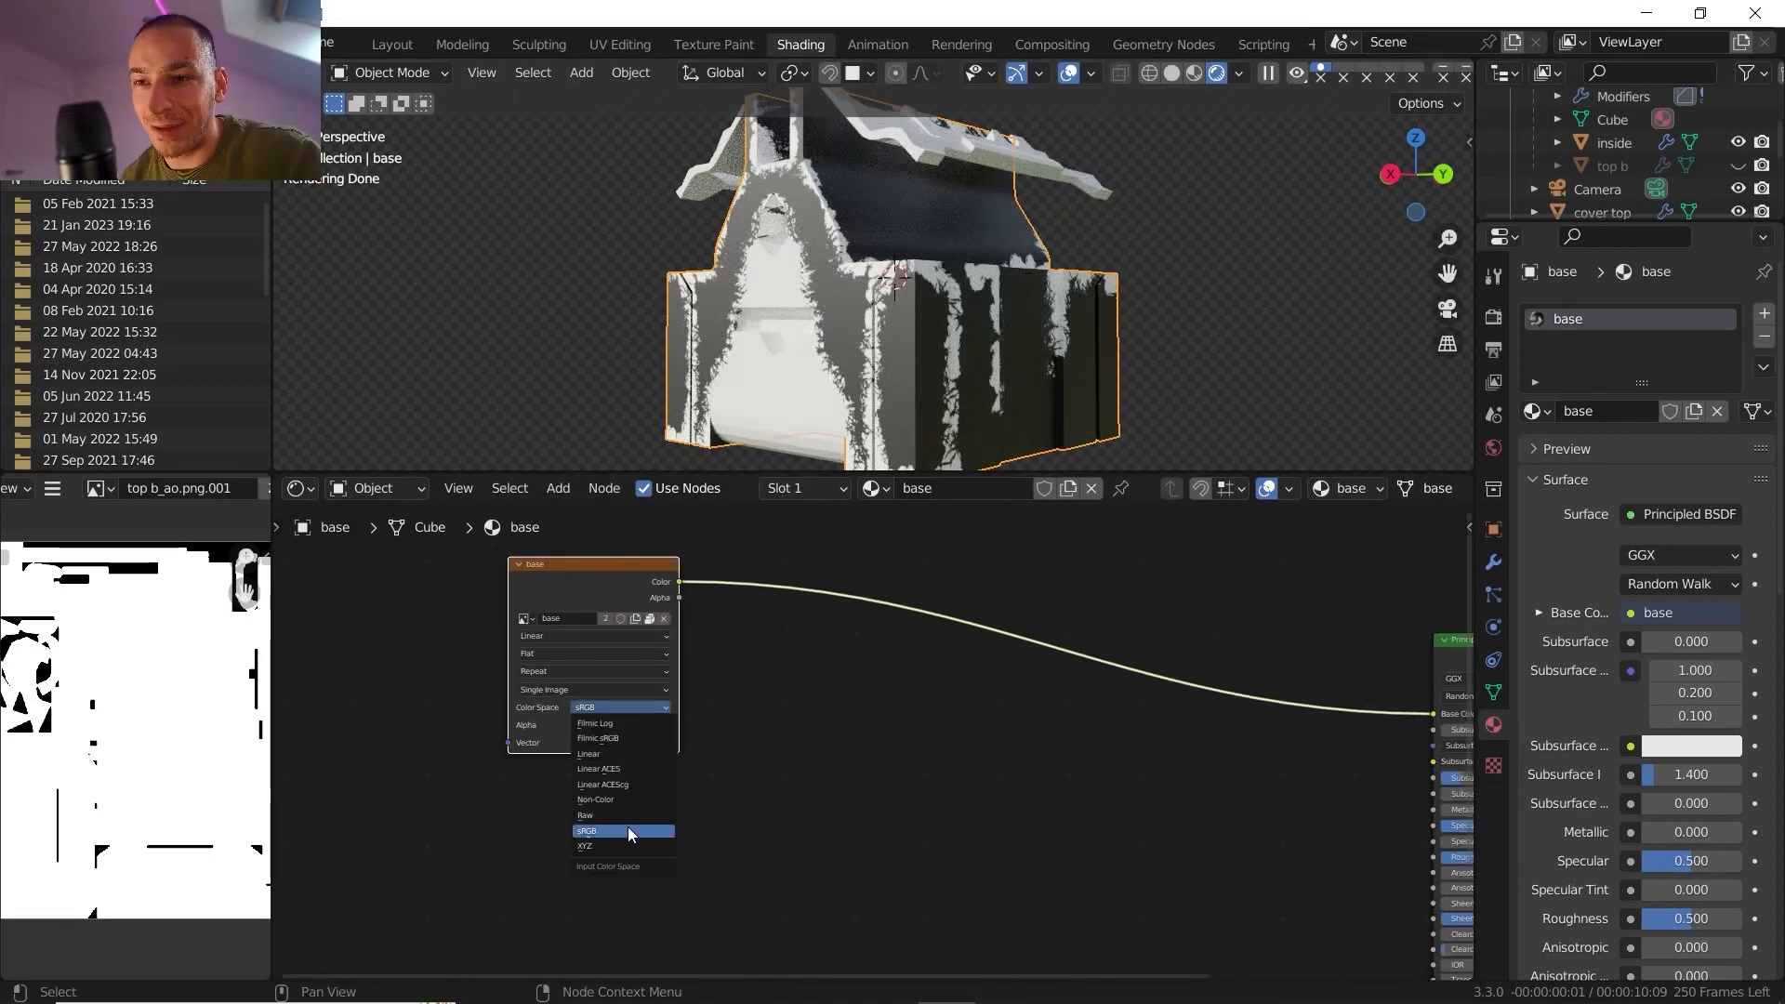
pyautogui.click(616, 801)
pyautogui.moveTo(603, 581); pyautogui.dragTo(483, 572)
pyautogui.scroll(-2, 711, 673)
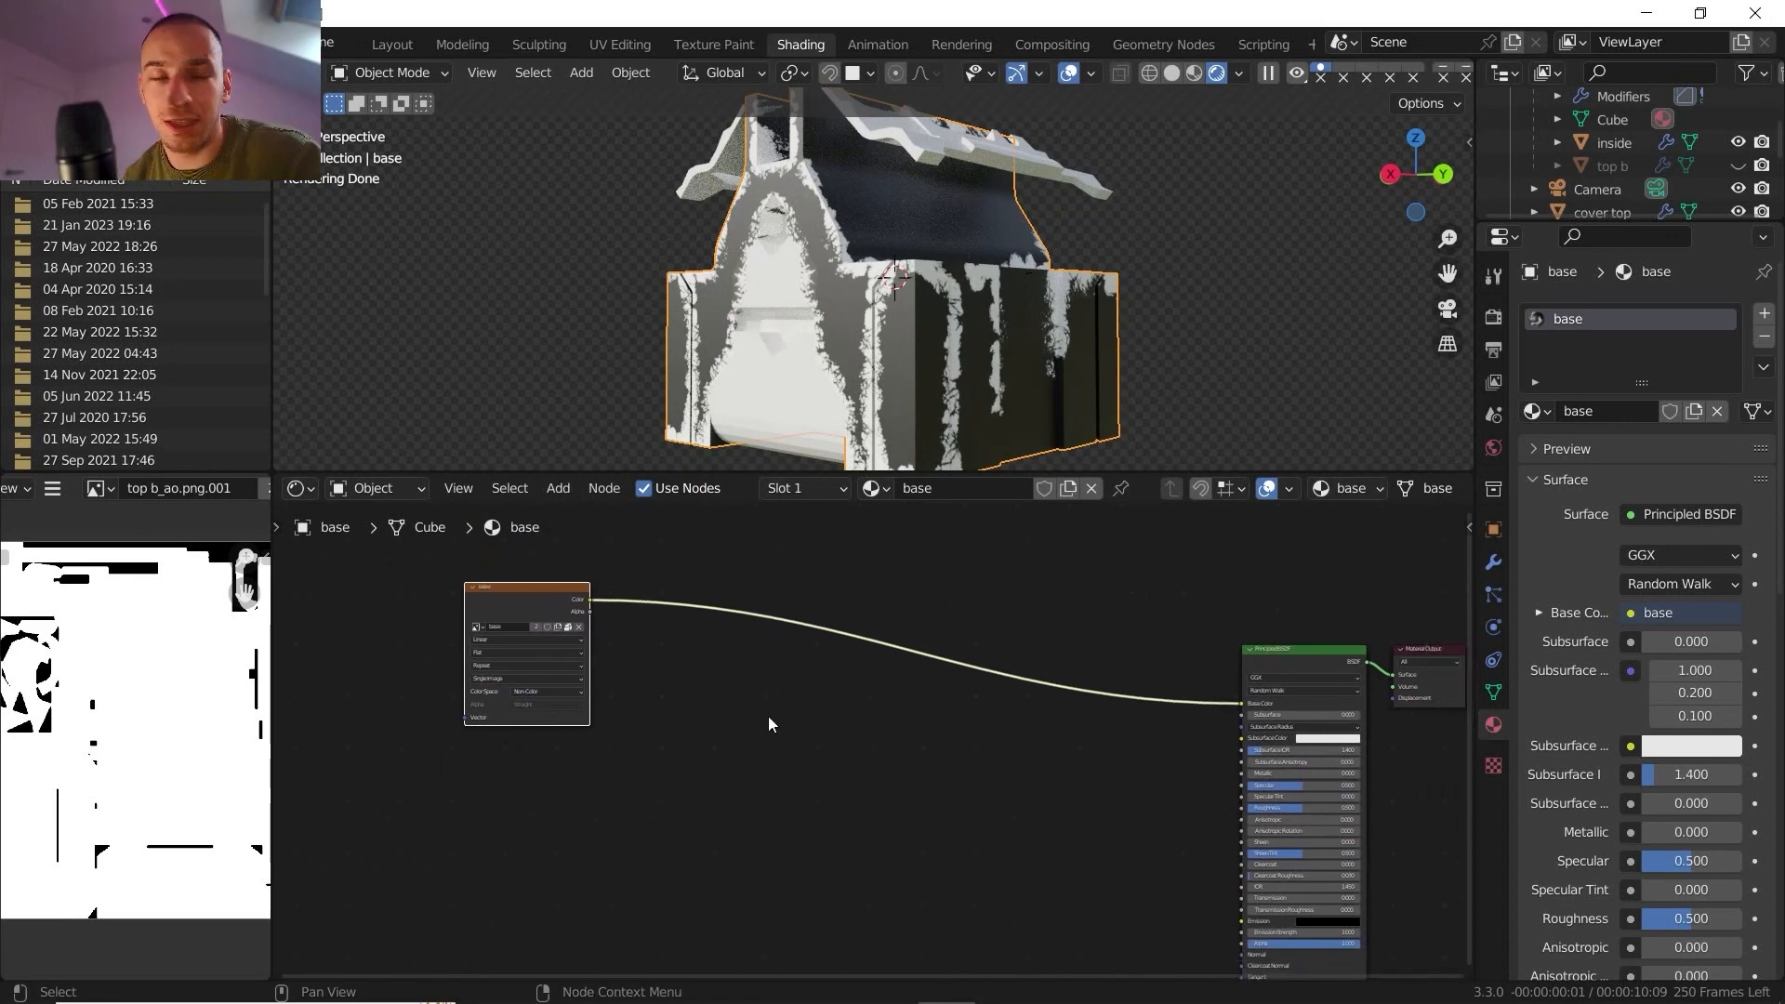
# Insert a MixRGB node between the base image texture and the Principled BSDF, with the texture feeding its Fac input
pyautogui.hotkey('shift', 'a')
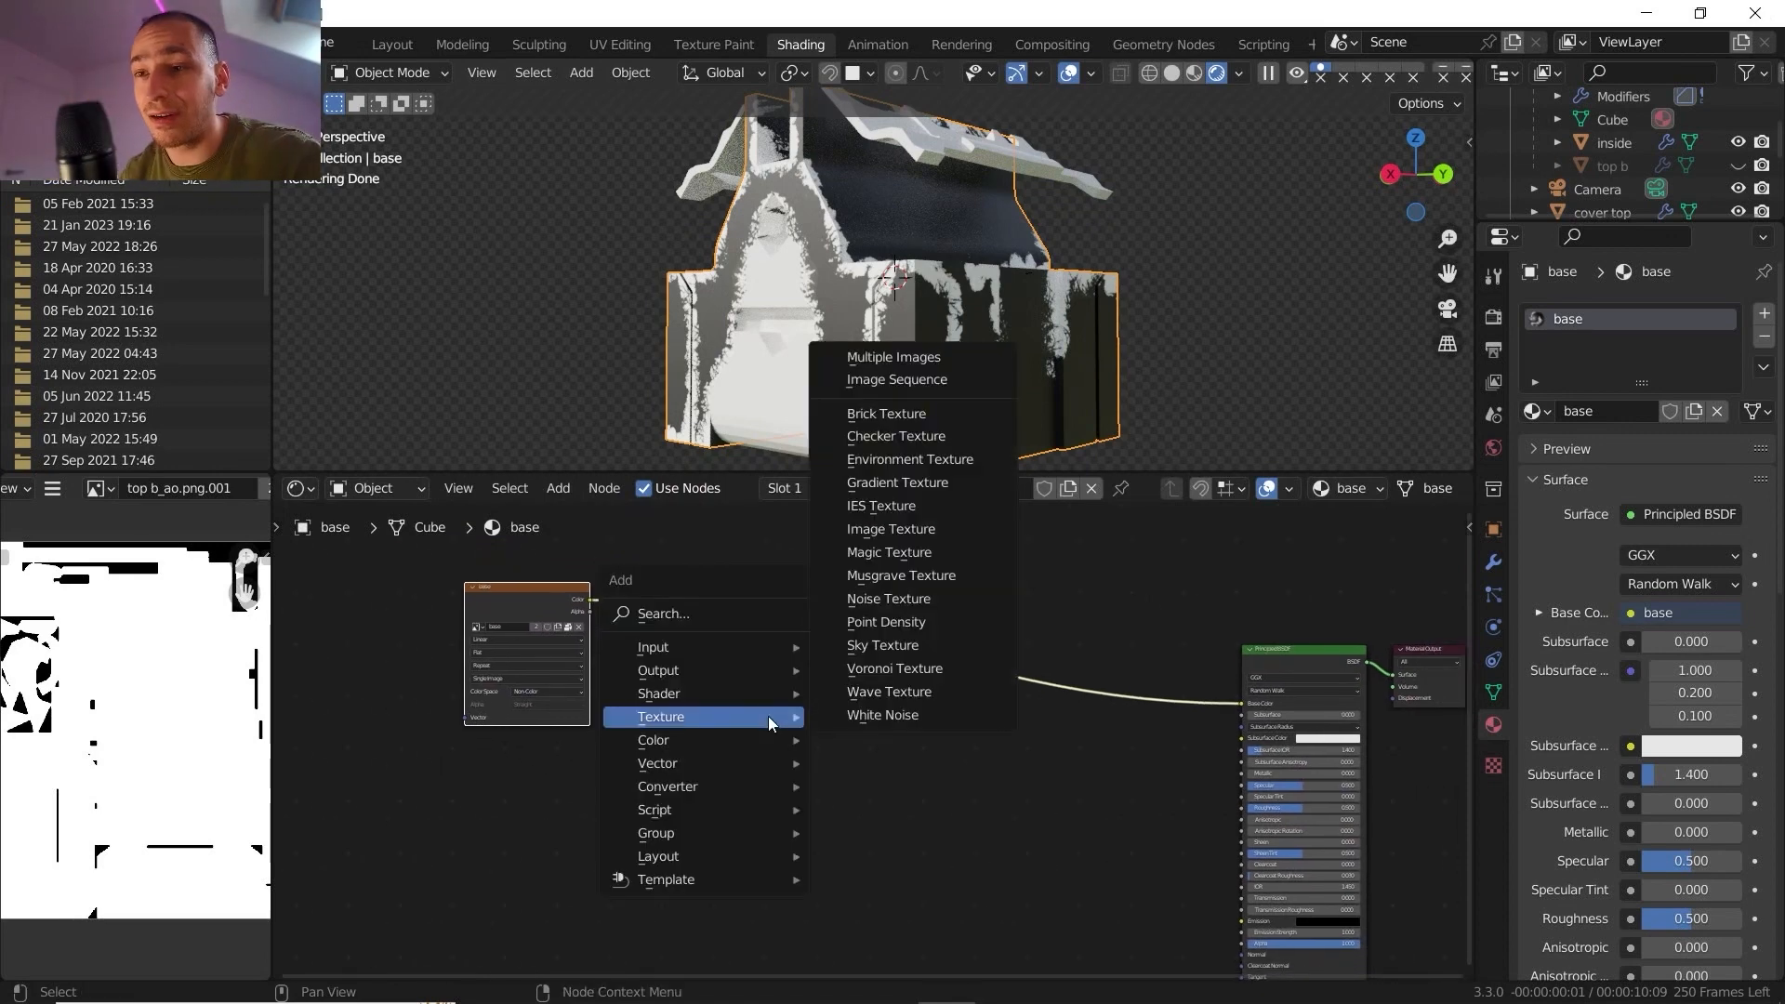
pyautogui.moveTo(759, 739)
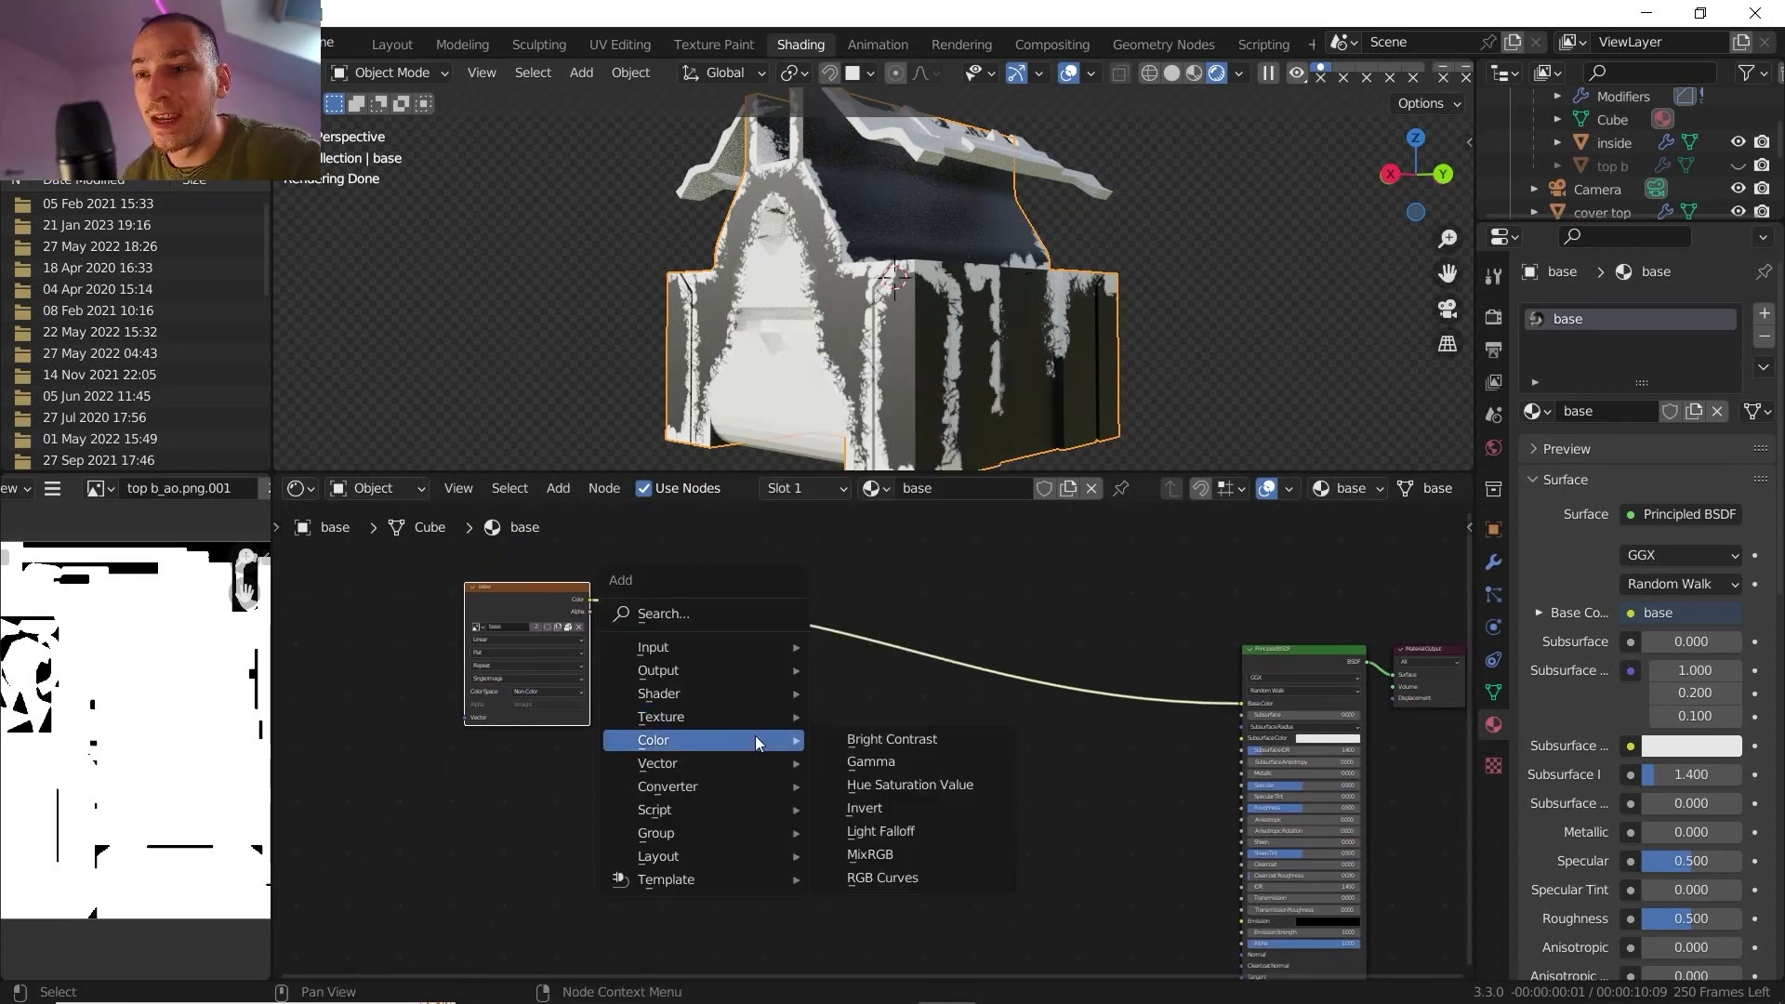
pyautogui.hotkey('shift', 'a')
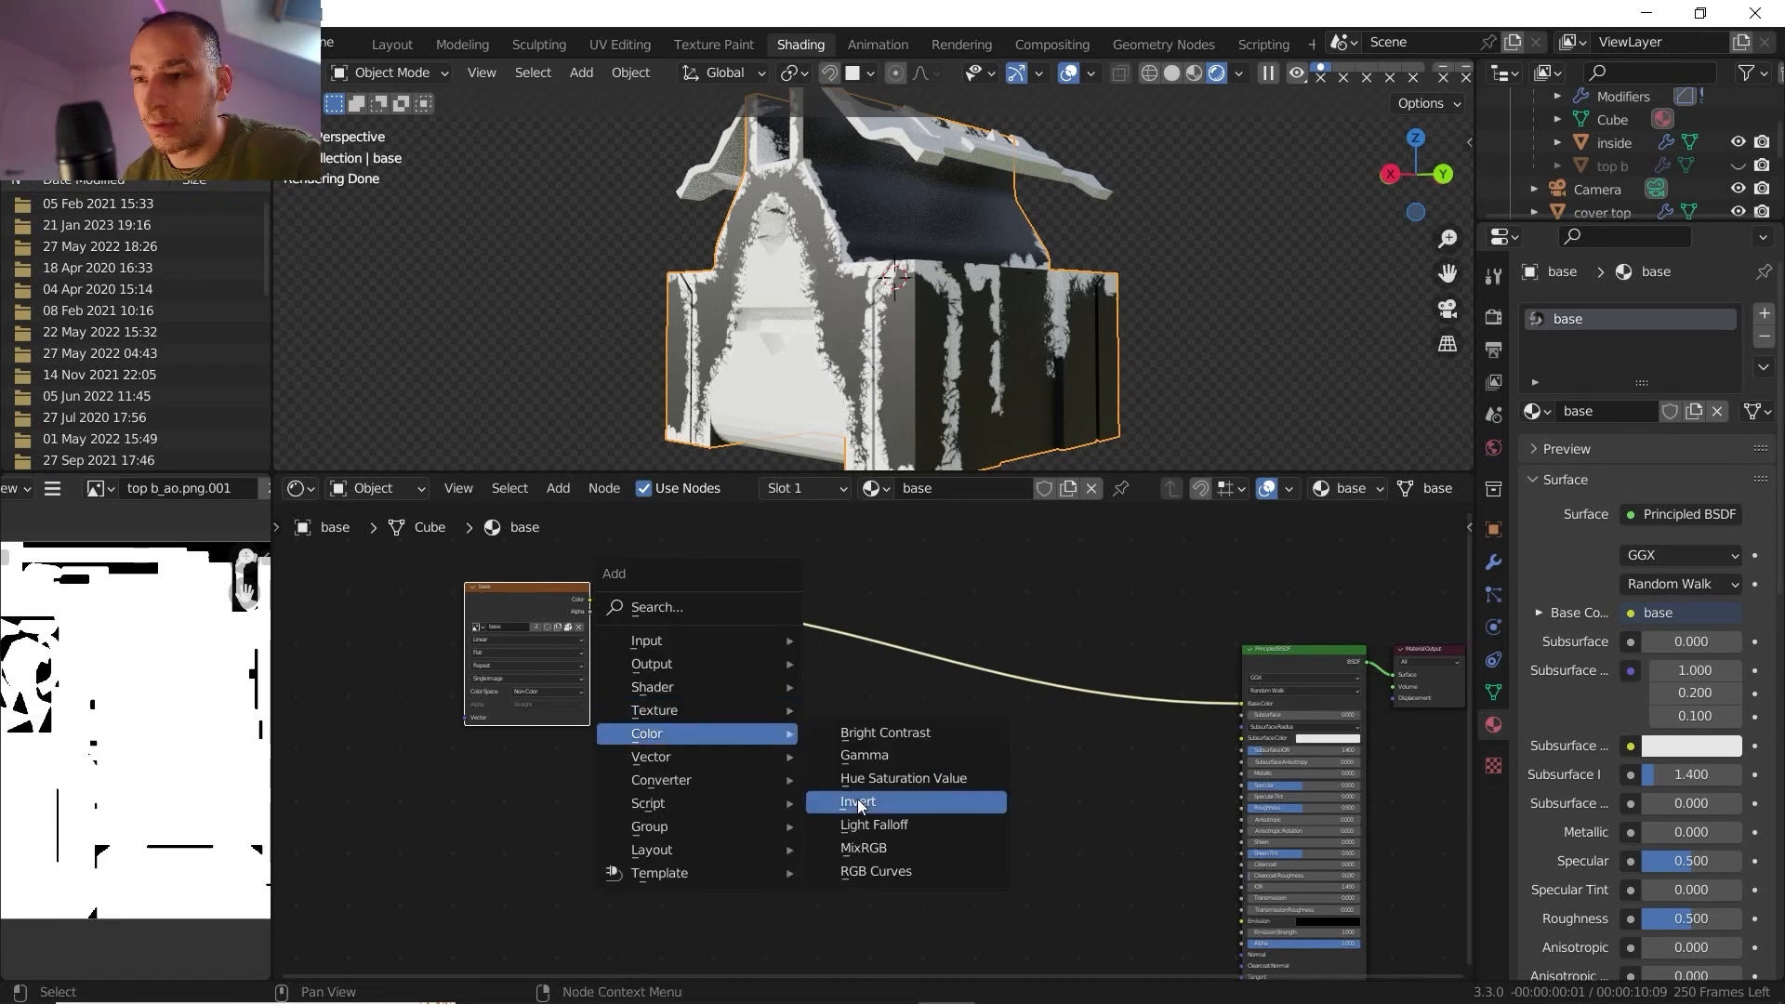
pyautogui.click(858, 844)
pyautogui.click(778, 624)
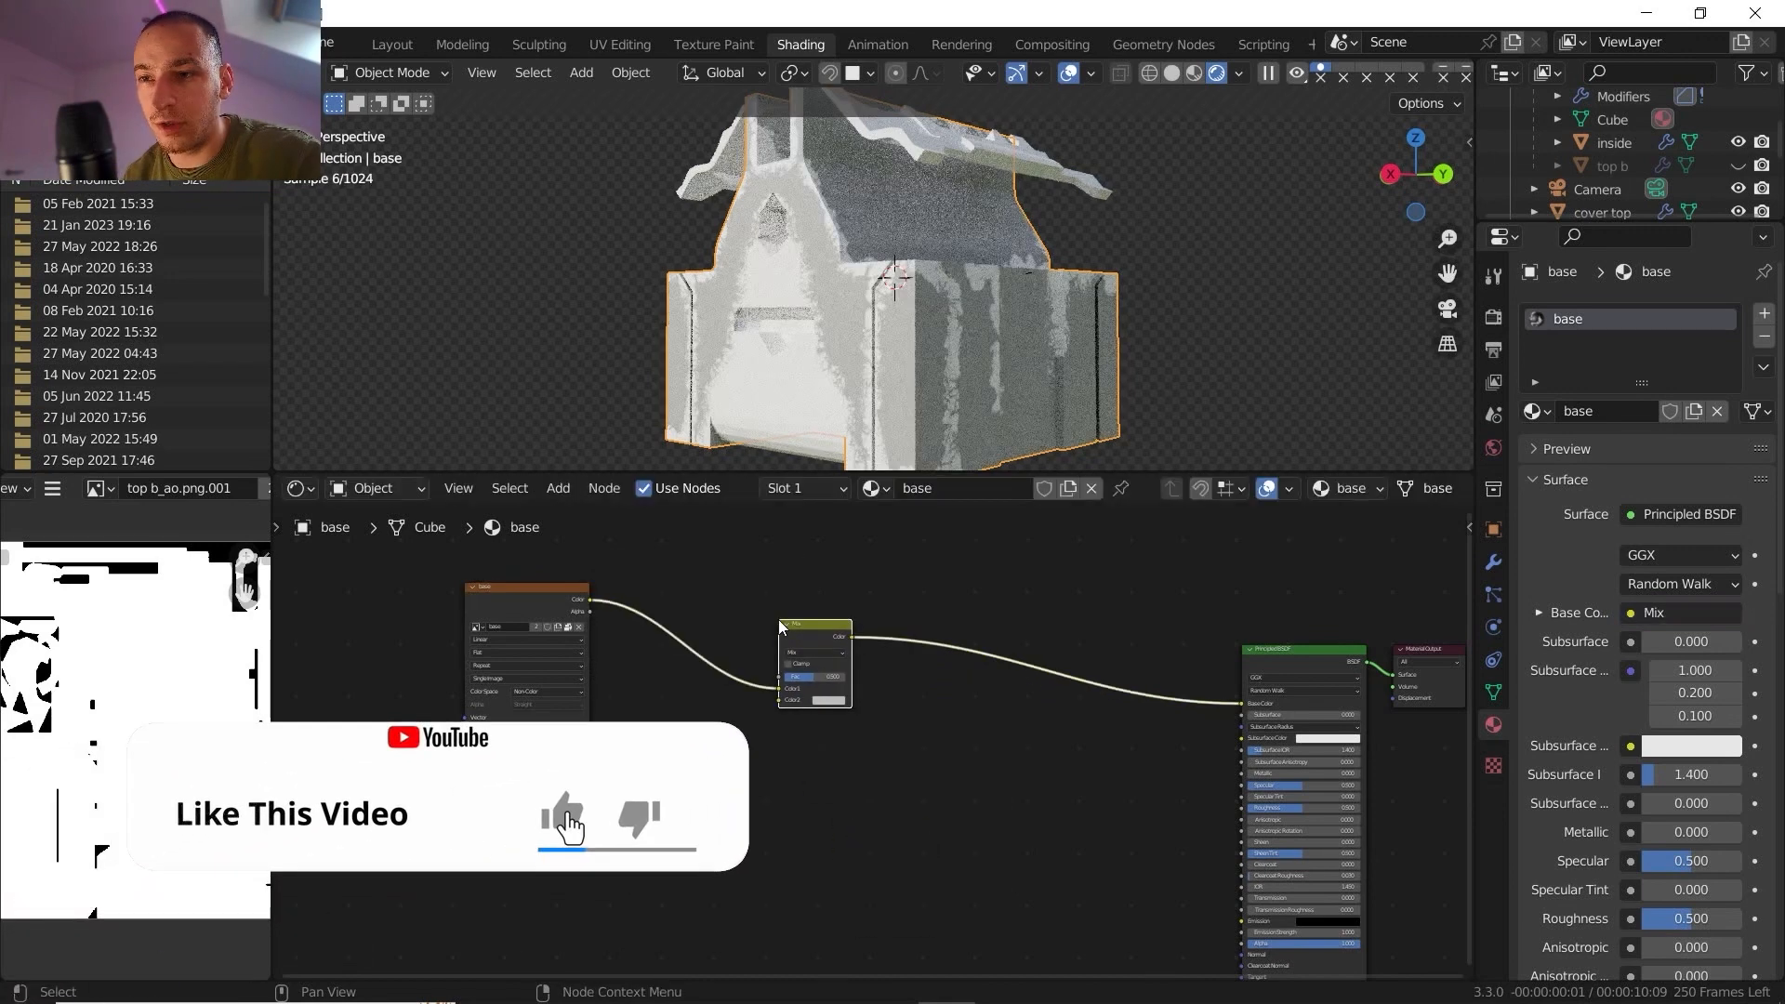
pyautogui.scroll(2, 781, 629)
pyautogui.moveTo(743, 669)
pyautogui.mouseDown()
pyautogui.moveTo(611, 571)
pyautogui.moveTo(634, 619)
pyautogui.moveTo(682, 651)
pyautogui.moveTo(740, 650)
pyautogui.mouseUp()
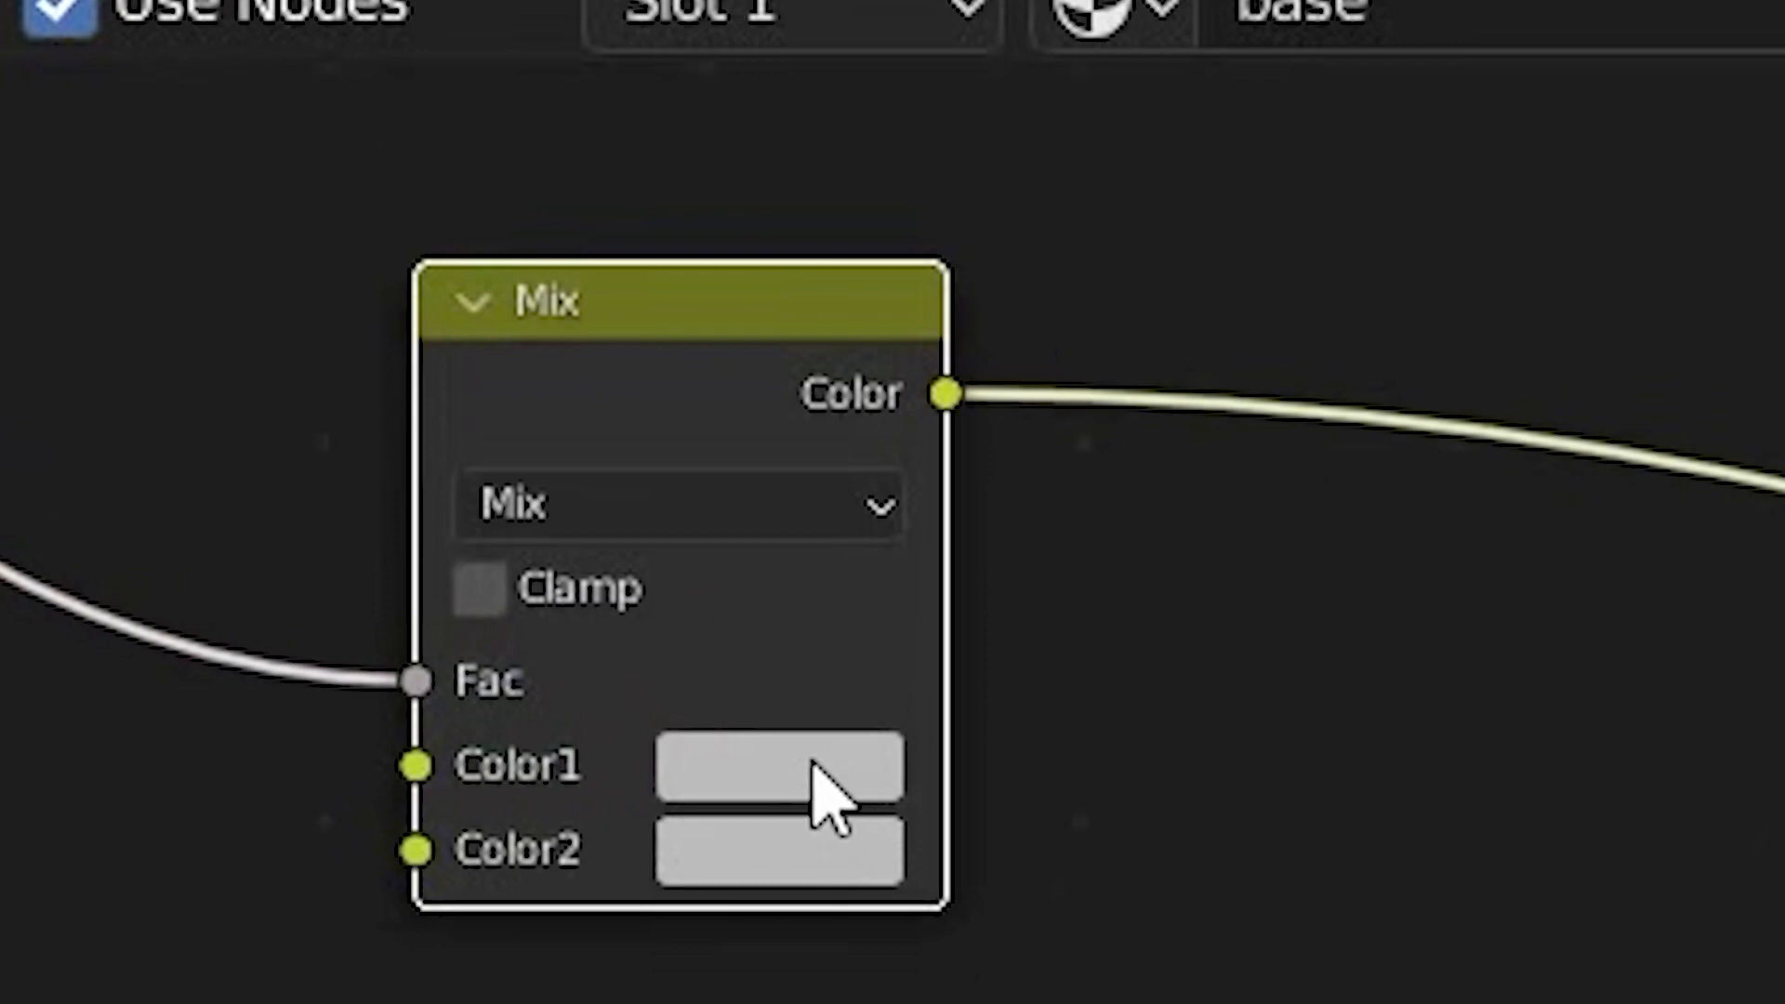
# Set the Mix node's Color1 to crimson (H 0.984, S 0.977, V 0.500) and Color2 to green (H 0.338, S 0.991, V 0.500)
pyautogui.click(811, 671)
pyautogui.click(860, 563)
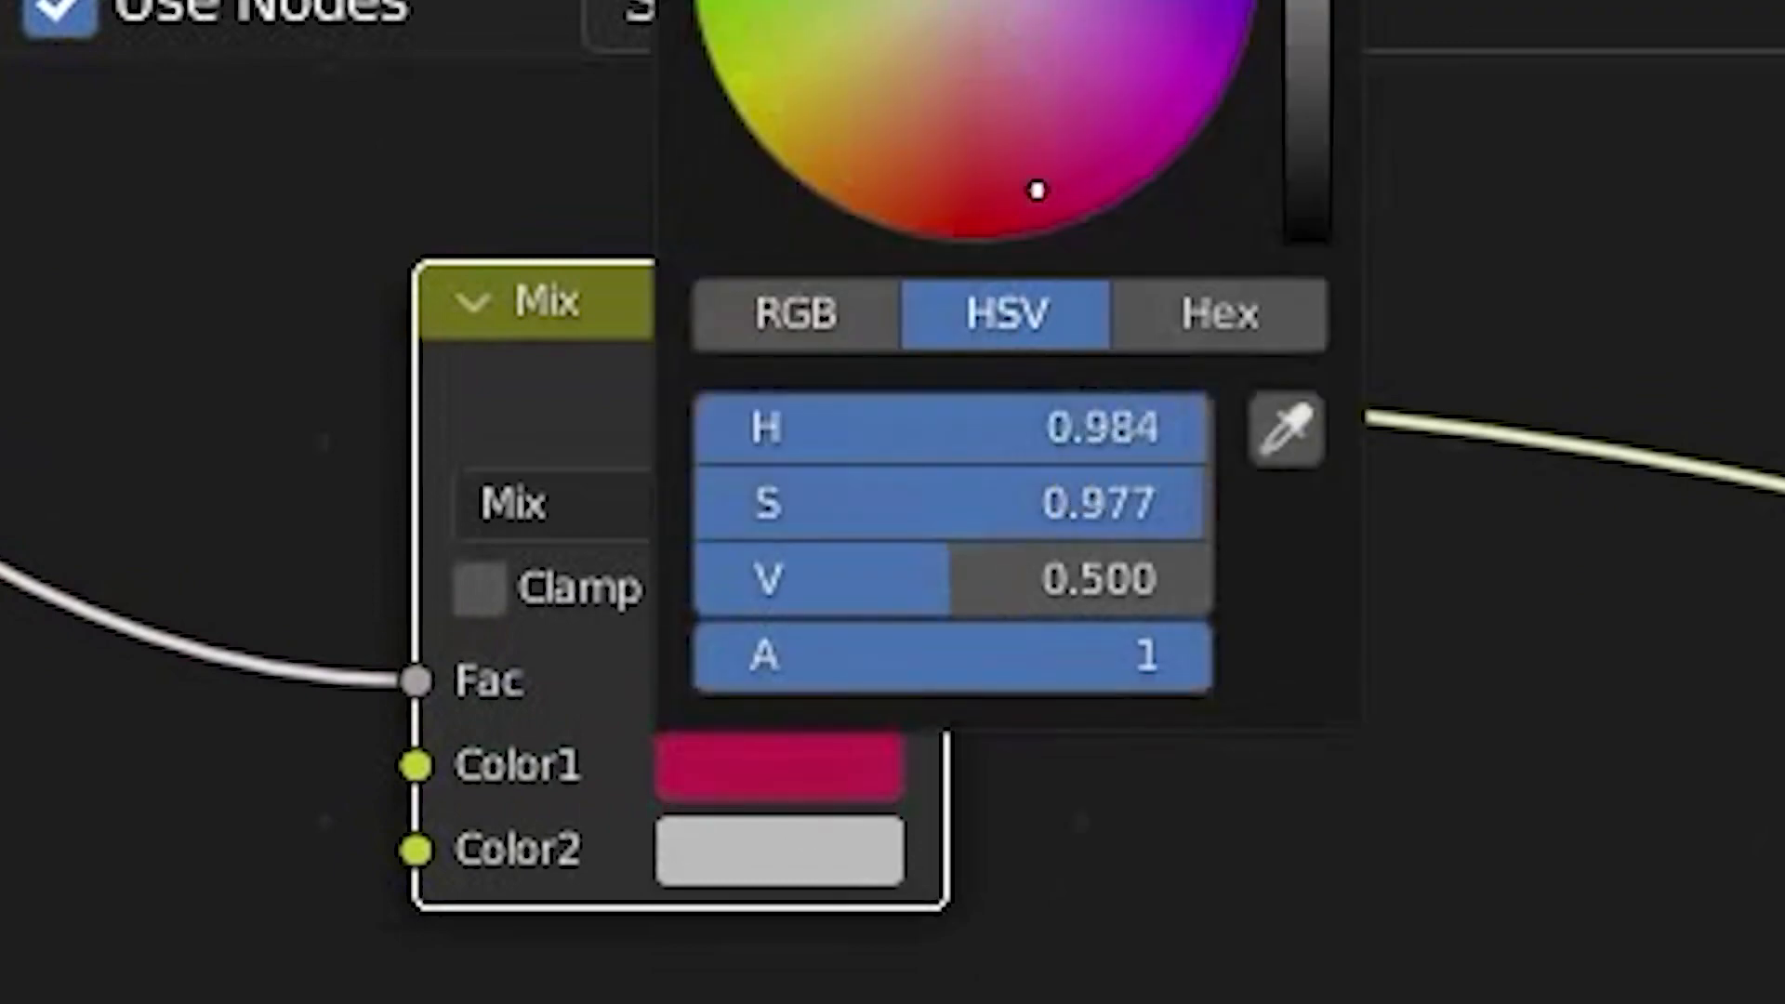
pyautogui.click(845, 867)
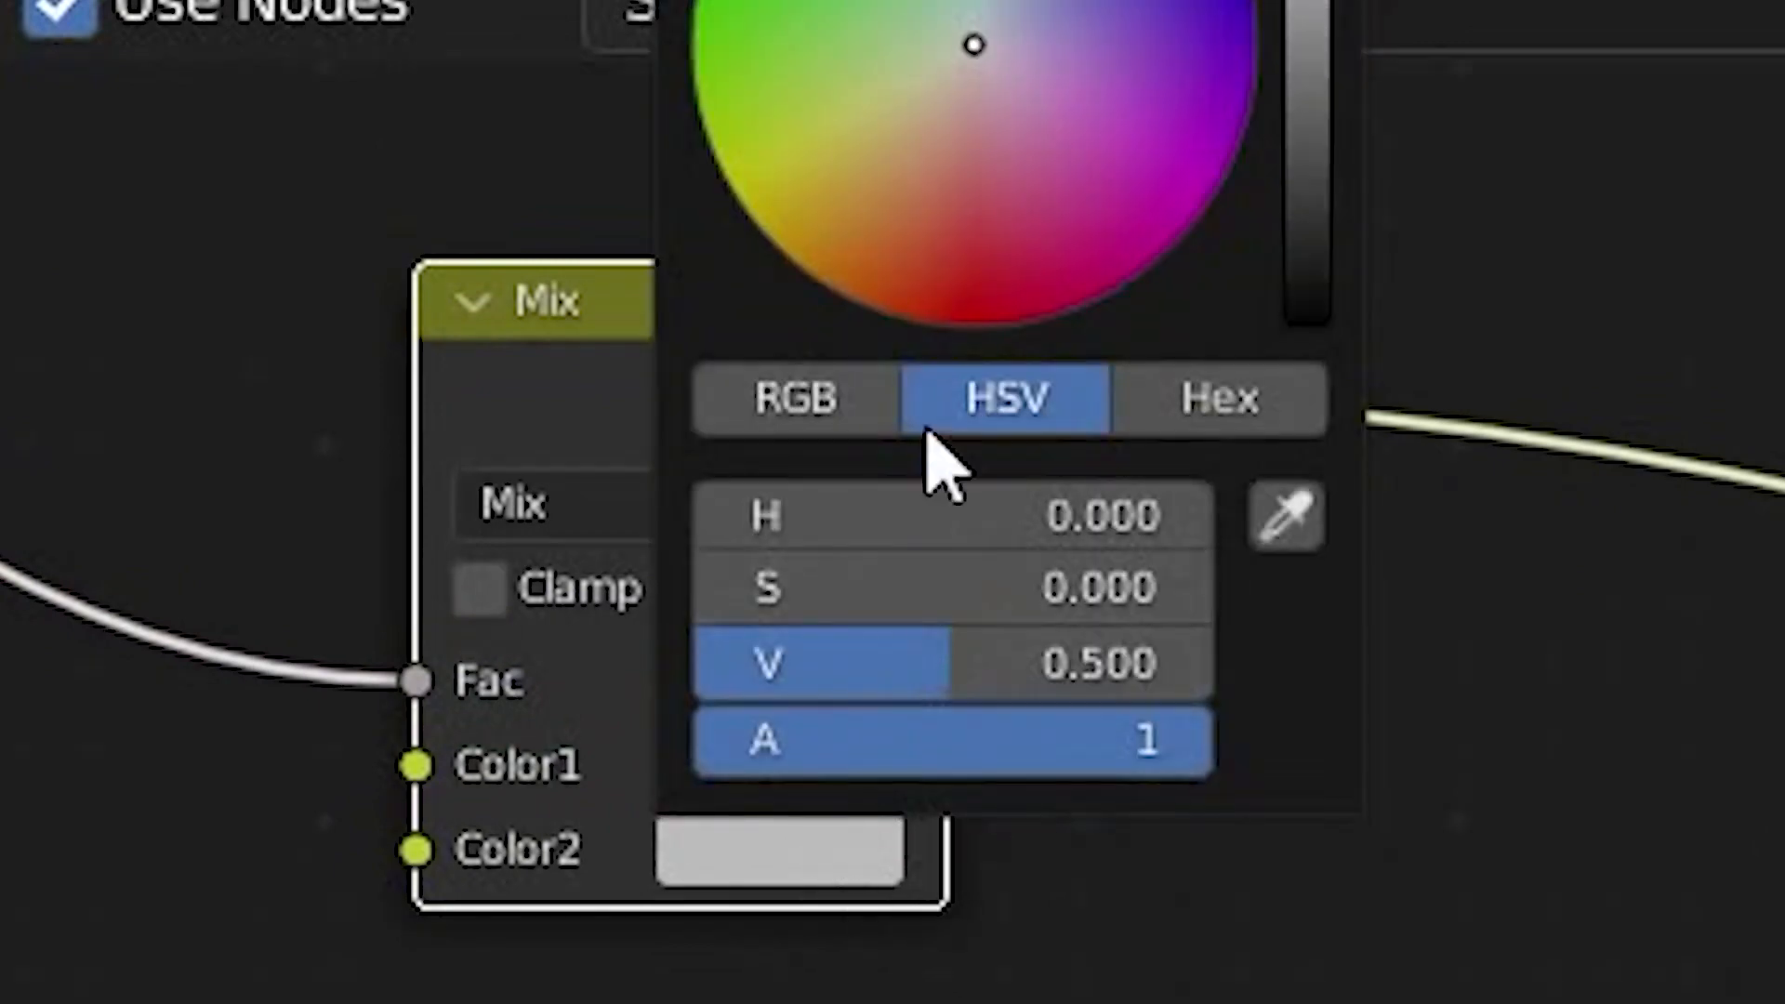
pyautogui.moveTo(955, 199); pyautogui.dragTo(711, 2)
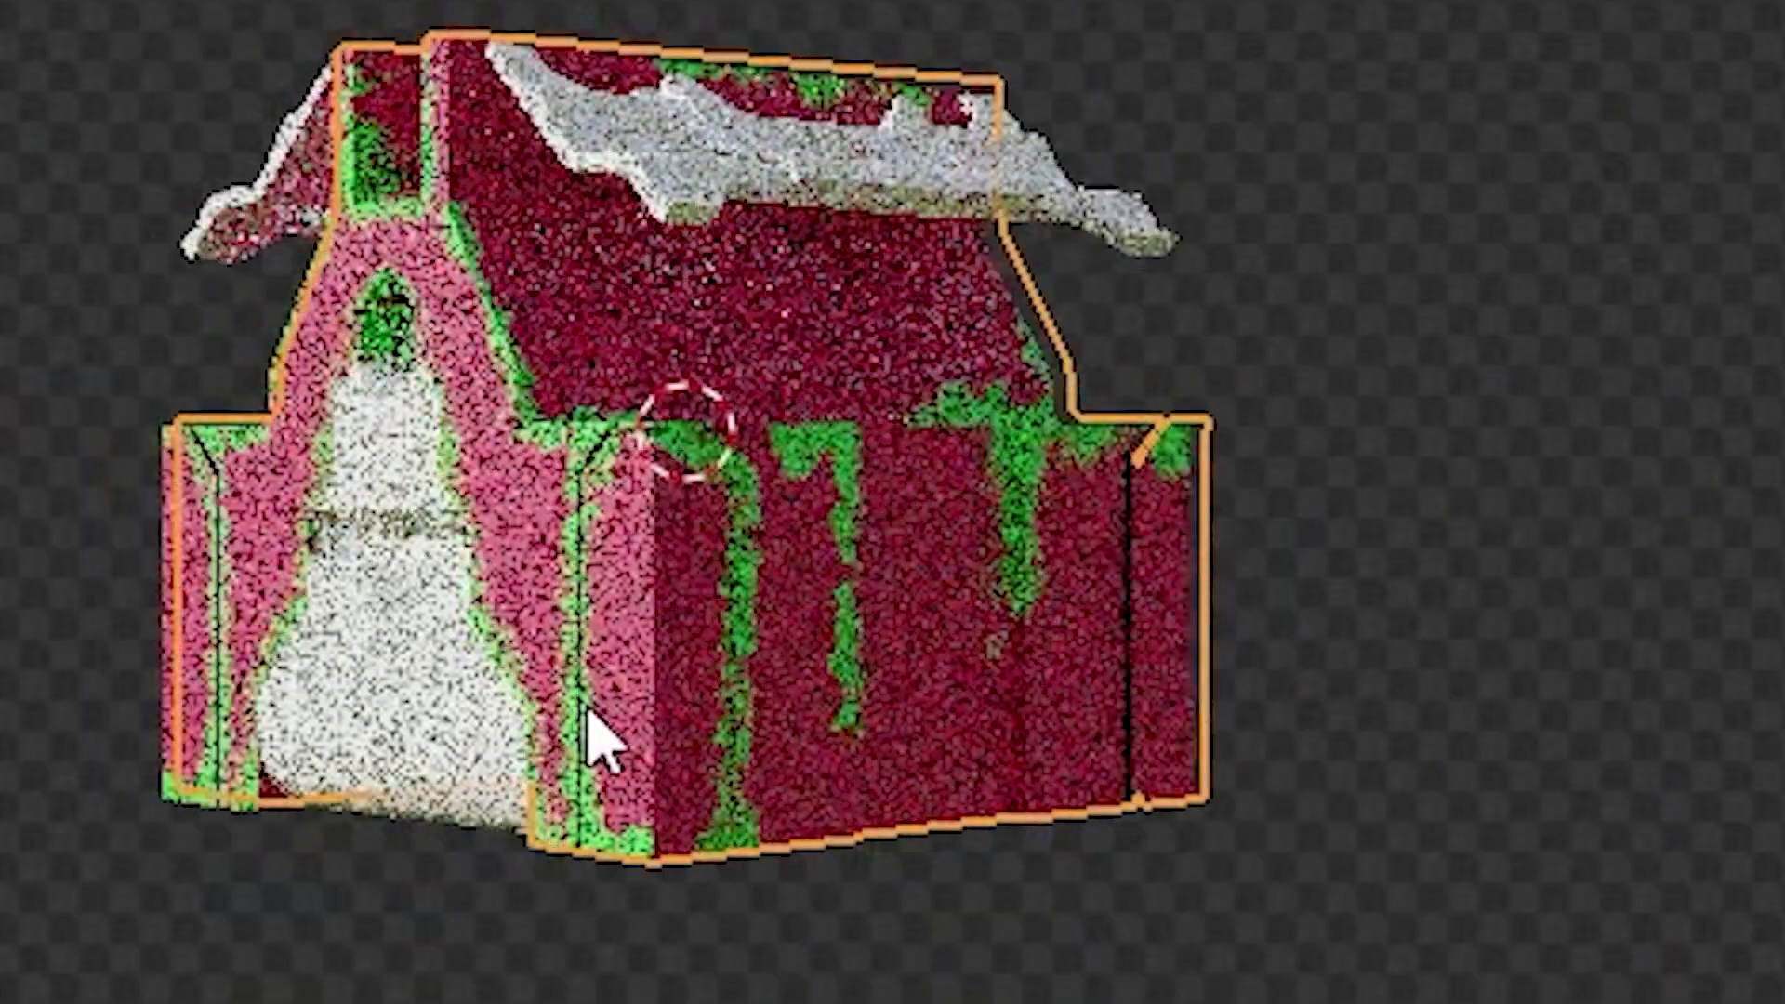
pyautogui.moveTo(598, 737); pyautogui.dragTo(632, 809, button='middle')
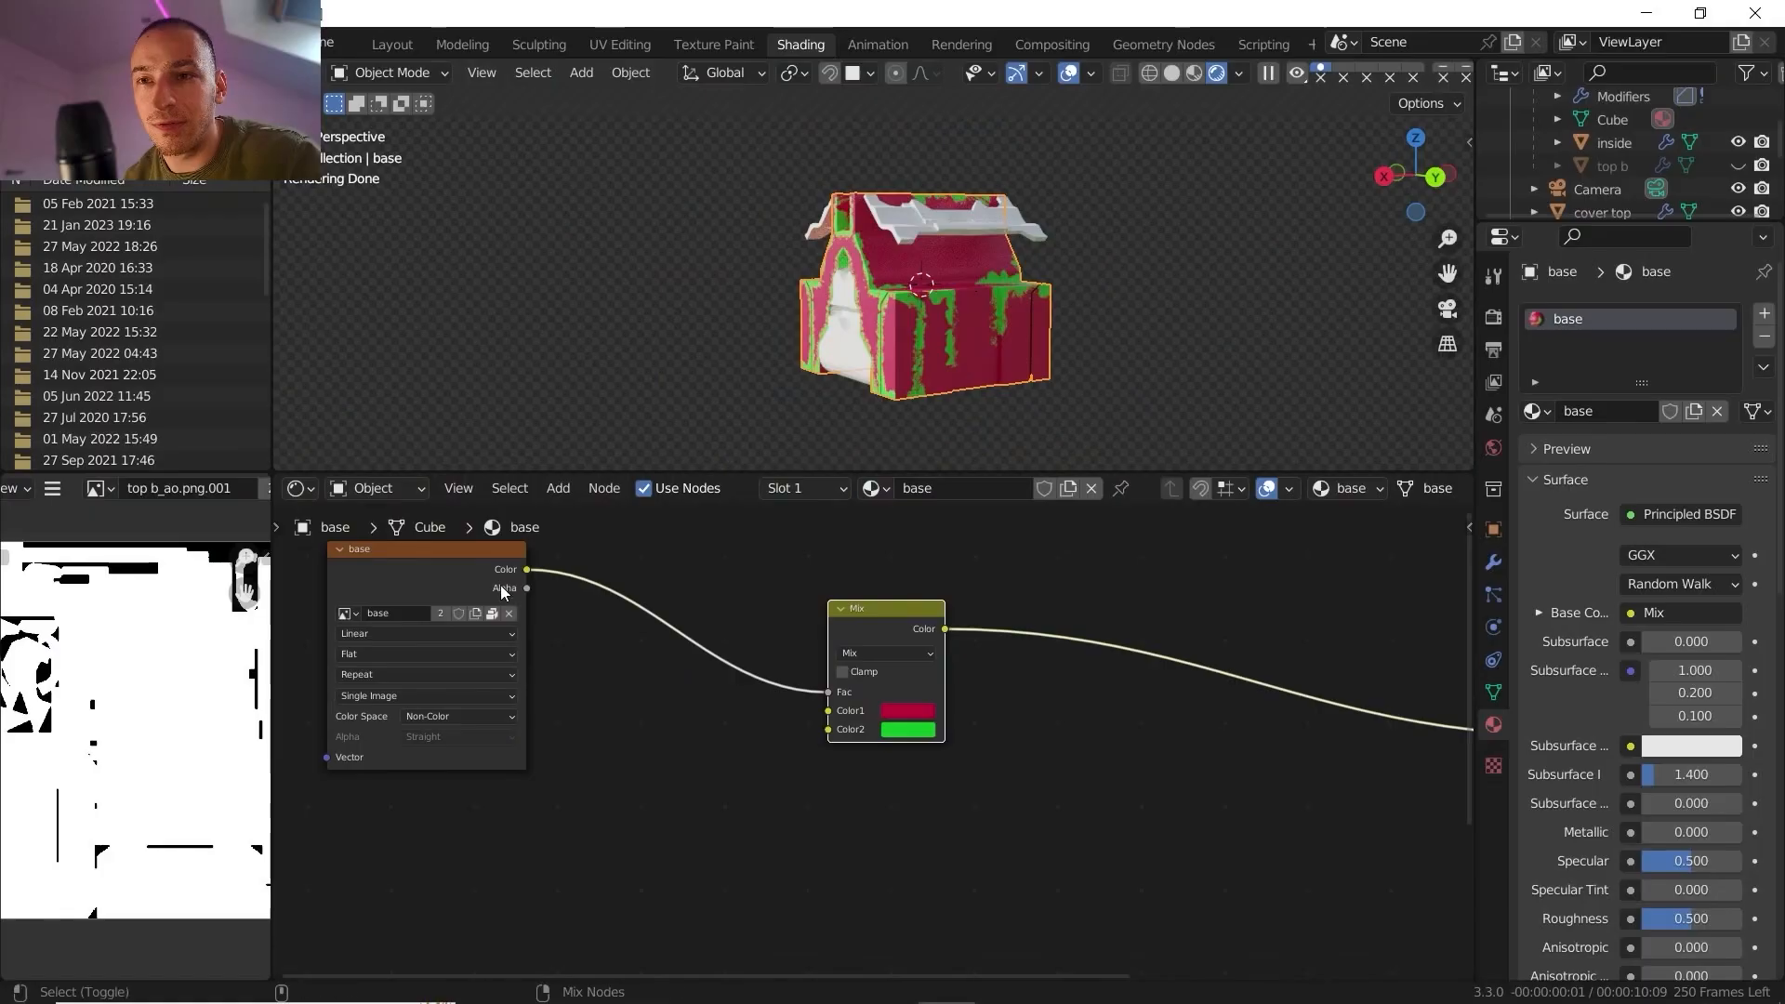
# Preview the base mask texture alone on the crate up close, and preview the Mix node's color output
pyautogui.keyDown('ctrl'); pyautogui.keyDown('shift'); pyautogui.click(478, 566); pyautogui.keyUp('shift'); pyautogui.keyUp('ctrl')
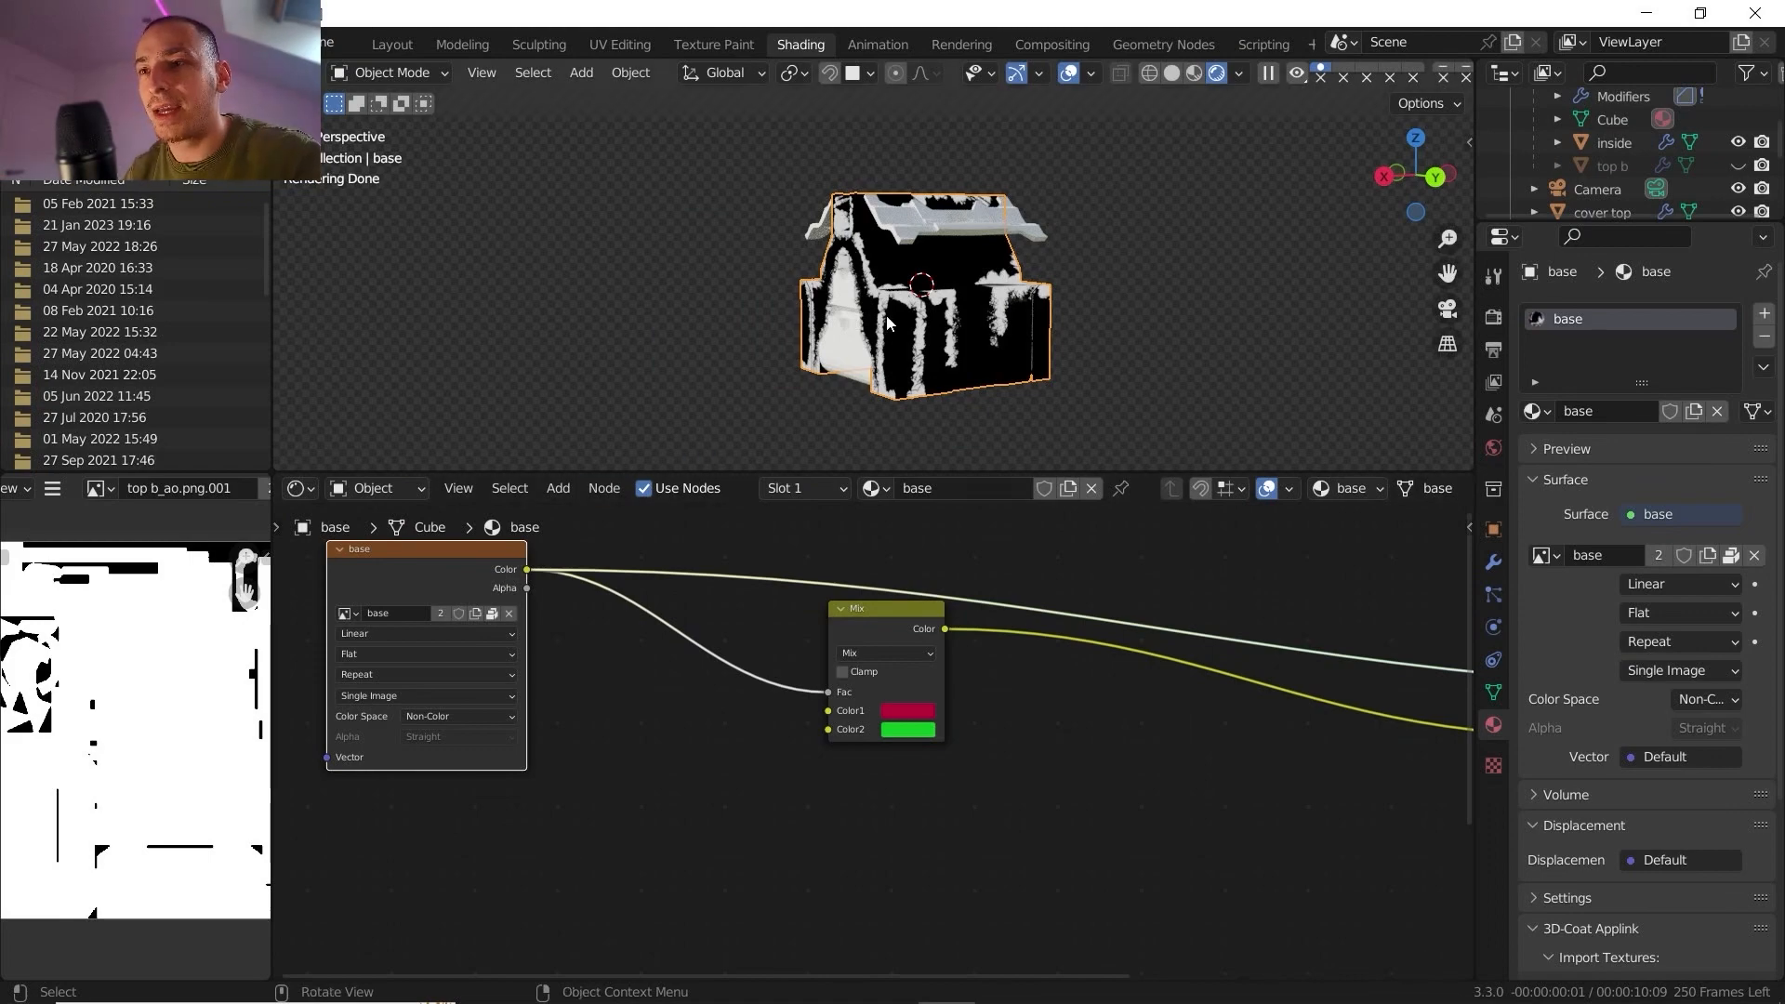
pyautogui.scroll(8, 887, 322)
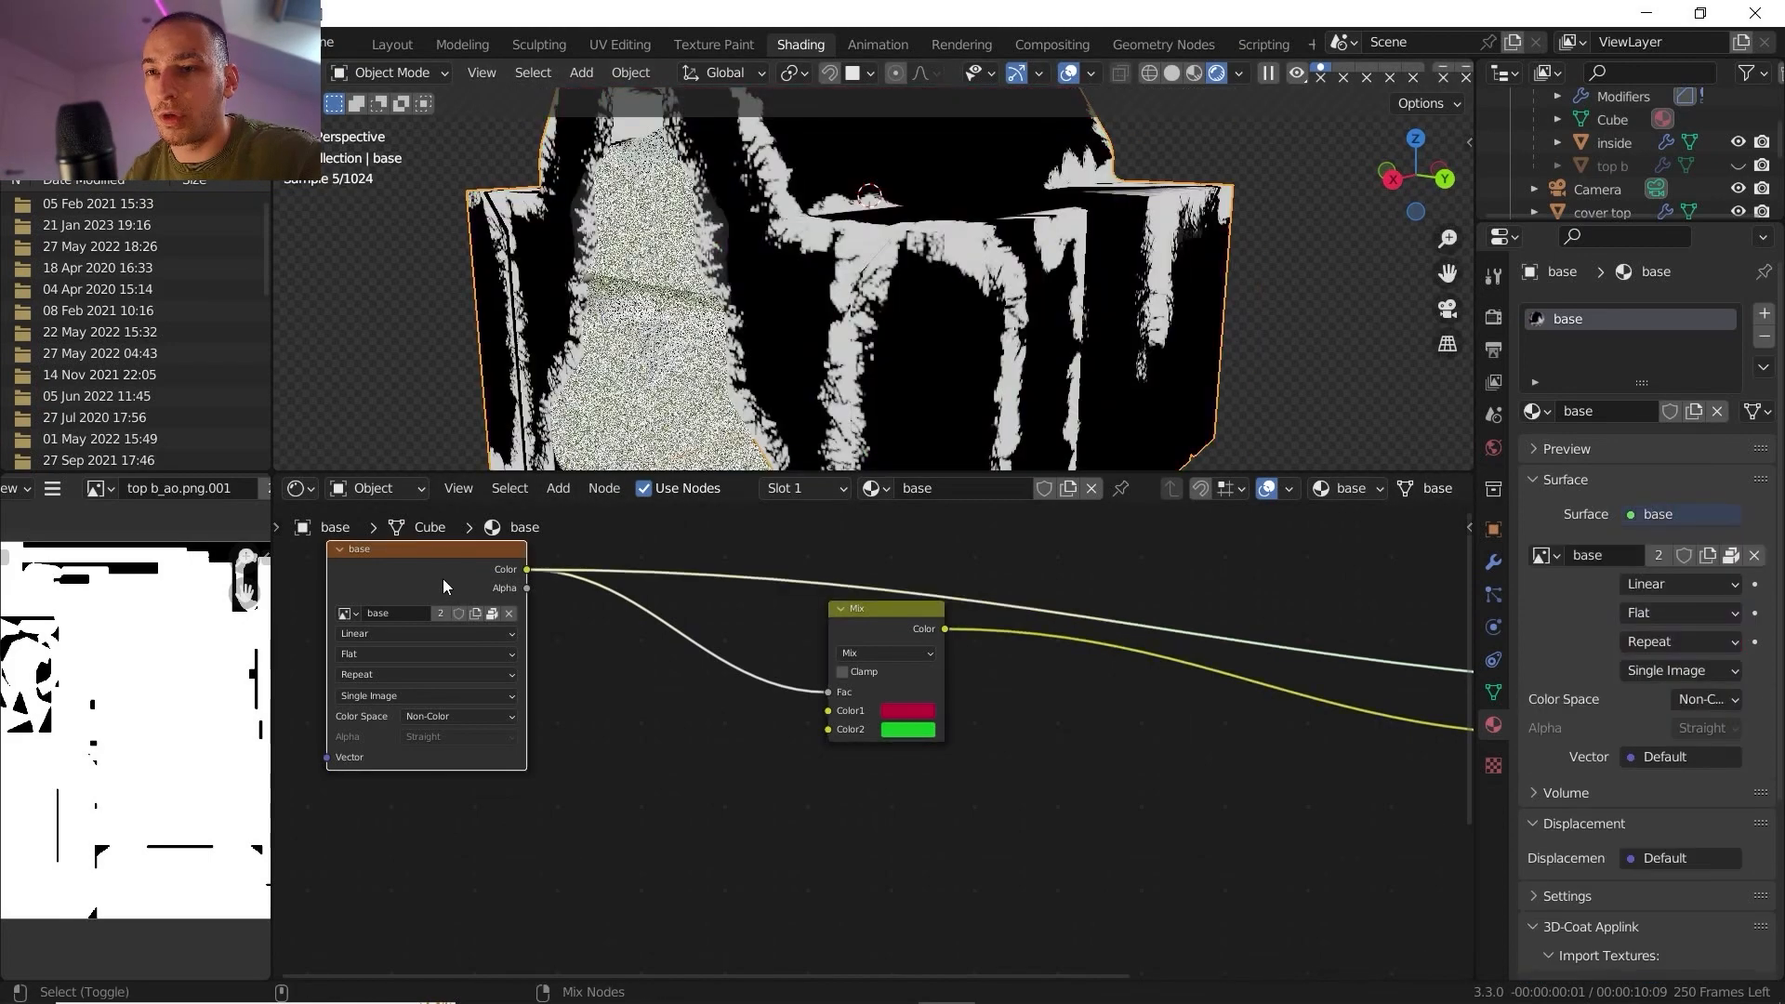
pyautogui.keyDown('ctrl'); pyautogui.keyDown('shift'); pyautogui.click(879, 616); pyautogui.keyUp('shift'); pyautogui.keyUp('ctrl')
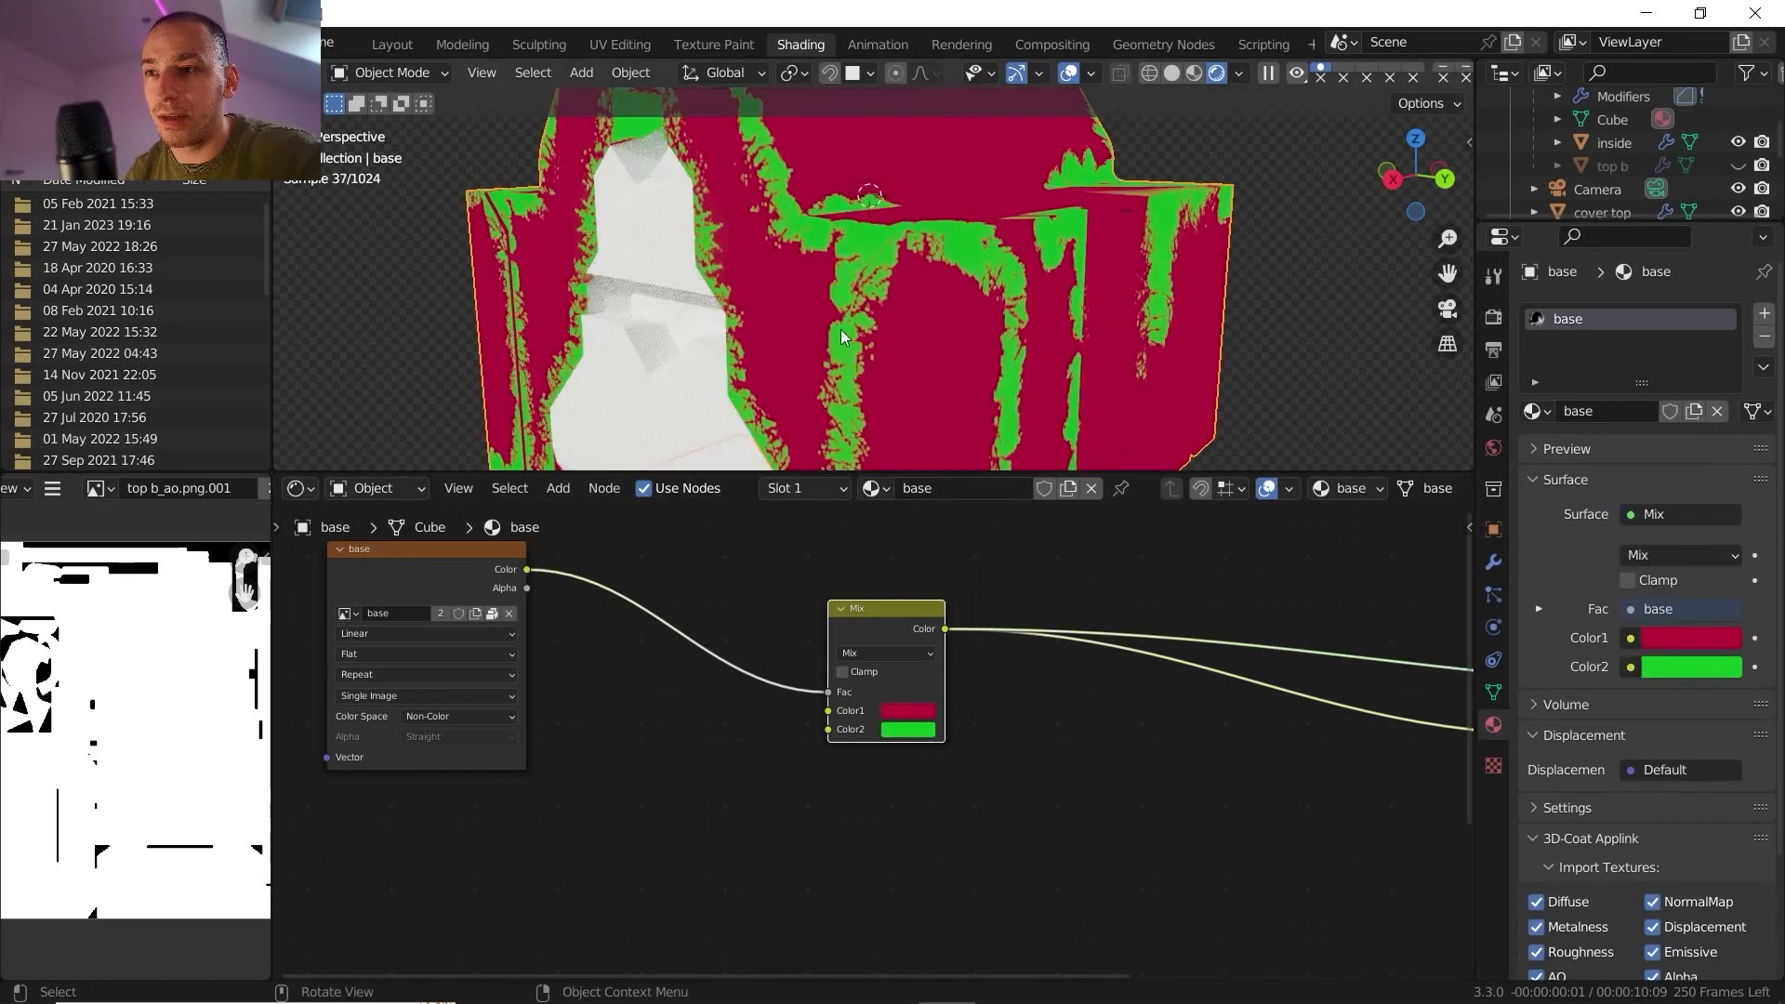
# Reset the Mix node's Color2 and set it to pure white with a value of 1.000
pyautogui.click(918, 738)
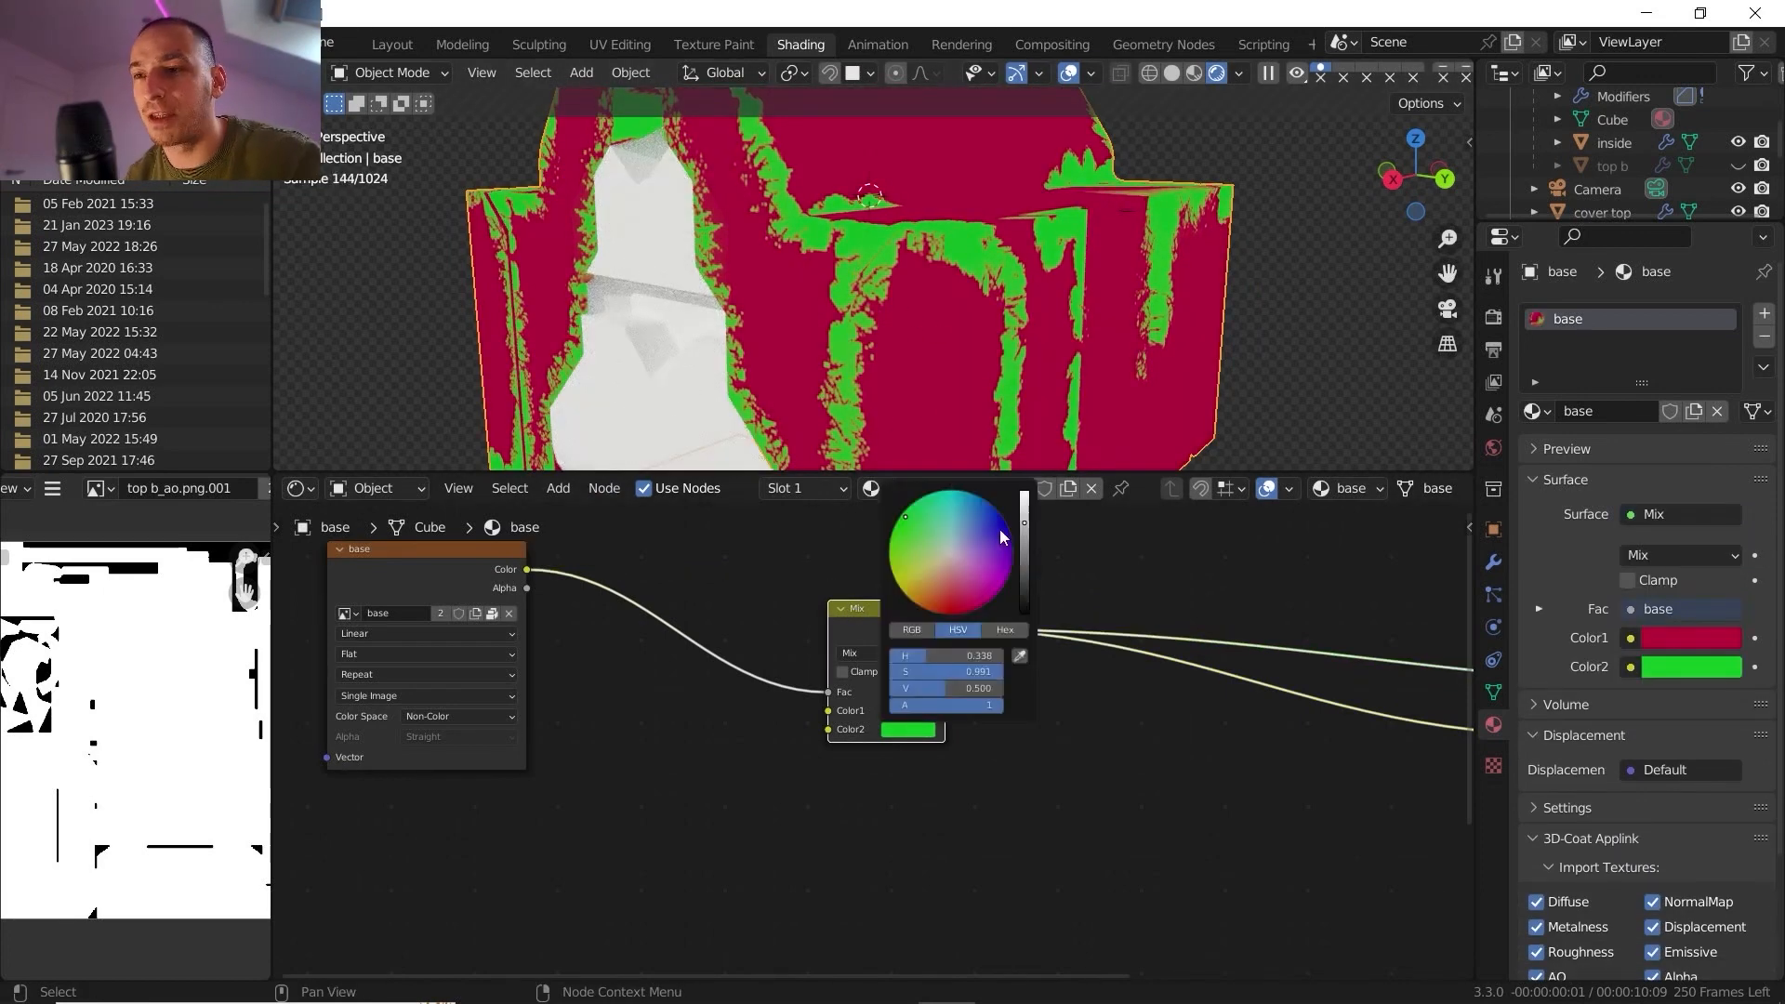
pyautogui.press('BackSpace')
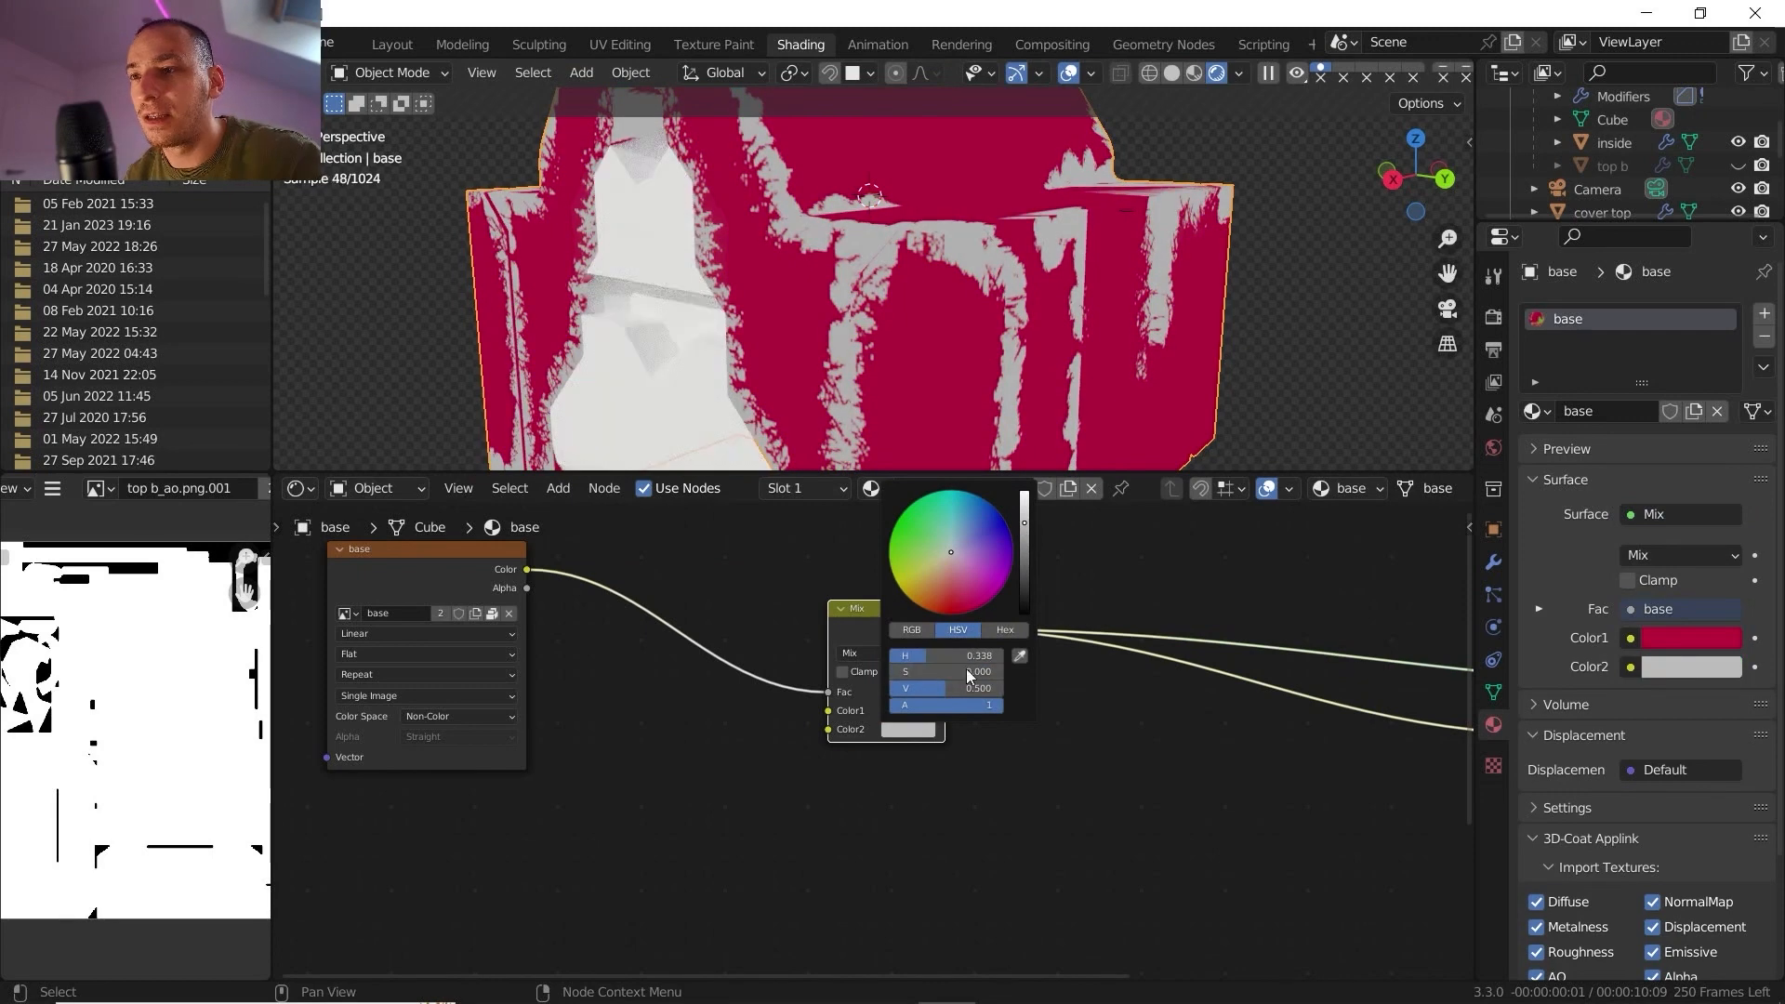
pyautogui.moveTo(1027, 532); pyautogui.dragTo(1024, 495)
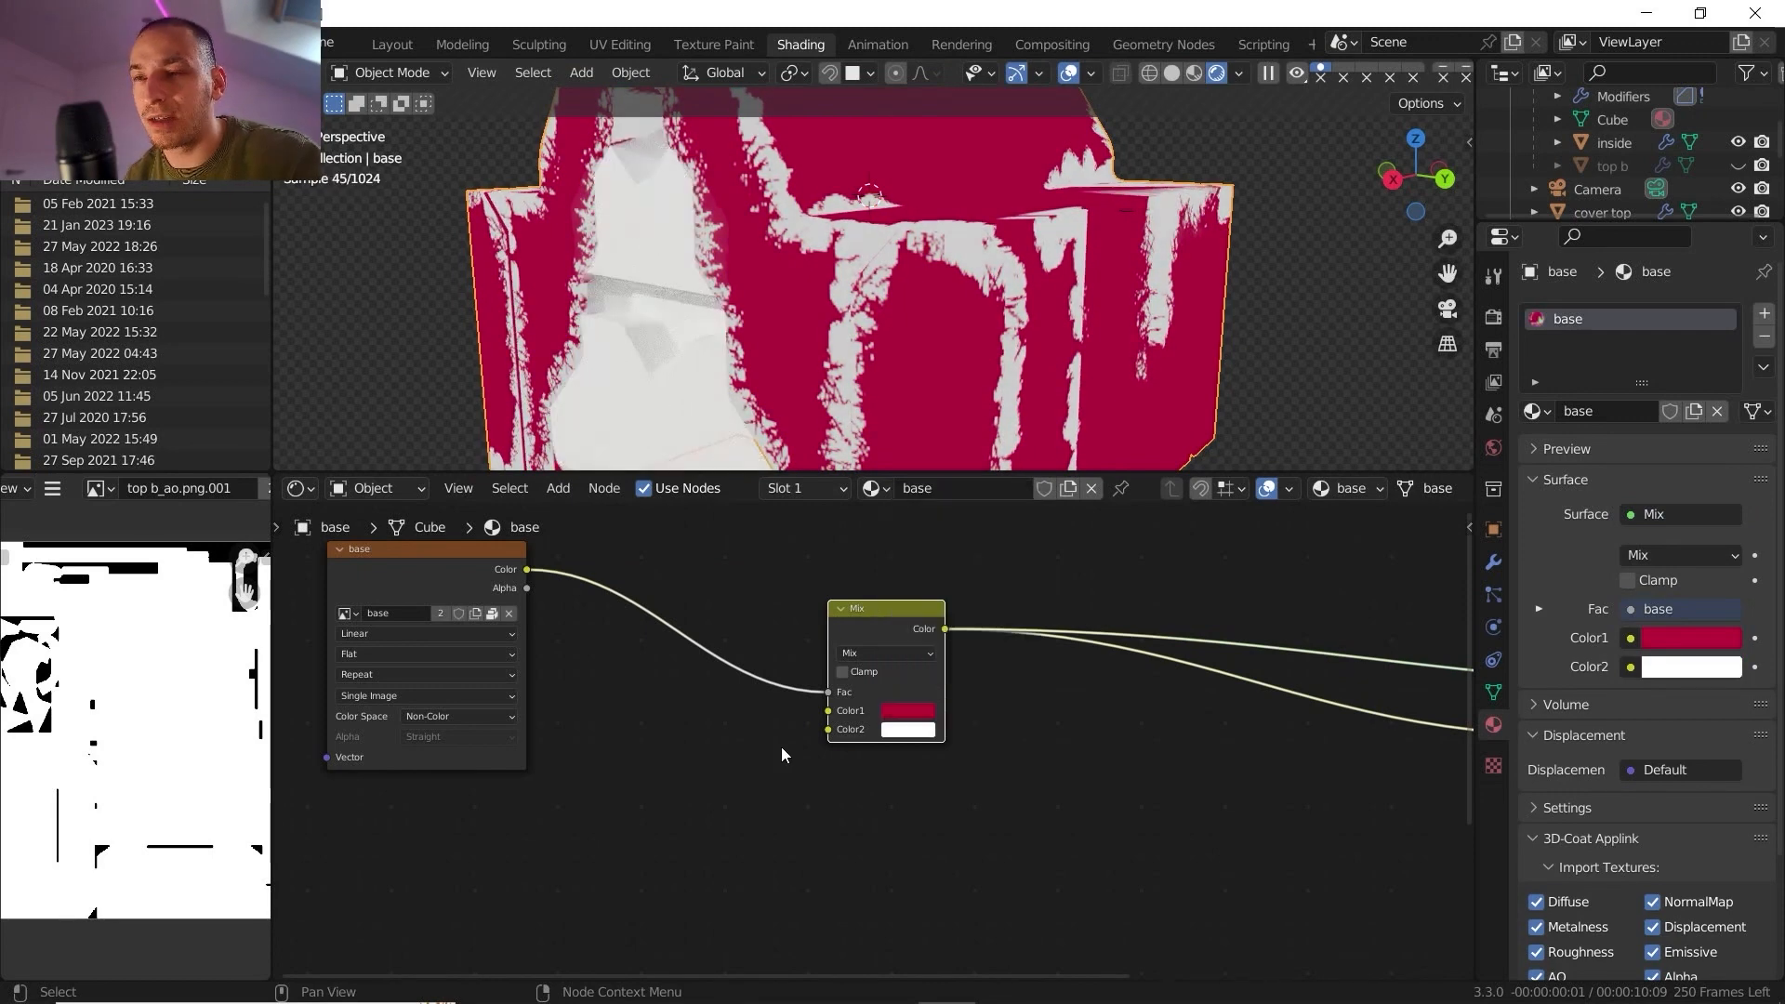
pyautogui.click(918, 735)
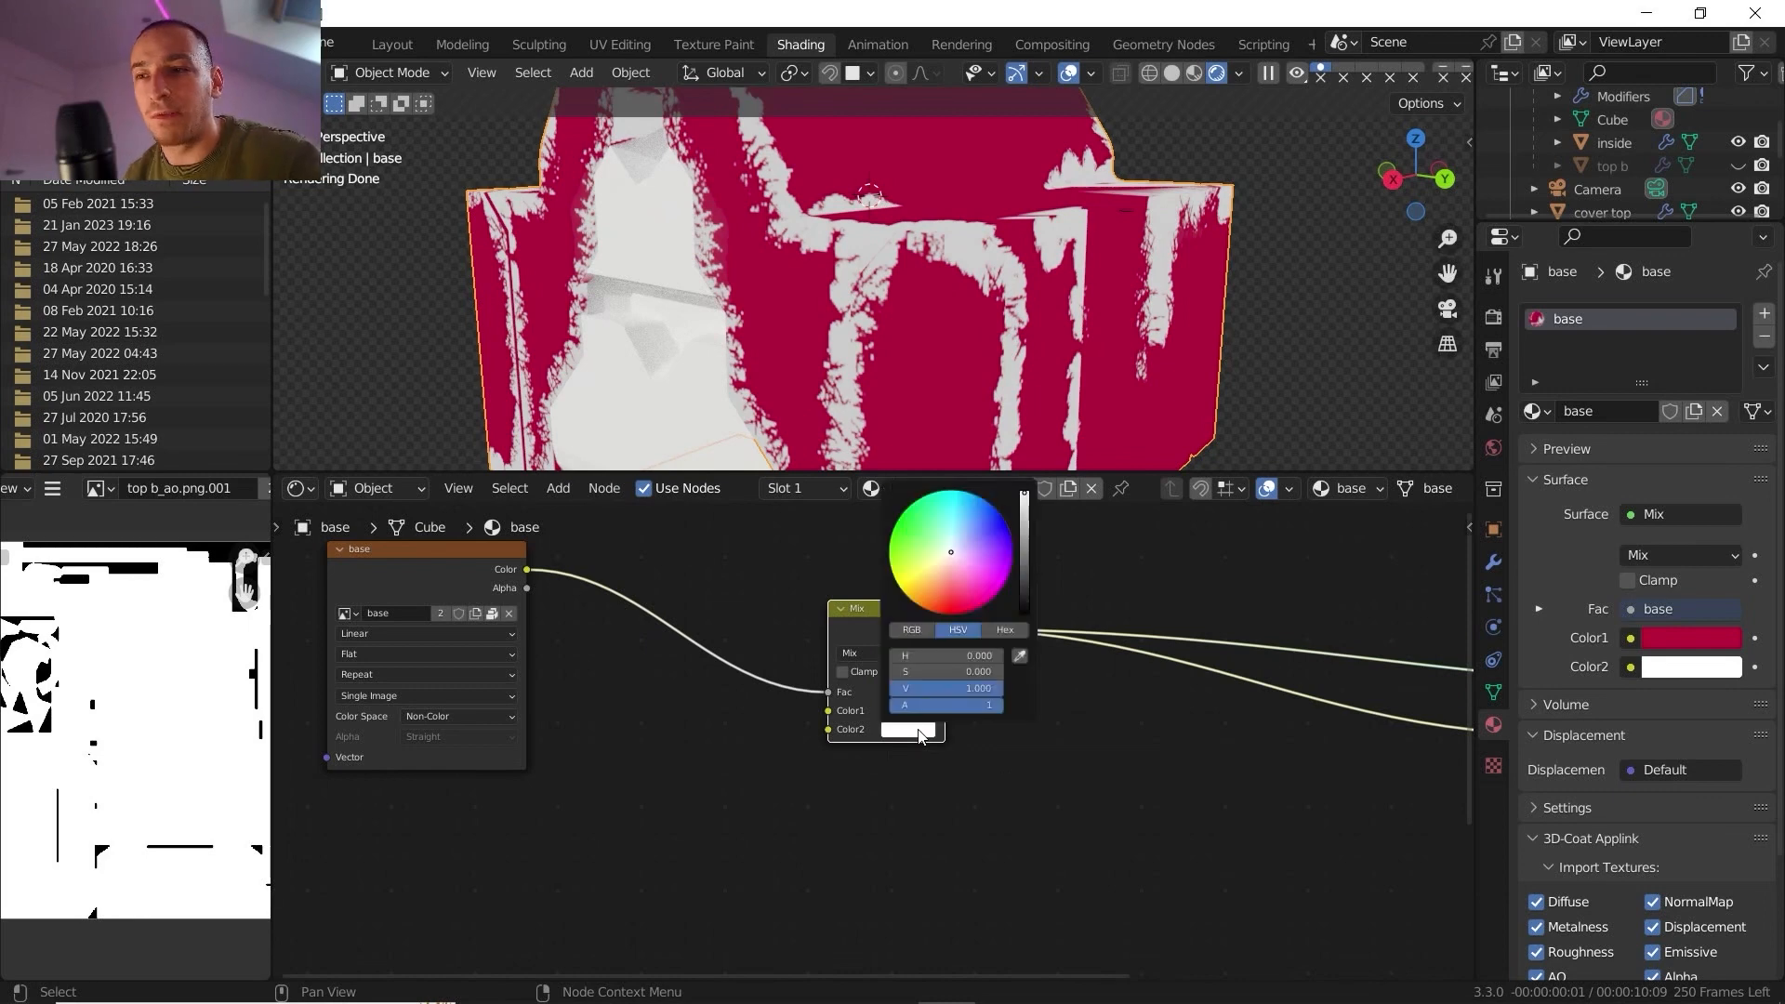
# Set the Mix node's Color1 to bright green with H 0.280, S 1.000 and V 0.500
pyautogui.click(1039, 757)
pyautogui.click(927, 717)
pyautogui.moveTo(982, 549); pyautogui.dragTo(889, 539)
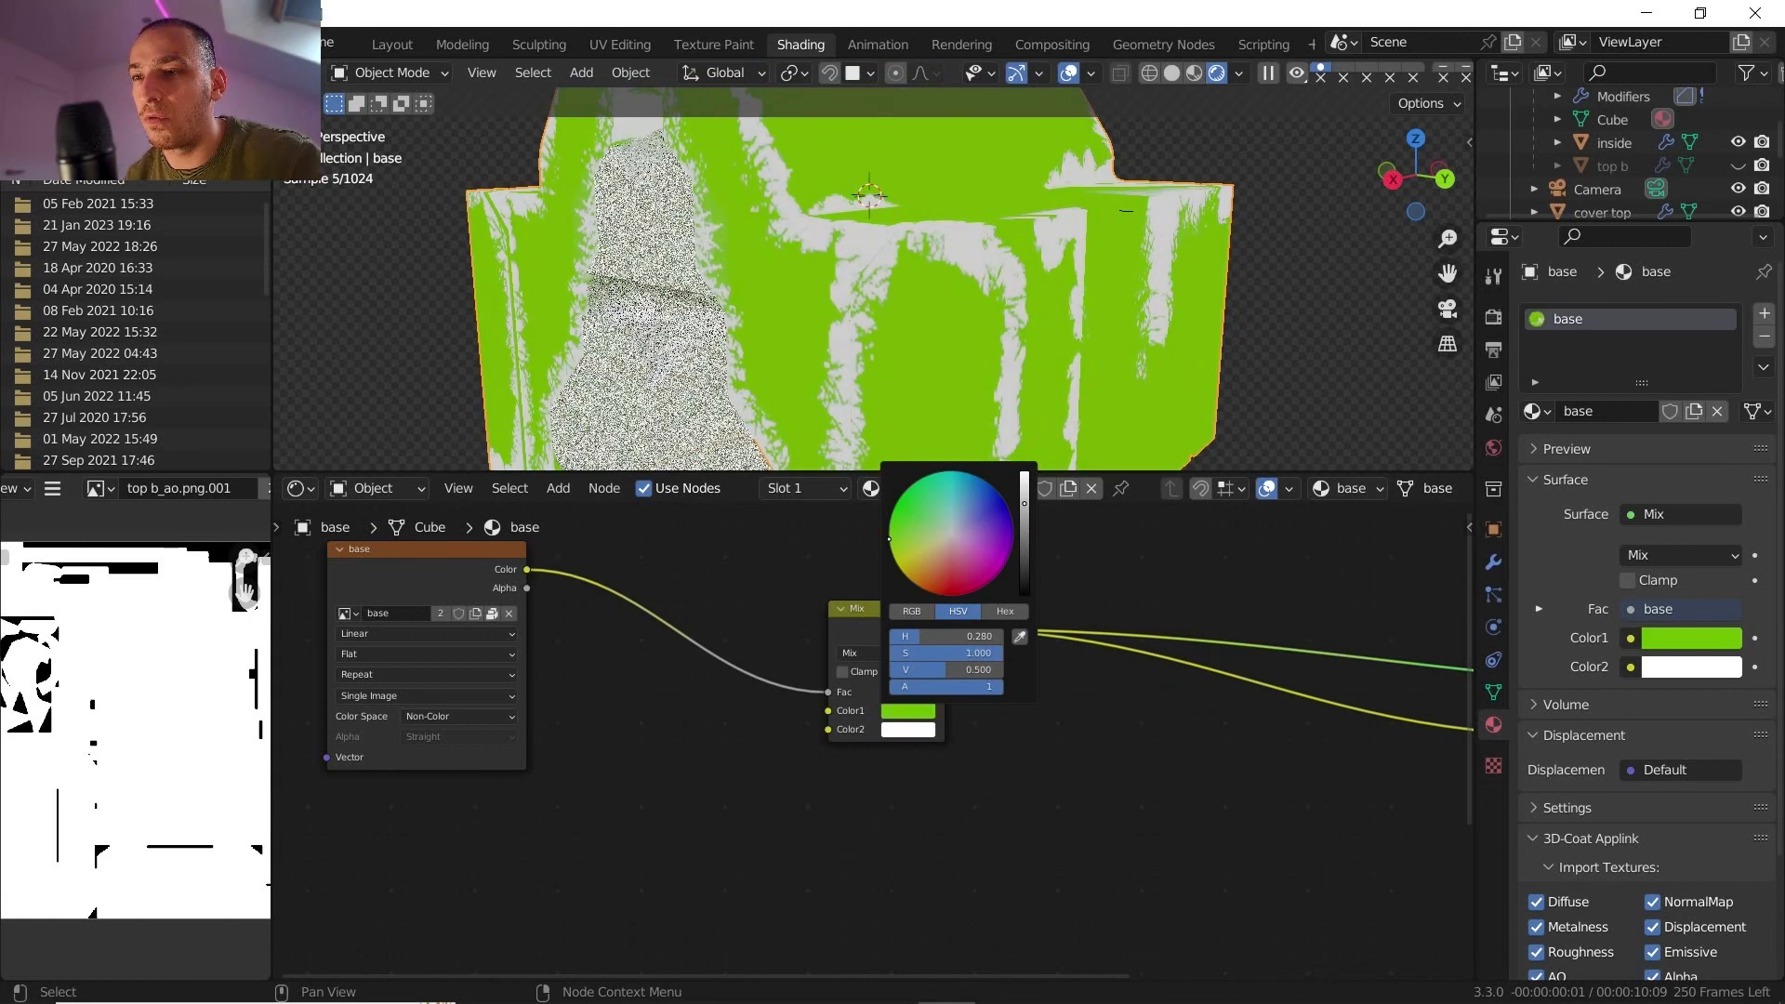
pyautogui.scroll(-4, 919, 766)
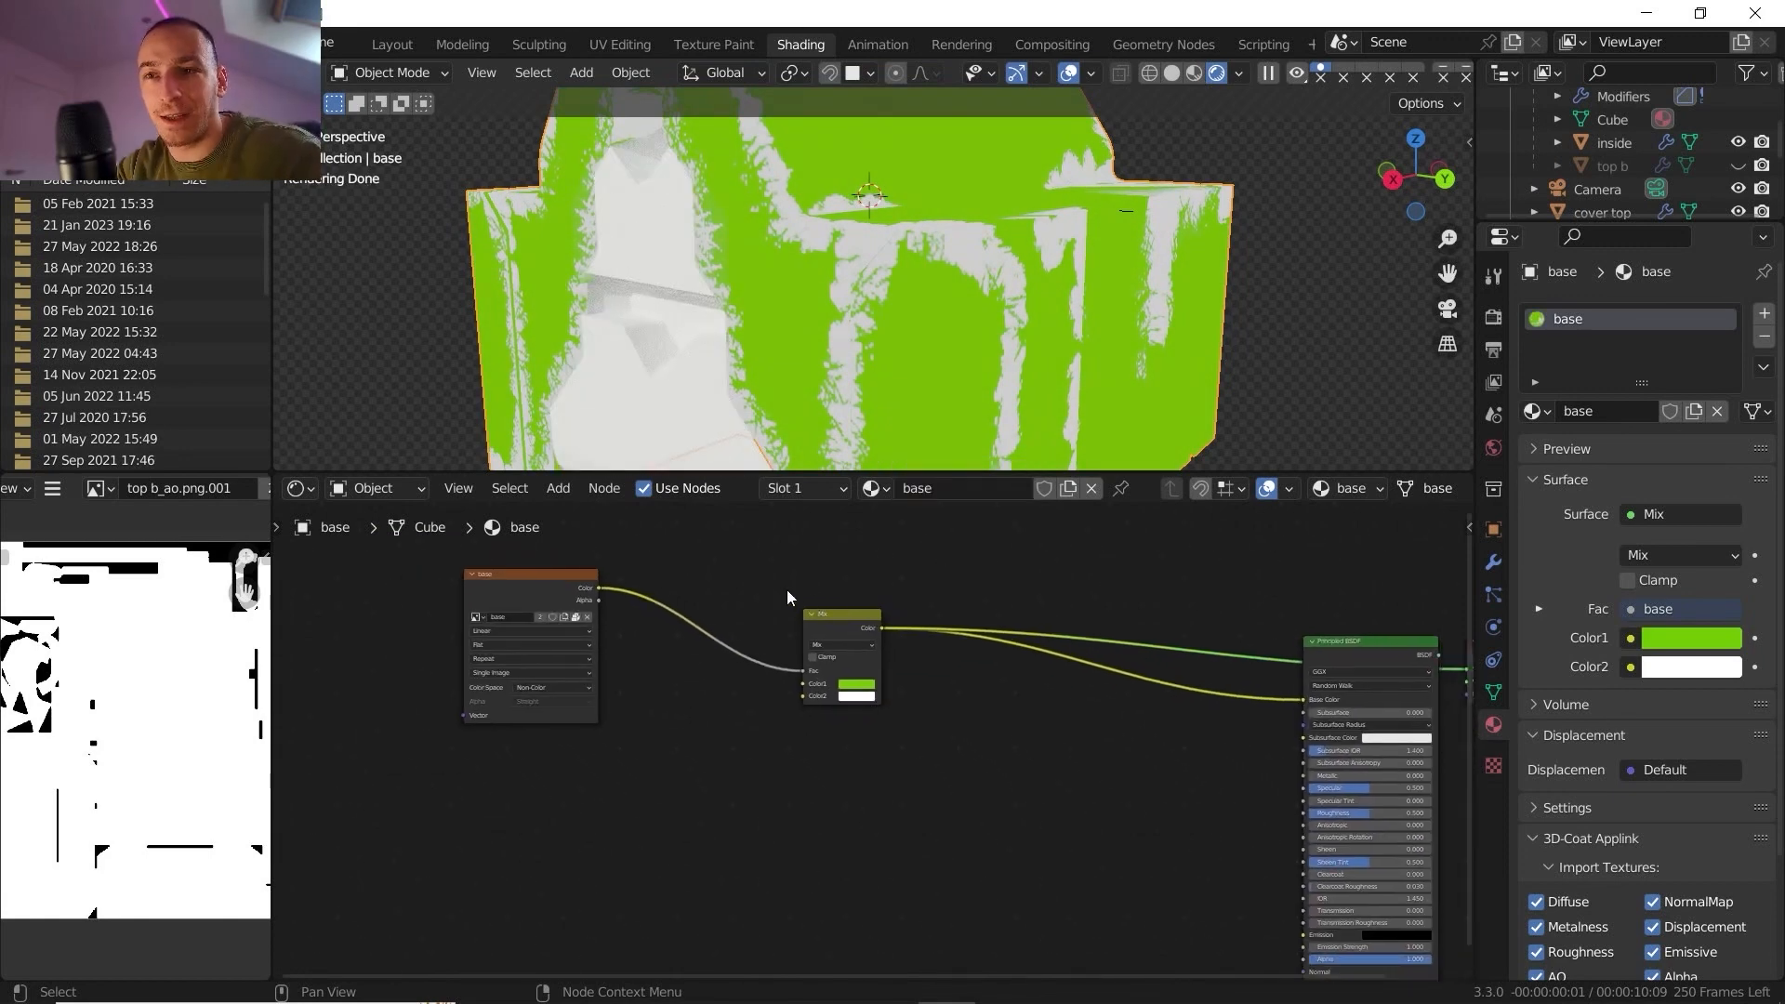
# Move the base texture and Mix nodes farther from the Principled BSDF, and preview the full Principled BSDF shader on the crate
pyautogui.moveTo(507, 587); pyautogui.dragTo(427, 576)
pyautogui.moveTo(809, 615); pyautogui.dragTo(739, 592)
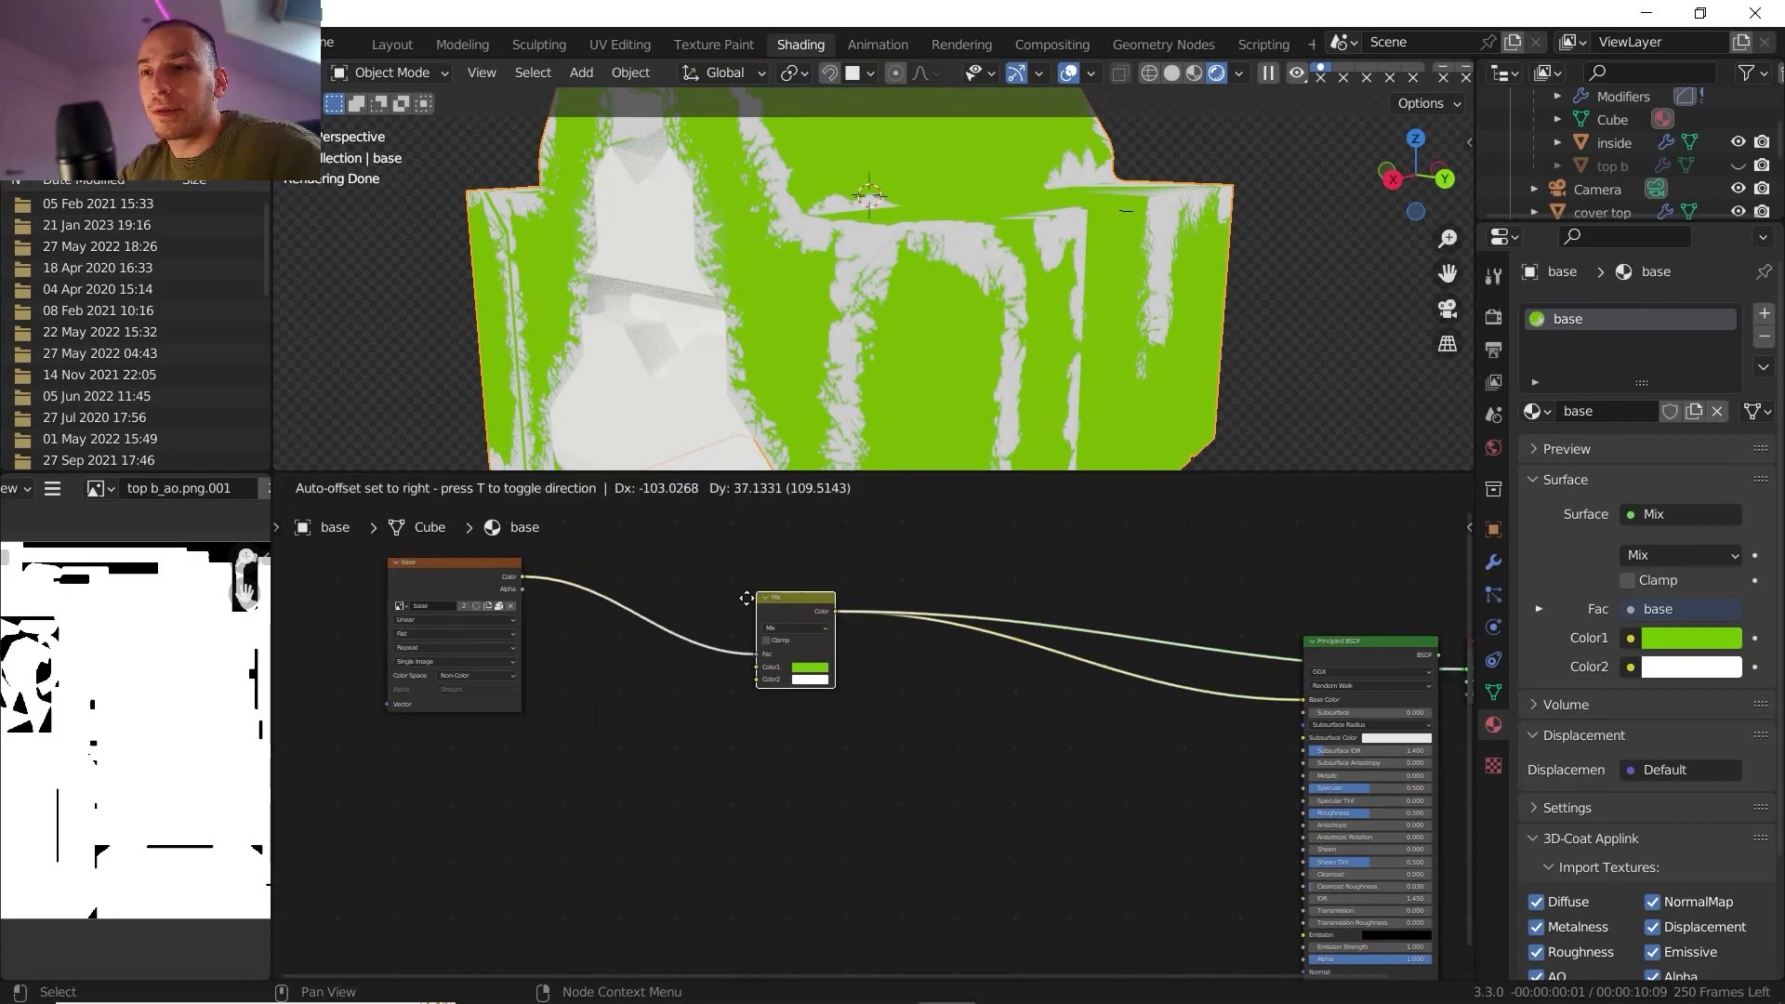
pyautogui.keyDown('ctrl'); pyautogui.keyDown('shift'); pyautogui.click(1363, 655); pyautogui.keyUp('shift'); pyautogui.keyUp('ctrl')
pyautogui.moveTo(1009, 372); pyautogui.dragTo(888, 248, button='middle')
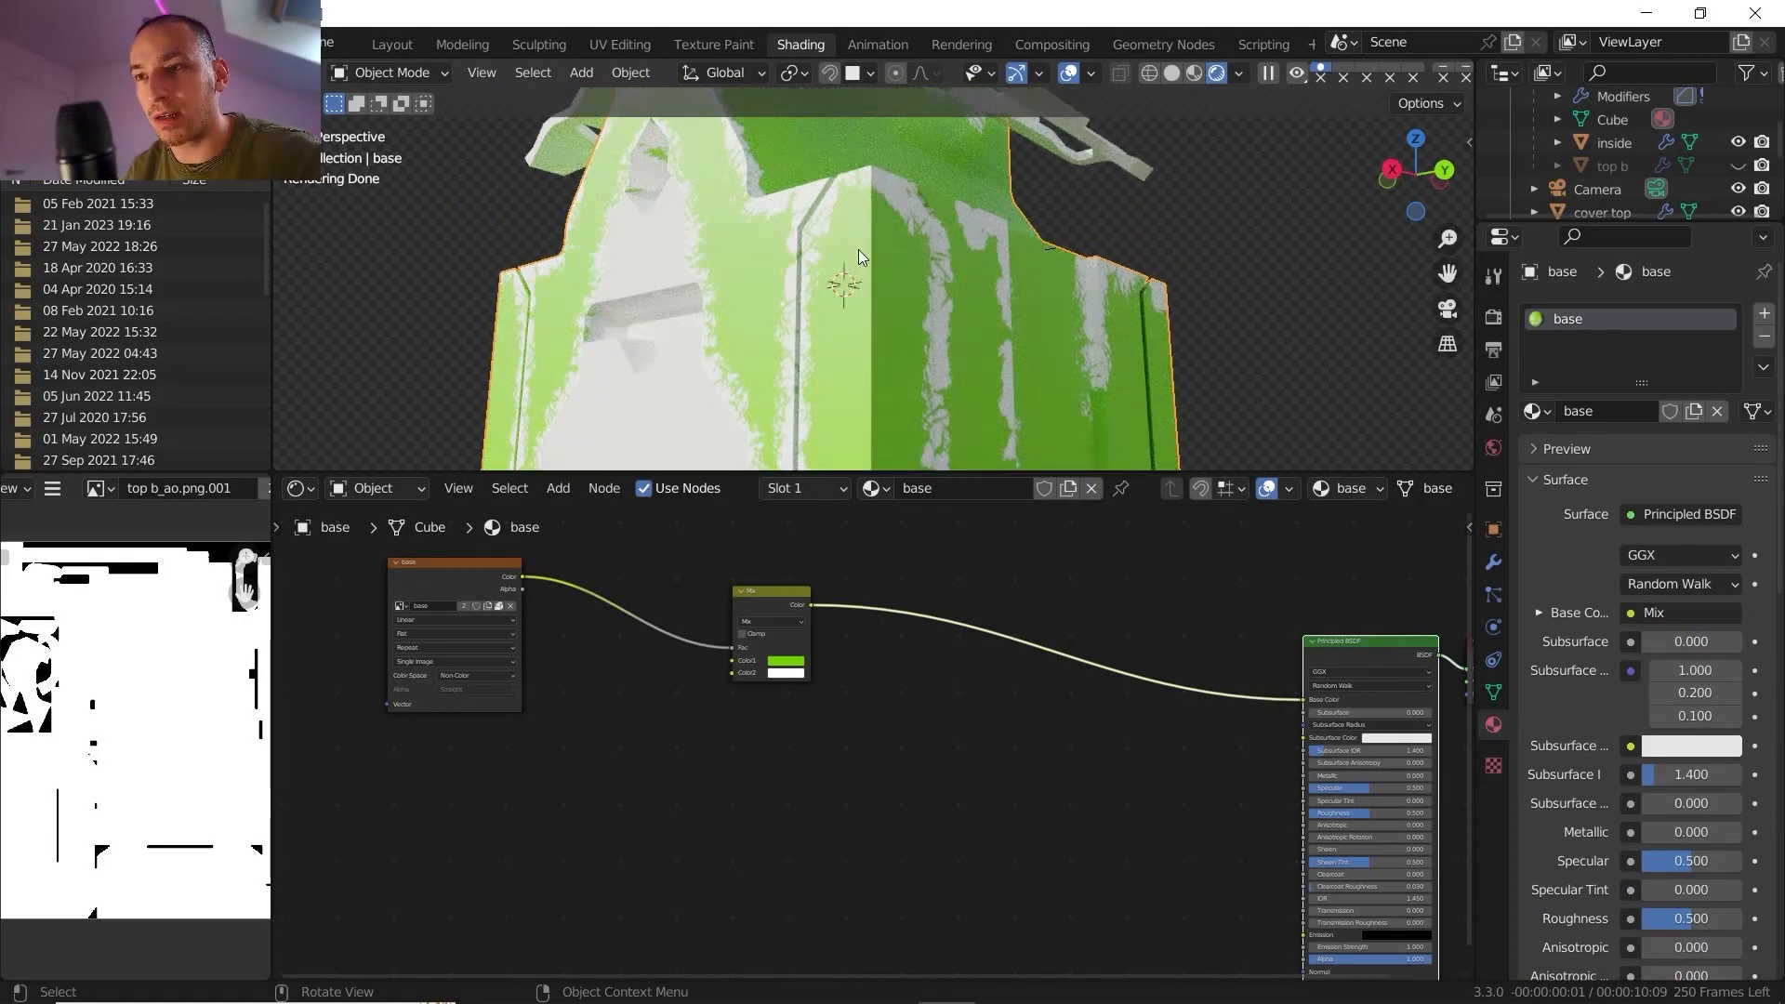
pyautogui.moveTo(857, 249)
pyautogui.mouseDown(button='middle')
pyautogui.moveTo(833, 244)
pyautogui.moveTo(846, 283)
pyautogui.mouseUp(button='middle')
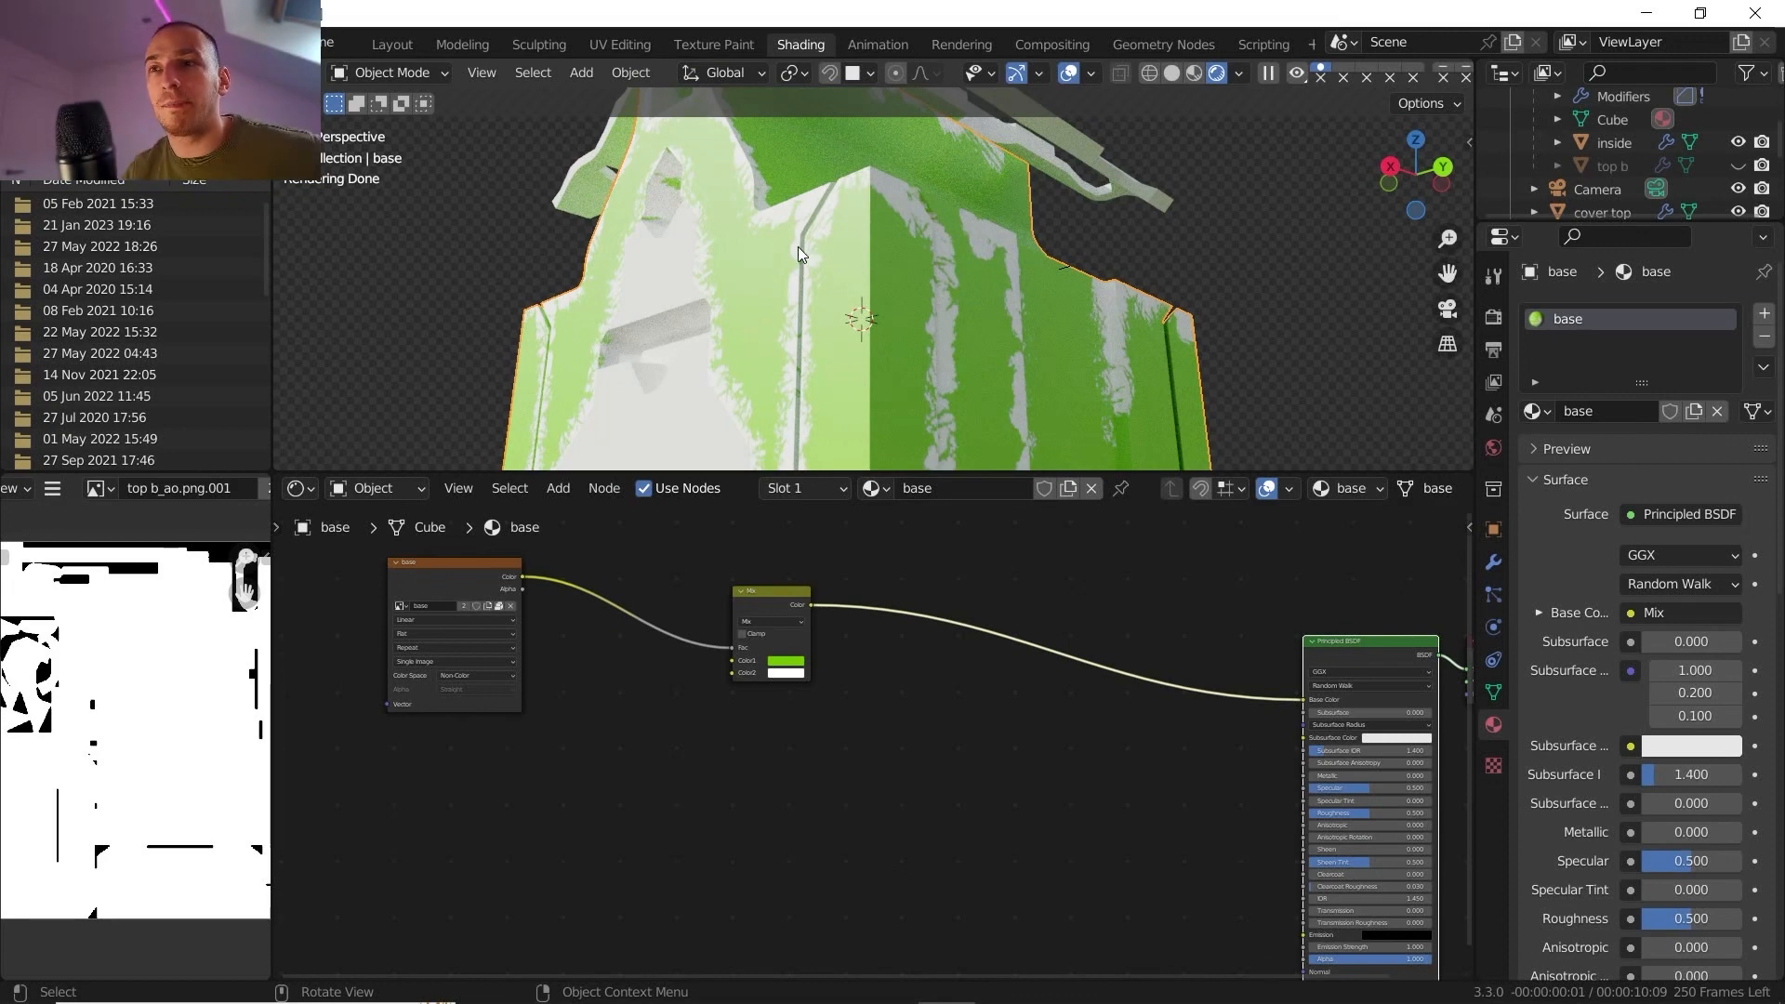
# Link the base texture's Color output to the Principled BSDF's Metallic input and set Roughness to 0.000
pyautogui.moveTo(521, 574); pyautogui.dragTo(1304, 772)
pyautogui.moveTo(1017, 347); pyautogui.dragTo(822, 245, button='middle')
pyautogui.moveTo(1359, 816); pyautogui.dragTo(1301, 816)
pyautogui.scroll(-2, 932, 303)
pyautogui.moveTo(933, 303); pyautogui.dragTo(872, 182, button='middle')
pyautogui.moveTo(1021, 266); pyautogui.dragTo(1095, 405, button='middle')
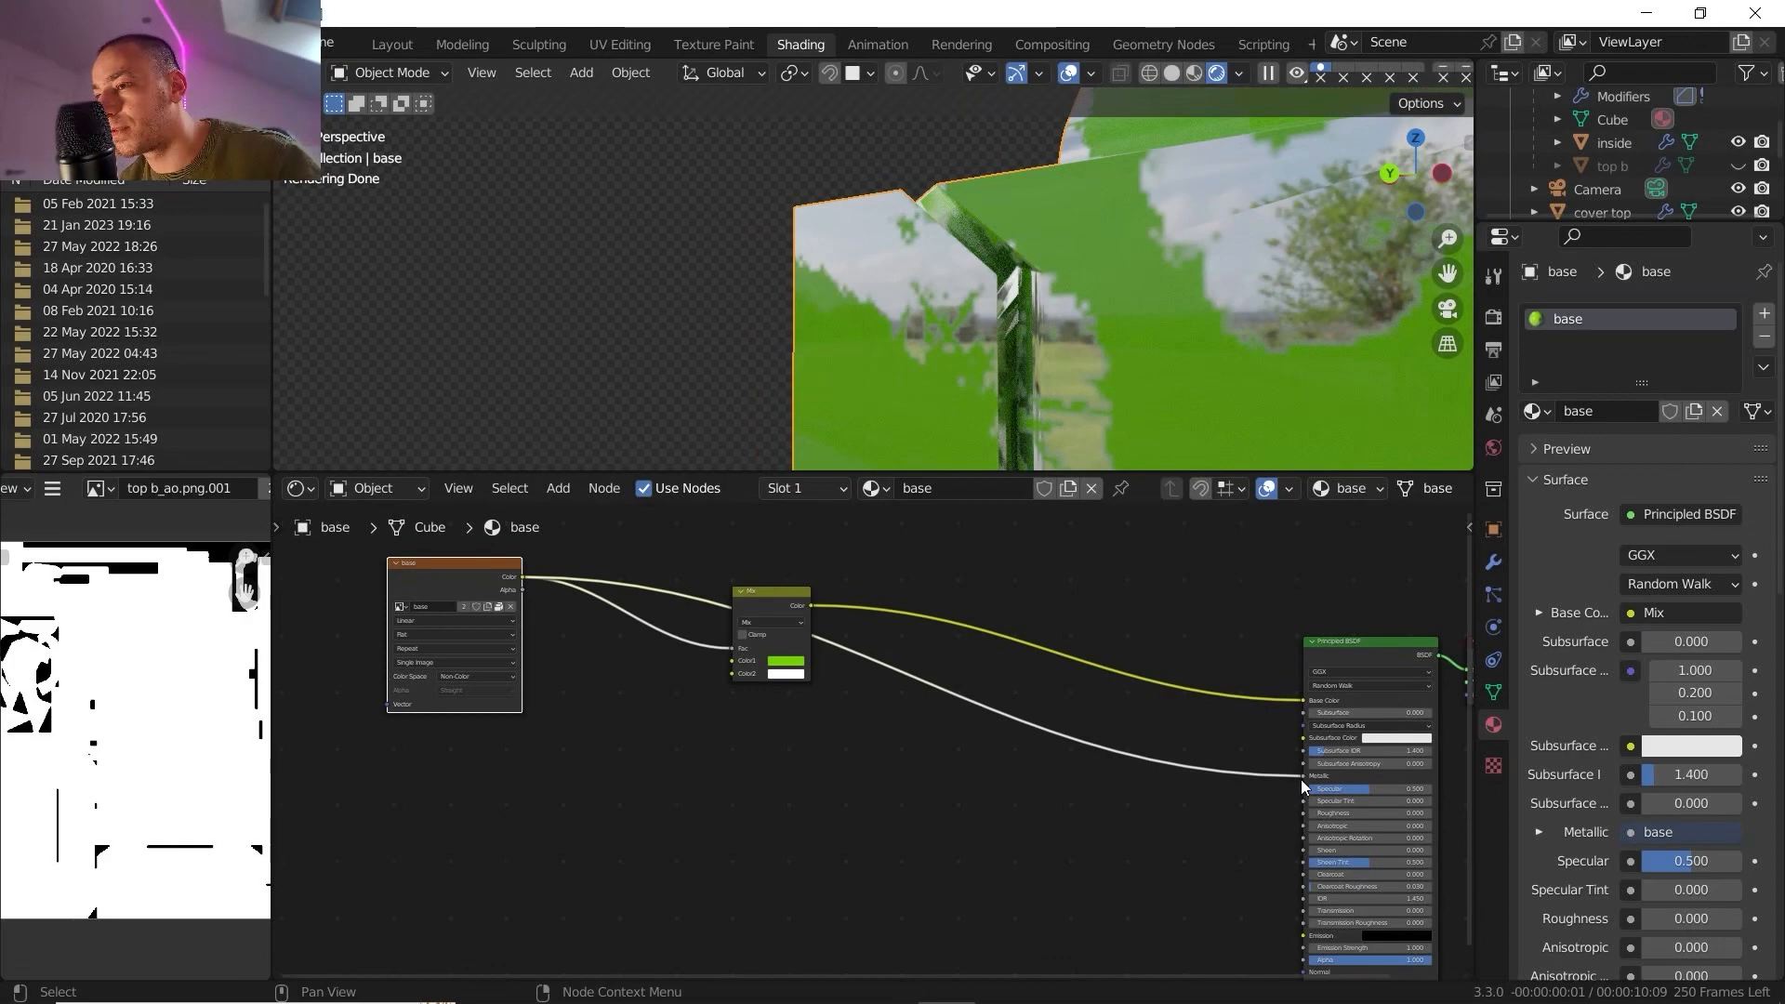
# Try a uniform Metallic of 1.000 without the mask, and restore the base texture's link to Metallic
pyautogui.moveTo(1303, 777); pyautogui.dragTo(1232, 770)
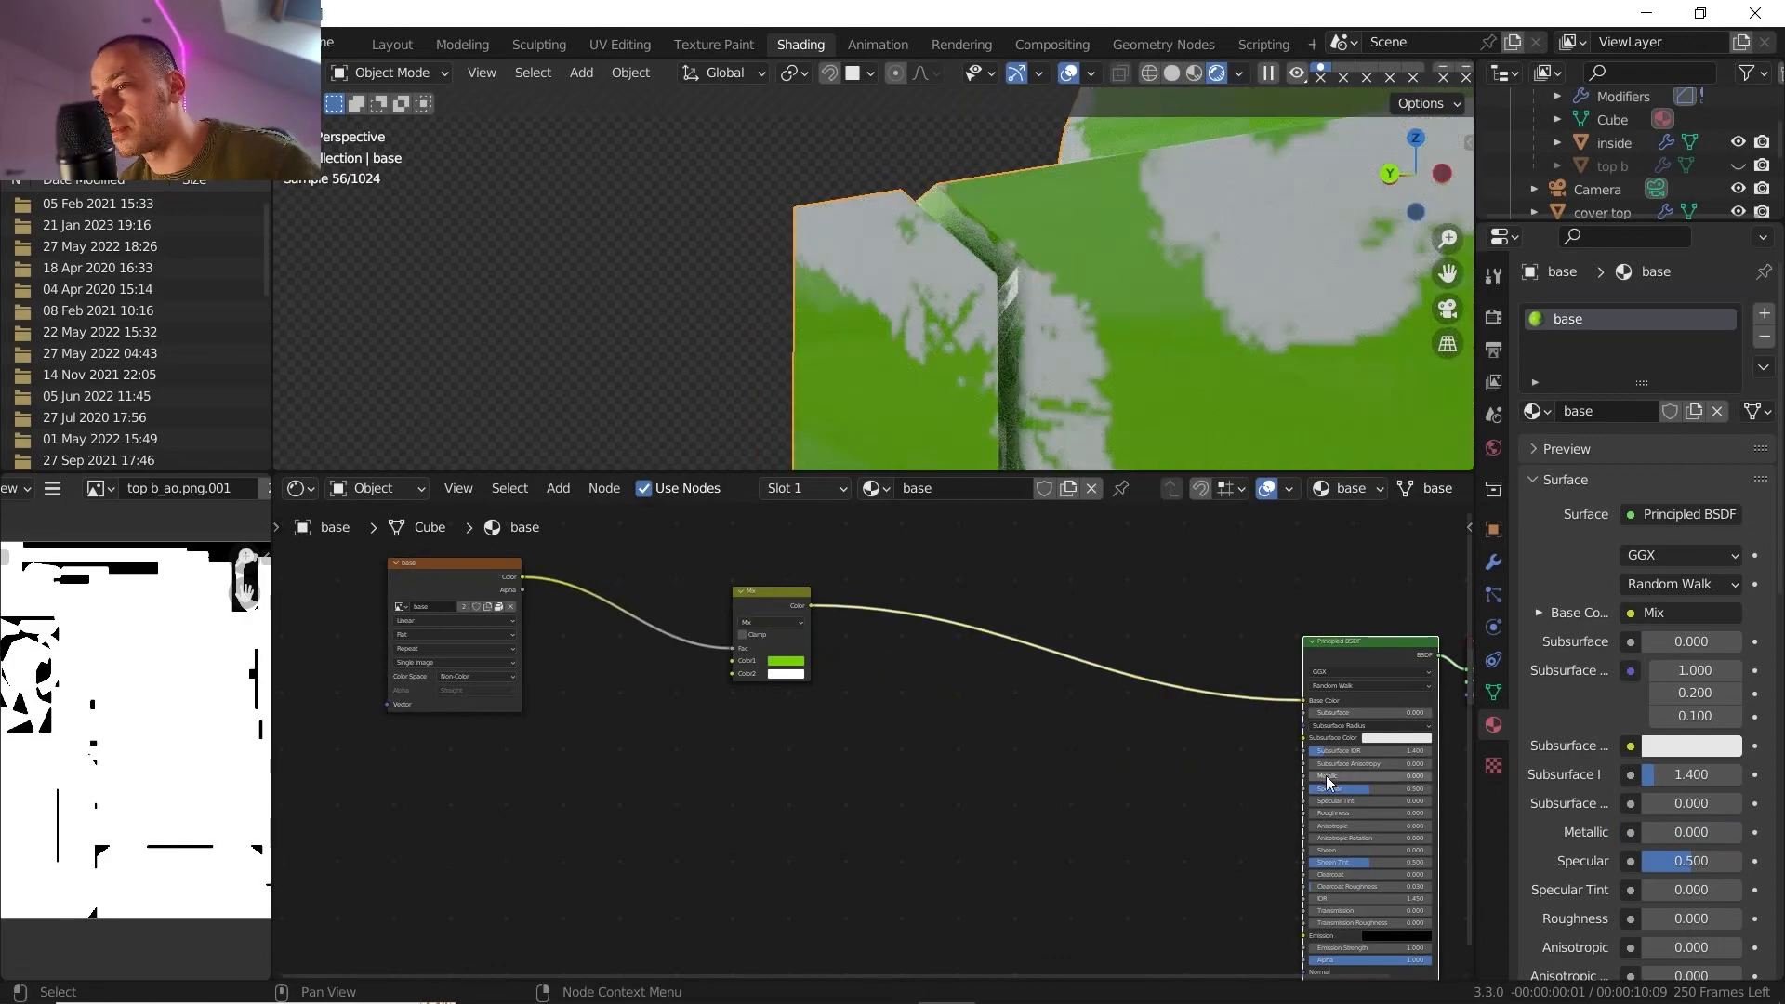
pyautogui.moveTo(951, 264)
pyautogui.mouseDown(button='middle')
pyautogui.moveTo(838, 201)
pyautogui.moveTo(849, 269)
pyautogui.moveTo(877, 208)
pyautogui.moveTo(892, 253)
pyautogui.moveTo(835, 277)
pyautogui.moveTo(972, 281)
pyautogui.mouseUp(button='middle')
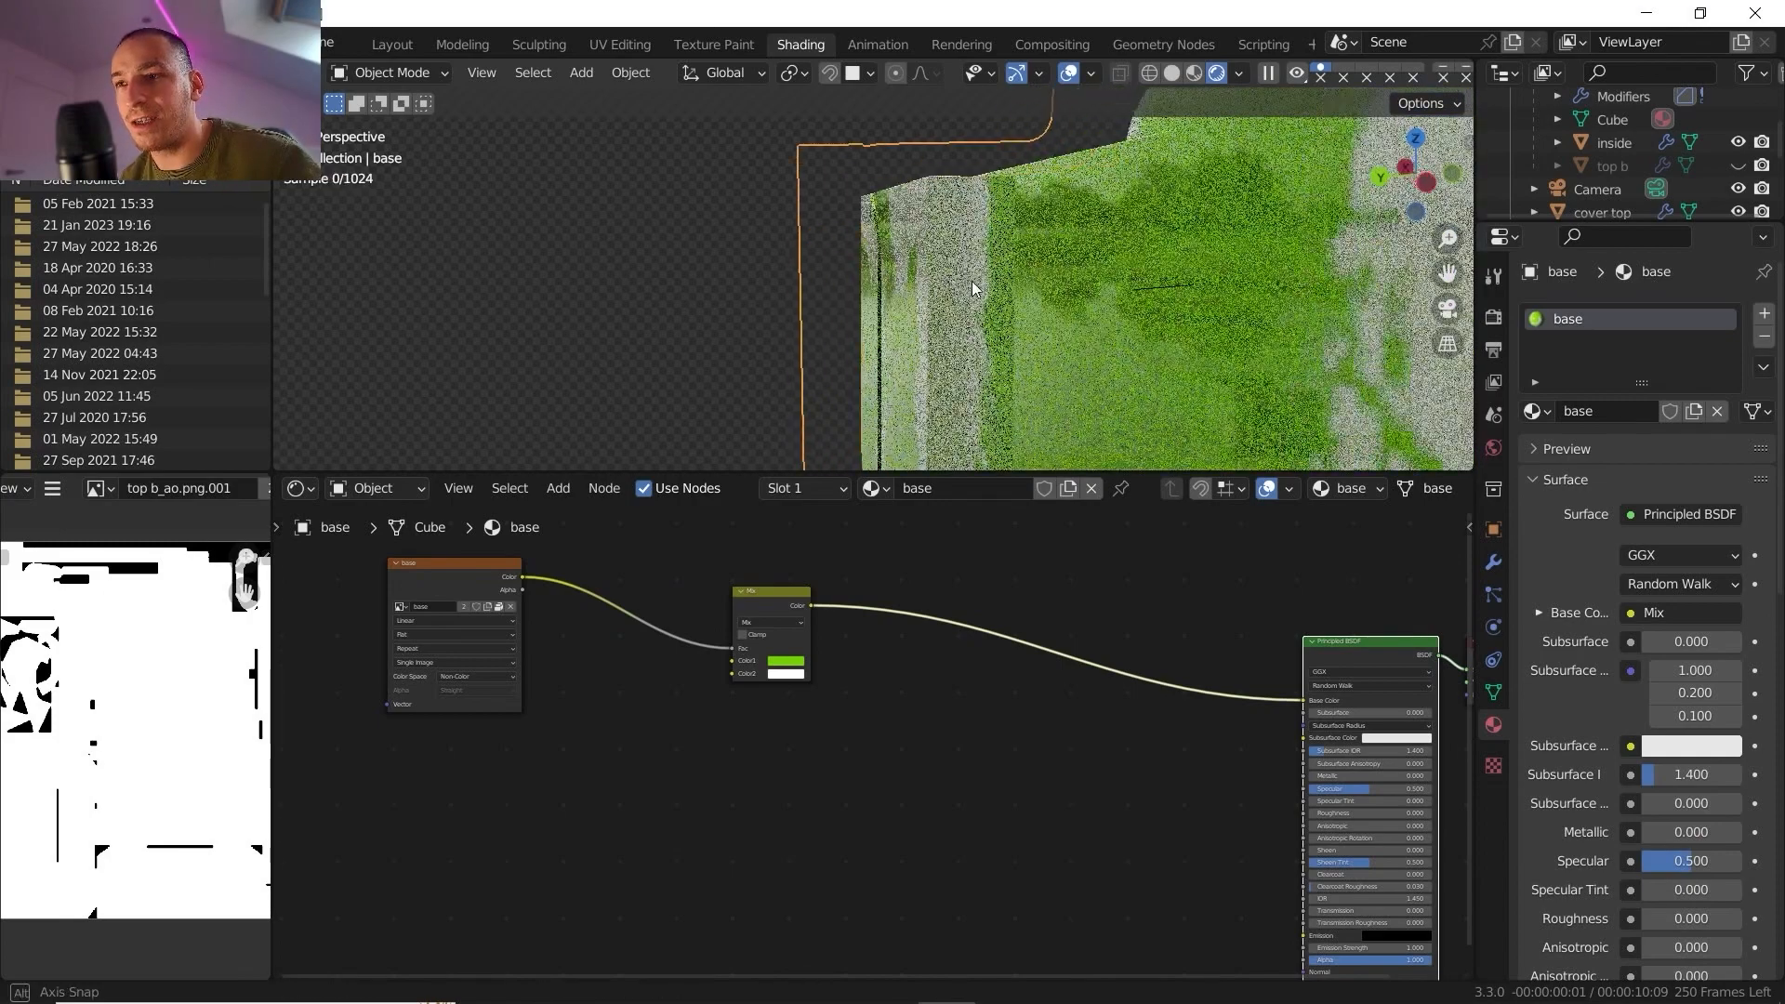
pyautogui.moveTo(1339, 775); pyautogui.dragTo(1432, 775)
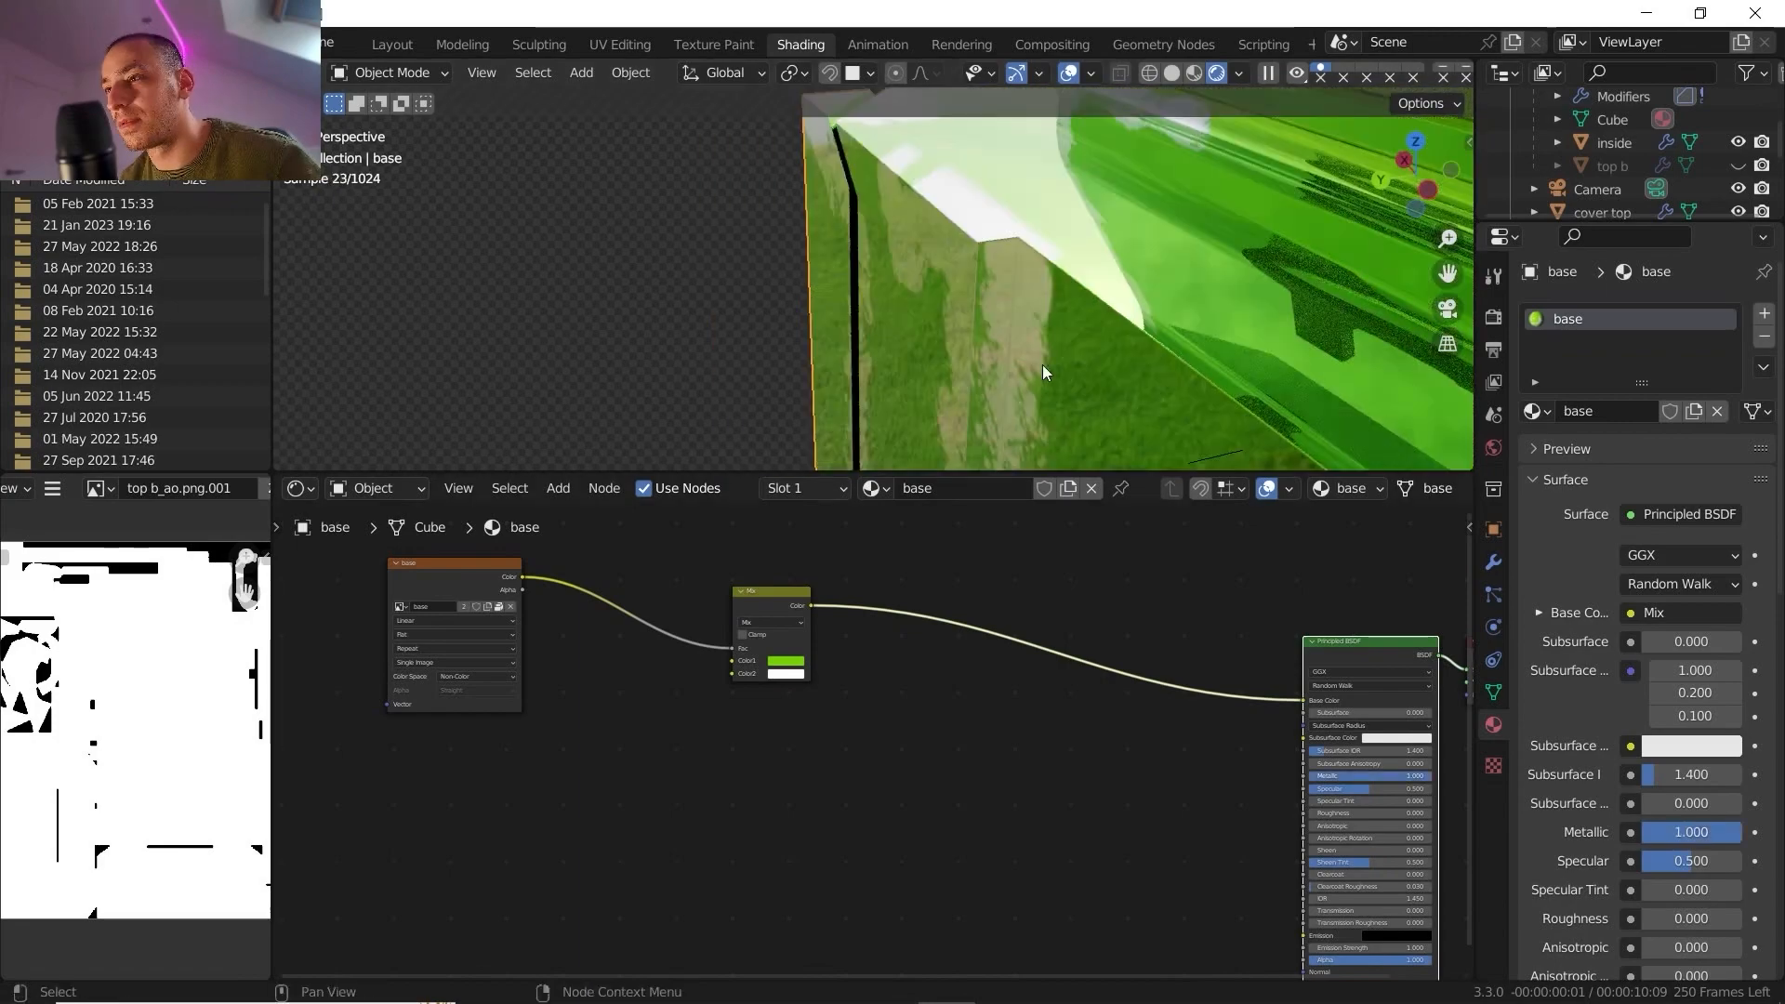
pyautogui.moveTo(1041, 364); pyautogui.dragTo(1101, 225, button='middle')
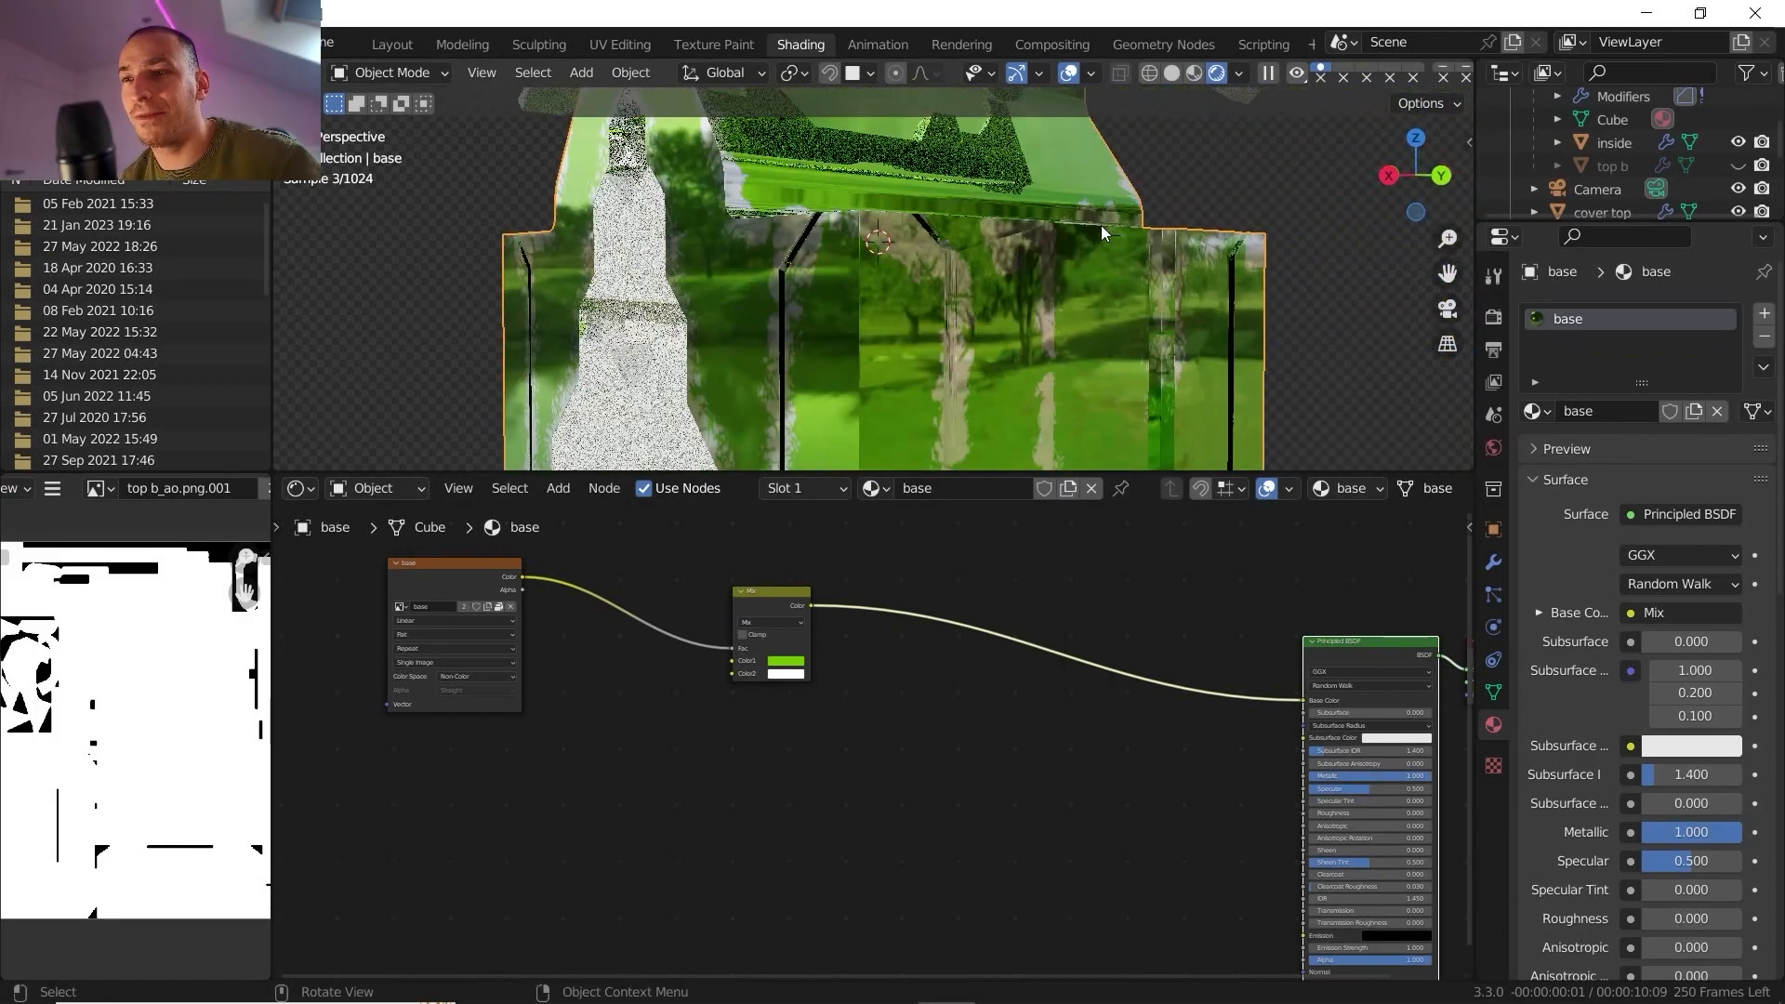
pyautogui.moveTo(522, 577); pyautogui.dragTo(1299, 780)
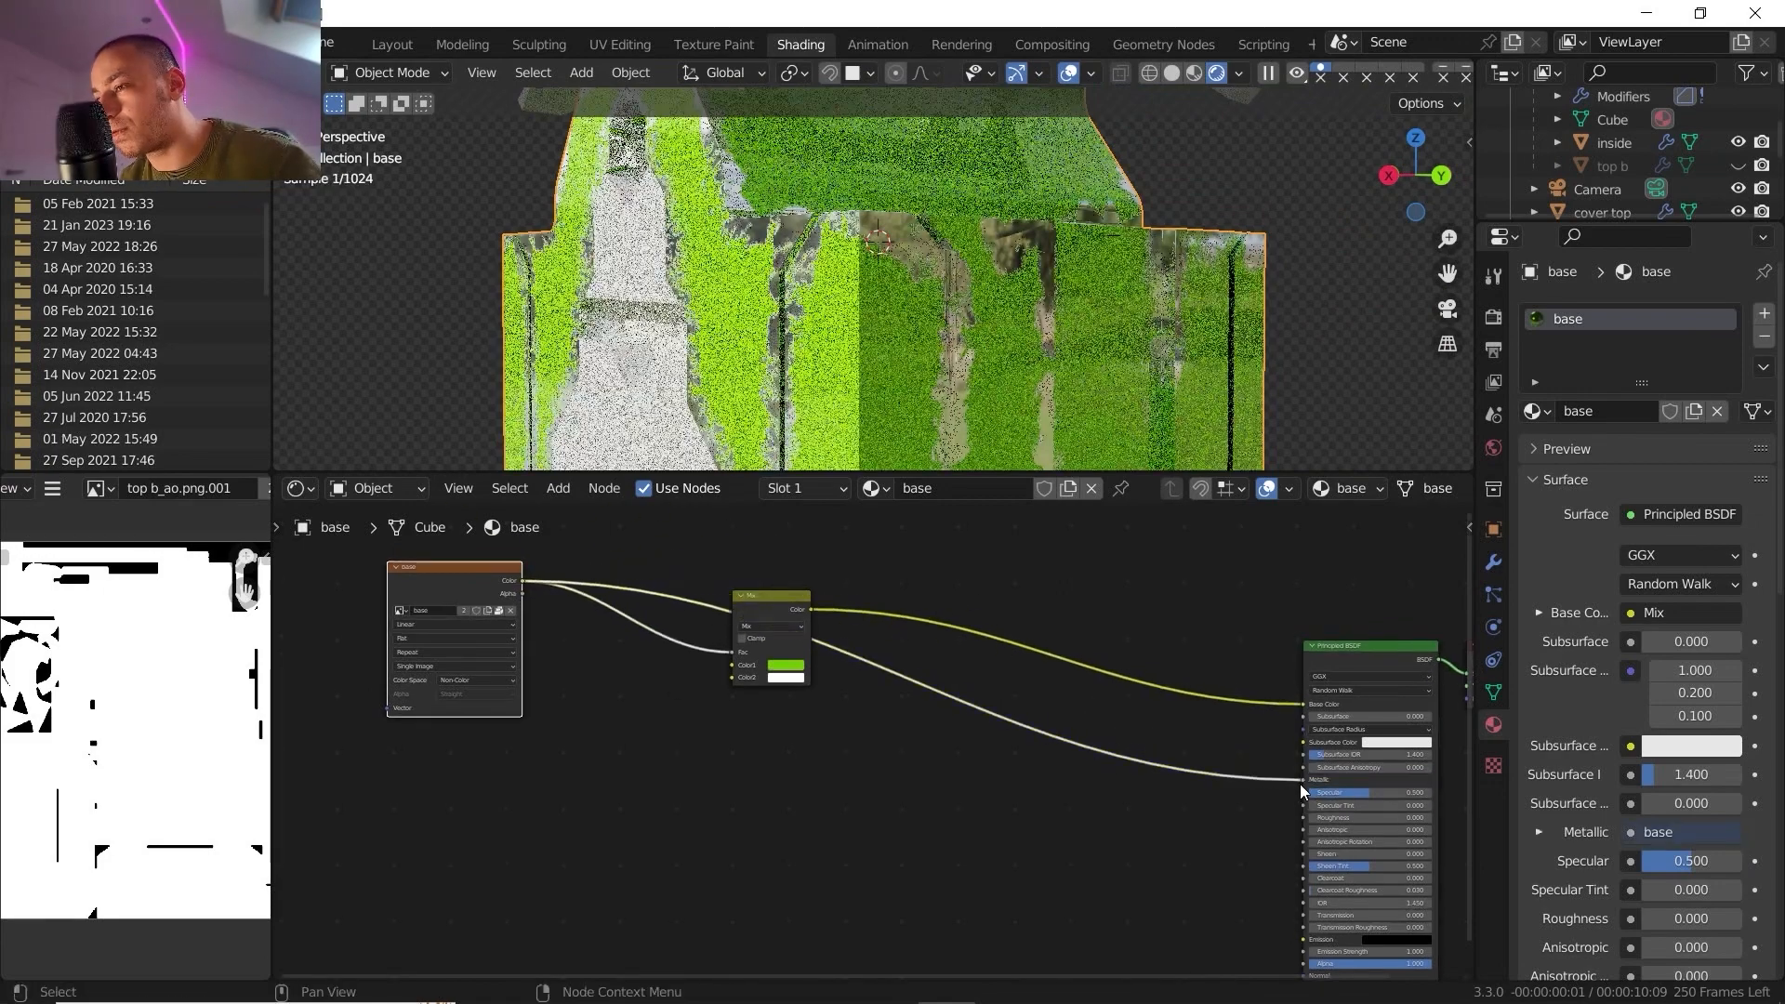
pyautogui.moveTo(1015, 294); pyautogui.dragTo(1034, 283, button='middle')
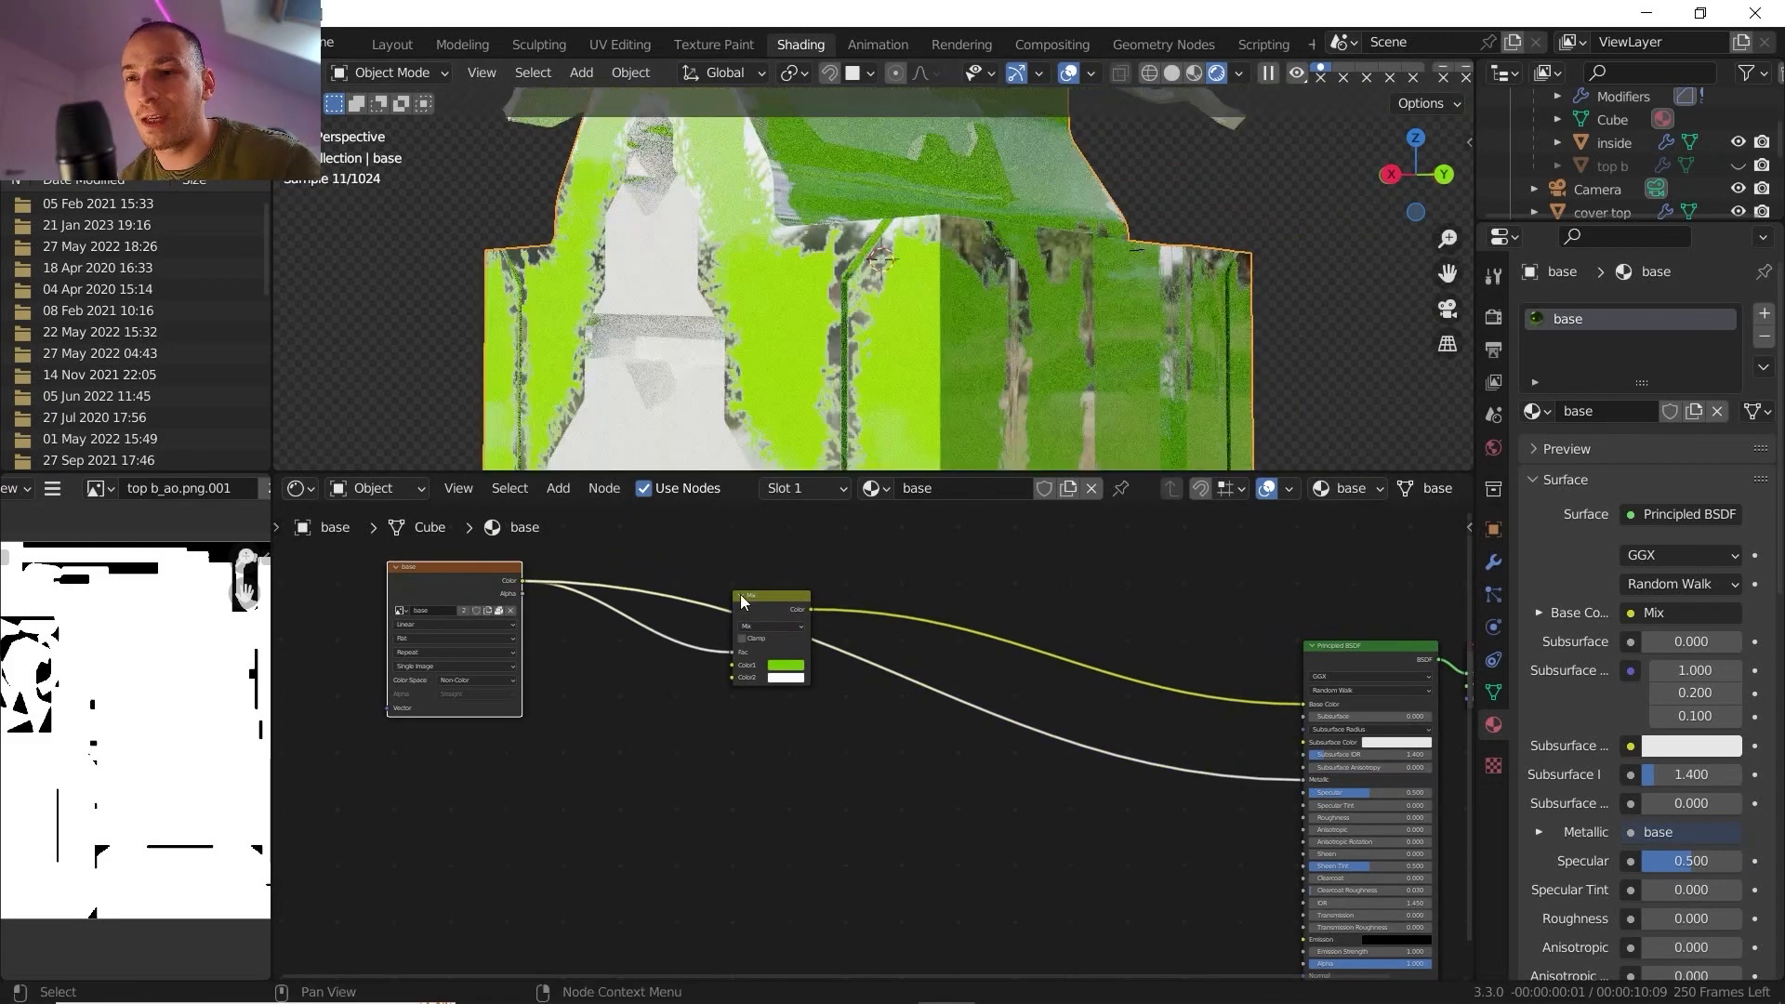
# Rearrange the Mix and base texture nodes to free space below the Metallic link
pyautogui.moveTo(751, 599); pyautogui.dragTo(816, 621)
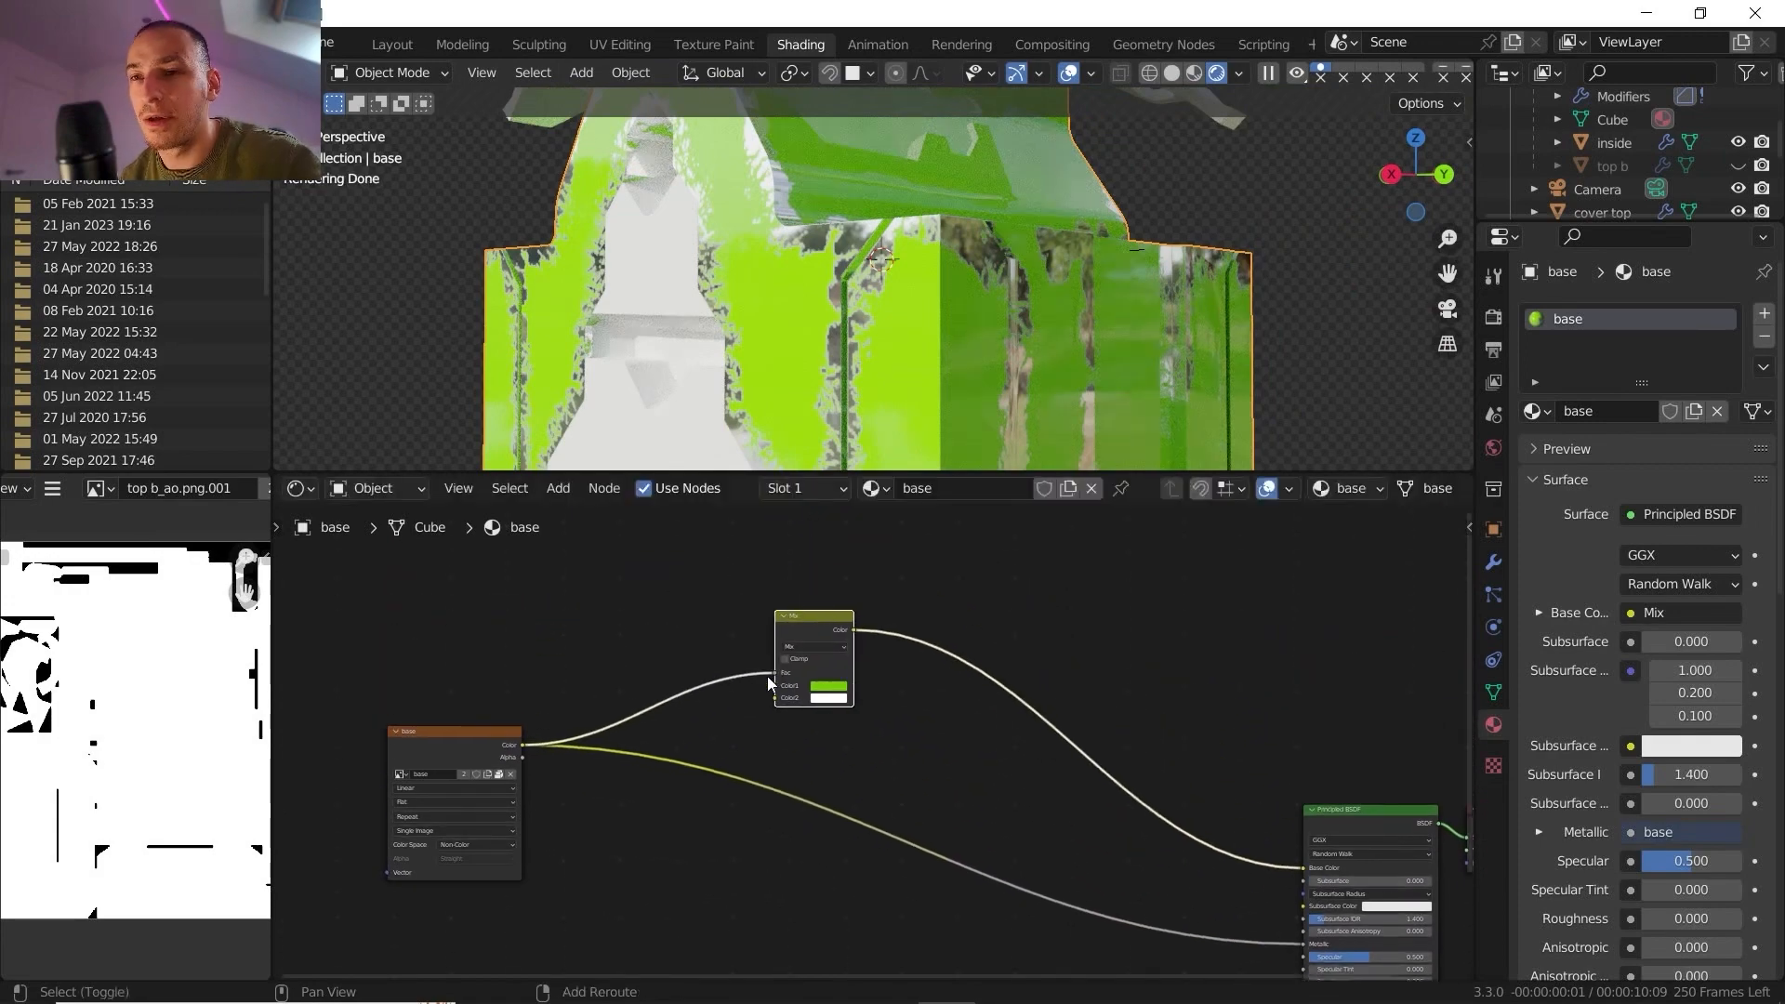
pyautogui.scroll(-2, 801, 587)
pyautogui.moveTo(772, 584); pyautogui.dragTo(746, 568, button='middle')
pyautogui.moveTo(864, 233); pyautogui.dragTo(812, 208, button='middle')
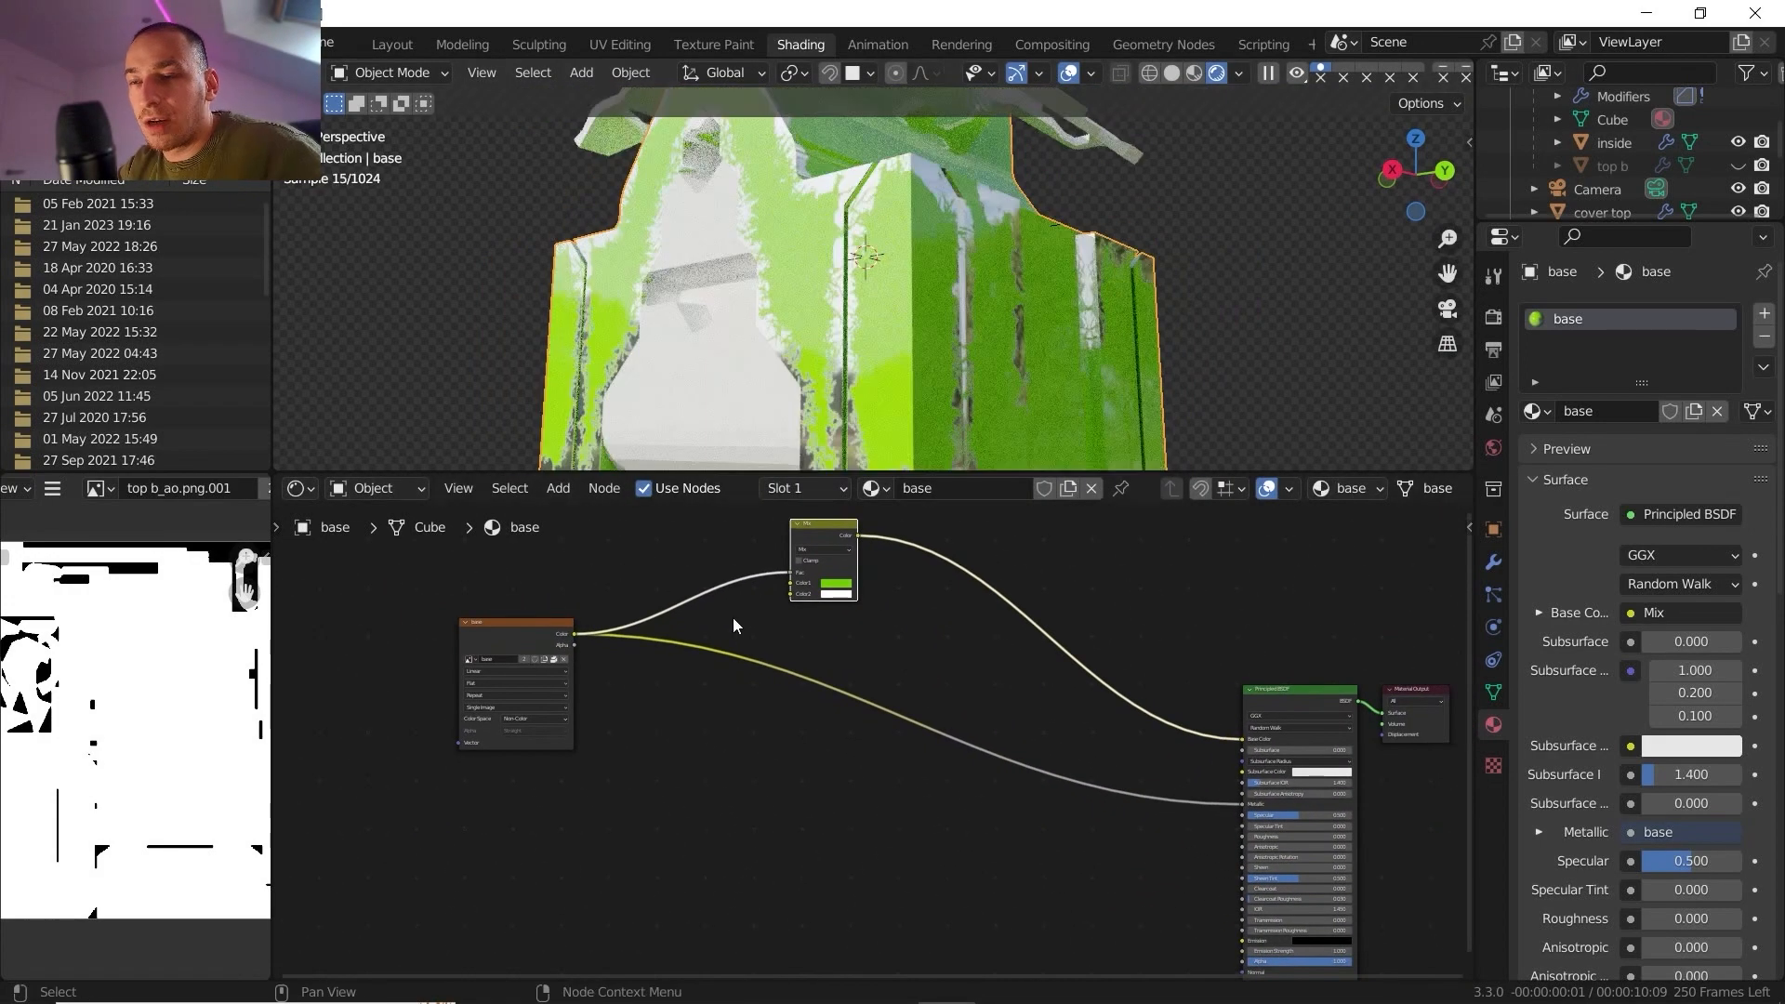
pyautogui.moveTo(504, 630); pyautogui.dragTo(470, 622)
# Add a Bump node in the empty space below the Metallic link
pyautogui.hotkey('shift', 'a')
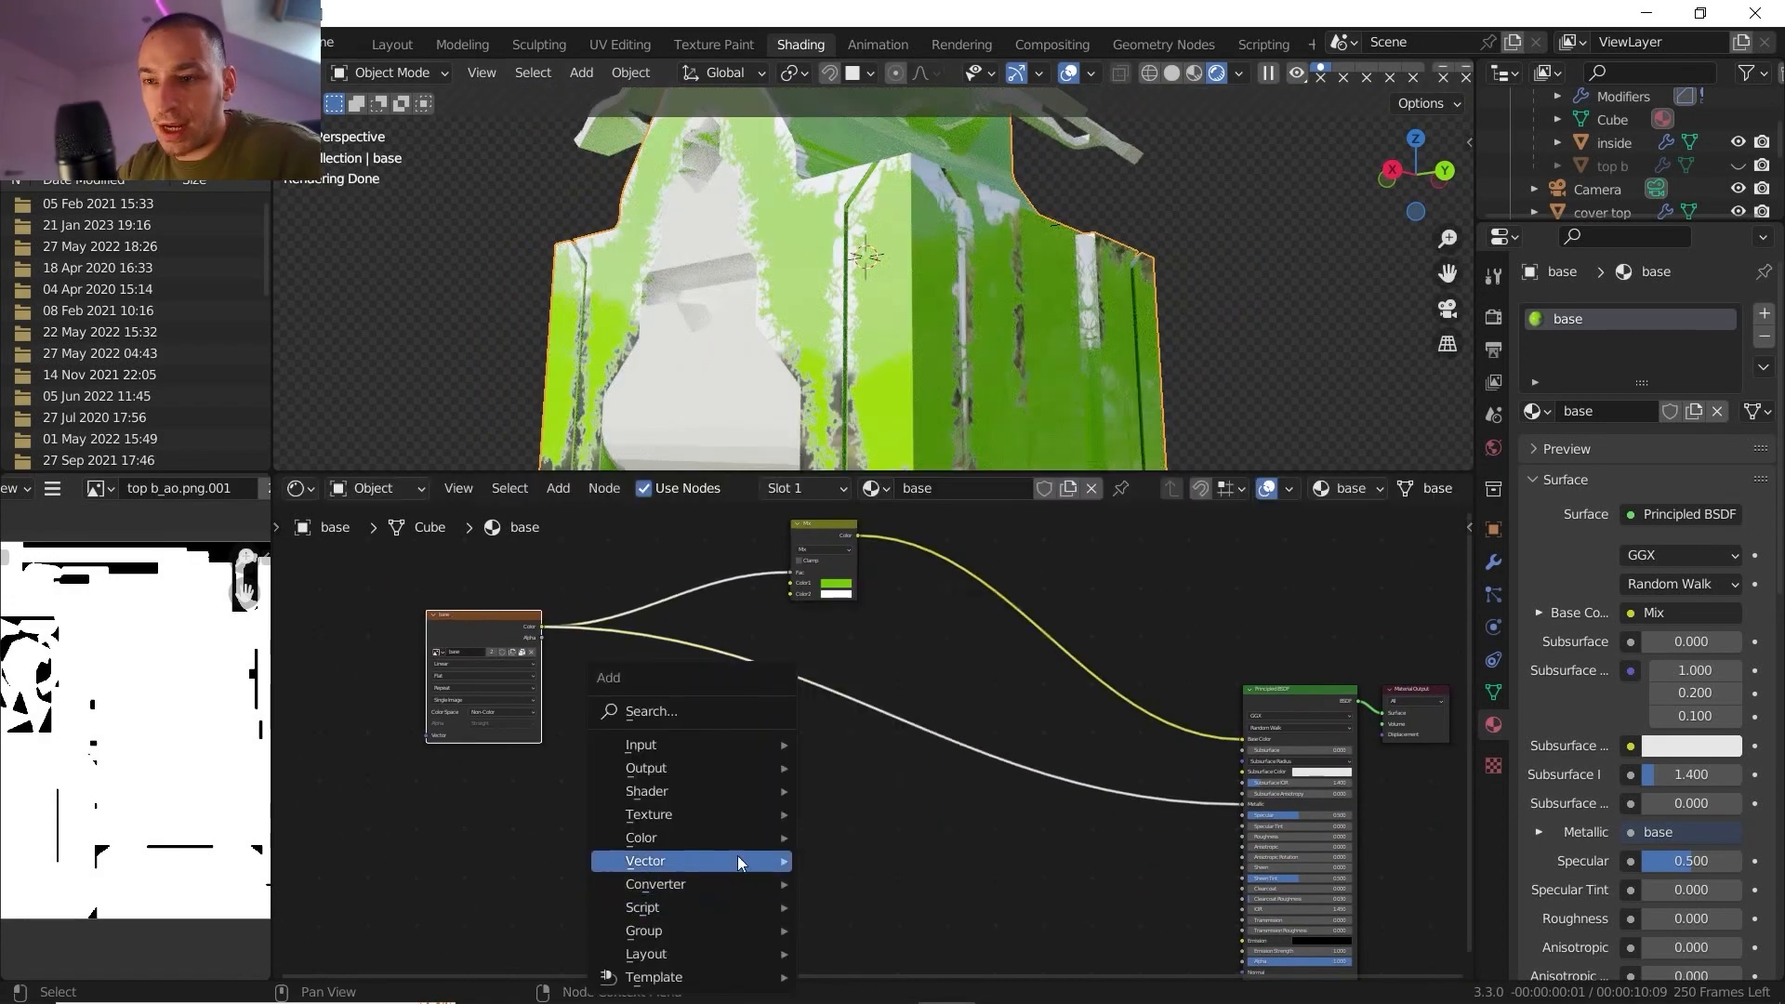
pyautogui.moveTo(734, 857)
pyautogui.click(852, 673)
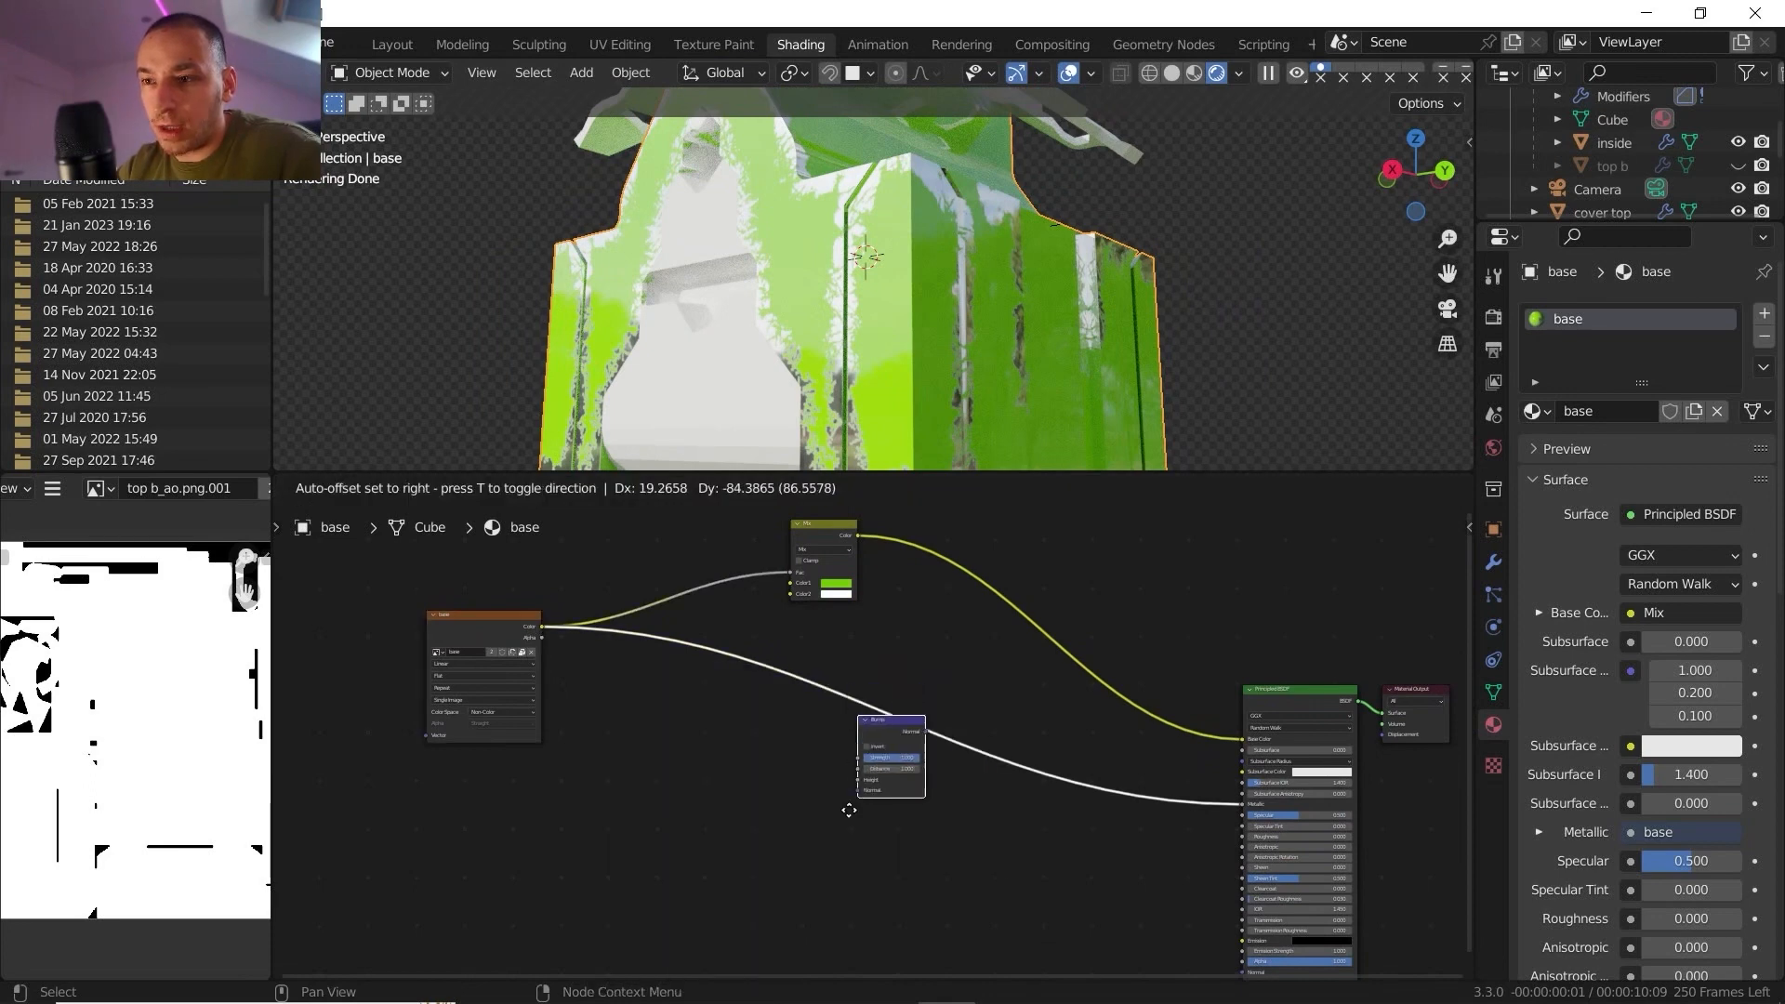
pyautogui.click(812, 820)
# Link the base texture's Color to the Bump node's Height, and the Bump's Normal output to the Principled BSDF's Normal input
pyautogui.moveTo(814, 821); pyautogui.dragTo(759, 701, button='middle')
pyautogui.moveTo(545, 593); pyautogui.dragTo(553, 627, button='middle')
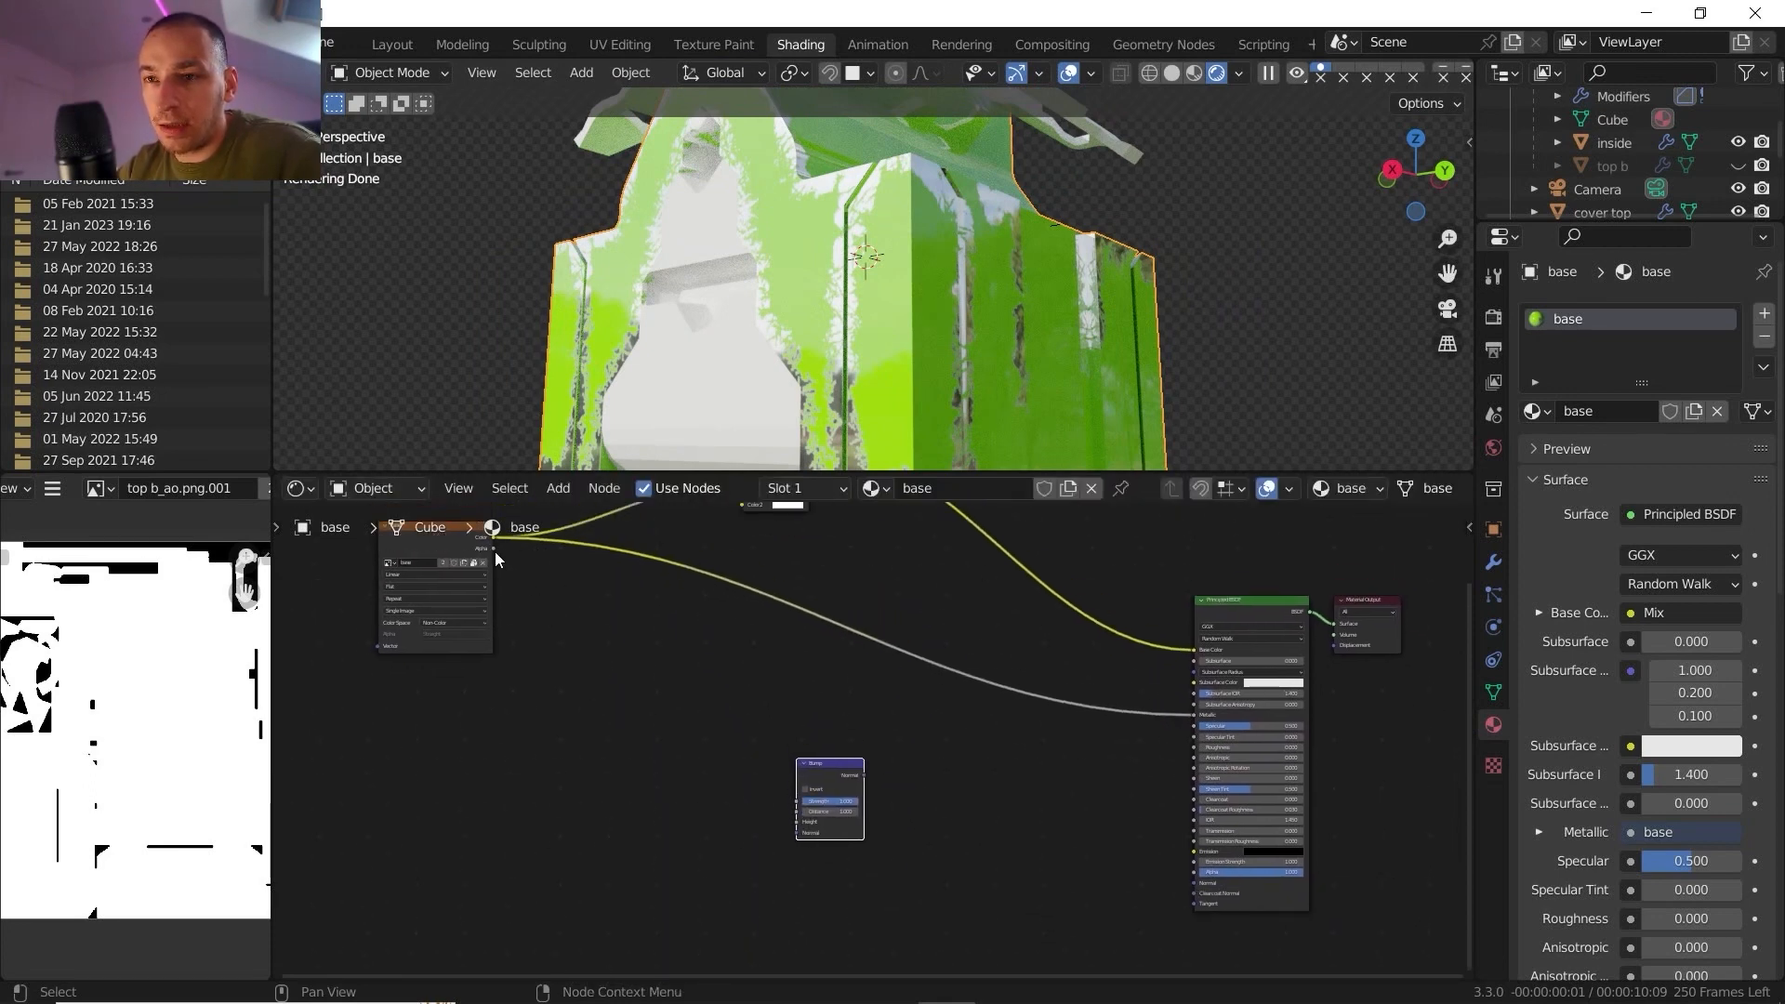
pyautogui.moveTo(495, 539); pyautogui.dragTo(799, 823)
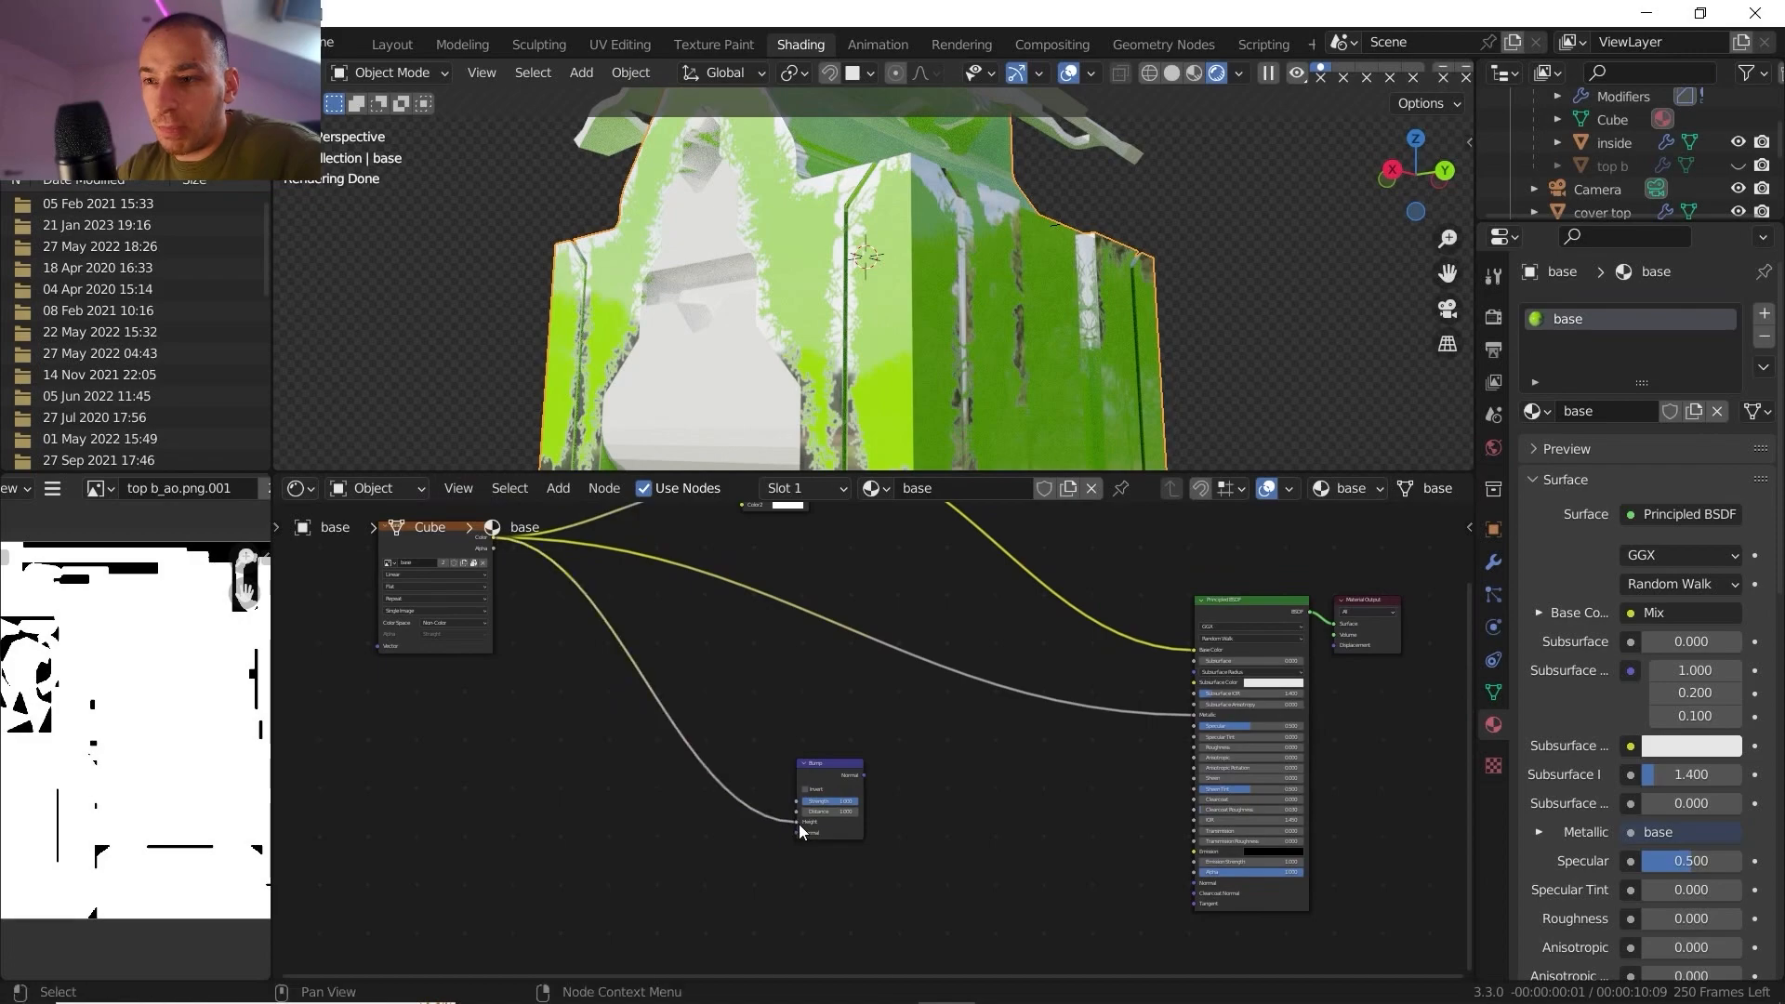
pyautogui.moveTo(865, 776); pyautogui.dragTo(1194, 881)
pyautogui.moveTo(957, 333); pyautogui.dragTo(827, 327, button='middle')
pyautogui.scroll(4, 826, 672)
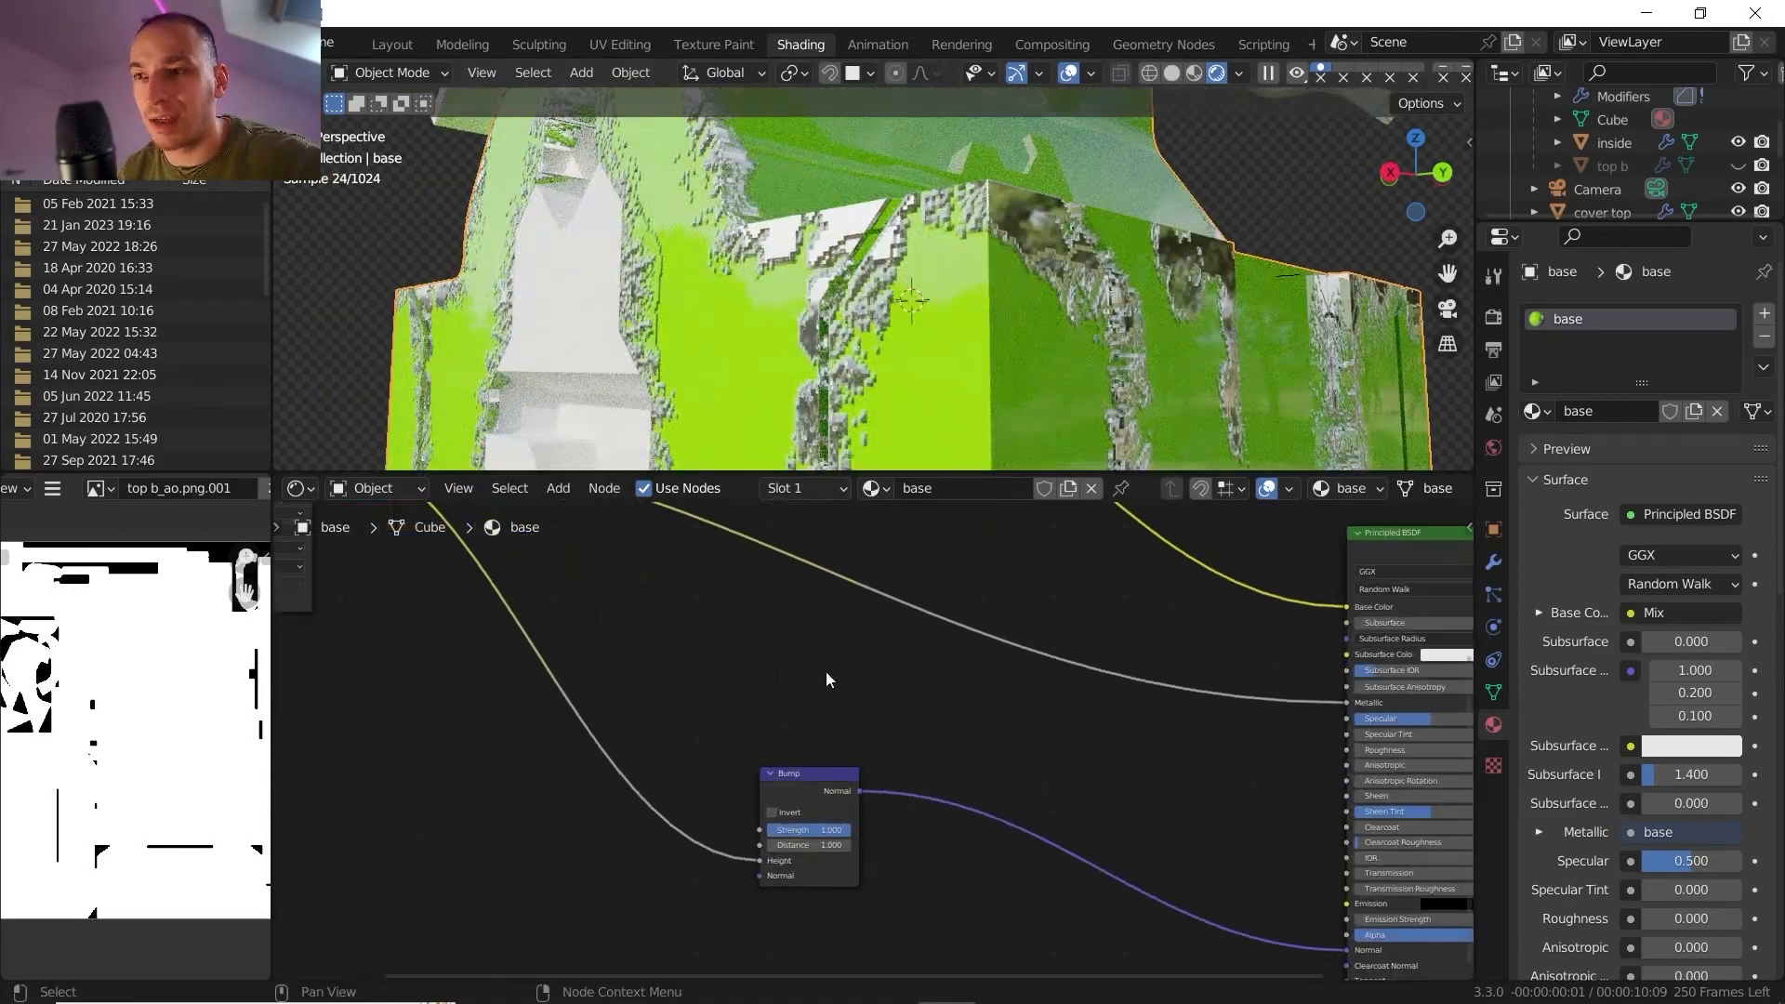
# Enable Invert on the Bump node and check the worn edges on the crate
pyautogui.moveTo(795, 708); pyautogui.dragTo(799, 689)
pyautogui.click(772, 750)
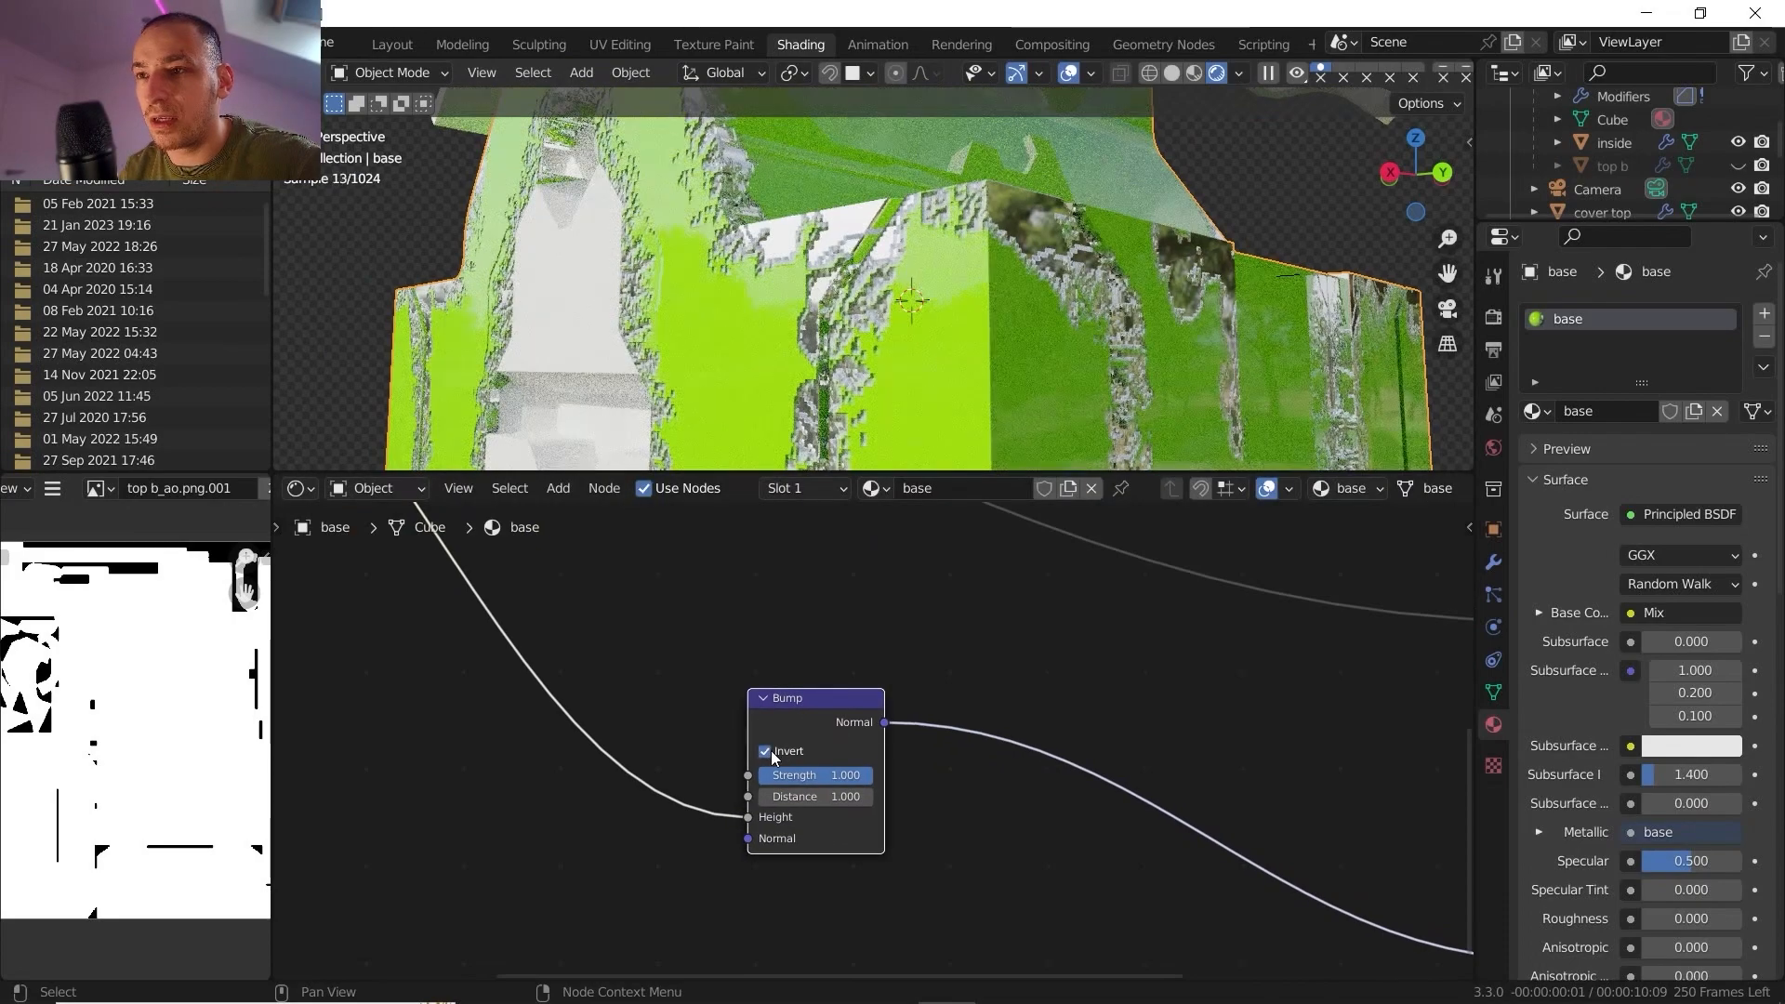
pyautogui.moveTo(801, 273); pyautogui.dragTo(880, 199, button='middle')
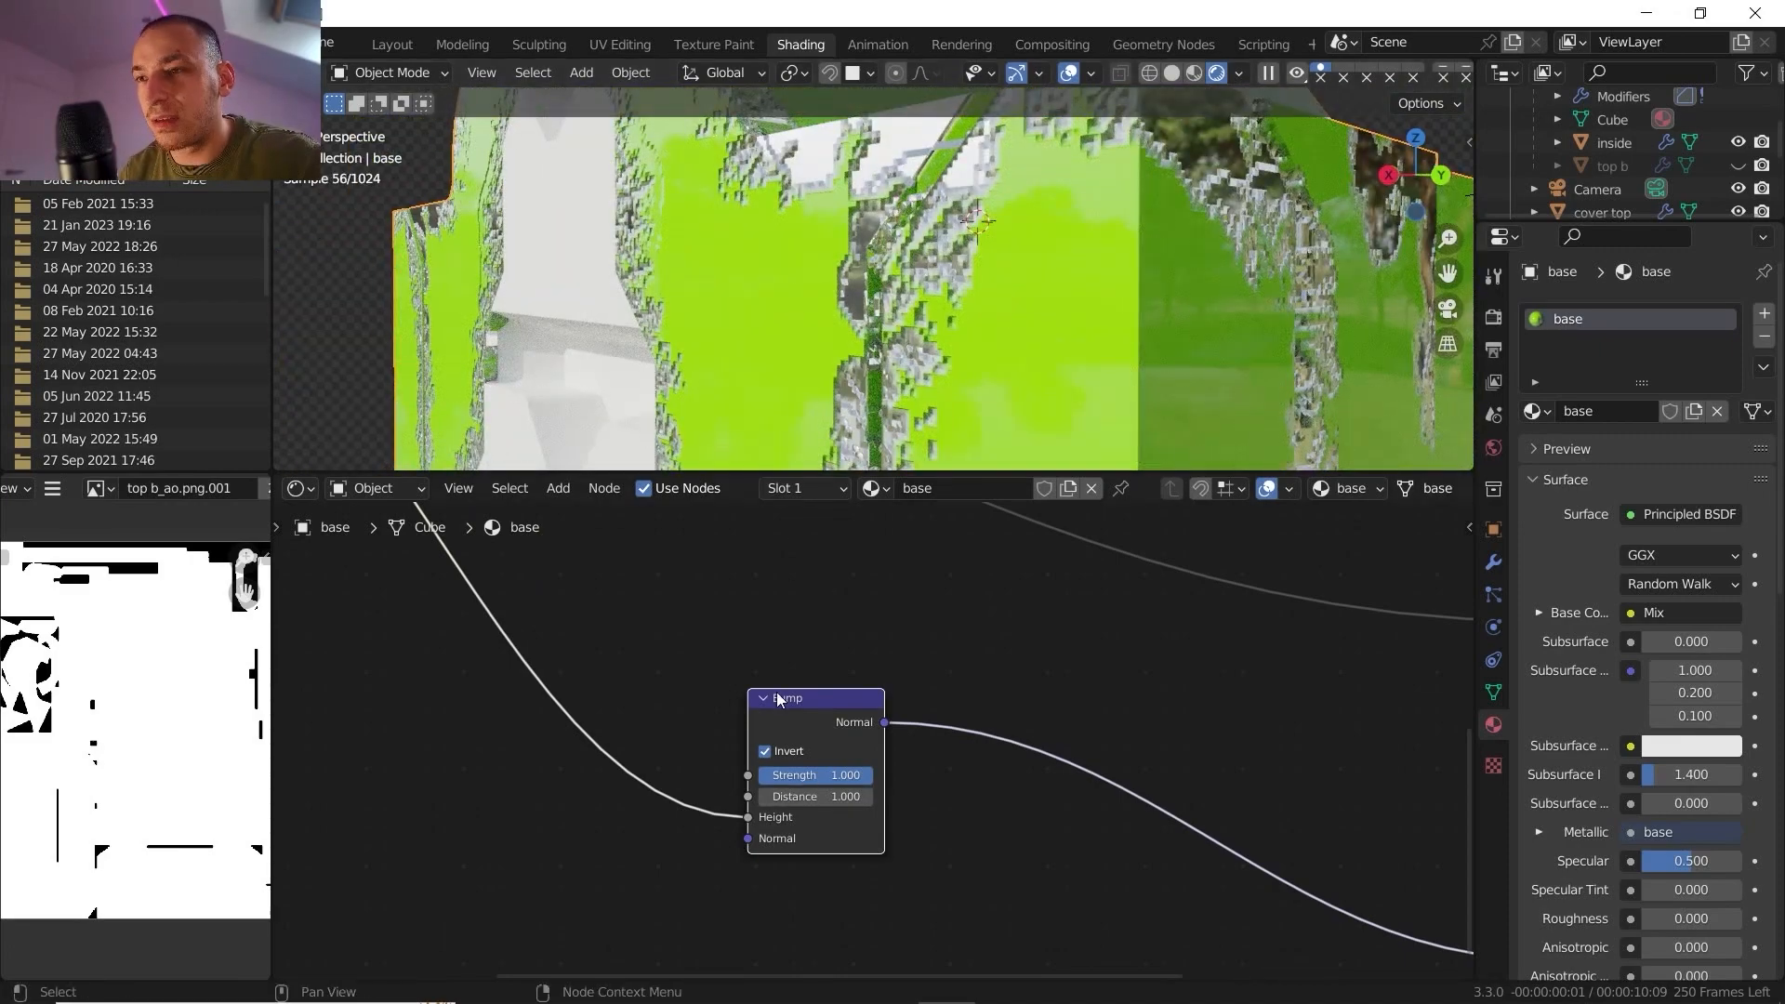
# Examine the inverted bump along the crate's worn edges, both close up and from a distance
pyautogui.moveTo(777, 644); pyautogui.dragTo(839, 647, button='middle')
pyautogui.moveTo(866, 322); pyautogui.dragTo(783, 276, button='middle')
pyautogui.scroll(3, 920, 313)
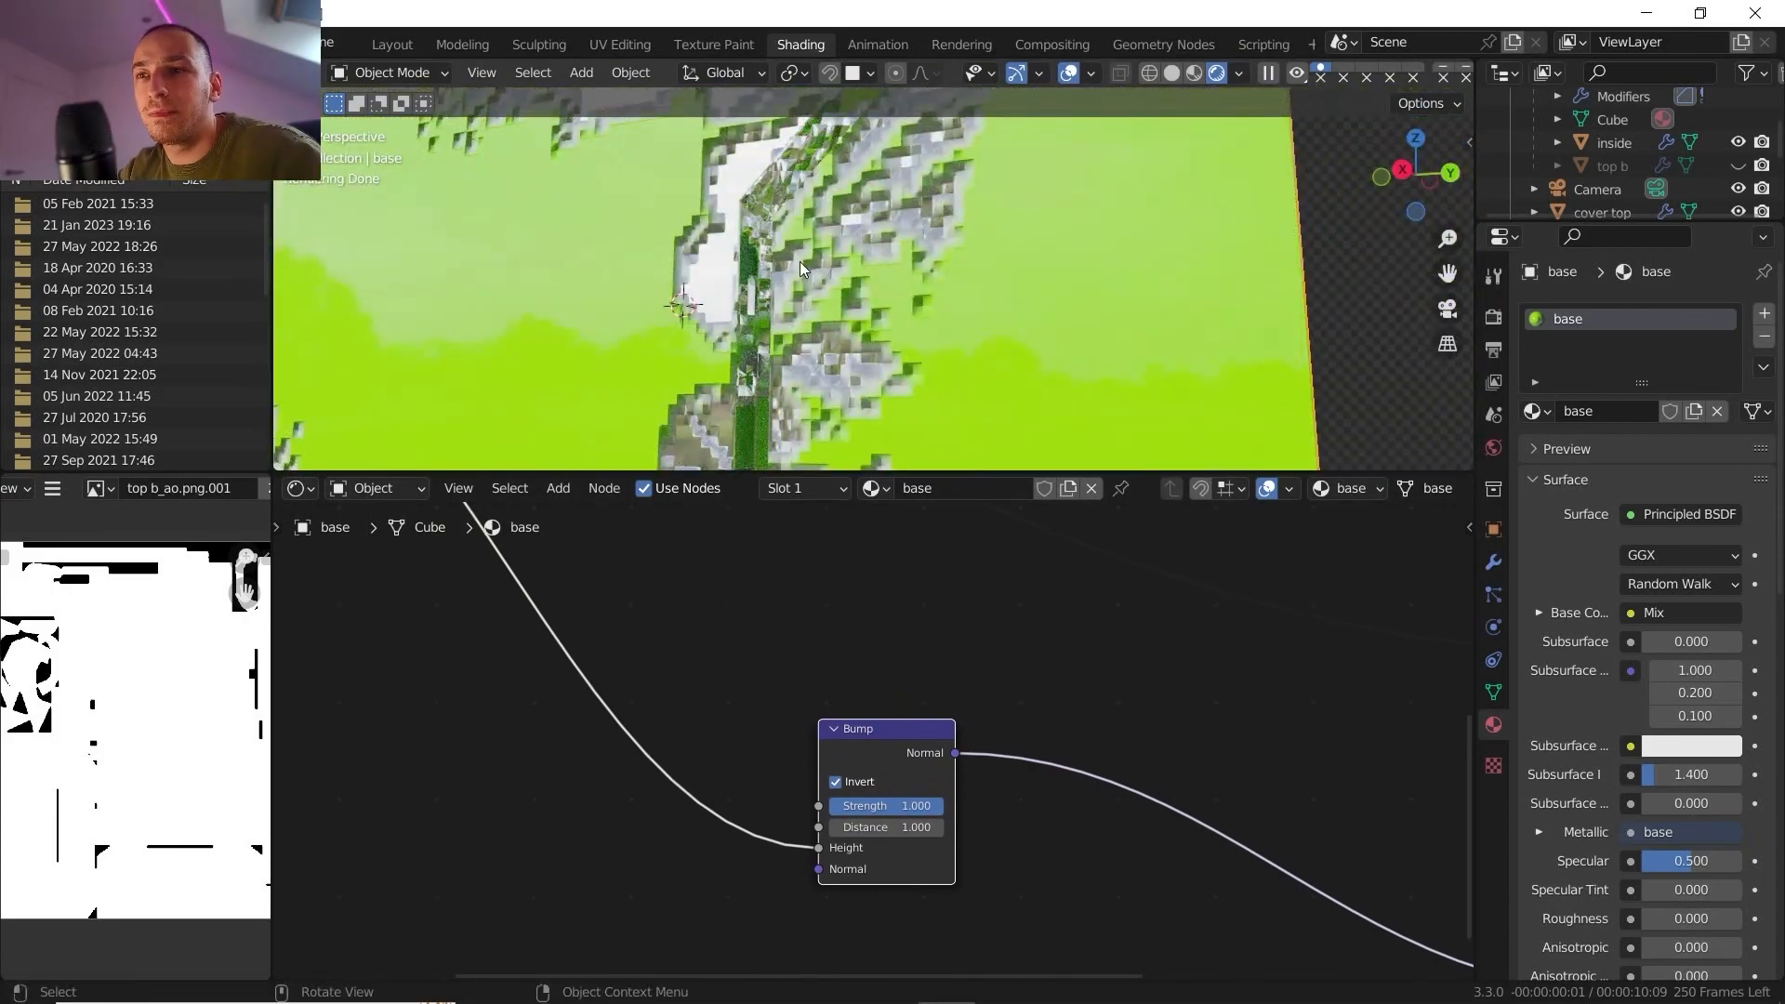
pyautogui.moveTo(801, 268); pyautogui.dragTo(844, 290, button='middle')
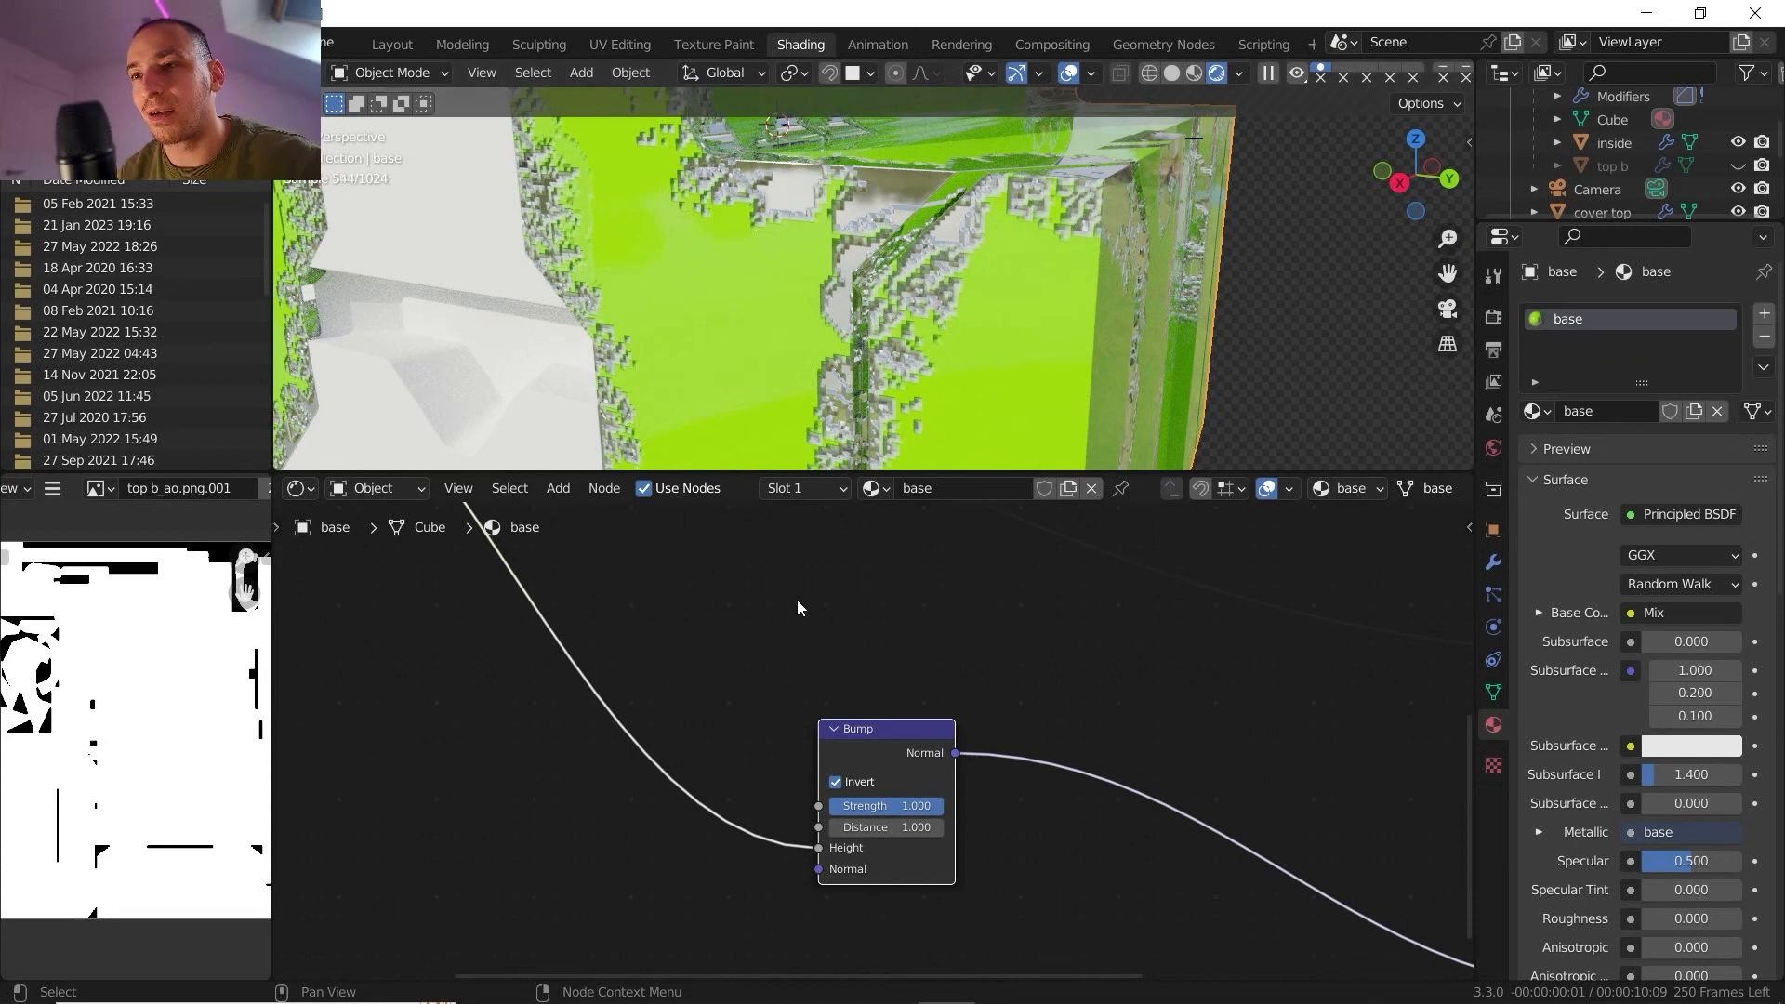
pyautogui.moveTo(840, 661); pyautogui.dragTo(890, 660, button='middle')
pyautogui.scroll(2, 874, 674)
pyautogui.moveTo(802, 703); pyautogui.dragTo(817, 688, button='middle')
pyautogui.scroll(1, 812, 706)
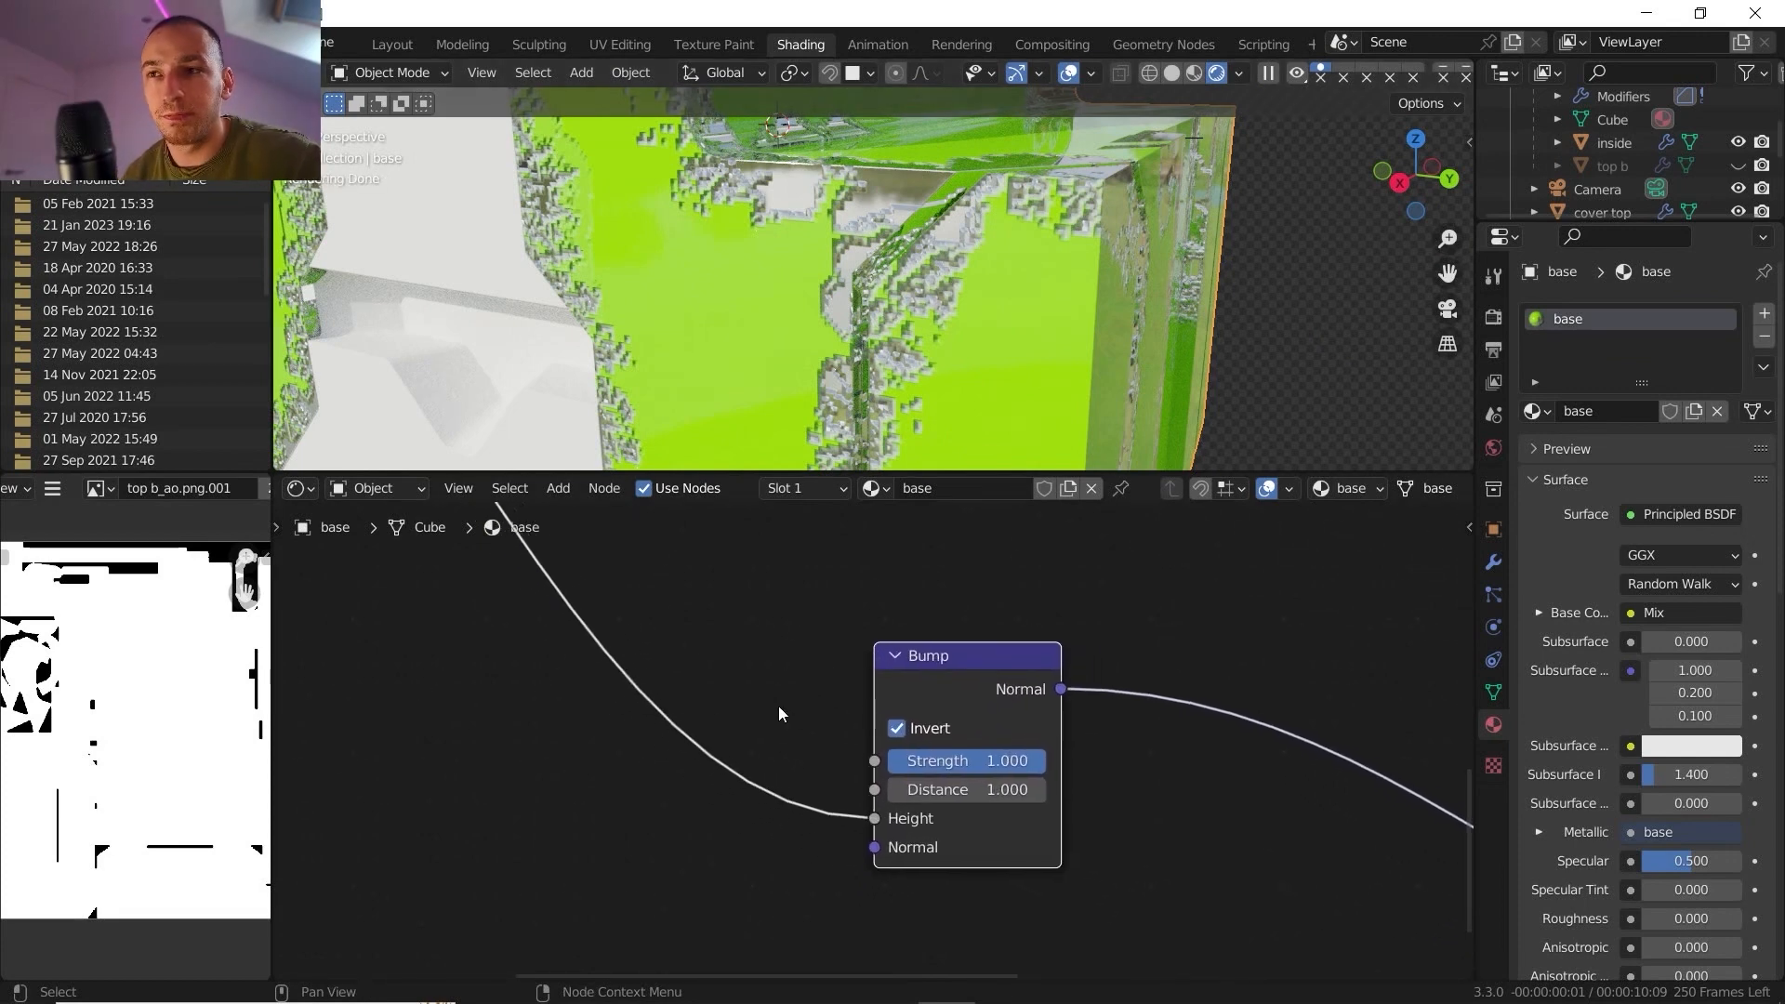
pyautogui.scroll(-10, 790, 337)
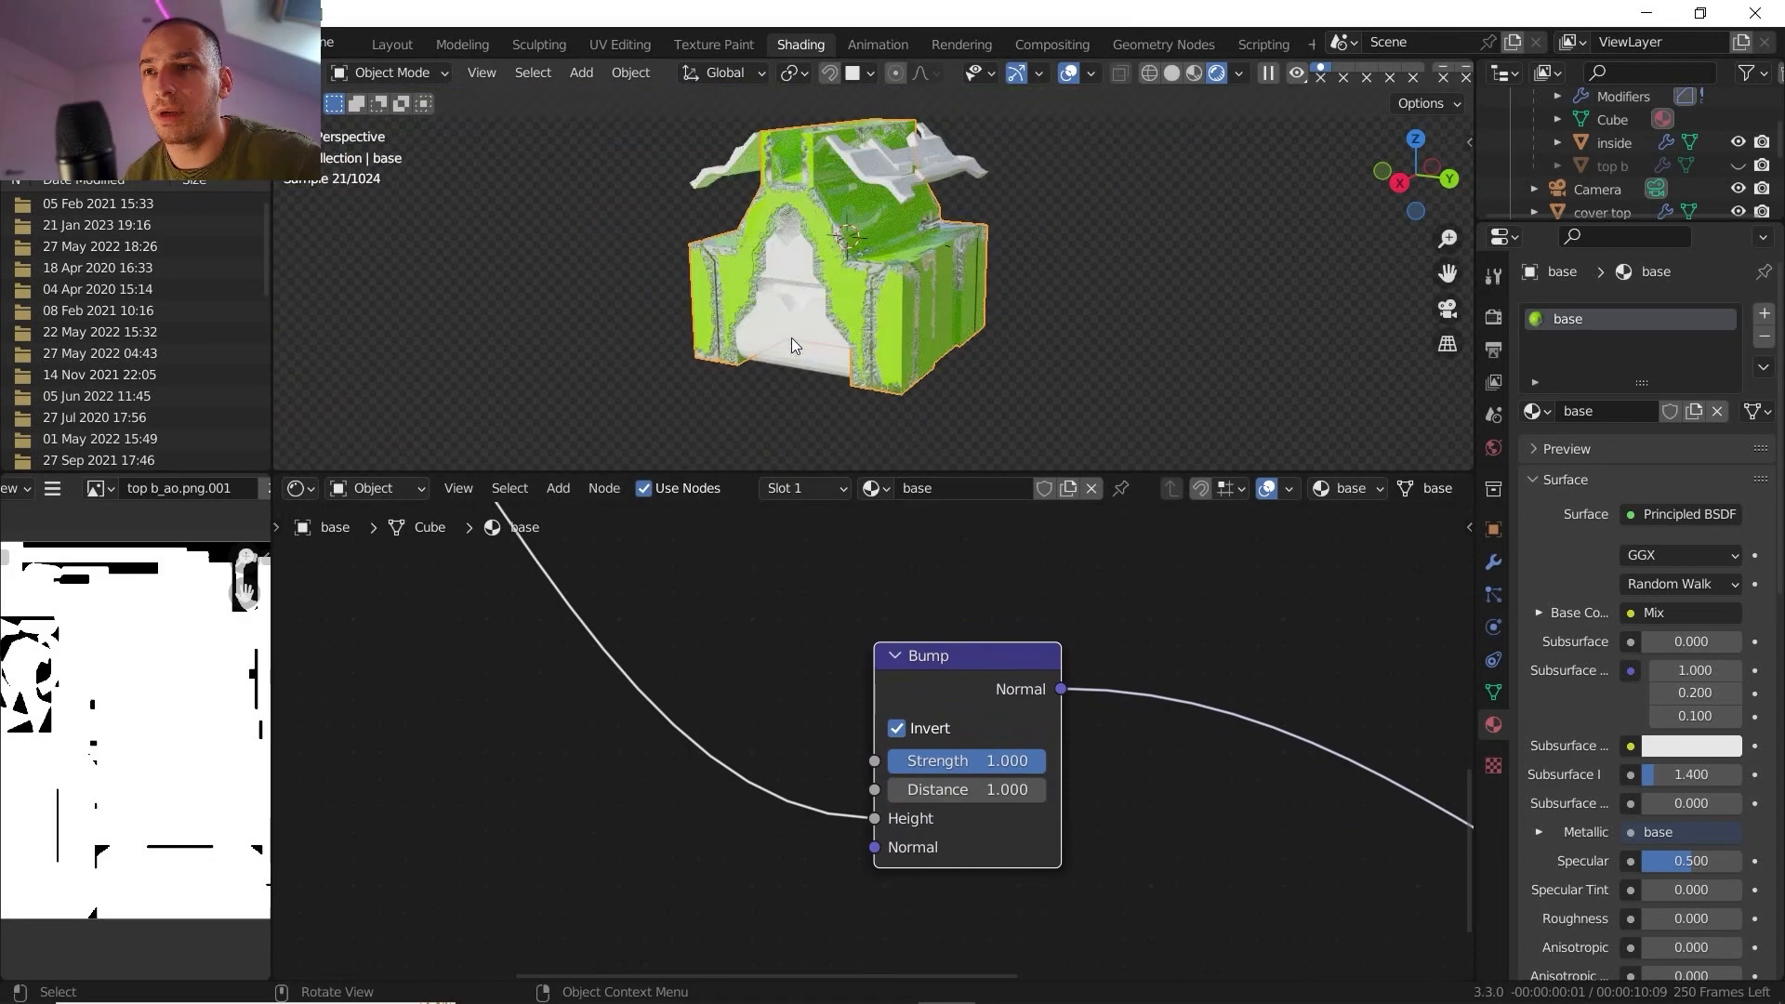
pyautogui.moveTo(803, 326); pyautogui.dragTo(809, 281, button='middle')
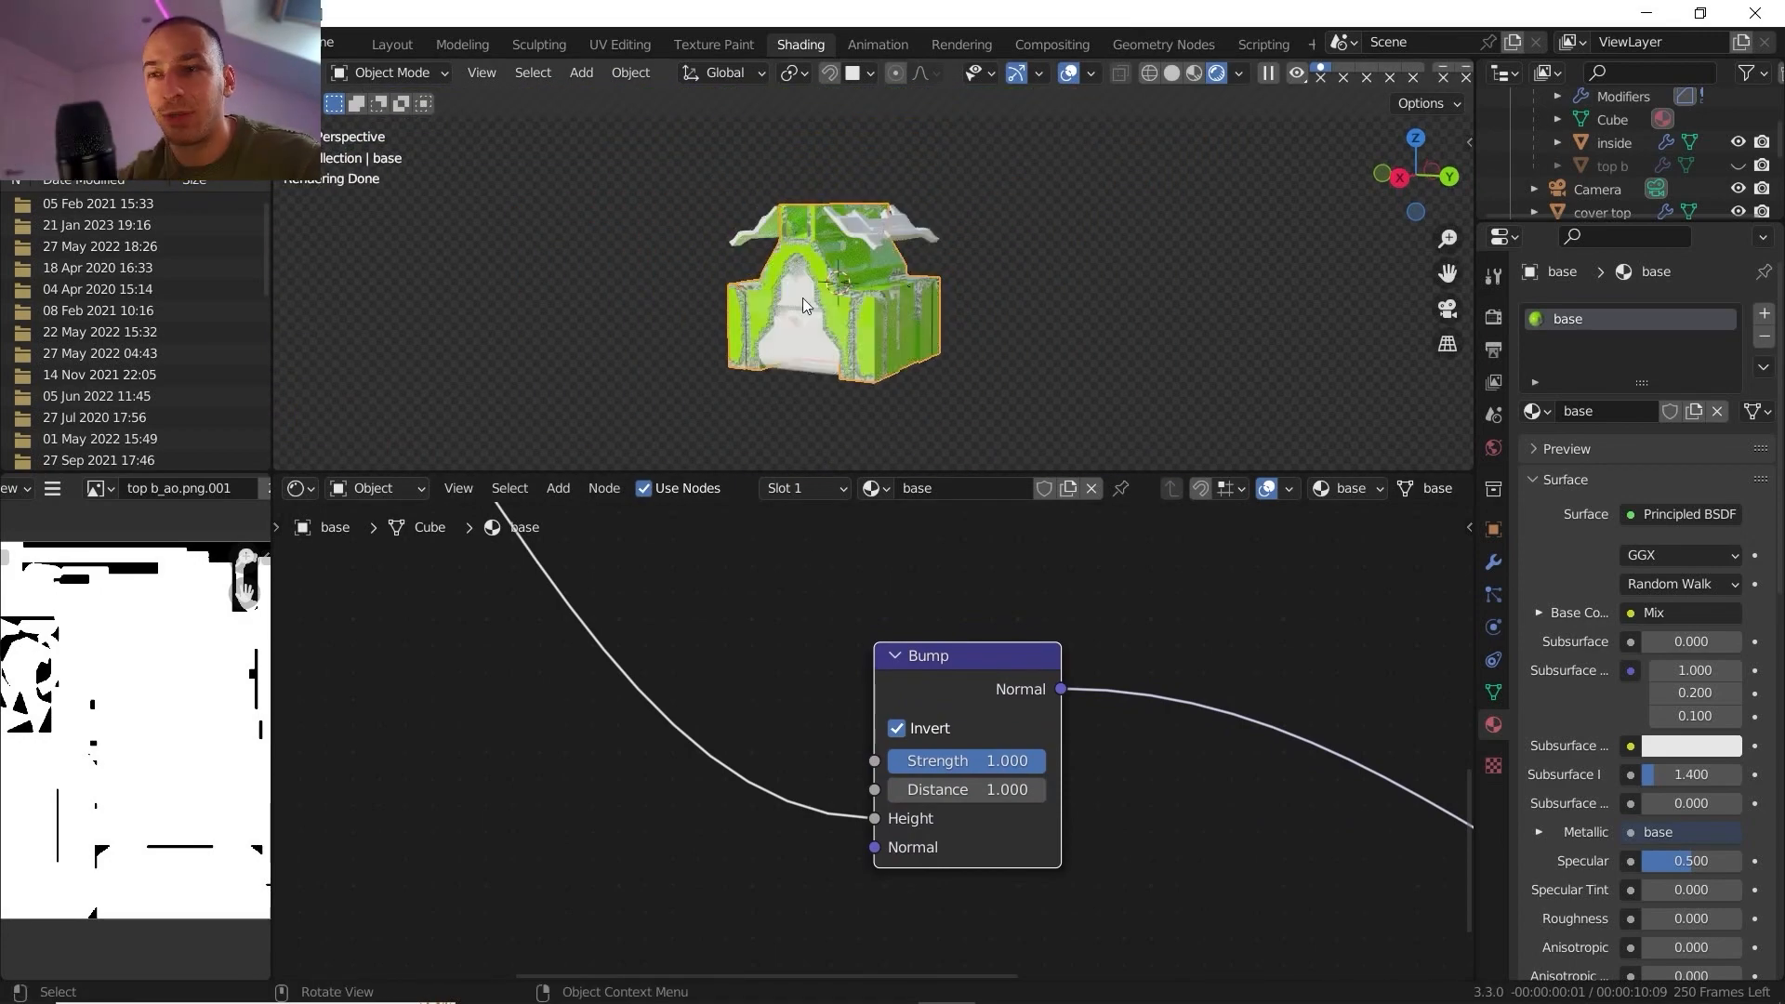
pyautogui.scroll(8, 822, 298)
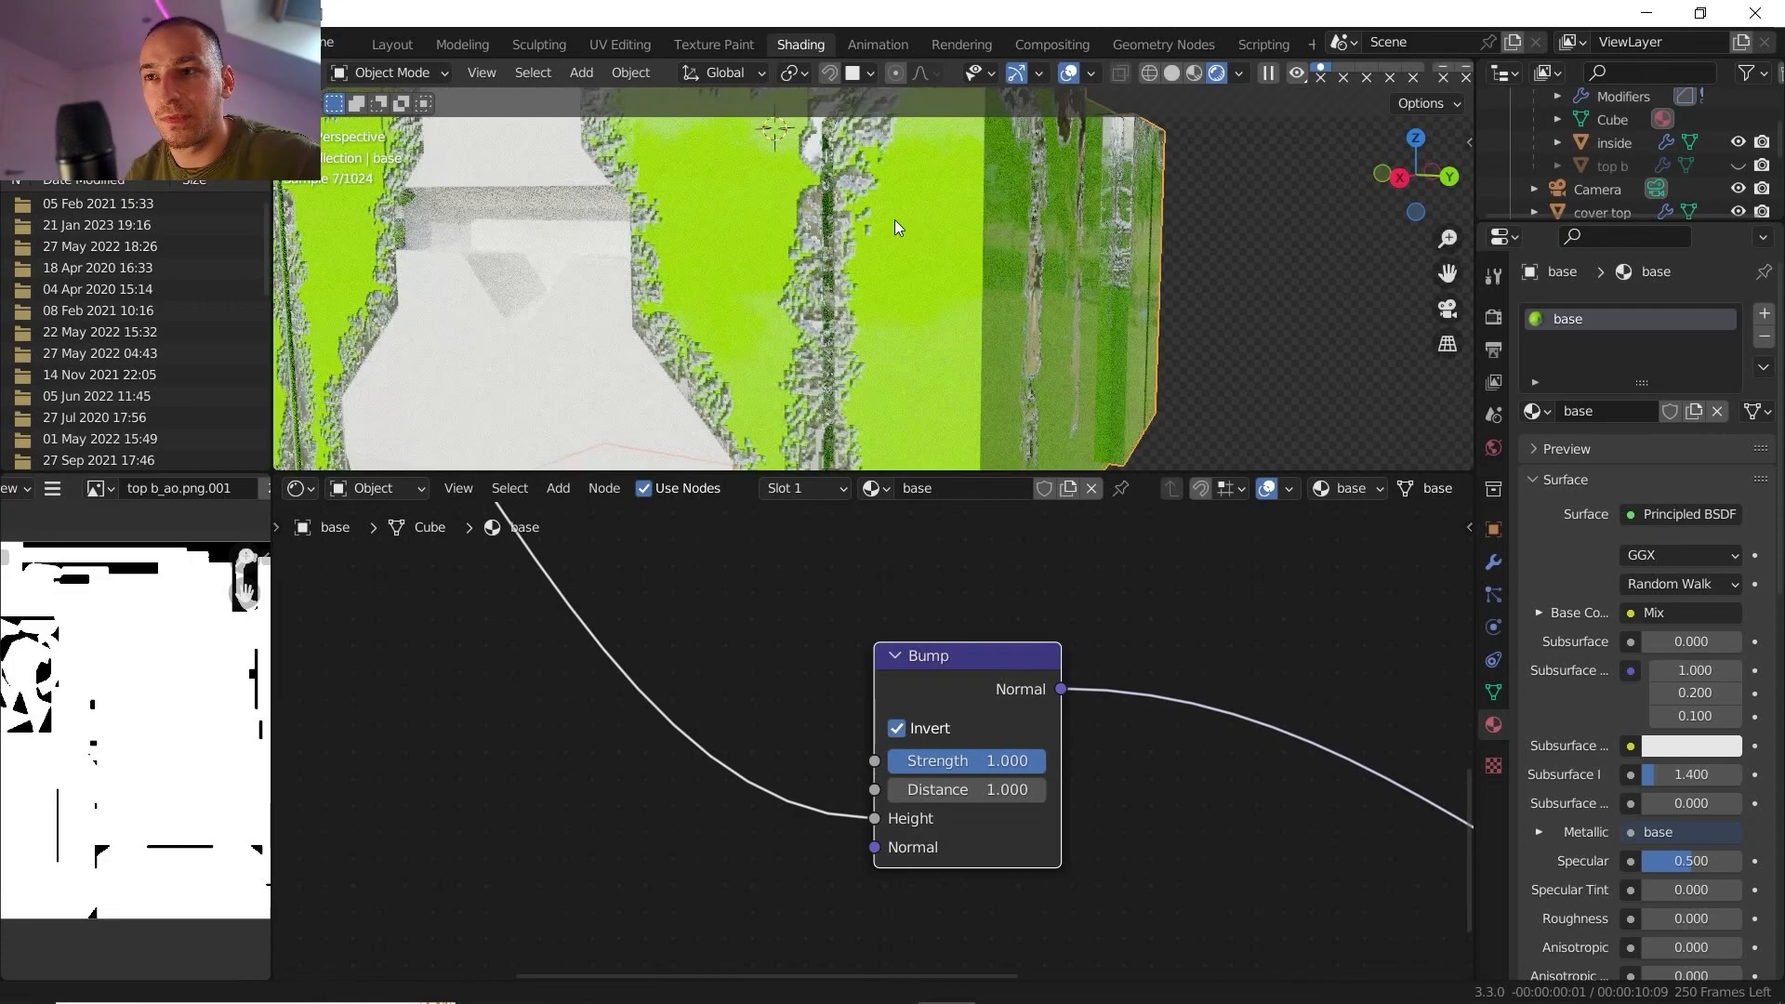
pyautogui.scroll(-1, 894, 220)
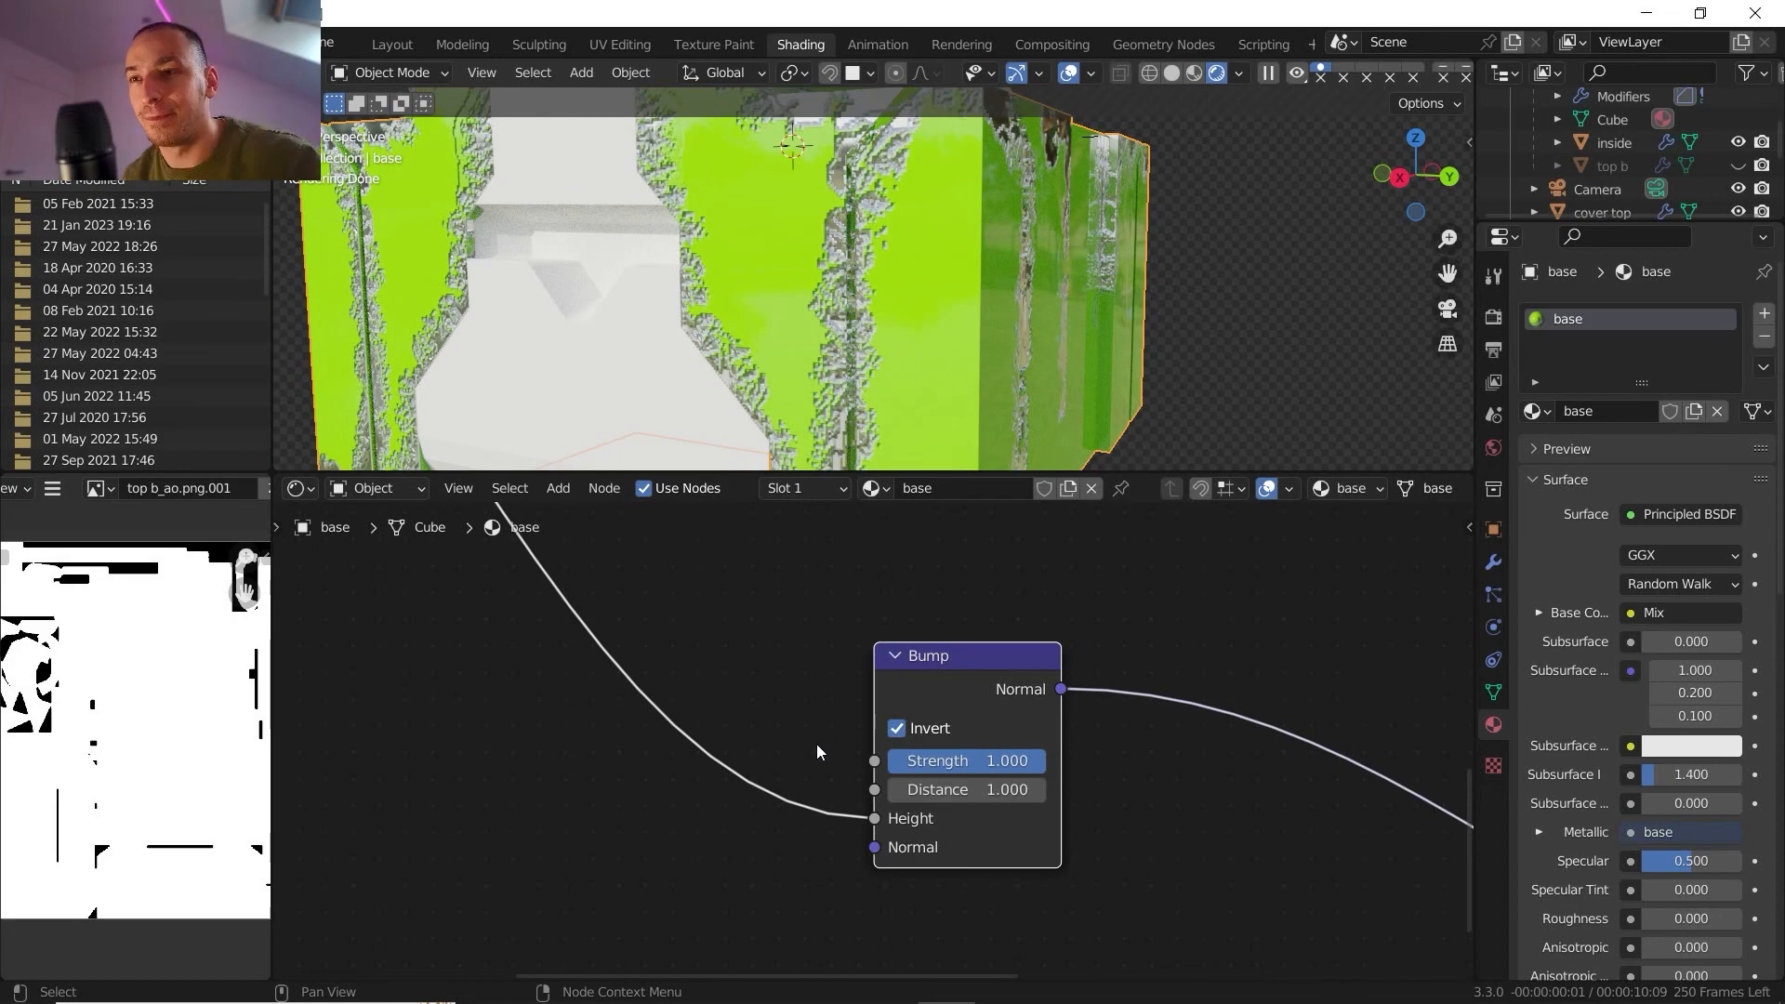
# Insert a ColorRamp node on the link between the base texture and the Bump node's Height
pyautogui.hotkey('shift', 'a')
pyautogui.moveTo(749, 828)
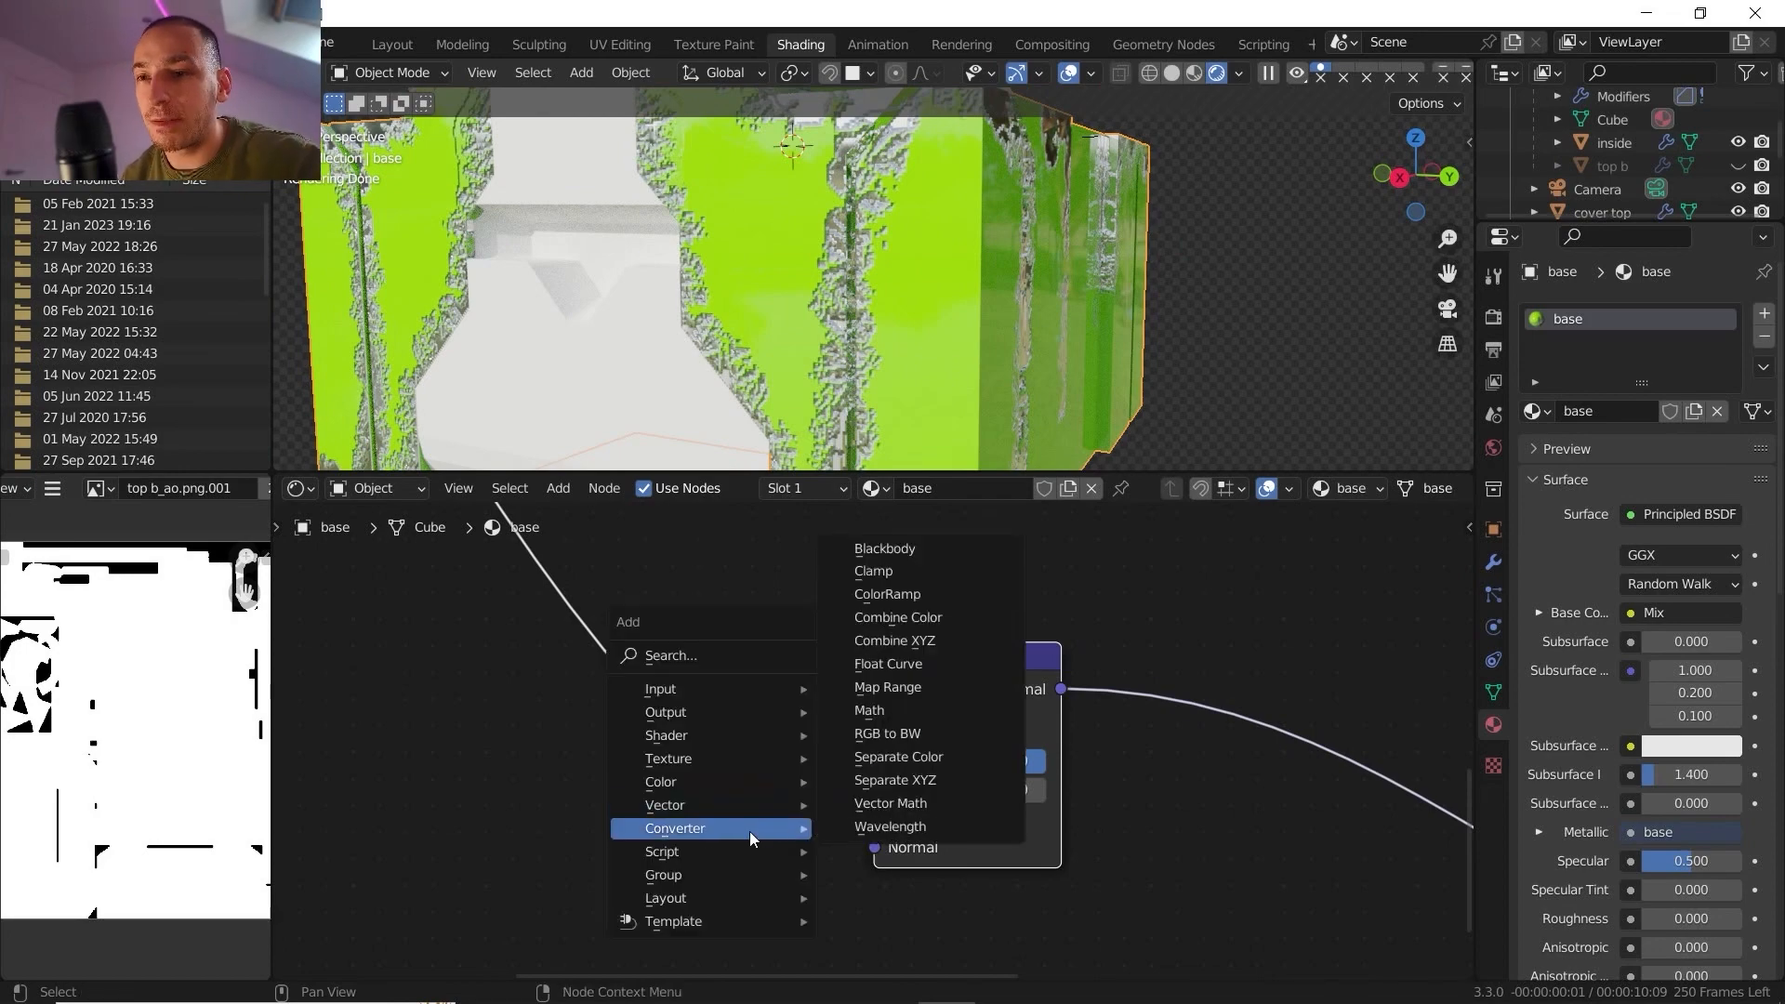
pyautogui.click(888, 594)
pyautogui.click(679, 695)
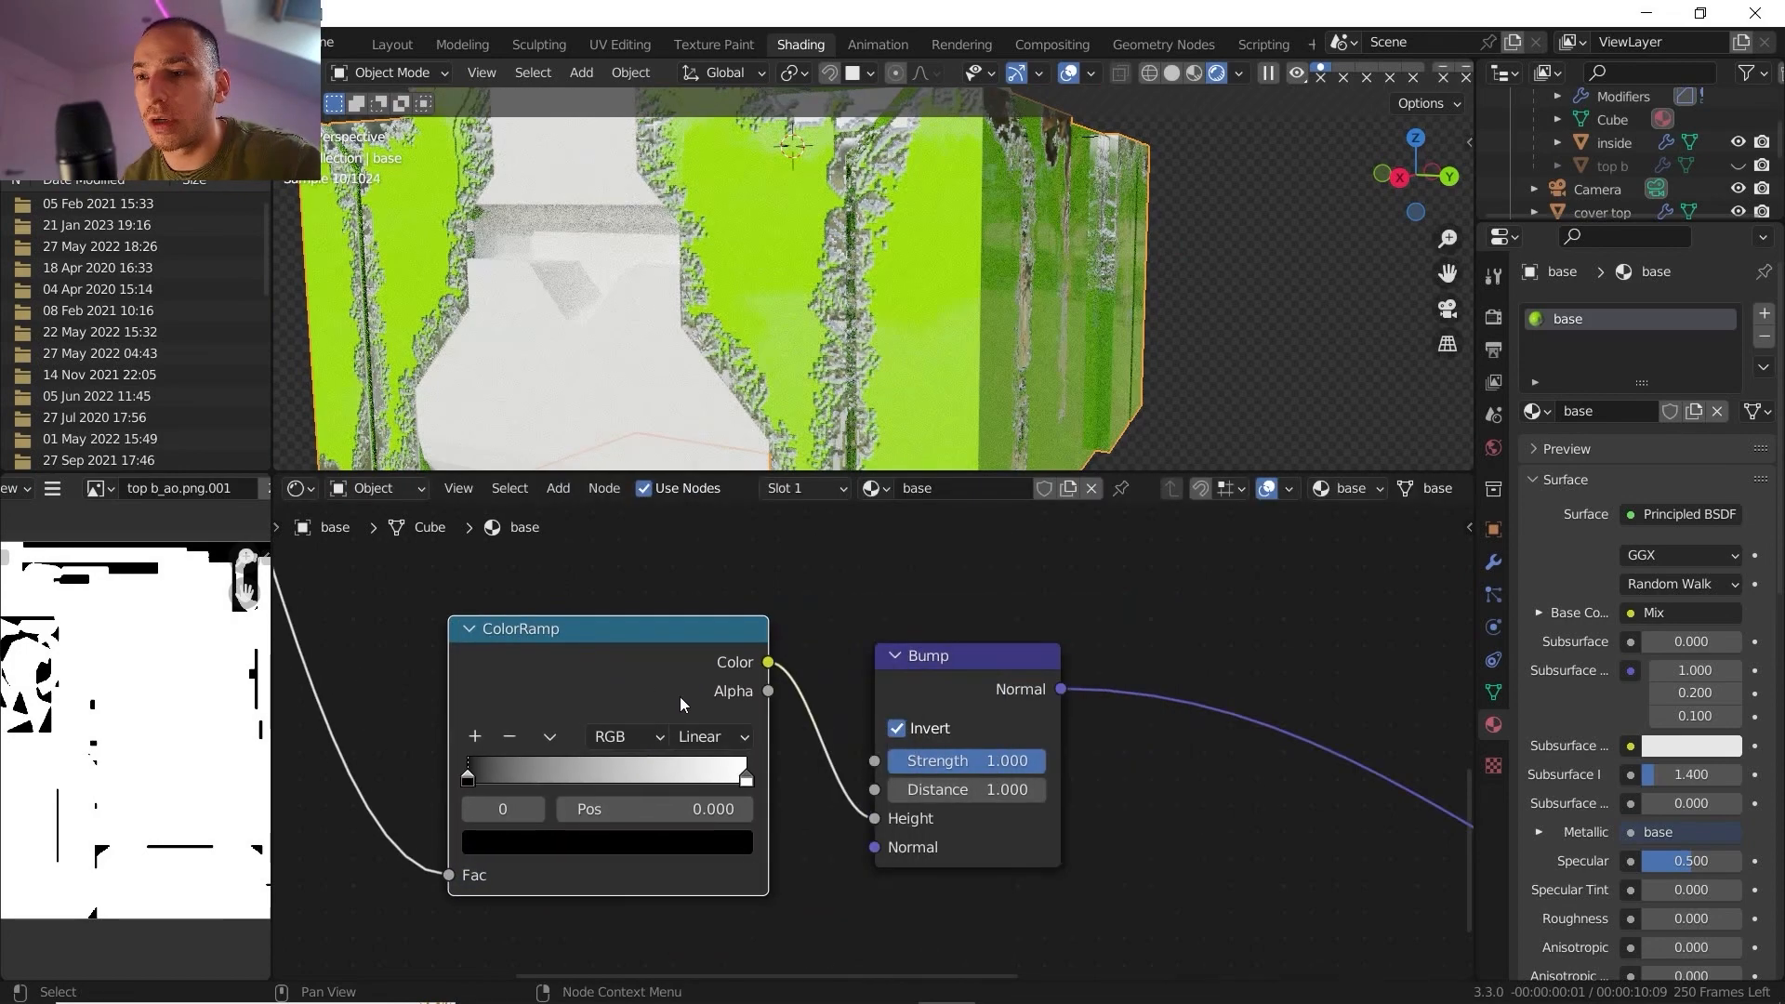
pyautogui.moveTo(679, 696); pyautogui.dragTo(781, 737, button='middle')
# Move the ColorRamp's black stop to position 0.135 and its white stop to 0.905 while checking the bumped edges
pyautogui.moveTo(823, 342); pyautogui.dragTo(879, 317, button='middle')
pyautogui.scroll(6, 864, 307)
pyautogui.scroll(2, 876, 309)
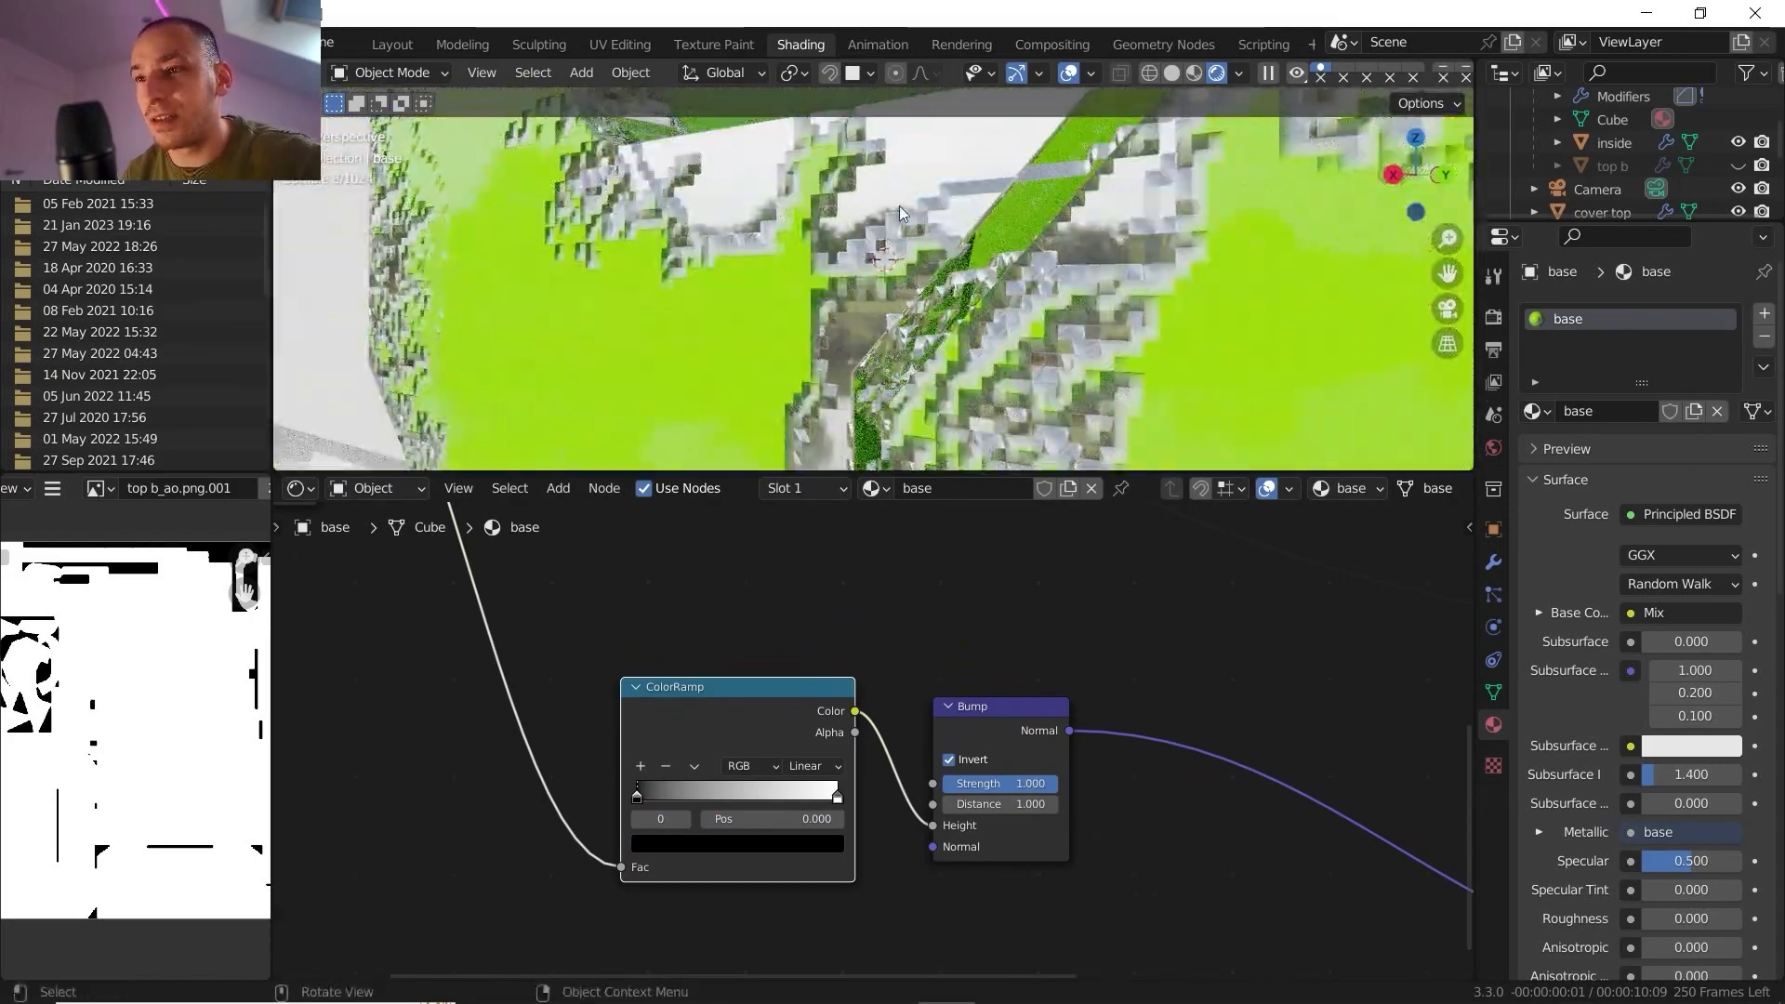
pyautogui.scroll(1, 814, 825)
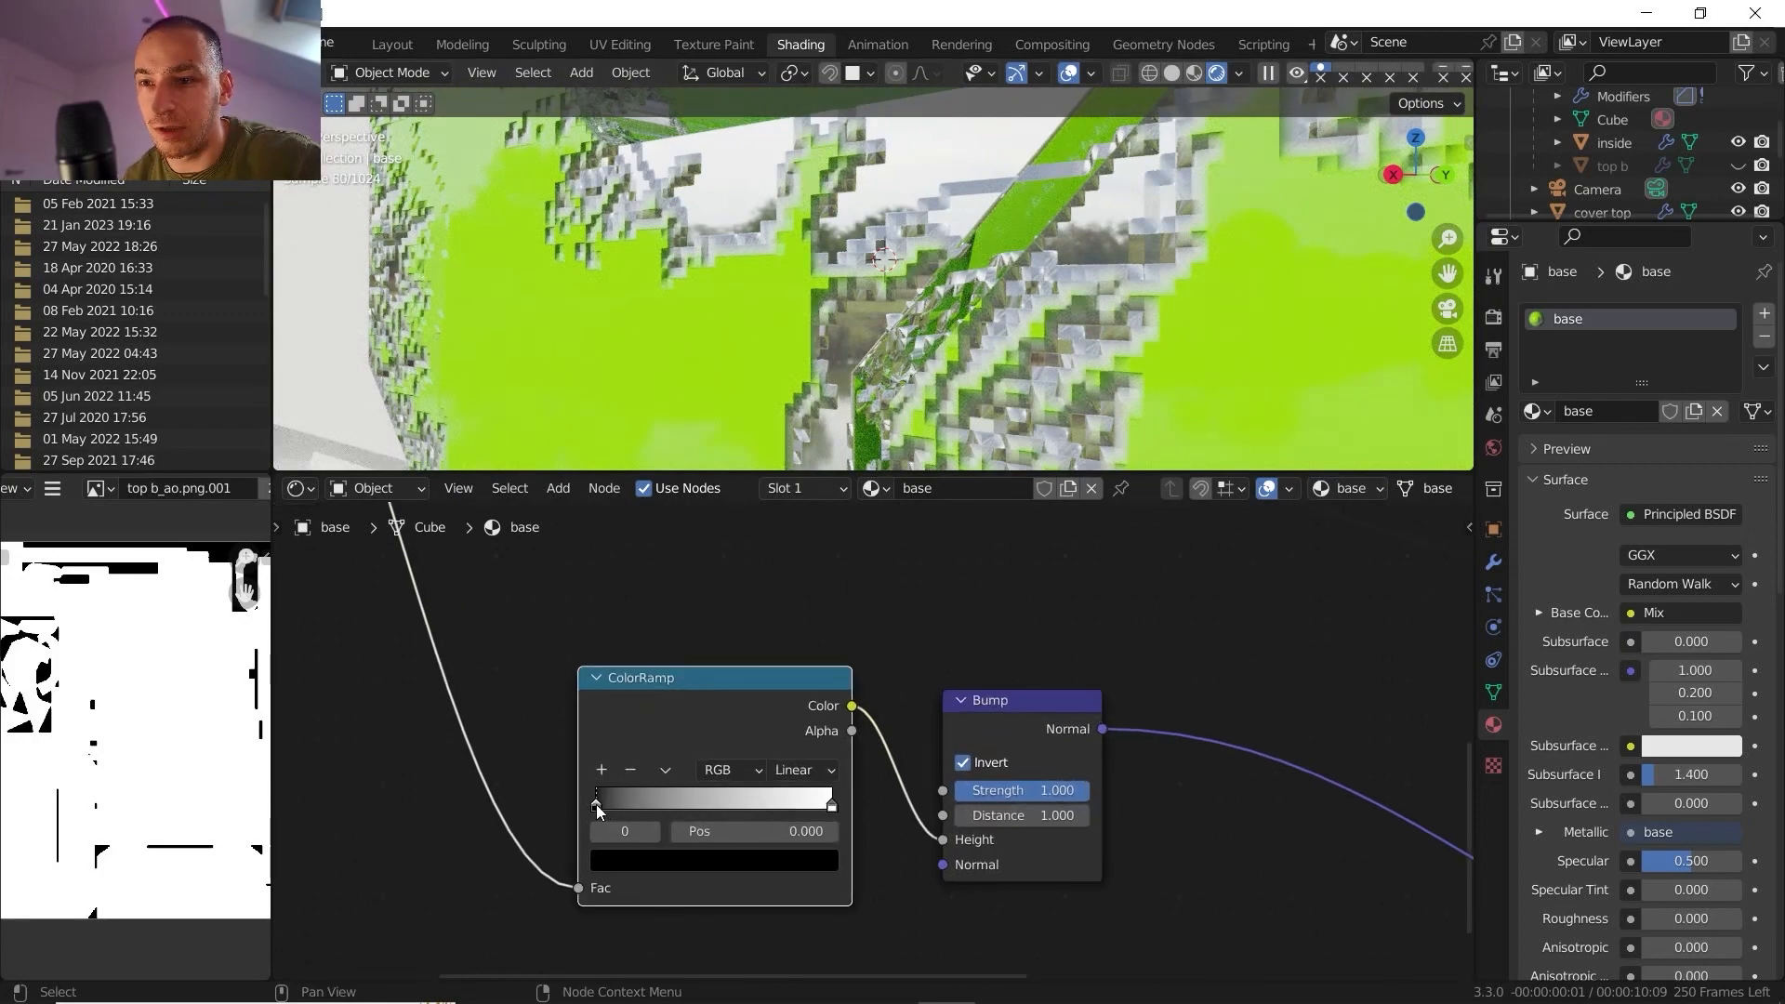
pyautogui.moveTo(594, 805); pyautogui.dragTo(618, 805)
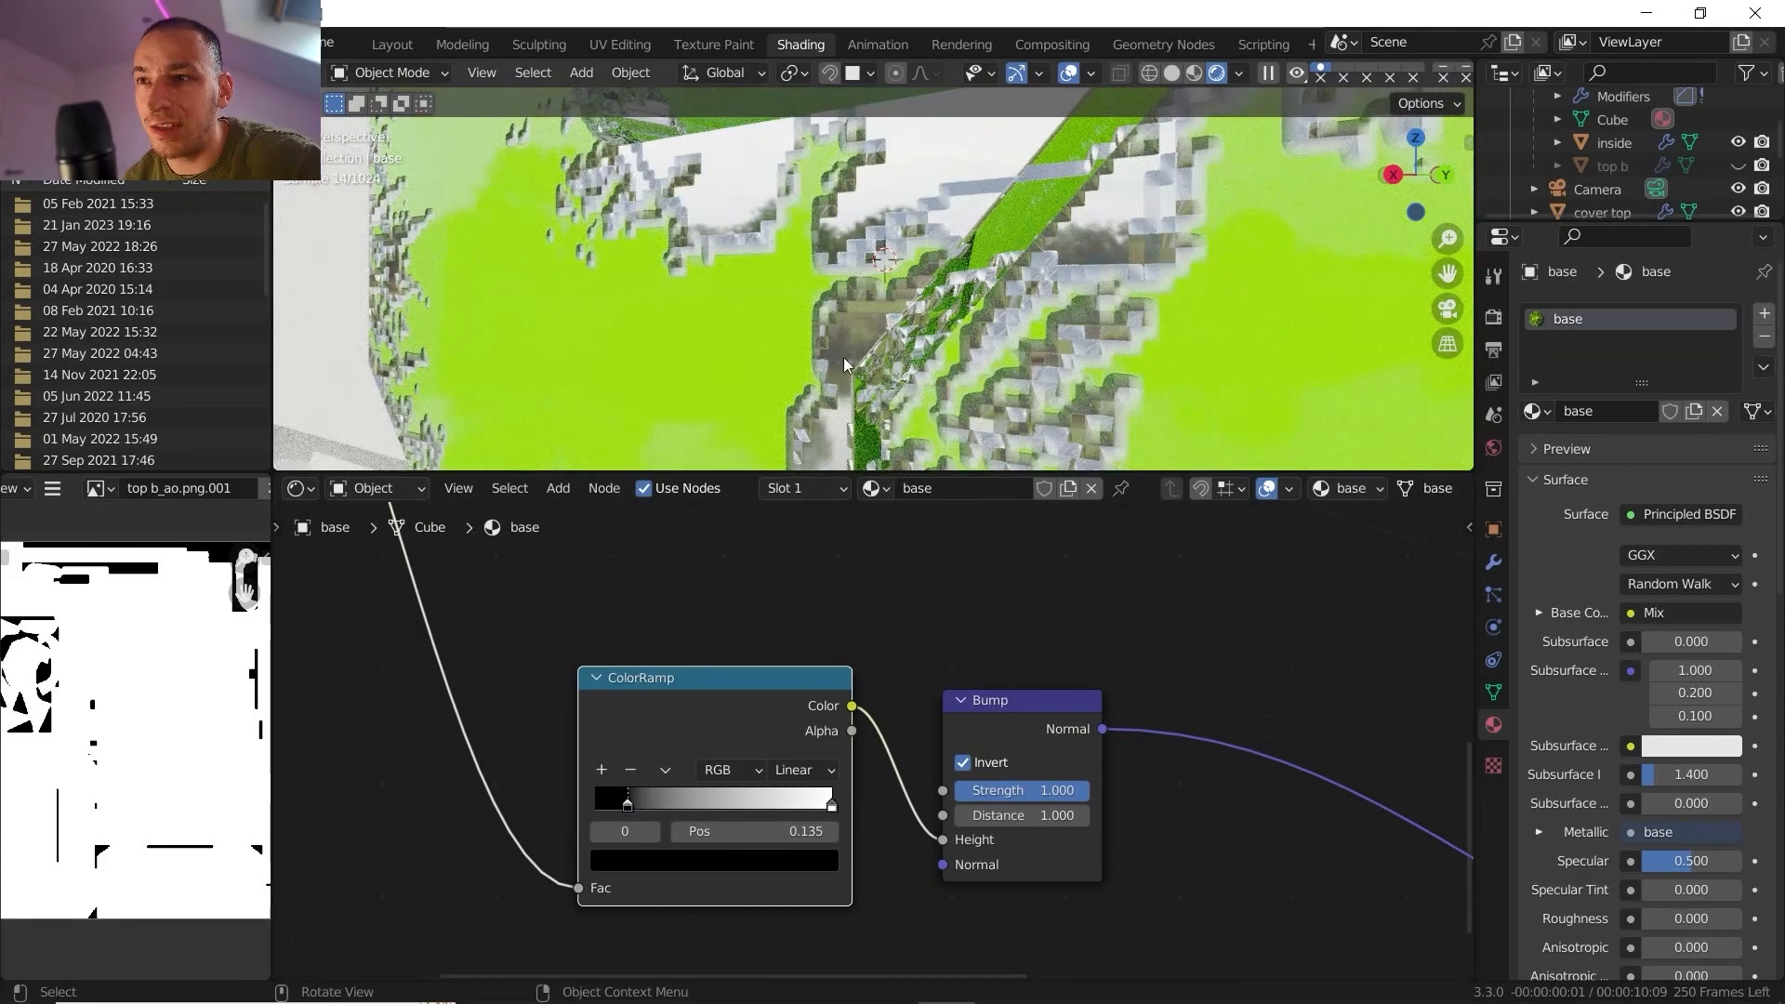
pyautogui.moveTo(833, 805); pyautogui.dragTo(808, 801)
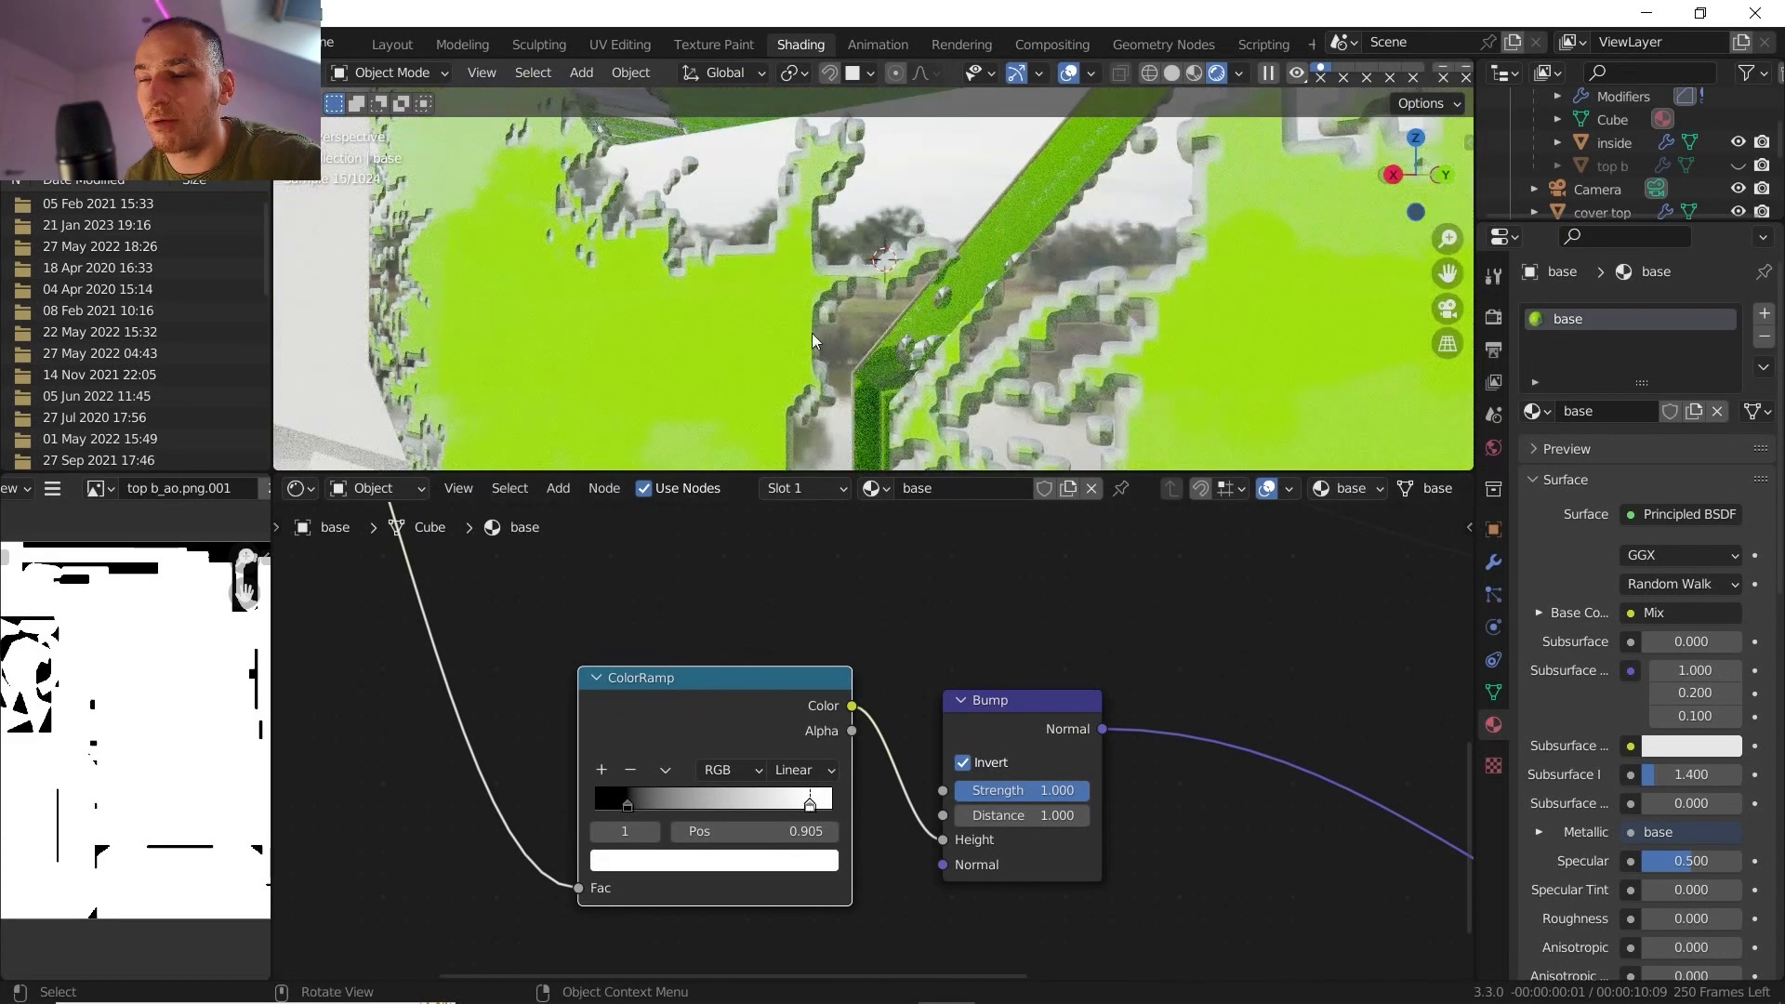
pyautogui.scroll(-3, 836, 353)
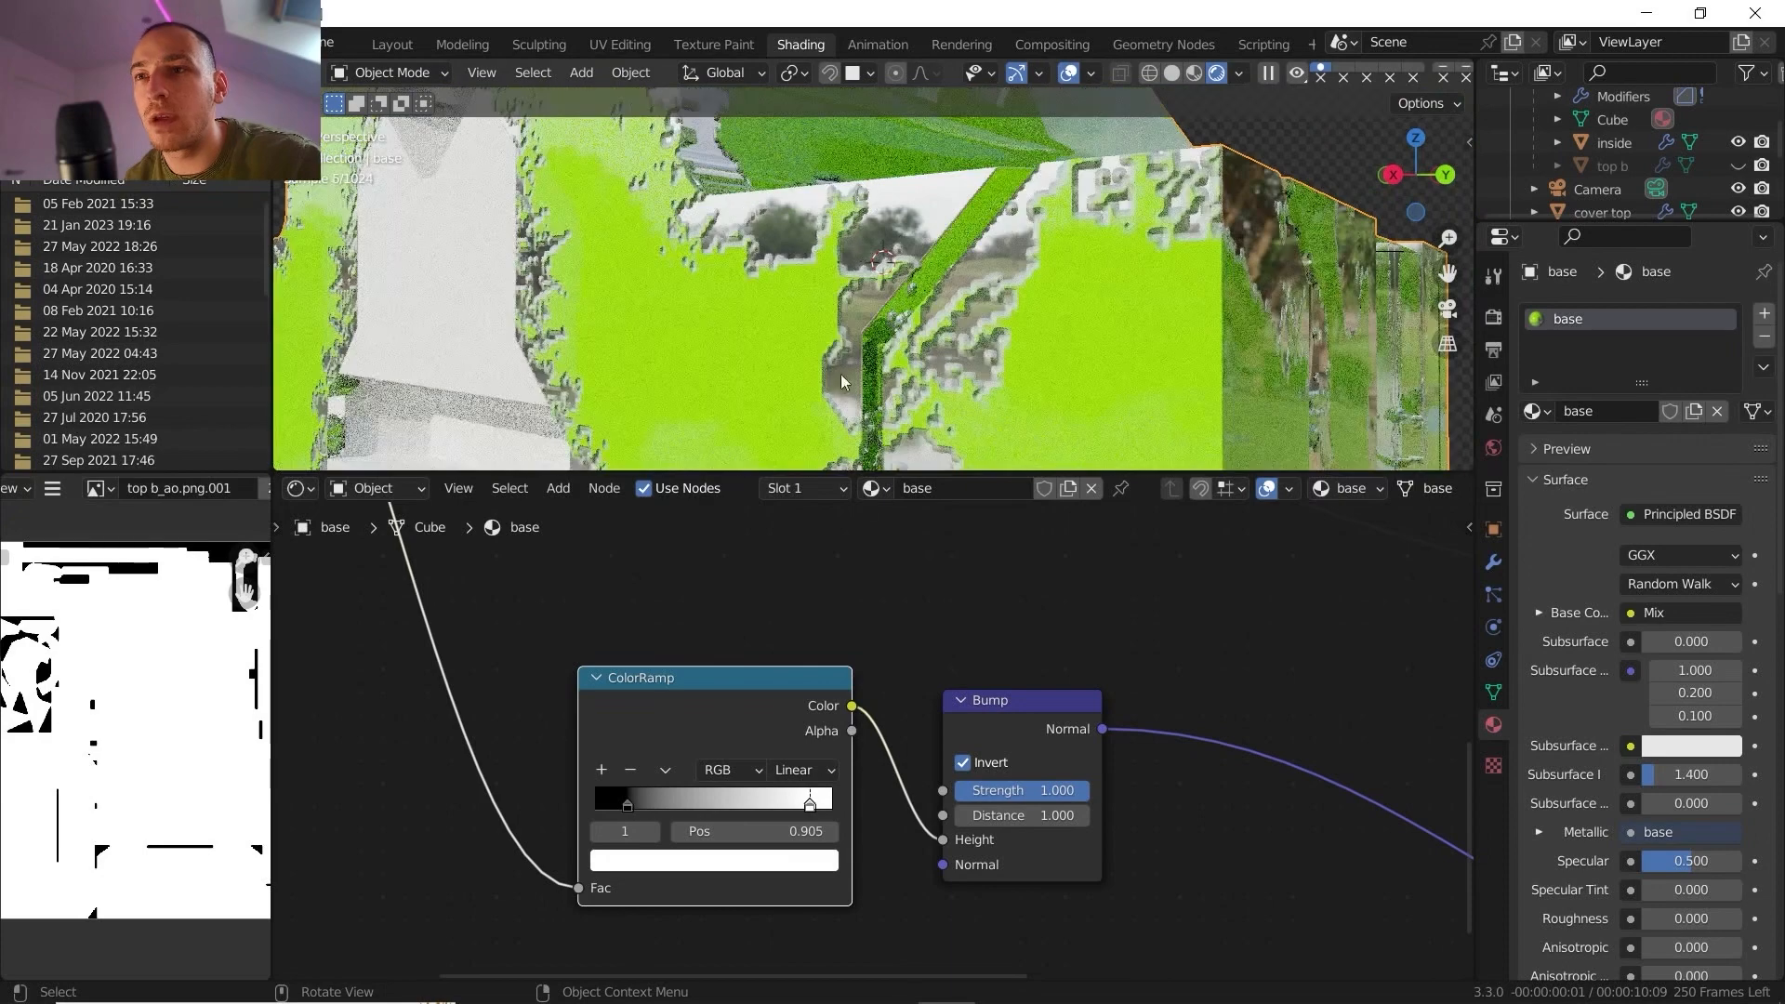
# Set the Bump node's Strength to 0.1 and check the effect on the crate's worn edges
pyautogui.click(1002, 786)
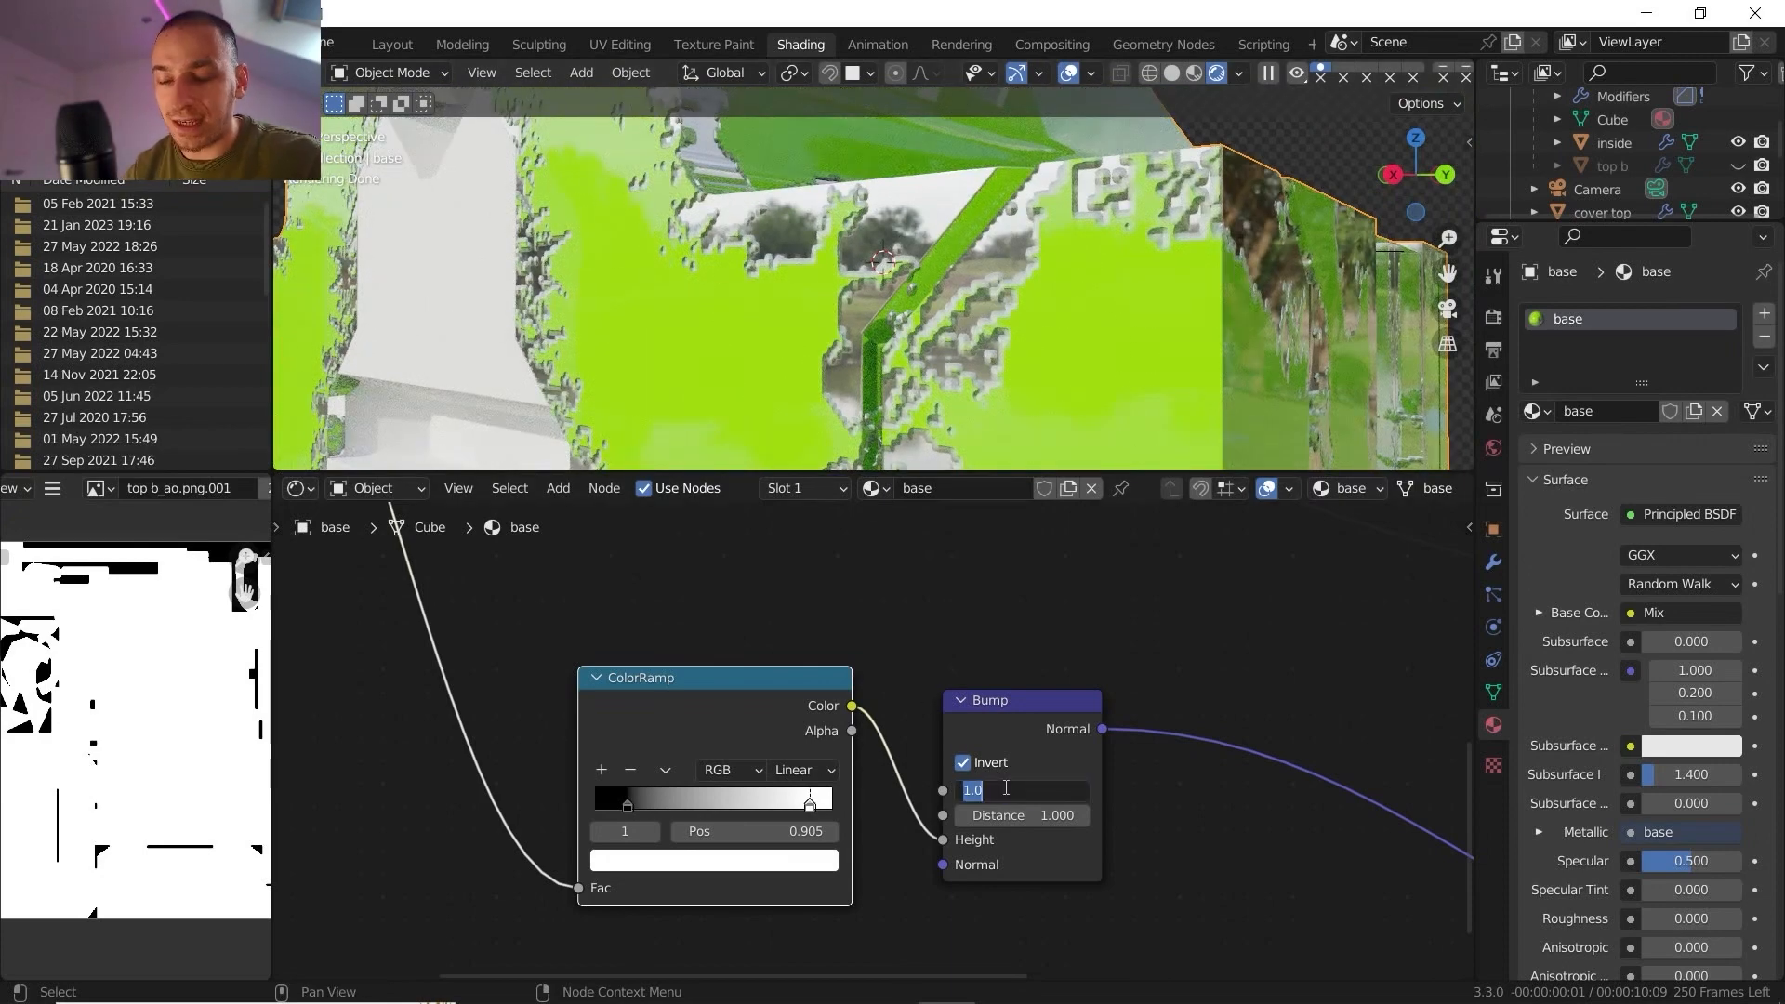
pyautogui.press('Return')
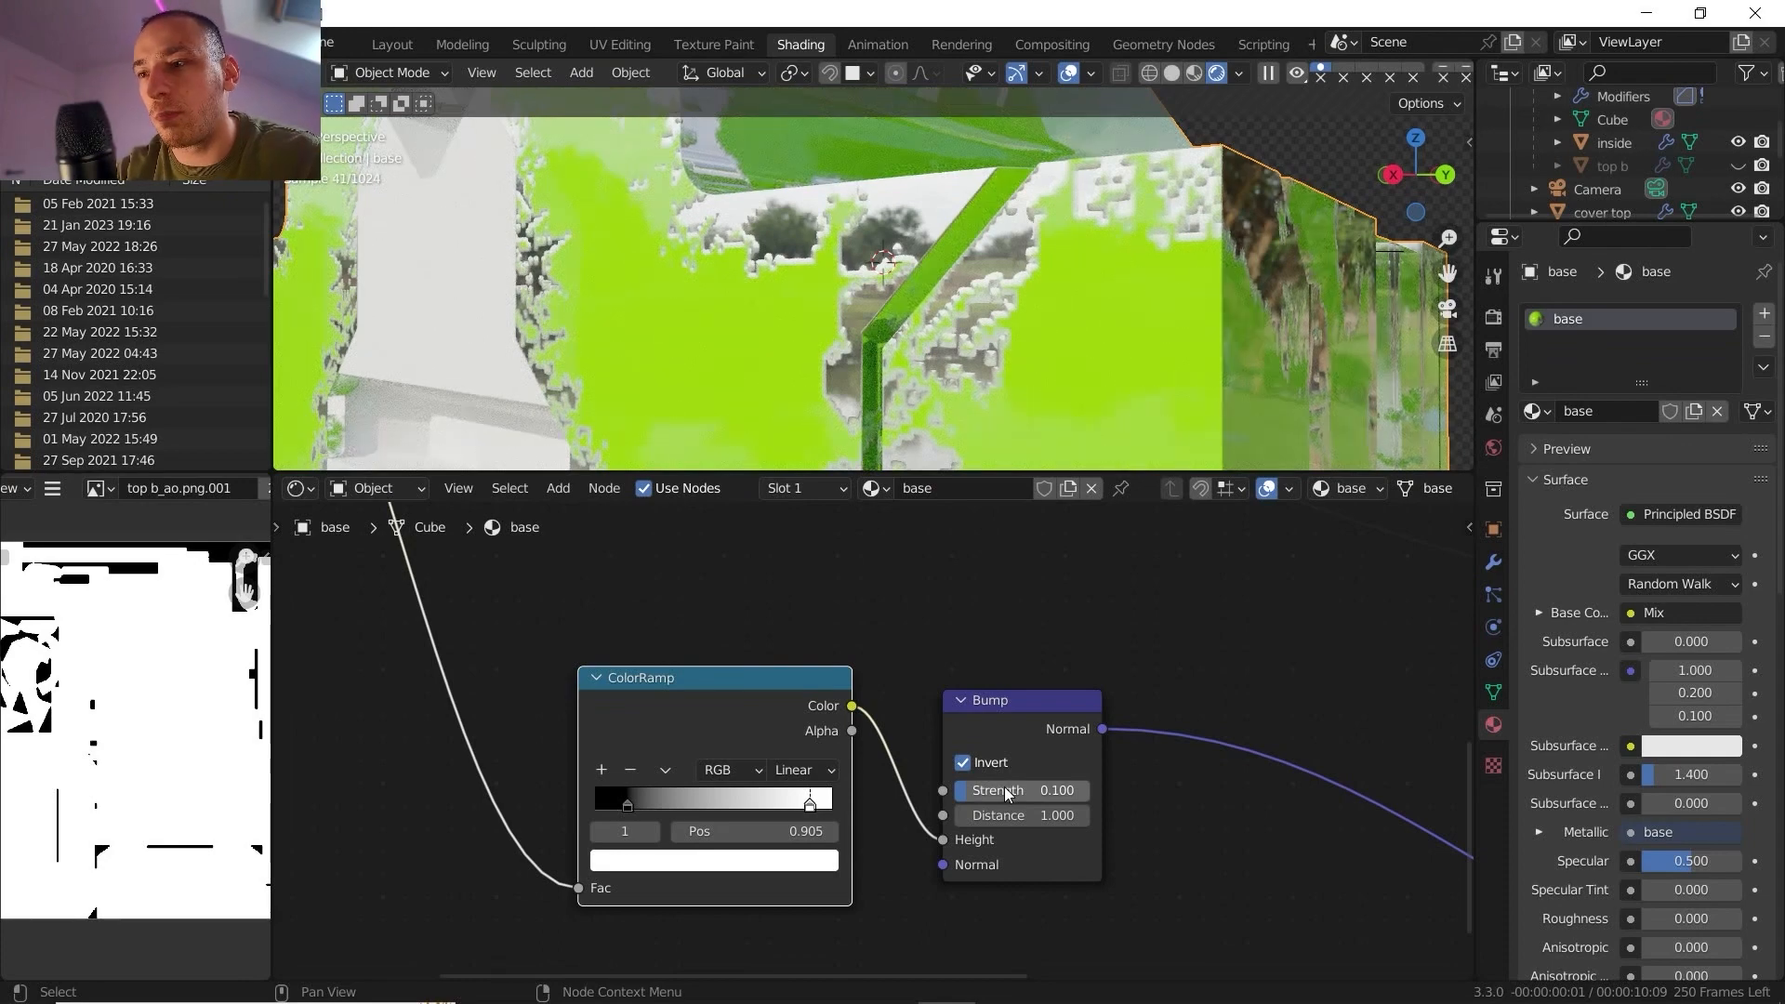
pyautogui.moveTo(1014, 287); pyautogui.dragTo(1000, 265, button='middle')
pyautogui.moveTo(755, 402); pyautogui.dragTo(772, 353, button='middle')
pyautogui.scroll(-5, 917, 655)
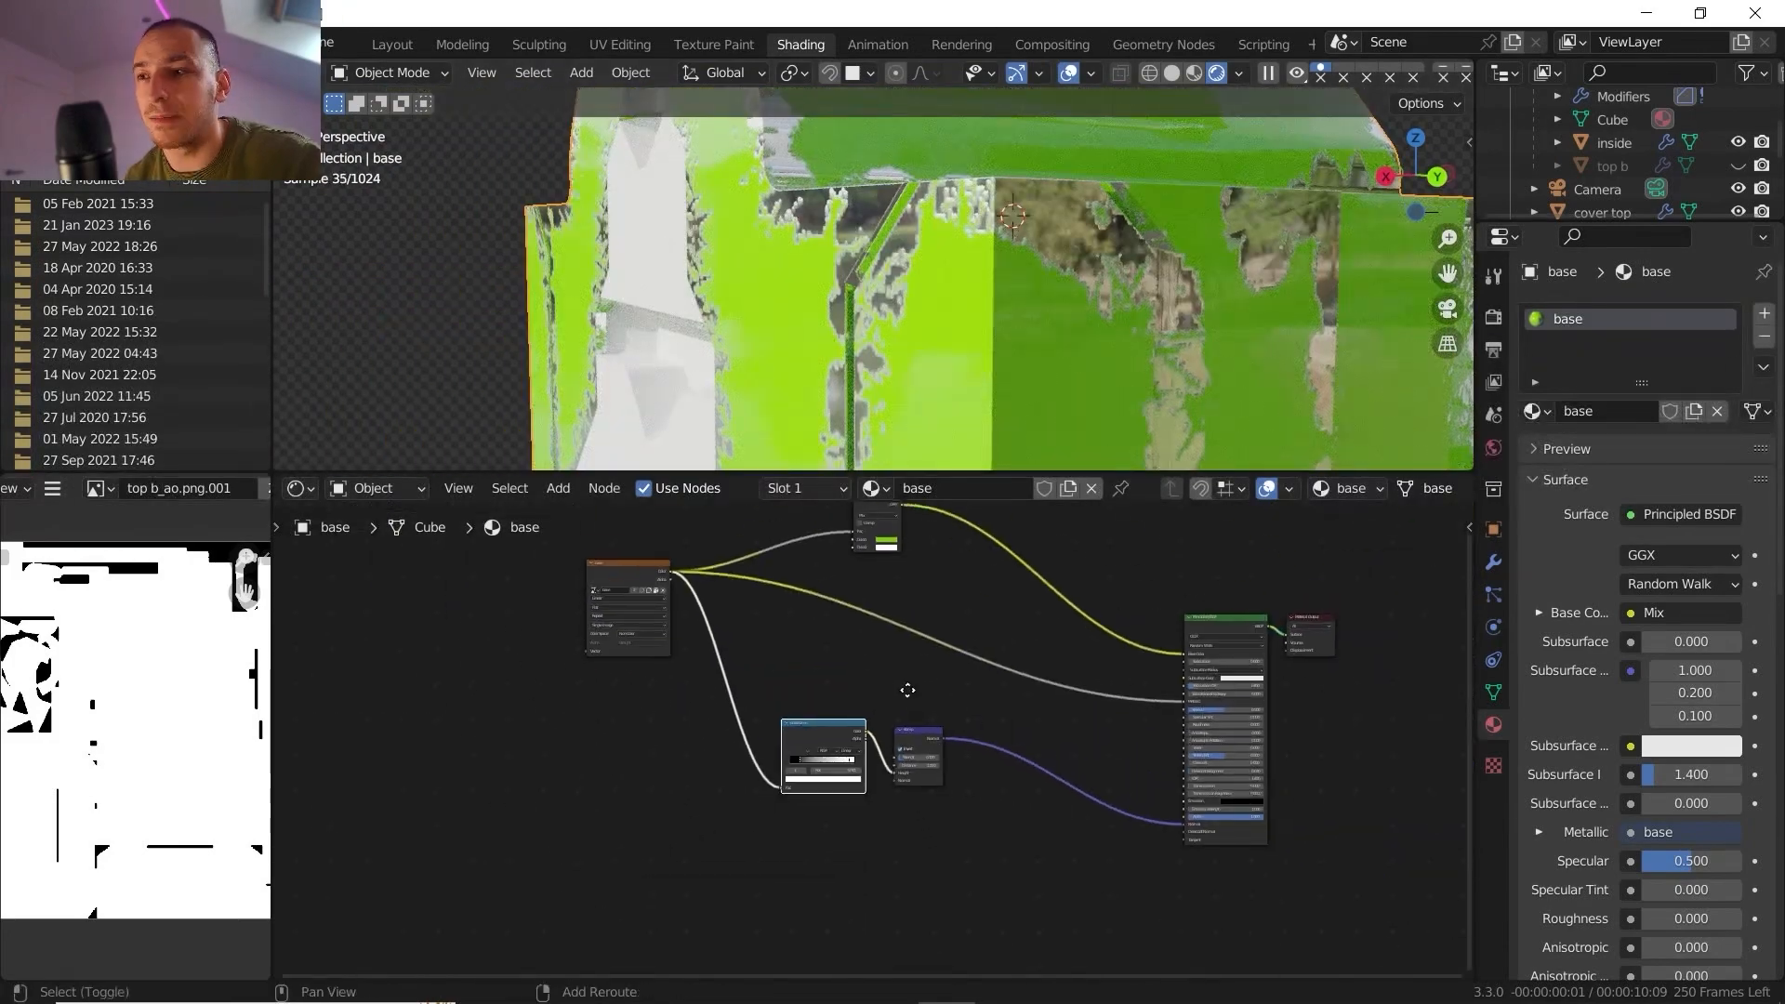
# Move the ColorRamp and Bump nodes lower and place a duplicate of the base color Mix node in the gap above them
pyautogui.moveTo(902, 706); pyautogui.dragTo(805, 810)
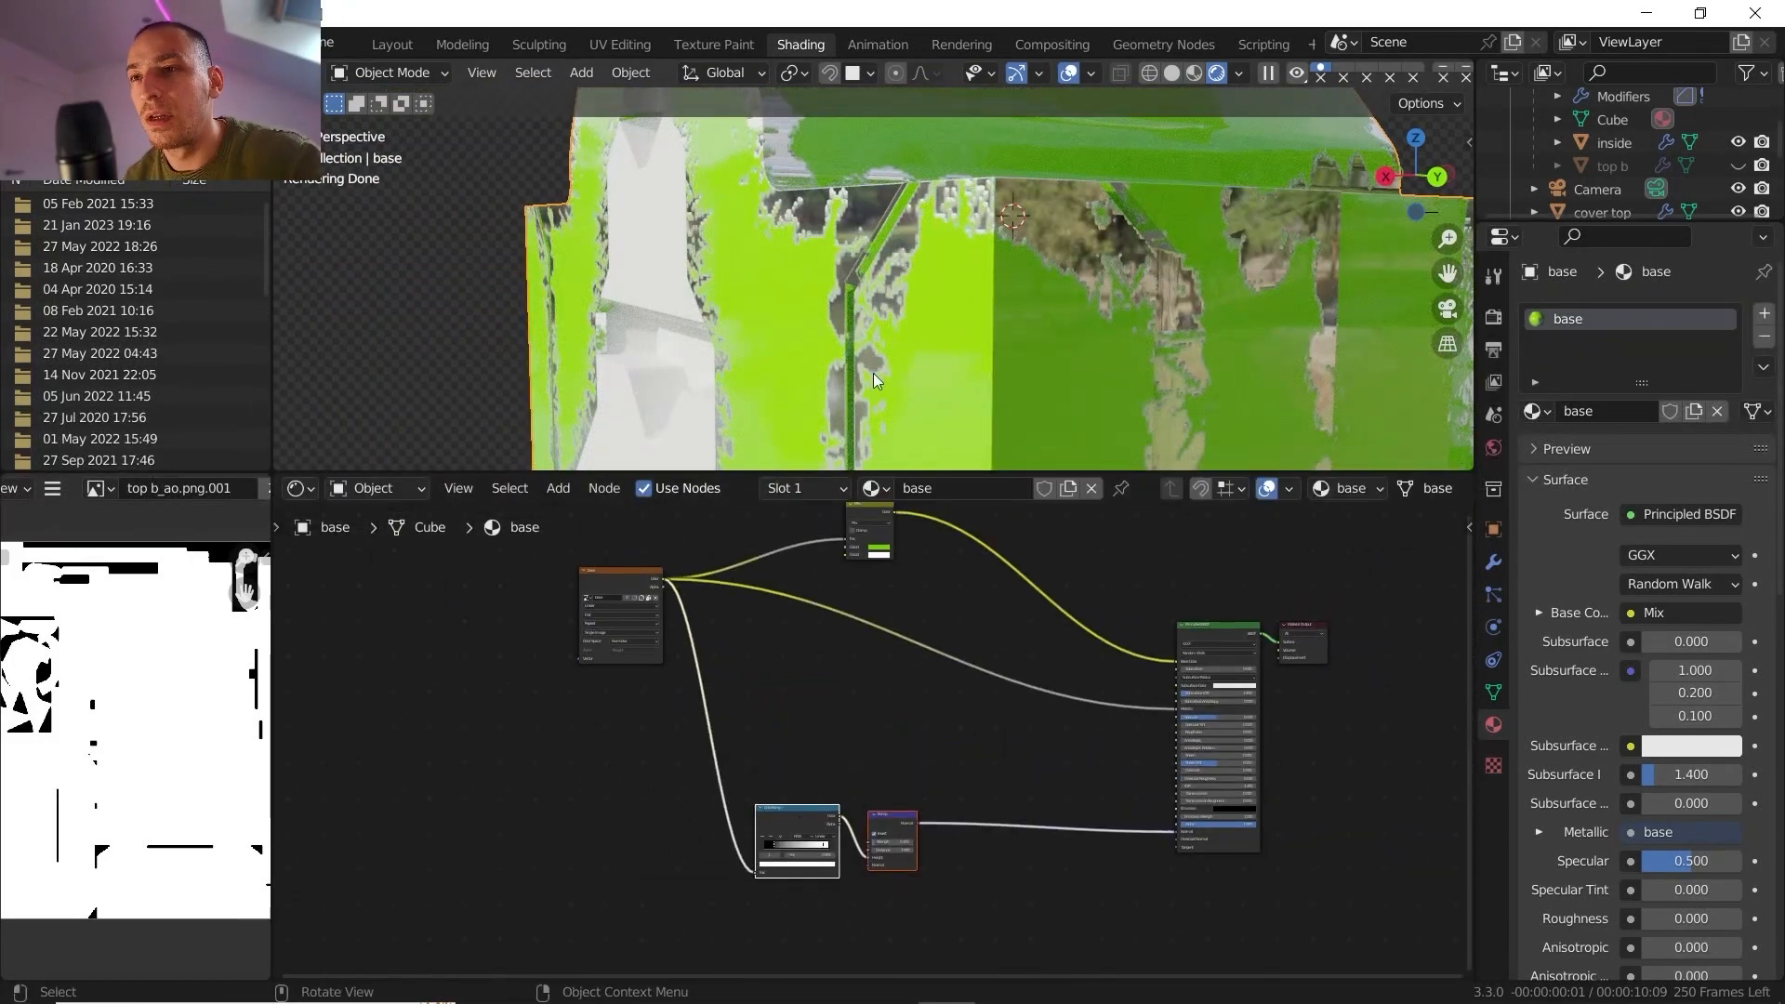
pyautogui.moveTo(872, 372); pyautogui.dragTo(861, 422, button='middle')
pyautogui.scroll(1, 861, 424)
pyautogui.moveTo(809, 686); pyautogui.dragTo(778, 683, button='middle')
pyautogui.click(835, 510)
pyautogui.hotkey('shift', 'd')
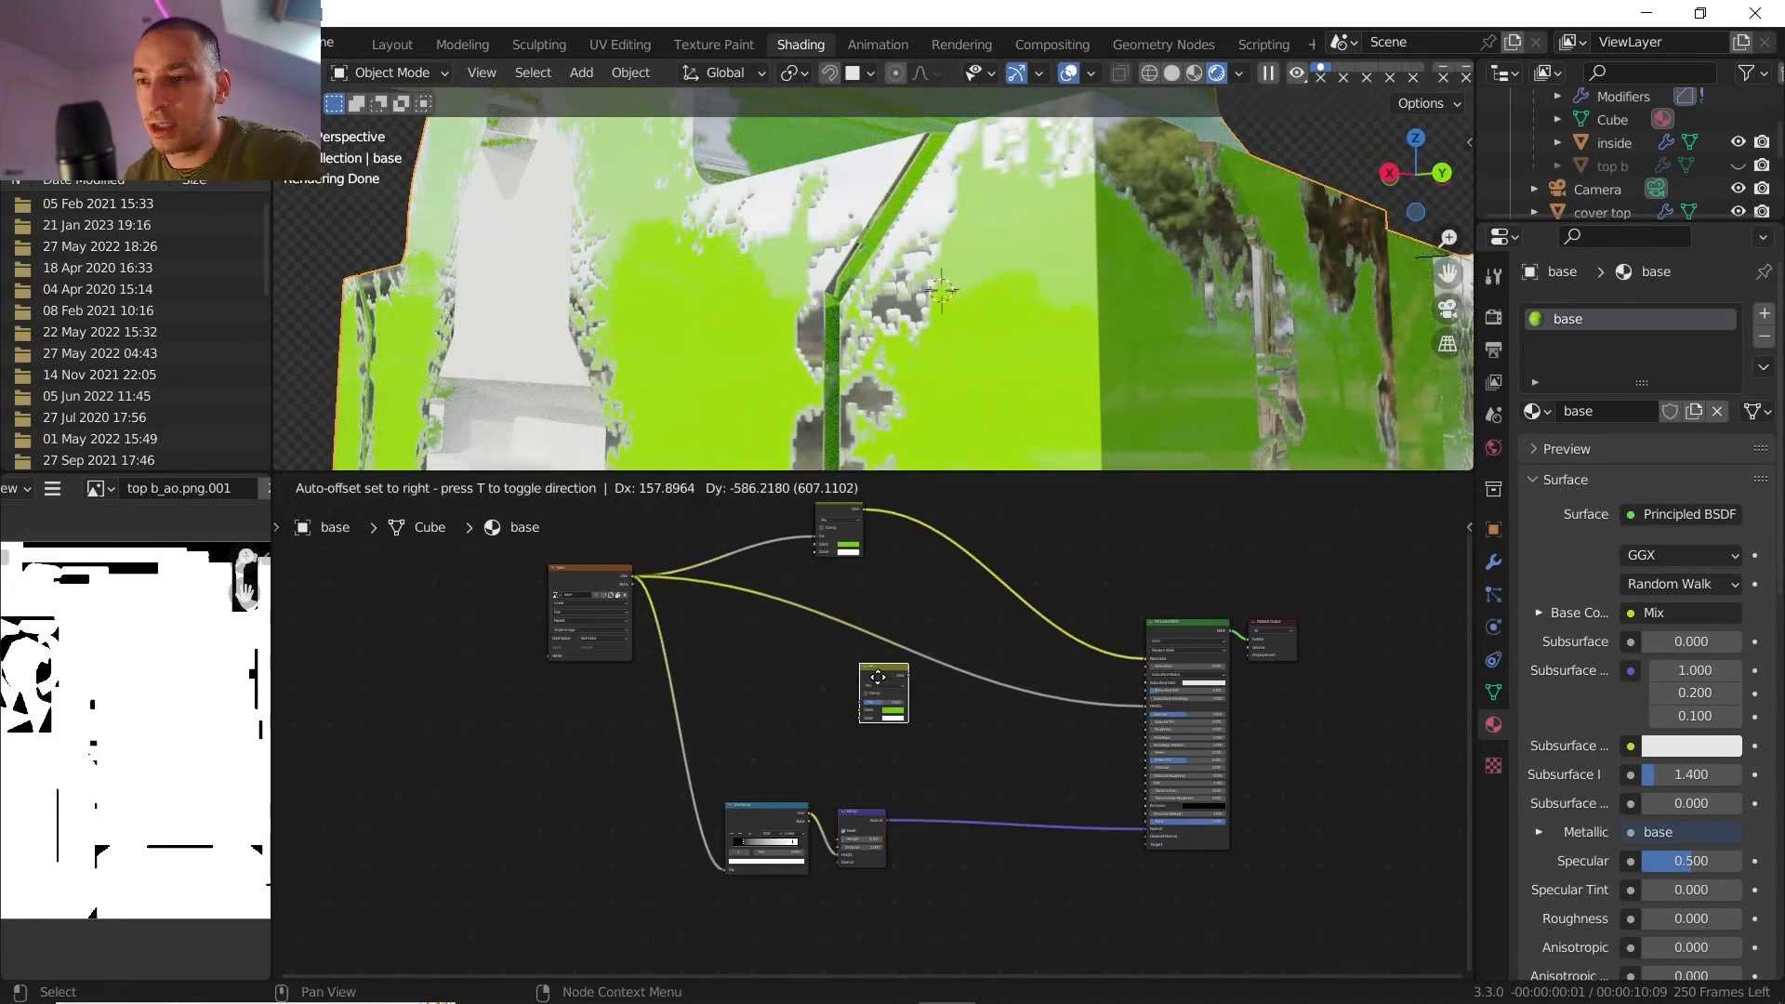
pyautogui.click(856, 684)
# Feed the base texture's Color into the duplicated Mix's Fac, set Color1 to 0.5 grey and link its output to Roughness
pyautogui.scroll(1, 857, 682)
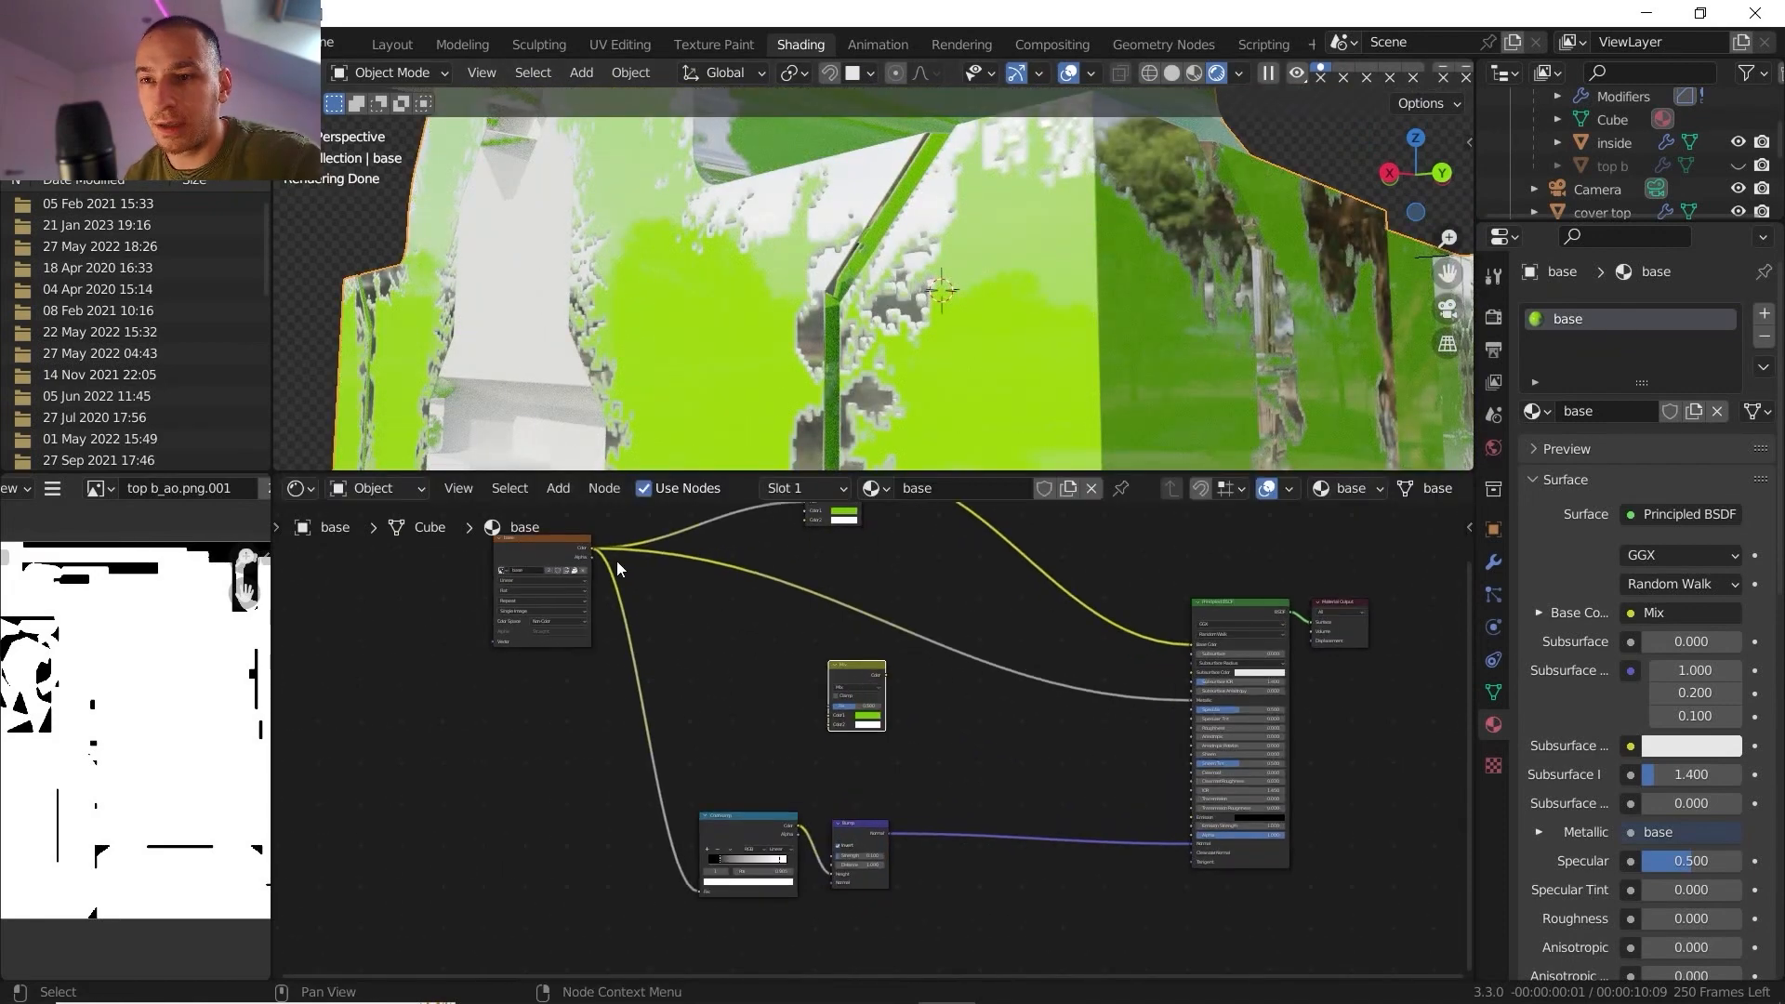
pyautogui.moveTo(589, 548); pyautogui.dragTo(657, 593)
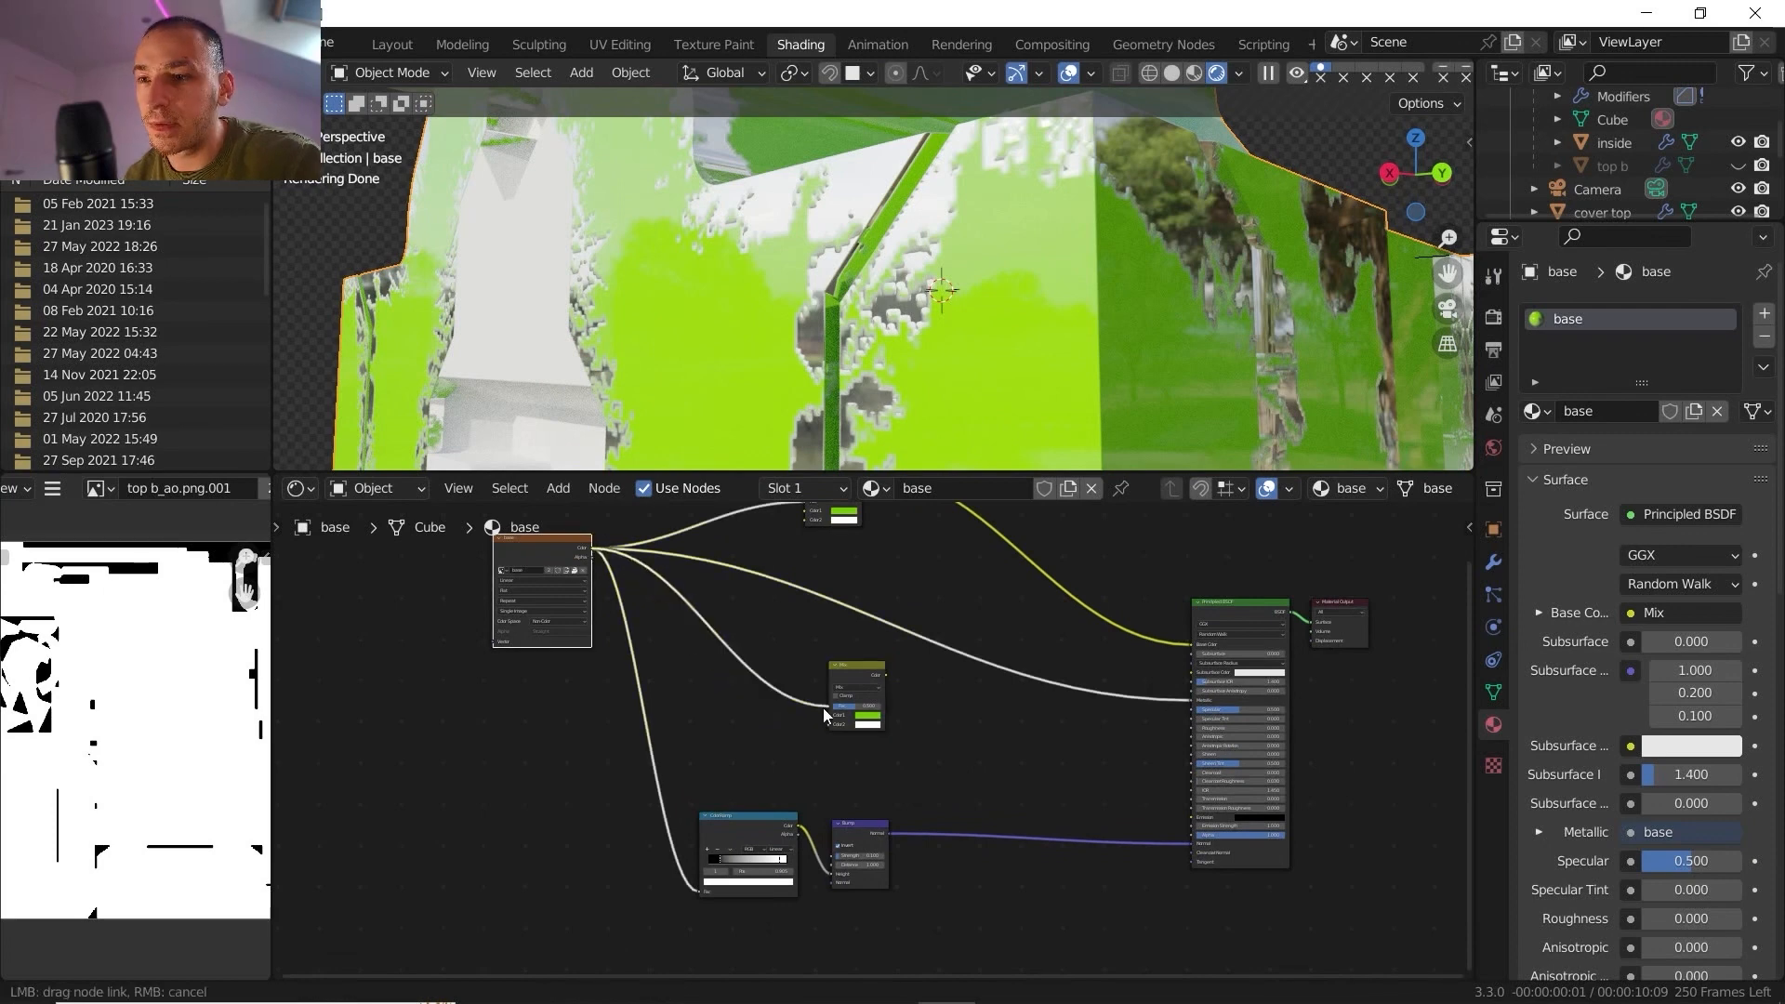
pyautogui.moveTo(823, 706); pyautogui.dragTo(826, 707)
pyautogui.moveTo(839, 668); pyautogui.dragTo(749, 633, button='middle')
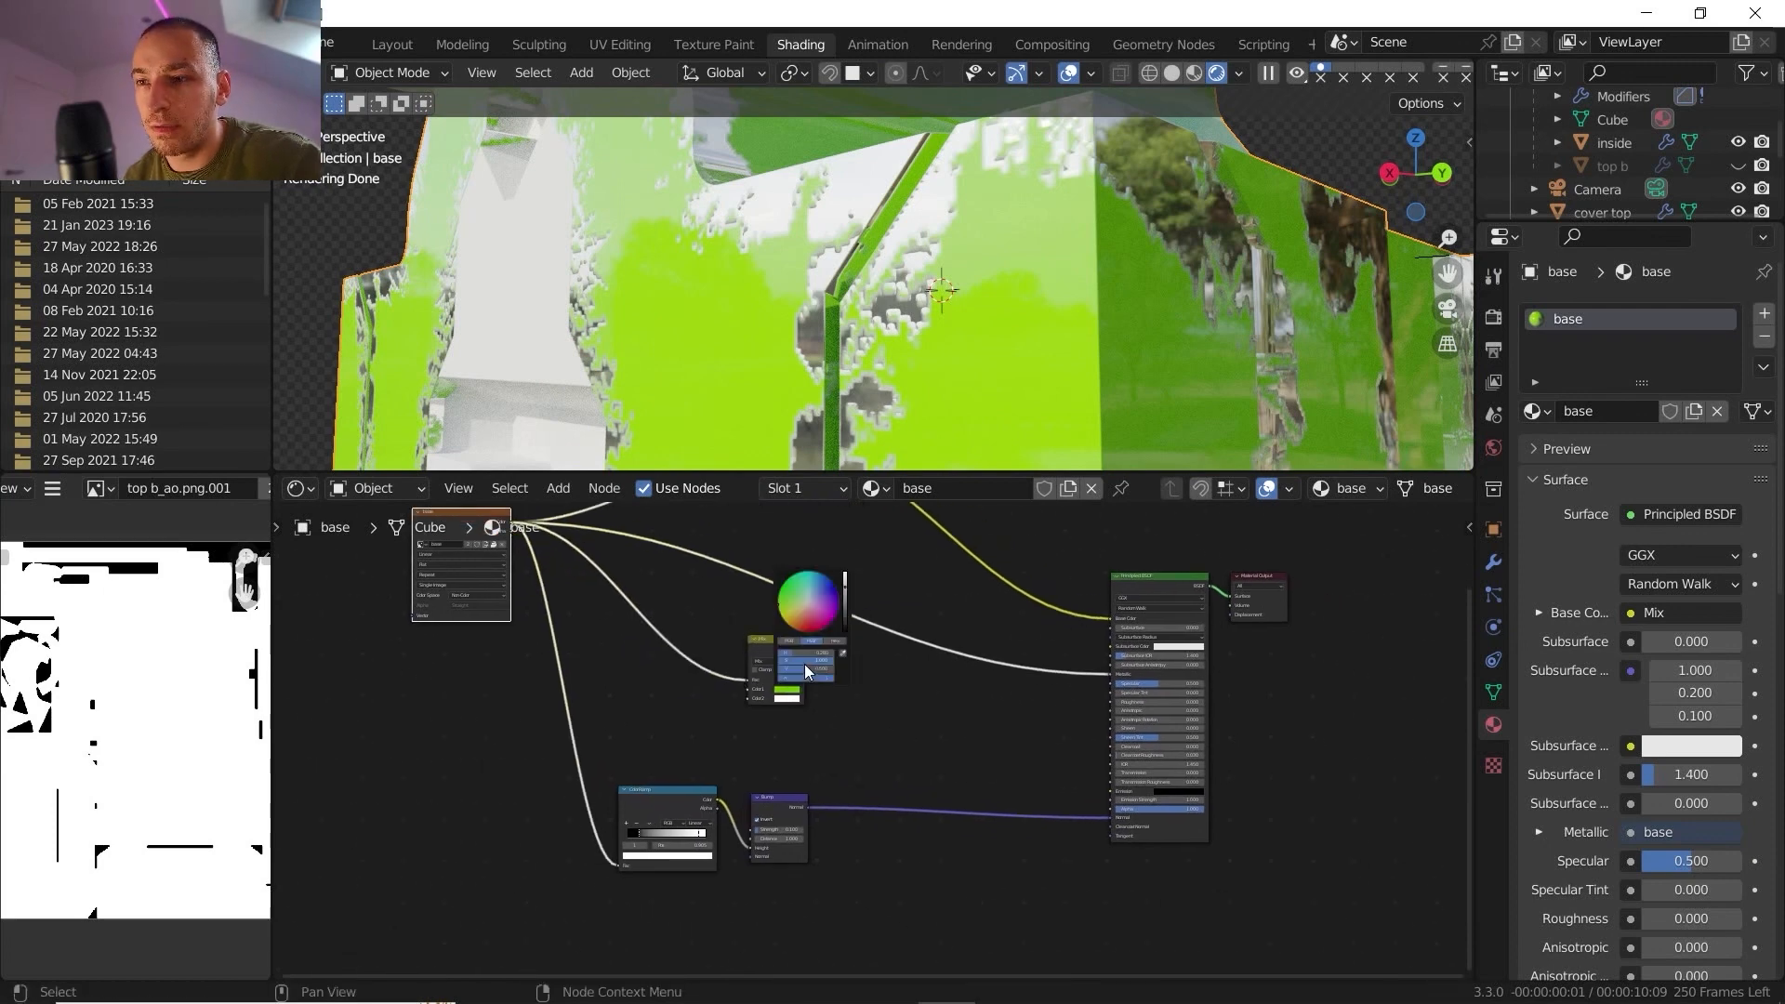
pyautogui.moveTo(805, 664); pyautogui.dragTo(777, 664)
pyautogui.scroll(7, 801, 708)
pyautogui.moveTo(778, 638); pyautogui.dragTo(739, 721, button='middle')
pyautogui.moveTo(713, 663); pyautogui.dragTo(1238, 751)
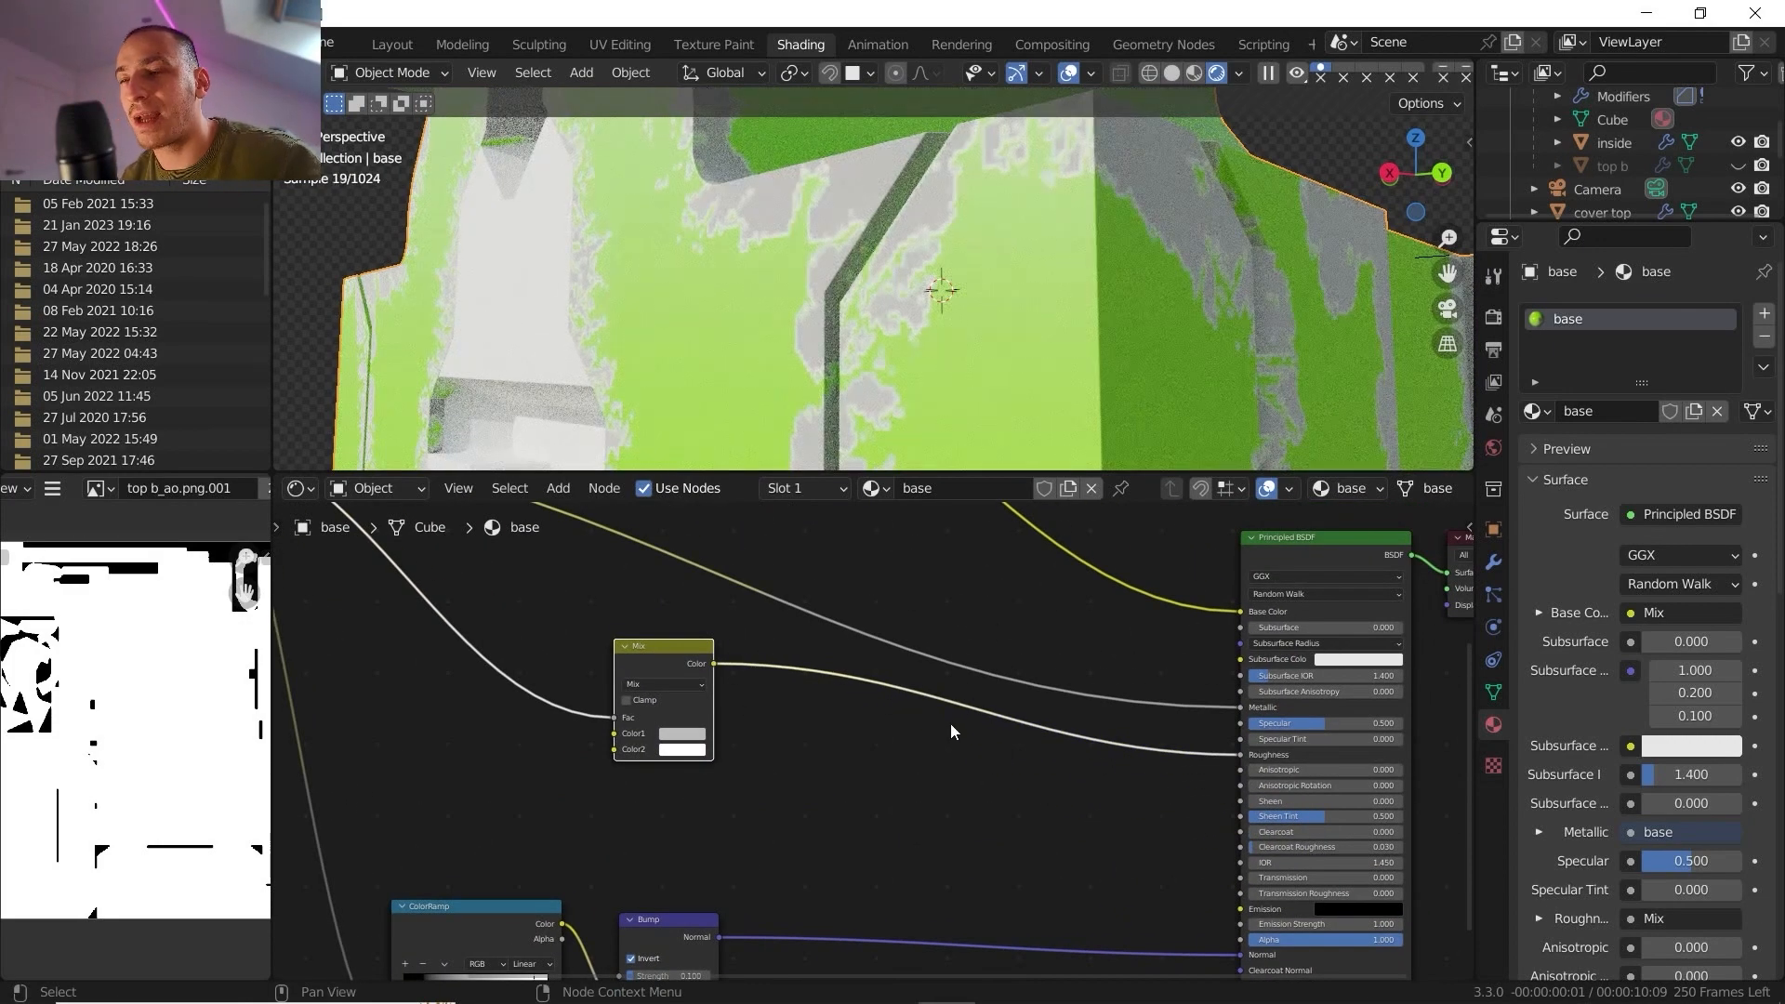
# Preview the roughness Mix on the crate and adjust its Color1 to a light grey and Color2 to a darker grey
pyautogui.moveTo(950, 731); pyautogui.dragTo(983, 753, button='middle')
pyautogui.keyDown('ctrl'); pyautogui.keyDown('shift'); pyautogui.click(710, 682); pyautogui.keyUp('shift'); pyautogui.keyUp('ctrl')
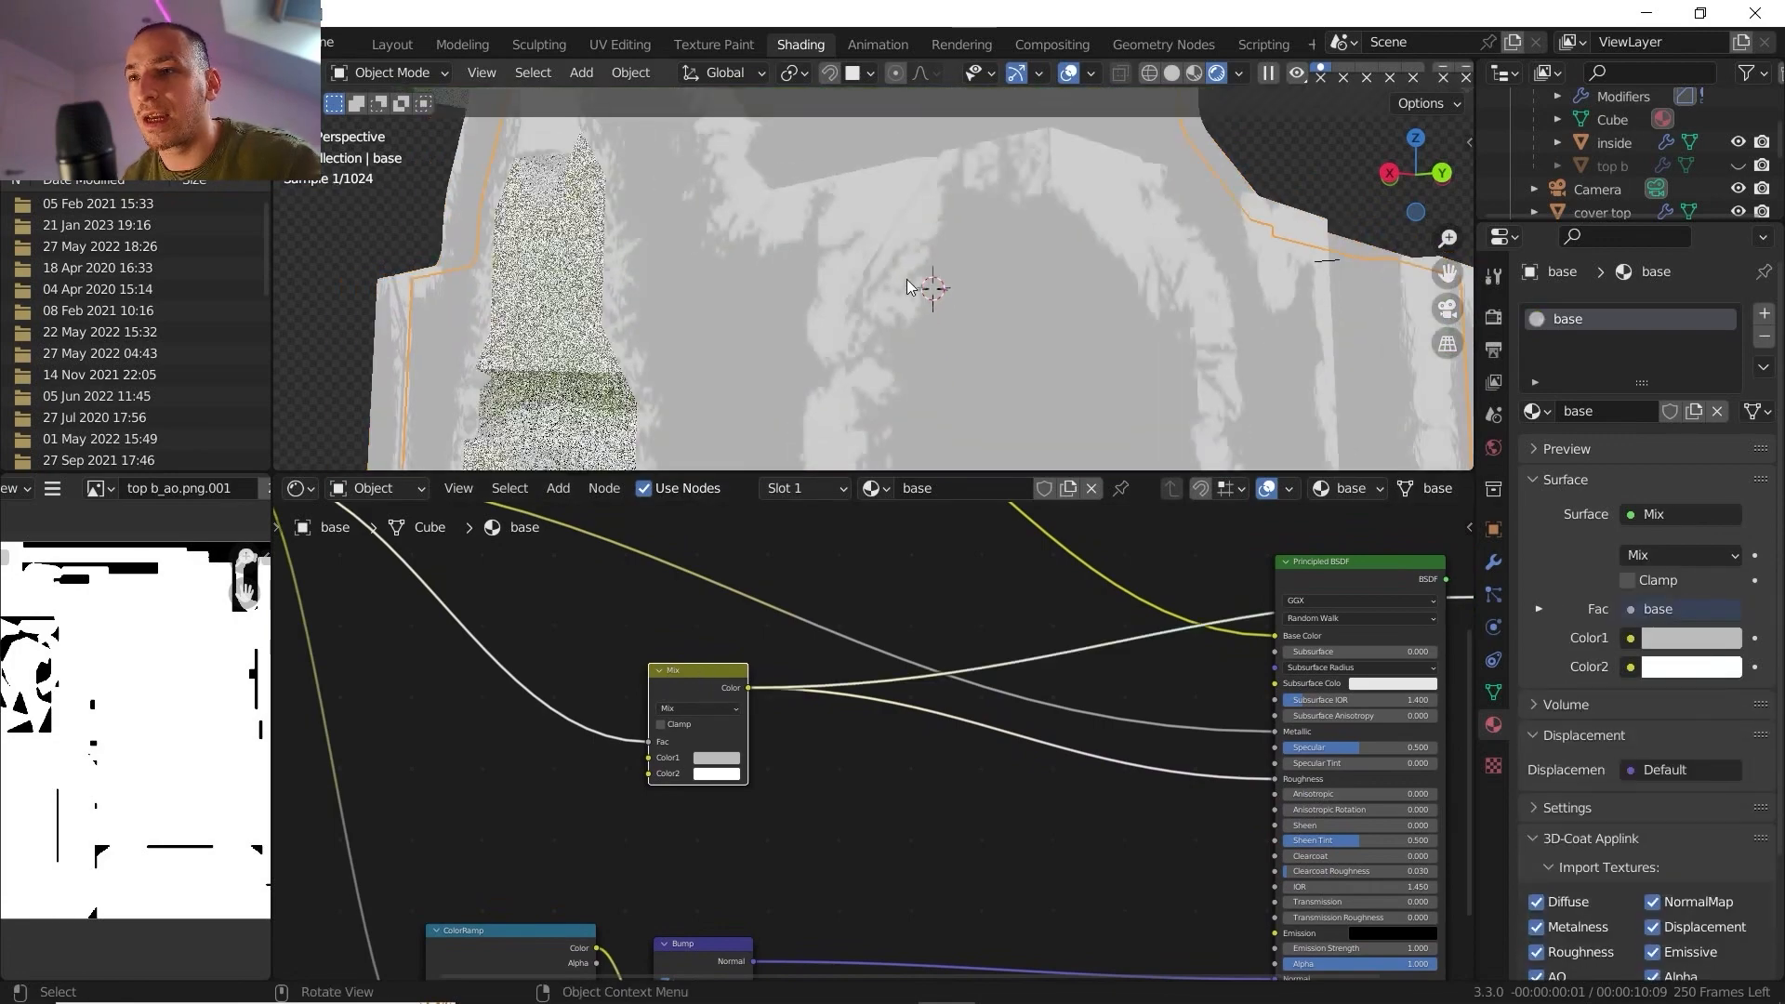
pyautogui.click(718, 758)
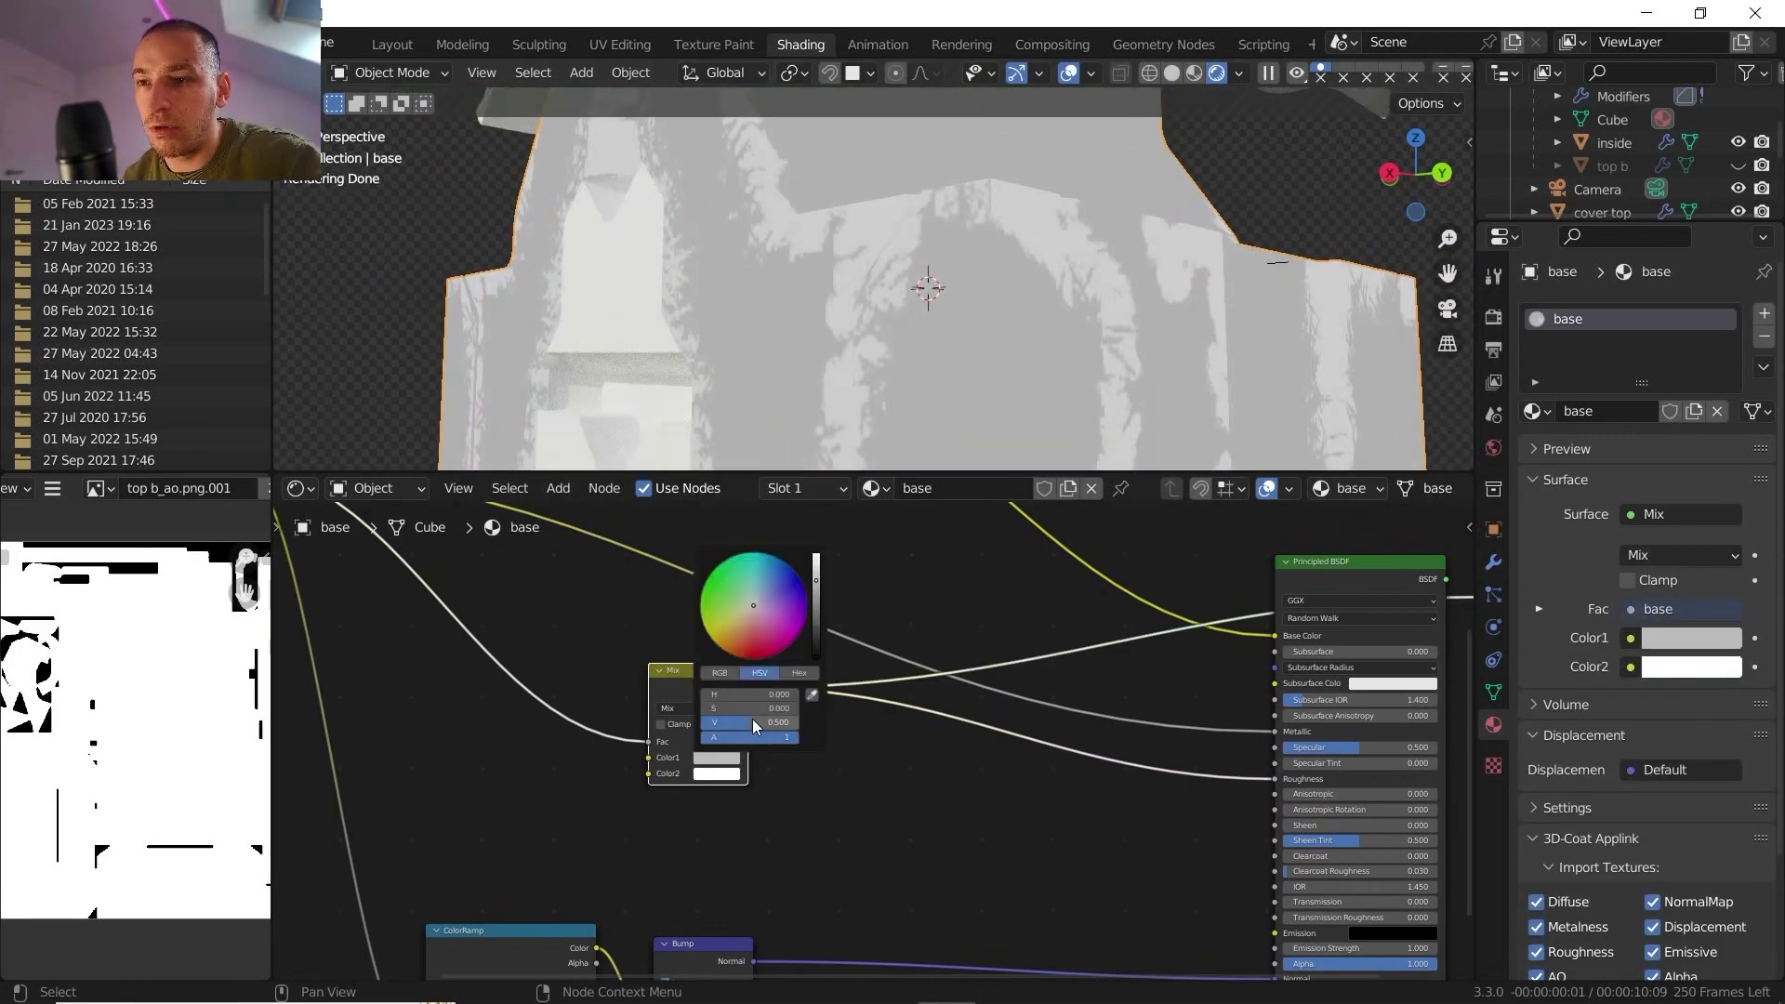
pyautogui.click(730, 764)
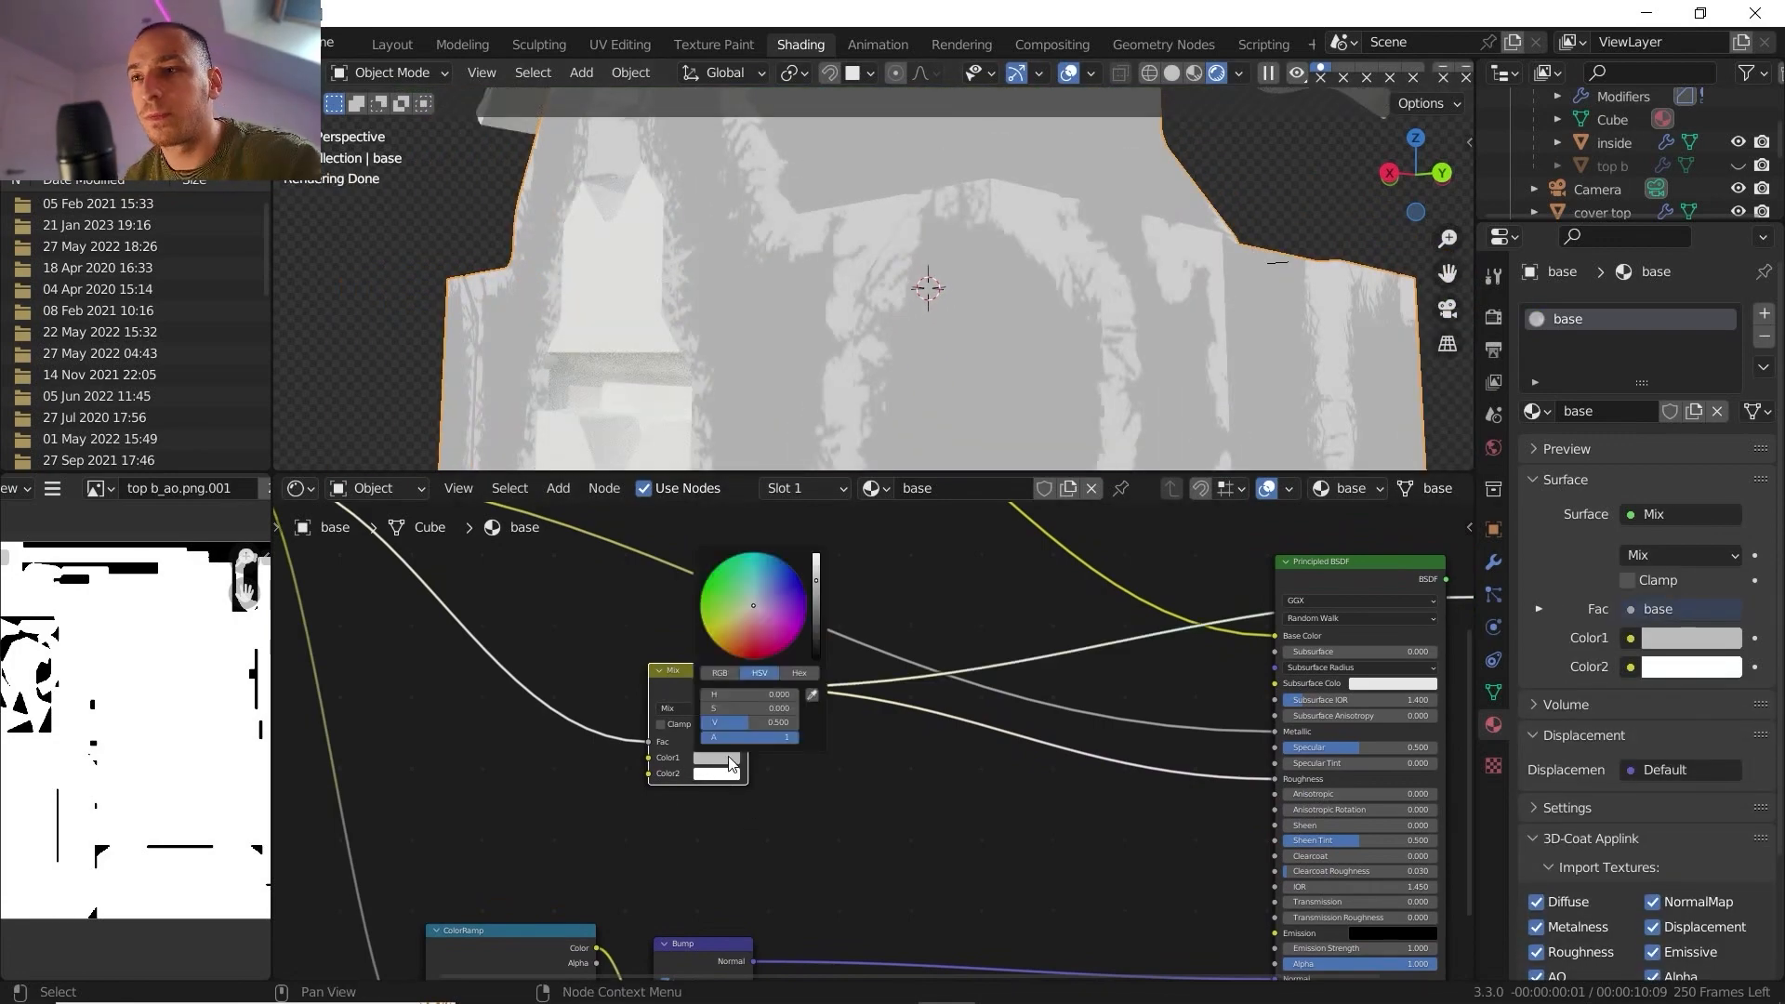
pyautogui.moveTo(750, 720); pyautogui.dragTo(709, 739)
pyautogui.click(734, 775)
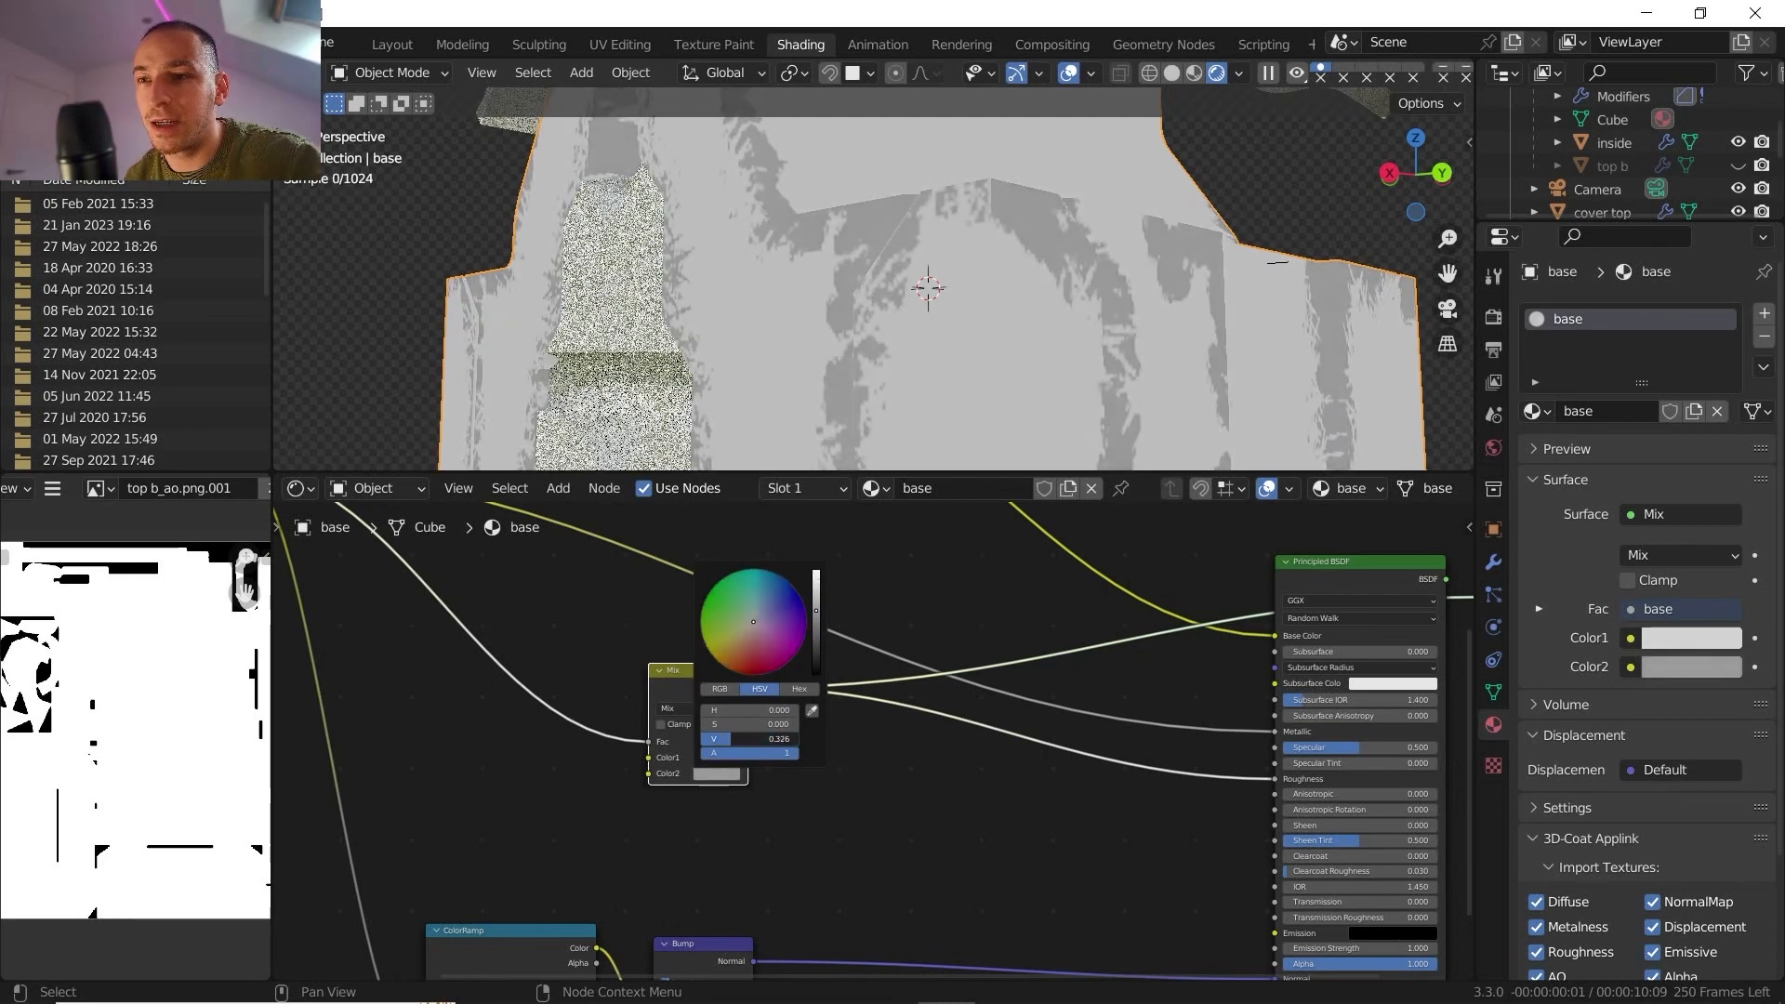
pyautogui.scroll(-2, 967, 807)
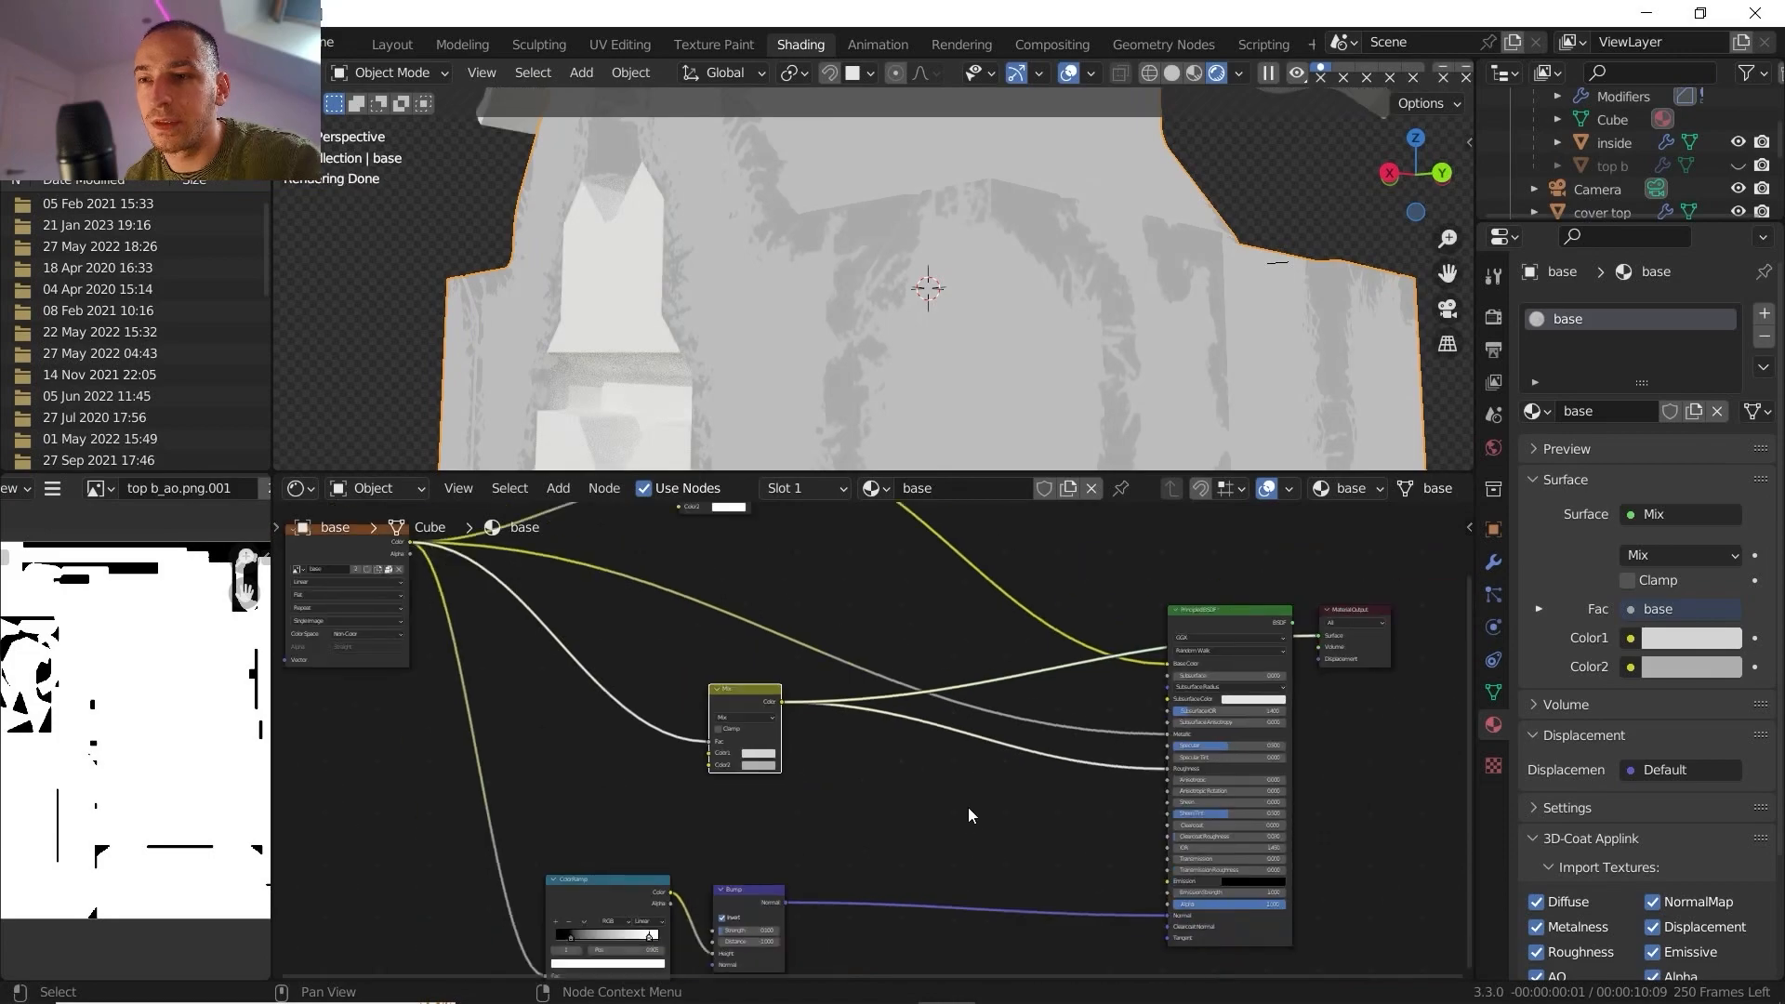
# Preview the Principled BSDF on the crate again and check how the new roughness looks
pyautogui.keyDown('ctrl'); pyautogui.keyDown('shift'); pyautogui.click(1196, 630); pyautogui.keyUp('shift'); pyautogui.keyUp('ctrl')
pyautogui.moveTo(1017, 298); pyautogui.dragTo(857, 320, button='middle')
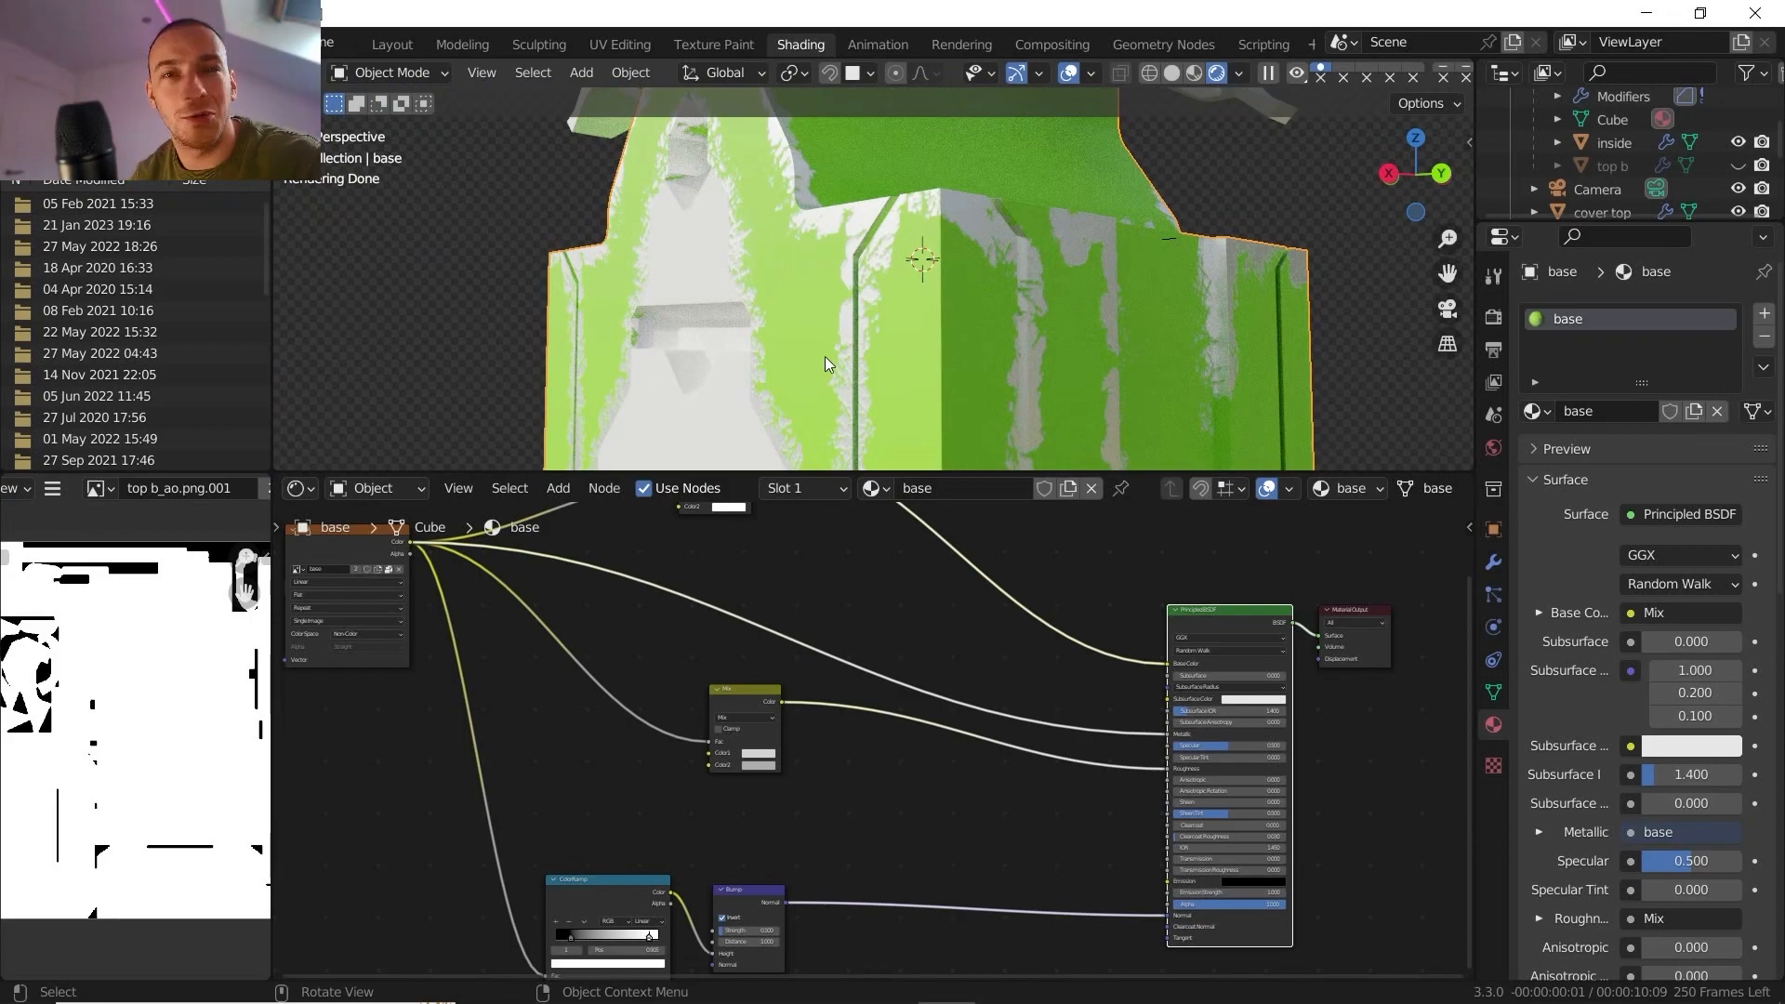
pyautogui.moveTo(839, 245); pyautogui.dragTo(847, 297, button='middle')
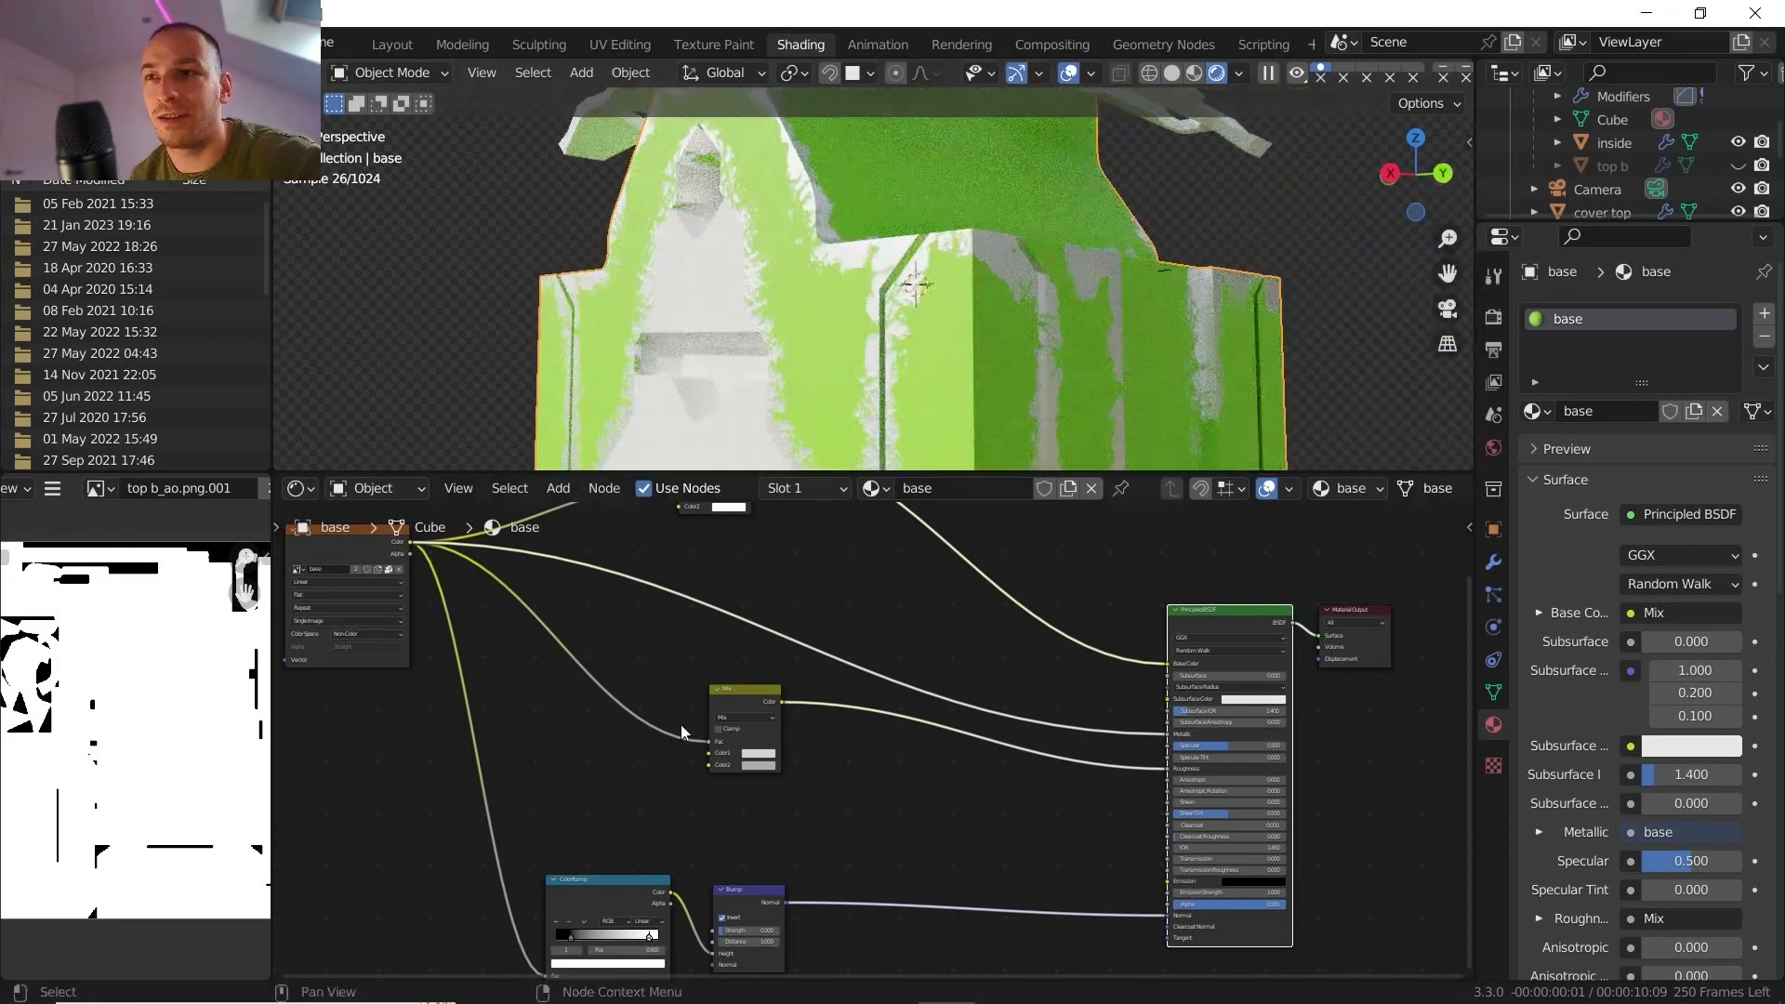
# Spread out the node tree, moving the base texture, roughness Mix and bump nodes apart to free space beside the Mix
pyautogui.scroll(-3, 681, 723)
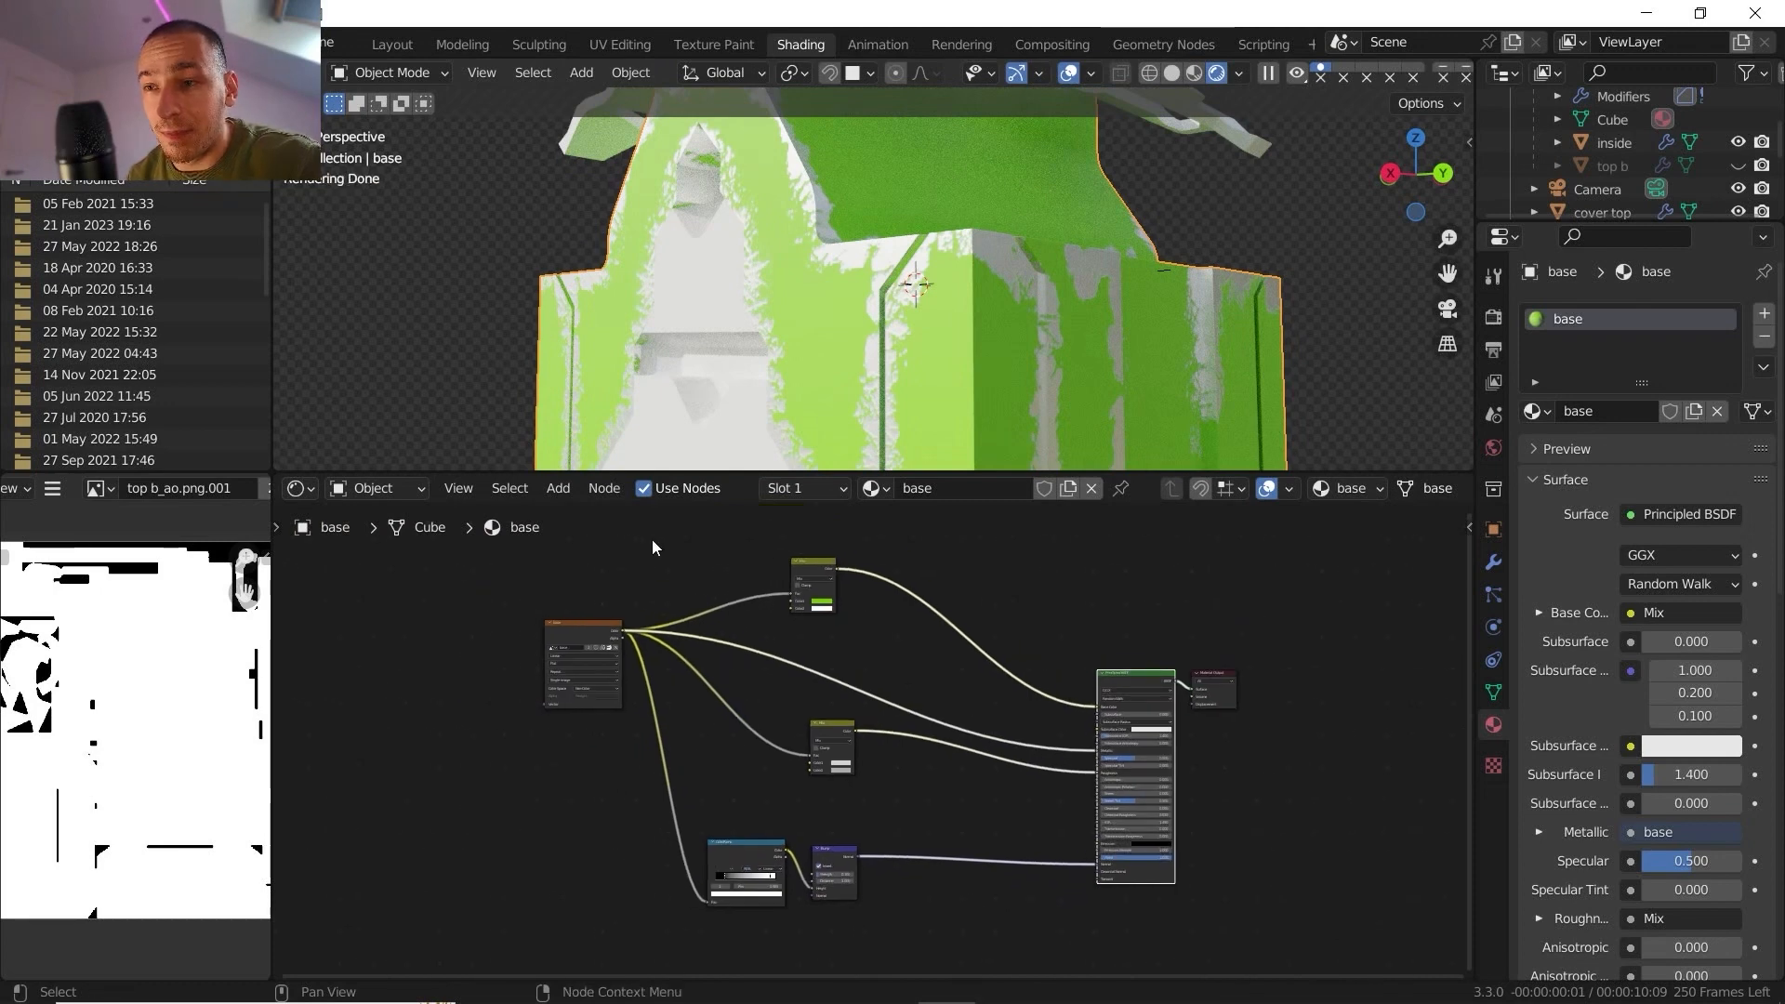
pyautogui.moveTo(652, 547); pyautogui.dragTo(658, 626, button='middle')
pyautogui.moveTo(606, 650); pyautogui.dragTo(444, 634)
pyautogui.moveTo(1009, 746); pyautogui.dragTo(990, 755)
pyautogui.moveTo(912, 805); pyautogui.dragTo(850, 705, button='middle')
pyautogui.scroll(4, 918, 653)
pyautogui.moveTo(917, 653); pyautogui.dragTo(843, 665, button='middle')
pyautogui.moveTo(879, 688); pyautogui.dragTo(892, 705)
pyautogui.moveTo(793, 725); pyautogui.dragTo(789, 677, button='middle')
pyautogui.scroll(3, 802, 725)
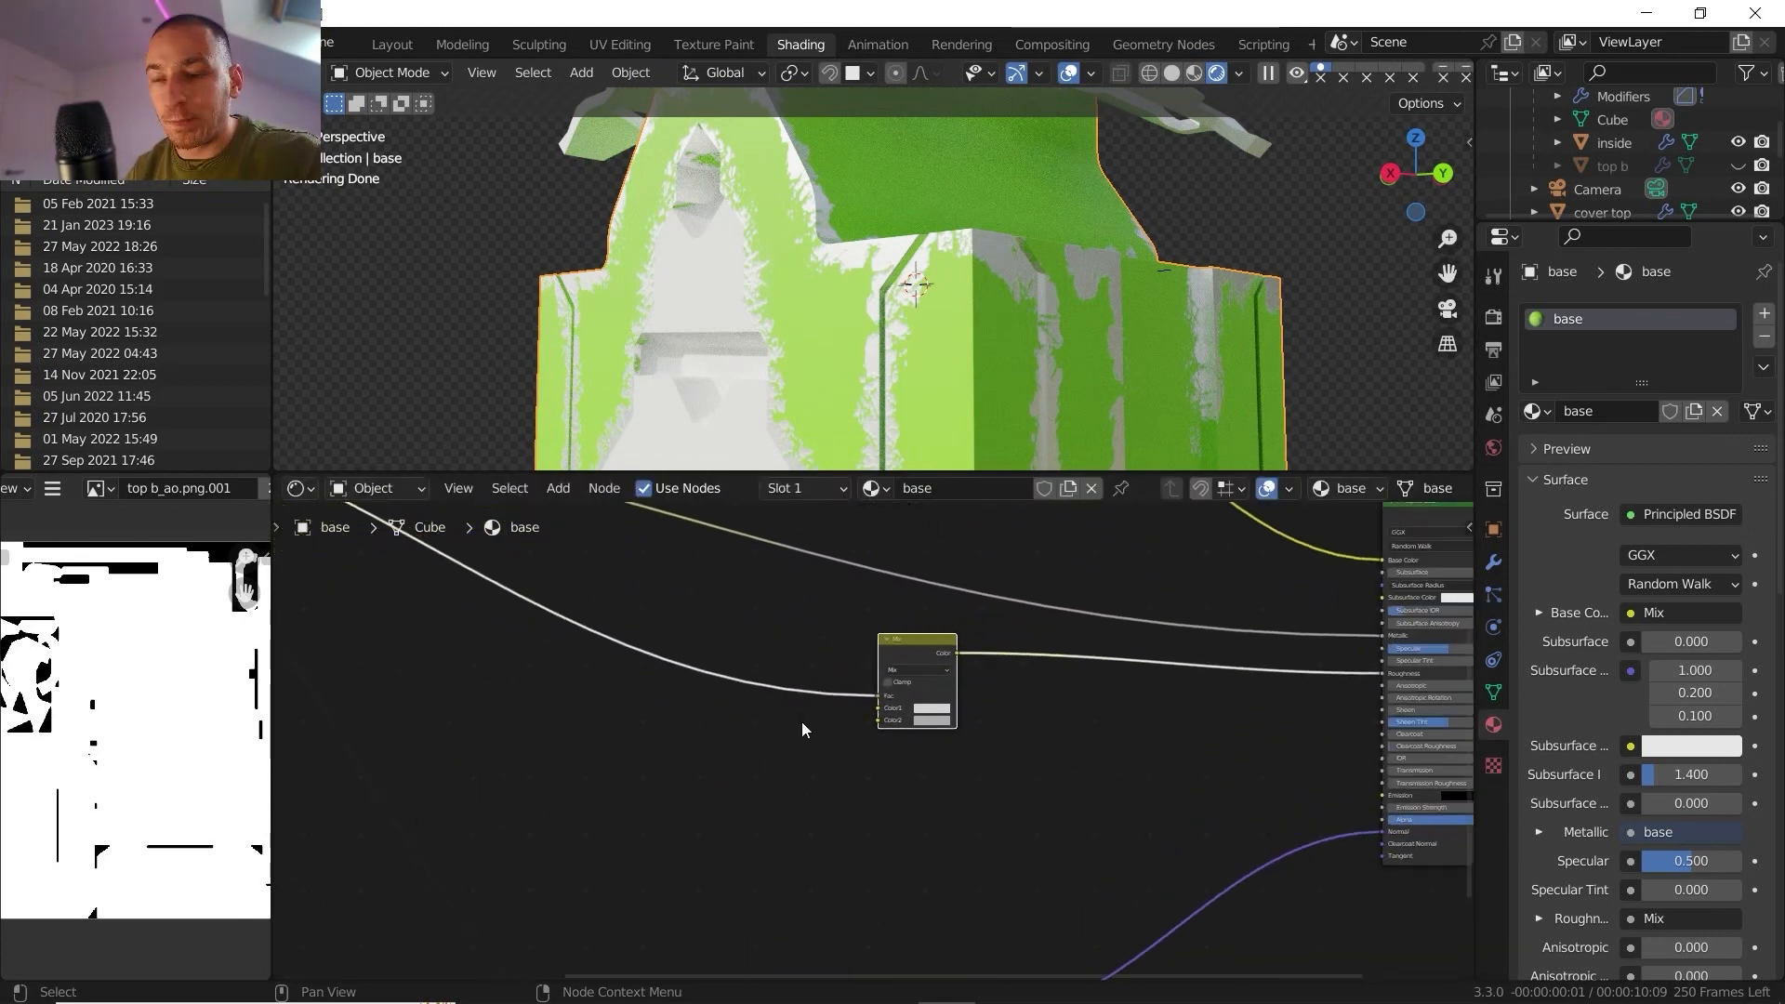
pyautogui.moveTo(805, 788); pyautogui.dragTo(721, 760, button='middle')
pyautogui.scroll(3, 721, 779)
# Add an Image Texture node in the free space below and before the roughness Mix
pyautogui.hotkey('shift', 'a')
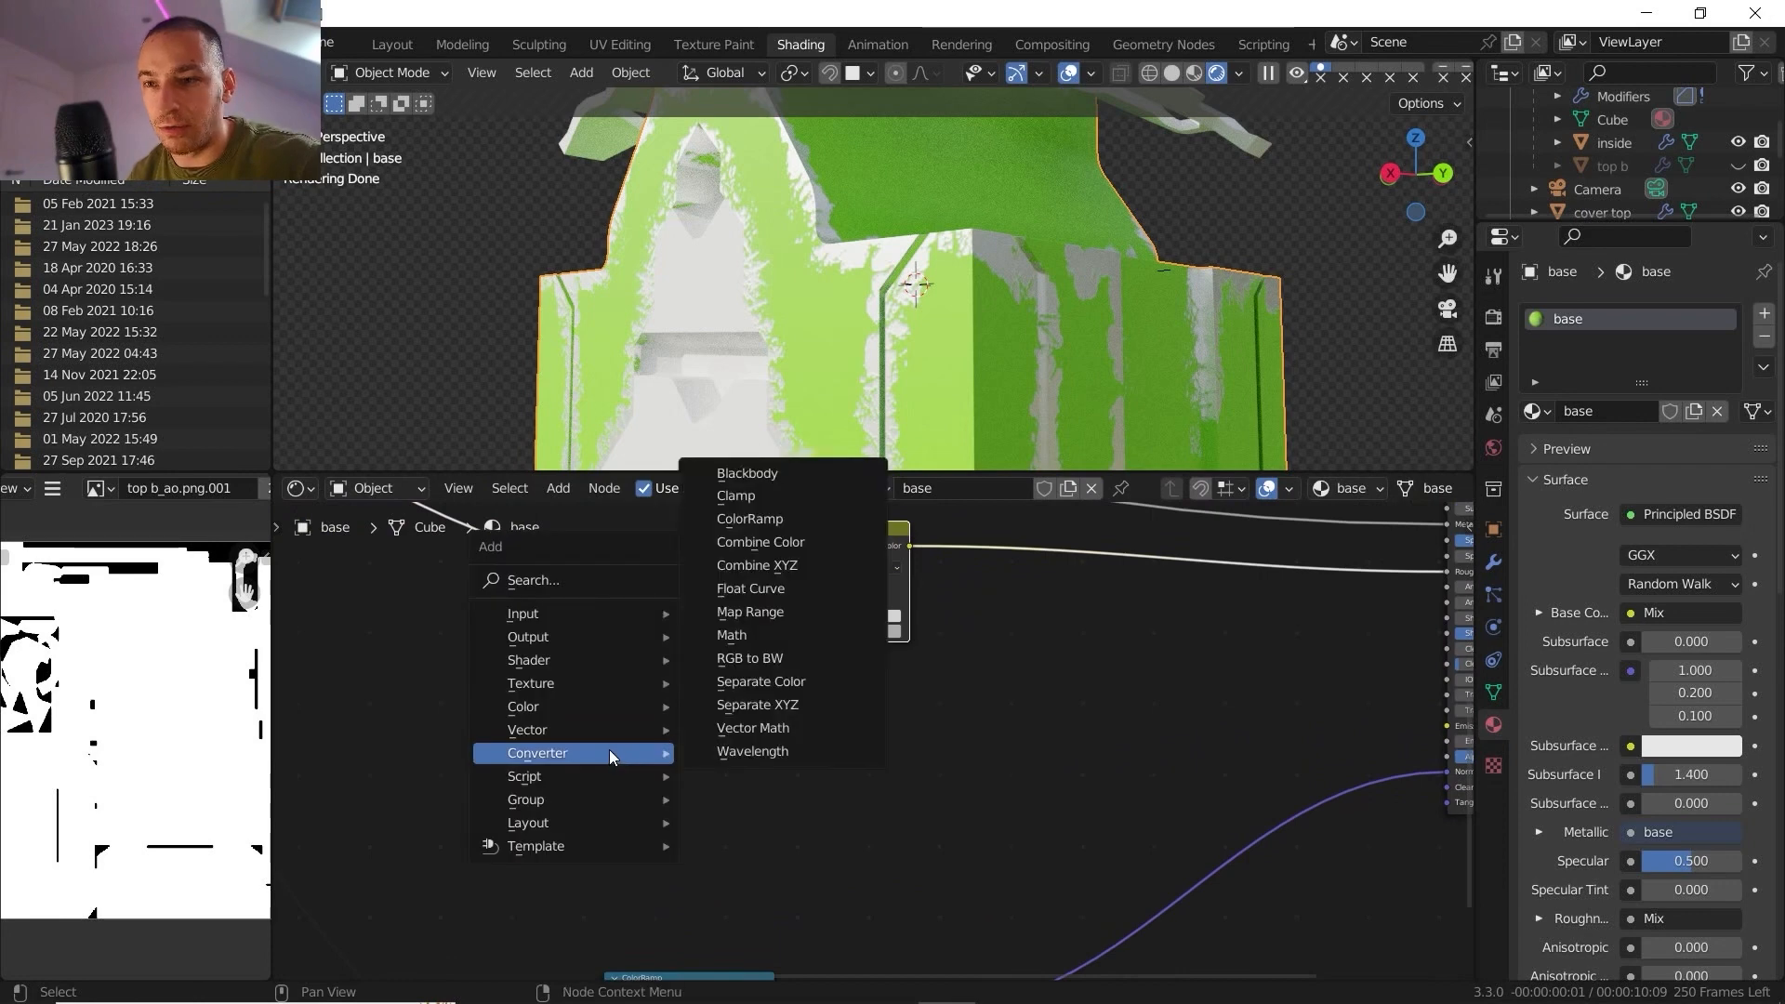
pyautogui.moveTo(622, 707)
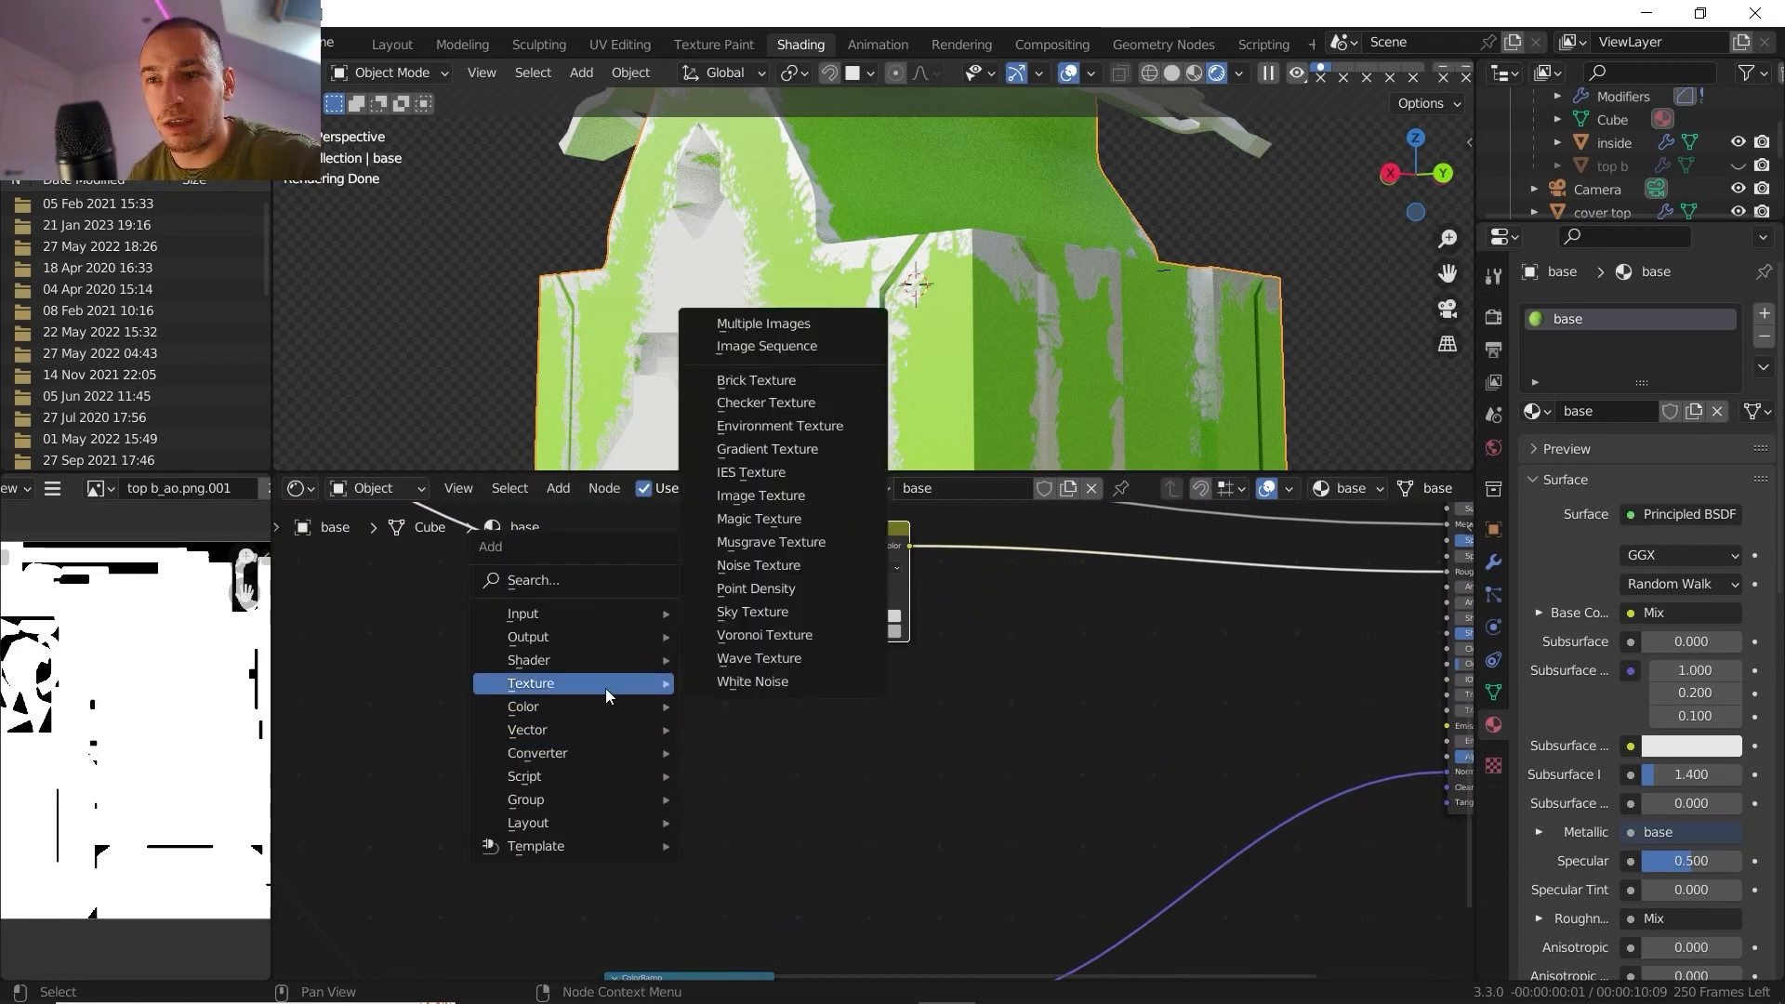
pyautogui.click(751, 502)
pyautogui.click(550, 679)
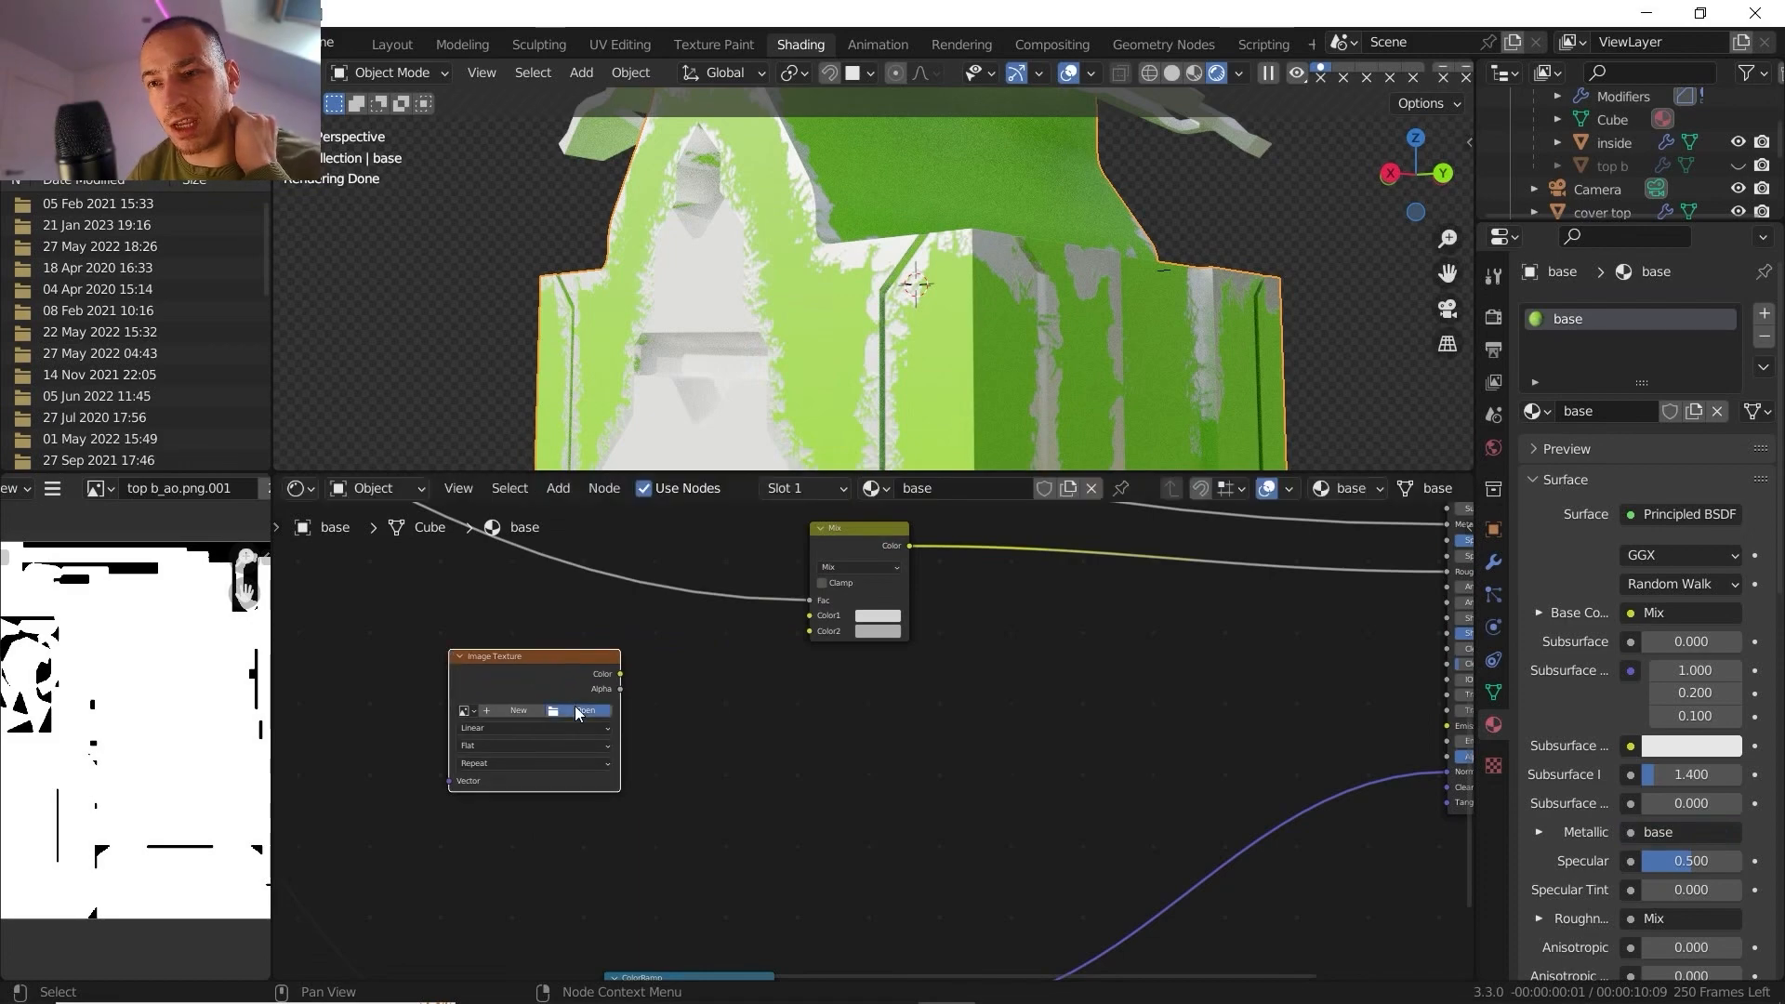
# Load Scratches_12.png from the Free Surface Imperfections folder into the new Image Texture node
pyautogui.click(578, 711)
pyautogui.doubleClick(764, 316)
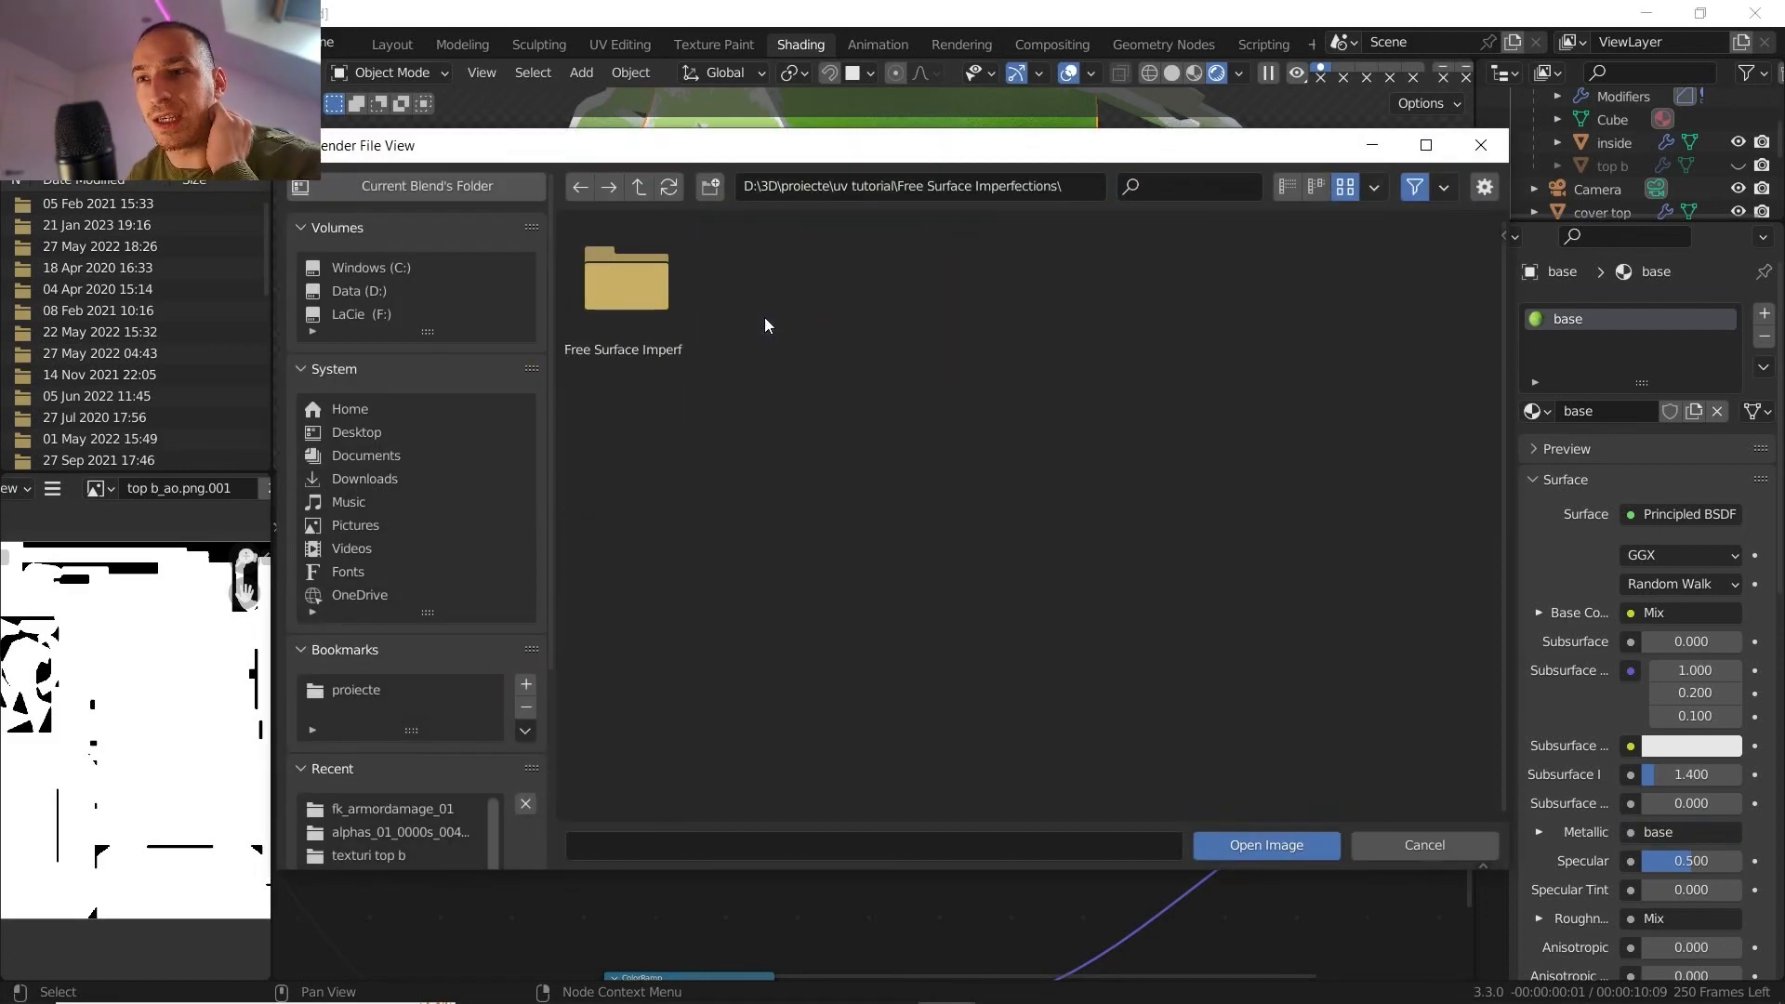
pyautogui.doubleClick(649, 321)
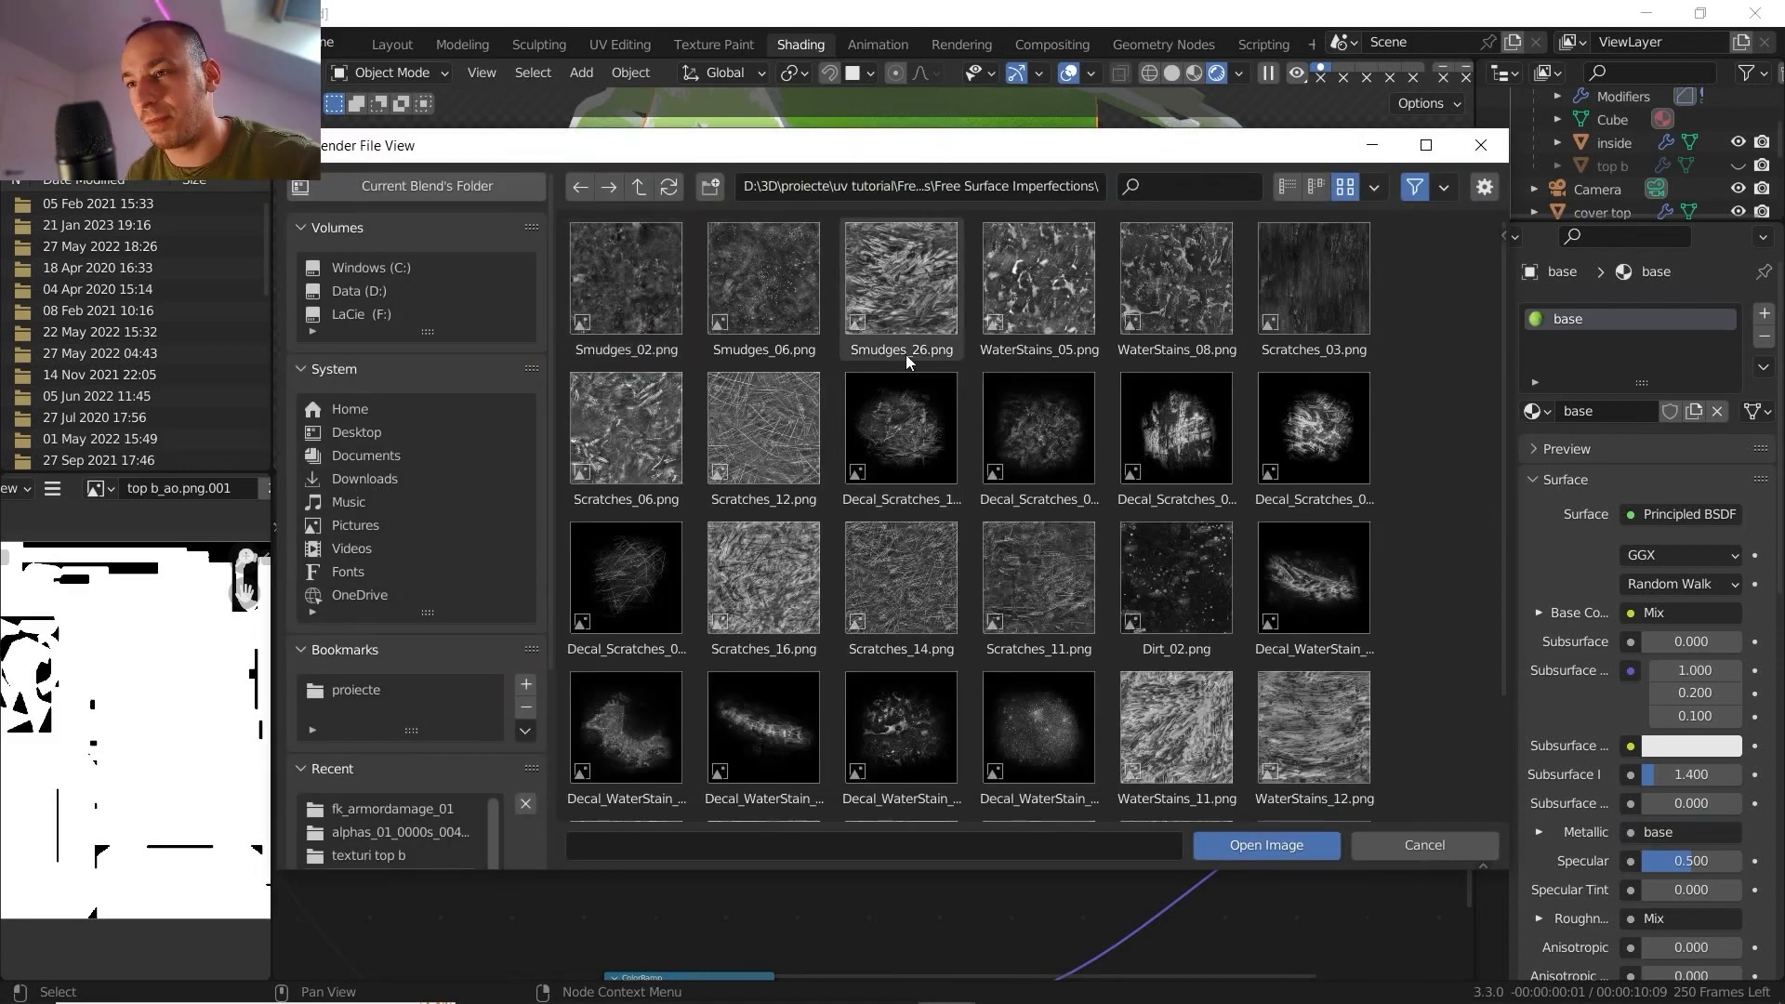
pyautogui.click(784, 424)
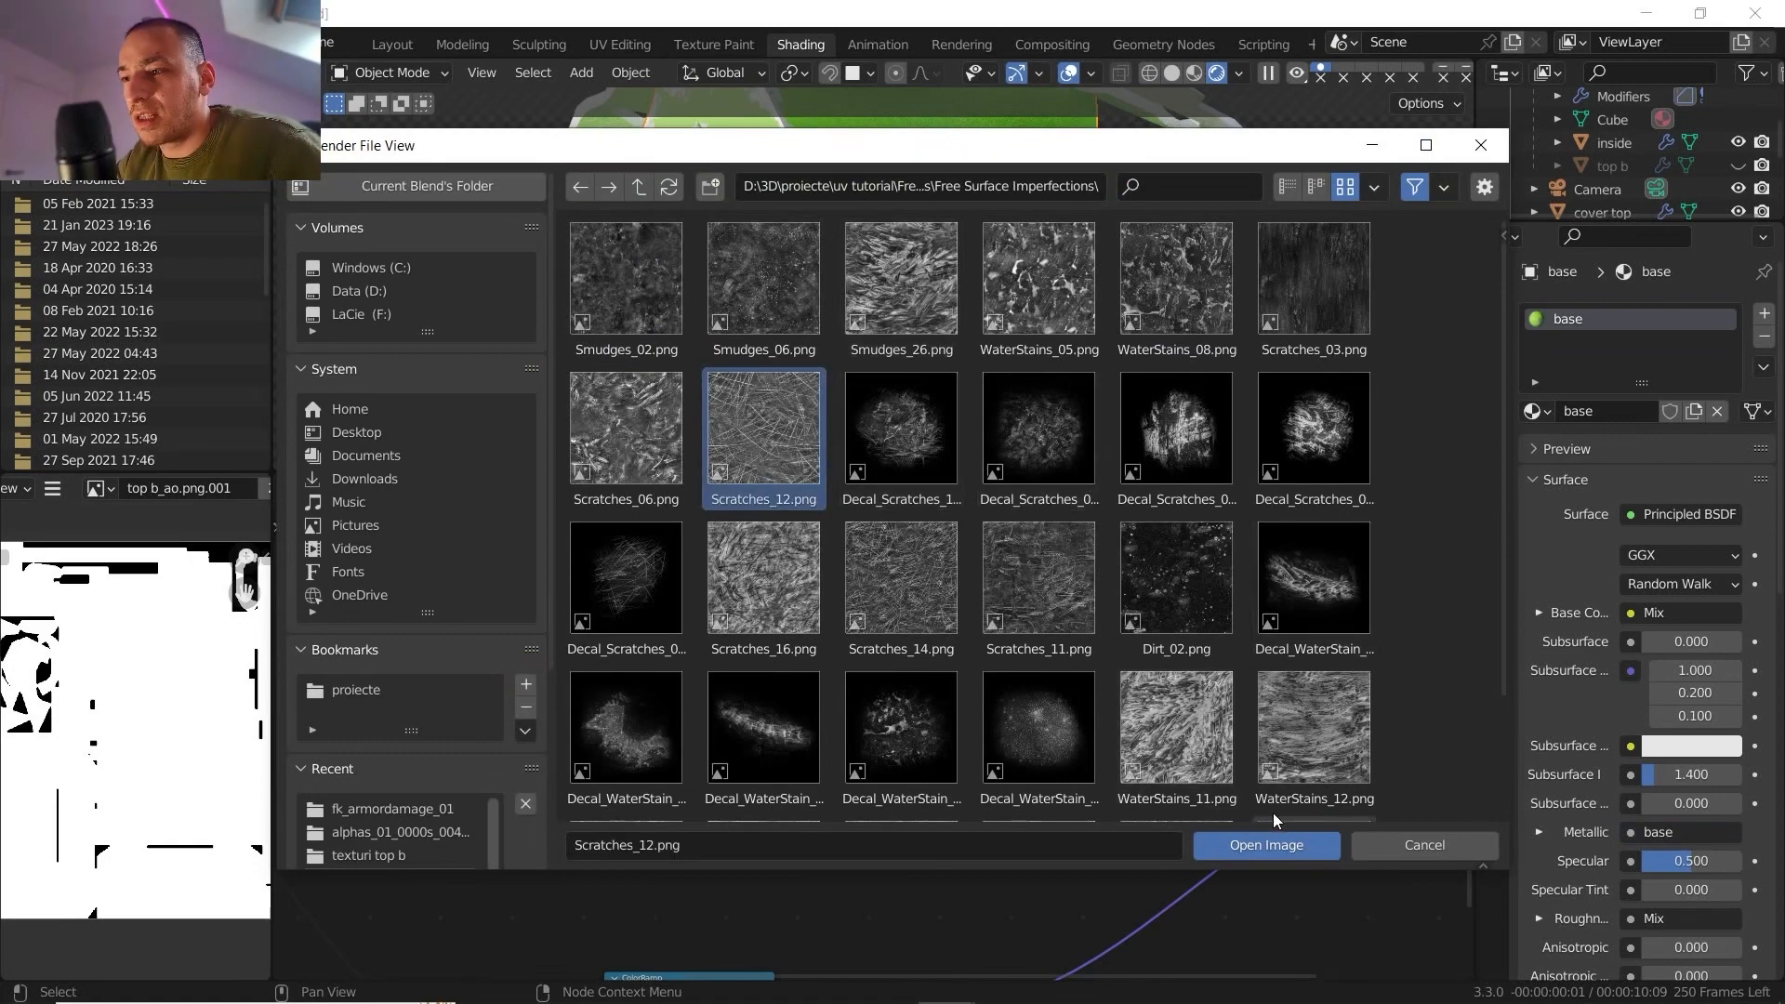
pyautogui.click(1275, 844)
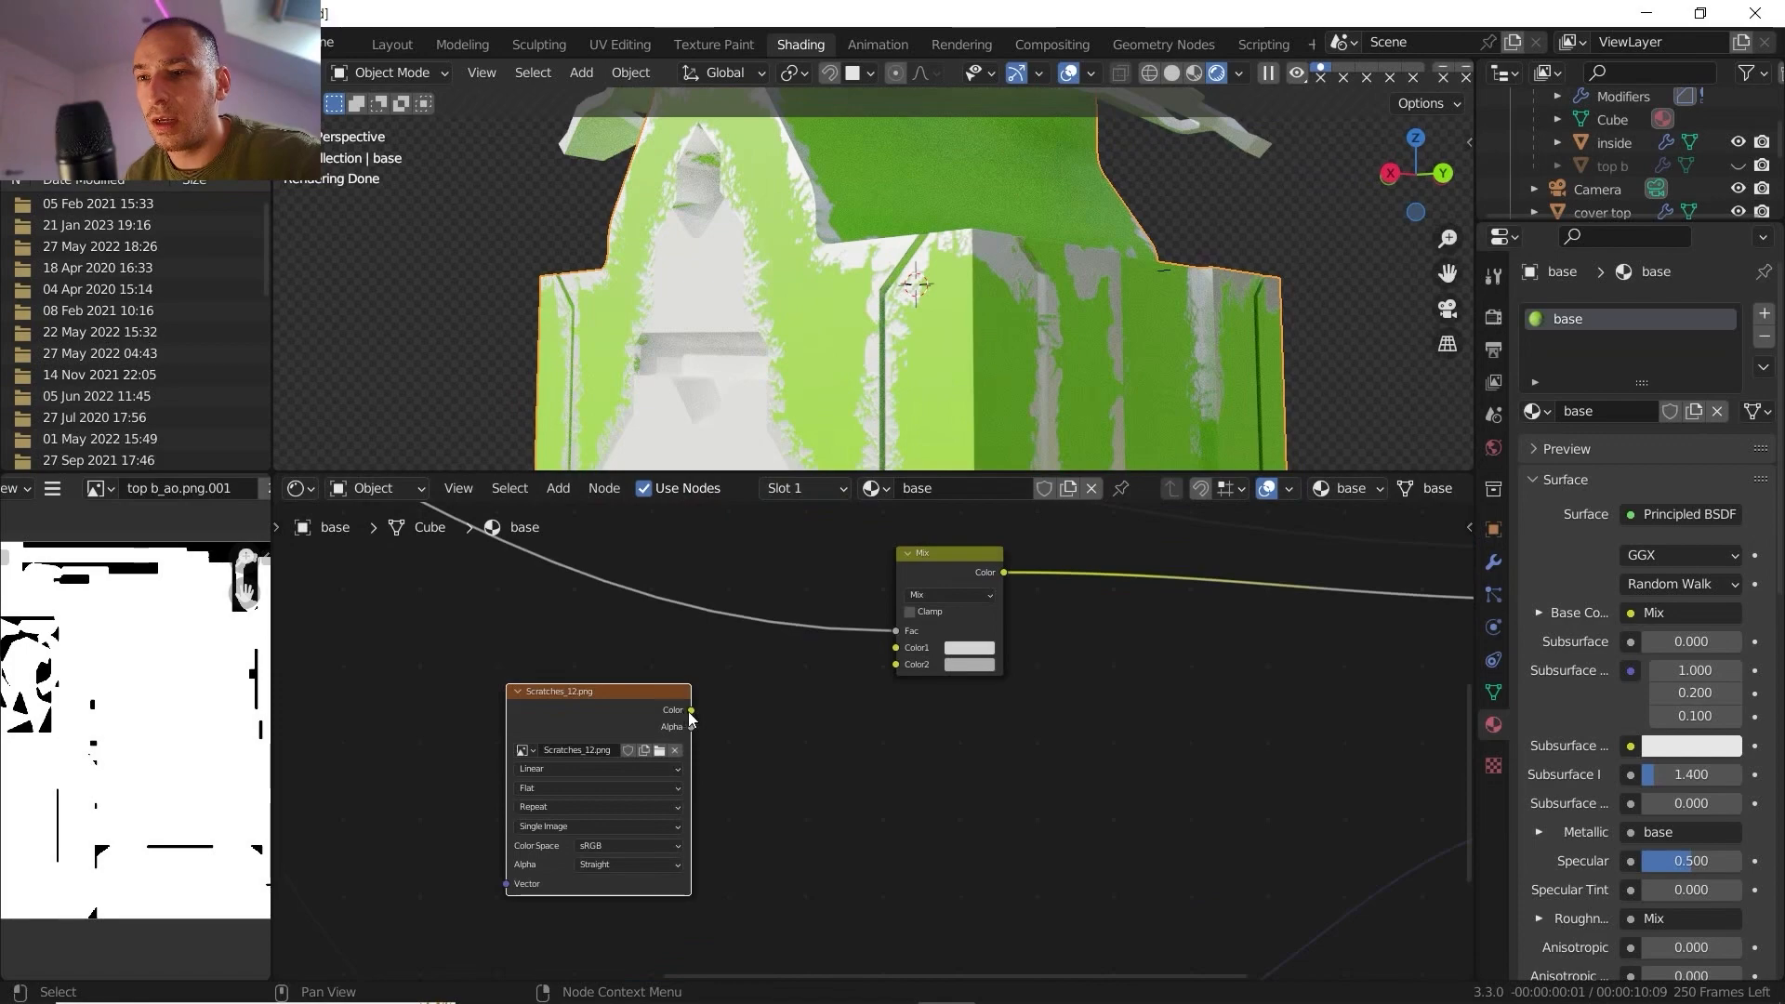
# Preview the roughness Mix, connect the scratches texture's Color to its Color1 and set the texture's color space to Non-Color
pyautogui.keyDown('ctrl'); pyautogui.keyDown('shift'); pyautogui.click(927, 574); pyautogui.keyUp('shift'); pyautogui.keyUp('ctrl')
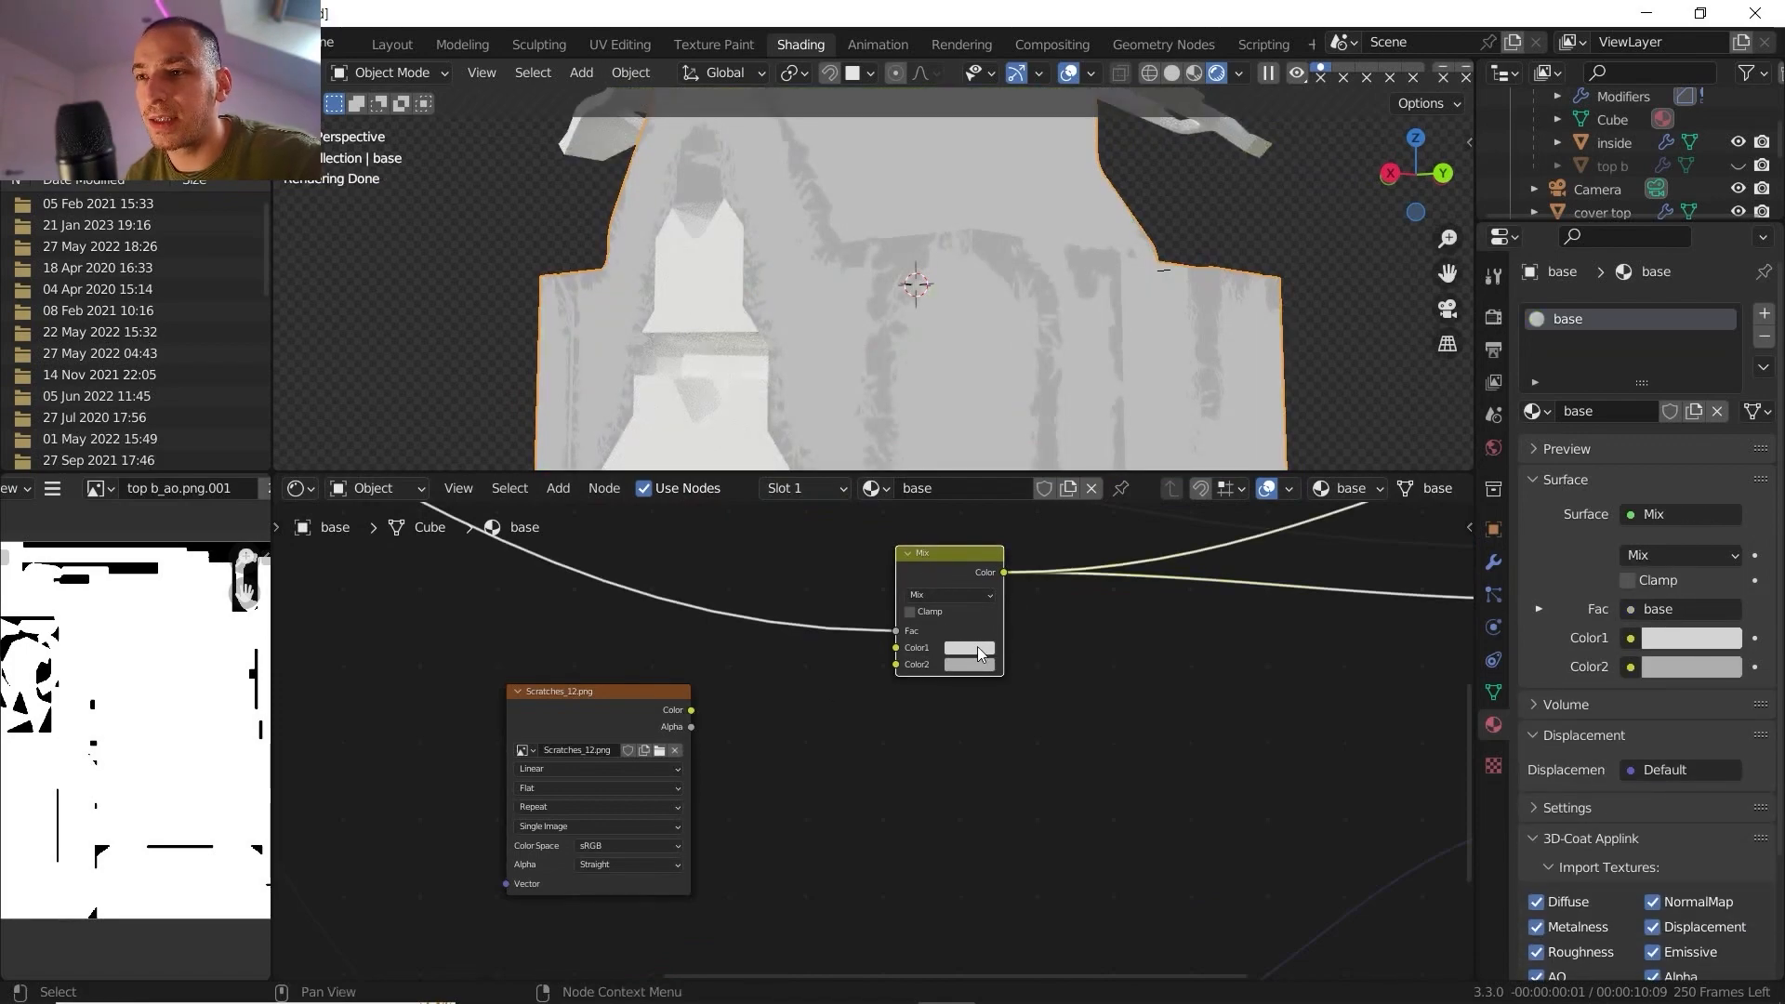
pyautogui.moveTo(691, 711); pyautogui.dragTo(895, 648)
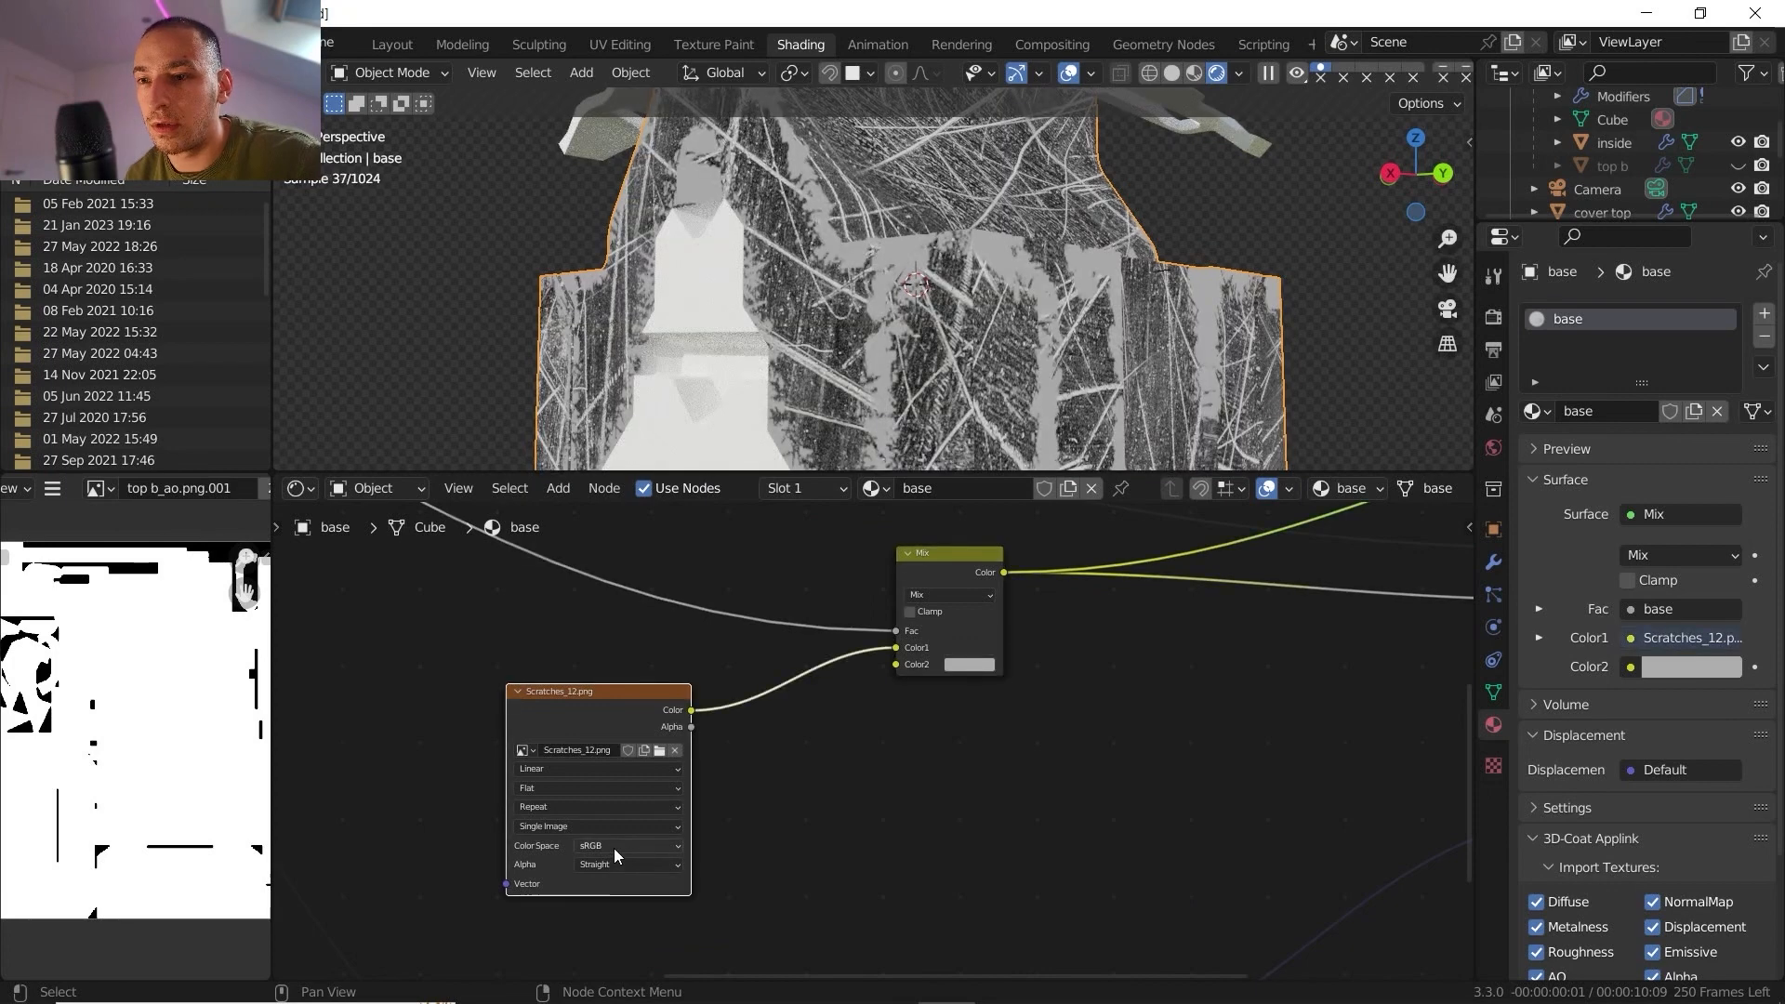
pyautogui.click(613, 846)
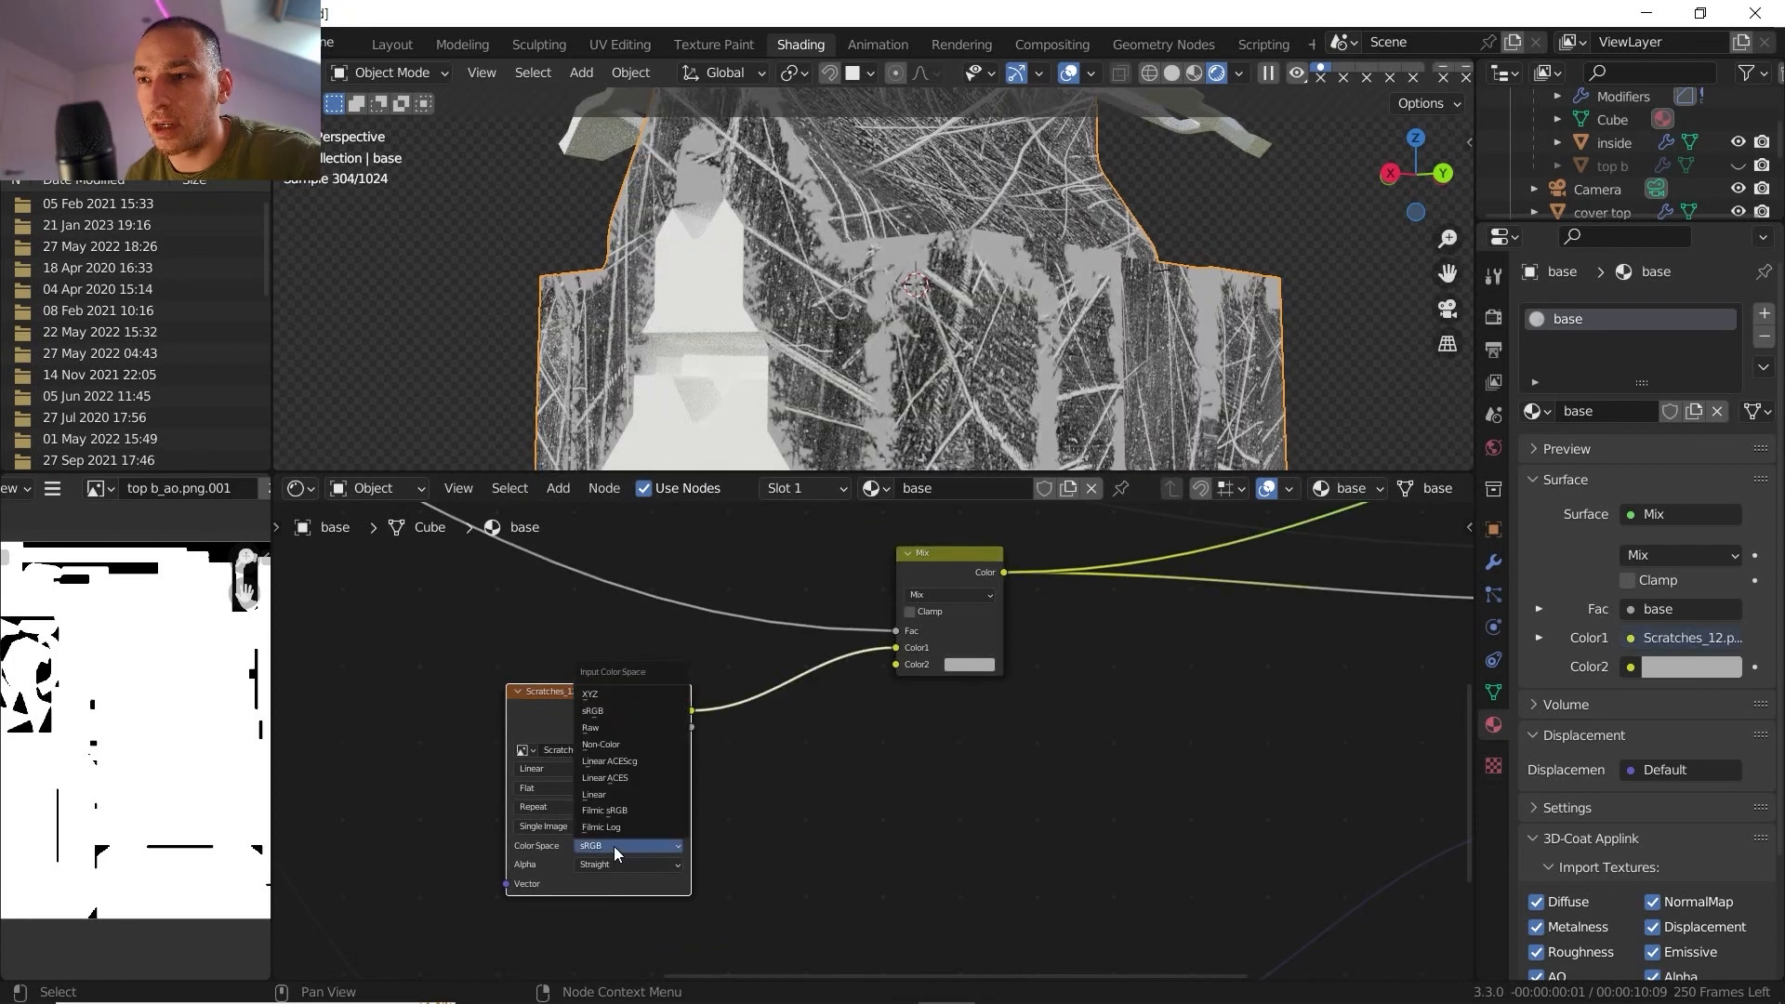
pyautogui.click(610, 745)
pyautogui.moveTo(606, 699); pyautogui.dragTo(508, 670)
pyautogui.moveTo(923, 727); pyautogui.dragTo(605, 745, button='middle')
pyautogui.scroll(-4, 605, 744)
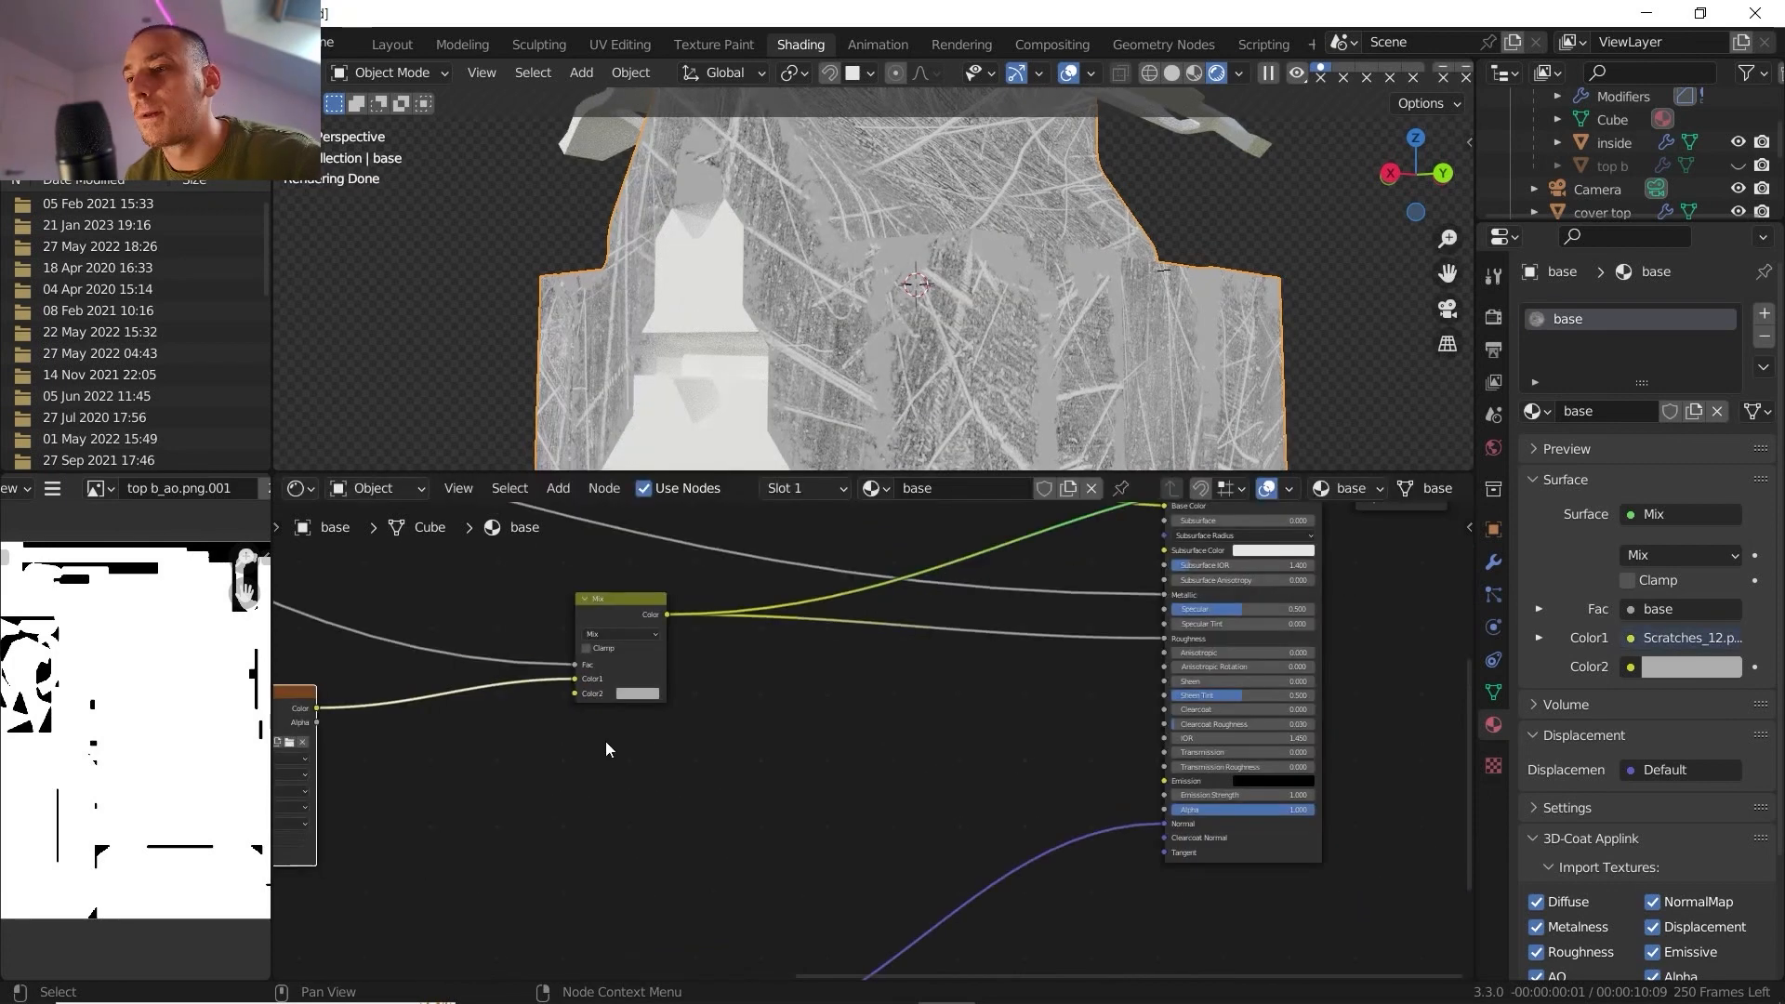
pyautogui.moveTo(730, 749); pyautogui.dragTo(887, 754, button='middle')
pyautogui.scroll(4, 800, 746)
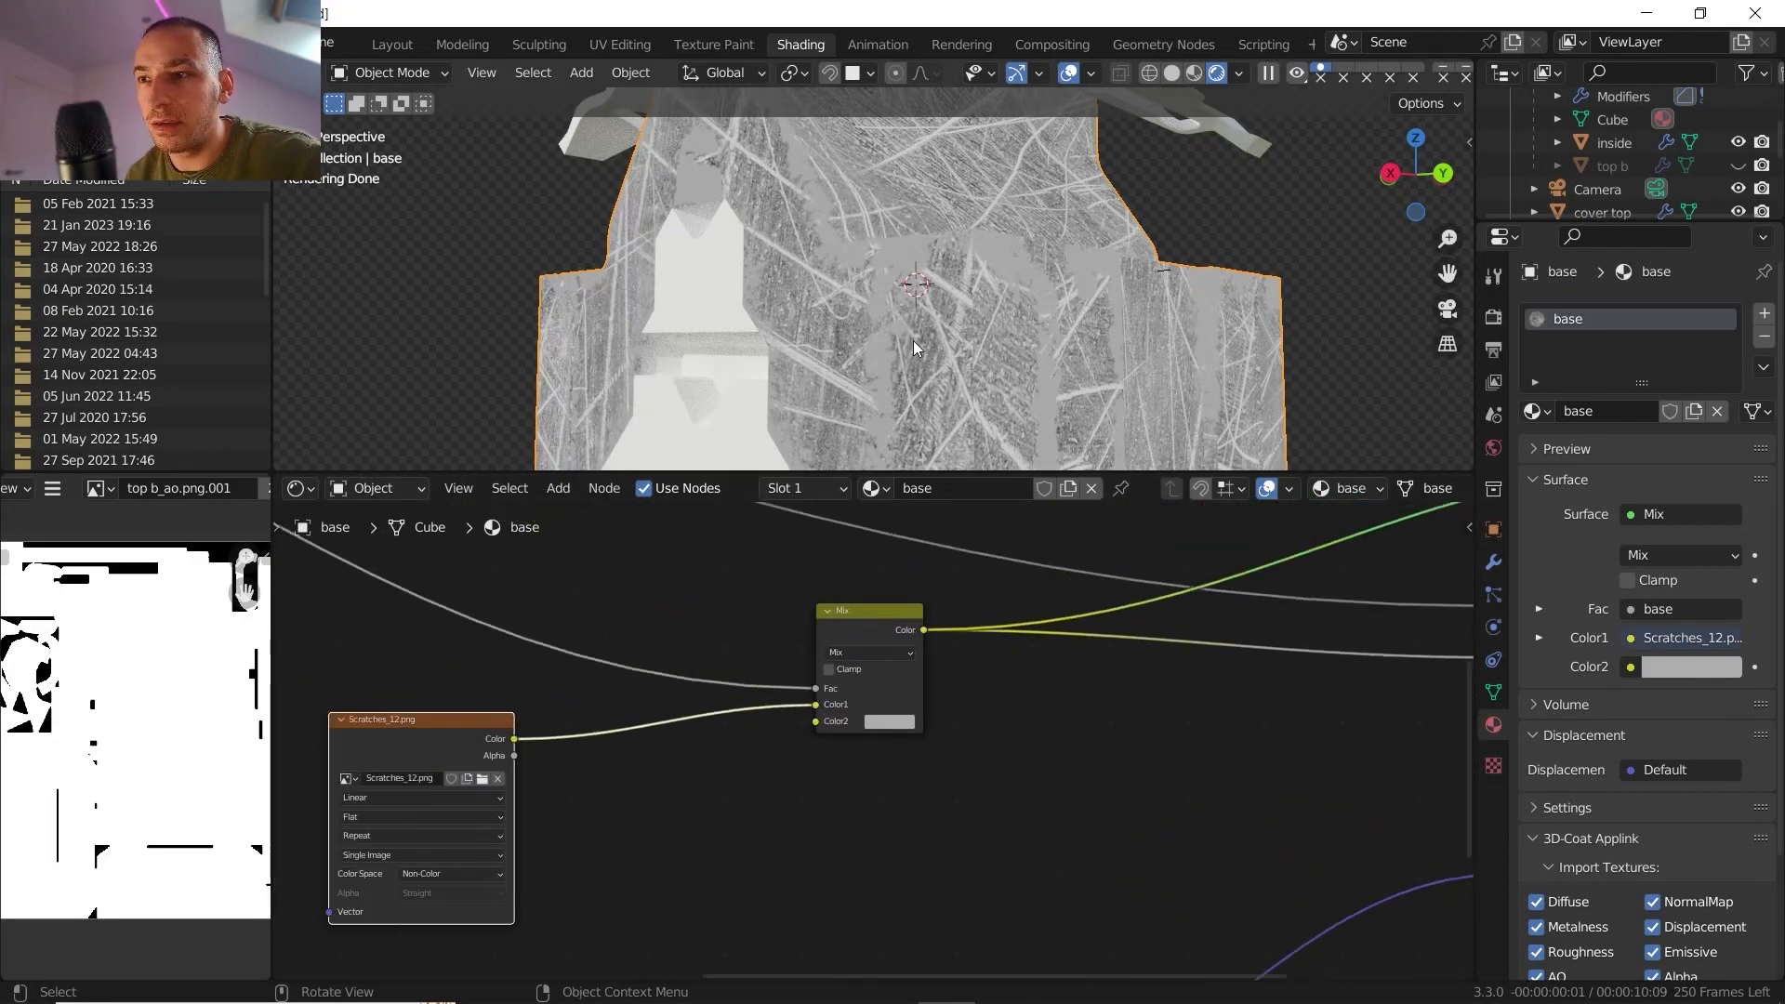
# Unplug the scratches texture from the Mix's Color1 and reconnect it to compare the roughness with and without scratches
pyautogui.moveTo(913, 348); pyautogui.dragTo(957, 279, button='middle')
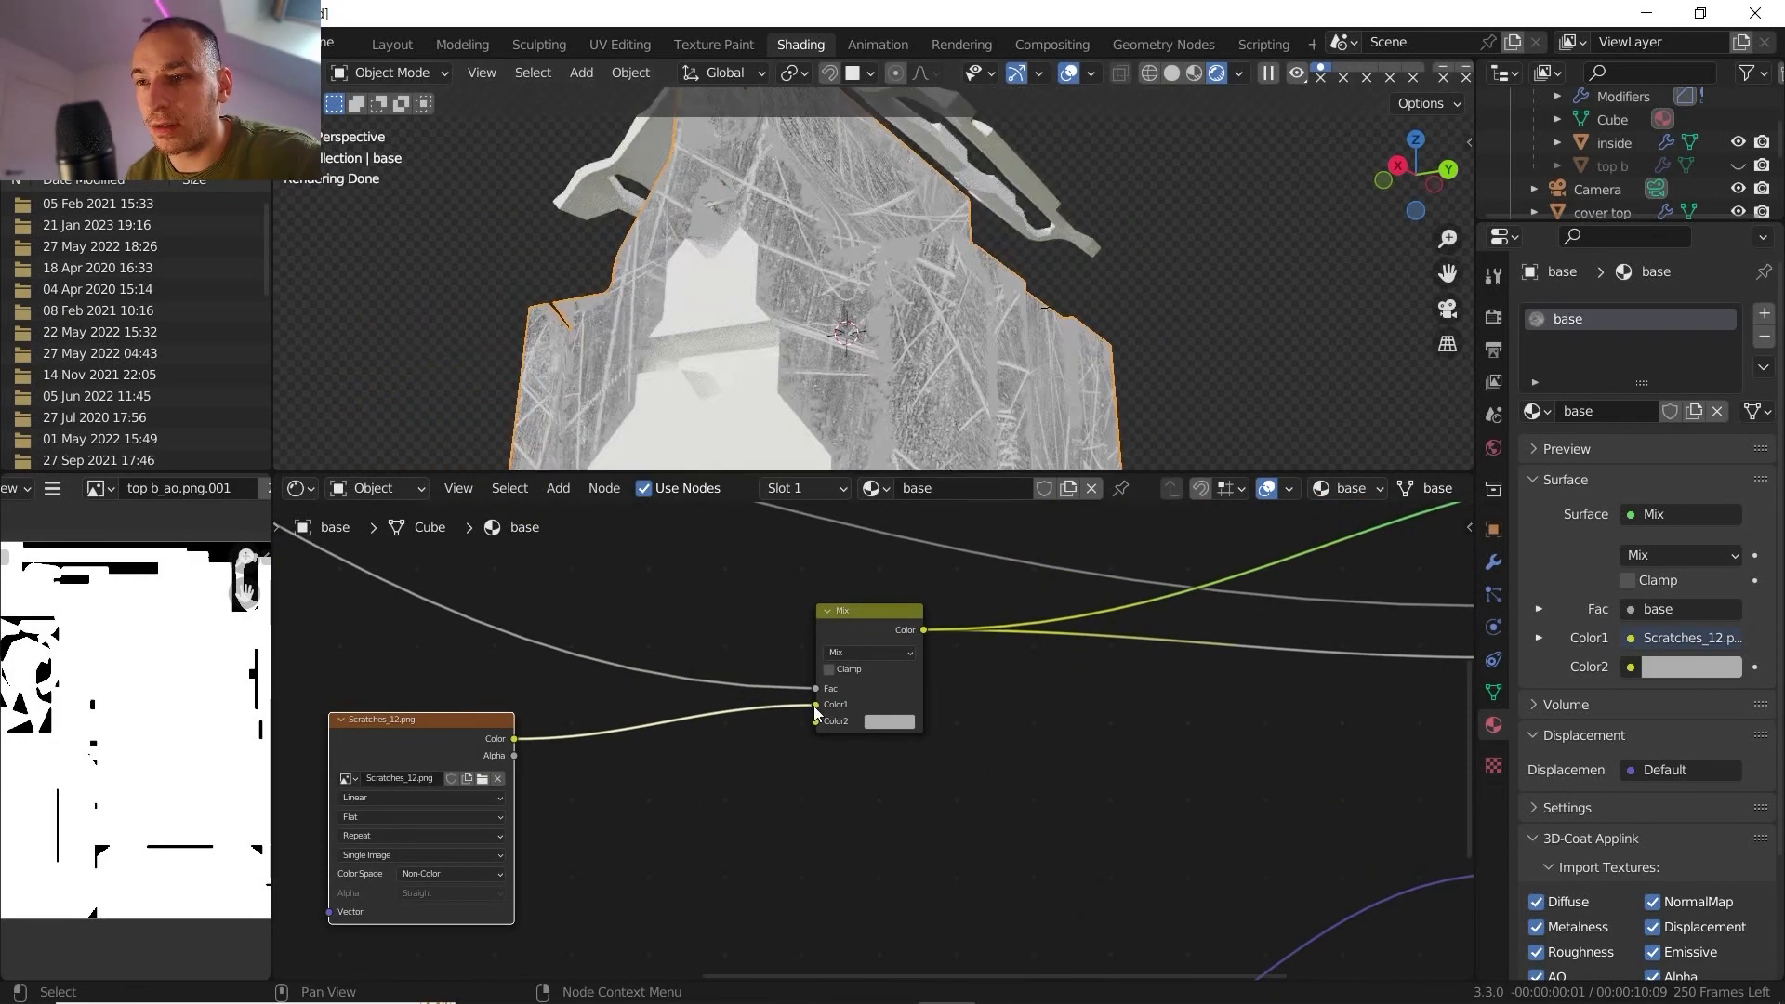
pyautogui.moveTo(812, 705); pyautogui.dragTo(763, 717)
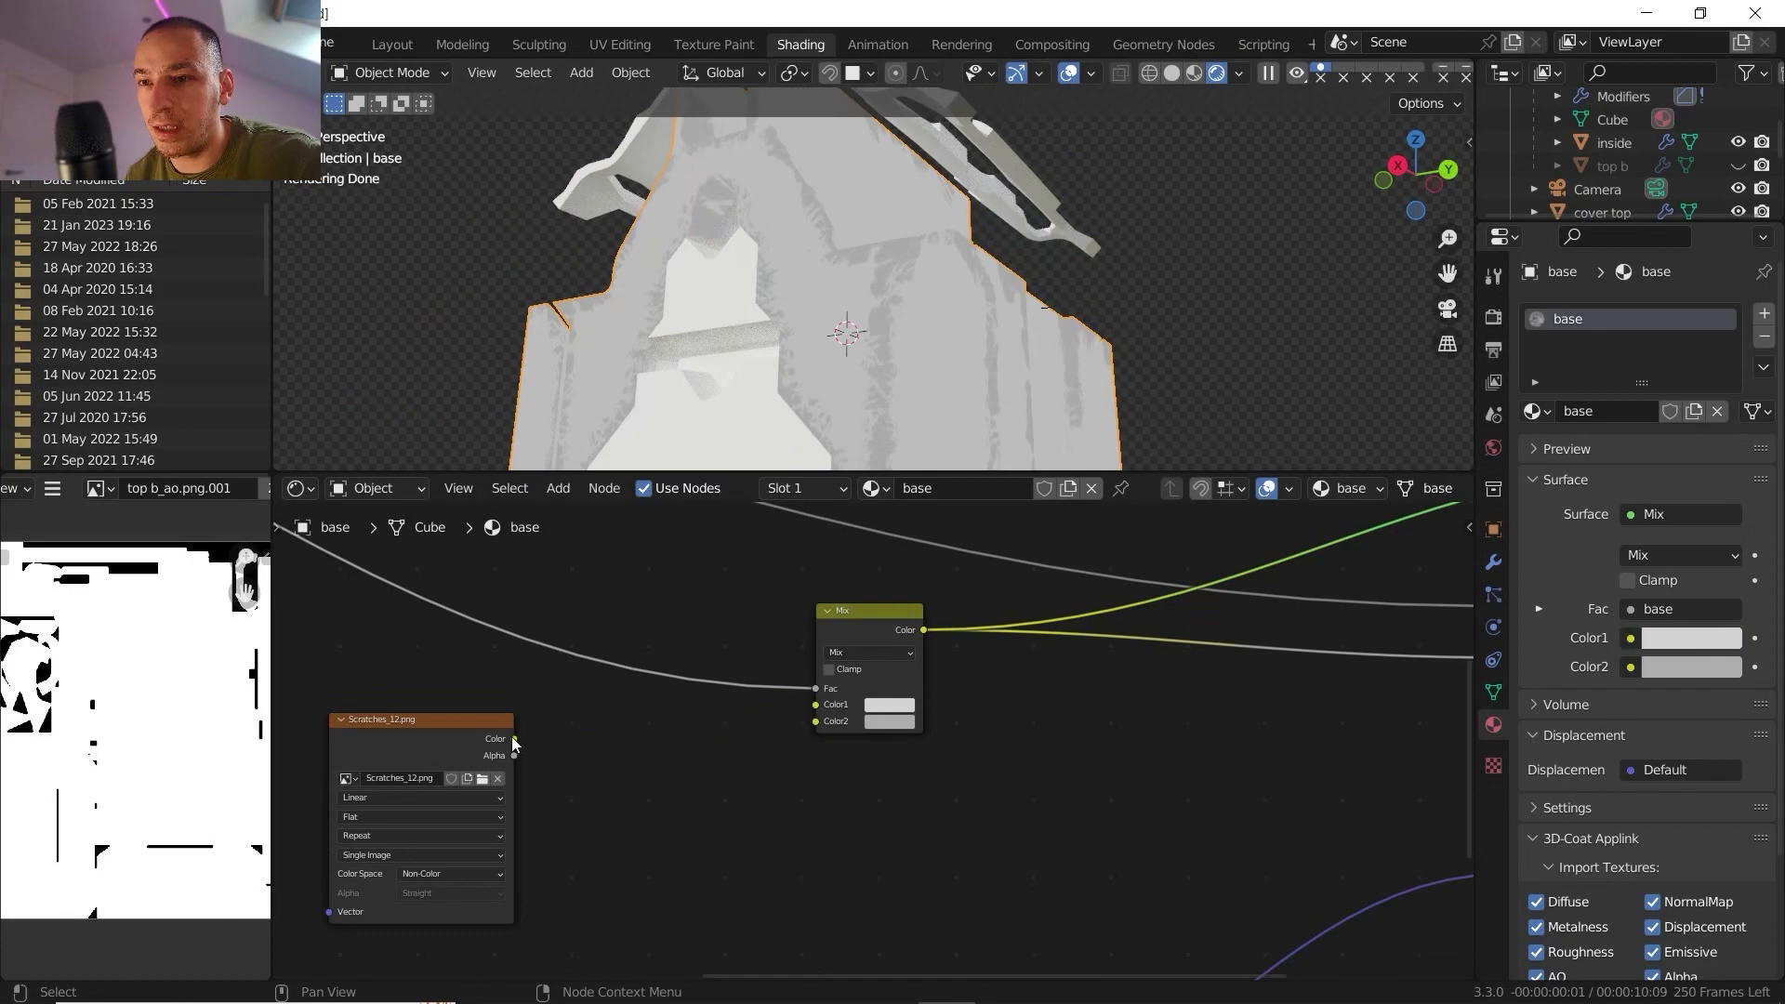
pyautogui.moveTo(513, 738); pyautogui.dragTo(815, 704)
pyautogui.moveTo(912, 294); pyautogui.dragTo(930, 353, button='middle')
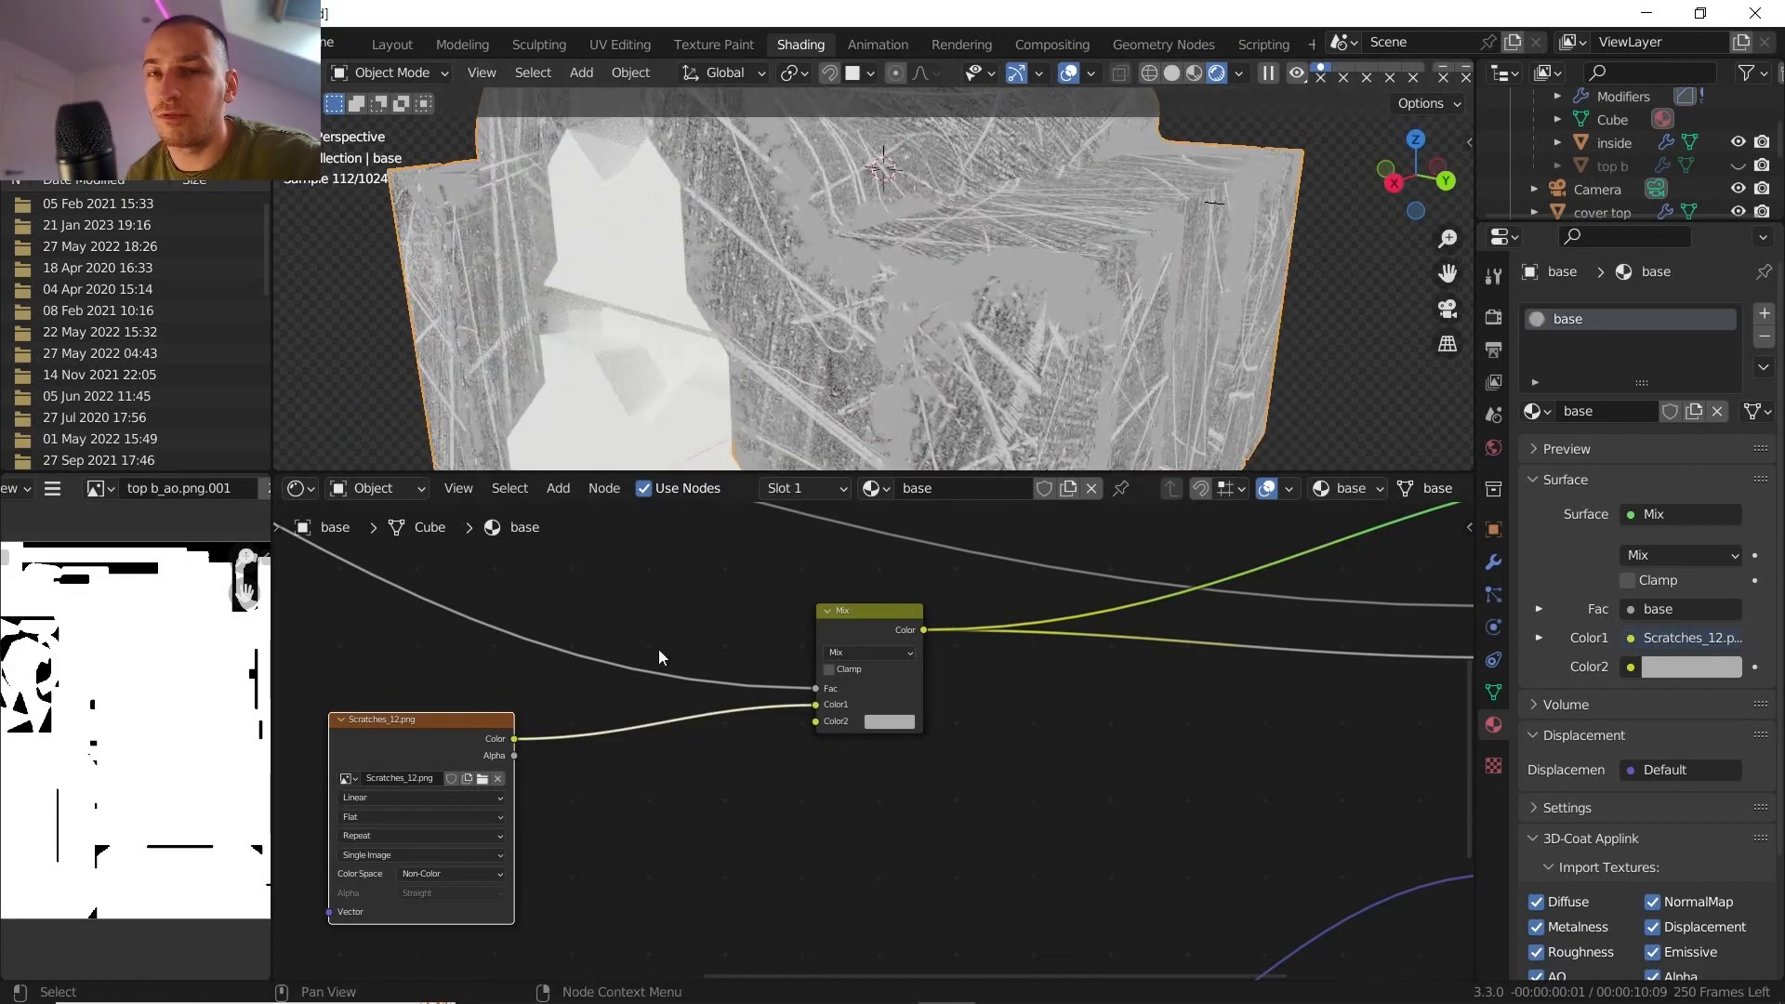
# Preview the Principled BSDF again and inspect the scratched roughness on the crate's painted surfaces
pyautogui.scroll(-2, 761, 679)
pyautogui.moveTo(761, 679); pyautogui.dragTo(511, 658, button='middle')
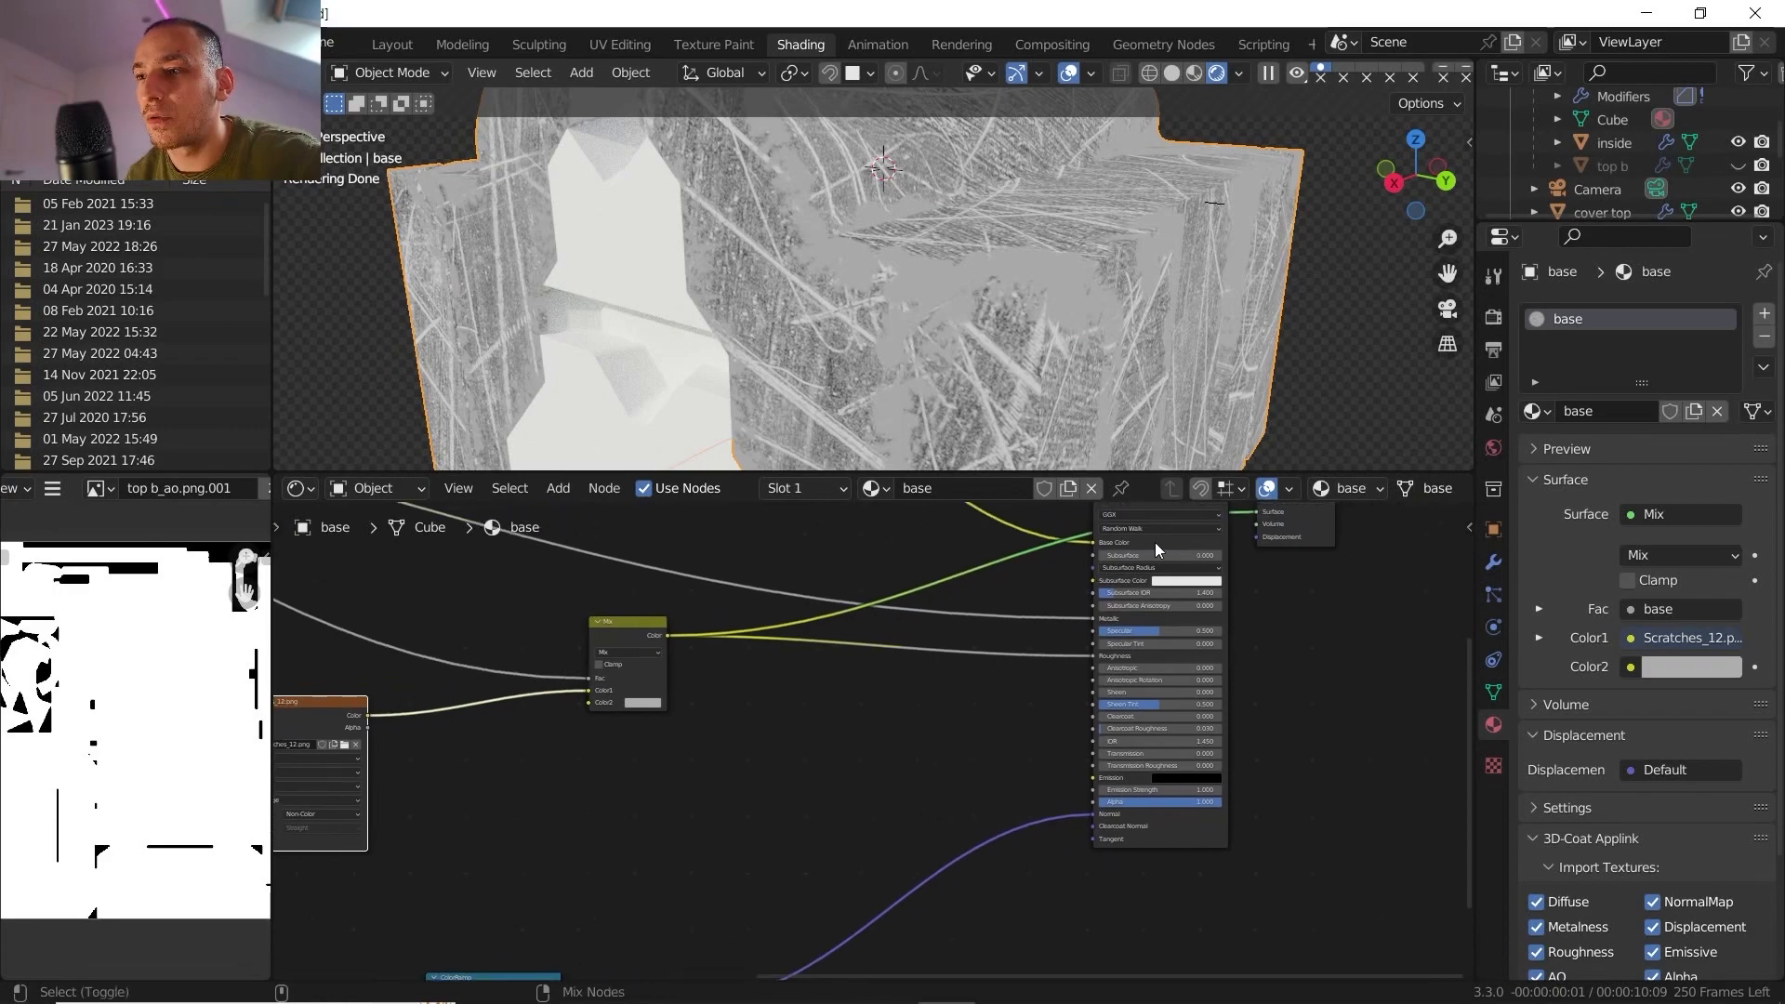
pyautogui.keyDown('ctrl'); pyautogui.keyDown('shift'); pyautogui.click(1156, 545); pyautogui.keyUp('shift'); pyautogui.keyUp('ctrl')
pyautogui.moveTo(1017, 370); pyautogui.dragTo(887, 312, button='middle')
pyautogui.moveTo(776, 593); pyautogui.dragTo(1038, 692, button='middle')
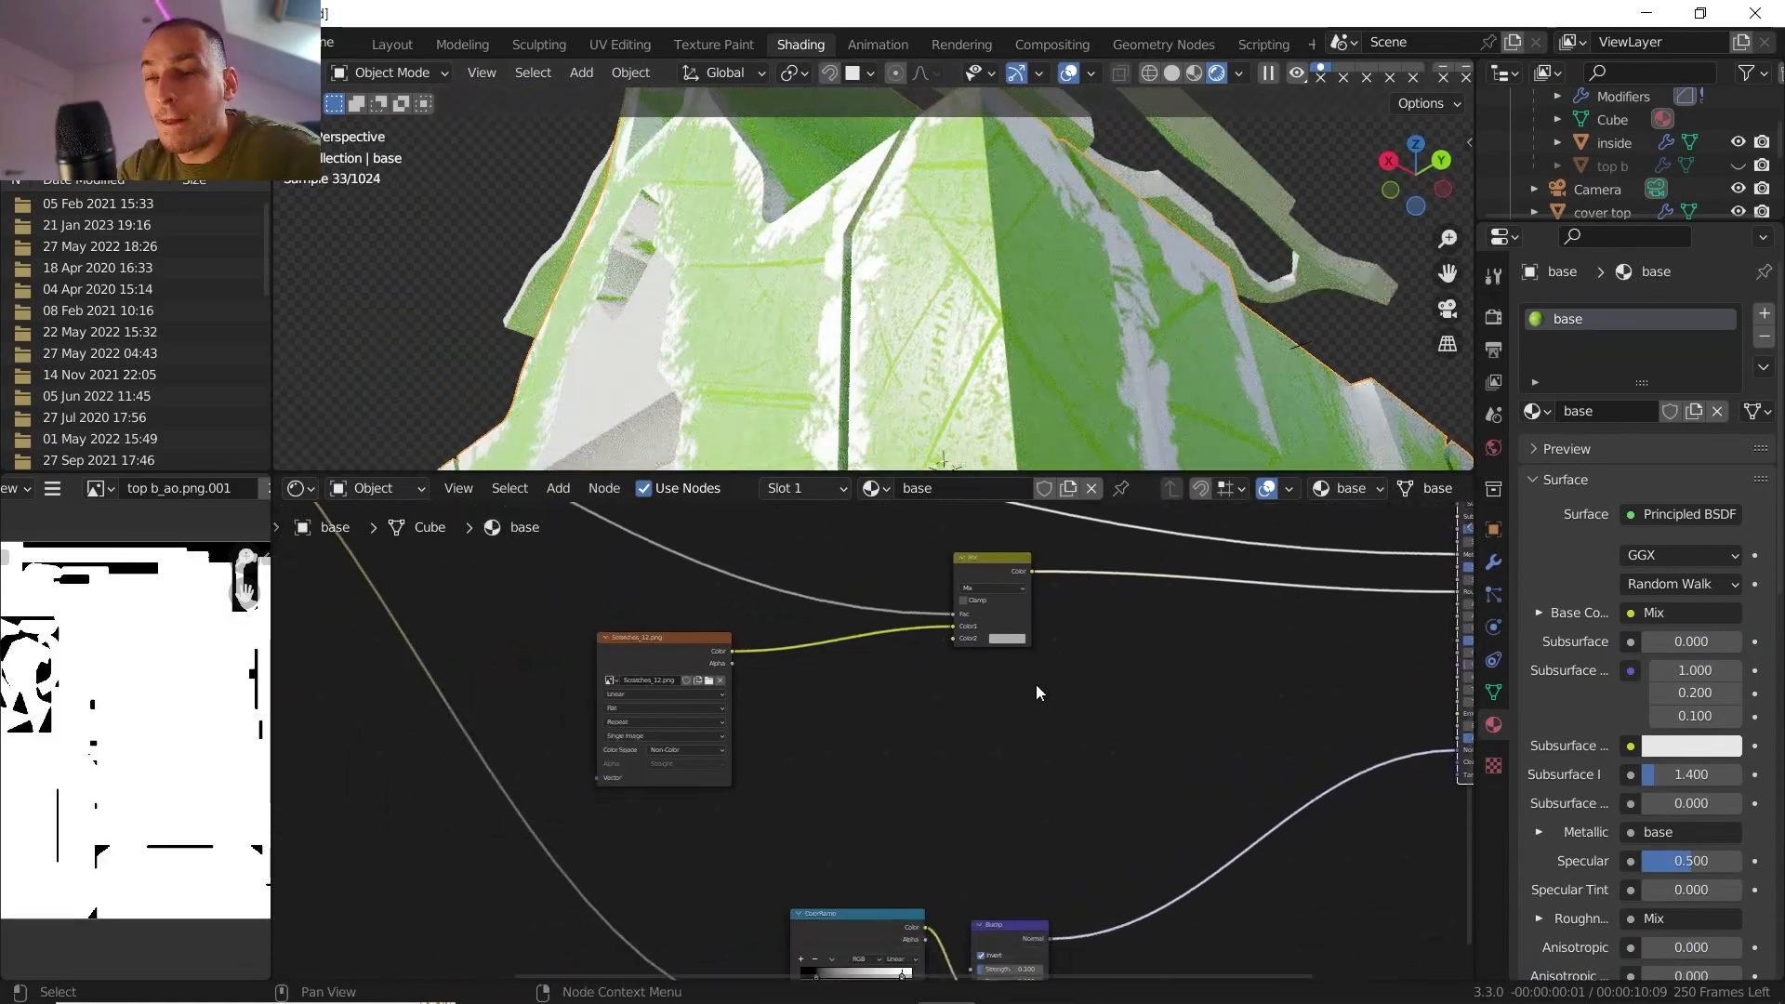
# Add Texture Coordinate and Mapping nodes to the Scratches_12.png texture and move the pair farther away from it
pyautogui.scroll(-1, 976, 706)
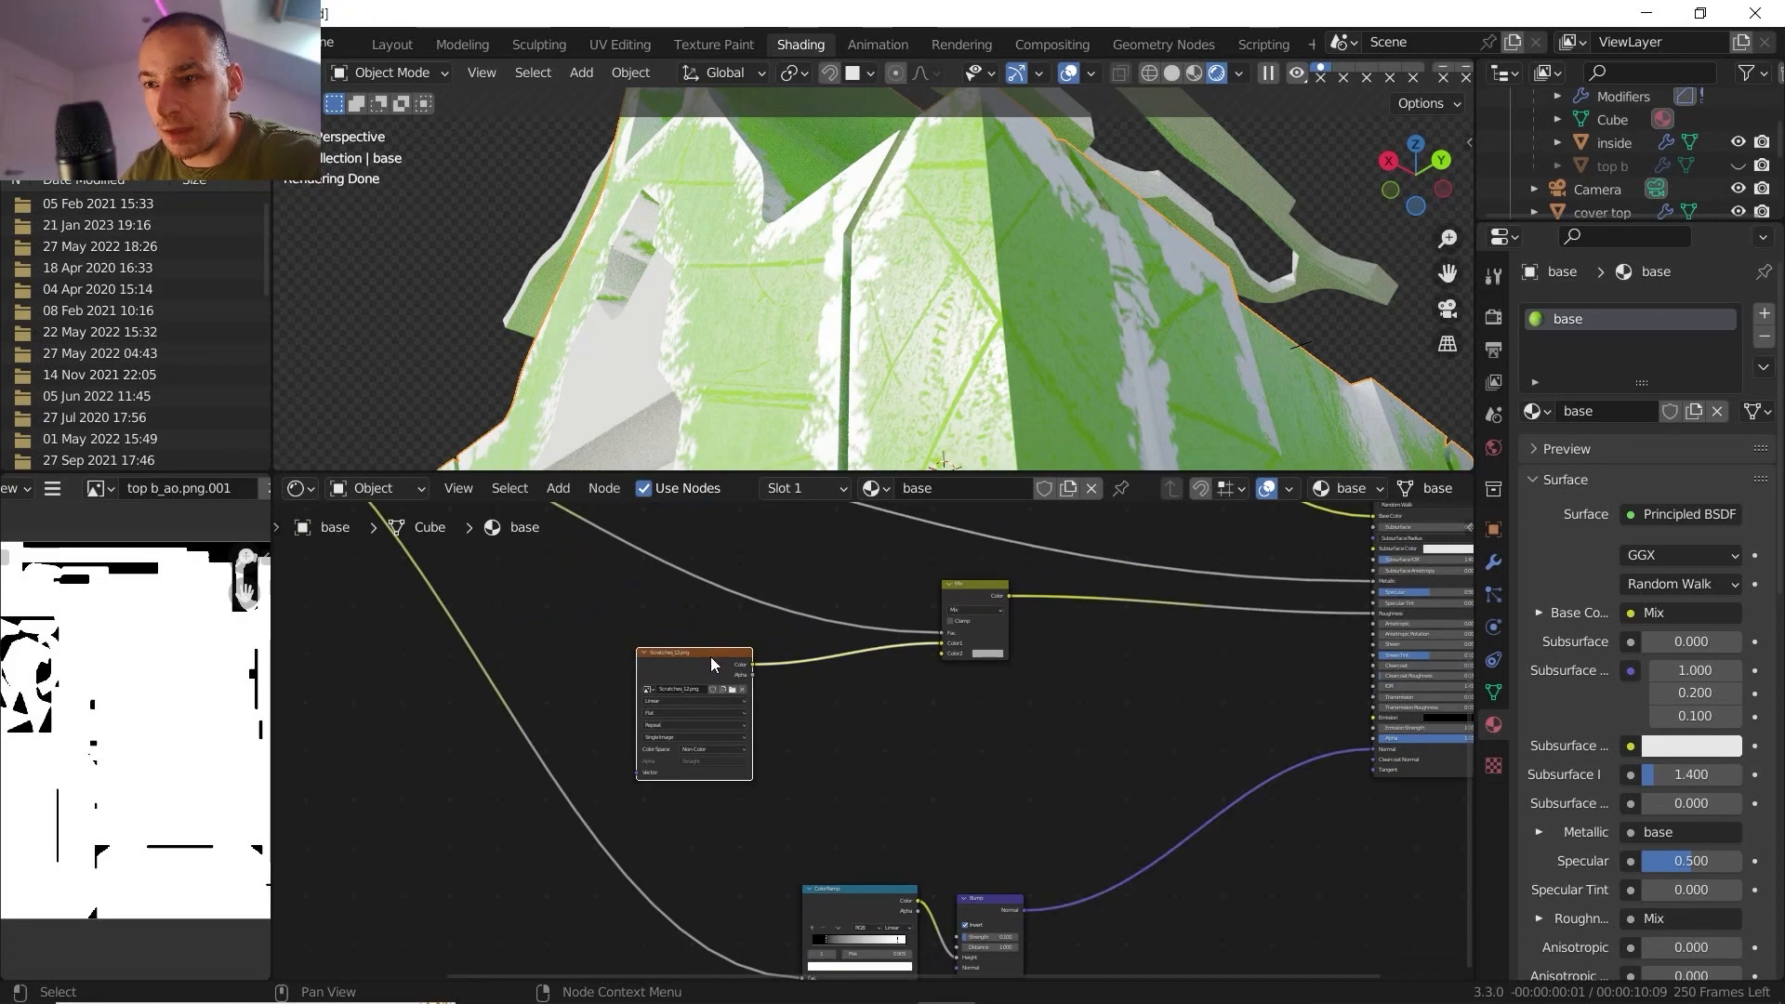
pyautogui.hotkey('ctrl', 't')
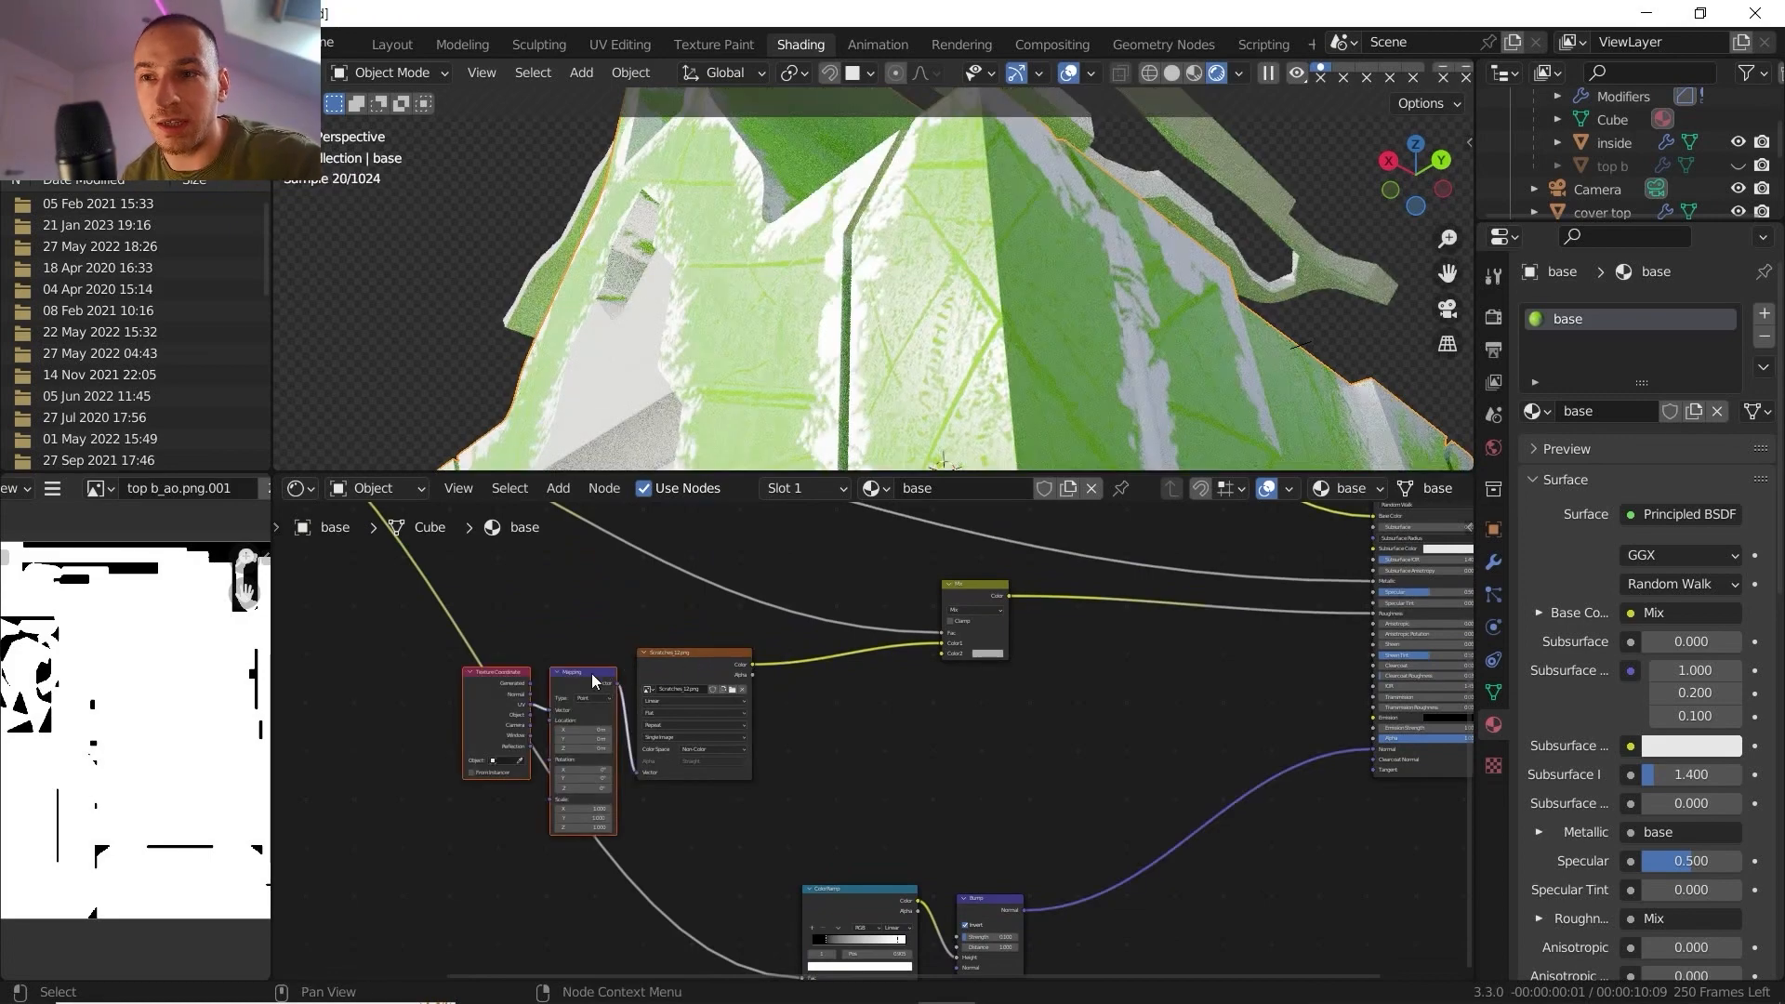
pyautogui.press('g')
pyautogui.click(454, 714)
pyautogui.moveTo(394, 738); pyautogui.dragTo(599, 729, button='middle')
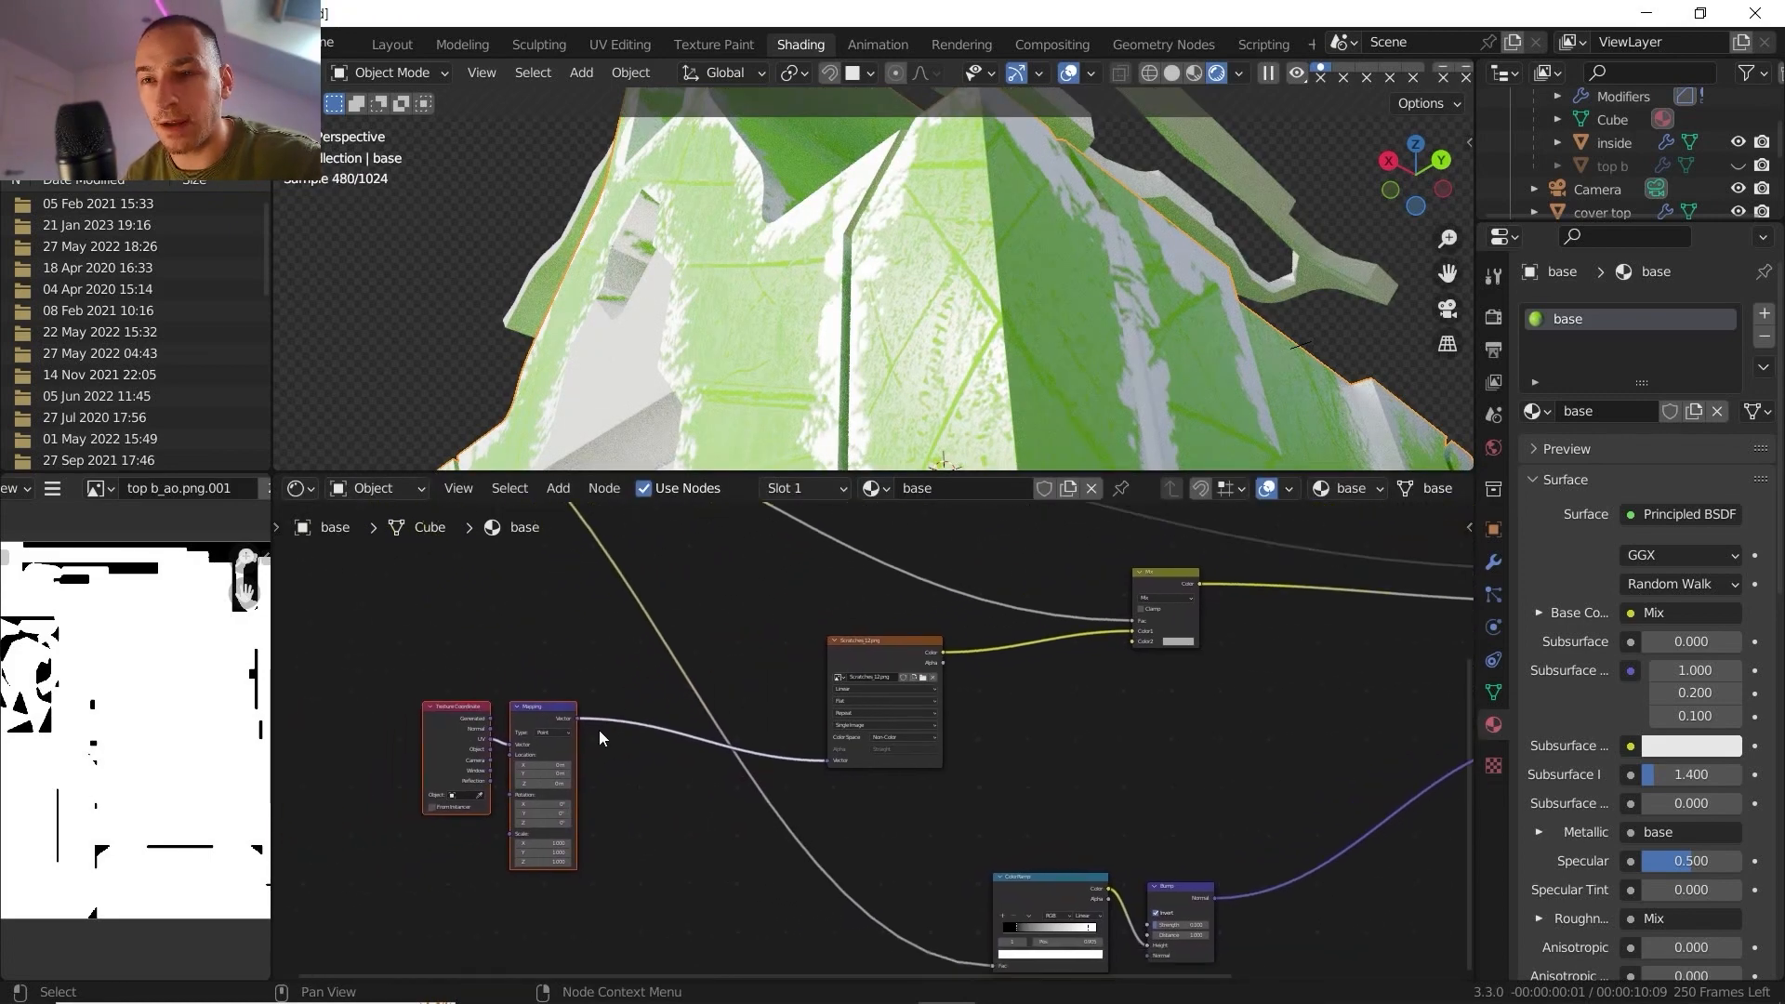
pyautogui.scroll(1, 489, 742)
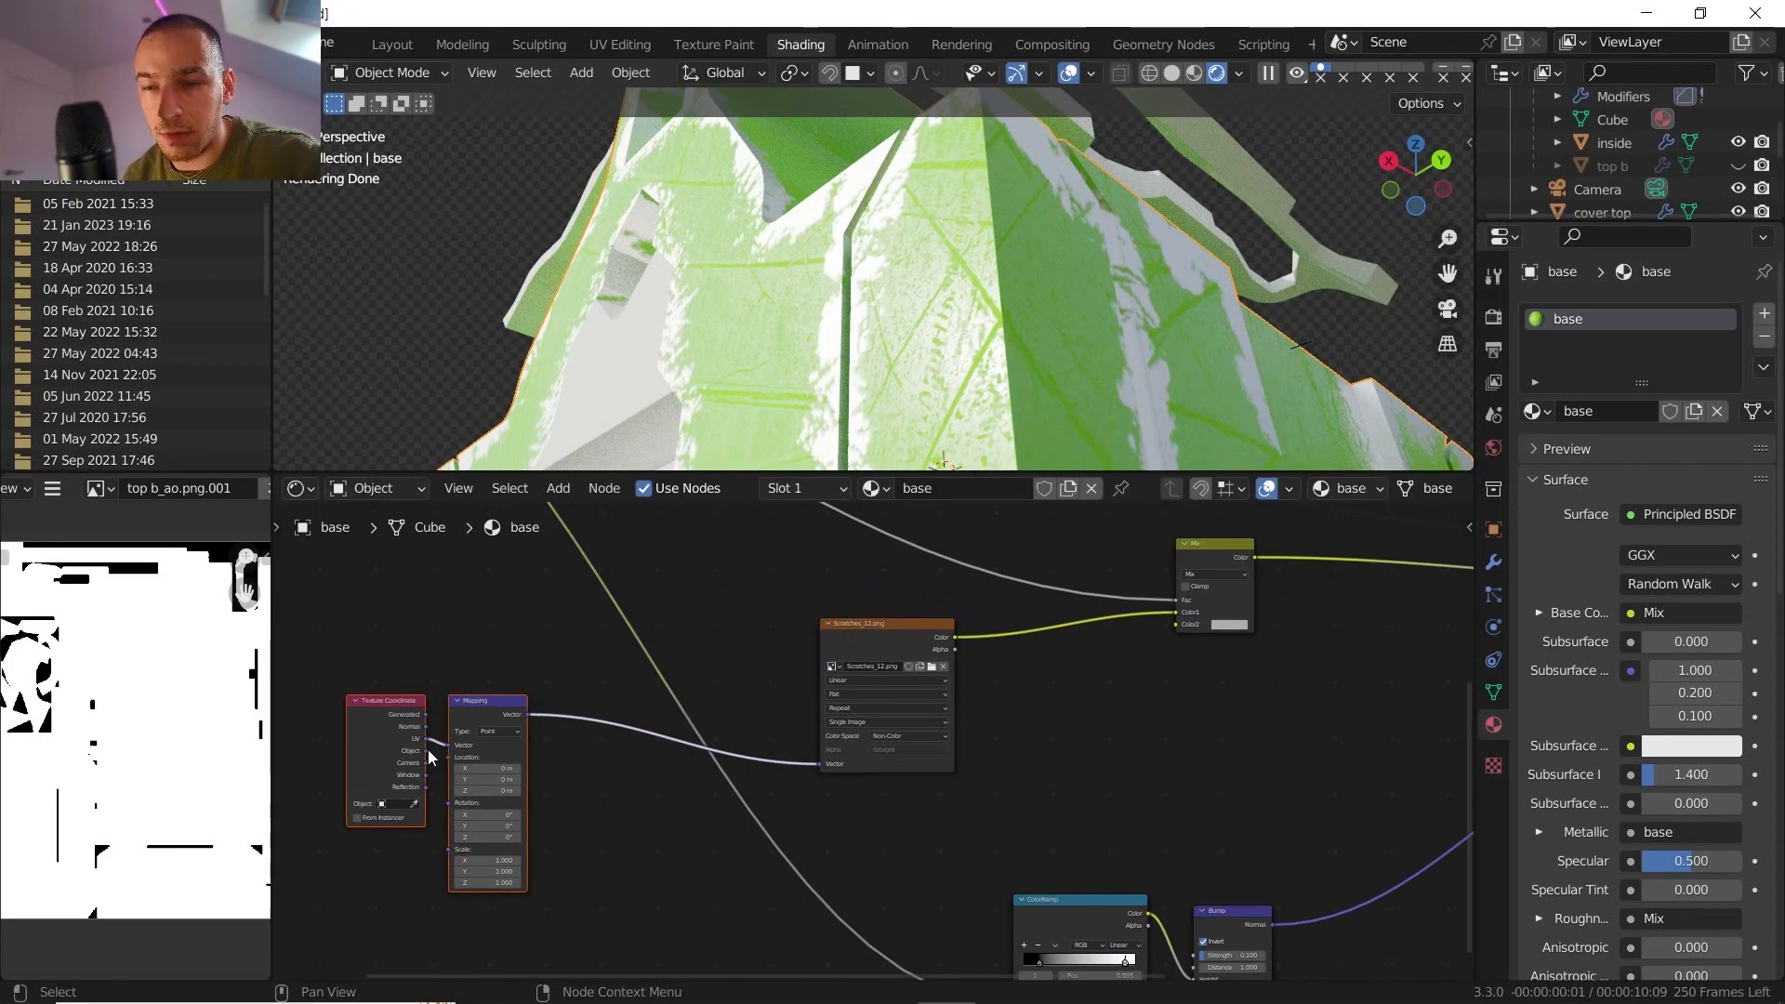
# Feed Object coordinates into the Mapping node's Vector and set the scratches texture's projection to Box
pyautogui.moveTo(427, 749); pyautogui.dragTo(450, 745)
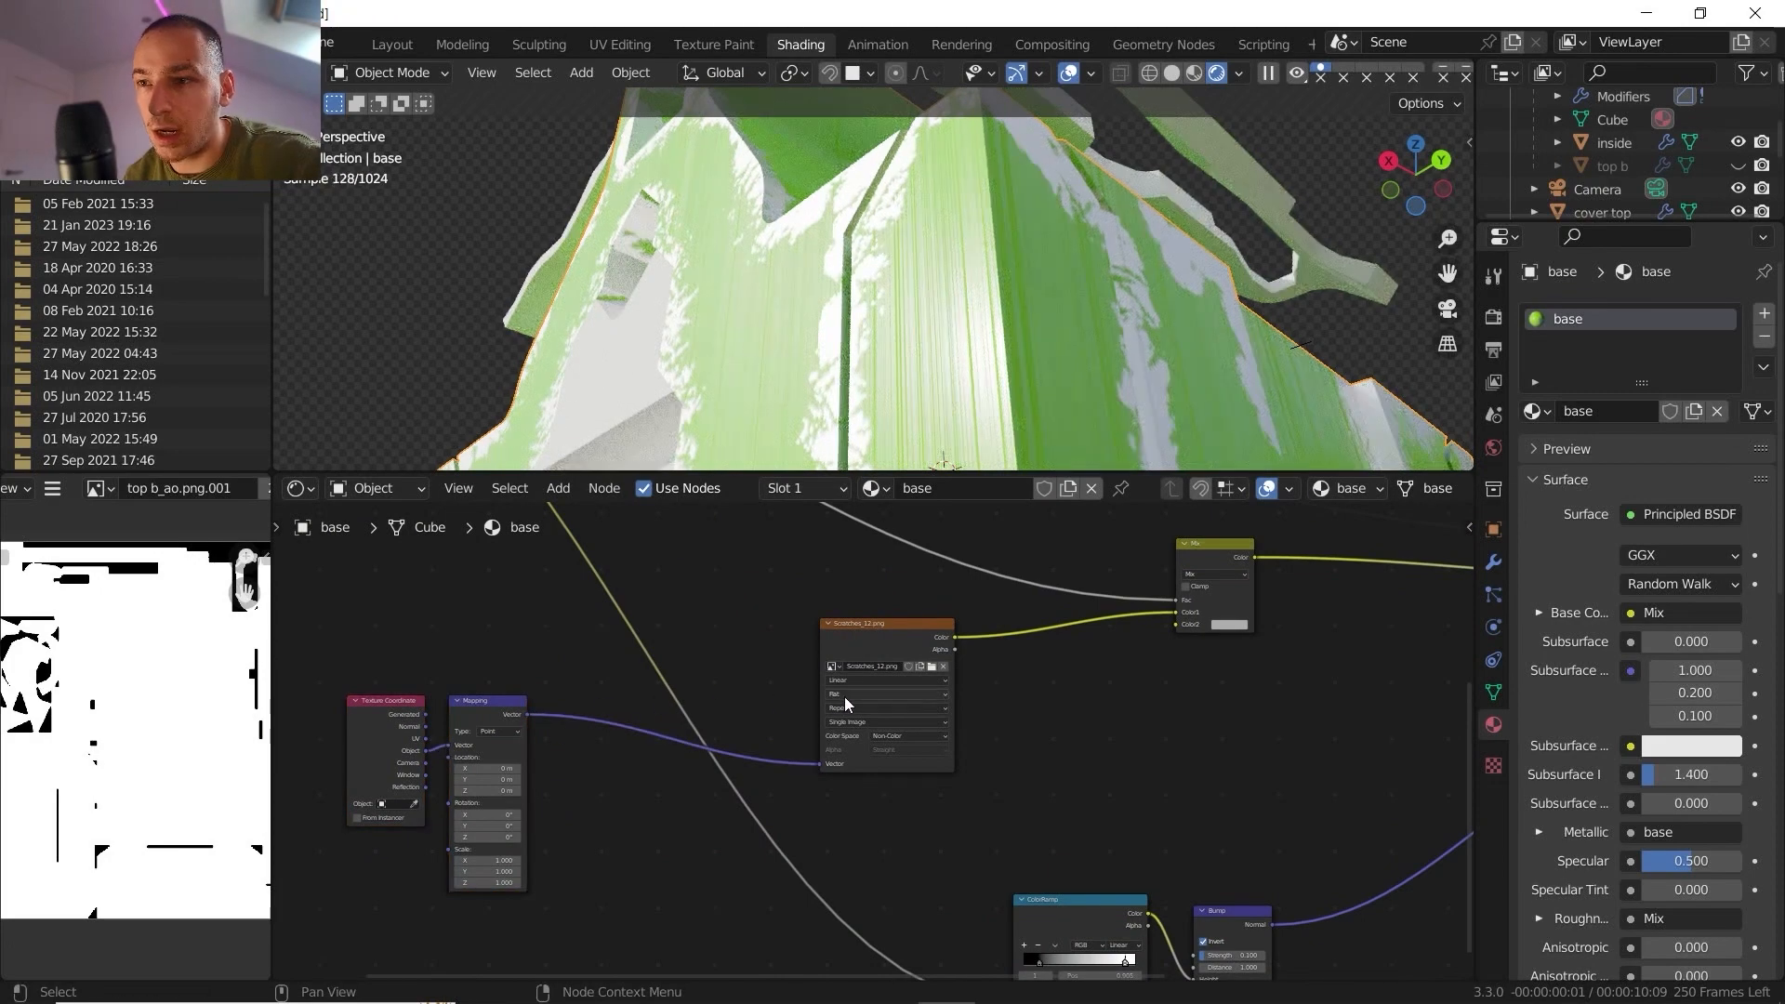
pyautogui.scroll(3, 844, 695)
pyautogui.click(776, 710)
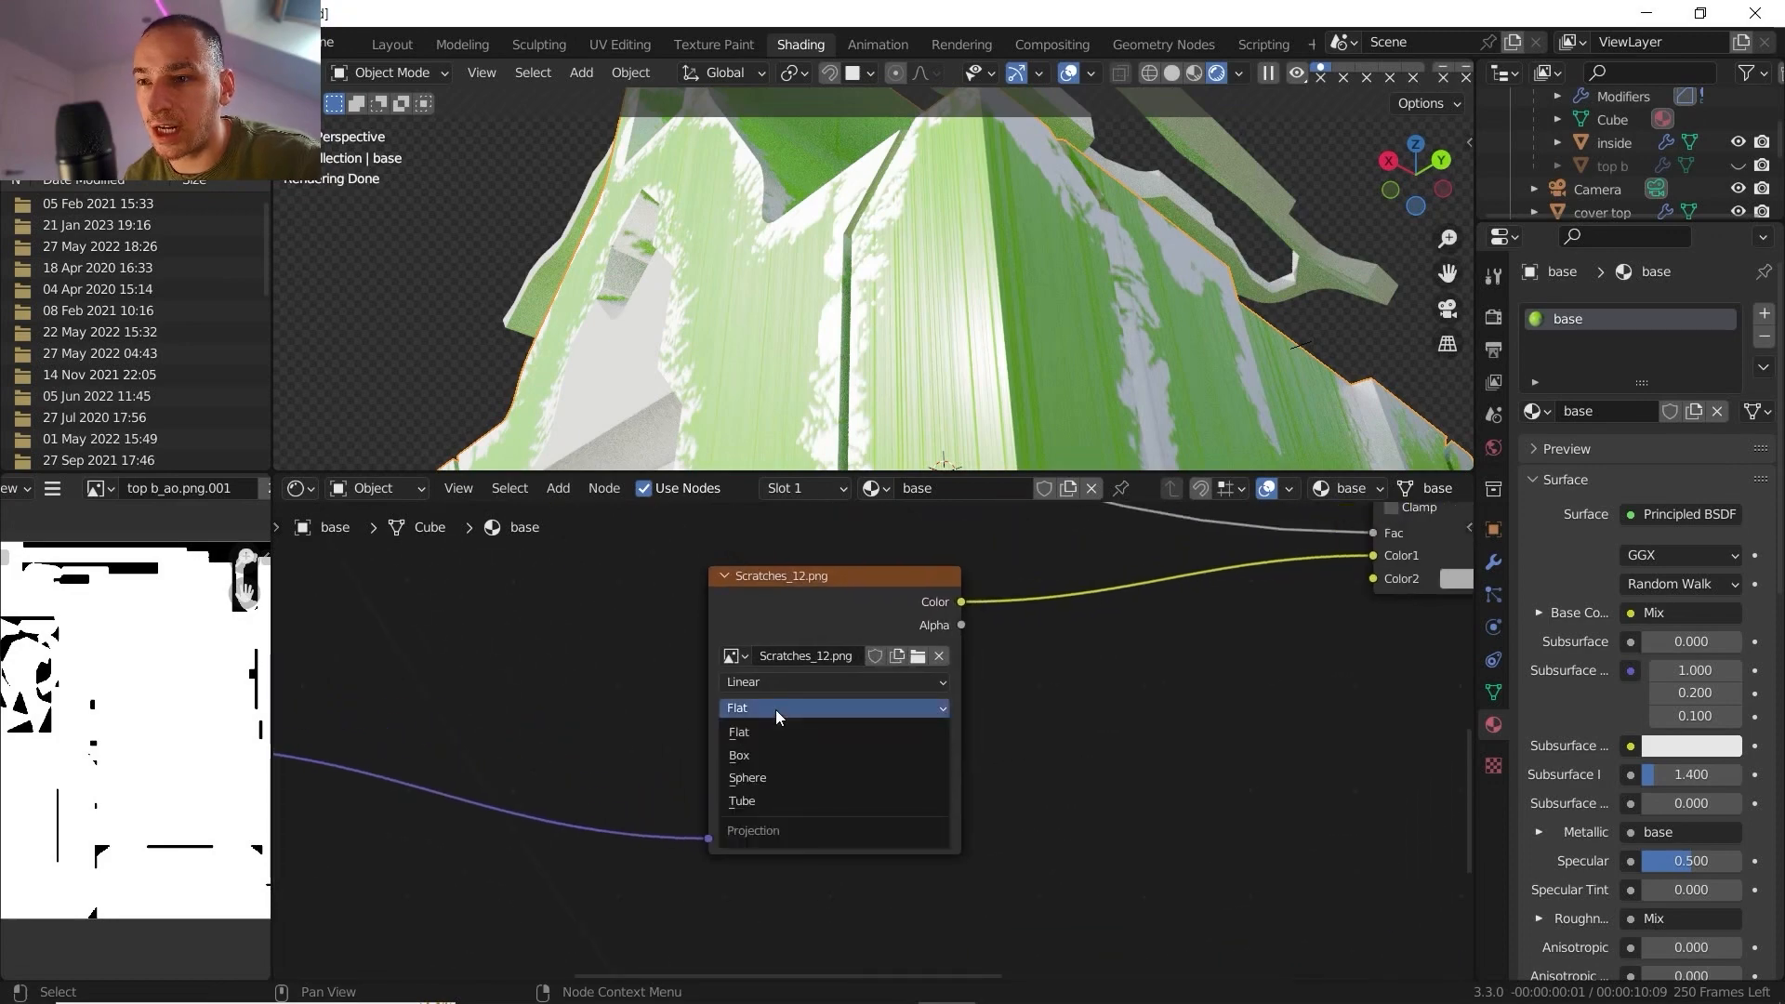
pyautogui.click(762, 752)
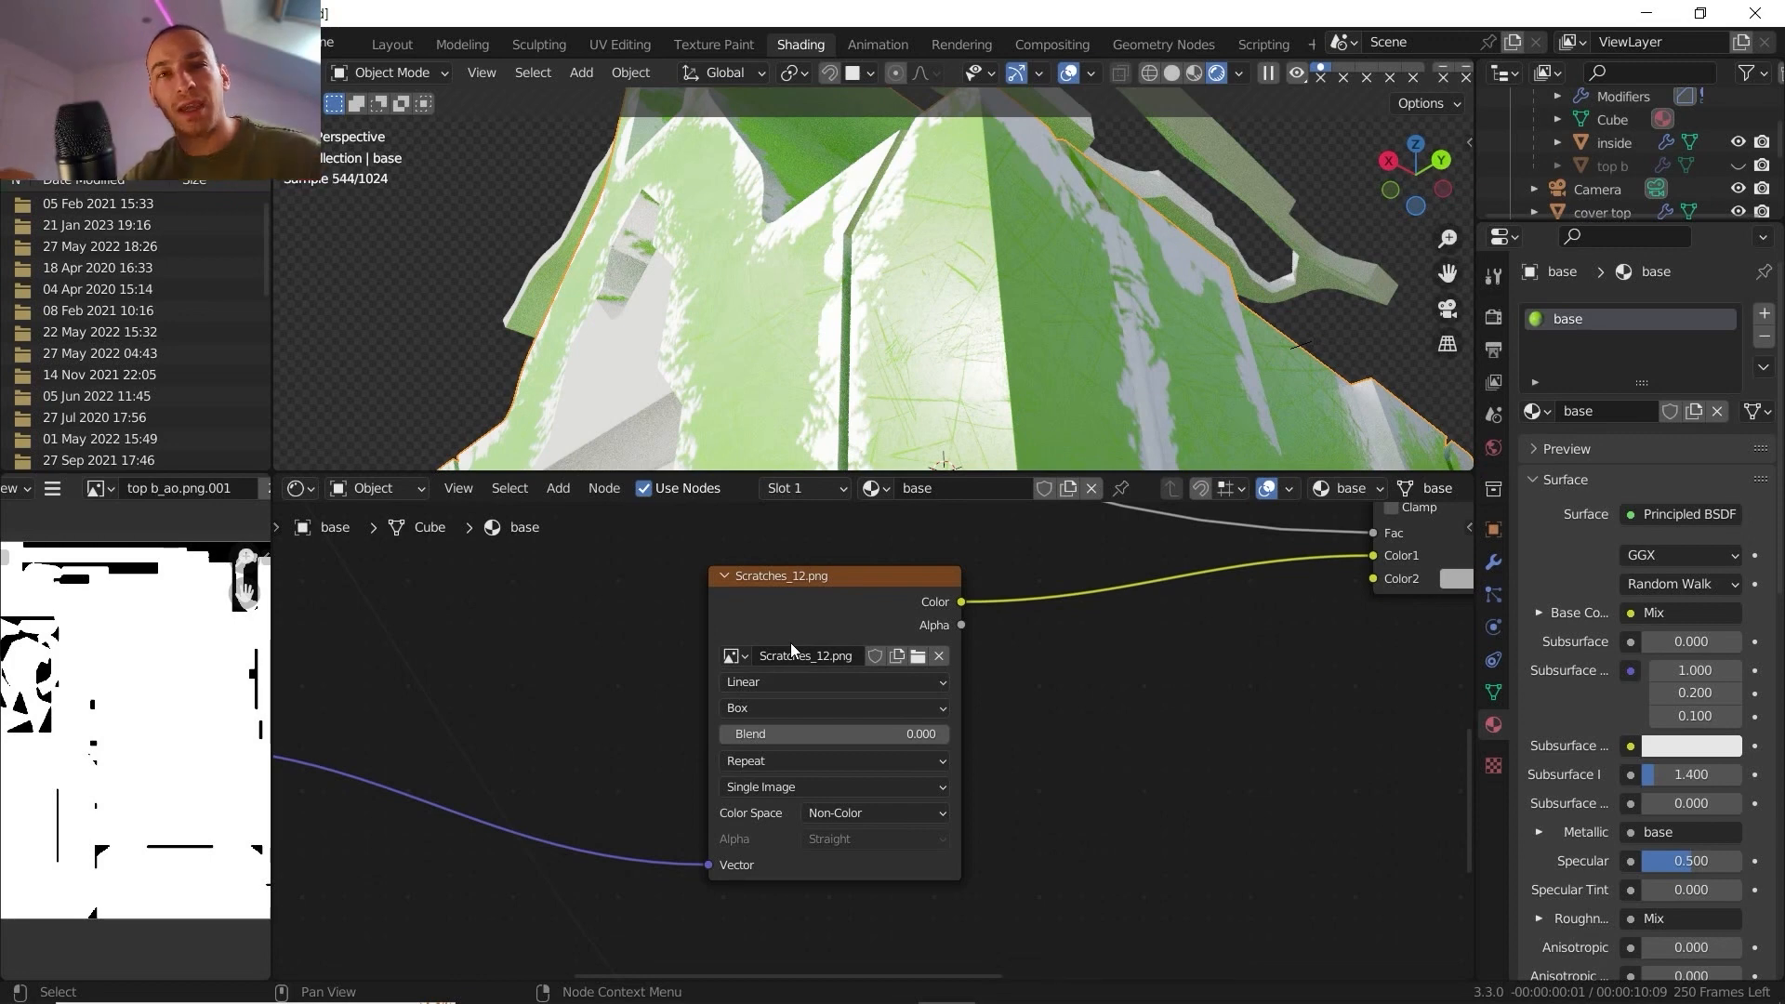
pyautogui.scroll(-2, 706, 637)
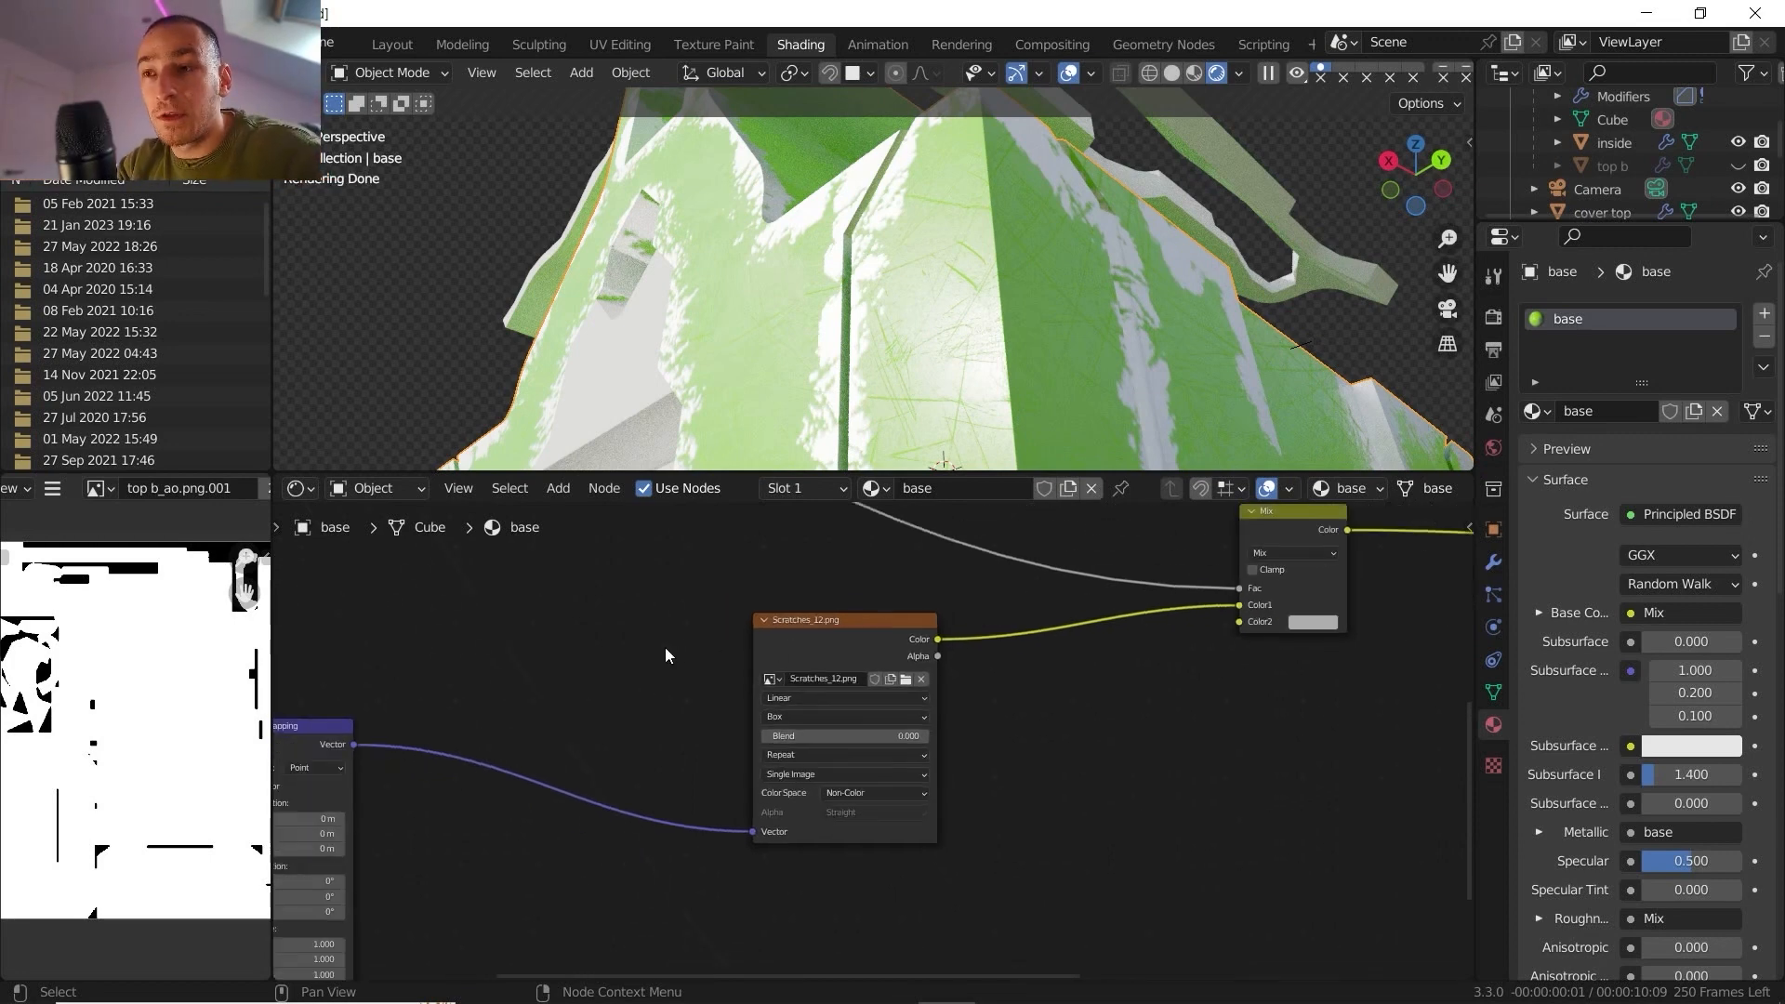
pyautogui.moveTo(714, 649); pyautogui.dragTo(761, 593, button='middle')
pyautogui.scroll(-2, 750, 632)
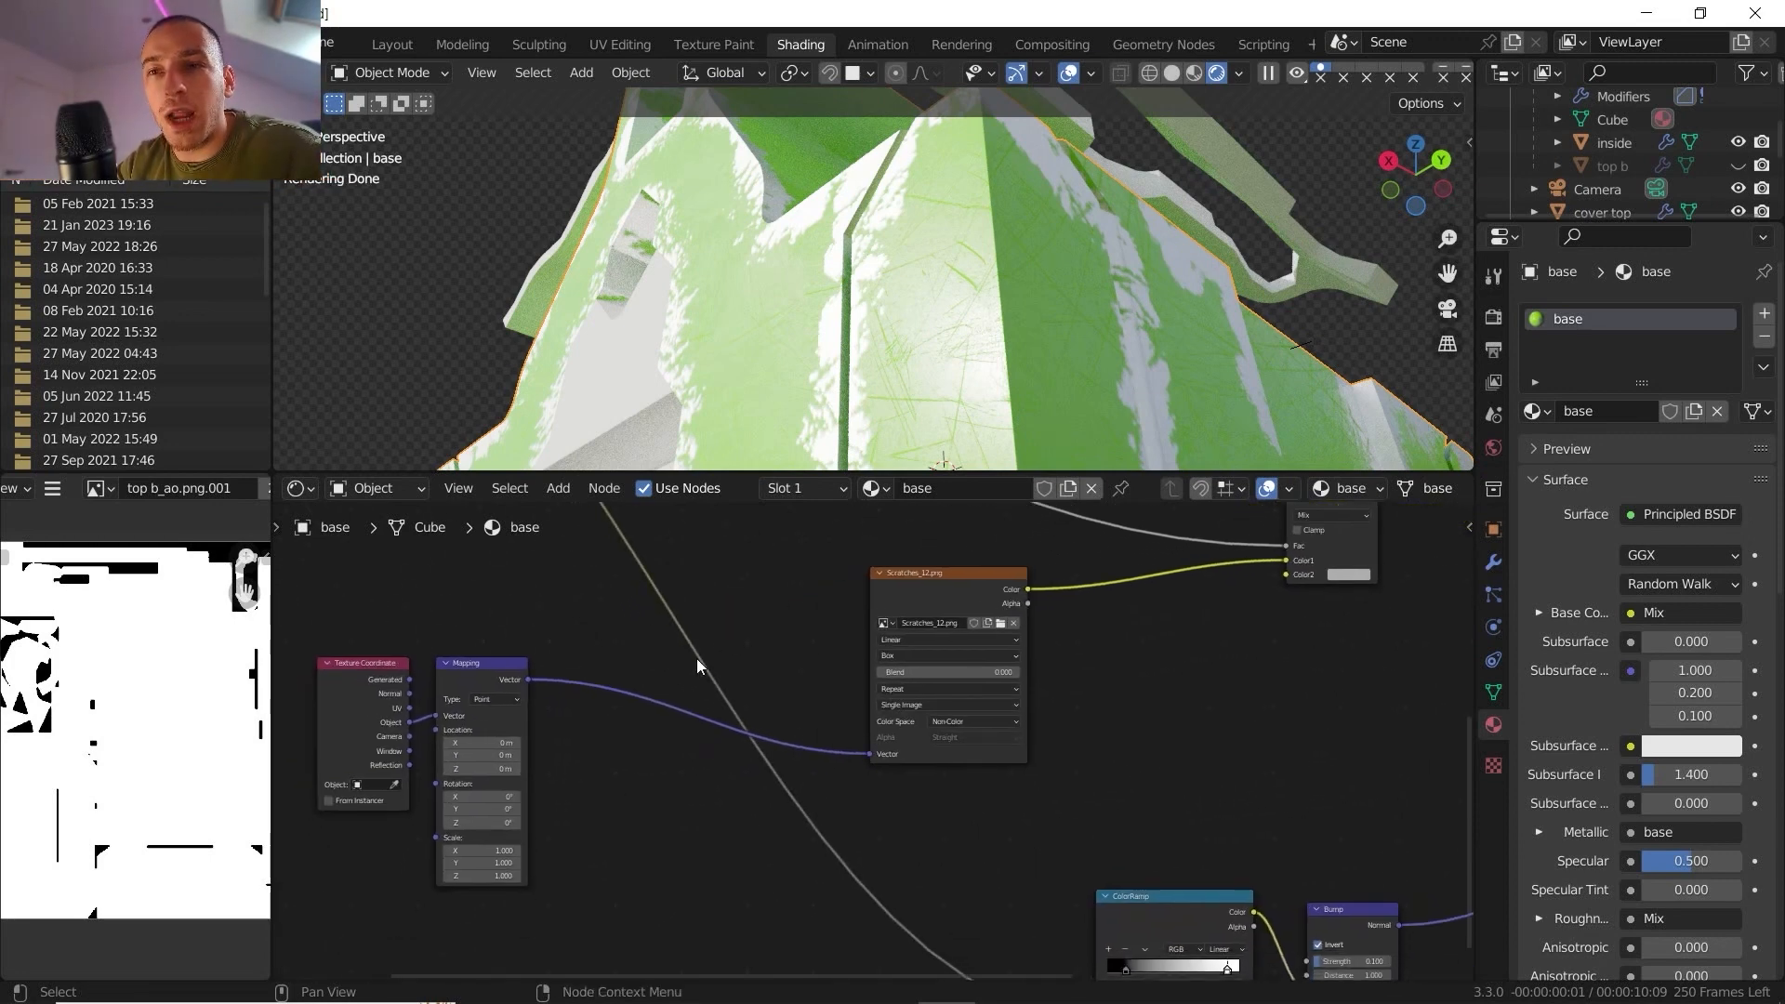
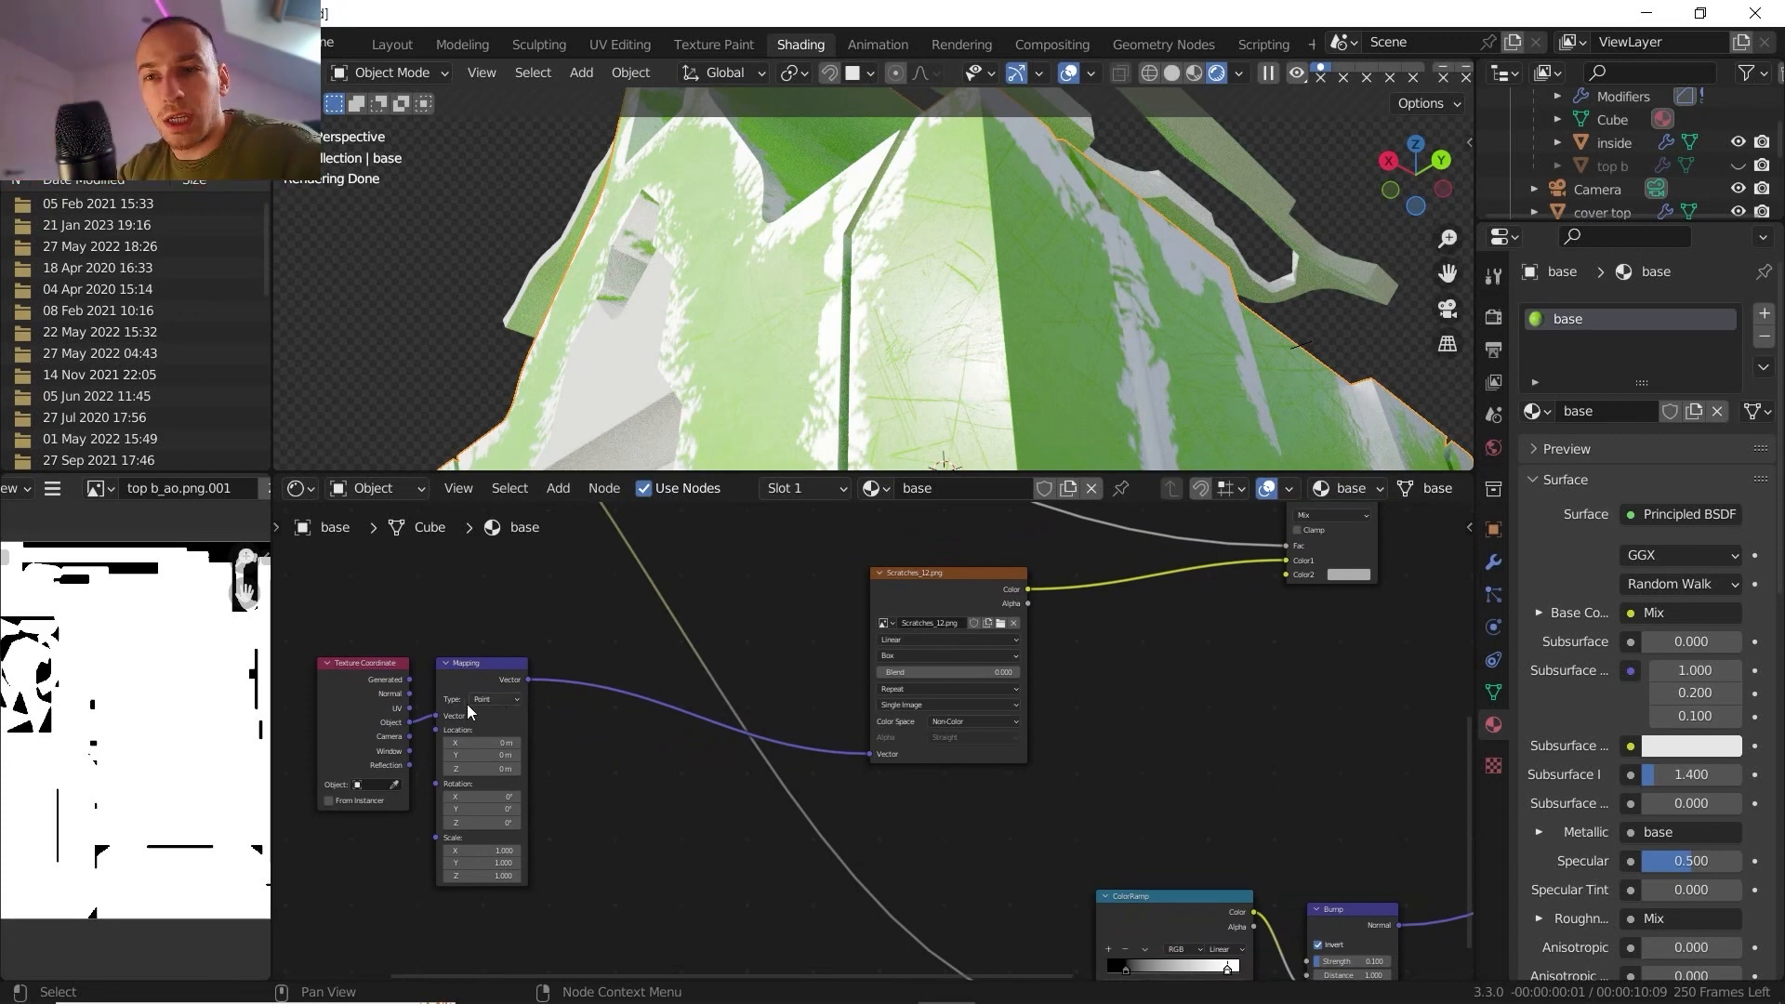
# Switch the scratches back to UV coordinates with Flat projection and inspect the pattern across the crate's faces
pyautogui.moveTo(409, 706); pyautogui.dragTo(409, 708)
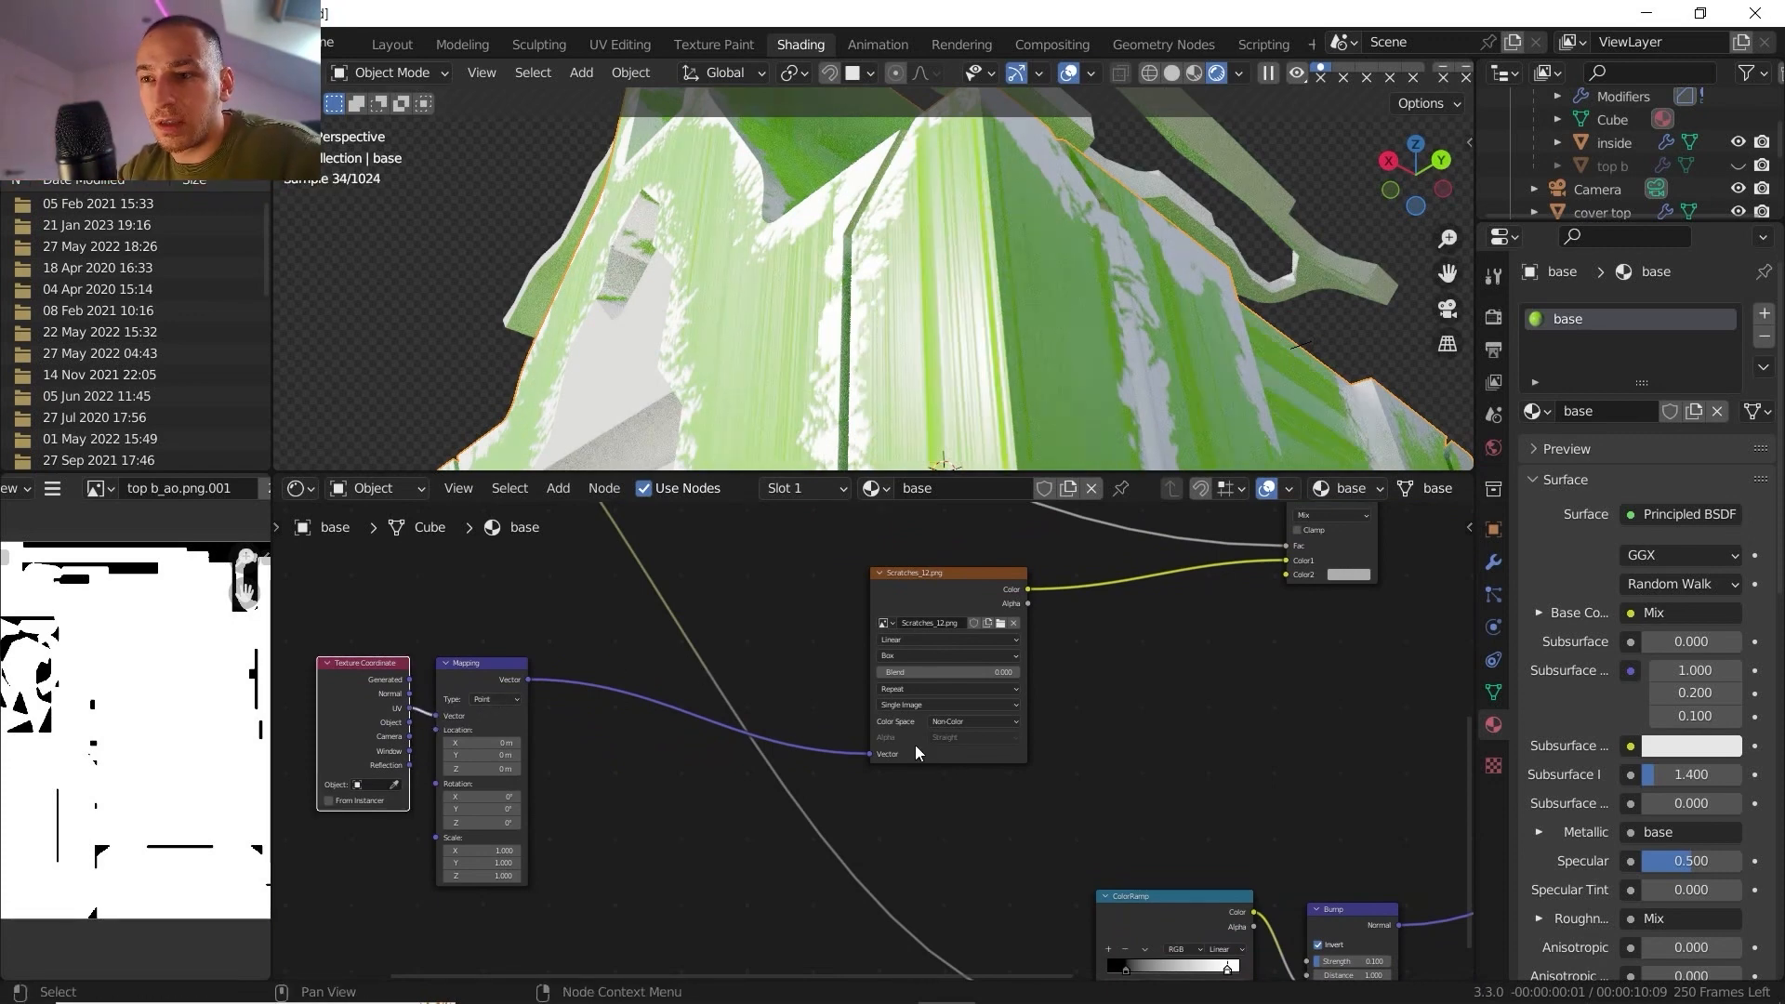
pyautogui.click(905, 655)
pyautogui.click(906, 673)
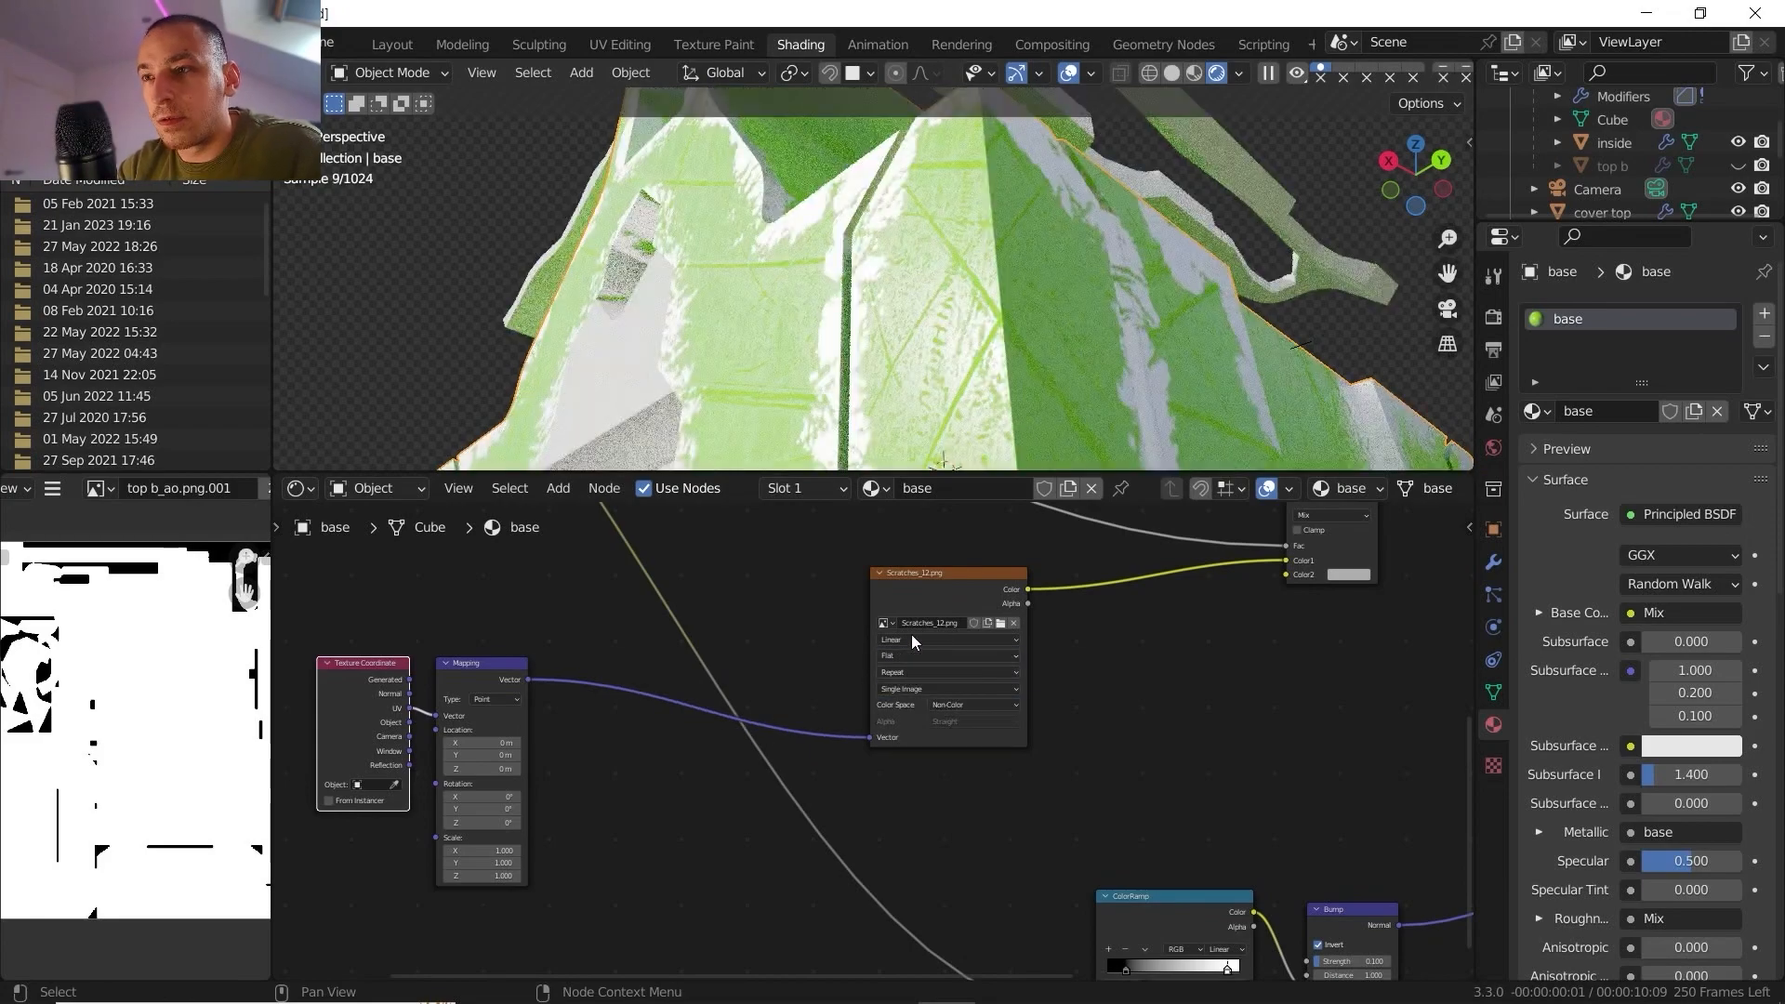
pyautogui.moveTo(869, 265); pyautogui.dragTo(743, 236, button='middle')
pyautogui.moveTo(706, 349); pyautogui.dragTo(933, 281, button='middle')
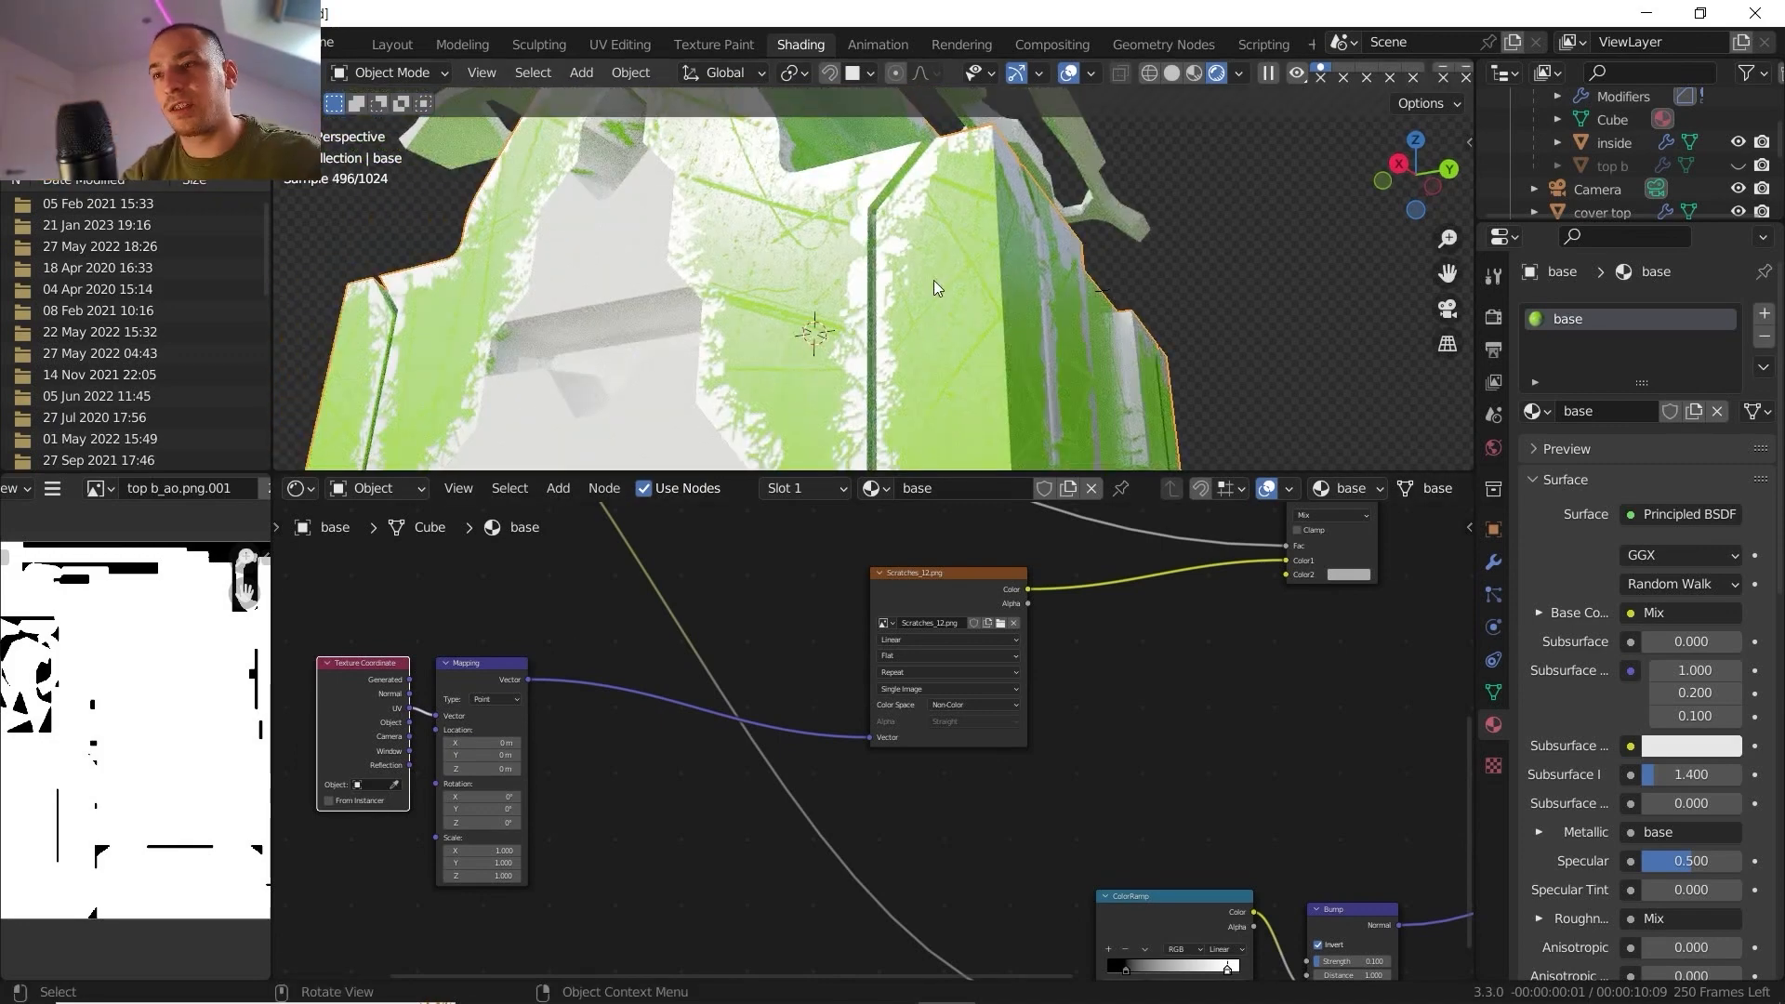
pyautogui.moveTo(935, 244); pyautogui.dragTo(703, 171, button='middle')
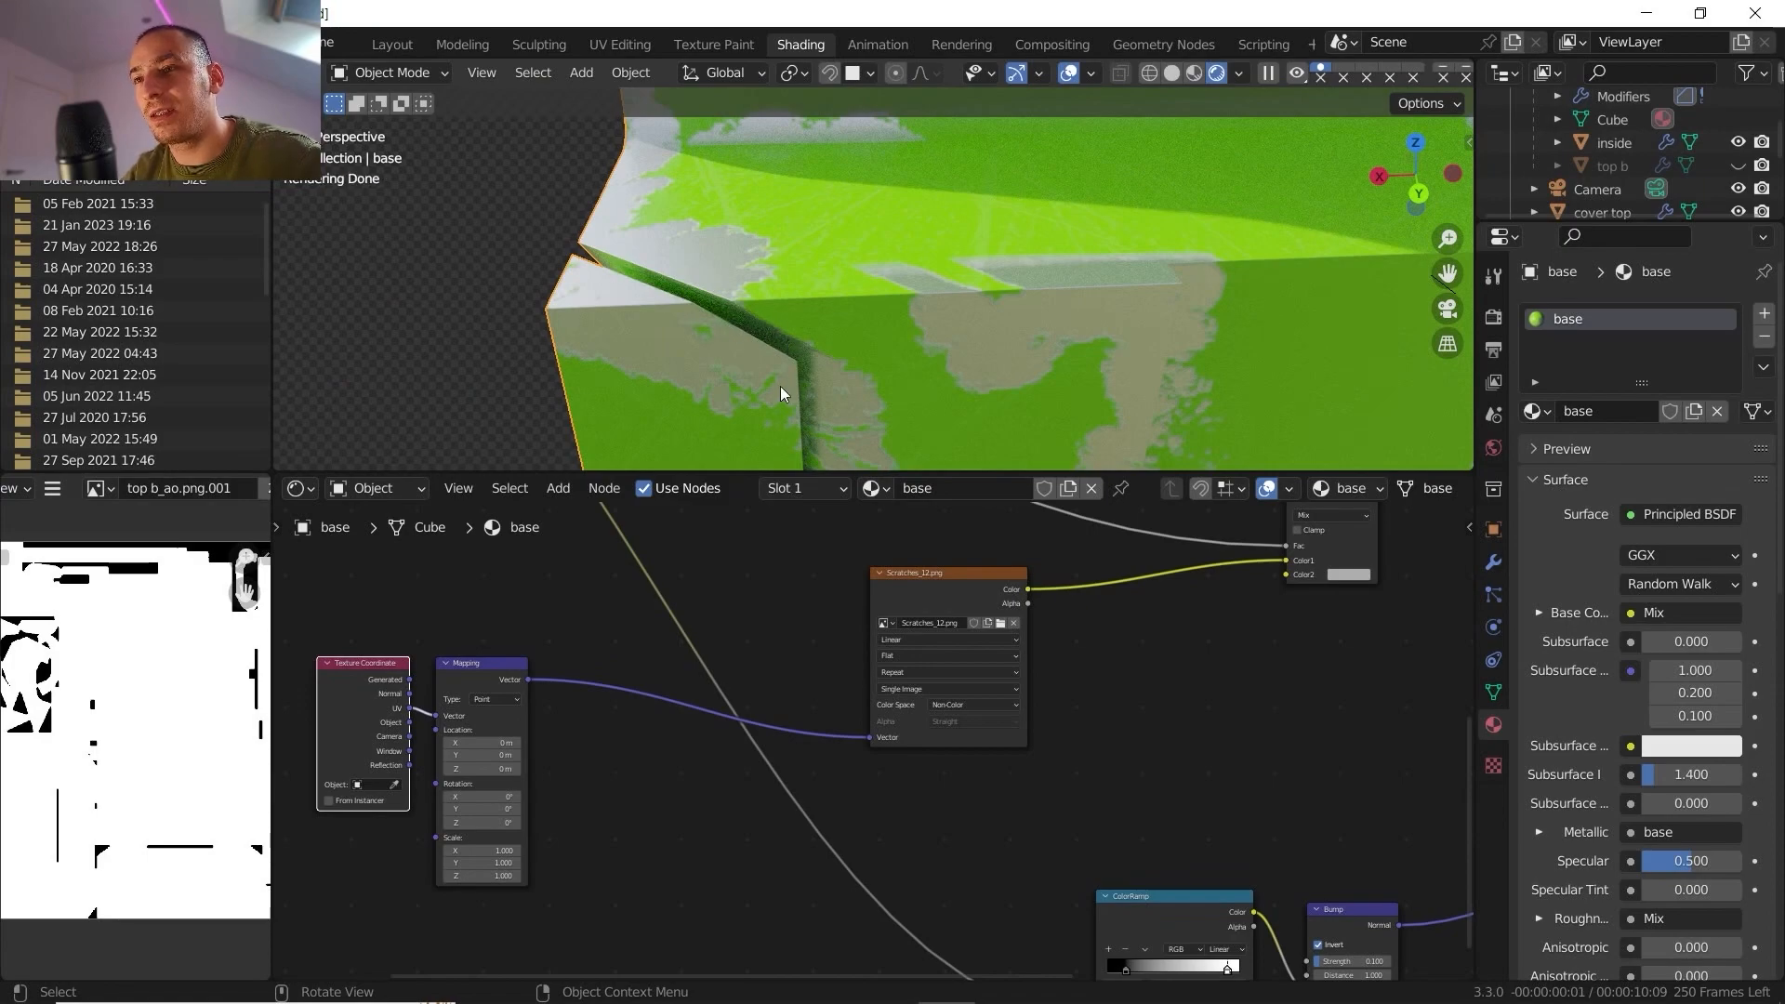
pyautogui.moveTo(781, 394); pyautogui.dragTo(799, 469, button='middle')
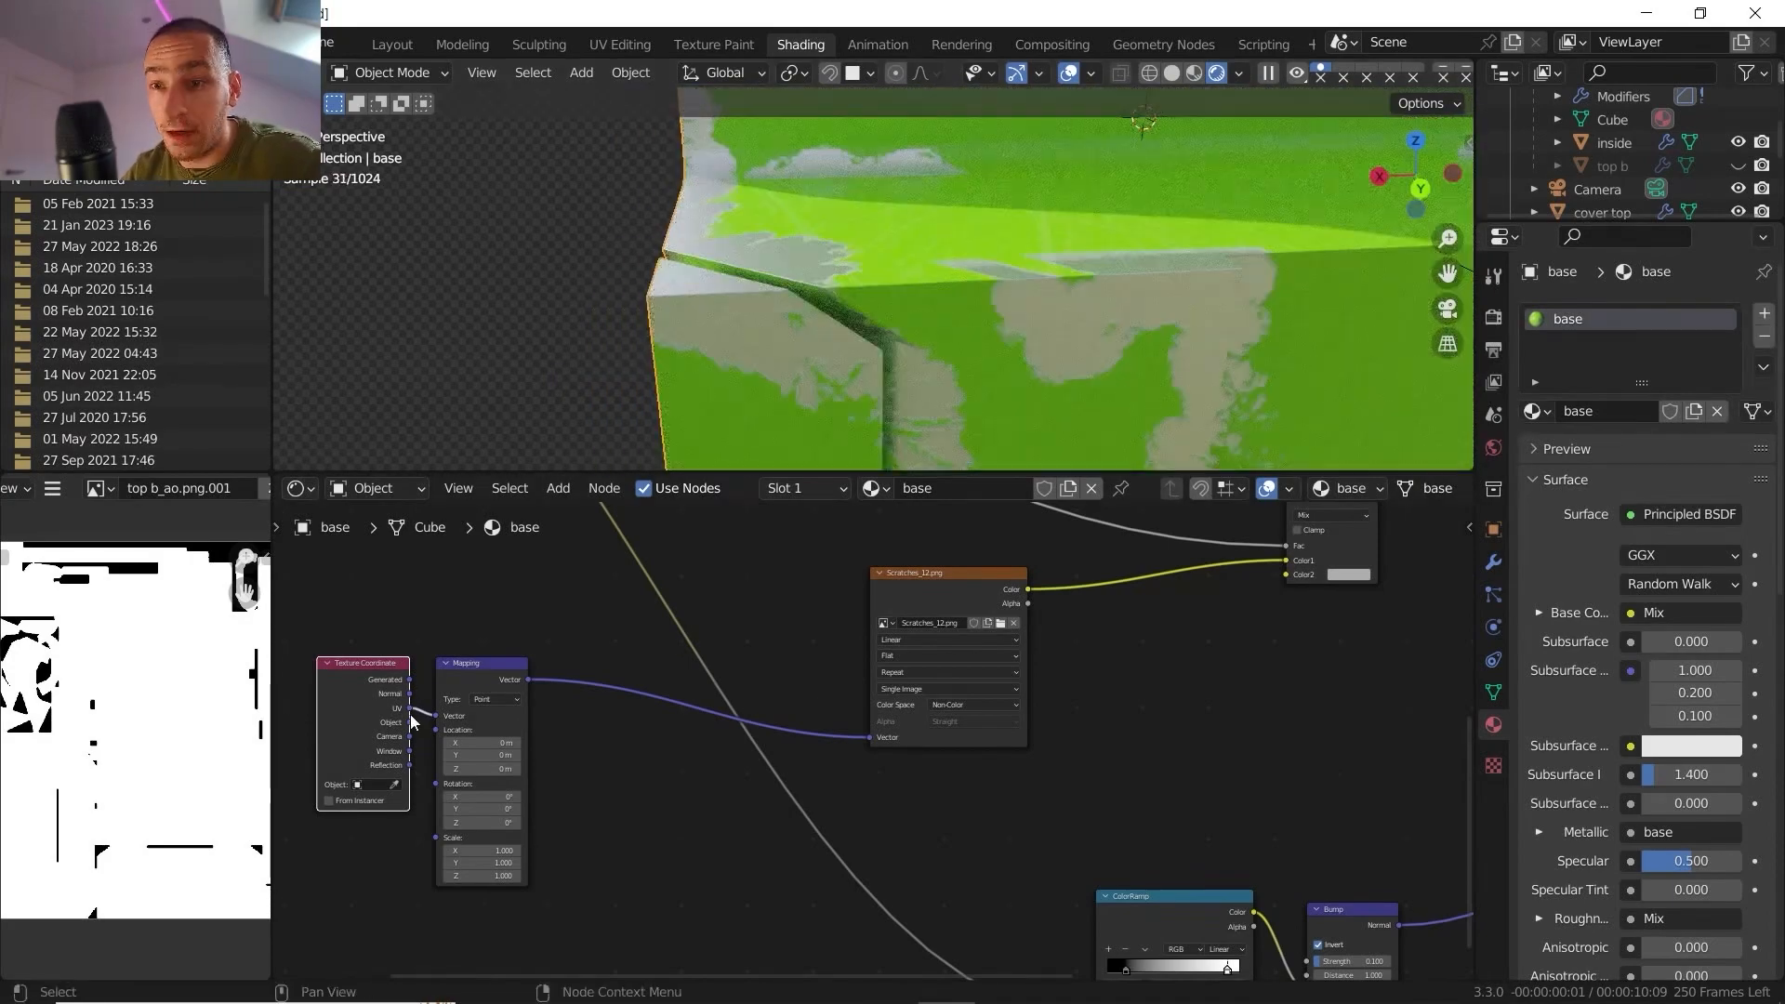
# Reconnect Object coordinates to the Mapping node, restore the scratches texture's Box projection and inspect the crate from several angles
pyautogui.moveTo(410, 722); pyautogui.dragTo(435, 715)
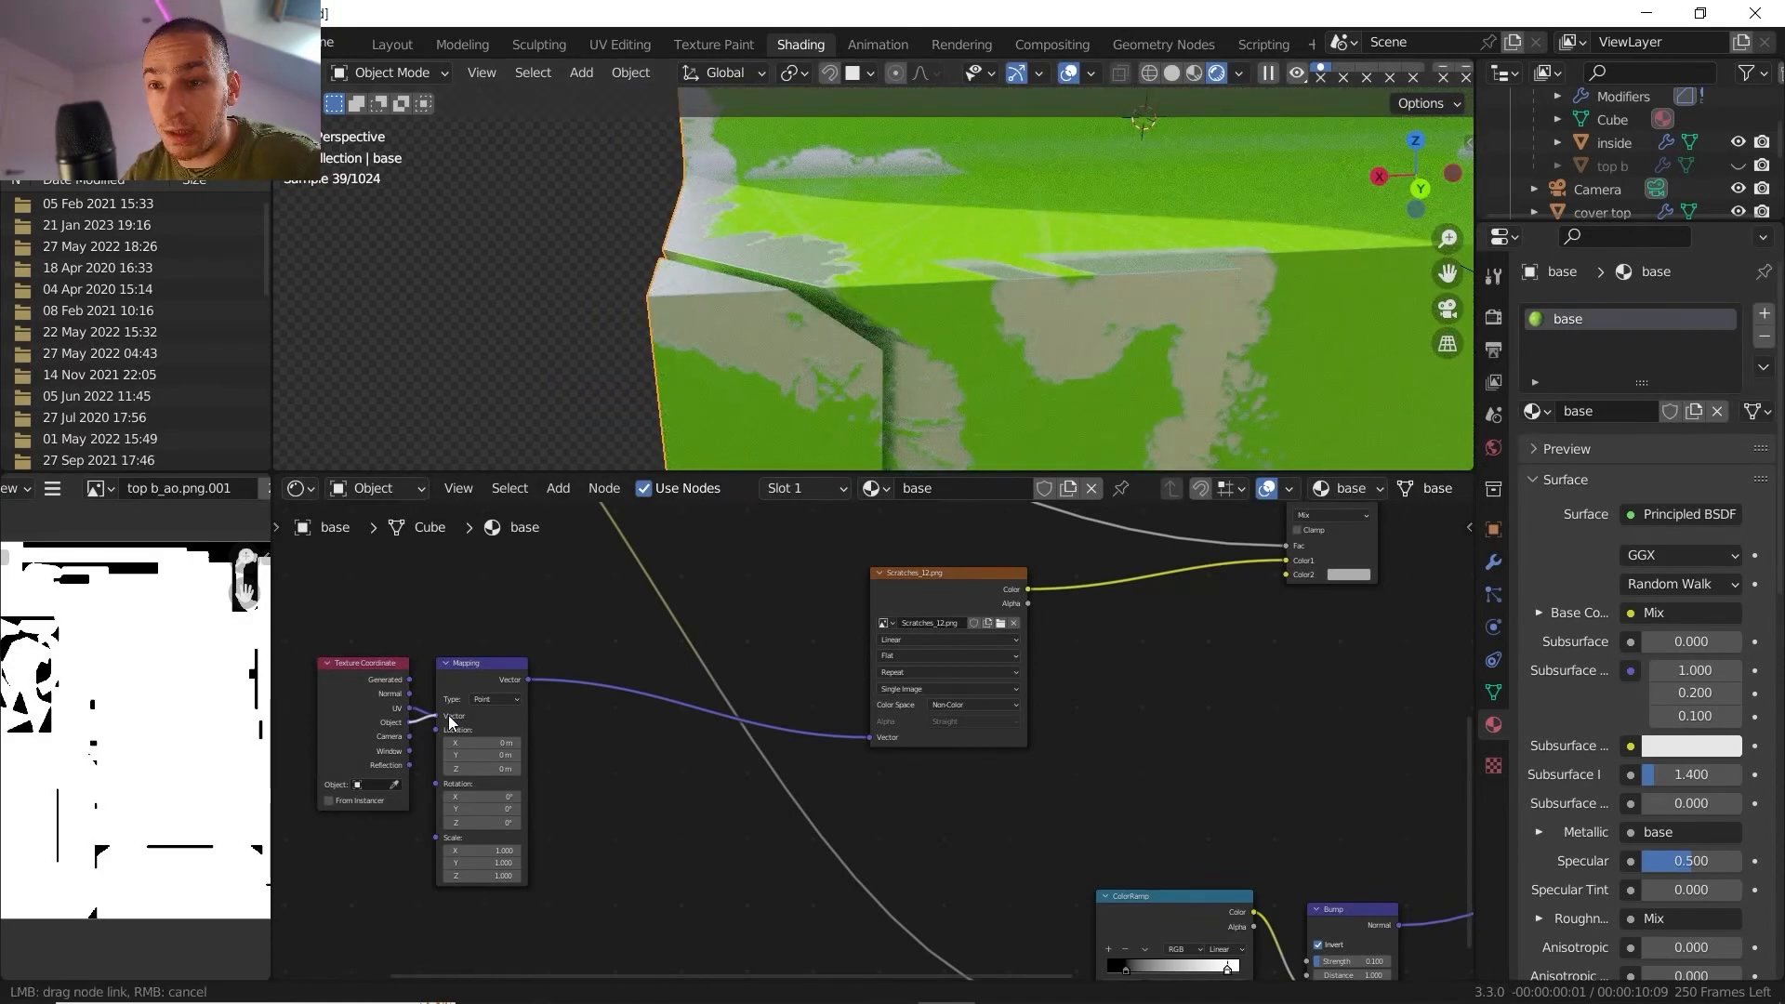
pyautogui.click(950, 657)
pyautogui.click(937, 673)
pyautogui.scroll(2, 827, 214)
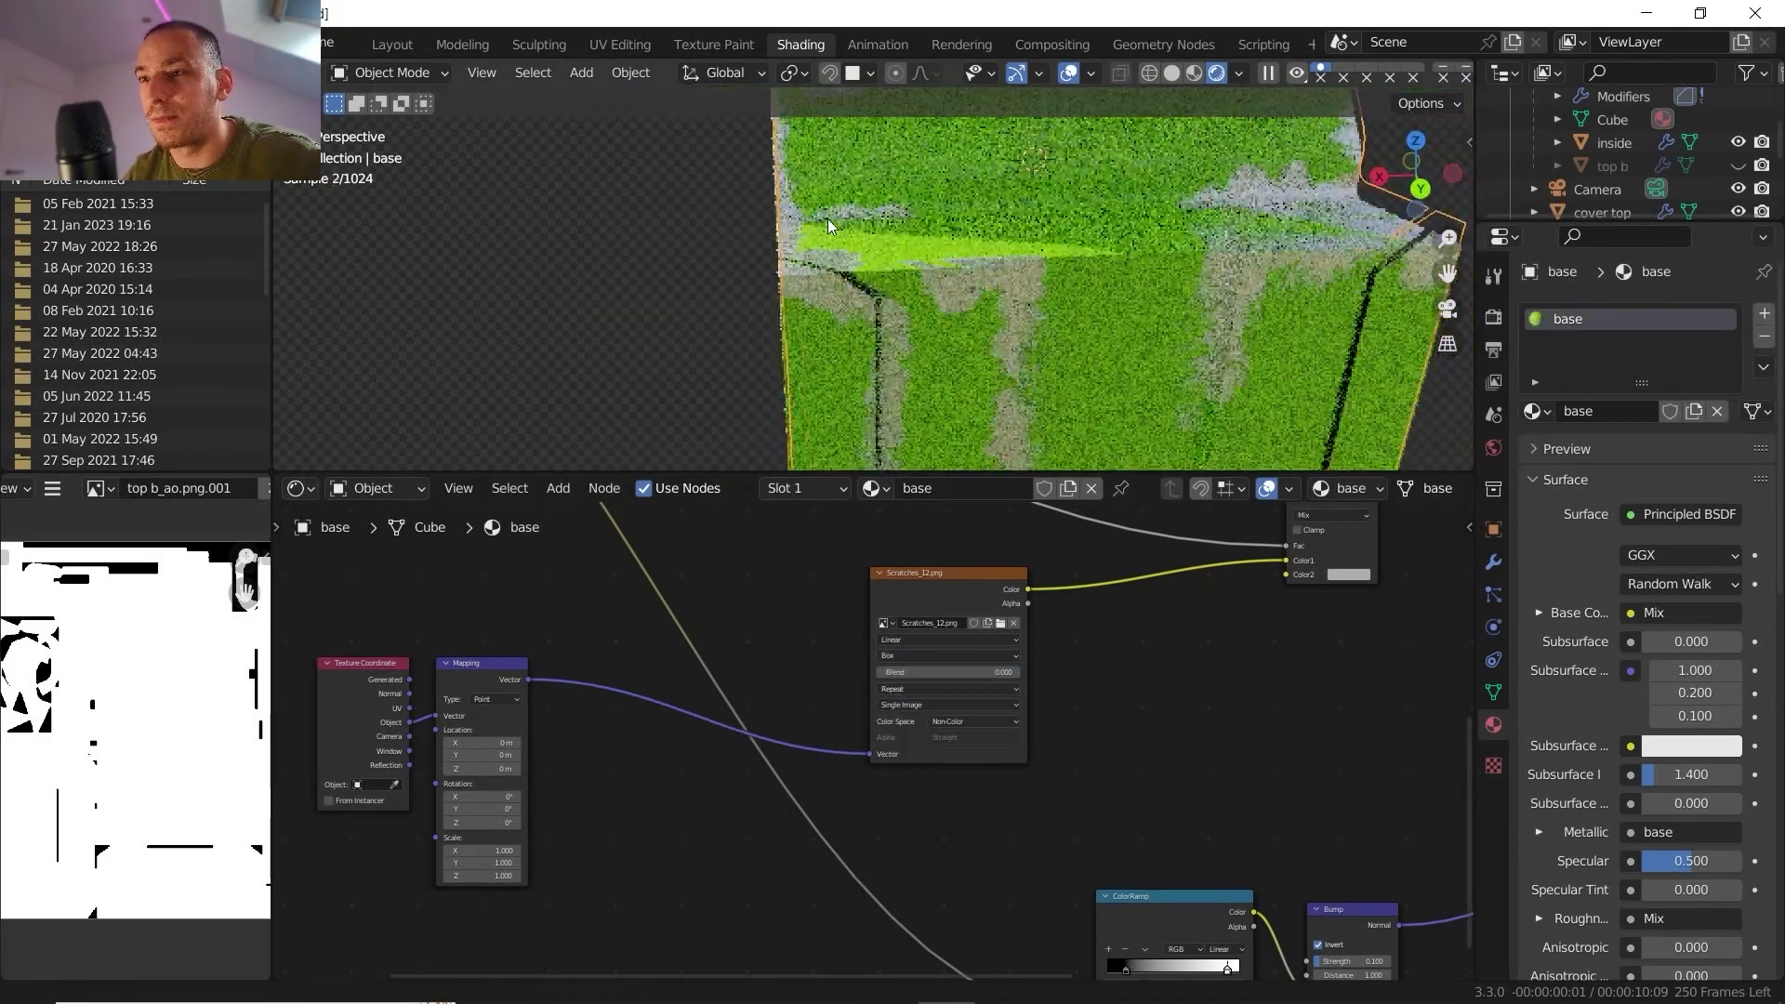
pyautogui.moveTo(827, 219); pyautogui.dragTo(901, 179, button='middle')
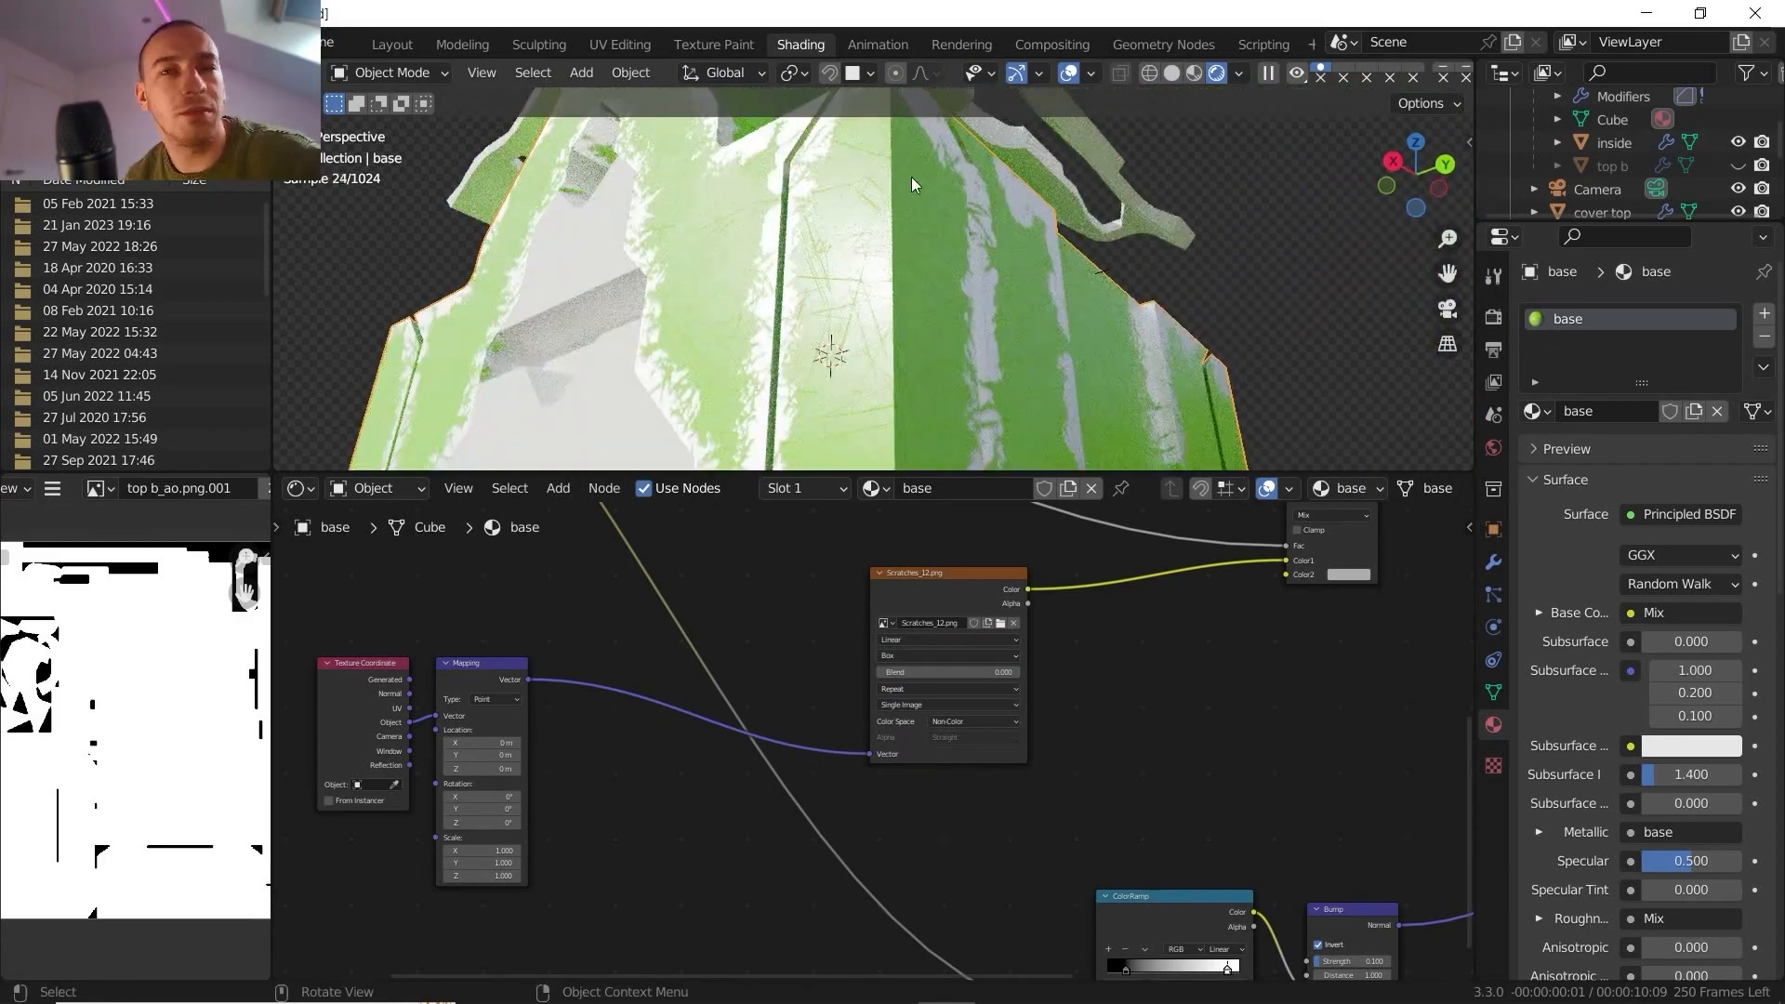
pyautogui.moveTo(885, 285); pyautogui.dragTo(841, 502, button='middle')
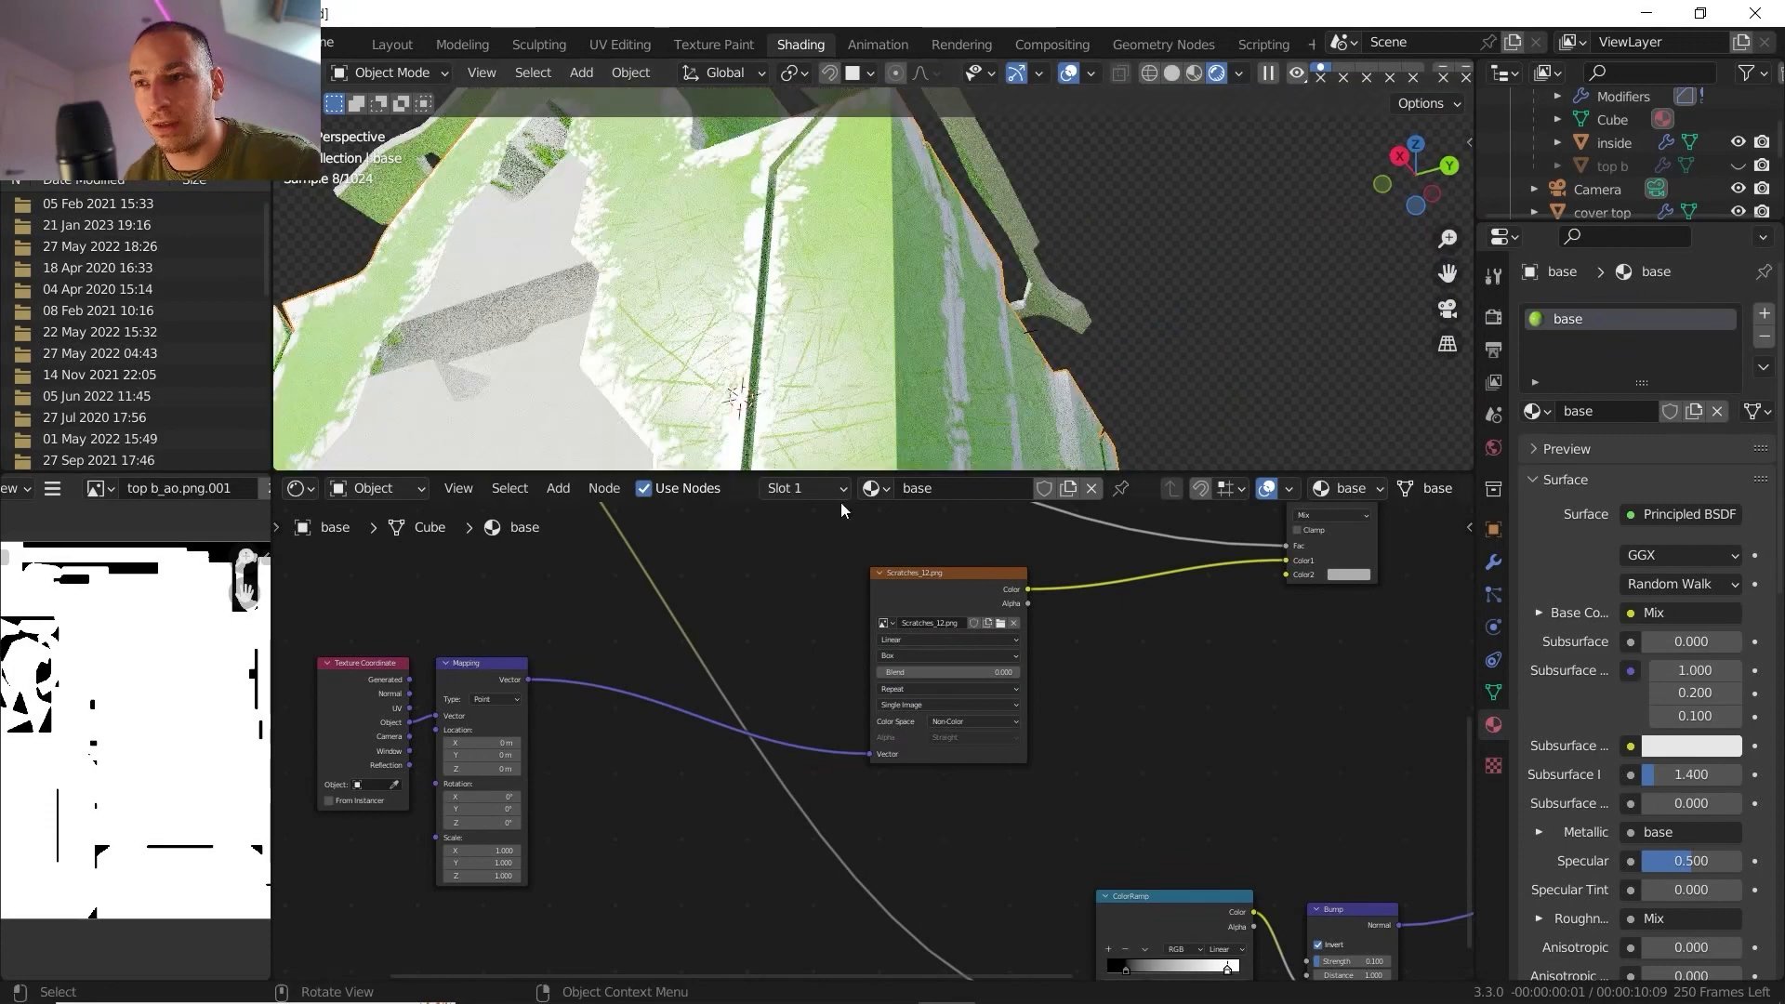
# Preview the scratches texture and the roughness Mix directly on the crate
pyautogui.moveTo(794, 604); pyautogui.dragTo(618, 748, button='middle')
pyautogui.keyDown('ctrl'); pyautogui.keyDown('shift'); pyautogui.click(745, 673); pyautogui.keyUp('shift'); pyautogui.keyUp('ctrl')
pyautogui.keyDown('ctrl'); pyautogui.keyDown('shift'); pyautogui.click(1021, 632); pyautogui.keyUp('shift'); pyautogui.keyUp('ctrl')
pyautogui.moveTo(1021, 632)
pyautogui.mouseDown()
pyautogui.moveTo(1048, 653)
pyautogui.moveTo(1039, 617)
pyautogui.mouseUp()
# Insert a ColorRamp between the scratches texture's Color and the roughness Mix's Color1
pyautogui.moveTo(908, 684); pyautogui.dragTo(832, 669, button='middle')
pyautogui.hotkey('shift', 'a')
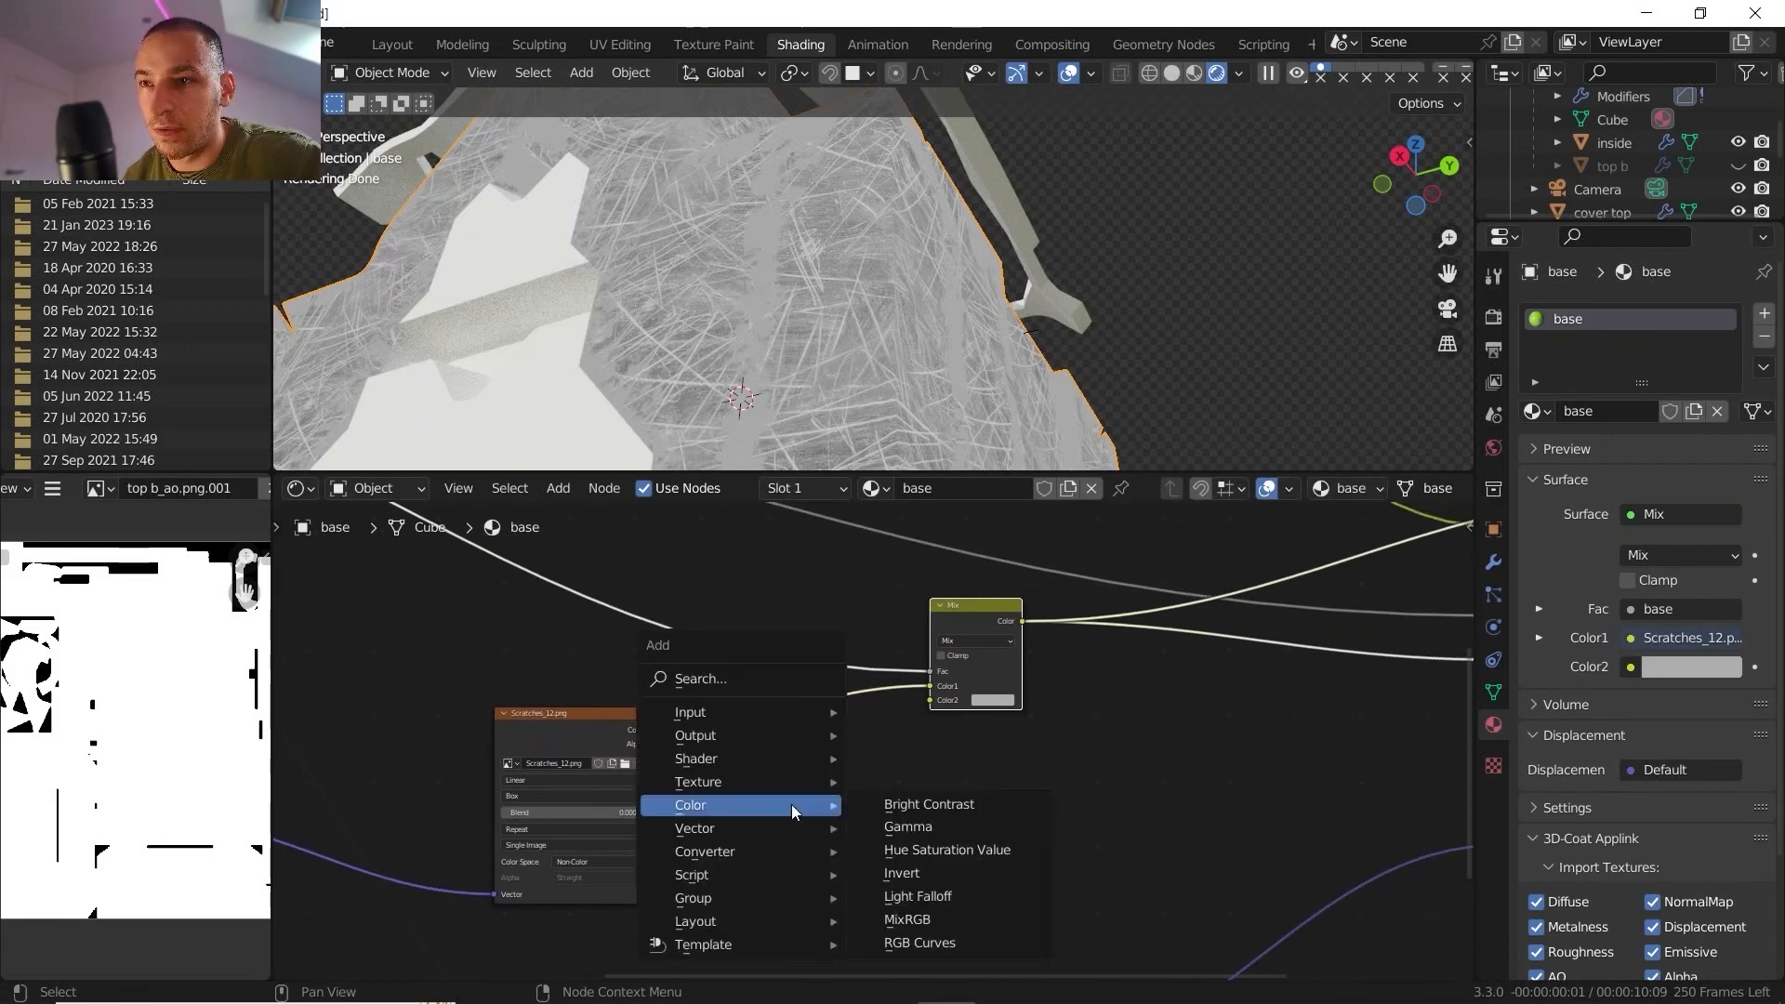
pyautogui.moveTo(788, 849)
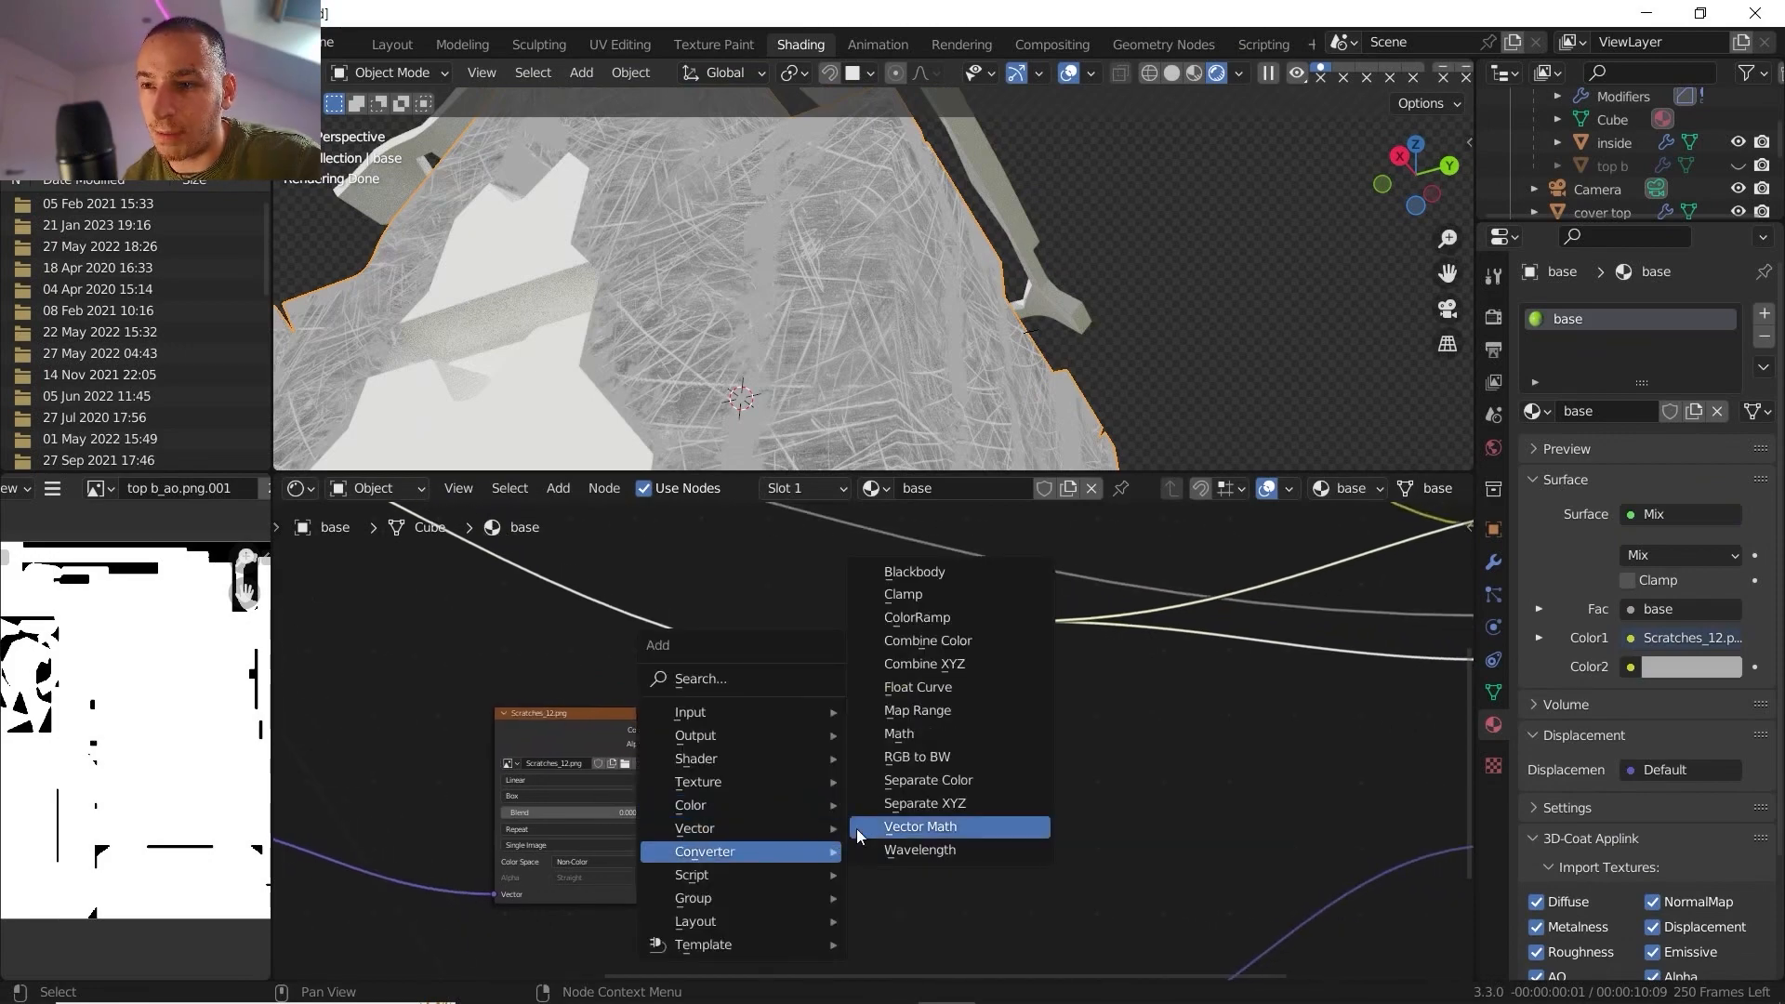
pyautogui.click(934, 618)
pyautogui.click(743, 717)
pyautogui.scroll(2, 778, 734)
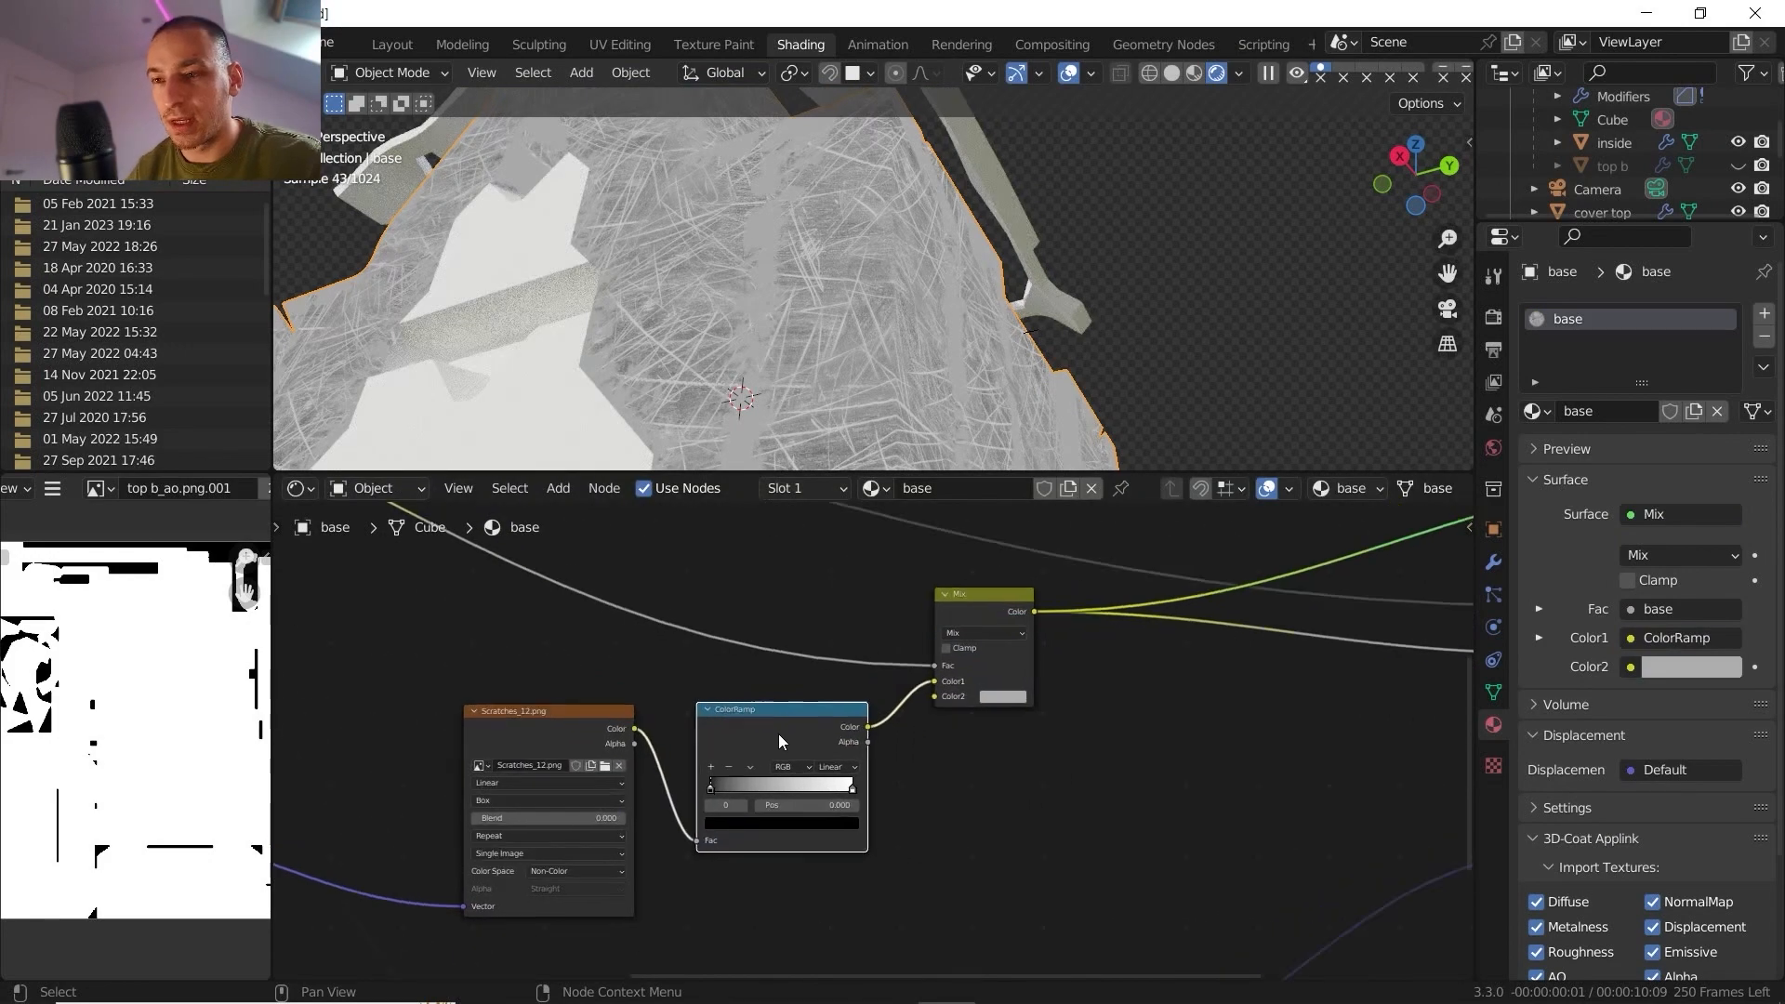
# Lighten the ColorRamp's black stop to a grey of about 0.438 value and inspect the scratches on the crate
pyautogui.scroll(2, 715, 697)
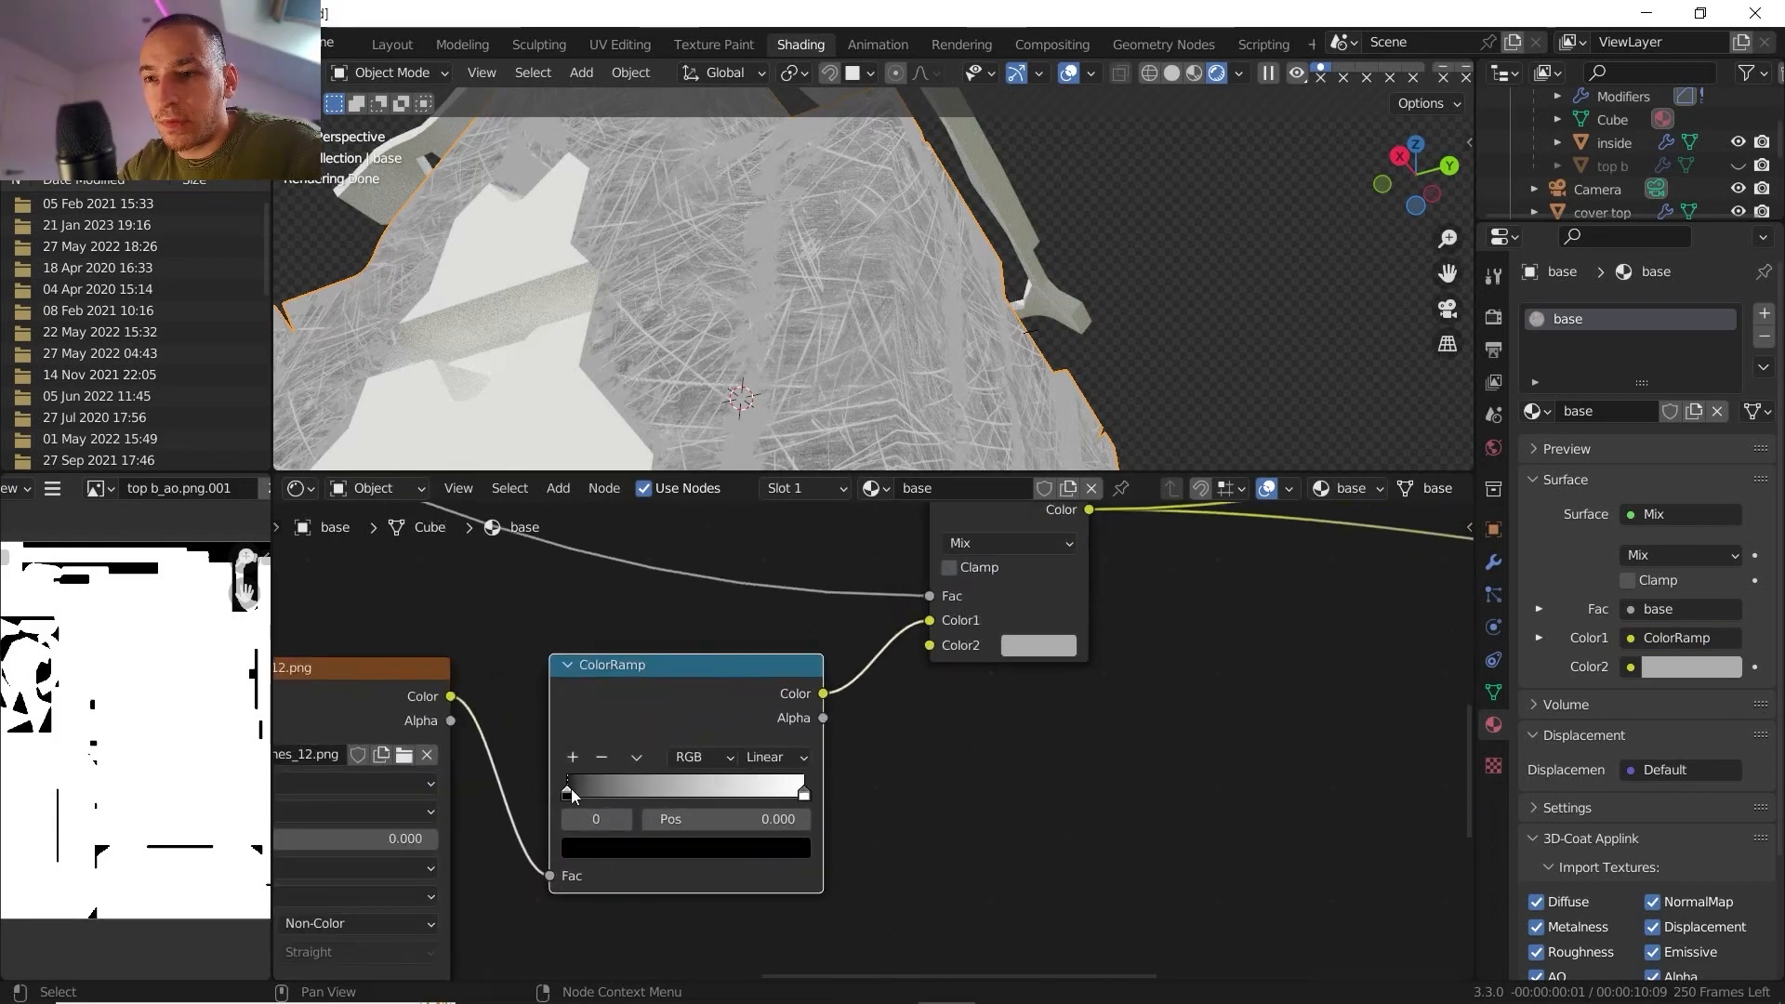
pyautogui.click(604, 846)
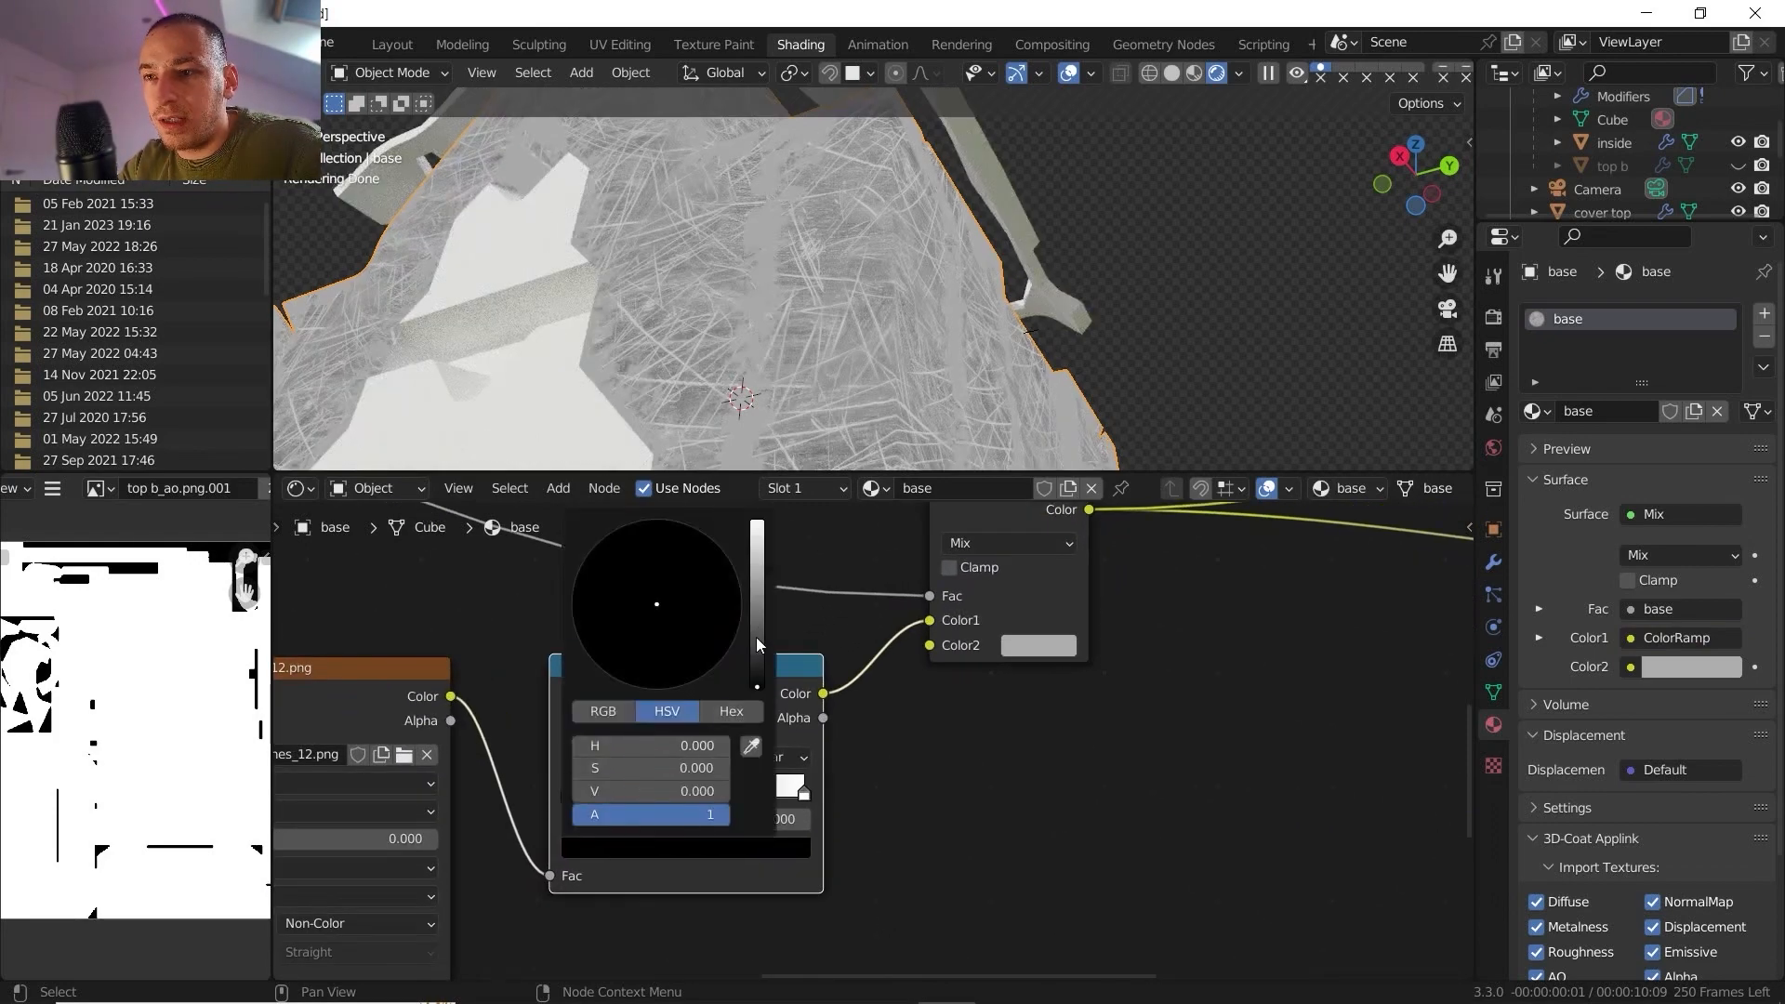
pyautogui.moveTo(756, 637); pyautogui.dragTo(757, 571)
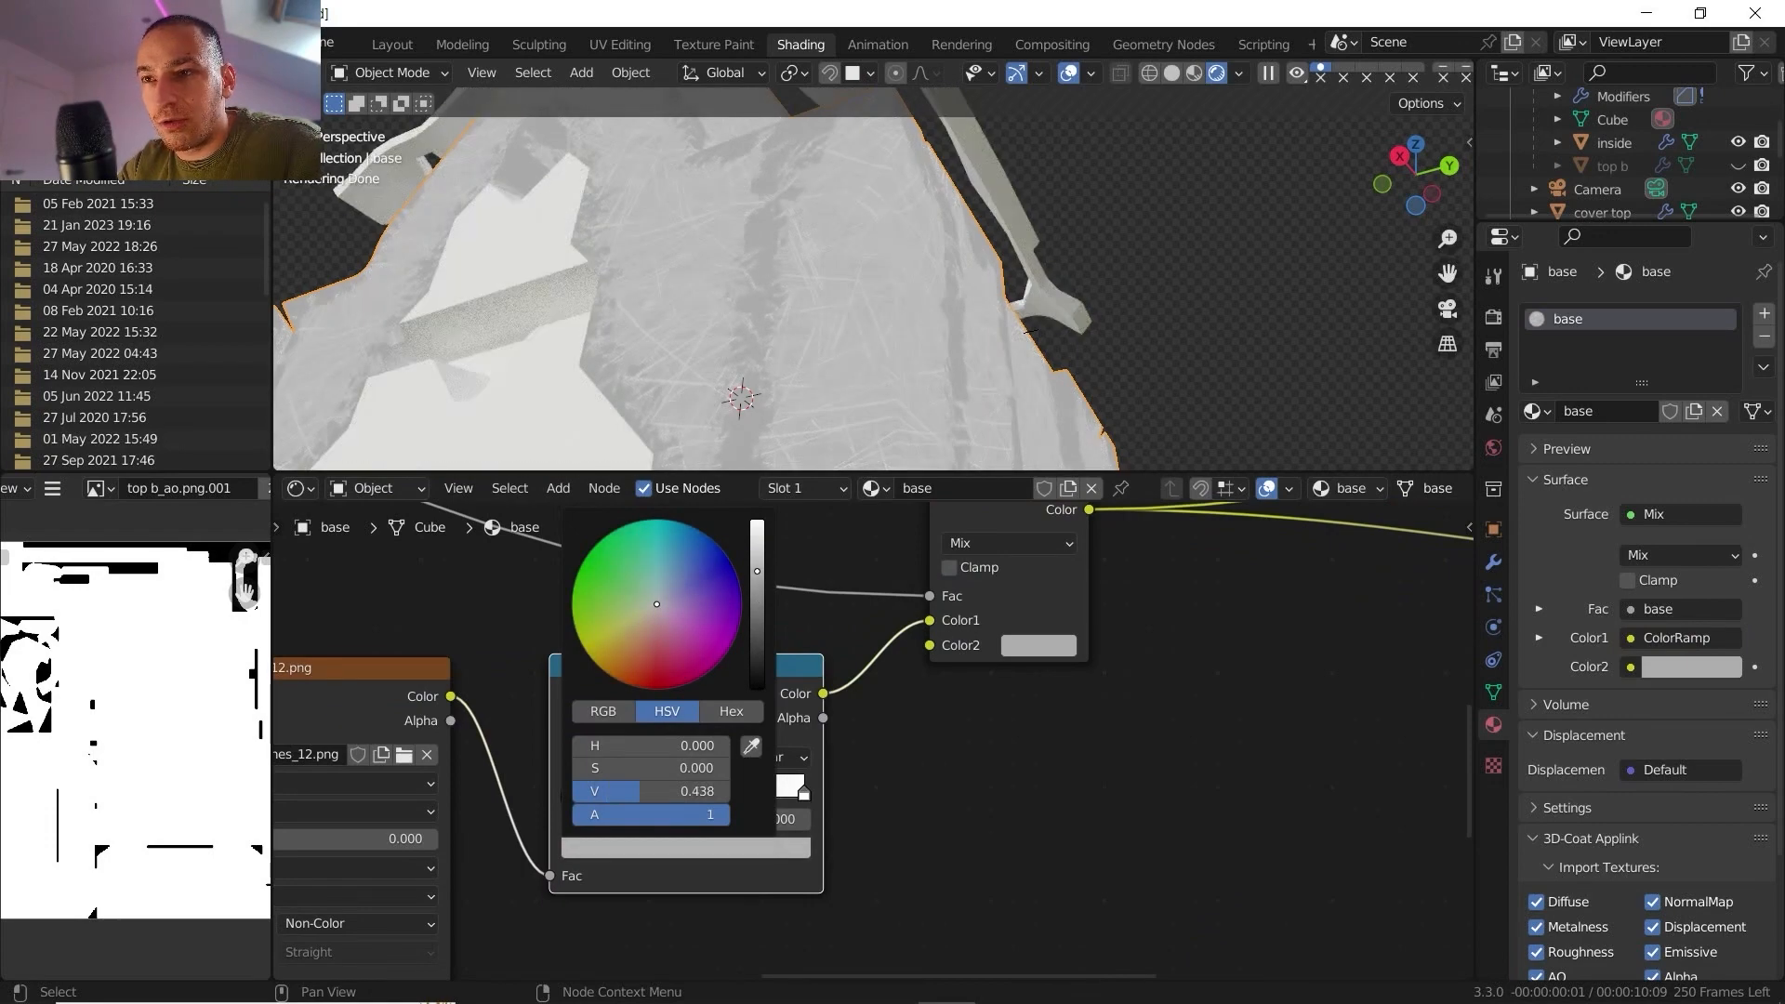
pyautogui.moveTo(771, 248); pyautogui.dragTo(882, 389, button='middle')
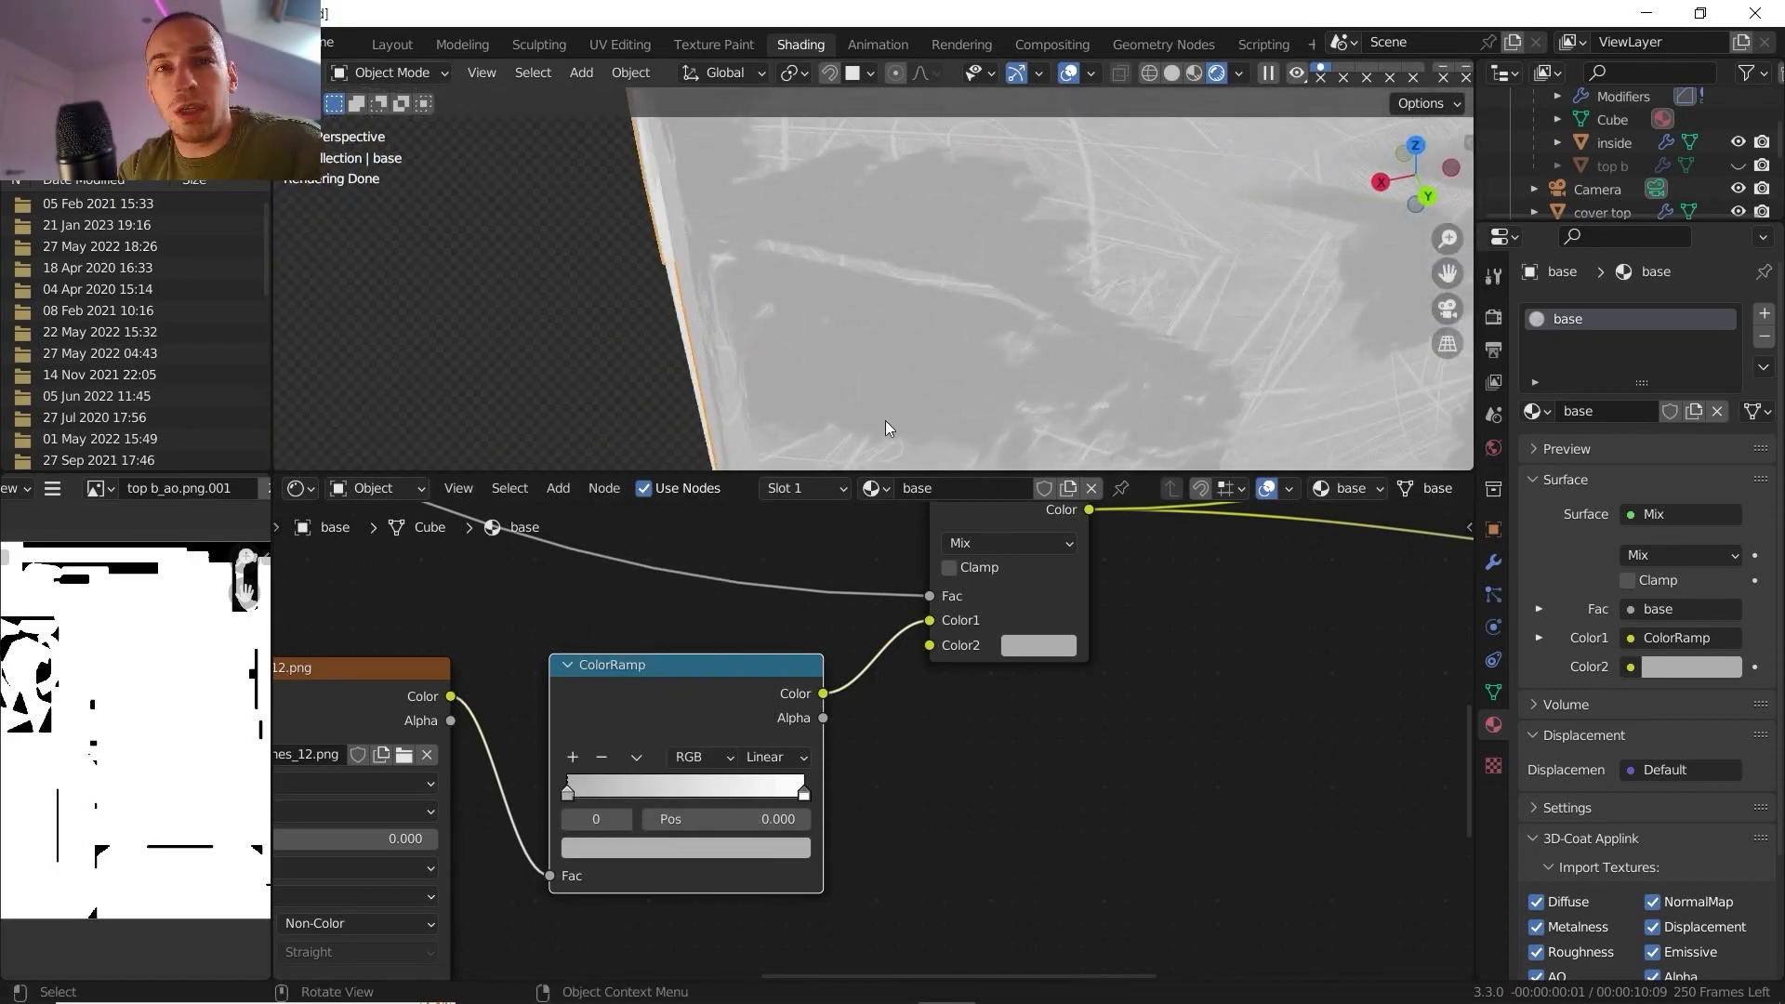
pyautogui.moveTo(872, 303); pyautogui.dragTo(805, 420, button='middle')
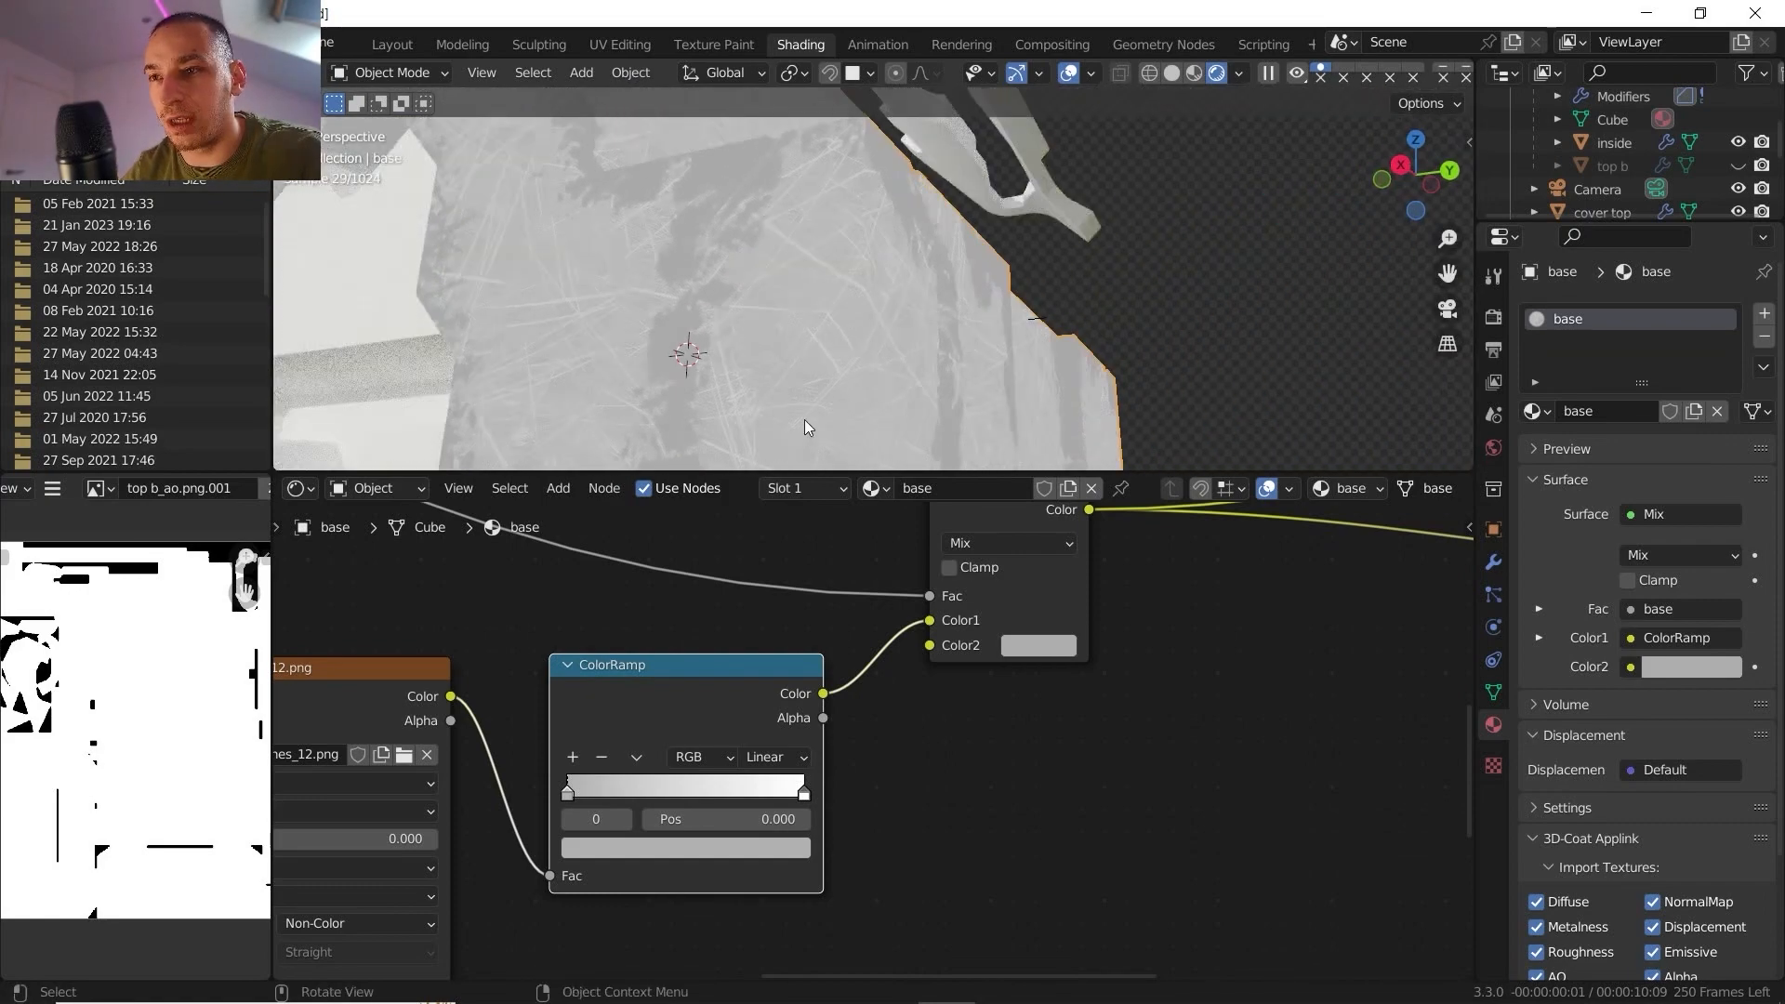
# Move the ColorRamp's grey stop to about 0.291 and its white stop to about 0.927
pyautogui.moveTo(568, 792); pyautogui.dragTo(638, 779)
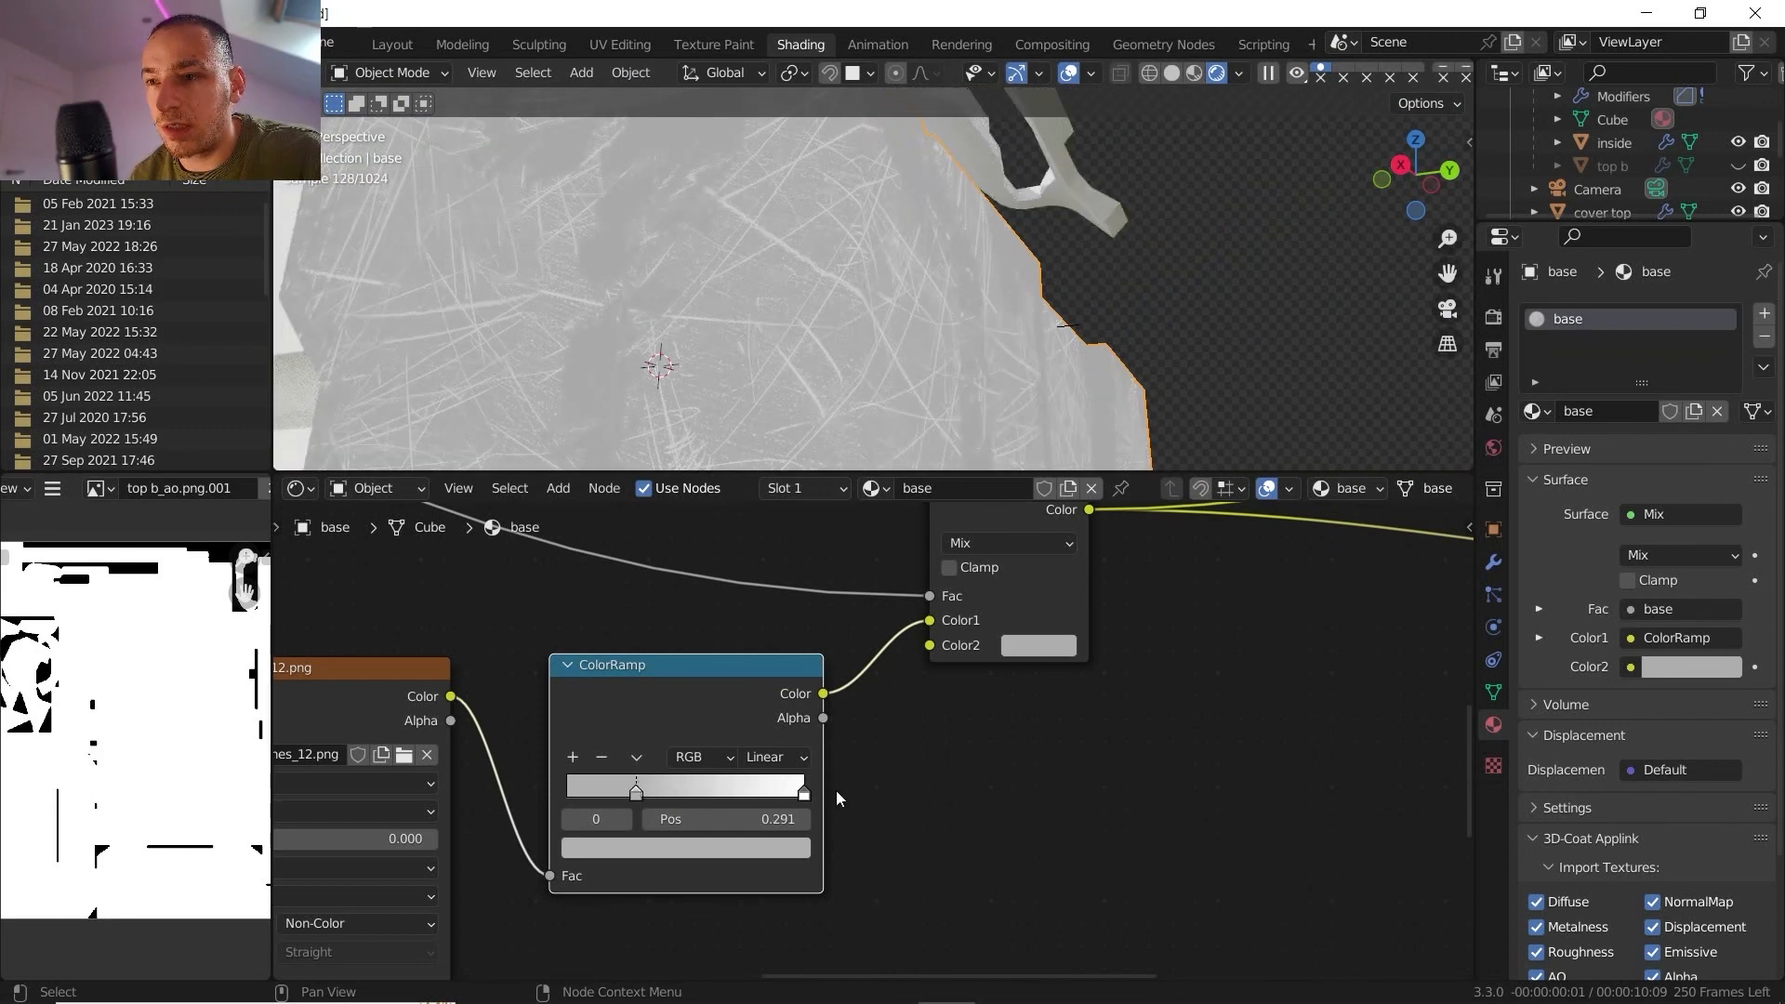
pyautogui.moveTo(805, 793); pyautogui.dragTo(789, 793)
pyautogui.click(772, 847)
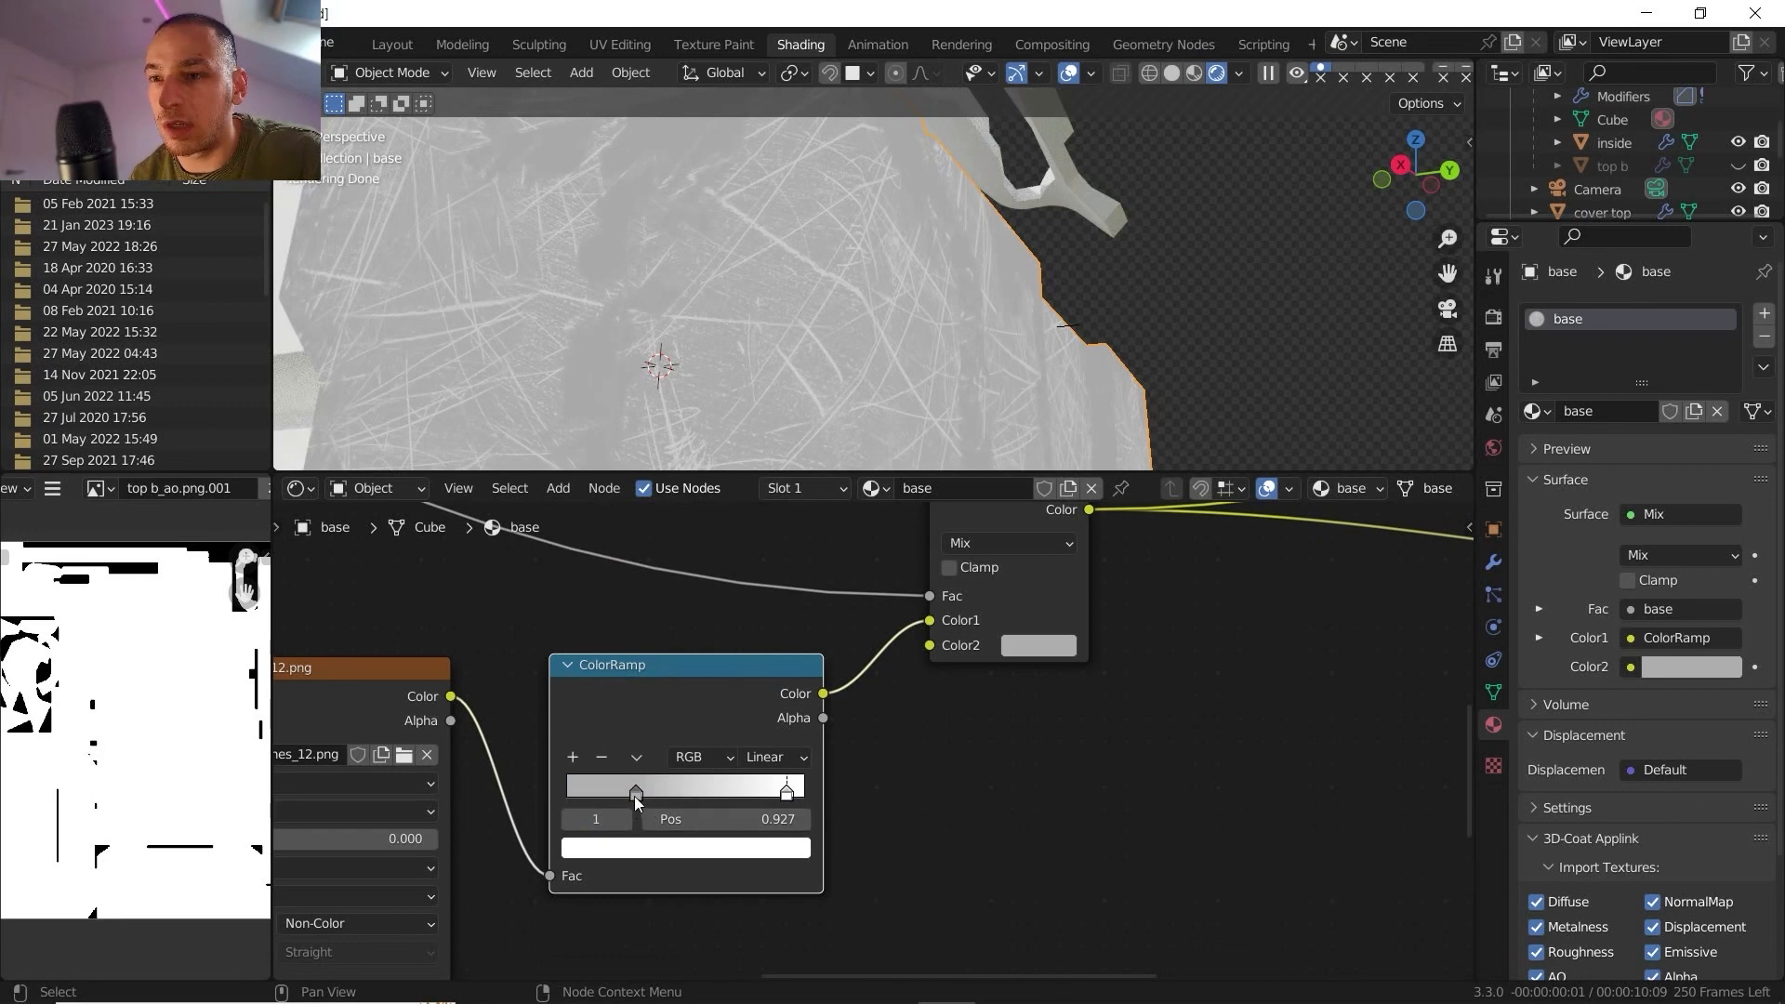
# Check the grey stop's color, then darken the ColorRamp's white stop to a value of about 0.754
pyautogui.click(634, 796)
pyautogui.click(644, 842)
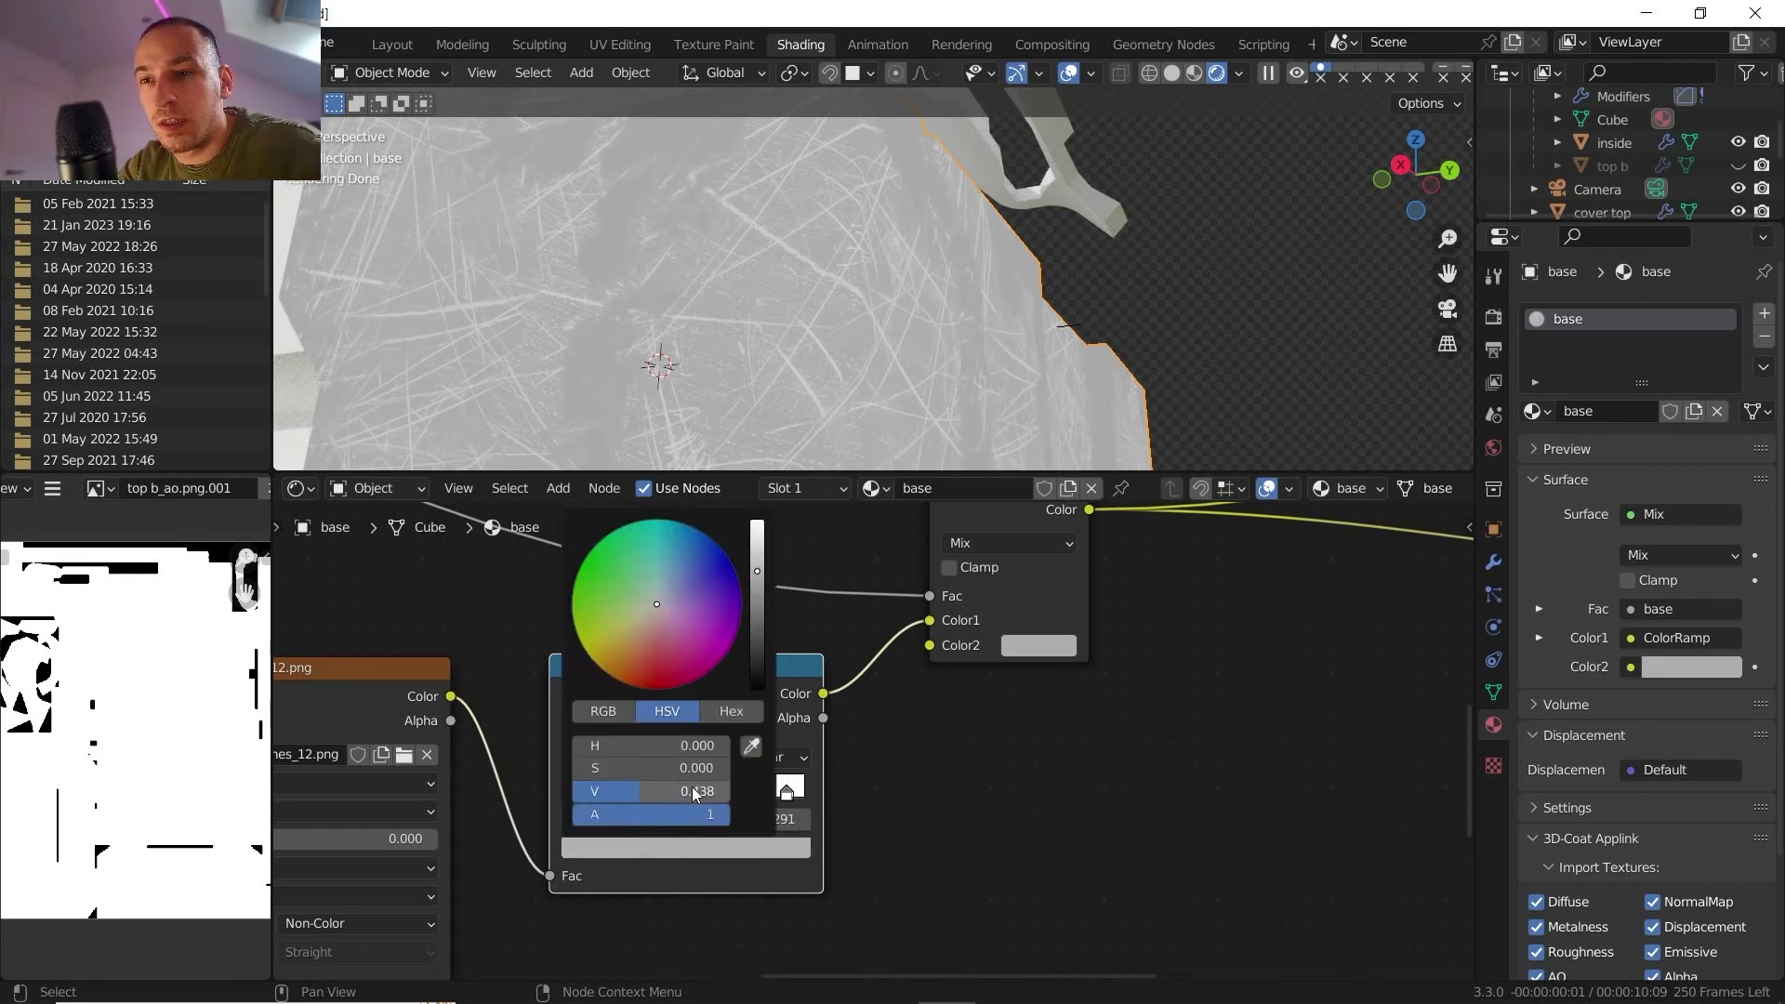
pyautogui.click(787, 793)
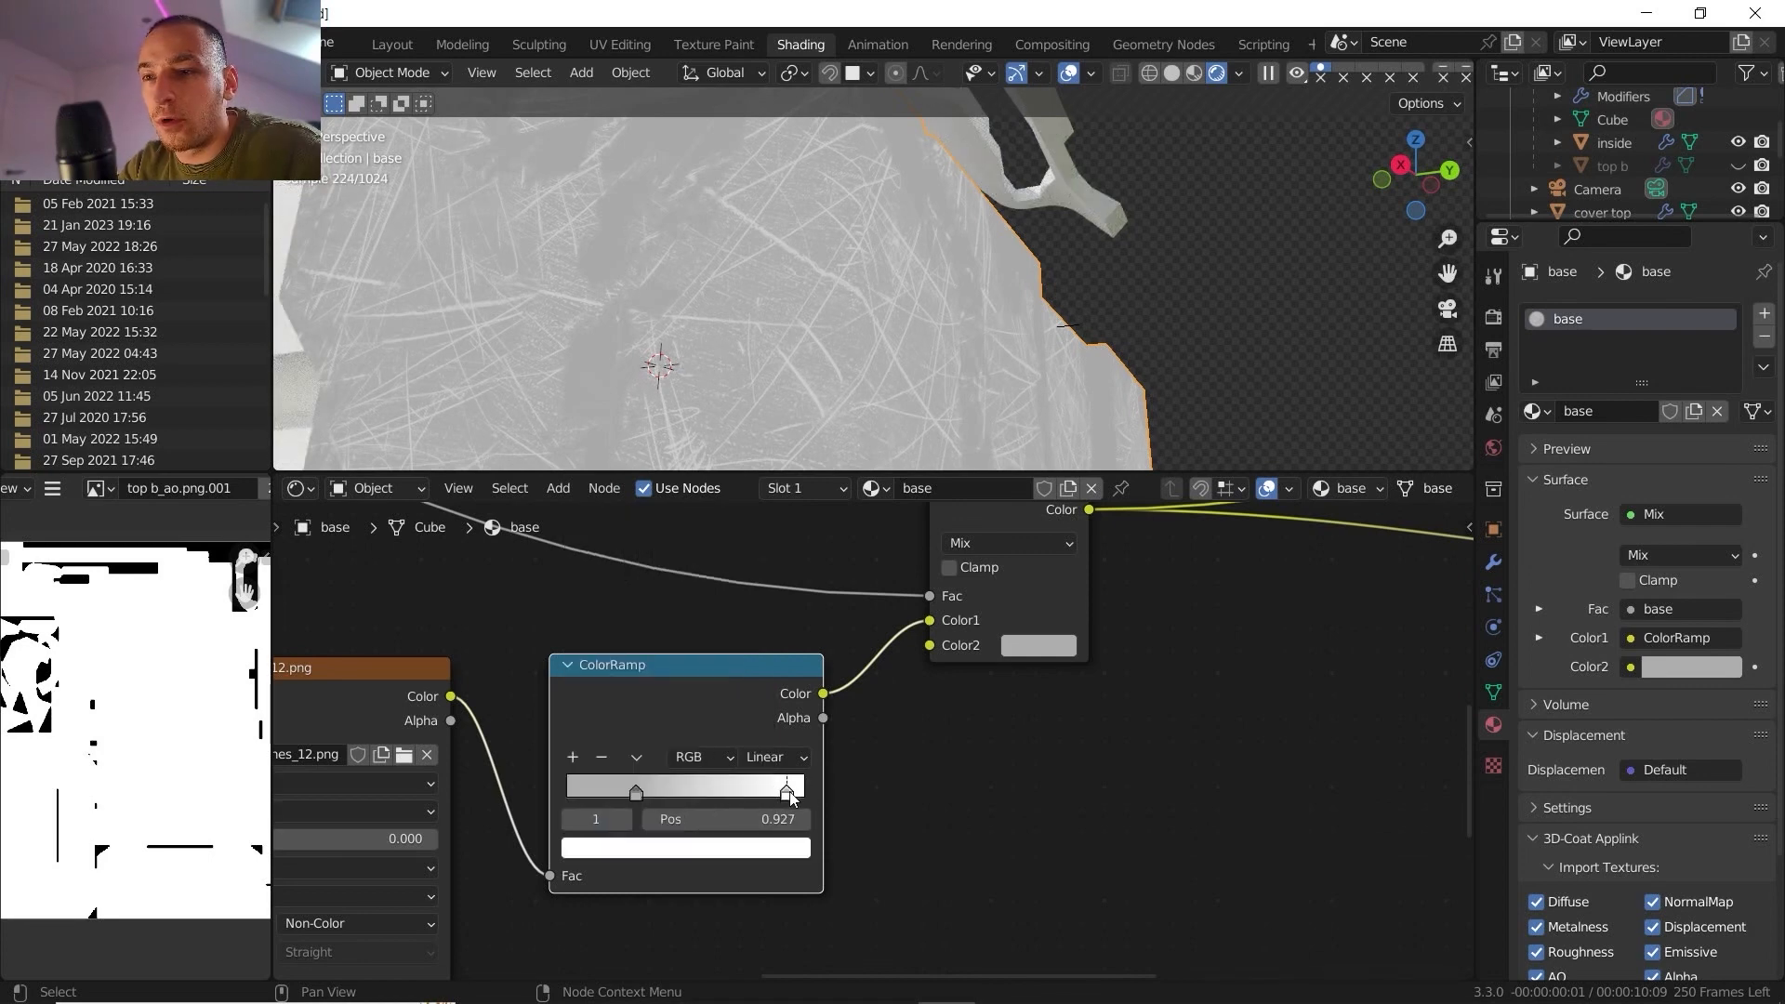
pyautogui.click(776, 846)
pyautogui.moveTo(727, 791); pyautogui.dragTo(691, 791)
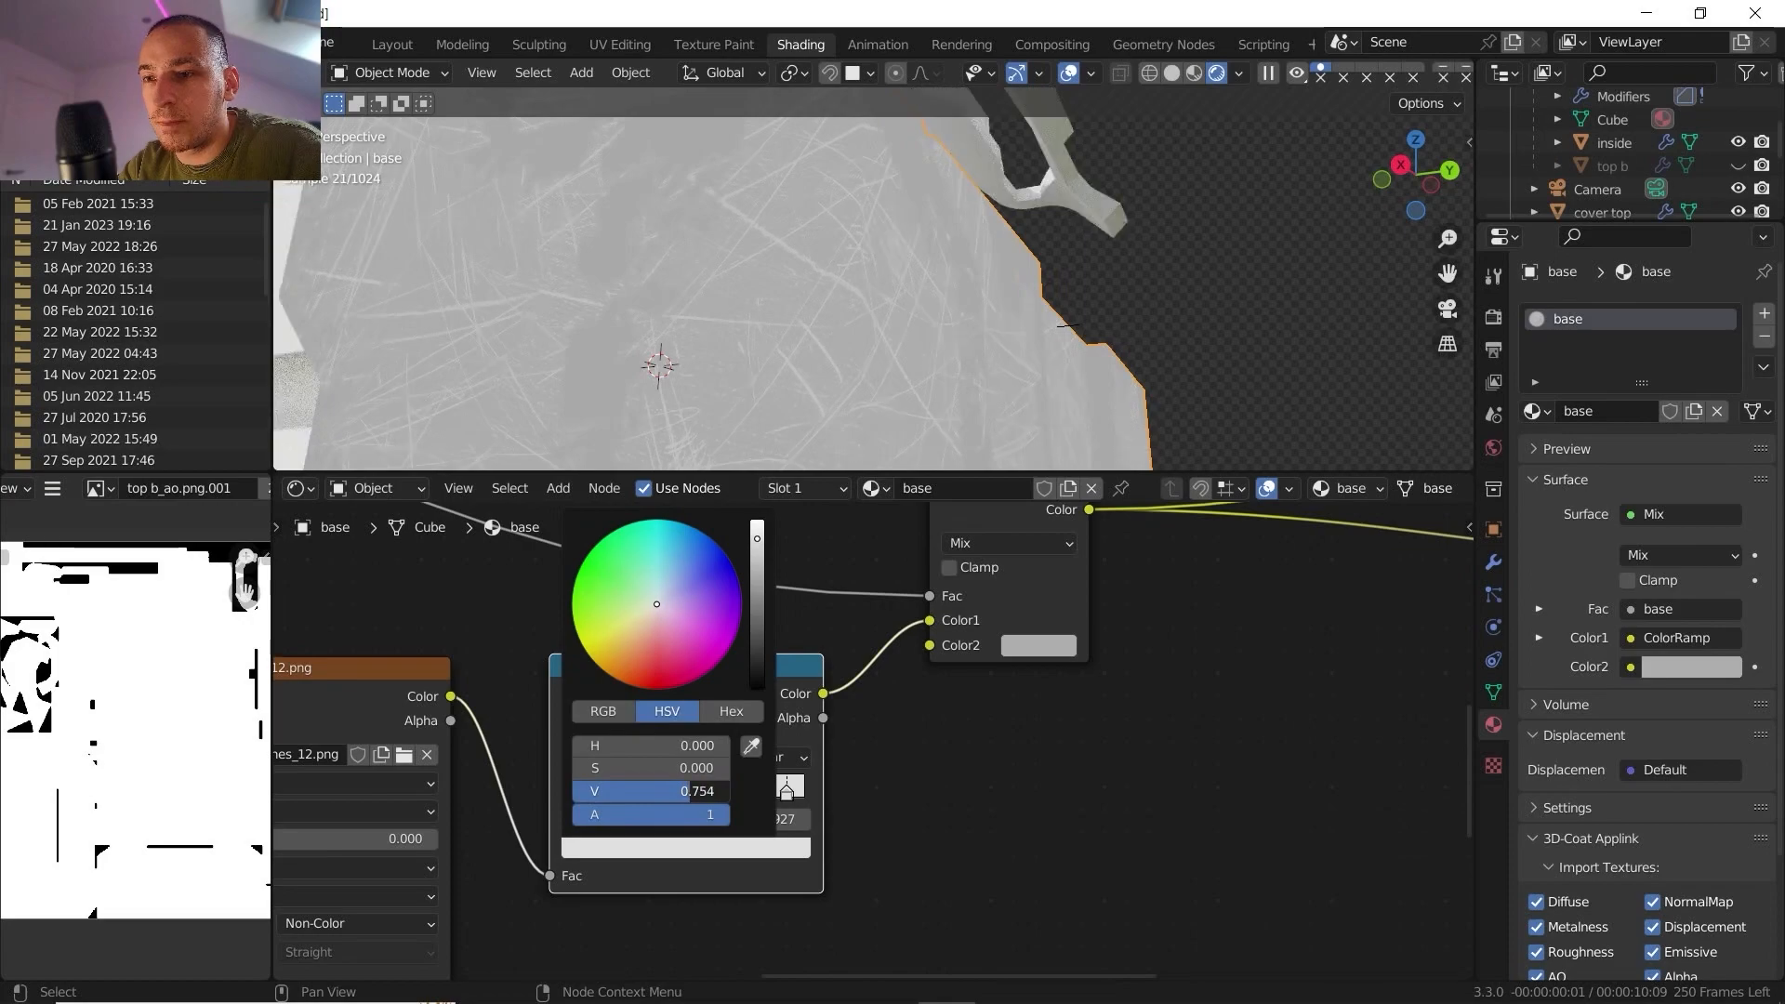
# Preview the Principled BSDF again and inspect the softened scratch roughness on the crate's painted sides
pyautogui.scroll(-3, 966, 762)
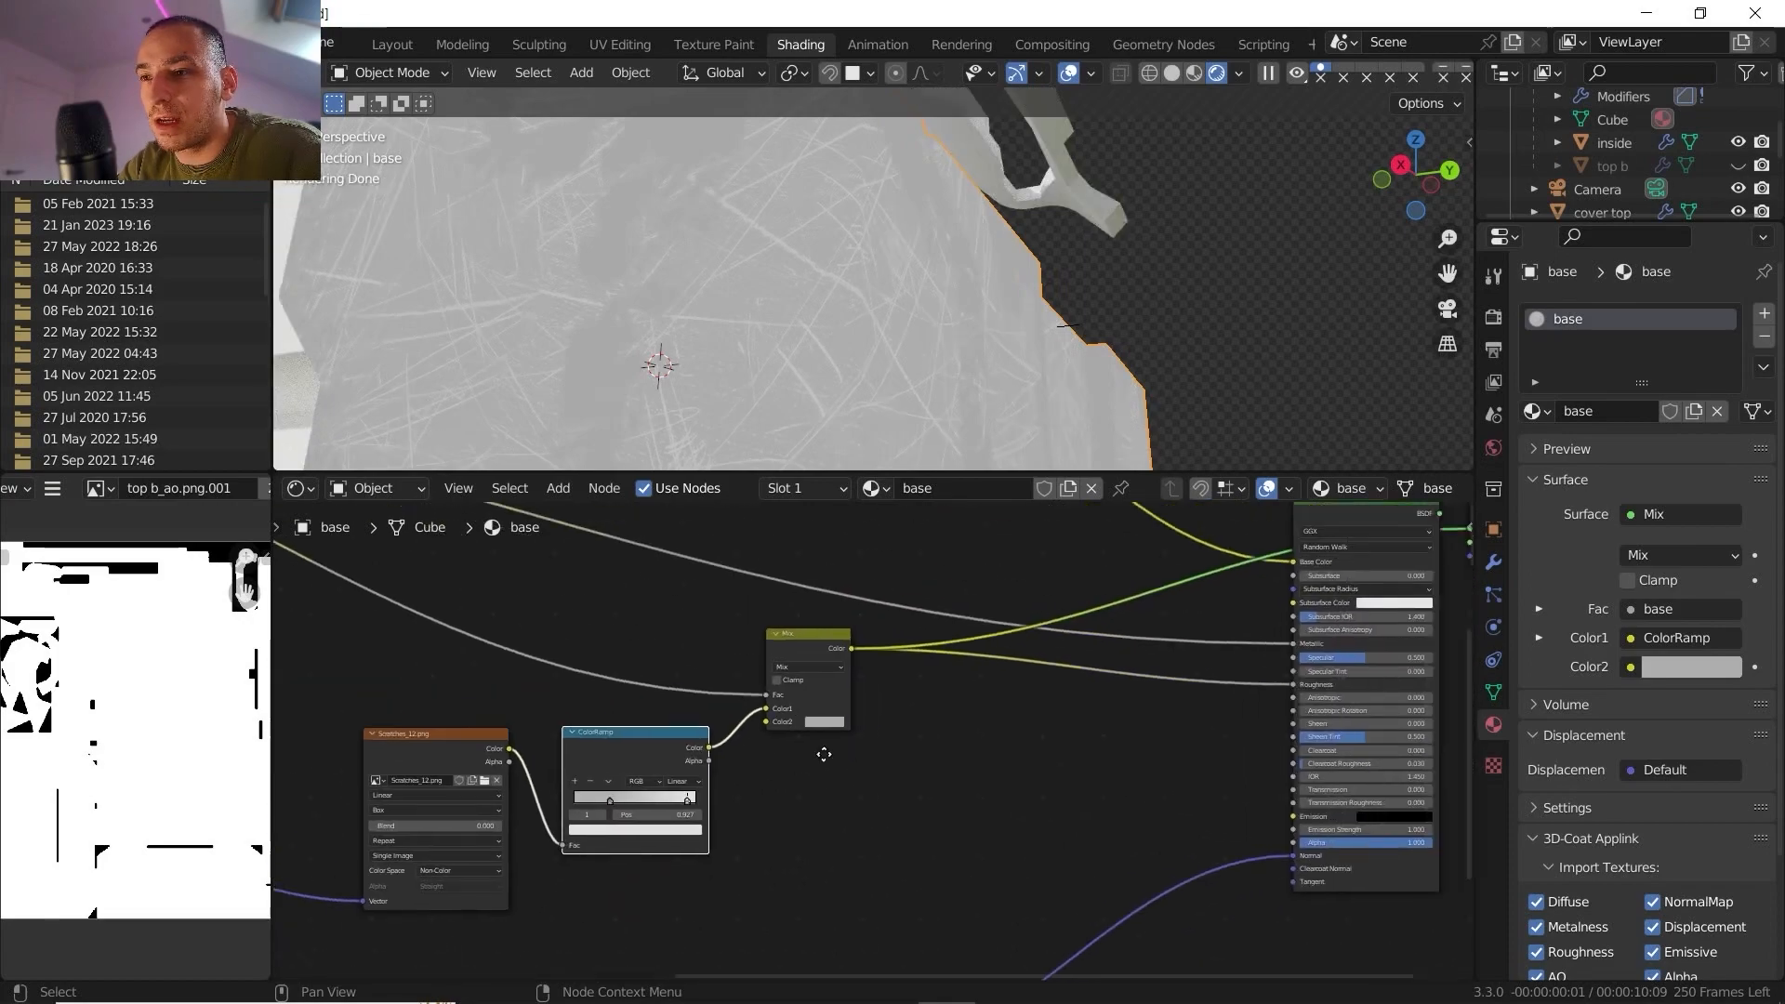
pyautogui.keyDown('ctrl'); pyautogui.keyDown('shift'); pyautogui.click(1279, 525); pyautogui.keyUp('shift'); pyautogui.keyUp('ctrl')
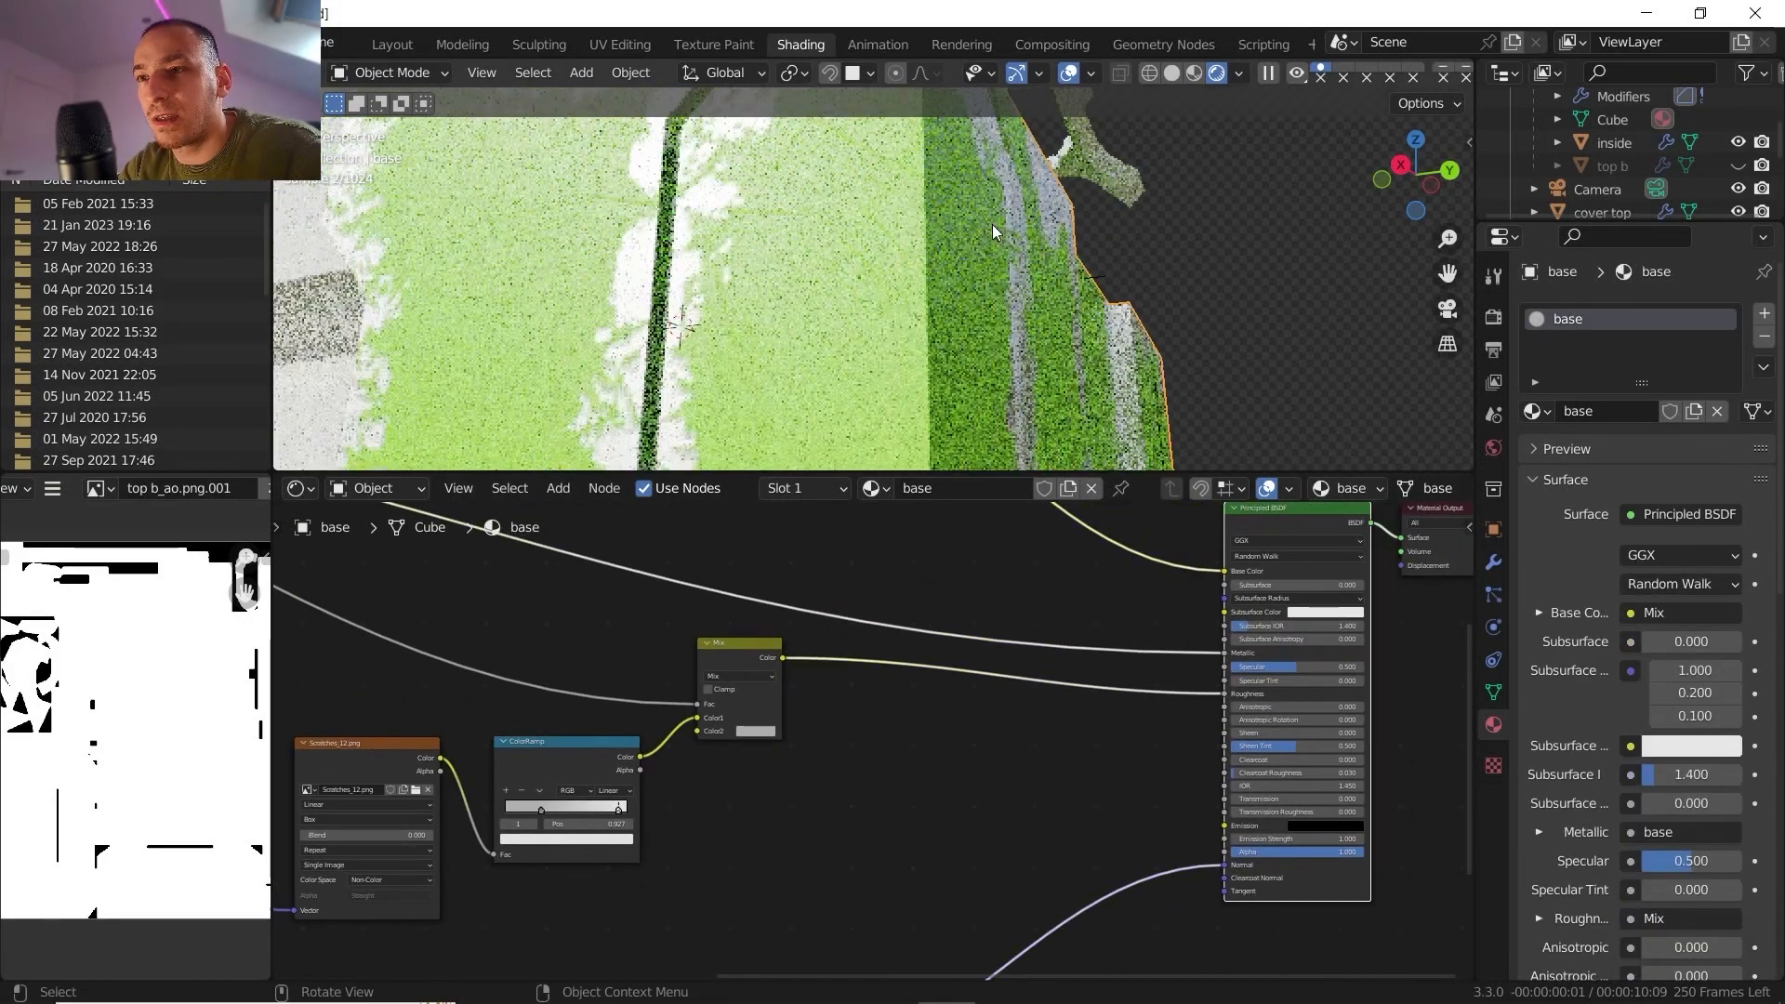
pyautogui.moveTo(956, 254); pyautogui.dragTo(873, 255, button='middle')
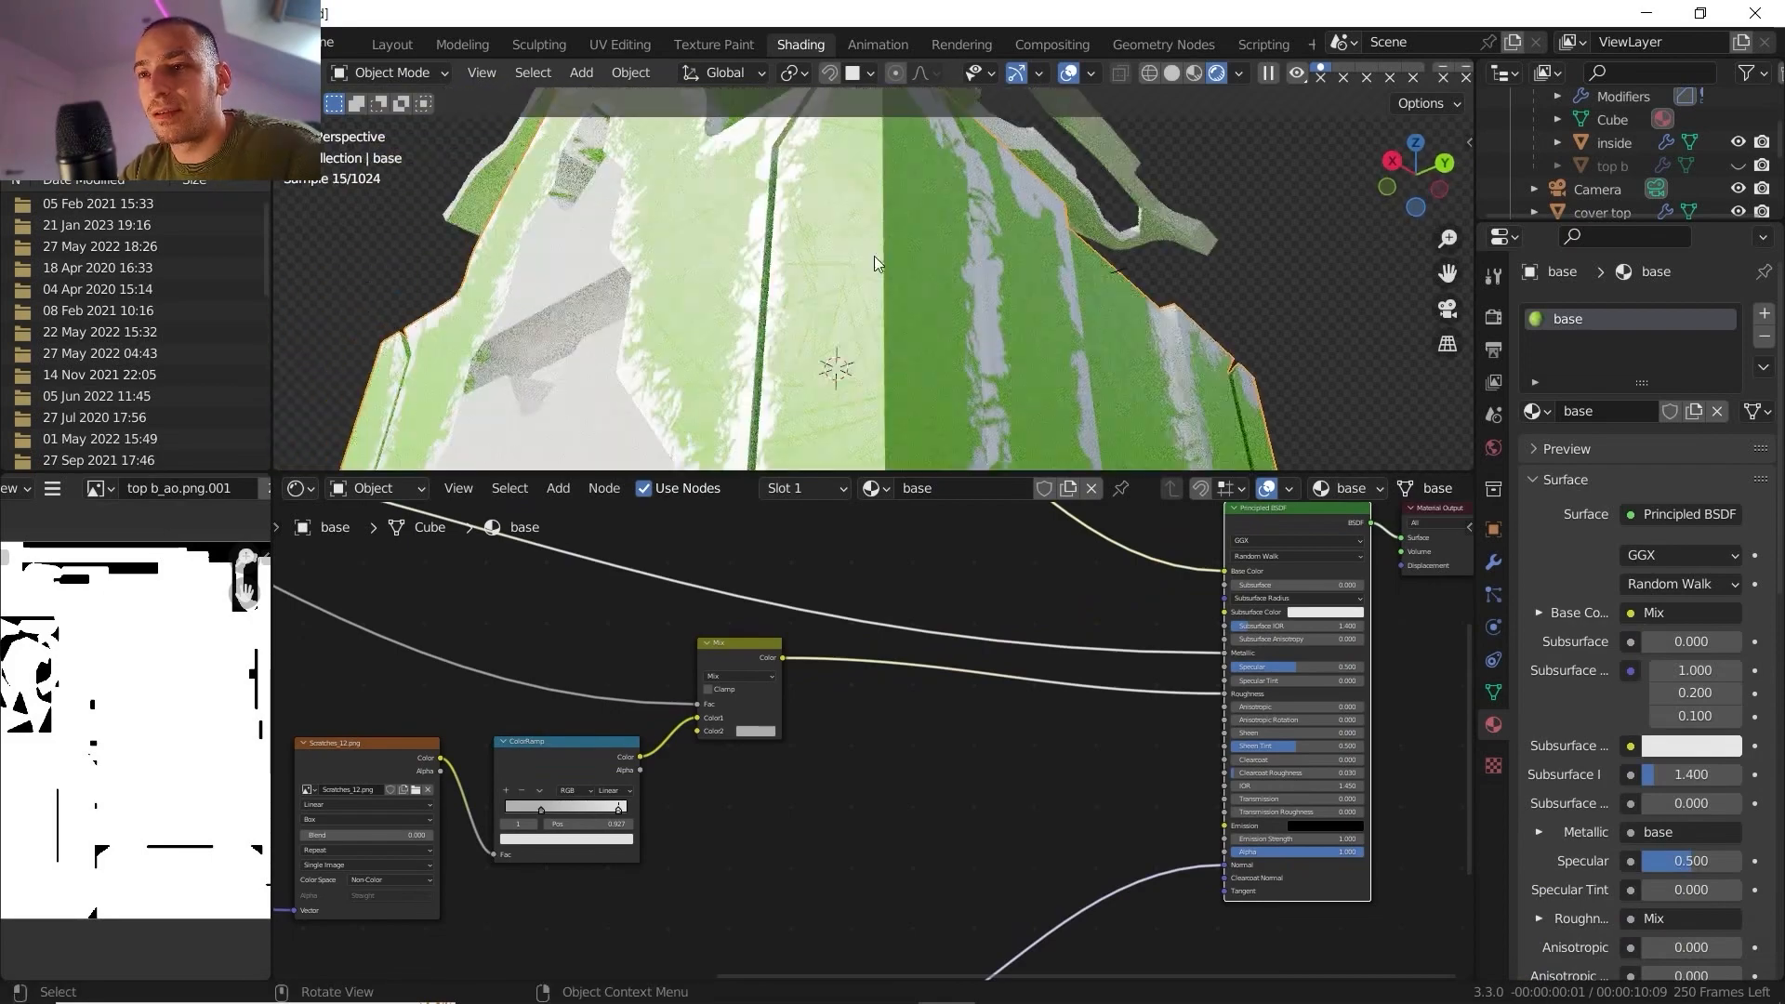
# Set the scratch texture's Mapping scale to 3.100 on X, Y and Z and inspect the scratch density on the crate
pyautogui.moveTo(736, 323); pyautogui.dragTo(738, 293, button='middle')
pyautogui.moveTo(537, 681); pyautogui.dragTo(1151, 537, button='middle')
pyautogui.scroll(1, 736, 738)
pyautogui.moveTo(655, 801); pyautogui.dragTo(755, 762, button='middle')
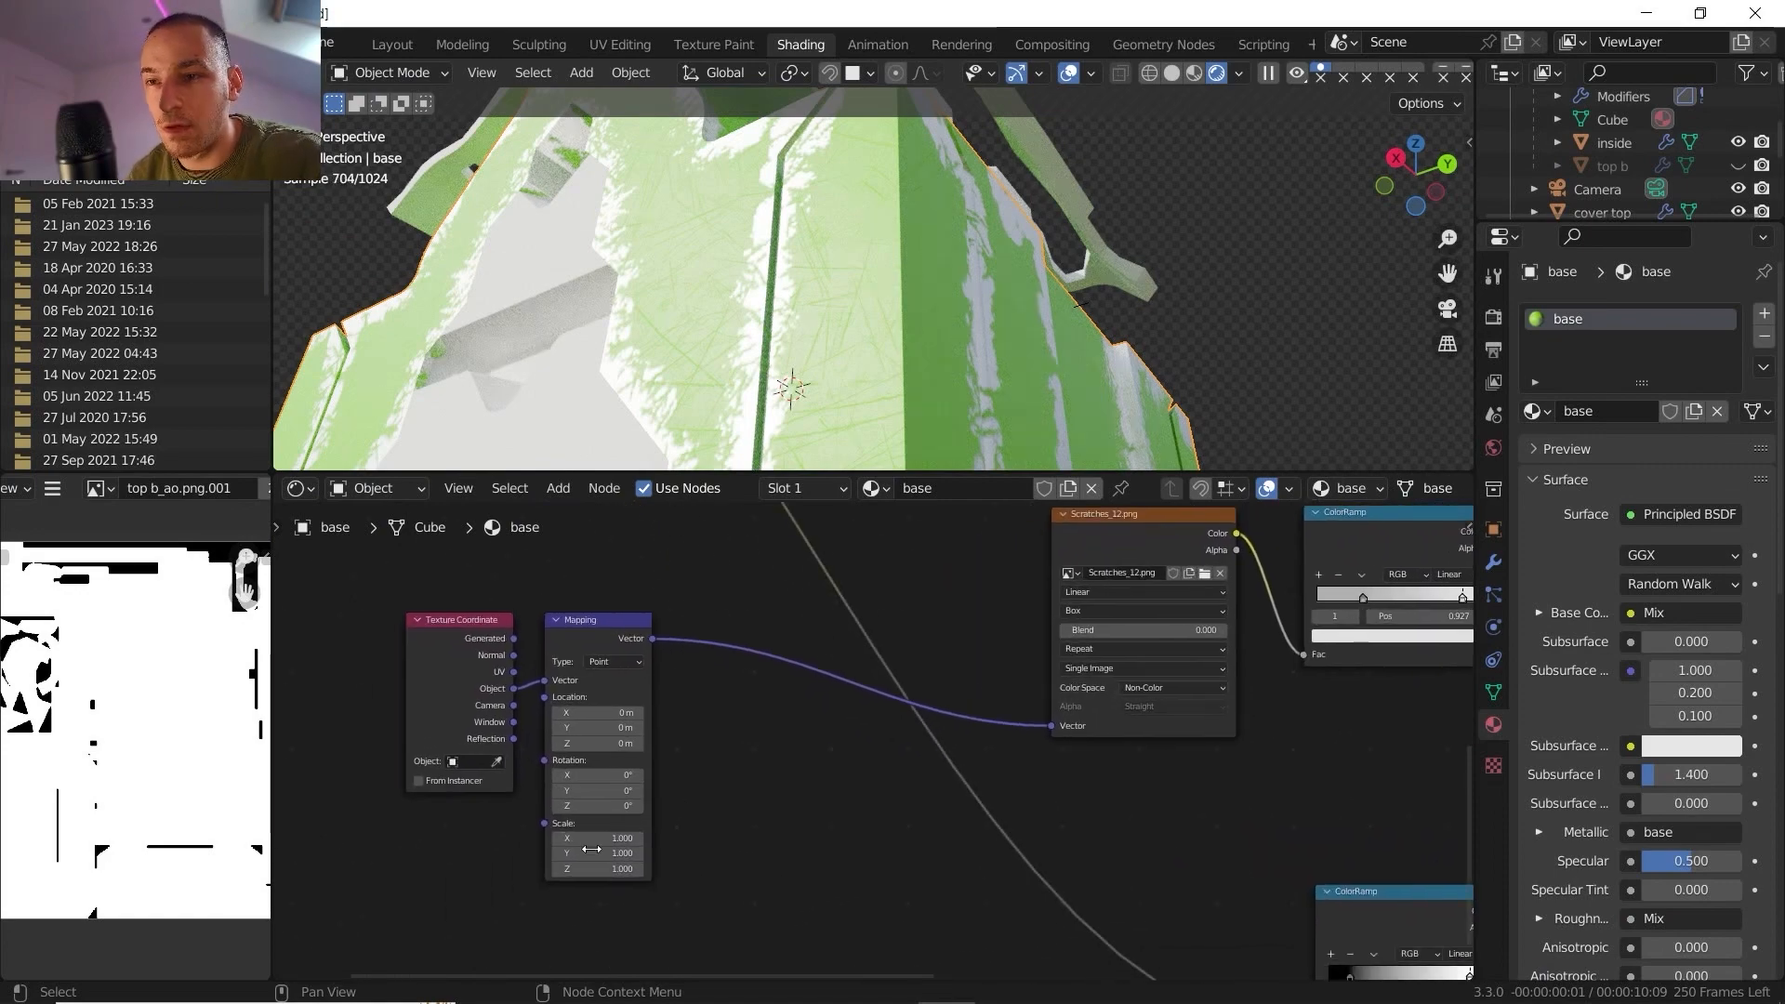
pyautogui.moveTo(596, 838); pyautogui.dragTo(634, 868)
pyautogui.scroll(3, 817, 305)
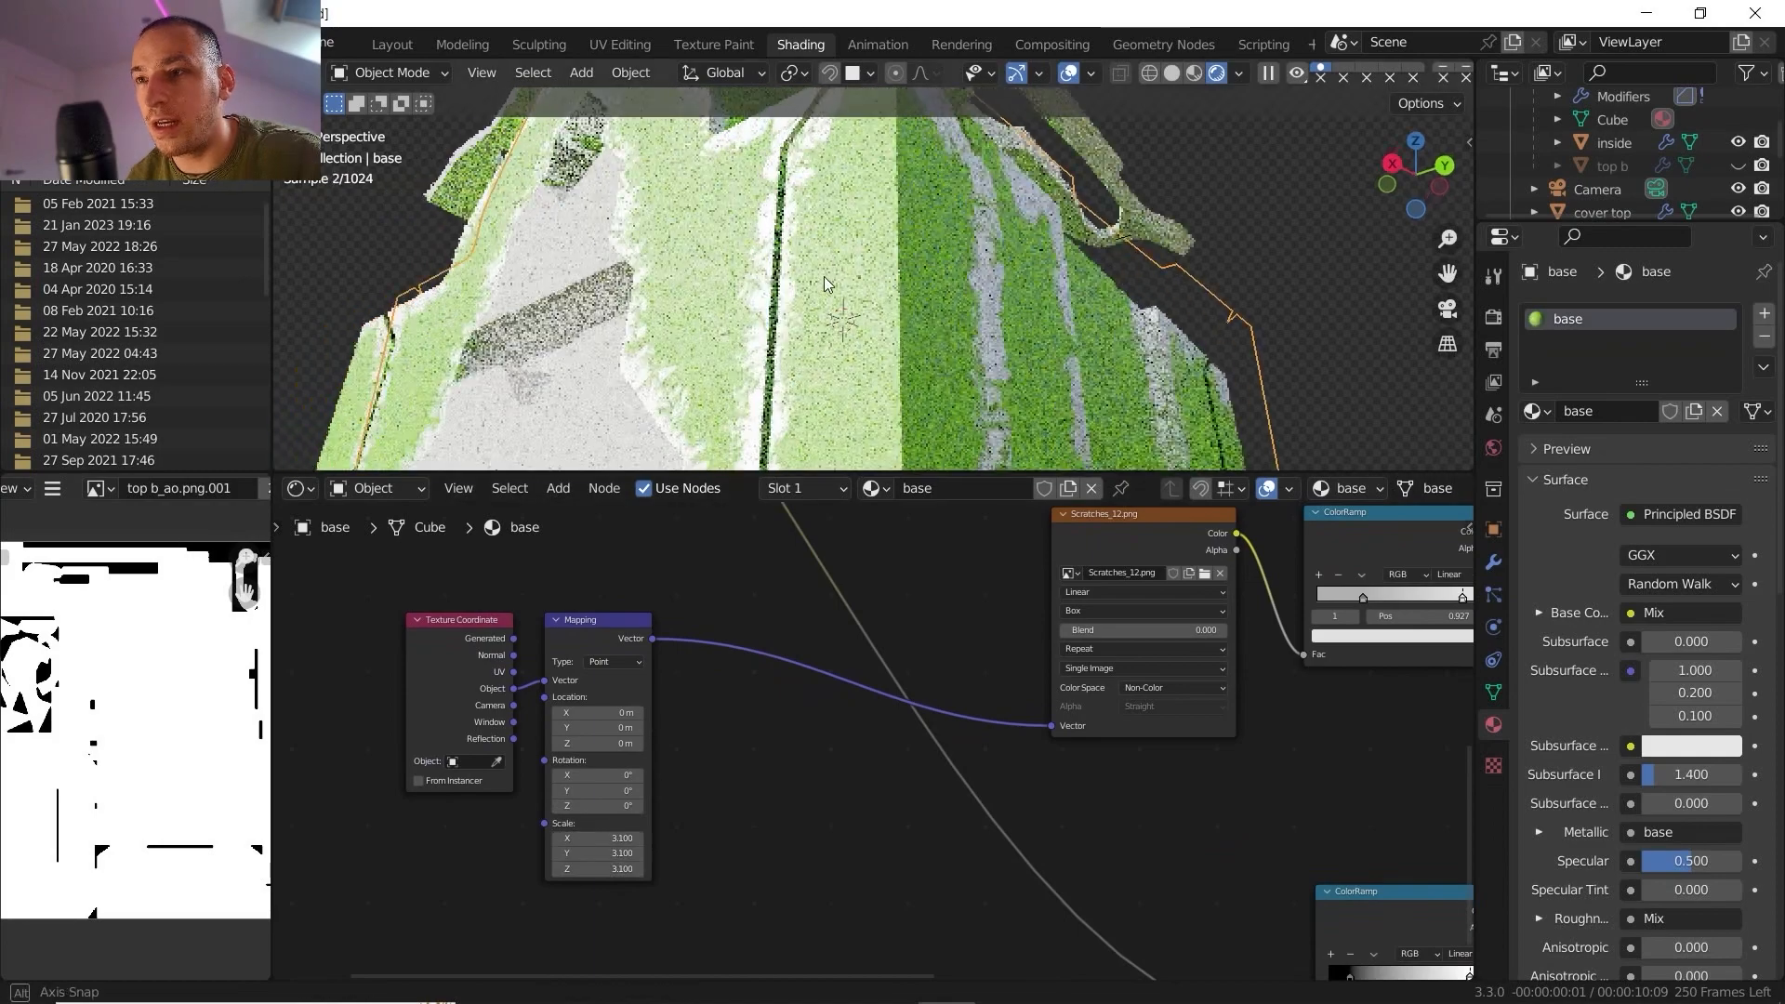
pyautogui.moveTo(823, 279); pyautogui.dragTo(805, 338, button='middle')
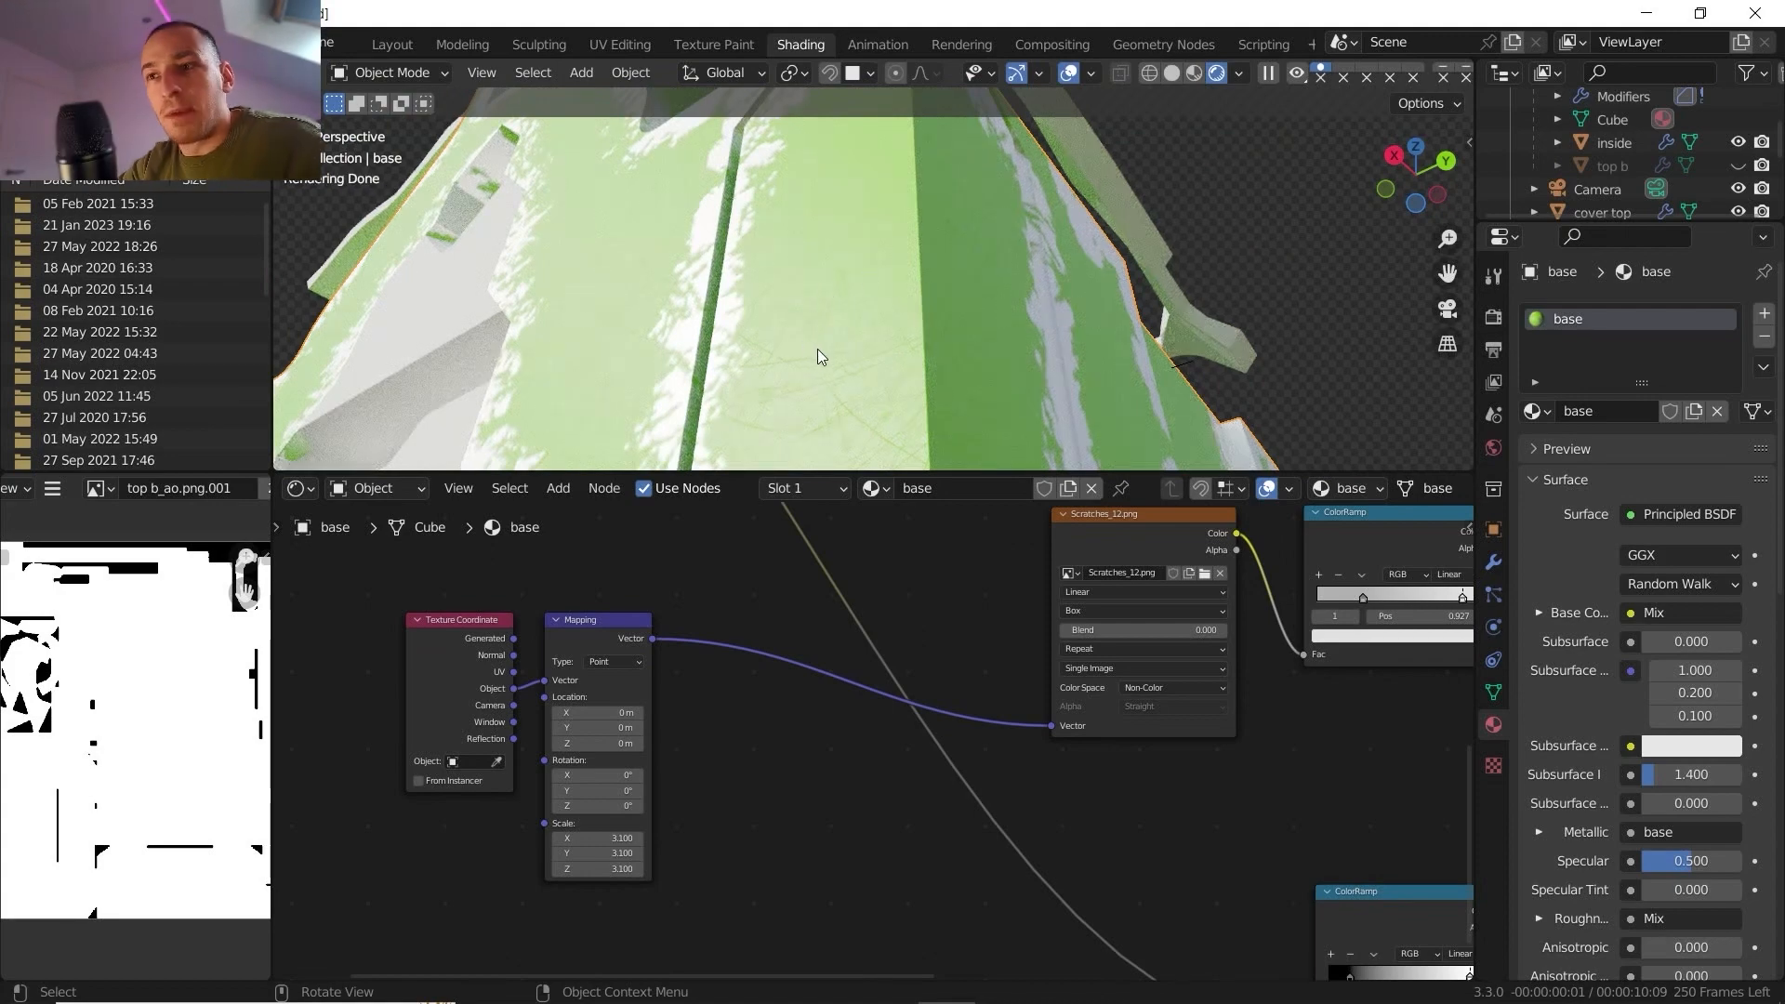
# Move the Scratches_12.png texture with its ColorRamp, and the bump mask's ColorRamp, away from the Mix and Bump nodes to make room
pyautogui.scroll(-1, 817, 348)
pyautogui.moveTo(705, 603); pyautogui.dragTo(666, 598, button='middle')
pyautogui.scroll(-3, 665, 597)
pyautogui.moveTo(873, 604); pyautogui.dragTo(646, 630, button='middle')
pyautogui.scroll(-2, 648, 638)
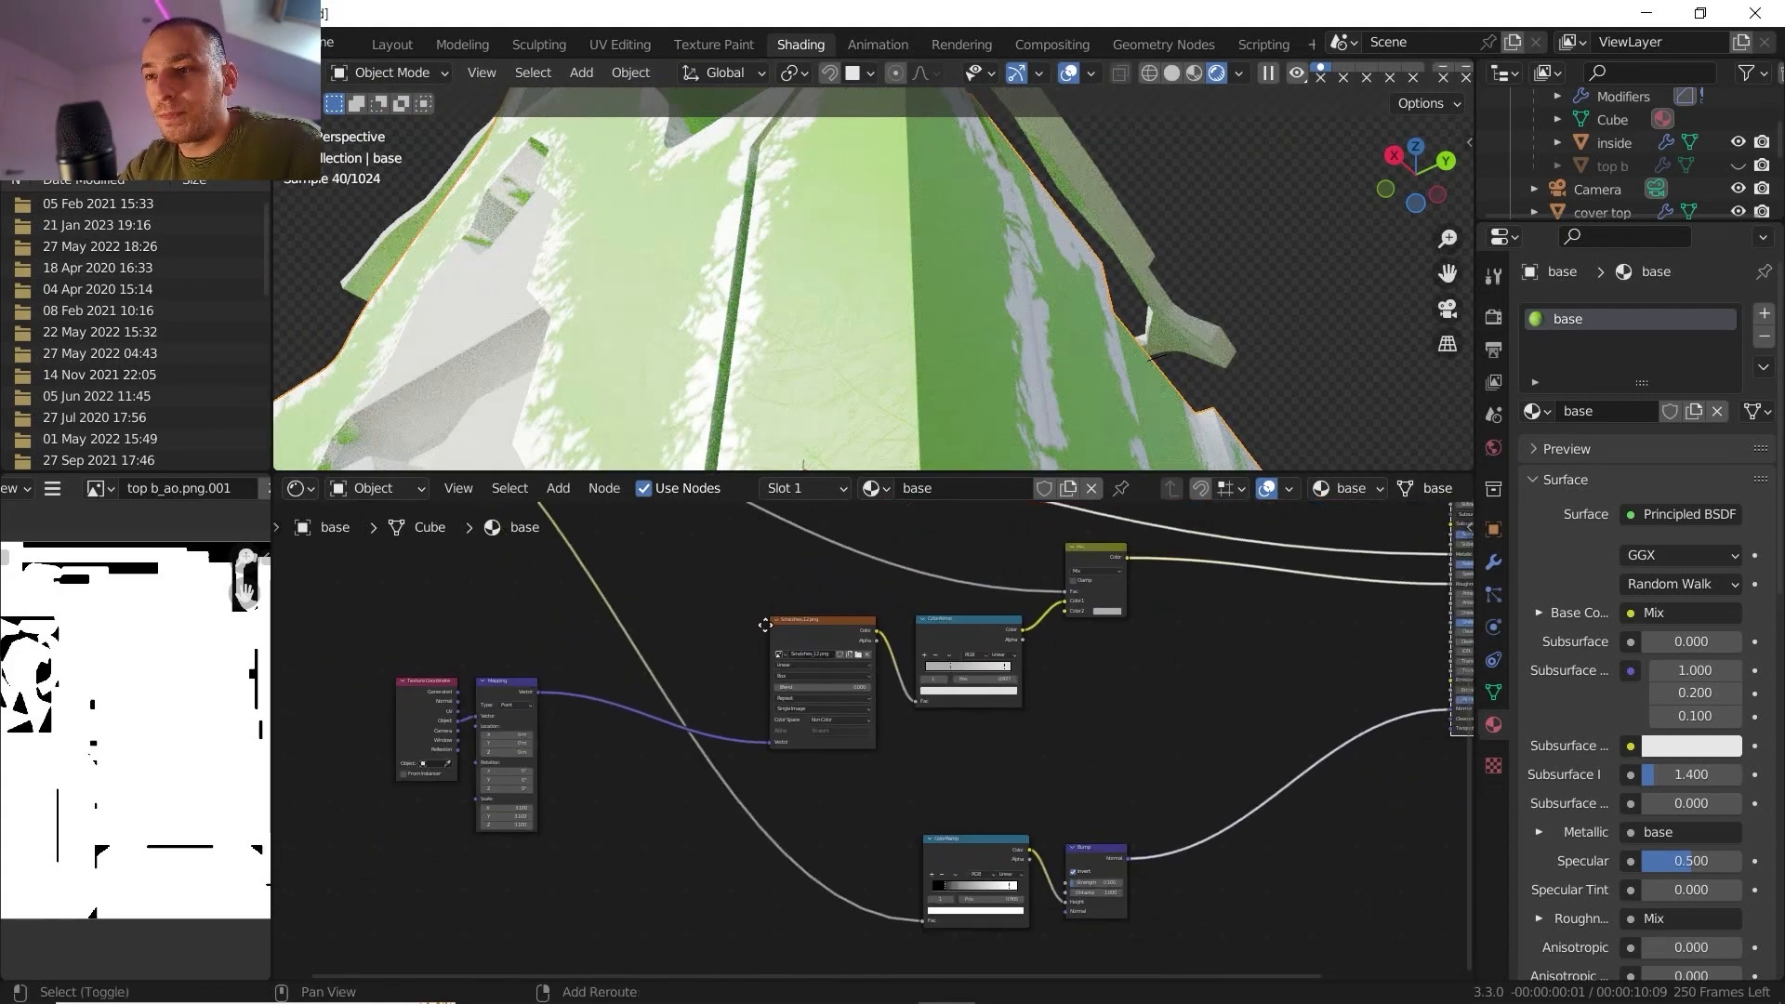
pyautogui.moveTo(840, 621); pyautogui.dragTo(738, 621, button='middle')
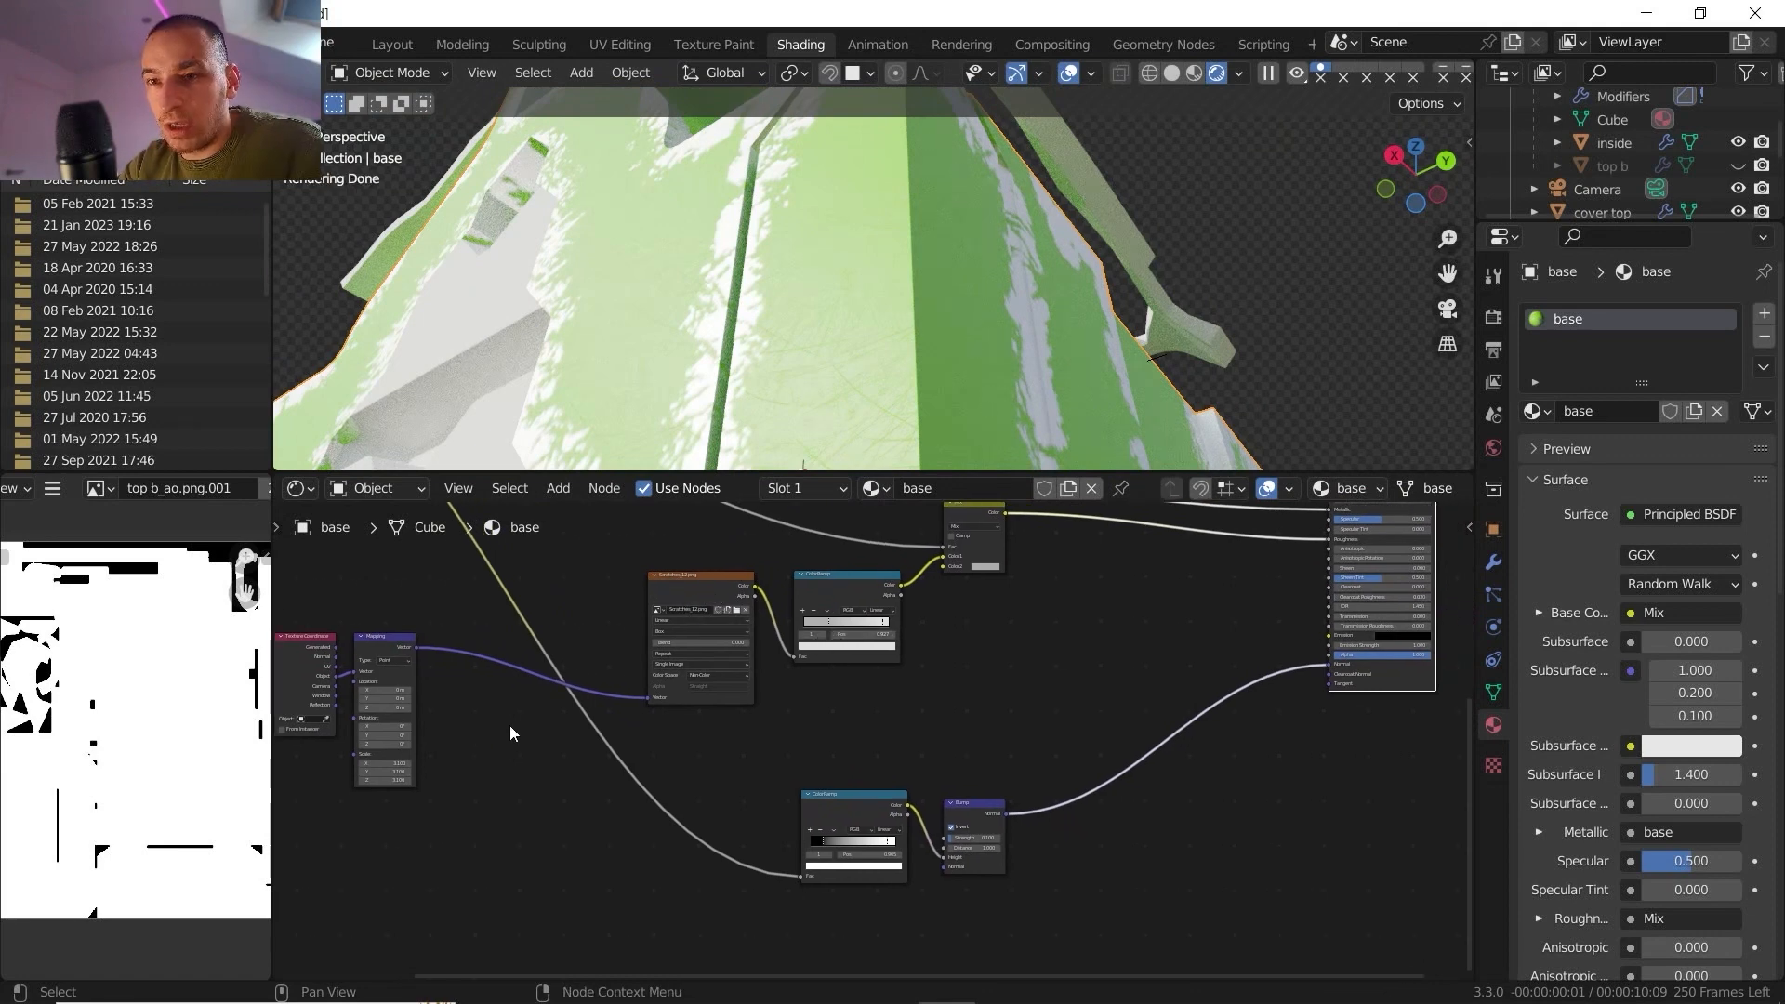
pyautogui.scroll(-1, 622, 726)
pyautogui.moveTo(645, 723); pyautogui.dragTo(780, 748, button='middle')
pyautogui.moveTo(933, 614); pyautogui.dragTo(435, 764)
pyautogui.moveTo(961, 630); pyautogui.dragTo(559, 660)
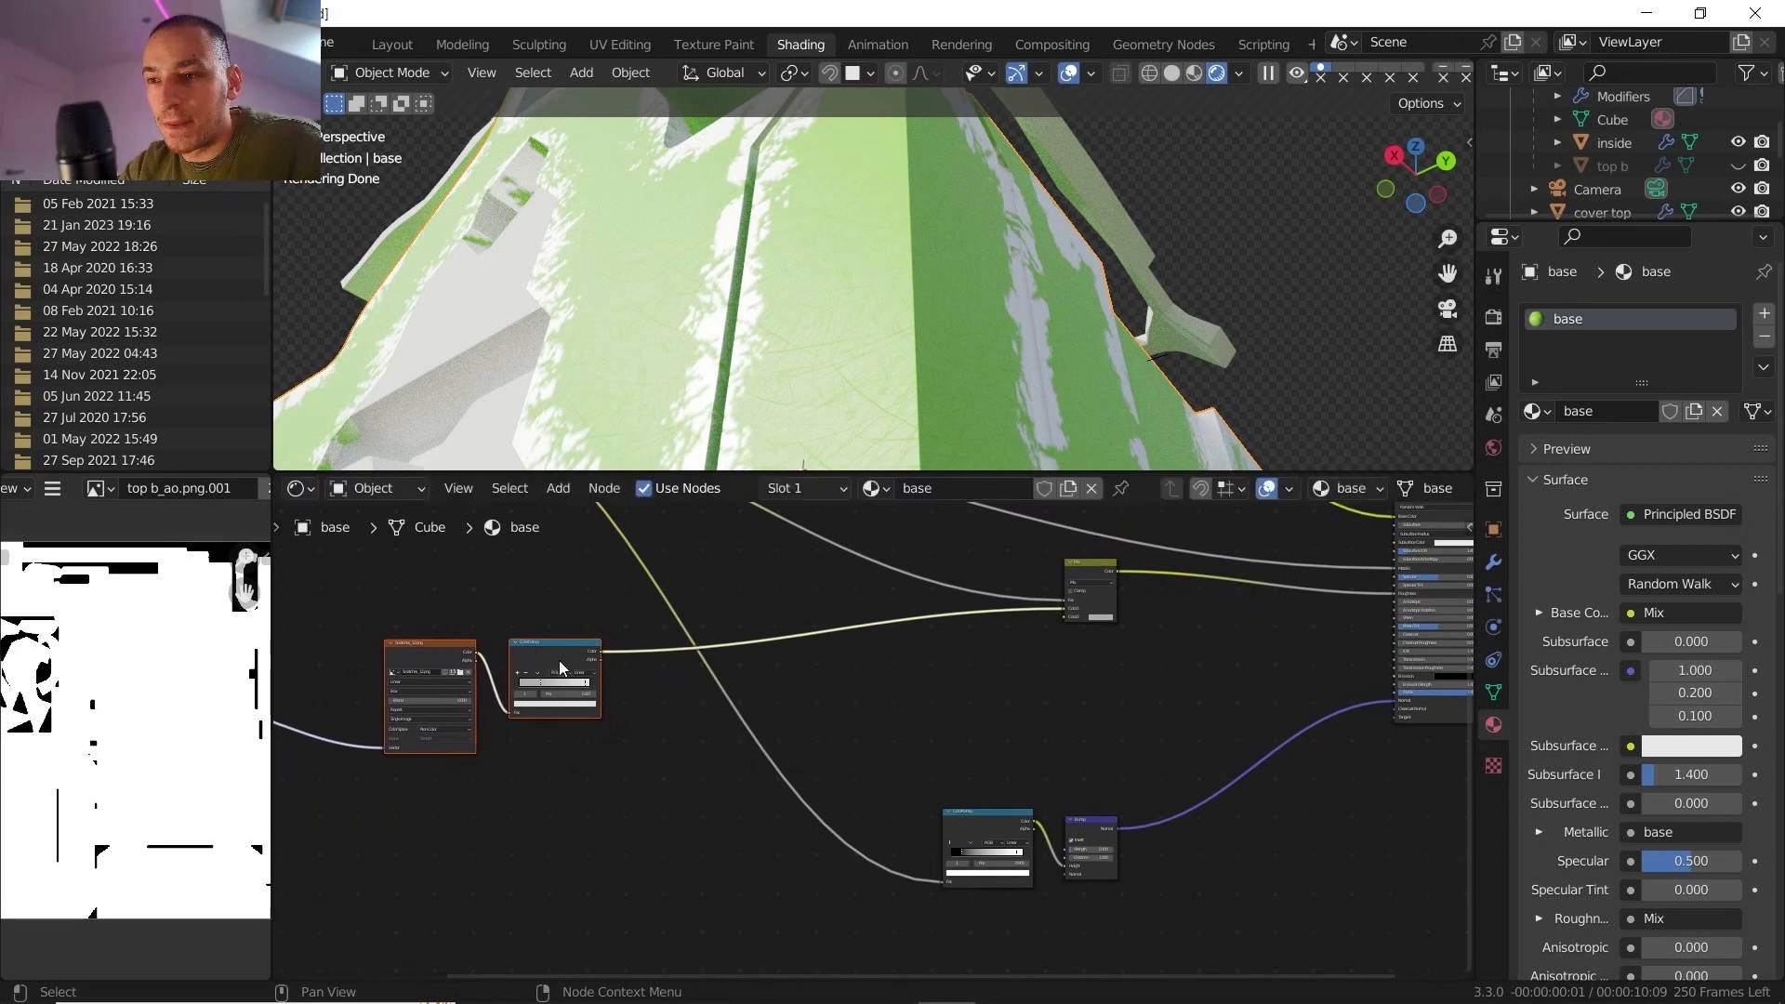
pyautogui.moveTo(957, 818); pyautogui.dragTo(713, 828)
# Mix the scratches ColorRamp with the bump mask's ColorRamp, feed the result into the Bump height, and preview the new Mix node
pyautogui.moveTo(760, 758); pyautogui.dragTo(661, 728, button='middle')
pyautogui.keyDown('ctrl'); pyautogui.keyDown('shift'); pyautogui.moveTo(467, 622); pyautogui.dragTo(653, 799, button='right'); pyautogui.keyUp('shift'); pyautogui.keyUp('ctrl')
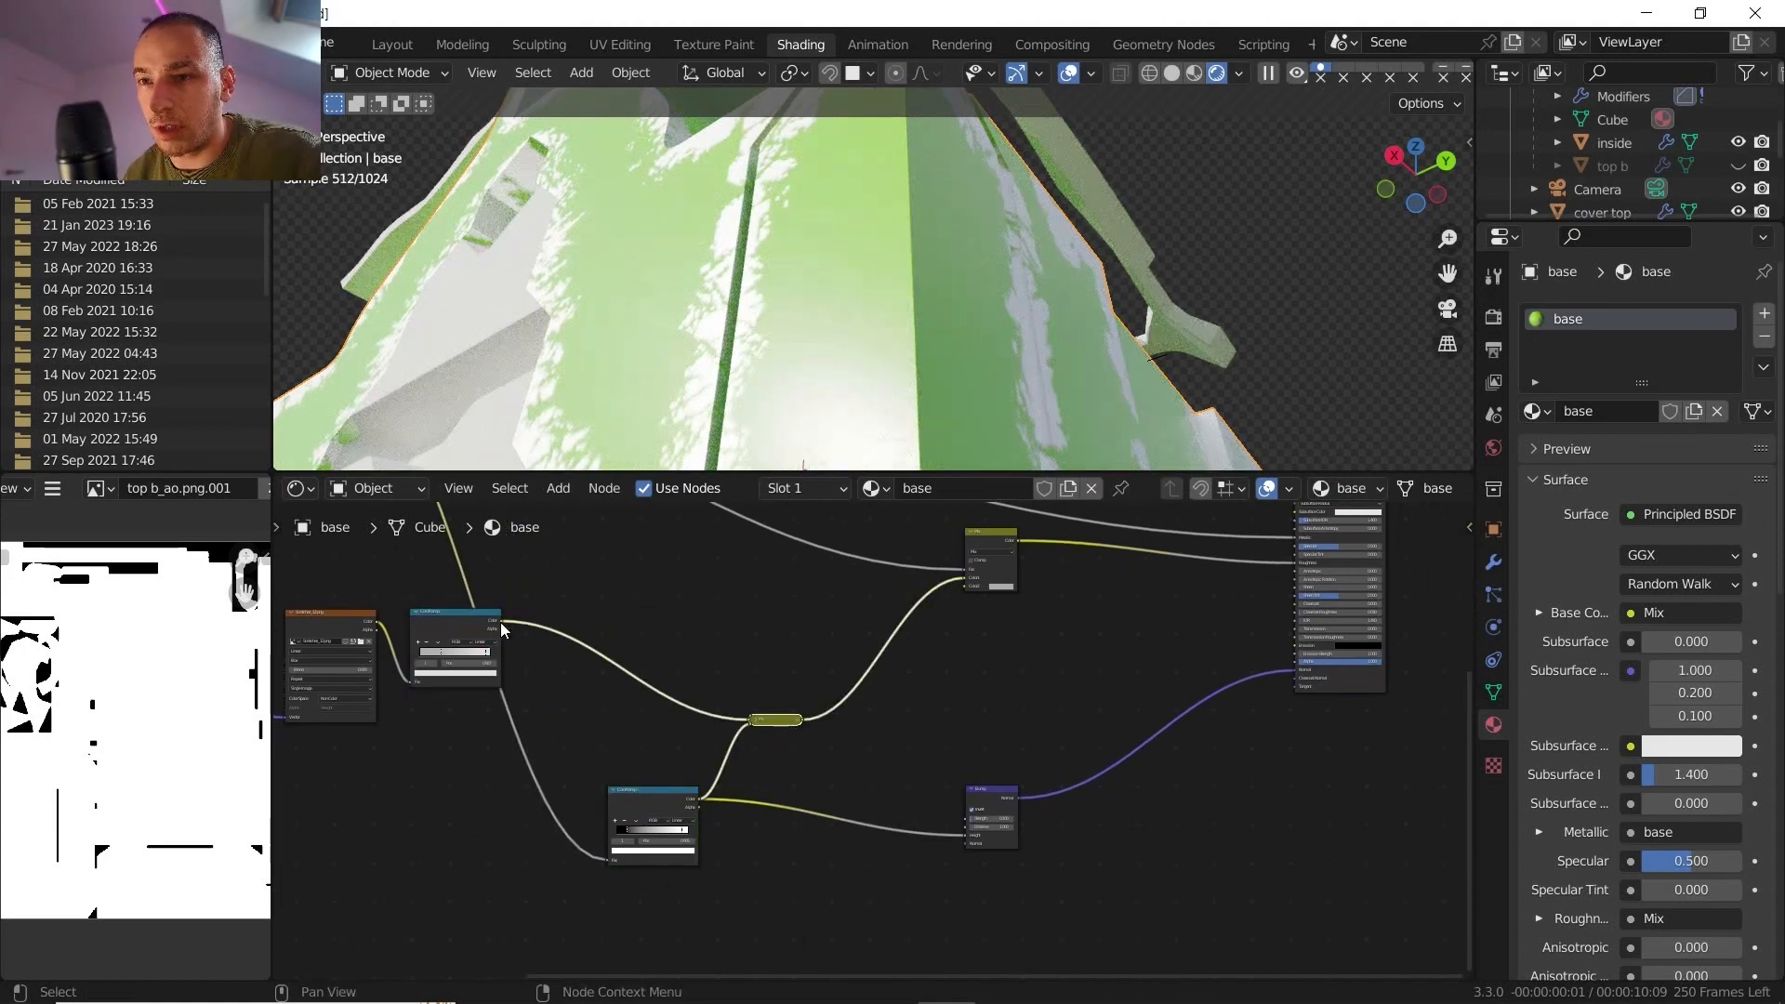
pyautogui.moveTo(502, 620); pyautogui.dragTo(965, 834)
pyautogui.keyDown('ctrl'); pyautogui.keyDown('shift'); pyautogui.click(801, 789); pyautogui.keyUp('shift'); pyautogui.keyUp('ctrl')
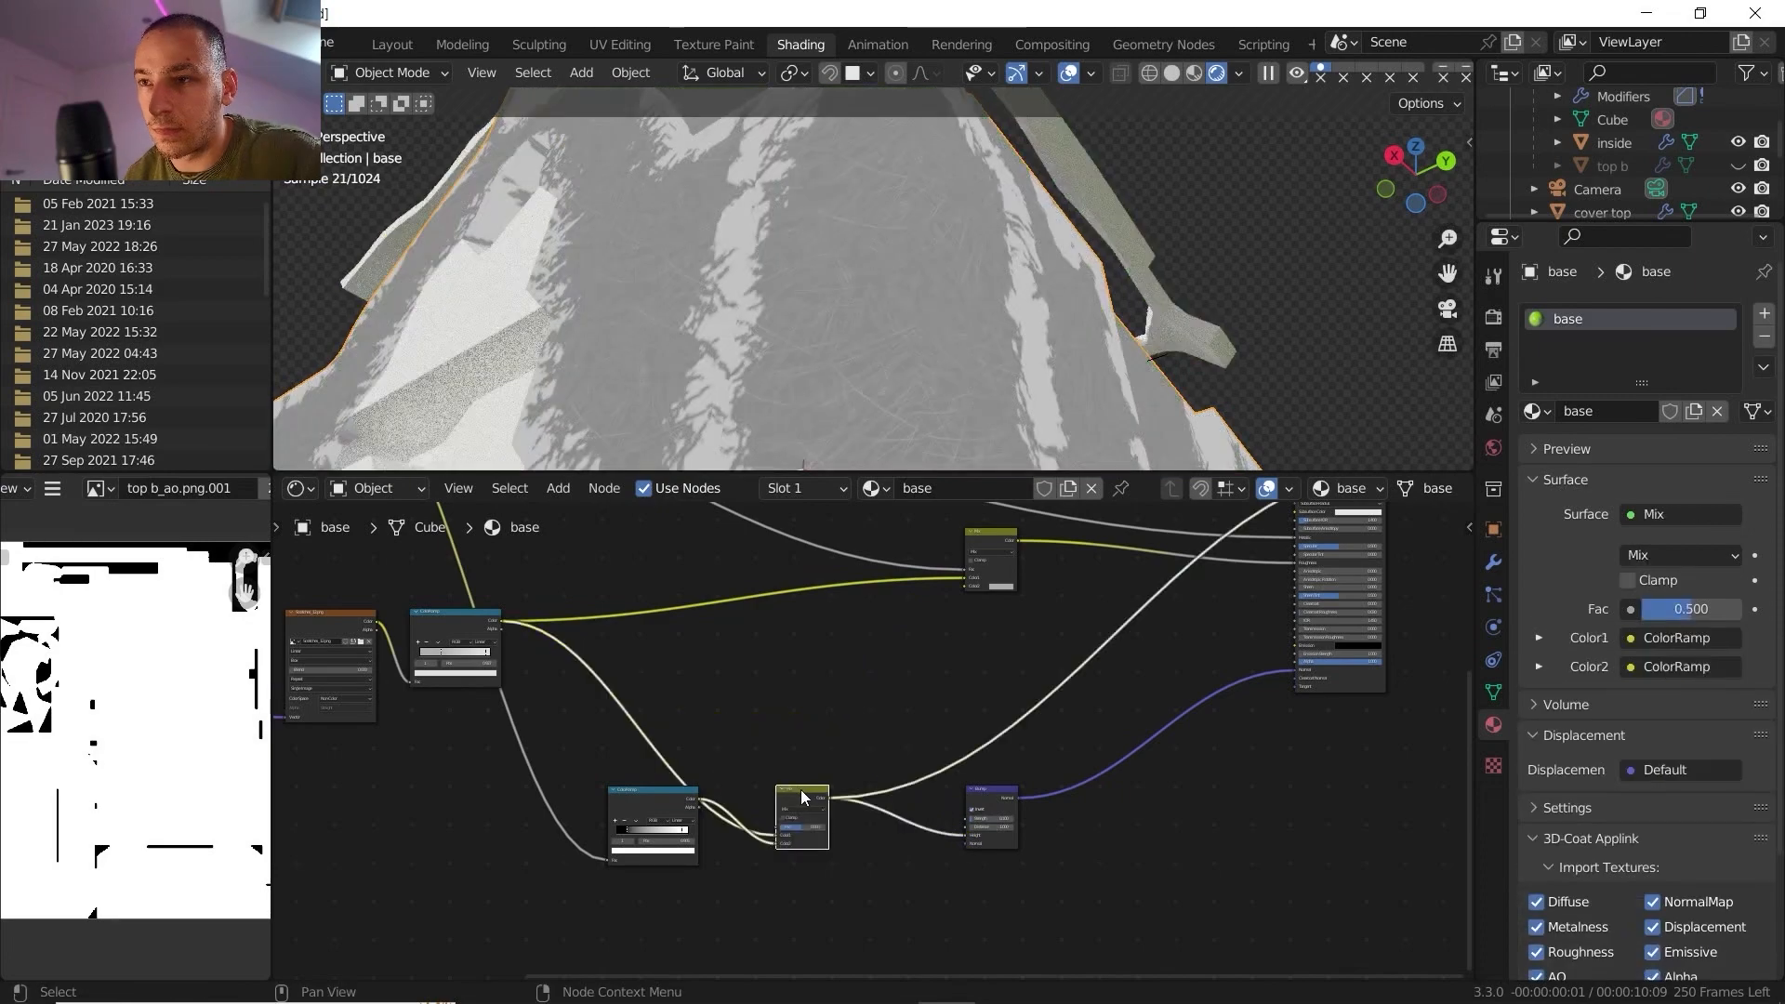
pyautogui.moveTo(801, 789); pyautogui.dragTo(796, 734)
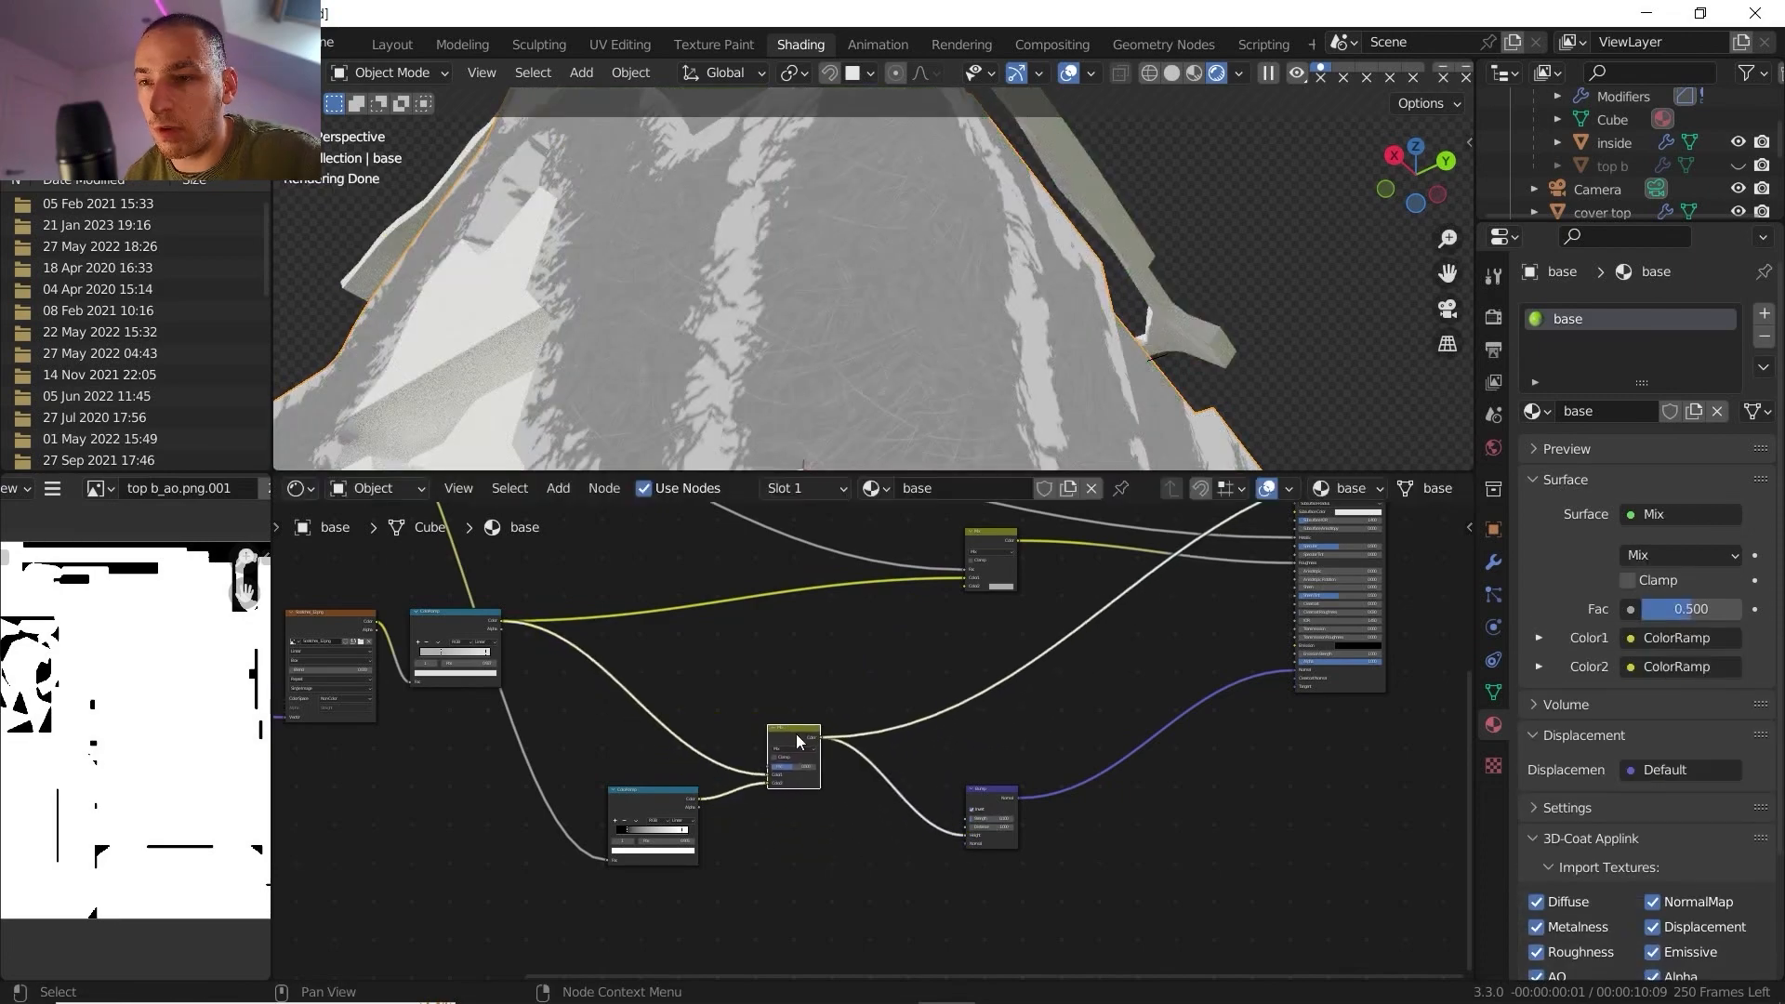
# Compare the mask ColorRamp with the Mix preview, and set the new Mix node to Overlay with a factor of 1.000
pyautogui.scroll(2, 796, 733)
pyautogui.keyDown('ctrl'); pyautogui.keyDown('shift'); pyautogui.click(580, 824); pyautogui.keyUp('shift'); pyautogui.keyUp('ctrl')
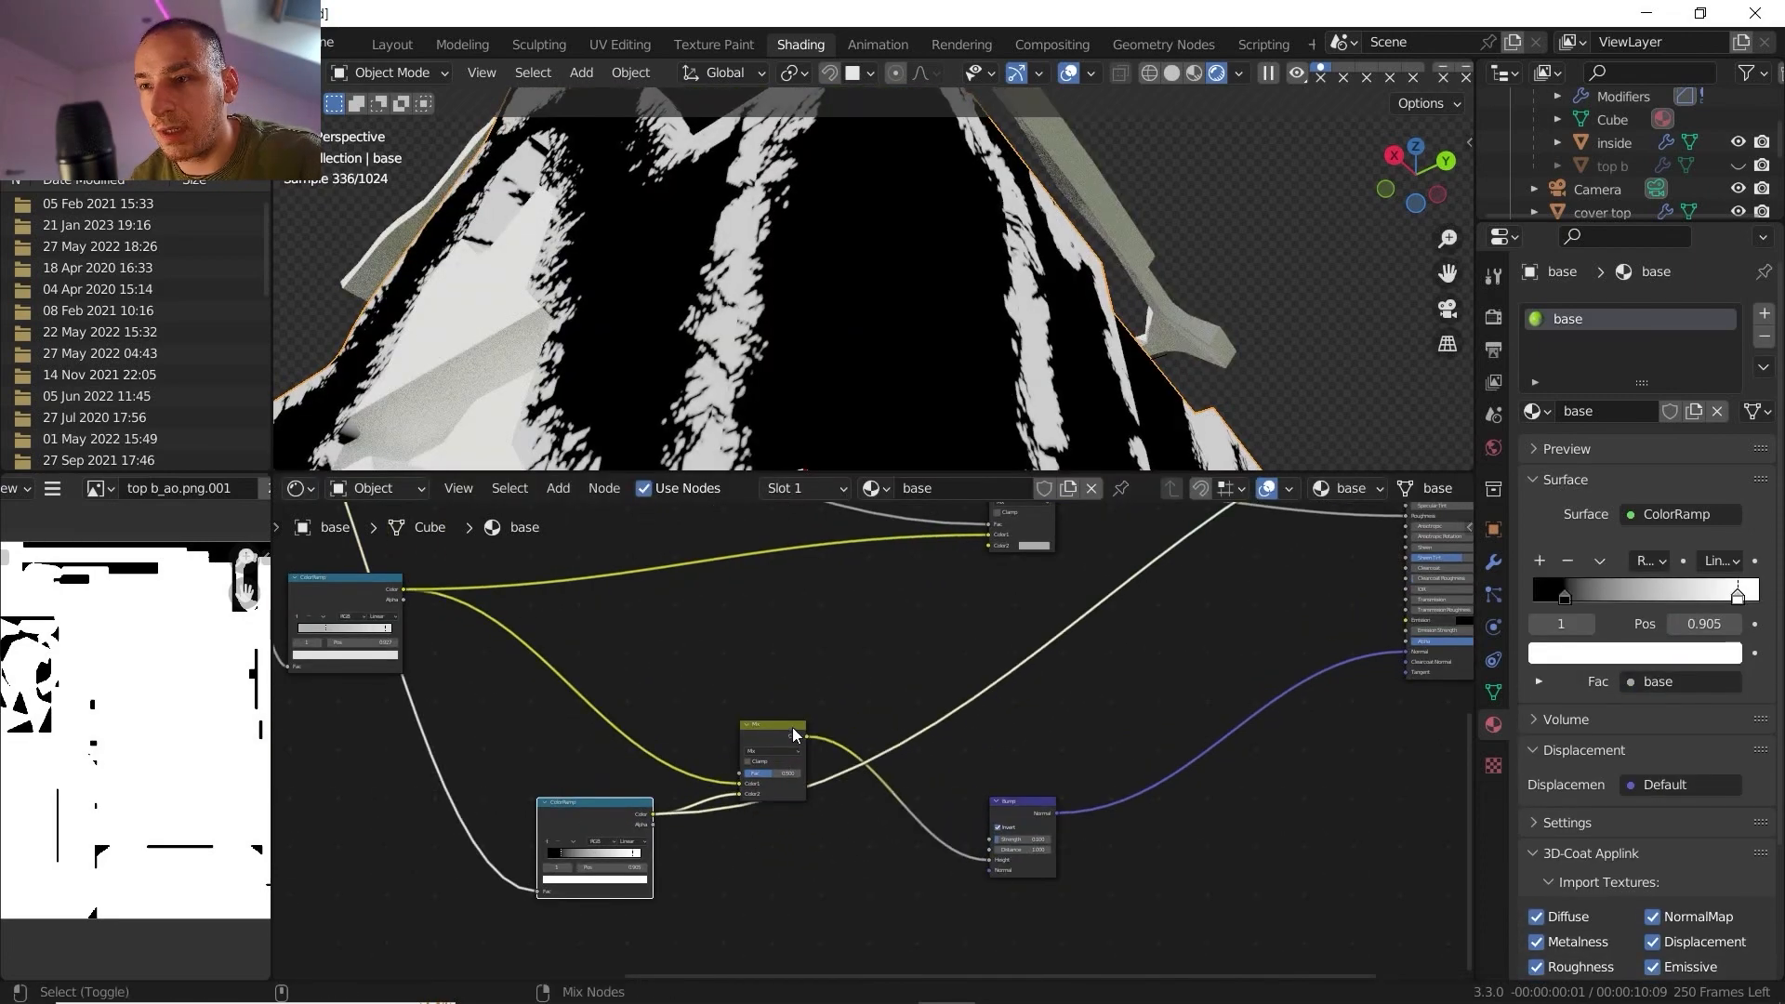
pyautogui.keyDown('ctrl'); pyautogui.keyDown('shift'); pyautogui.click(792, 727); pyautogui.keyUp('shift'); pyautogui.keyUp('ctrl')
pyautogui.keyDown('ctrl'); pyautogui.keyDown('shift'); pyautogui.click(616, 811); pyautogui.keyUp('shift'); pyautogui.keyUp('ctrl')
pyautogui.keyDown('ctrl'); pyautogui.keyDown('shift'); pyautogui.click(793, 728); pyautogui.keyUp('shift'); pyautogui.keyUp('ctrl')
pyautogui.click(779, 751)
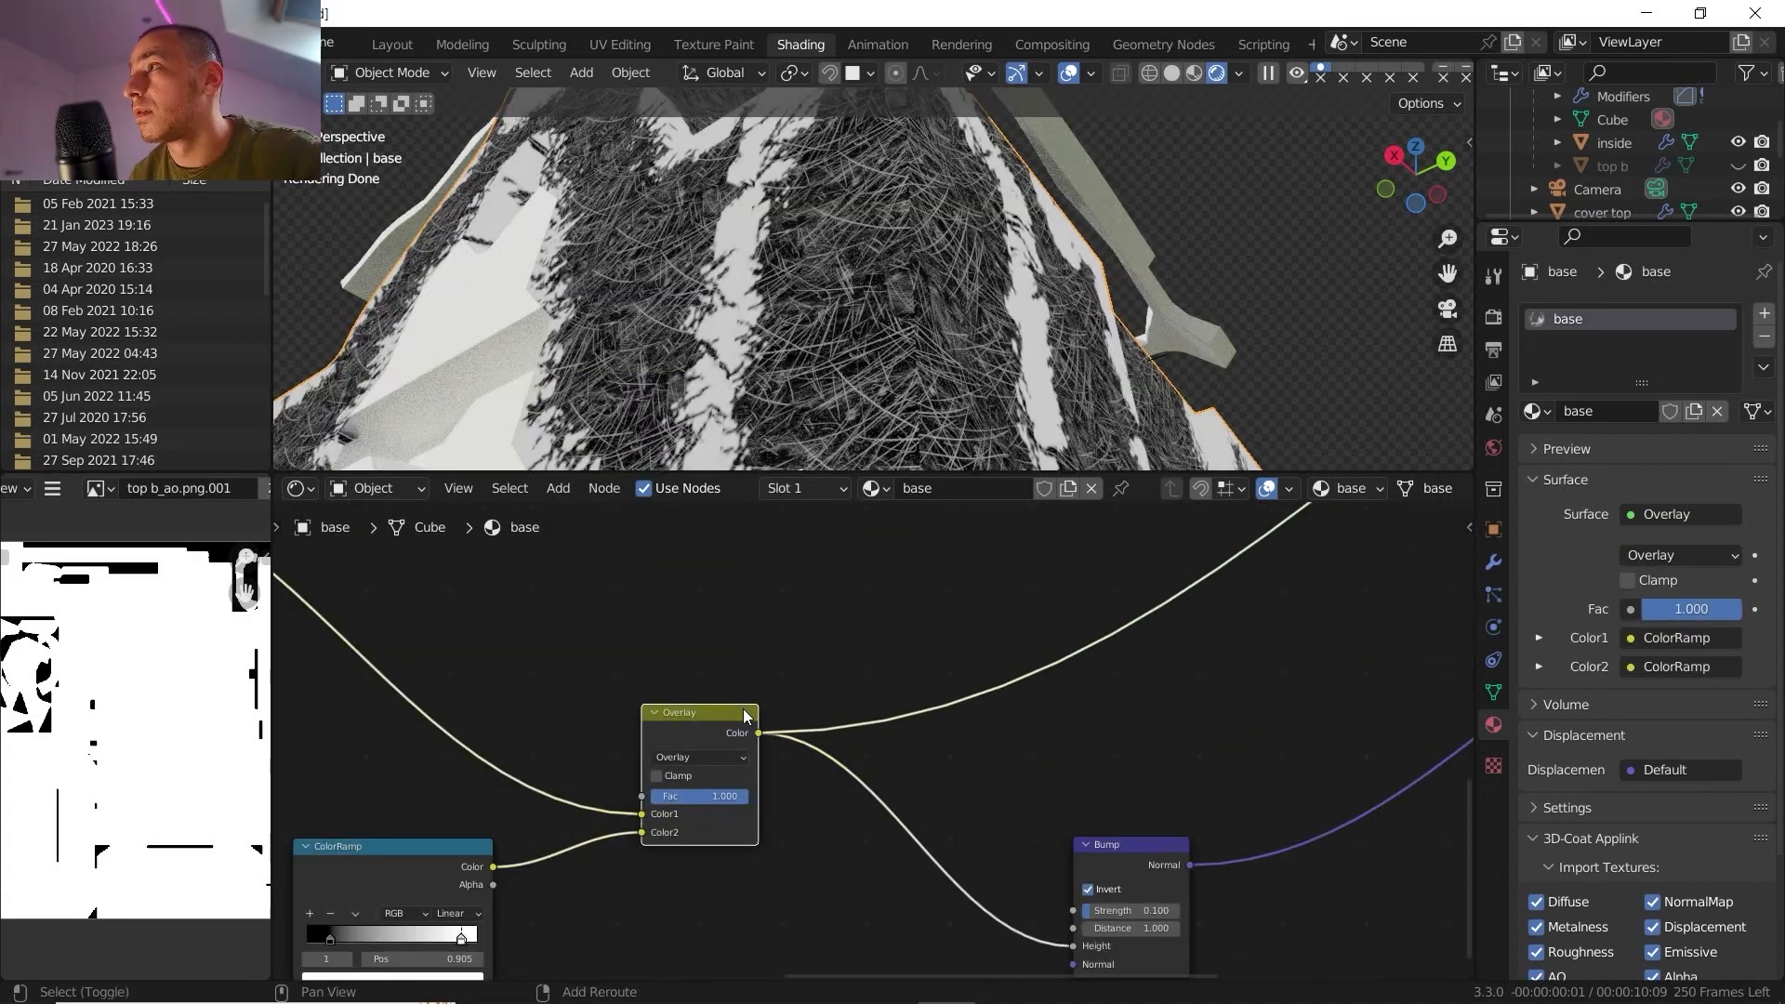
pyautogui.moveTo(743, 709); pyautogui.dragTo(823, 648, button='middle')
pyautogui.scroll(1, 788, 725)
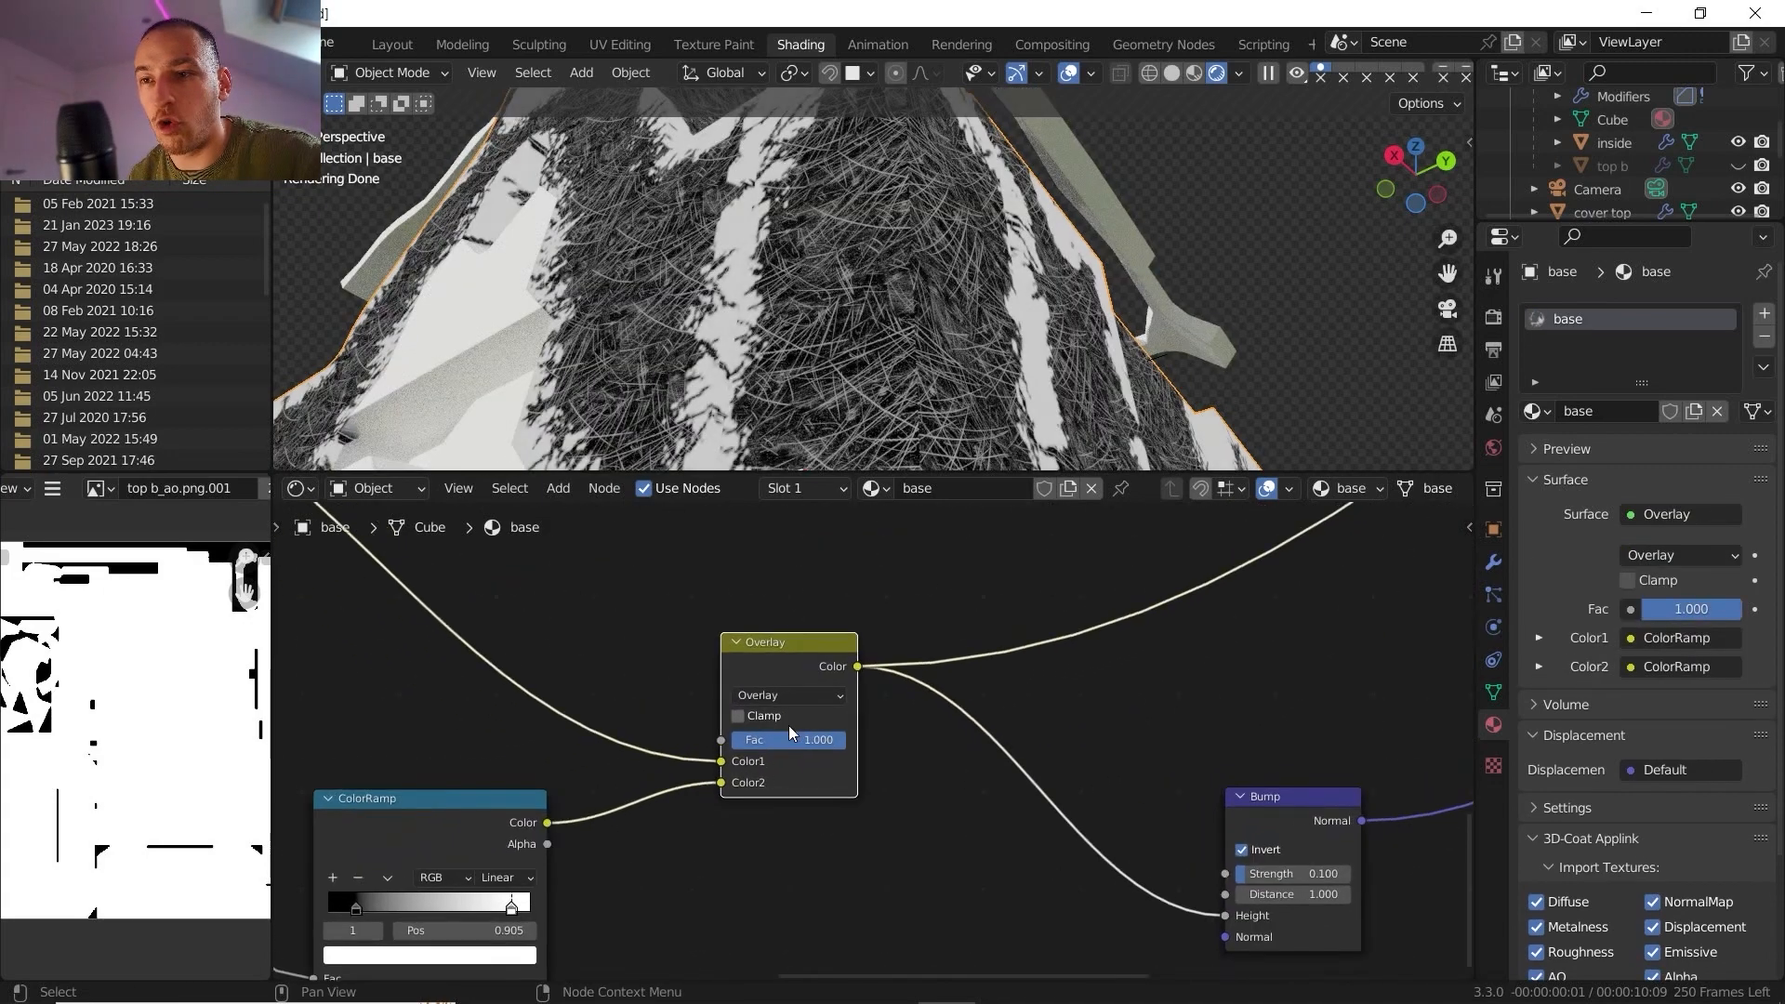
pyautogui.moveTo(715, 771); pyautogui.dragTo(761, 755, button='middle')
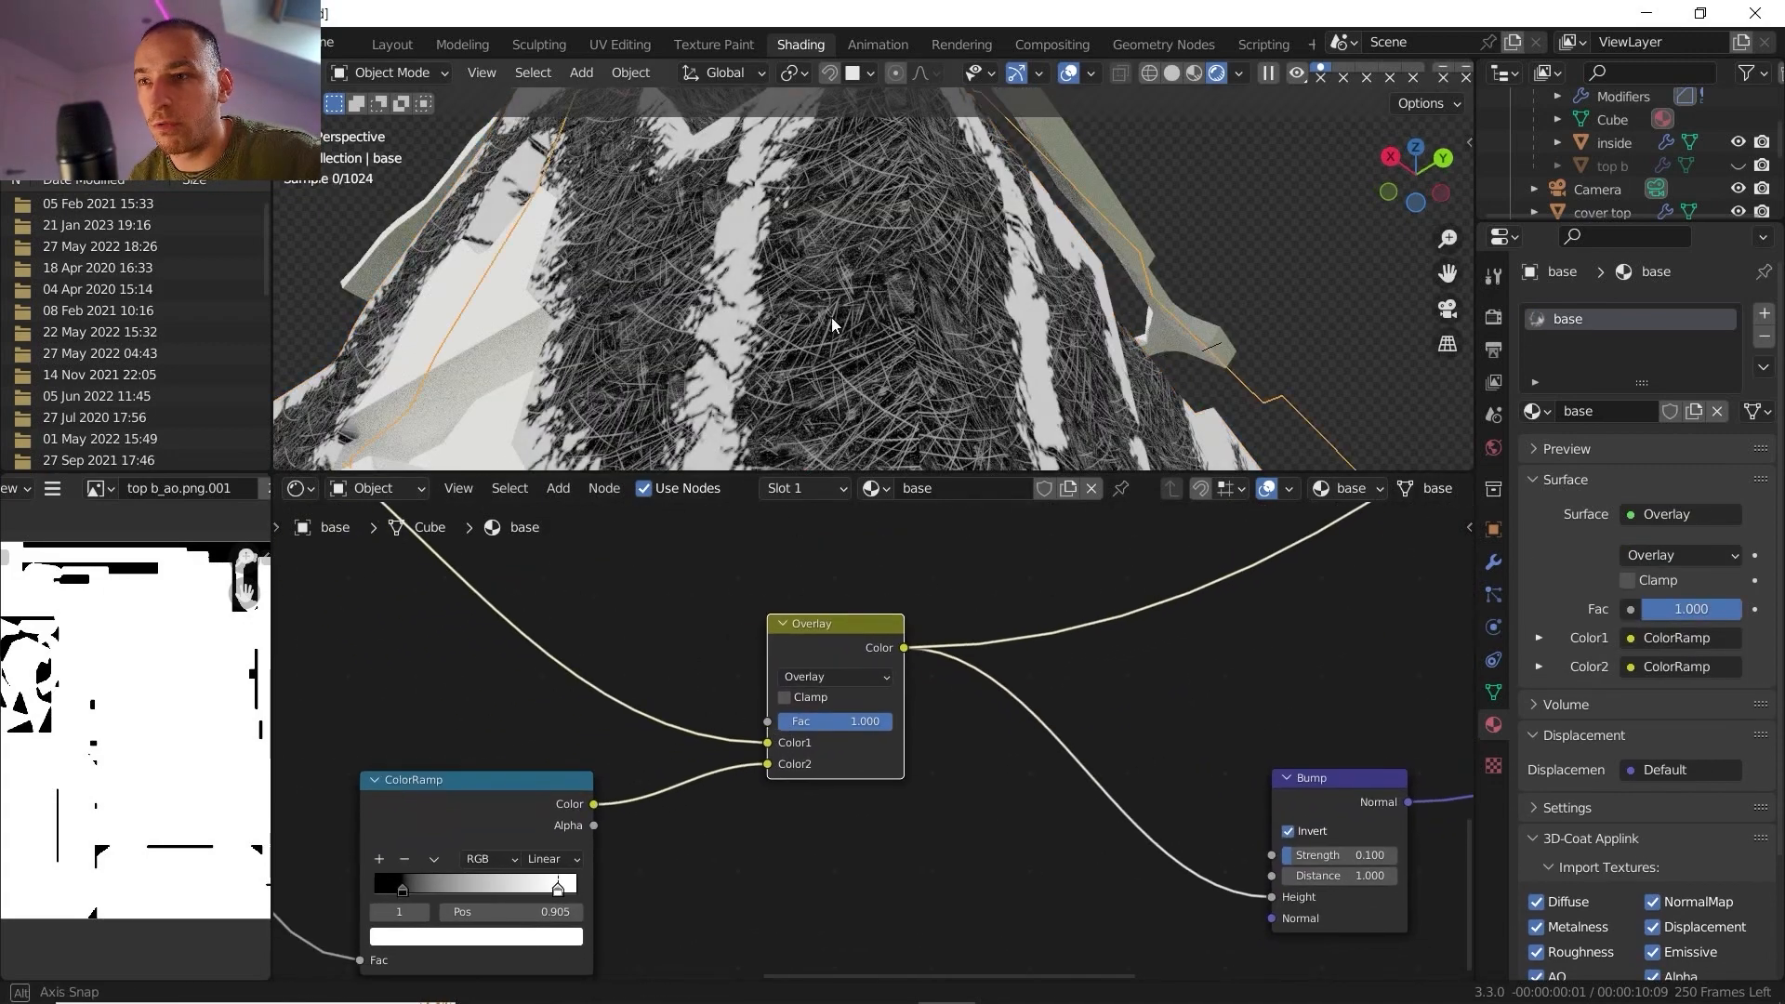
# Preview the Bump node and the Principled BSDF, and examine the scratch bump on the crate's painted sides
pyautogui.moveTo(822, 409); pyautogui.dragTo(801, 212, button='middle')
pyautogui.scroll(-1, 1130, 565)
pyautogui.keyDown('ctrl'); pyautogui.keyDown('shift'); pyautogui.click(1229, 779); pyautogui.keyUp('shift'); pyautogui.keyUp('ctrl')
pyautogui.moveTo(985, 622); pyautogui.dragTo(484, 674, button='middle')
pyautogui.moveTo(1130, 751); pyautogui.dragTo(926, 822, button='middle')
pyautogui.keyDown('ctrl'); pyautogui.keyDown('shift'); pyautogui.click(1318, 679); pyautogui.keyUp('shift'); pyautogui.keyUp('ctrl')
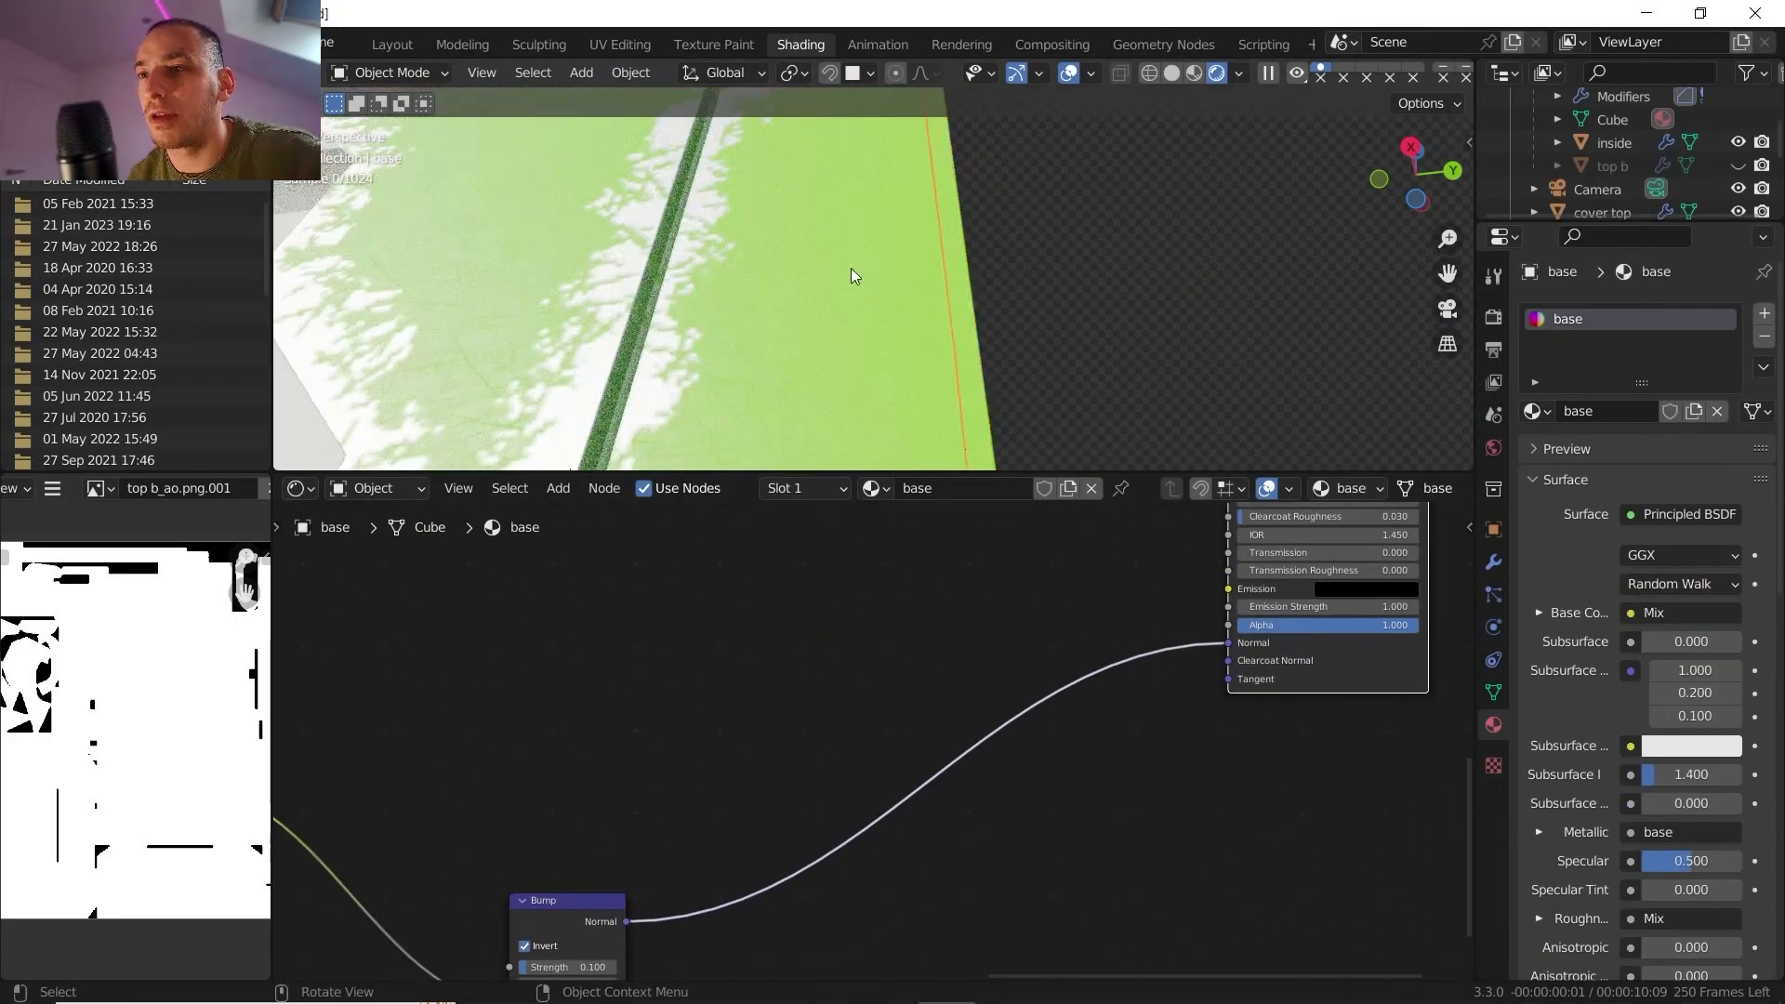
pyautogui.moveTo(851, 268); pyautogui.dragTo(896, 364, button='middle')
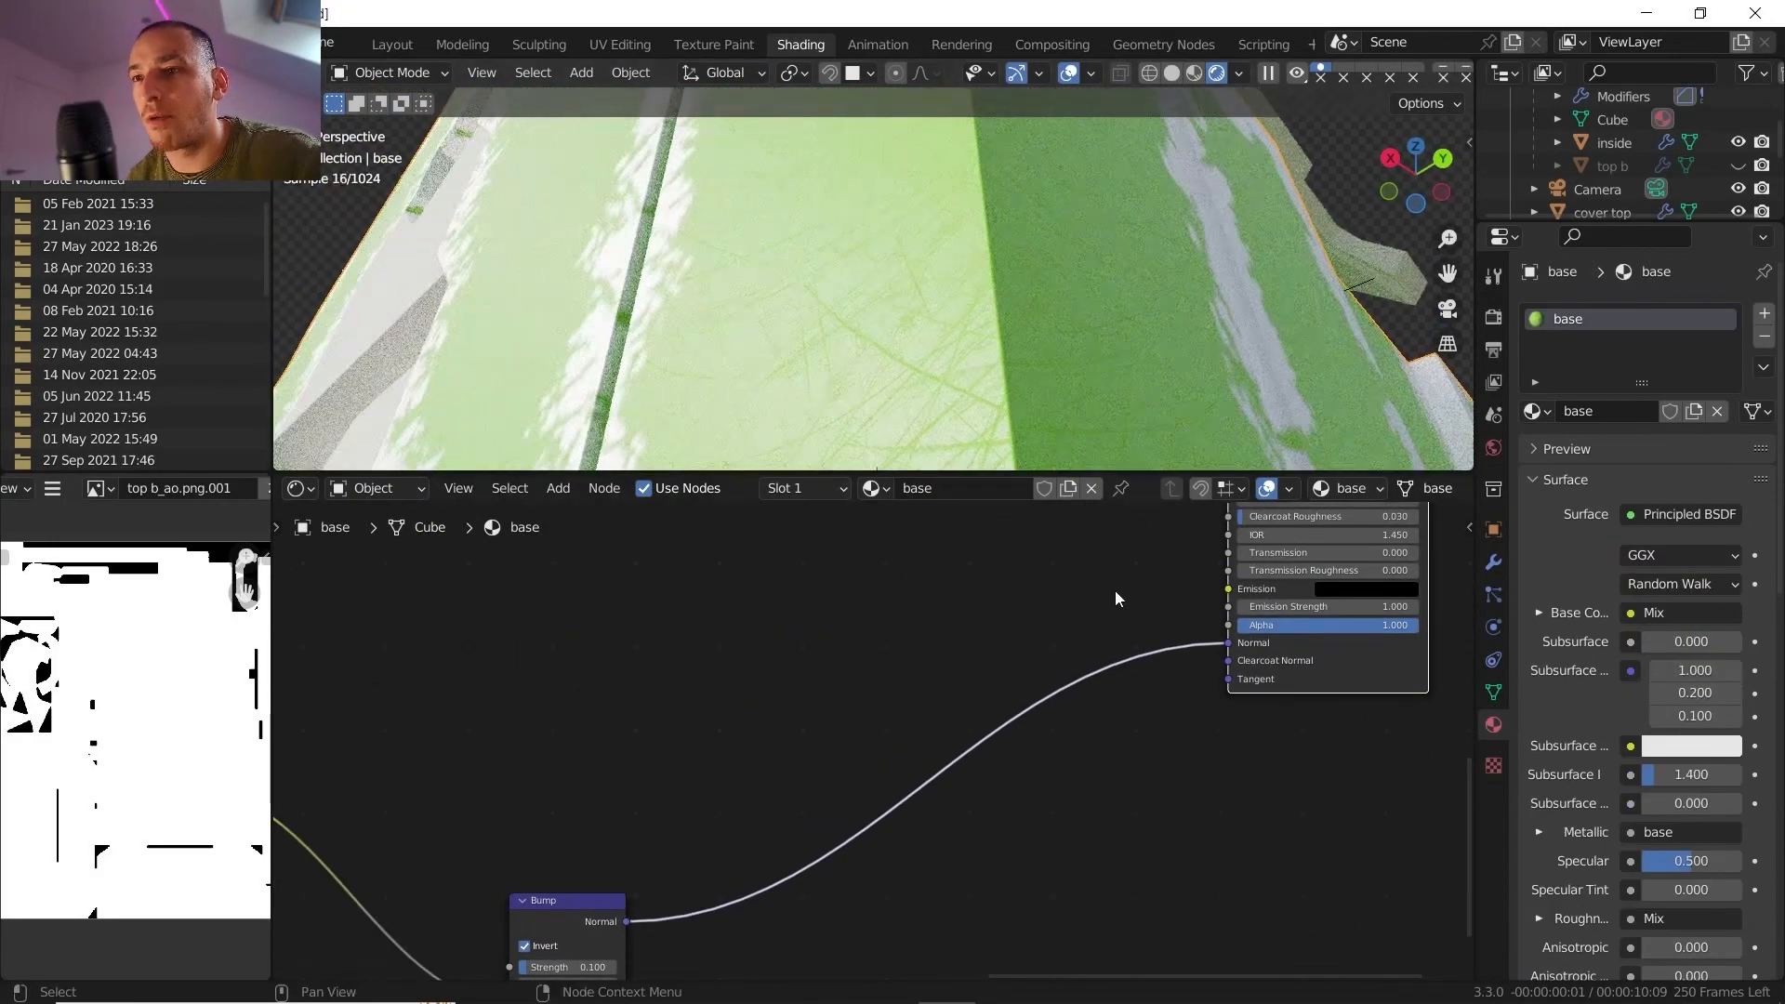
pyautogui.moveTo(1113, 589); pyautogui.dragTo(1199, 492, button='middle')
pyautogui.scroll(-3, 736, 760)
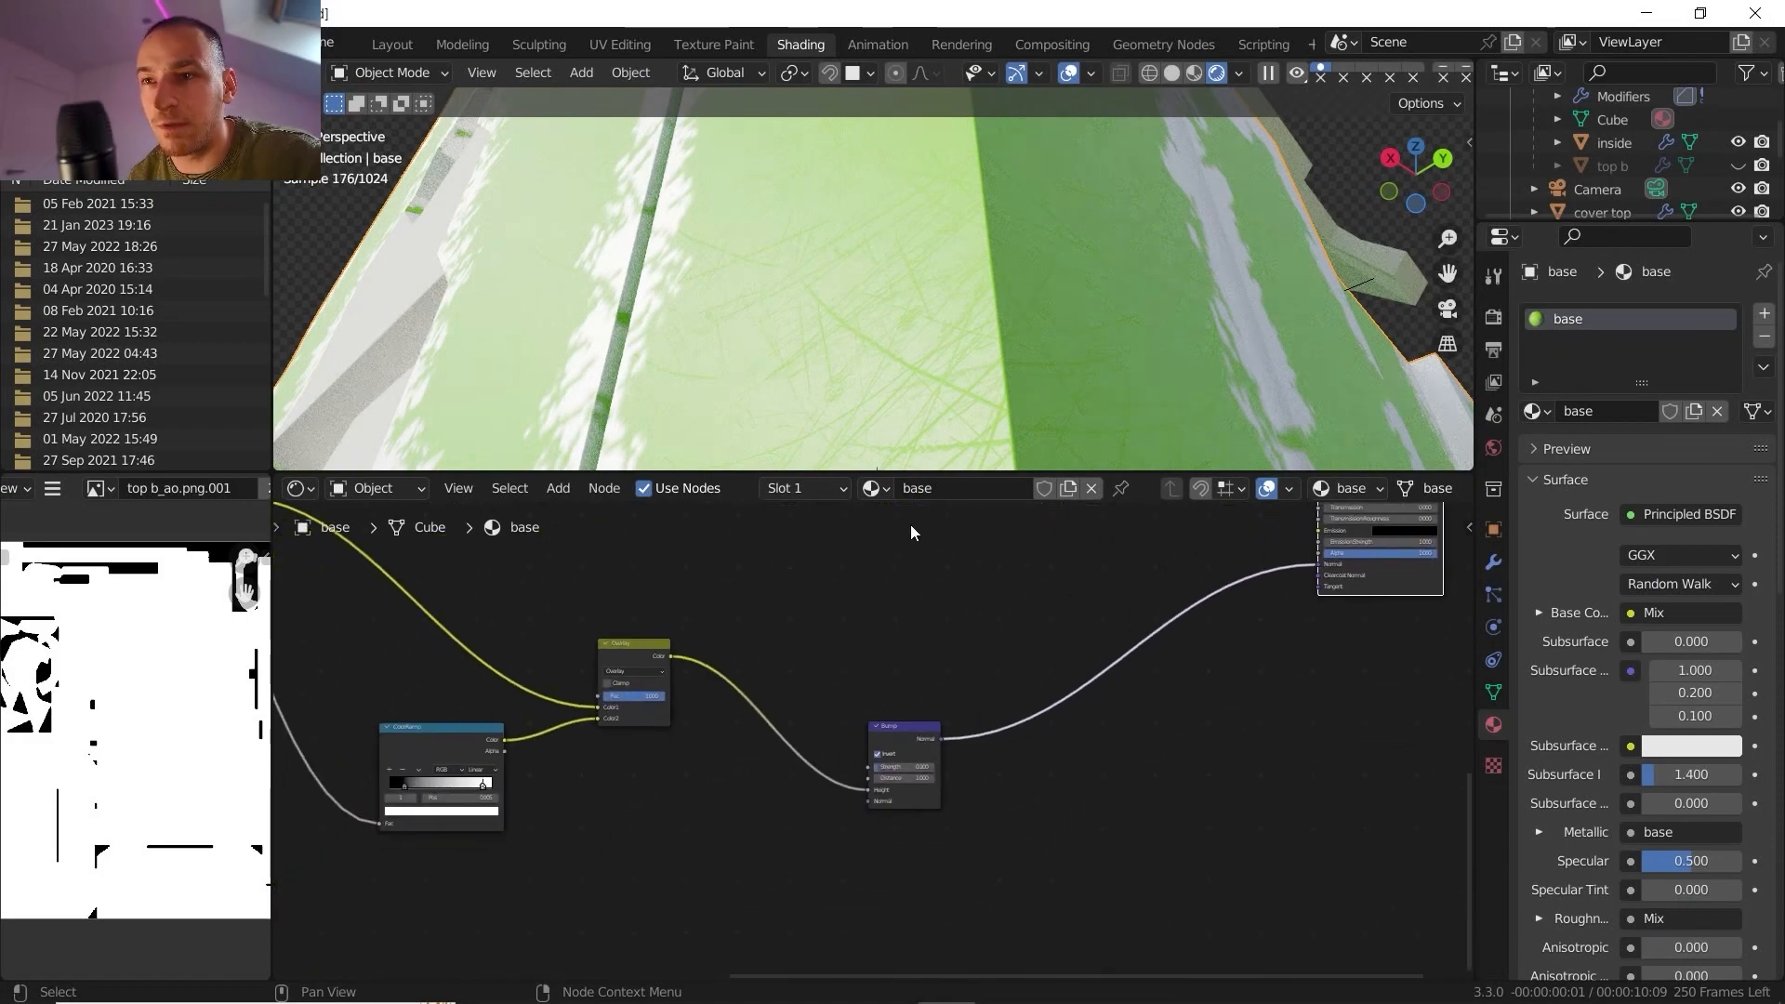
pyautogui.moveTo(912, 530); pyautogui.dragTo(948, 514, button='middle')
pyautogui.scroll(2, 926, 685)
pyautogui.scroll(1, 874, 679)
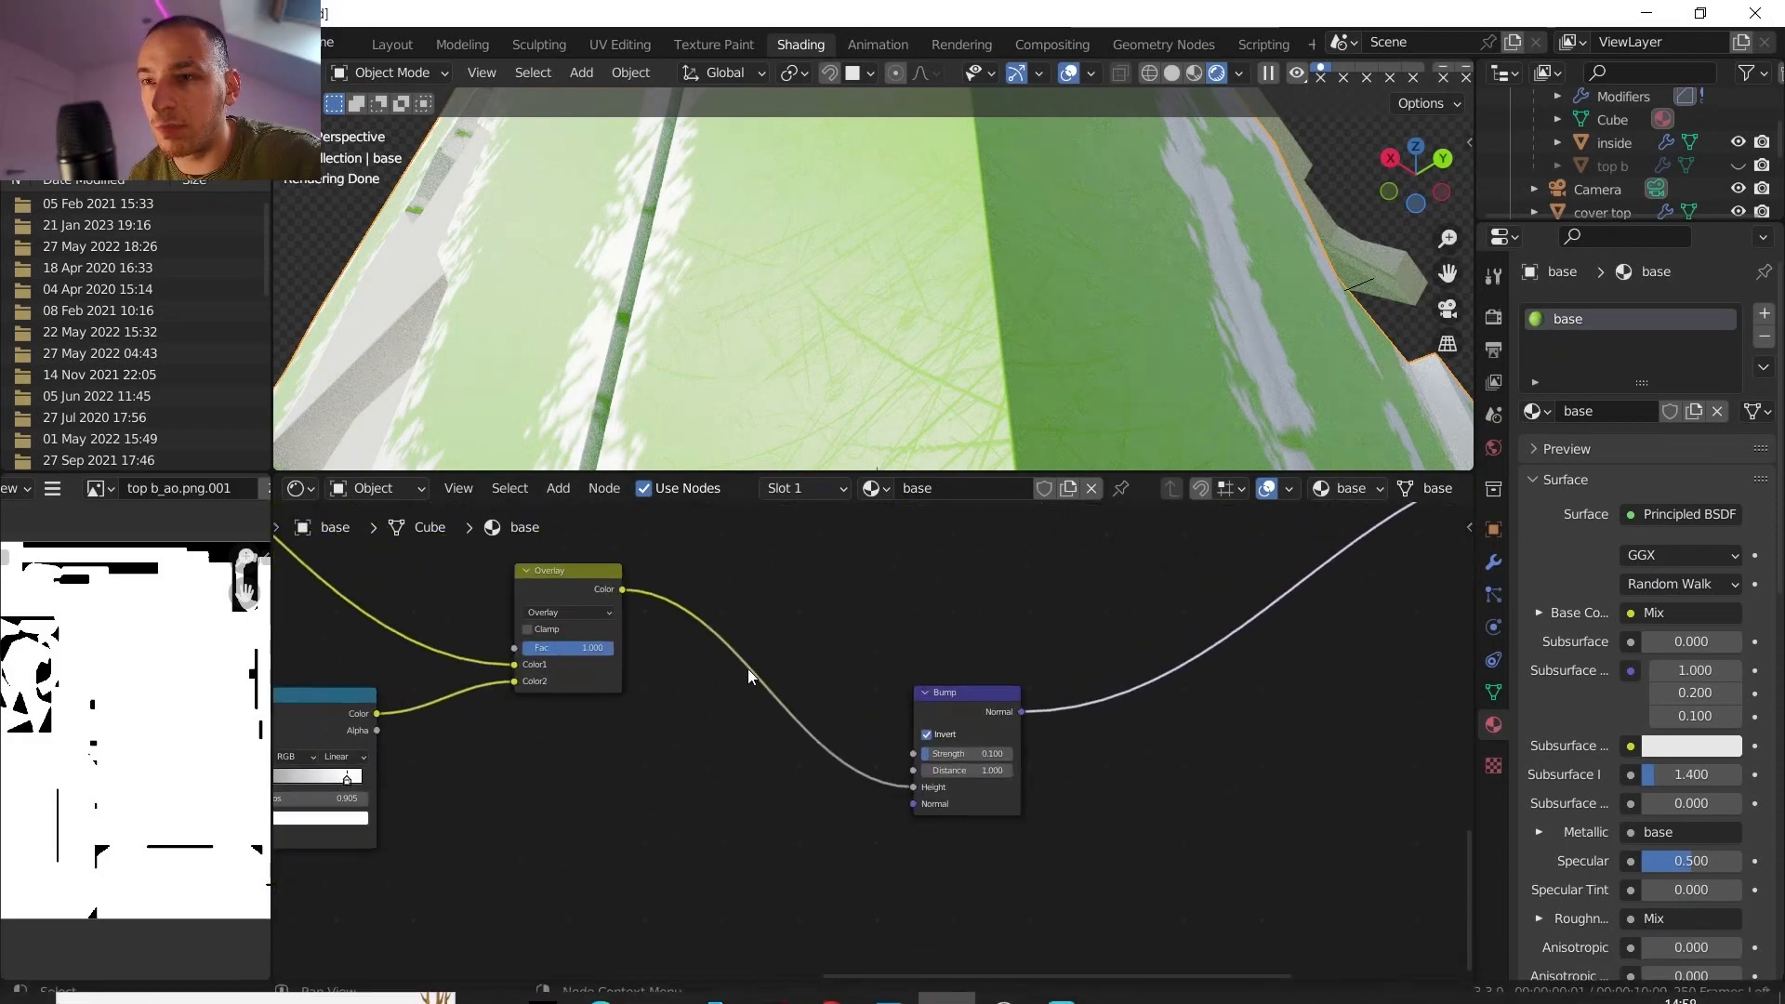
# Preview the Overlay node against the bump mask's ColorRamp to compare the scratches and worn edges feeding the bump
pyautogui.keyDown('ctrl'); pyautogui.keyDown('shift'); pyautogui.click(555, 586); pyautogui.keyUp('shift'); pyautogui.keyUp('ctrl')
pyautogui.moveTo(675, 329); pyautogui.dragTo(779, 292, button='middle')
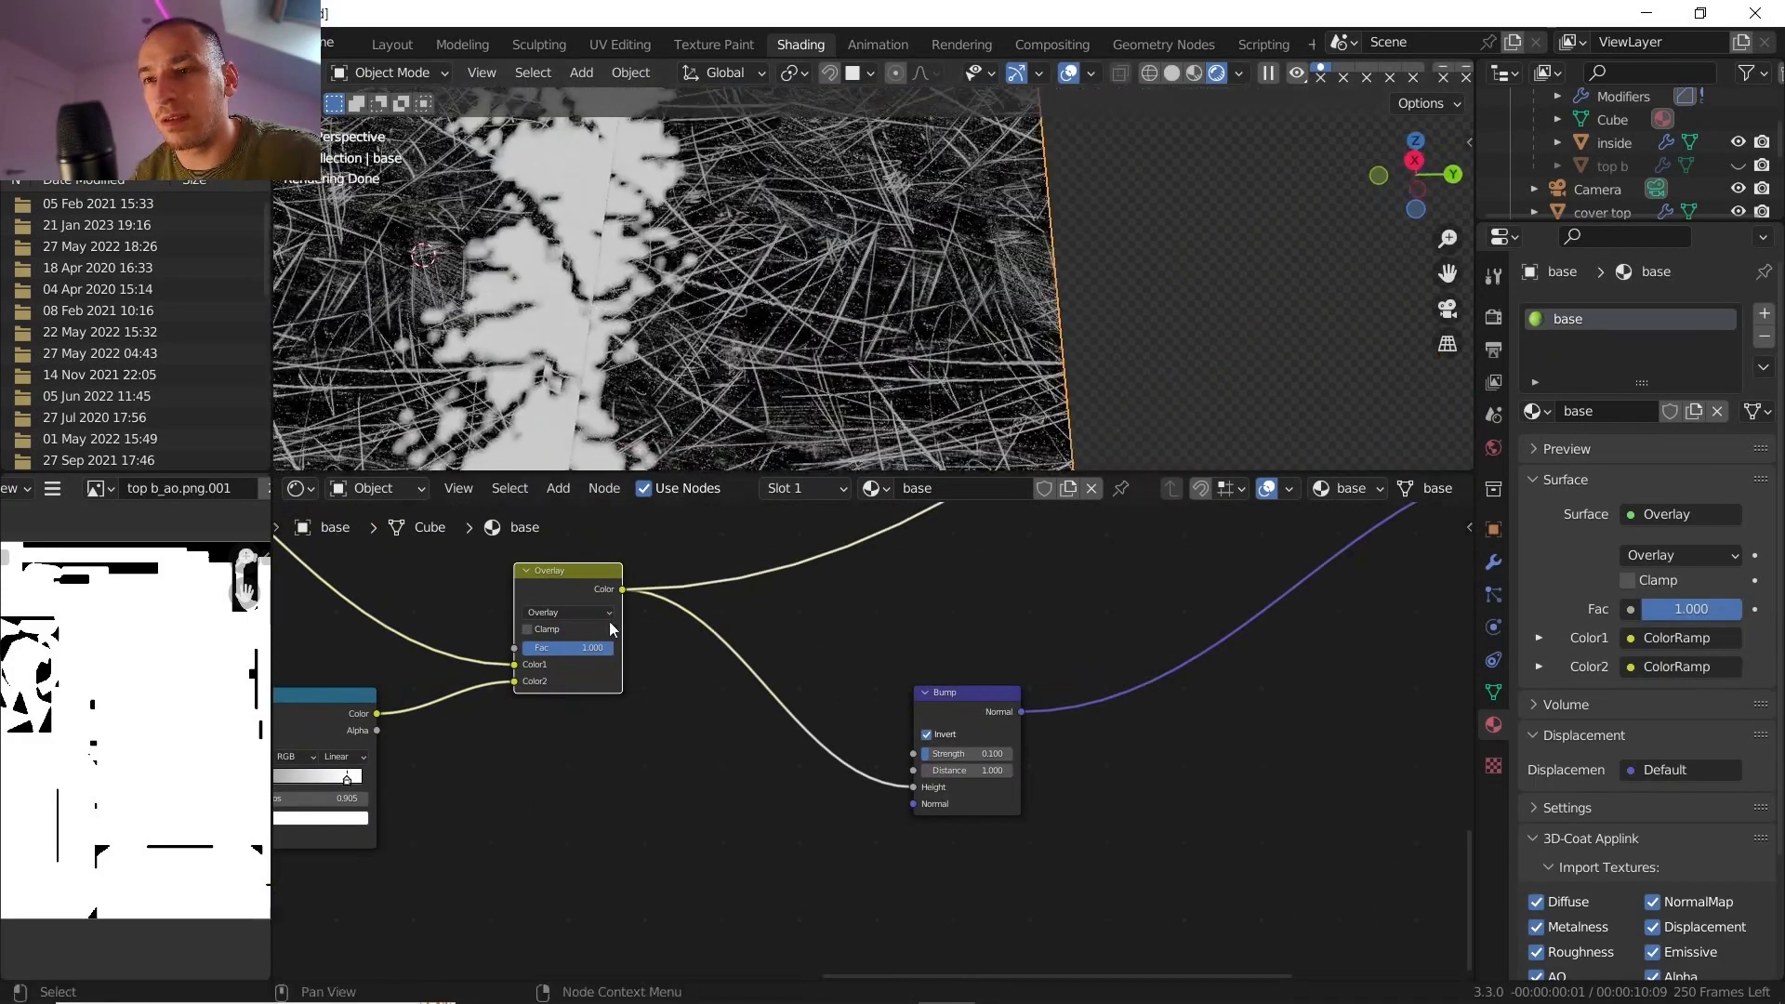
pyautogui.scroll(-4, 437, 748)
pyautogui.moveTo(567, 764); pyautogui.dragTo(549, 755, button='middle')
pyautogui.keyDown('ctrl'); pyautogui.keyDown('shift'); pyautogui.click(547, 751); pyautogui.keyUp('shift'); pyautogui.keyUp('ctrl')
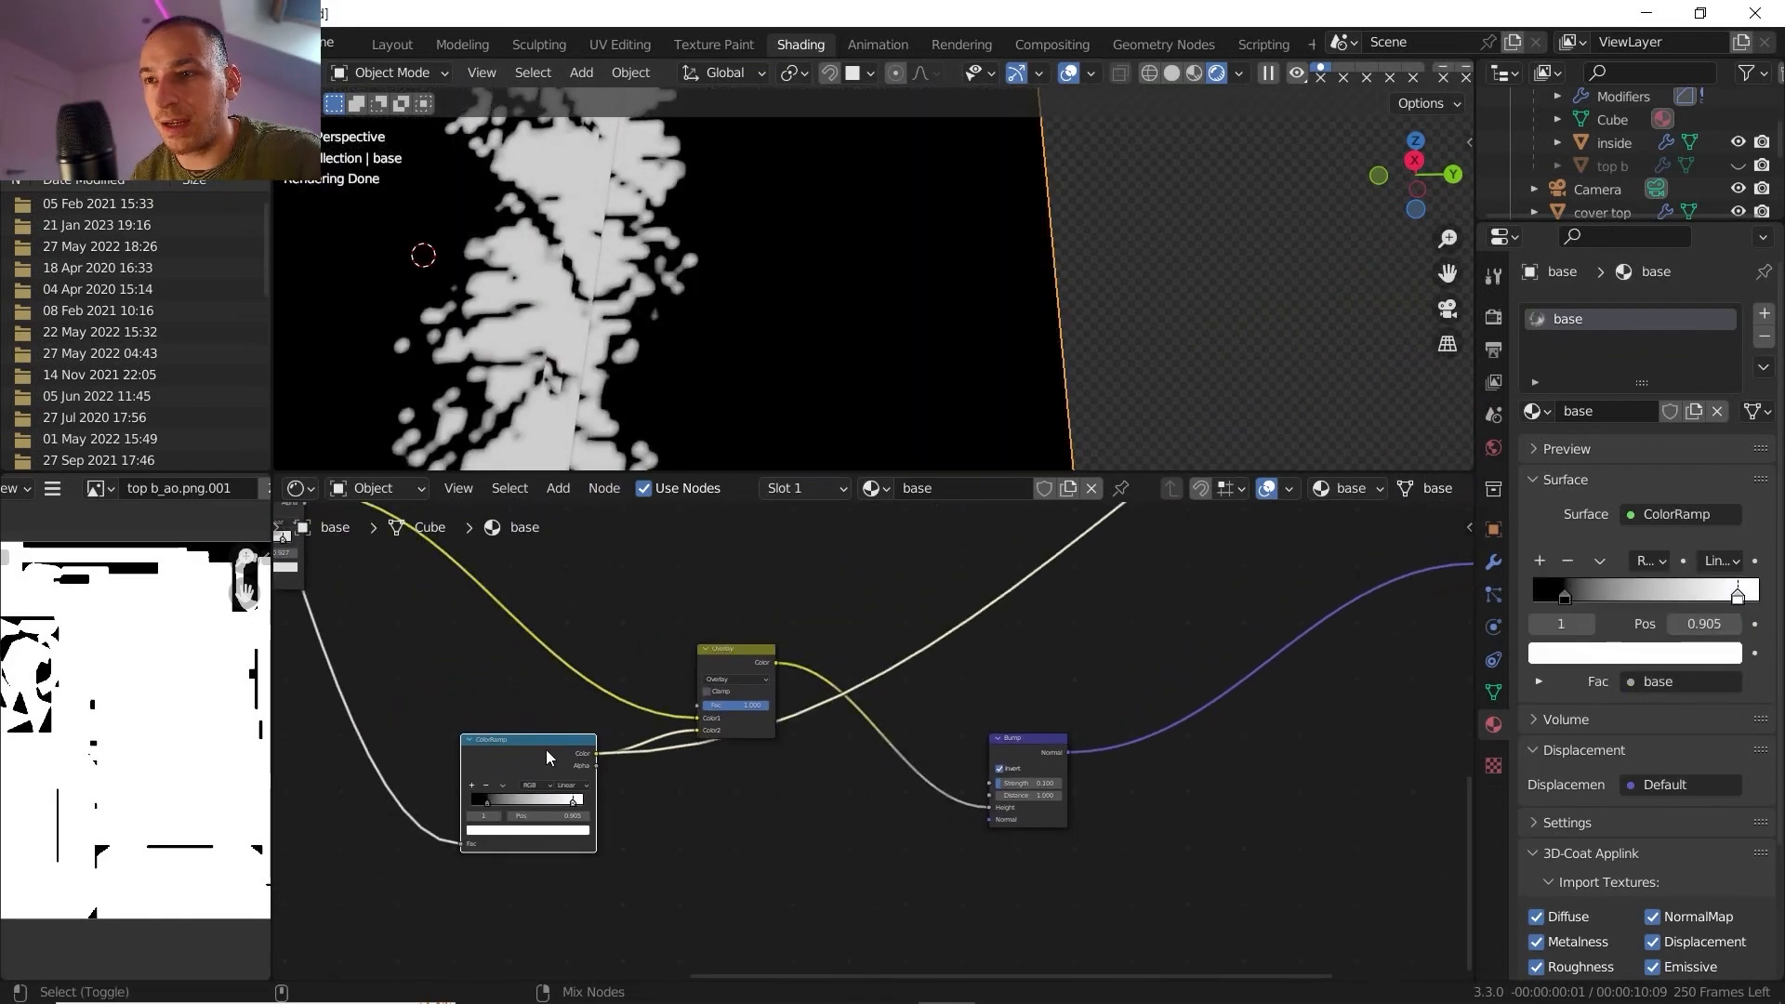
pyautogui.keyDown('ctrl'); pyautogui.keyDown('shift'); pyautogui.click(729, 660); pyautogui.keyUp('shift'); pyautogui.keyUp('ctrl')
pyautogui.moveTo(935, 686); pyautogui.dragTo(367, 760, button='middle')
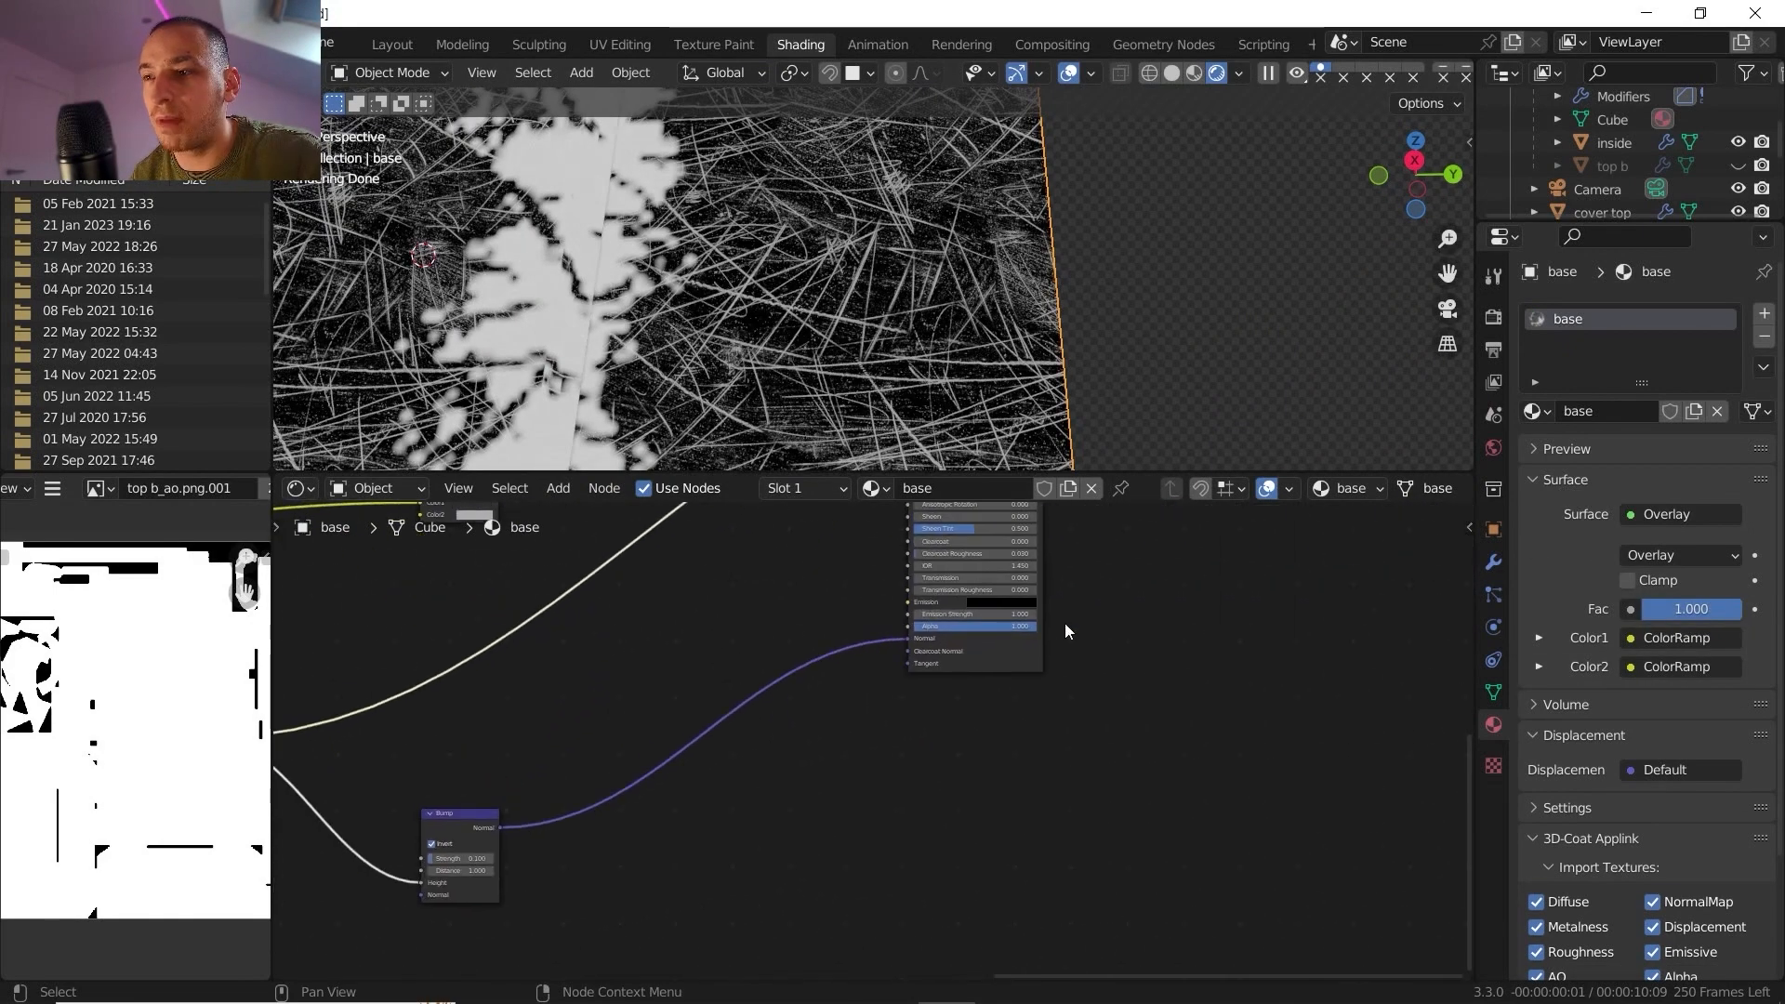
# Preview the Principled BSDF again, try a Bump strength of 0.2, and set it to 0.3
pyautogui.keyDown('ctrl'); pyautogui.keyDown('shift'); pyautogui.click(1024, 660); pyautogui.keyUp('shift'); pyautogui.keyUp('ctrl')
pyautogui.moveTo(605, 720); pyautogui.dragTo(657, 693, button='middle')
pyautogui.scroll(3, 638, 682)
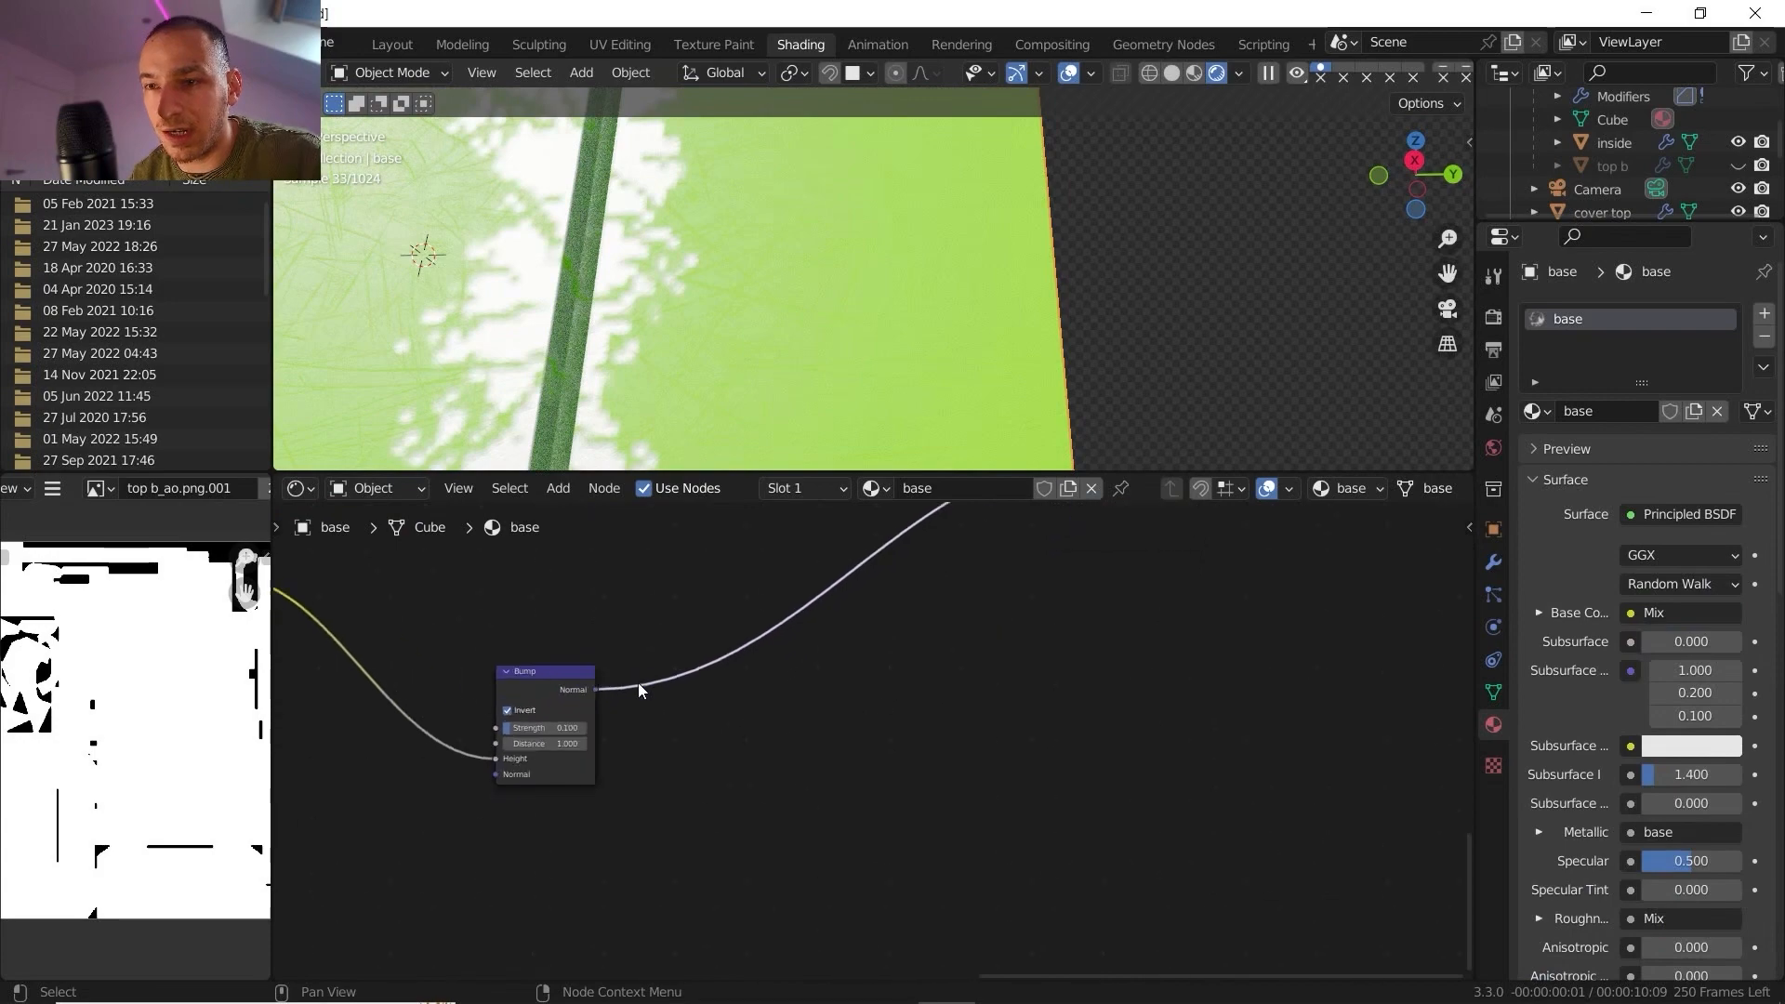
pyautogui.click(507, 728)
pyautogui.write('0.2')
pyautogui.press('Return')
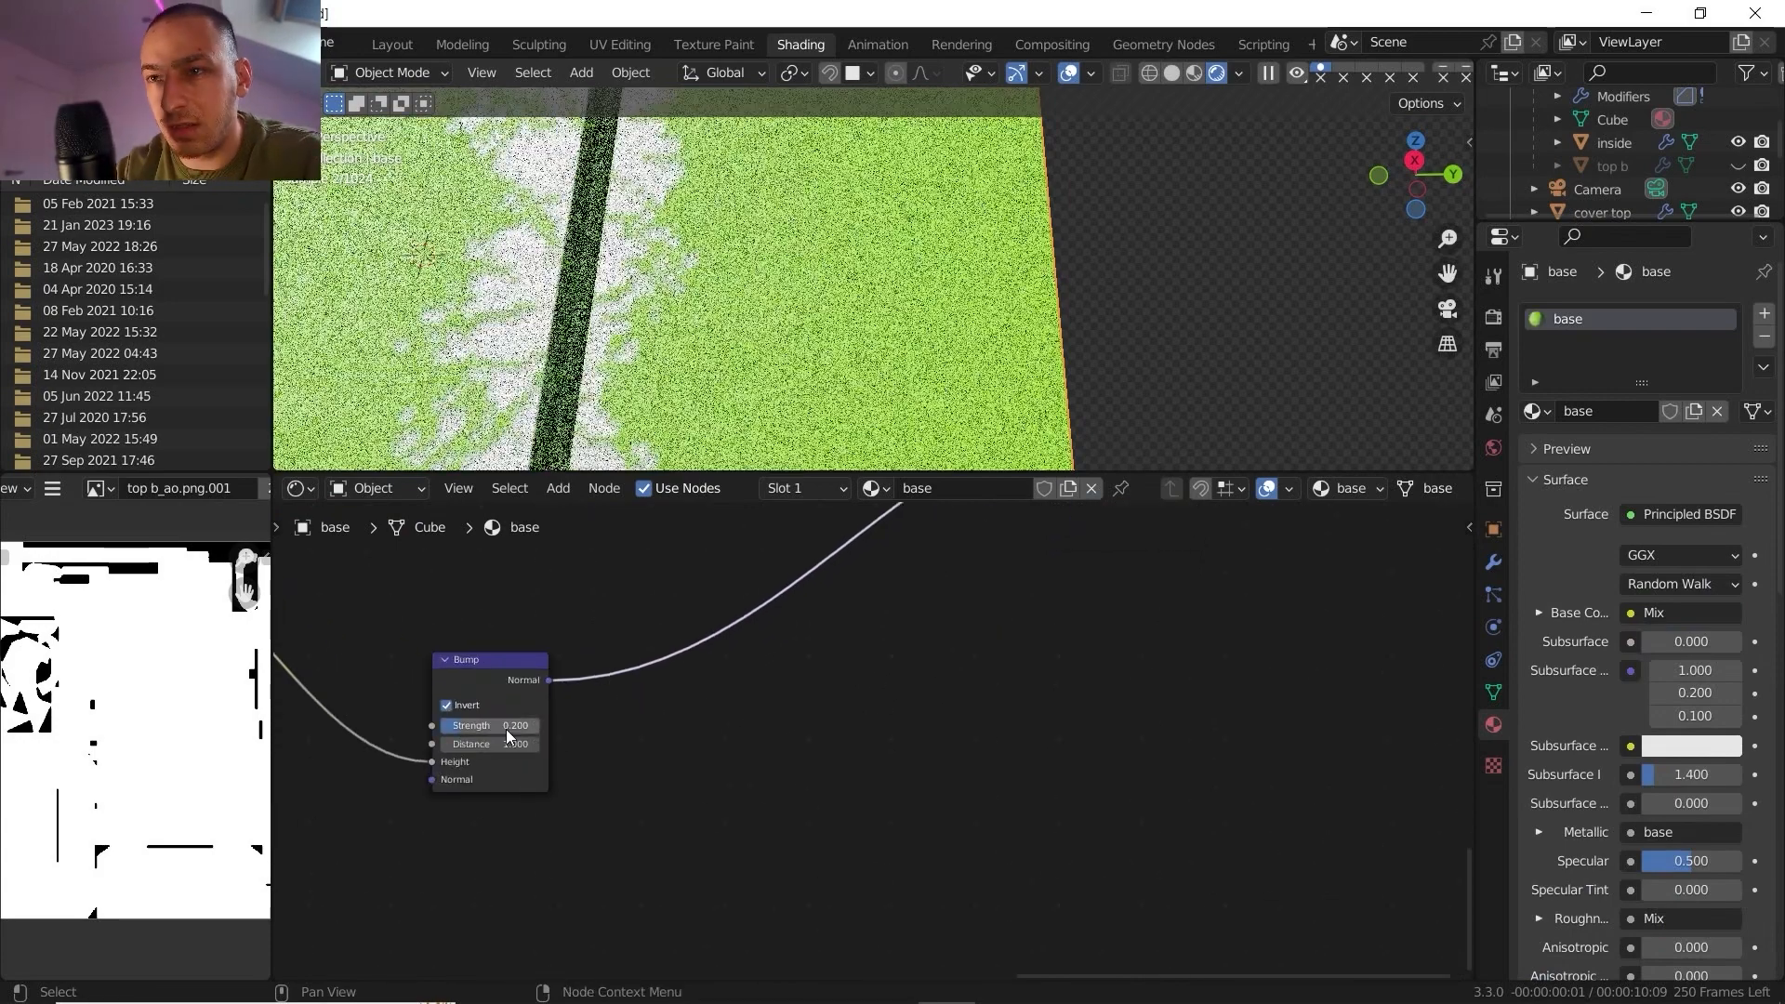
pyautogui.click(505, 729)
pyautogui.write('0.3')
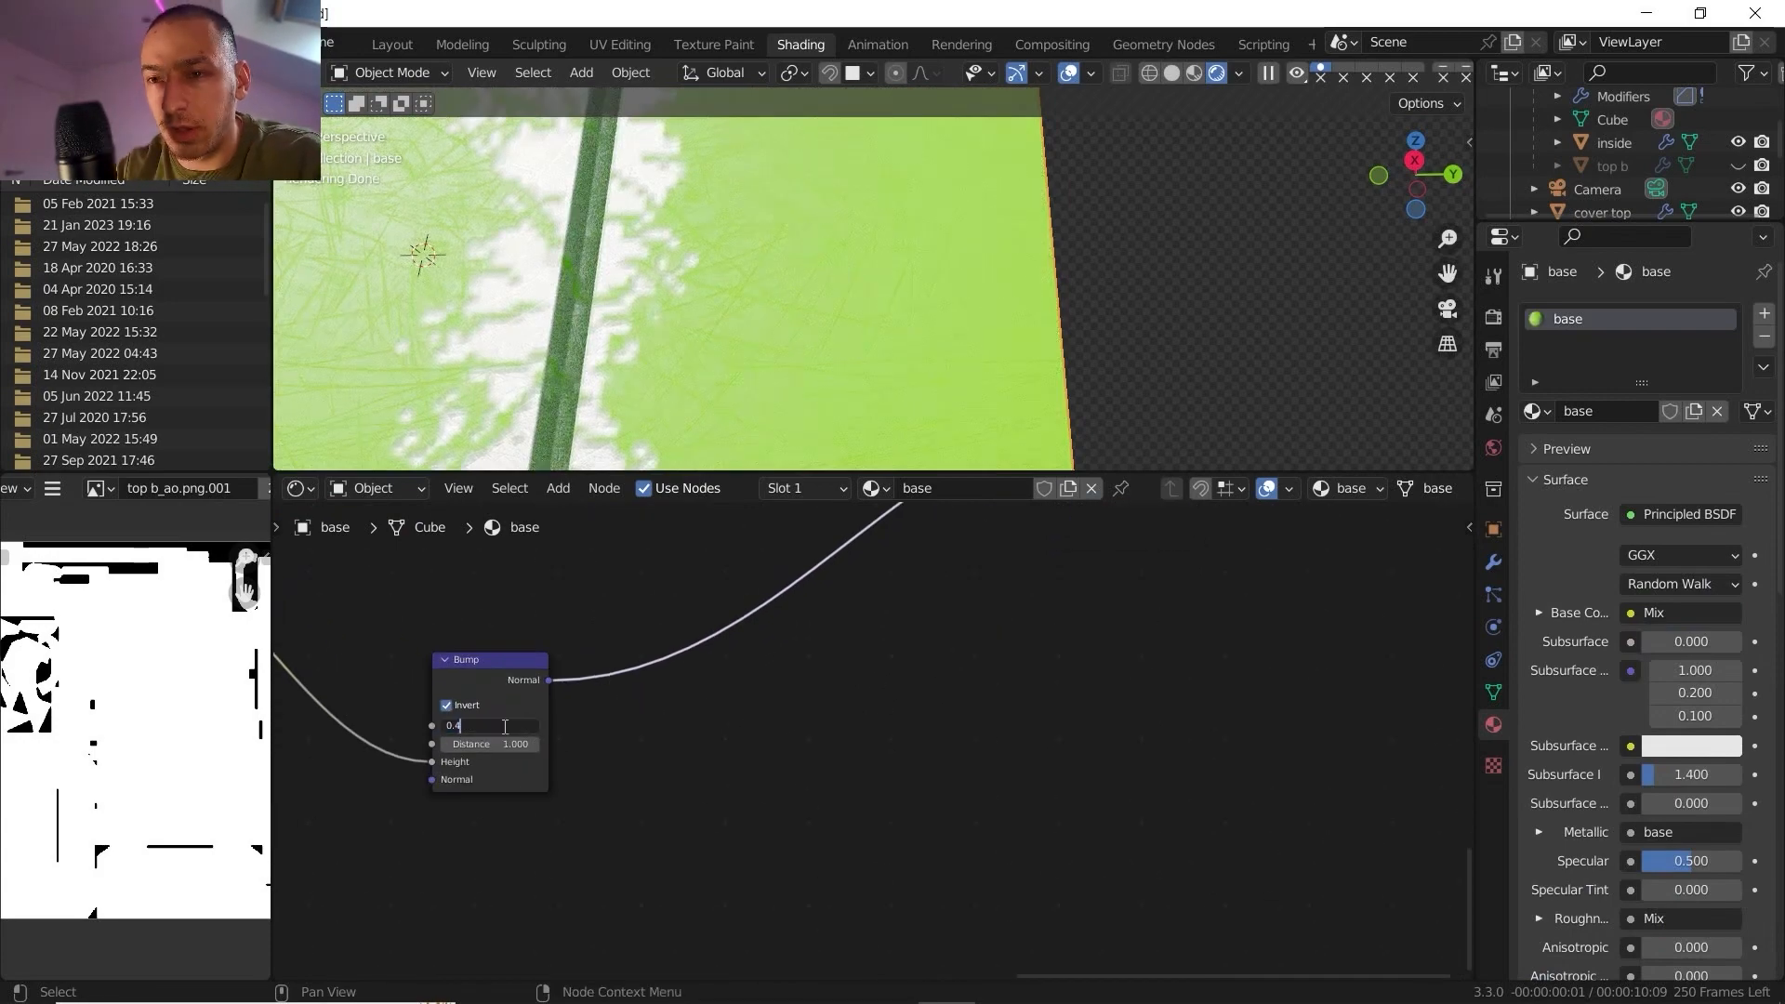
pyautogui.press('Return')
# Examine the stronger bump along the crate's worn edges and corner, and review the roughness and bump nodes
pyautogui.moveTo(651, 279); pyautogui.dragTo(933, 247, button='middle')
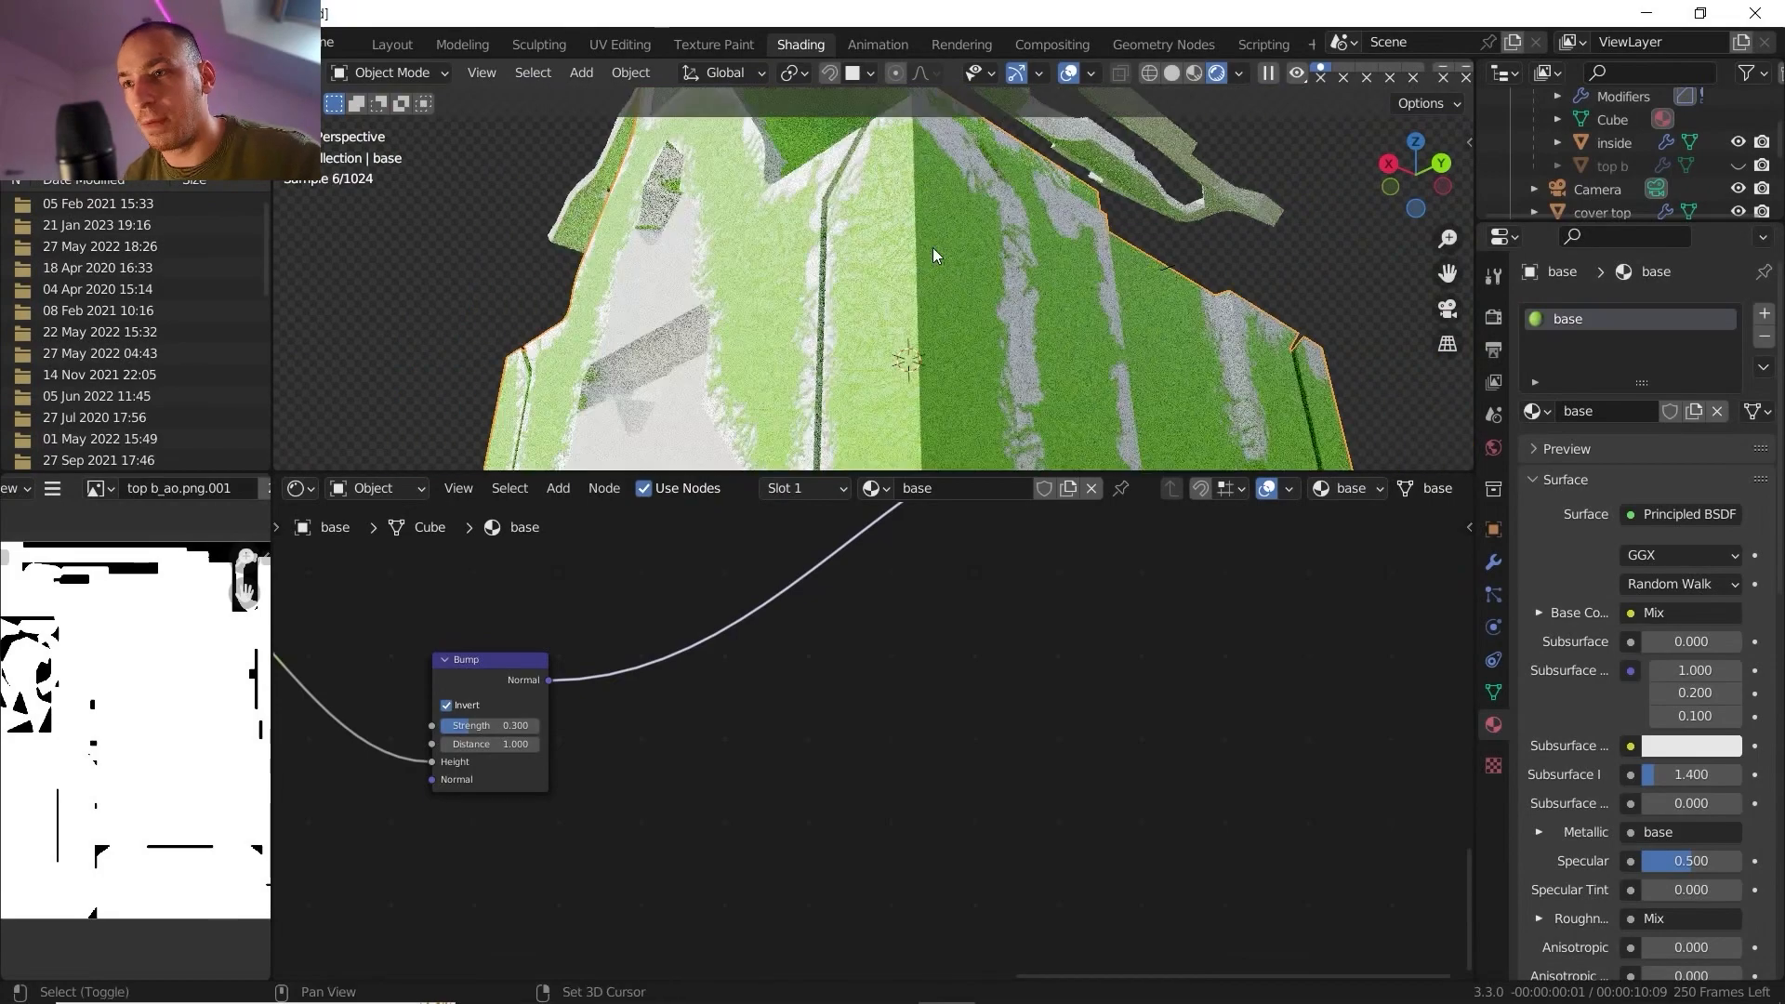
pyautogui.scroll(-4, 917, 610)
pyautogui.scroll(6, 976, 660)
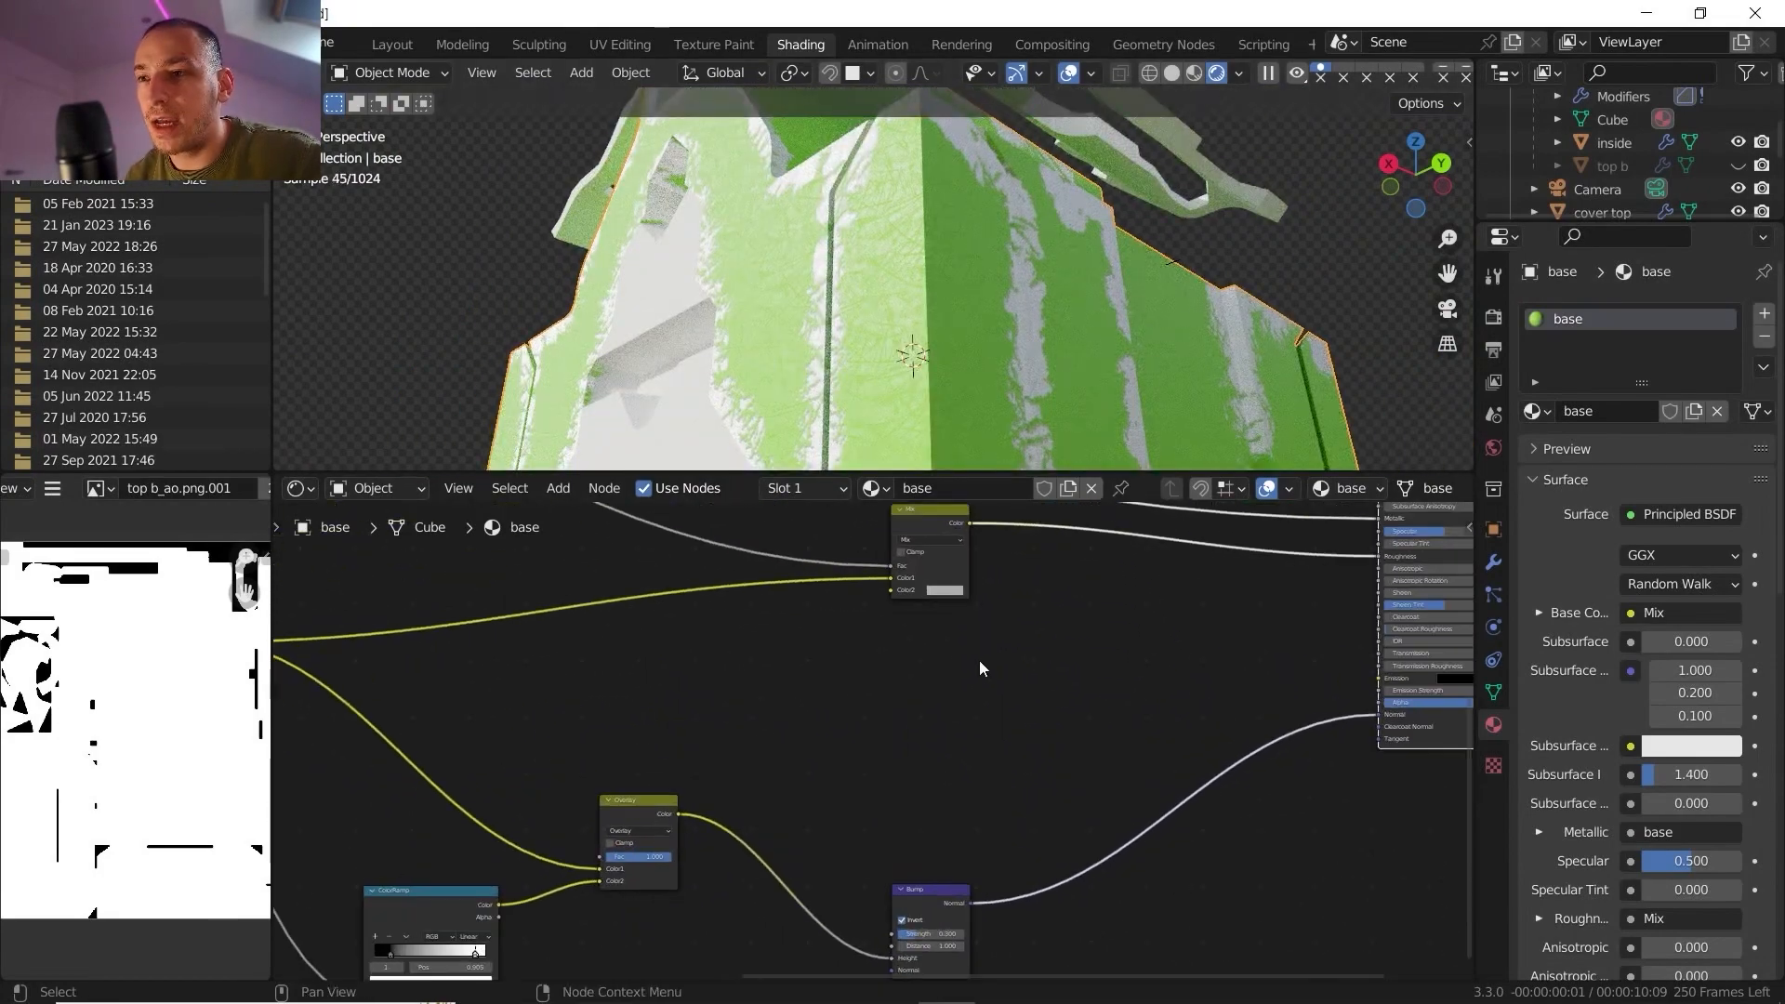
pyautogui.moveTo(883, 297); pyautogui.dragTo(797, 243, button='middle')
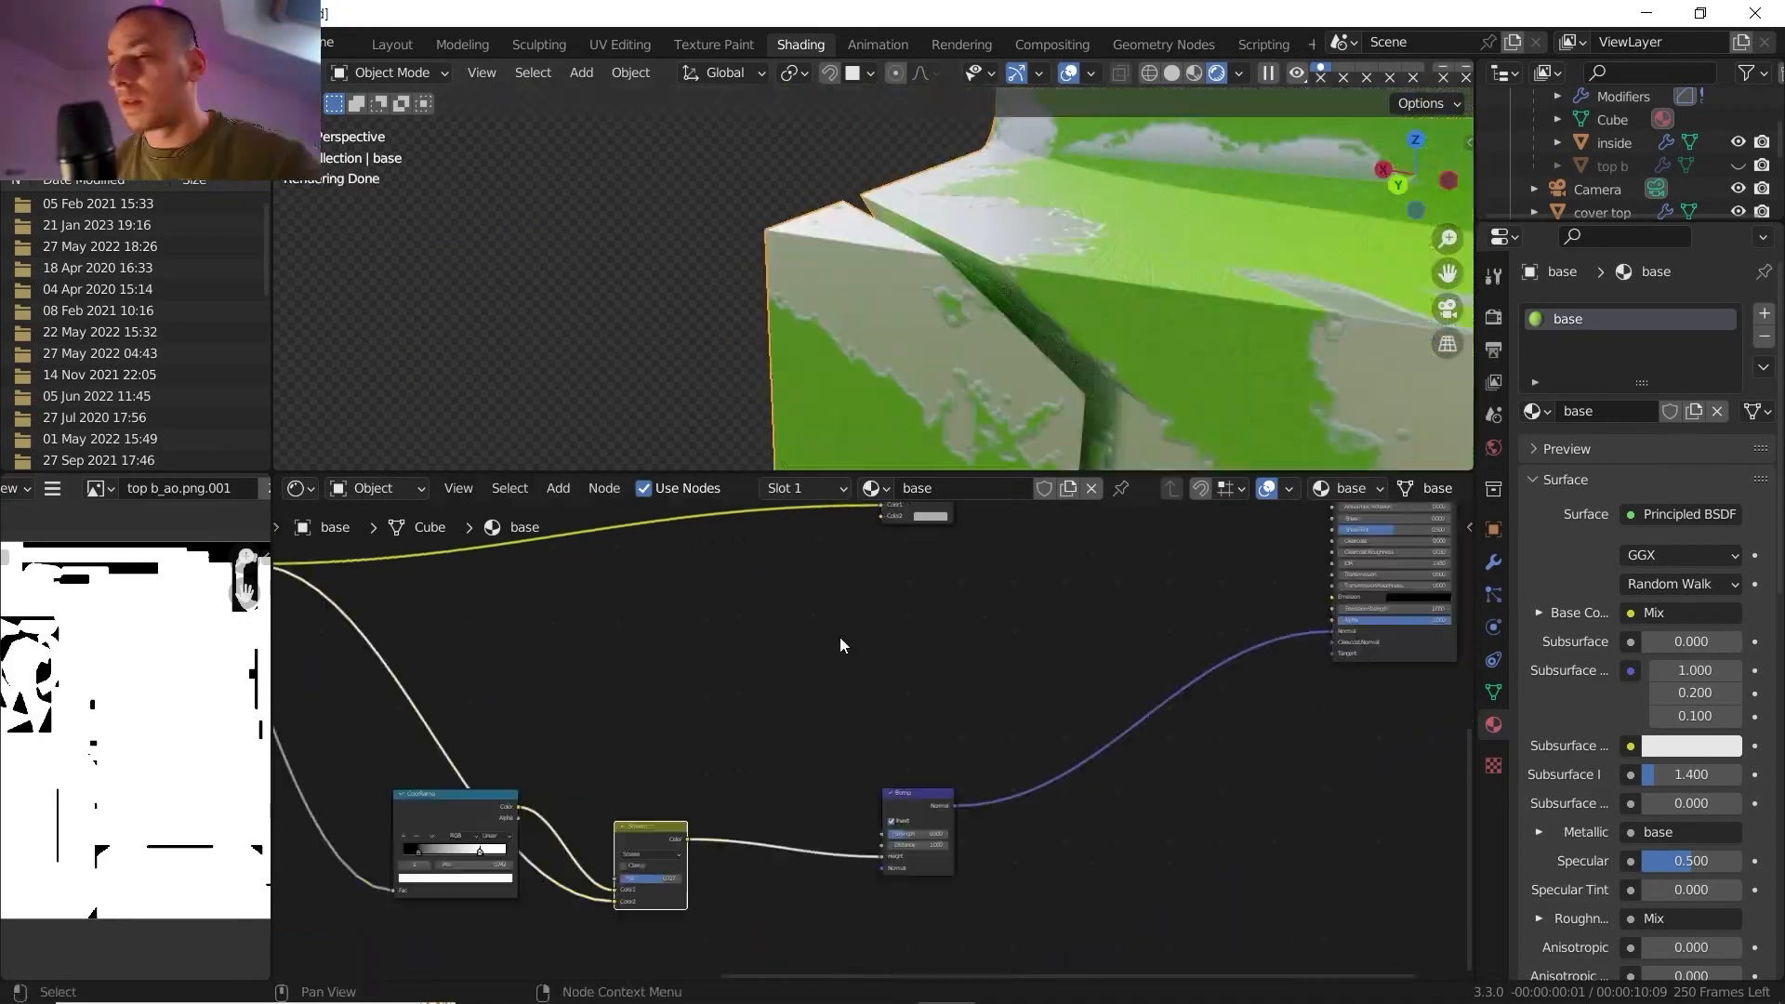
pyautogui.moveTo(840, 638); pyautogui.dragTo(869, 715, button='middle')
pyautogui.scroll(-3, 860, 697)
pyautogui.scroll(-1, 869, 715)
pyautogui.moveTo(872, 282); pyautogui.dragTo(849, 332, button='middle')
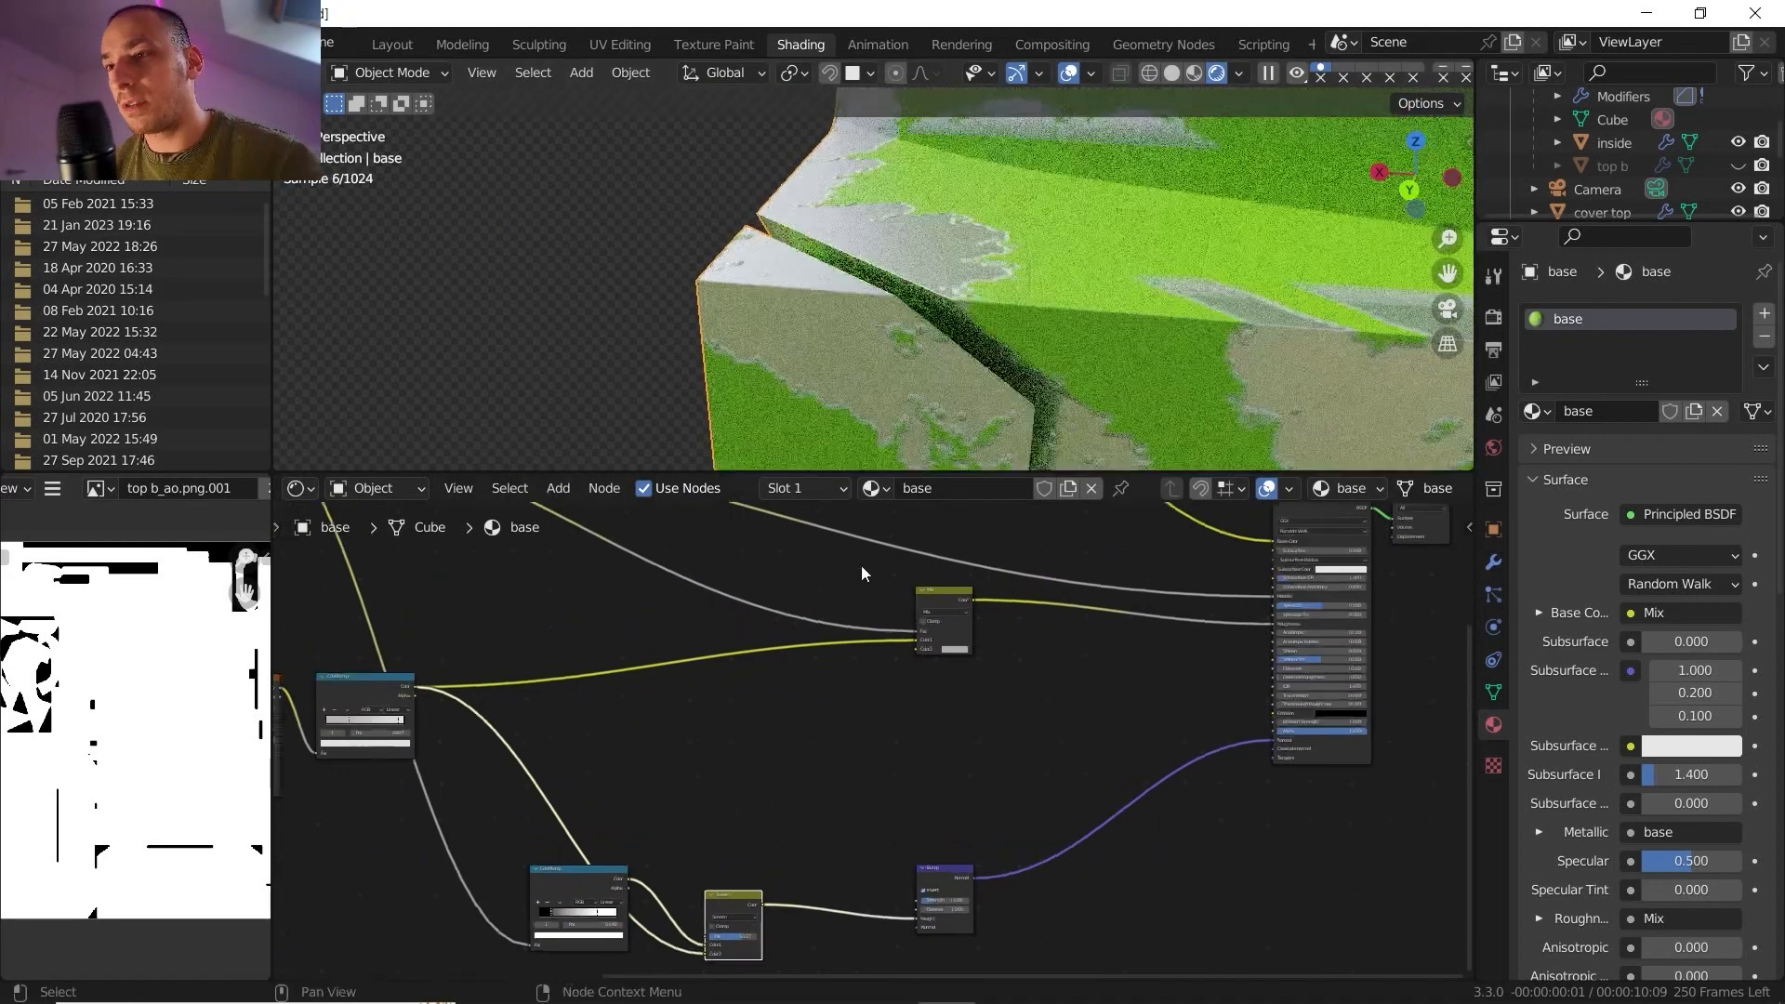
pyautogui.scroll(3, 860, 565)
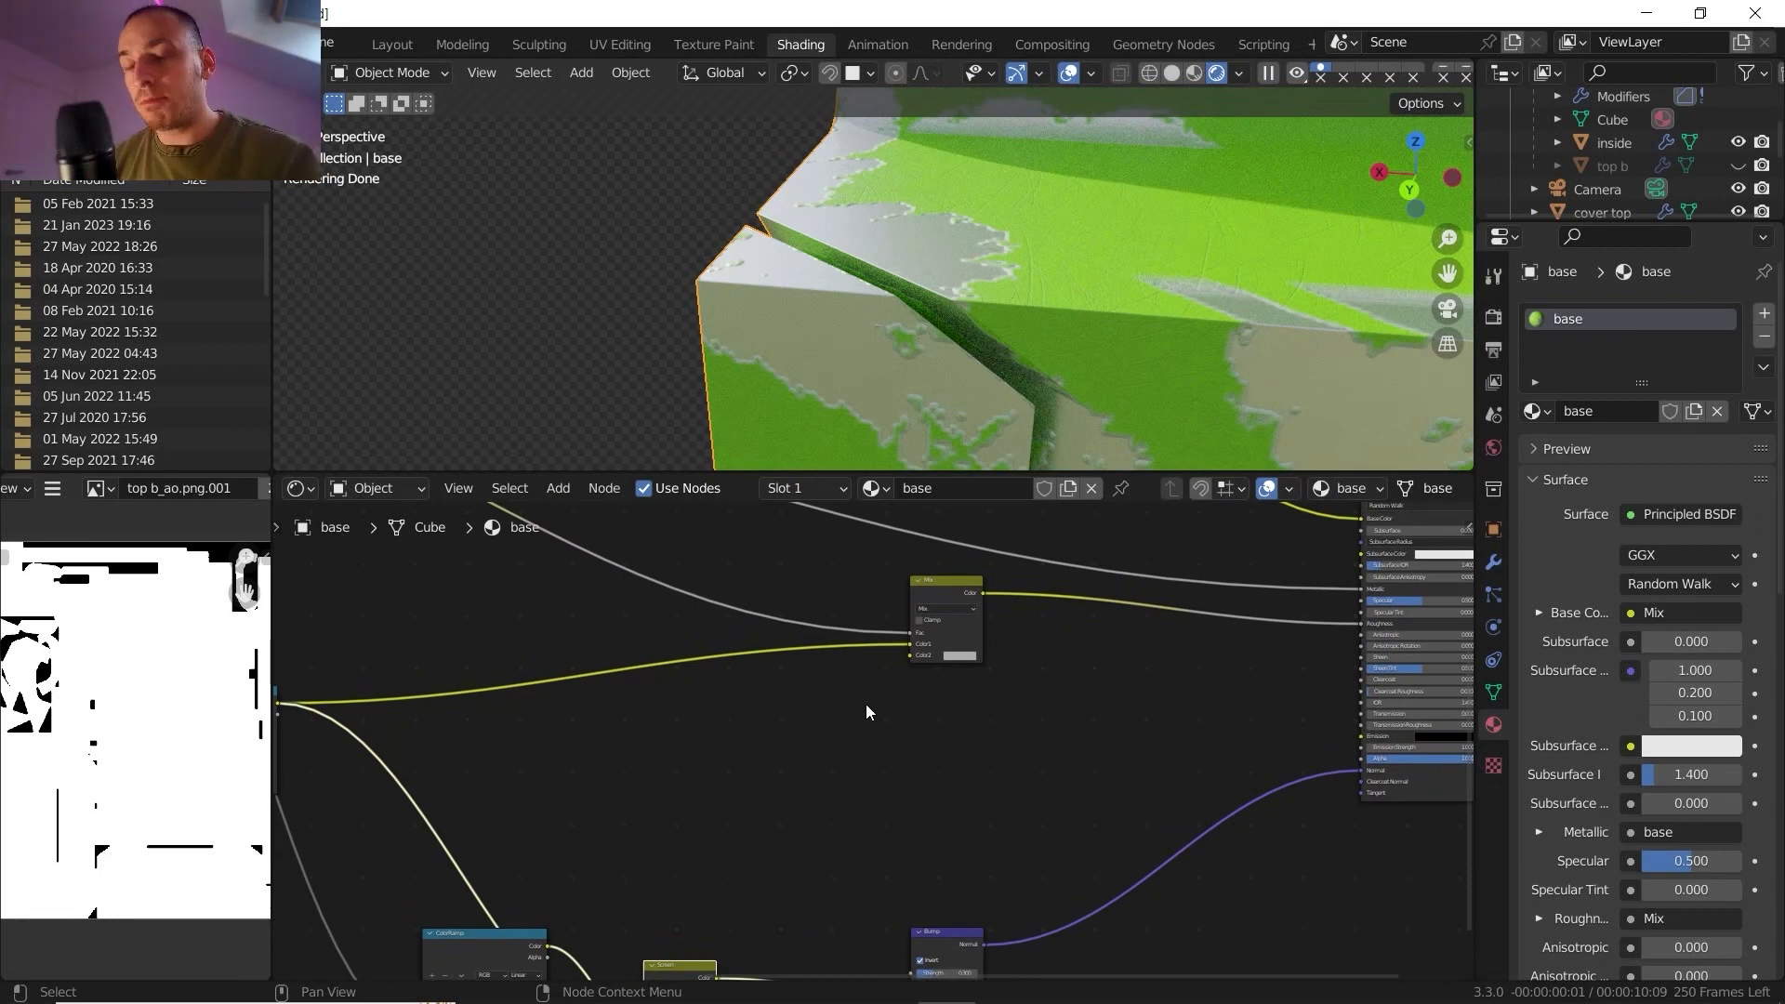
# Add a Voronoi Texture node below the roughness Mix node and preview its color output on the crate
pyautogui.hotkey('shift', 'a')
pyautogui.moveTo(820, 682)
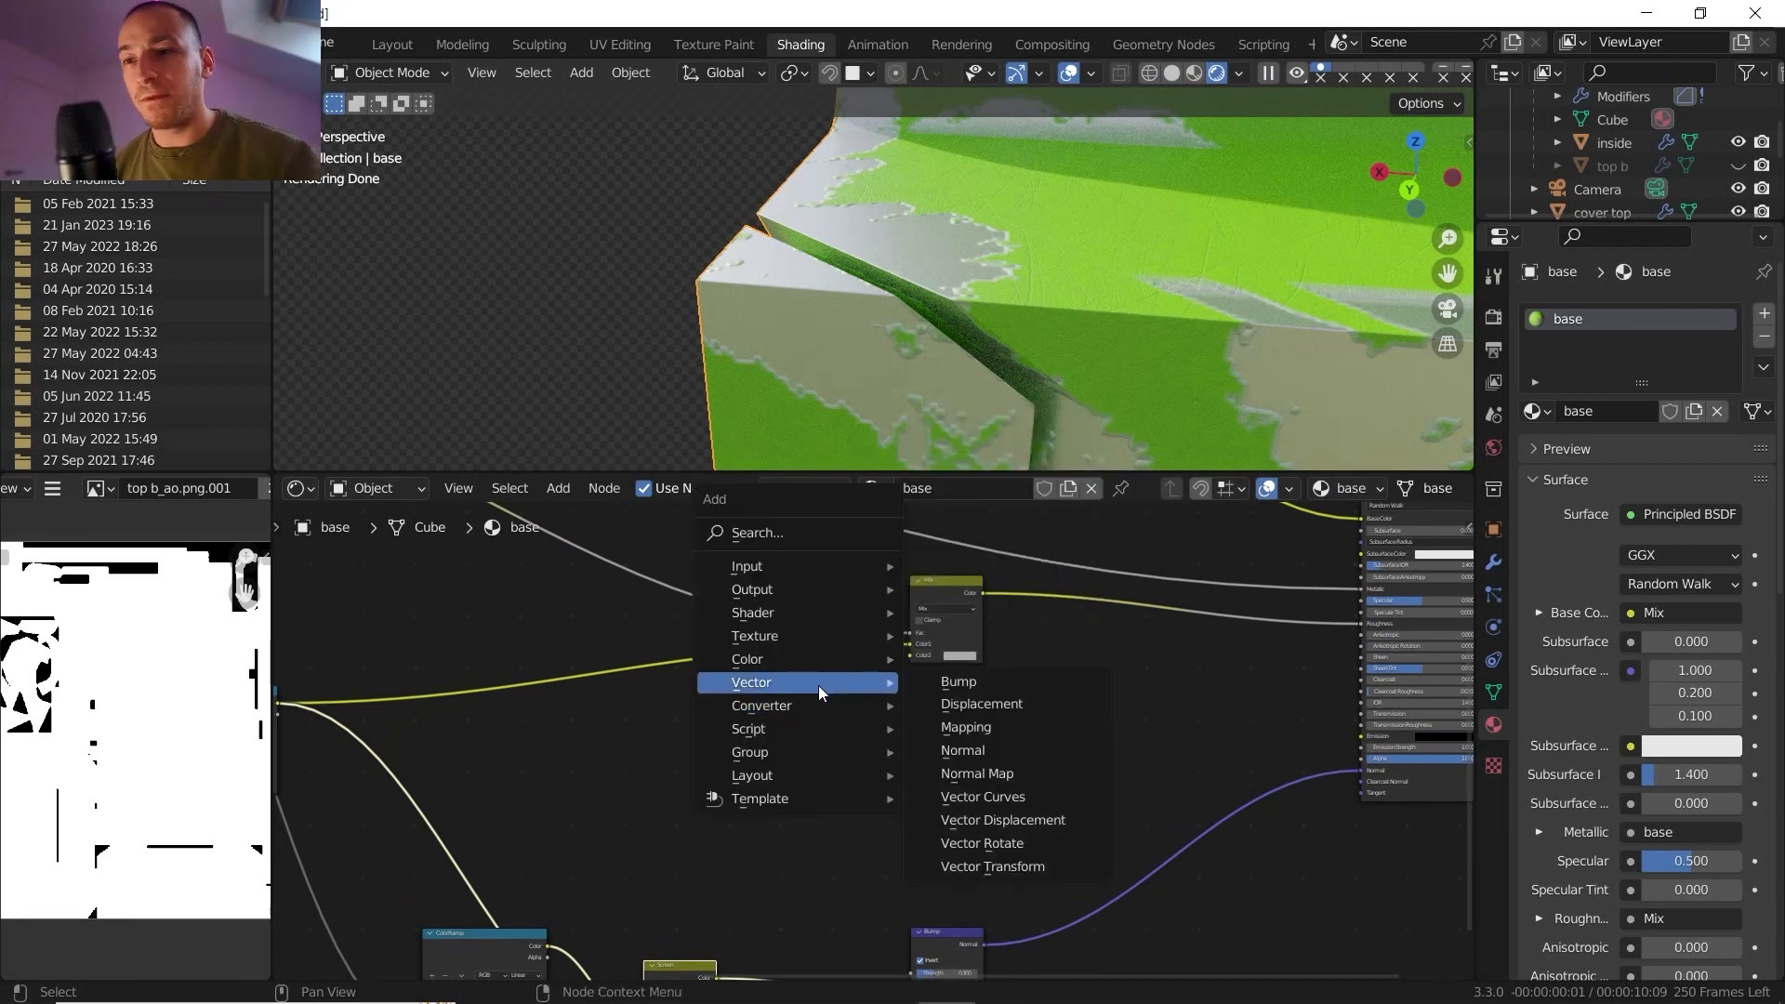
pyautogui.moveTo(837, 639)
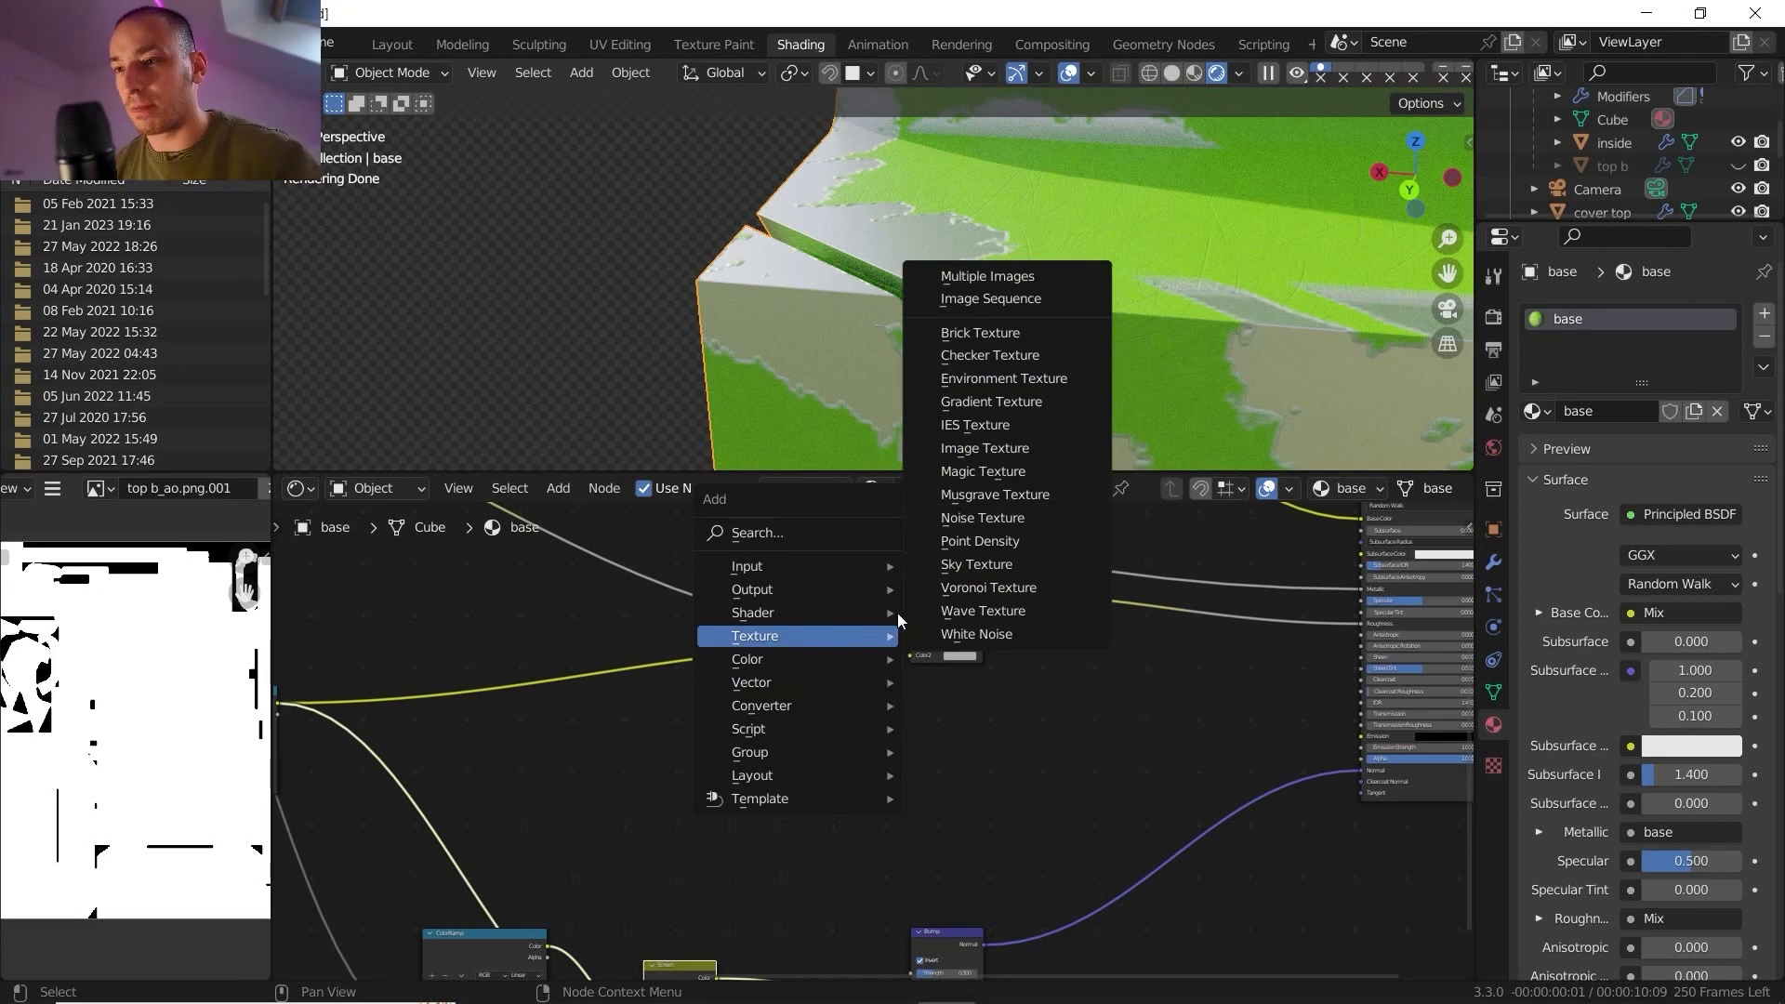
pyautogui.click(953, 589)
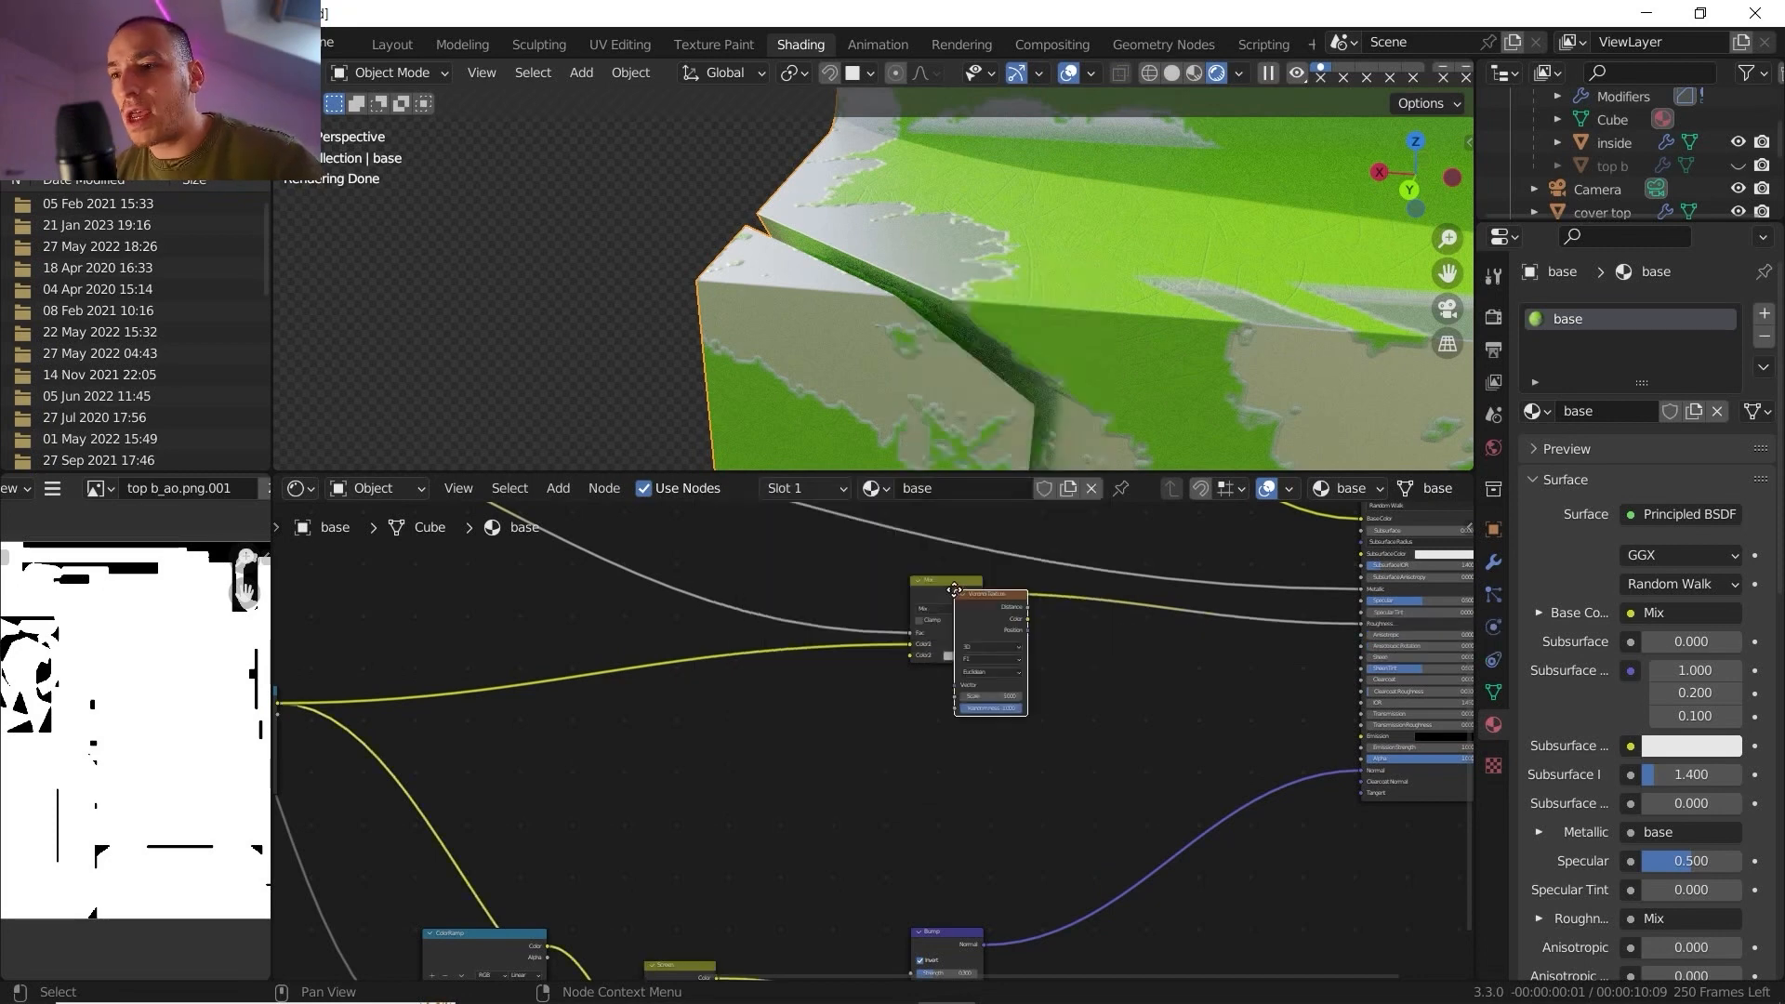
pyautogui.click(673, 721)
pyautogui.keyDown('ctrl'); pyautogui.keyDown('shift'); pyautogui.click(677, 723); pyautogui.keyUp('shift'); pyautogui.keyUp('ctrl')
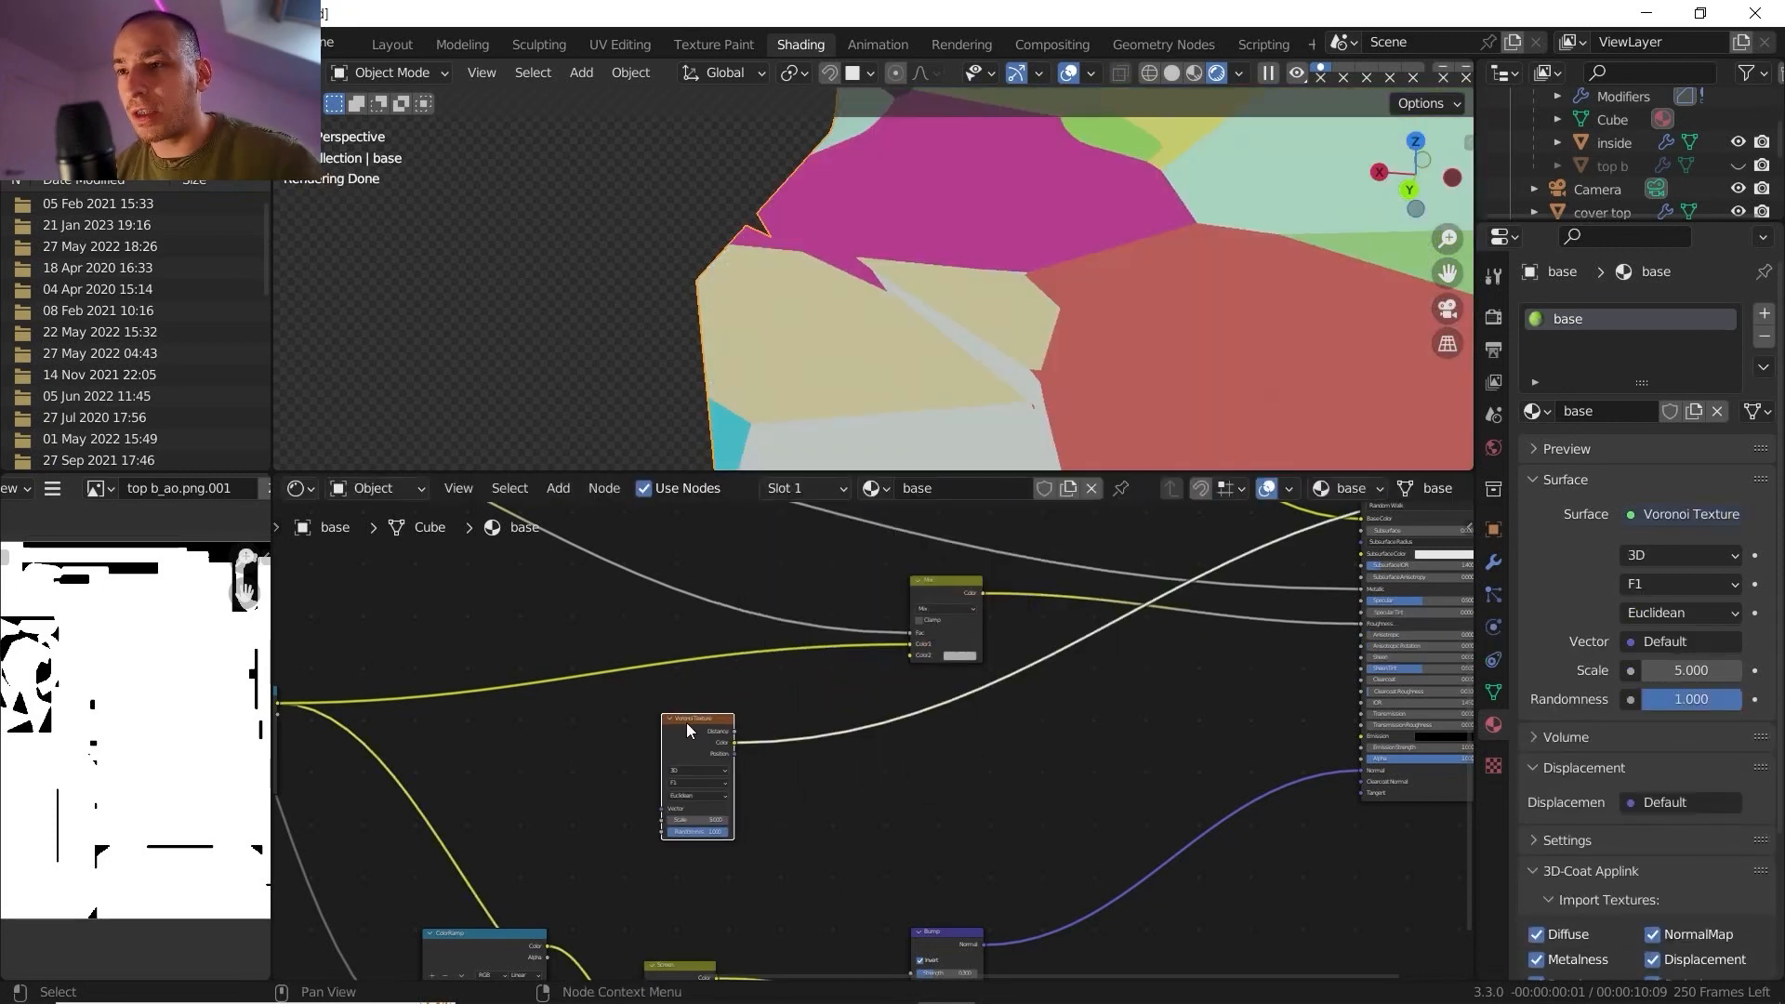
# Set the Voronoi Texture's scale to 52.600 and preview its Distance output on the crate
pyautogui.moveTo(686, 722); pyautogui.dragTo(611, 730)
pyautogui.moveTo(627, 827); pyautogui.dragTo(887, 827)
pyautogui.moveTo(870, 344); pyautogui.dragTo(845, 287, button='middle')
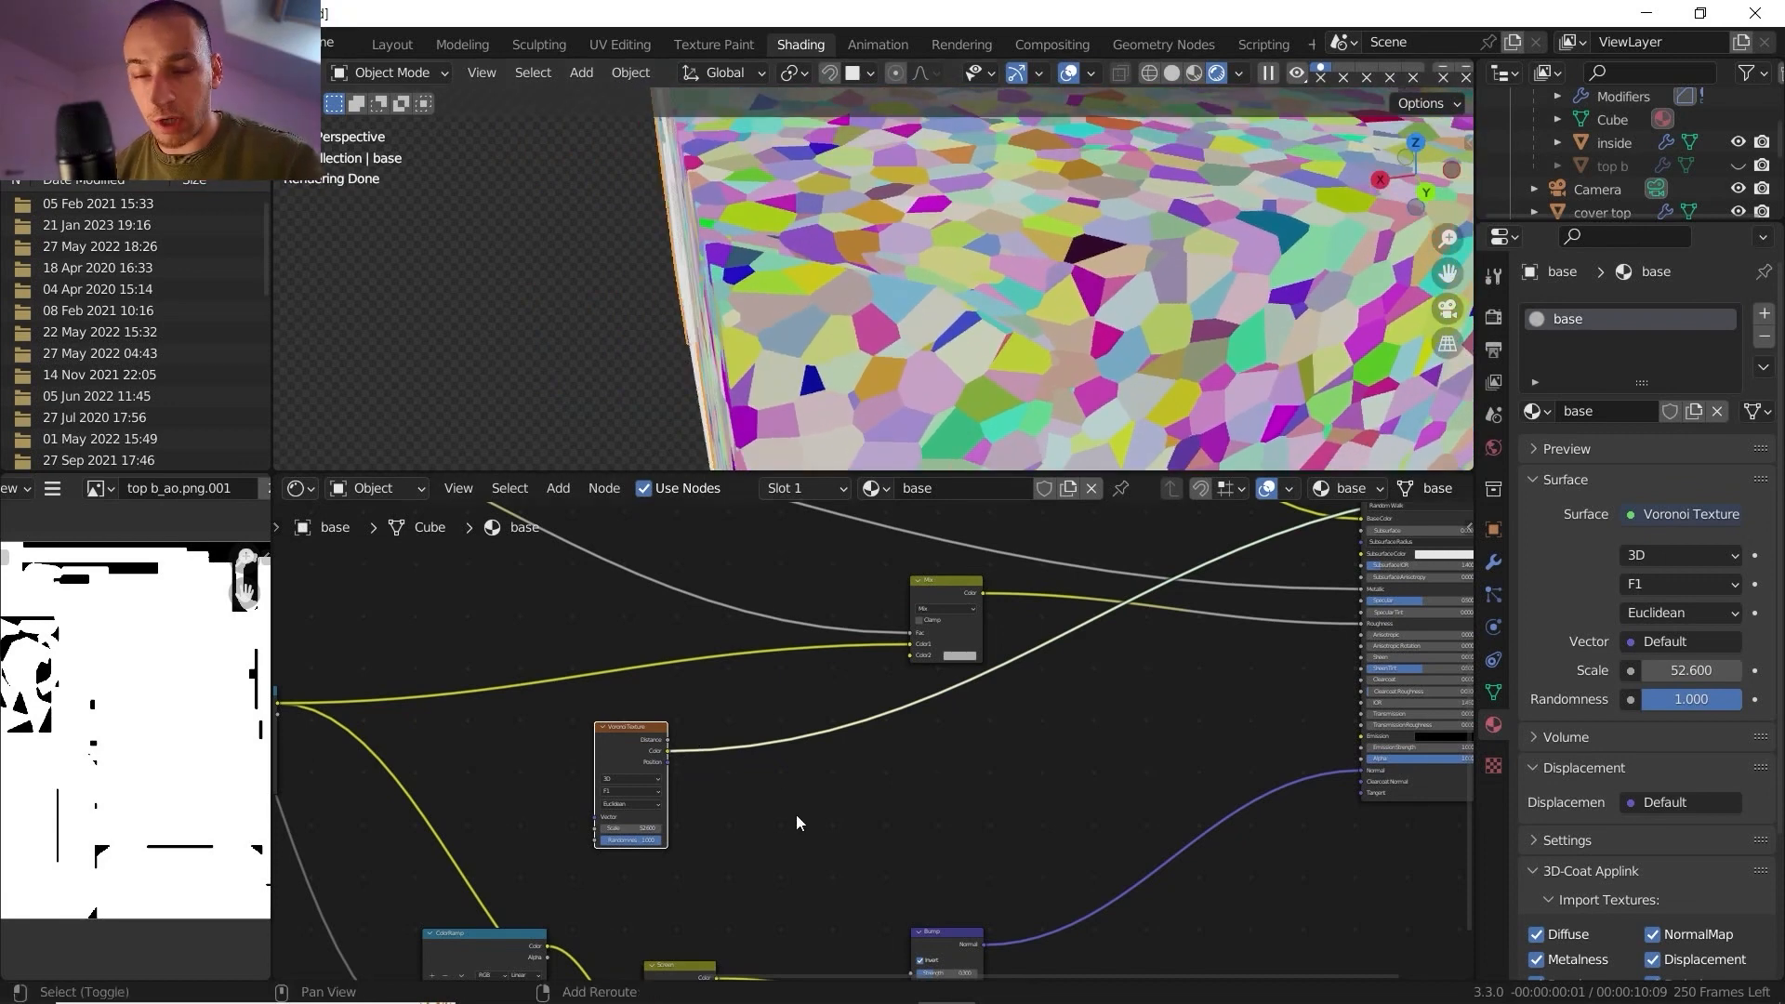
pyautogui.hotkey('shift', 'a')
pyautogui.moveTo(778, 862)
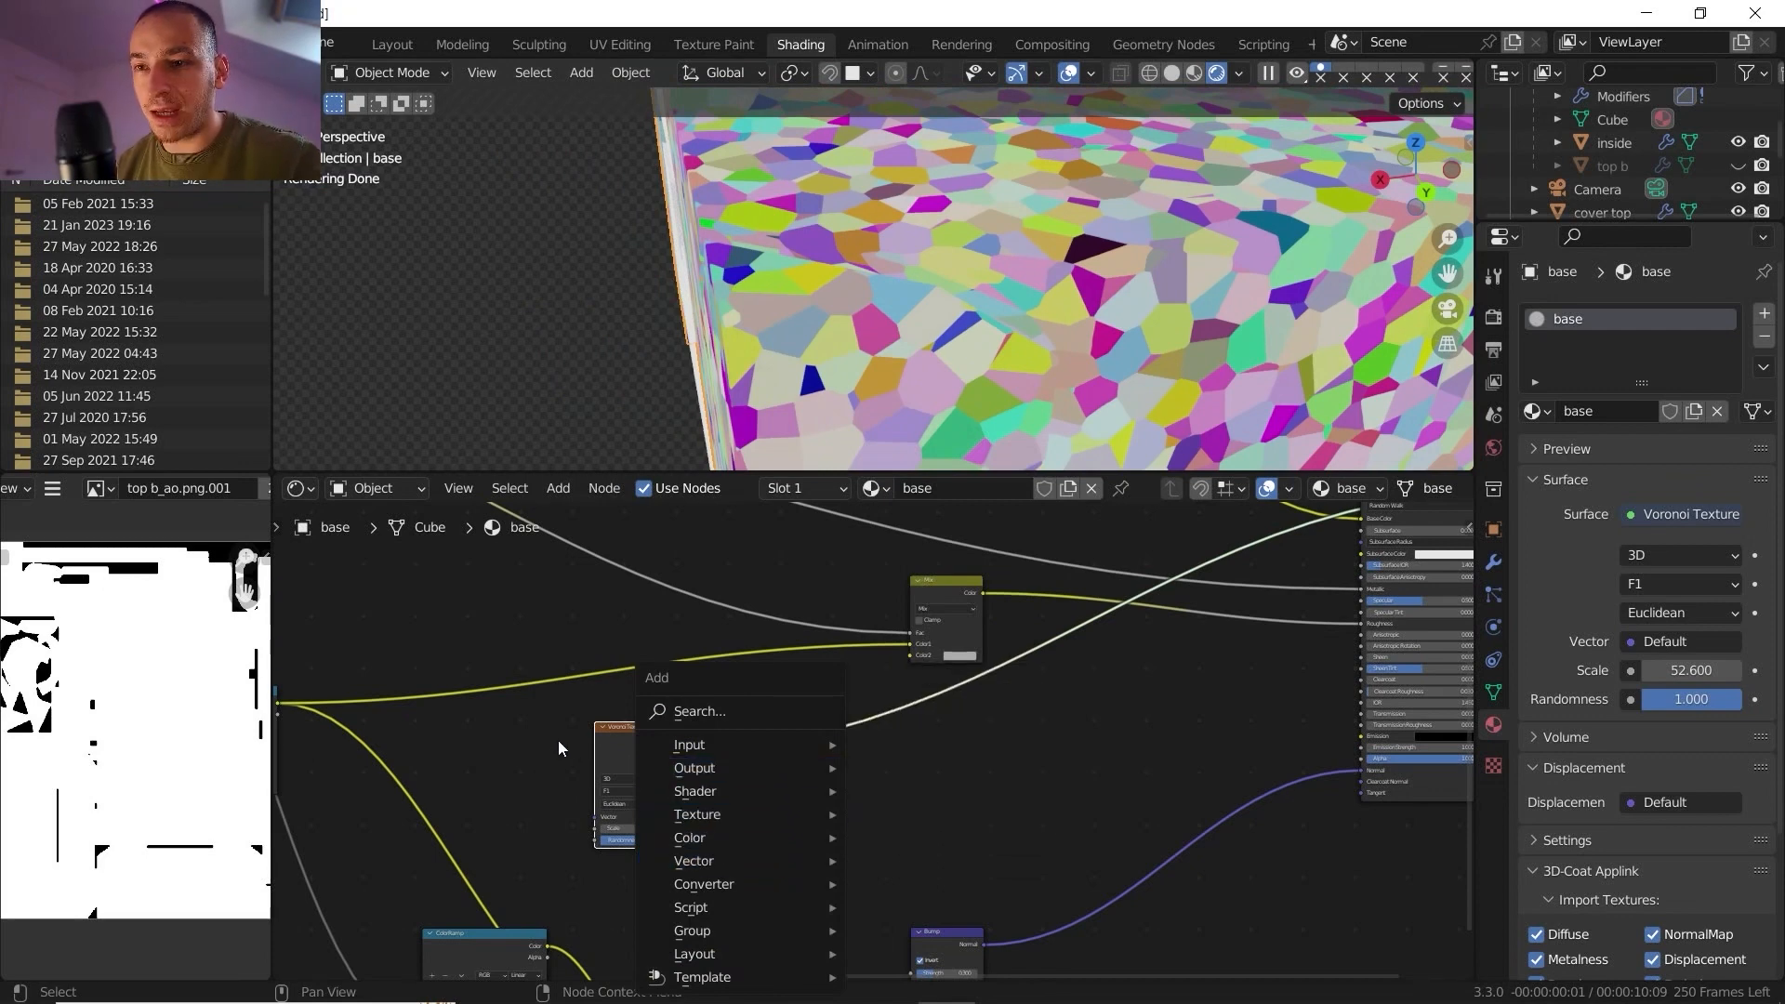
pyautogui.keyDown('ctrl'); pyautogui.keyDown('shift'); pyautogui.click(611, 734); pyautogui.keyUp('shift'); pyautogui.keyUp('ctrl')
pyautogui.keyDown('ctrl'); pyautogui.keyDown('shift'); pyautogui.click(611, 733); pyautogui.keyUp('shift'); pyautogui.keyUp('ctrl')
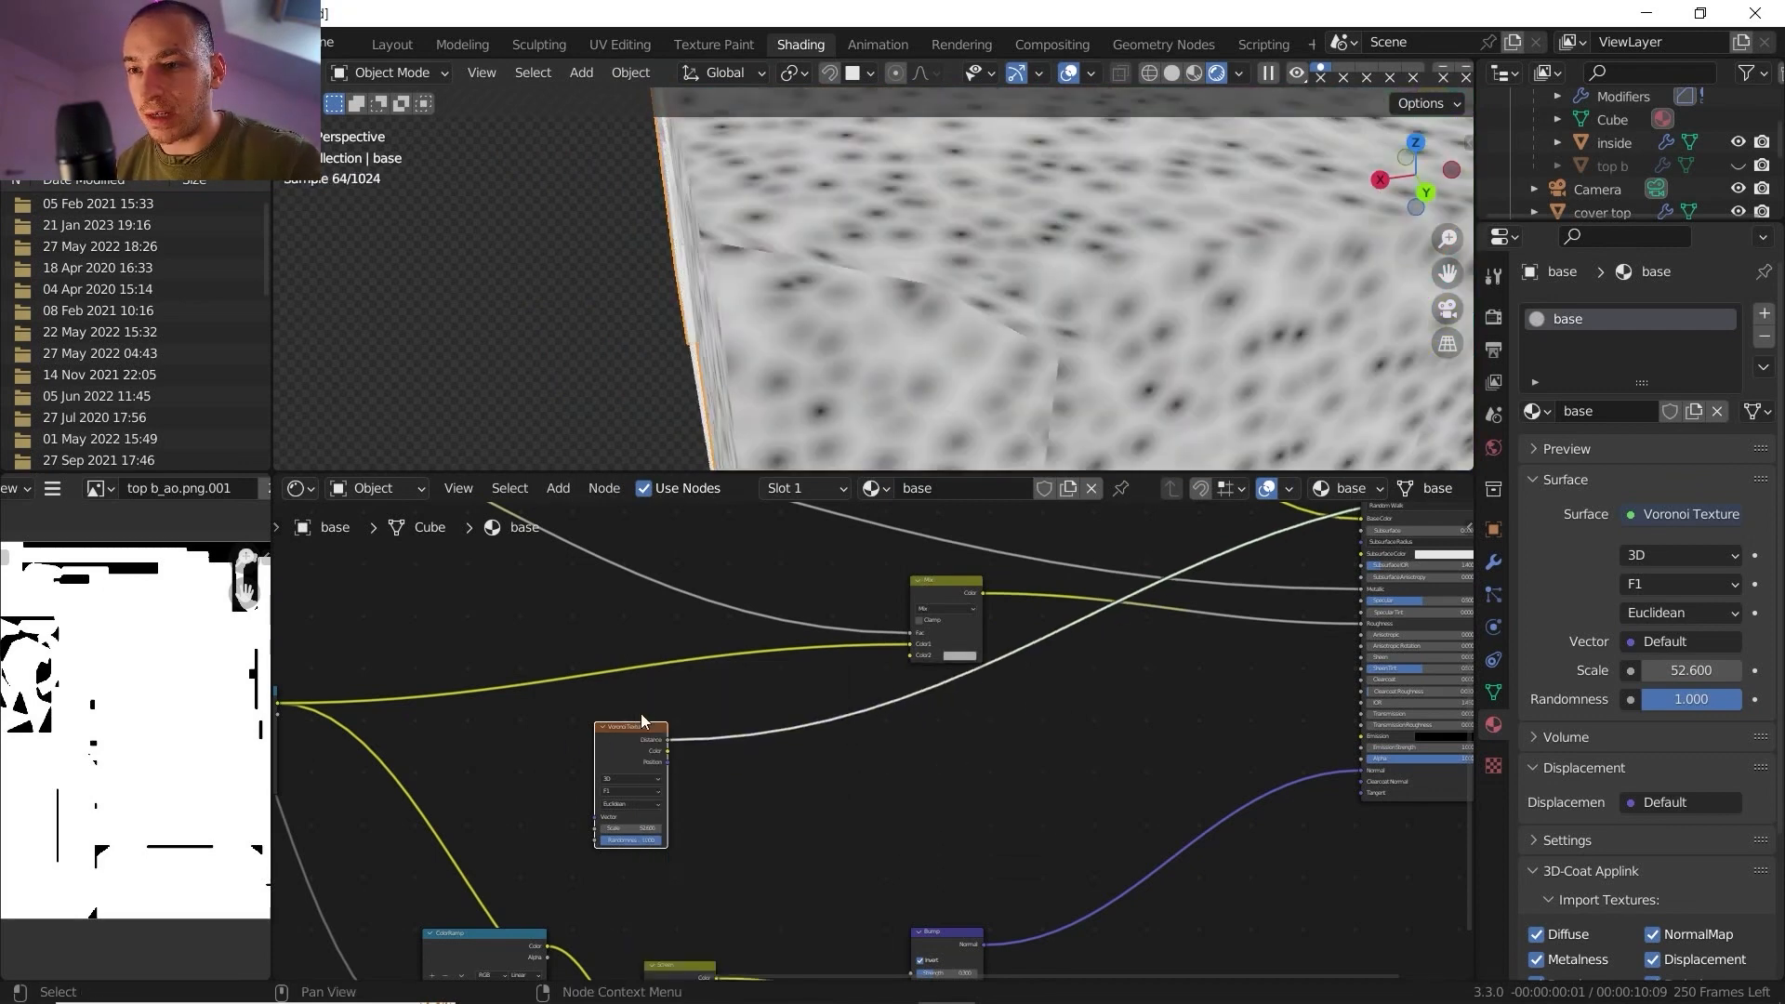
# Preview the Voronoi Texture's Color output on the crate and insert a ColorRamp node after it
pyautogui.moveTo(825, 292)
pyautogui.mouseDown(button='middle')
pyautogui.moveTo(848, 326)
pyautogui.moveTo(835, 299)
pyautogui.mouseUp(button='middle')
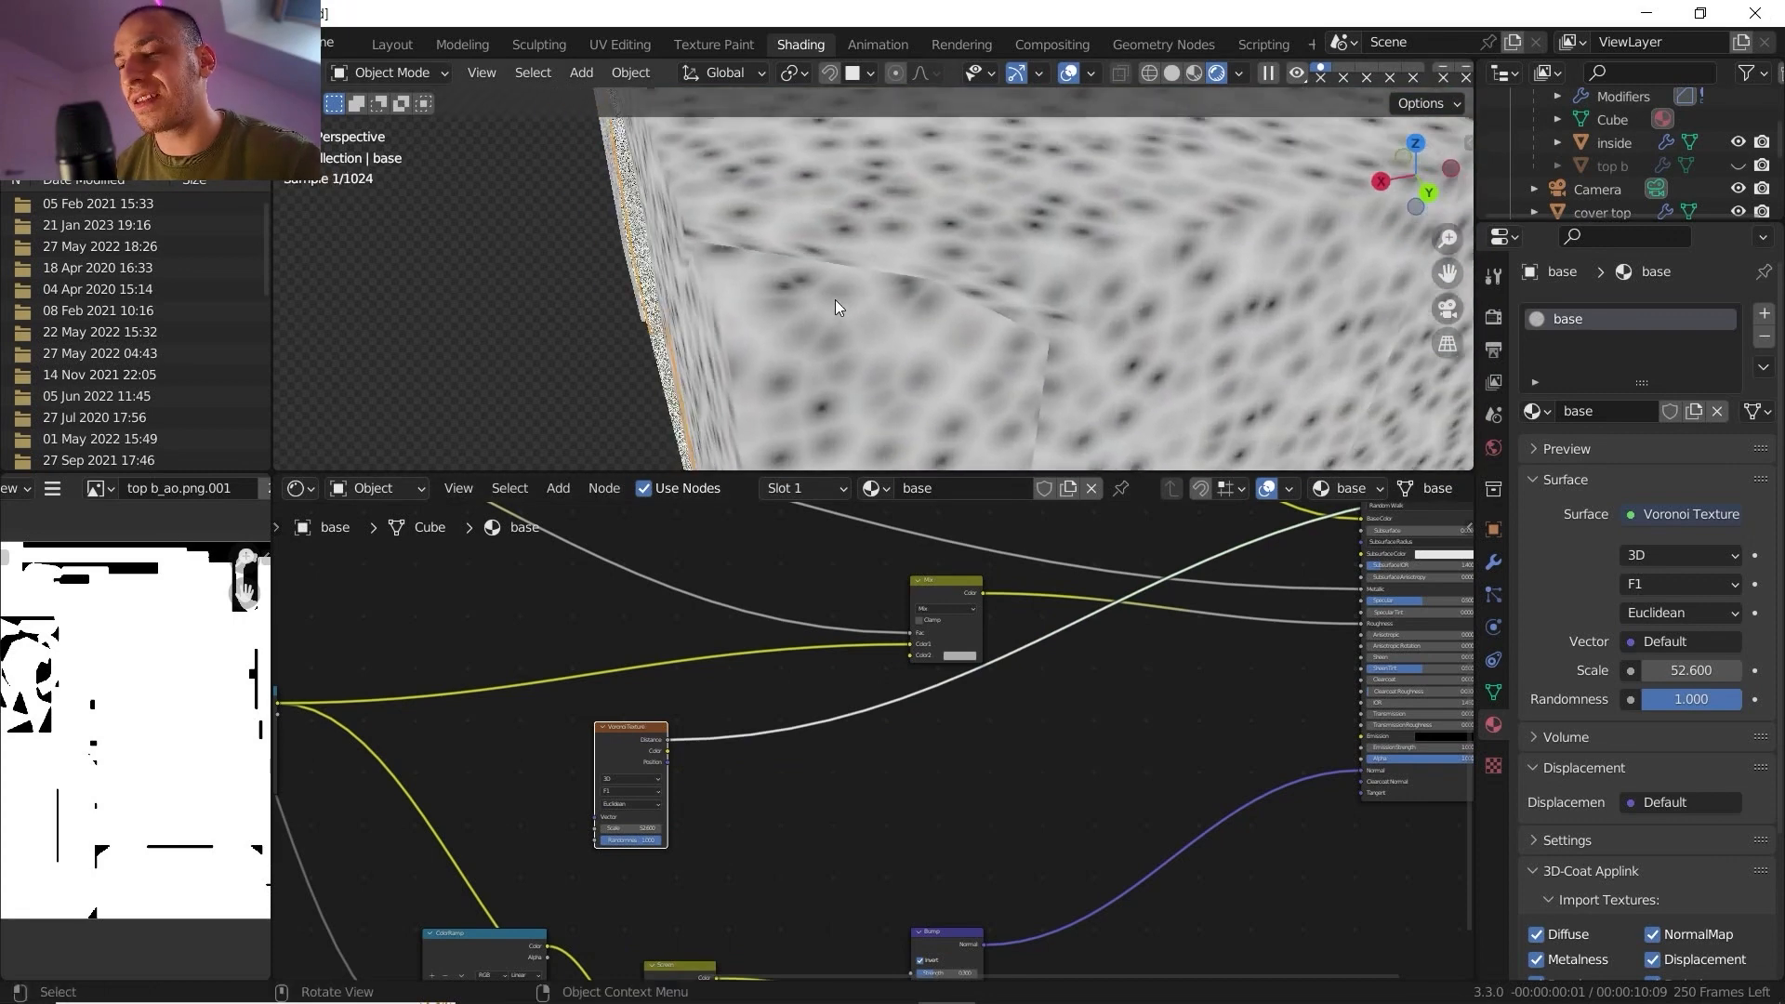
pyautogui.keyDown('ctrl'); pyautogui.keyDown('shift'); pyautogui.click(633, 734); pyautogui.keyUp('shift'); pyautogui.keyUp('ctrl')
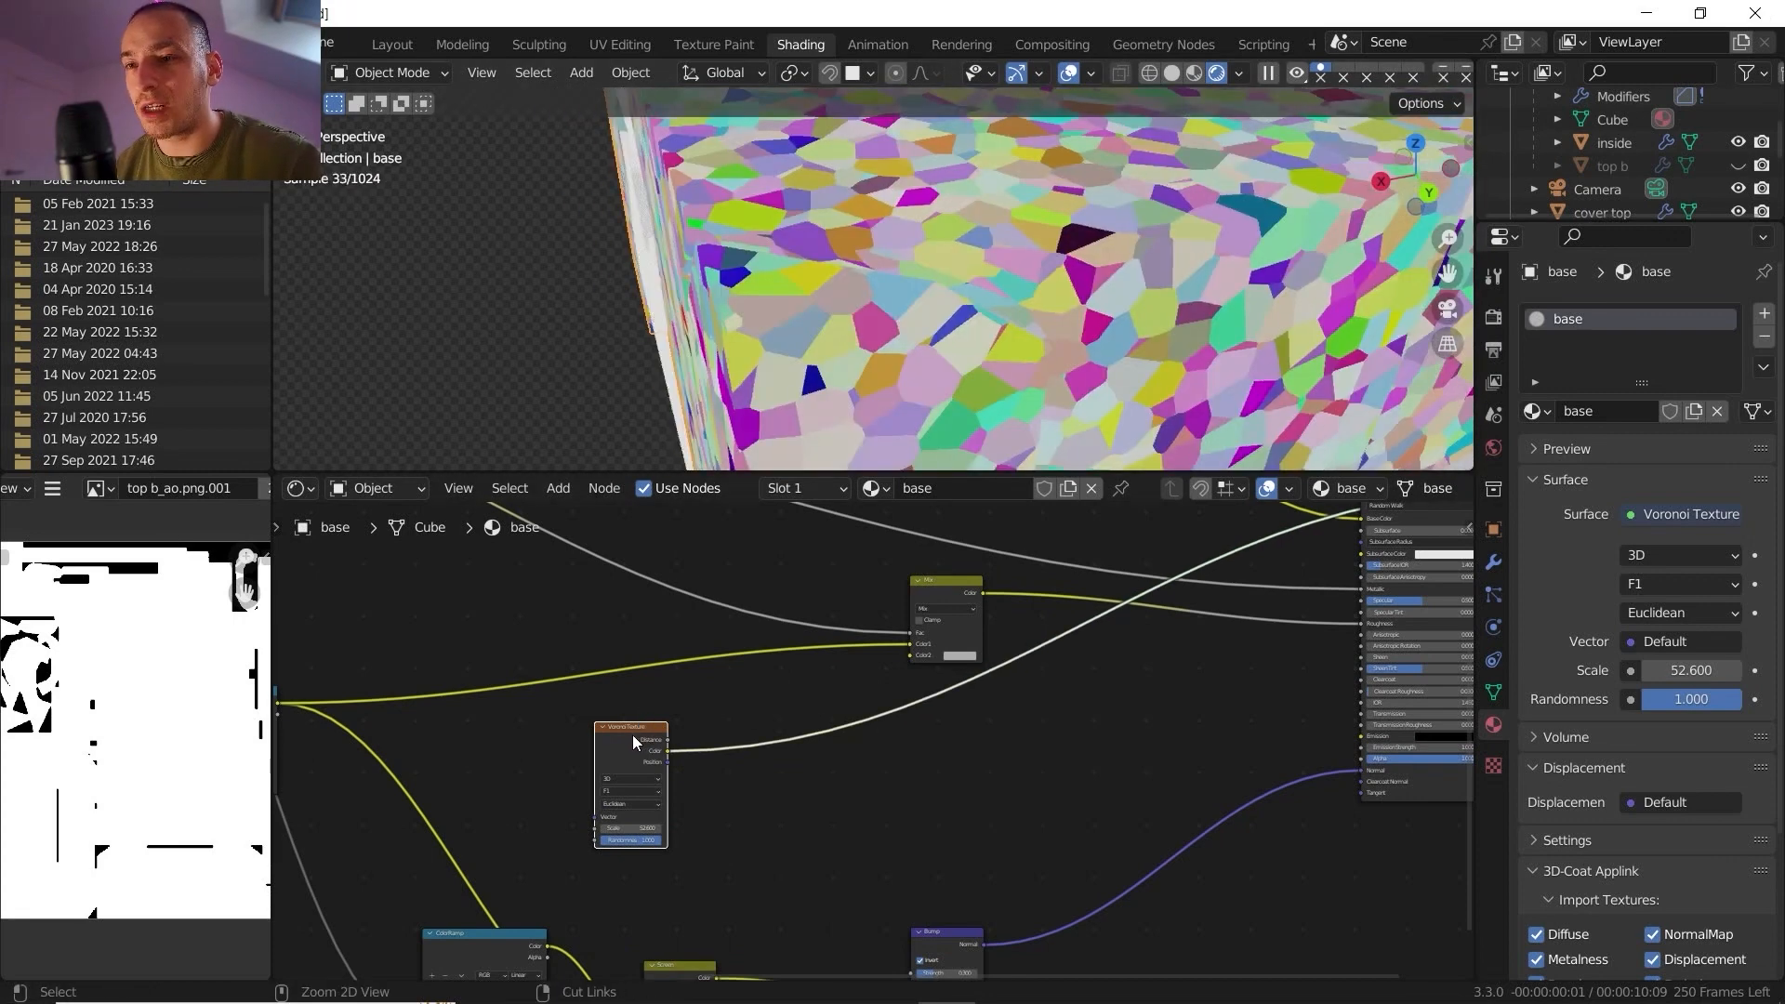
pyautogui.hotkey('shift', 'a')
pyautogui.moveTo(839, 812)
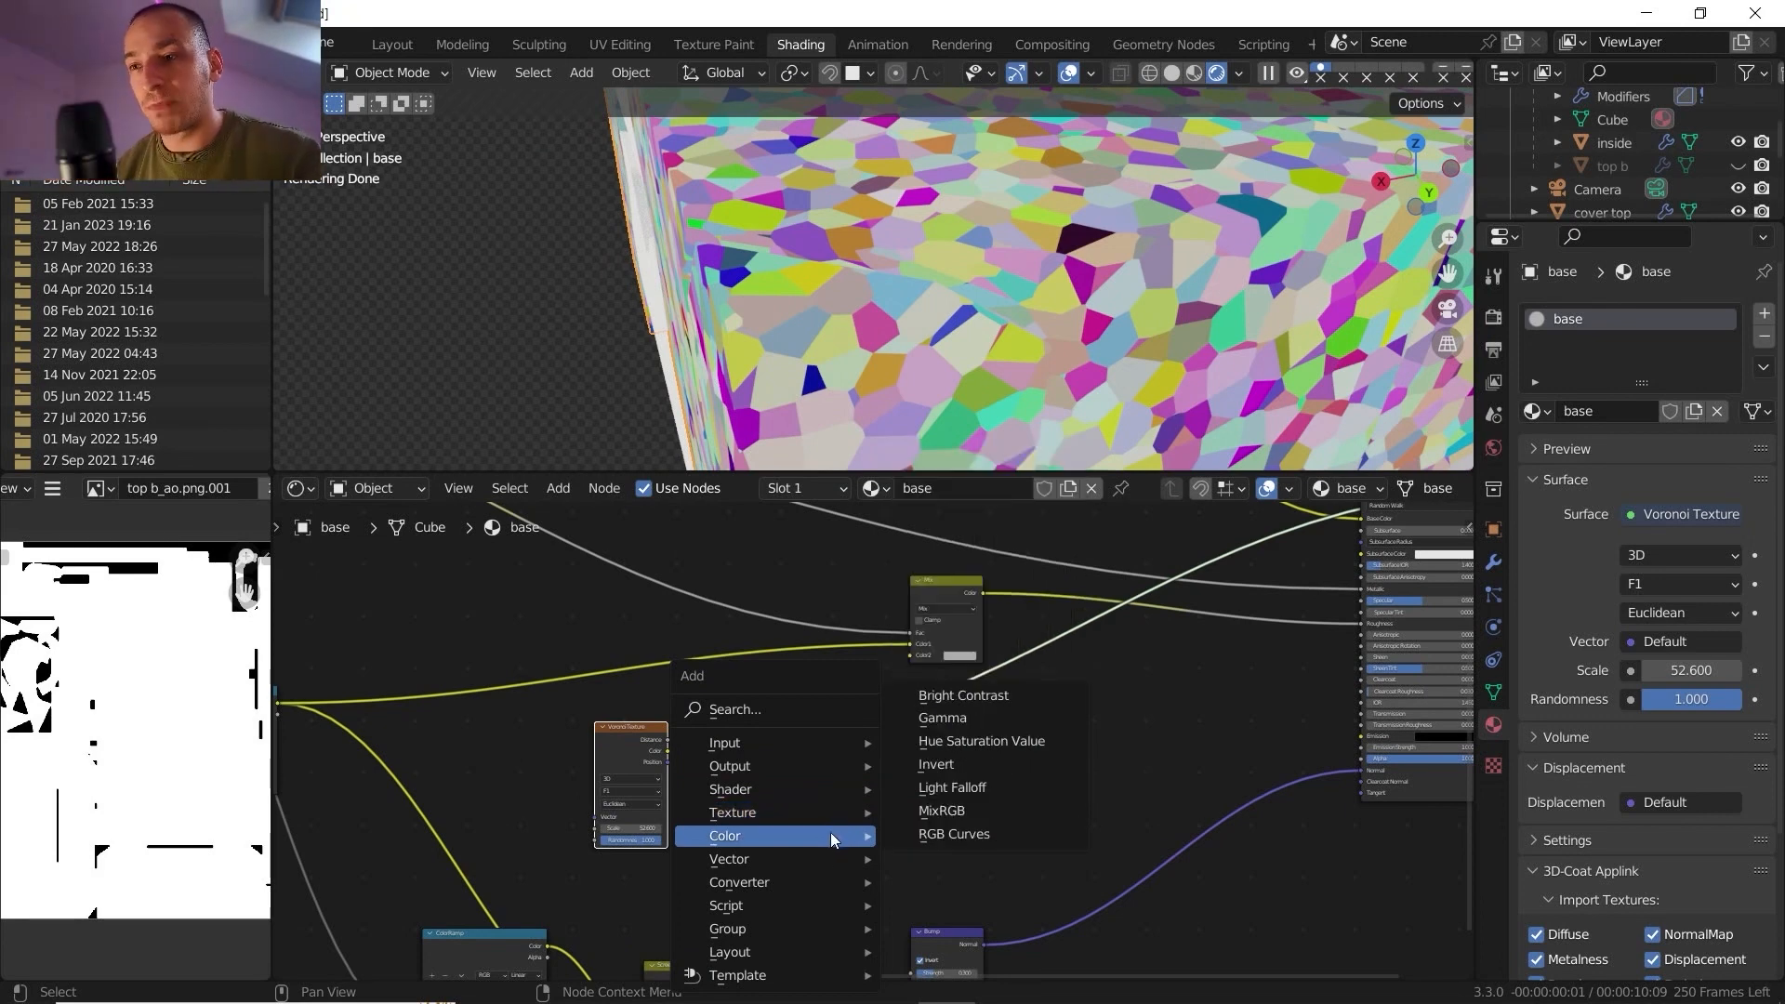
pyautogui.moveTo(827, 878)
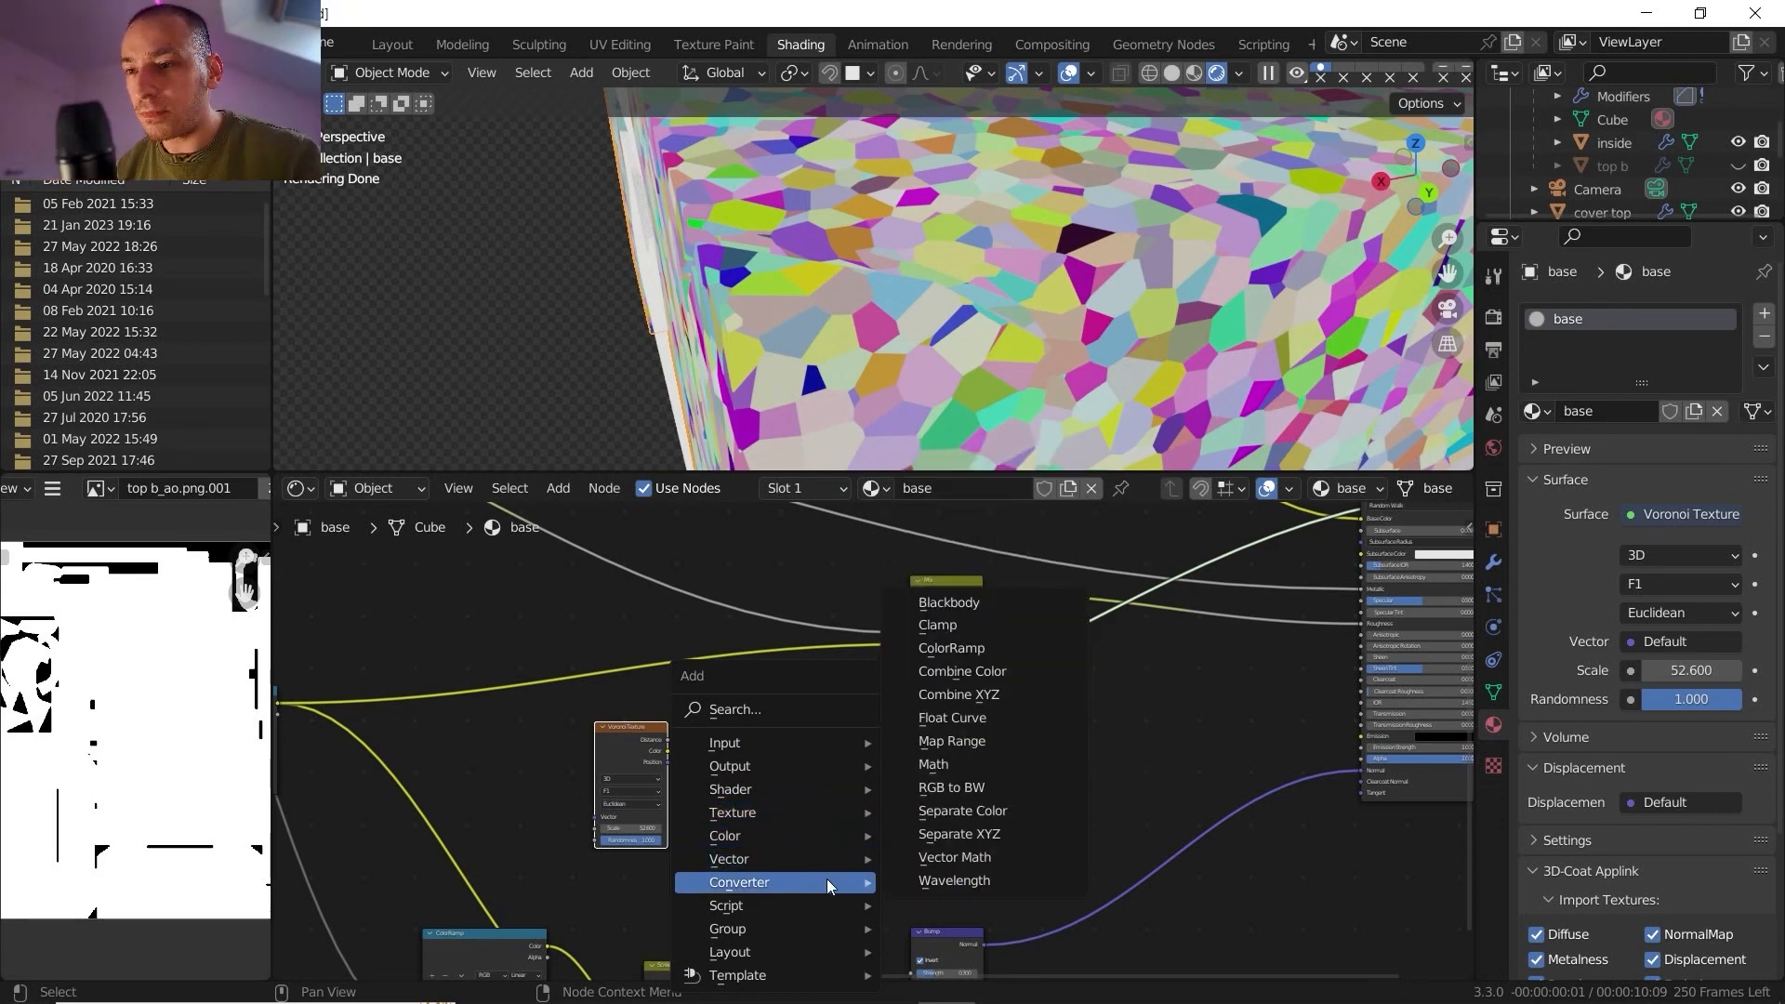
pyautogui.click(951, 648)
pyautogui.click(740, 733)
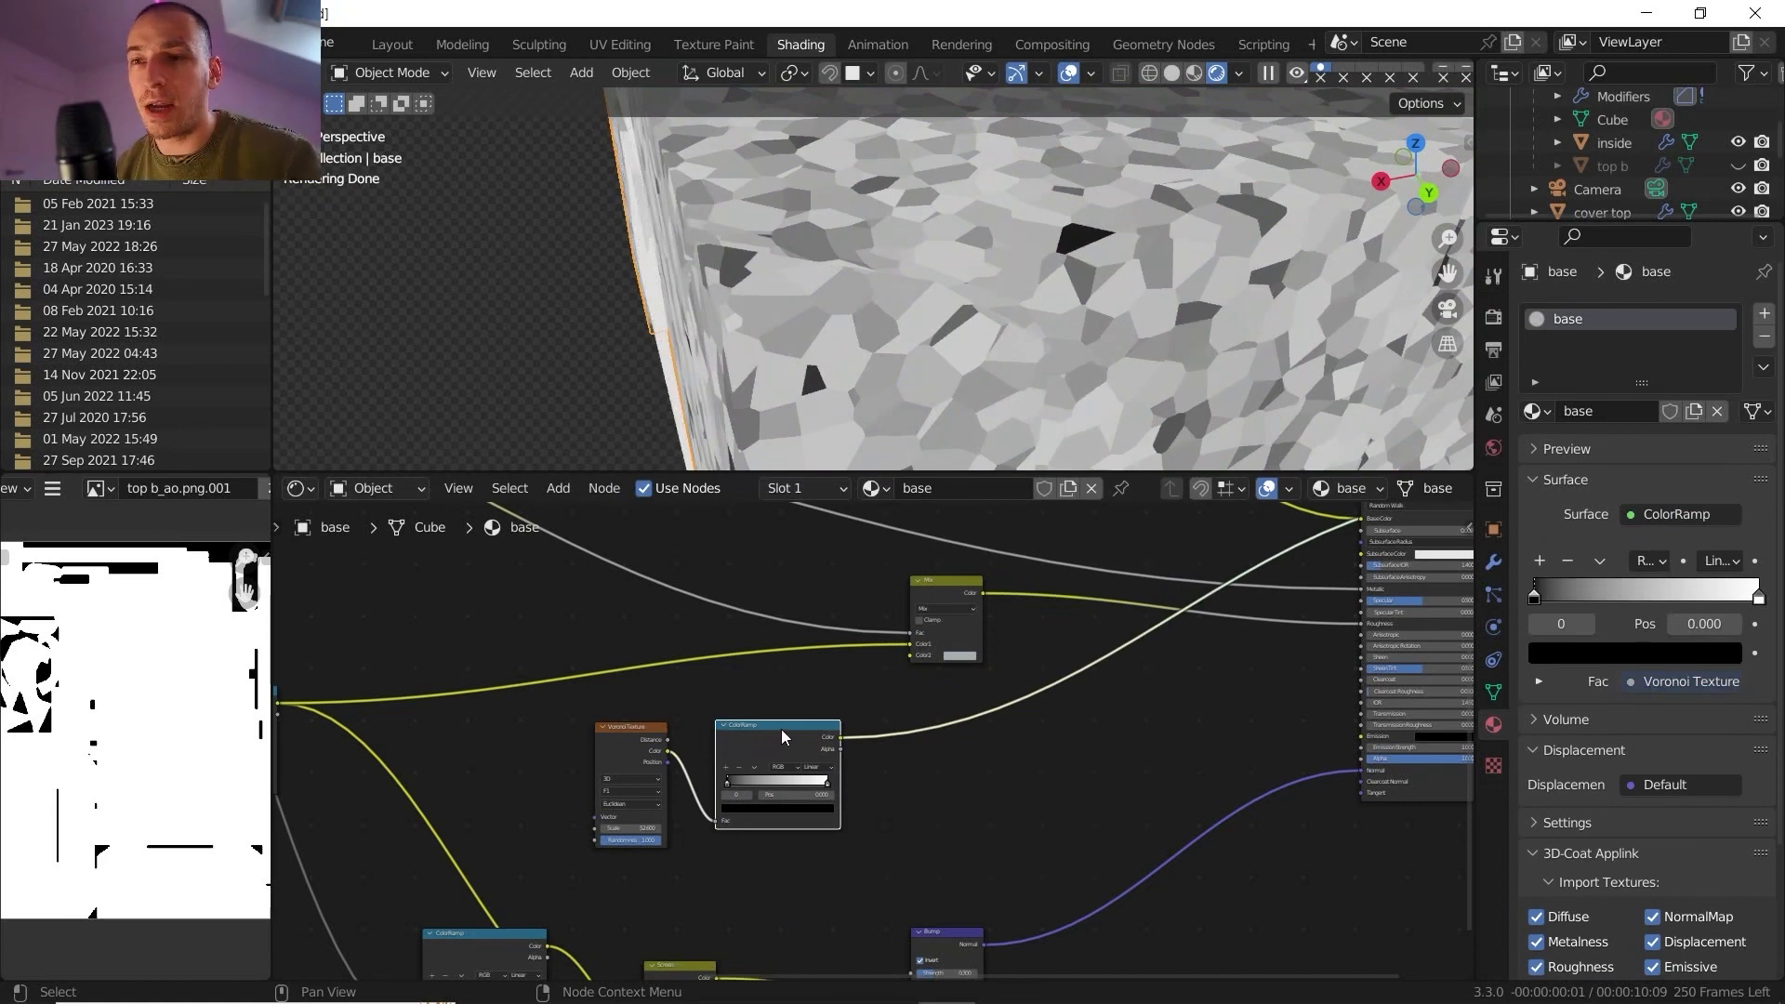
# Rearrange the Voronoi and ColorRamp nodes, connect the ramp's Color to the roughness Mix's Color2, and preview the Mix output
pyautogui.moveTo(780, 729); pyautogui.dragTo(773, 700)
pyautogui.moveTo(669, 741); pyautogui.dragTo(602, 740)
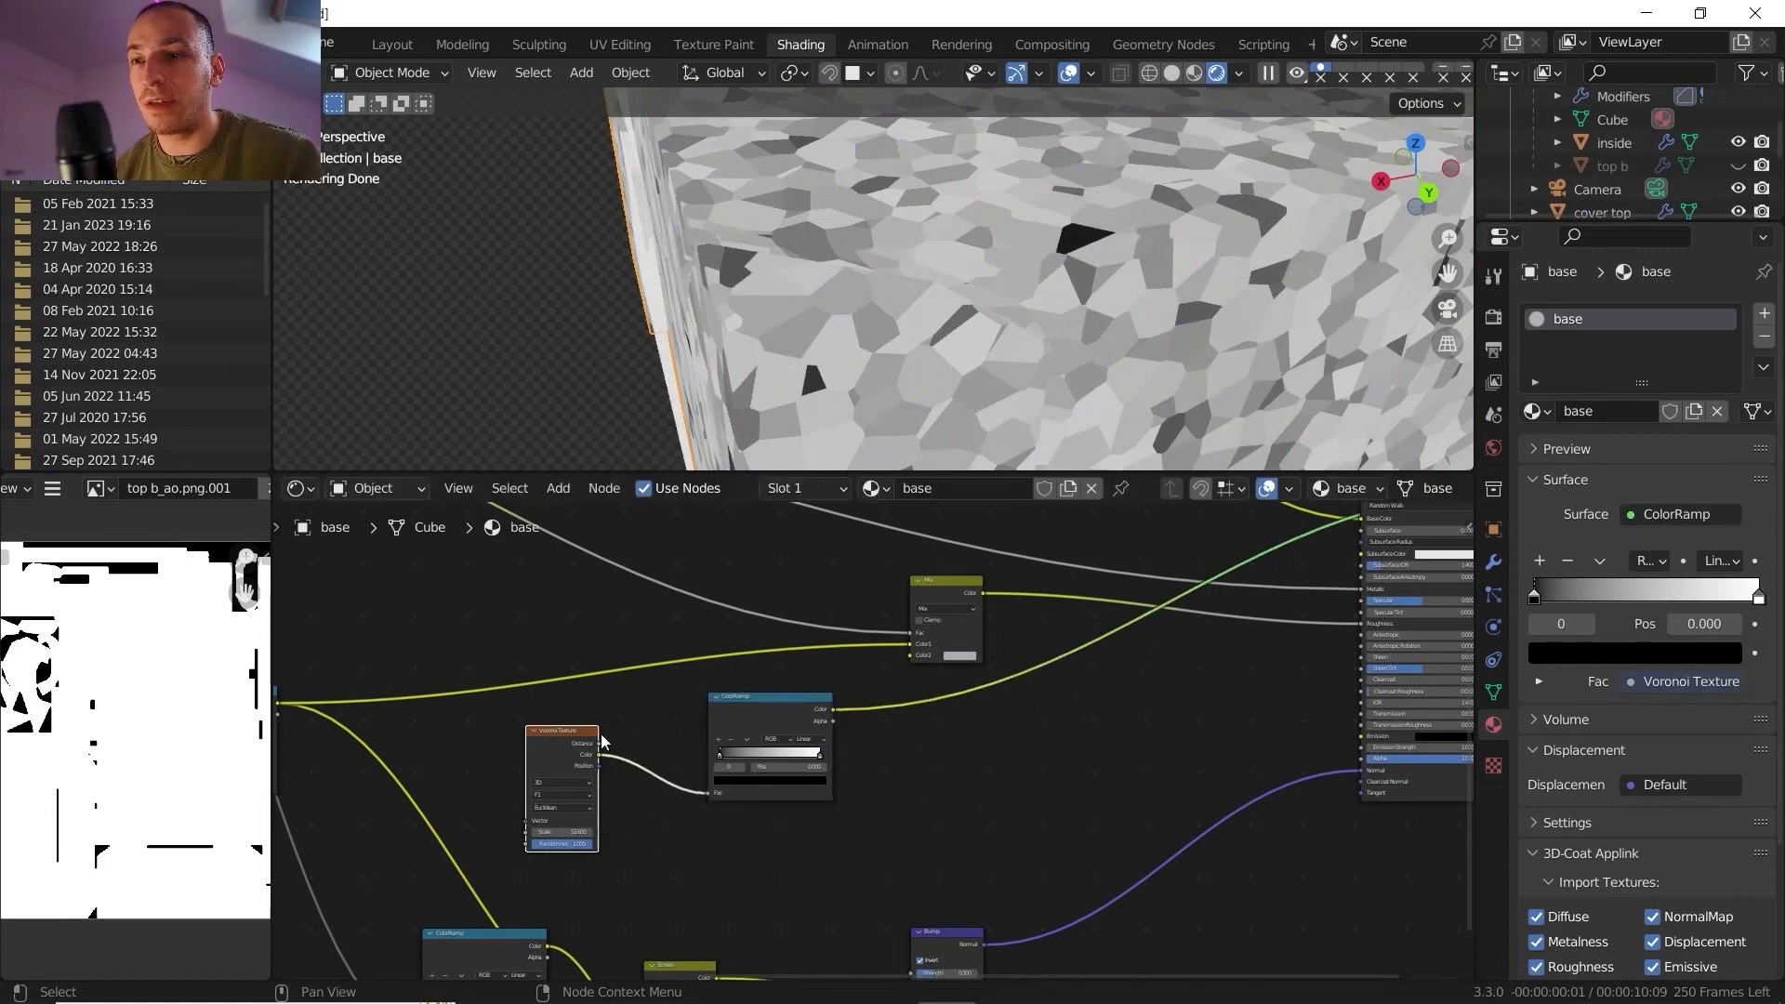
pyautogui.moveTo(781, 714); pyautogui.dragTo(912, 654)
pyautogui.keyDown('ctrl'); pyautogui.keyDown('shift'); pyautogui.click(940, 584); pyautogui.keyUp('shift'); pyautogui.keyUp('ctrl')
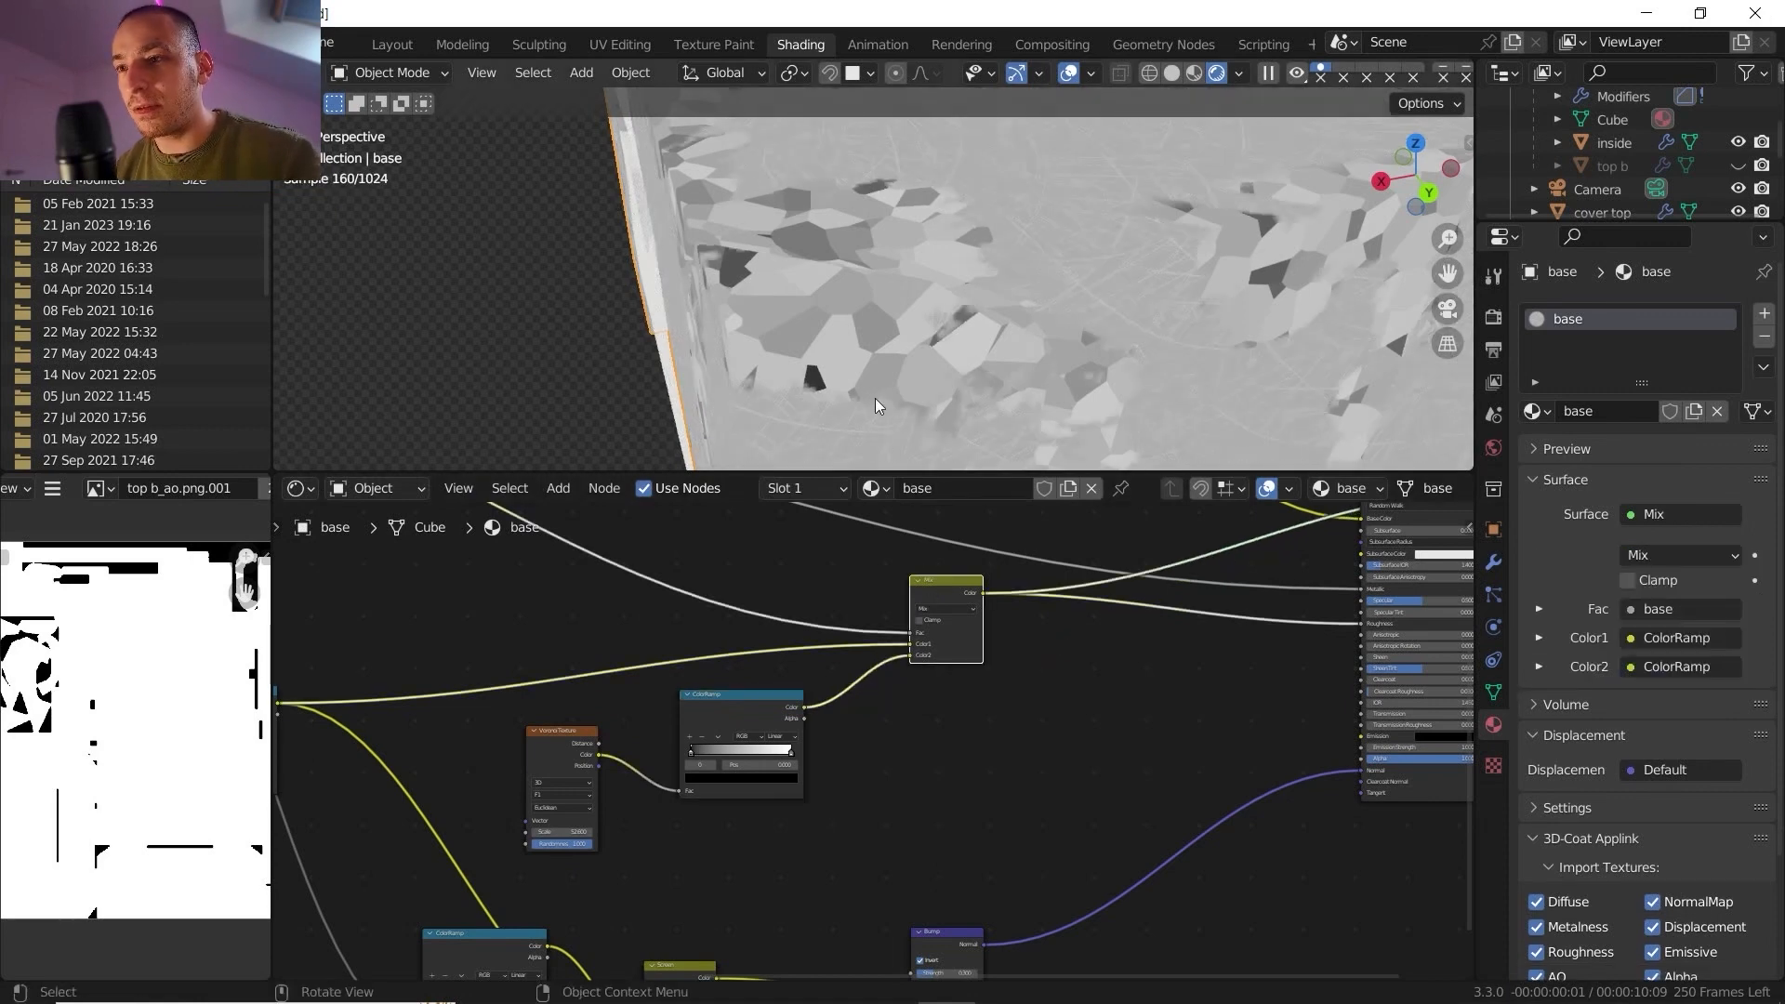
pyautogui.moveTo(874, 398); pyautogui.dragTo(976, 322, button='middle')
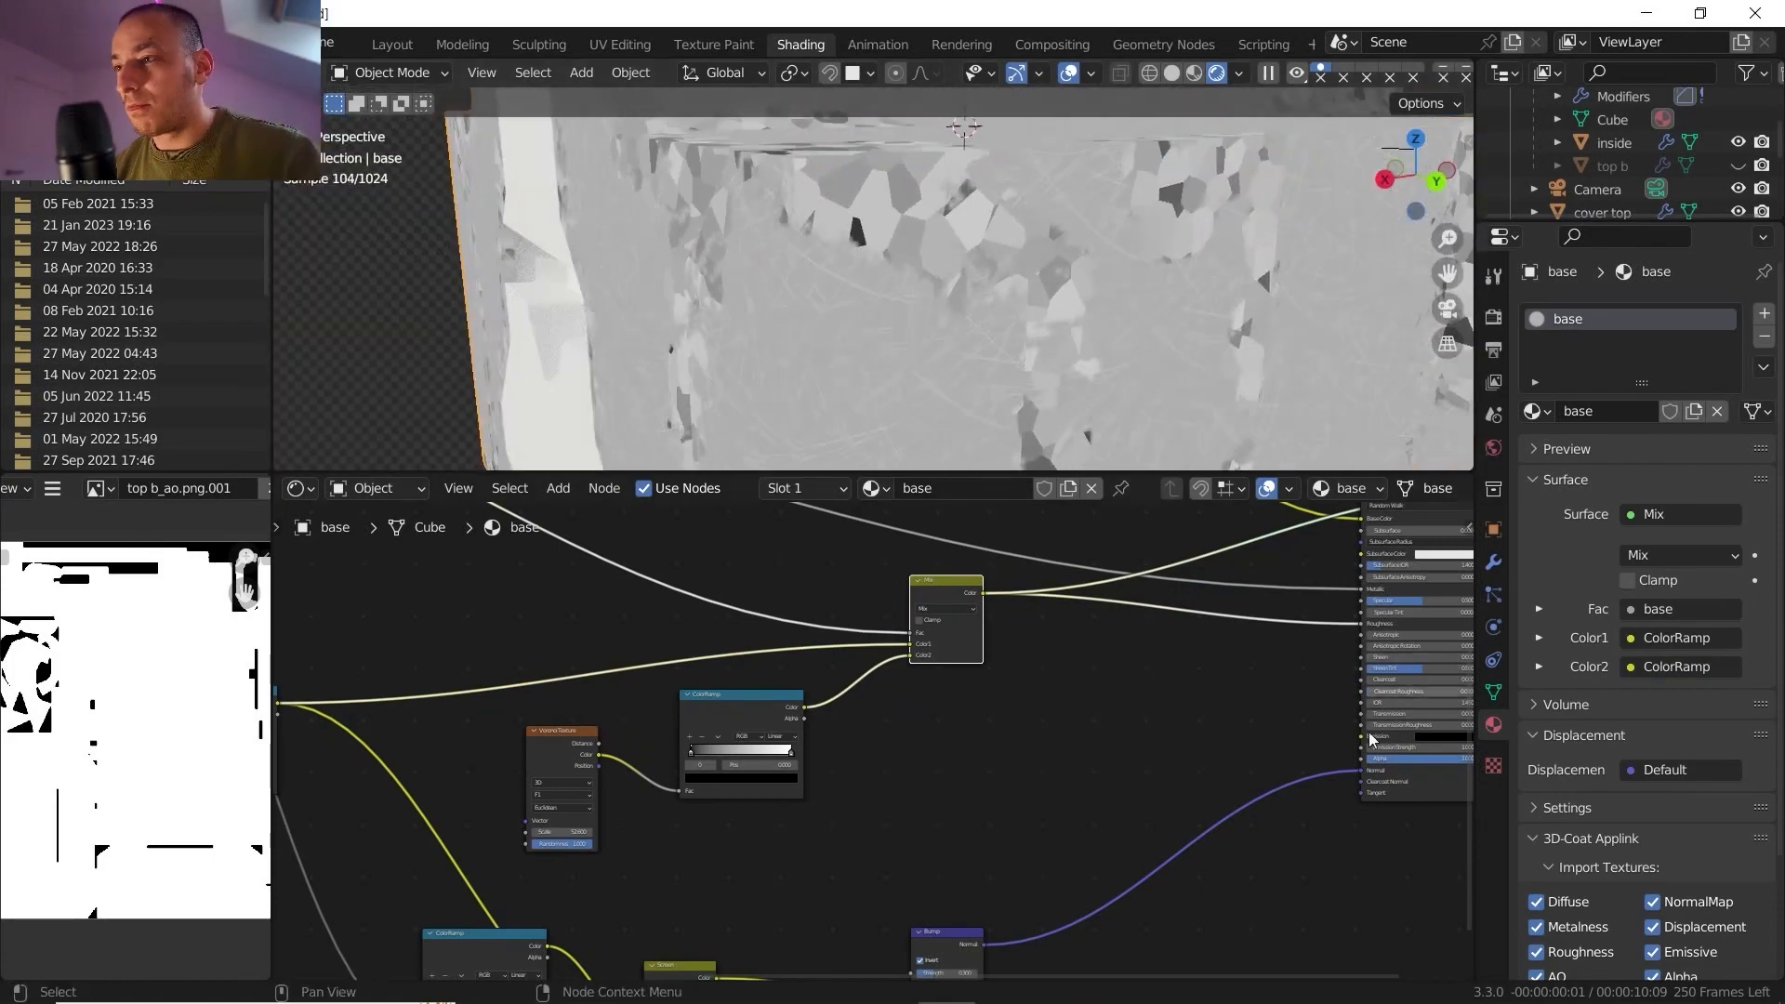
# Preview the Principled BSDF on the crate's worn edges and set the Voronoi Texture's scale to 139.100
pyautogui.keyDown('ctrl'); pyautogui.keyDown('shift'); pyautogui.click(1420, 789); pyautogui.keyUp('shift'); pyautogui.keyUp('ctrl')
pyautogui.moveTo(911, 236); pyautogui.dragTo(872, 271, button='middle')
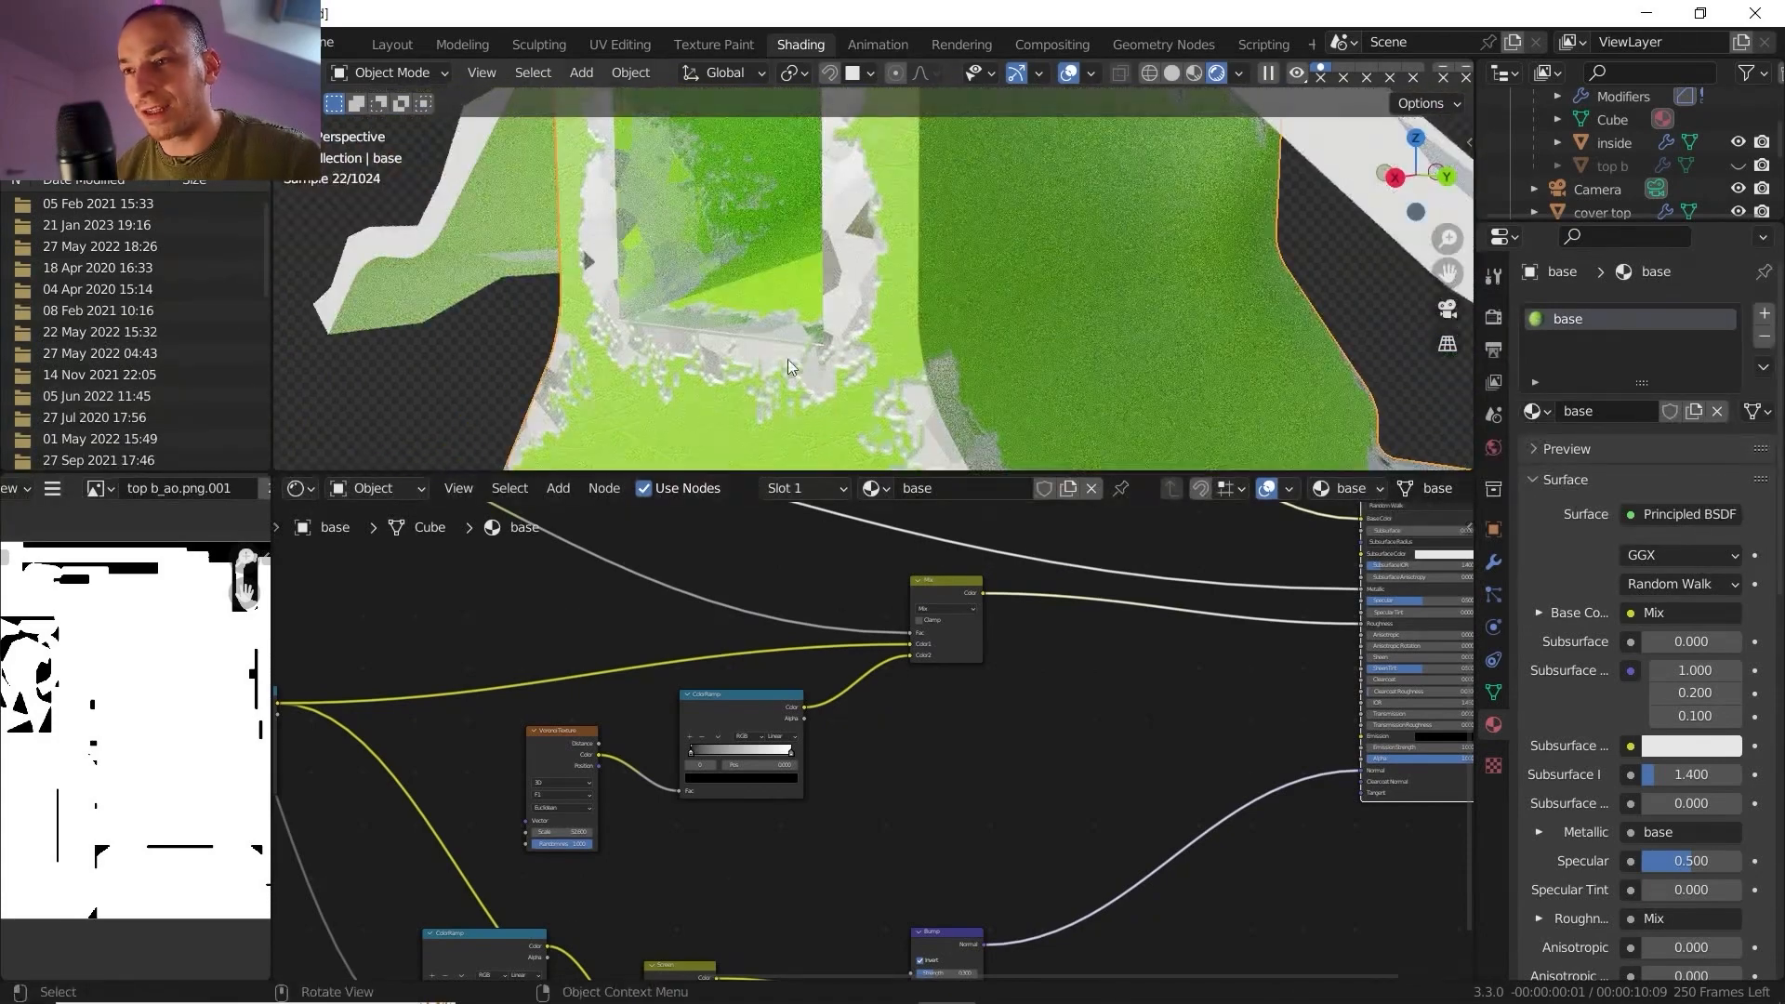
pyautogui.scroll(3, 776, 697)
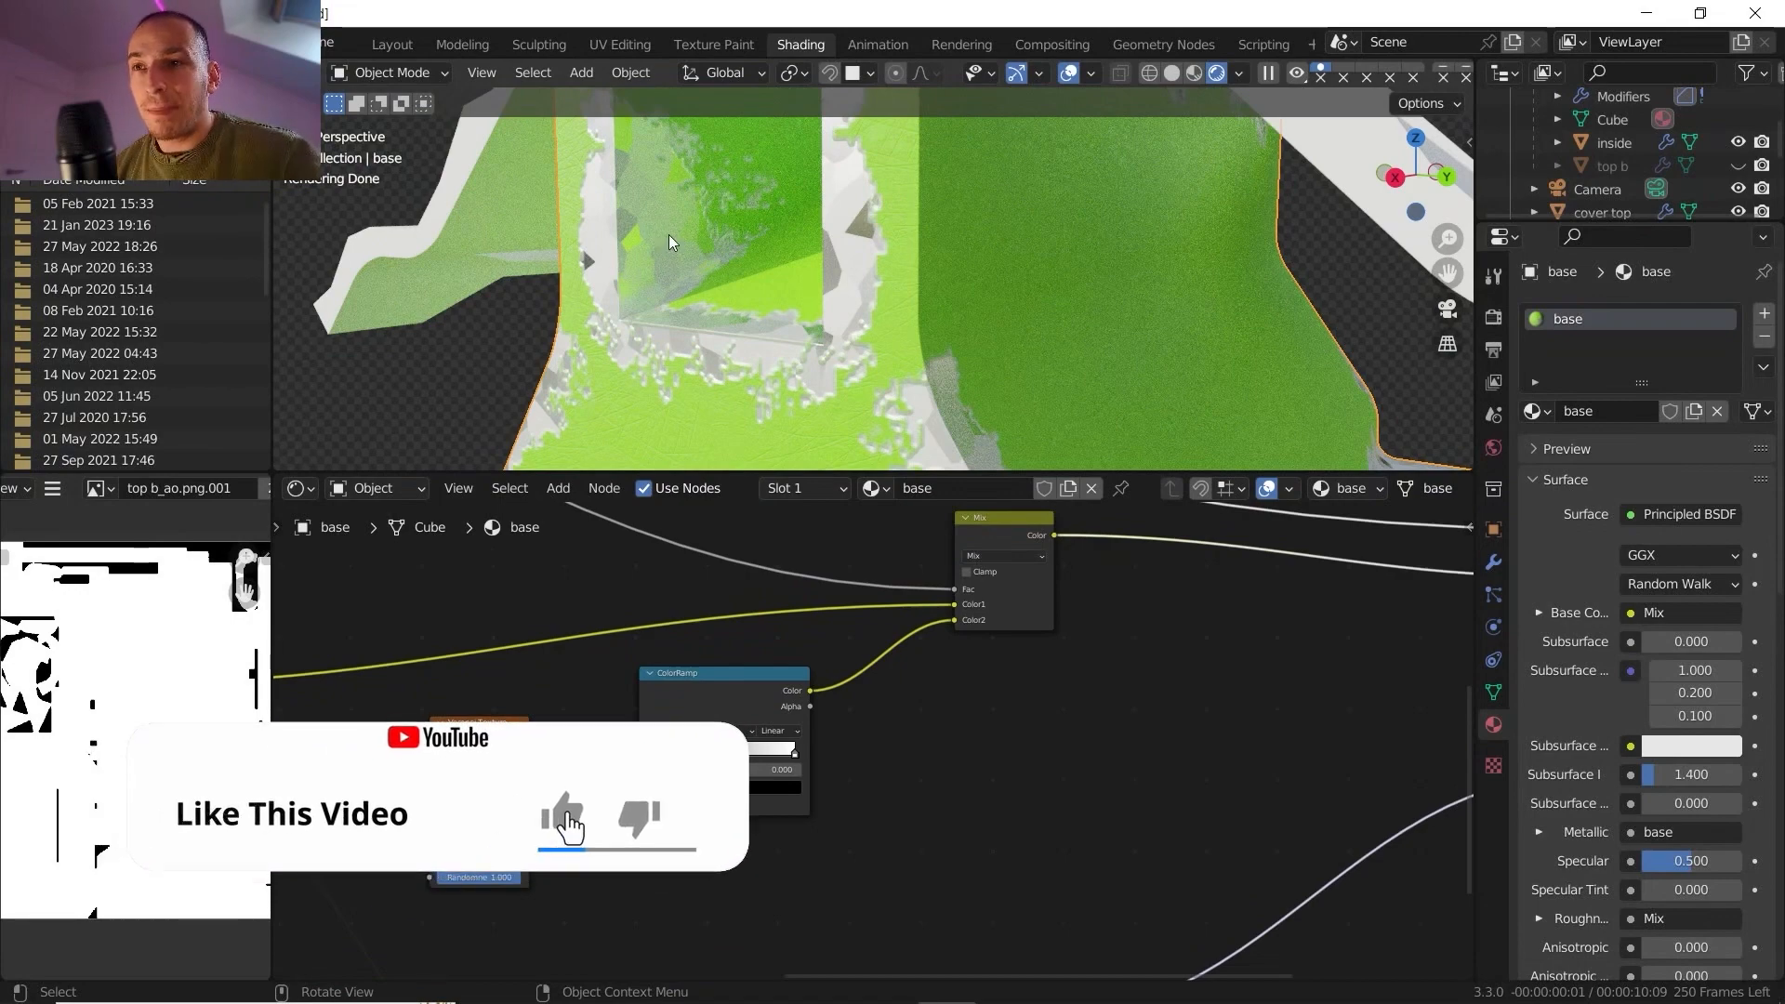
pyautogui.moveTo(479, 860); pyautogui.dragTo(570, 860)
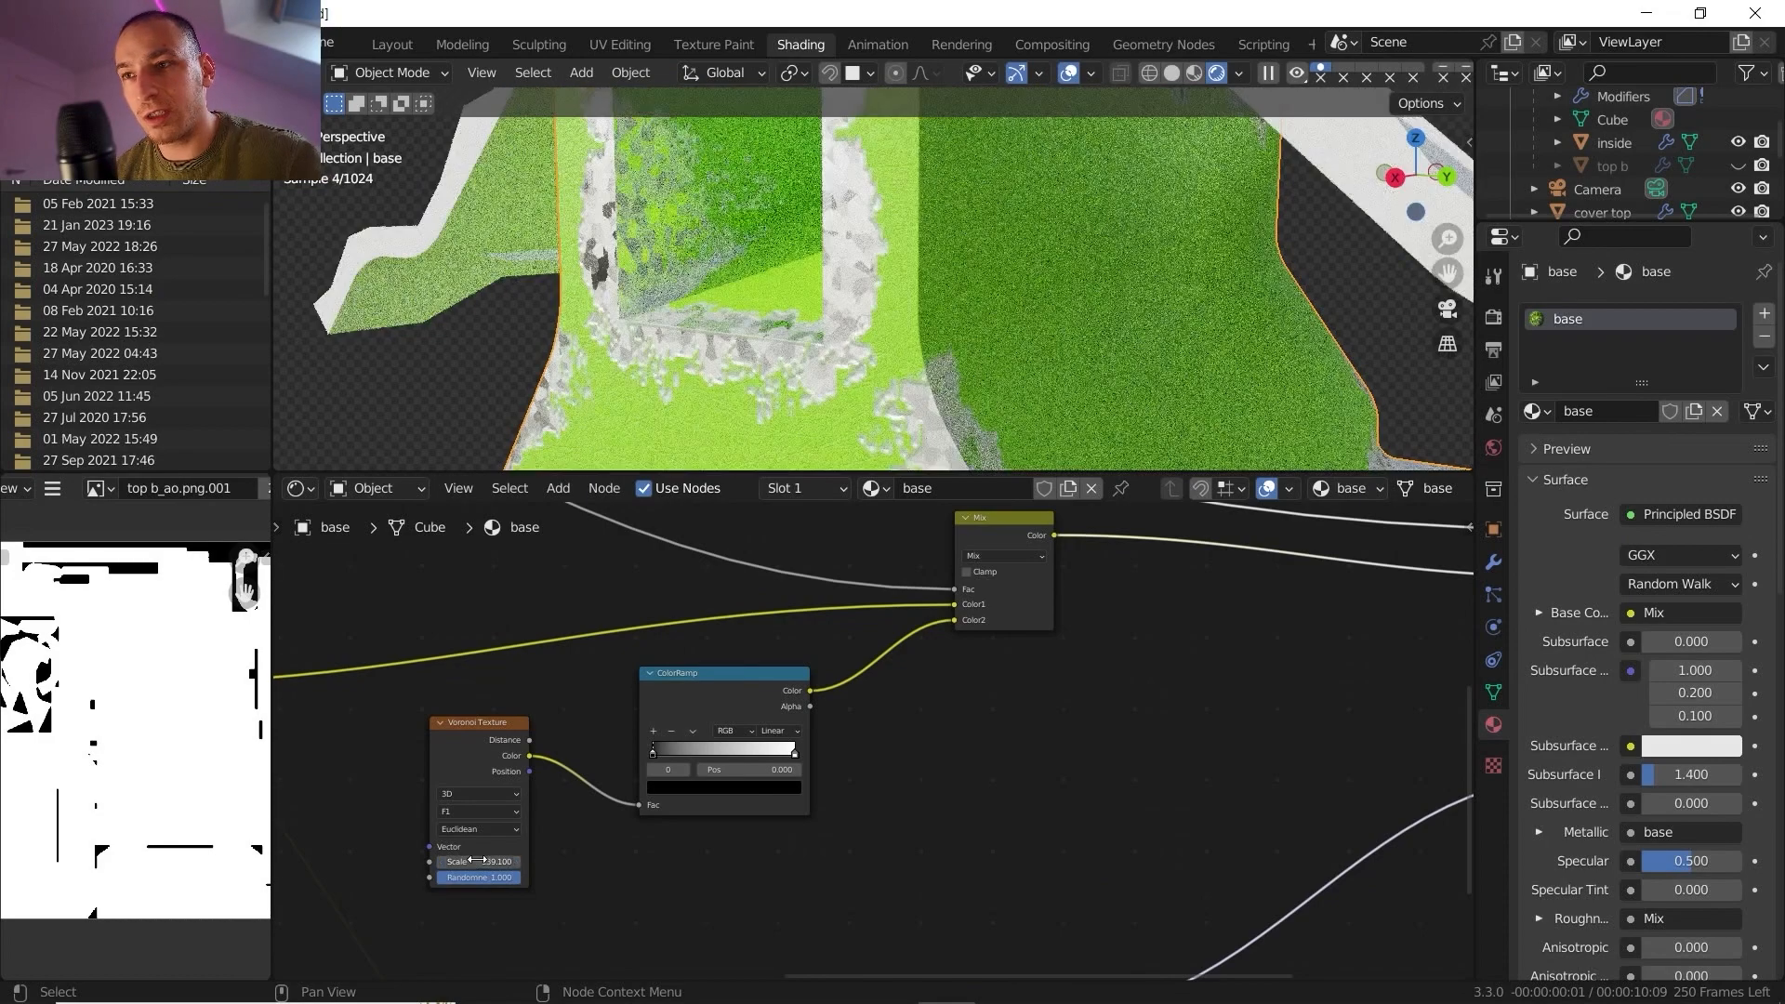
# Preview the new ColorRamp and the roughness Mix in turn, and disconnect the ramp from the Mix's Color2 input
pyautogui.keyDown('ctrl'); pyautogui.keyDown('shift'); pyautogui.click(712, 688); pyautogui.keyUp('shift'); pyautogui.keyUp('ctrl')
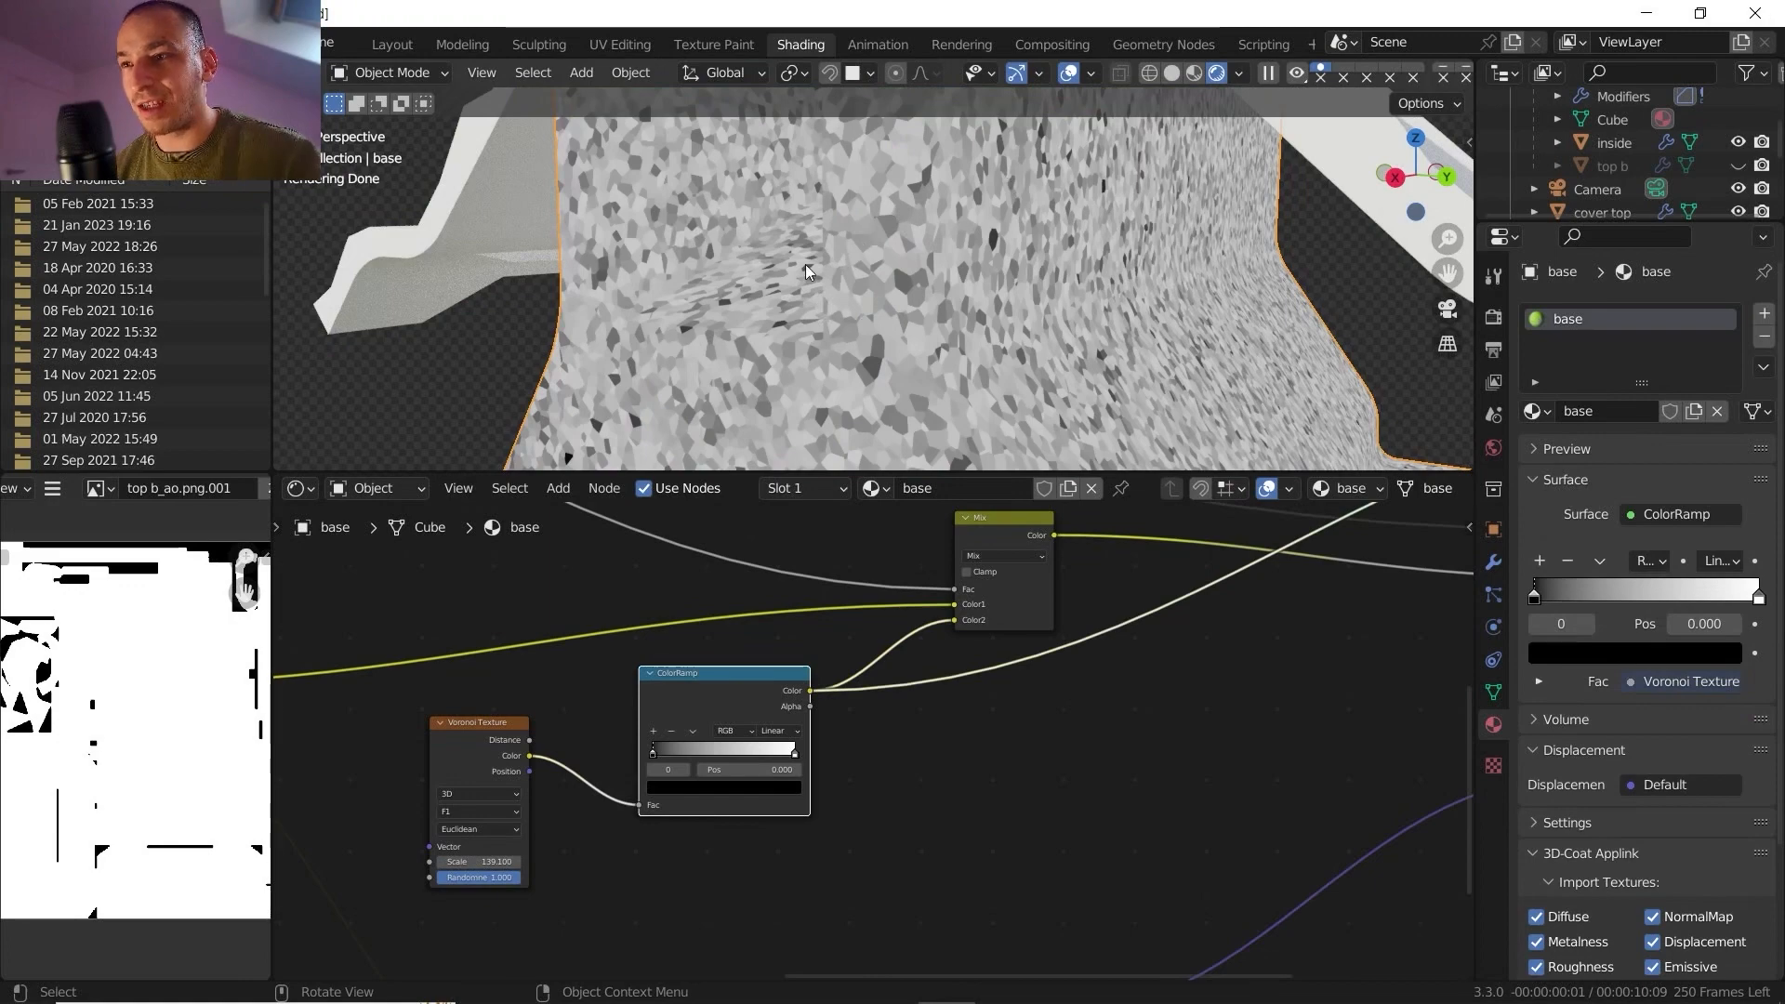
pyautogui.keyDown('ctrl'); pyautogui.keyDown('shift'); pyautogui.click(989, 549); pyautogui.keyUp('shift'); pyautogui.keyUp('ctrl')
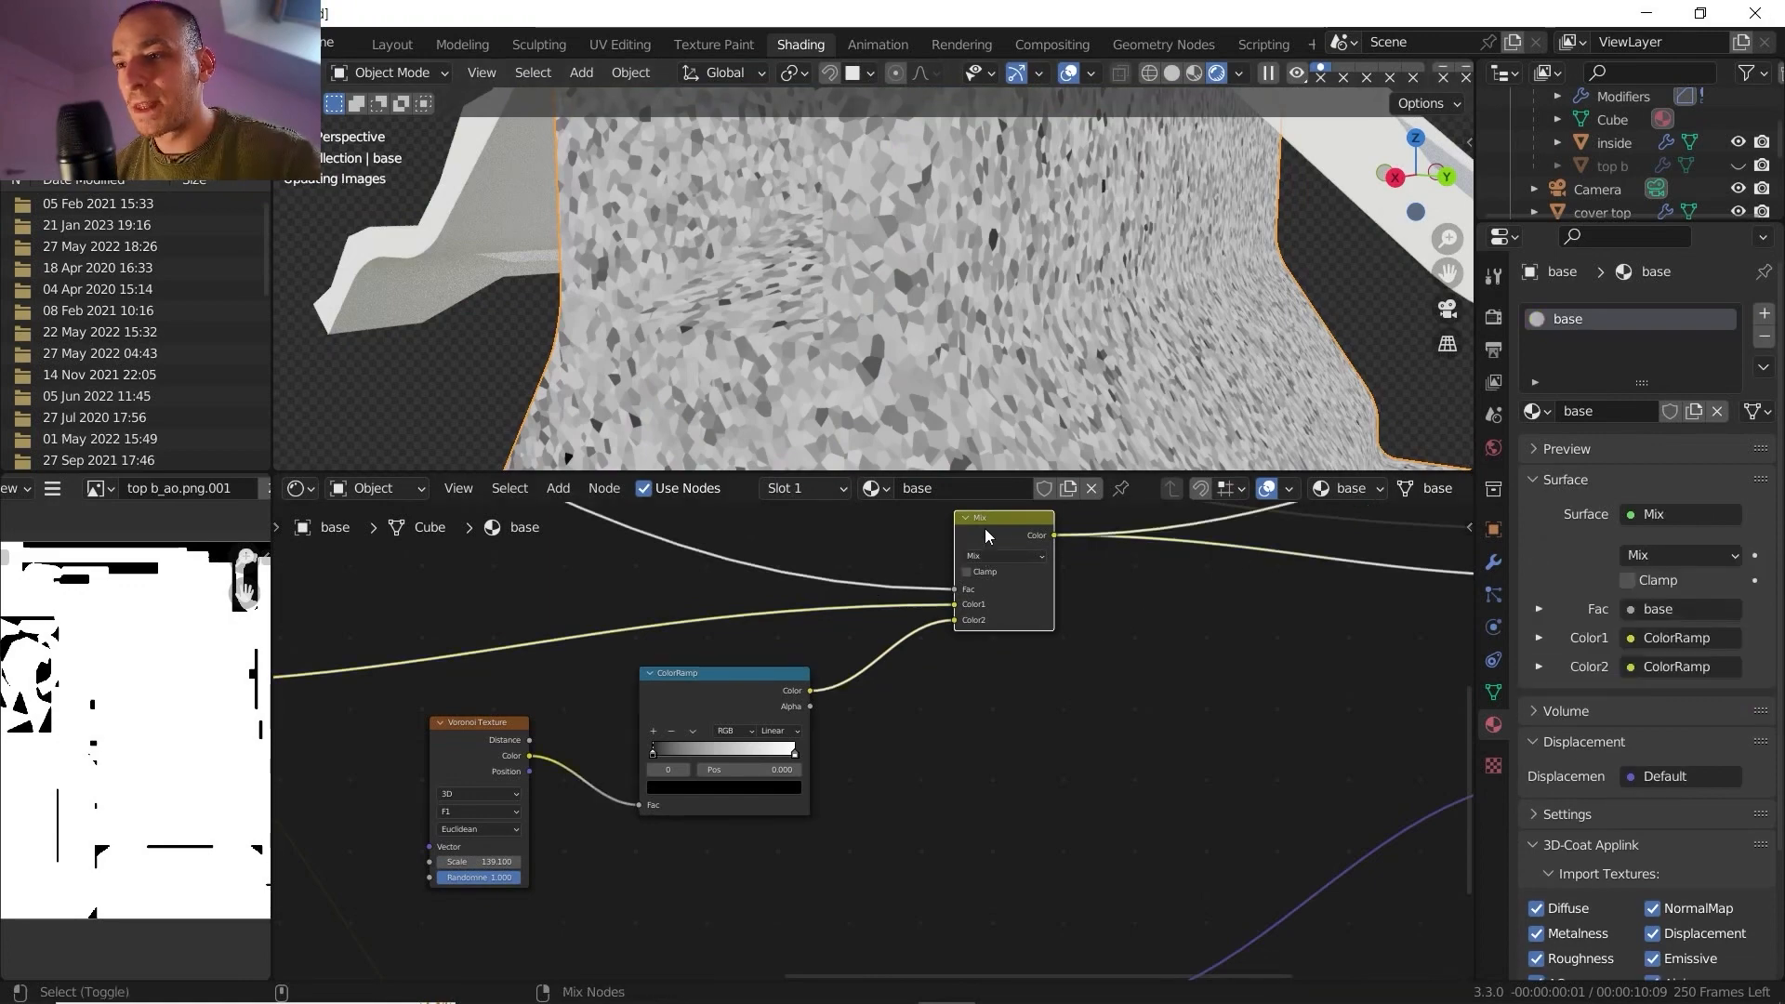
pyautogui.moveTo(961, 625); pyautogui.dragTo(918, 634)
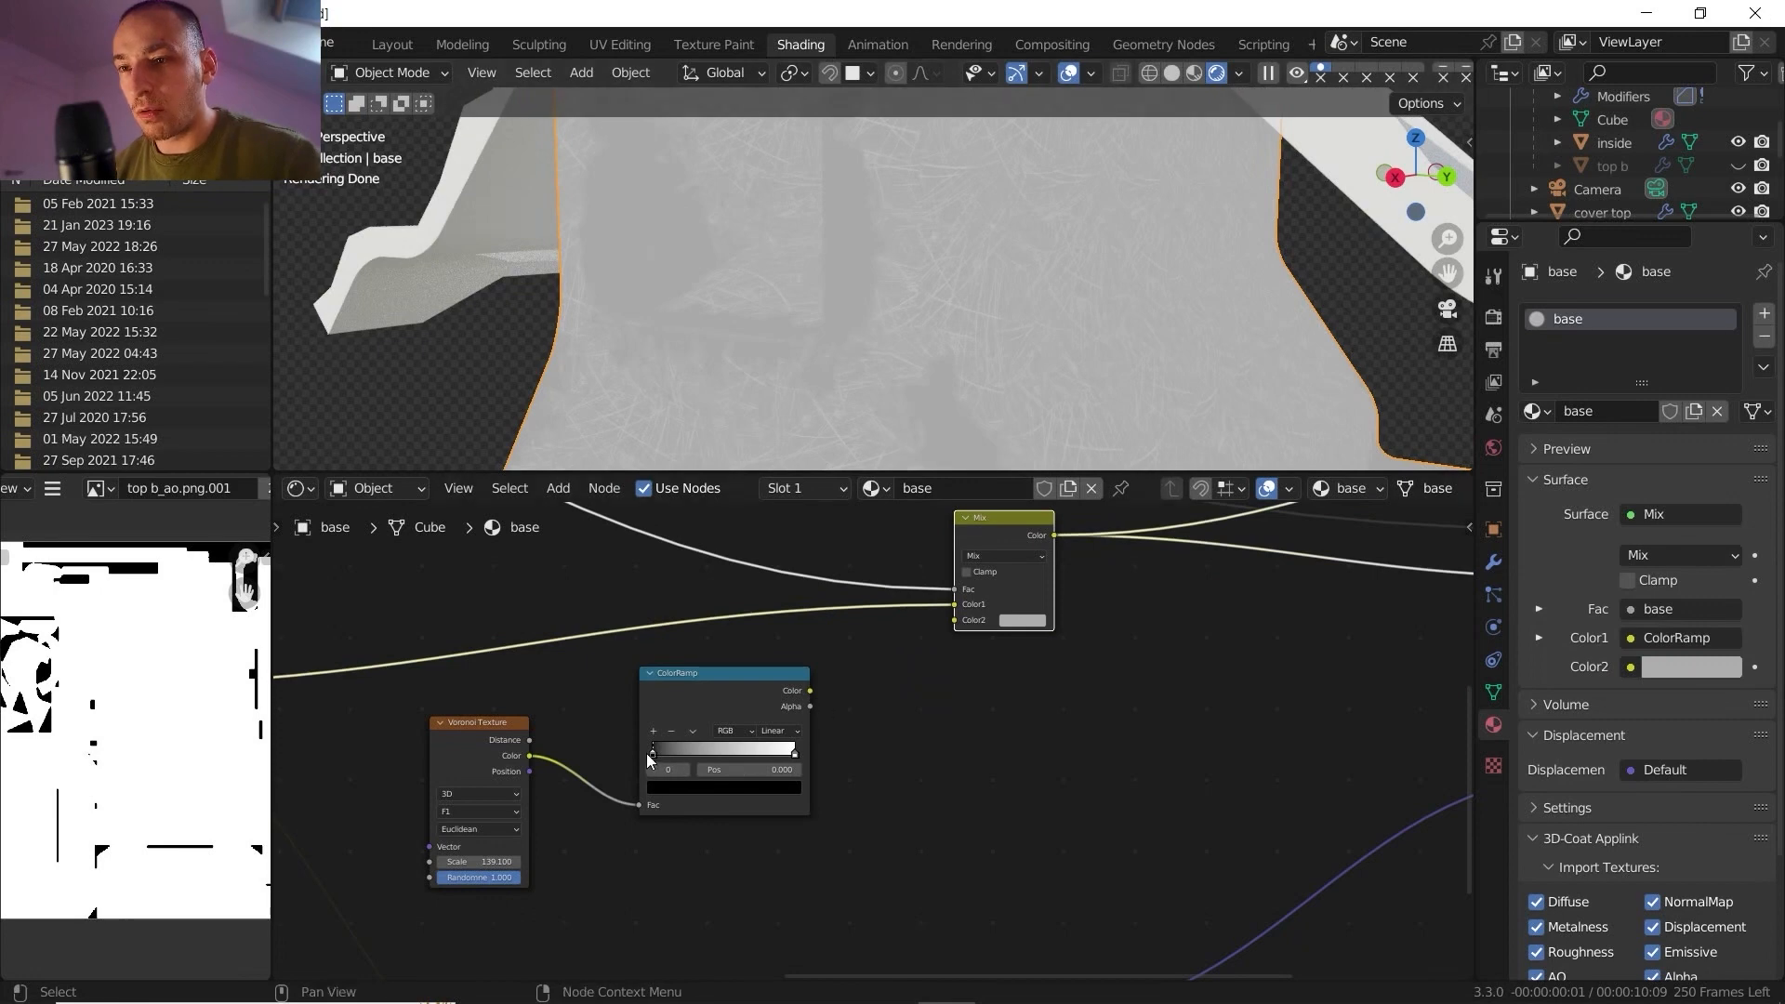
# Sample the previewed grey of the crate surface as the ColorRamp's first stop color, and reconnect the ramp to the Mix's Color2
pyautogui.click(669, 787)
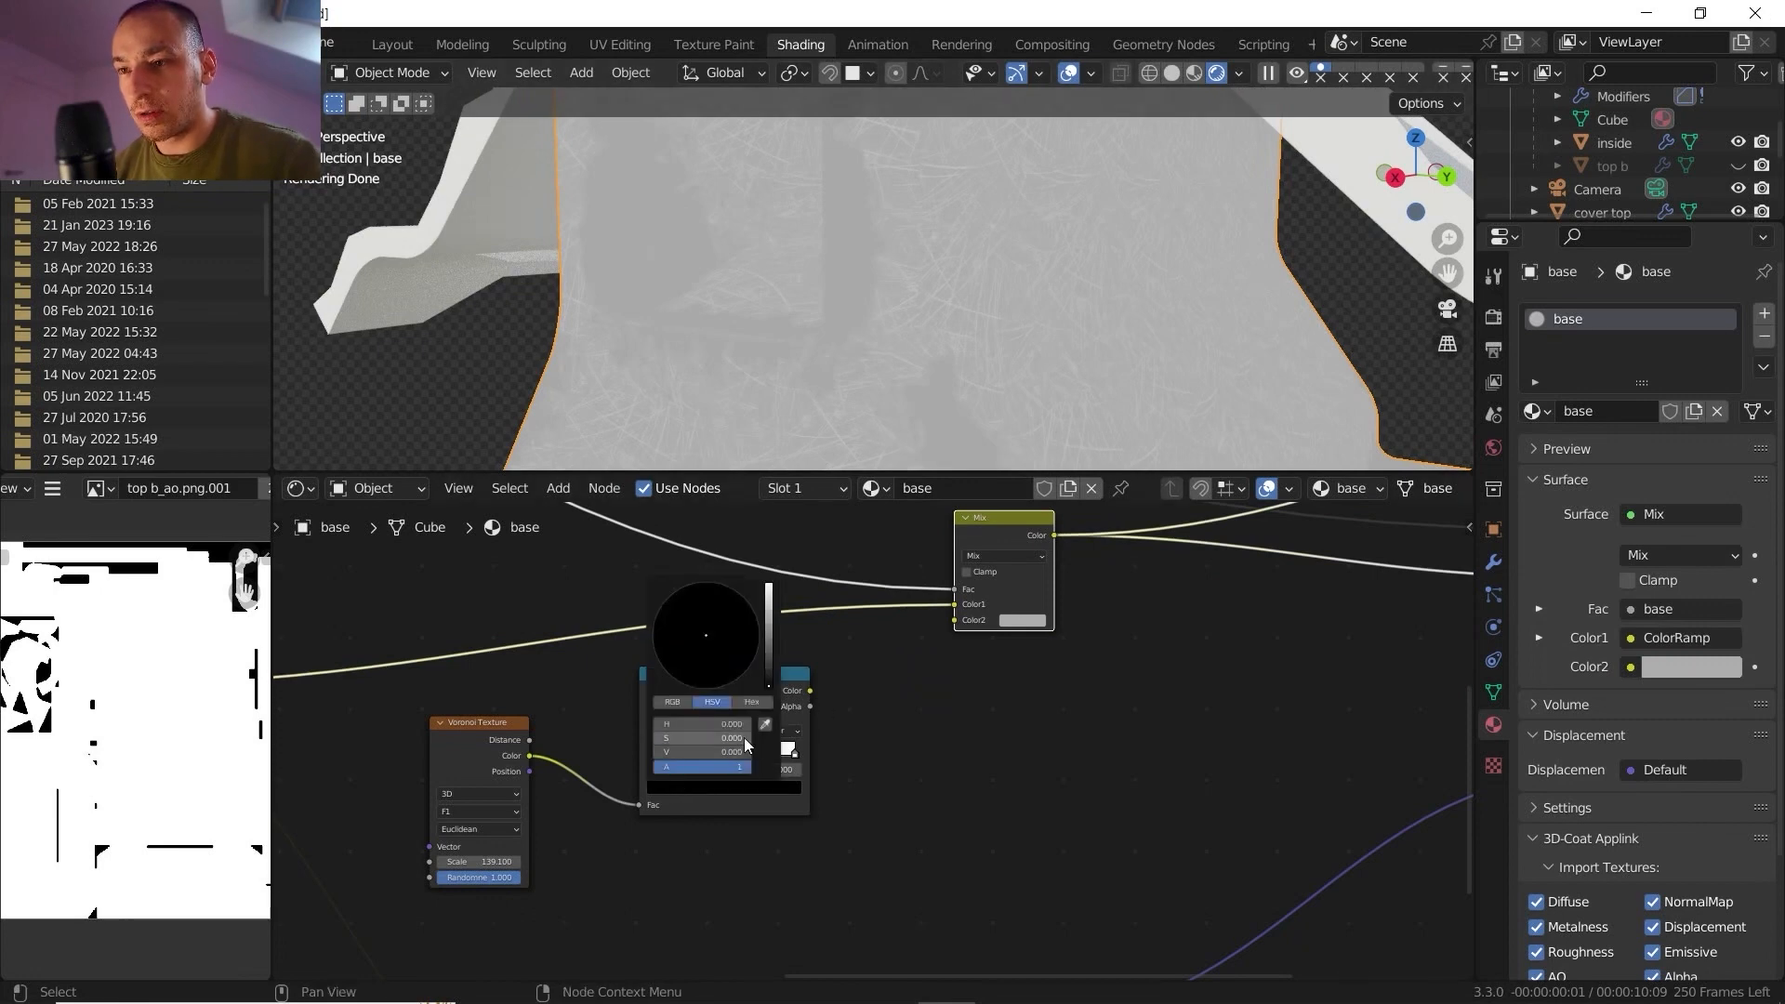
pyautogui.click(767, 717)
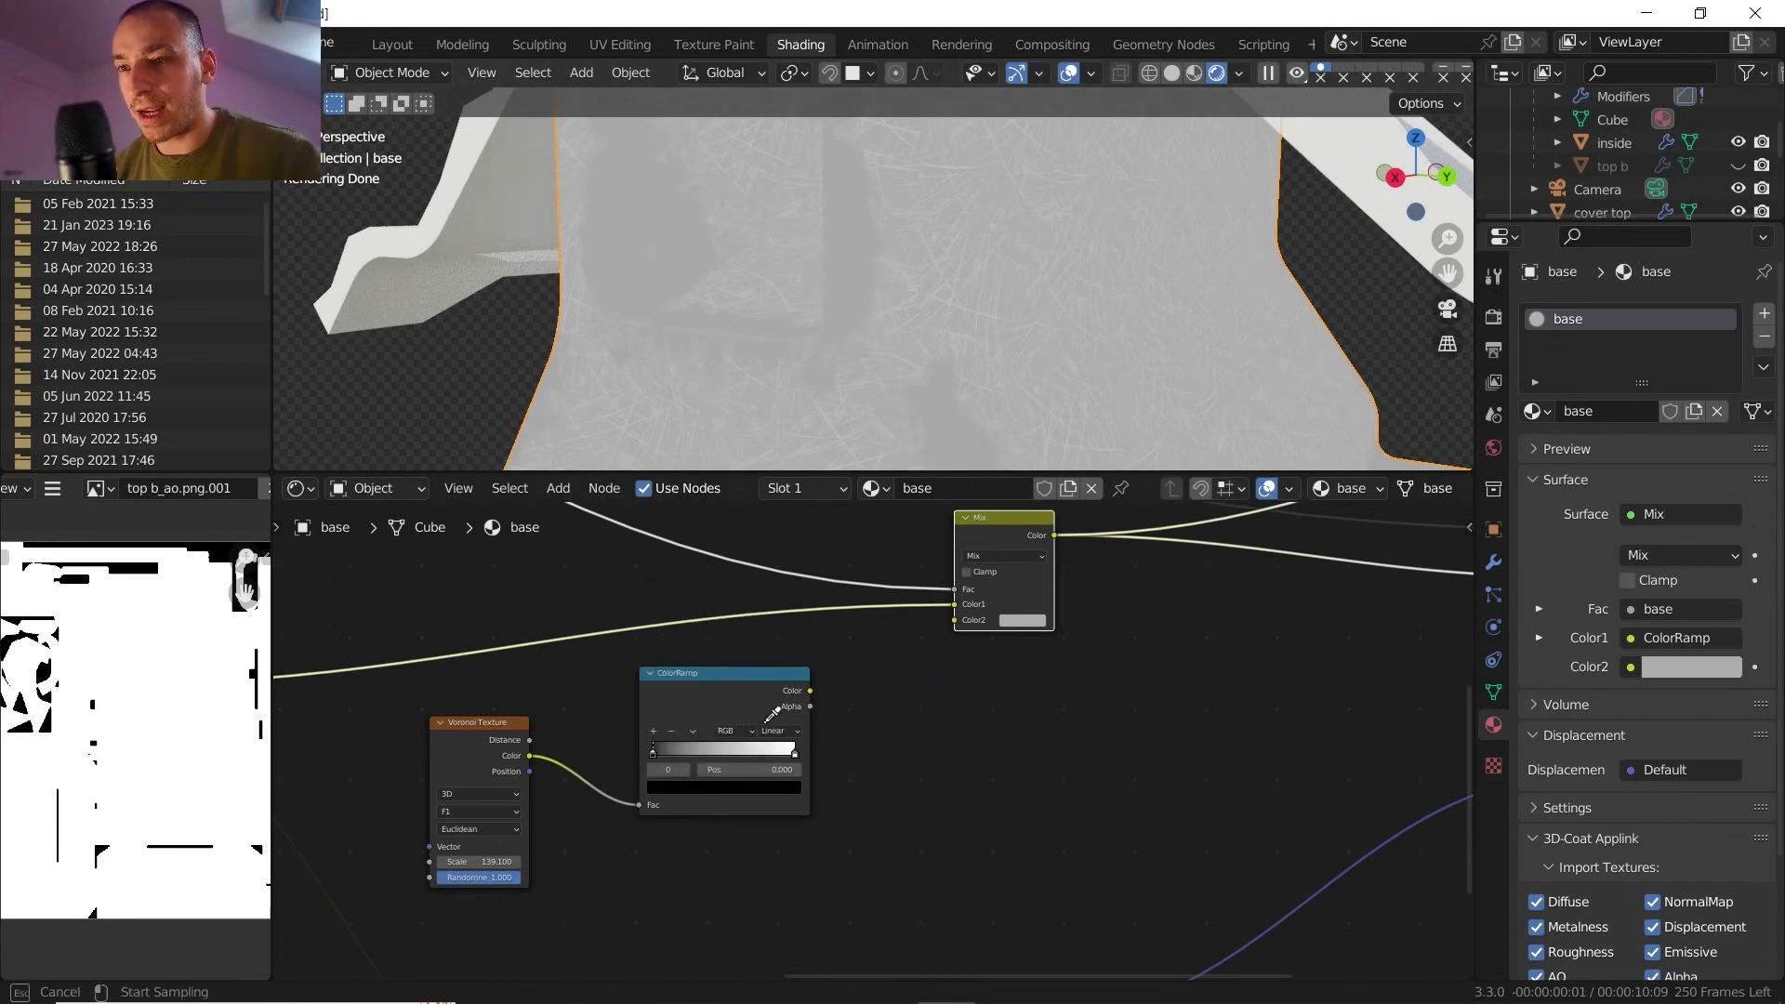
pyautogui.click(842, 269)
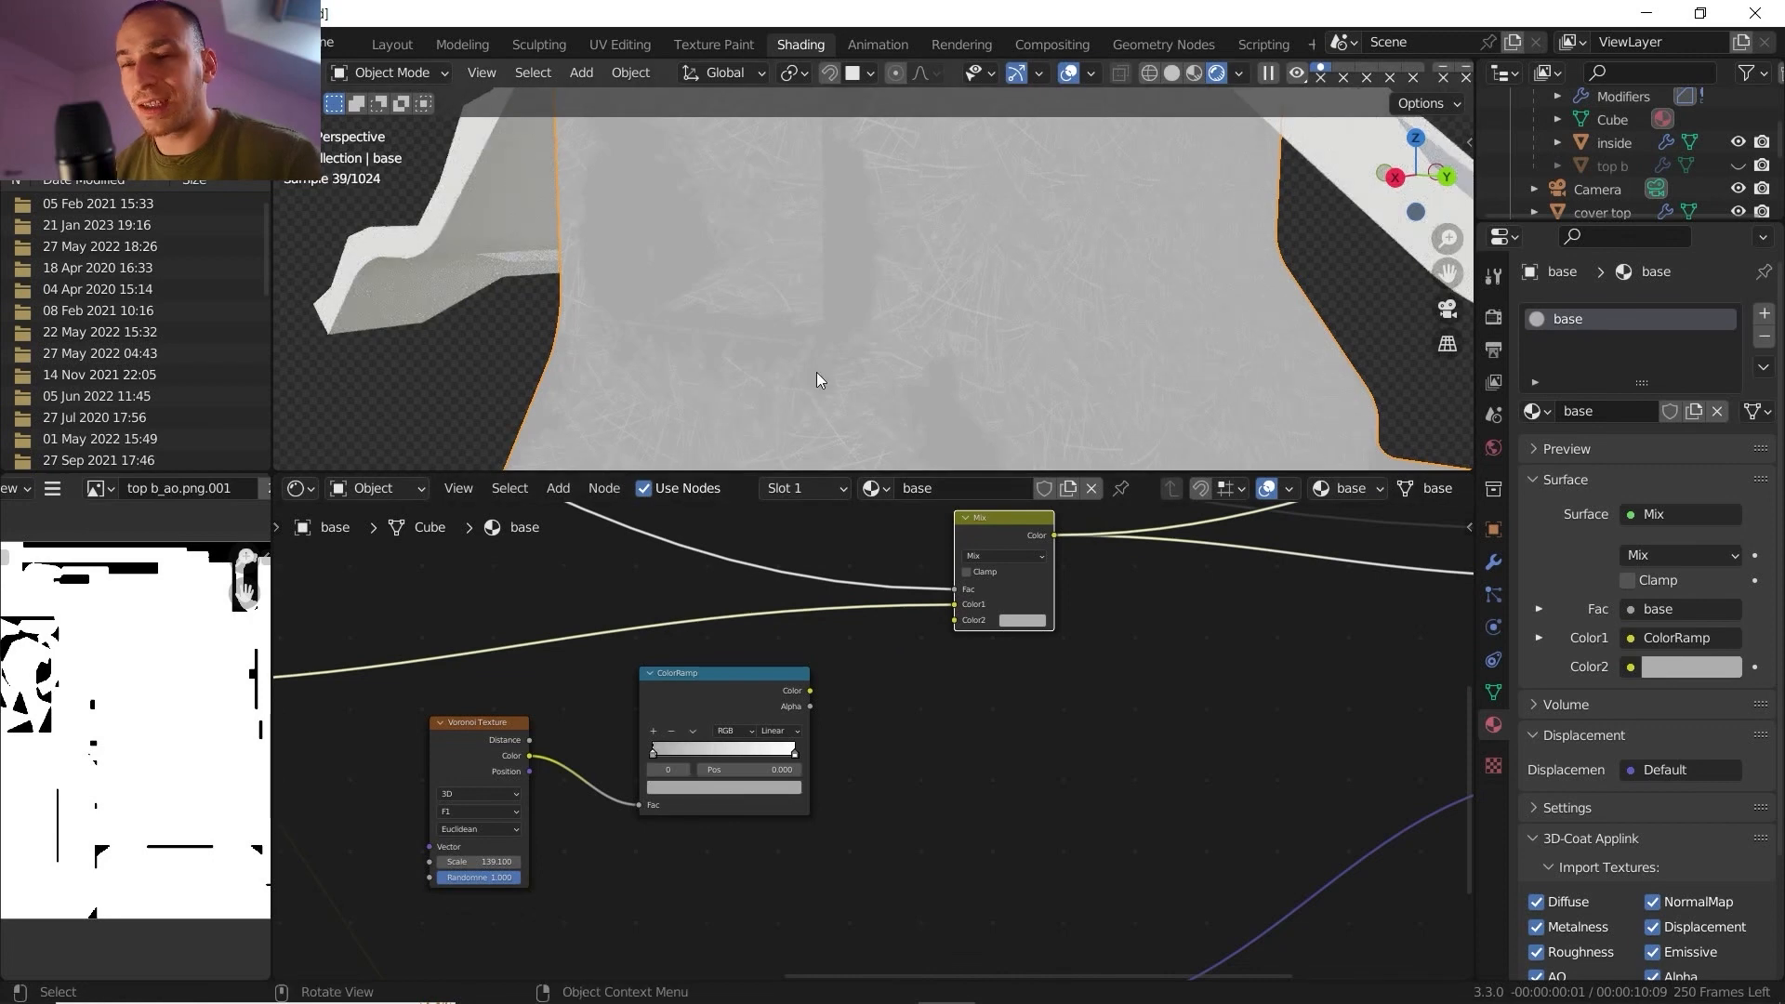
pyautogui.moveTo(811, 690); pyautogui.dragTo(957, 620)
# Set the color value of the ColorRamp's last stop to 0.702
pyautogui.scroll(2, 841, 746)
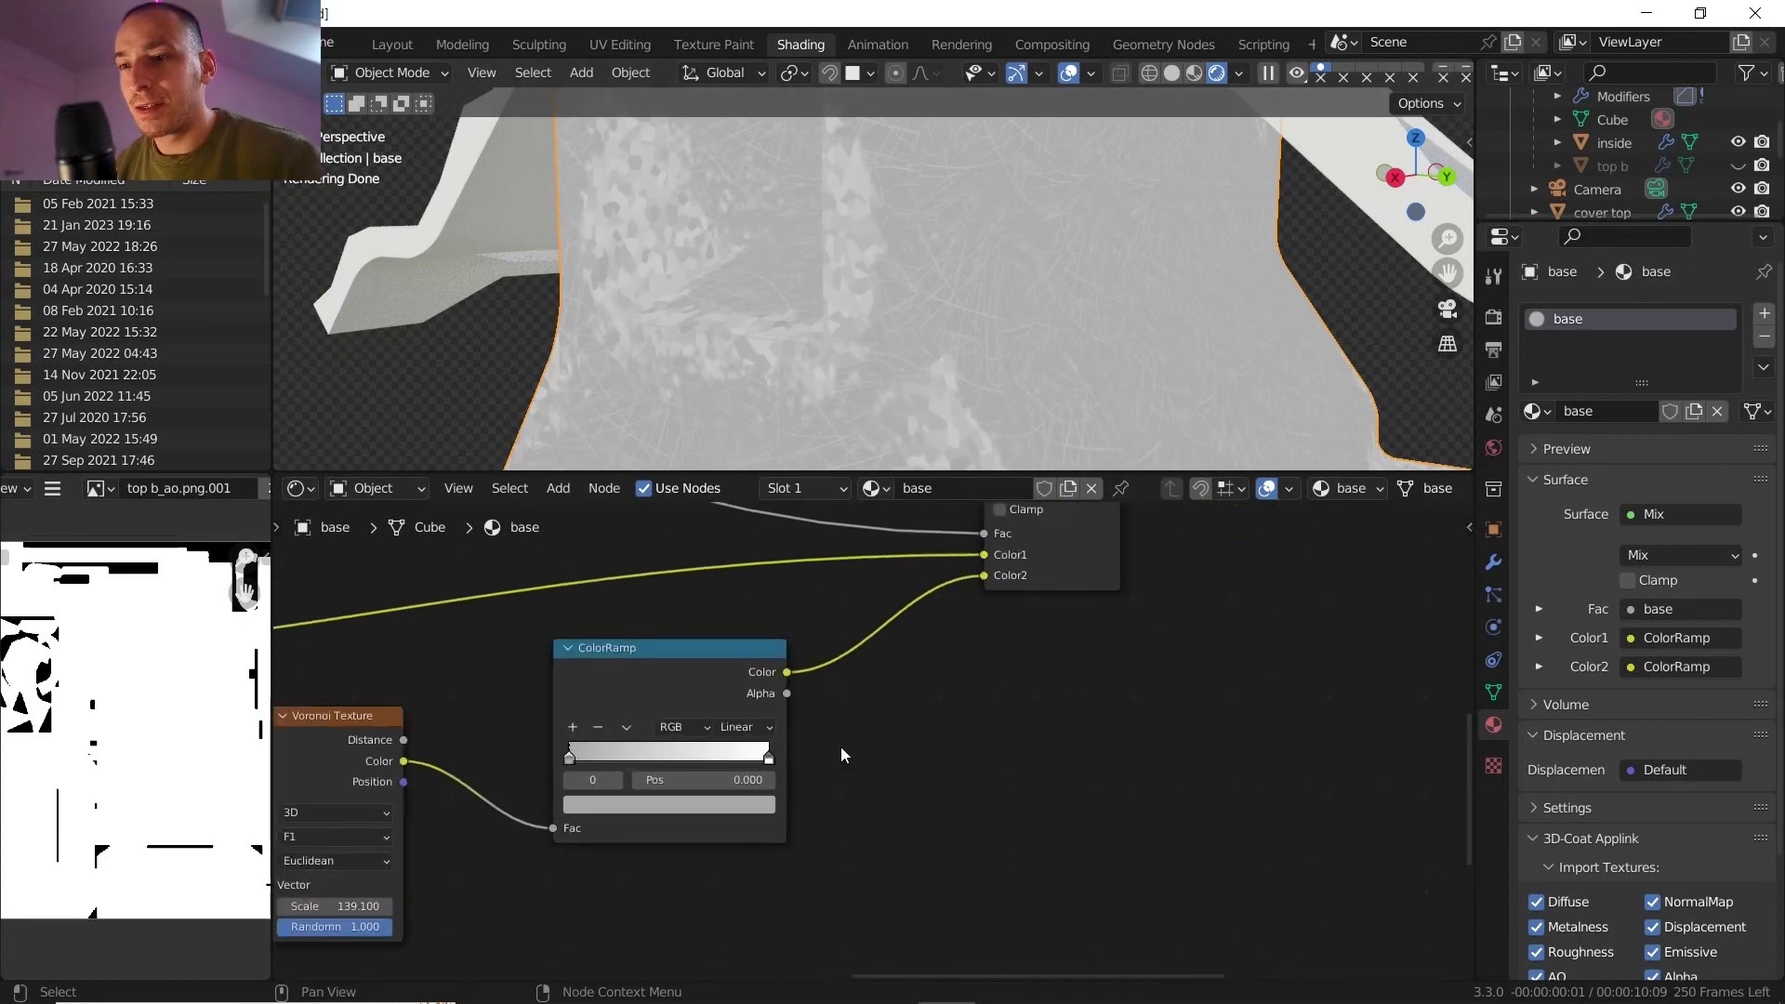
pyautogui.click(562, 812)
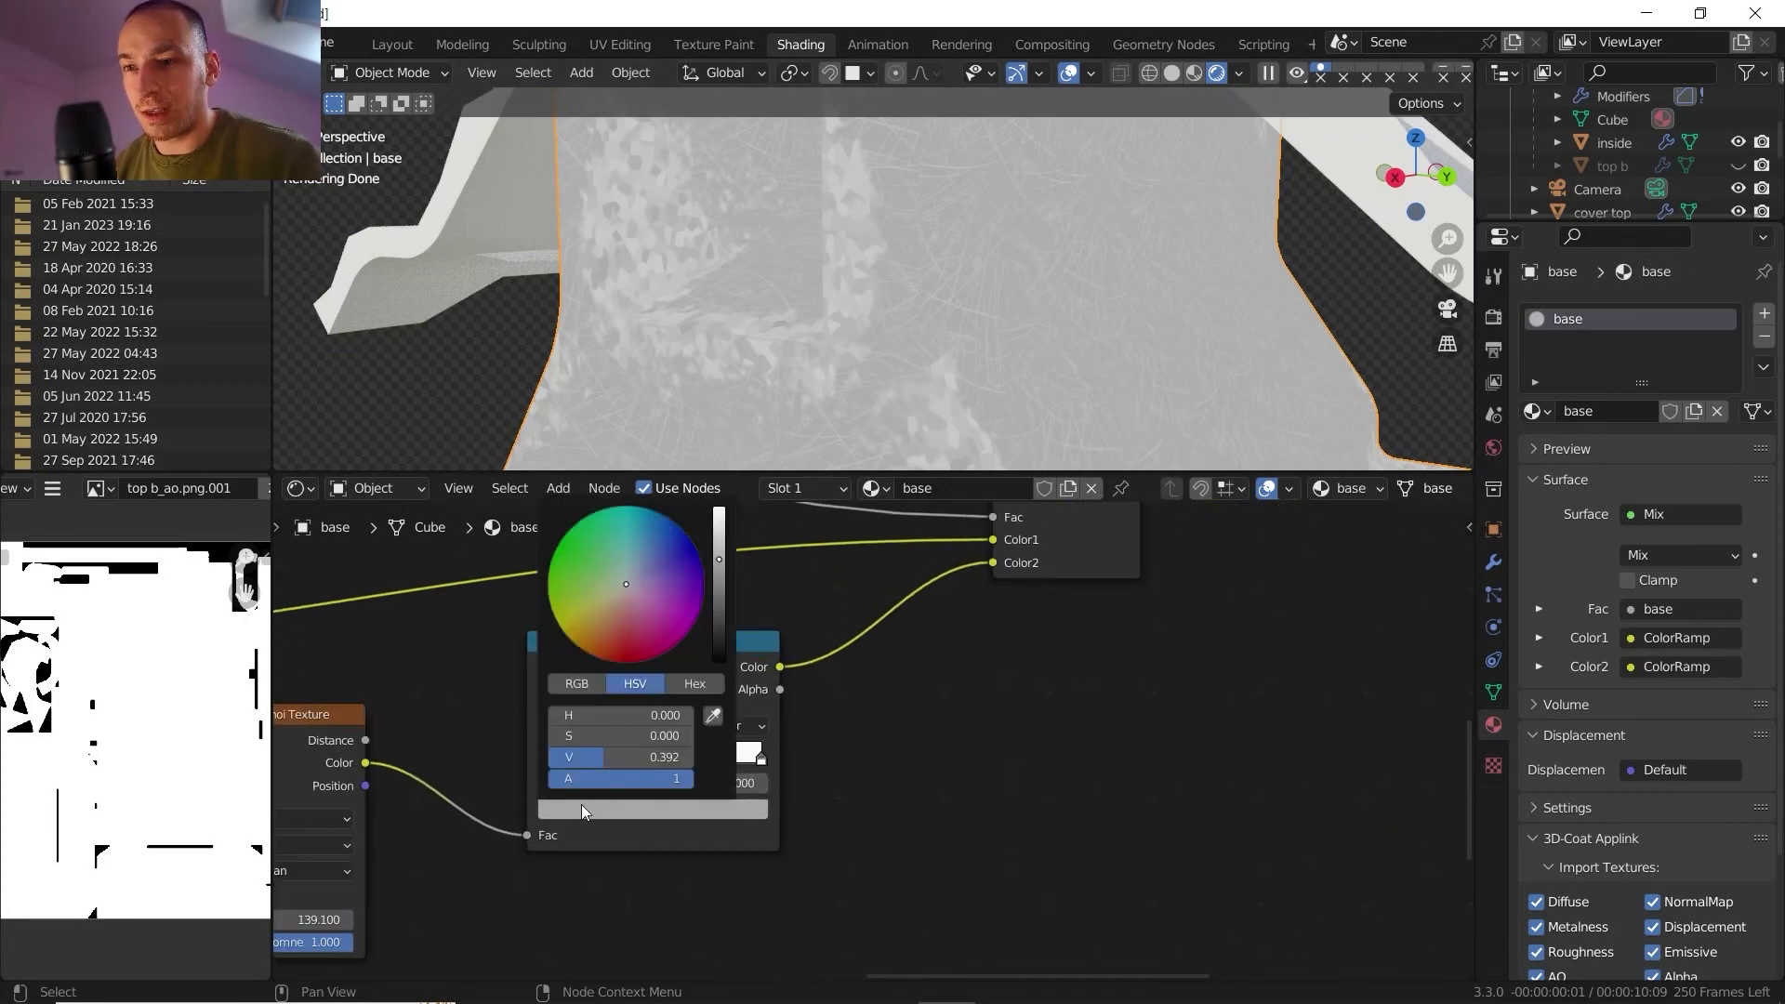
pyautogui.click(762, 757)
pyautogui.click(732, 807)
pyautogui.moveTo(668, 755); pyautogui.dragTo(624, 754)
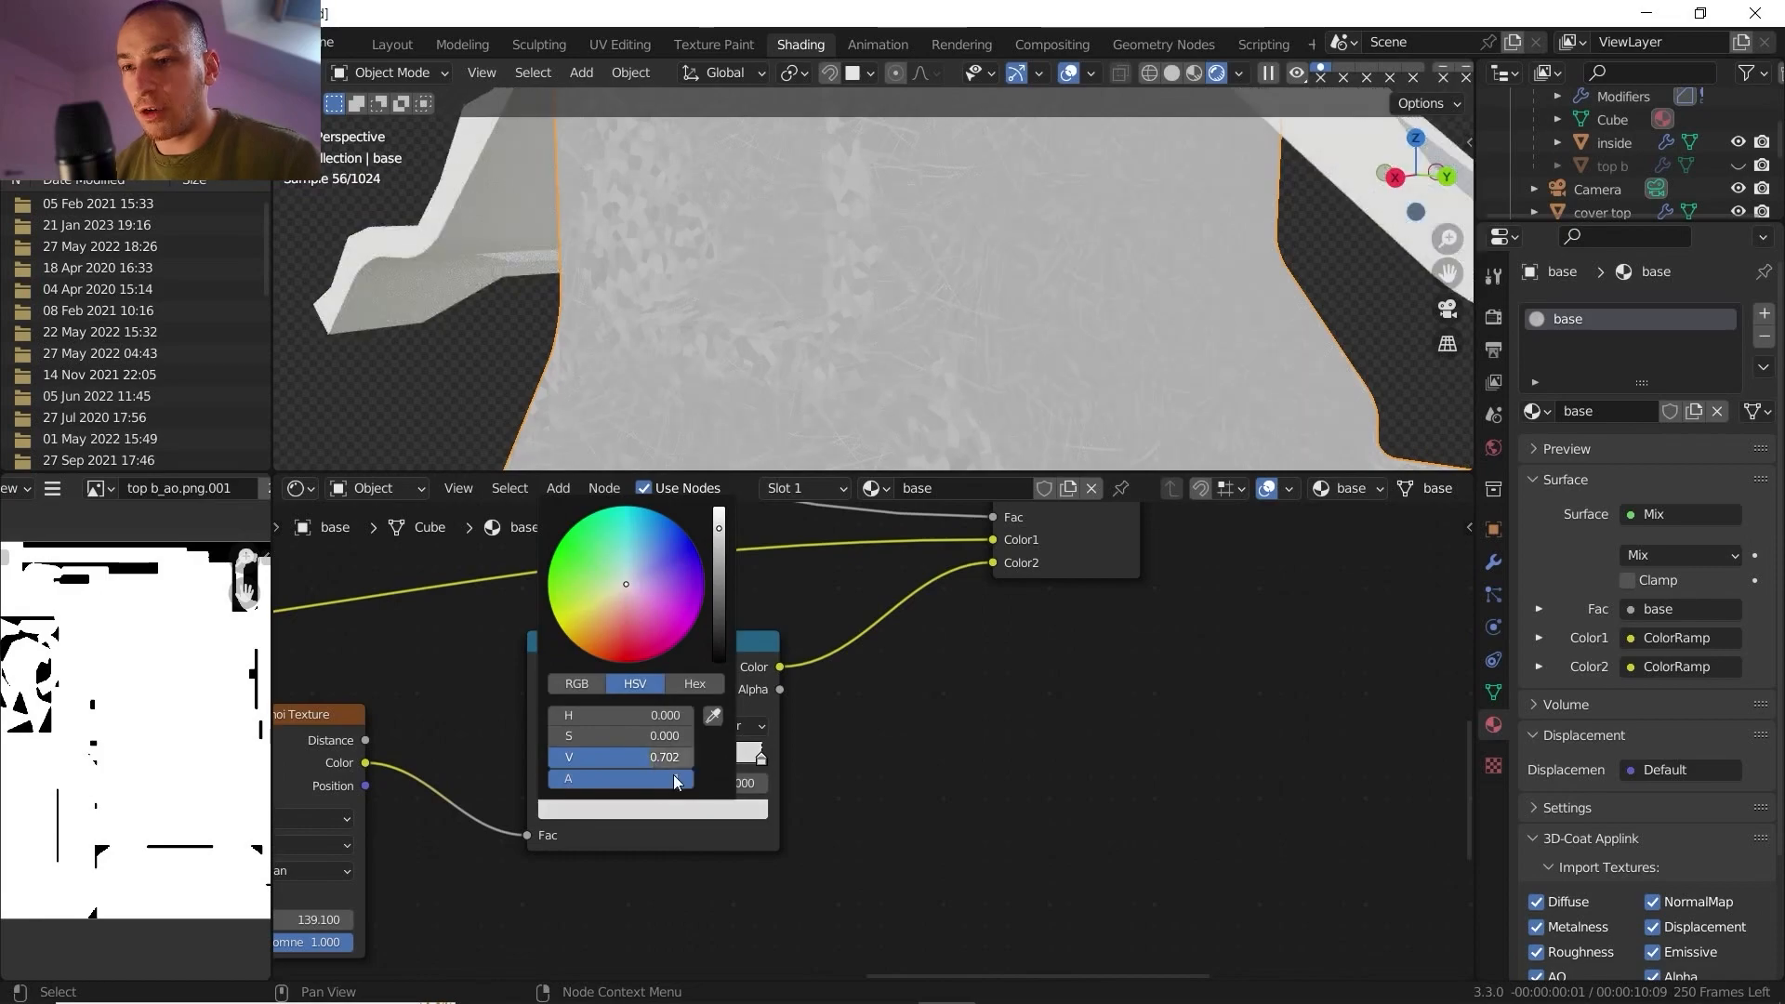
# Preview the Principled BSDF again and examine the roughness variation on the crate's worn edges from several angles
pyautogui.scroll(-12, 956, 725)
pyautogui.moveTo(949, 729); pyautogui.dragTo(855, 754, button='middle')
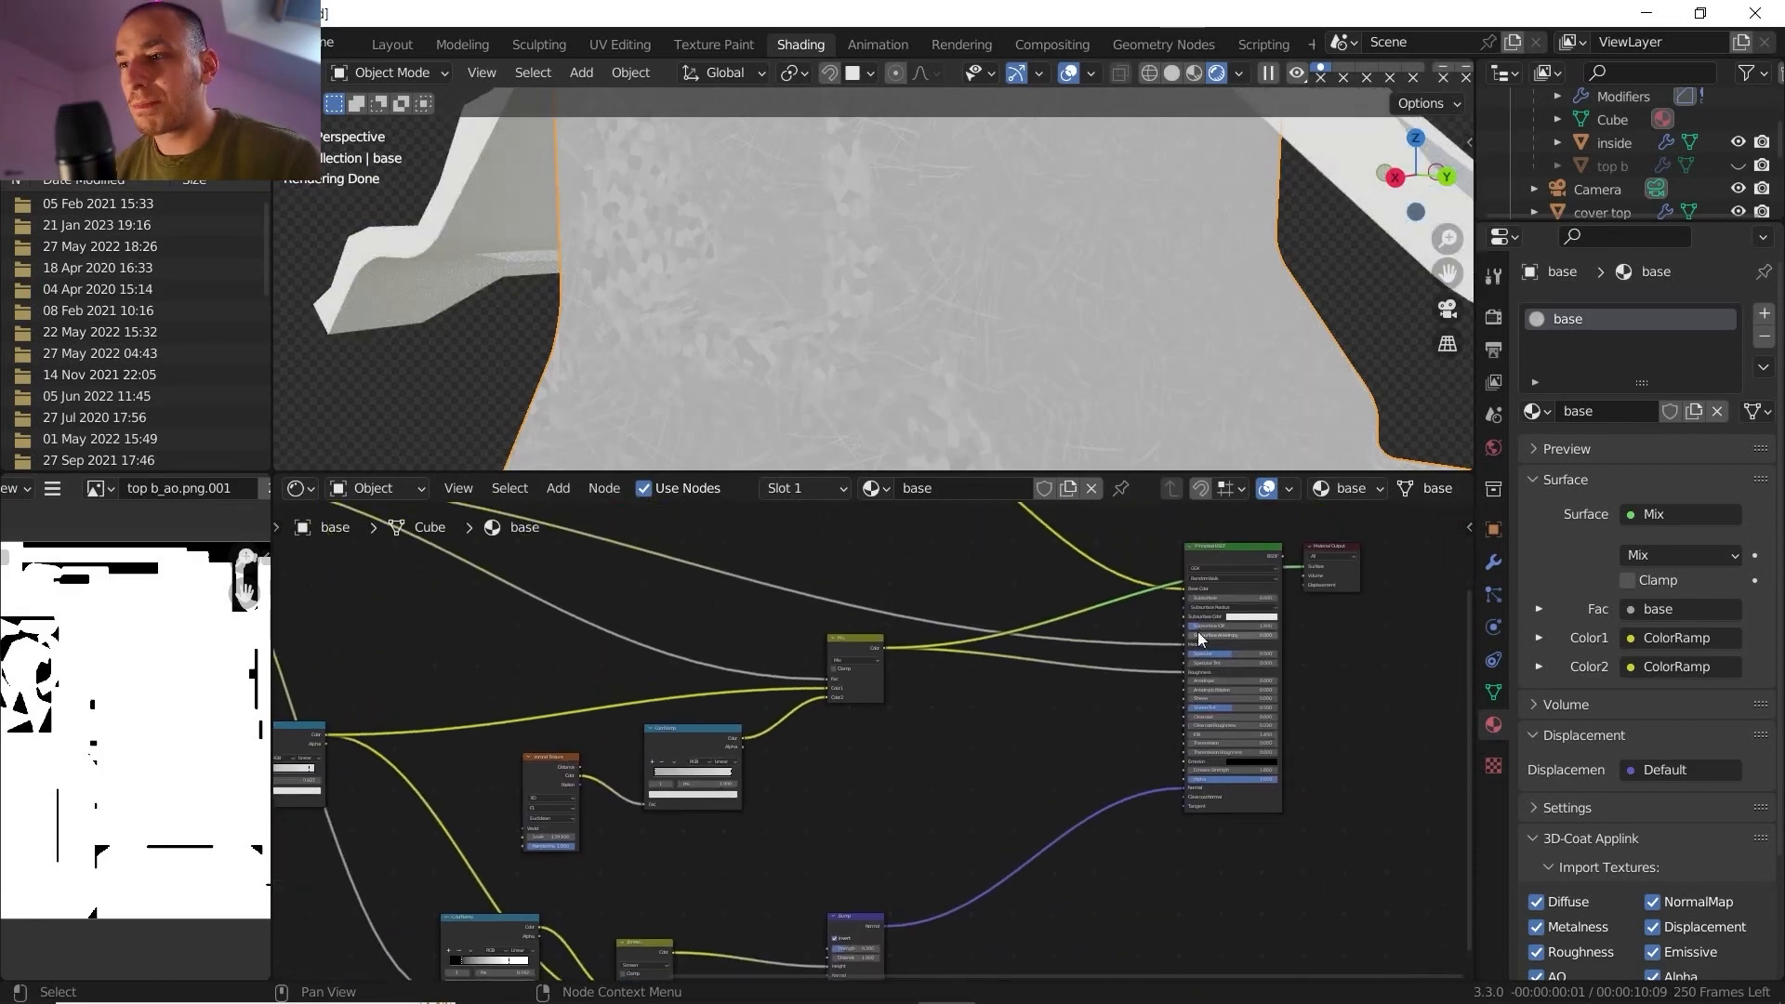
pyautogui.keyDown('ctrl'); pyautogui.keyDown('shift'); pyautogui.click(1214, 555); pyautogui.keyUp('shift'); pyautogui.keyUp('ctrl')
pyautogui.moveTo(922, 332); pyautogui.dragTo(844, 335, button='middle')
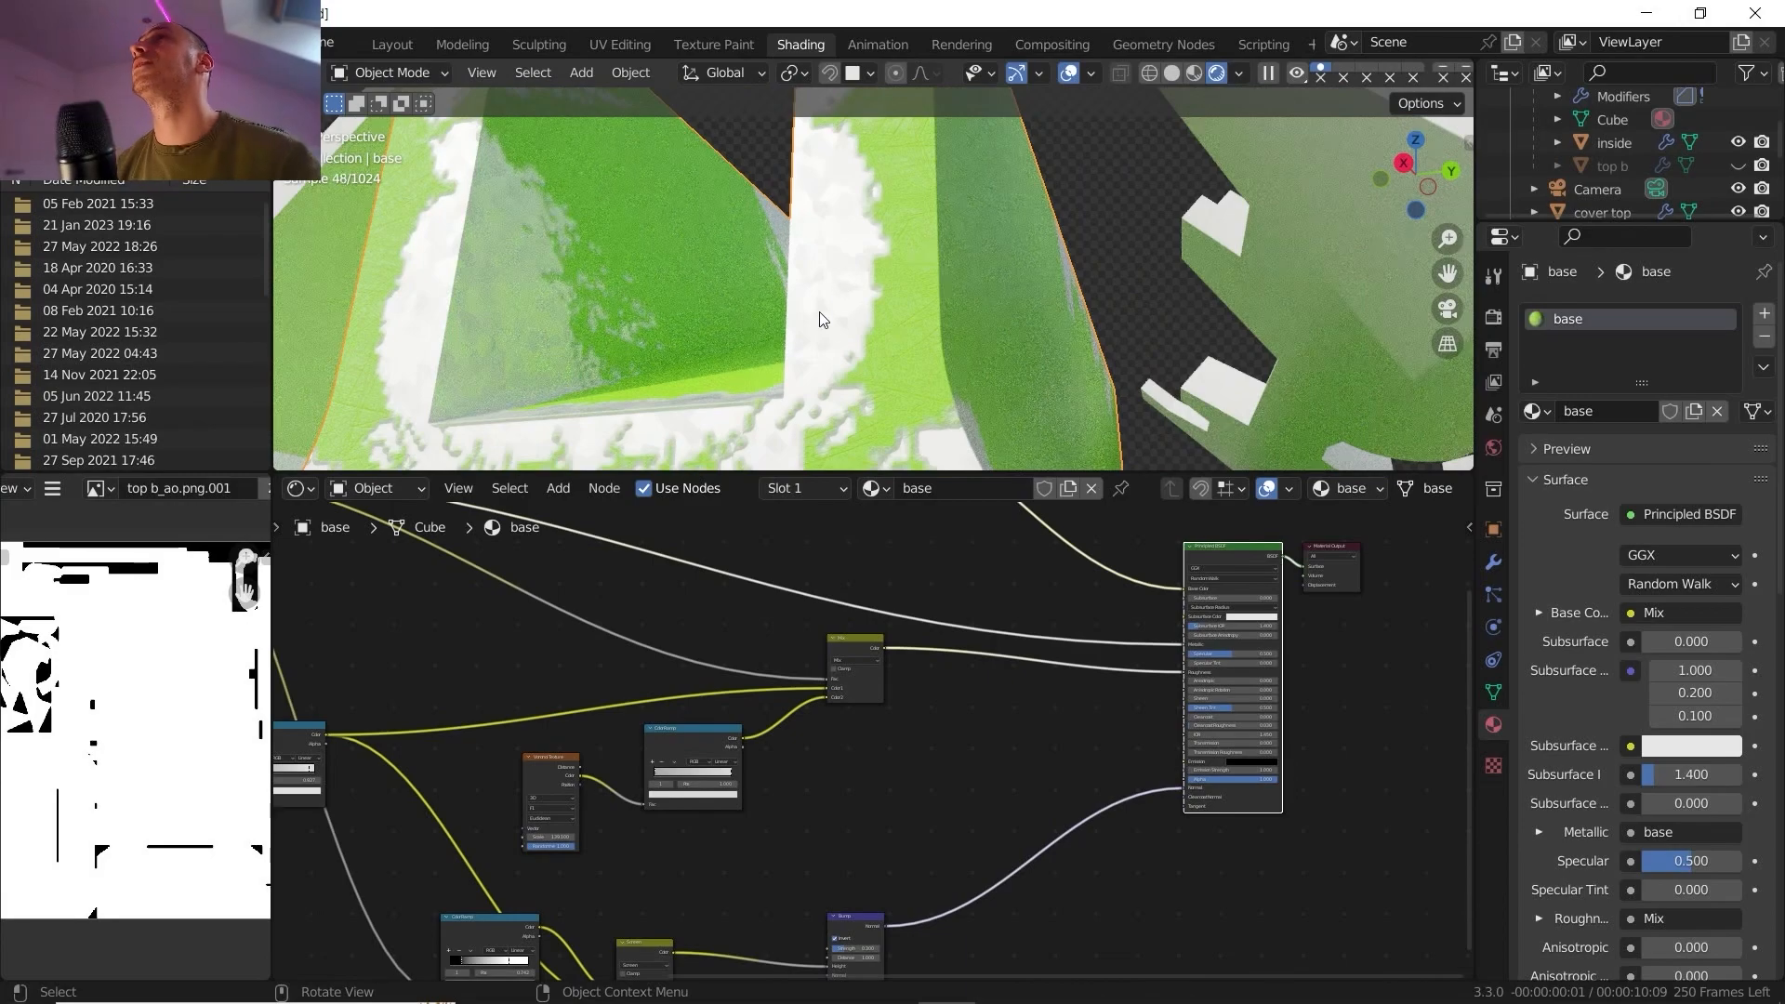
pyautogui.moveTo(844, 348); pyautogui.dragTo(803, 389, button='middle')
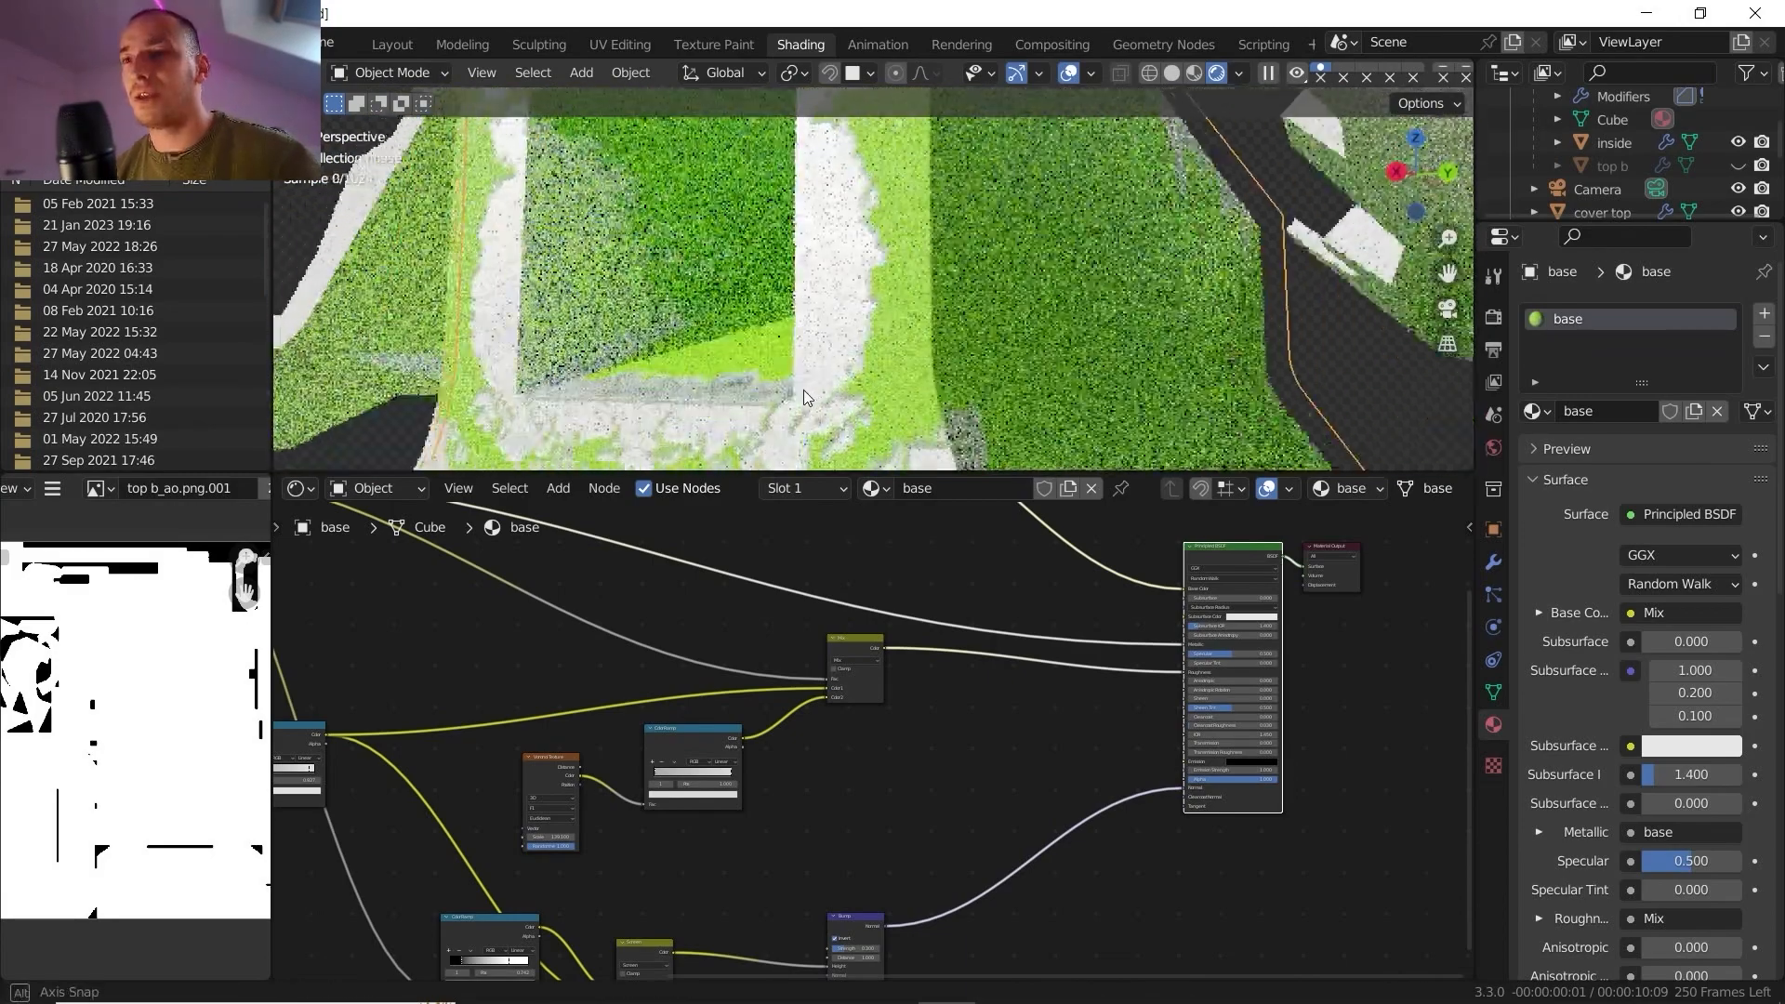
# Select the ColorRamp's first stop and open its color for editing
pyautogui.scroll(3, 678, 721)
pyautogui.scroll(2, 679, 721)
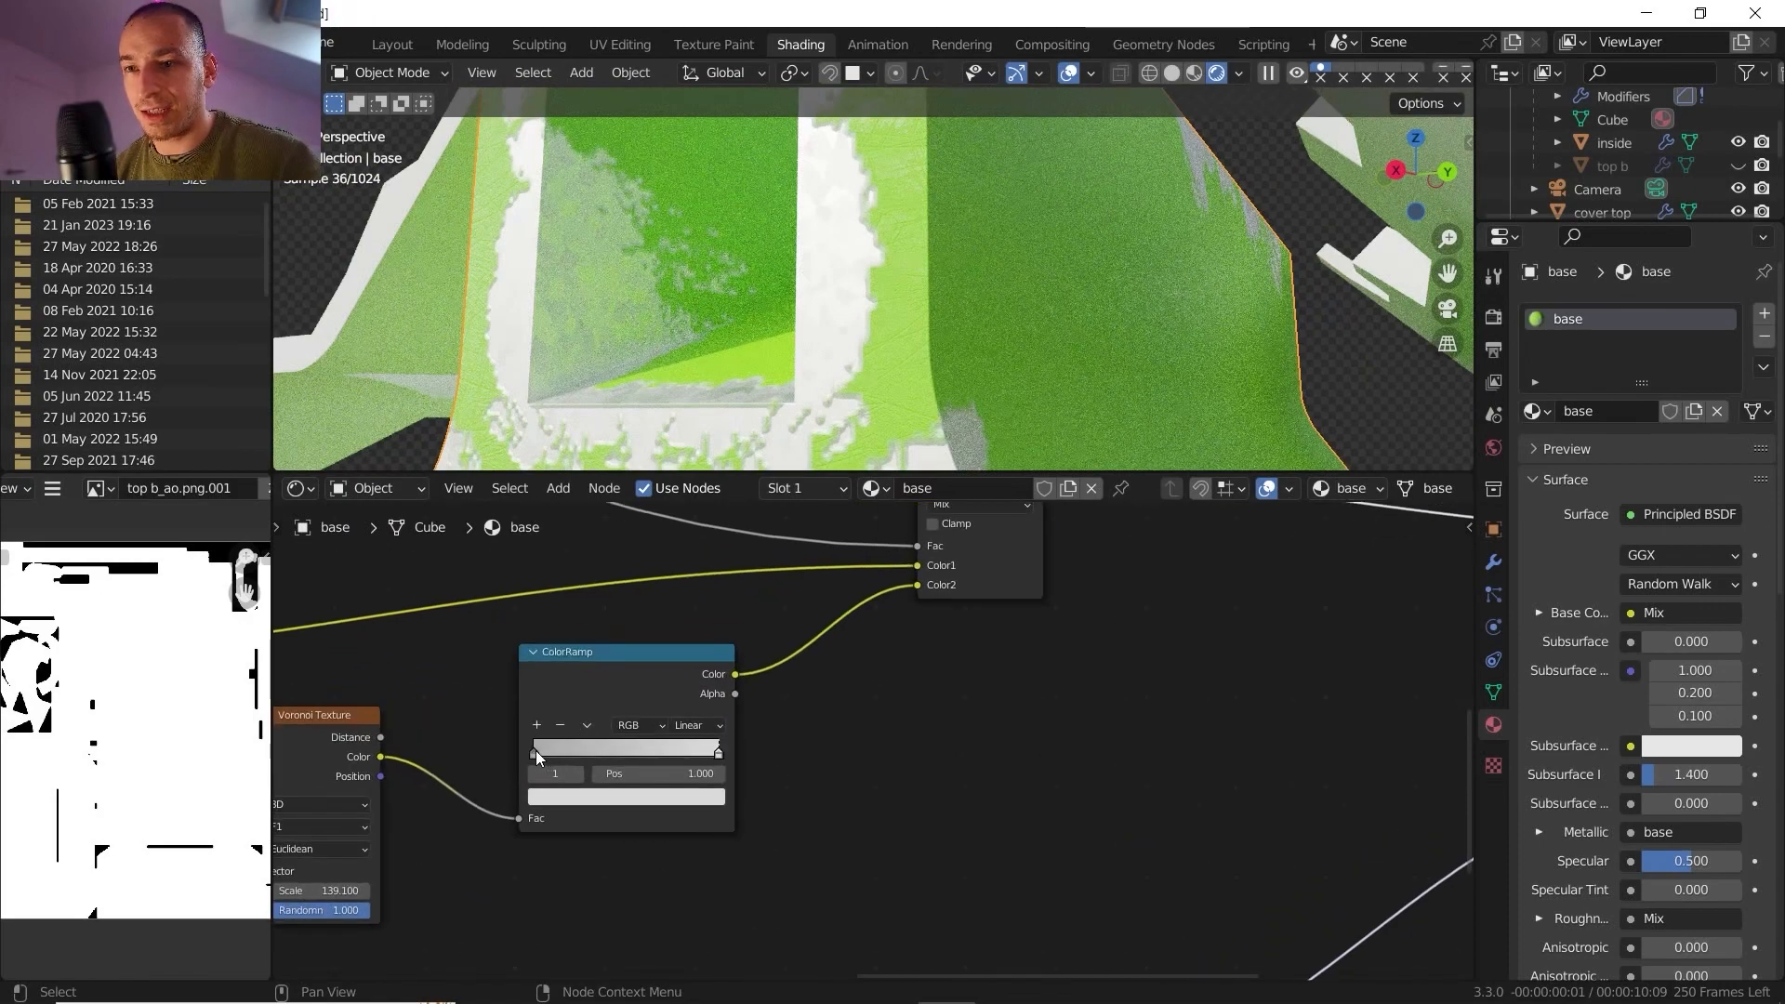
pyautogui.click(535, 750)
pyautogui.click(571, 795)
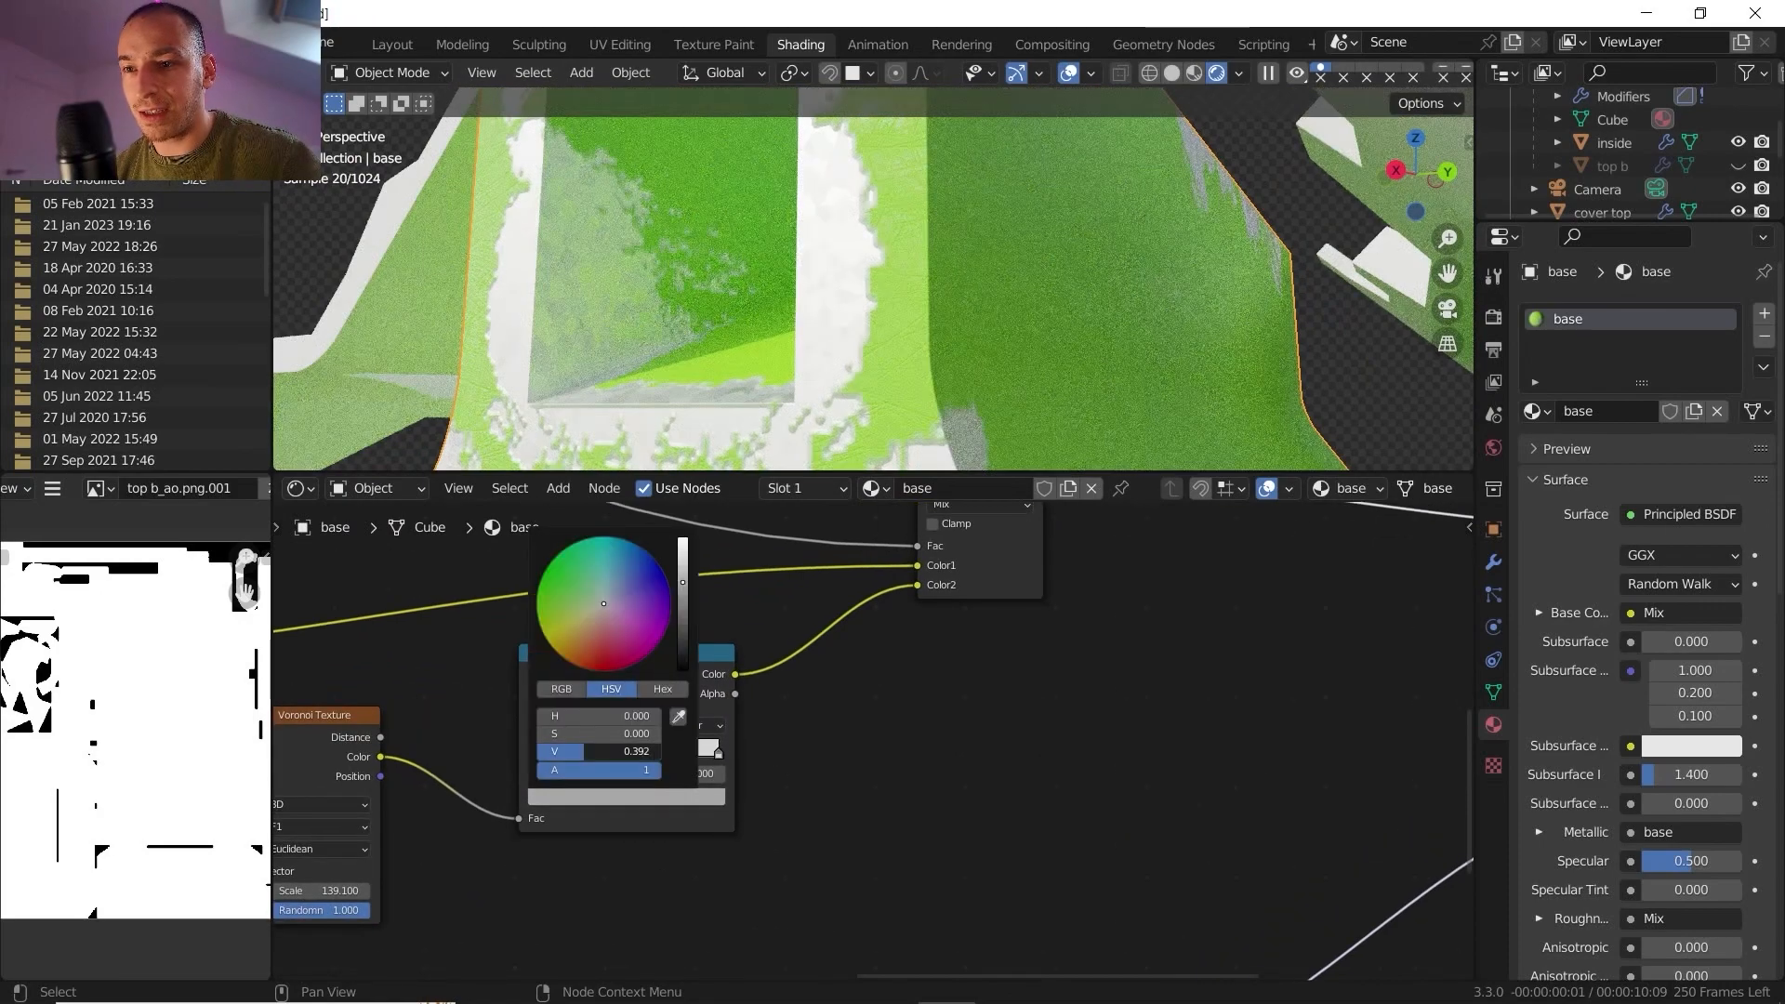
# Darken the grey of the first stop in the Voronoi Texture's ColorRamp
pyautogui.moveTo(585, 751); pyautogui.dragTo(568, 751)
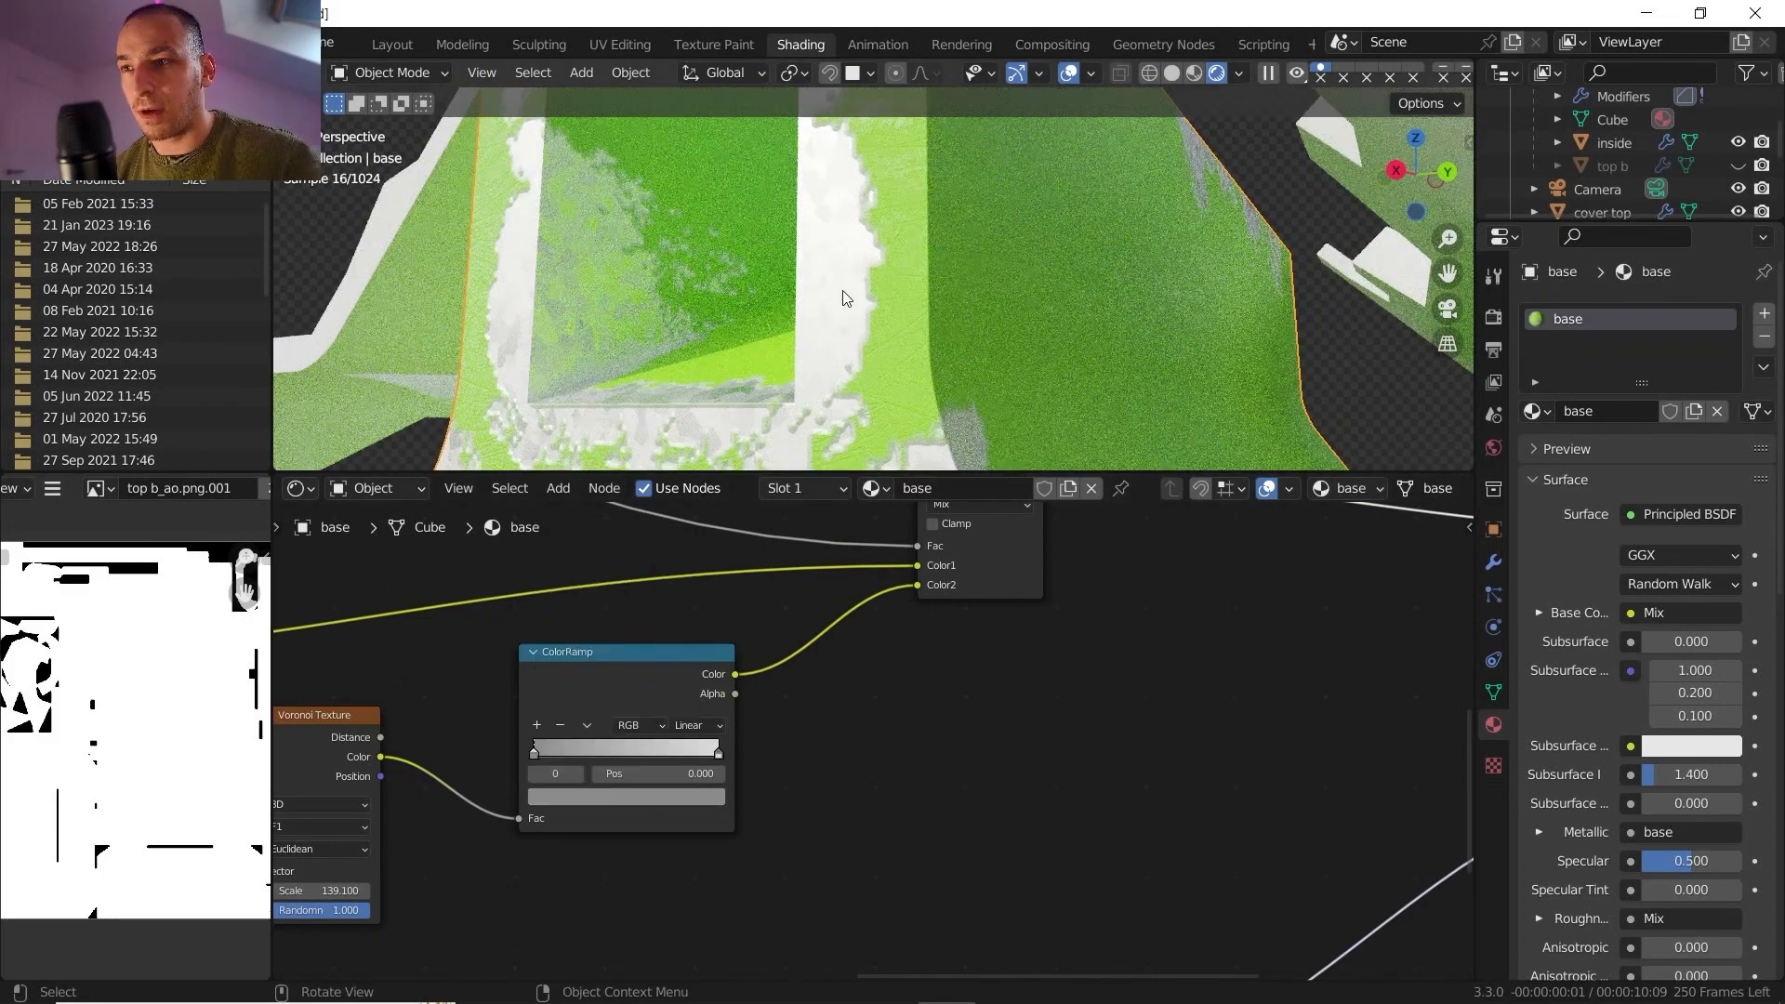
pyautogui.moveTo(844, 291); pyautogui.dragTo(878, 279, button='middle')
pyautogui.scroll(-4, 904, 685)
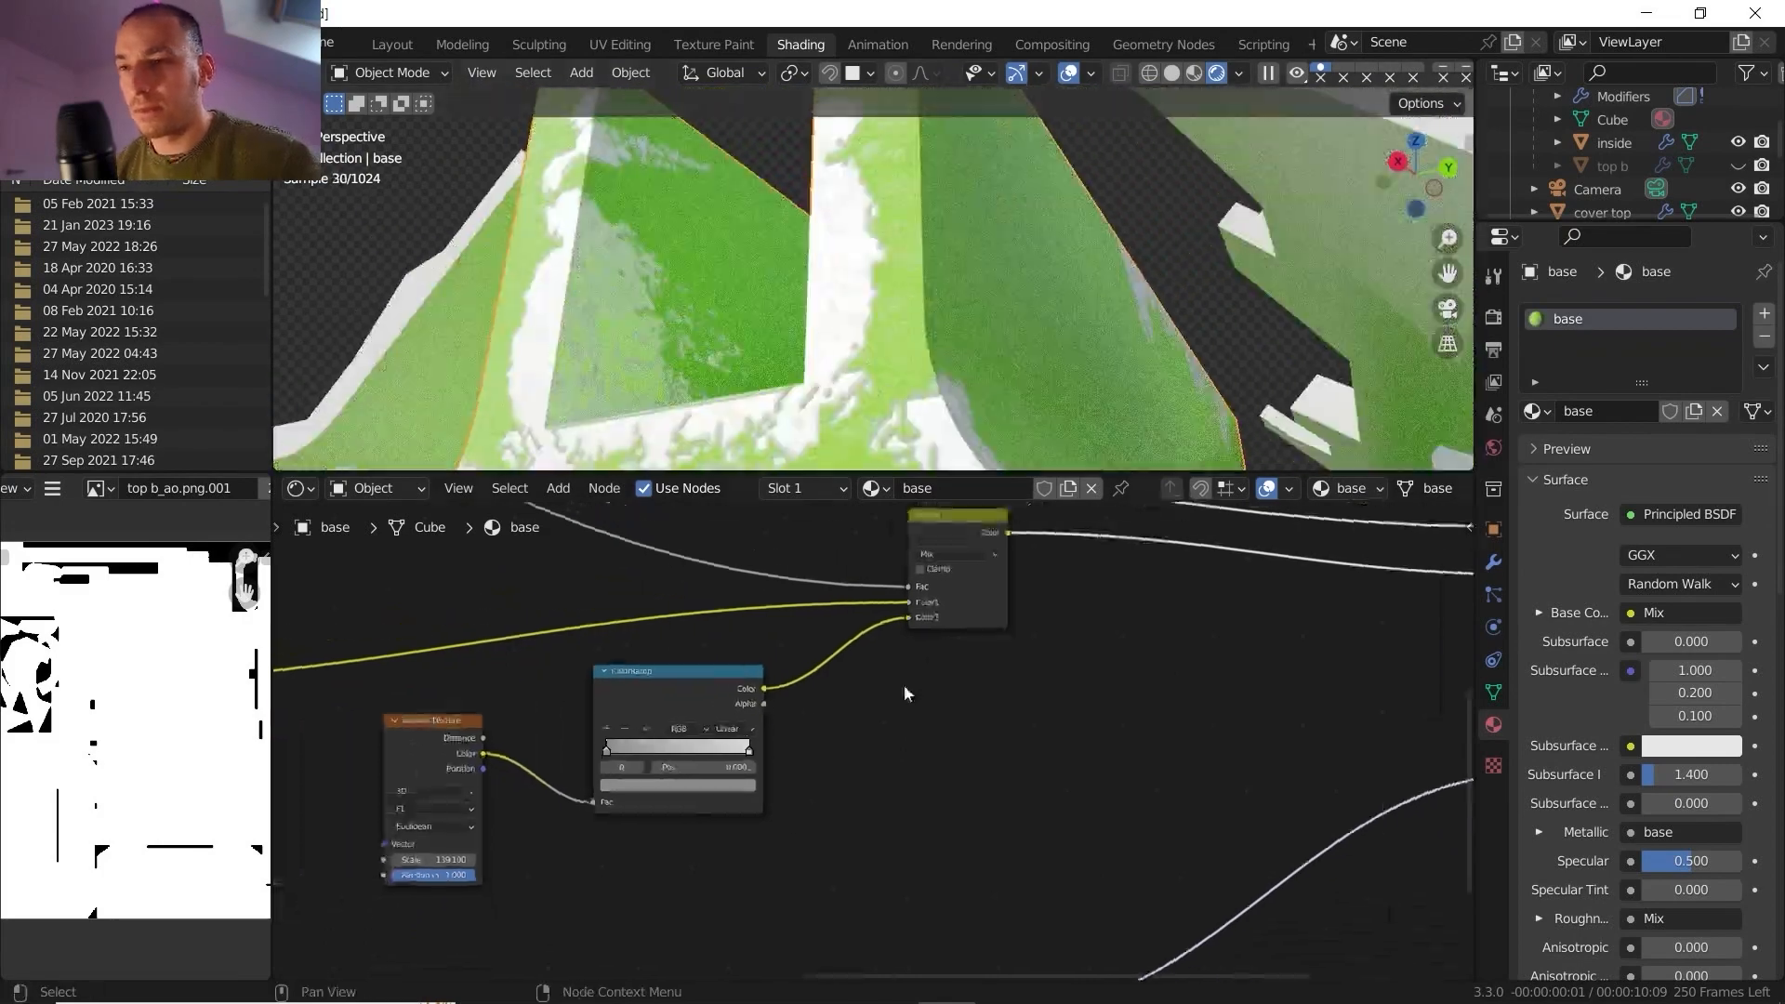
# Move the Voronoi Texture and its ColorRamp directly below the scratch texture nodes
pyautogui.moveTo(878, 700); pyautogui.dragTo(962, 638, button='middle')
pyautogui.scroll(-3, 946, 621)
pyautogui.moveTo(894, 573); pyautogui.dragTo(753, 640)
pyautogui.moveTo(830, 594); pyautogui.dragTo(466, 715)
pyautogui.moveTo(720, 695); pyautogui.dragTo(705, 684, button='middle')
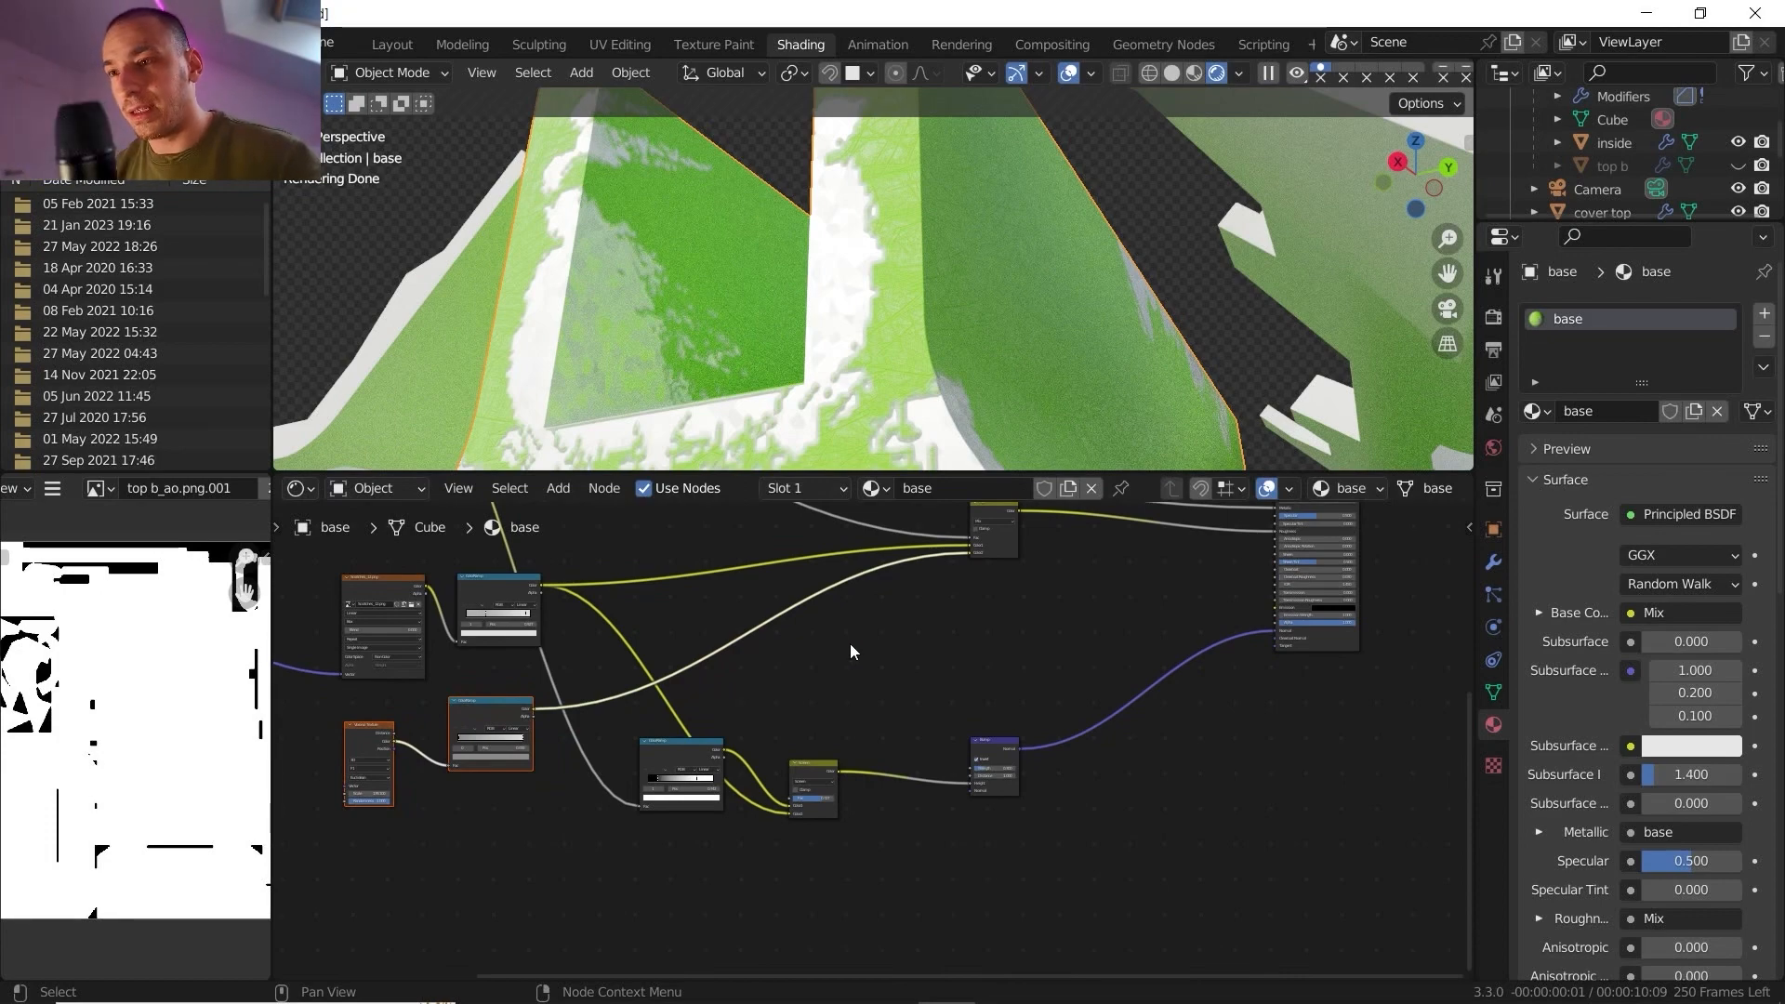
pyautogui.scroll(1, 790, 732)
# Combine the Voronoi ColorRamp and the Screen node in a new Mix node, keeping the ramp linked to the roughness Mix
pyautogui.keyDown('ctrl'); pyautogui.keyDown('shift'); pyautogui.click(799, 764); pyautogui.keyUp('shift'); pyautogui.keyUp('ctrl')
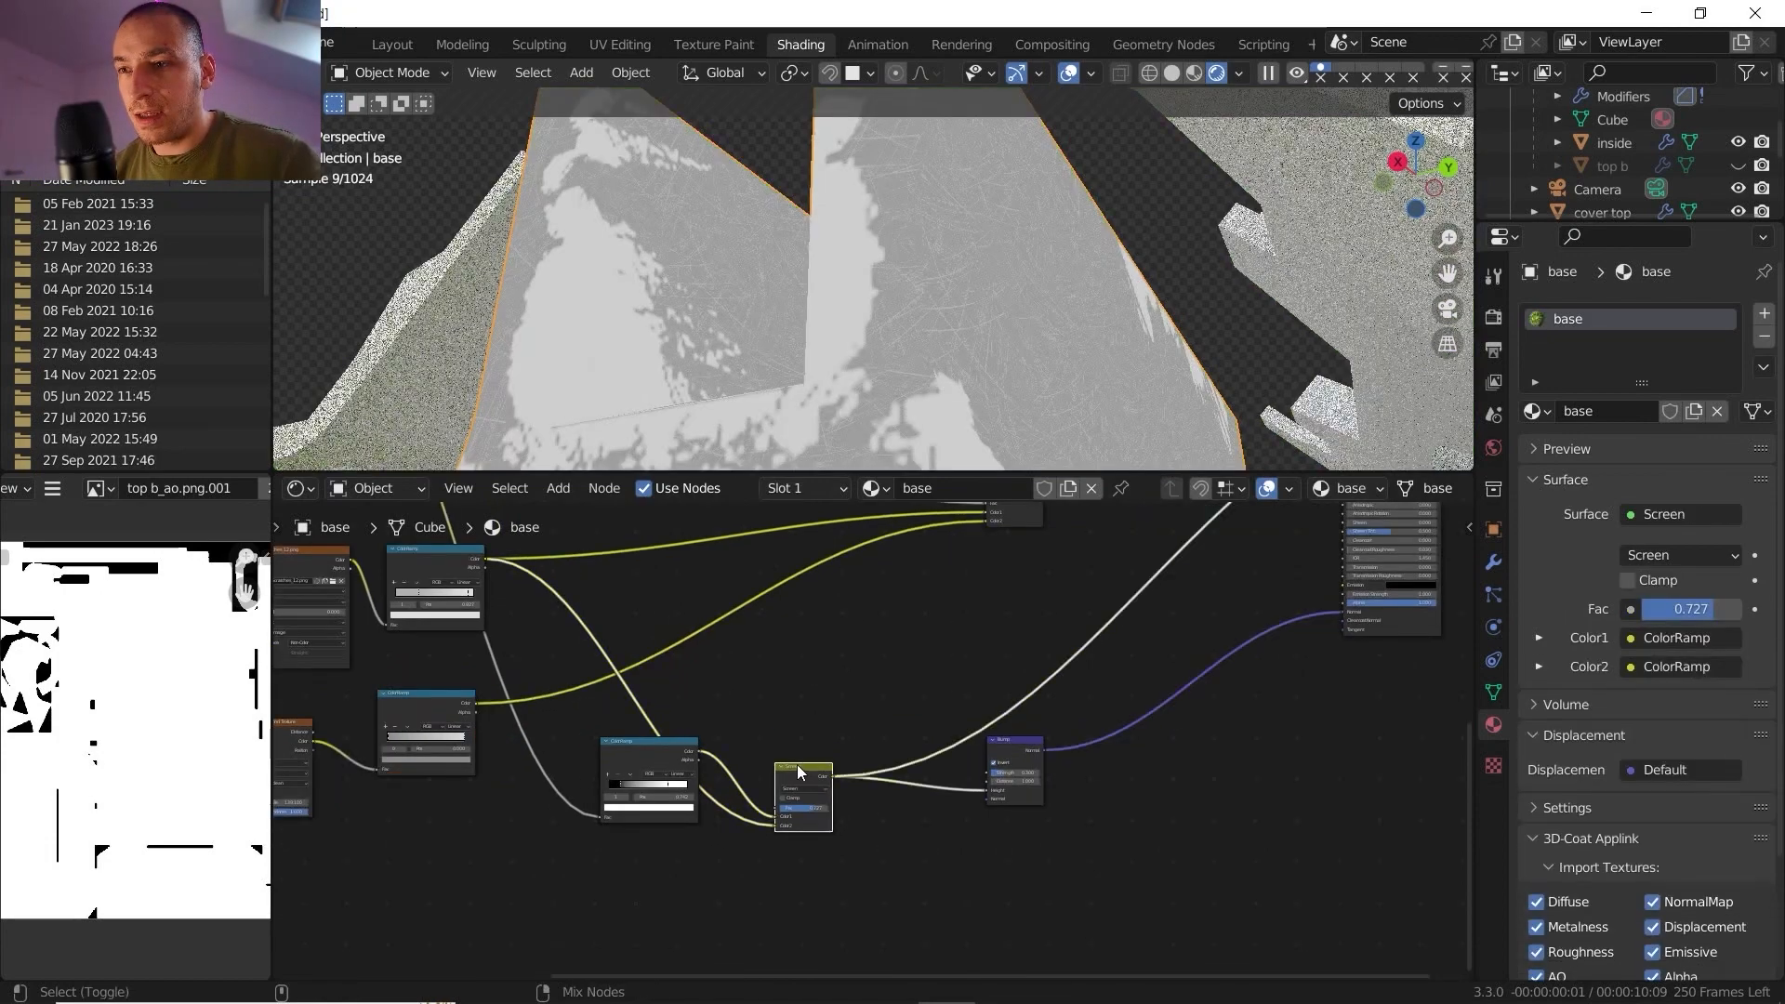
pyautogui.keyDown('alt'); pyautogui.moveTo(452, 707); pyautogui.dragTo(794, 781, button='right'); pyautogui.keyUp('alt')
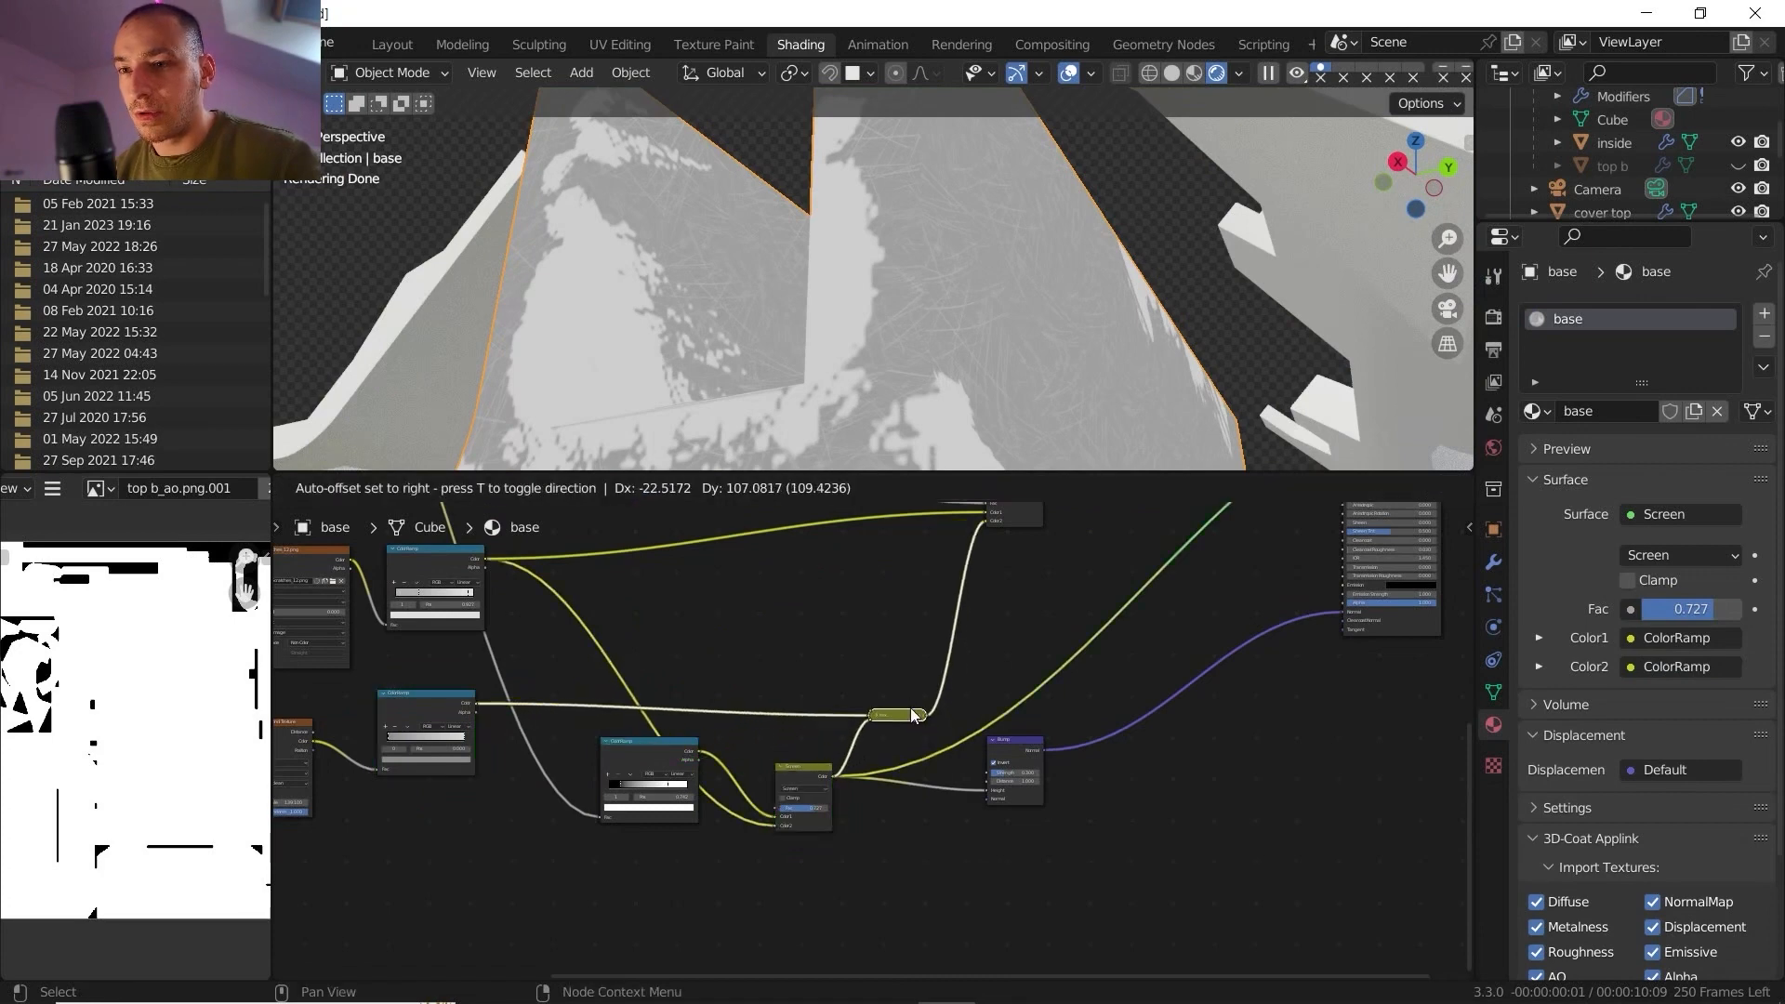
pyautogui.moveTo(475, 702); pyautogui.dragTo(984, 656)
# Connect the new Mix node's colour to the Bump node's Height and preview the Mix output
pyautogui.moveTo(931, 831); pyautogui.dragTo(852, 750, button='middle')
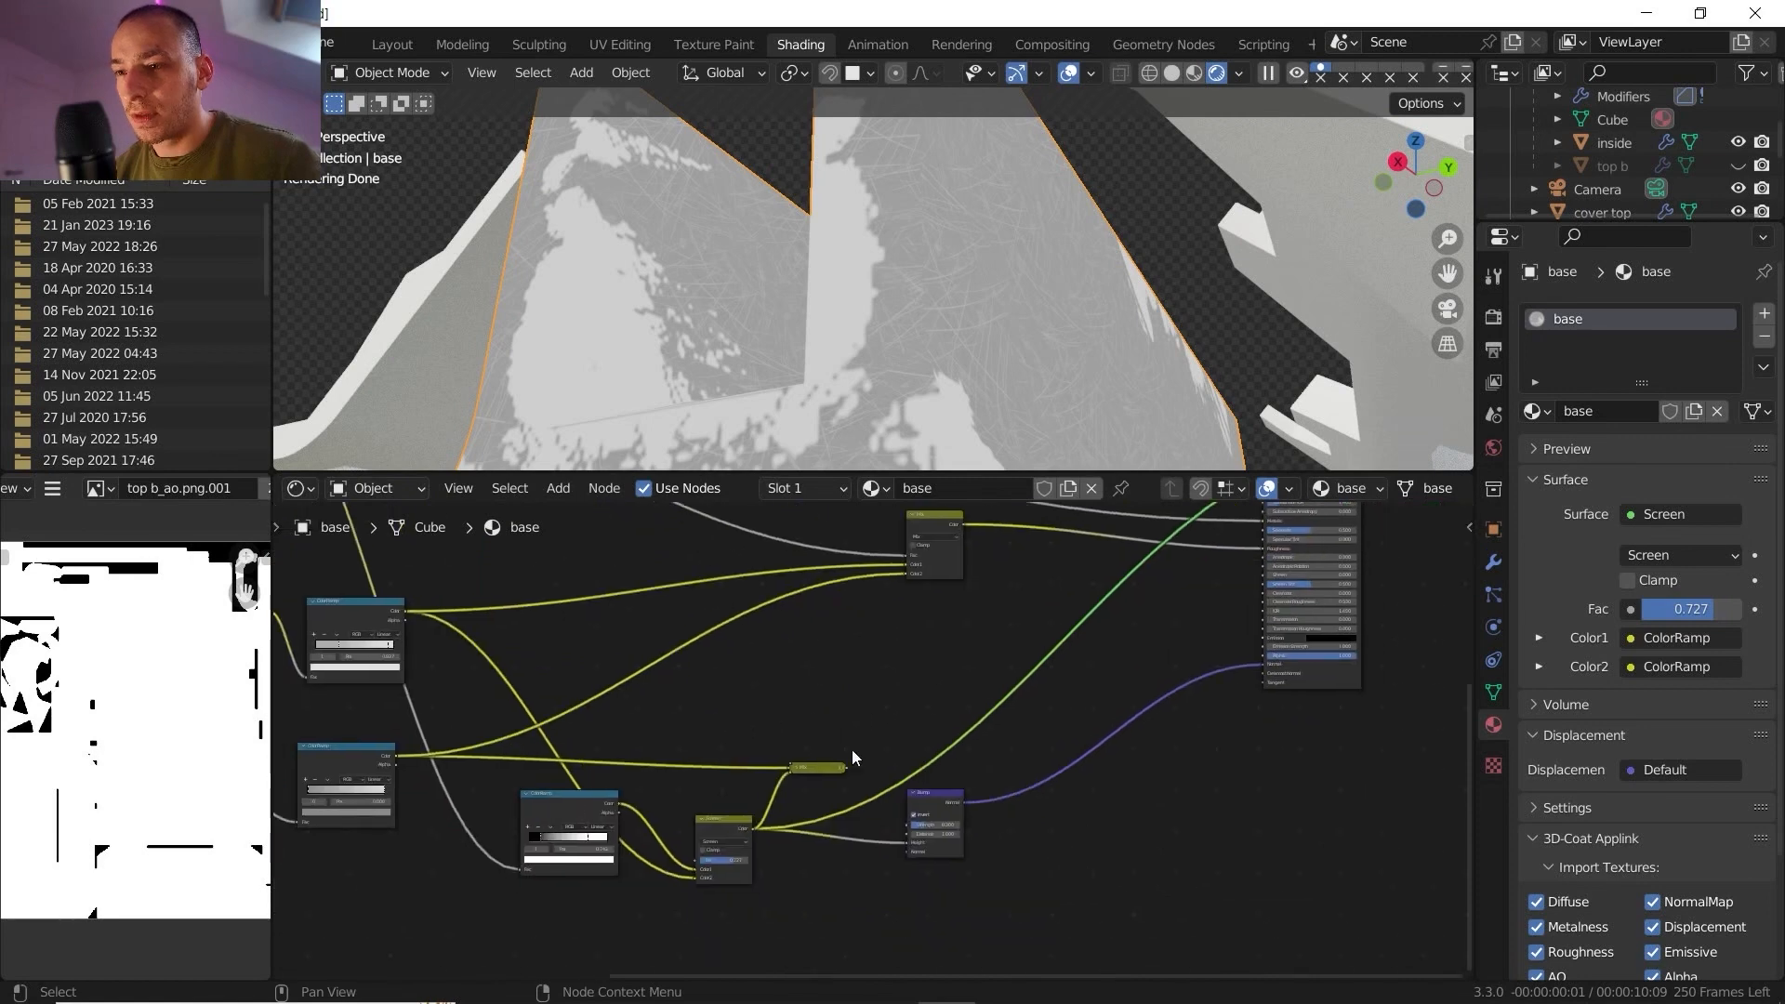
pyautogui.moveTo(848, 765); pyautogui.dragTo(901, 844)
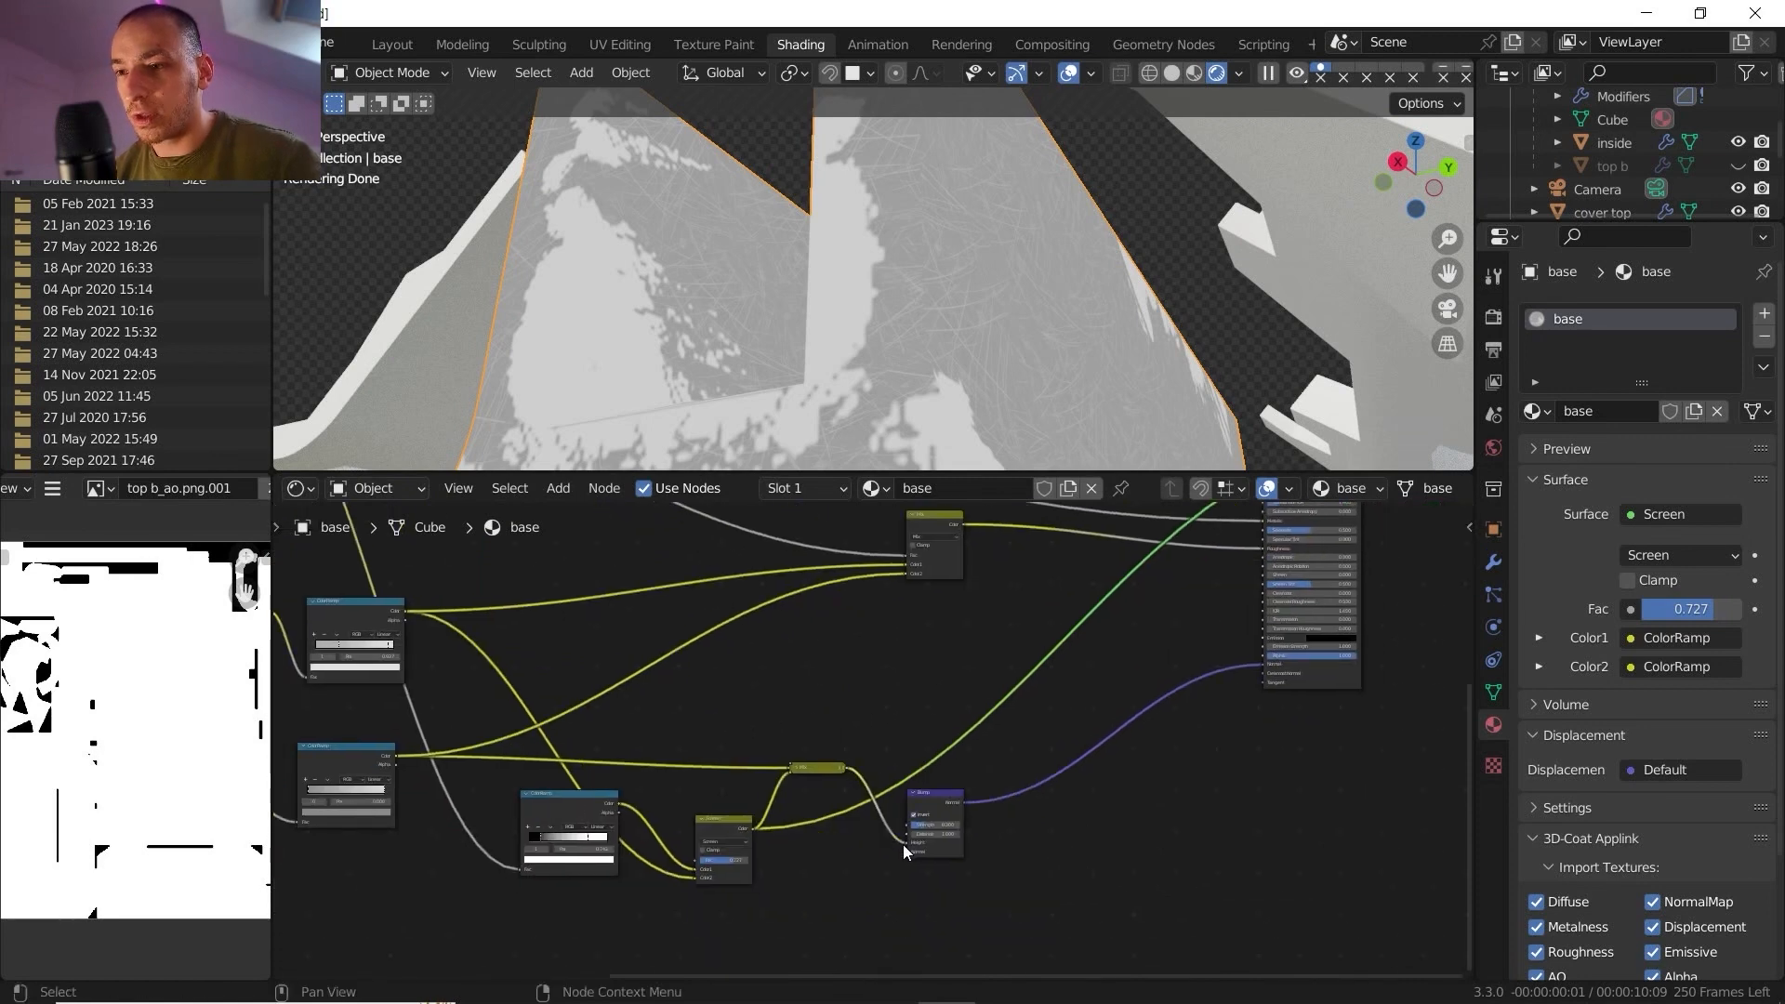
pyautogui.keyDown('ctrl'); pyautogui.keyDown('shift'); pyautogui.click(808, 769); pyautogui.keyUp('shift'); pyautogui.keyUp('ctrl')
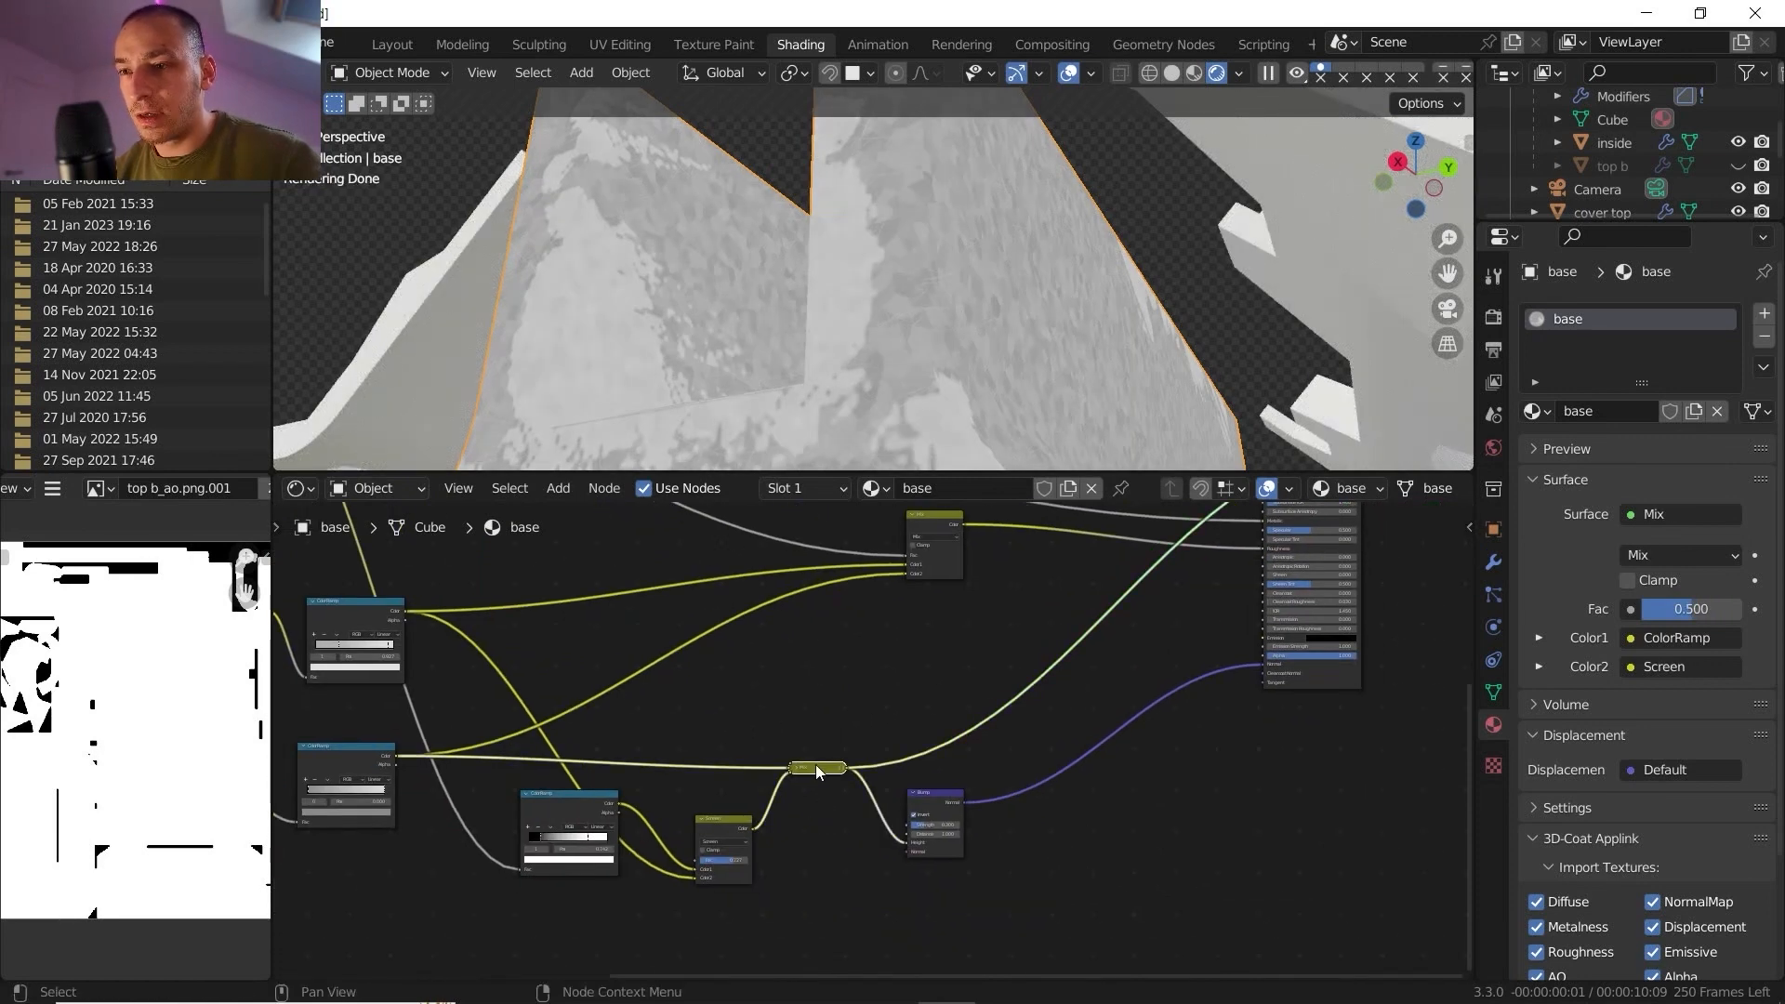
# Expand the new Mix node and set its blending mode to Screen with a factor of 0.993
pyautogui.press('h')
pyautogui.scroll(8, 805, 758)
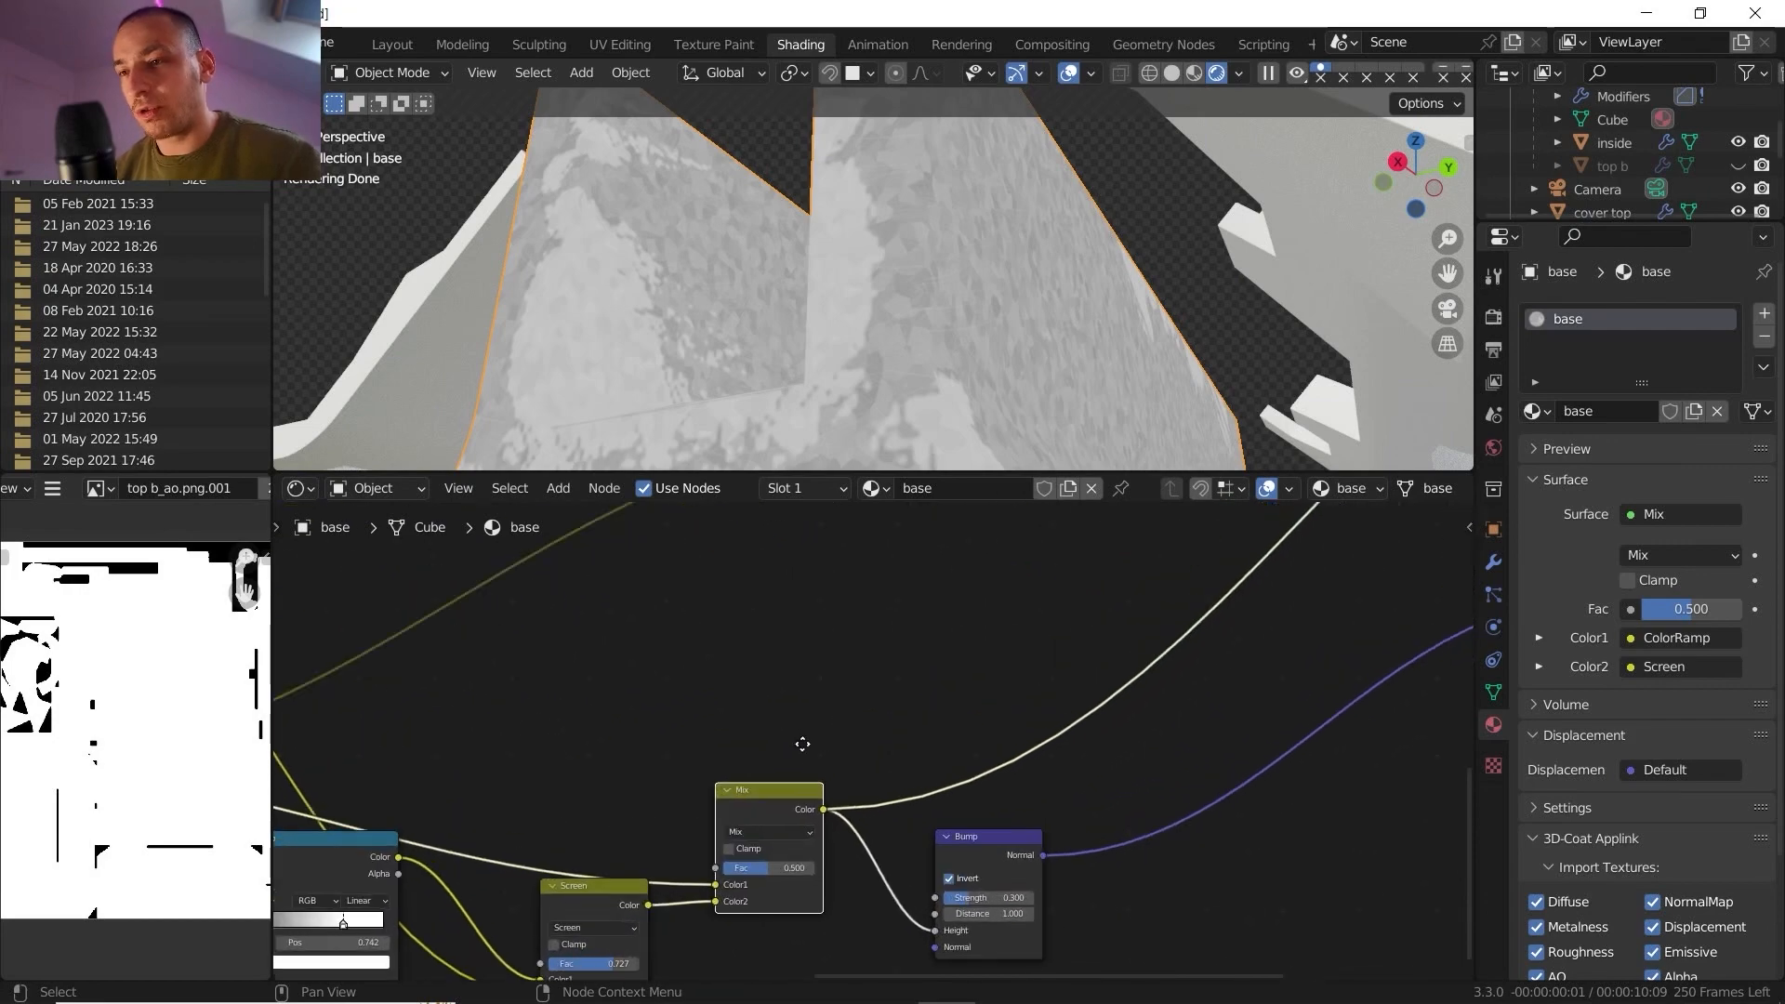
pyautogui.moveTo(801, 745); pyautogui.dragTo(803, 662, button='middle')
pyautogui.scroll(6, 801, 662)
pyautogui.click(755, 728)
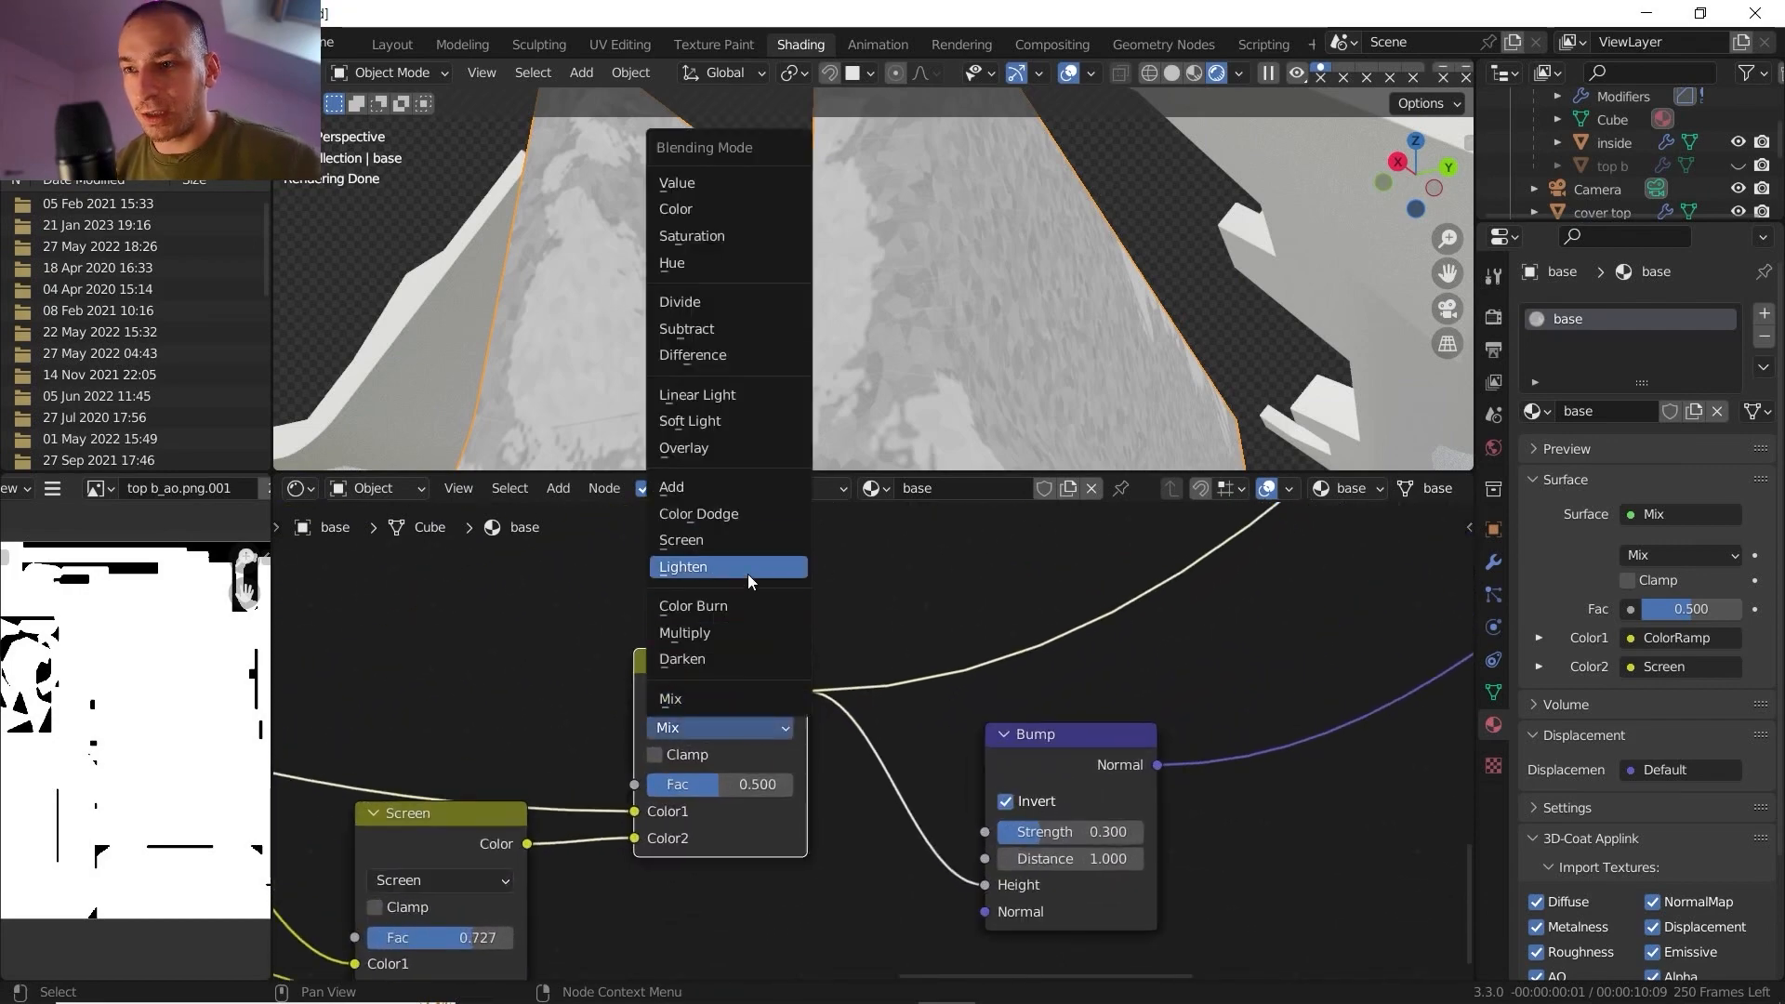
pyautogui.click(728, 627)
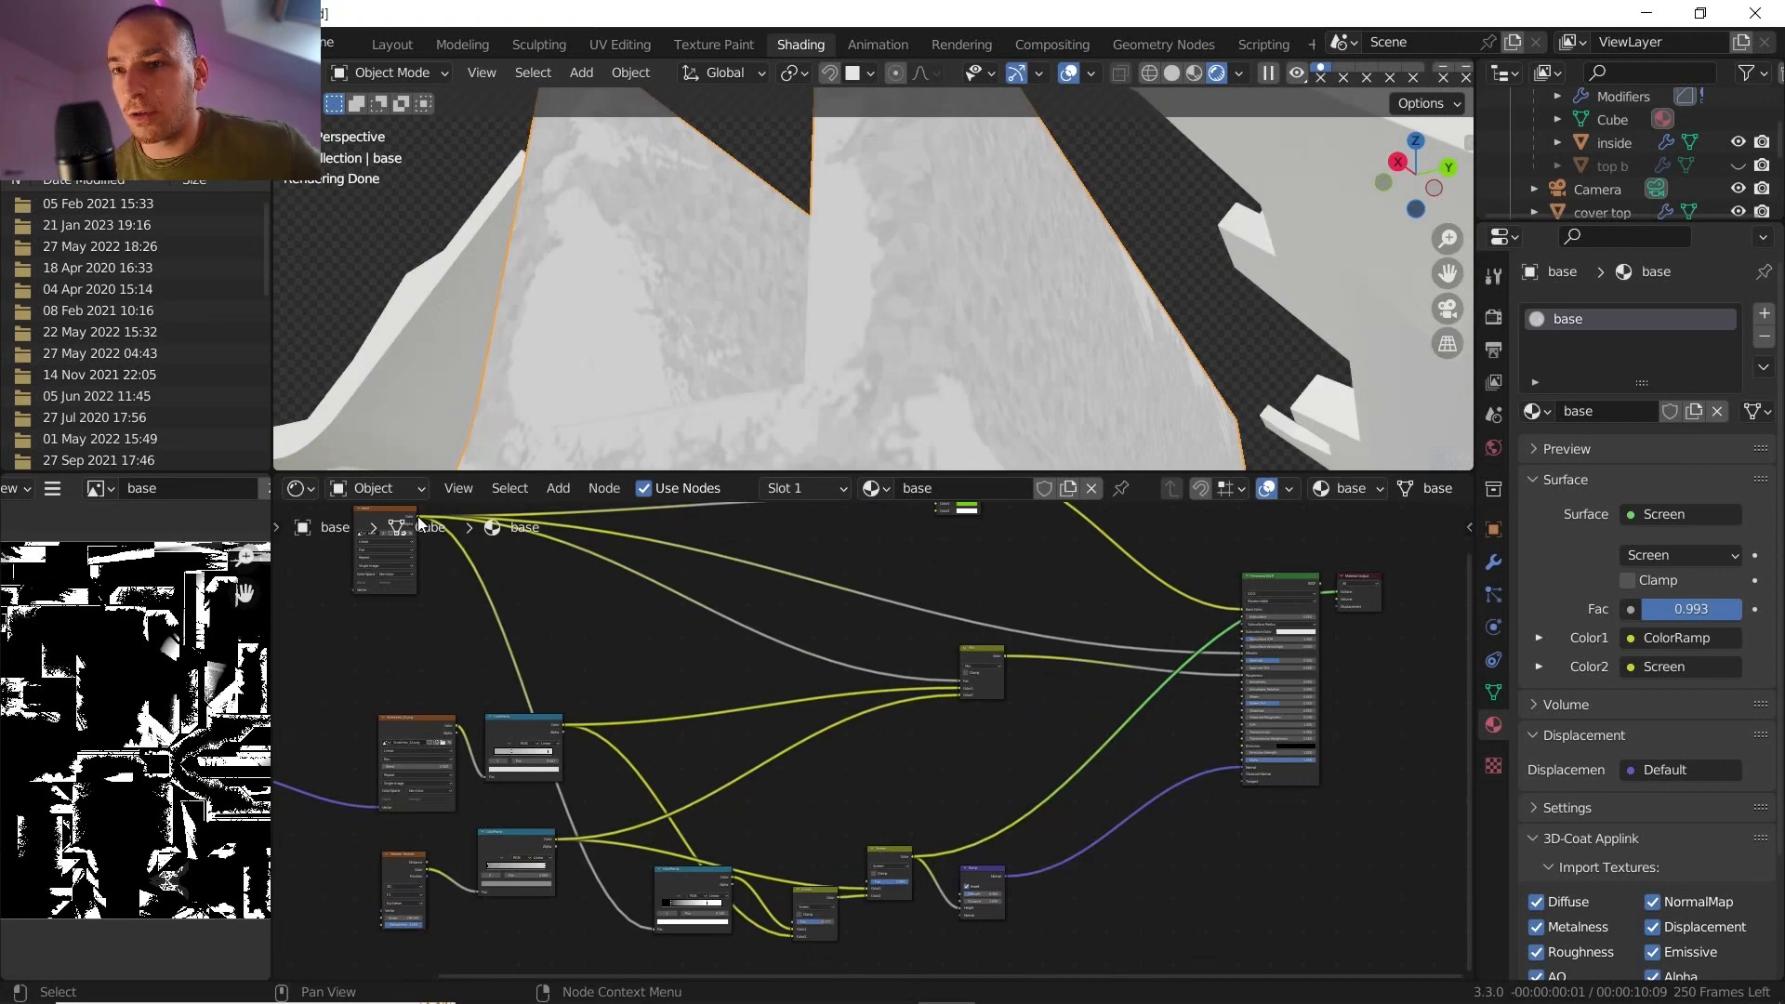
# Drive the new blend node's factor with the base mask image and swap its Color1 and Color2 inputs
pyautogui.moveTo(418, 519); pyautogui.dragTo(867, 884)
pyautogui.scroll(3, 870, 866)
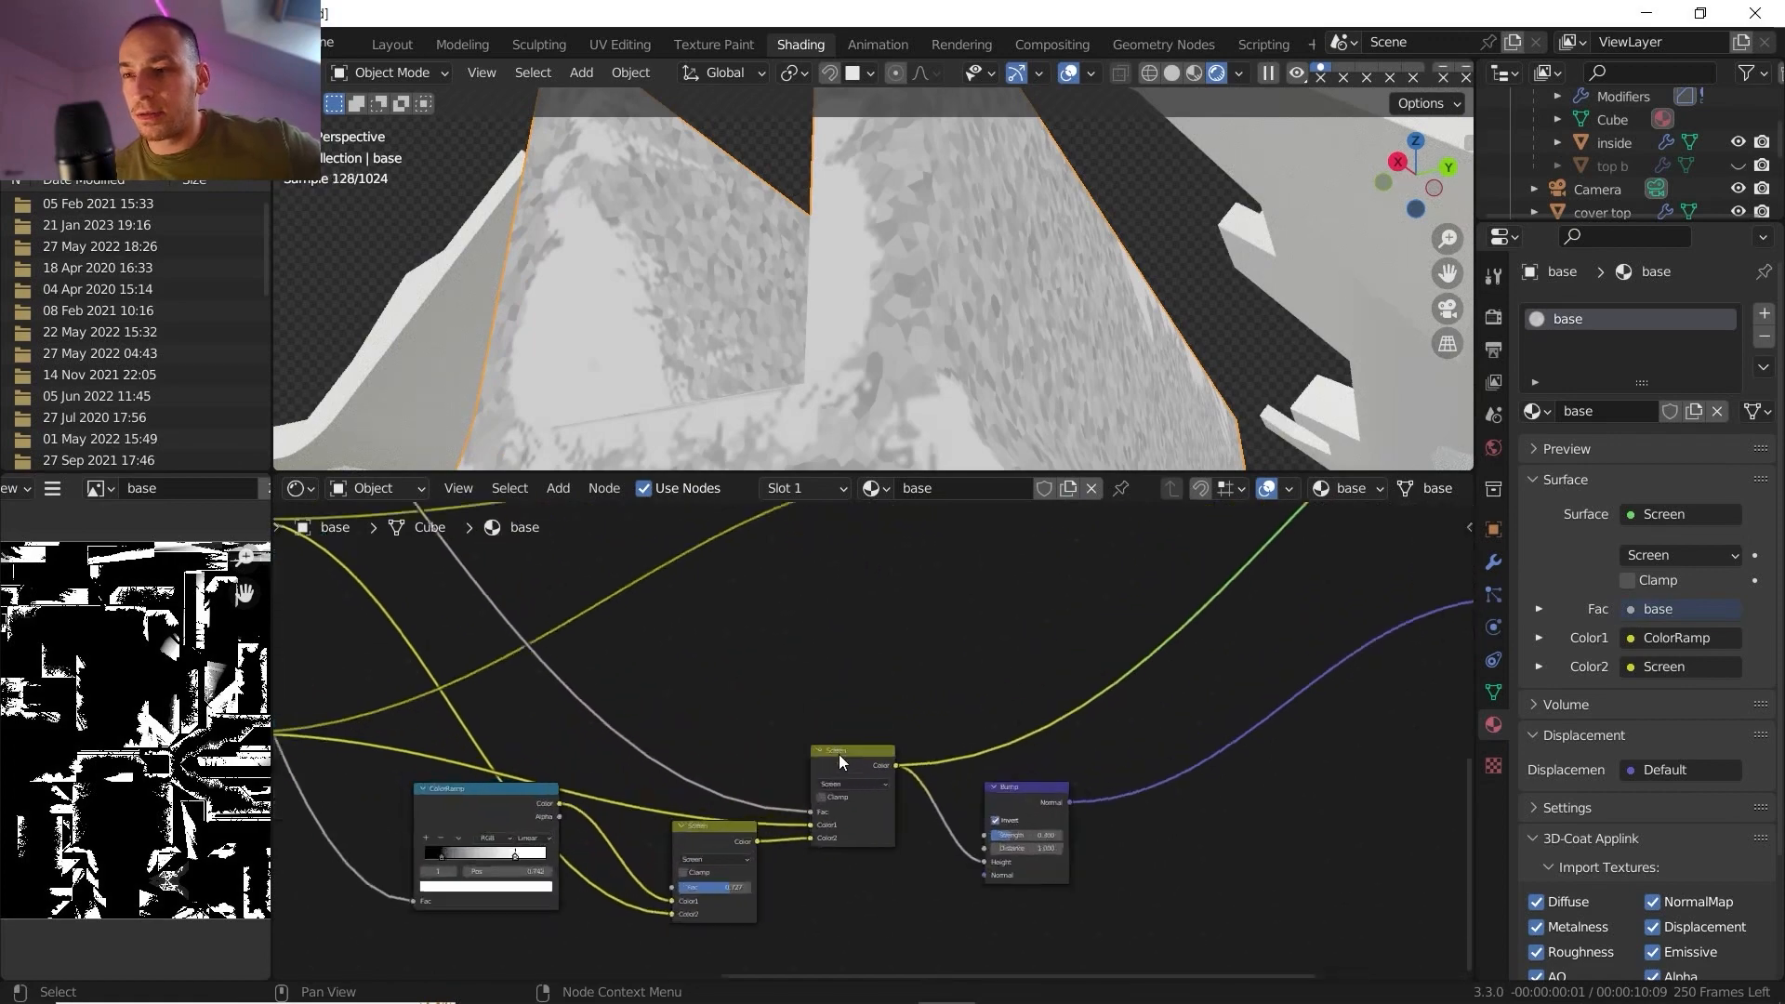
pyautogui.scroll(2, 839, 755)
pyautogui.moveTo(839, 754); pyautogui.dragTo(814, 650, button='middle')
pyautogui.scroll(3, 814, 651)
pyautogui.moveTo(769, 756); pyautogui.dragTo(768, 777)
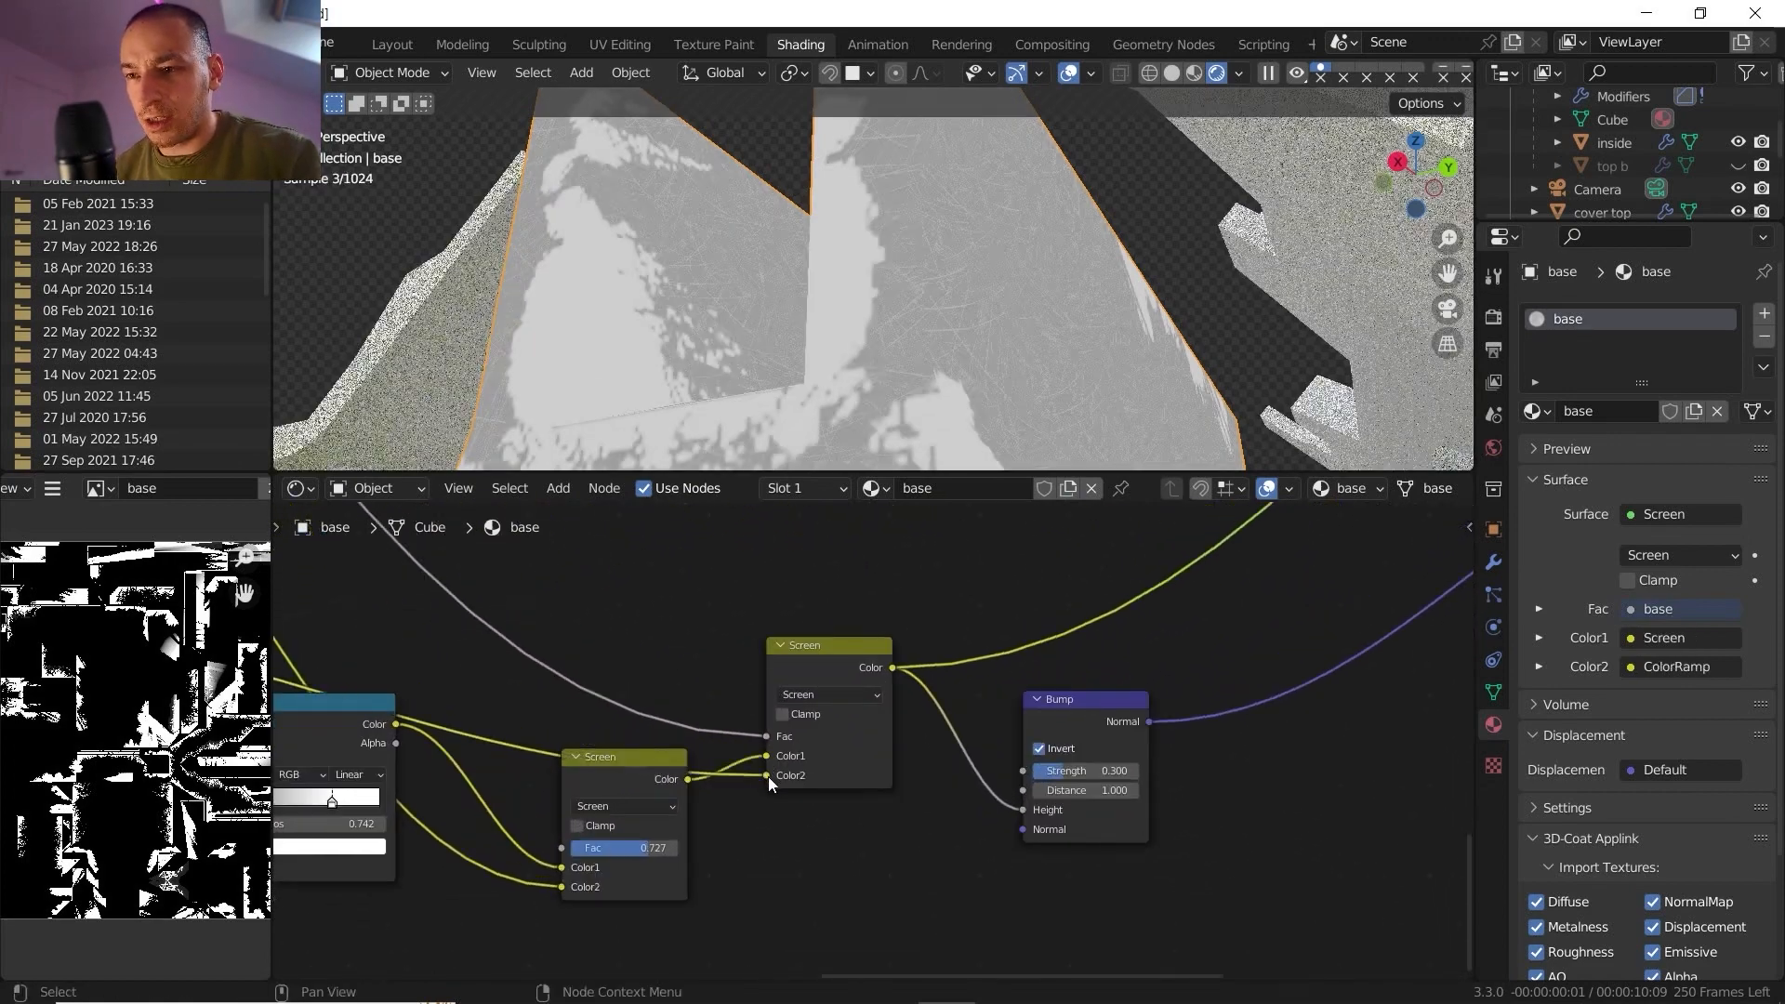
# Set the mask-driven blend node's blending mode to Mix
pyautogui.scroll(1, 788, 756)
pyautogui.click(800, 691)
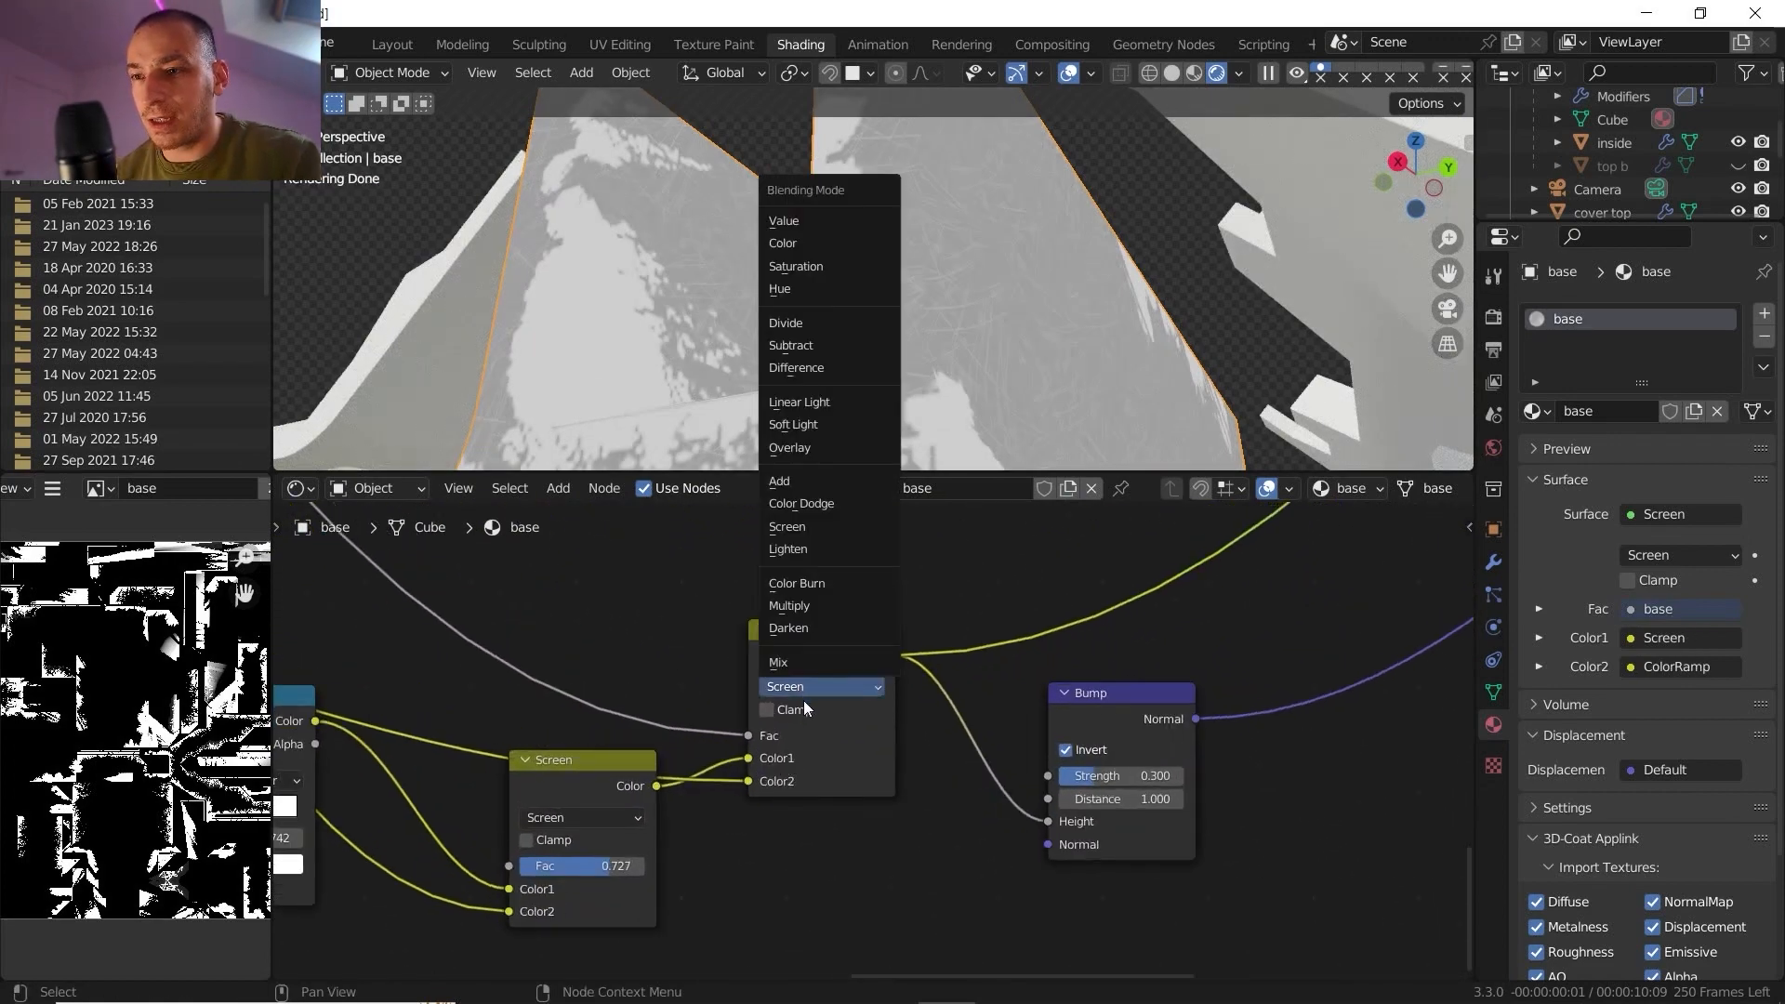
pyautogui.click(790, 658)
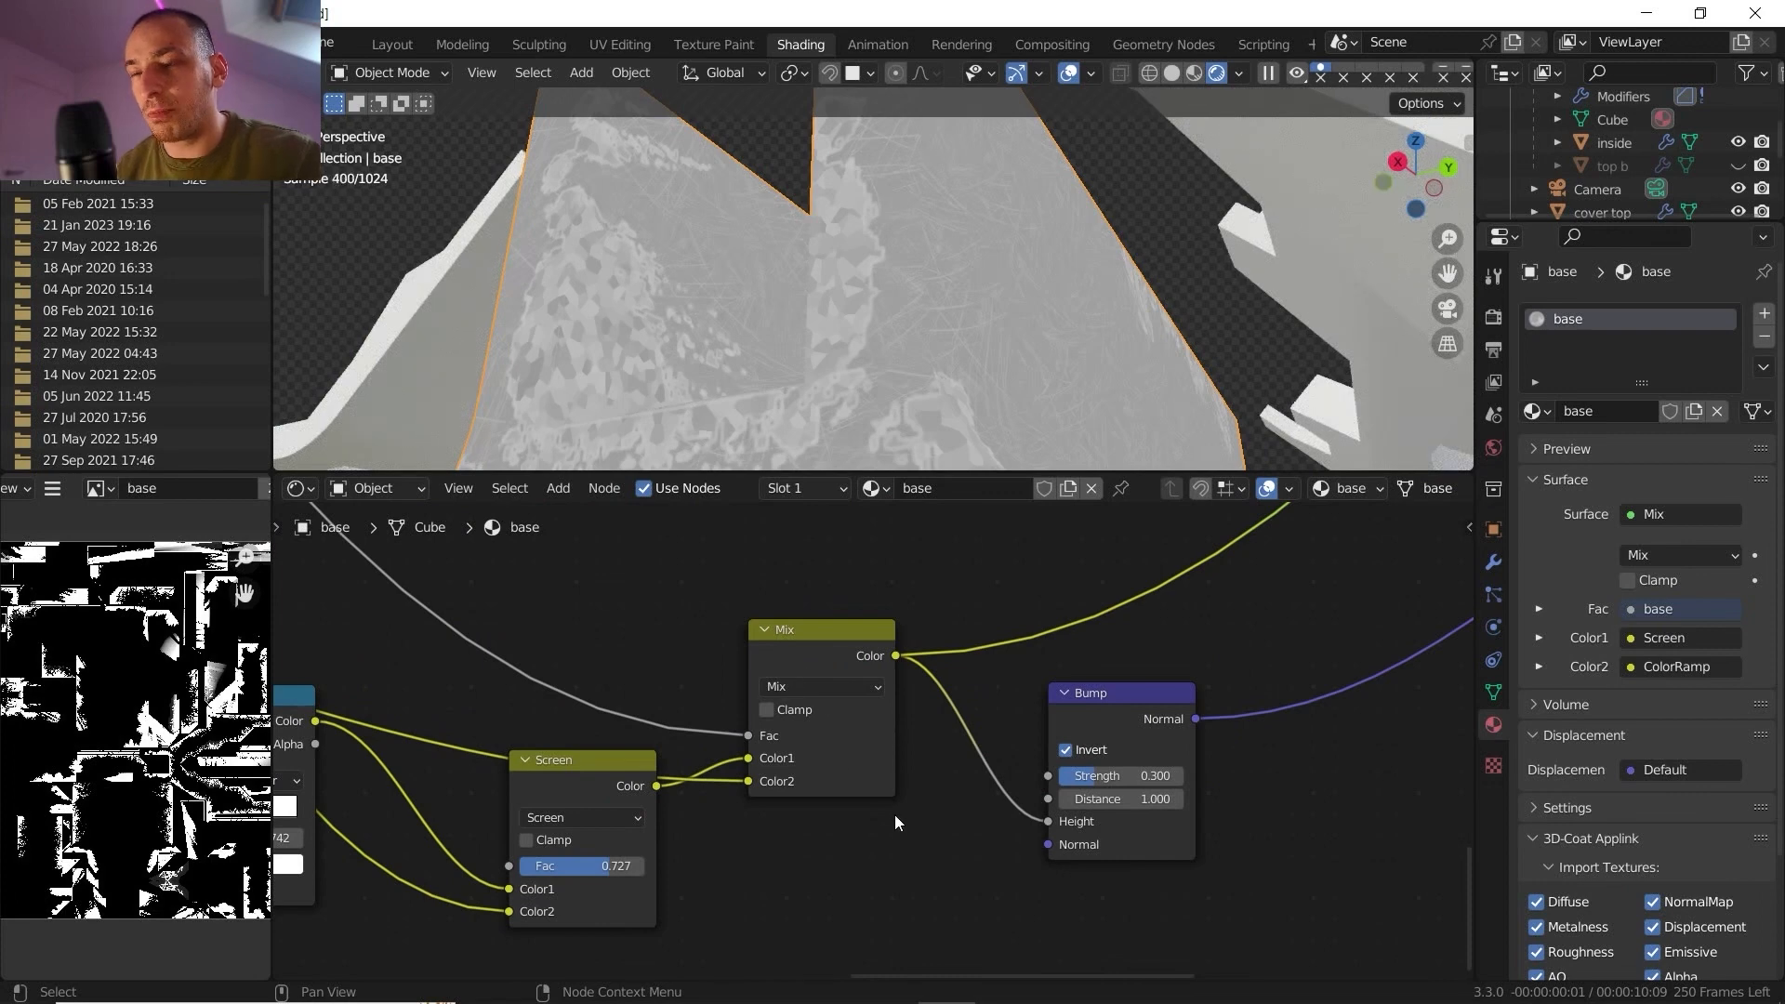
# Preview the Bump node's output and the full Principled BSDF material on the model
pyautogui.scroll(-6, 829, 810)
pyautogui.moveTo(558, 625); pyautogui.dragTo(833, 750, button='middle')
pyautogui.scroll(-2, 832, 750)
pyautogui.moveTo(769, 658)
pyautogui.mouseDown(button='middle')
pyautogui.moveTo(884, 805)
pyautogui.moveTo(832, 697)
pyautogui.moveTo(748, 651)
pyautogui.mouseUp(button='middle')
pyautogui.scroll(5, 865, 751)
pyautogui.scroll(-3, 807, 768)
pyautogui.moveTo(818, 331); pyautogui.dragTo(853, 312, button='middle')
pyautogui.keyDown('ctrl'); pyautogui.keyDown('shift'); pyautogui.click(1067, 708); pyautogui.keyUp('shift'); pyautogui.keyUp('ctrl')
pyautogui.scroll(-4, 1074, 584)
pyautogui.moveTo(1075, 584); pyautogui.dragTo(919, 664, button='middle')
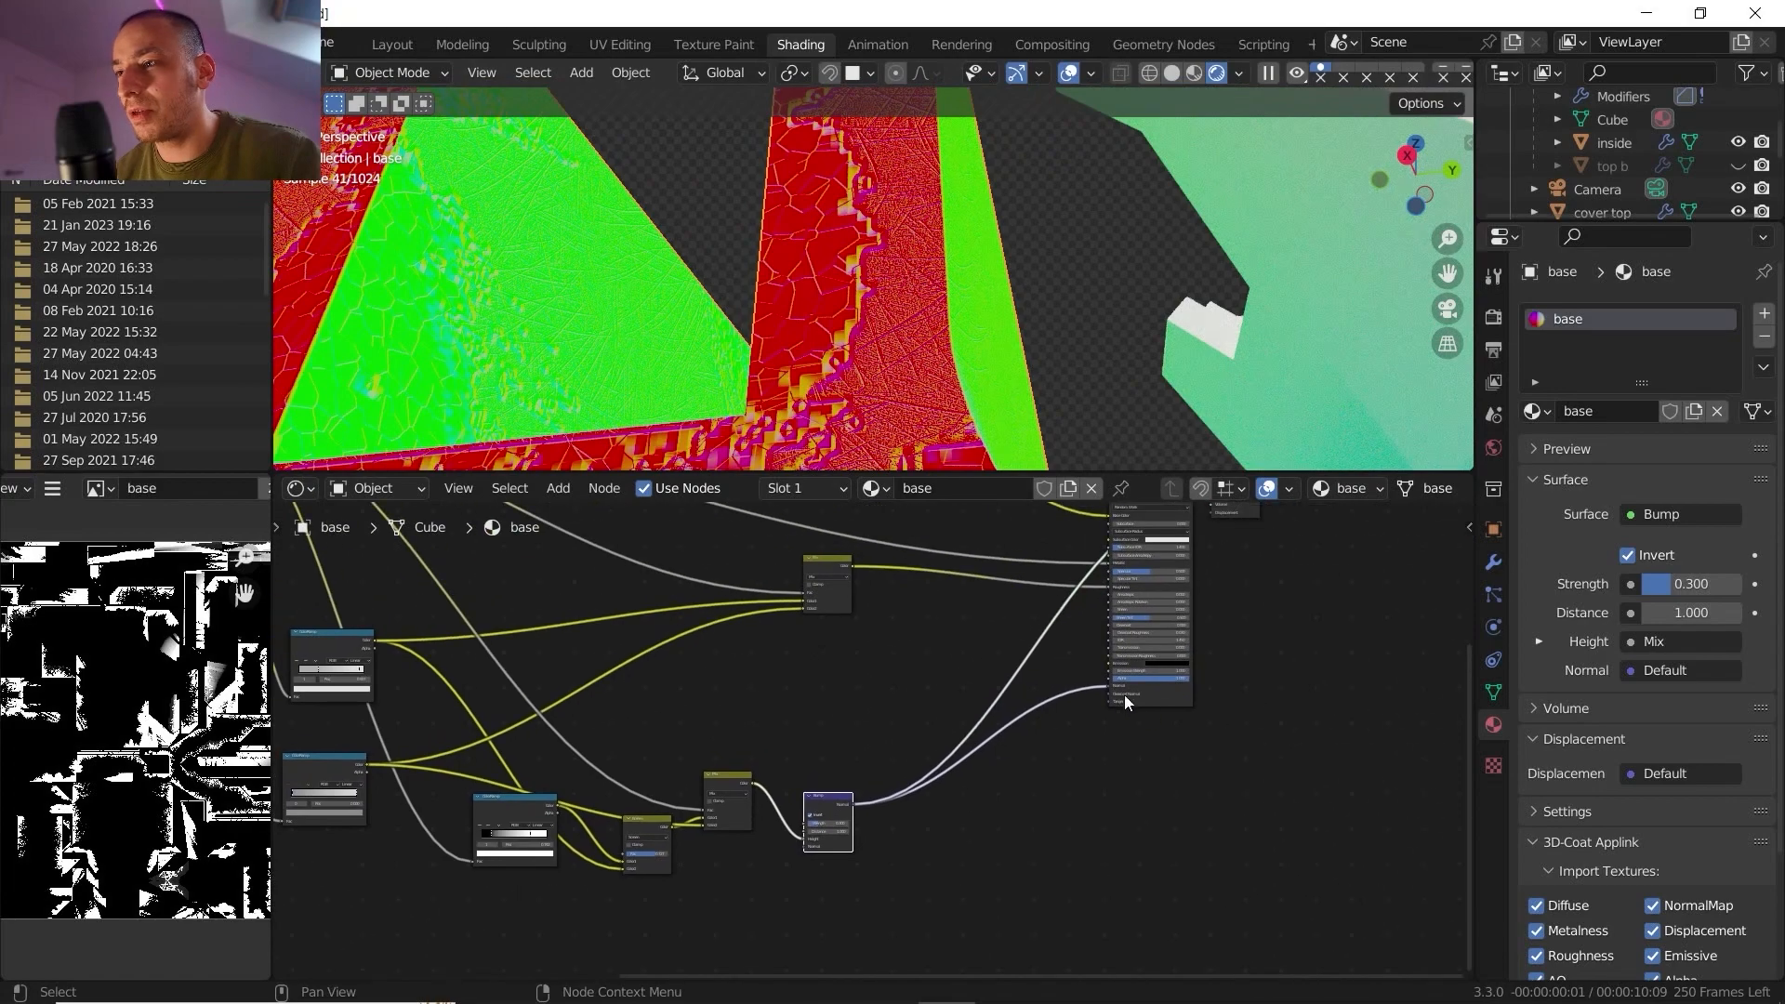
pyautogui.keyDown('ctrl'); pyautogui.keyDown('shift'); pyautogui.click(1172, 702); pyautogui.keyUp('shift'); pyautogui.keyUp('ctrl')
pyautogui.moveTo(854, 332)
pyautogui.mouseDown(button='middle')
pyautogui.moveTo(874, 332)
pyautogui.moveTo(807, 369)
pyautogui.mouseUp(button='middle')
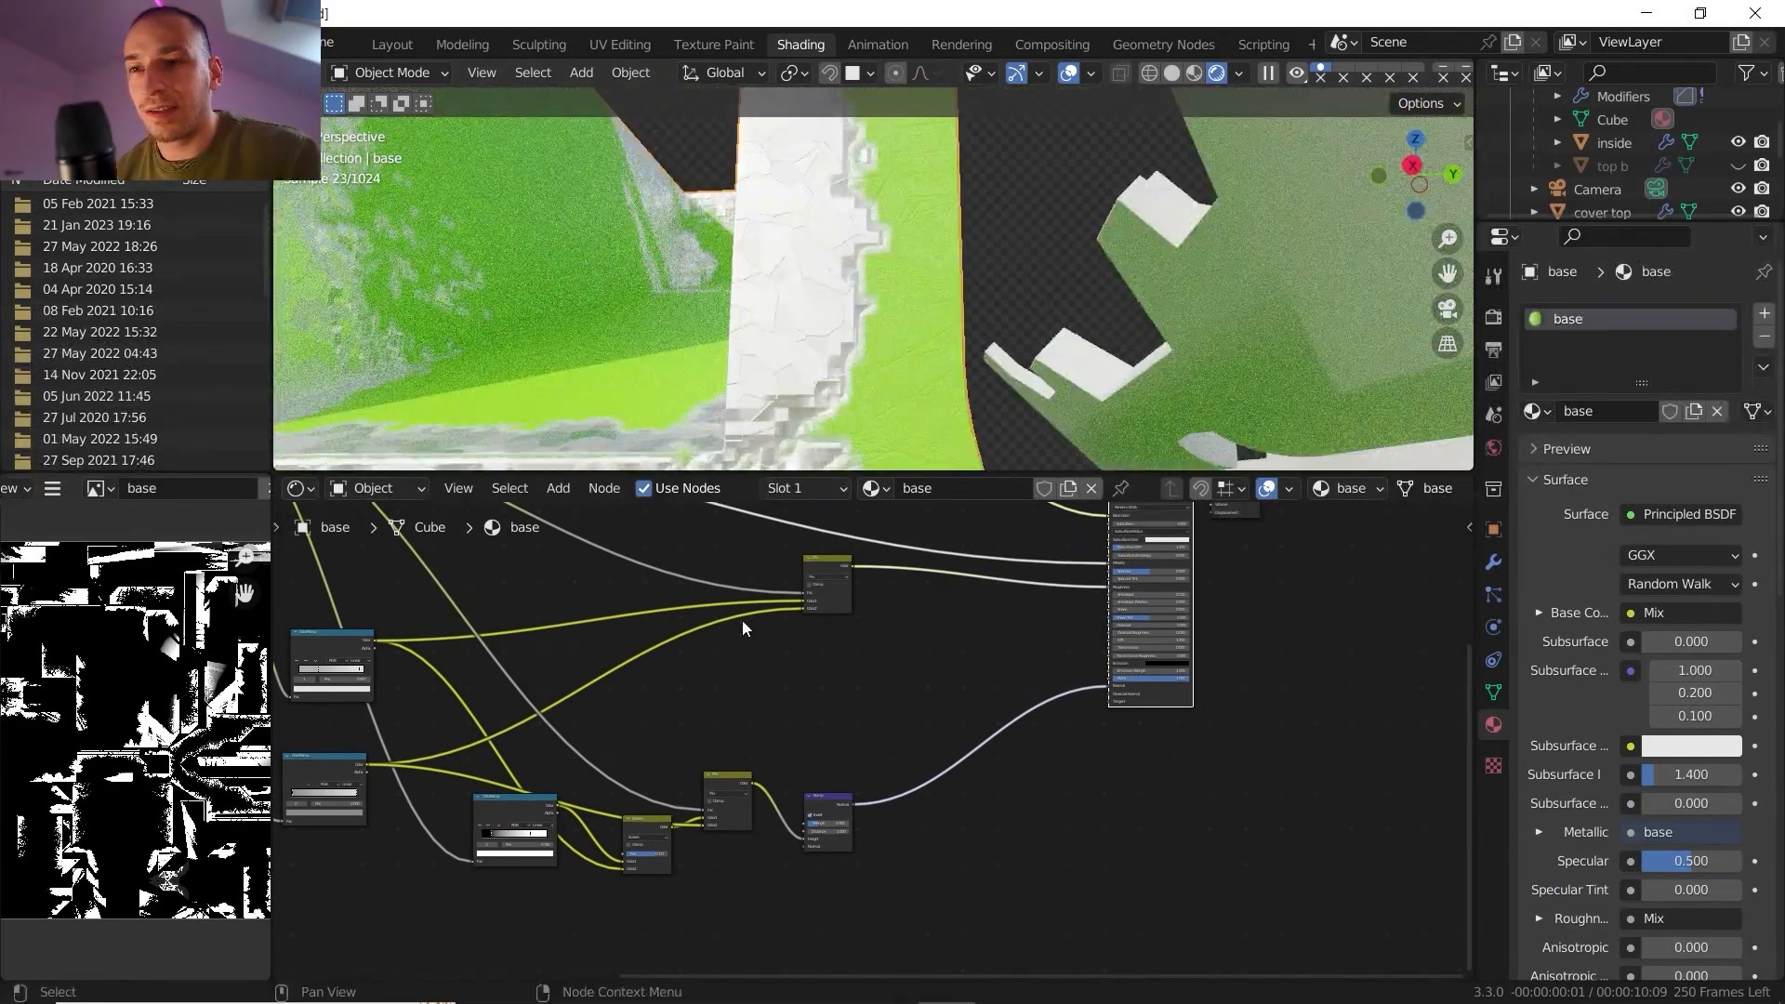
# Connect the black-and-white mask ColorRamp to the factor of the Mix node that feeds the Bump
pyautogui.moveTo(775, 675); pyautogui.dragTo(915, 631, button='middle')
pyautogui.scroll(-1, 824, 701)
pyautogui.scroll(4, 796, 721)
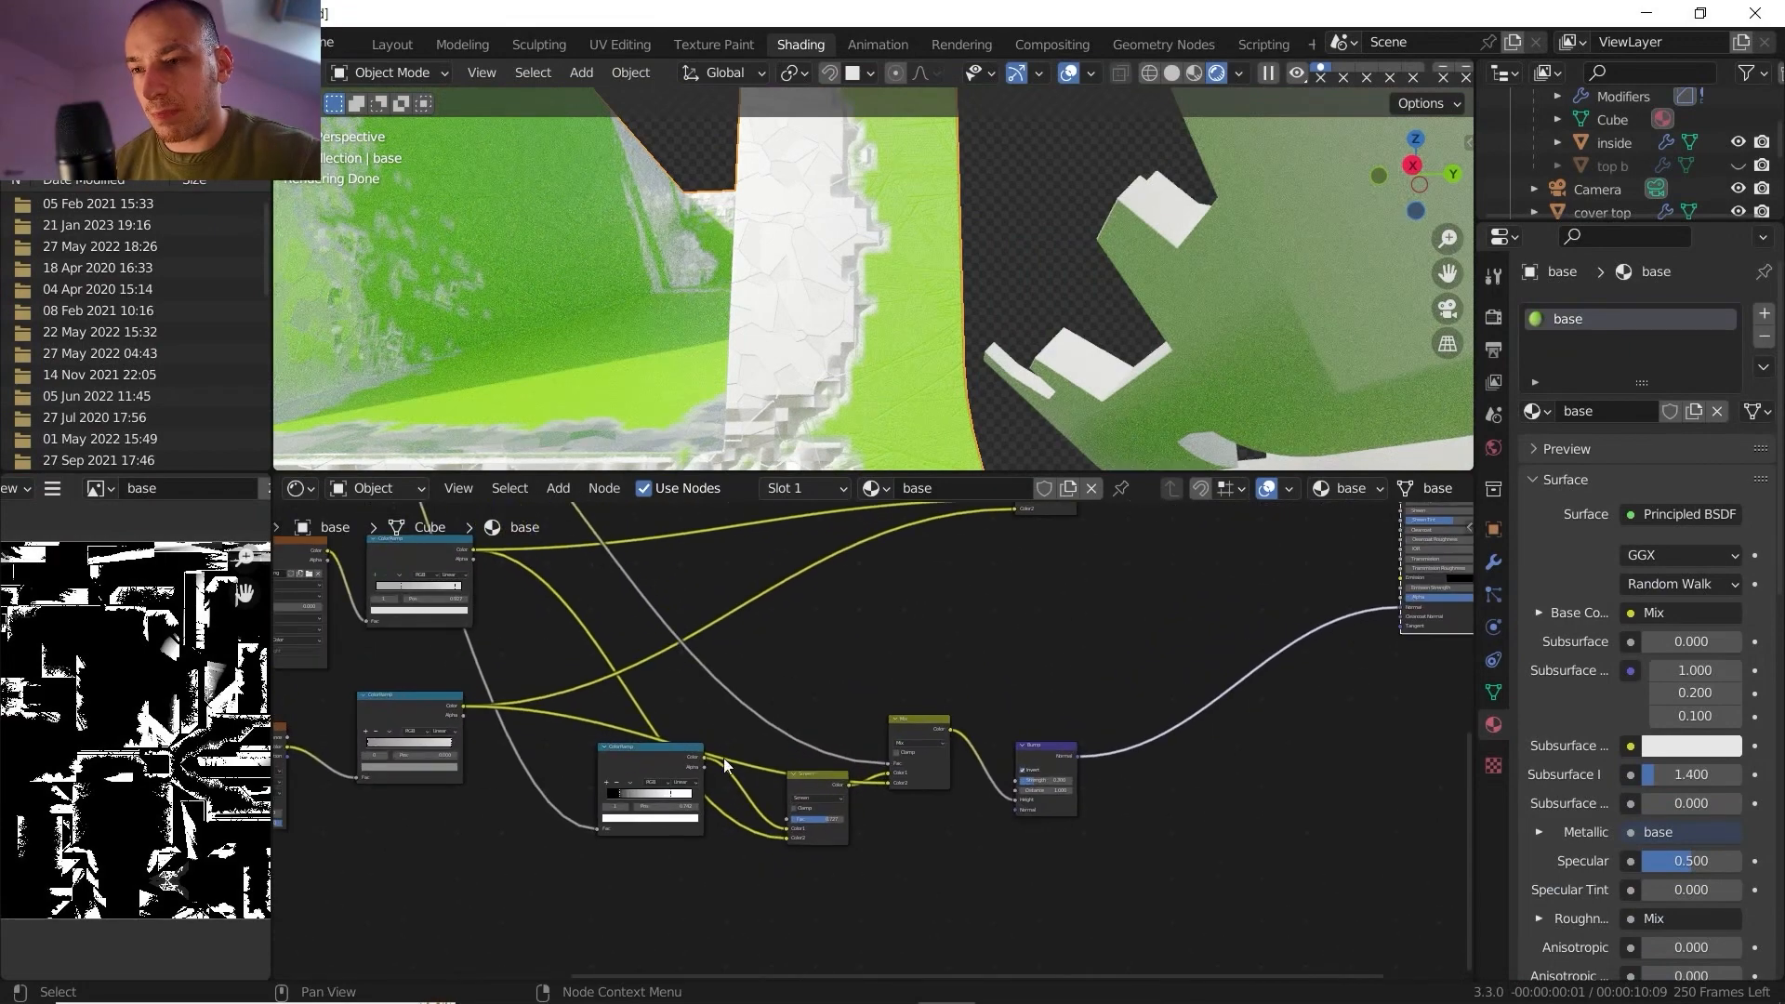
pyautogui.moveTo(657, 770); pyautogui.dragTo(889, 762)
# Preview the mask ColorRamp, the Mix node, the full material, and the scratch and Voronoi ColorRamps on the model
pyautogui.keyDown('ctrl'); pyautogui.keyDown('shift'); pyautogui.click(590, 845); pyautogui.keyUp('shift'); pyautogui.keyUp('ctrl')
pyautogui.keyDown('ctrl'); pyautogui.keyDown('shift'); pyautogui.click(906, 717); pyautogui.keyUp('shift'); pyautogui.keyUp('ctrl')
pyautogui.keyDown('ctrl'); pyautogui.keyDown('shift'); pyautogui.click(1427, 558); pyautogui.keyUp('shift'); pyautogui.keyUp('ctrl')
pyautogui.moveTo(1116, 372); pyautogui.dragTo(1069, 307, button='middle')
pyautogui.keyDown('shift'); pyautogui.moveTo(1162, 261); pyautogui.dragTo(863, 255, button='middle'); pyautogui.keyUp('shift')
pyautogui.scroll(2, 1000, 282)
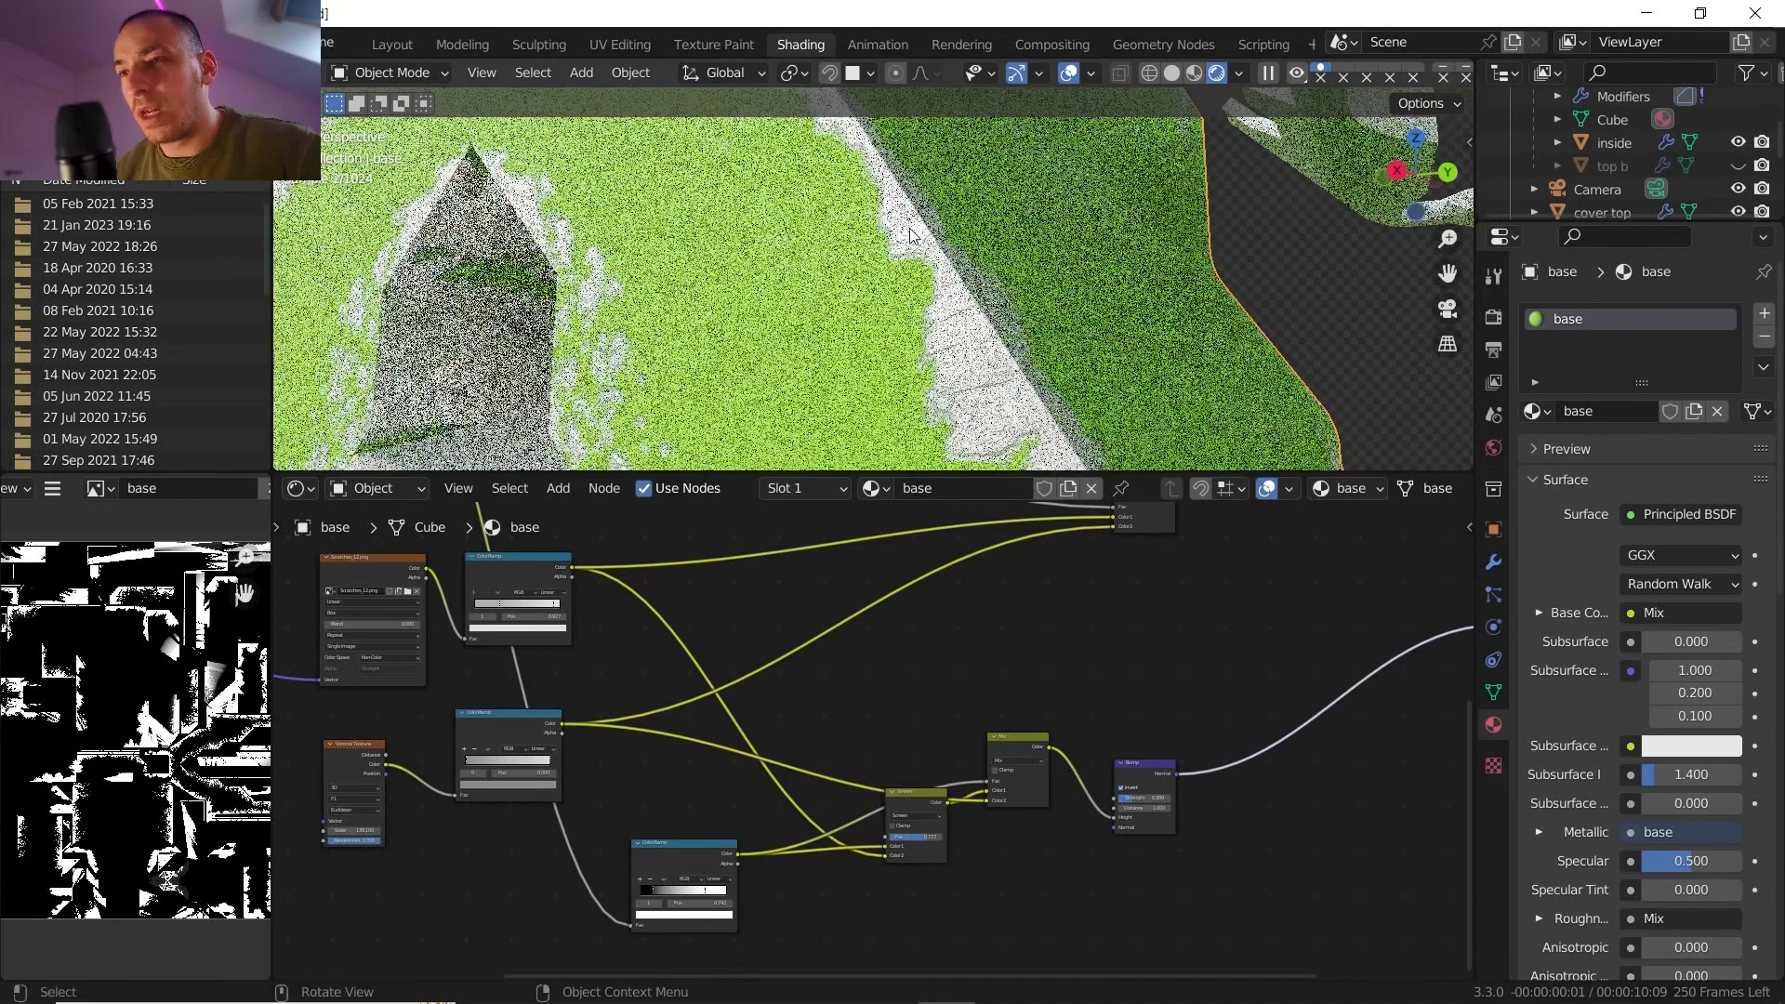
pyautogui.moveTo(834, 710); pyautogui.dragTo(825, 664, button='middle')
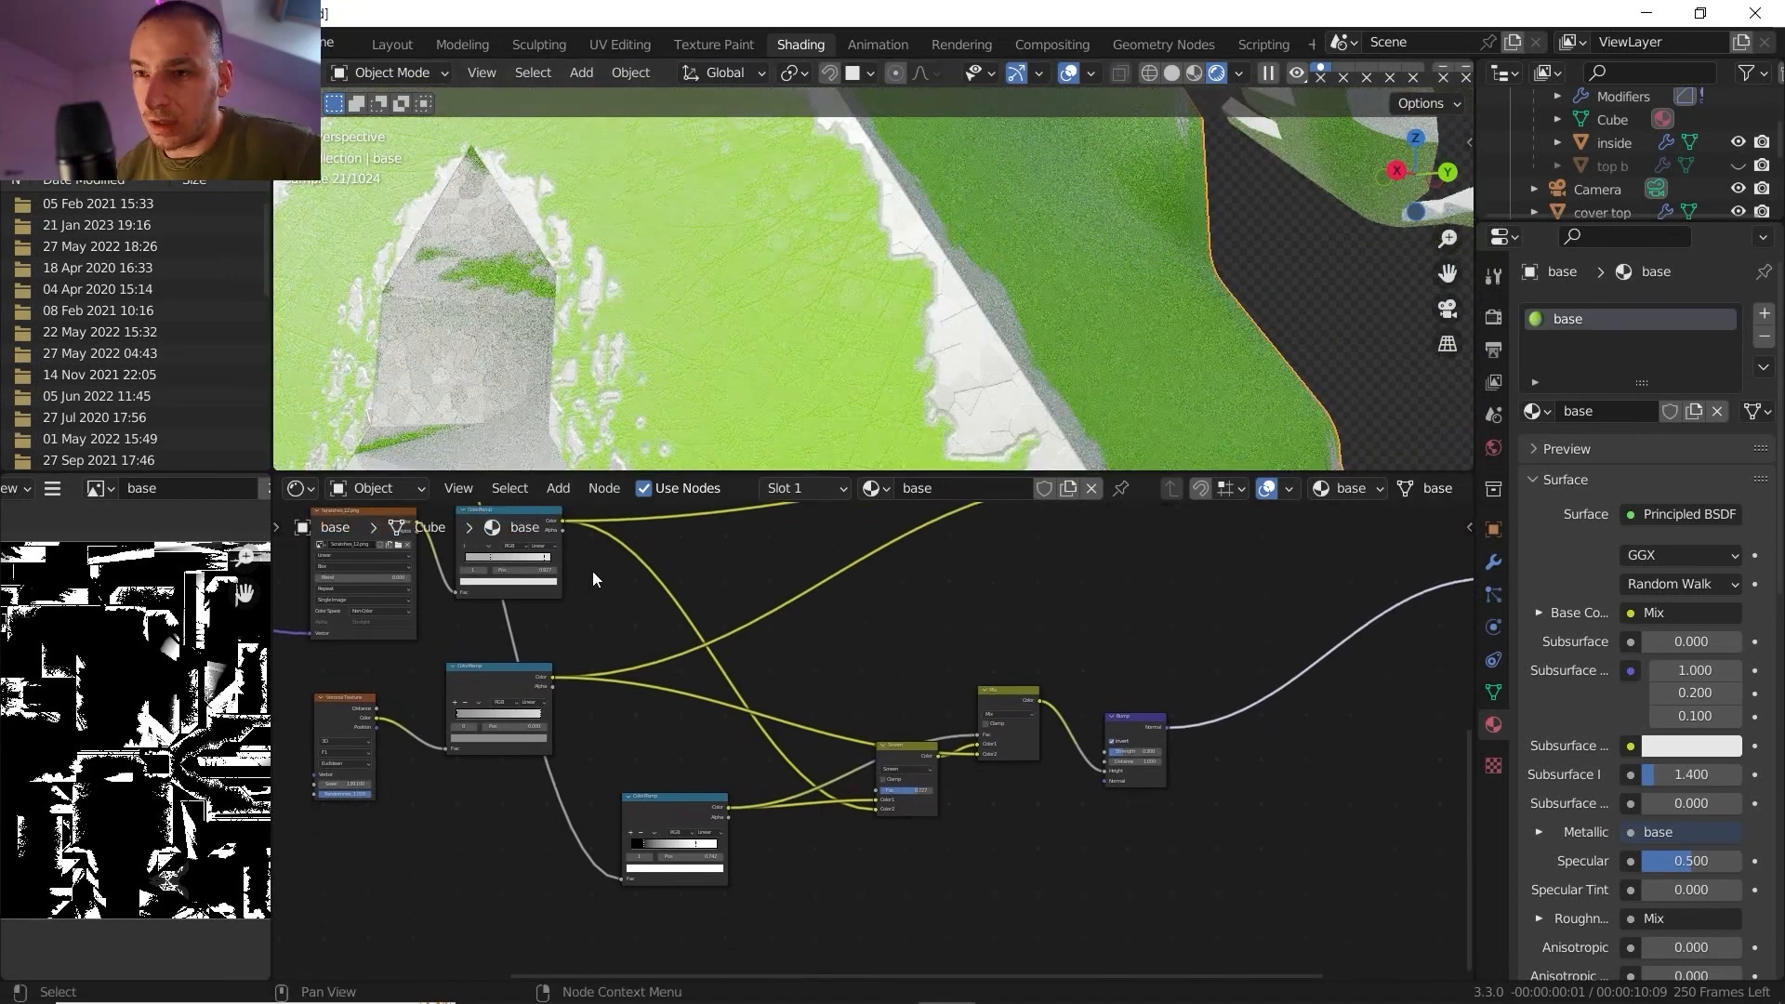
pyautogui.keyDown('ctrl'); pyautogui.keyDown('shift'); pyautogui.click(534, 522); pyautogui.keyUp('shift'); pyautogui.keyUp('ctrl')
pyautogui.moveTo(562, 659); pyautogui.dragTo(533, 822, button='middle')
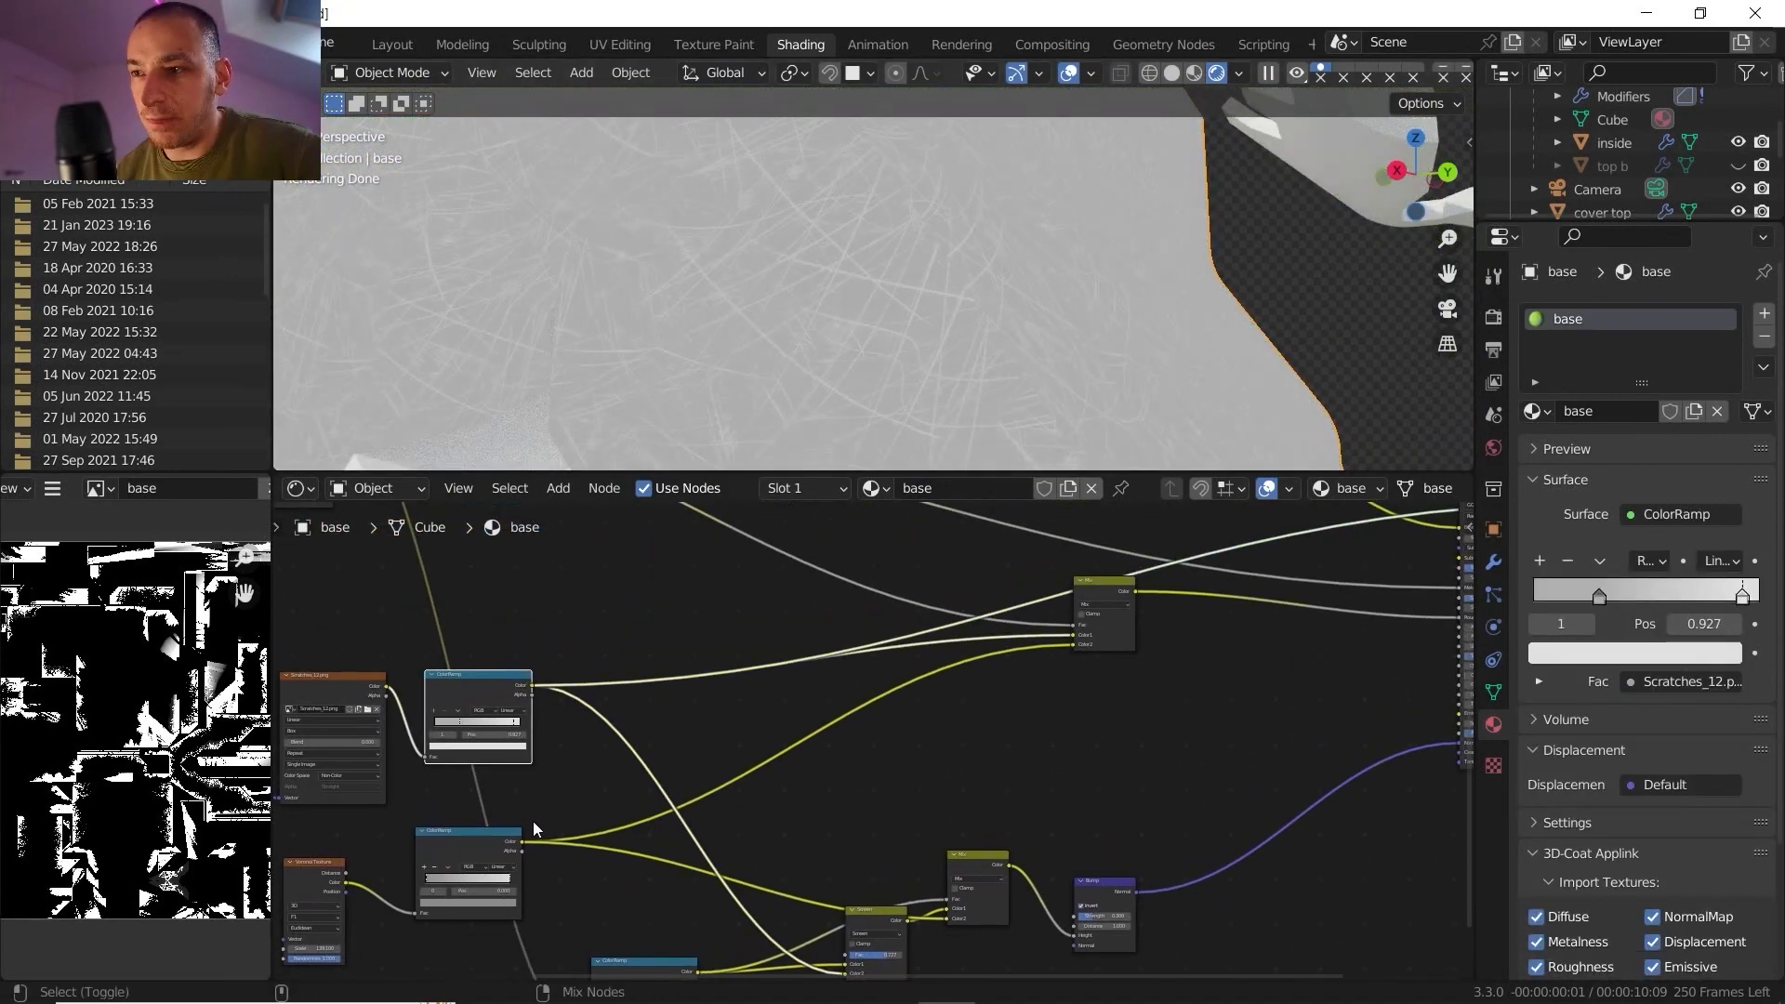
pyautogui.keyDown('ctrl'); pyautogui.keyDown('shift'); pyautogui.click(487, 840); pyautogui.keyUp('shift'); pyautogui.keyUp('ctrl')
pyautogui.moveTo(782, 681); pyautogui.dragTo(734, 533, button='middle')
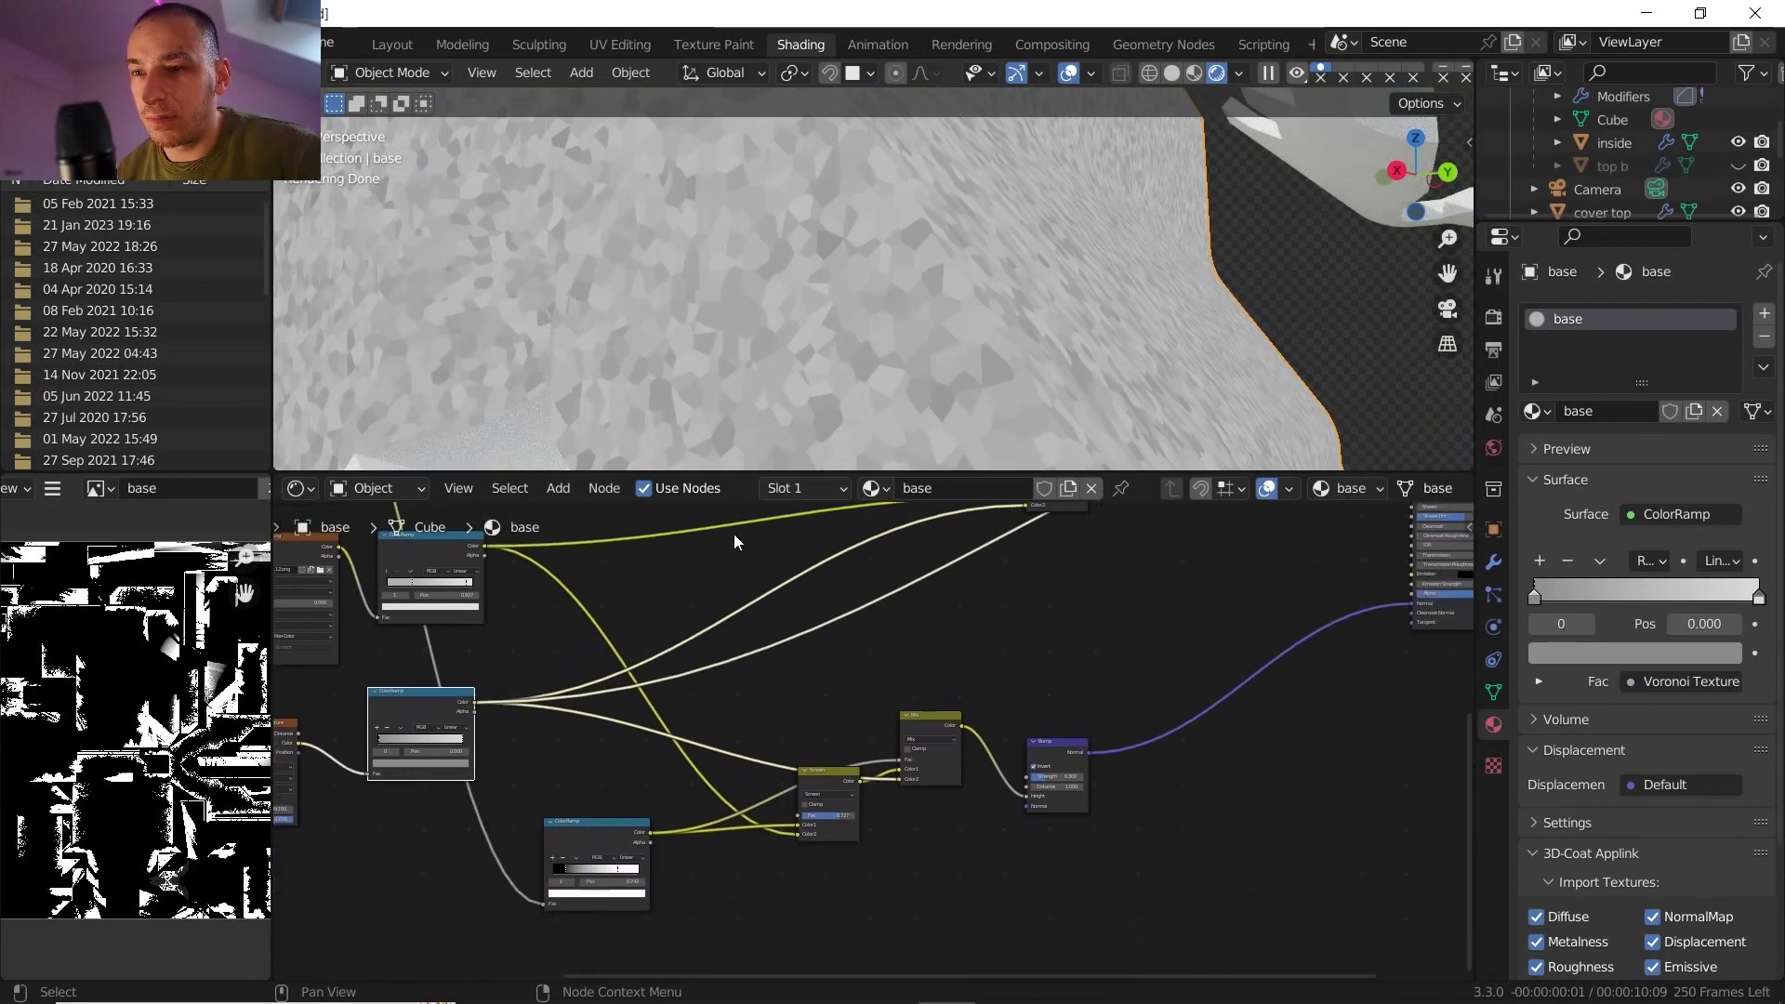
# Insert a MixRGB node between the Voronoi ColorRamp and Color2 of the Mix node feeding the Bump
pyautogui.hotkey('shift', 'a')
pyautogui.moveTo(777, 799)
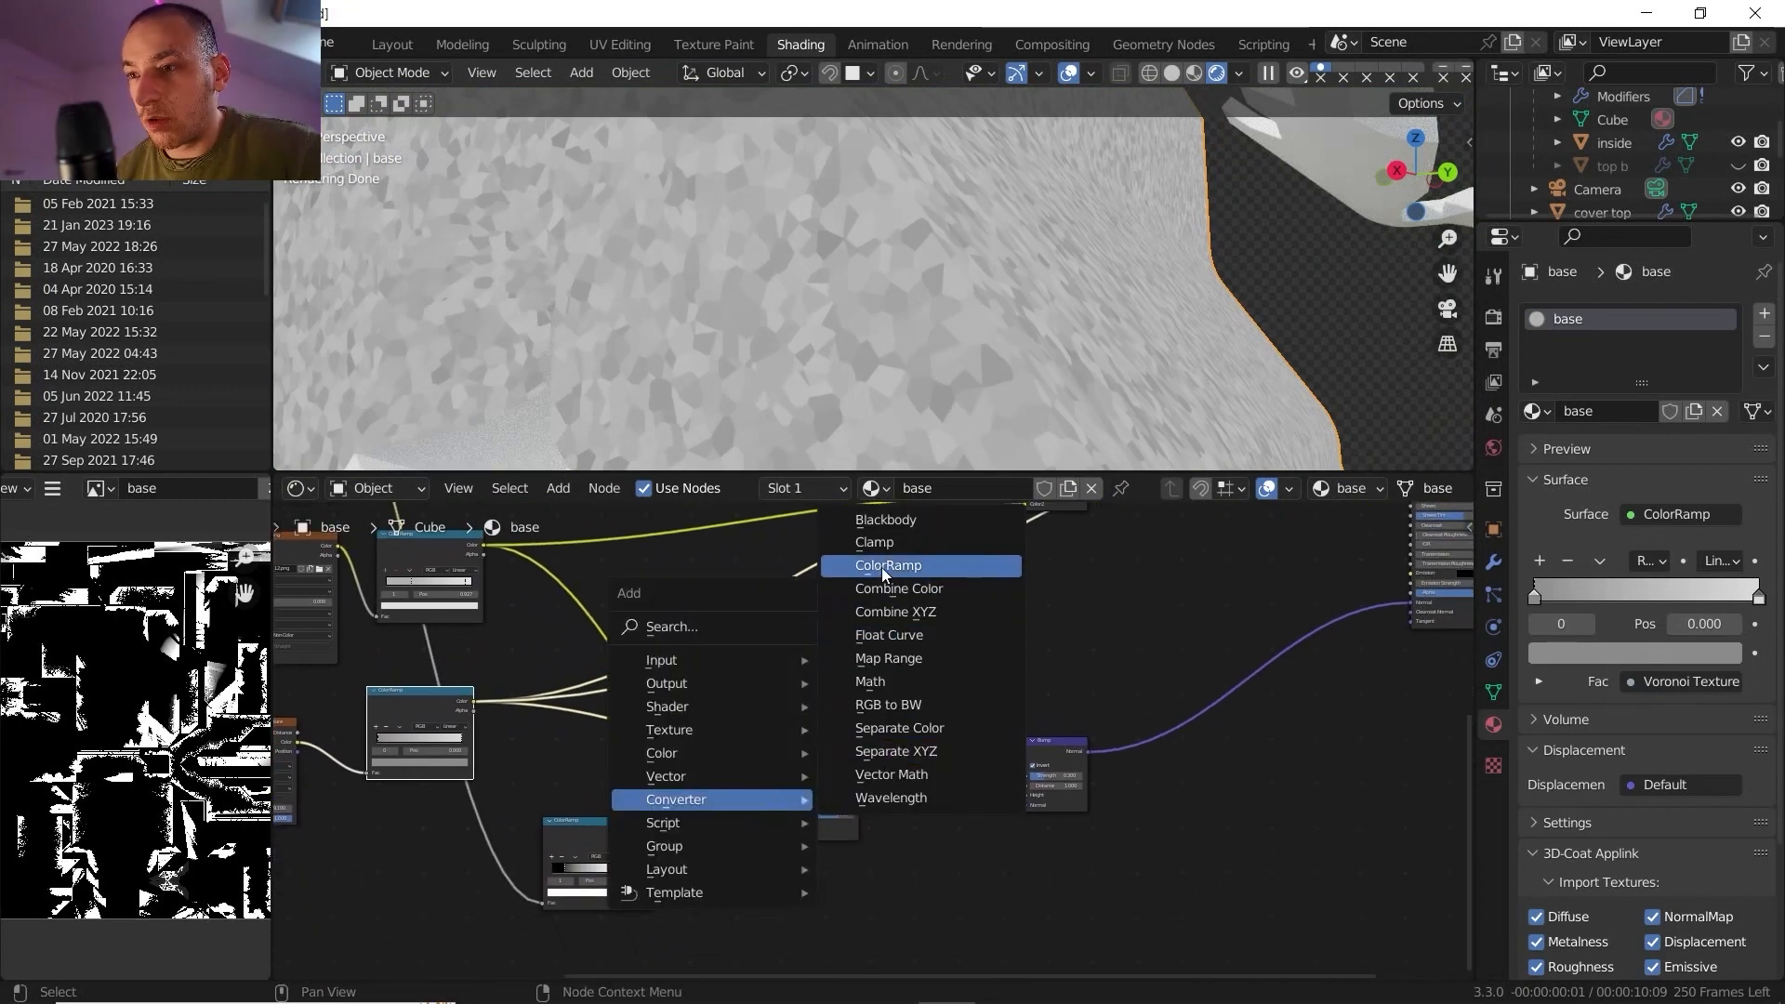
pyautogui.moveTo(699, 734)
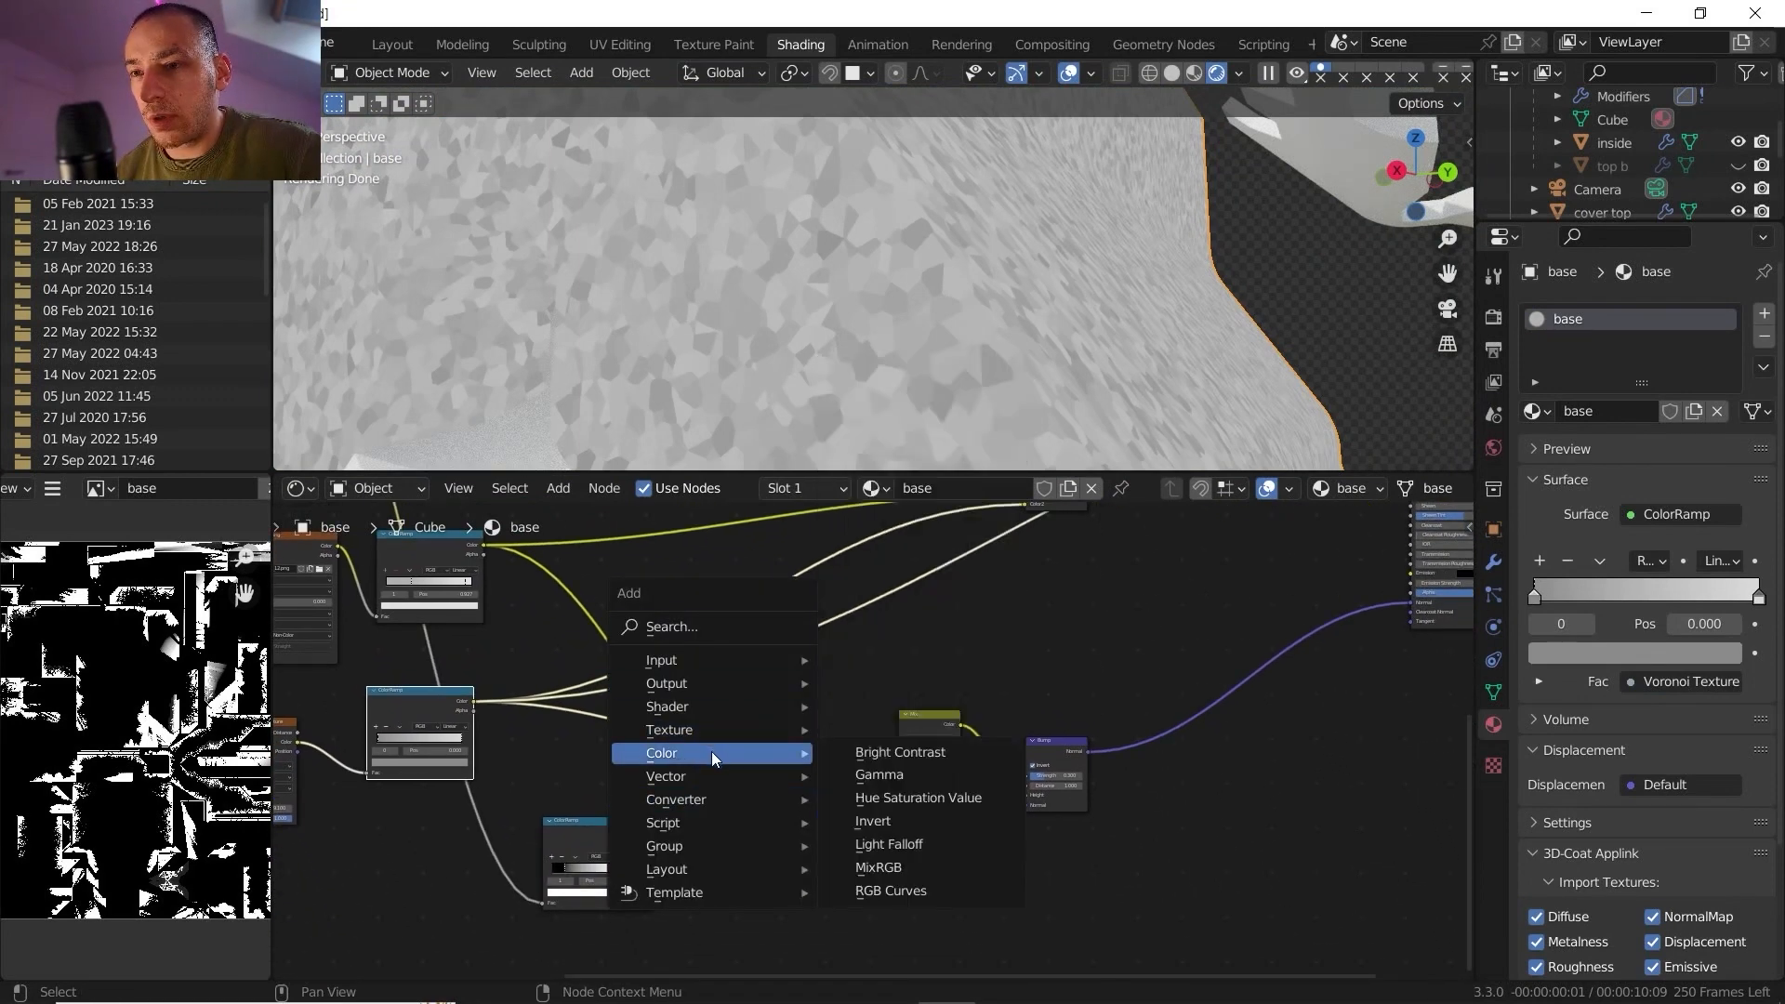
pyautogui.click(892, 870)
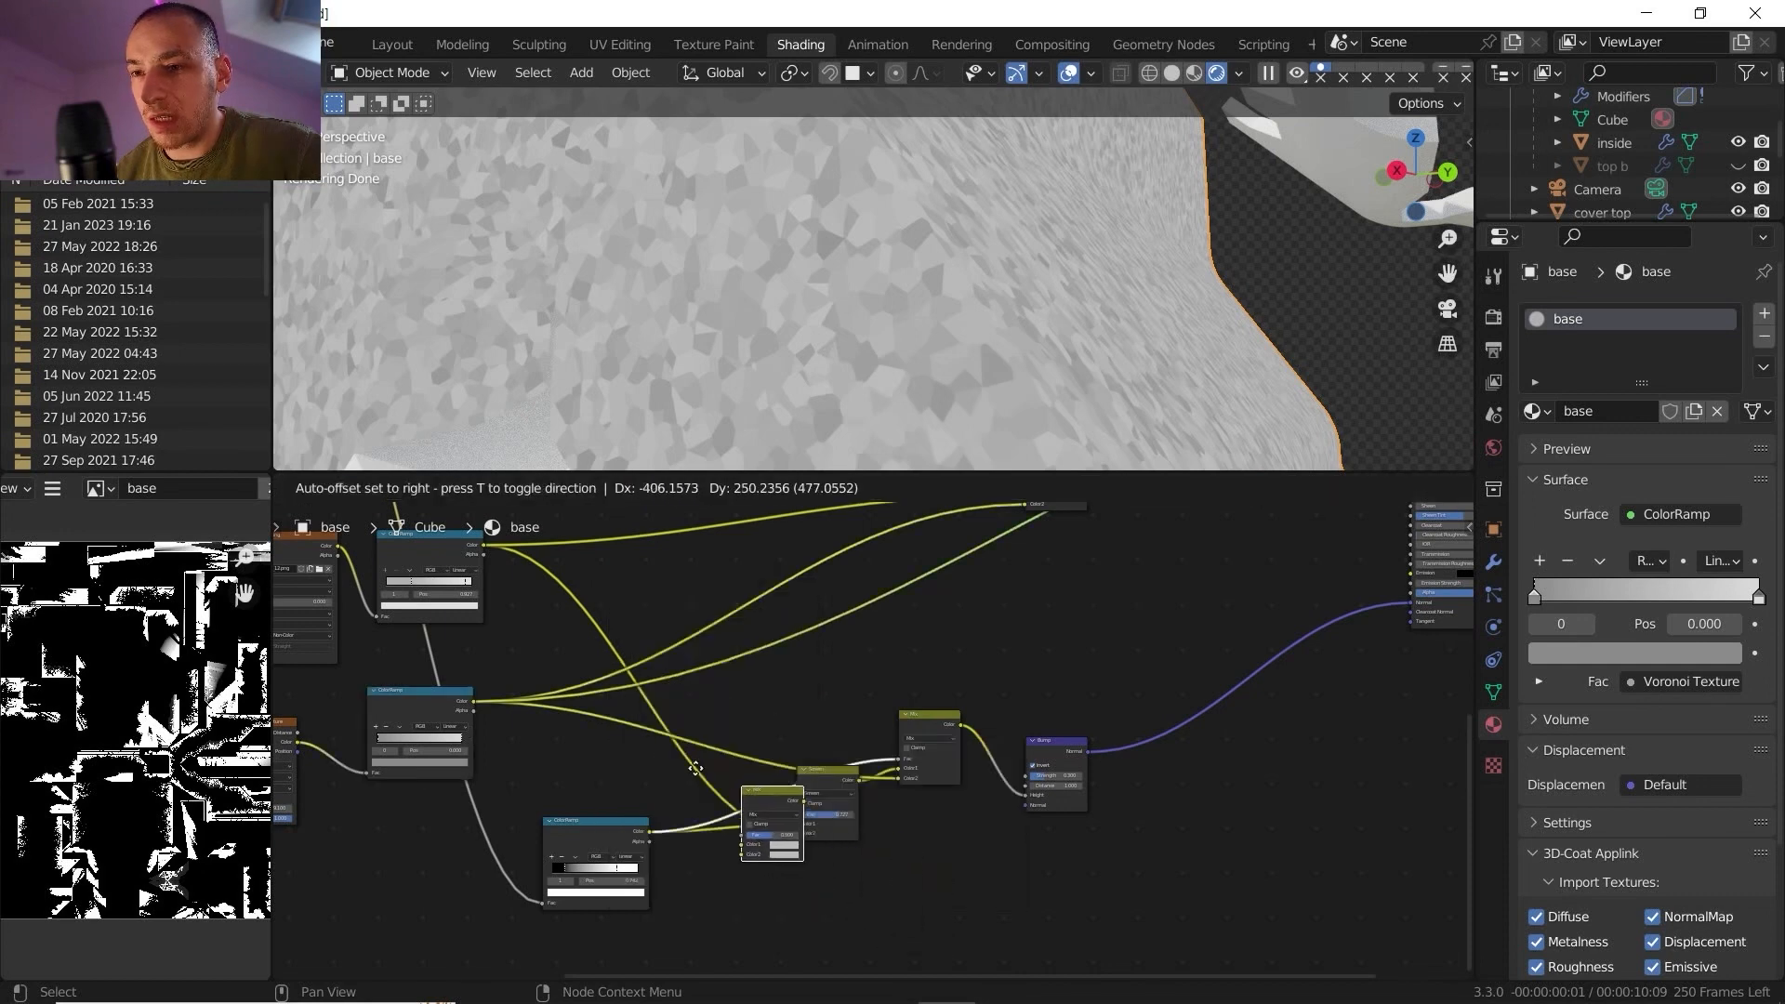
pyautogui.click(613, 725)
pyautogui.moveTo(636, 739); pyautogui.dragTo(792, 726)
pyautogui.scroll(1, 745, 676)
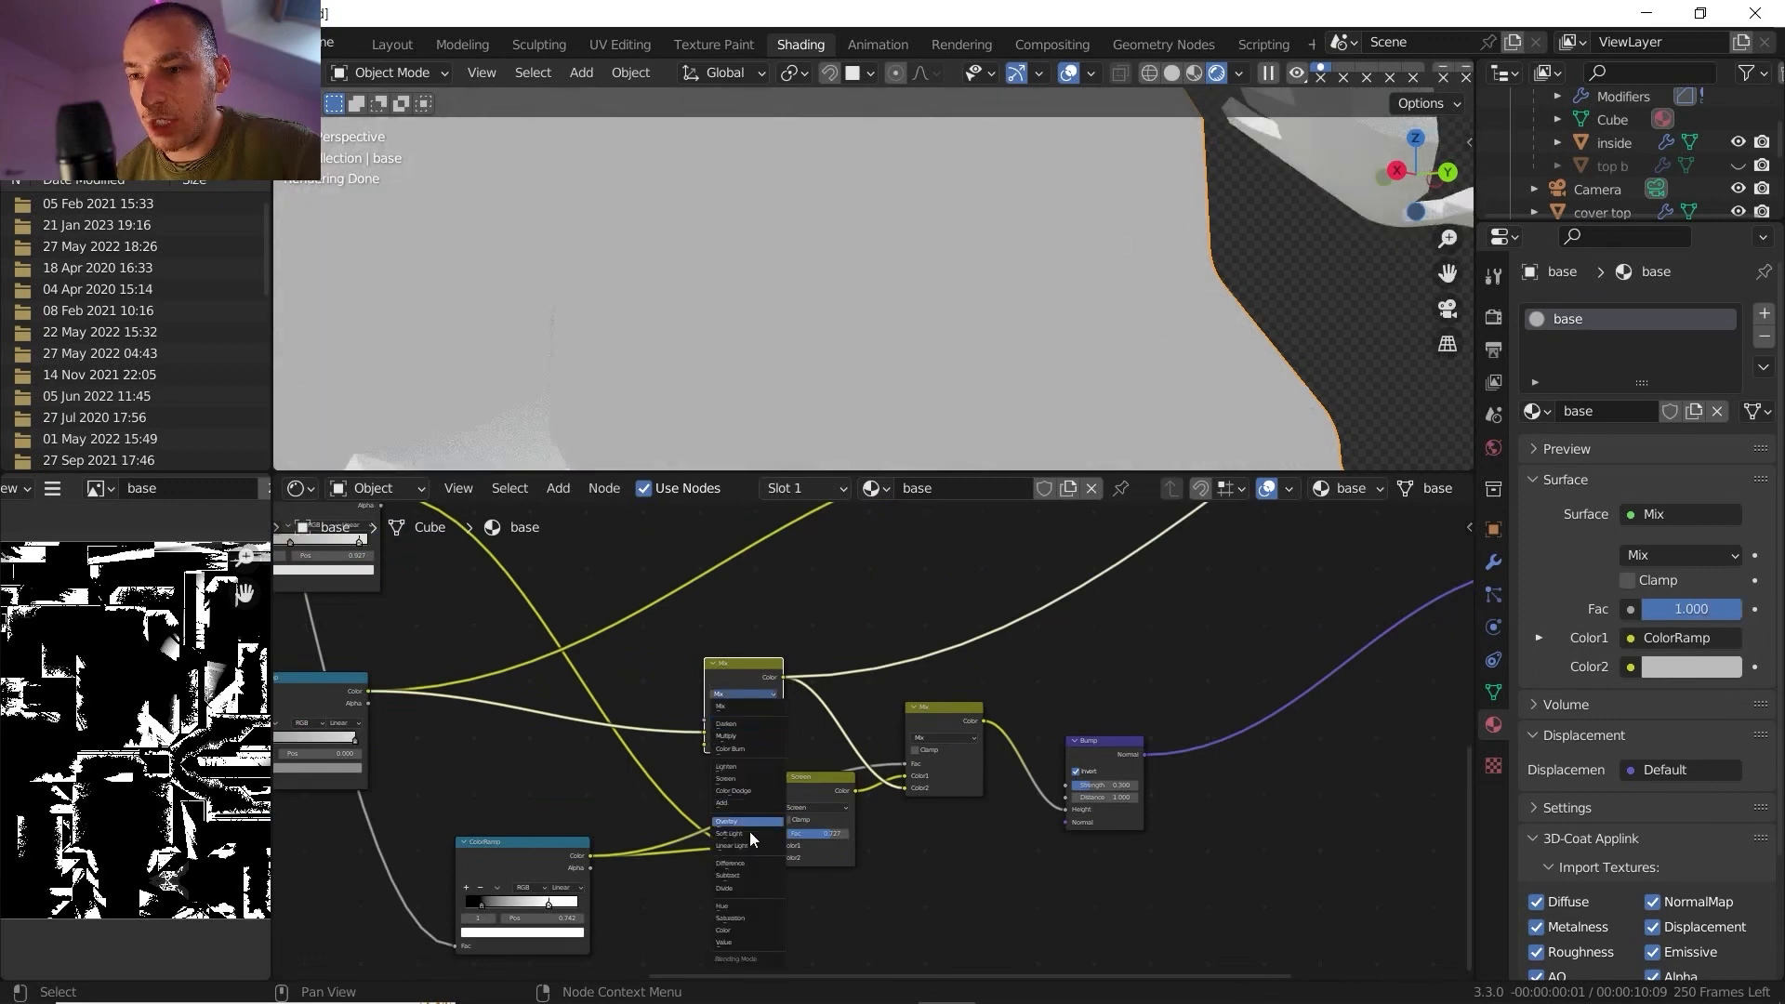
# Try the inserted node as Multiply with a black Color2 and a reduced factor, previewing the combined Mix output
pyautogui.click(742, 736)
pyautogui.click(754, 745)
pyautogui.moveTo(838, 636); pyautogui.dragTo(836, 665)
pyautogui.moveTo(754, 720); pyautogui.dragTo(734, 720)
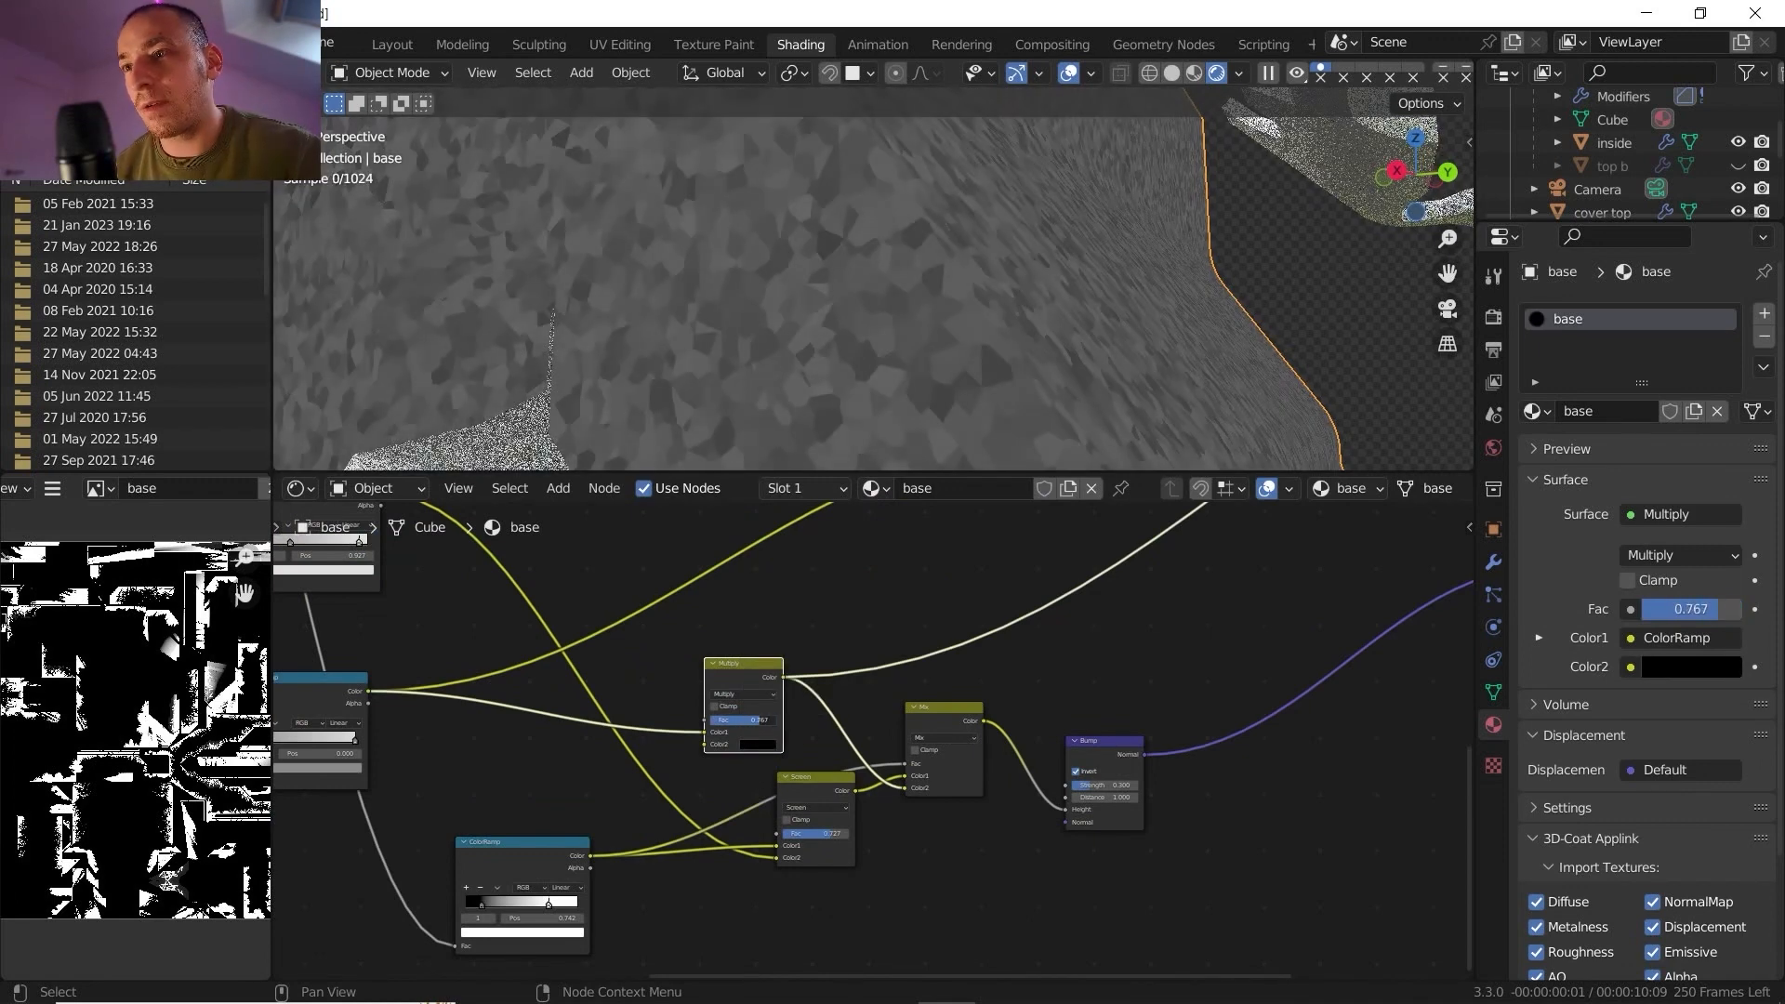
pyautogui.keyDown('ctrl'); pyautogui.keyDown('shift'); pyautogui.click(932, 719); pyautogui.keyUp('shift'); pyautogui.keyUp('ctrl')
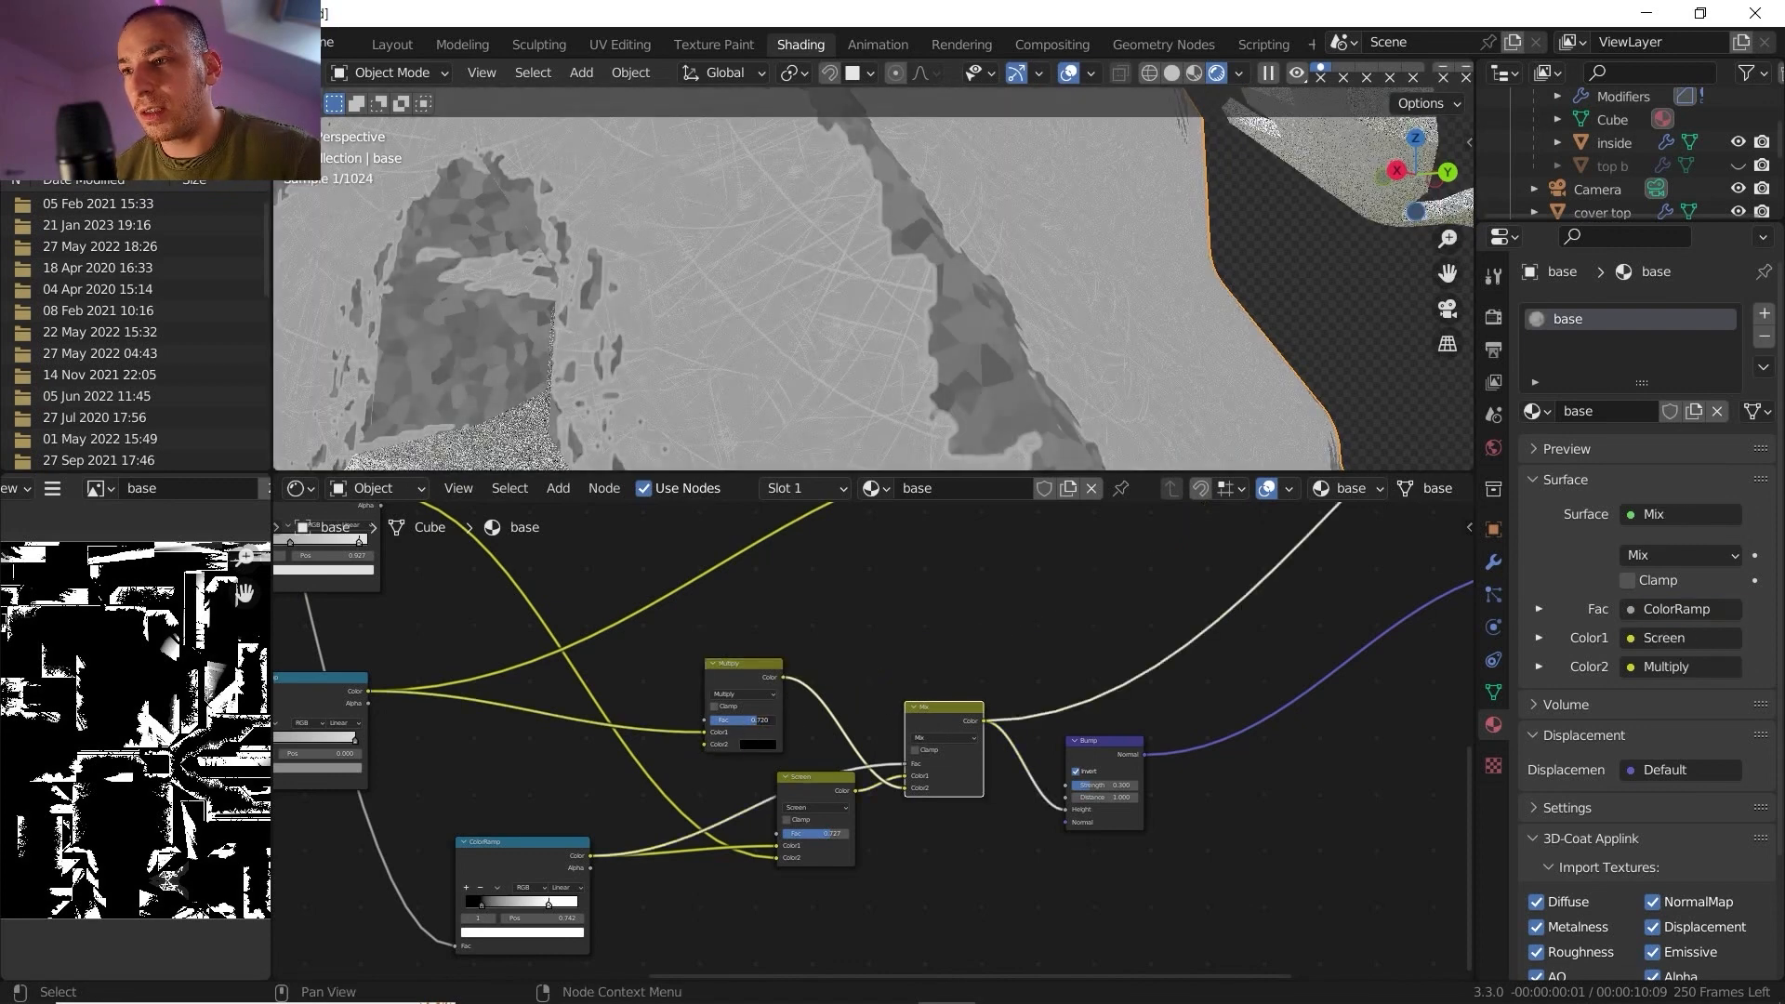
# Return to the full material and set the inserted node to Screen with a white Color2 and a factor of 0.813
pyautogui.scroll(-2, 1164, 761)
pyautogui.moveTo(1163, 761); pyautogui.dragTo(1119, 770, button='middle')
pyautogui.keyDown('ctrl'); pyautogui.keyDown('shift'); pyautogui.click(1301, 625); pyautogui.keyUp('shift'); pyautogui.keyUp('ctrl')
pyautogui.scroll(4, 769, 709)
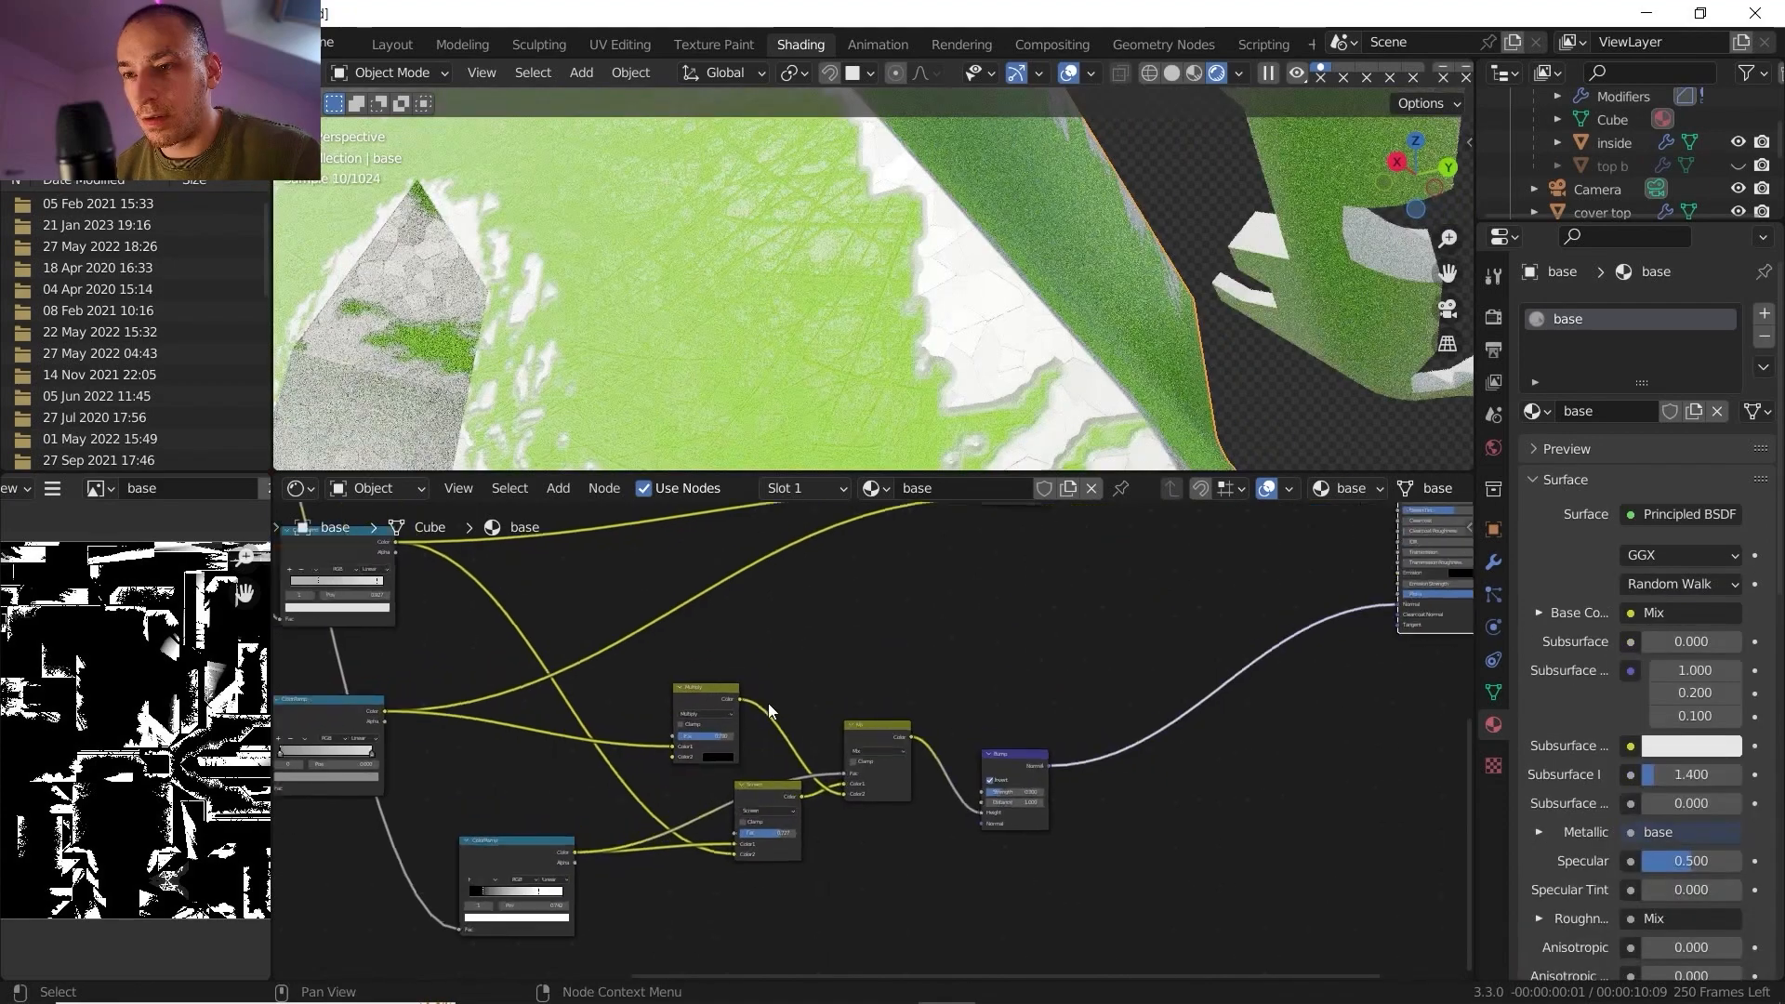
pyautogui.click(705, 759)
pyautogui.moveTo(692, 735)
pyautogui.mouseDown()
pyautogui.moveTo(657, 736)
pyautogui.moveTo(728, 735)
pyautogui.moveTo(674, 735)
pyautogui.mouseUp()
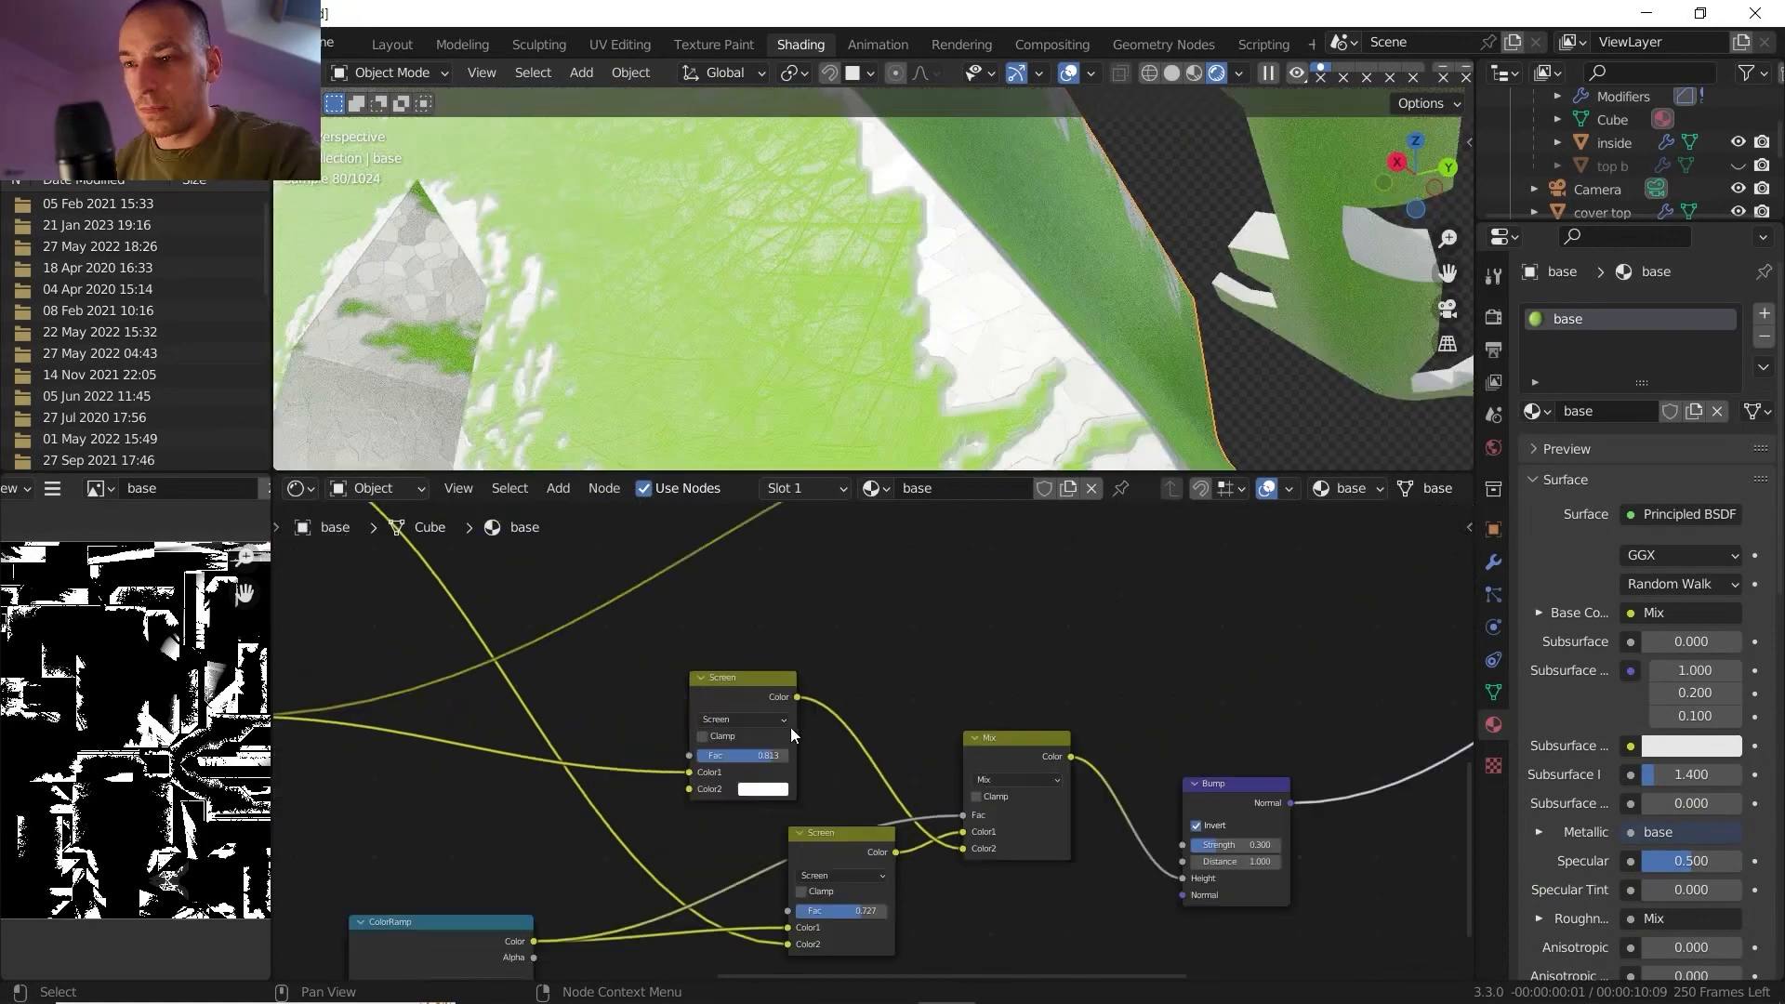
pyautogui.moveTo(790, 728); pyautogui.dragTo(861, 720, button='middle')
pyautogui.scroll(1, 817, 716)
# Adjust the brightness of Color2 on the Screen node that follows the Voronoi ColorRamp
pyautogui.moveTo(900, 455); pyautogui.dragTo(872, 371, button='middle')
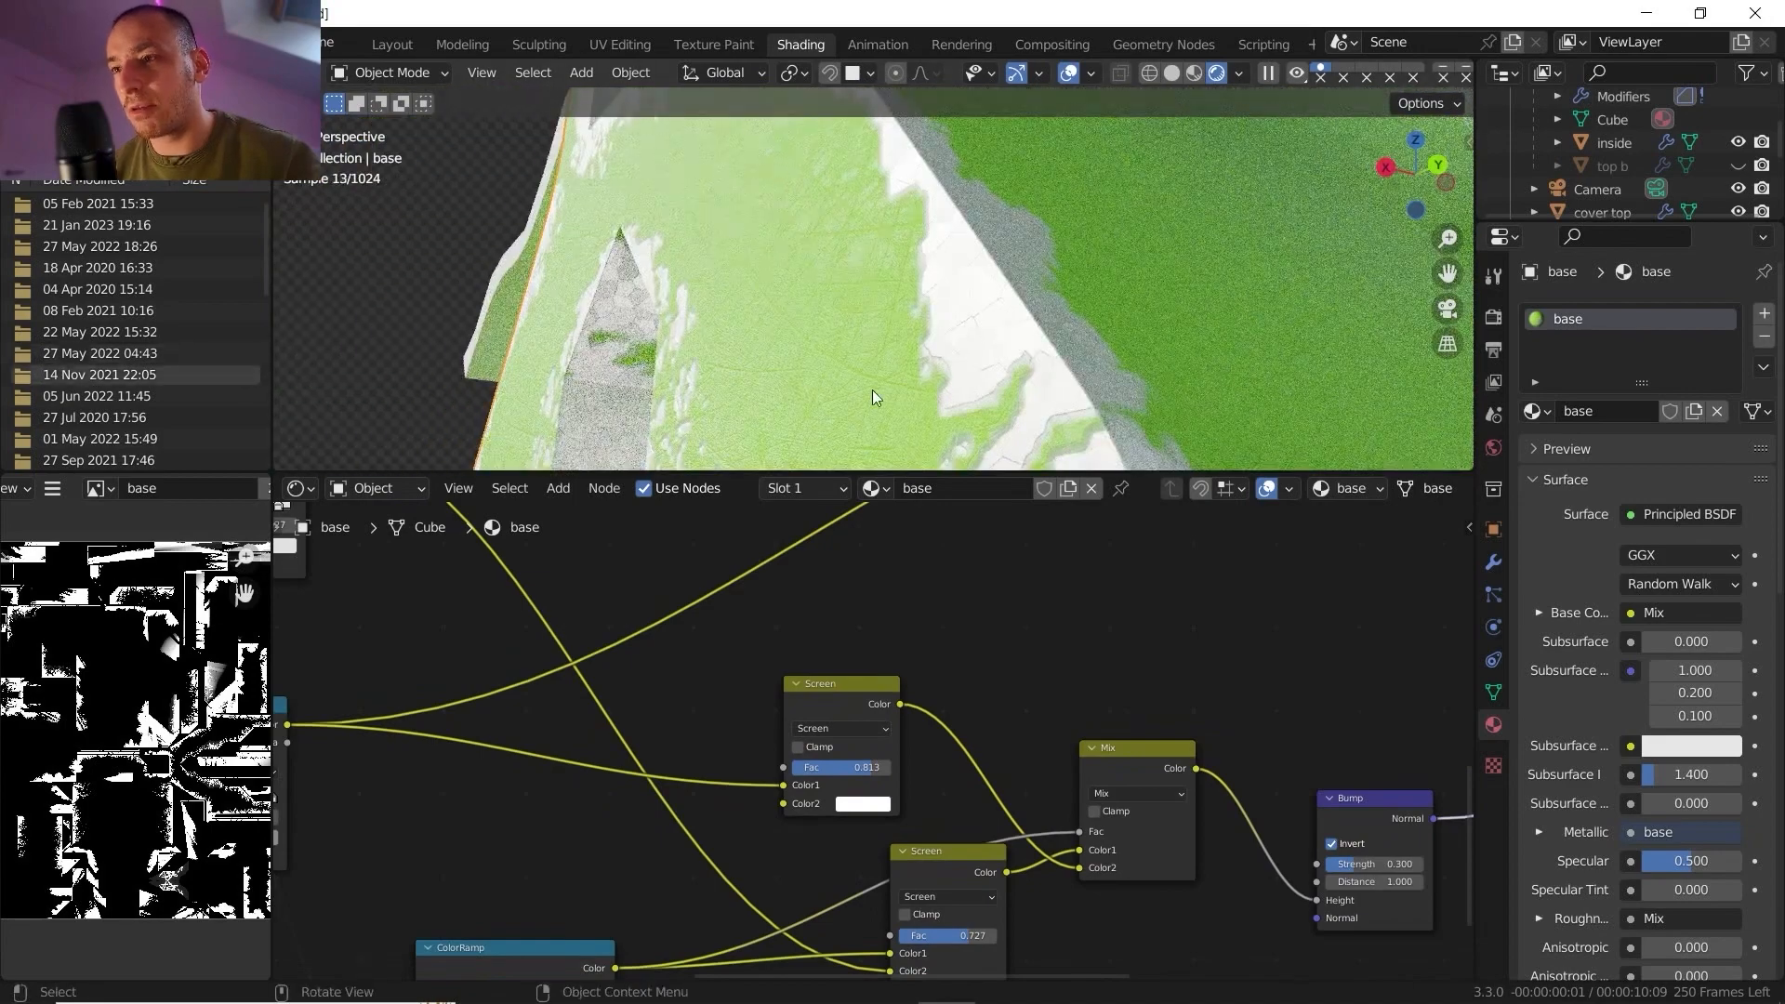
pyautogui.moveTo(916, 282); pyautogui.dragTo(913, 348, button='middle')
pyautogui.scroll(1, 816, 672)
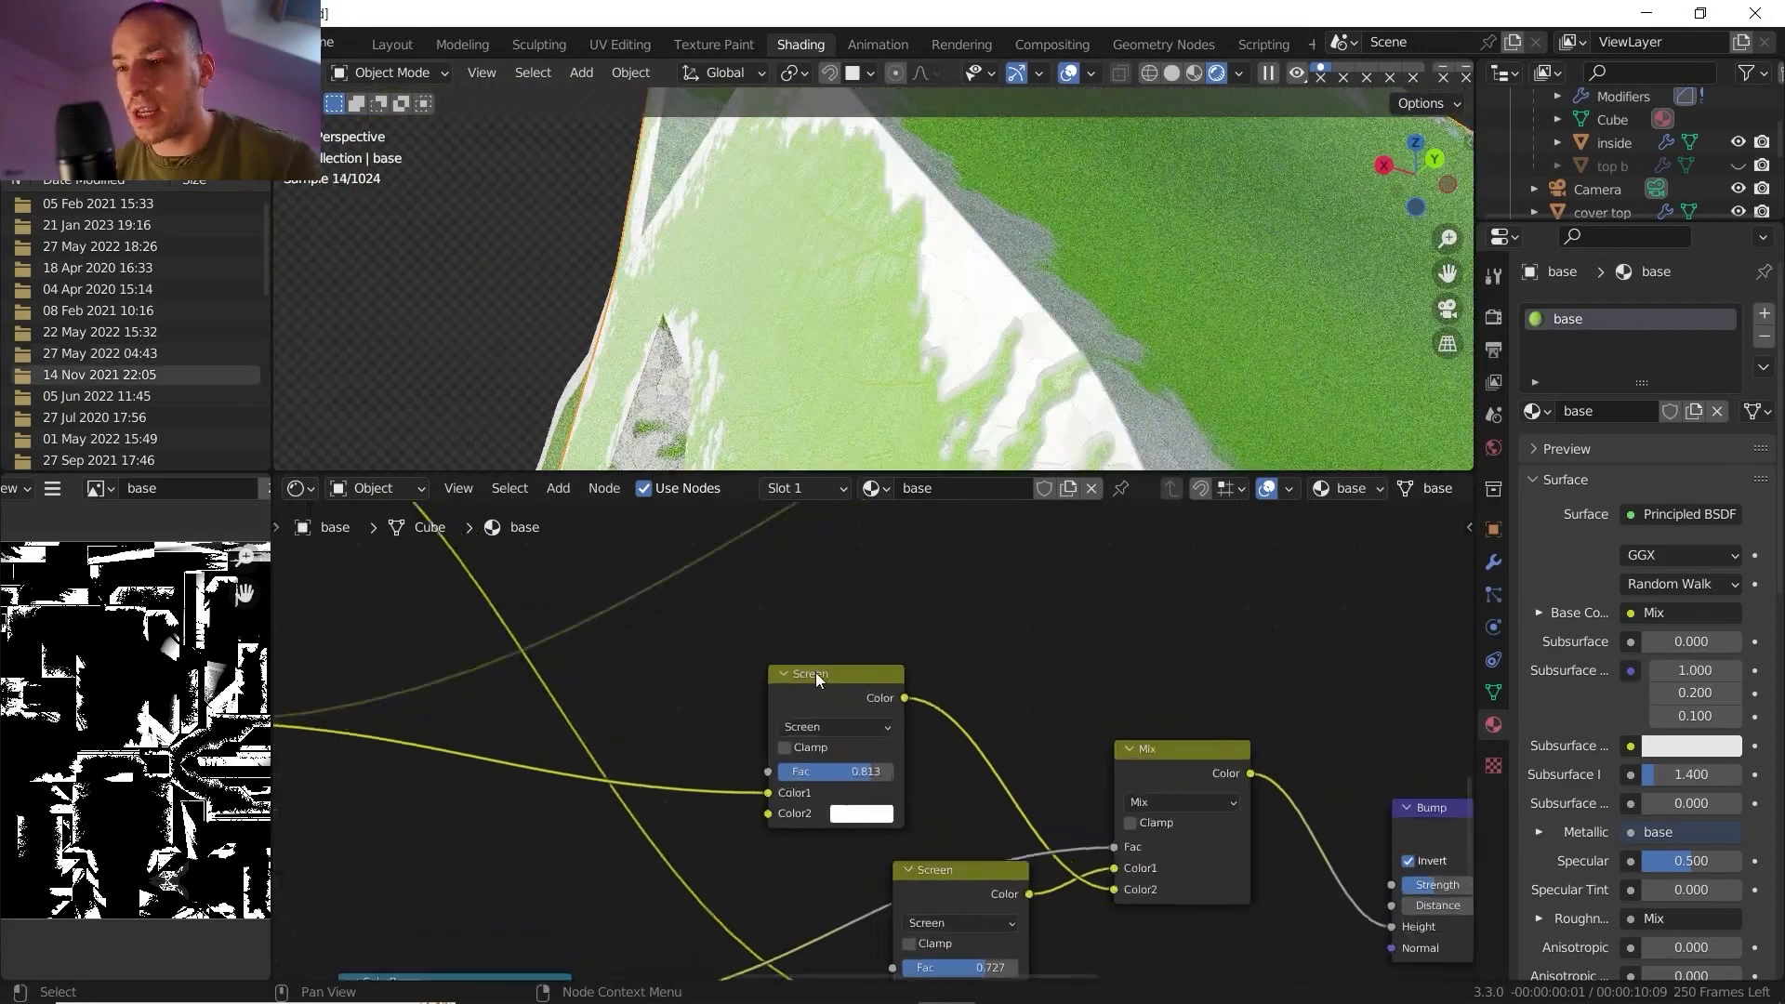
pyautogui.scroll(1, 826, 743)
pyautogui.click(856, 828)
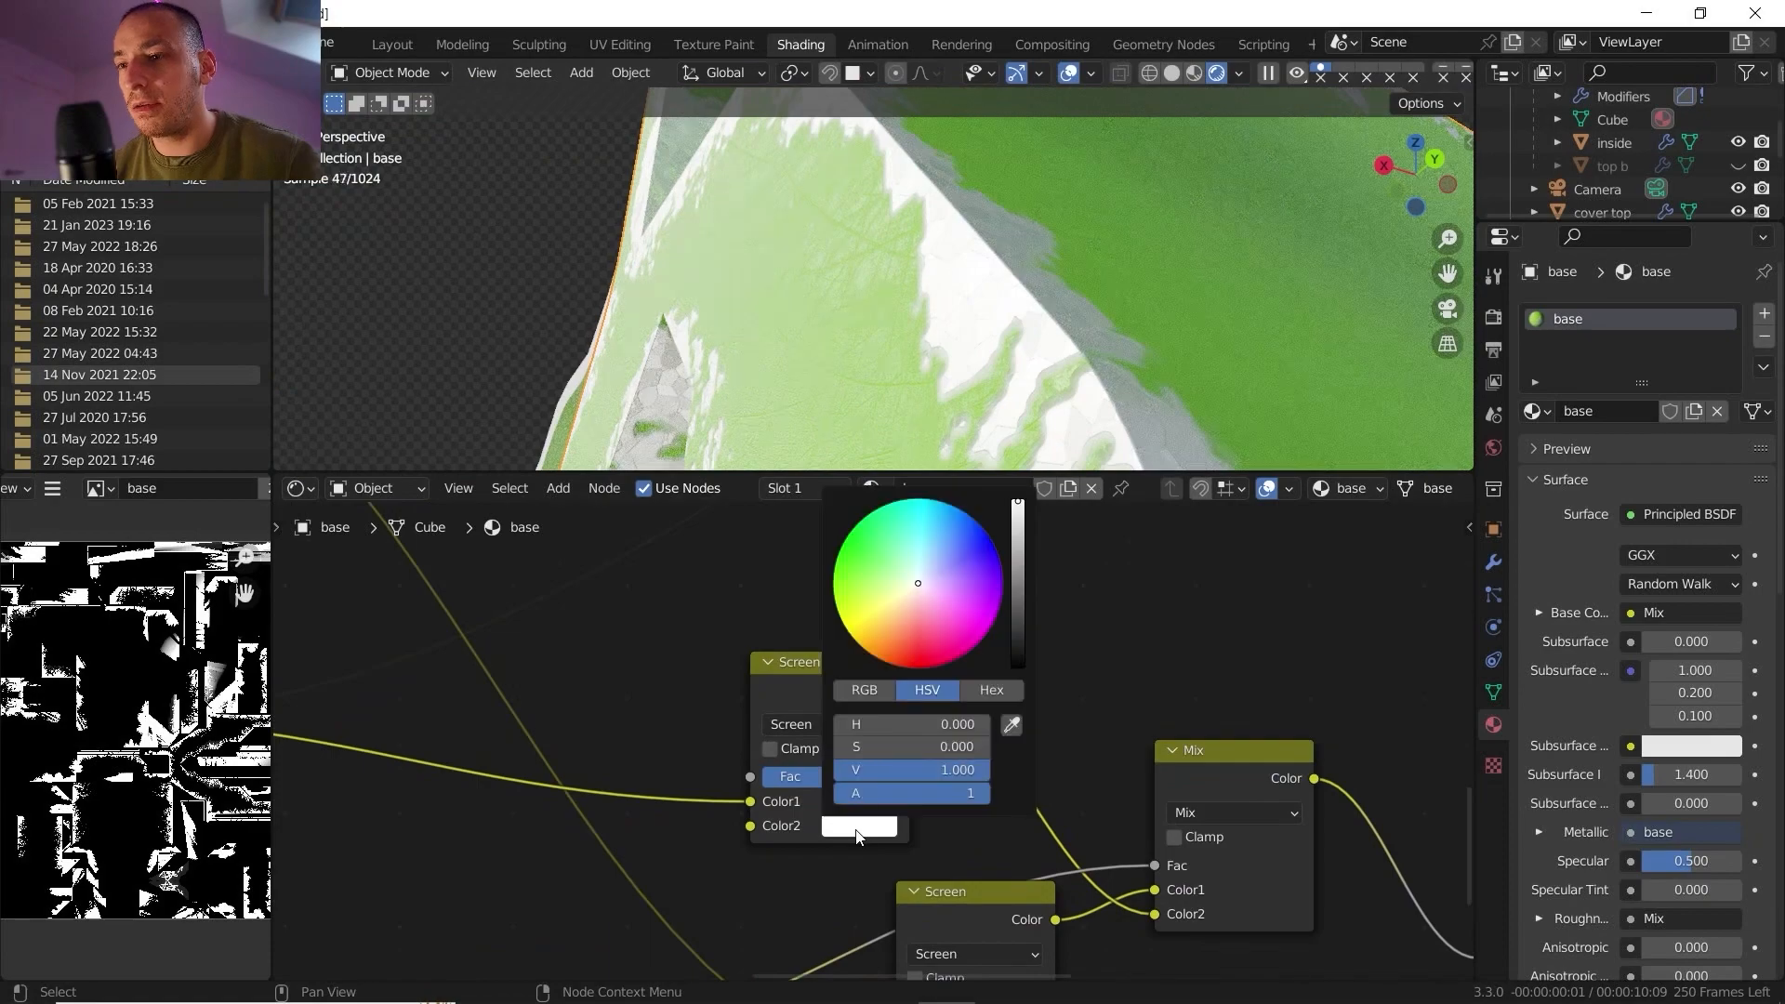
pyautogui.moveTo(839, 767)
pyautogui.mouseDown()
pyautogui.moveTo(807, 768)
pyautogui.moveTo(856, 774)
pyautogui.mouseUp()
# Examine the material on the whole building model along with its complete node tree
pyautogui.moveTo(845, 251); pyautogui.dragTo(791, 269, button='middle')
pyautogui.scroll(-3, 781, 224)
pyautogui.scroll(-15, 932, 732)
pyautogui.scroll(1, 818, 279)
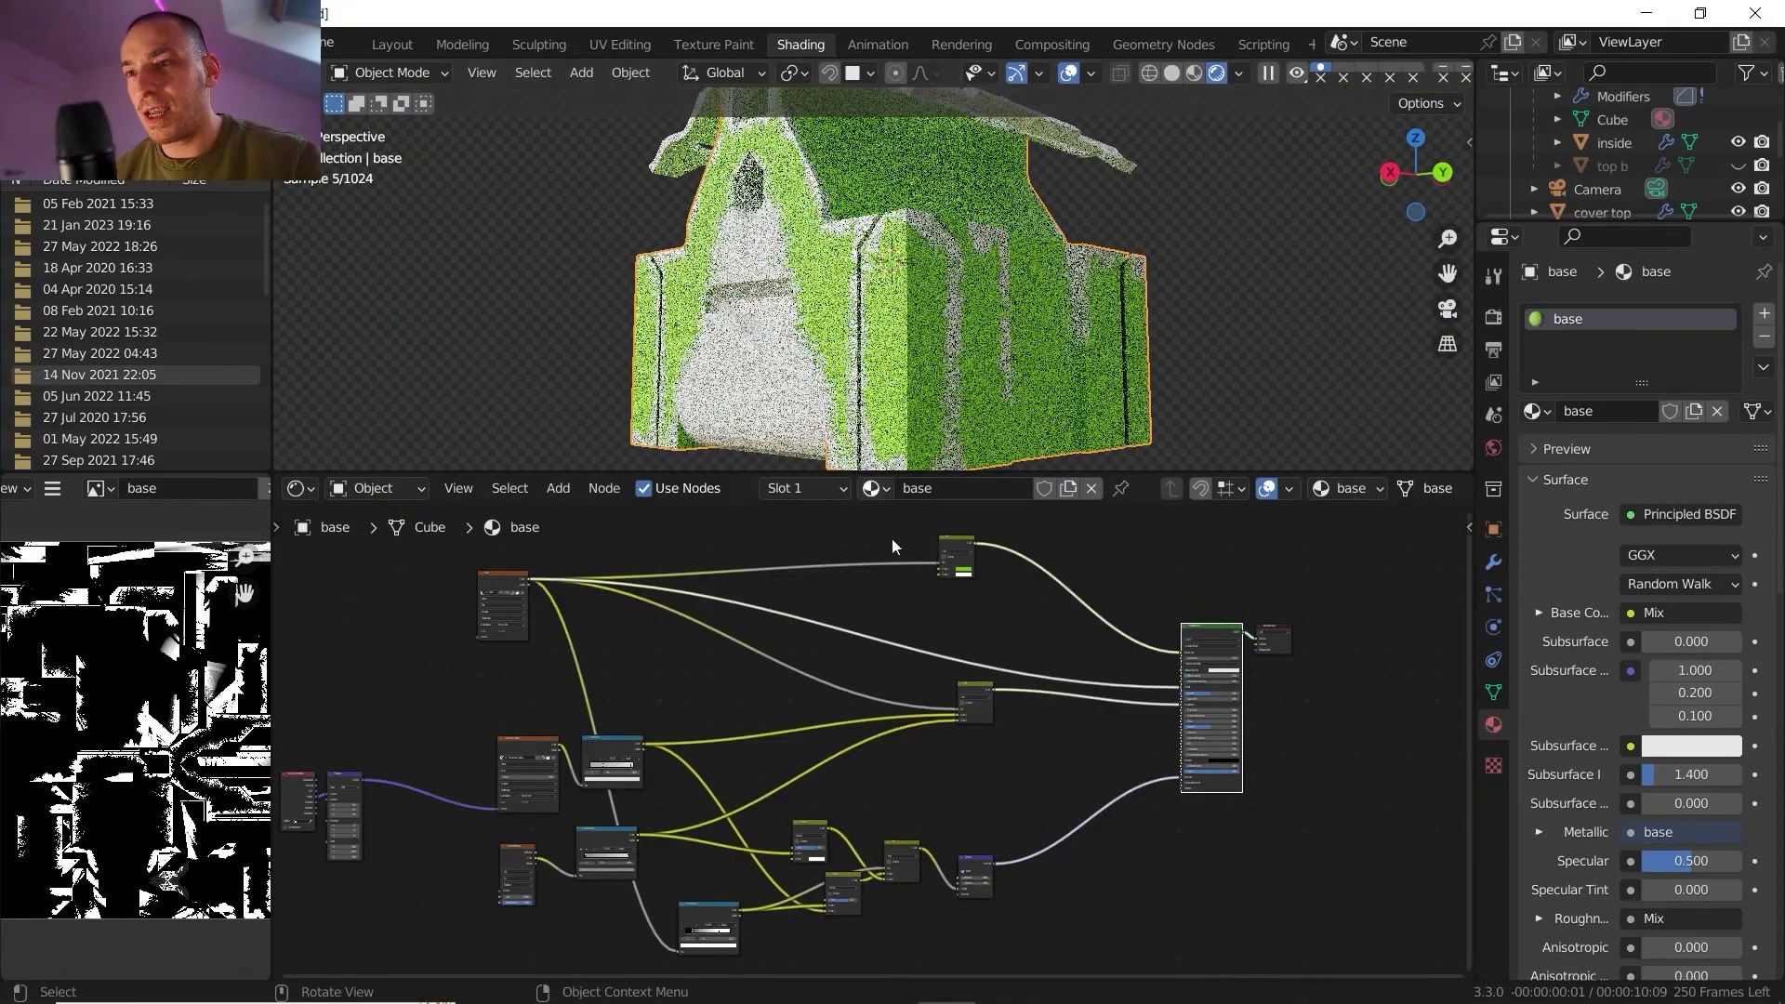
pyautogui.scroll(3, 892, 725)
pyautogui.scroll(2, 859, 715)
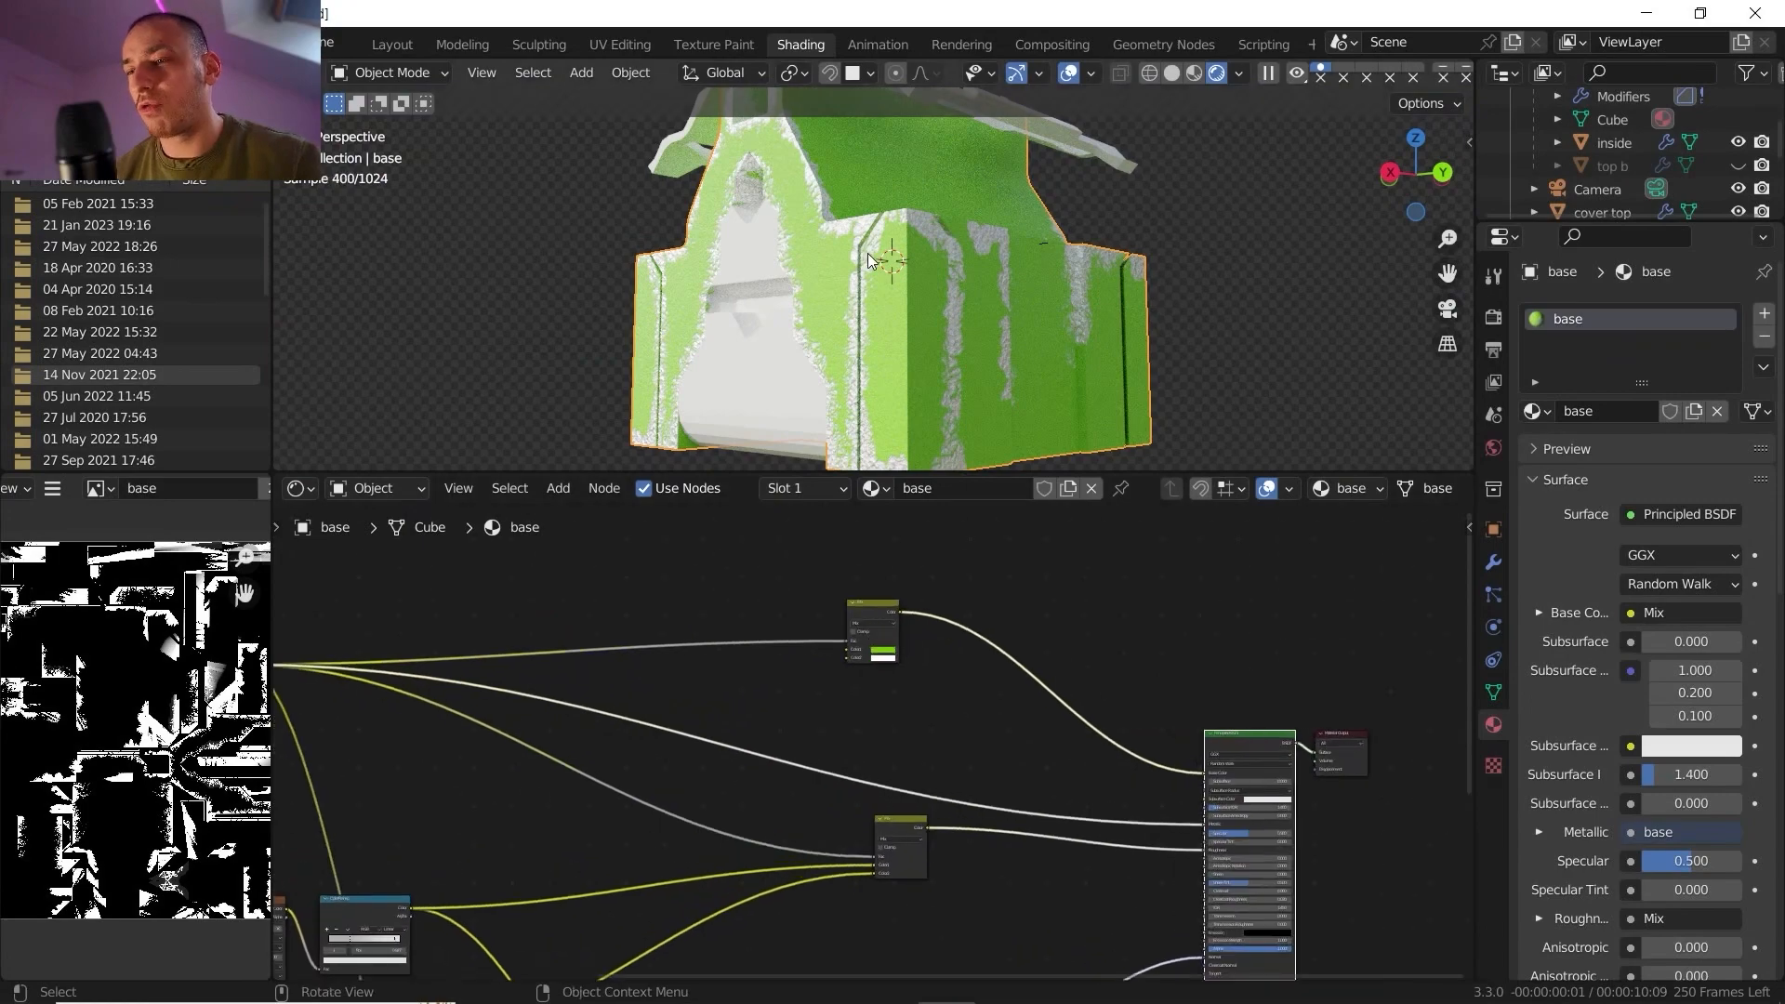
# Add a Noise Texture node in the free space before the green-and-white base colour Mix node
pyautogui.scroll(3, 916, 343)
pyautogui.keyDown('shift'); pyautogui.moveTo(884, 343); pyautogui.dragTo(881, 238, button='middle'); pyautogui.keyUp('shift')
pyautogui.scroll(-1, 873, 279)
pyautogui.scroll(1, 883, 238)
pyautogui.moveTo(874, 618); pyautogui.dragTo(936, 583)
pyautogui.scroll(3, 772, 623)
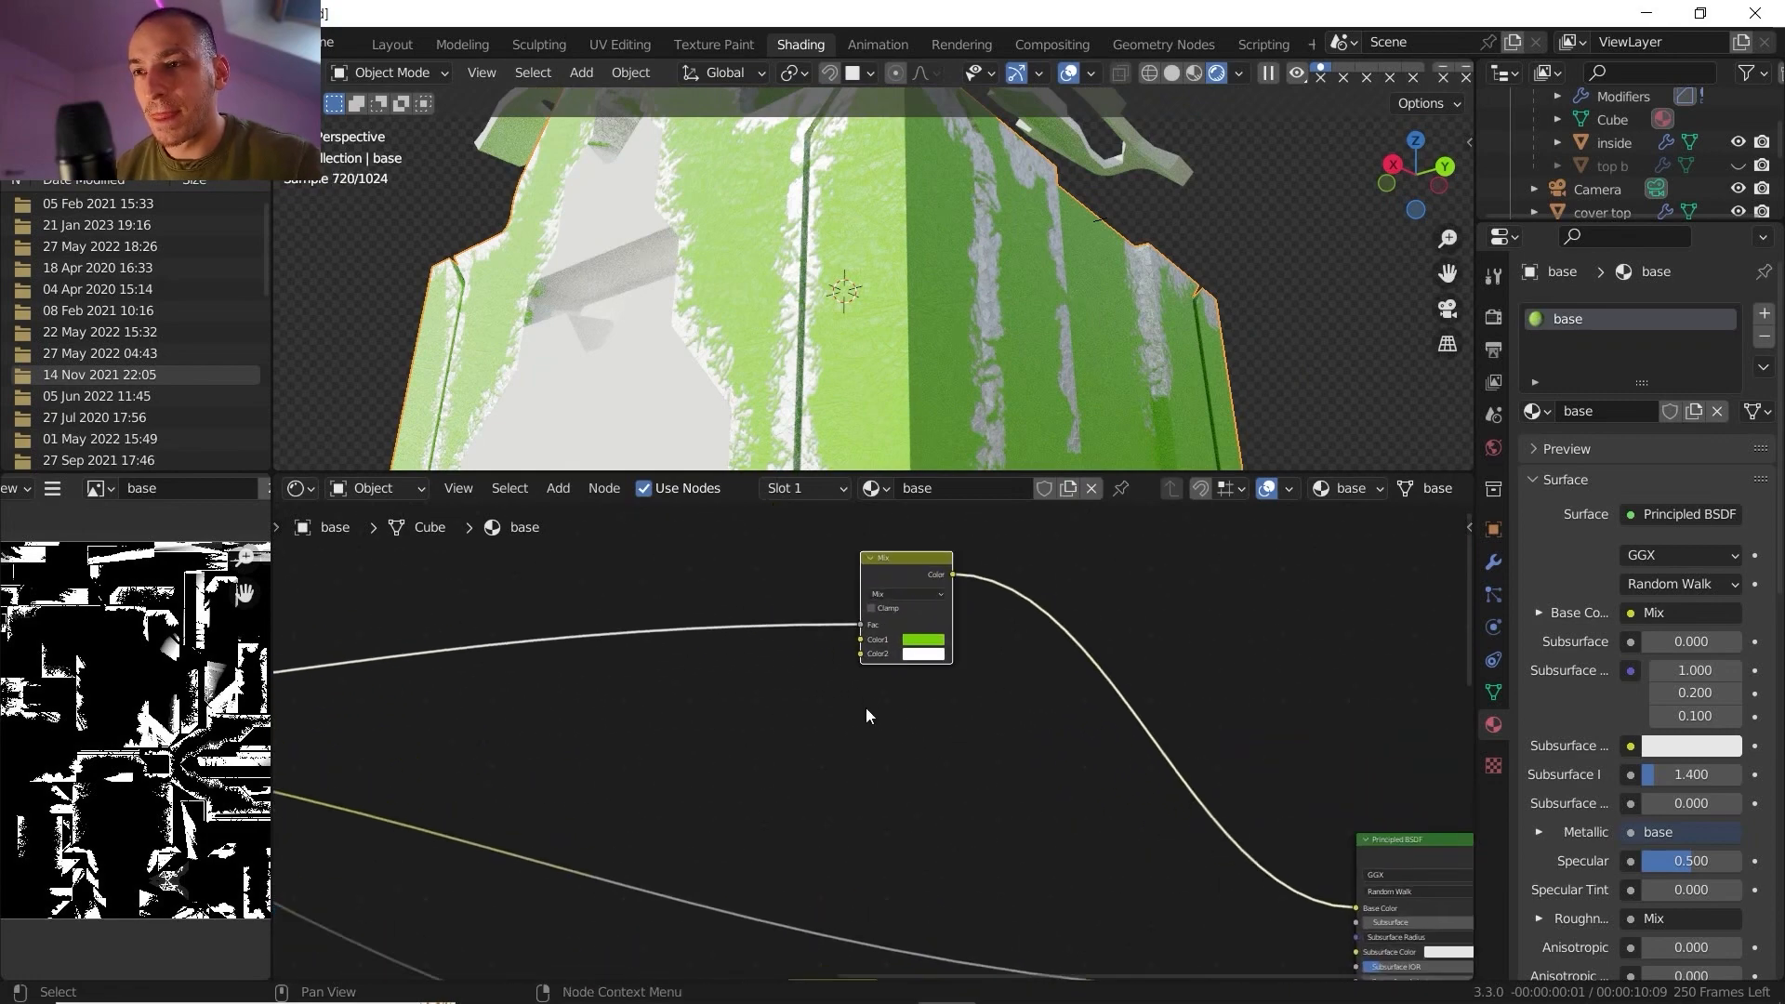
pyautogui.hotkey('shift', 'a')
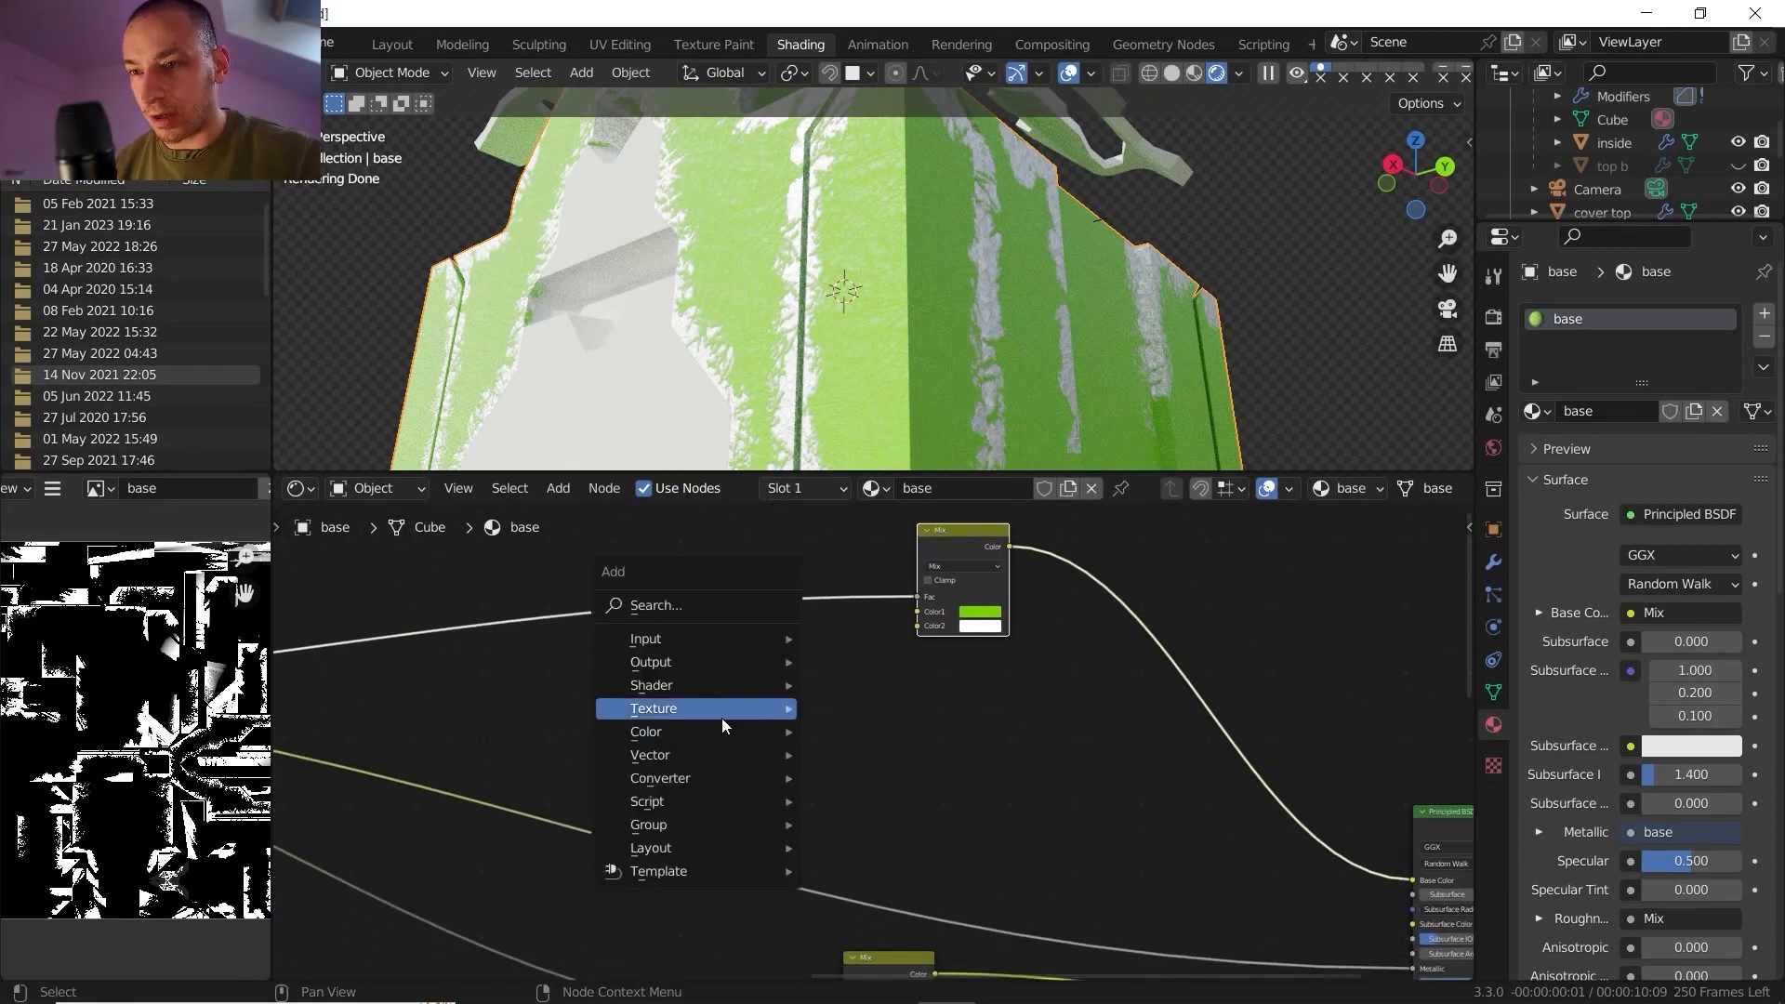
pyautogui.moveTo(722, 712)
pyautogui.click(881, 590)
pyautogui.click(623, 661)
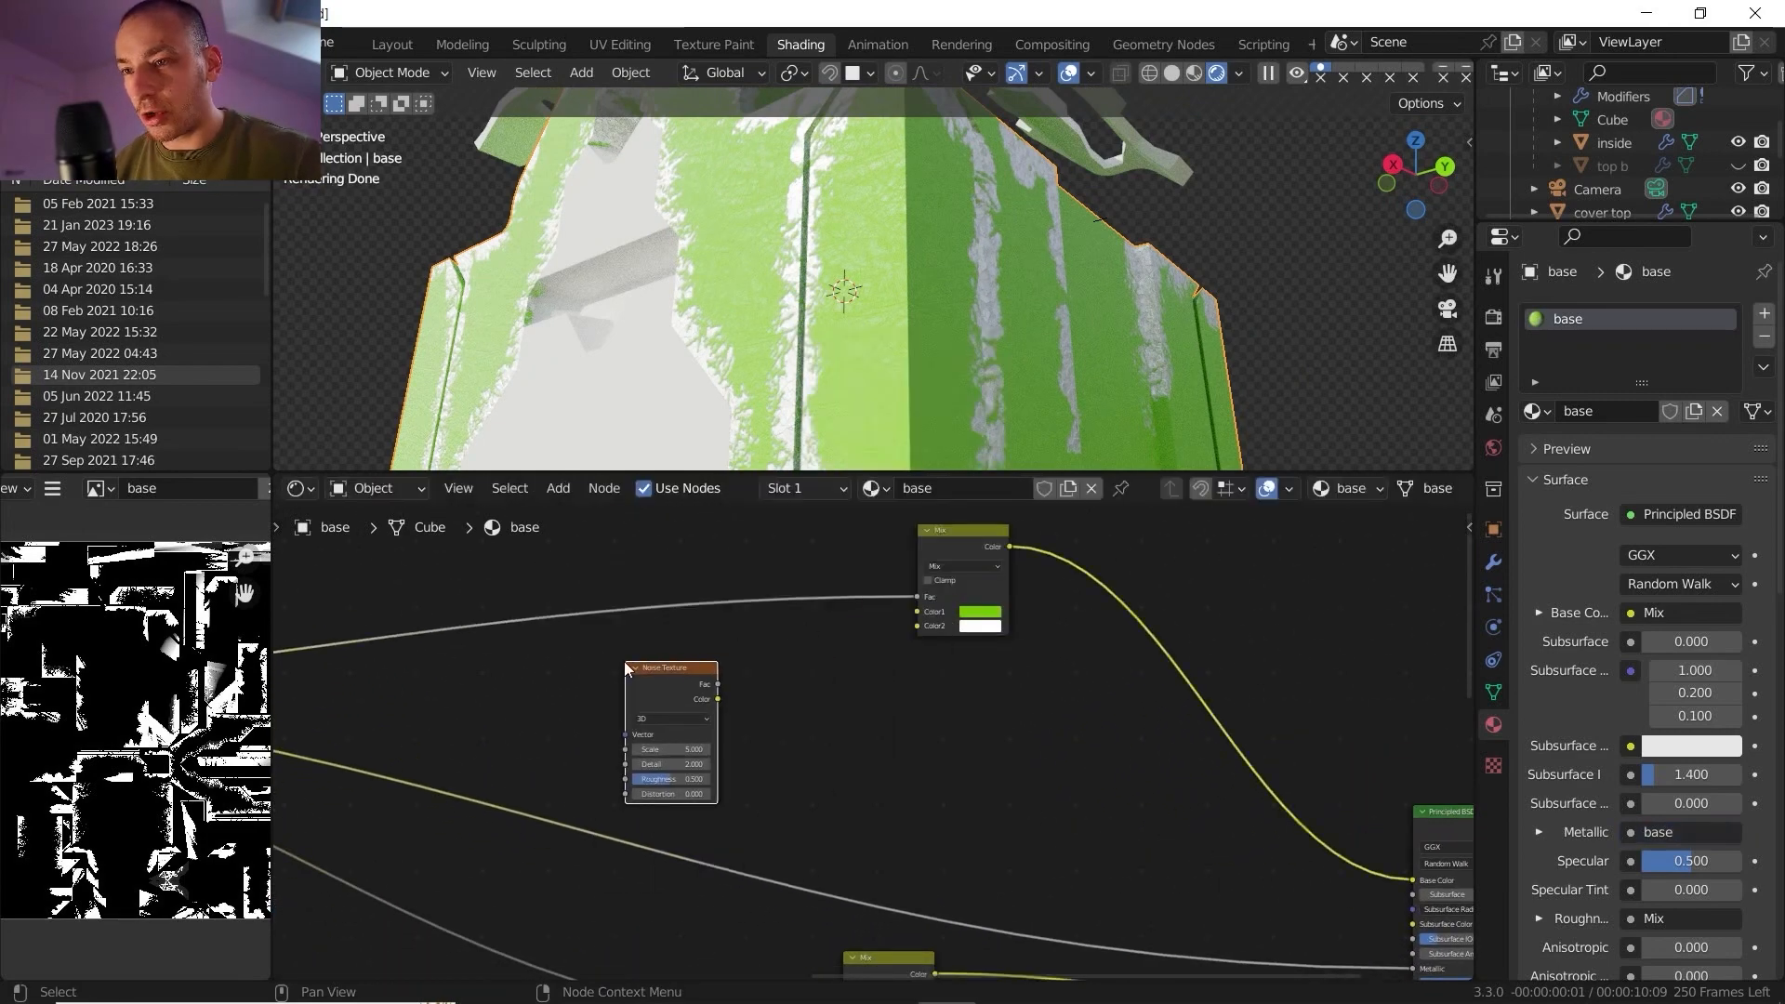
pyautogui.moveTo(661, 671); pyautogui.dragTo(640, 649)
# Add a ColorRamp node after the Noise Texture and feed the noise Fac output into it
pyautogui.hotkey('shift', 'a')
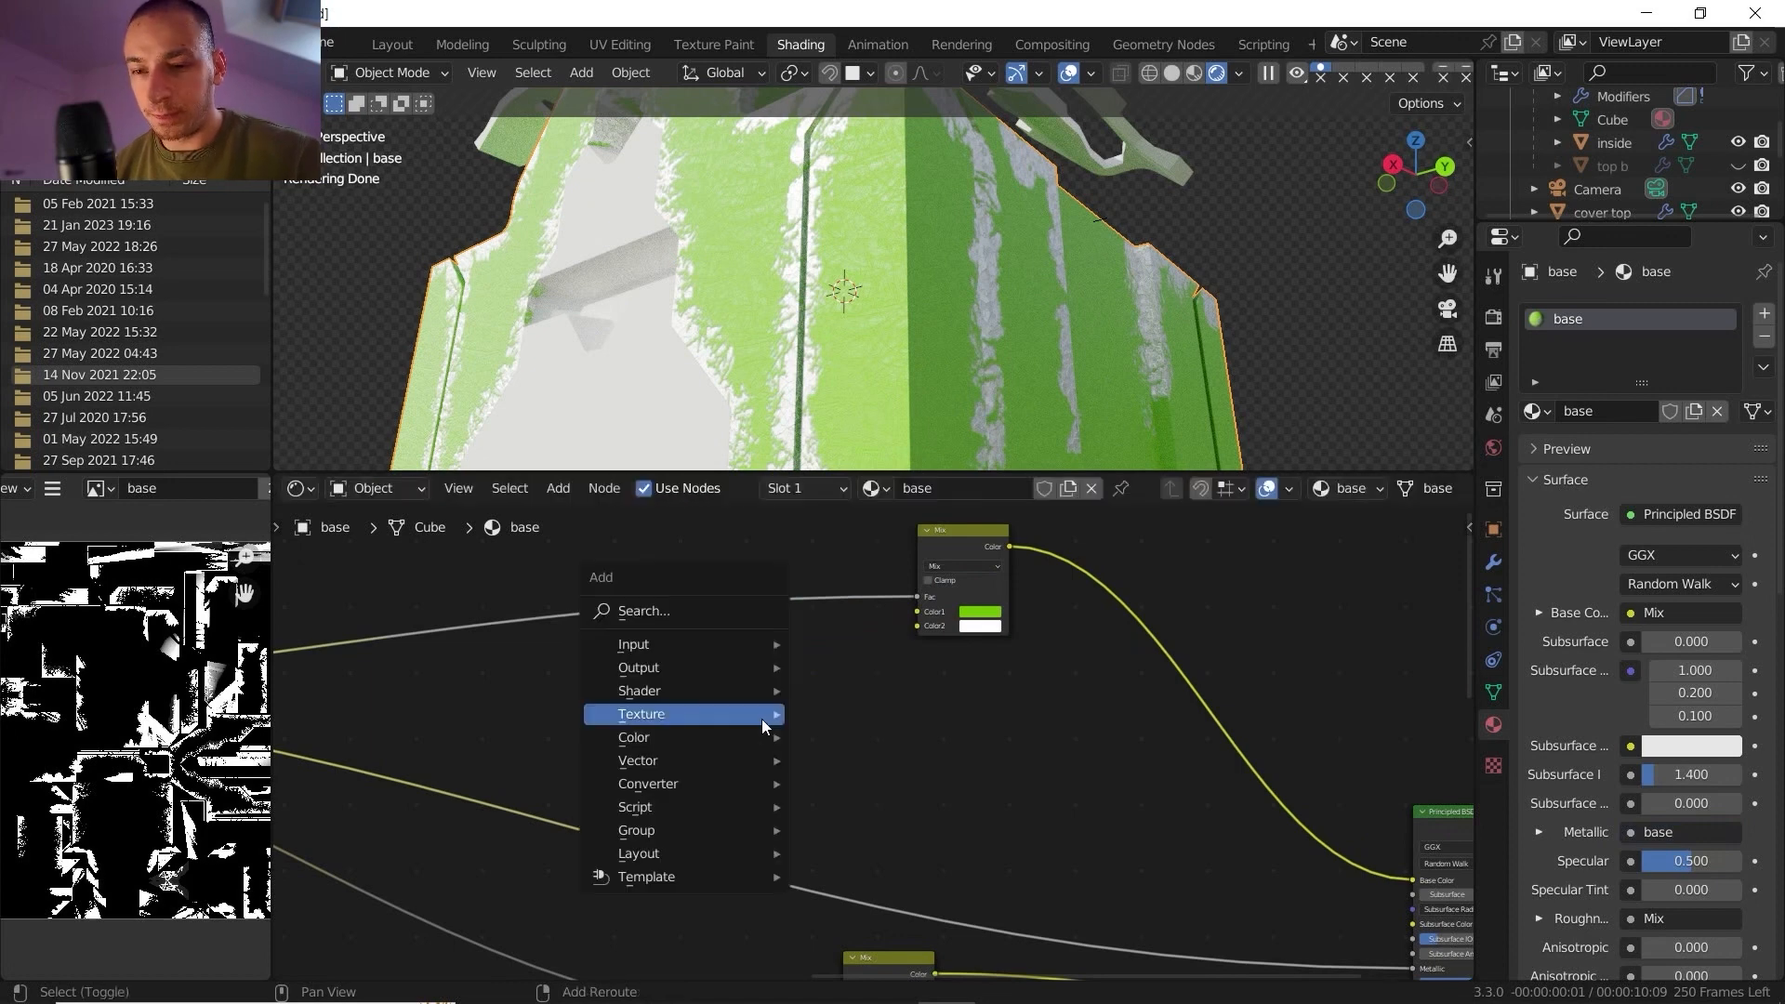
pyautogui.moveTo(725, 782)
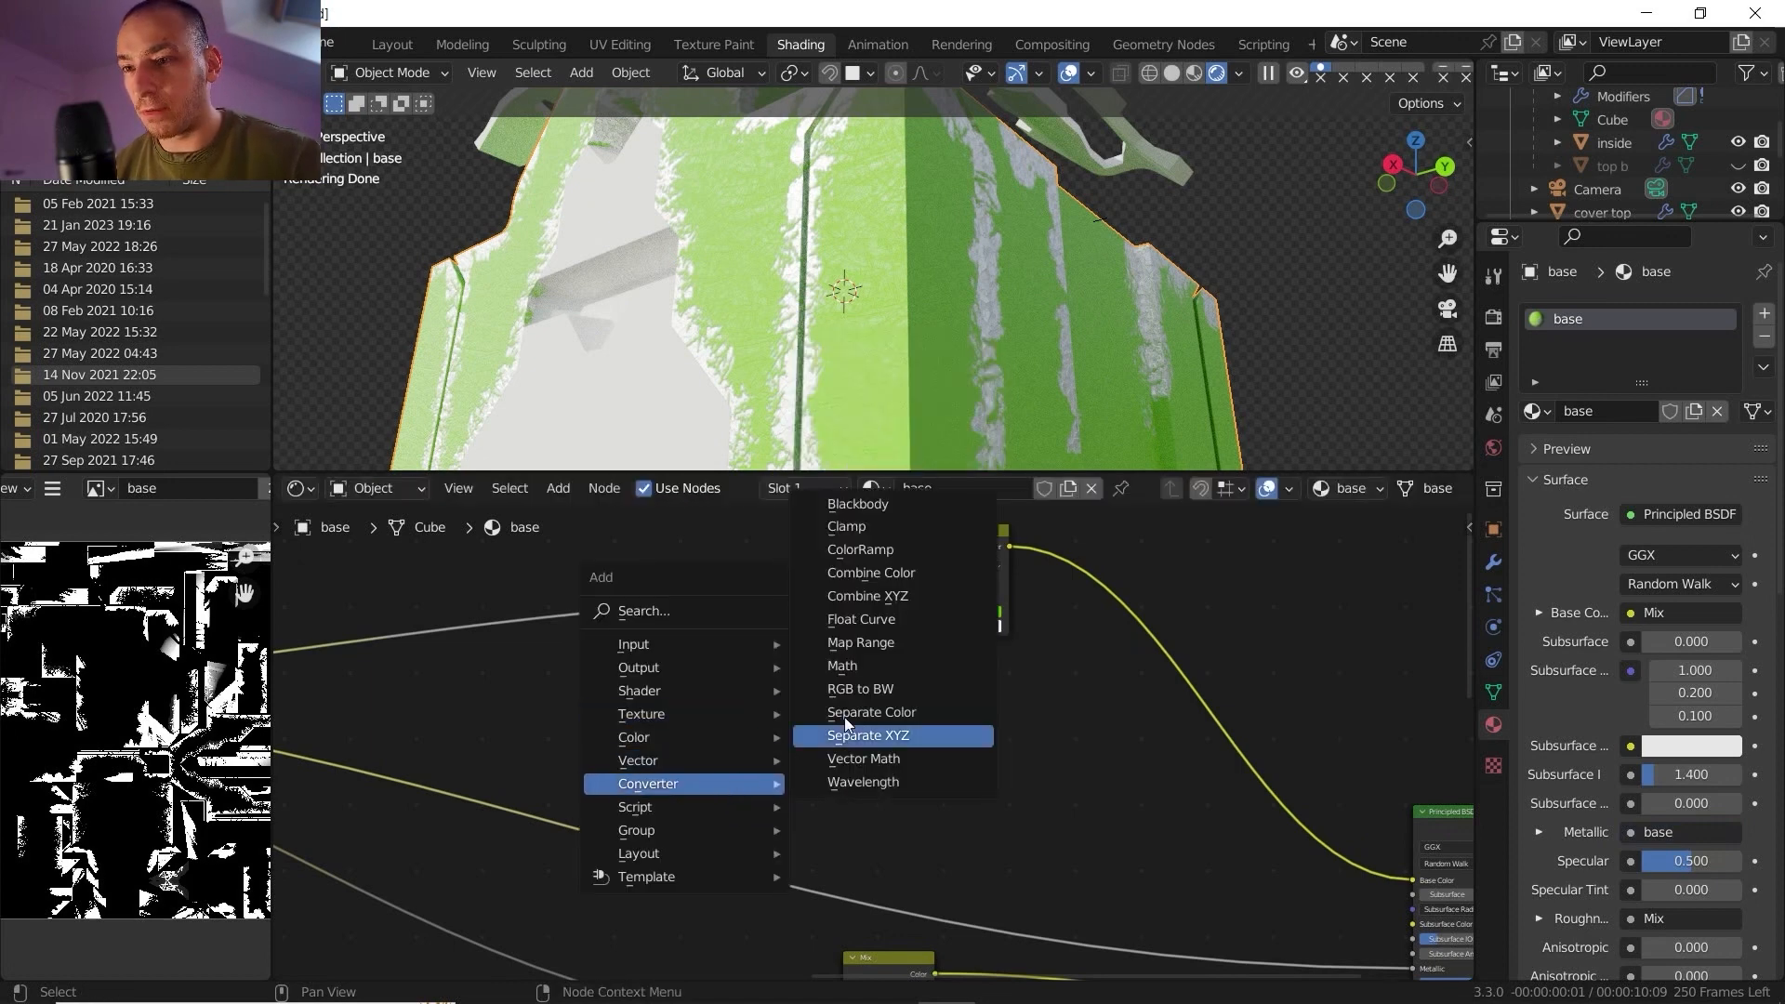
pyautogui.click(876, 560)
pyautogui.click(753, 636)
pyautogui.moveTo(699, 667); pyautogui.dragTo(755, 763)
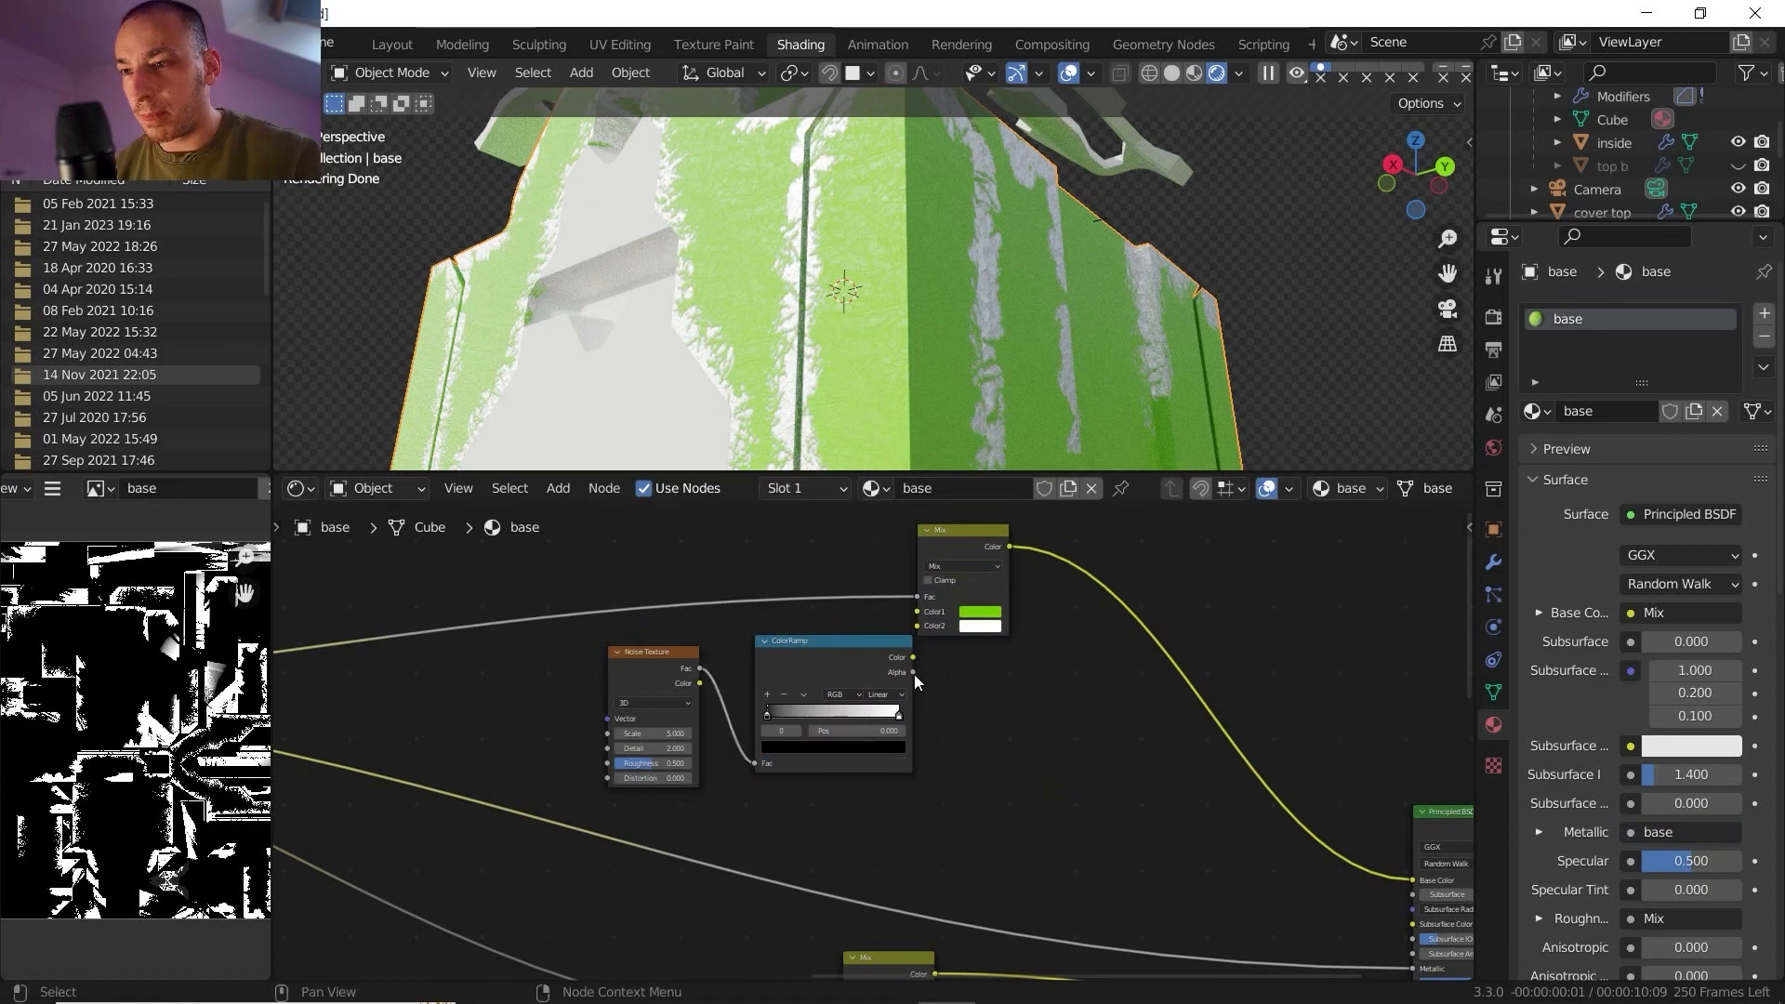
# Copy the Mix node's green into both ColorRamp stops, then set the end stop to hue 0.230 and value 0.287
pyautogui.moveTo(912, 660)
pyautogui.mouseDown()
pyautogui.moveTo(919, 629)
pyautogui.moveTo(920, 656)
pyautogui.mouseUp()
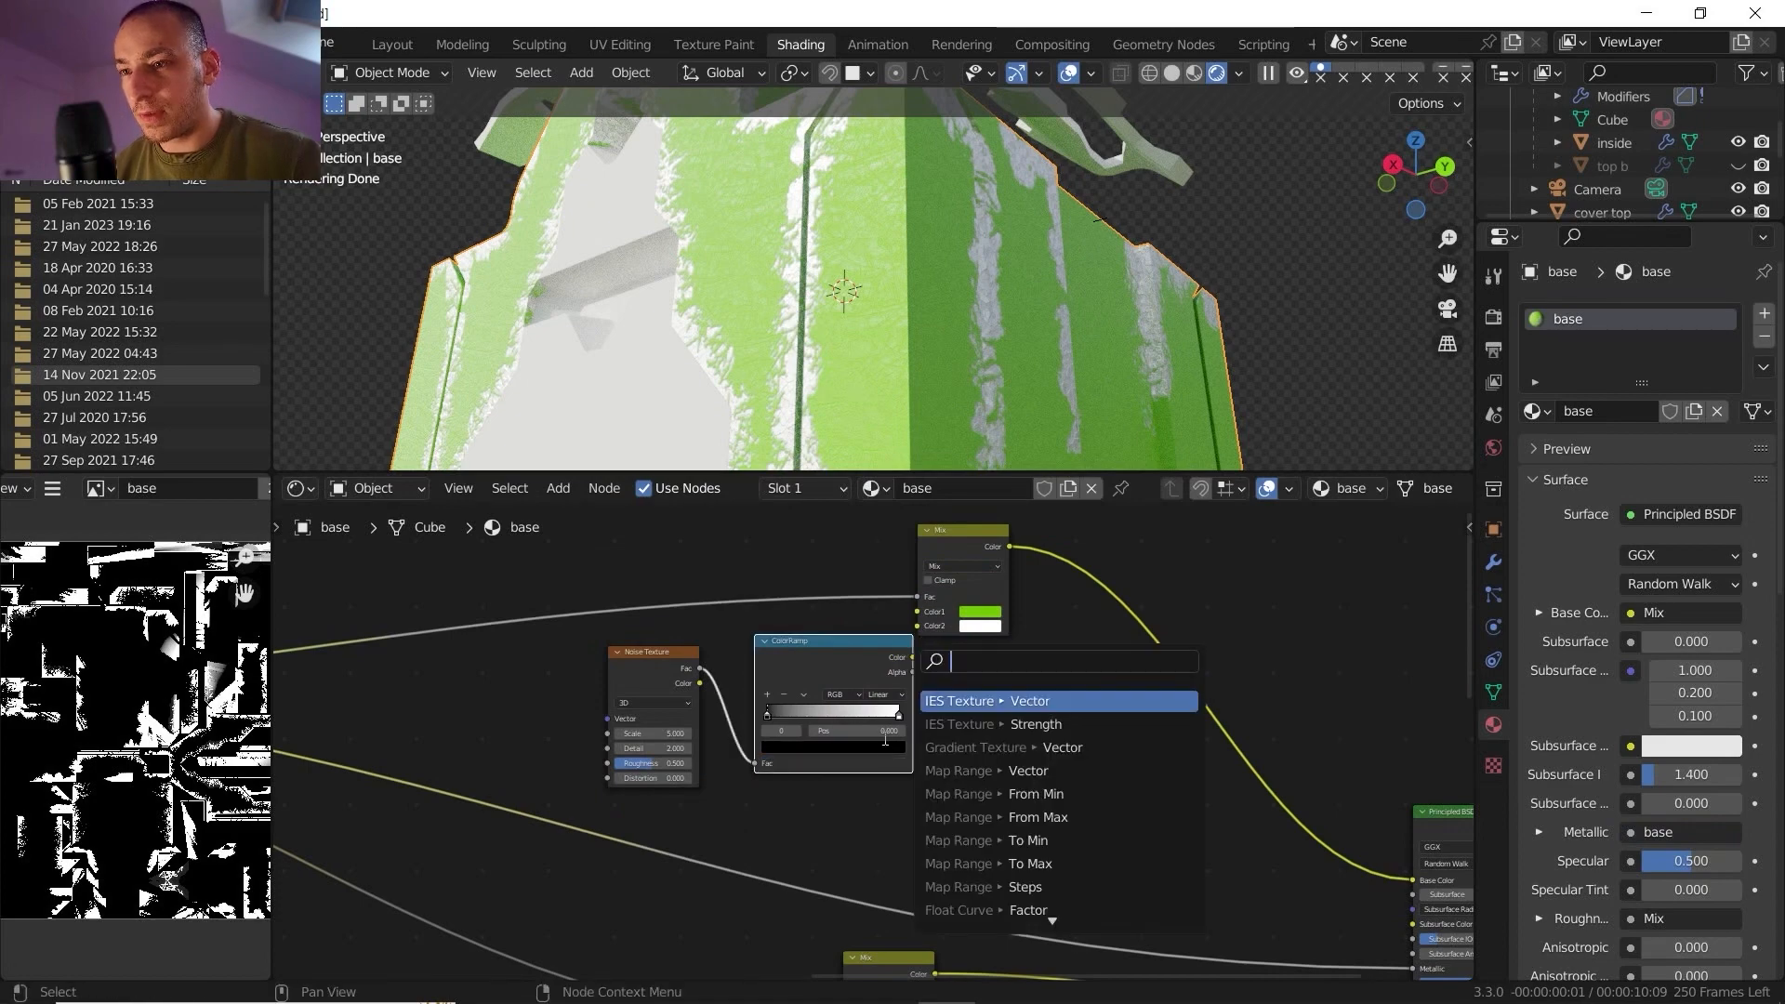
pyautogui.click(985, 613)
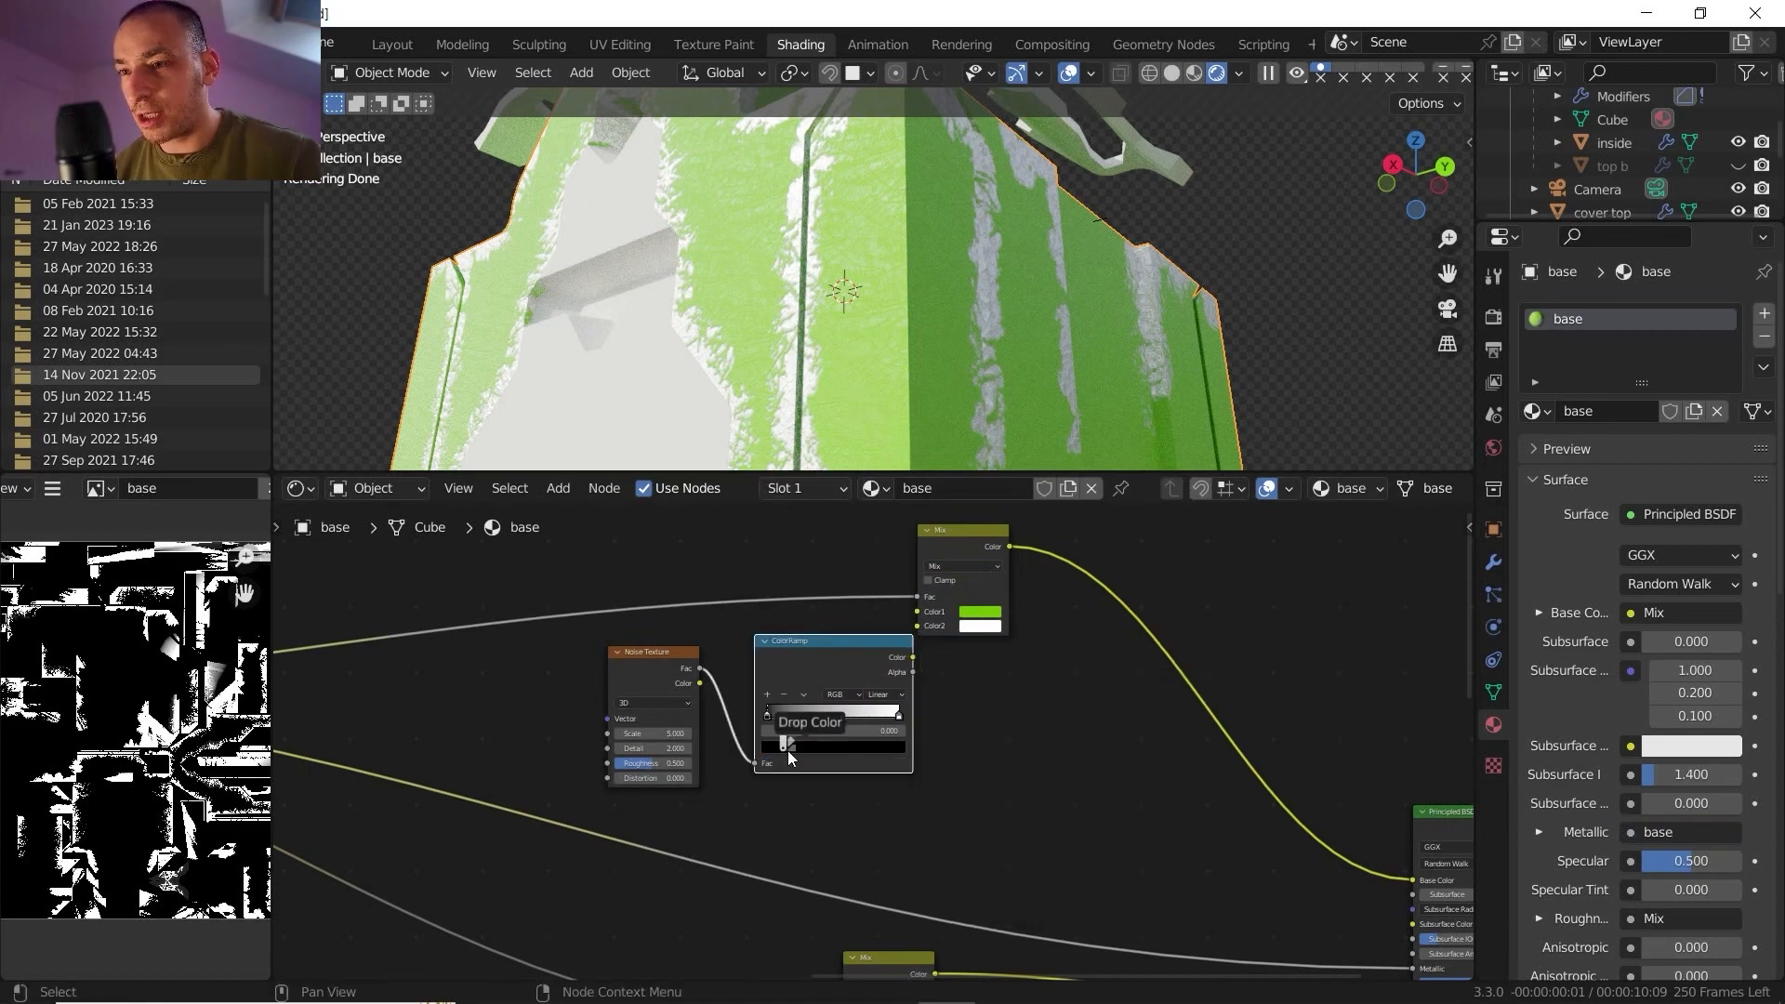
pyautogui.moveTo(784, 746); pyautogui.dragTo(785, 745)
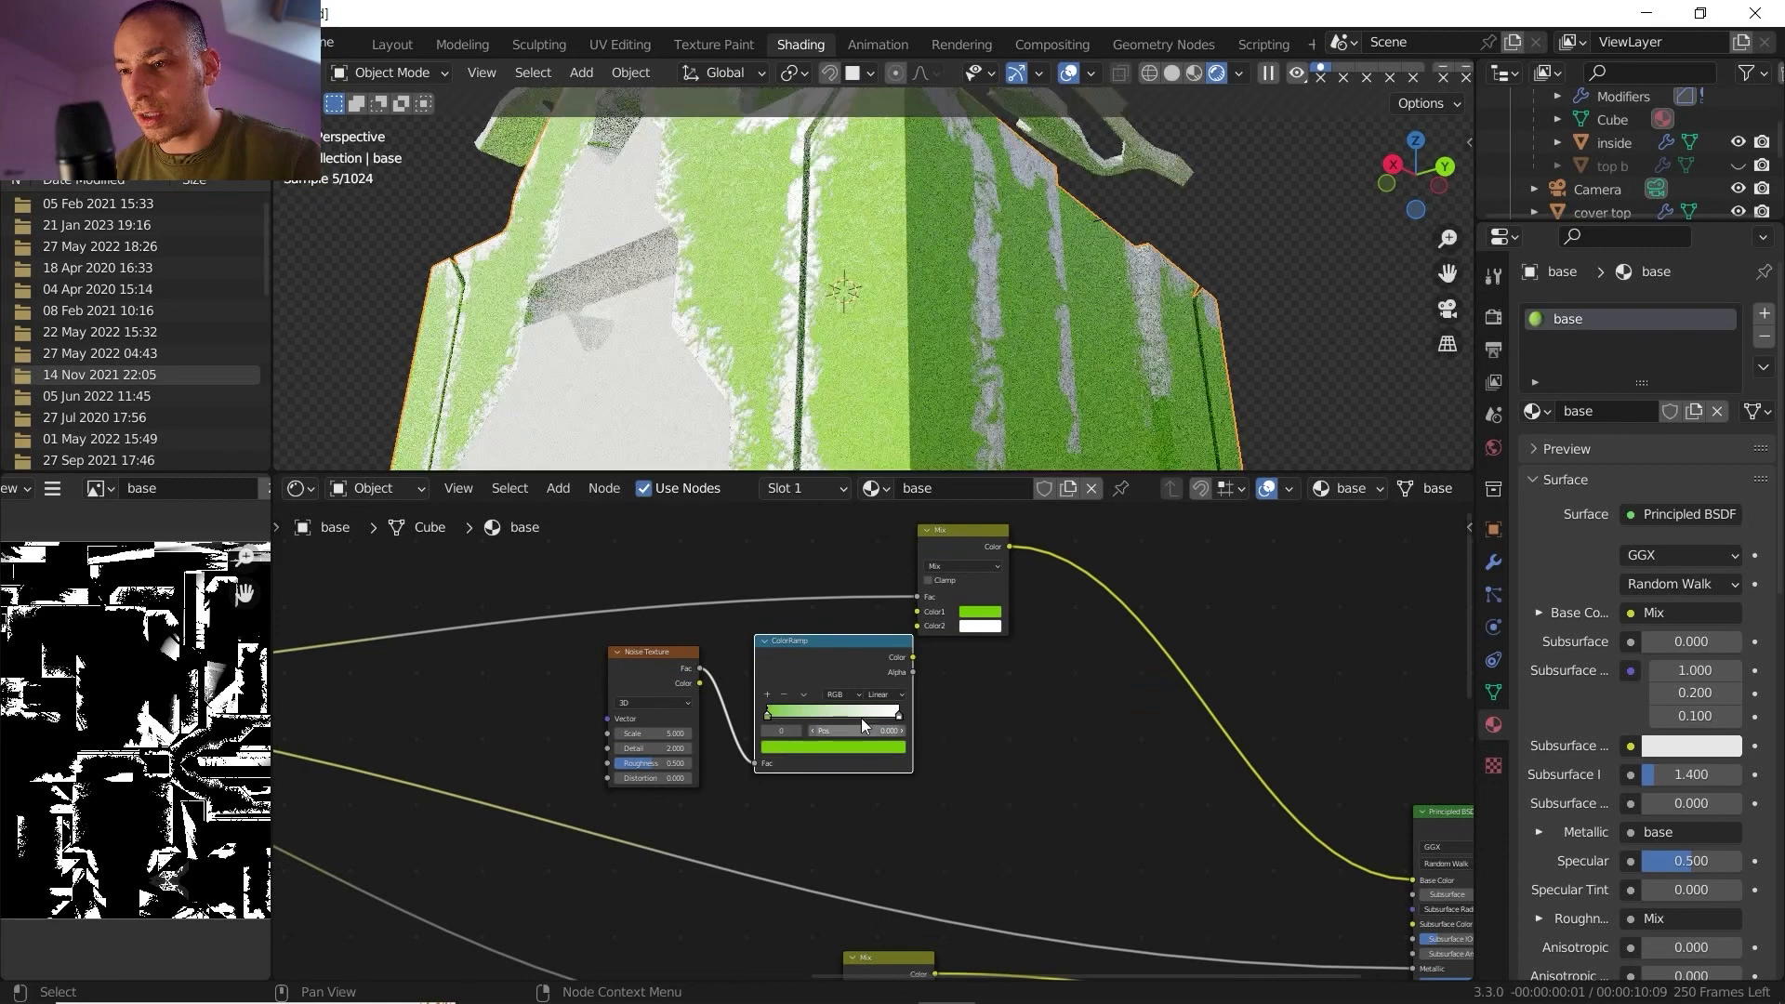
pyautogui.click(799, 731)
pyautogui.click(818, 746)
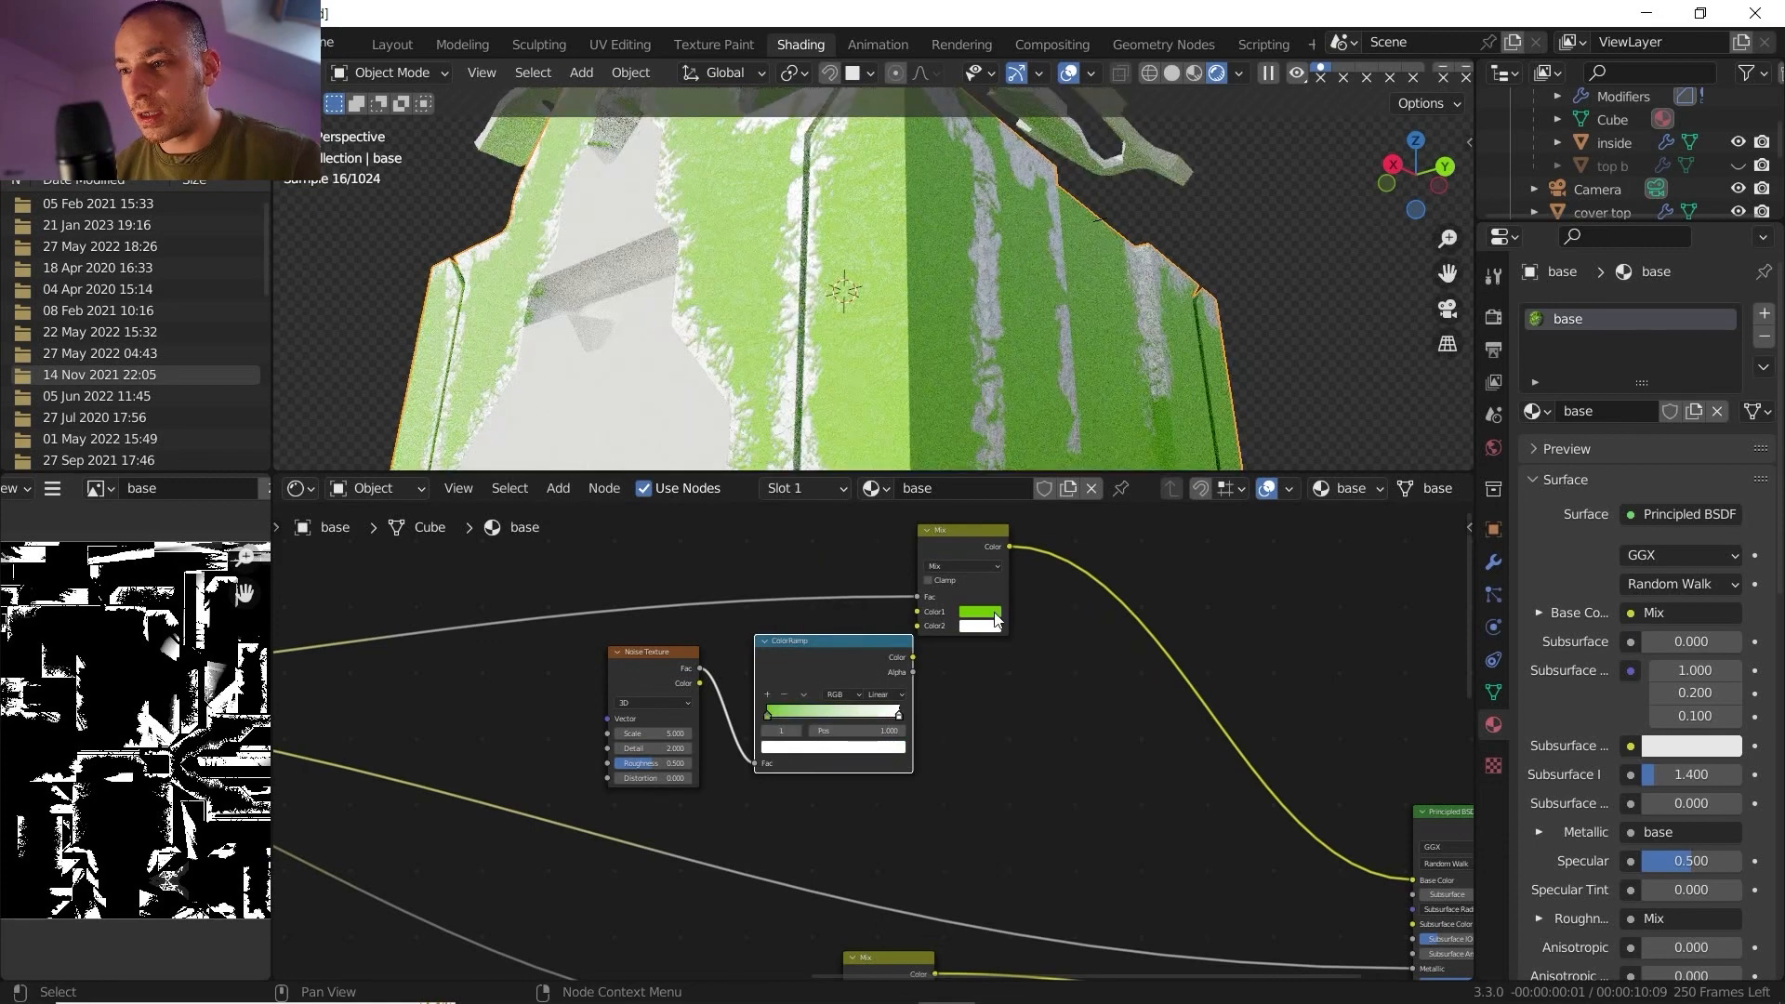
pyautogui.moveTo(853, 753); pyautogui.dragTo(835, 744)
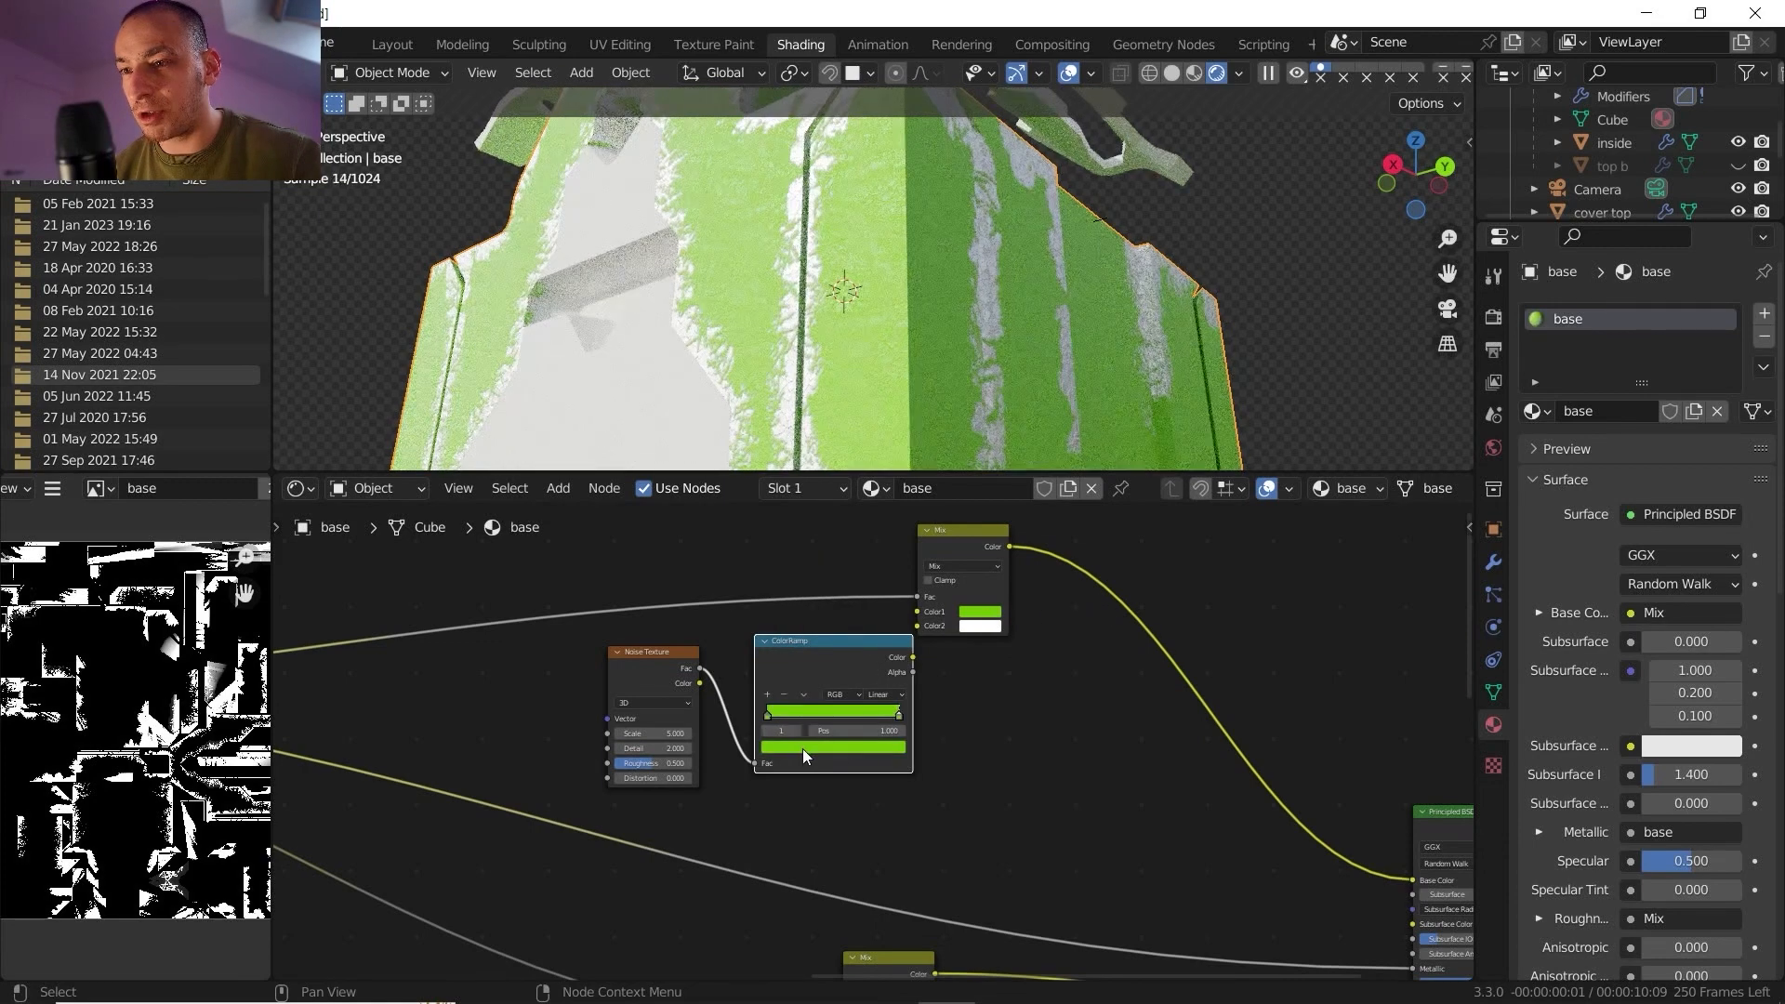
pyautogui.click(801, 749)
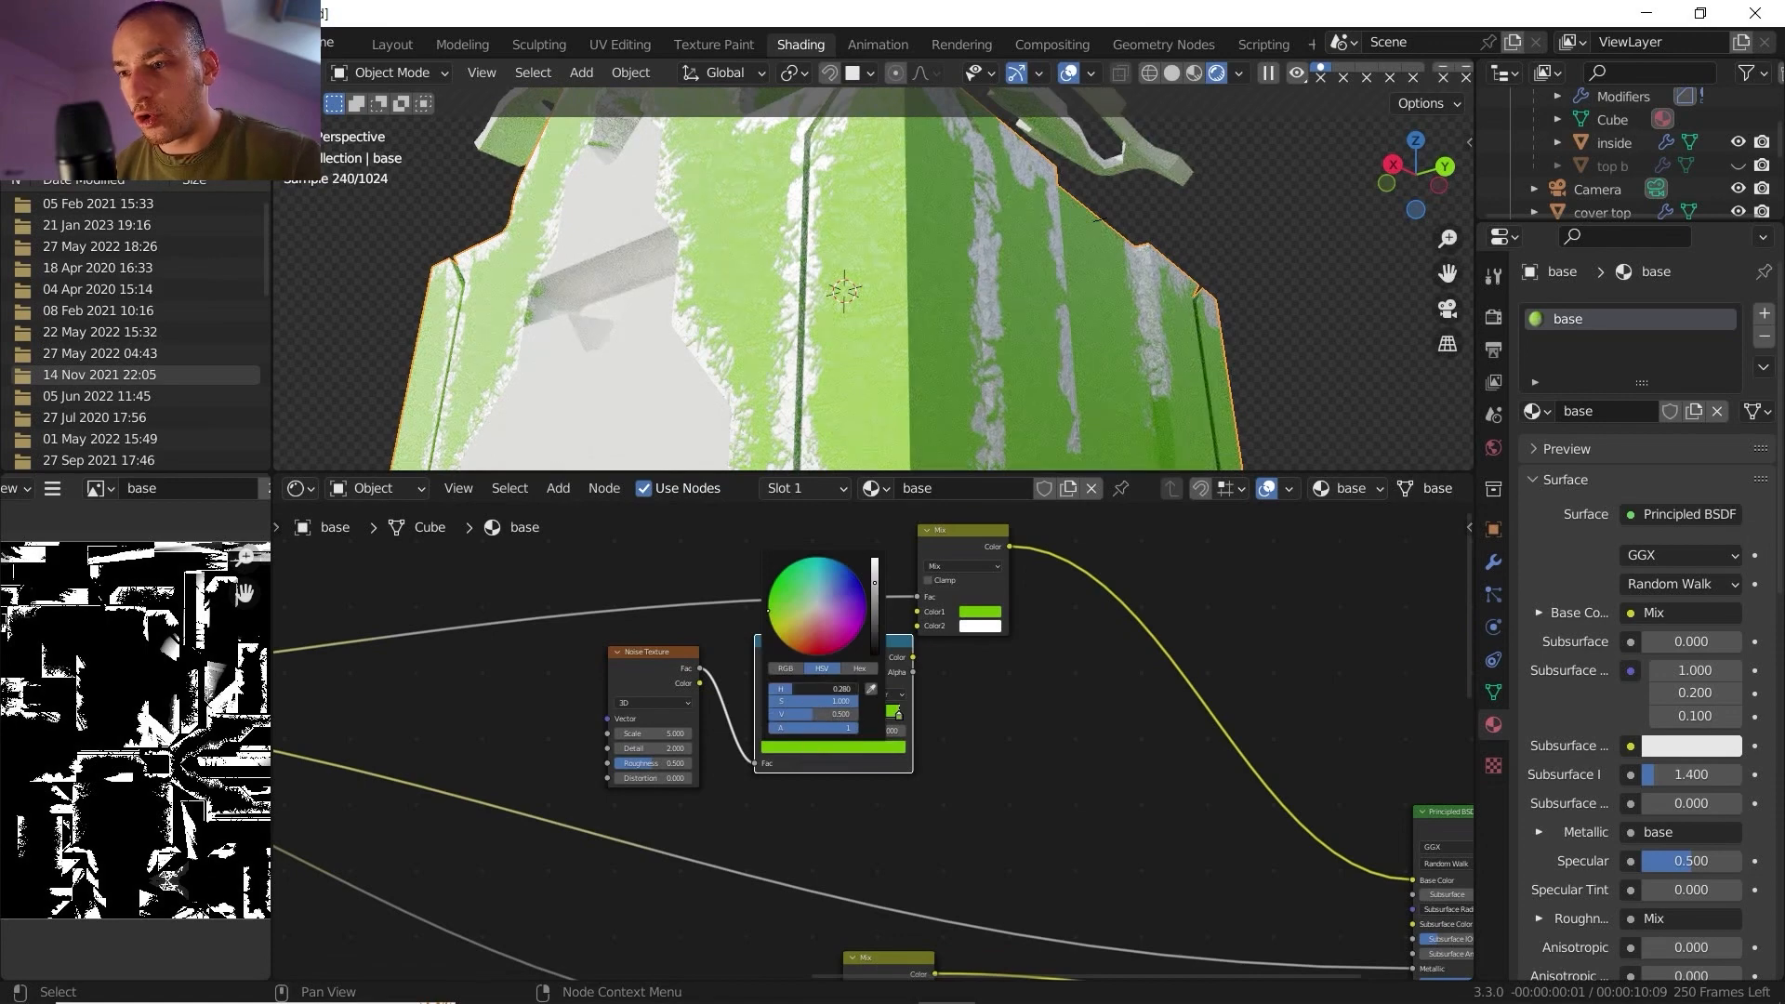
pyautogui.moveTo(794, 689); pyautogui.dragTo(796, 714)
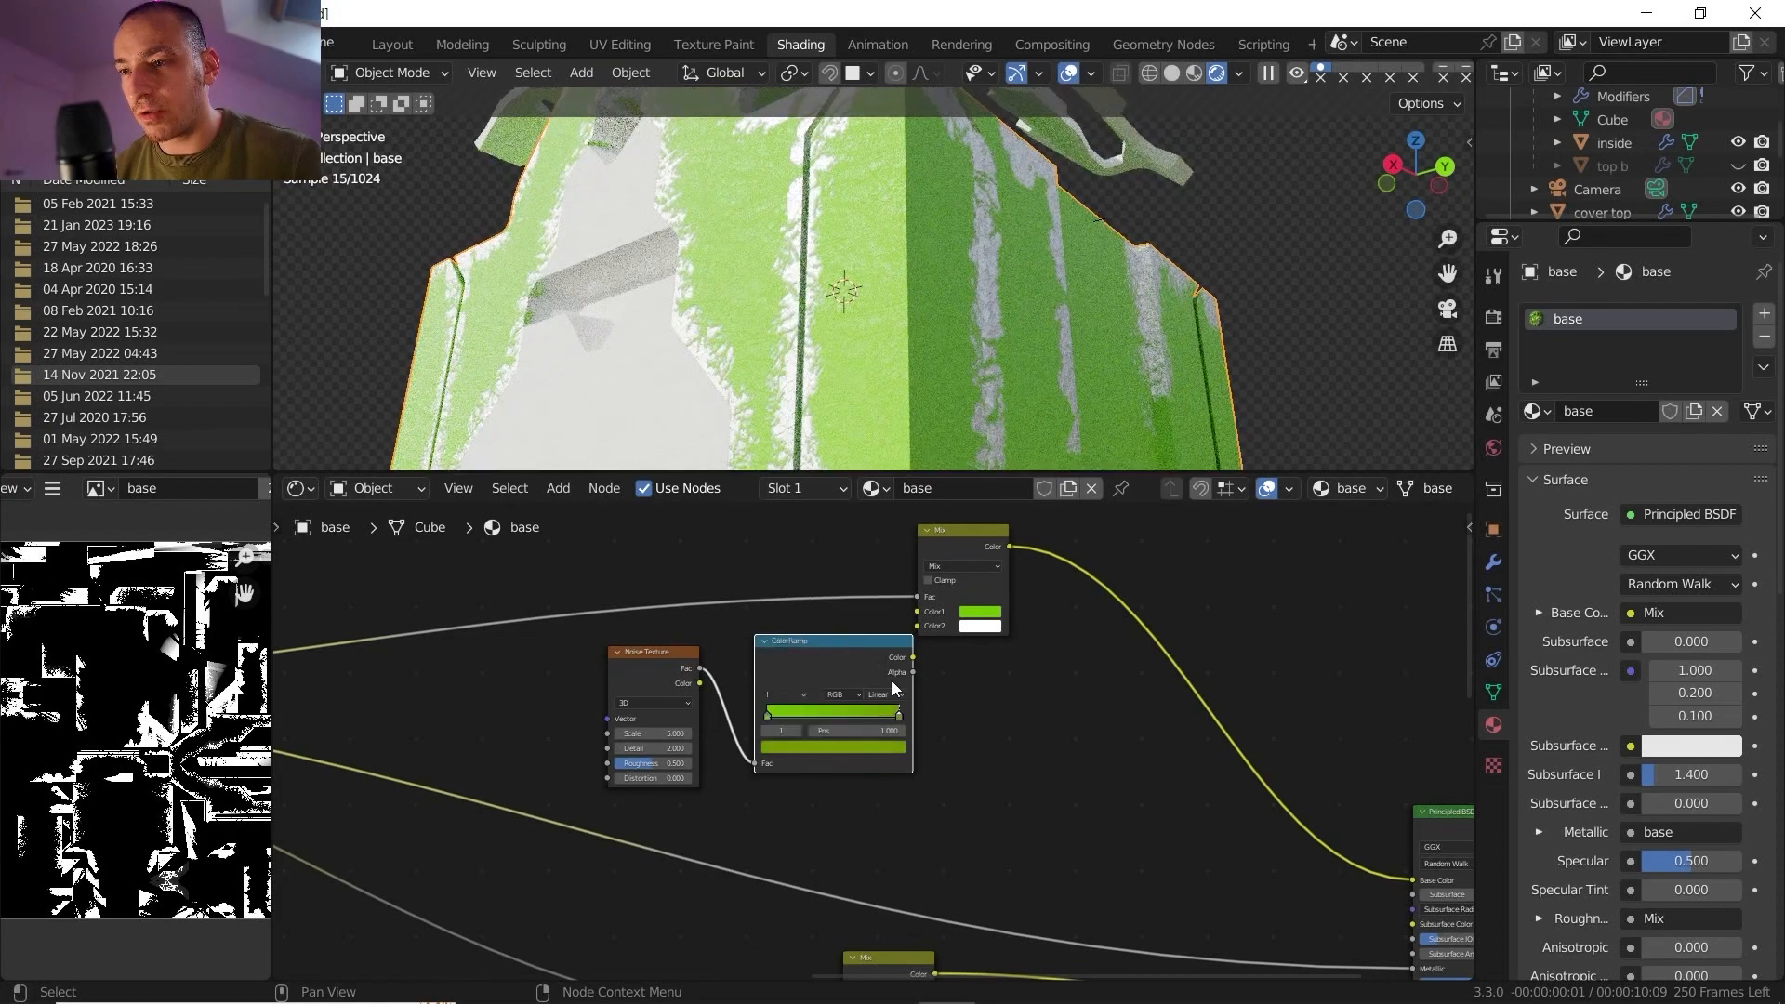
# Preview the green ColorRamp on the model and set the Noise Texture to scale 13.7, detail 4.3 and roughness 1.0
pyautogui.moveTo(695, 615); pyautogui.dragTo(745, 658)
pyautogui.keyDown('ctrl'); pyautogui.keyDown('shift'); pyautogui.click(697, 665); pyautogui.keyUp('shift'); pyautogui.keyUp('ctrl')
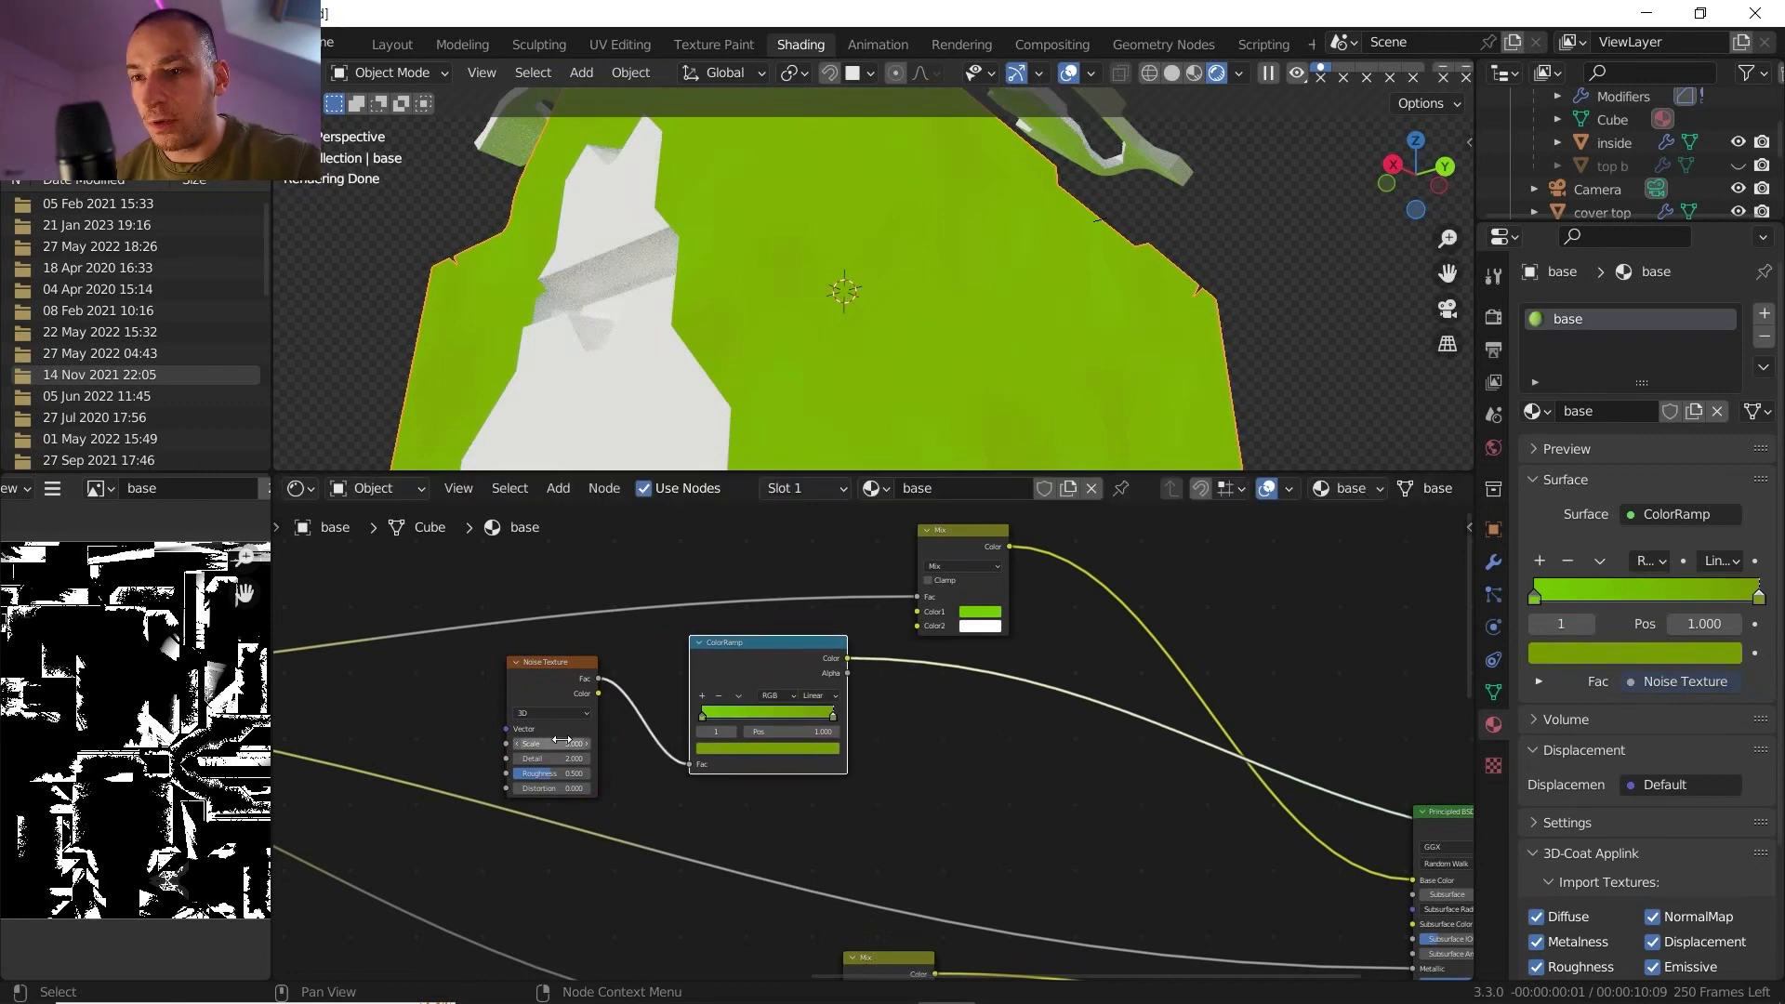
pyautogui.moveTo(563, 741); pyautogui.dragTo(595, 773)
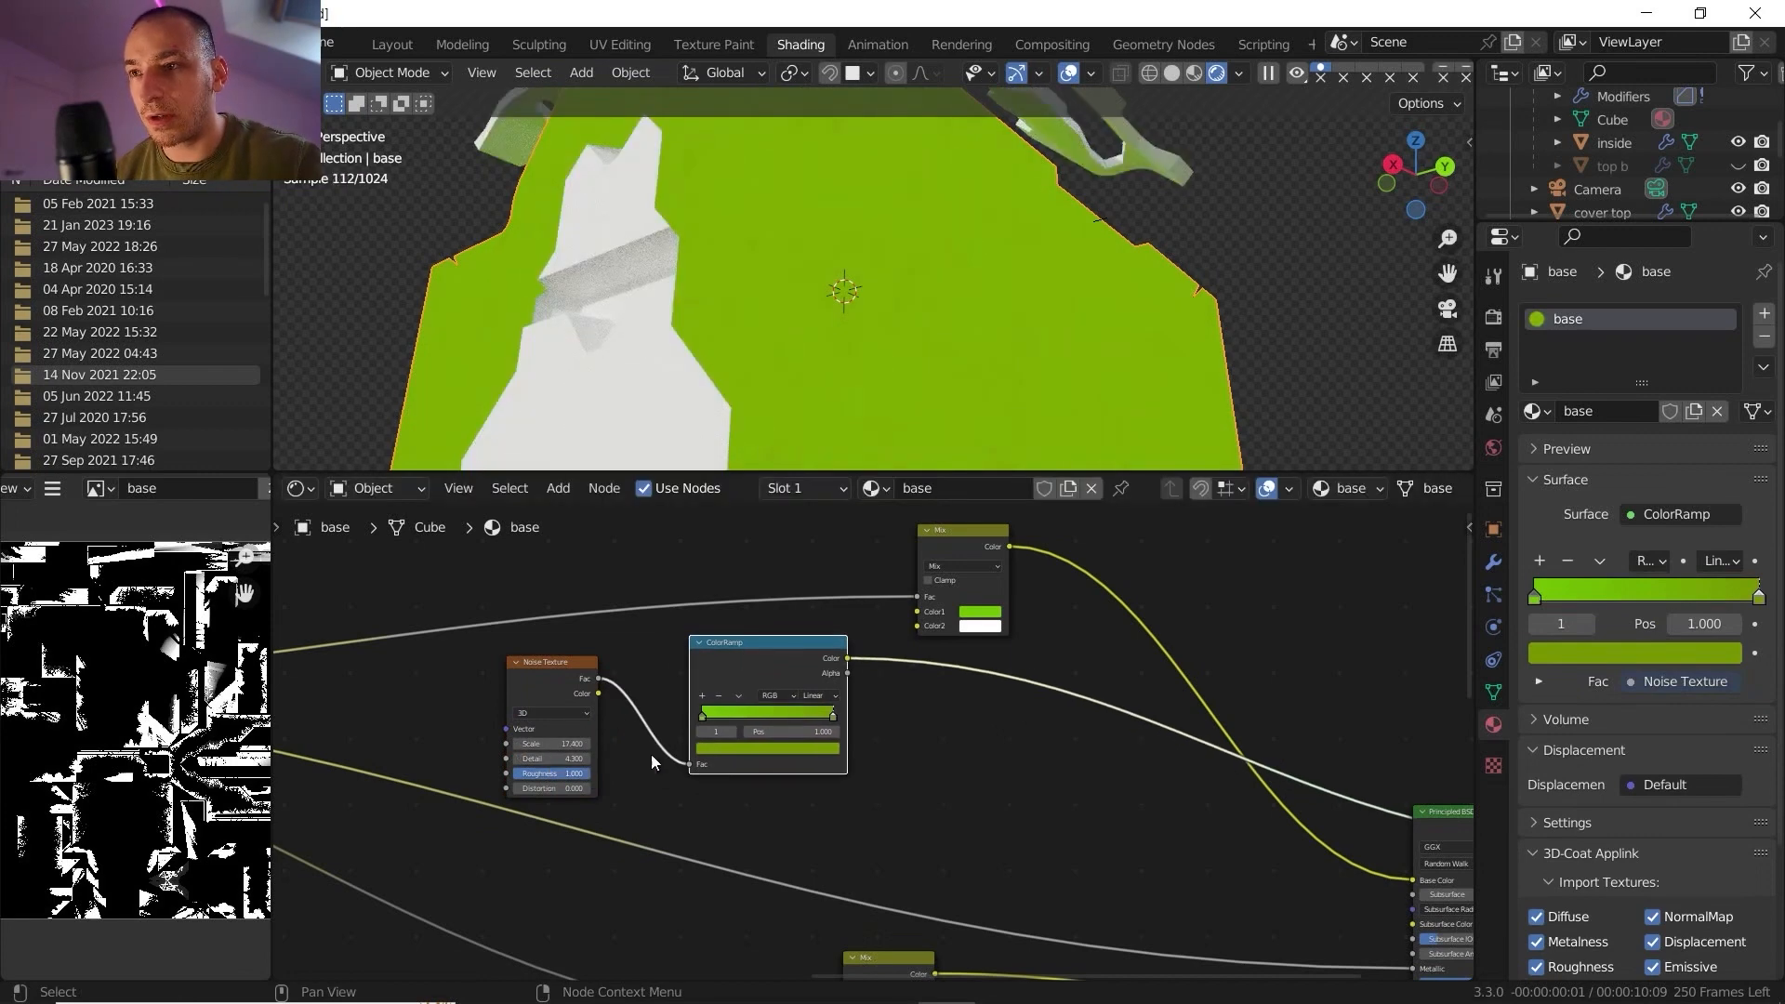
pyautogui.scroll(1, 611, 733)
# Desaturate the green ColorRamp's end stop and reduce the Noise Texture scale to 8.1
pyautogui.click(775, 749)
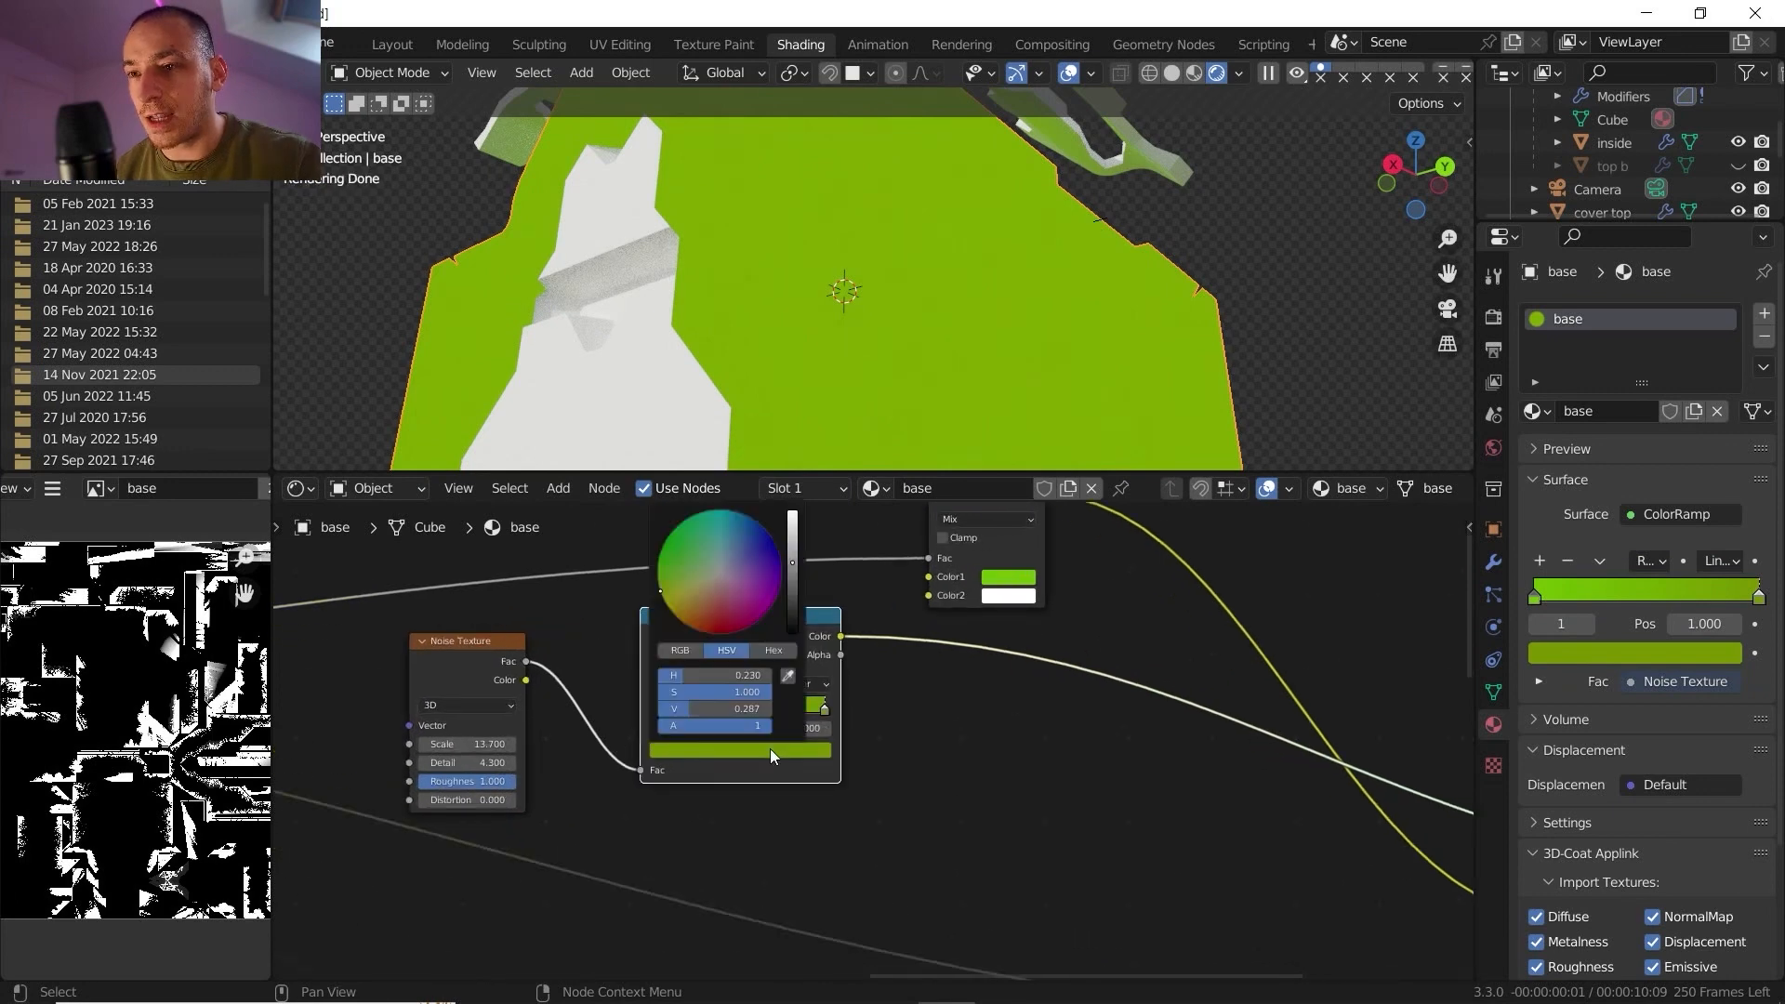
pyautogui.moveTo(715, 692)
pyautogui.mouseDown()
pyautogui.moveTo(683, 692)
pyautogui.moveTo(712, 709)
pyautogui.moveTo(686, 708)
pyautogui.mouseUp()
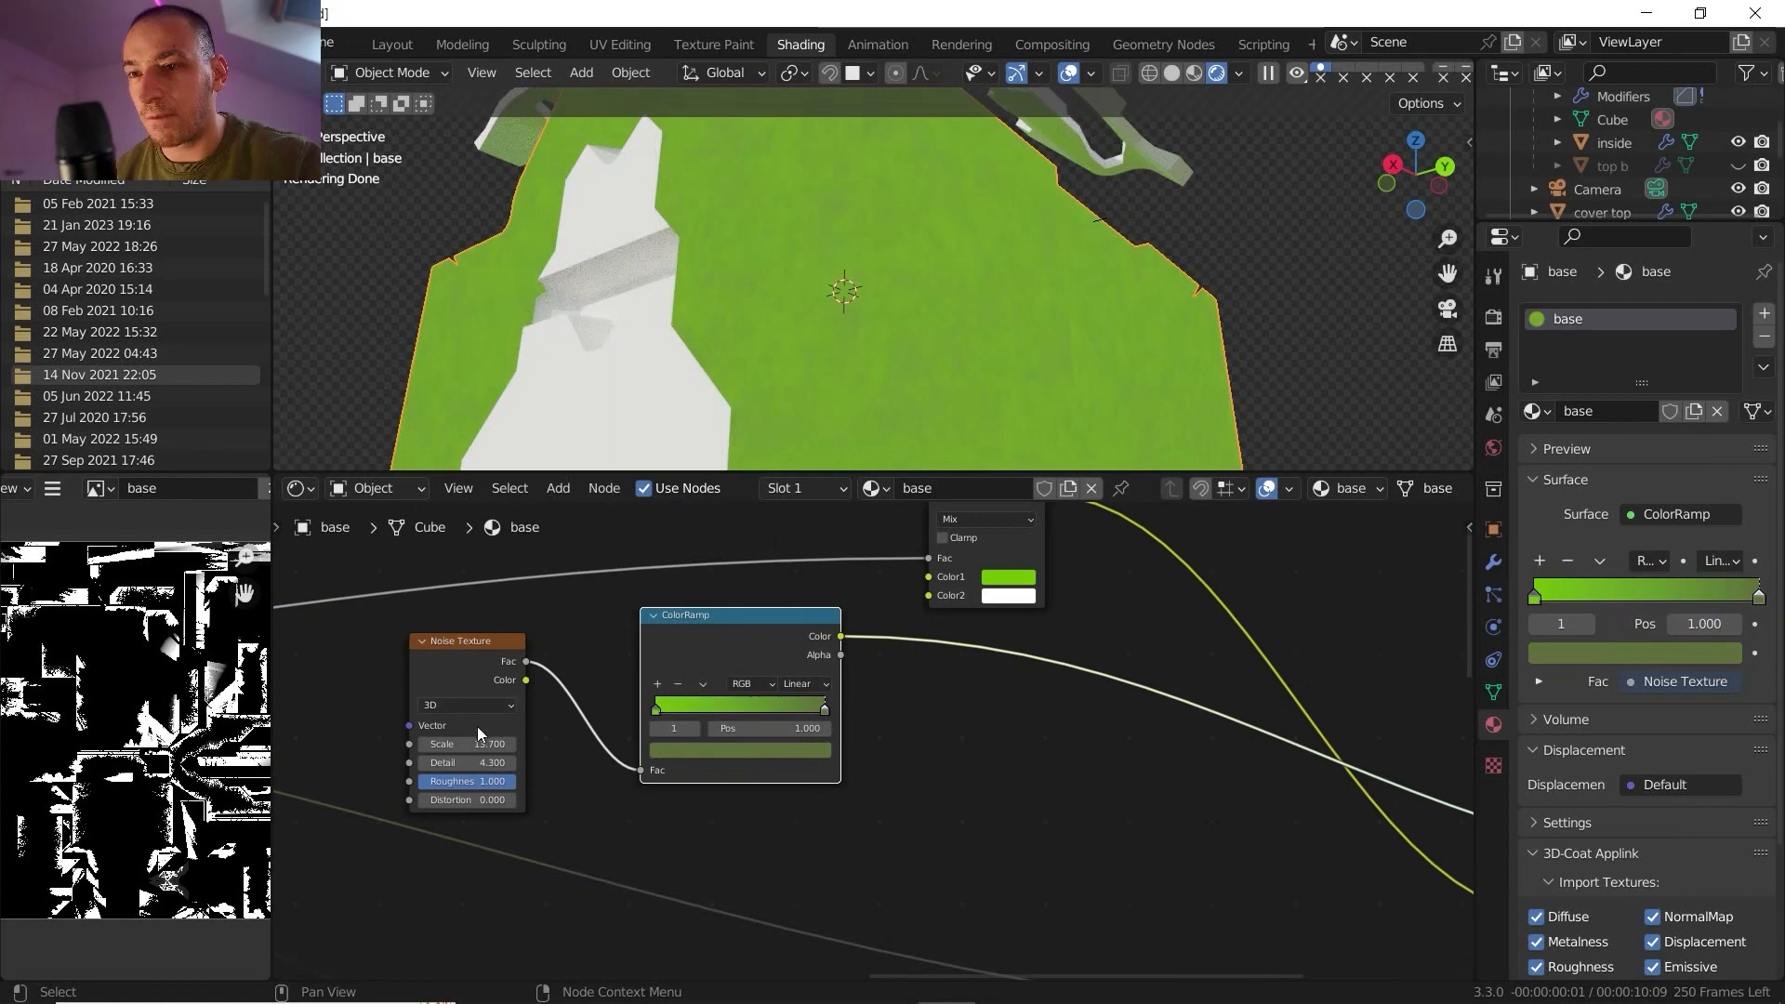
pyautogui.moveTo(467, 744); pyautogui.dragTo(453, 744)
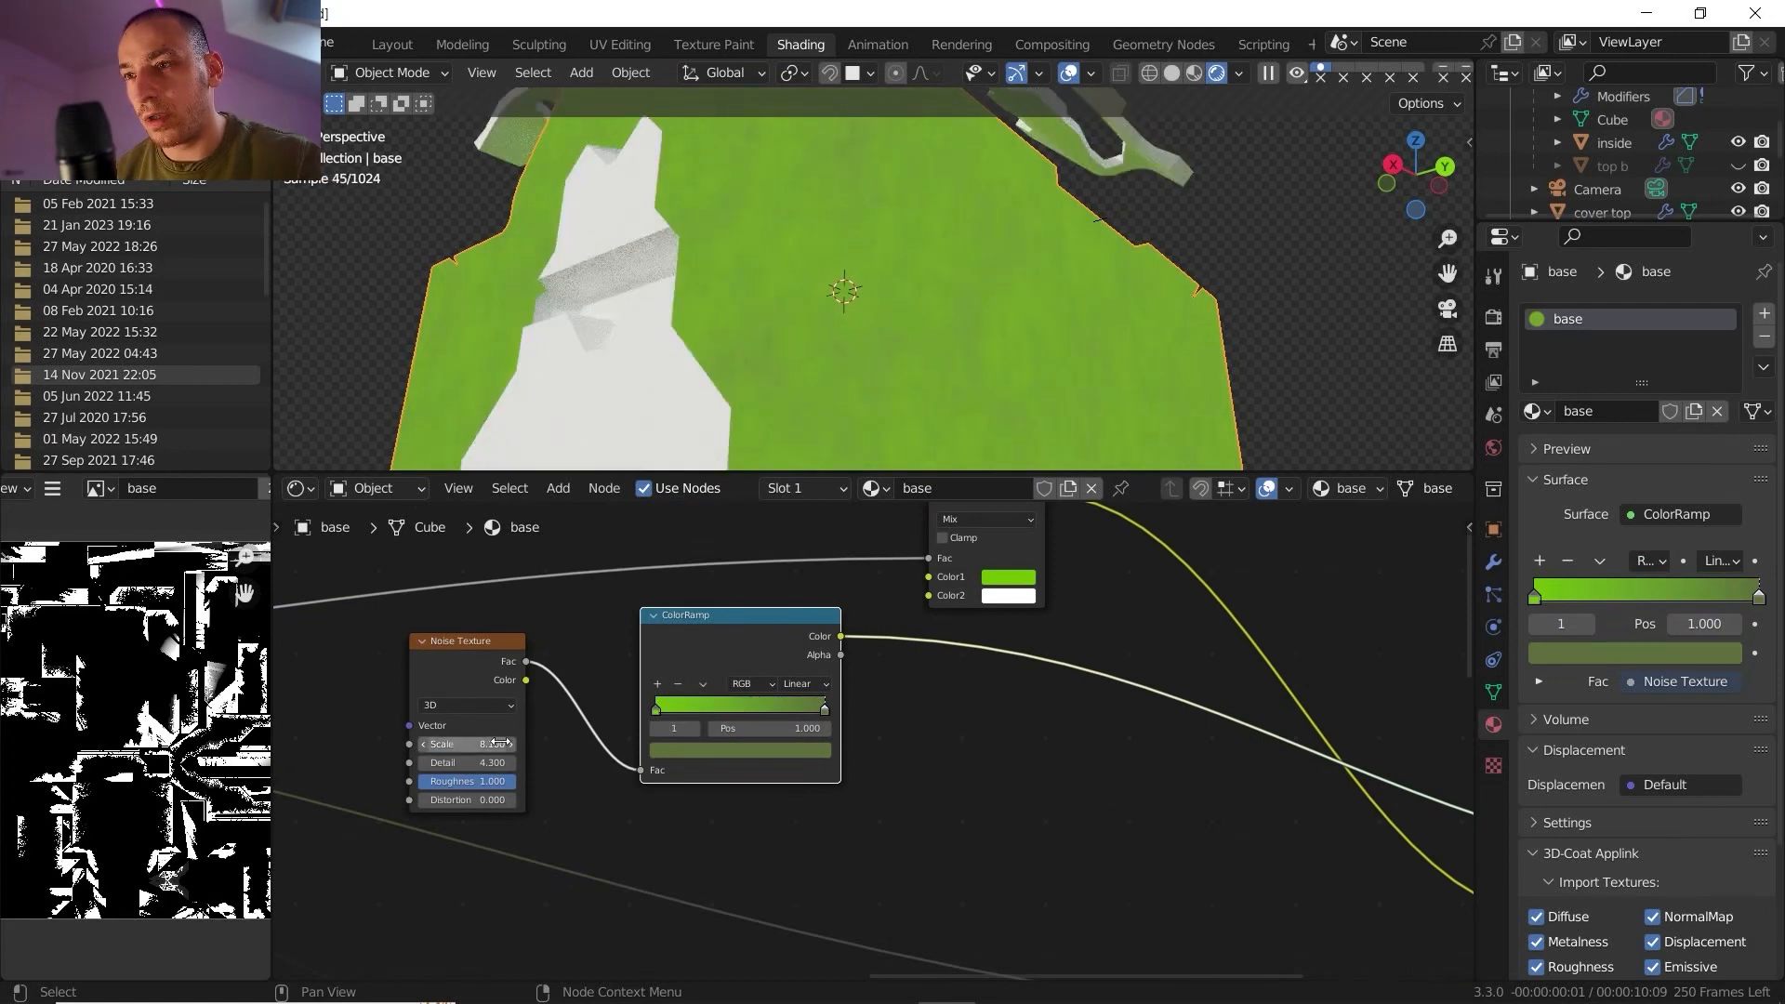
# Connect the green ColorRamp to Color1 of the base colour Mix, preview that Mix, and return to the full Principled BSDF material
pyautogui.scroll(-1, 865, 687)
pyautogui.moveTo(842, 655); pyautogui.dragTo(918, 599)
pyautogui.keyDown('ctrl'); pyautogui.keyDown('shift'); pyautogui.click(947, 535); pyautogui.keyUp('shift'); pyautogui.keyUp('ctrl')
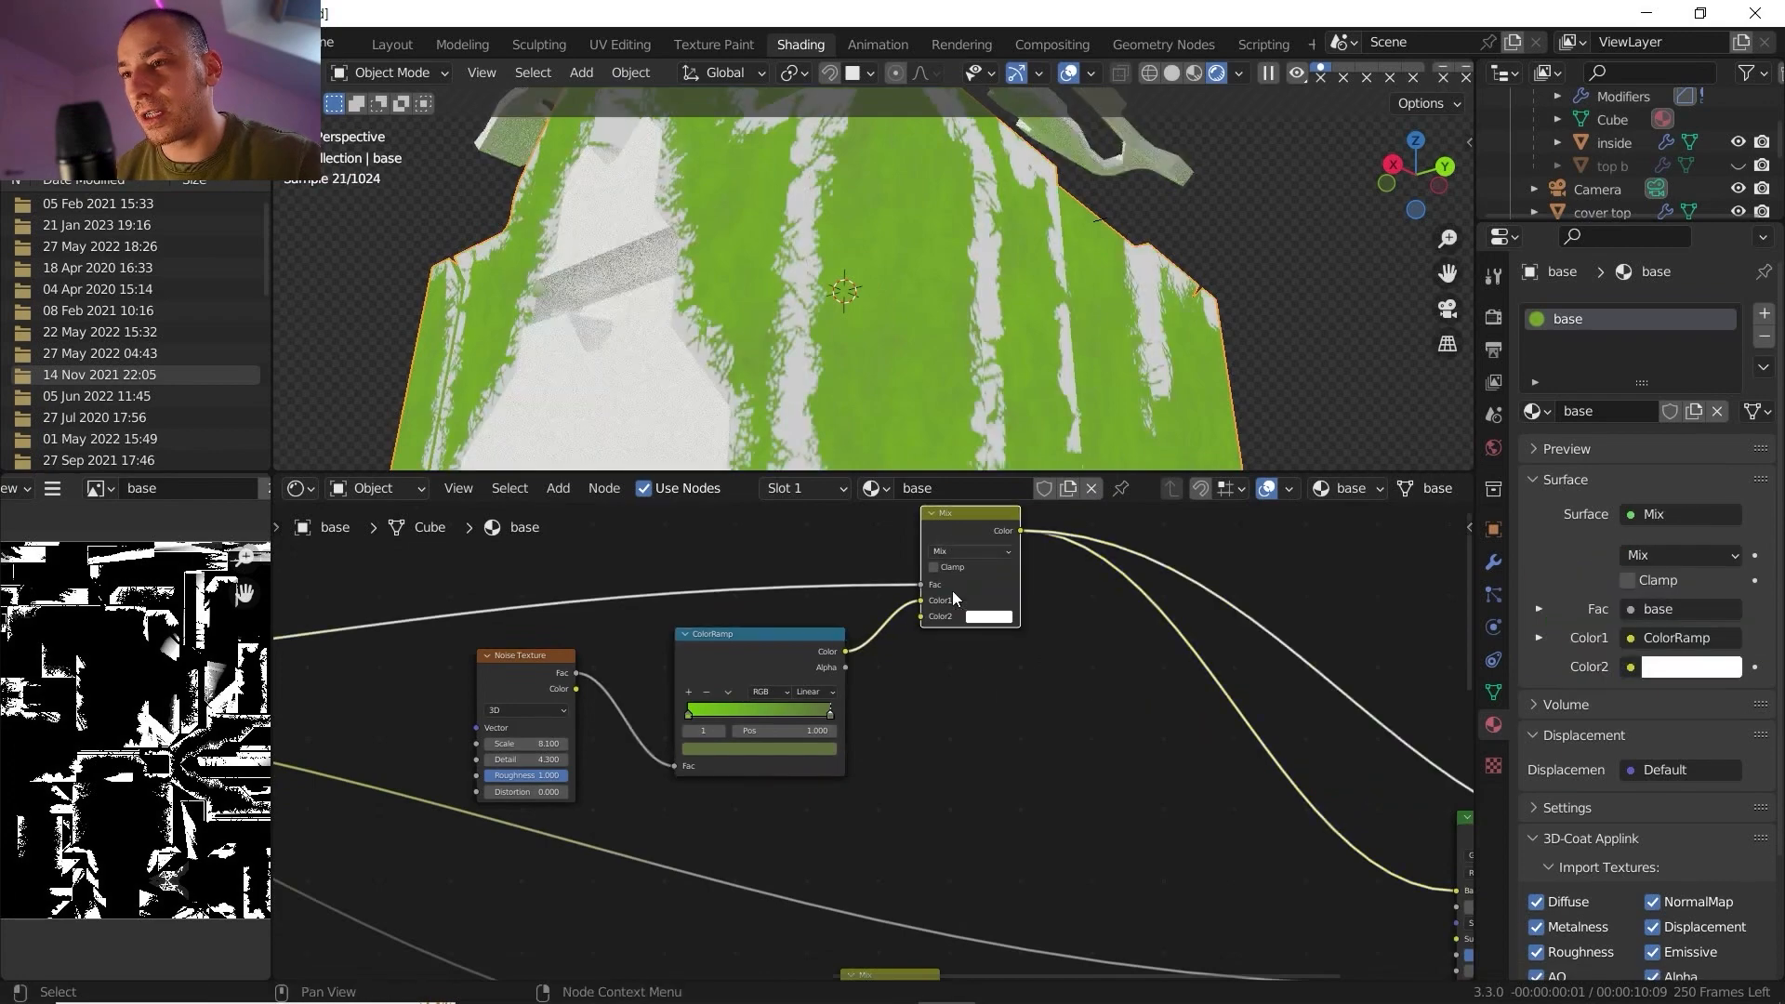
pyautogui.moveTo(972, 713); pyautogui.dragTo(534, 584, button='middle')
pyautogui.keyDown('ctrl'); pyautogui.keyDown('shift'); pyautogui.click(1082, 697); pyautogui.keyUp('shift'); pyautogui.keyUp('ctrl')
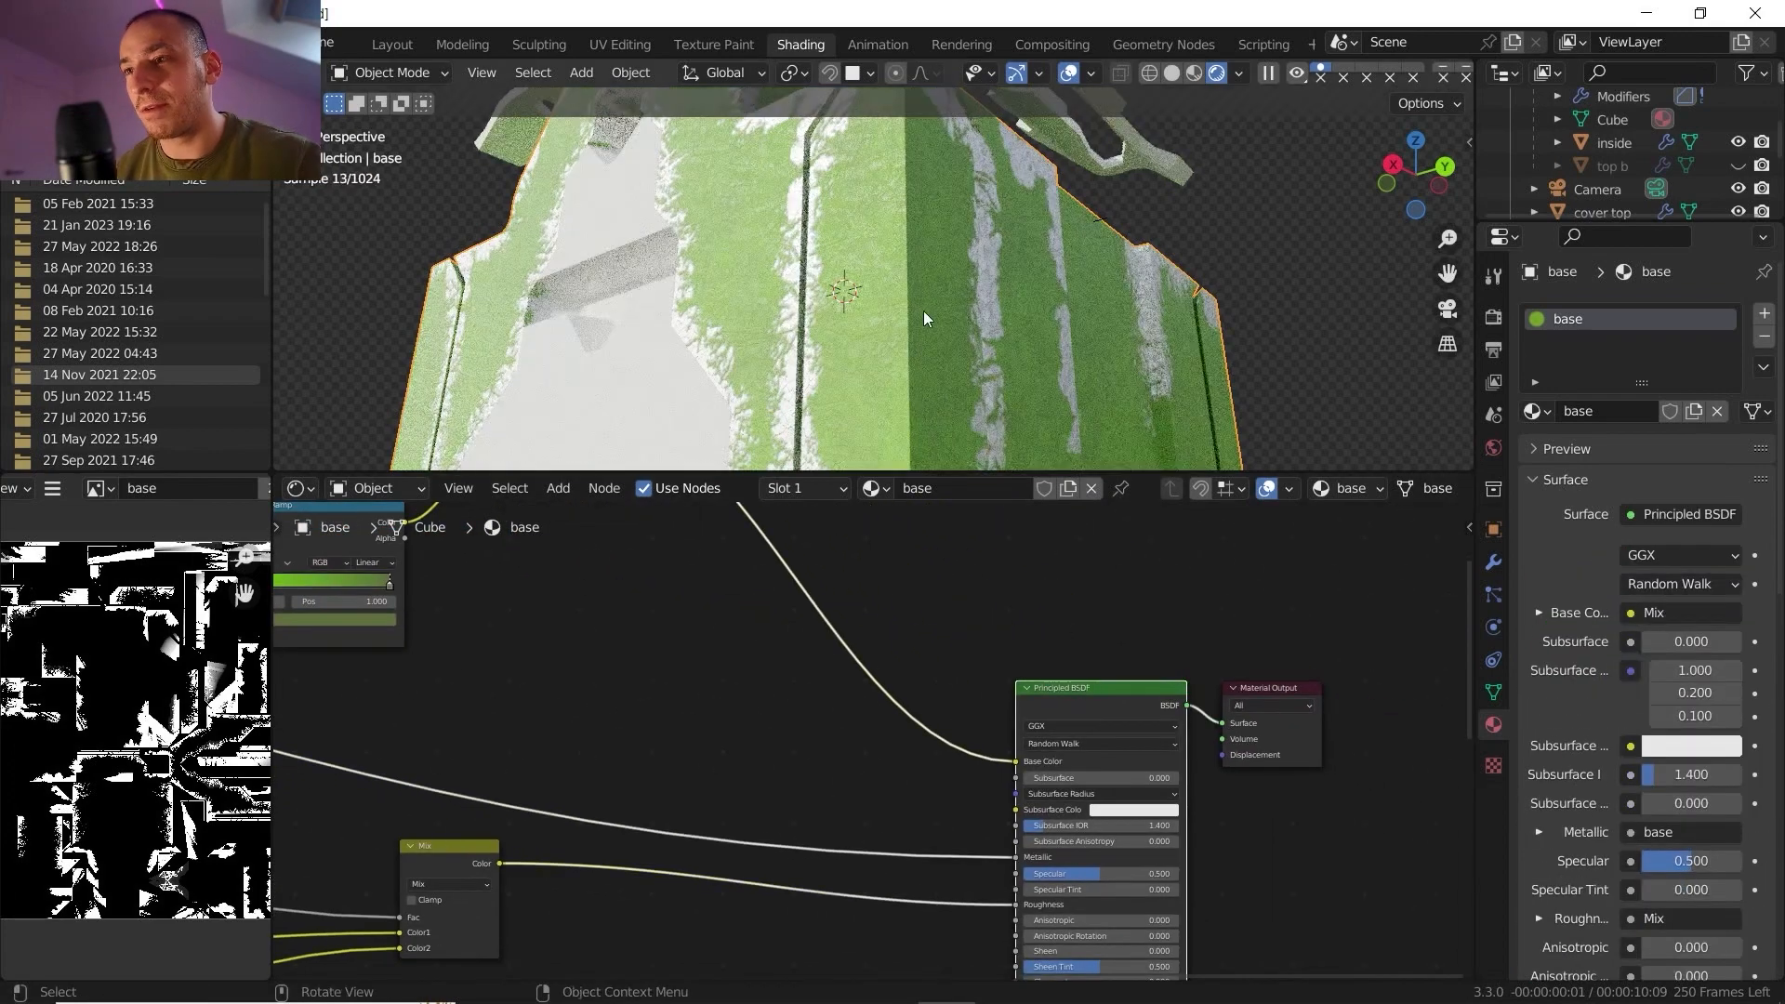
# Compare the paint with and without the noise variation by disconnecting the green ColorRamp from Color1 and reconnecting it
pyautogui.moveTo(923, 311); pyautogui.dragTo(1083, 82, button='middle')
pyautogui.moveTo(974, 245); pyautogui.dragTo(901, 362, button='middle')
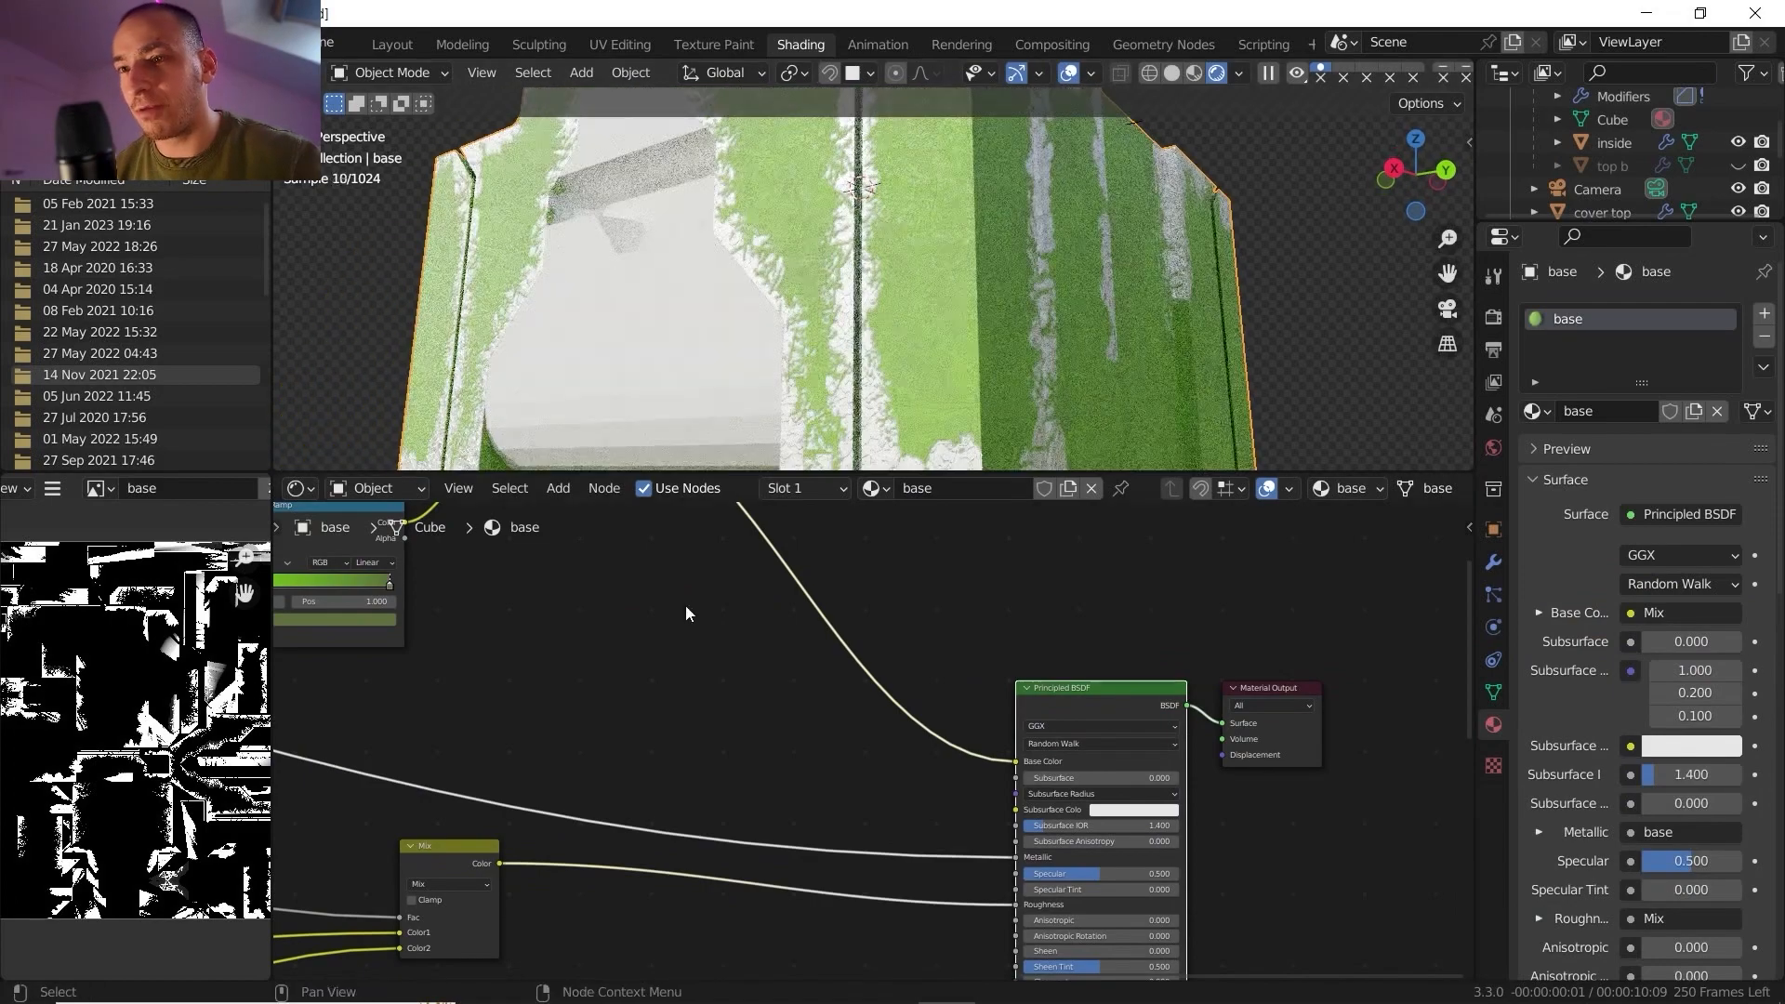
pyautogui.moveTo(684, 605); pyautogui.dragTo(913, 839, button='middle')
pyautogui.moveTo(701, 673); pyautogui.dragTo(675, 683)
pyautogui.moveTo(912, 372); pyautogui.dragTo(902, 398, button='middle')
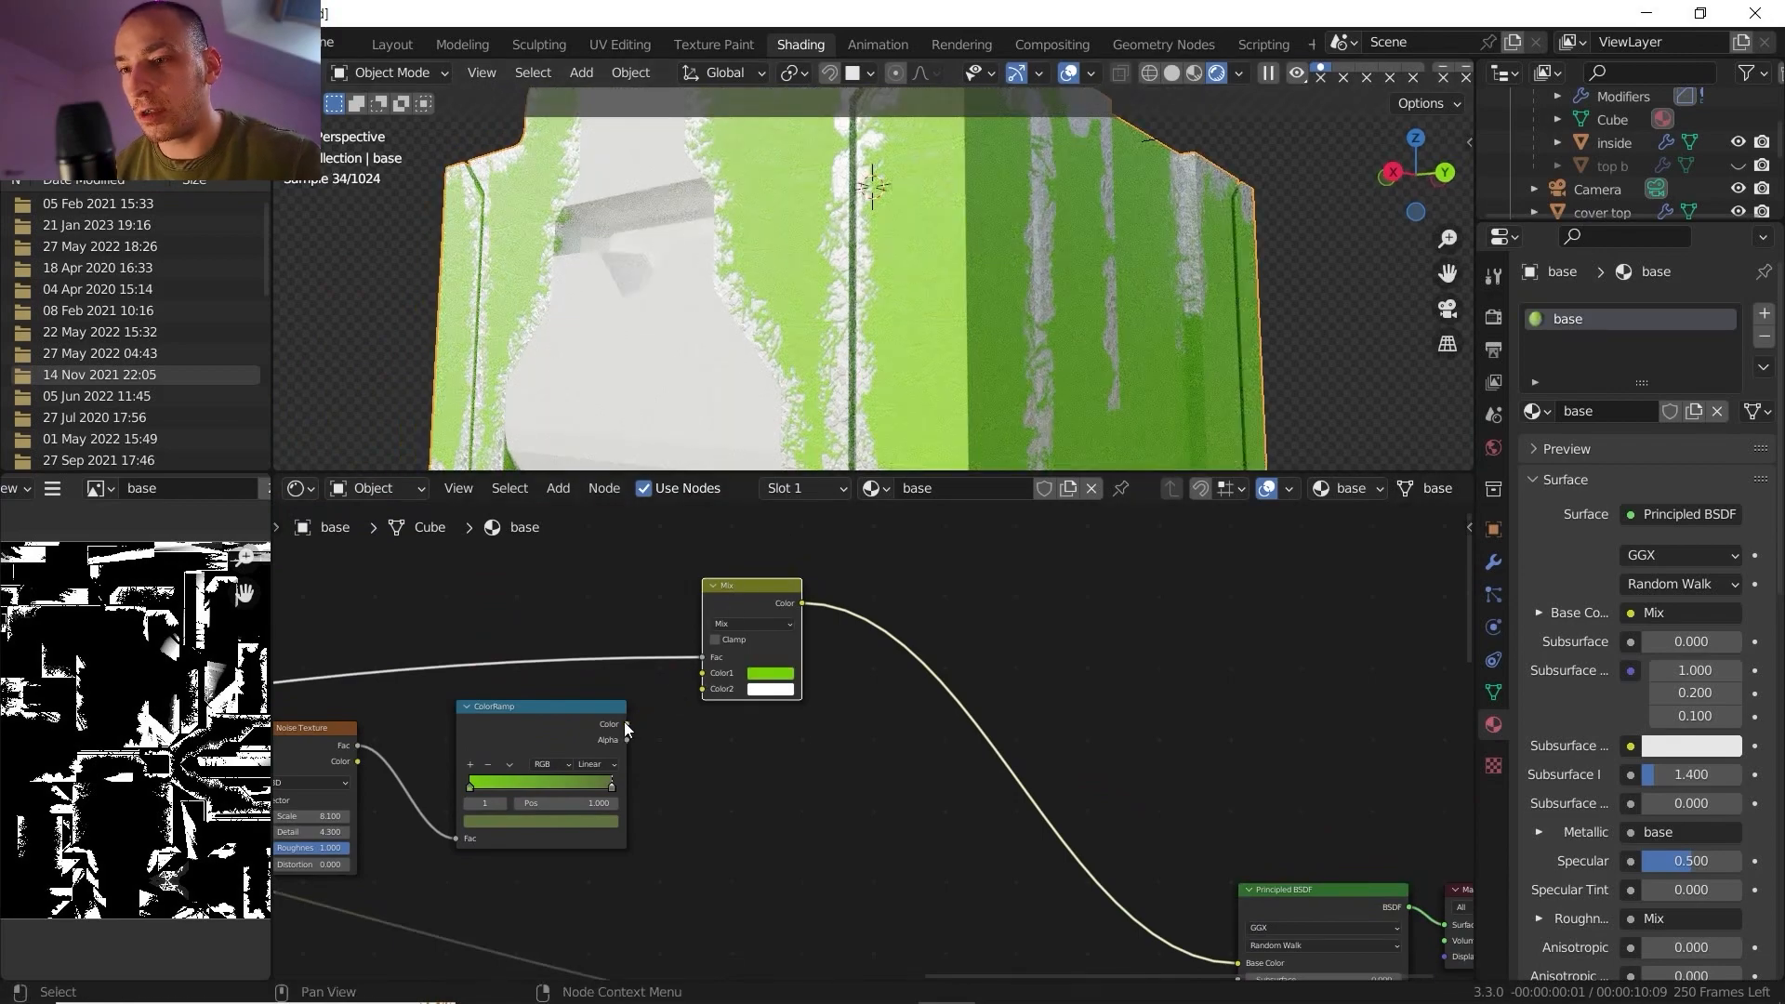
pyautogui.moveTo(626, 723); pyautogui.dragTo(701, 673)
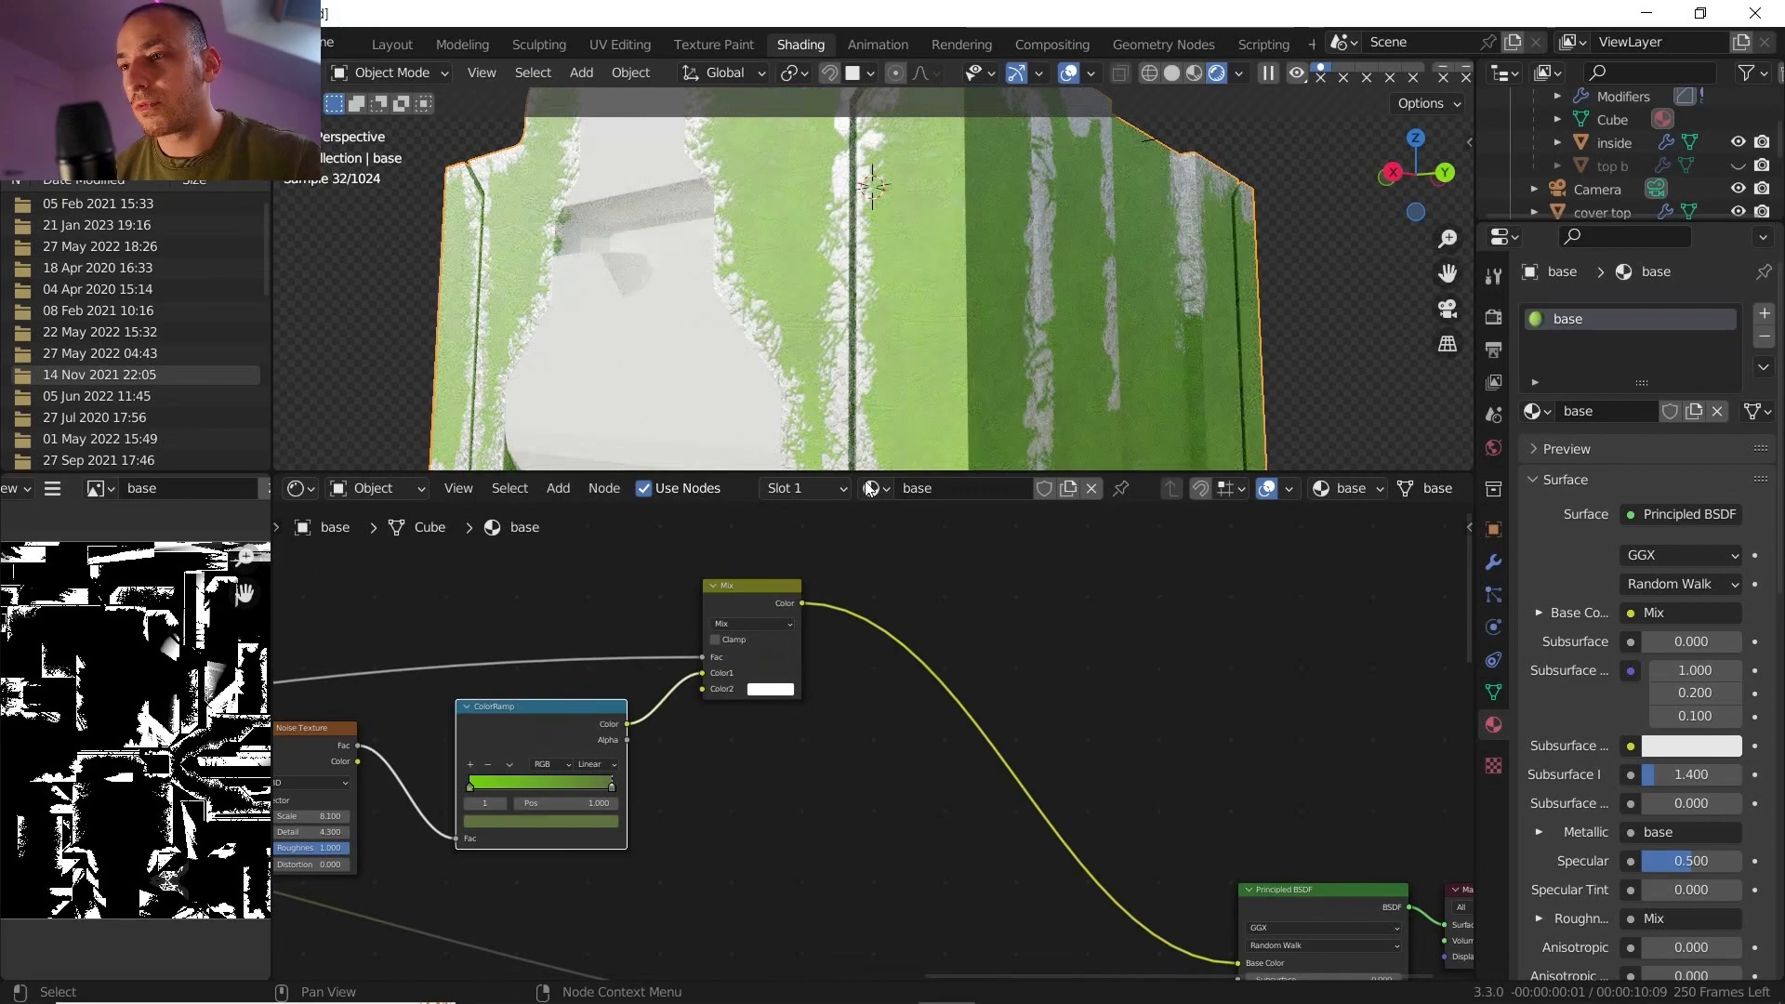
pyautogui.moveTo(922, 303); pyautogui.dragTo(965, 314, button='middle')
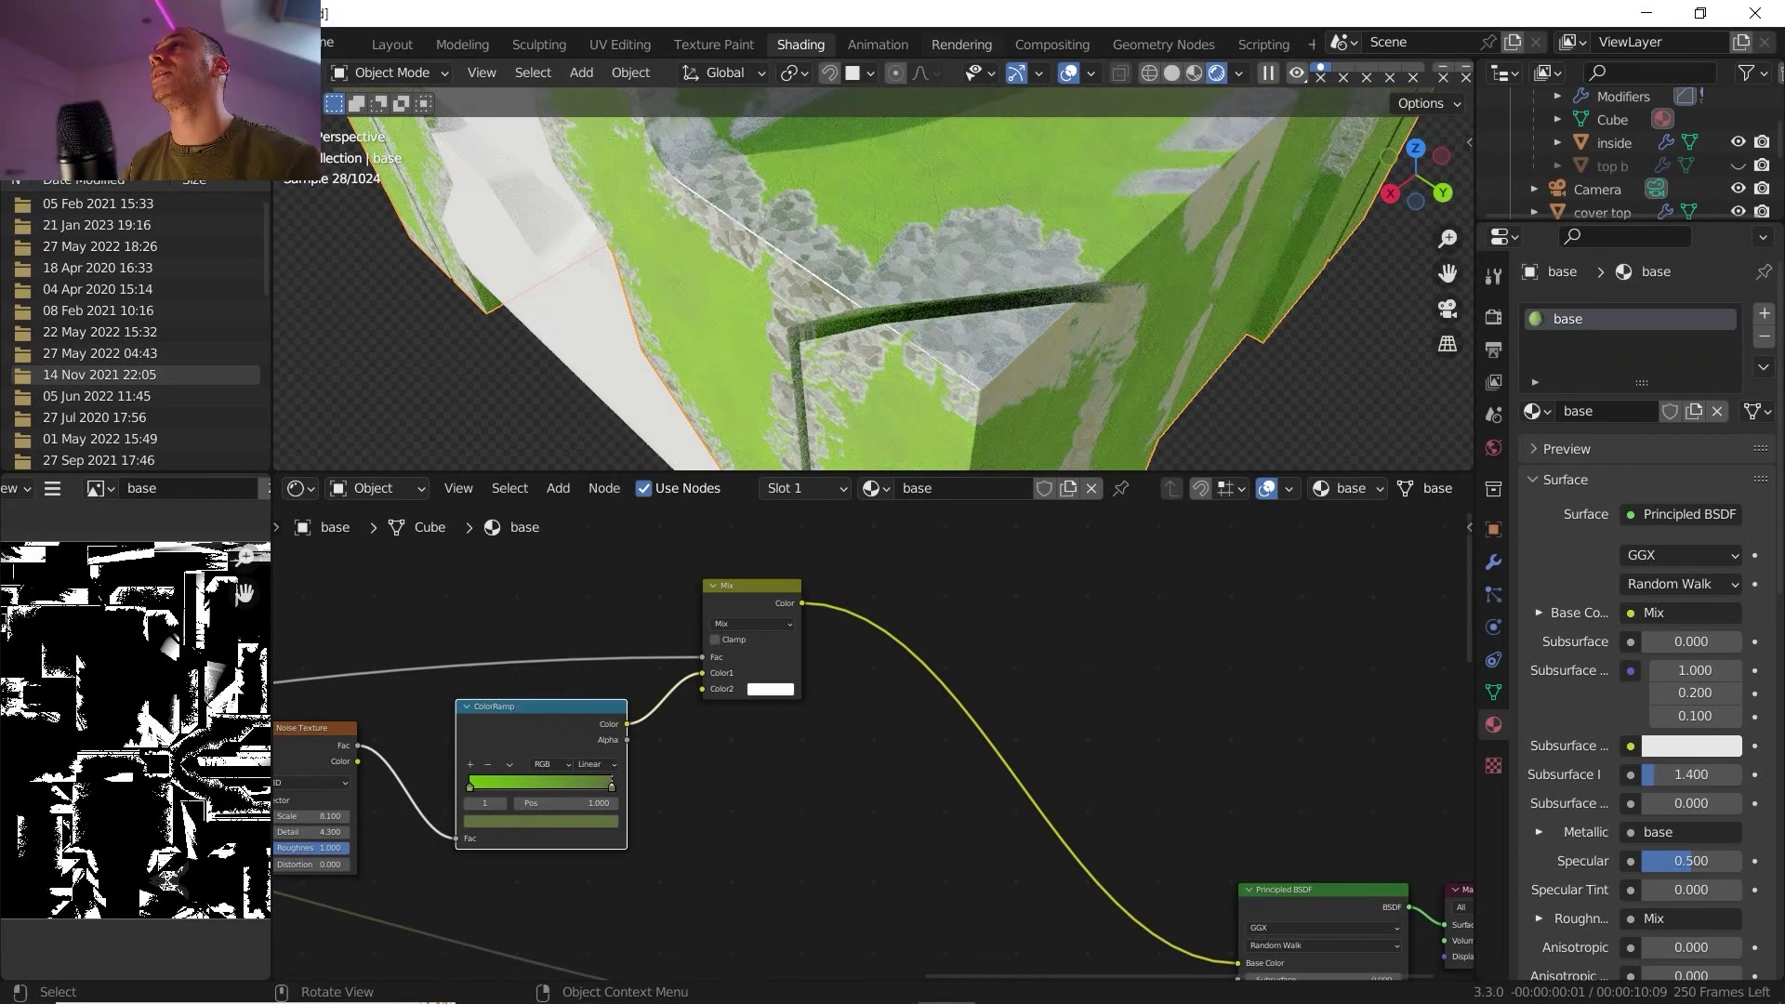
# Try the Voronoi ColorRamp as Color2 of the base colour Mix, view it in the full material, and remove the link
pyautogui.scroll(-3, 918, 556)
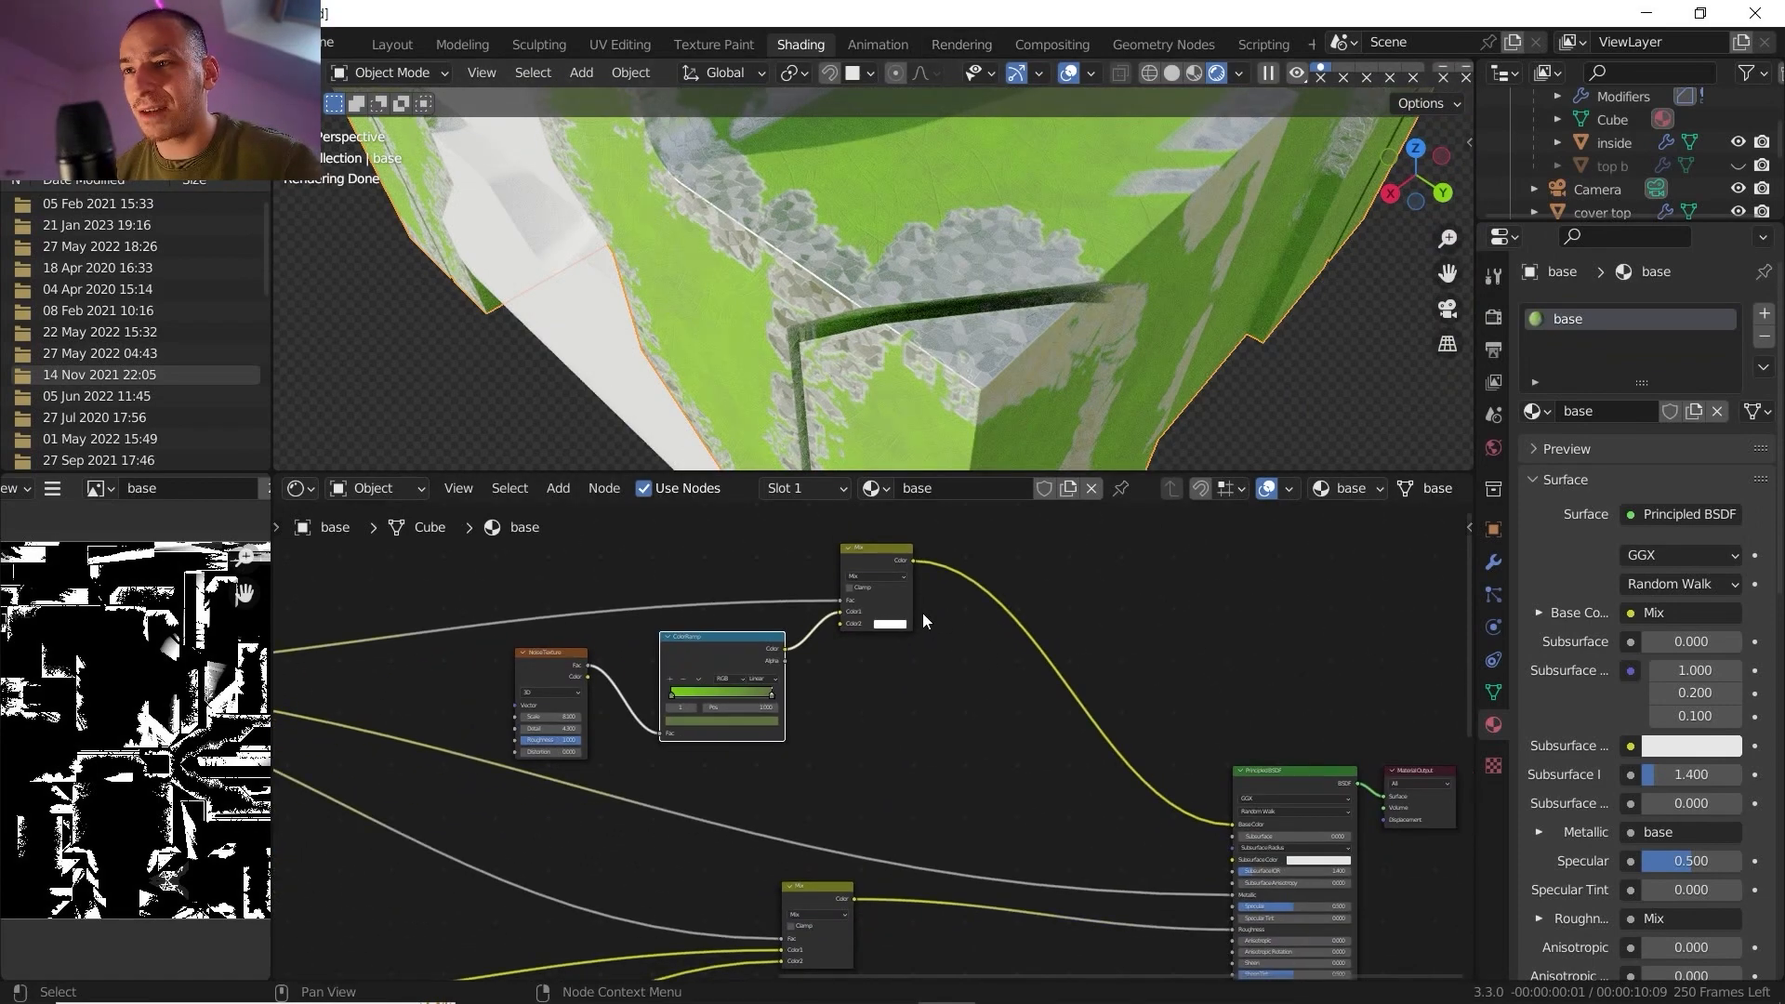
pyautogui.moveTo(872, 565); pyautogui.dragTo(908, 565)
pyautogui.moveTo(841, 776); pyautogui.dragTo(922, 641, button='middle')
pyautogui.scroll(-3, 922, 642)
pyautogui.scroll(-4, 923, 641)
pyautogui.moveTo(835, 710); pyautogui.dragTo(823, 641, button='middle')
pyautogui.keyDown('ctrl'); pyautogui.keyDown('shift'); pyautogui.click(485, 807); pyautogui.keyUp('shift'); pyautogui.keyUp('ctrl')
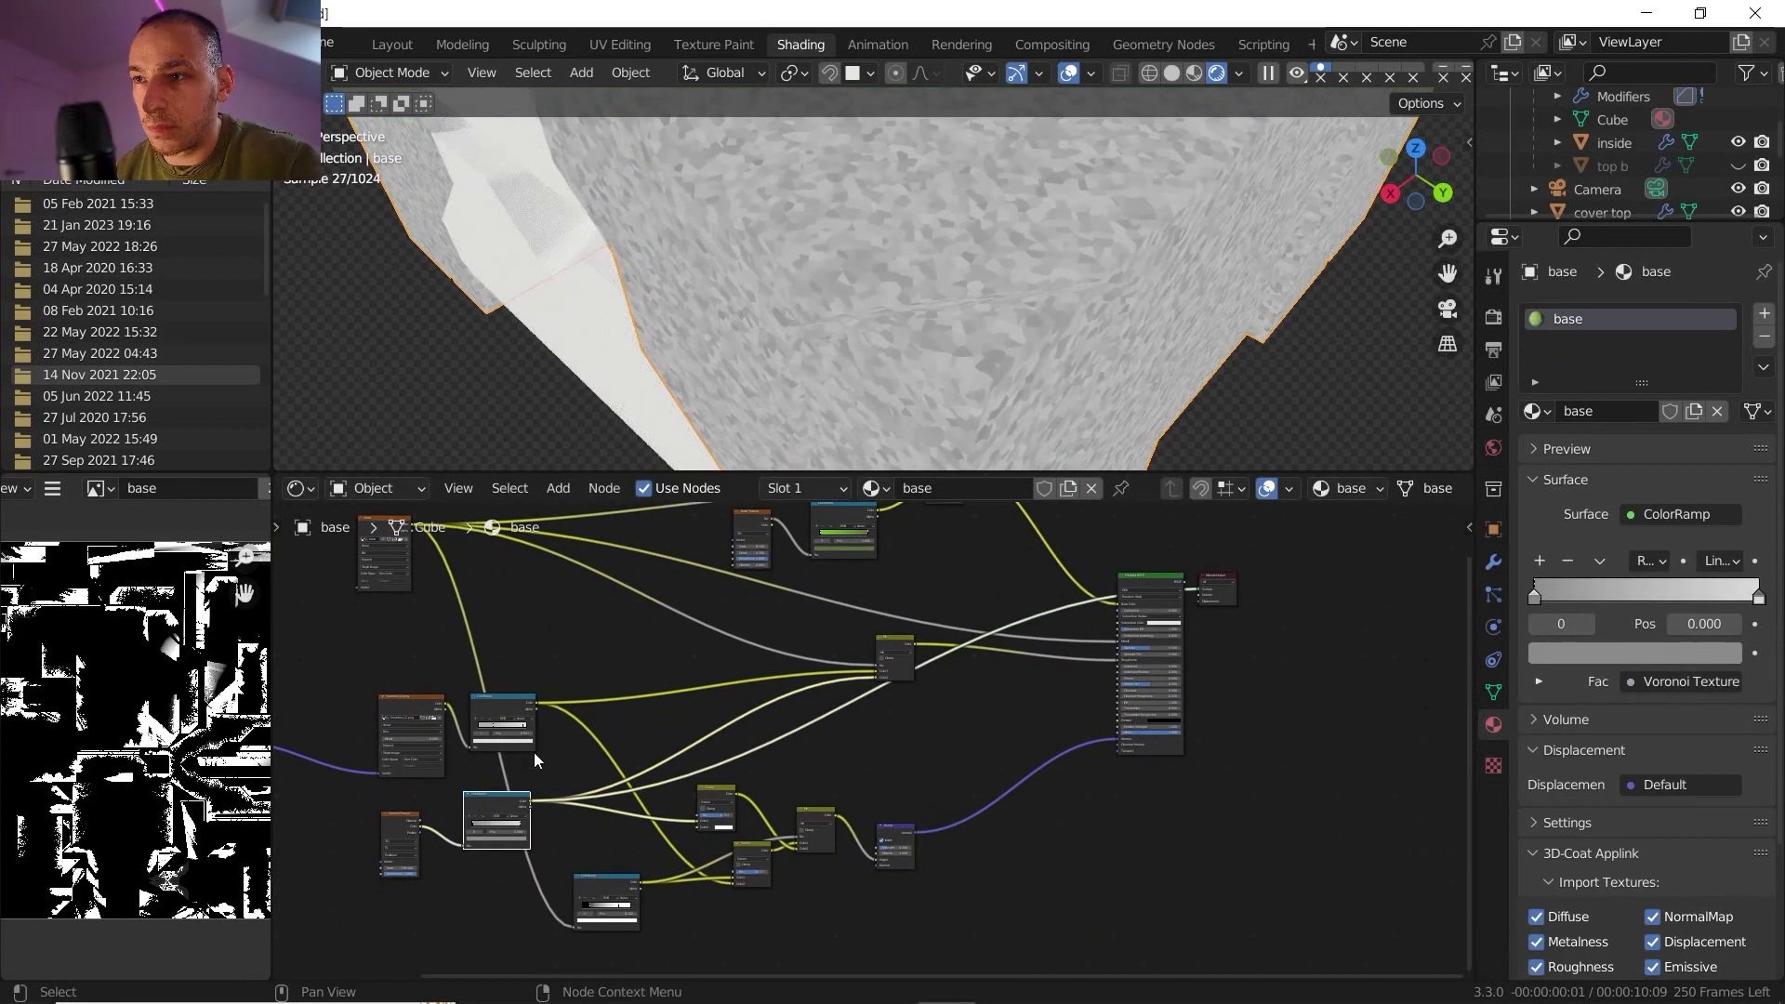
pyautogui.moveTo(611, 721); pyautogui.dragTo(594, 789, button='middle')
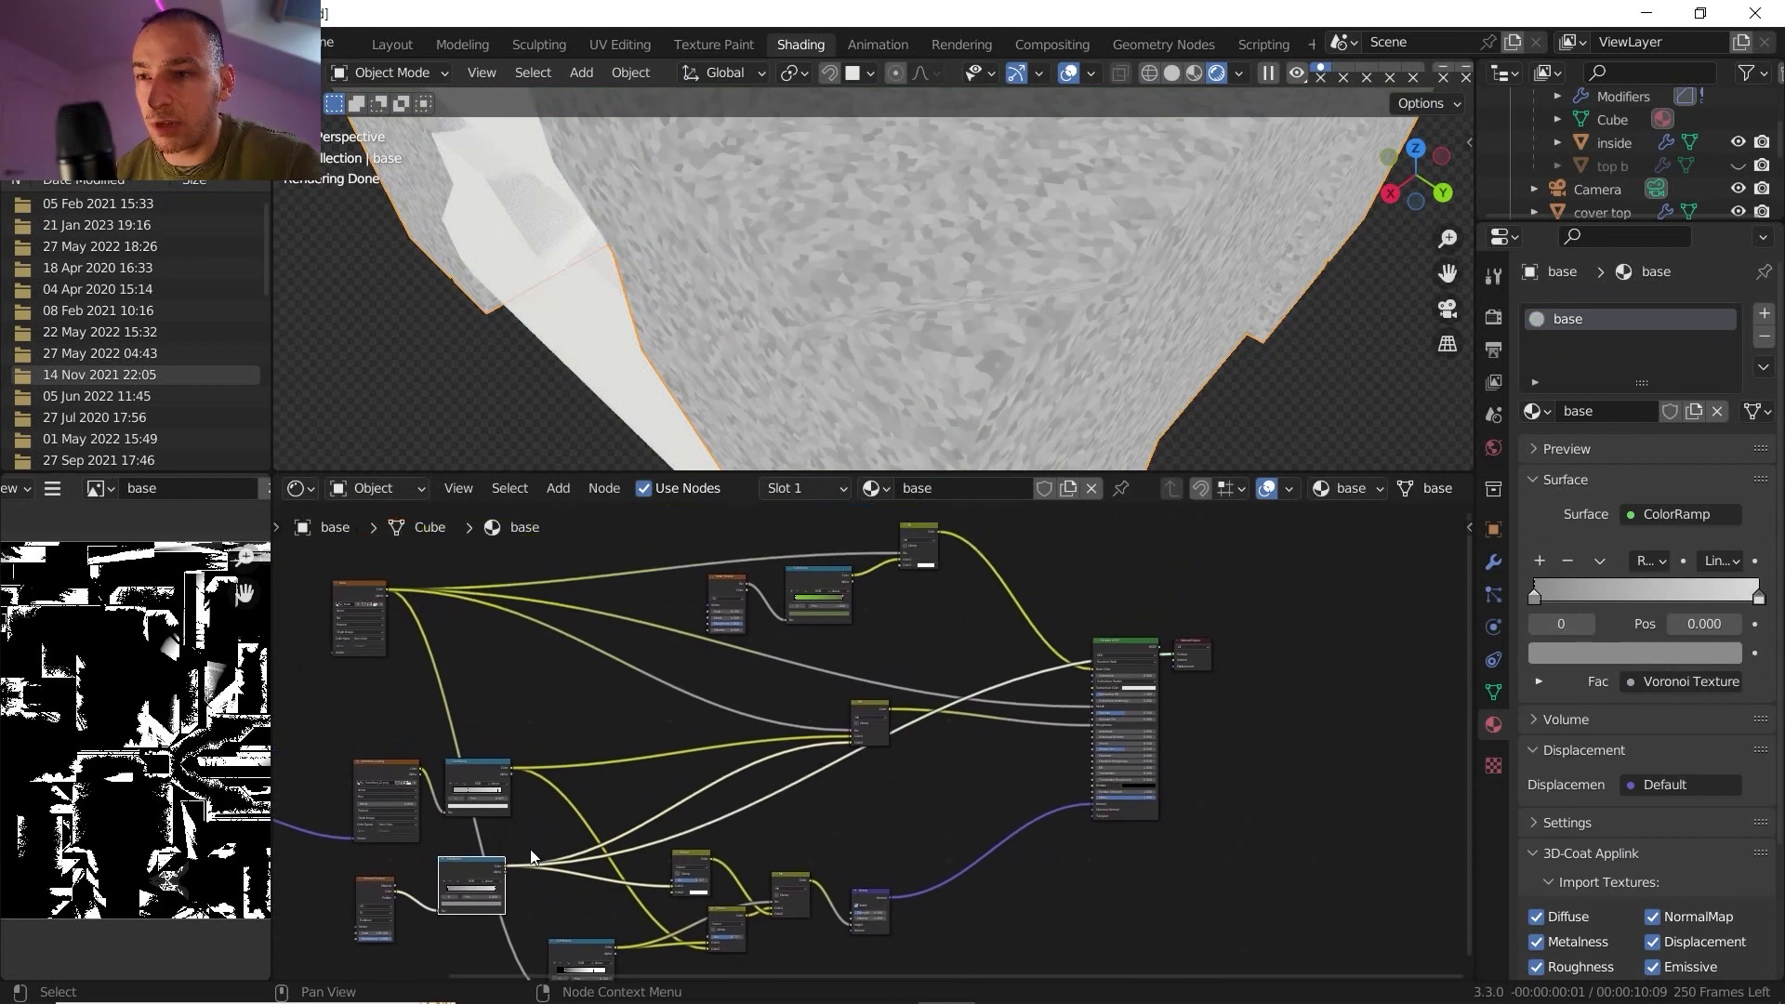
pyautogui.moveTo(507, 869); pyautogui.dragTo(598, 794)
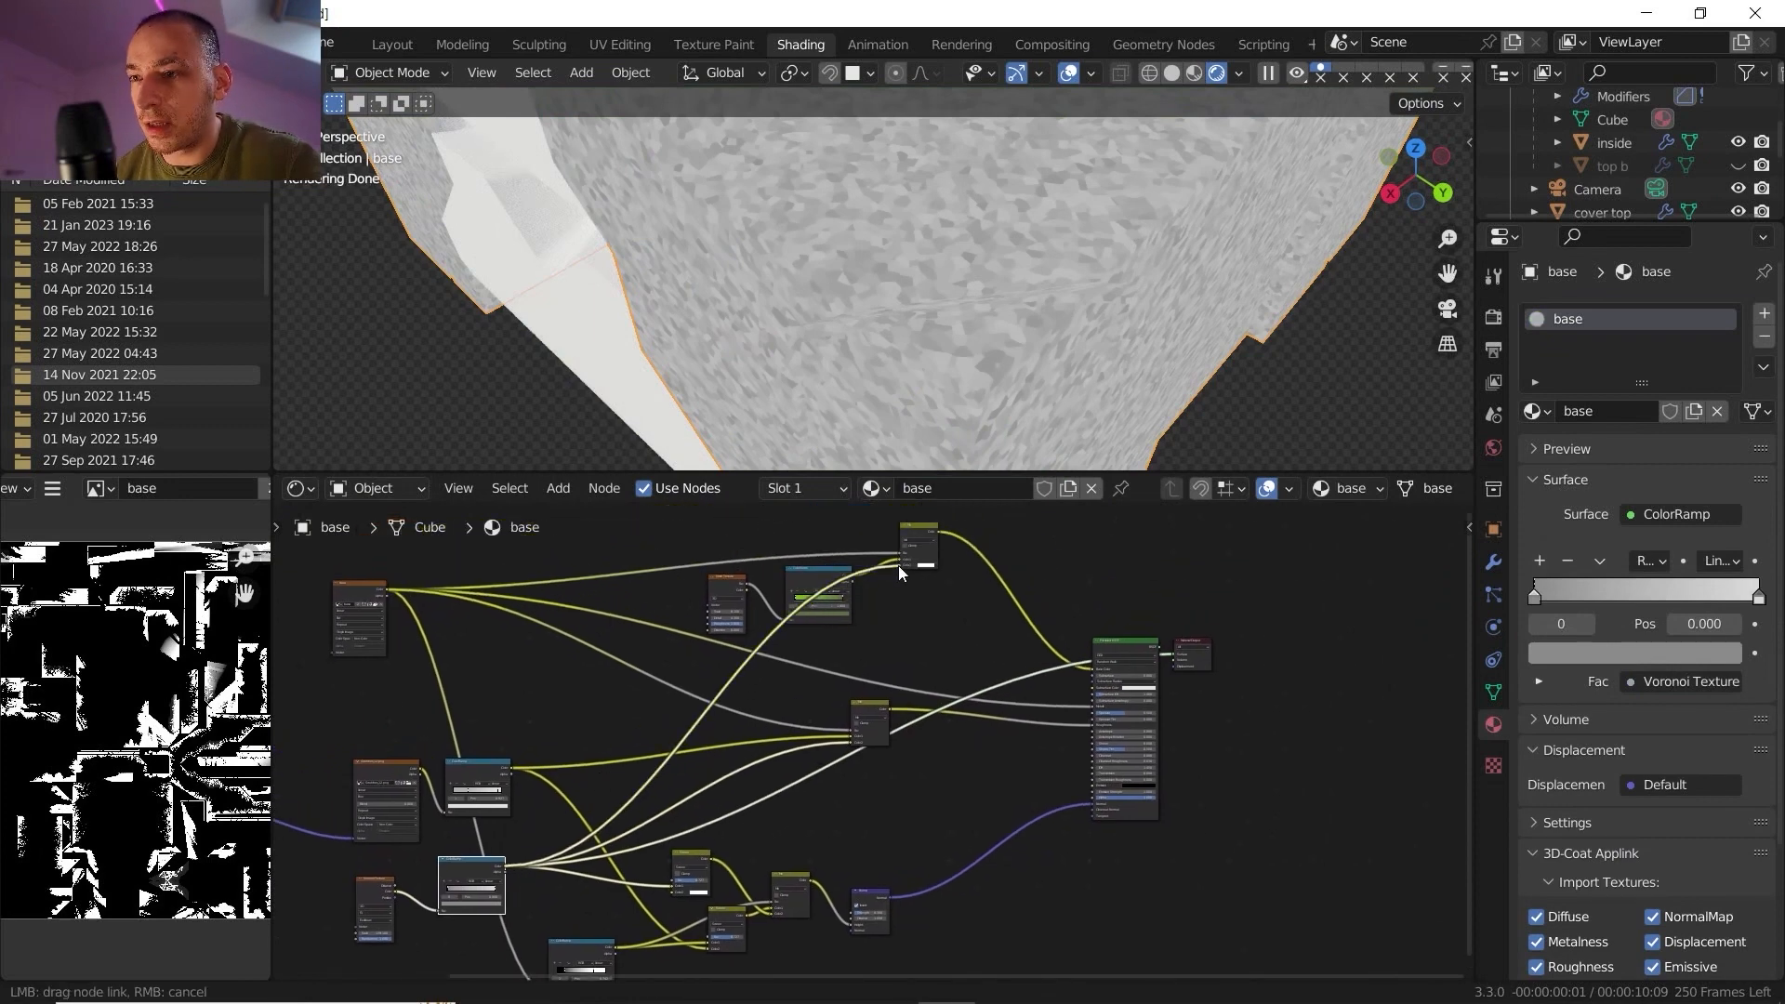
pyautogui.moveTo(898, 565); pyautogui.dragTo(898, 565)
pyautogui.keyDown('ctrl'); pyautogui.keyDown('shift'); pyautogui.click(1130, 645); pyautogui.keyUp('shift'); pyautogui.keyUp('ctrl')
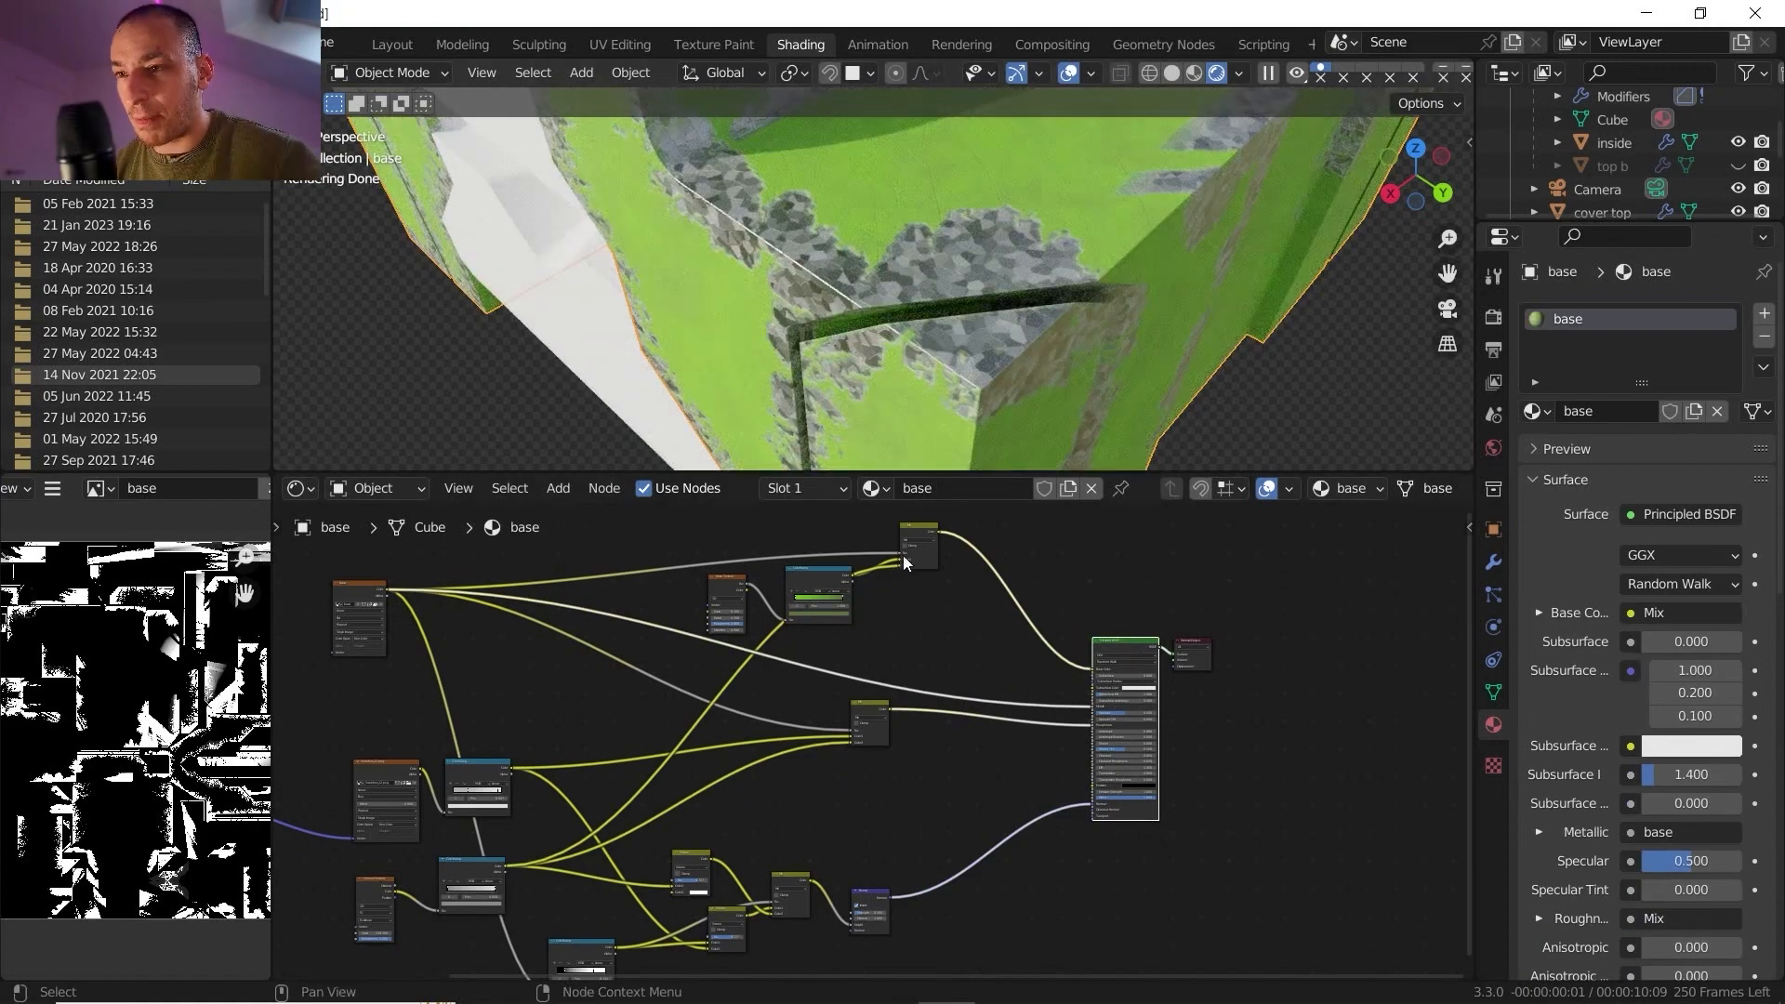
pyautogui.moveTo(841, 572); pyautogui.dragTo(900, 565)
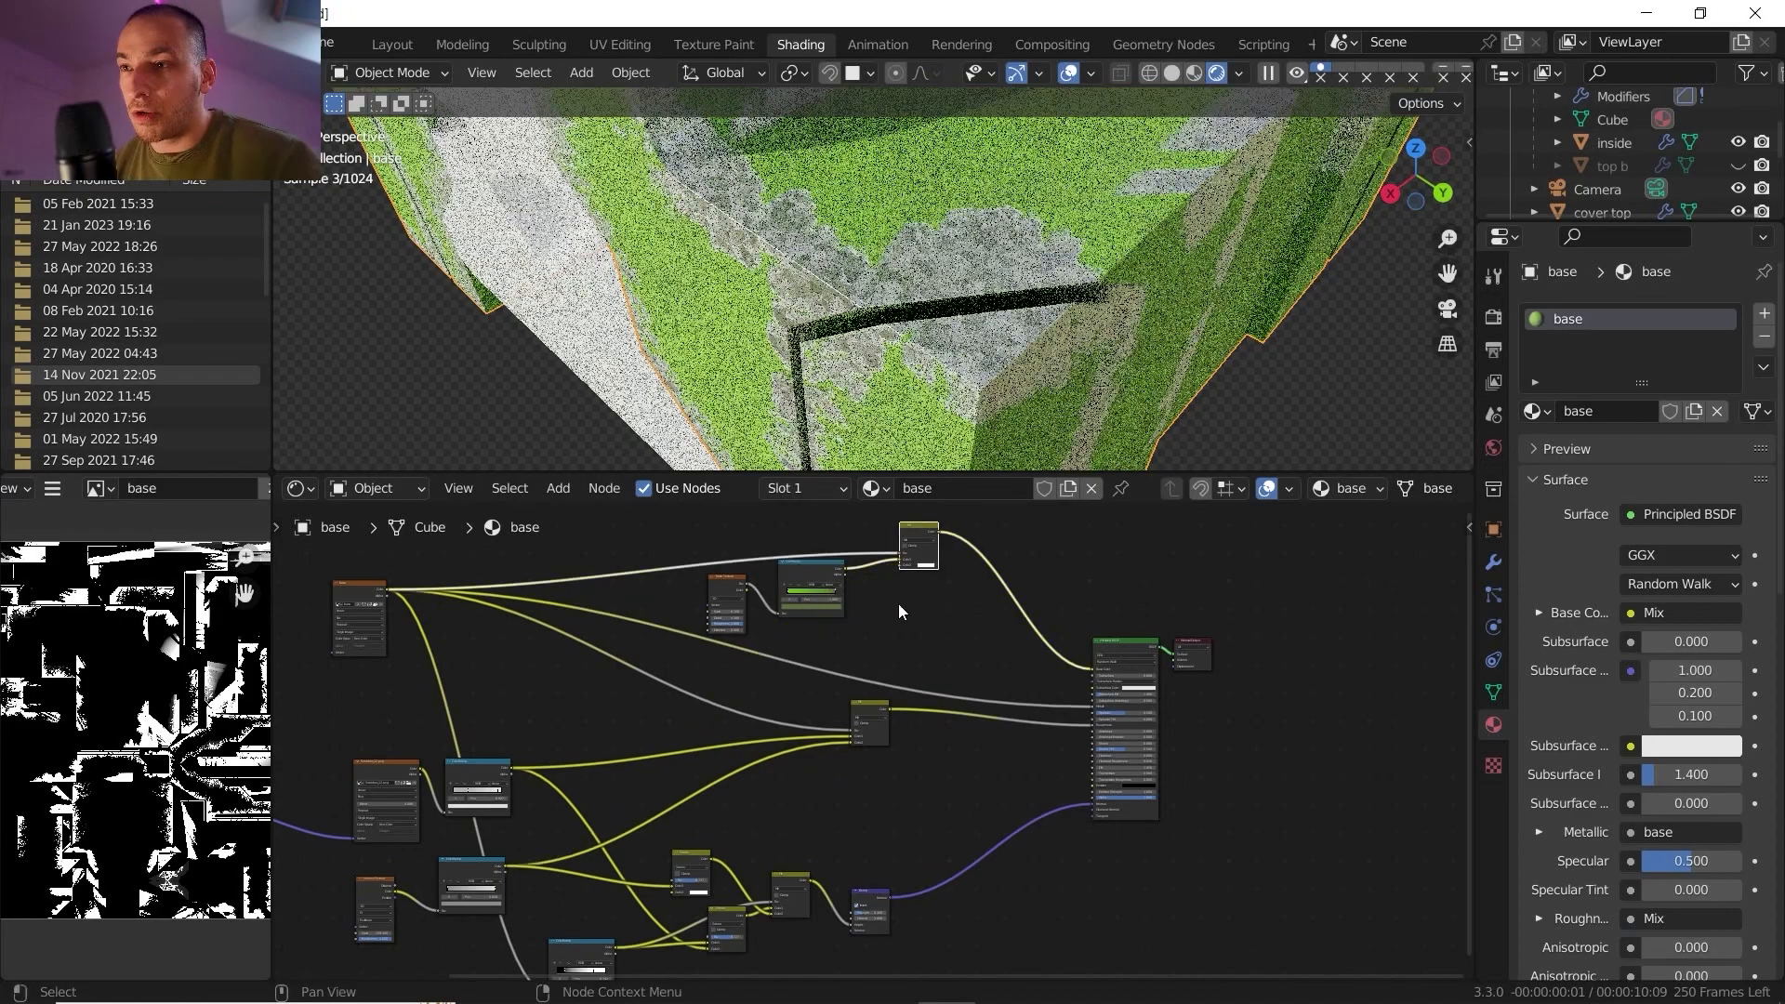
# Rearrange the base mask image, Noise Texture, green ColorRamp and base colour Mix nodes to space them out
pyautogui.moveTo(912, 281)
pyautogui.mouseDown(button='middle')
pyautogui.moveTo(911, 249)
pyautogui.moveTo(903, 309)
pyautogui.mouseUp(button='middle')
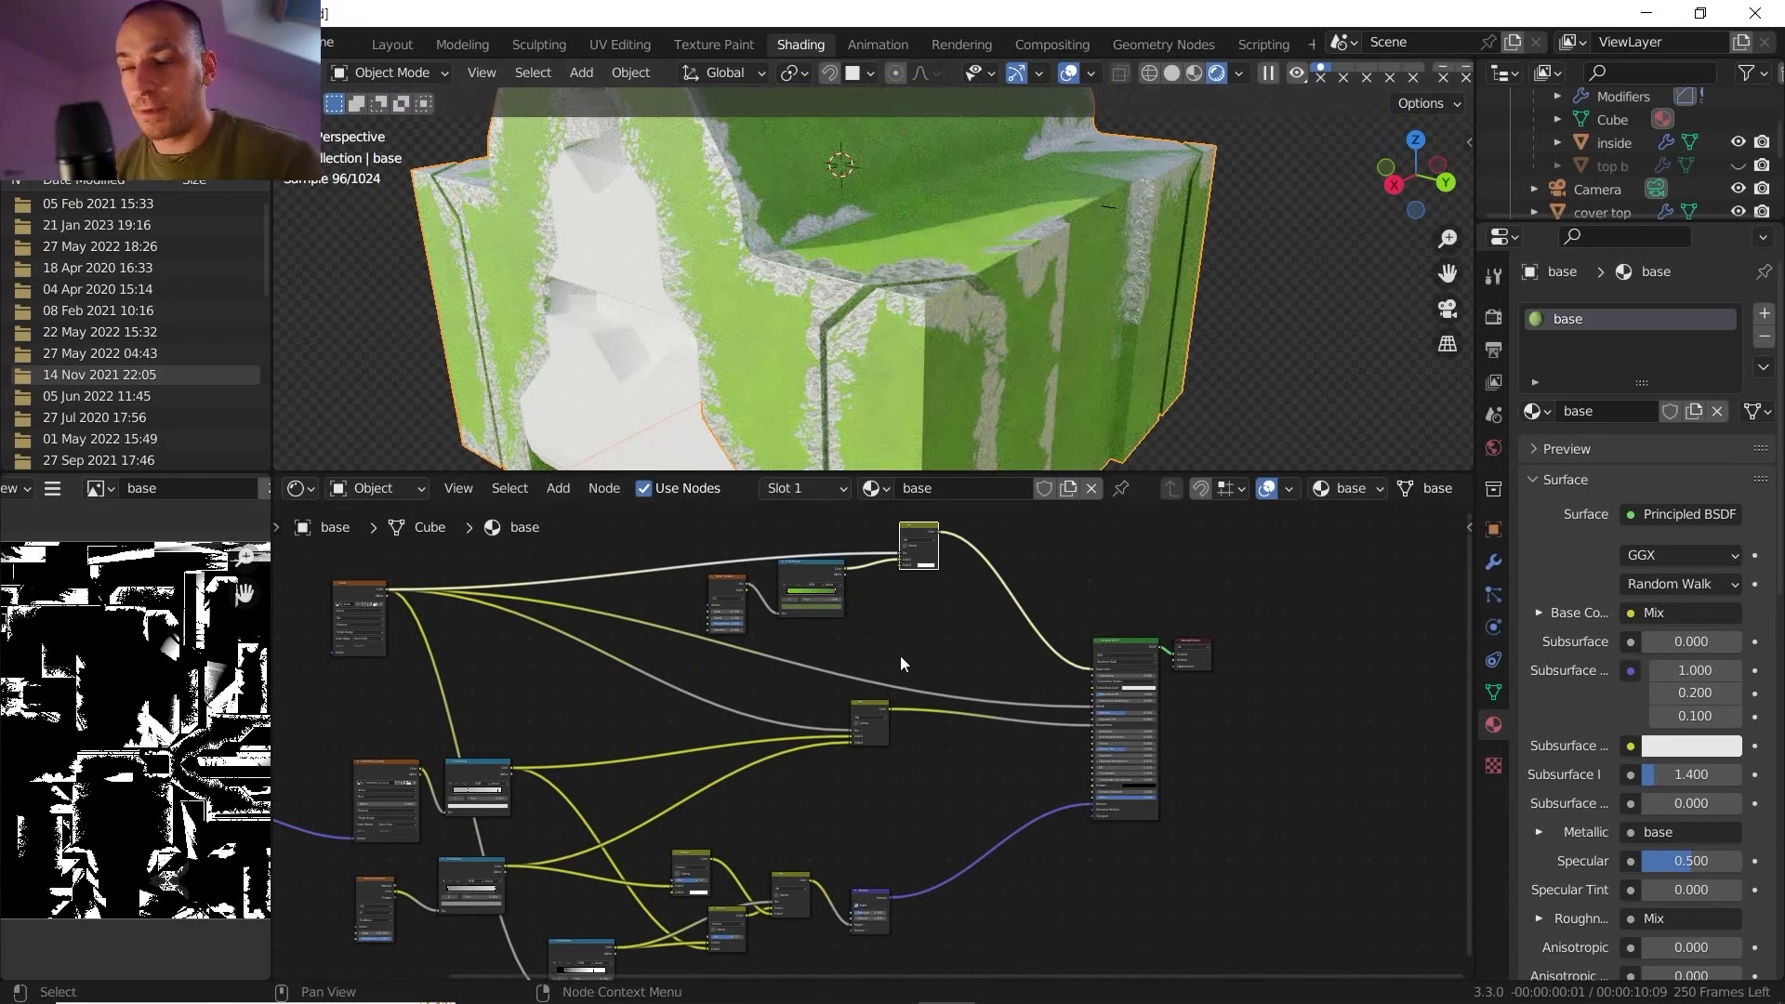
pyautogui.scroll(-2, 900, 656)
pyautogui.moveTo(918, 599); pyautogui.dragTo(903, 571)
pyautogui.moveTo(508, 627); pyautogui.dragTo(433, 609)
pyautogui.click(761, 632)
pyautogui.moveTo(761, 632); pyautogui.dragTo(743, 606)
pyautogui.moveTo(822, 618); pyautogui.dragTo(812, 601)
pyautogui.moveTo(920, 605); pyautogui.dragTo(779, 662, button='middle')
pyautogui.scroll(1, 779, 663)
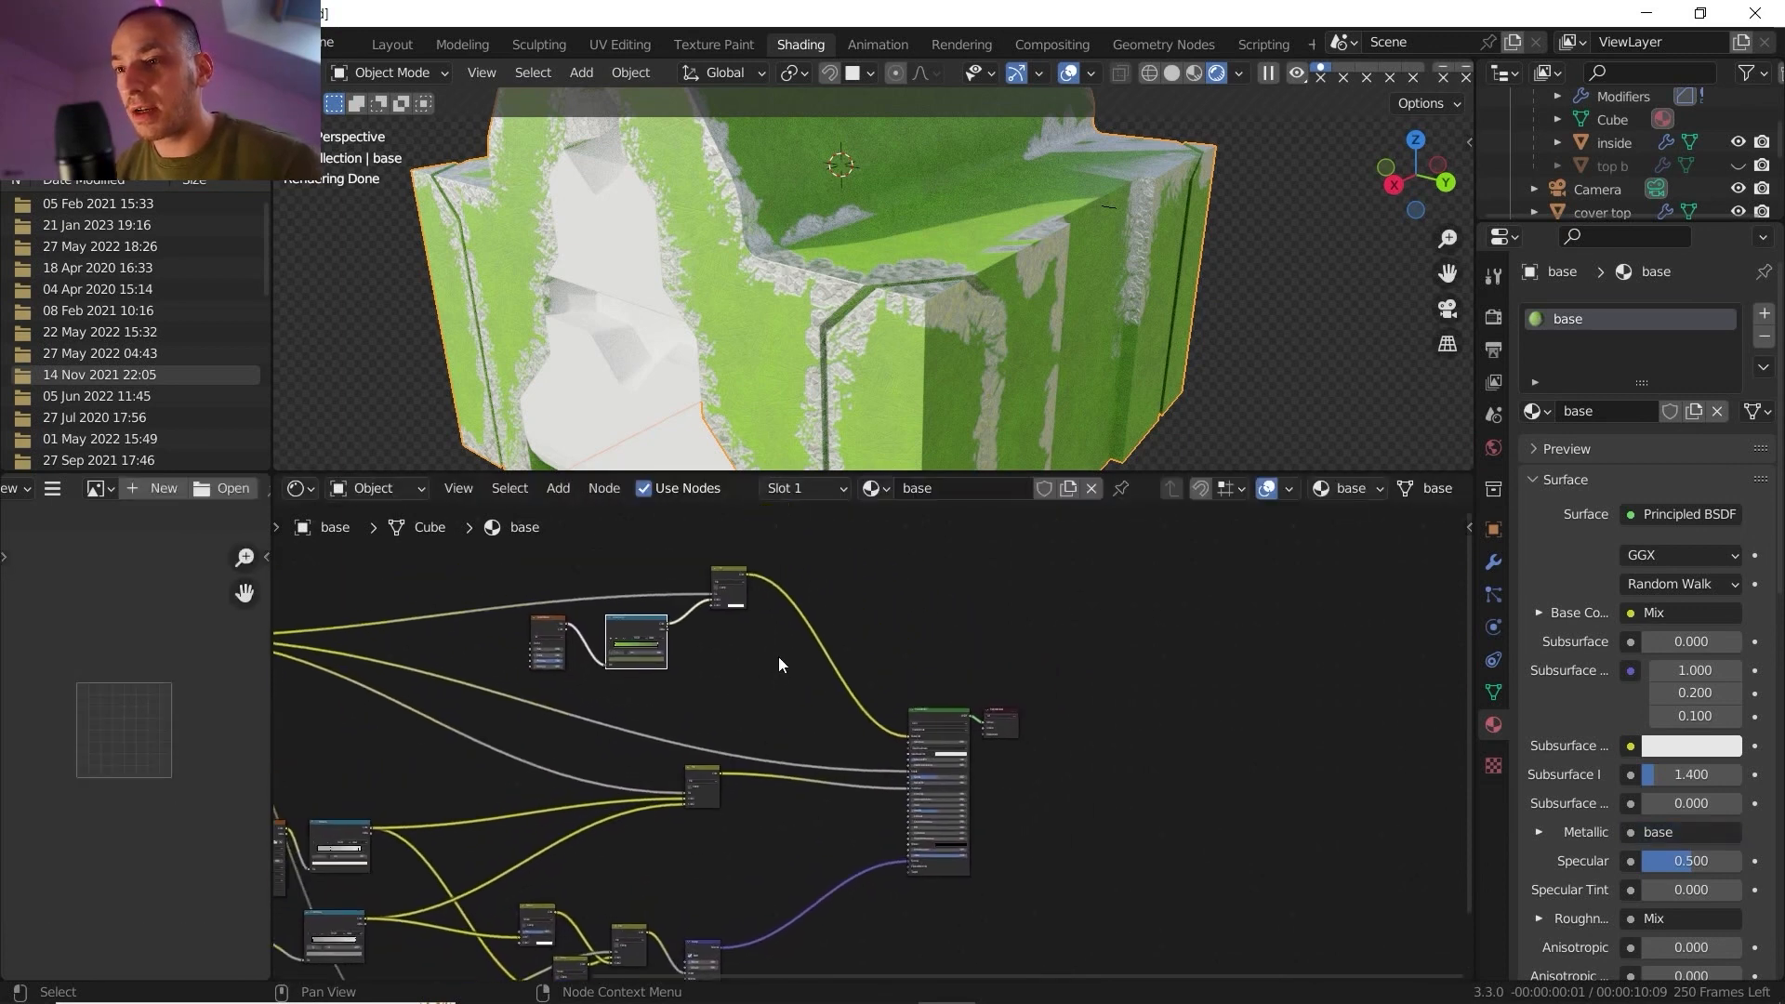
# Duplicate the base colour Mix onto its link to Base Color and connect the base mask image to the copy's factor
pyautogui.click(728, 574)
pyautogui.hotkey('shift', 'd')
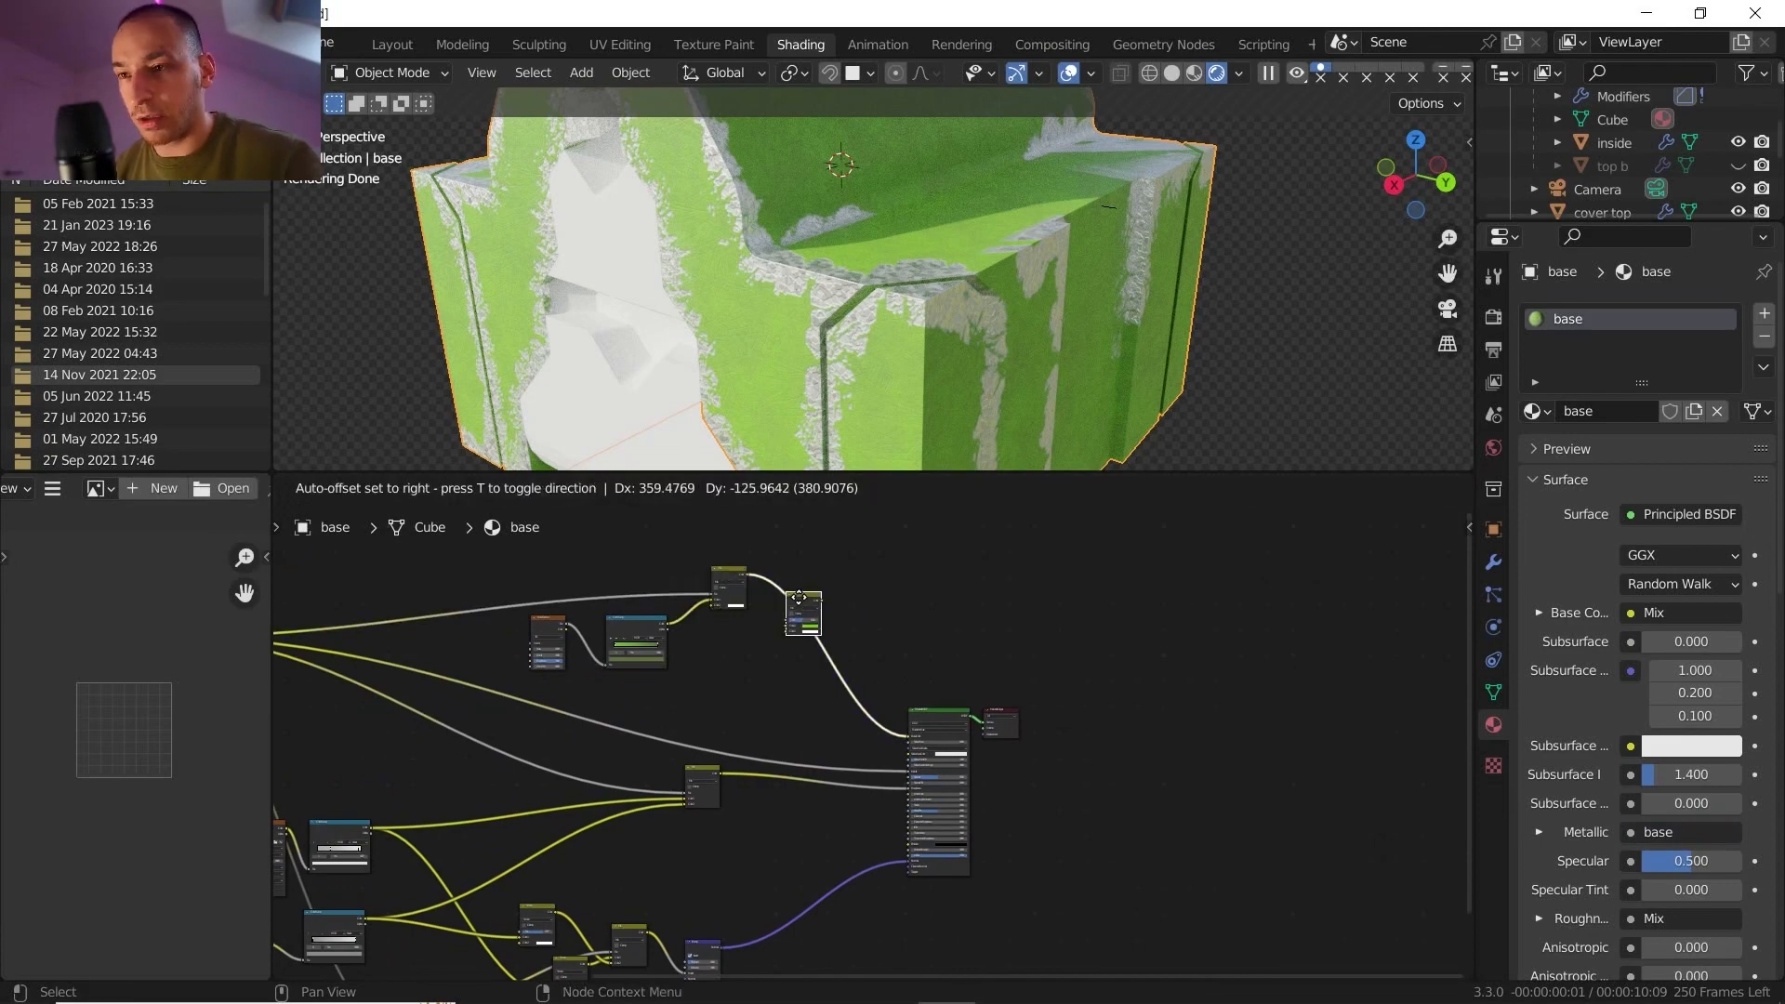
pyautogui.click(812, 629)
pyautogui.scroll(2, 810, 628)
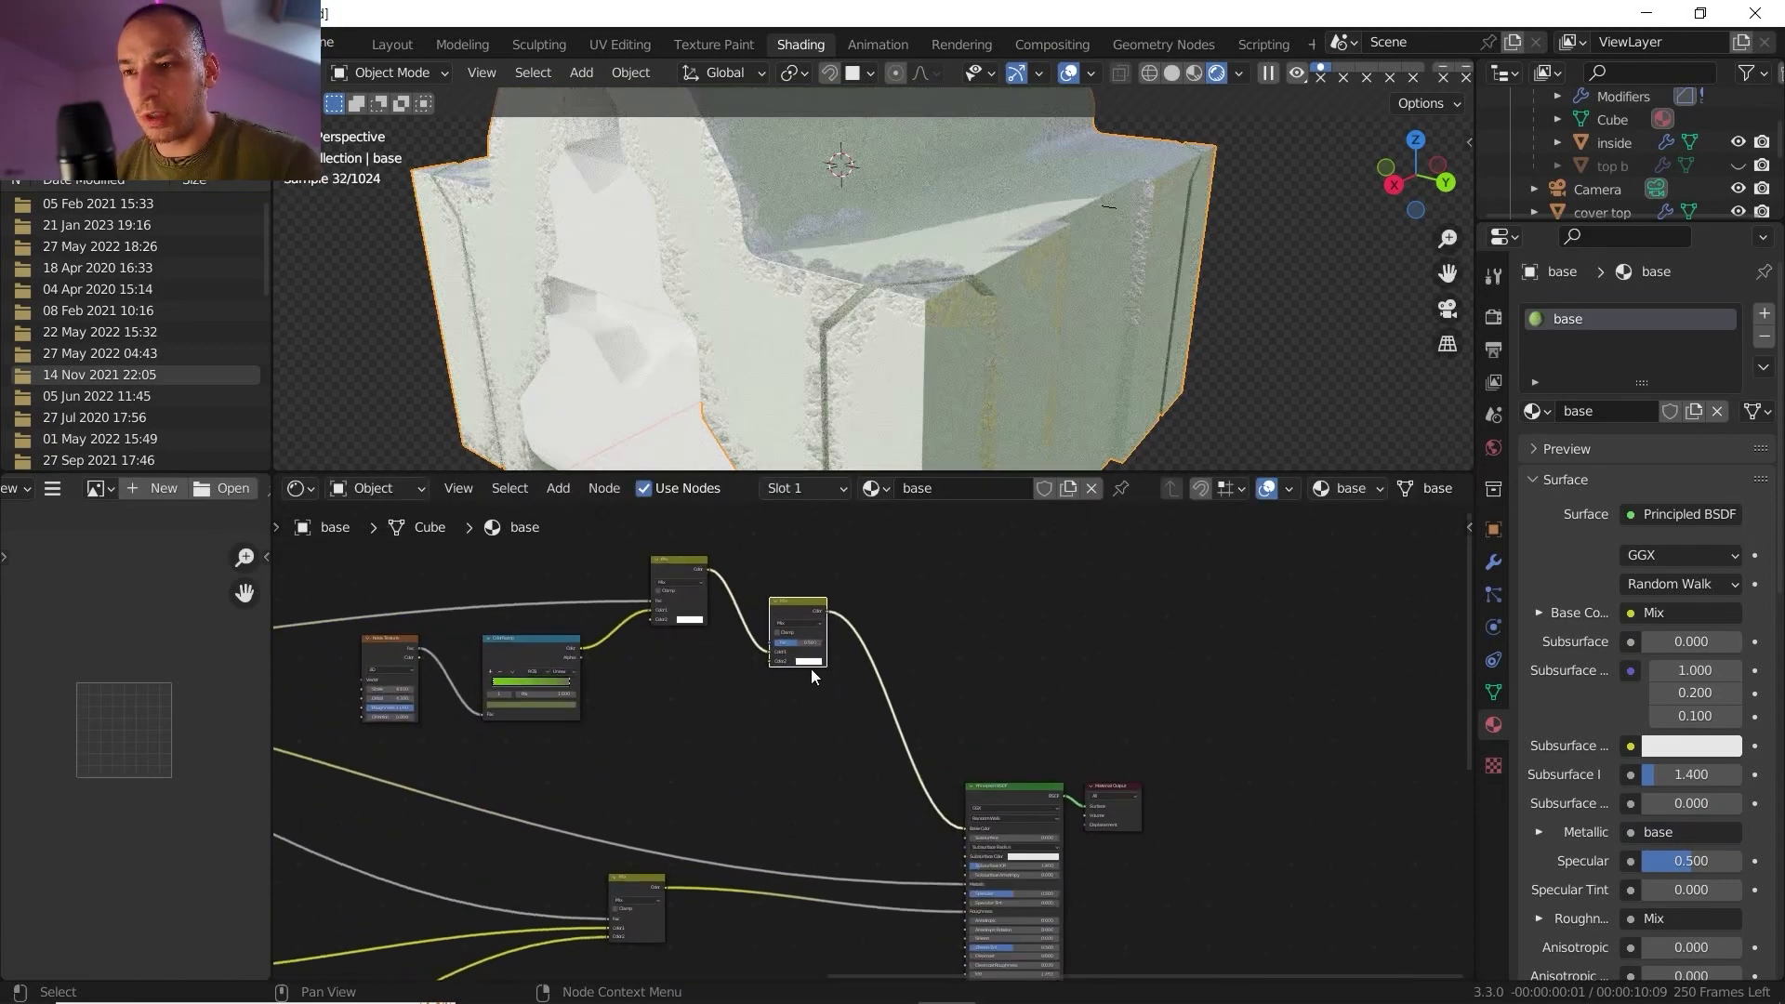
pyautogui.scroll(-2, 888, 704)
pyautogui.moveTo(373, 700); pyautogui.dragTo(973, 593)
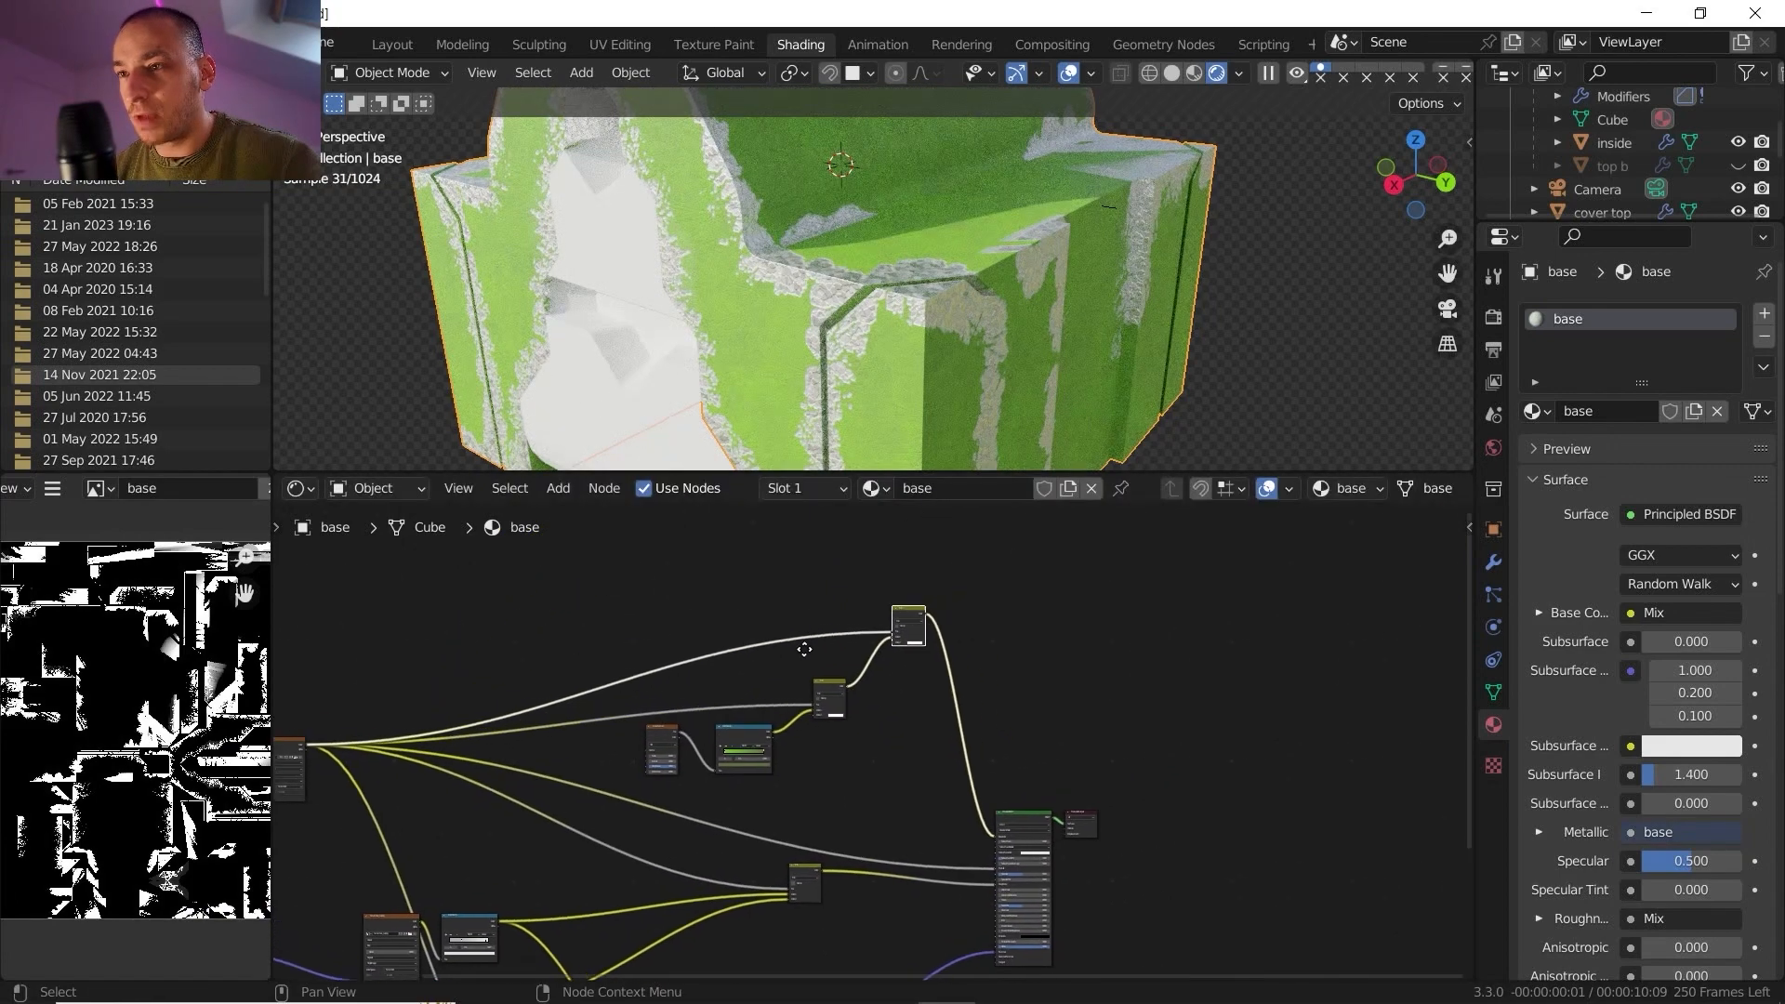
# Set Color2 of the duplicated Mix node to a pure saturated red
pyautogui.scroll(4, 779, 657)
pyautogui.scroll(2, 812, 733)
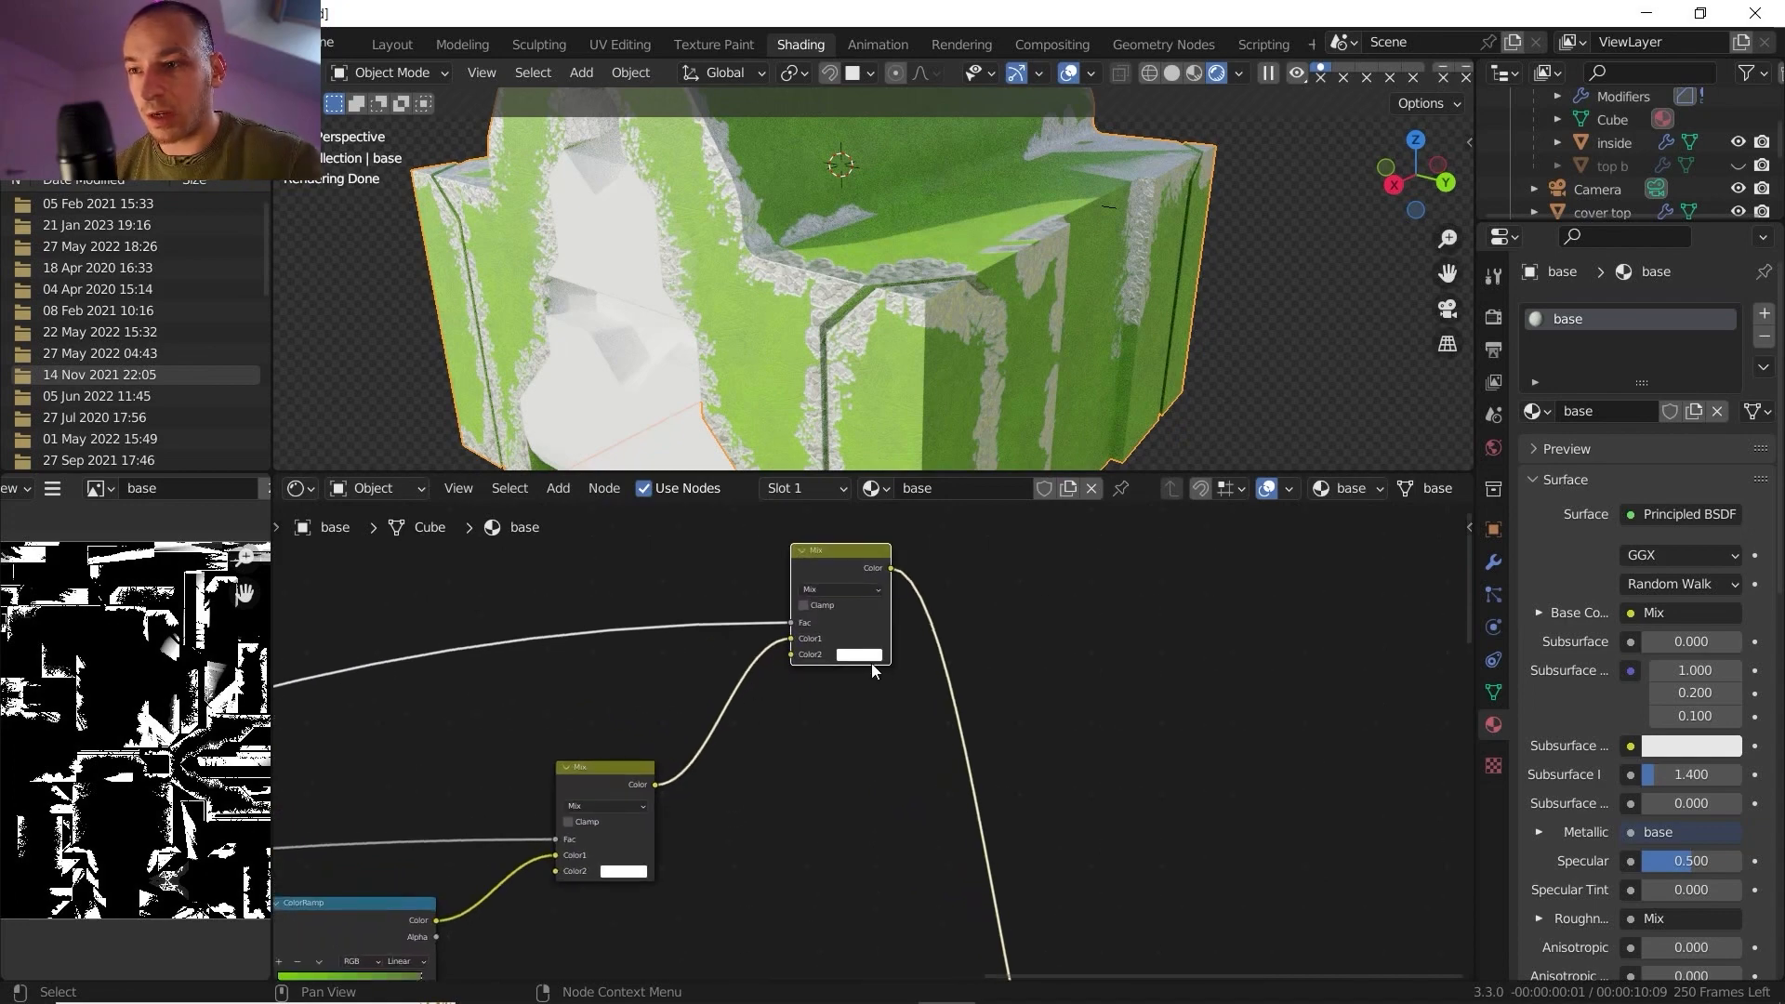
pyautogui.click(872, 659)
pyautogui.moveTo(870, 605); pyautogui.dragTo(930, 605)
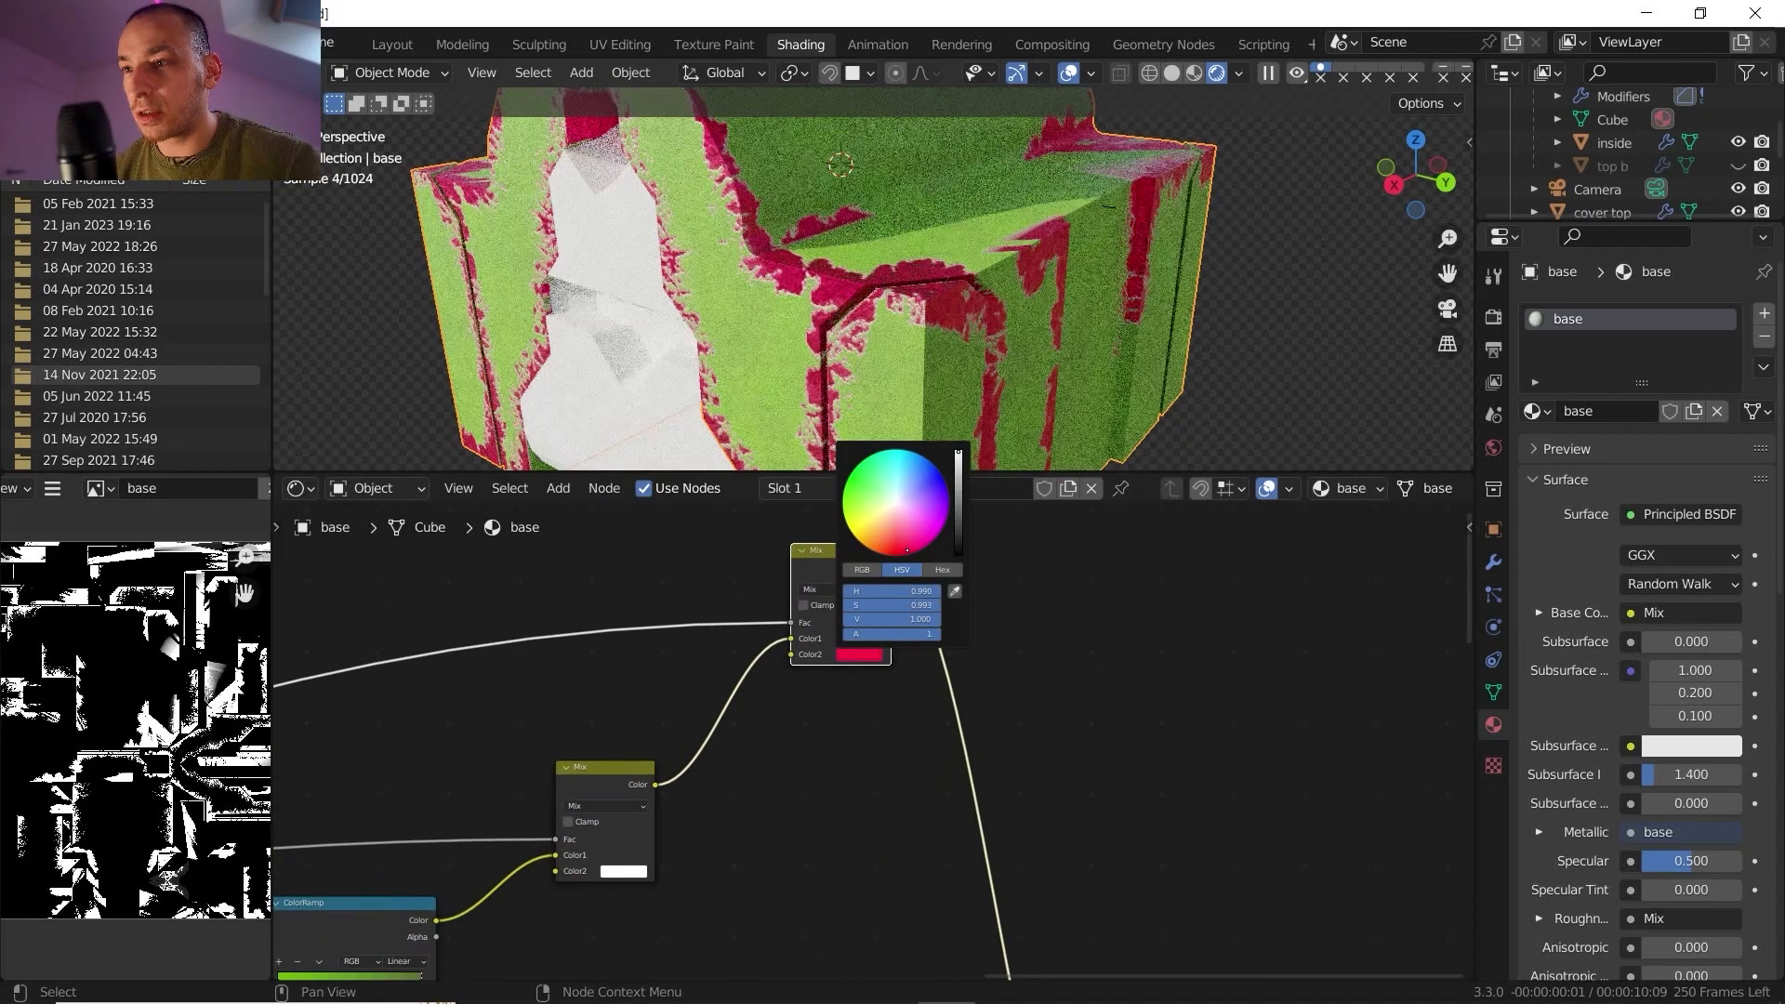
pyautogui.moveTo(905, 545); pyautogui.dragTo(895, 555)
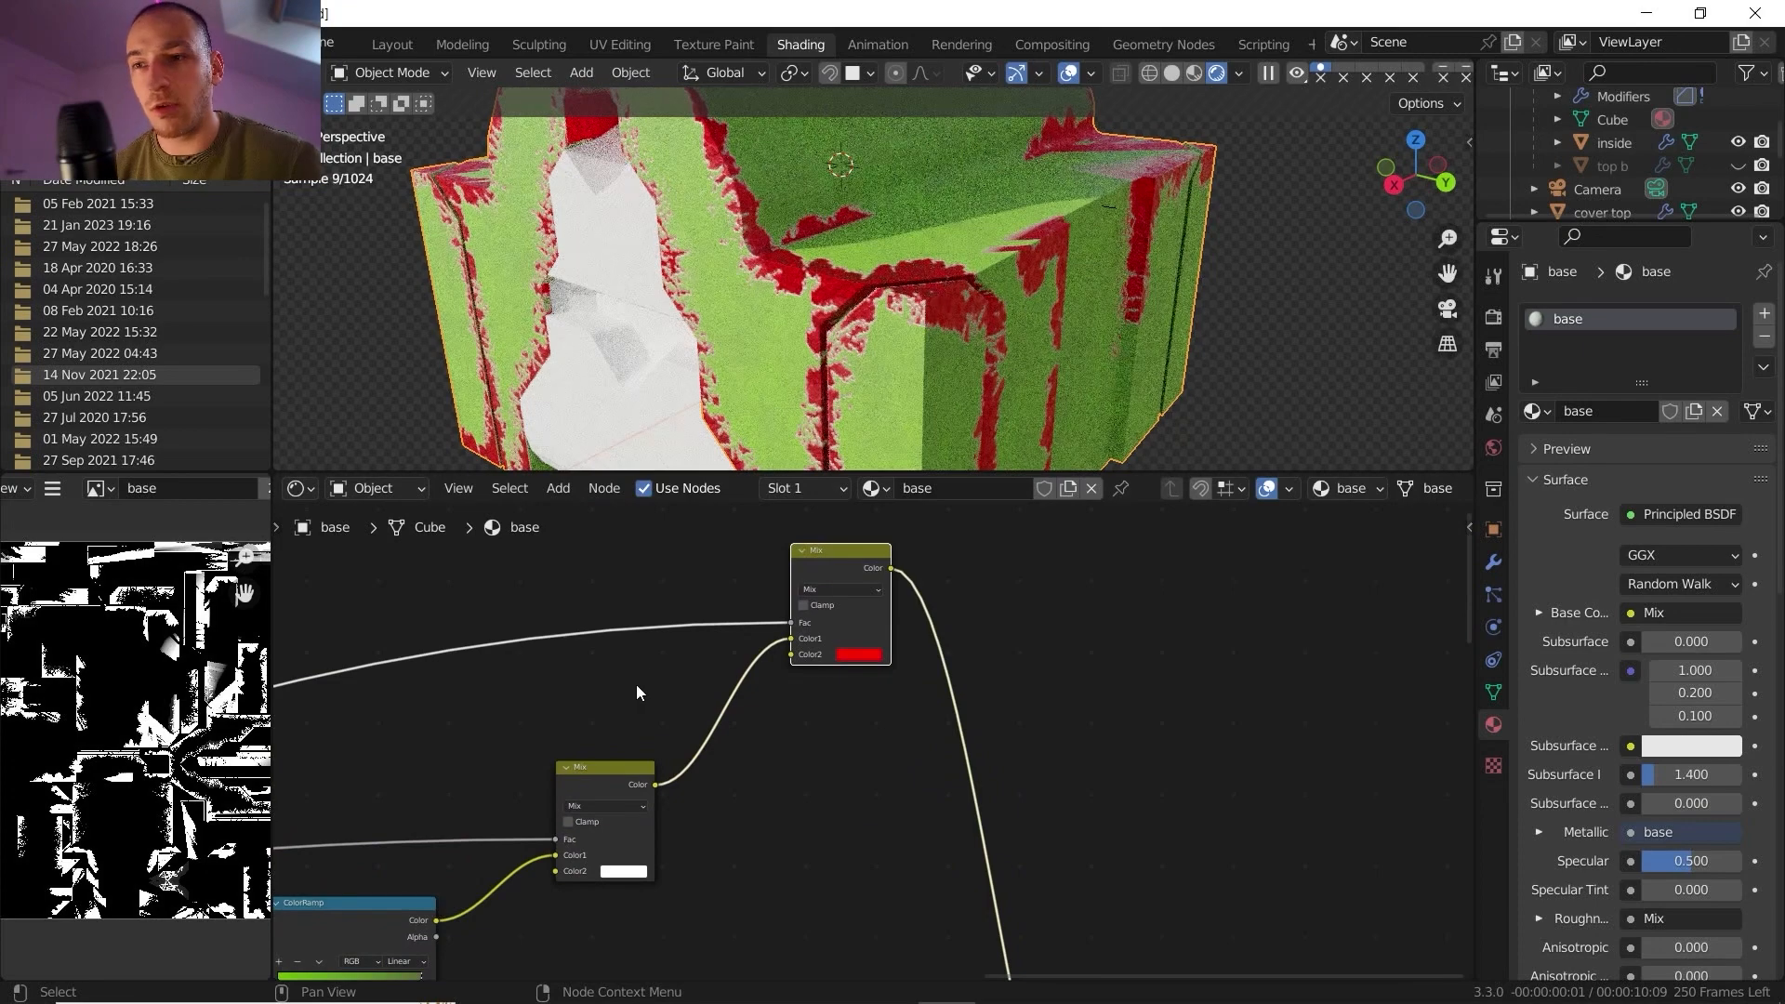
# Insert a ColorRamp on the link between the base mask image and the red Mix node's factor
pyautogui.moveTo(636, 692); pyautogui.dragTo(817, 678, button='middle')
pyautogui.scroll(-1, 799, 697)
pyautogui.hotkey('shift', 'a')
pyautogui.moveTo(788, 699)
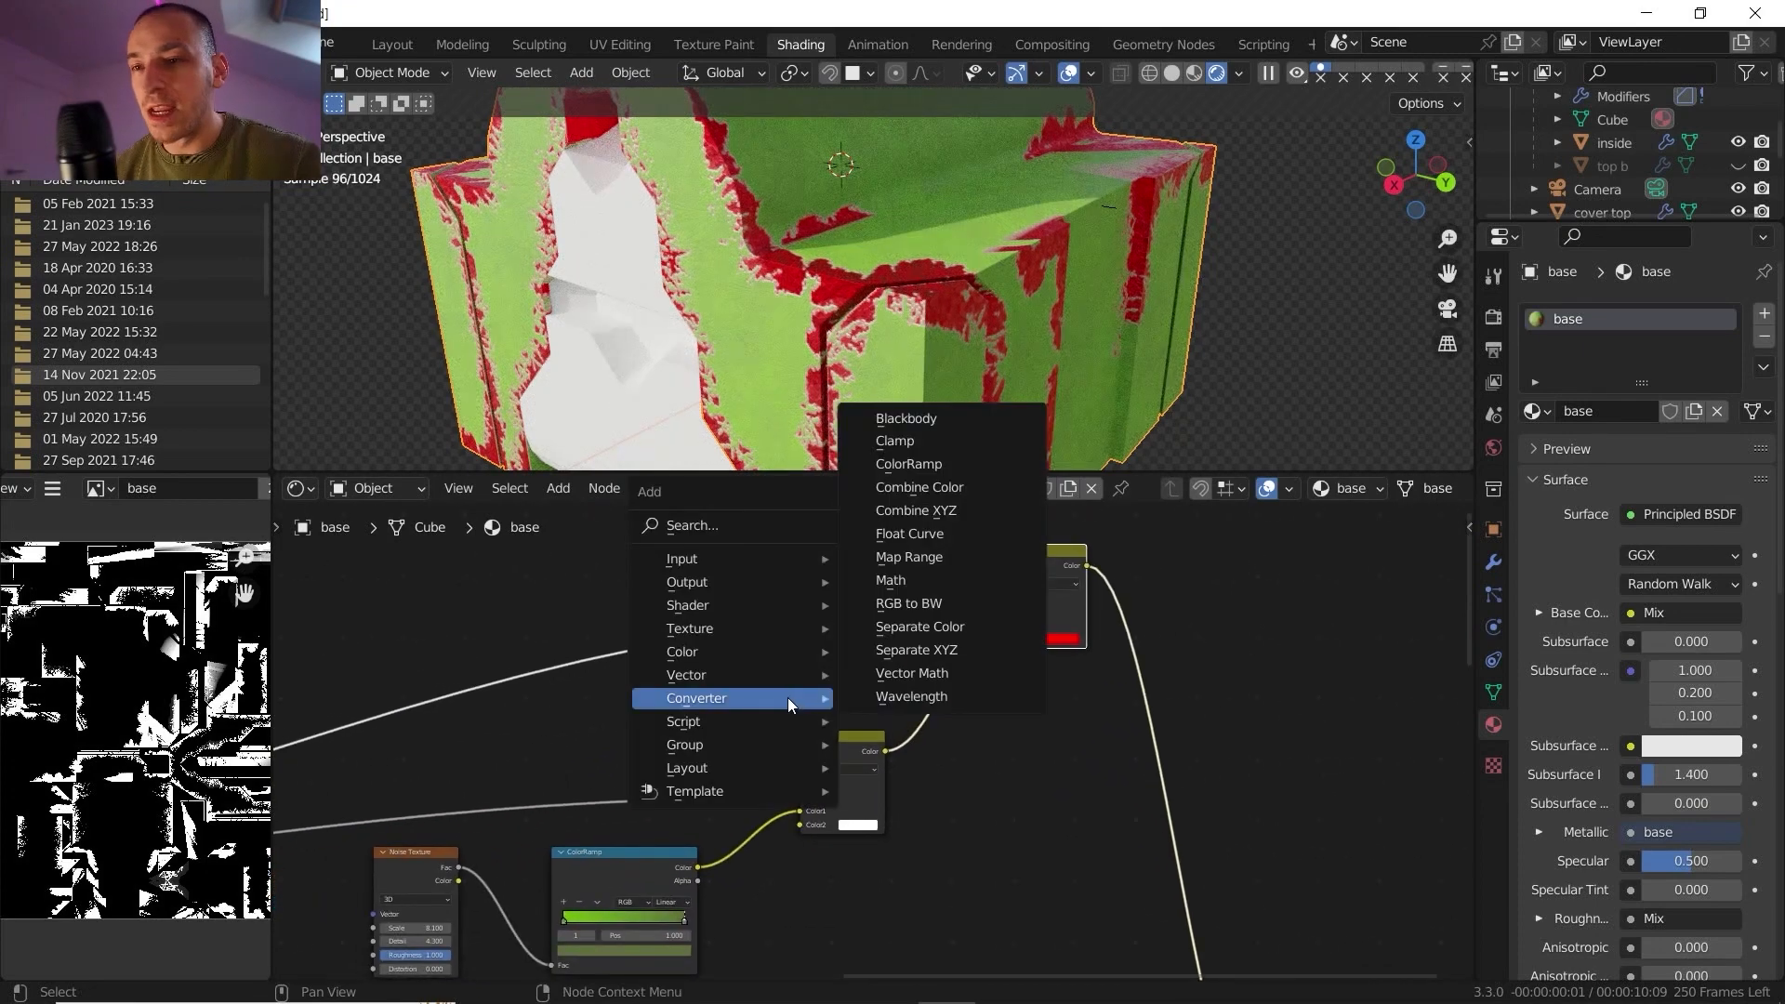
pyautogui.click(908, 463)
pyautogui.click(695, 577)
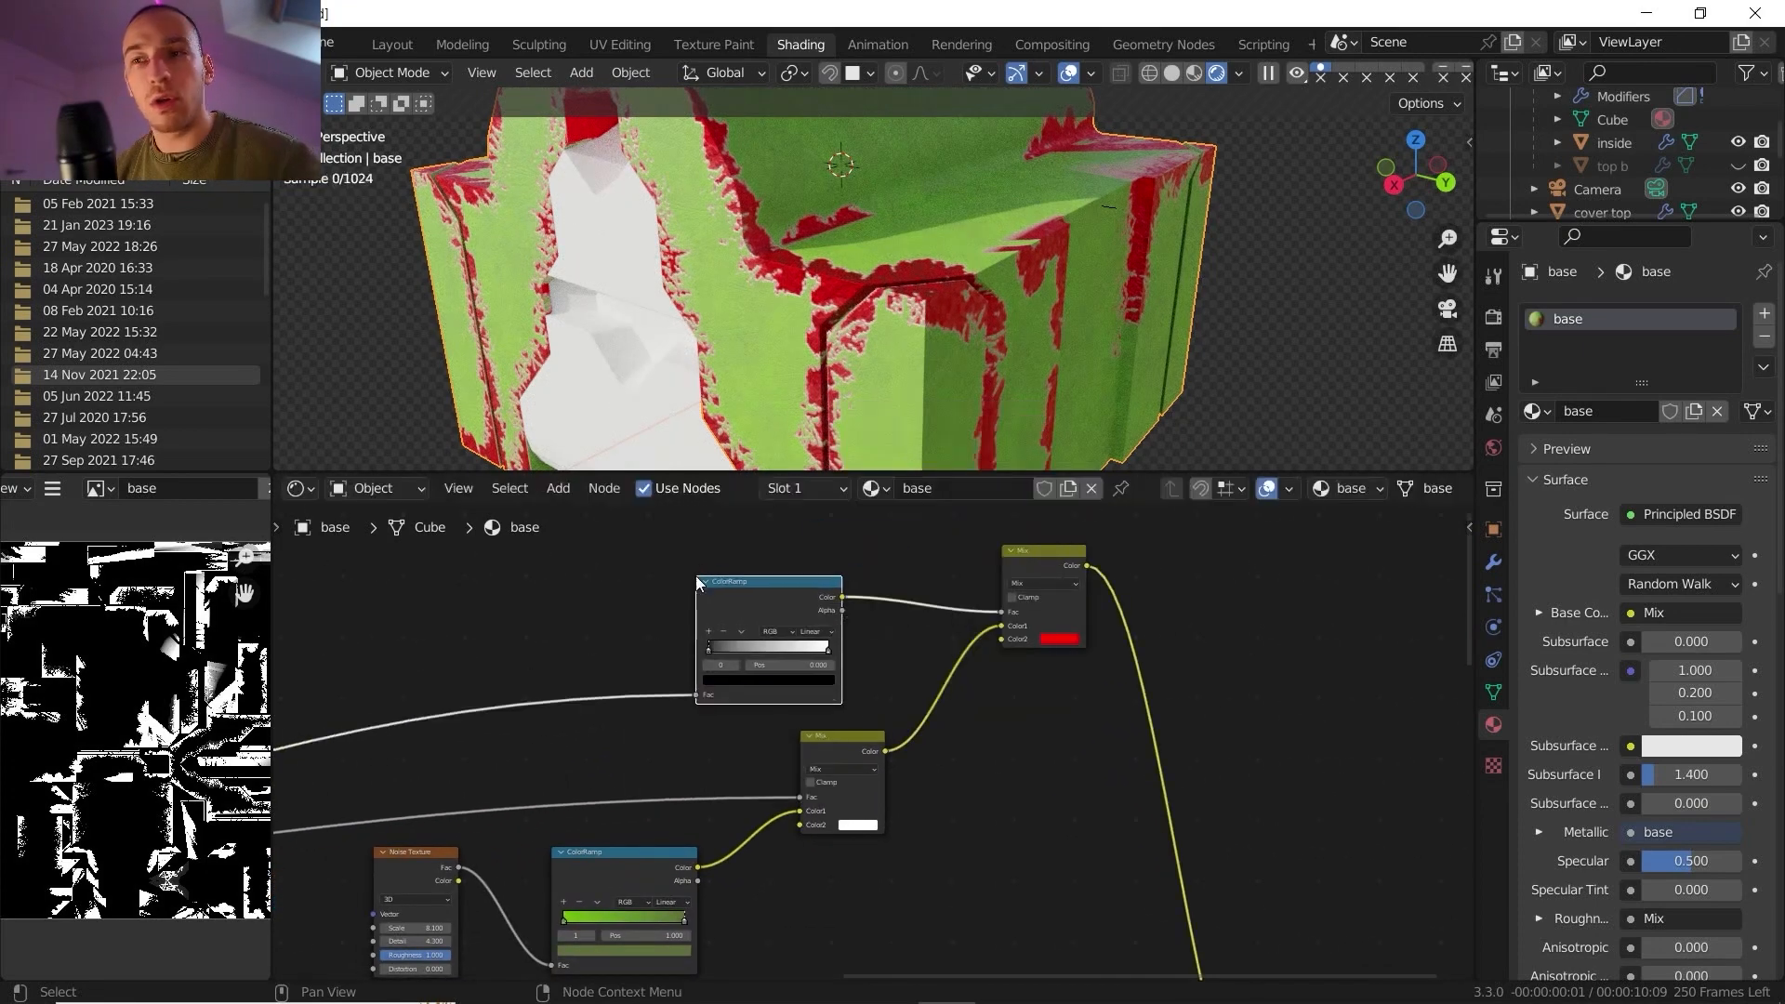
pyautogui.scroll(1, 715, 595)
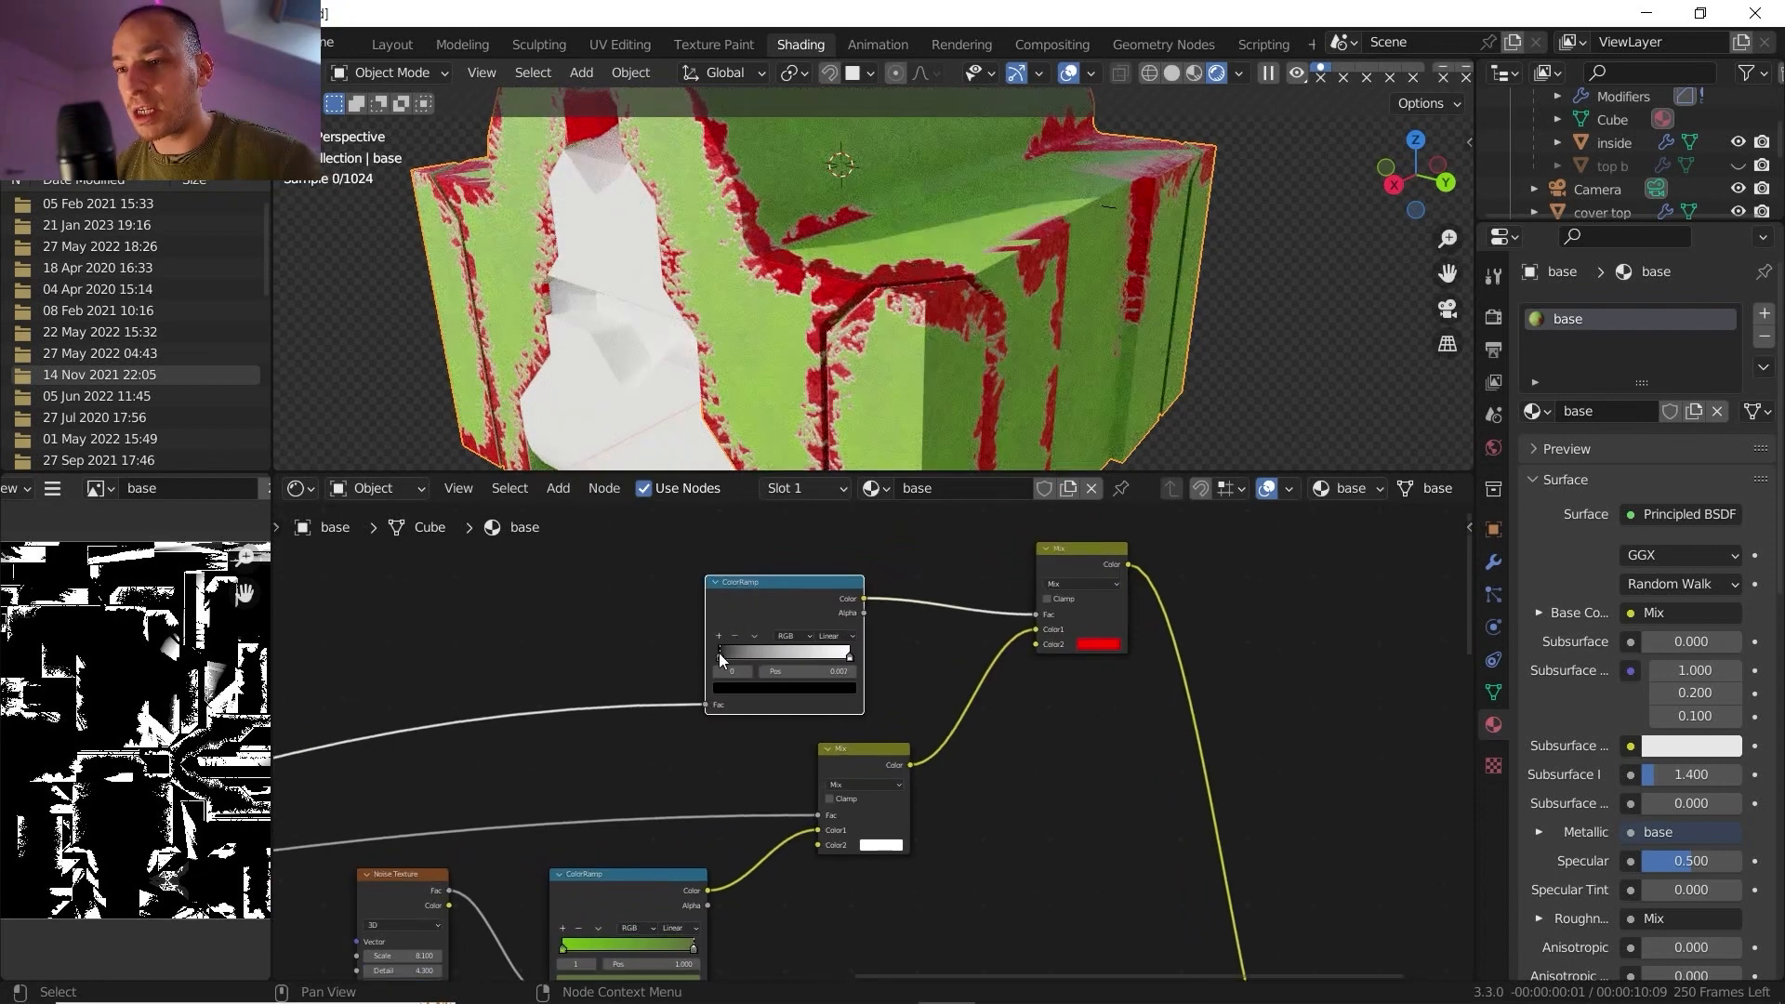
# Move the new ColorRamp's black stop to 0.884, check the red edges on the building, and shift the node away from the Mix
pyautogui.moveTo(717, 652); pyautogui.dragTo(796, 623)
pyautogui.scroll(-2, 930, 655)
pyautogui.moveTo(822, 401); pyautogui.dragTo(811, 320, button='middle')
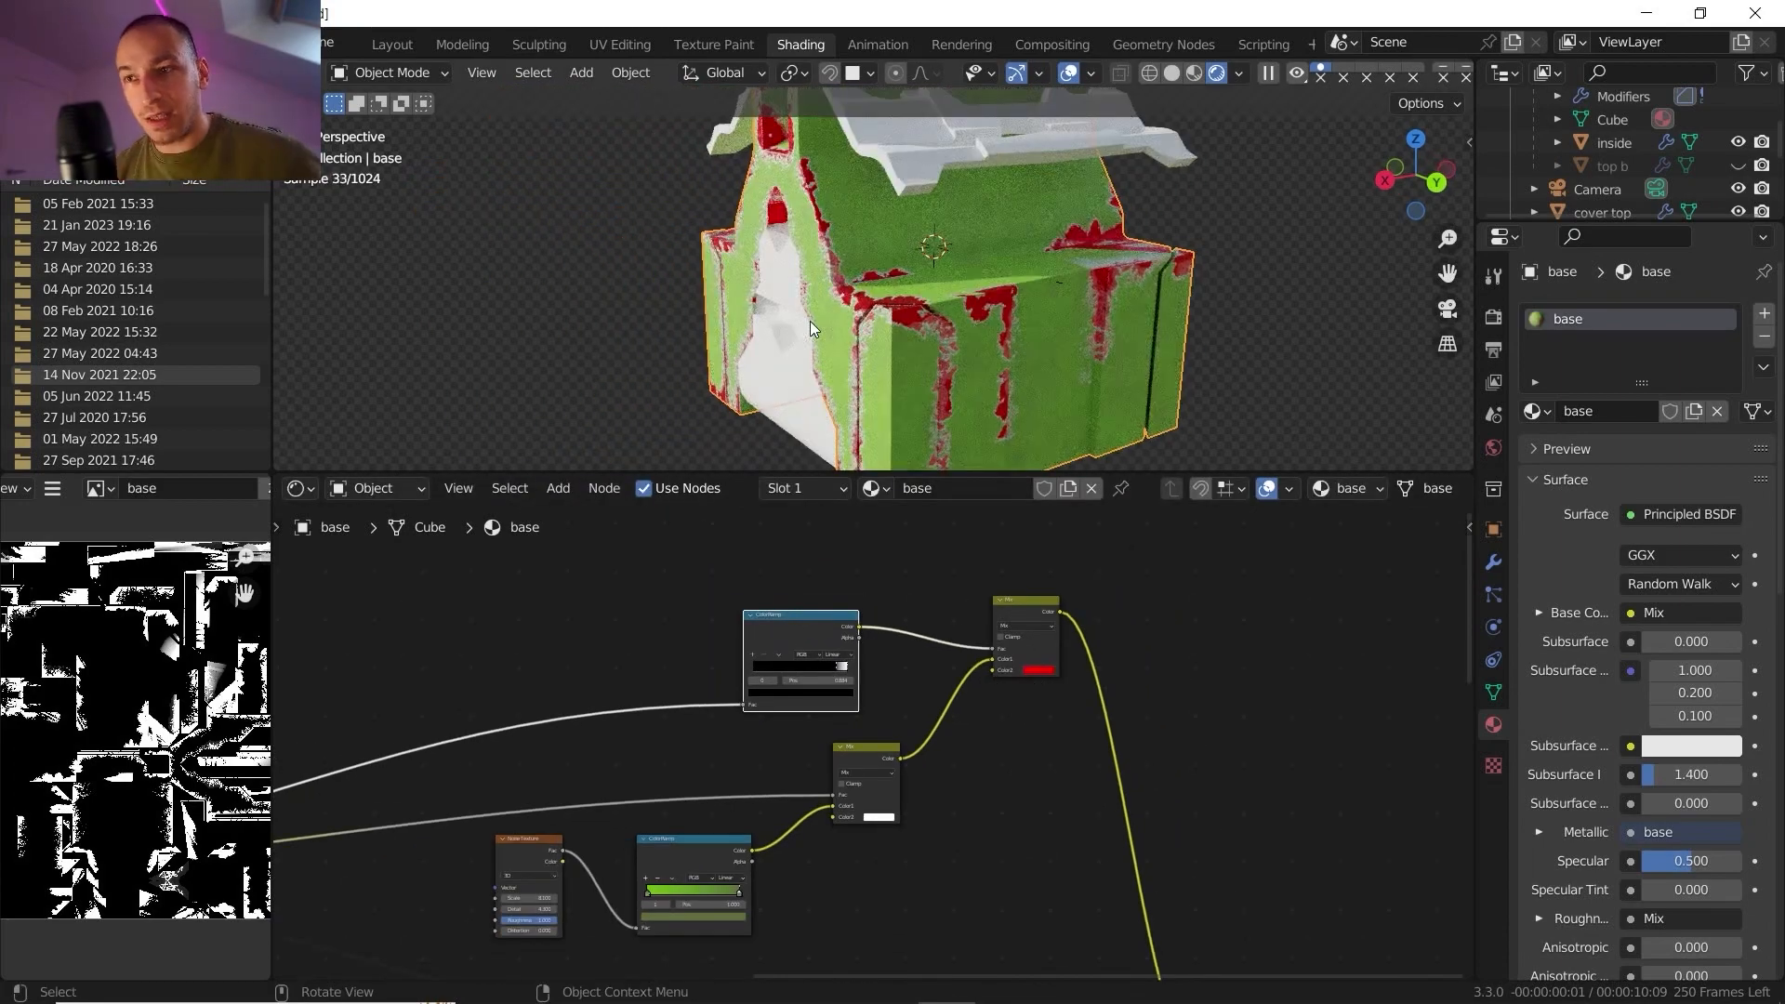
pyautogui.moveTo(951, 238); pyautogui.dragTo(894, 307, button='middle')
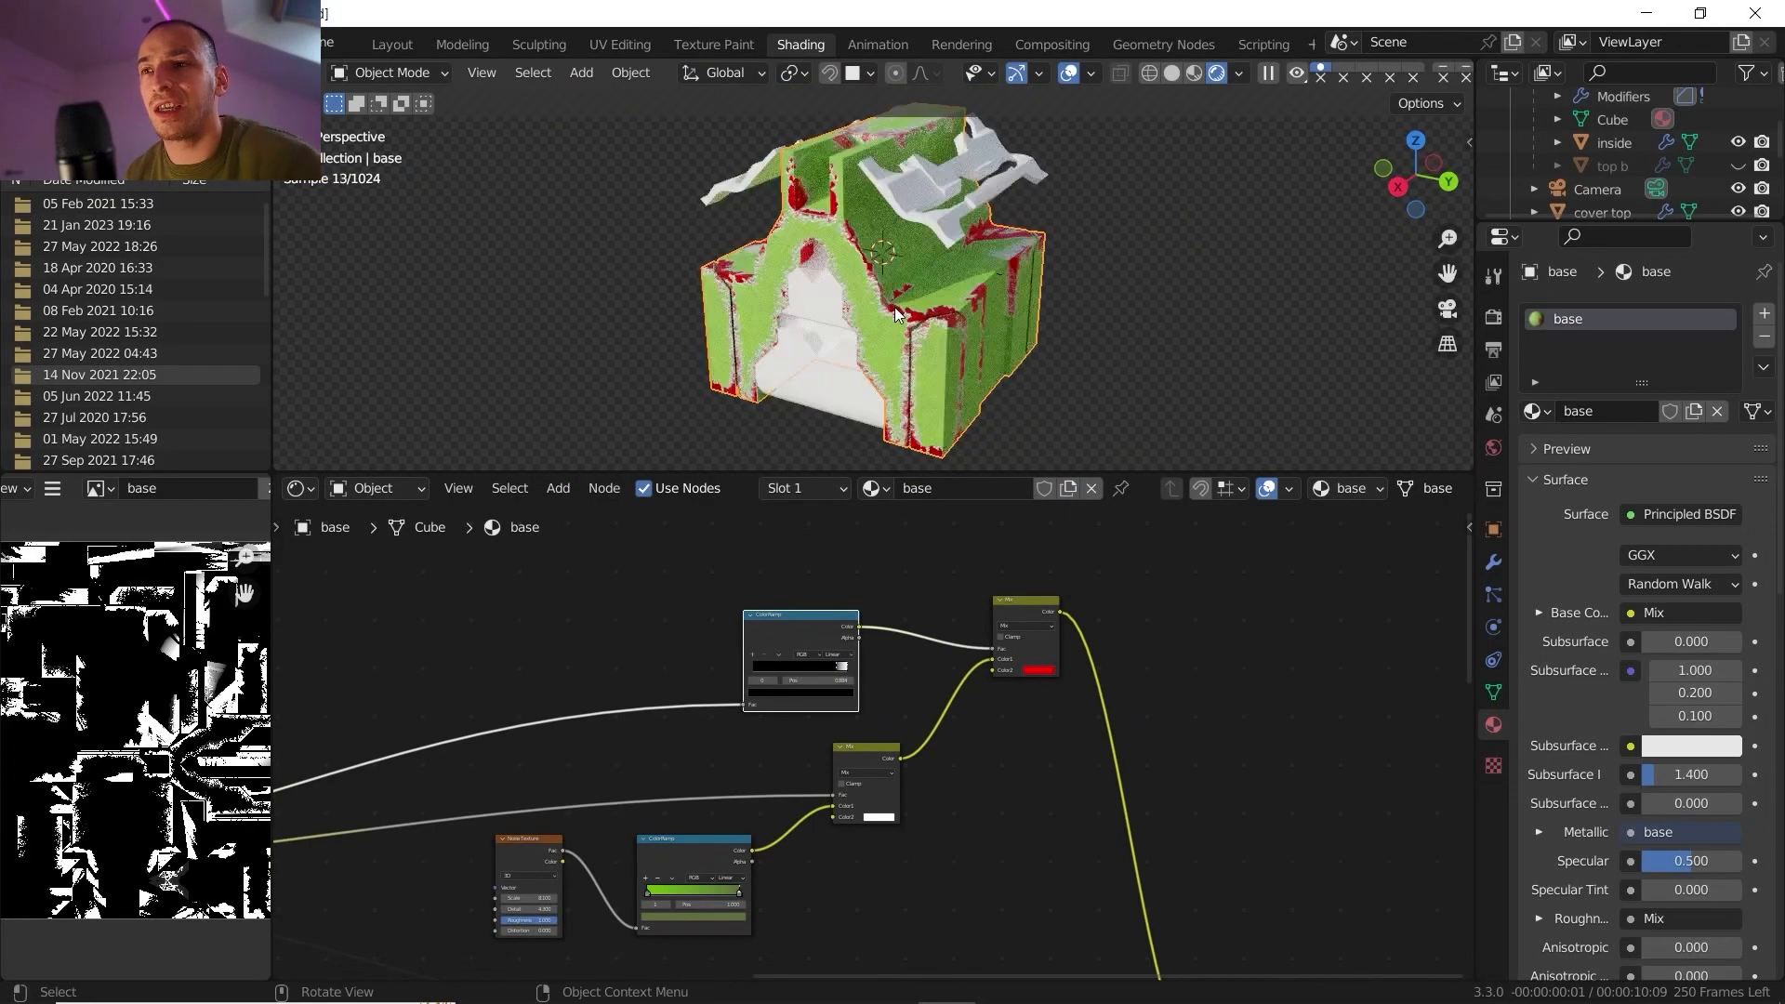
pyautogui.scroll(3, 894, 307)
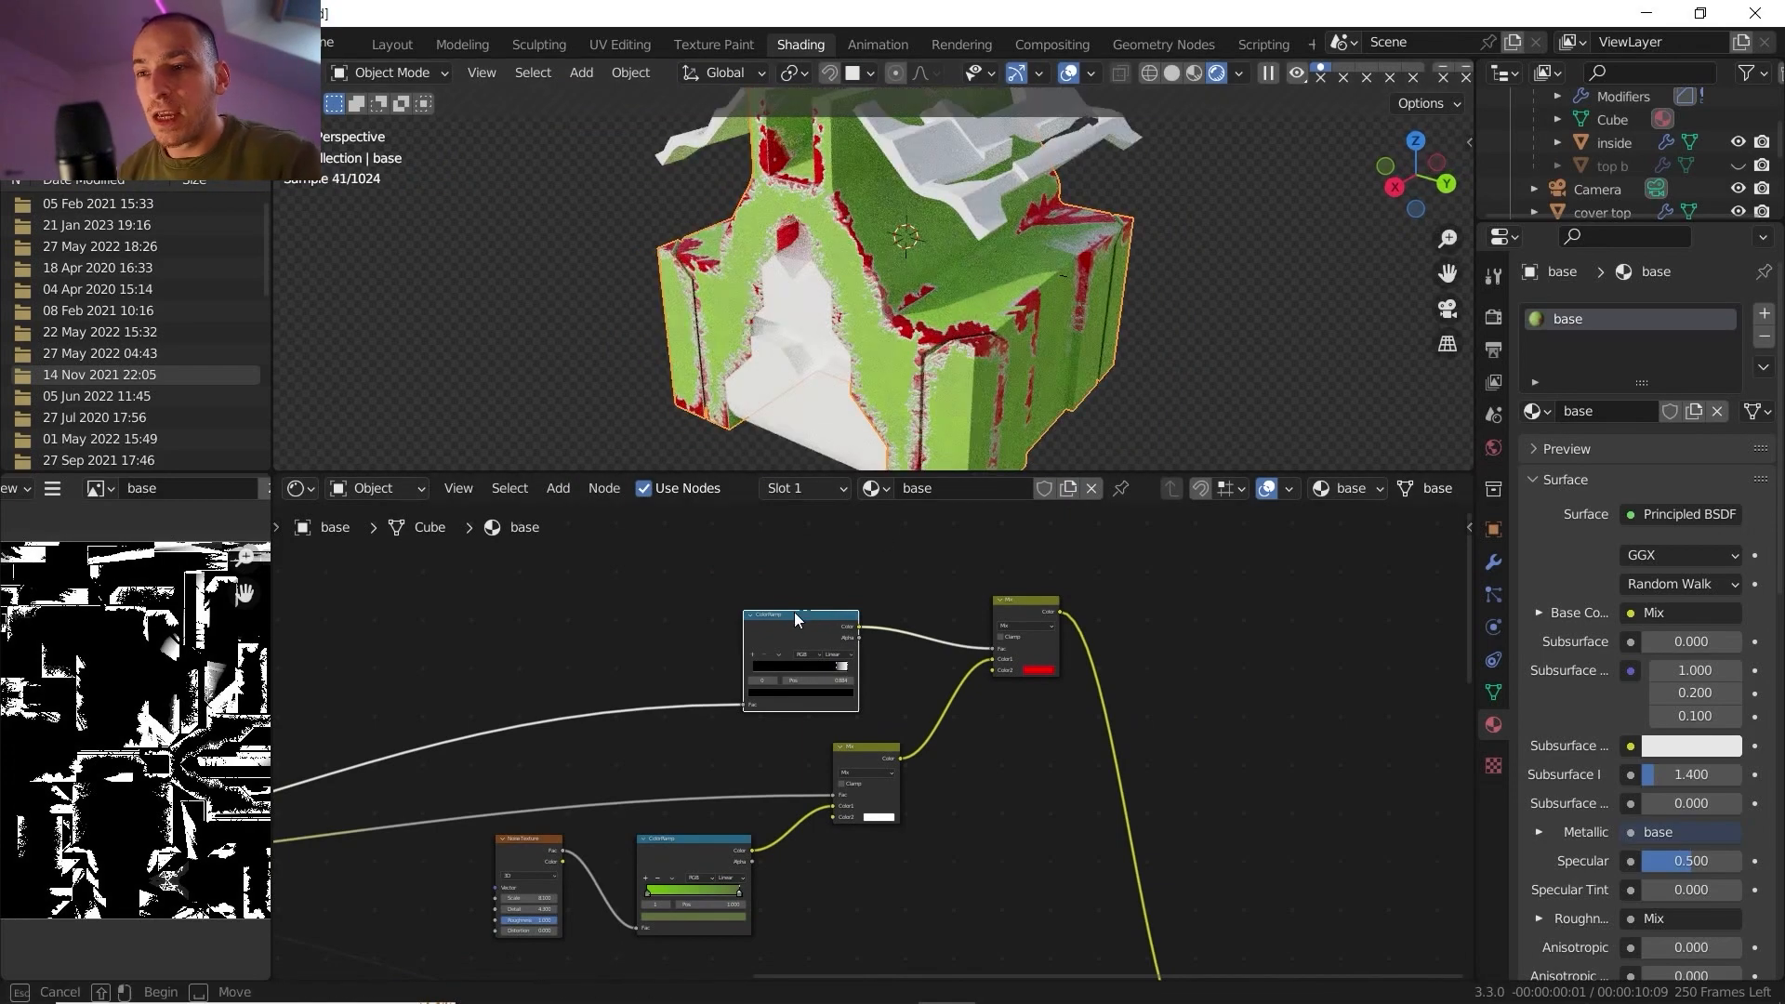
pyautogui.moveTo(792, 621); pyautogui.dragTo(721, 573)
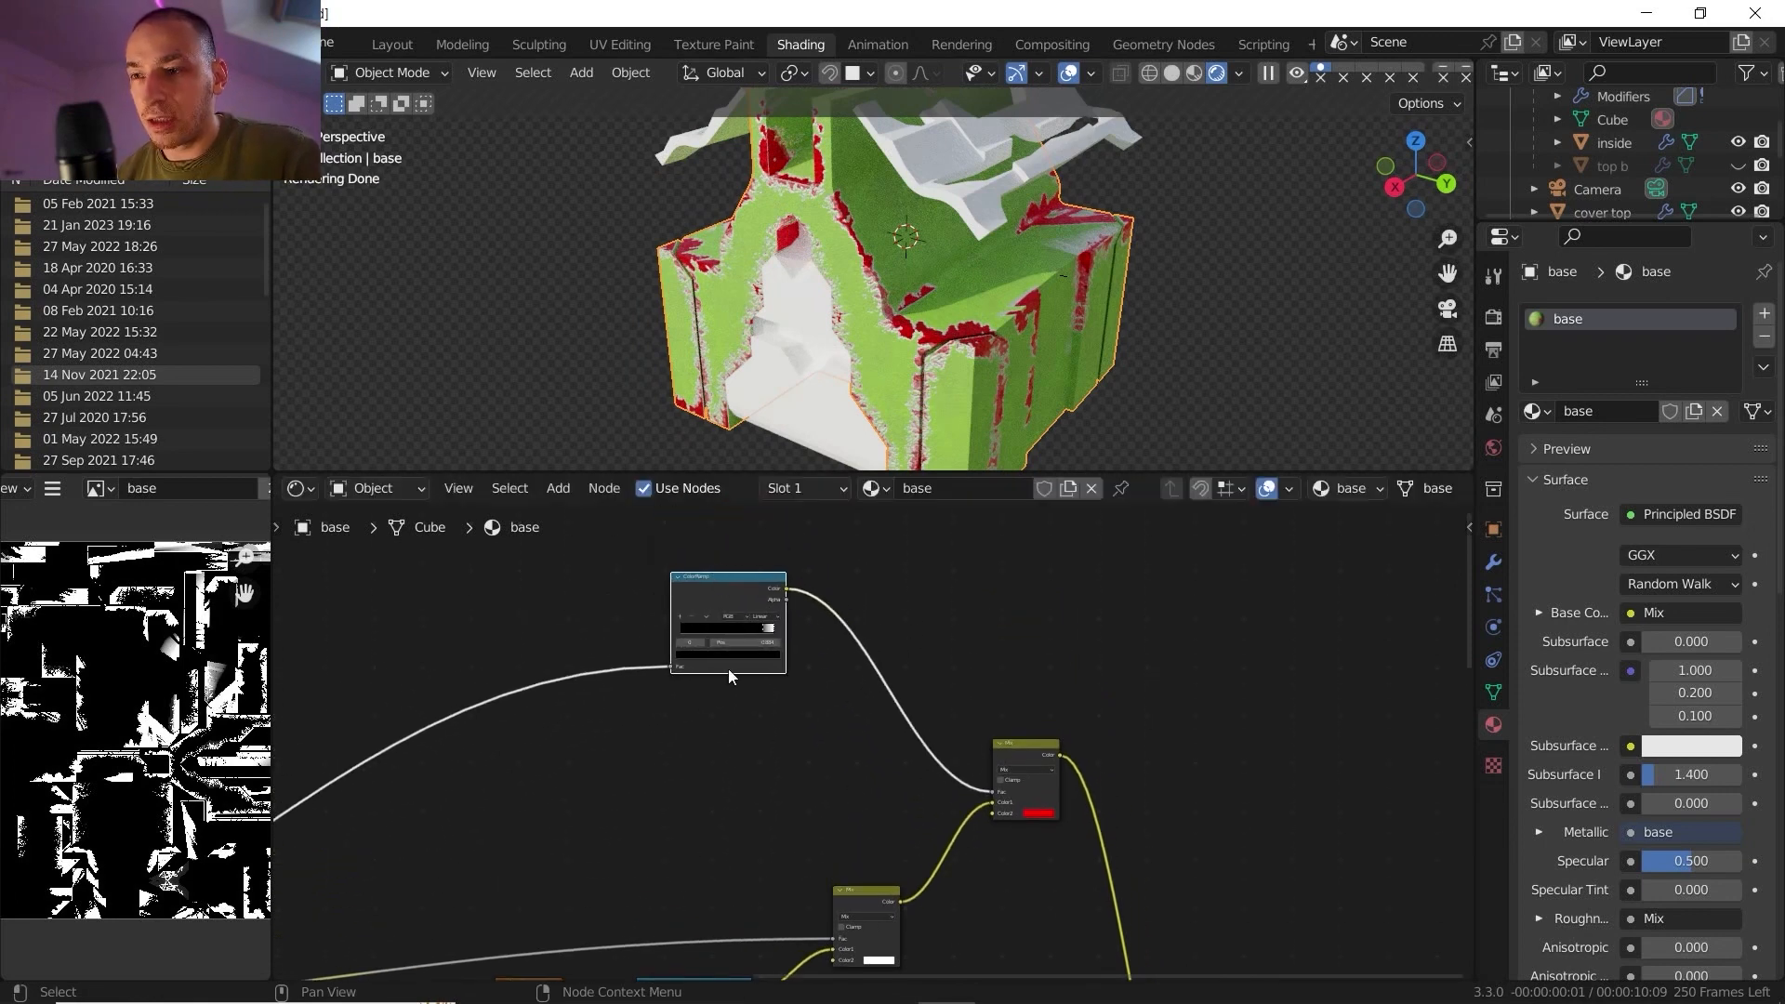
# Add a Musgrave Texture below the mask ColorRamp, preview it on the base, and set its Detail to 5.7 and Dimension to 0.2
pyautogui.keyDown('shift'); pyautogui.scroll(-1, 727, 688); pyautogui.keyUp('shift')
pyautogui.hotkey('shift', 'a')
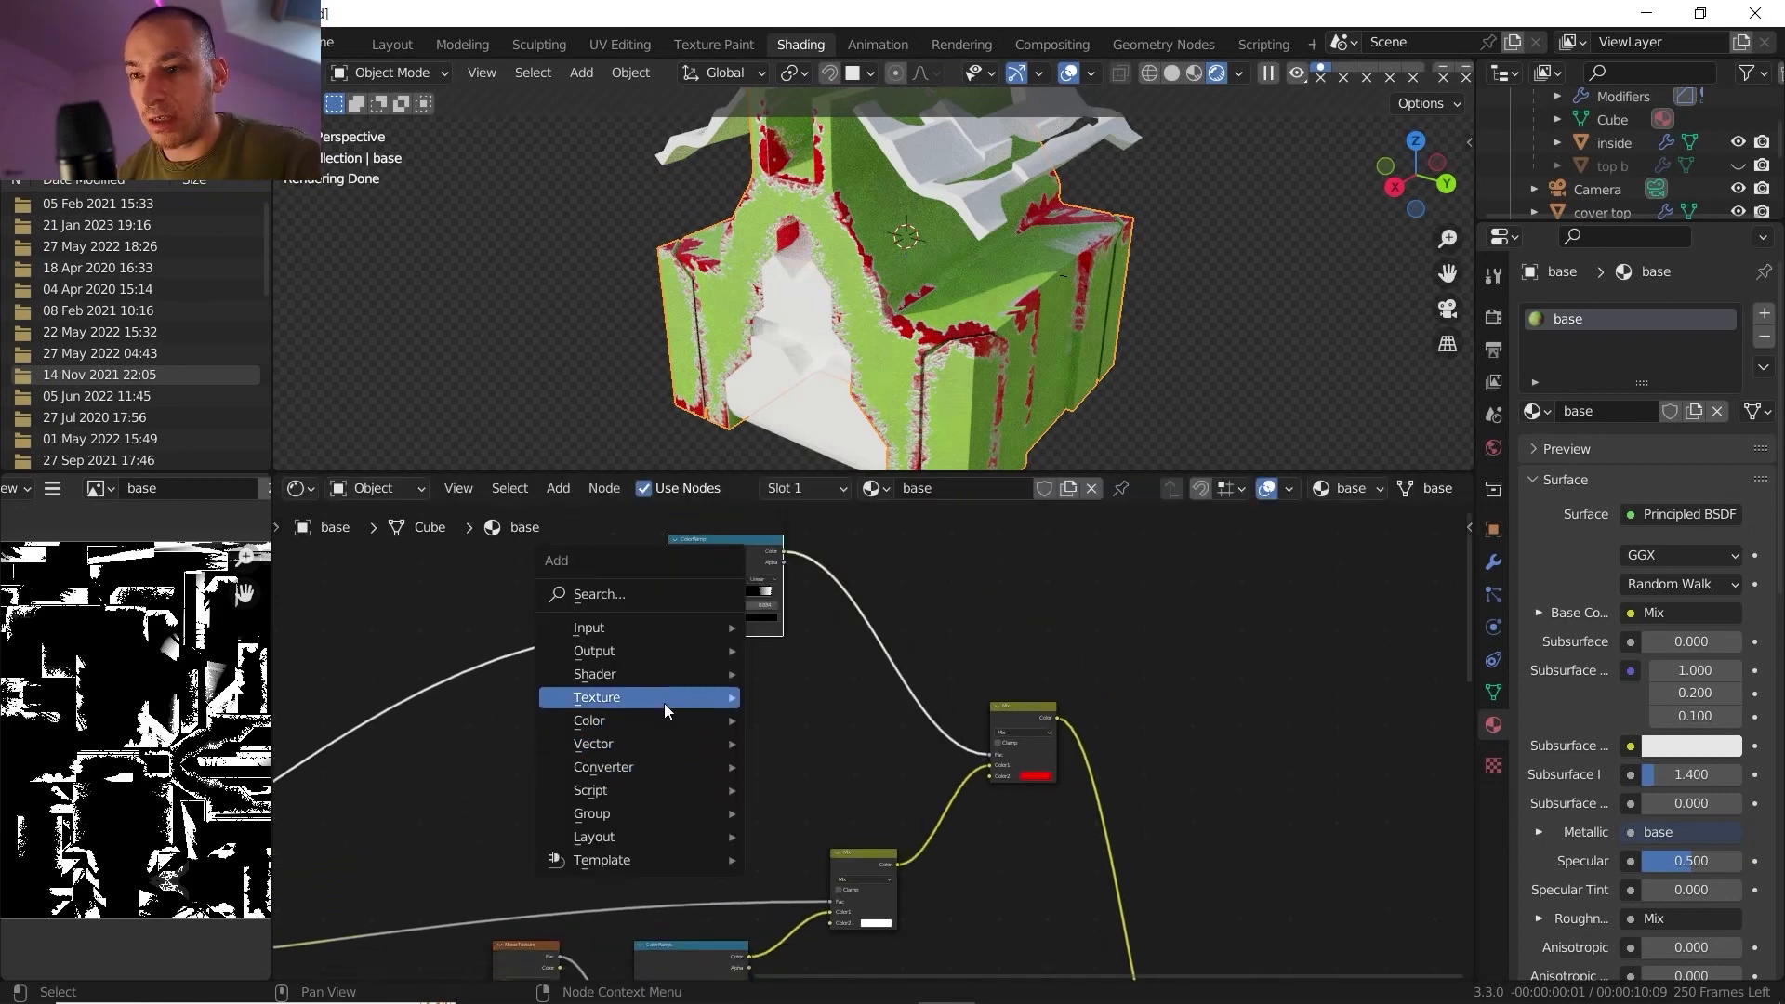
pyautogui.moveTo(666, 697)
pyautogui.click(837, 556)
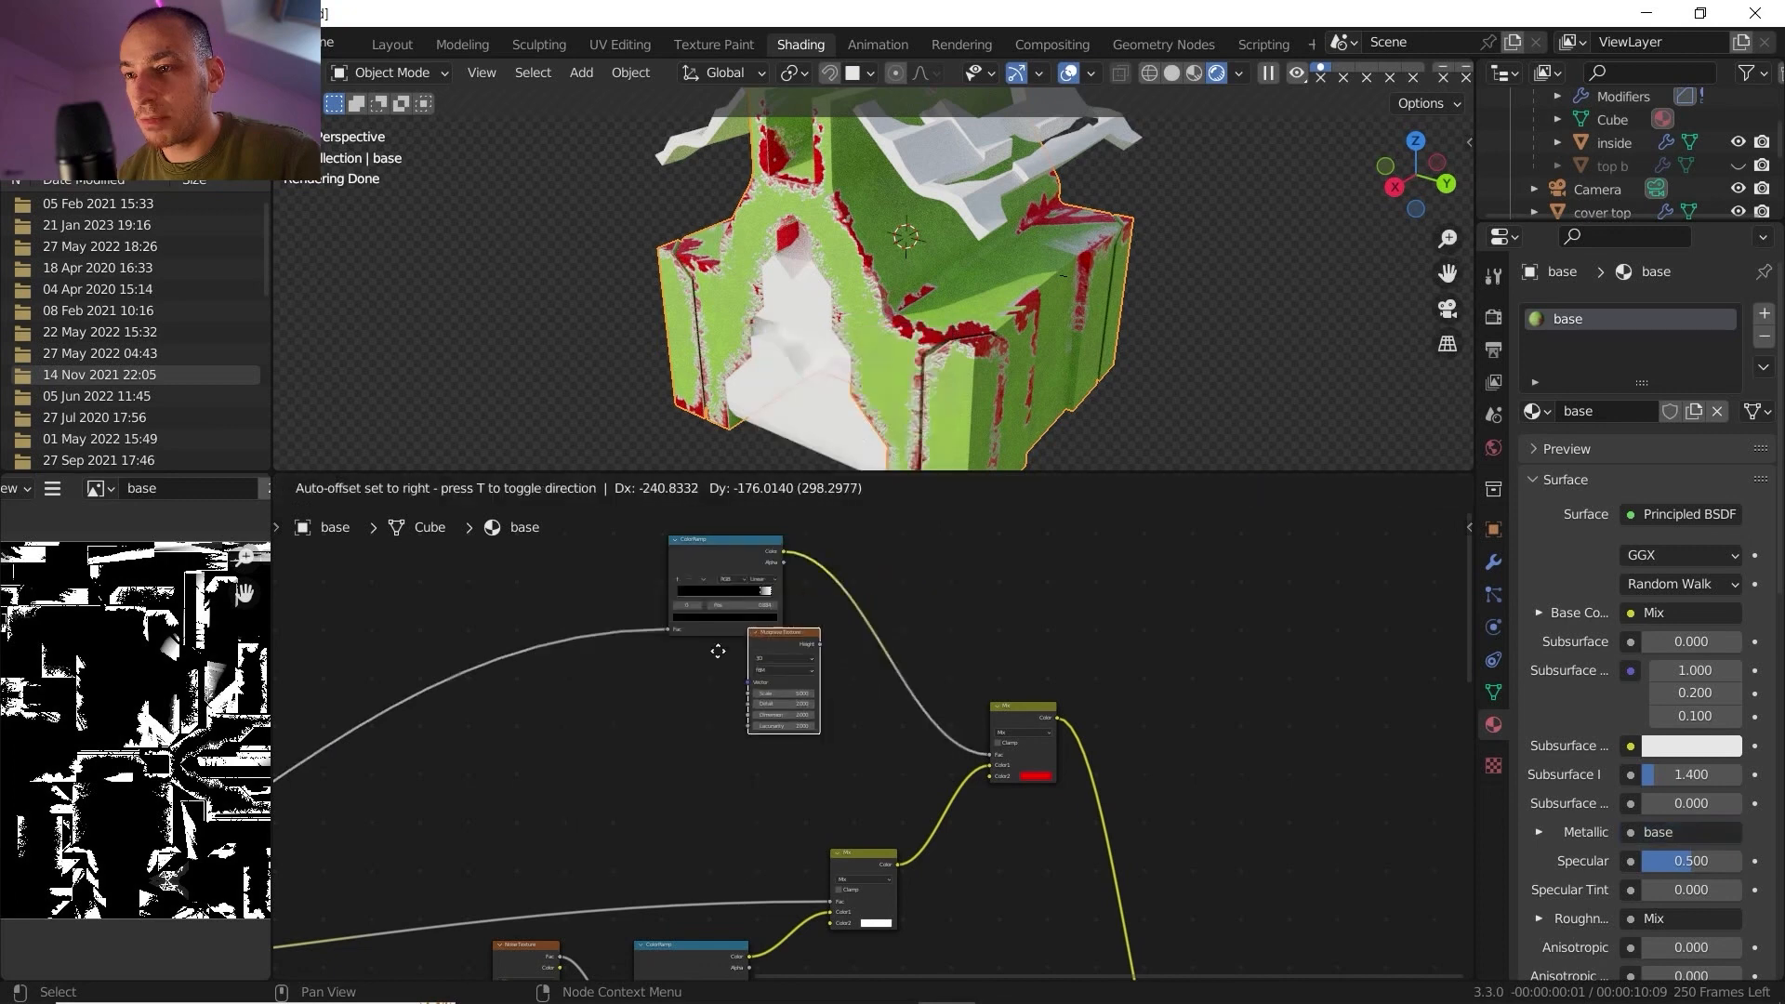
pyautogui.click(688, 641)
pyautogui.scroll(1, 718, 661)
pyautogui.scroll(2, 713, 671)
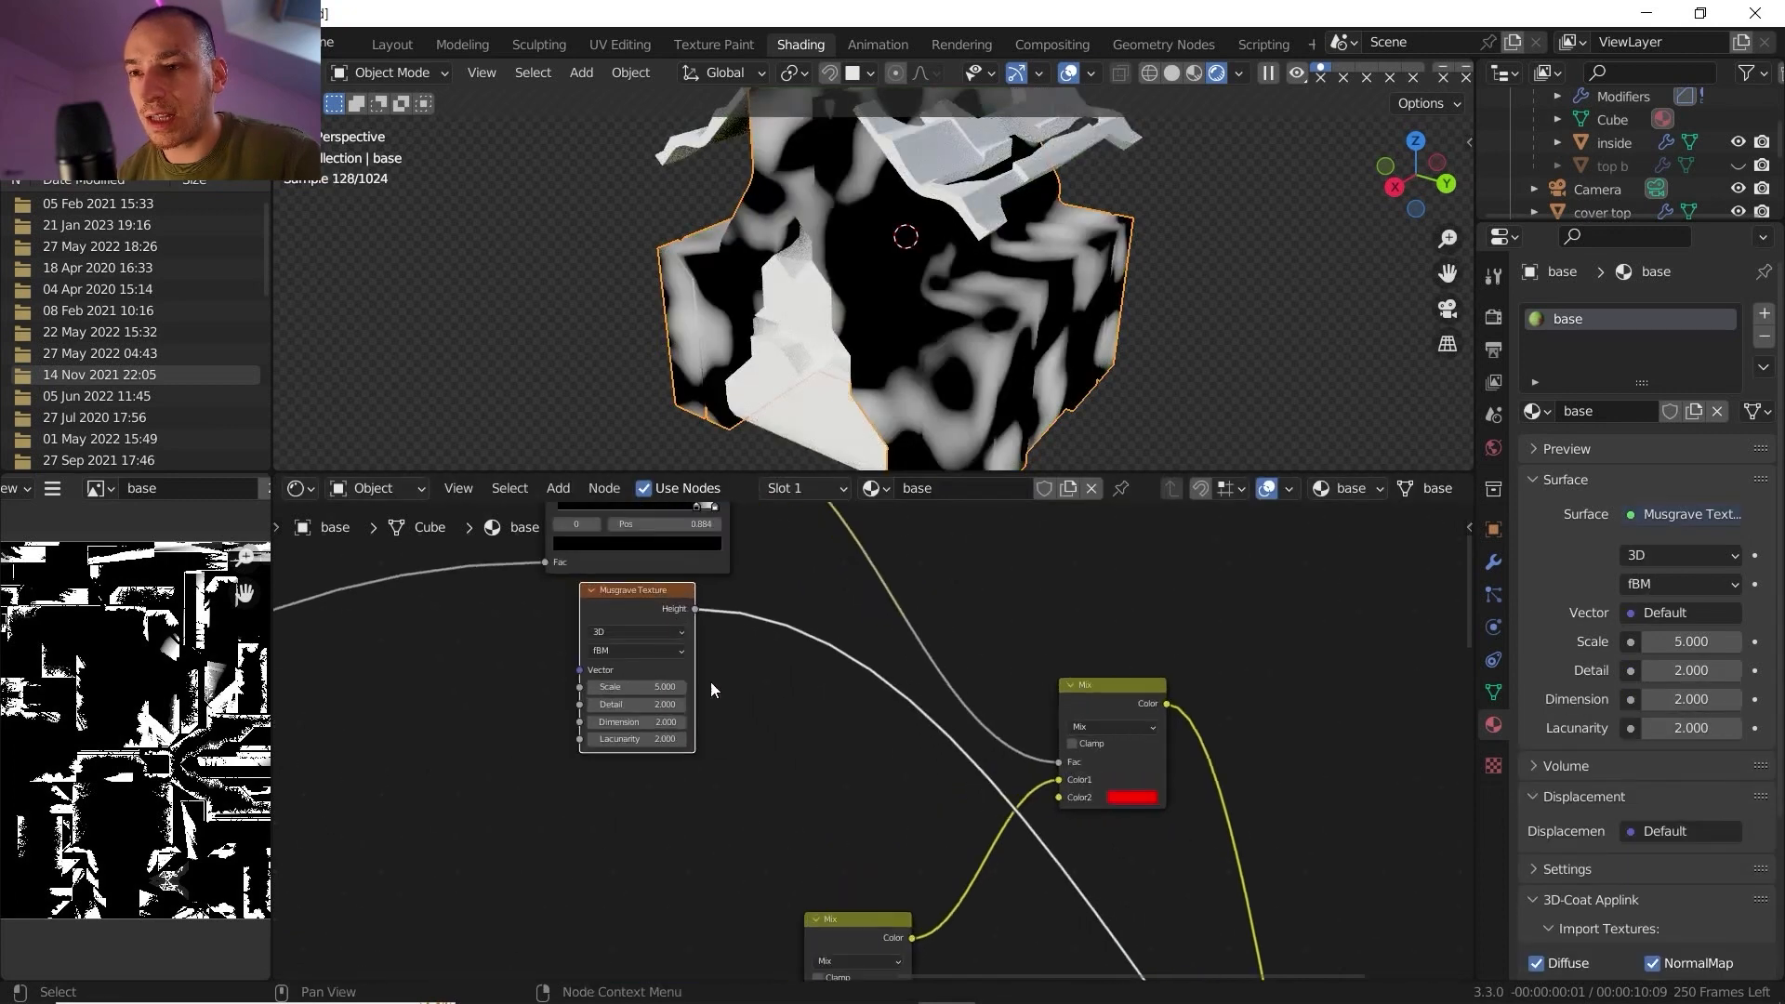
pyautogui.moveTo(613, 698); pyautogui.dragTo(527, 719)
pyautogui.scroll(-2, 758, 686)
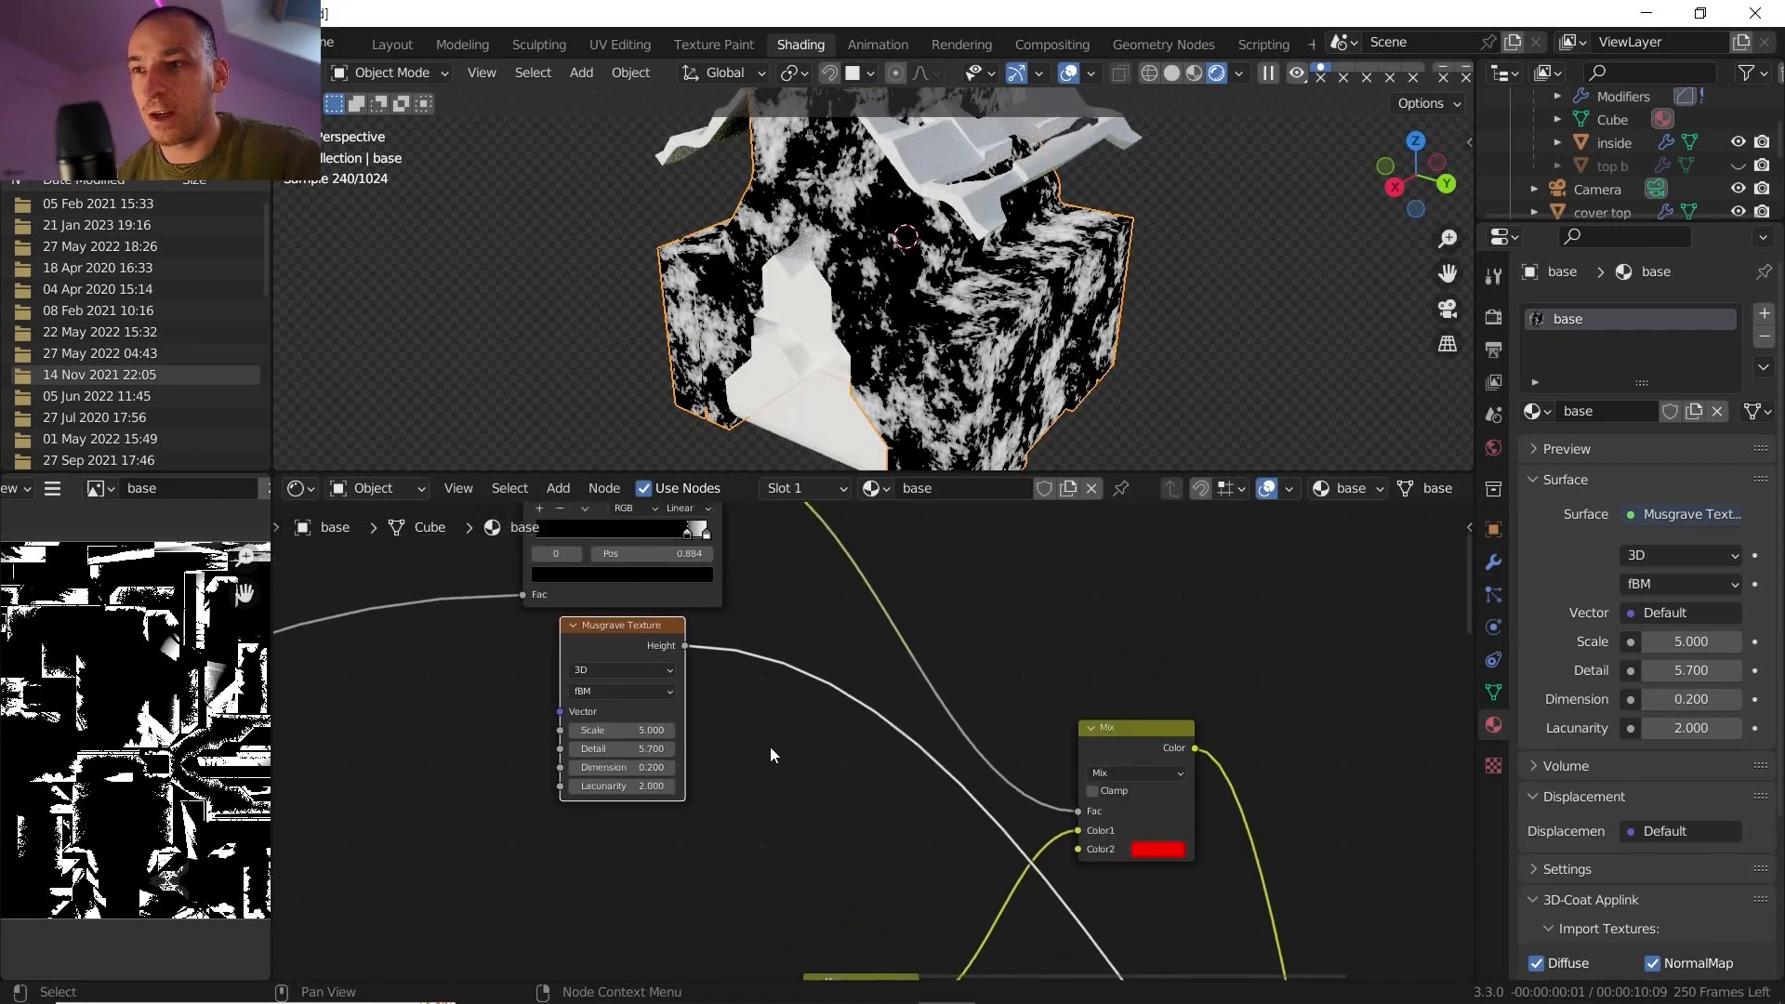
# Combine the mask ColorRamp and Musgrave Texture in a new mix node with factor 1 and blending mode Multiply
pyautogui.keyDown('alt'); pyautogui.moveTo(666, 651); pyautogui.dragTo(657, 553, button='right'); pyautogui.keyUp('alt')
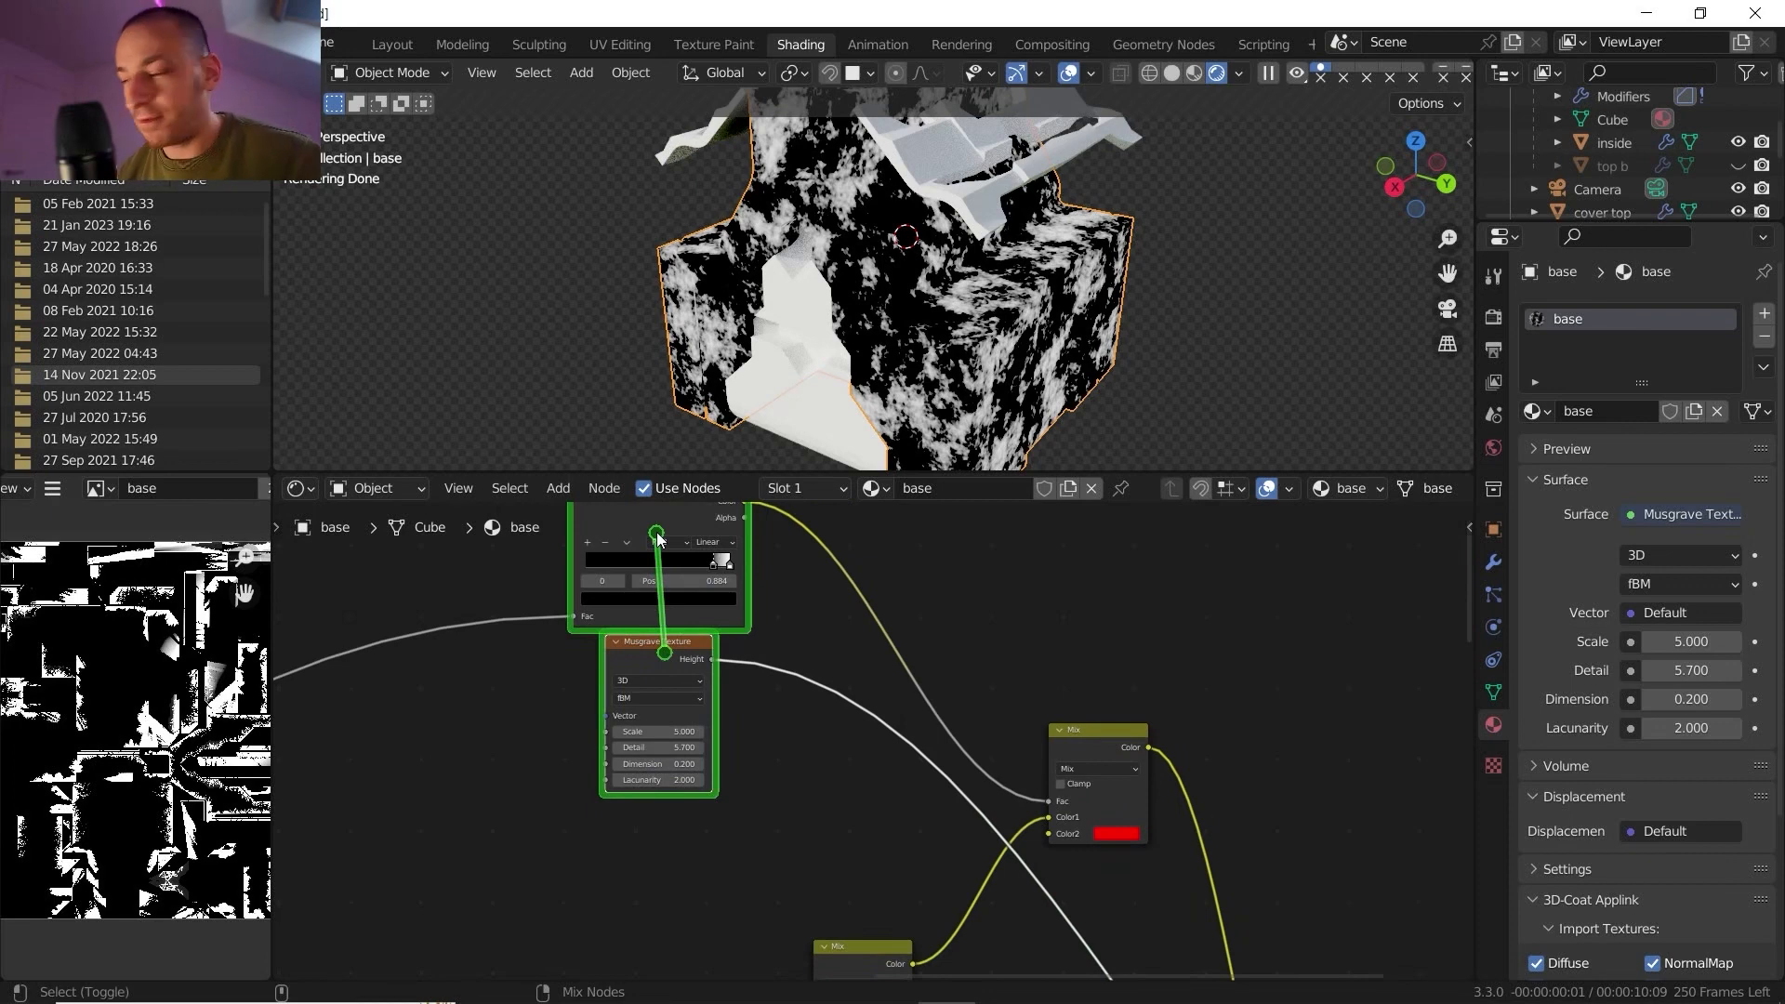
pyautogui.keyDown('ctrl'); pyautogui.keyDown('shift'); pyautogui.moveTo(657, 537); pyautogui.dragTo(657, 537, button='right'); pyautogui.keyUp('shift'); pyautogui.keyUp('ctrl')
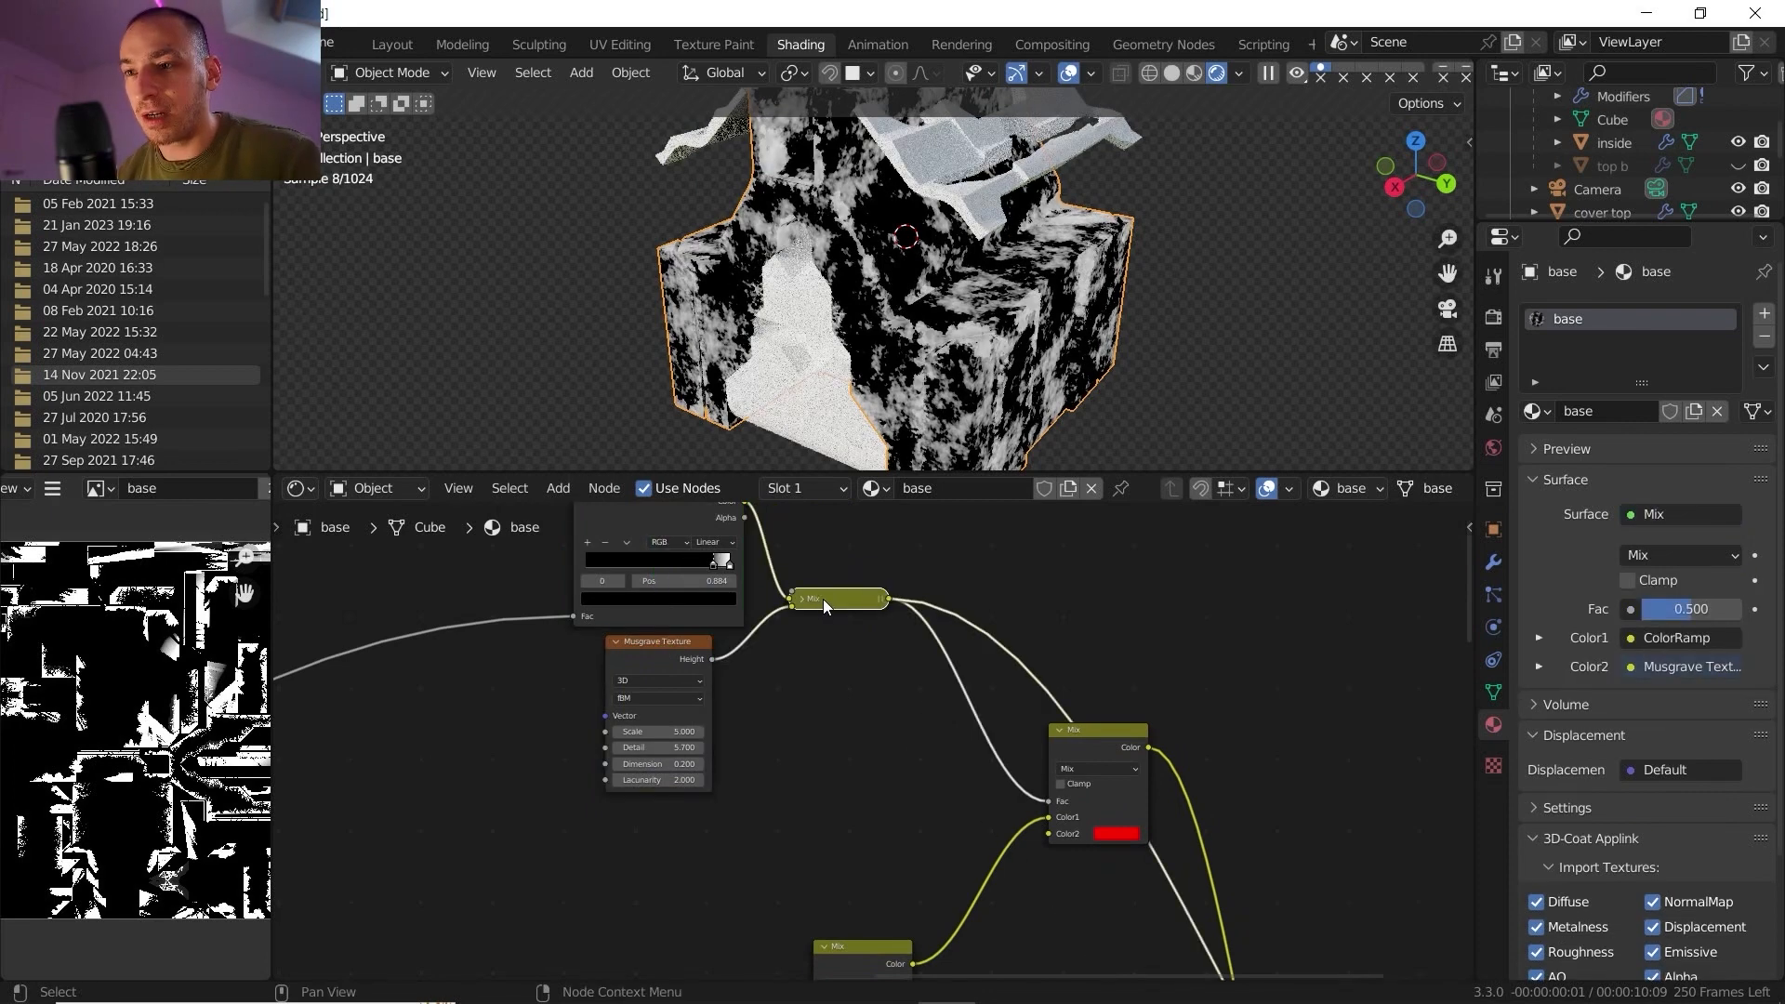
pyautogui.click(802, 597)
pyautogui.scroll(2, 818, 616)
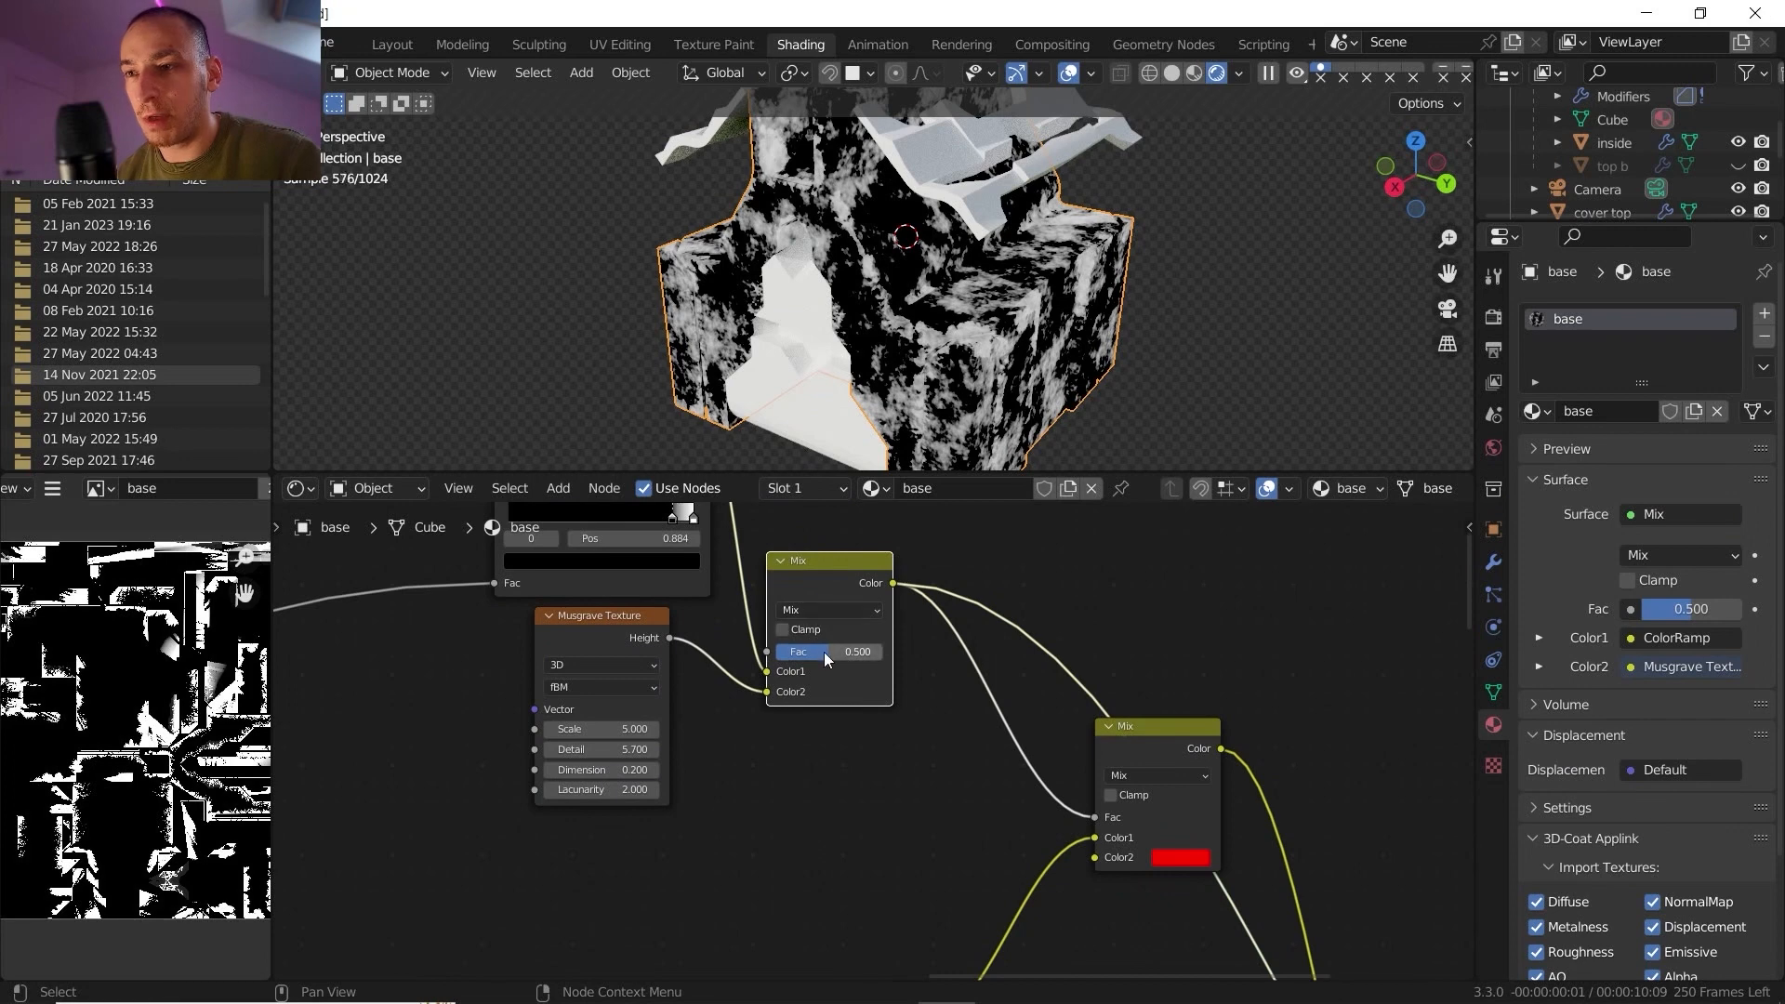
pyautogui.moveTo(824, 650); pyautogui.dragTo(874, 650)
pyautogui.click(827, 610)
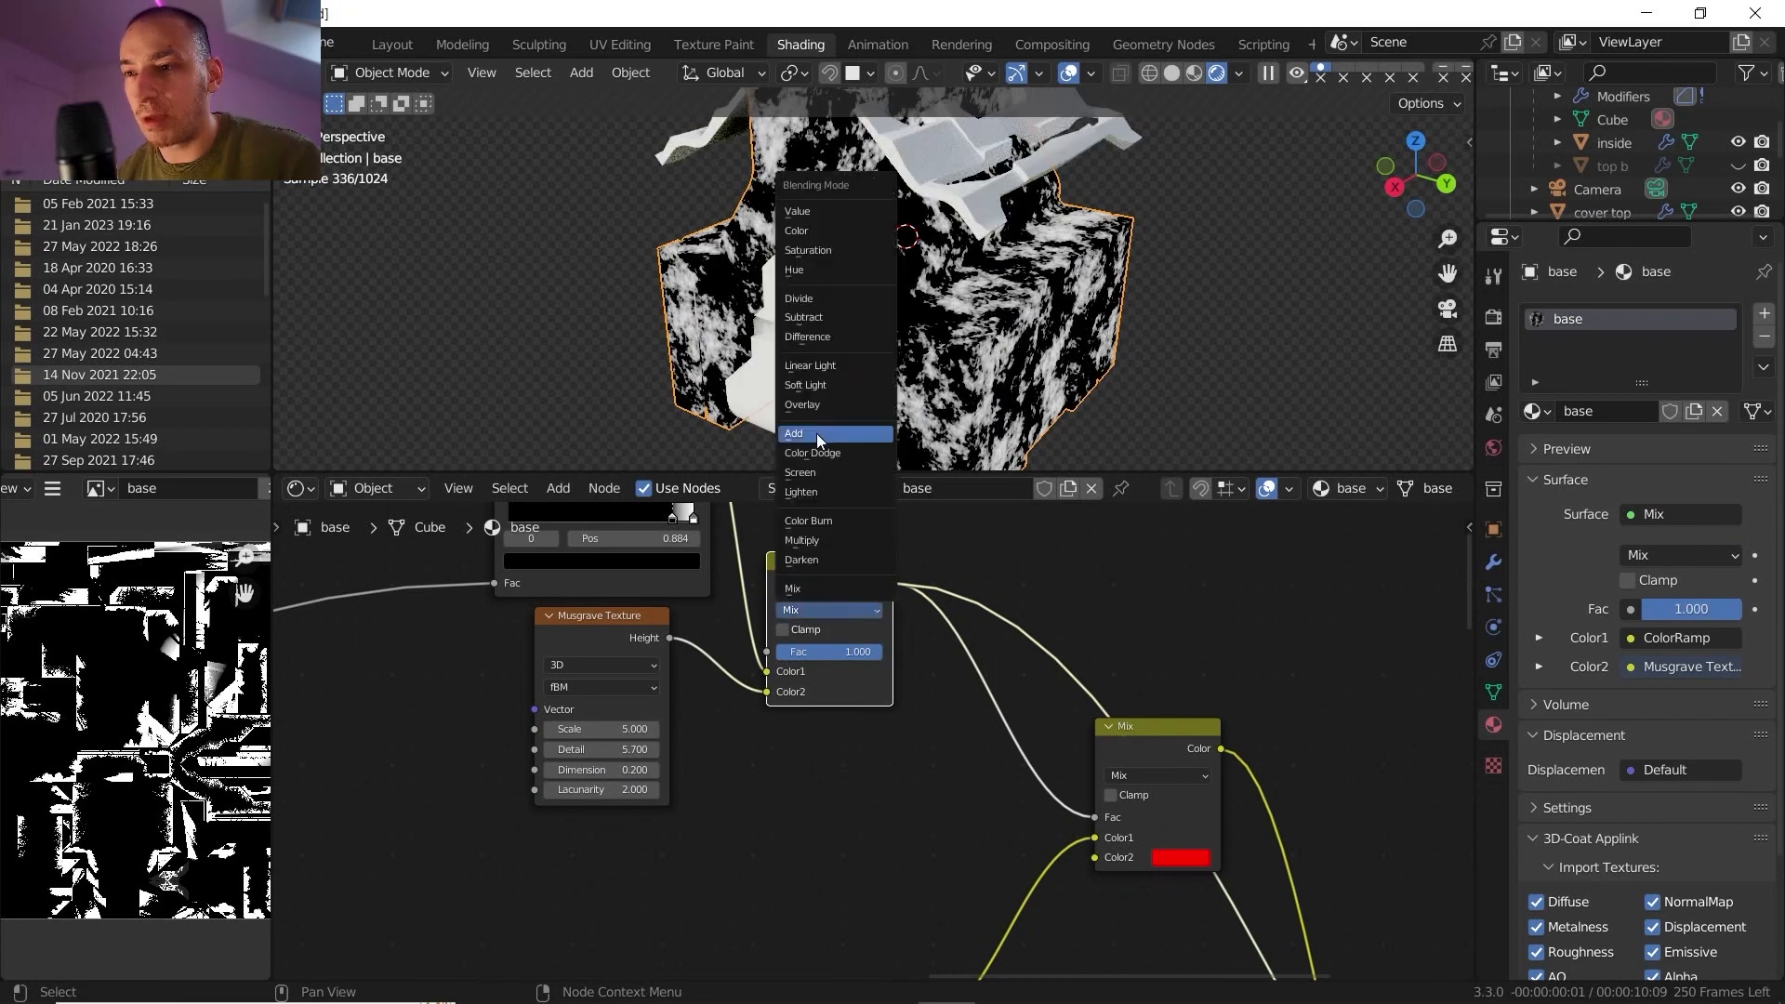
pyautogui.click(818, 540)
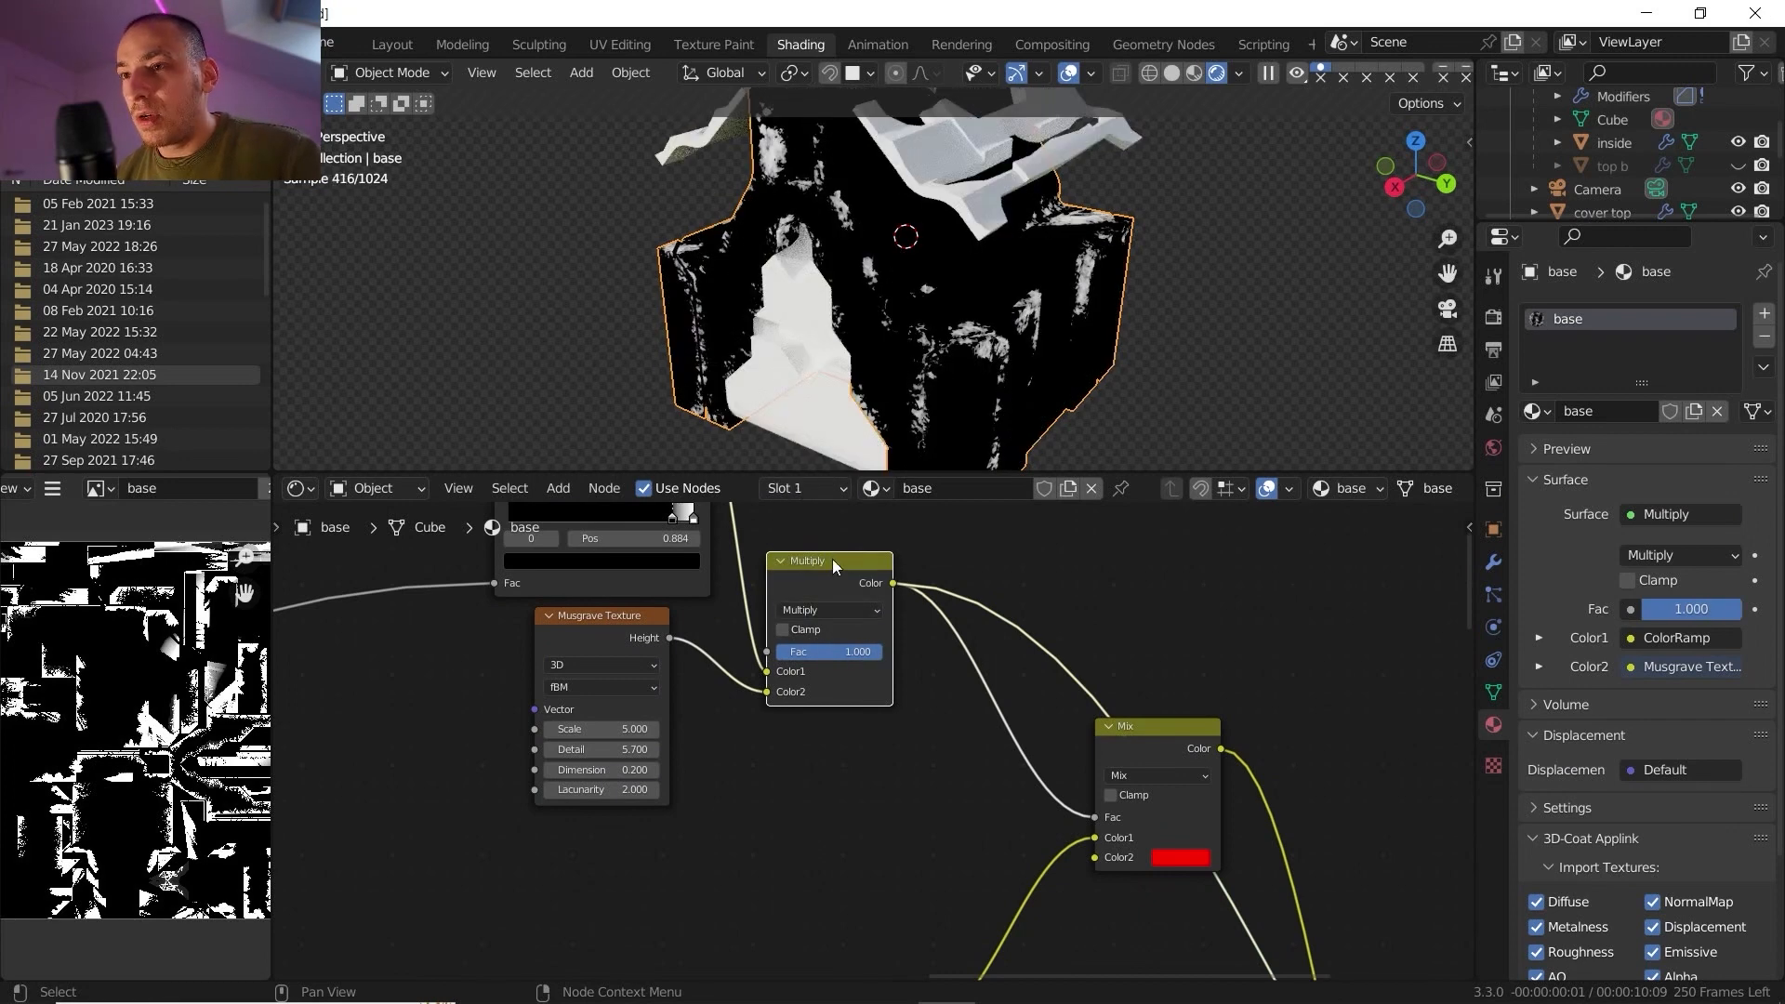
# Compare the Multiply node at factors 0 and 1, set the Musgrave scale to 8.2, and keep the factor at 1
pyautogui.moveTo(823, 651); pyautogui.dragTo(771, 651)
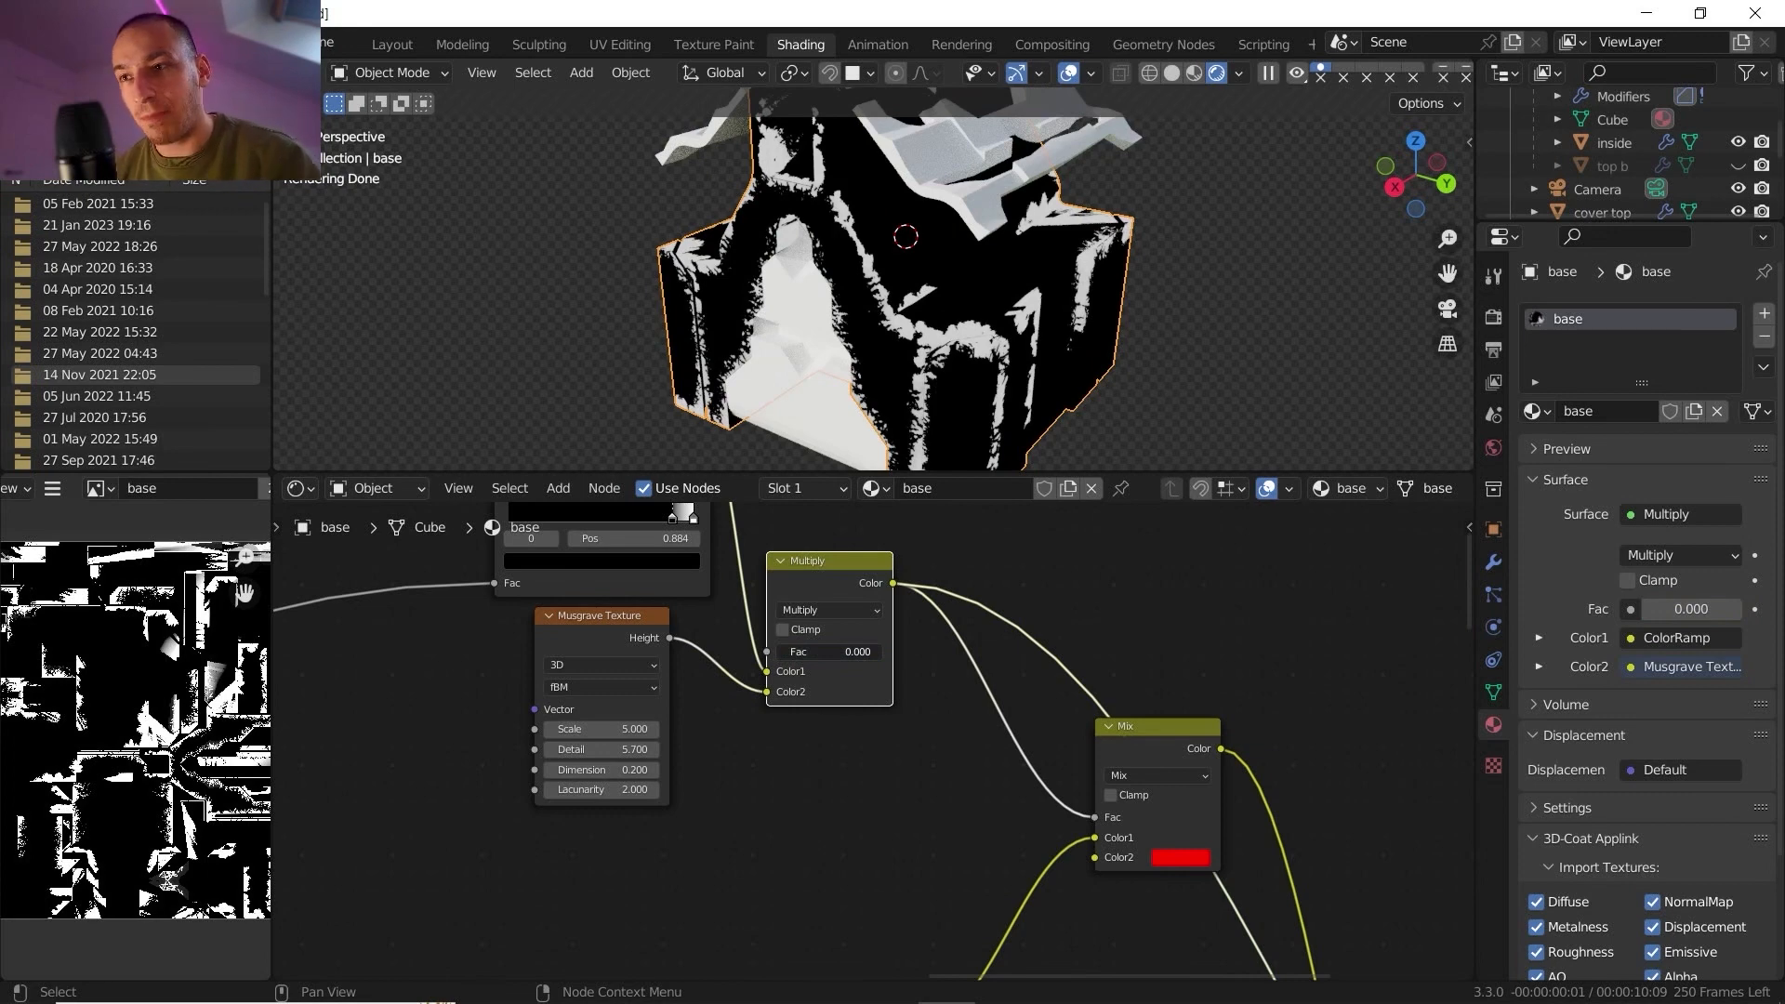
pyautogui.moveTo(777, 651); pyautogui.dragTo(881, 651)
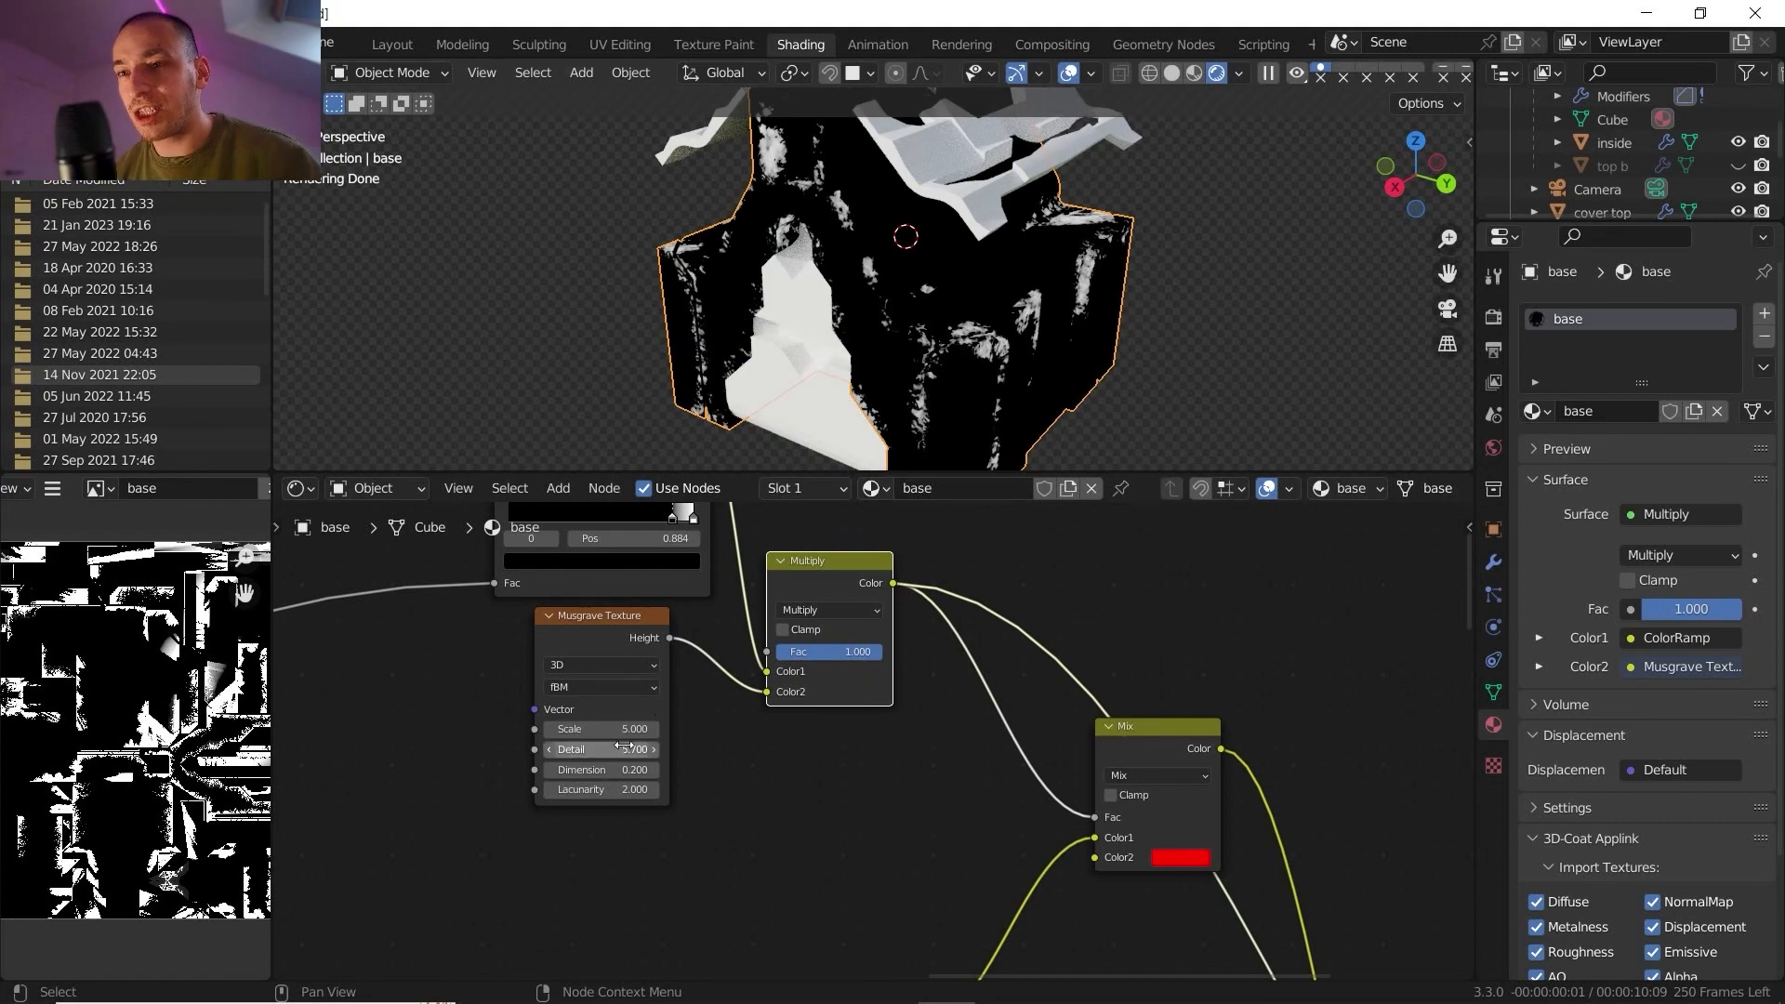
pyautogui.moveTo(611, 737)
pyautogui.mouseDown()
pyautogui.moveTo(662, 729)
pyautogui.moveTo(623, 729)
pyautogui.mouseUp()
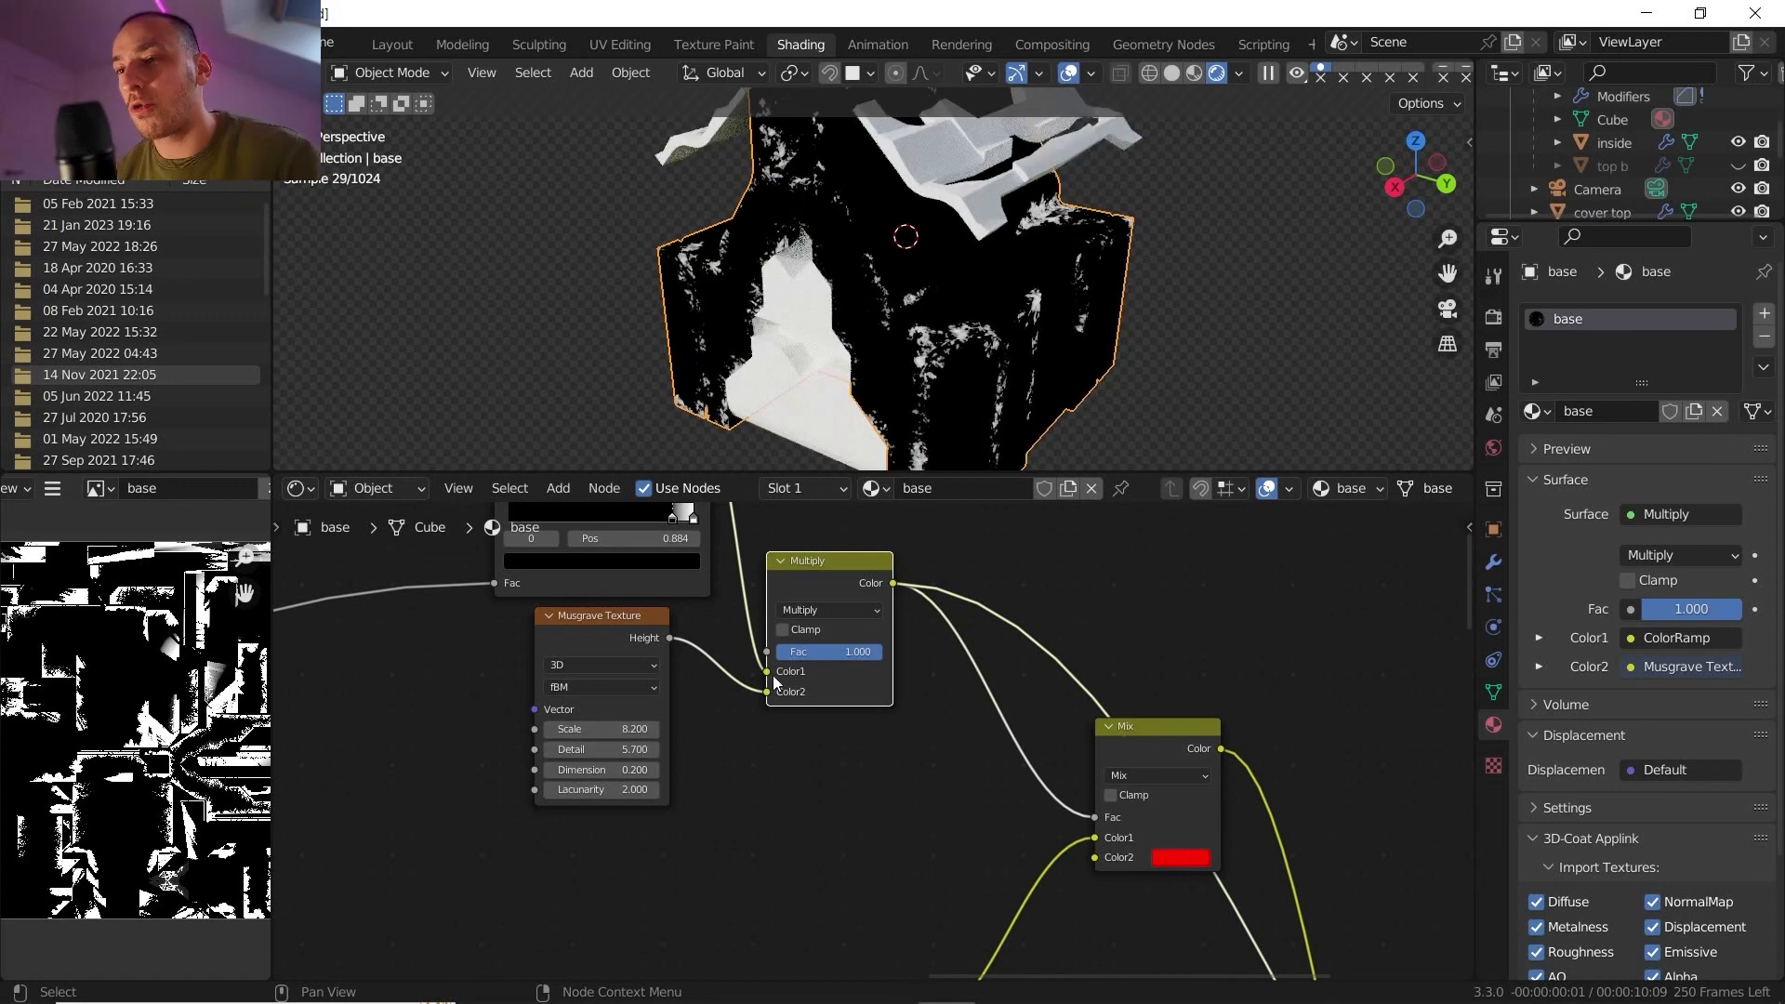
pyautogui.moveTo(806, 652); pyautogui.dragTo(884, 650)
# Preview the red Mix node's output, and view the full material through the Principled BSDF on the building
pyautogui.keyDown('ctrl'); pyautogui.keyDown('shift'); pyautogui.click(1143, 724); pyautogui.keyUp('shift'); pyautogui.keyUp('ctrl')
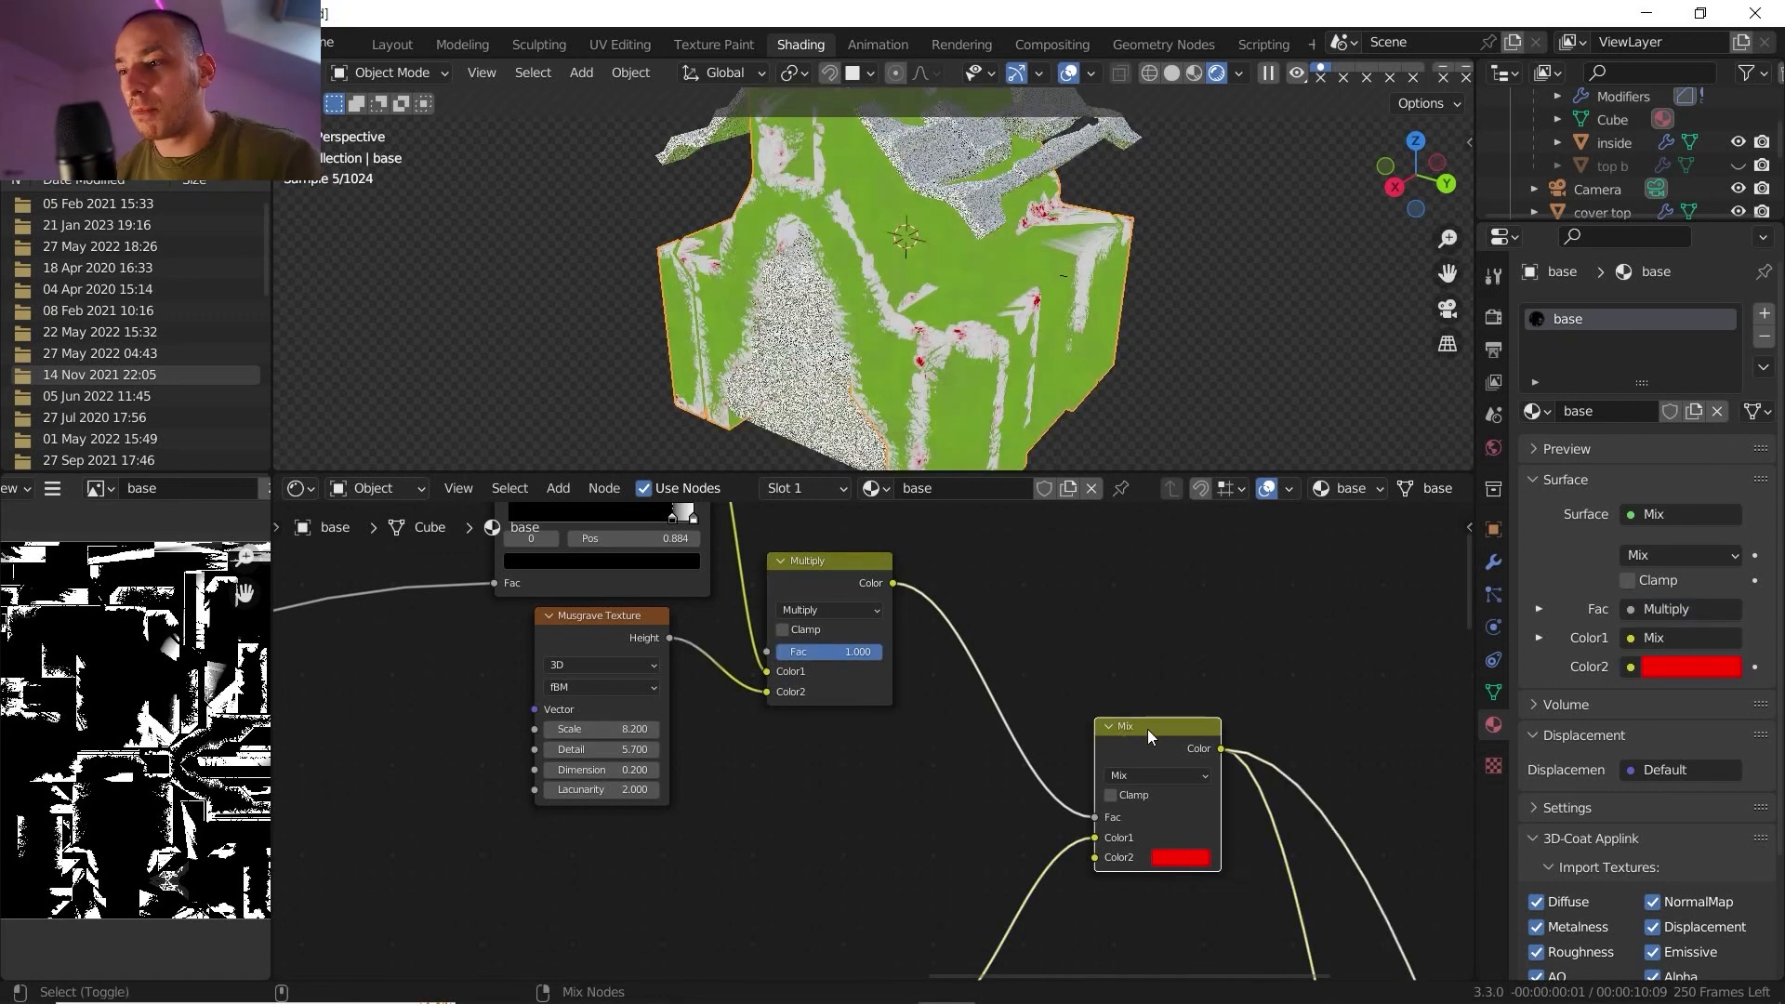
pyautogui.scroll(-4, 984, 621)
pyautogui.moveTo(984, 621); pyautogui.dragTo(816, 512, button='middle')
pyautogui.scroll(-3, 1024, 706)
pyautogui.moveTo(1024, 707); pyautogui.dragTo(941, 437, button='middle')
pyautogui.keyDown('ctrl'); pyautogui.keyDown('shift'); pyautogui.click(1019, 818); pyautogui.keyUp('shift'); pyautogui.keyUp('ctrl')
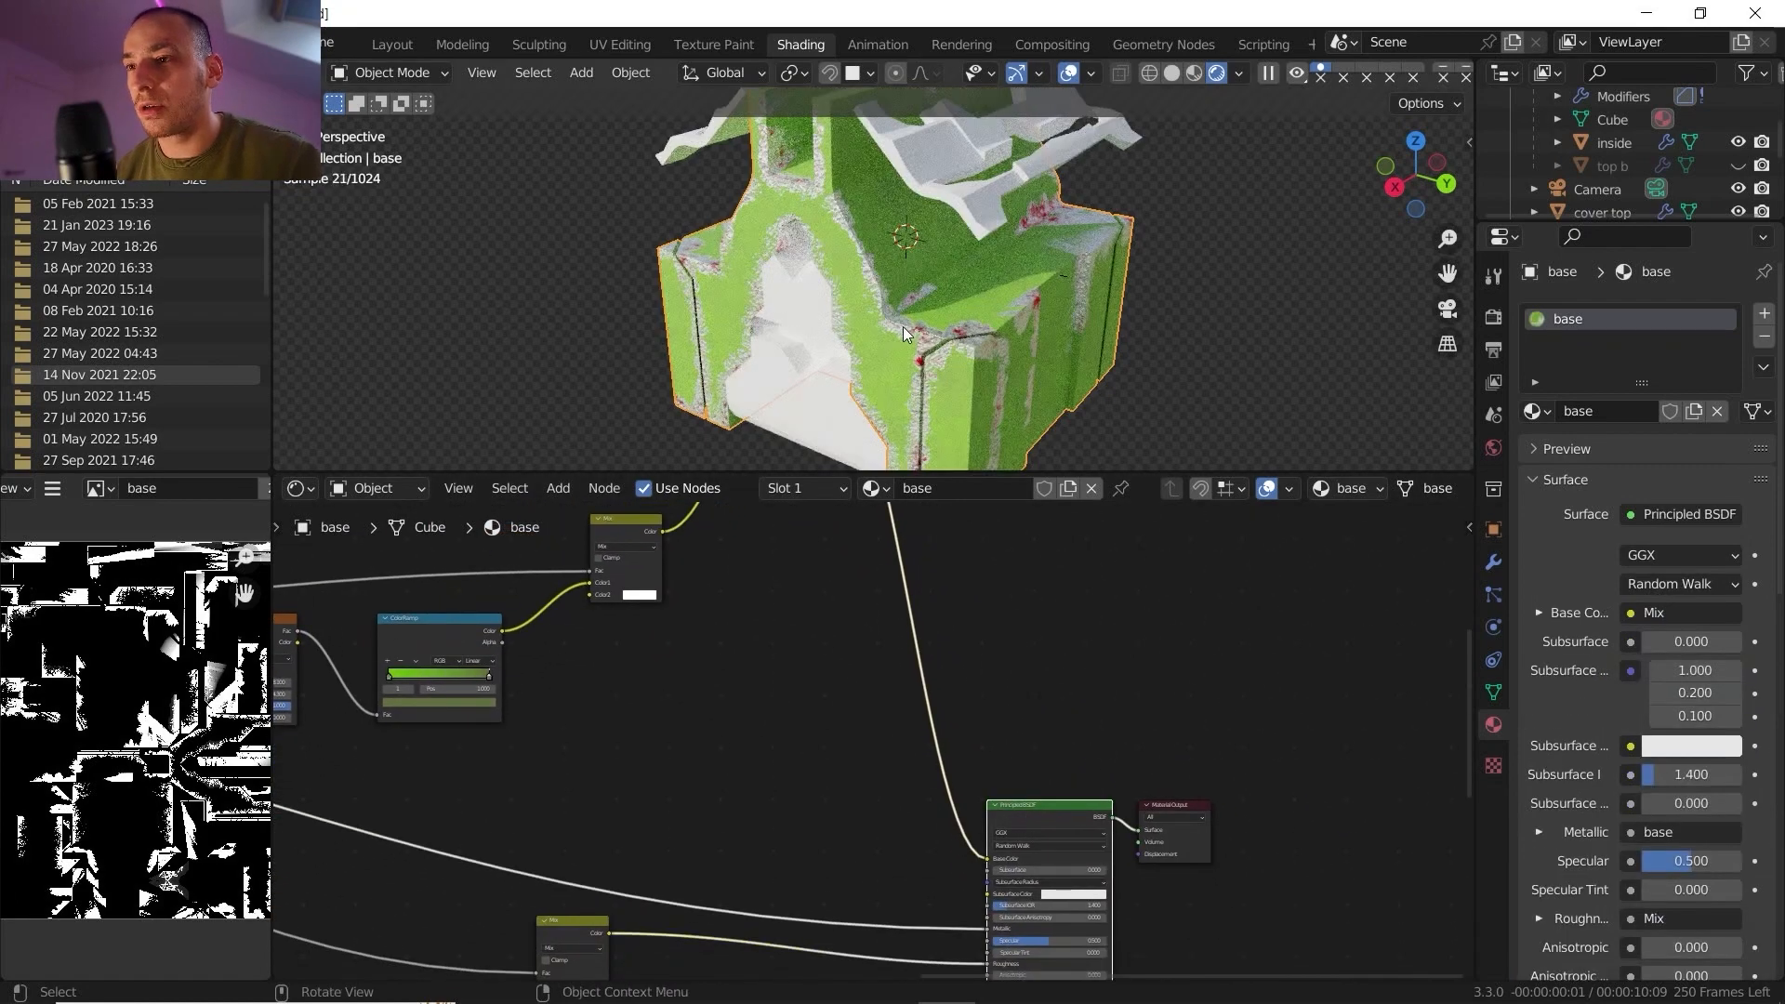
pyautogui.moveTo(902, 327); pyautogui.dragTo(878, 421, button='middle')
# Move the mask ColorRamp's black stop to about 0.63, reduce the Musgrave scale, and inspect the building's edges up close
pyautogui.moveTo(809, 707); pyautogui.dragTo(790, 802, button='middle')
pyautogui.scroll(1, 736, 631)
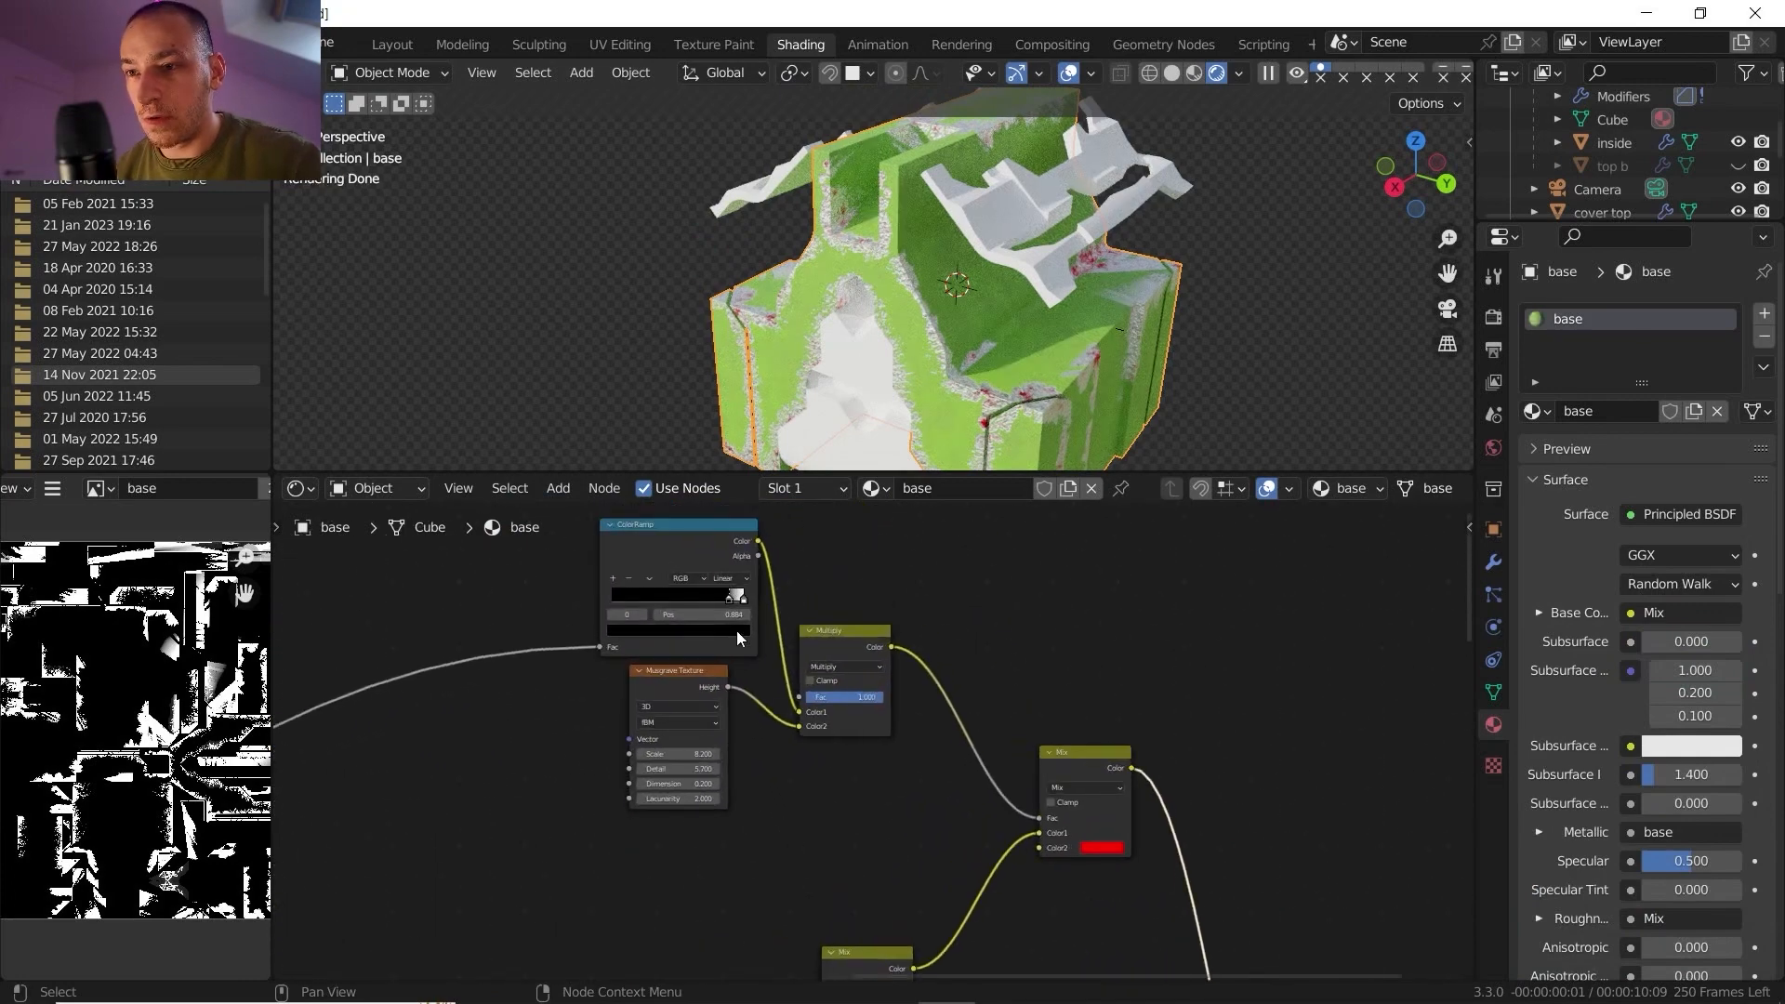
pyautogui.moveTo(730, 596); pyautogui.dragTo(651, 608)
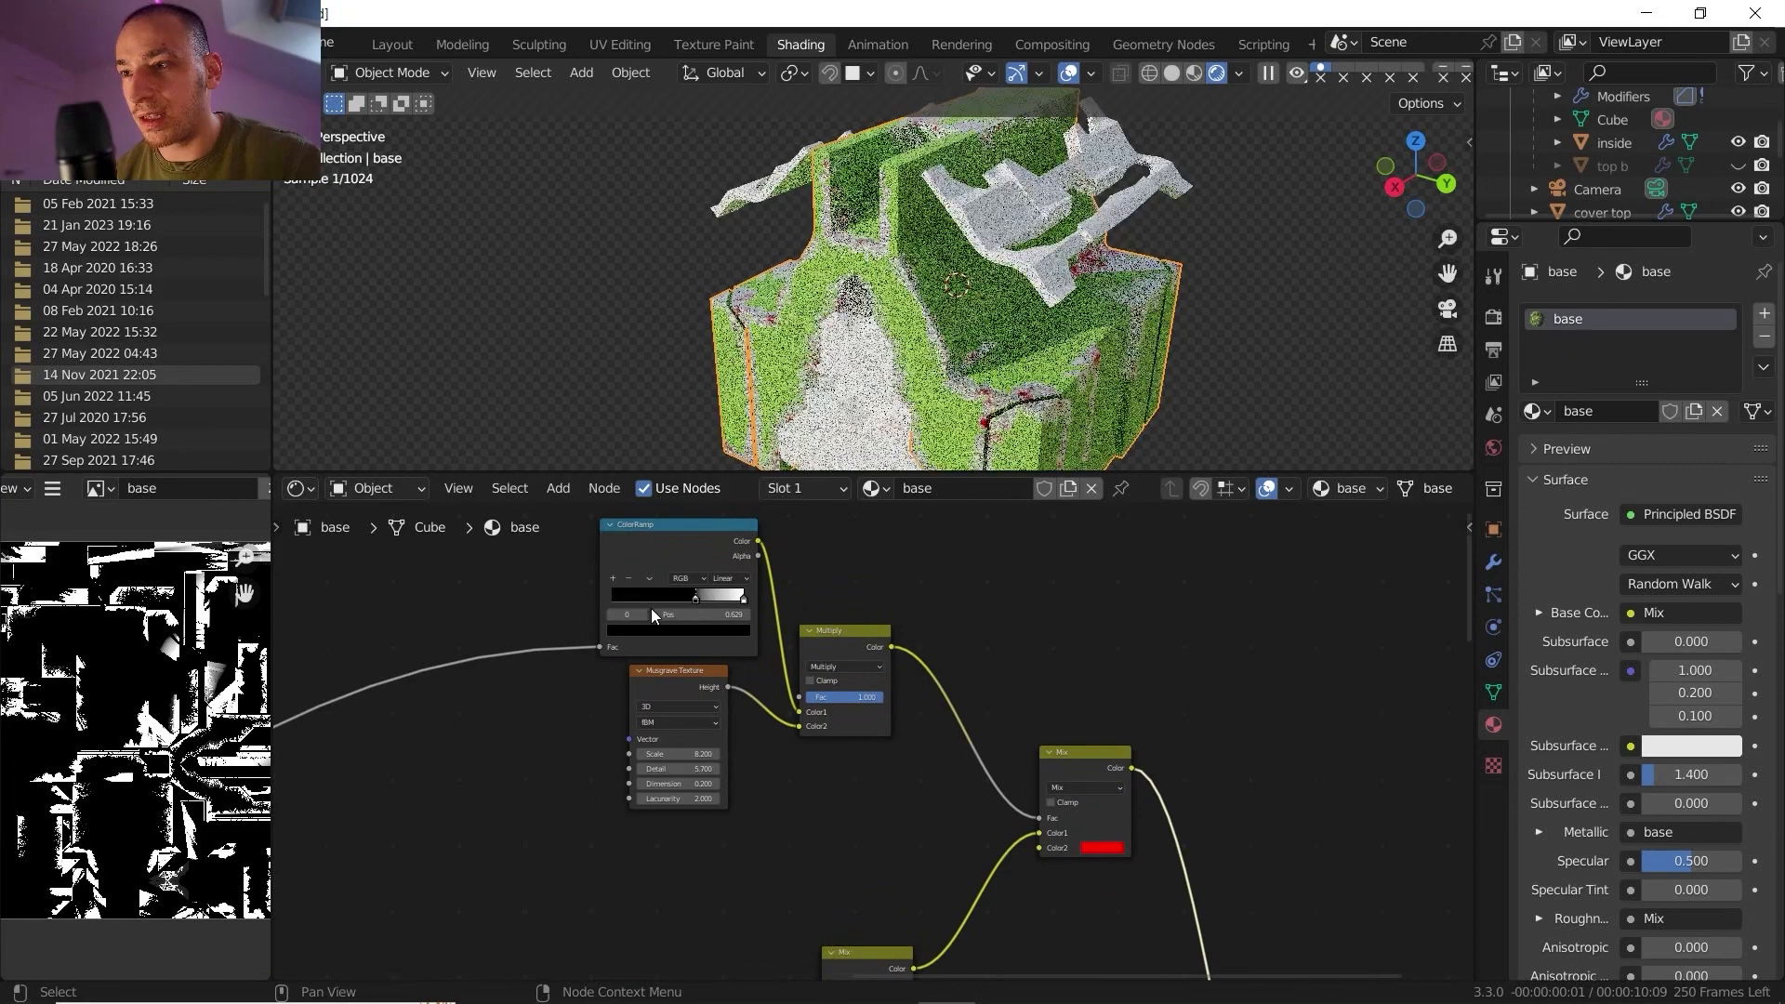
pyautogui.moveTo(688, 754); pyautogui.dragTo(662, 753)
pyautogui.scroll(-1, 980, 322)
pyautogui.moveTo(979, 321); pyautogui.dragTo(866, 247, button='middle')
pyautogui.scroll(1, 980, 316)
pyautogui.scroll(3, 913, 303)
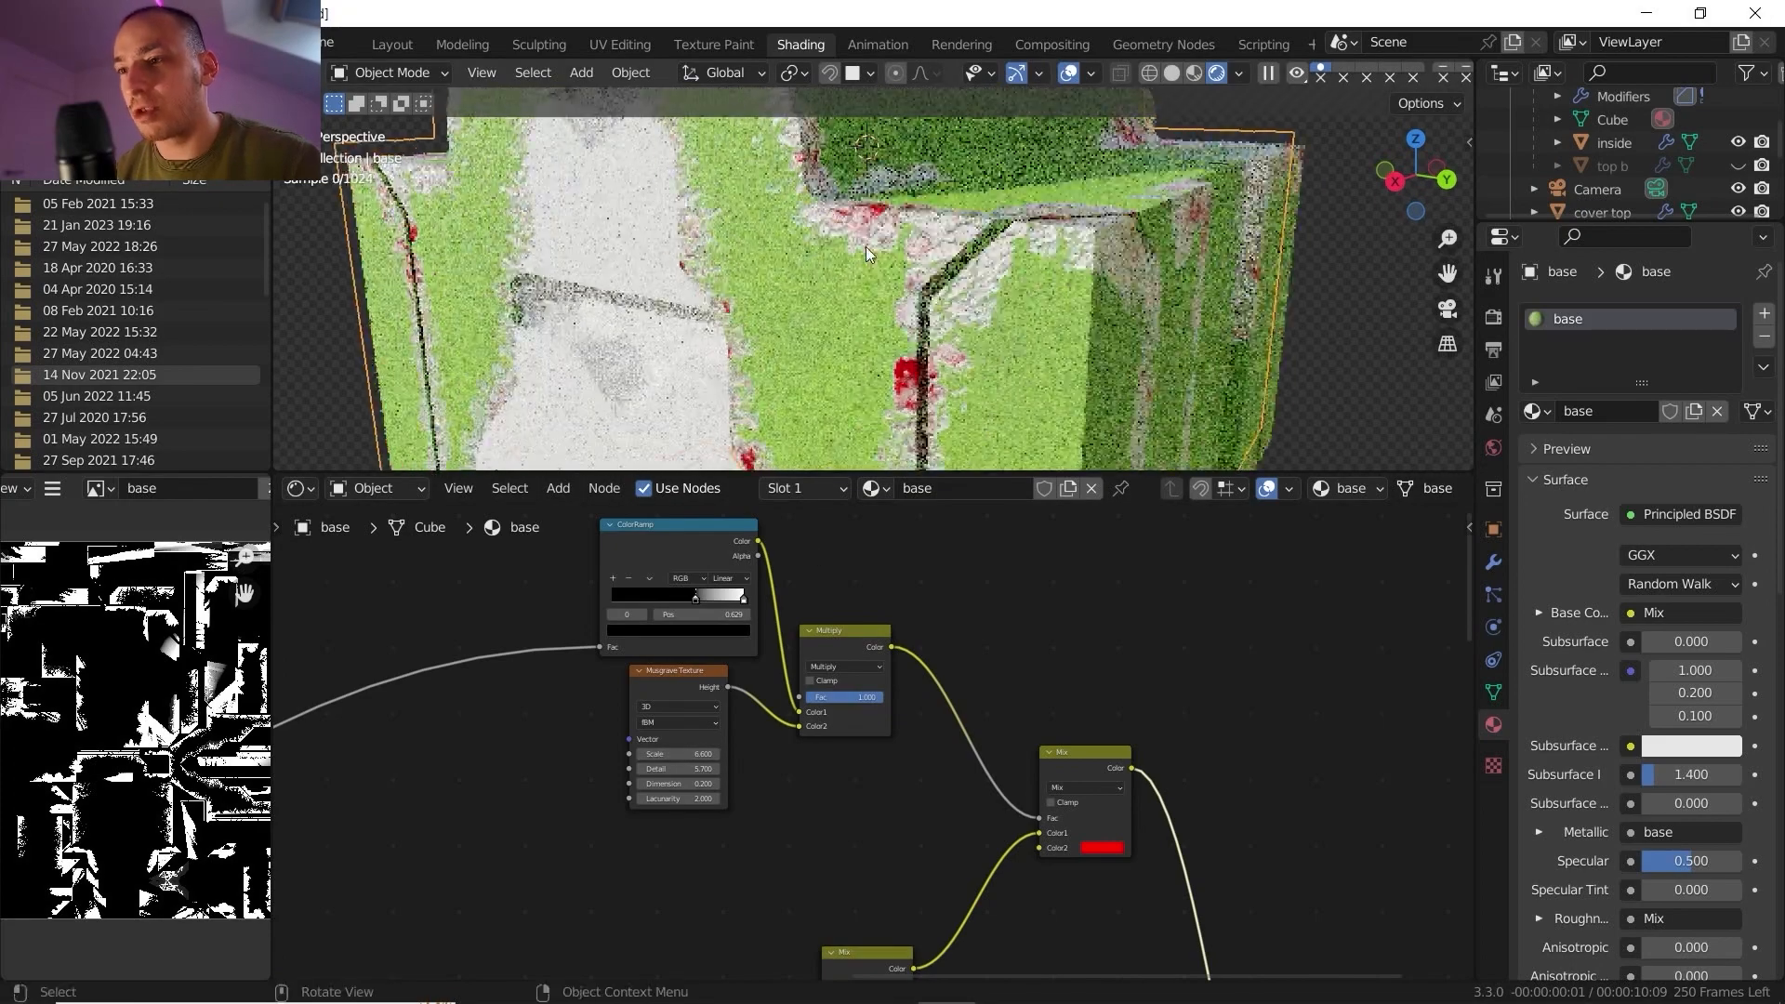
# Change the red Color2 of the final Mix node to a dark rusty orange-brown
pyautogui.moveTo(949, 699); pyautogui.dragTo(807, 528, button='middle')
pyautogui.moveTo(946, 590); pyautogui.dragTo(1090, 632)
pyautogui.click(994, 771)
pyautogui.click(1017, 667)
pyautogui.scroll(-1, 835, 722)
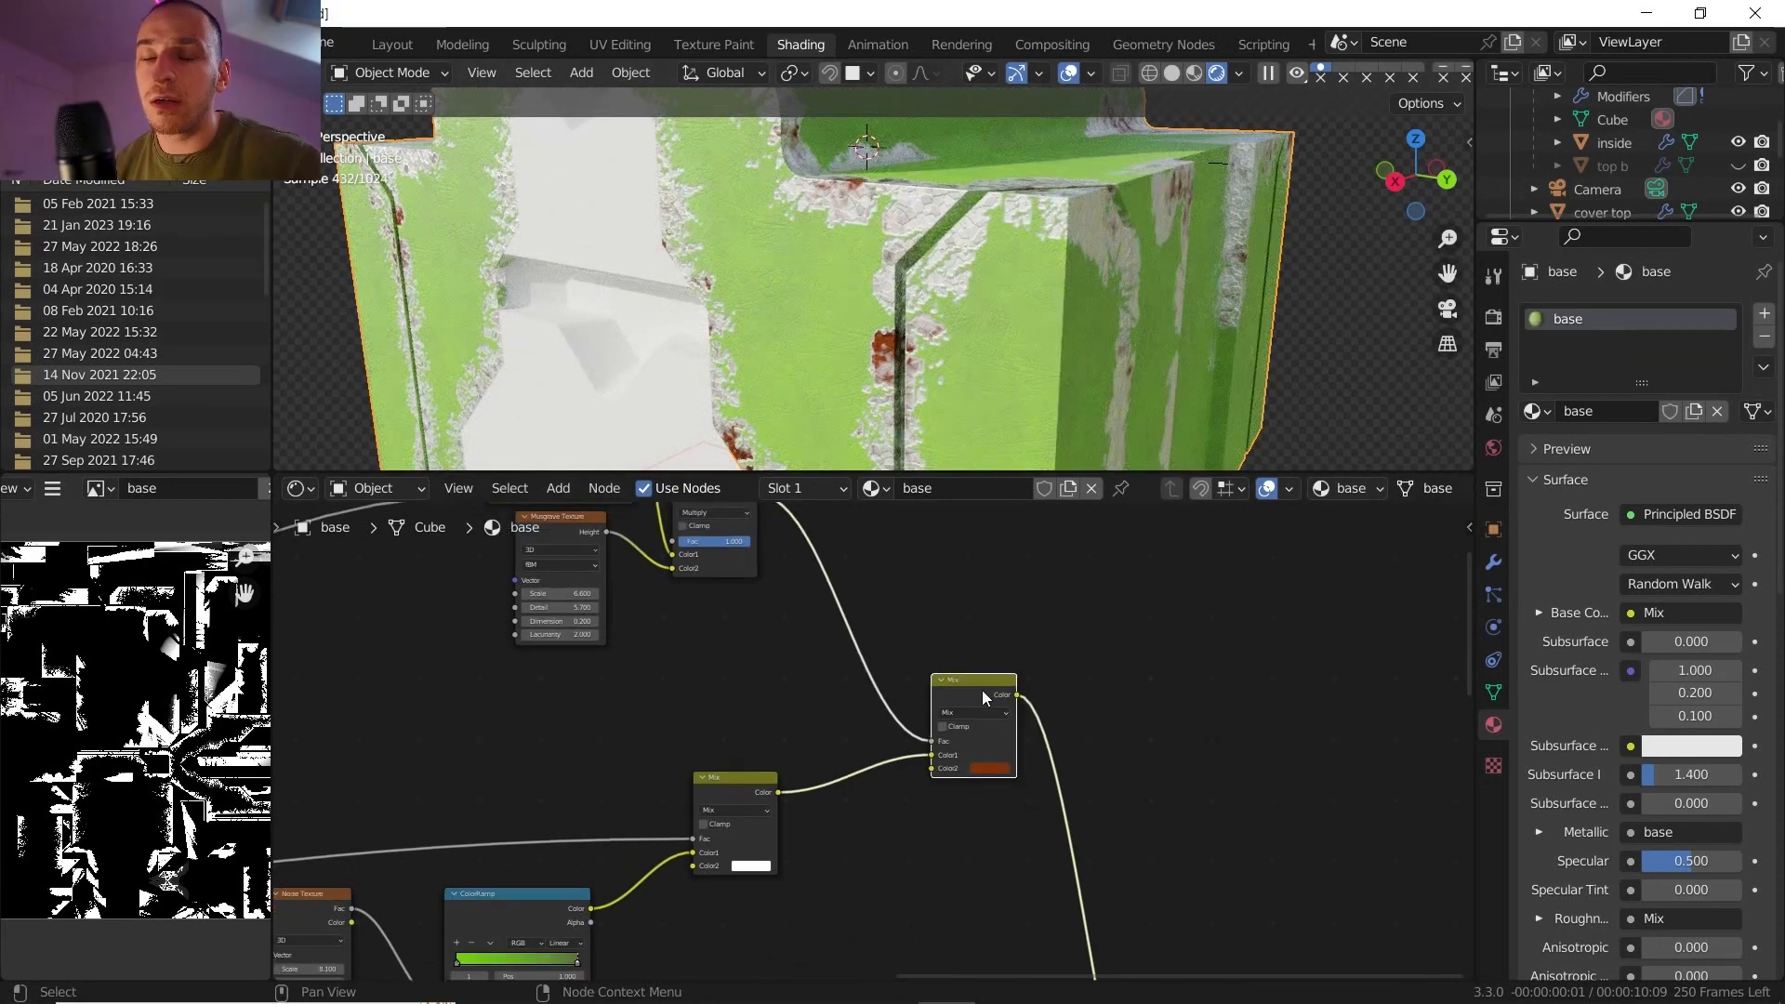
pyautogui.scroll(-1, 905, 807)
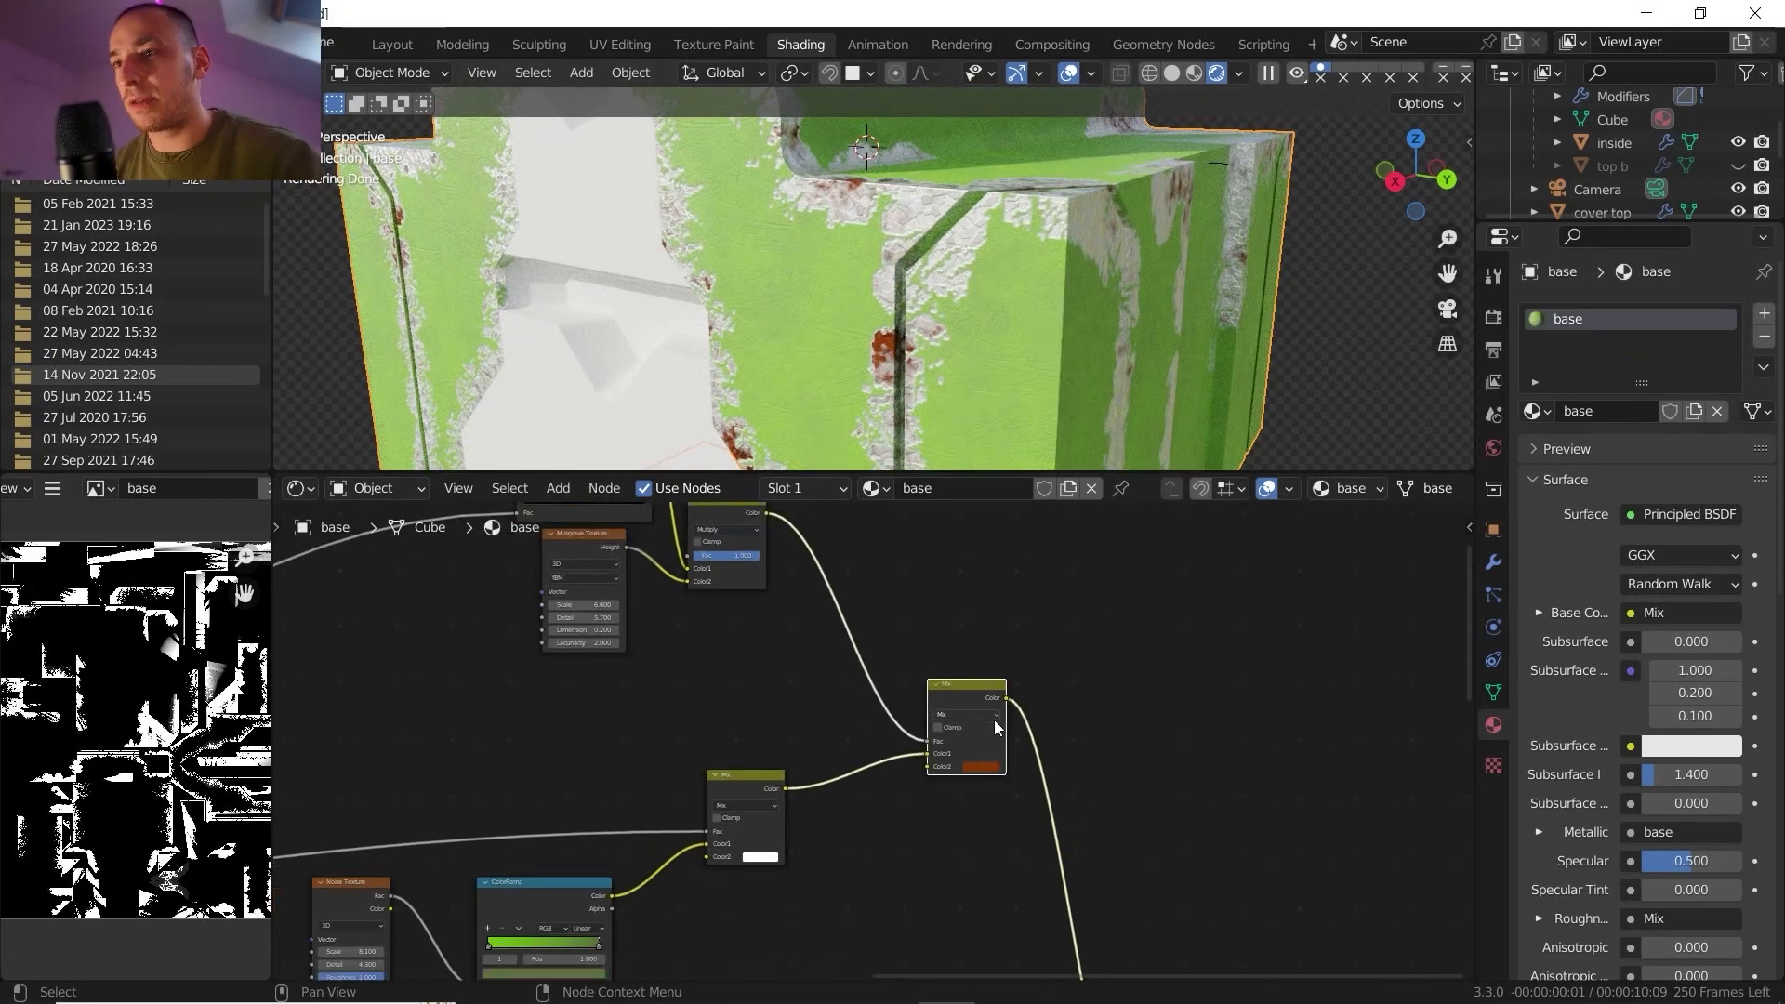
# Move the Principled BSDF and Material Output nodes farther from the rust Mix node to make room
pyautogui.moveTo(987, 712); pyautogui.dragTo(950, 598, button='middle')
pyautogui.scroll(-1, 961, 662)
pyautogui.moveTo(1023, 708); pyautogui.dragTo(1164, 788)
pyautogui.press('g')
pyautogui.click(1317, 779)
pyautogui.scroll(-4, 886, 790)
pyautogui.moveTo(886, 790); pyautogui.dragTo(999, 928, button='middle')
pyautogui.scroll(-2, 905, 805)
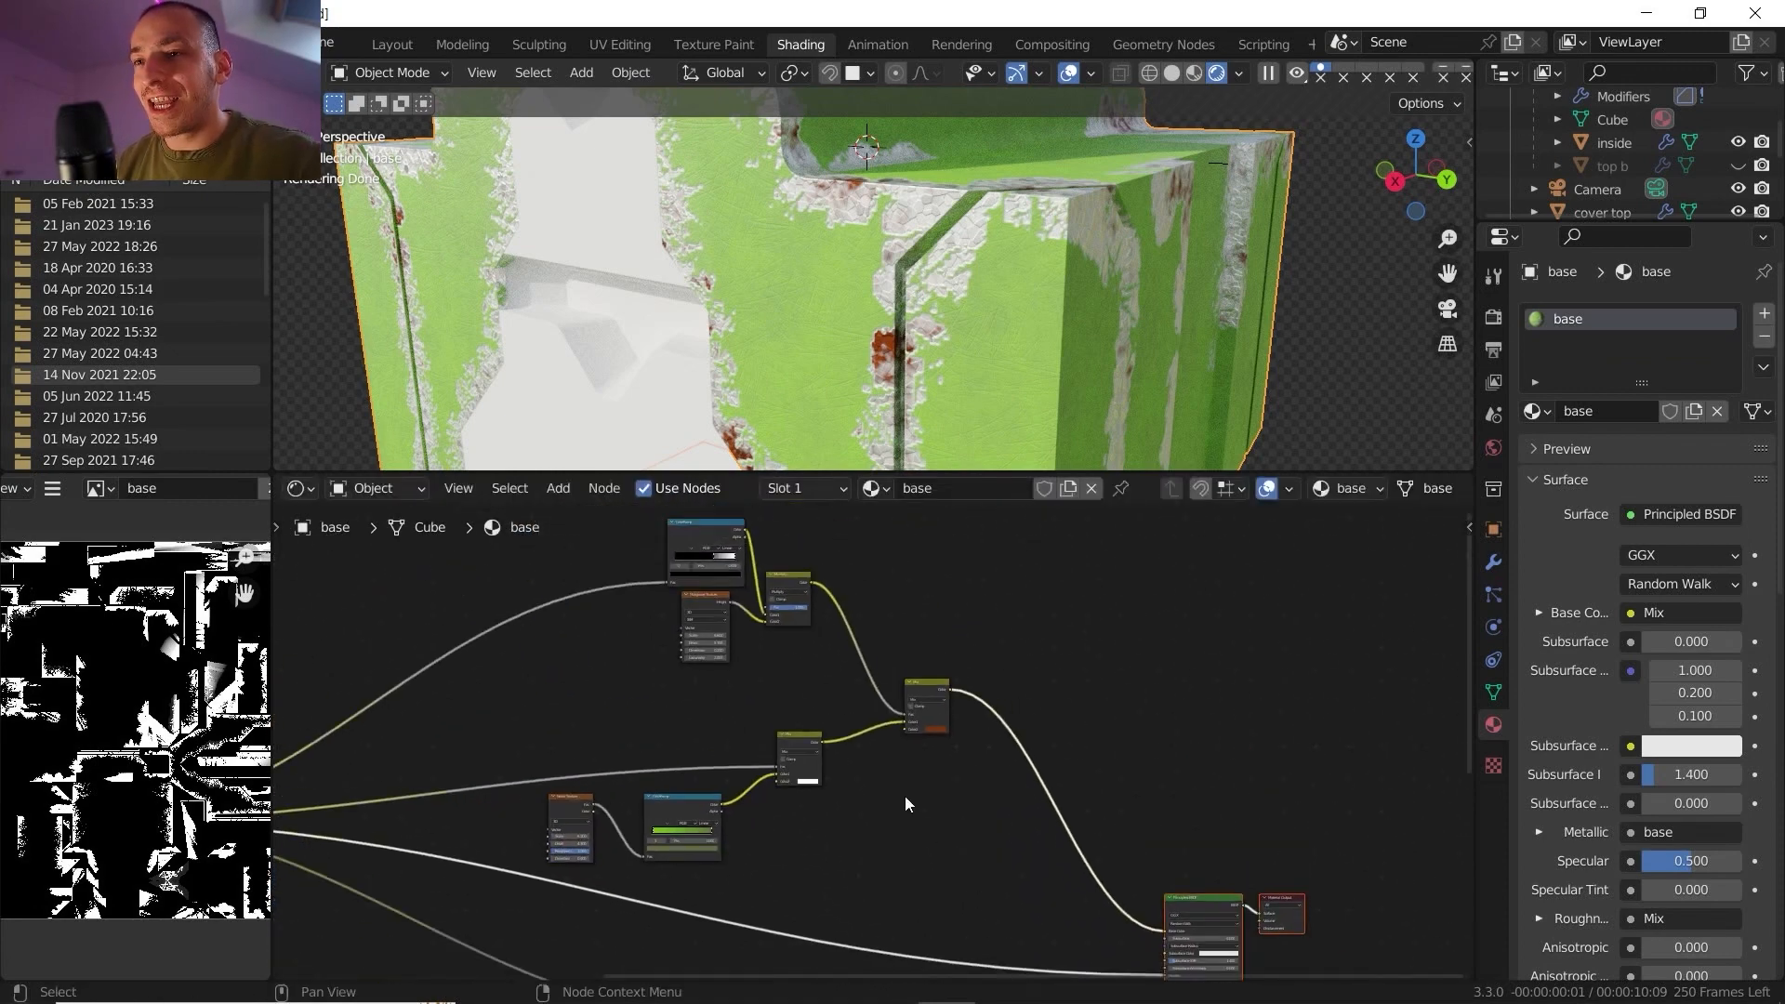
# Preview the Multiply rust mask on the base and move the Musgrave Texture node clear of the ColorRamp
pyautogui.keyDown('ctrl'); pyautogui.keyDown('shift'); pyautogui.click(777, 579); pyautogui.keyUp('shift'); pyautogui.keyUp('ctrl')
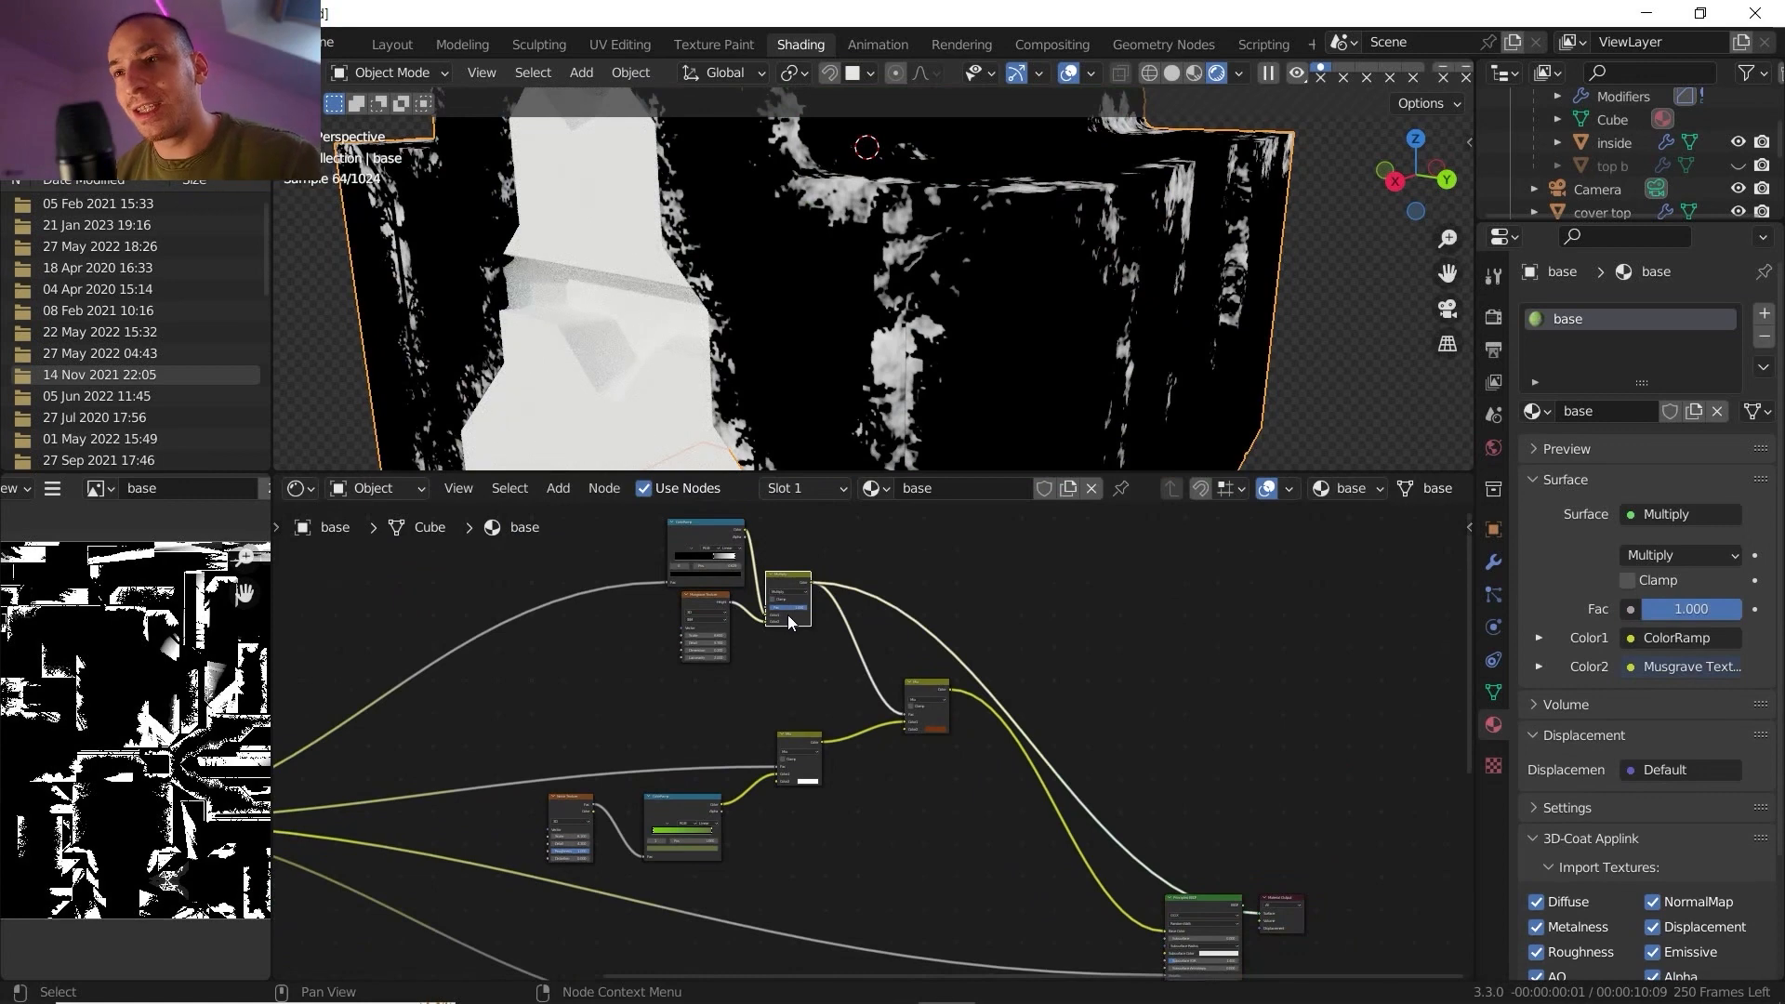
pyautogui.scroll(-1, 789, 622)
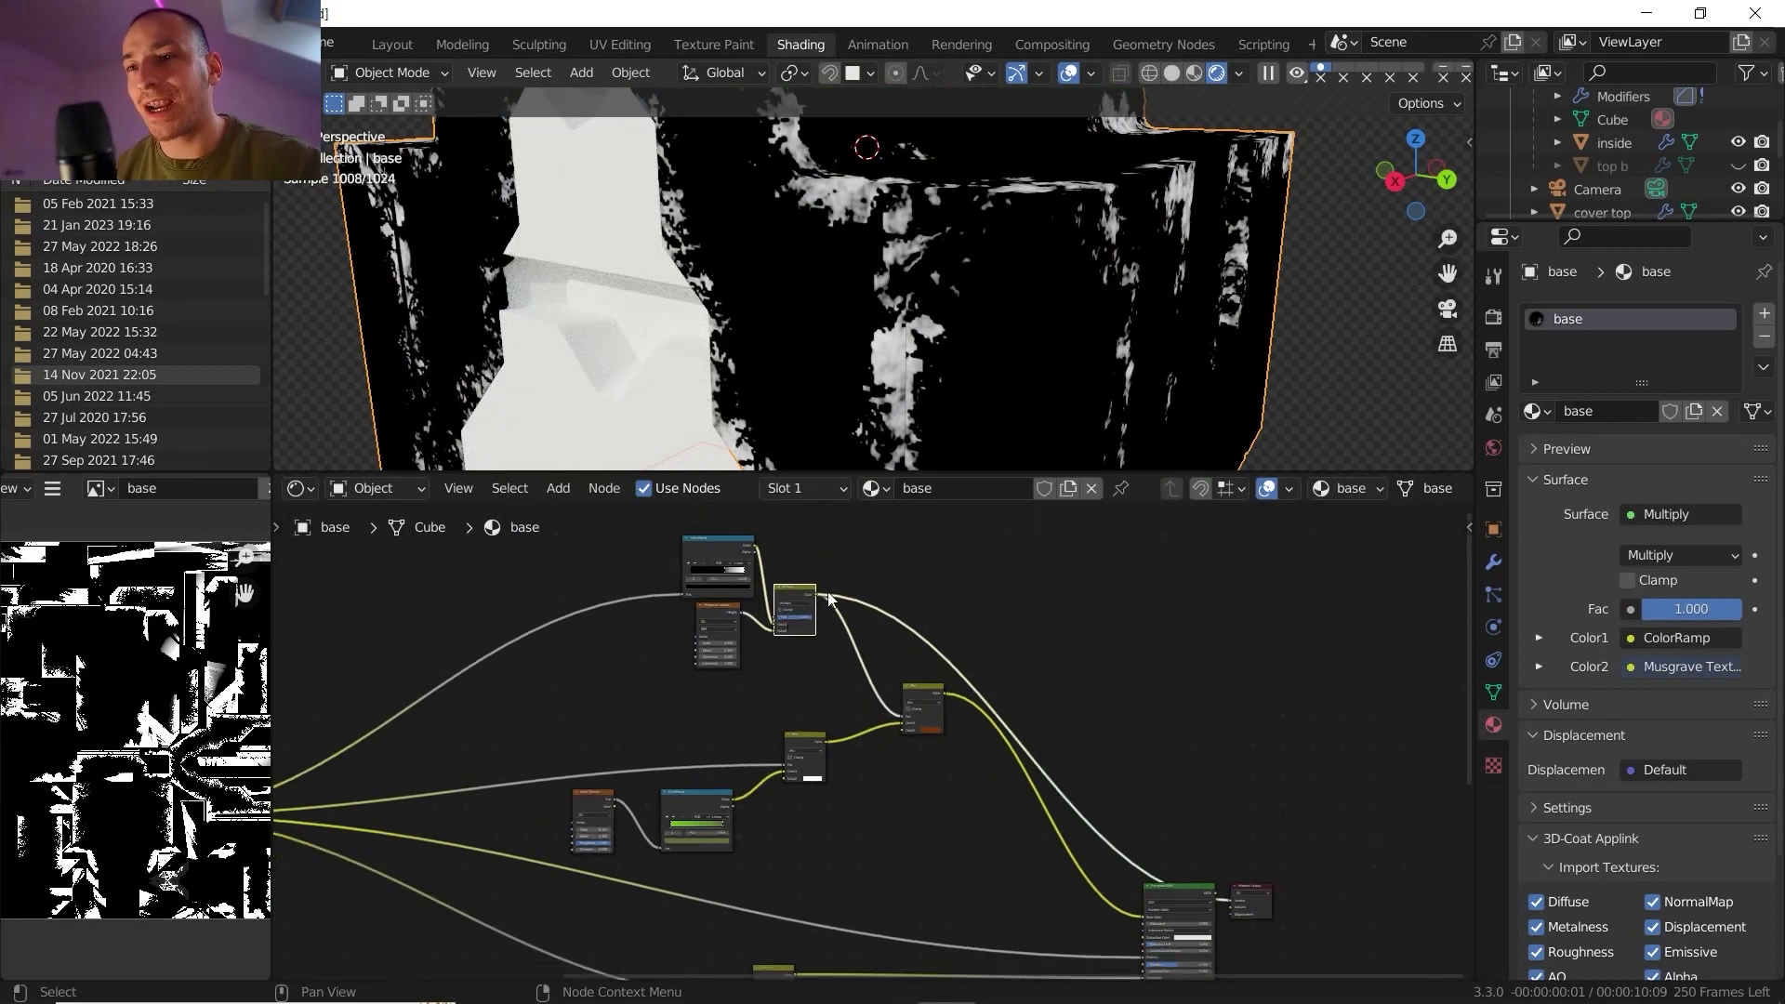
pyautogui.moveTo(788, 639); pyautogui.dragTo(808, 659, button='middle')
pyautogui.moveTo(736, 635); pyautogui.dragTo(713, 662)
pyautogui.moveTo(751, 684); pyautogui.dragTo(740, 671, button='middle')
pyautogui.scroll(2, 746, 673)
pyautogui.moveTo(855, 701); pyautogui.dragTo(835, 676, button='middle')
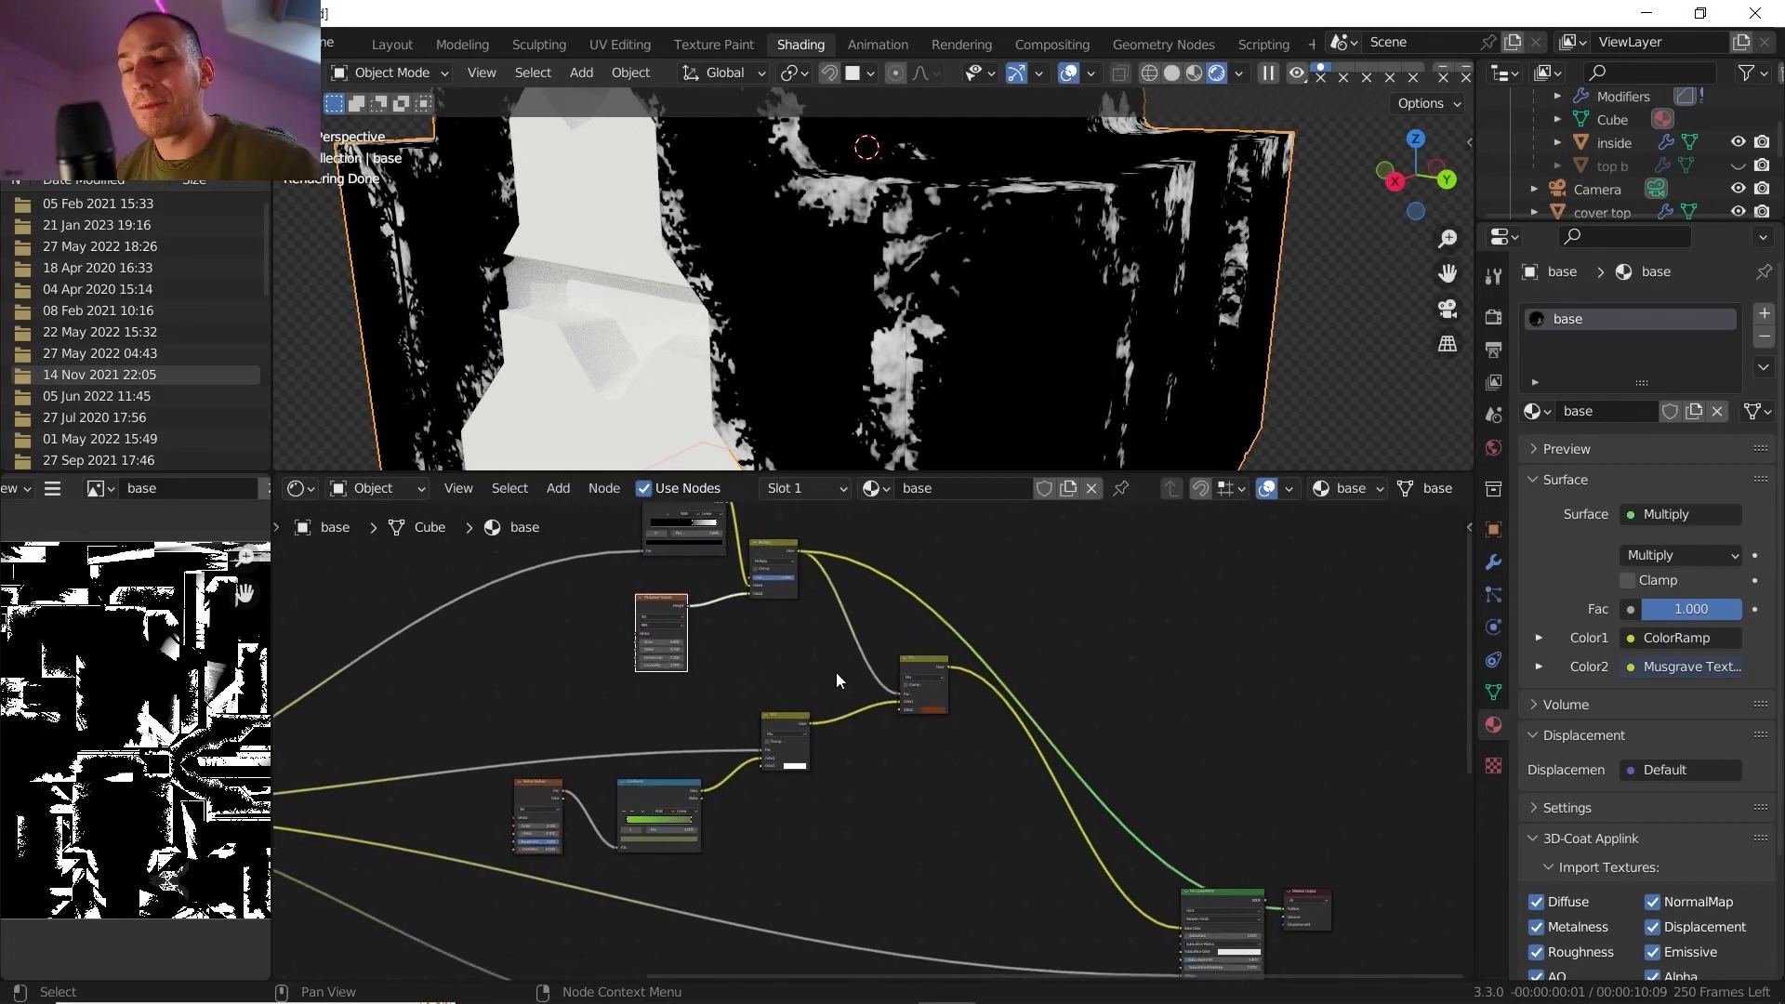
# View the full material through the Principled BSDF and examine a rust patch on the base's edge up close
pyautogui.keyDown('ctrl'); pyautogui.keyDown('shift'); pyautogui.click(1202, 898); pyautogui.keyUp('shift'); pyautogui.keyUp('ctrl')
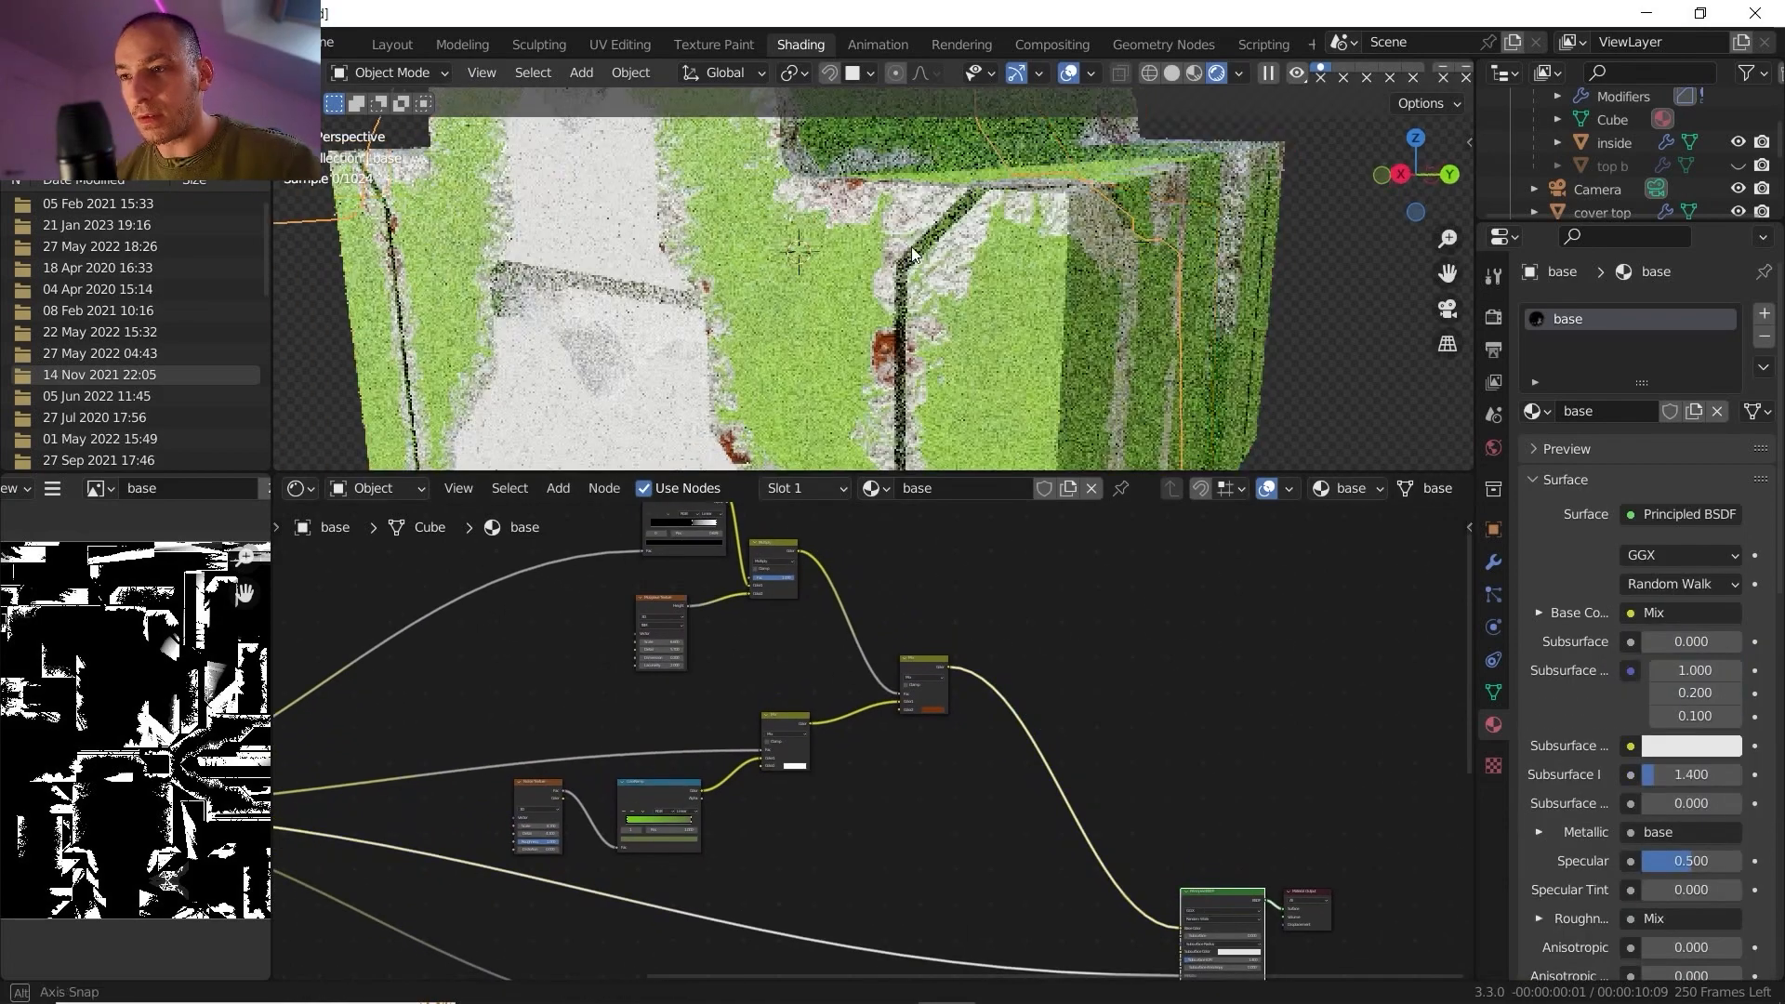
pyautogui.scroll(5, 926, 200)
pyautogui.moveTo(927, 199); pyautogui.dragTo(871, 249, button='middle')
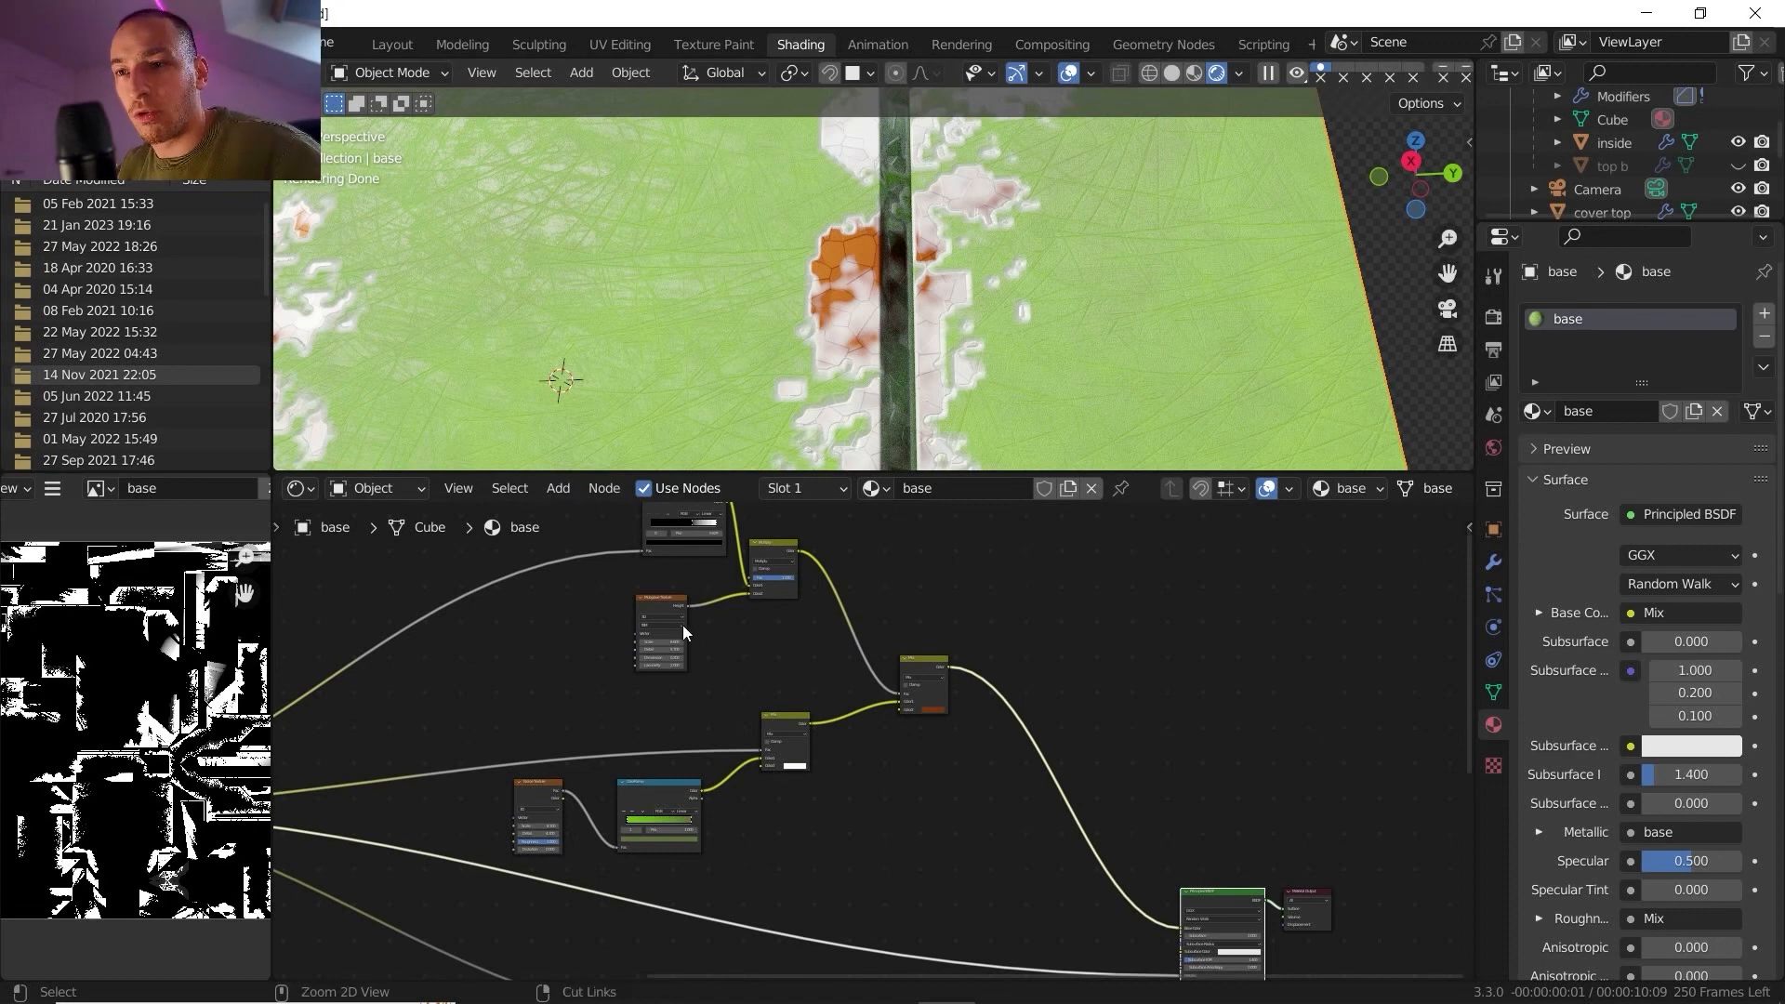
# Preview the Musgrave Texture alone on the base and add an Invert node fed by its output
pyautogui.keyDown('ctrl'); pyautogui.keyDown('shift'); pyautogui.click(667, 606); pyautogui.keyUp('shift'); pyautogui.keyUp('ctrl')
pyautogui.scroll(-2, 716, 627)
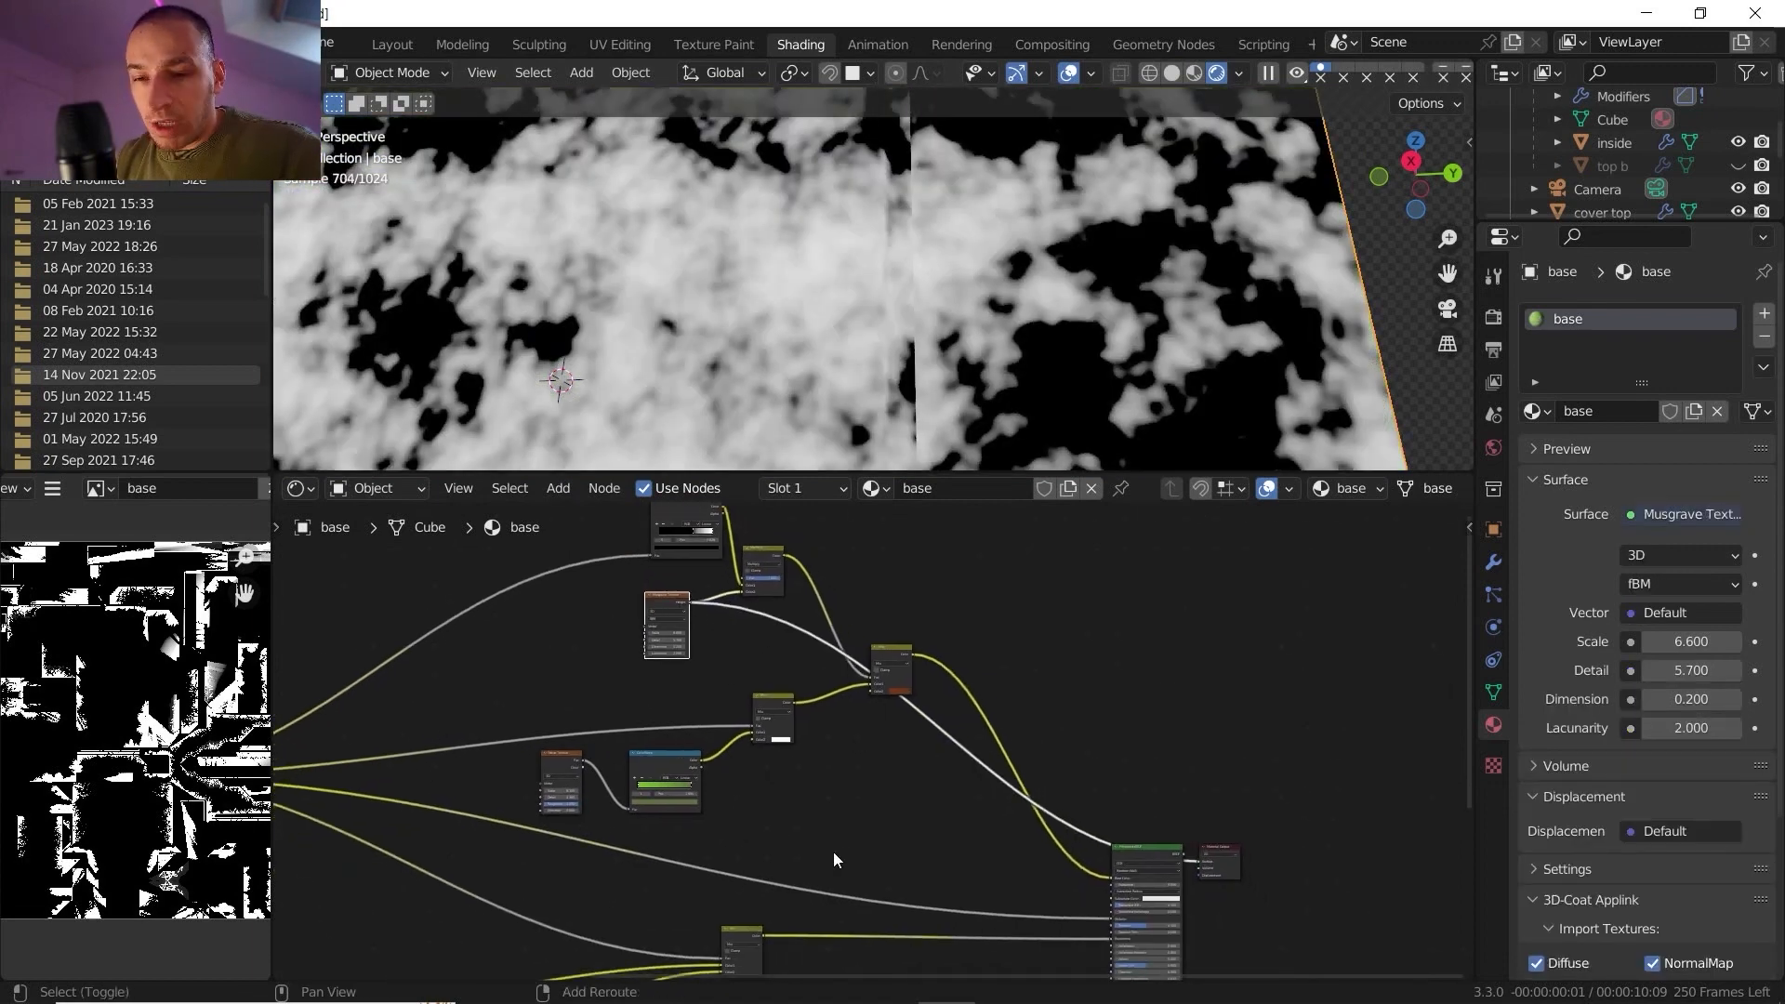
pyautogui.hotkey('shift', 'a')
pyautogui.moveTo(799, 840)
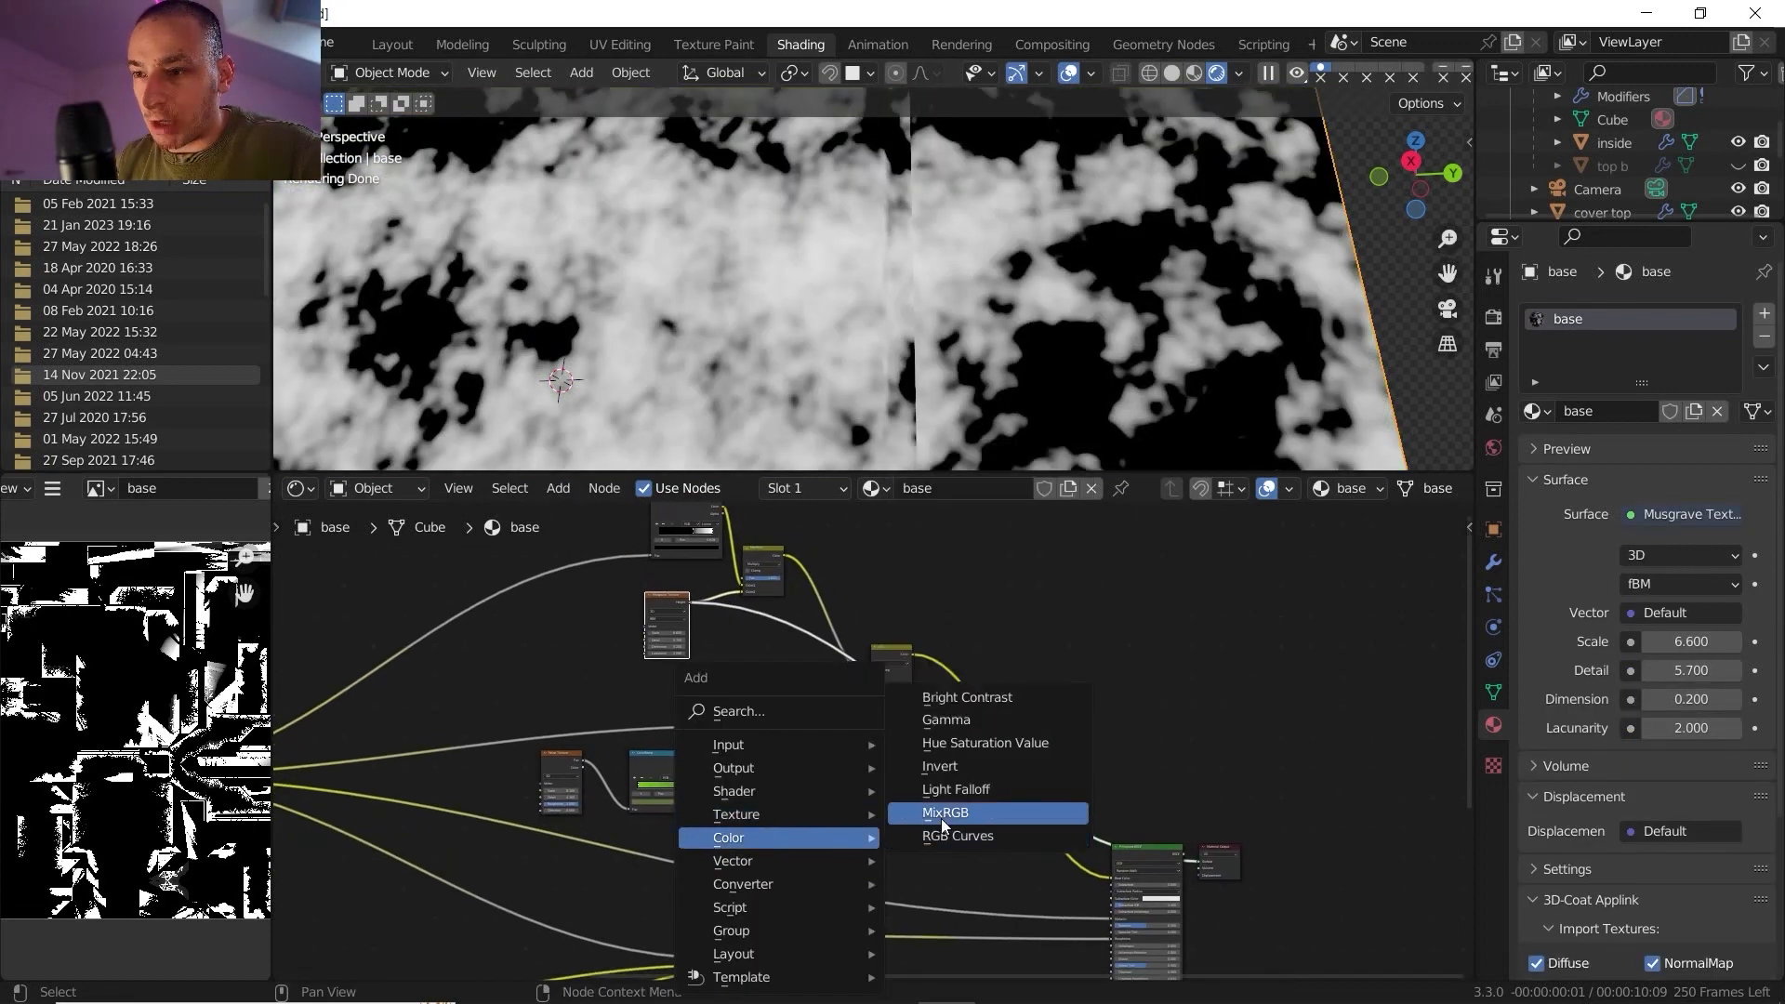
pyautogui.click(941, 766)
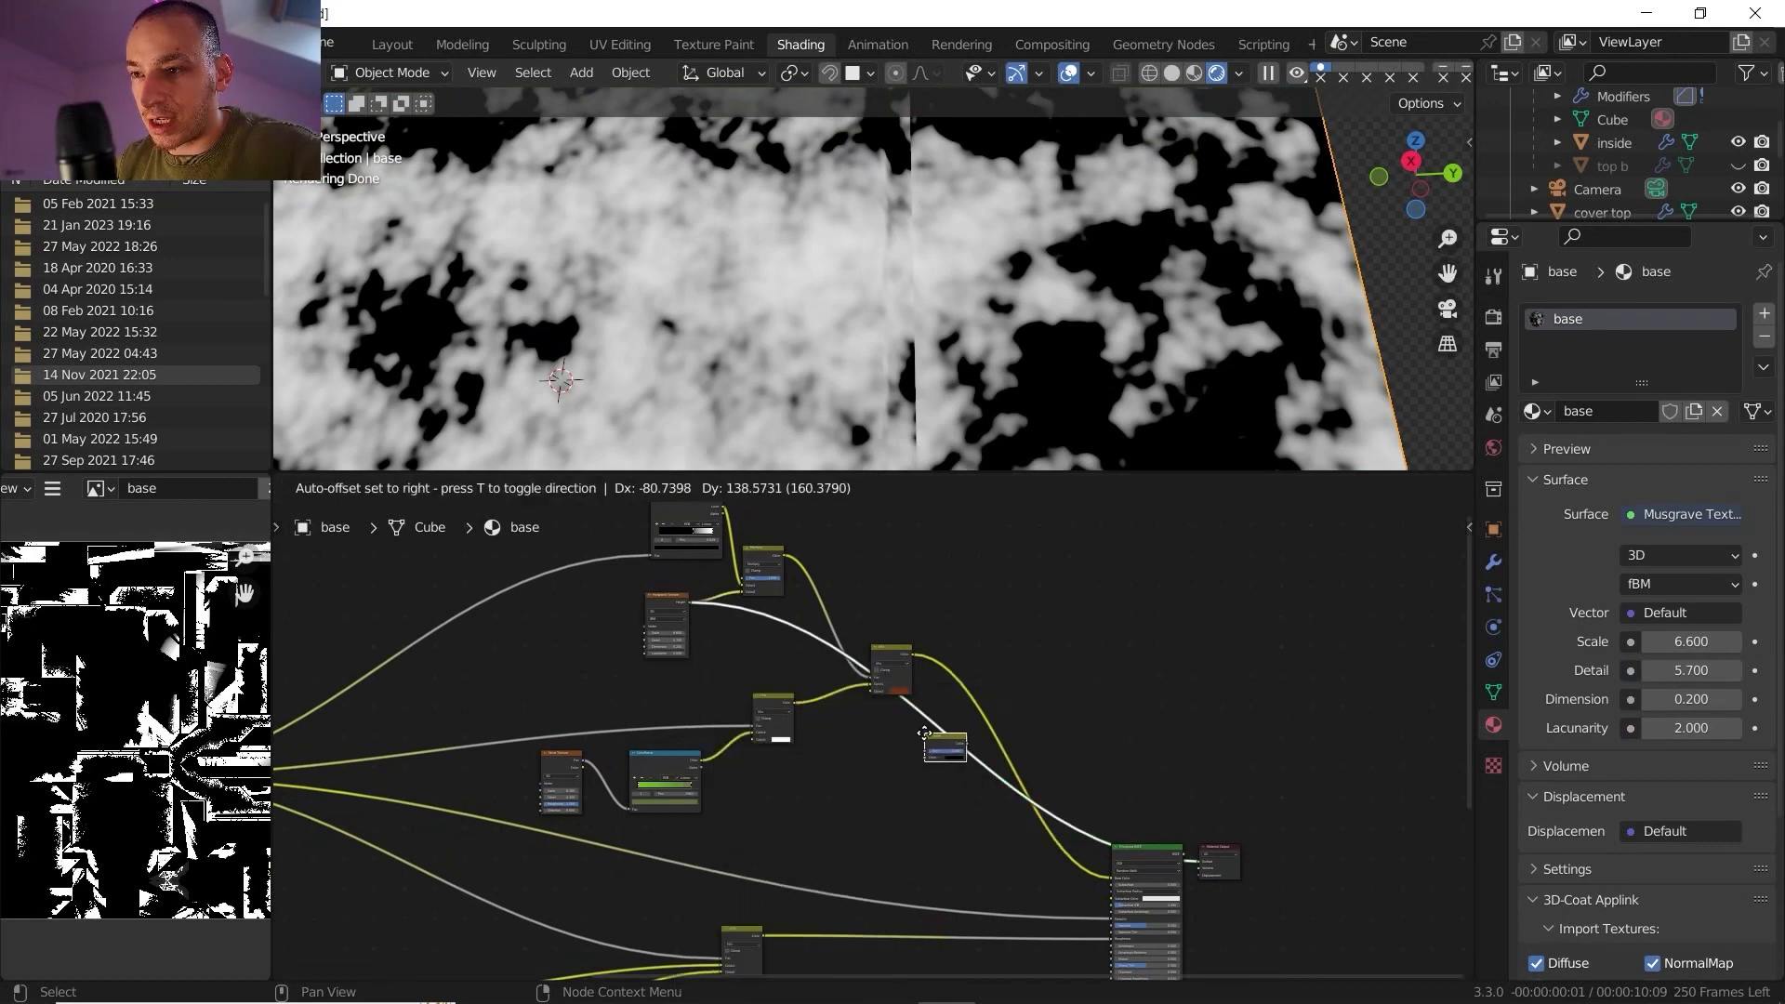
pyautogui.click(869, 827)
pyautogui.moveTo(868, 828); pyautogui.dragTo(833, 856)
pyautogui.moveTo(837, 770); pyautogui.dragTo(1018, 646, button='middle')
pyautogui.scroll(-1, 836, 641)
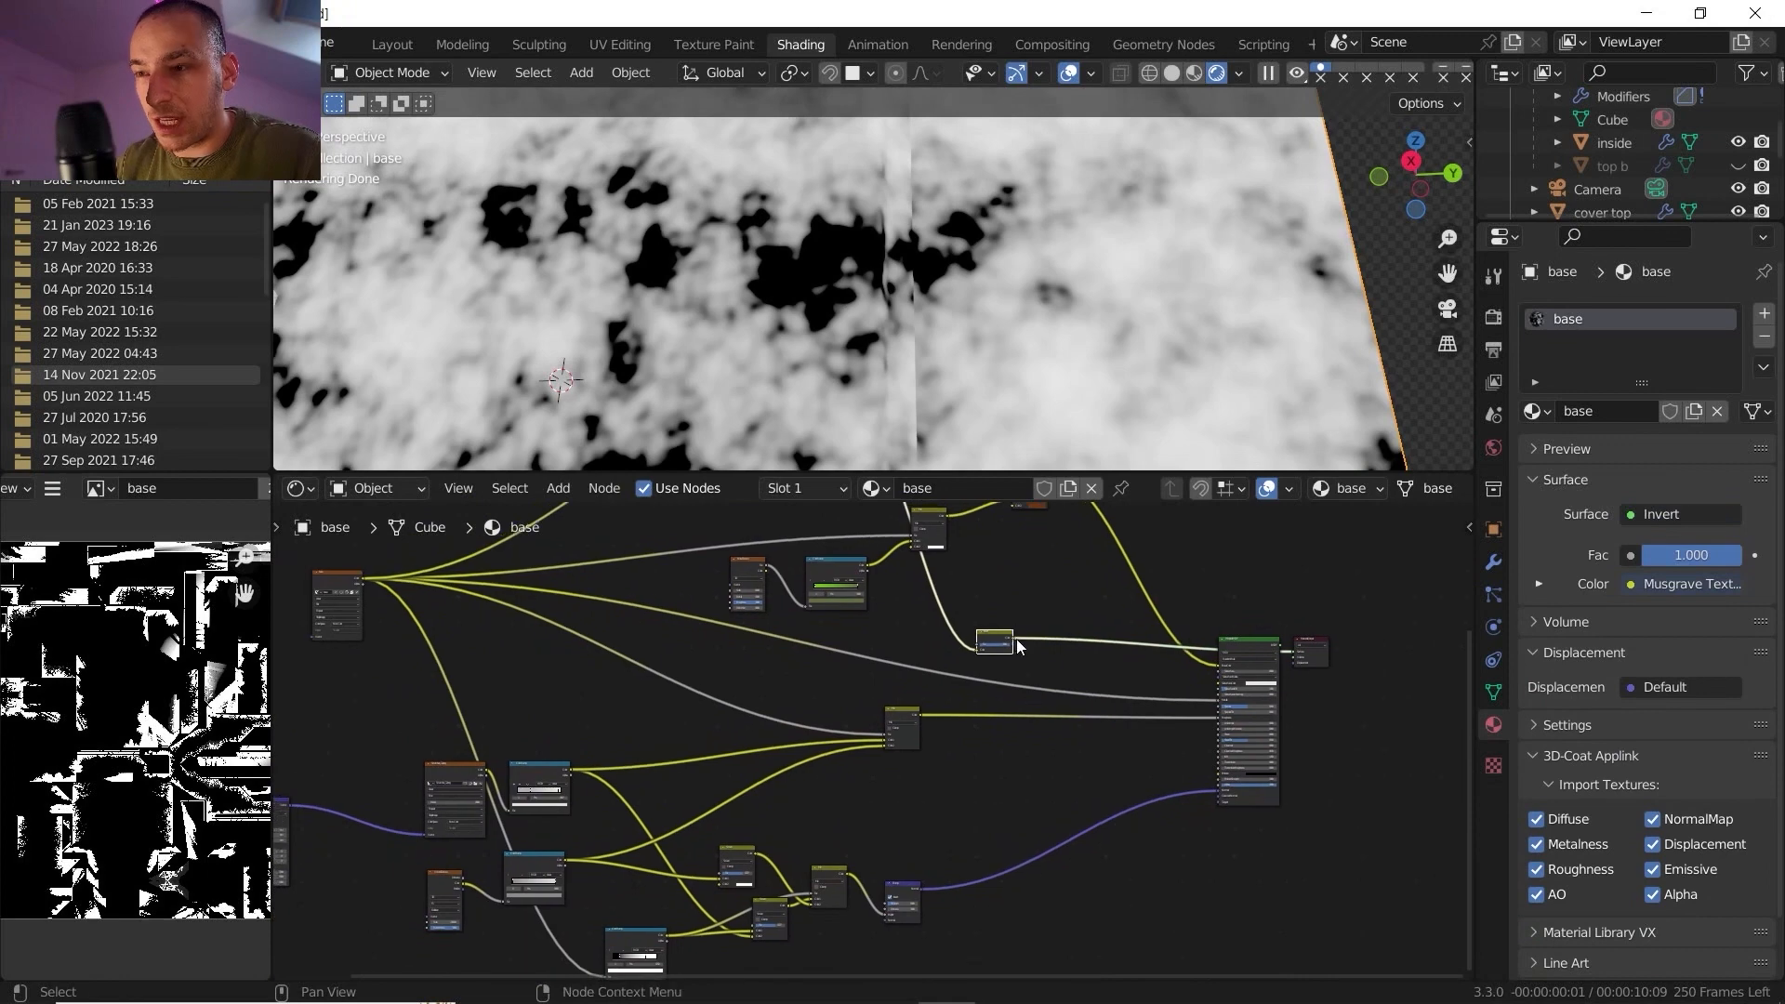
# Insert a MixRGB node into the link between the base mask texture and the Principled BSDF's Metallic input
pyautogui.scroll(4, 1263, 725)
pyautogui.moveTo(1236, 700); pyautogui.dragTo(1315, 763, button='middle')
pyautogui.scroll(-3, 775, 721)
pyautogui.moveTo(346, 621); pyautogui.dragTo(381, 636)
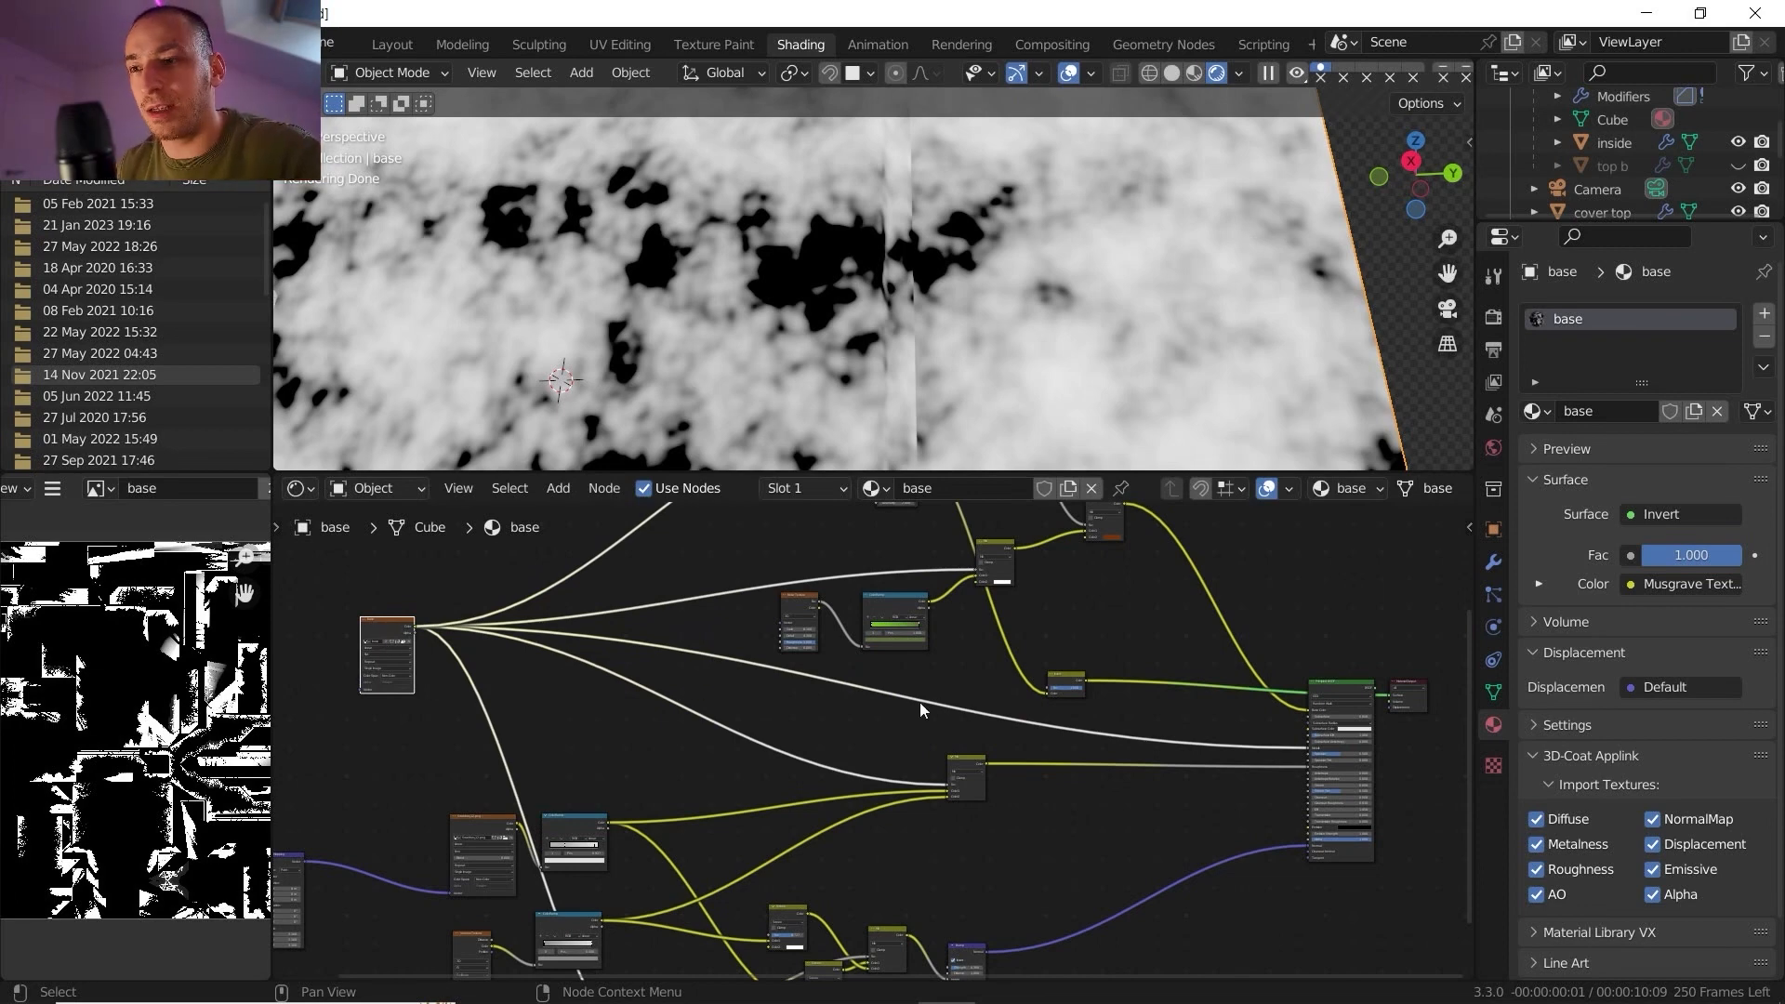
pyautogui.hotkey('shift', 'a')
pyautogui.moveTo(1025, 694)
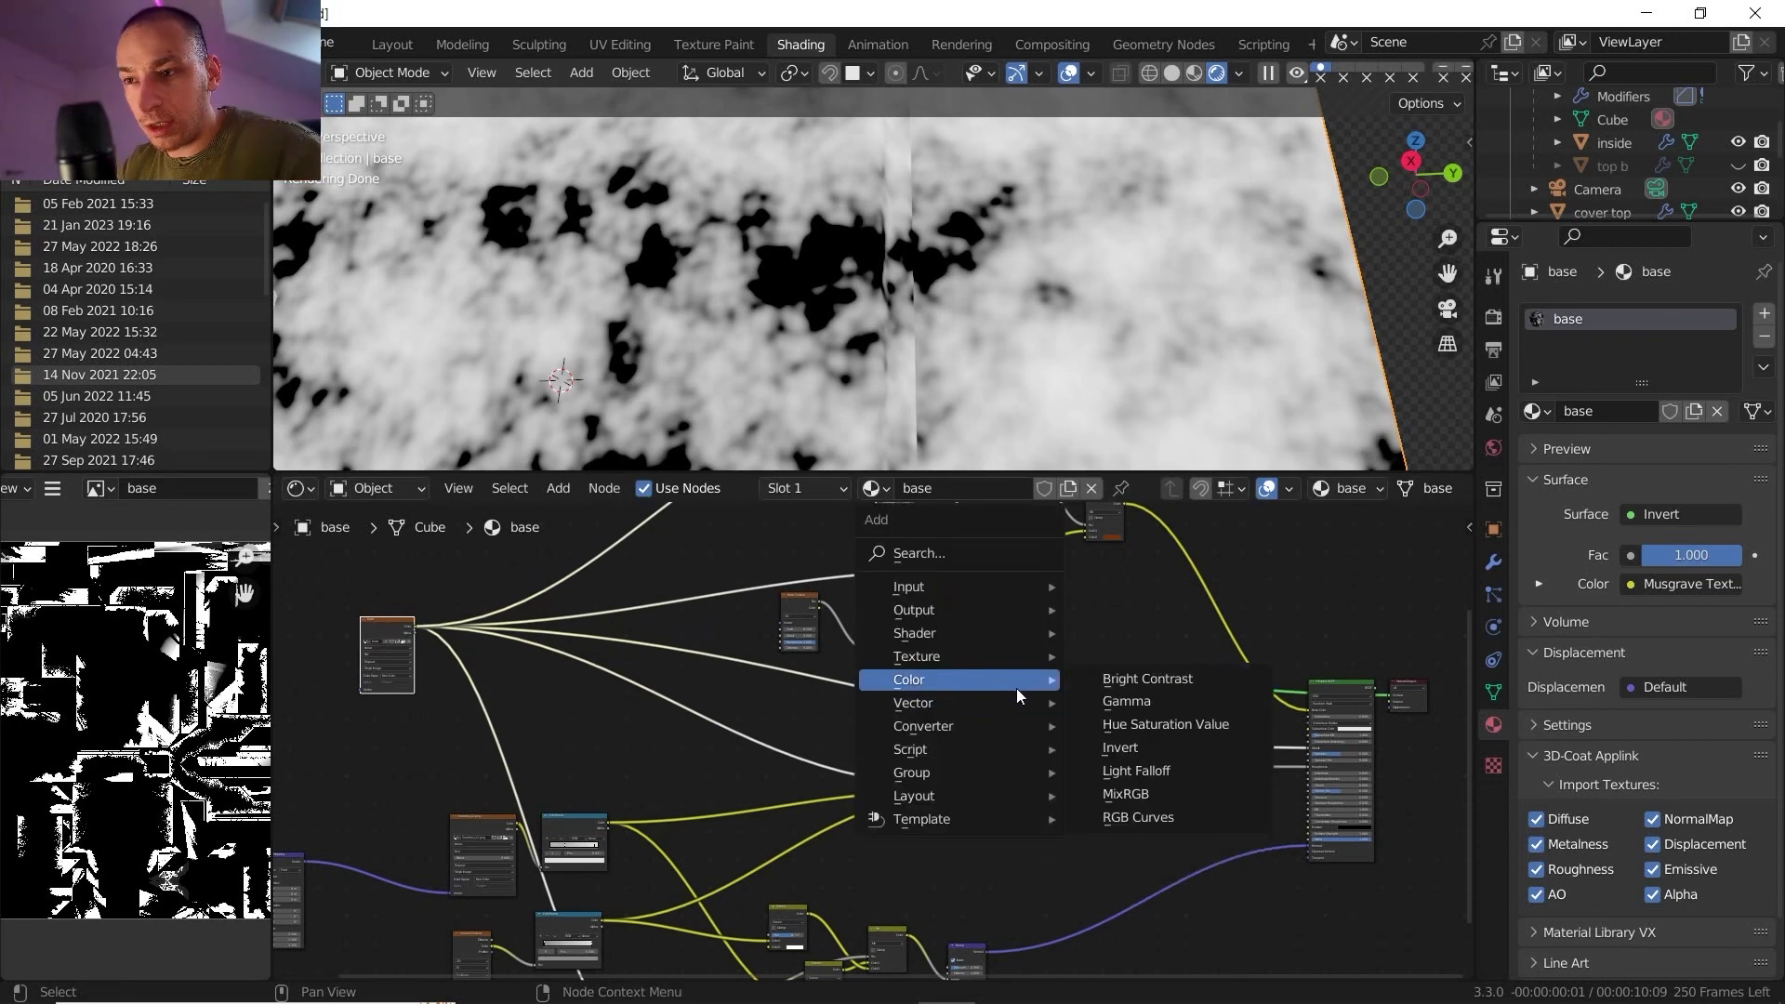
pyautogui.click(1127, 793)
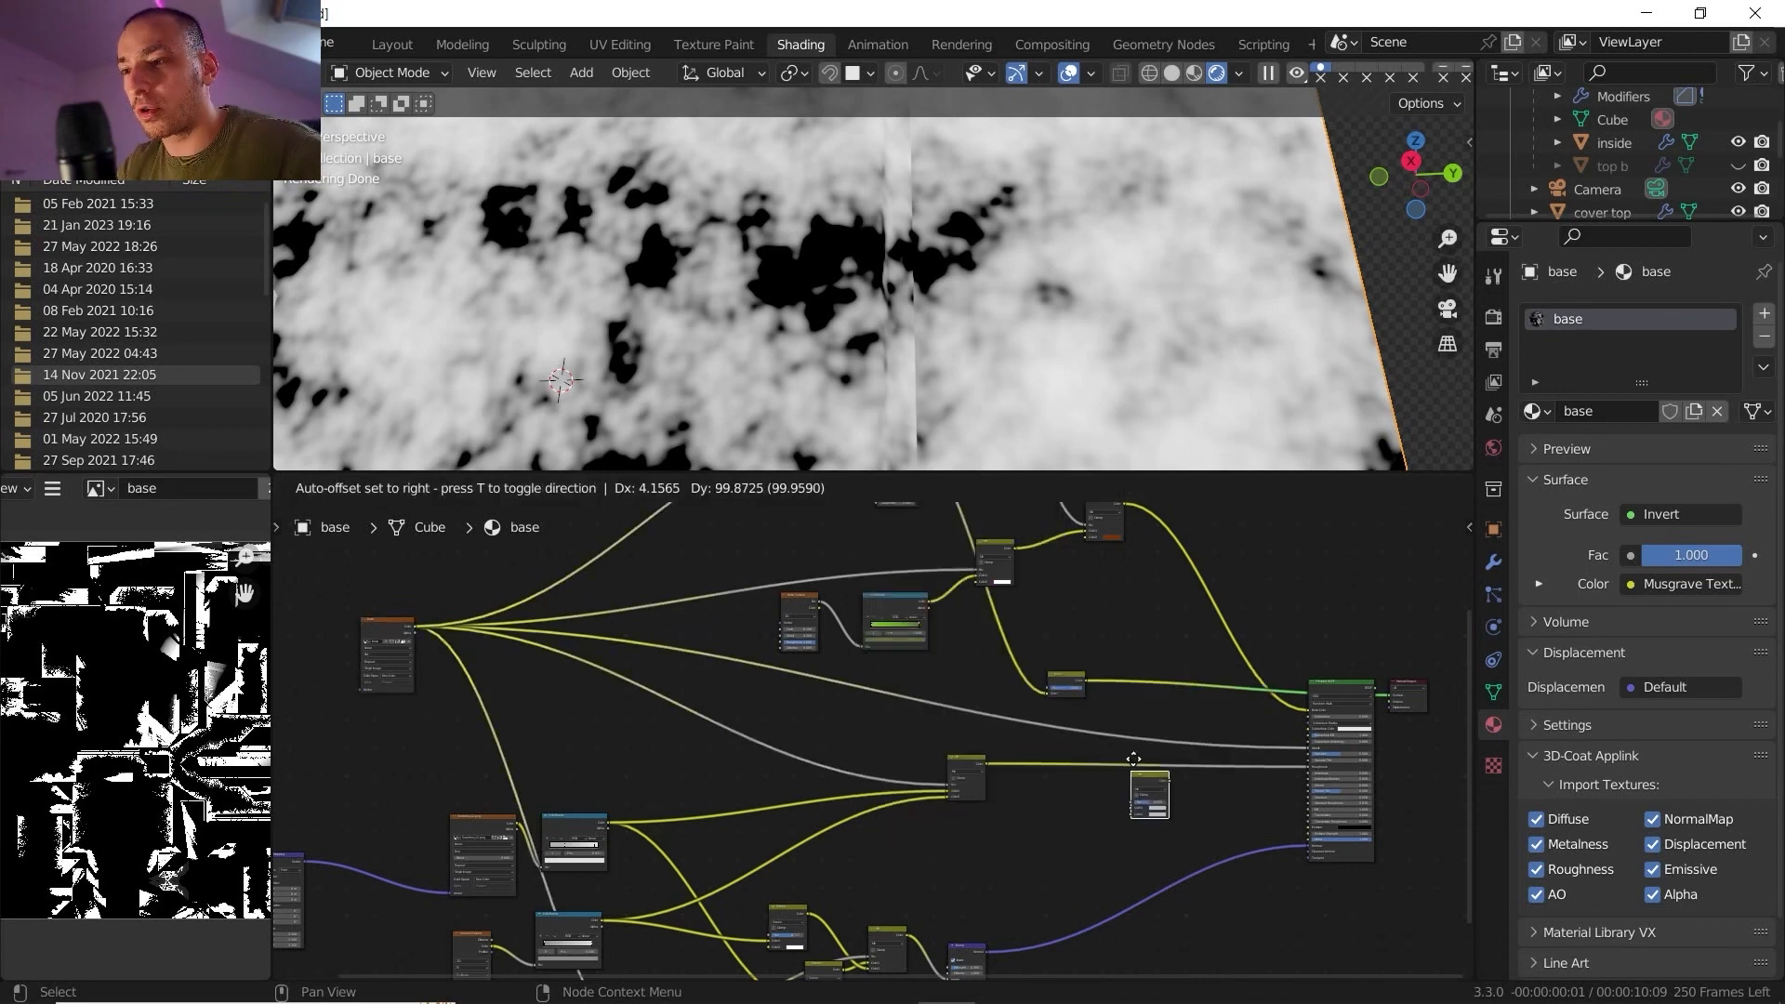
pyautogui.click(1153, 708)
pyautogui.moveTo(1137, 709); pyautogui.dragTo(1106, 699, button='middle')
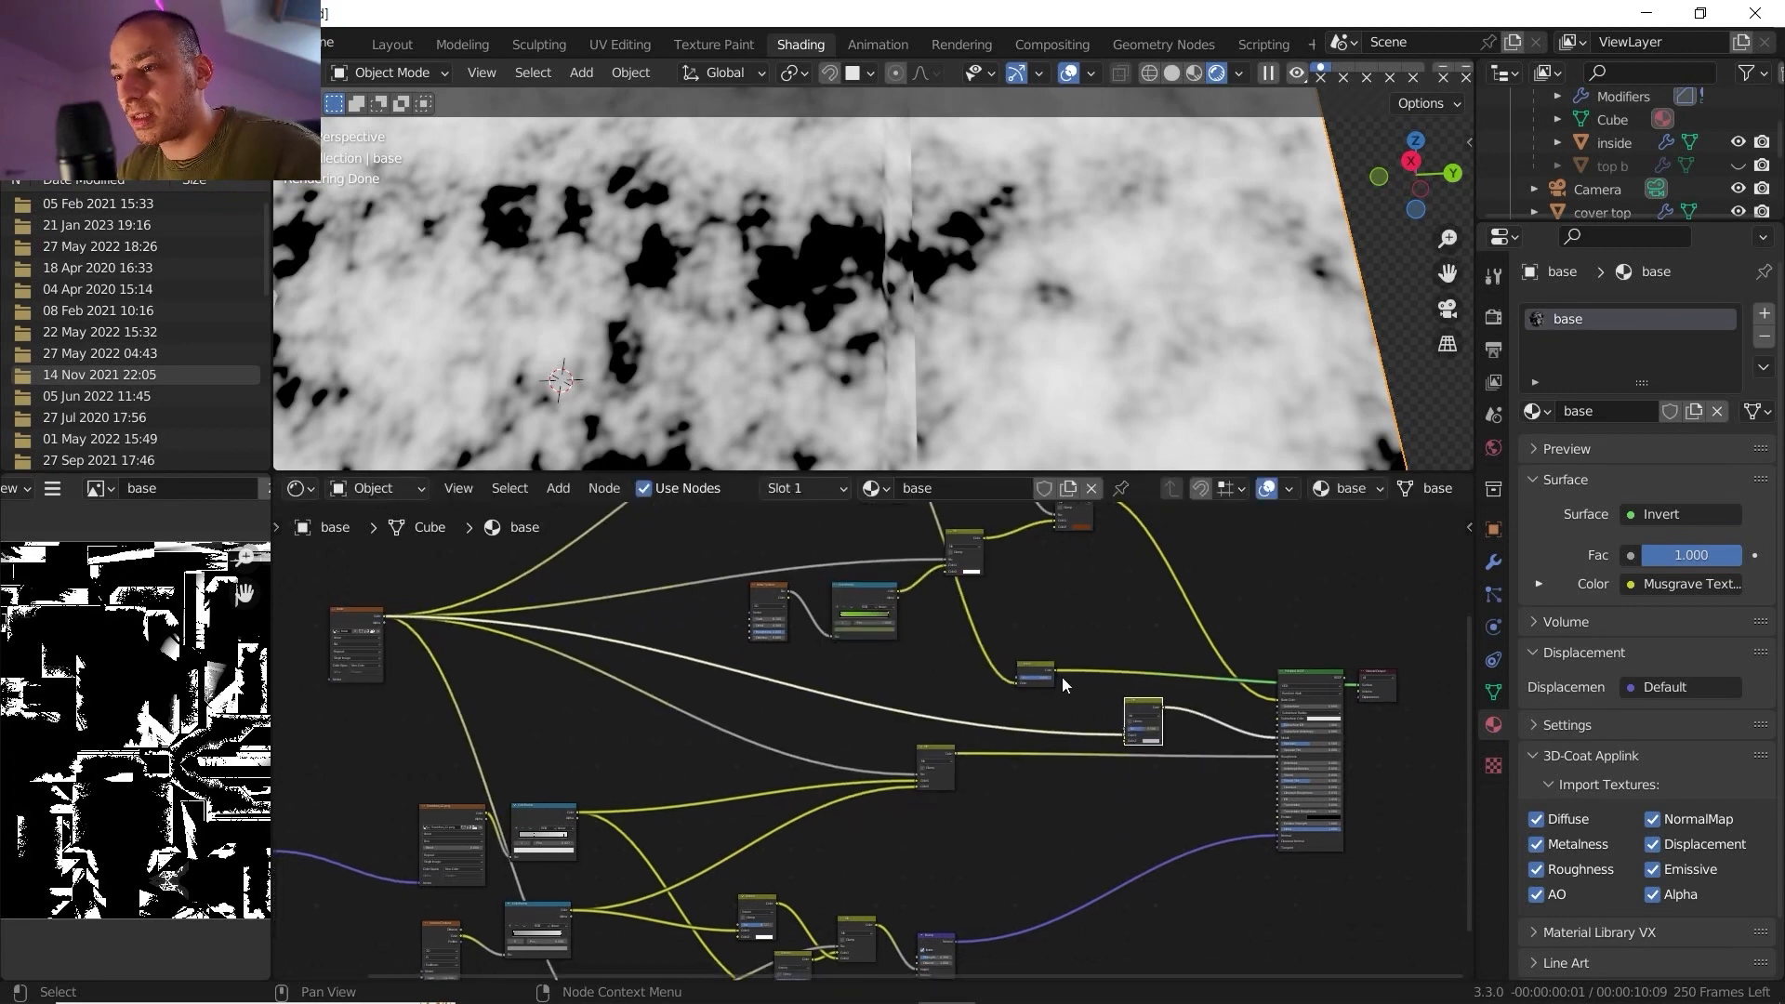
# Connect the Invert node's output to Color2 of the new Mix node and preview the mixed result
pyautogui.click(1057, 669)
pyautogui.moveTo(1058, 672); pyautogui.dragTo(1125, 741)
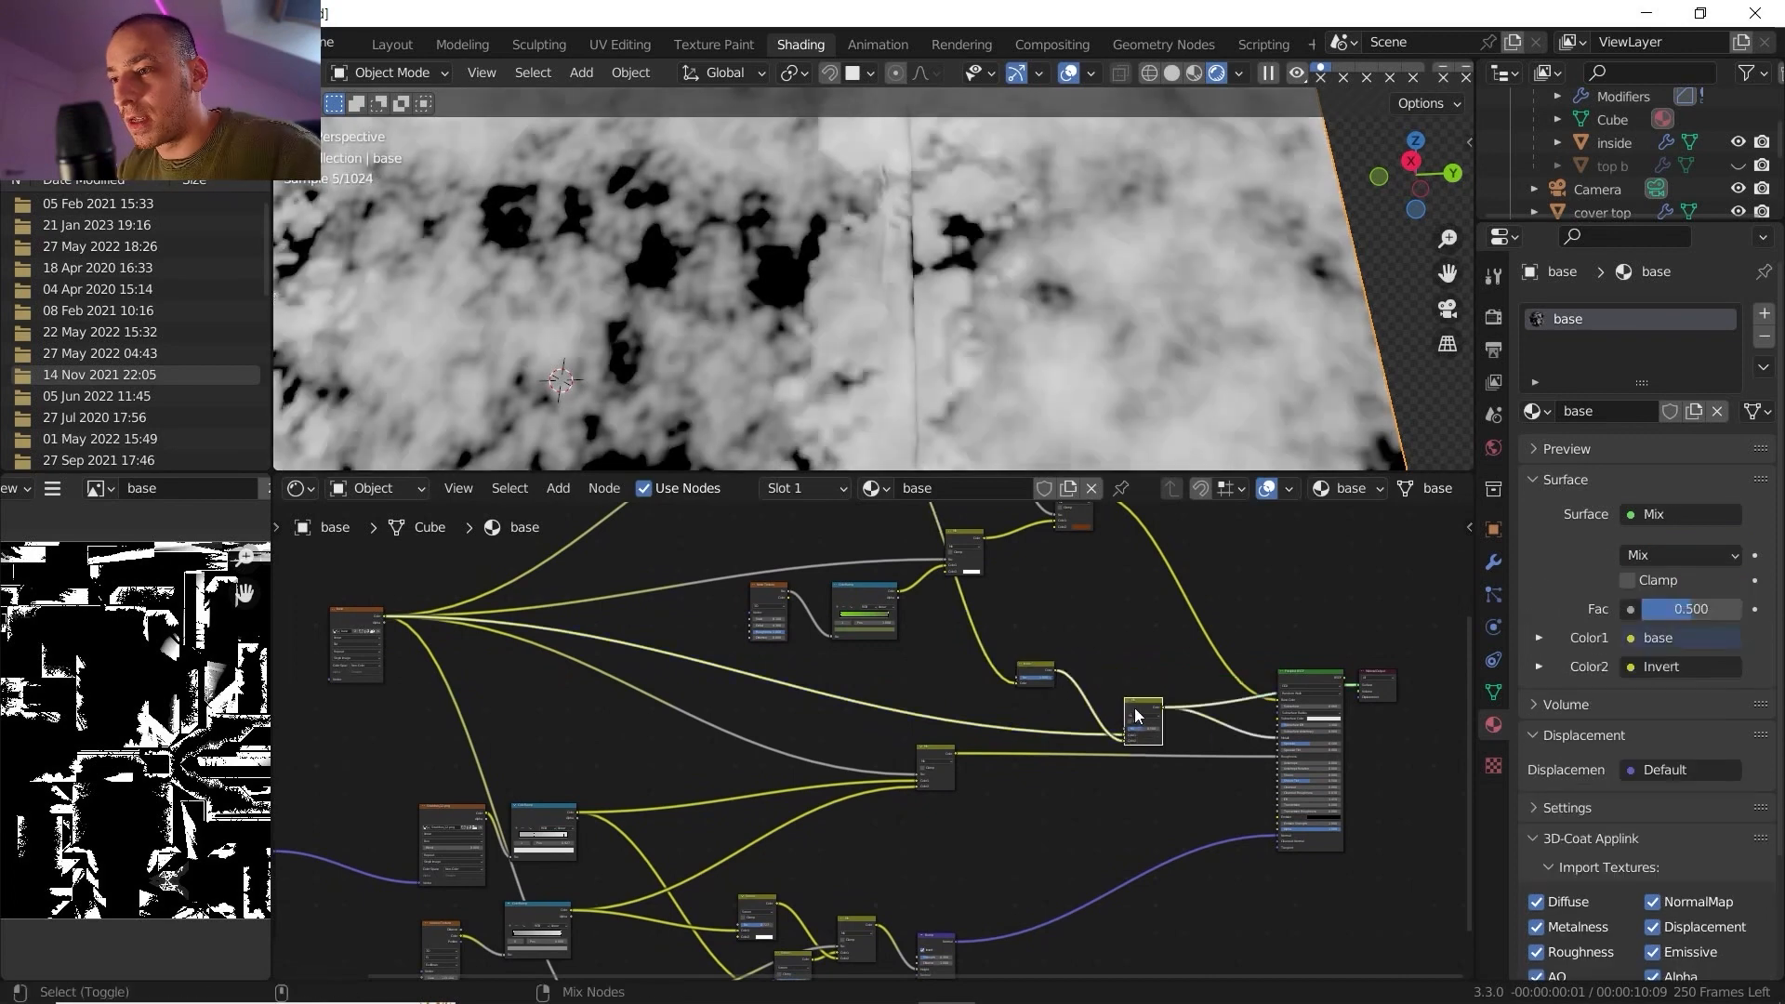
pyautogui.moveTo(1112, 700); pyautogui.dragTo(706, 795, button='middle')
# Set the new Mix node to Multiply with a factor of 1.000 and check the metallic mask across the base
pyautogui.scroll(11, 1084, 741)
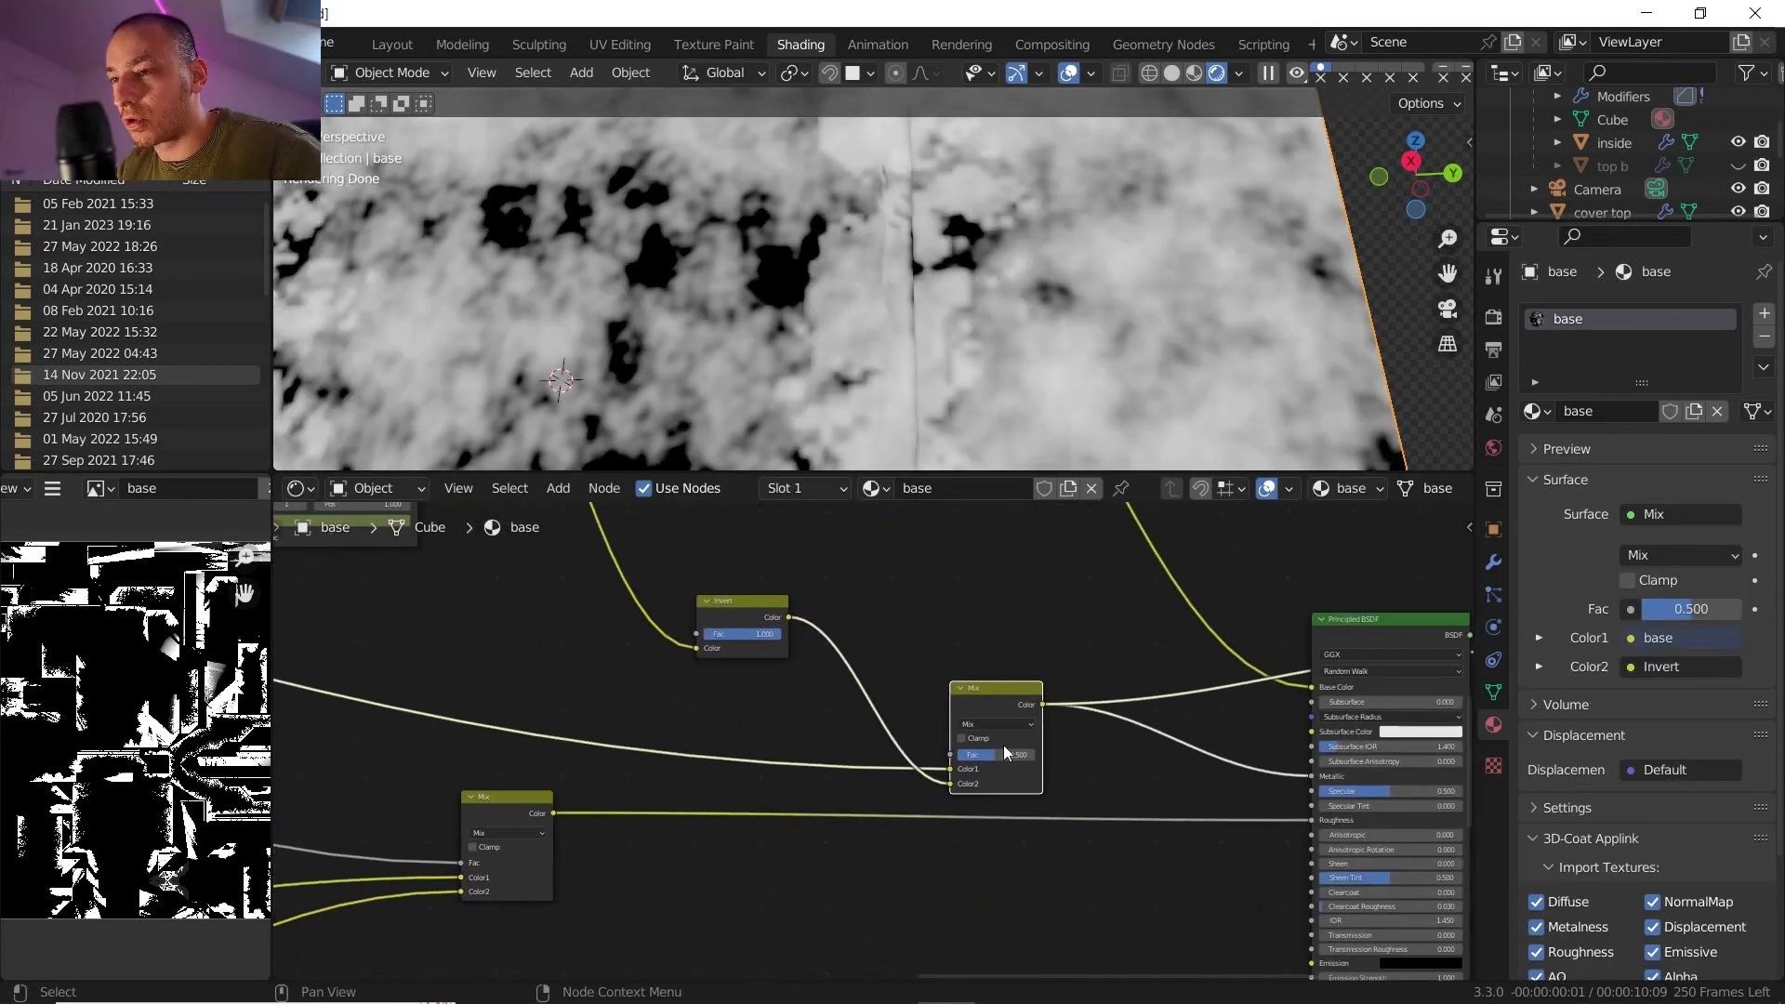
pyautogui.click(1008, 725)
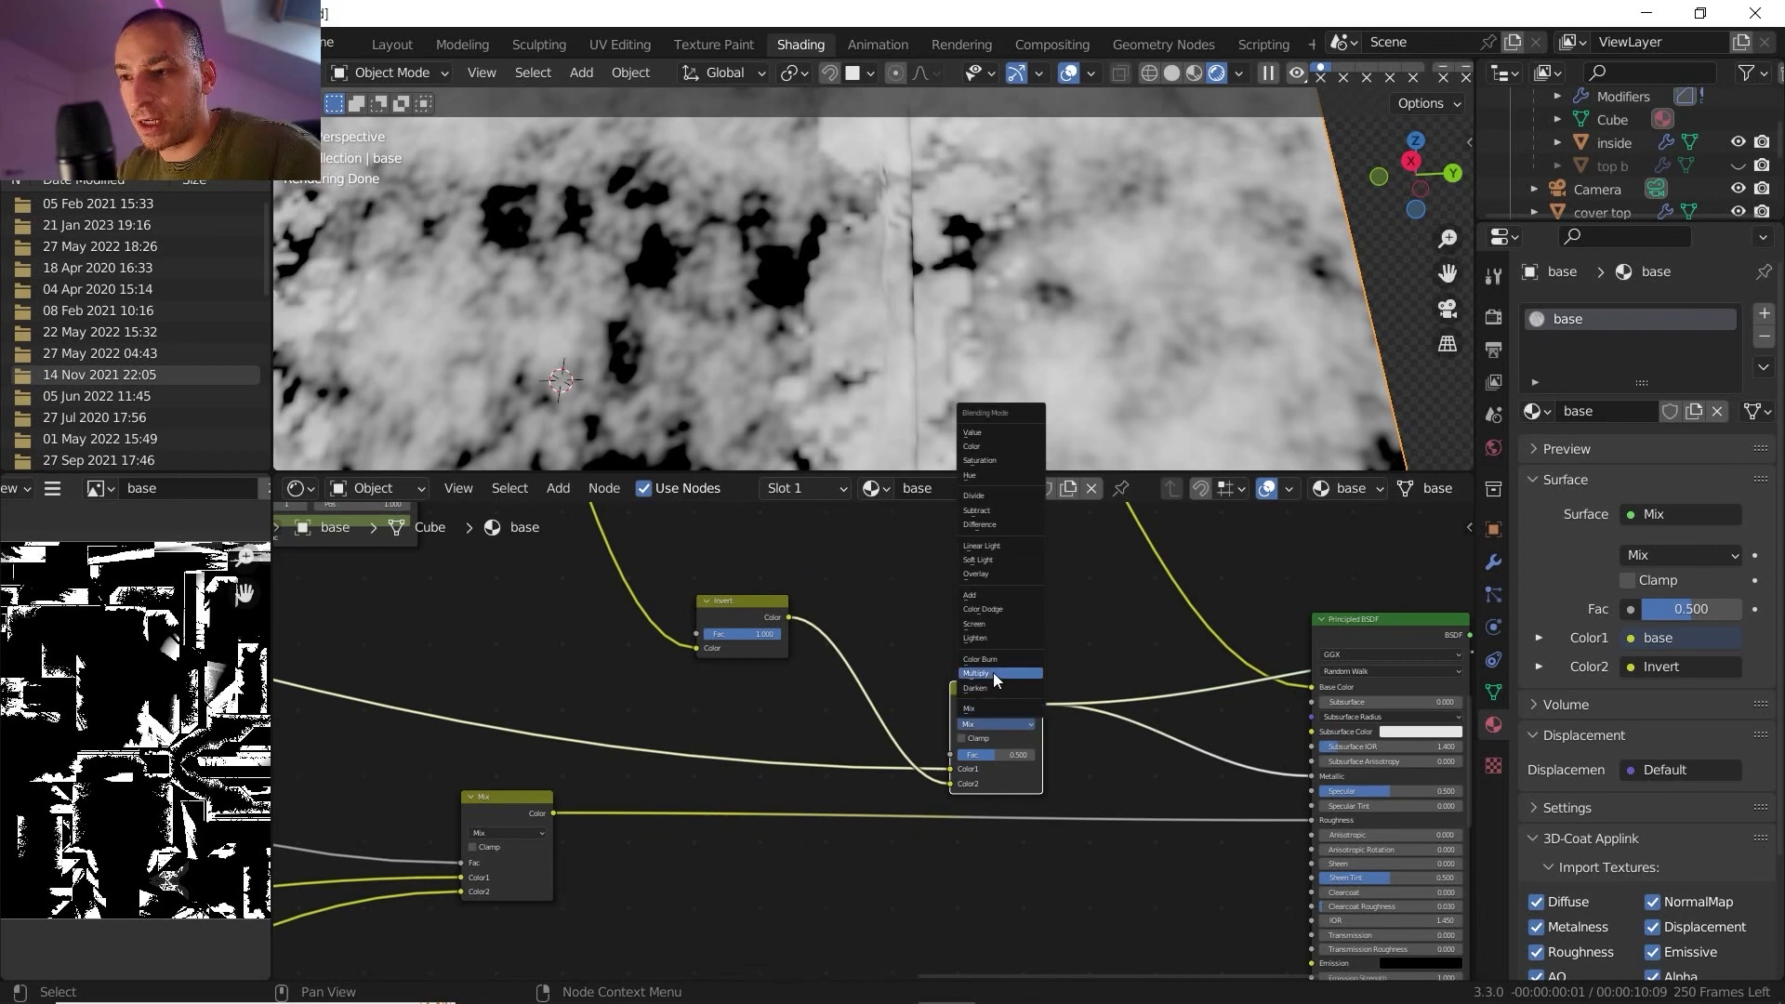
pyautogui.click(993, 672)
pyautogui.moveTo(1004, 753); pyautogui.dragTo(1041, 753)
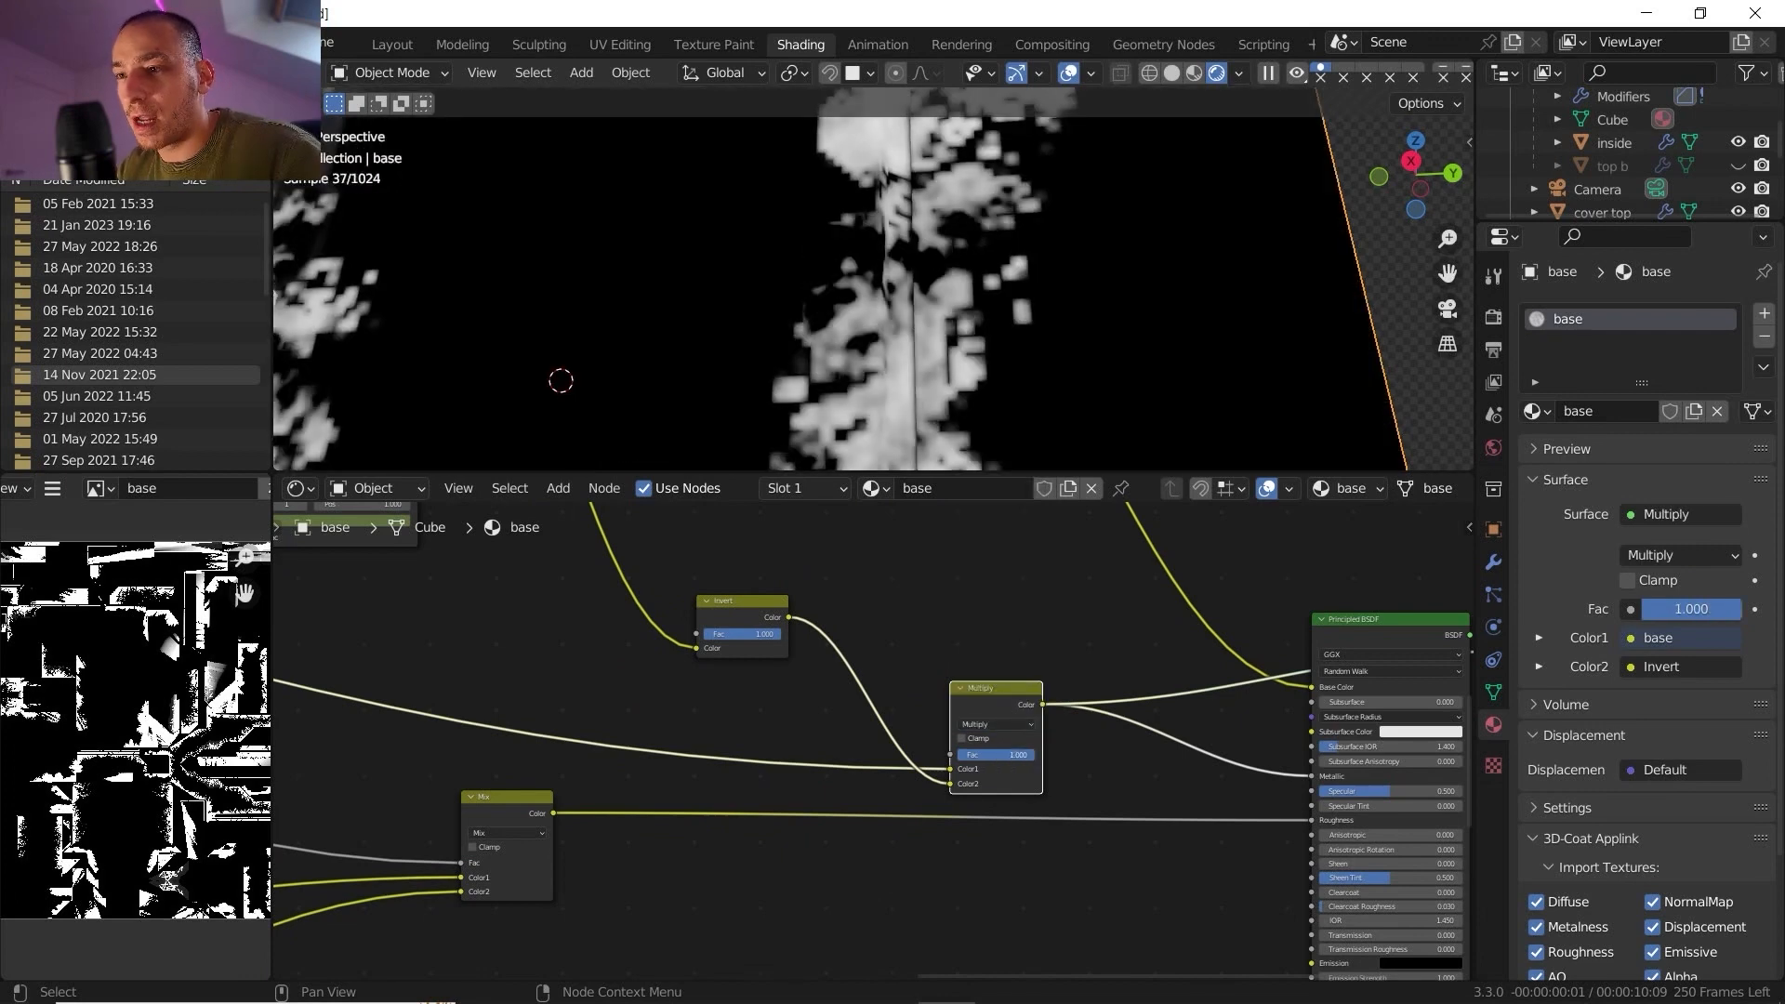
pyautogui.scroll(-4, 1021, 332)
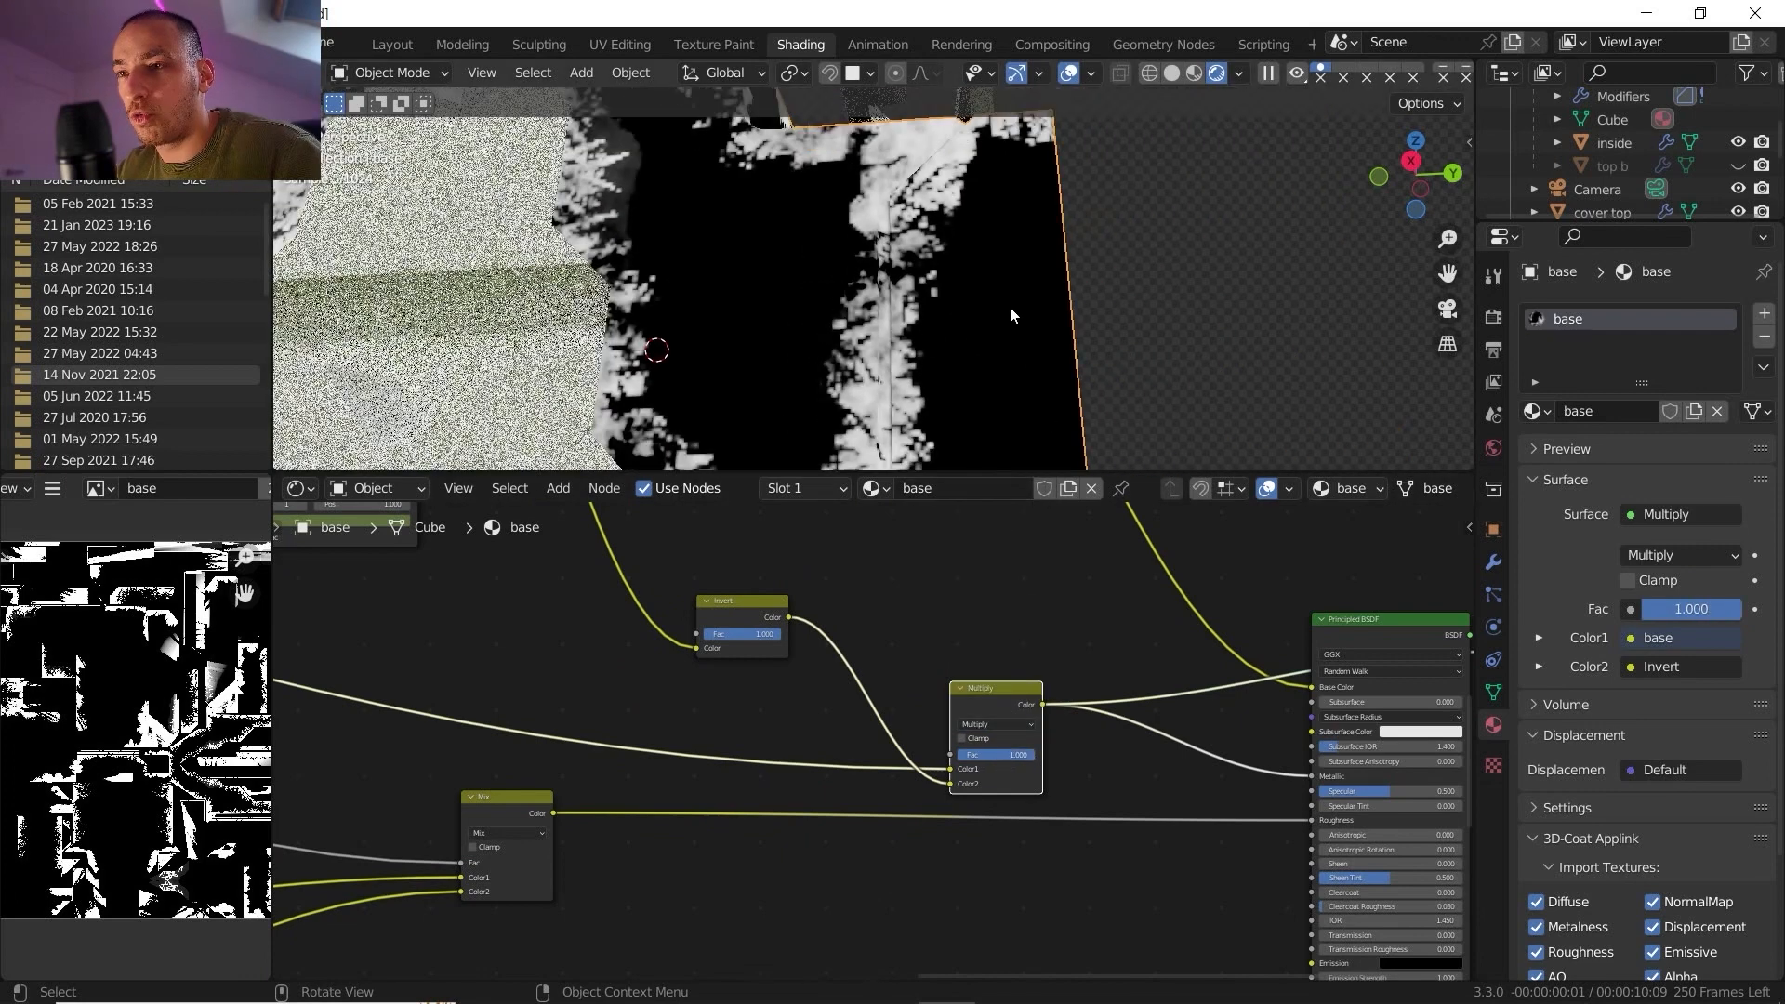
pyautogui.moveTo(1010, 305); pyautogui.dragTo(952, 303, button='middle')
pyautogui.scroll(-2, 937, 281)
pyautogui.moveTo(989, 755); pyautogui.dragTo(1035, 755)
pyautogui.moveTo(907, 283); pyautogui.dragTo(879, 328, button='middle')
pyautogui.moveTo(1129, 672); pyautogui.dragTo(1007, 647, button='middle')
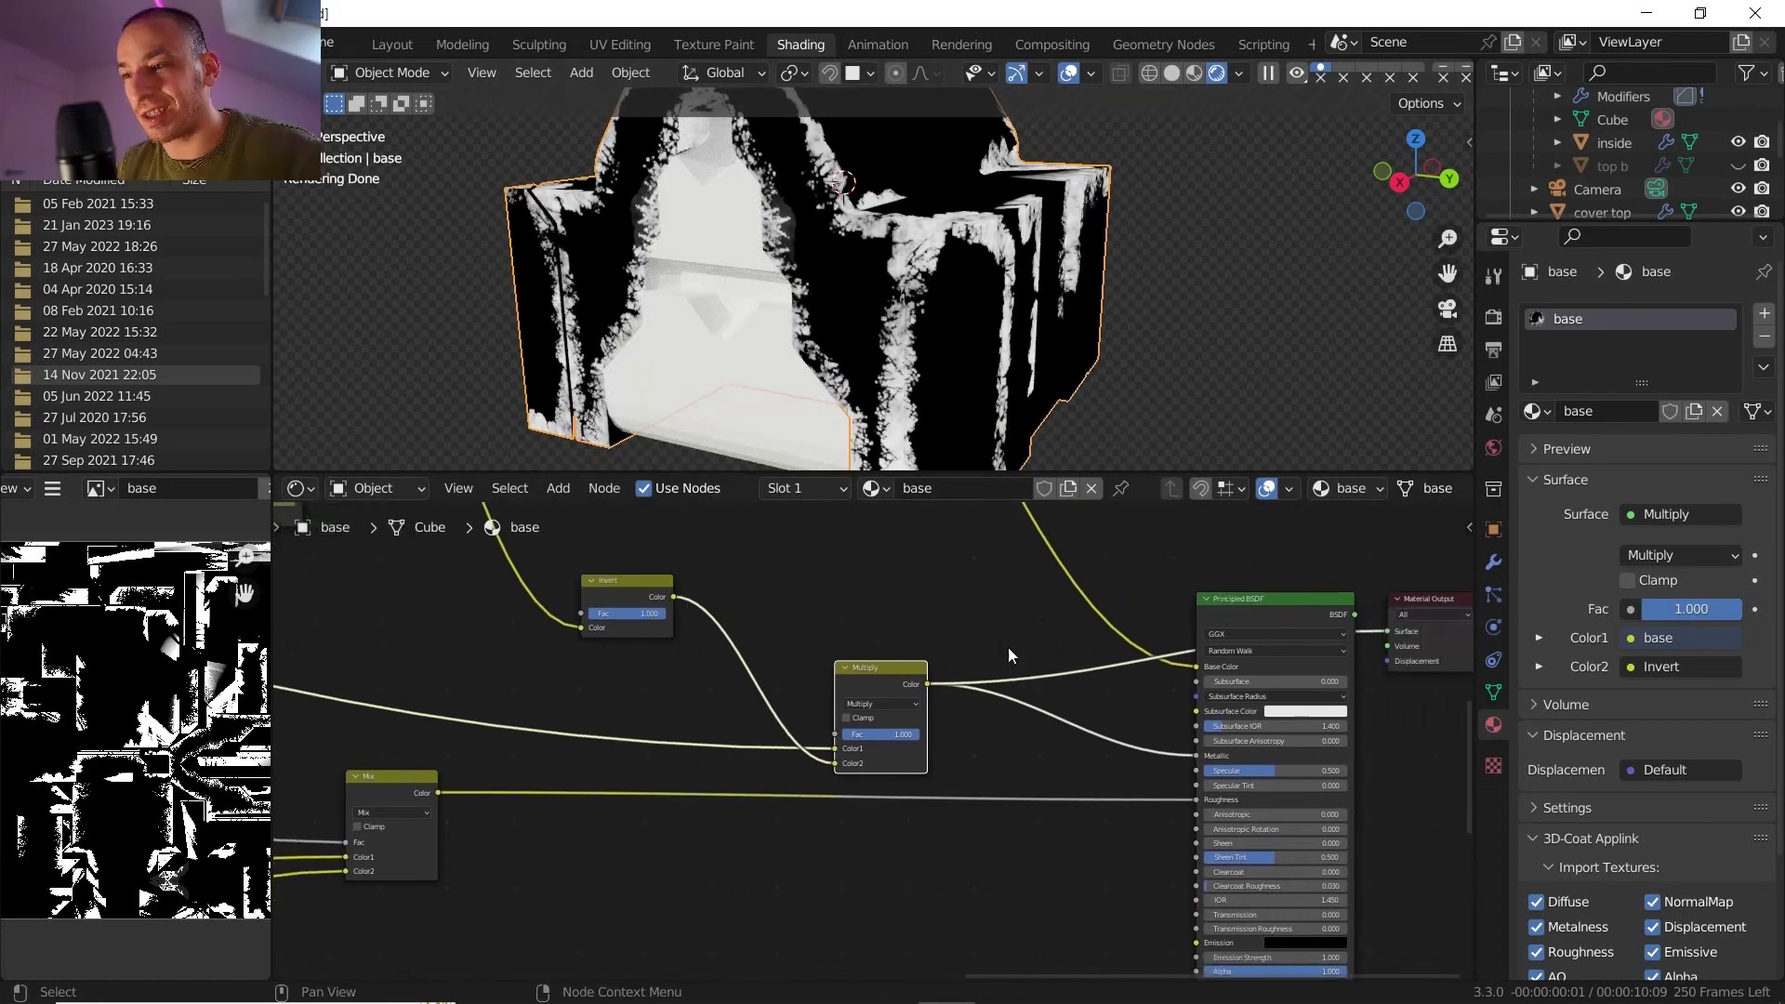
# View the full material through the Principled BSDF and examine the rust patches up close and over the whole base
pyautogui.keyDown('ctrl'); pyautogui.keyDown('shift'); pyautogui.click(1214, 605); pyautogui.keyUp('shift'); pyautogui.keyUp('ctrl')
pyautogui.scroll(6, 939, 313)
pyautogui.moveTo(966, 355); pyautogui.dragTo(851, 310, button='middle')
pyautogui.scroll(-5, 836, 242)
pyautogui.scroll(5, 851, 309)
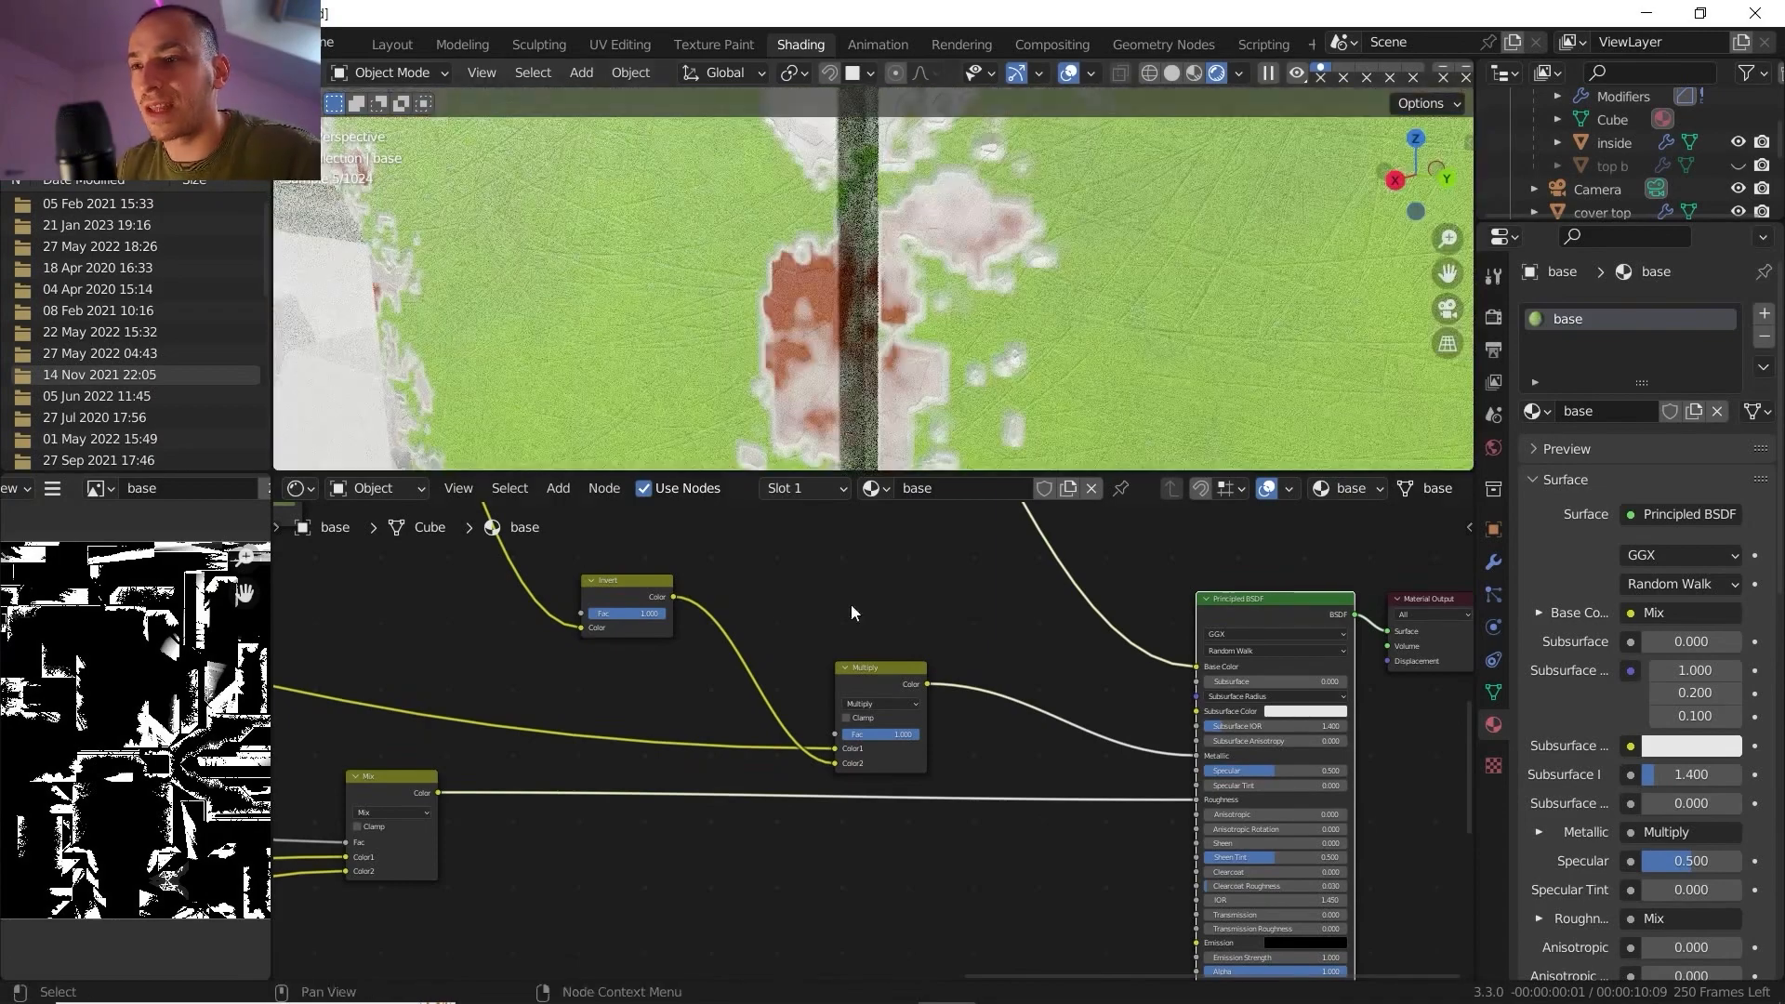
pyautogui.moveTo(874, 729); pyautogui.dragTo(920, 730)
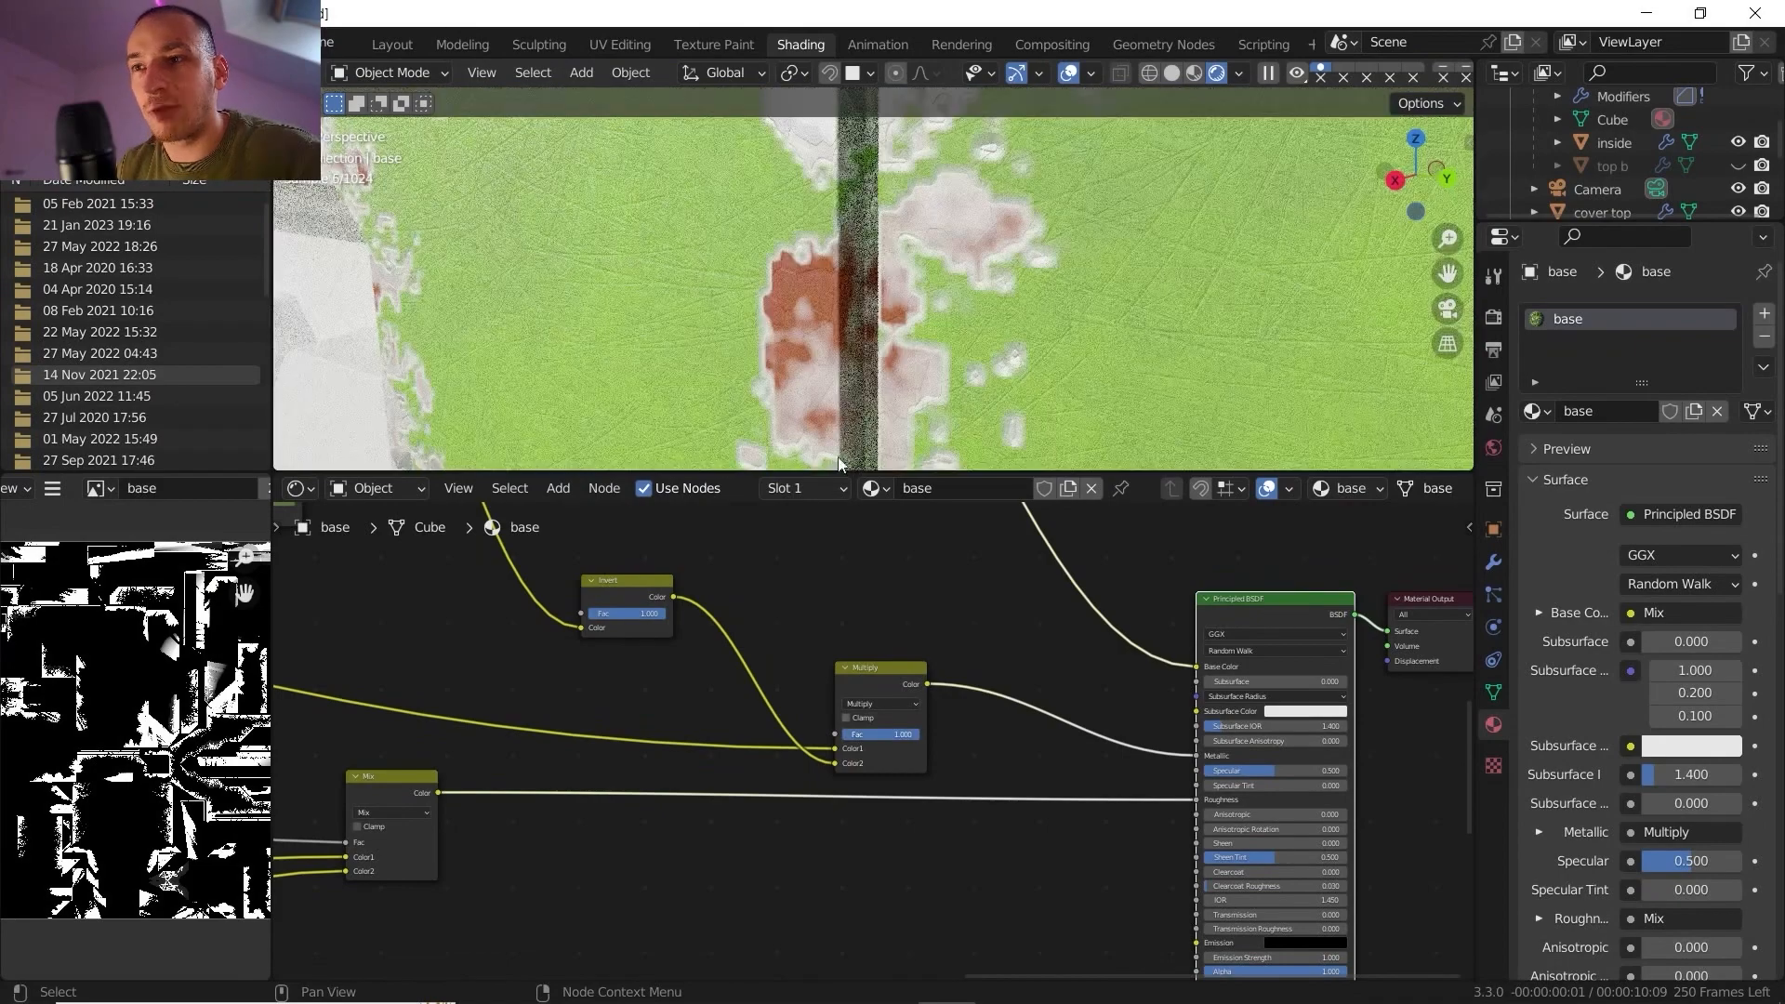
pyautogui.scroll(-4, 845, 352)
pyautogui.moveTo(845, 351); pyautogui.dragTo(948, 316, button='middle')
pyautogui.scroll(-4, 813, 265)
pyautogui.scroll(-1, 972, 660)
pyautogui.scroll(-2, 973, 668)
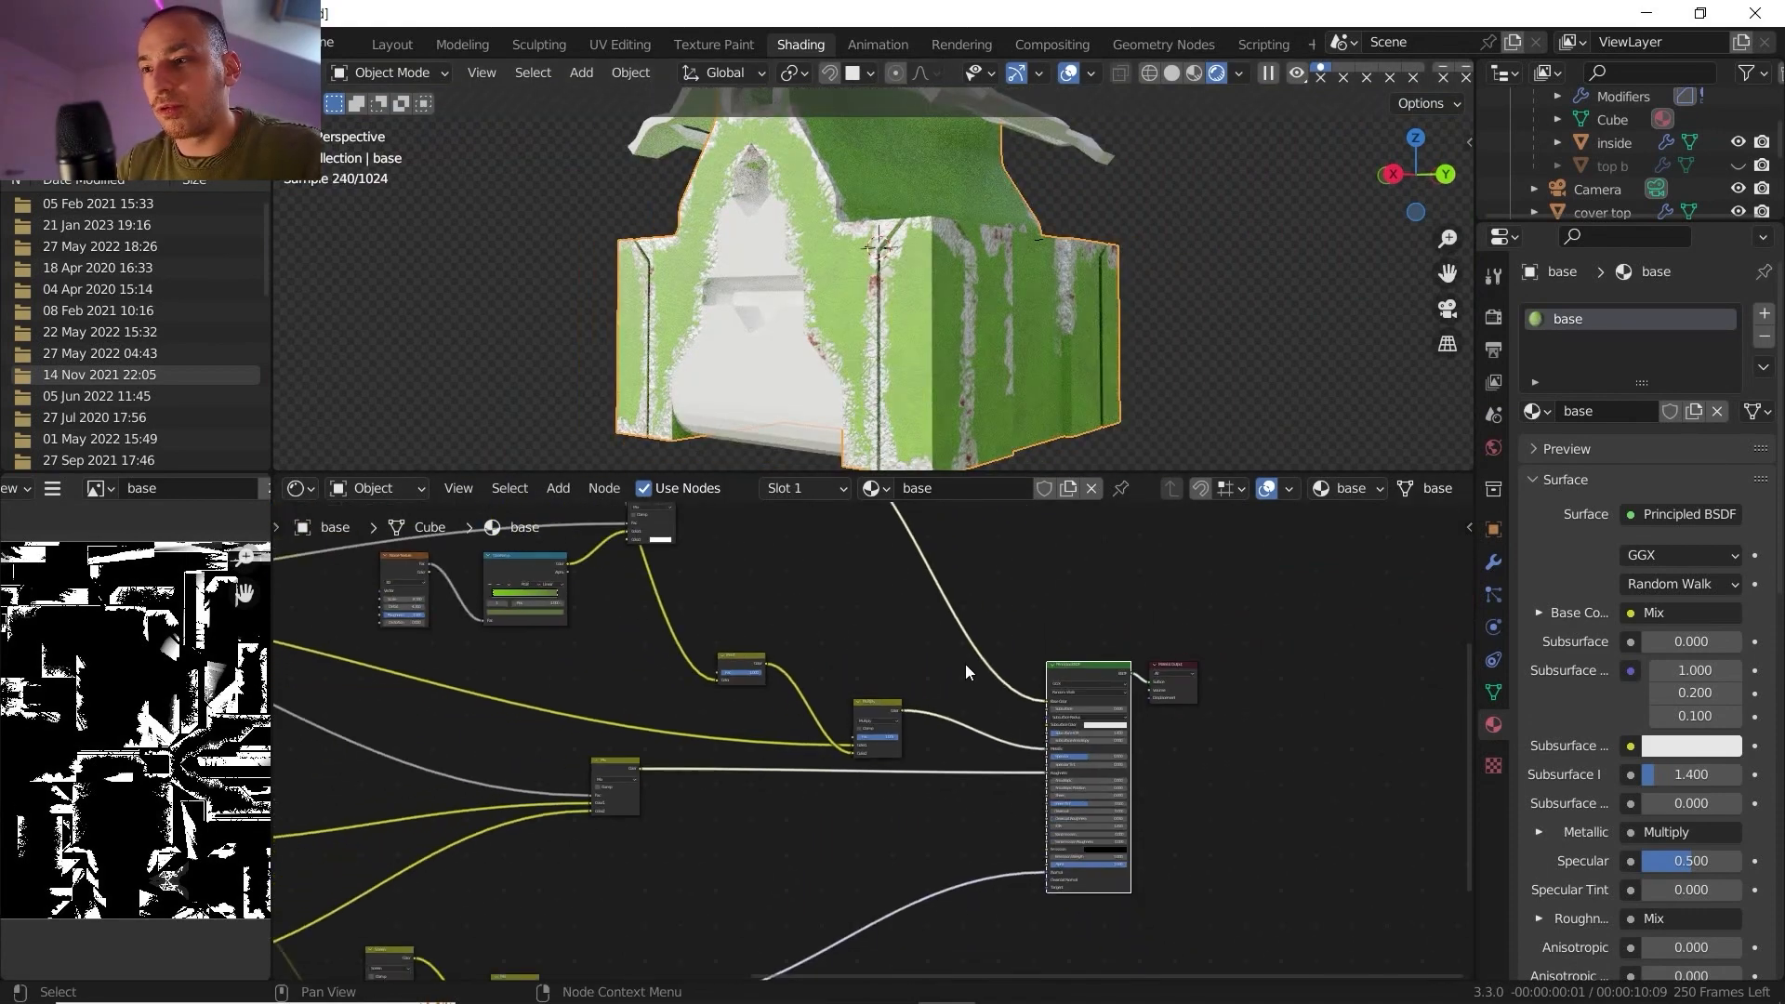
# Move the Principled BSDF and Material Output farther from the other nodes and raise the metallic Multiply node level with the Invert node
pyautogui.moveTo(1045, 622); pyautogui.dragTo(1253, 689)
pyautogui.moveTo(1099, 669); pyautogui.dragTo(1335, 641)
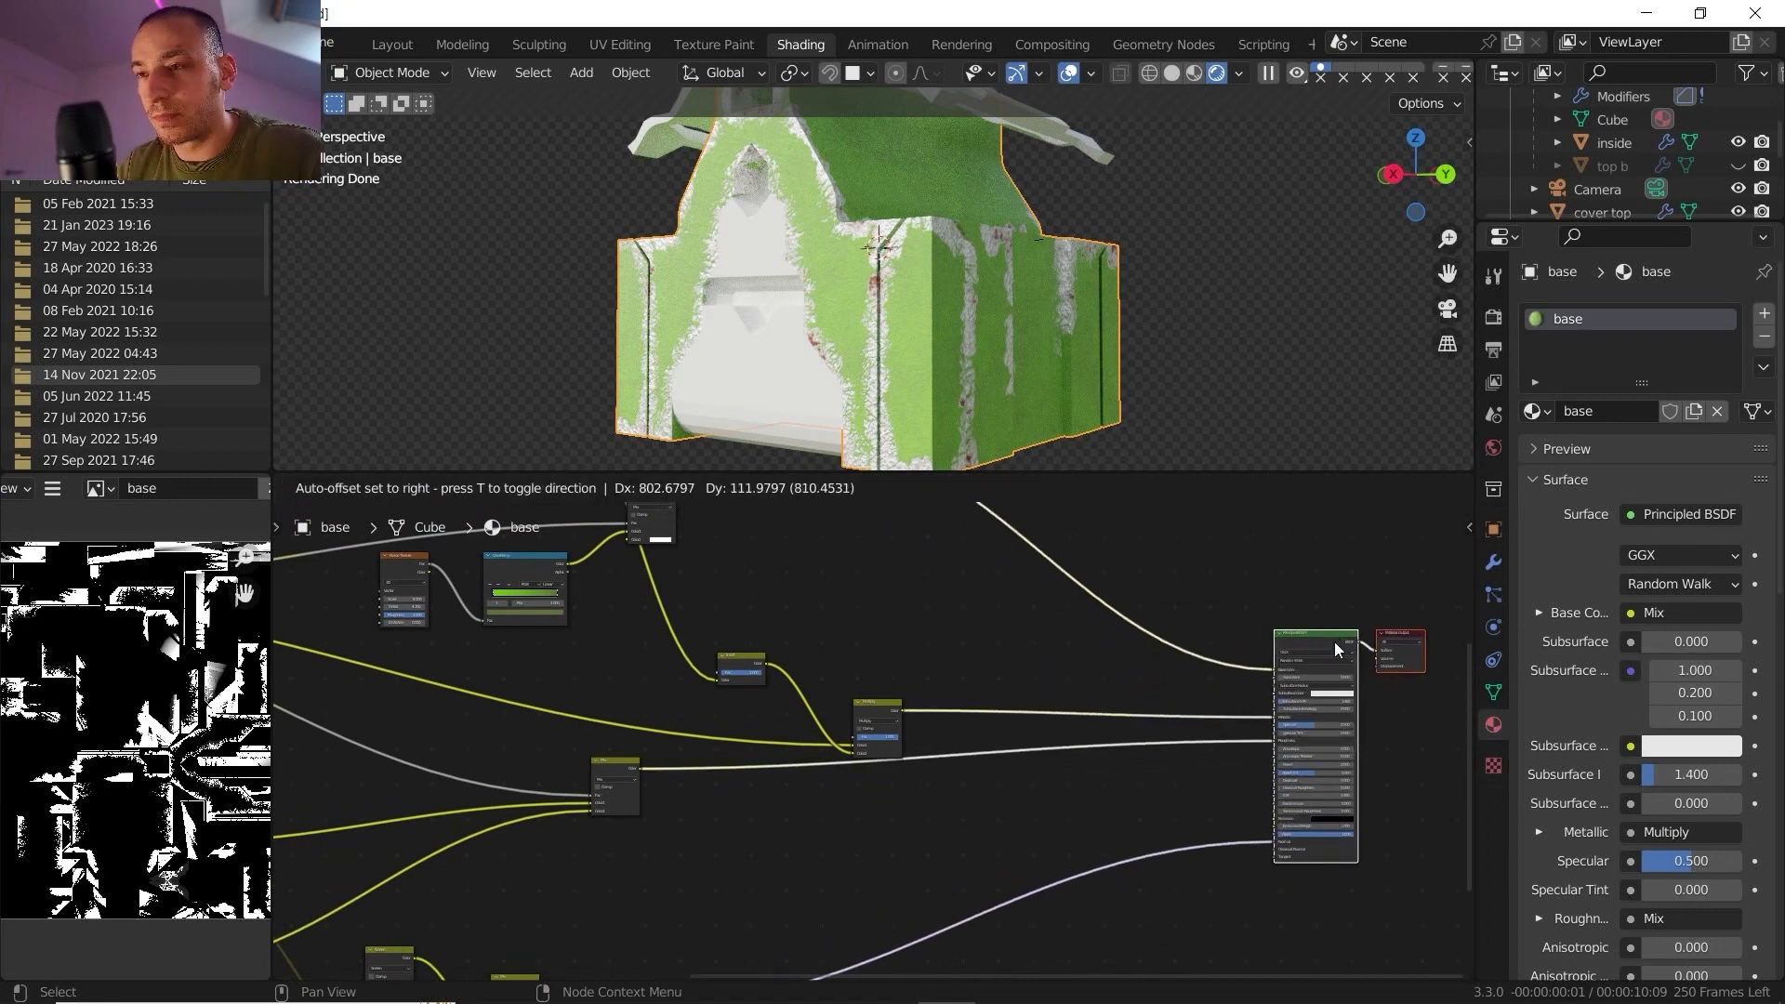
pyautogui.keyDown('shift'); pyautogui.scroll(2, 1075, 722); pyautogui.keyUp('shift')
pyautogui.scroll(-3, 1041, 697)
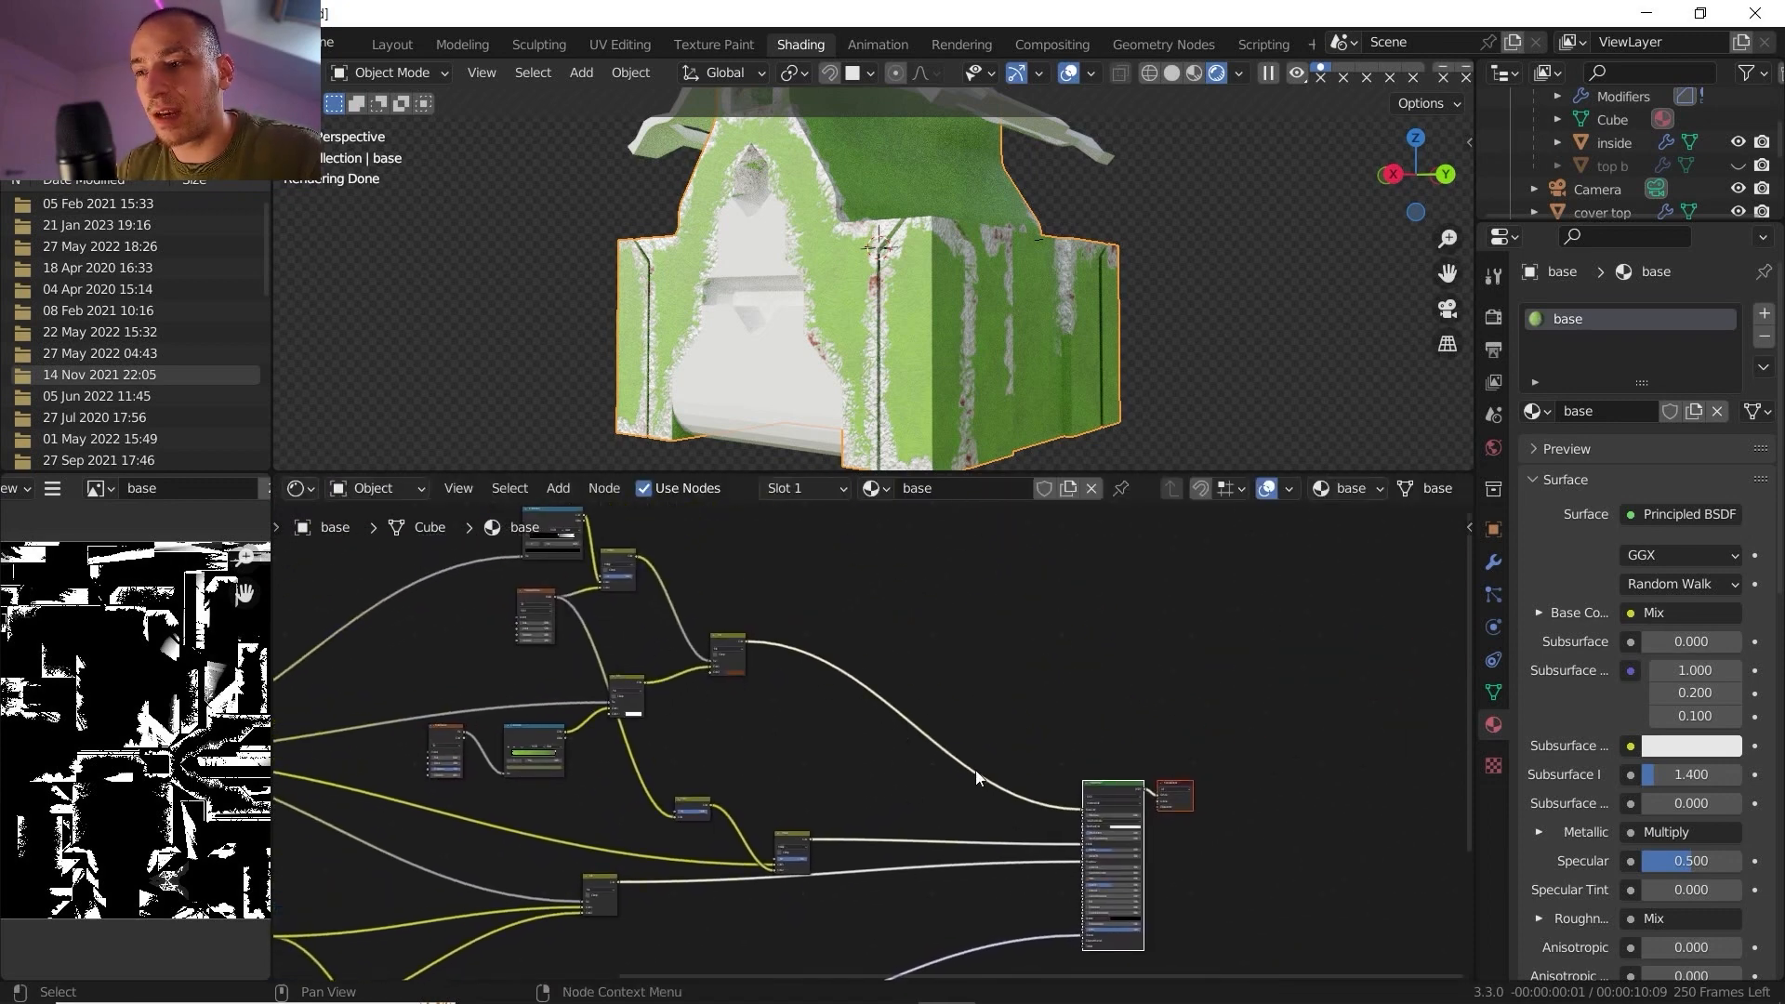
pyautogui.moveTo(955, 751); pyautogui.dragTo(1037, 632, button='middle')
pyautogui.scroll(-3, 803, 727)
pyautogui.moveTo(612, 787); pyautogui.dragTo(654, 695, button='middle')
pyautogui.moveTo(951, 627); pyautogui.dragTo(958, 594)
pyautogui.scroll(2, 940, 561)
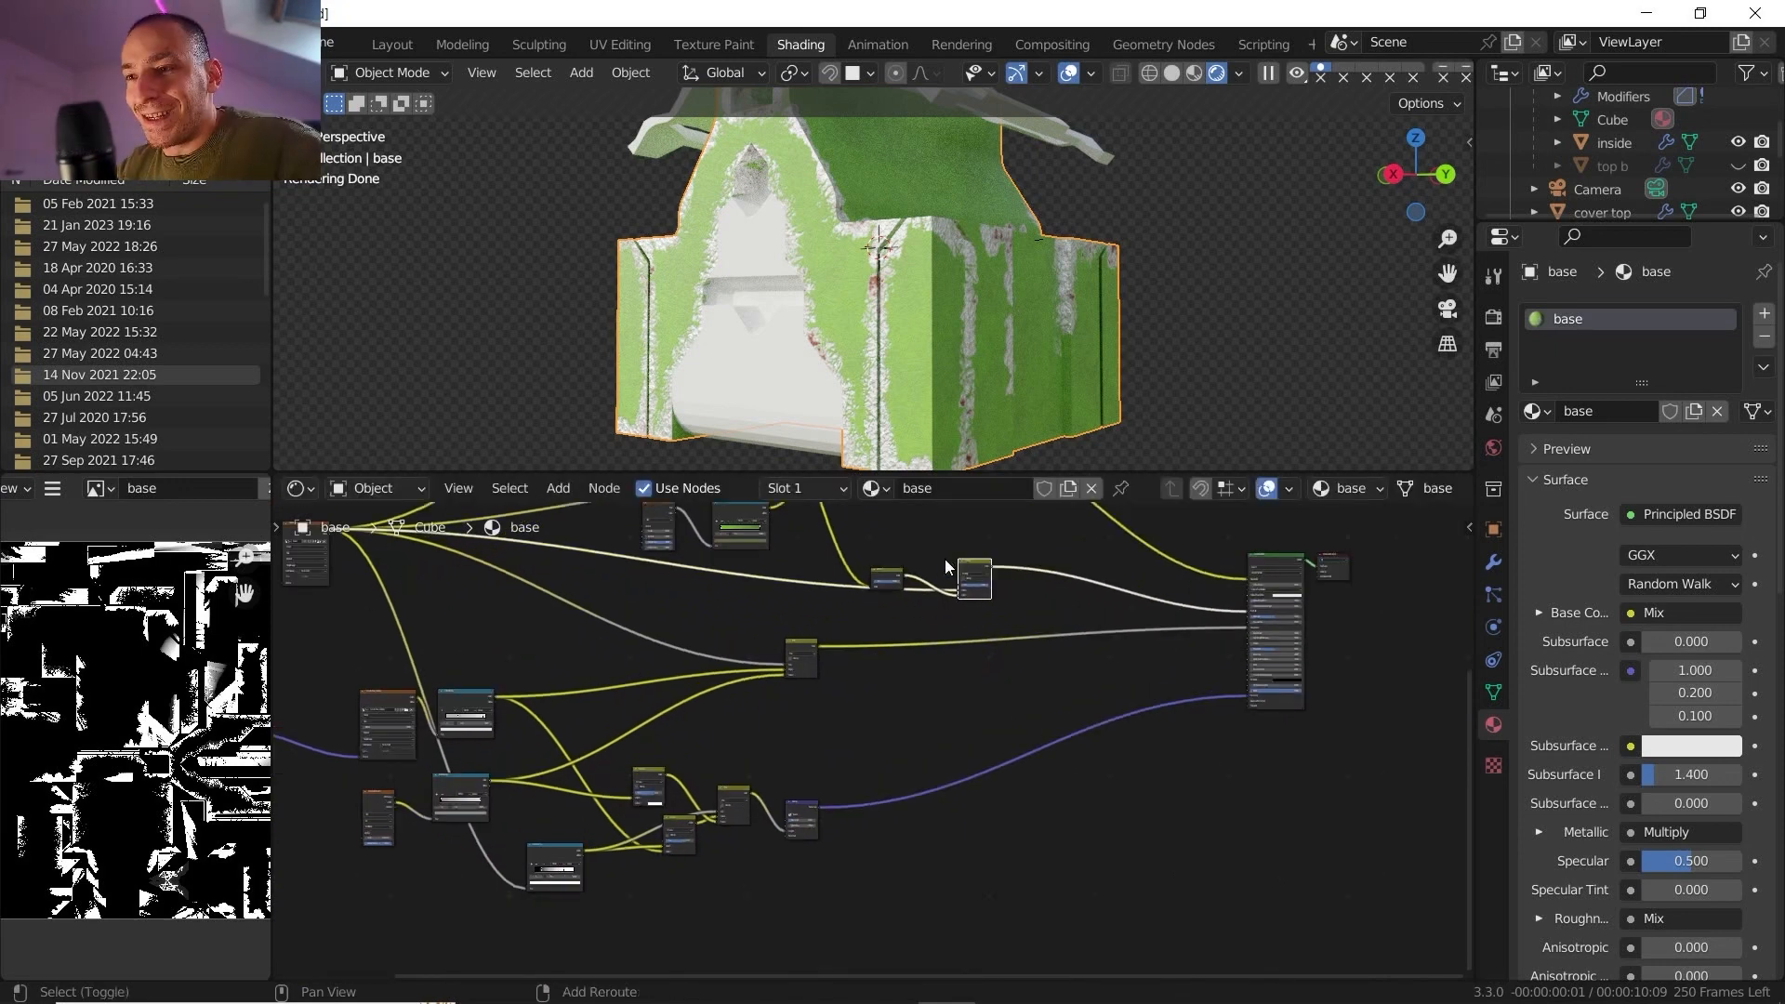
# Move the base mask texture node well clear of the node tree, ahead of all the nodes it feeds
pyautogui.moveTo(944, 559); pyautogui.dragTo(616, 628, button='middle')
pyautogui.scroll(9, 818, 699)
pyautogui.moveTo(967, 625); pyautogui.dragTo(1306, 652, button='middle')
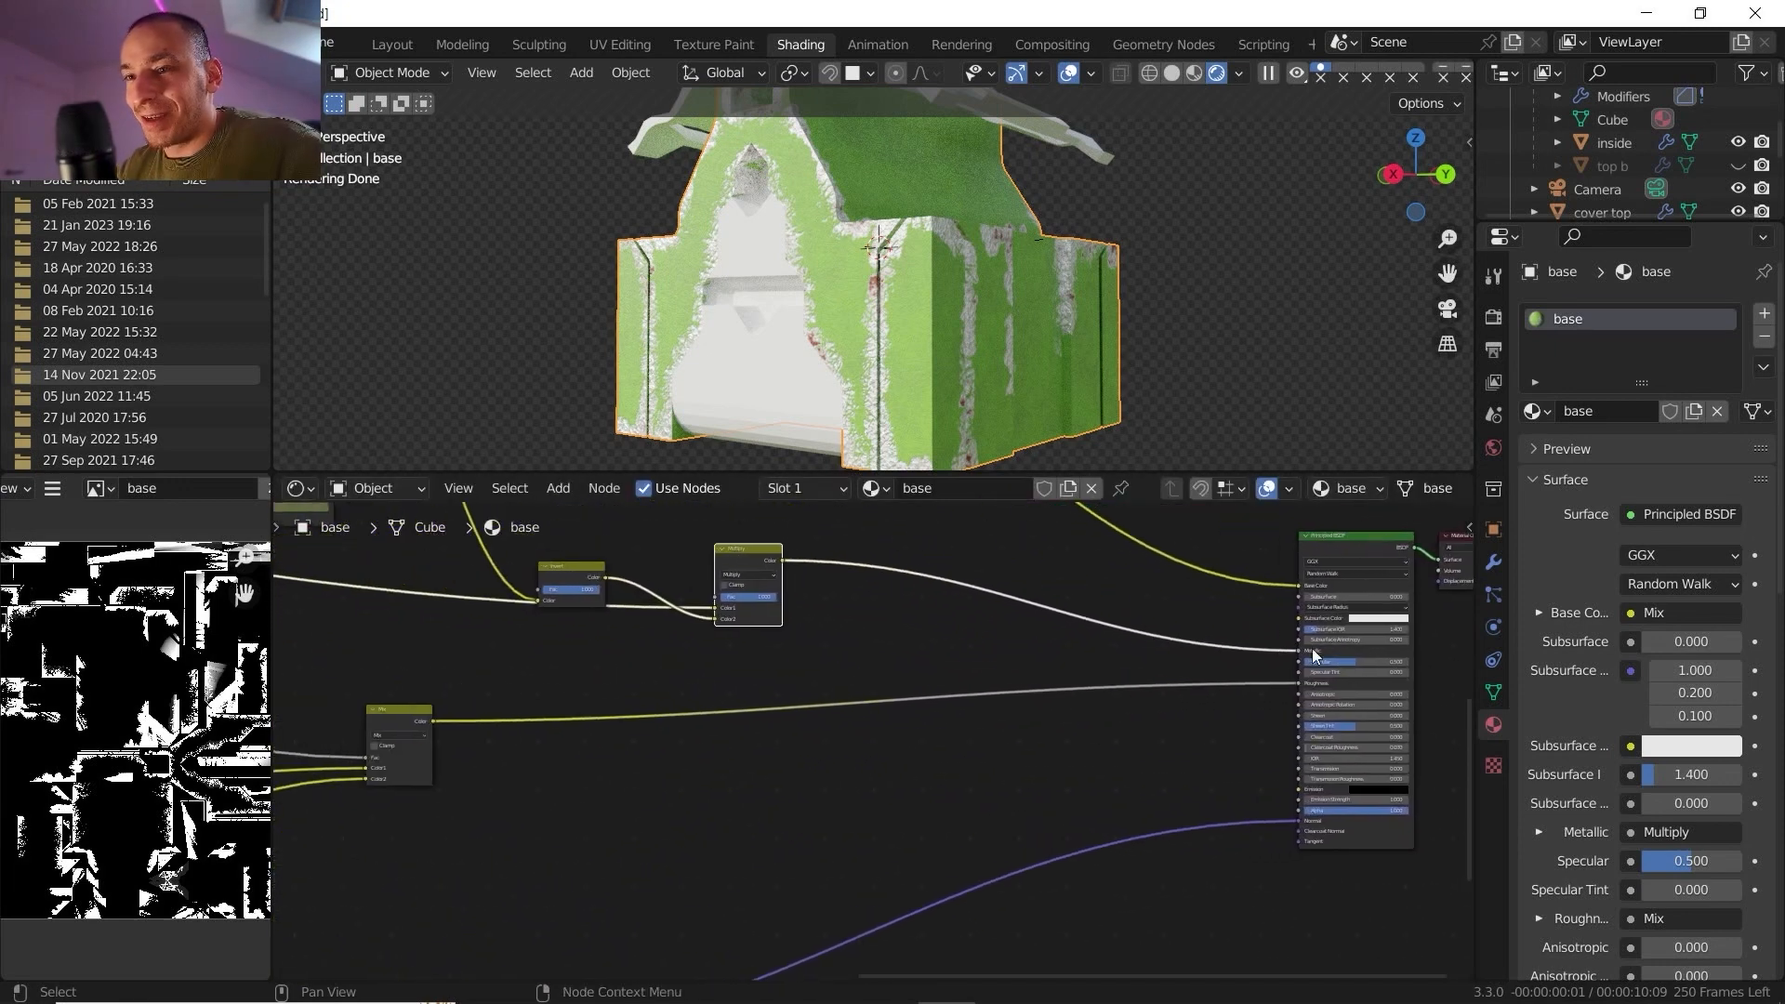
pyautogui.scroll(-3, 855, 636)
pyautogui.scroll(-8, 1082, 634)
pyautogui.moveTo(855, 635); pyautogui.dragTo(1210, 624, button='middle')
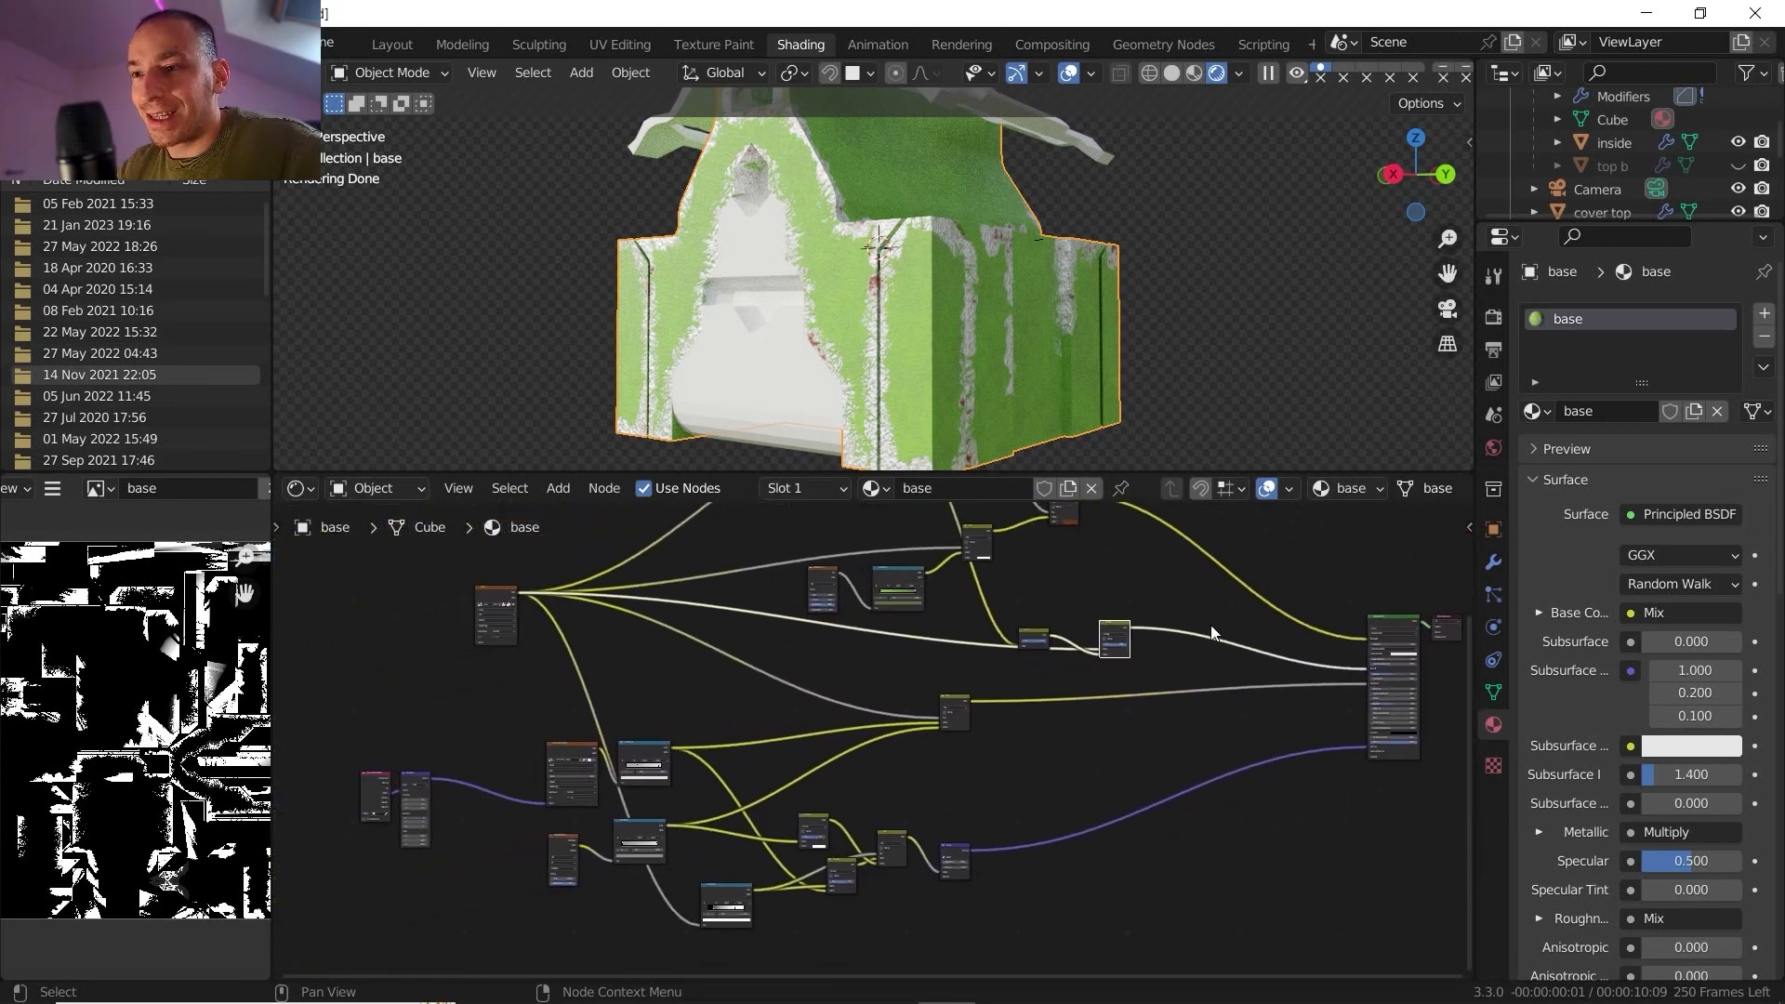
pyautogui.scroll(-1, 728, 678)
pyautogui.moveTo(578, 621); pyautogui.dragTo(319, 703)
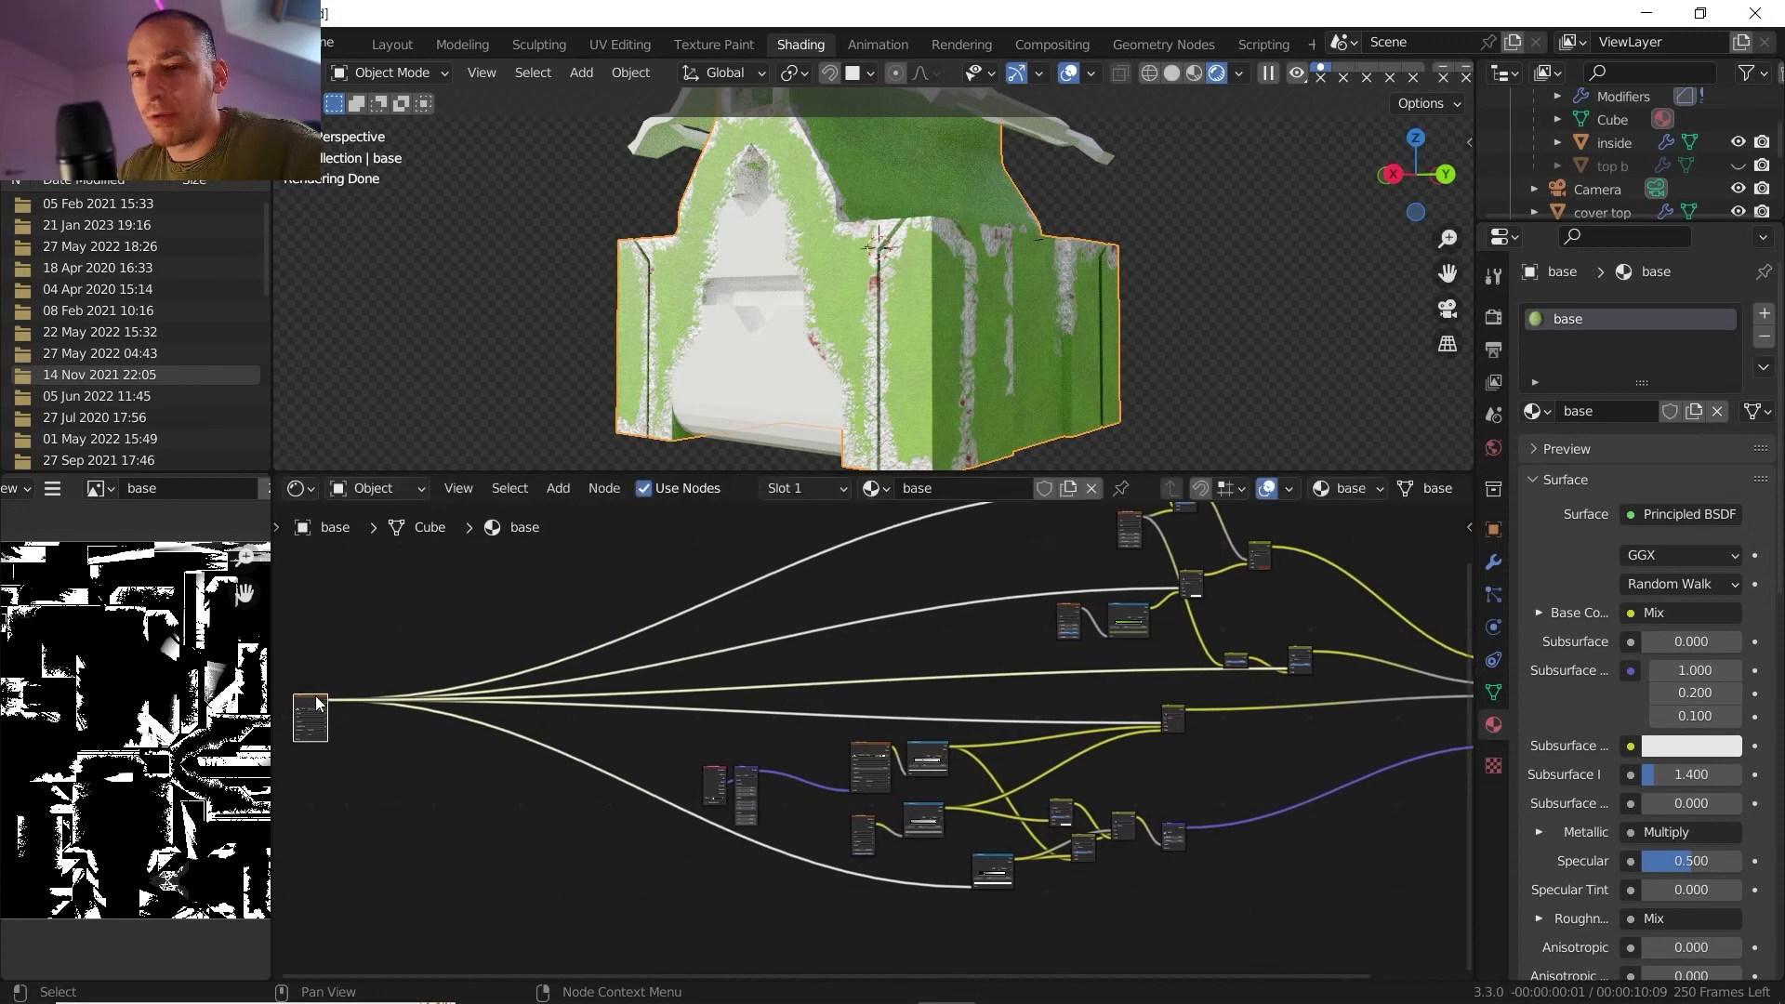
pyautogui.moveTo(928, 736); pyautogui.dragTo(716, 709, button='middle')
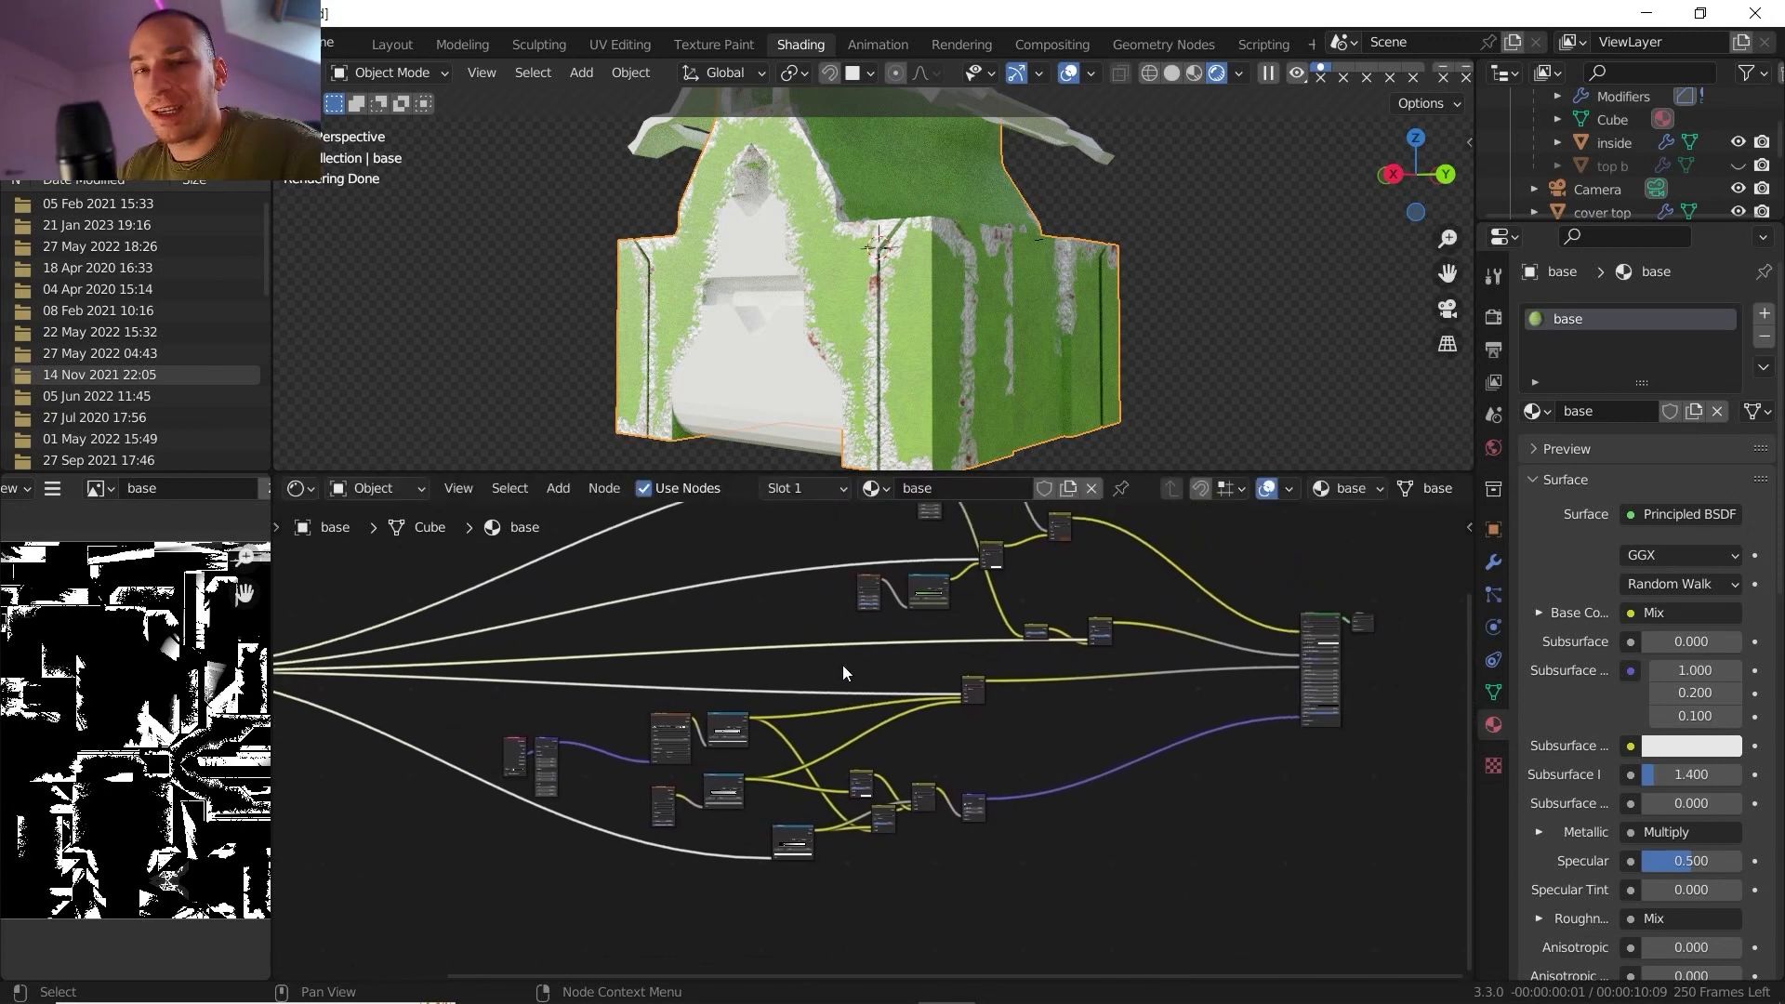
pyautogui.moveTo(989, 677); pyautogui.dragTo(928, 652, button='middle')
pyautogui.scroll(2, 928, 652)
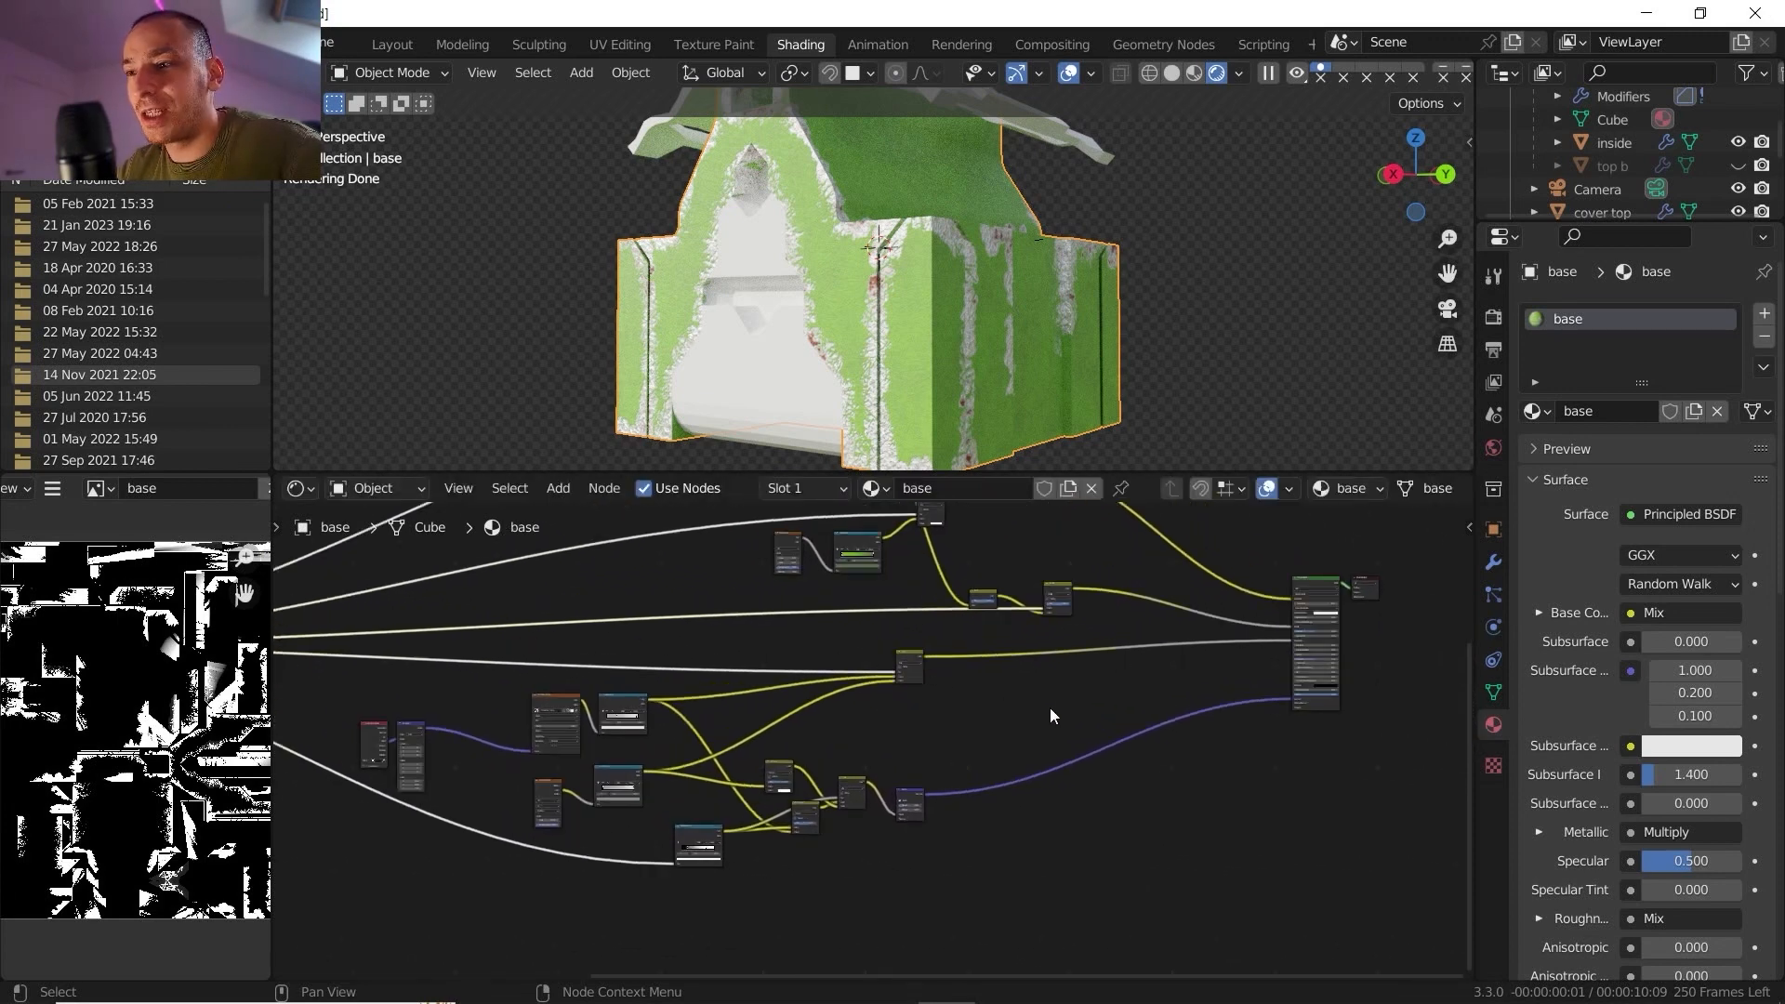
pyautogui.scroll(1, 934, 698)
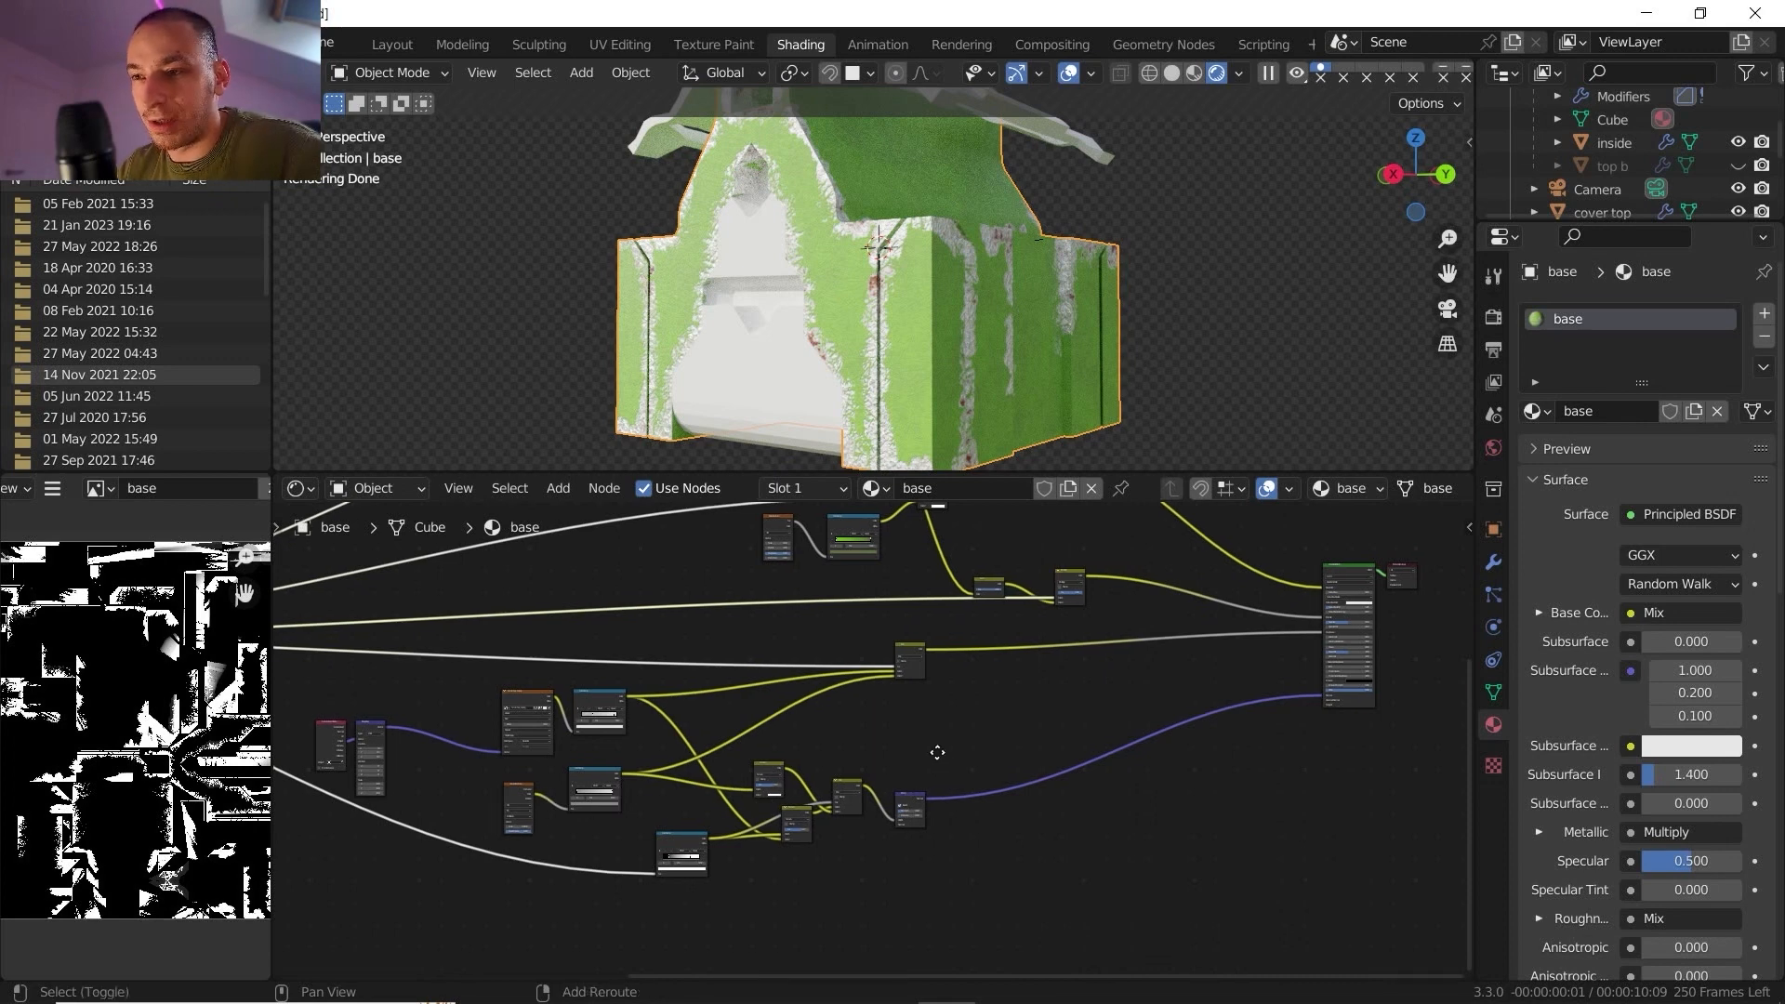
pyautogui.moveTo(936, 749); pyautogui.dragTo(894, 798, button='middle')
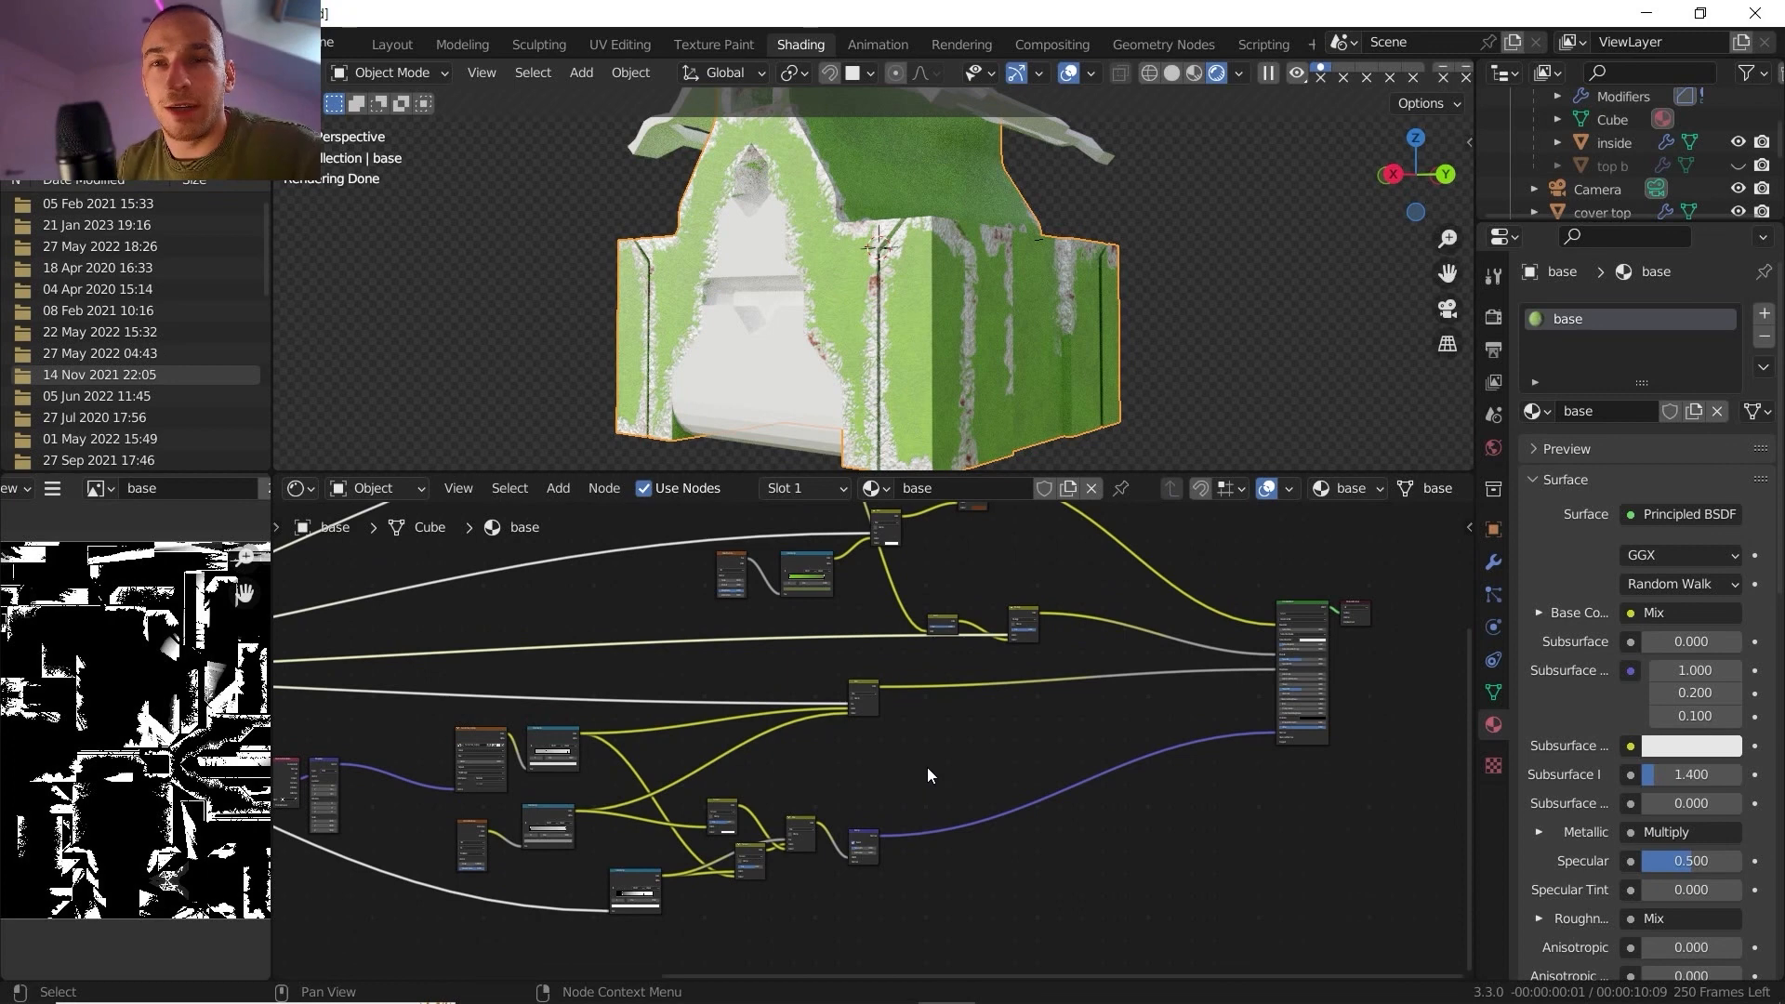
pyautogui.moveTo(927, 767); pyautogui.dragTo(894, 756, button='middle')
pyautogui.scroll(1, 894, 756)
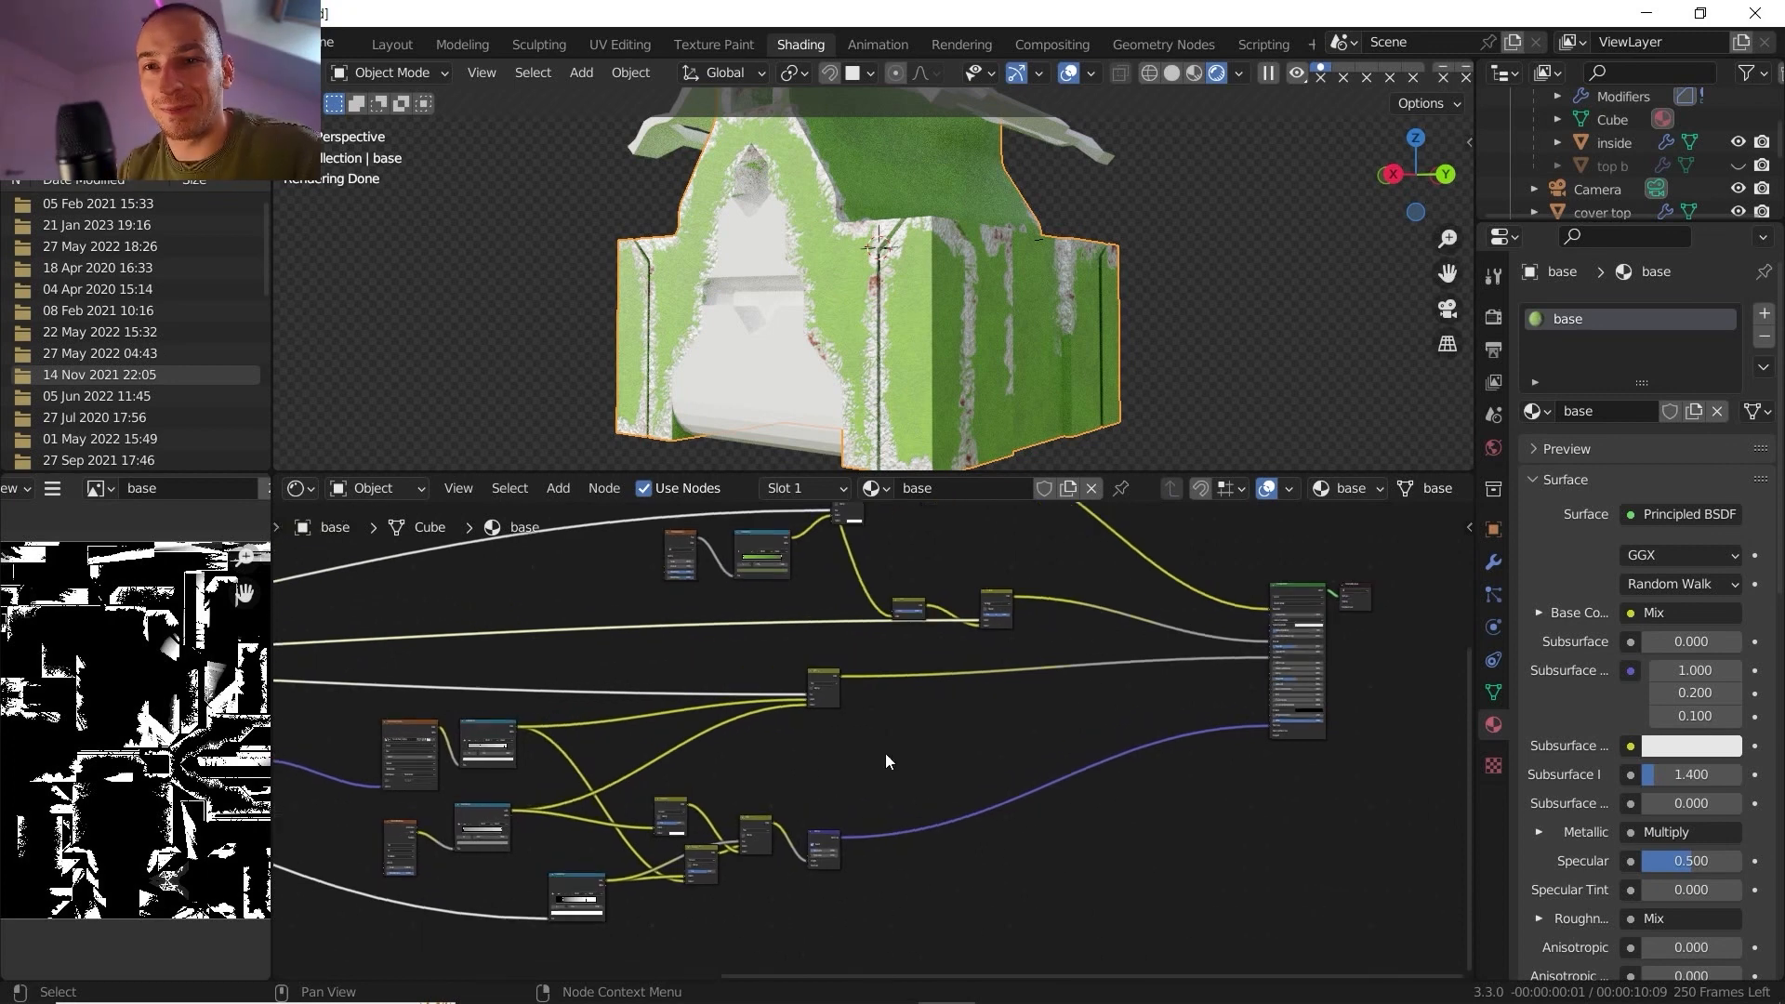
pyautogui.moveTo(962, 736); pyautogui.dragTo(928, 742, button='middle')
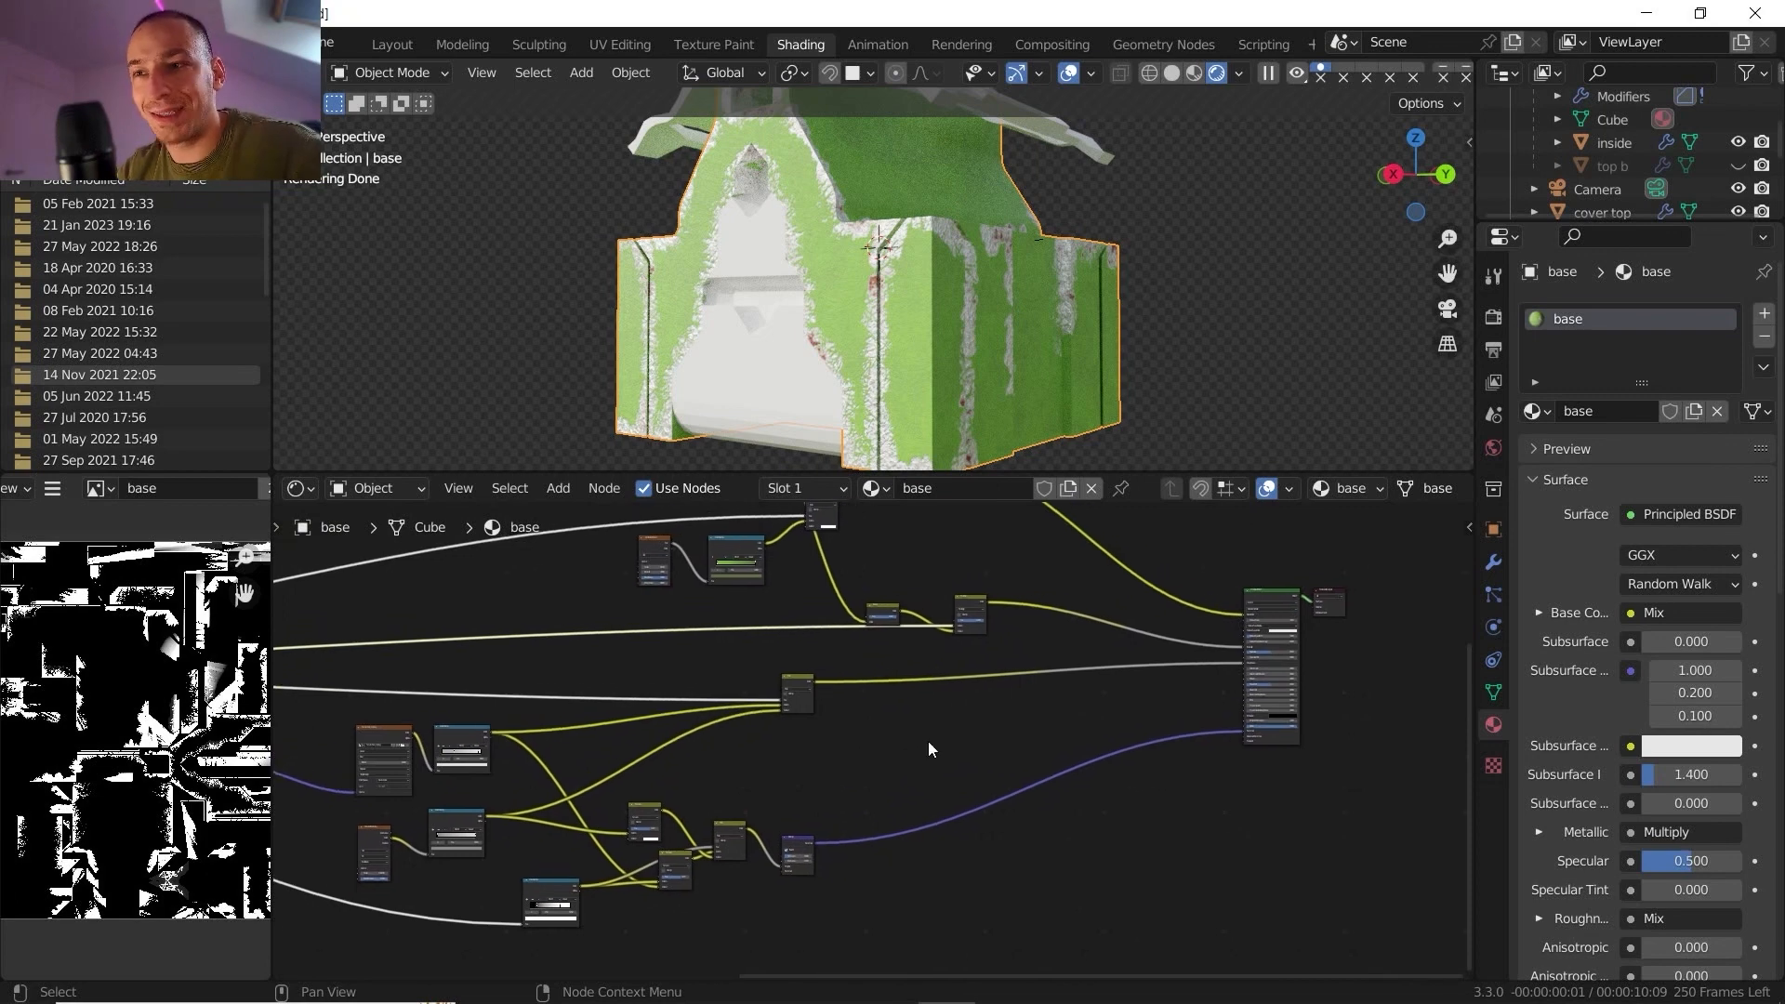
pyautogui.scroll(2, 944, 727)
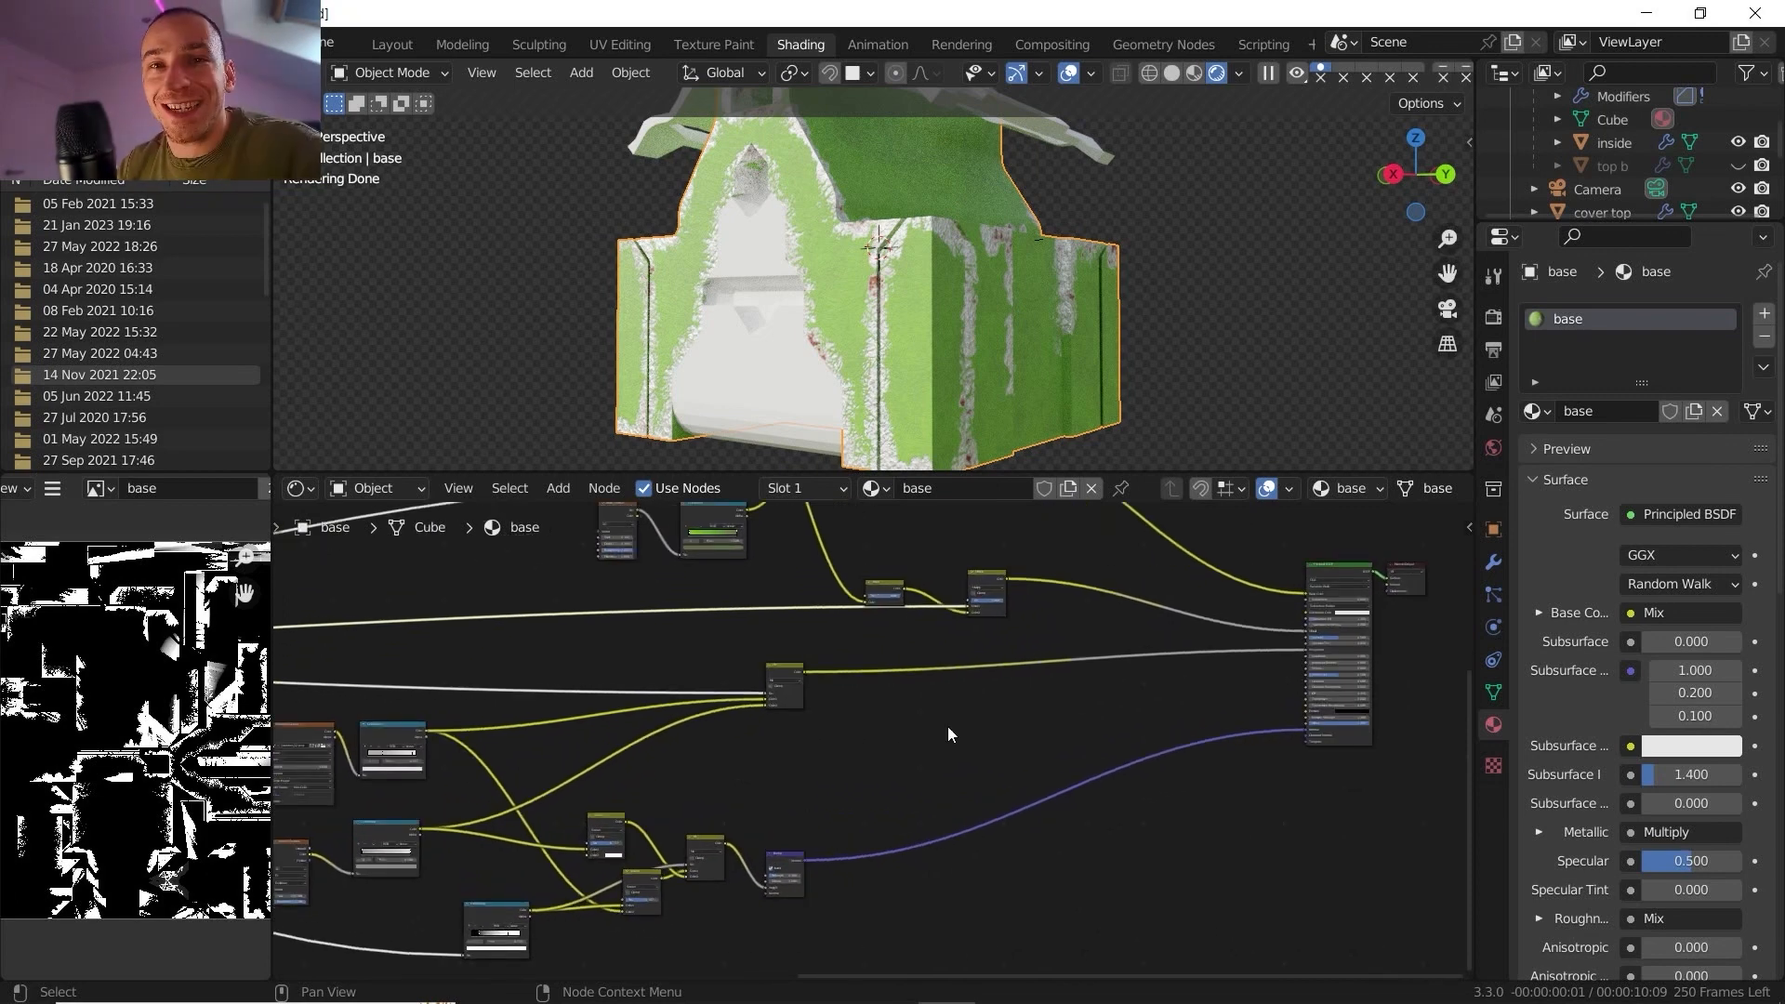
pyautogui.moveTo(946, 727); pyautogui.dragTo(902, 747, button='middle')
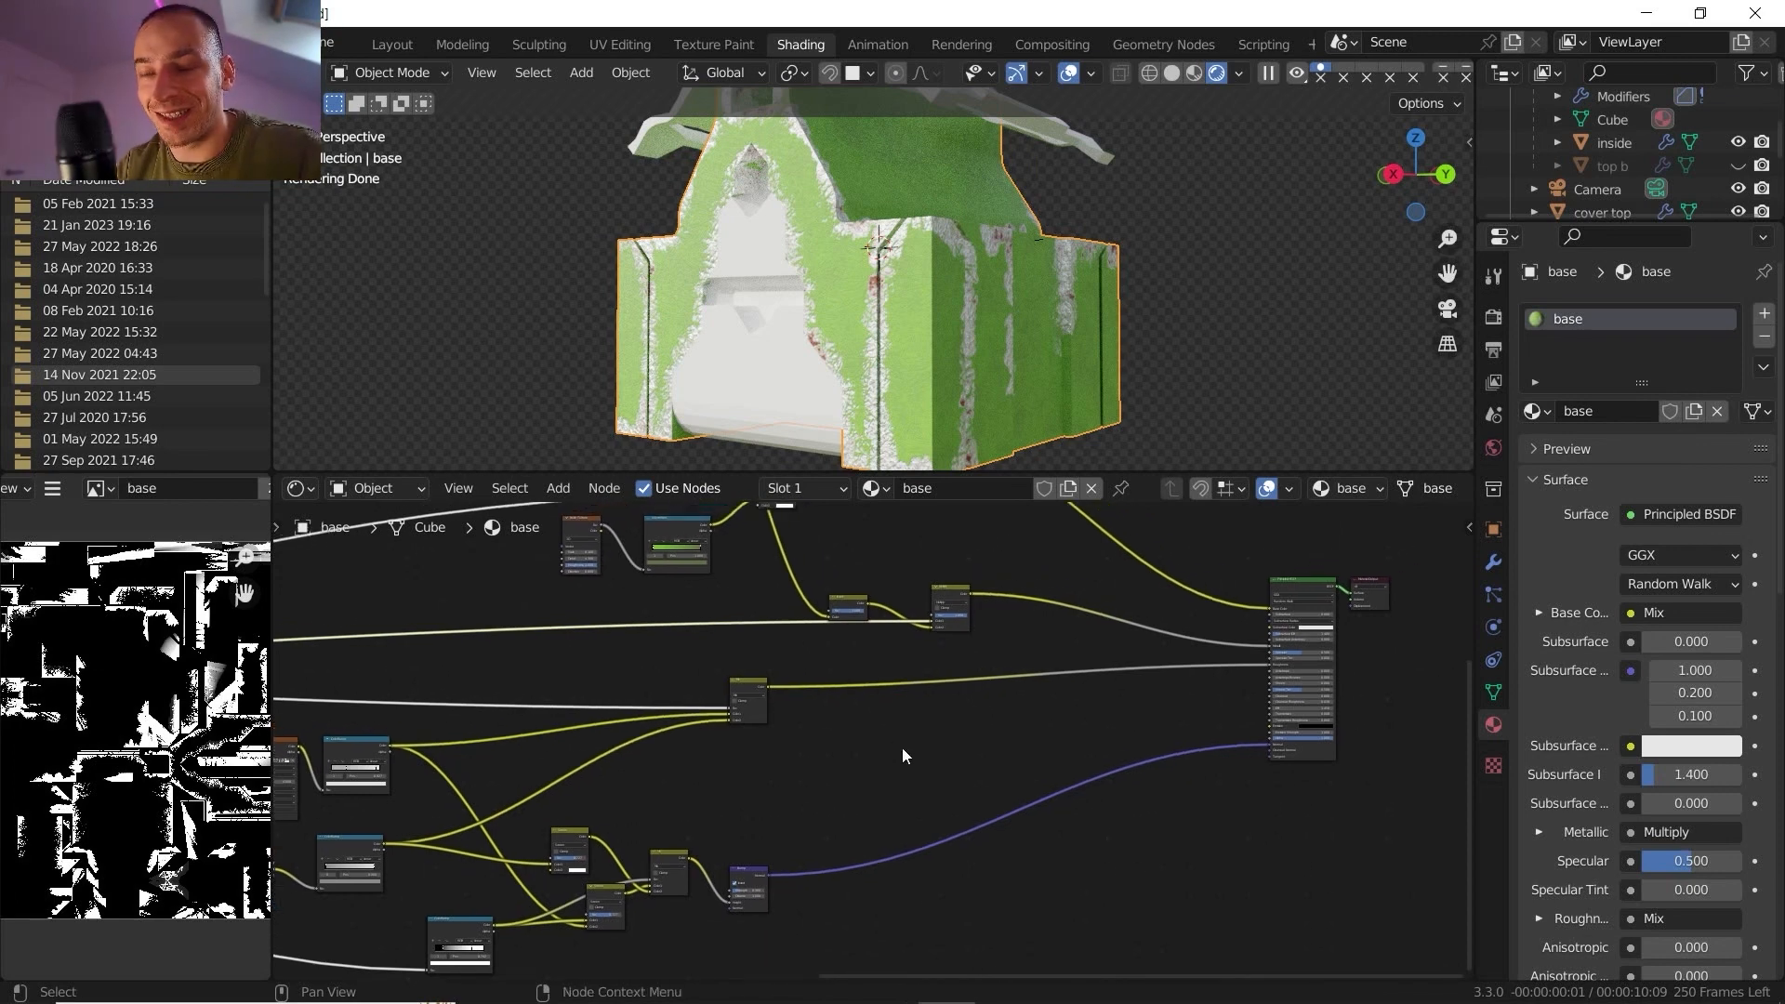
pyautogui.moveTo(846, 734); pyautogui.dragTo(919, 707, button='middle')
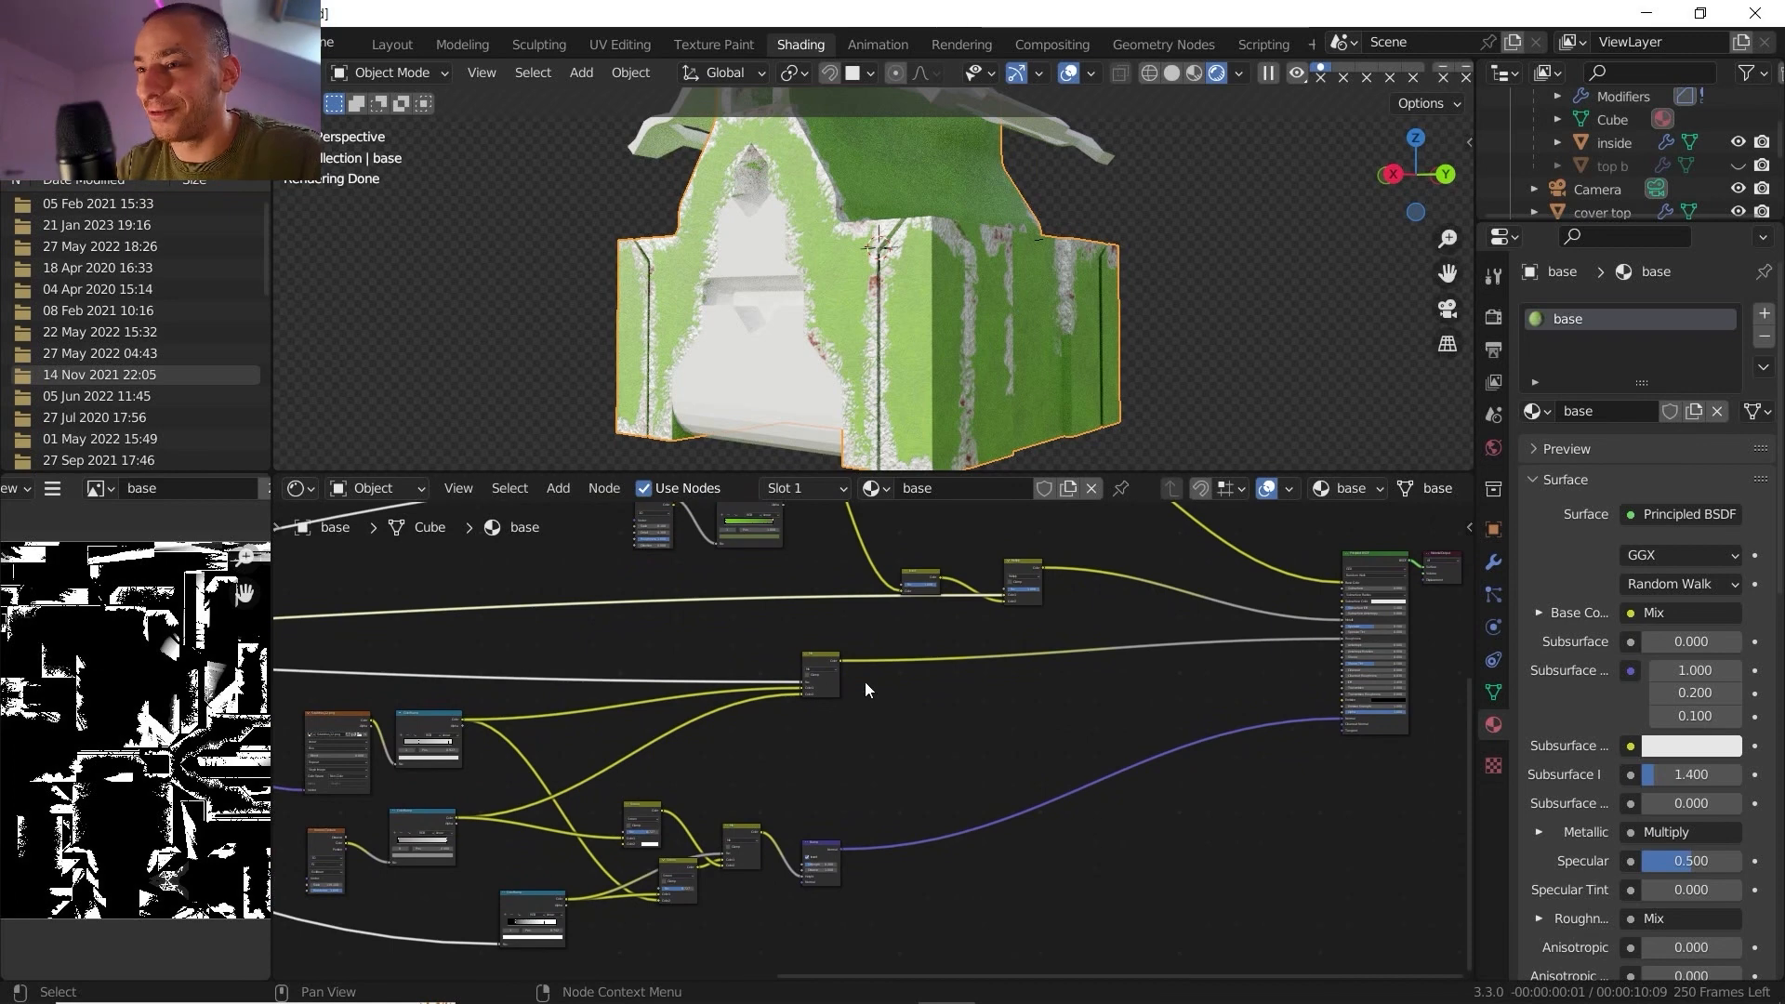
# Add an Ambient Occlusion node in the empty space above the Principled BSDF and preview its output on the base
pyautogui.moveTo(837, 779); pyautogui.dragTo(754, 757, button='middle')
pyautogui.hotkey('shift', 'a')
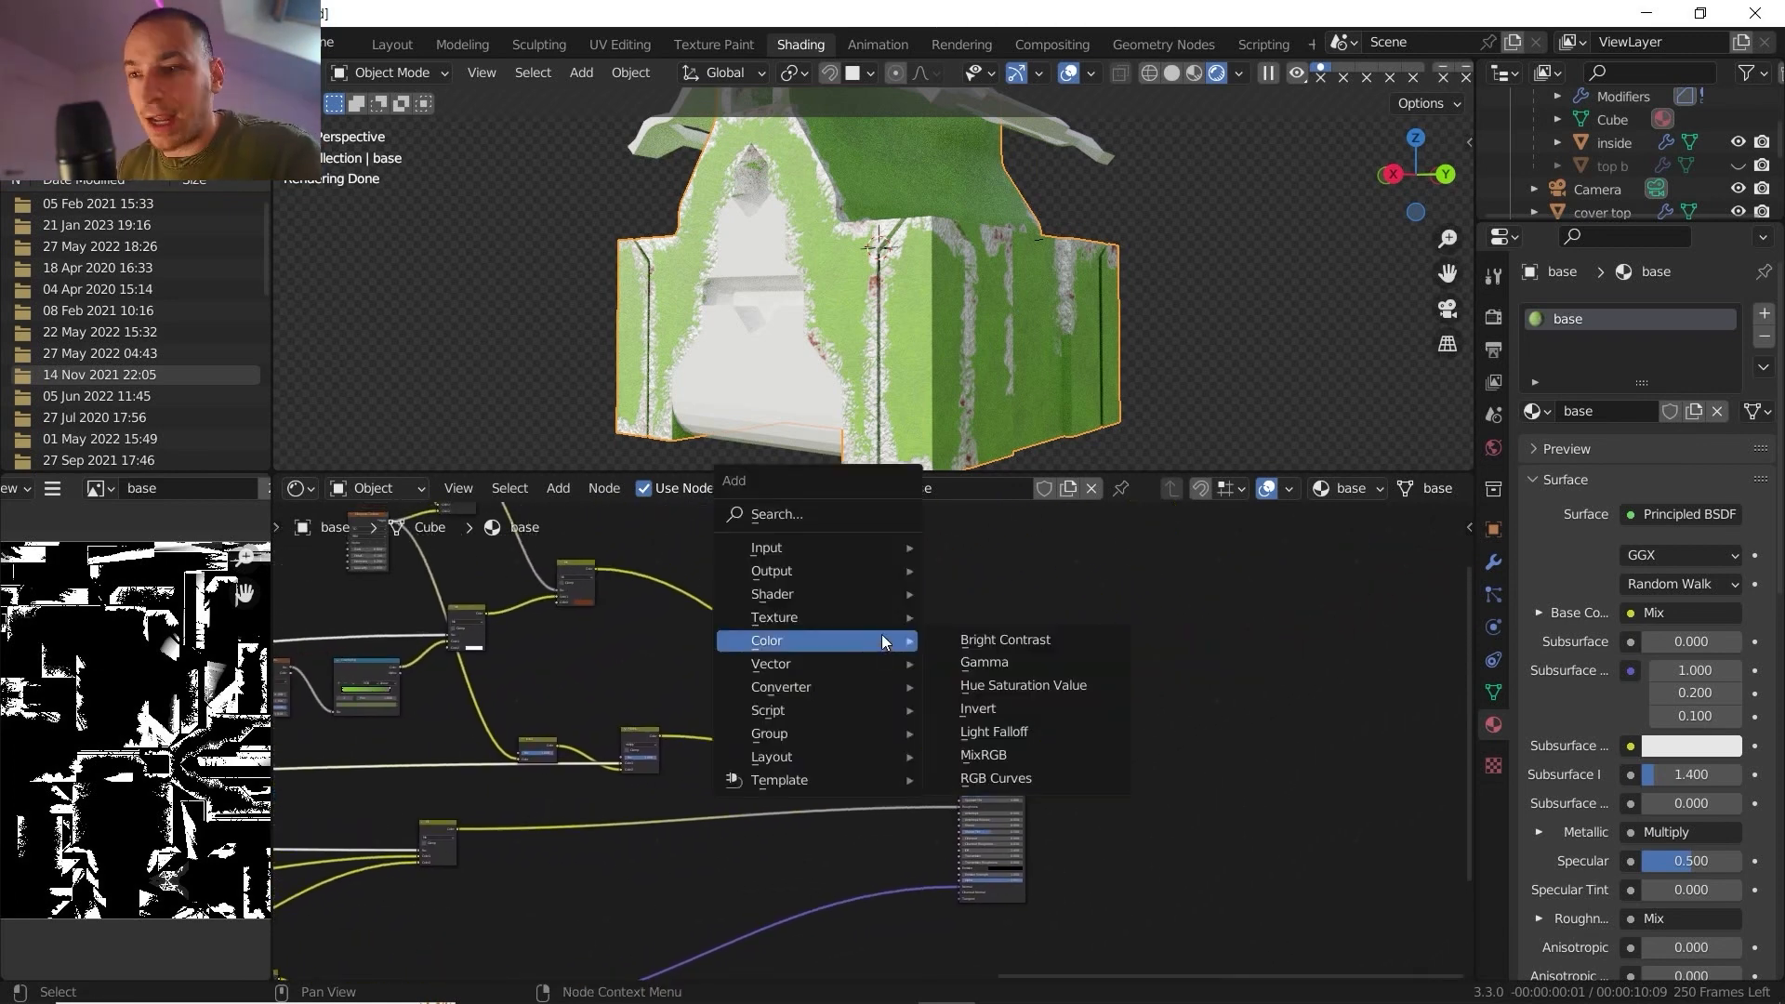
pyautogui.moveTo(891, 593)
pyautogui.moveTo(861, 546)
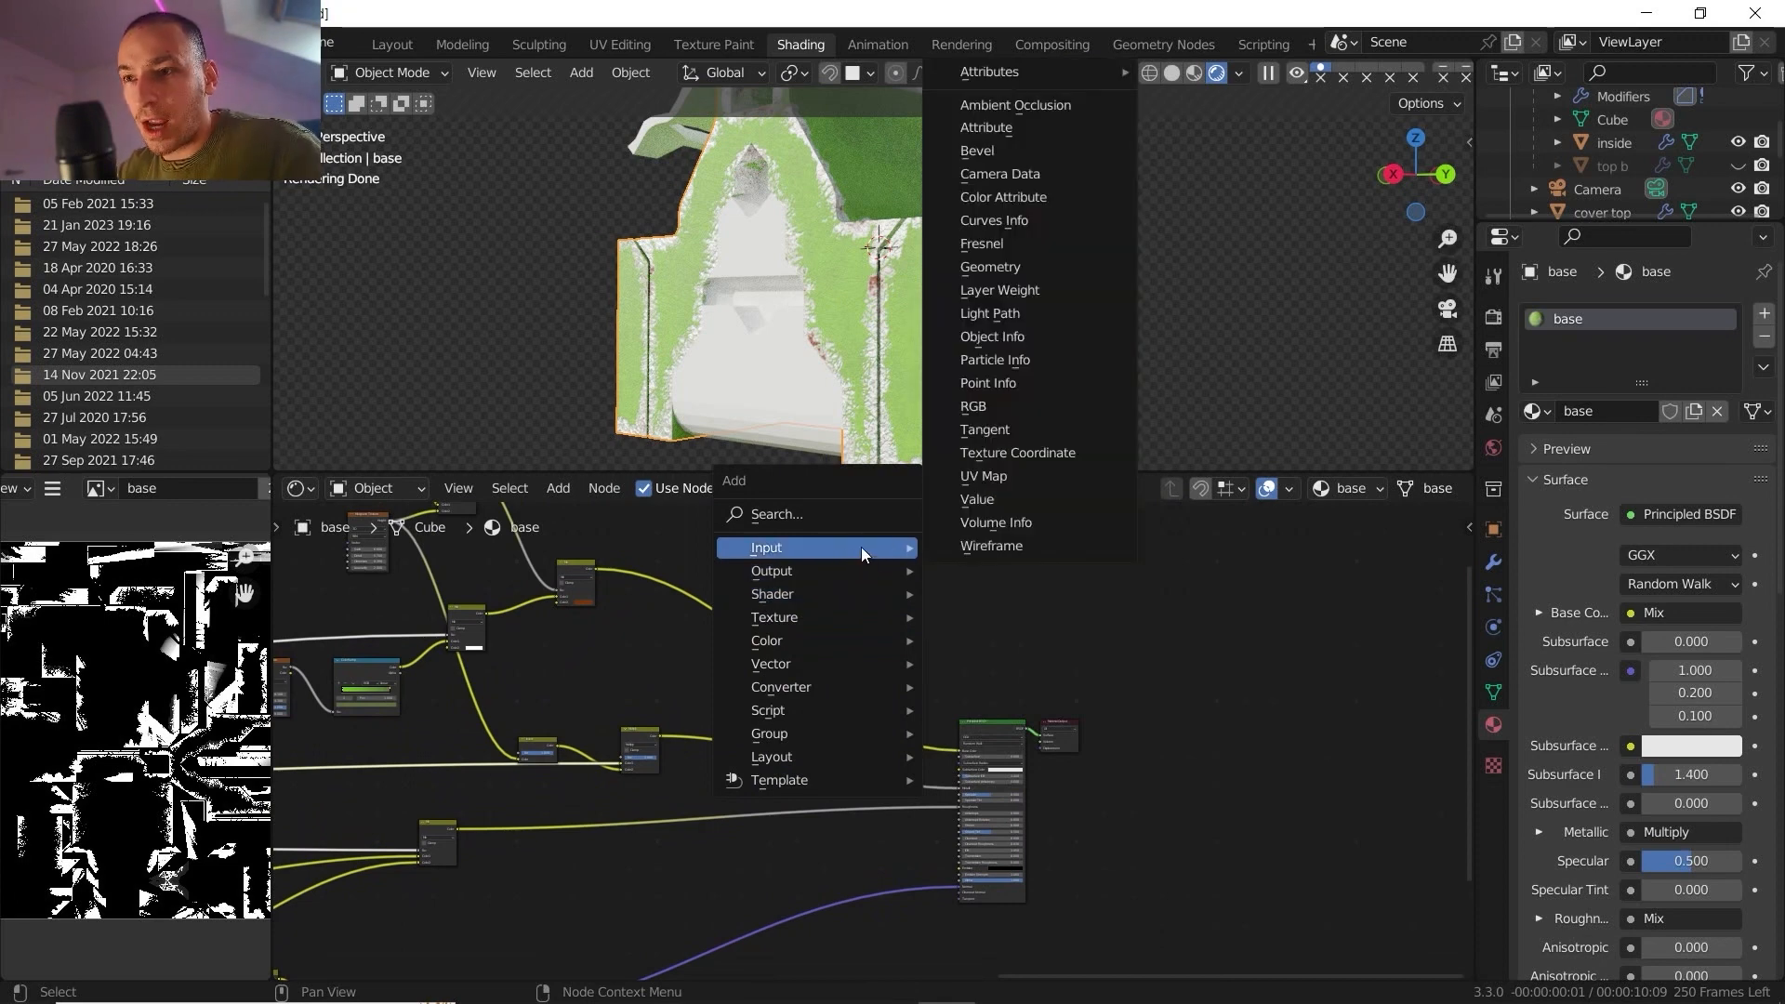
pyautogui.click(1015, 105)
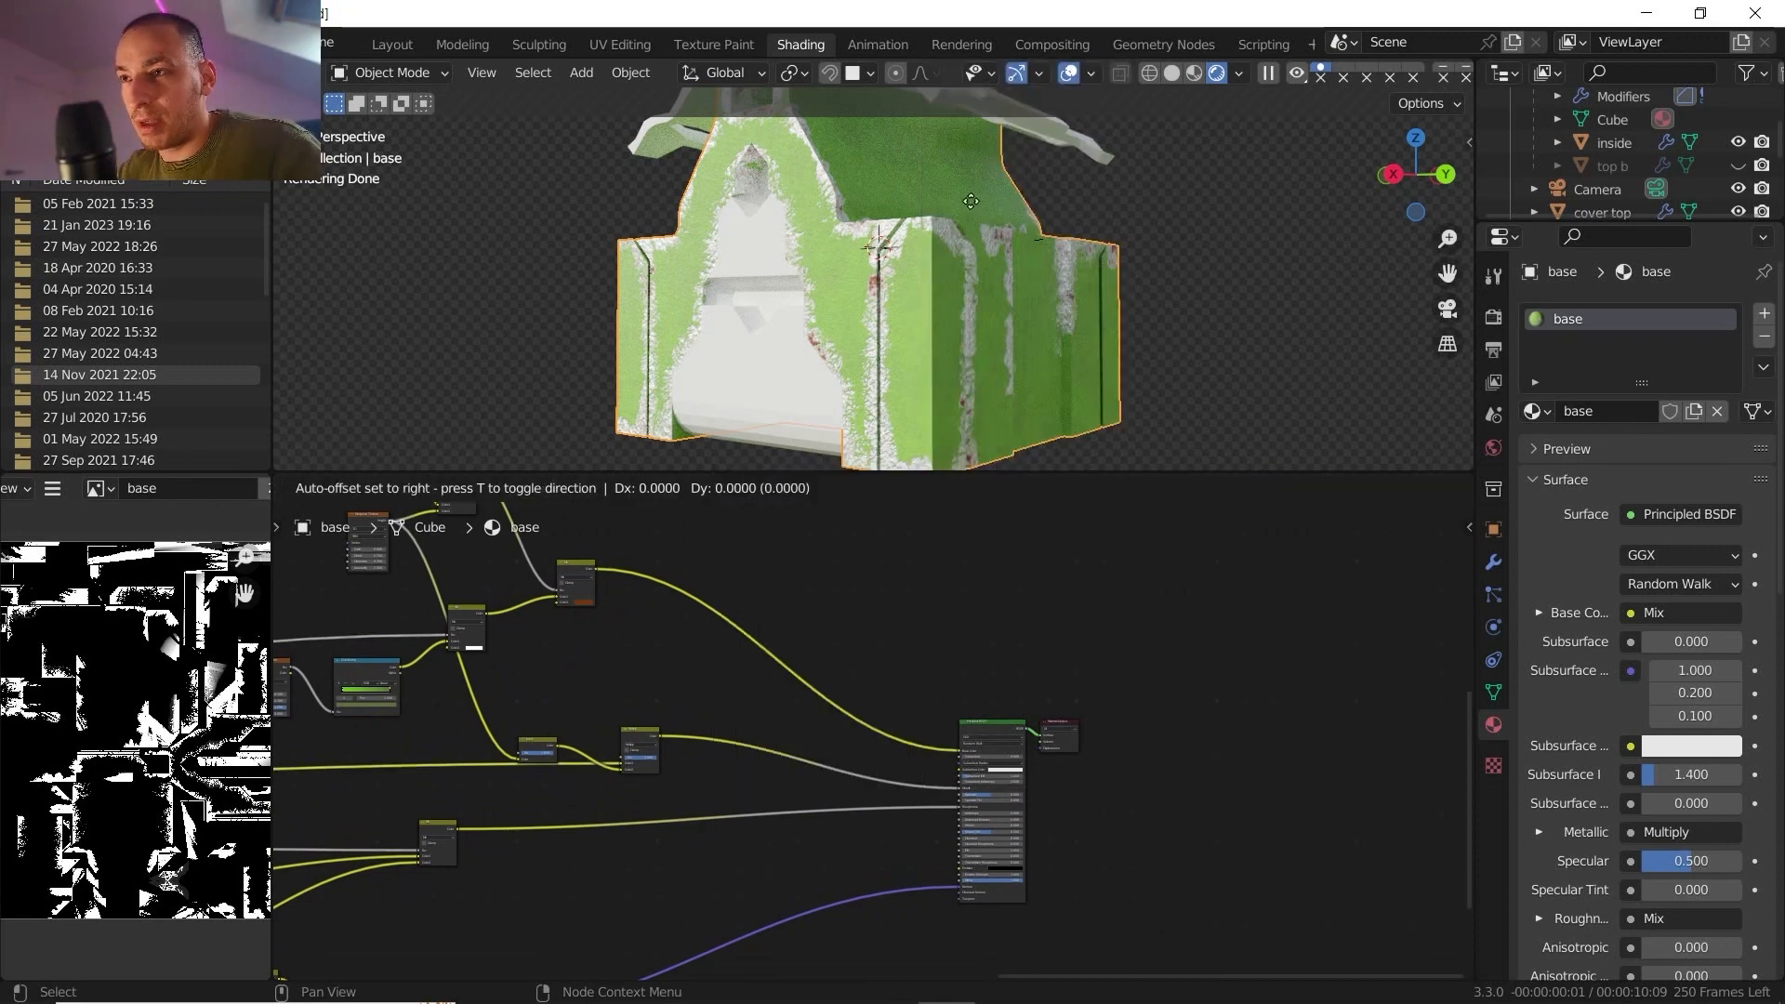
pyautogui.click(855, 595)
pyautogui.moveTo(872, 597); pyautogui.dragTo(712, 664, button='middle')
pyautogui.scroll(6, 868, 621)
pyautogui.scroll(2, 772, 712)
# Insert a ColorRamp after the Ambient Occlusion node and move its black stop to 0.665, spacing the nodes apart
pyautogui.hotkey('shift', 'a')
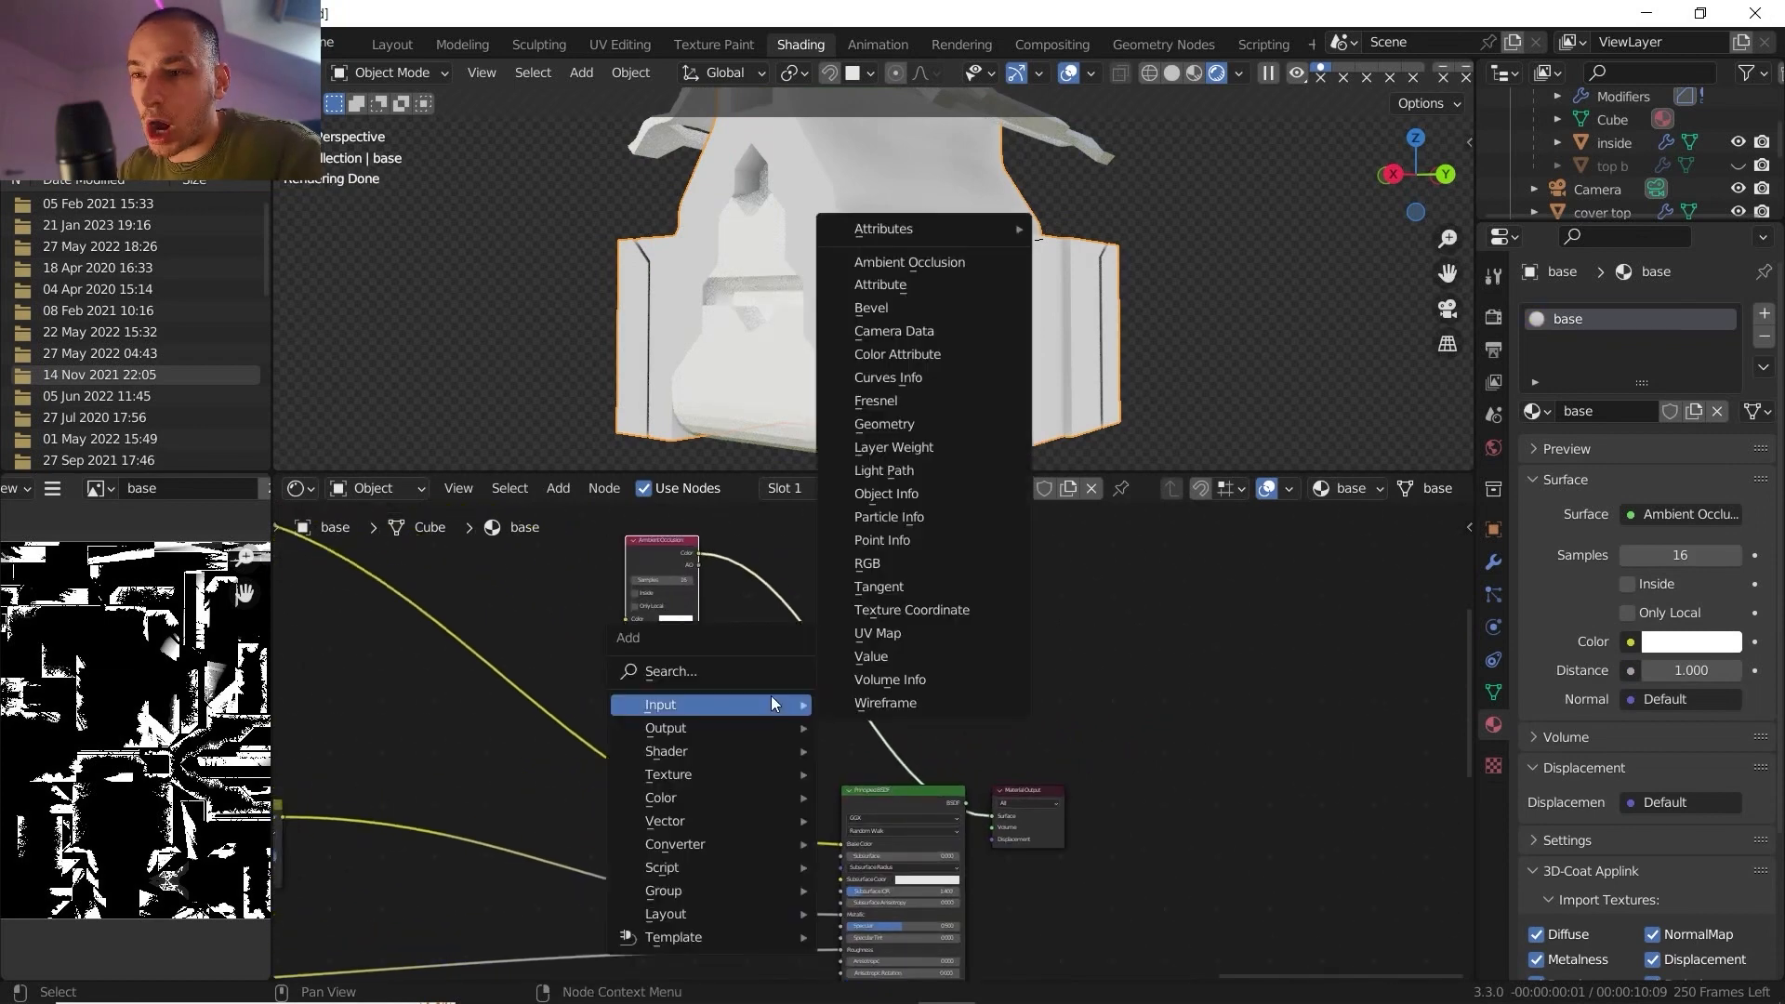
pyautogui.moveTo(745, 821)
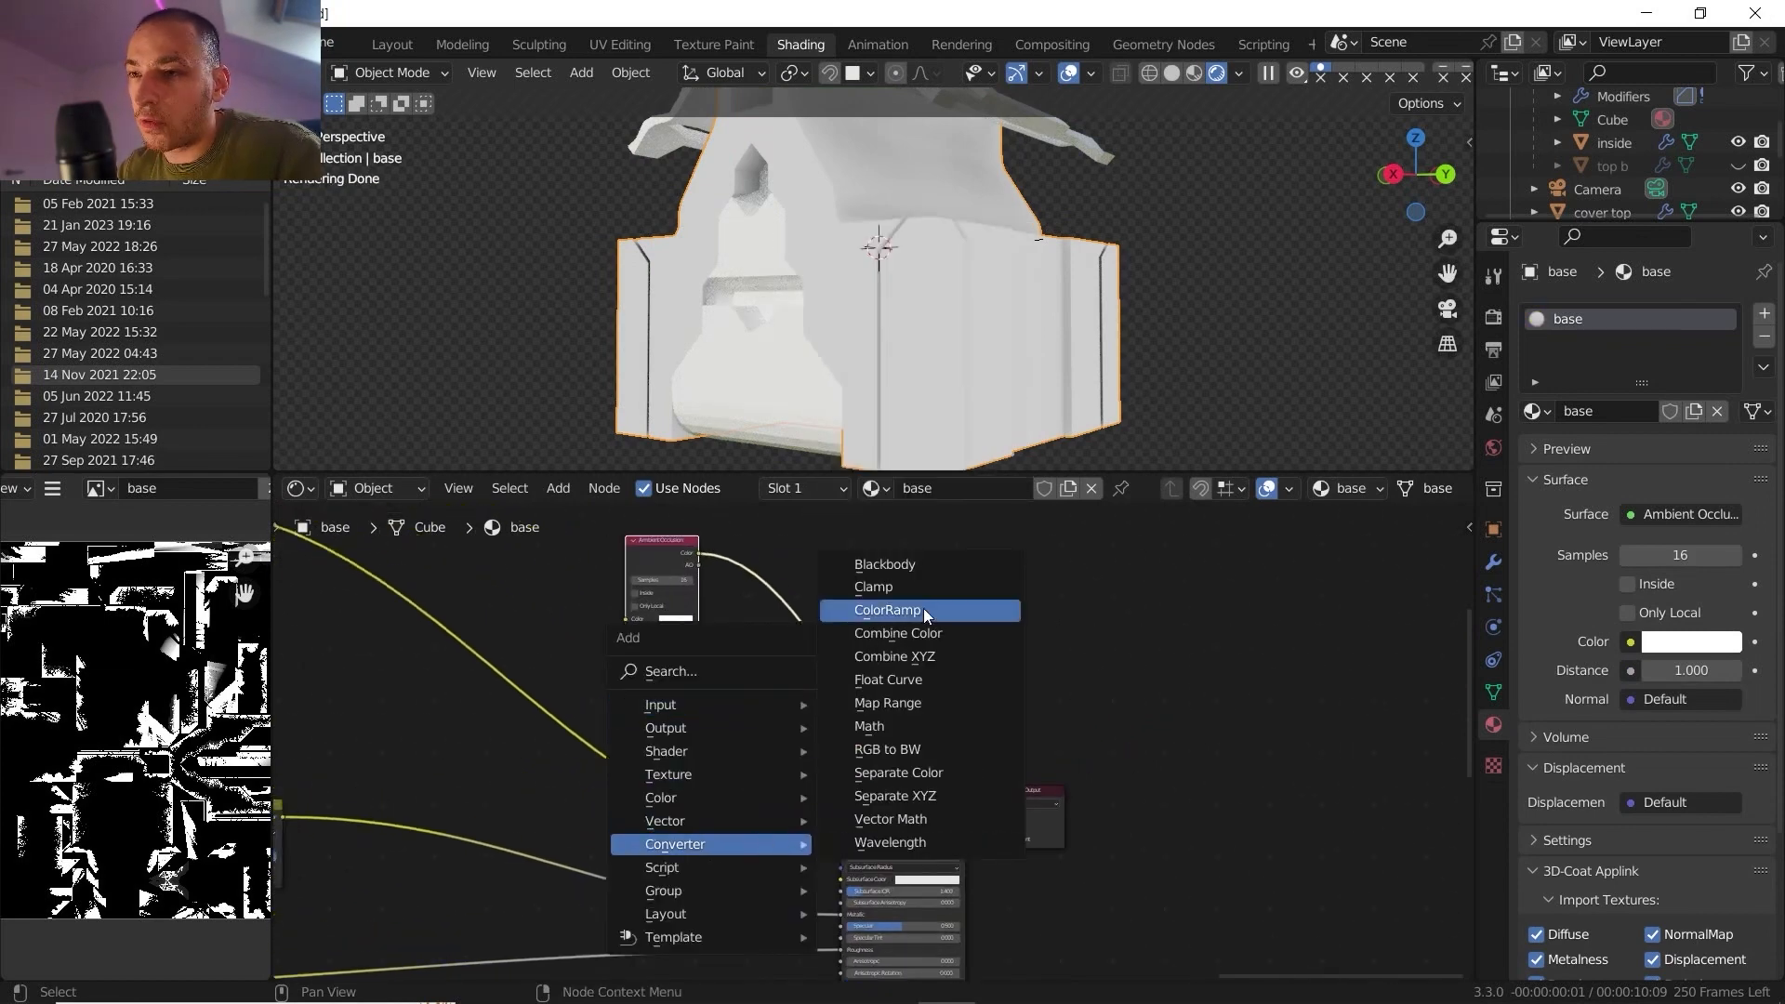
pyautogui.click(923, 609)
pyautogui.click(823, 634)
pyautogui.moveTo(793, 654); pyautogui.dragTo(861, 651)
pyautogui.moveTo(688, 585); pyautogui.dragTo(548, 609)
pyautogui.moveTo(791, 708); pyautogui.dragTo(639, 562)
# Add a Musgrave Texture with detail 6.300 and dimension 0.400 and combine it with the ambient occlusion ColorRamp through a Mix node
pyautogui.moveTo(683, 761); pyautogui.dragTo(734, 722, button='middle')
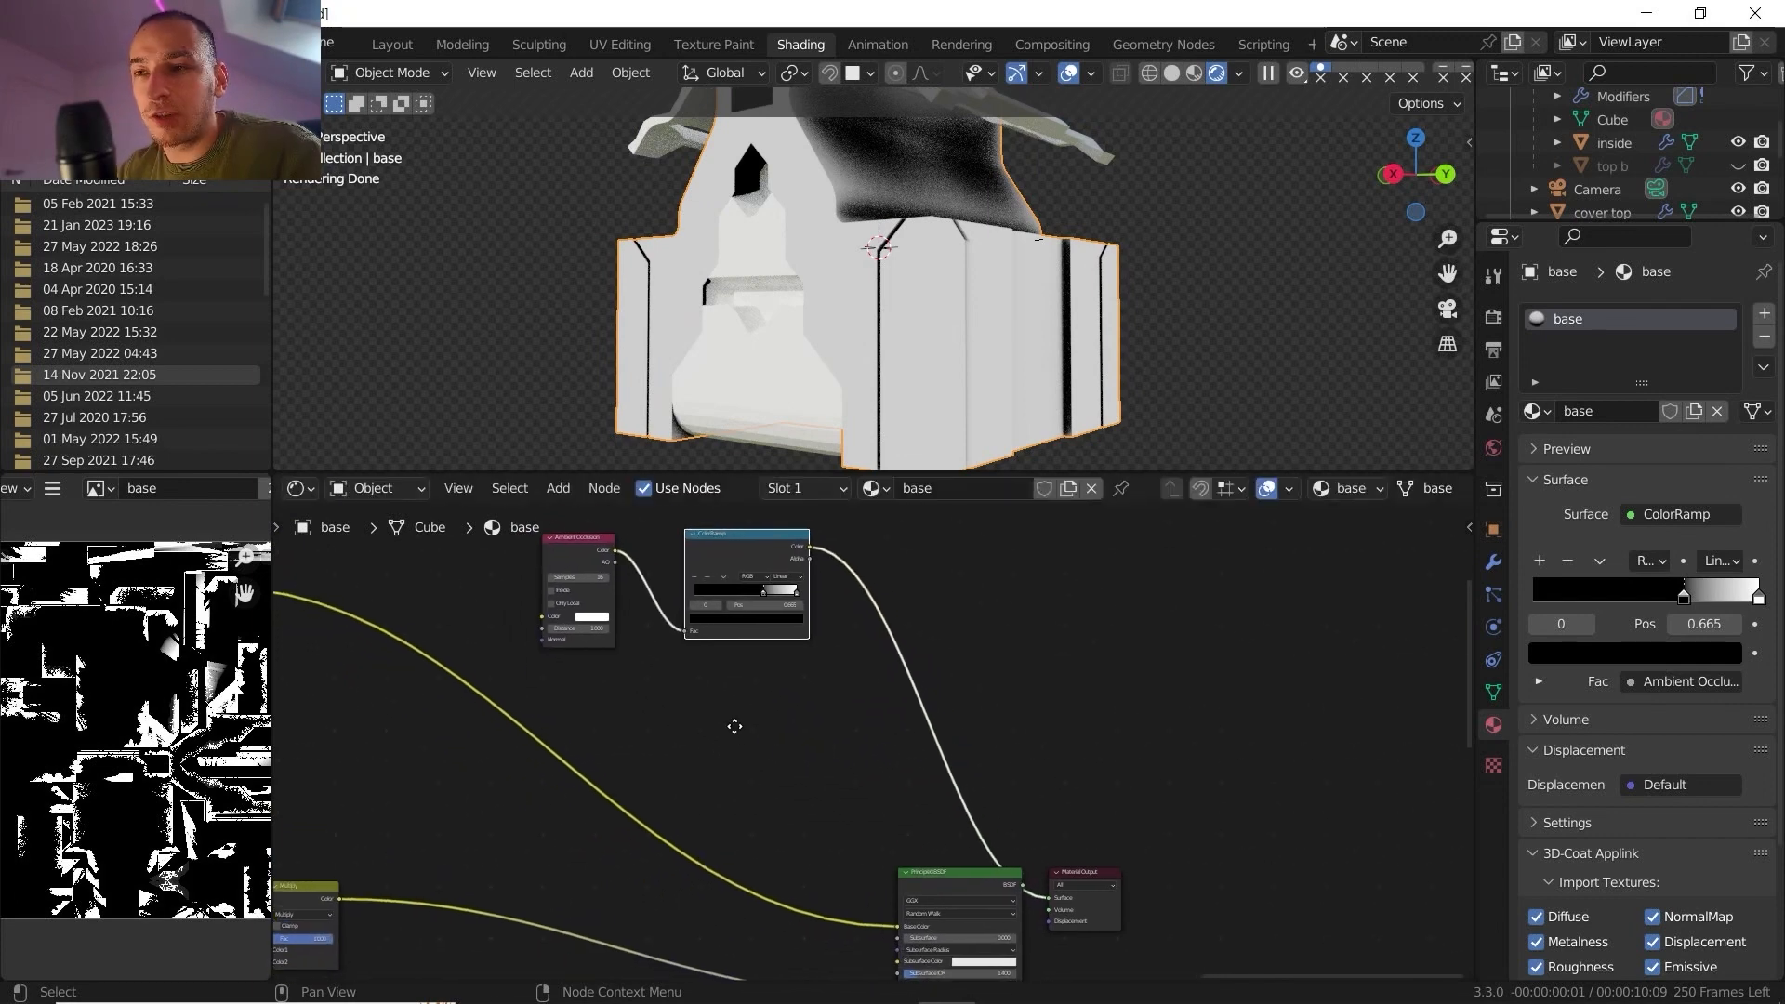
pyautogui.hotkey('shift', 'a')
pyautogui.moveTo(704, 673)
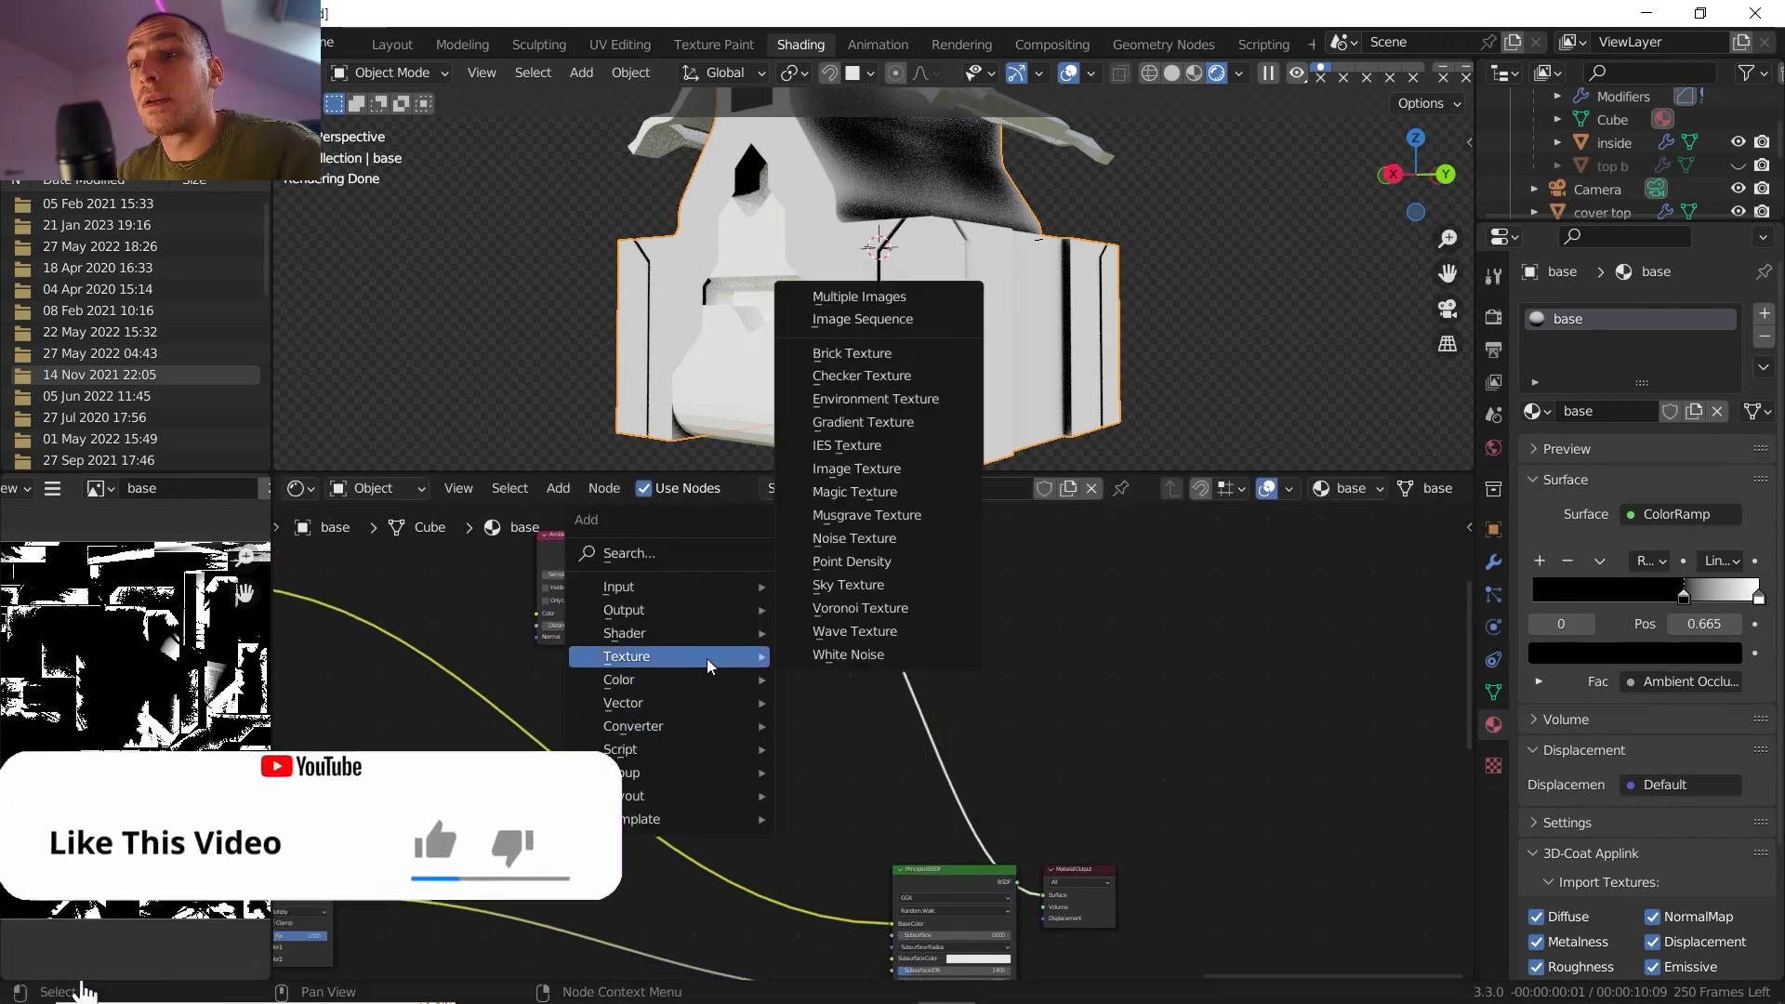
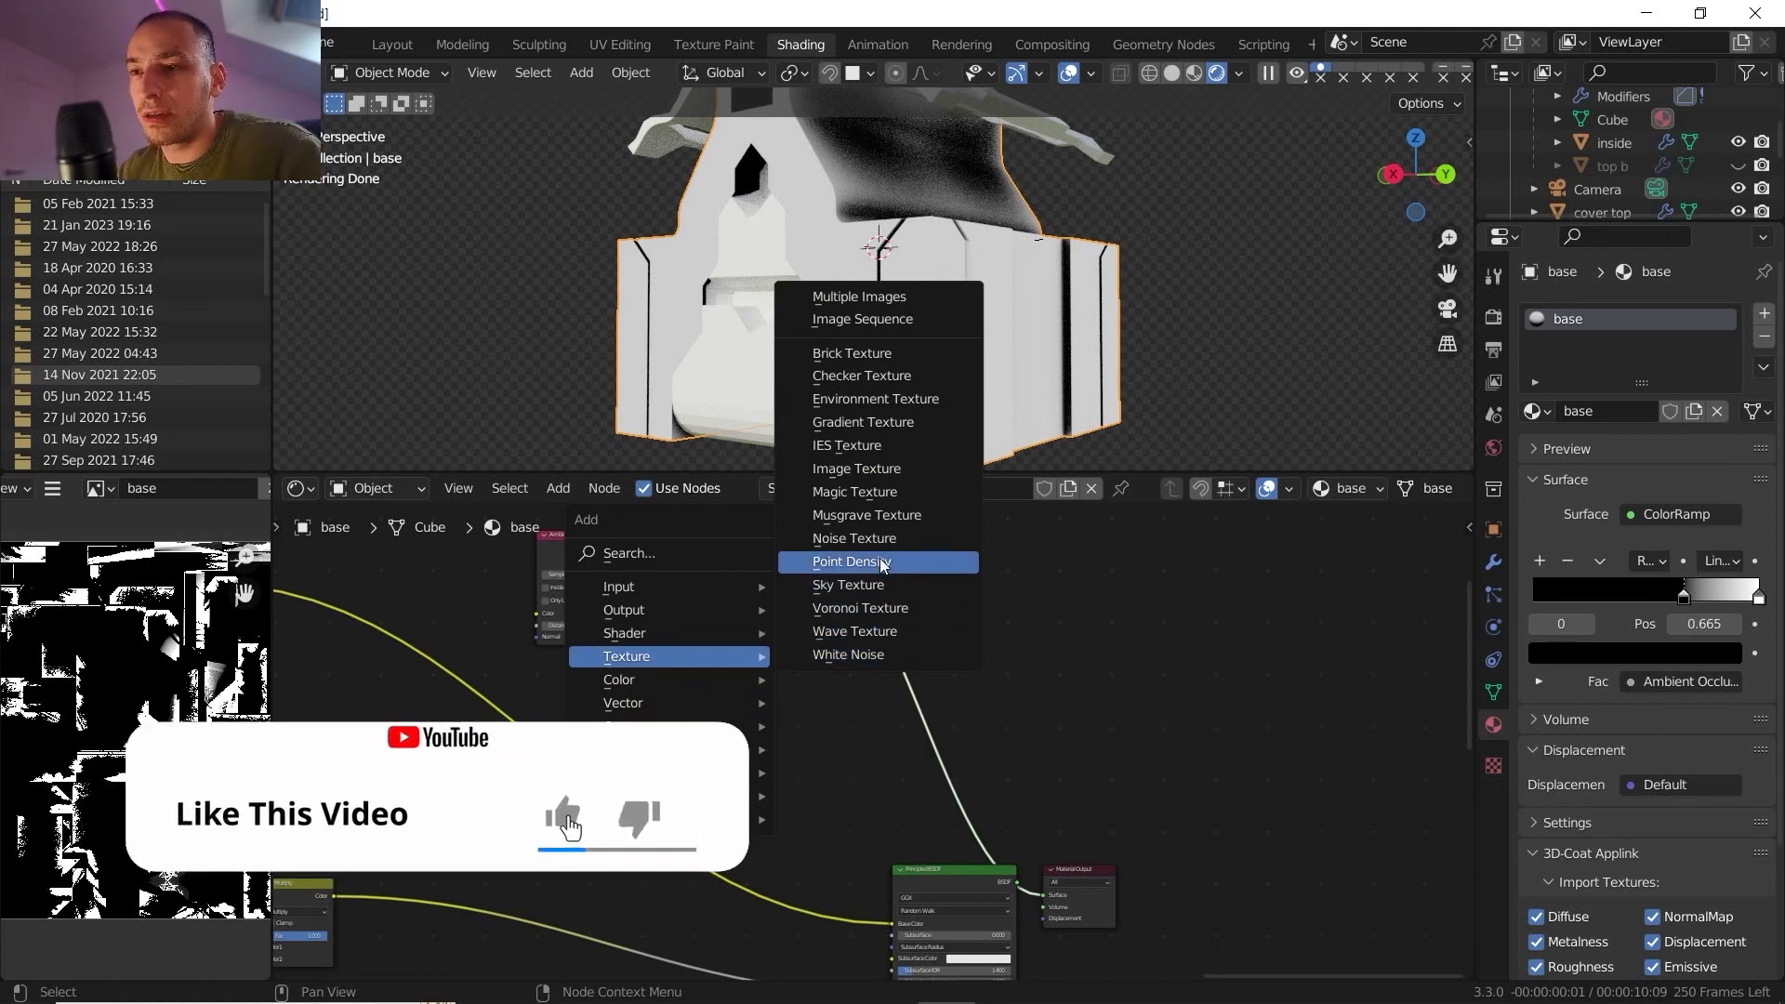
pyautogui.click(866, 515)
pyautogui.click(693, 656)
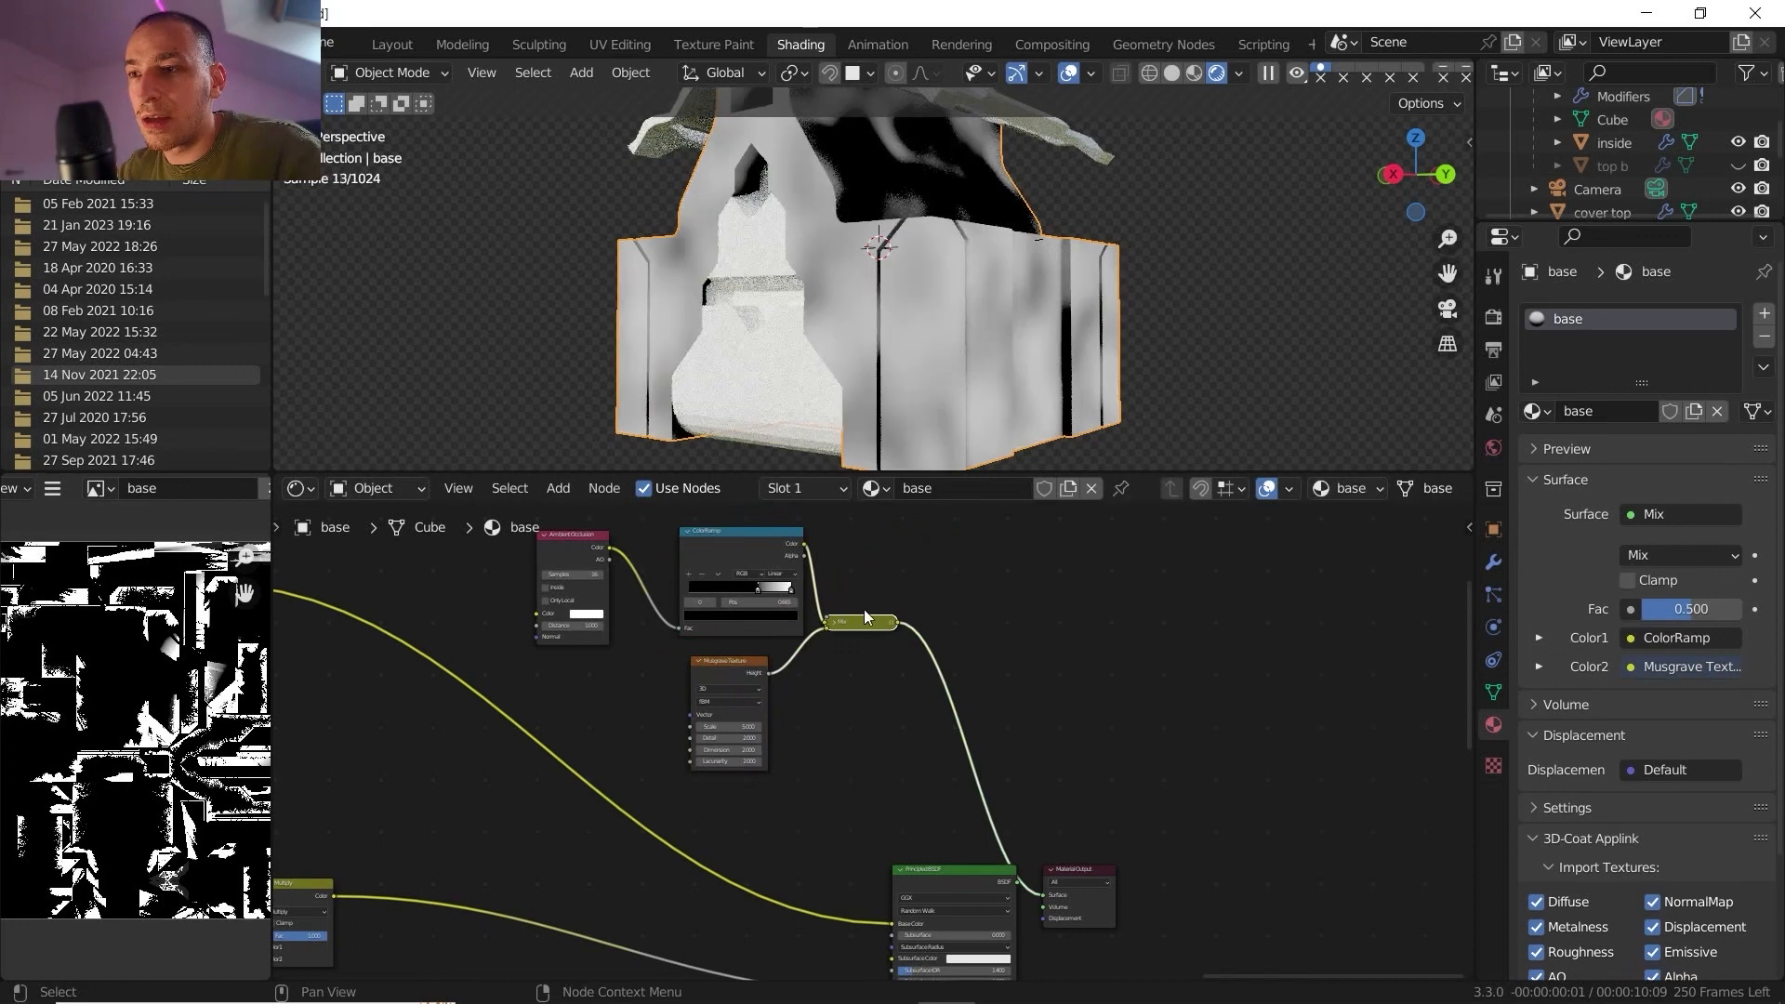
pyautogui.scroll(2, 796, 697)
pyautogui.moveTo(674, 737); pyautogui.dragTo(641, 752)
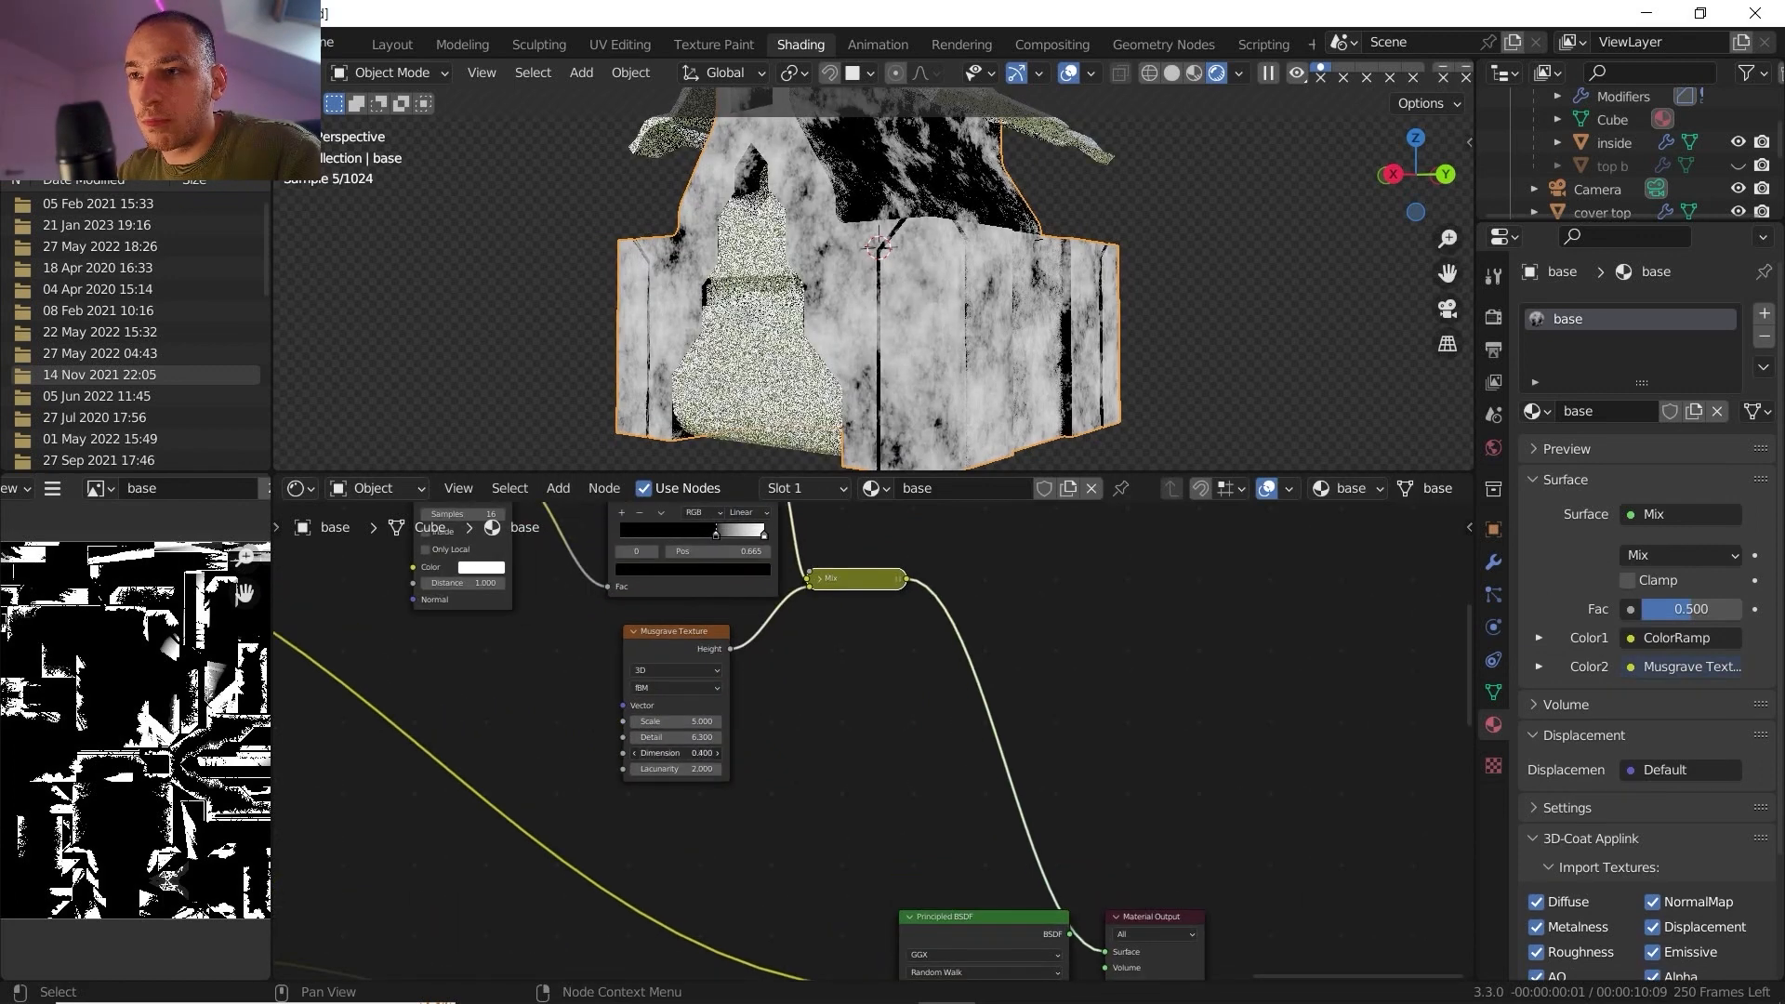
# Set the ambient occlusion Mix node to Overlay with a factor of 1.000 and check the mask from the side
pyautogui.click(822, 578)
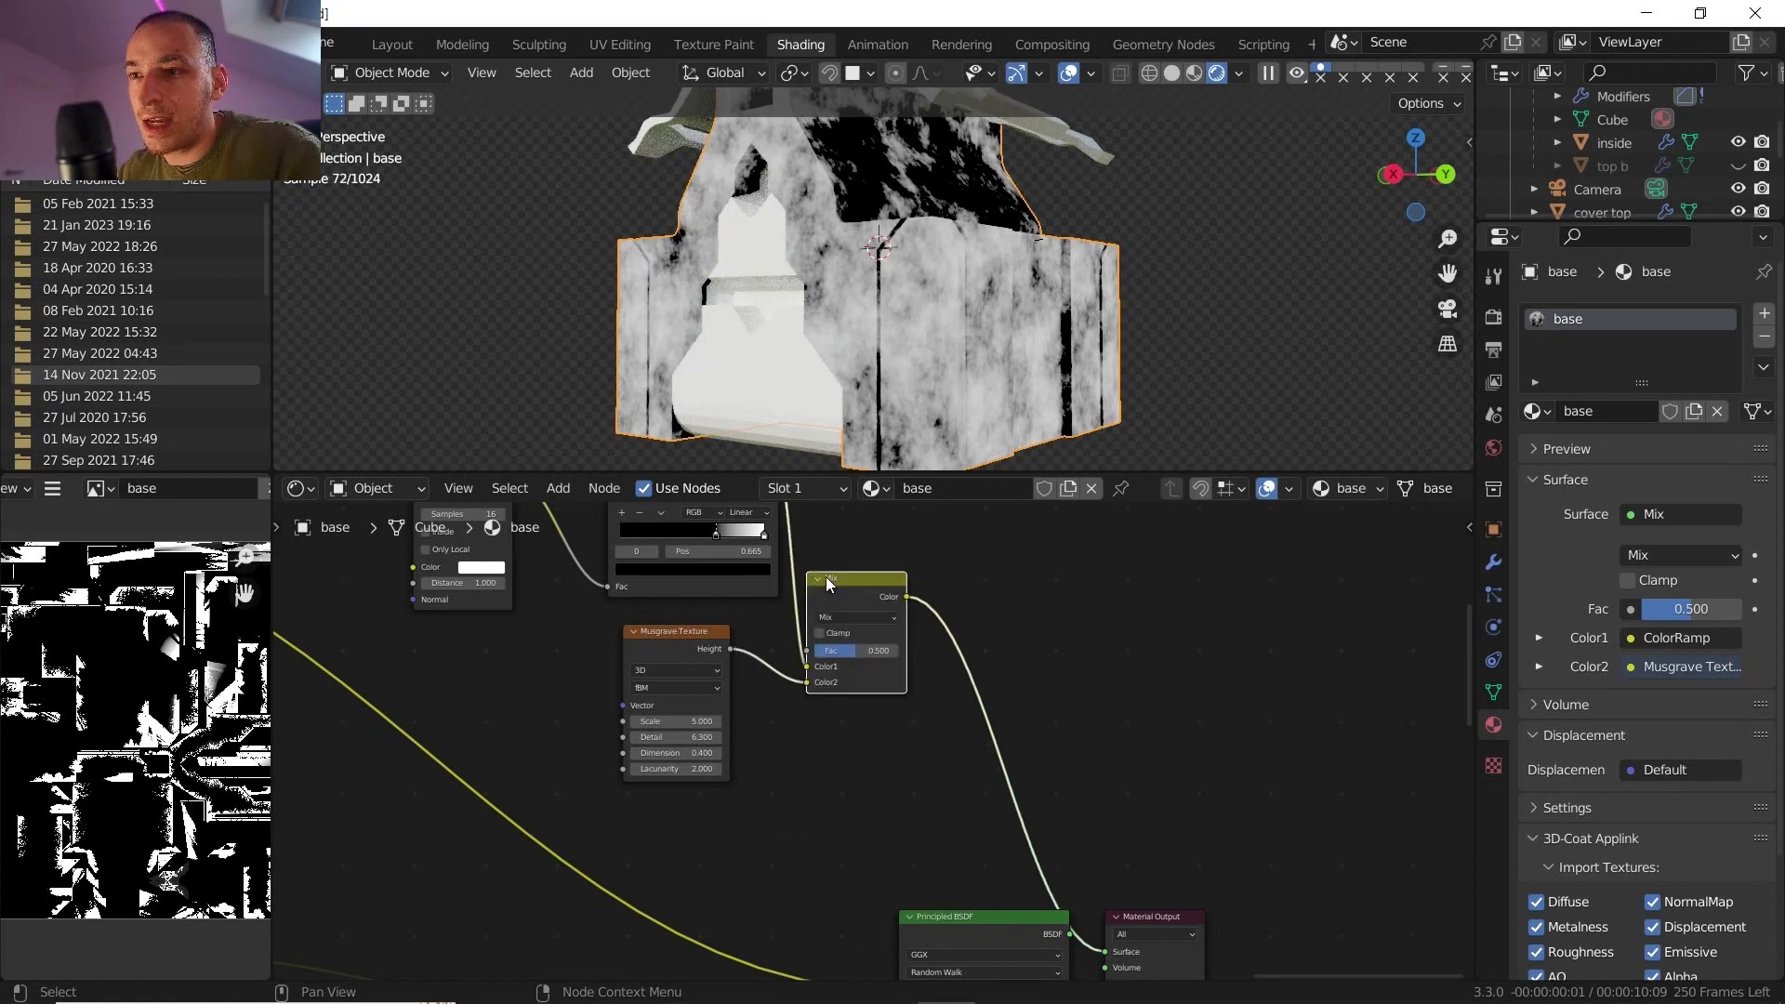
pyautogui.click(853, 618)
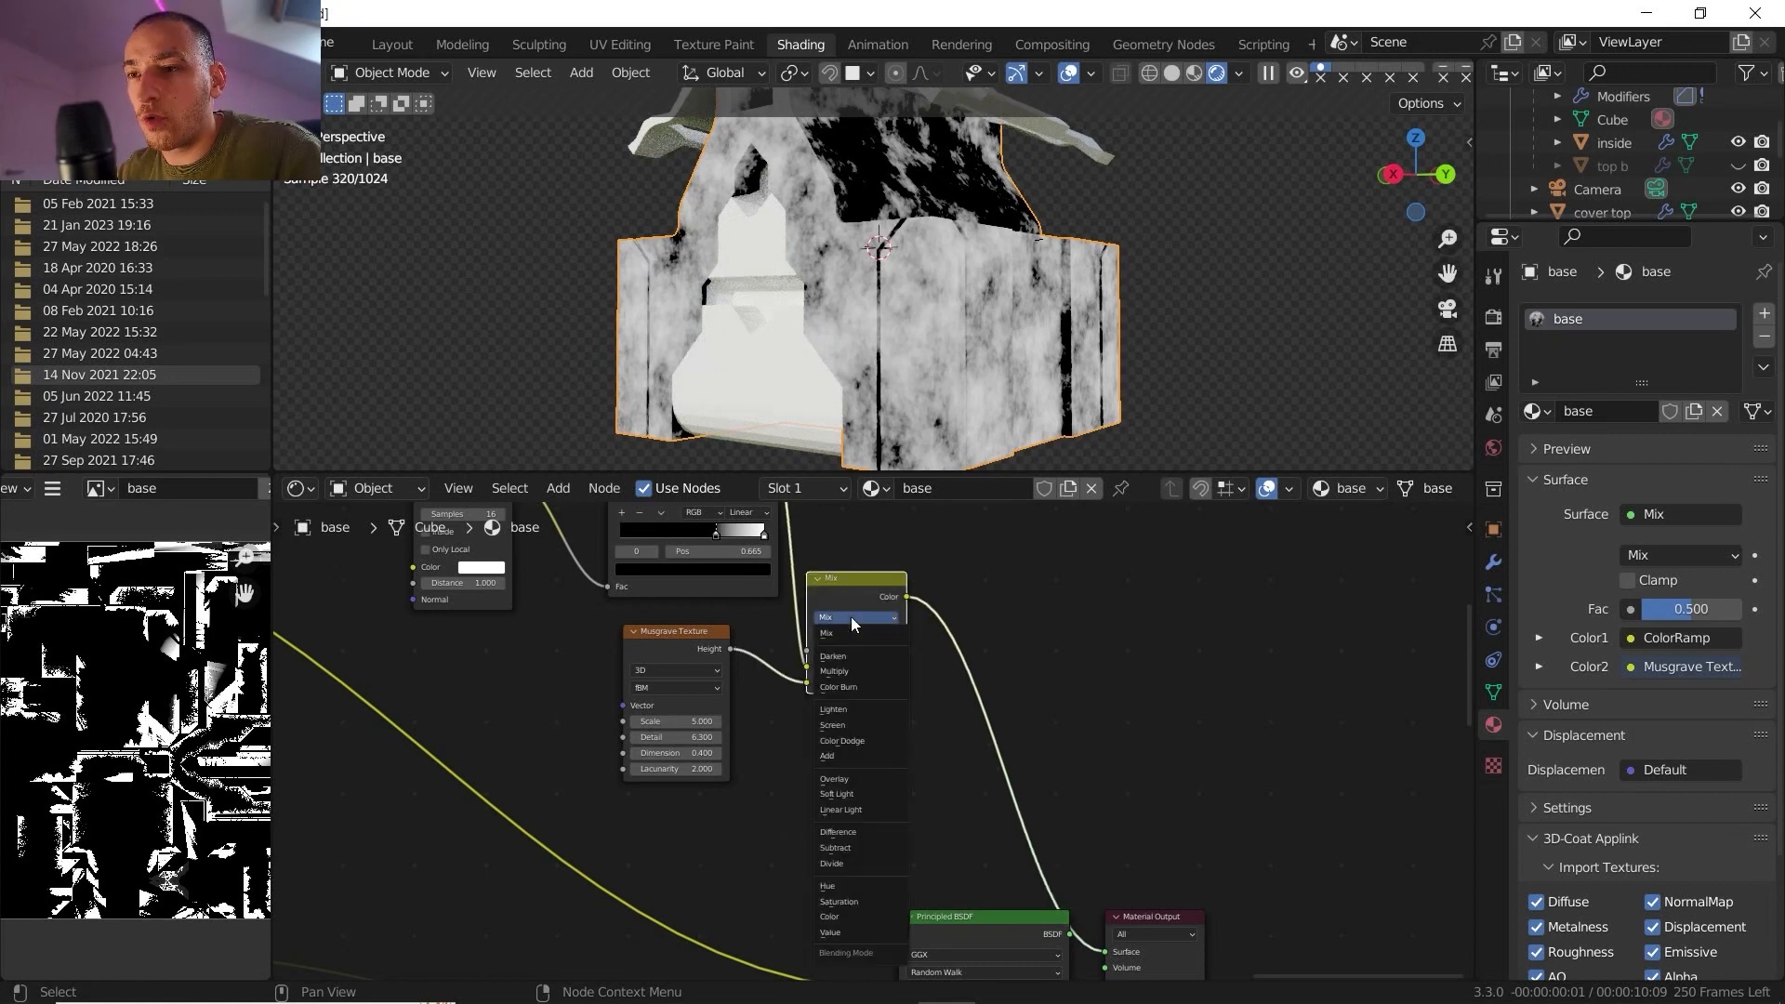
pyautogui.click(844, 780)
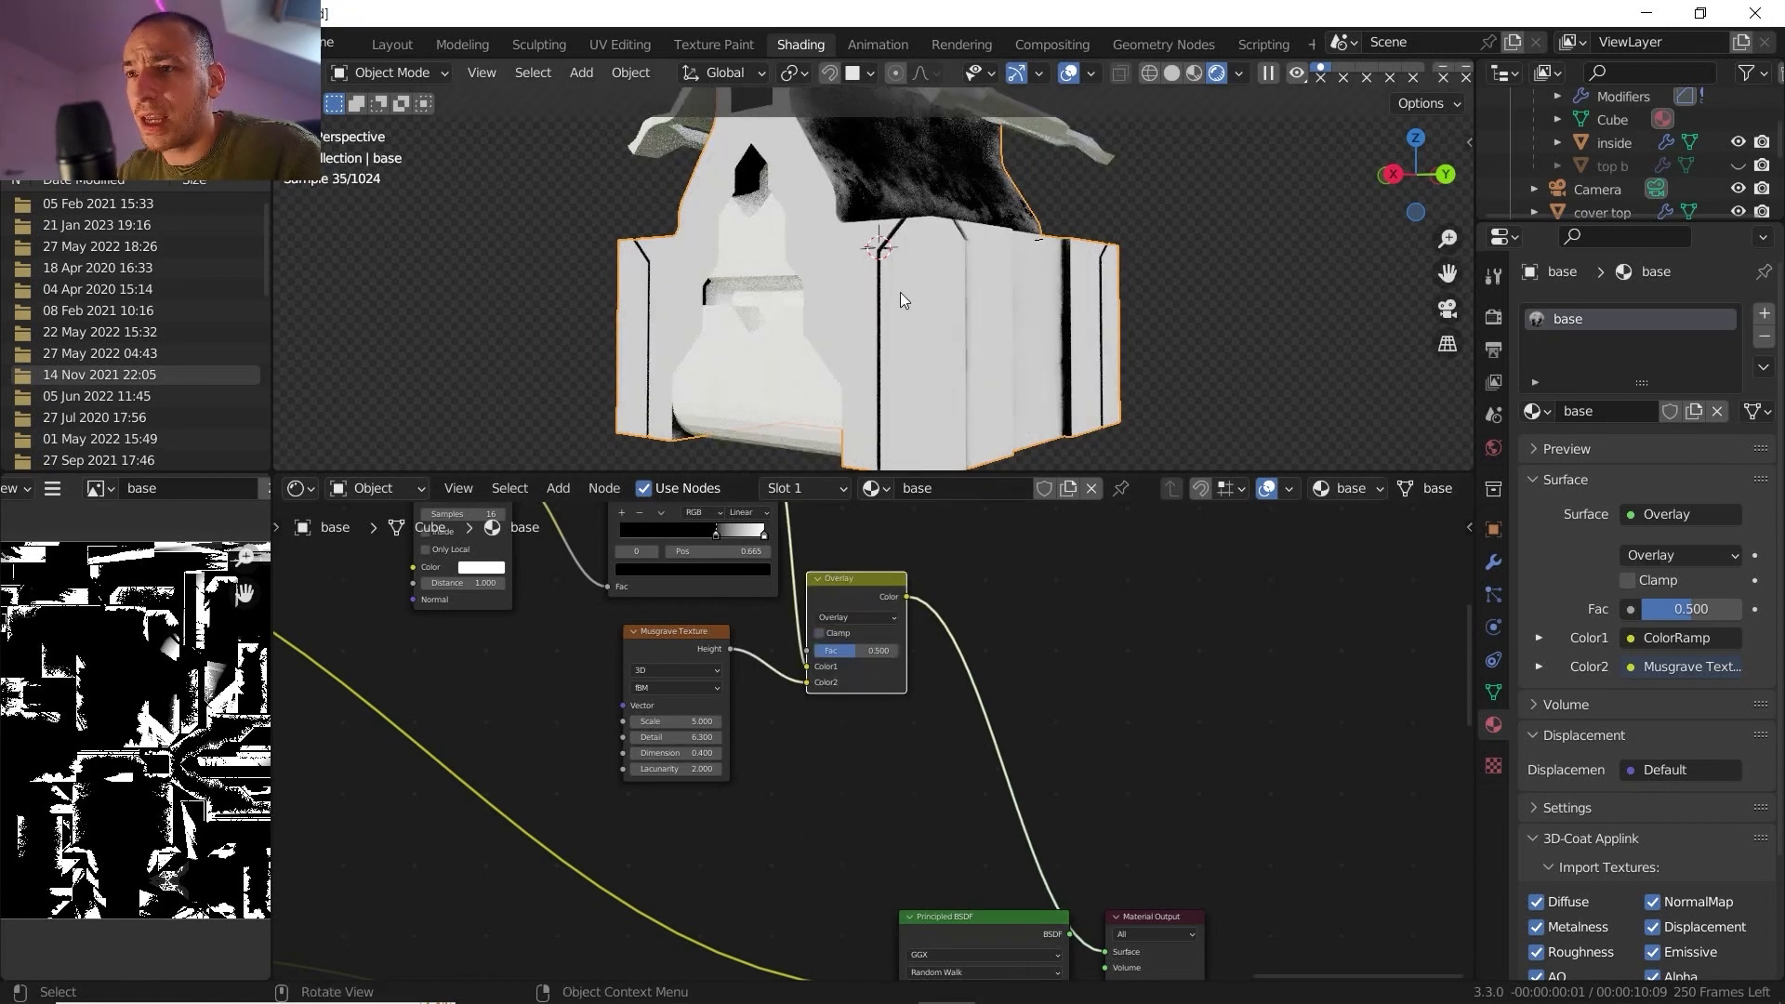
pyautogui.moveTo(899, 292)
pyautogui.mouseDown(button='middle')
pyautogui.moveTo(863, 321)
pyautogui.moveTo(892, 244)
pyautogui.moveTo(892, 303)
pyautogui.mouseUp(button='middle')
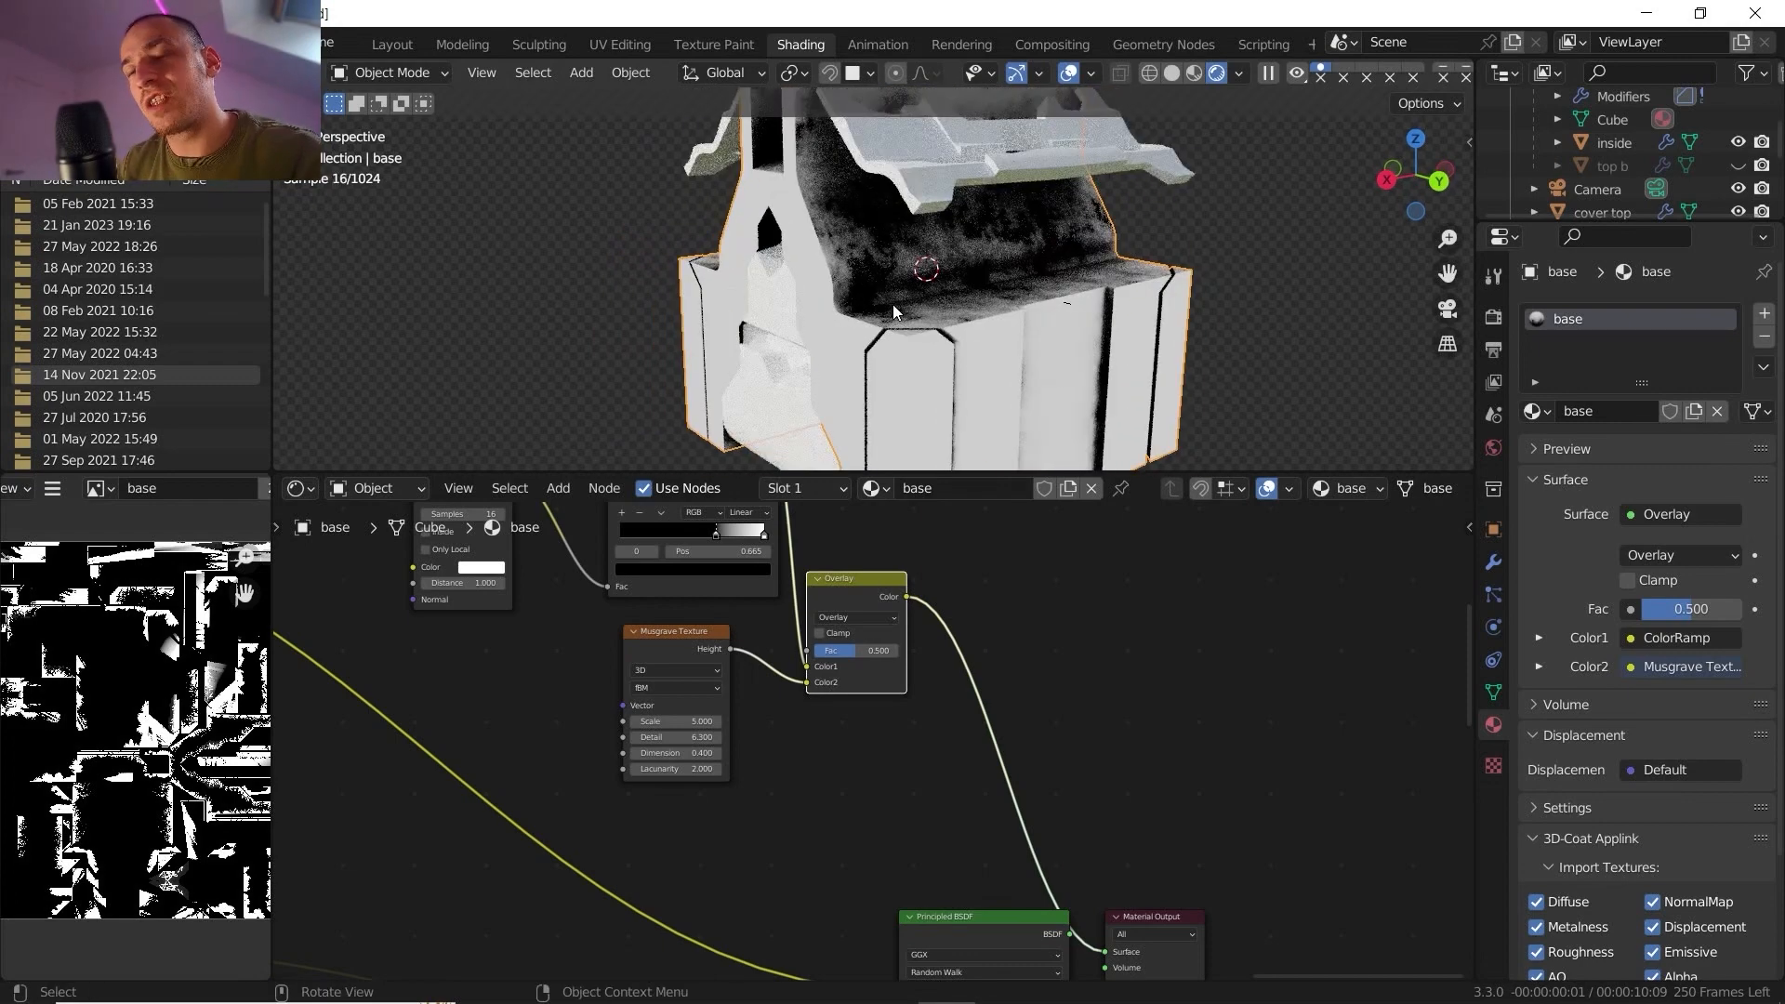
pyautogui.moveTo(867, 649); pyautogui.dragTo(898, 650)
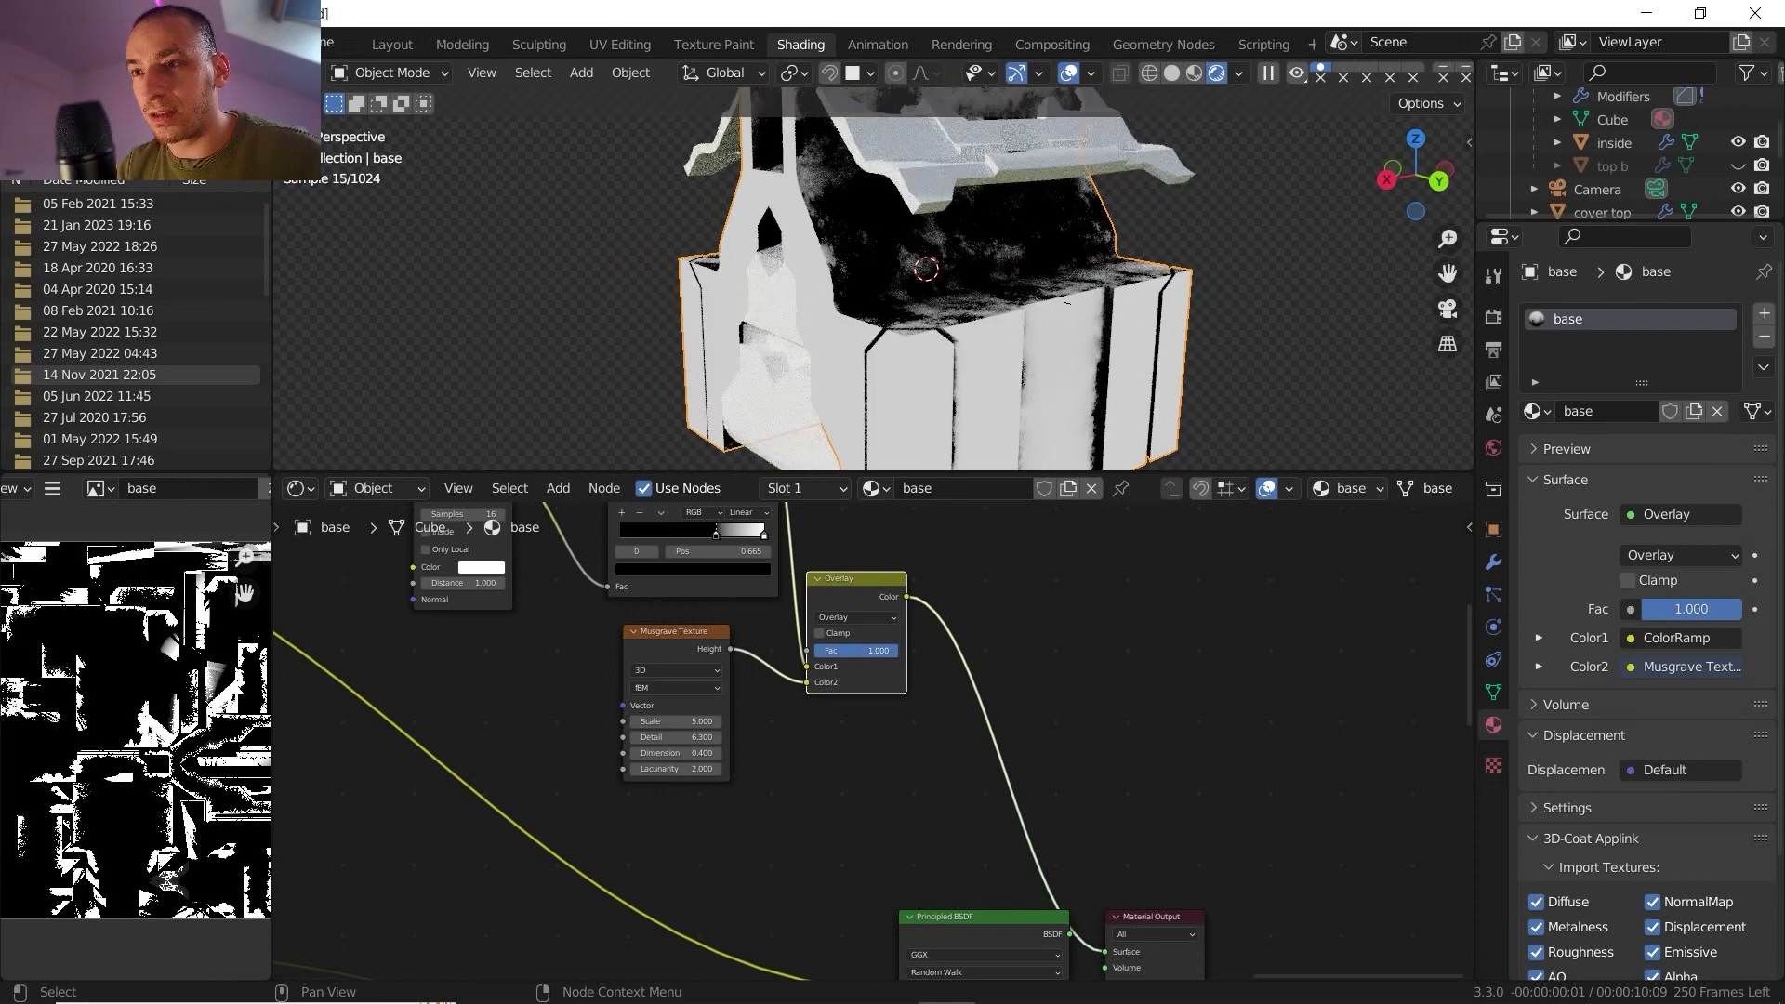
# Preview the plain ambient occlusion ColorRamp and compare it with the Musgrave Overlay result
pyautogui.moveTo(778, 615); pyautogui.dragTo(768, 660, button='middle')
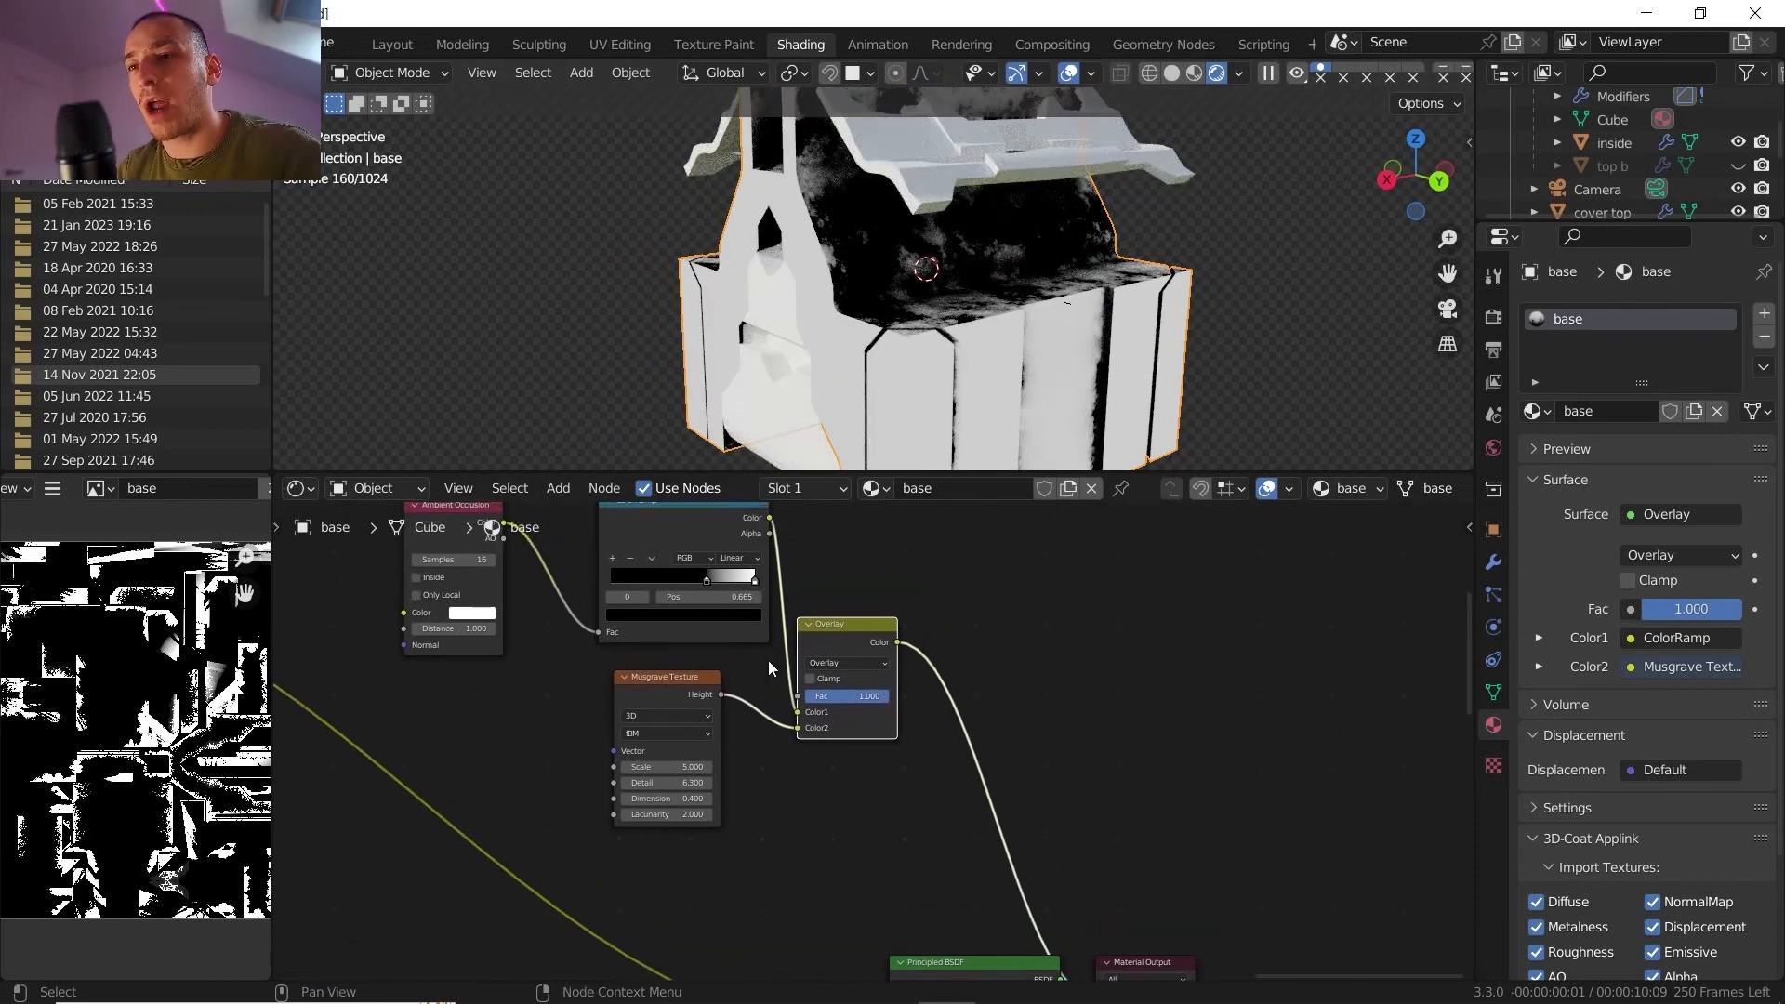
pyautogui.keyDown('ctrl'); pyautogui.keyDown('shift'); pyautogui.click(692, 537); pyautogui.keyUp('shift'); pyautogui.keyUp('ctrl')
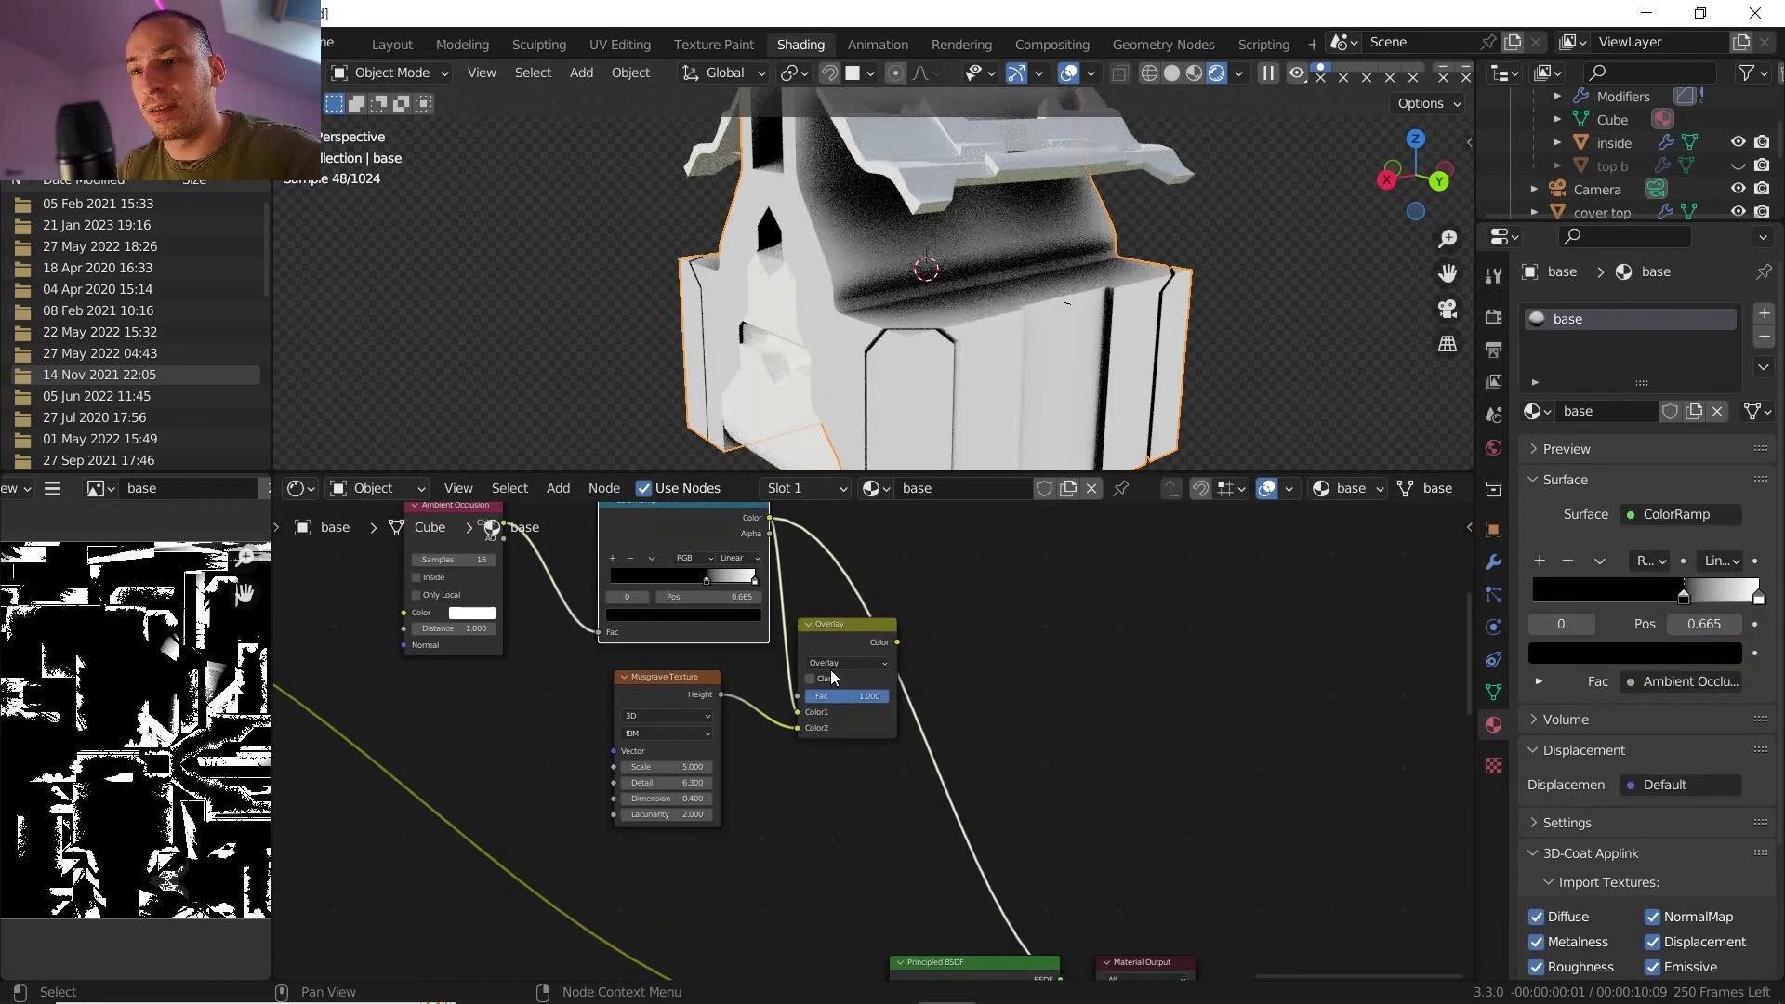
pyautogui.keyDown('ctrl'); pyautogui.keyDown('shift'); pyautogui.click(835, 638); pyautogui.keyUp('shift'); pyautogui.keyUp('ctrl')
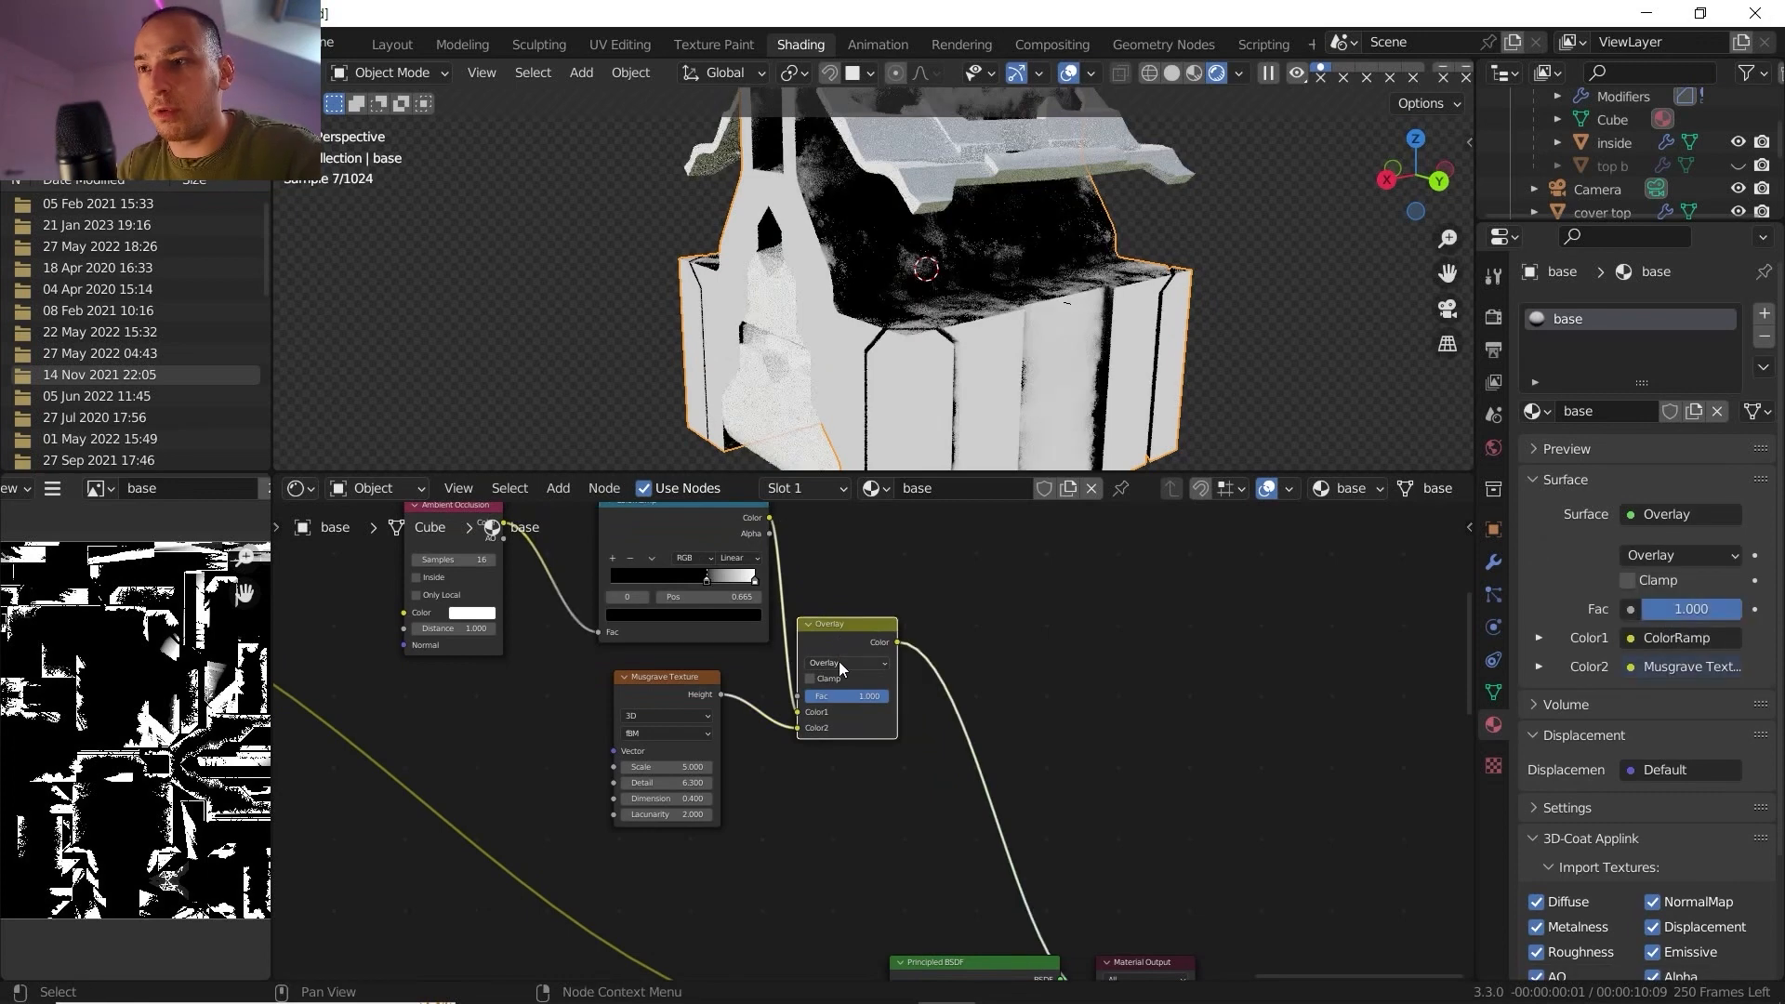
# Try Multiply as the blend mode for the ambient occlusion mask and return it to Overlay
pyautogui.click(841, 662)
pyautogui.click(838, 608)
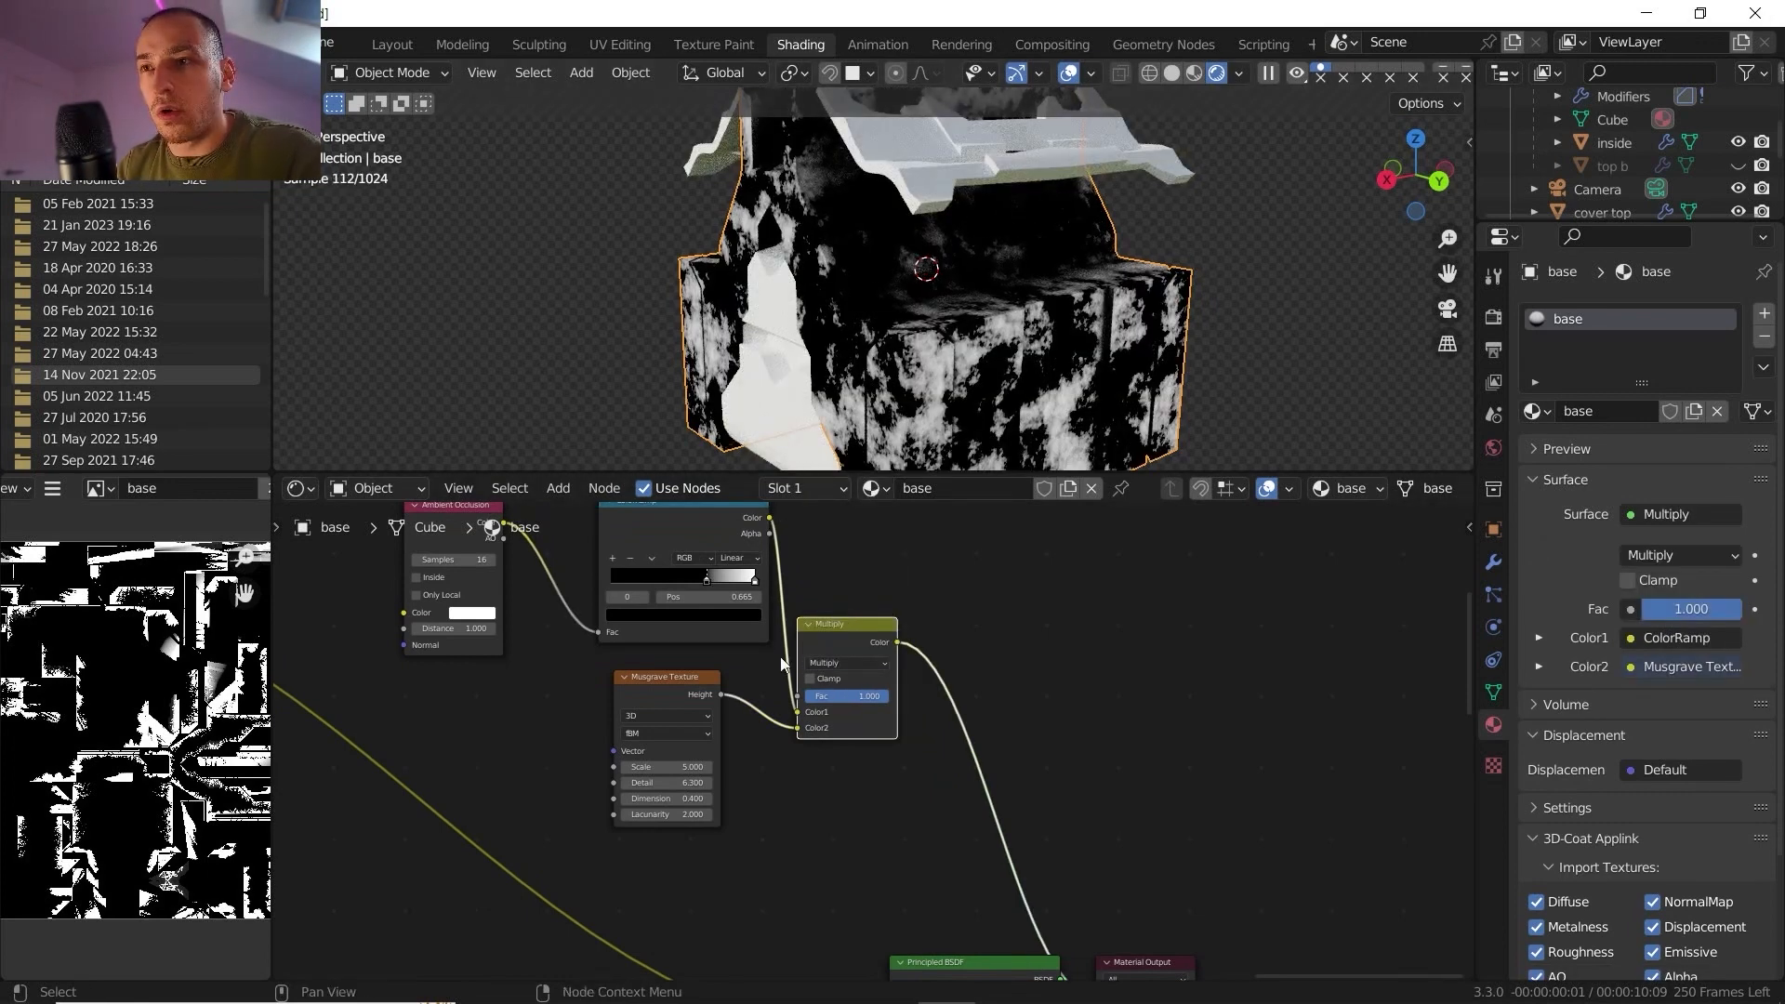
pyautogui.click(844, 663)
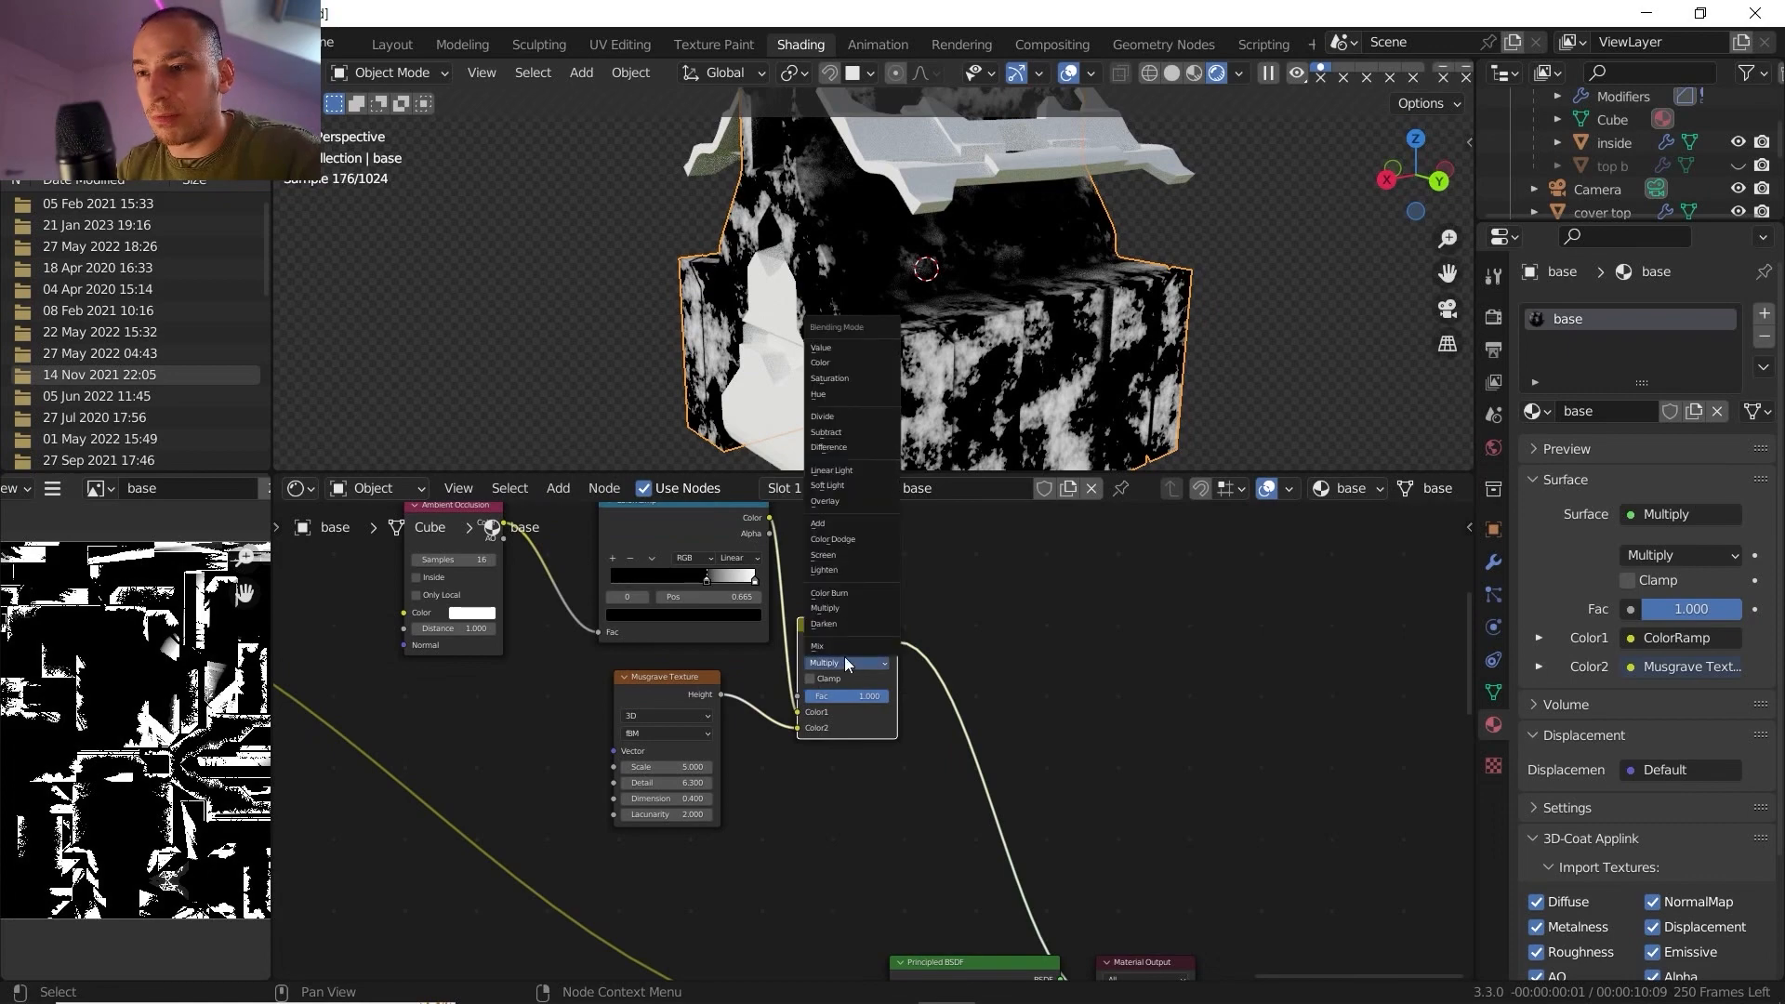
pyautogui.click(838, 500)
pyautogui.moveTo(842, 284); pyautogui.dragTo(828, 205, button='middle')
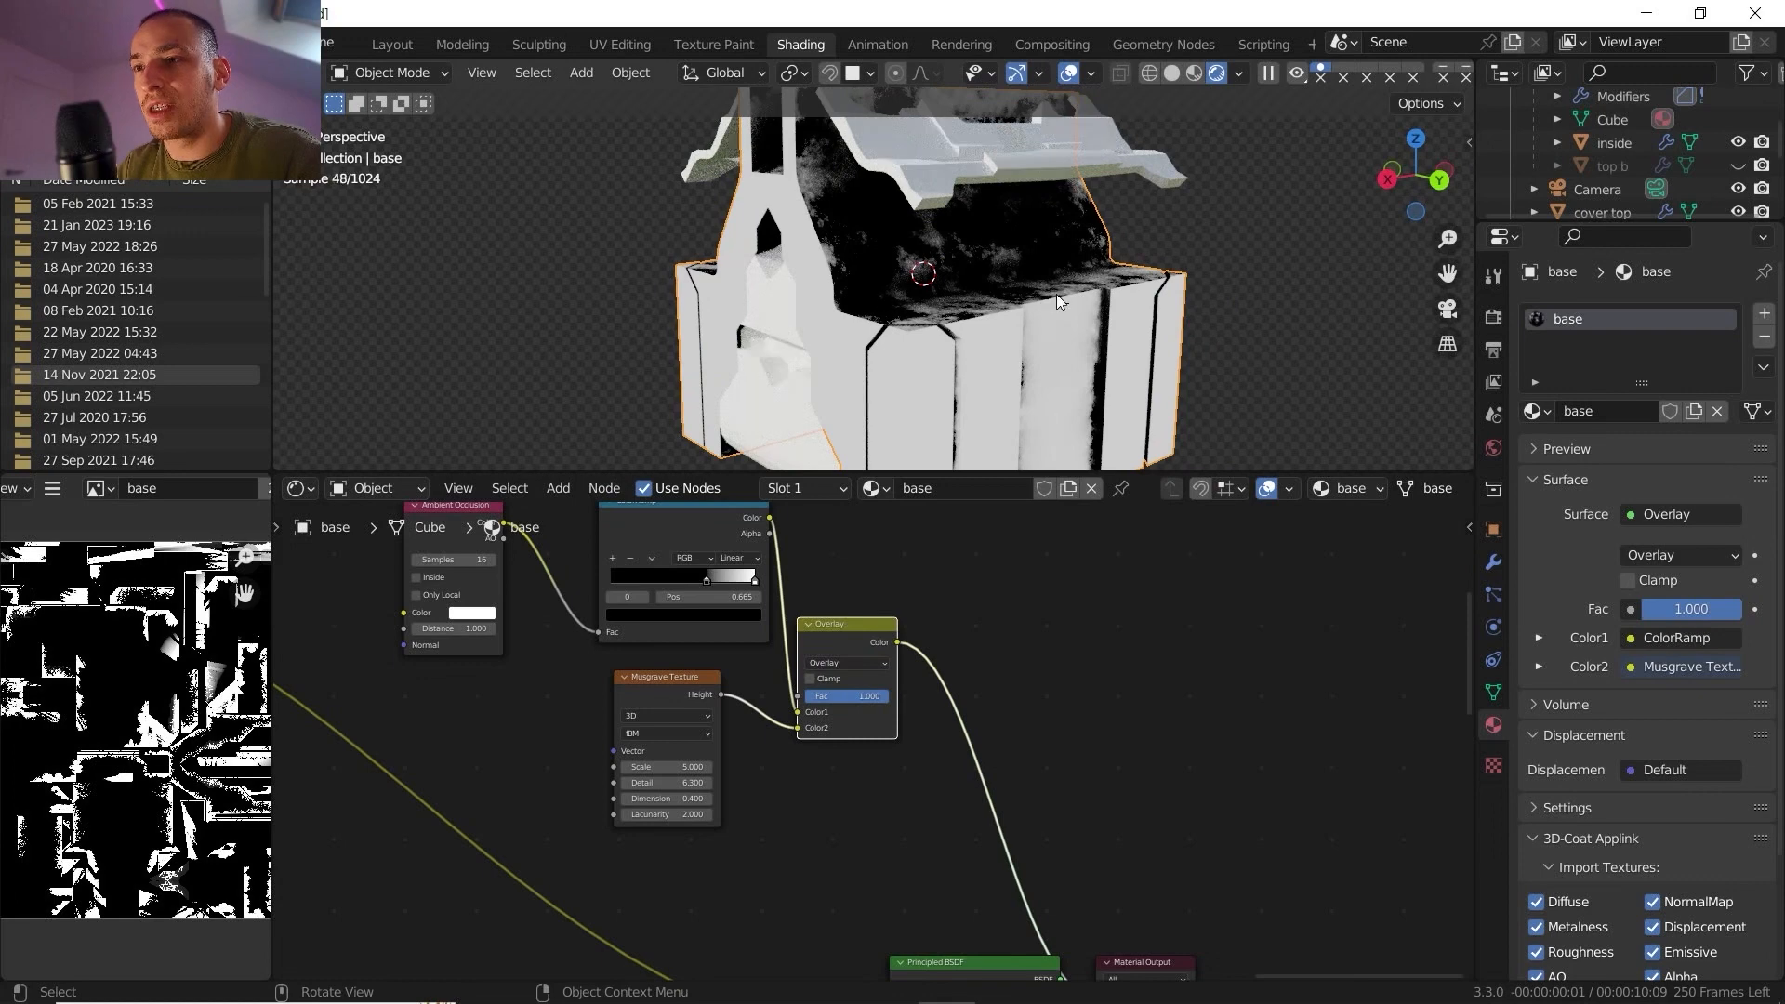
# Move the Material Output and Principled BSDF farther from the ambient occlusion nodes to make room for another node
pyautogui.moveTo(887, 703); pyautogui.dragTo(801, 576, button='middle')
pyautogui.scroll(-3, 801, 587)
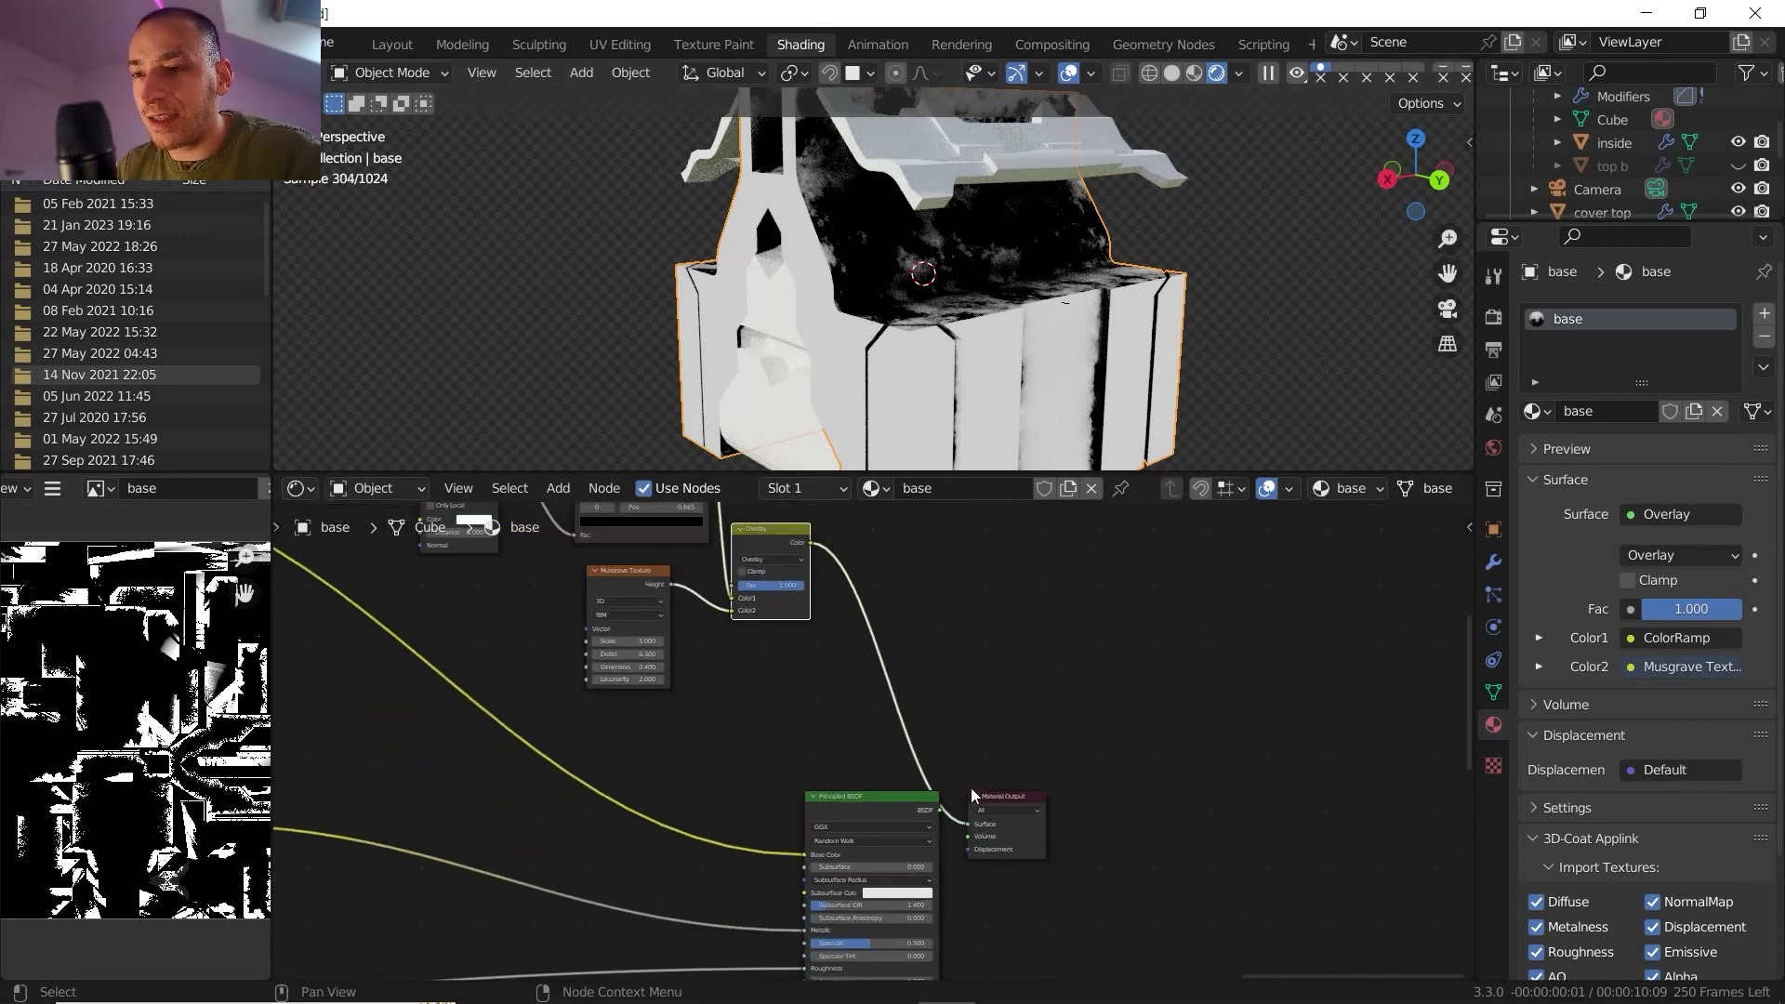
pyautogui.moveTo(970, 788); pyautogui.dragTo(1231, 753)
pyautogui.moveTo(858, 811); pyautogui.dragTo(1055, 786)
pyautogui.scroll(-3, 892, 751)
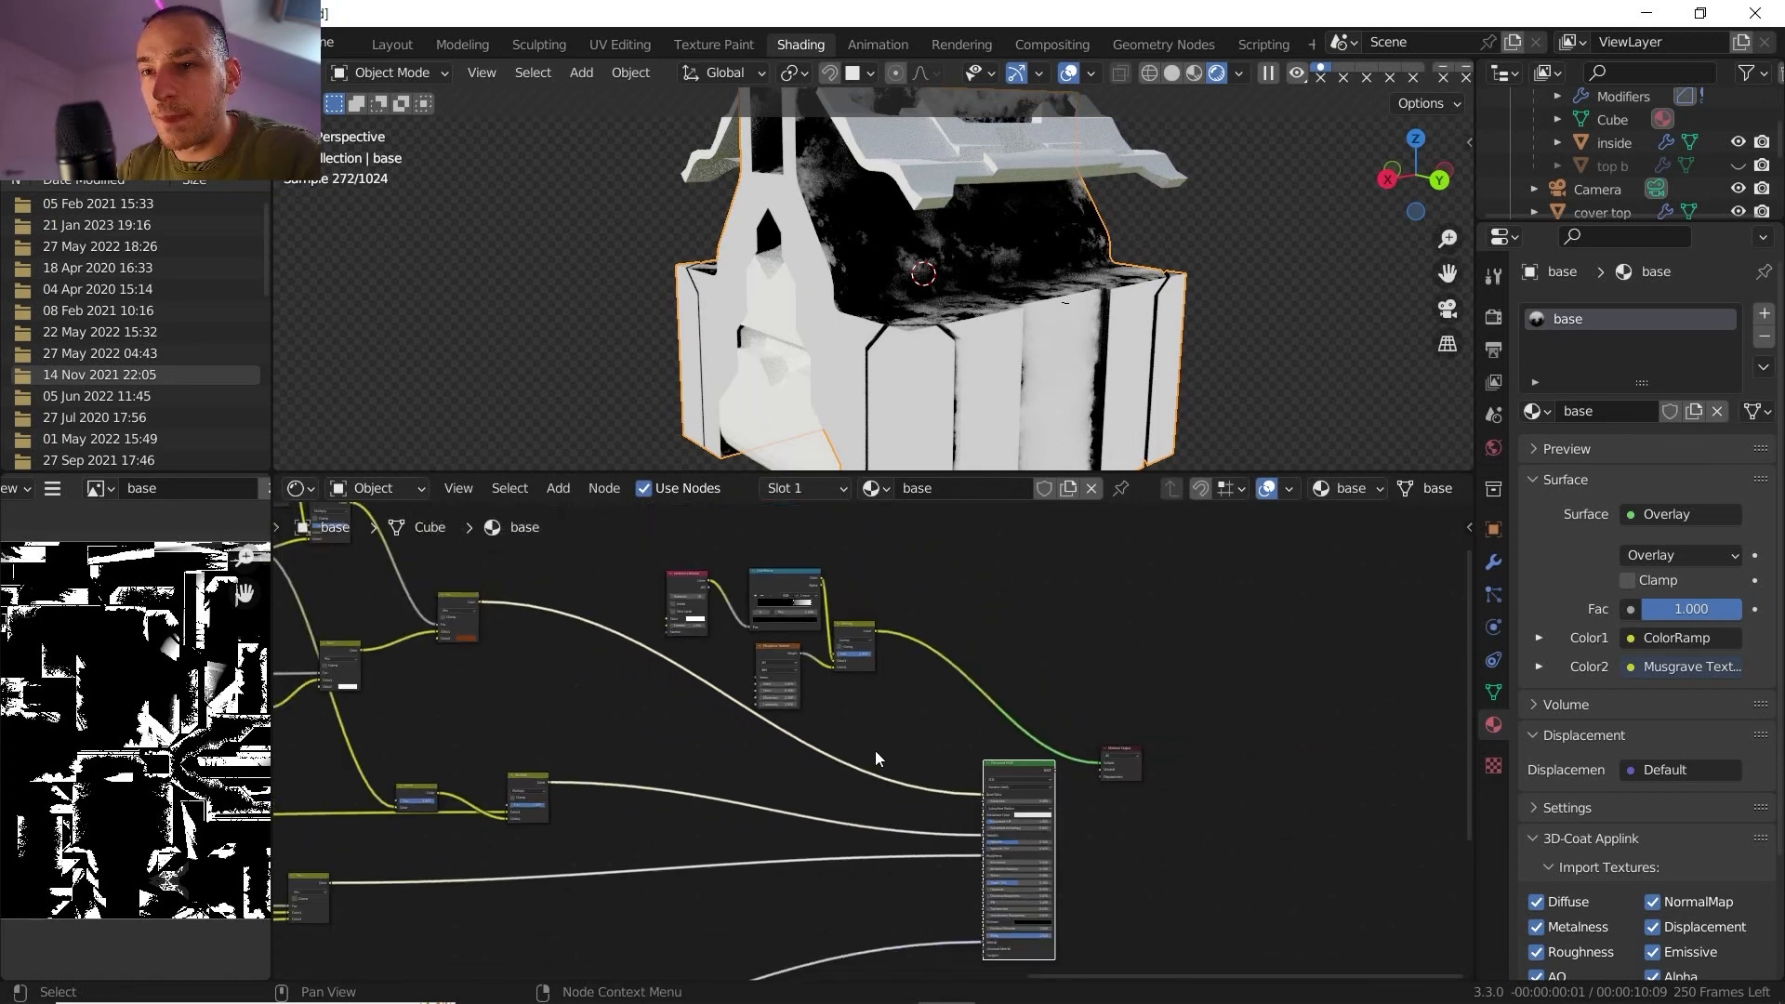
# Duplicate the Overlay node onto the link feeding the Principled BSDF's Base Color and preview its output
pyautogui.click(848, 630)
pyautogui.hotkey('shift', 'd')
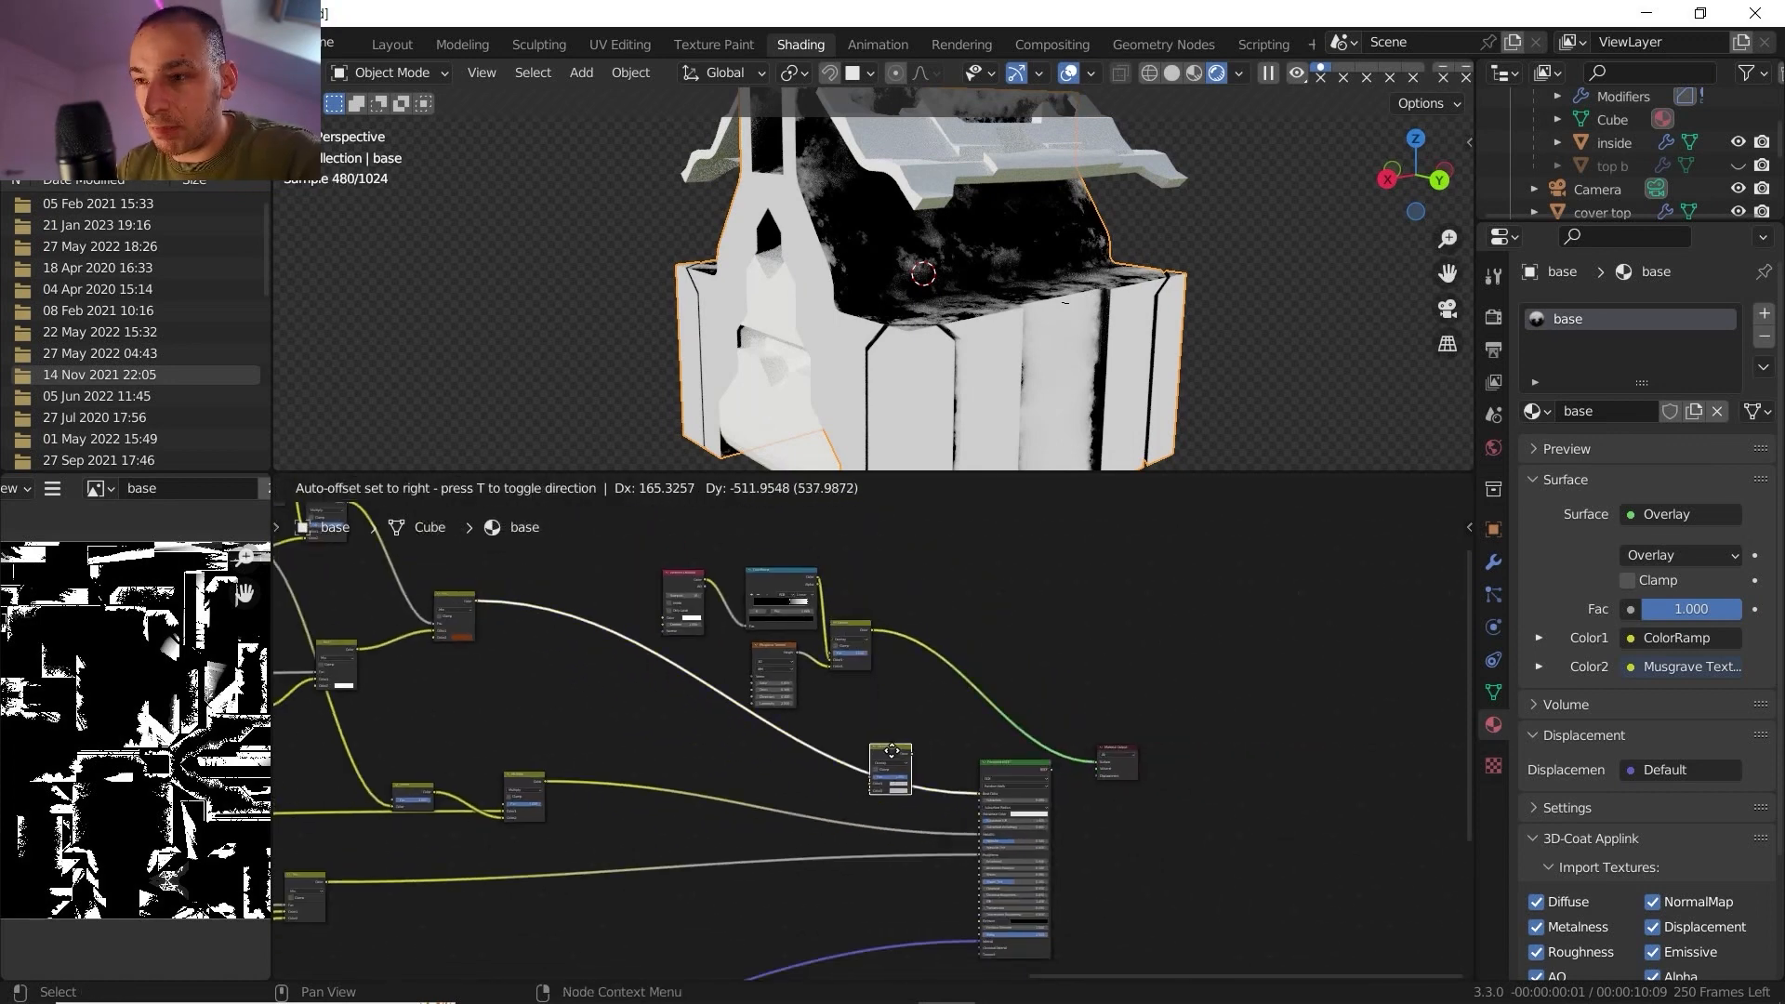
pyautogui.click(898, 747)
pyautogui.moveTo(758, 758); pyautogui.dragTo(725, 728, button='middle')
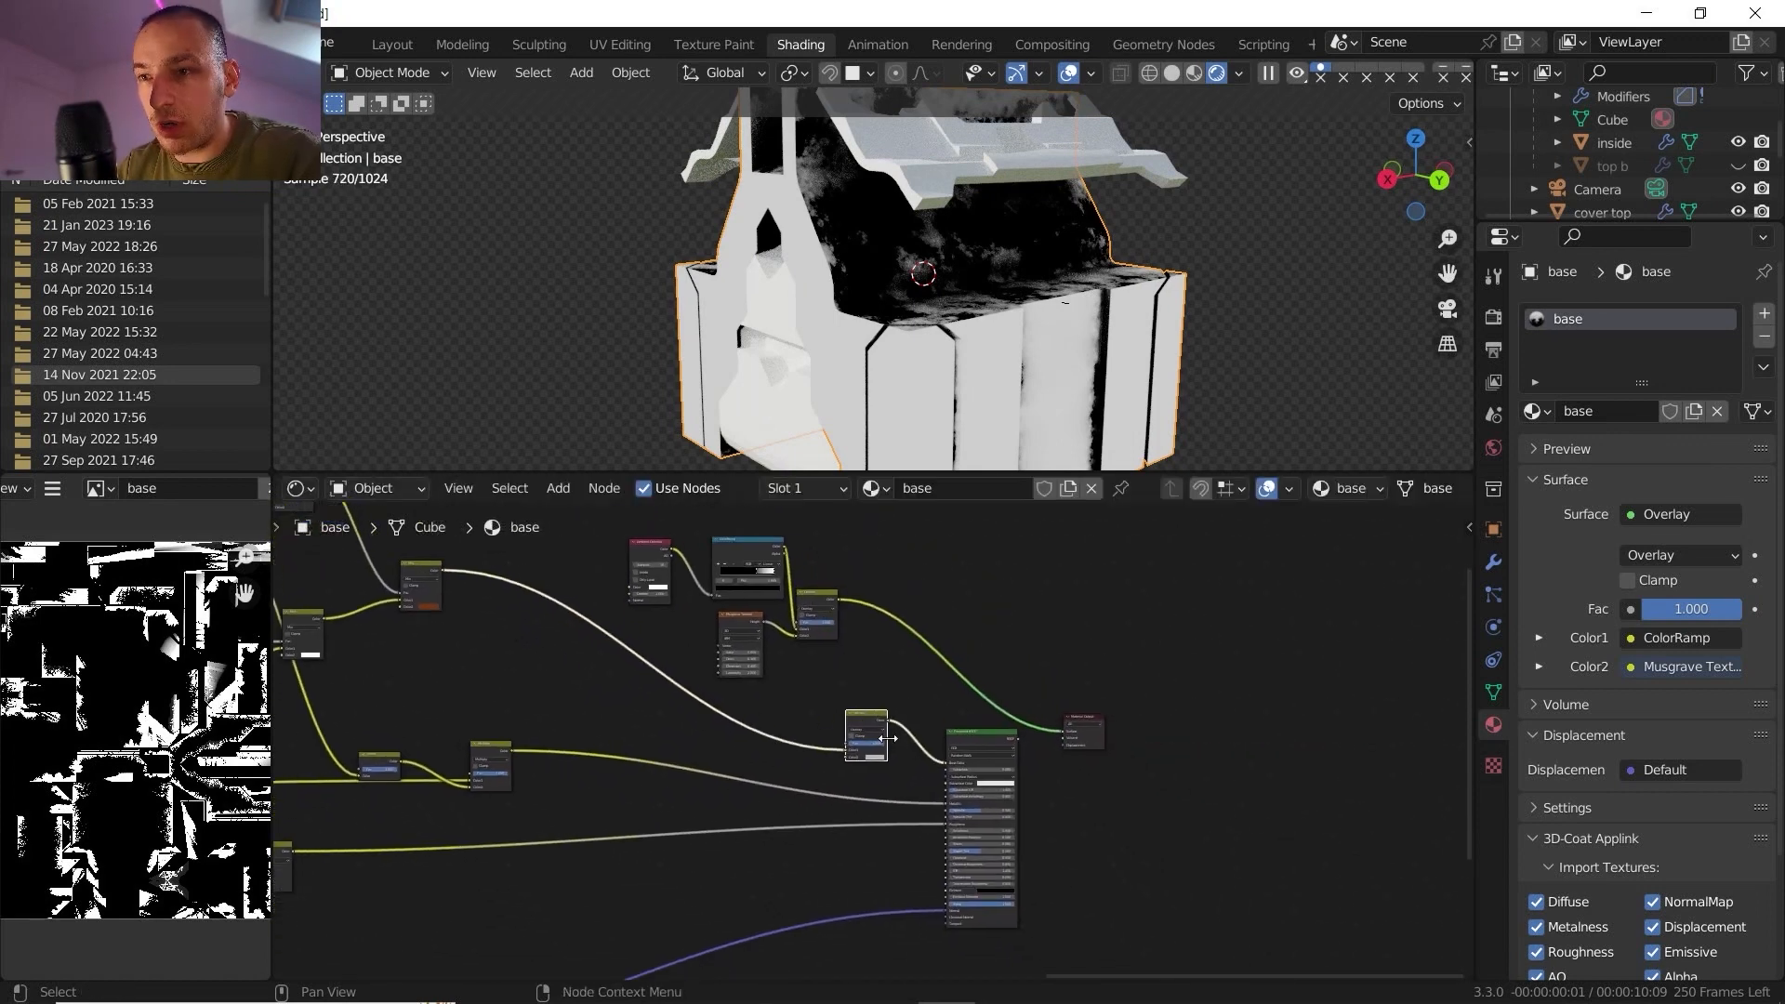
pyautogui.keyDown('ctrl'); pyautogui.keyDown('shift'); pyautogui.click(863, 717); pyautogui.keyUp('shift'); pyautogui.keyUp('ctrl')
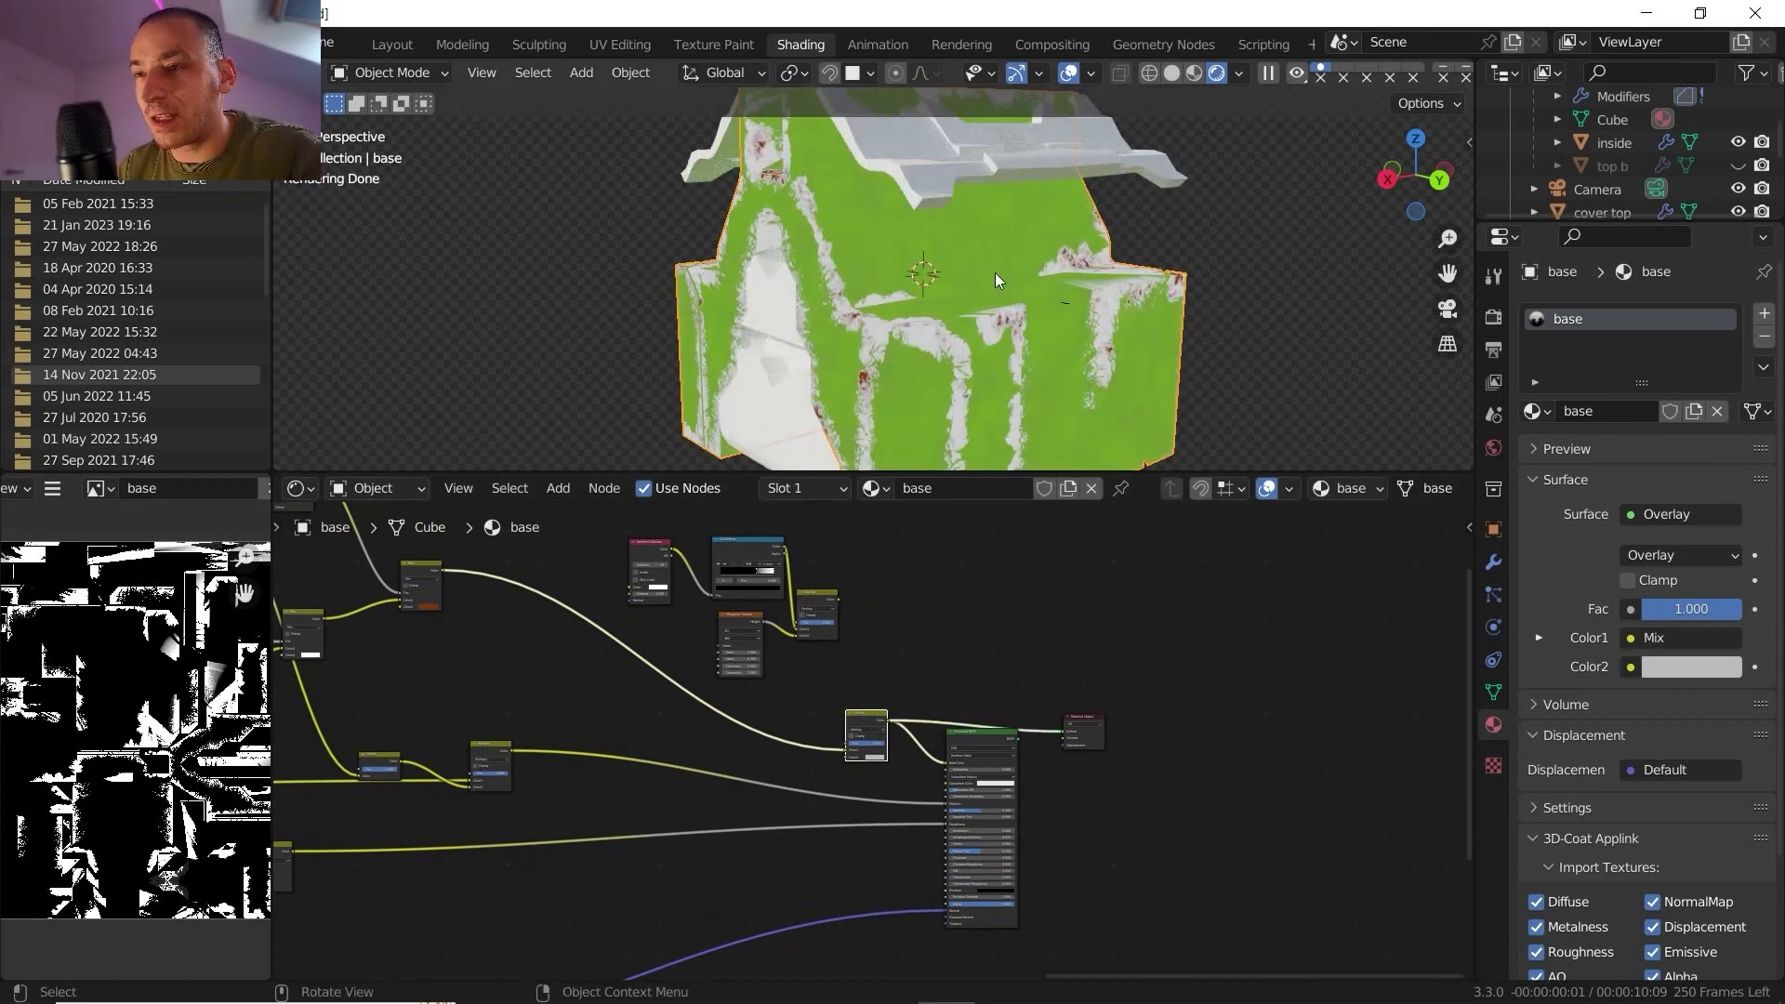
# Drive the duplicated Overlay node's factor with the ambient occlusion mask and brighten its second colour to white
pyautogui.scroll(2, 859, 665)
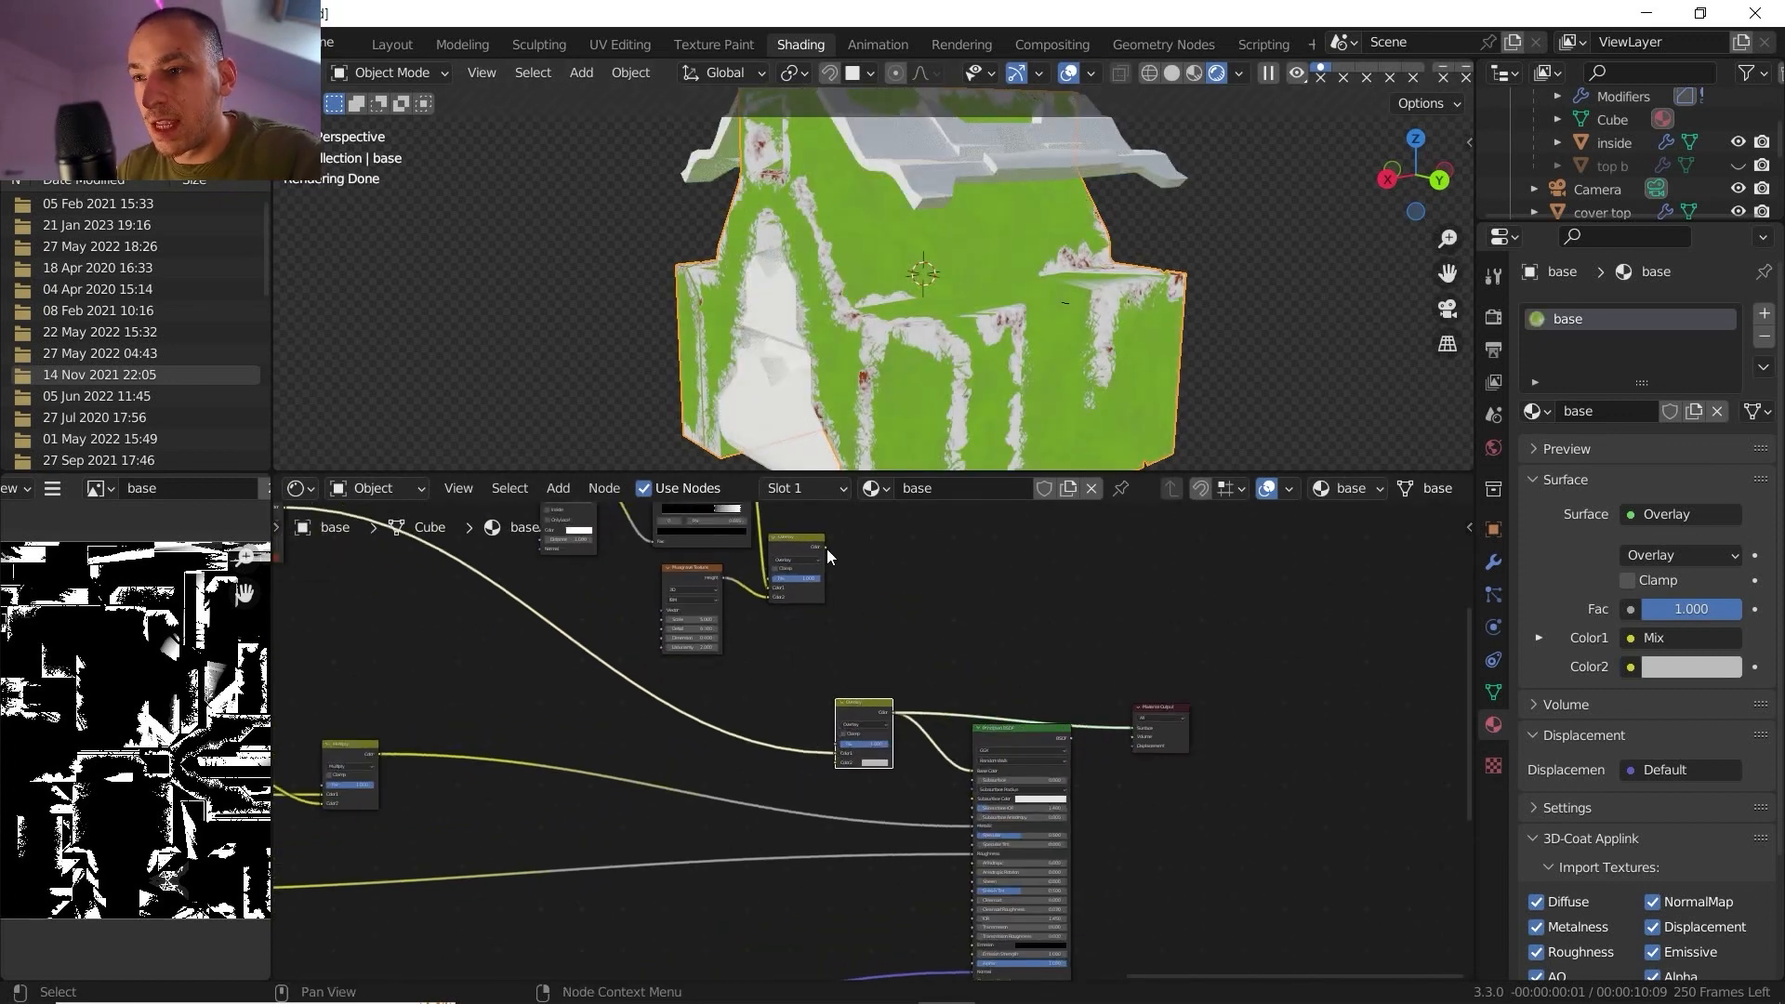
pyautogui.moveTo(826, 547); pyautogui.dragTo(834, 760)
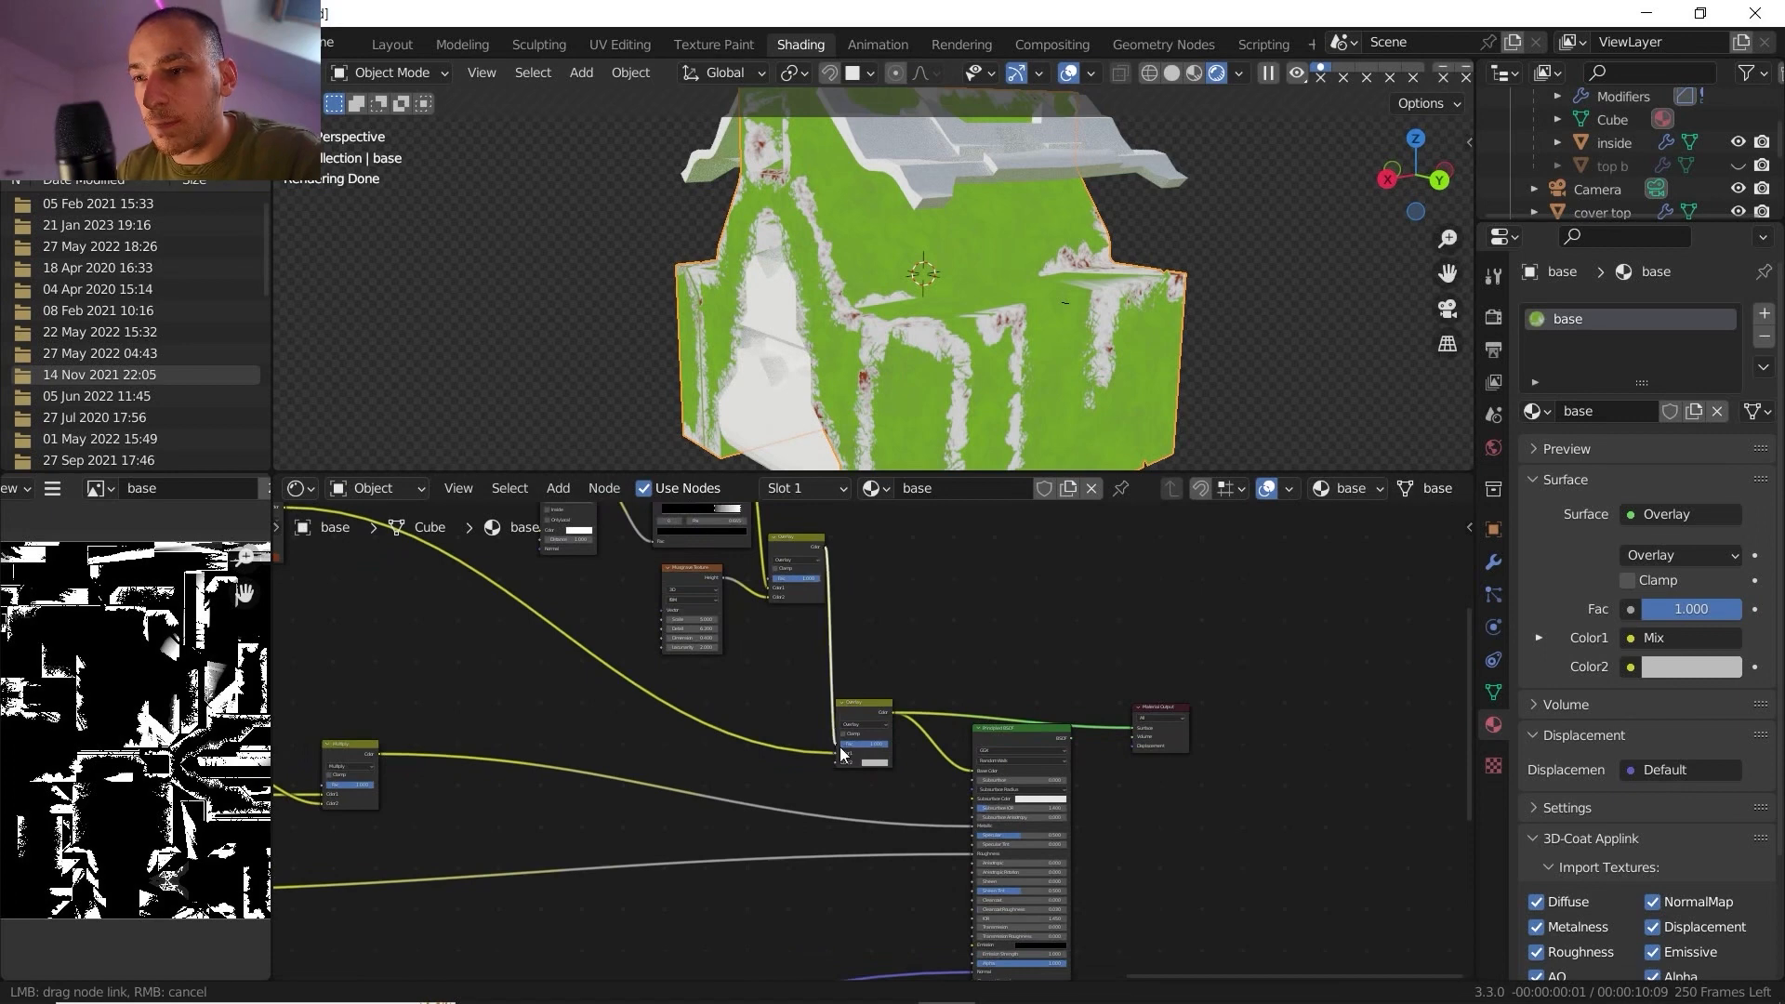
pyautogui.scroll(2, 857, 751)
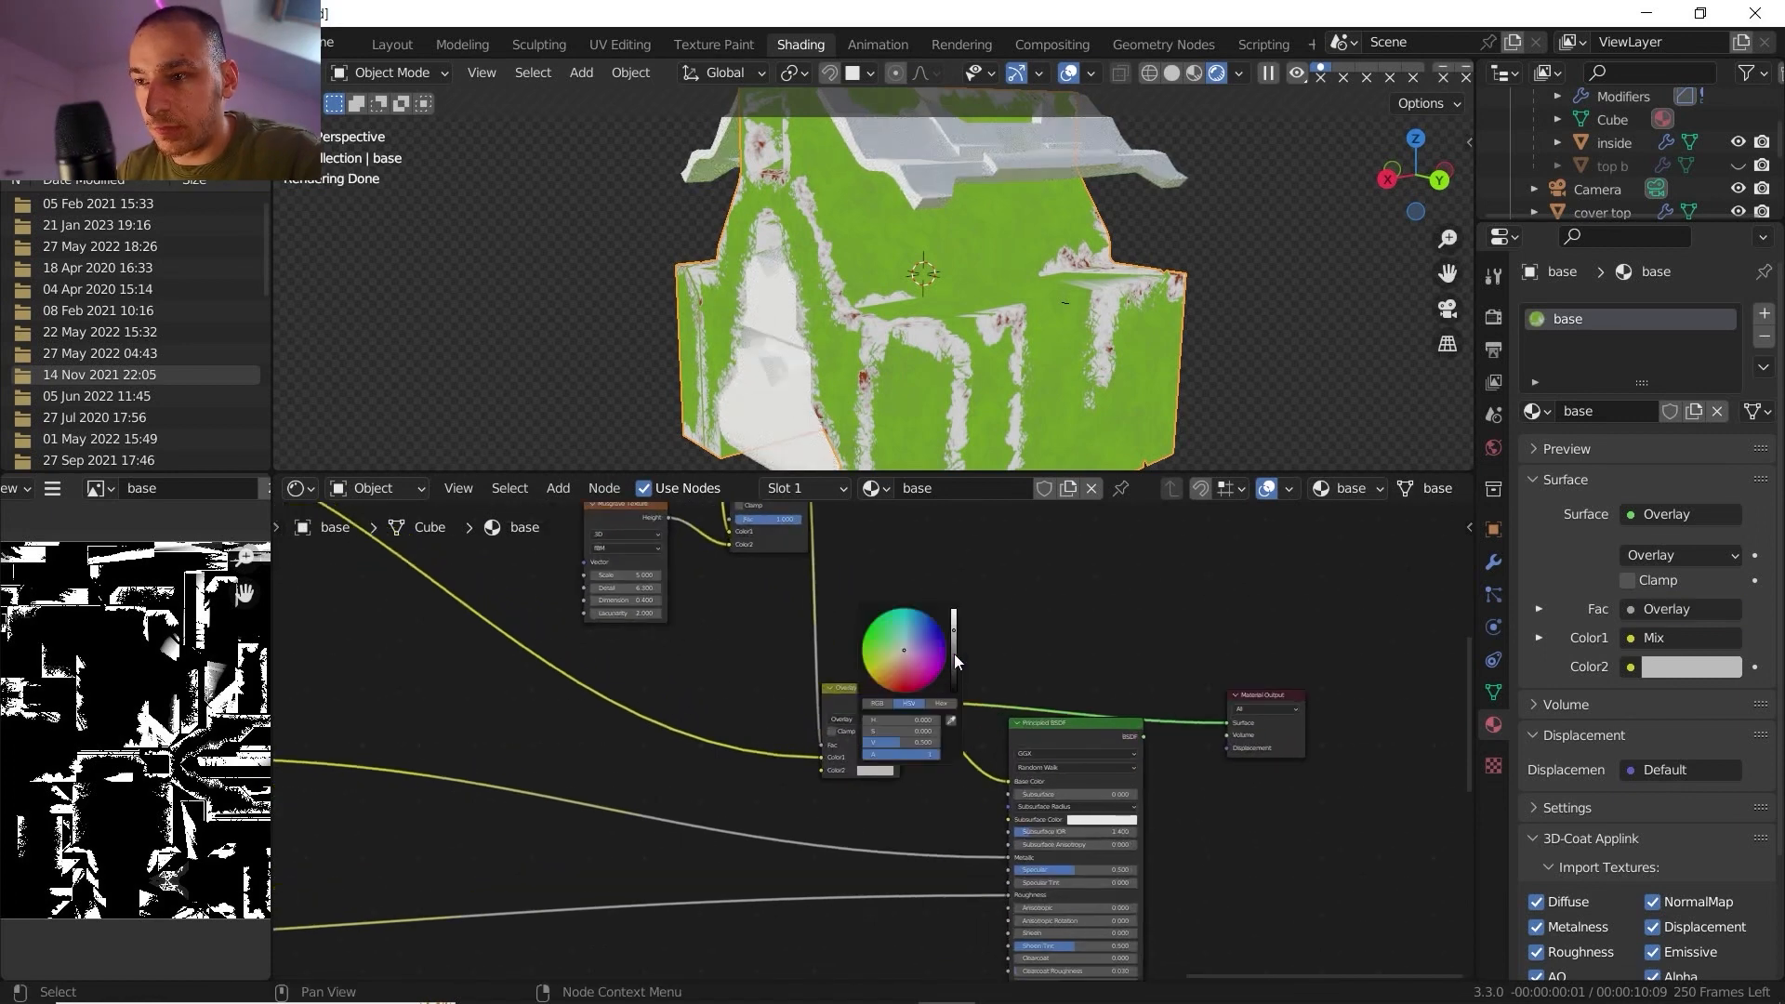
pyautogui.moveTo(953, 654); pyautogui.dragTo(954, 610)
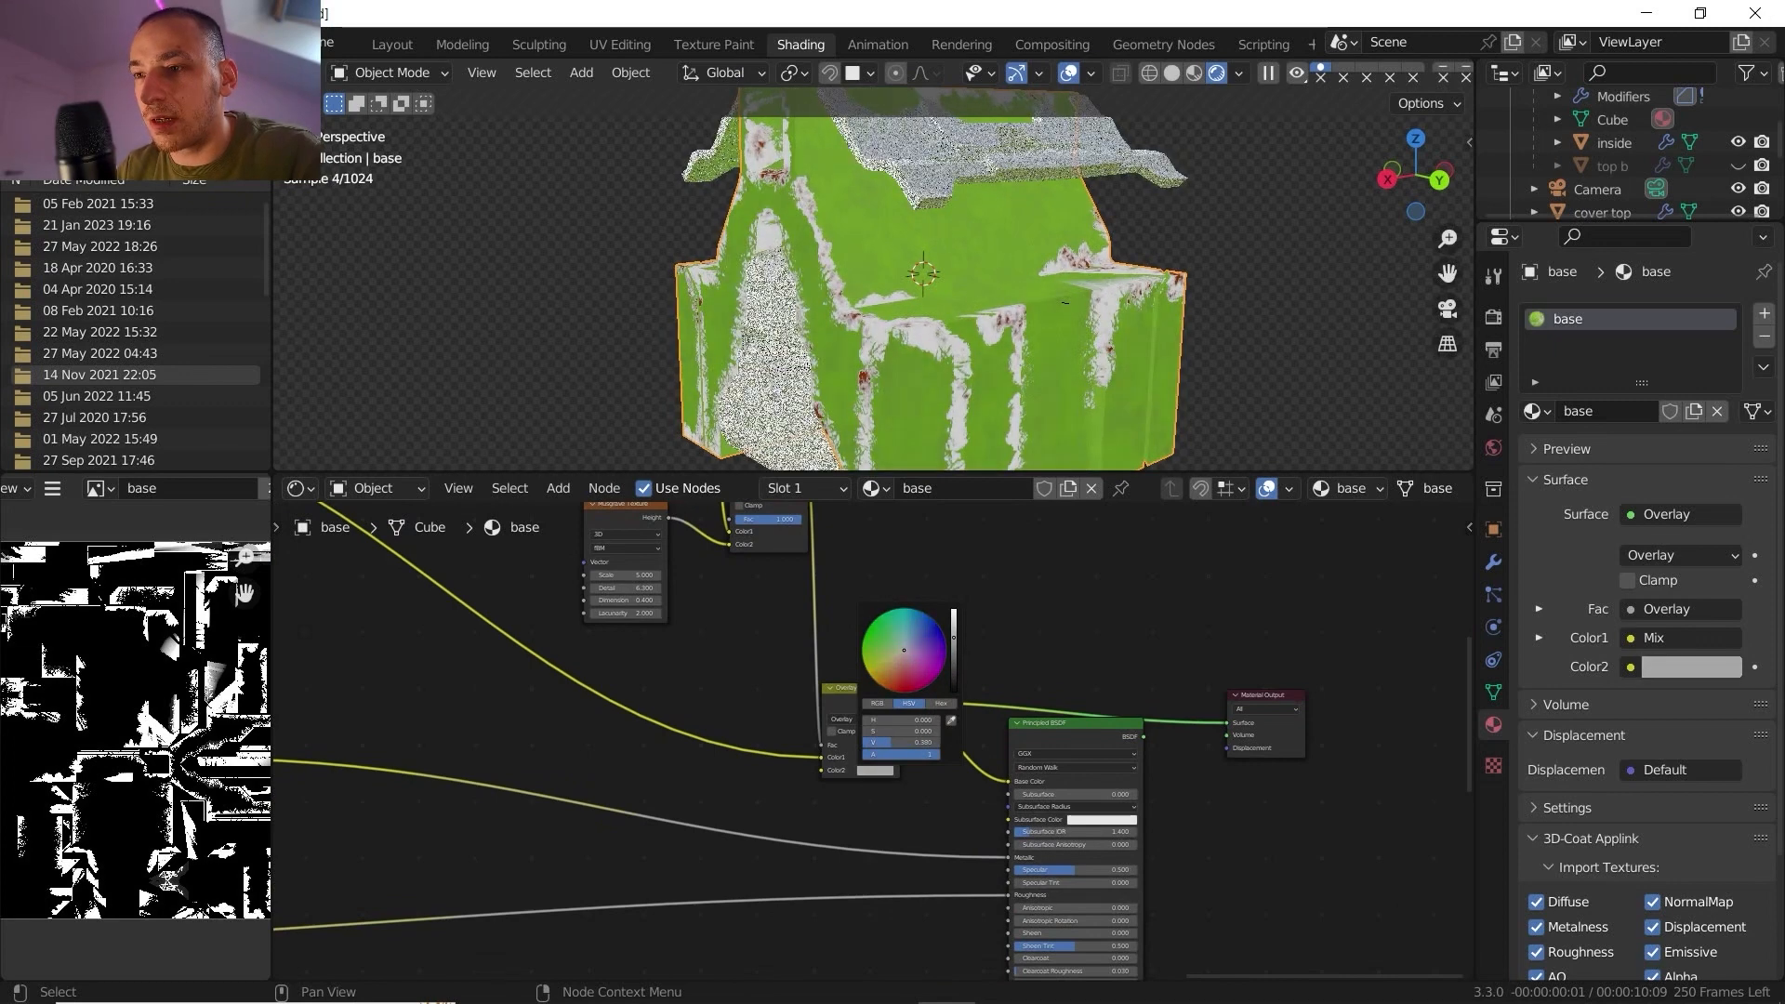
# Move the paint colour link to the new Overlay node's Color2 input and set Color1 to a dirt brown
pyautogui.moveTo(818, 756); pyautogui.dragTo(818, 768)
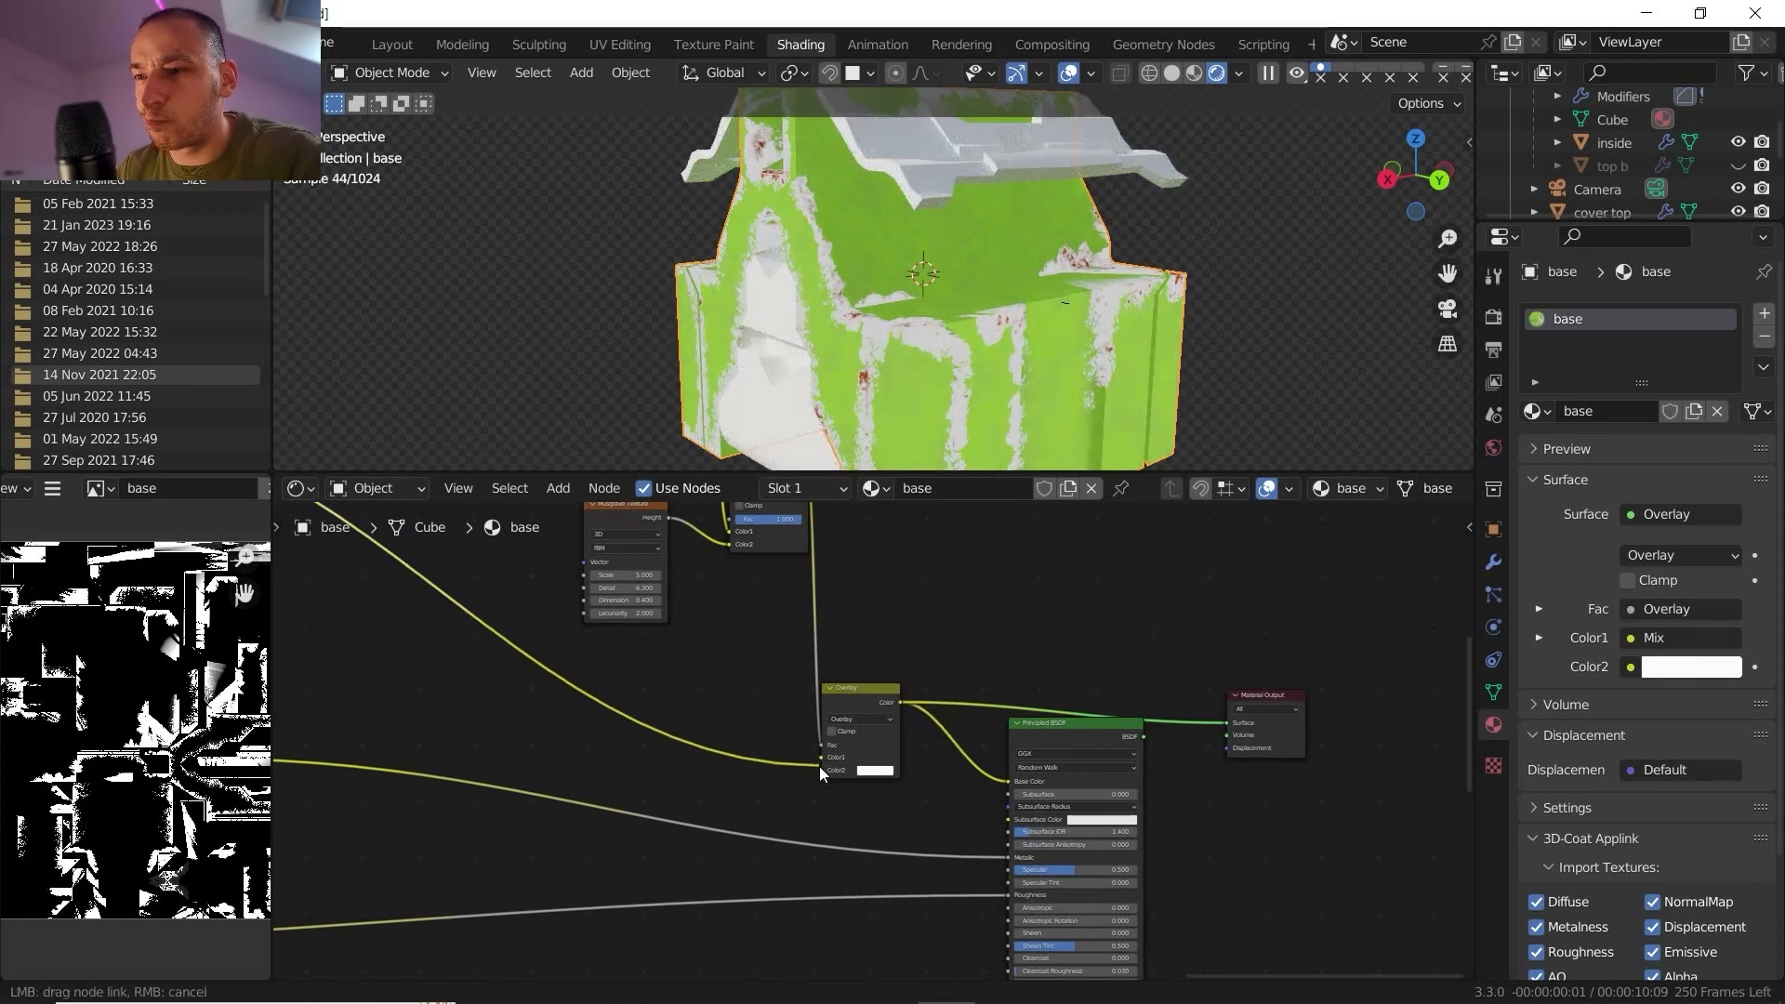
pyautogui.click(868, 756)
pyautogui.moveTo(906, 658); pyautogui.dragTo(897, 653)
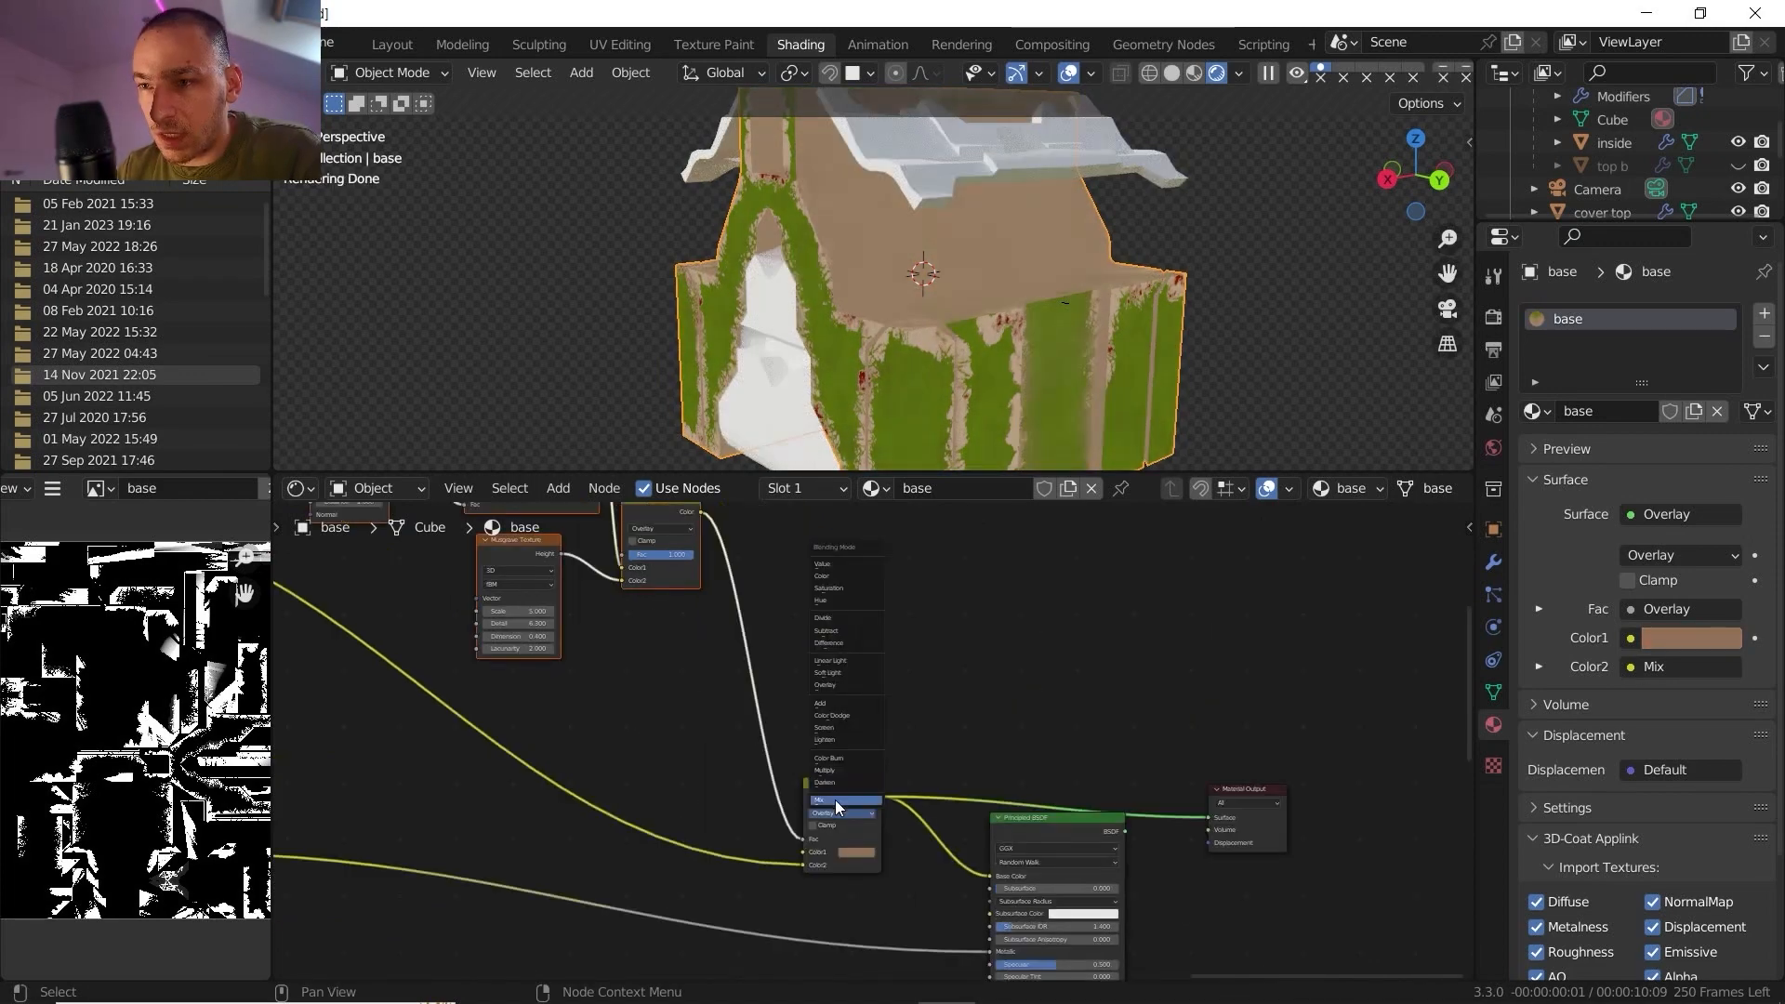
# Try the Mix blend mode on the brown dirt node, inspect the base, and return it to Overlay
pyautogui.click(835, 799)
pyautogui.moveTo(893, 682); pyautogui.dragTo(894, 658, button='middle')
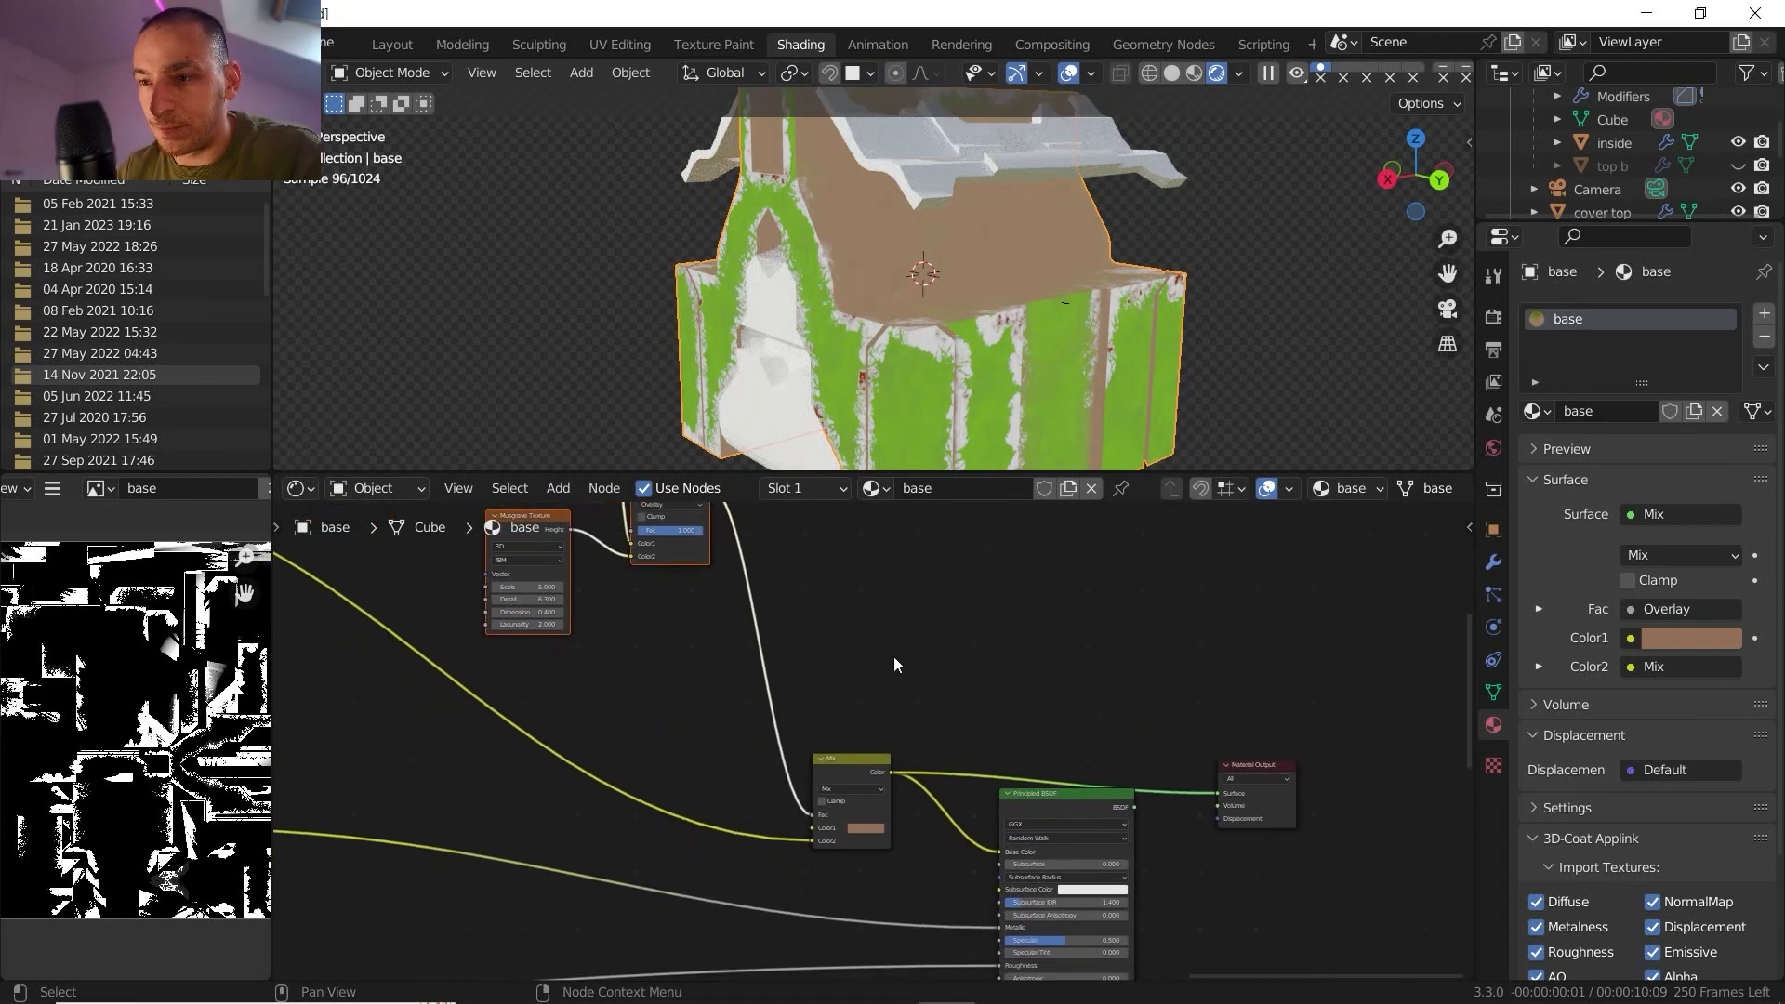
pyautogui.moveTo(874, 390); pyautogui.dragTo(859, 338, button='middle')
pyautogui.scroll(2, 869, 734)
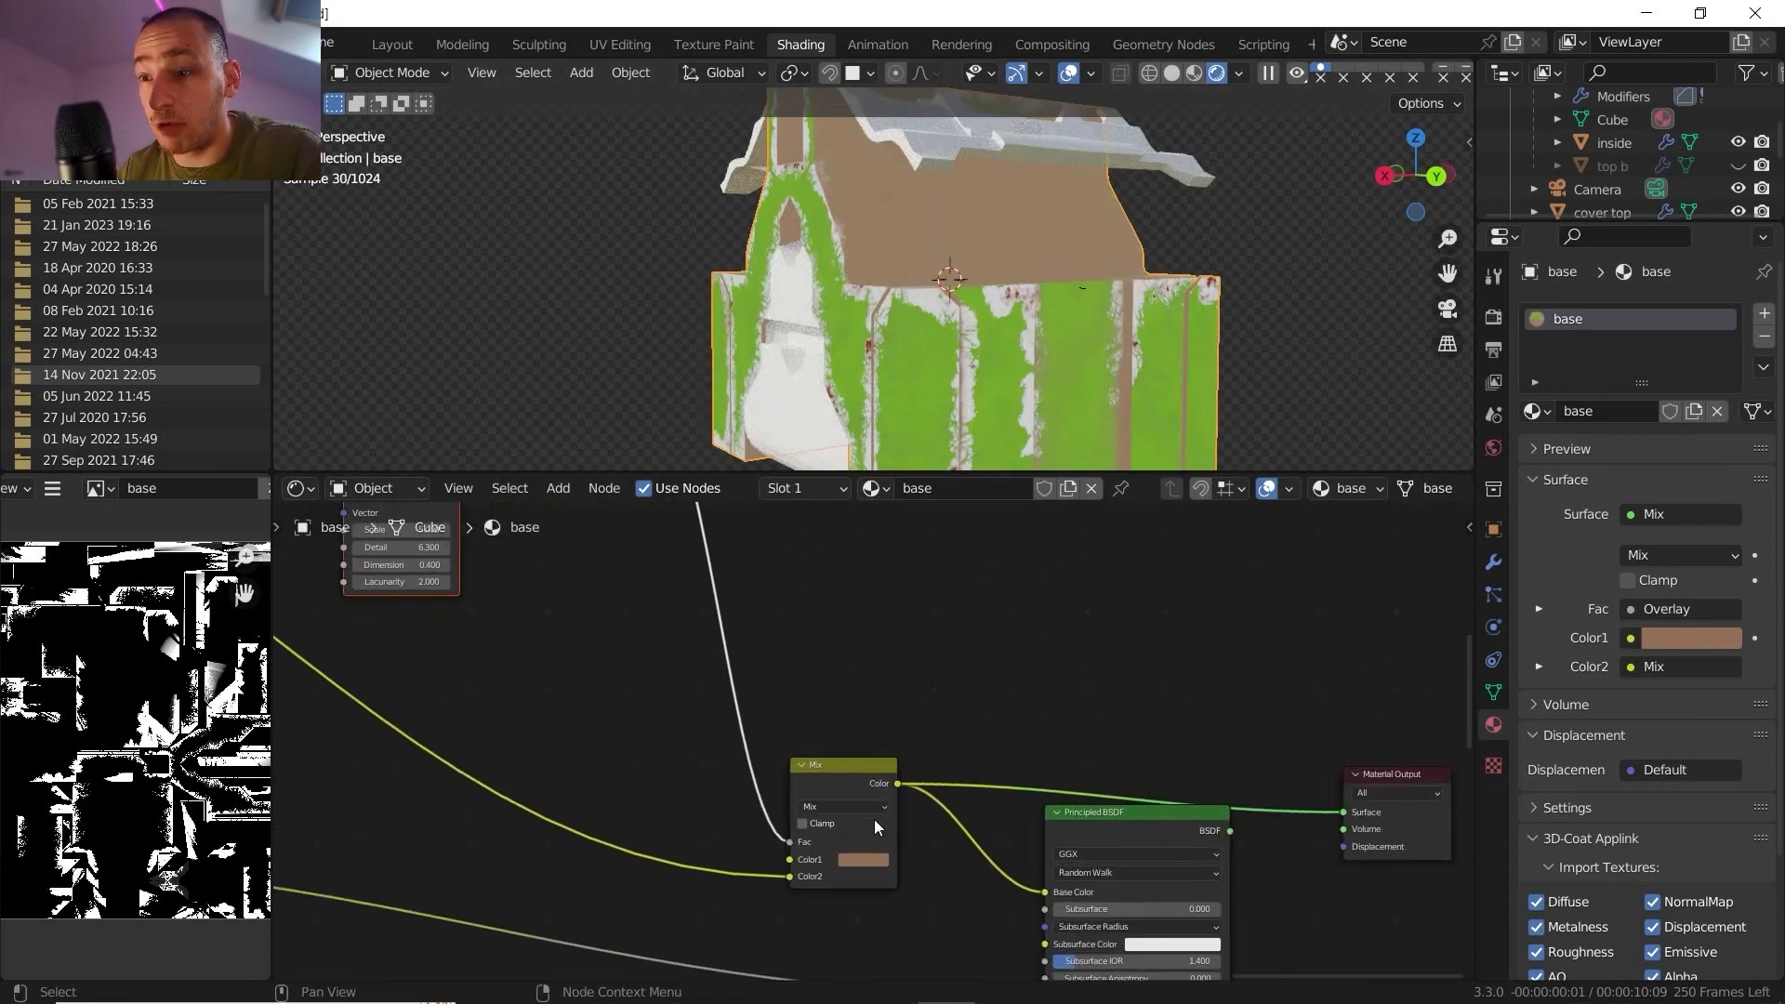
pyautogui.click(868, 806)
pyautogui.click(842, 634)
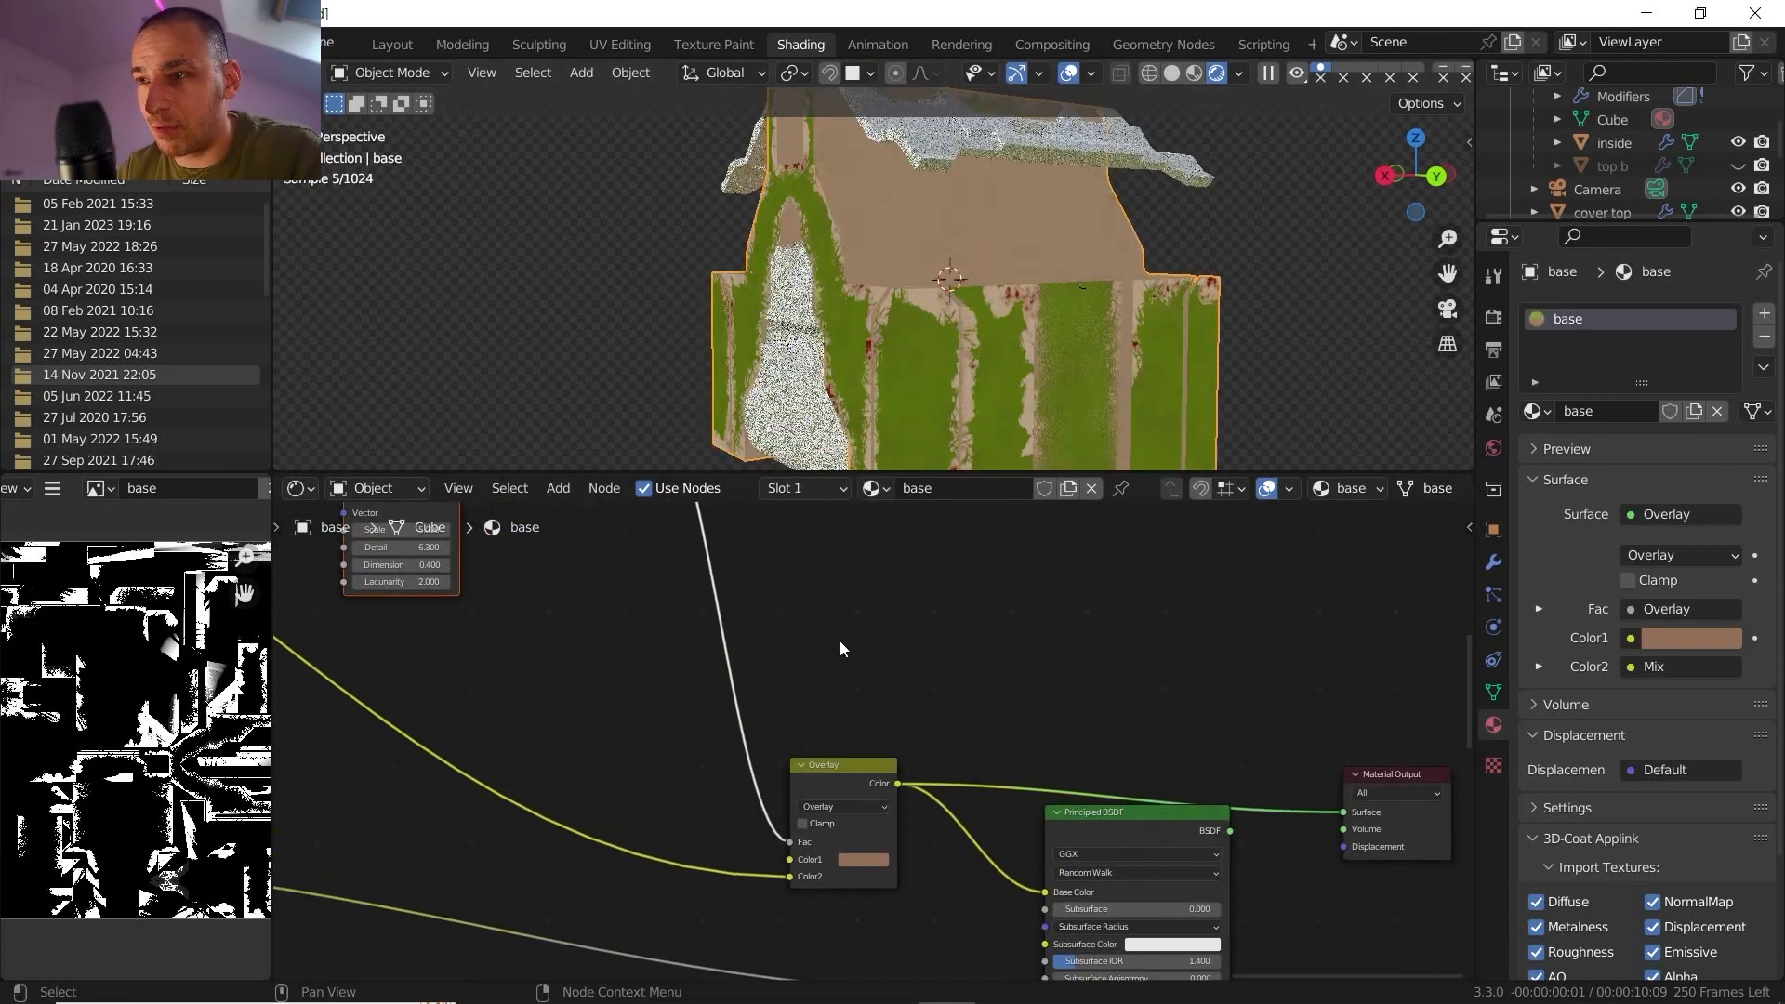
# Set the dirt node's blend mode to Mix and darken its Color1 to a brown with saturation 0.651 and value 0.066
pyautogui.click(839, 809)
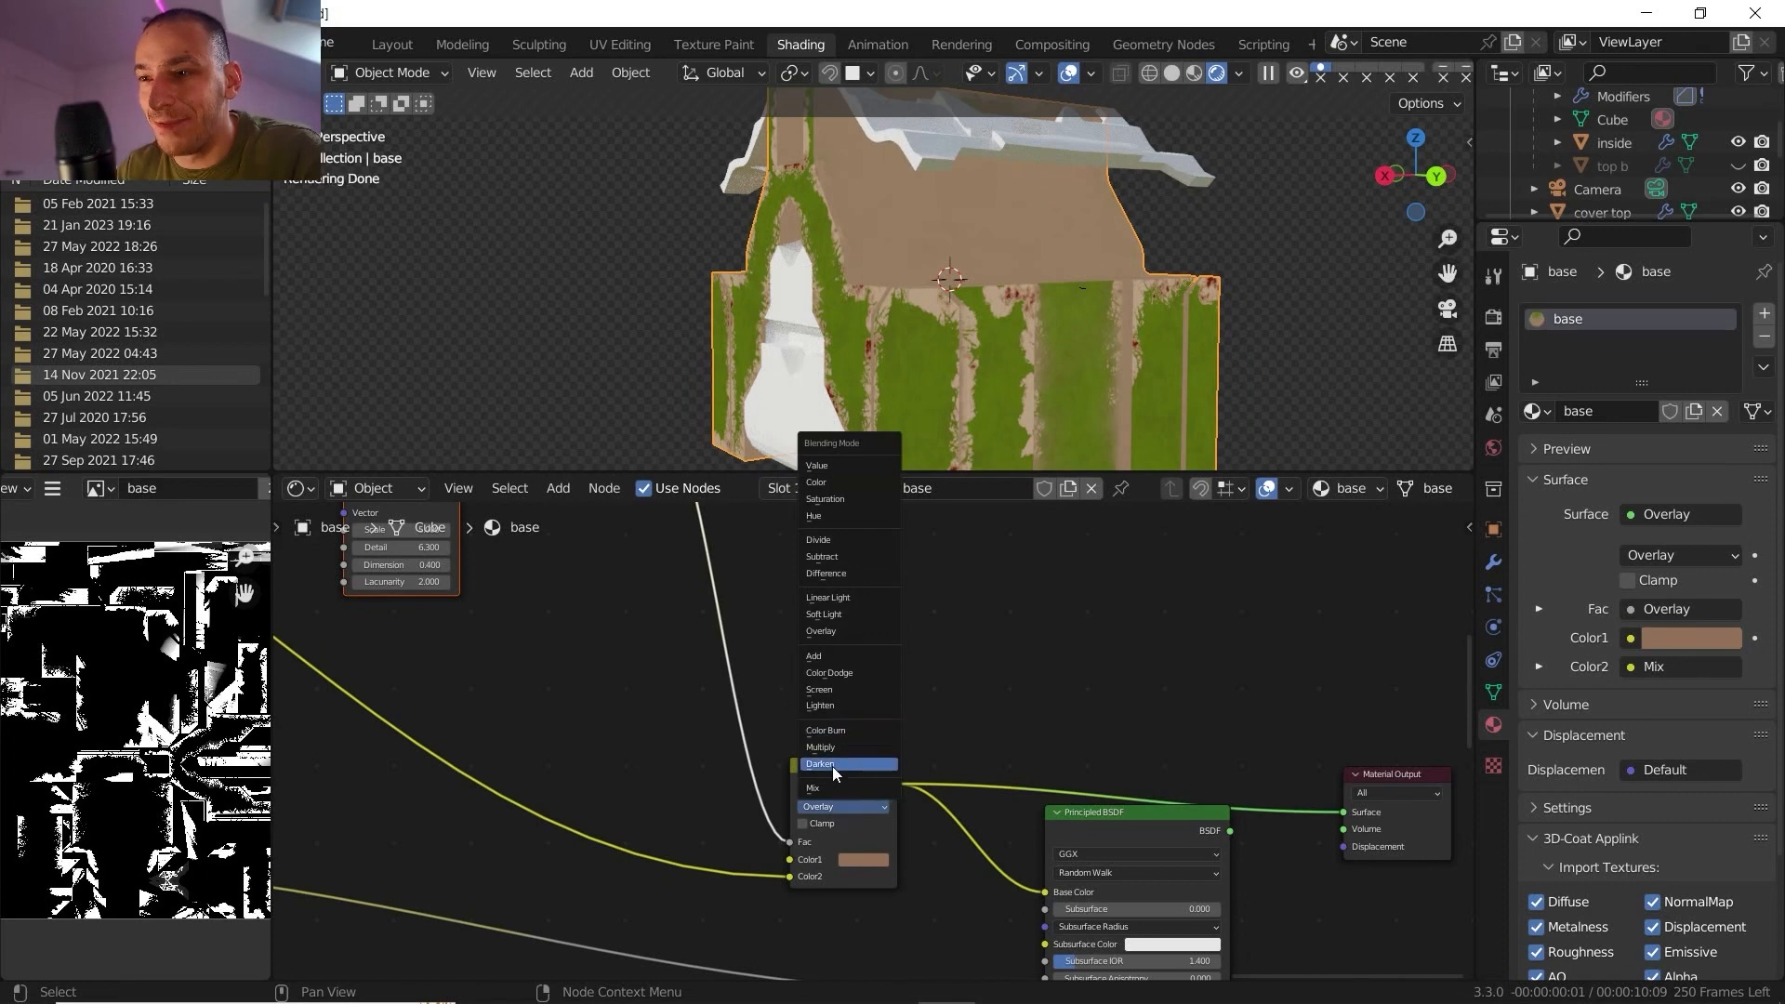
pyautogui.click(824, 789)
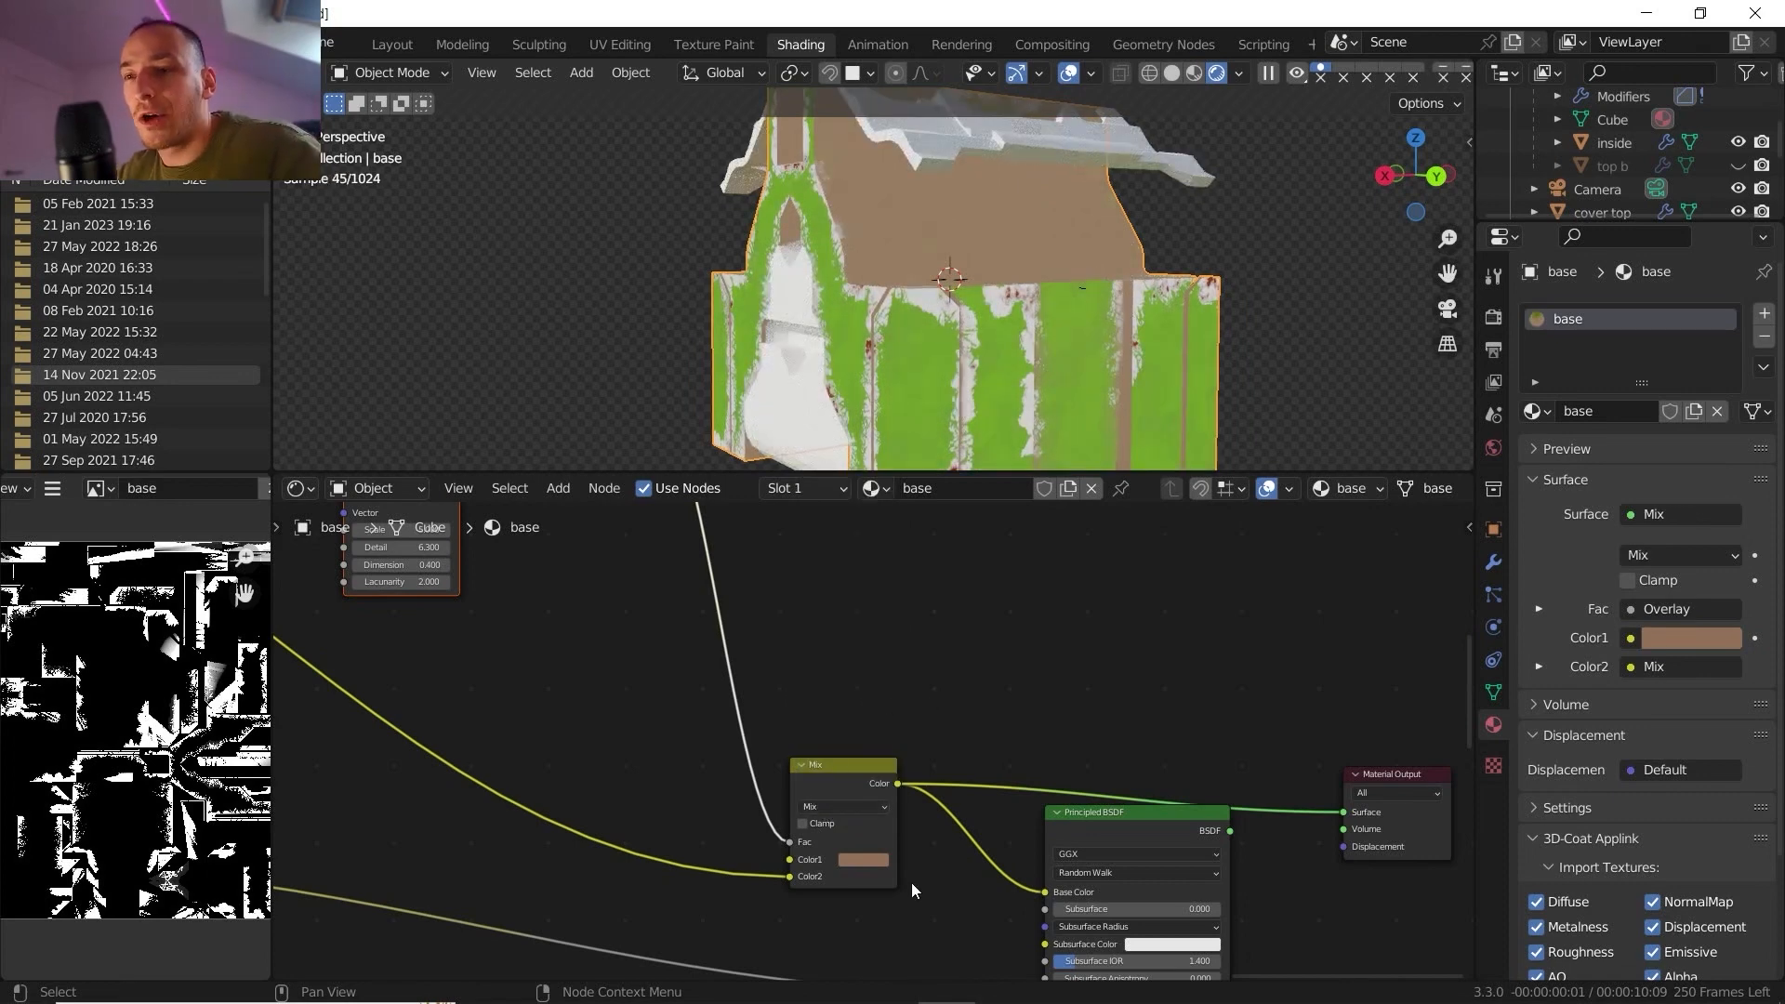
pyautogui.scroll(1, 911, 883)
pyautogui.click(861, 874)
pyautogui.moveTo(897, 730); pyautogui.dragTo(897, 713)
pyautogui.moveTo(990, 679); pyautogui.dragTo(987, 713)
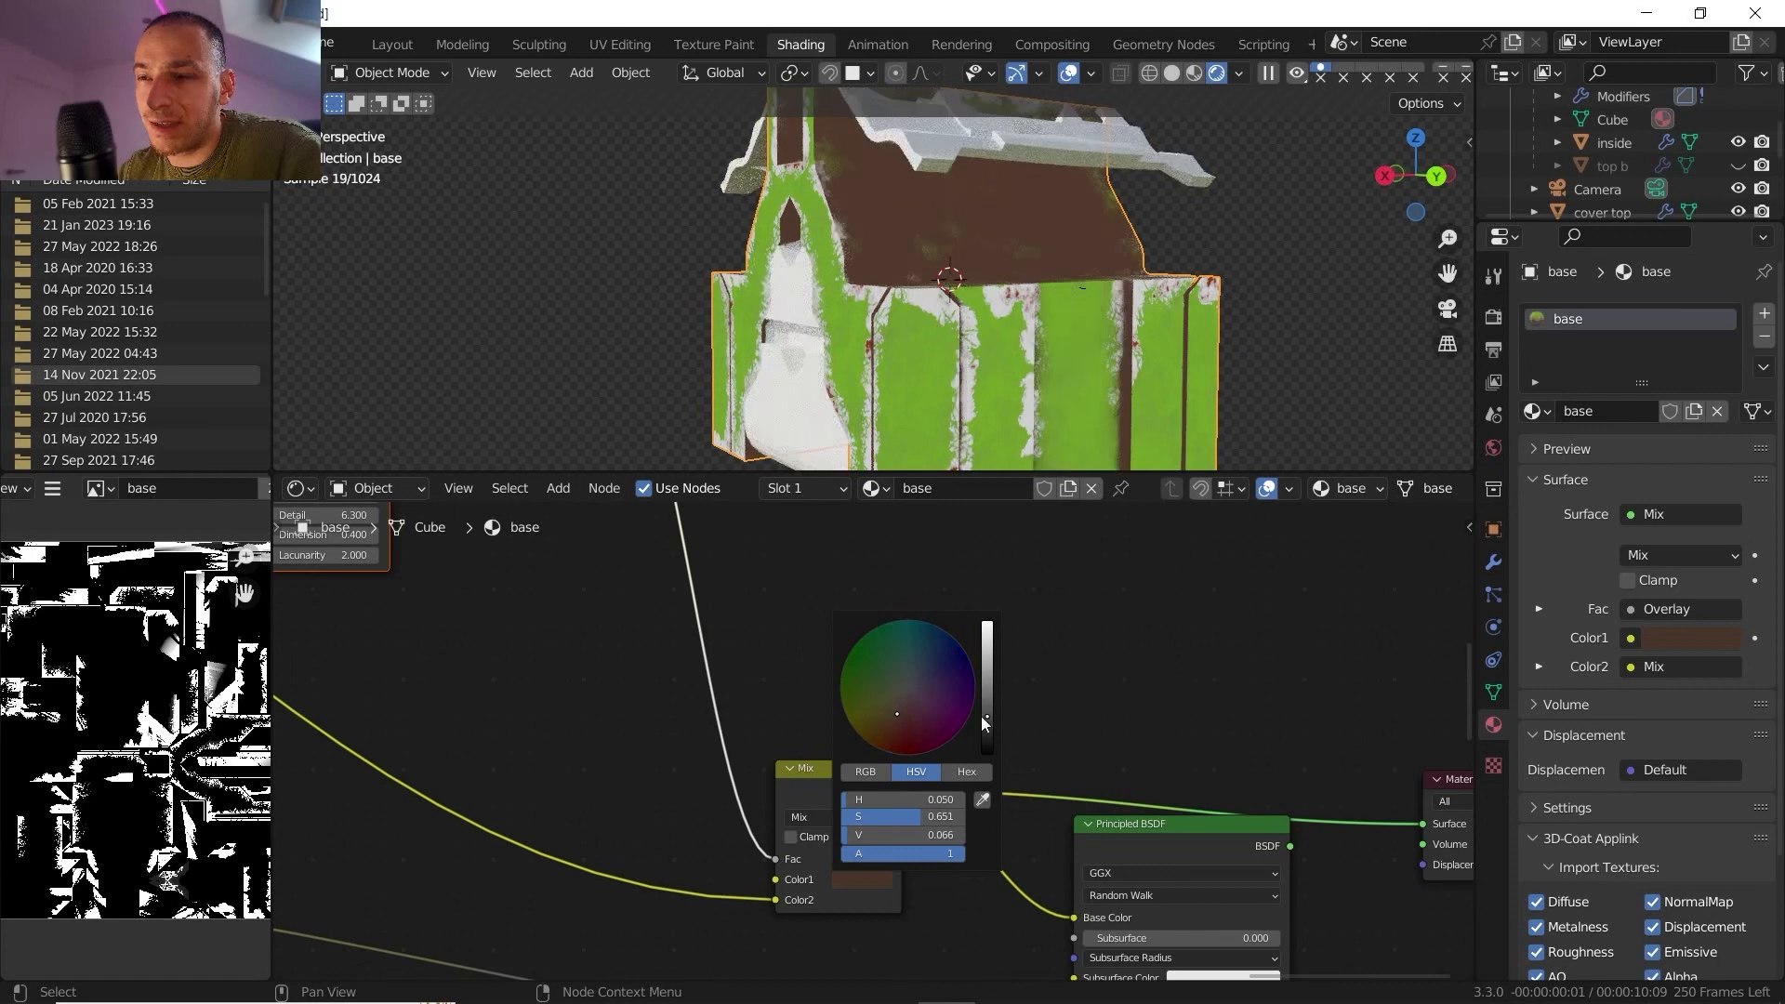
# Add a Noise Texture node and place it beside the dirt Mix node without connecting it
pyautogui.moveTo(851, 627); pyautogui.dragTo(944, 481, button='middle')
pyautogui.scroll(2, 883, 639)
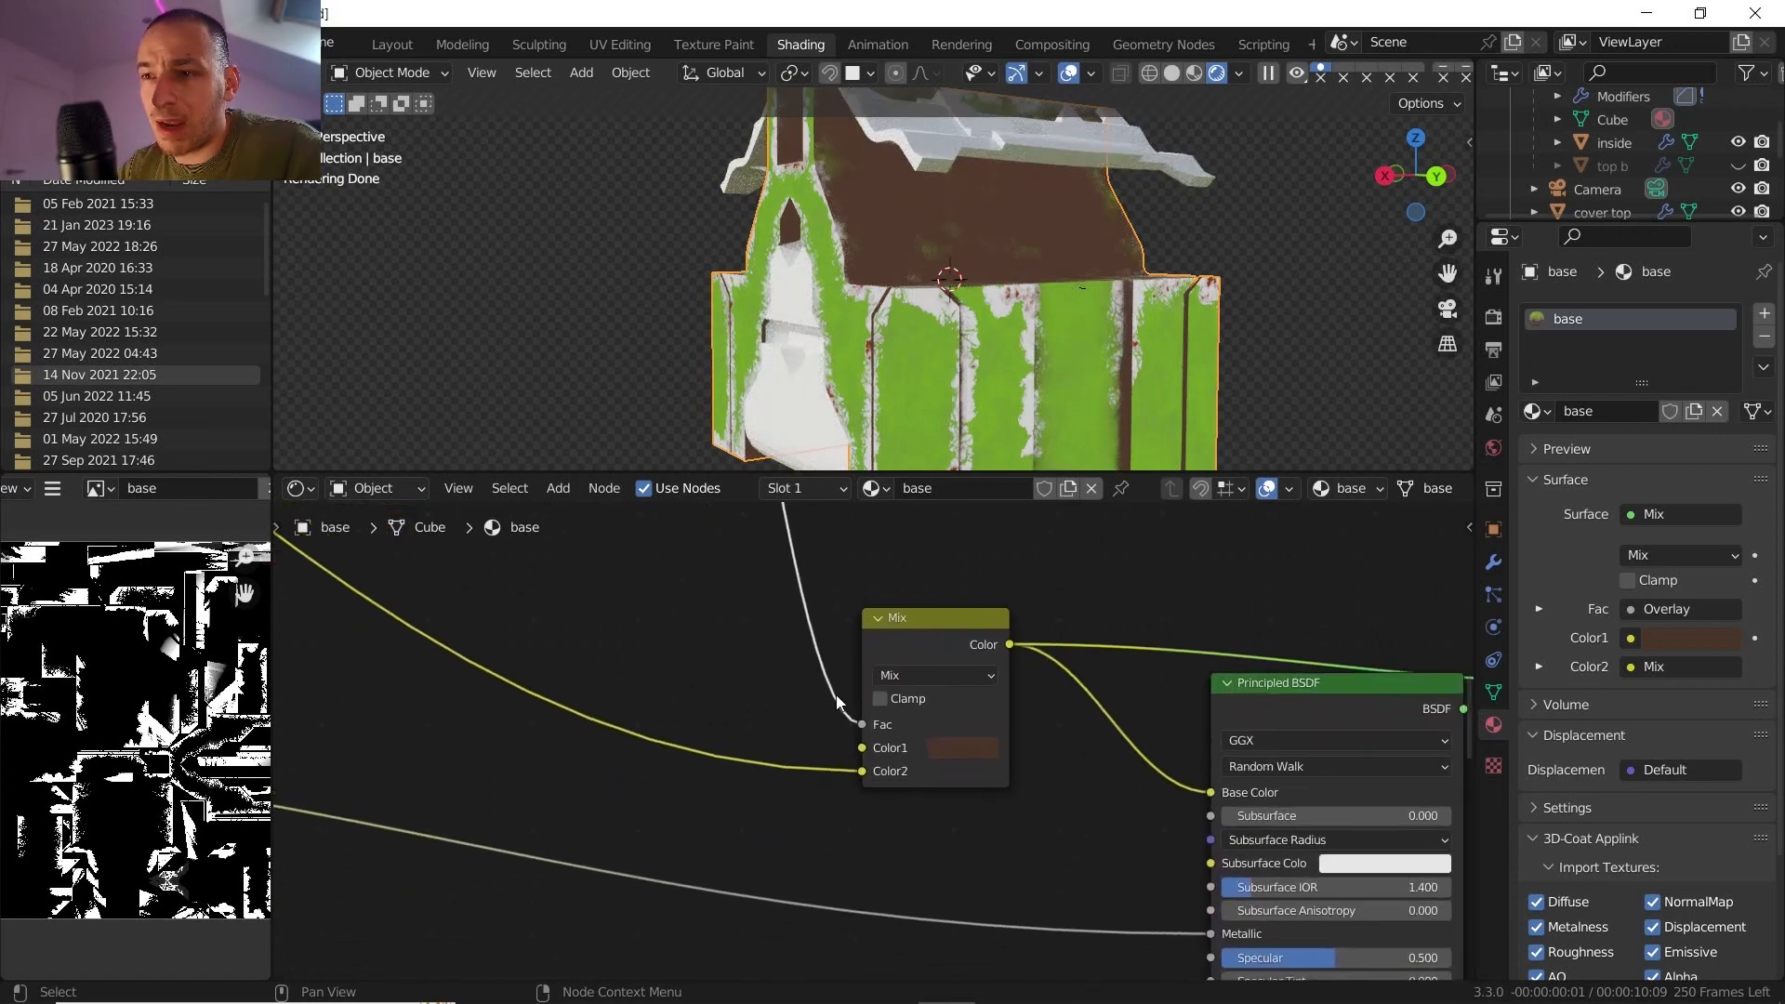
pyautogui.hotkey('shift', 'a')
pyautogui.moveTo(661, 731)
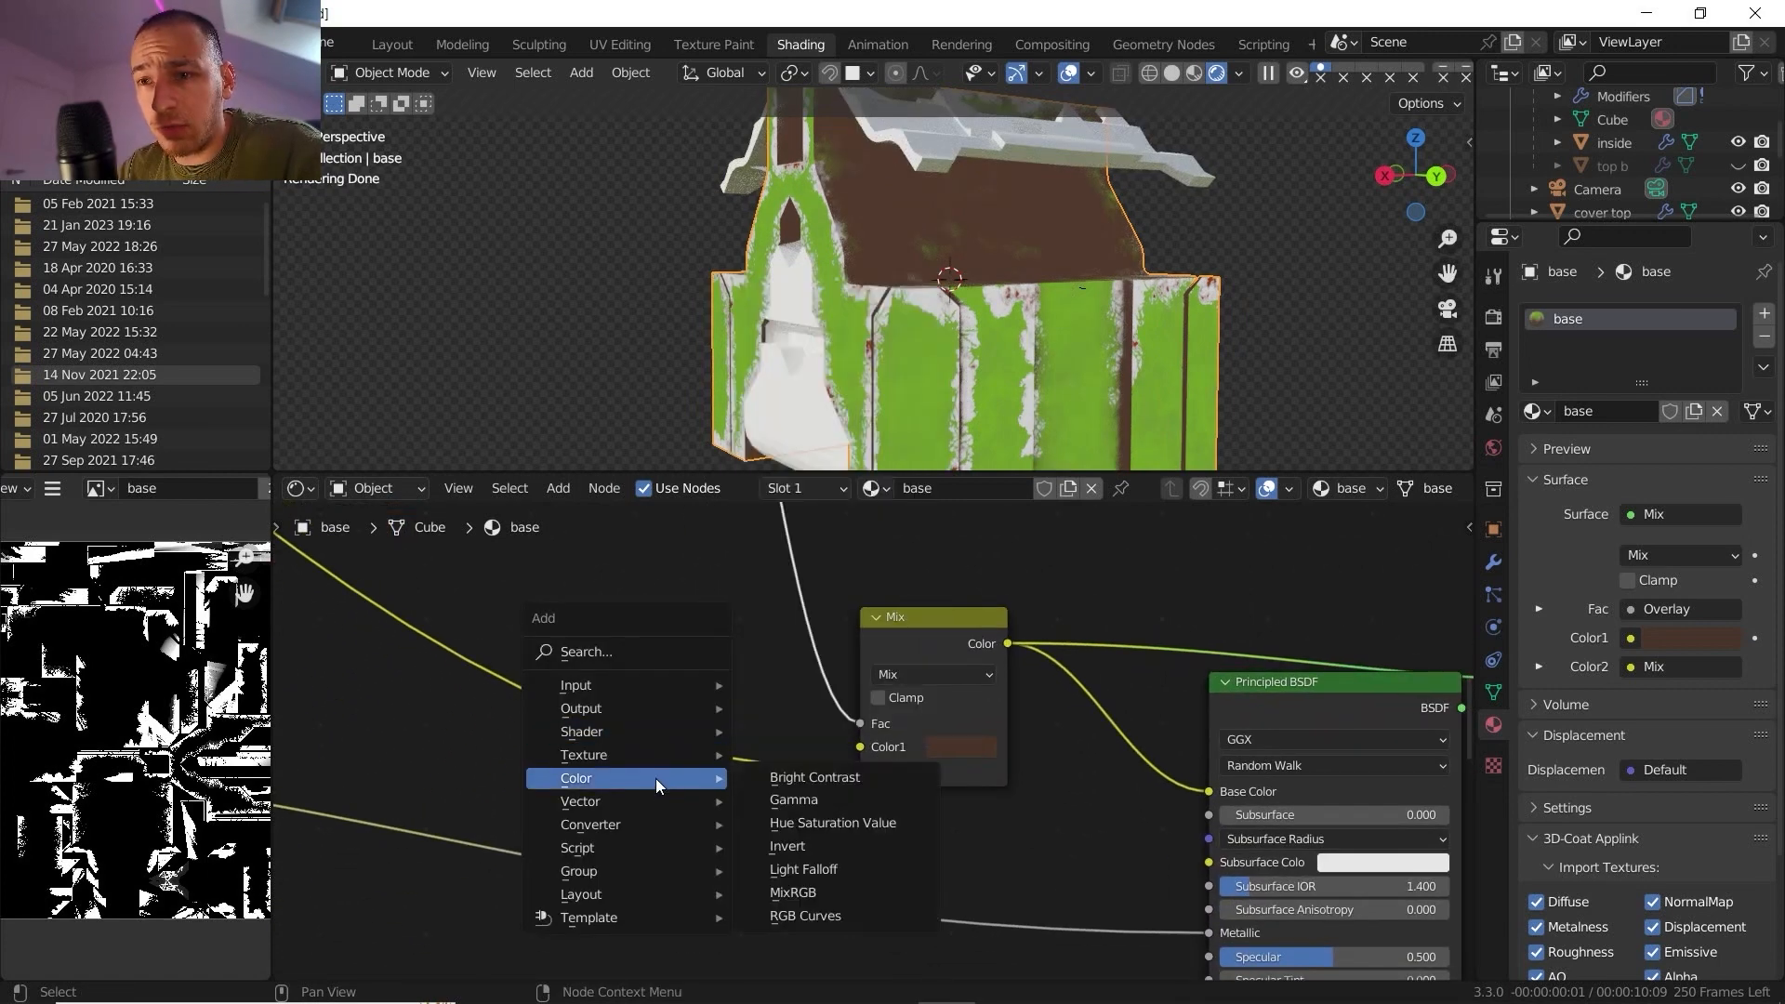
pyautogui.click(793, 638)
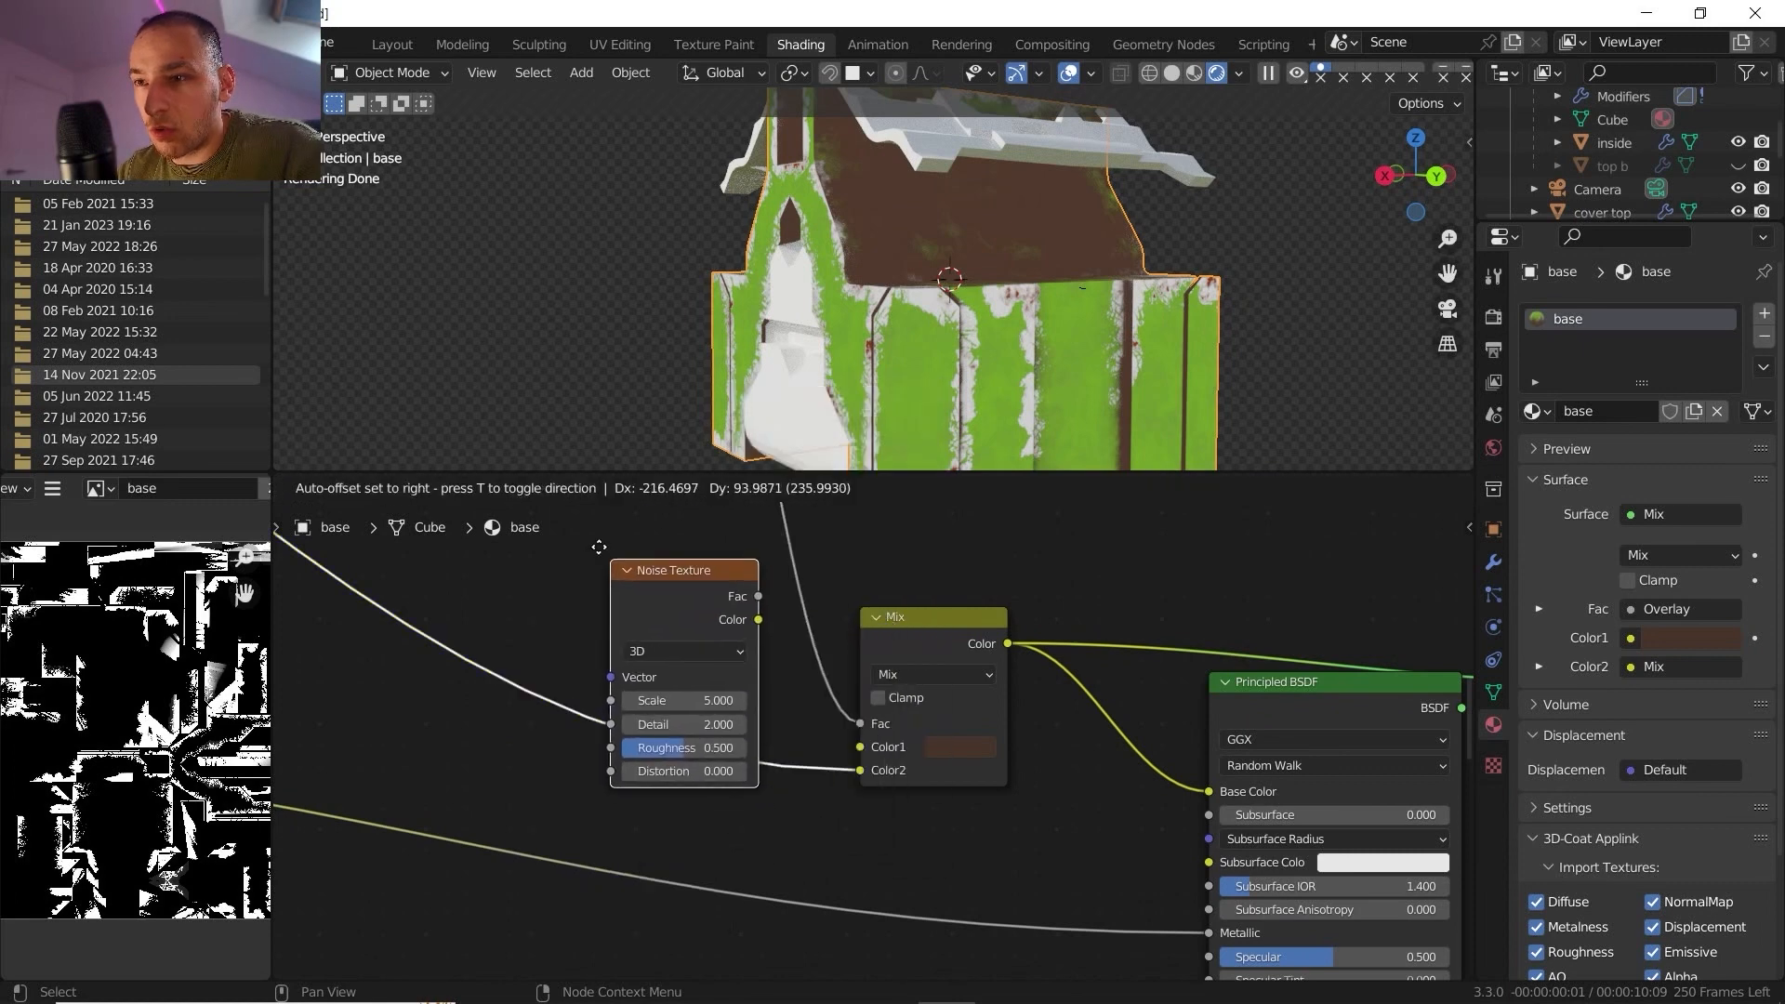
pyautogui.click(643, 725)
pyautogui.moveTo(643, 727); pyautogui.dragTo(602, 641, button='middle')
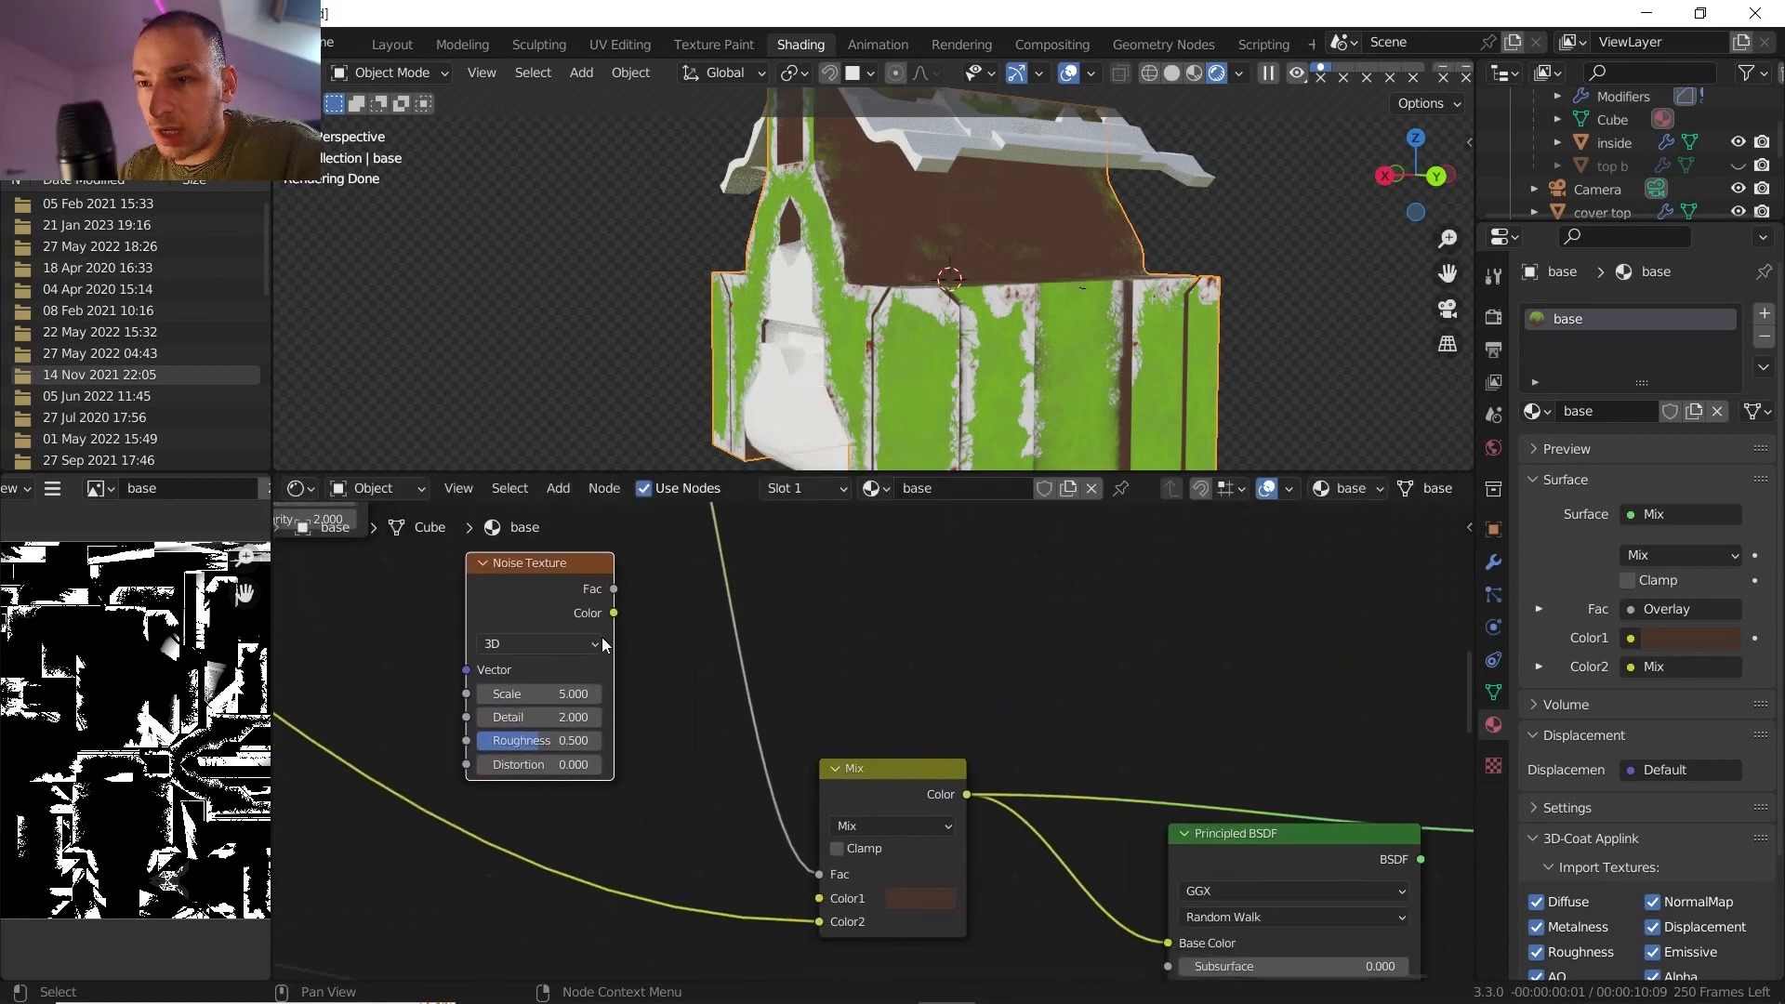
# Move the Principled BSDF, Material Output and dirt Mix nodes farther along the graph to free space beside the Noise Texture
pyautogui.moveTo(699, 736); pyautogui.dragTo(710, 764, button='middle')
pyautogui.scroll(-15, 710, 764)
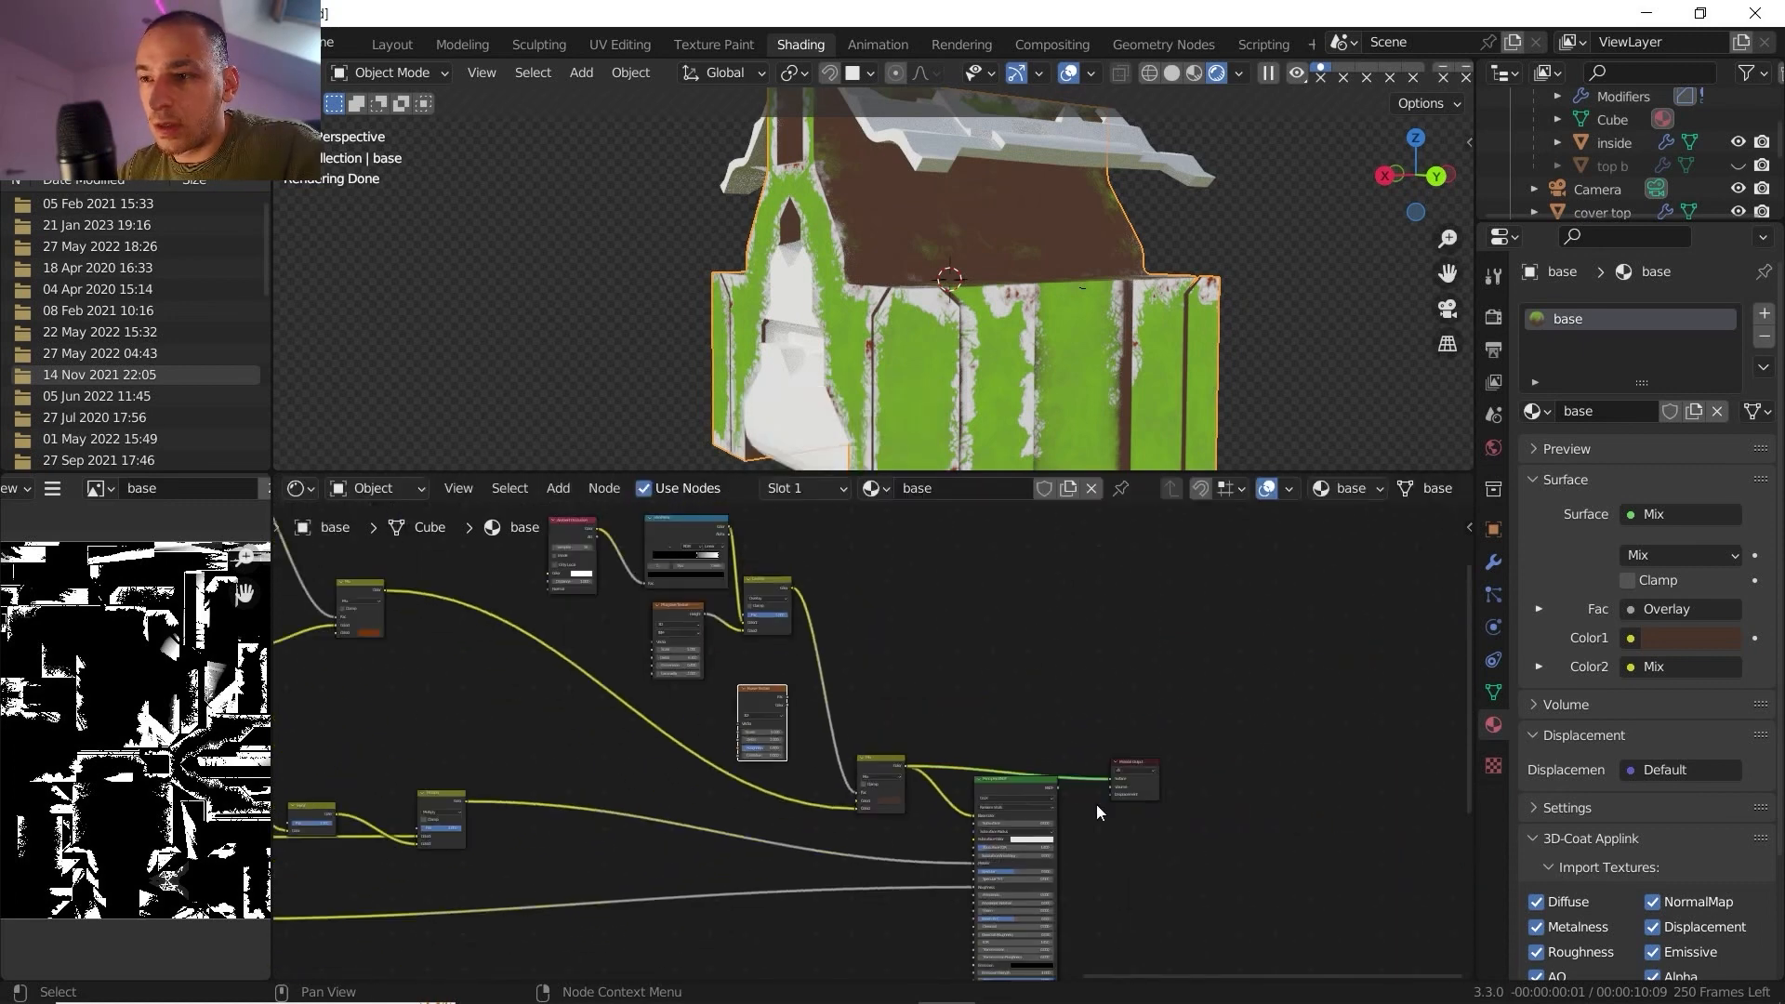
pyautogui.moveTo(1015, 692); pyautogui.dragTo(1203, 805)
pyautogui.moveTo(1017, 777); pyautogui.dragTo(1421, 765)
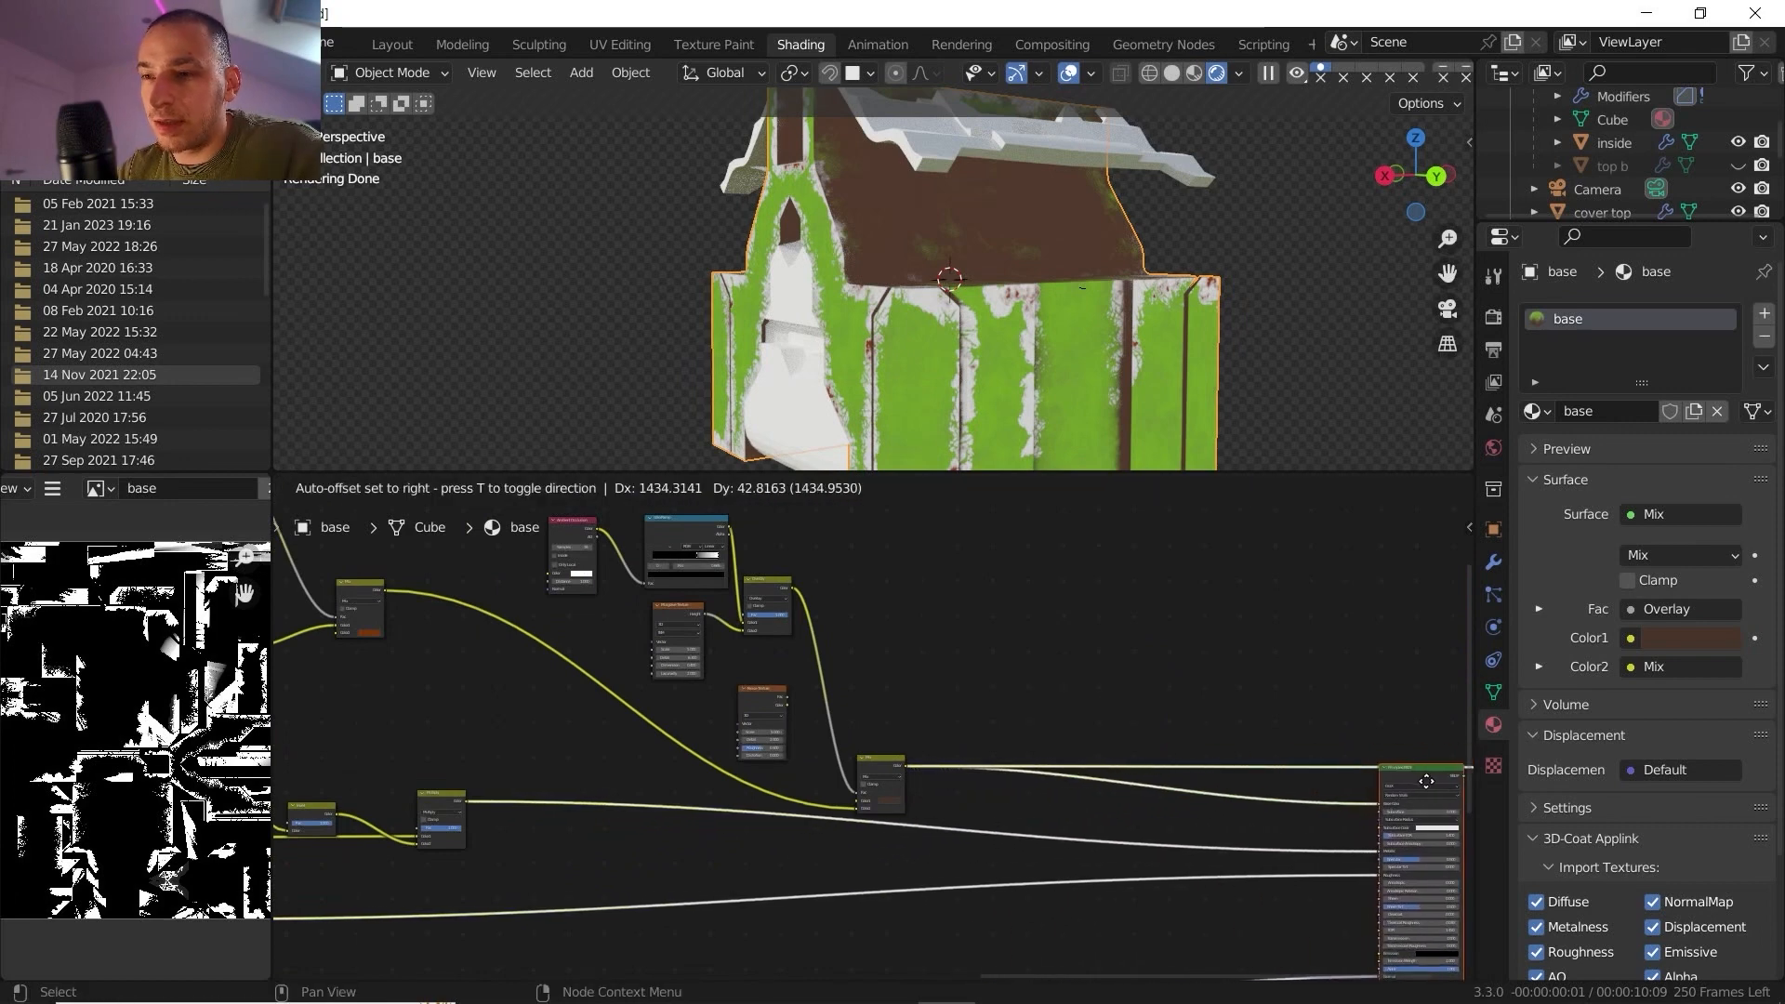
pyautogui.moveTo(881, 759); pyautogui.dragTo(1244, 718)
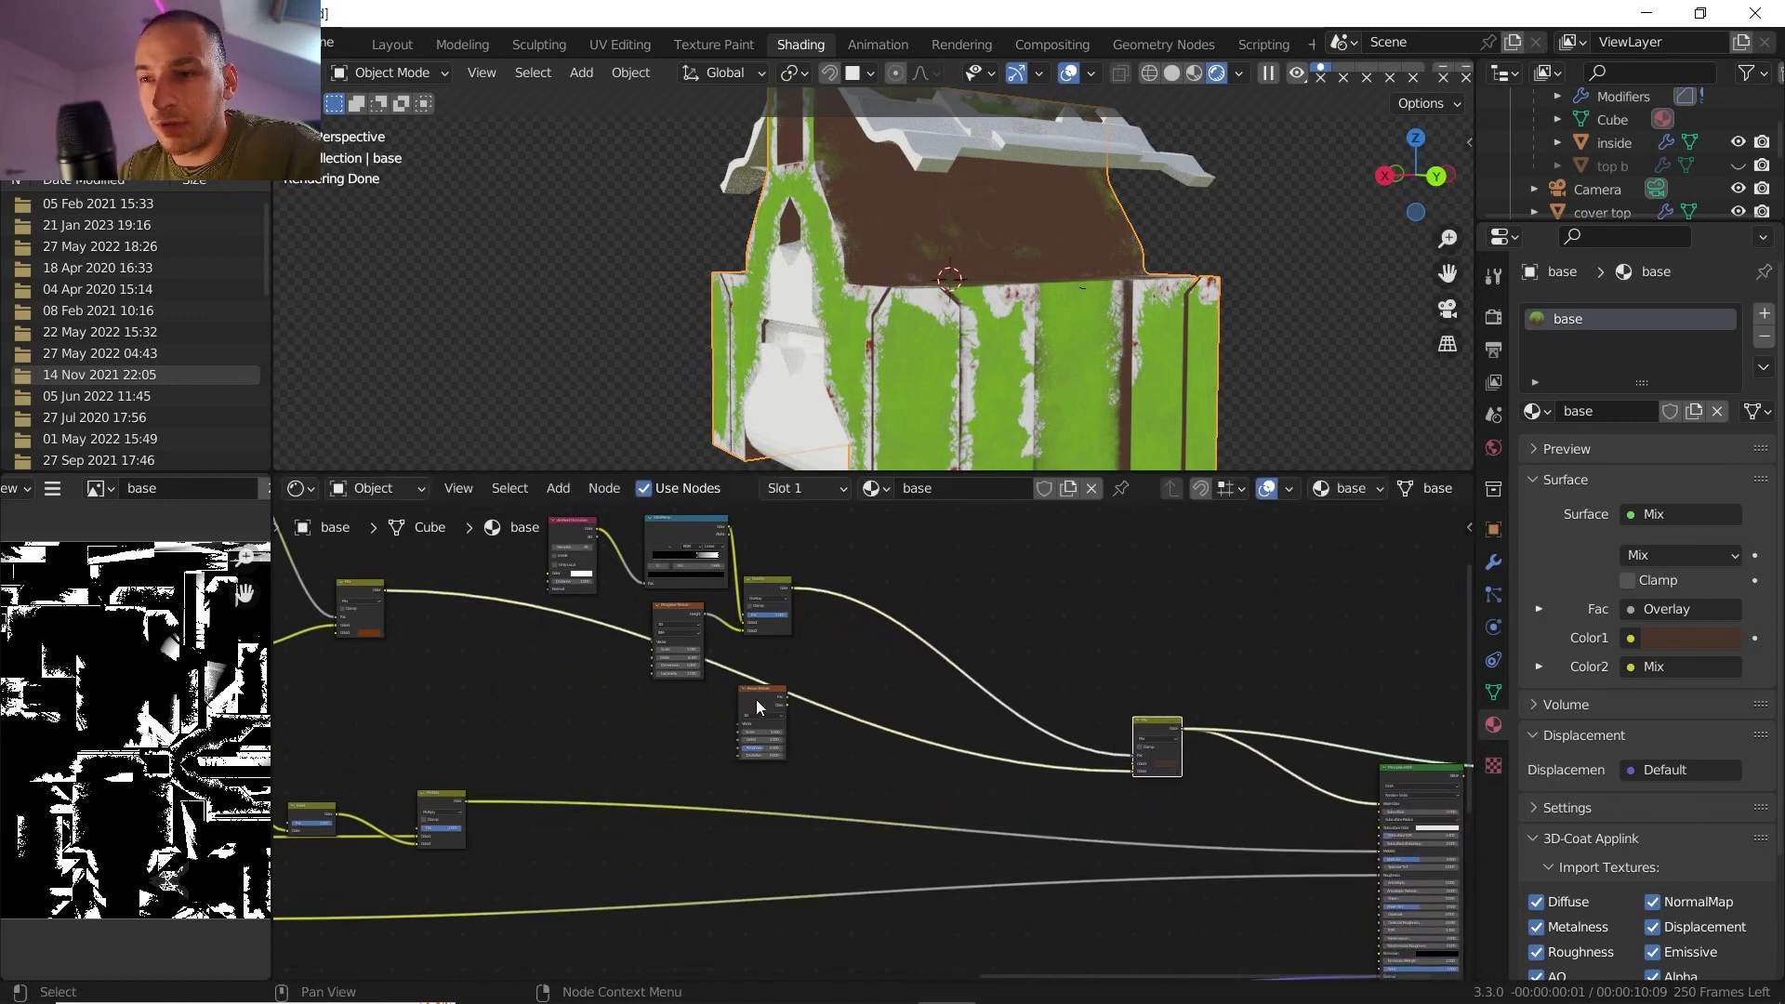
pyautogui.moveTo(760, 708); pyautogui.dragTo(747, 734)
# Add a ColorRamp node next to the Noise Texture and feed the noise's Fac output into it
pyautogui.hotkey('shift', 'a')
pyautogui.moveTo(817, 834)
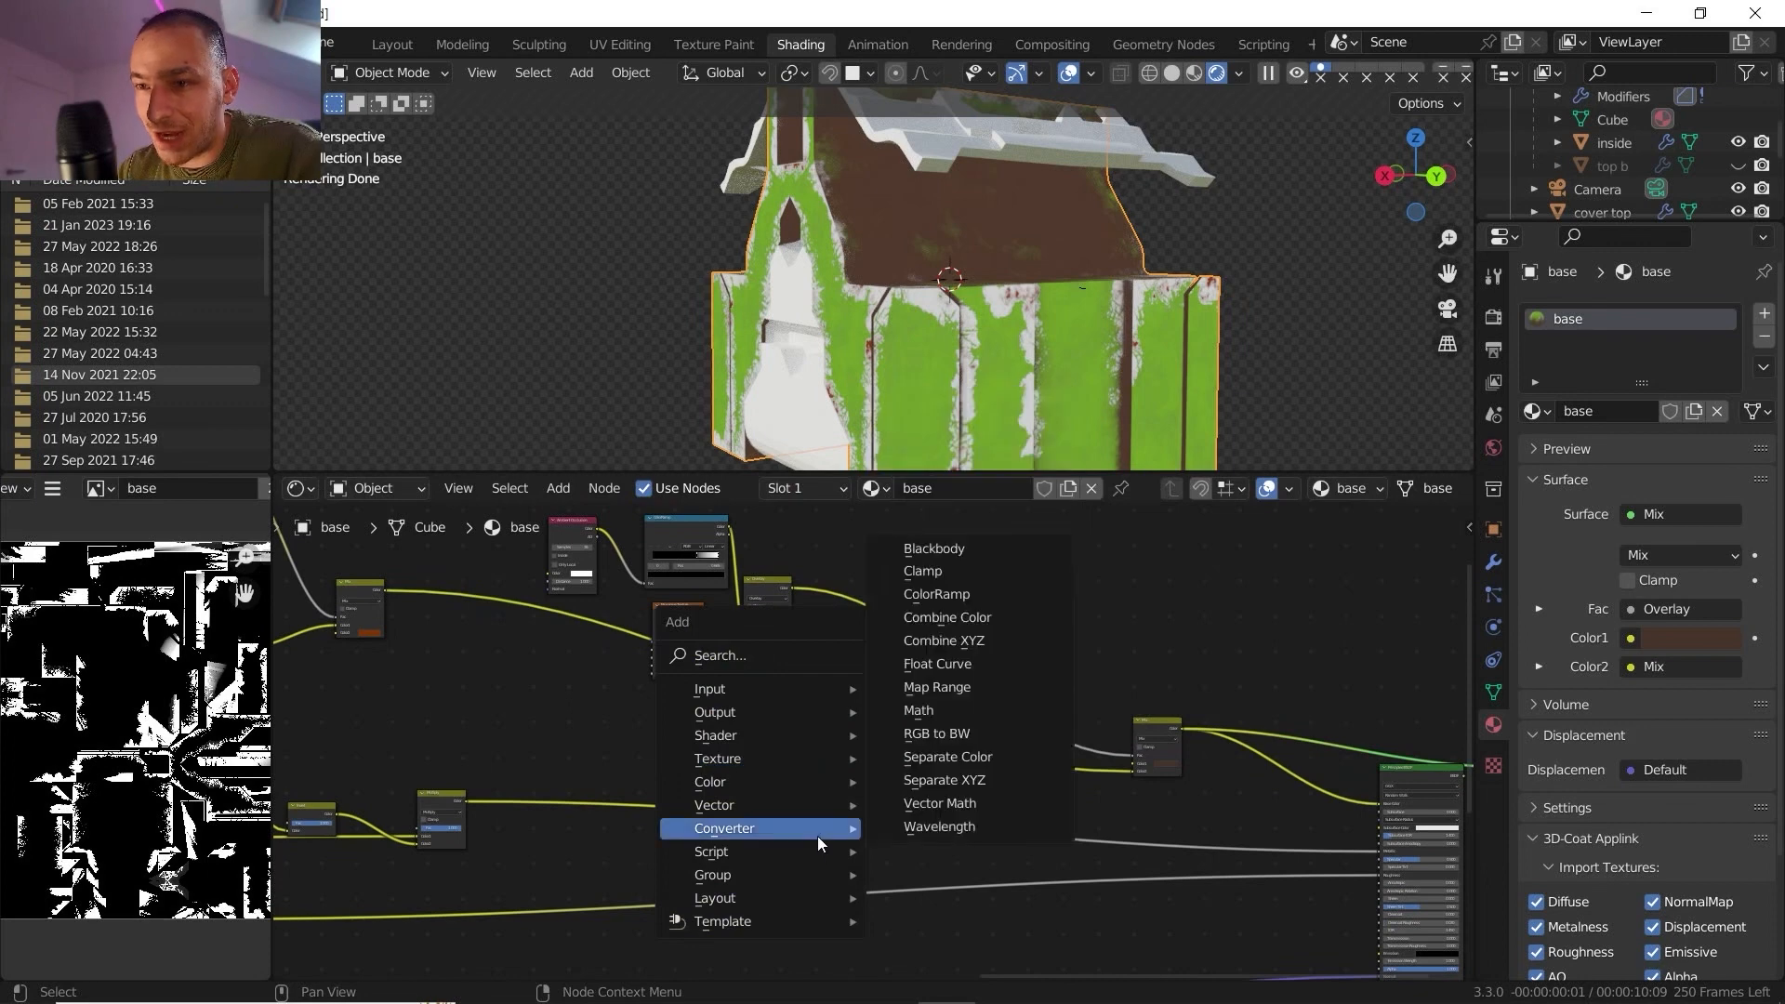
pyautogui.click(938, 594)
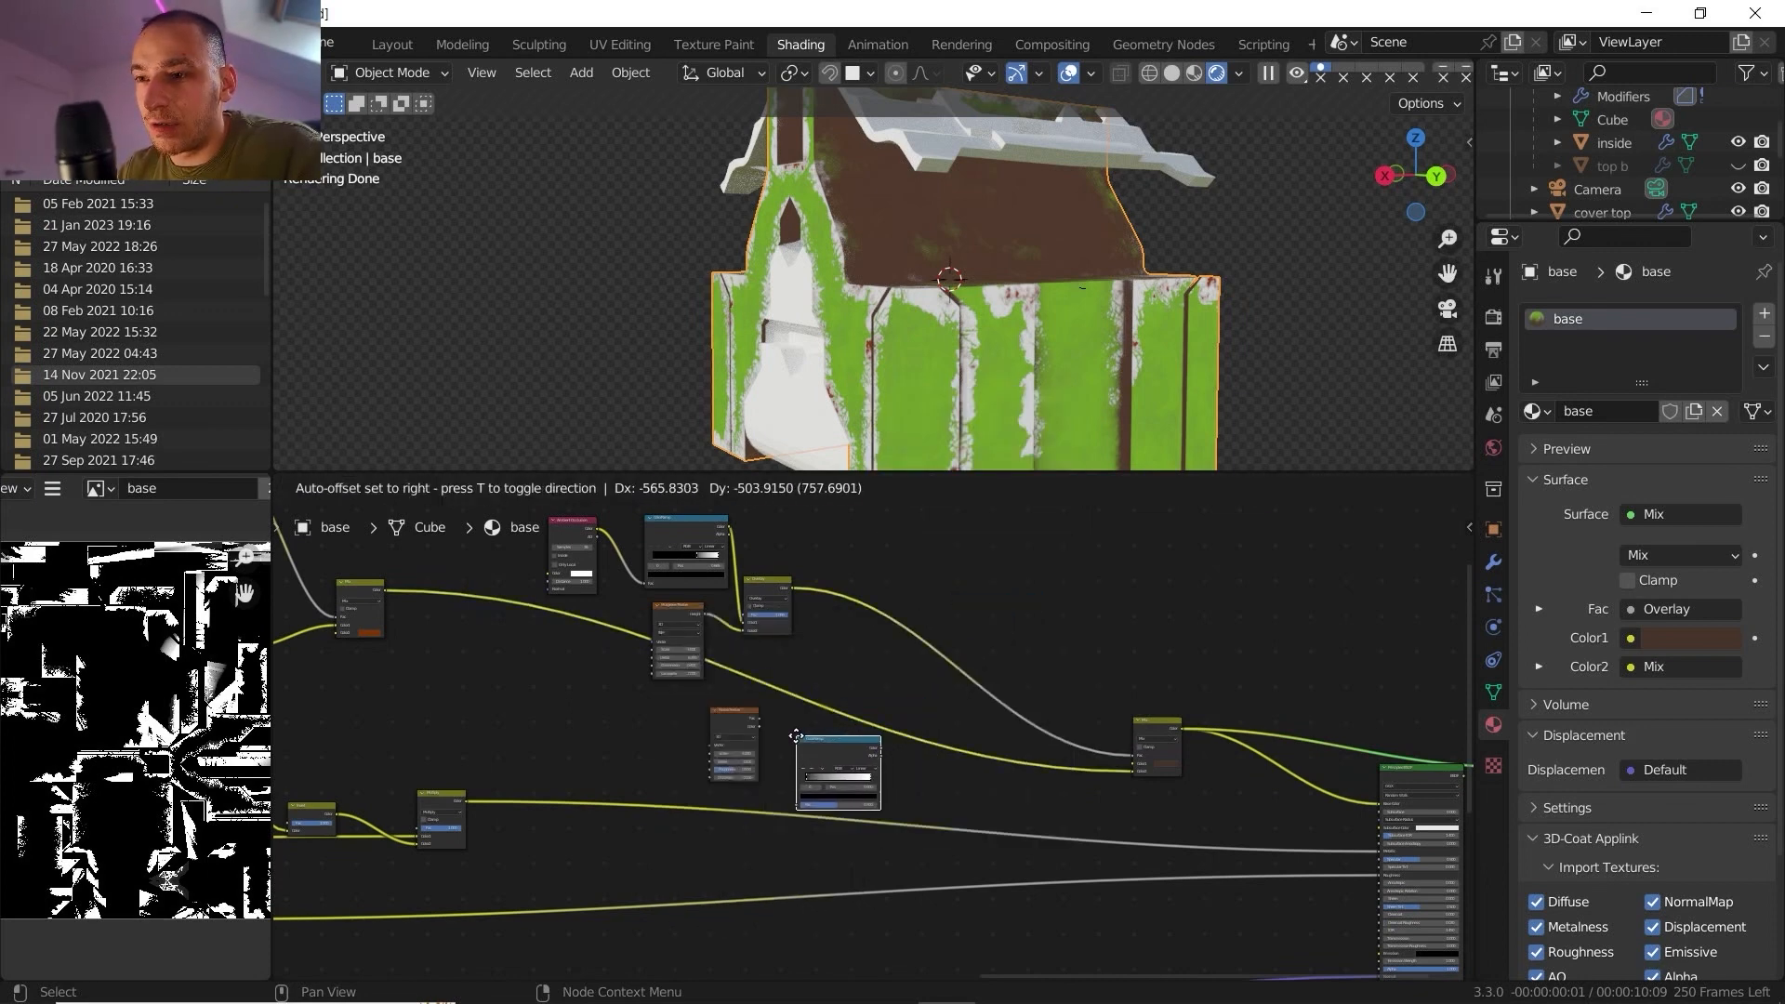
pyautogui.click(797, 735)
pyautogui.moveTo(758, 719); pyautogui.dragTo(797, 798)
pyautogui.scroll(3, 976, 794)
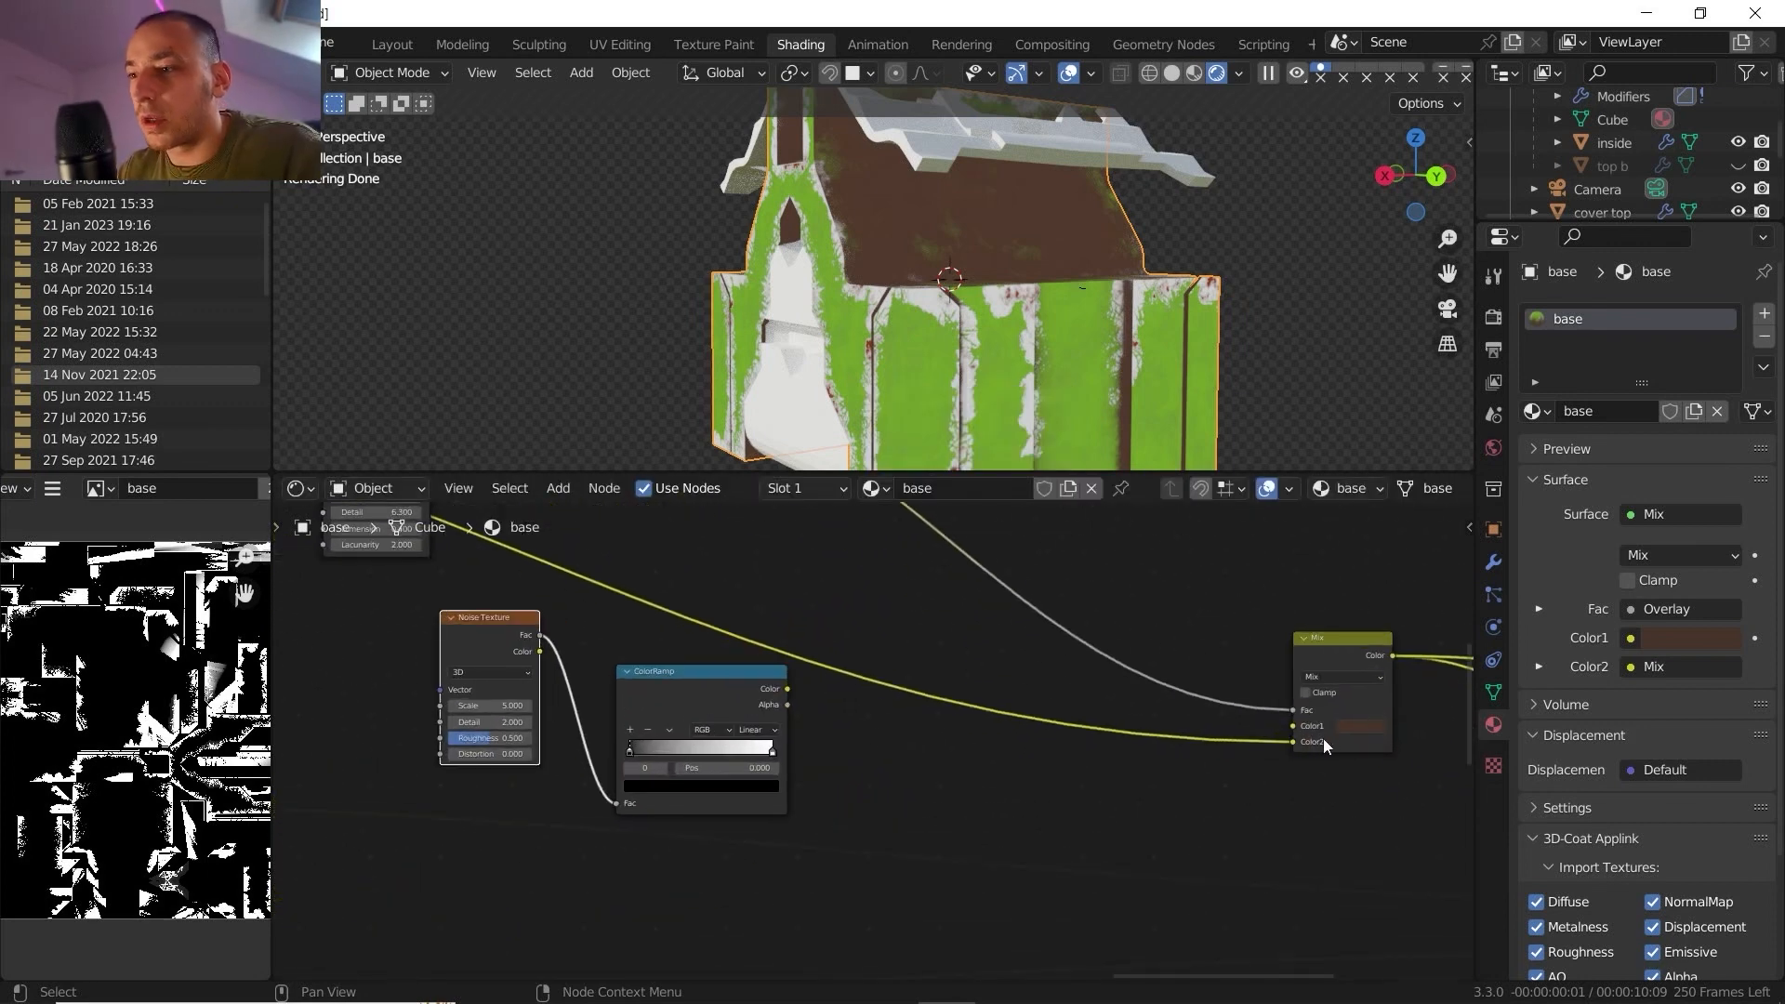
# Copy the dirt brown to both ColorRamp stops and change the end stop to hue 0.128, saturation 0.577, value 0.015
pyautogui.click(661, 767)
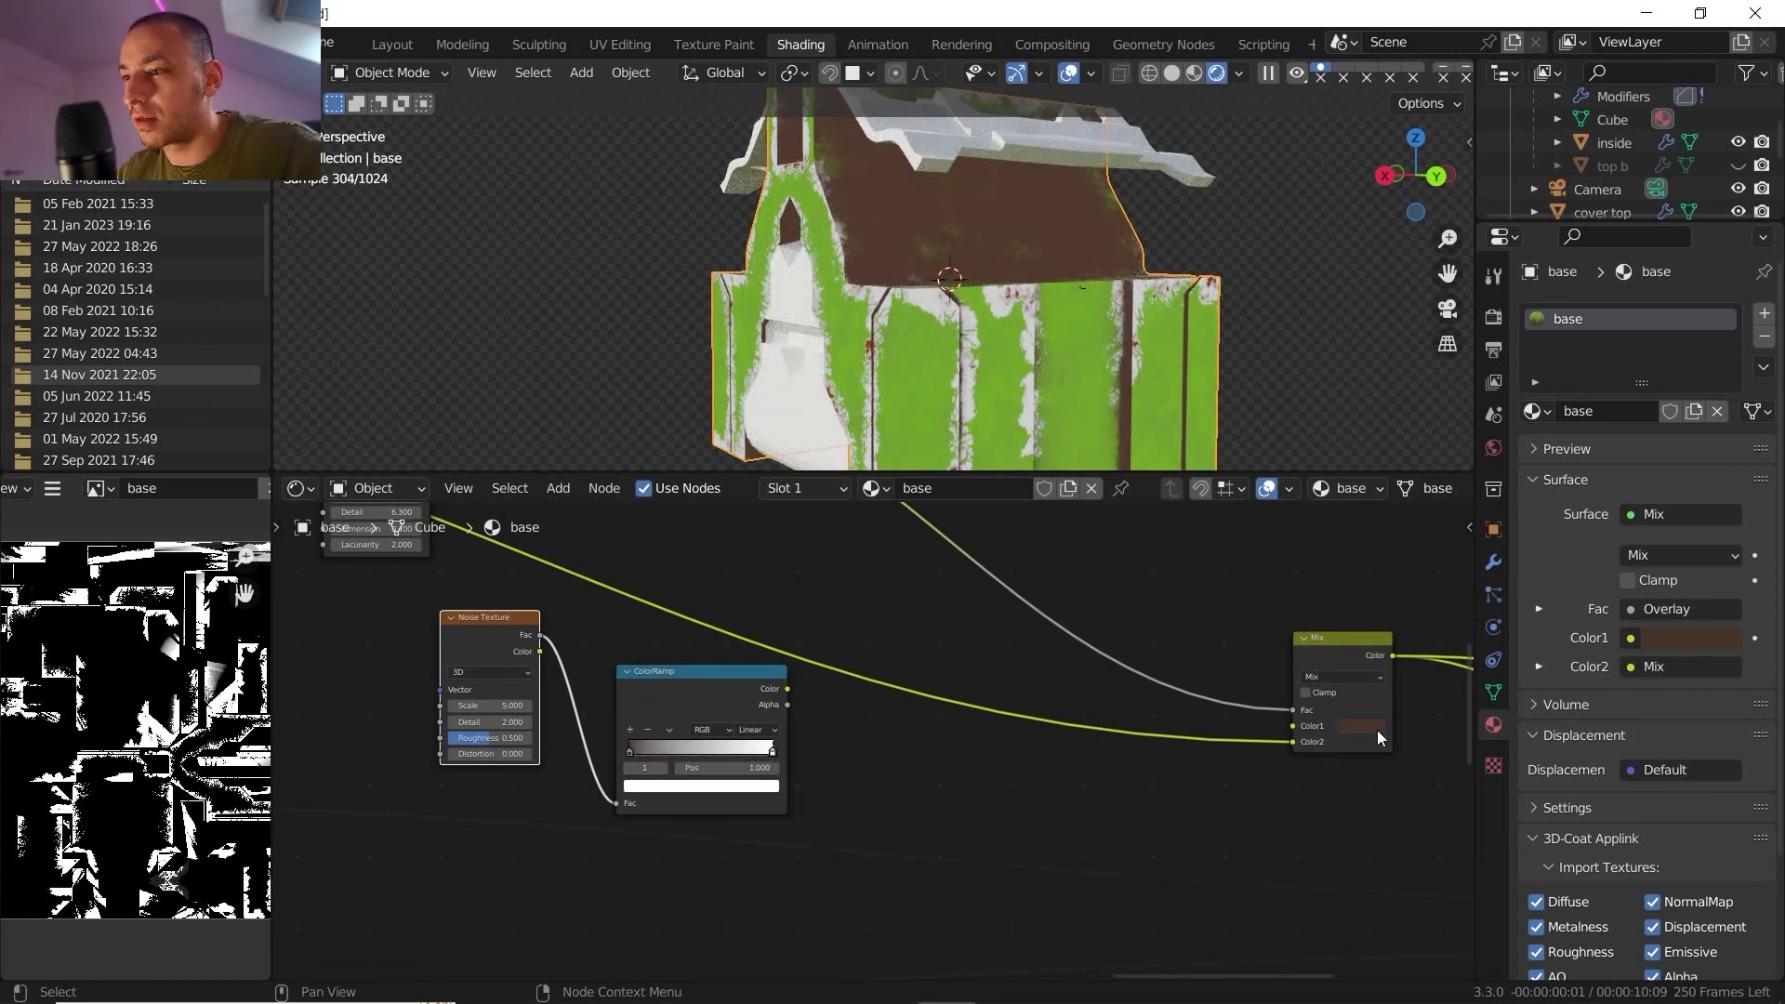
pyautogui.hotkey('ctrl', 'v')
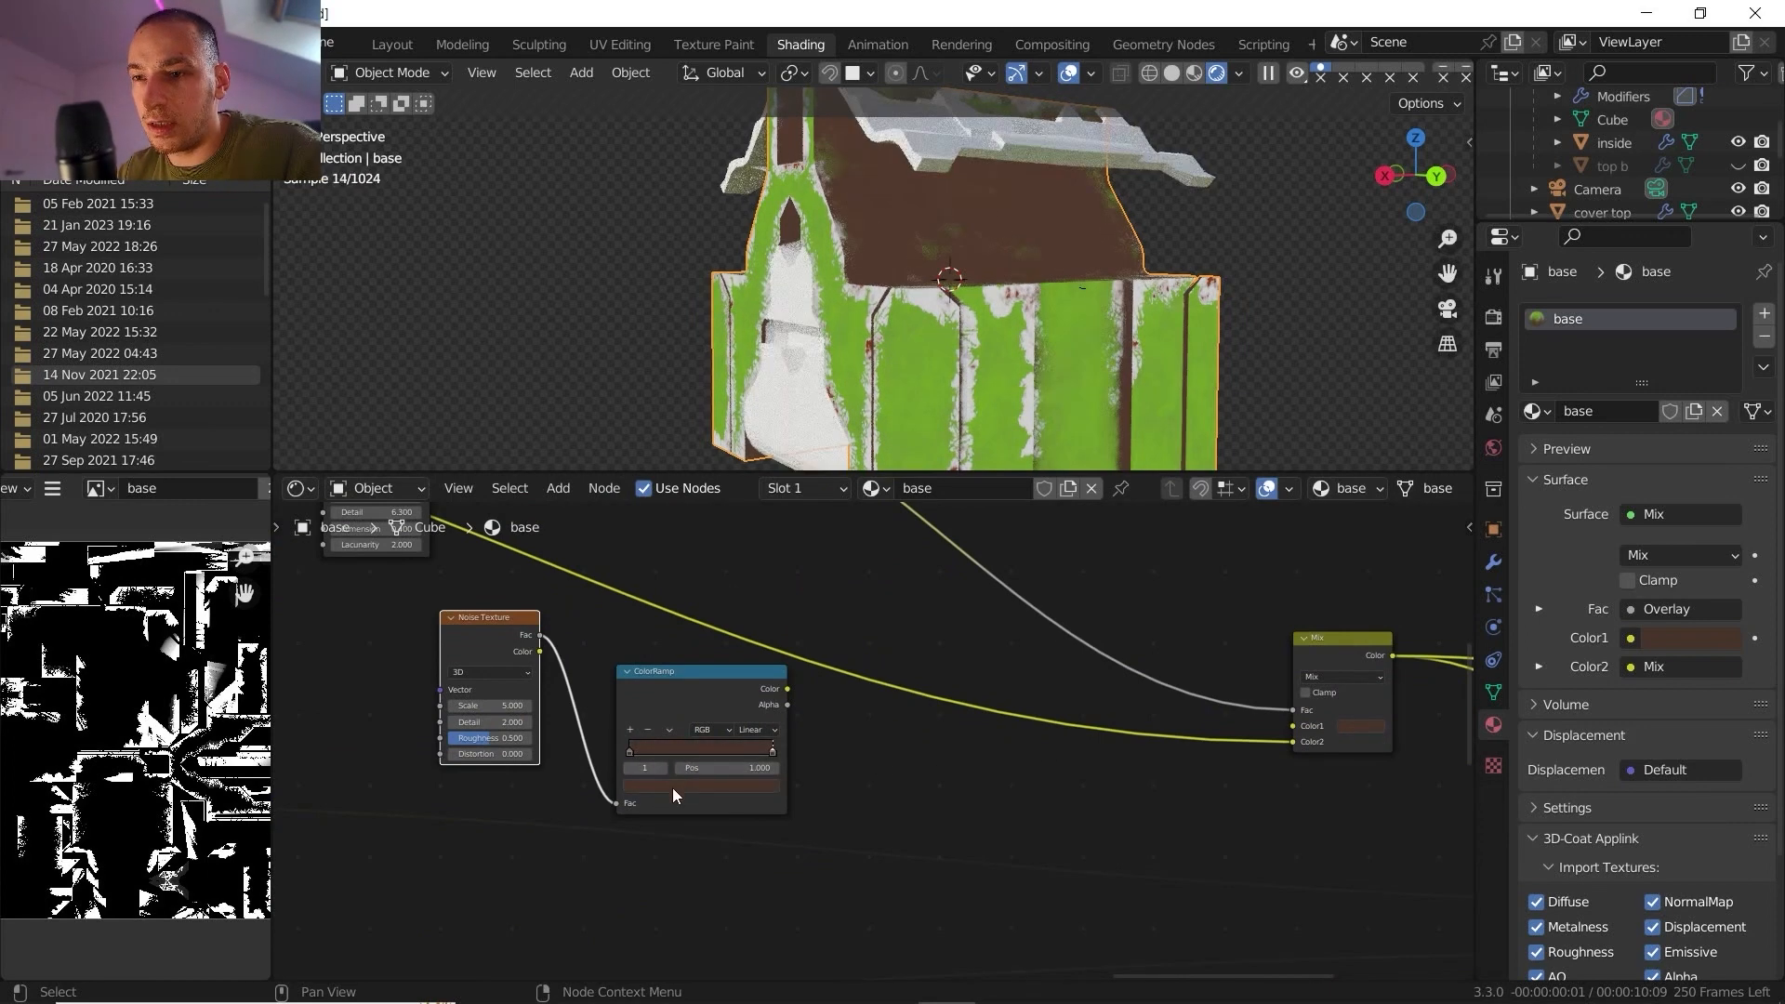
pyautogui.click(672, 786)
pyautogui.click(667, 649)
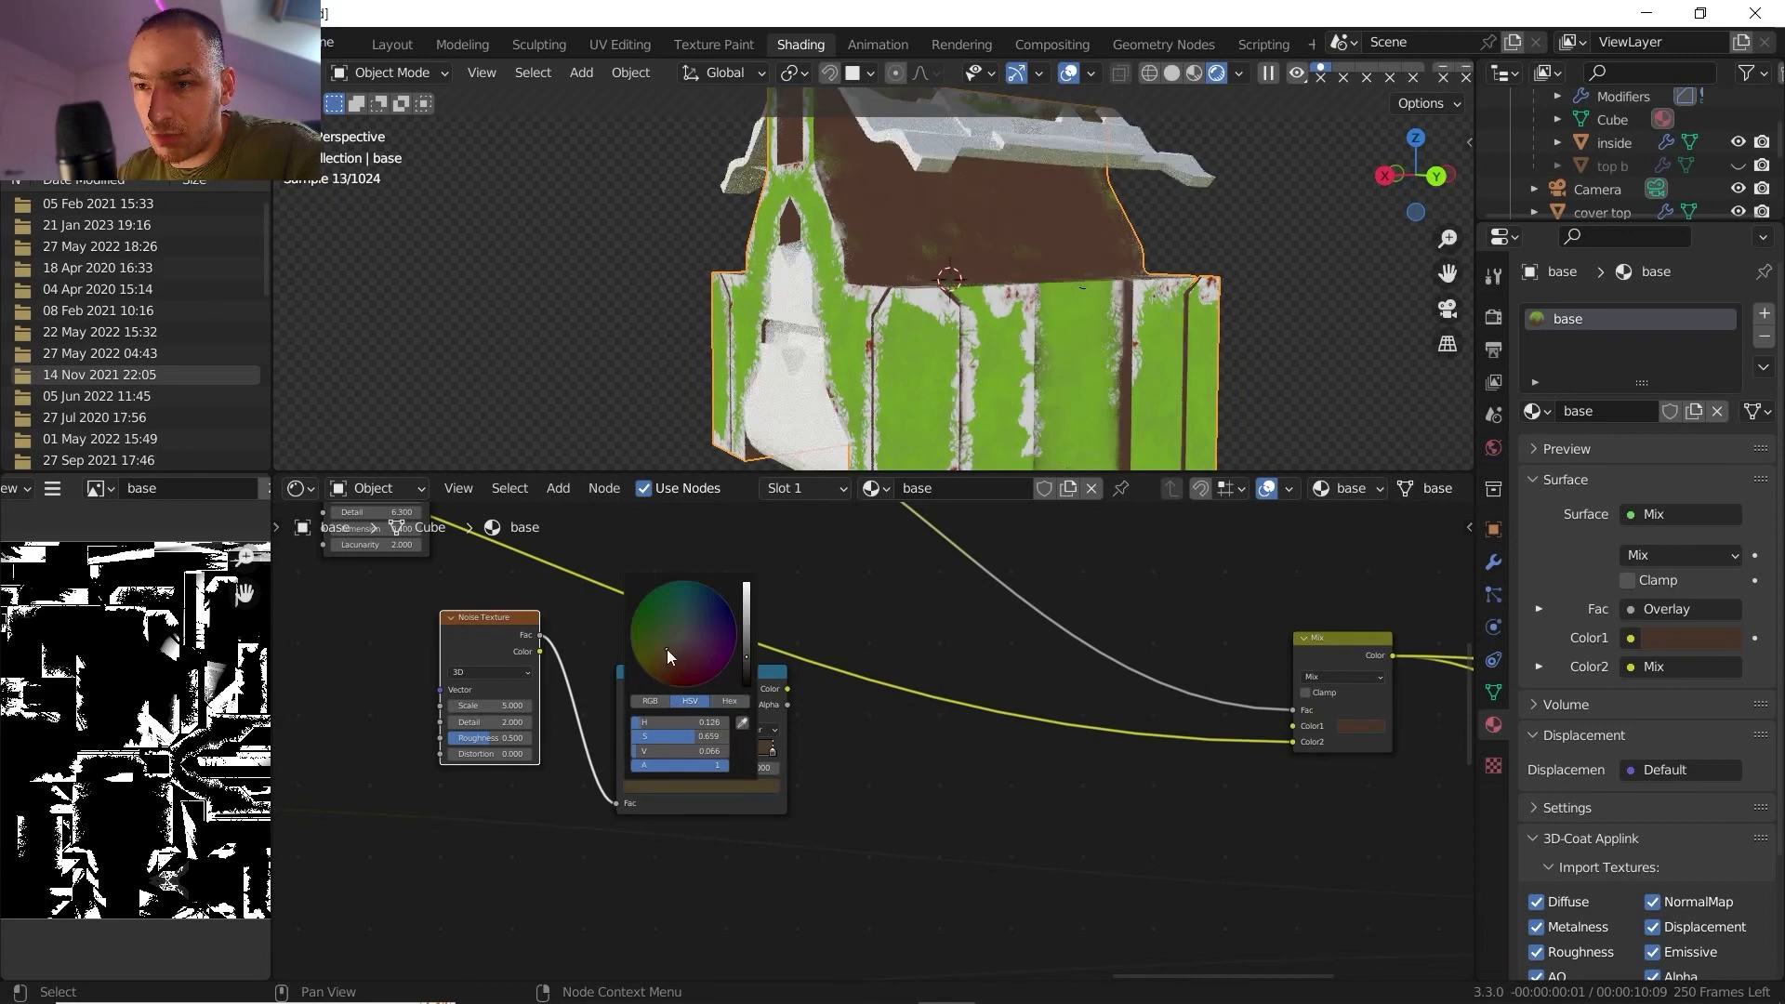
pyautogui.click(746, 673)
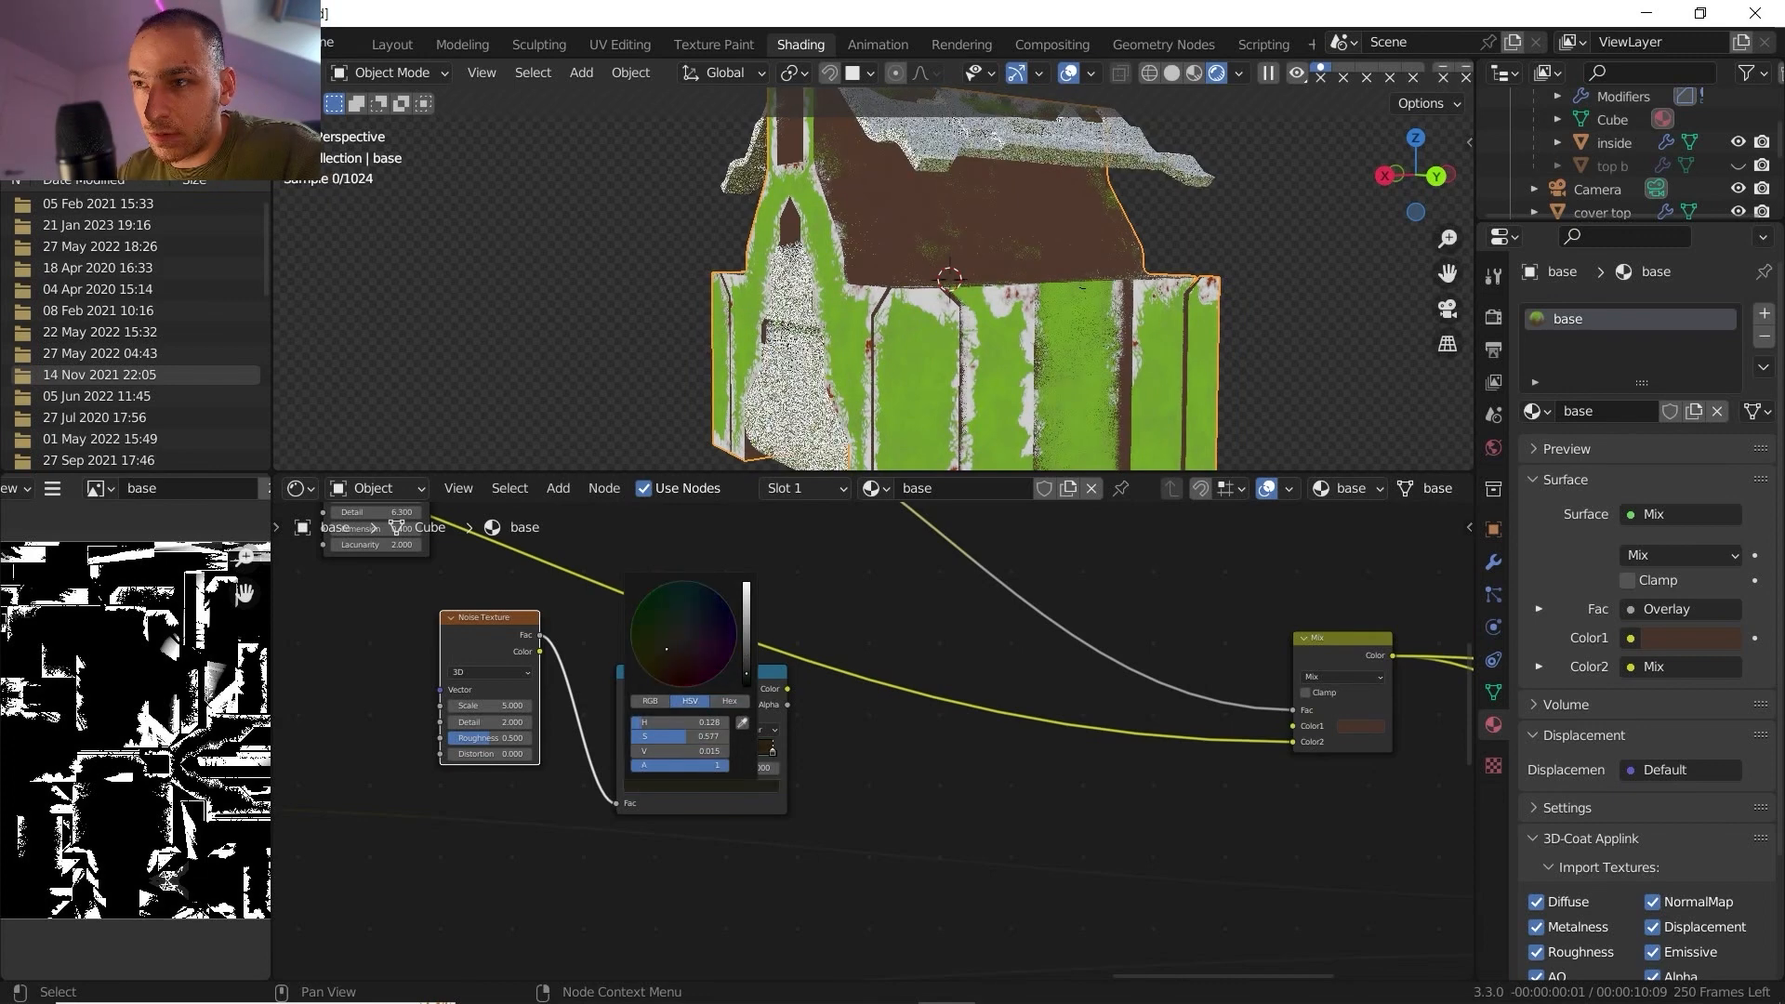
# Preview the ColorRamp, set the noise to scale 17.7, detail 4.4 and roughness 1, and increase contrast between the ramp's brown stops
pyautogui.keyDown('ctrl'); pyautogui.keyDown('shift'); pyautogui.click(772, 675); pyautogui.keyUp('shift'); pyautogui.keyUp('ctrl')
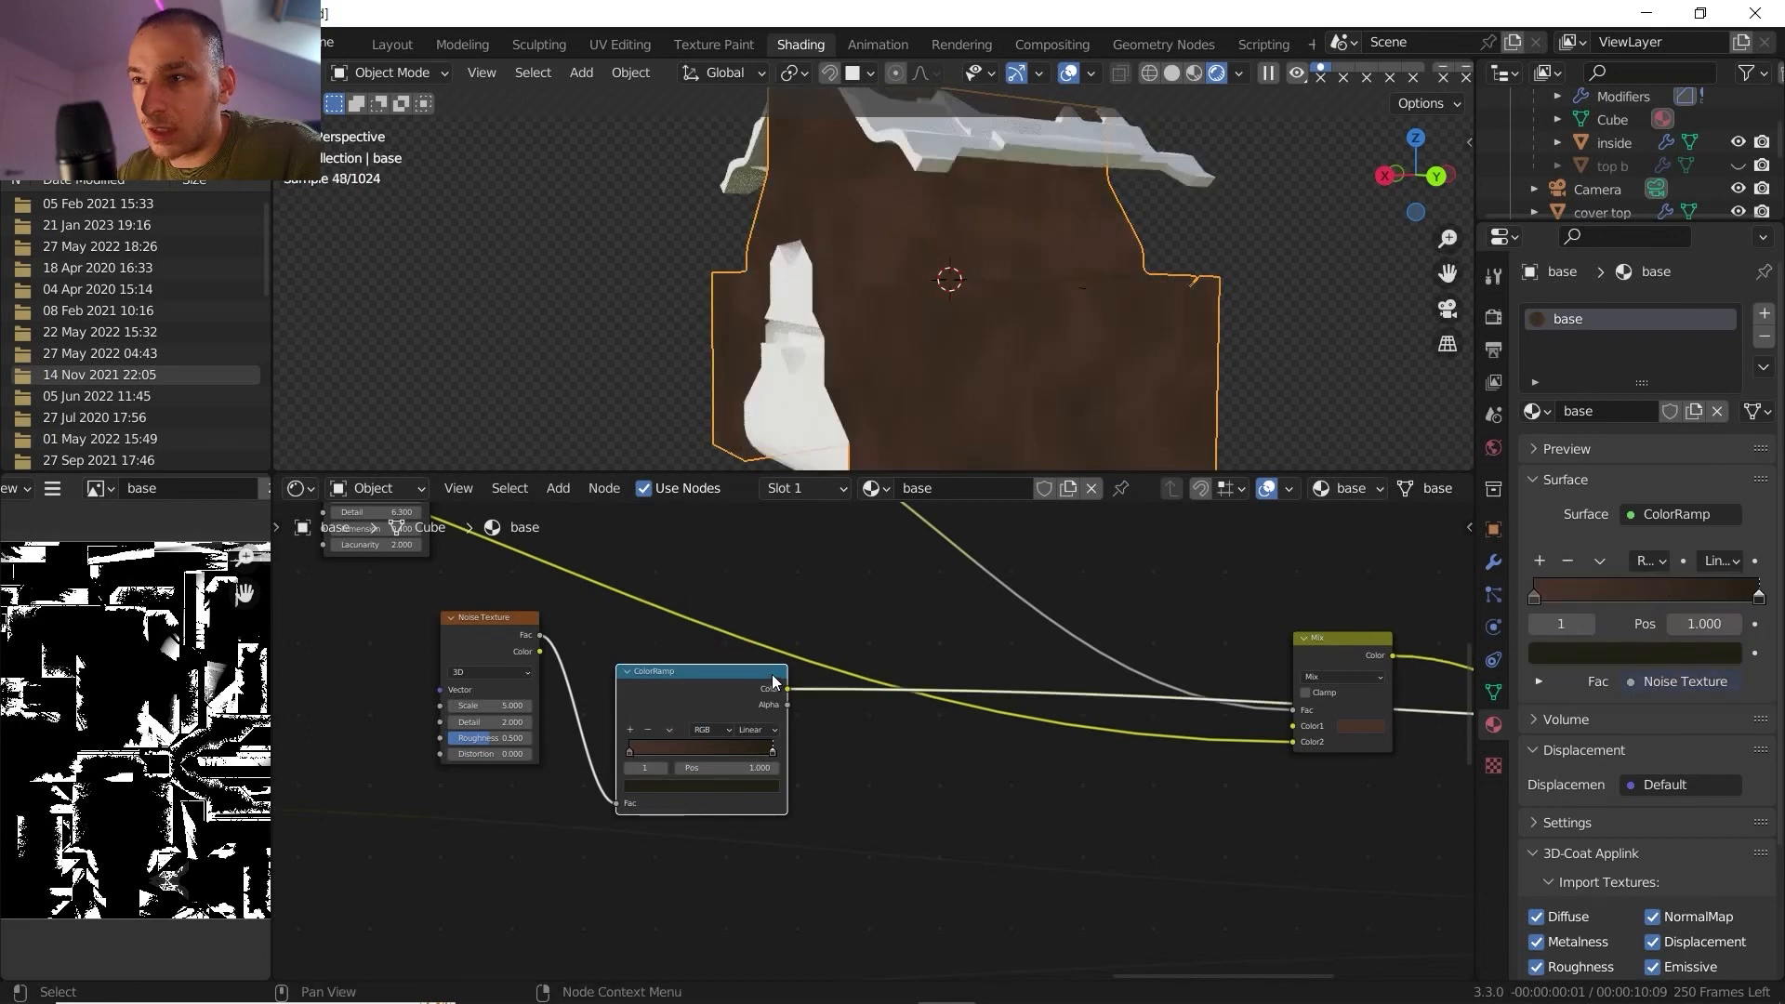
pyautogui.moveTo(490, 721); pyautogui.dragTo(534, 737)
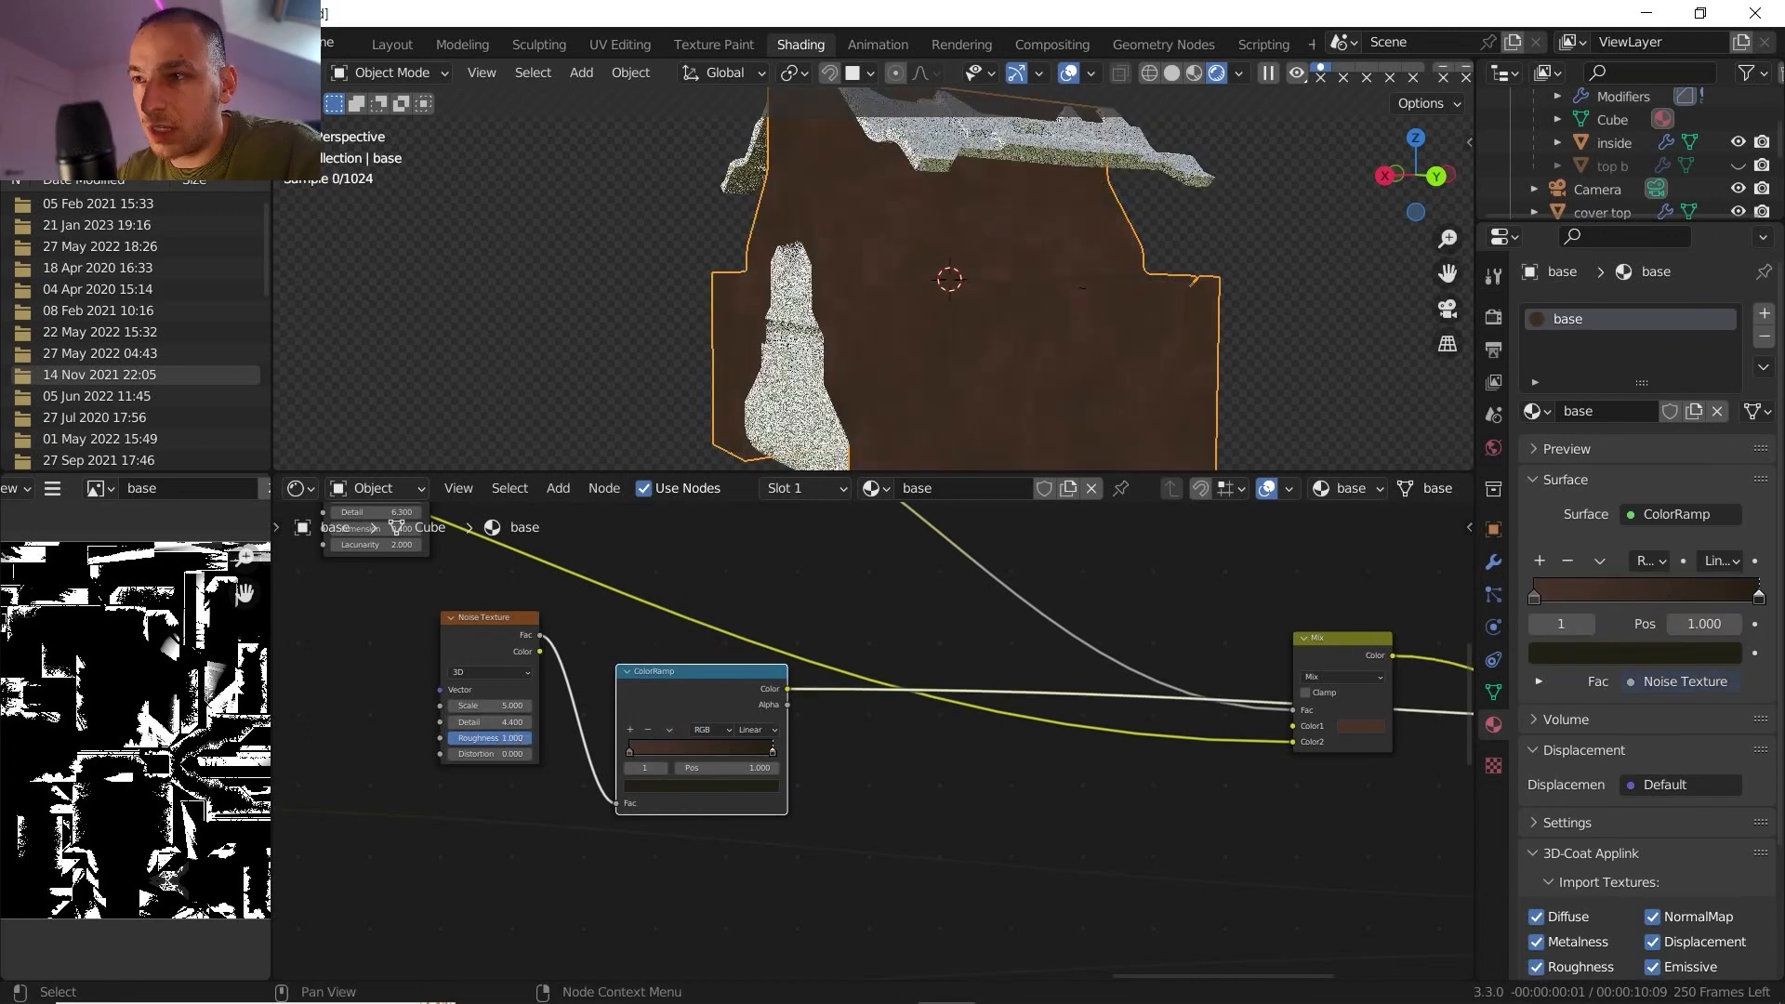
pyautogui.click(662, 786)
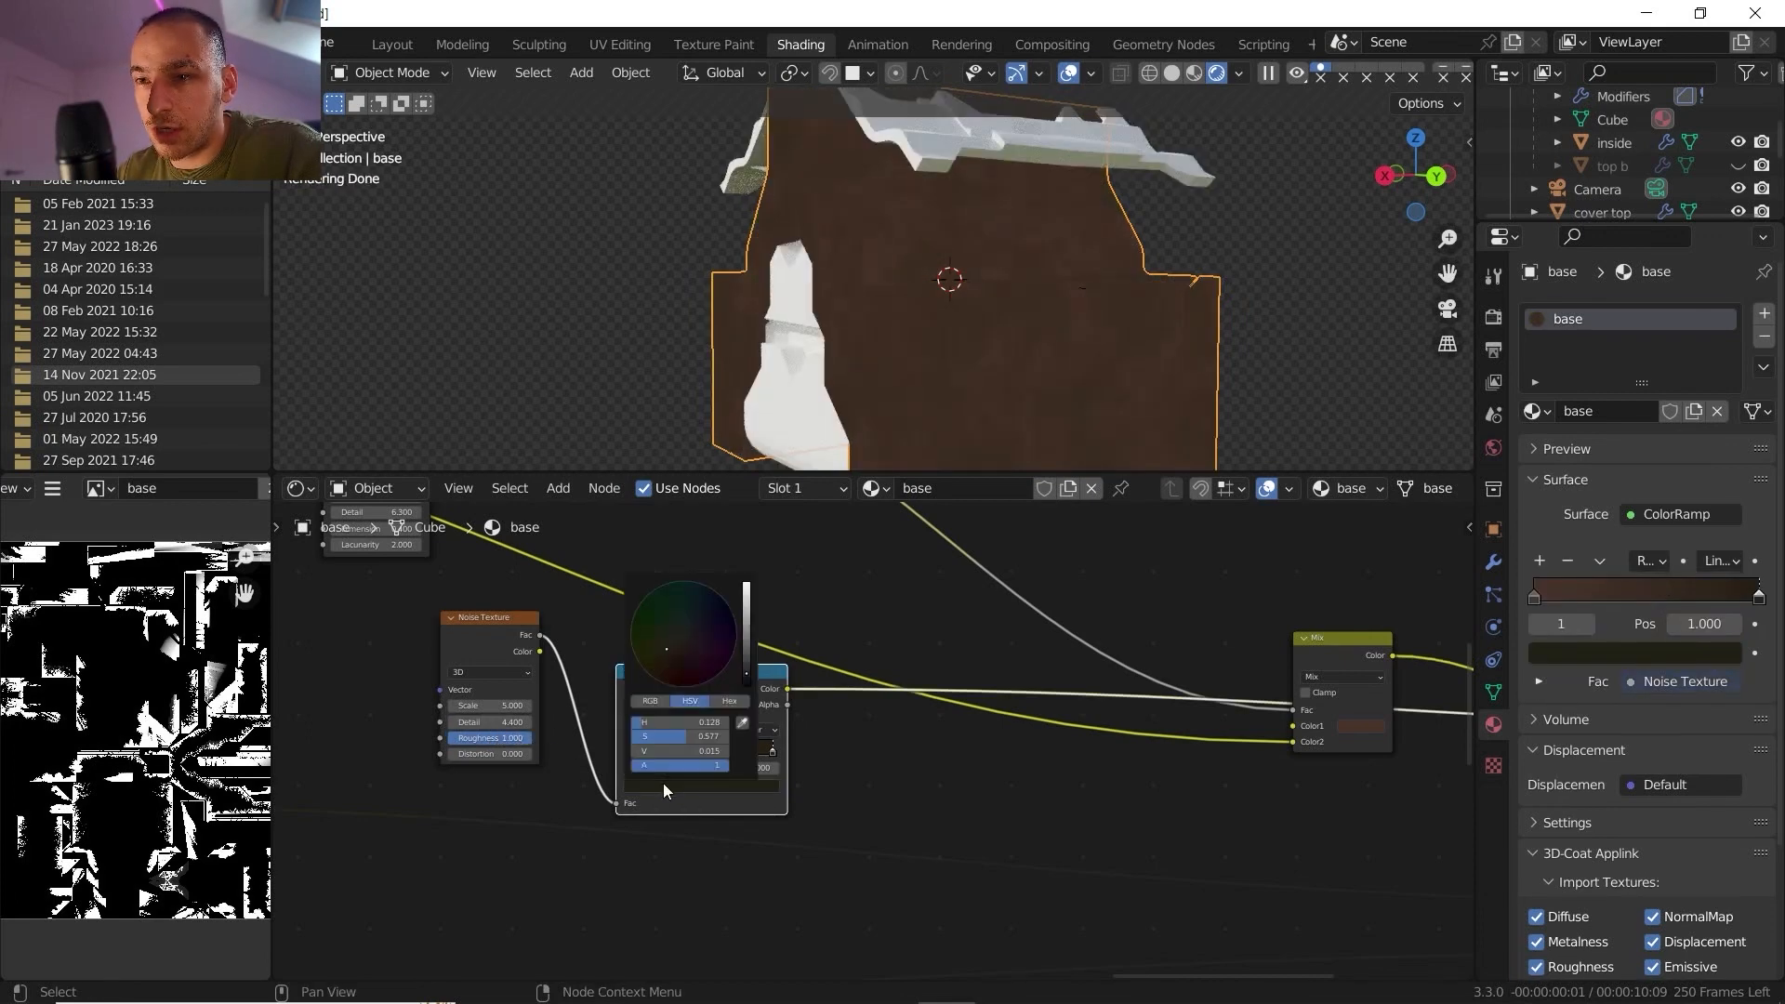
pyautogui.click(747, 677)
pyautogui.hotkey('ctrl', 'z')
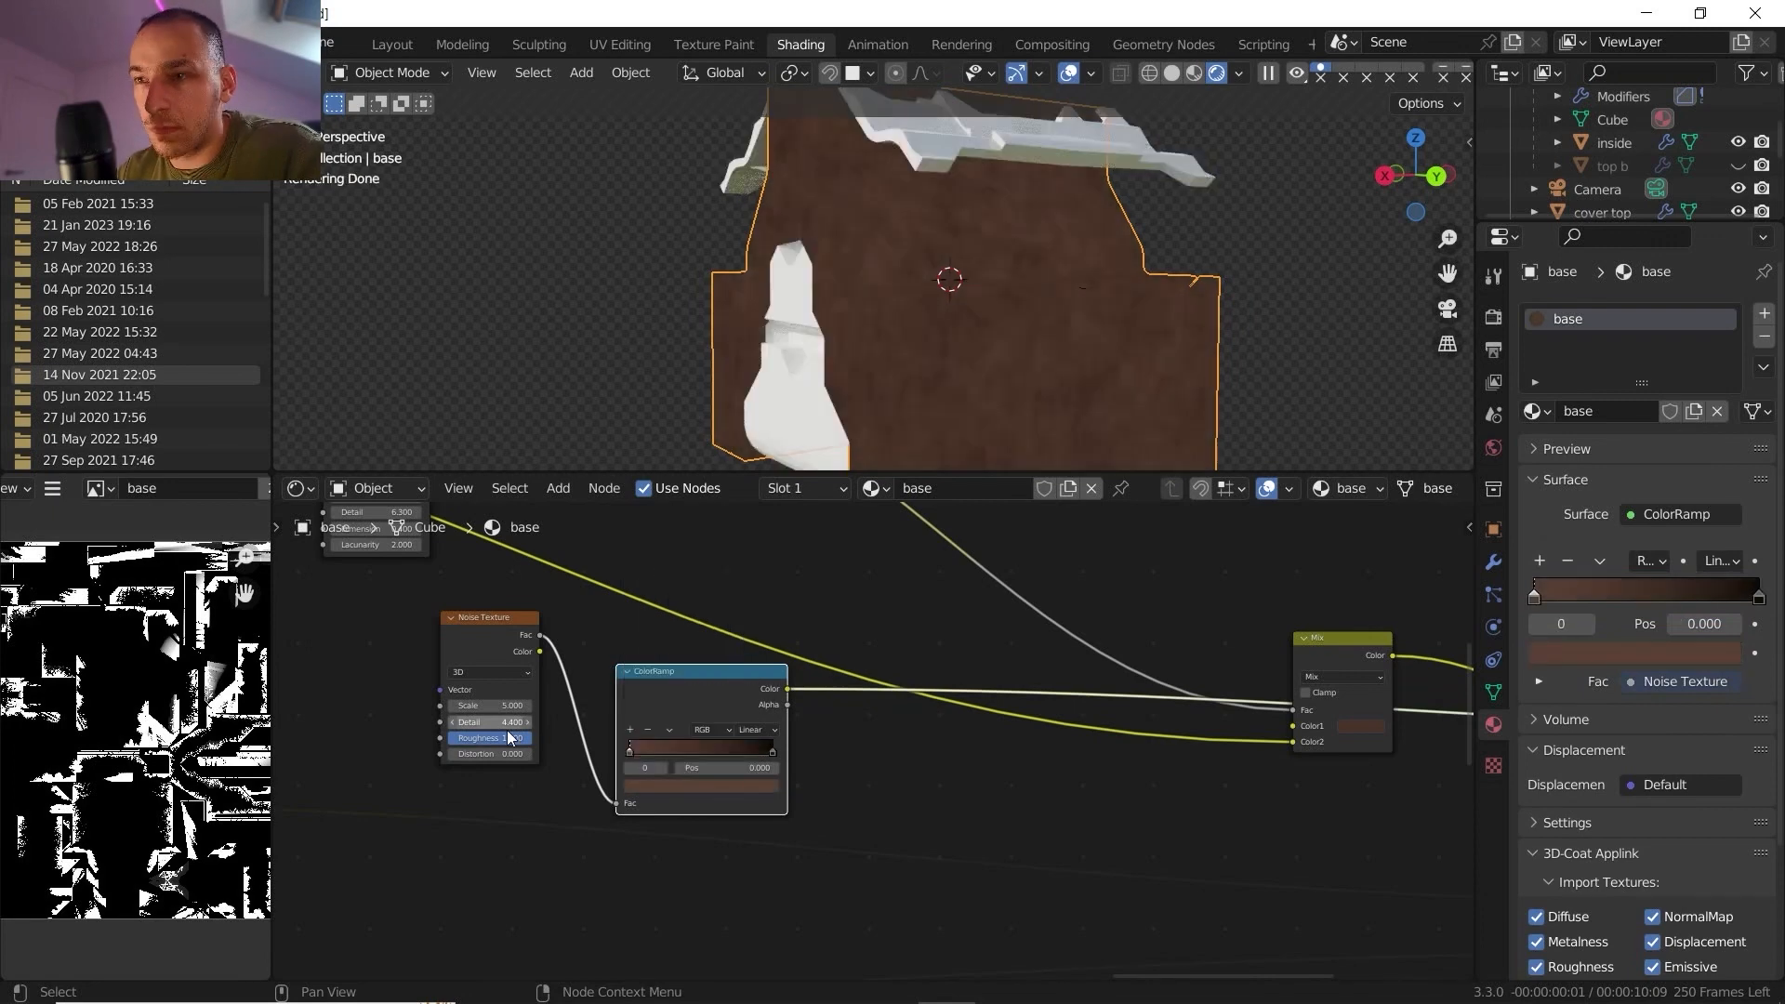
pyautogui.scroll(4, 462, 717)
pyautogui.moveTo(349, 692); pyautogui.dragTo(468, 711)
pyautogui.scroll(-3, 705, 755)
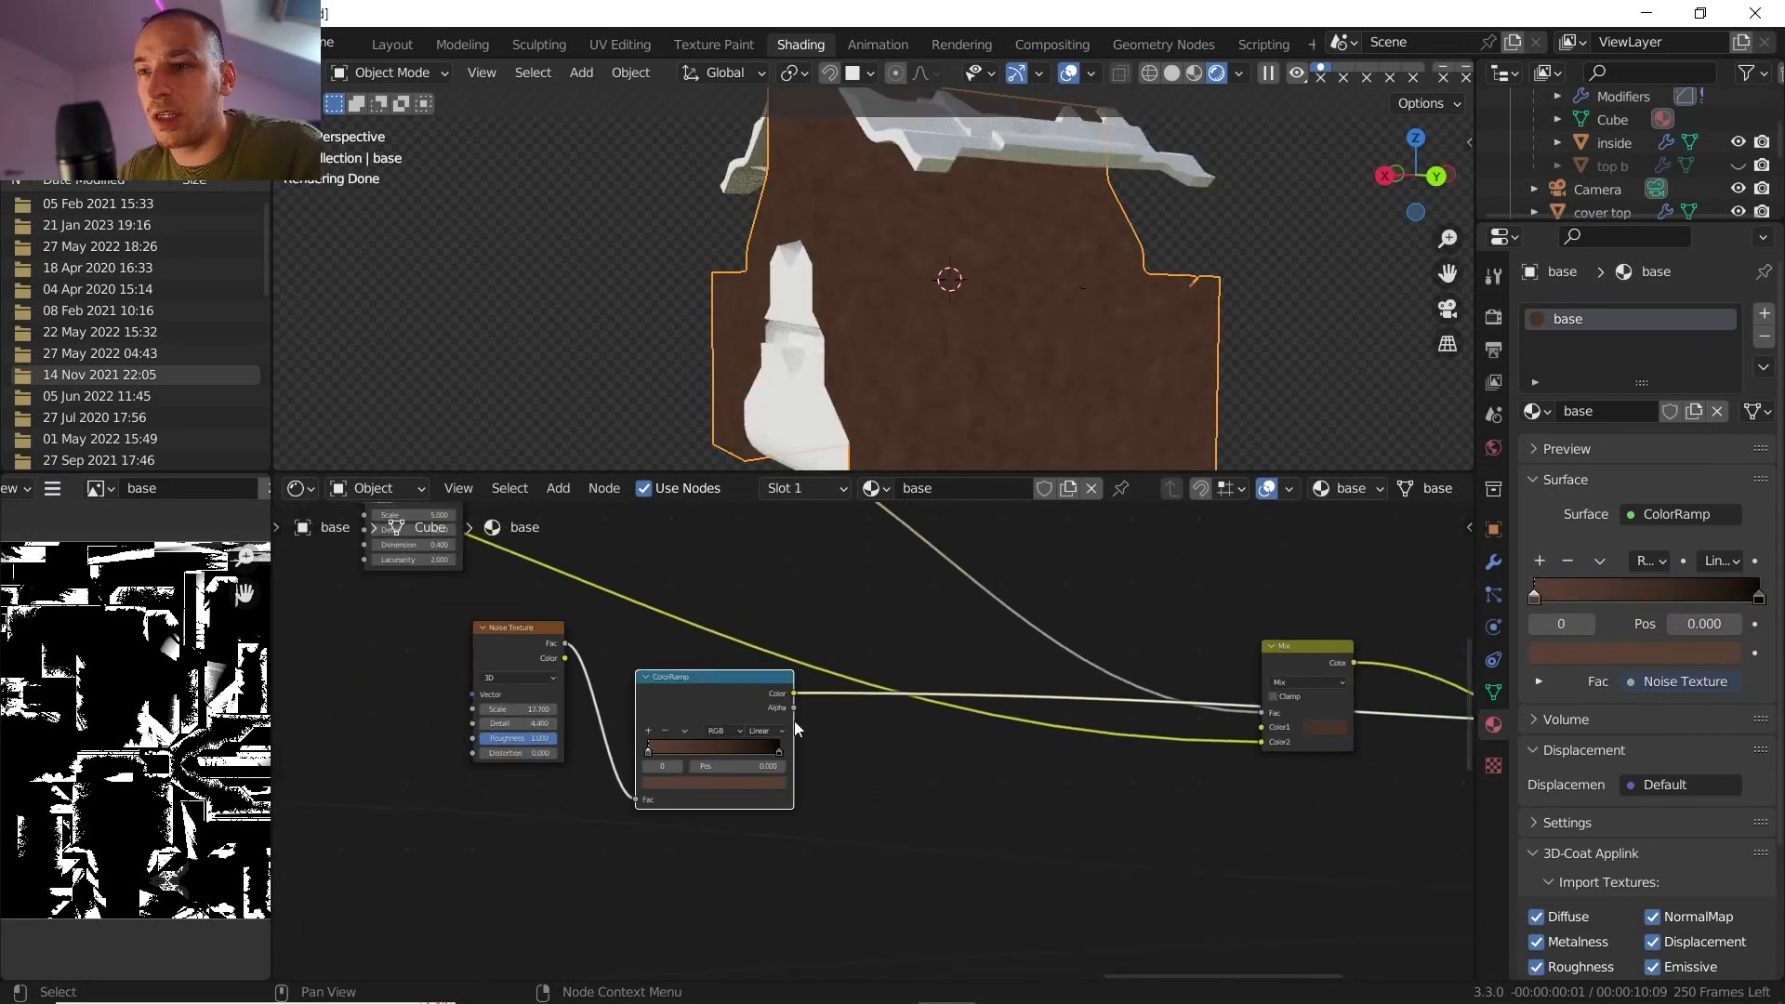
# Connect the ColorRamp's Color to the dirt Mix node's Color1, preview the Mix output, and inspect the dirt up close
pyautogui.moveTo(696, 685); pyautogui.dragTo(999, 729)
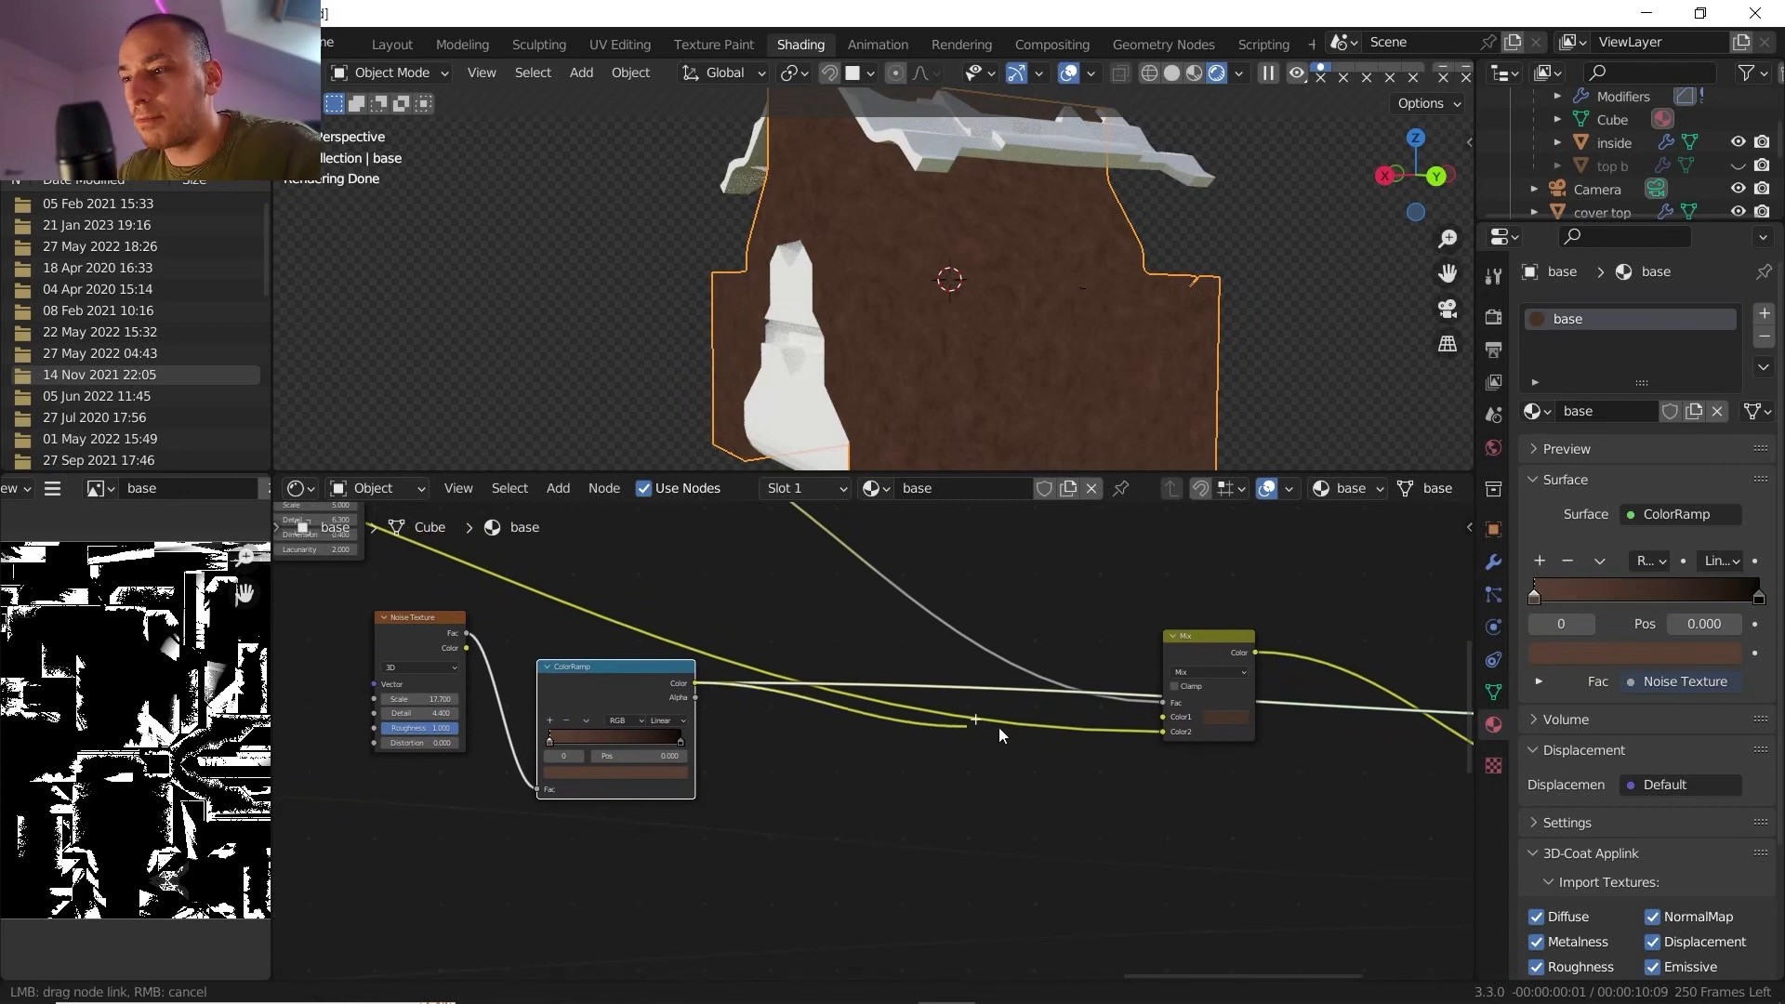
pyautogui.moveTo(1163, 714); pyautogui.dragTo(1163, 716)
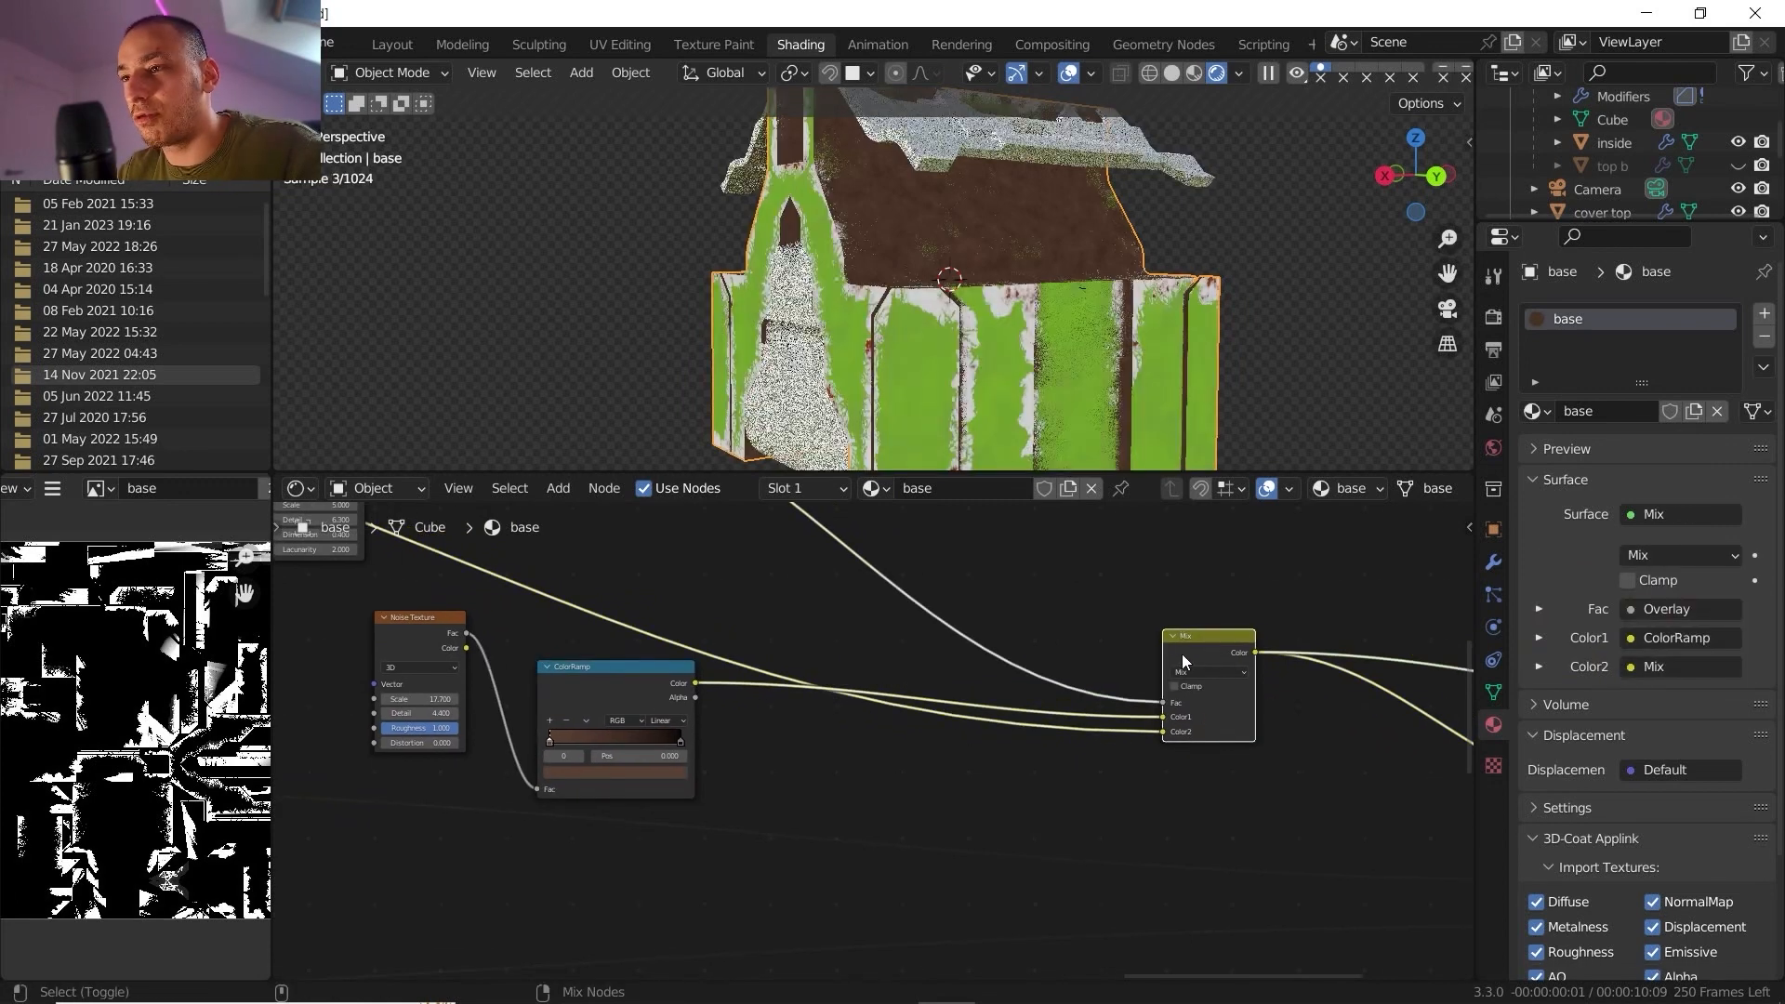
pyautogui.keyDown('shift'); pyautogui.moveTo(1023, 281); pyautogui.dragTo(939, 252, button='middle'); pyautogui.keyUp('shift')
pyautogui.scroll(3, 1041, 329)
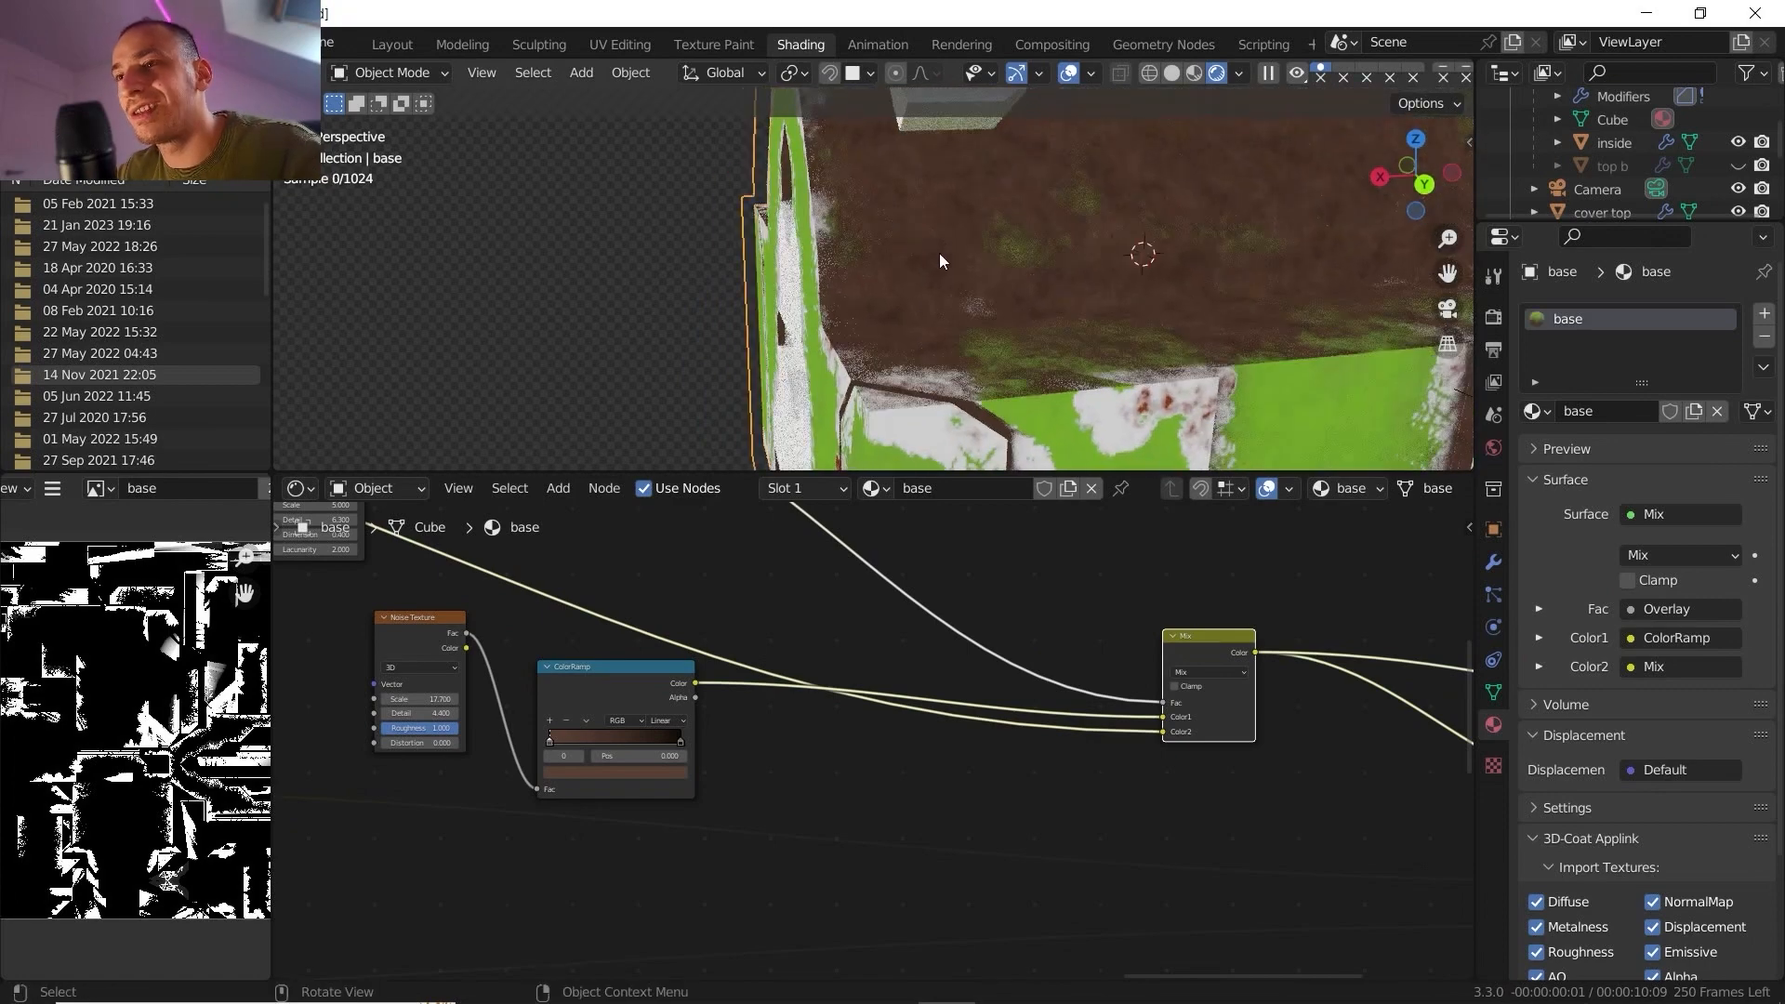
pyautogui.scroll(2, 939, 253)
pyautogui.moveTo(883, 314); pyautogui.dragTo(961, 305, button='middle')
pyautogui.scroll(-5, 962, 305)
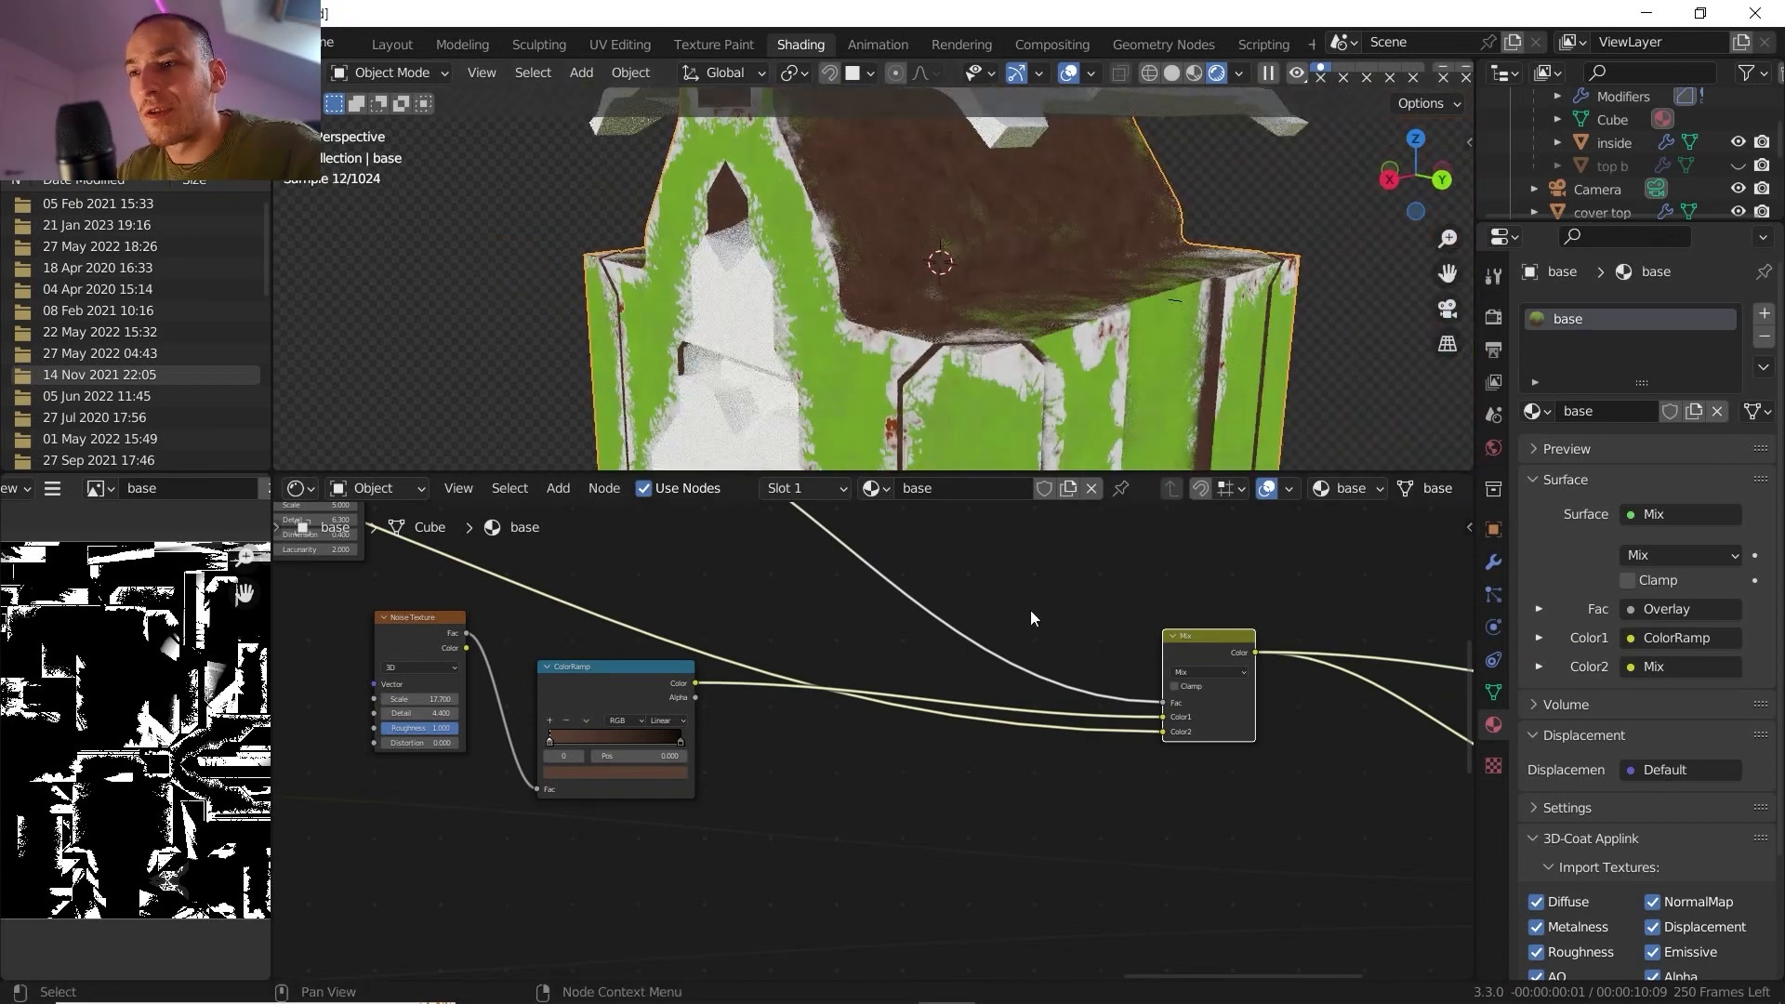
# Preview the full Principled BSDF shader and examine the dirty painted base from several angles
pyautogui.scroll(-2, 1003, 577)
pyautogui.moveTo(1435, 735); pyautogui.dragTo(1242, 686, button='middle')
pyautogui.keyDown('ctrl'); pyautogui.keyDown('shift'); pyautogui.click(1242, 686); pyautogui.keyUp('shift'); pyautogui.keyUp('ctrl')
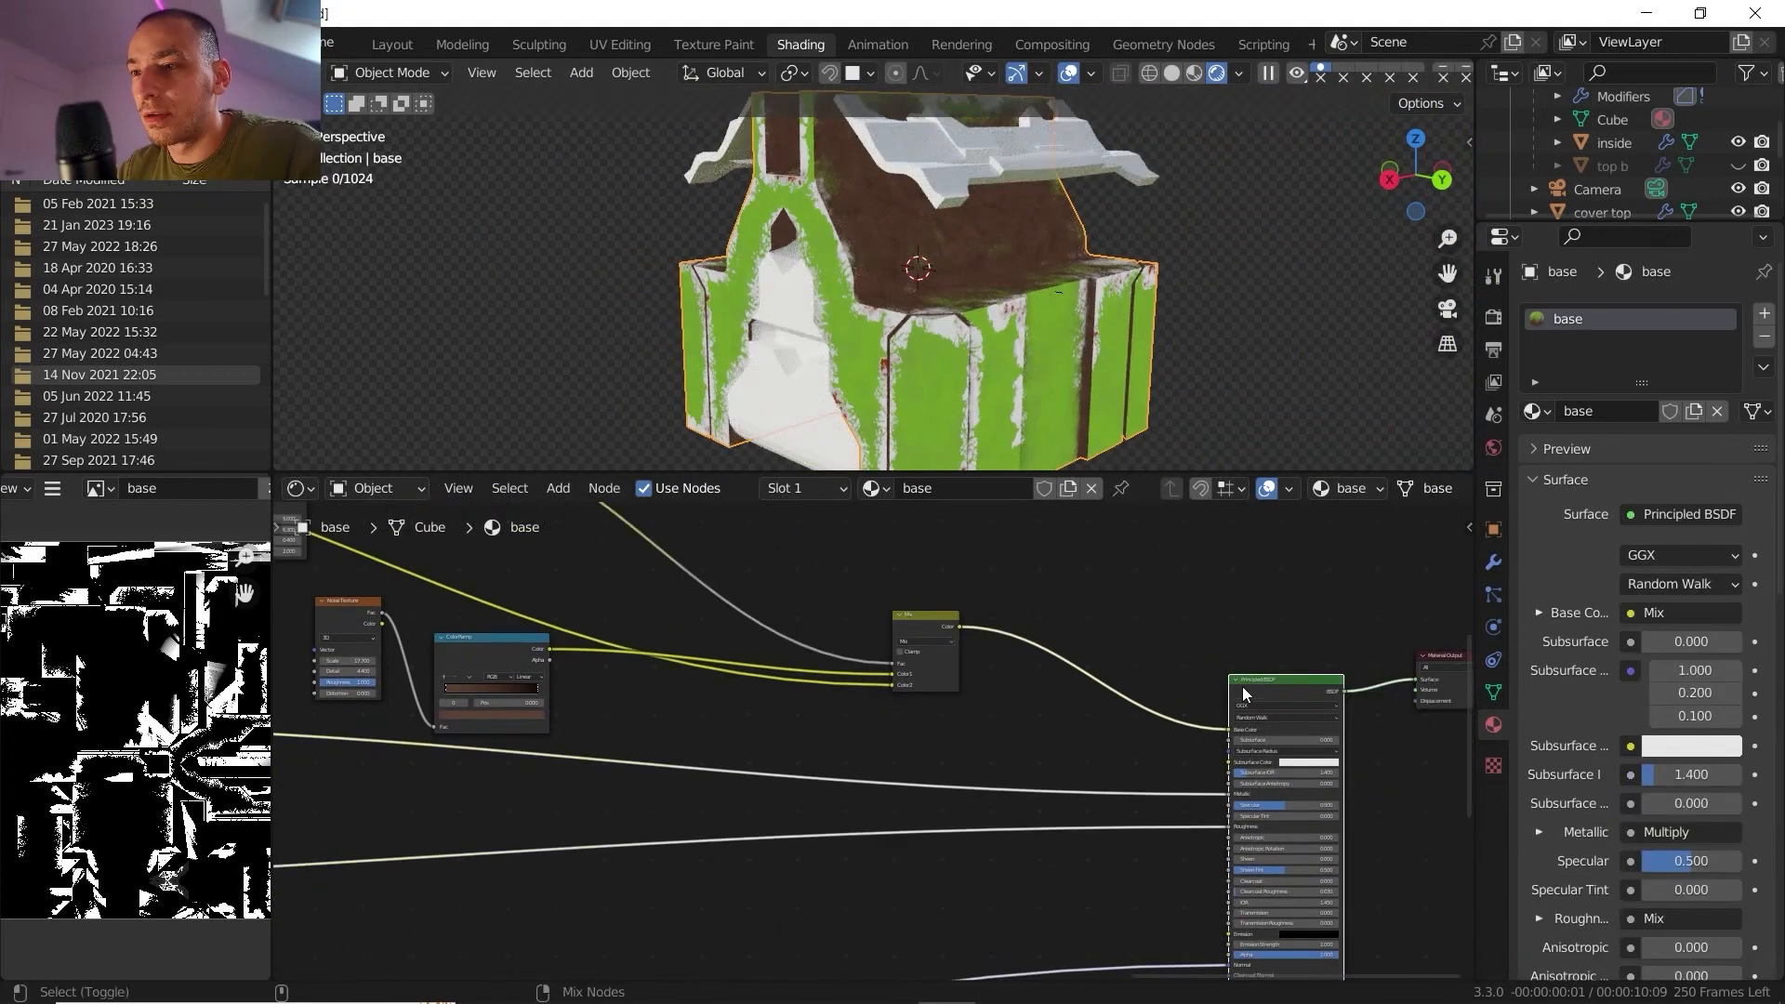
pyautogui.moveTo(995, 324); pyautogui.dragTo(878, 340, button='middle')
pyautogui.scroll(-2, 926, 609)
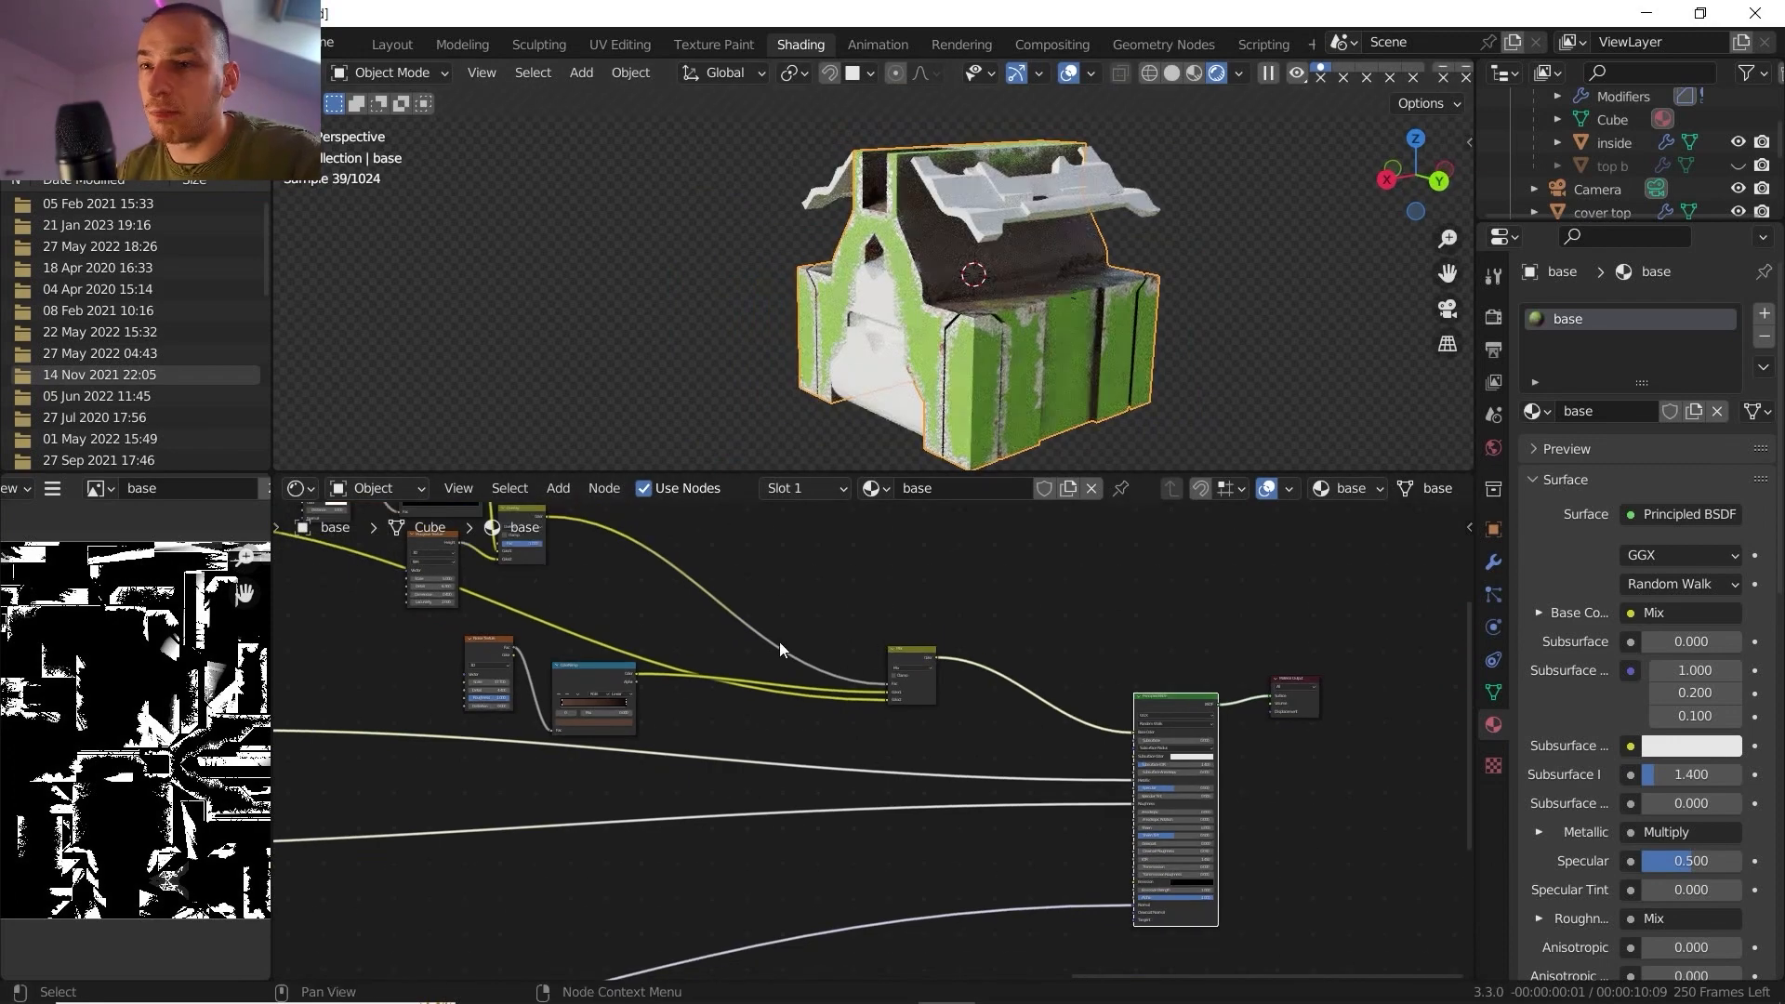
pyautogui.moveTo(779, 648); pyautogui.dragTo(870, 736, button='middle')
pyautogui.moveTo(939, 383)
pyautogui.mouseDown(button='middle')
pyautogui.moveTo(929, 248)
pyautogui.moveTo(952, 371)
pyautogui.mouseUp(button='middle')
pyautogui.moveTo(913, 622); pyautogui.dragTo(1008, 684, button='middle')
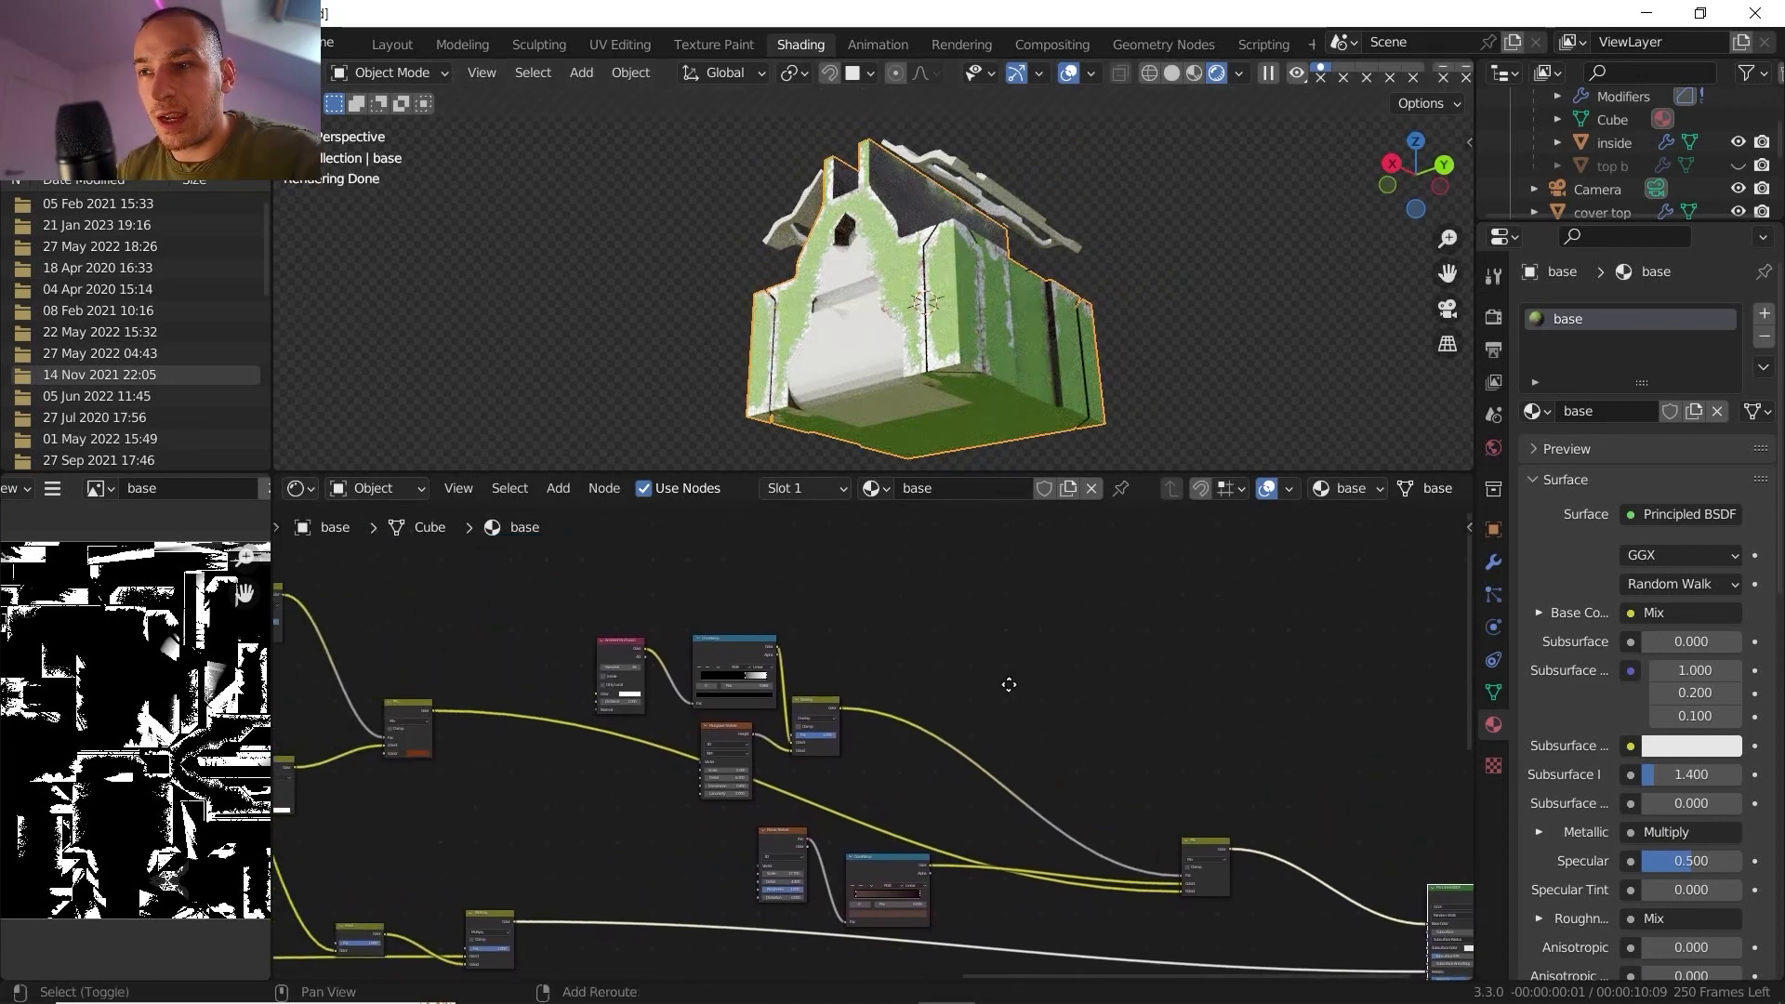
# Preview the Overlay node combining ambient occlusion and Musgrave, and move it away from its inputs to make room
pyautogui.keyDown('ctrl'); pyautogui.keyDown('shift'); pyautogui.click(818, 695); pyautogui.keyUp('shift'); pyautogui.keyUp('ctrl')
pyautogui.moveTo(818, 696); pyautogui.dragTo(849, 733, button='middle')
pyautogui.moveTo(962, 182); pyautogui.dragTo(897, 260, button='middle')
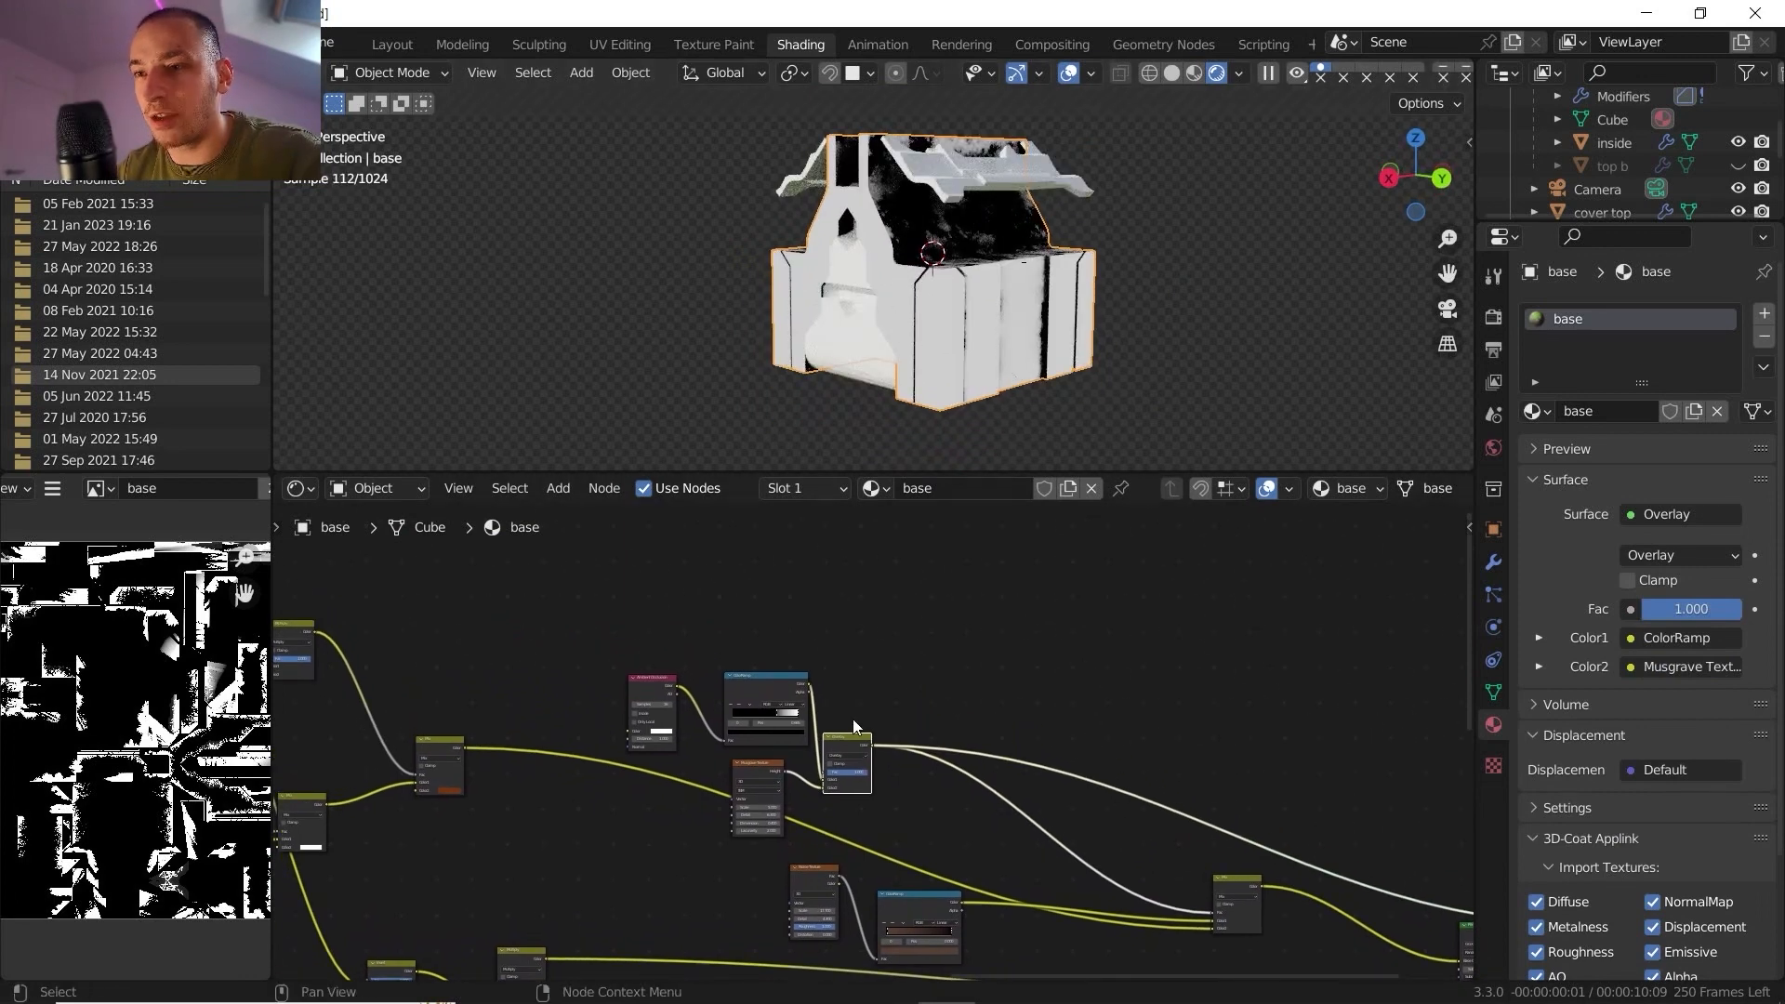
pyautogui.moveTo(866, 745); pyautogui.dragTo(991, 744)
# Add a Gradient Texture above the ambient occlusion nodes, preview it, and attach Texture Coordinate and Mapping nodes to its Vector
pyautogui.hotkey('shift', 'a')
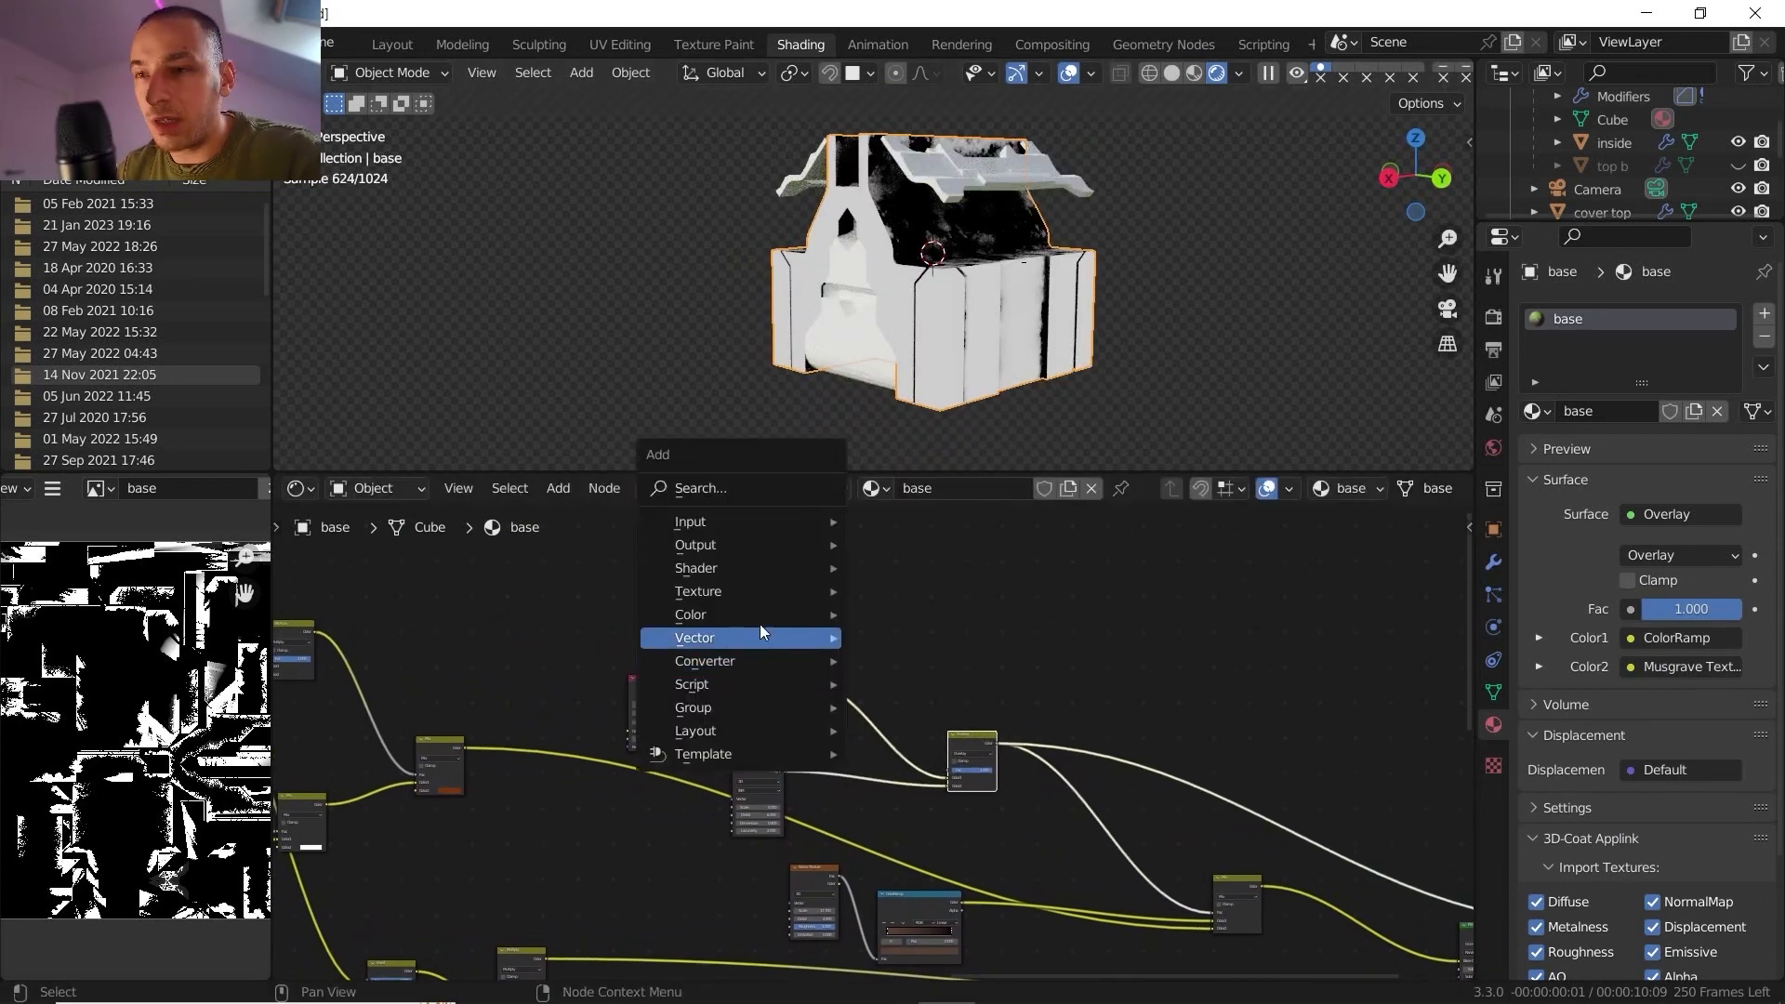
pyautogui.moveTo(758, 593)
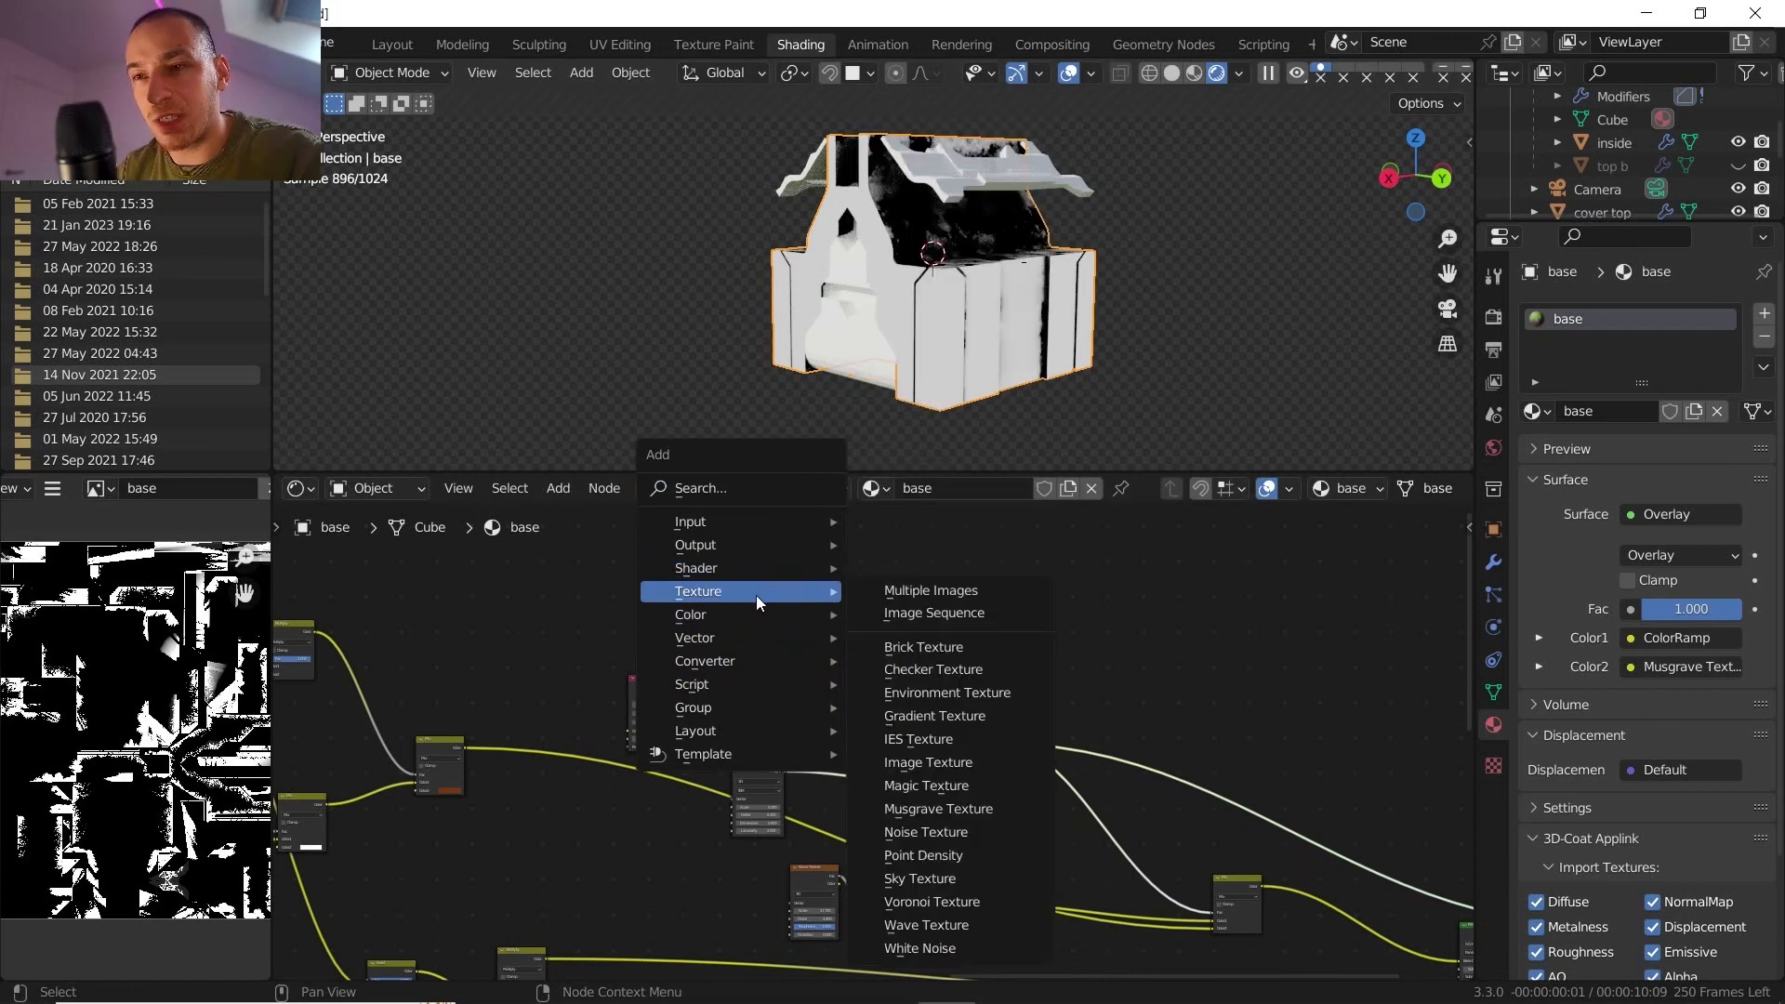
pyautogui.click(974, 721)
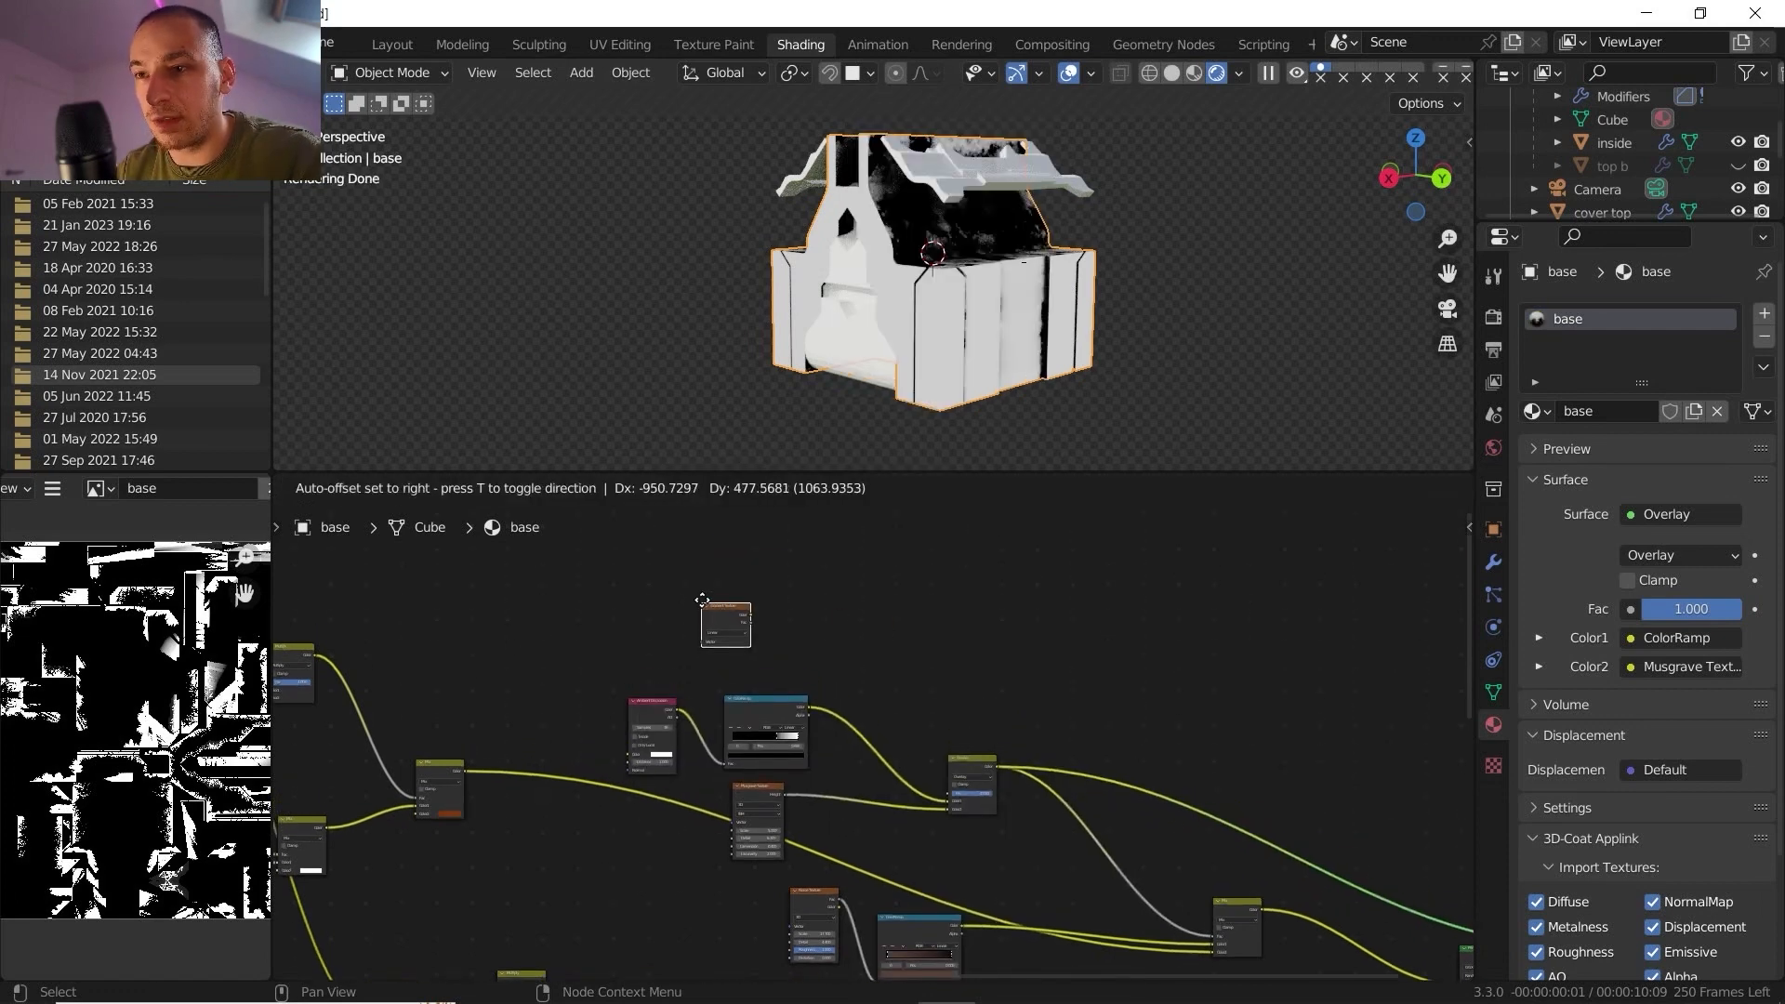
pyautogui.click(729, 616)
pyautogui.scroll(3, 623, 620)
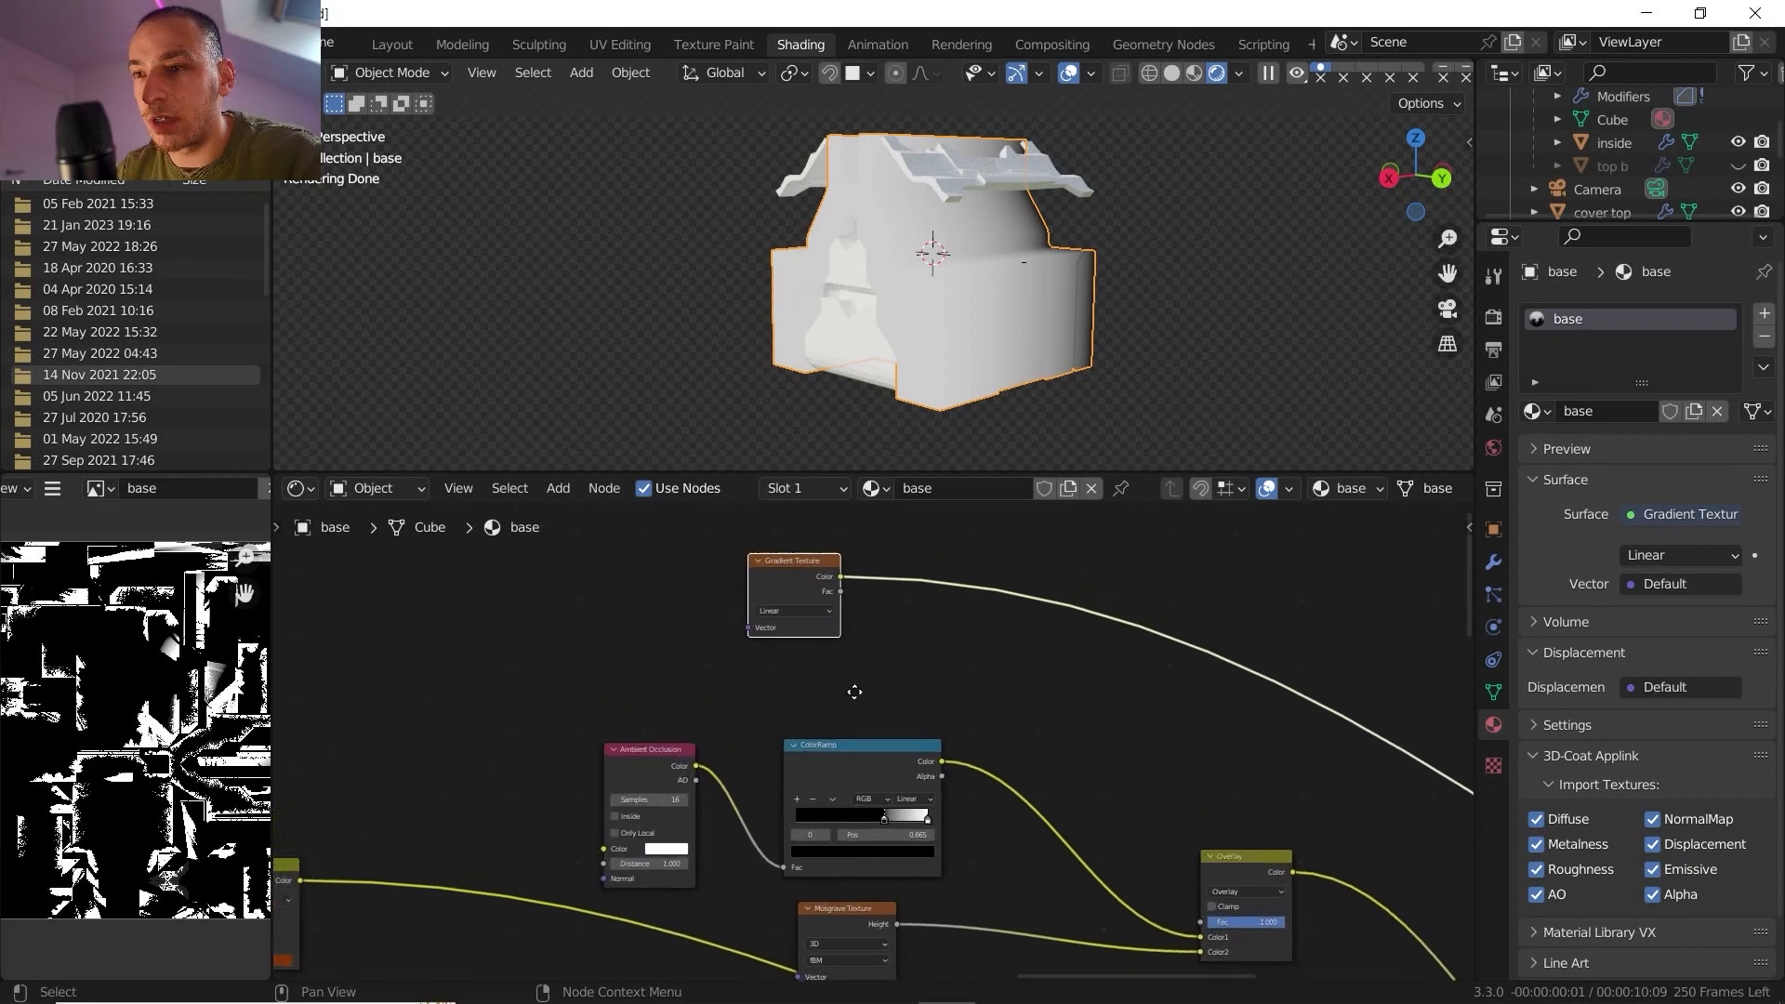
pyautogui.hotkey('ctrl', 't')
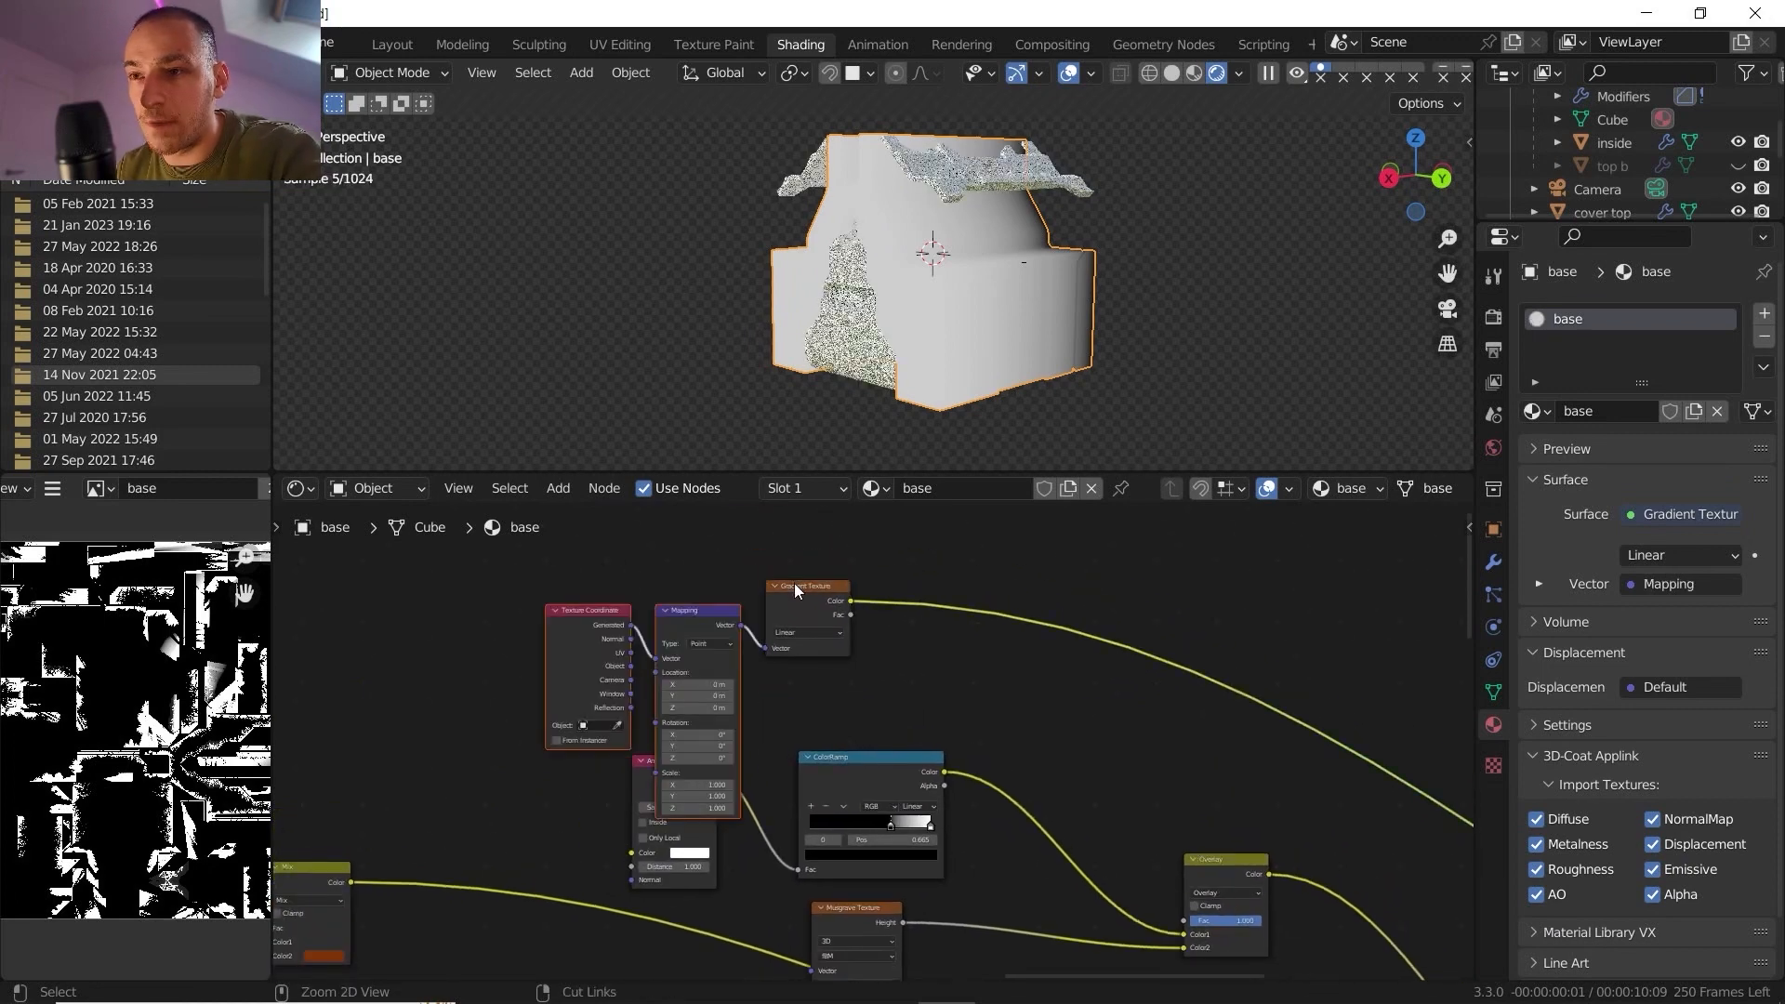
# Move the Texture Coordinate and Mapping nodes away from the Gradient Texture and set the mapping's Y rotation to 90°
pyautogui.moveTo(714, 614); pyautogui.dragTo(589, 534)
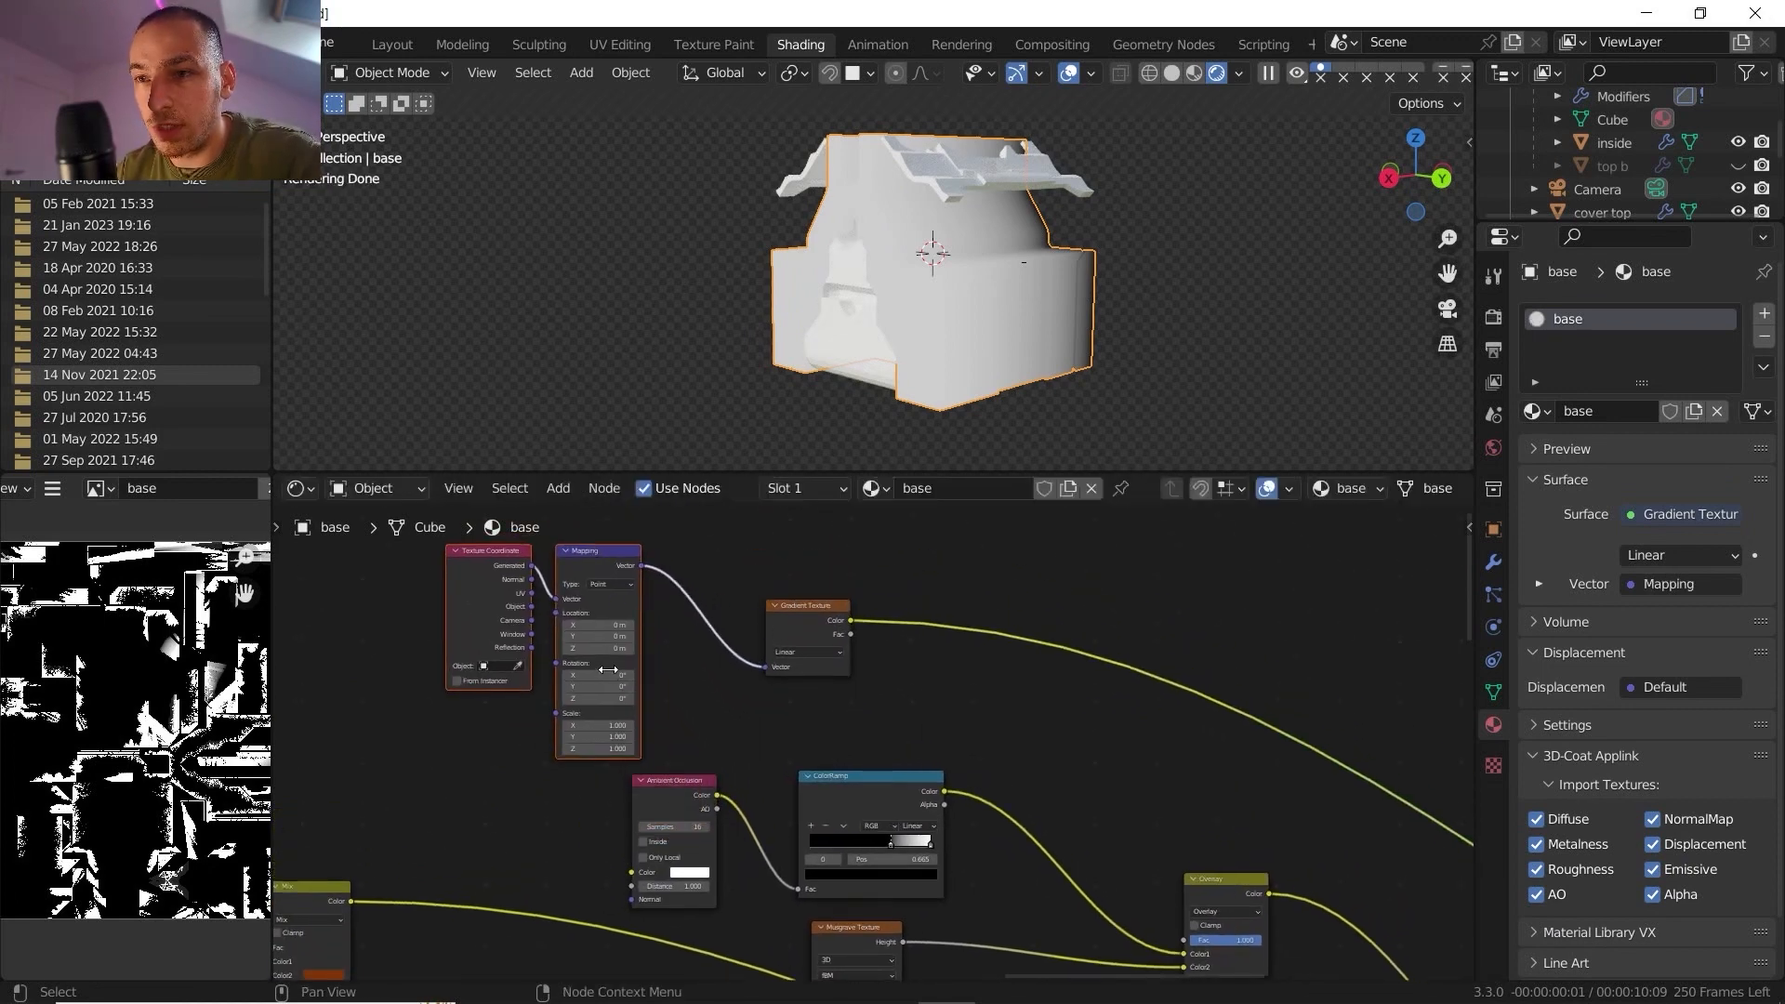
pyautogui.moveTo(602, 686); pyautogui.dragTo(718, 686)
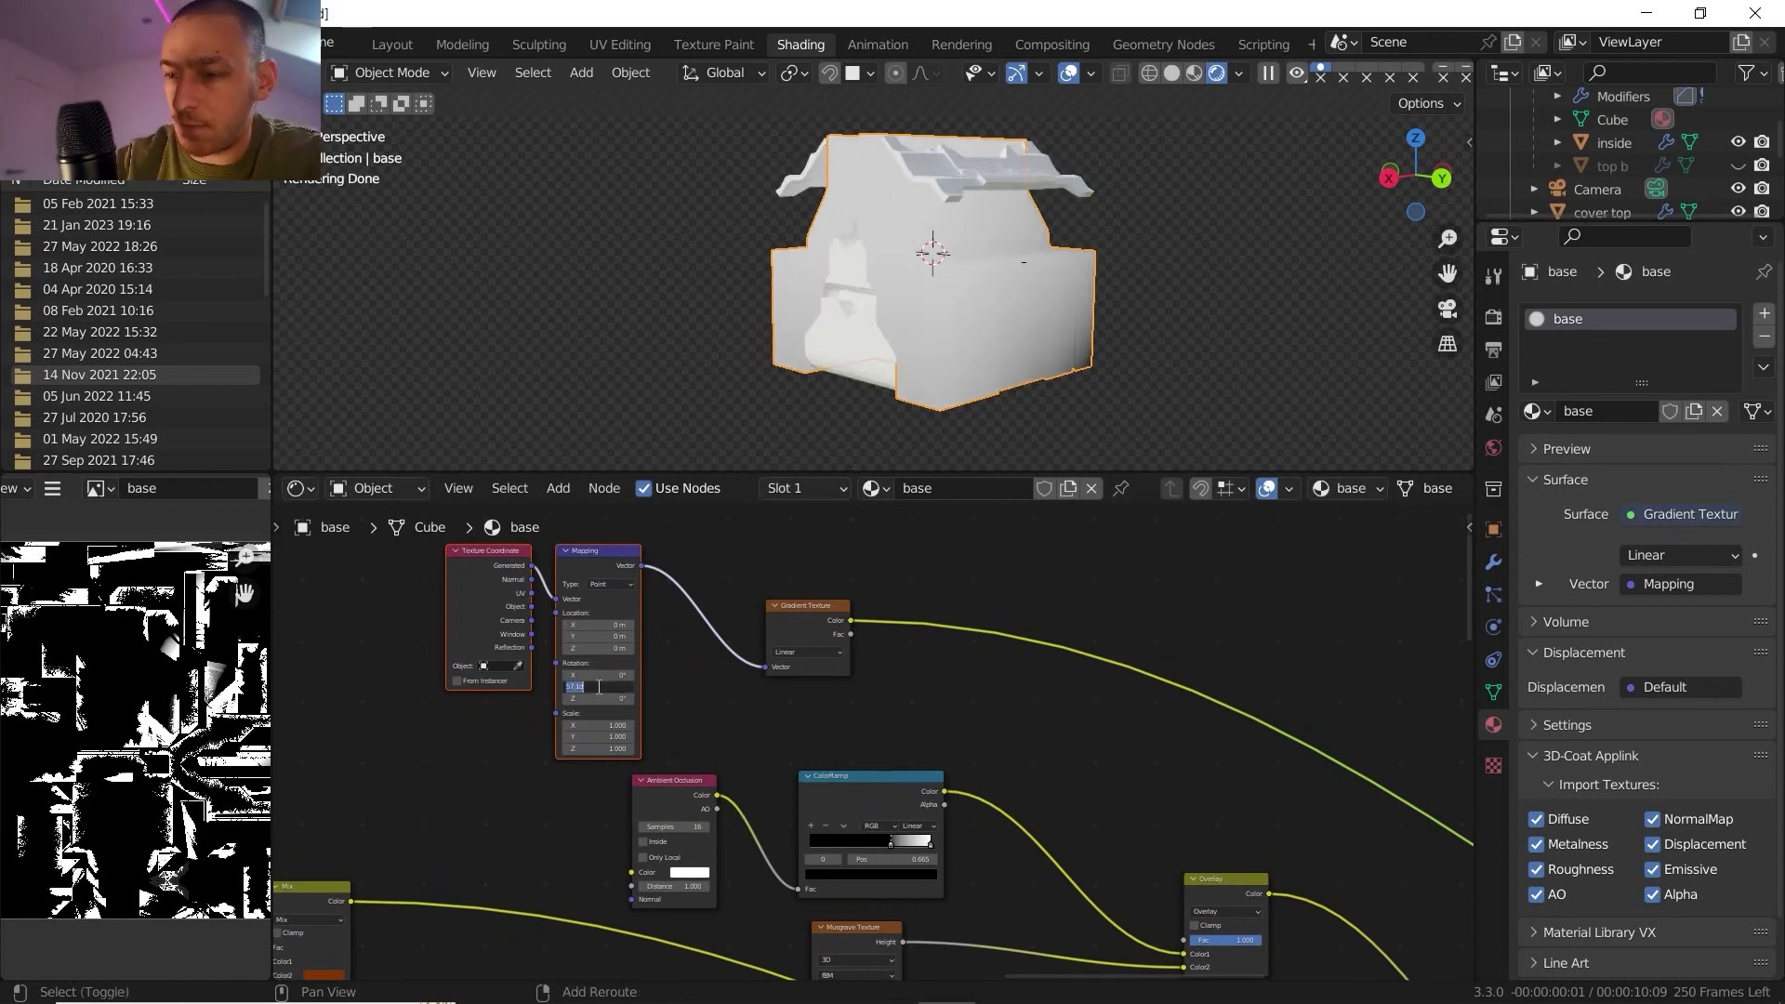
pyautogui.press('Return')
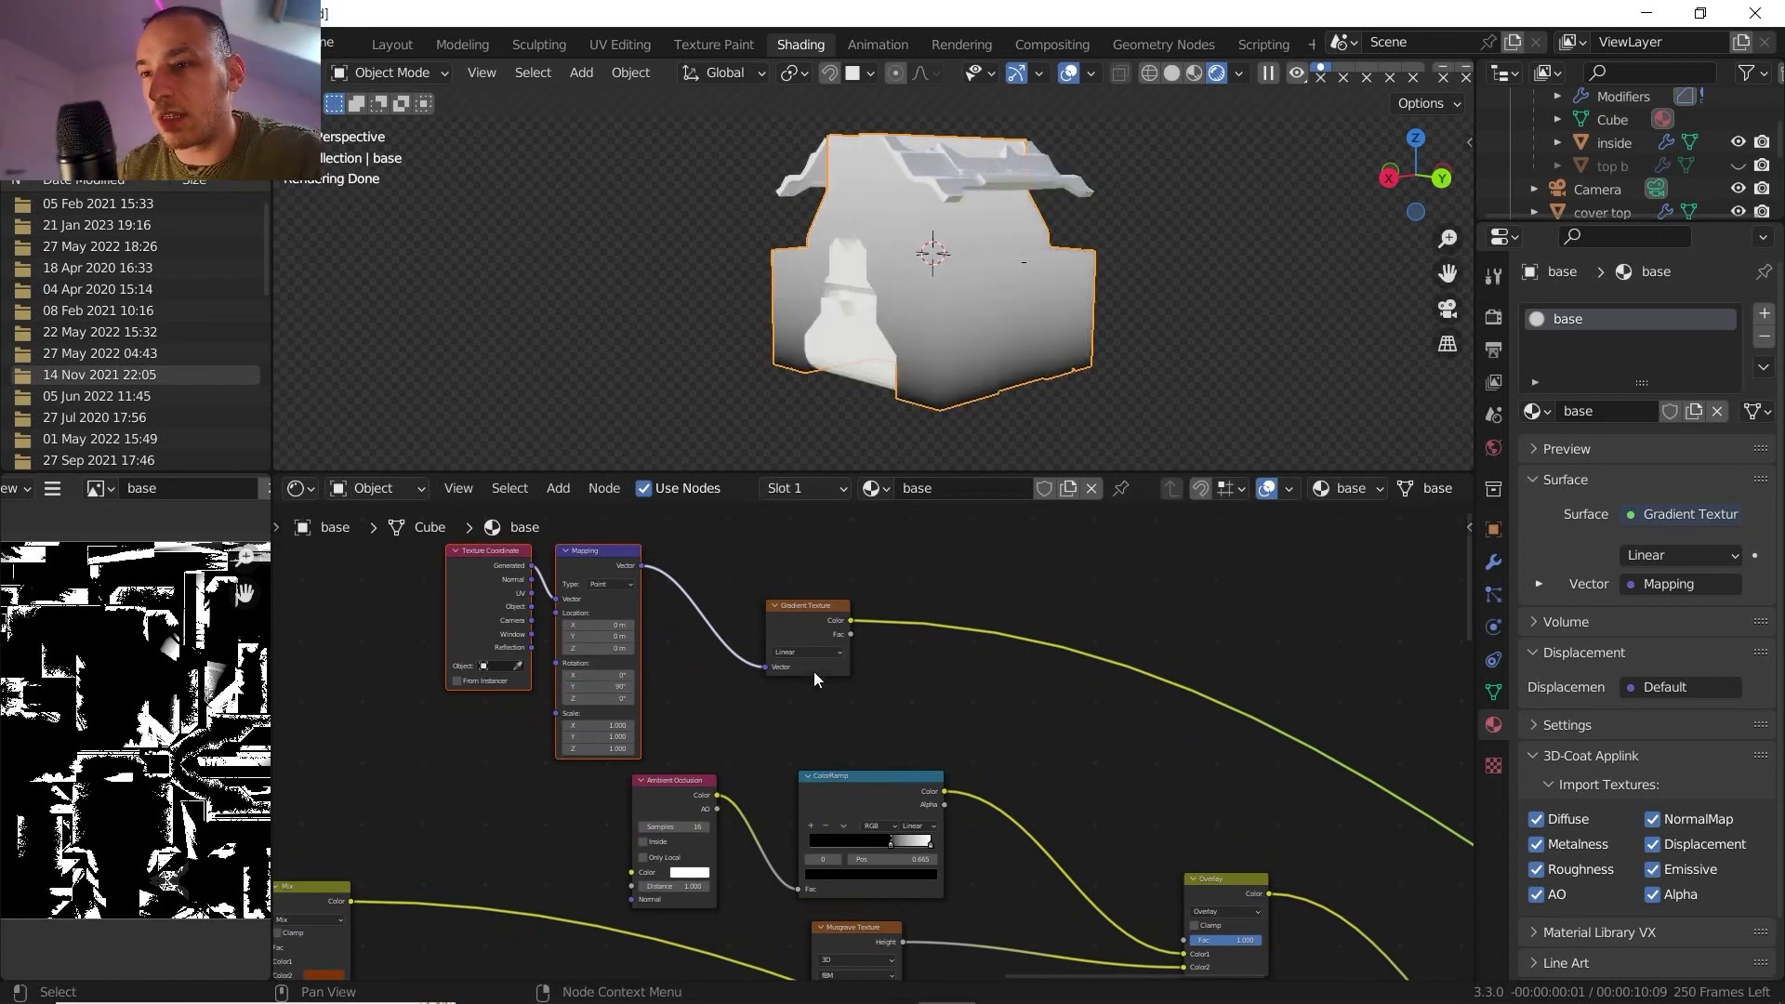
# Mix the Gradient Texture with the ambient occlusion ColorRamp, using Multiply blending at factor 1.000
pyautogui.moveTo(814, 679); pyautogui.dragTo(595, 596, button='middle')
pyautogui.keyDown('ctrl'); pyautogui.keyDown('shift'); pyautogui.moveTo(648, 713); pyautogui.dragTo(589, 571, button='right'); pyautogui.keyUp('shift'); pyautogui.keyUp('ctrl')
pyautogui.scroll(1, 839, 651)
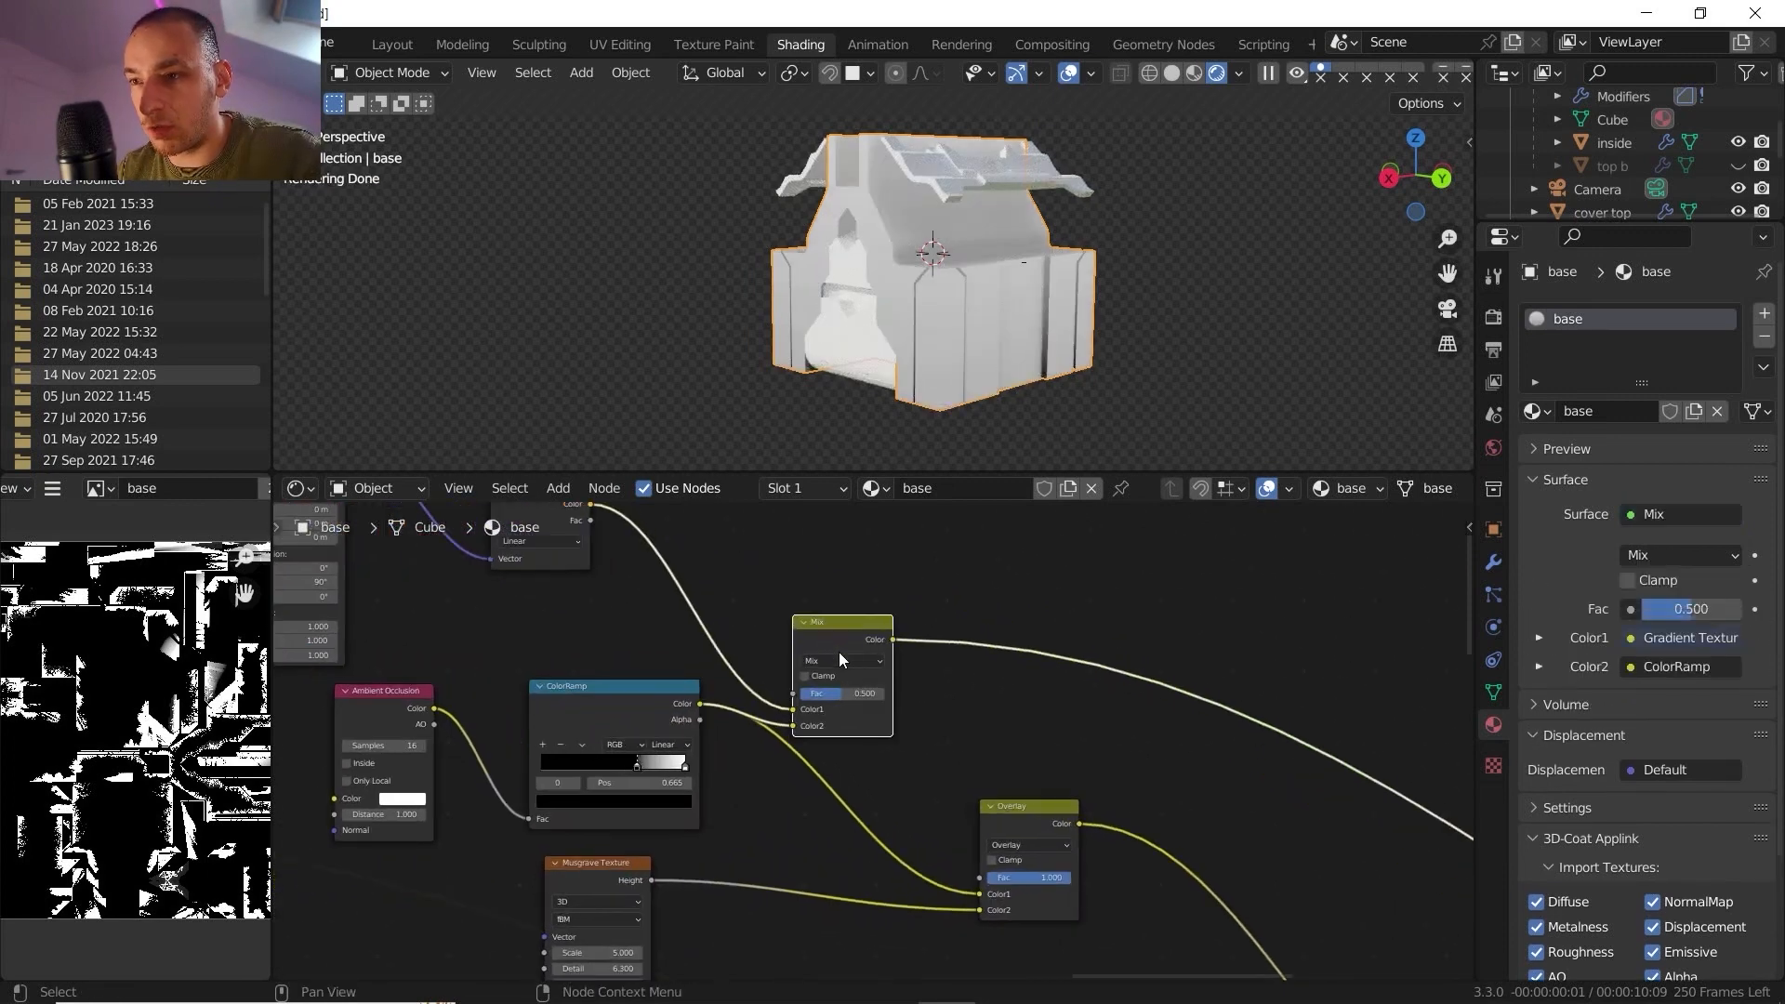
pyautogui.click(840, 660)
pyautogui.click(823, 614)
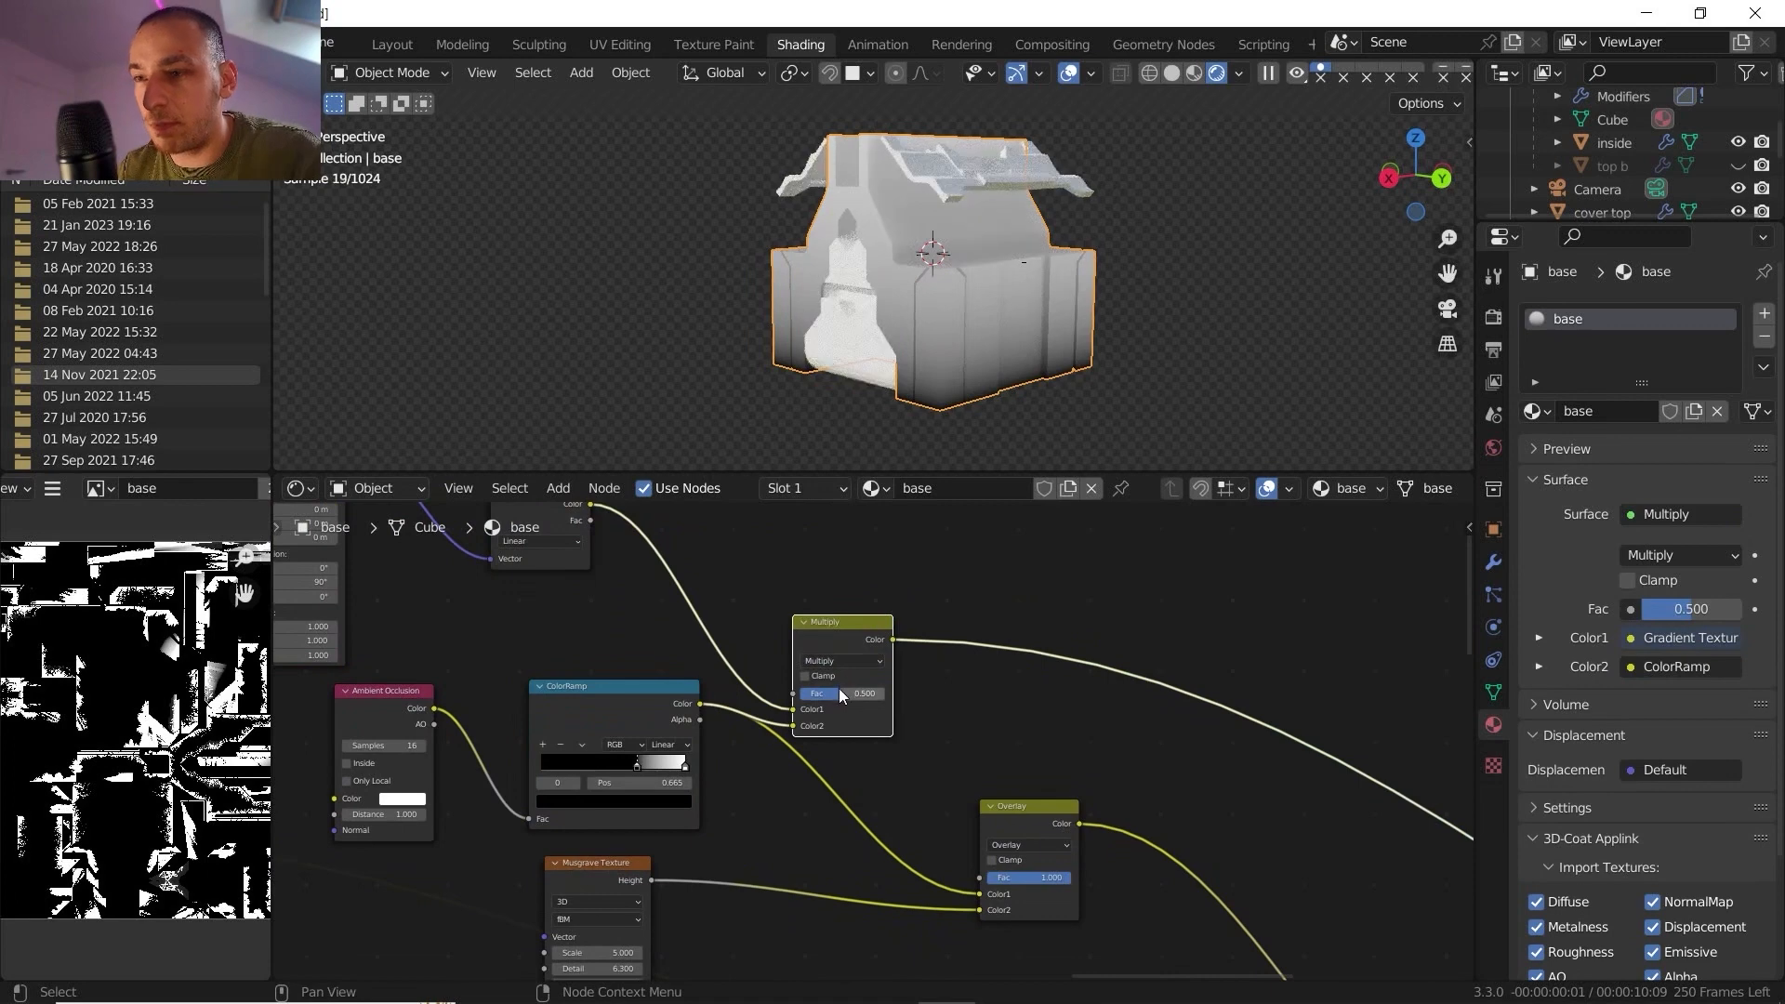
pyautogui.moveTo(839, 693); pyautogui.dragTo(888, 699)
# Connect the Multiply node's Color to the Overlay node's Color1 and preview the Overlay output
pyautogui.moveTo(941, 707); pyautogui.dragTo(789, 617, button='middle')
pyautogui.moveTo(767, 555); pyautogui.dragTo(805, 586)
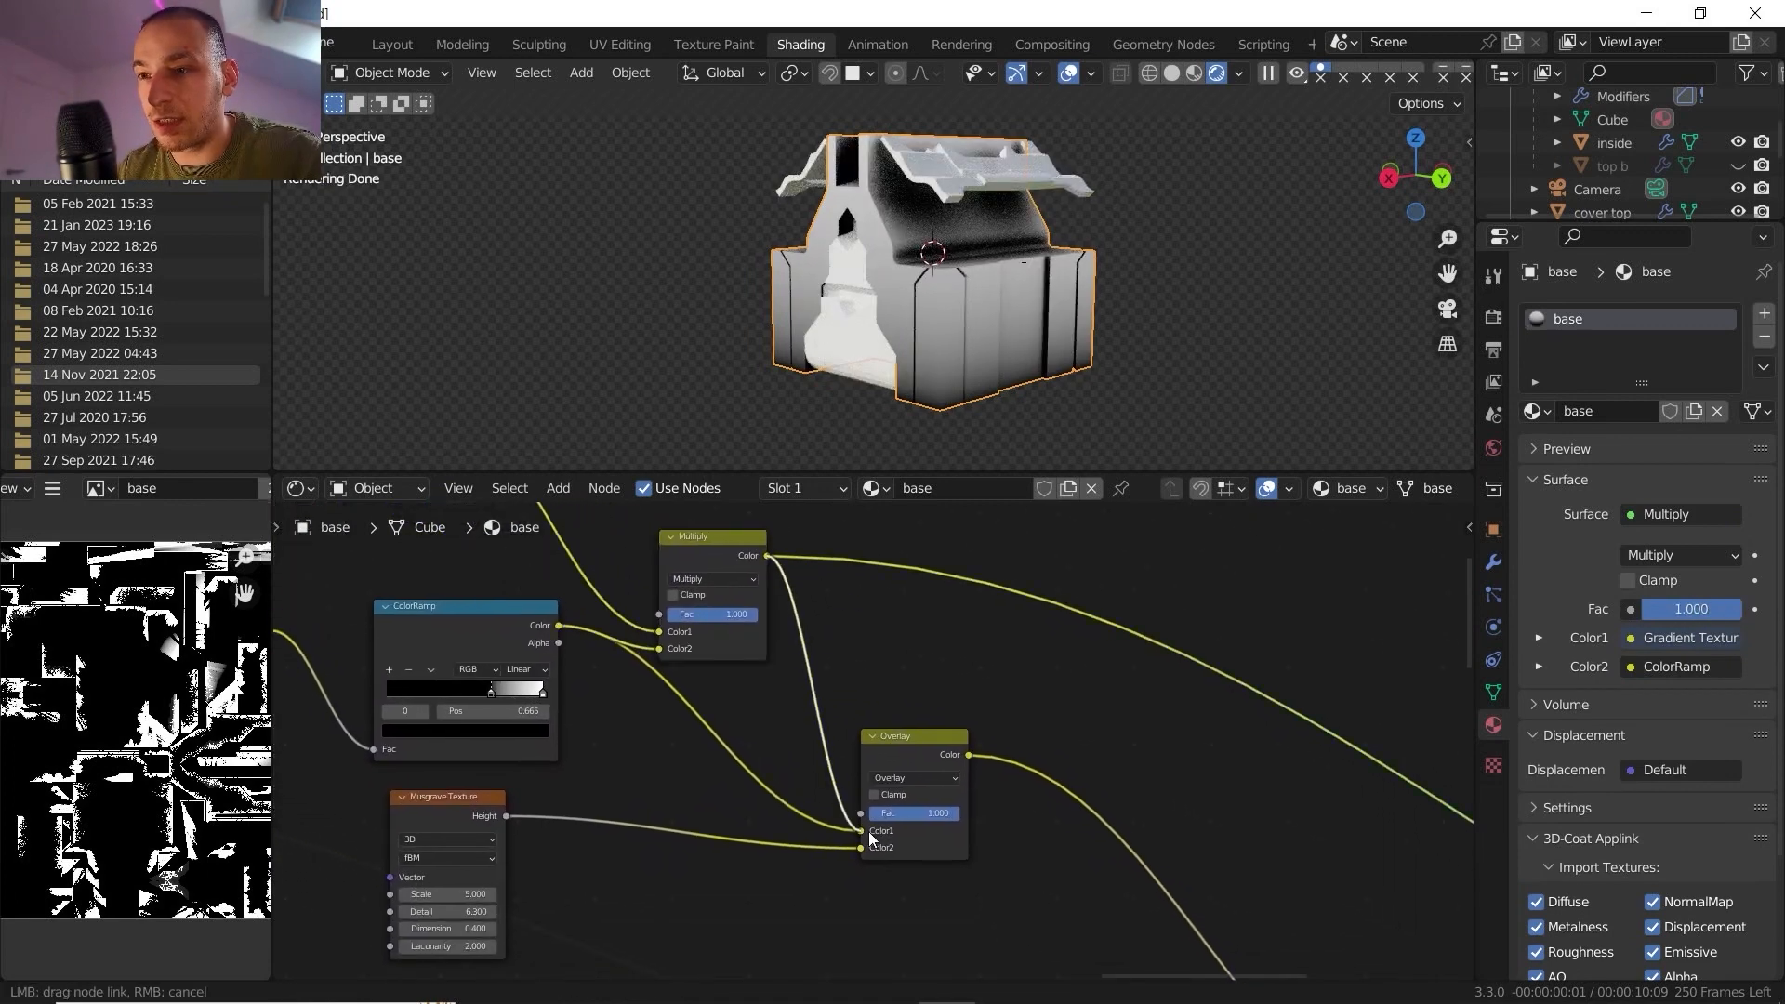
pyautogui.moveTo(871, 837); pyautogui.dragTo(869, 833)
pyautogui.keyDown('ctrl'); pyautogui.keyDown('shift'); pyautogui.click(899, 750); pyautogui.keyUp('shift'); pyautogui.keyUp('ctrl')
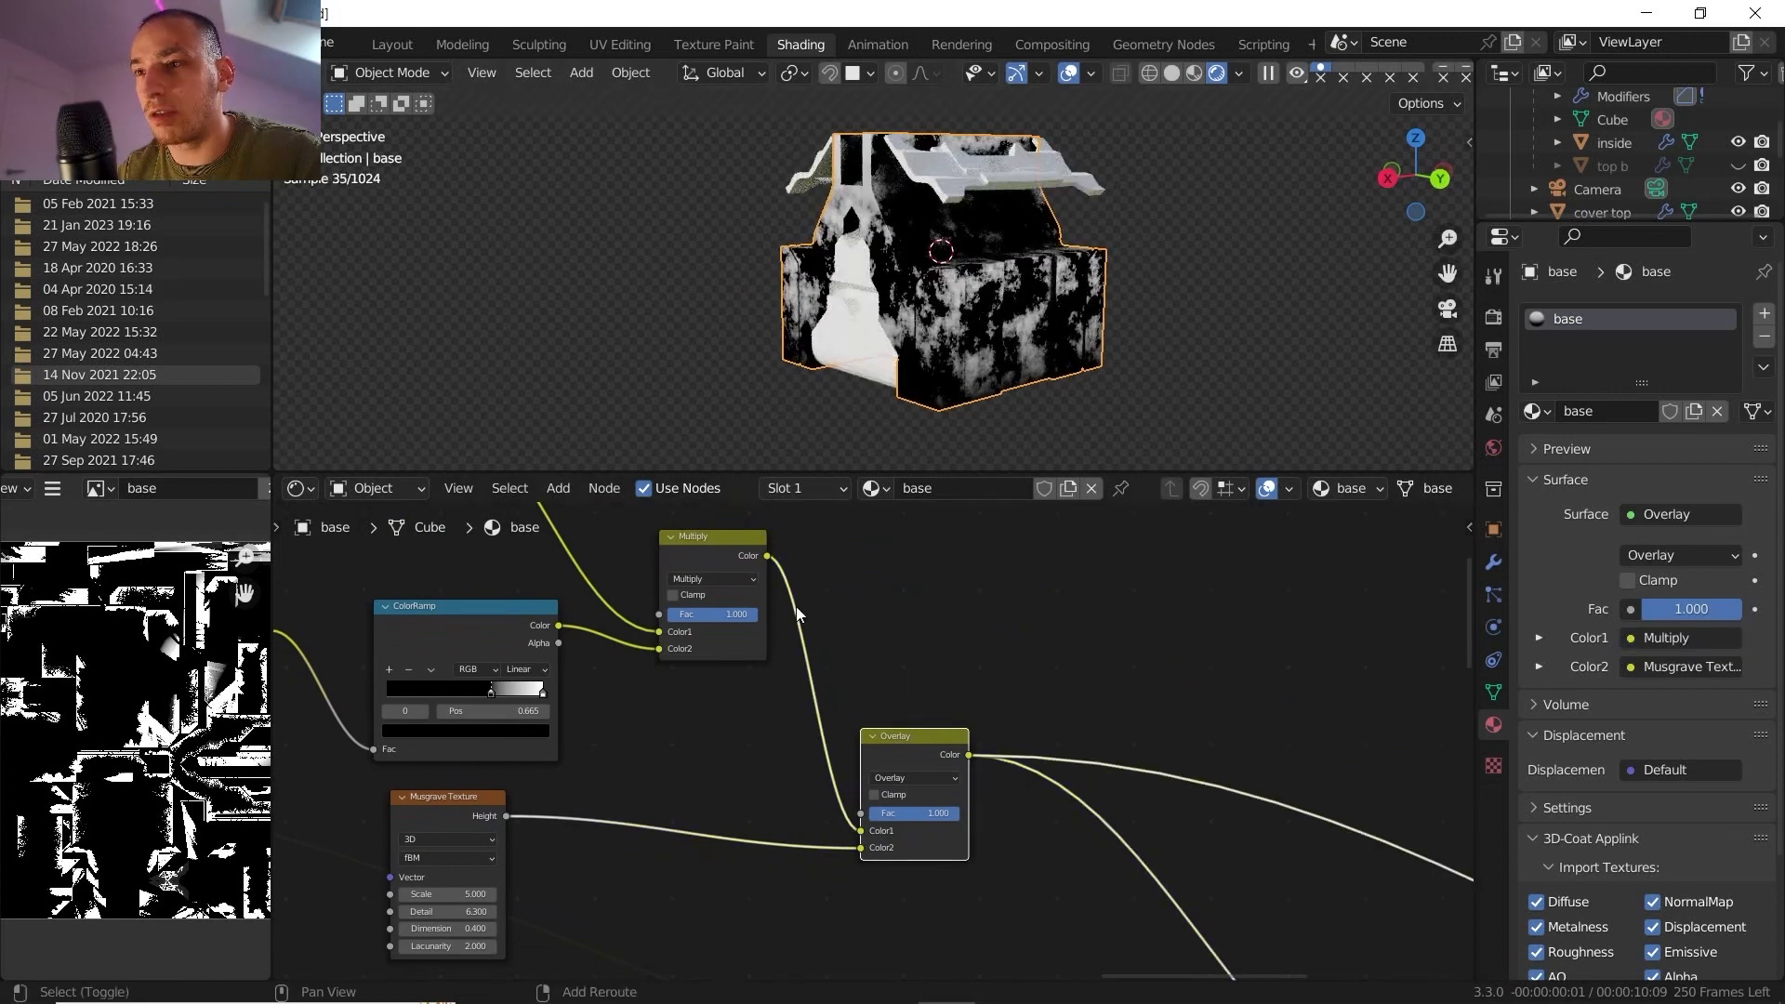
# Swap the Multiply node's inputs so ColorRamp feeds Color1 and the gradient Color2, set its factor to 0.360, and inspect the mask
pyautogui.moveTo(767, 610); pyautogui.dragTo(1018, 736, button='middle')
pyautogui.moveTo(976, 740)
pyautogui.mouseDown()
pyautogui.moveTo(919, 740)
pyautogui.moveTo(989, 740)
pyautogui.moveTo(955, 740)
pyautogui.mouseUp()
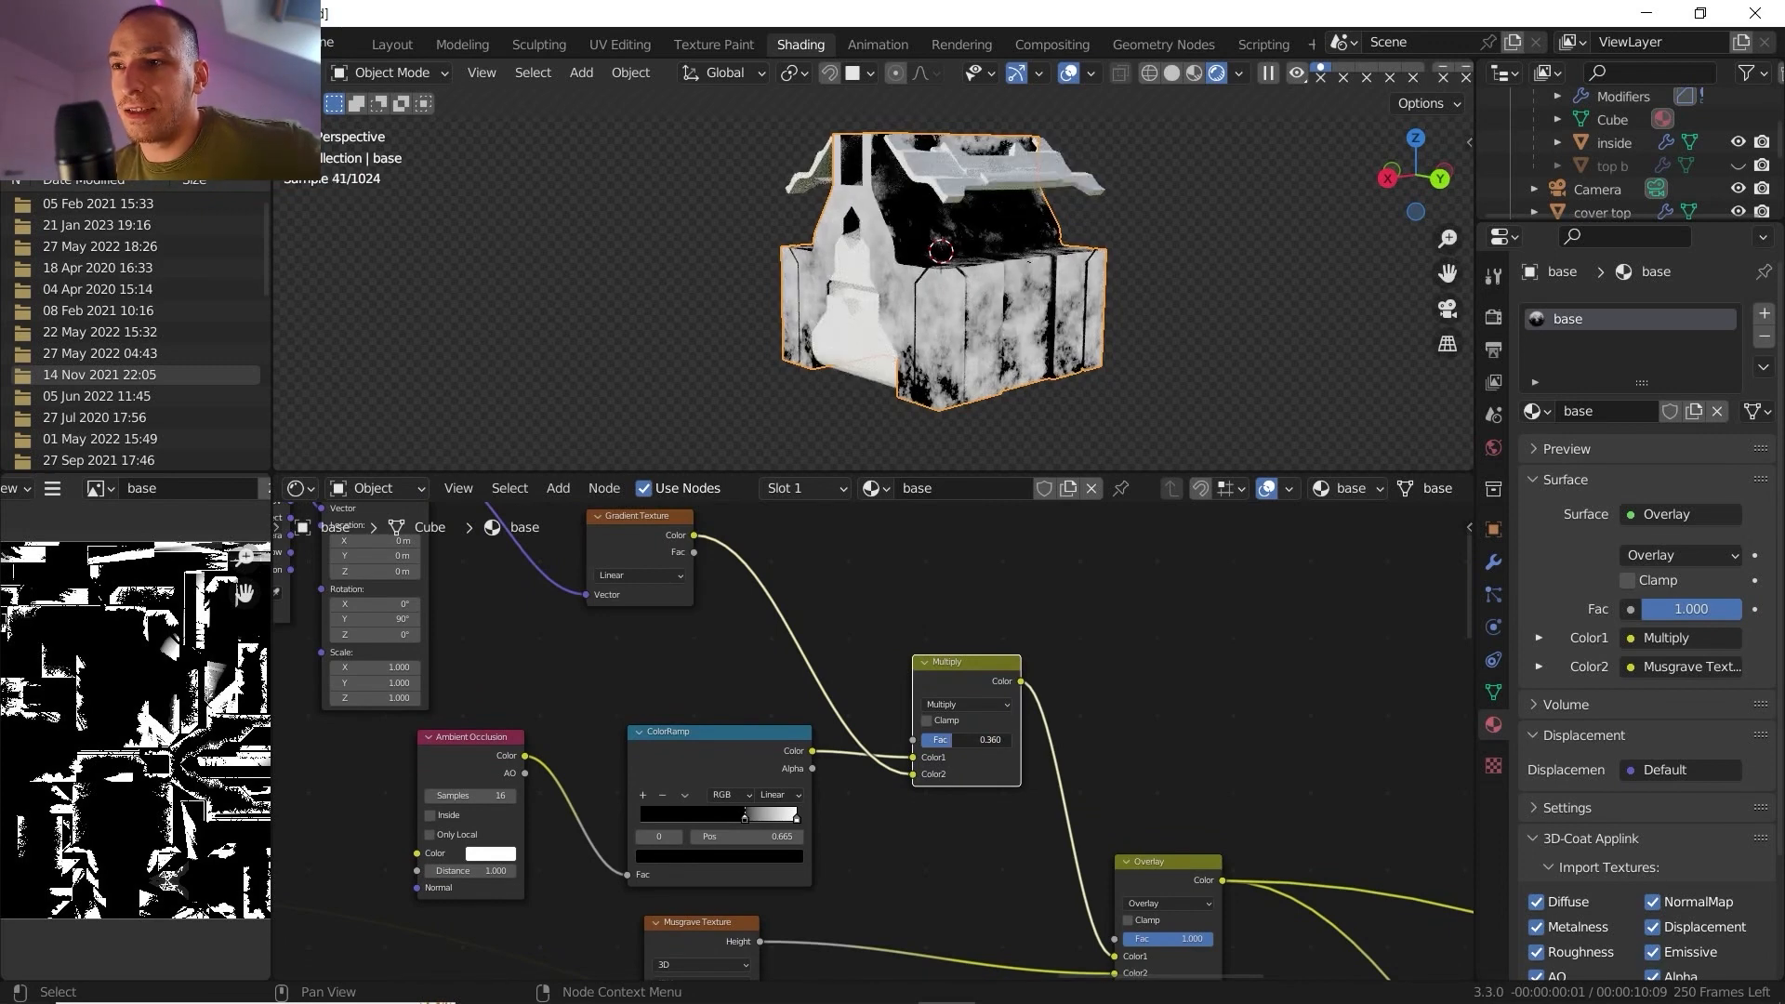
pyautogui.moveTo(907, 275); pyautogui.dragTo(823, 336, button='middle')
pyautogui.scroll(4, 824, 336)
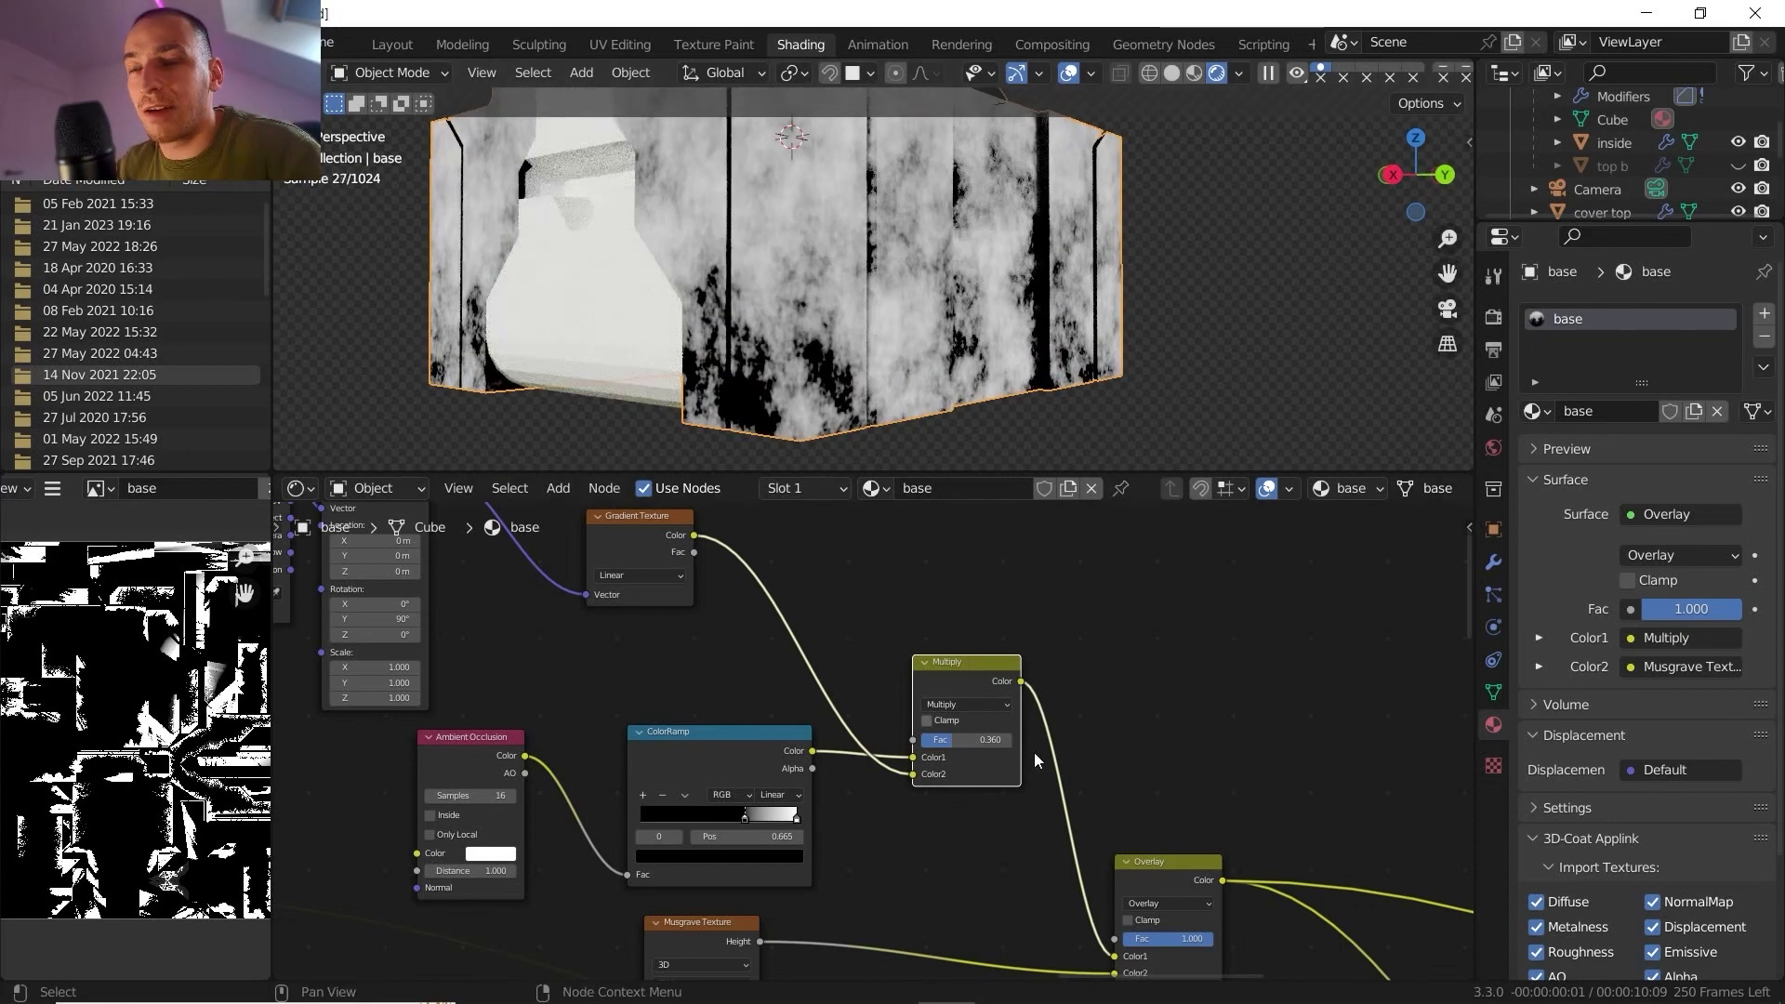
# Preview the dirt Mix node and the full Principled BSDF, and examine the dirt on the base from below and up close
pyautogui.scroll(-5, 1033, 751)
pyautogui.moveTo(852, 721); pyautogui.dragTo(809, 672, button='middle')
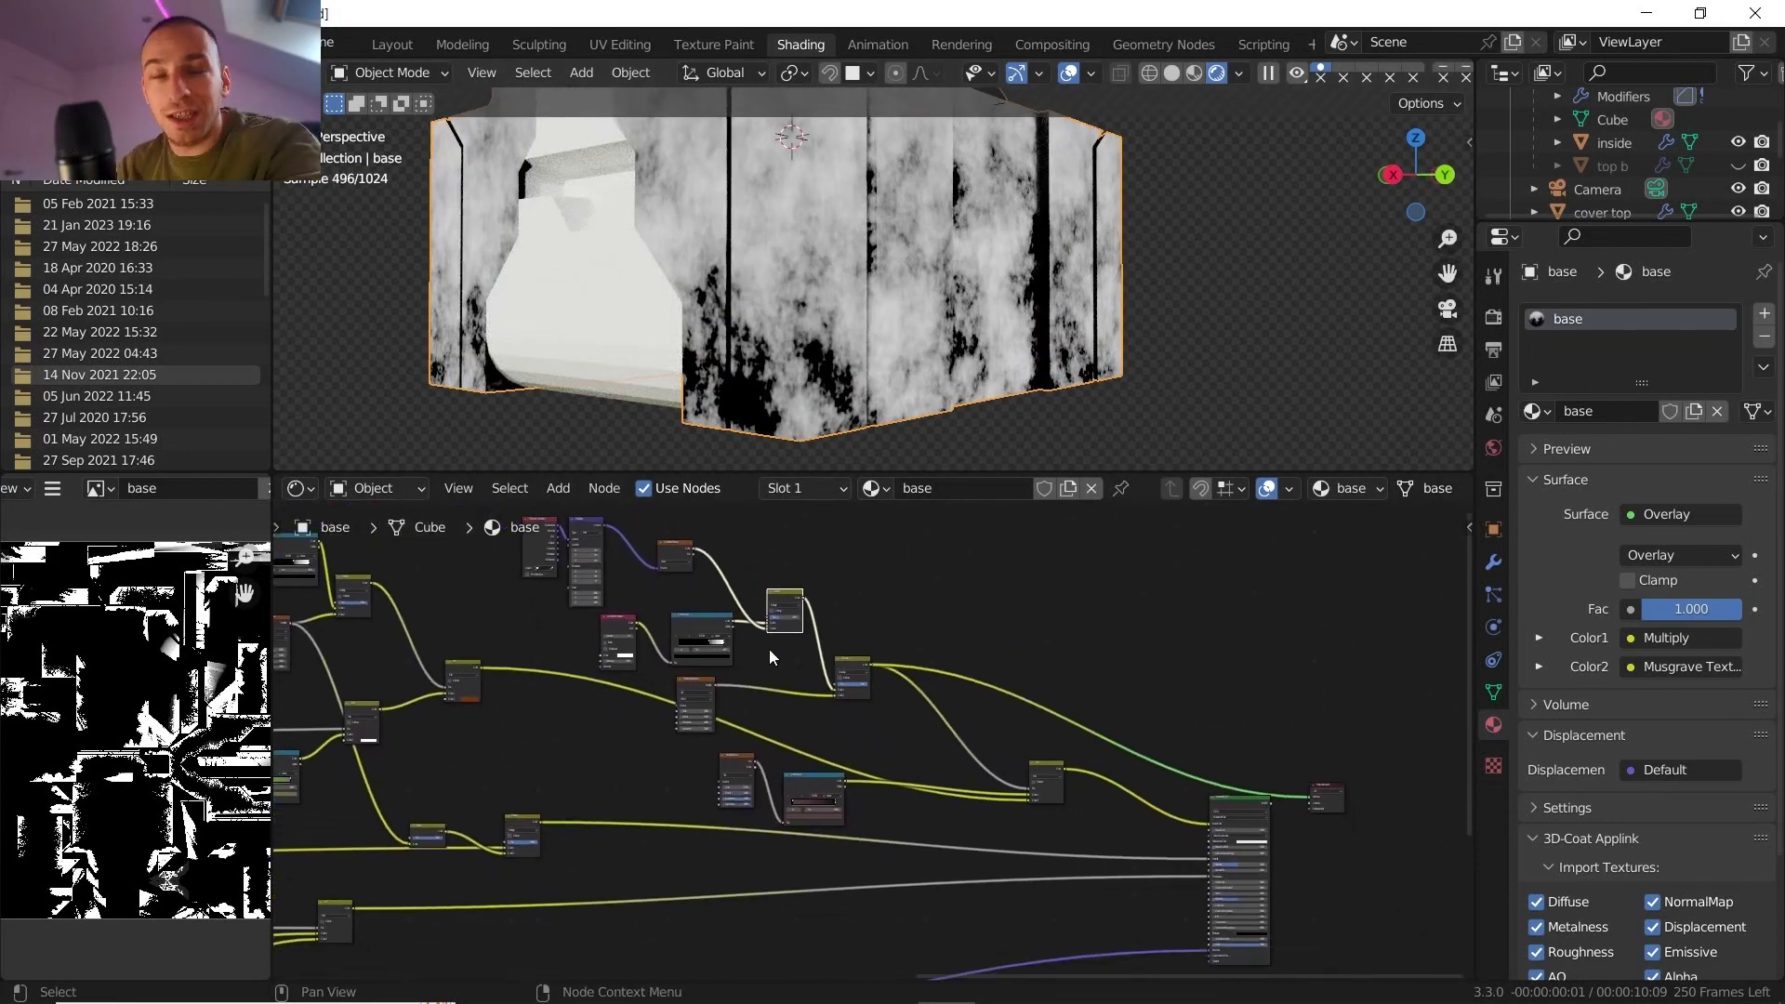
pyautogui.keyDown('ctrl'); pyautogui.keyDown('shift'); pyautogui.click(1034, 768); pyautogui.keyUp('shift'); pyautogui.keyUp('ctrl')
pyautogui.scroll(-3, 837, 293)
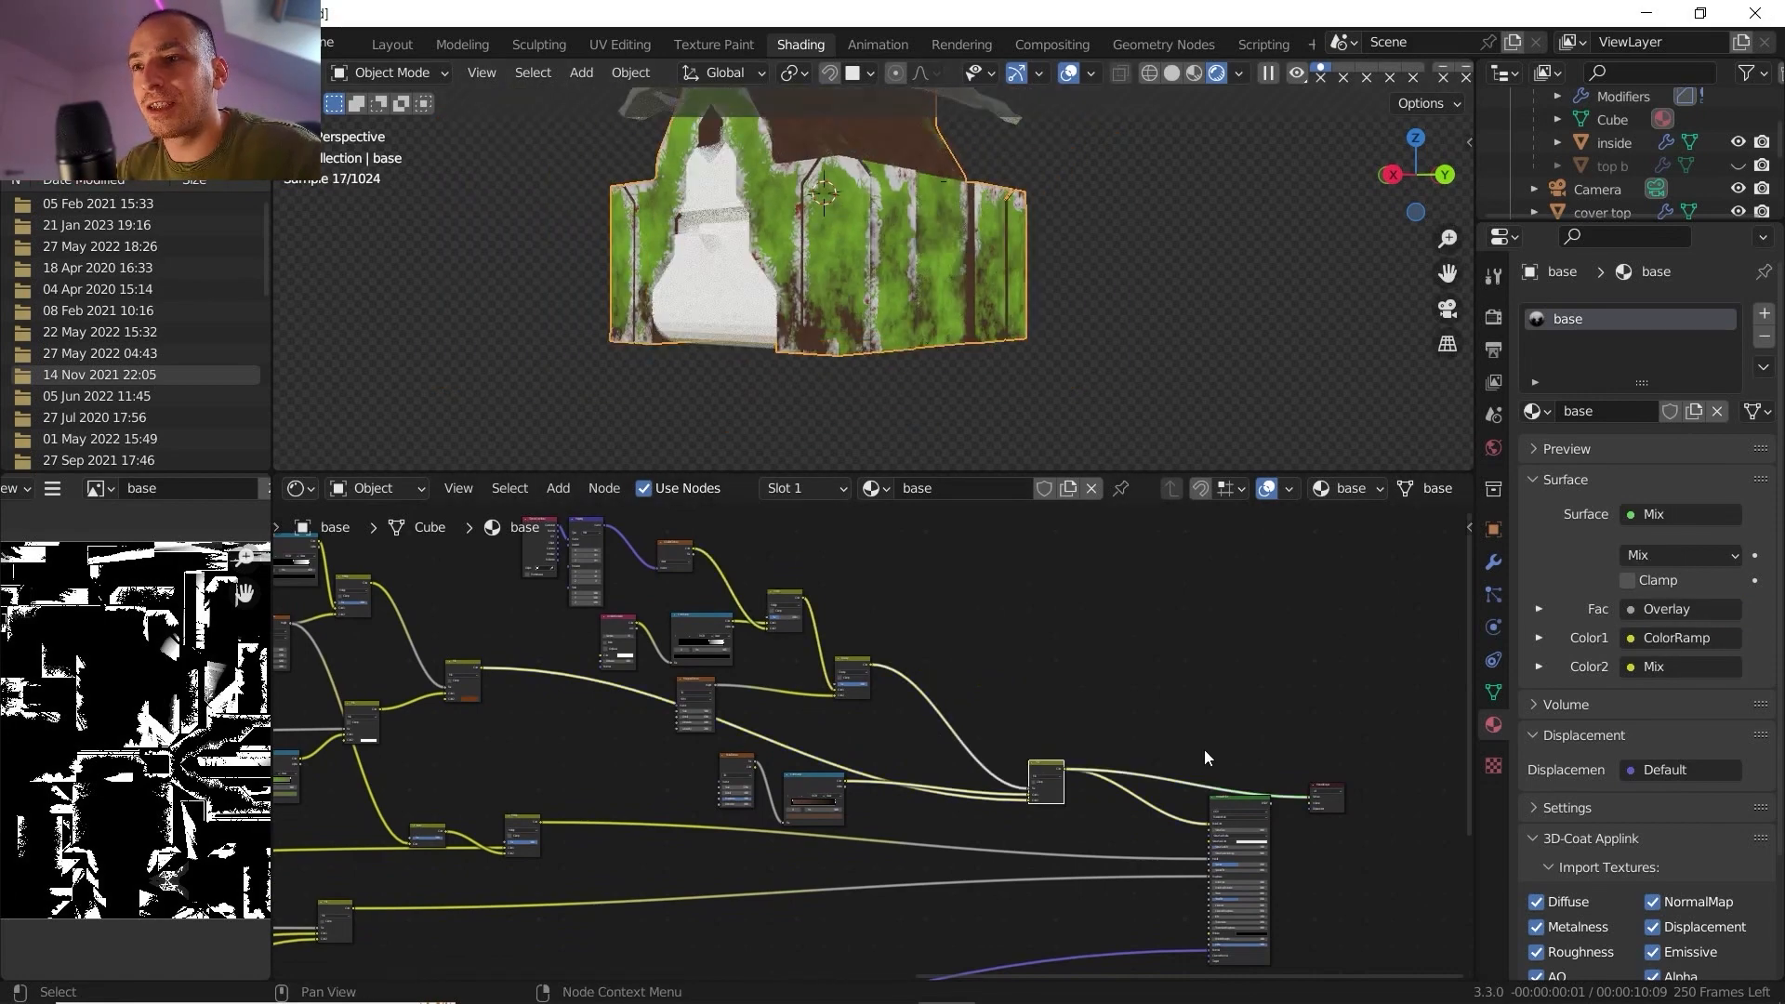
pyautogui.keyDown('ctrl'); pyautogui.keyDown('shift'); pyautogui.click(1221, 797); pyautogui.keyUp('shift'); pyautogui.keyUp('ctrl')
pyautogui.moveTo(989, 327); pyautogui.dragTo(995, 223, button='middle')
pyautogui.scroll(2, 905, 311)
pyautogui.scroll(3, 909, 243)
pyautogui.moveTo(971, 233); pyautogui.dragTo(963, 224, button='middle')
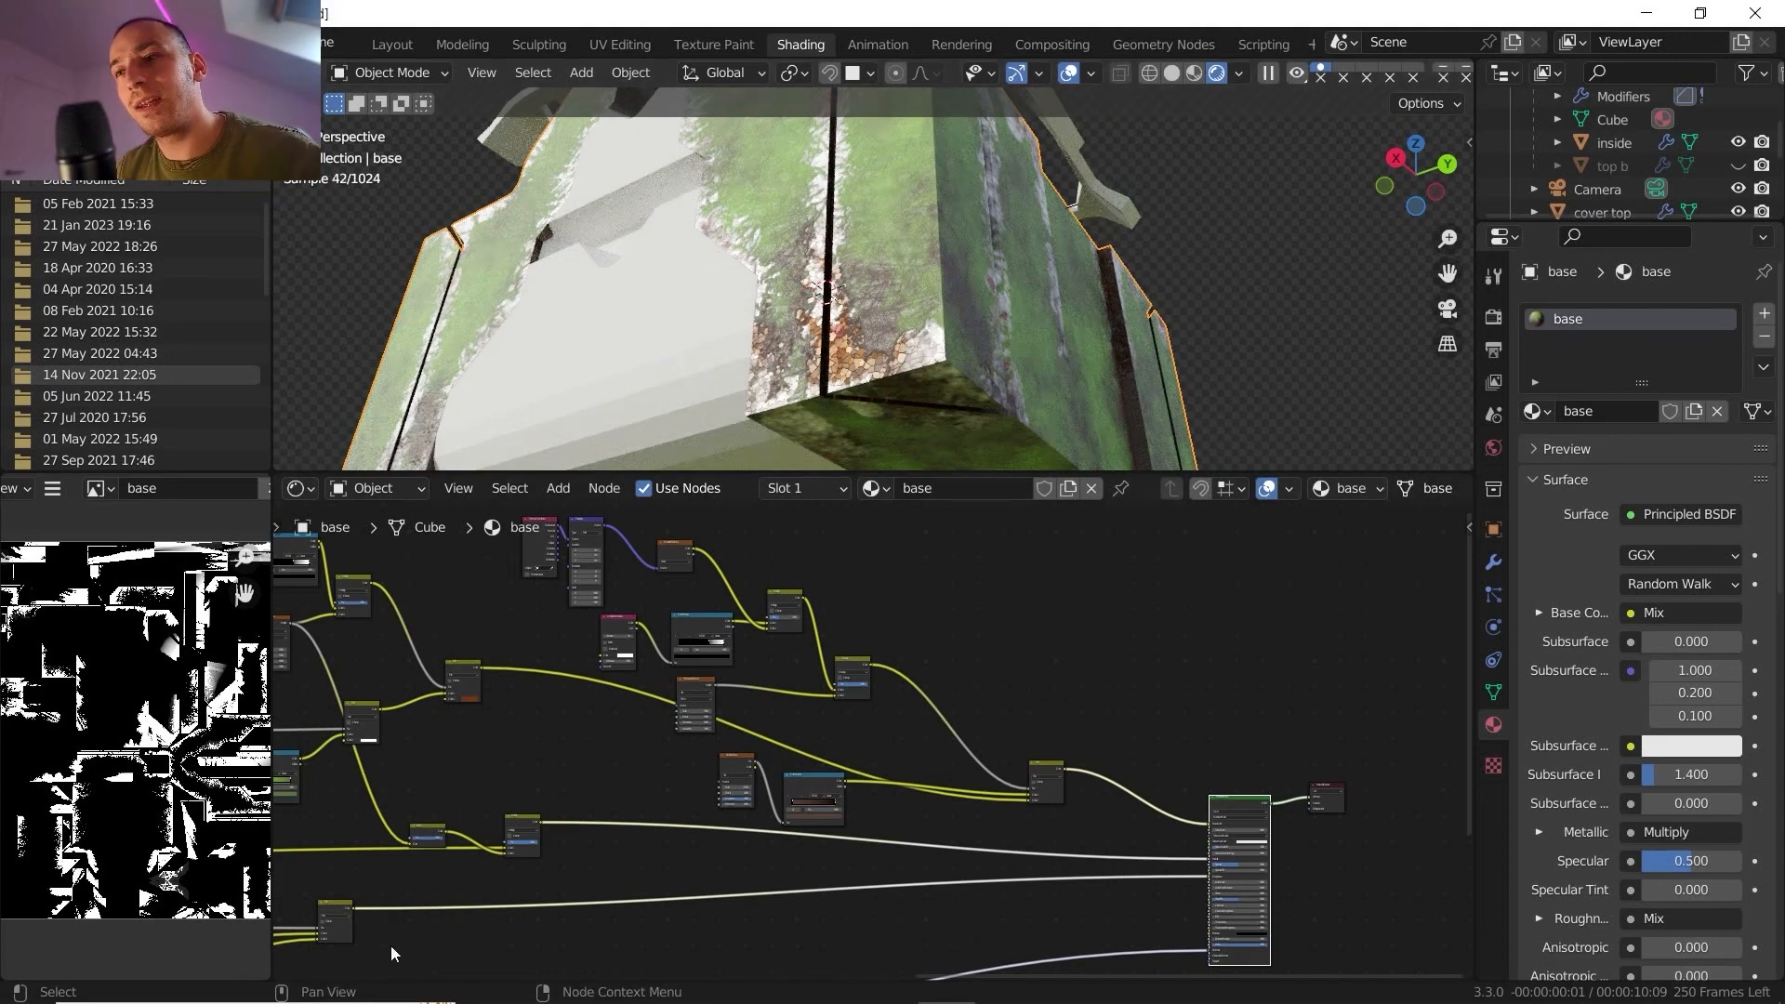
pyautogui.moveTo(924, 388)
pyautogui.mouseDown(button='middle')
pyautogui.moveTo(891, 354)
pyautogui.moveTo(915, 376)
pyautogui.mouseUp(button='middle')
pyautogui.moveTo(1040, 712); pyautogui.dragTo(1011, 635, button='middle')
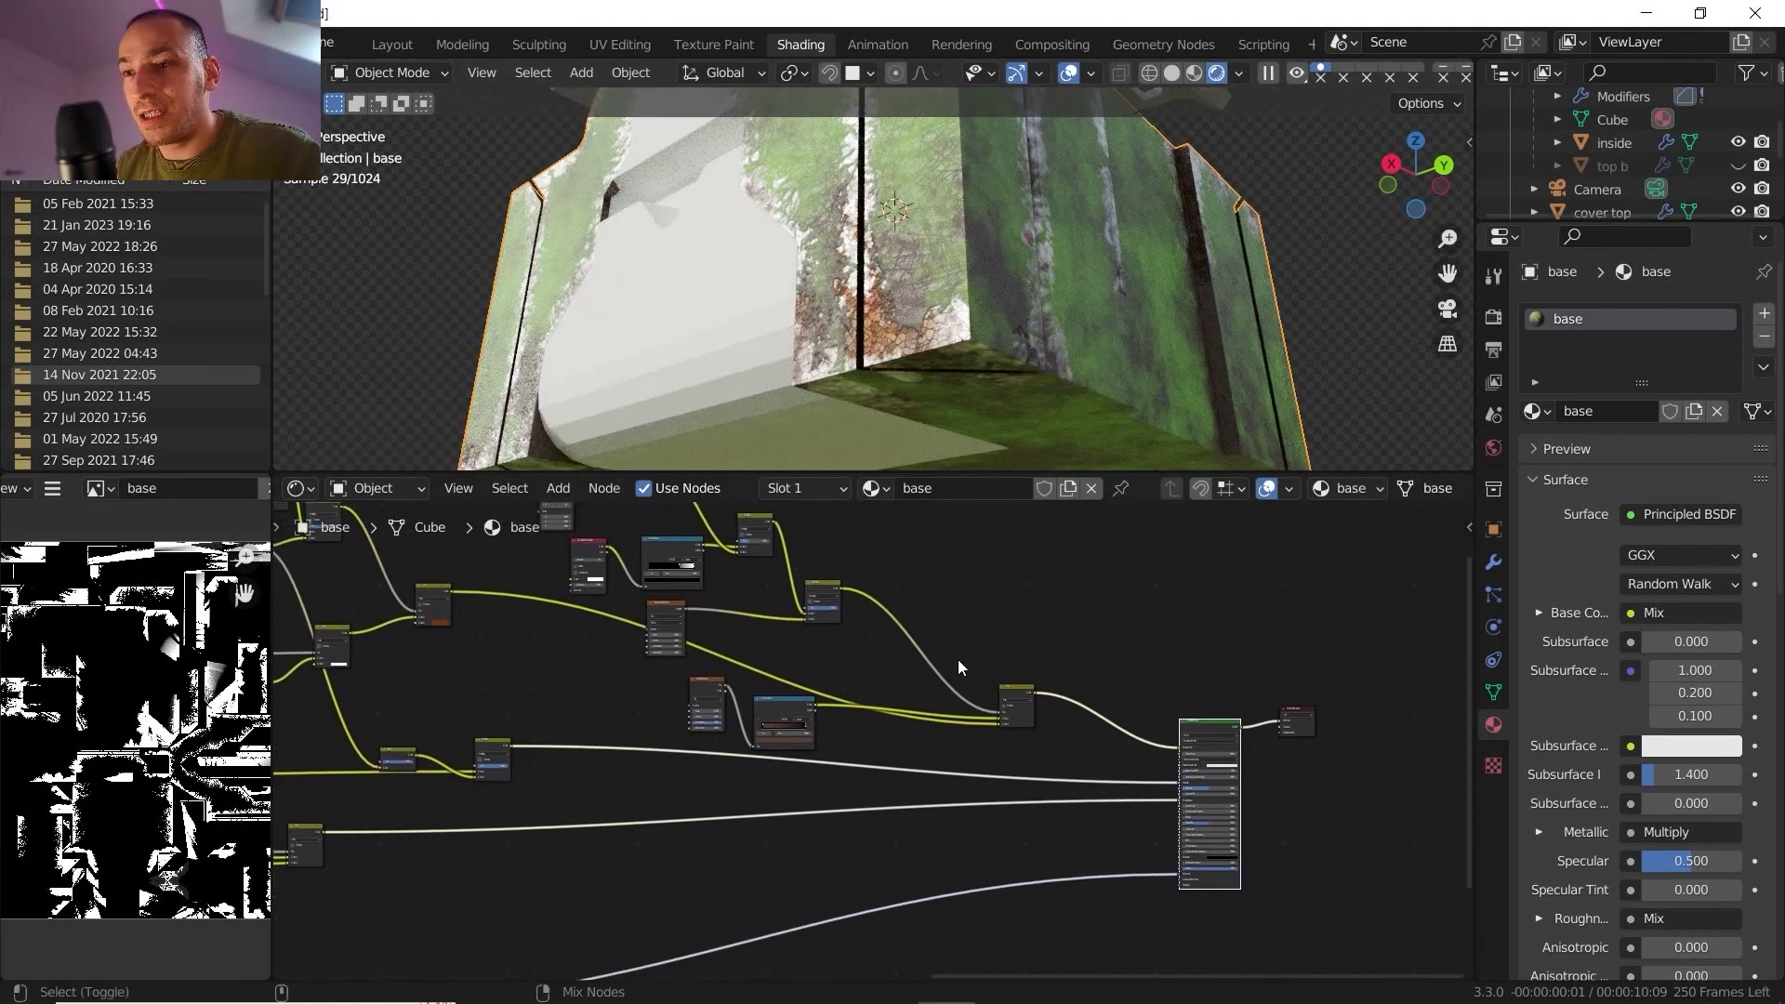
# Preview the Overlay dirt mask and blend it with the roughness Mix output through a new Mix node
pyautogui.keyDown('ctrl'); pyautogui.keyDown('shift'); pyautogui.click(815, 597); pyautogui.keyUp('shift'); pyautogui.keyUp('ctrl')
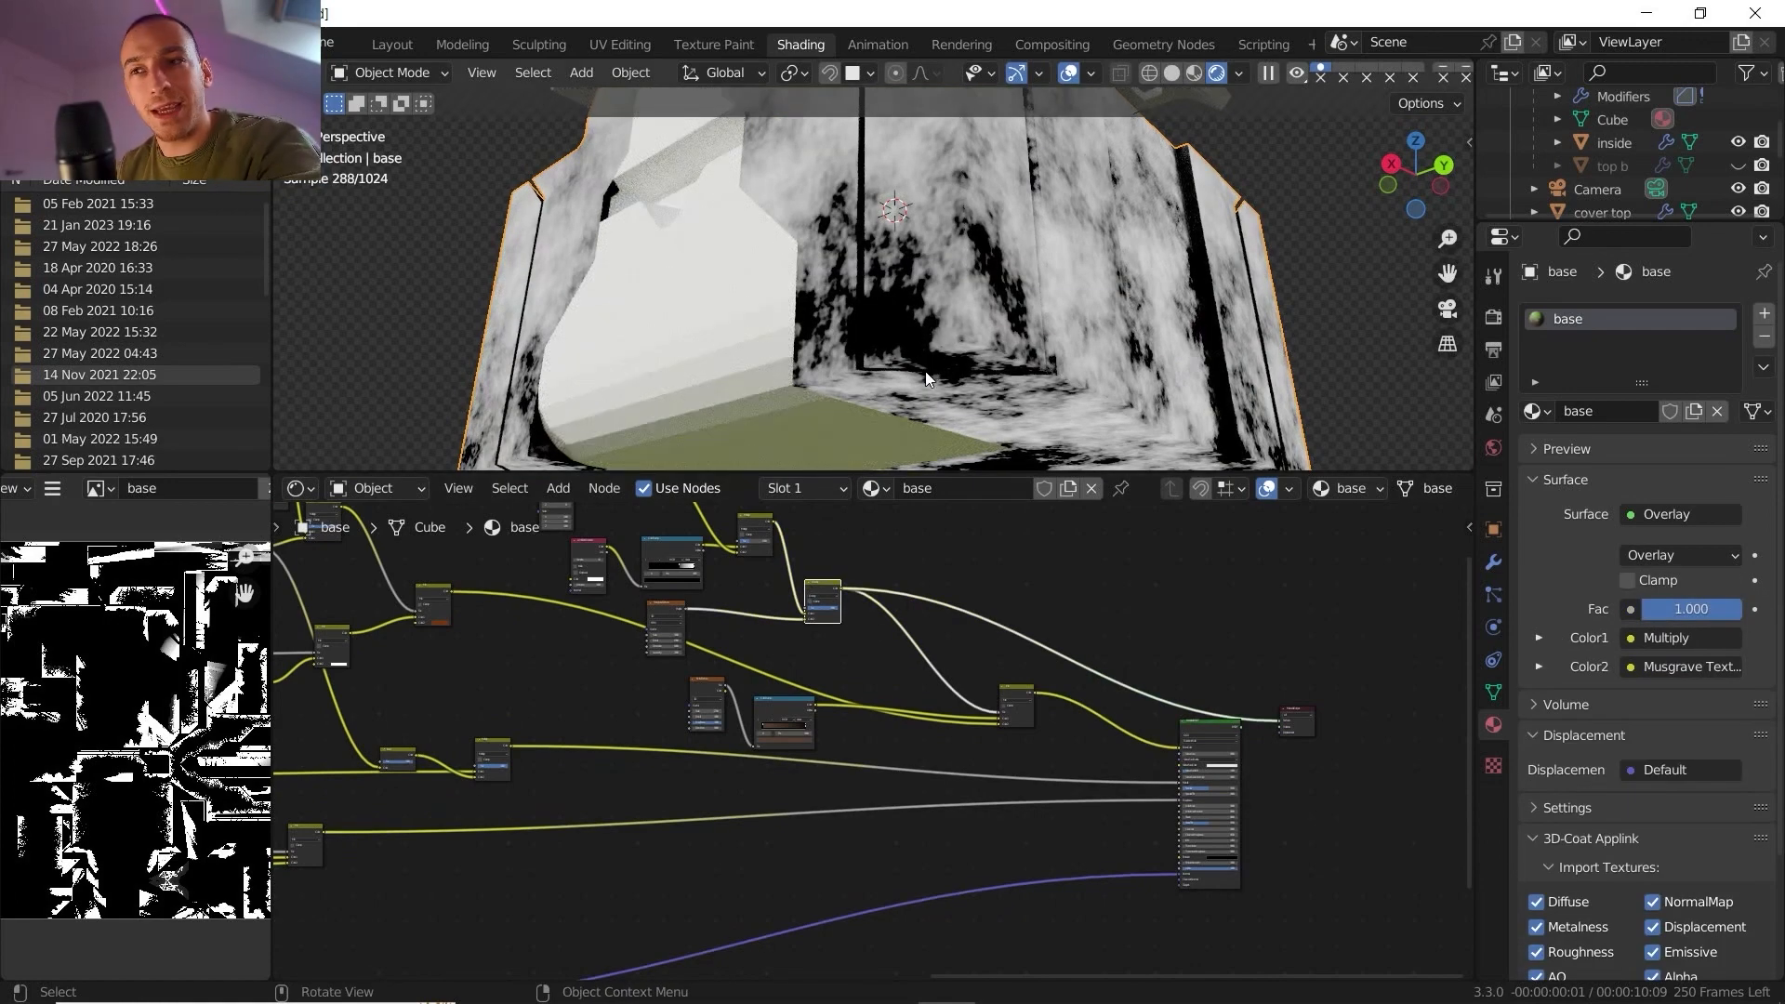
pyautogui.moveTo(945, 581); pyautogui.dragTo(1008, 516, button='middle')
pyautogui.scroll(-3, 967, 561)
pyautogui.moveTo(958, 613); pyautogui.dragTo(921, 582, button='middle')
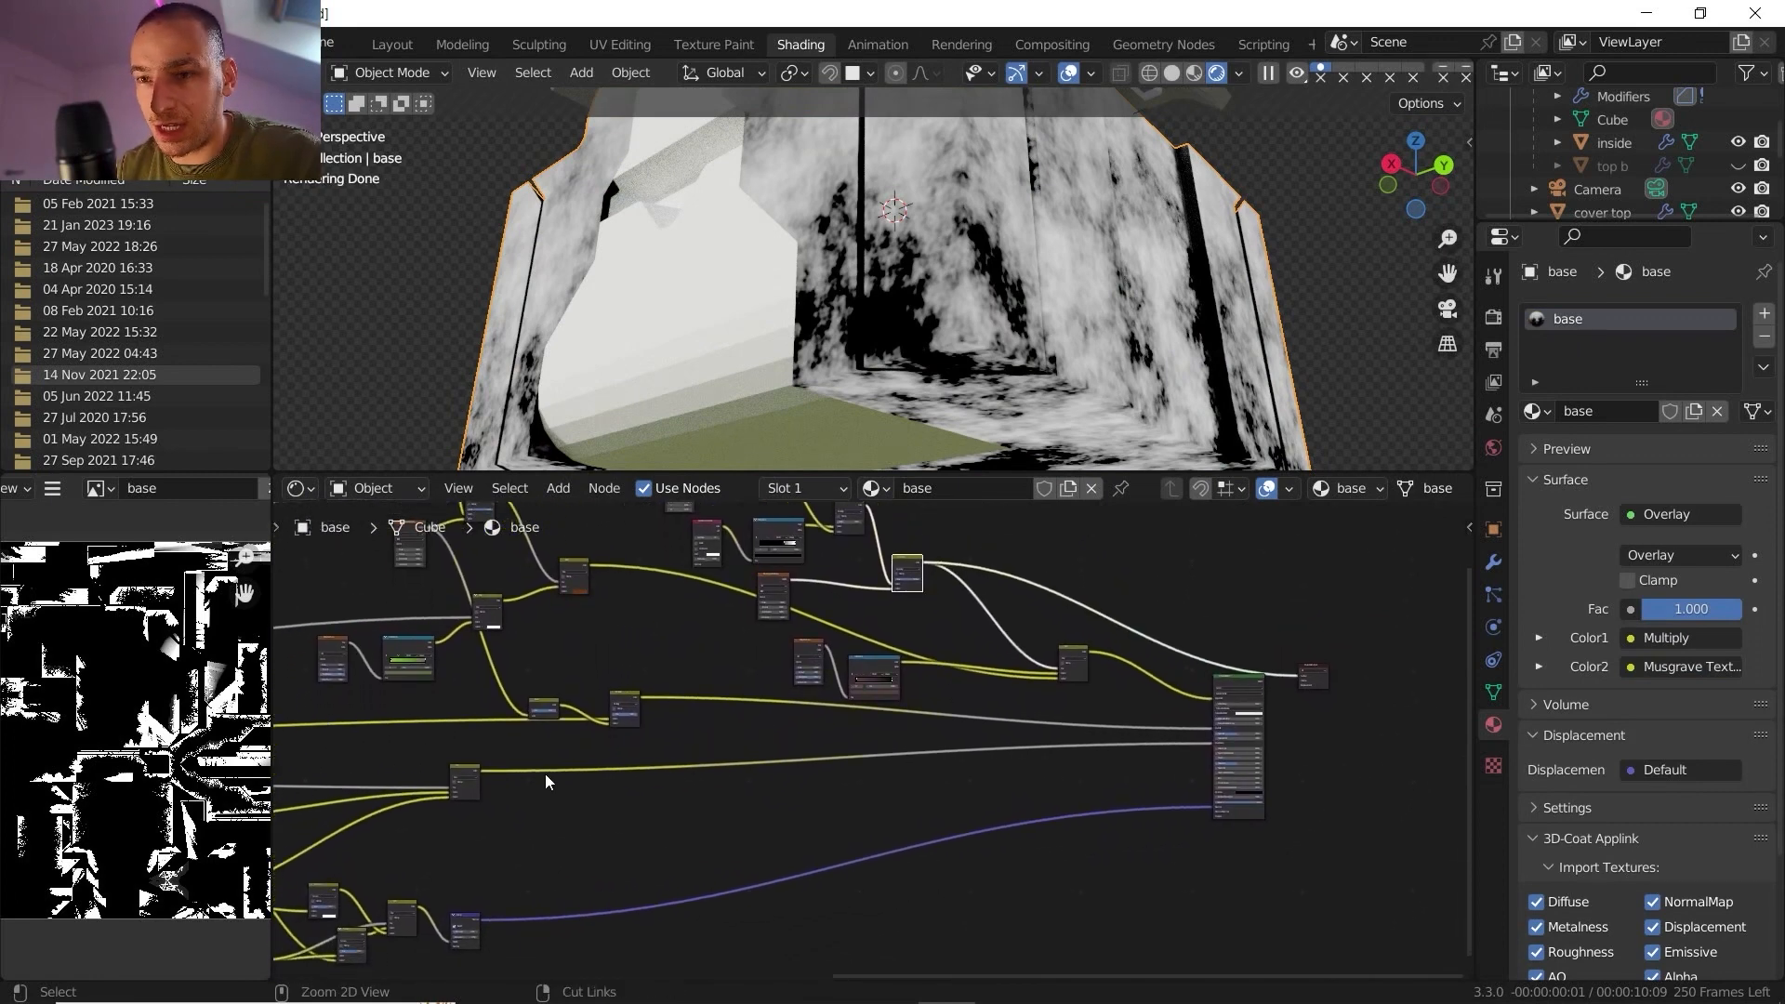
pyautogui.keyDown('alt'); pyautogui.moveTo(460, 771); pyautogui.dragTo(941, 584, button='right'); pyautogui.keyUp('alt')
pyautogui.press('g')
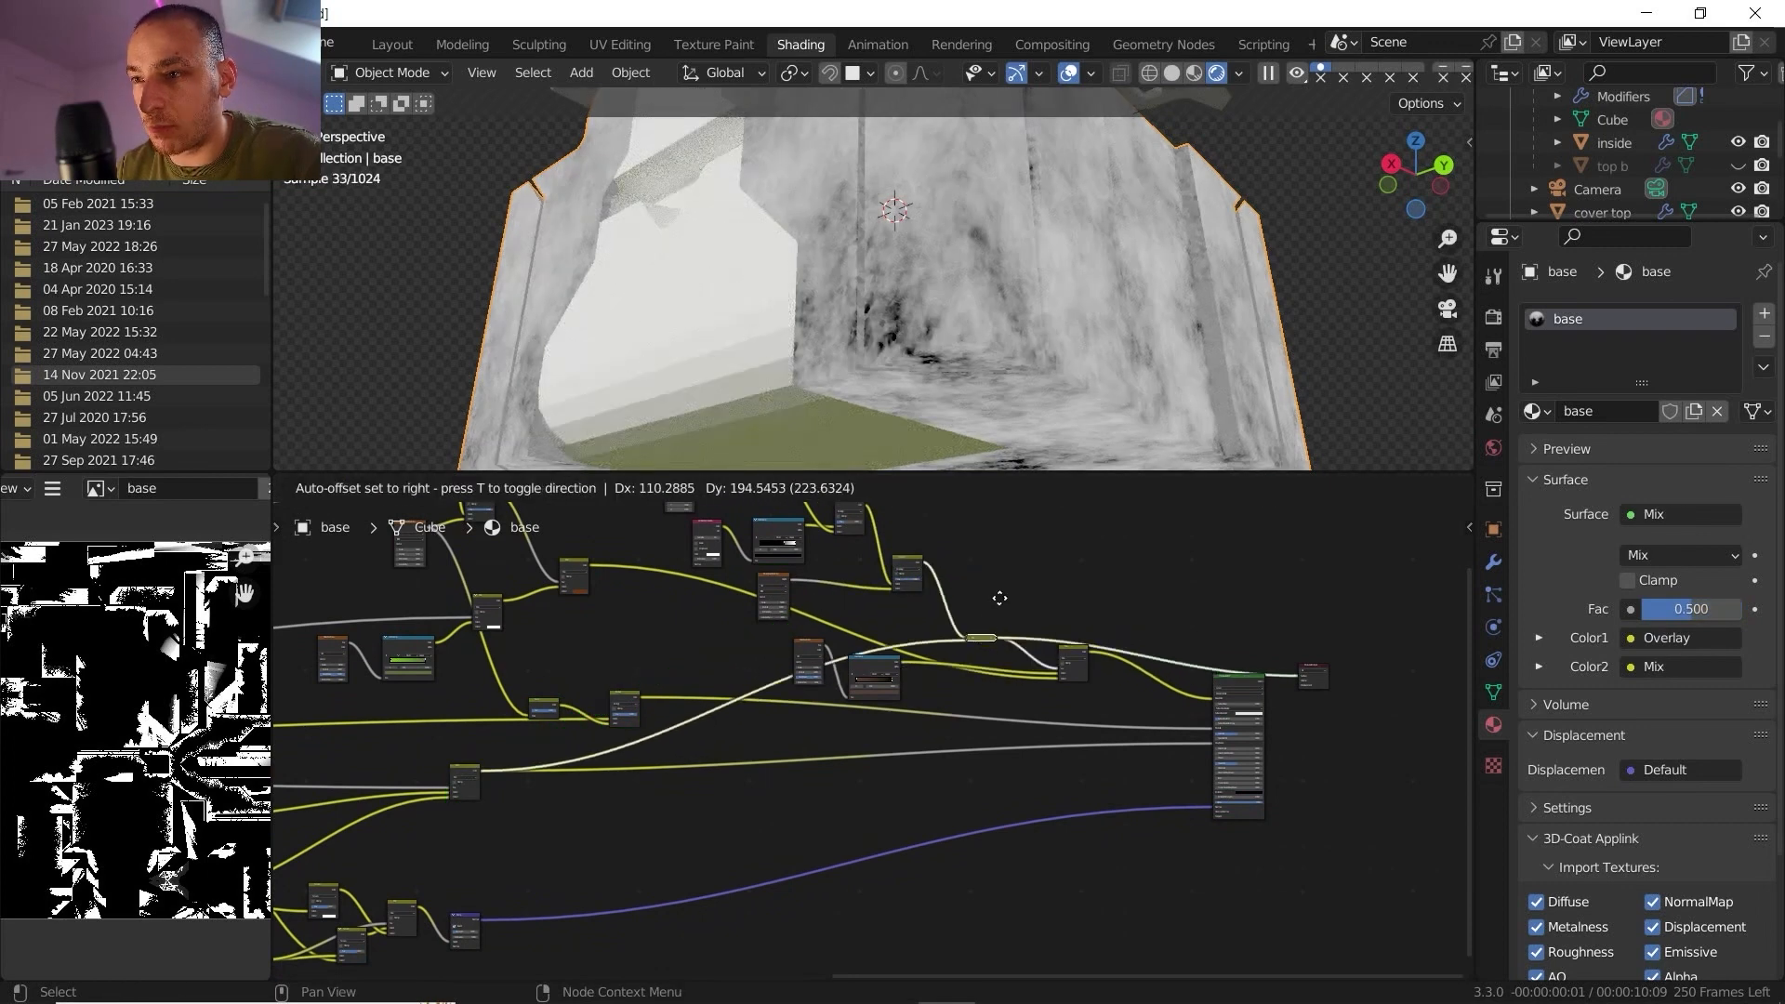
pyautogui.click(998, 592)
# Reconnect the Overlay's Color to the dirt Mix node's Fac and move the new Mix node down beside the roughness links
pyautogui.moveTo(924, 565); pyautogui.dragTo(968, 604)
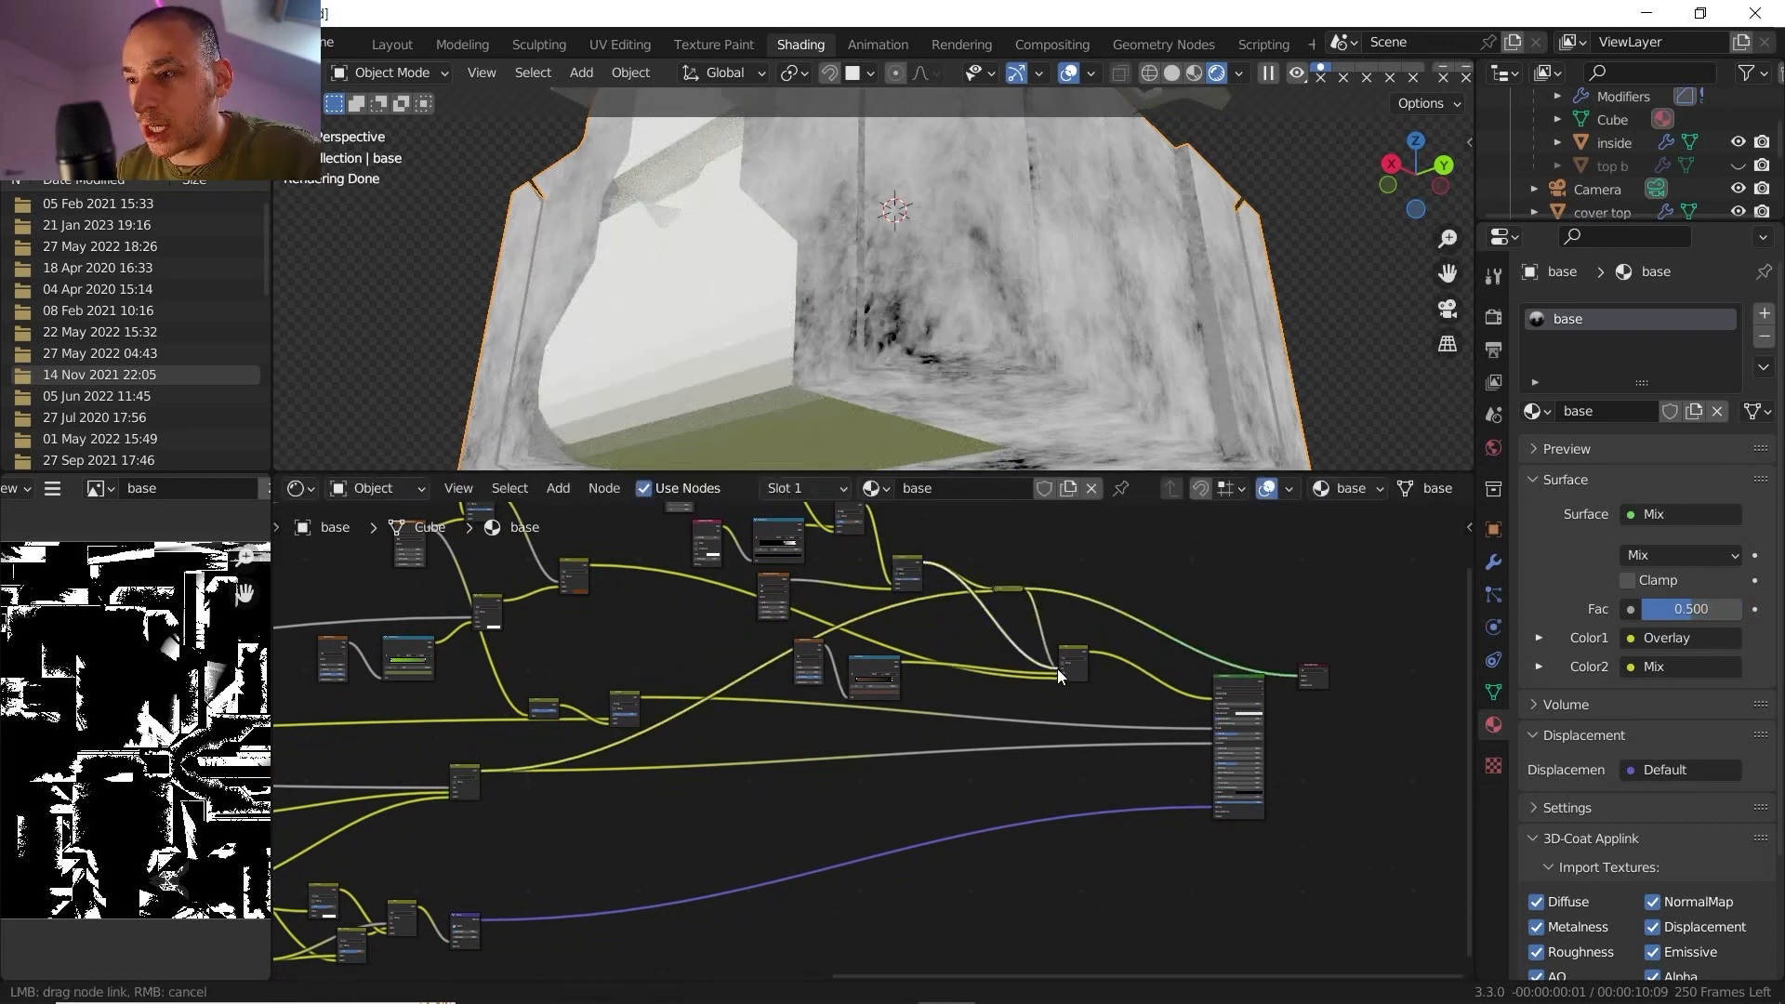
pyautogui.moveTo(1057, 667); pyautogui.dragTo(1056, 670)
pyautogui.moveTo(1007, 588); pyautogui.dragTo(1021, 736)
pyautogui.moveTo(975, 733); pyautogui.dragTo(768, 744, button='middle')
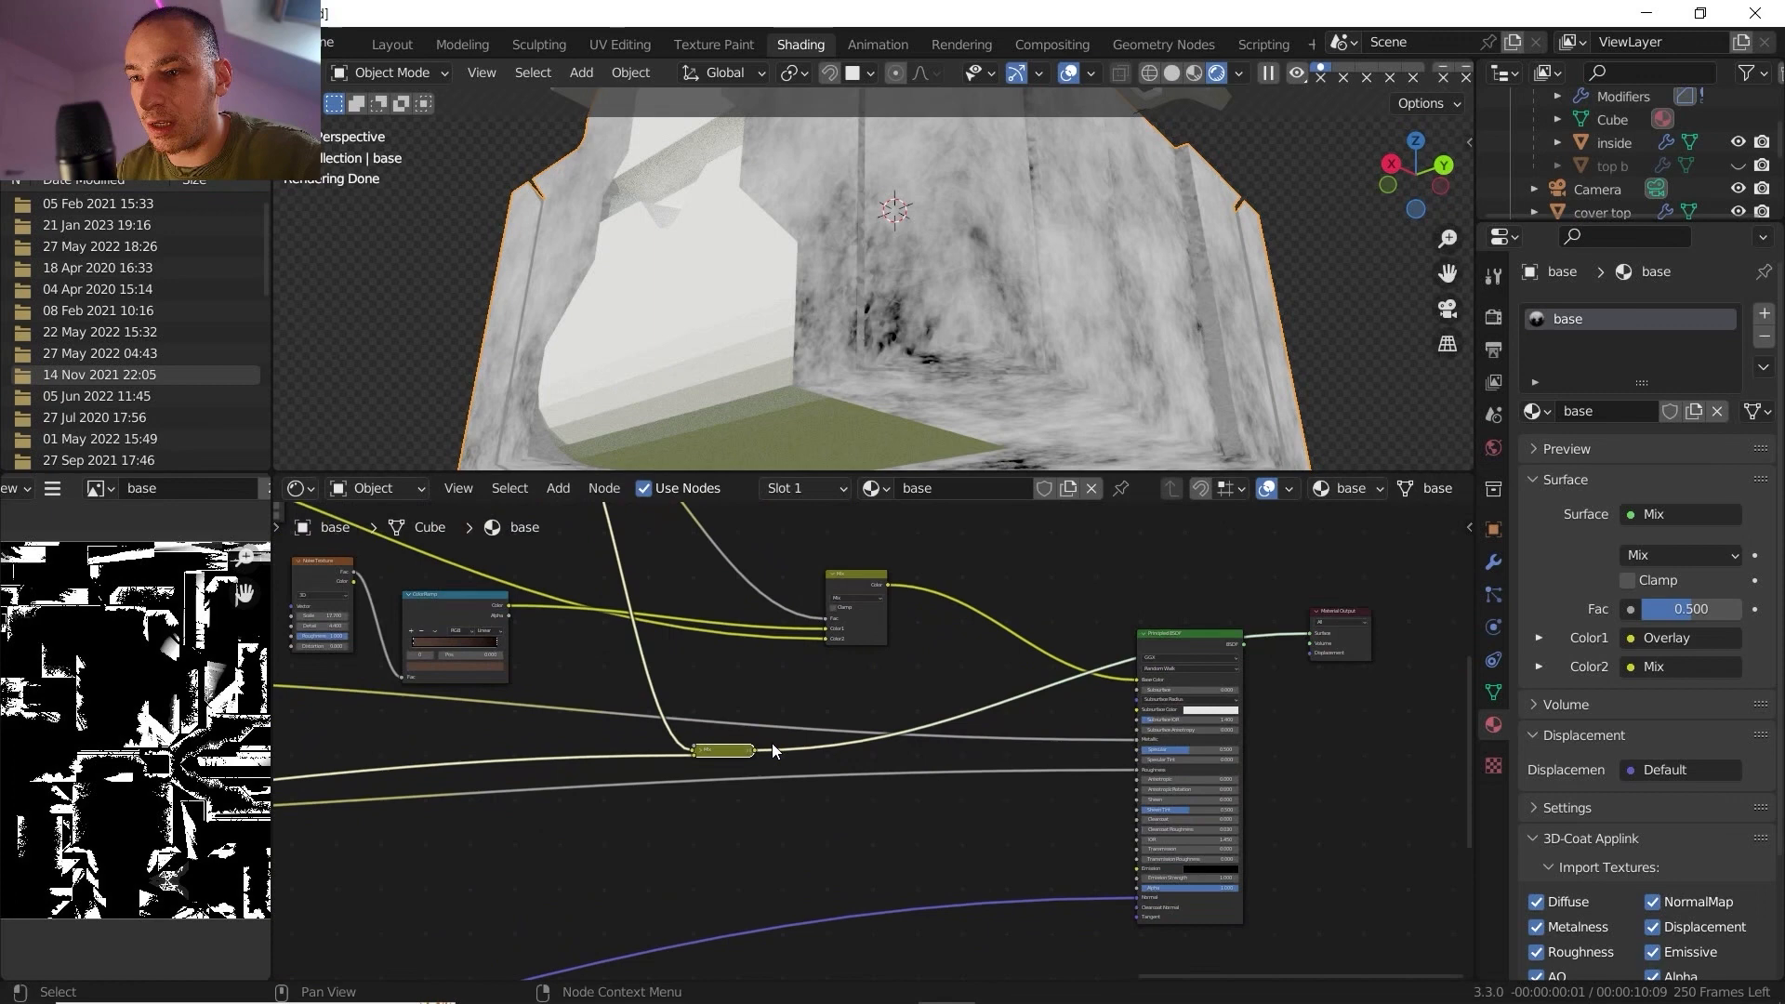
# Expand the new Mix node, set it to Multiply with factor 1.000, and inspect the result on the base
pyautogui.click(703, 750)
pyautogui.click(721, 774)
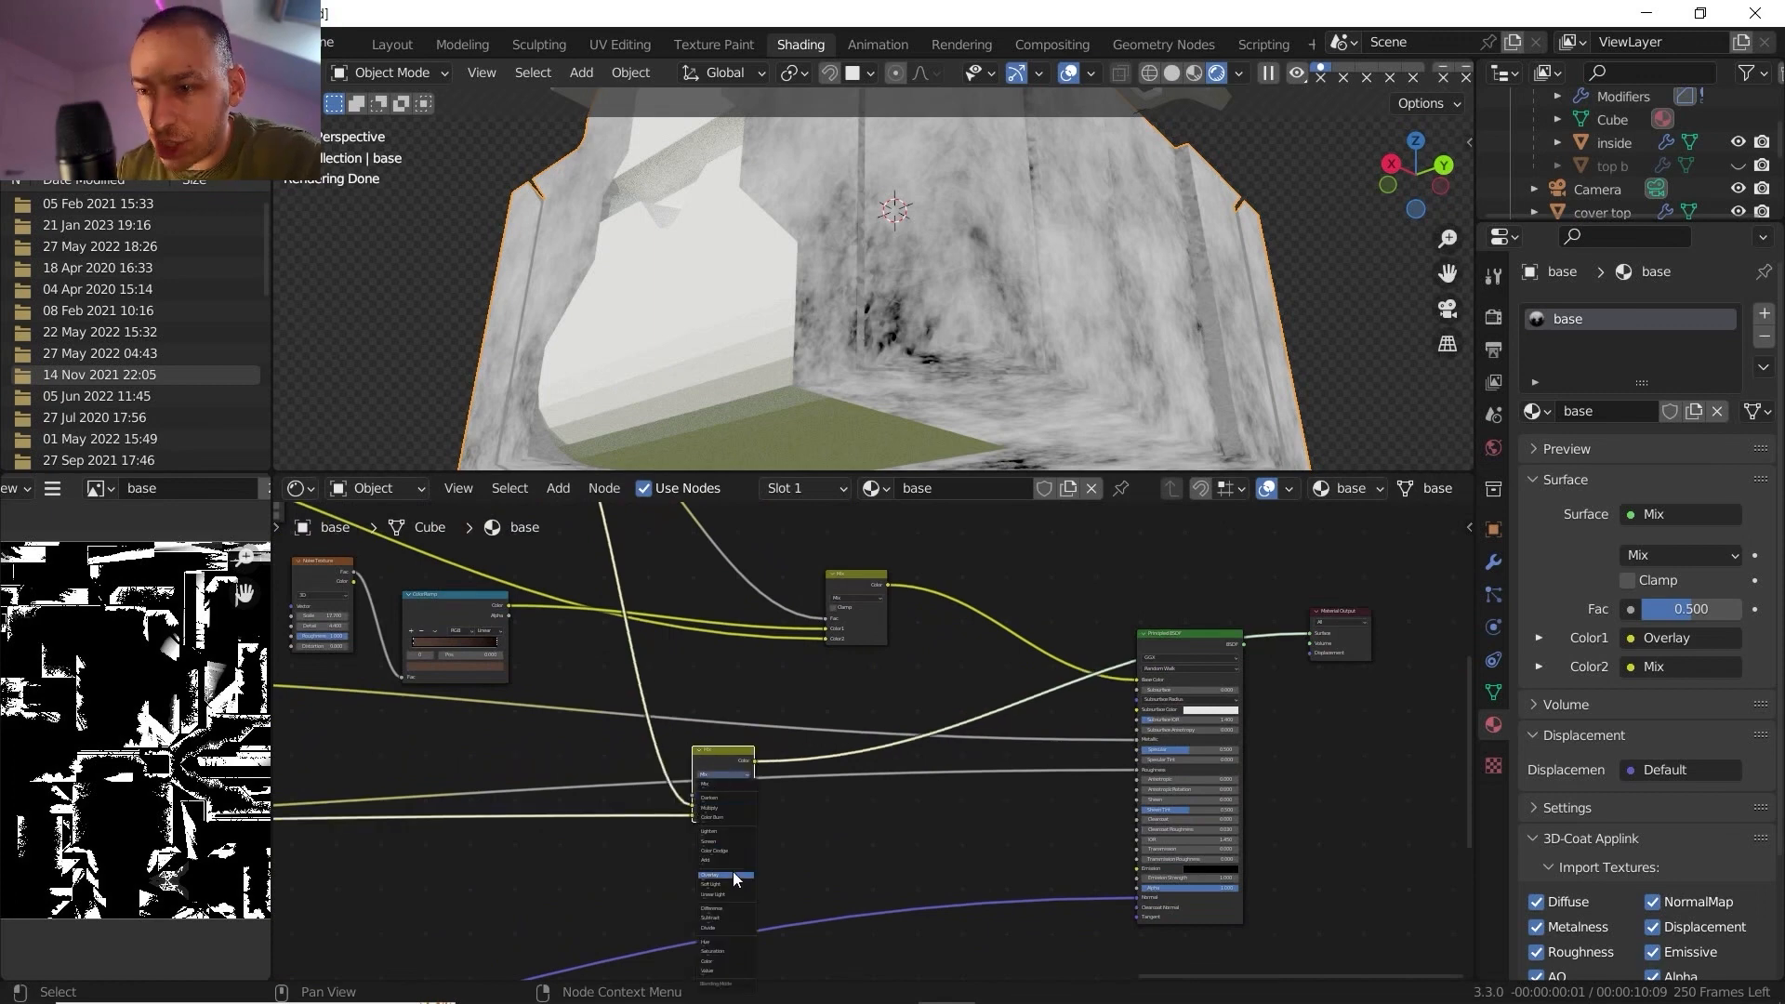
pyautogui.click(709, 807)
pyautogui.click(733, 796)
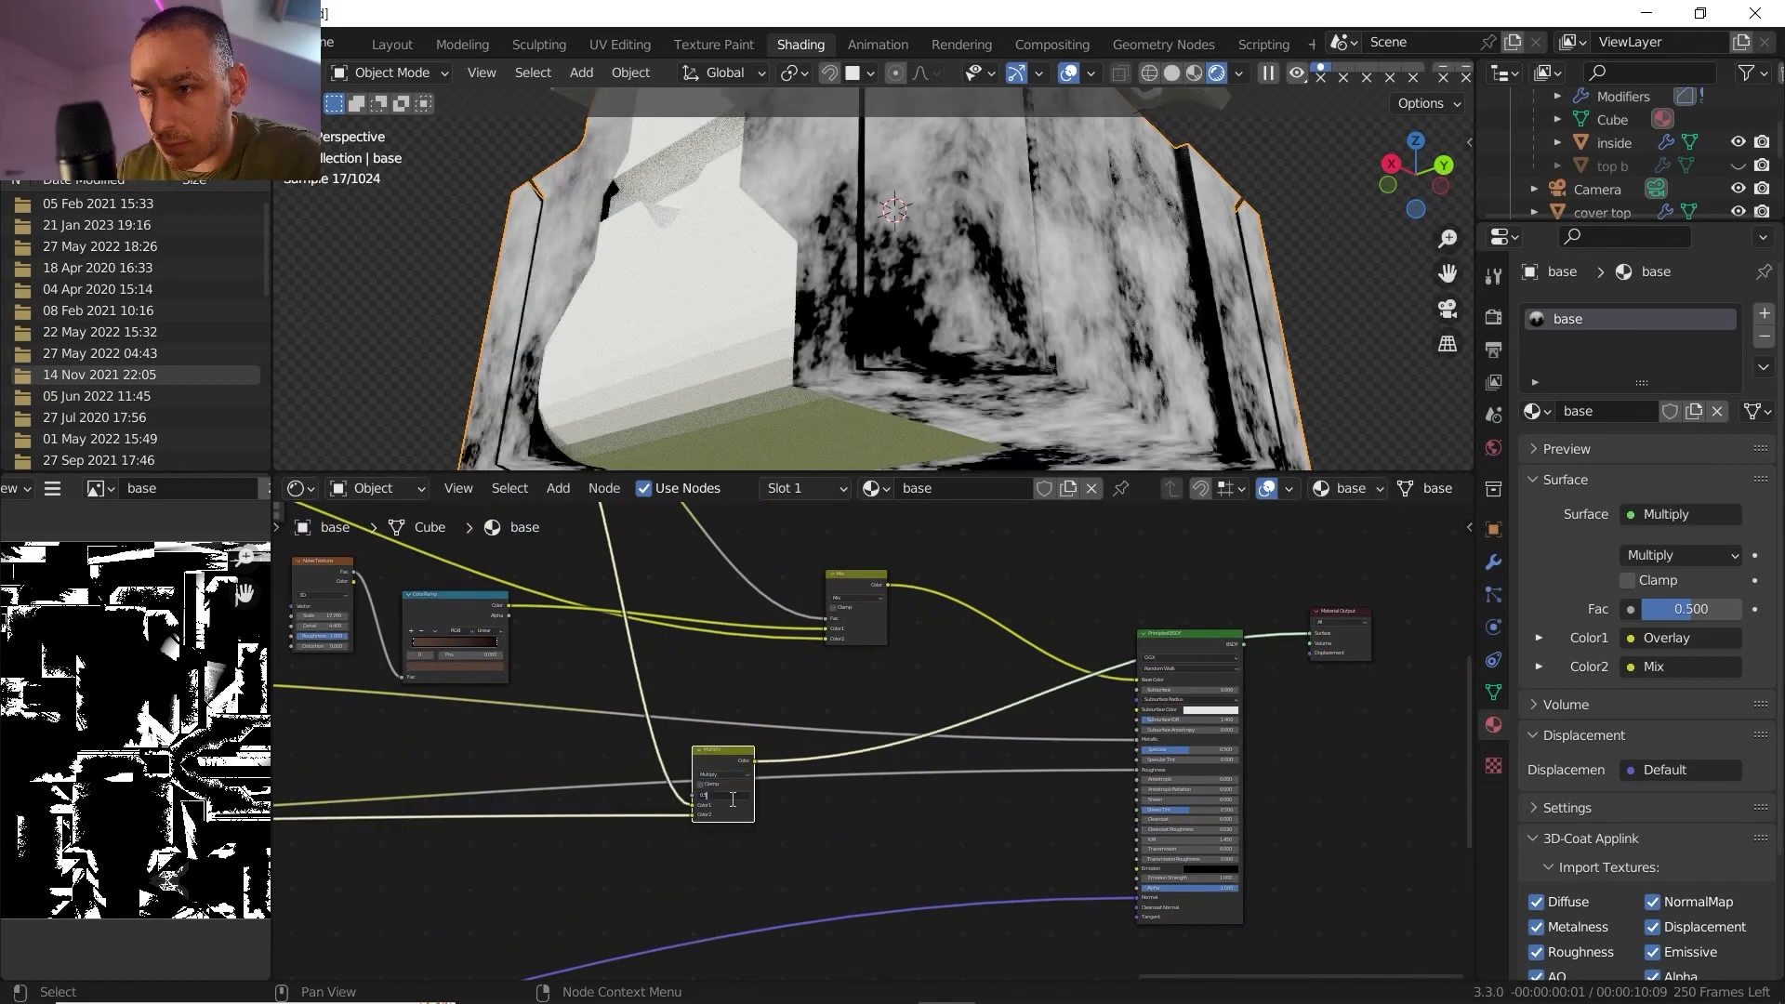
pyautogui.click(732, 813)
pyautogui.moveTo(723, 794); pyautogui.dragTo(749, 794)
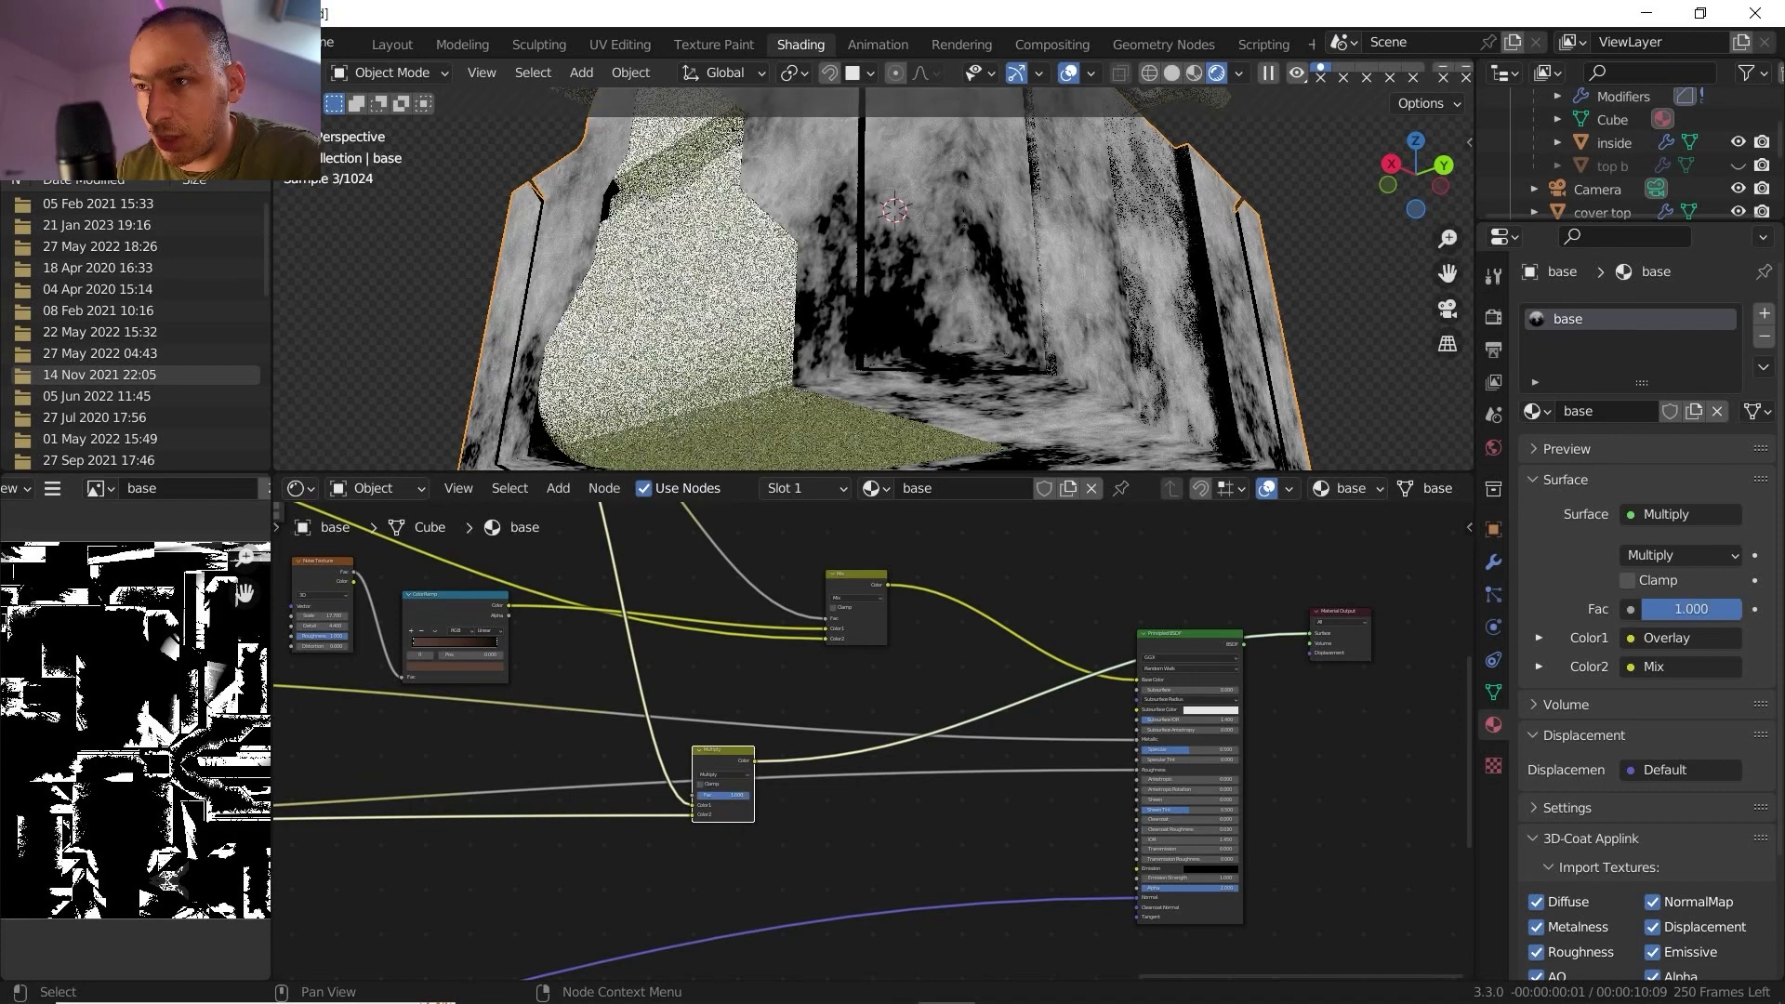
pyautogui.moveTo(916, 259); pyautogui.dragTo(917, 305, button='middle')
pyautogui.scroll(-2, 917, 326)
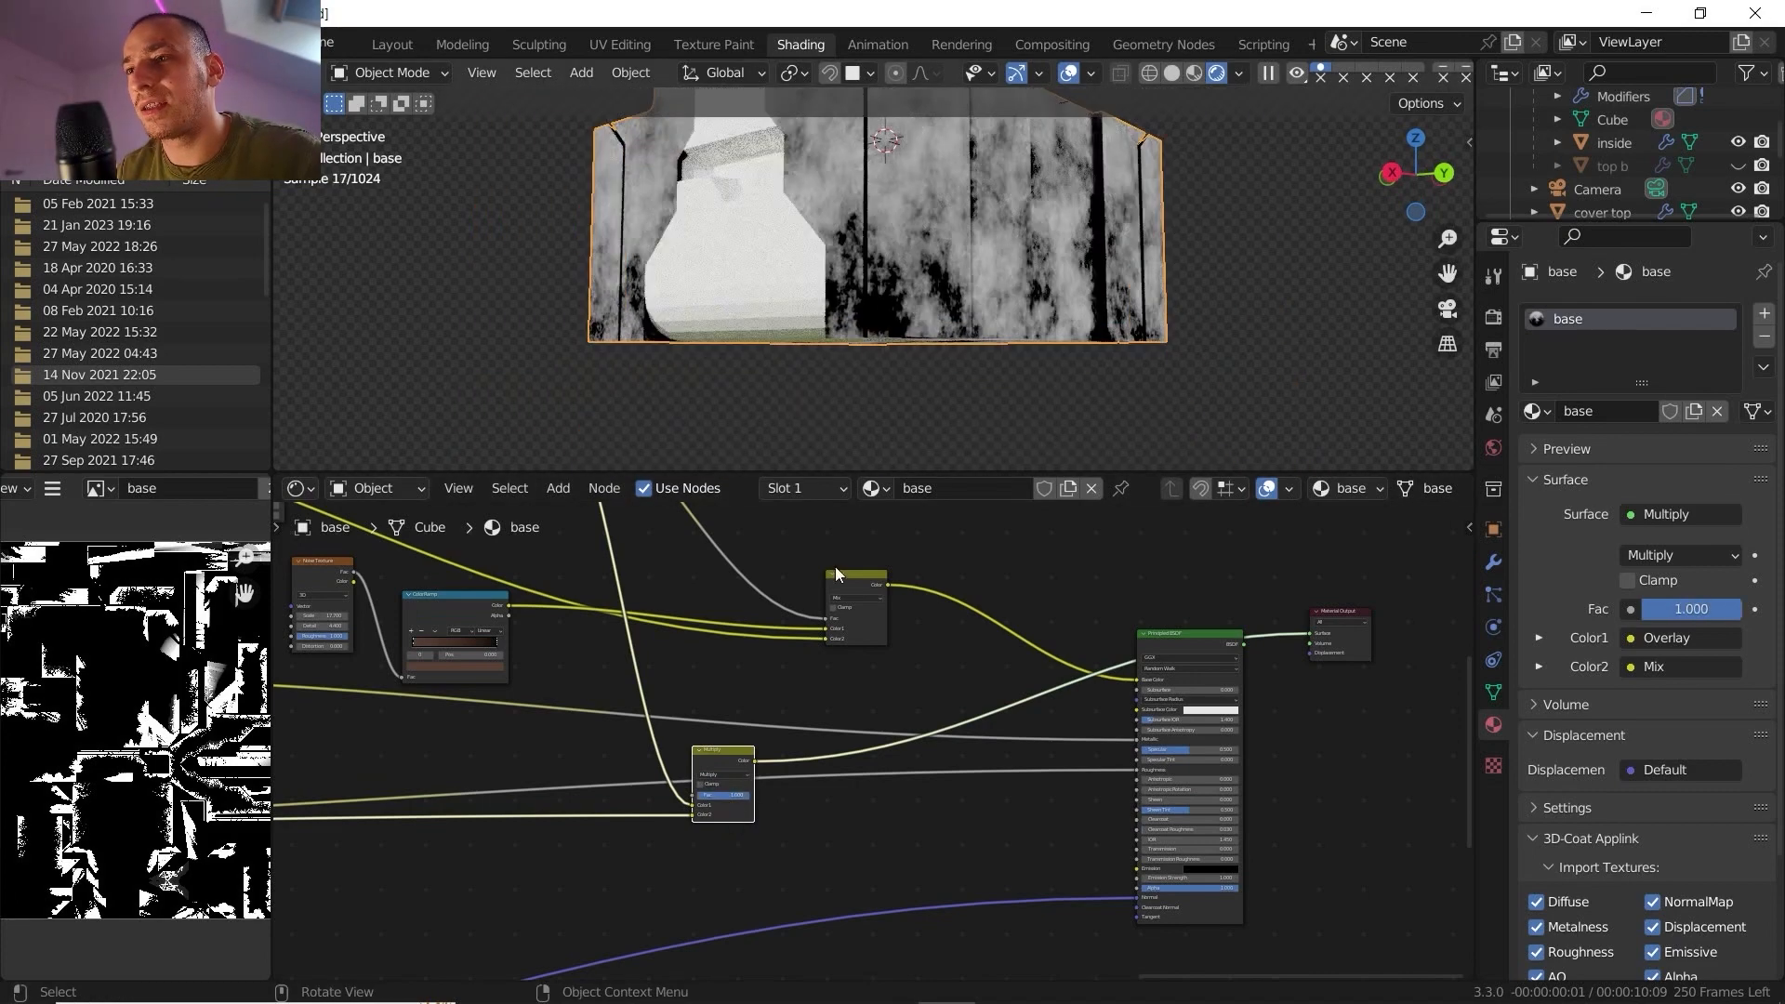
# Try Overlay blending on the node combining the dirt mask with the roughness
pyautogui.scroll(1, 723, 766)
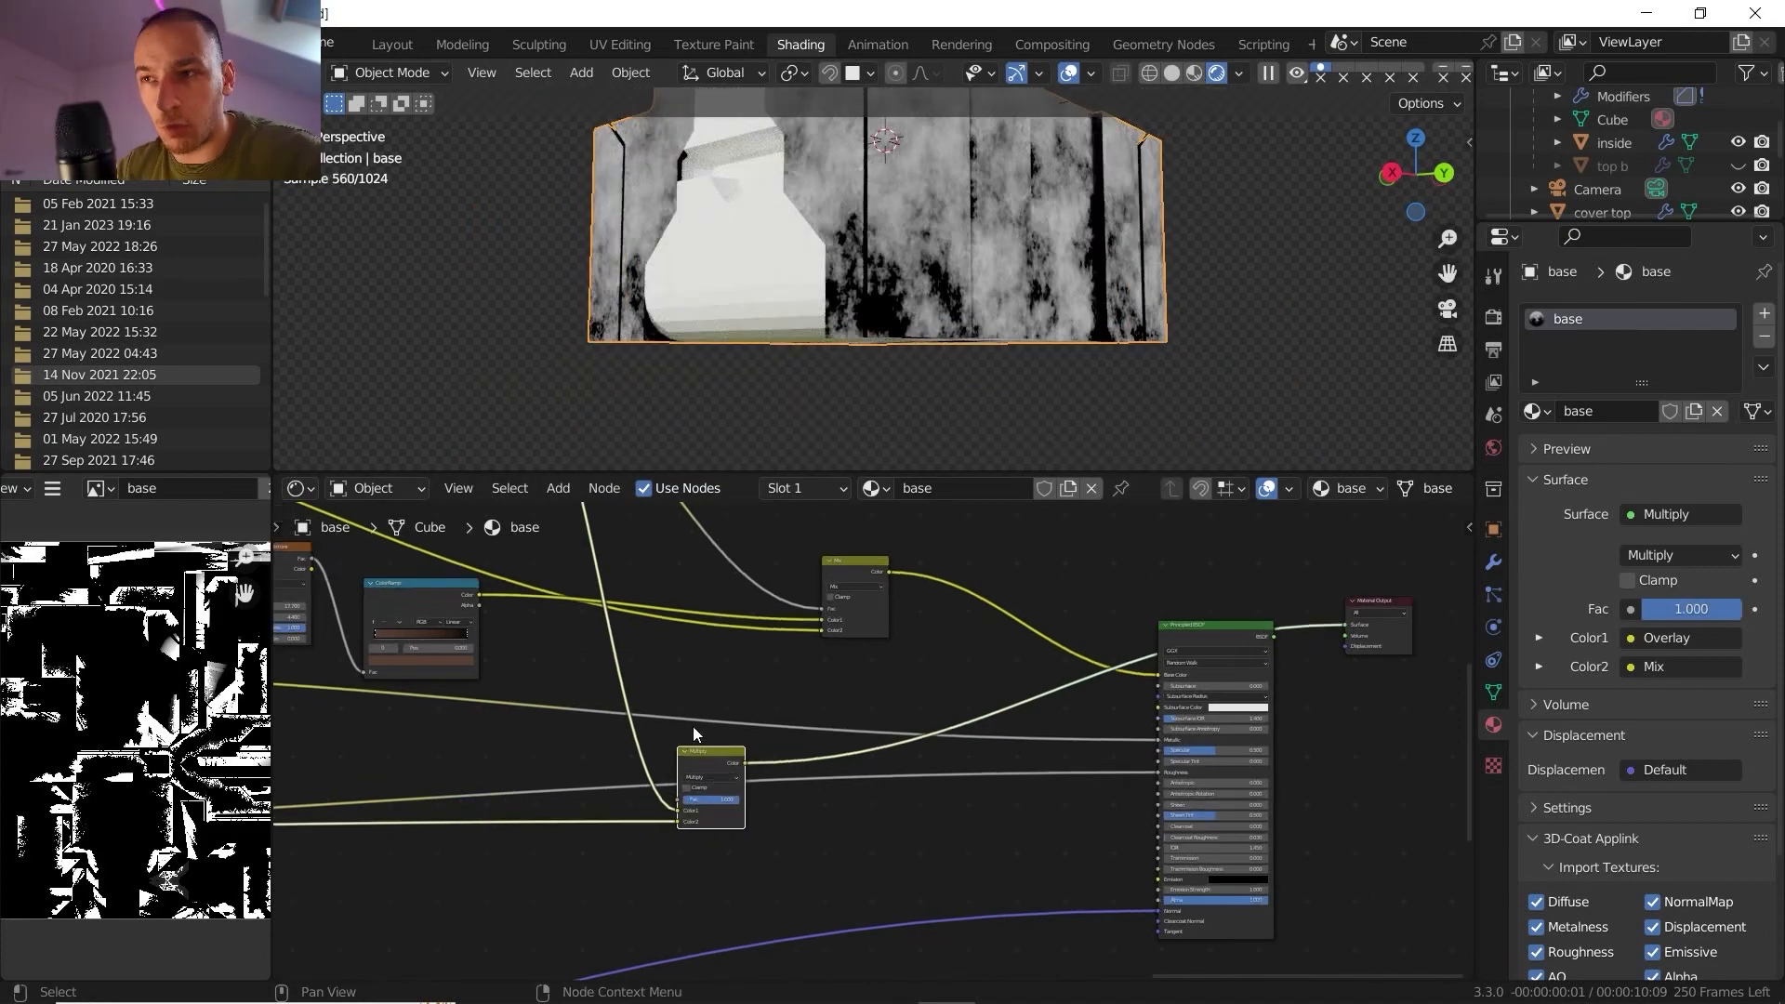
pyautogui.scroll(5, 701, 770)
pyautogui.click(807, 731)
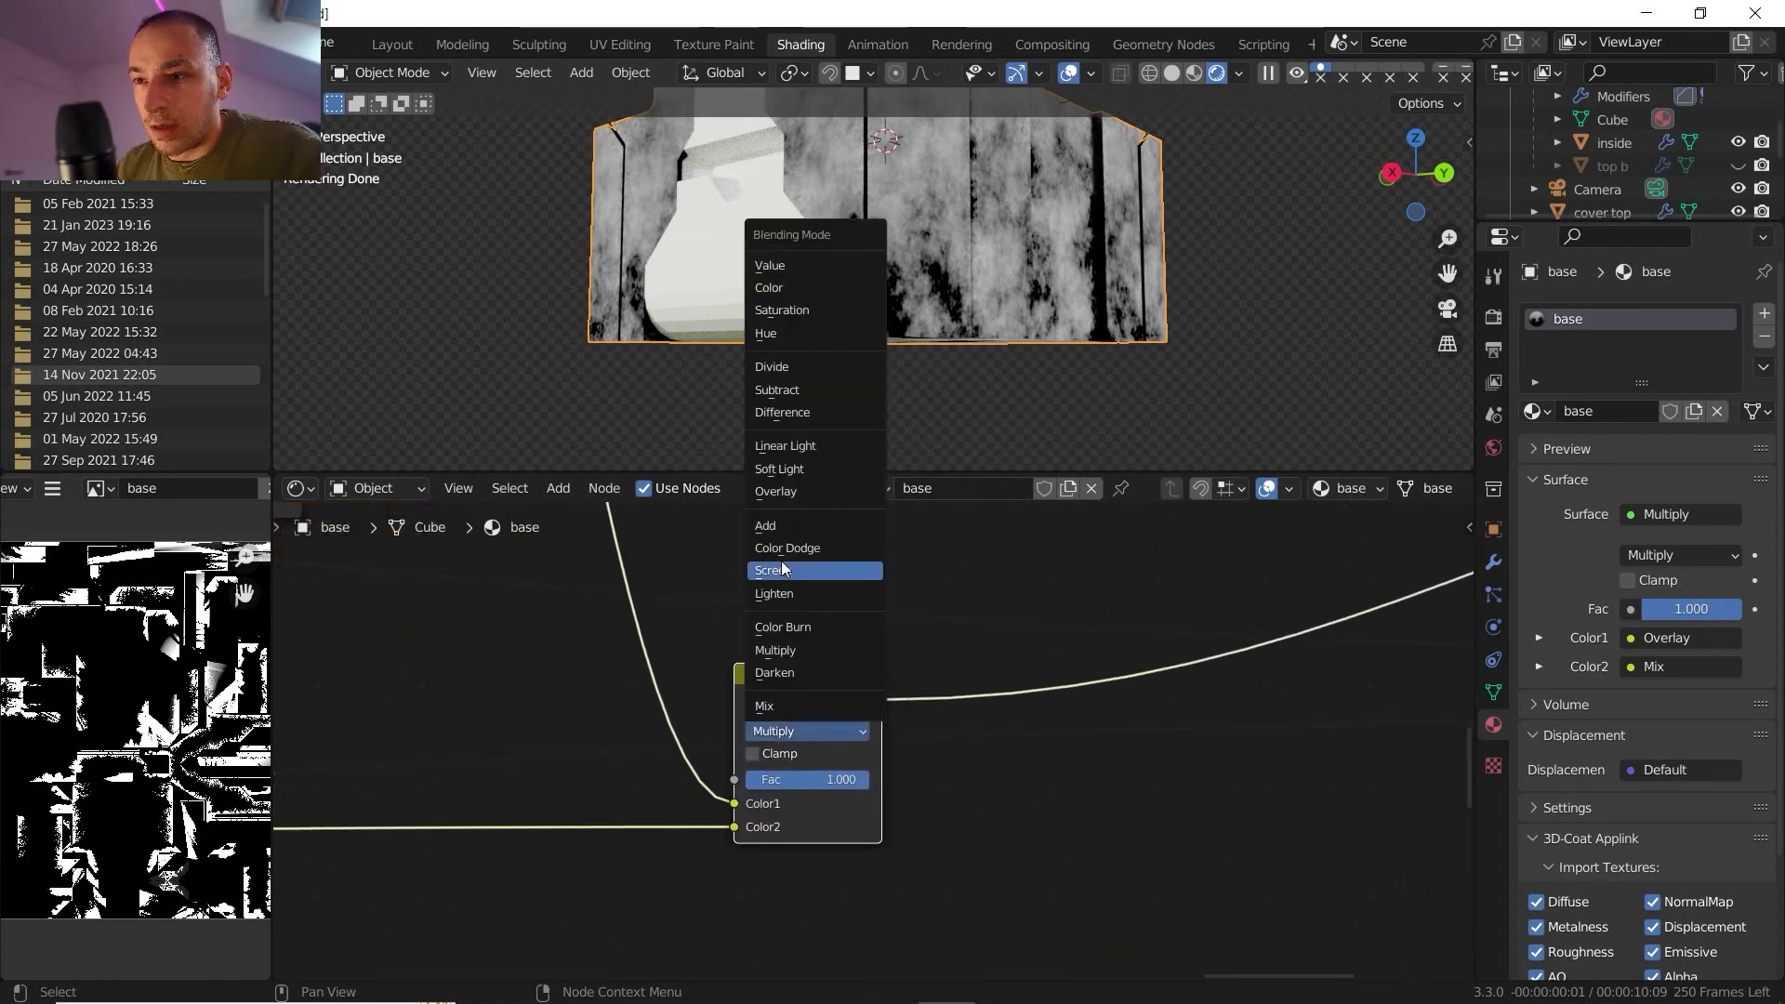
pyautogui.click(784, 492)
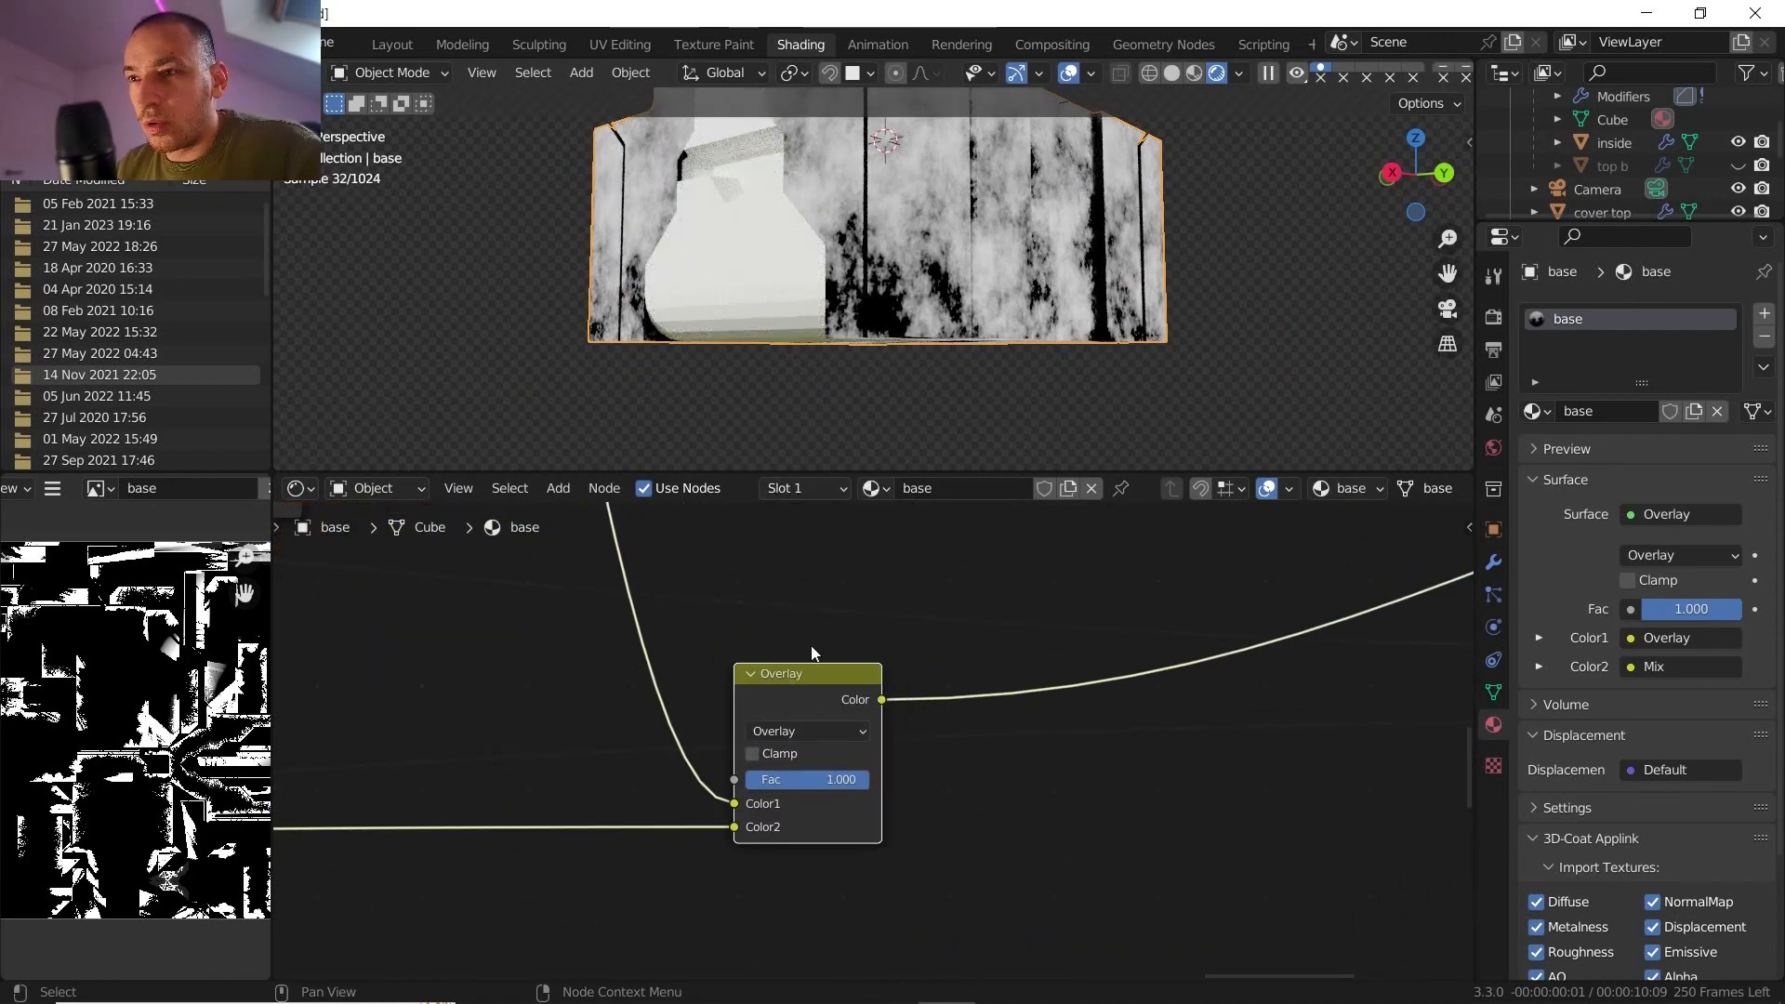
pyautogui.scroll(-4, 820, 678)
# Blend the roughness in Color1 with the dirt mask inverted into Color2, using Screen at factor 1.000, and inspect the base
pyautogui.click(844, 736)
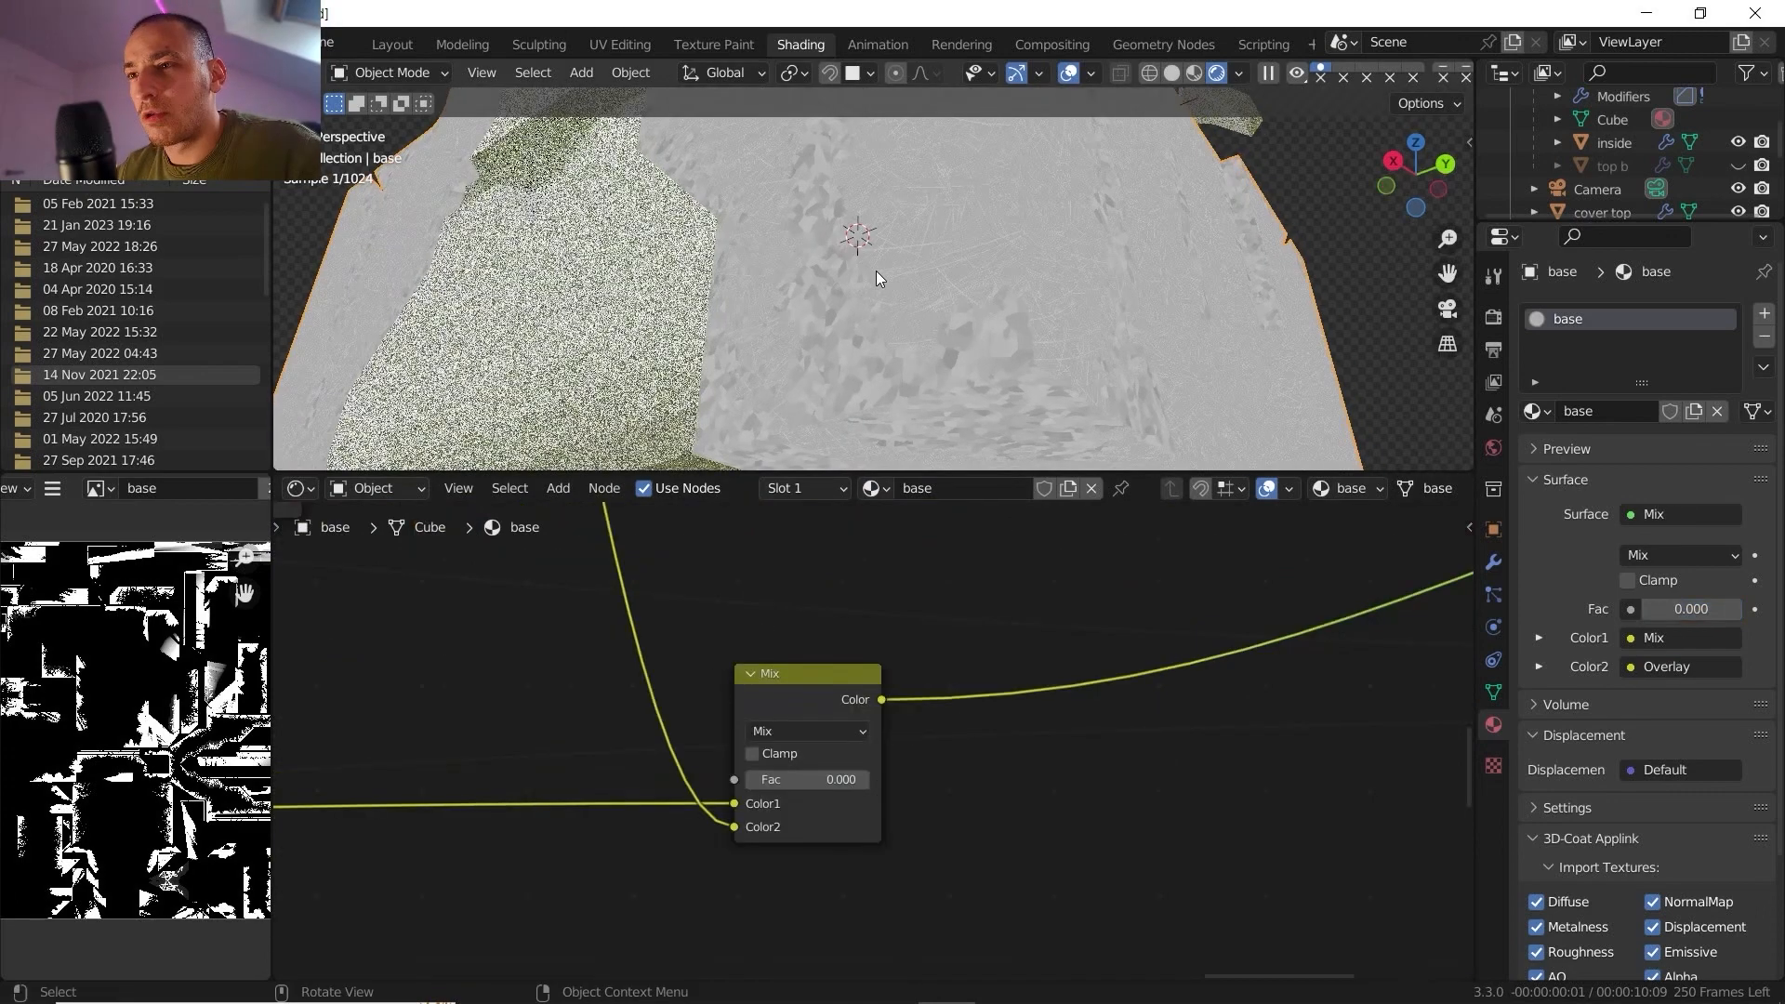
pyautogui.moveTo(802, 779); pyautogui.dragTo(857, 779)
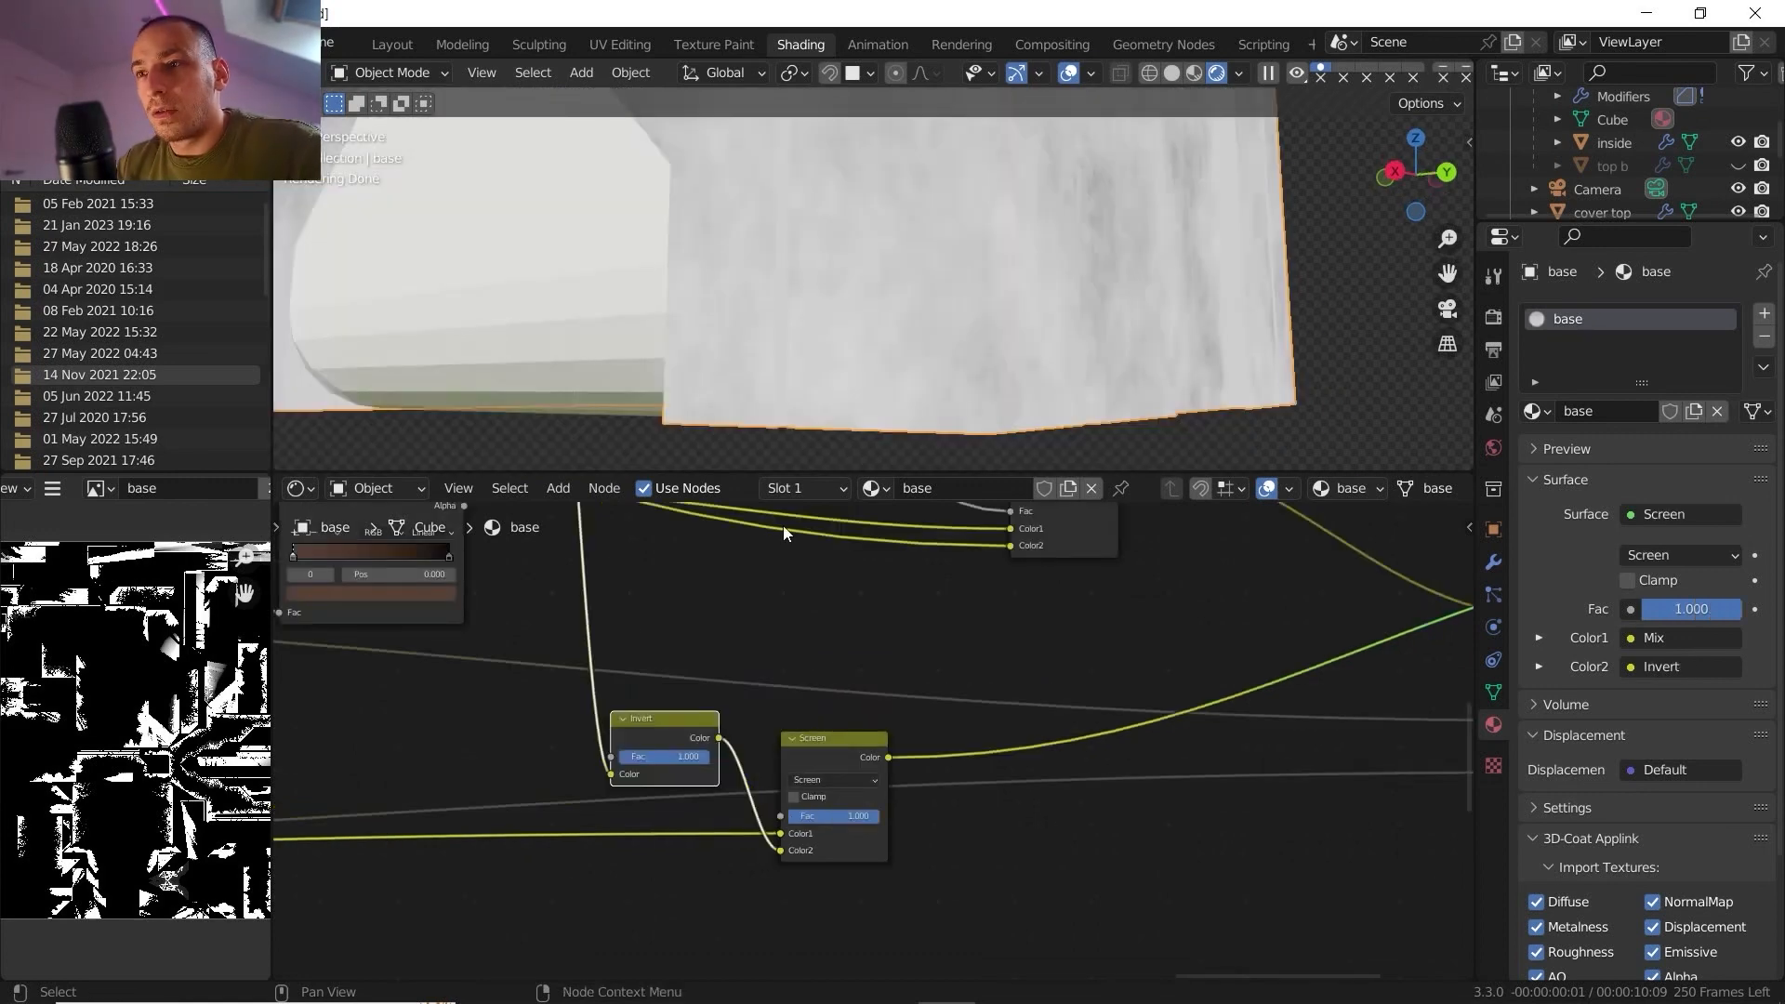
pyautogui.scroll(2, 822, 572)
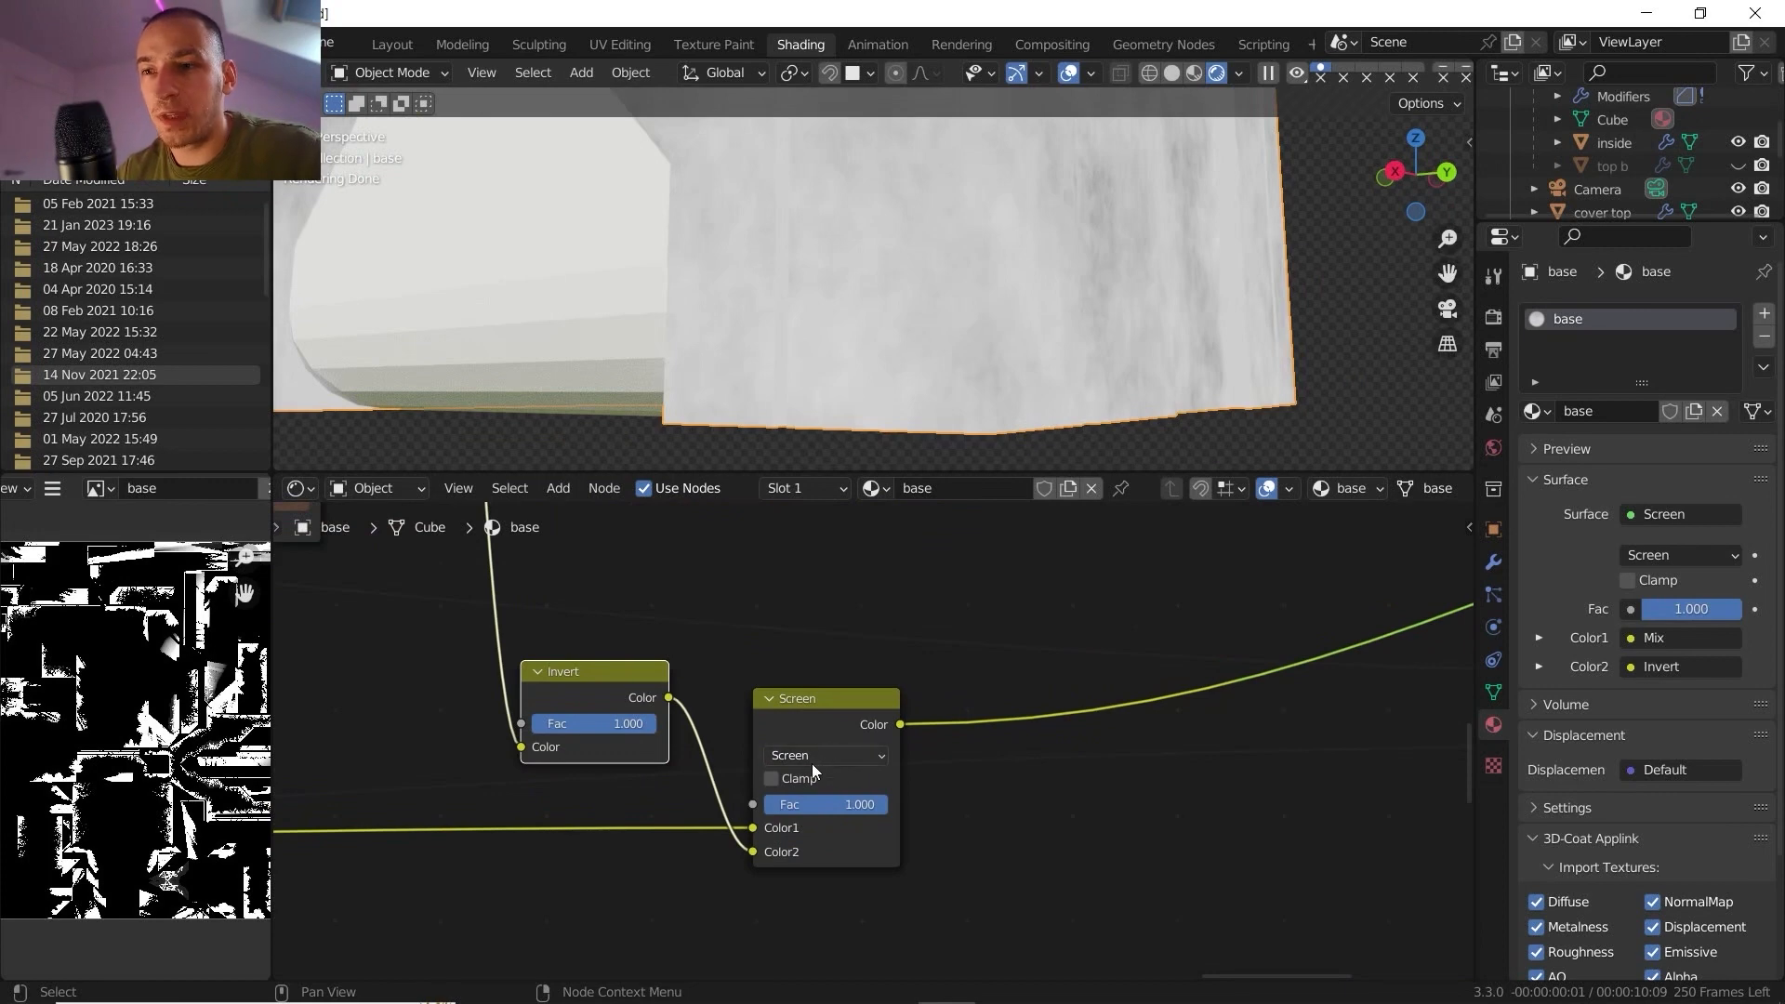
pyautogui.scroll(-2, 985, 617)
pyautogui.scroll(-4, 967, 244)
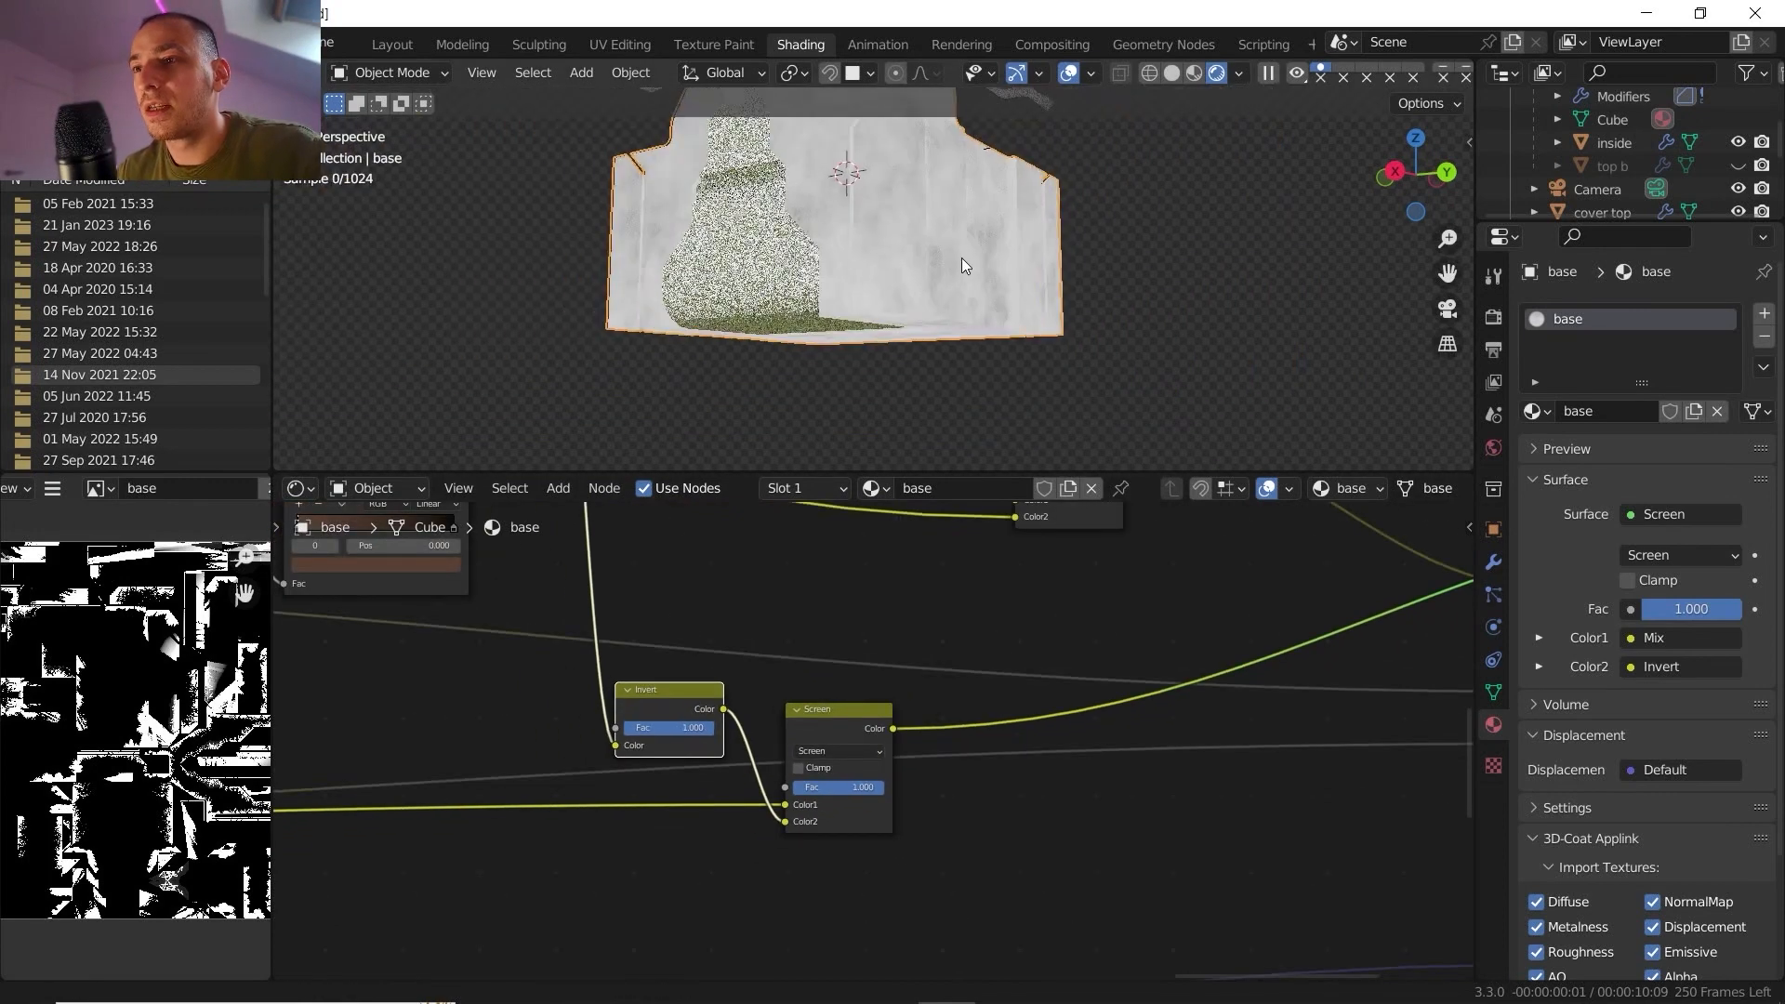
pyautogui.moveTo(961, 258); pyautogui.dragTo(915, 279, button='middle')
pyautogui.scroll(3, 920, 229)
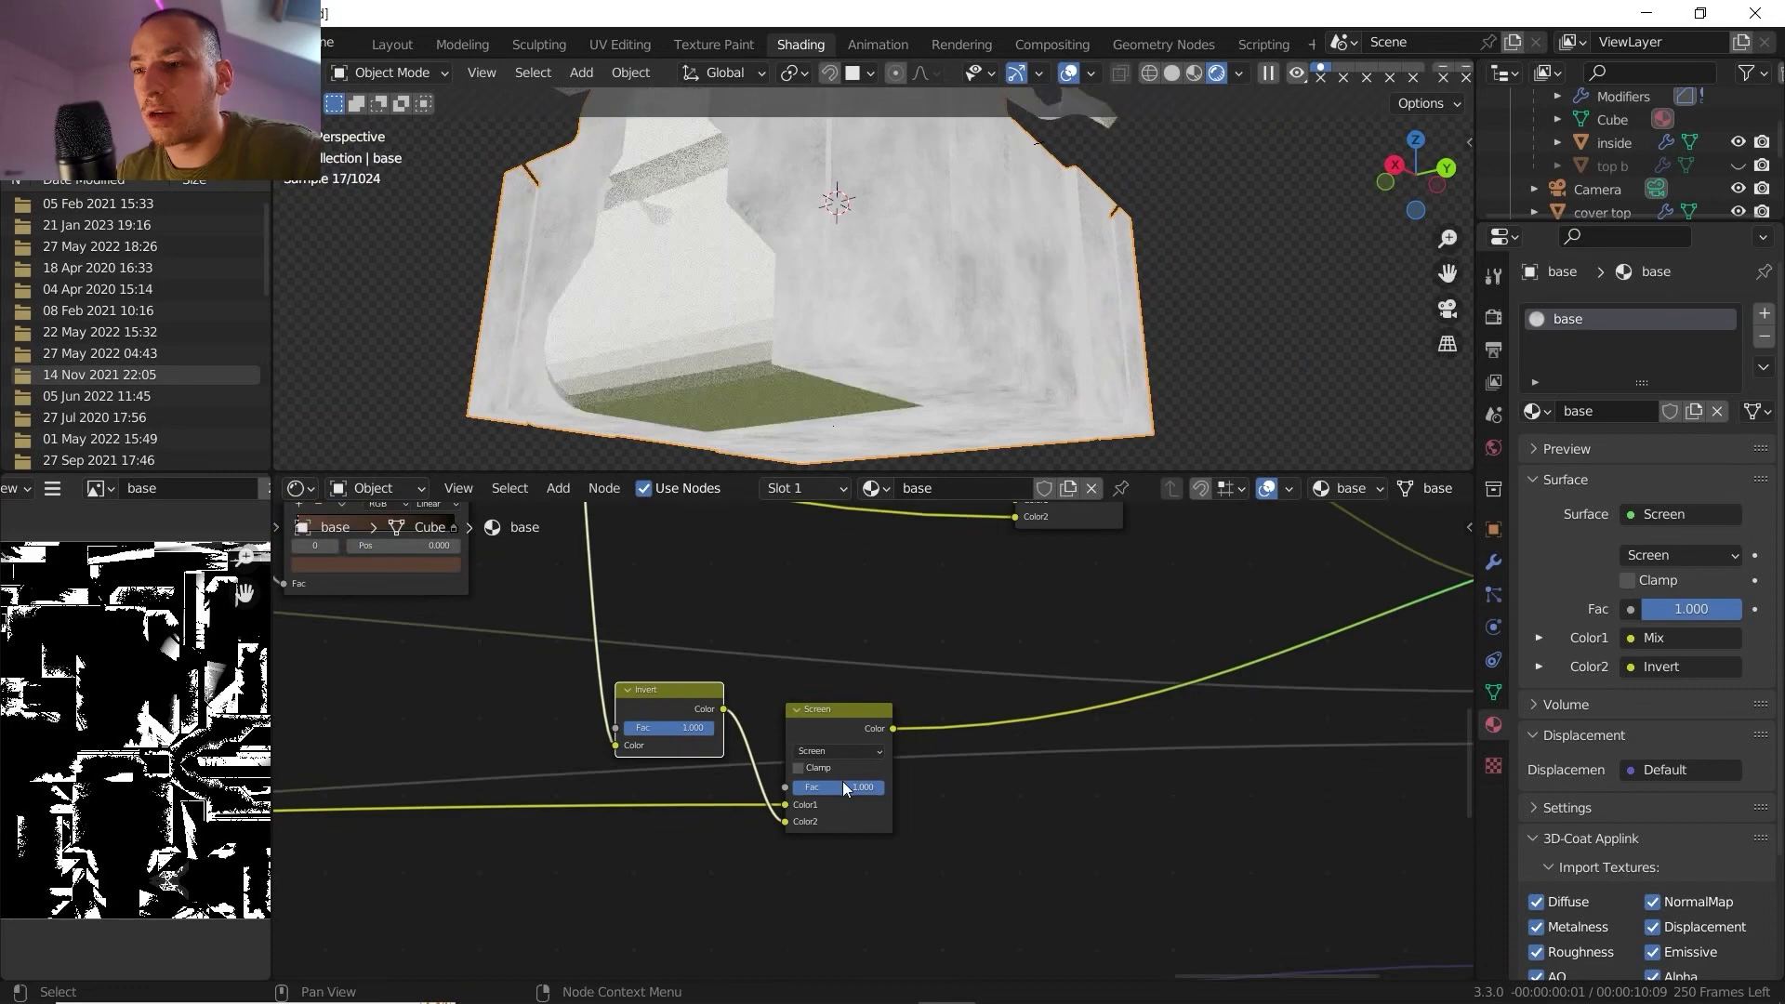
# Compare the roughness with the Screen node's factor at 0.000 and back at 1.000, viewing the base up close
pyautogui.moveTo(842, 785); pyautogui.dragTo(751, 787)
pyautogui.scroll(4, 848, 335)
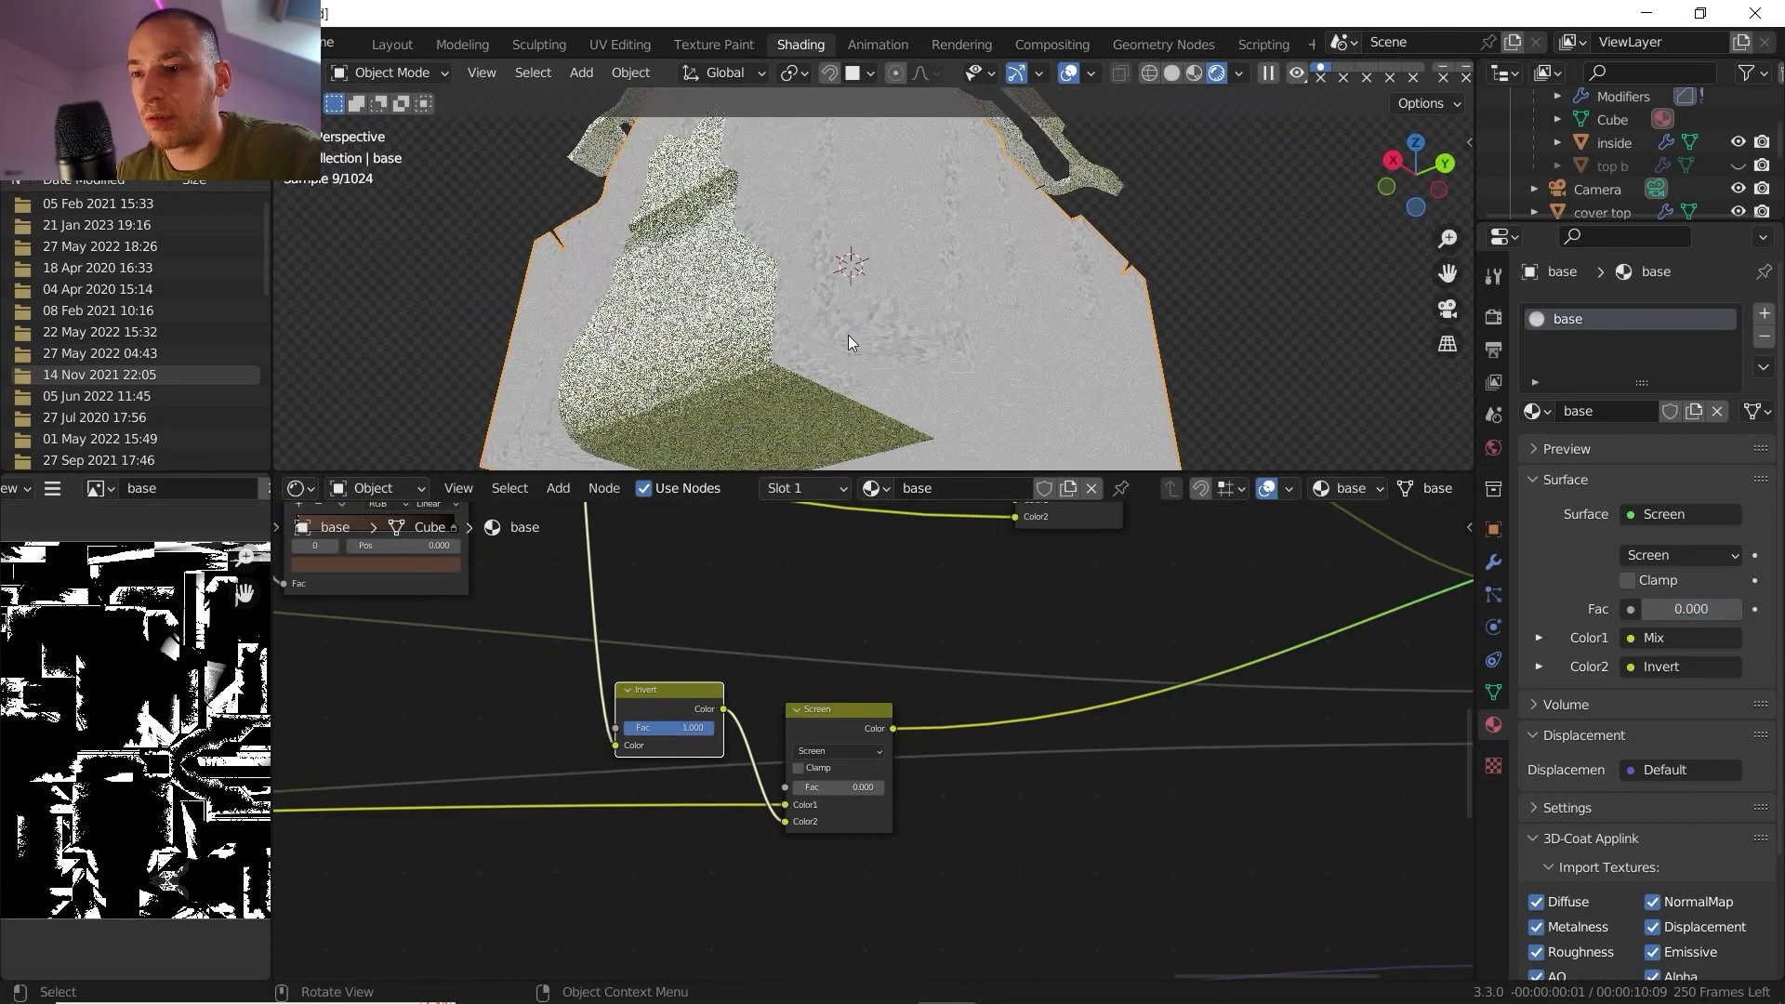
pyautogui.moveTo(856, 331); pyautogui.dragTo(818, 308, button='middle')
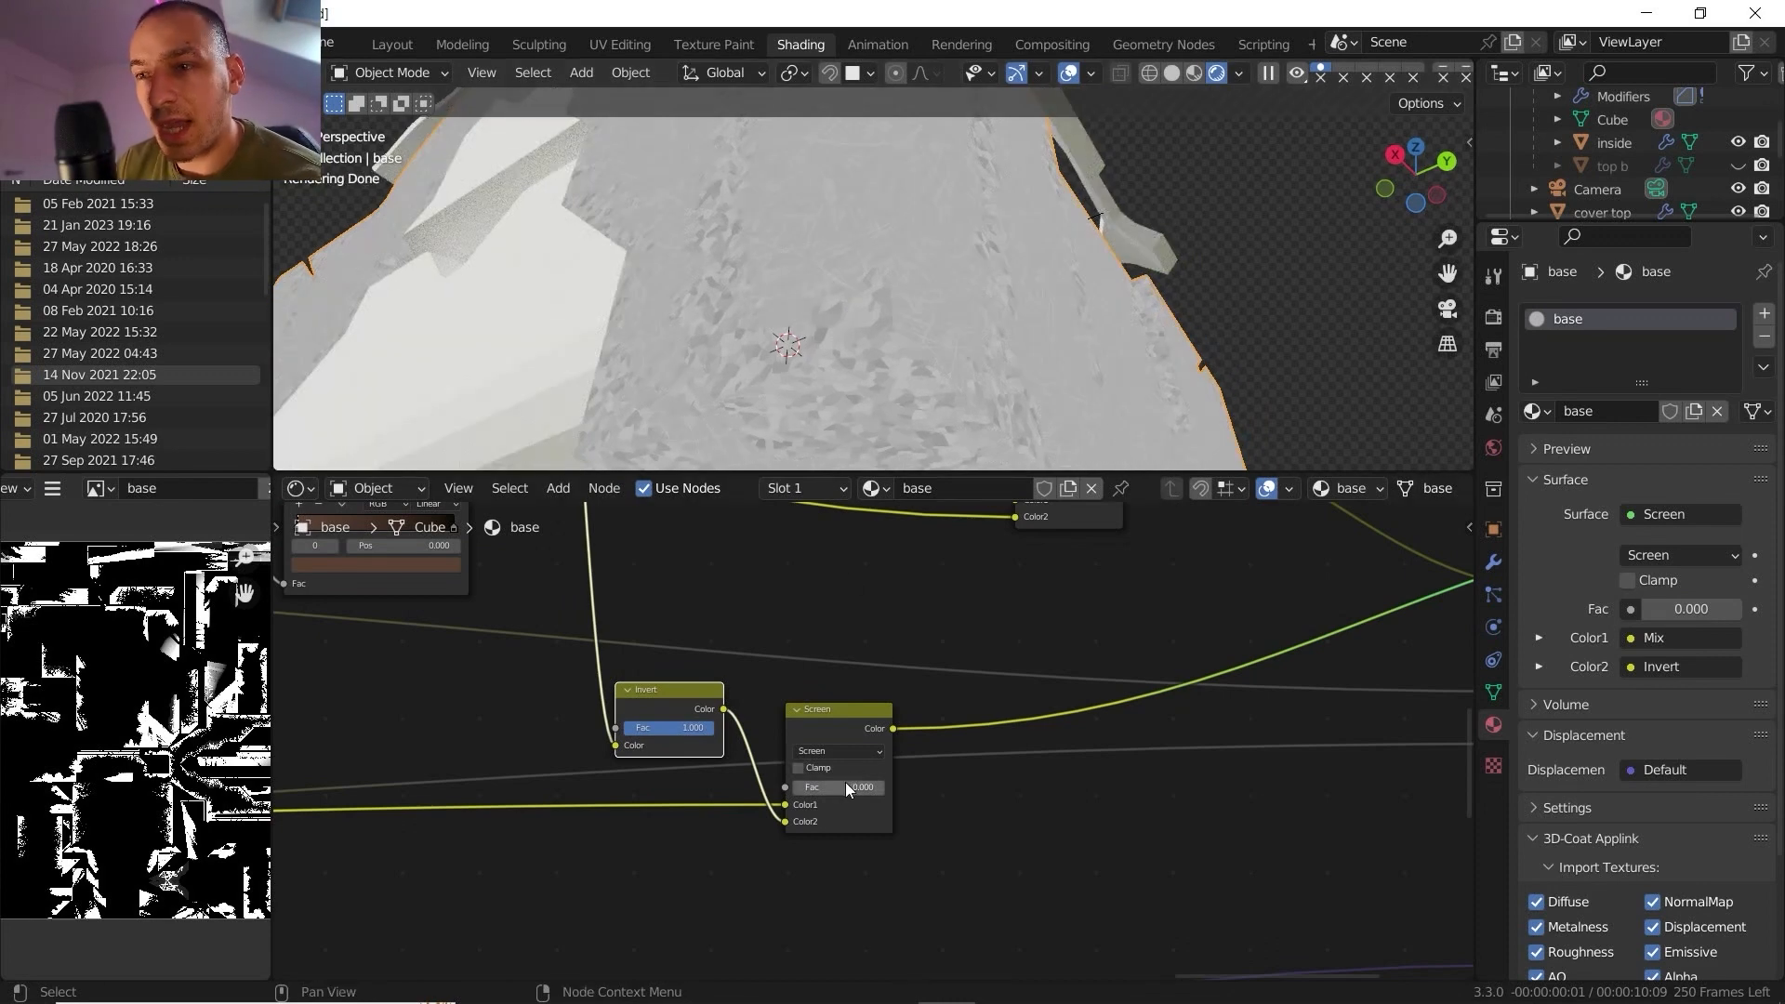
pyautogui.moveTo(844, 782); pyautogui.dragTo(884, 788)
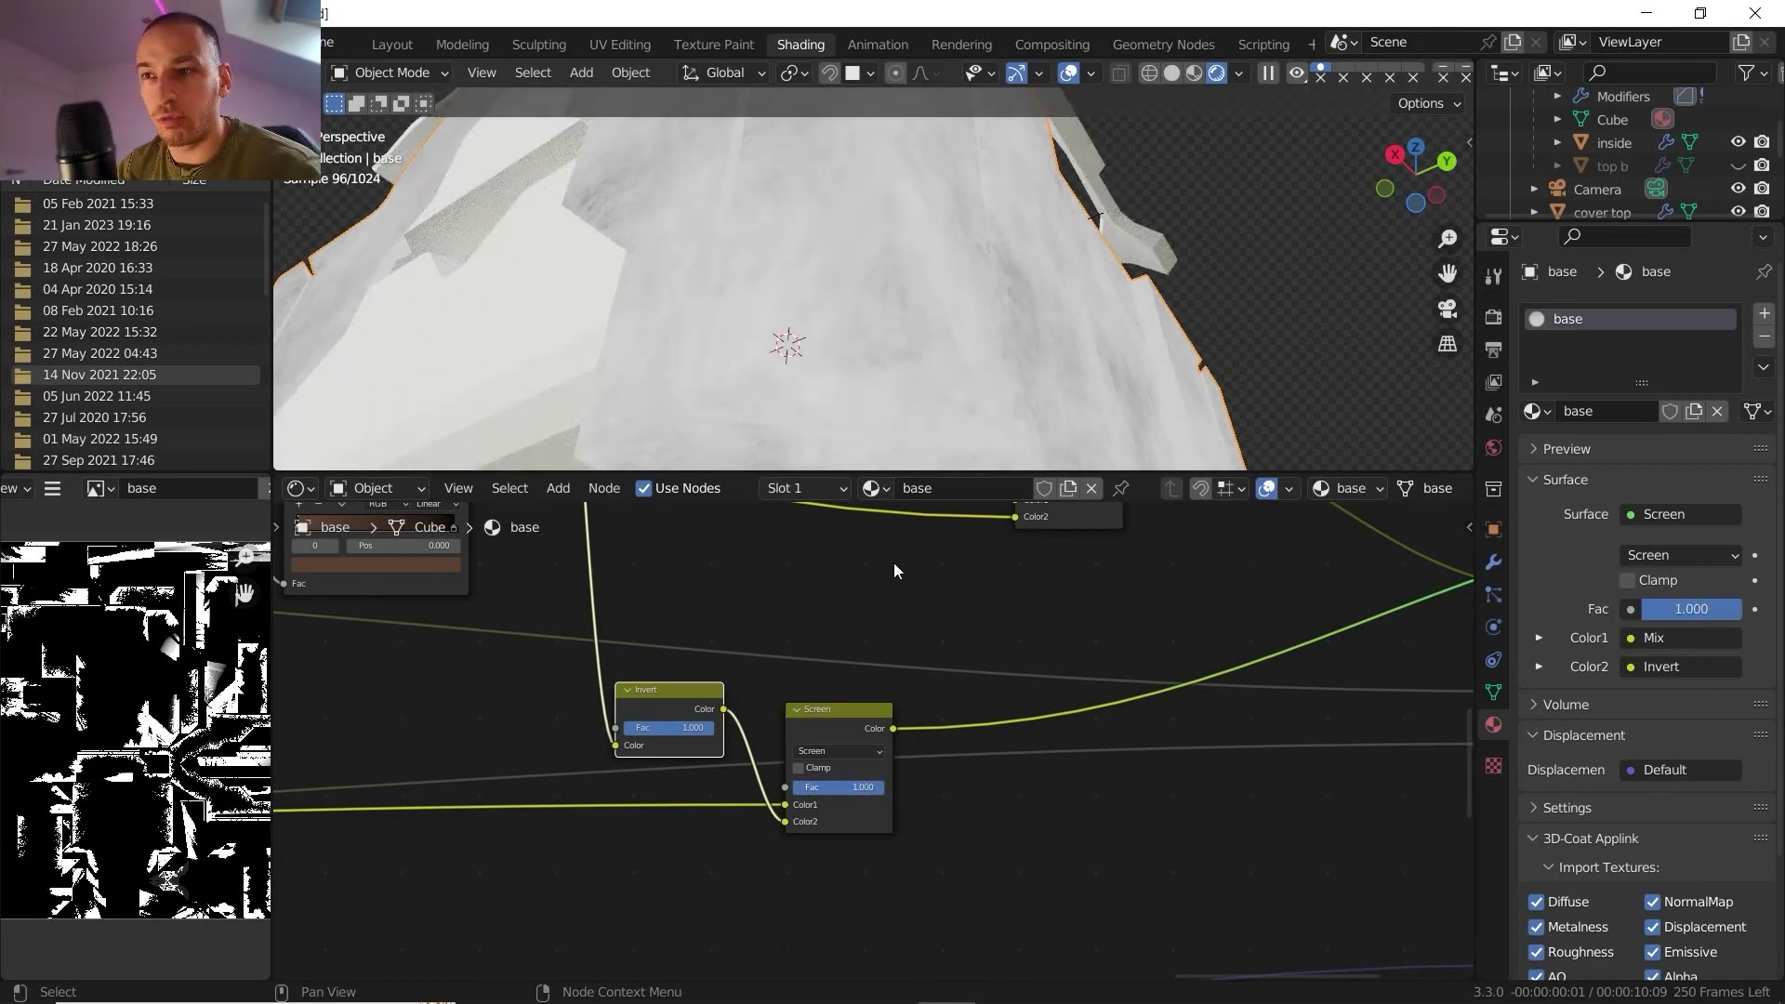
pyautogui.moveTo(828, 293); pyautogui.dragTo(792, 282, button='middle')
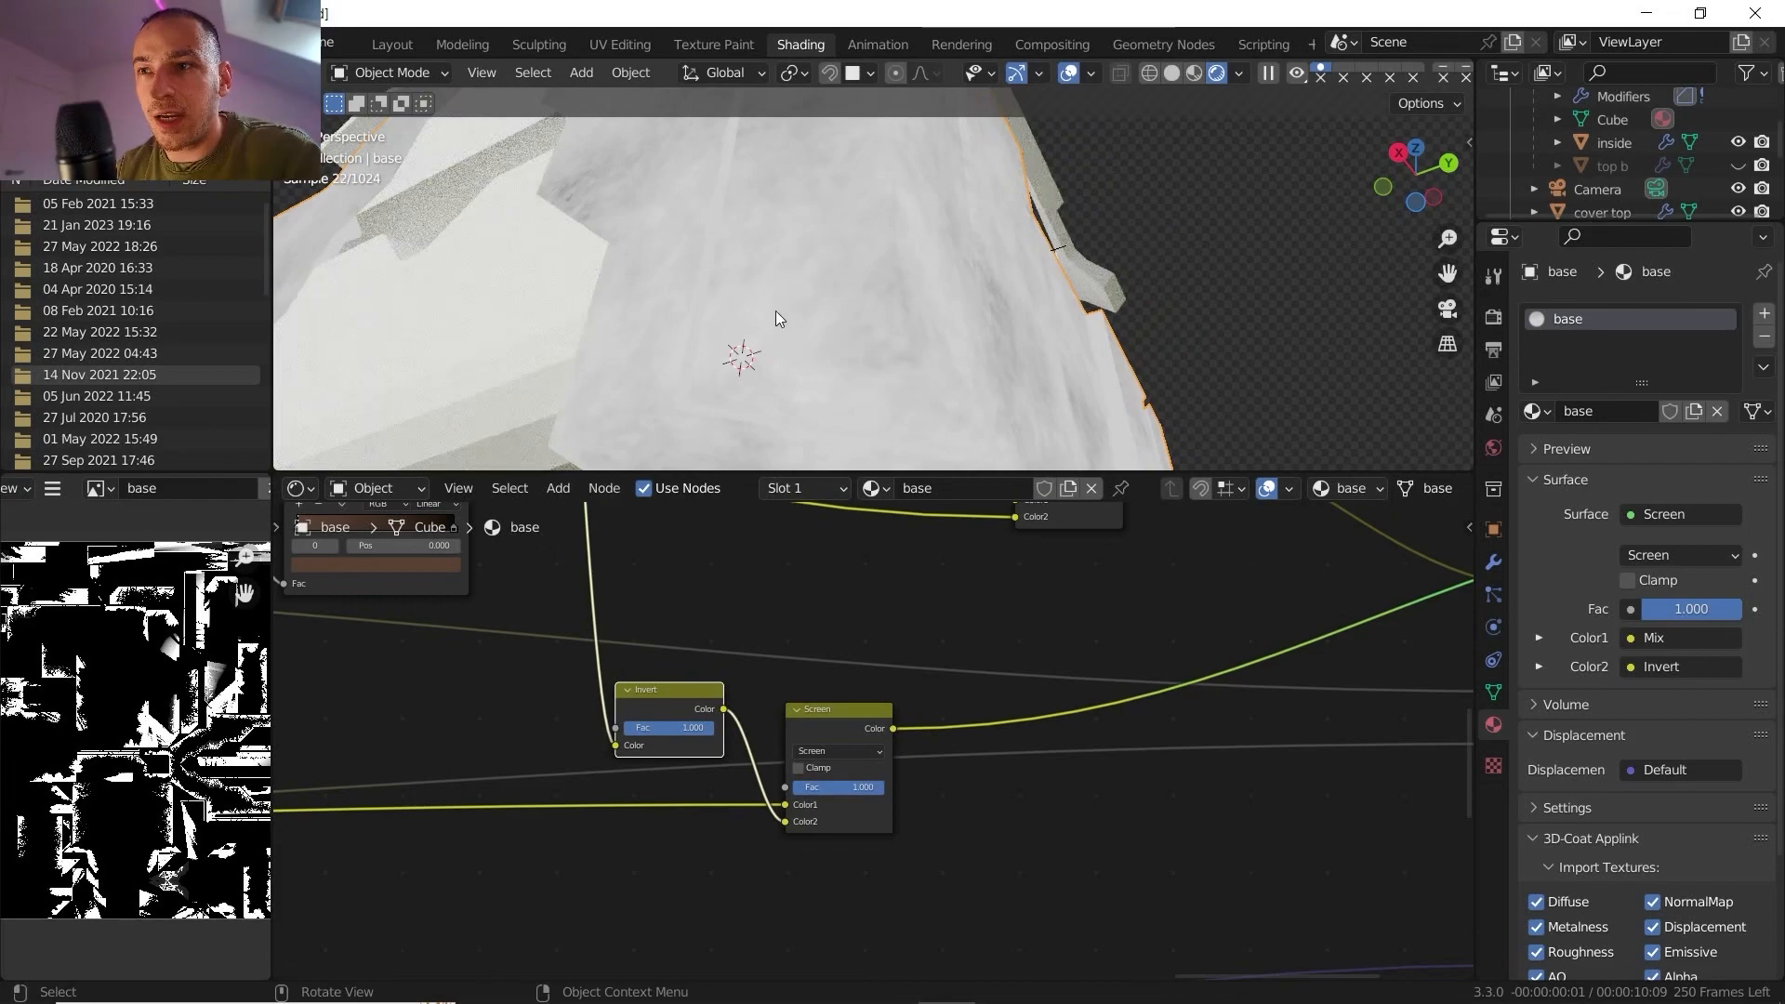
pyautogui.scroll(-2, 1068, 734)
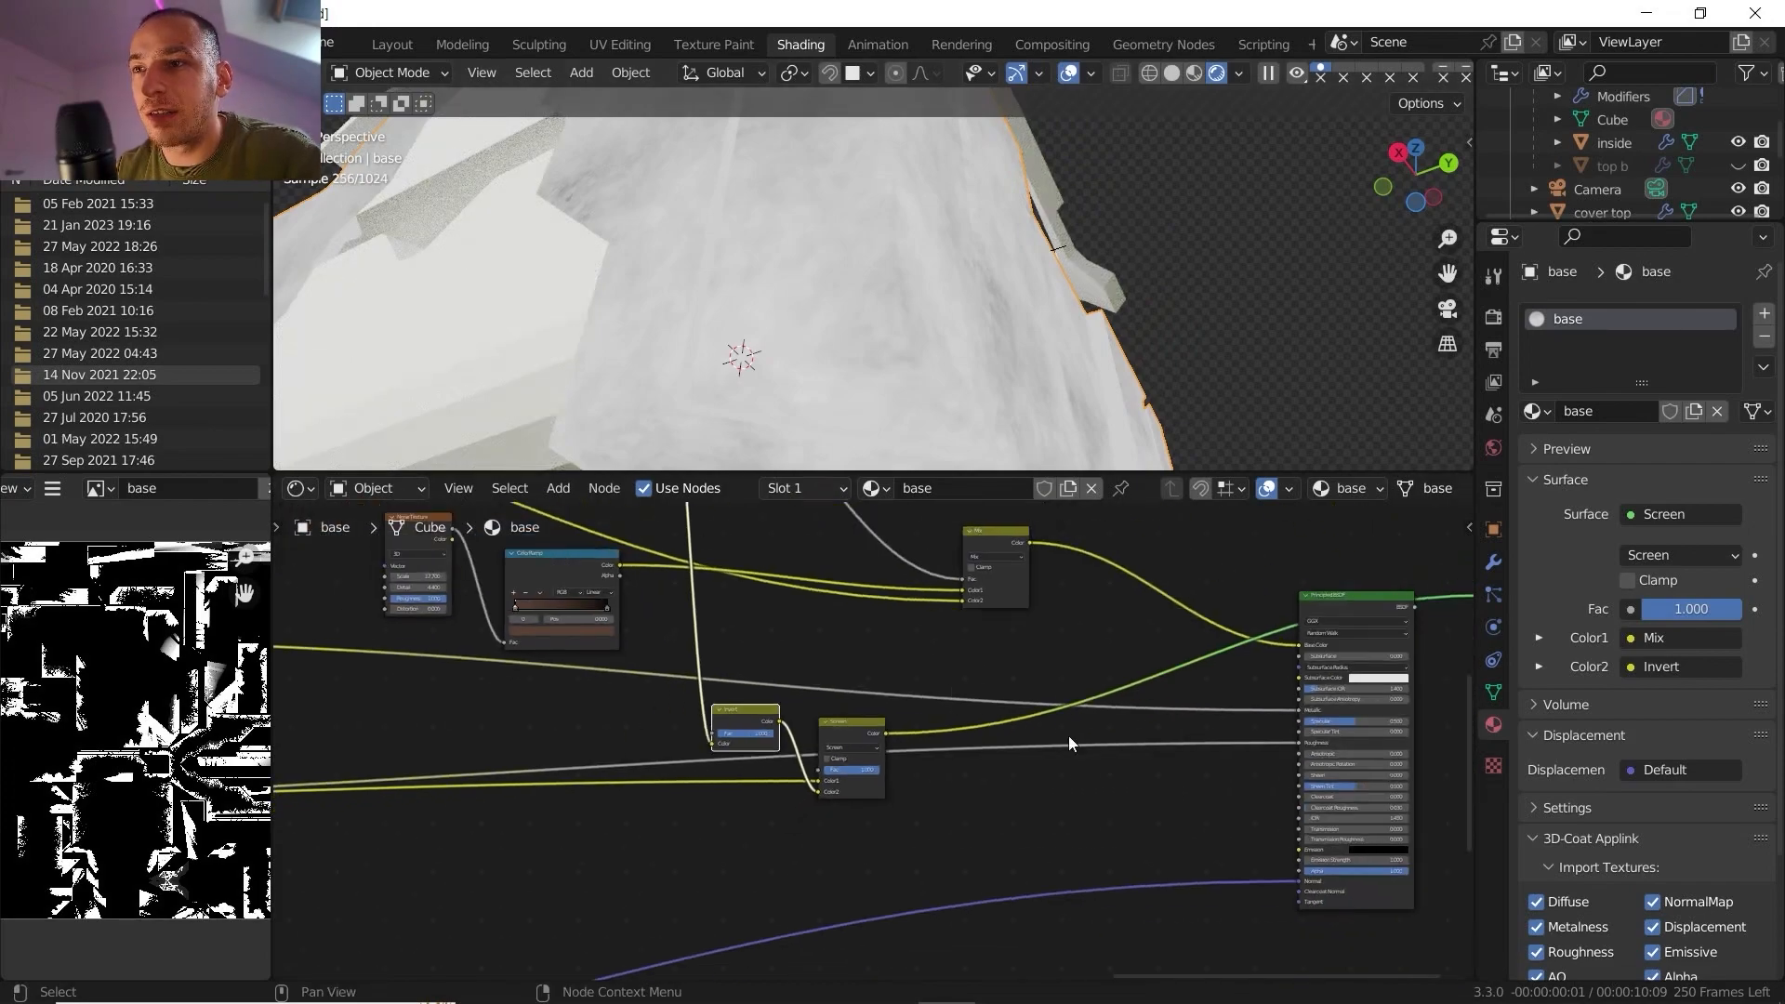
# Switch the material output back to the Principled BSDF and inspect the base's surface from several angles
pyautogui.keyDown('ctrl'); pyautogui.keyDown('shift'); pyautogui.click(1337, 597); pyautogui.keyUp('shift'); pyautogui.keyUp('ctrl')
pyautogui.moveTo(901, 342); pyautogui.dragTo(736, 281, button='middle')
pyautogui.scroll(3, 880, 331)
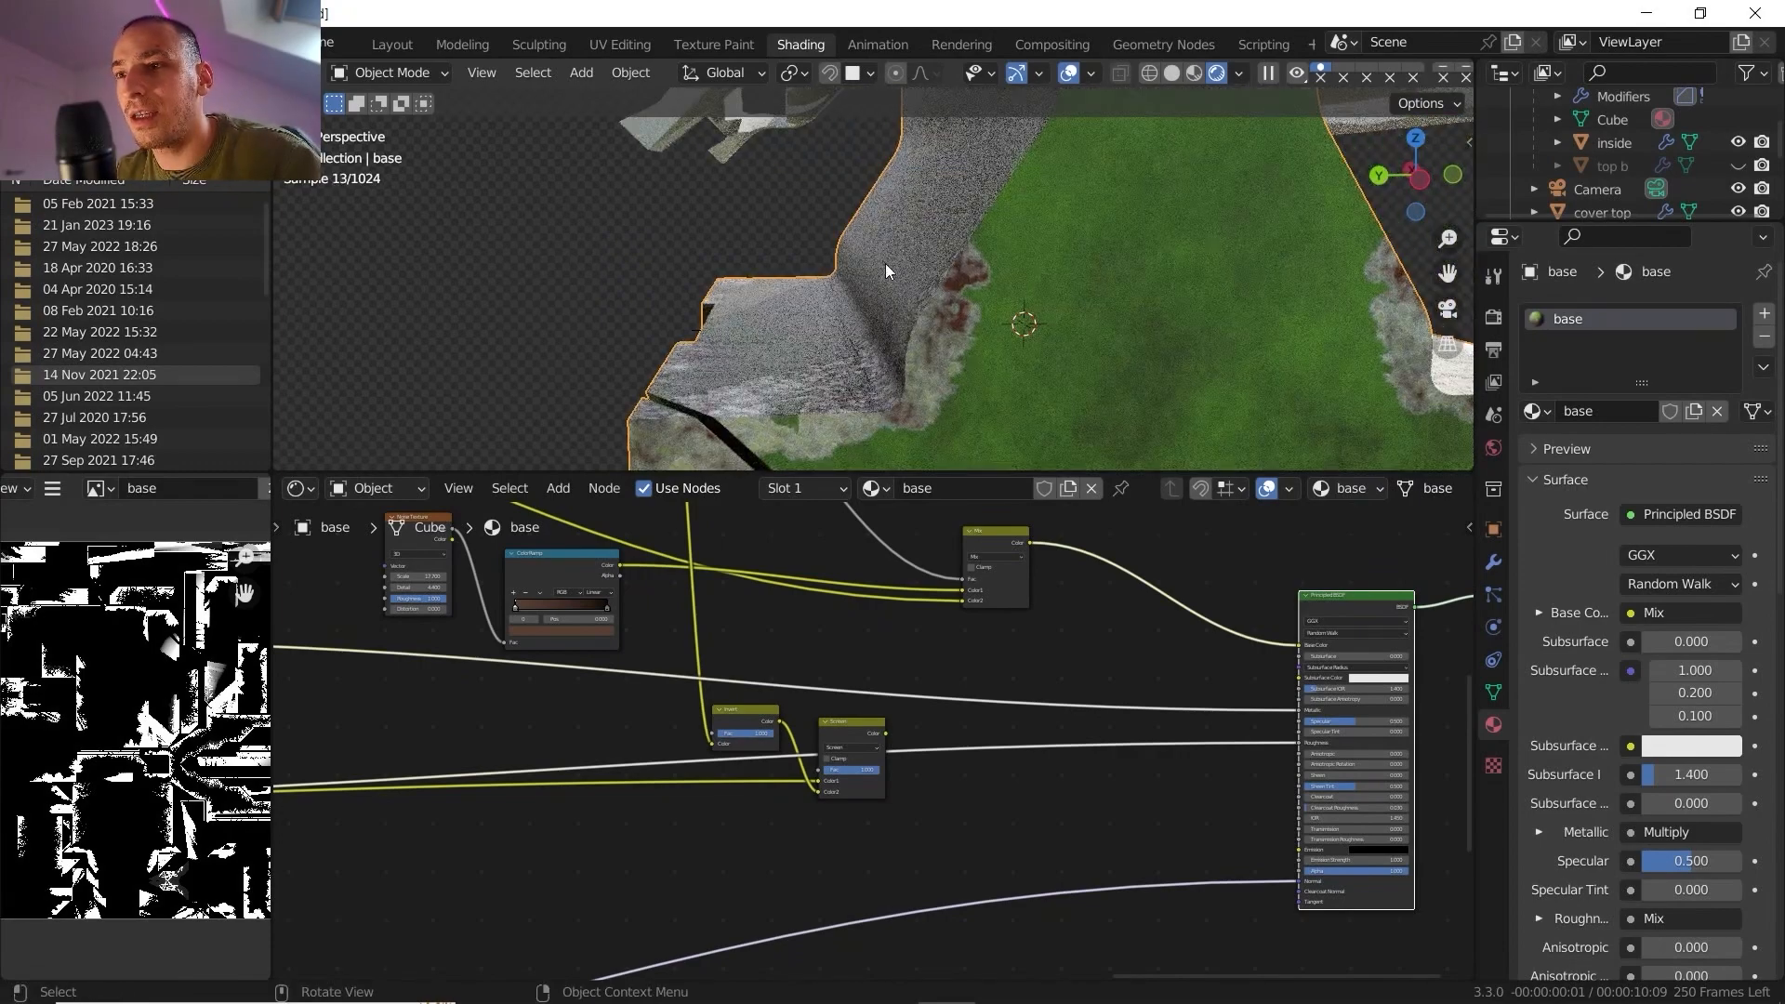
pyautogui.moveTo(863, 276)
pyautogui.mouseDown(button='middle')
pyautogui.moveTo(1247, 259)
pyautogui.moveTo(1058, 230)
pyautogui.moveTo(974, 254)
pyautogui.moveTo(907, 204)
pyautogui.moveTo(840, 212)
pyautogui.moveTo(901, 411)
pyautogui.moveTo(967, 353)
pyautogui.moveTo(848, 226)
pyautogui.moveTo(862, 259)
pyautogui.mouseUp(button='middle')
pyautogui.scroll(-5, 941, 258)
pyautogui.scroll(4, 1002, 264)
pyautogui.scroll(5, 930, 240)
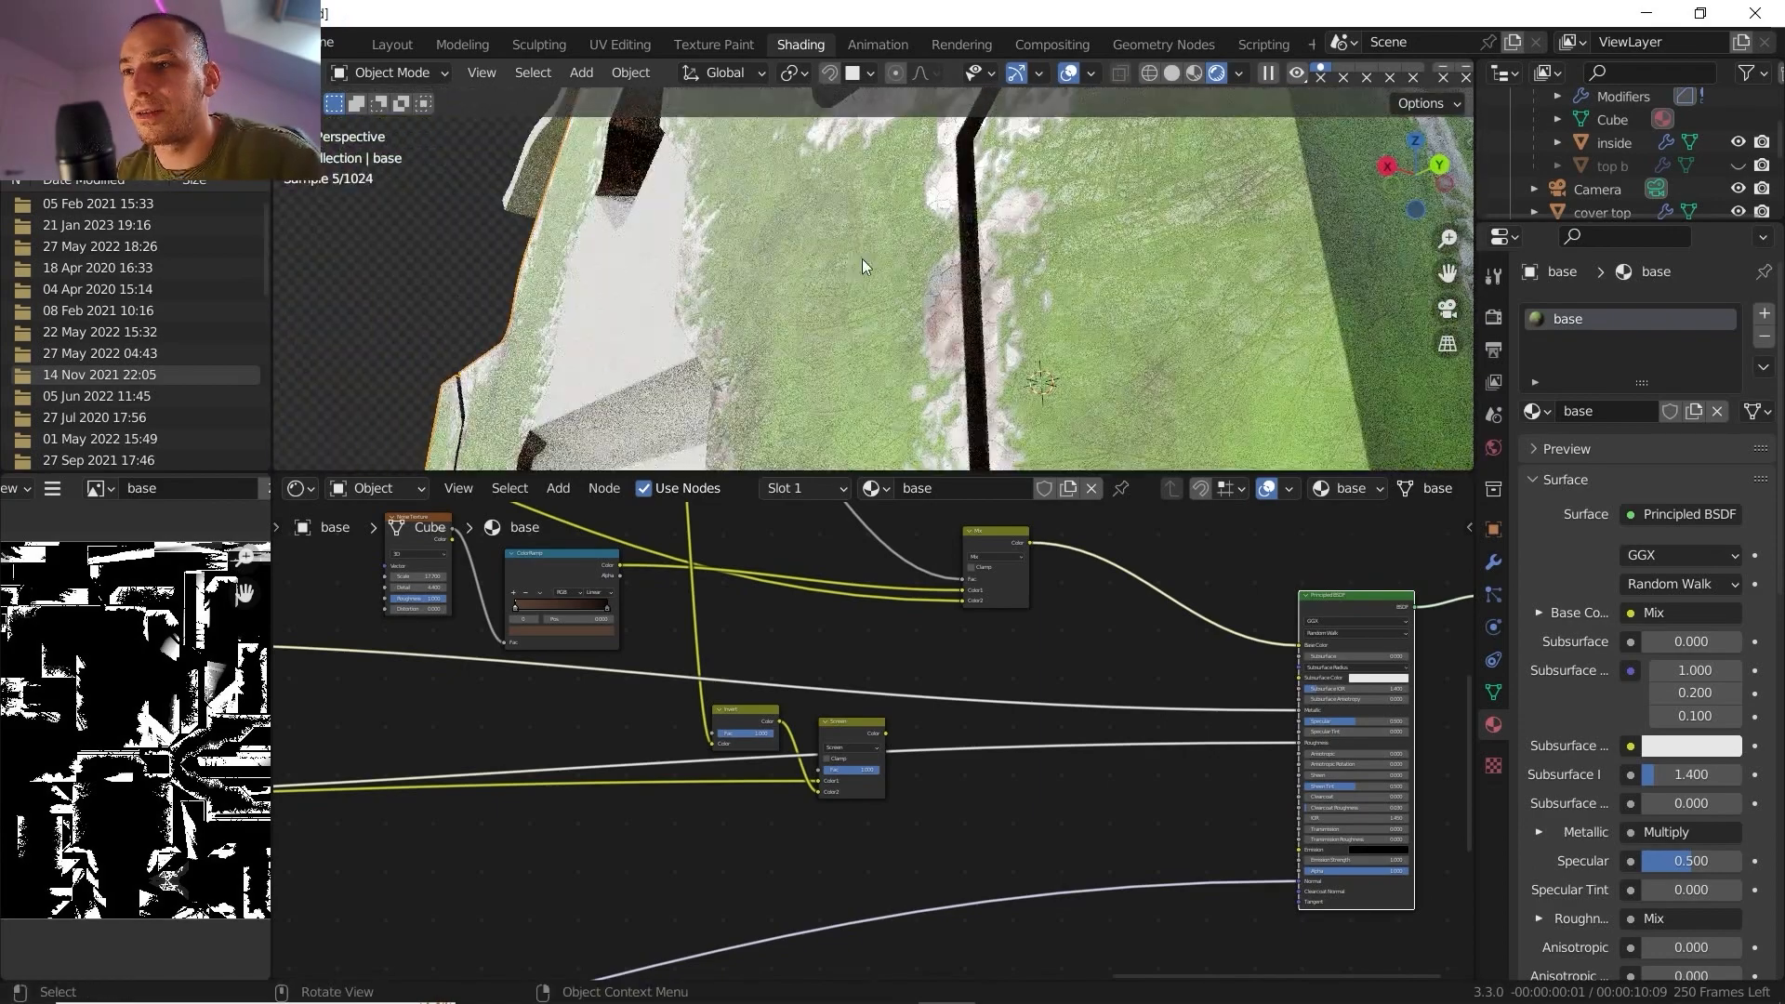
# Connect the Screen node's output to the Principled BSDF's Roughness and compare its factor at 0.000 and 1.000, leaving it at 1.000
pyautogui.scroll(3, 907, 748)
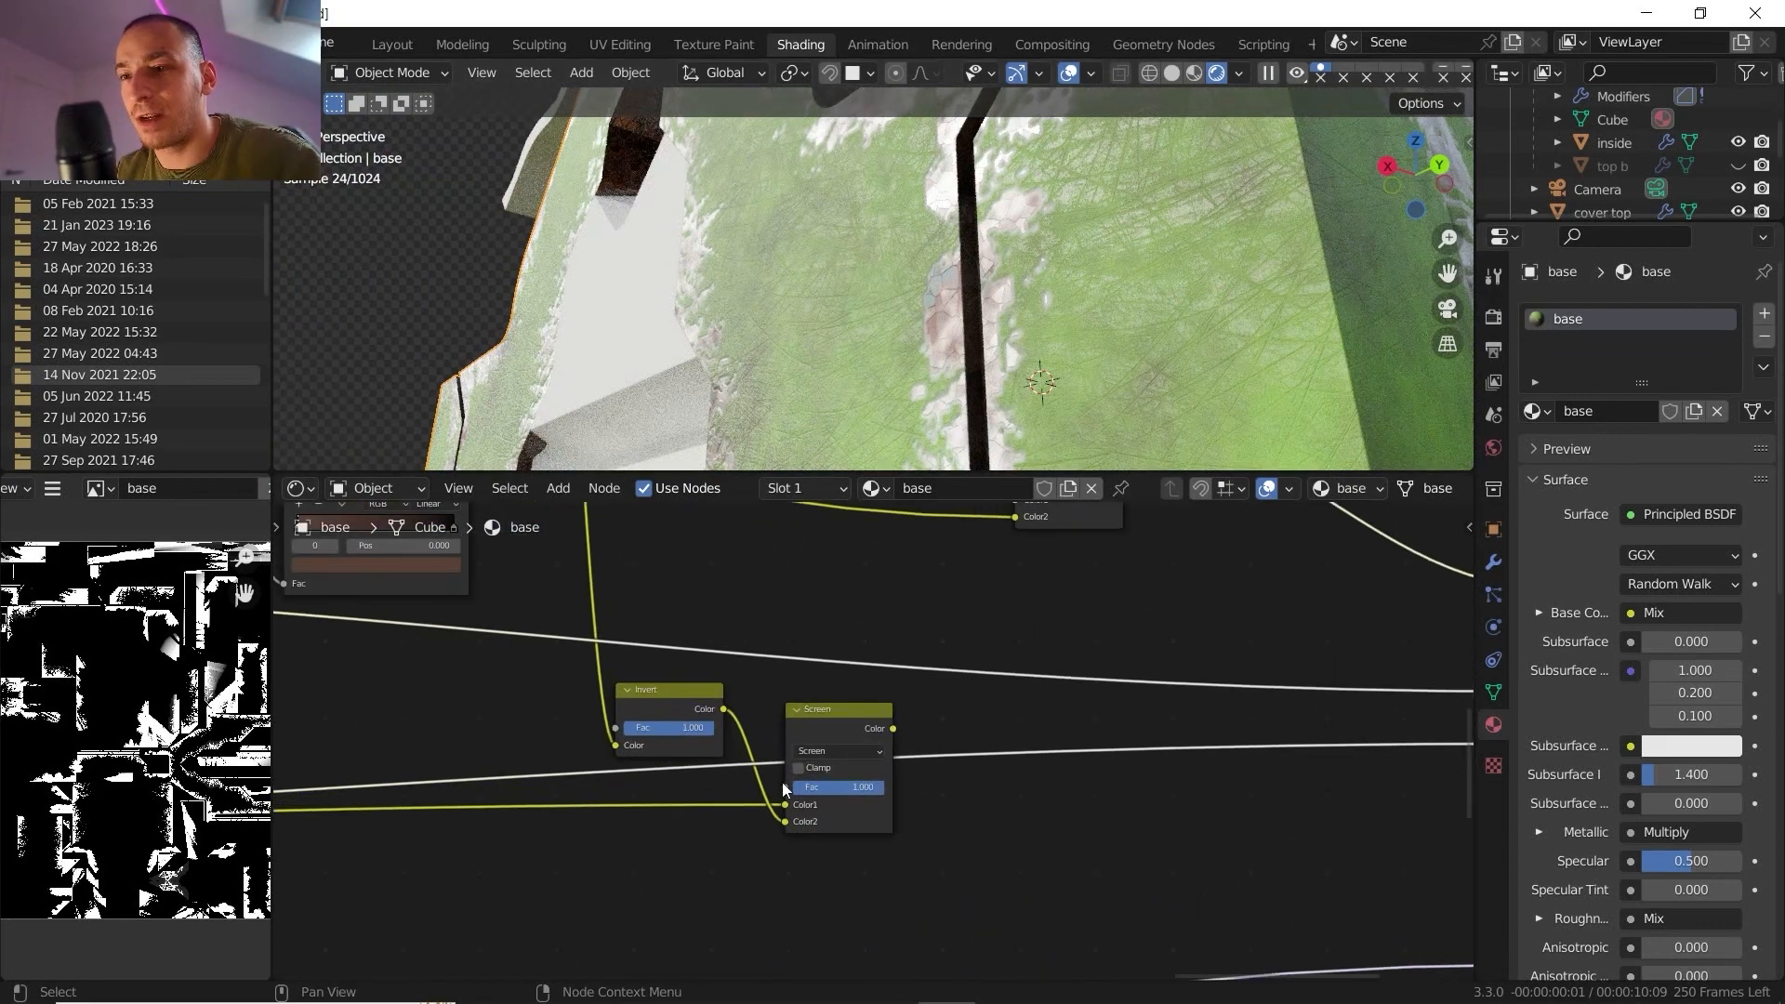
pyautogui.moveTo(874, 788); pyautogui.dragTo(793, 787)
pyautogui.moveTo(956, 358); pyautogui.dragTo(863, 275, button='middle')
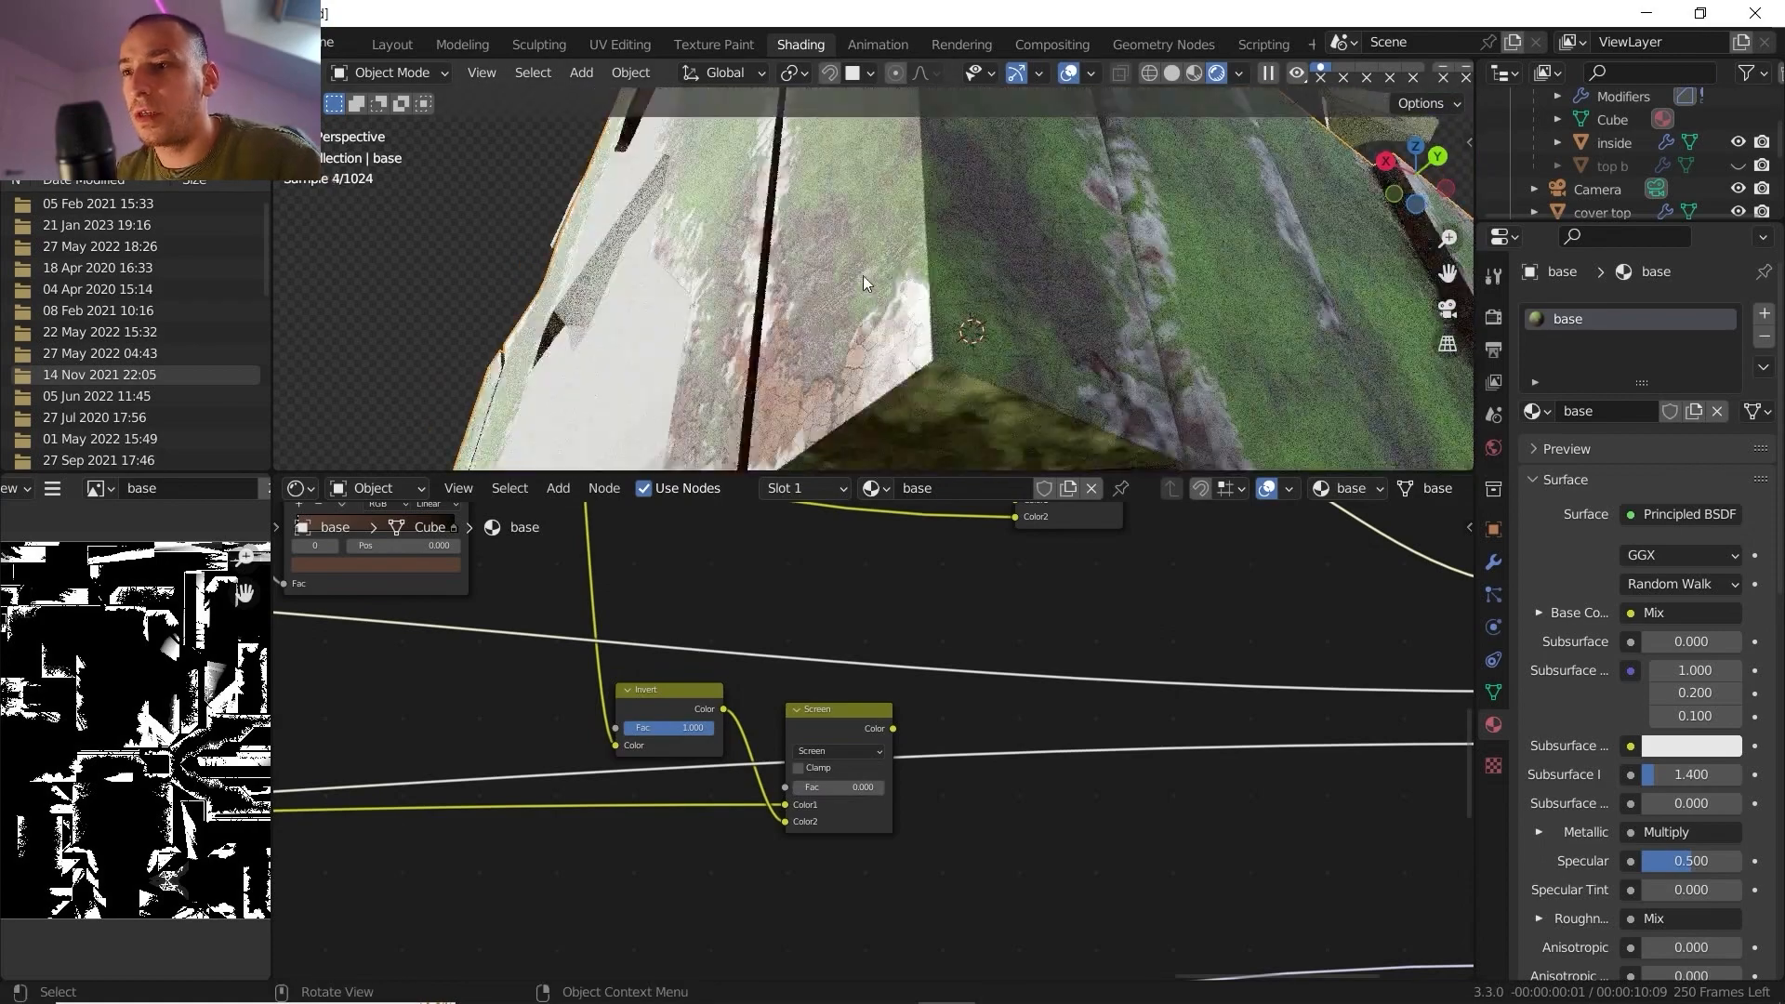
pyautogui.scroll(-2, 814, 728)
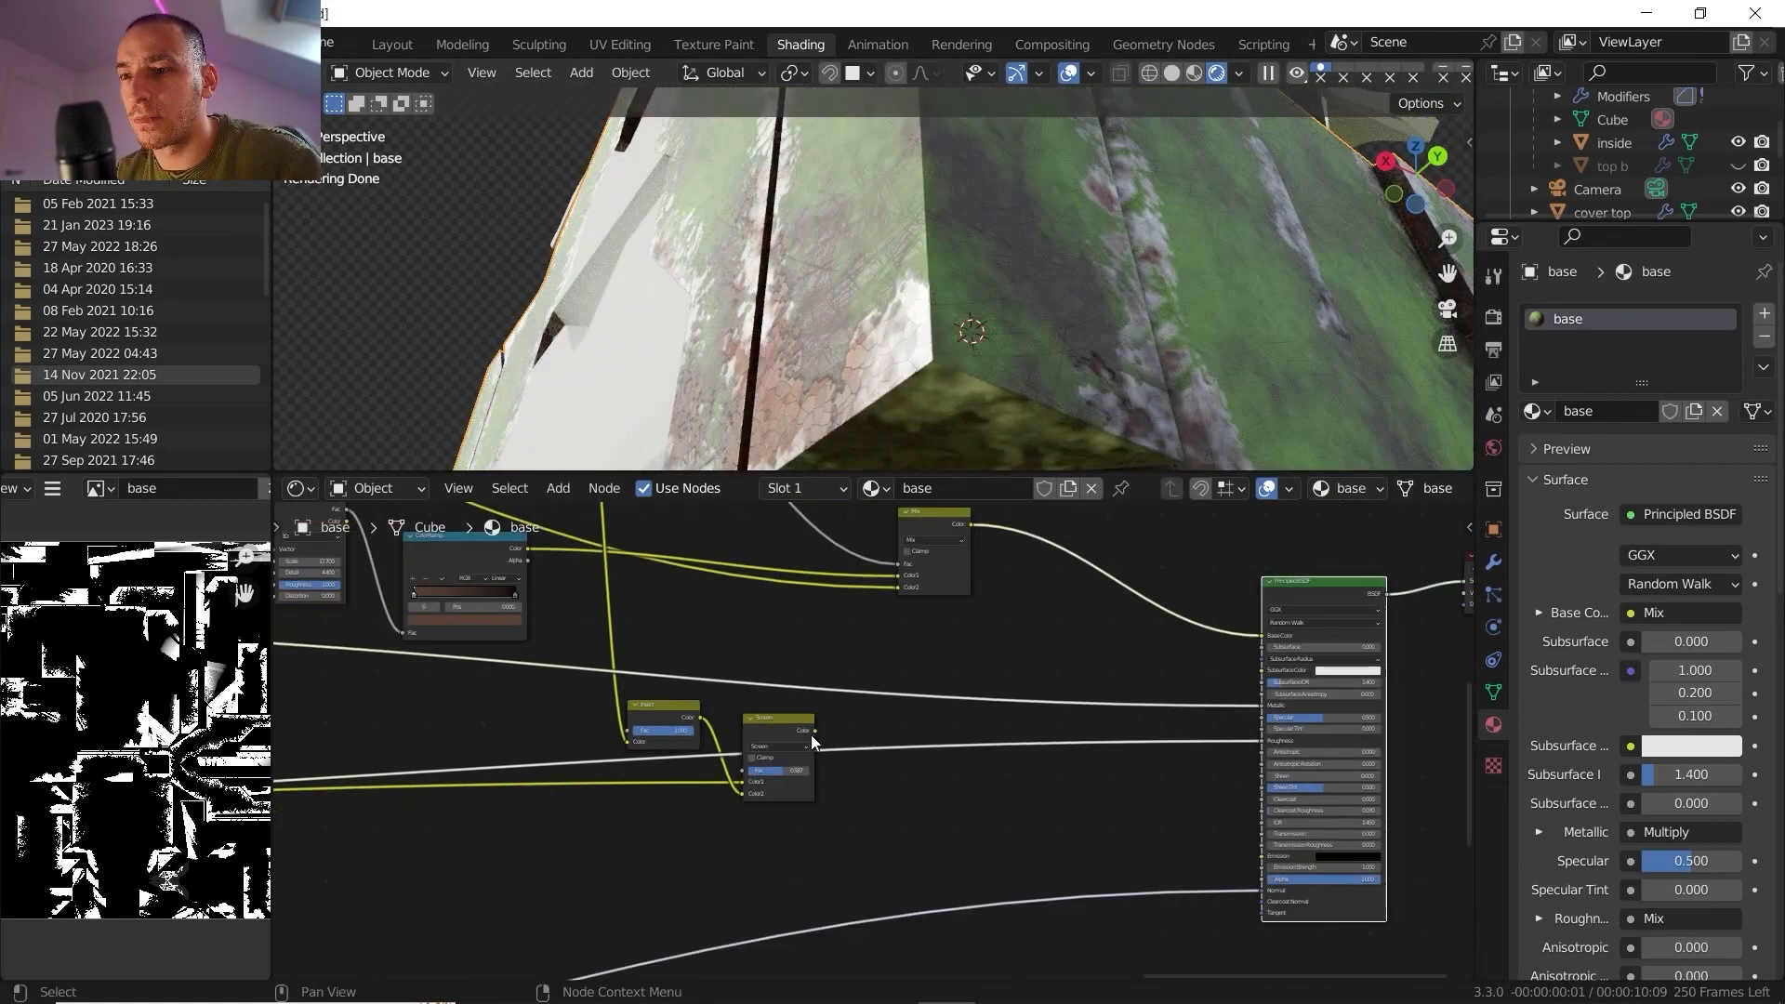
pyautogui.moveTo(813, 730); pyautogui.dragTo(1247, 739)
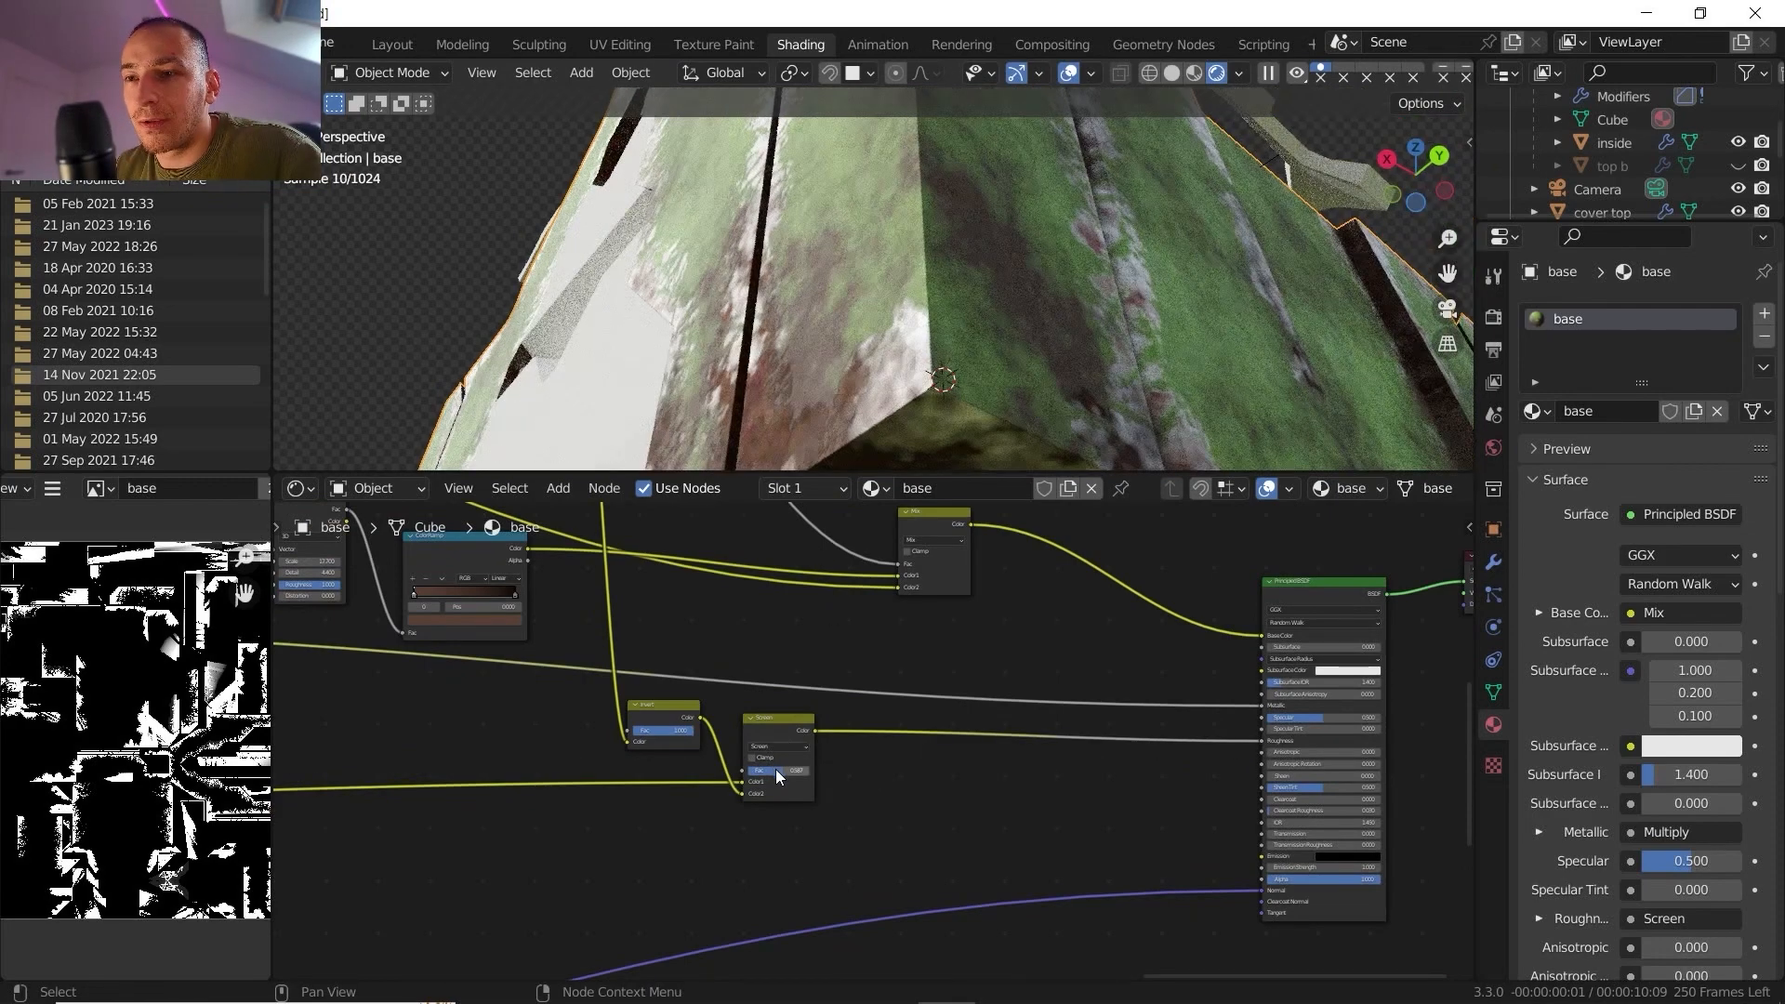
pyautogui.moveTo(775, 769)
pyautogui.mouseDown()
pyautogui.moveTo(739, 770)
pyautogui.moveTo(809, 777)
pyautogui.mouseUp()
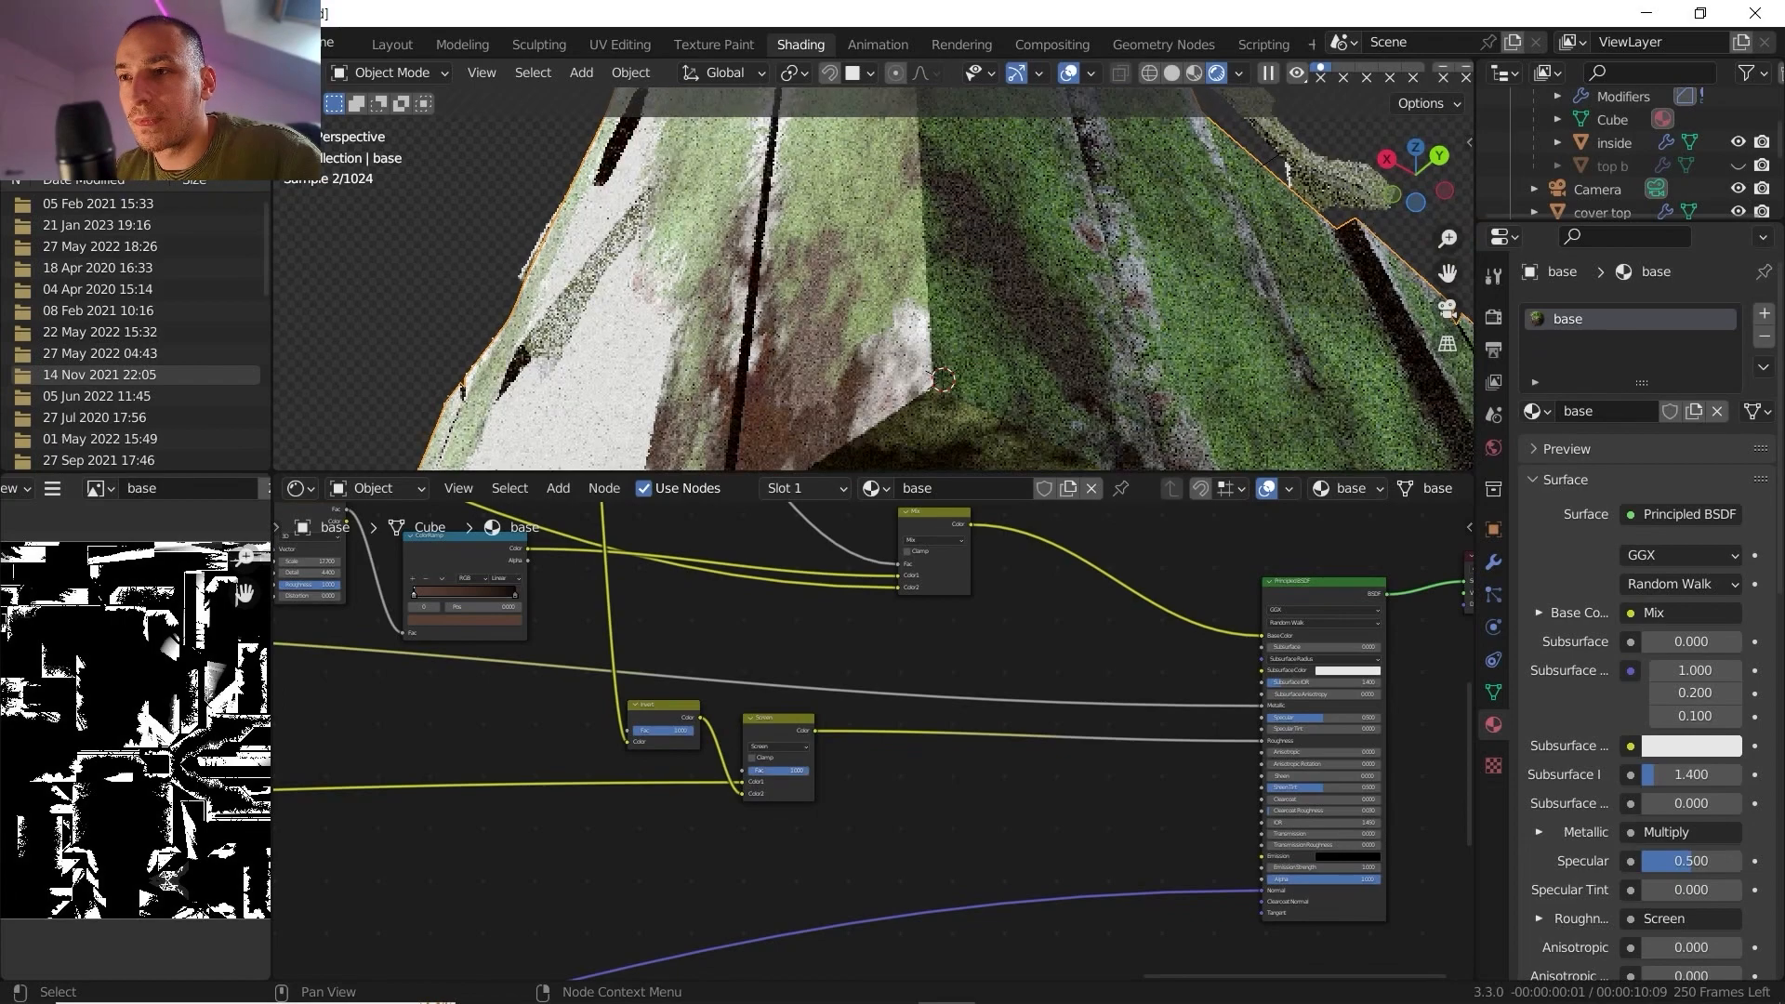
# Inspect the base material, unhide the top b object, and view the complete model from several angles
pyautogui.moveTo(894, 282); pyautogui.dragTo(911, 181, button='middle')
pyautogui.scroll(-3, 945, 323)
pyautogui.moveTo(843, 274)
pyautogui.mouseDown(button='middle')
pyautogui.moveTo(842, 242)
pyautogui.moveTo(857, 270)
pyautogui.mouseUp(button='middle')
pyautogui.moveTo(831, 342); pyautogui.dragTo(979, 320, button='middle')
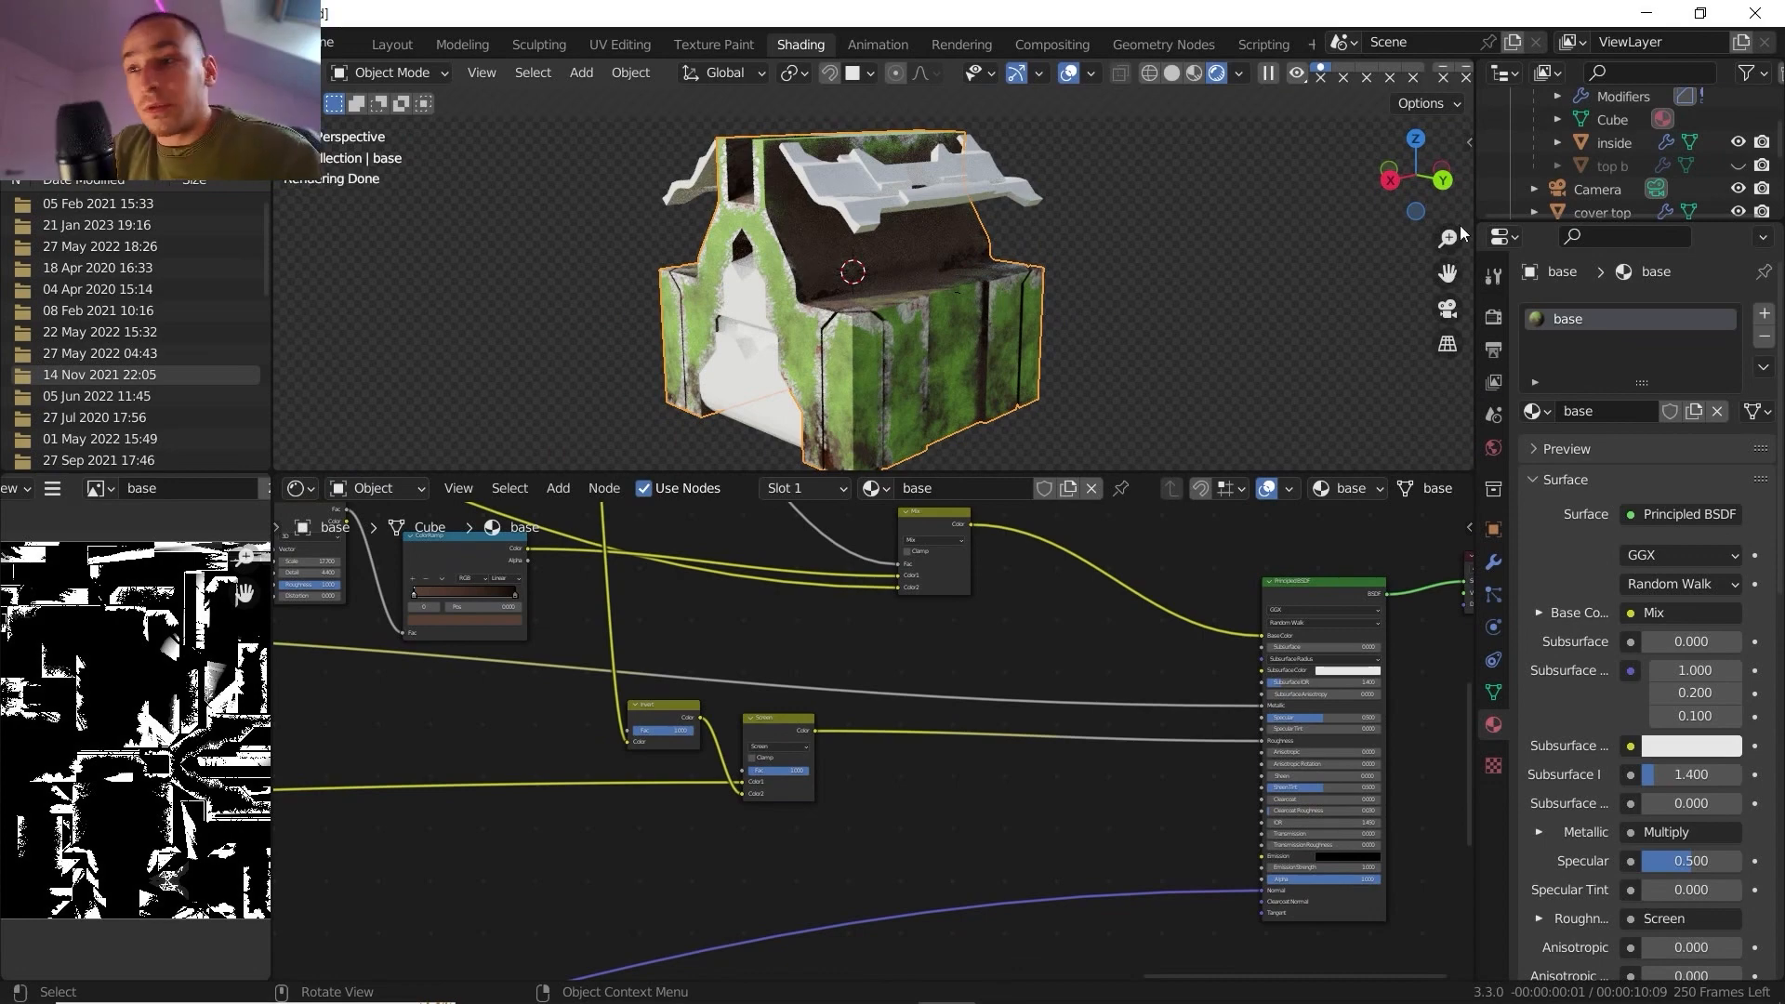
pyautogui.click(1736, 165)
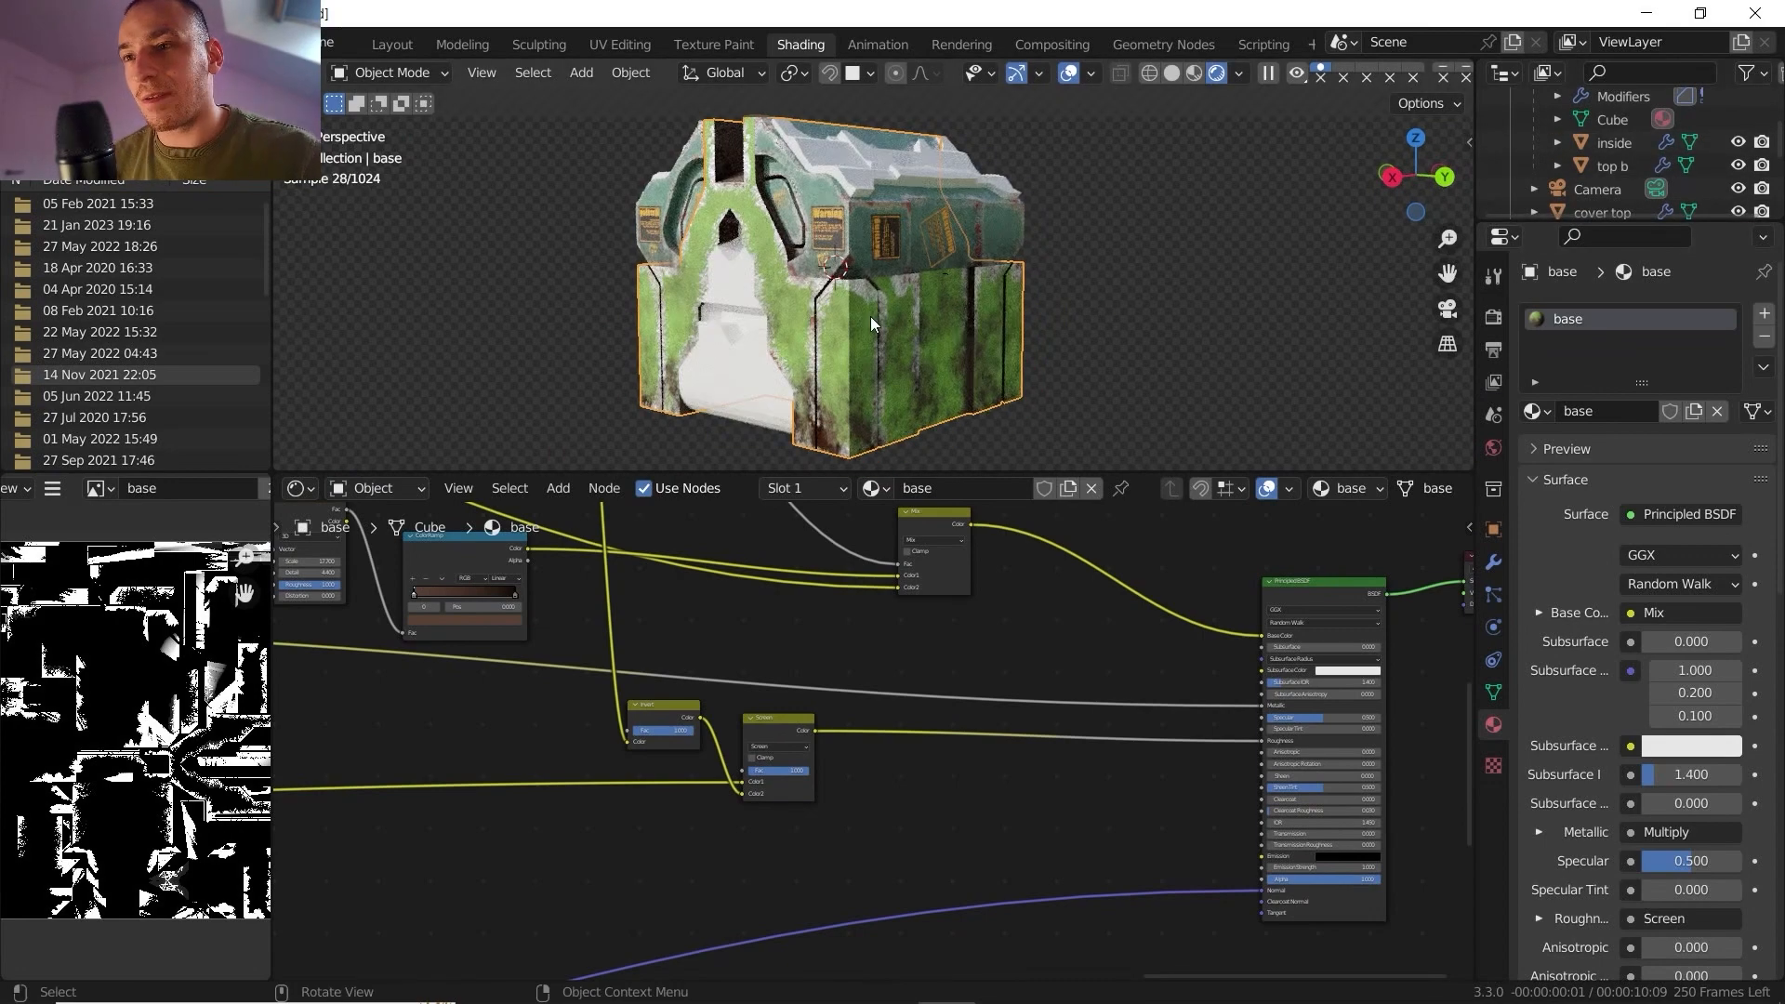
pyautogui.moveTo(870, 316); pyautogui.dragTo(856, 172, button='middle')
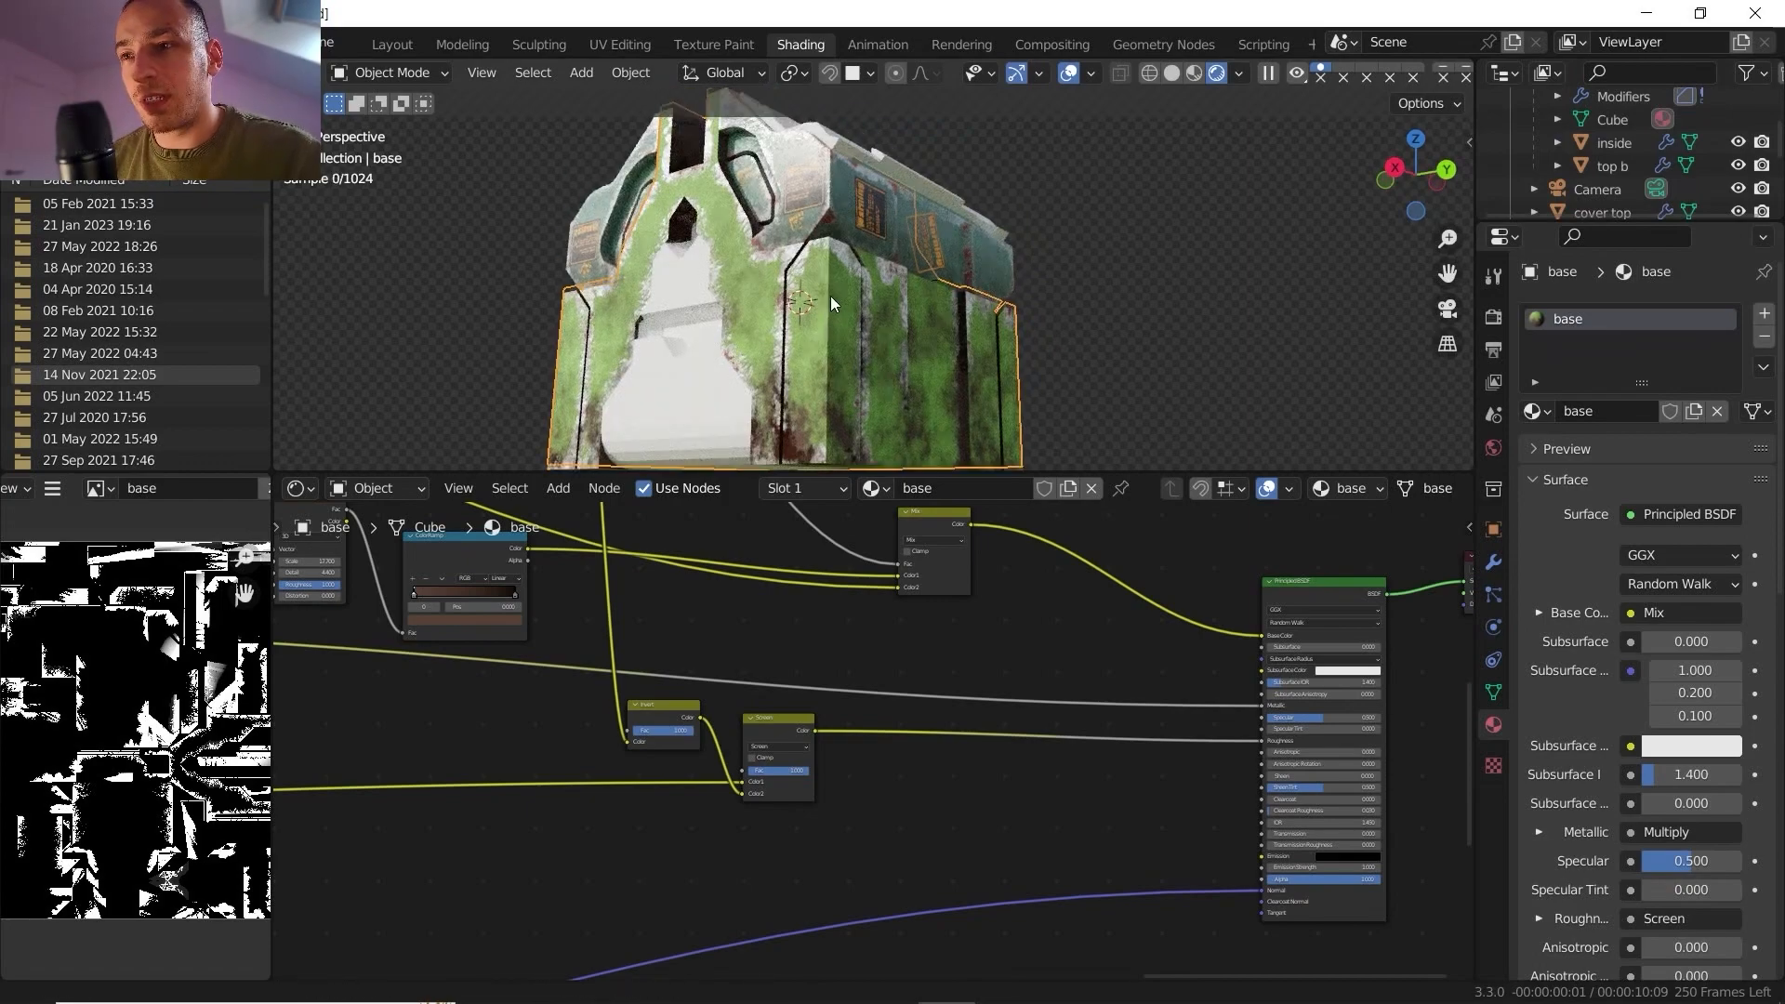
pyautogui.moveTo(829, 295); pyautogui.dragTo(811, 388, button='middle')
# Select the Principled BSDF node and bring up its texture baking settings
pyautogui.scroll(-1, 853, 561)
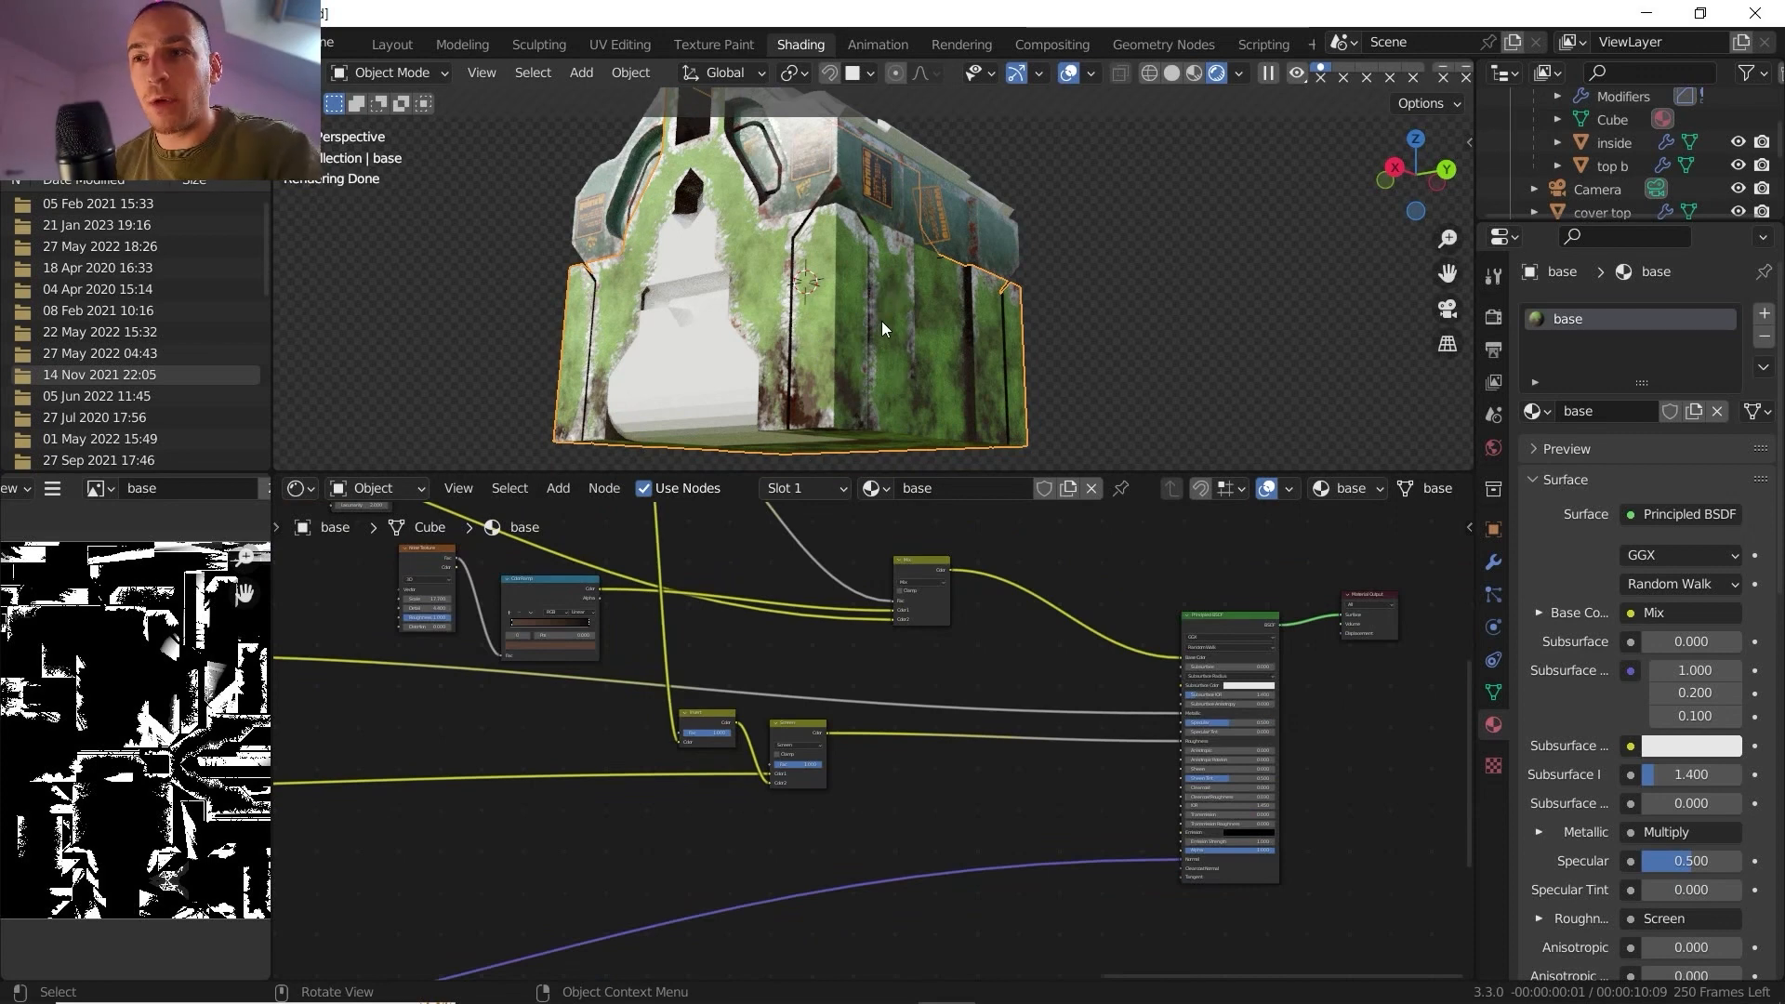
pyautogui.scroll(-3, 946, 600)
pyautogui.moveTo(963, 646); pyautogui.dragTo(832, 637, button='middle')
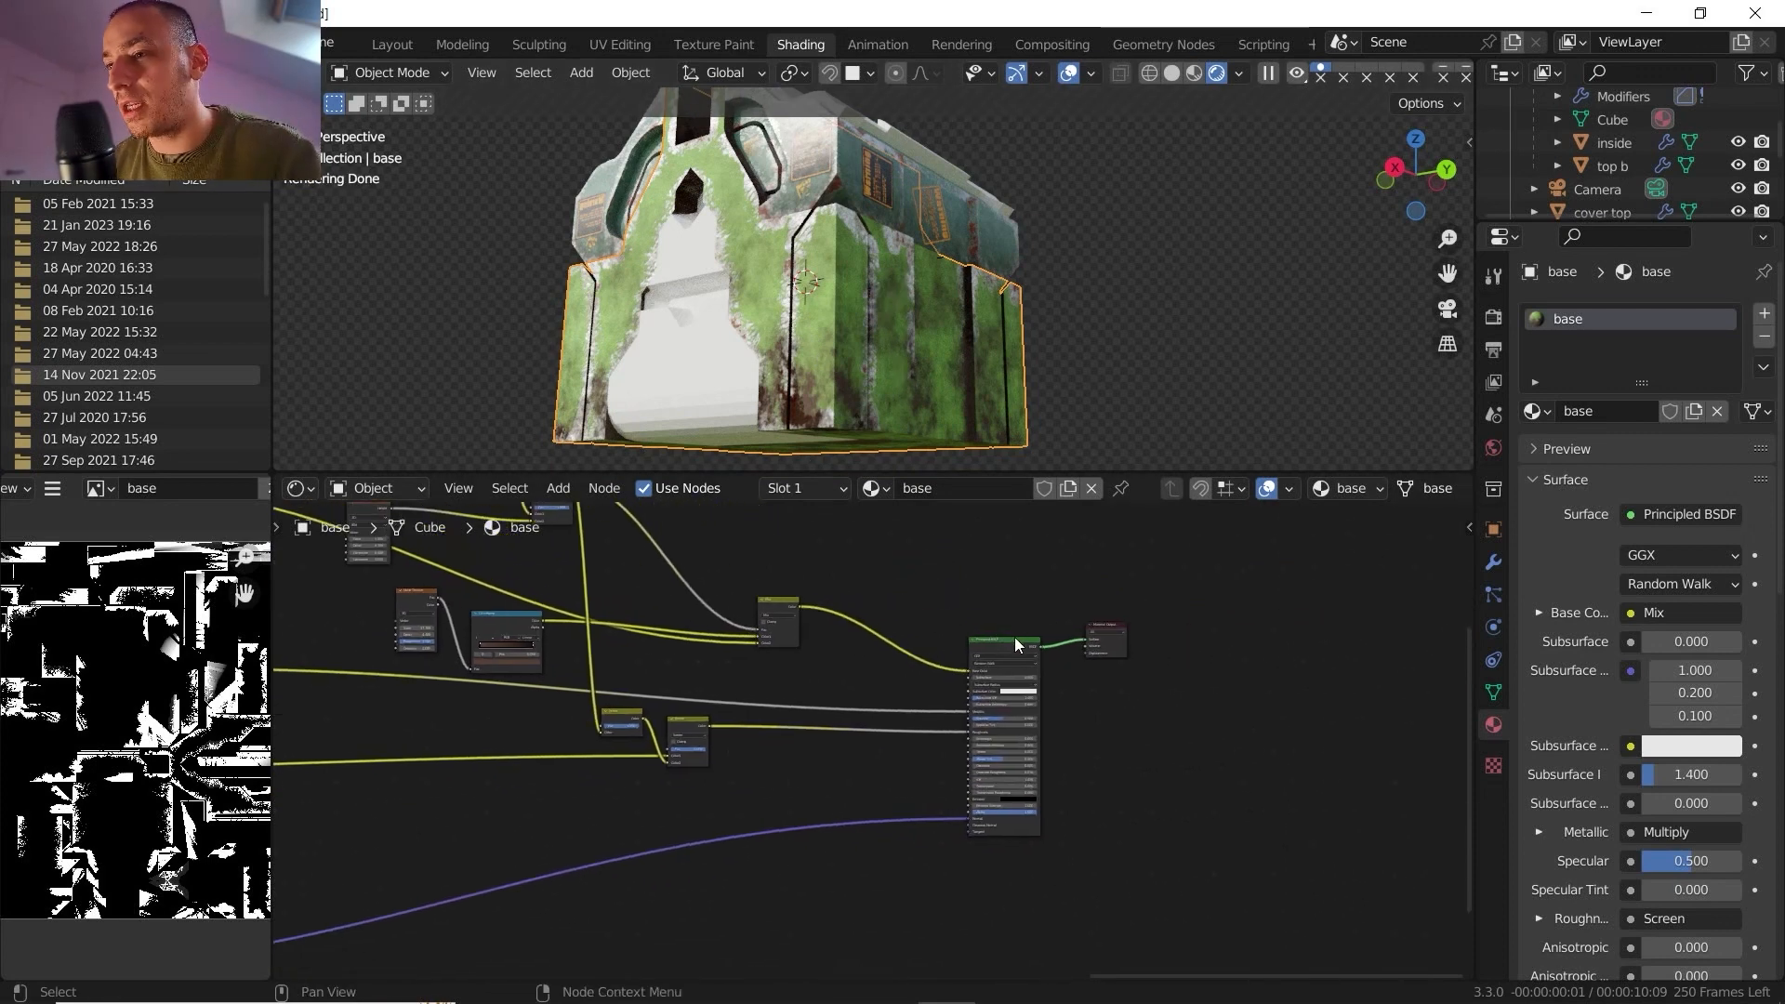
pyautogui.click(1013, 638)
pyautogui.click(1470, 525)
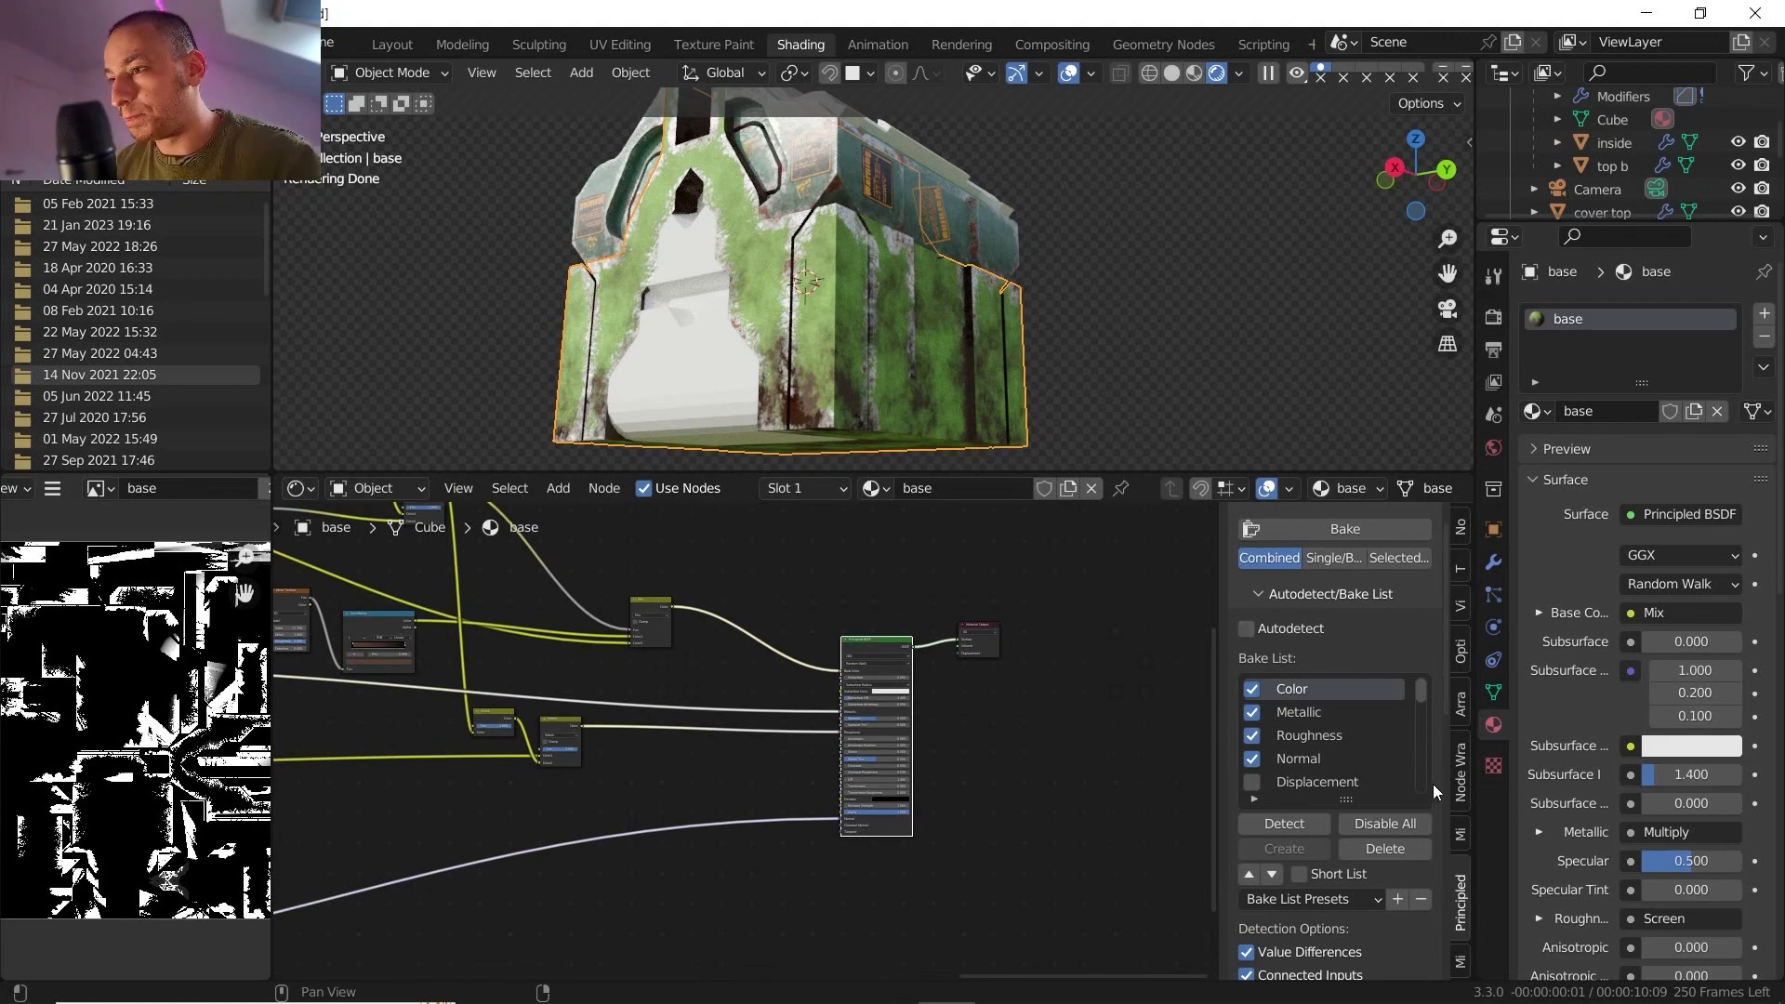
pyautogui.scroll(-2, 1343, 743)
pyautogui.scroll(2, 1346, 716)
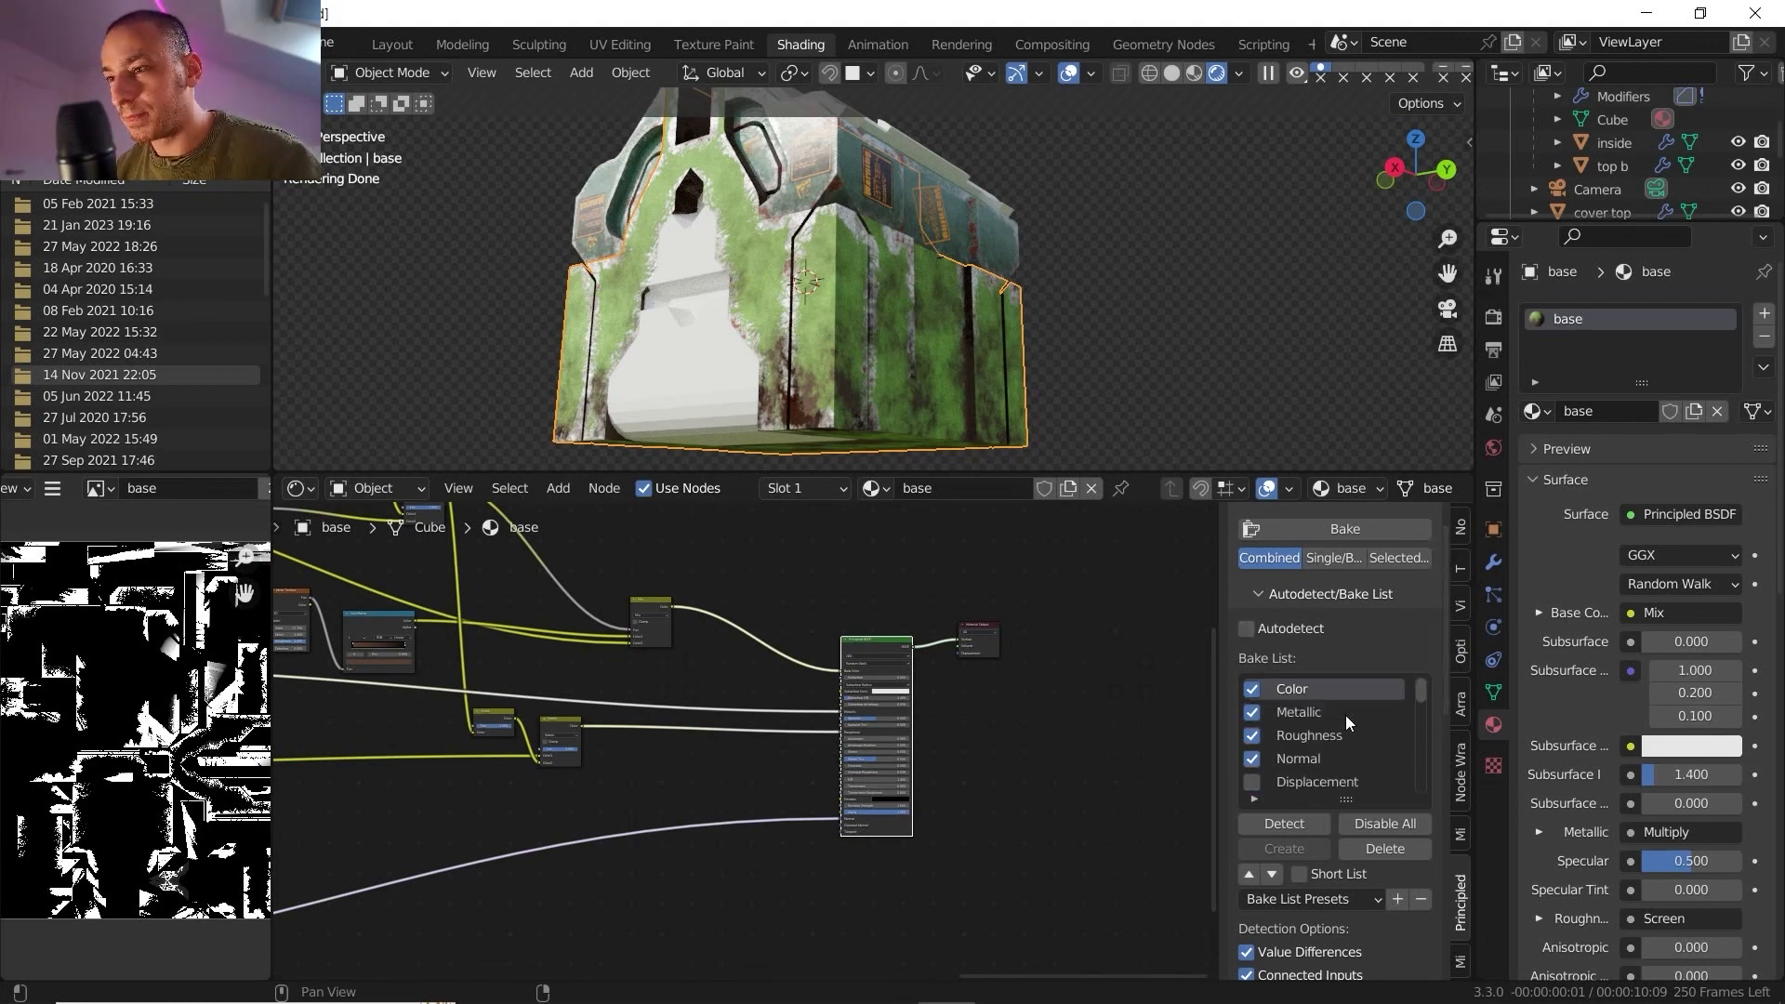
# Detect the material's channels for the bake list, exclude Ambient Occlusion, and check the remaining entries
pyautogui.click(1307, 821)
pyautogui.scroll(-5, 1311, 729)
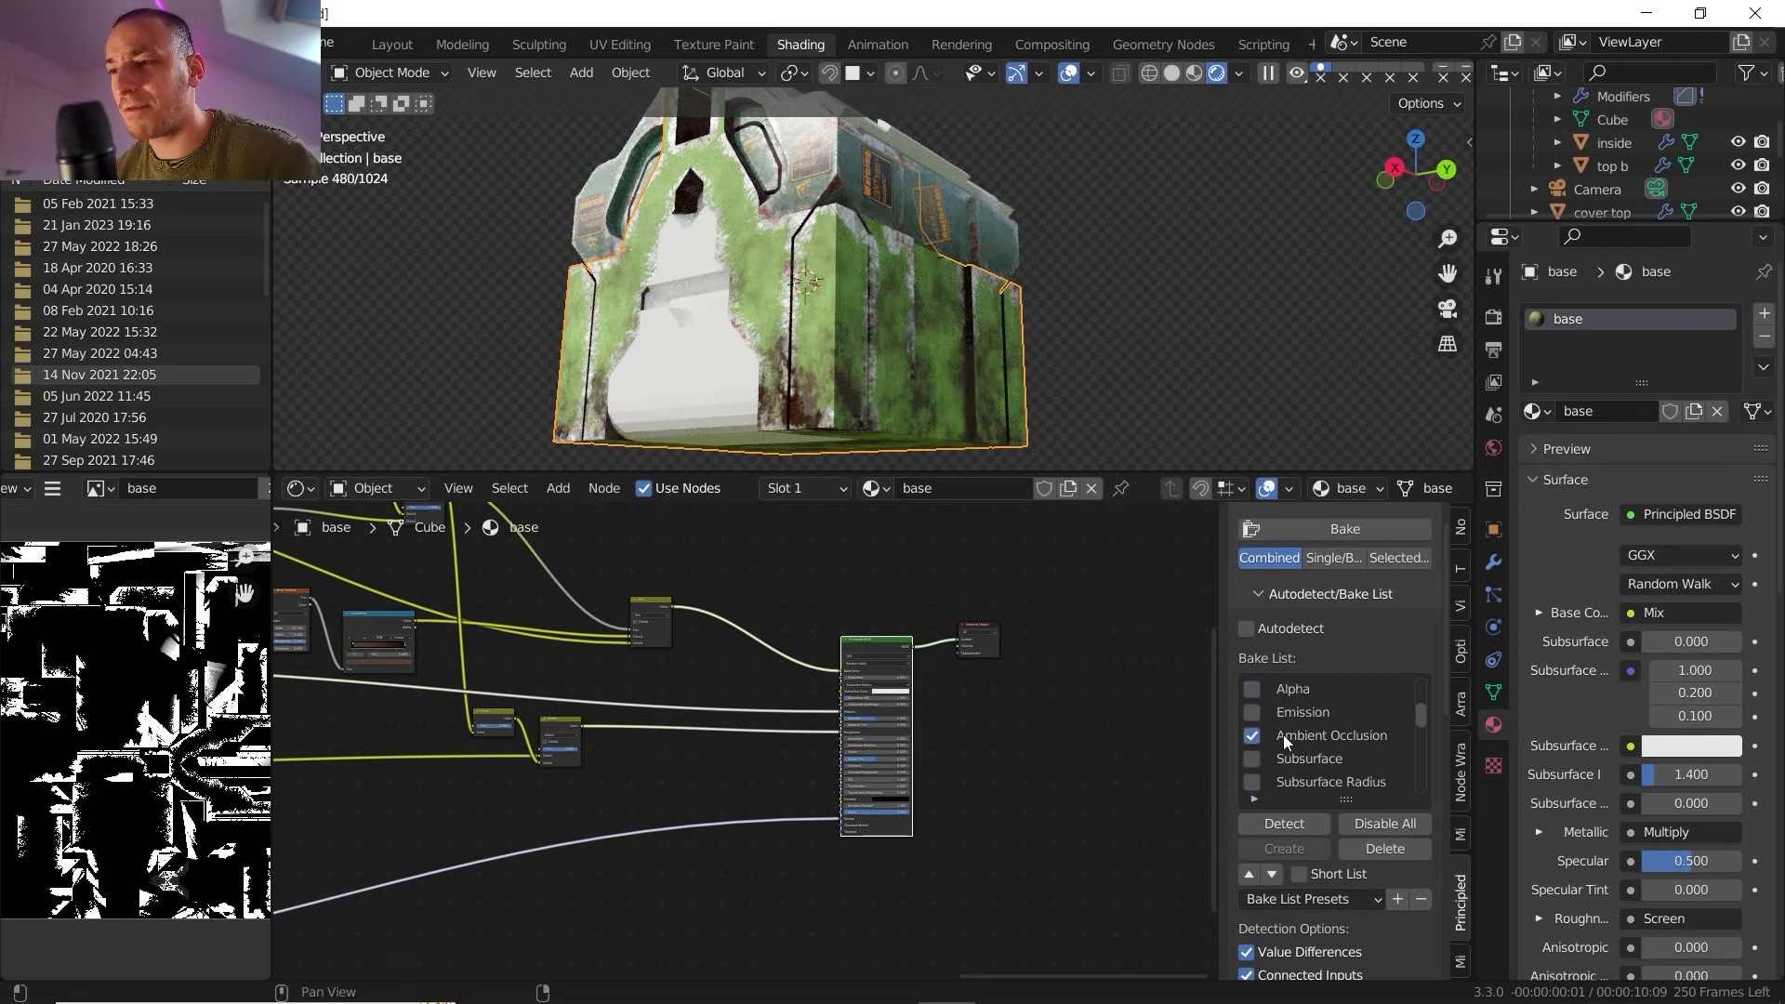
pyautogui.click(1252, 734)
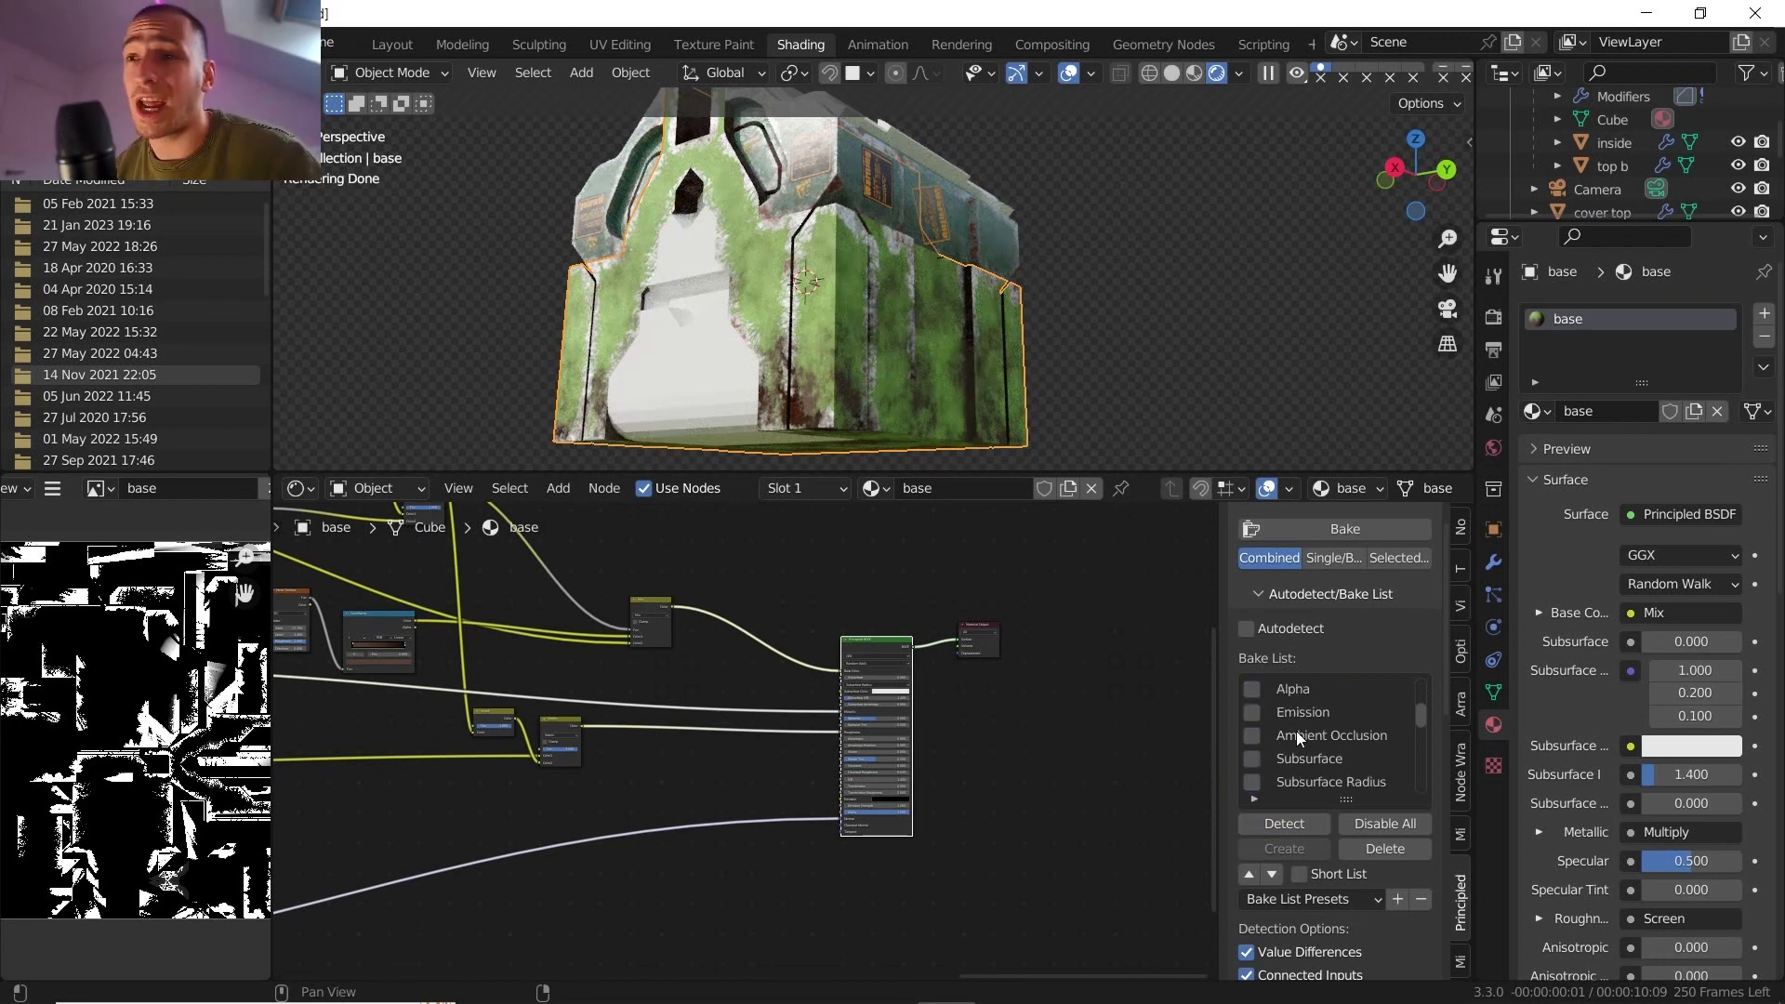
pyautogui.scroll(1, 1296, 731)
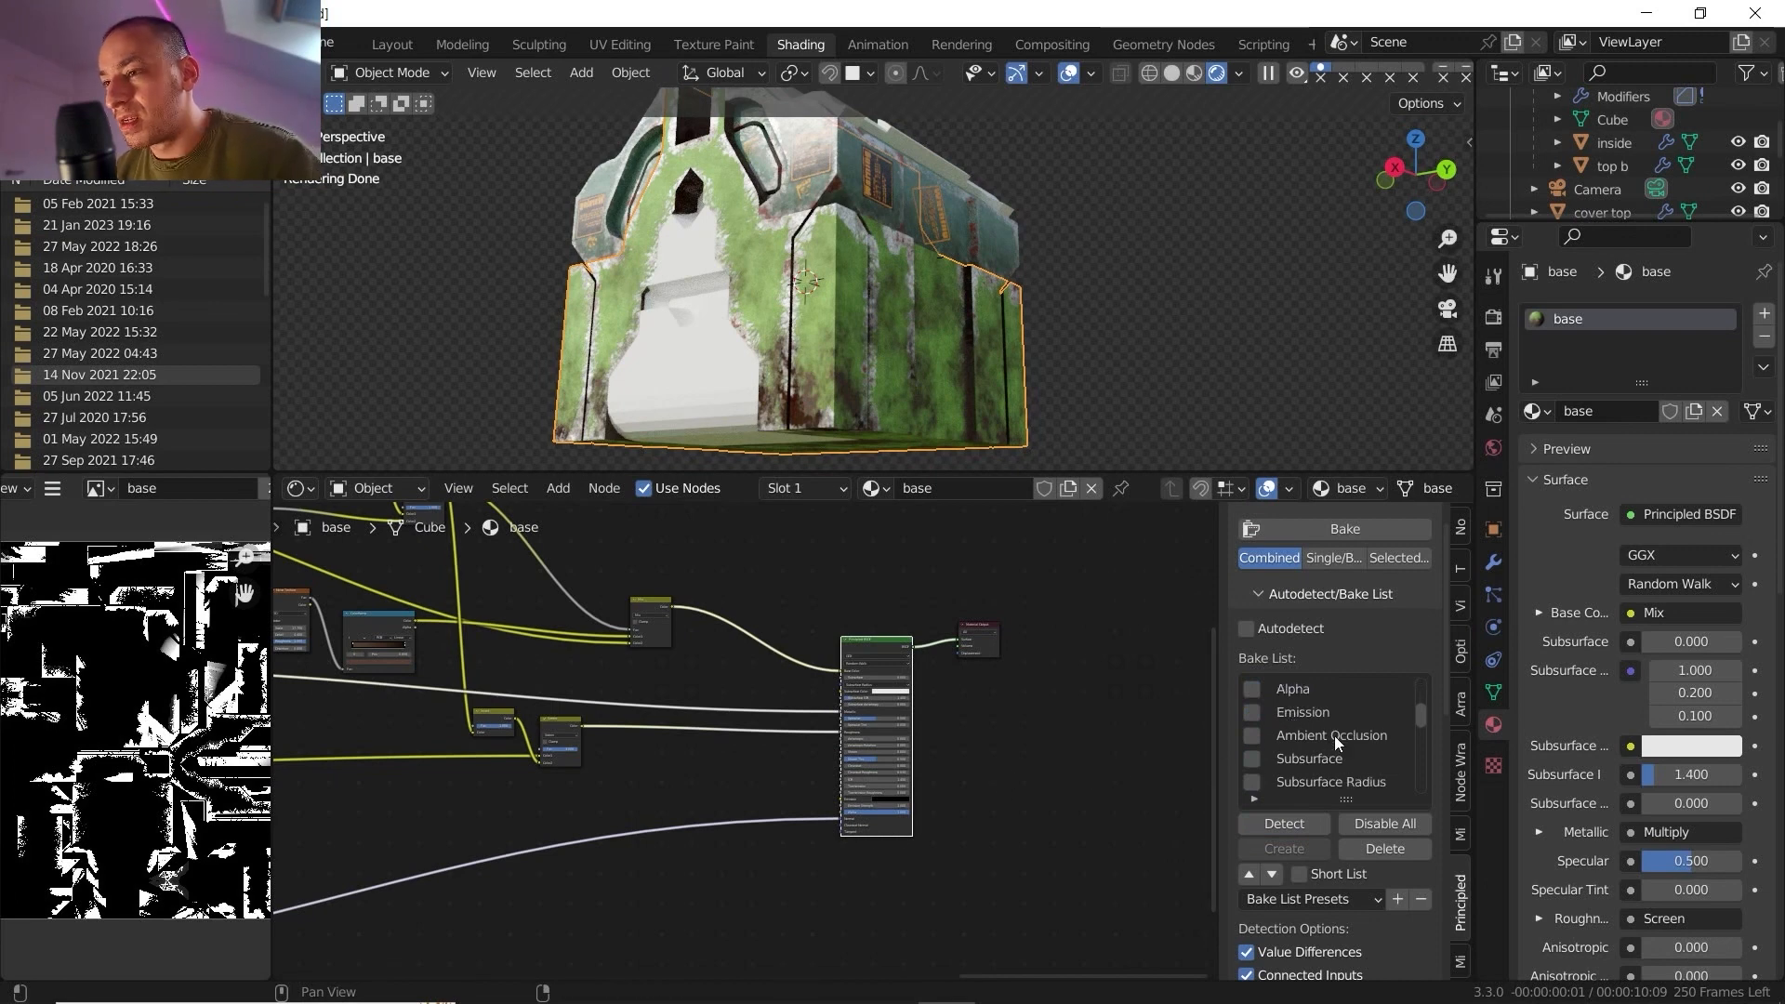
pyautogui.scroll(3, 1335, 735)
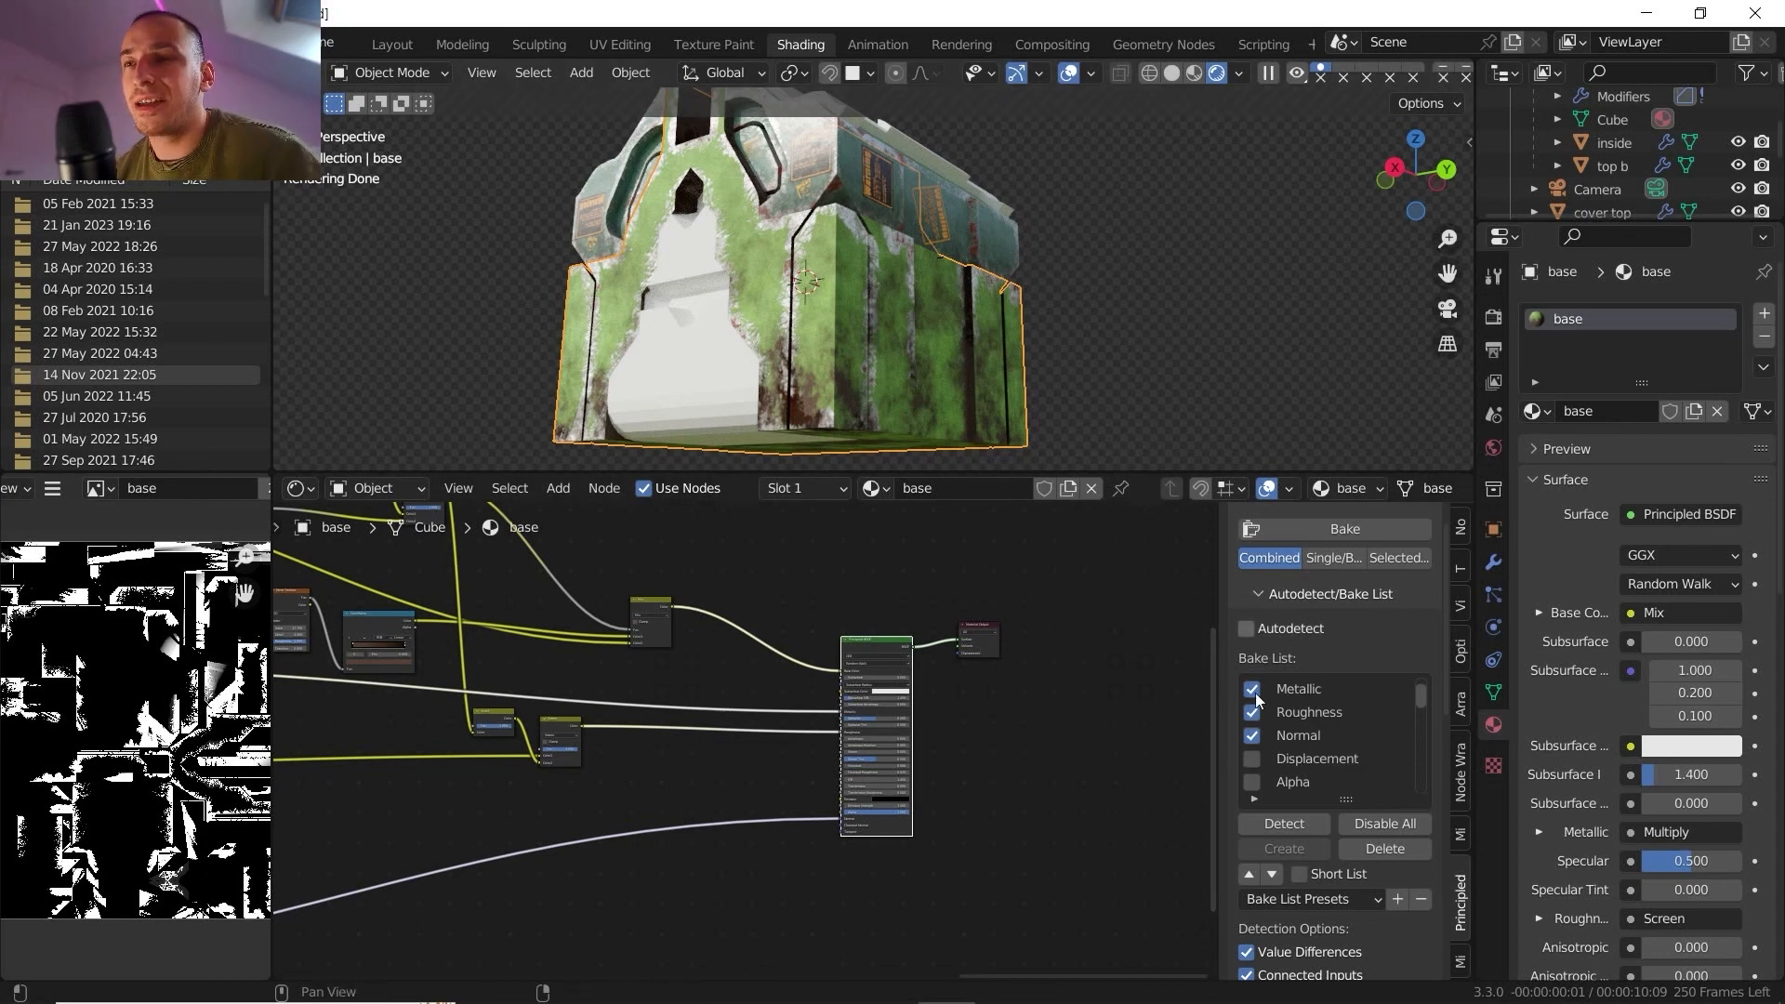
pyautogui.scroll(-3, 1329, 784)
pyautogui.scroll(4, 1318, 781)
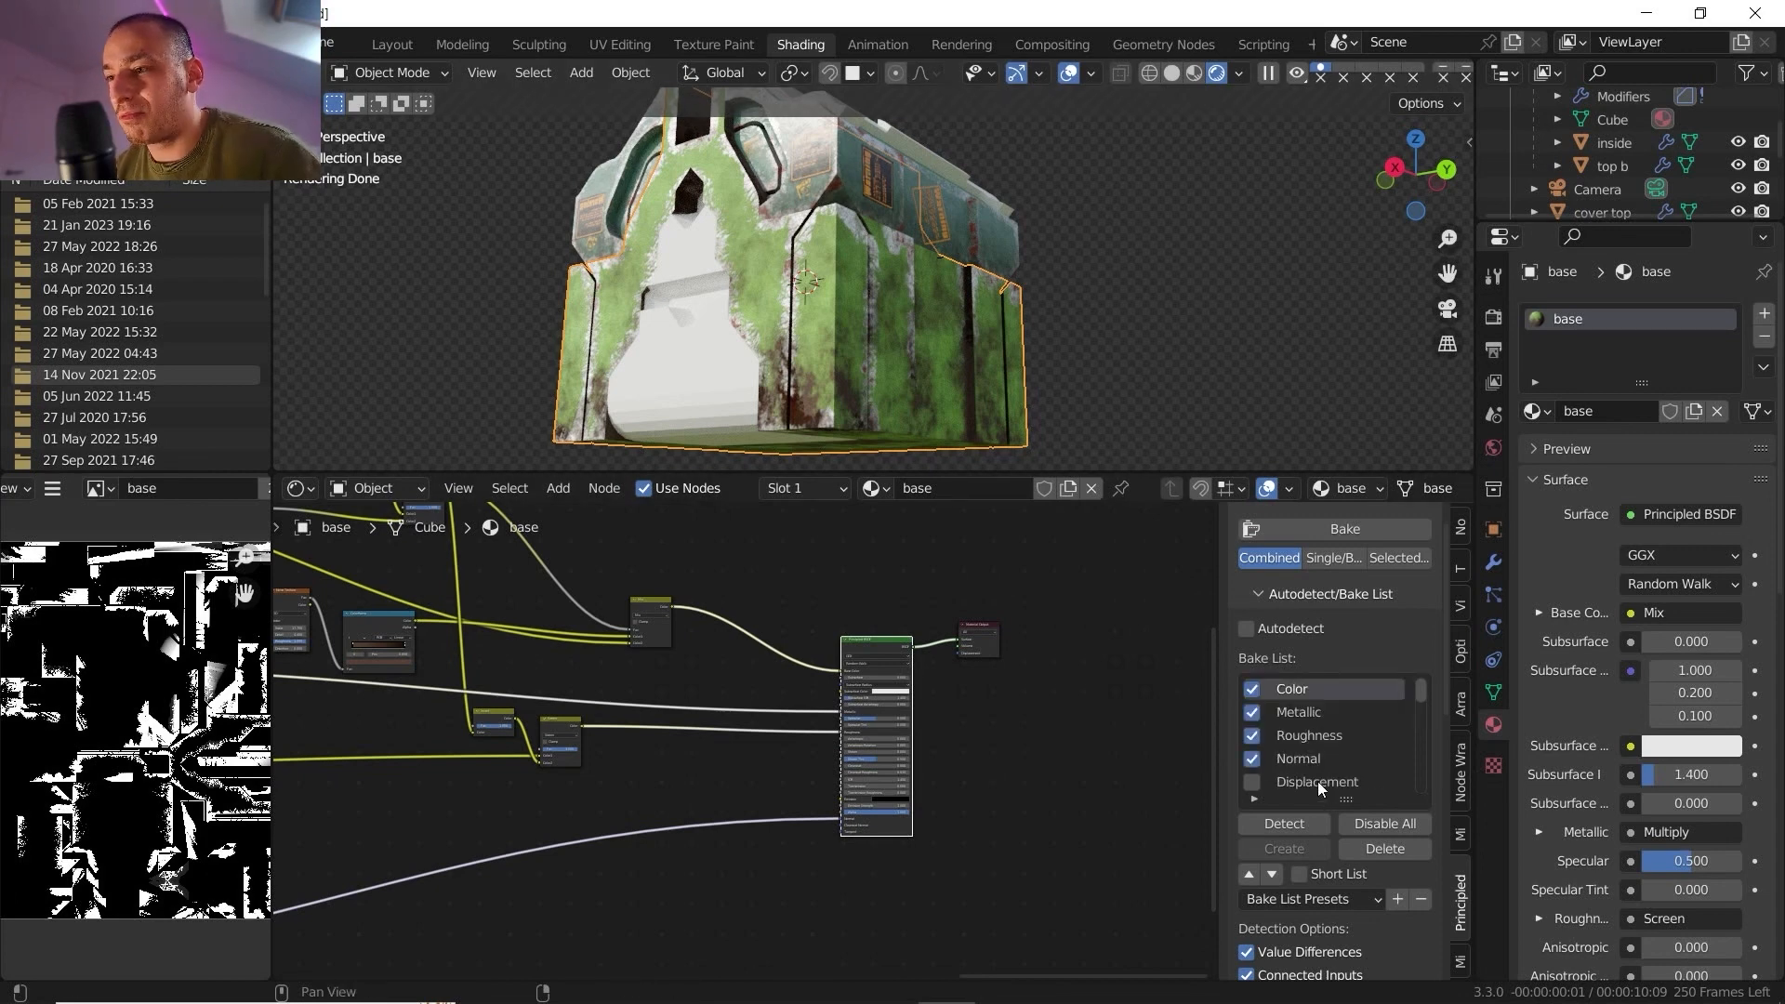
pyautogui.scroll(-6, 1311, 748)
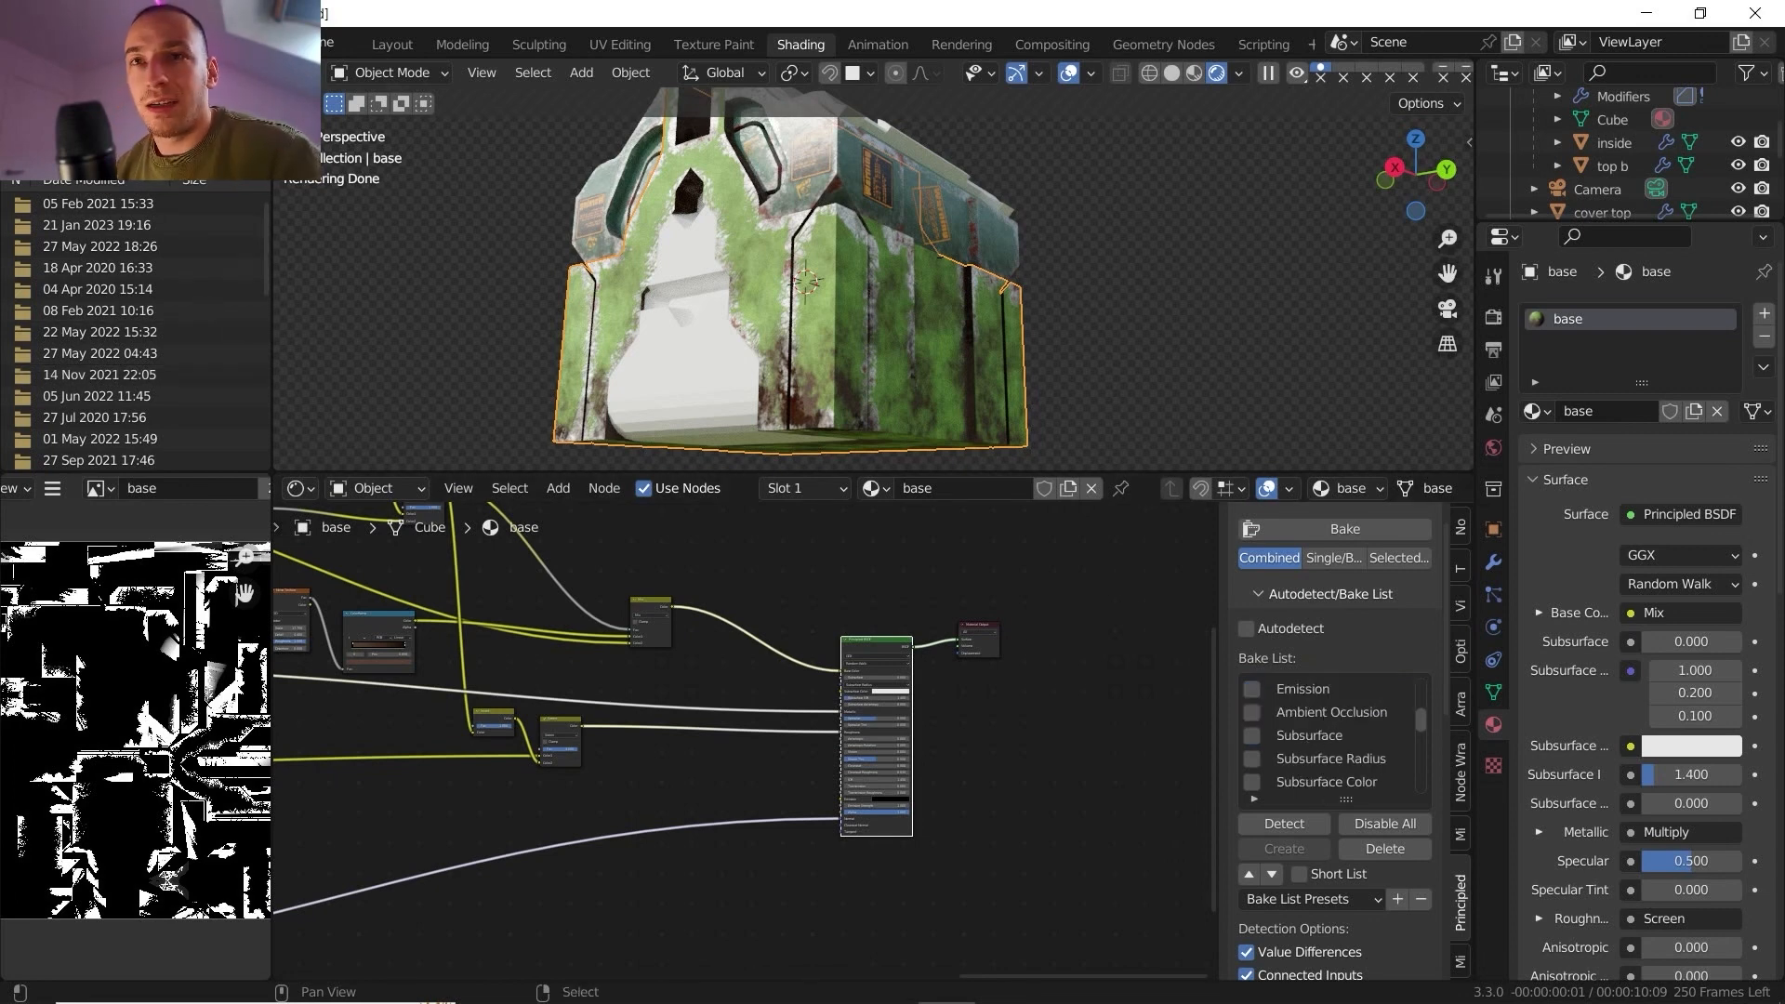
# Save the Blender file and look over the bake output settings
pyautogui.click(42, 44)
pyautogui.click(92, 240)
pyautogui.scroll(-5, 1320, 849)
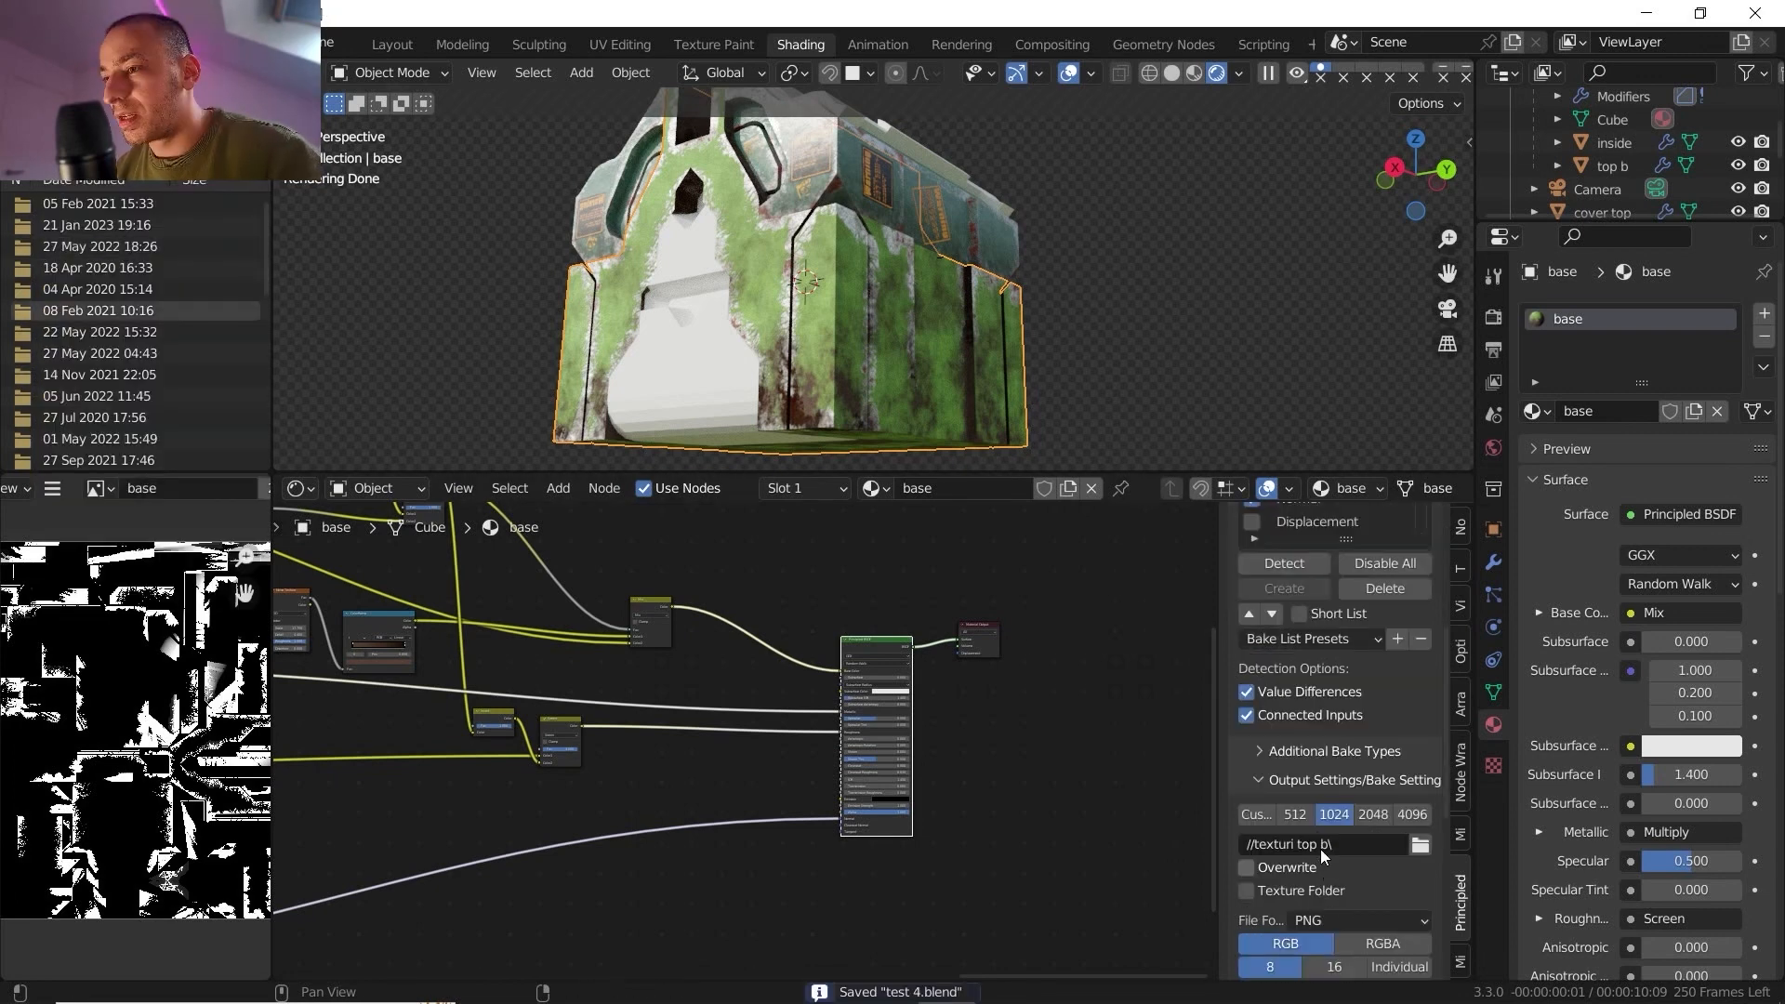
pyautogui.scroll(10, 1318, 778)
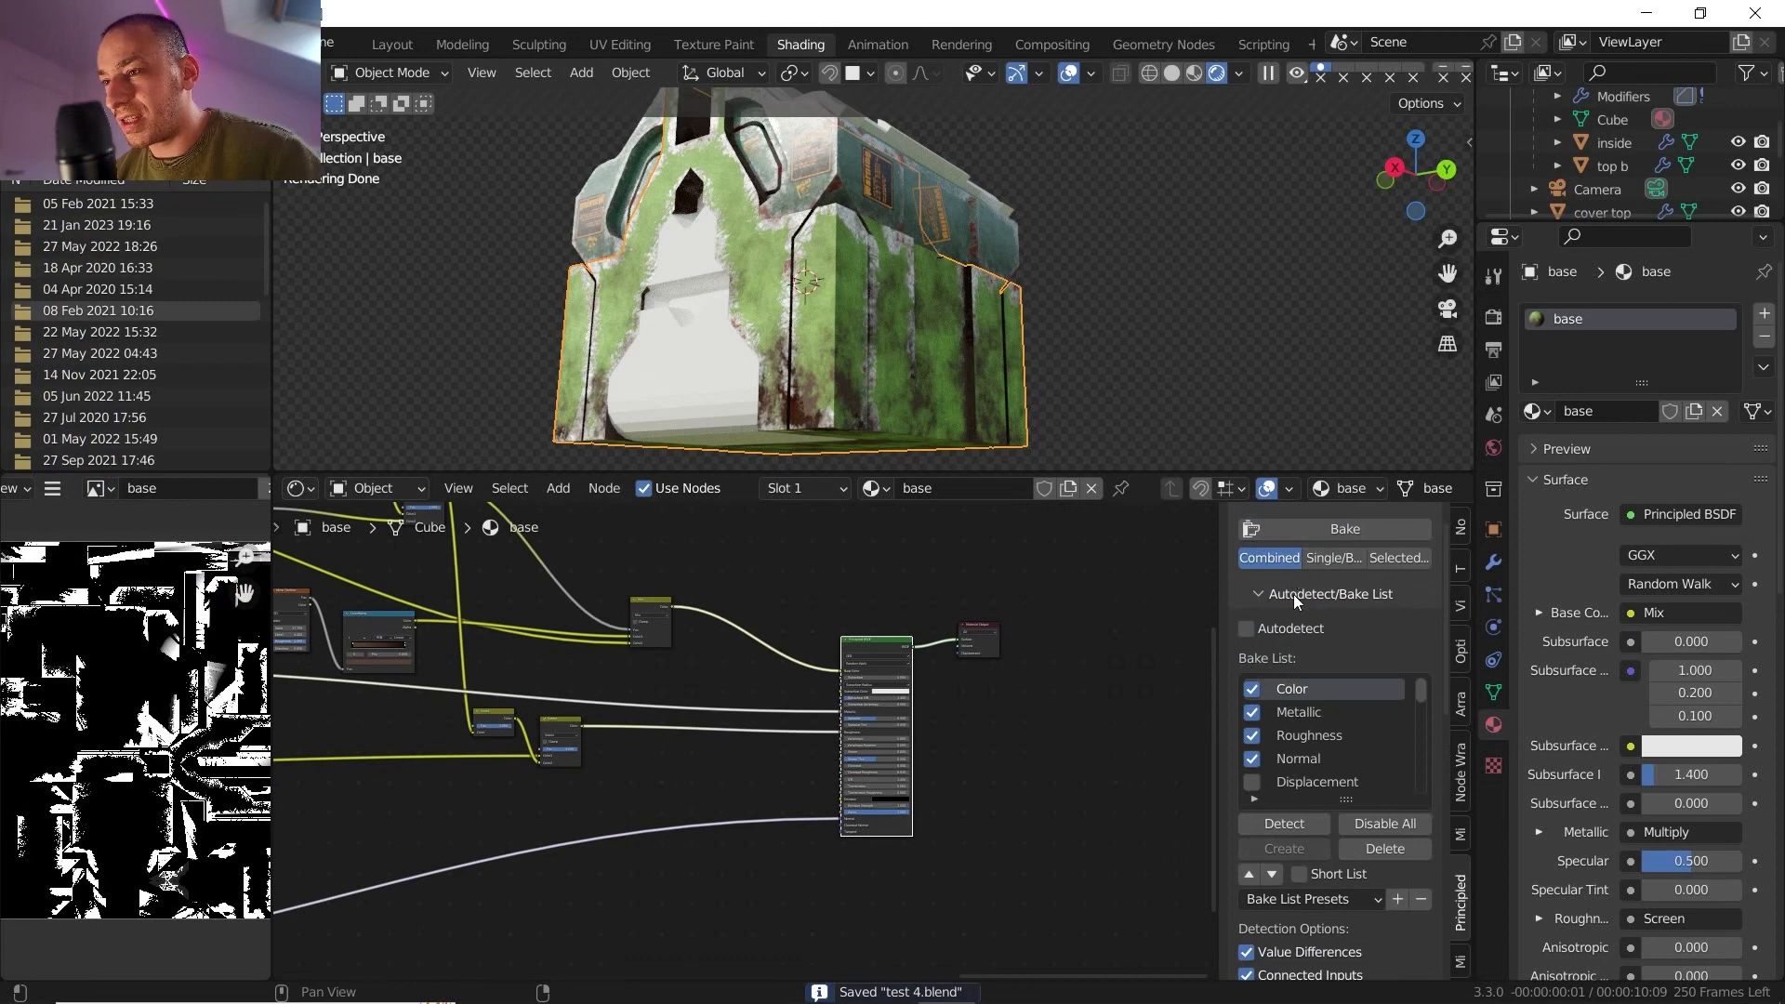
# Try Autodetect for the bake list, turn it off again, and view the Principled BSDF's connected inputs
pyautogui.click(1247, 628)
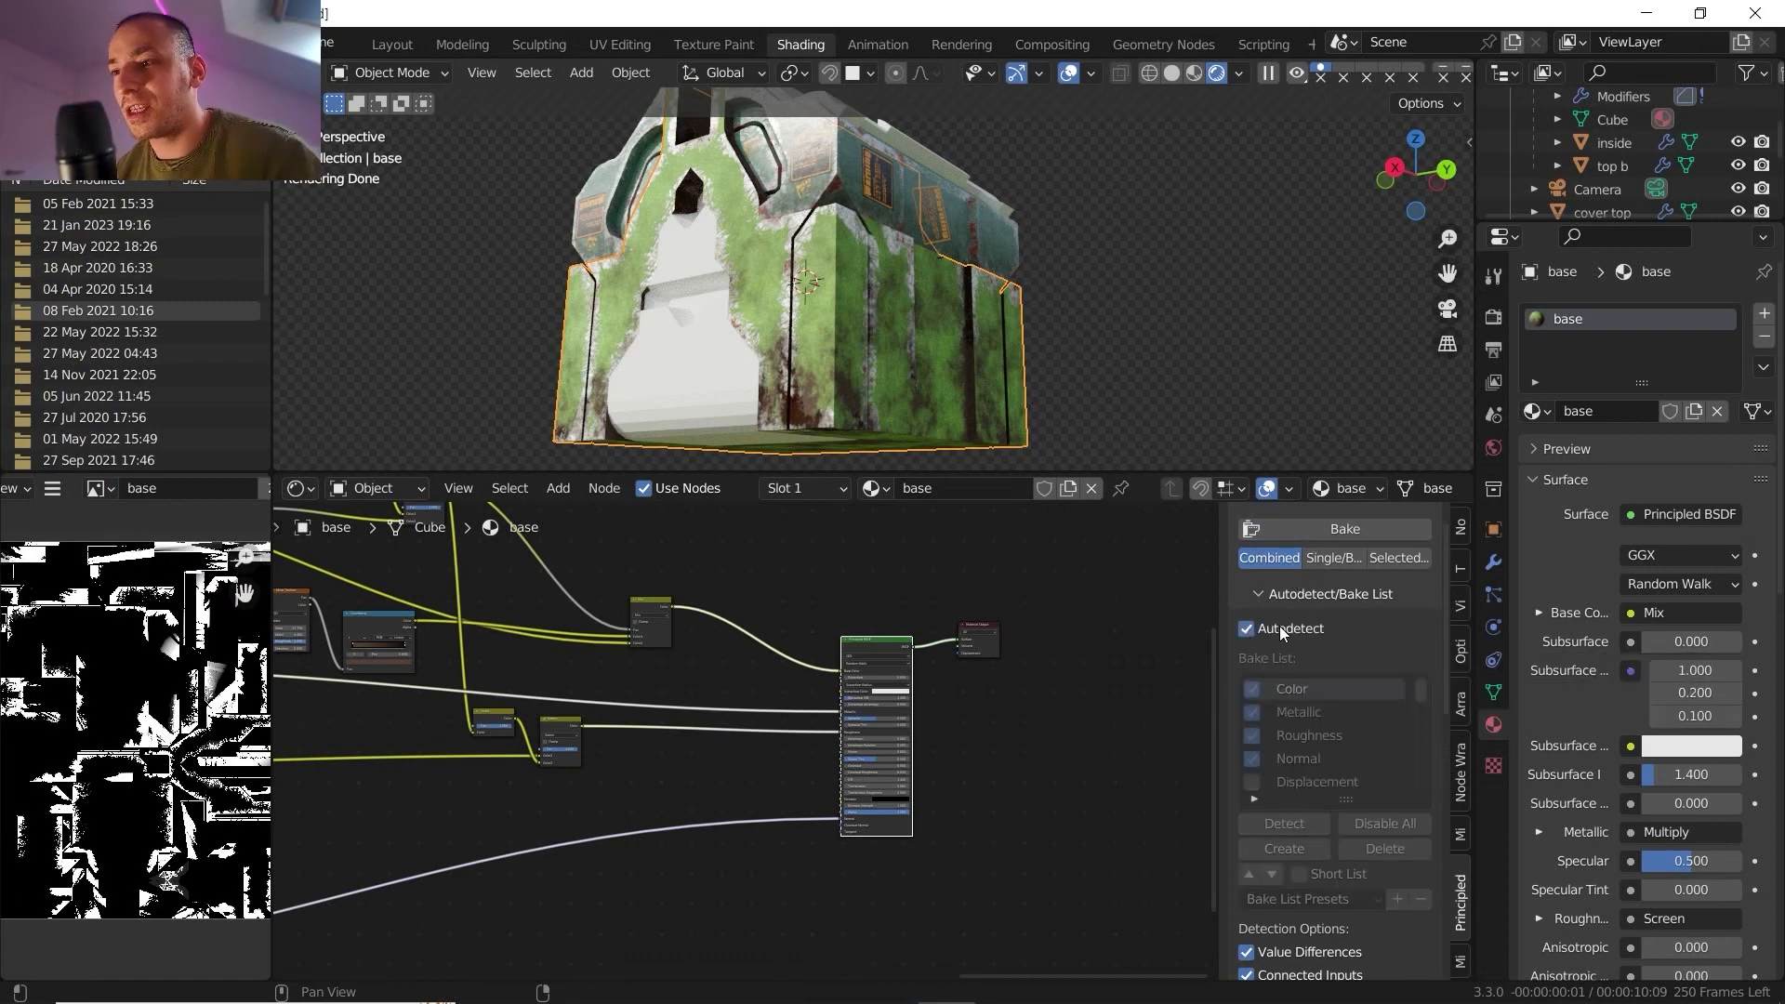
pyautogui.click(1249, 627)
pyautogui.scroll(2, 891, 690)
pyautogui.moveTo(809, 641); pyautogui.dragTo(730, 630, button='middle')
pyautogui.scroll(3, 755, 629)
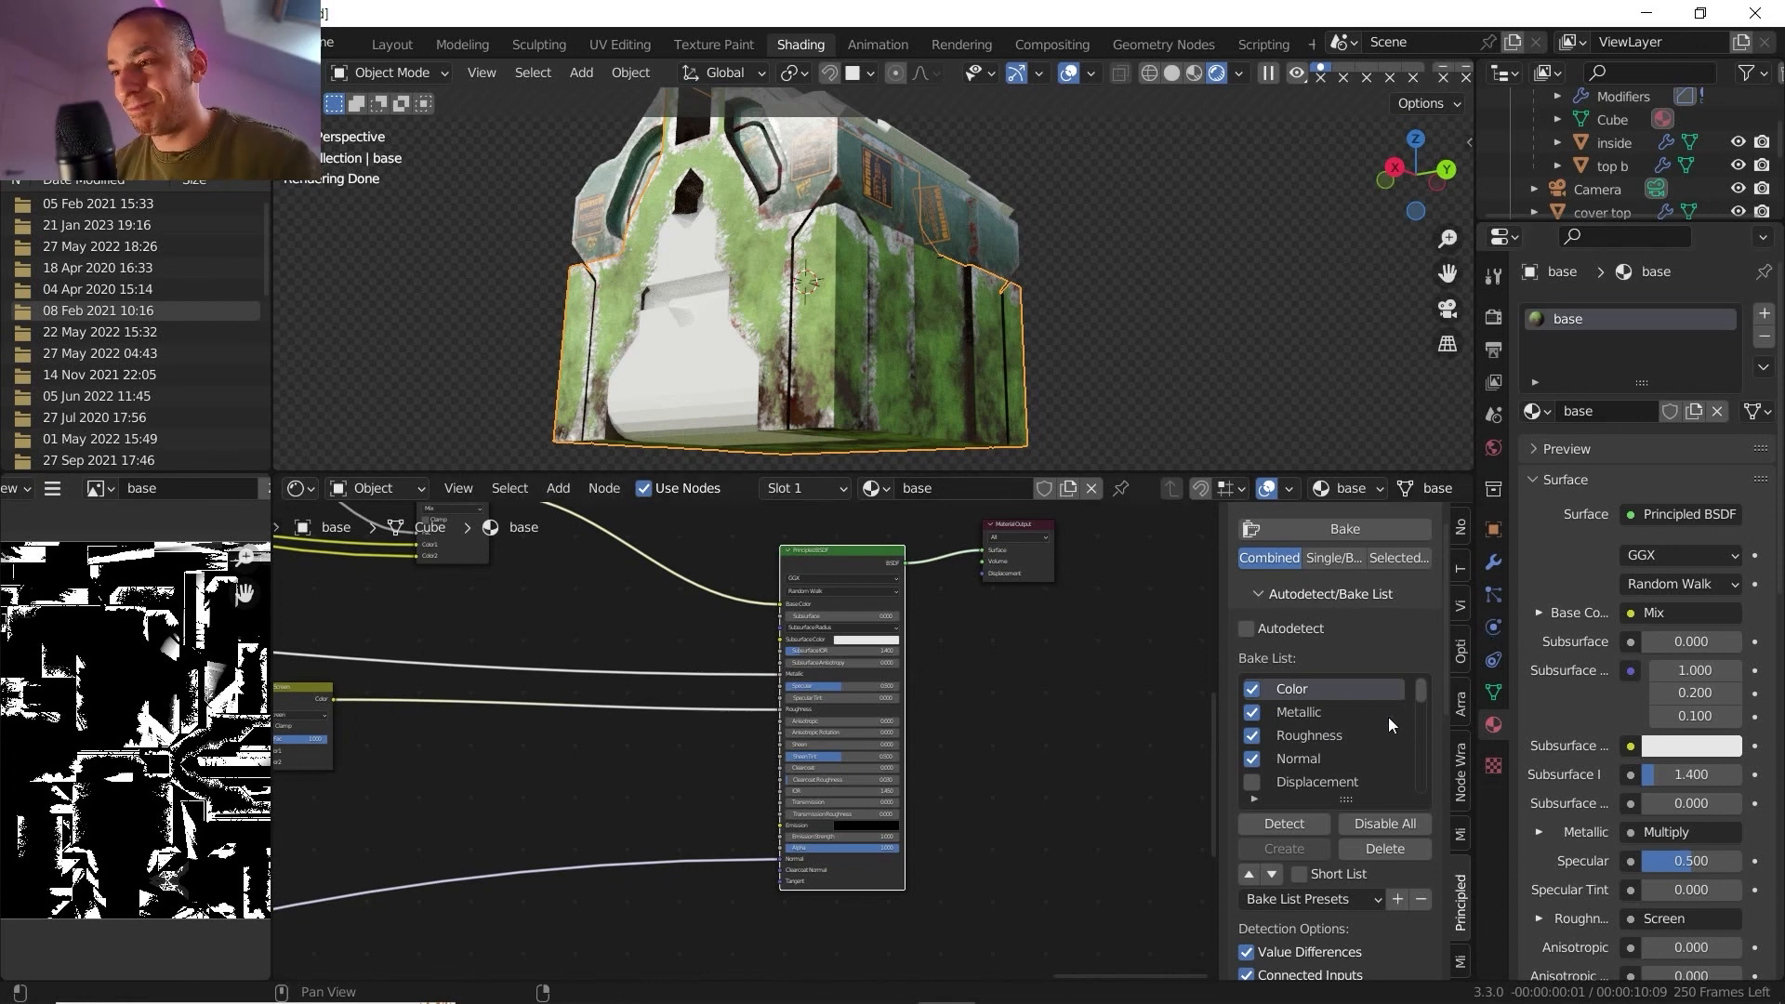
# Review the bake list, detection options and additional bake types such as Glossiness
pyautogui.scroll(-1, 1346, 744)
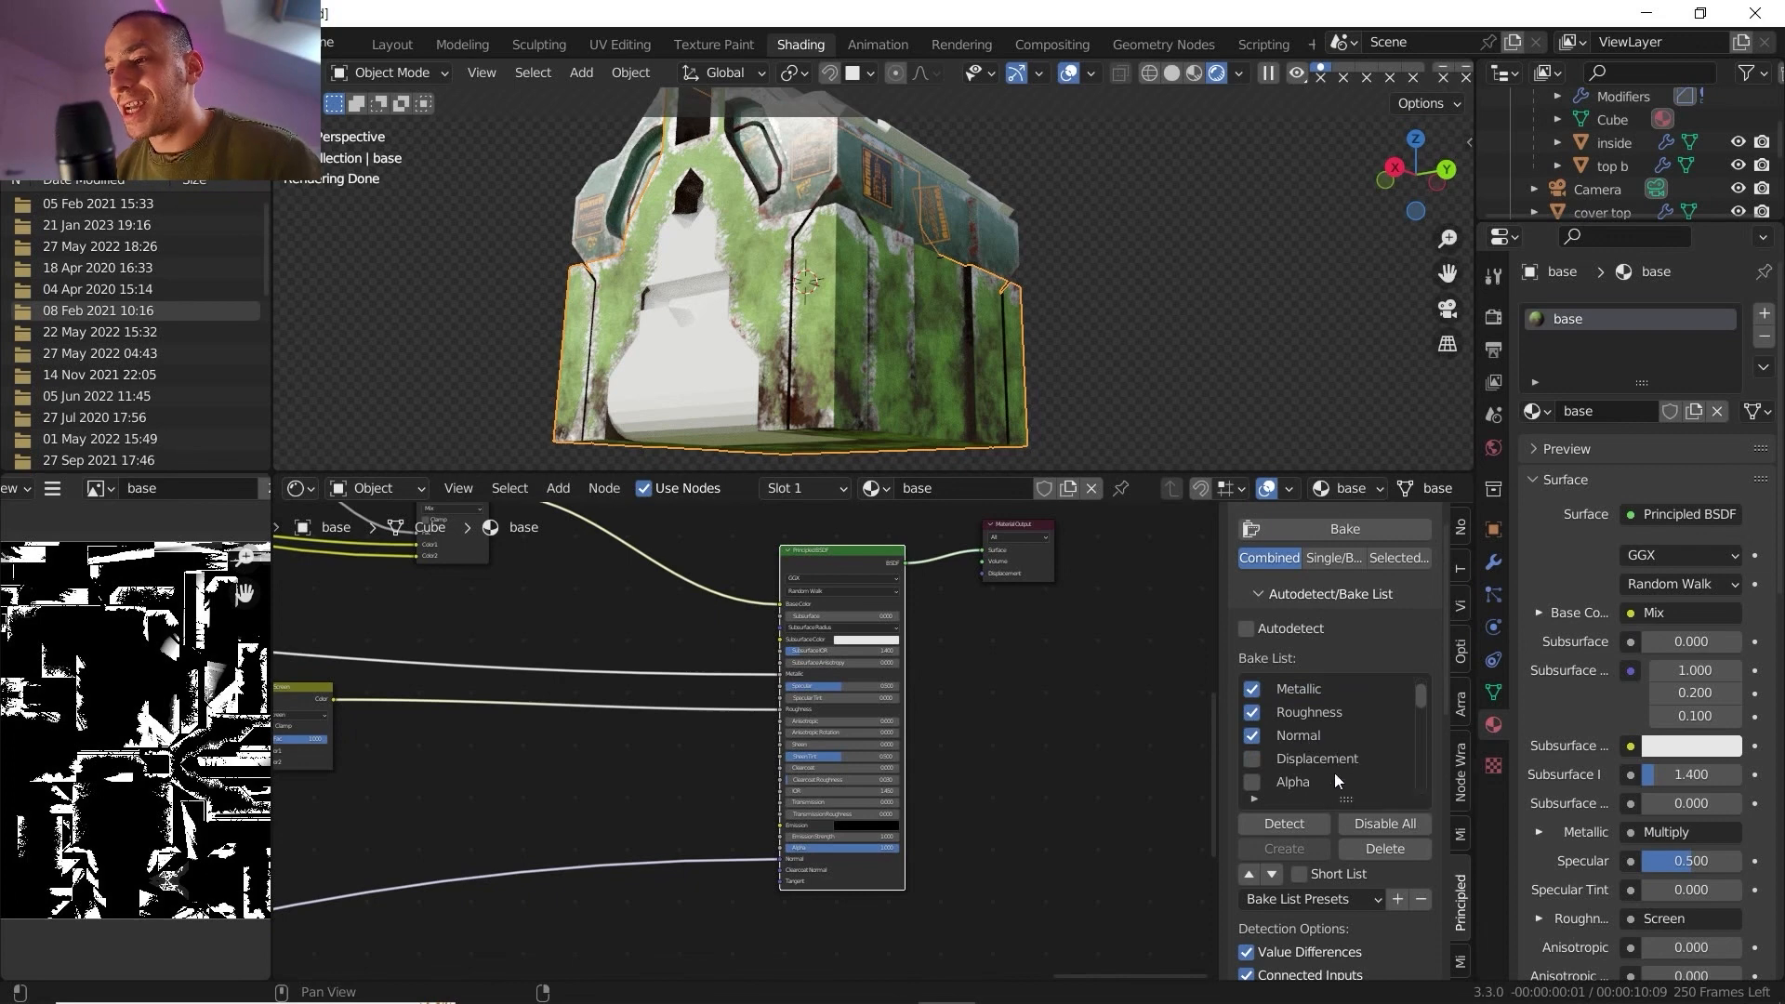
pyautogui.scroll(-1, 1335, 773)
pyautogui.scroll(-6, 1330, 817)
pyautogui.scroll(-4, 1316, 846)
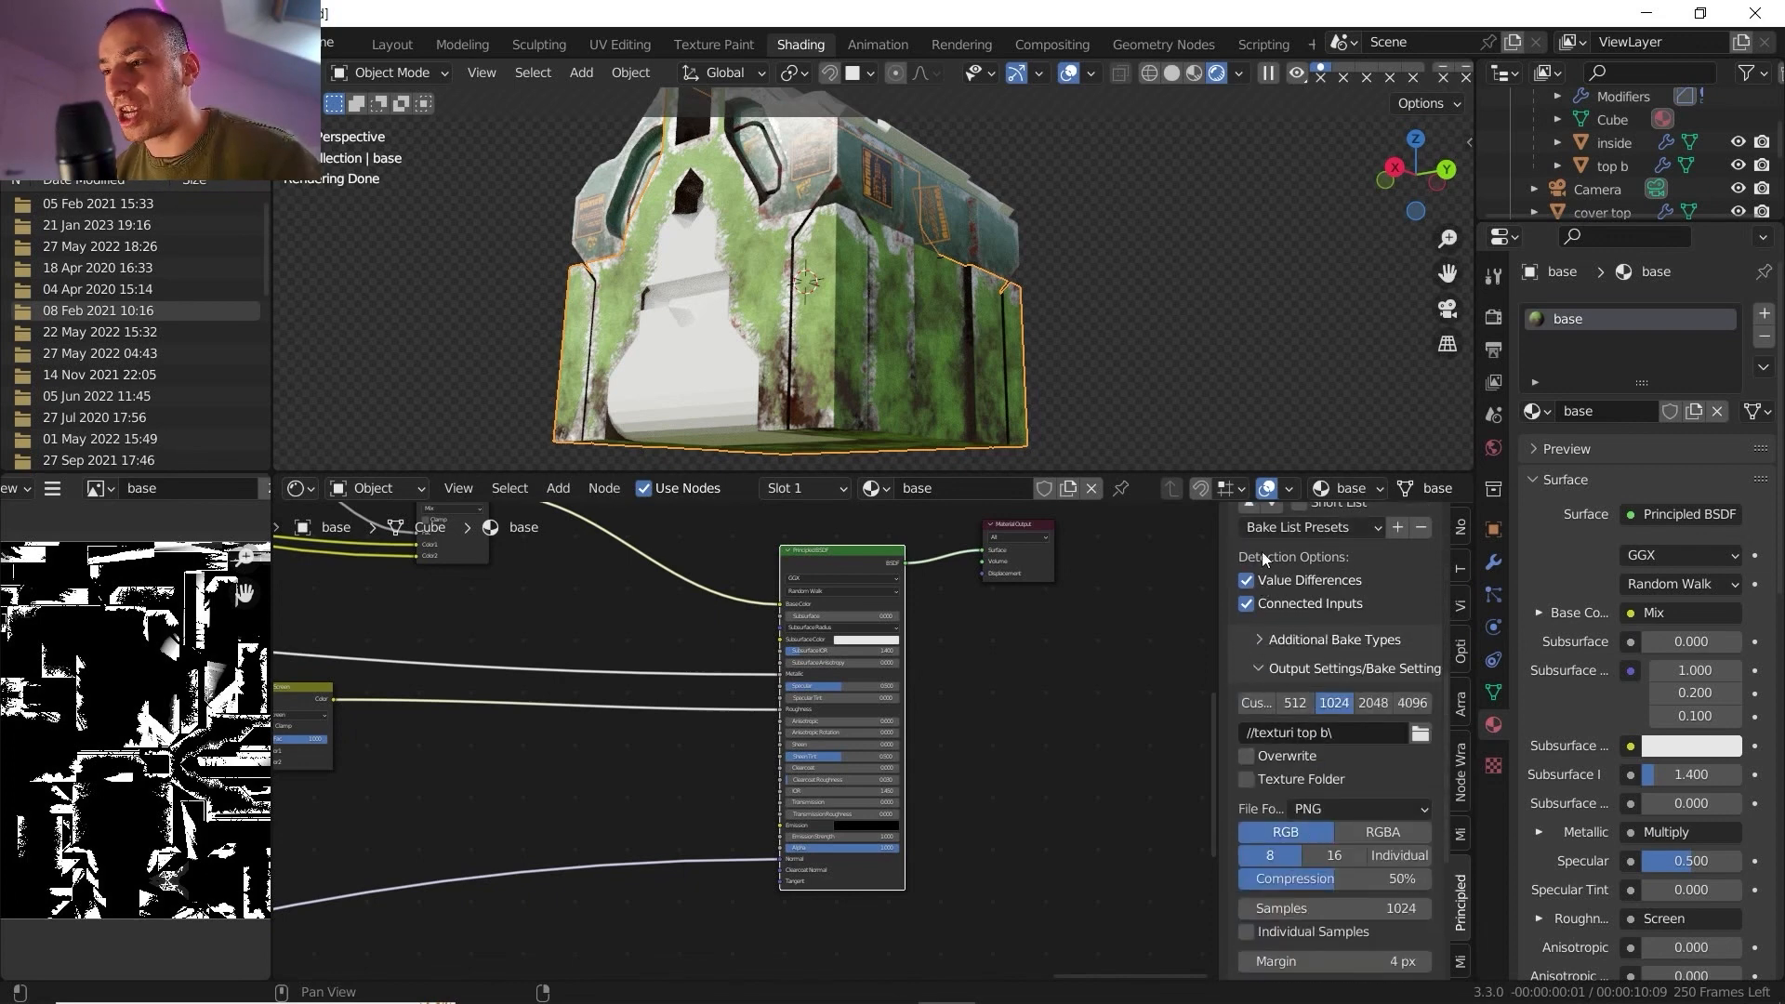
pyautogui.click(1261, 641)
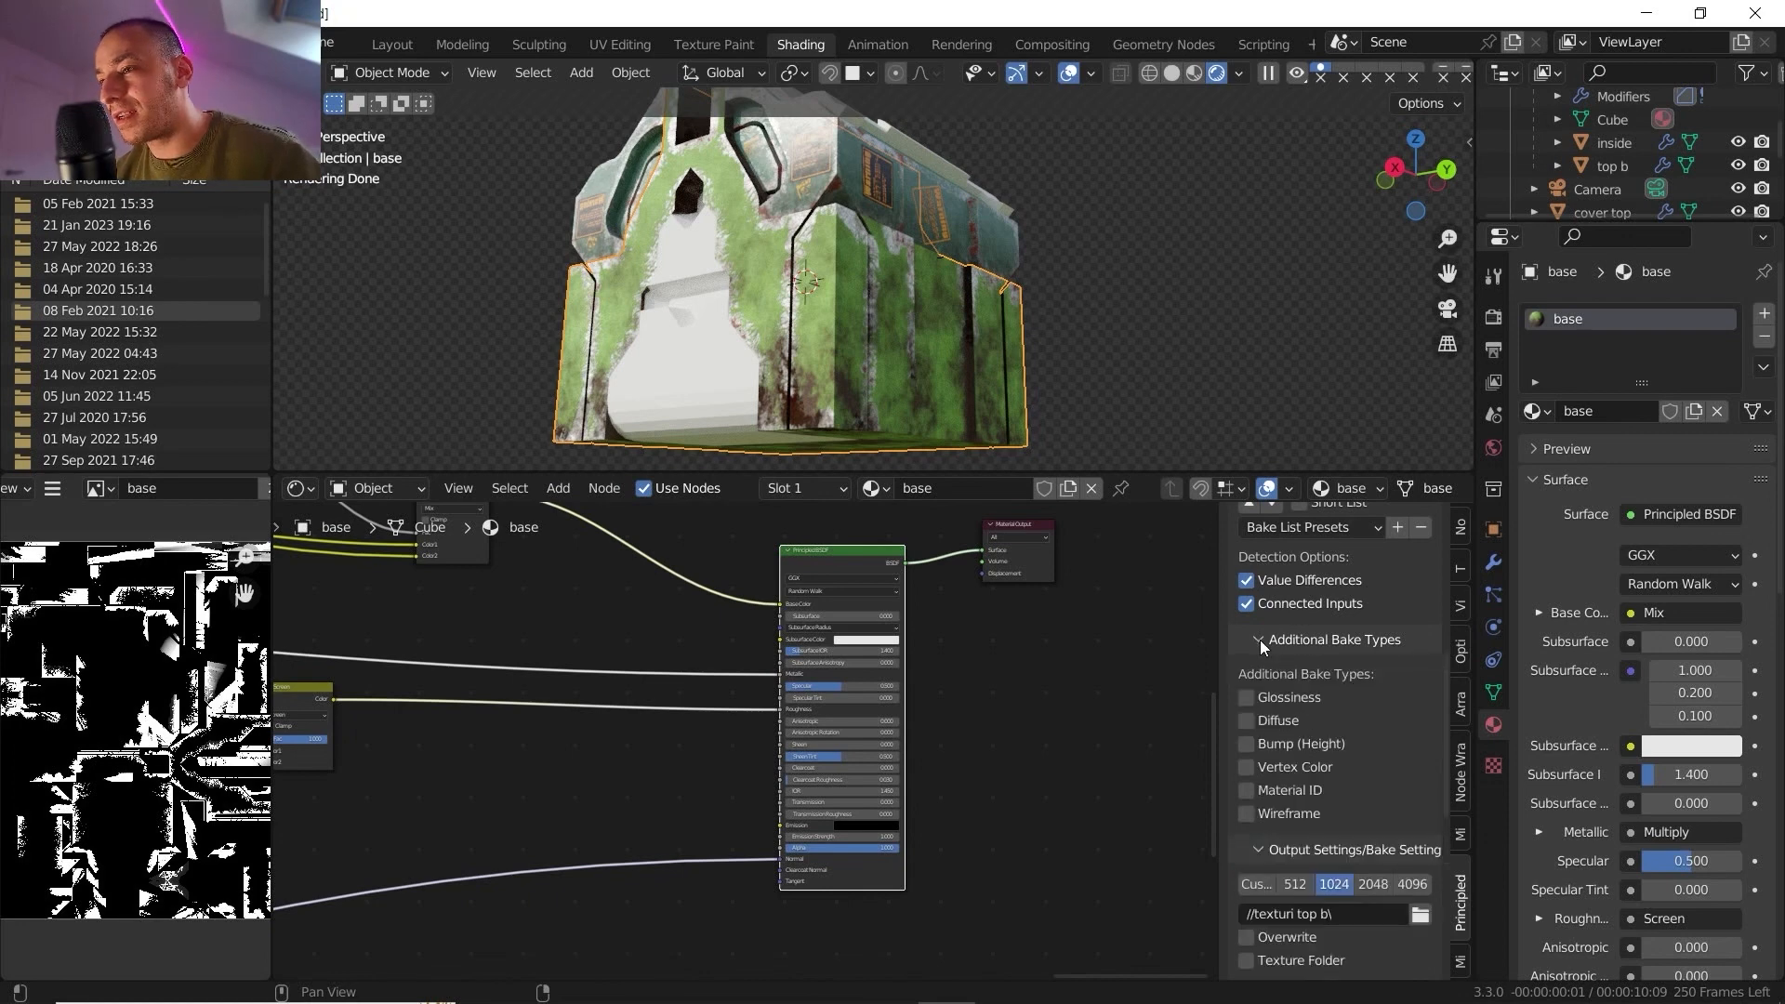
pyautogui.click(1253, 701)
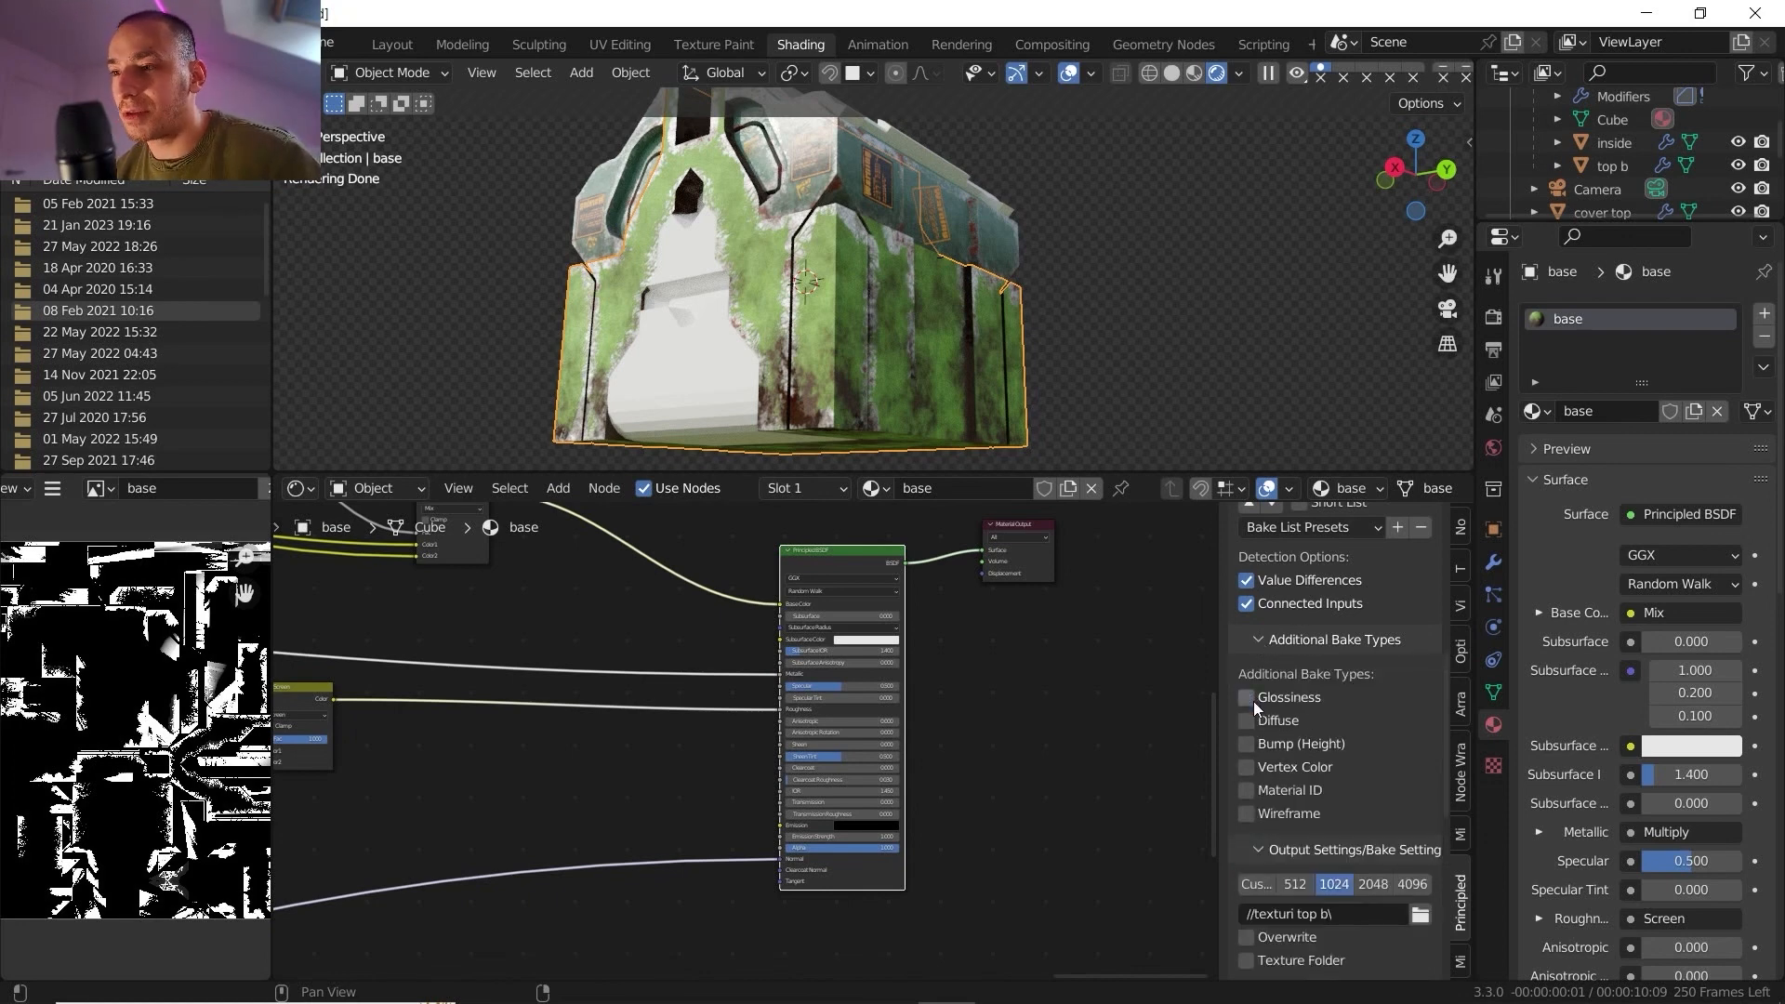
pyautogui.click(1260, 639)
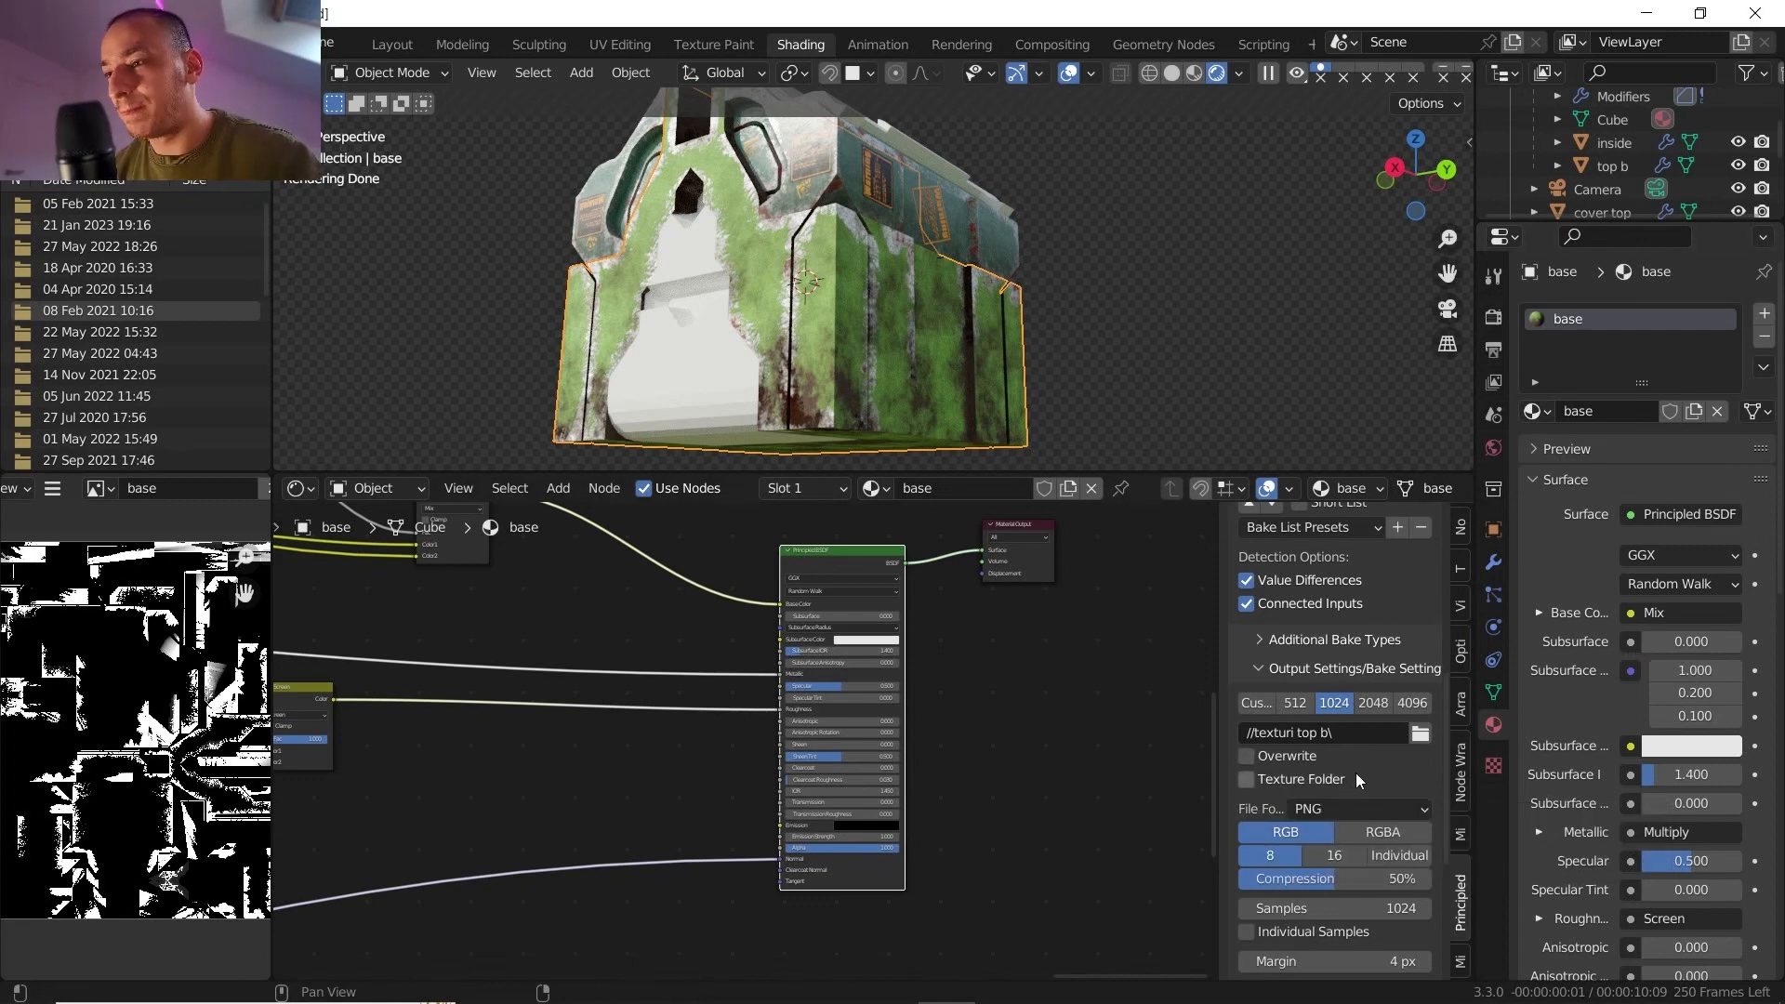
# Create a folder named "textures base" inside the uv tutorial folder and choose it as the bake output folder
pyautogui.scroll(-2, 1348, 743)
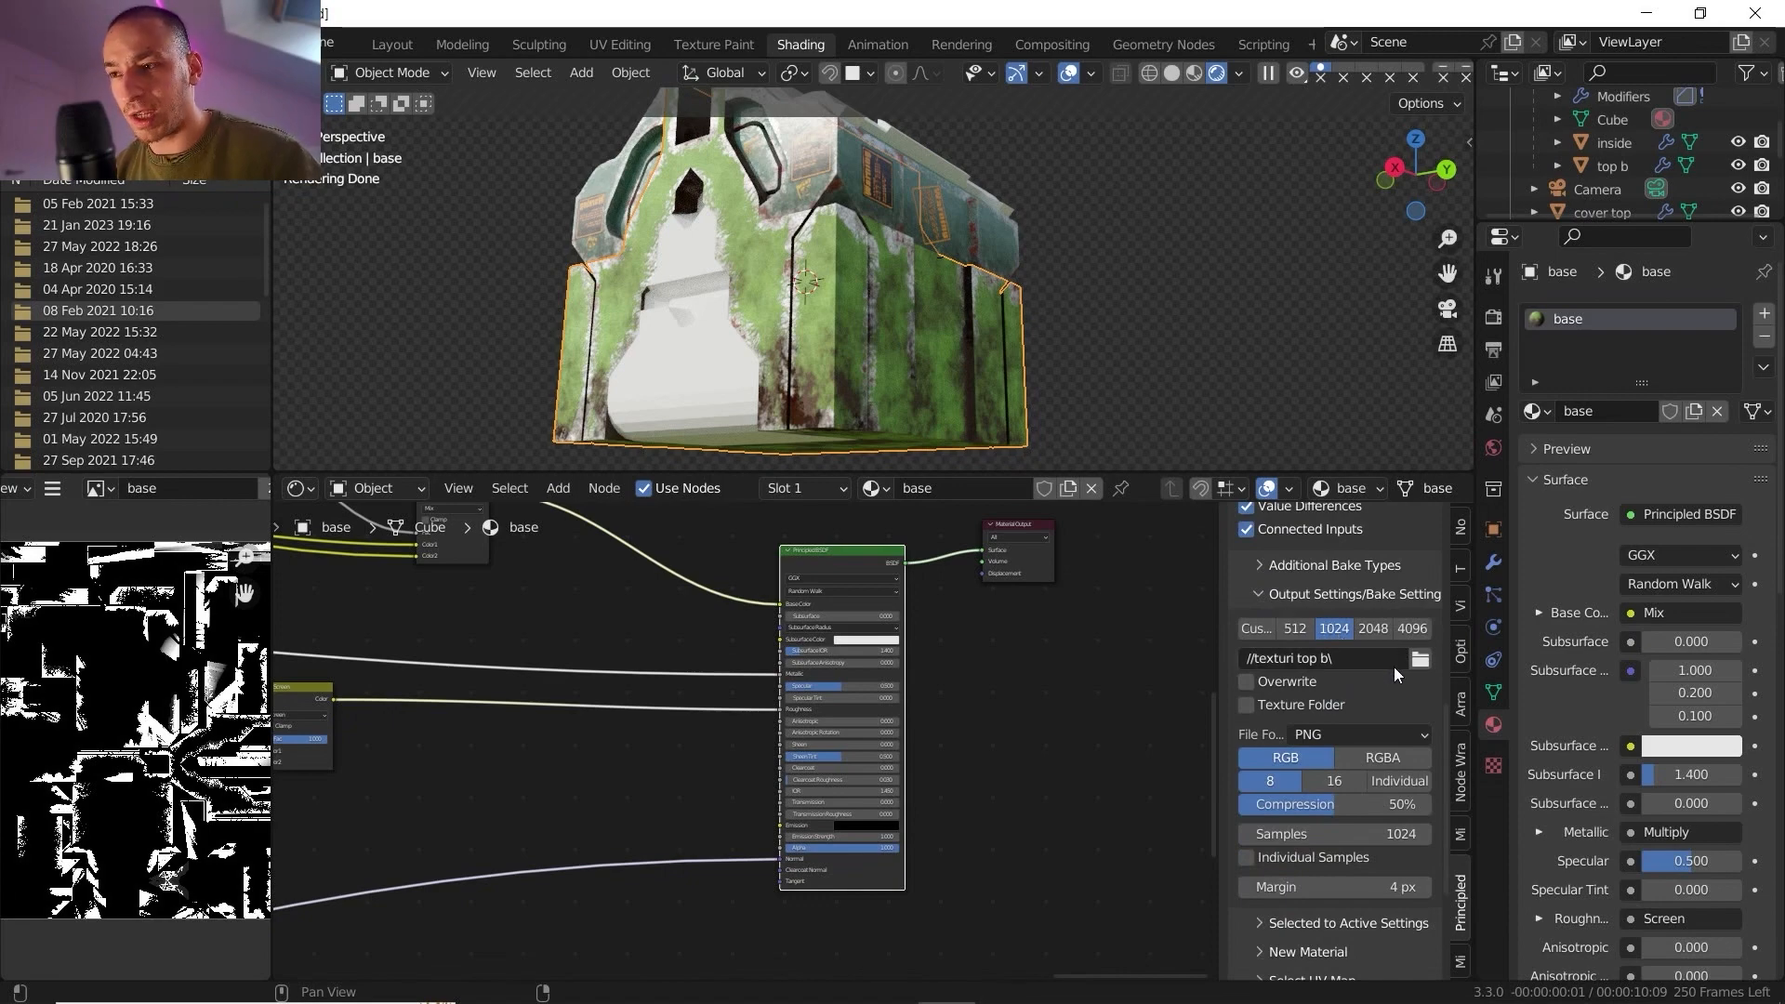
pyautogui.click(1419, 659)
pyautogui.rightClick(822, 539)
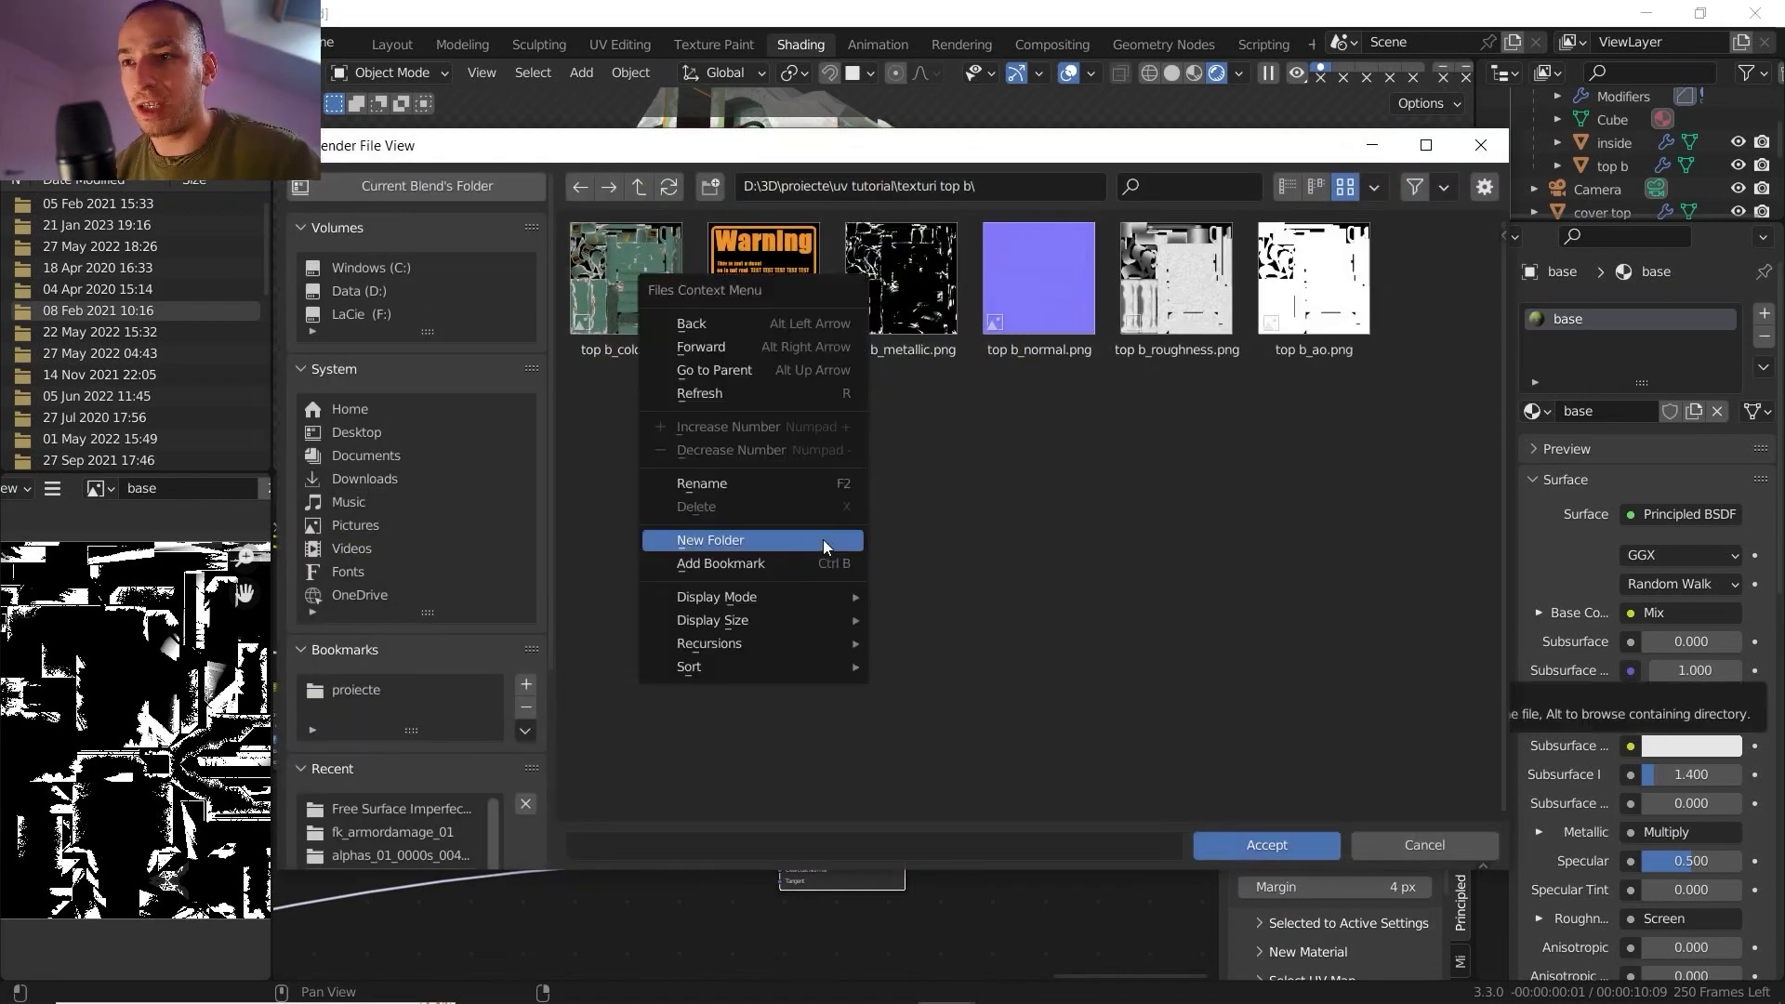
pyautogui.click(639, 186)
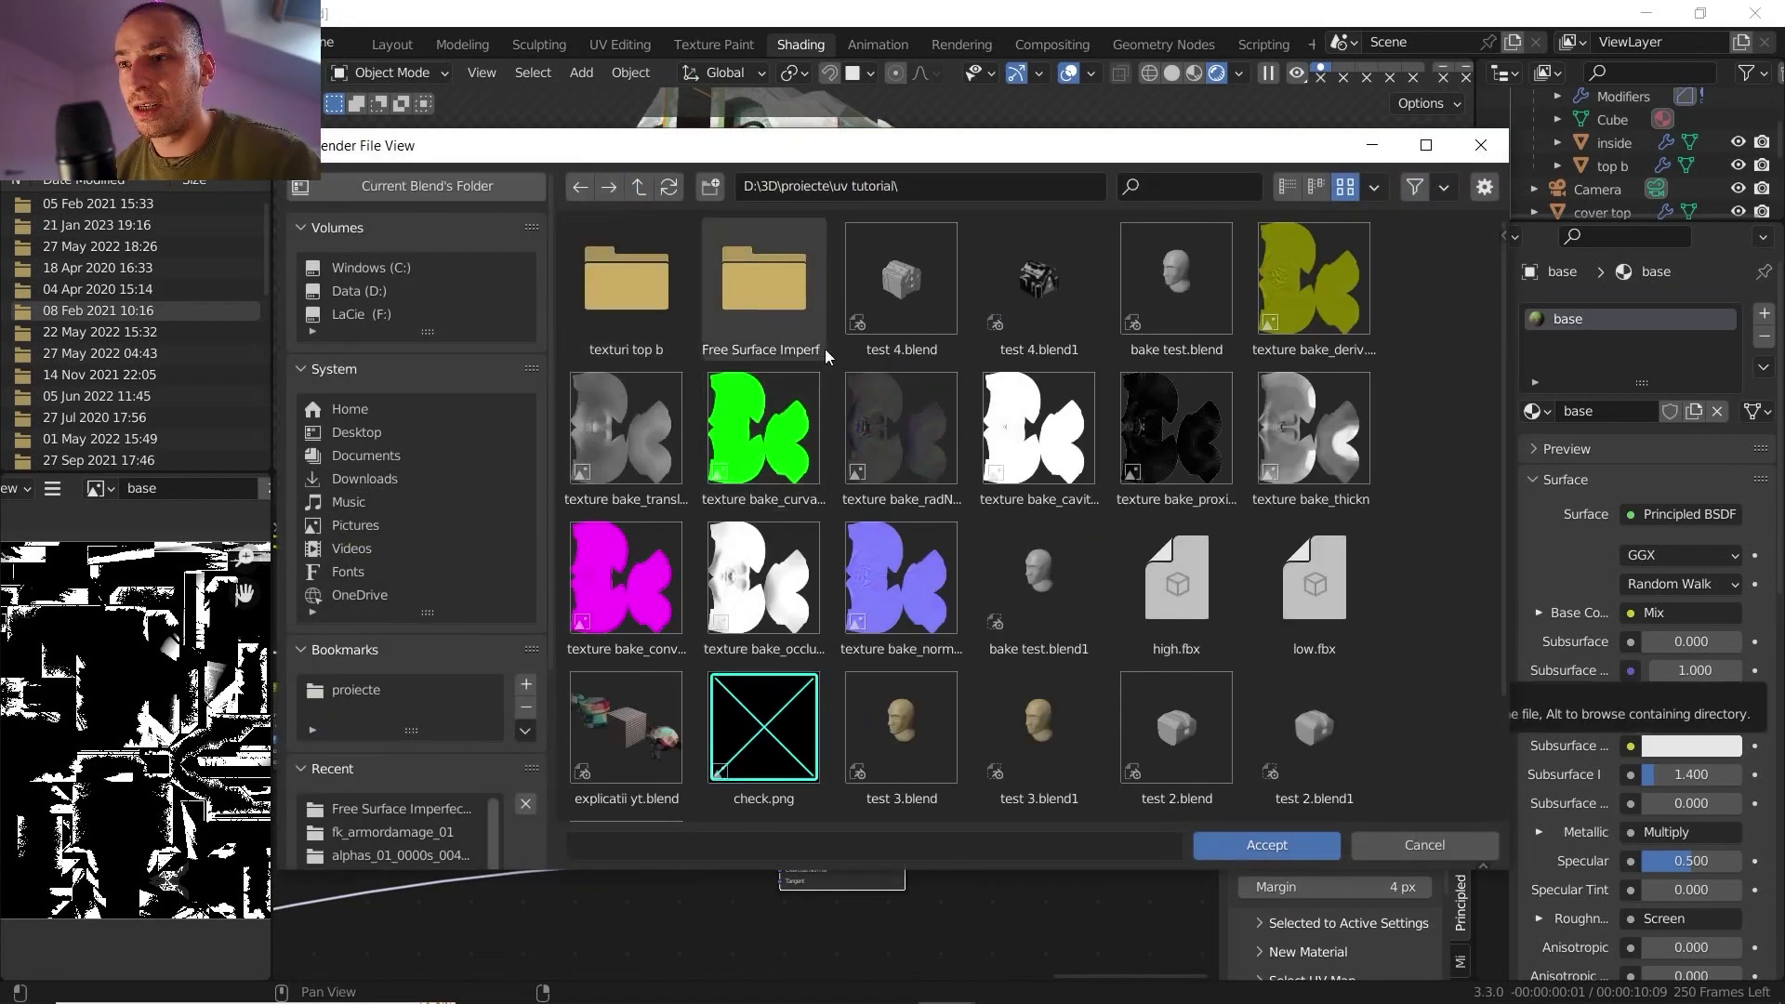
pyautogui.rightClick(785, 381)
pyautogui.click(762, 441)
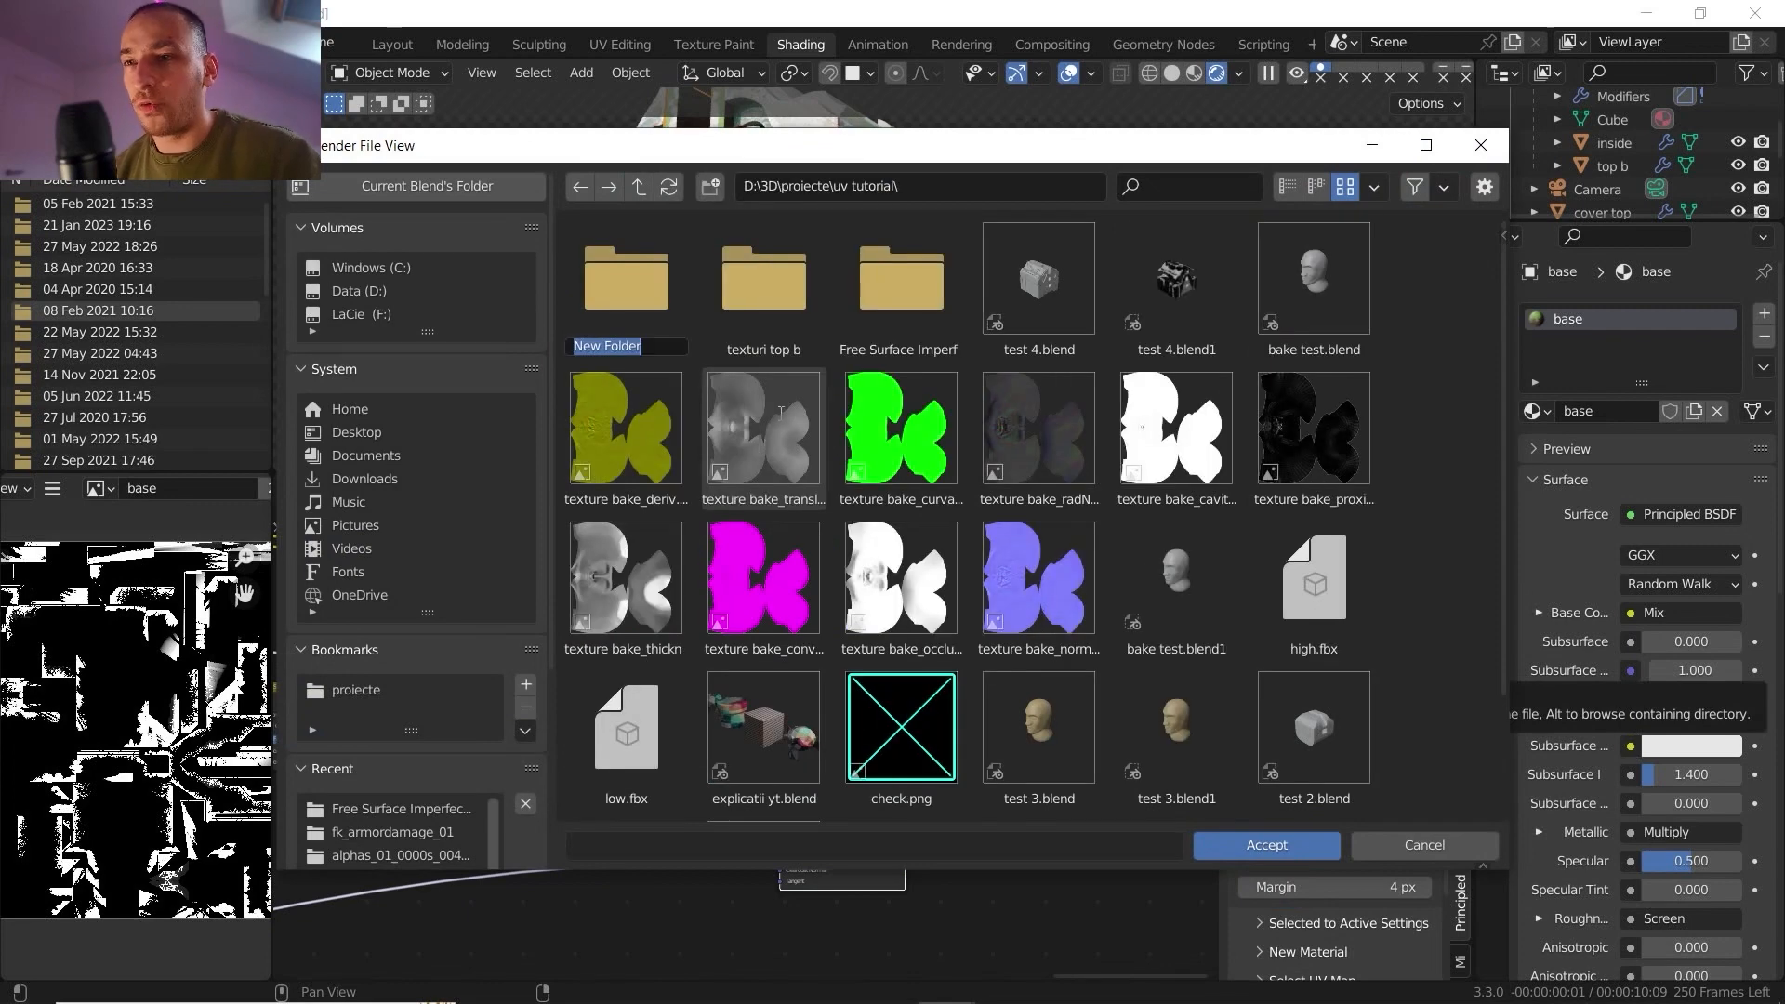
pyautogui.write('textures base')
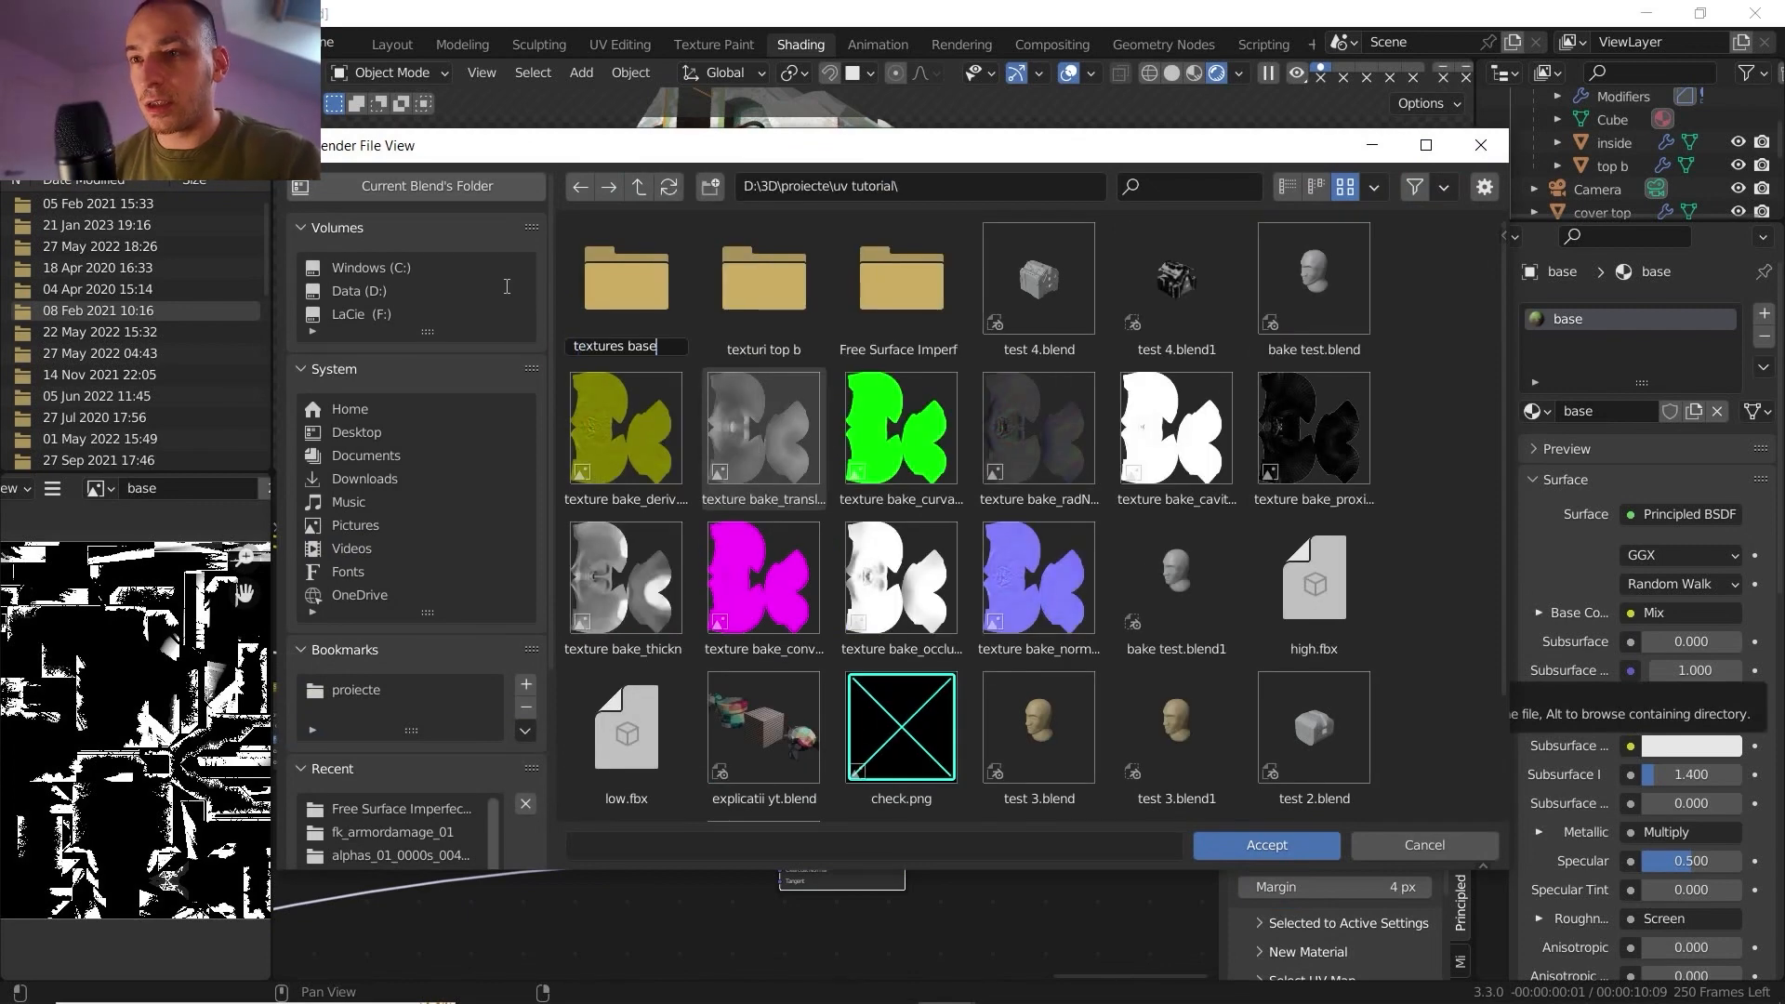
pyautogui.press('Return')
pyautogui.doubleClick(604, 311)
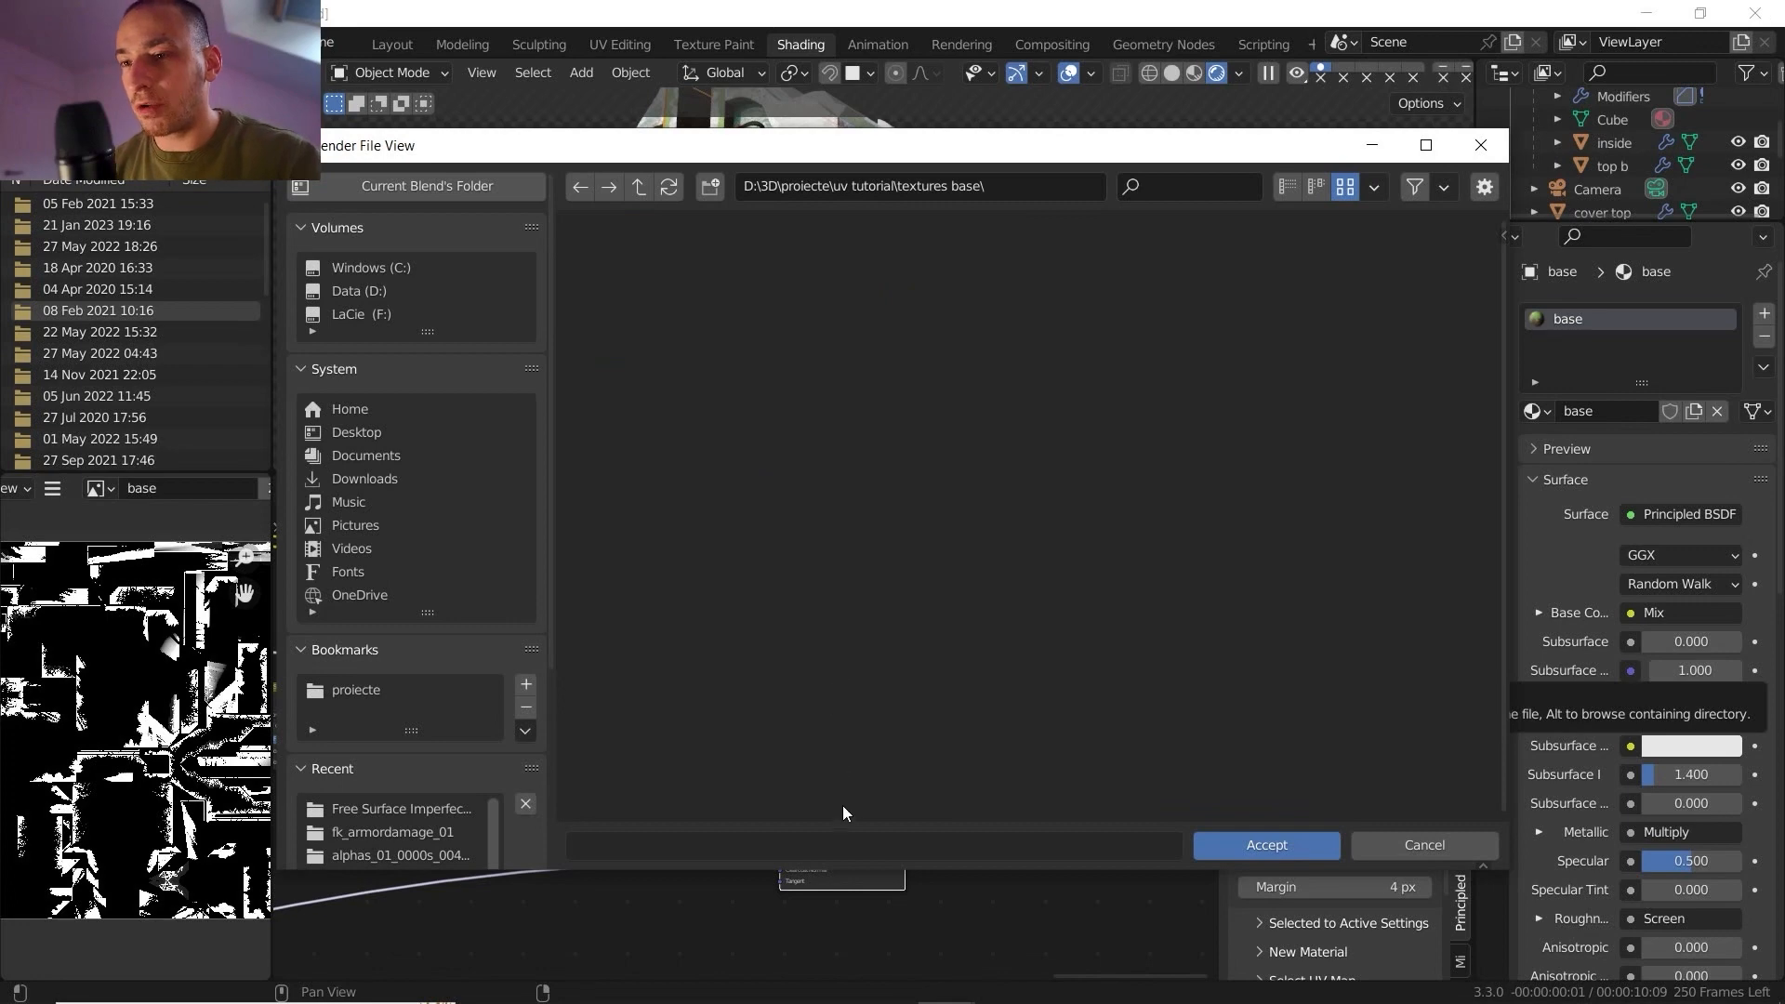
pyautogui.click(1237, 846)
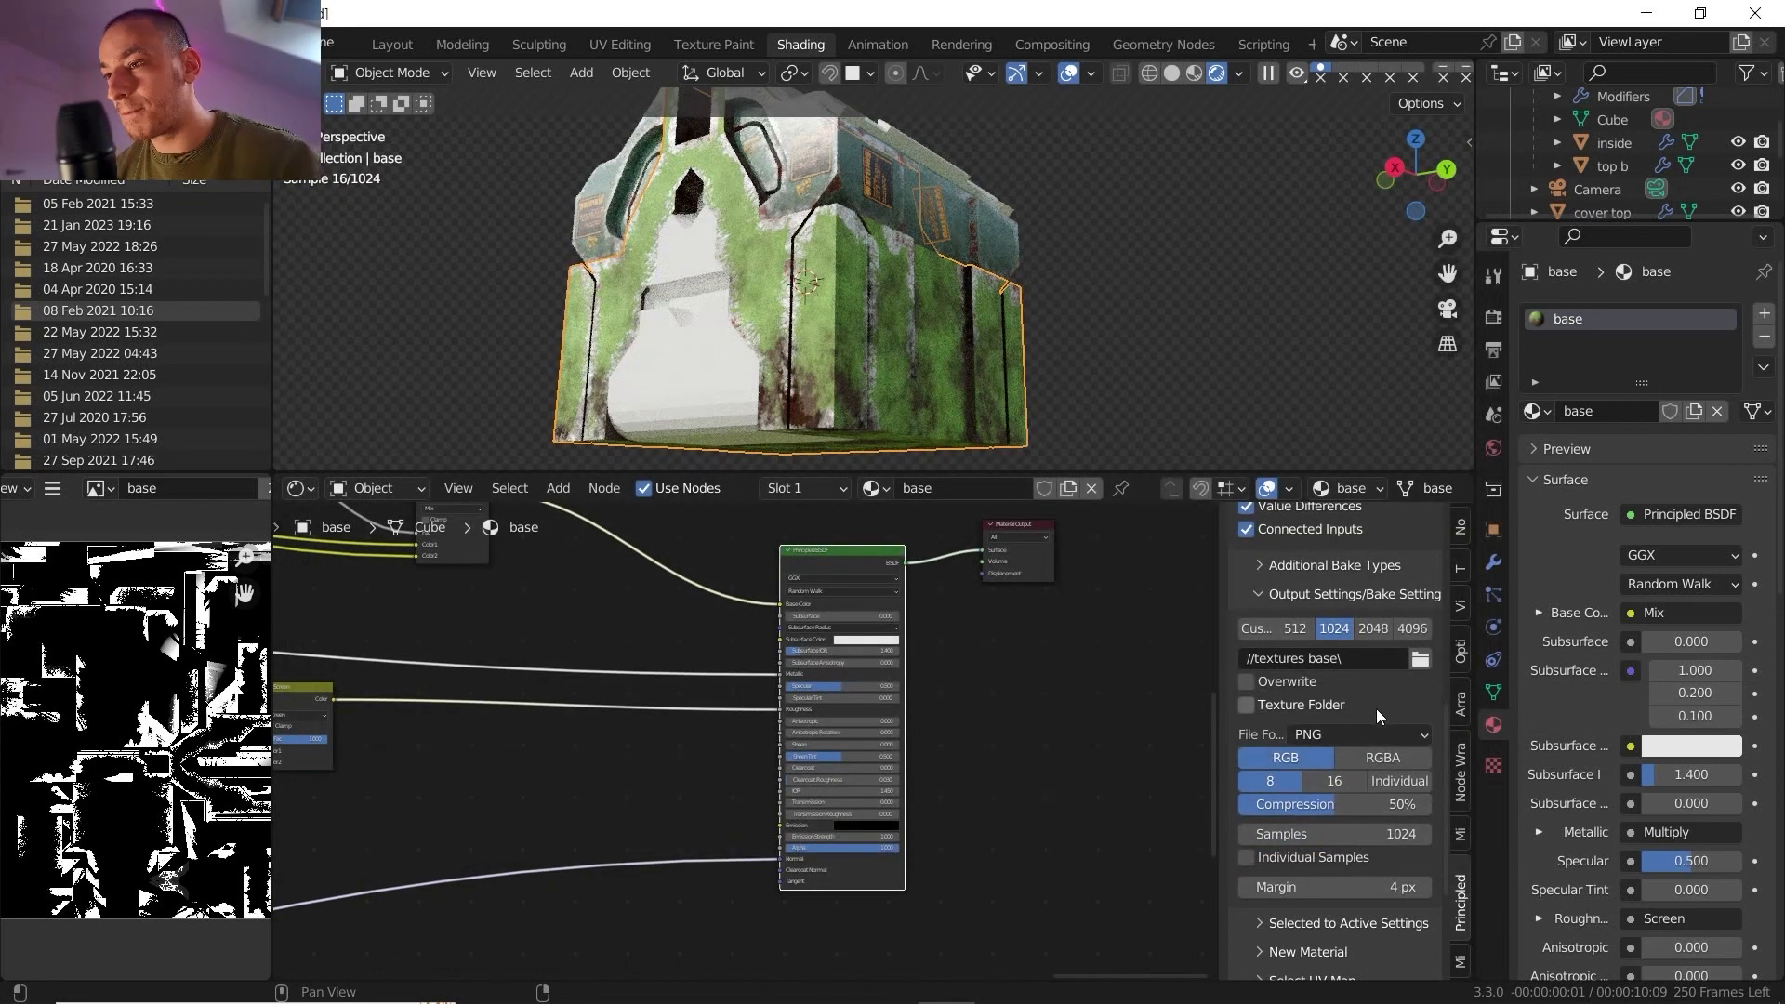
# Inspect the base's worn paint edges up close and view the available bake file formats, keeping PNG
pyautogui.scroll(-2, 1380, 710)
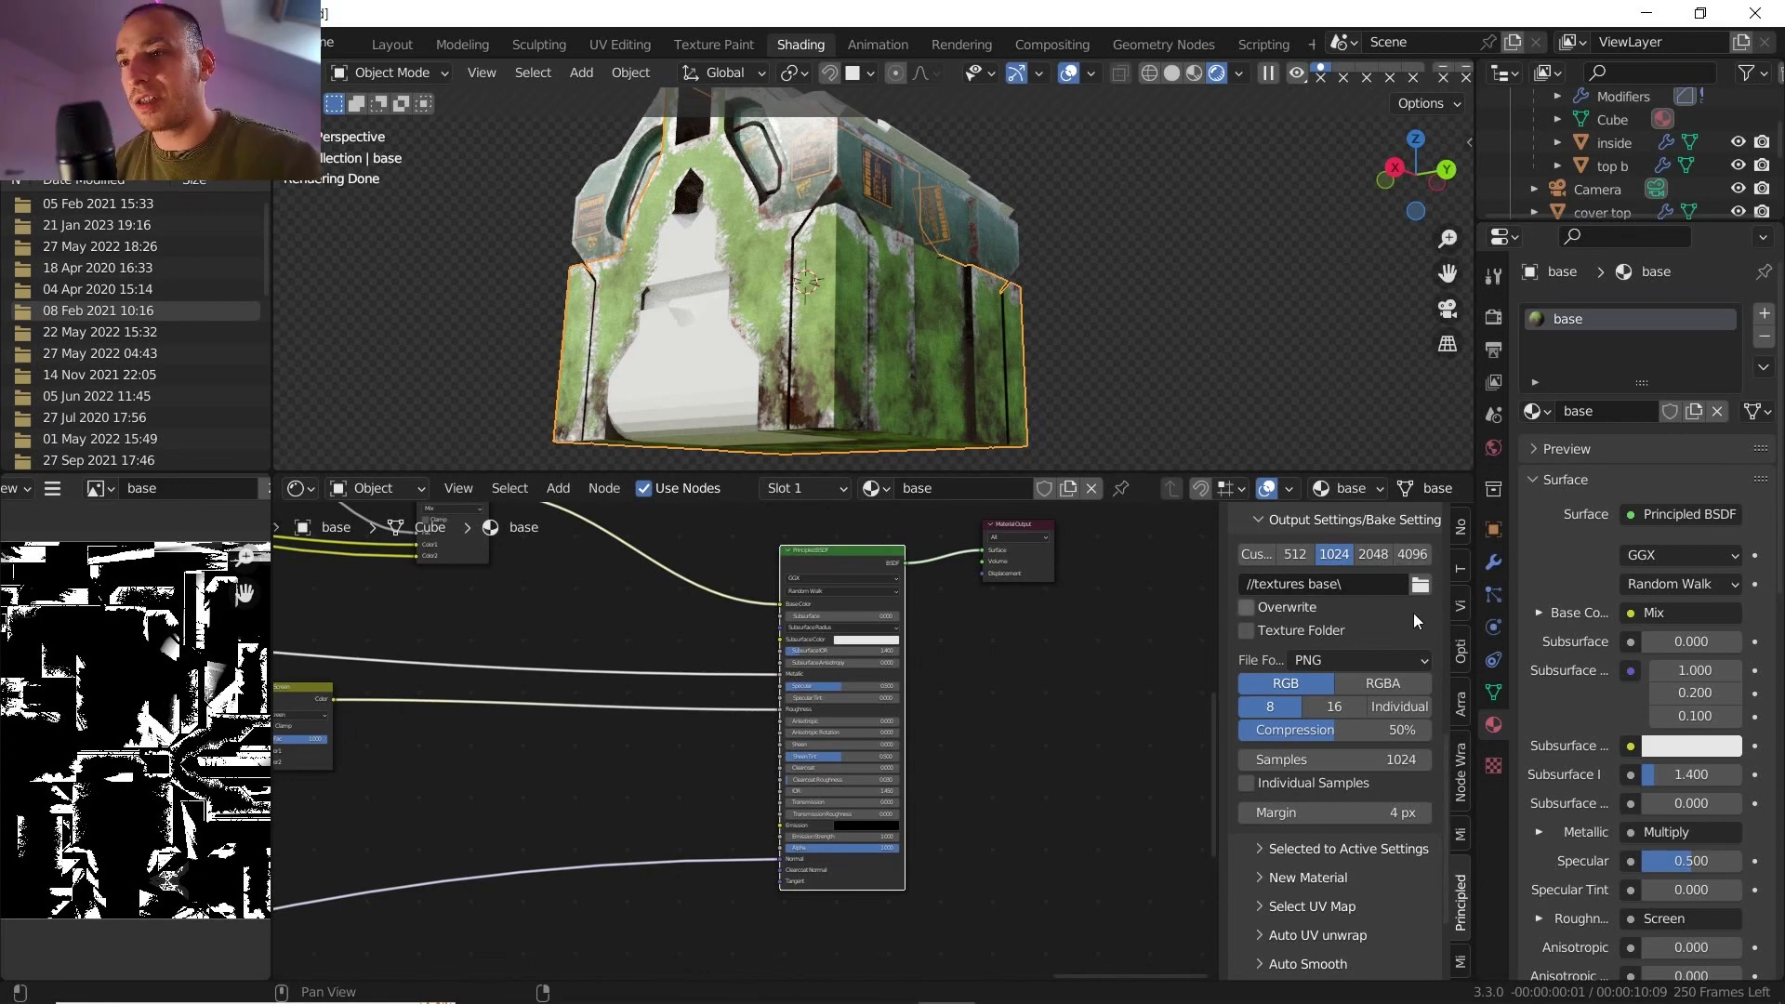
pyautogui.scroll(5, 933, 301)
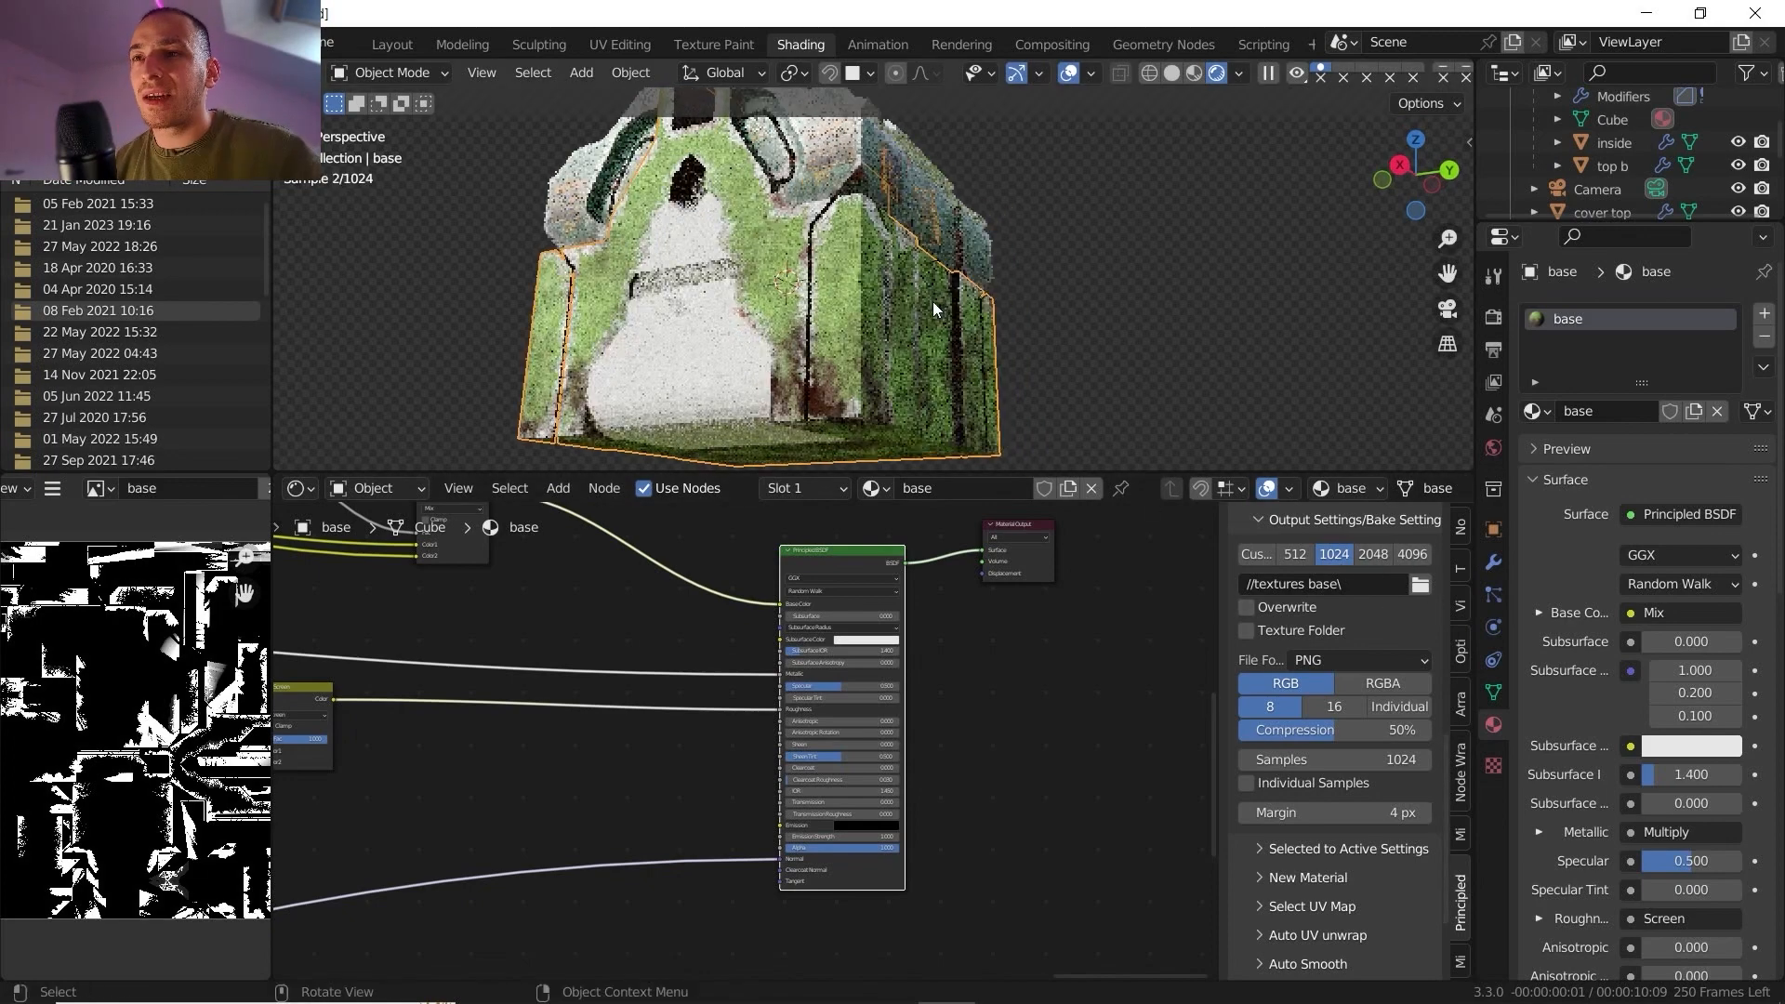
pyautogui.scroll(6, 794, 271)
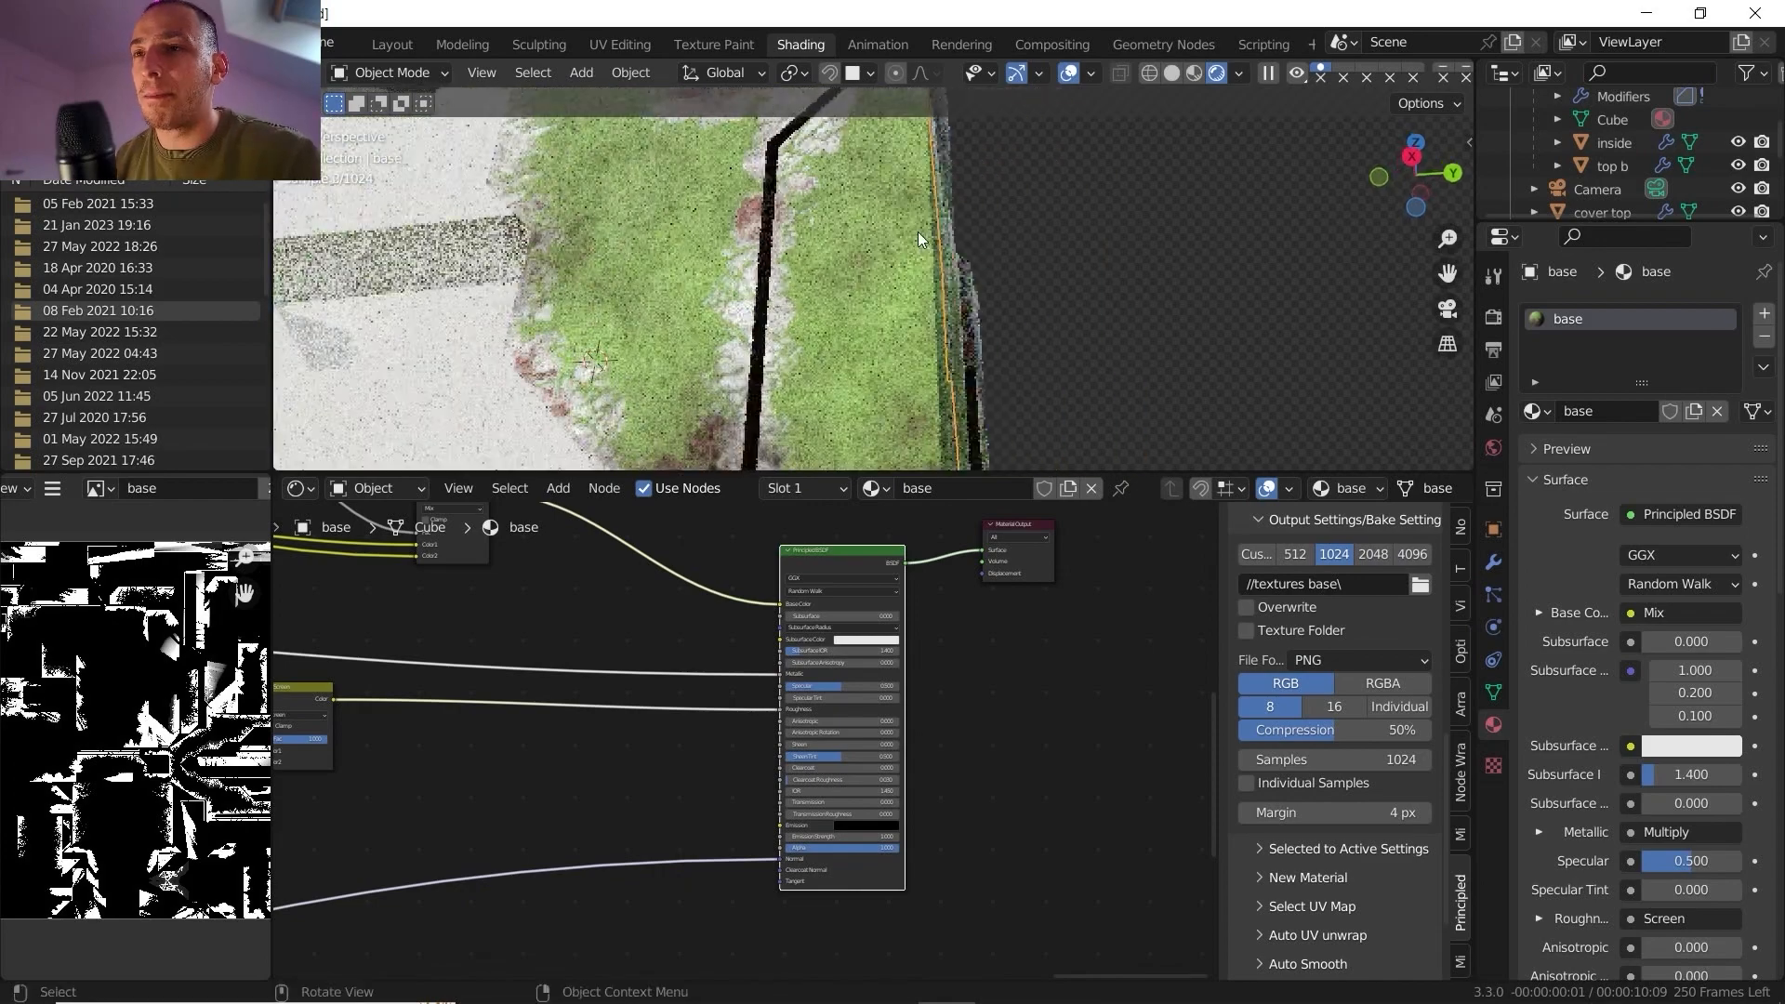
pyautogui.keyDown('shift'); pyautogui.moveTo(778, 275); pyautogui.dragTo(739, 266, button='middle'); pyautogui.keyUp('shift')
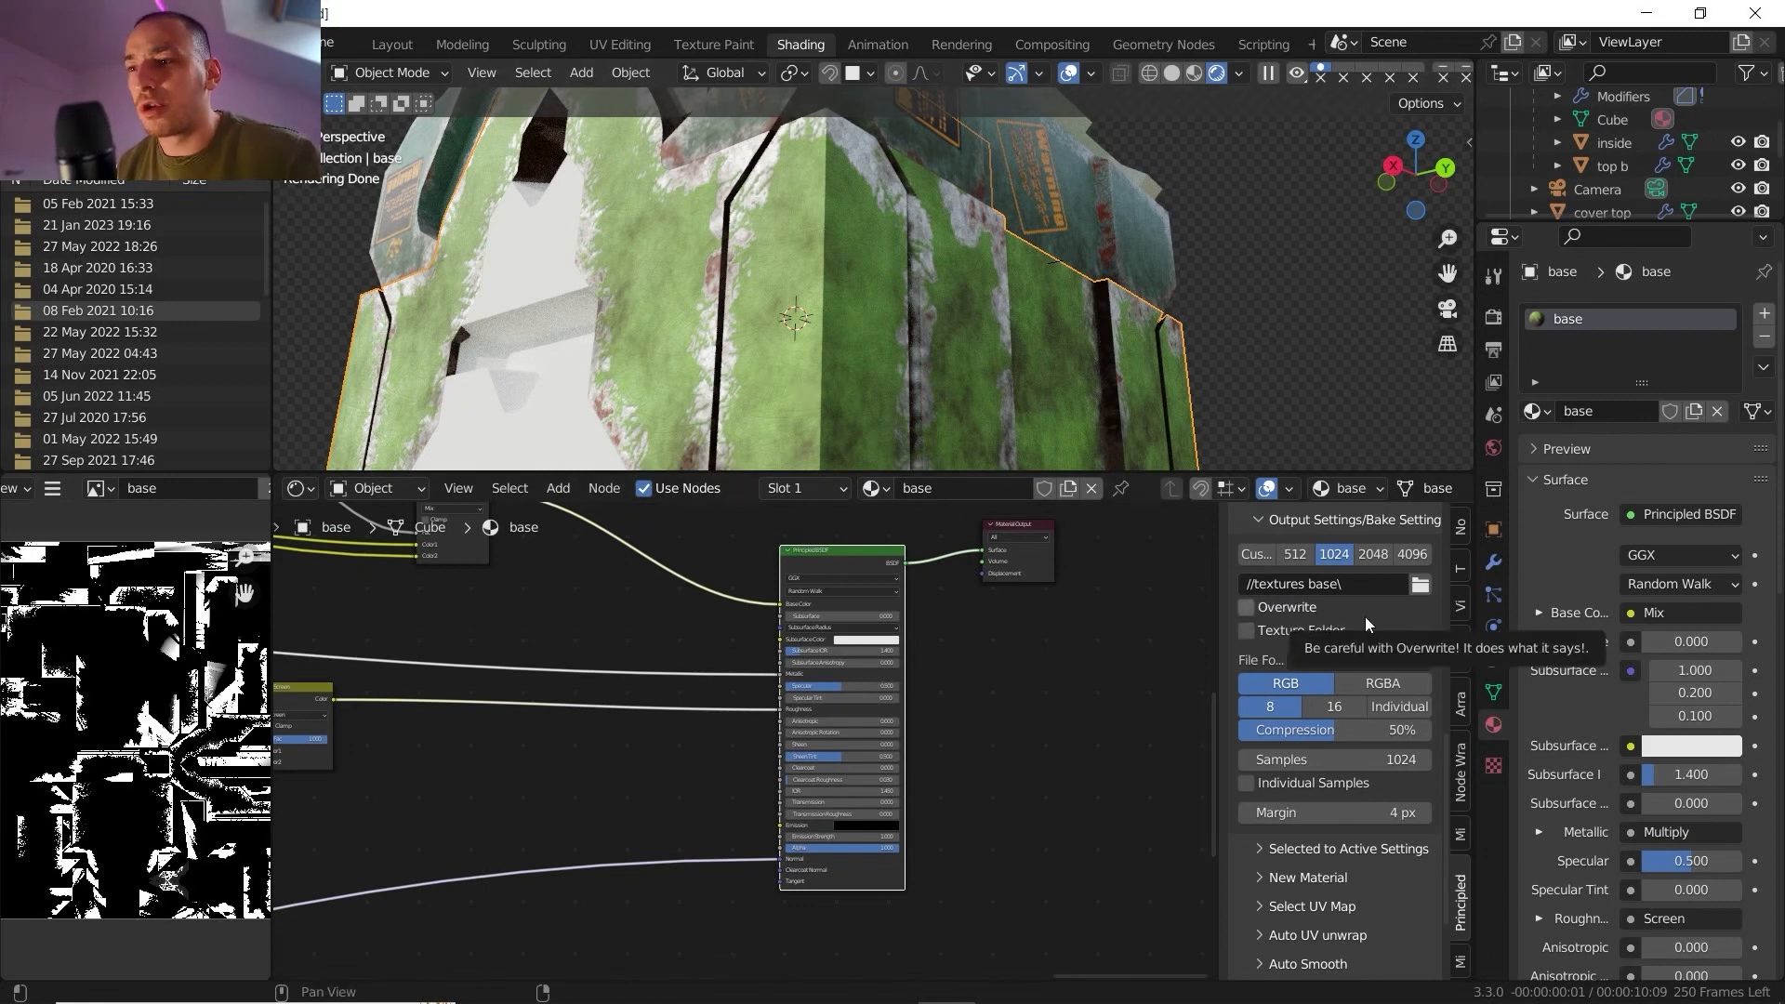
pyautogui.scroll(-1, 1357, 623)
pyautogui.click(1349, 622)
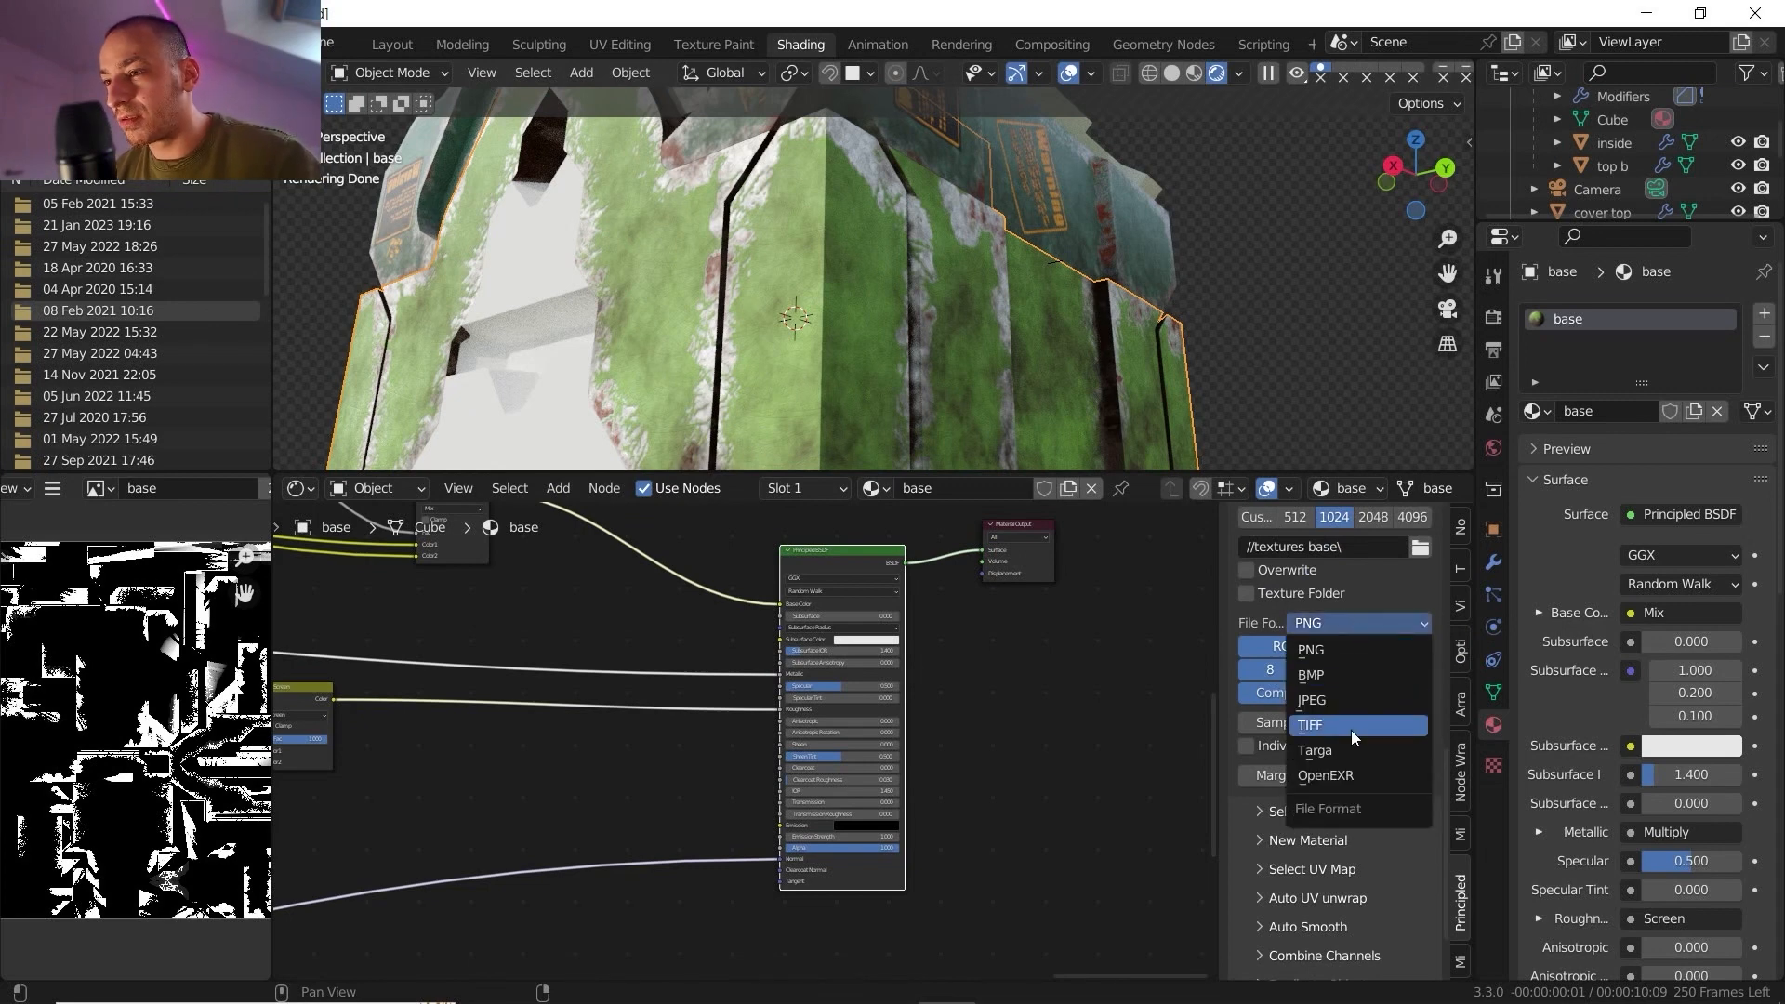
pyautogui.click(1351, 624)
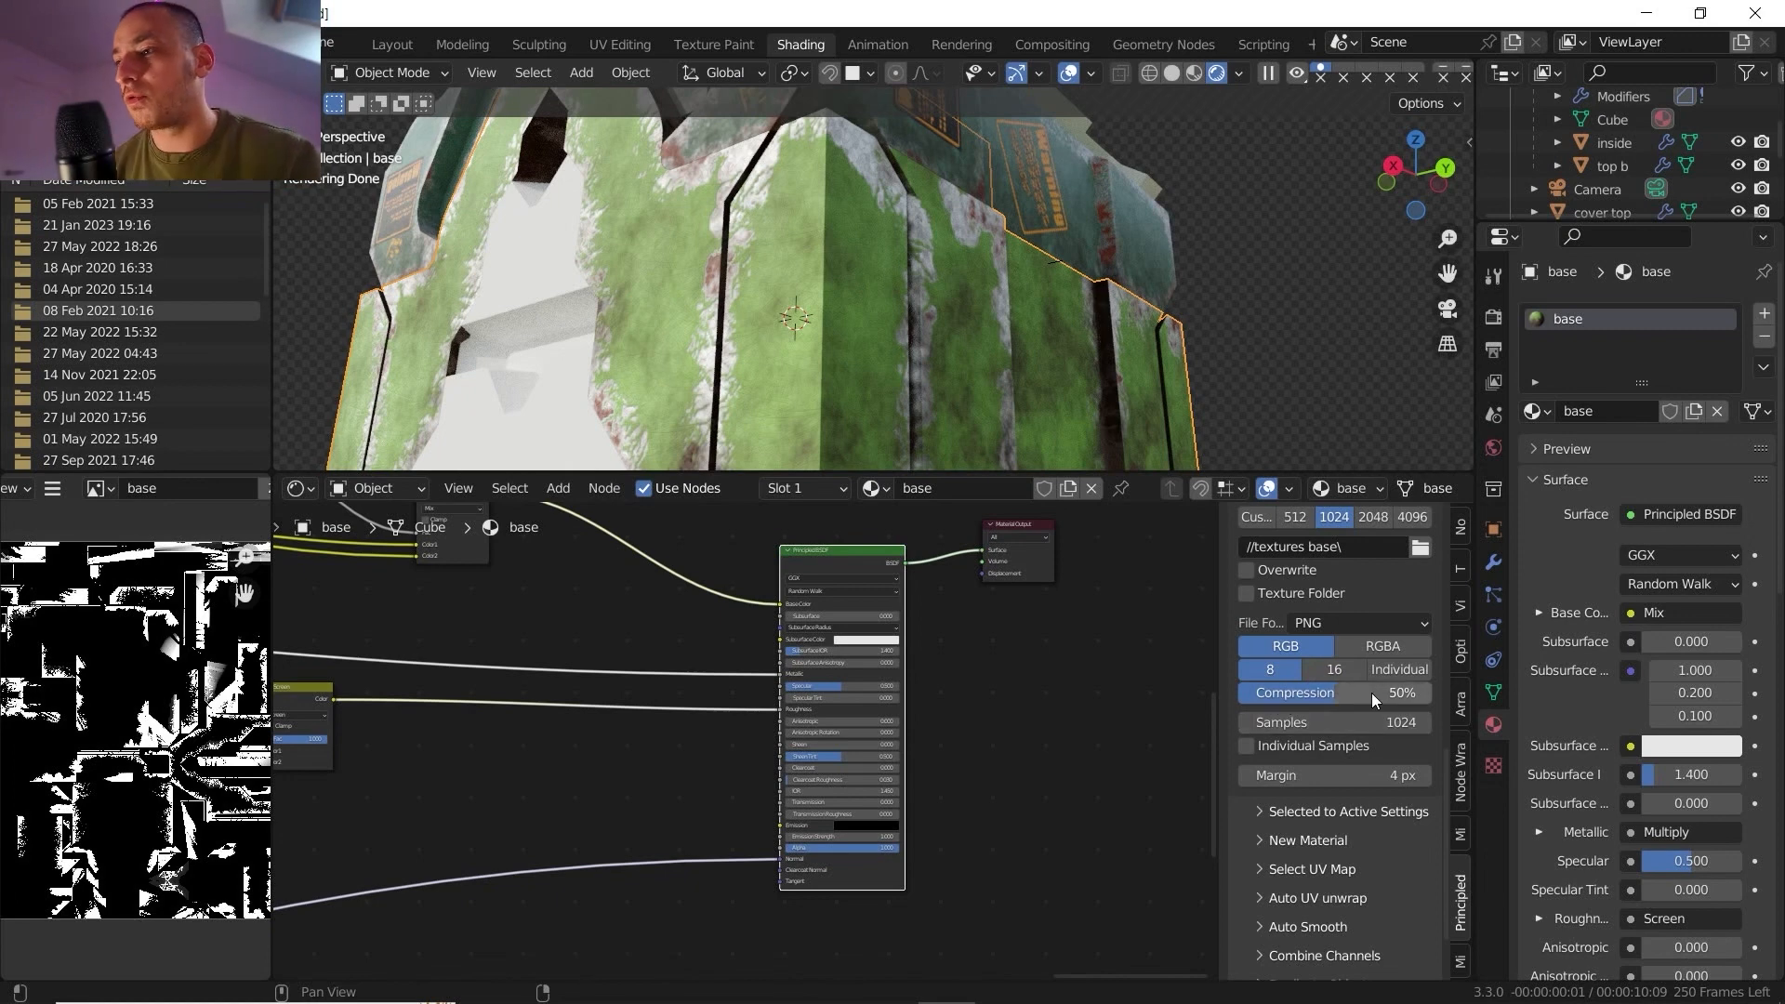
# Try a compression of 0%, restore it to 50%, and keep the bake samples at 1024
pyautogui.click(1316, 699)
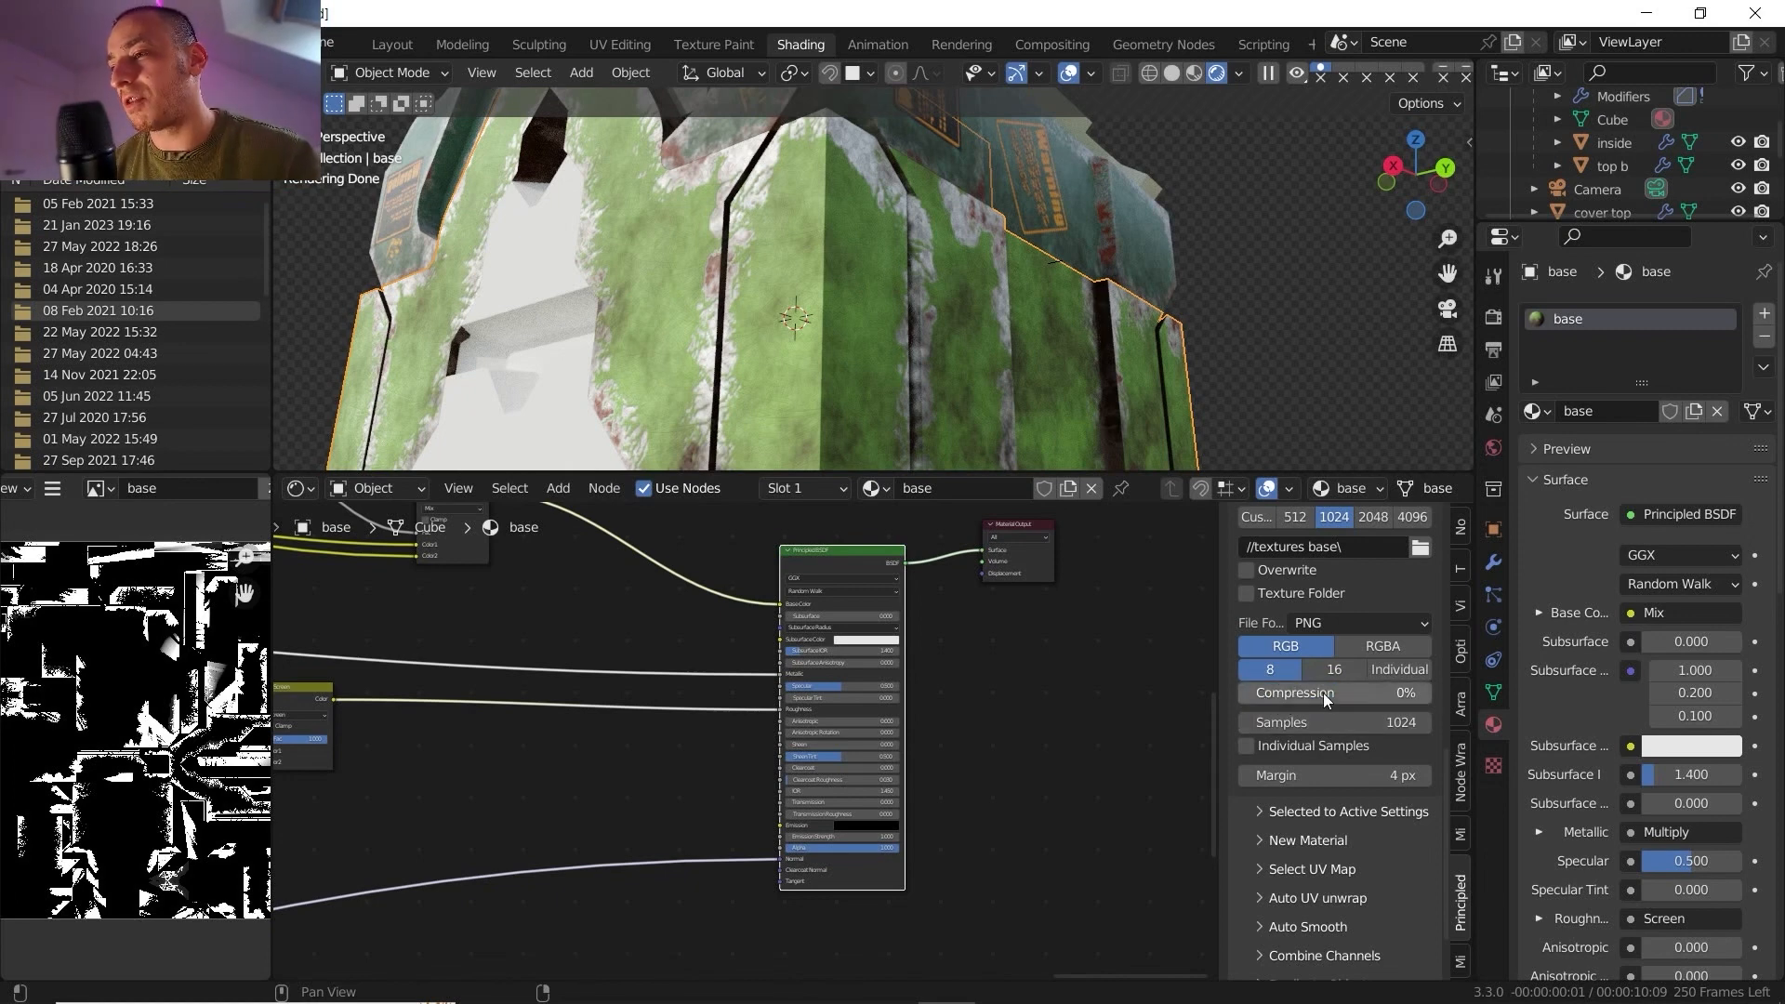
pyautogui.write('50')
pyautogui.press('Return')
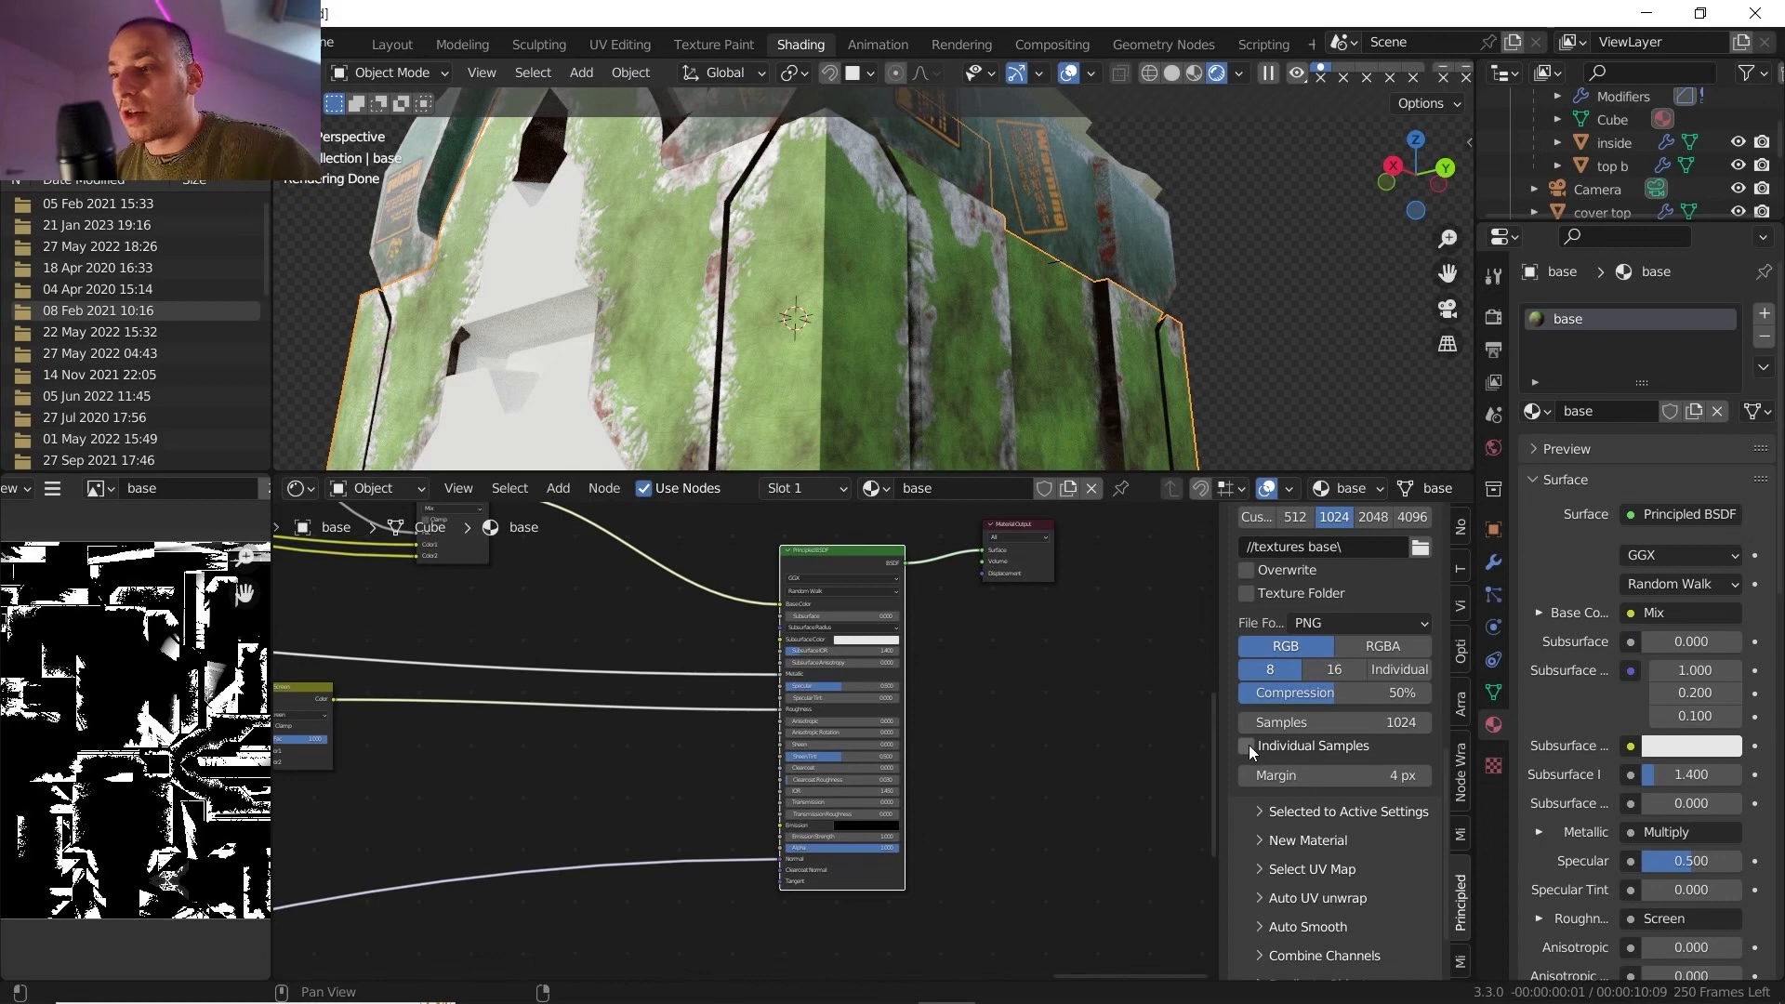
pyautogui.scroll(-2, 1247, 744)
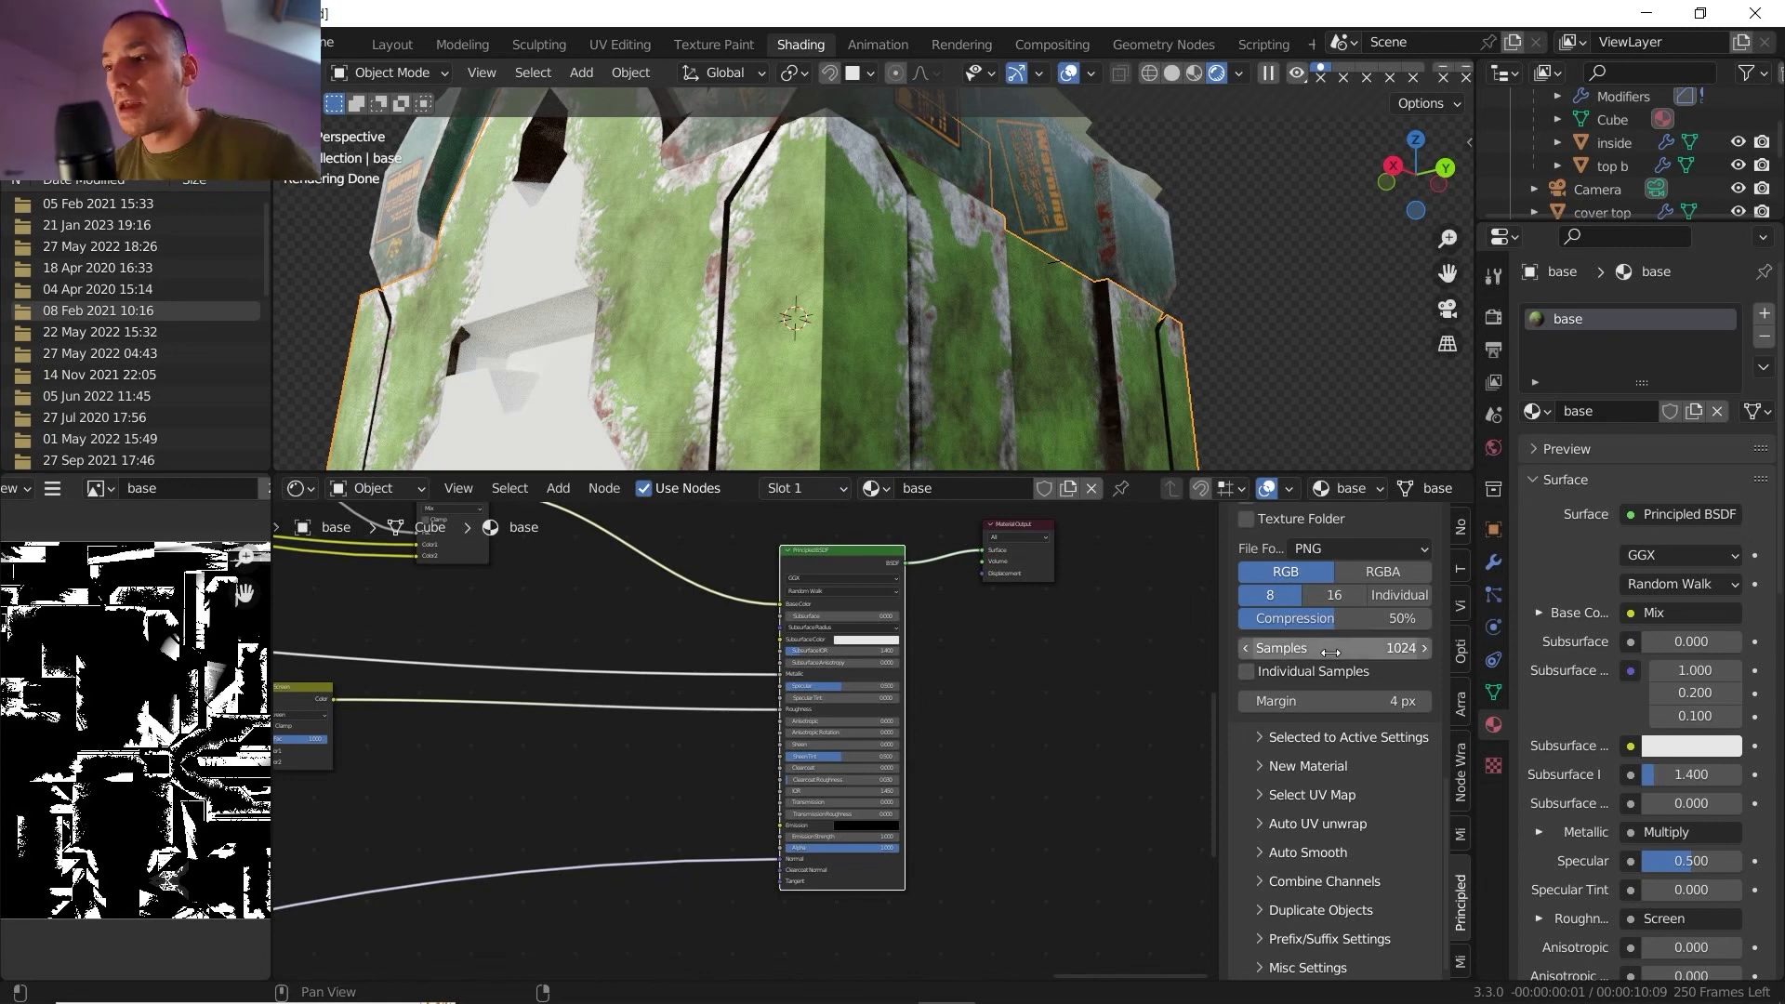
pyautogui.click(1396, 651)
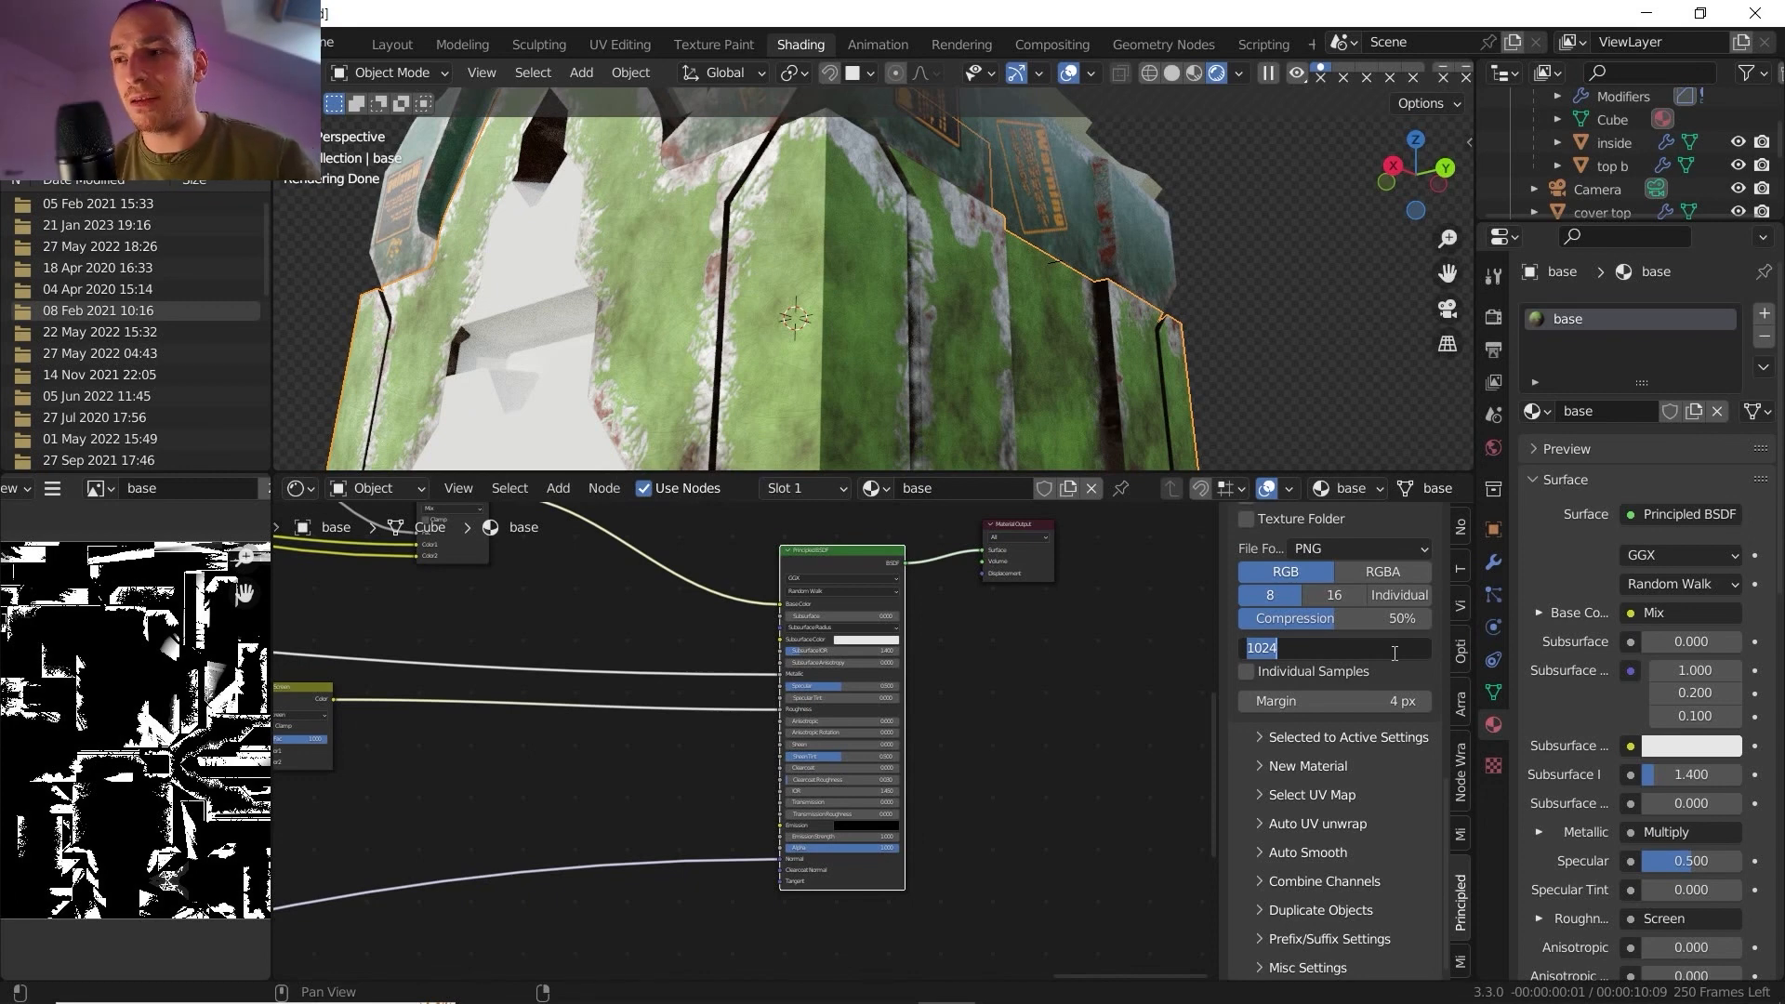
pyautogui.press('Return')
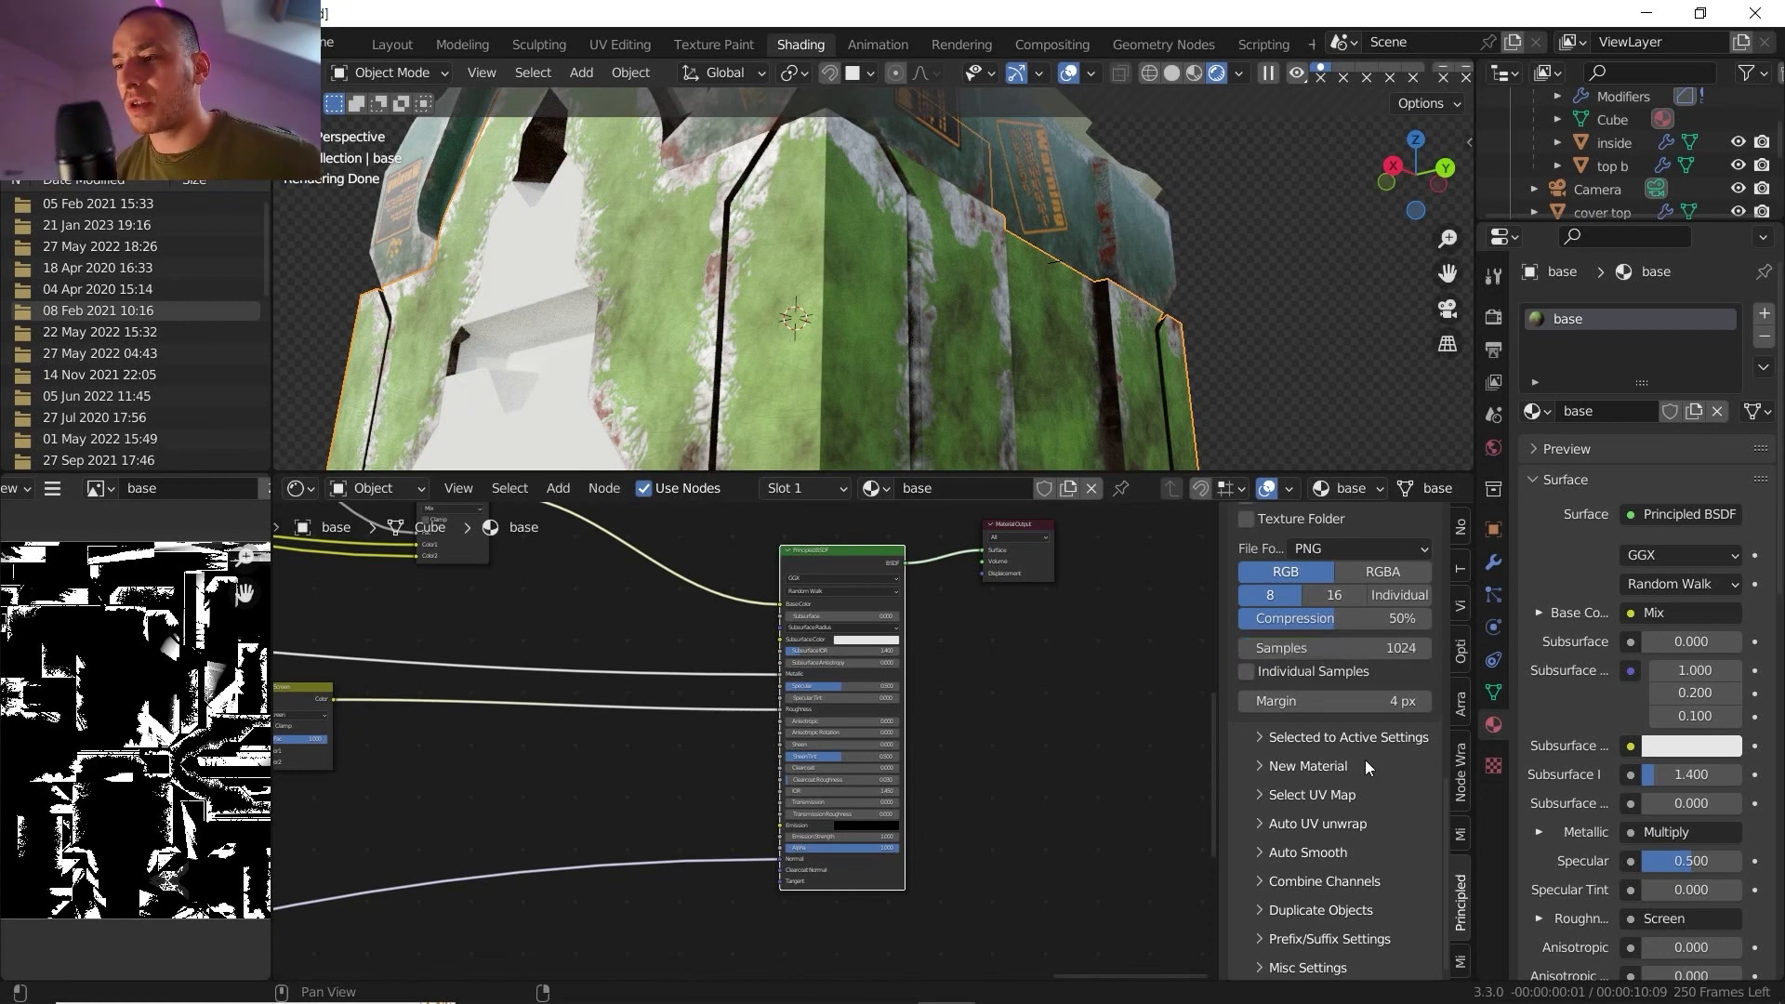
# Review the Selected to Active and New Material bake settings, keeping Create New Material enabled
pyautogui.scroll(4, 1365, 761)
pyautogui.scroll(-4, 1364, 761)
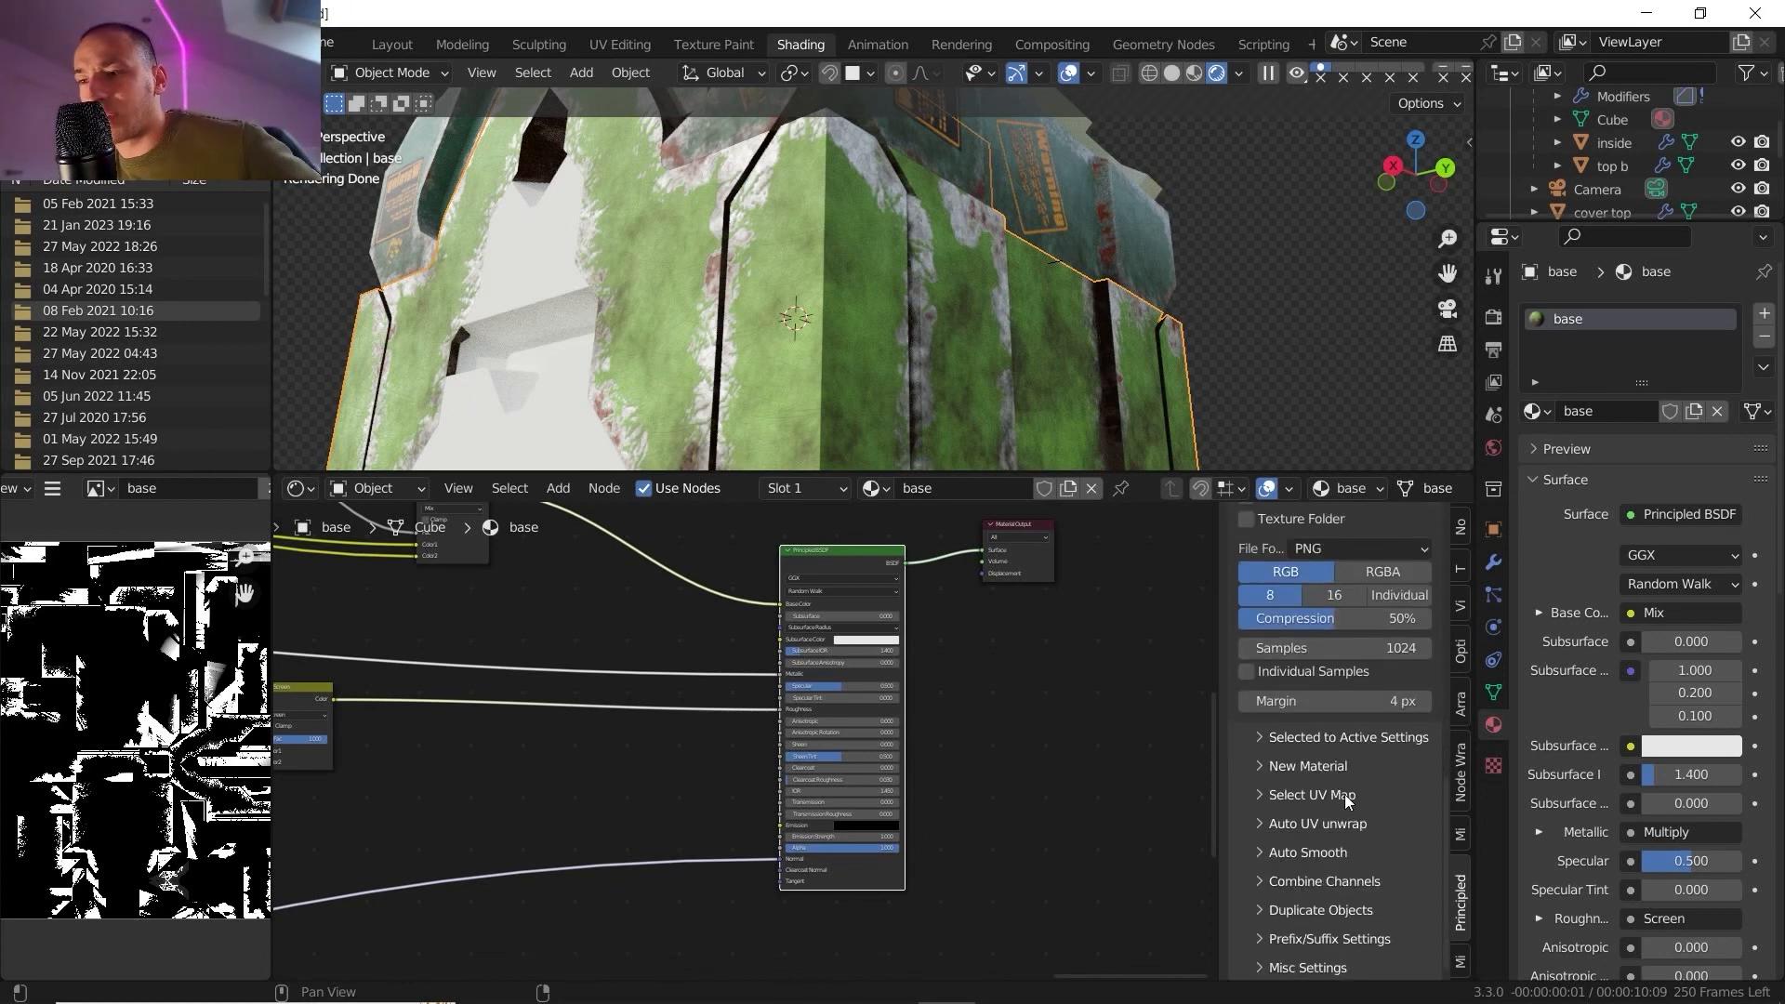
pyautogui.scroll(-2, 1263, 739)
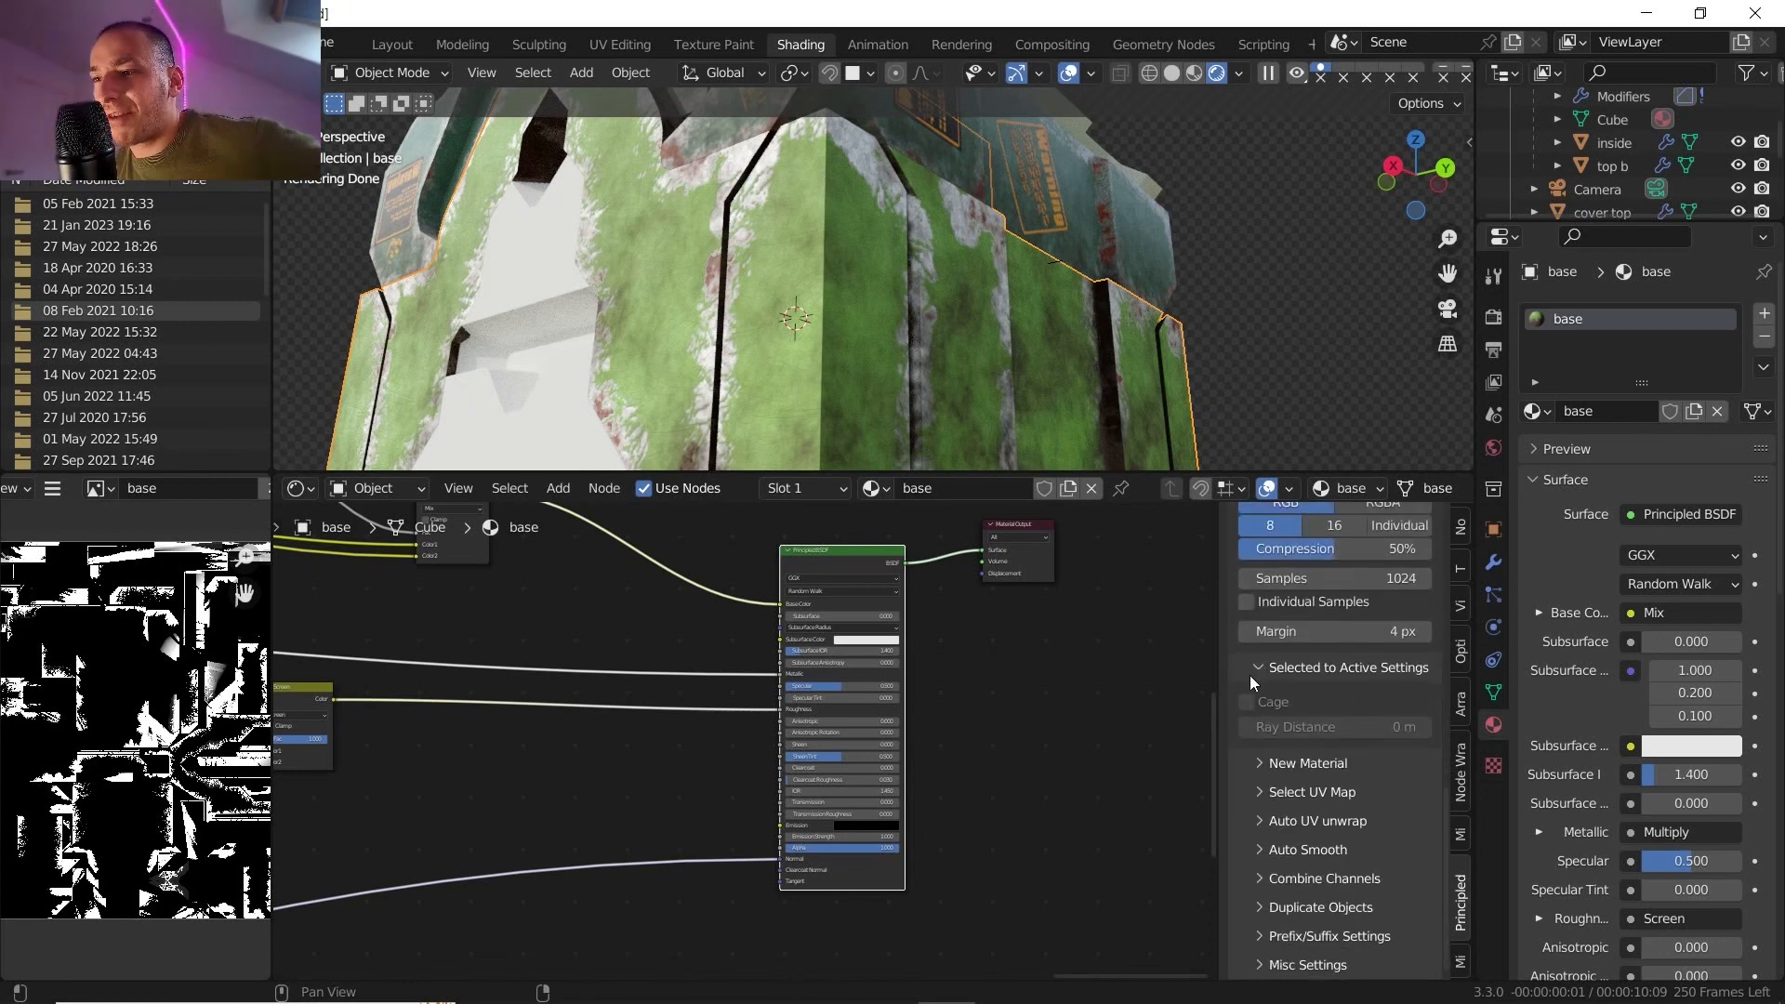
pyautogui.scroll(2, 1257, 667)
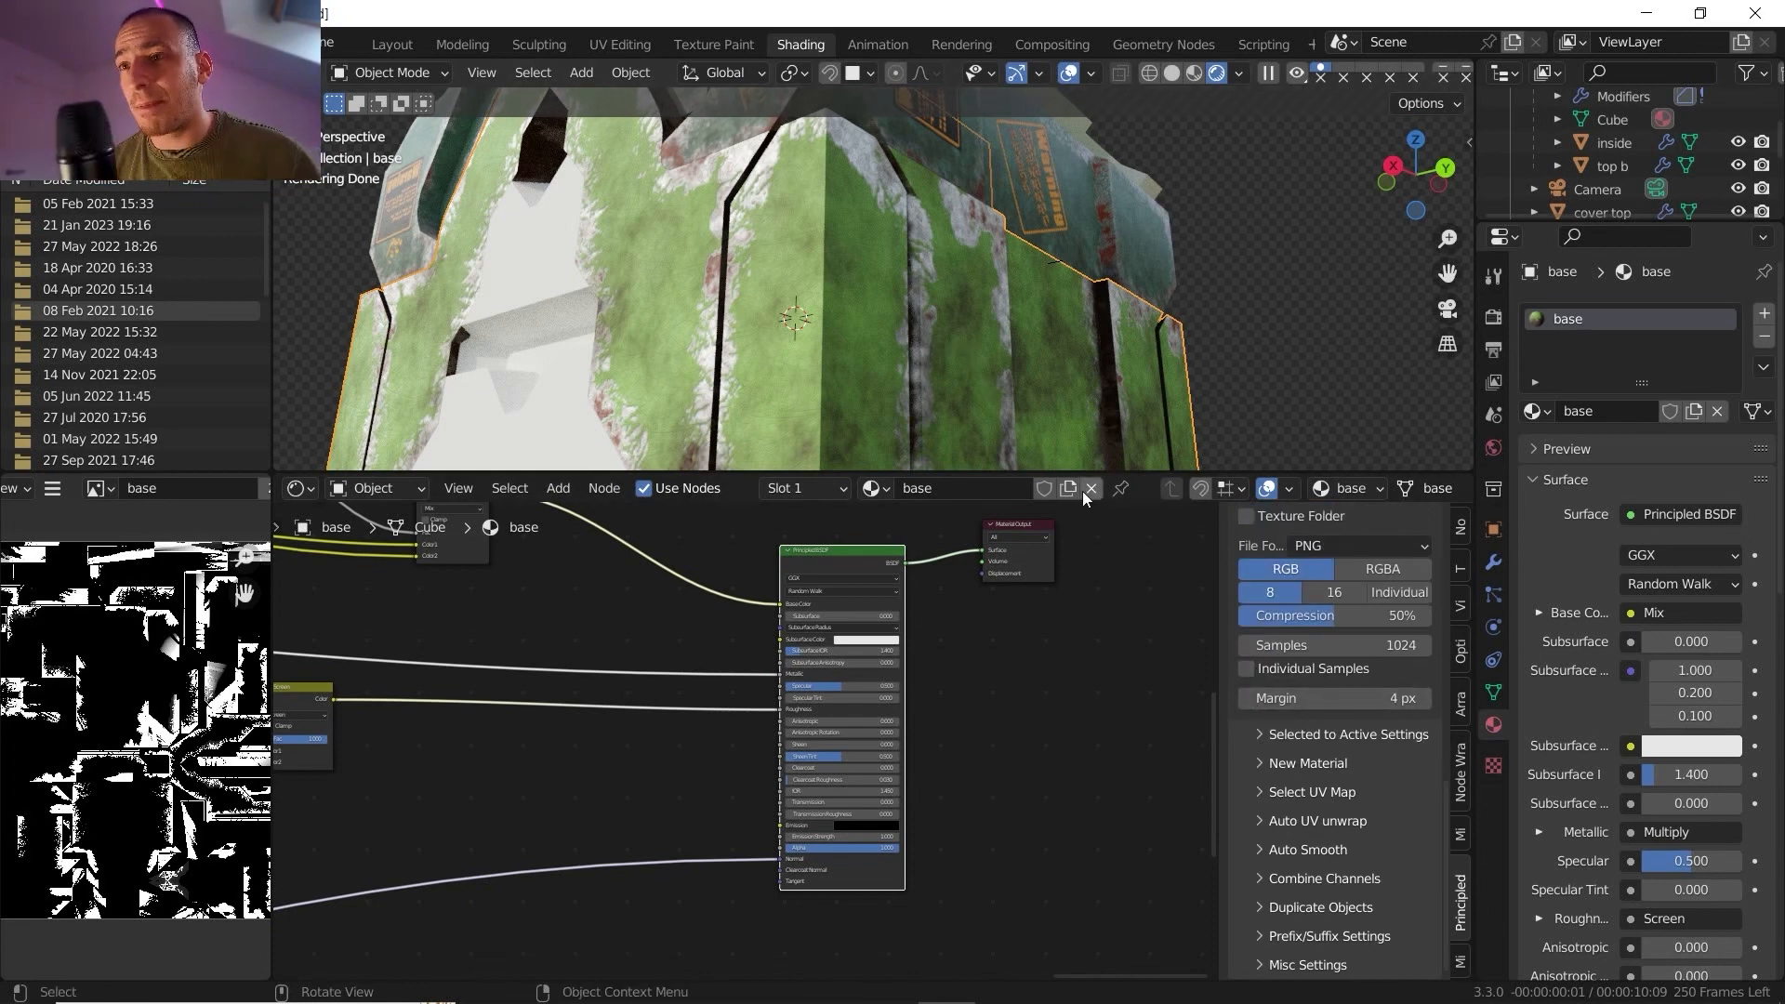
pyautogui.click(1263, 763)
pyautogui.scroll(-3, 1264, 762)
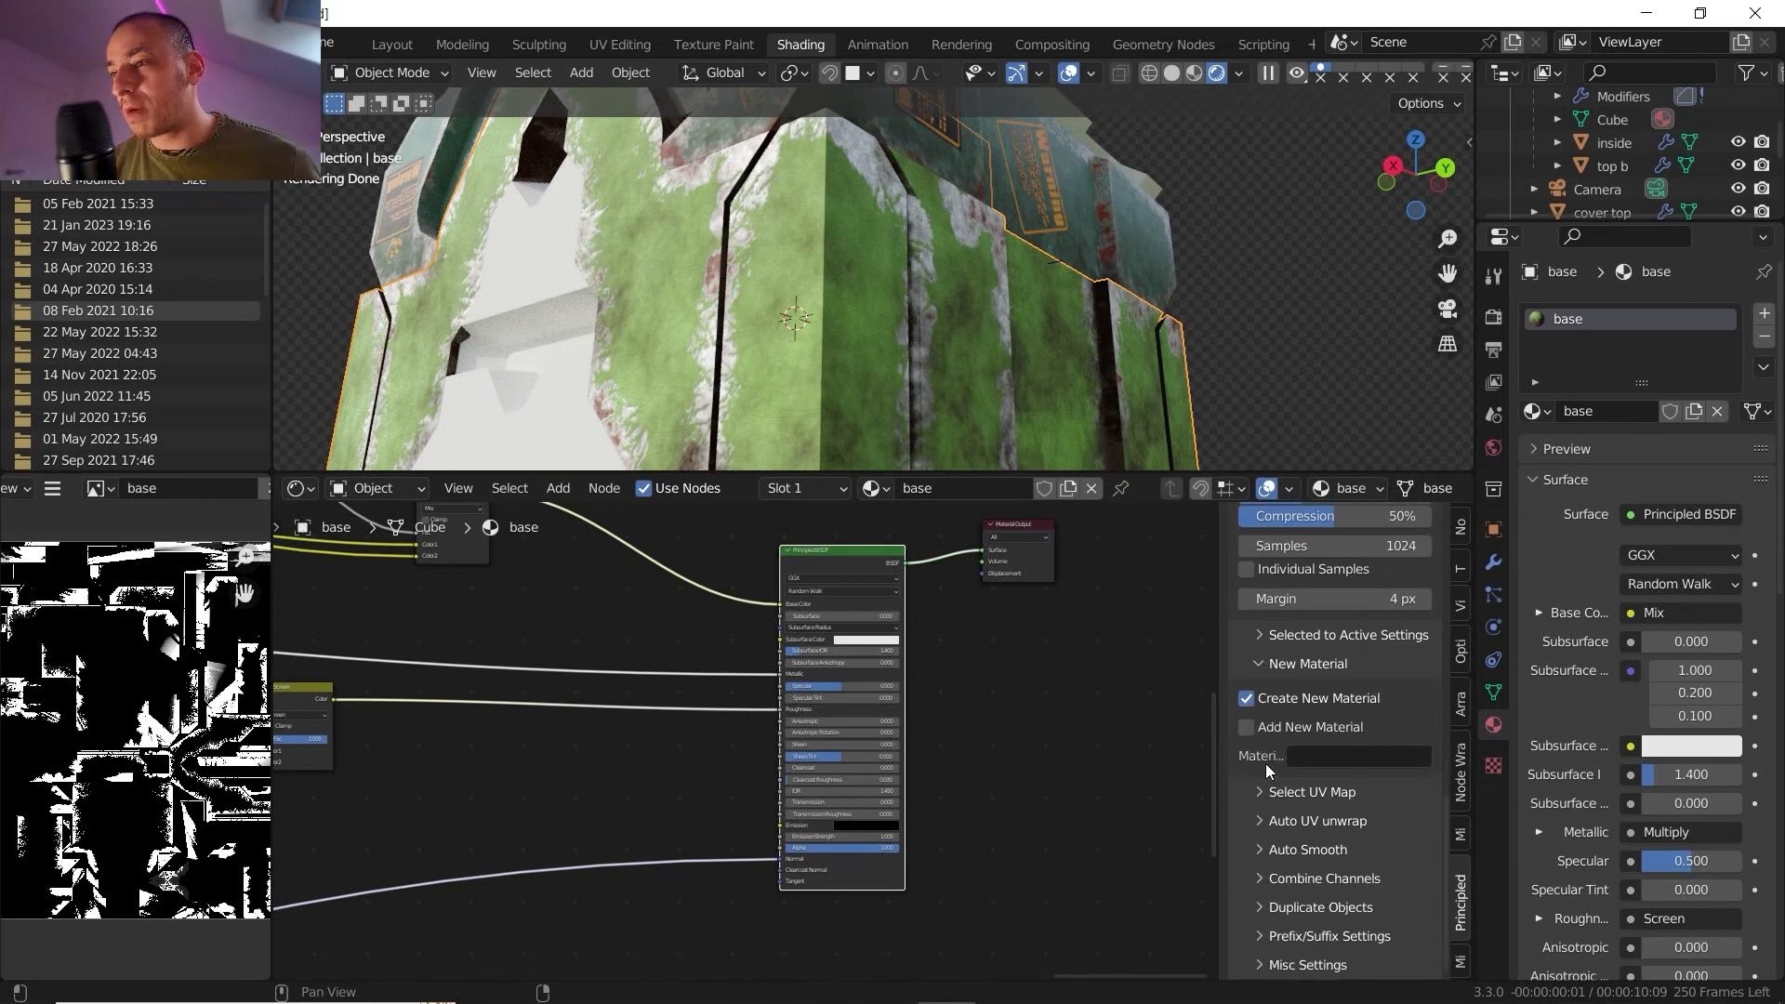
pyautogui.click(1247, 698)
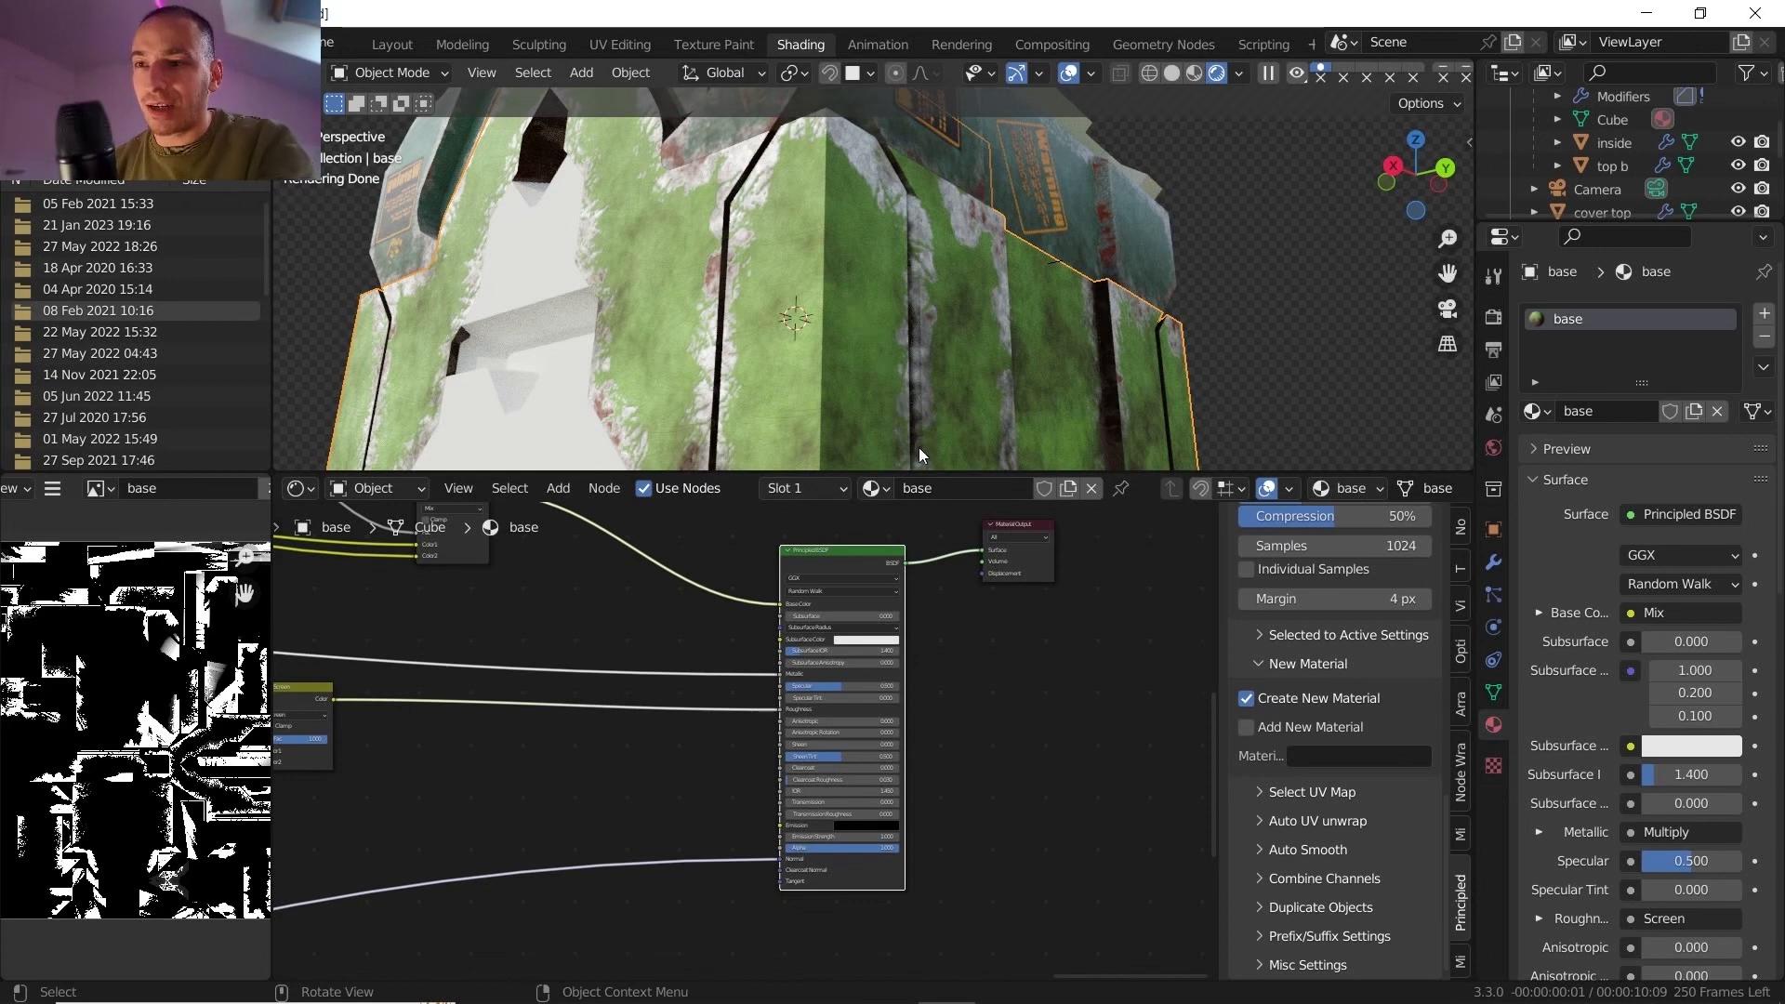
# Look over the base material's node tree and save the Blender file before baking
pyautogui.scroll(-3, 606, 655)
pyautogui.moveTo(617, 661); pyautogui.dragTo(907, 766, button='middle')
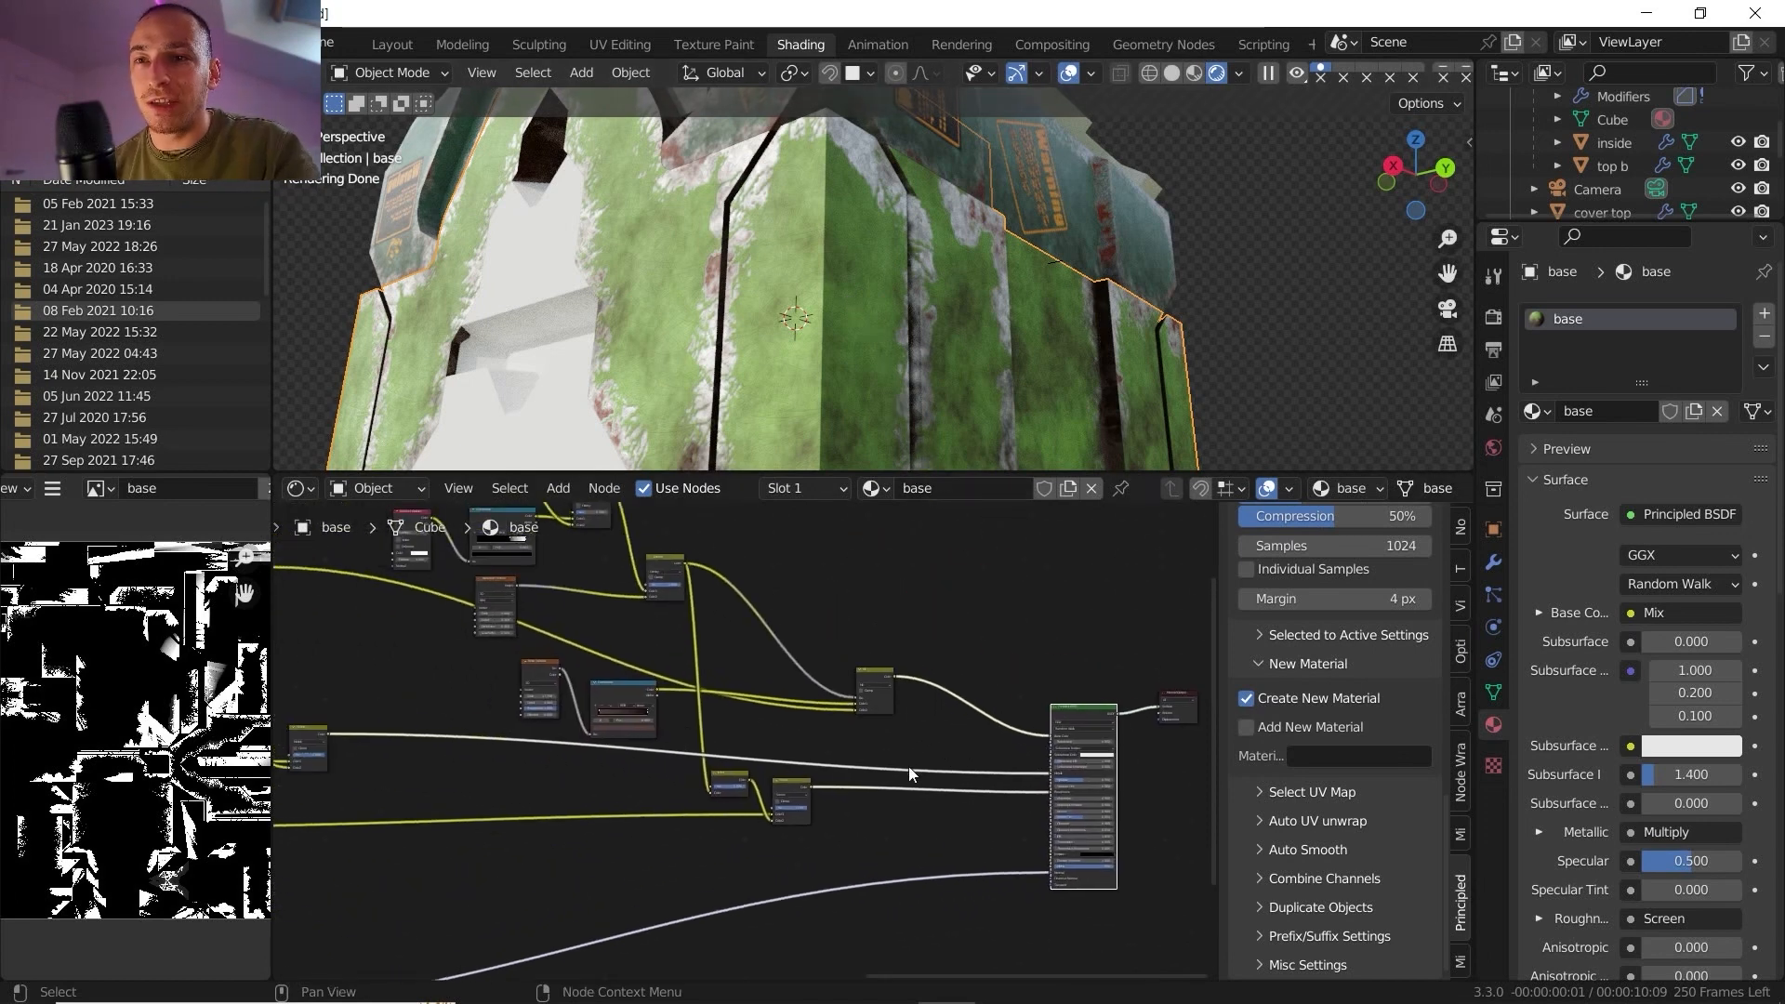
pyautogui.scroll(-3, 908, 766)
pyautogui.moveTo(790, 764); pyautogui.dragTo(511, 704, button='middle')
pyautogui.scroll(1, 563, 712)
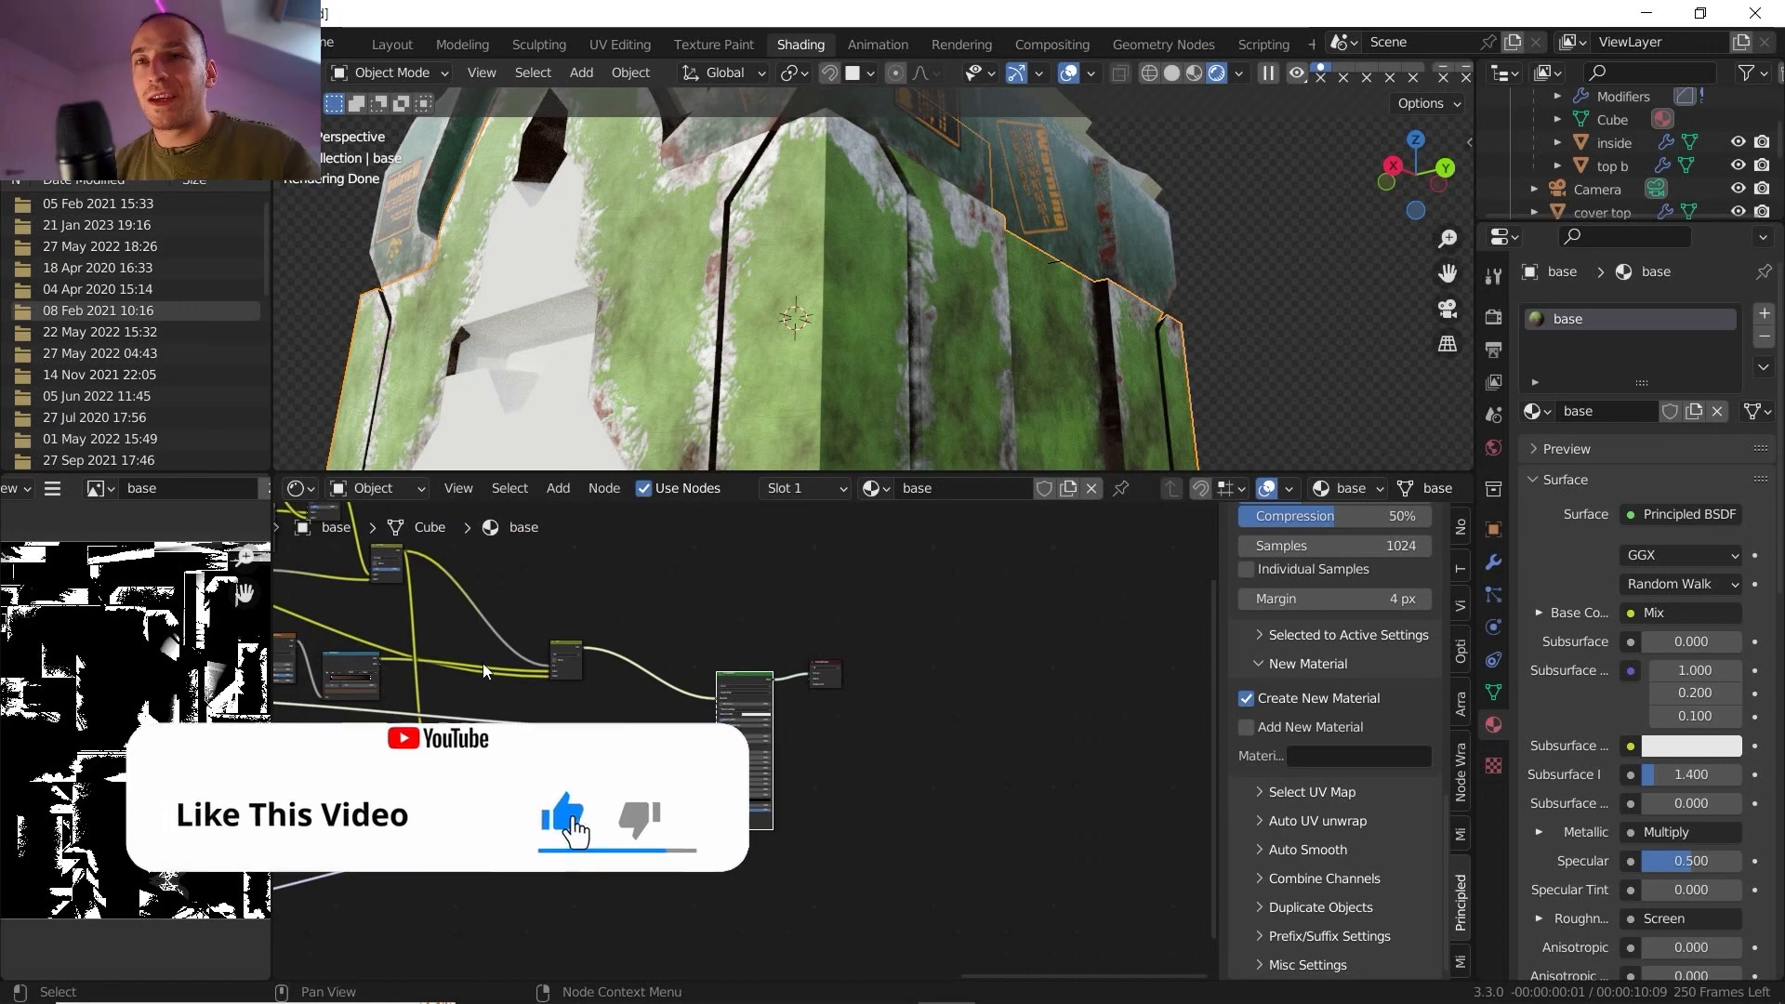
pyautogui.click(47, 44)
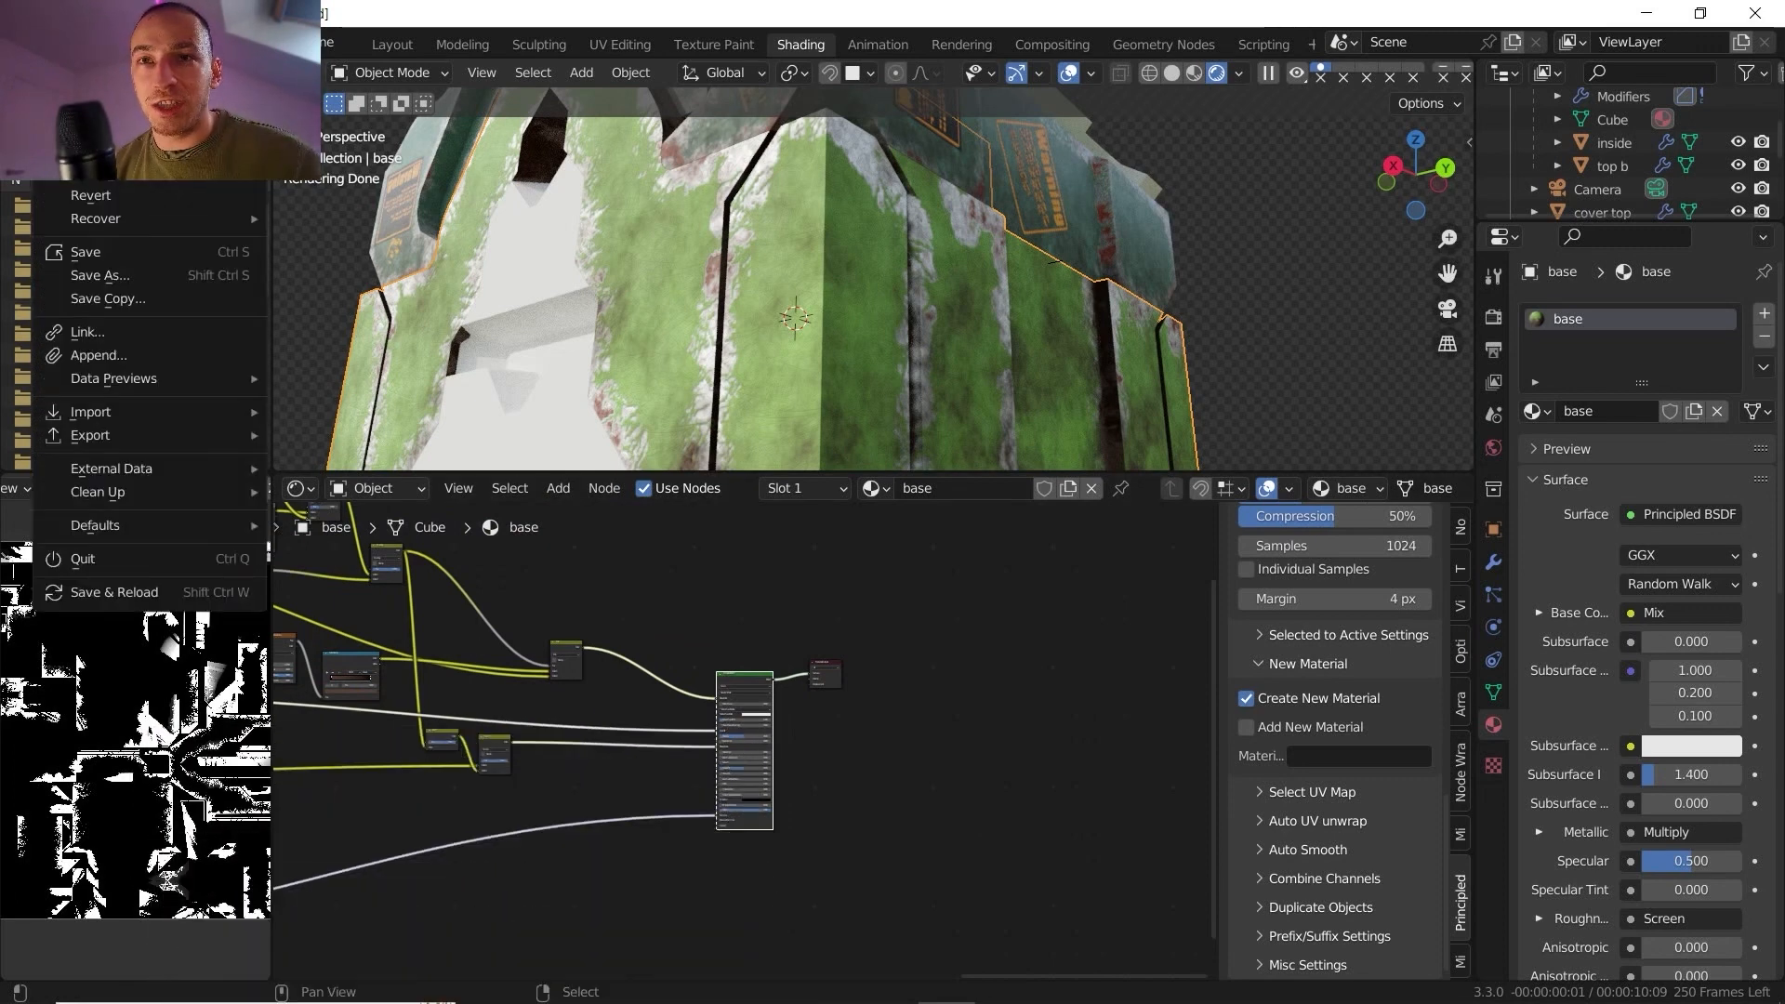
pyautogui.click(86, 251)
# Bake the base's Color, Metallic, Roughness and Normal channels in Combined mode
pyautogui.scroll(5, 1331, 756)
pyautogui.scroll(8, 1343, 753)
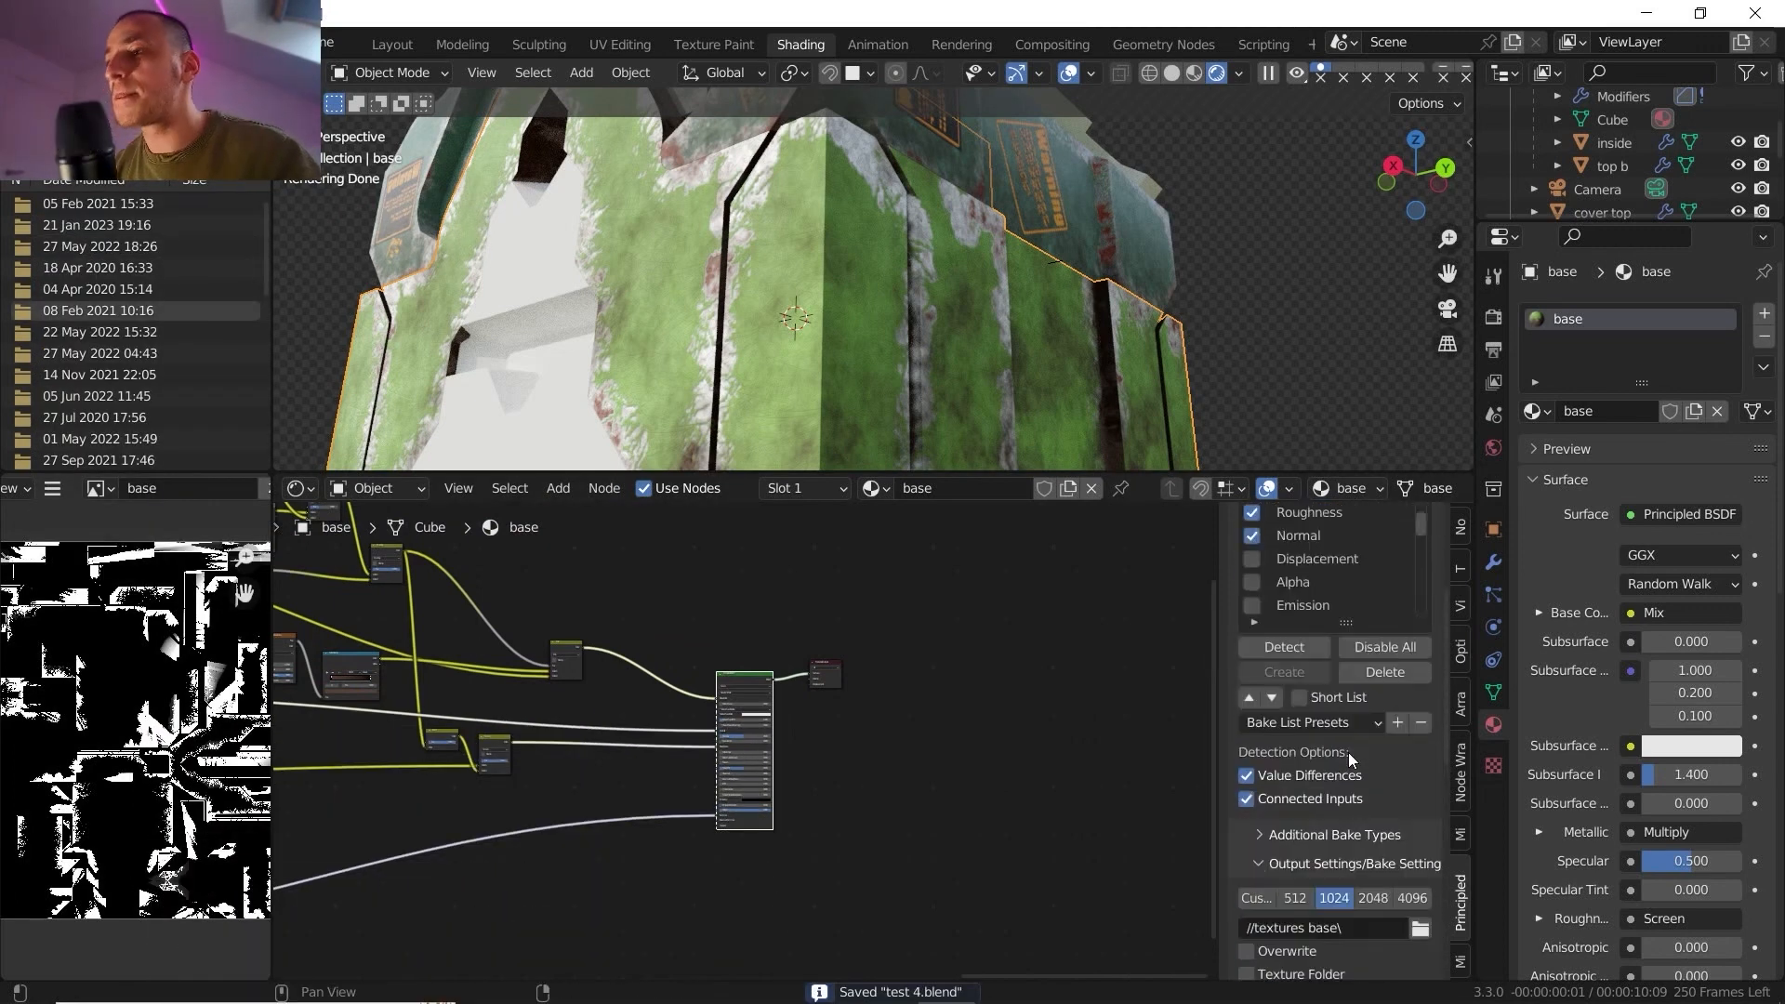
pyautogui.scroll(3, 1362, 632)
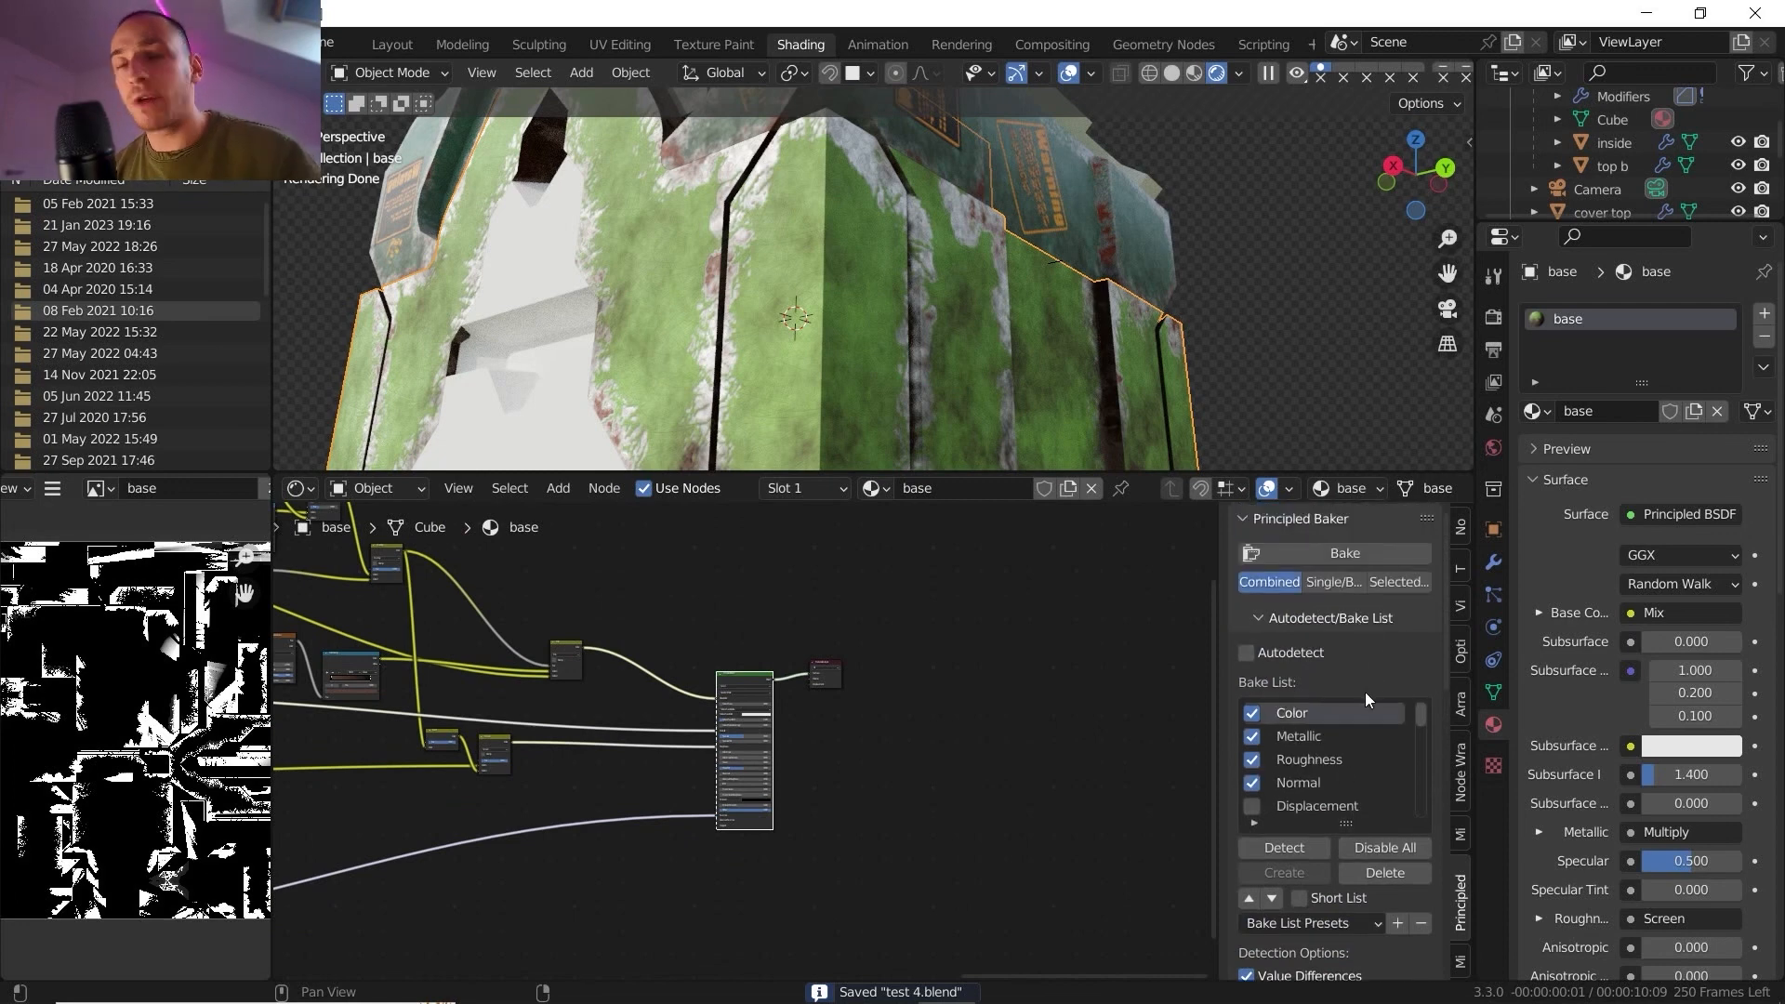
pyautogui.click(1354, 556)
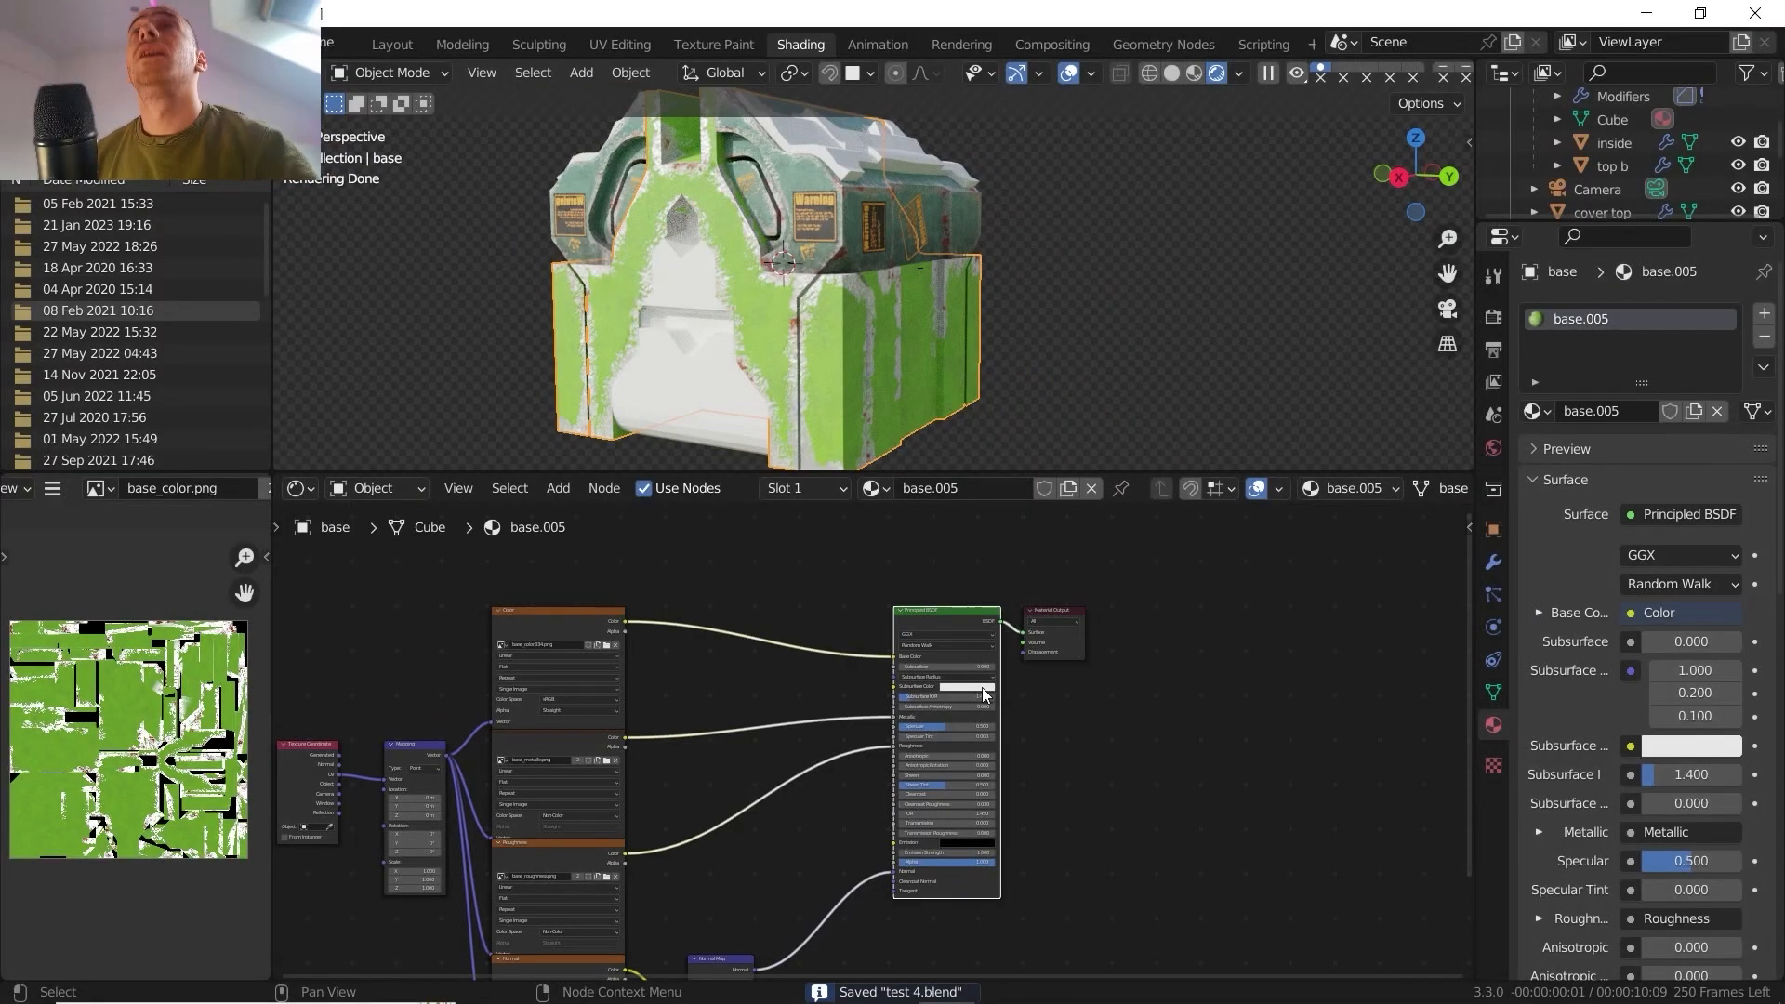
# Switch to File Explorer and view the baked color, metallic, normal and roughness images in the "textures base" folder
pyautogui.moveTo(855, 704); pyautogui.dragTo(868, 682, button='middle')
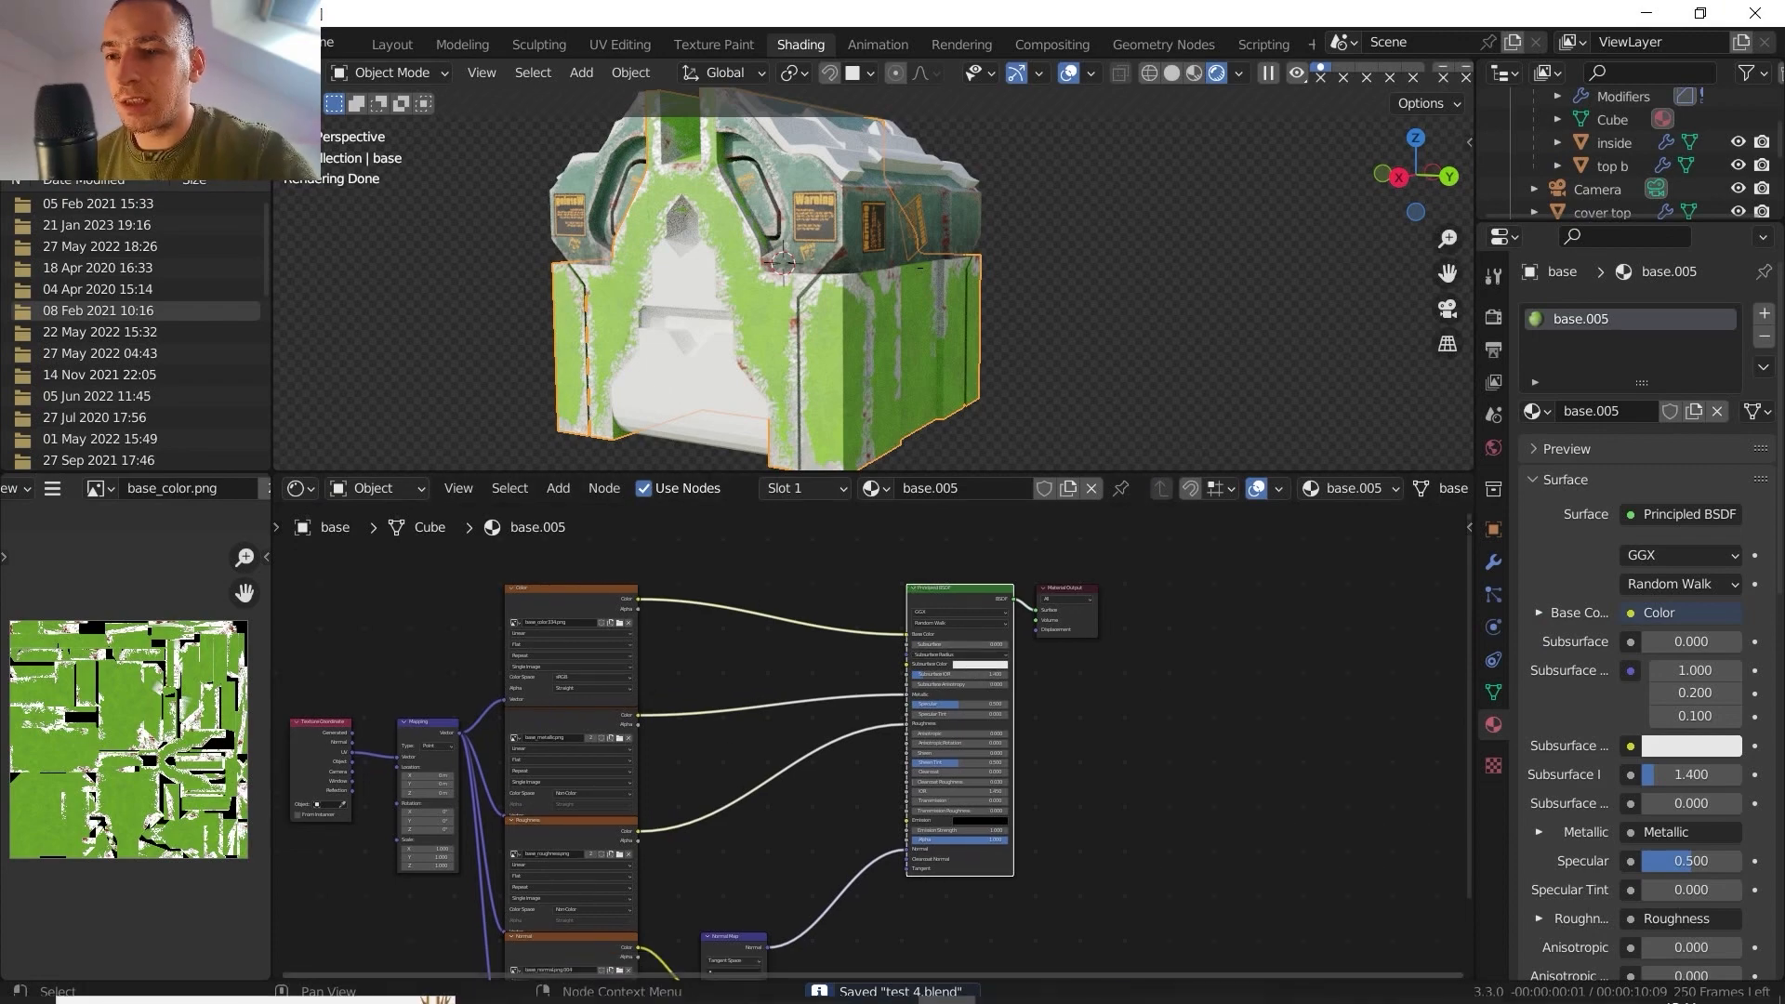
pyautogui.moveTo(657, 981)
pyautogui.click(639, 888)
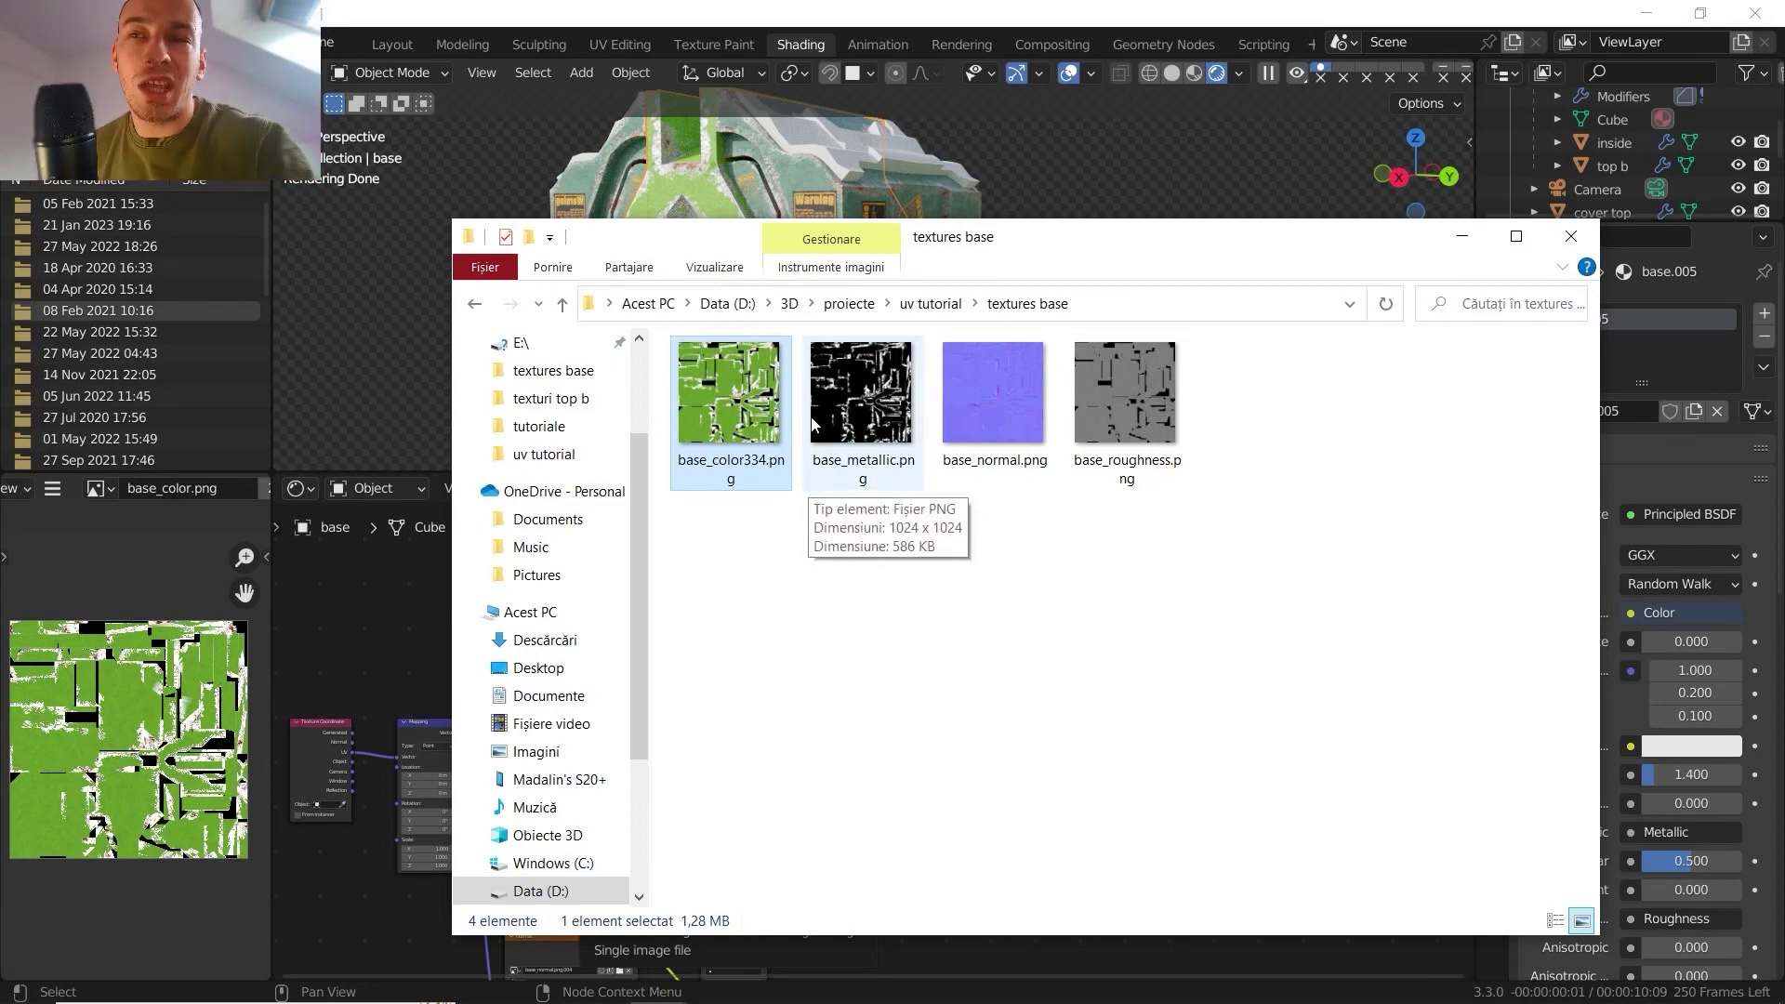
pyautogui.doubleClick(768, 415)
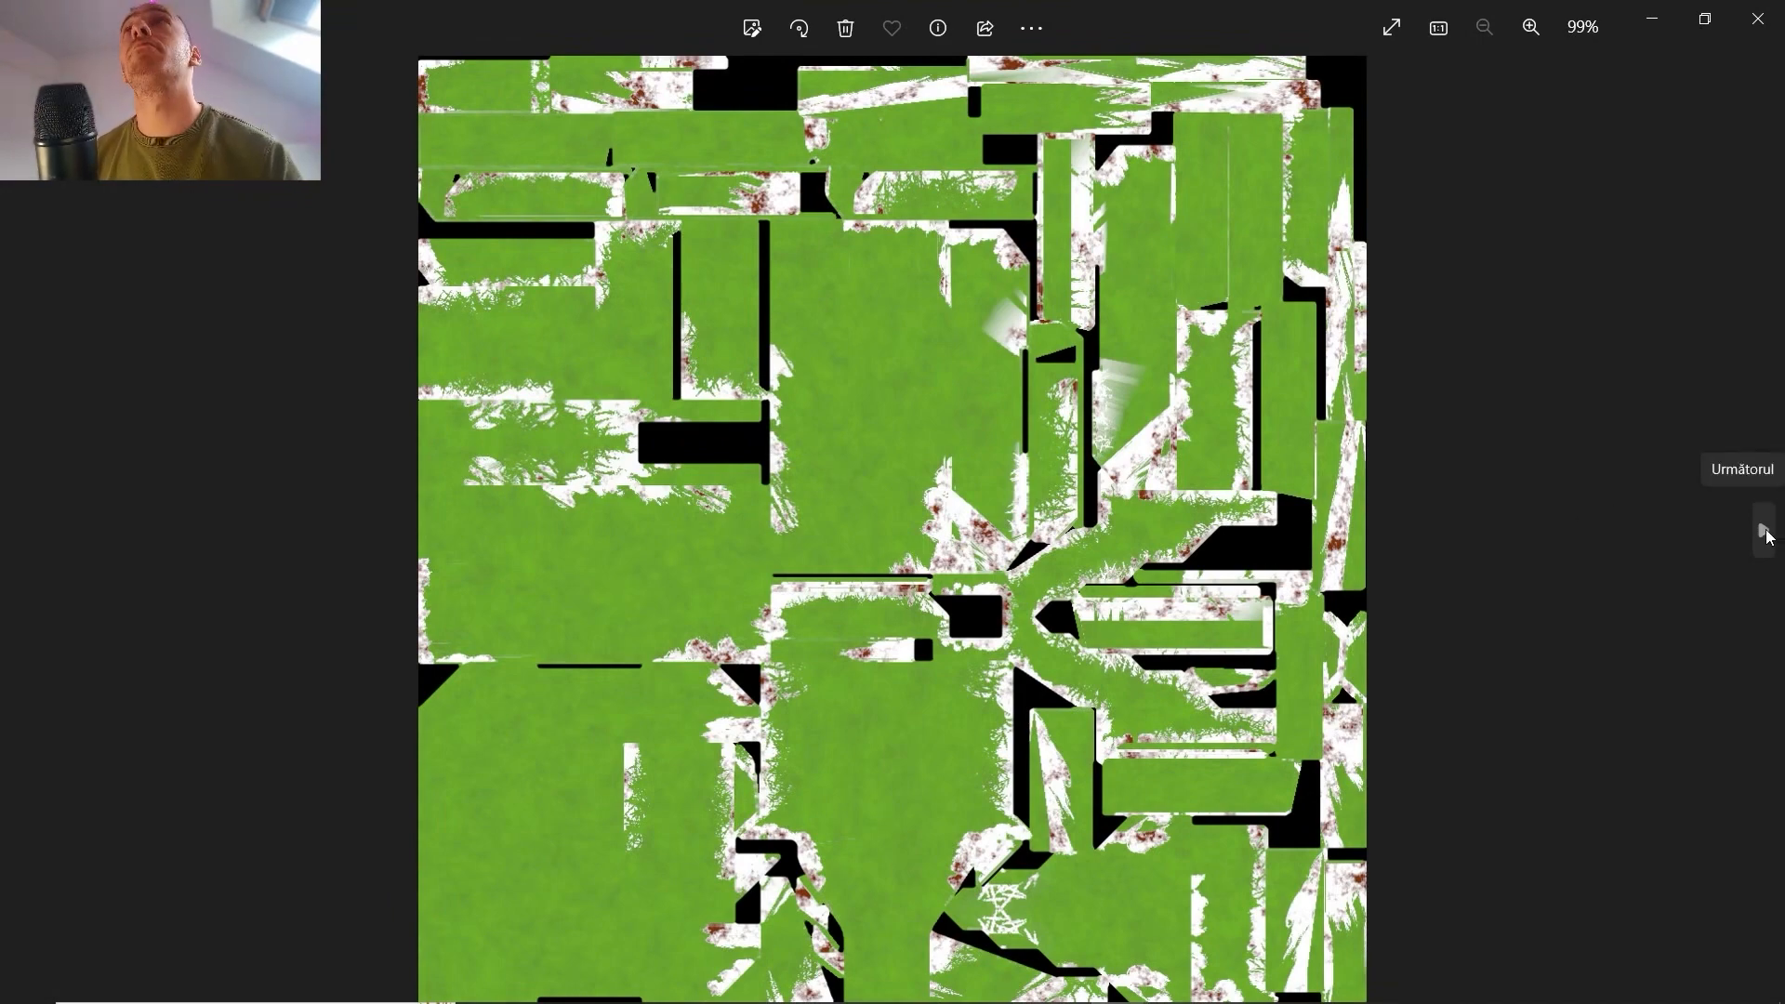
pyautogui.click(1766, 532)
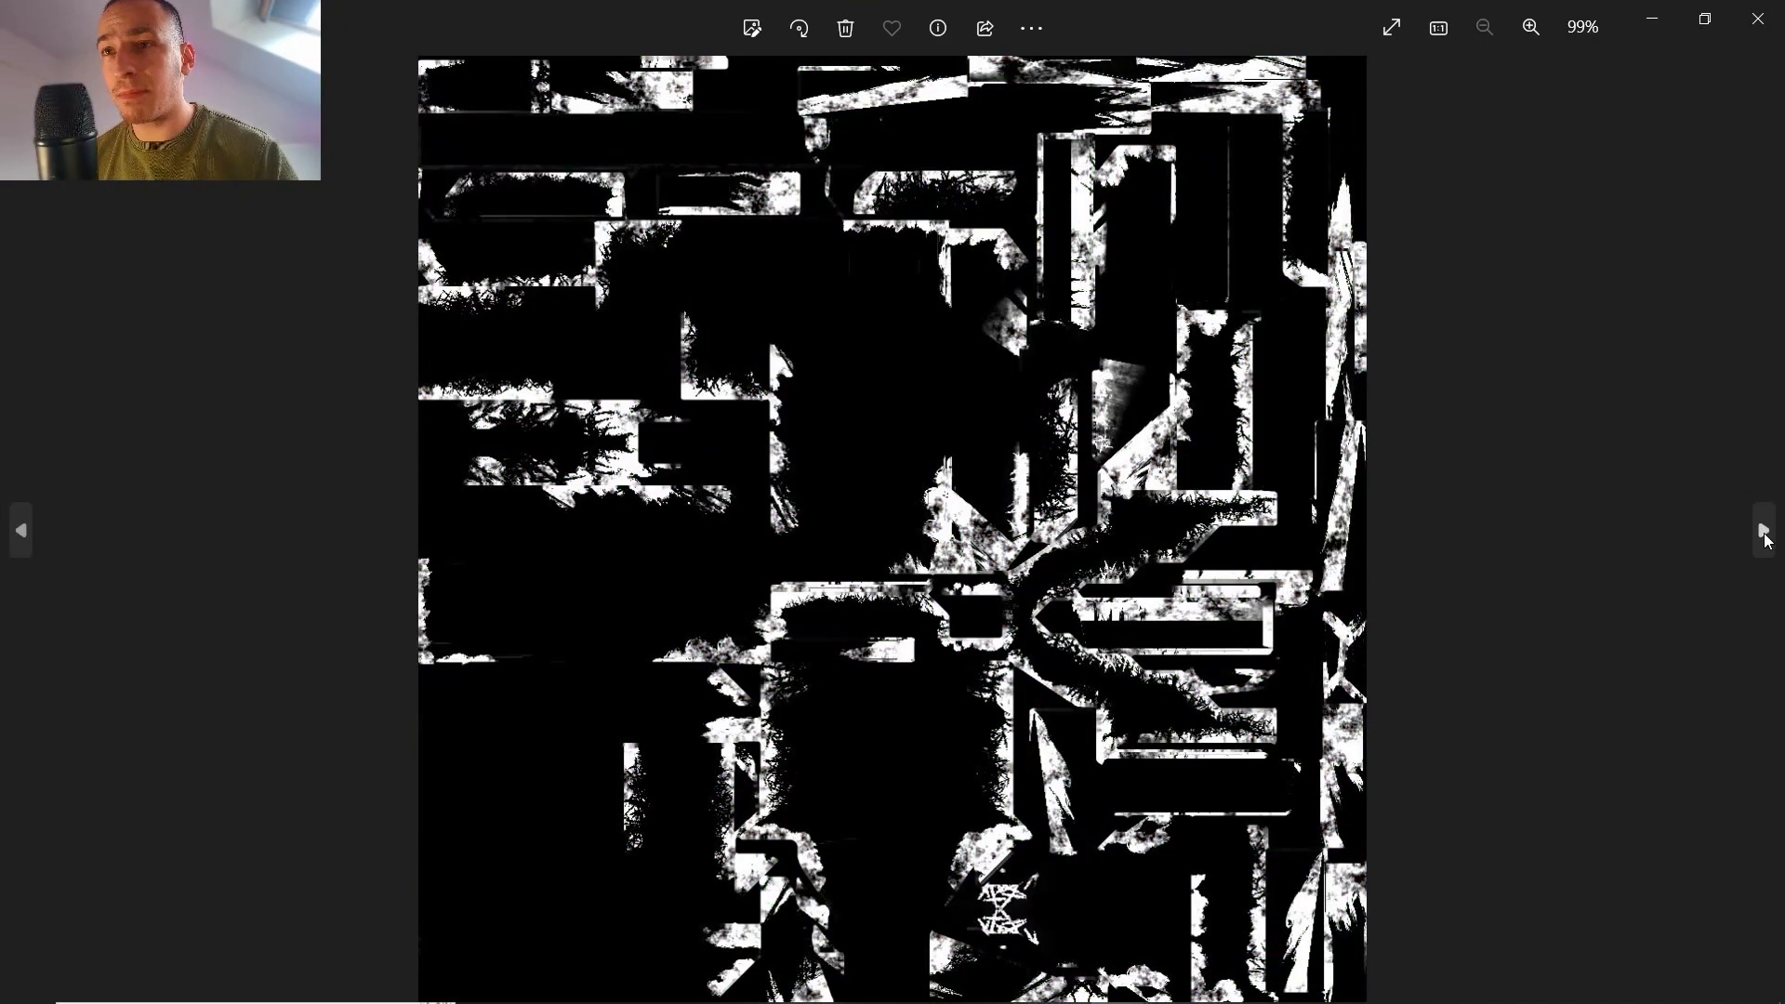
pyautogui.click(1764, 532)
pyautogui.click(1764, 531)
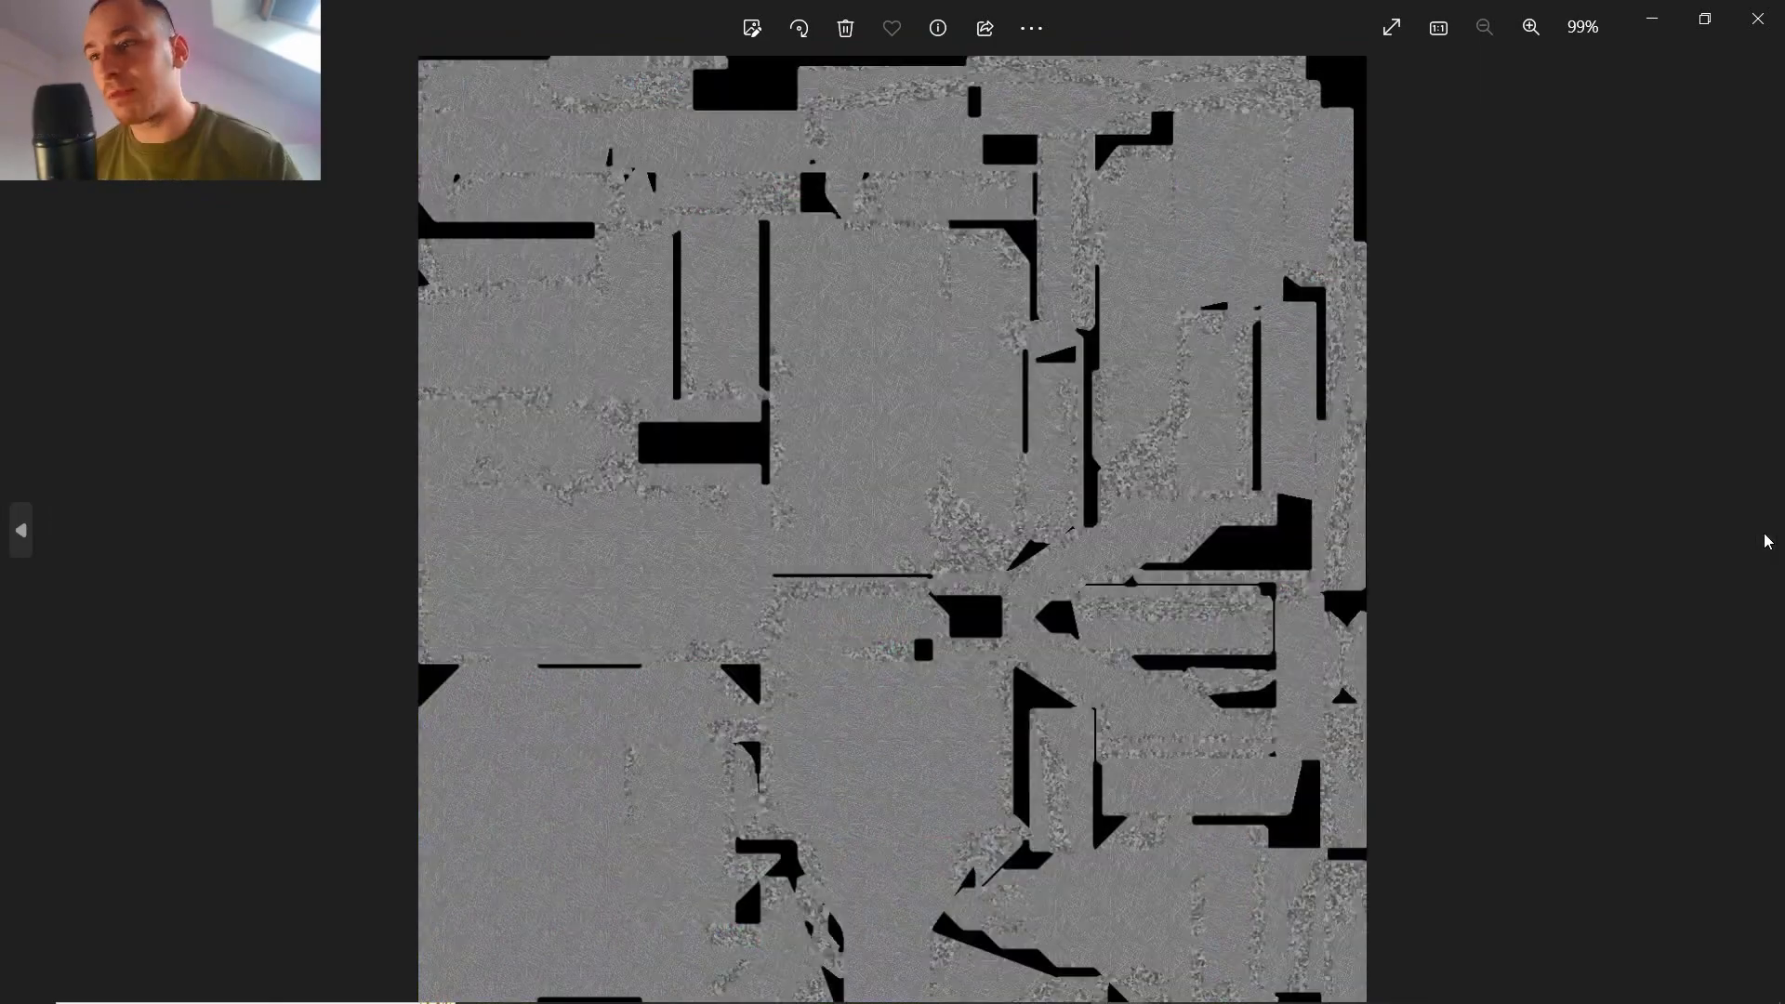
pyautogui.click(1757, 18)
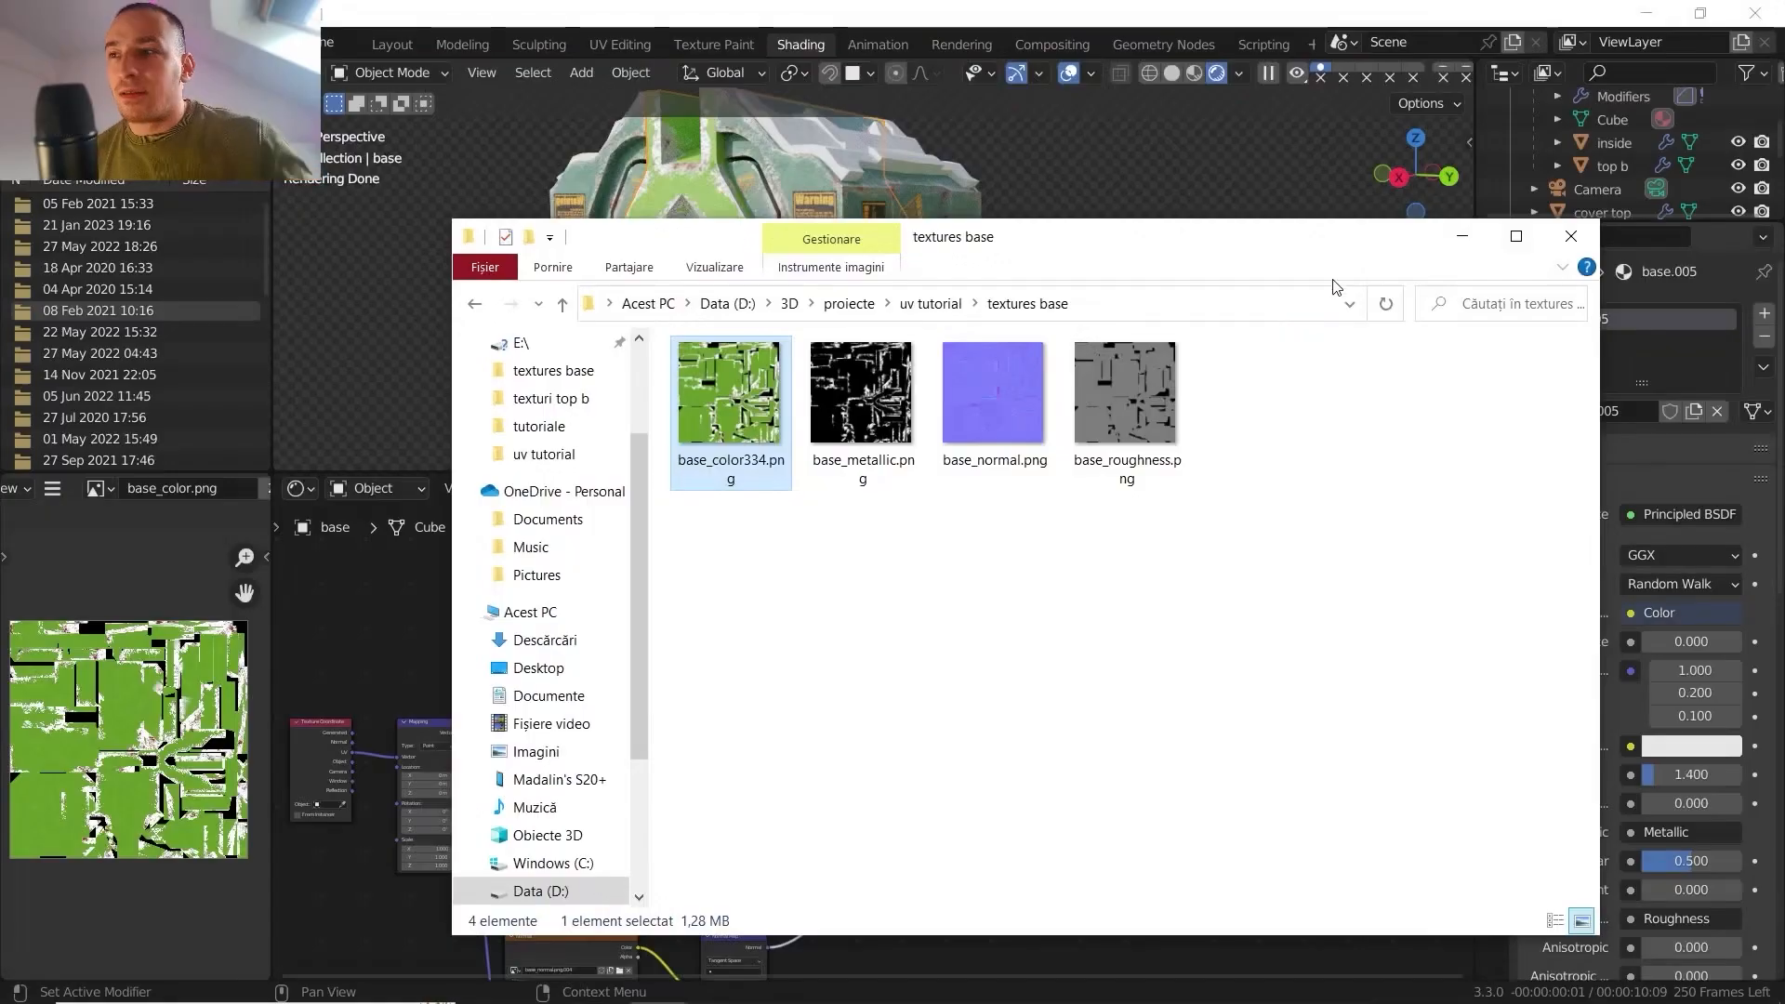
# Switch back to Blender and inspect the baked base in the viewport and its Color image texture node
pyautogui.click(1457, 238)
pyautogui.moveTo(923, 288); pyautogui.dragTo(1008, 361, button='middle')
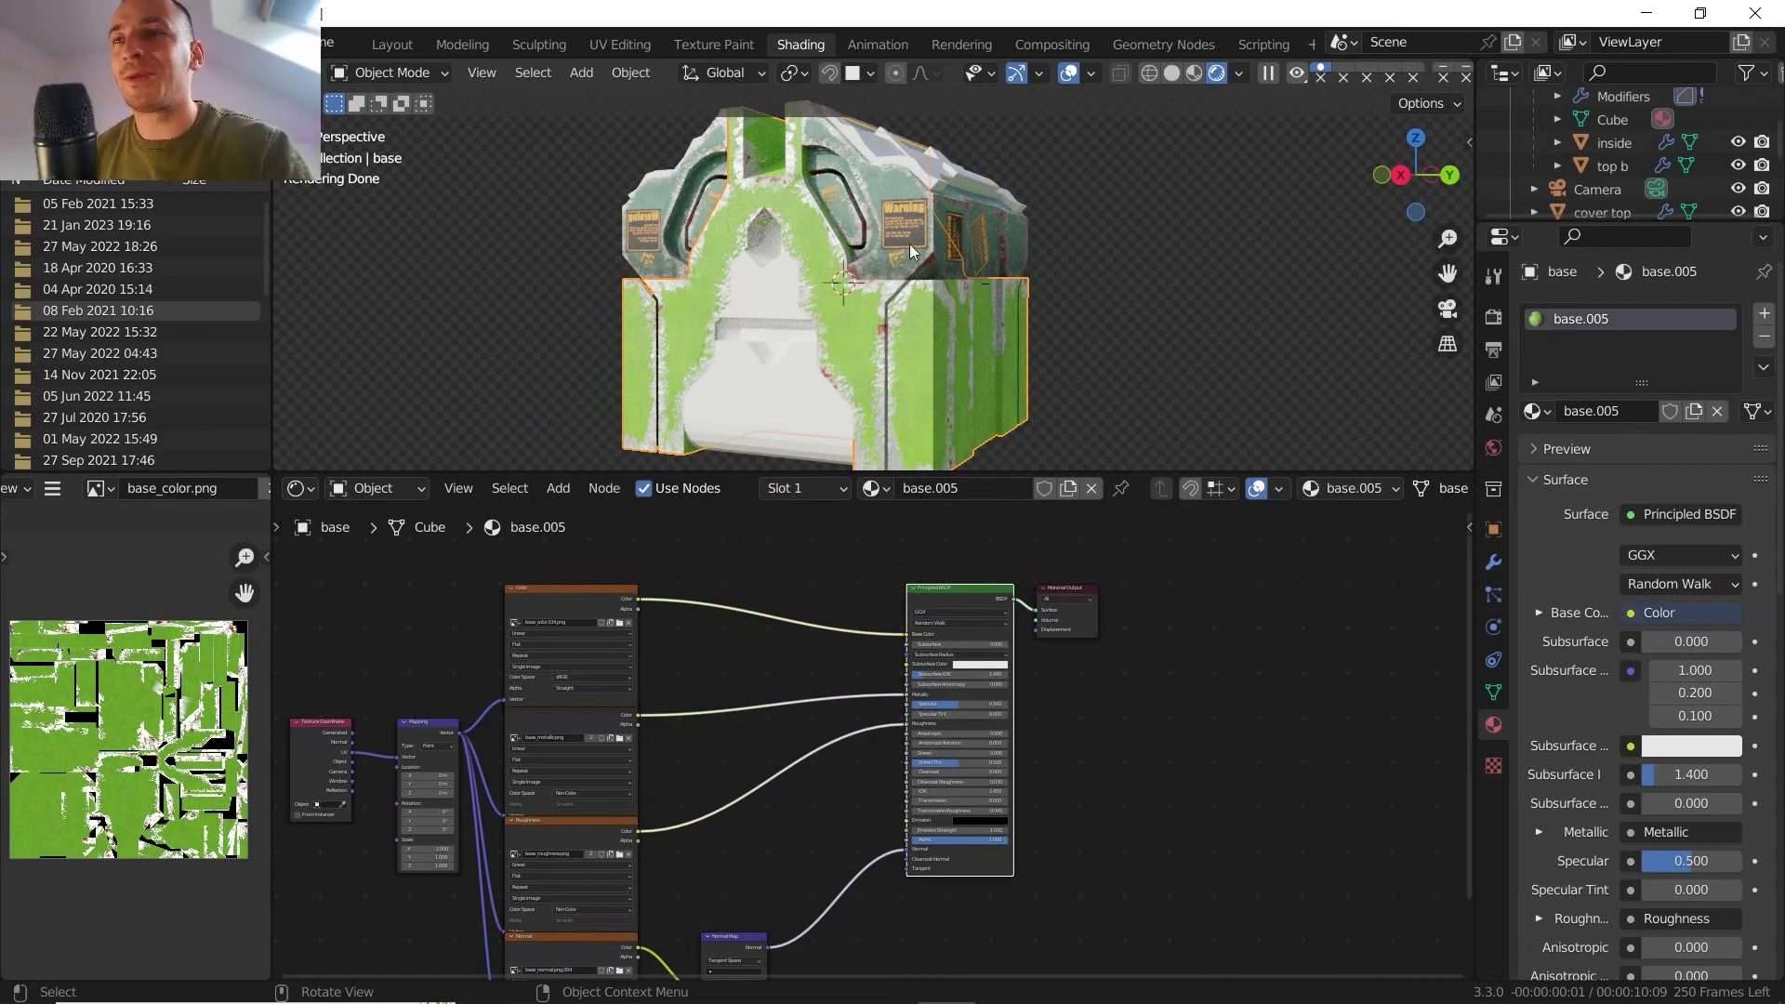
pyautogui.moveTo(972, 294); pyautogui.dragTo(901, 279, button='middle')
pyautogui.click(565, 600)
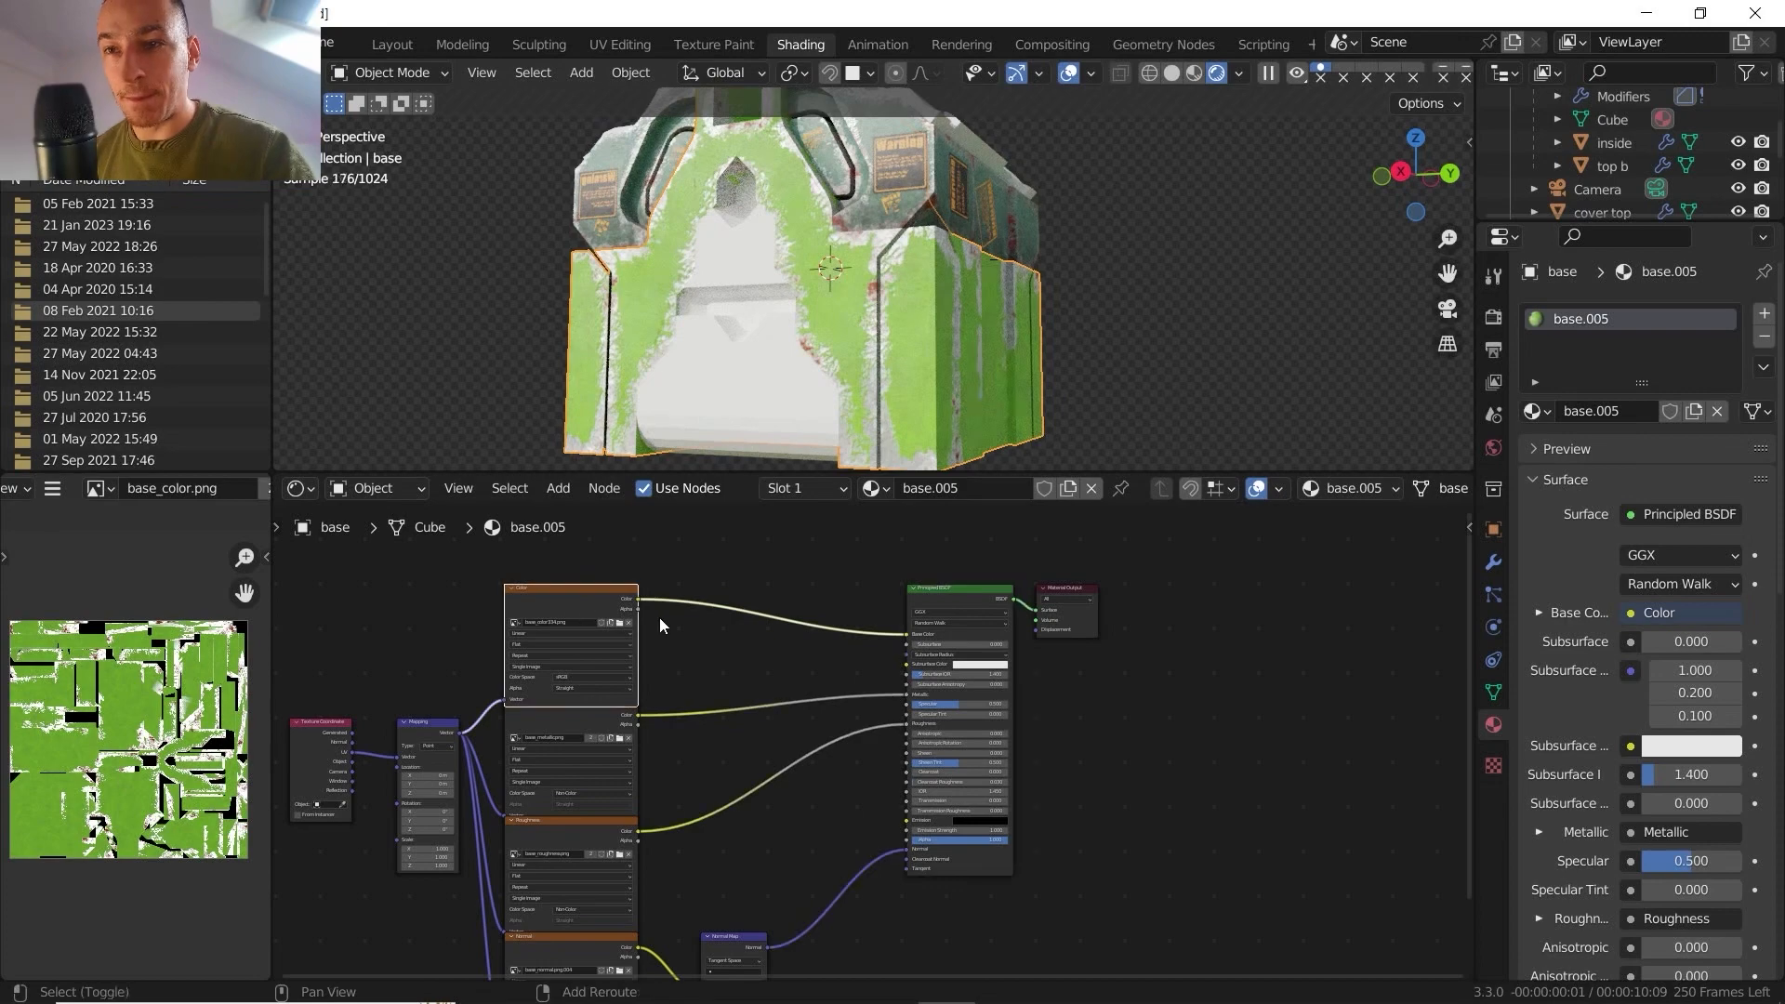
pyautogui.moveTo(628, 618); pyautogui.dragTo(673, 643, button='middle')
pyautogui.scroll(2, 610, 617)
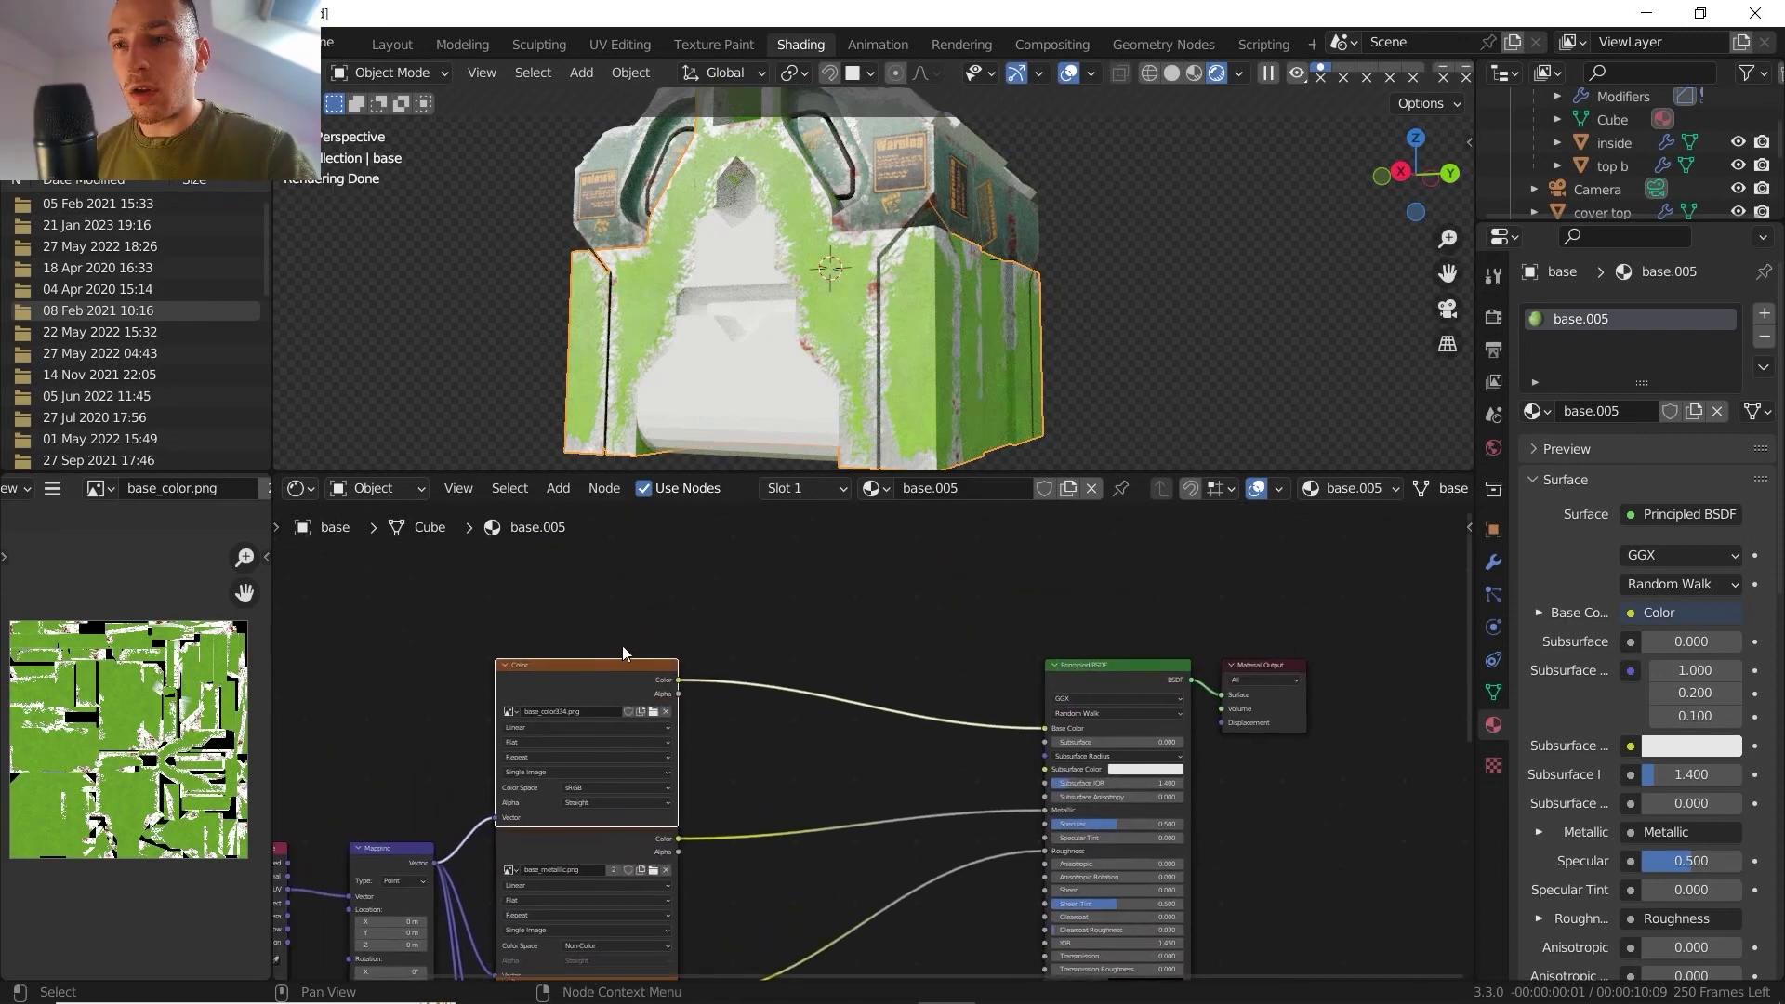
# Open the Texture Paint workspace for base_color334.png and remove Texture.003 from the Draw brush's texture mask
pyautogui.click(689, 49)
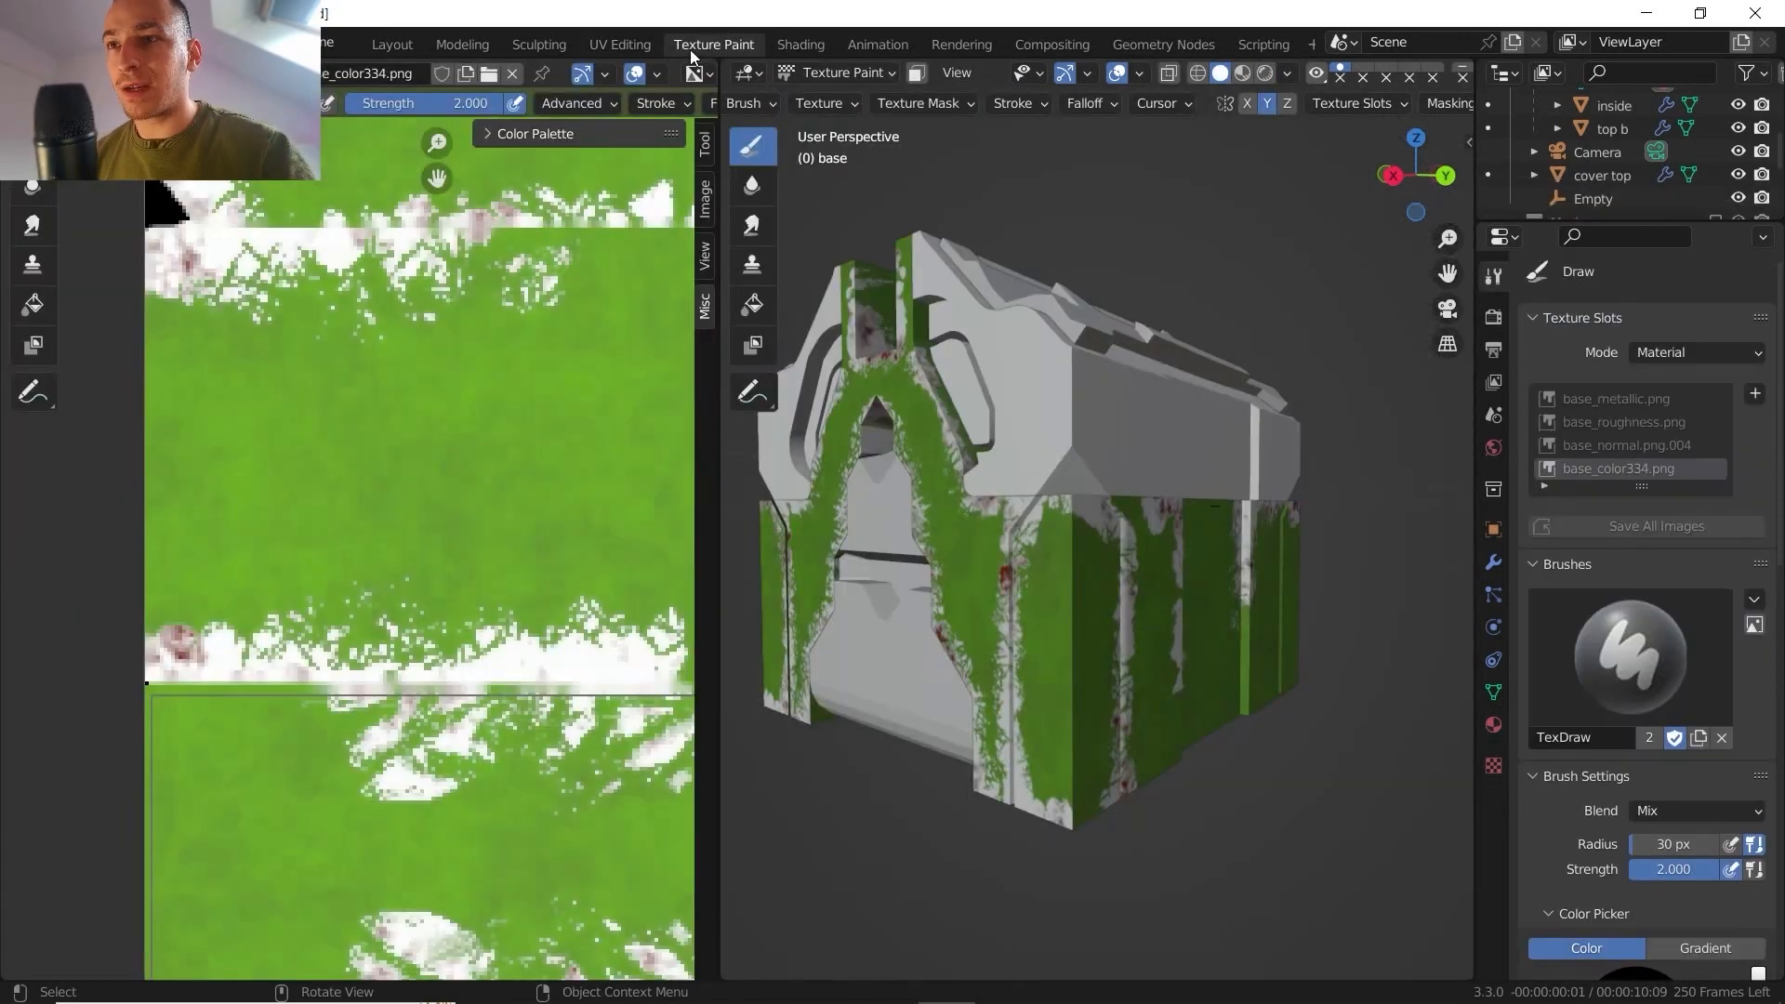
pyautogui.moveTo(952, 475)
pyautogui.mouseDown(button='middle')
pyautogui.moveTo(963, 510)
pyautogui.moveTo(1060, 515)
pyautogui.moveTo(914, 517)
pyautogui.moveTo(1037, 502)
pyautogui.mouseUp(button='middle')
pyautogui.scroll(-10, 1615, 731)
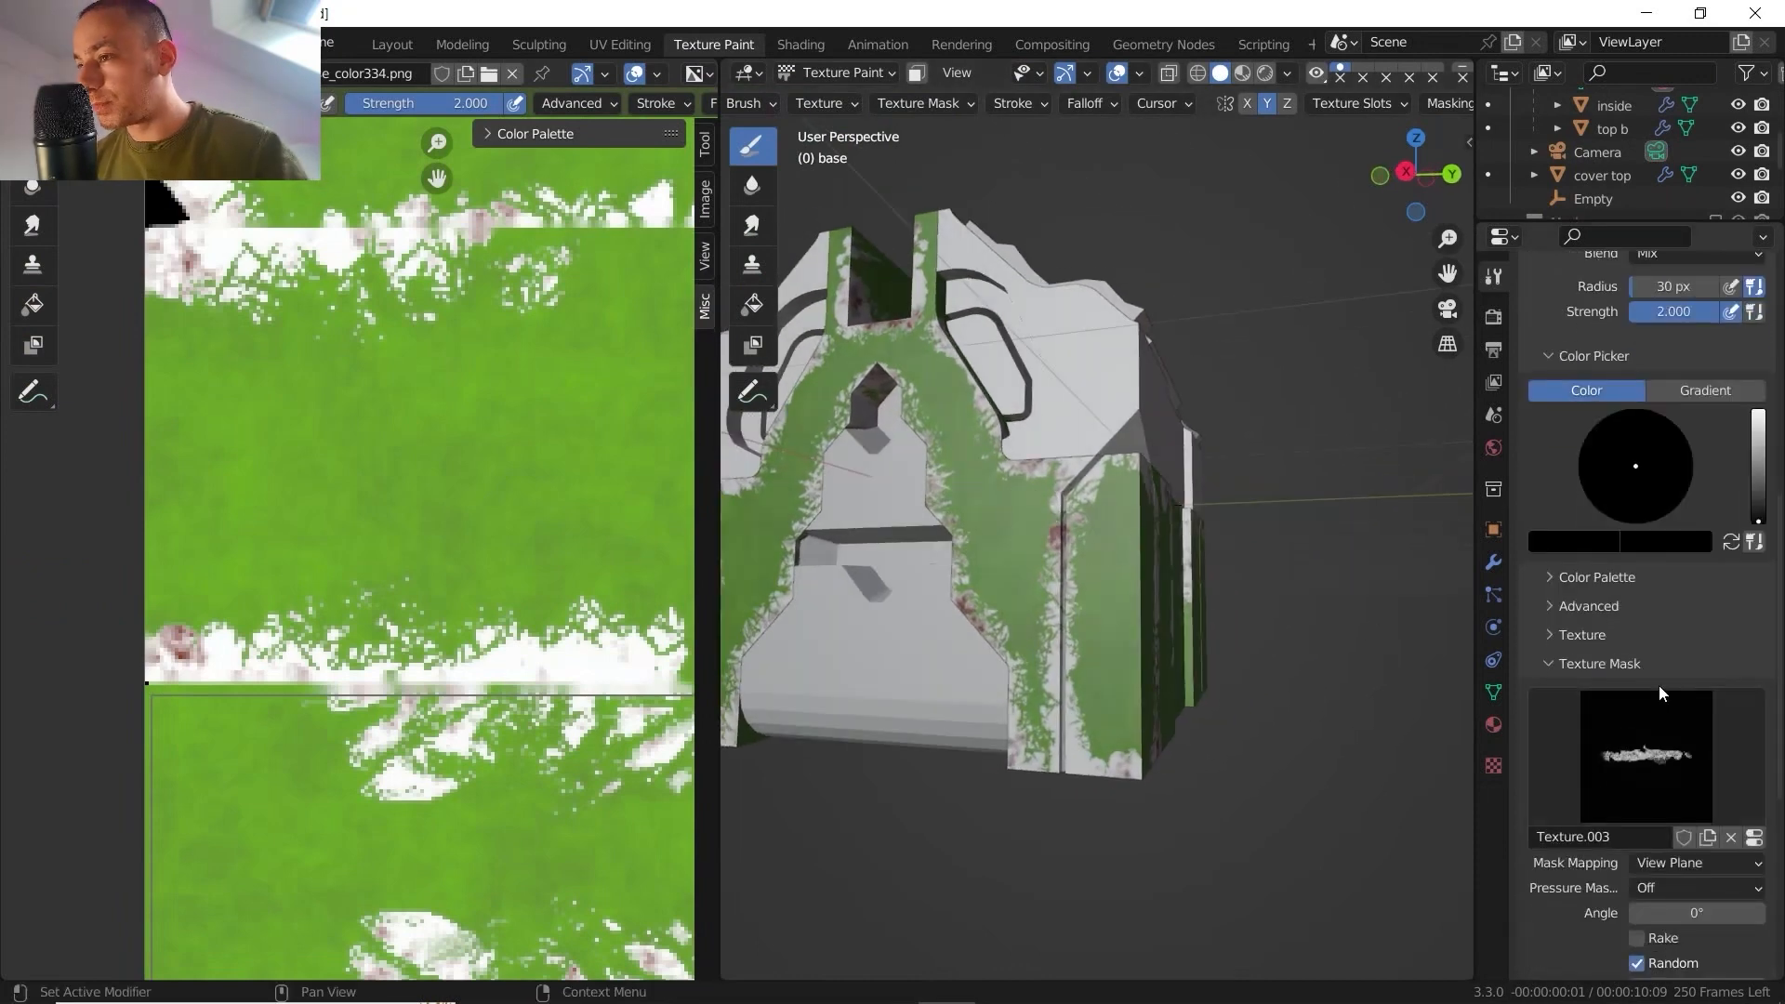
pyautogui.scroll(-4, 1660, 692)
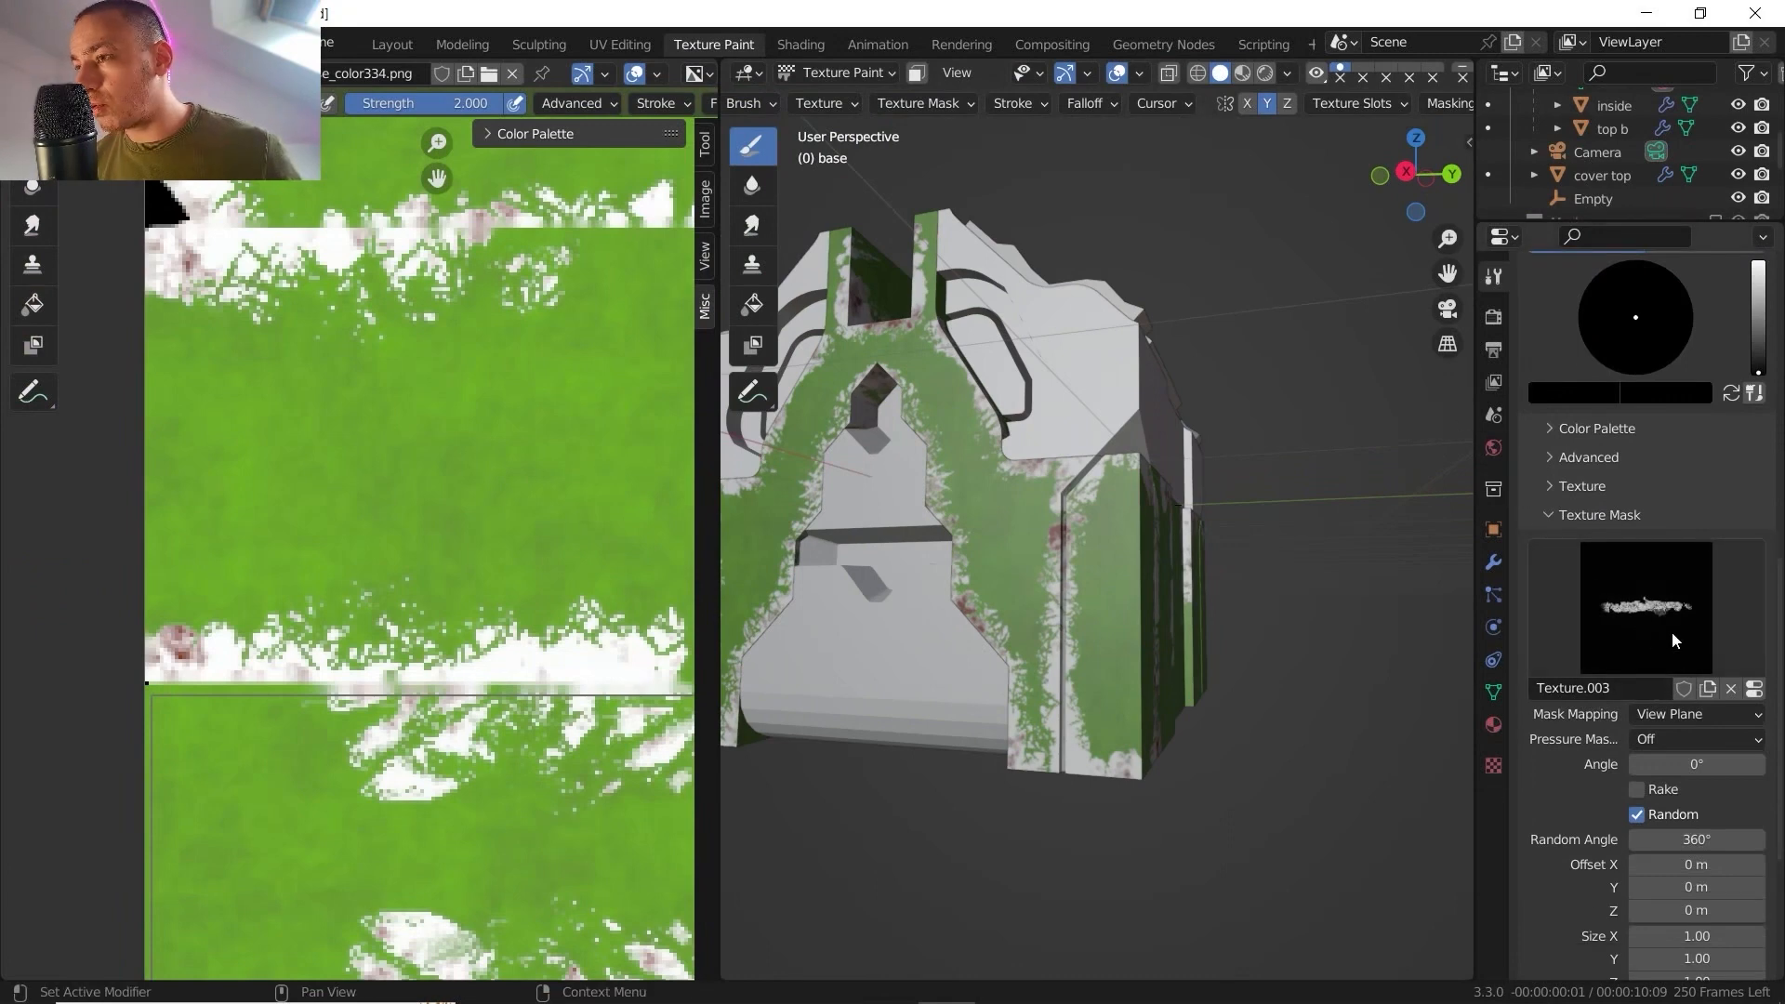
pyautogui.click(1729, 689)
pyautogui.click(1548, 514)
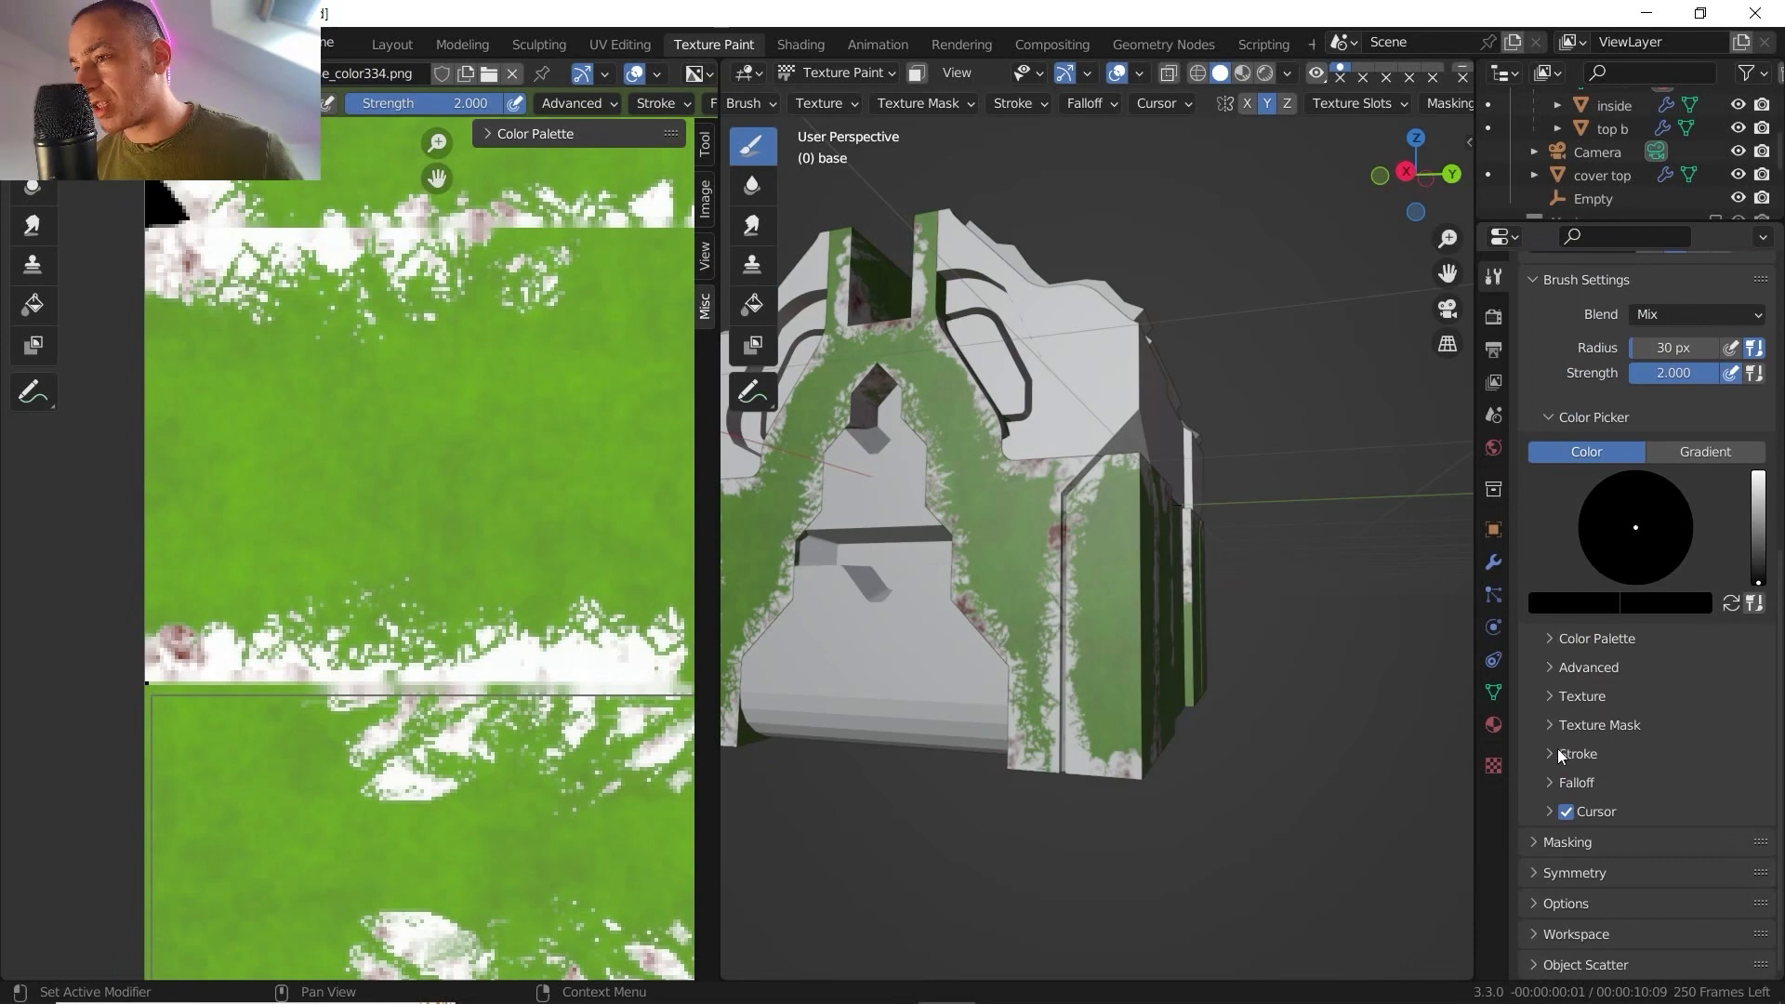
# Create a new brush texture and load decal.png from the "texturi top b" folder as its image
pyautogui.click(1552, 696)
pyautogui.scroll(-3, 1615, 753)
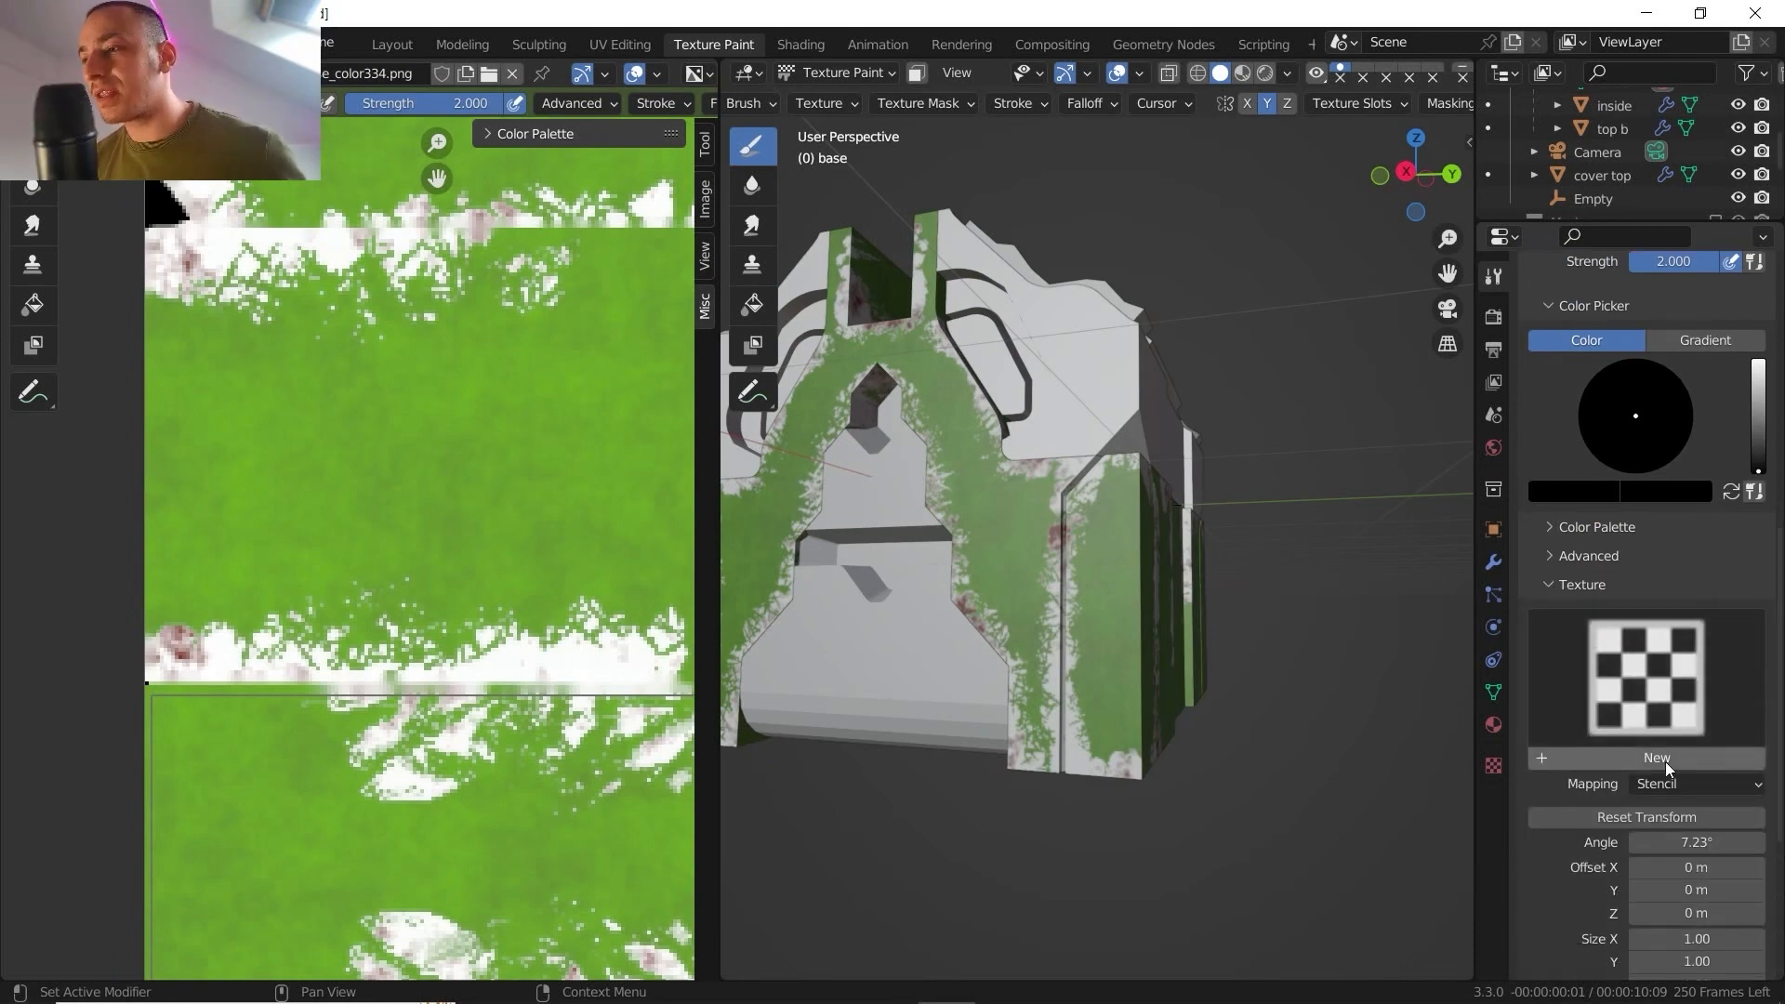
pyautogui.click(1660, 756)
pyautogui.click(1493, 764)
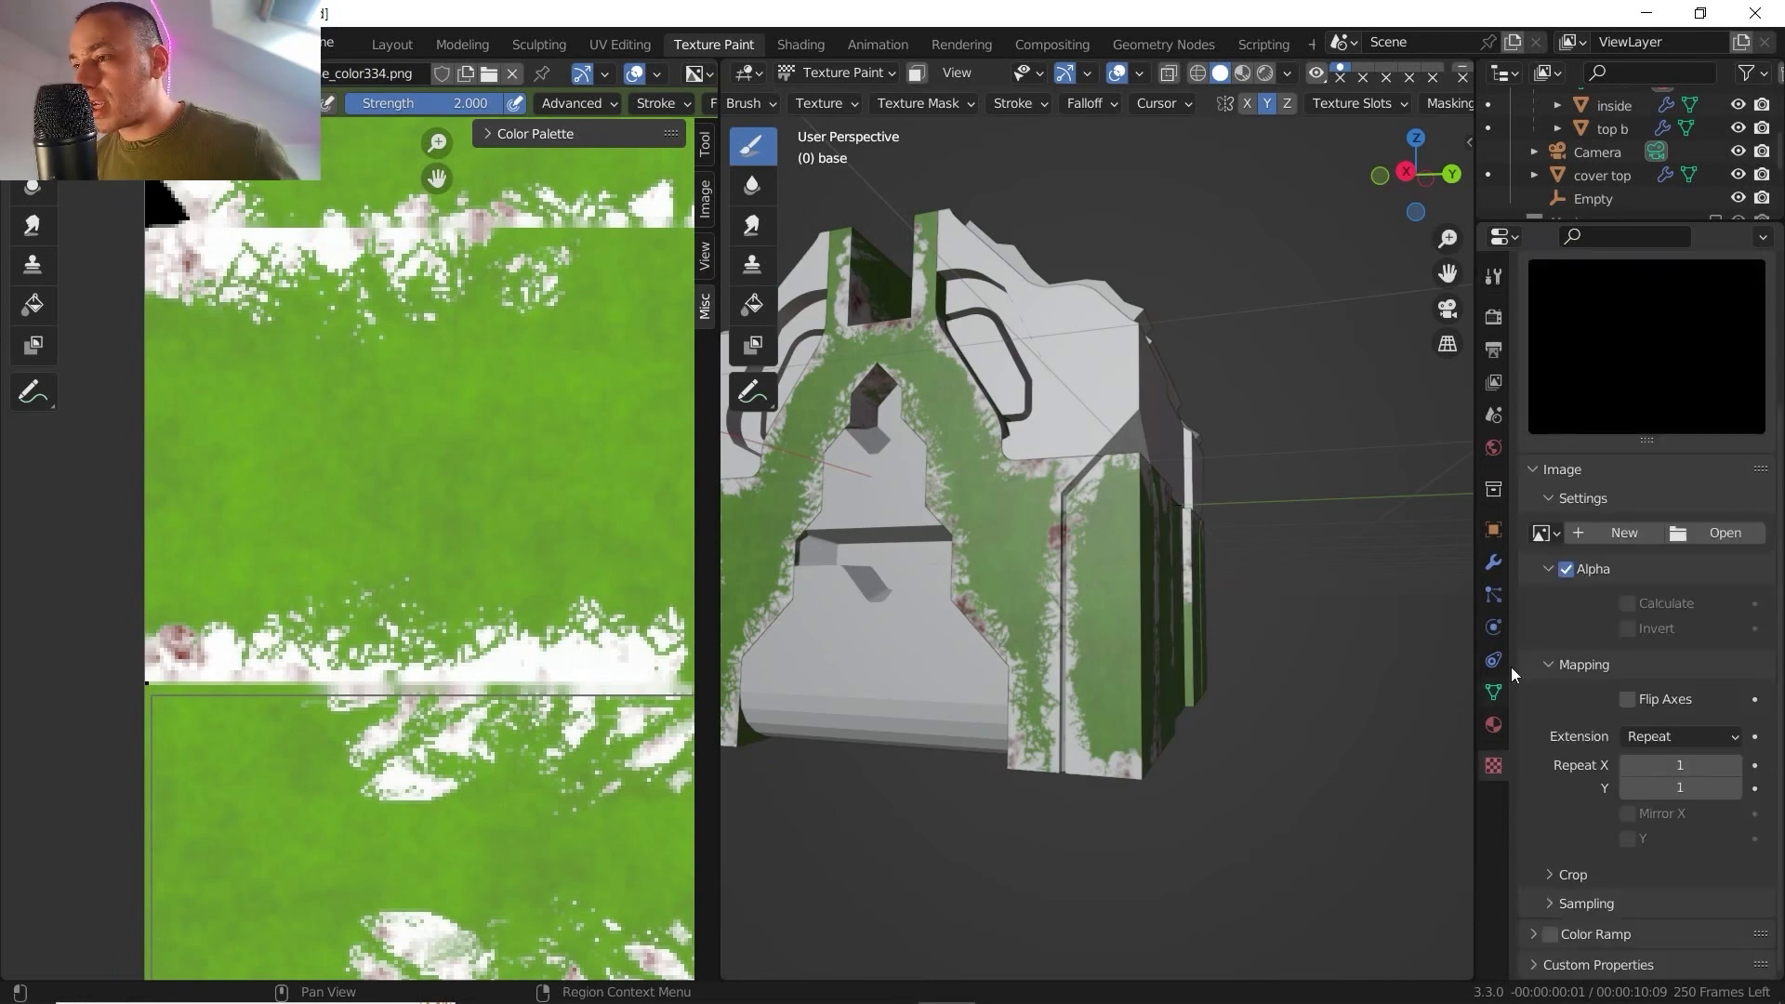
pyautogui.scroll(5, 1584, 426)
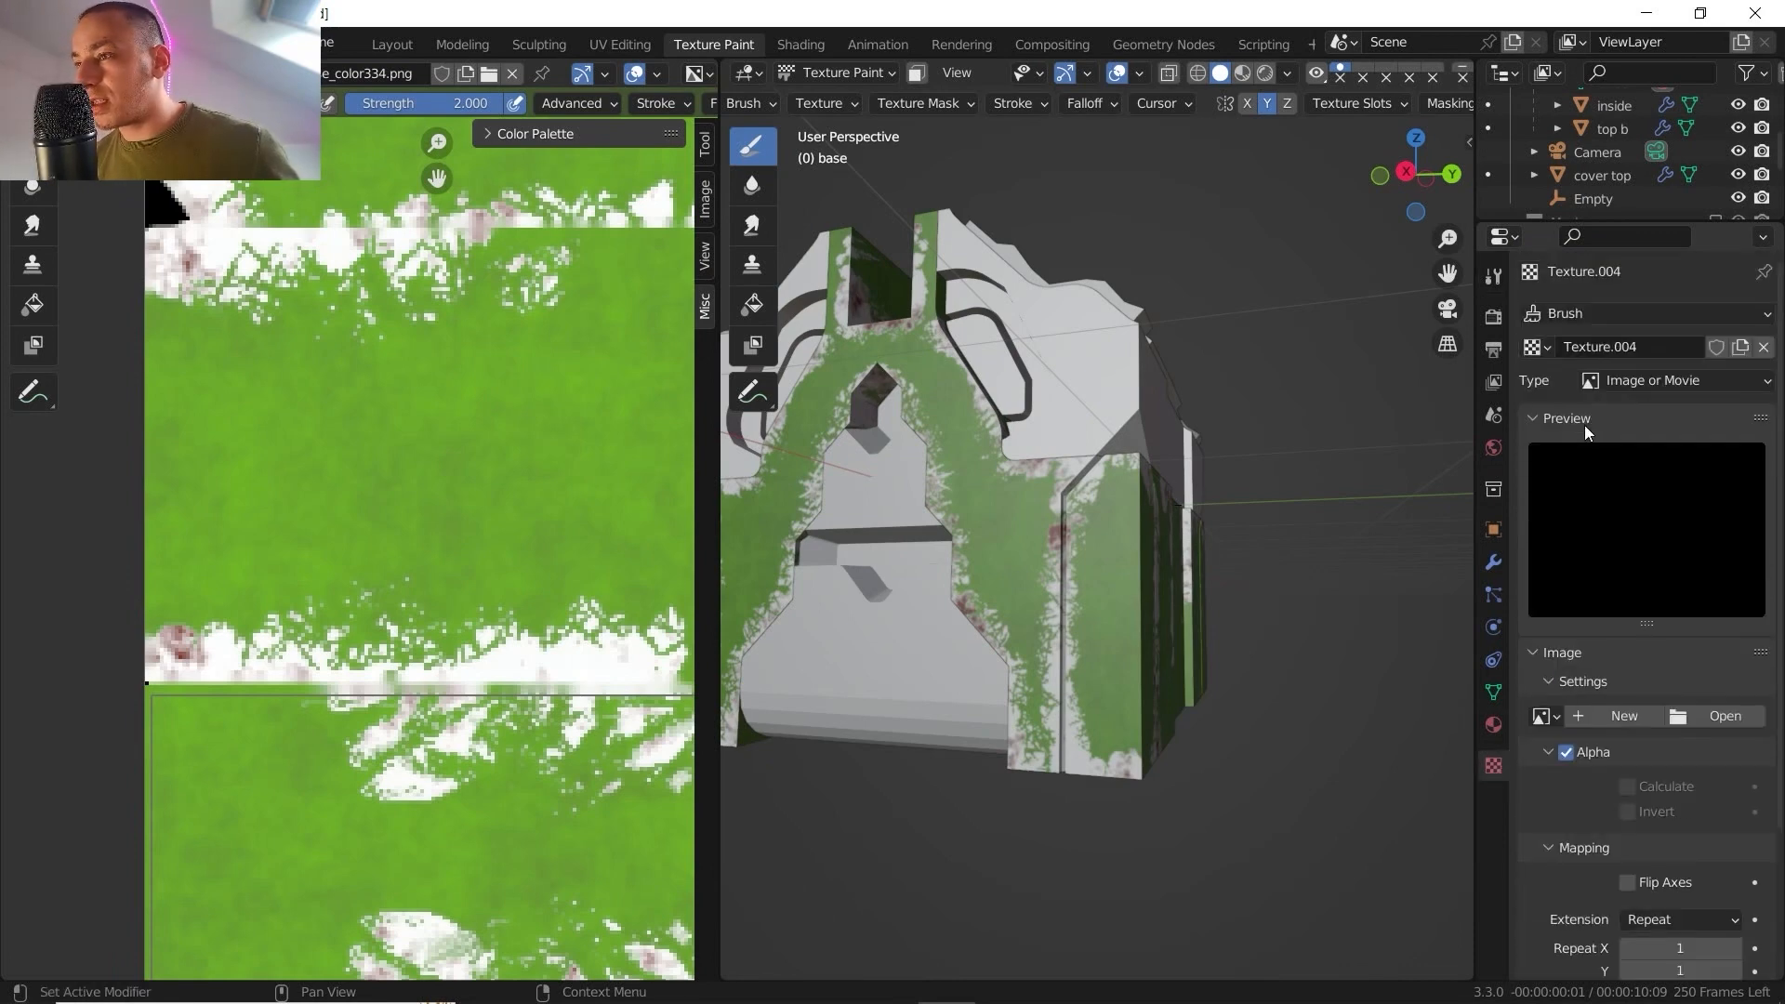
pyautogui.click(1689, 718)
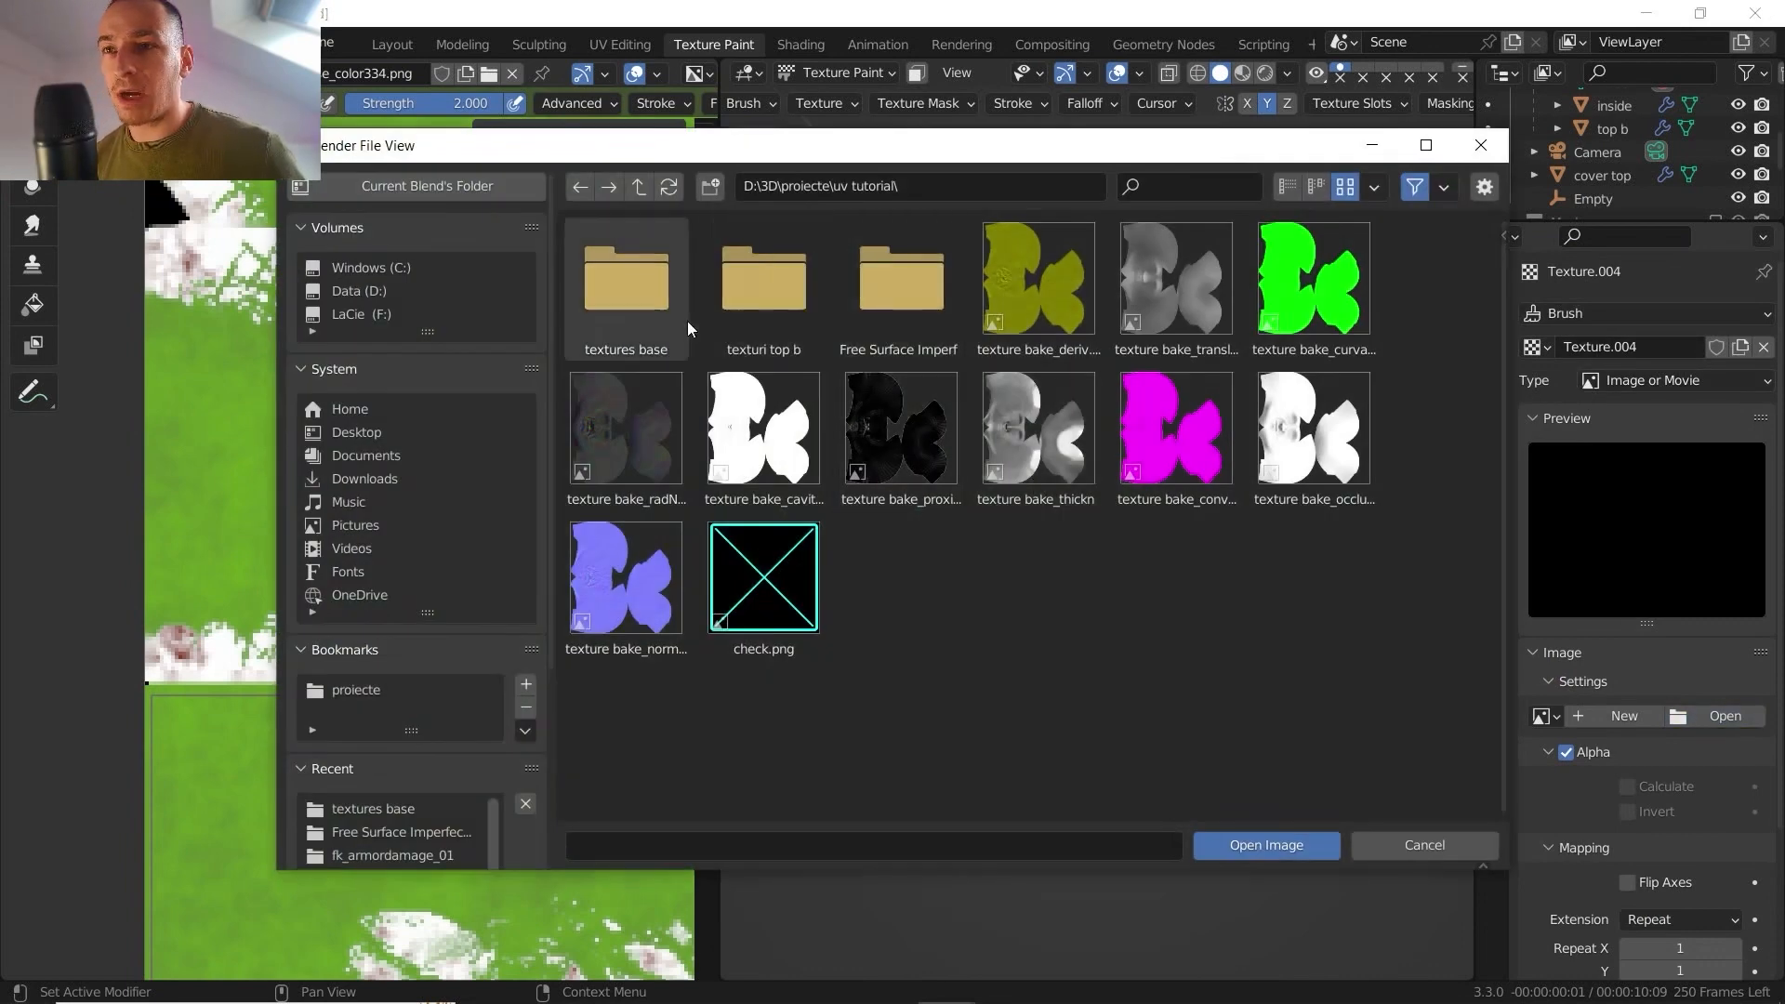
pyautogui.click(740, 316)
pyautogui.click(760, 326)
pyautogui.click(1246, 849)
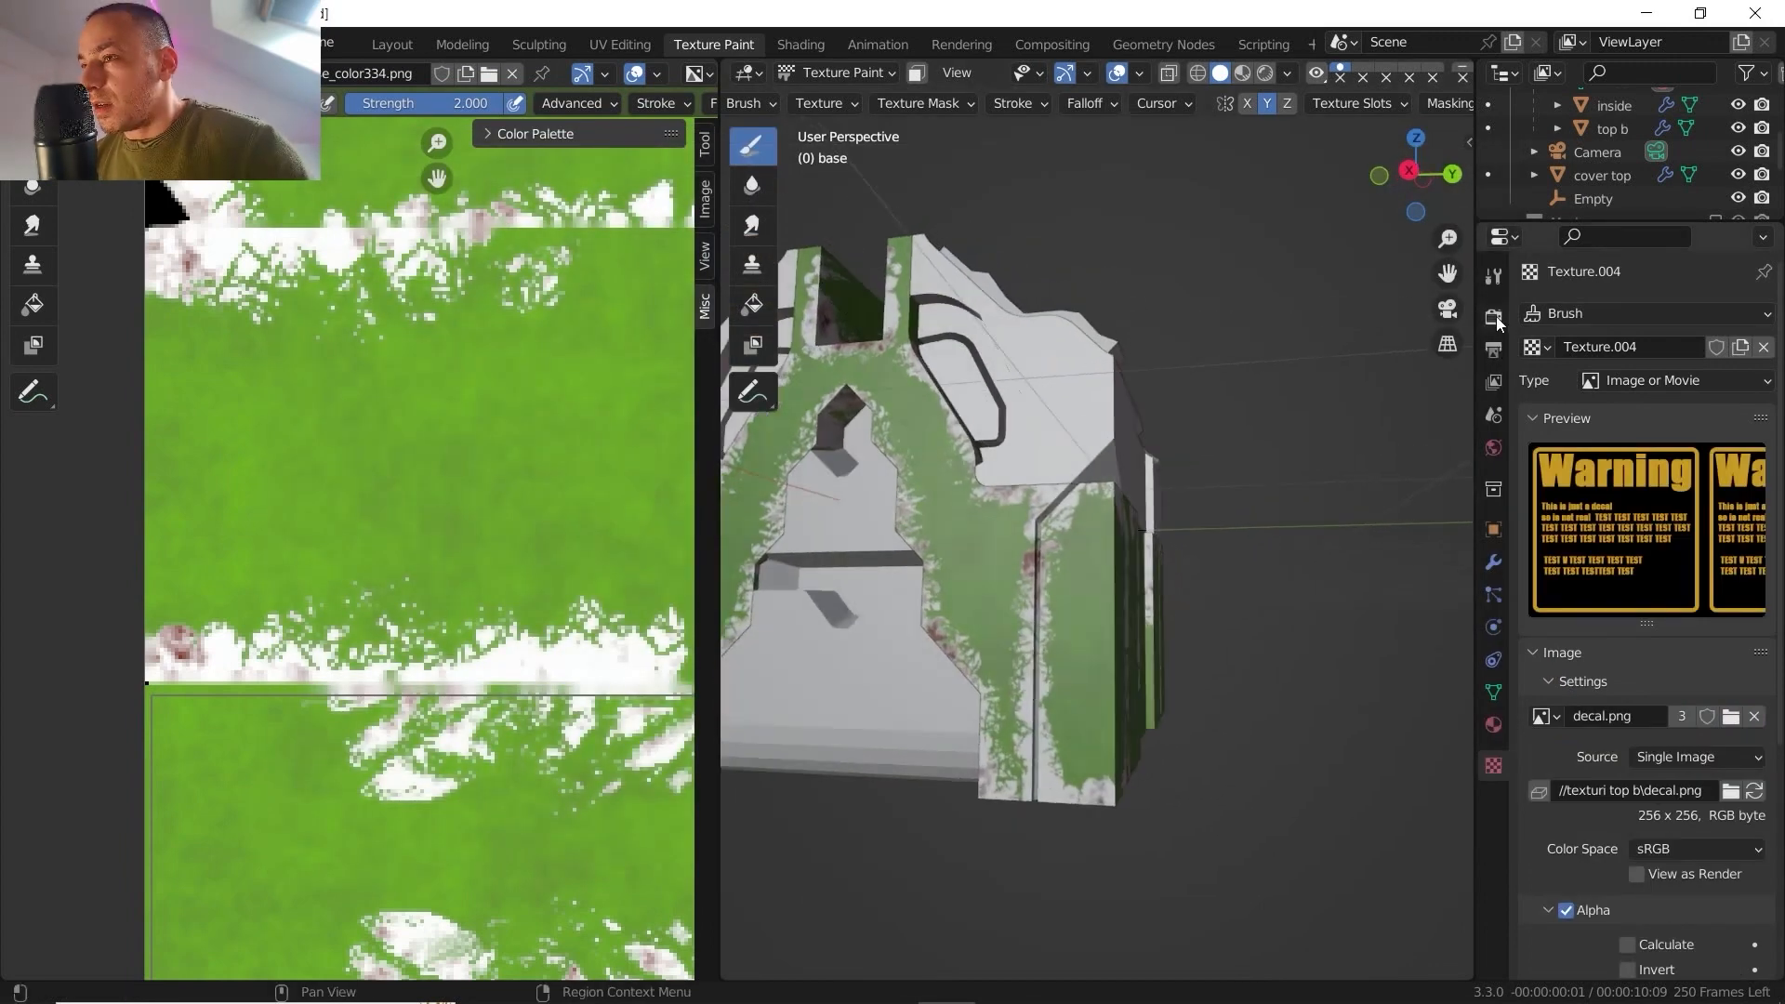
# Review the Draw brush's texture and texture mask settings, keeping the decal's Mapping on Stencil
pyautogui.click(1492, 284)
pyautogui.scroll(-8, 1602, 778)
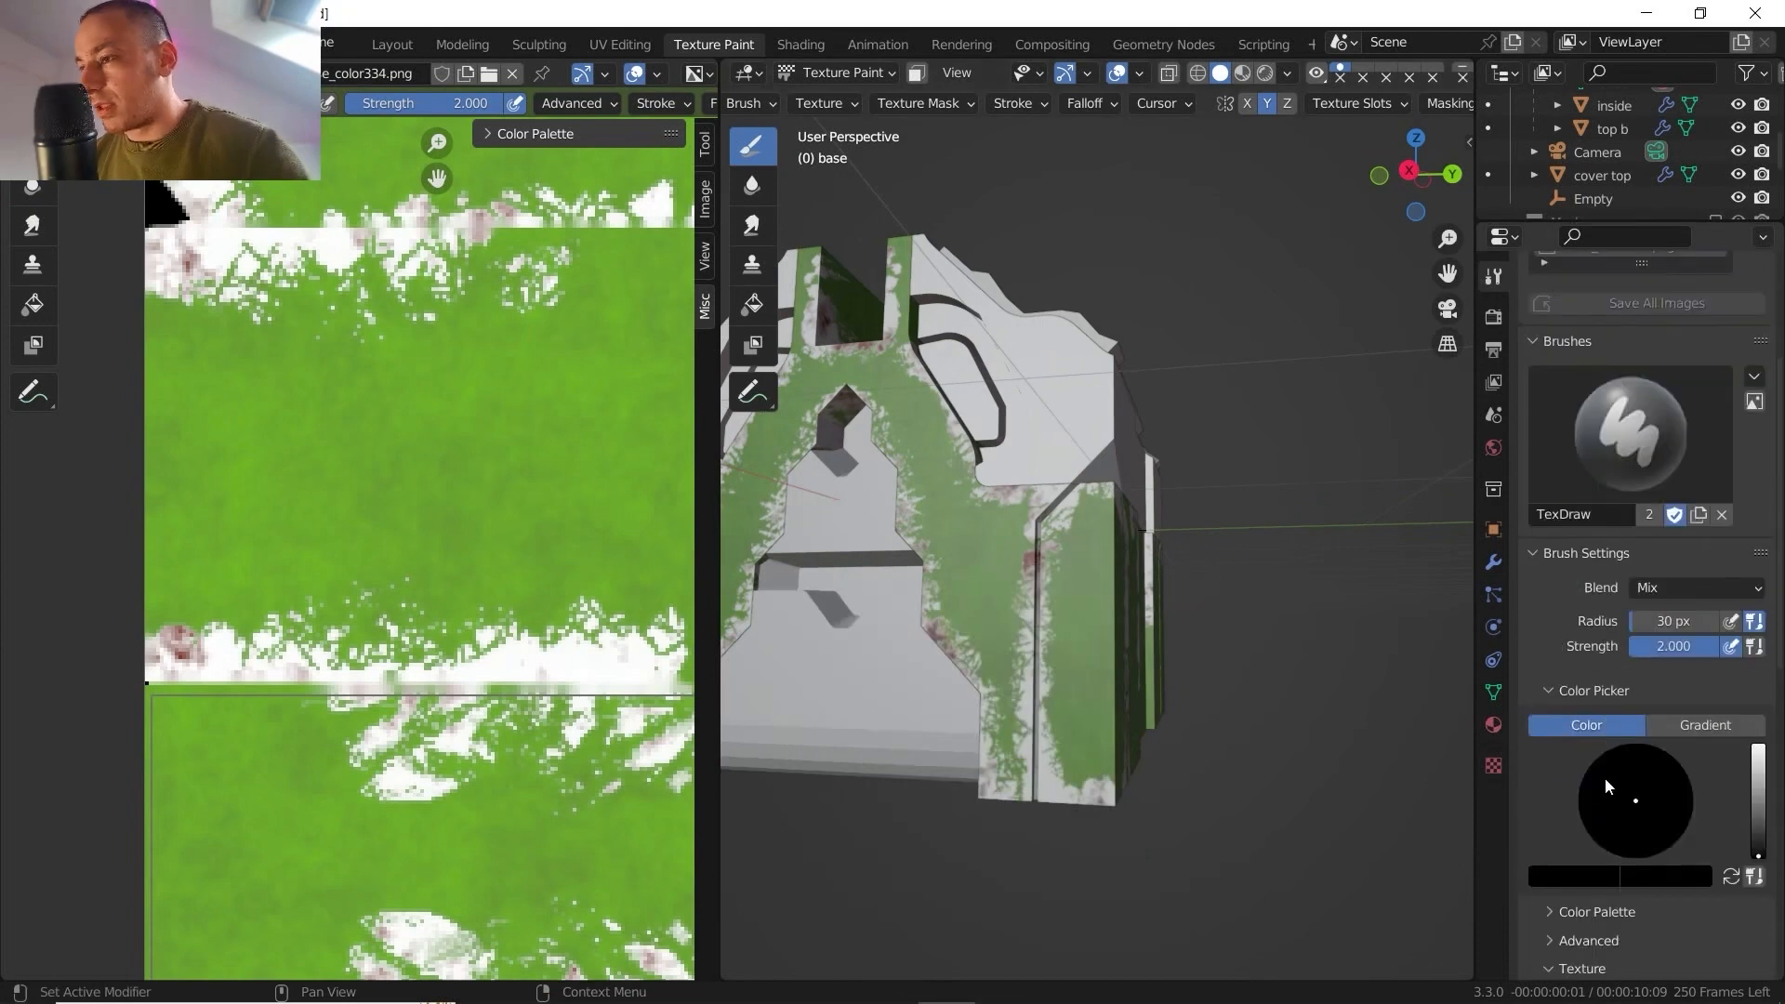
pyautogui.scroll(-10, 1602, 777)
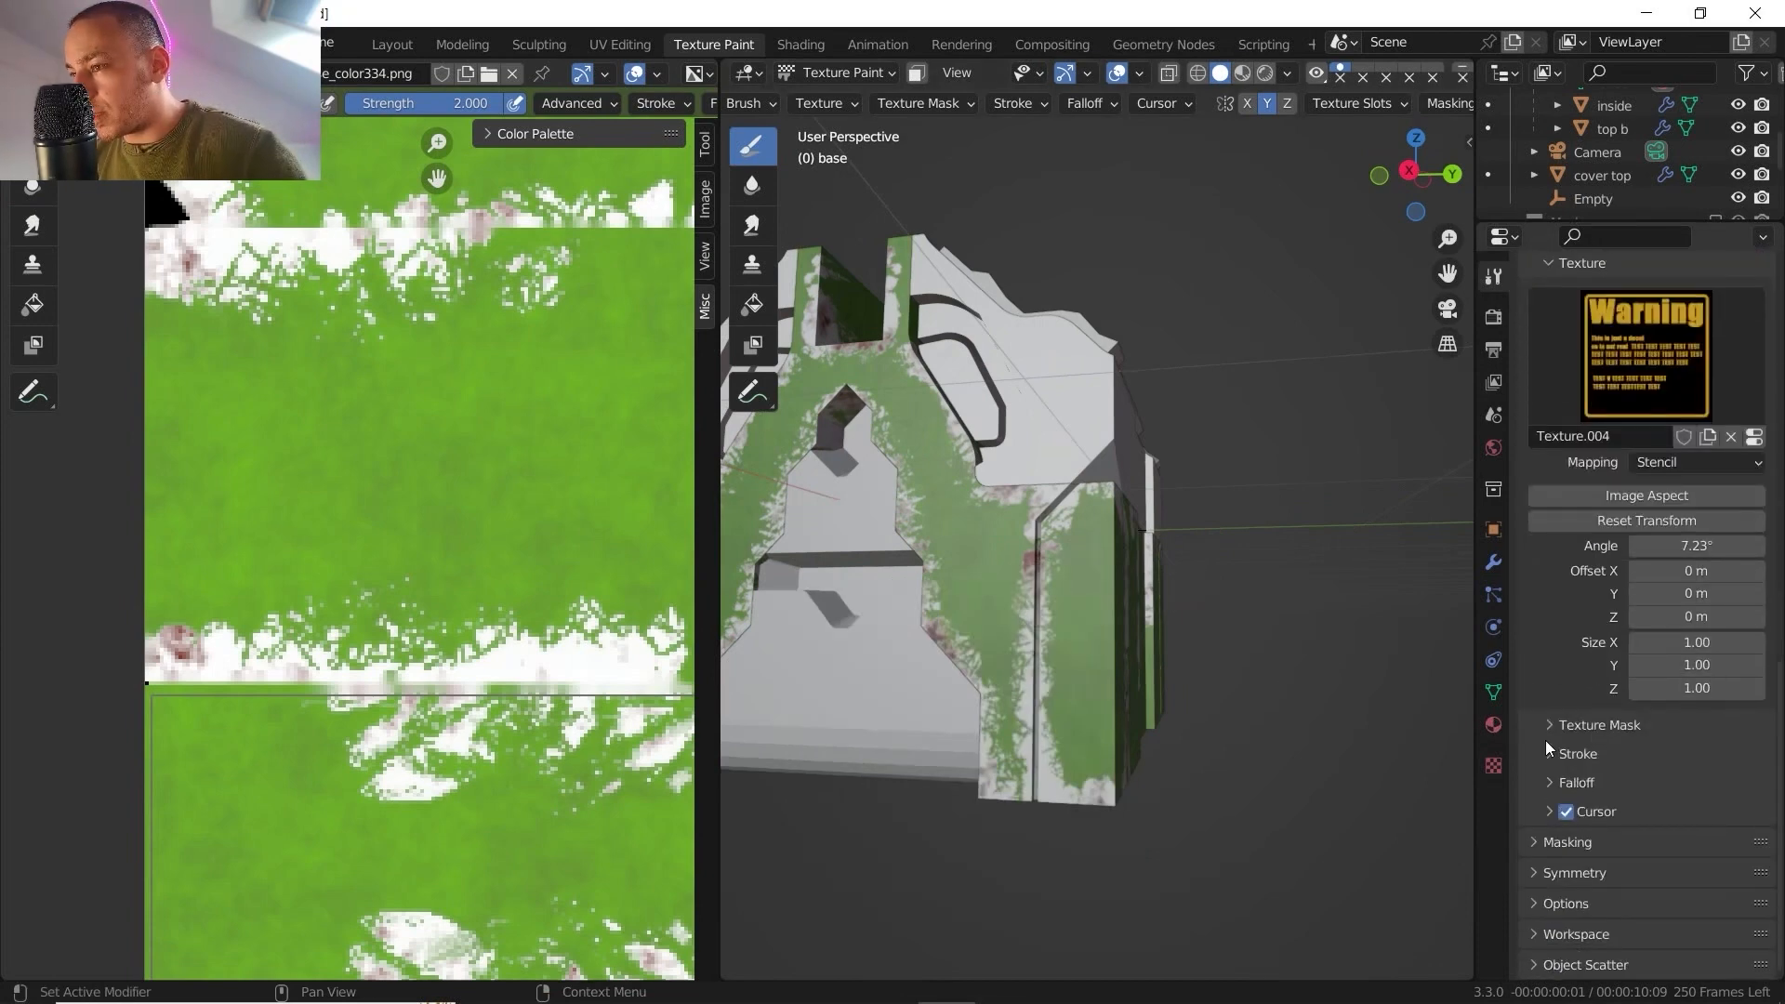
pyautogui.click(1543, 724)
pyautogui.click(1543, 724)
pyautogui.scroll(1, 1539, 559)
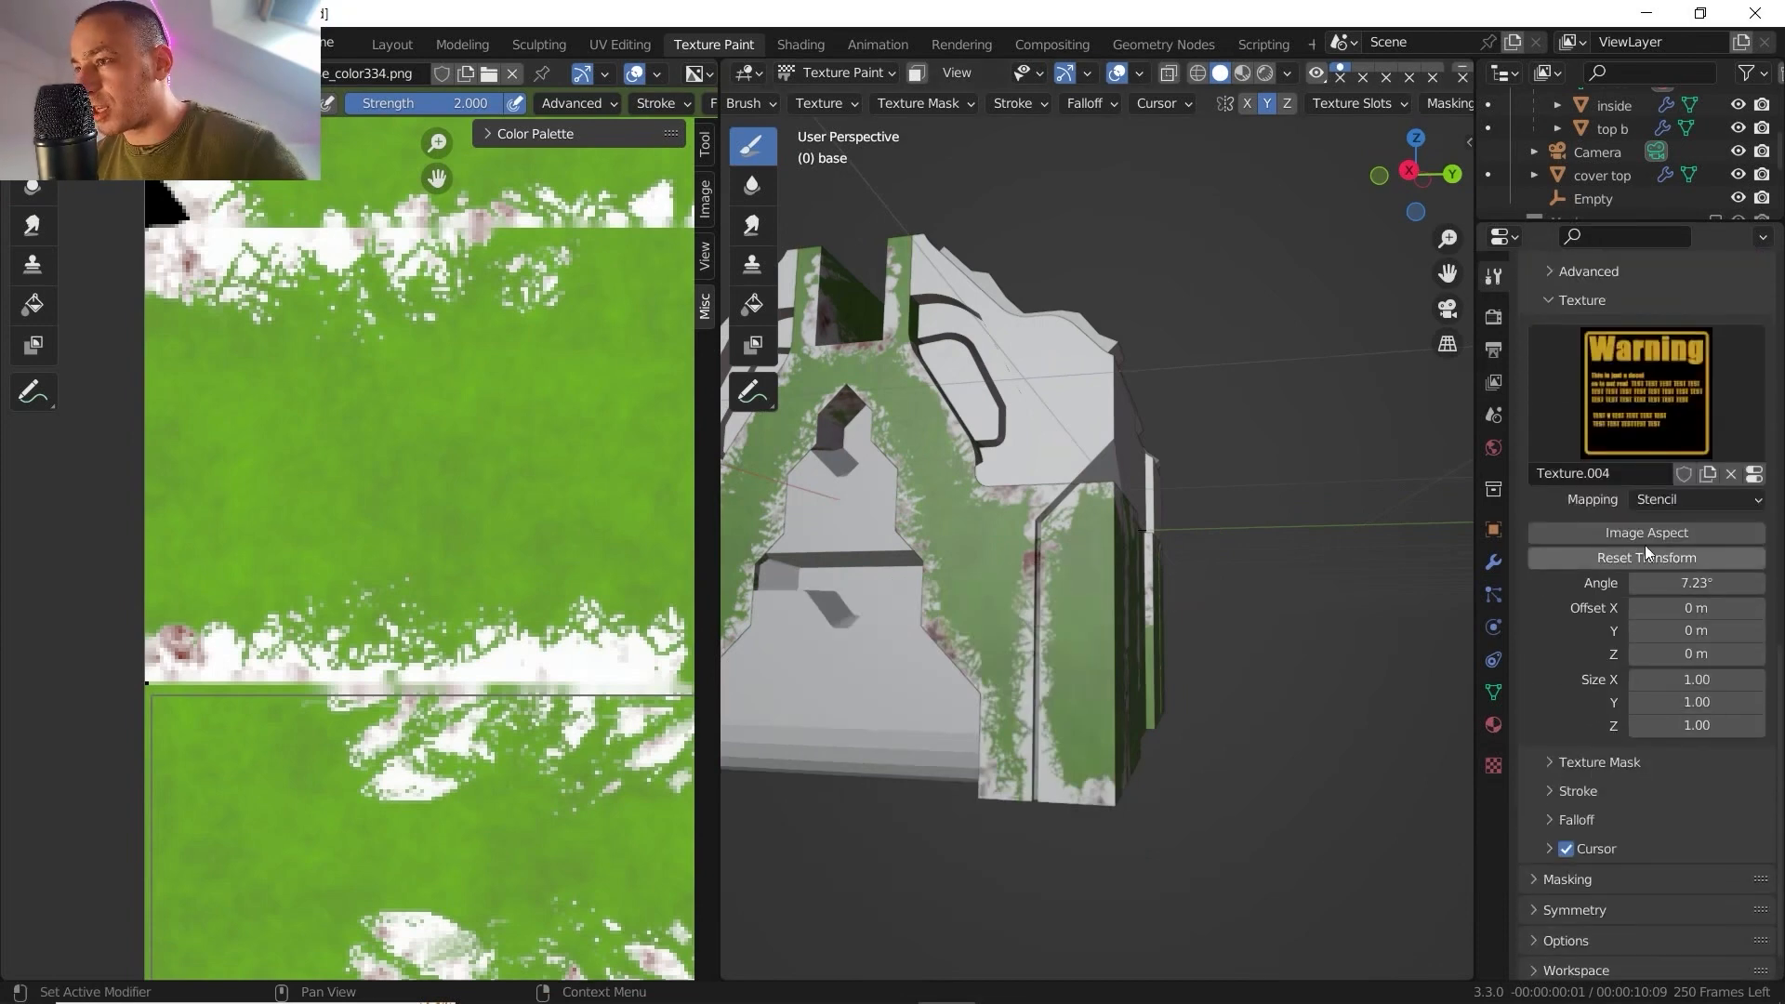
pyautogui.click(1659, 543)
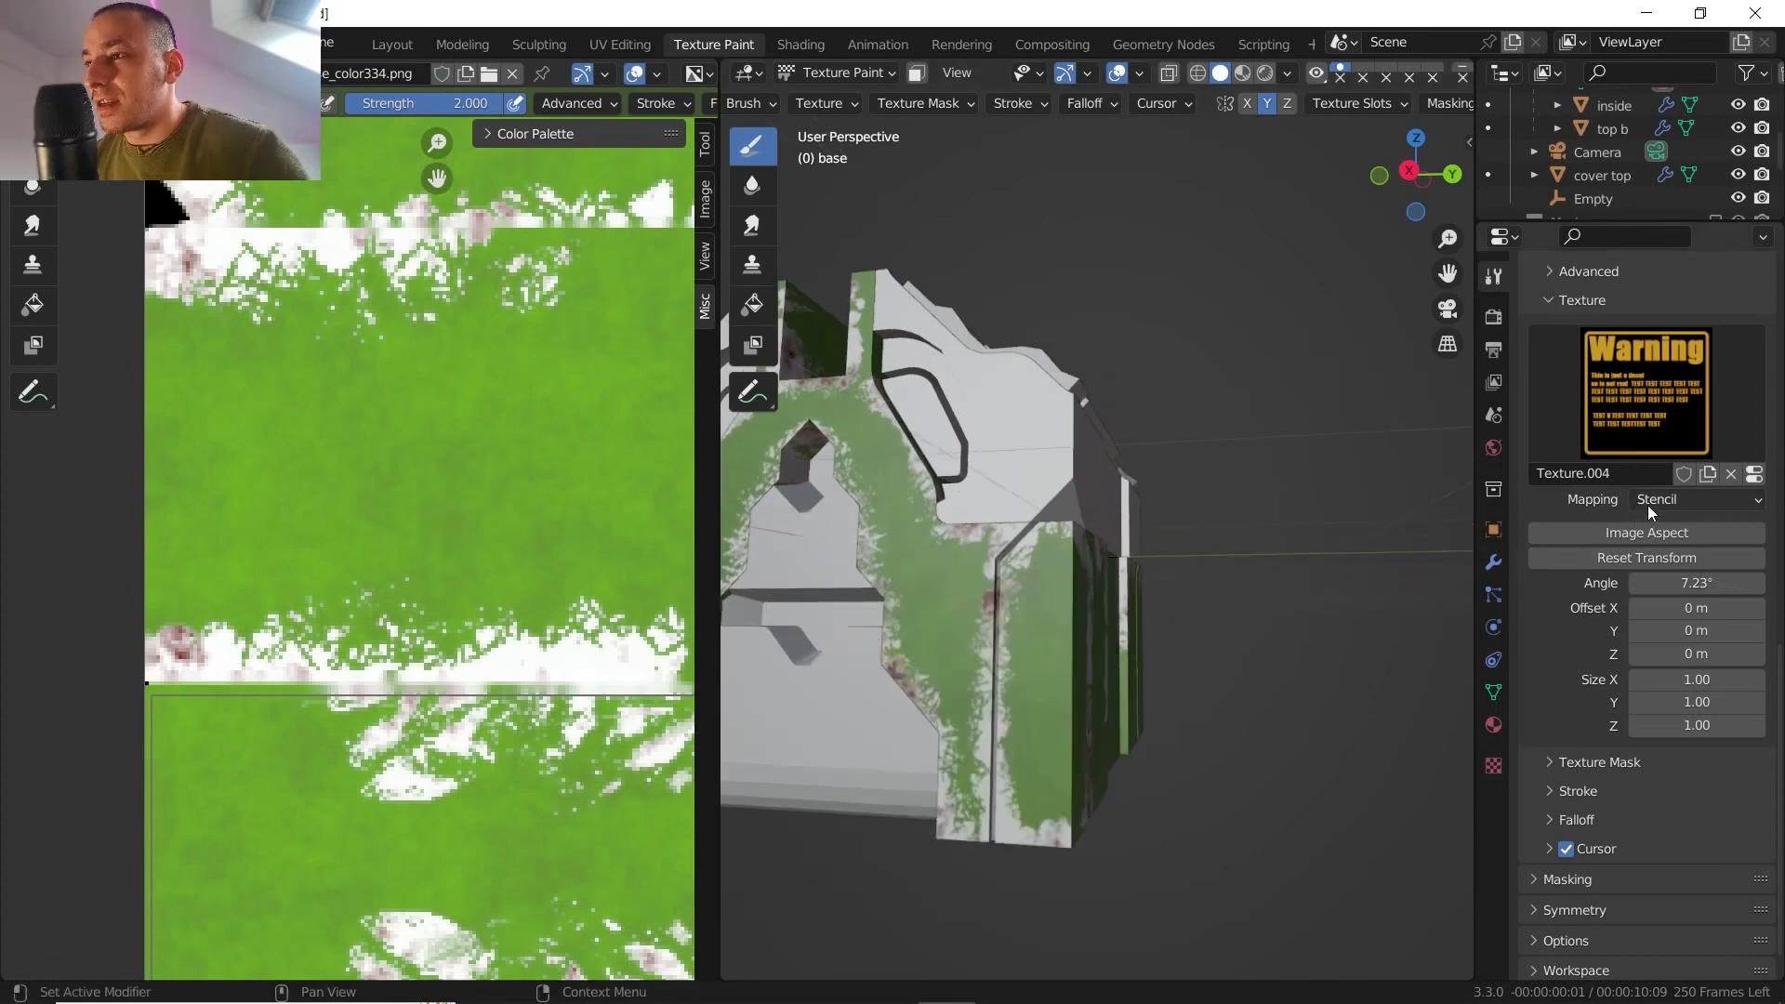
pyautogui.click(1653, 502)
pyautogui.click(1653, 504)
pyautogui.click(1652, 503)
pyautogui.click(1652, 504)
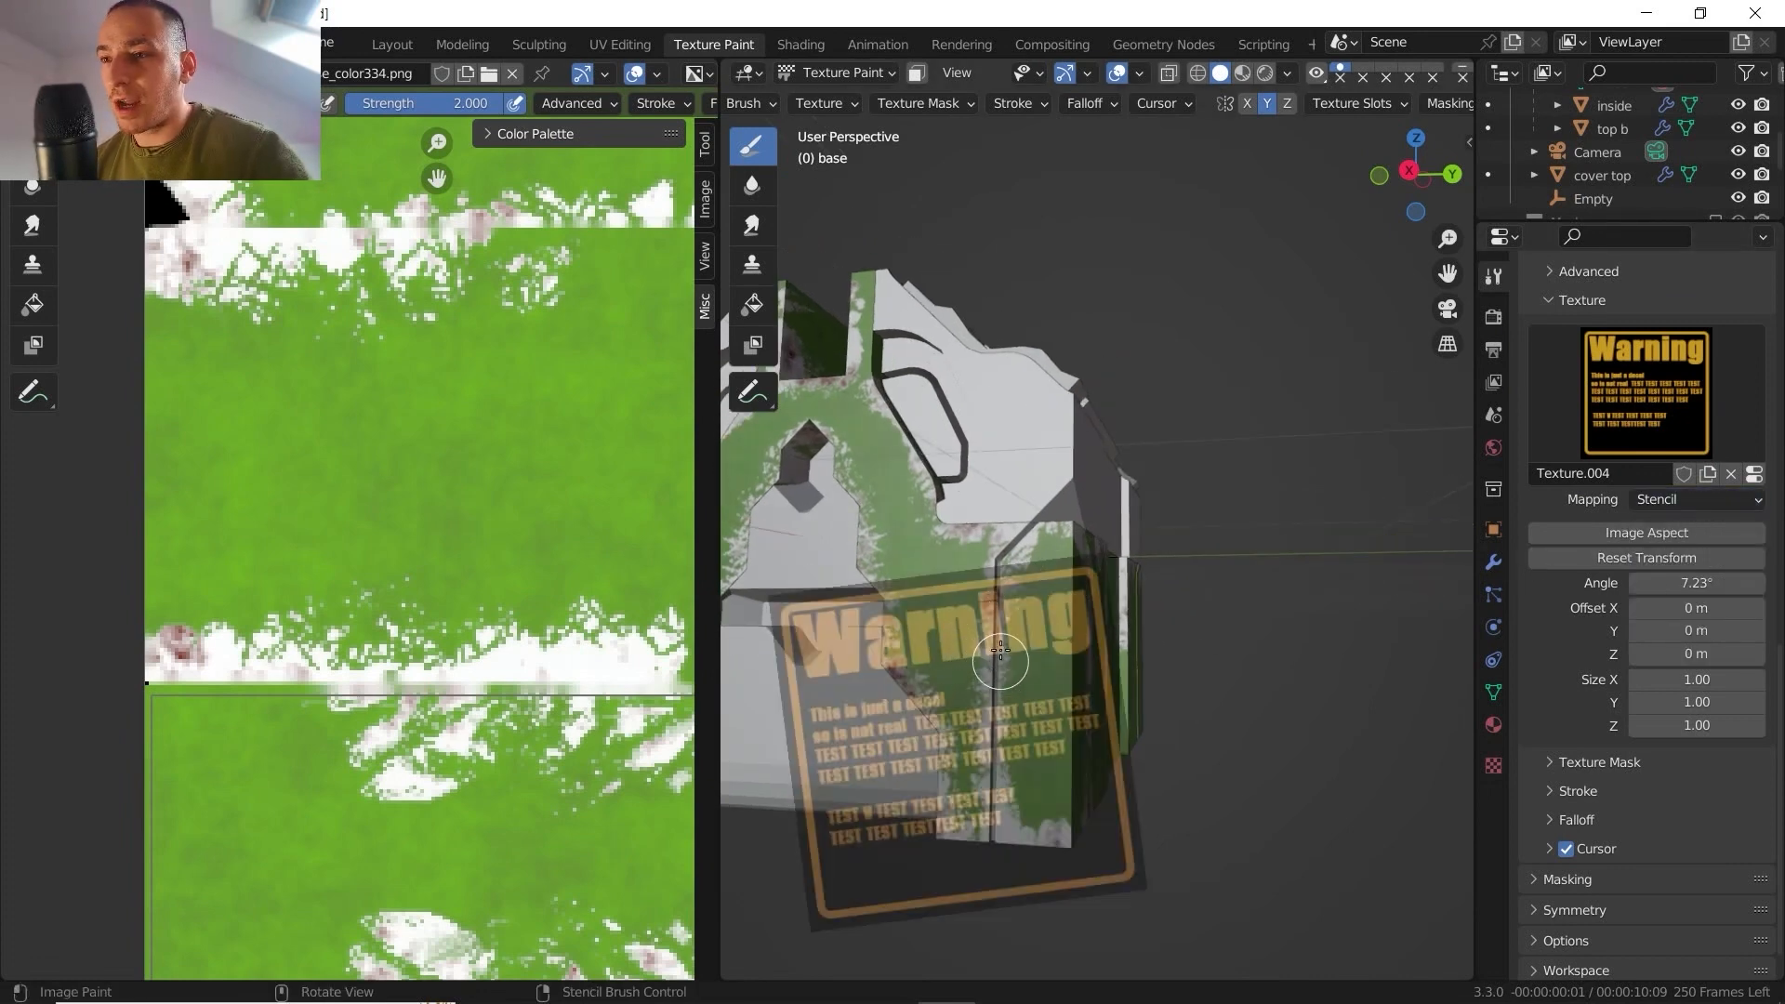
# Rotate the decal stencil upright to 360° and align it, scaled down, over the base's lower front green panel
pyautogui.moveTo(995, 635); pyautogui.dragTo(1006, 633, button='middle')
pyautogui.keyDown('ctrl'); pyautogui.moveTo(1013, 634); pyautogui.dragTo(992, 682, button='right'); pyautogui.keyUp('ctrl')
pyautogui.moveTo(992, 682); pyautogui.dragTo(1163, 679, button='middle')
pyautogui.scroll(2, 1058, 714)
pyautogui.scroll(2, 1056, 712)
pyautogui.moveTo(1163, 680); pyautogui.dragTo(1138, 730, button='middle')
pyautogui.scroll(-1, 1165, 693)
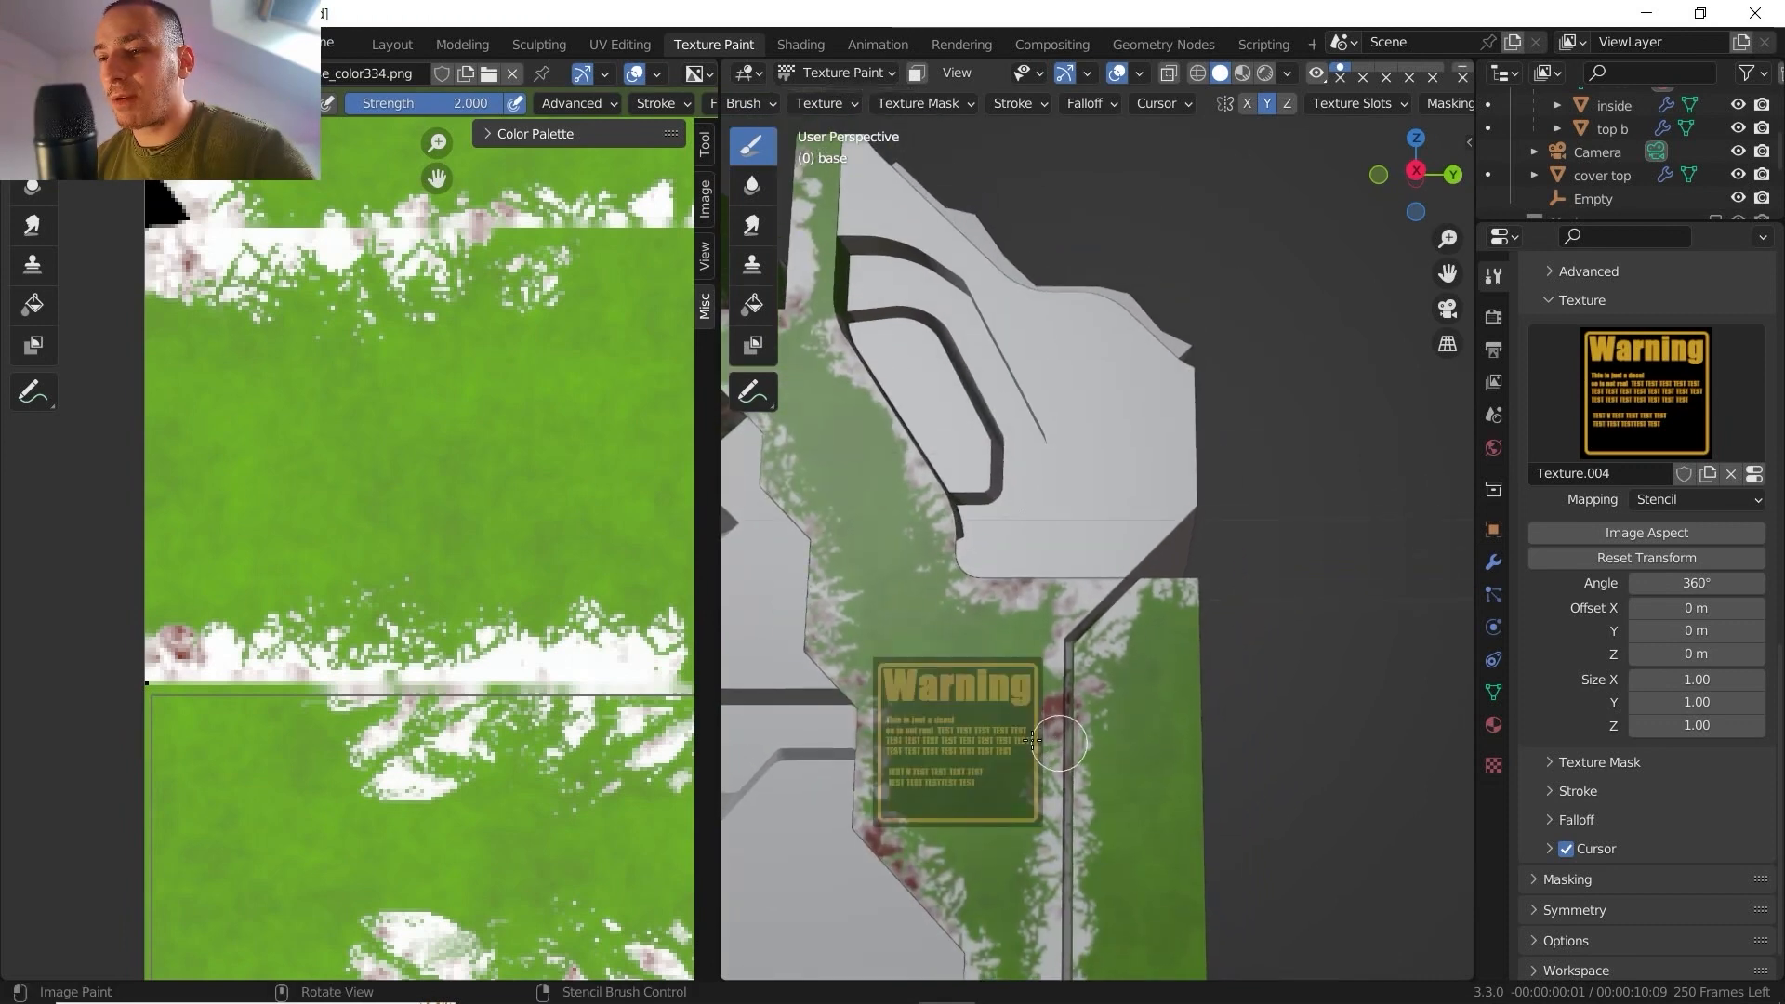
# Paint the full Warning decal onto the lower front green panel with a white brush color
pyautogui.moveTo(907, 677)
pyautogui.mouseDown()
pyautogui.moveTo(883, 762)
pyautogui.moveTo(934, 799)
pyautogui.moveTo(1004, 706)
pyautogui.mouseUp()
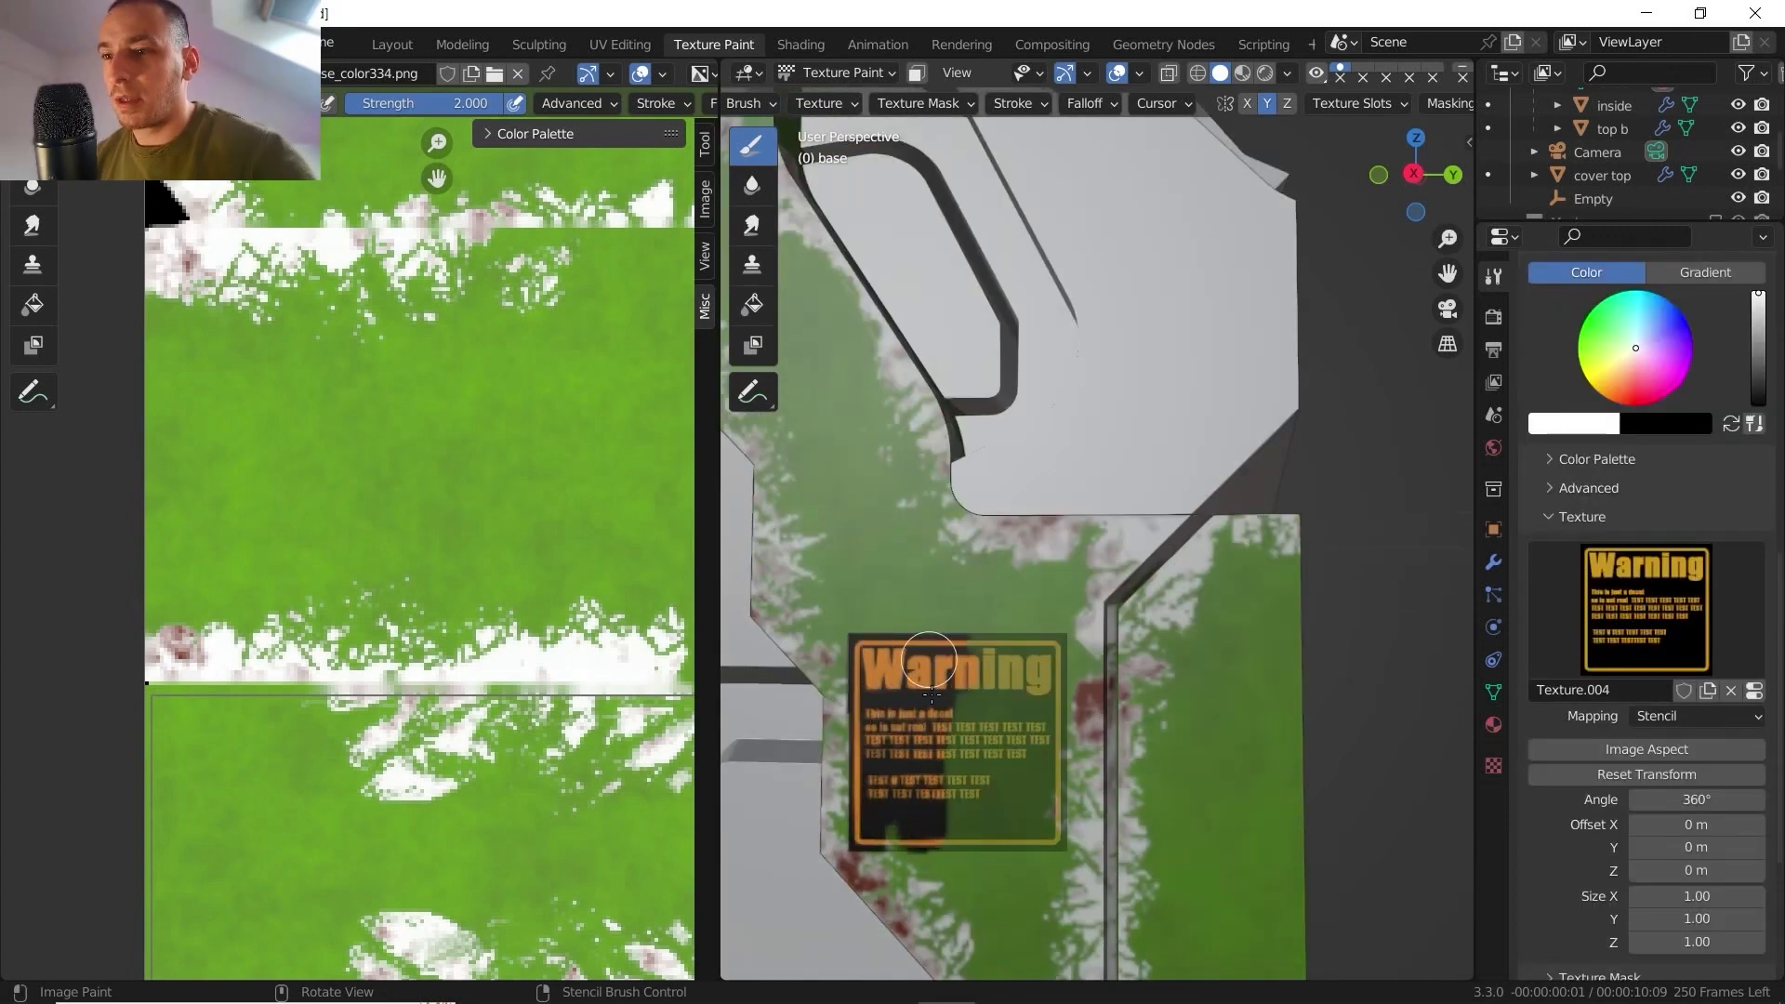
pyautogui.moveTo(1003, 651)
pyautogui.mouseDown()
pyautogui.moveTo(900, 799)
pyautogui.moveTo(1036, 732)
pyautogui.mouseUp()
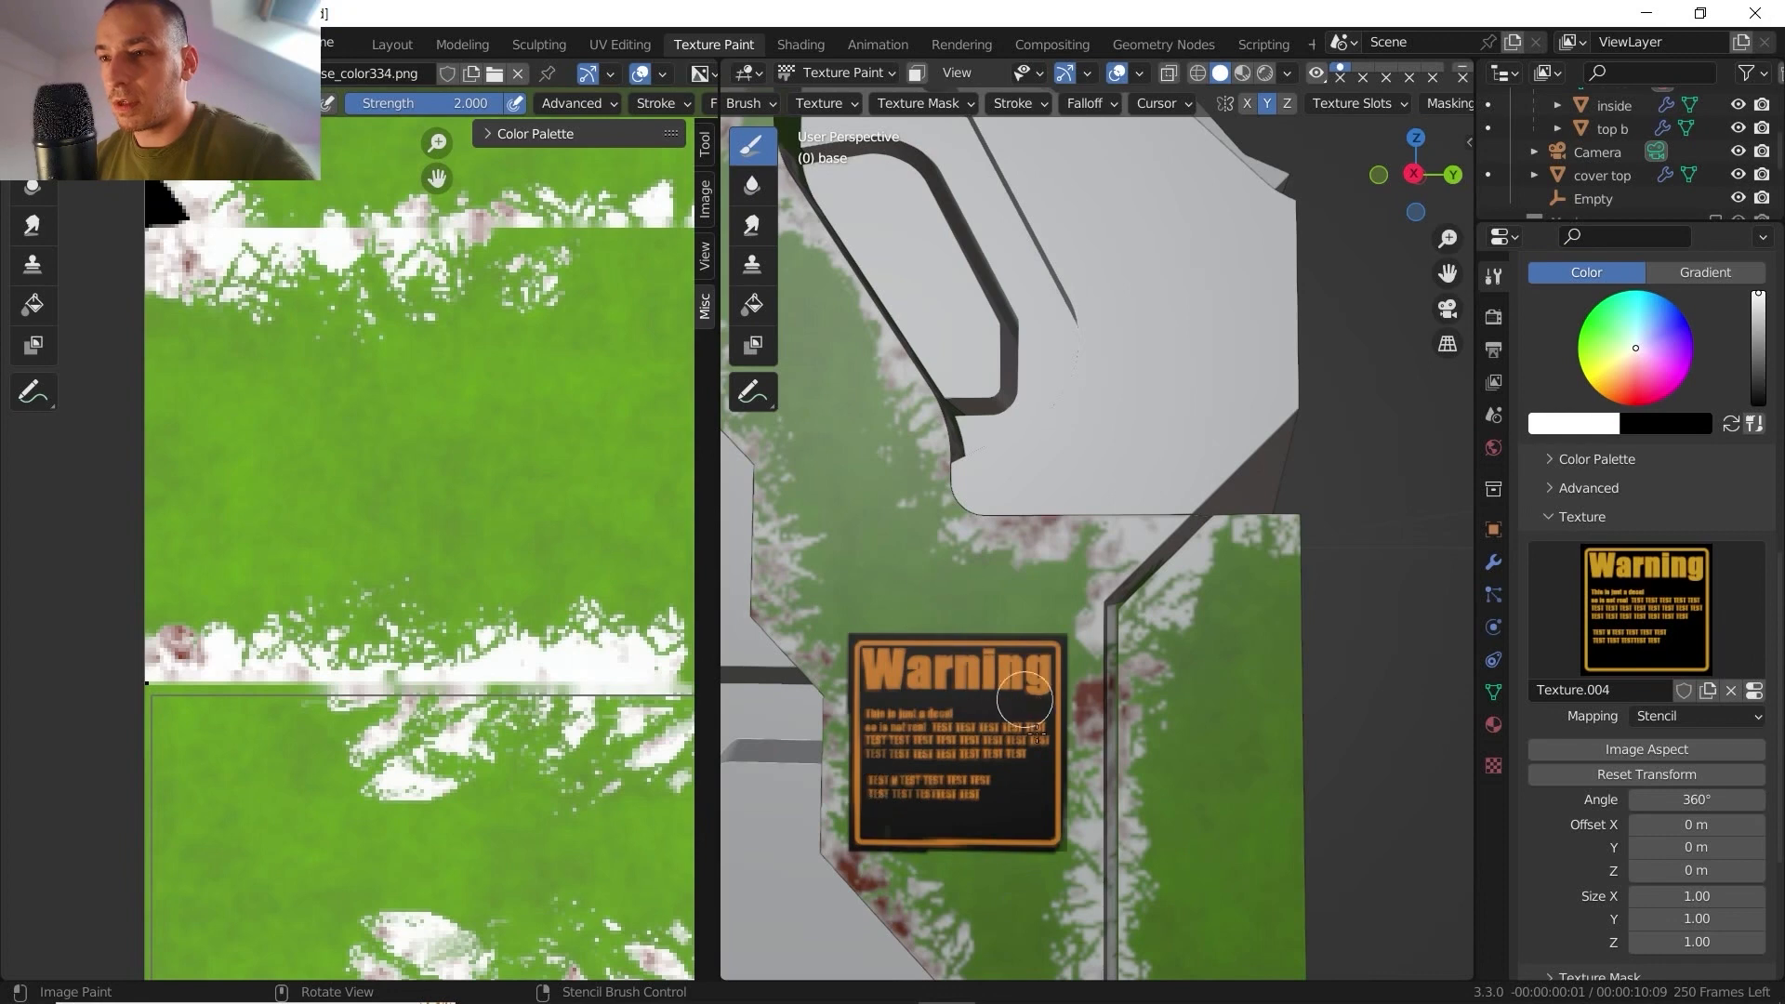
pyautogui.moveTo(991, 648)
pyautogui.mouseDown(button='middle')
pyautogui.moveTo(970, 486)
pyautogui.moveTo(982, 521)
pyautogui.mouseUp(button='middle')
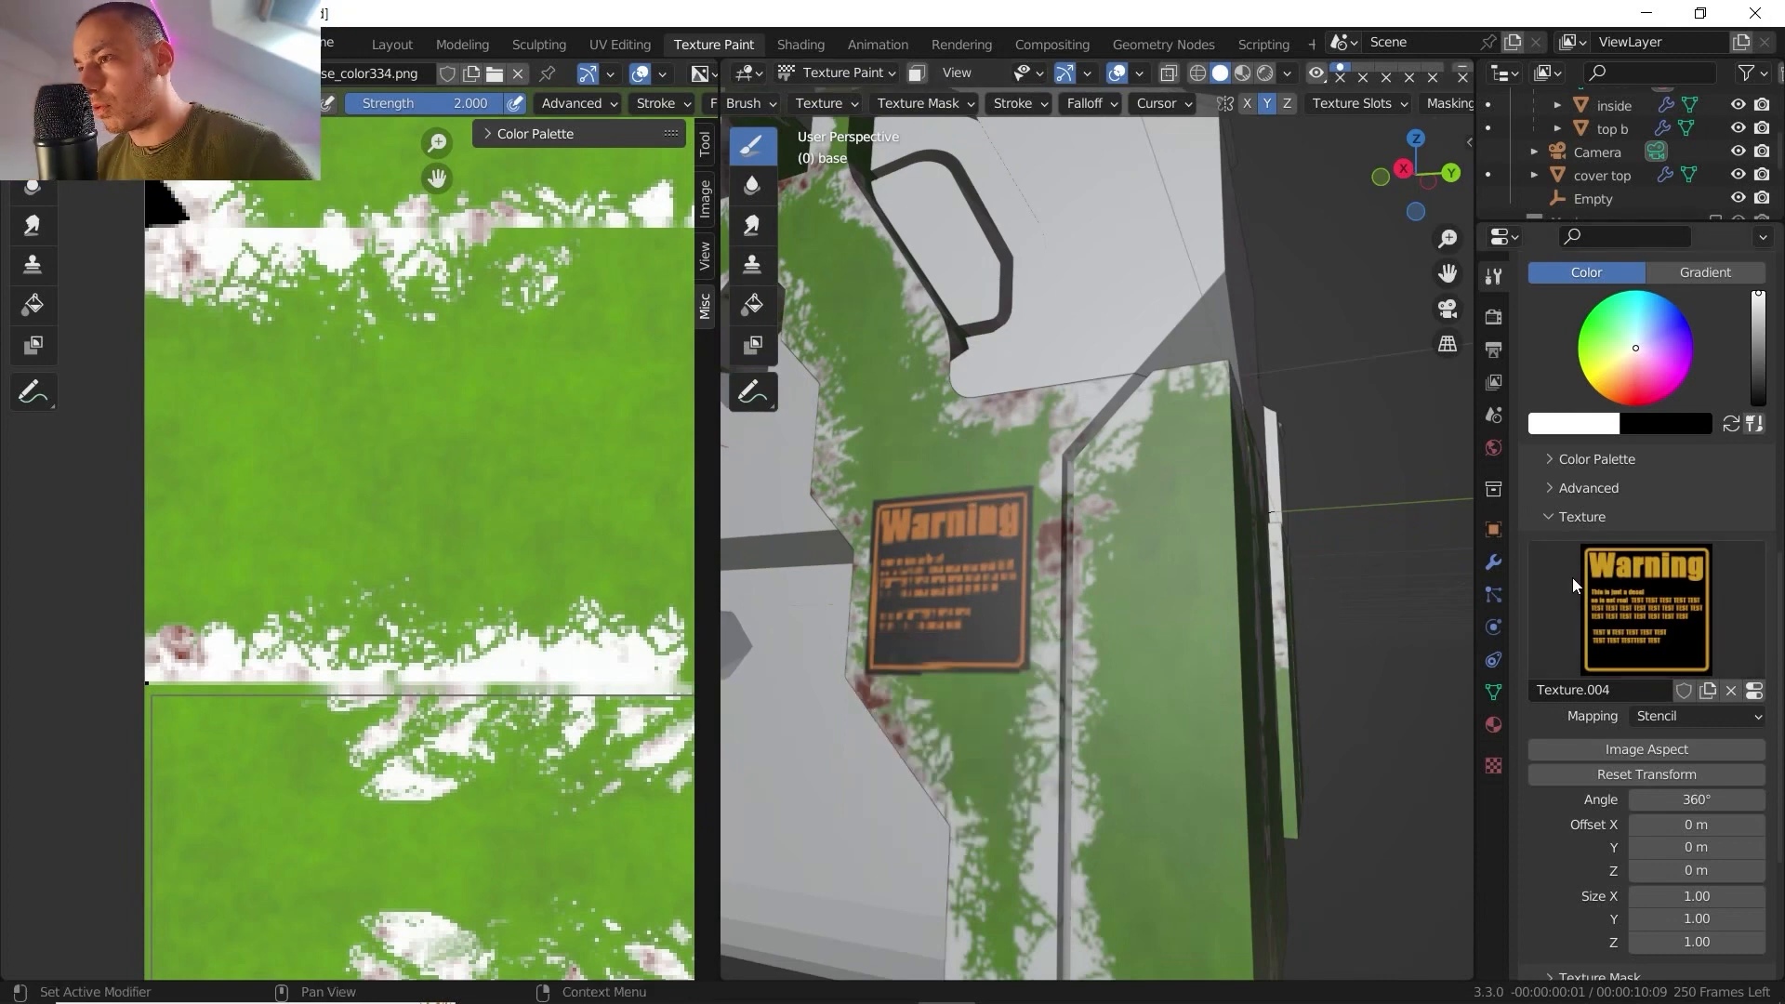
# Assign the splatter image Texture.001 as the brush's texture mask
pyautogui.click(1549, 516)
pyautogui.click(1580, 725)
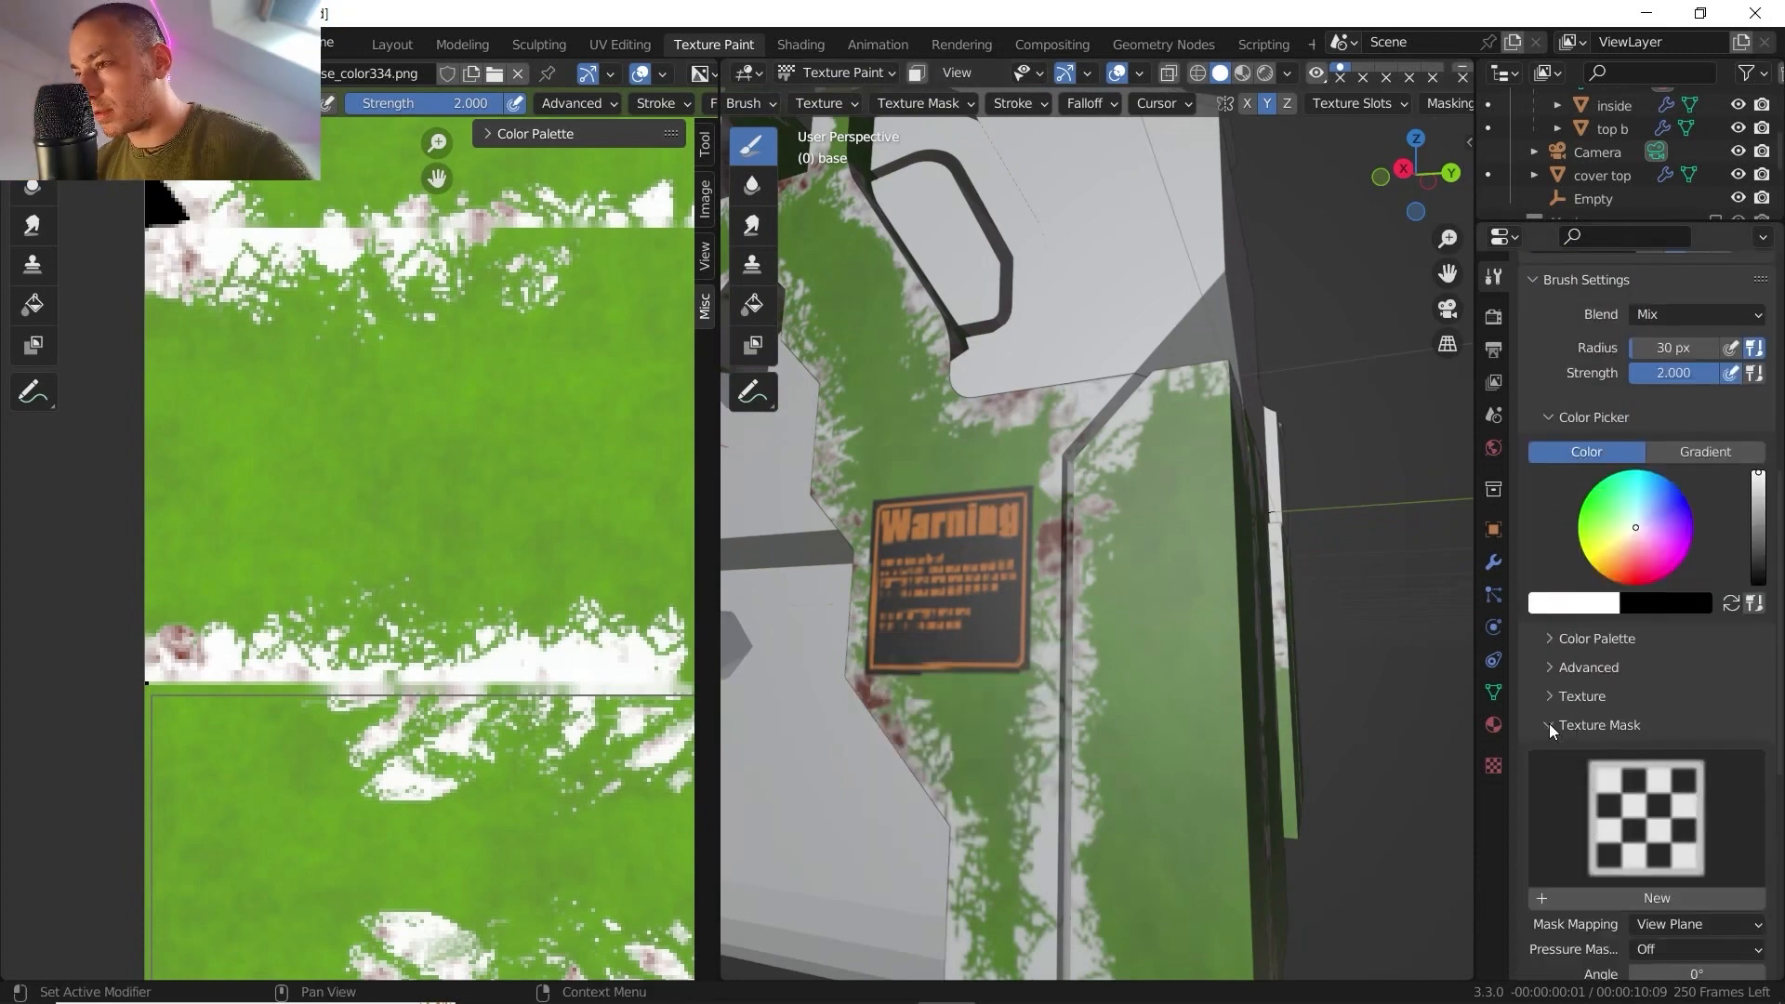
pyautogui.scroll(-4, 1561, 735)
pyautogui.click(1646, 707)
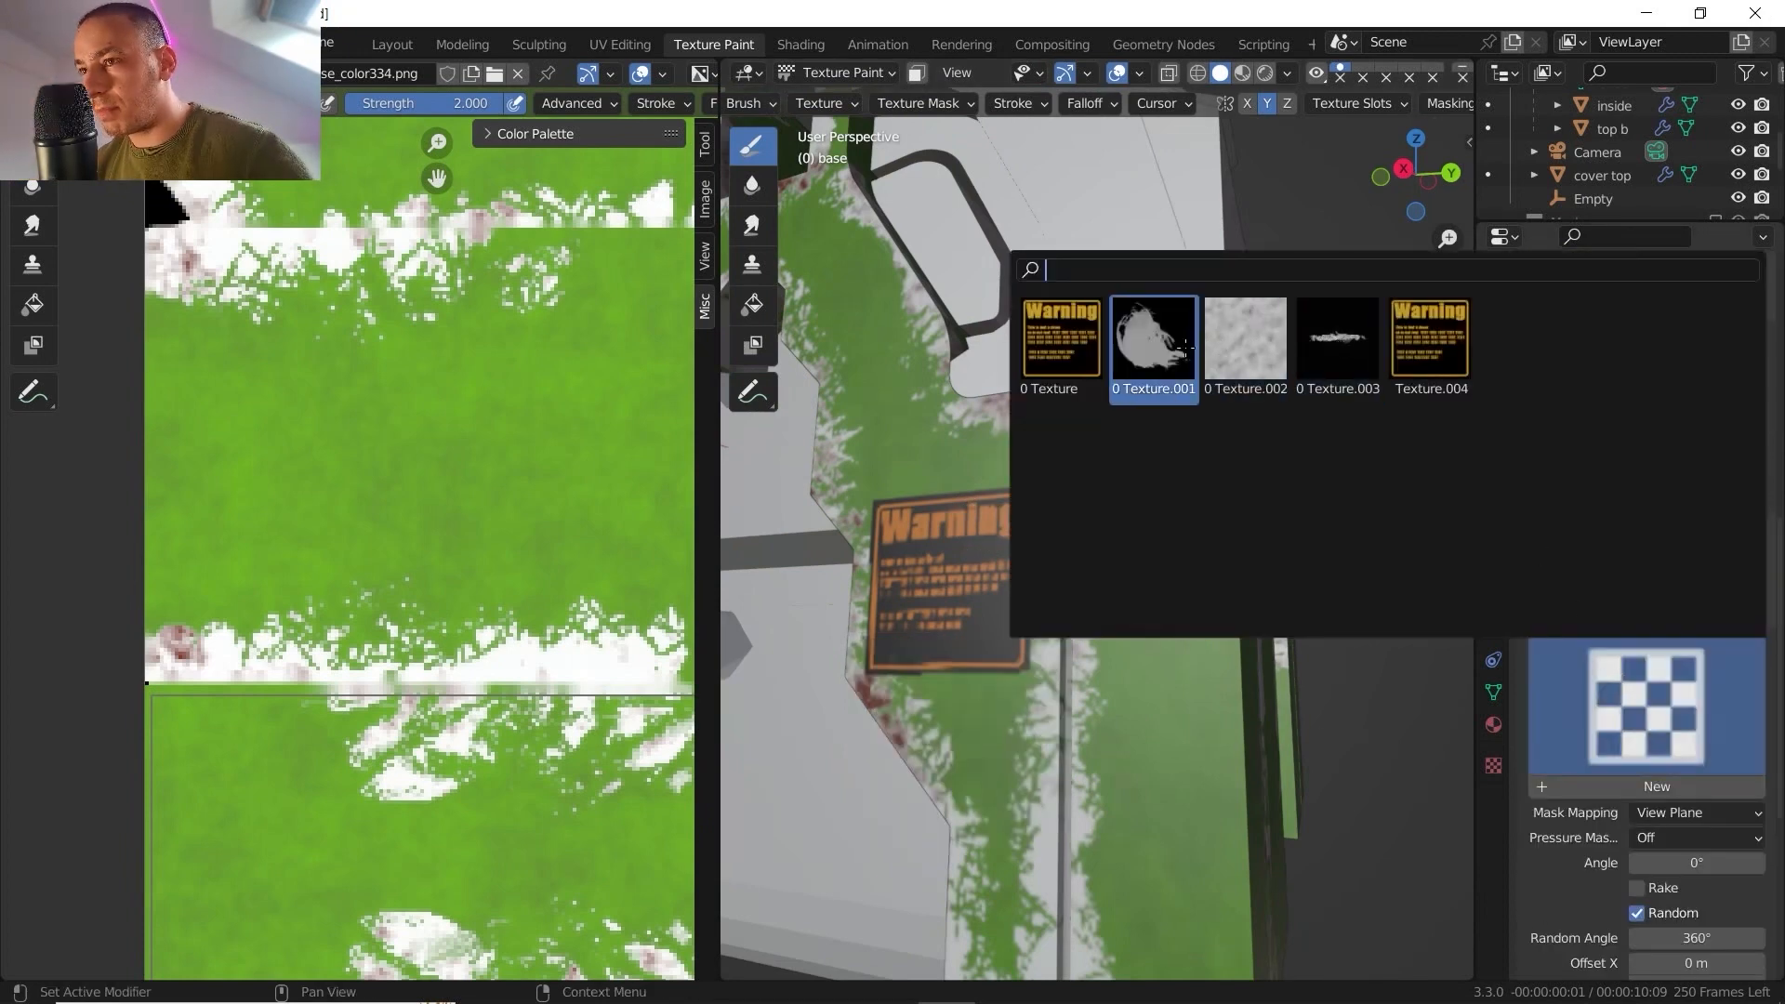
pyautogui.click(1152, 340)
# Paint a worn Warning decal through the mask on the upper green frame, keeping the stroke settings as they are
pyautogui.keyDown('shift'); pyautogui.moveTo(1002, 584); pyautogui.dragTo(939, 756, button='middle'); pyautogui.keyUp('shift')
pyautogui.scroll(4, 1116, 615)
pyautogui.scroll(-3, 1596, 855)
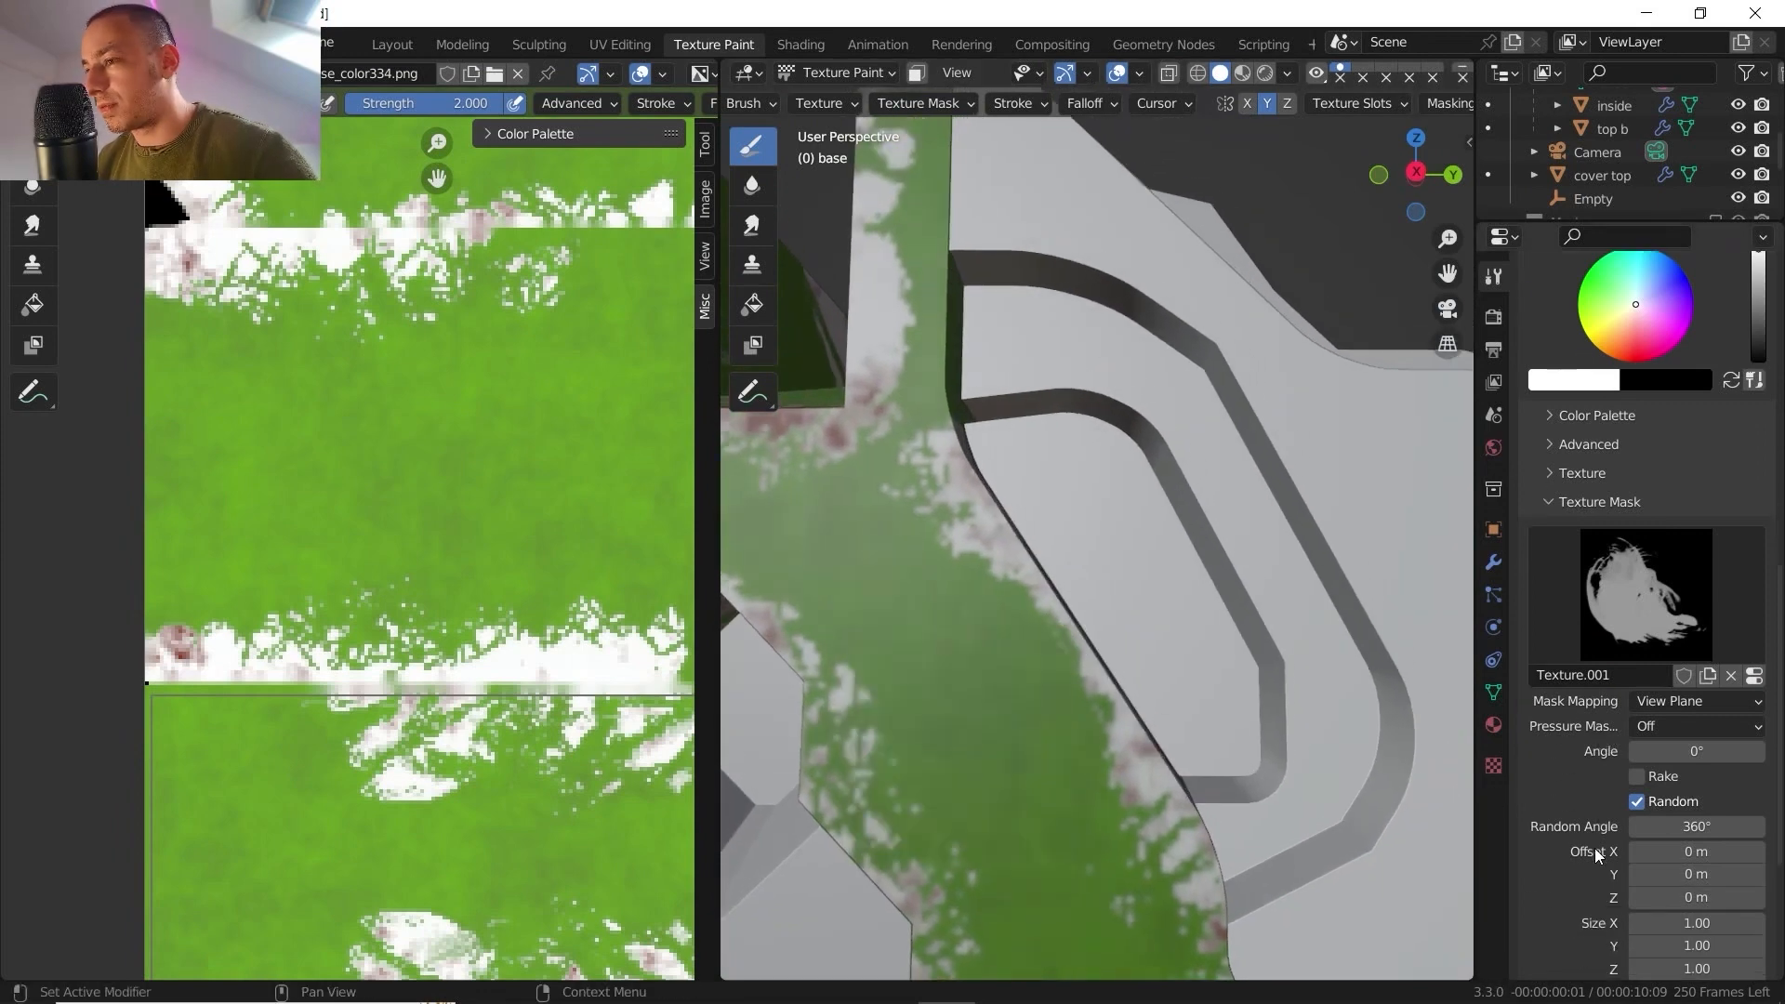
pyautogui.click(1549, 502)
pyautogui.click(1554, 754)
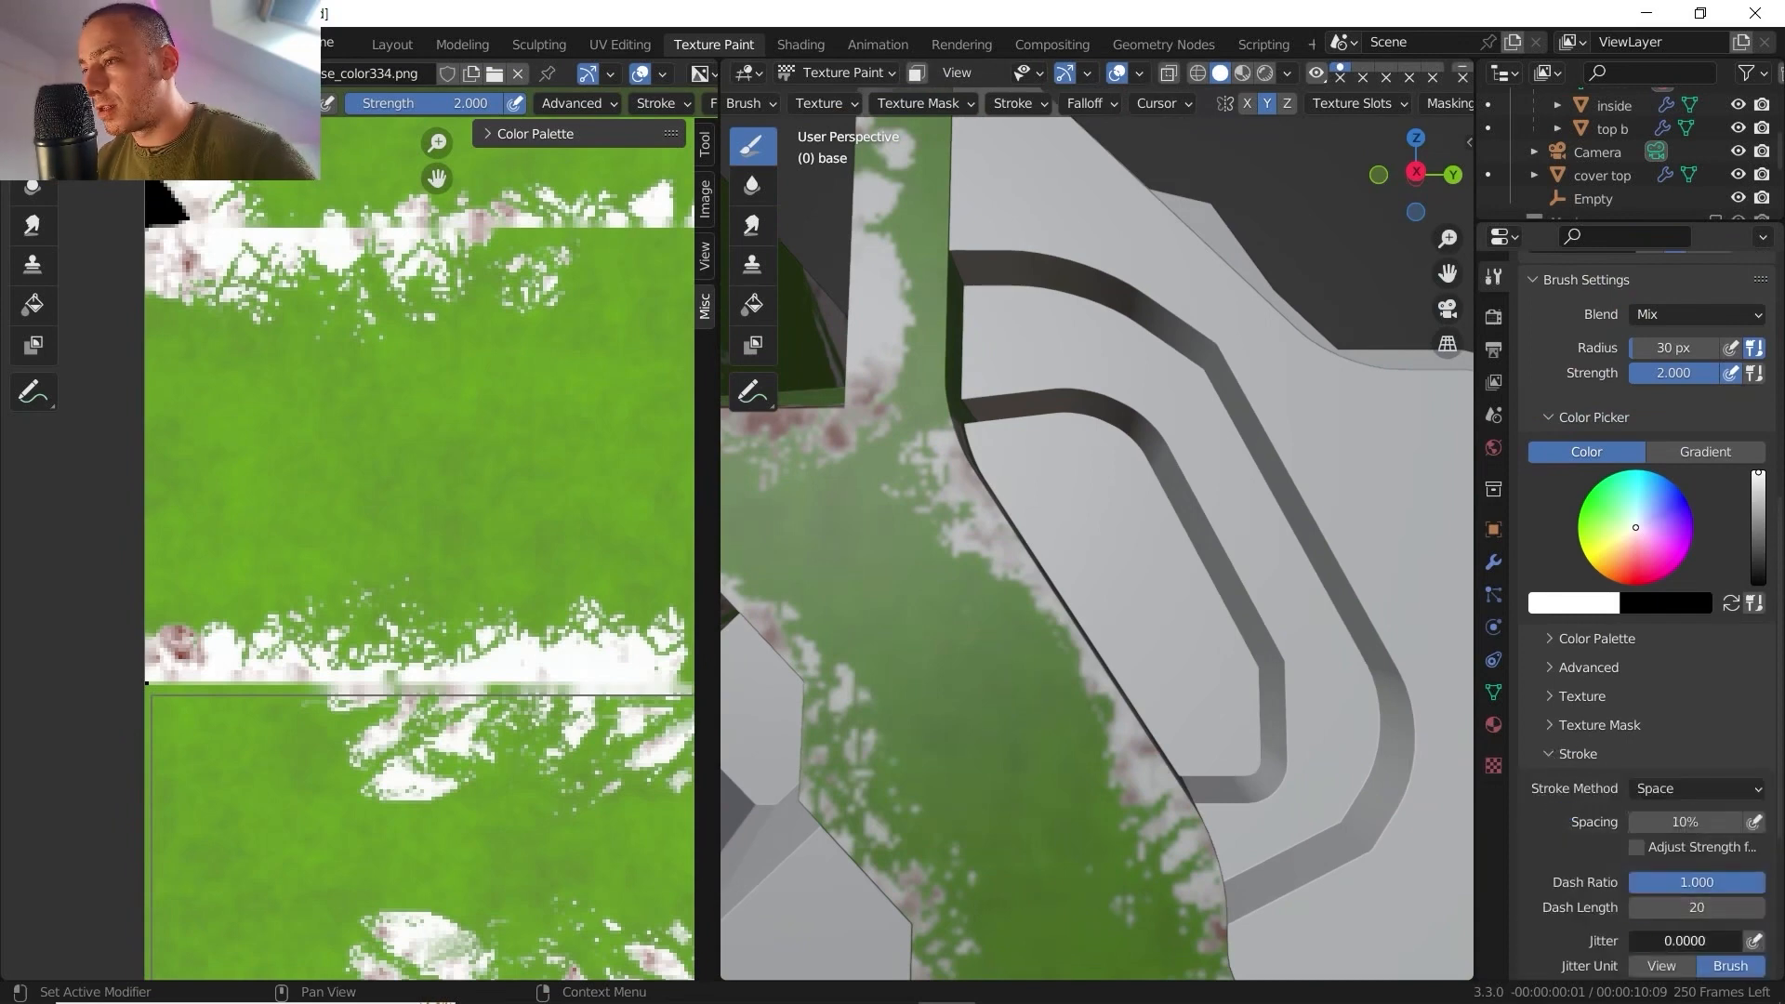
pyautogui.click(1561, 754)
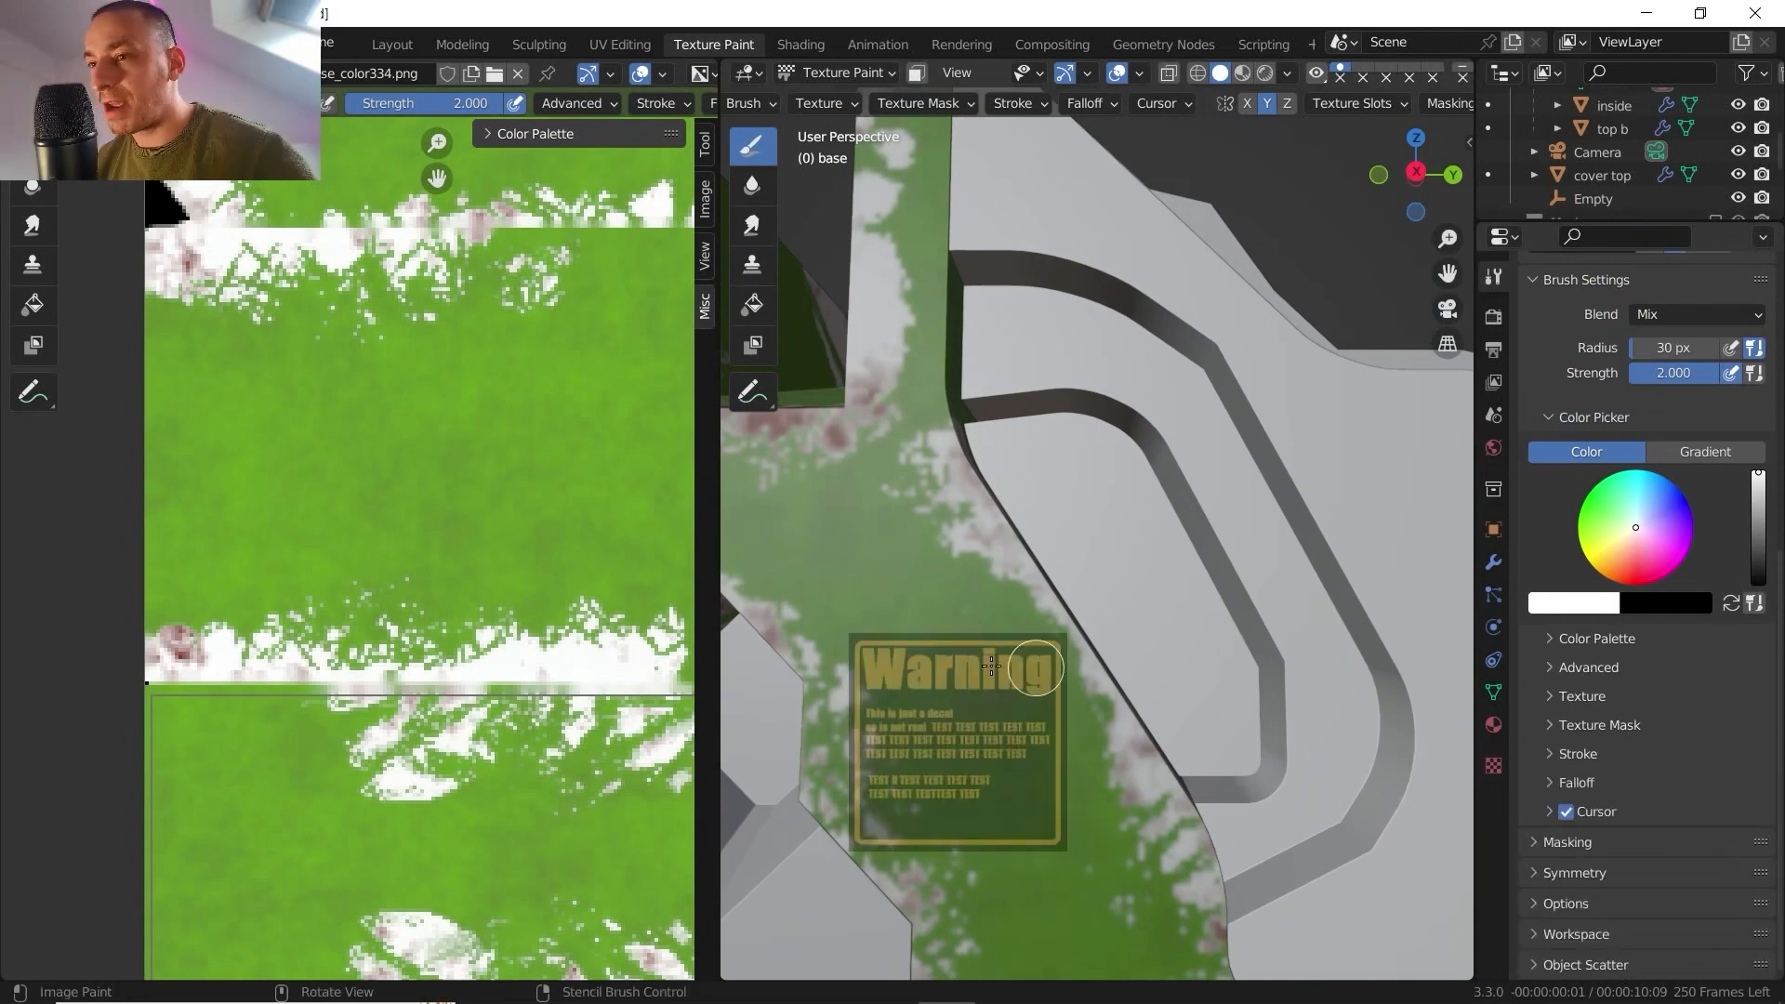
pyautogui.moveTo(1000, 661)
pyautogui.mouseDown()
pyautogui.moveTo(956, 729)
pyautogui.moveTo(1039, 813)
pyautogui.moveTo(976, 817)
pyautogui.moveTo(867, 756)
pyautogui.moveTo(881, 664)
pyautogui.mouseUp()
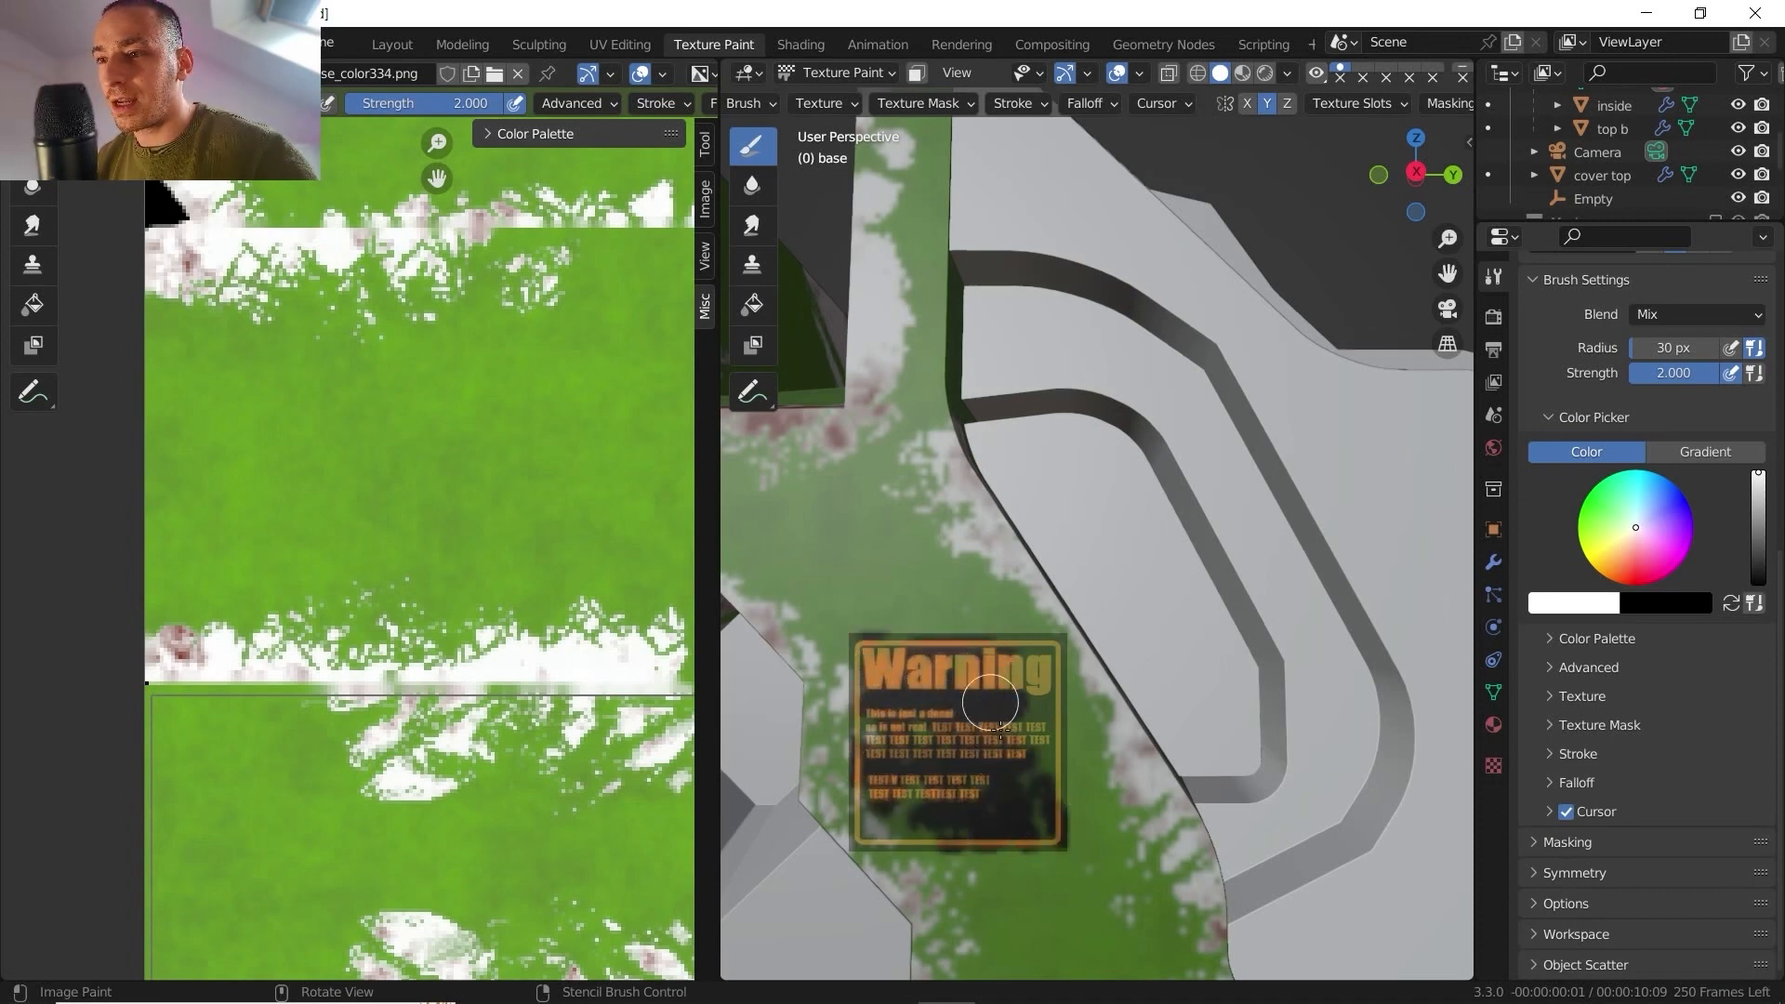
pyautogui.moveTo(925, 736); pyautogui.dragTo(1006, 476, button='middle')
pyautogui.scroll(-4, 1119, 461)
pyautogui.moveTo(1059, 517)
pyautogui.mouseDown(button='middle')
pyautogui.moveTo(1119, 529)
pyautogui.moveTo(1055, 521)
pyautogui.mouseUp(button='middle')
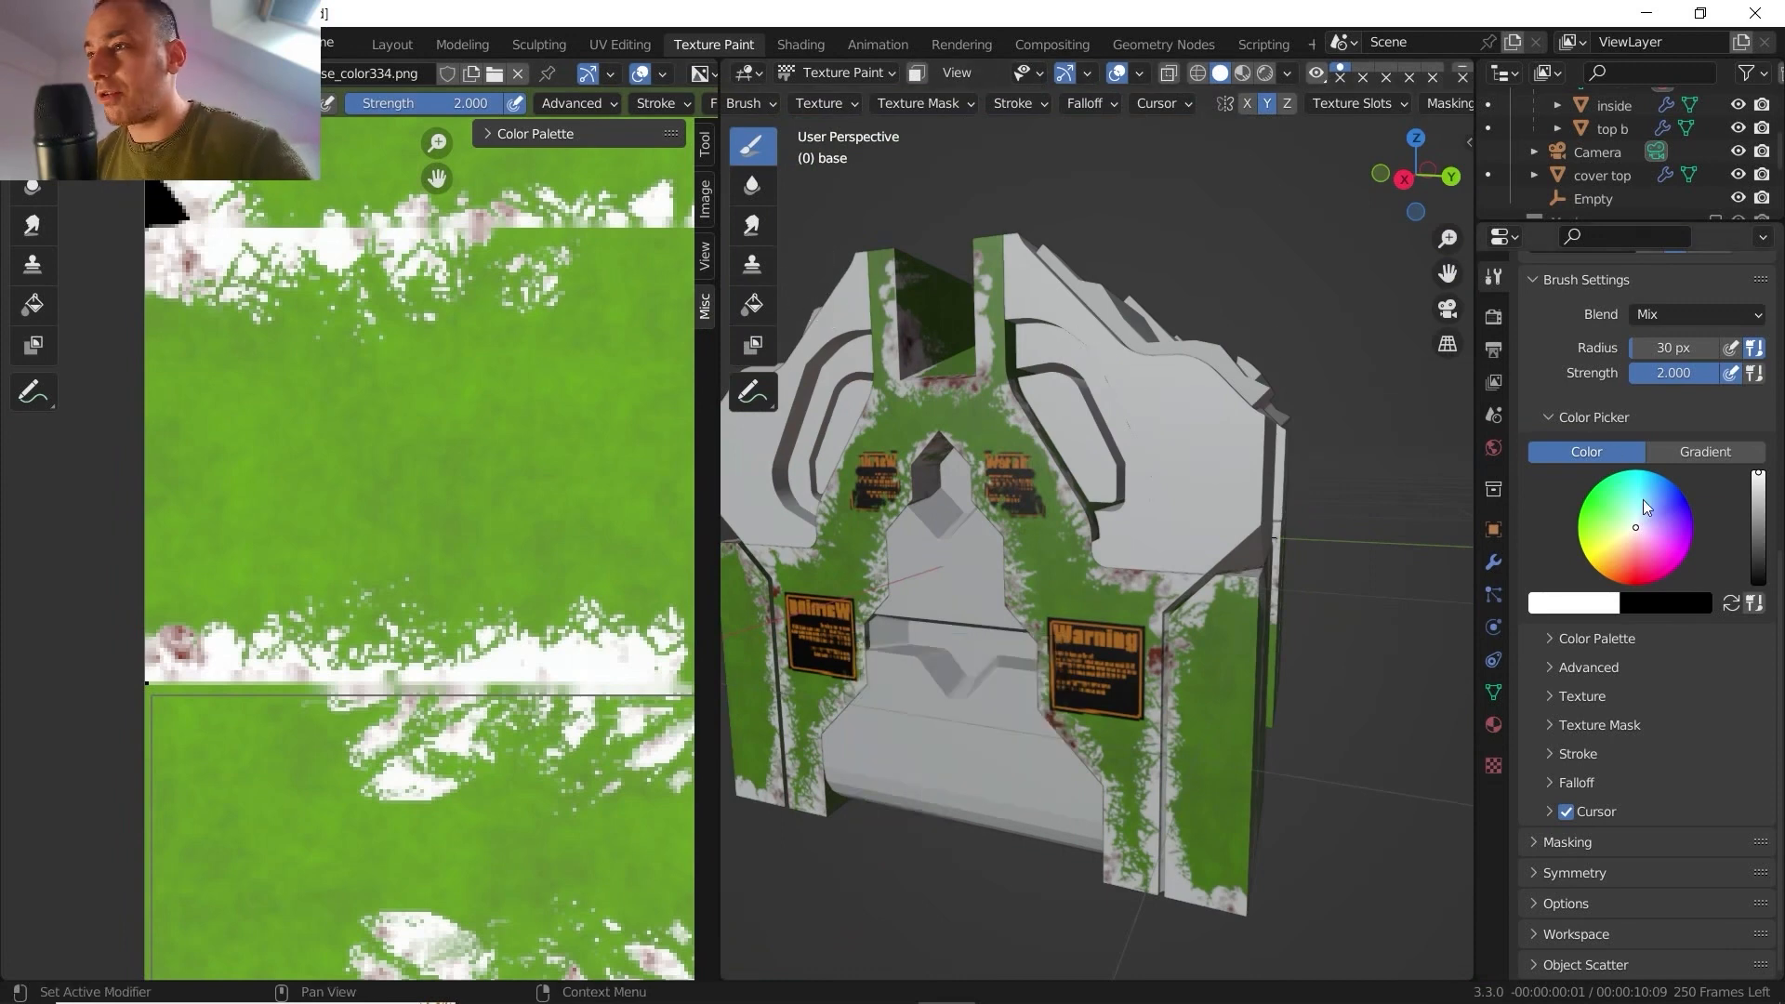
# Inspect the painted decals on the base in the Shading workspace's rendered view and return to Texture Paint
pyautogui.scroll(10, 1642, 499)
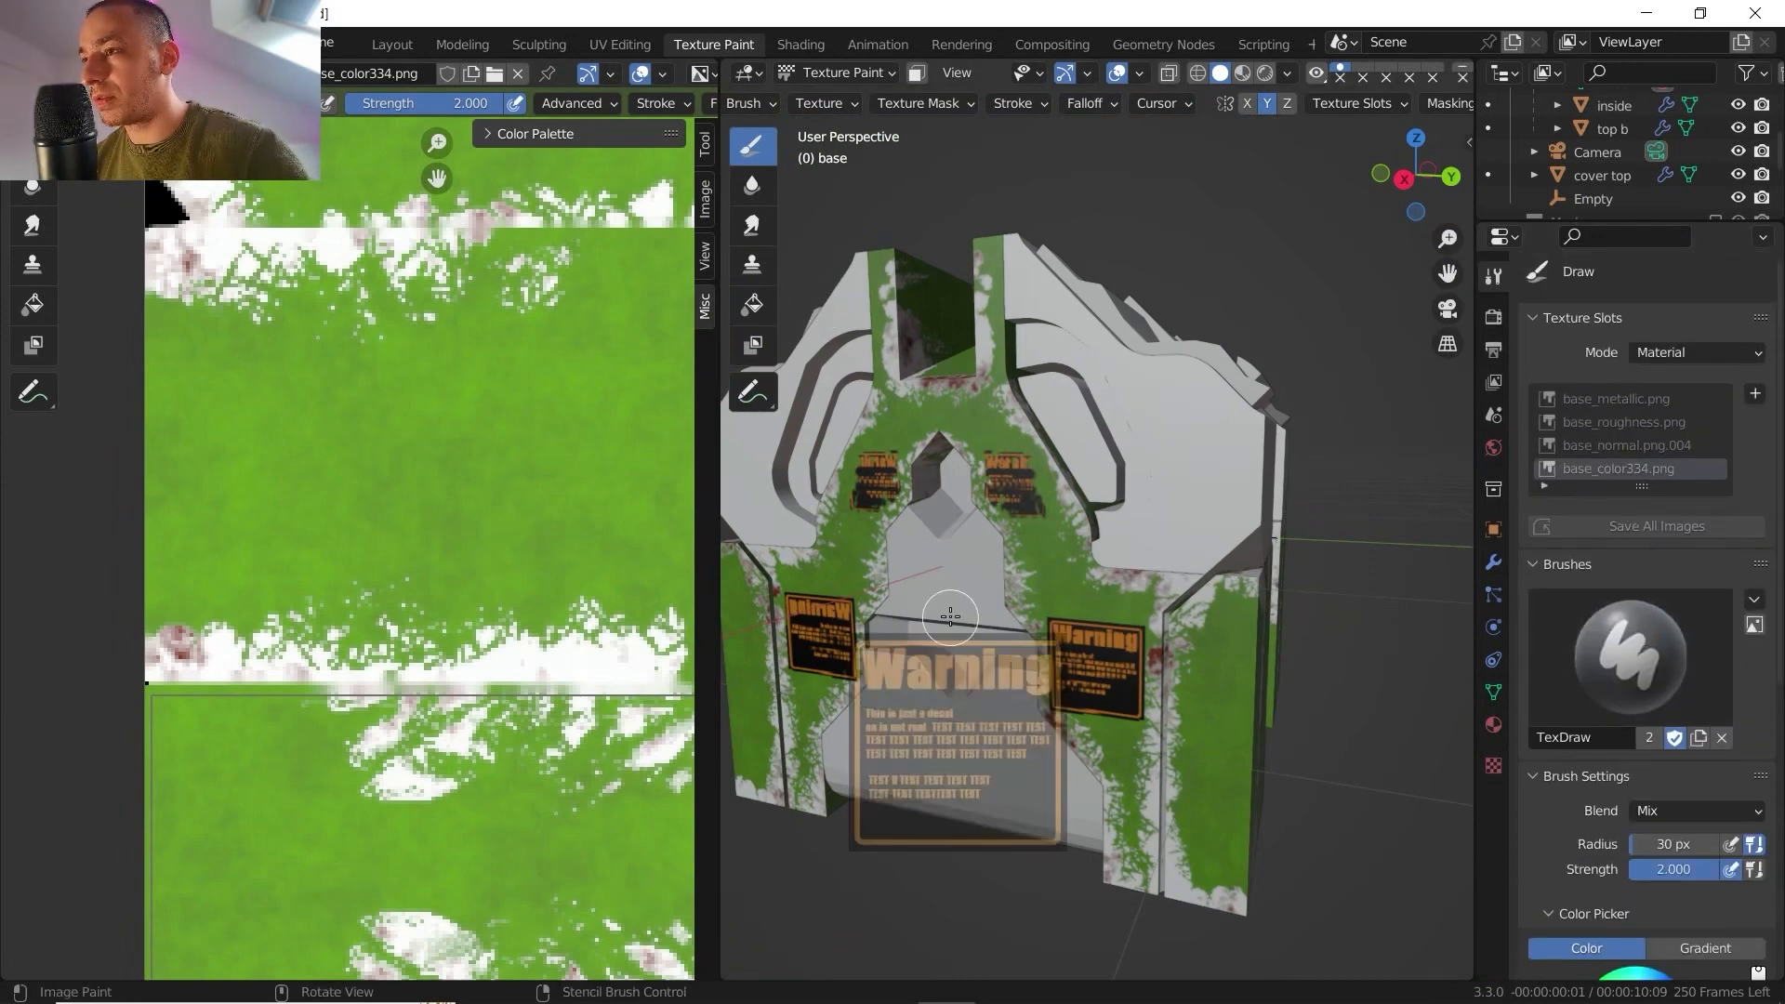
pyautogui.click(800, 44)
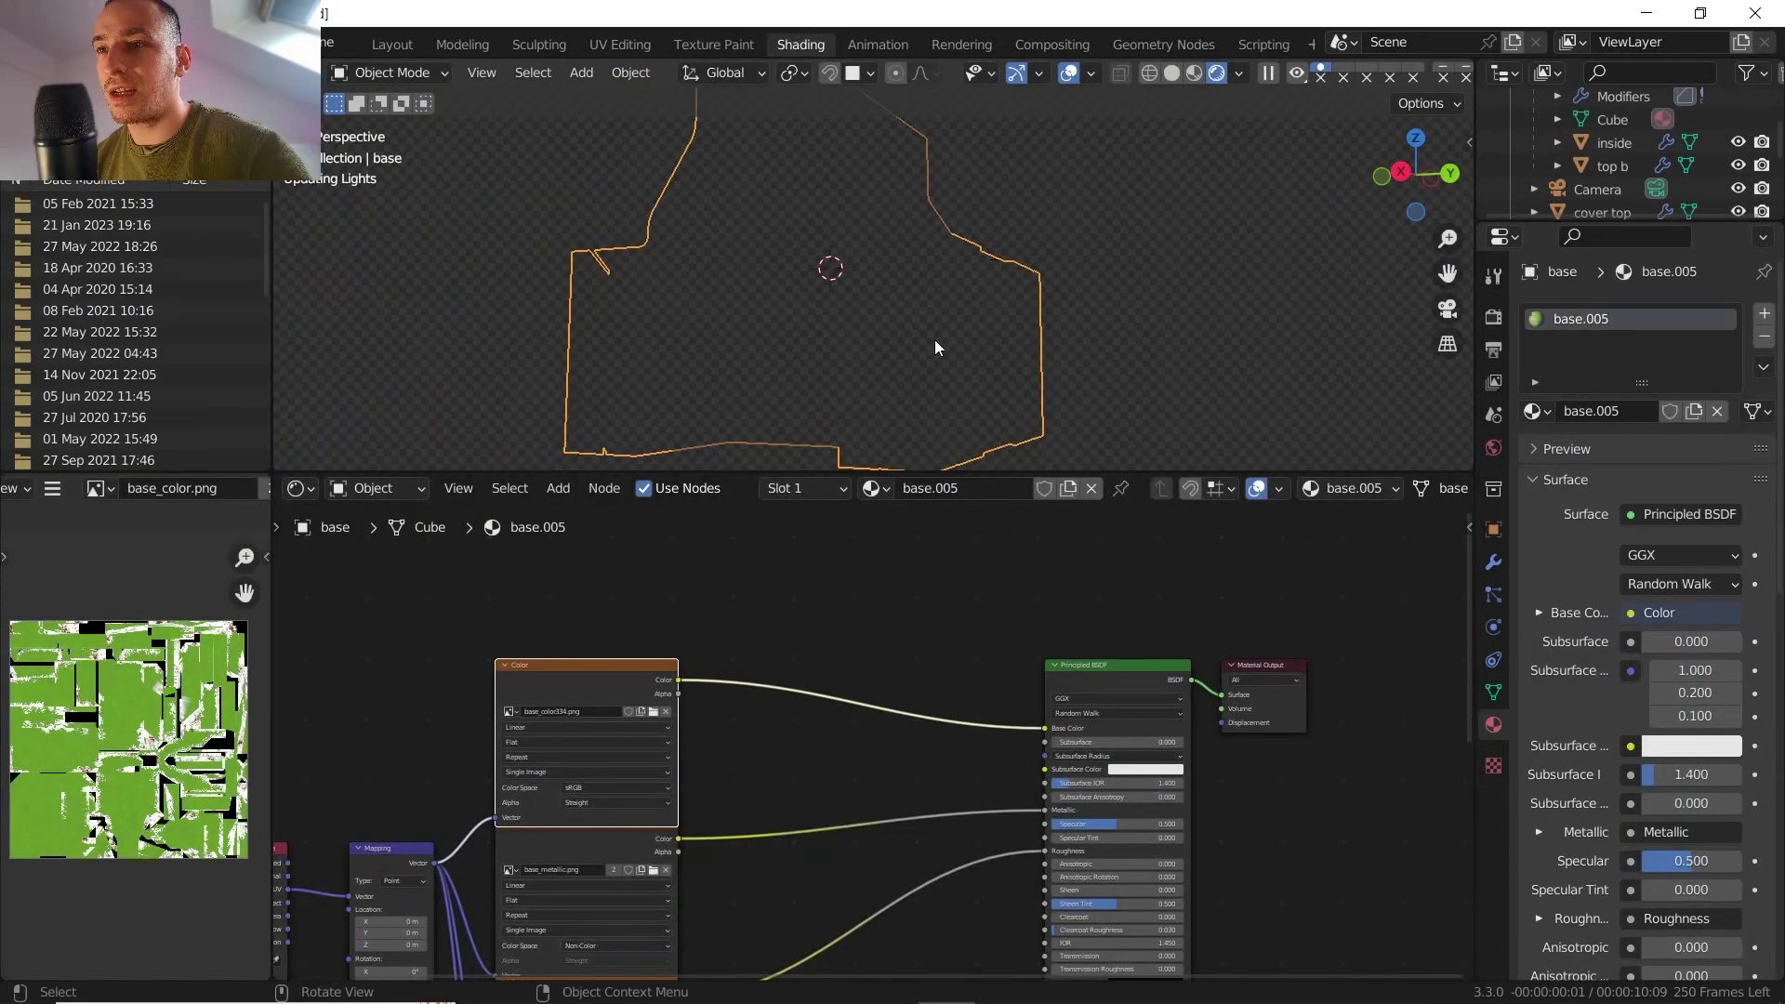
pyautogui.scroll(3, 911, 333)
pyautogui.keyDown('shift'); pyautogui.moveTo(918, 326); pyautogui.dragTo(958, 337, button='middle'); pyautogui.keyUp('shift')
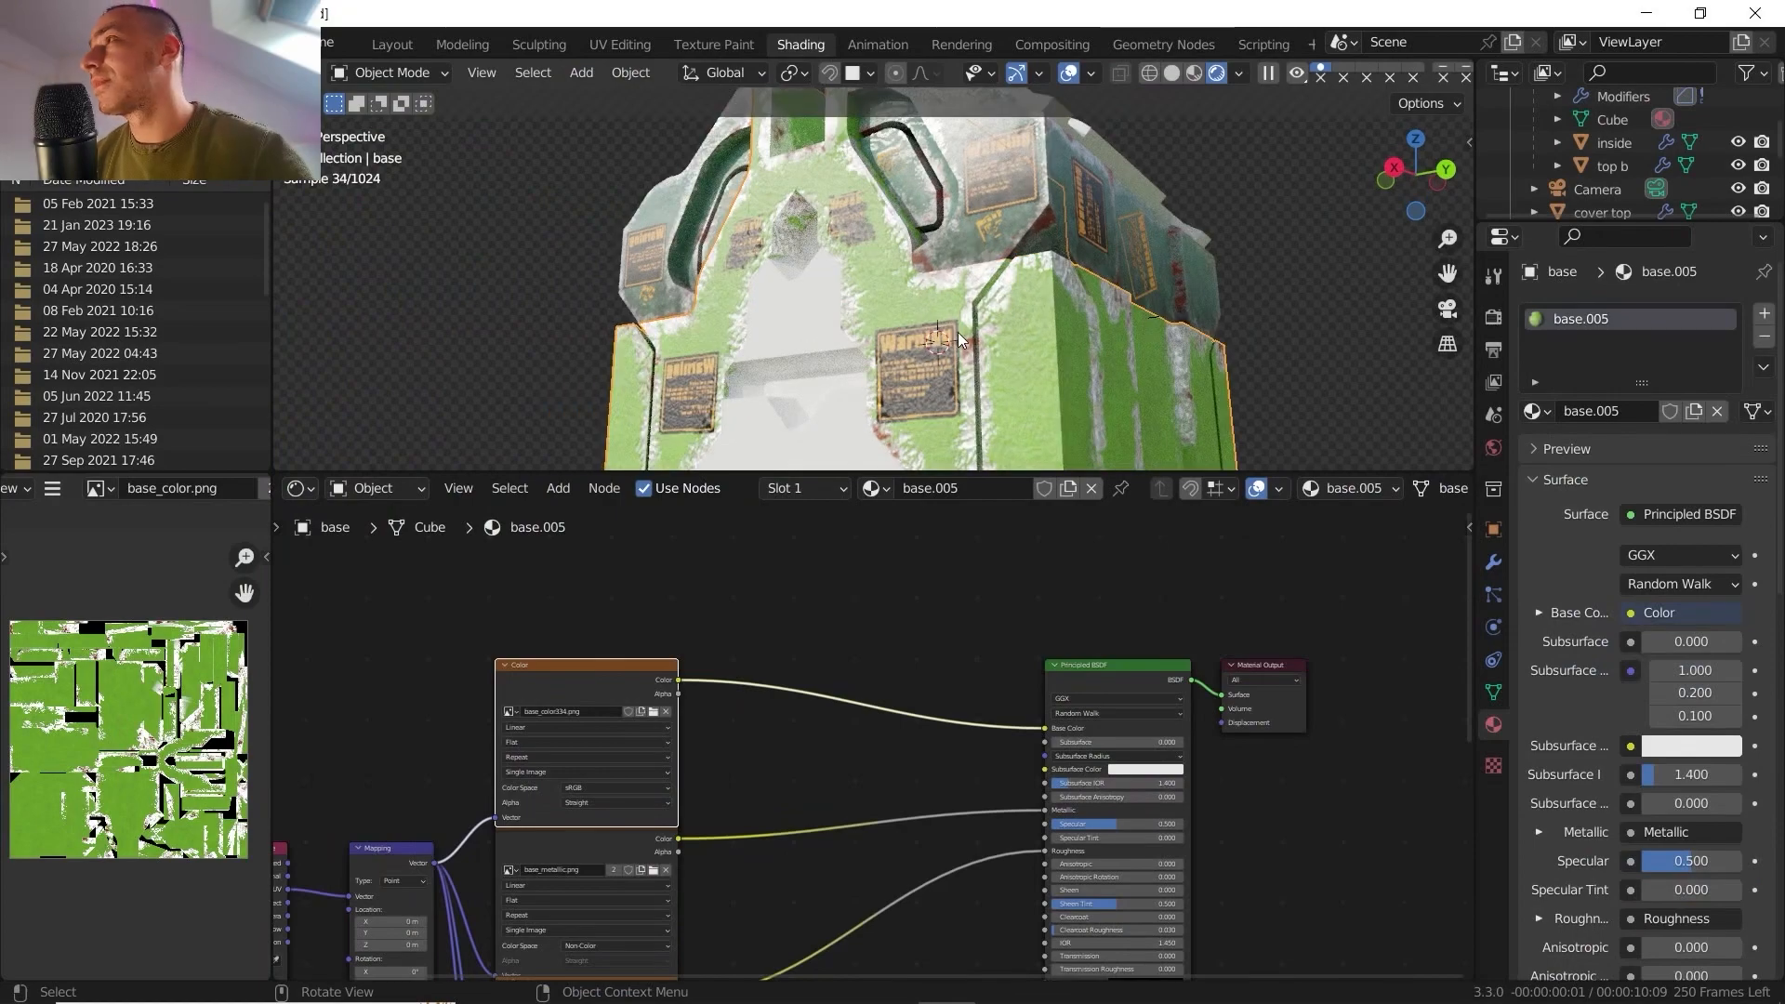
pyautogui.moveTo(1056, 275); pyautogui.dragTo(966, 344, button='middle')
pyautogui.scroll(-4, 1091, 293)
pyautogui.scroll(3, 1085, 297)
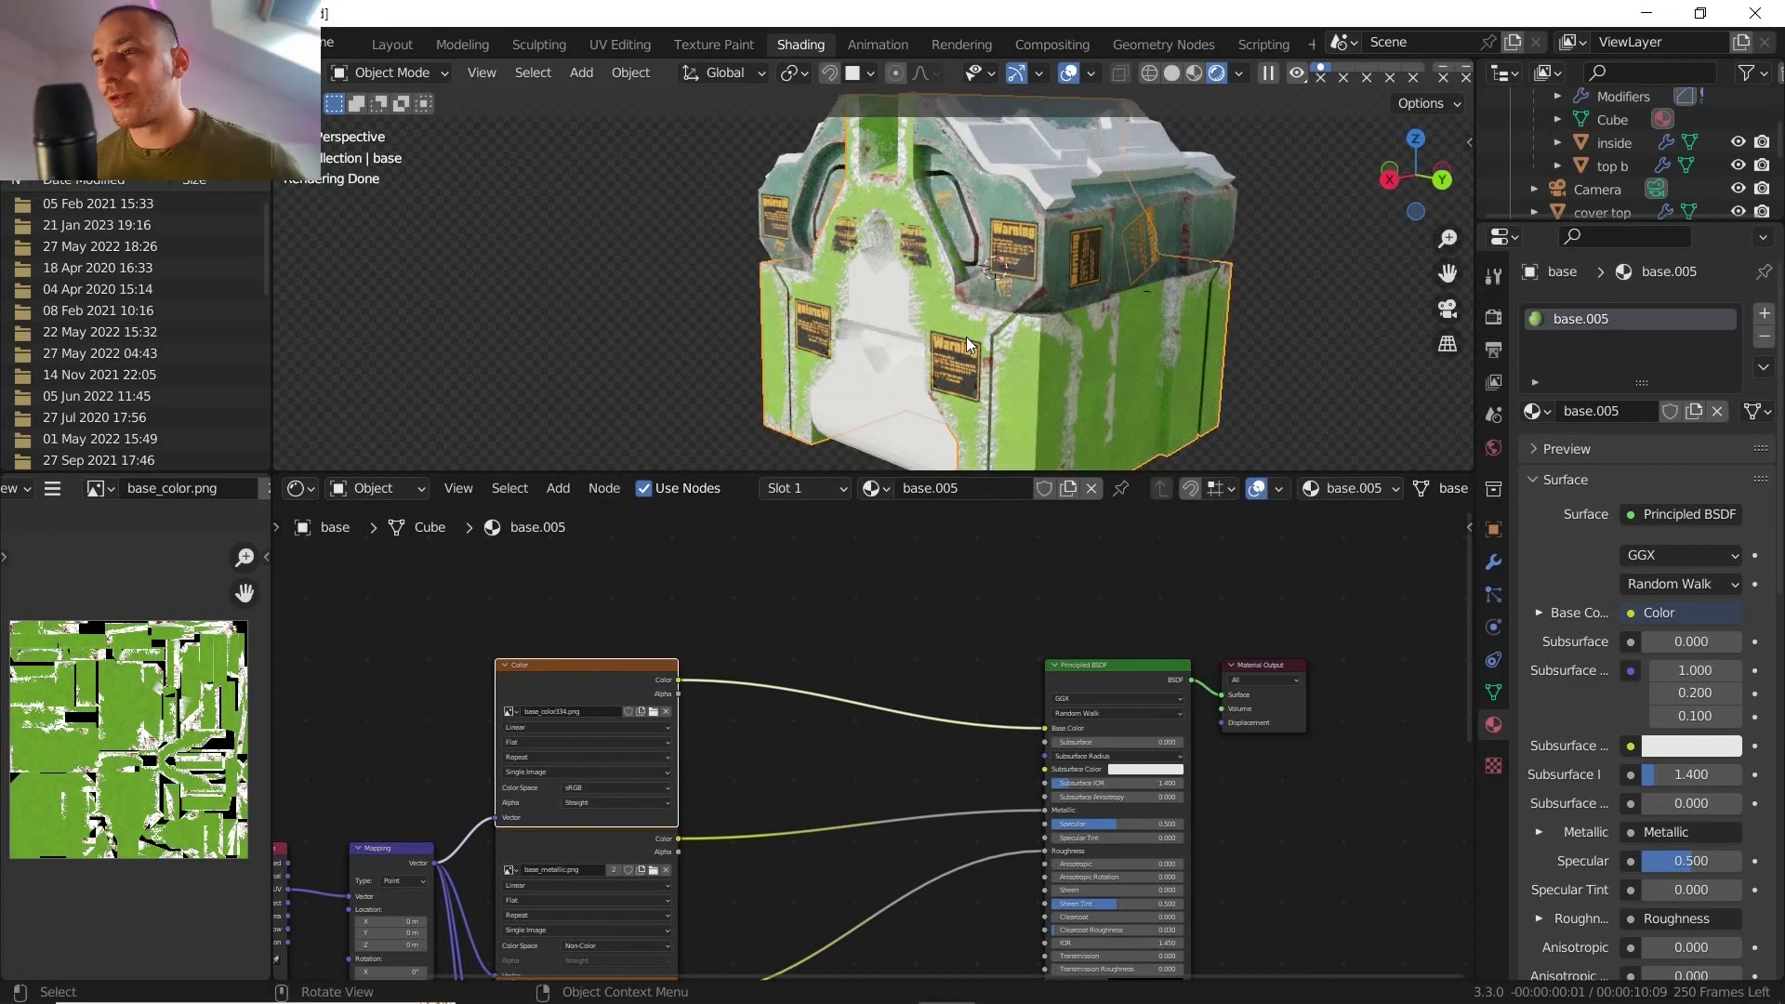
pyautogui.click(703, 43)
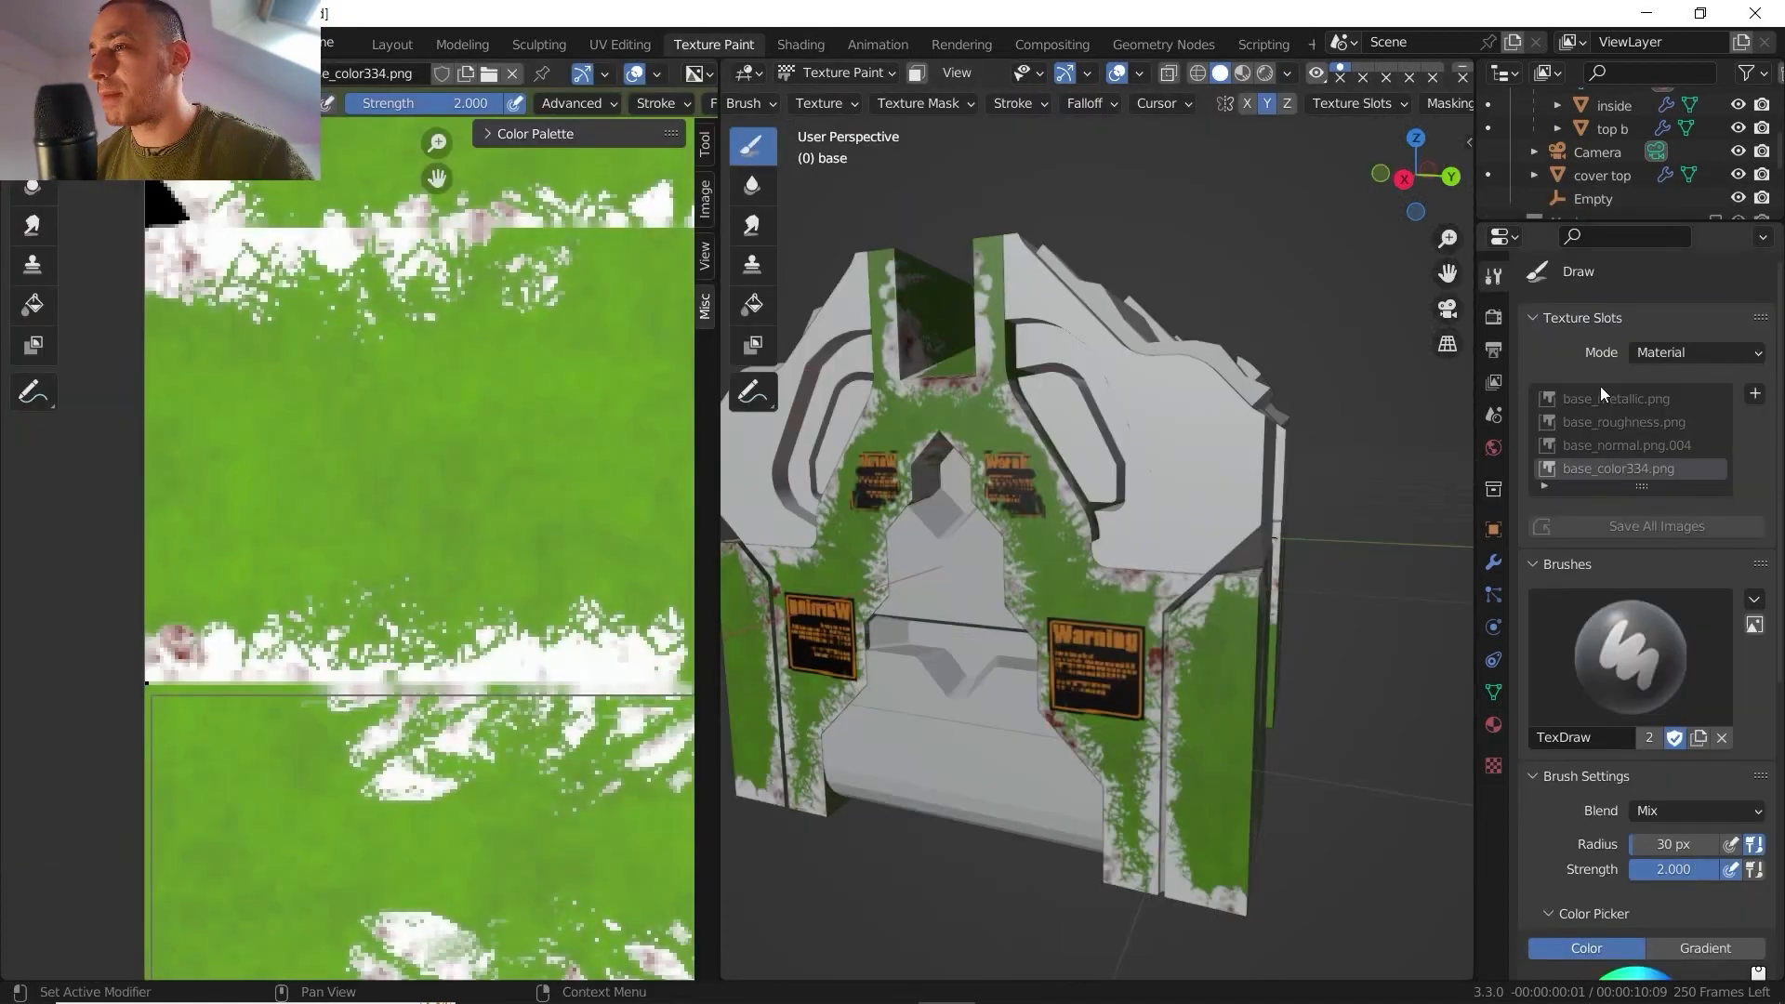